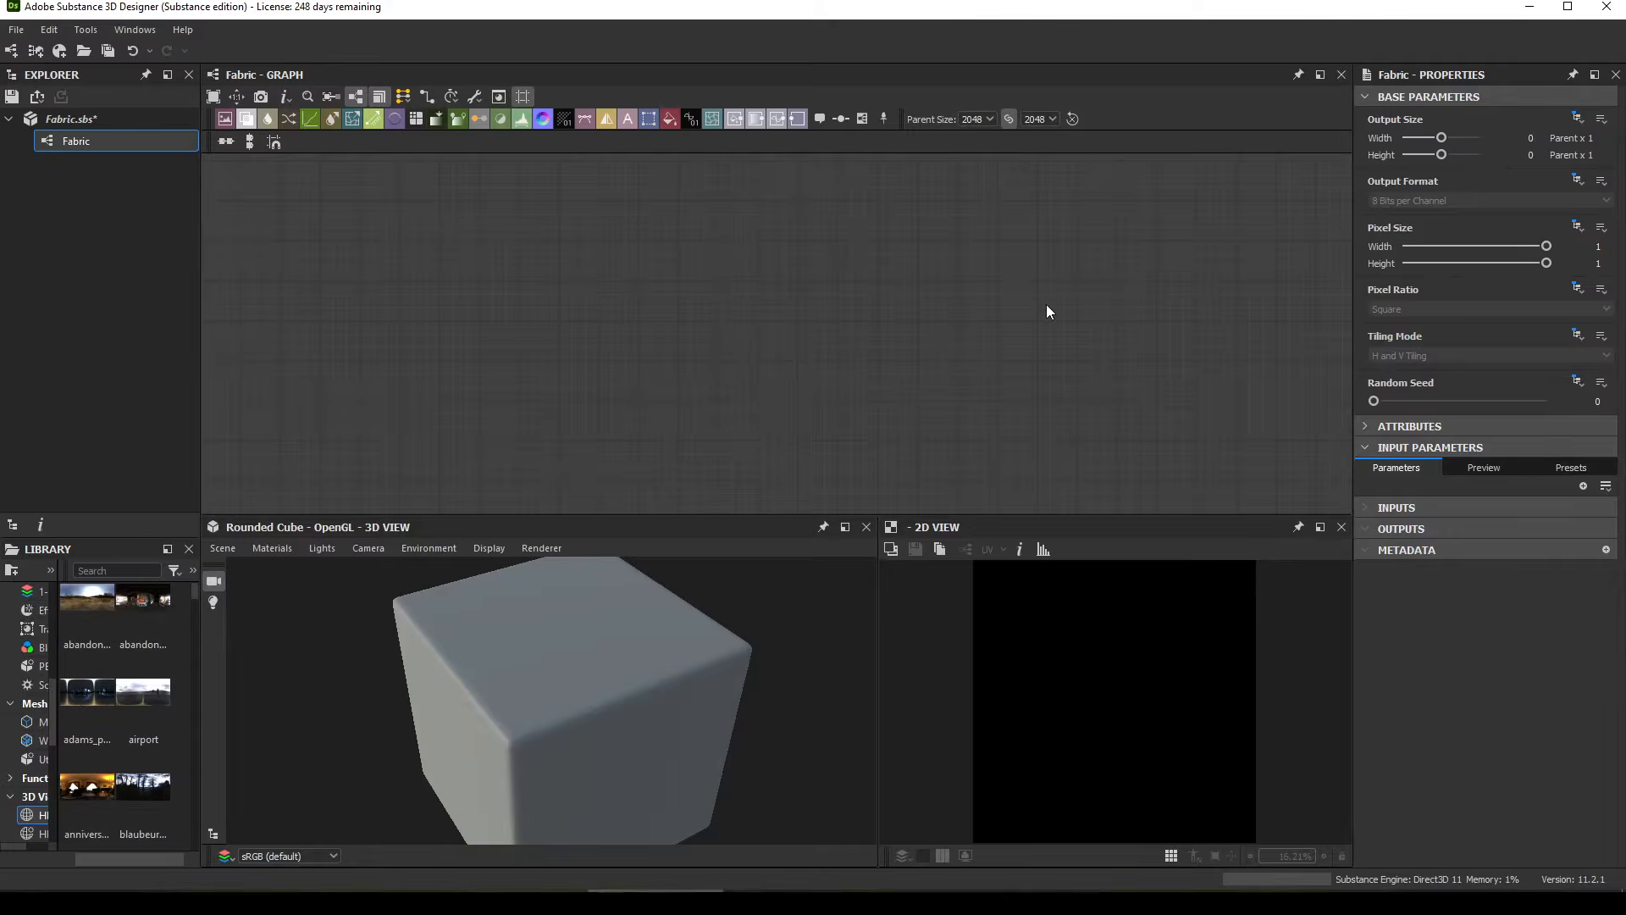
# Step: Add a Base Material node to the graph and display its outputs on the rounded cube in the 3D view
pyautogui.press('space')
pyautogui.write('base')
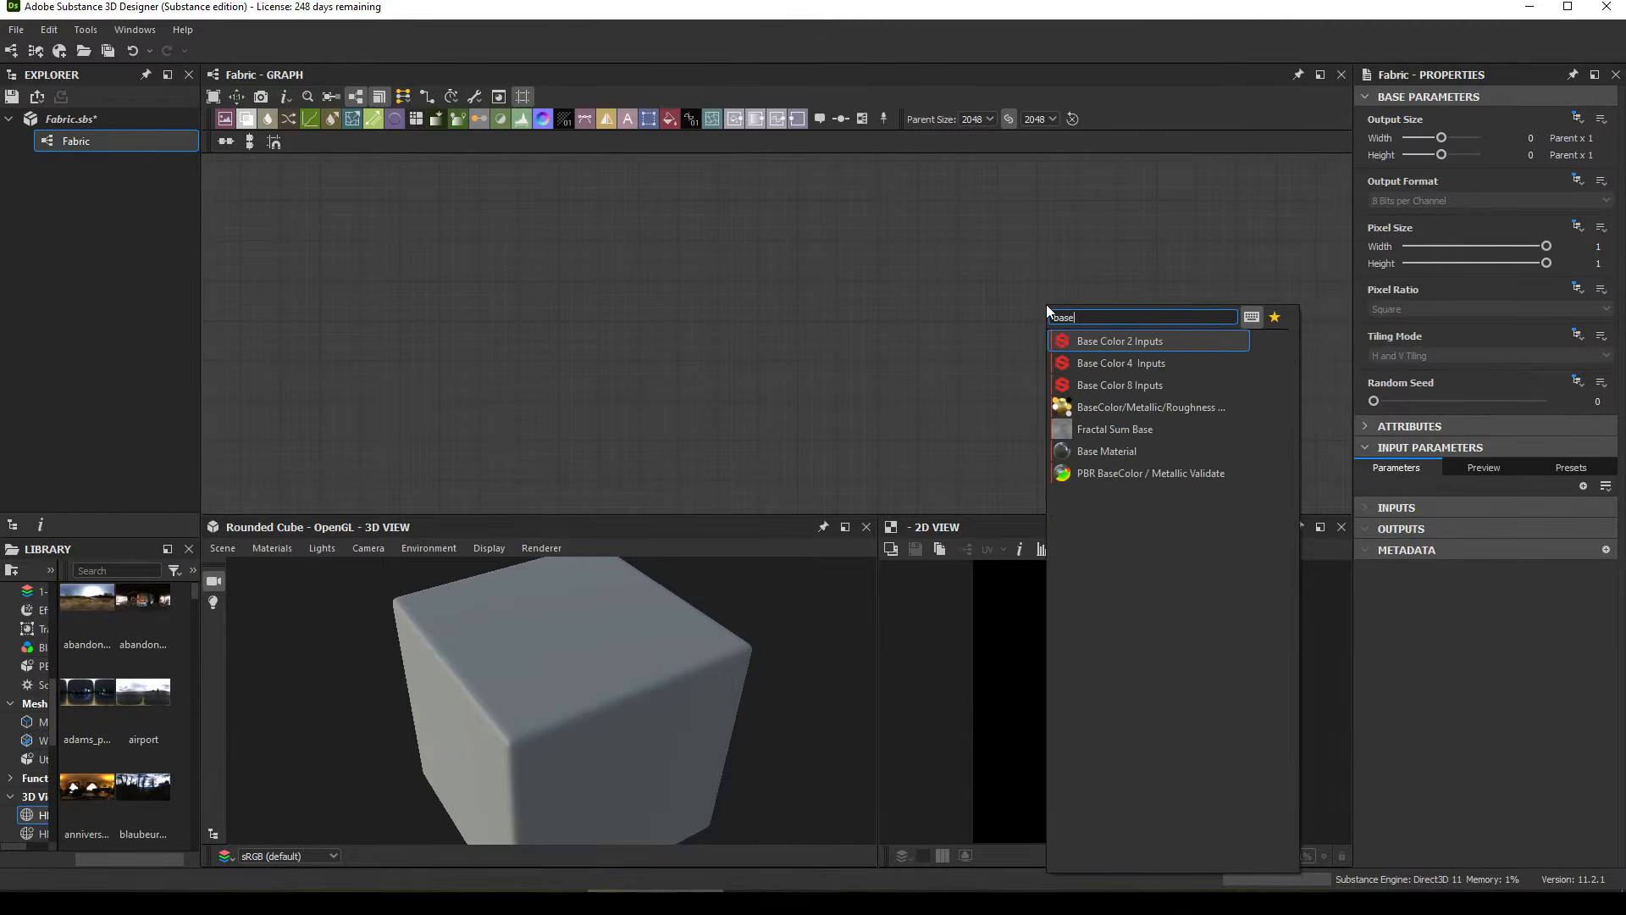
pyautogui.click(1111, 445)
pyautogui.moveTo(1040, 354); pyautogui.dragTo(1160, 354)
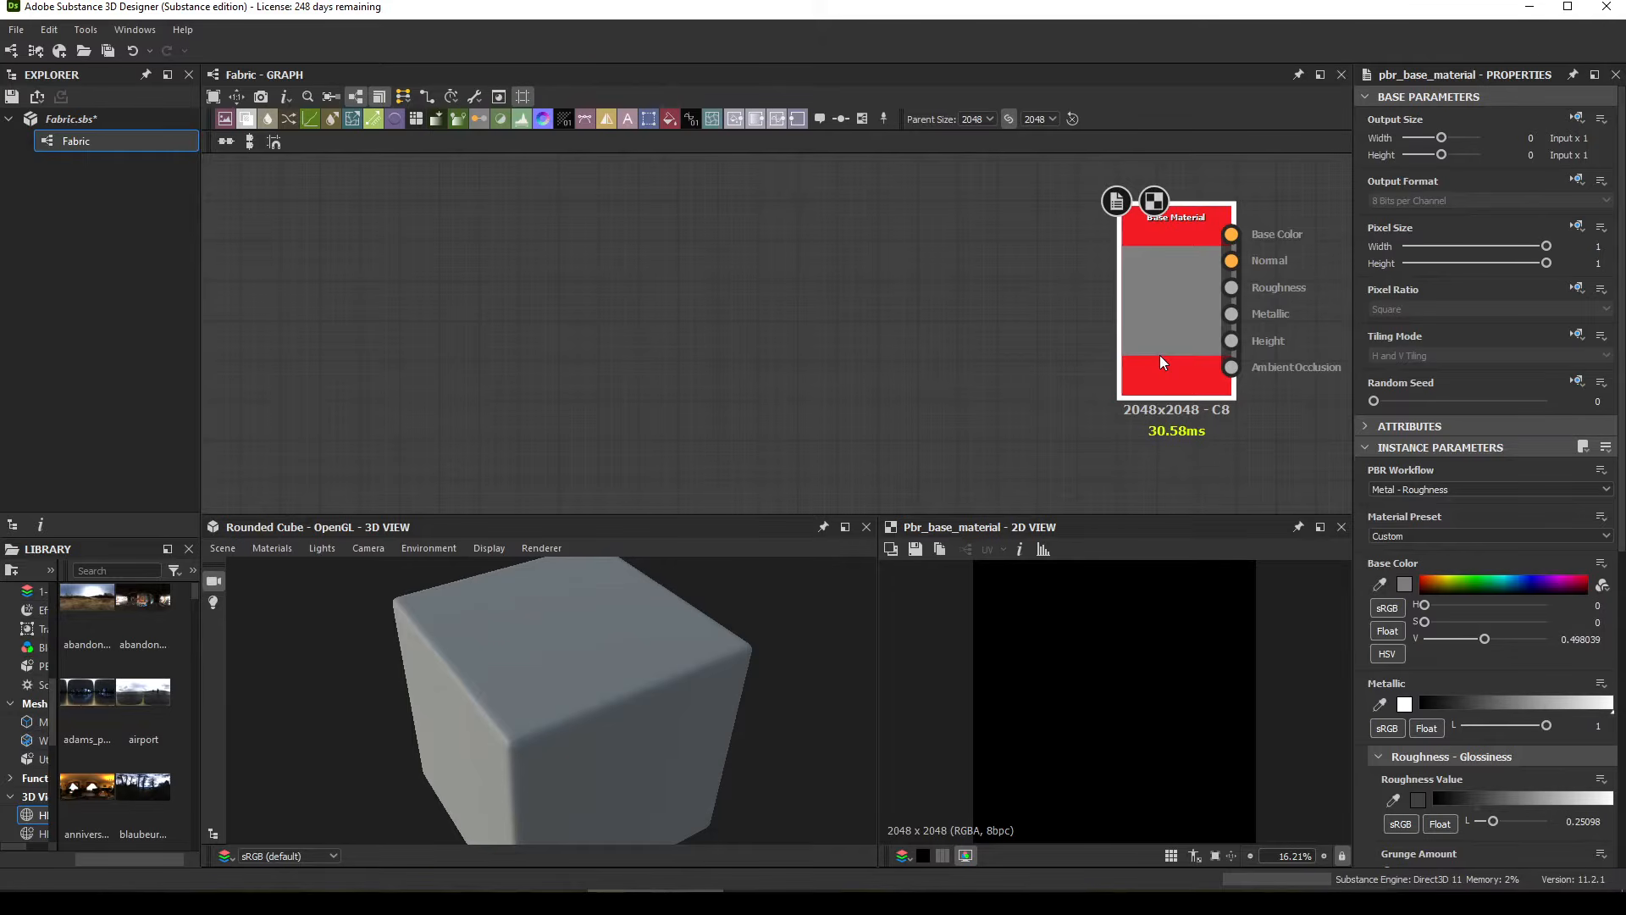
pyautogui.moveTo(1160, 355); pyautogui.dragTo(1035, 378)
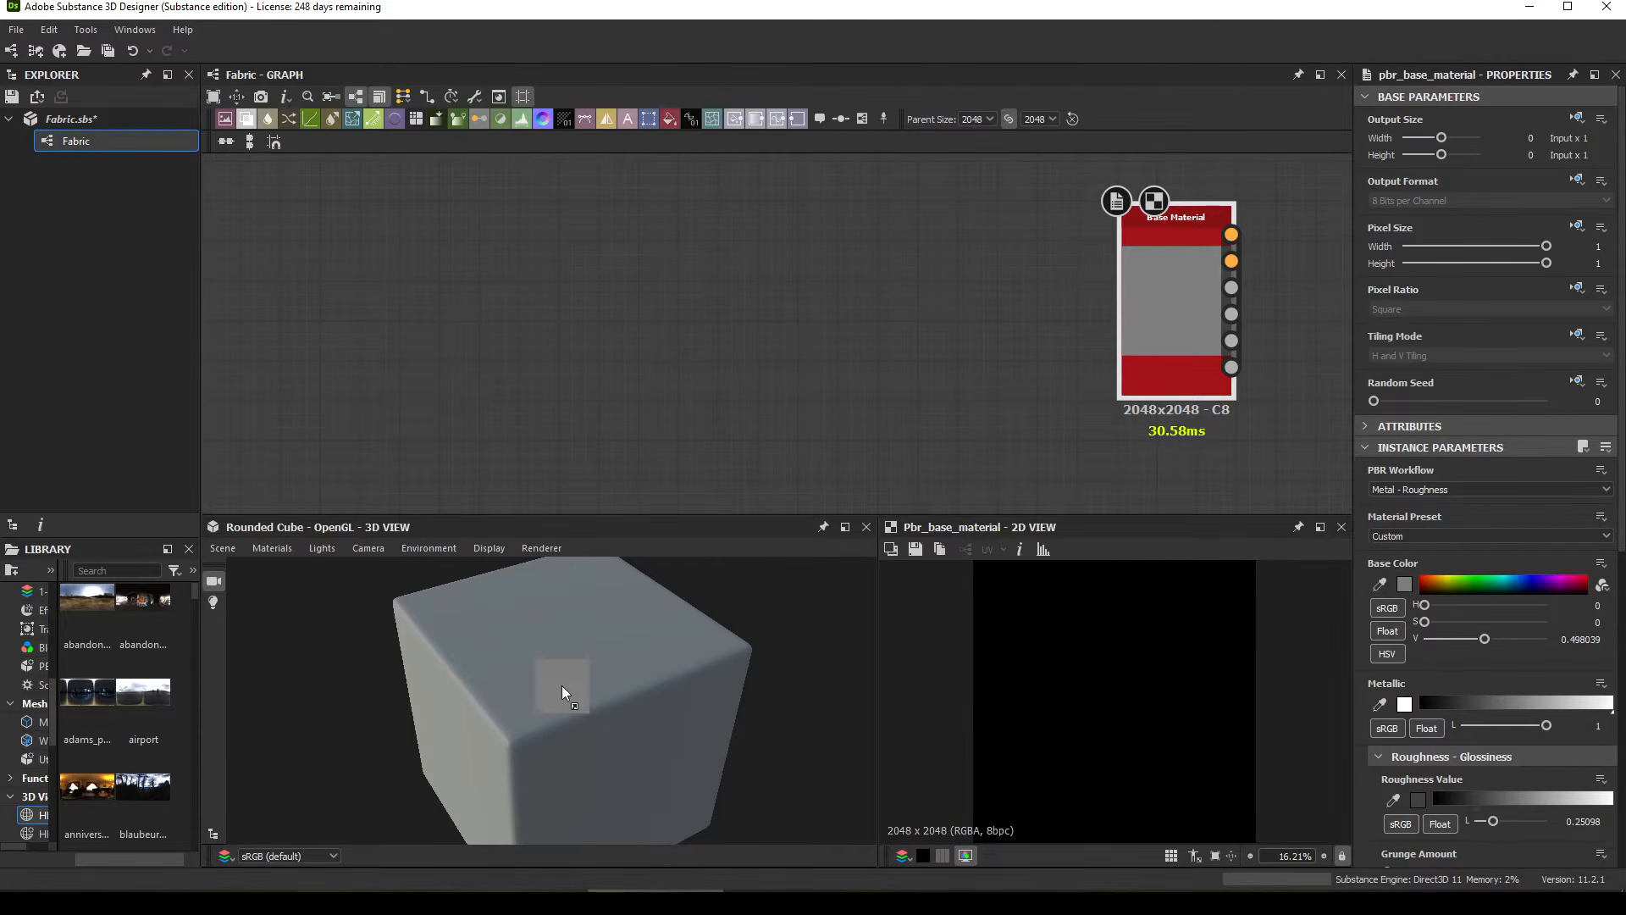
pyautogui.moveTo(562, 691); pyautogui.dragTo(562, 693)
pyautogui.moveTo(552, 799); pyautogui.dragTo(507, 703)
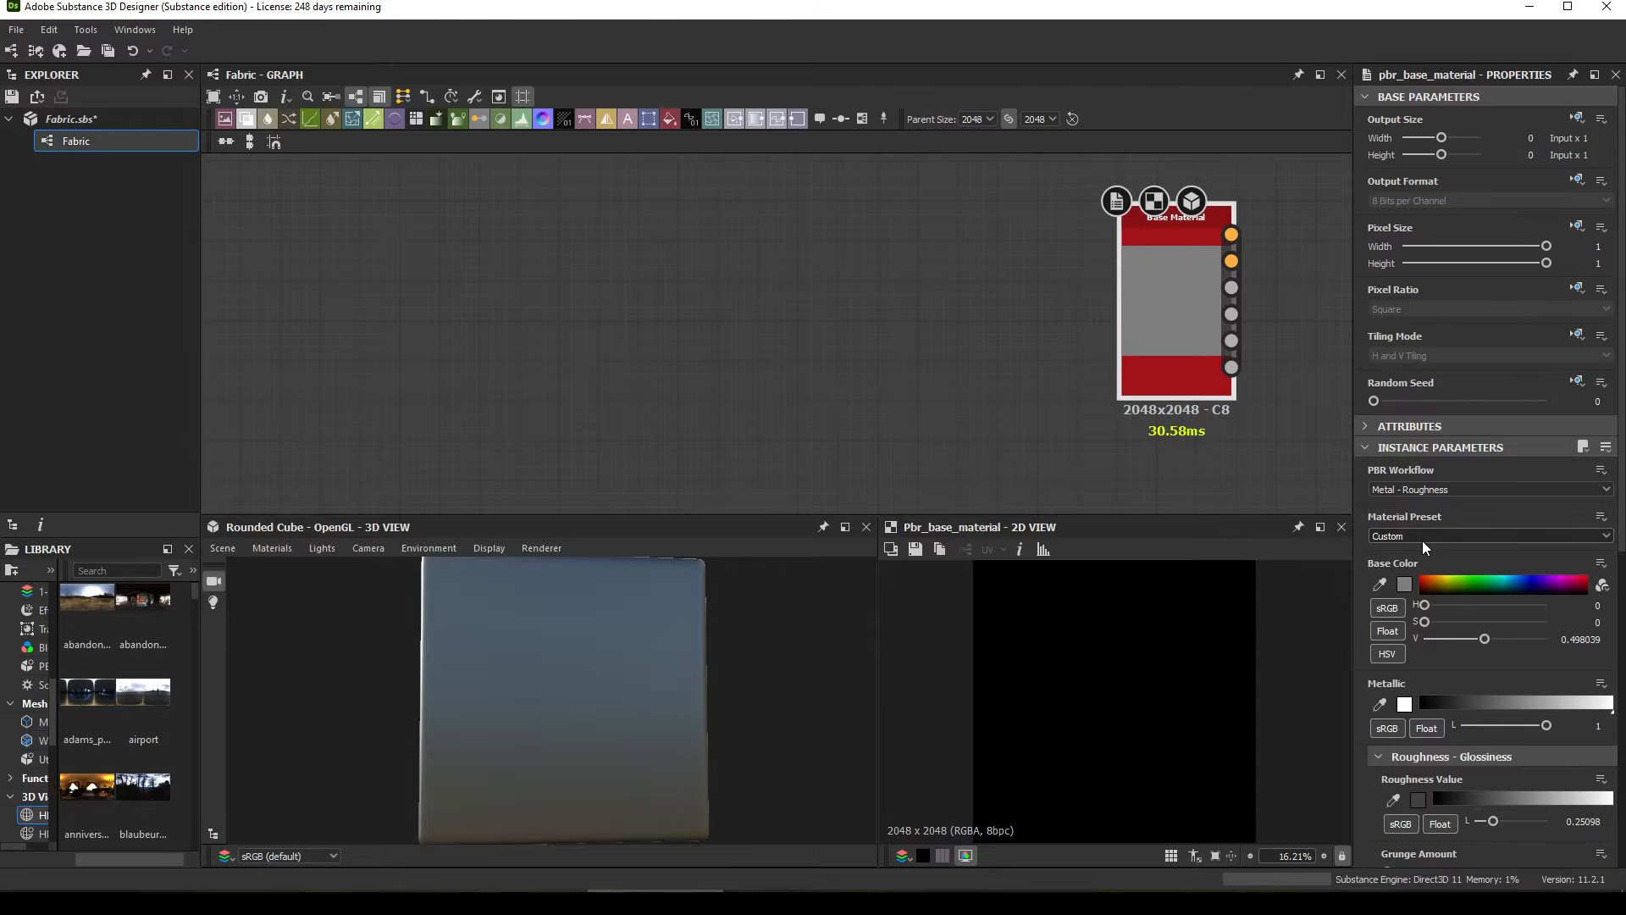
# Step: Set the Base Material's preset to Dielectric and its roughness value to about 0.56
pyautogui.click(1398, 537)
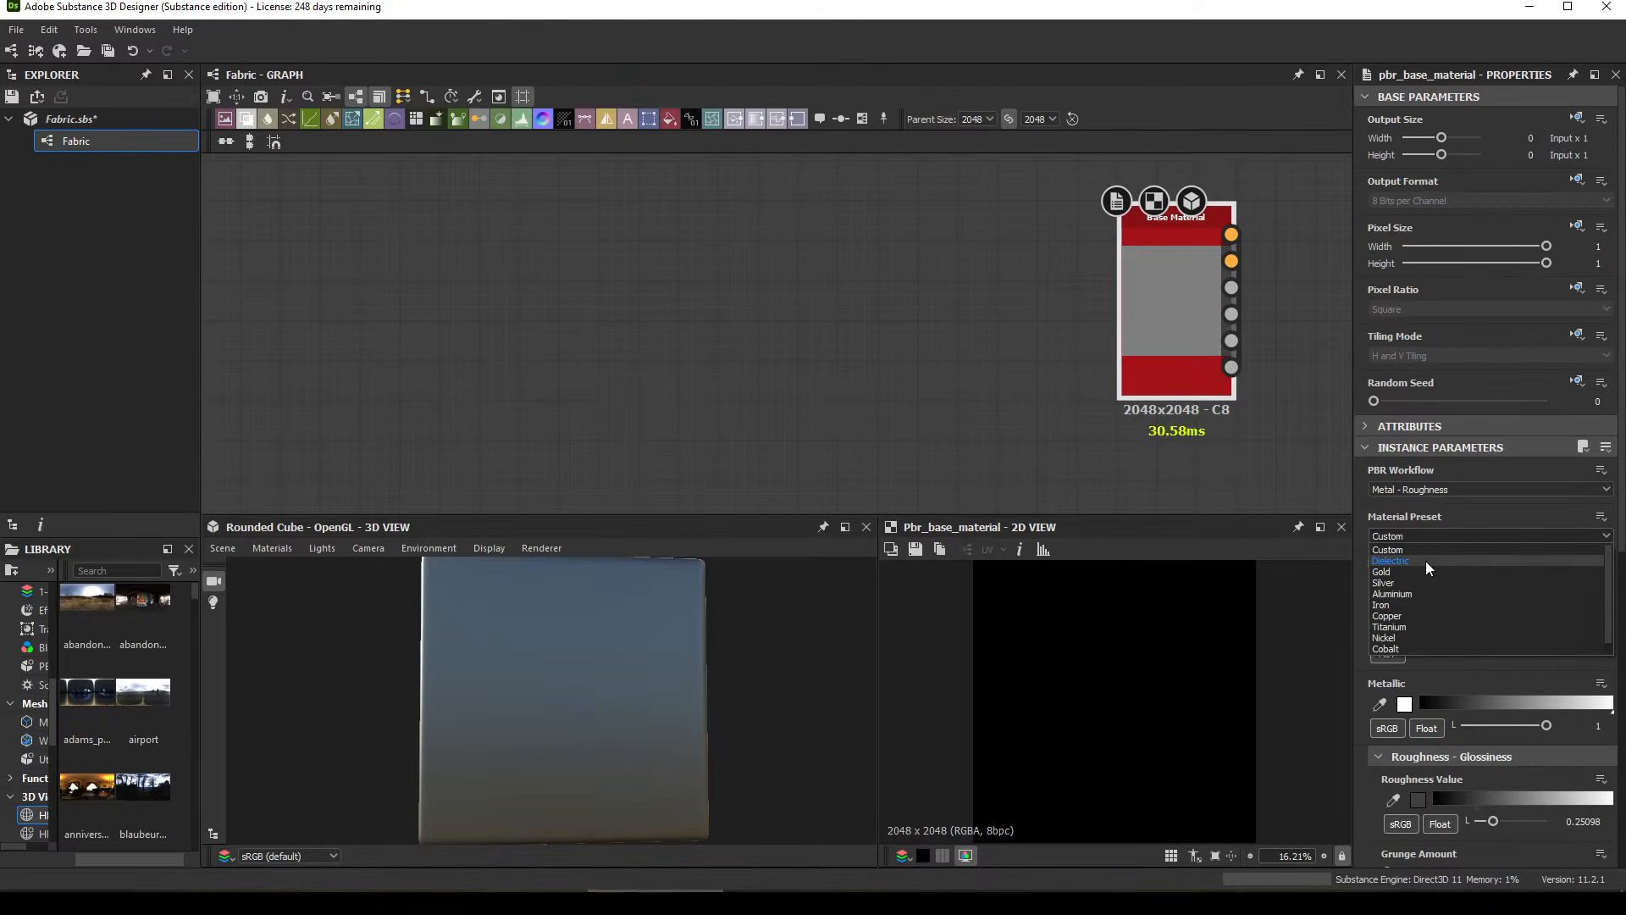
pyautogui.click(1426, 561)
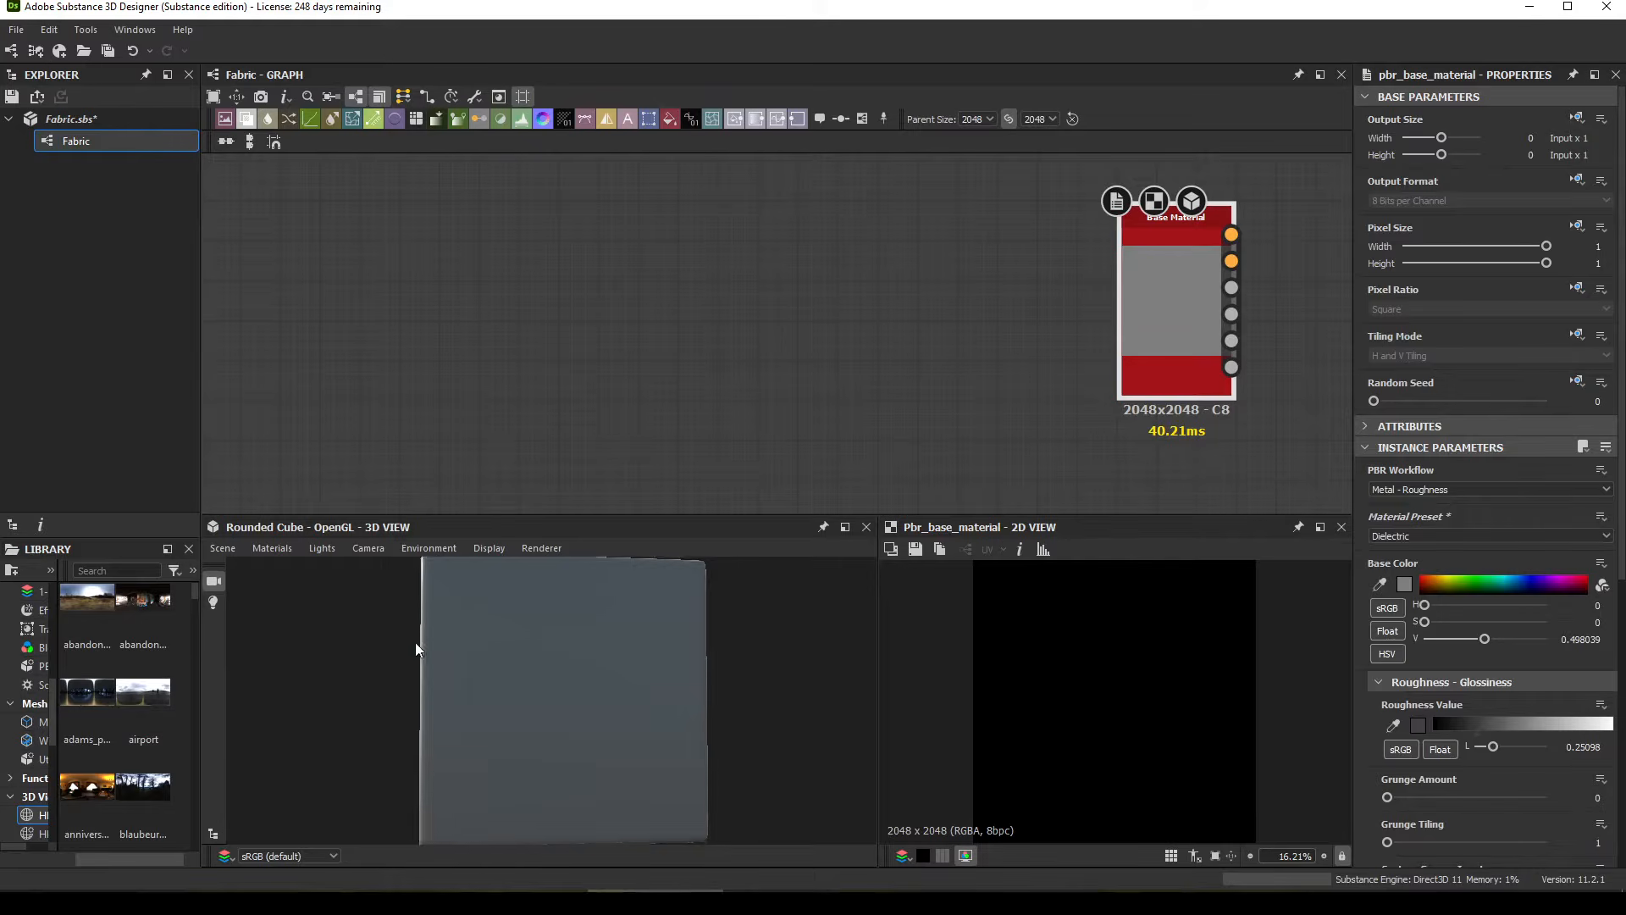
pyautogui.moveTo(415, 642)
pyautogui.mouseDown()
pyautogui.moveTo(506, 631)
pyautogui.moveTo(542, 598)
pyautogui.moveTo(500, 631)
pyautogui.mouseUp()
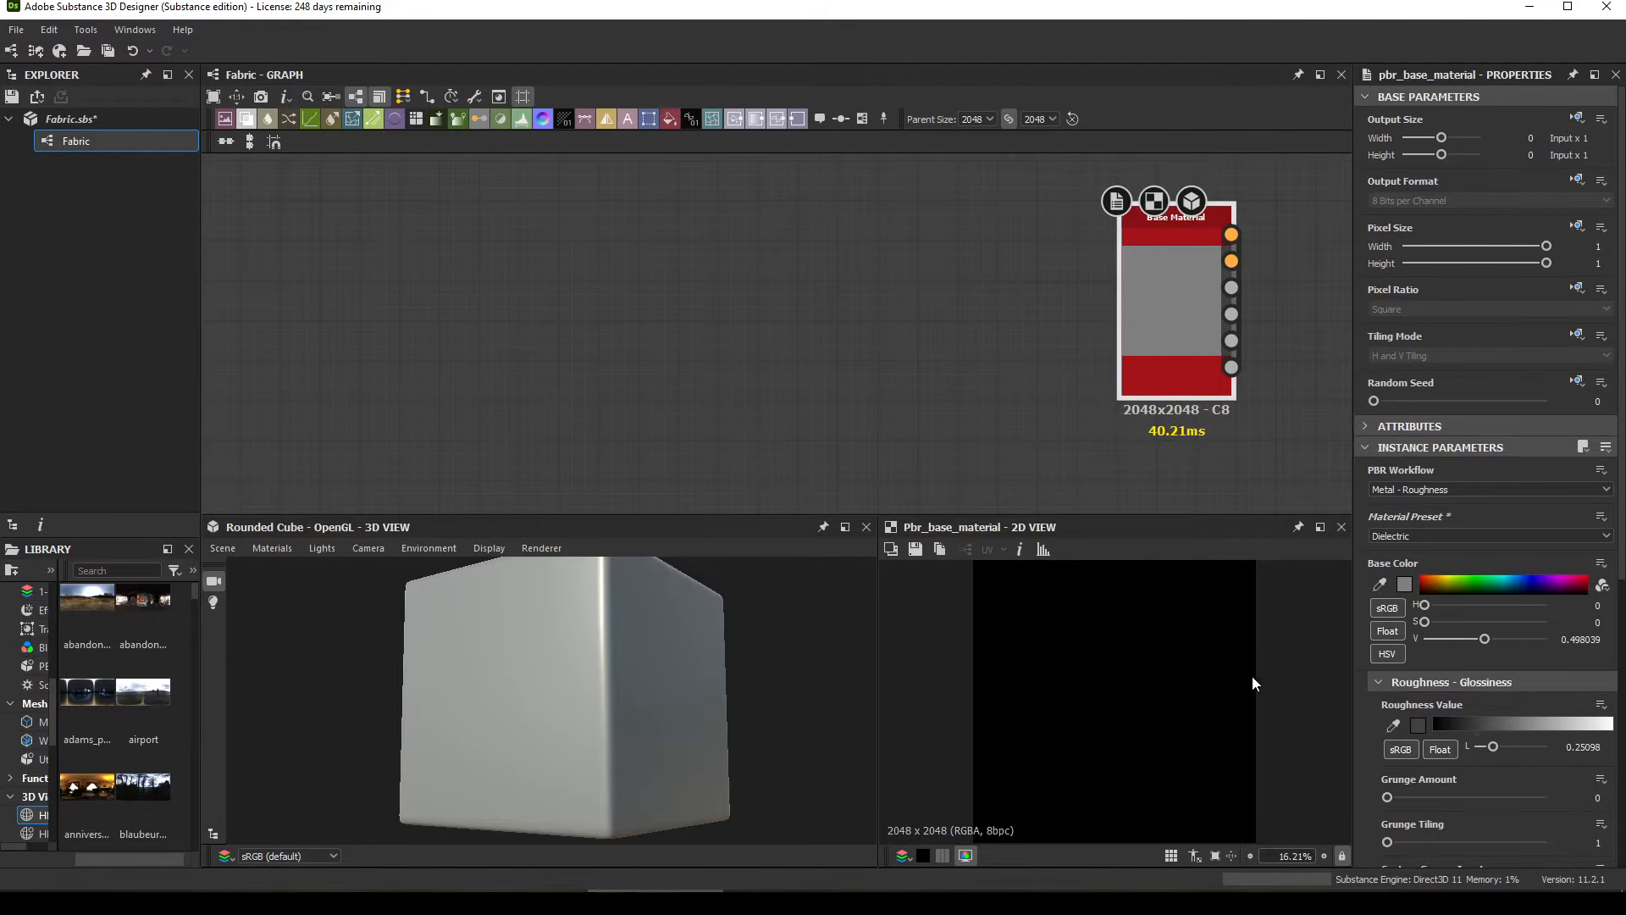
pyautogui.moveTo(1495, 744); pyautogui.dragTo(1515, 744)
pyautogui.moveTo(632, 751); pyautogui.dragTo(622, 706)
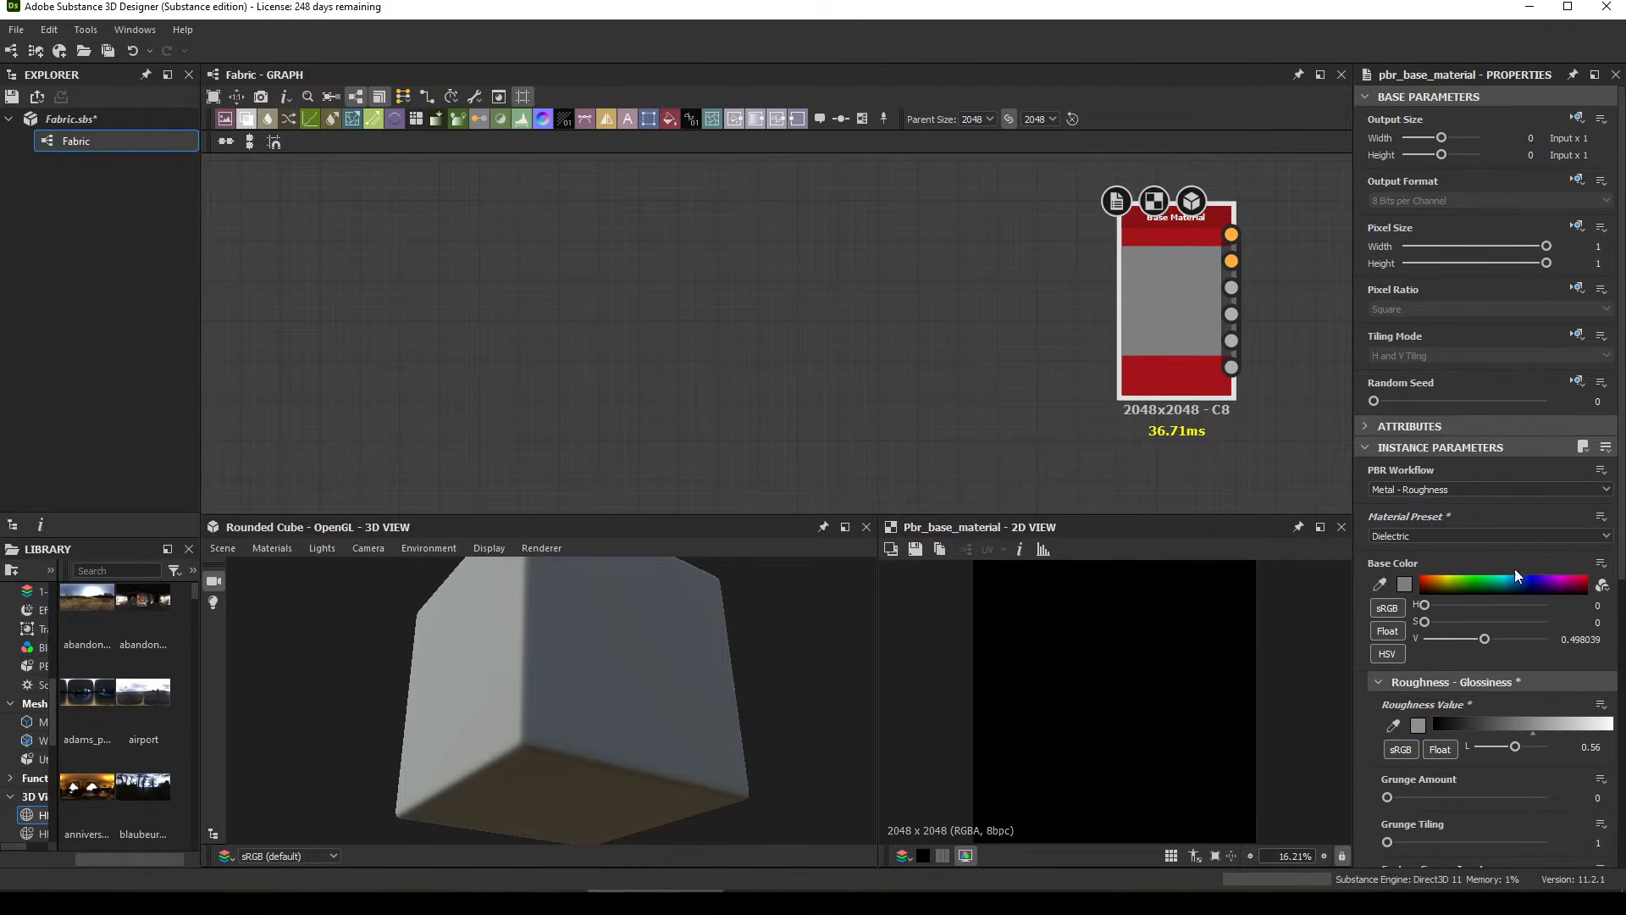
# Step: Enable the user-defined Normal and Ambient Occlusion maps on the Base Material node
pyautogui.scroll(-3, 1497, 623)
pyautogui.scroll(-6, 1497, 623)
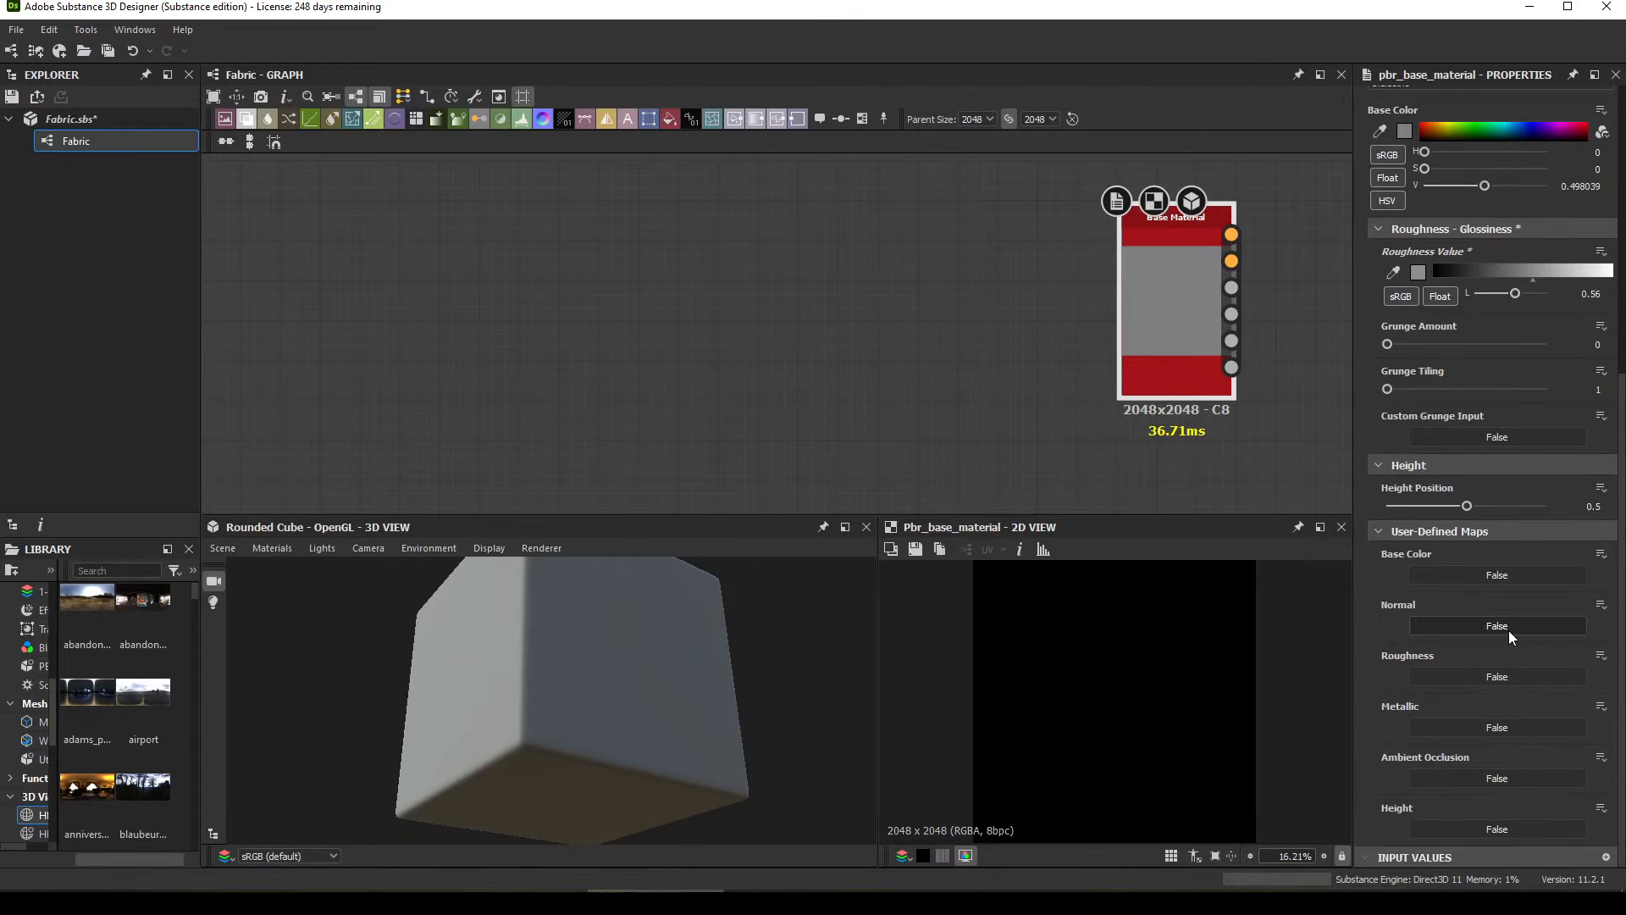
pyautogui.click(1498, 625)
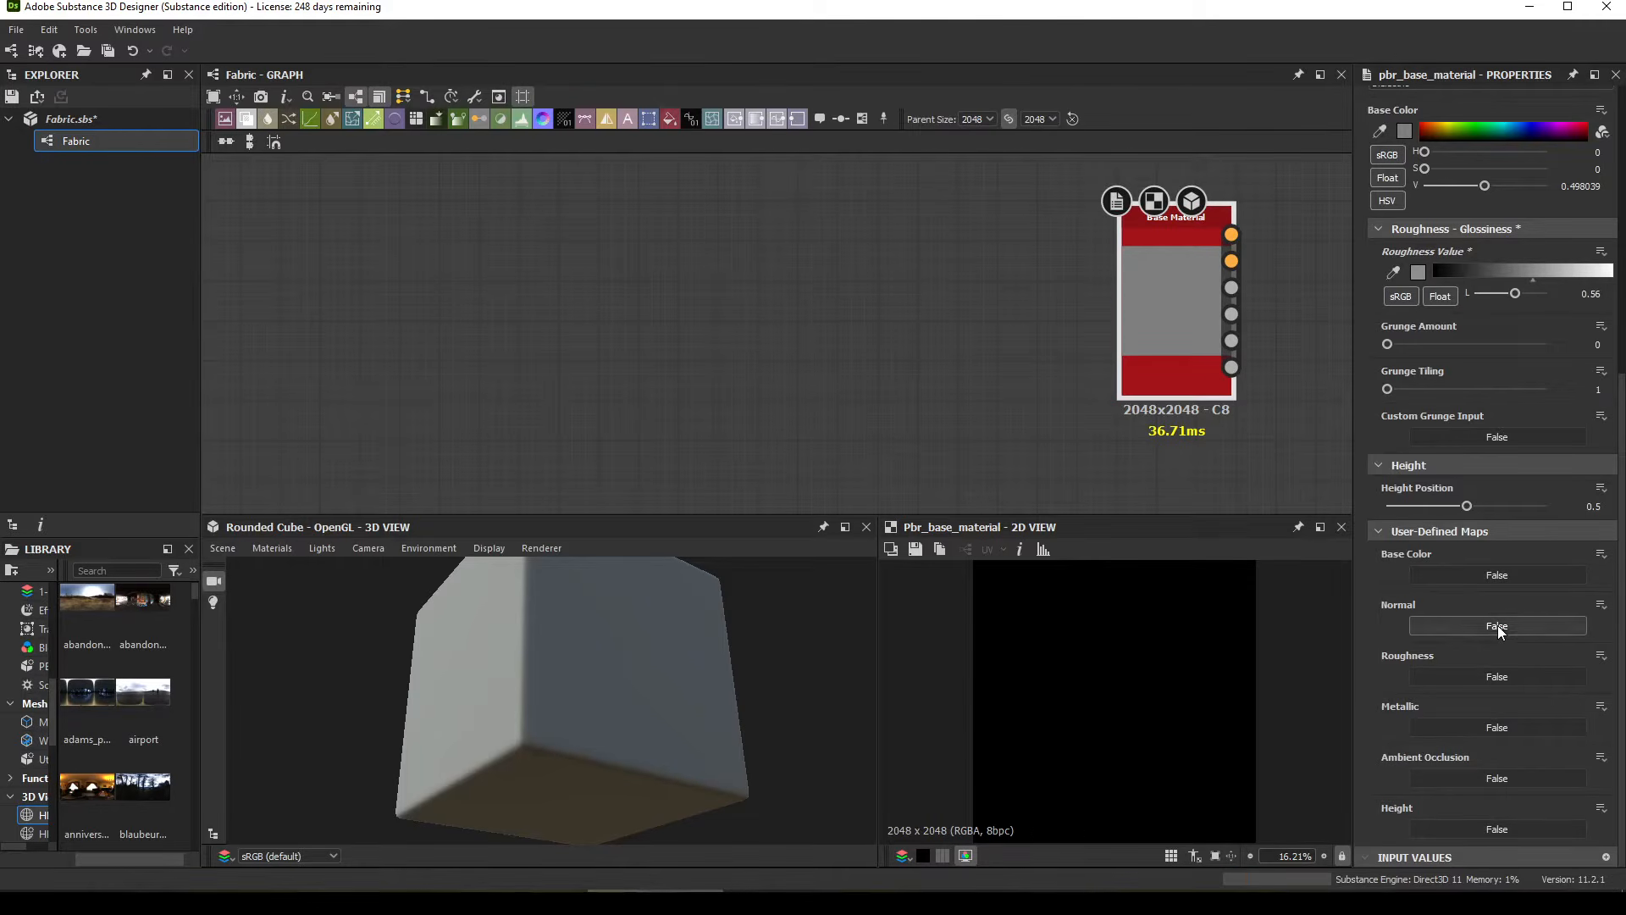
pyautogui.click(1435, 773)
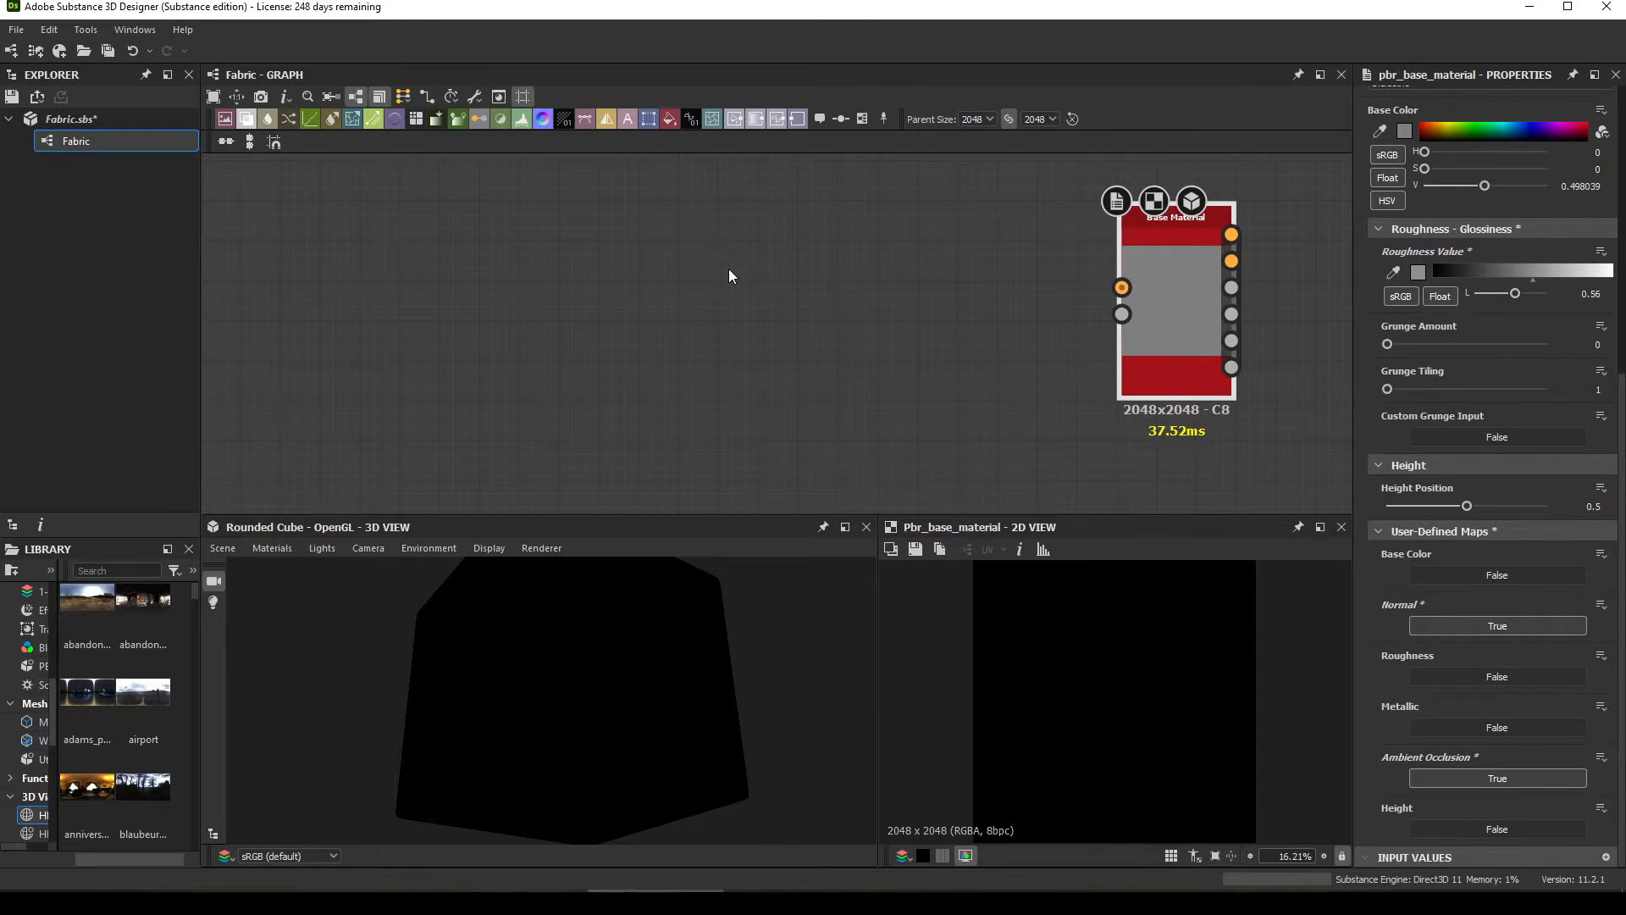
# Step: Add a Normal node, connect its output to the Base Material's Normal input, and place it well before that node
pyautogui.press('space')
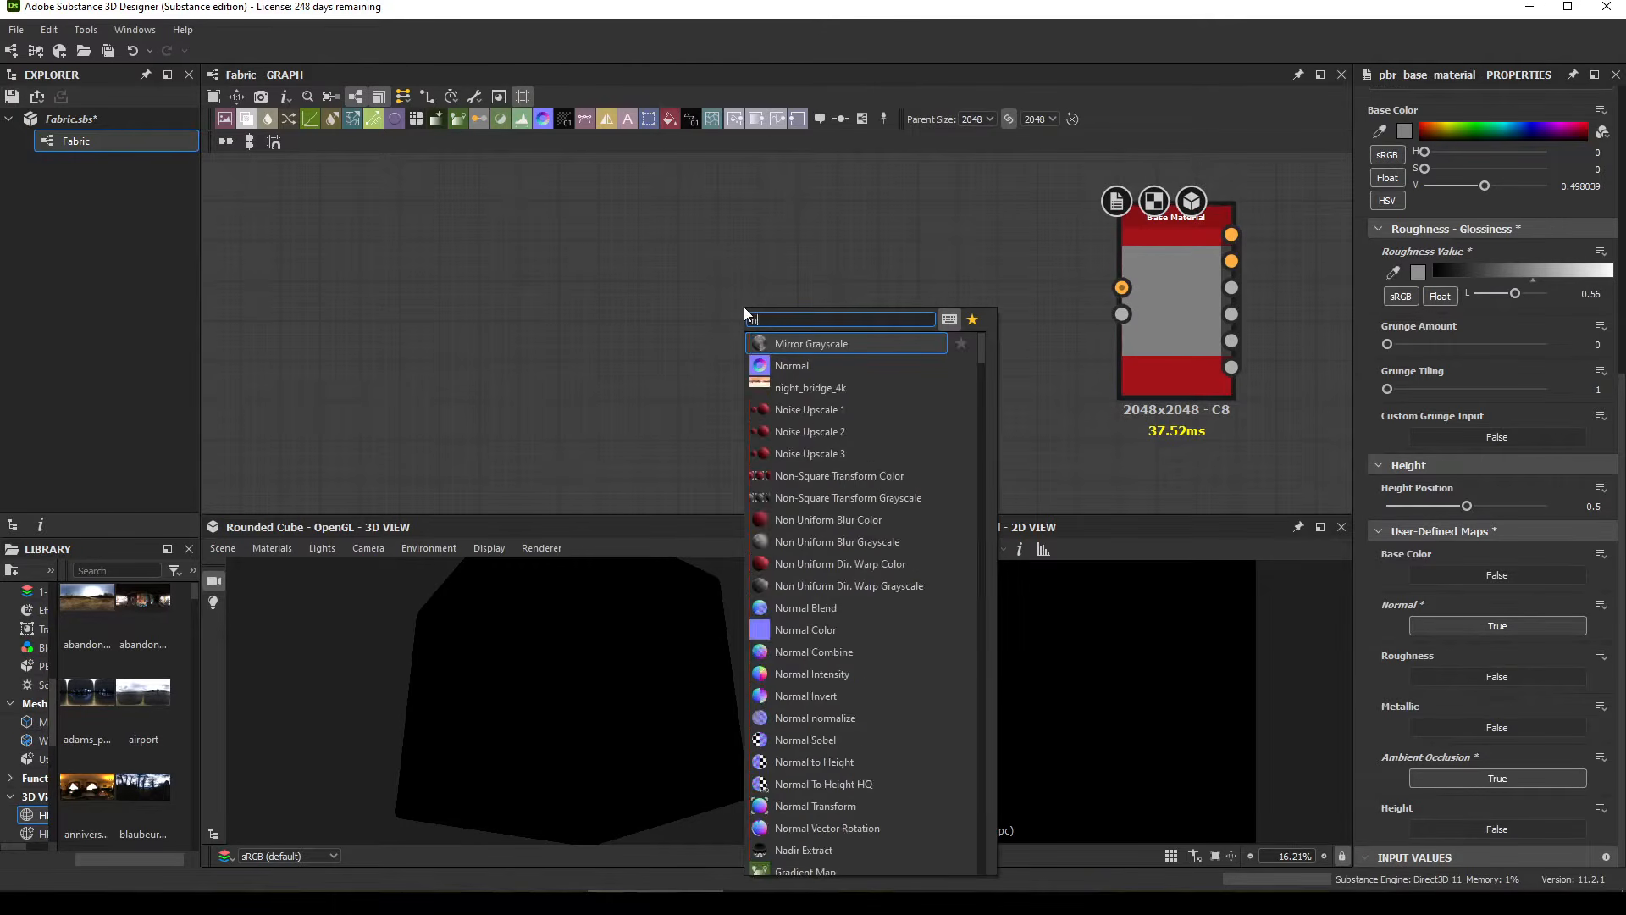
pyautogui.write('nor')
pyautogui.click(782, 342)
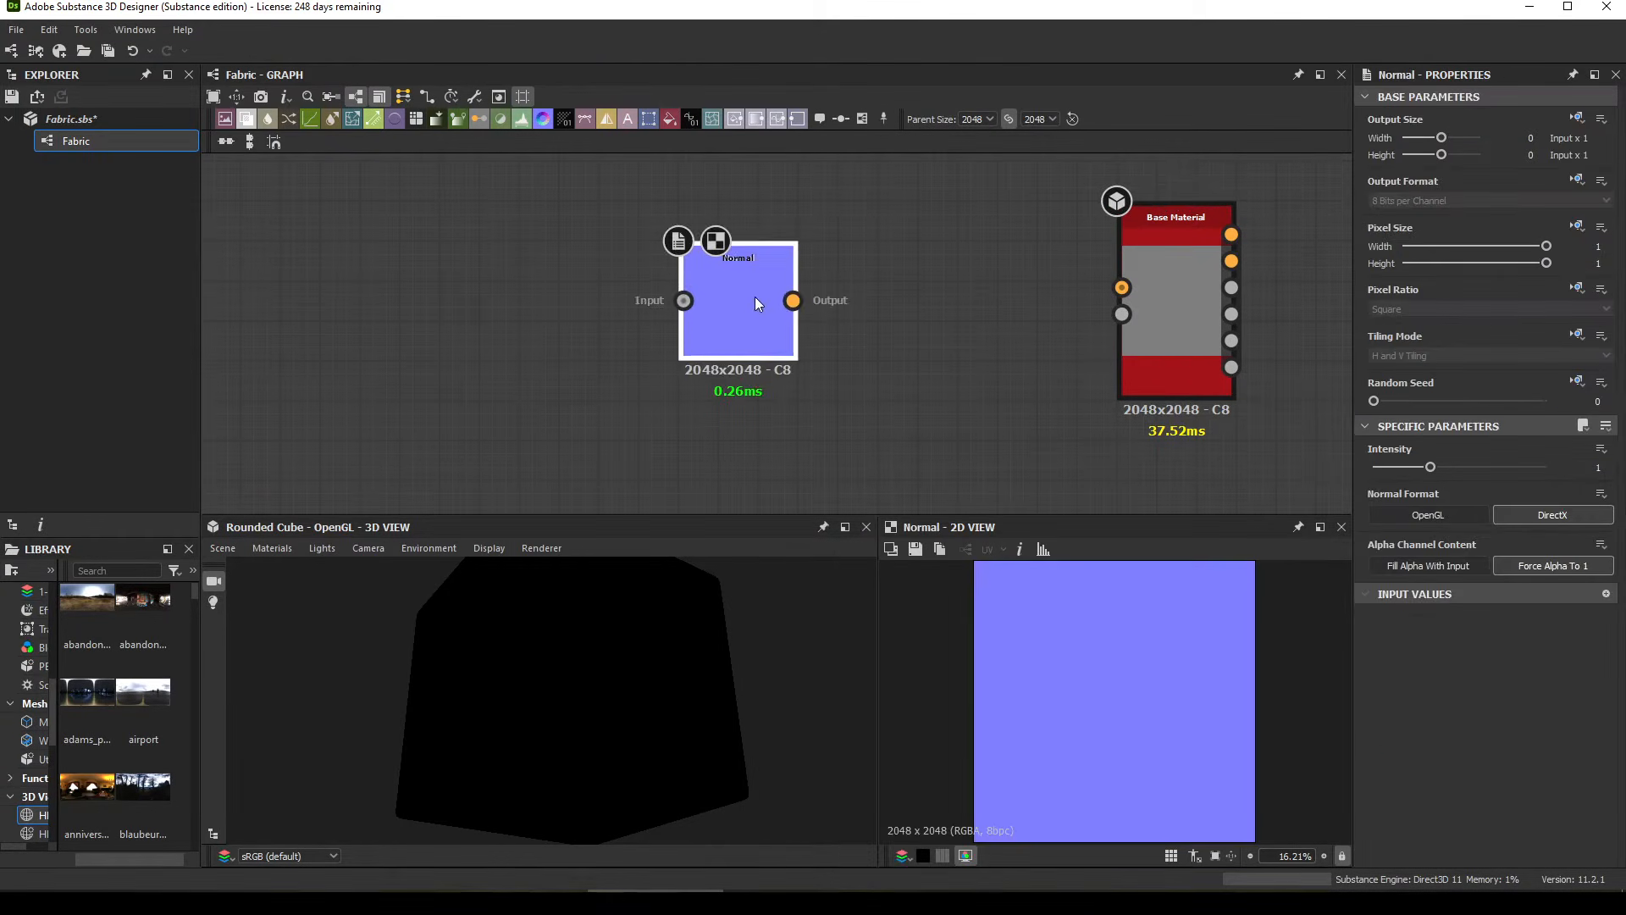
pyautogui.moveTo(755, 296); pyautogui.dragTo(1122, 288)
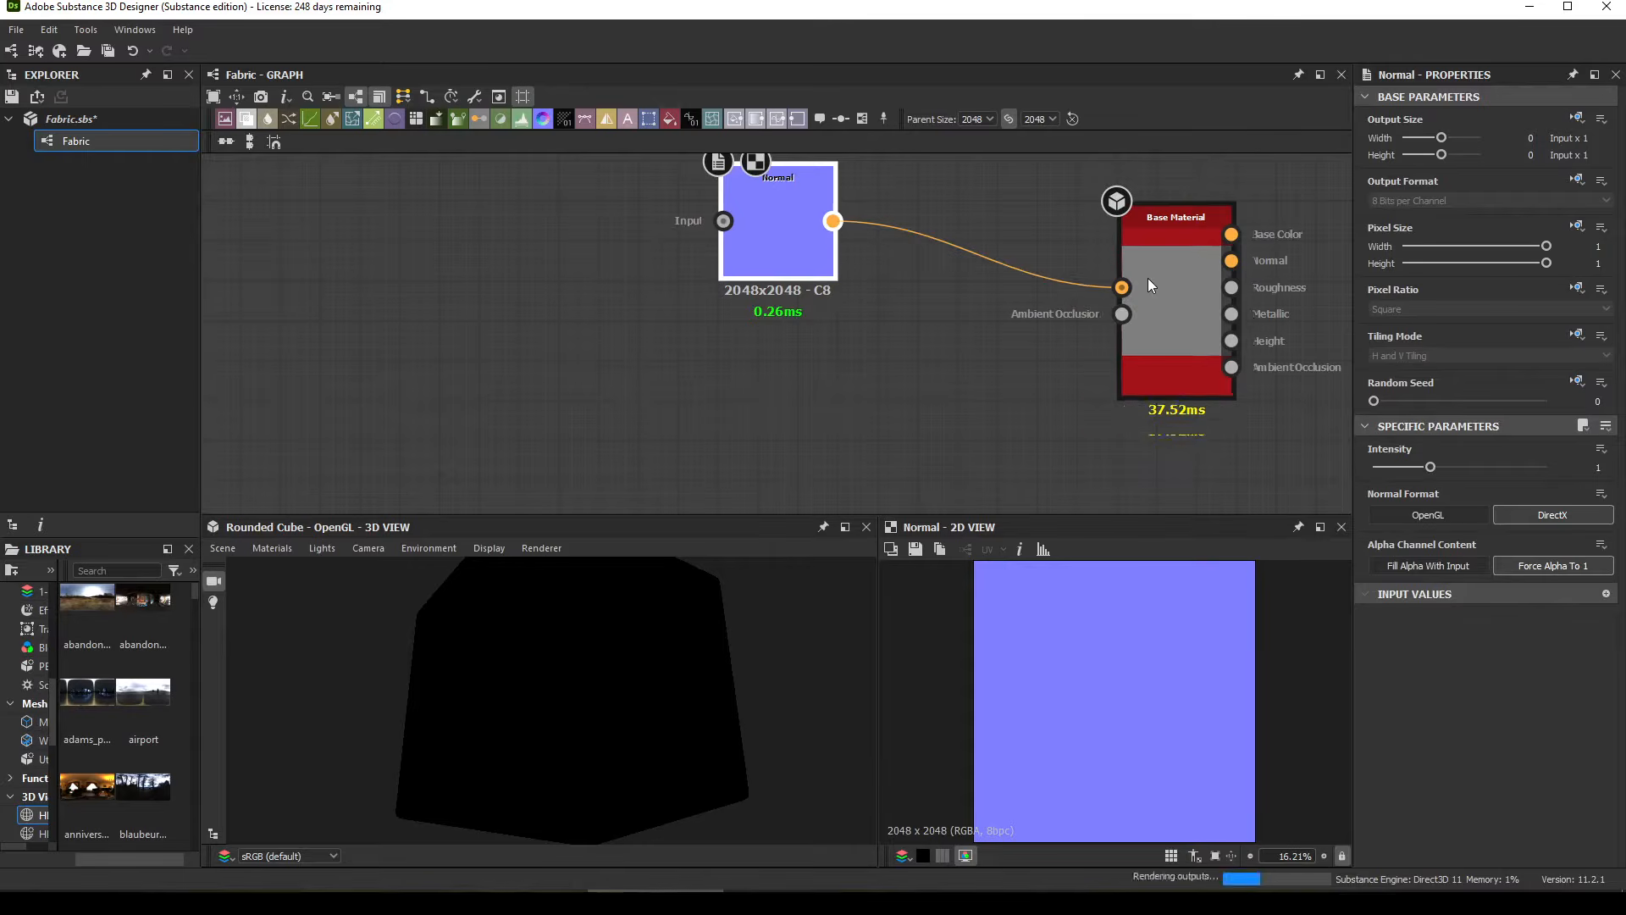
pyautogui.moveTo(826, 292); pyautogui.dragTo(668, 292)
# Step: Add an Ambient Occlusion (rt_ao) node, connect it to the Base Material's Ambient Occlusion input, and align it below the Normal node
pyautogui.click(596, 407)
pyautogui.press('space')
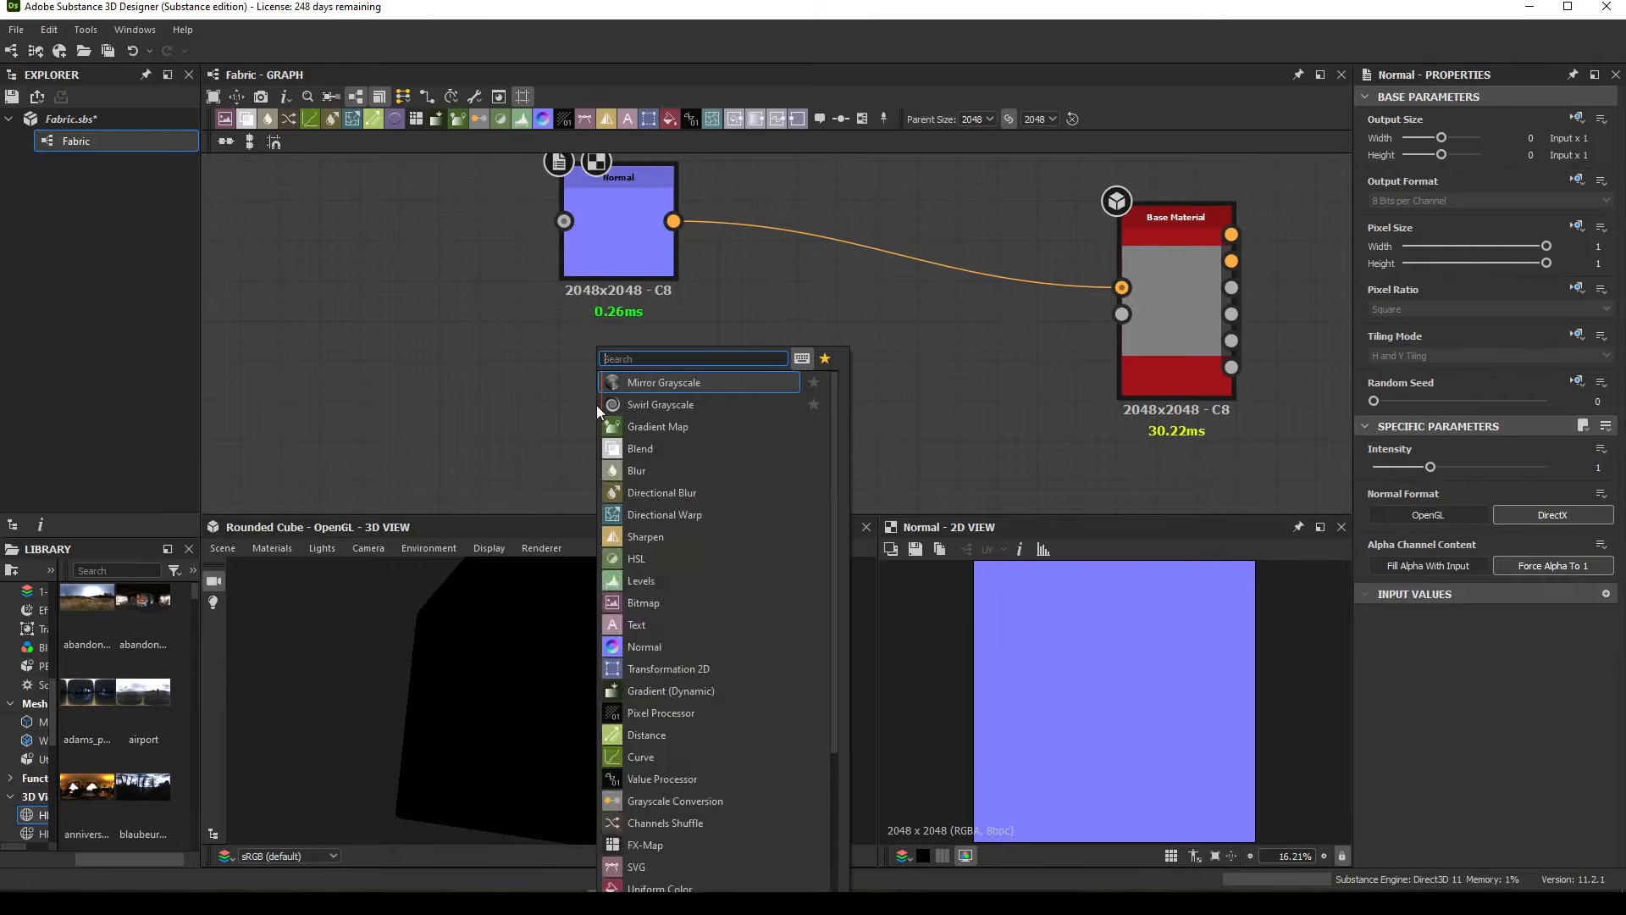
pyautogui.write('ao')
pyautogui.click(644, 426)
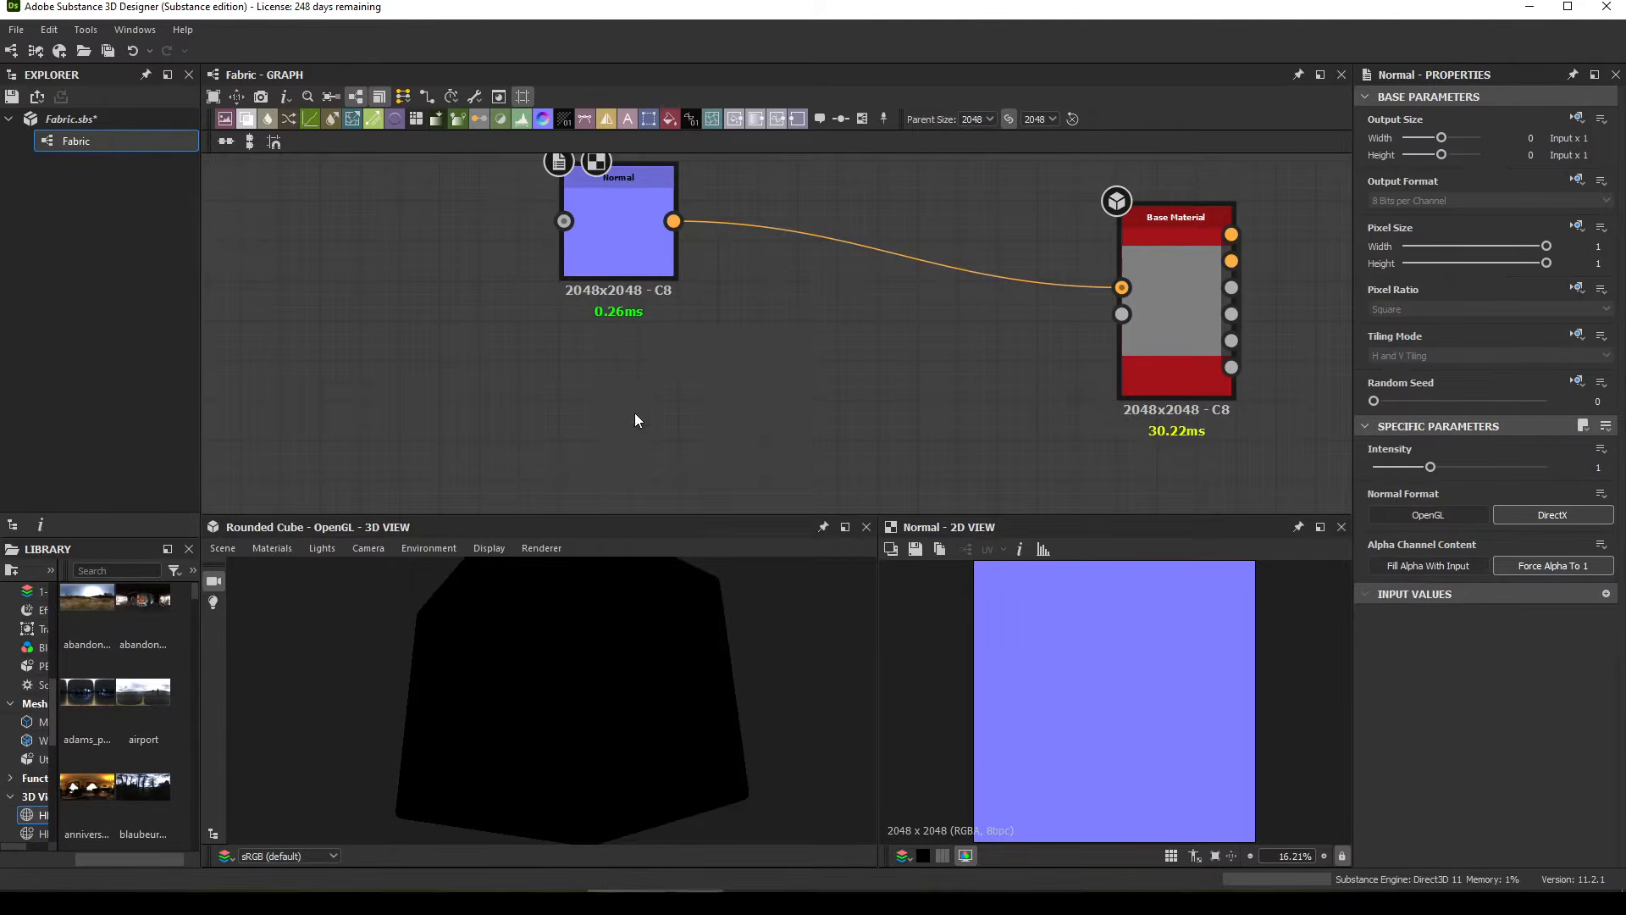
pyautogui.moveTo(634, 420); pyautogui.dragTo(1121, 314)
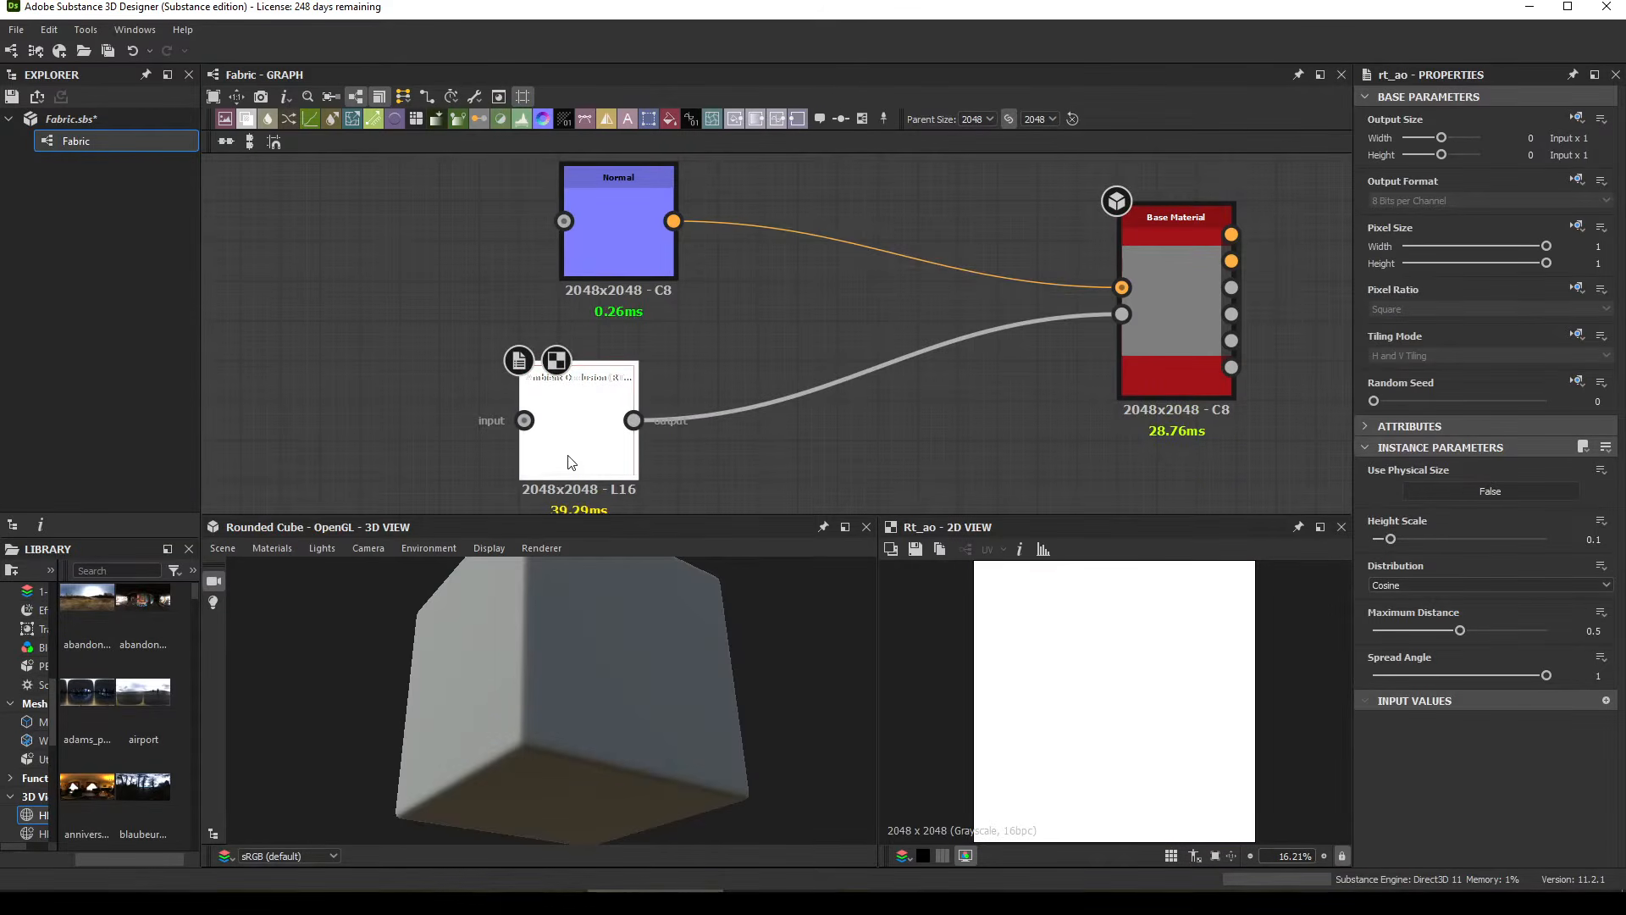
pyautogui.moveTo(578, 424); pyautogui.dragTo(618, 424)
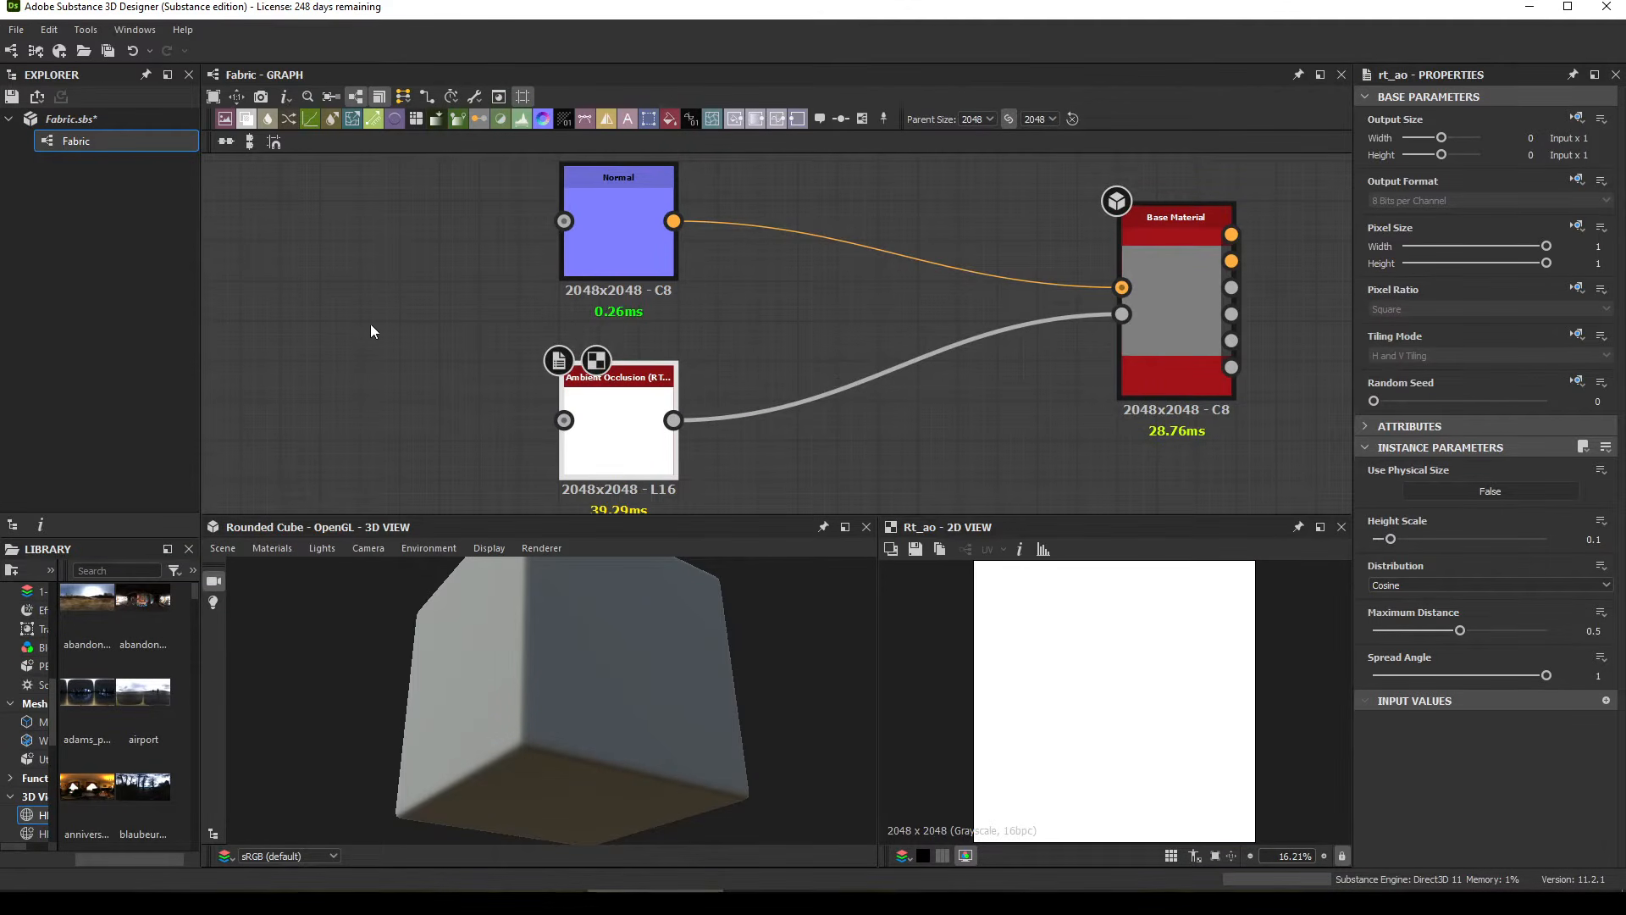
# Step: Set the Normal node's intensity to 6
pyautogui.click(631, 191)
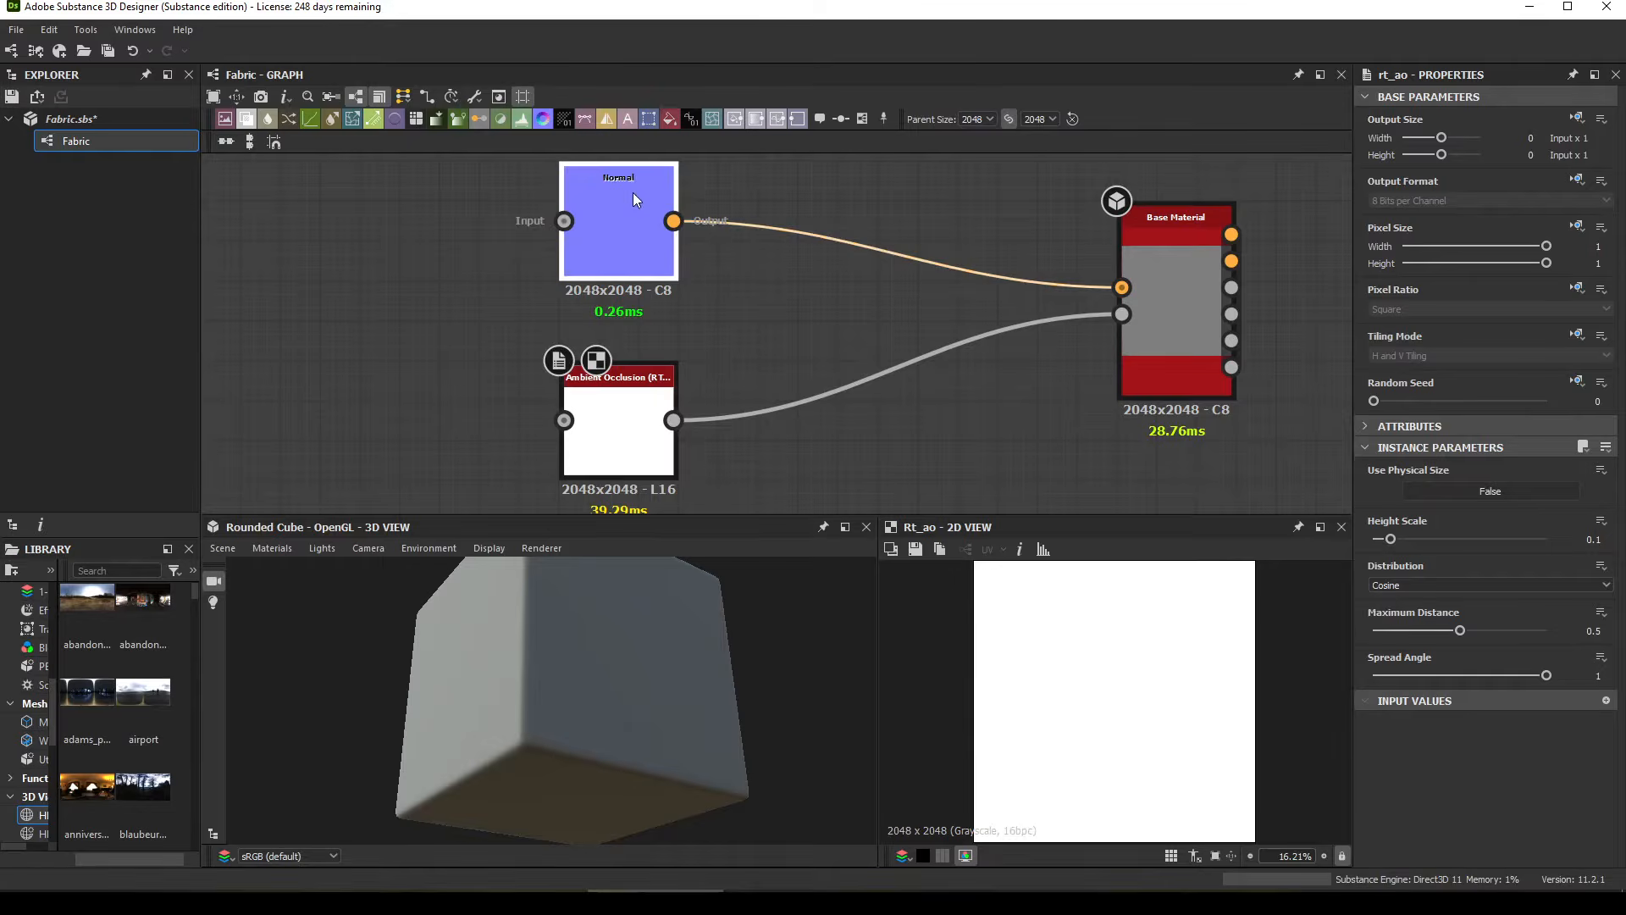
pyautogui.doubleClick(1598, 467)
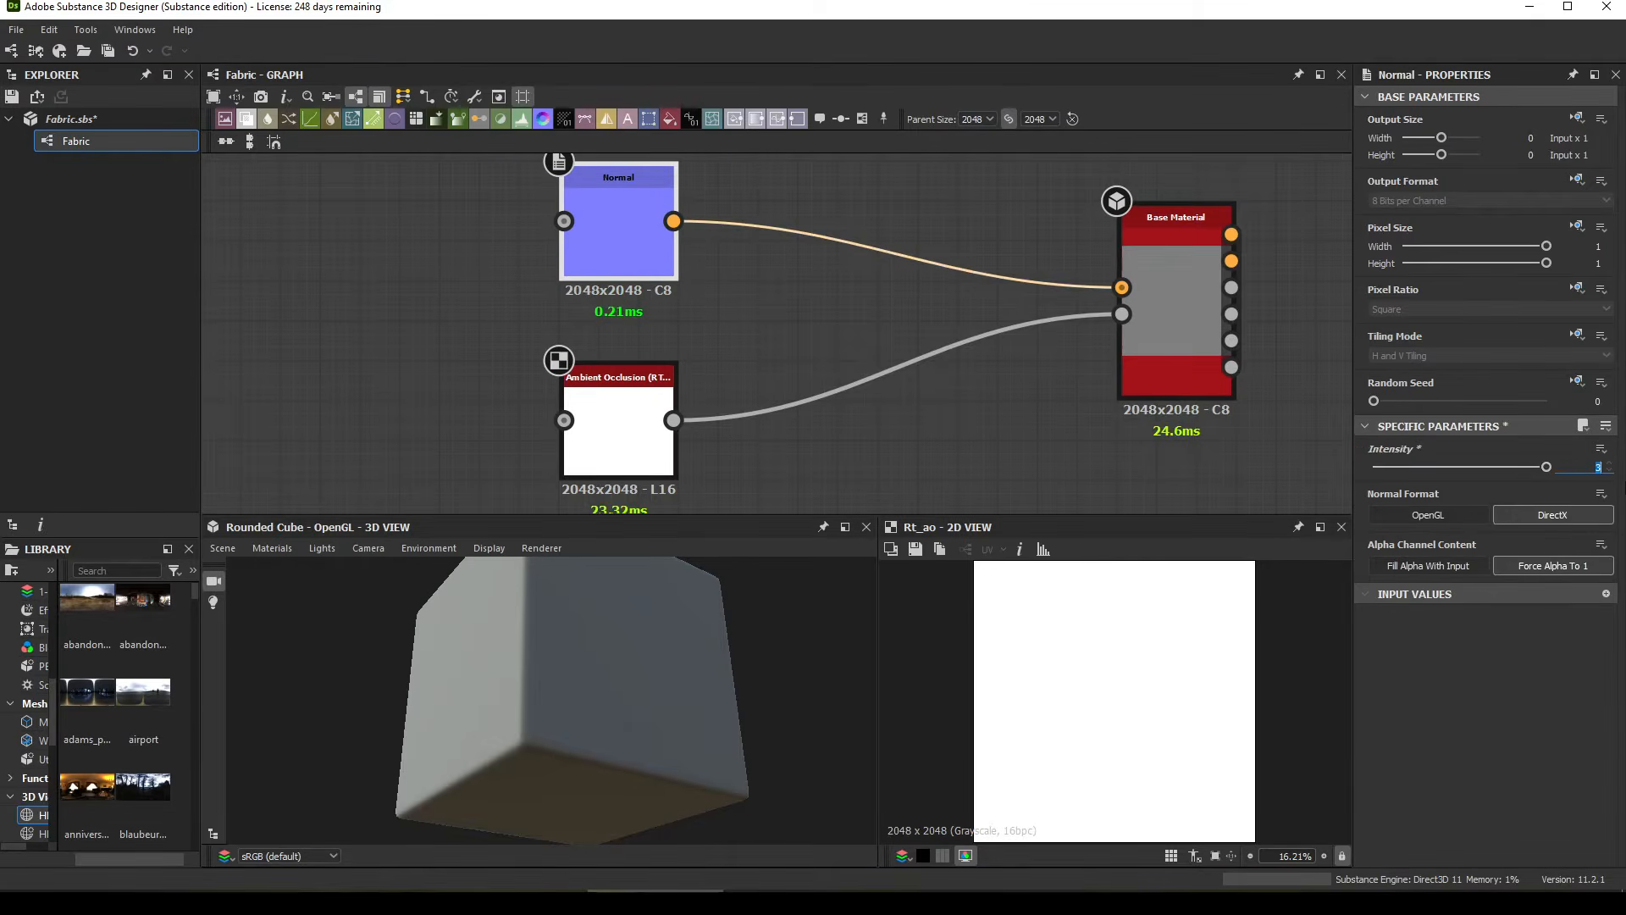
pyautogui.write('6')
pyautogui.press('Return')
# Step: Set the Ambient Occlusion node's height scale to 0.07
pyautogui.click(634, 399)
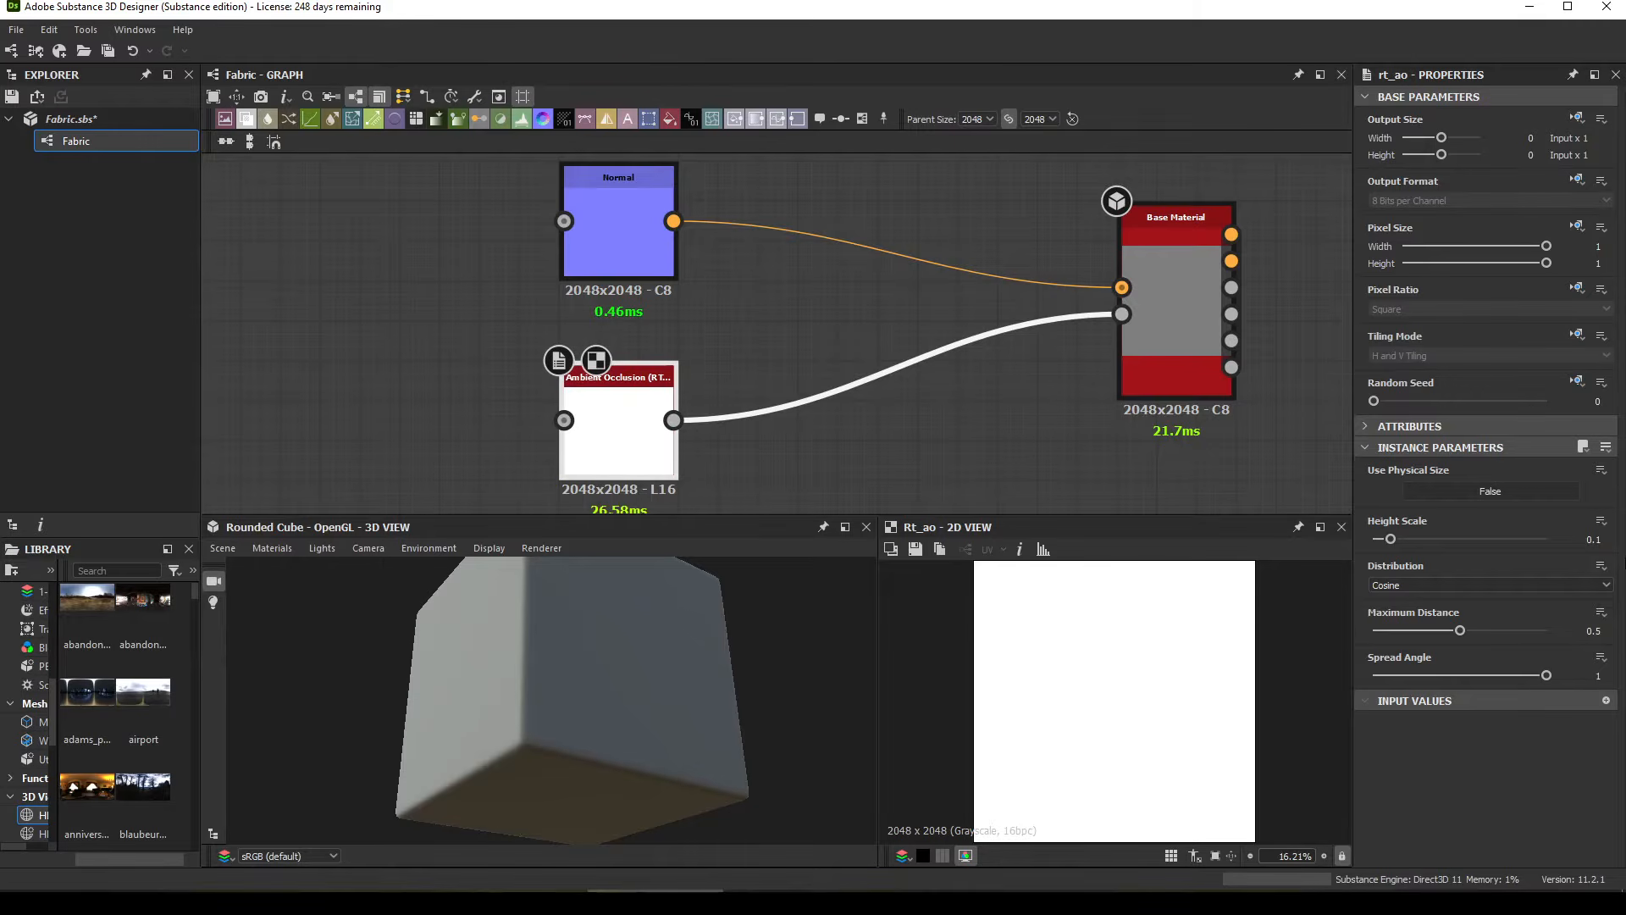
pyautogui.press('BackSpace')
pyautogui.write('07')
pyautogui.press('Return')
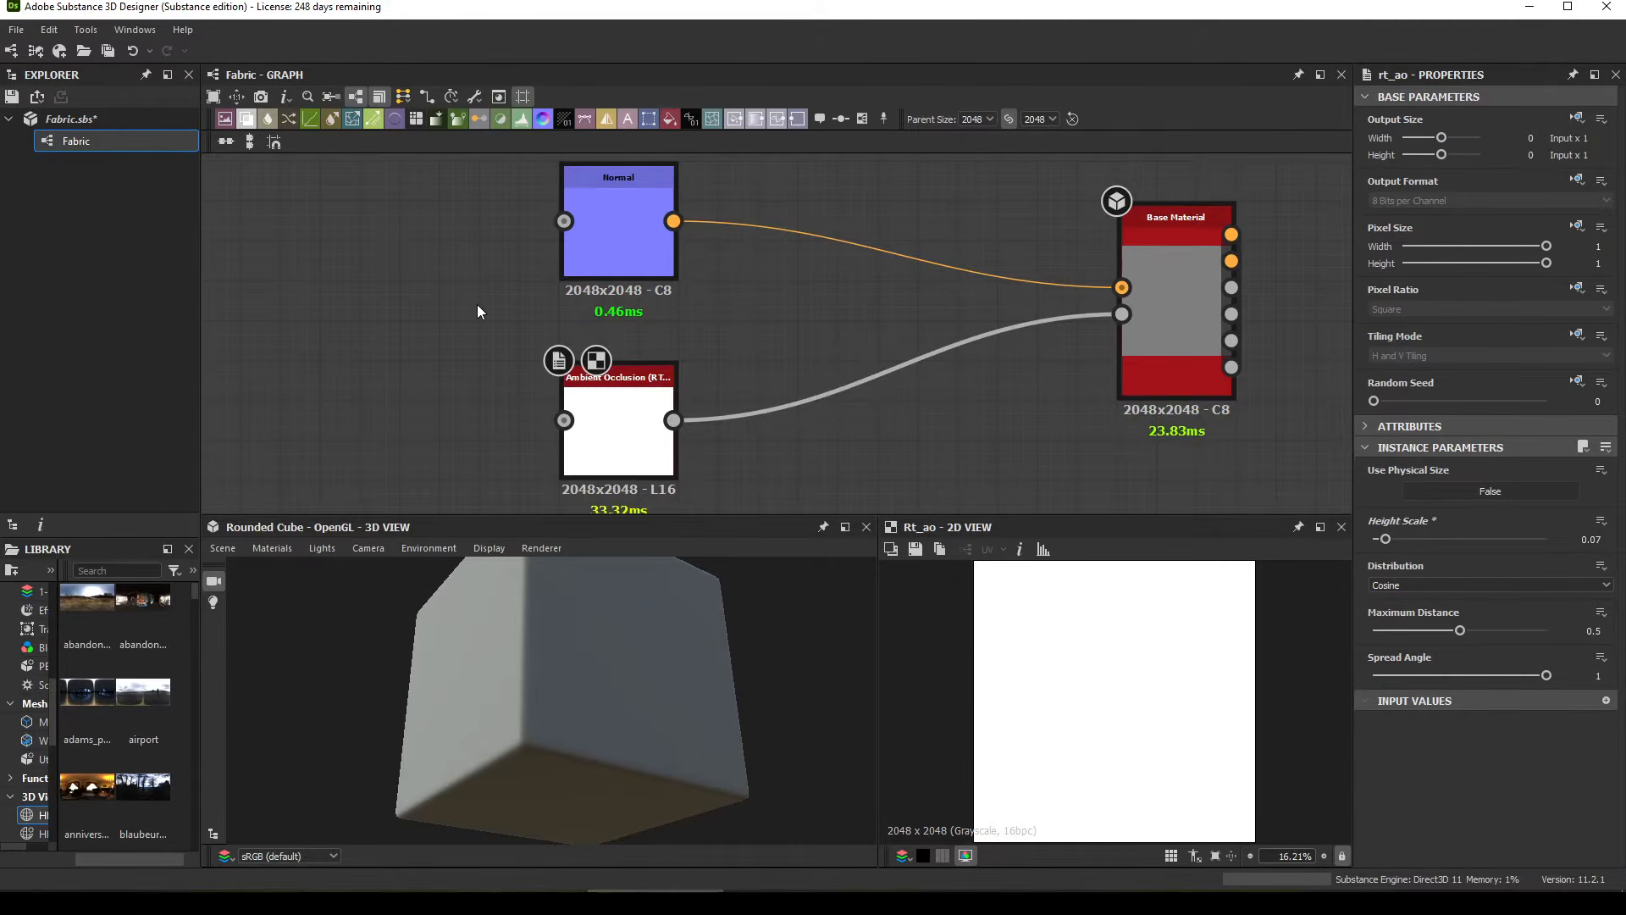
# Step: Open the fabric reference image over the graph and examine the embroidered motif and the weave of the green cloth
pyautogui.scroll(-2, 476, 303)
pyautogui.moveTo(499, 273); pyautogui.dragTo(686, 296, button='middle')
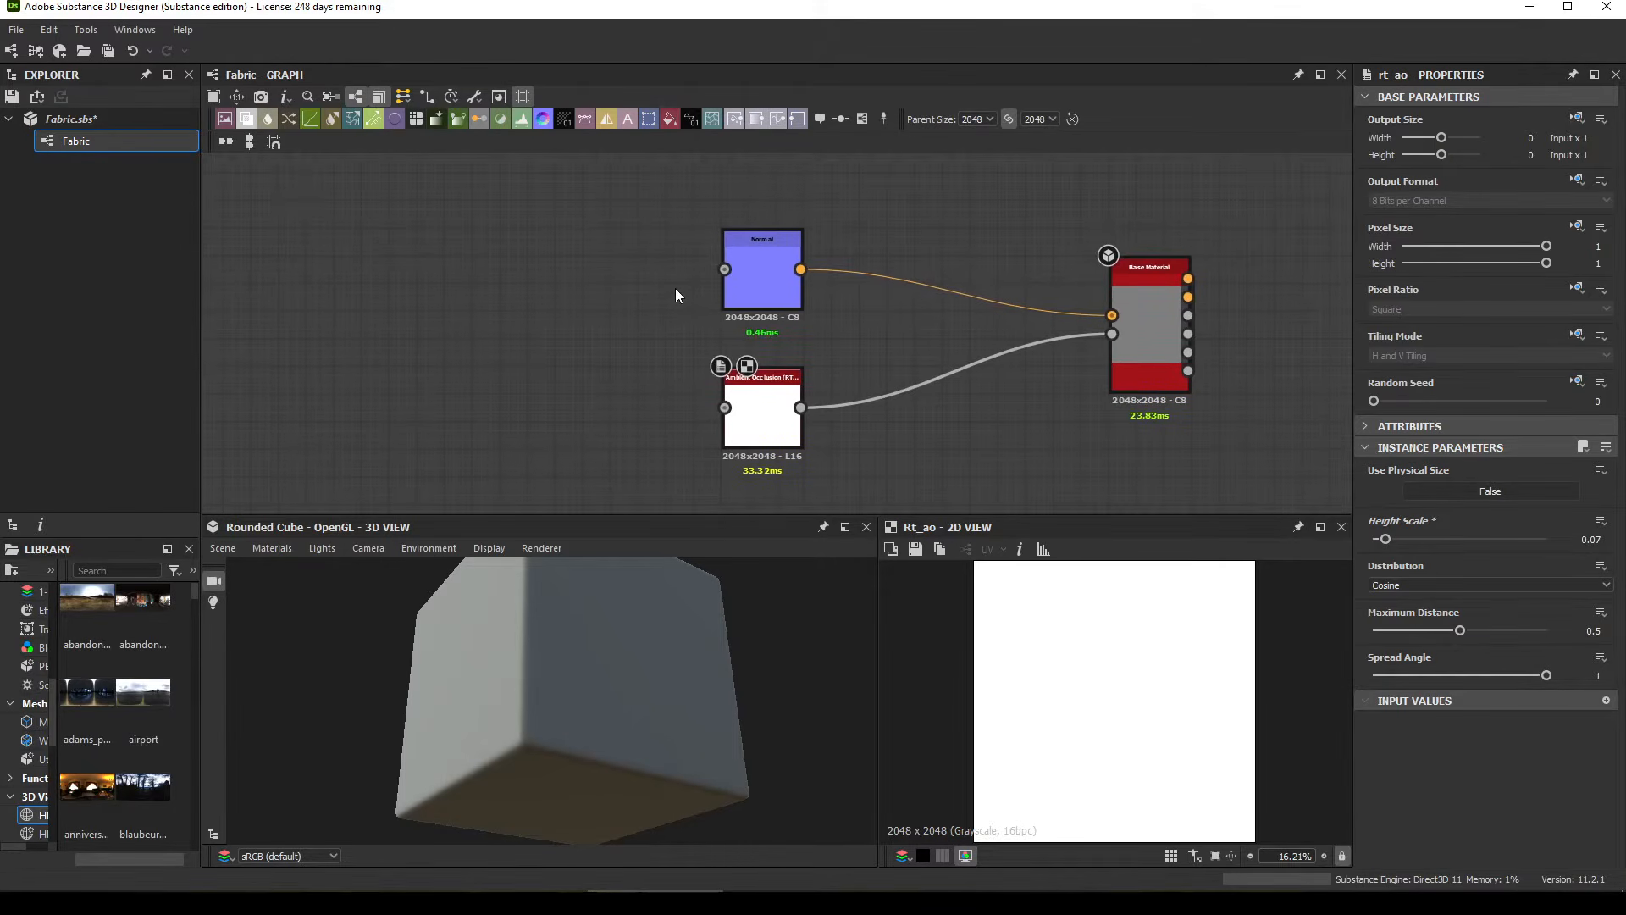
pyautogui.scroll(-2, 508, 291)
pyautogui.moveTo(508, 291); pyautogui.dragTo(826, 288, button='middle')
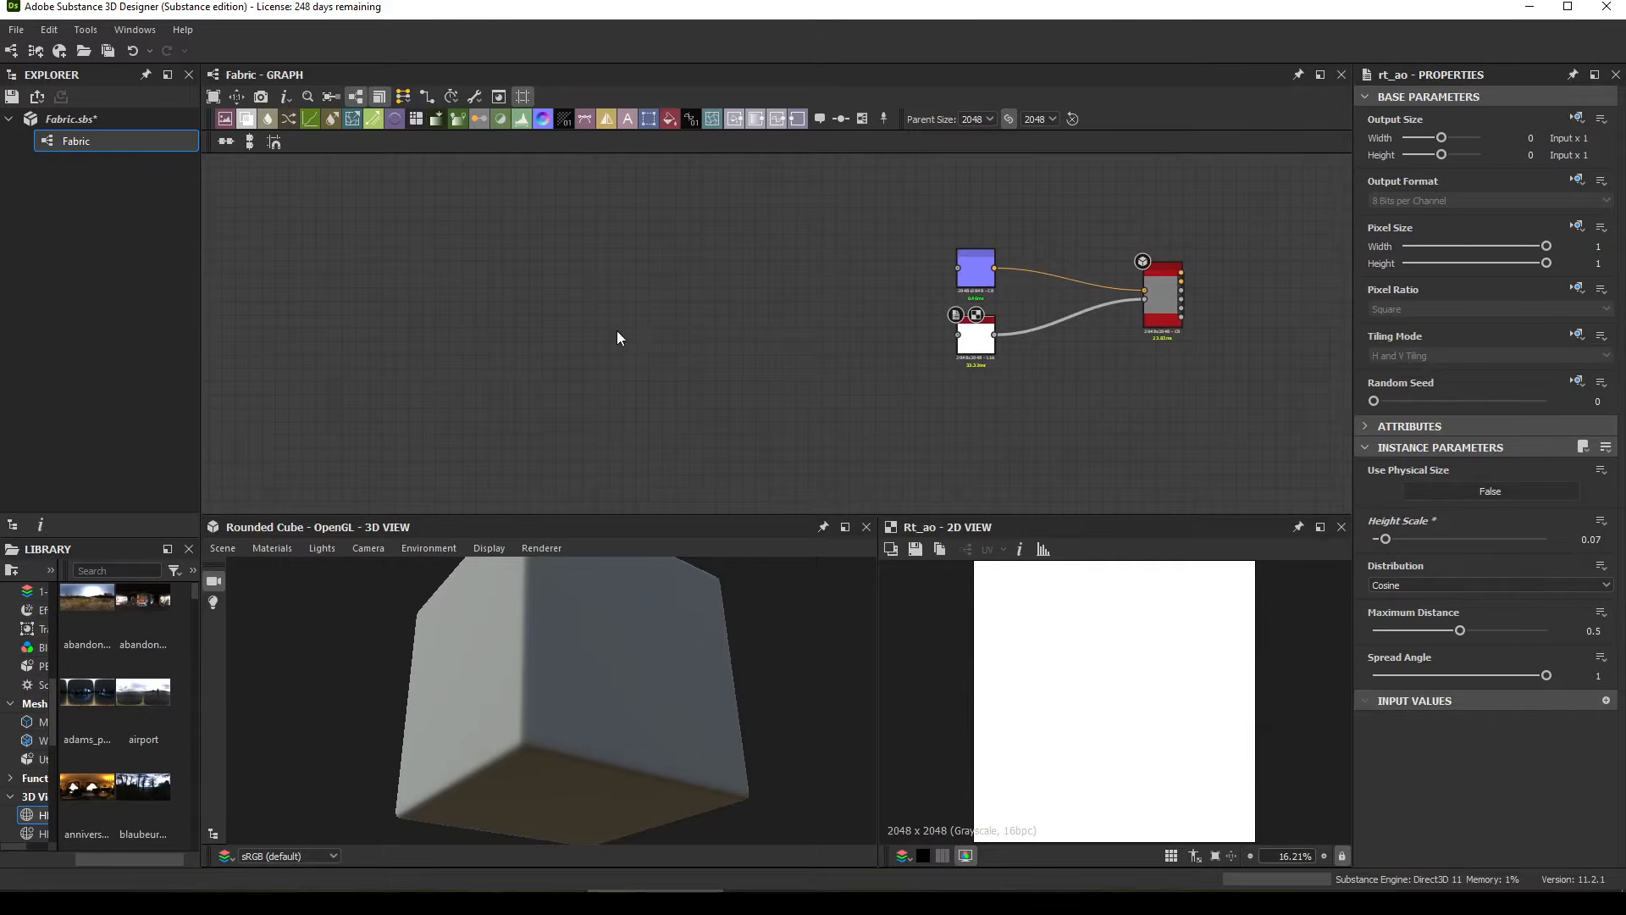
pyautogui.moveTo(237, 903)
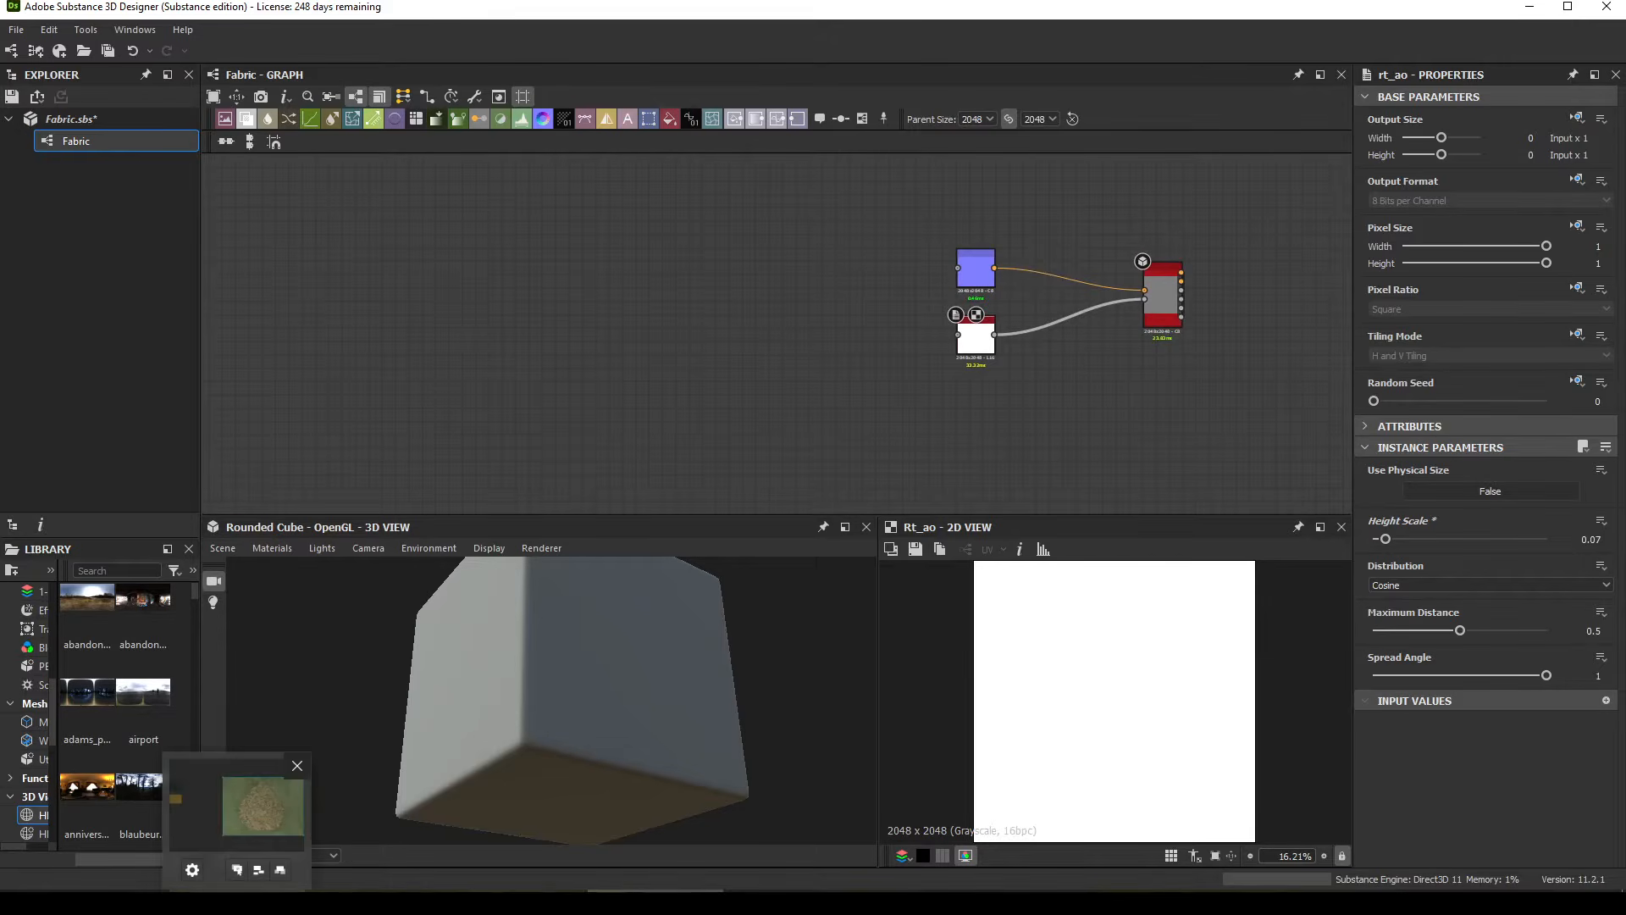
pyautogui.click(262, 805)
pyautogui.moveTo(233, 562); pyautogui.dragTo(653, 515)
pyautogui.scroll(5, 653, 515)
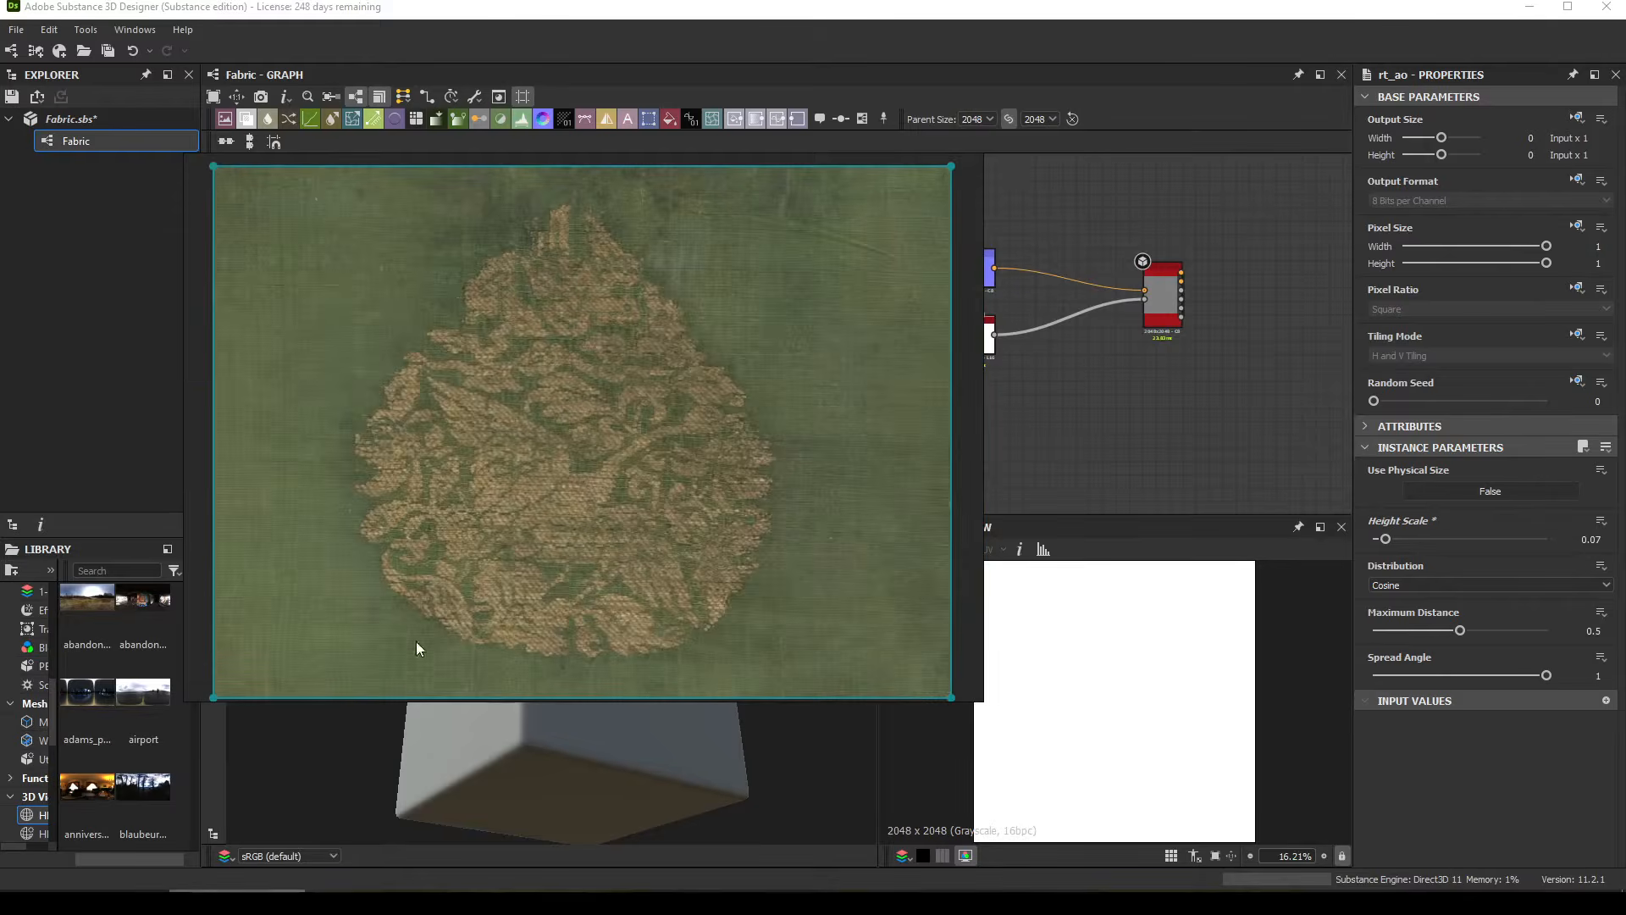
pyautogui.scroll(2, 671, 520)
pyautogui.moveTo(683, 466); pyautogui.dragTo(742, 458, button='middle')
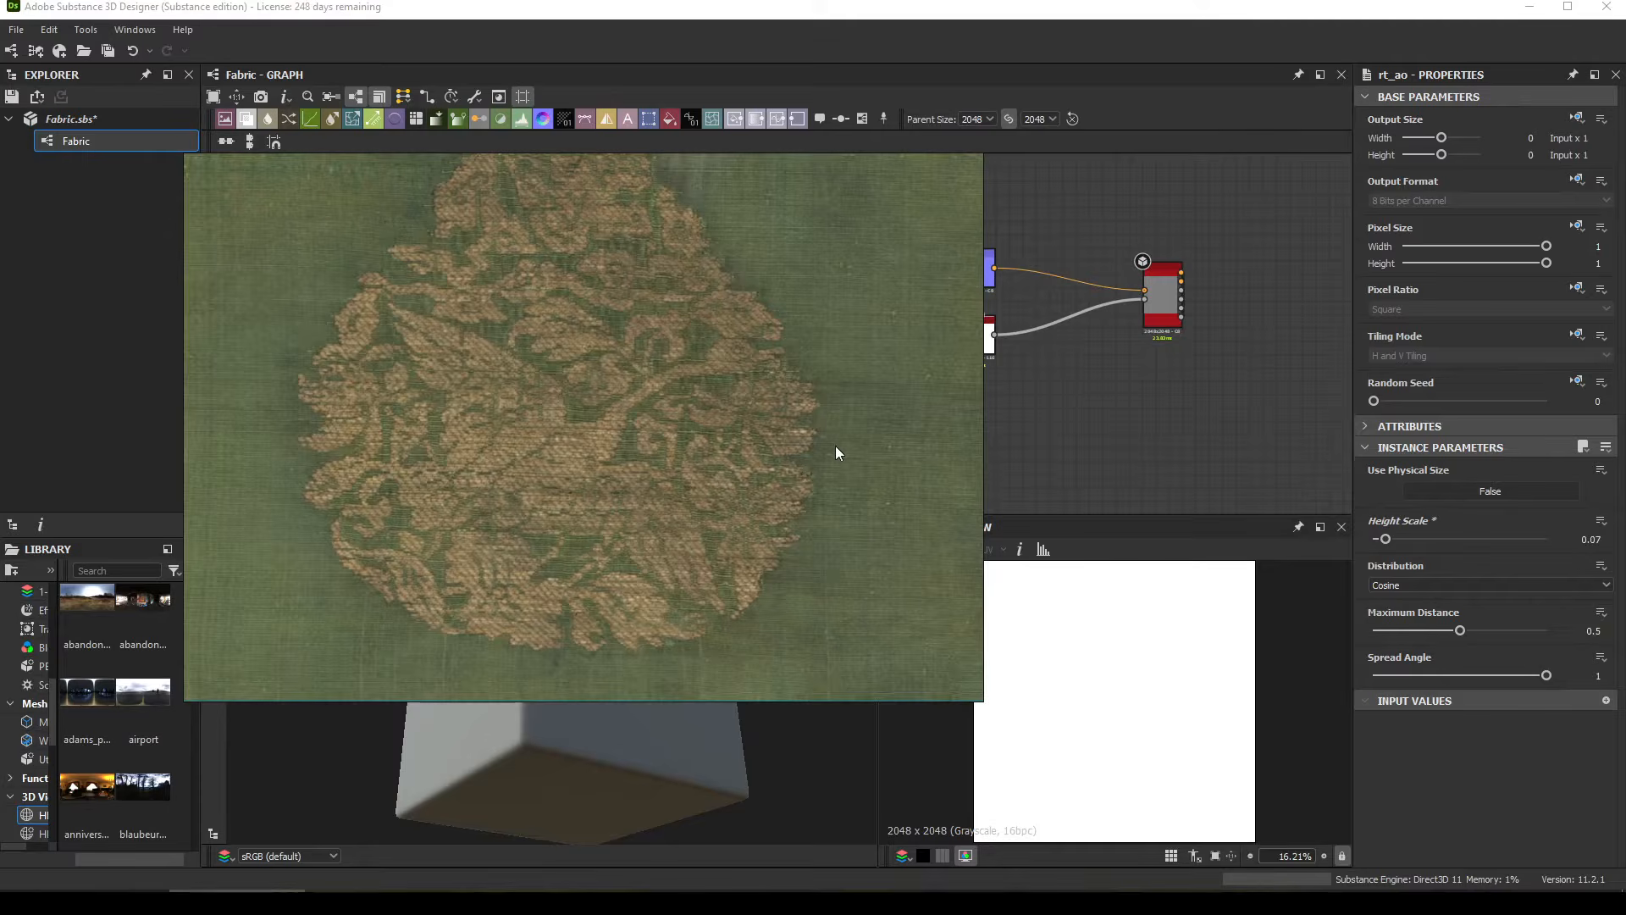
pyautogui.moveTo(835, 453); pyautogui.dragTo(836, 464, button='middle')
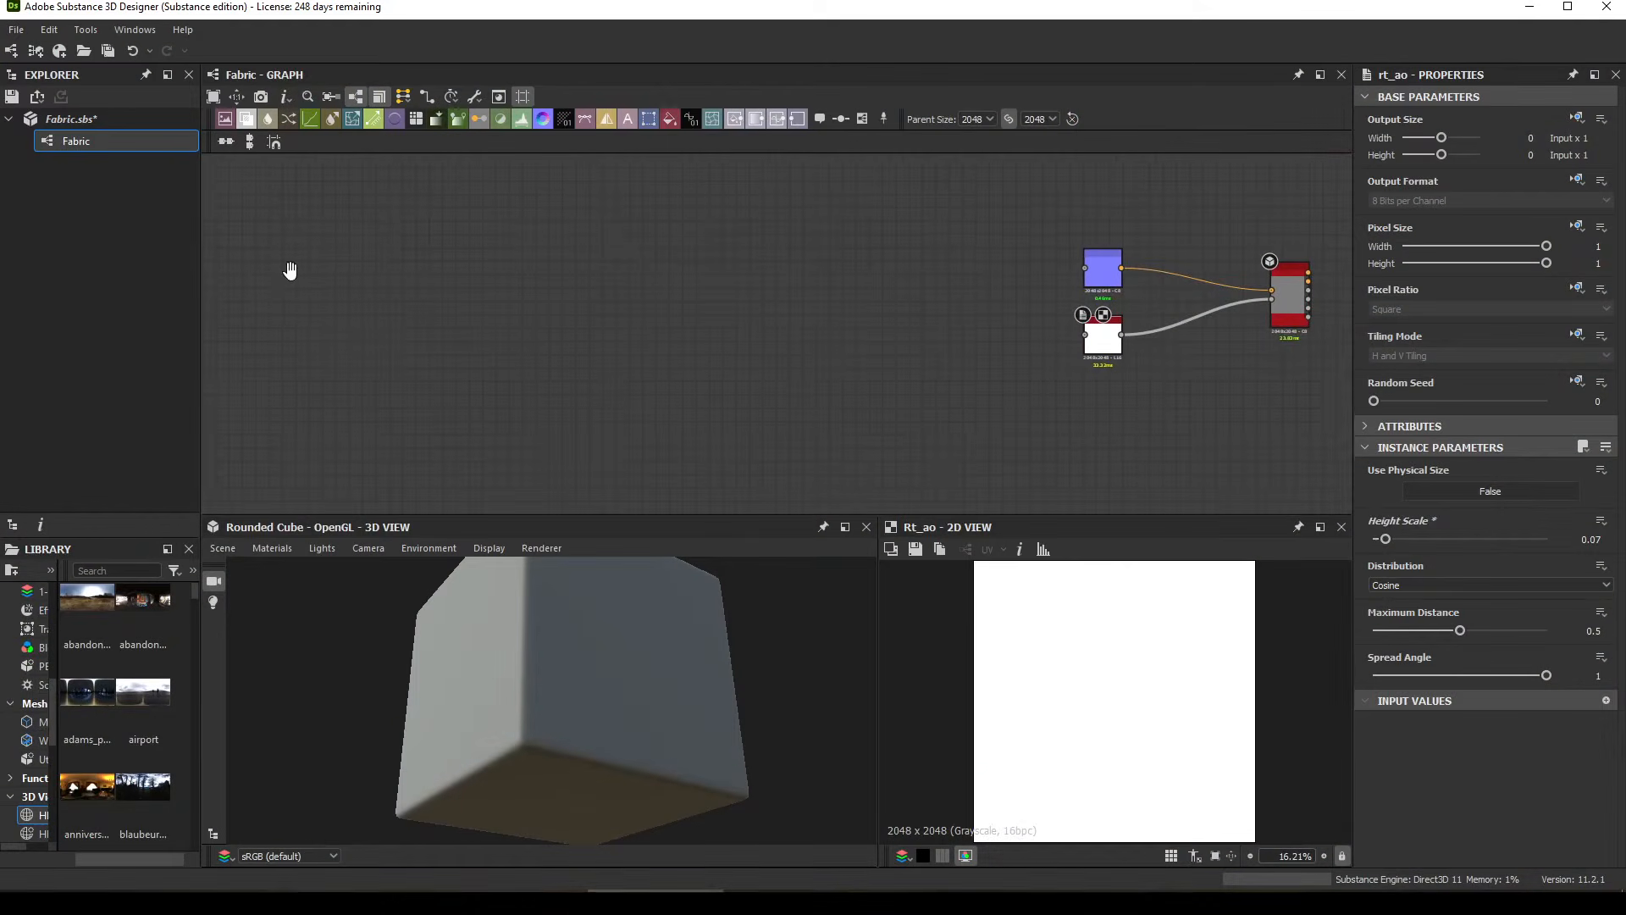
# Step: Add a Uniform Color node in an empty area of the graph, far before the output nodes
pyautogui.moveTo(290, 270); pyautogui.dragTo(610, 335, button='middle')
pyautogui.moveTo(465, 331); pyautogui.dragTo(805, 351, button='middle')
pyautogui.moveTo(491, 378)
pyautogui.mouseDown(button='middle')
pyautogui.moveTo(572, 318)
pyautogui.moveTo(620, 318)
pyautogui.moveTo(542, 338)
pyautogui.moveTo(526, 295)
pyautogui.mouseUp(button='middle')
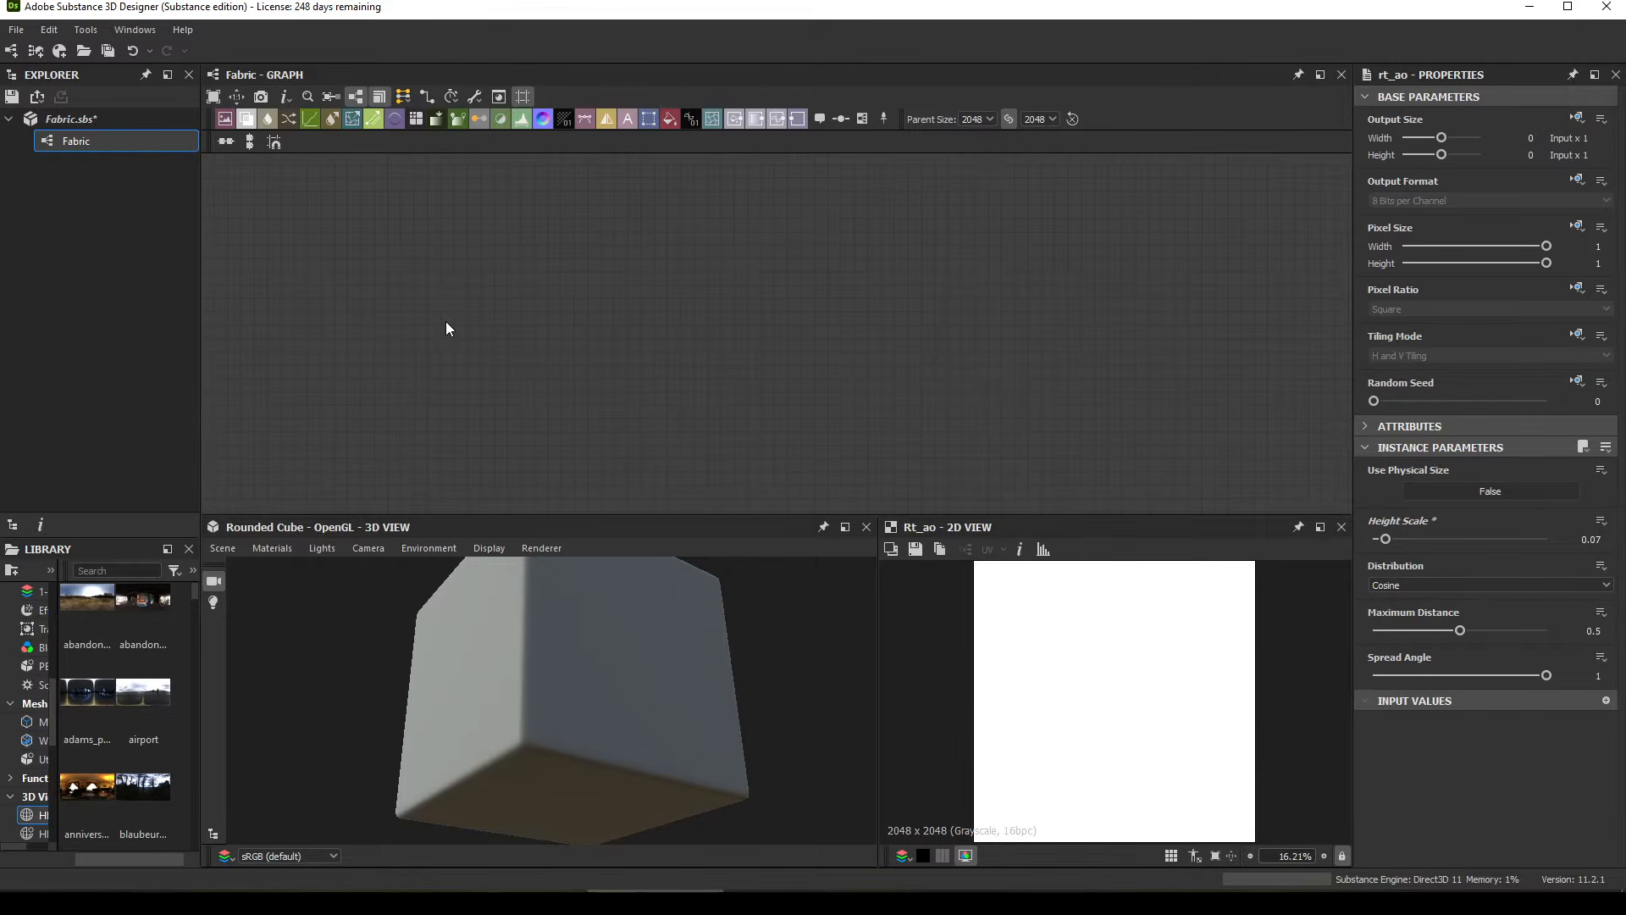
pyautogui.press('space')
pyautogui.write('un')
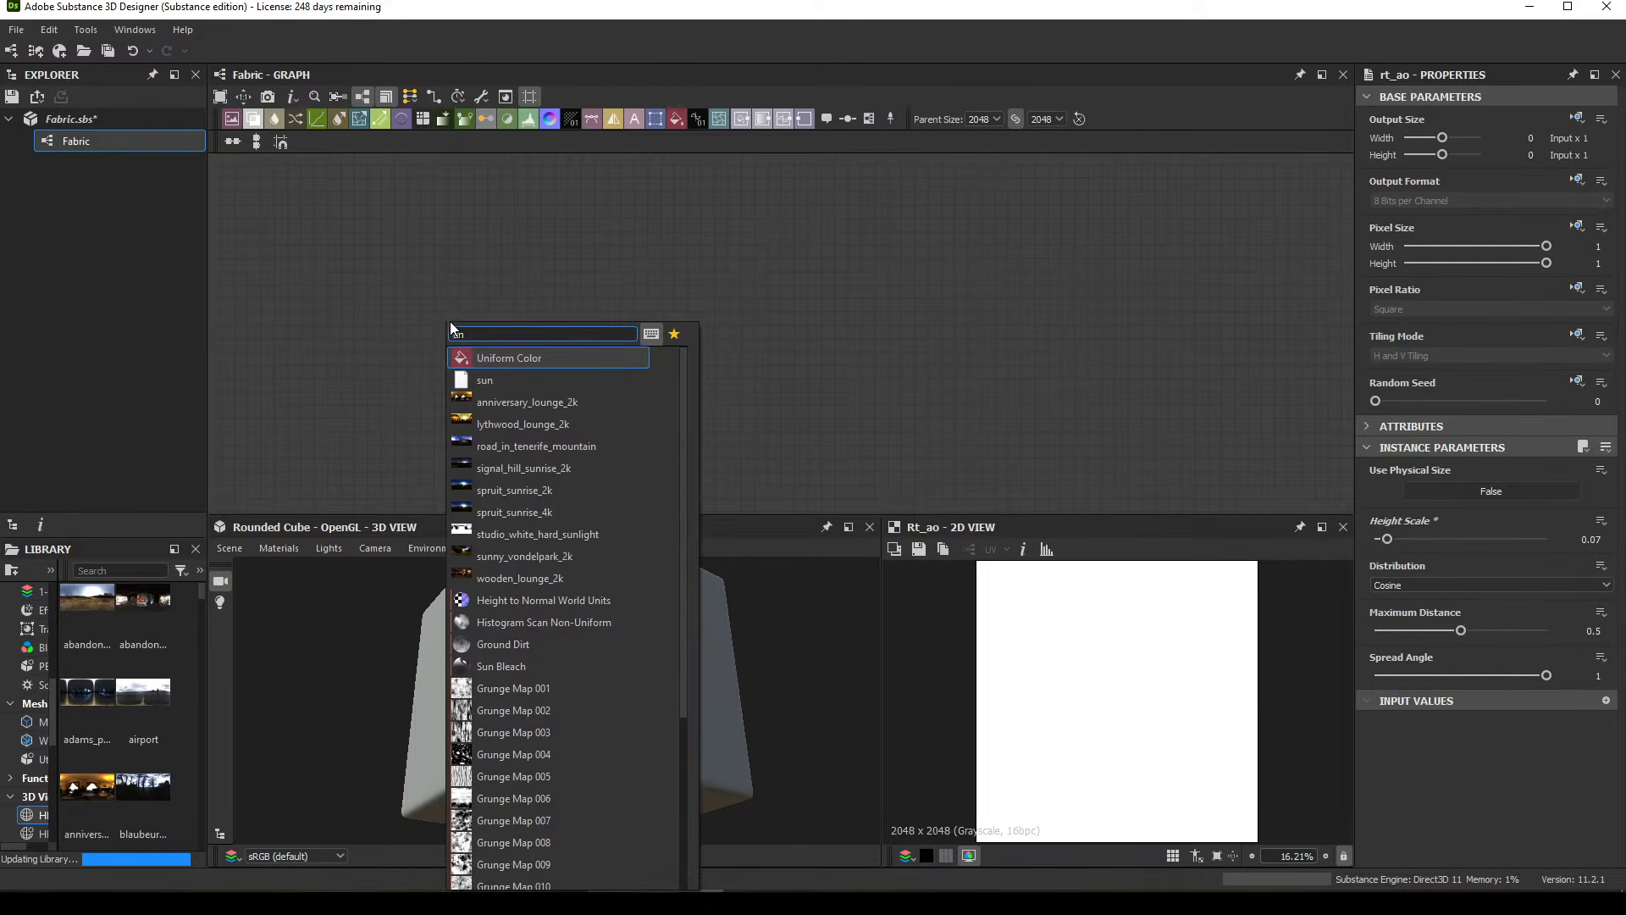
pyautogui.click(518, 359)
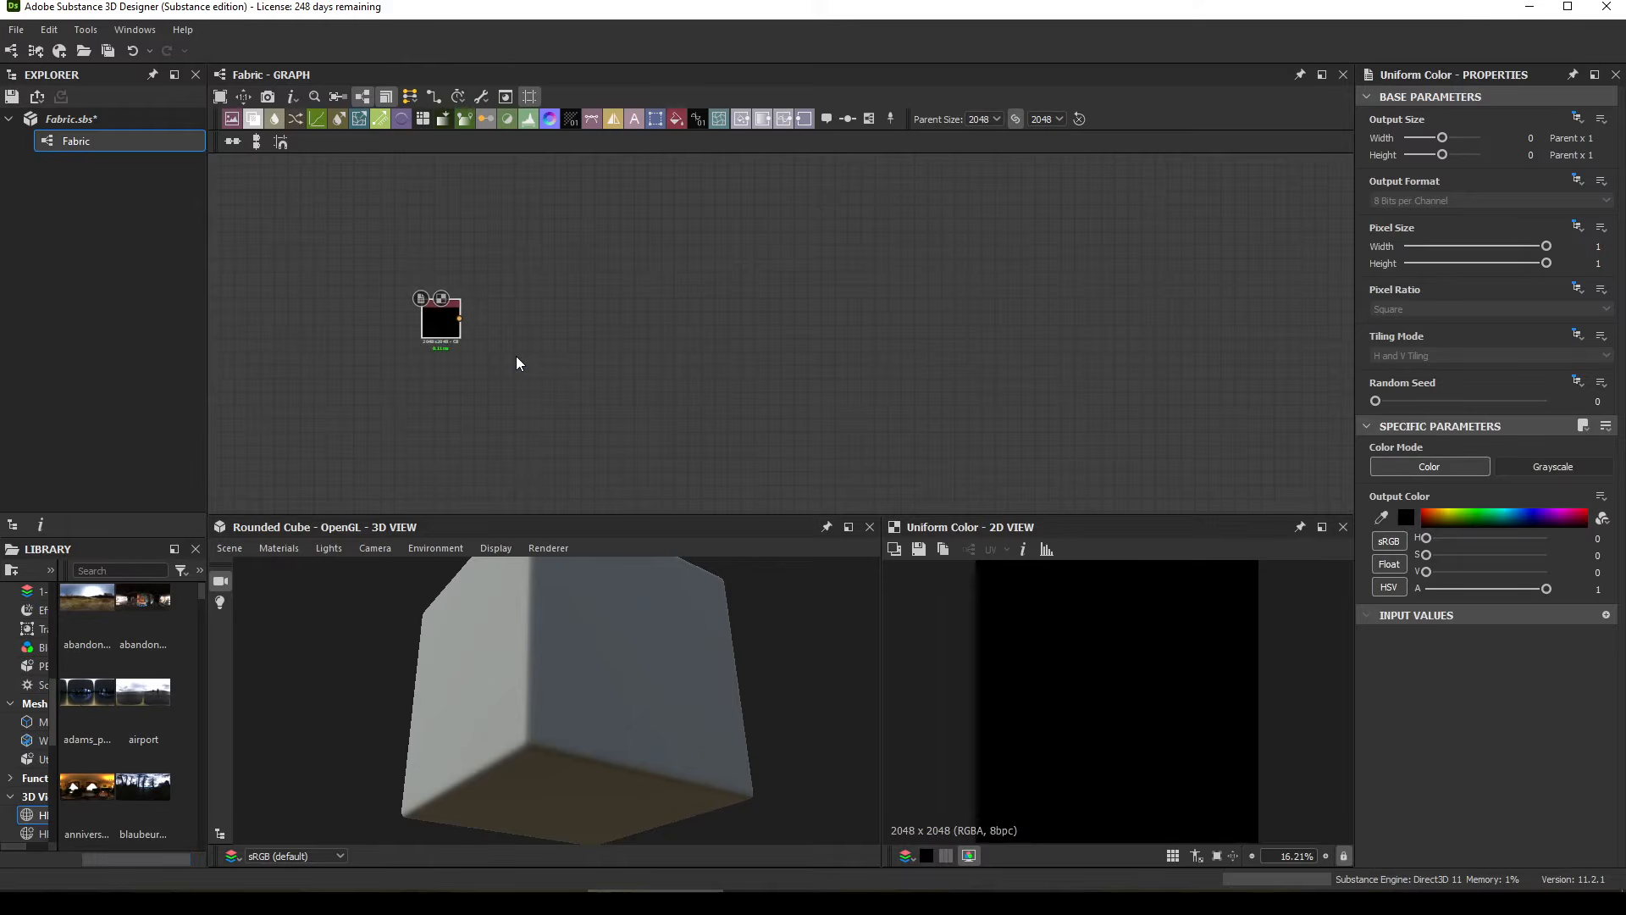
# Step: Switch the Uniform Color node to grayscale and set its output value to 0.3
pyautogui.click(1535, 468)
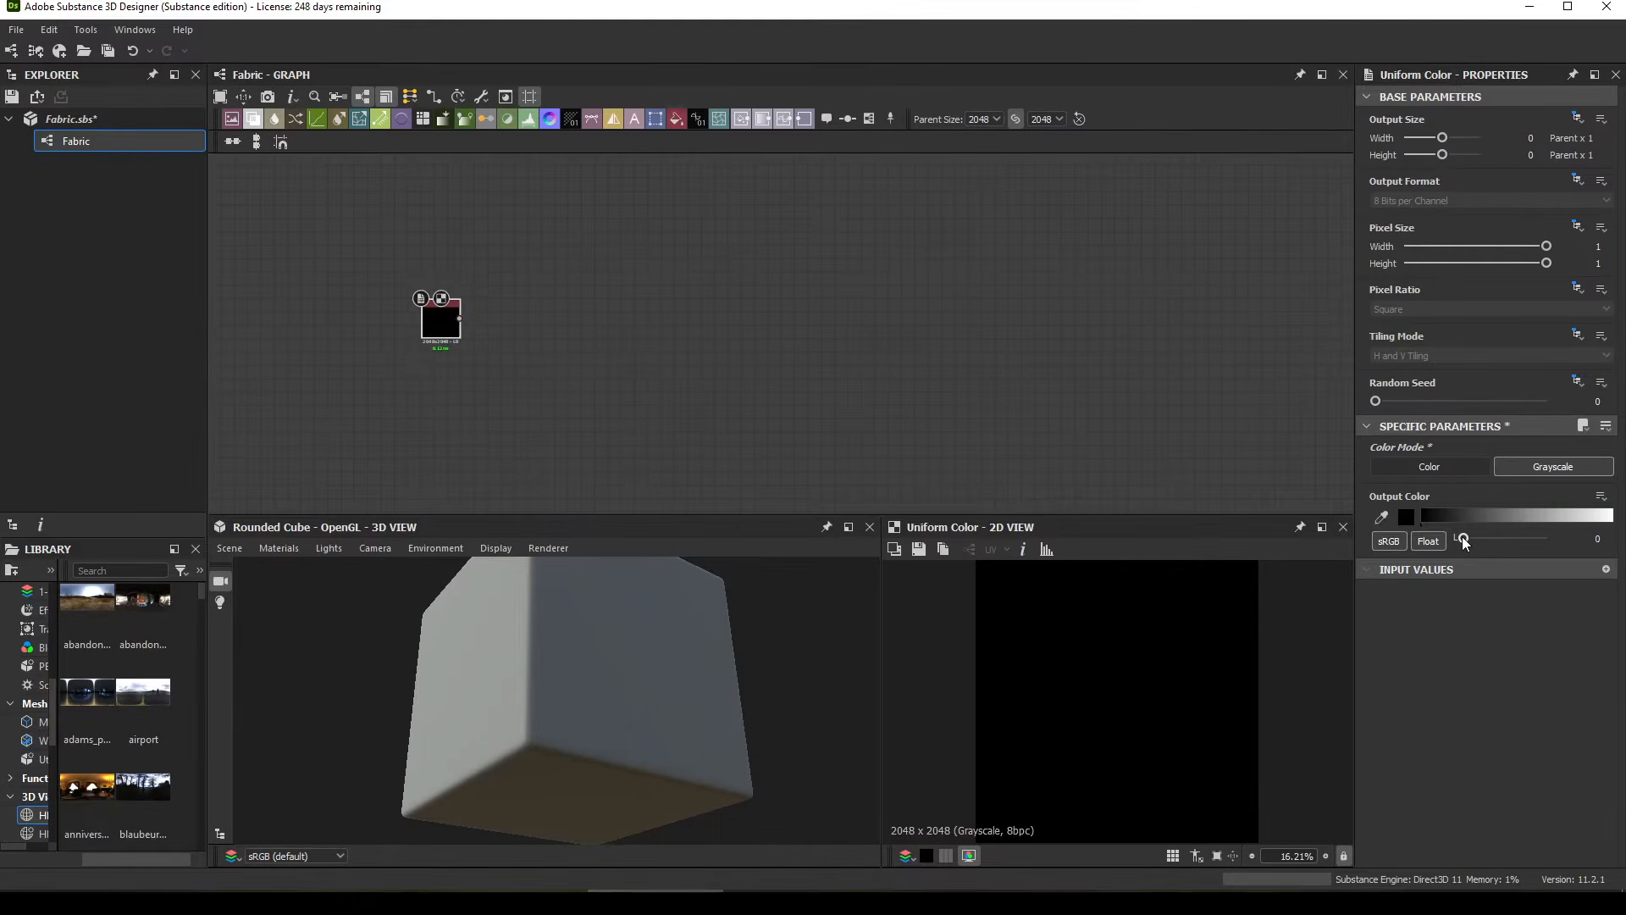
pyautogui.moveTo(1464, 540); pyautogui.dragTo(1479, 539)
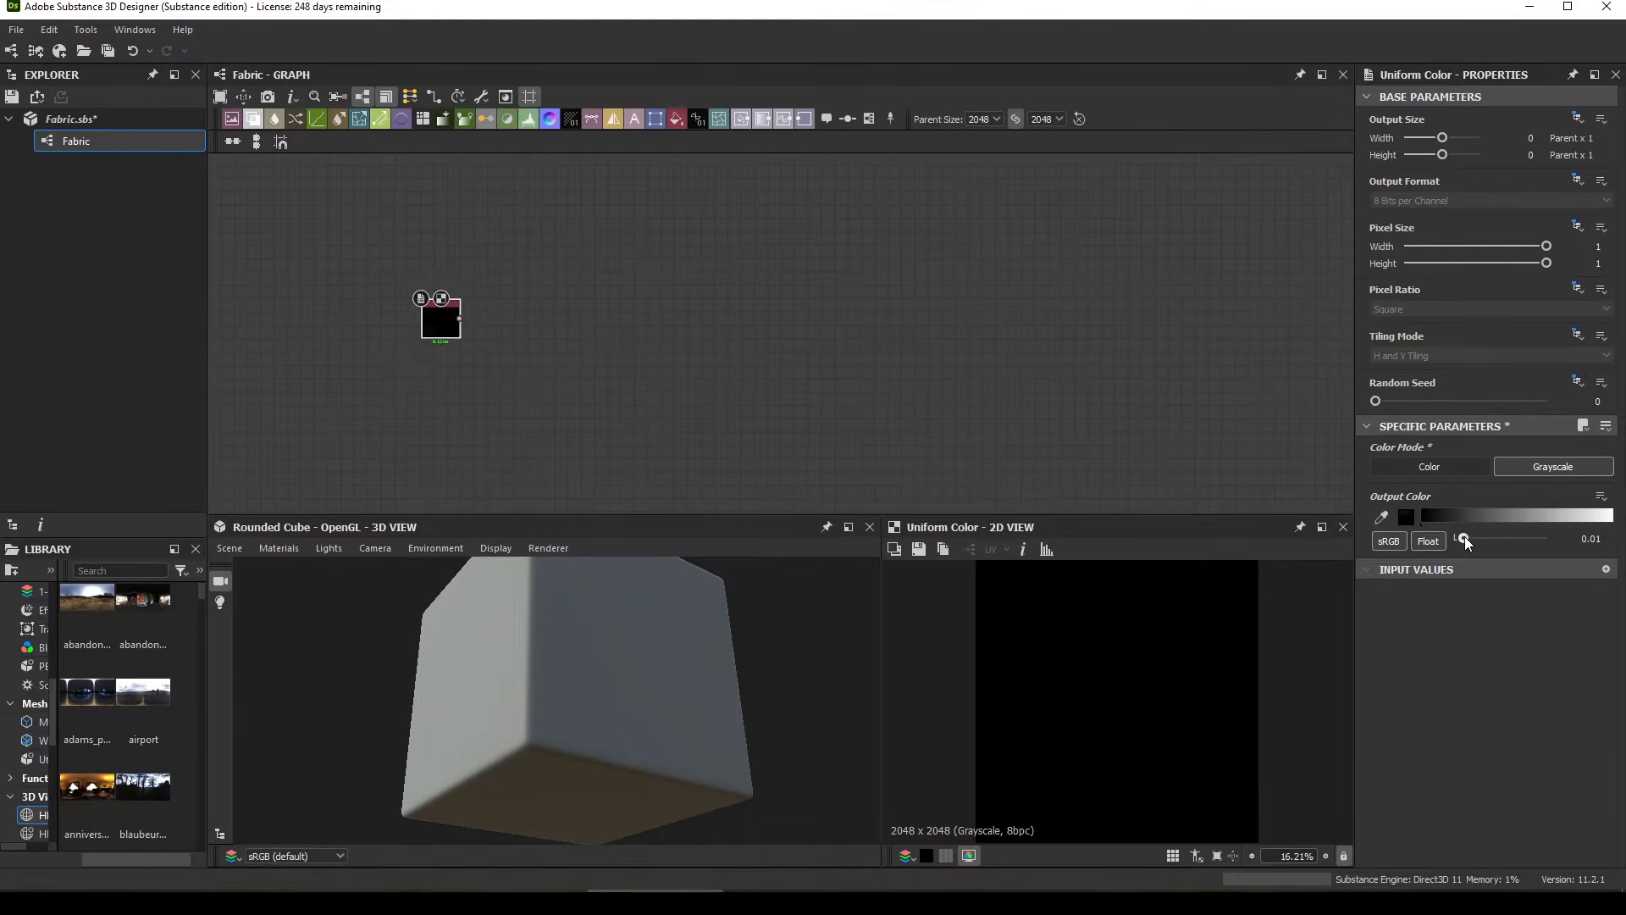
pyautogui.doubleClick(1596, 539)
pyautogui.write('0.3')
pyautogui.press('Return')
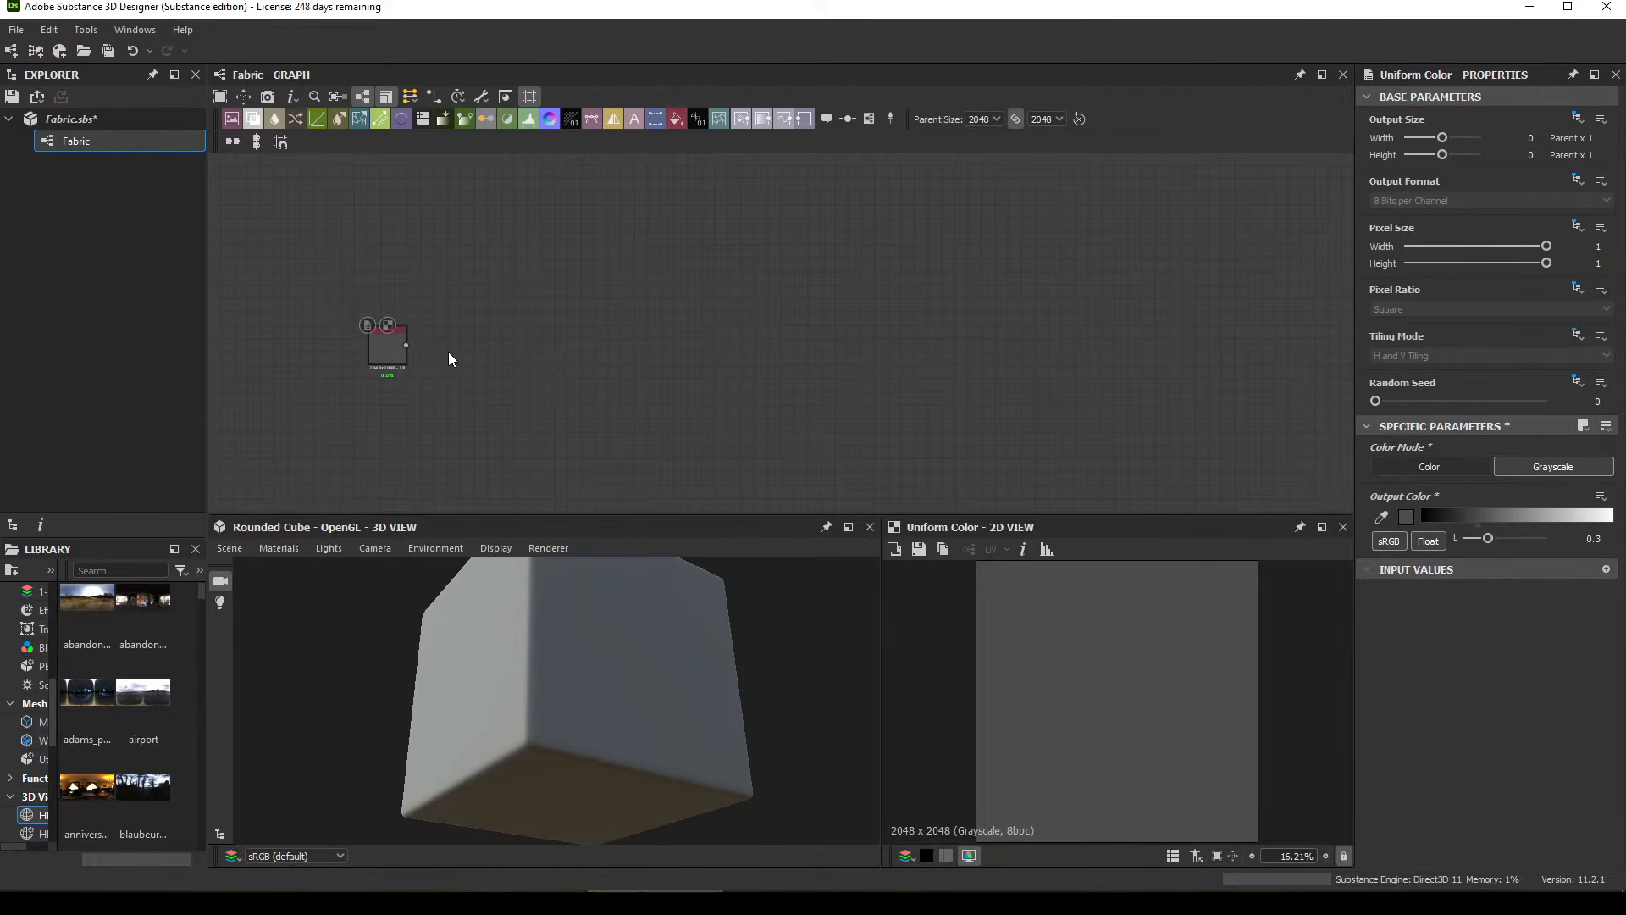
# Step: Add a Blend node directly after the Uniform Color node
pyautogui.press('space')
pyautogui.write('bl')
pyautogui.click(486, 383)
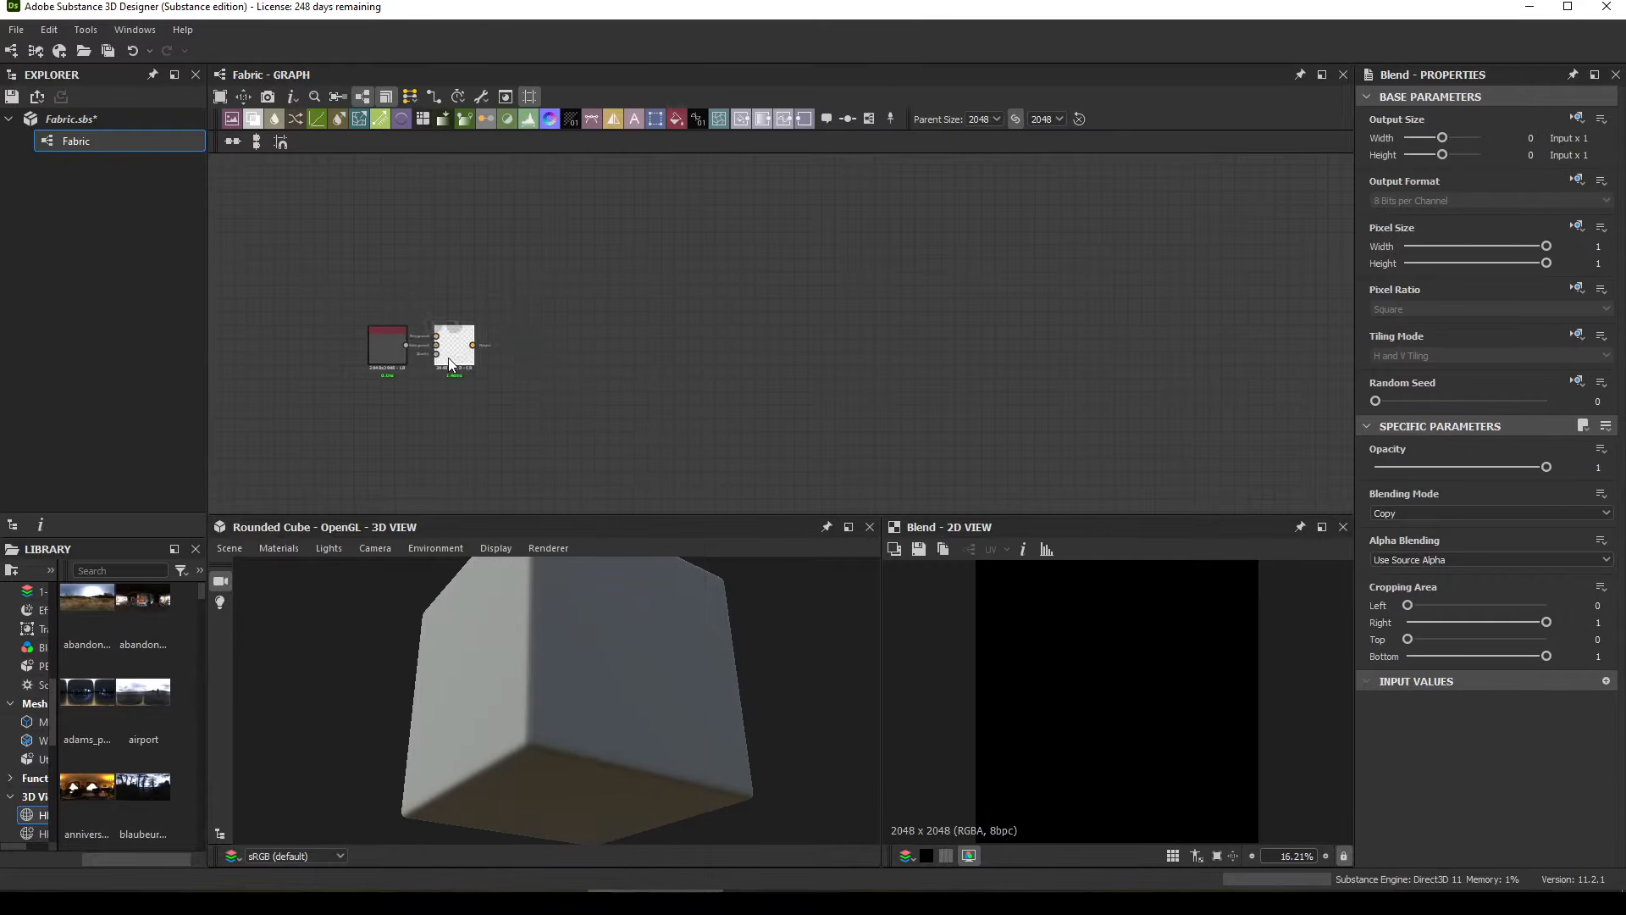
# Step: Move the Blend node farther away from the Uniform Color node
pyautogui.moveTo(548, 360); pyautogui.dragTo(659, 354)
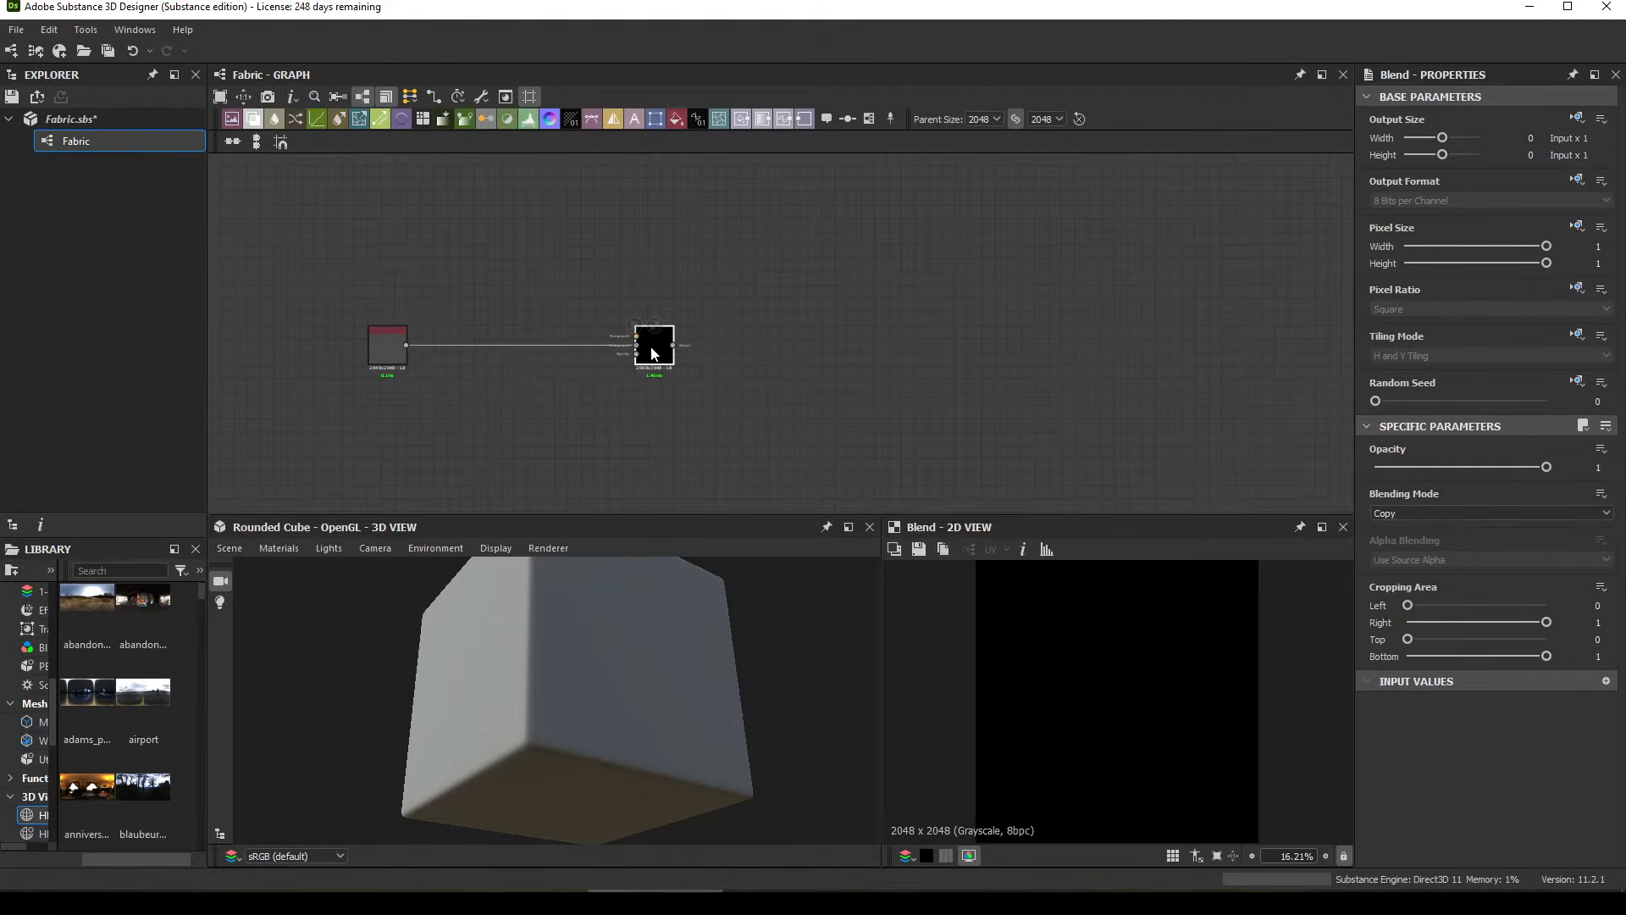
pyautogui.moveTo(1546, 467)
pyautogui.mouseDown()
pyautogui.moveTo(1461, 467)
pyautogui.moveTo(1560, 467)
pyautogui.mouseUp()
pyautogui.moveTo(648, 339); pyautogui.dragTo(635, 340)
pyautogui.moveTo(1547, 467)
pyautogui.mouseDown()
pyautogui.moveTo(1425, 465)
pyautogui.moveTo(1567, 475)
pyautogui.mouseUp()
pyautogui.moveTo(560, 291); pyautogui.dragTo(622, 295, button='middle')
pyautogui.click(539, 256)
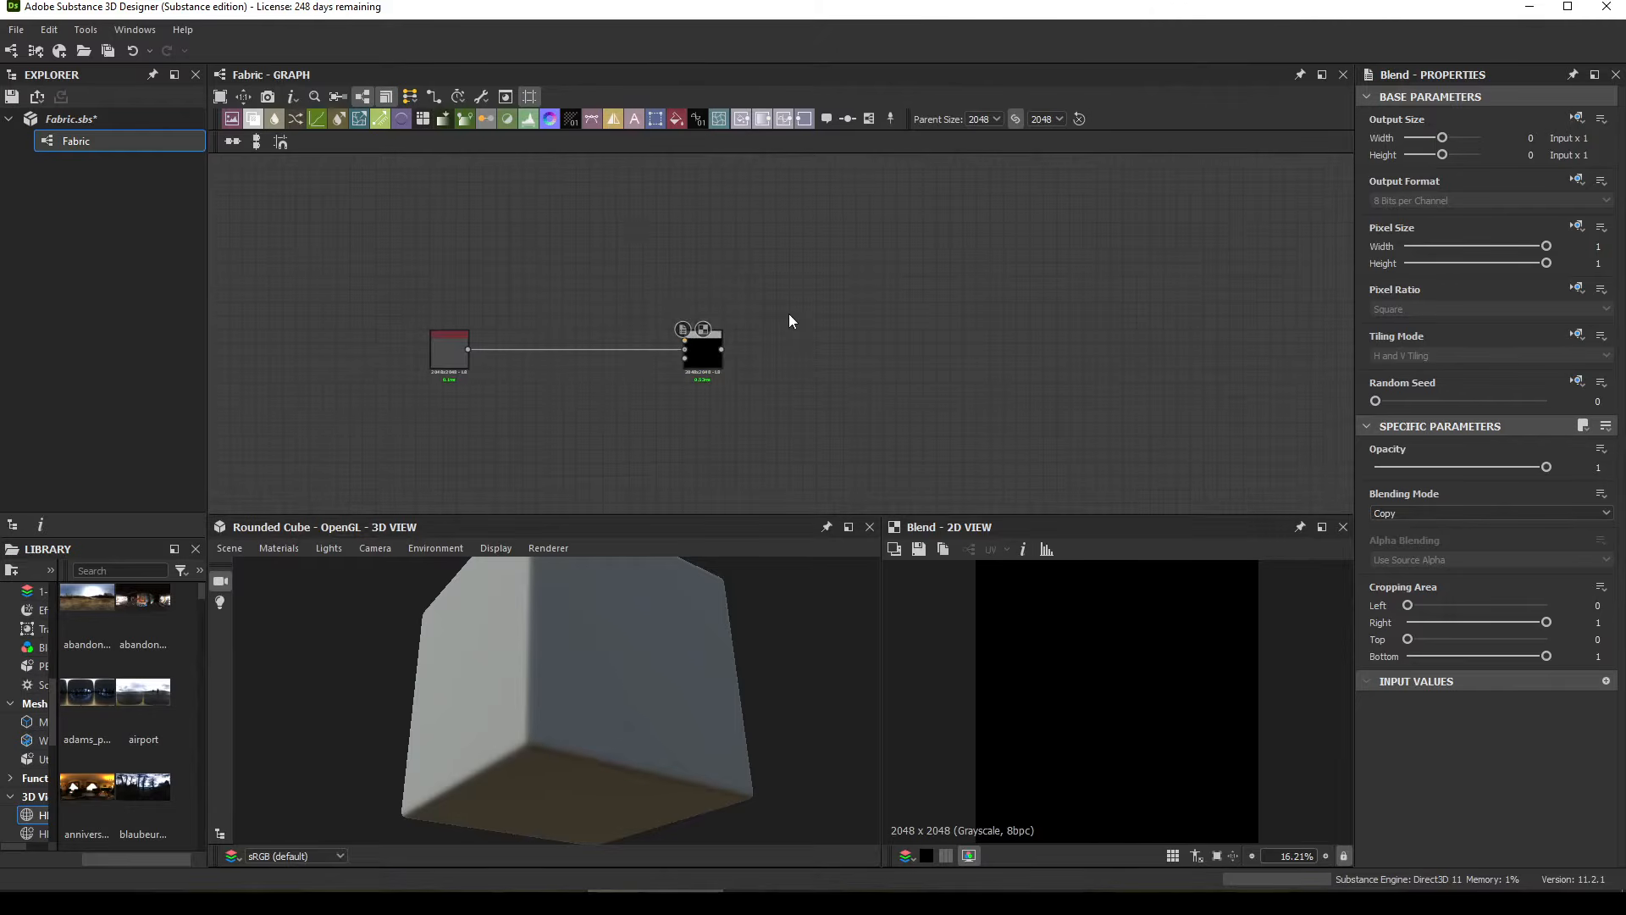
# Step: Connect the Blend node's output to the Normal node near the graph outputs
pyautogui.click(722, 350)
pyautogui.moveTo(805, 320); pyautogui.dragTo(513, 353, button='middle')
pyautogui.moveTo(890, 357); pyautogui.dragTo(638, 333, button='middle')
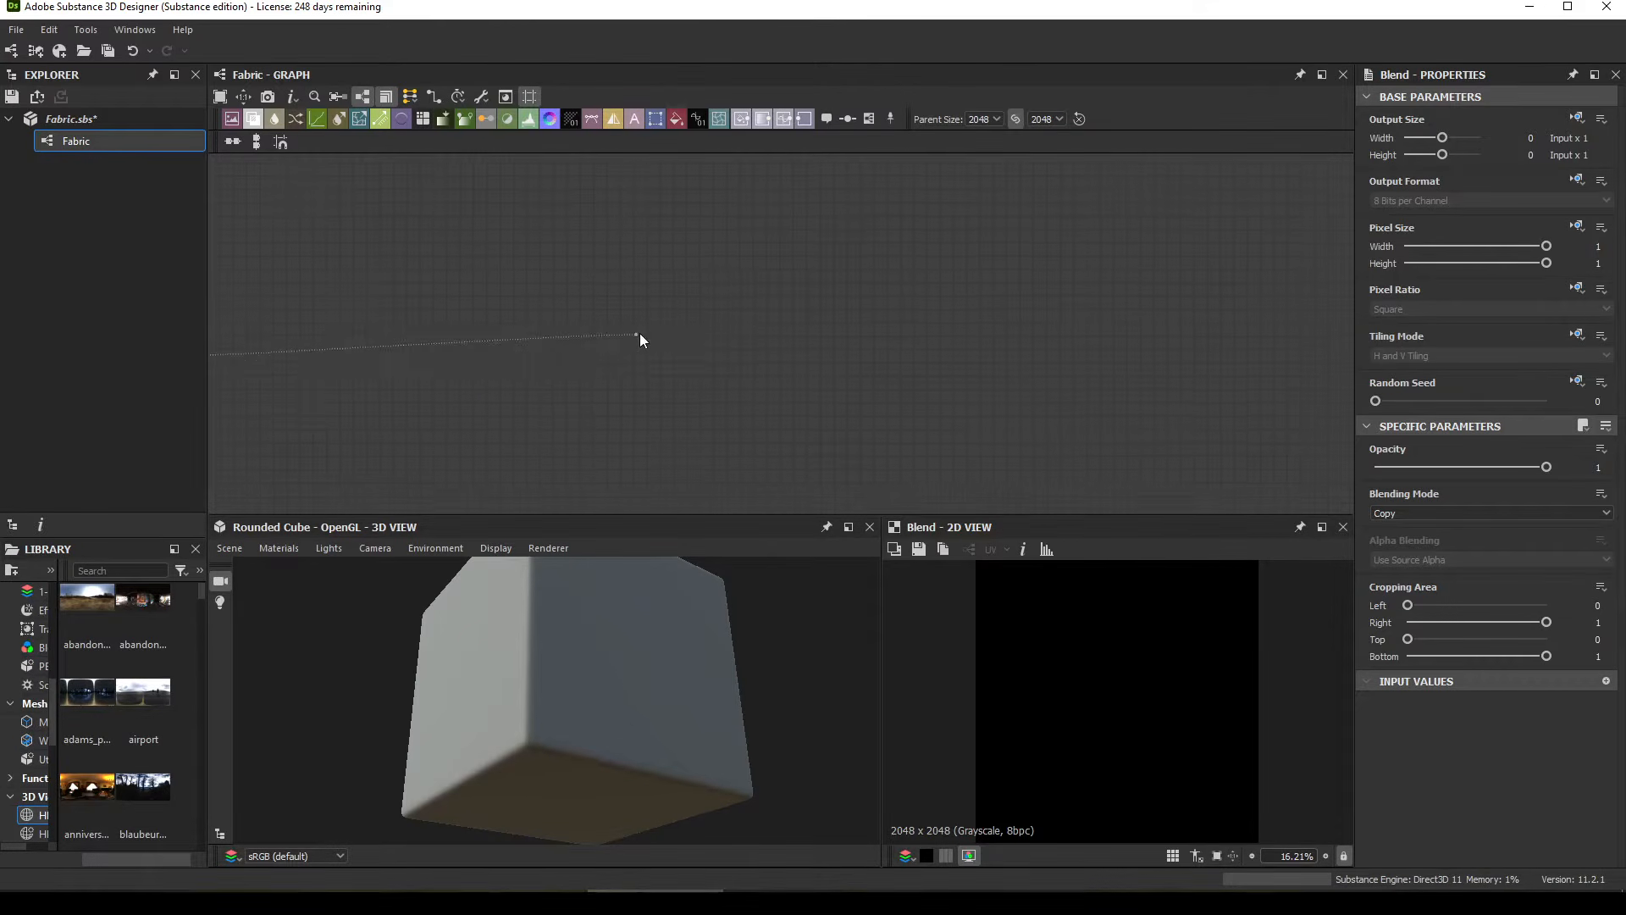
pyautogui.scroll(-3, 975, 373)
pyautogui.moveTo(975, 374); pyautogui.dragTo(368, 297, button='middle')
pyautogui.click(819, 214)
pyautogui.moveTo(642, 284); pyautogui.dragTo(1152, 345, button='middle')
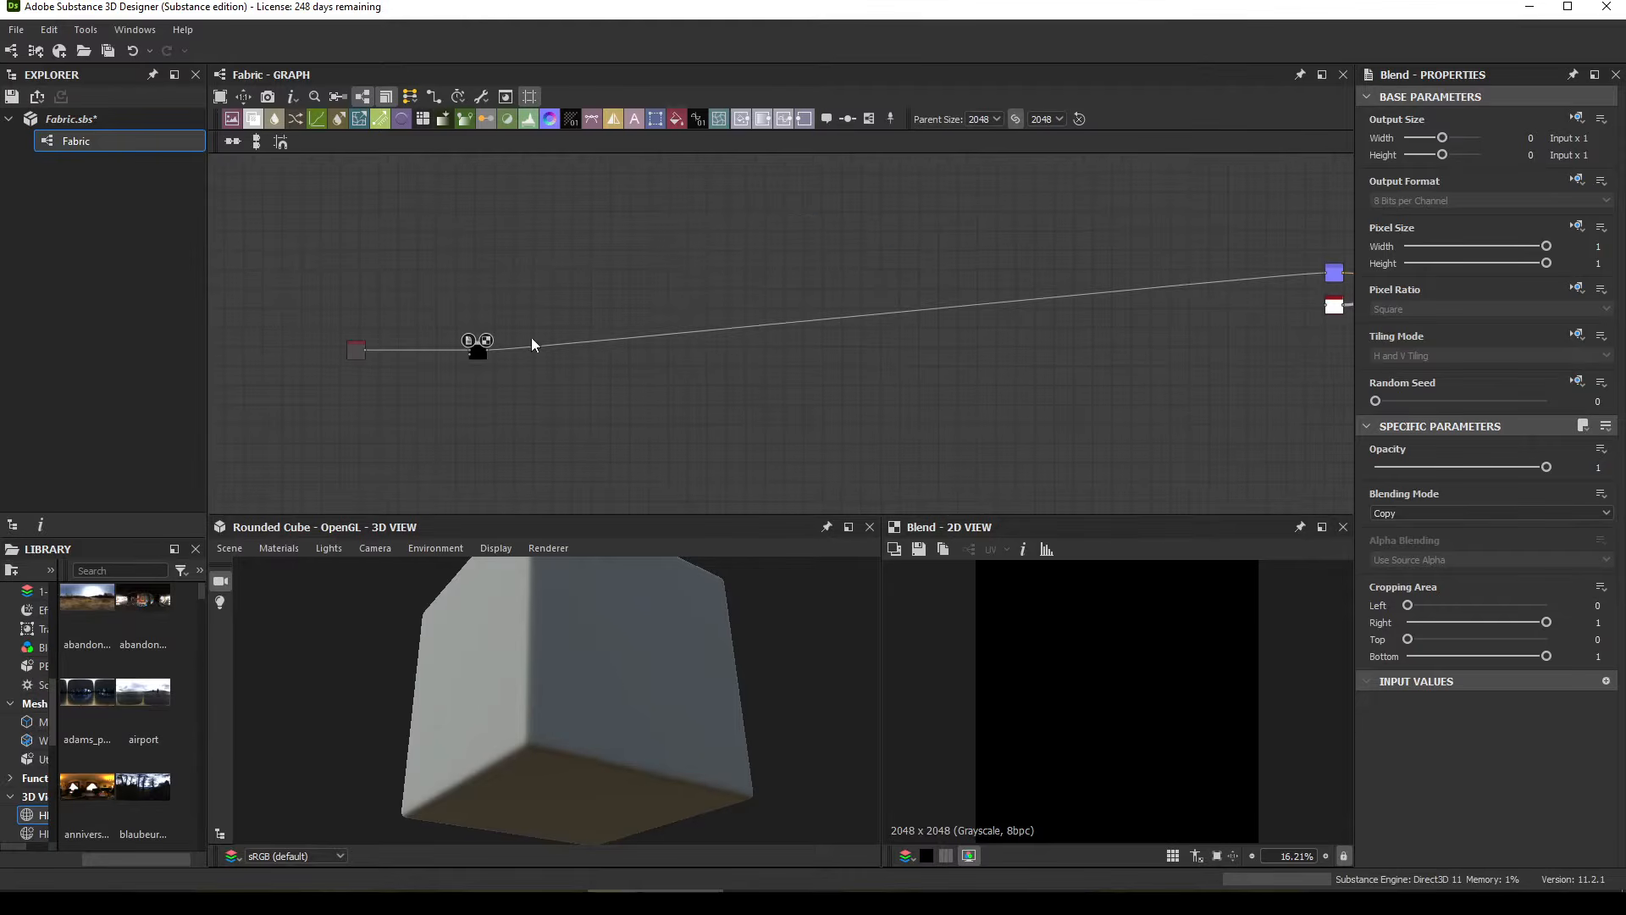
# Step: Connect the Blend output also to the white node directly below the Normal node, and move the Blend closer to the Uniform Color node
pyautogui.scroll(2, 486, 348)
pyautogui.click(486, 348)
pyautogui.moveTo(785, 367); pyautogui.dragTo(169, 269, button='middle')
pyautogui.moveTo(1019, 246); pyautogui.dragTo(1315, 399, button='middle')
pyautogui.click(1072, 366)
pyautogui.scroll(-2, 950, 395)
pyautogui.moveTo(595, 401); pyautogui.dragTo(828, 370, button='middle')
pyautogui.scroll(3, 771, 364)
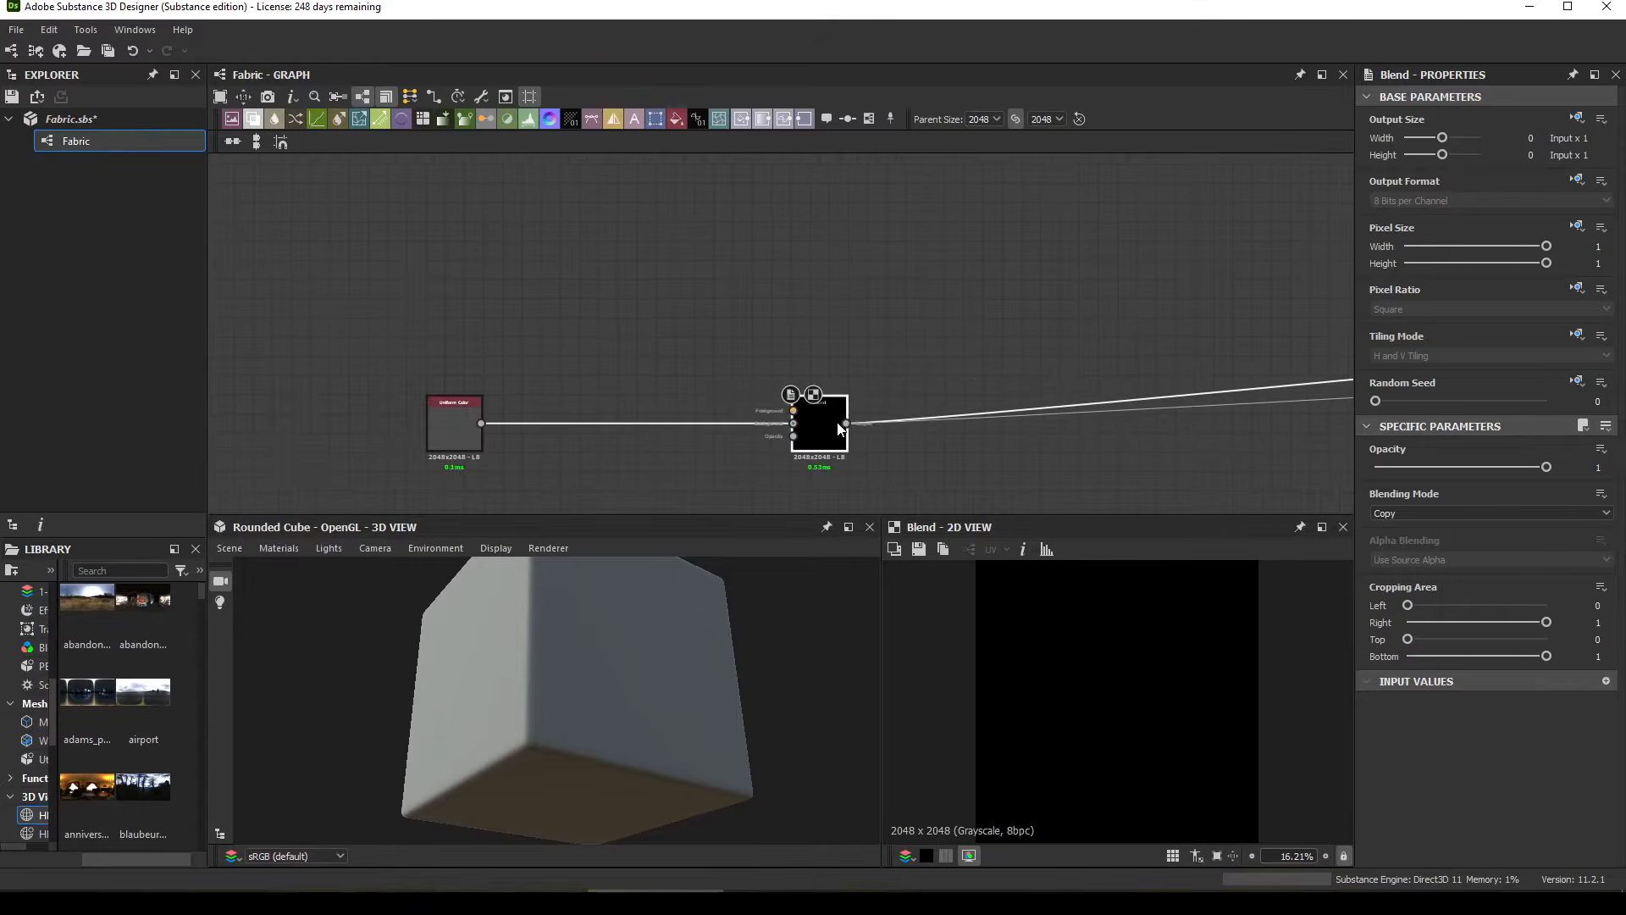
pyautogui.moveTo(819, 443); pyautogui.dragTo(691, 423)
# Step: Add a Weave 2 node in an empty area of the graph, above the Uniform Color and Blend nodes
pyautogui.scroll(-3, 414, 262)
pyautogui.scroll(-2, 372, 233)
pyautogui.moveTo(326, 196); pyautogui.dragTo(508, 335, button='middle')
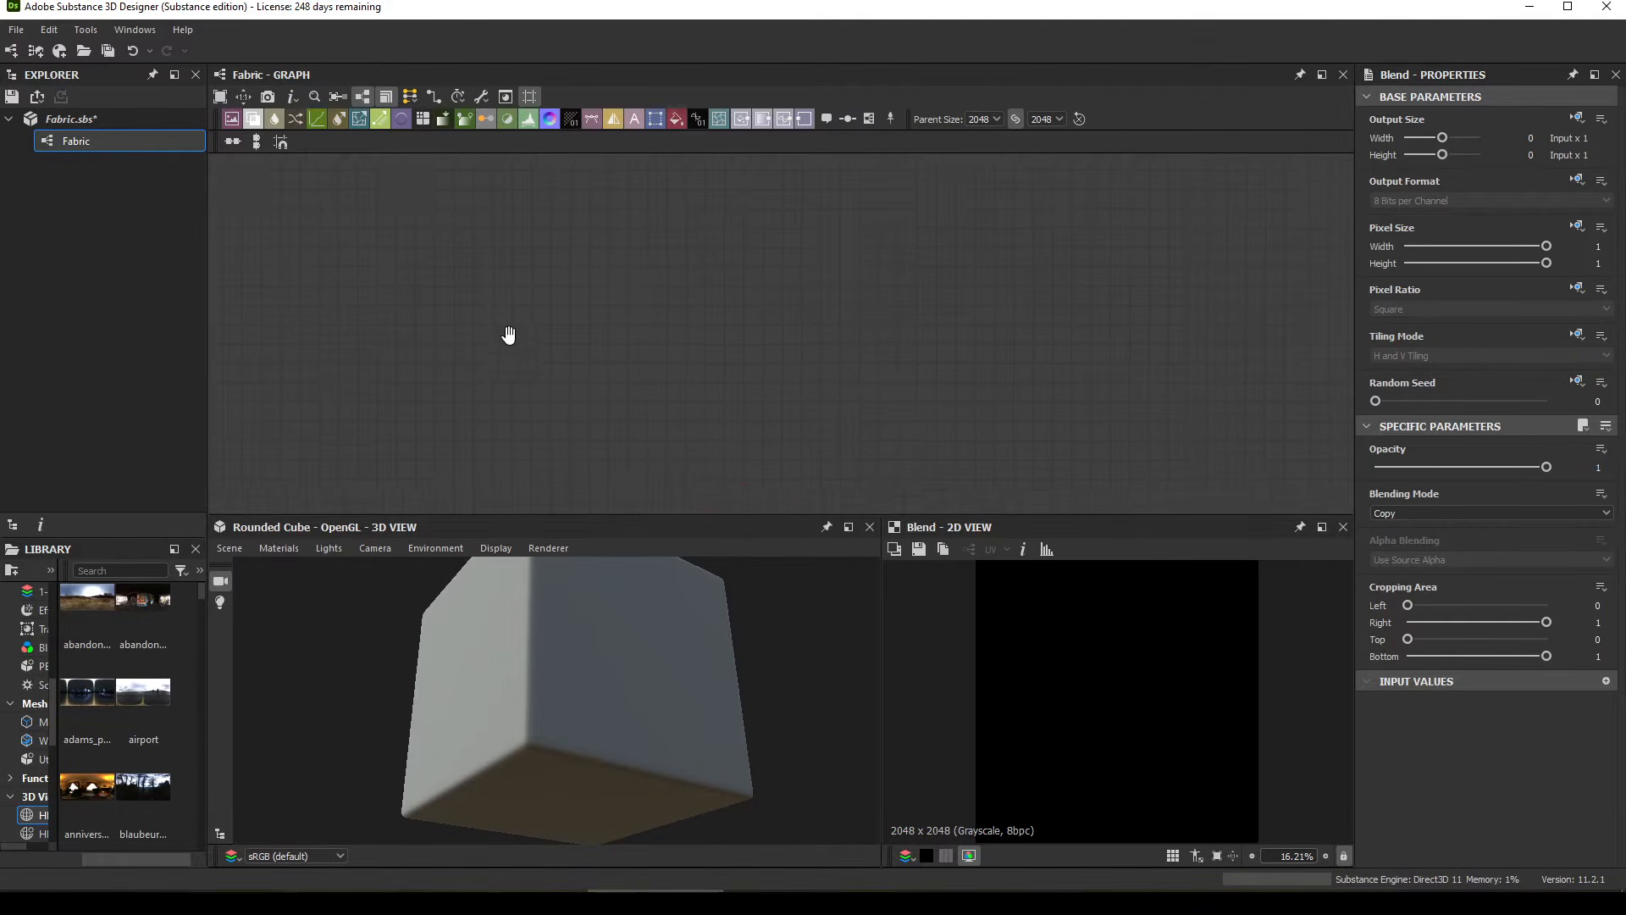
pyautogui.press('space')
pyautogui.write('wea')
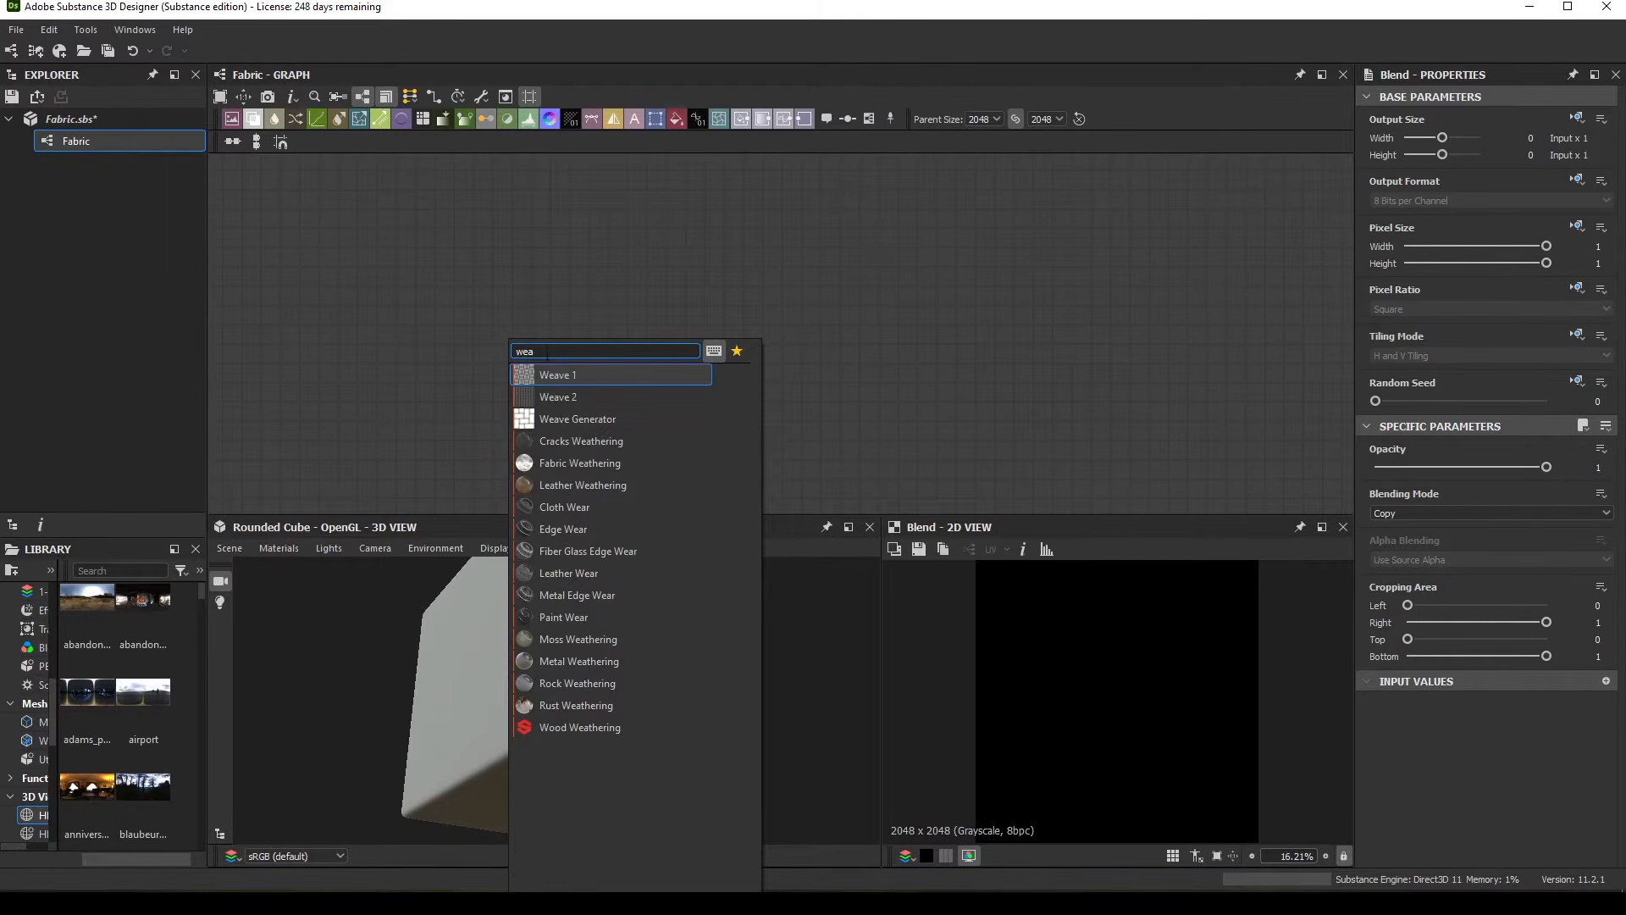
pyautogui.click(567, 400)
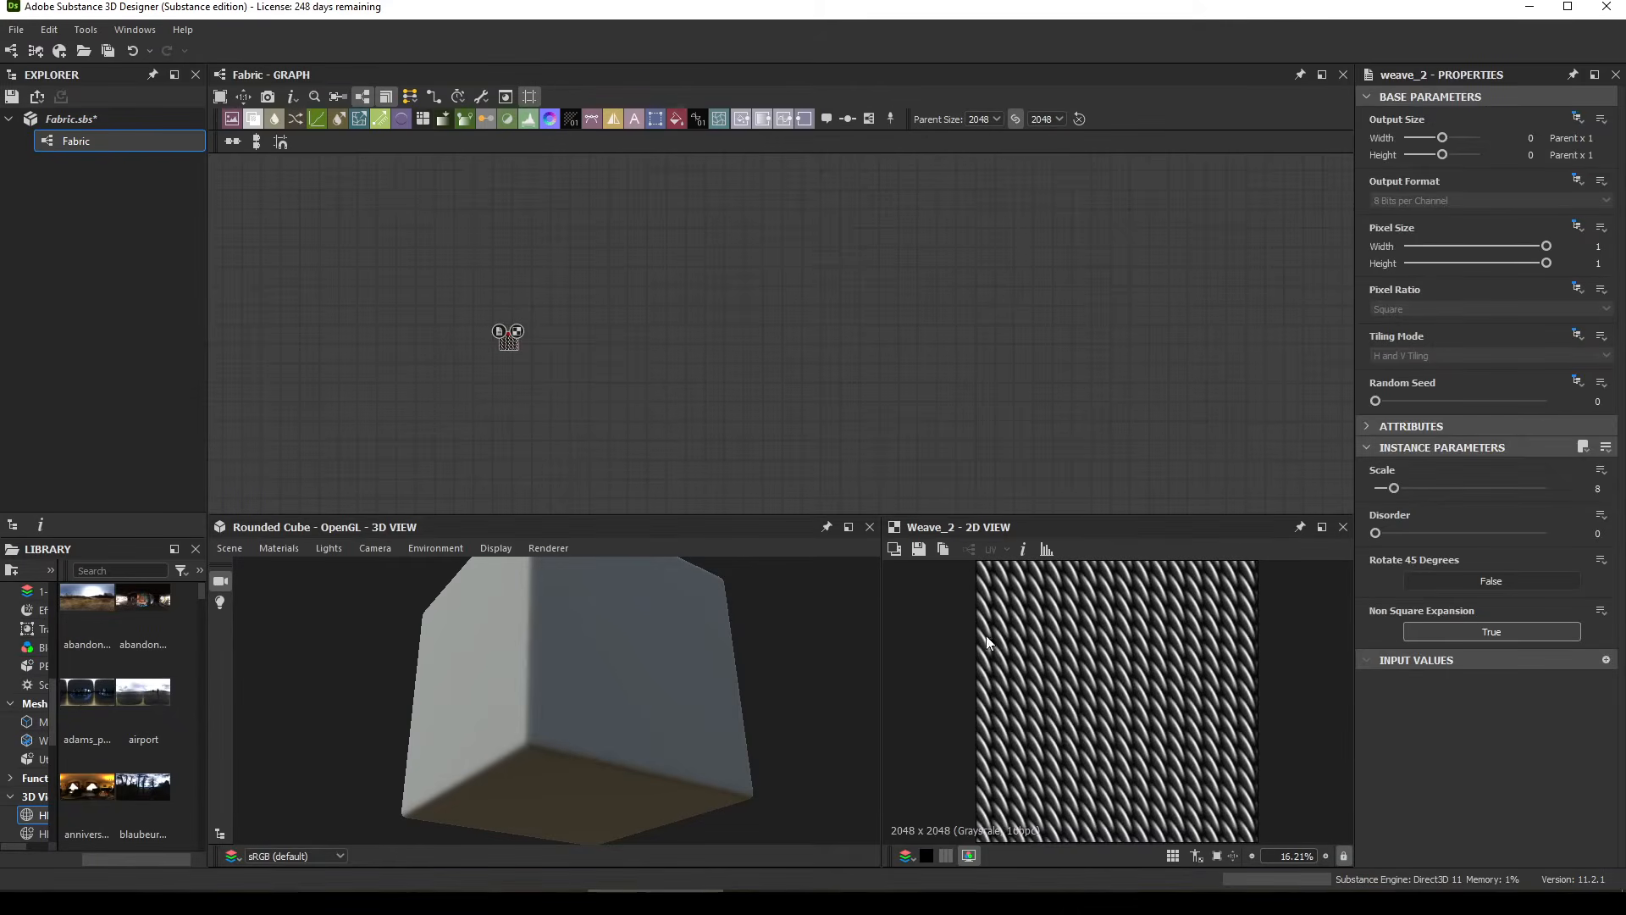
# Step: Set the Weave 2 node's scale to 64 and inspect the resulting thread pattern up close
pyautogui.scroll(2, 1017, 635)
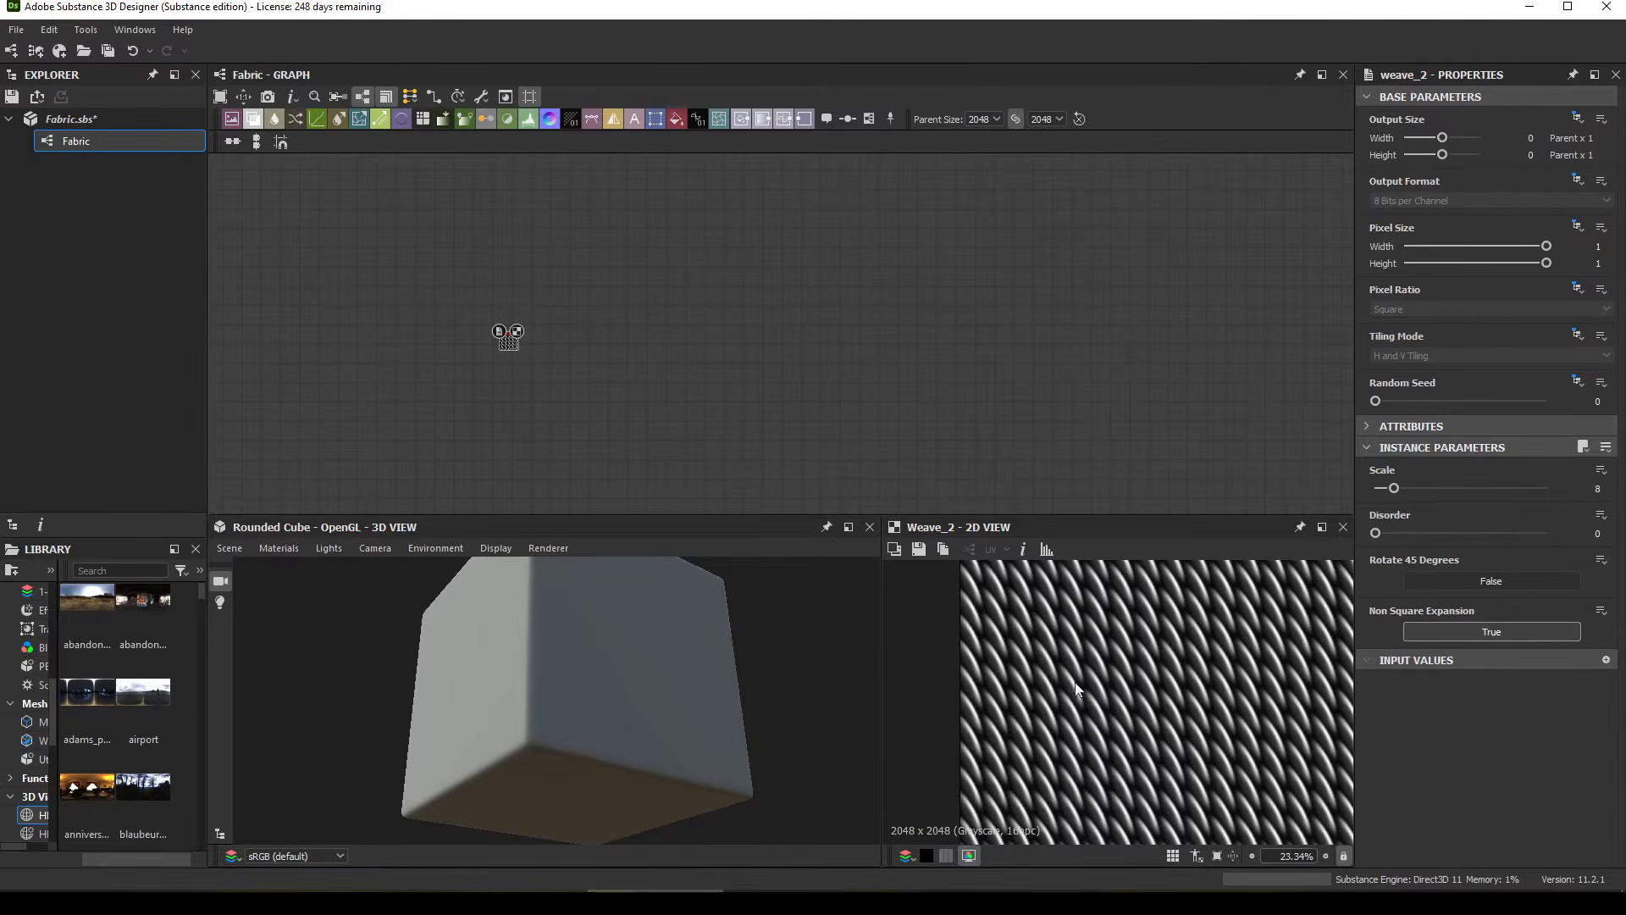
pyautogui.moveTo(1075, 683); pyautogui.dragTo(1031, 561, button='middle')
pyautogui.moveTo(1394, 488); pyautogui.dragTo(1547, 487)
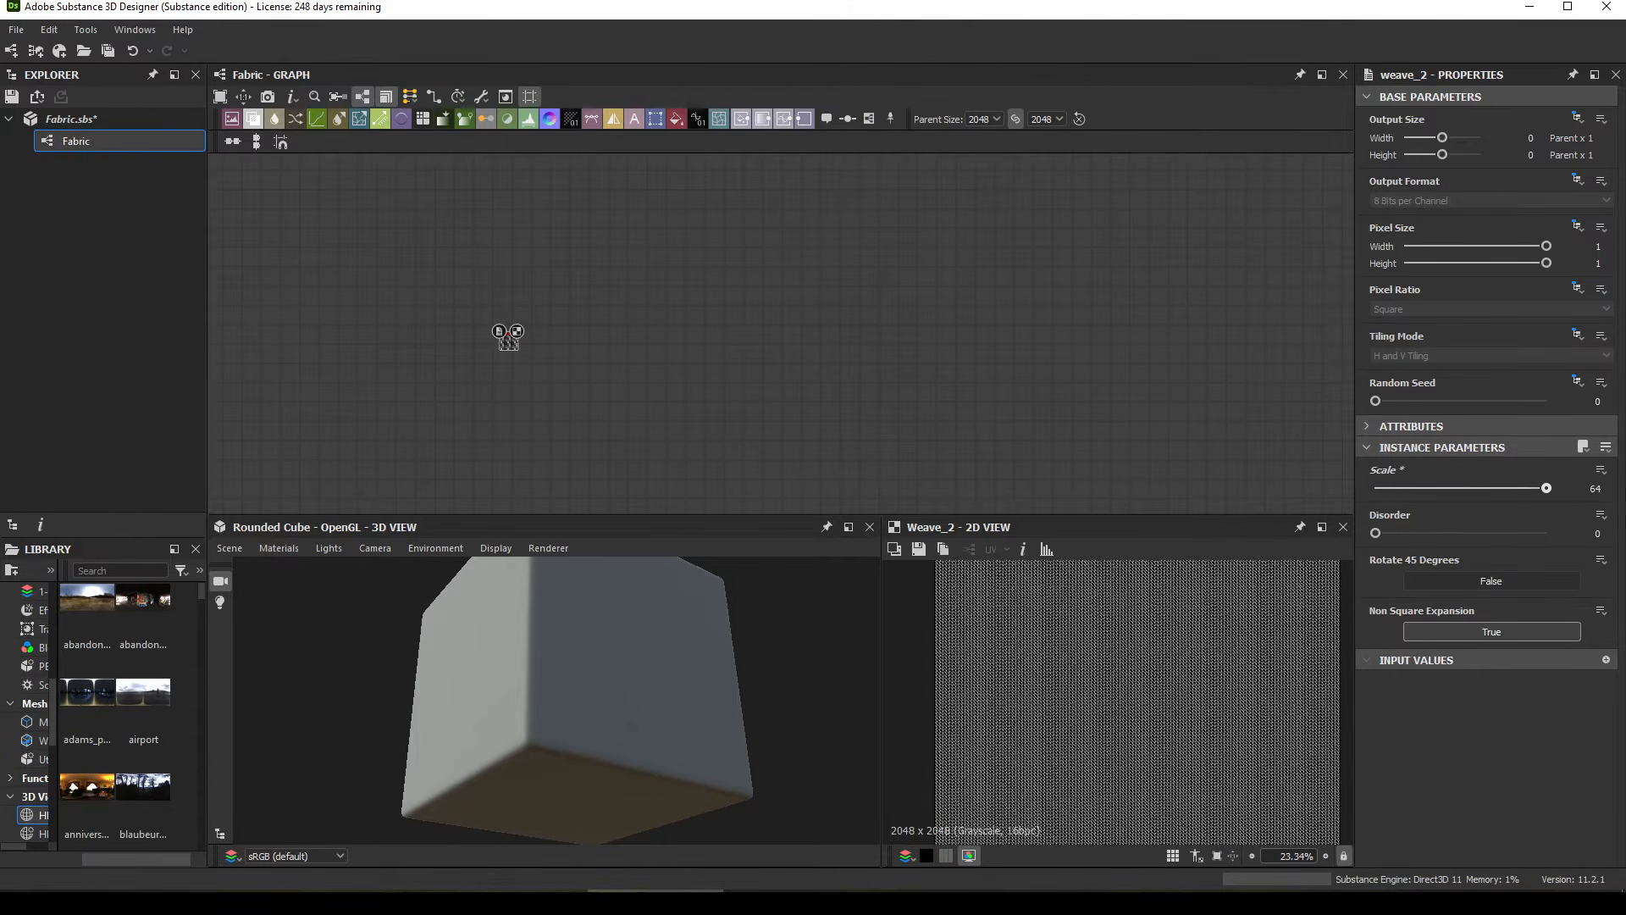
pyautogui.scroll(6, 1055, 688)
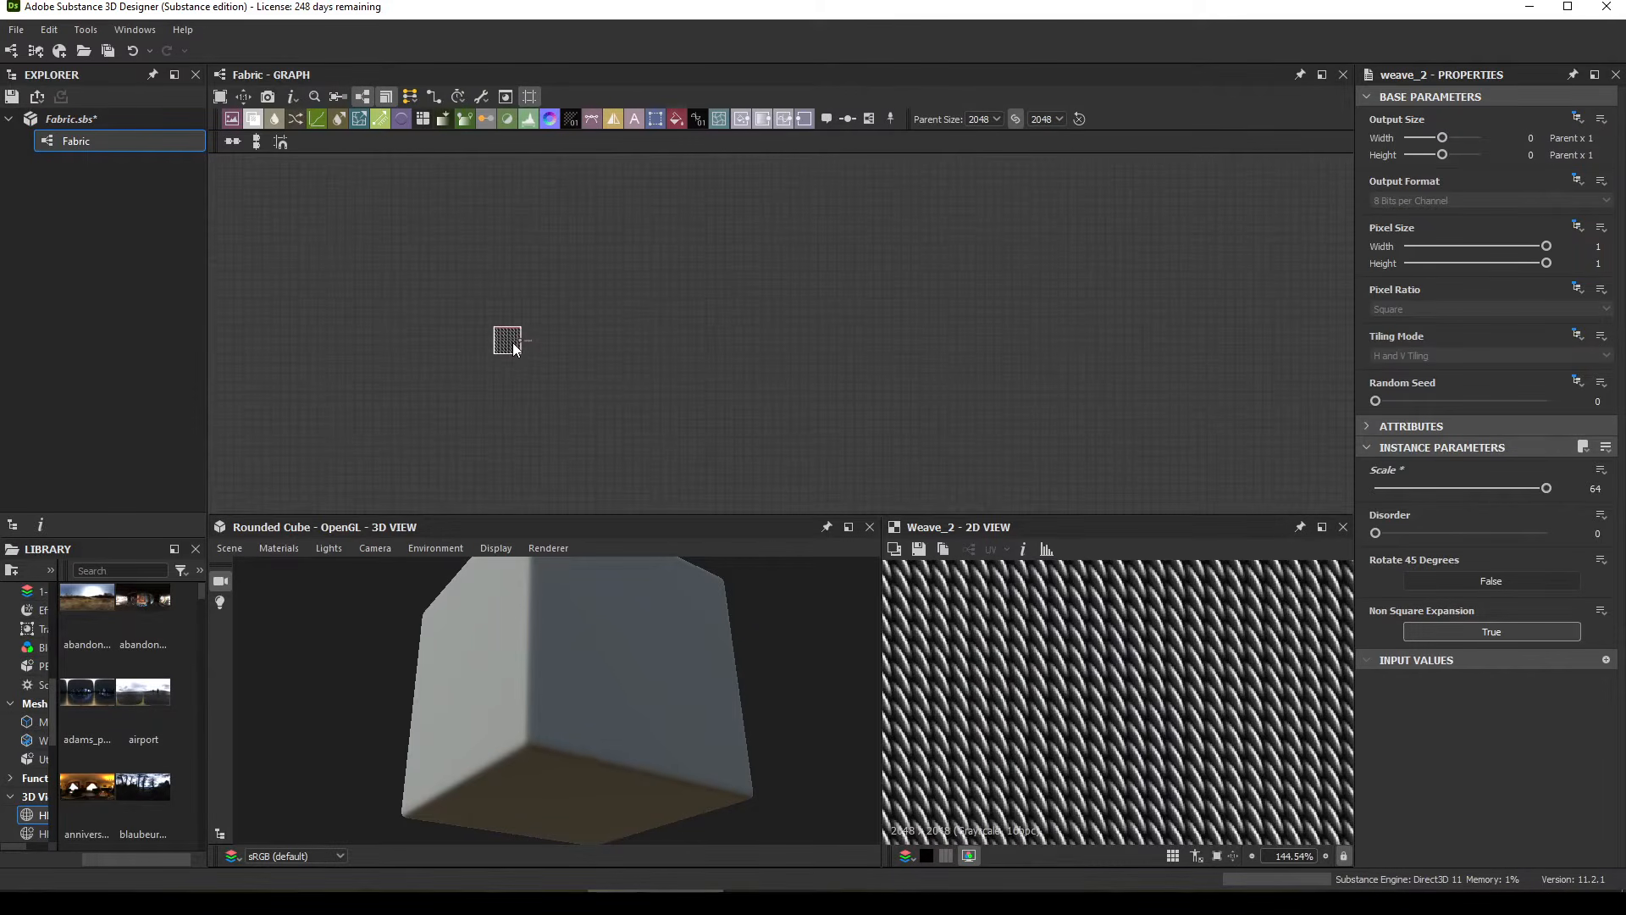
# Step: Duplicate the Weave 2 node and place the copy directly below the original
pyautogui.hotkey('ctrl', 'd')
pyautogui.click(500, 373)
pyautogui.moveTo(500, 373); pyautogui.dragTo(517, 374)
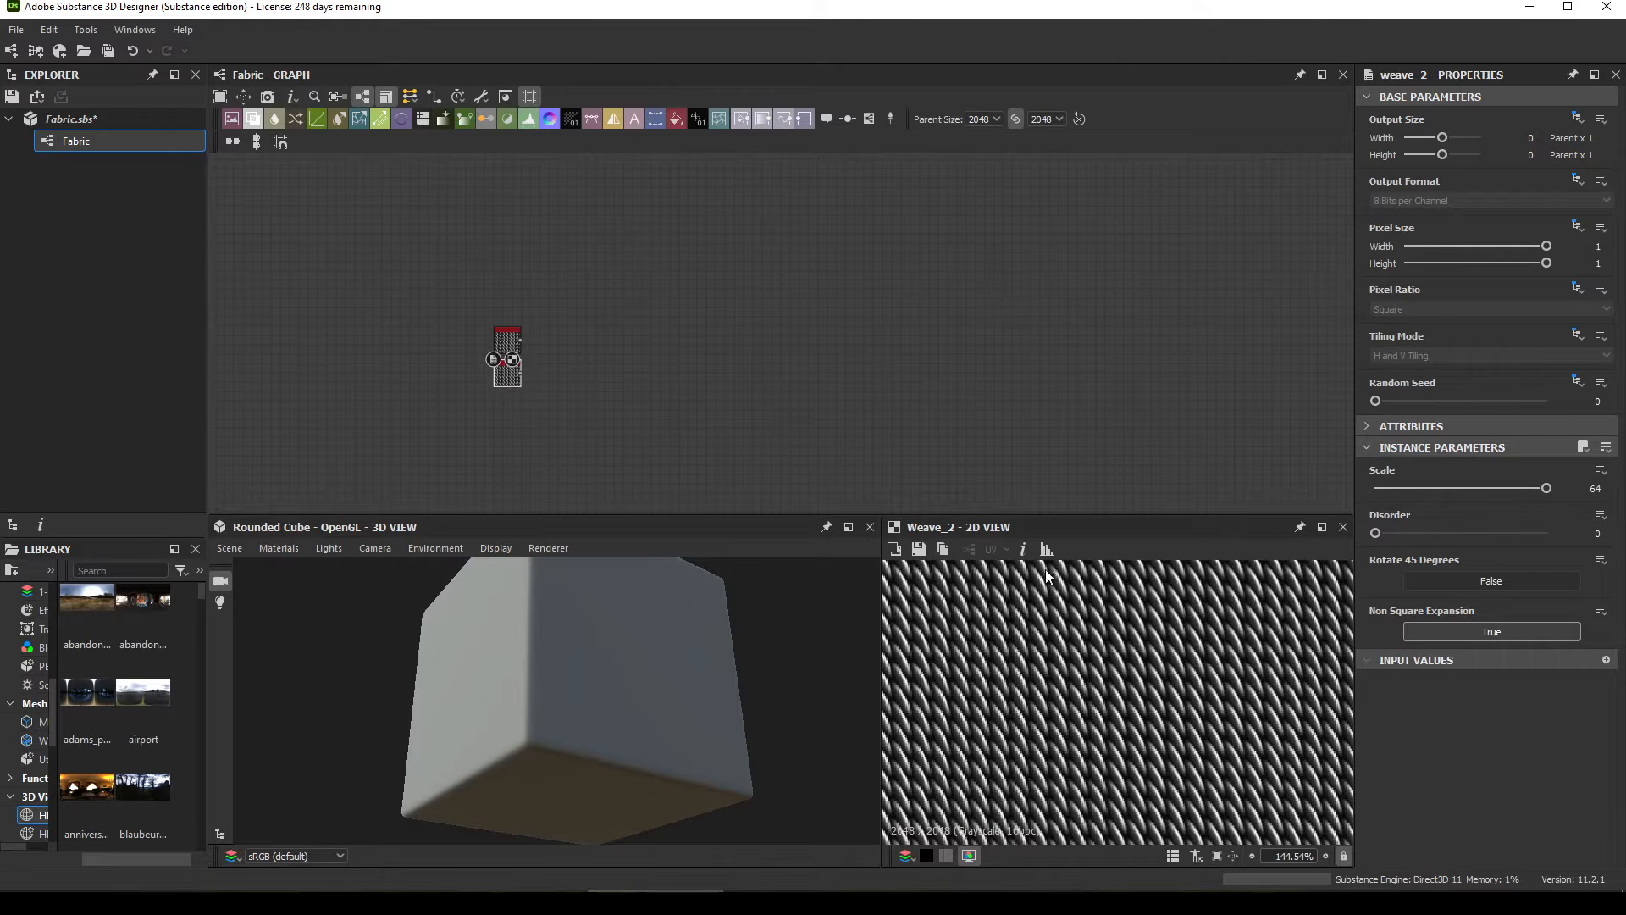
# Step: Turn on Rotate 45 Degrees for the copied Weave 2 node and set its disorder to 0.05
pyautogui.click(1498, 583)
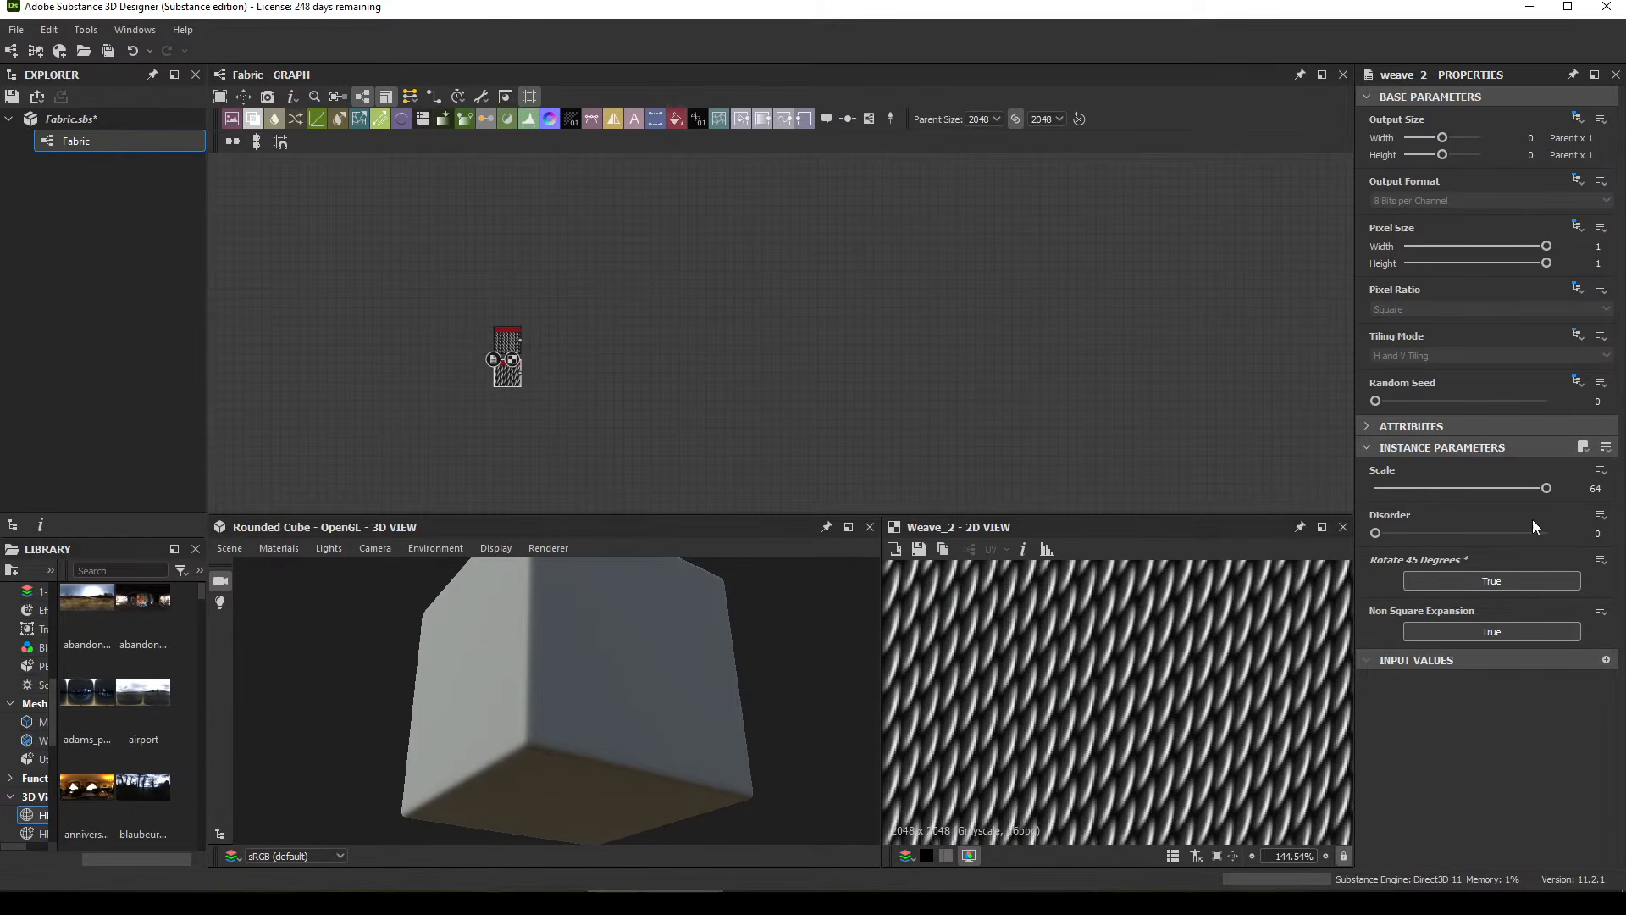
pyautogui.click(1597, 533)
pyautogui.press('Return')
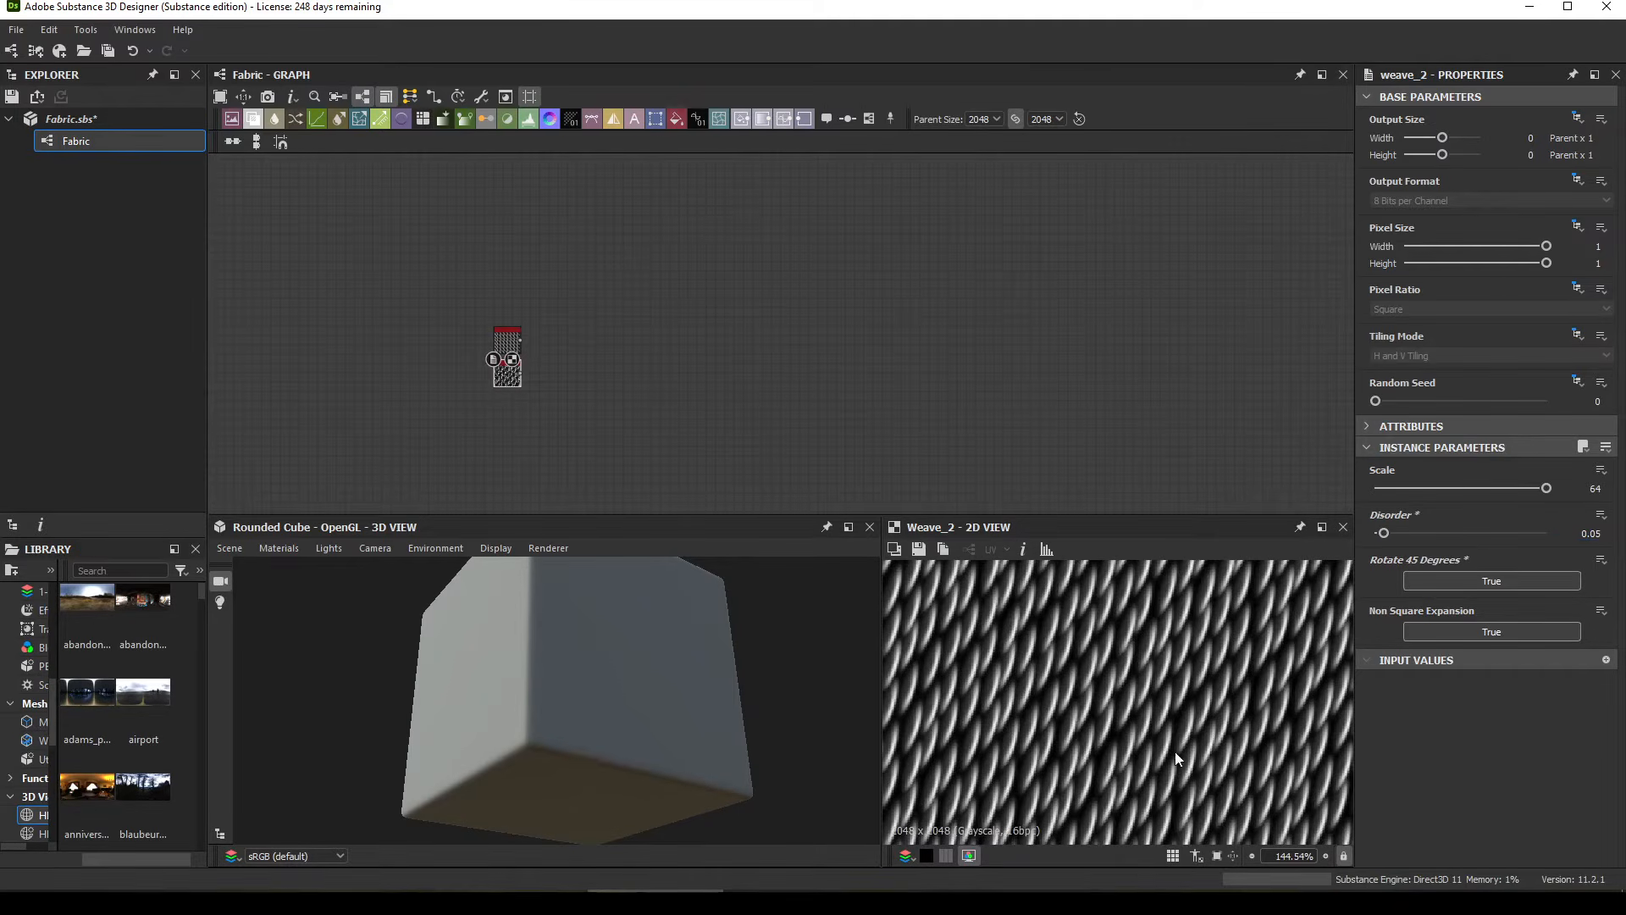
pyautogui.scroll(-8, 1174, 734)
pyautogui.scroll(3, 1172, 705)
pyautogui.moveTo(1172, 705); pyautogui.dragTo(1142, 665, button='middle')
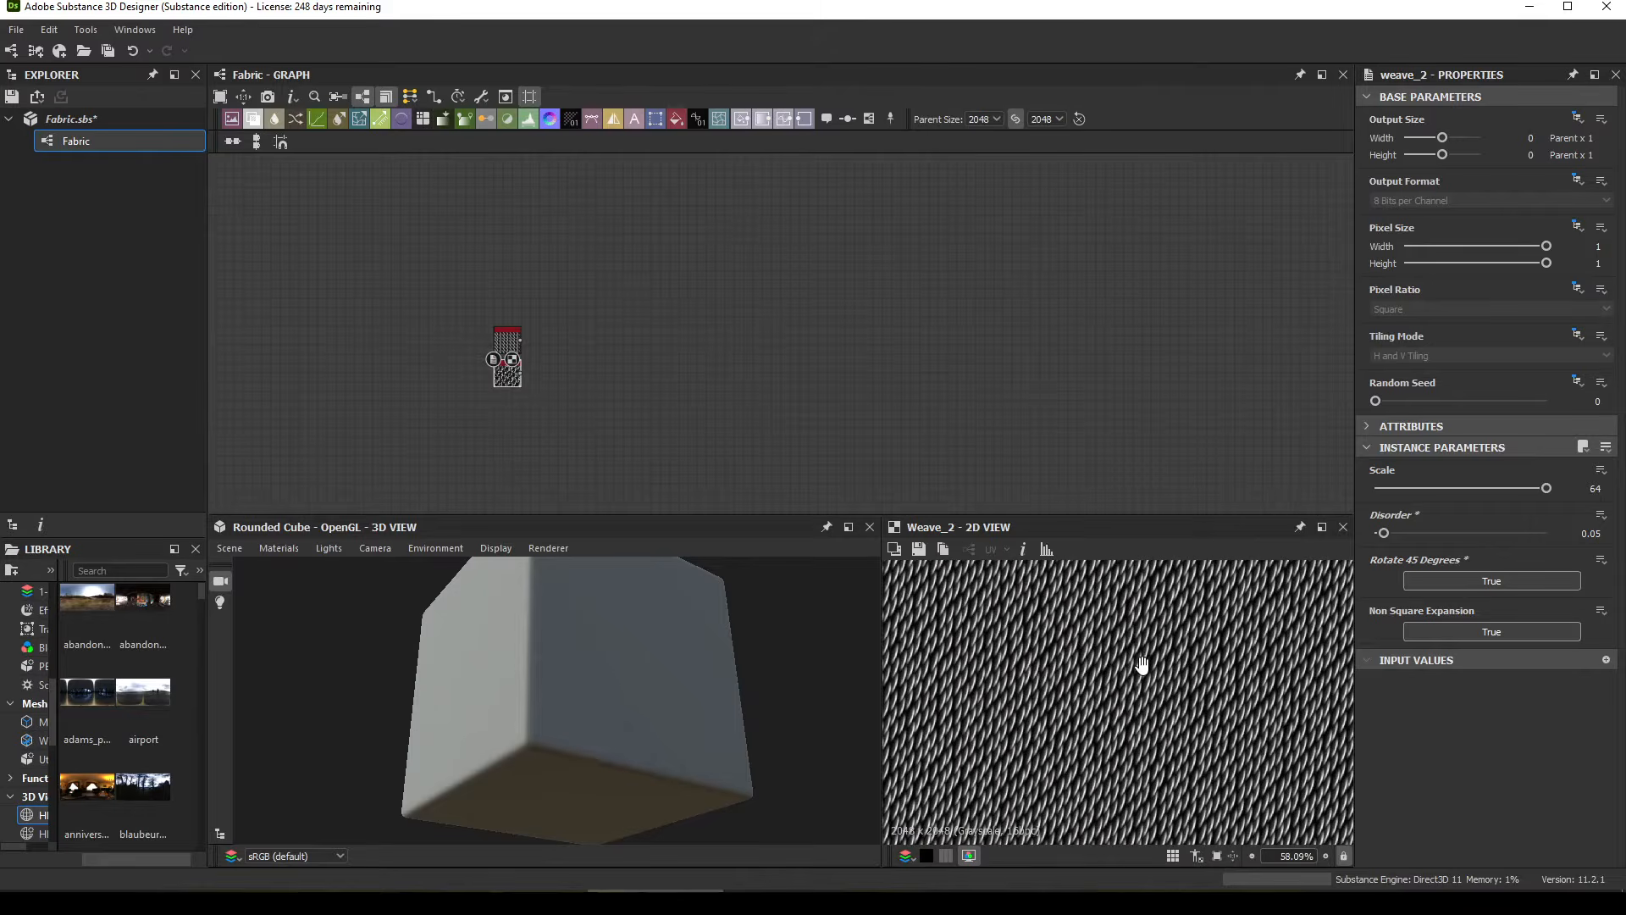
# Step: Add a Blend node after the weaves, with the rotated weave as foreground and the original weave as background
pyautogui.press('space')
pyautogui.write('bl')
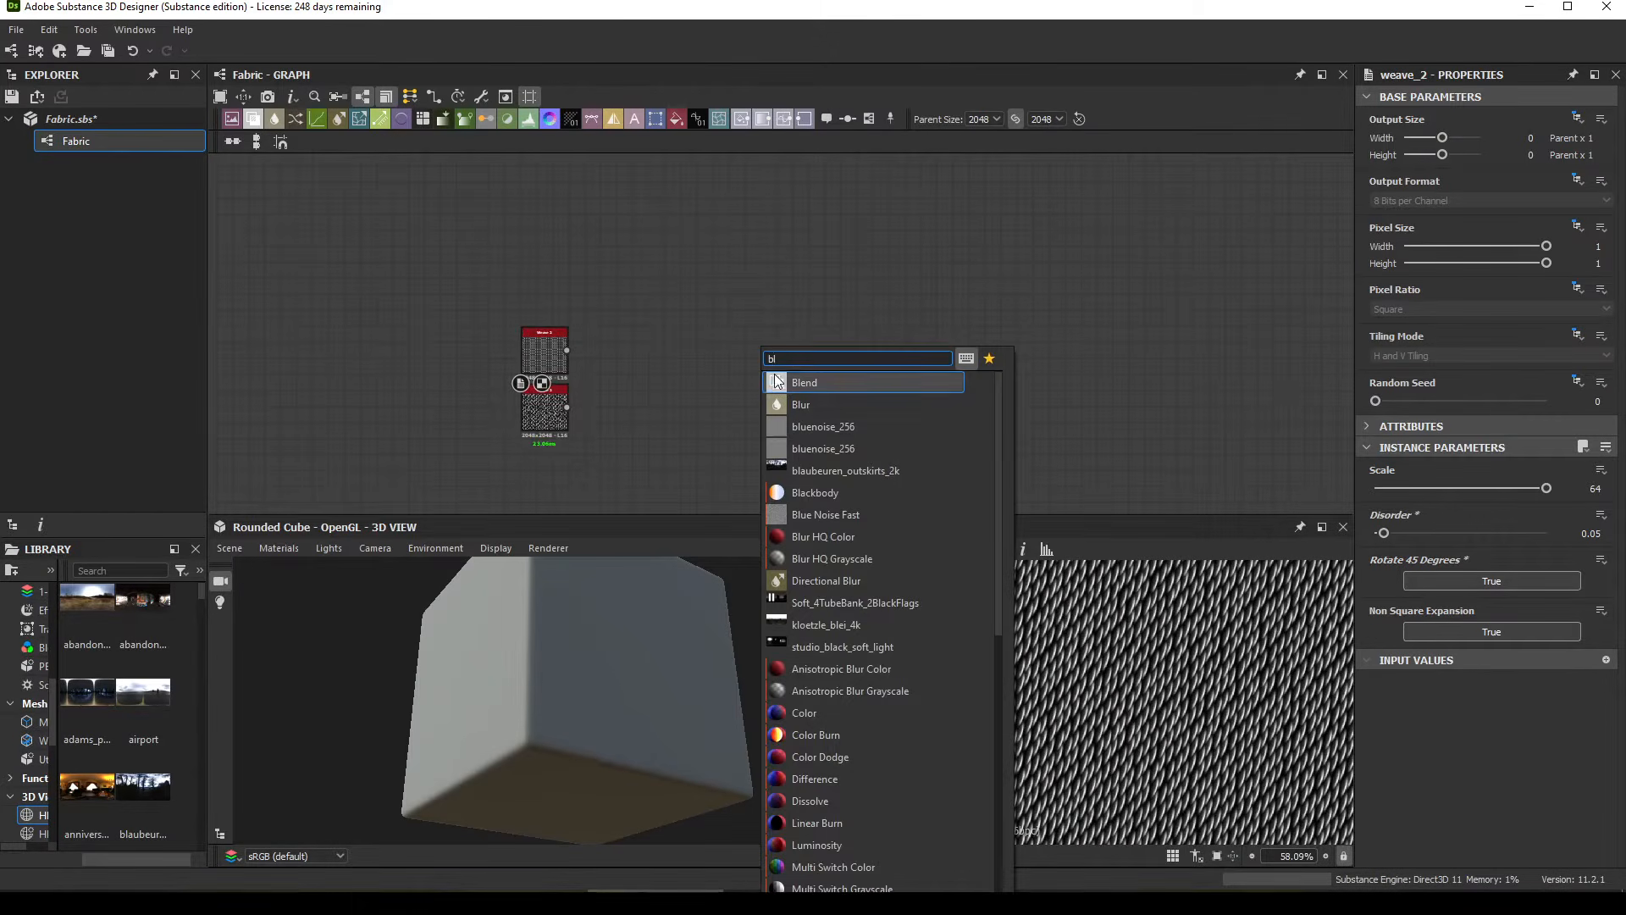
pyautogui.click(800, 382)
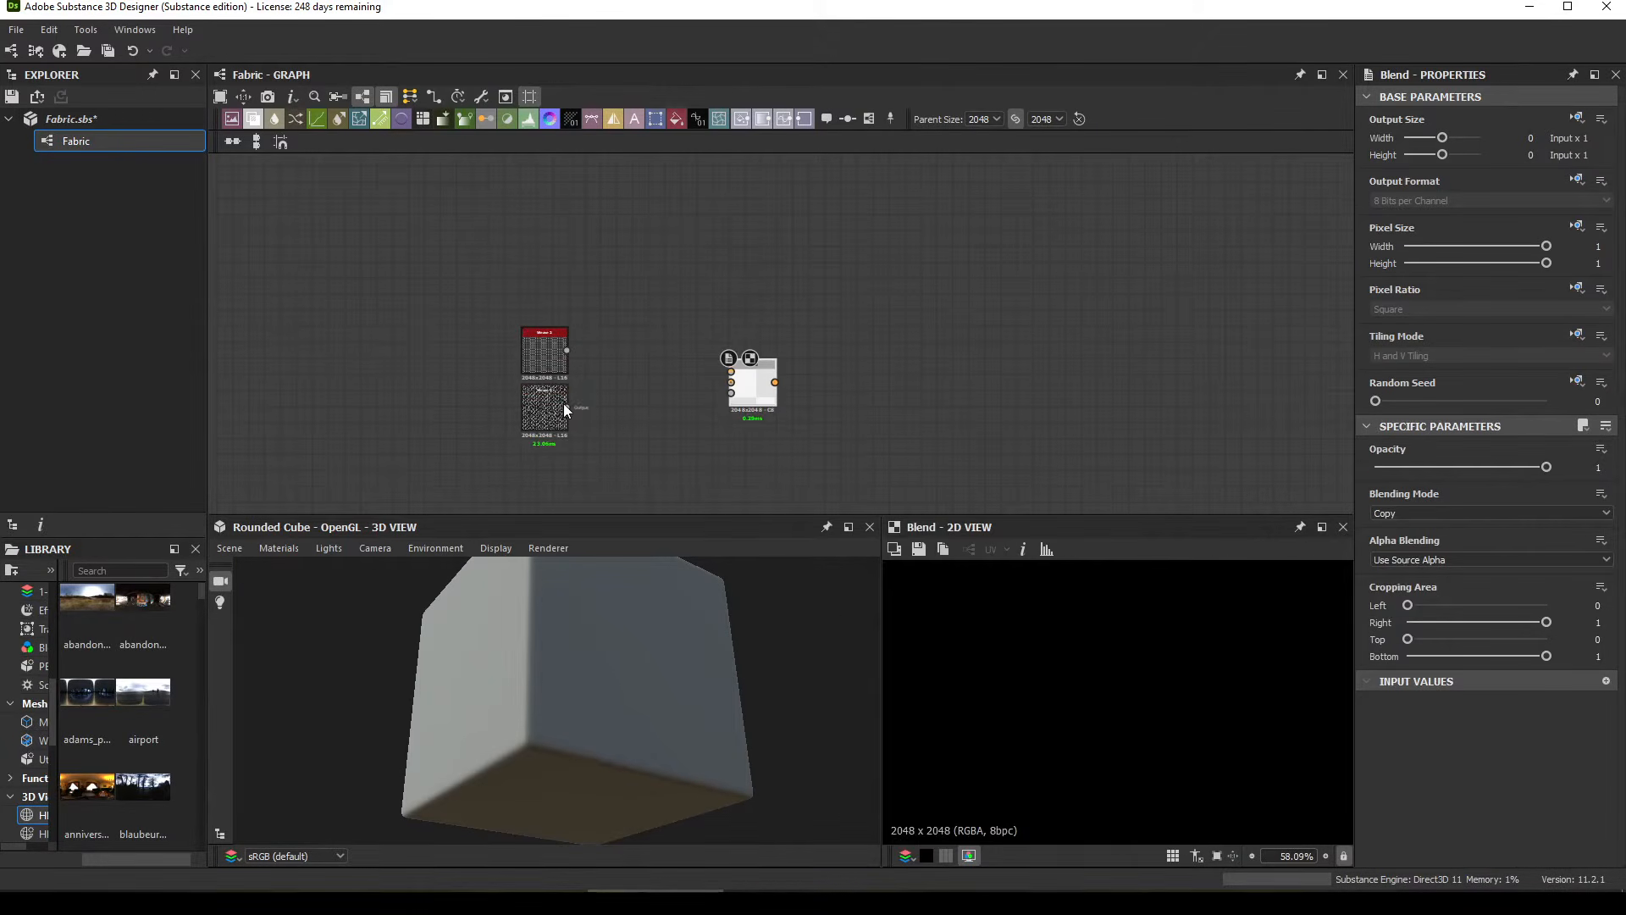
pyautogui.moveTo(566, 407); pyautogui.dragTo(730, 371)
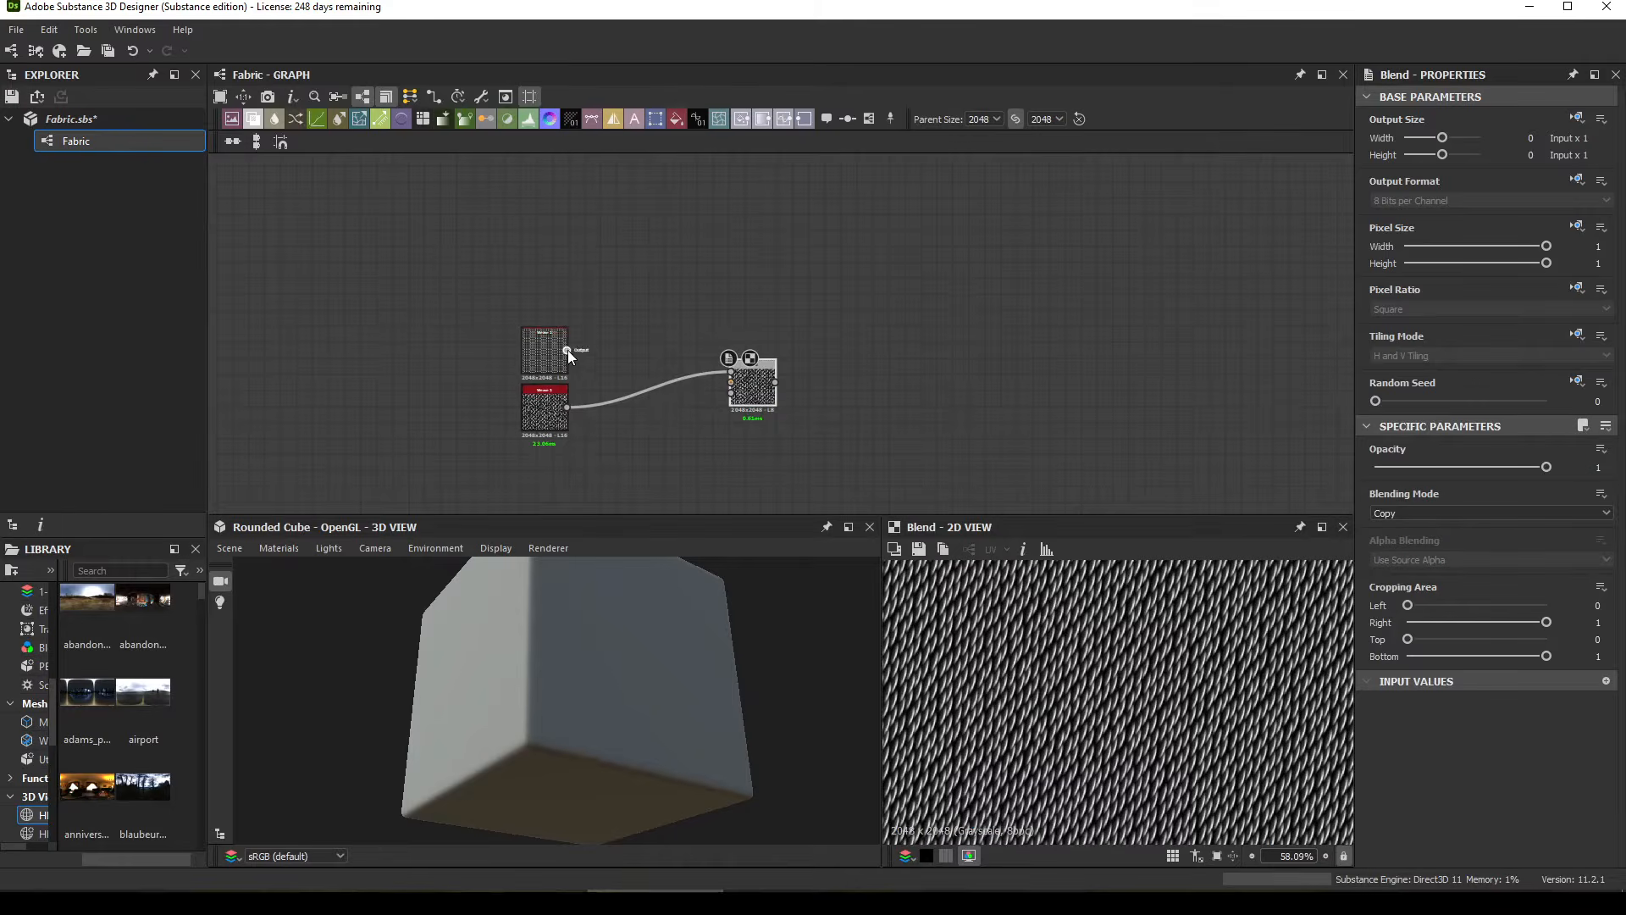
pyautogui.moveTo(568, 349); pyautogui.dragTo(704, 395)
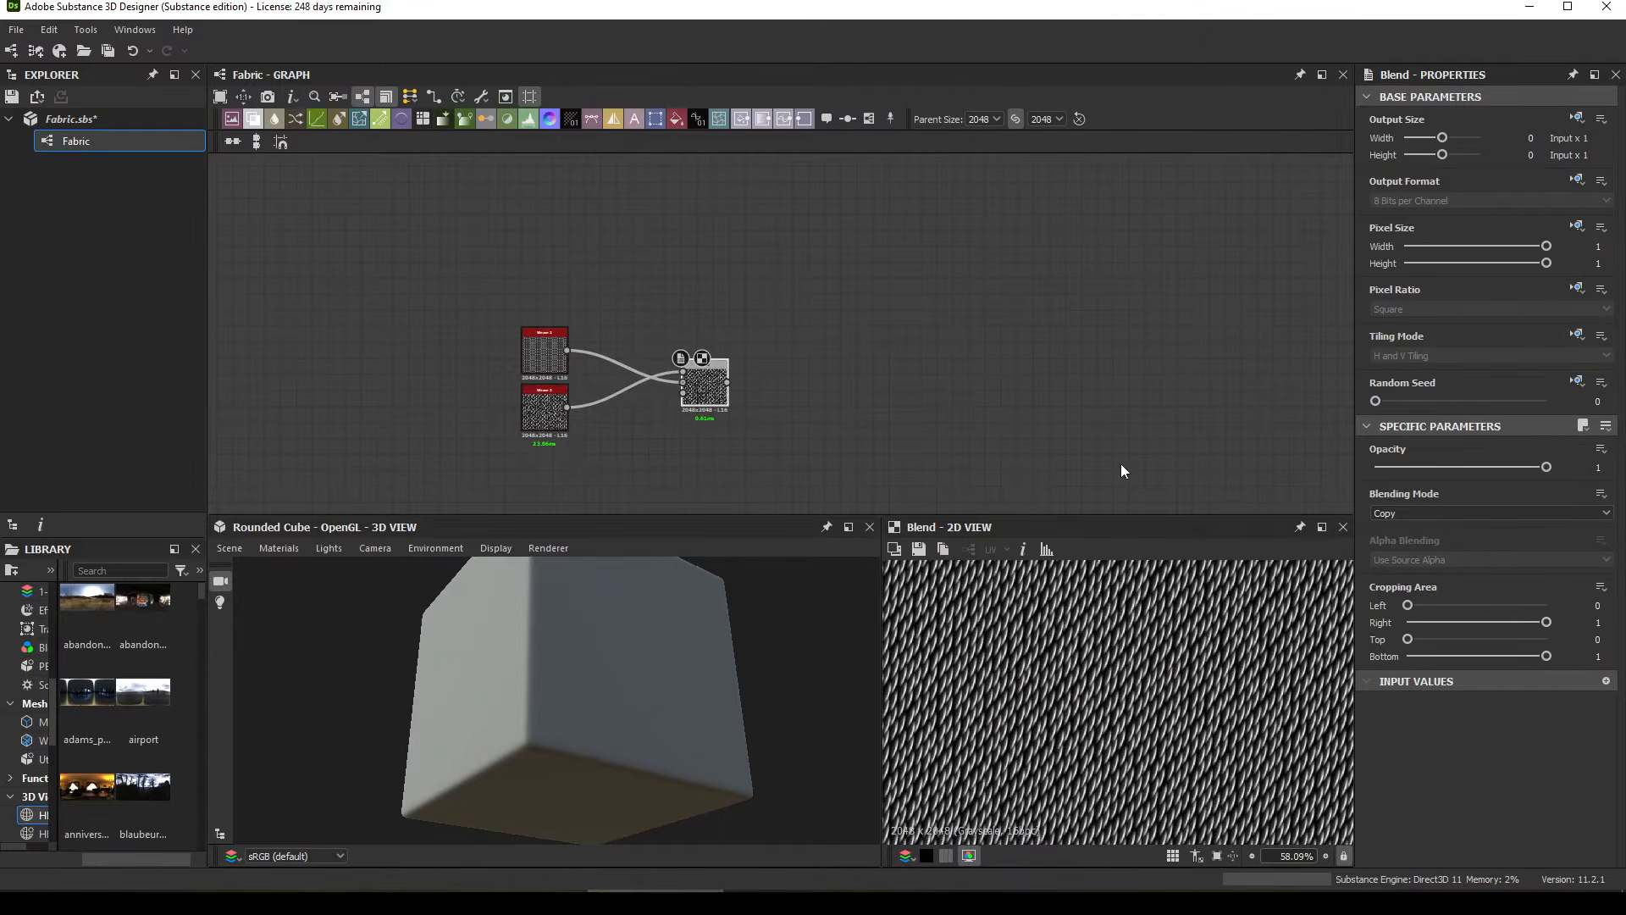
# Step: Set the weave Blend to Max (Lighten) mode and inspect the interlaced threads up close
pyautogui.click(1482, 512)
pyautogui.click(1419, 582)
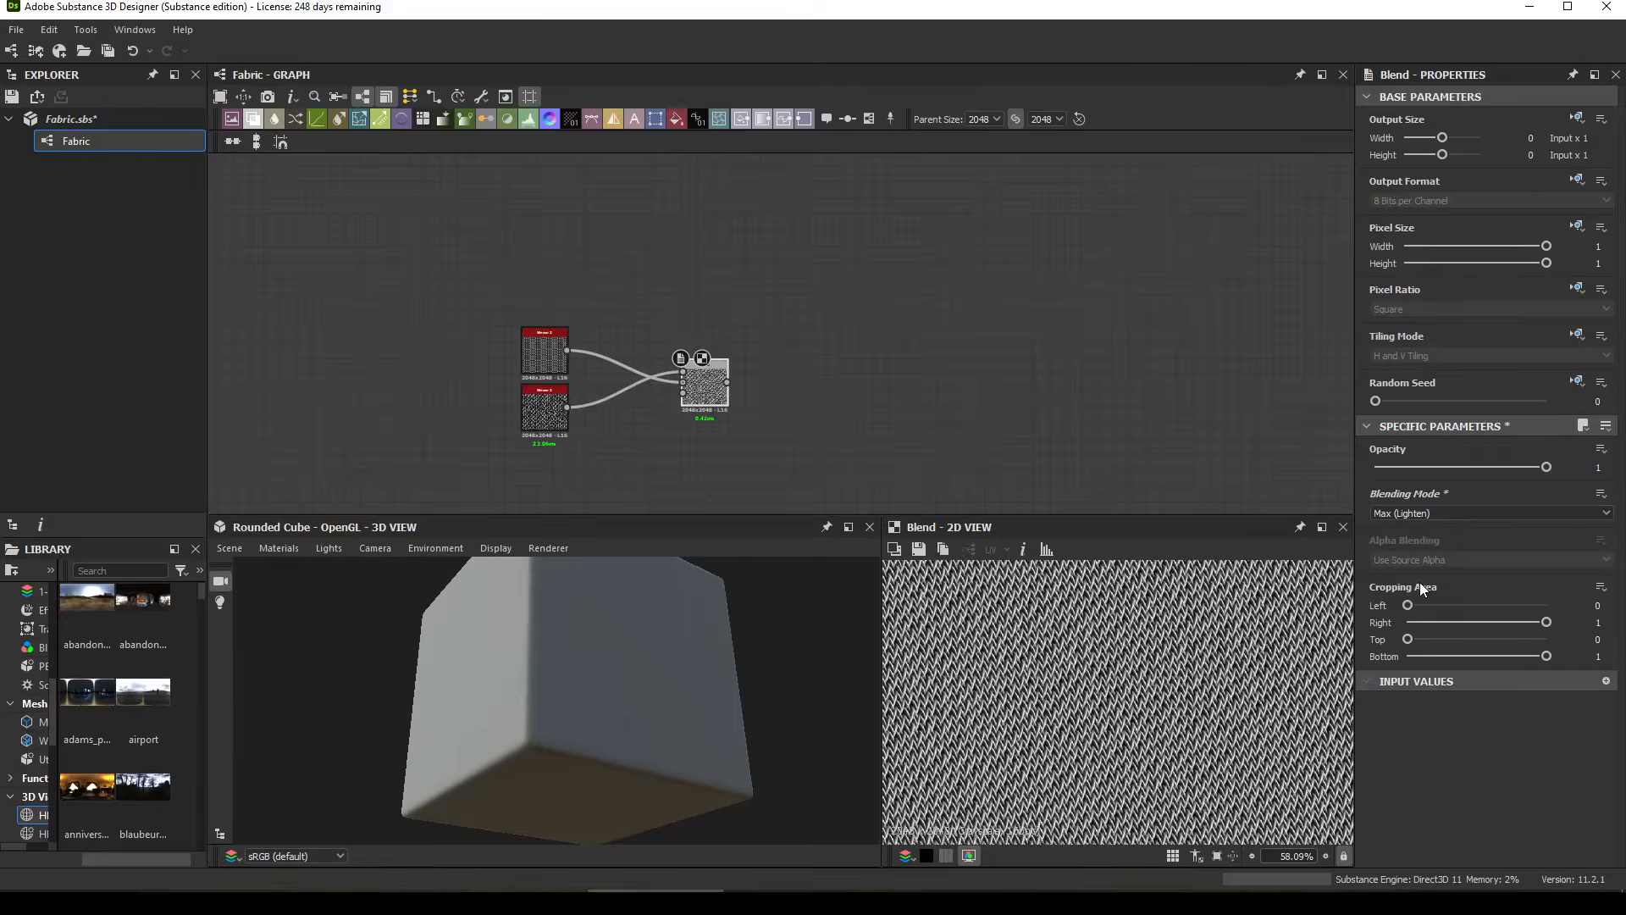
pyautogui.scroll(6, 1234, 715)
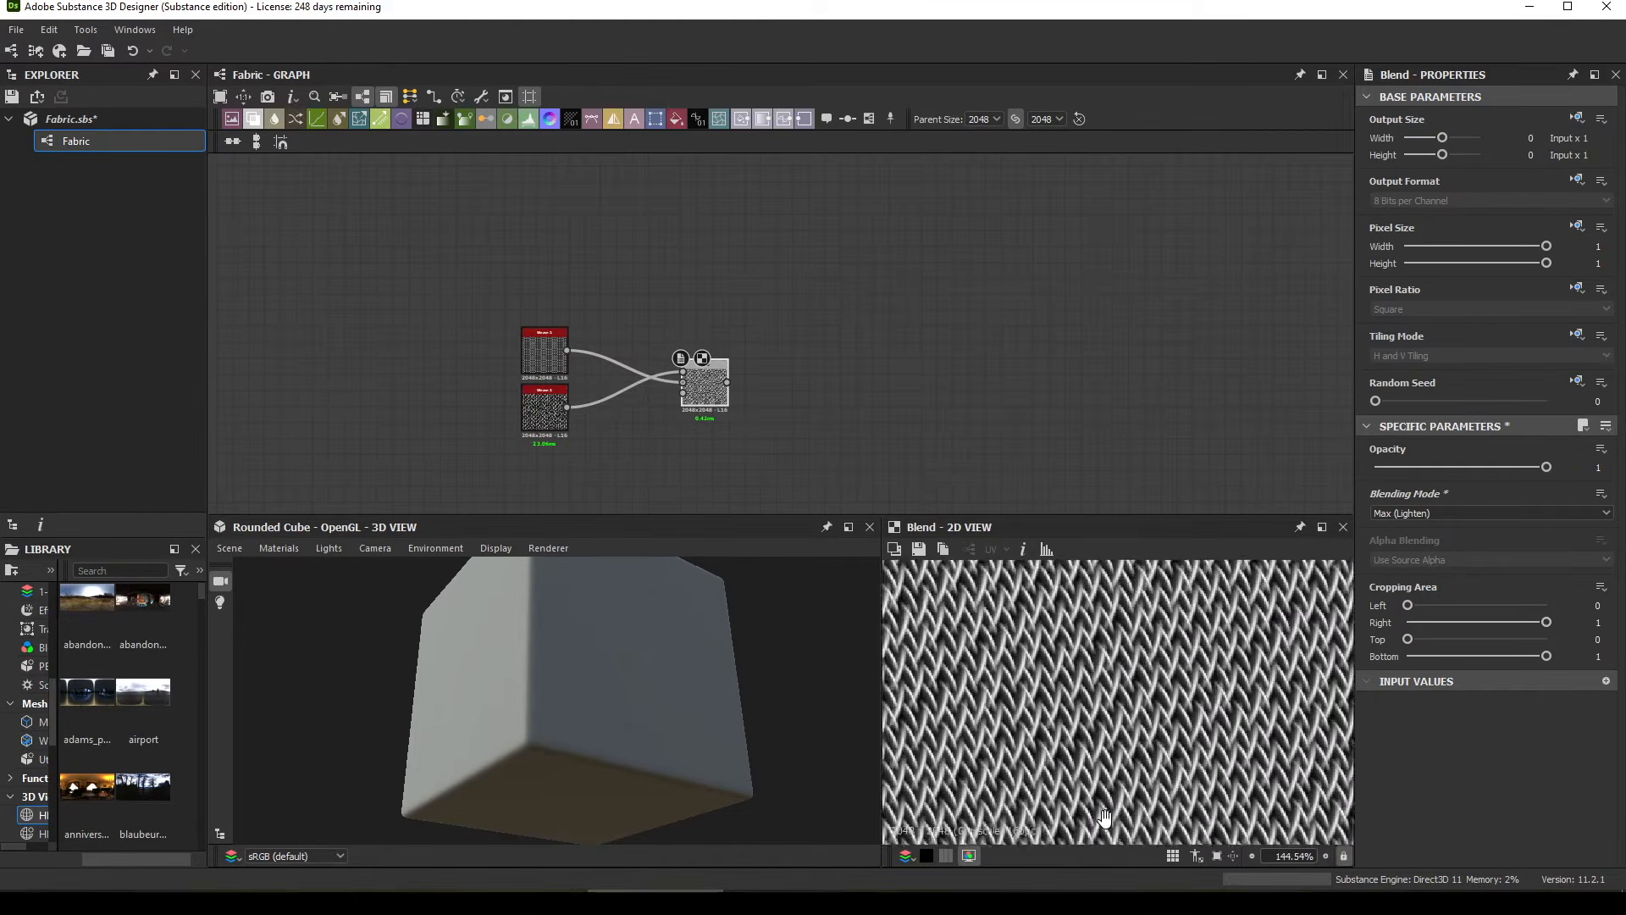
pyautogui.moveTo(1104, 817); pyautogui.dragTo(1114, 641, button='middle')
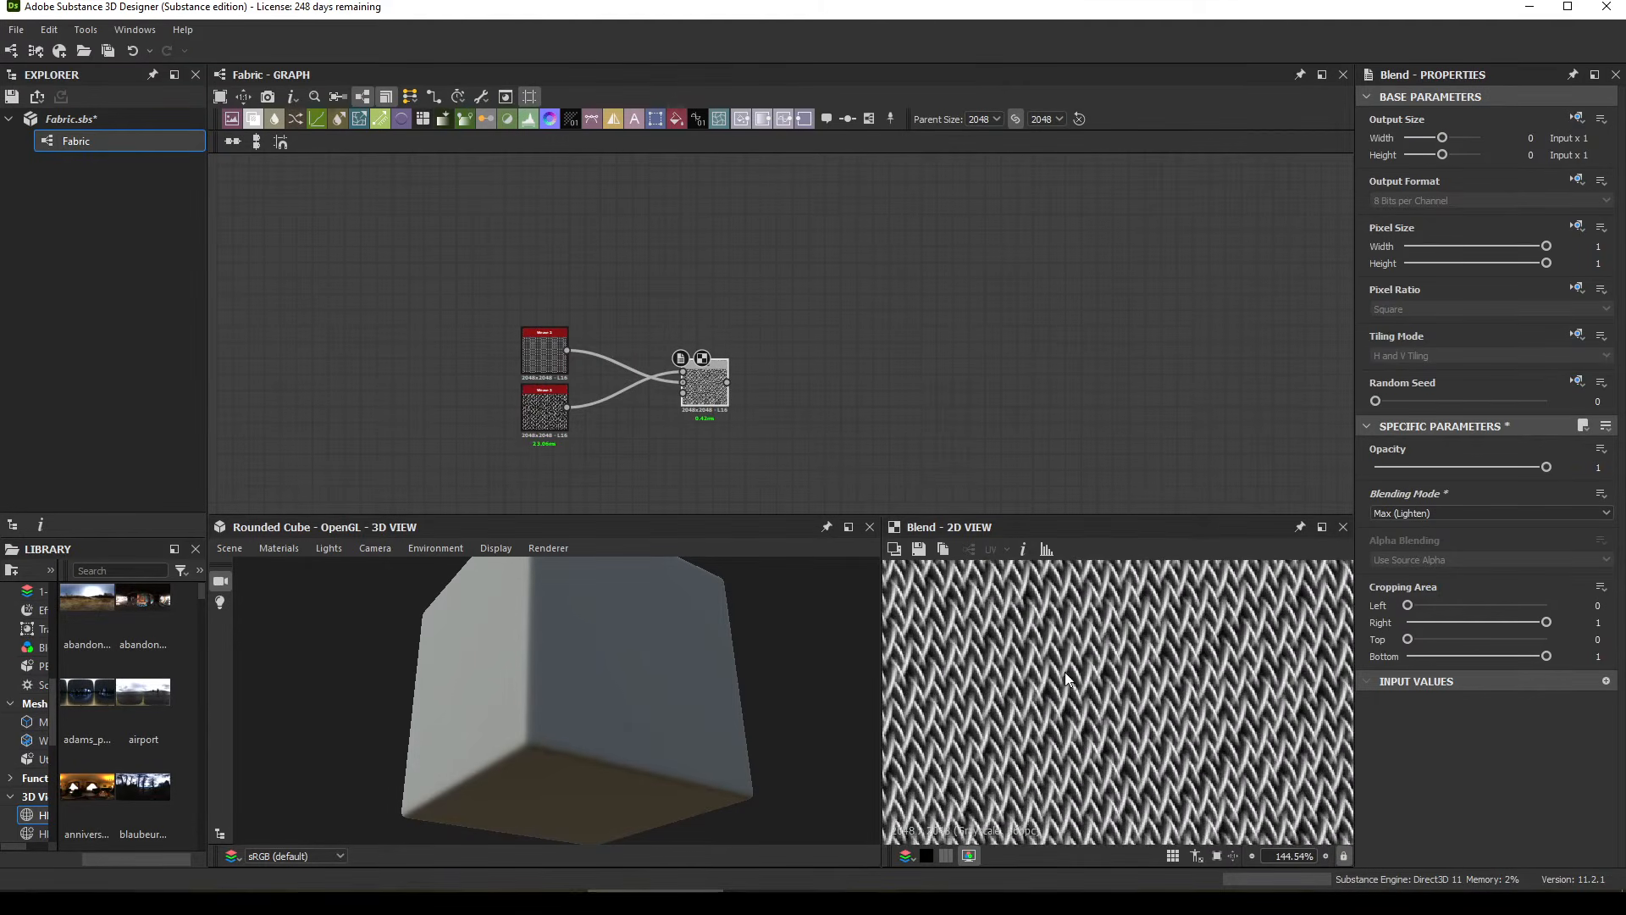
# Step: Connect the weave Blend's output to the foreground input of the Blend node that follows the Uniform Color node
pyautogui.moveTo(856, 353); pyautogui.dragTo(663, 277, button='middle')
pyautogui.click(532, 302)
pyautogui.scroll(-5, 564, 360)
pyautogui.moveTo(574, 371); pyautogui.dragTo(534, 207, button='middle')
pyautogui.scroll(2, 810, 391)
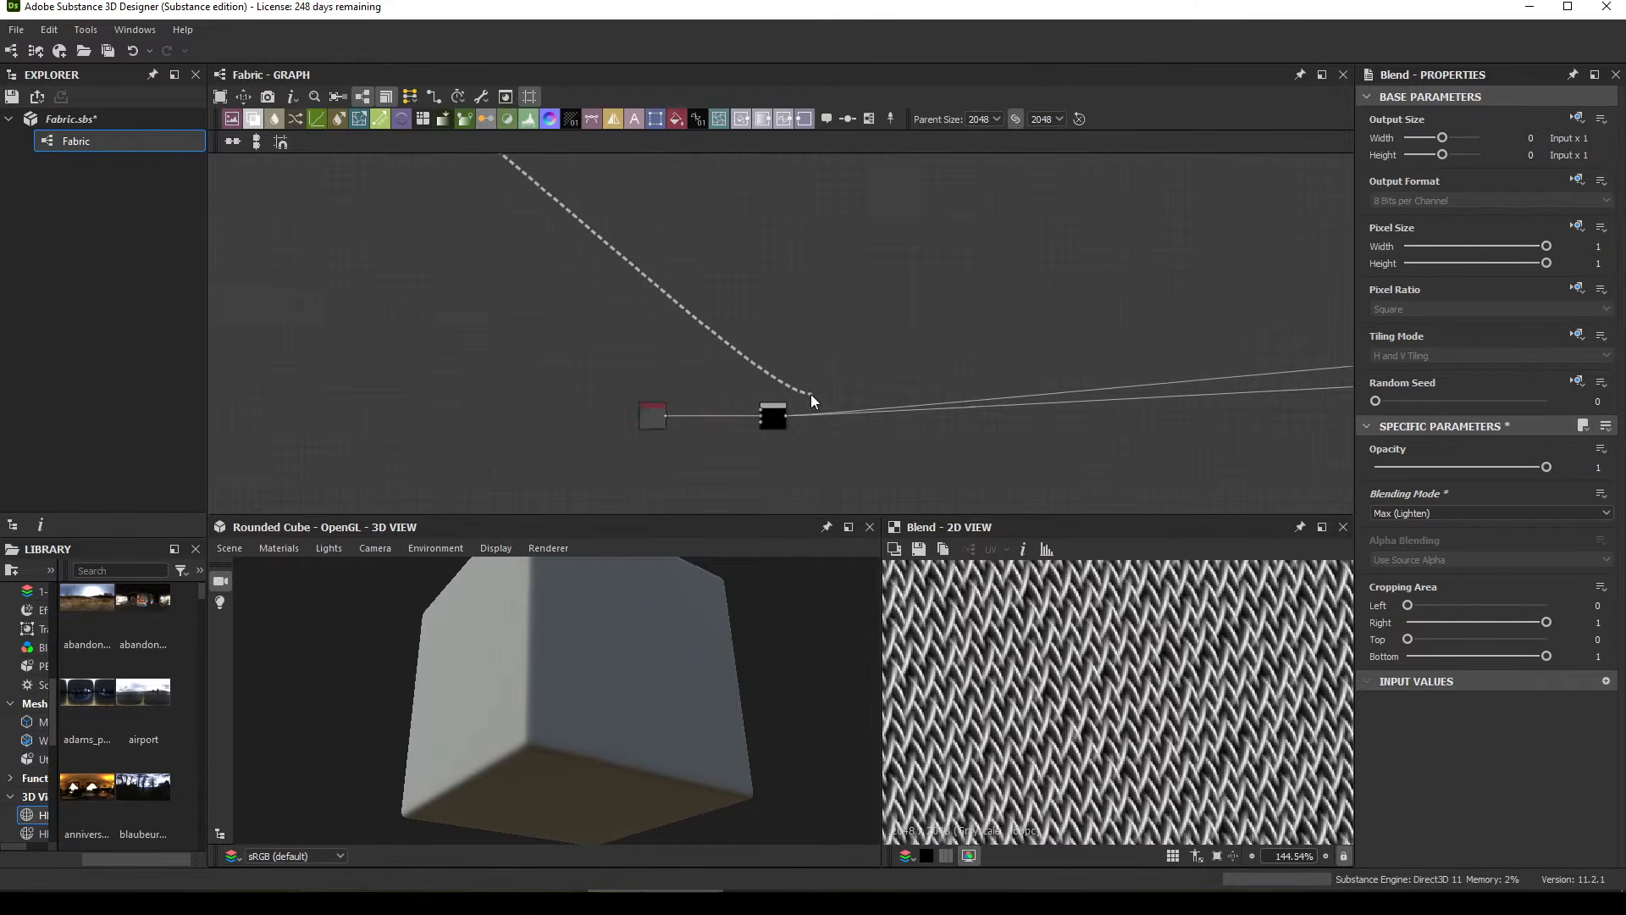
pyautogui.scroll(2, 810, 394)
pyautogui.click(761, 423)
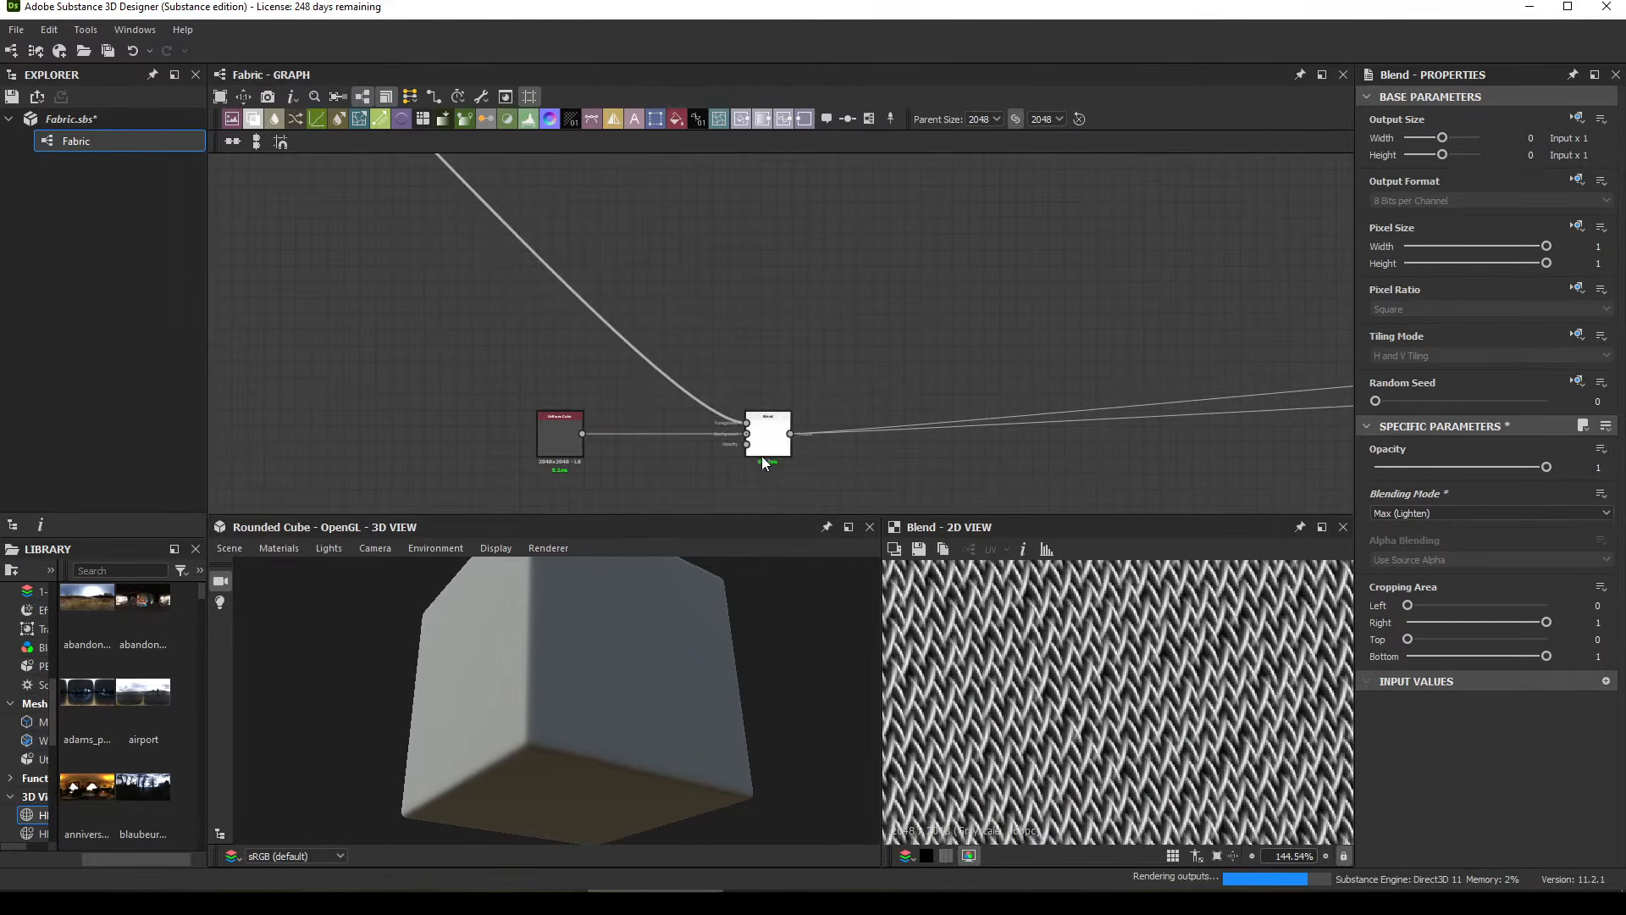
# Step: Set the Blend after the Uniform Color node to Multiply mode with 0.3 opacity, and check the fabric surface on the 3D cube
pyautogui.scroll(3, 608, 742)
pyautogui.moveTo(541, 738); pyautogui.dragTo(495, 702)
pyautogui.click(767, 451)
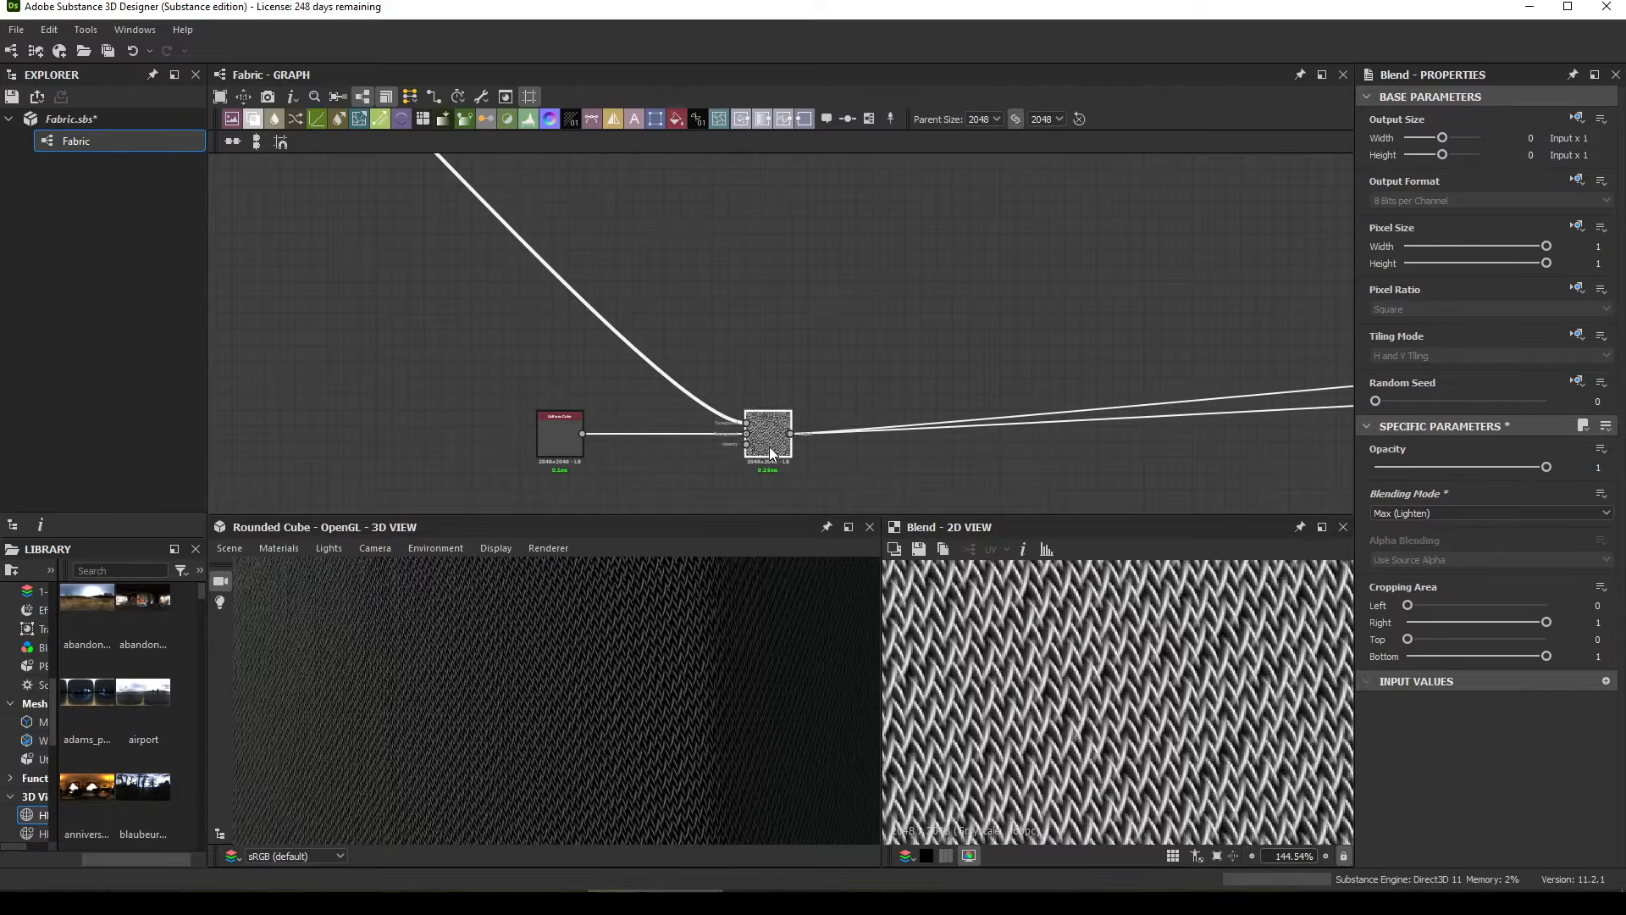
pyautogui.click(1533, 512)
pyautogui.click(1417, 561)
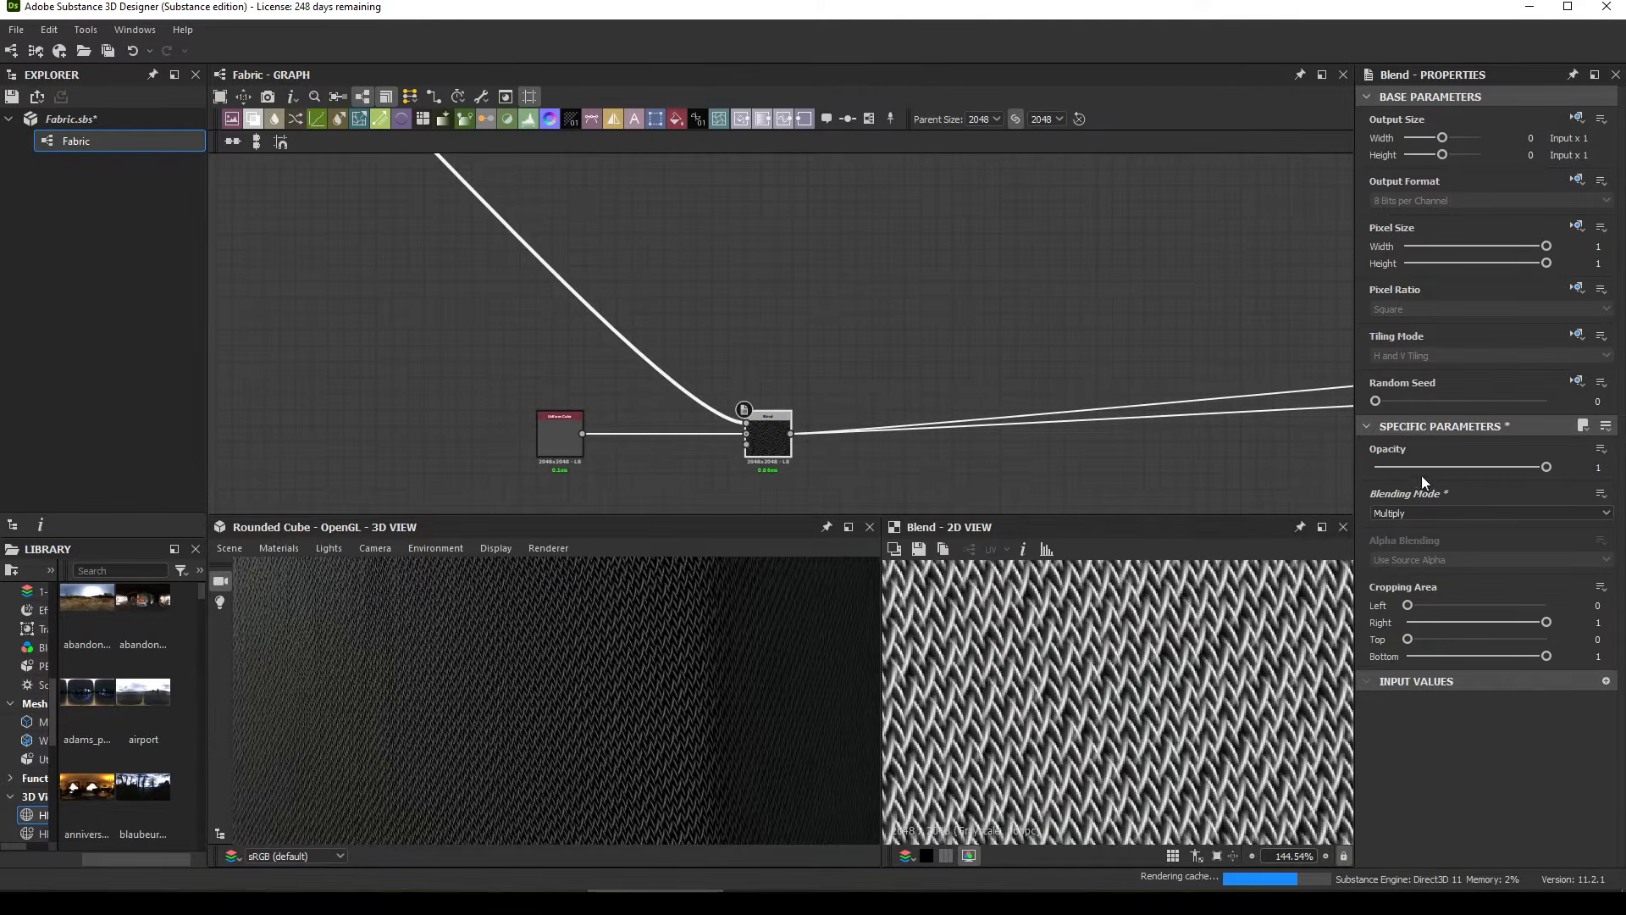
pyautogui.click(1598, 468)
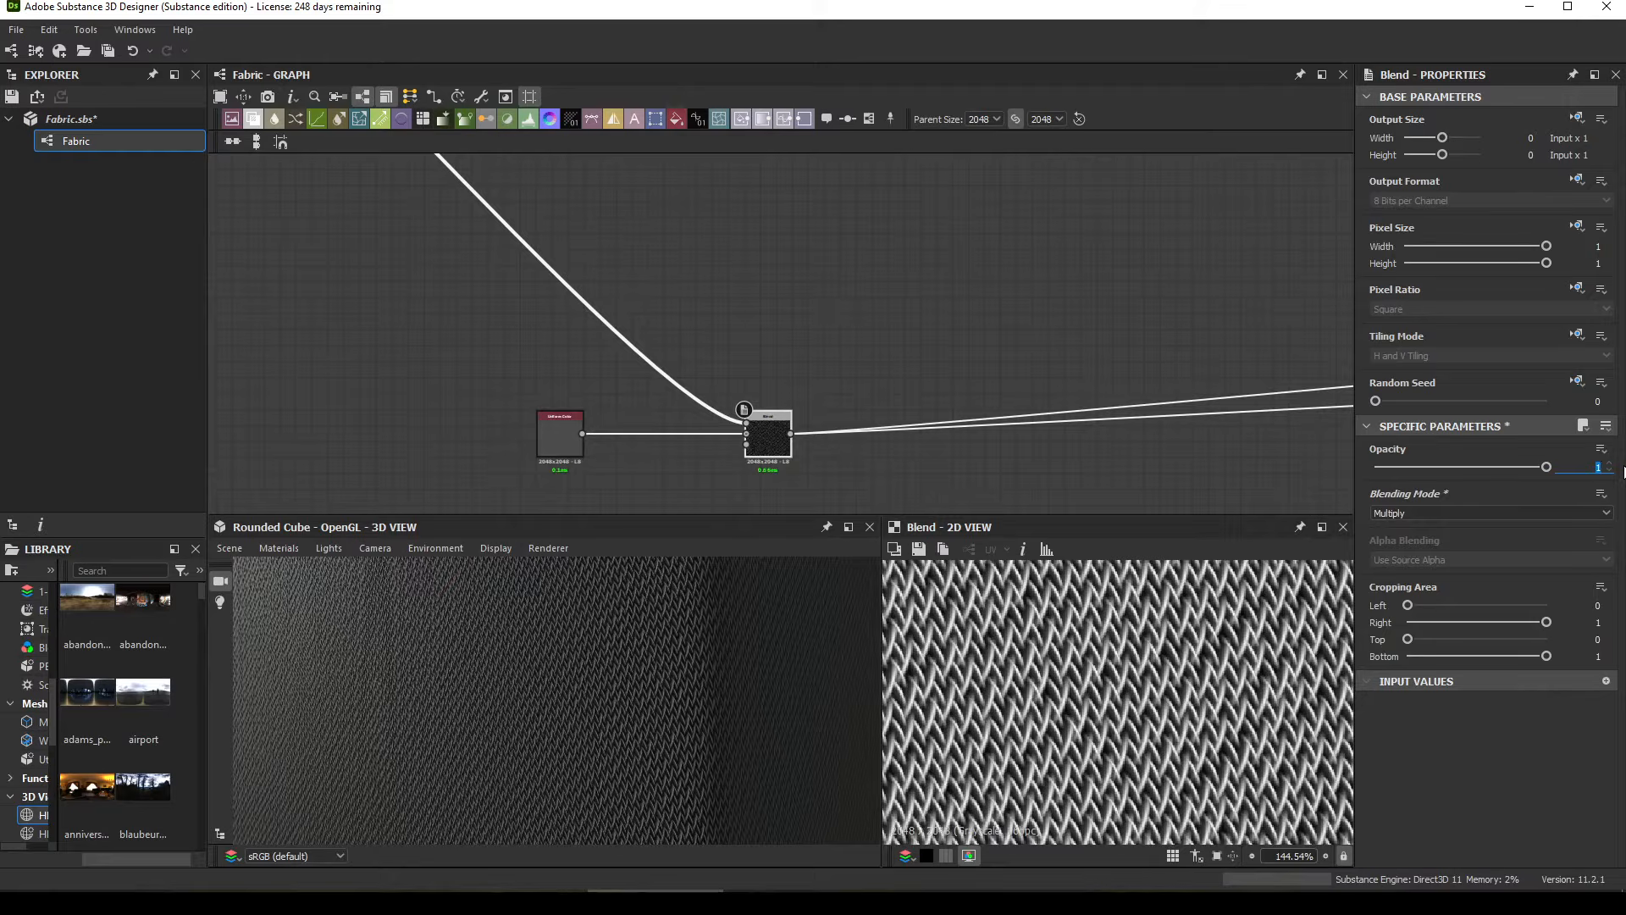
pyautogui.write('0.3')
pyautogui.press('Return')
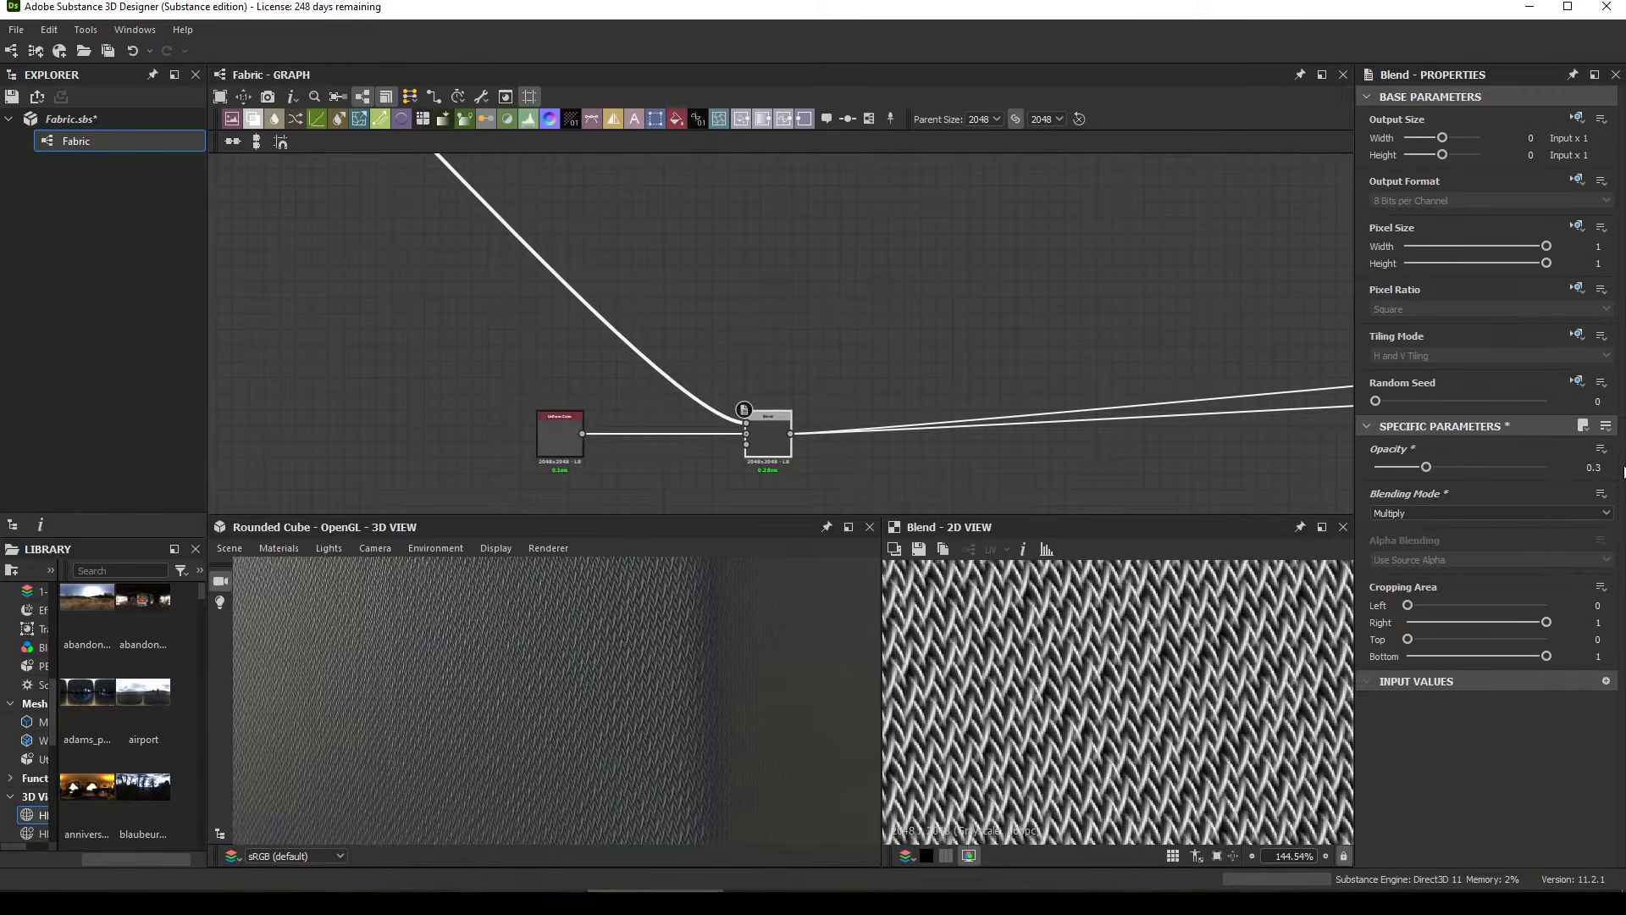
pyautogui.moveTo(568, 703); pyautogui.dragTo(577, 671)
pyautogui.scroll(4, 613, 703)
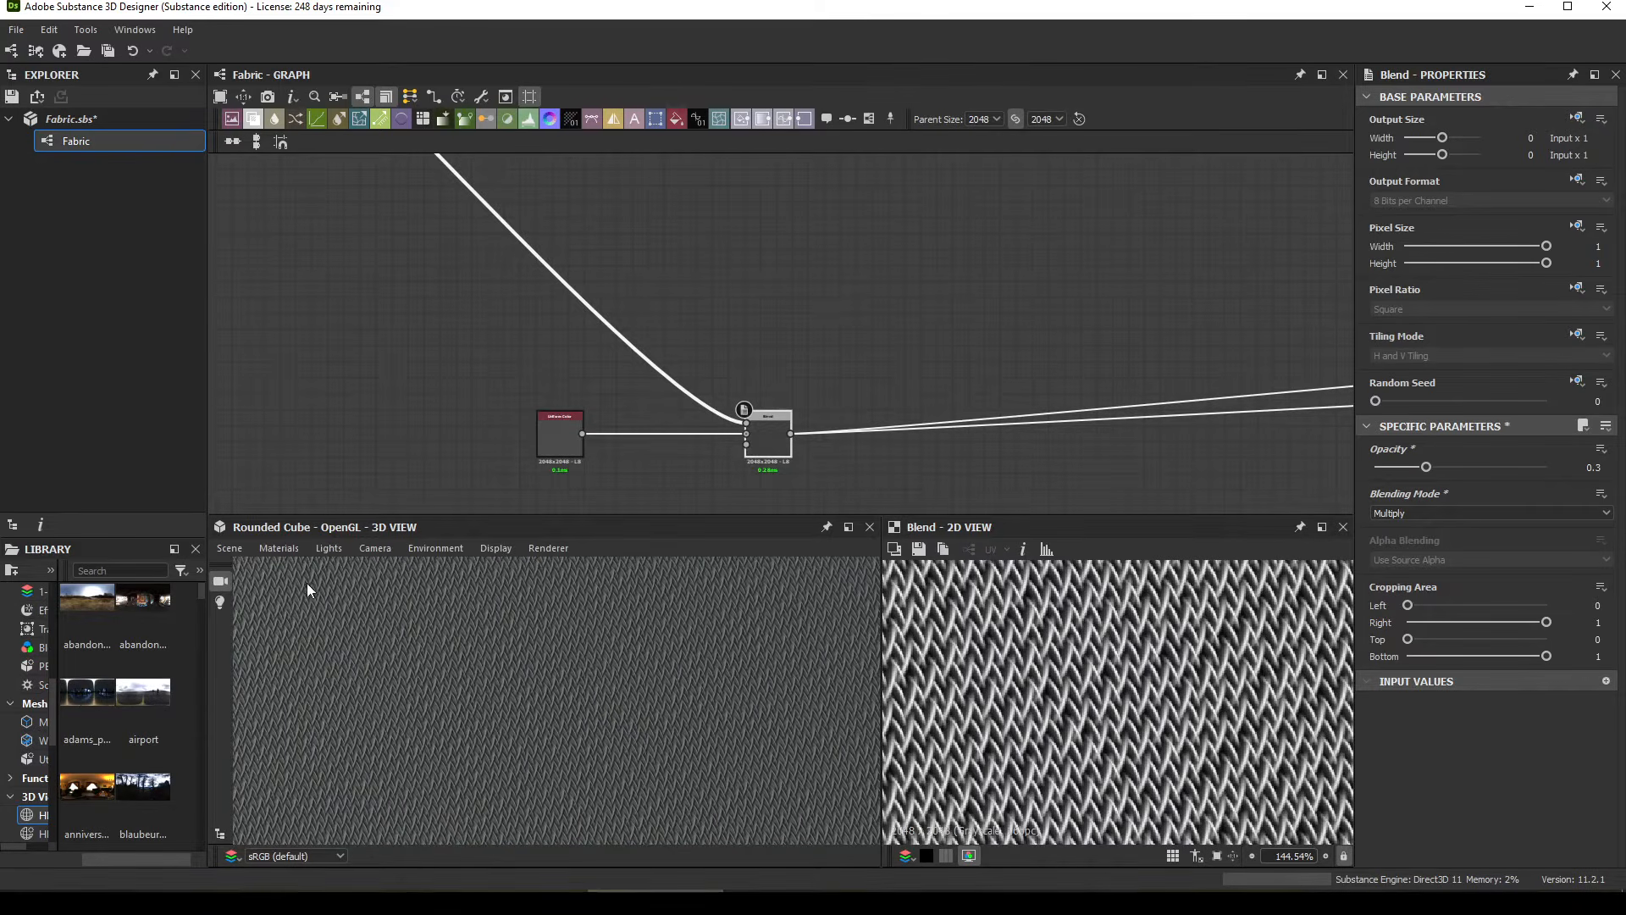
# Step: Add a Multi Dir. Warp Grayscale node beside the weave Blend
pyautogui.scroll(-4, 450, 290)
pyautogui.moveTo(407, 222); pyautogui.dragTo(769, 361, button='middle')
pyautogui.scroll(3, 718, 269)
pyautogui.moveTo(688, 254); pyautogui.dragTo(598, 237, button='middle')
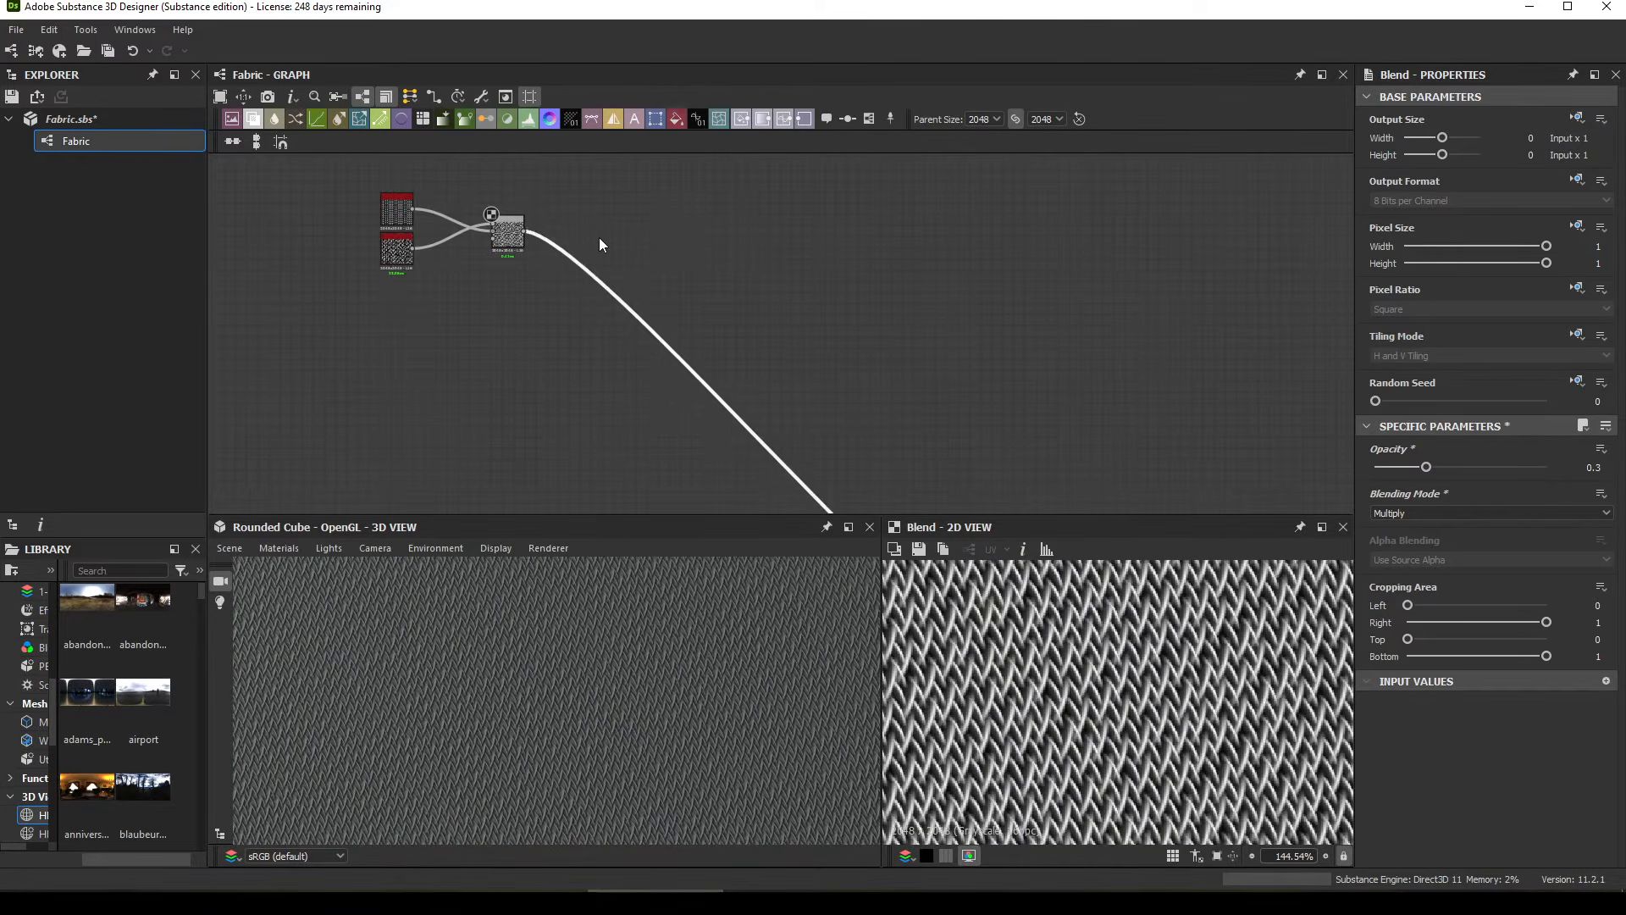
pyautogui.click(603, 229)
pyautogui.press('space')
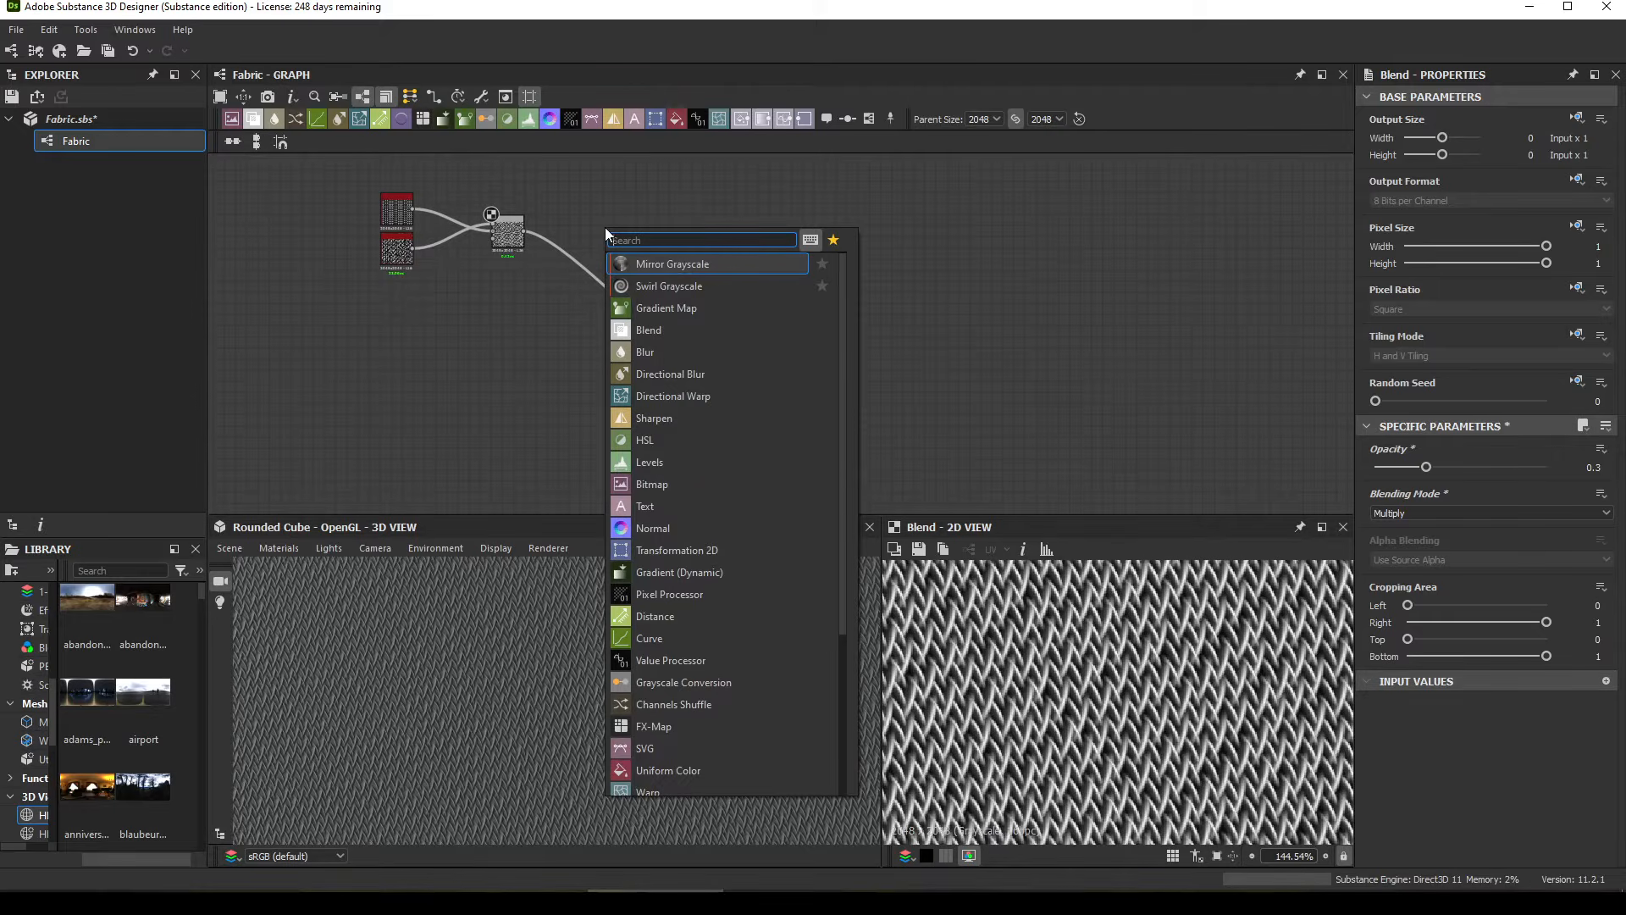
pyautogui.write('mul')
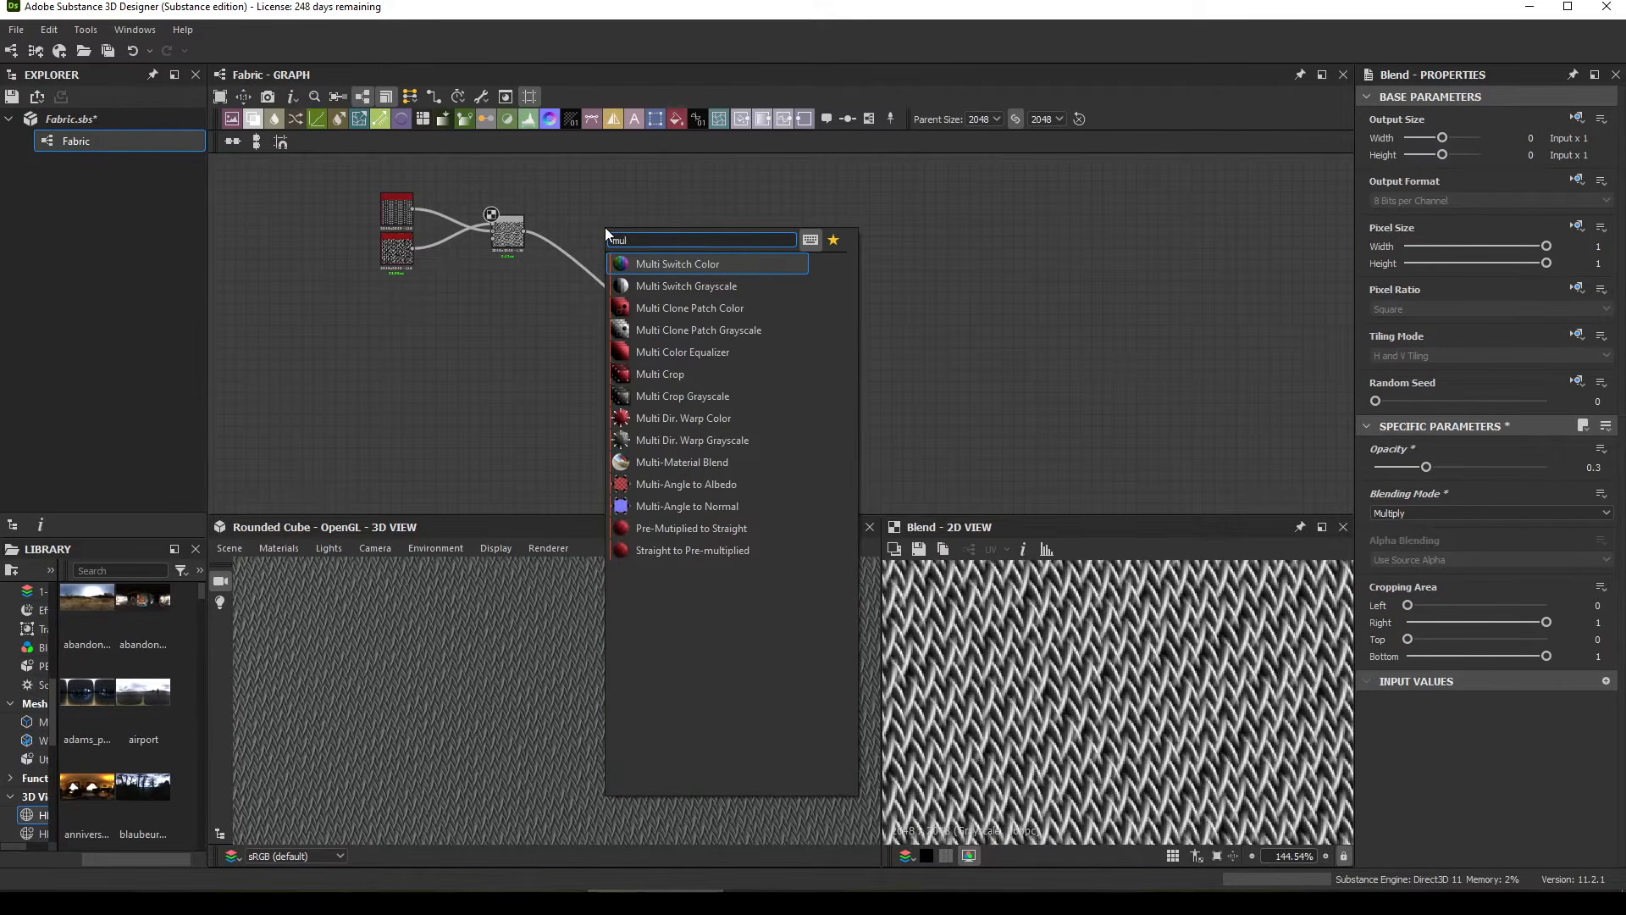
pyautogui.click(698, 442)
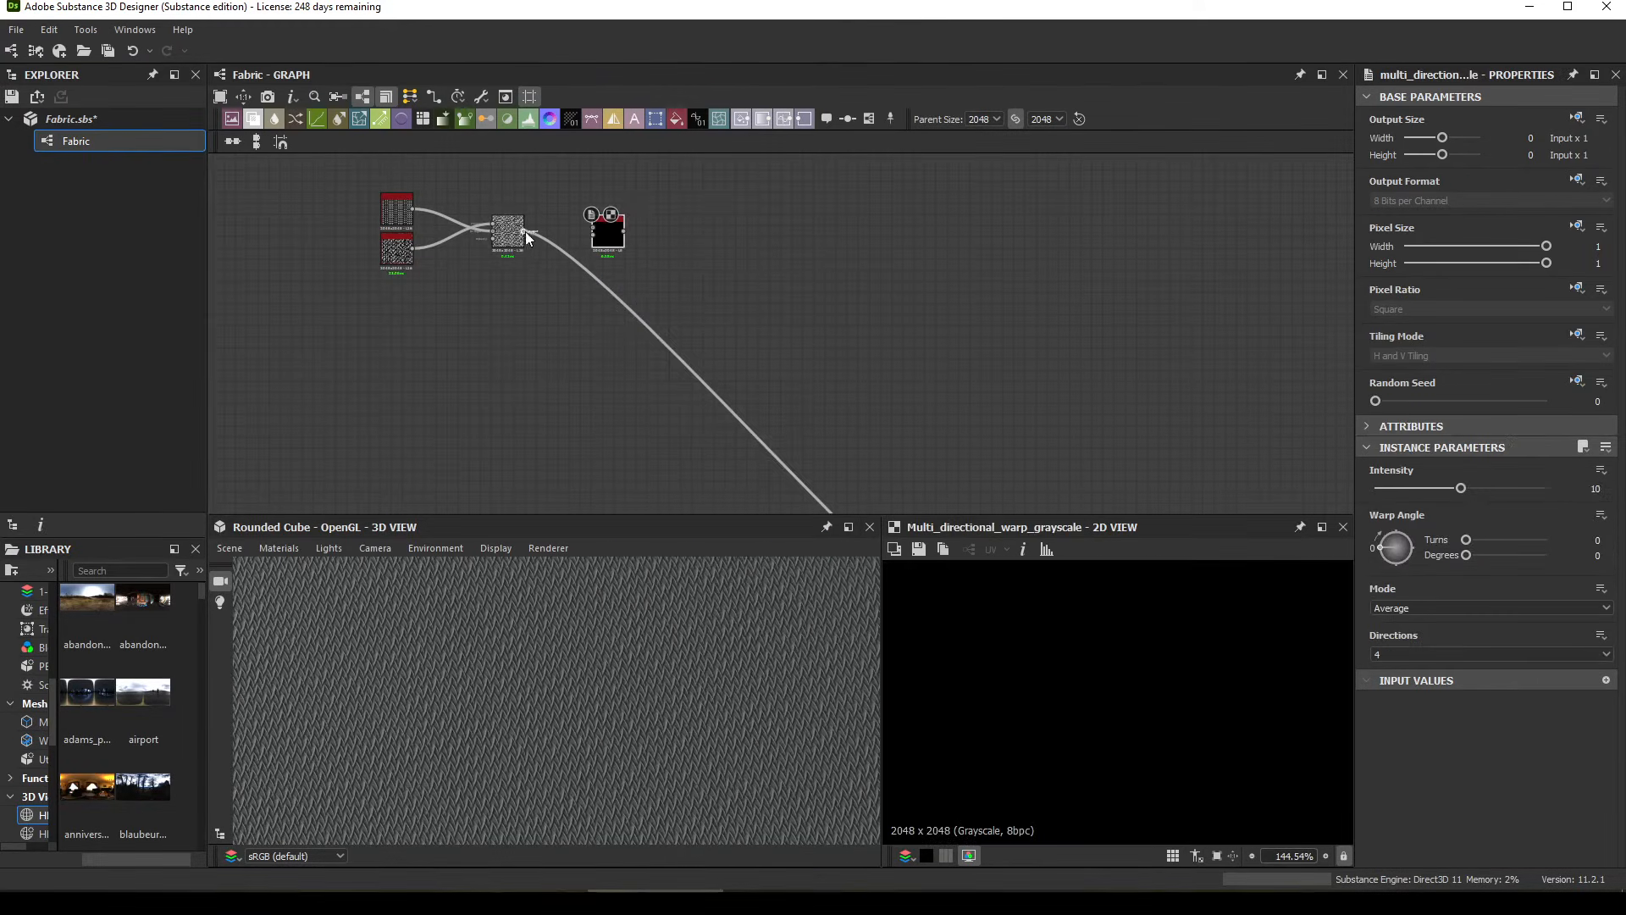
# Step: Feed the weave Blend's output into the Multi Dir. Warp Grayscale node's first input, leaving wide space between the two nodes
pyautogui.moveTo(525, 229); pyautogui.dragTo(883, 247)
pyautogui.scroll(5, 883, 247)
pyautogui.moveTo(877, 245); pyautogui.dragTo(854, 281, button='middle')
pyautogui.moveTo(851, 298); pyautogui.dragTo(576, 300)
pyautogui.moveTo(578, 297); pyautogui.dragTo(943, 255, button='middle')
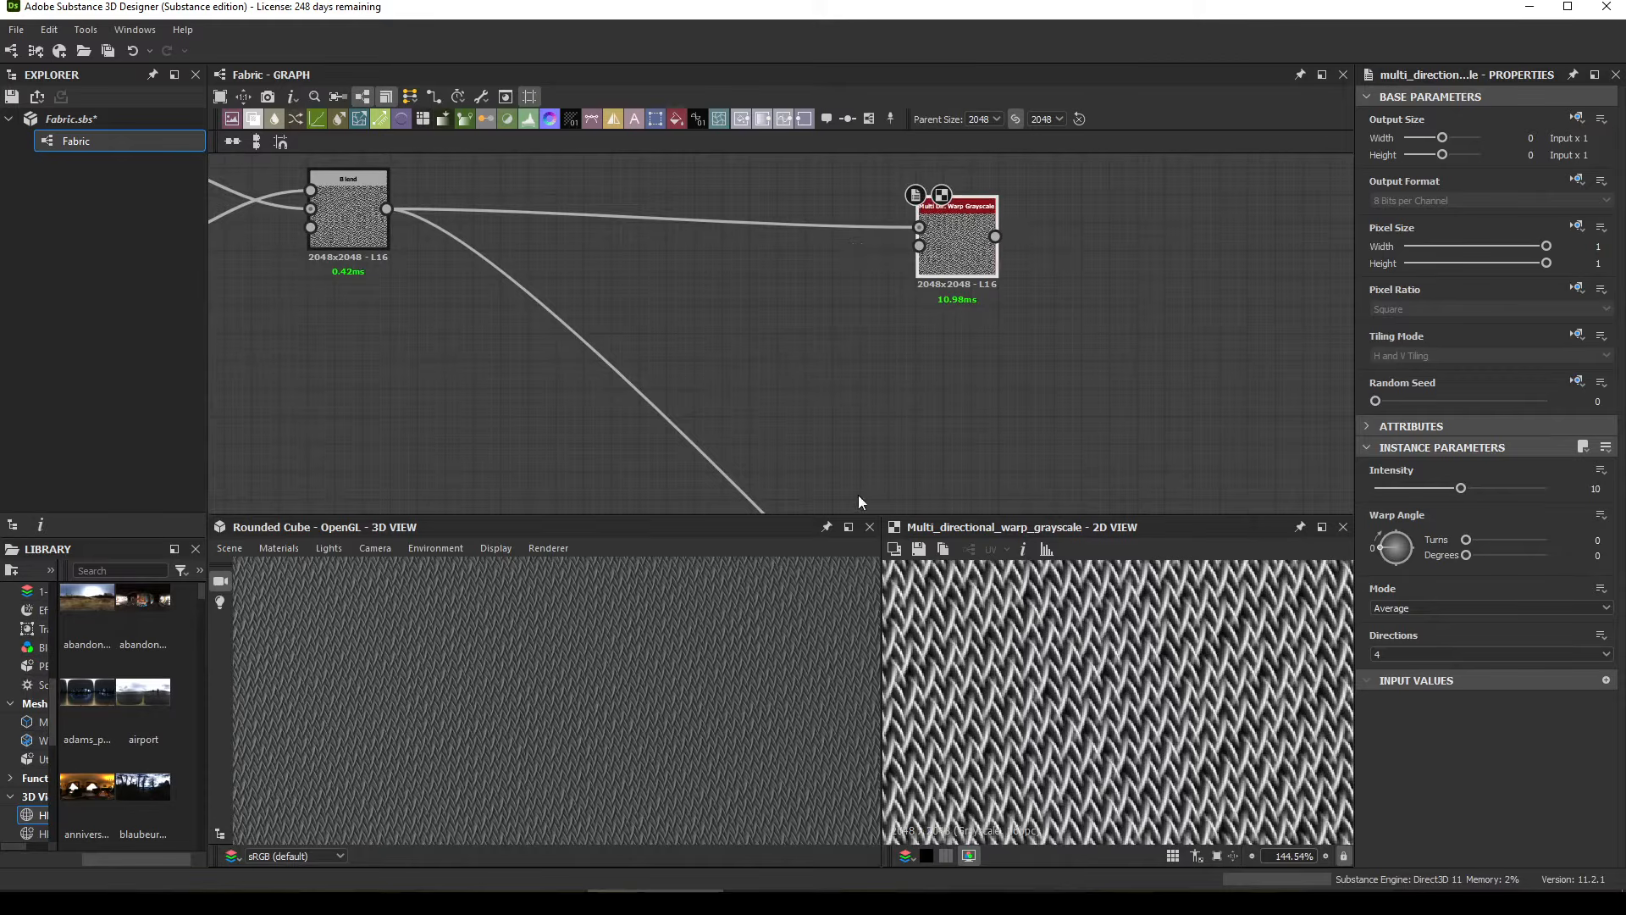
pyautogui.moveTo(799, 364); pyautogui.dragTo(774, 350, button='middle')
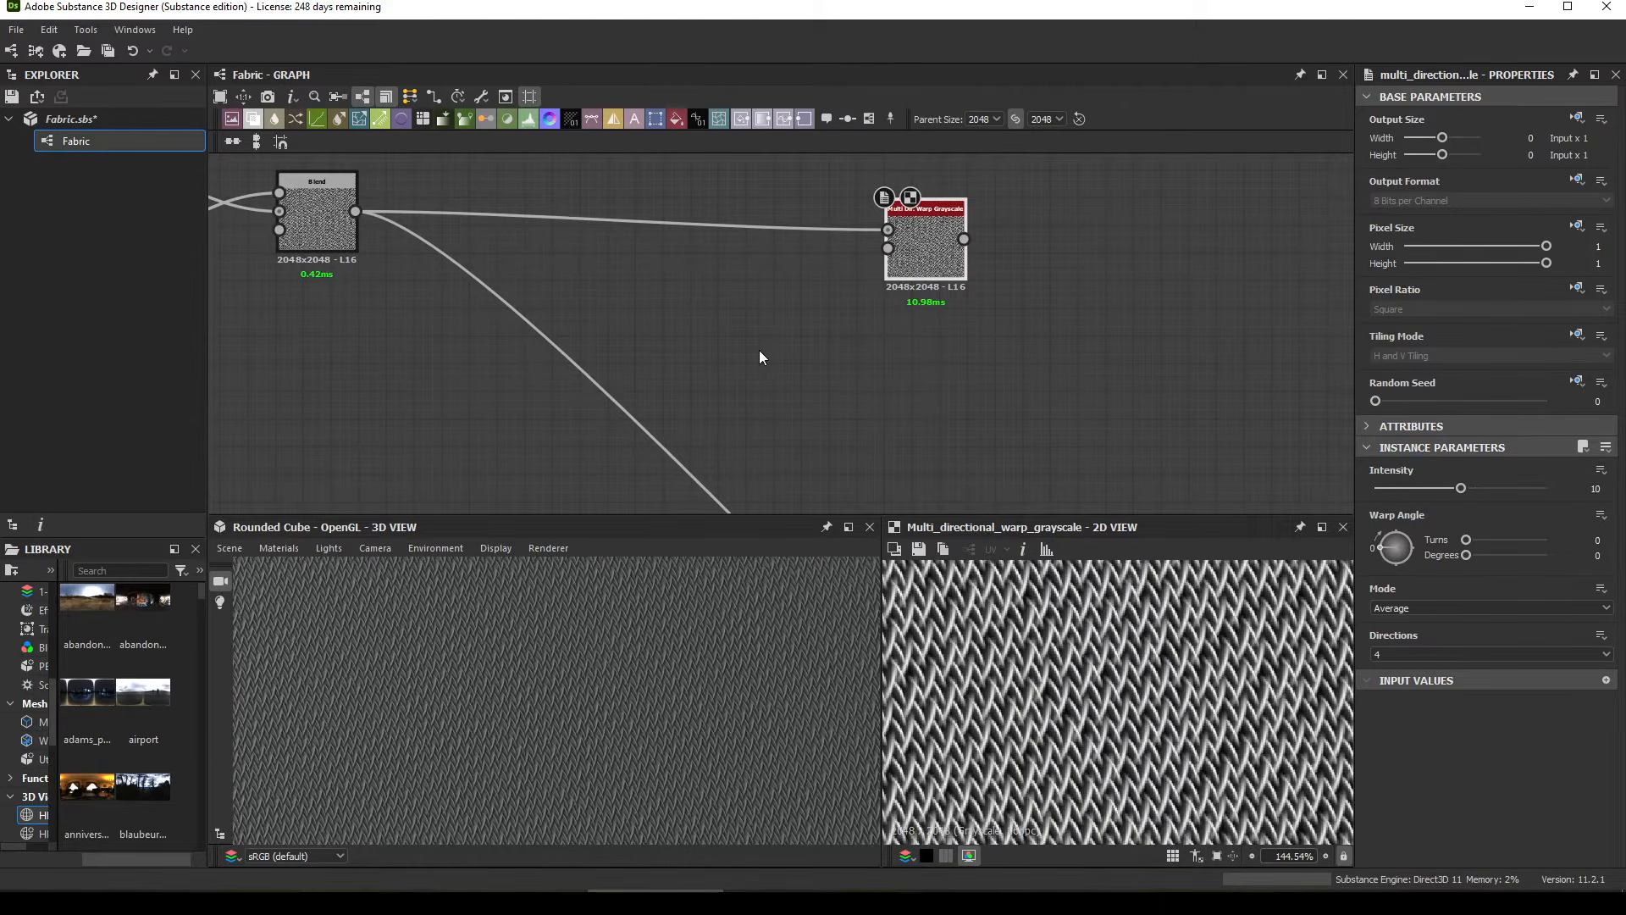
# Step: Add a Gaussian Noise node below the link to the Multi Dir. Warp Grayscale node and set its scale to 250
pyautogui.press('space')
pyautogui.write('gaus')
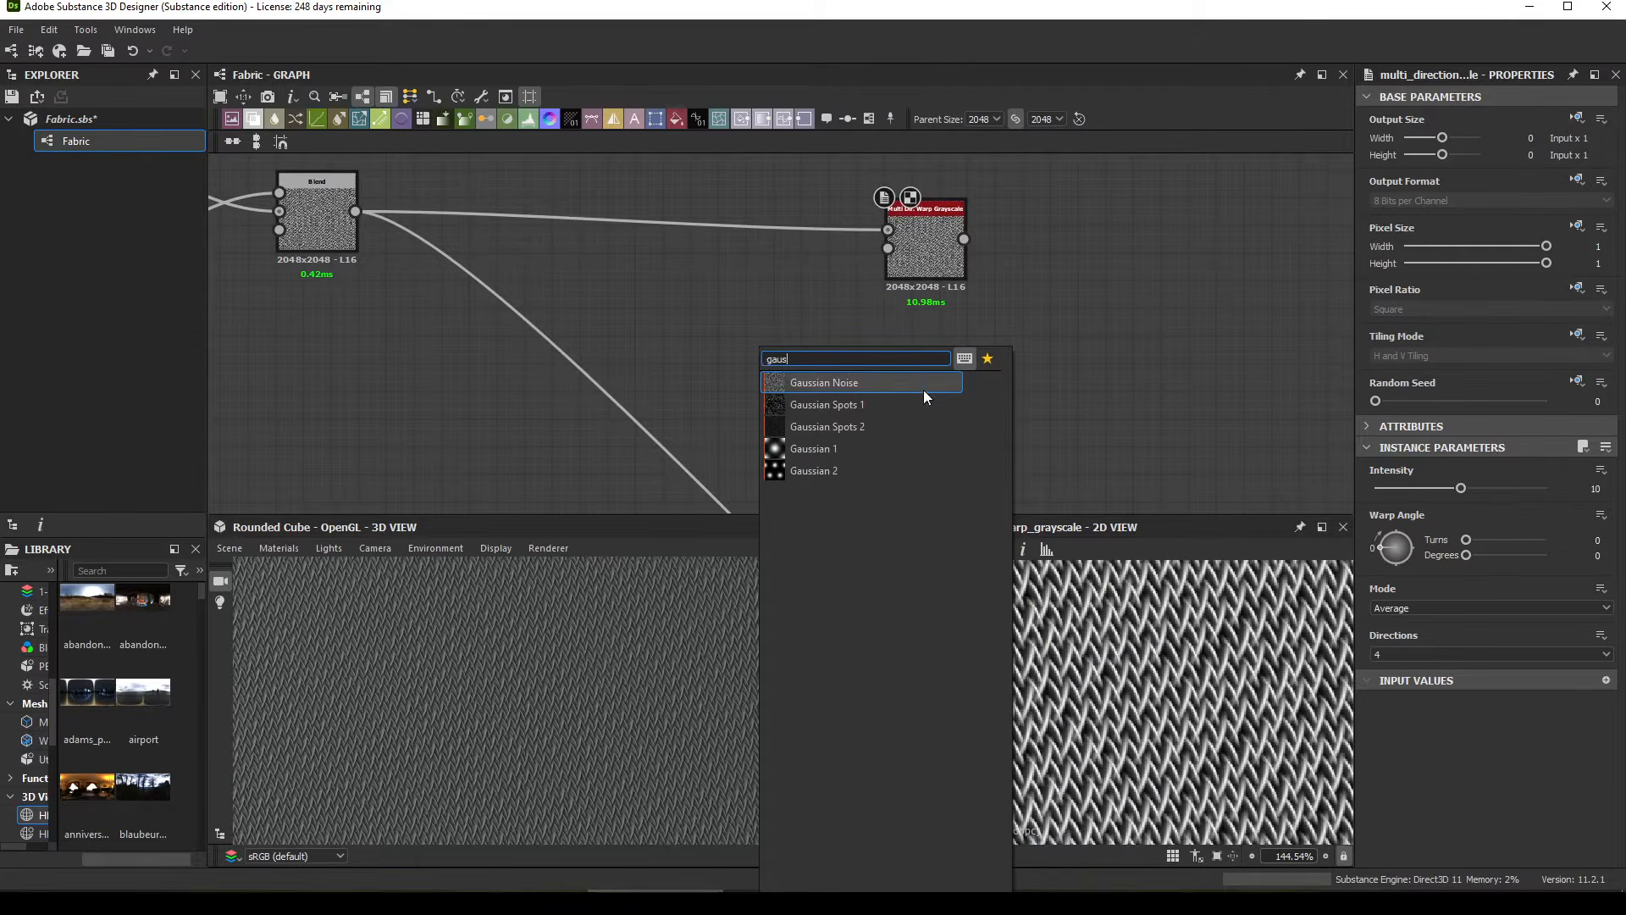
pyautogui.click(879, 388)
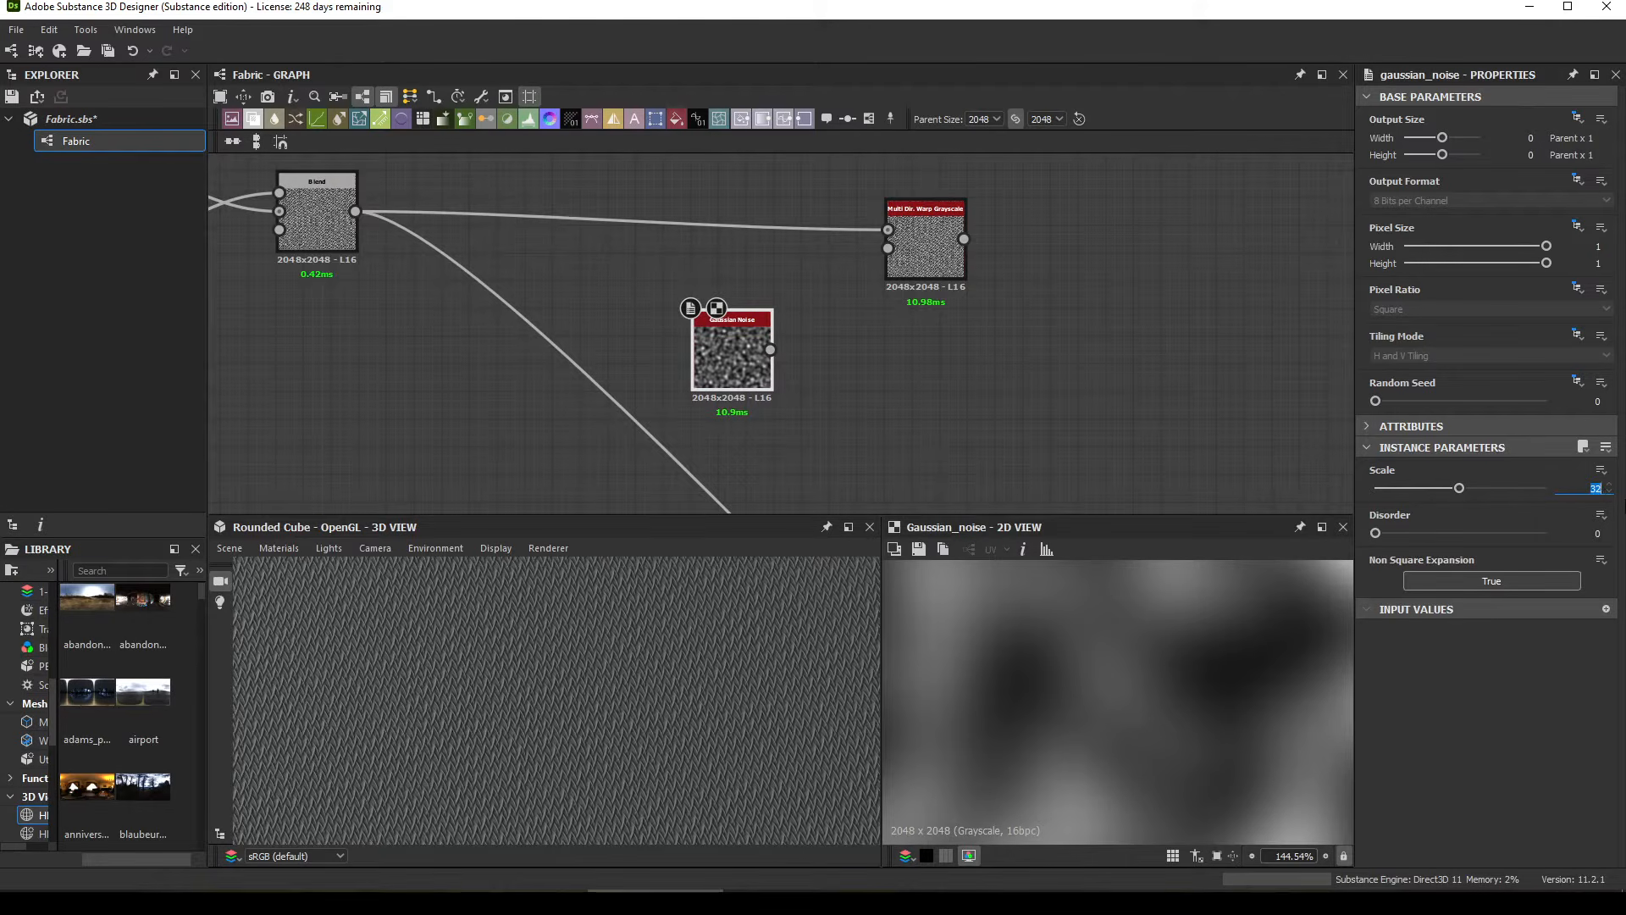
pyautogui.write('250')
pyautogui.press('Return')
pyautogui.scroll(-8, 1208, 654)
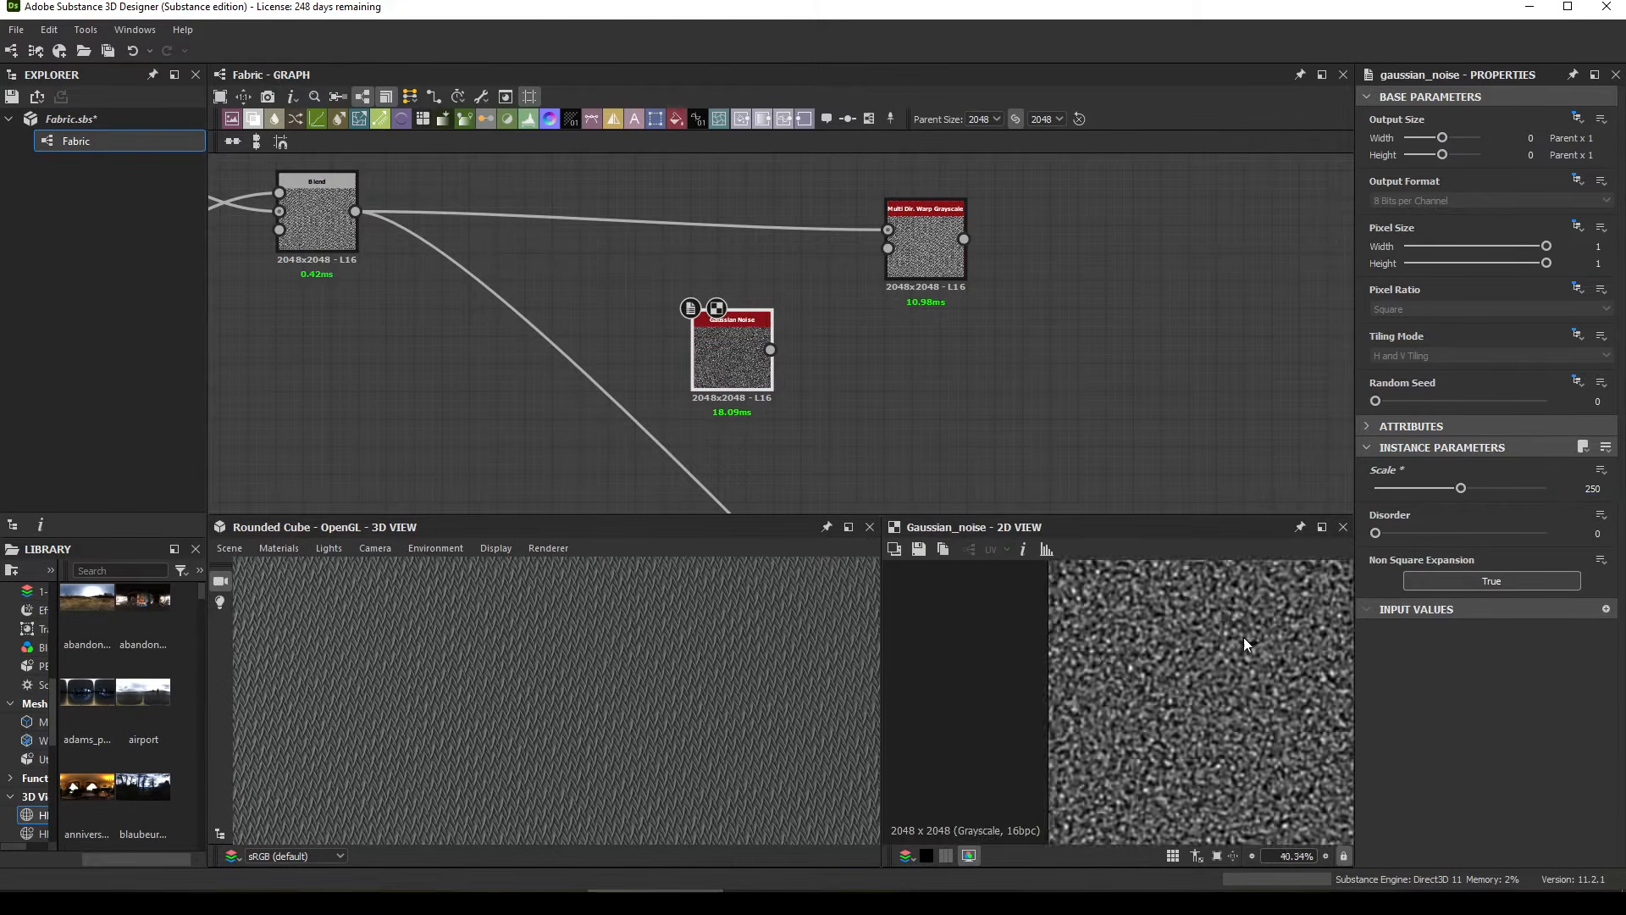
pyautogui.moveTo(1209, 655); pyautogui.dragTo(1021, 720, button='middle')
# Step: Connect the Gaussian Noise to the warp node's intensity input and preview the warped weave in an enlarged 2D view
pyautogui.moveTo(773, 314); pyautogui.dragTo(750, 363, button='middle')
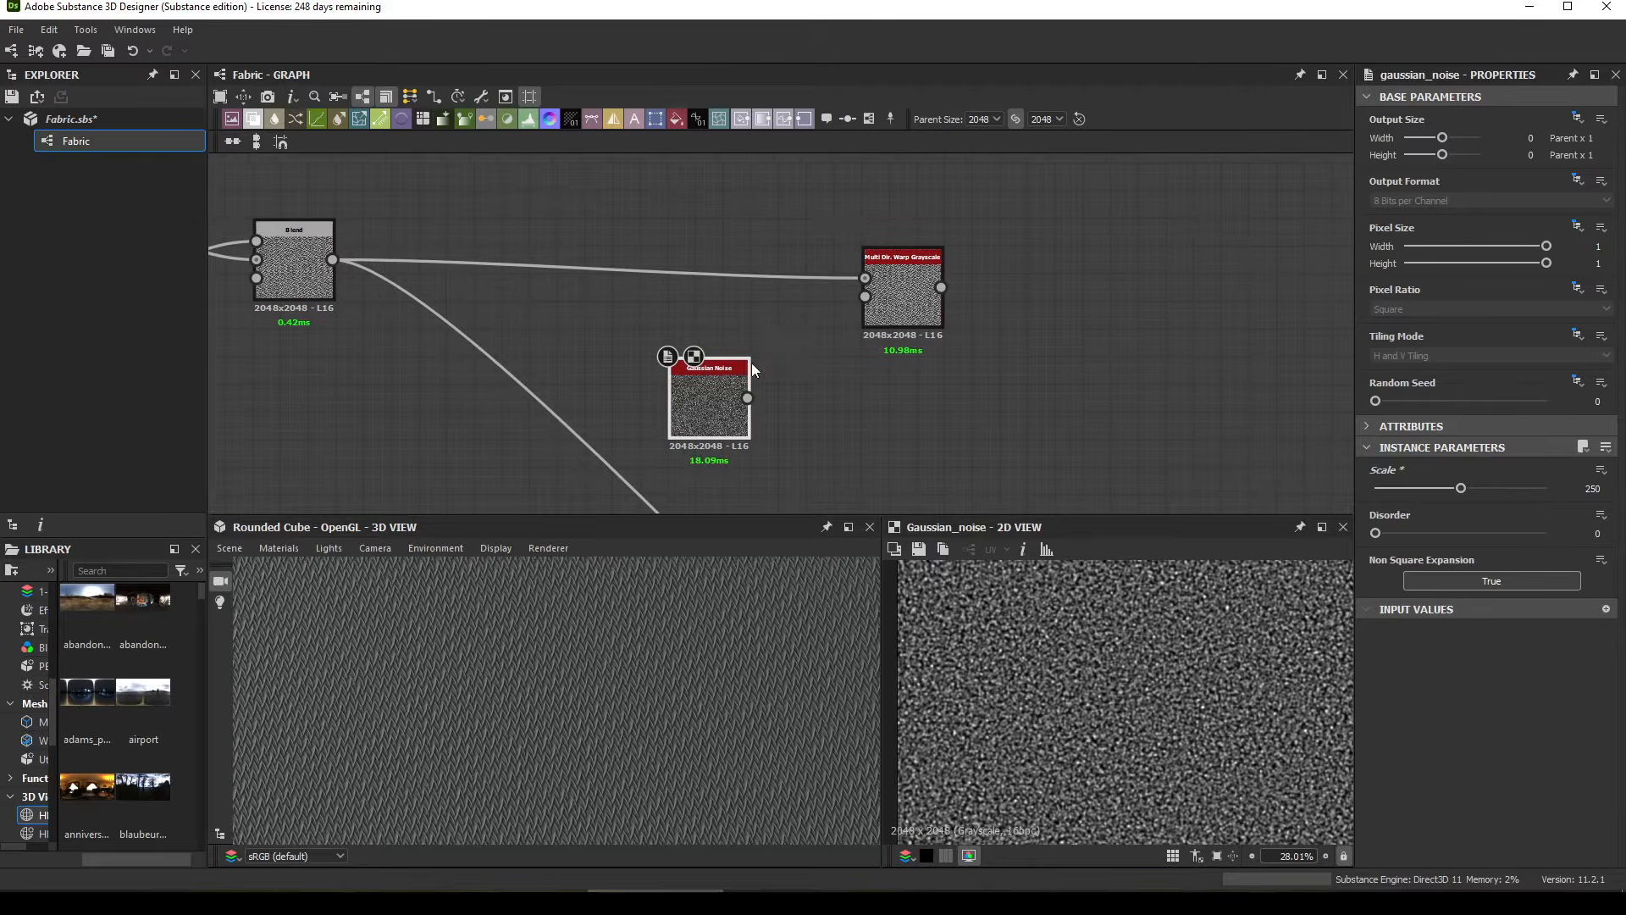
pyautogui.moveTo(747, 397); pyautogui.dragTo(865, 296)
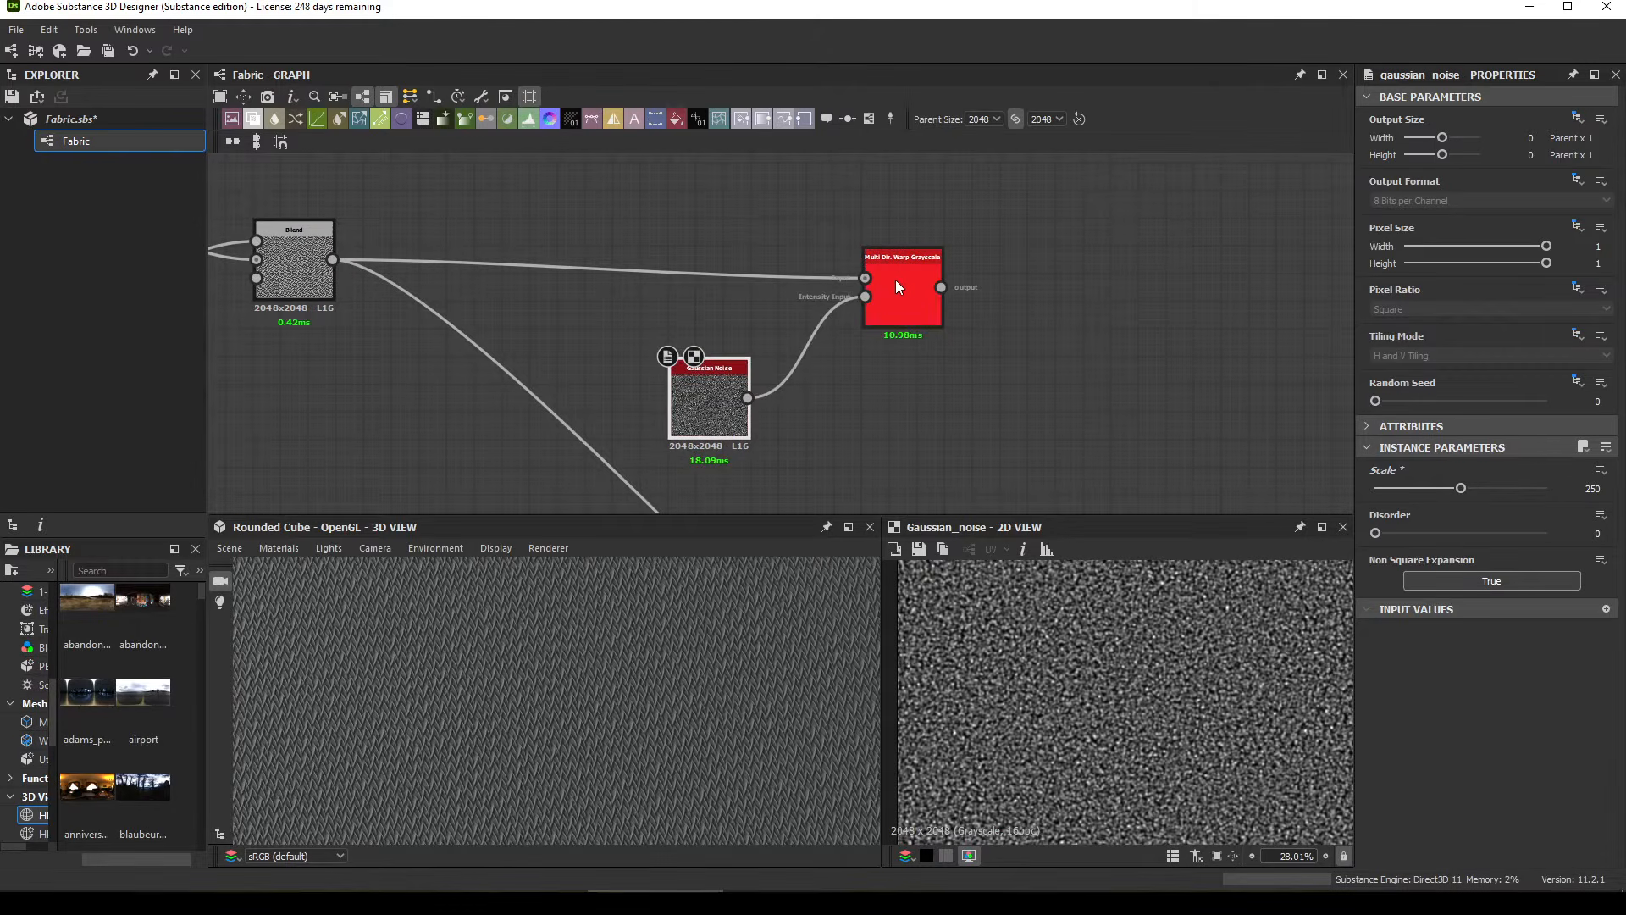
pyautogui.doubleClick(896, 284)
pyautogui.scroll(9, 1144, 637)
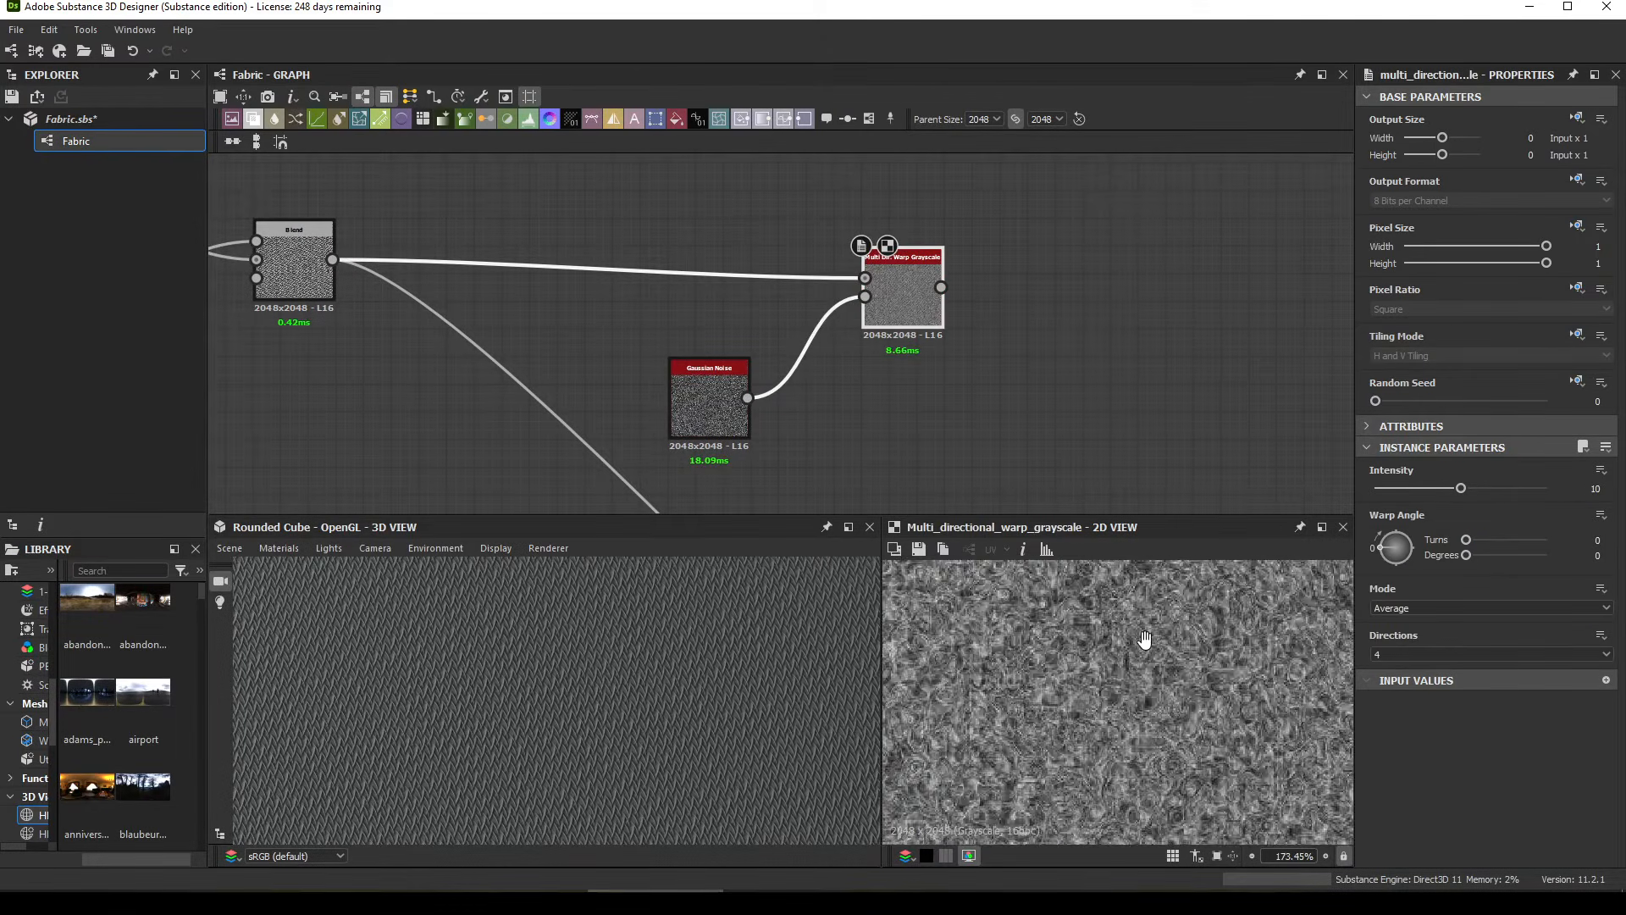
pyautogui.moveTo(1144, 637); pyautogui.dragTo(1217, 720, button='middle')
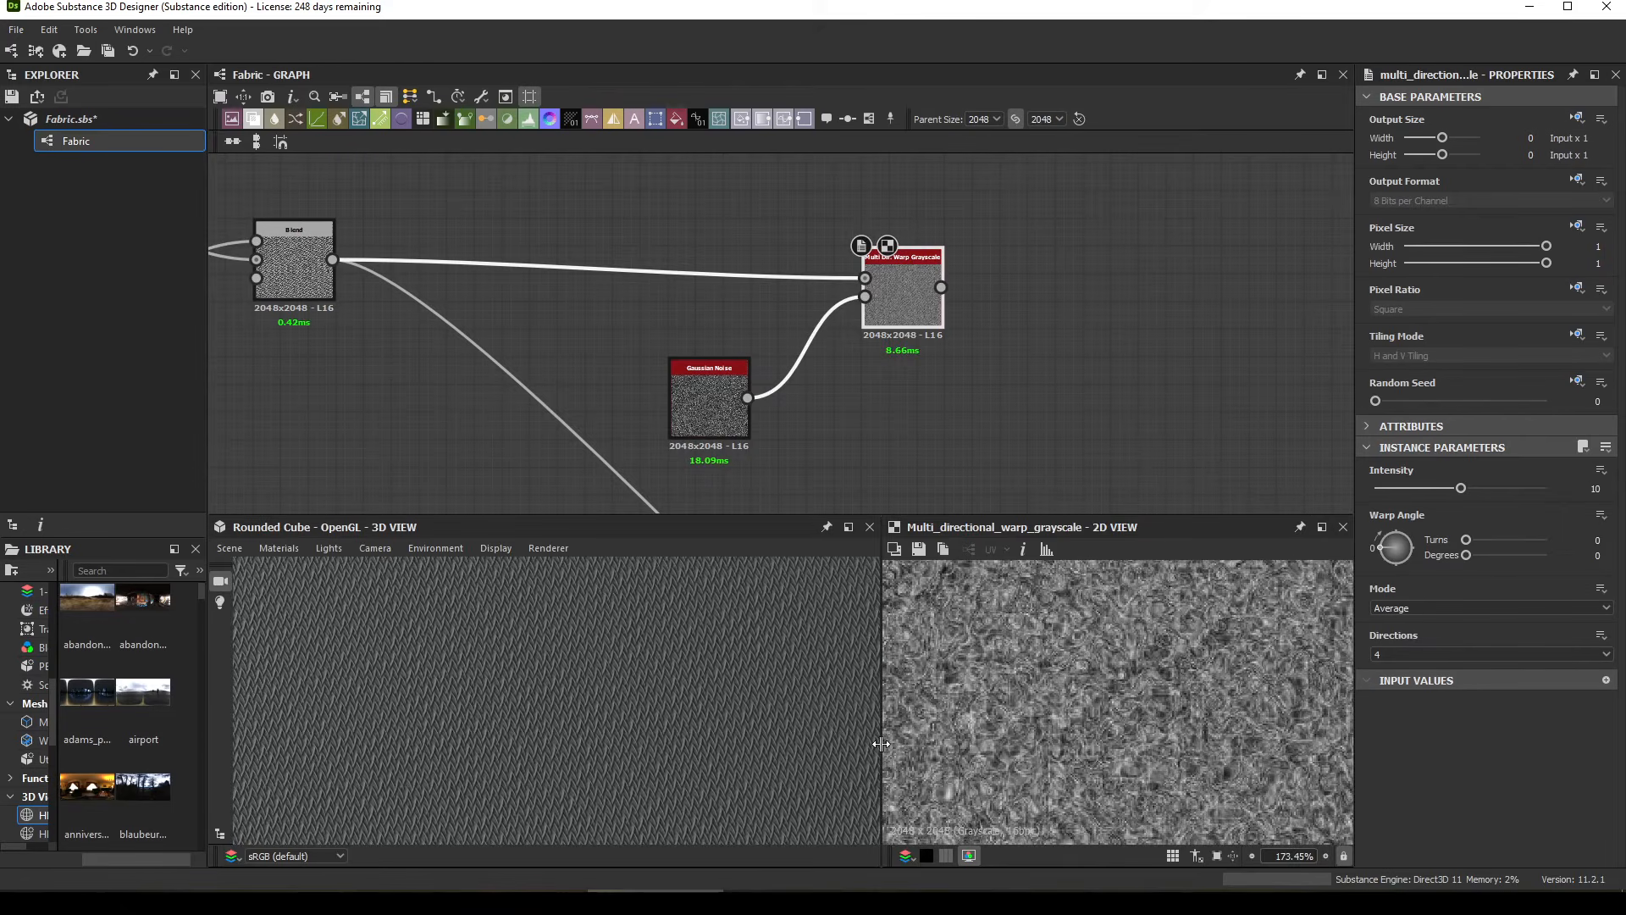
pyautogui.moveTo(881, 743); pyautogui.dragTo(664, 742)
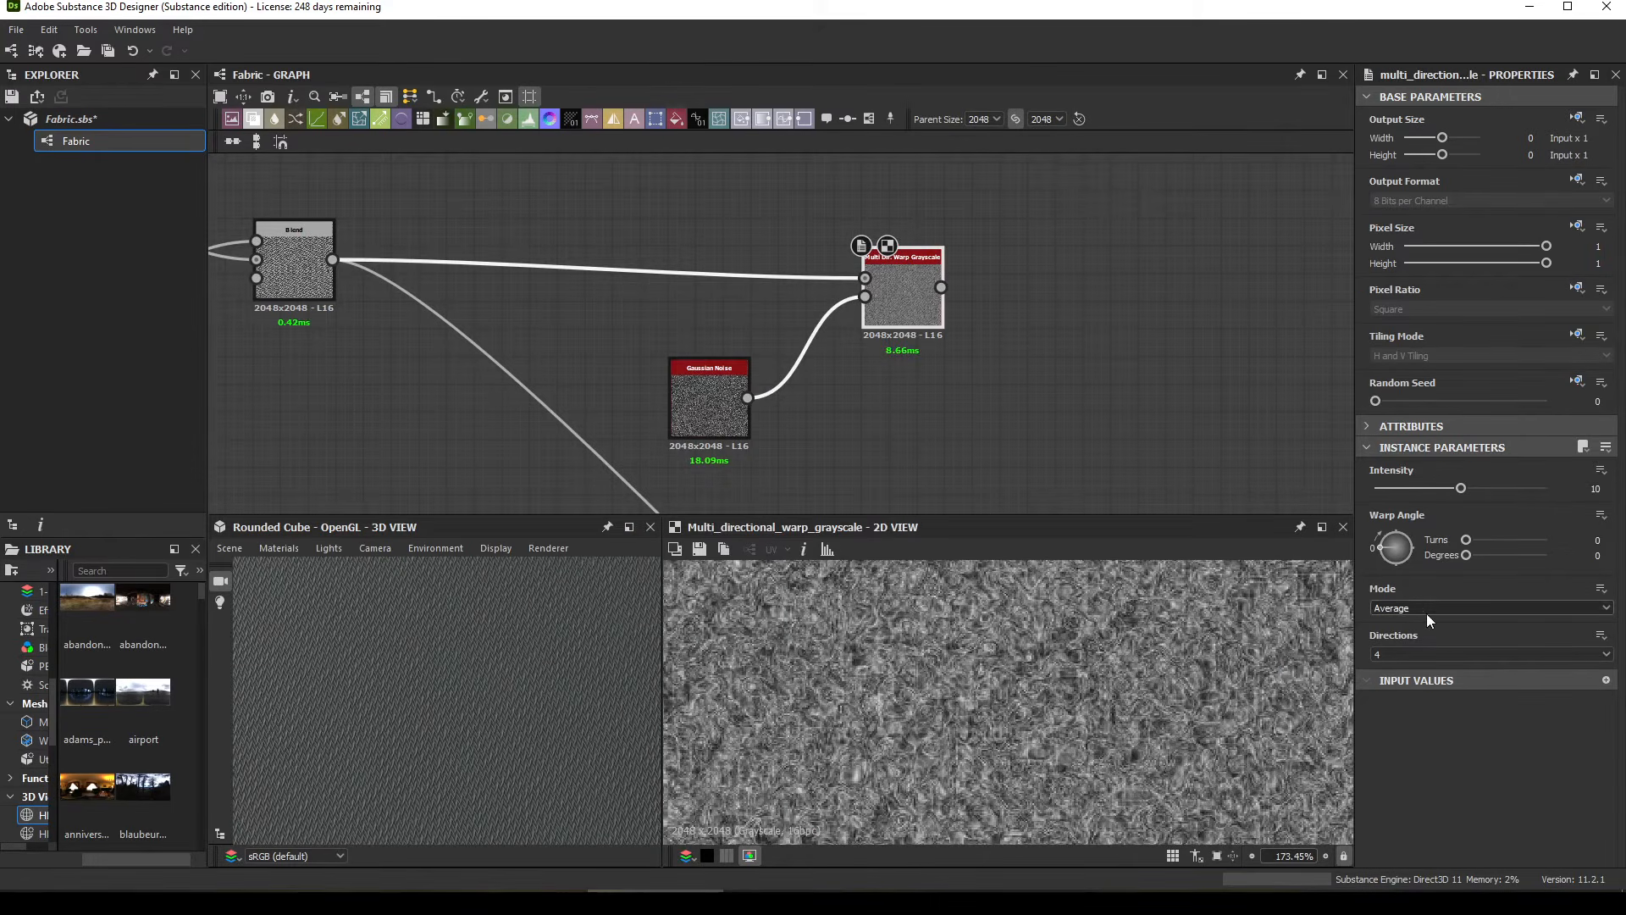
# Step: Set the Multi Dir. Warp Grayscale node to Max mode with an intensity of 1.5
pyautogui.click(1412, 614)
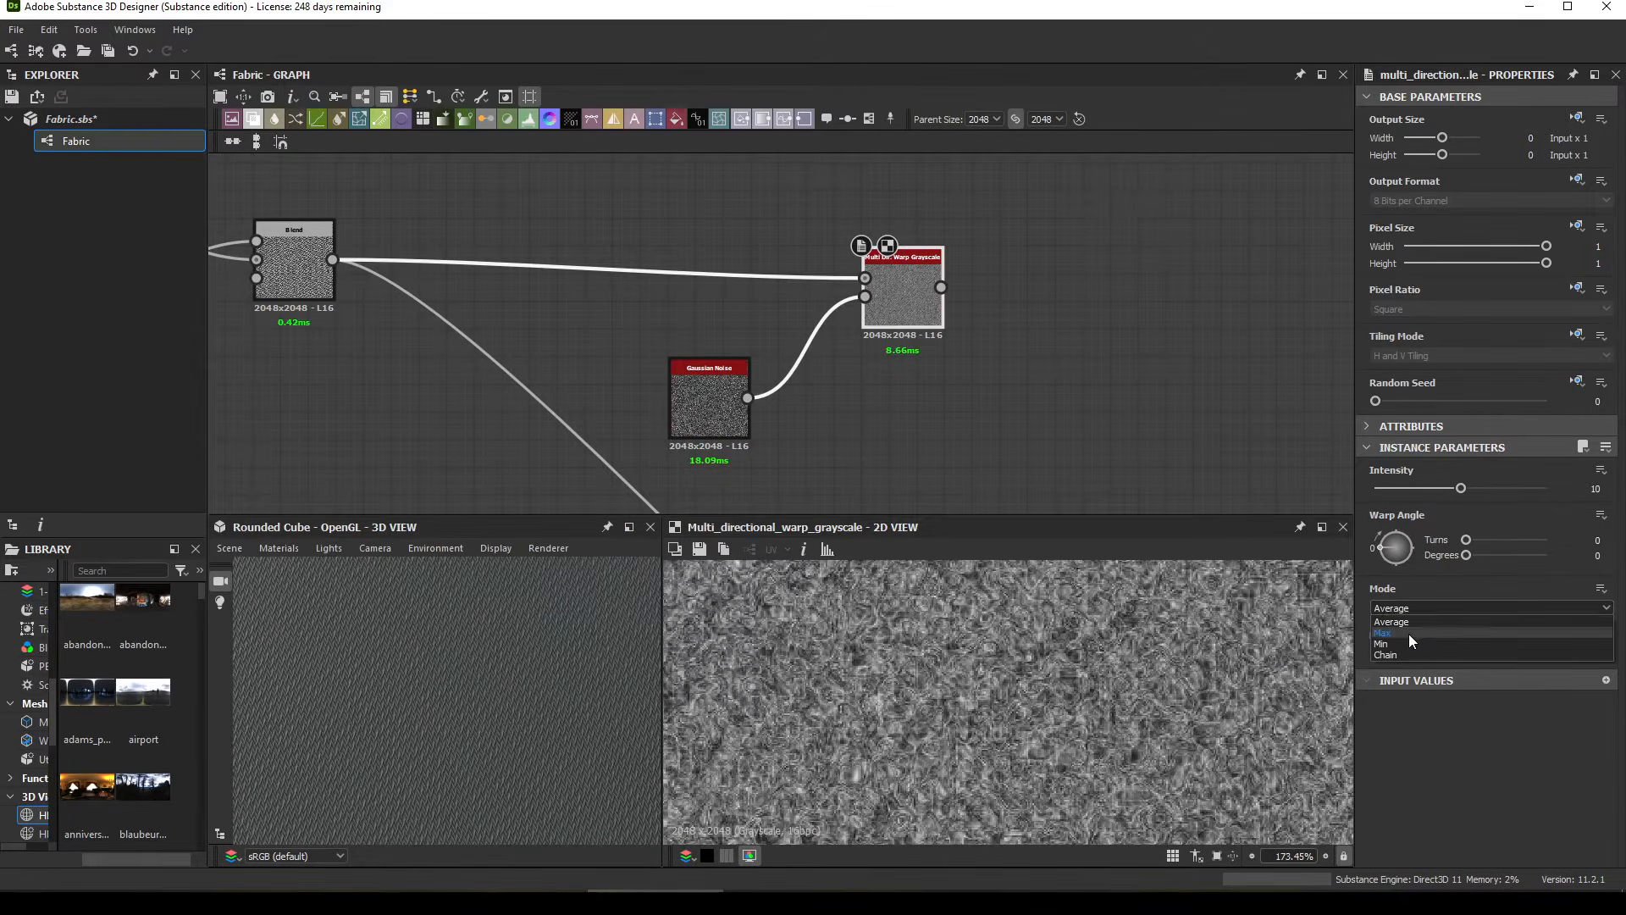
pyautogui.click(1410, 635)
pyautogui.moveTo(1460, 489); pyautogui.dragTo(1391, 488)
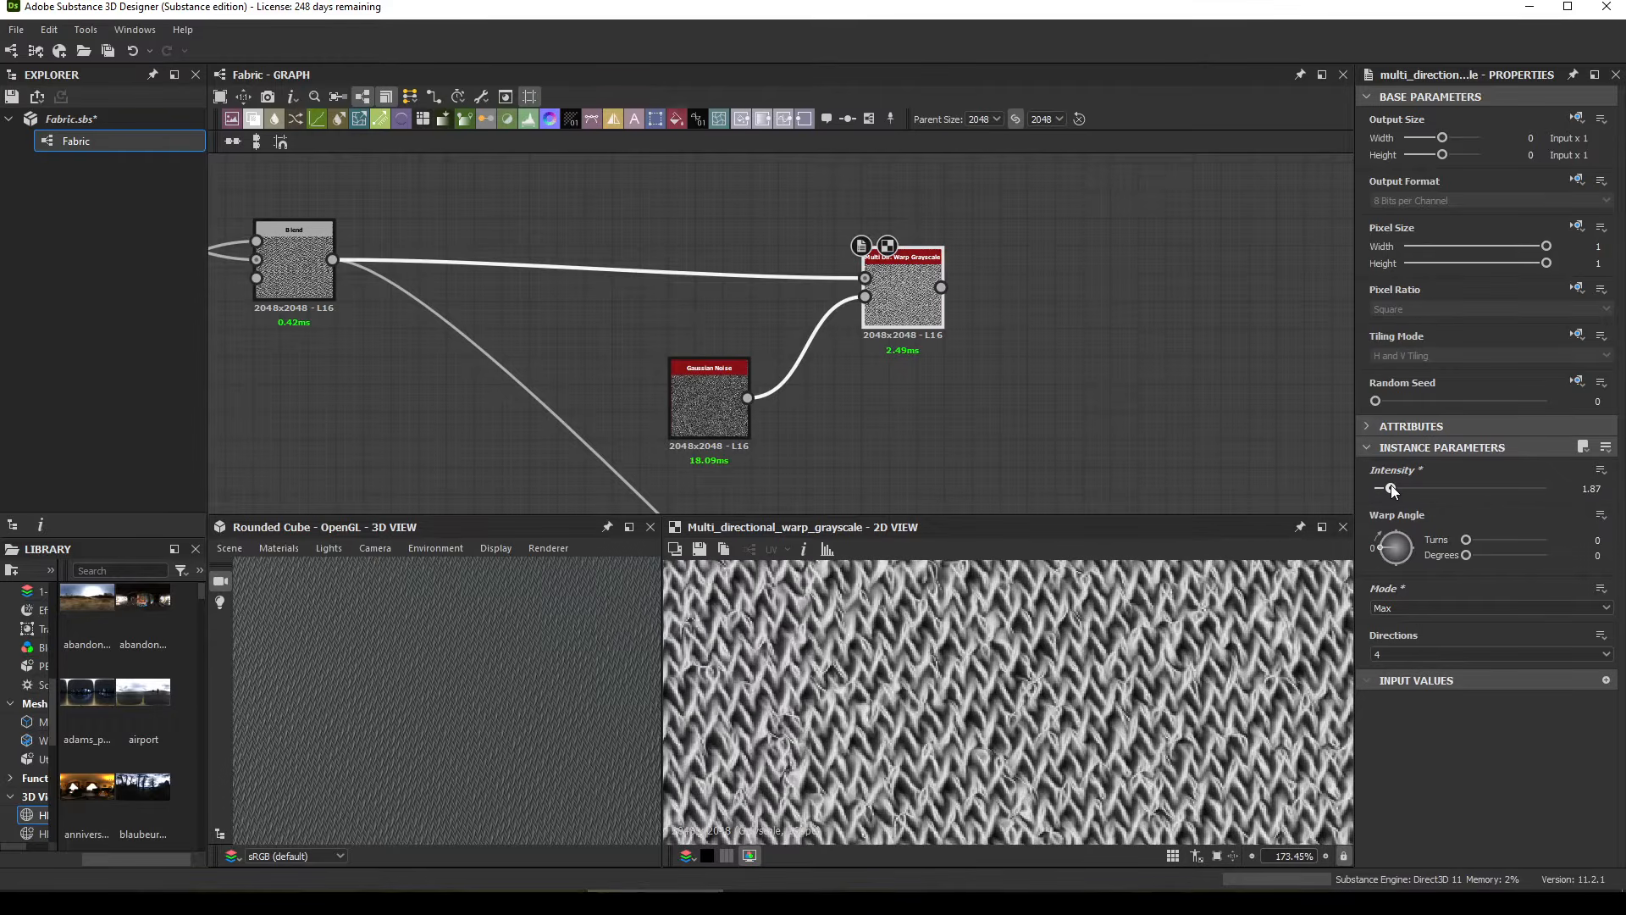
pyautogui.doubleClick(1591, 488)
pyautogui.write('1.5')
pyautogui.press('Return')
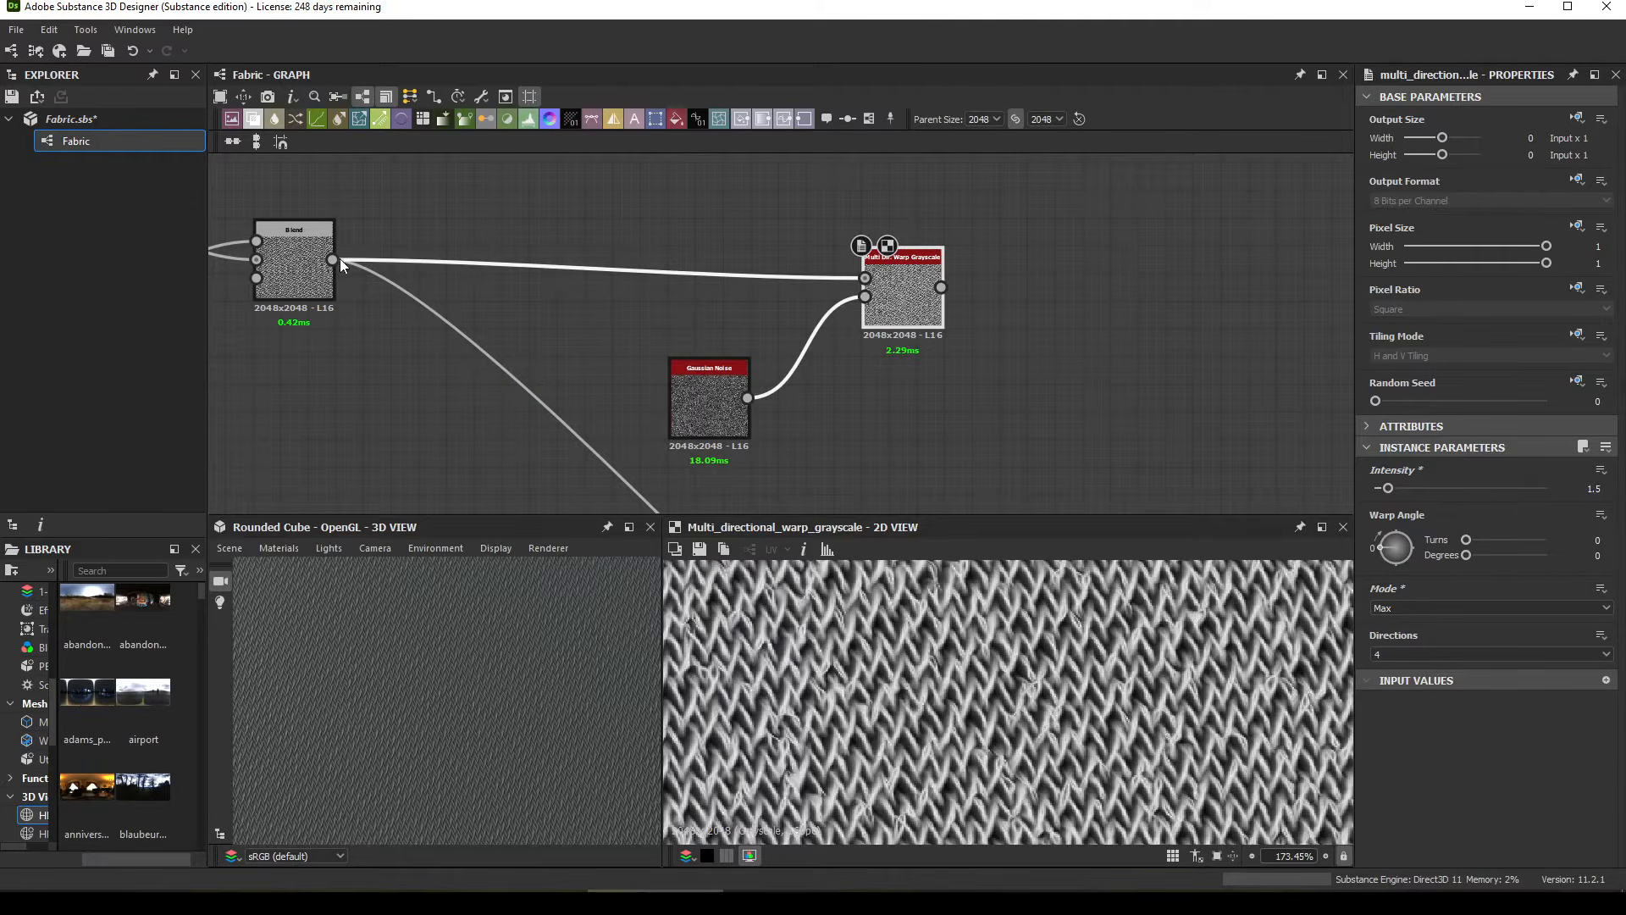
# Step: Transfer the weave Blend's link to the color Blend onto the warp node's output, and check the result on an enlarged 3D cube
pyautogui.keyDown('shift'); pyautogui.moveTo(335, 260); pyautogui.dragTo(921, 283); pyautogui.keyUp('shift')
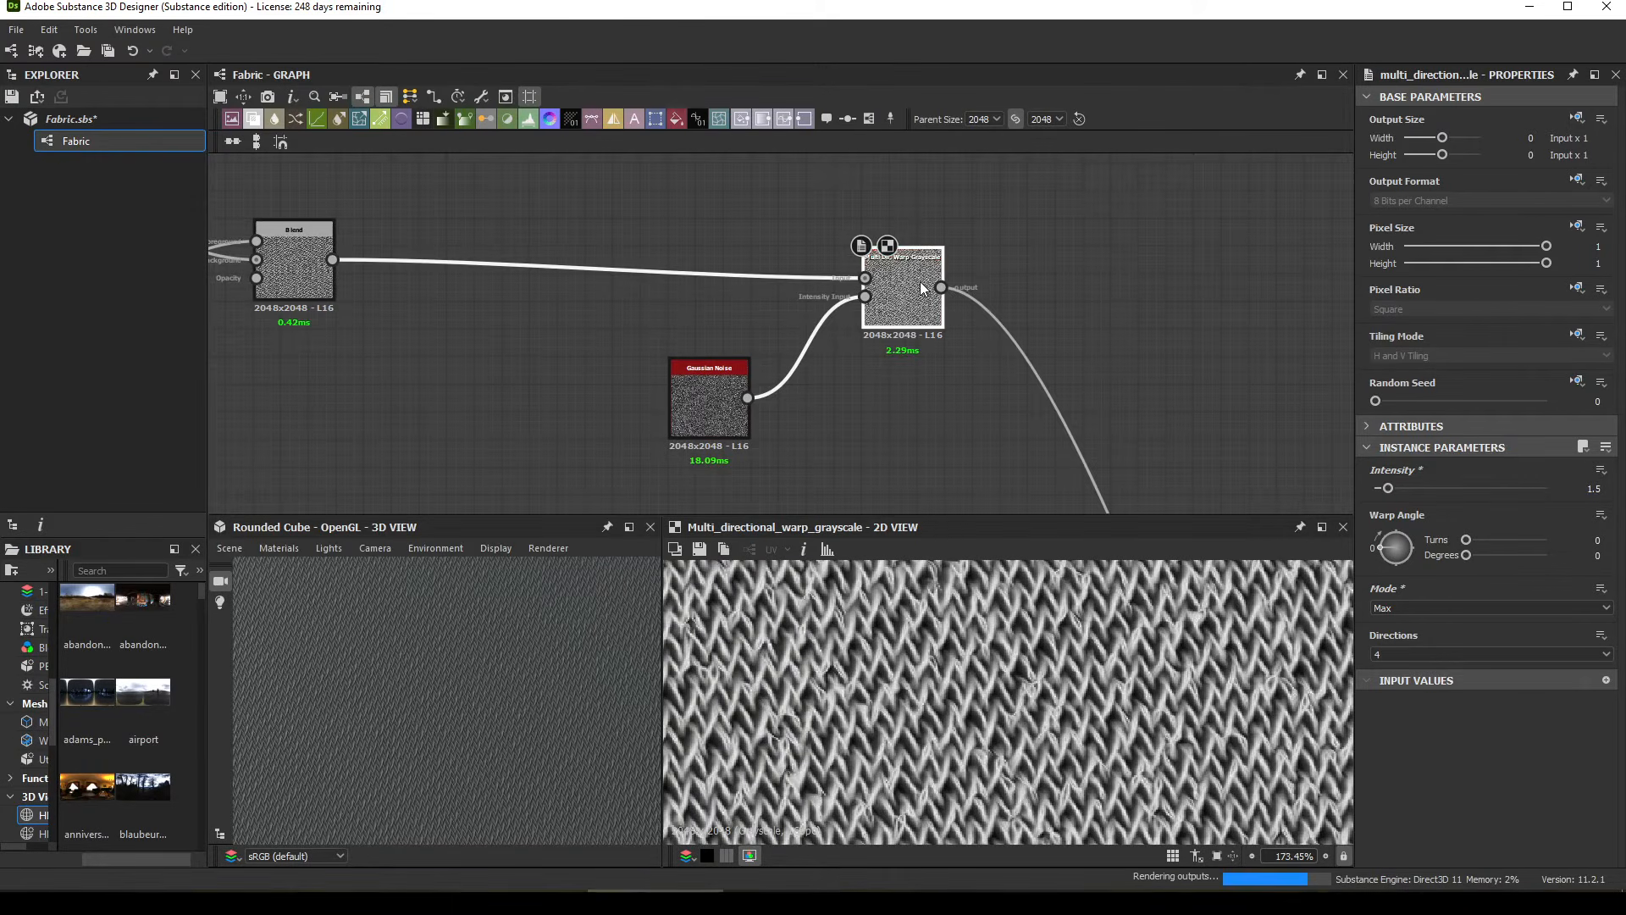
pyautogui.scroll(-5, 921, 283)
pyautogui.moveTo(889, 372); pyautogui.dragTo(876, 203, button='middle')
pyautogui.moveTo(924, 432)
pyautogui.mouseDown(button='middle')
pyautogui.moveTo(923, 218)
pyautogui.moveTo(710, 447)
pyautogui.mouseUp(button='middle')
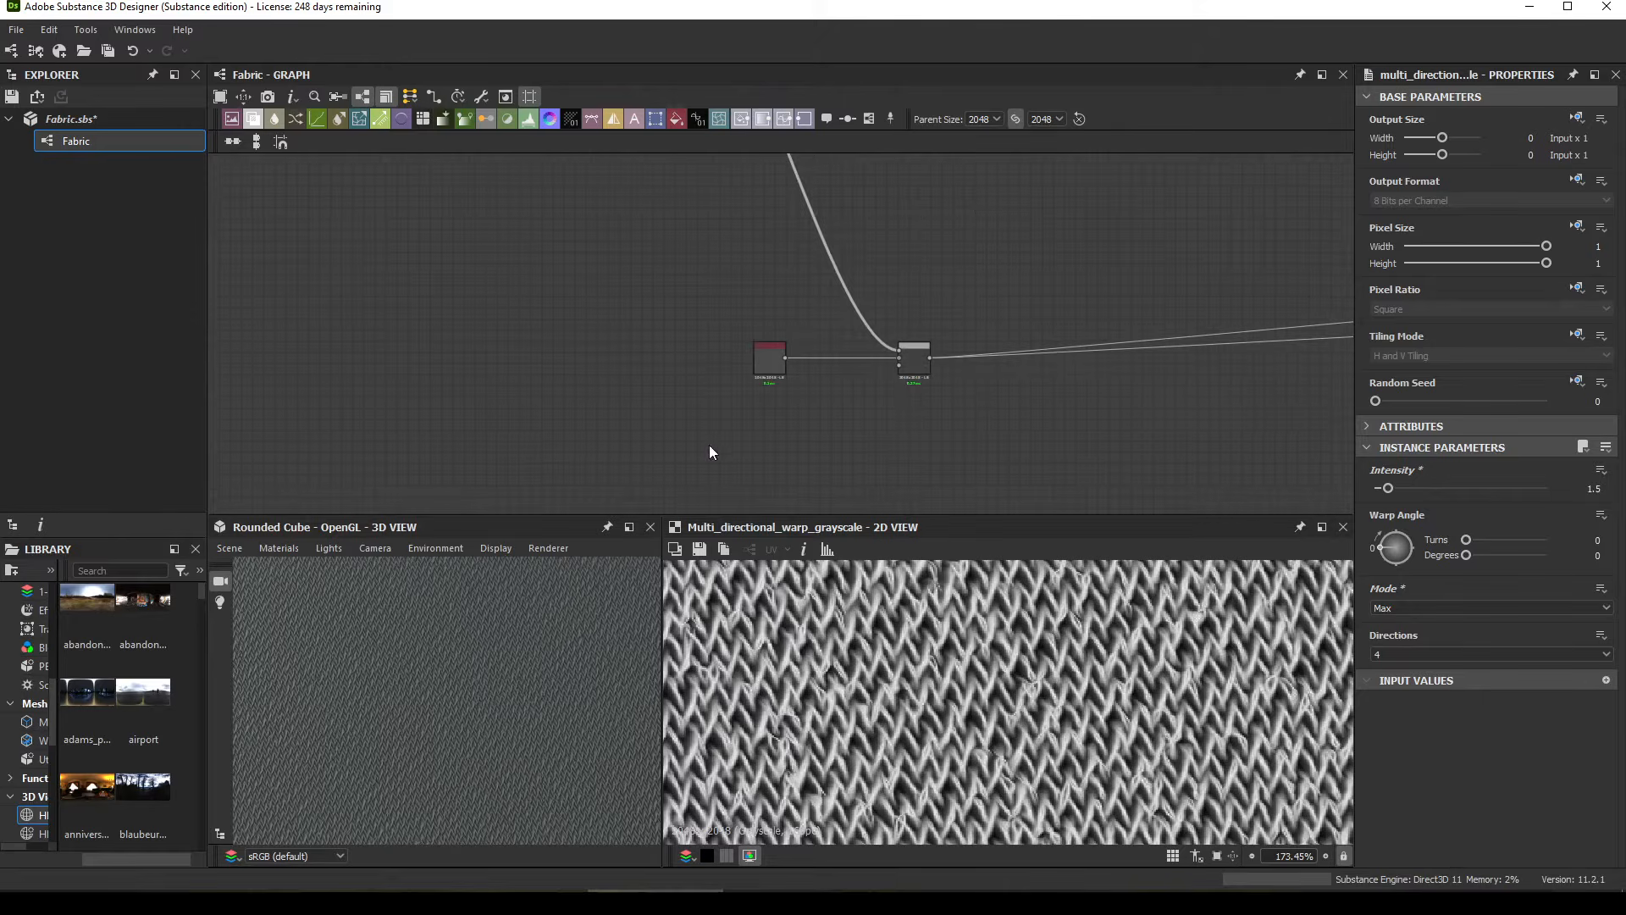
pyautogui.moveTo(659, 678); pyautogui.dragTo(1080, 678)
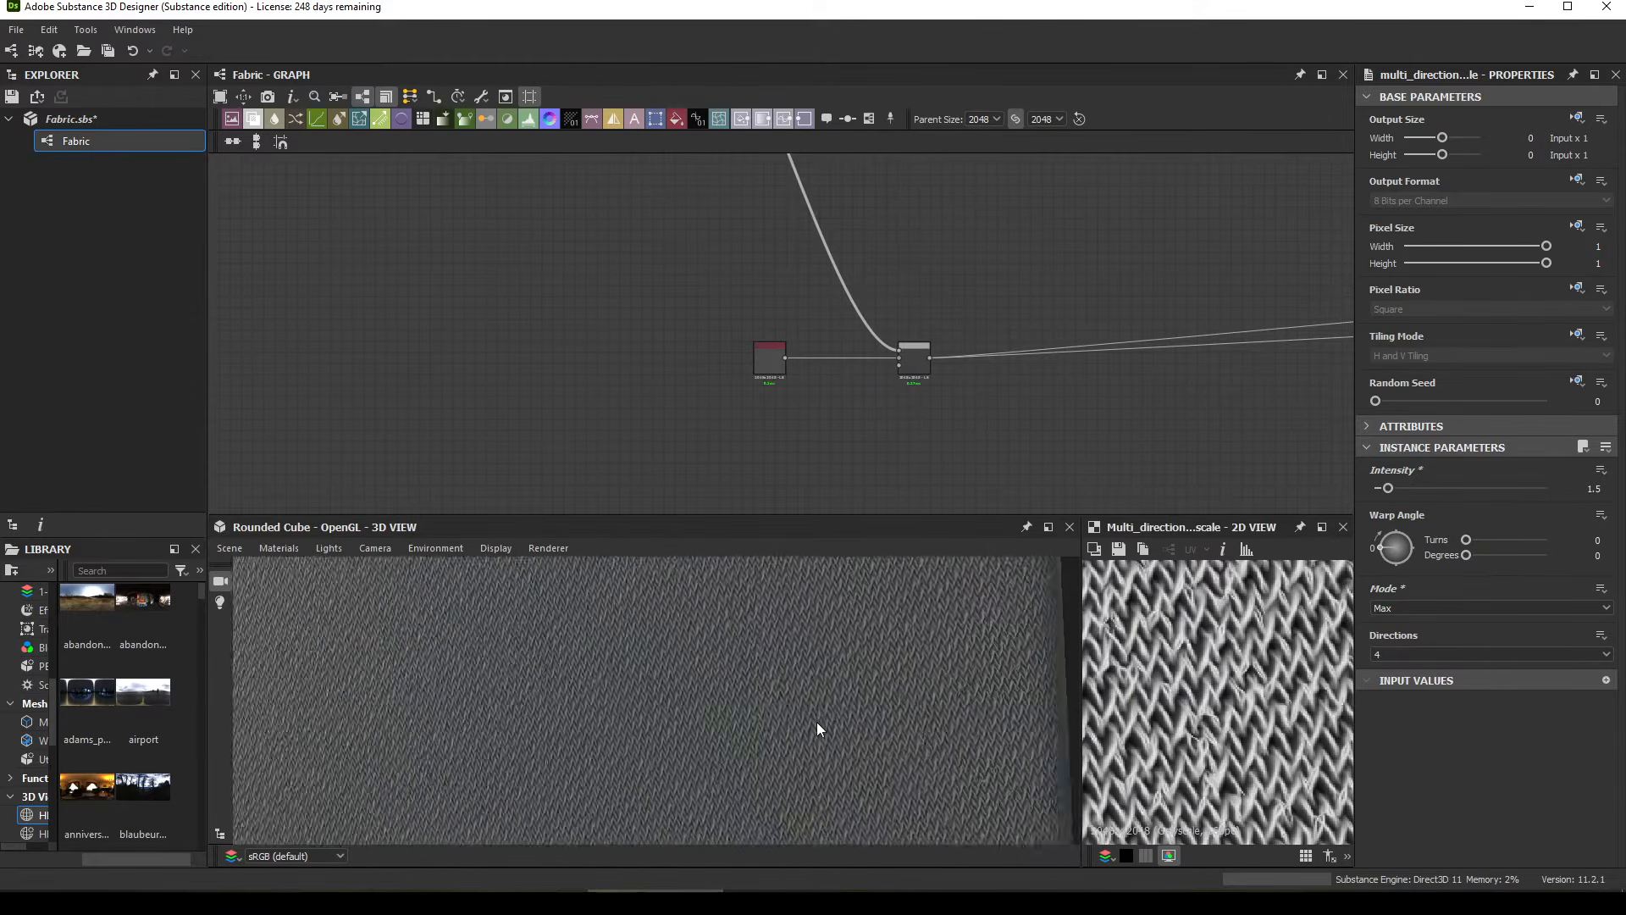
pyautogui.moveTo(796, 718); pyautogui.dragTo(685, 703)
pyautogui.scroll(3, 851, 714)
pyautogui.scroll(-3, 671, 703)
# Step: Add a Transformation 2D node fed by the Multi Dir. Warp Grayscale output and apply its /2 stretch
pyautogui.moveTo(759, 378); pyautogui.dragTo(759, 542, button='middle')
pyautogui.moveTo(502, 173); pyautogui.dragTo(547, 359, button='middle')
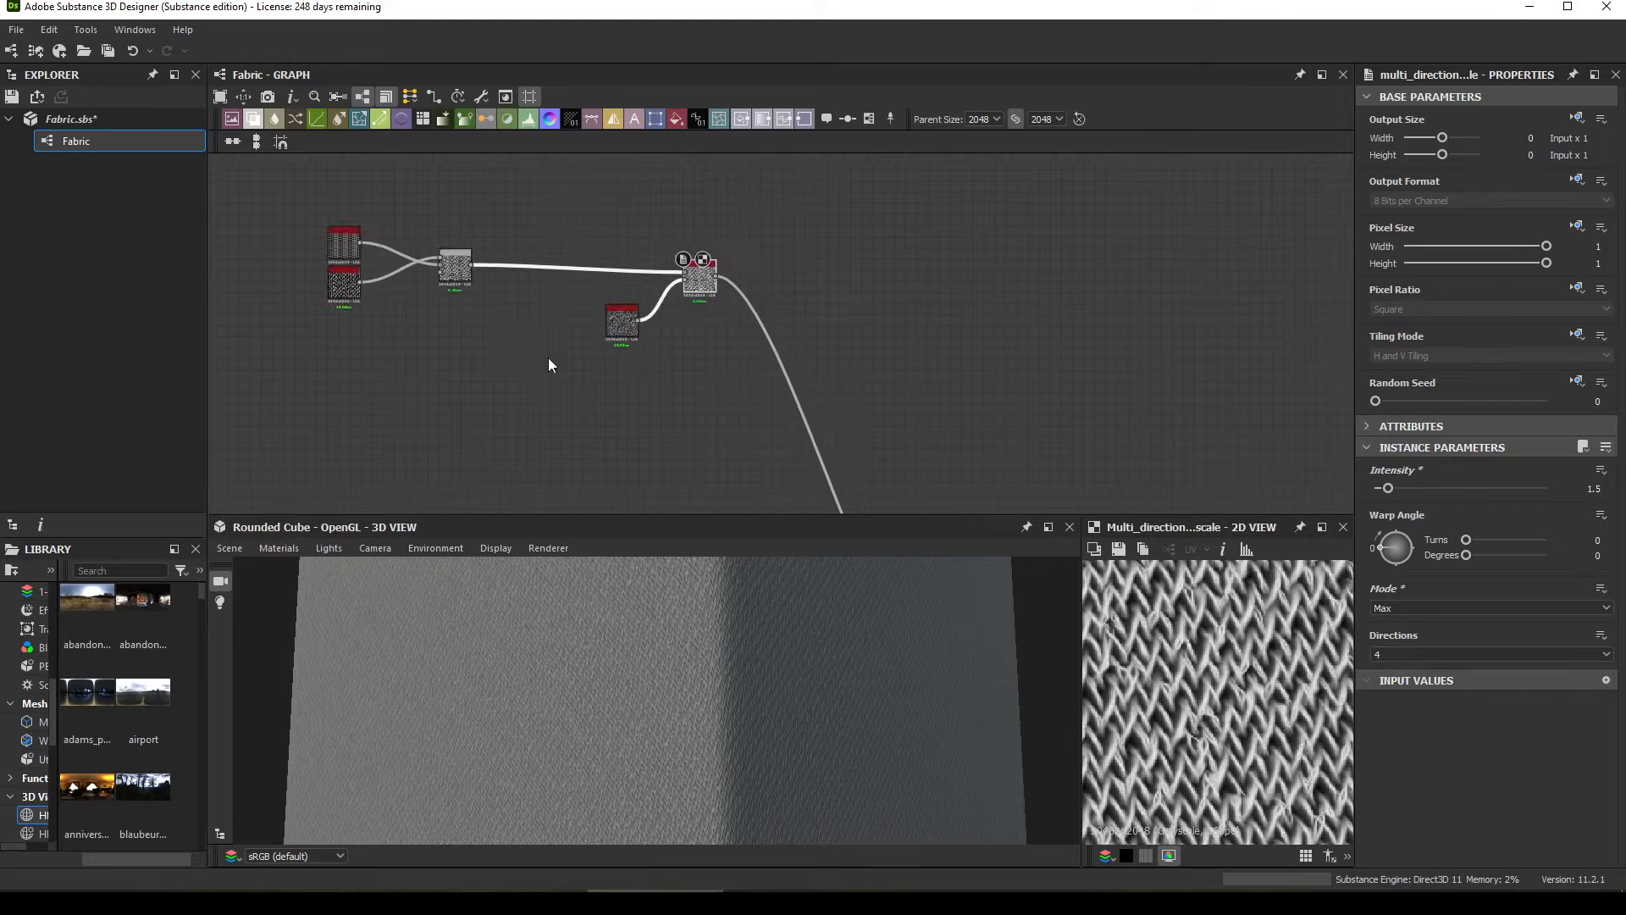
pyautogui.scroll(3, 779, 300)
pyautogui.press('space')
pyautogui.write('2')
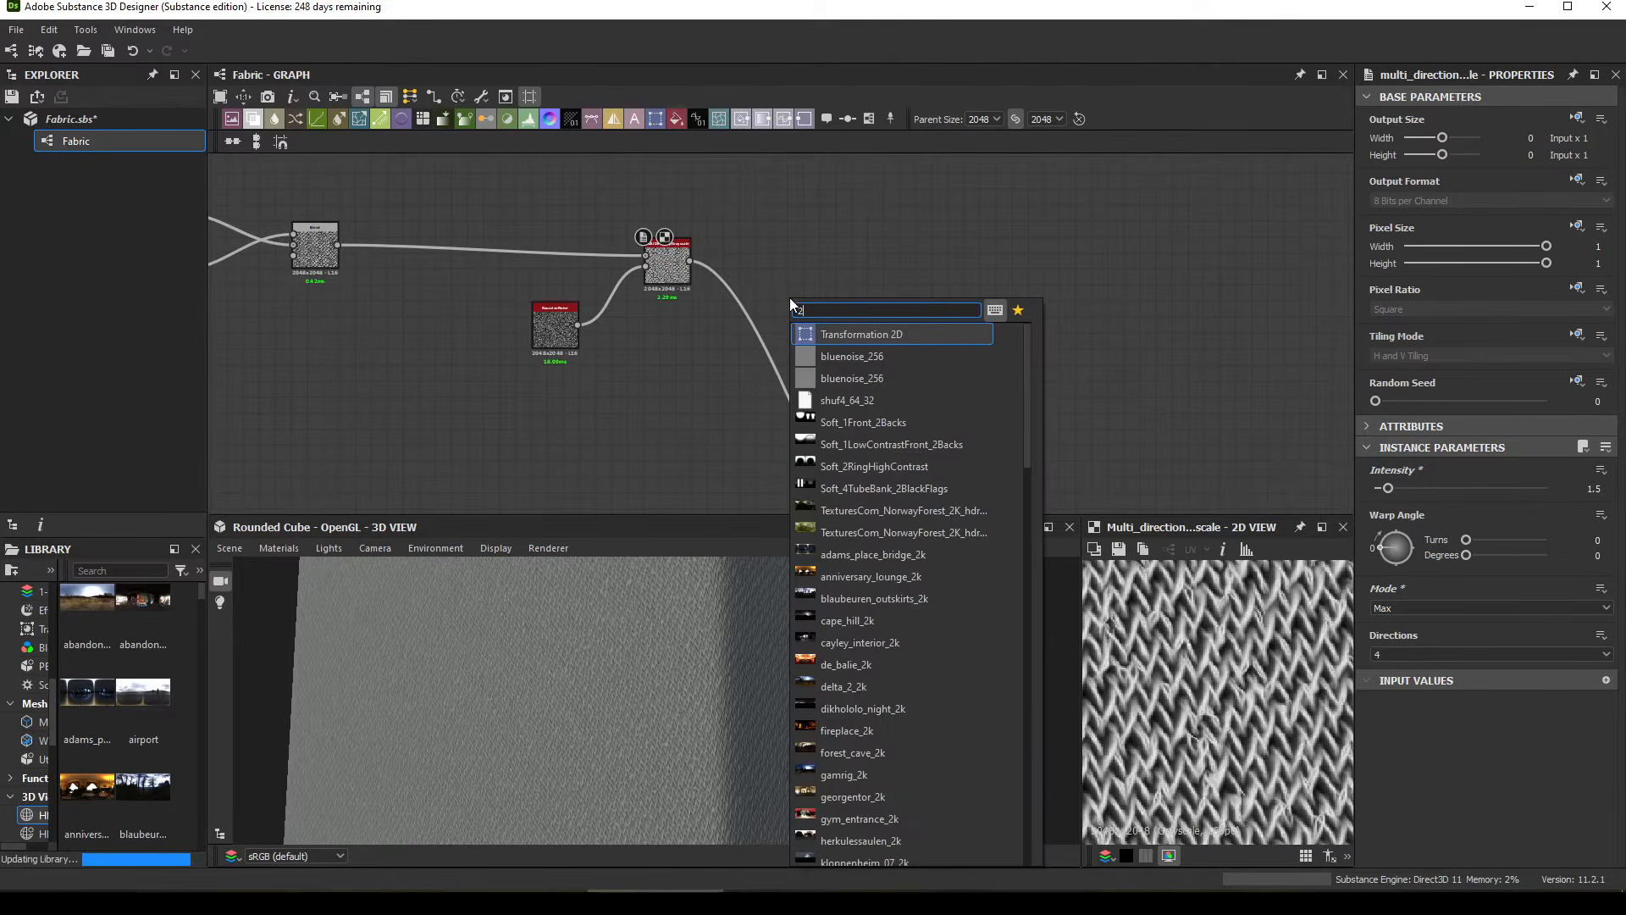
pyautogui.click(844, 333)
pyautogui.moveTo(689, 261); pyautogui.dragTo(774, 293)
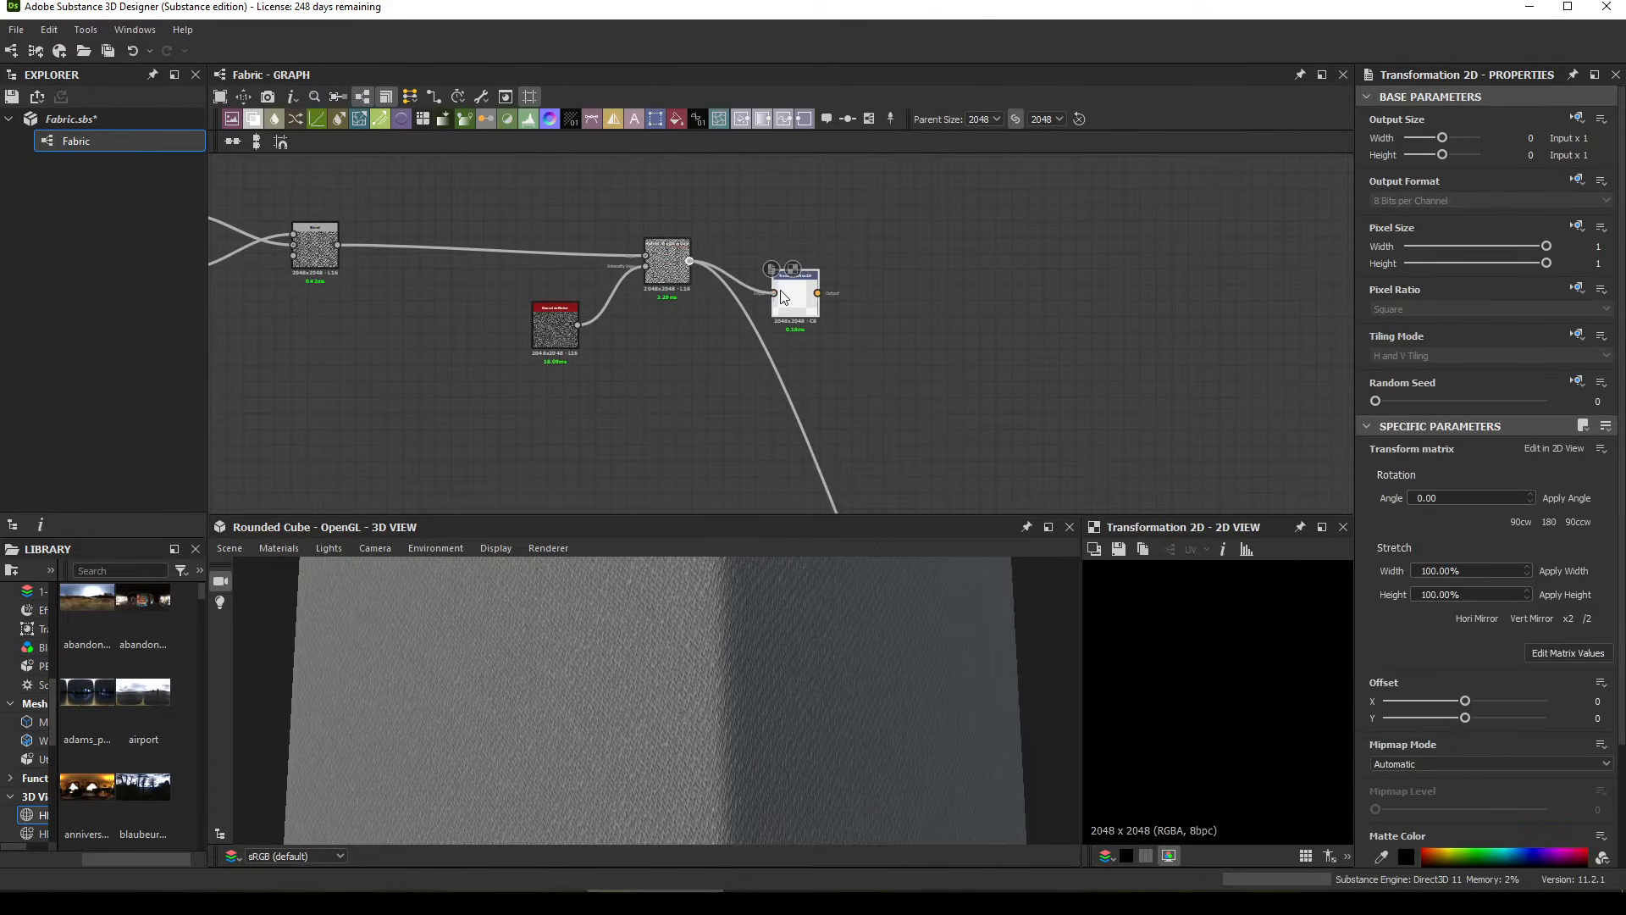
pyautogui.click(1589, 617)
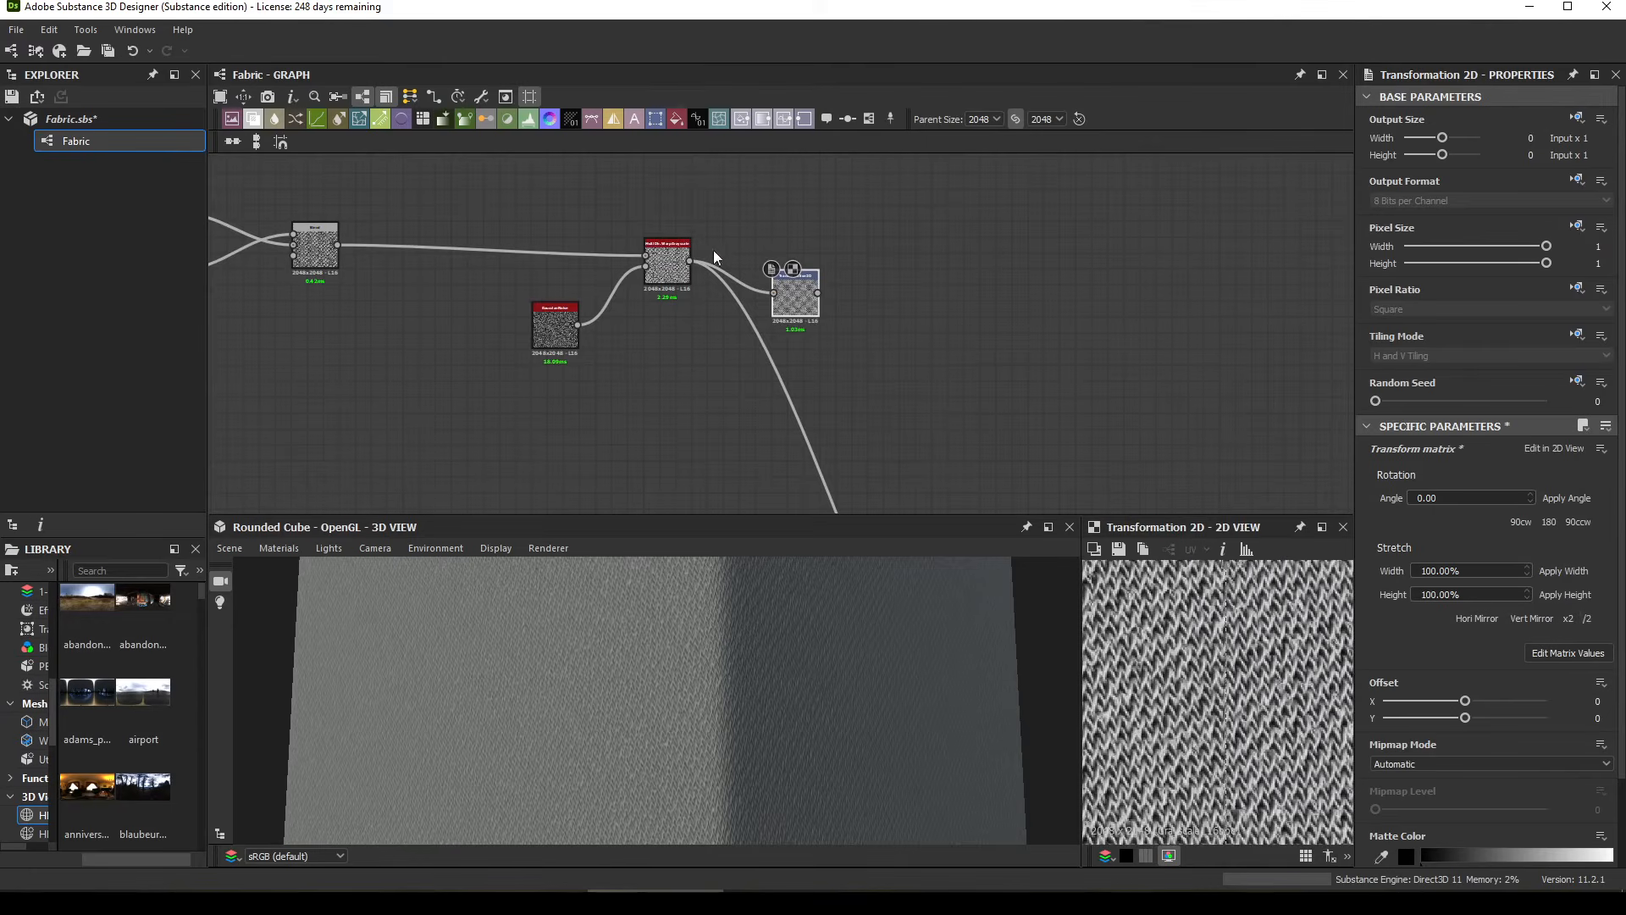
# Step: Transfer the warp node's link to the color Blend onto the Transformation 2D output and check the finer weave on the cube
pyautogui.keyDown('shift'); pyautogui.moveTo(690, 262); pyautogui.dragTo(795, 294); pyautogui.keyUp('shift')
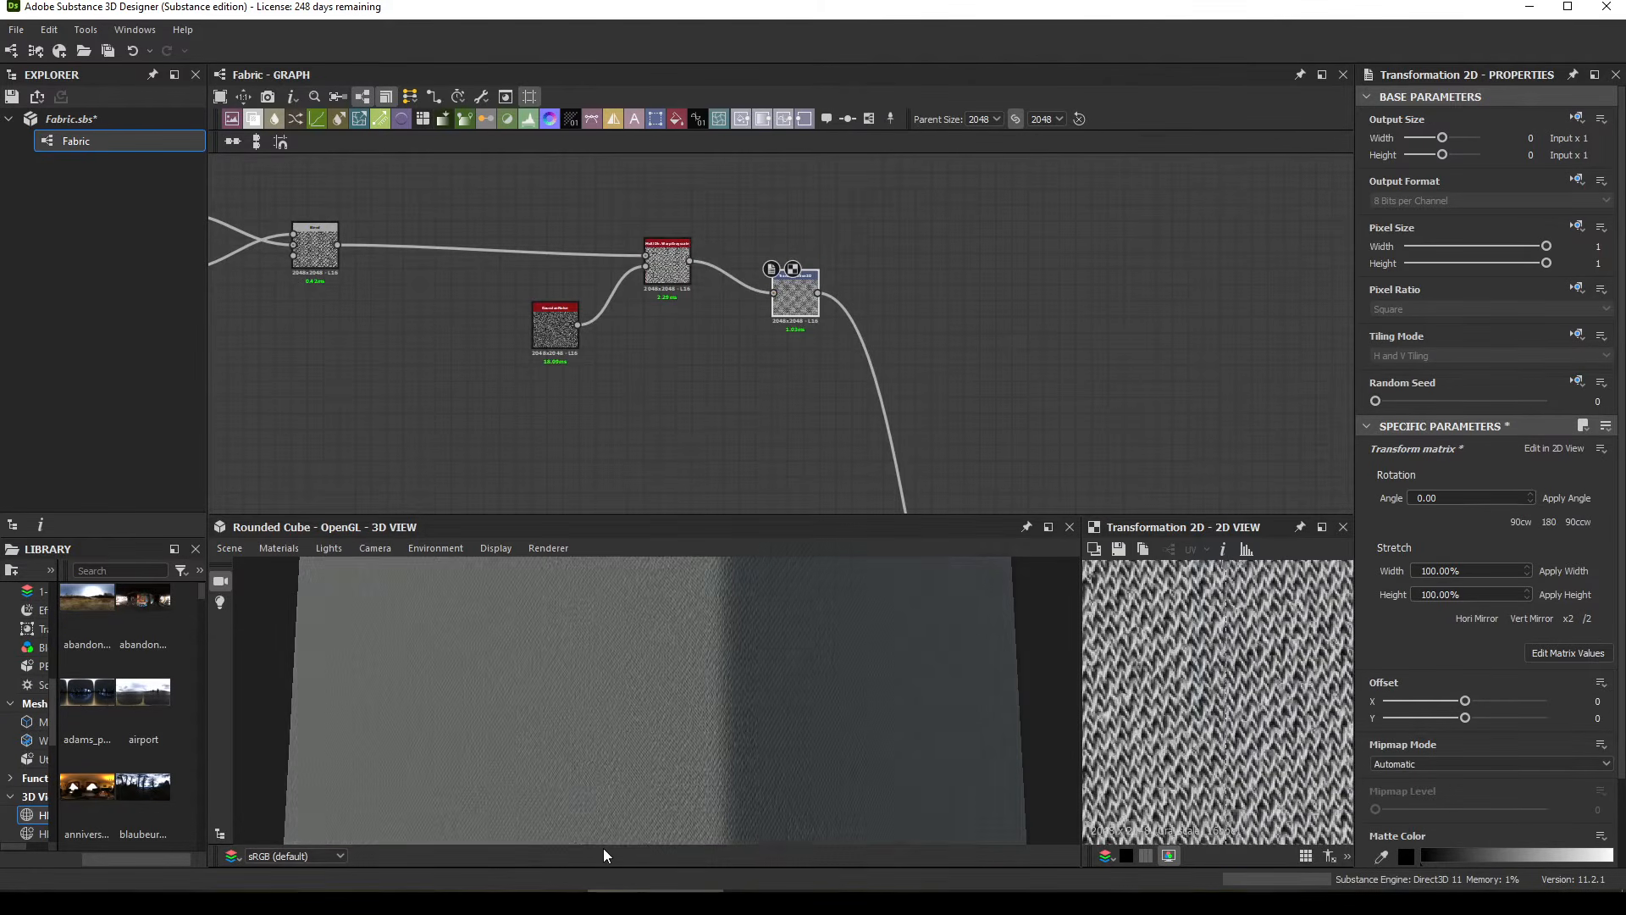
pyautogui.moveTo(581, 776); pyautogui.dragTo(686, 767)
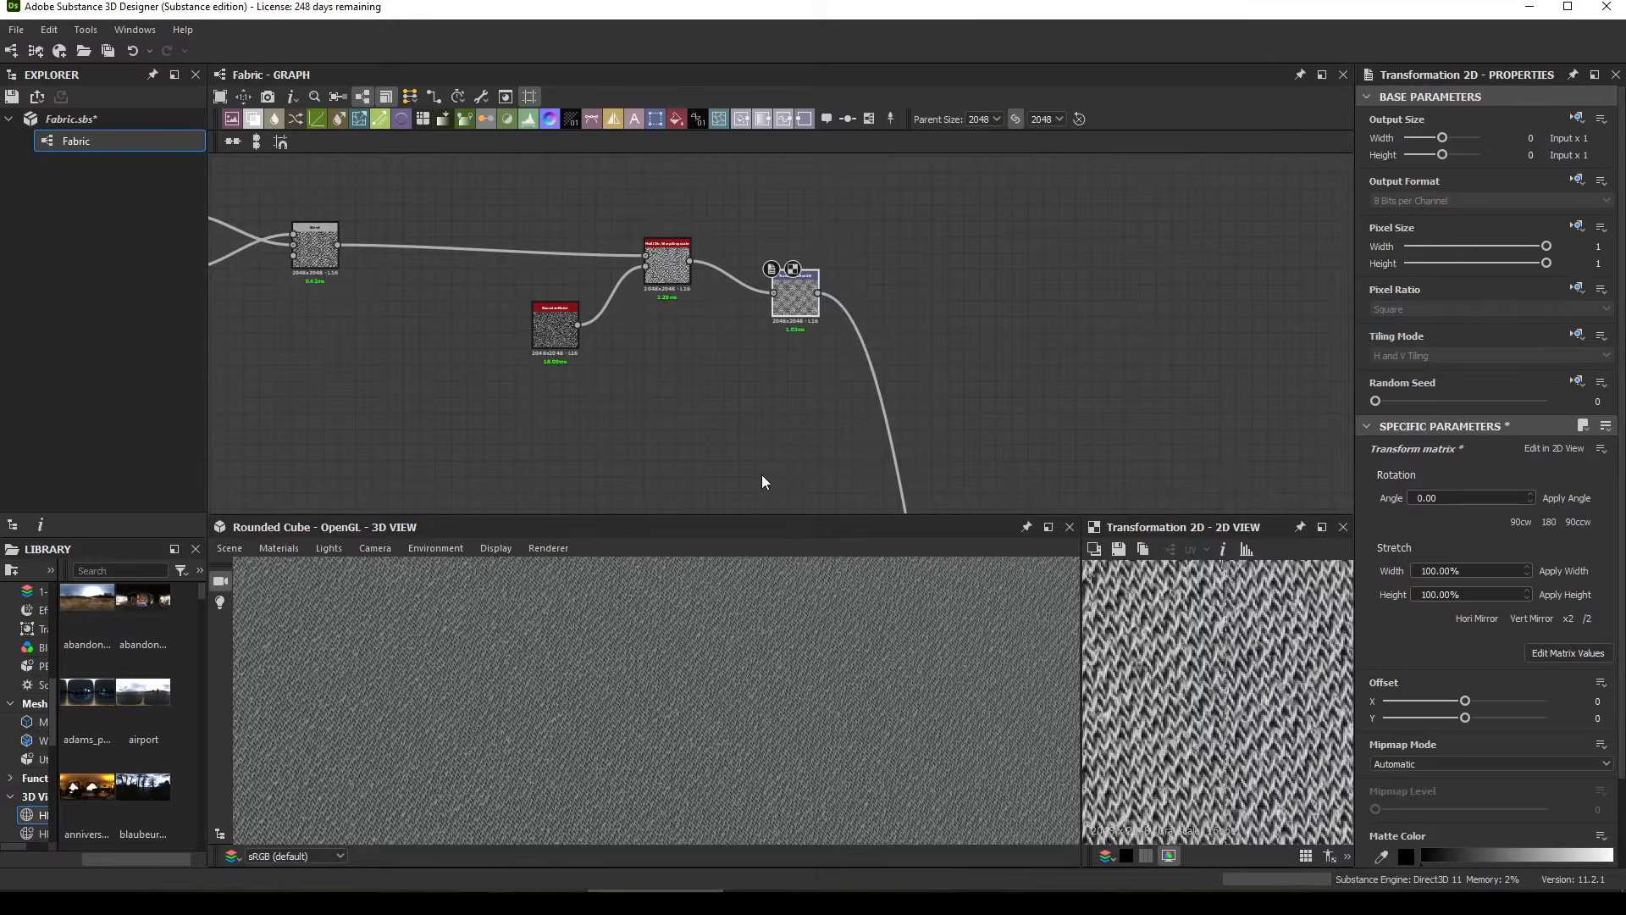
pyautogui.scroll(-3, 766, 466)
pyautogui.moveTo(766, 466); pyautogui.dragTo(822, 271, button='middle')
pyautogui.moveTo(995, 508); pyautogui.dragTo(889, 360, button='middle')
pyautogui.scroll(3, 887, 369)
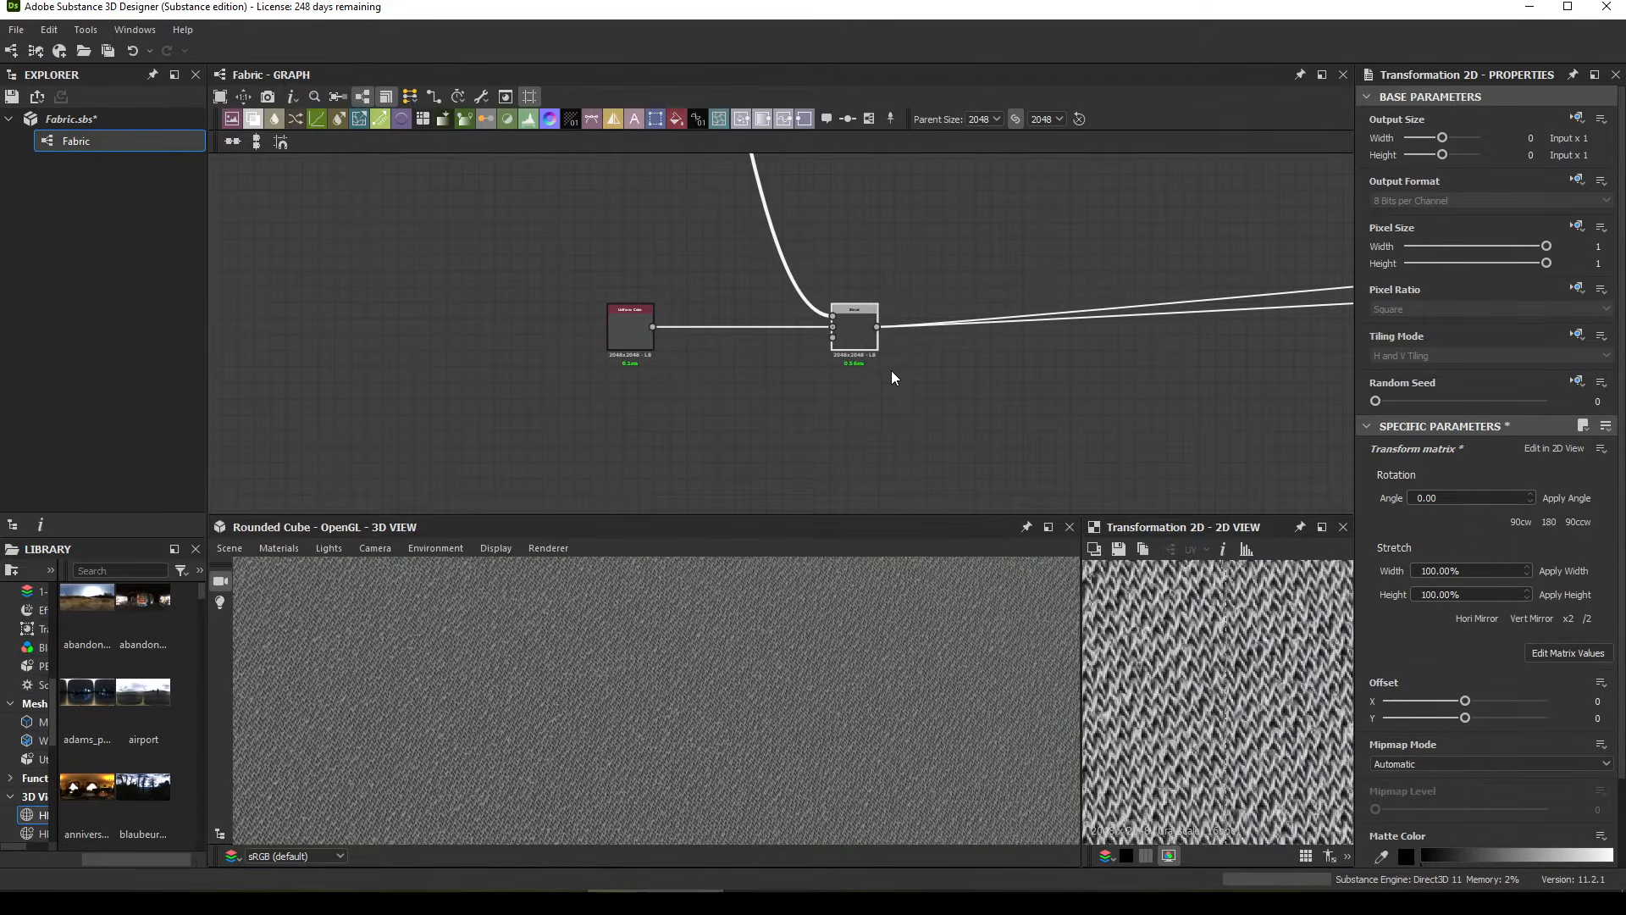
pyautogui.moveTo(893, 374); pyautogui.dragTo(738, 354, button='middle')
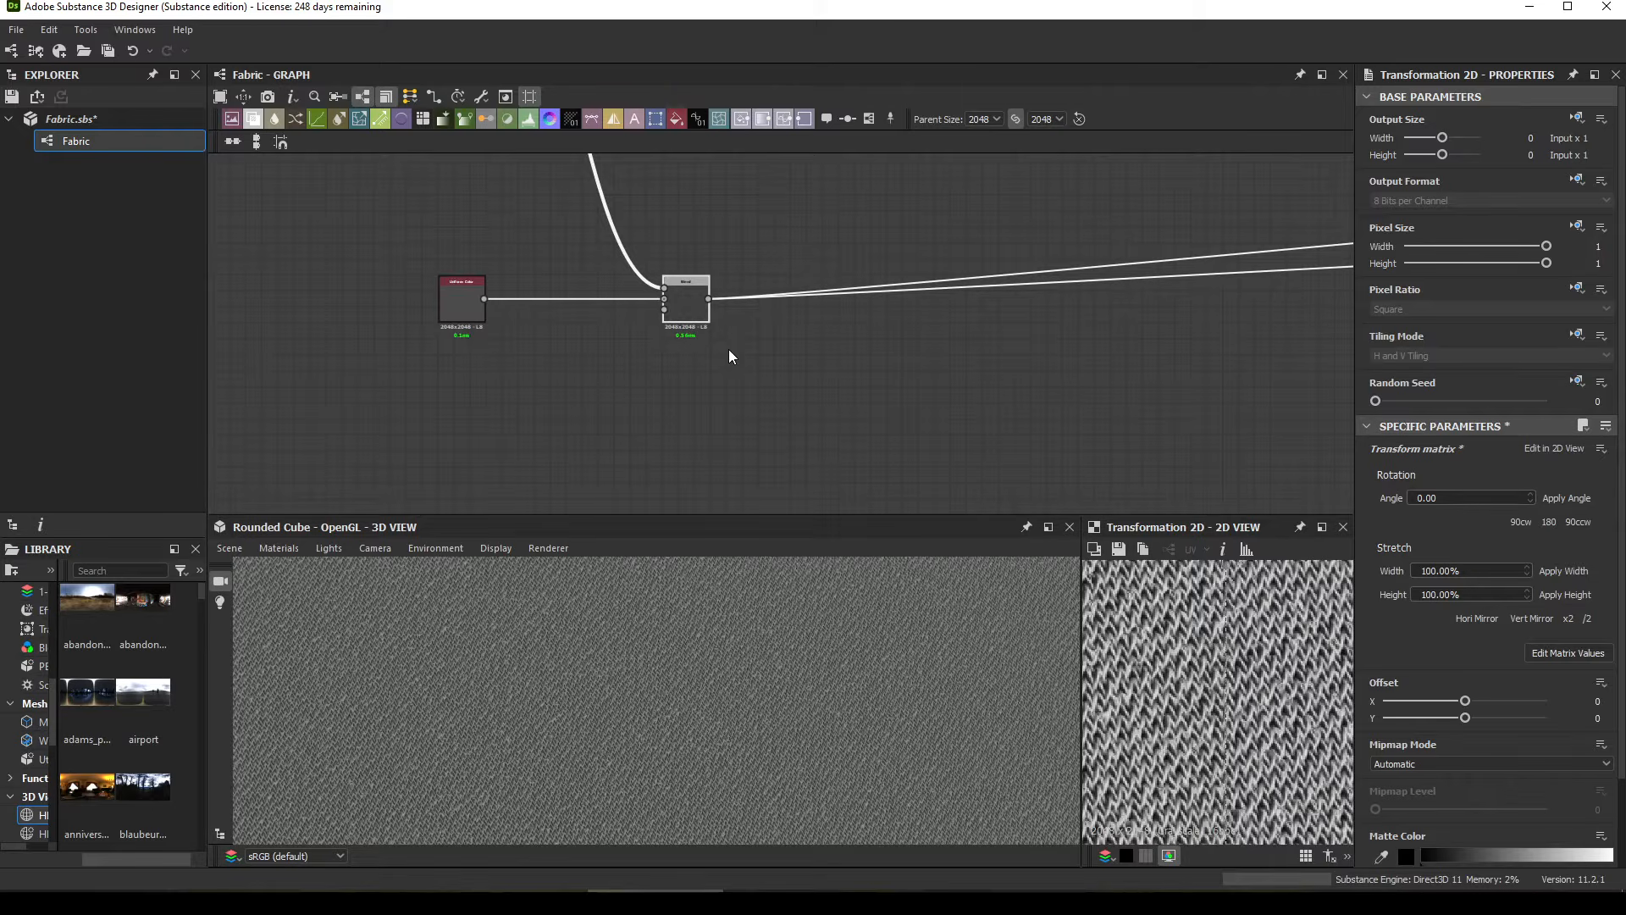
# Step: Bring up the patterned cloth reference image, examine its stitched motif, and return to Substance 3D Designer
pyautogui.moveTo(281, 902)
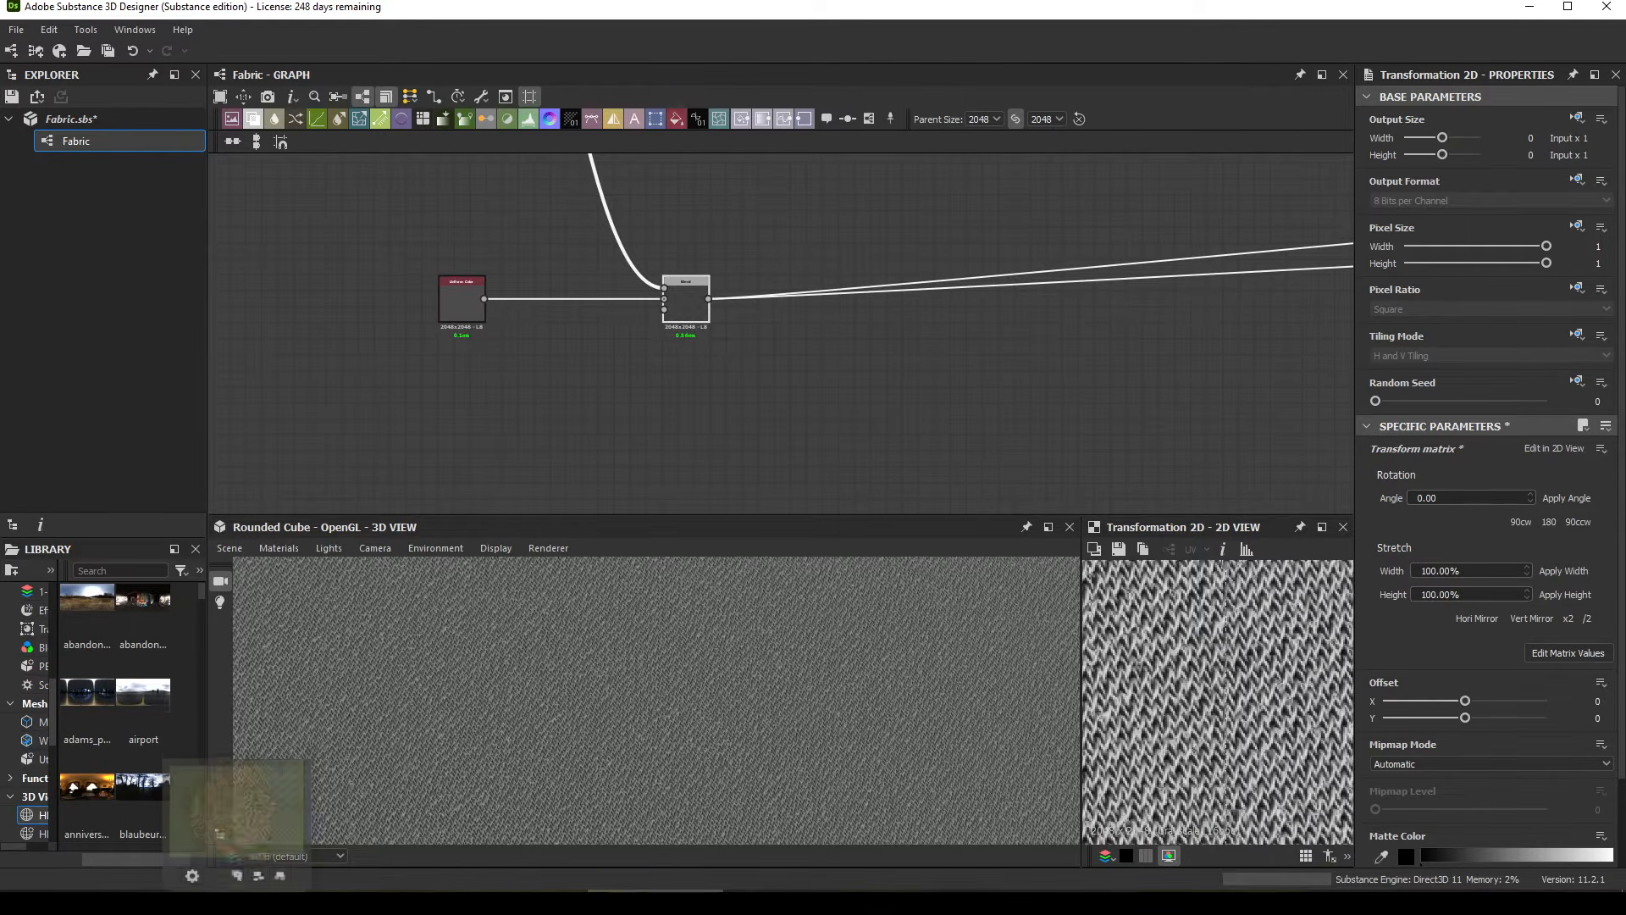
pyautogui.click(283, 784)
pyautogui.moveTo(595, 494)
pyautogui.mouseDown()
pyautogui.moveTo(519, 537)
pyautogui.moveTo(566, 506)
pyautogui.mouseUp()
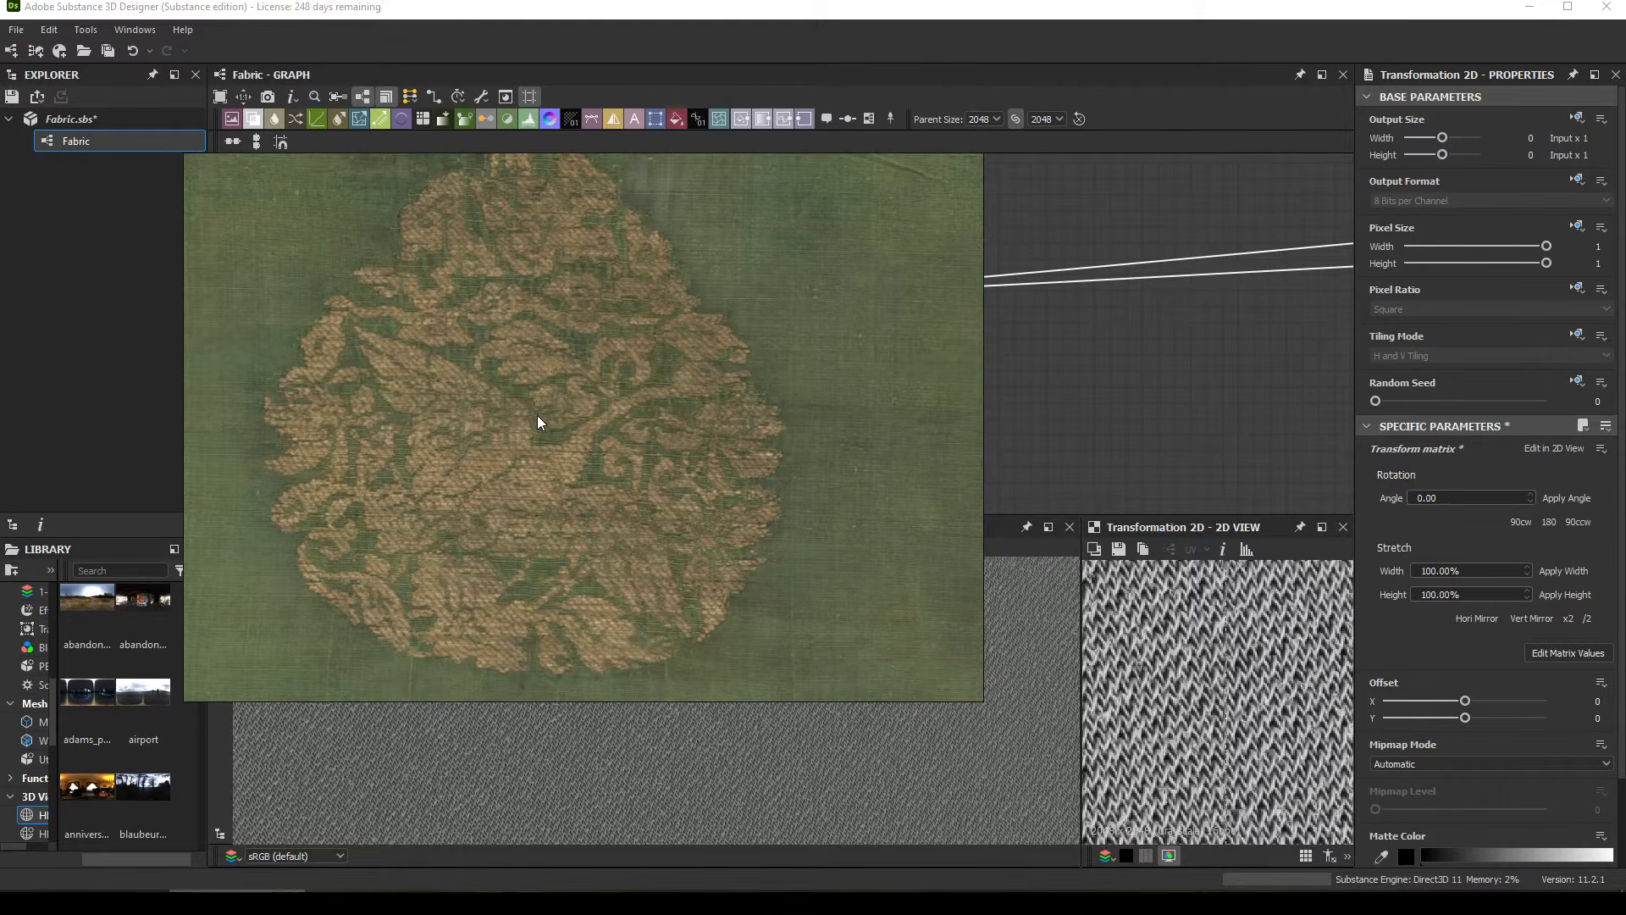
pyautogui.hotkey('alt', 'Tab')
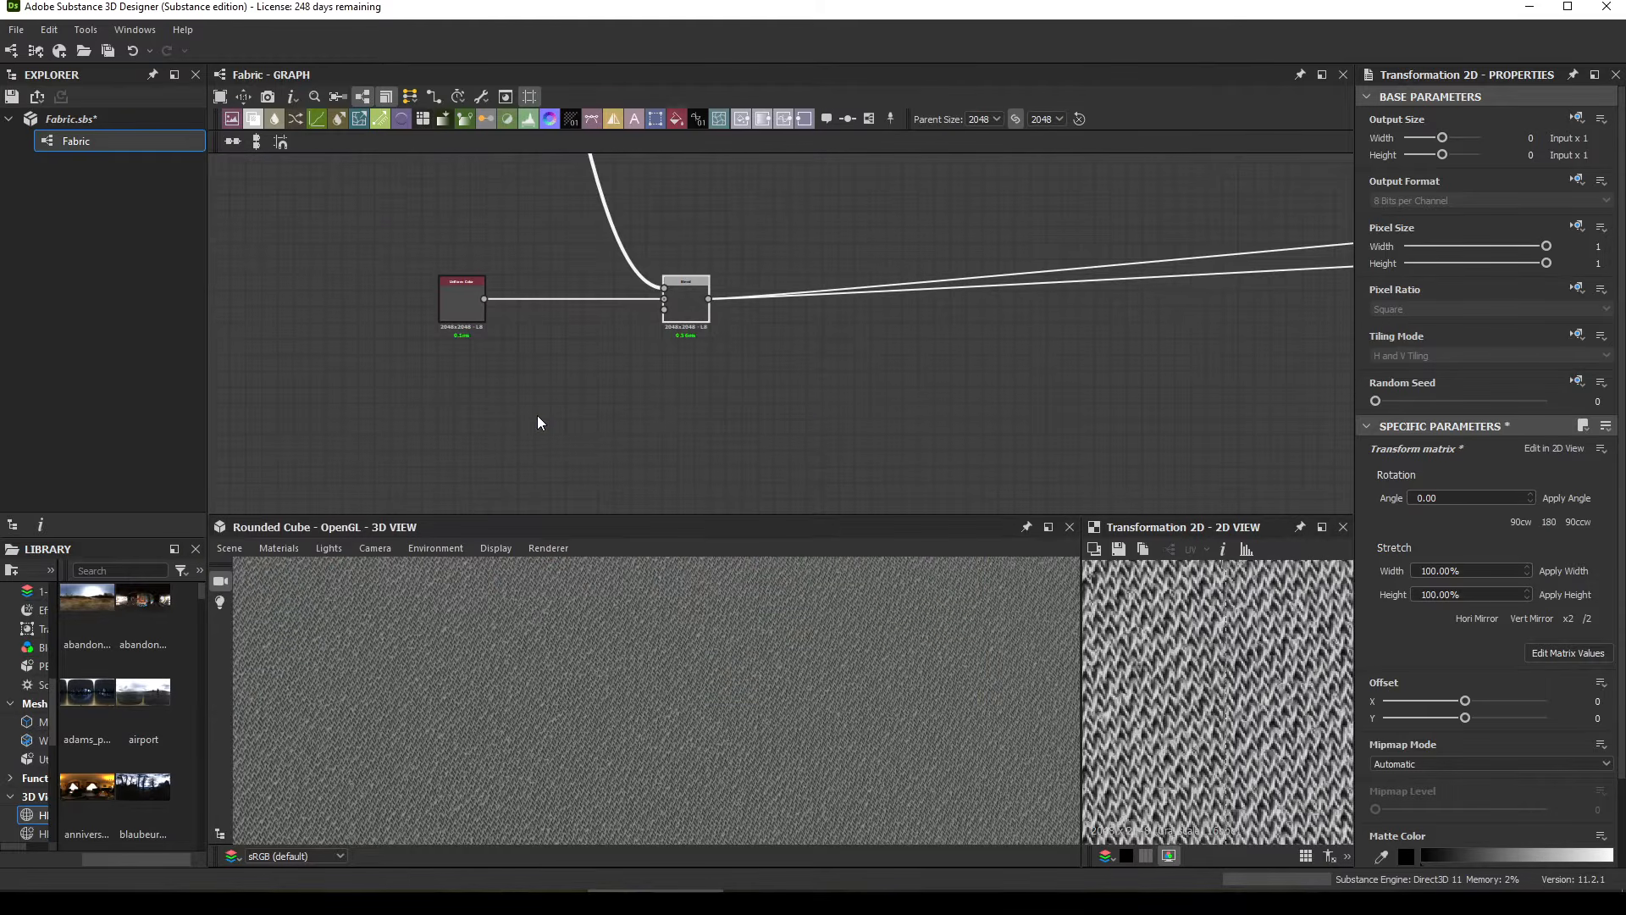
# Step: Add a second Blend node and feed the color Blend's output into its background input, placing it well to the right
pyautogui.moveTo(741, 394); pyautogui.dragTo(659, 320, button='middle')
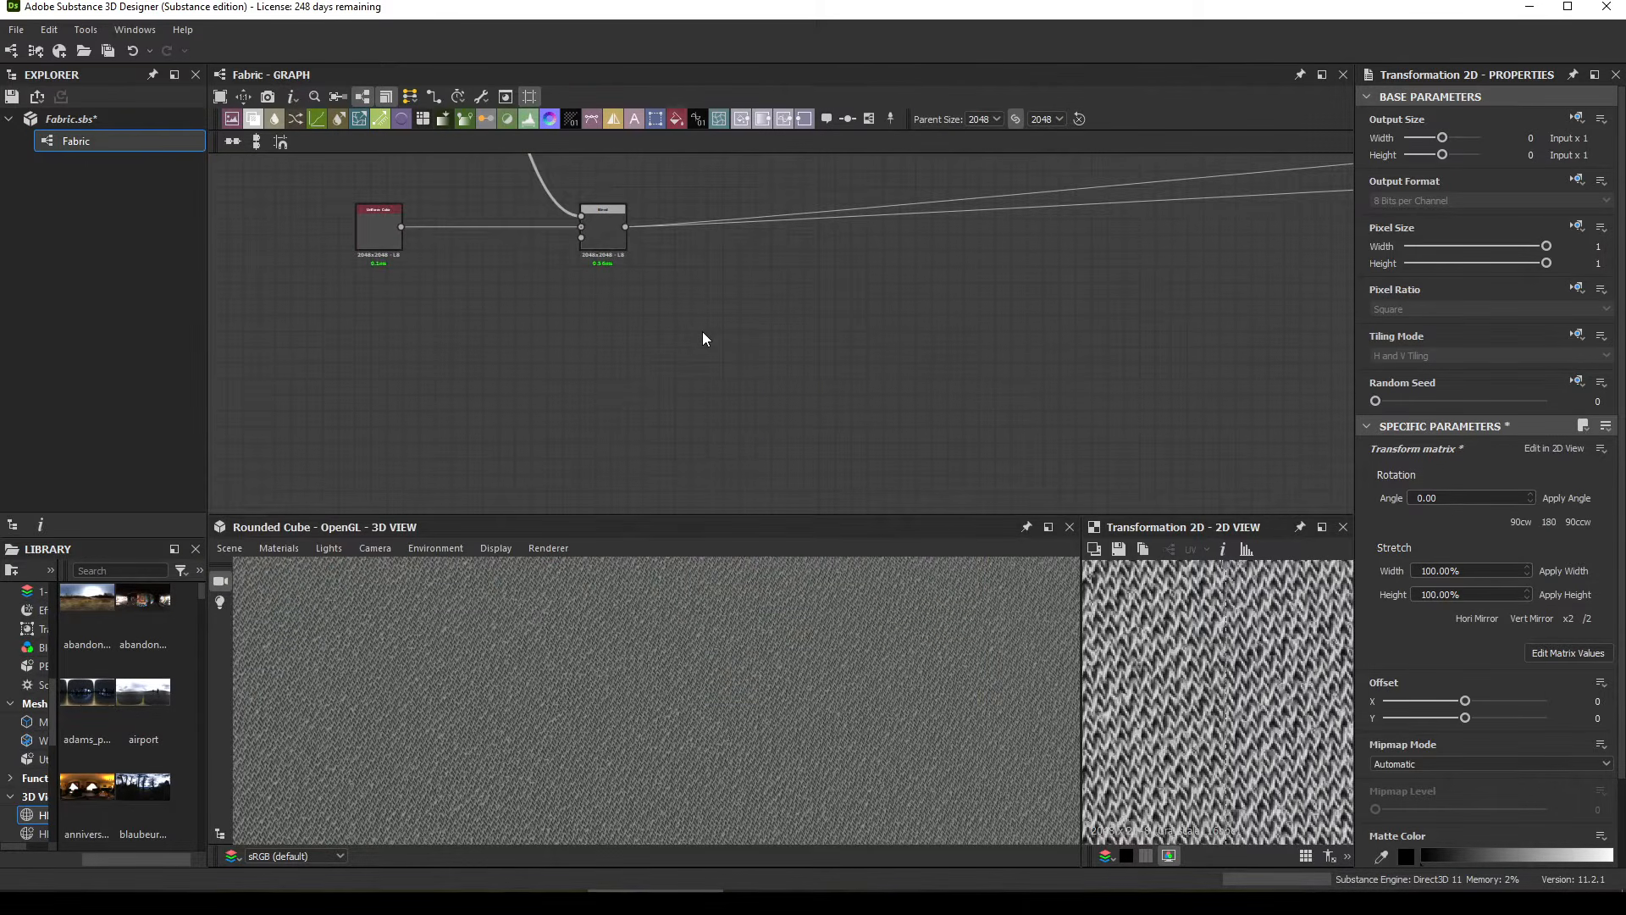
pyautogui.press('space')
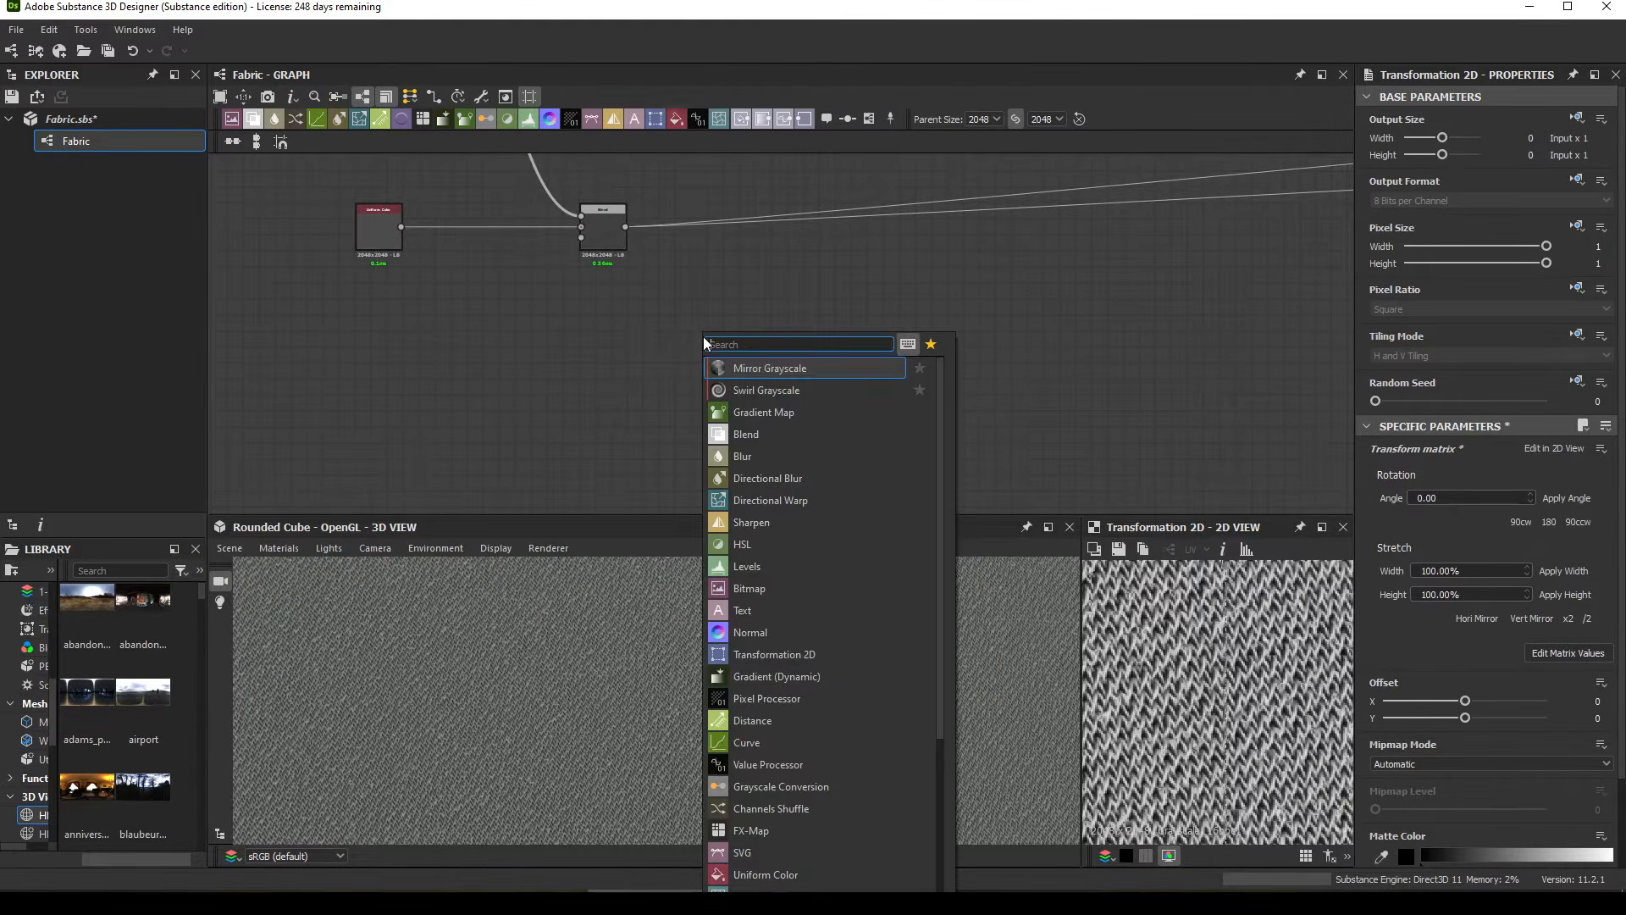
pyautogui.write('bl')
pyautogui.click(746, 366)
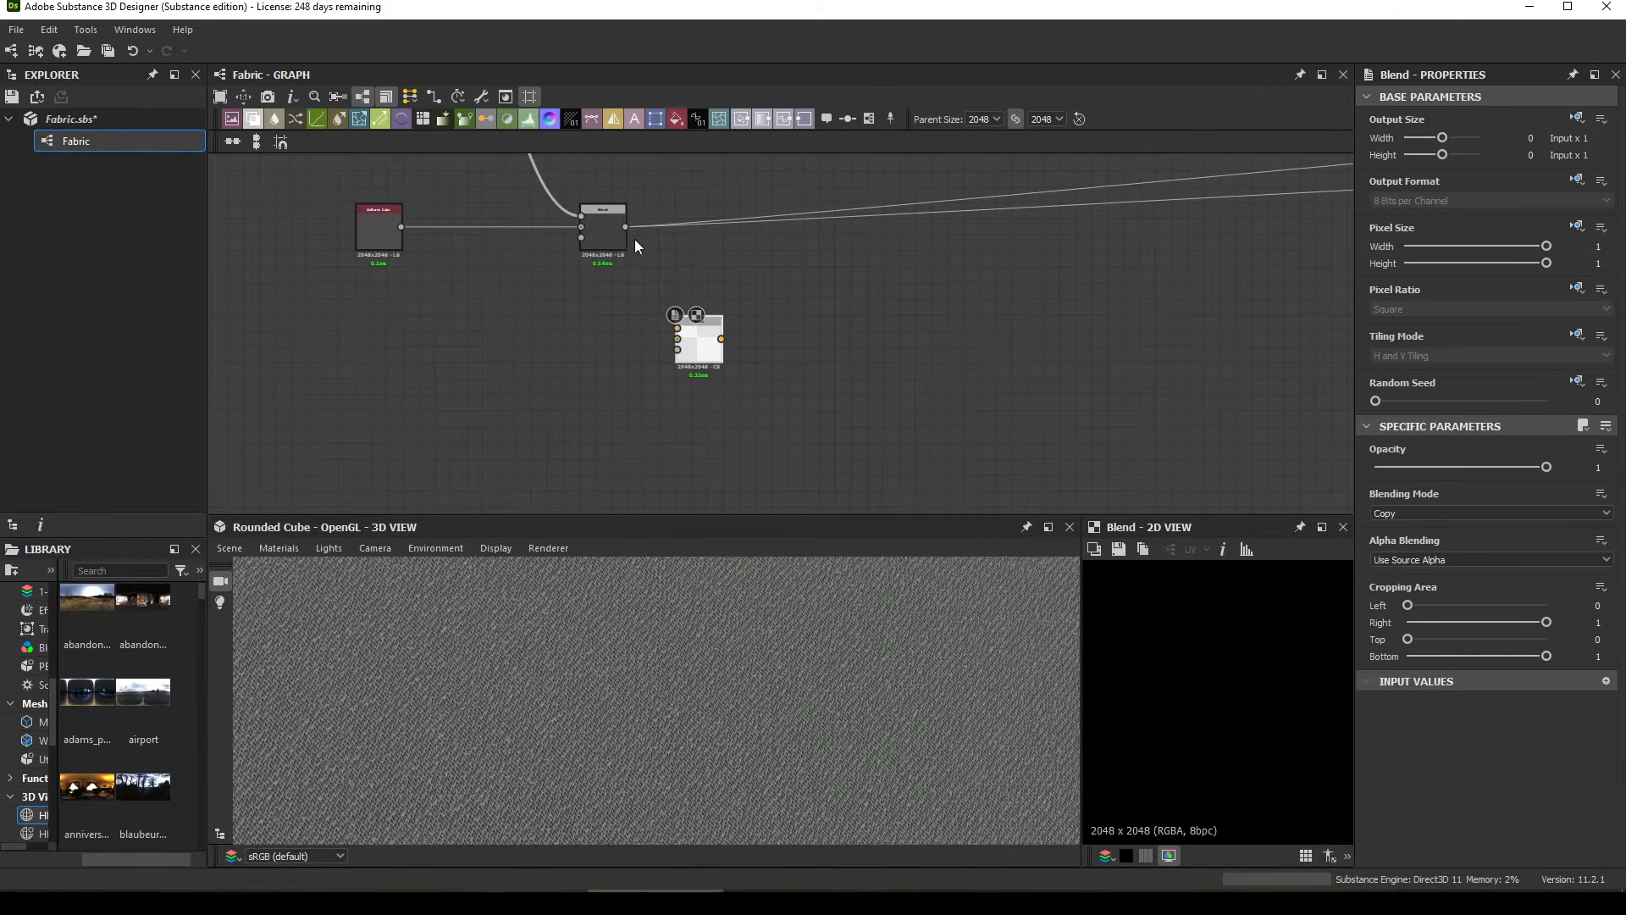
pyautogui.moveTo(625, 227); pyautogui.dragTo(977, 334)
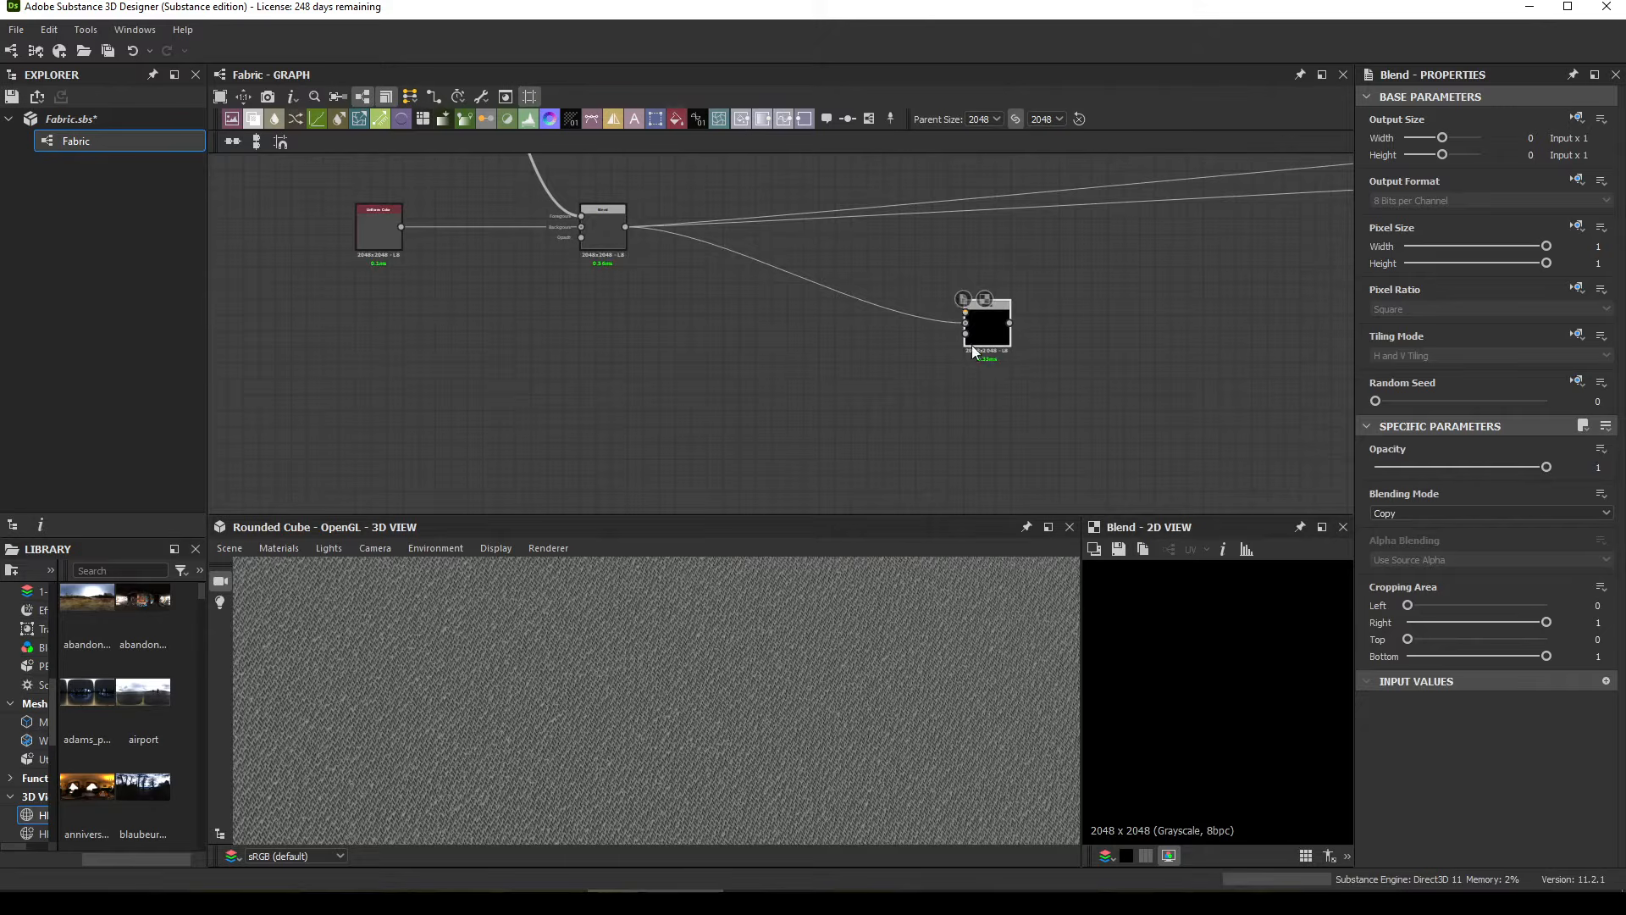
# Step: Add a Fibers 1 node in an empty area of the graph and show its whole texture in a widened 2D view
pyautogui.scroll(5, 632, 424)
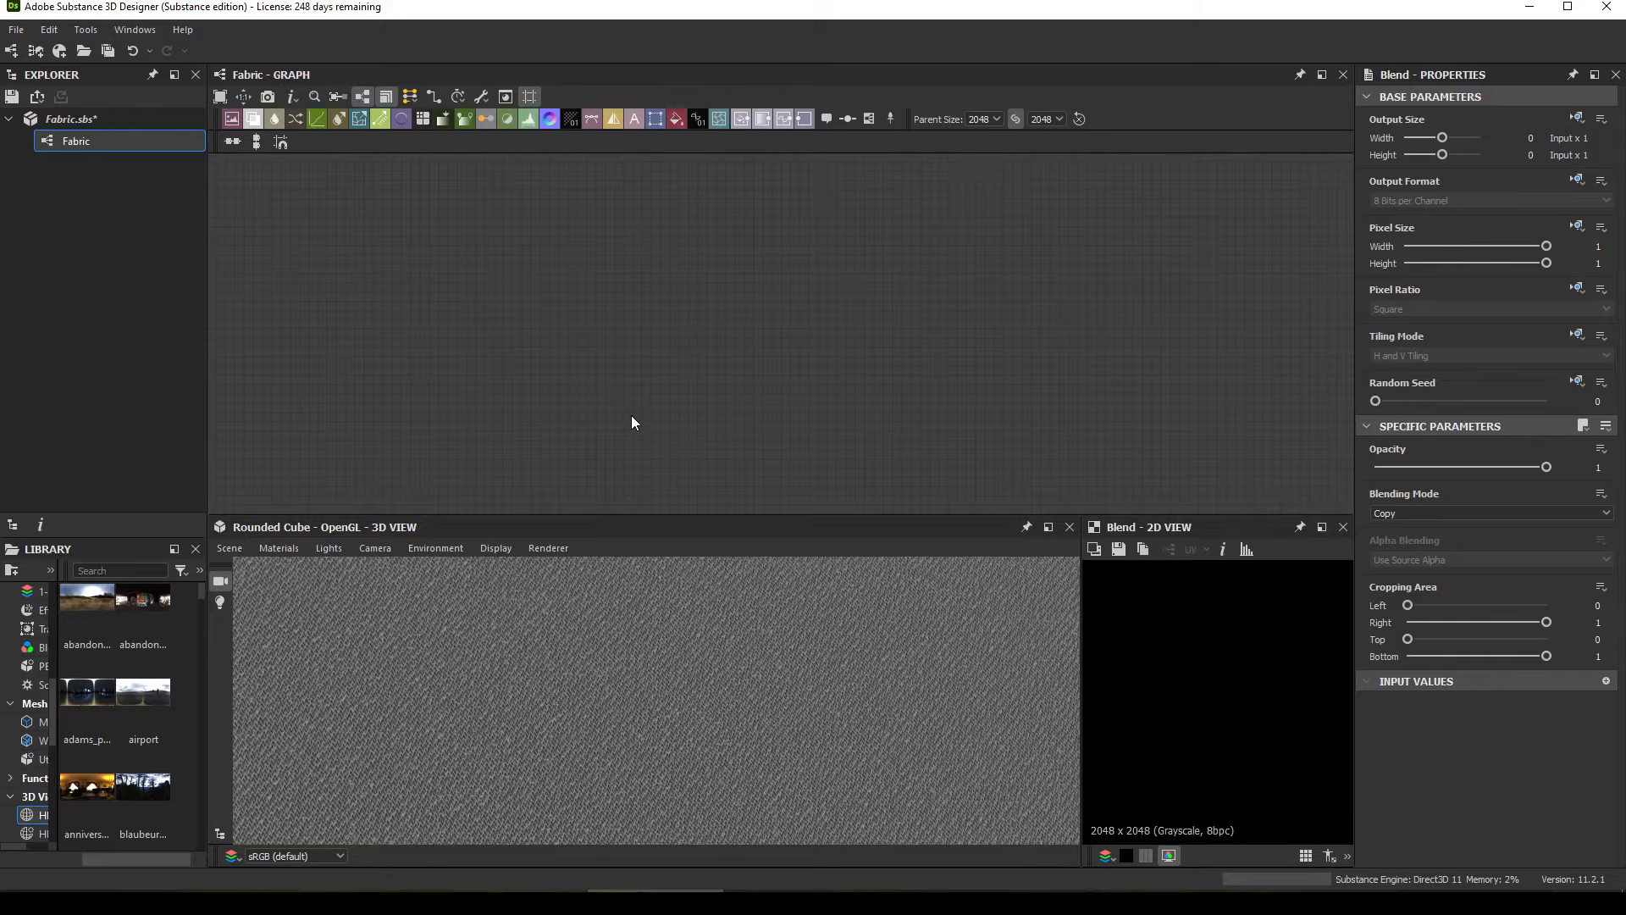
pyautogui.press('space')
pyautogui.write('fib')
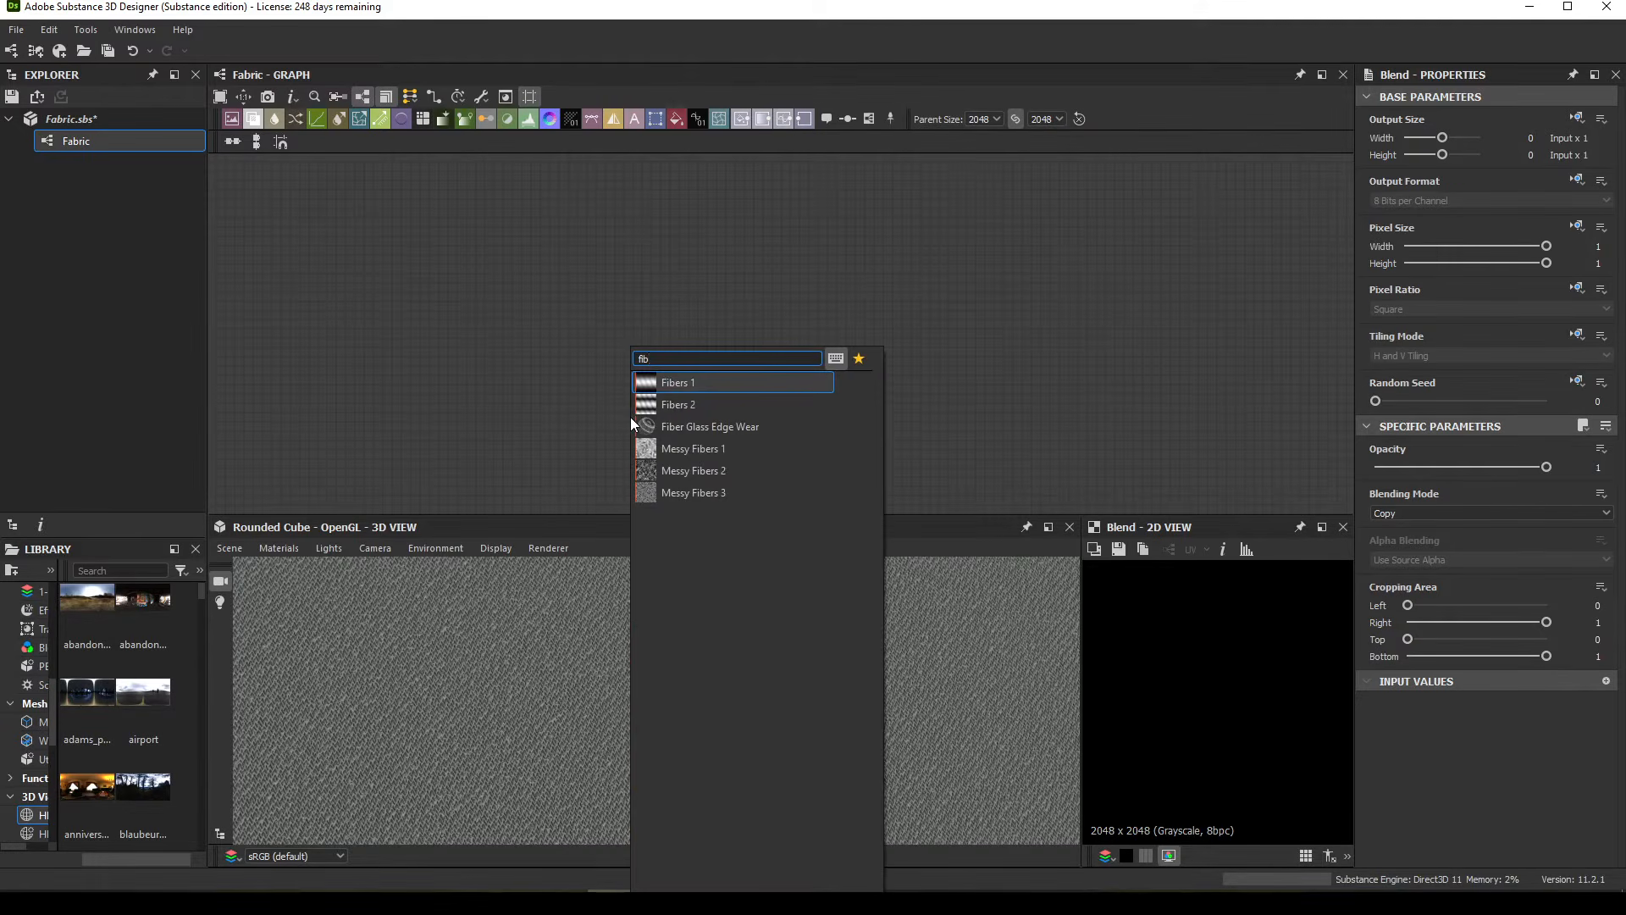
pyautogui.click(715, 385)
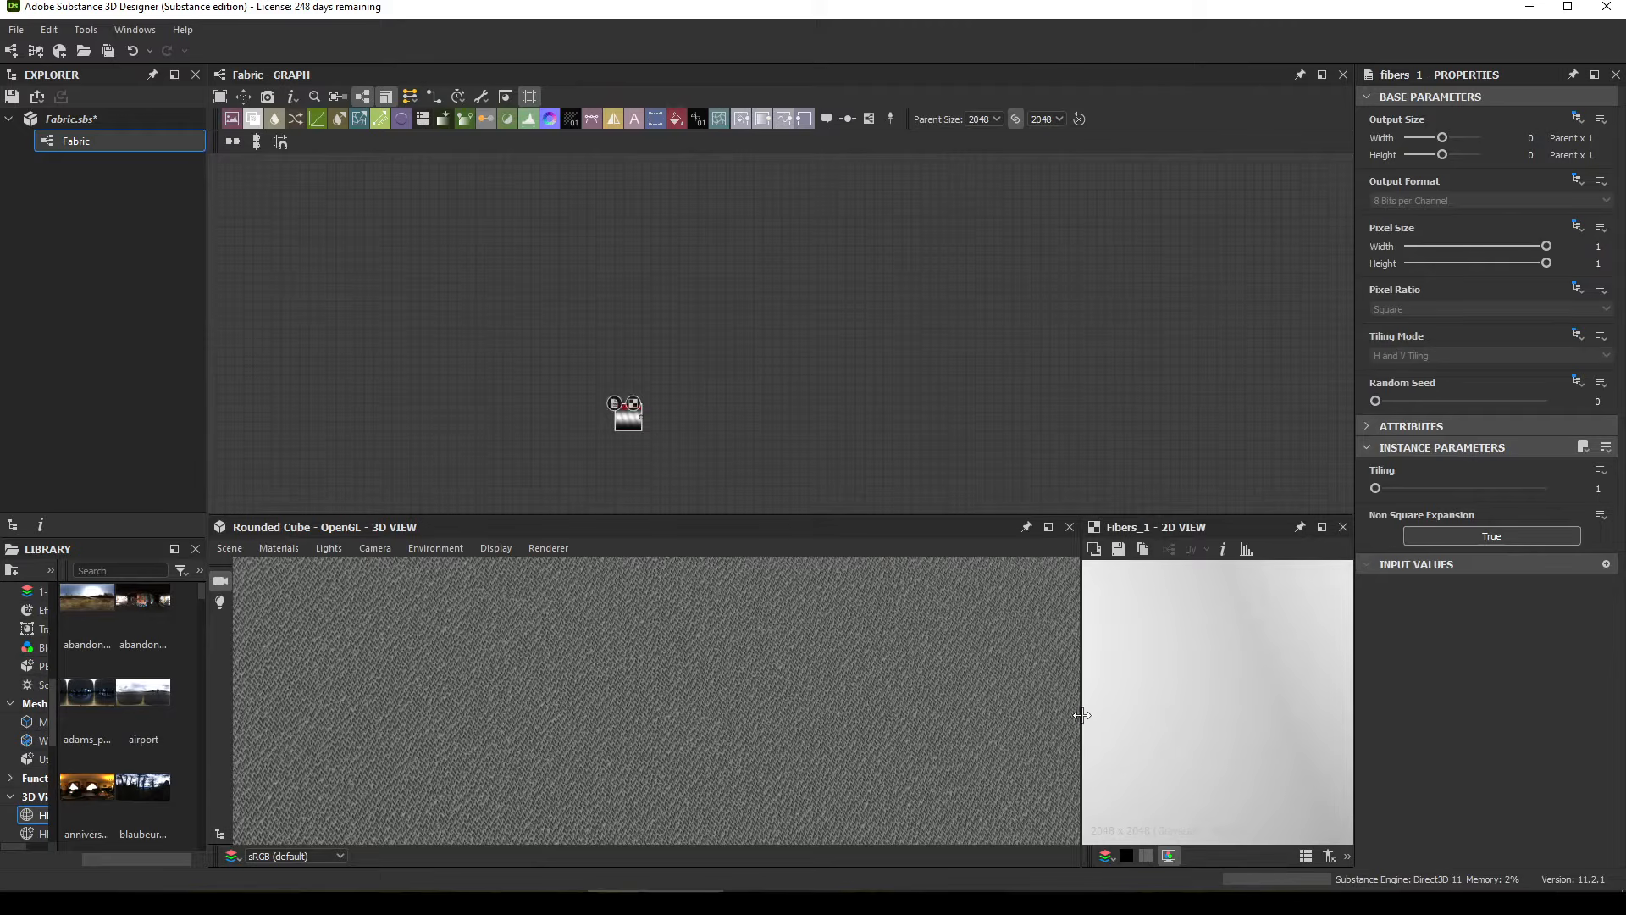
pyautogui.moveTo(1083, 715); pyautogui.dragTo(758, 715)
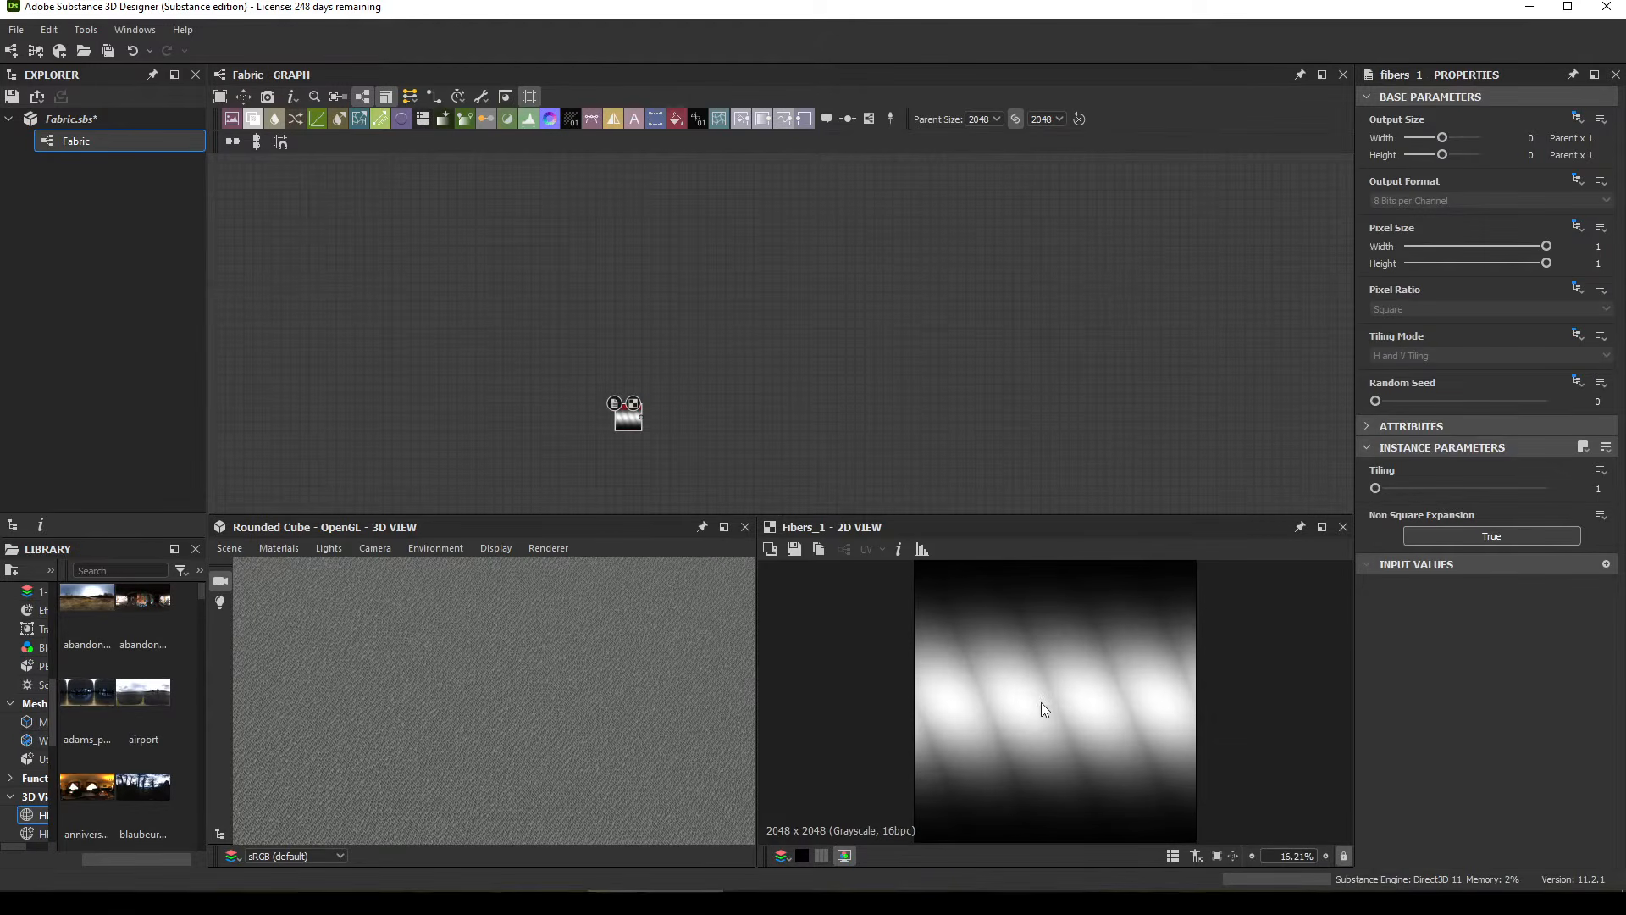
pyautogui.scroll(3, 652, 385)
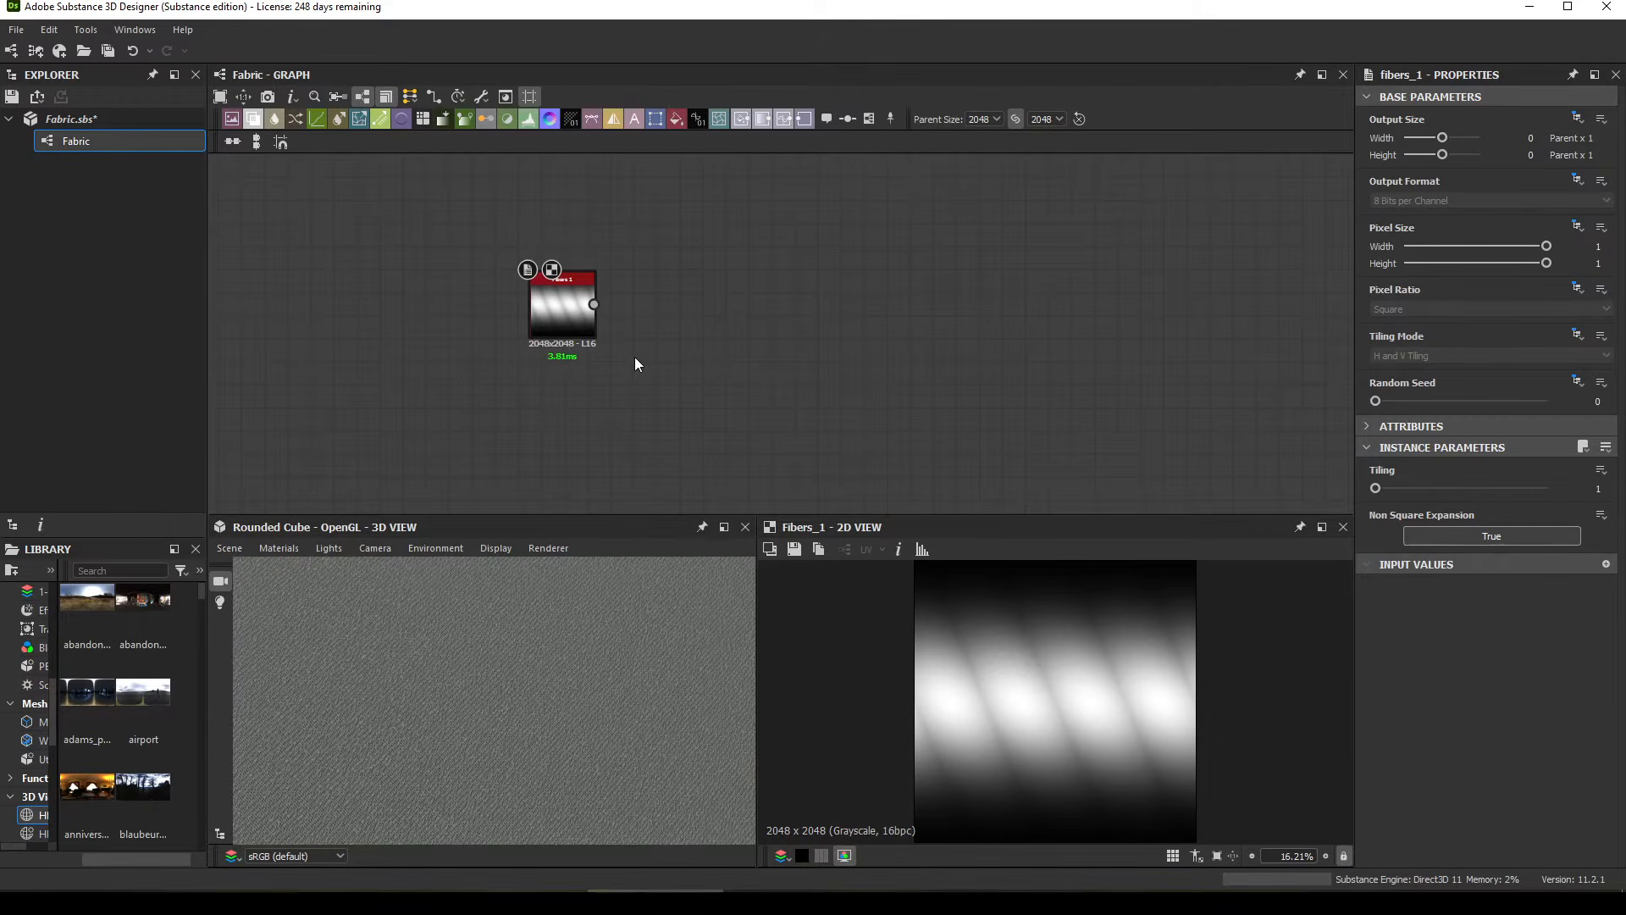
pyautogui.press('space')
pyautogui.press('Escape')
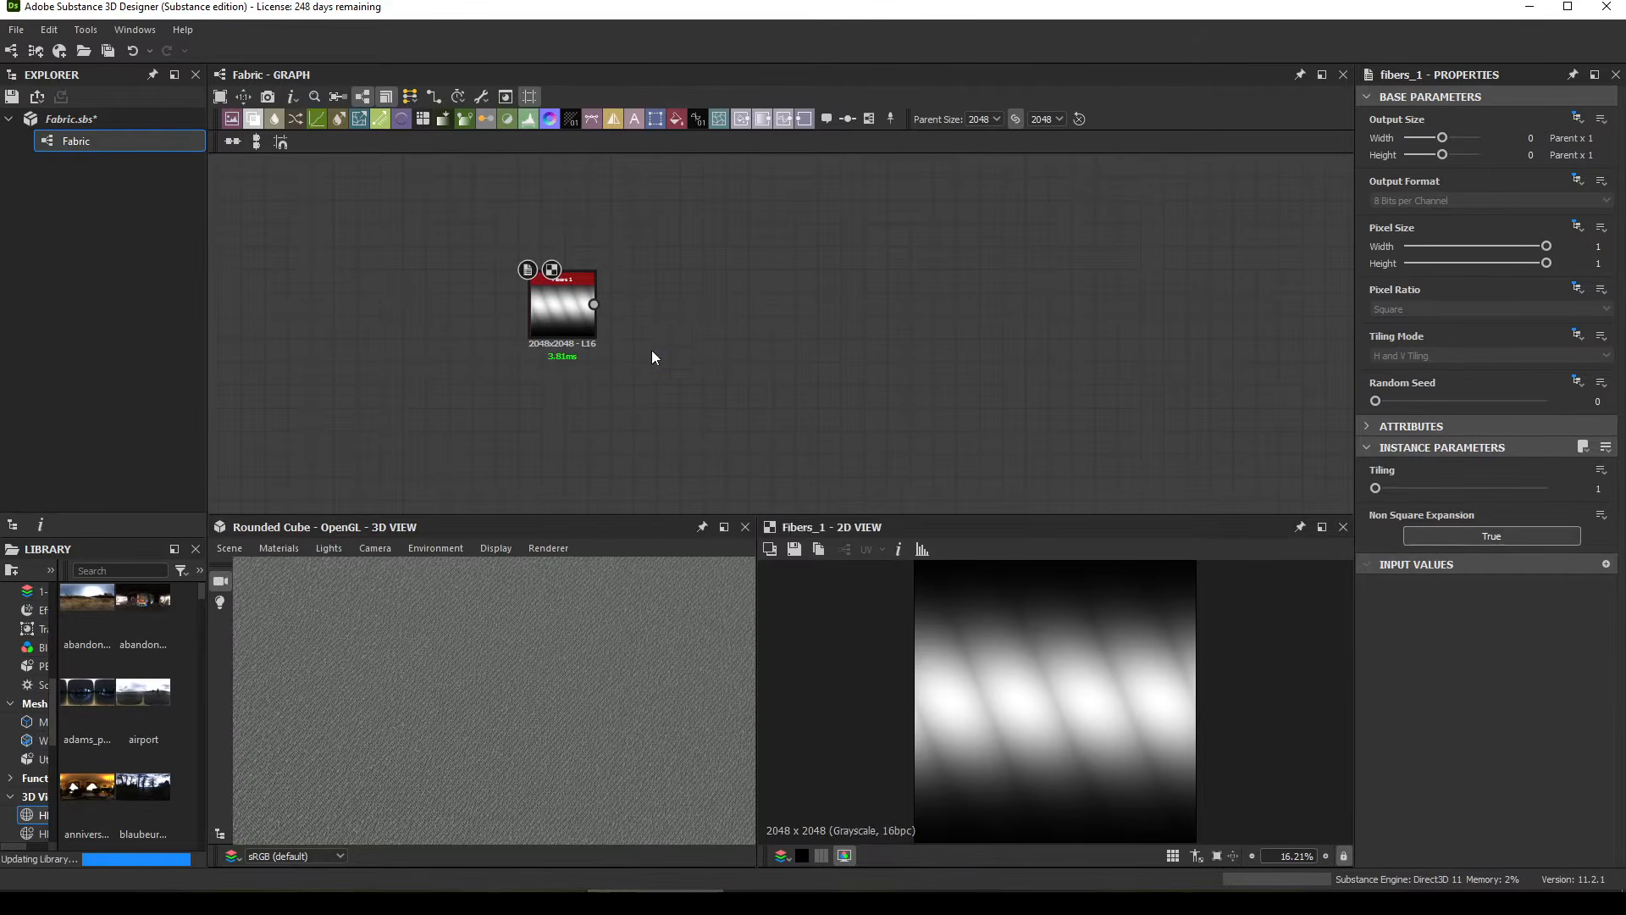
# Step: Feed the Fibers 1 output into a new Transformation 2D node and squash the strand vertically to about 42% of its height
pyautogui.moveTo(656, 333); pyautogui.dragTo(707, 325)
pyautogui.press('space')
pyautogui.scroll(-3, 1058, 603)
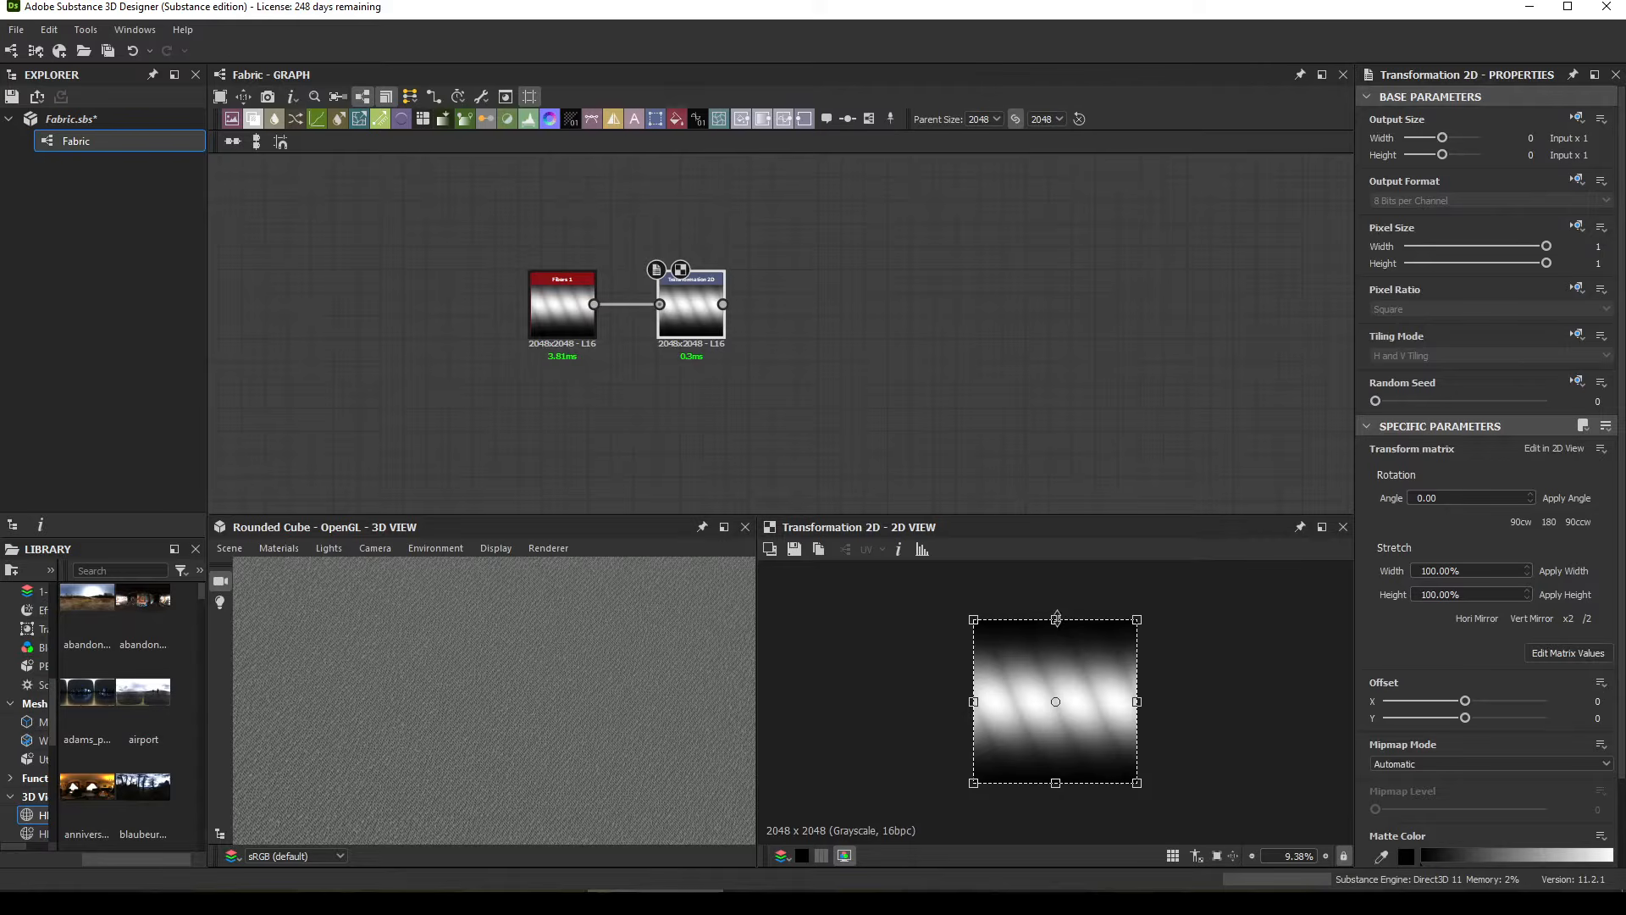
pyautogui.moveTo(1056, 619); pyautogui.dragTo(1056, 667)
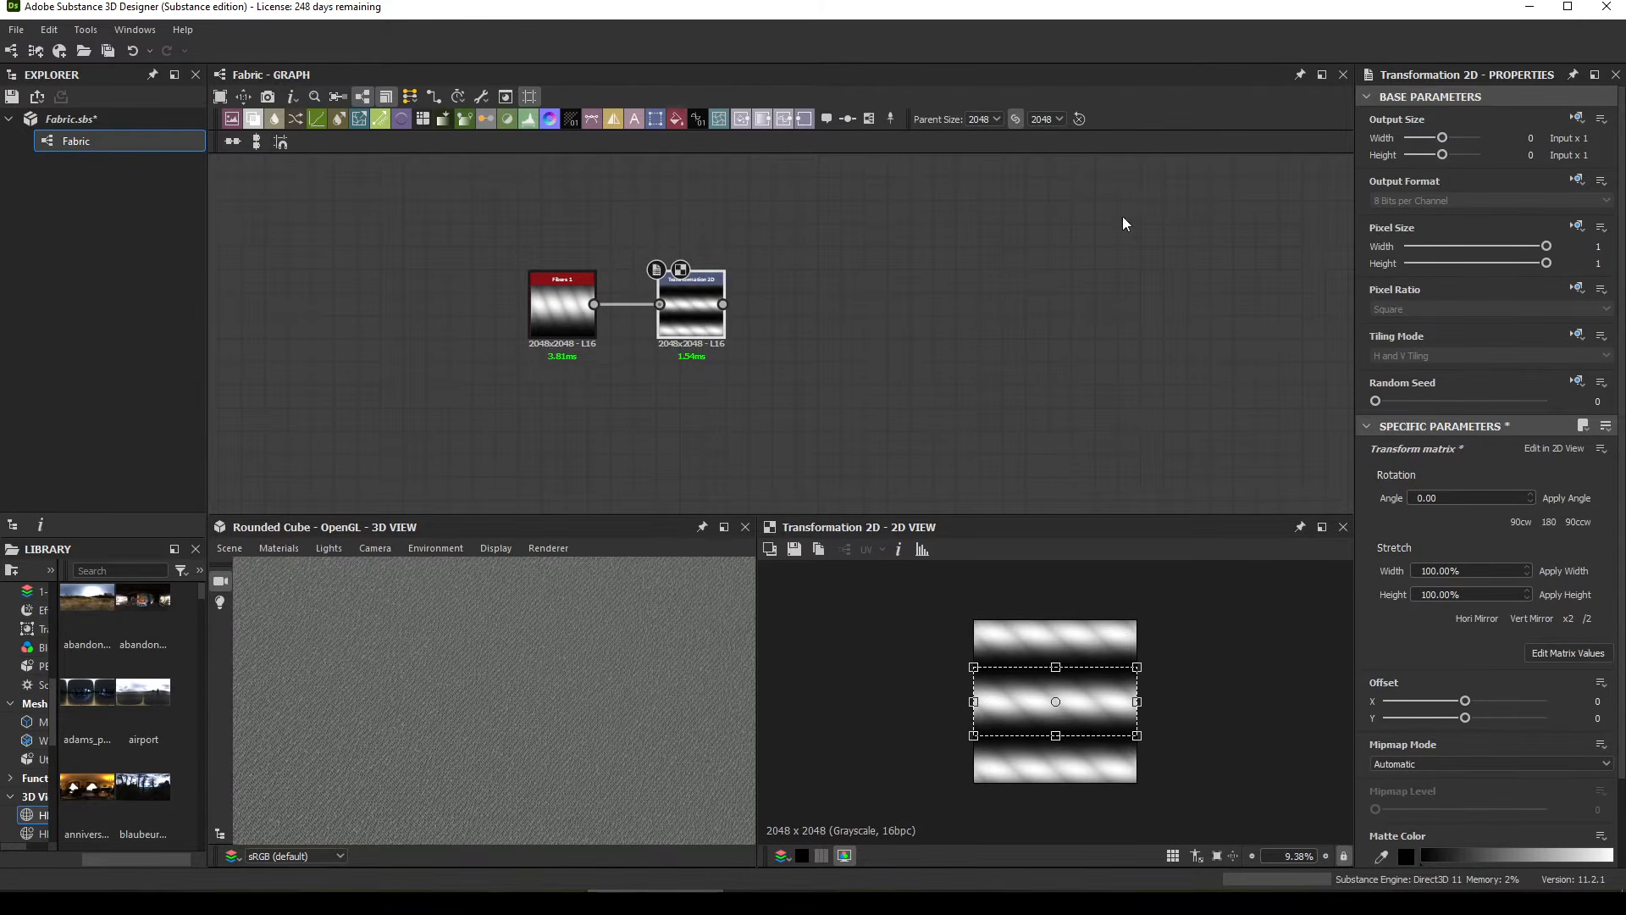
# Step: Override the Transformation 2D's tiling mode with No Tiling and place the node closer to Fibers 1
pyautogui.click(1576, 334)
pyautogui.click(1530, 395)
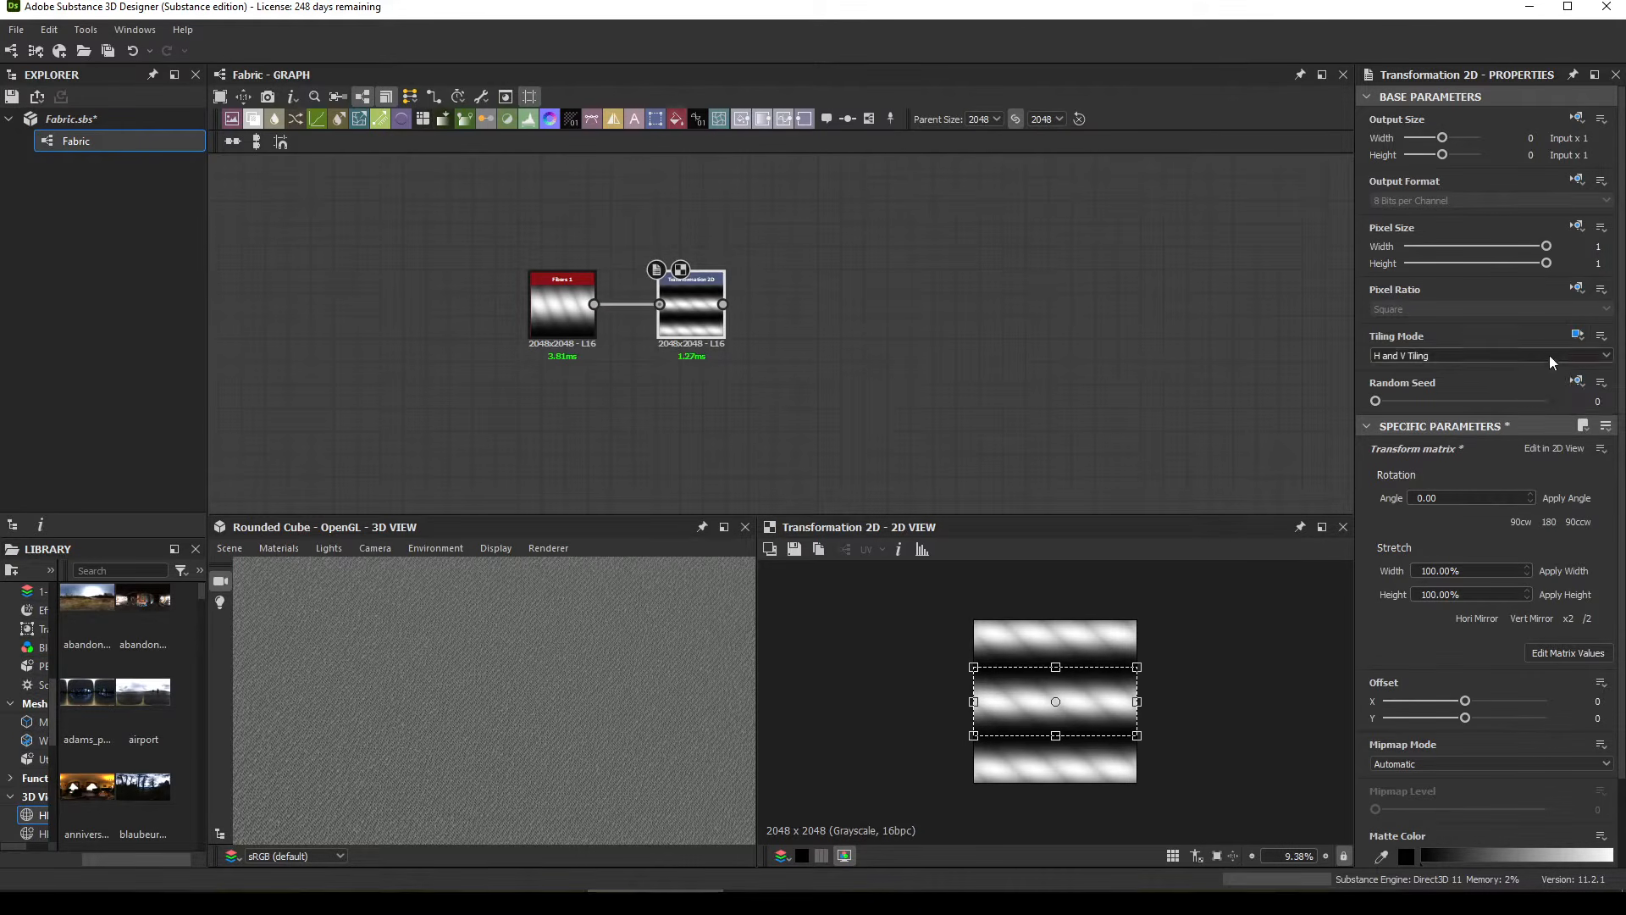
pyautogui.click(1553, 355)
pyautogui.click(1486, 369)
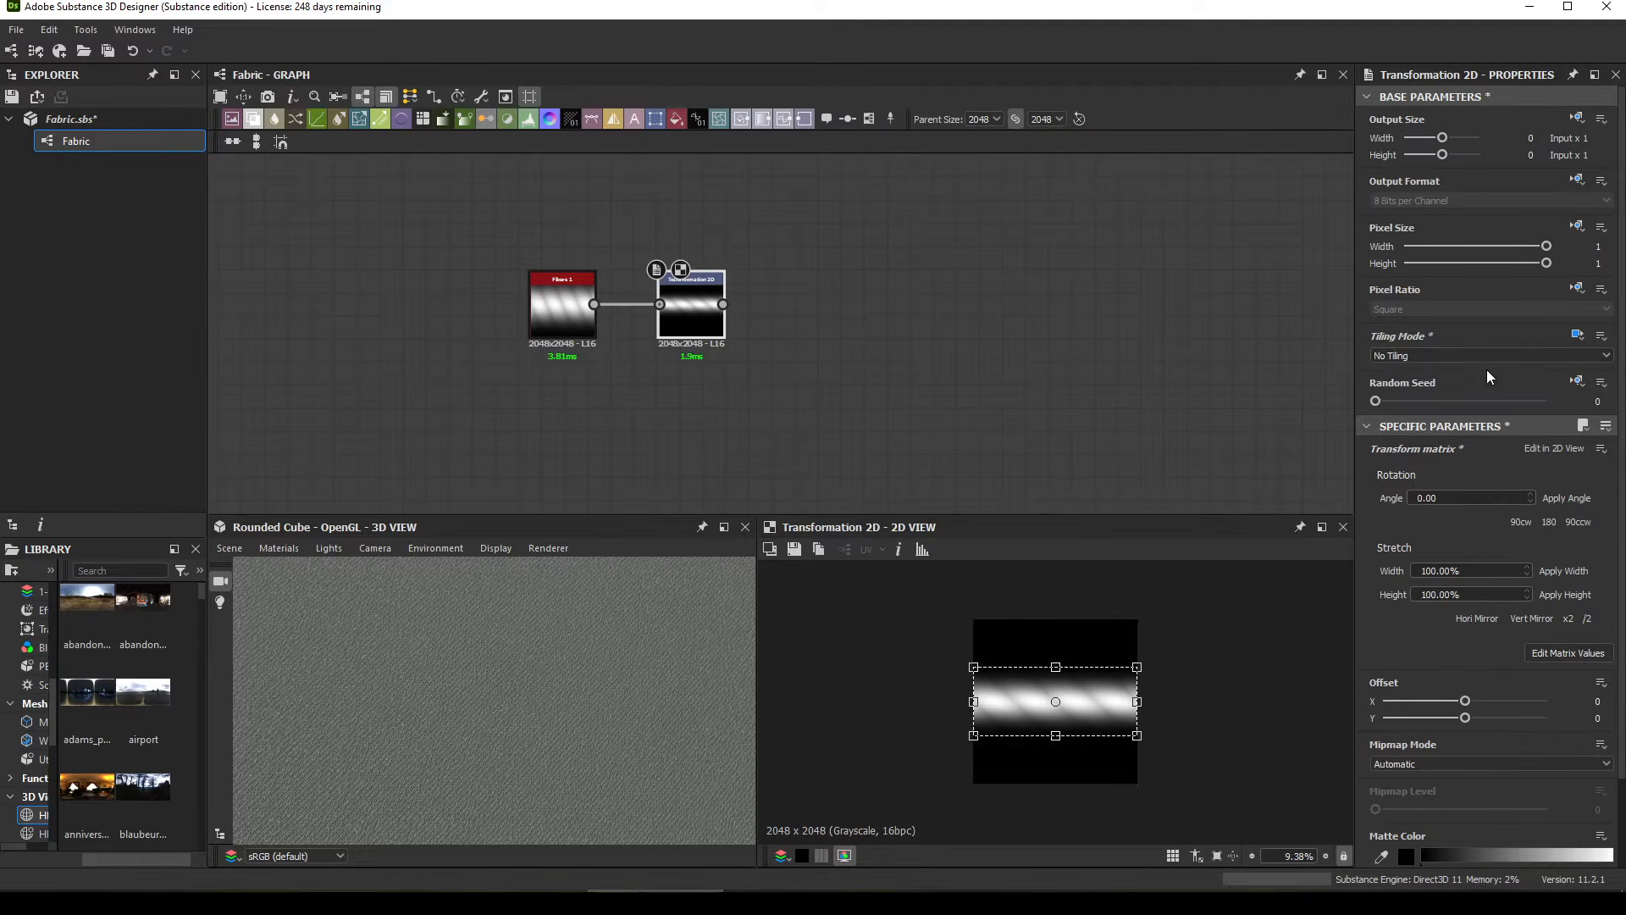
pyautogui.click(842, 342)
pyautogui.moveTo(842, 341); pyautogui.dragTo(686, 318, button='middle')
pyautogui.moveTo(624, 308); pyautogui.dragTo(601, 309)
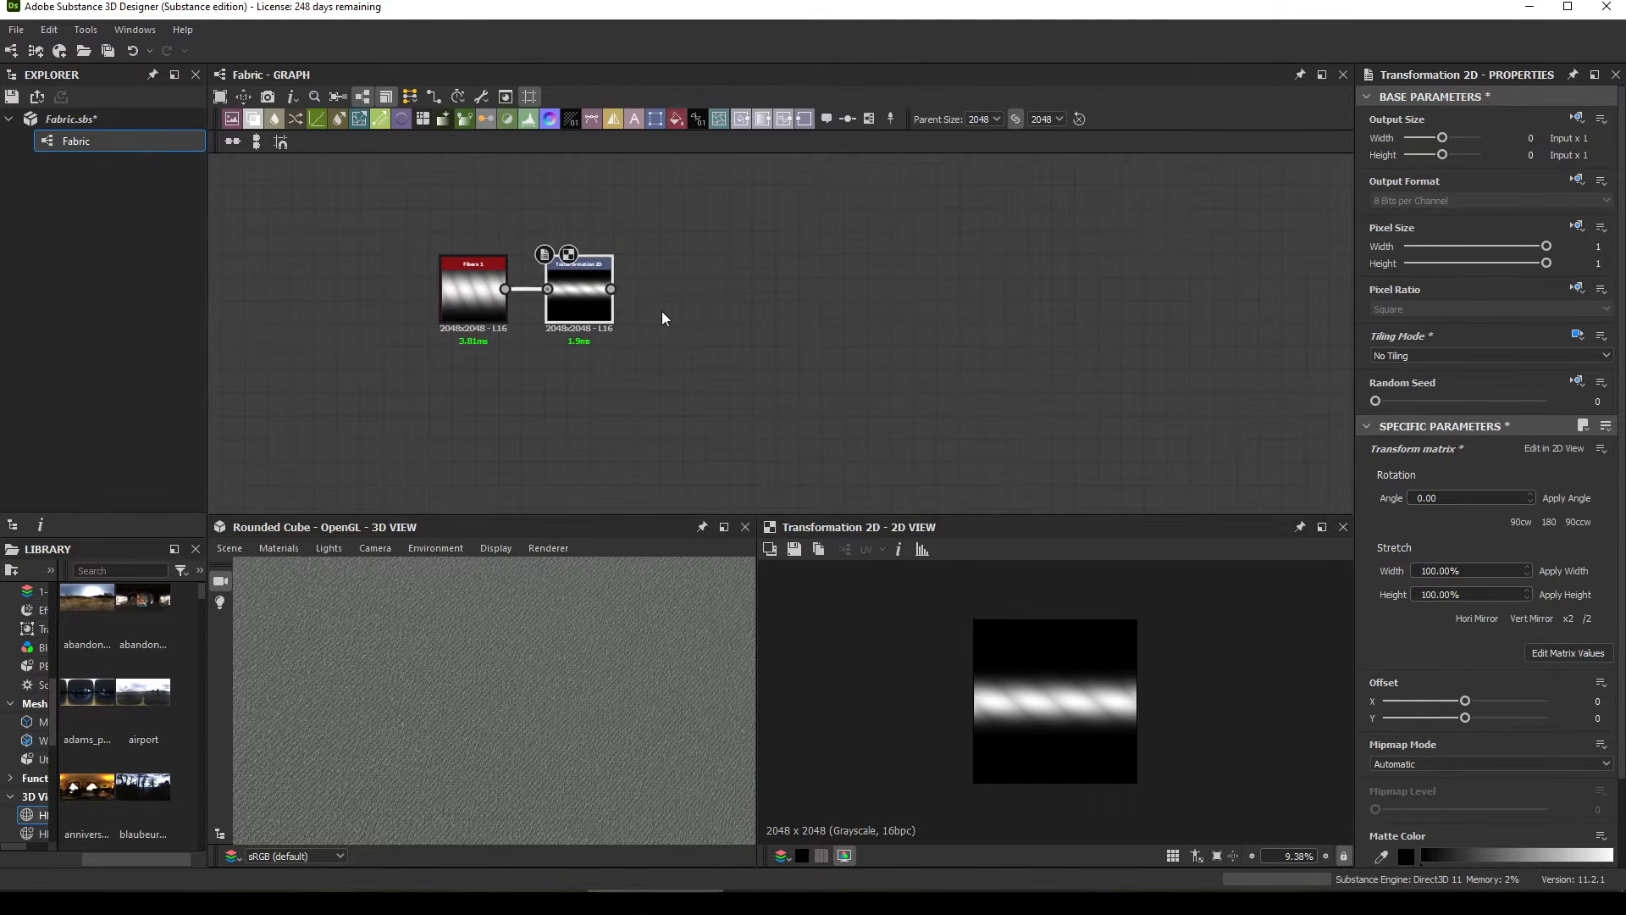
# Step: Add a Blend node, connect the Transformation 2D to its background input, and view the squashed strand enlarged in the 2D view
pyautogui.press('space')
pyautogui.write('bl')
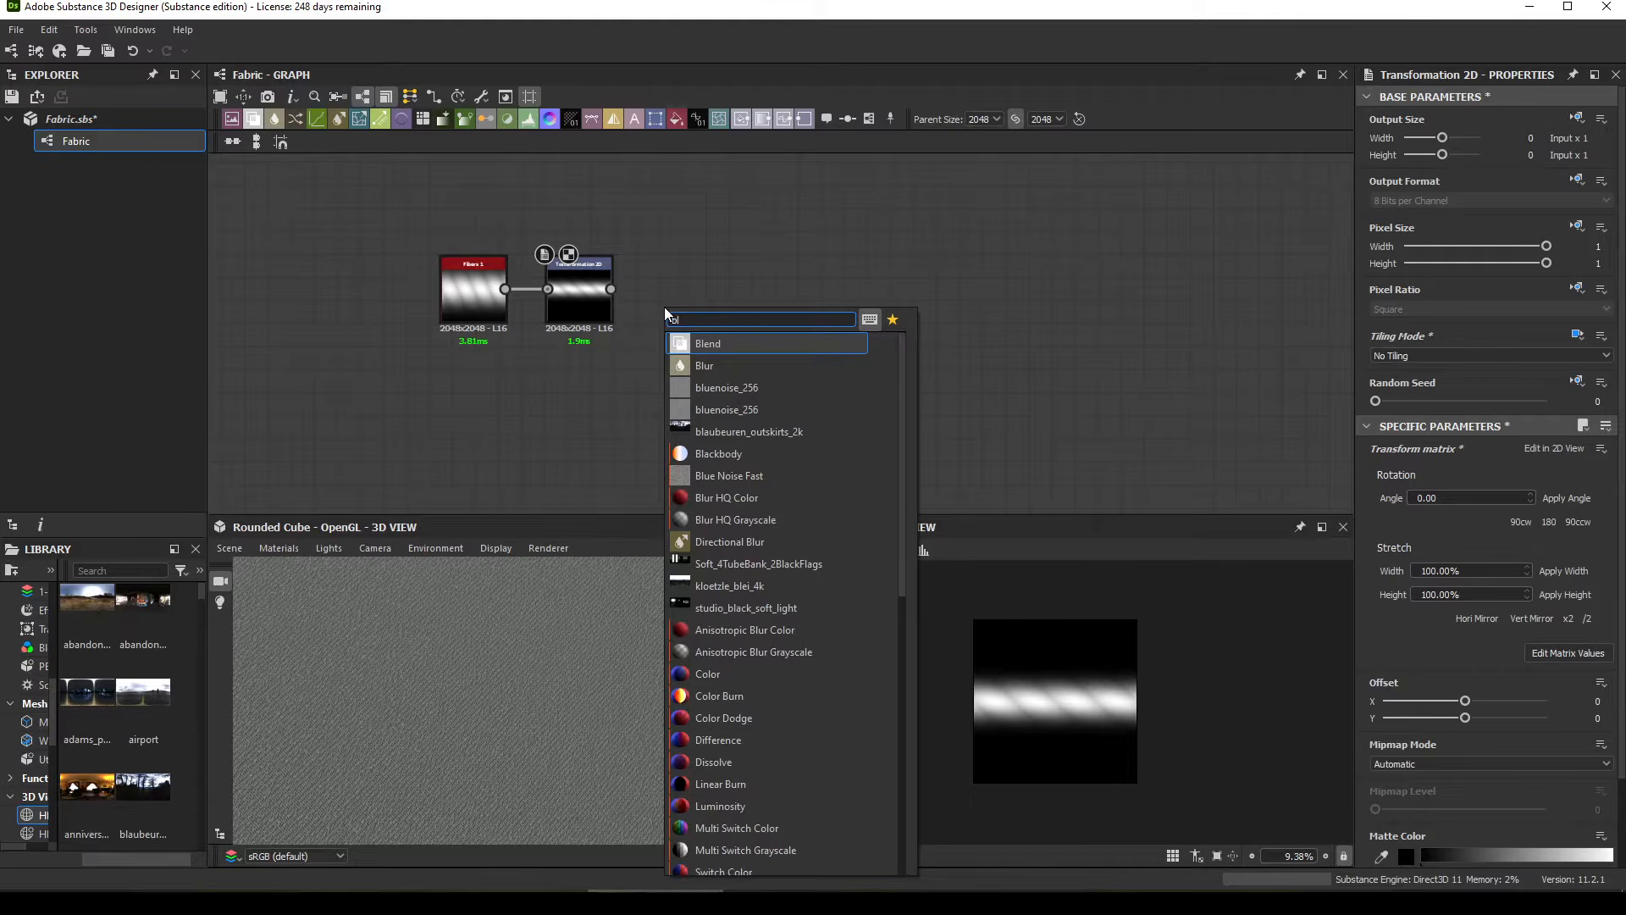
pyautogui.click(703, 343)
pyautogui.moveTo(612, 291); pyautogui.dragTo(686, 312)
pyautogui.click(569, 313)
pyautogui.doubleClick(569, 313)
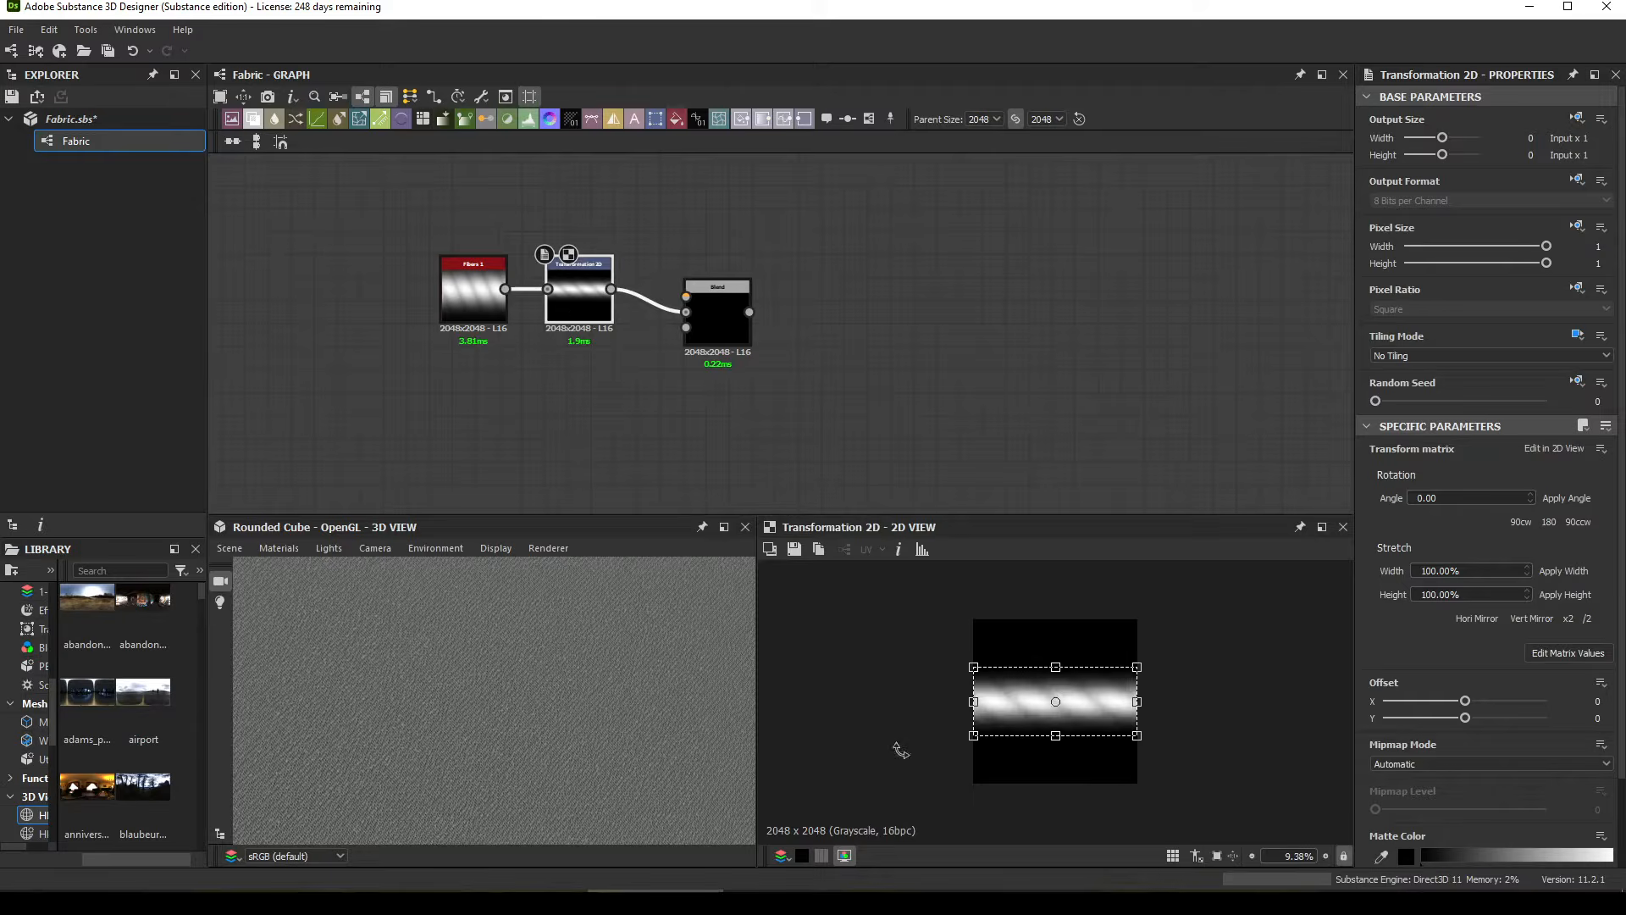
pyautogui.scroll(3, 932, 627)
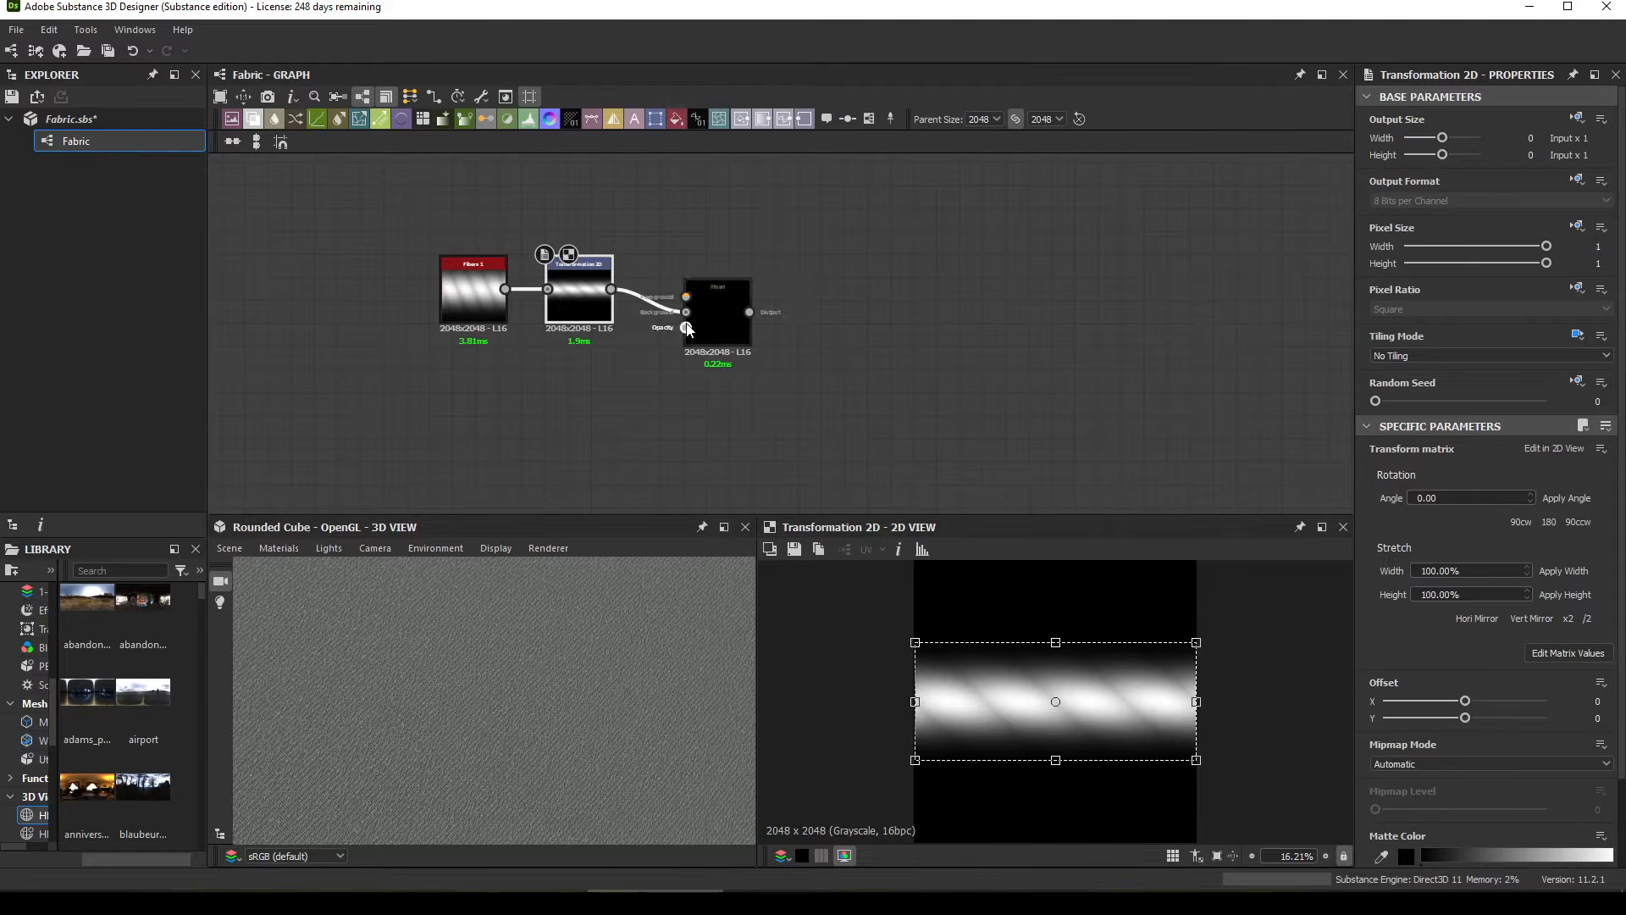
# Step: Add an Anisotropic Noise node below the strand nodes with X Amount 1 and Y Amount 187
pyautogui.moveTo(634, 380); pyautogui.dragTo(703, 296, button='middle')
pyautogui.press('space')
pyautogui.write('ani')
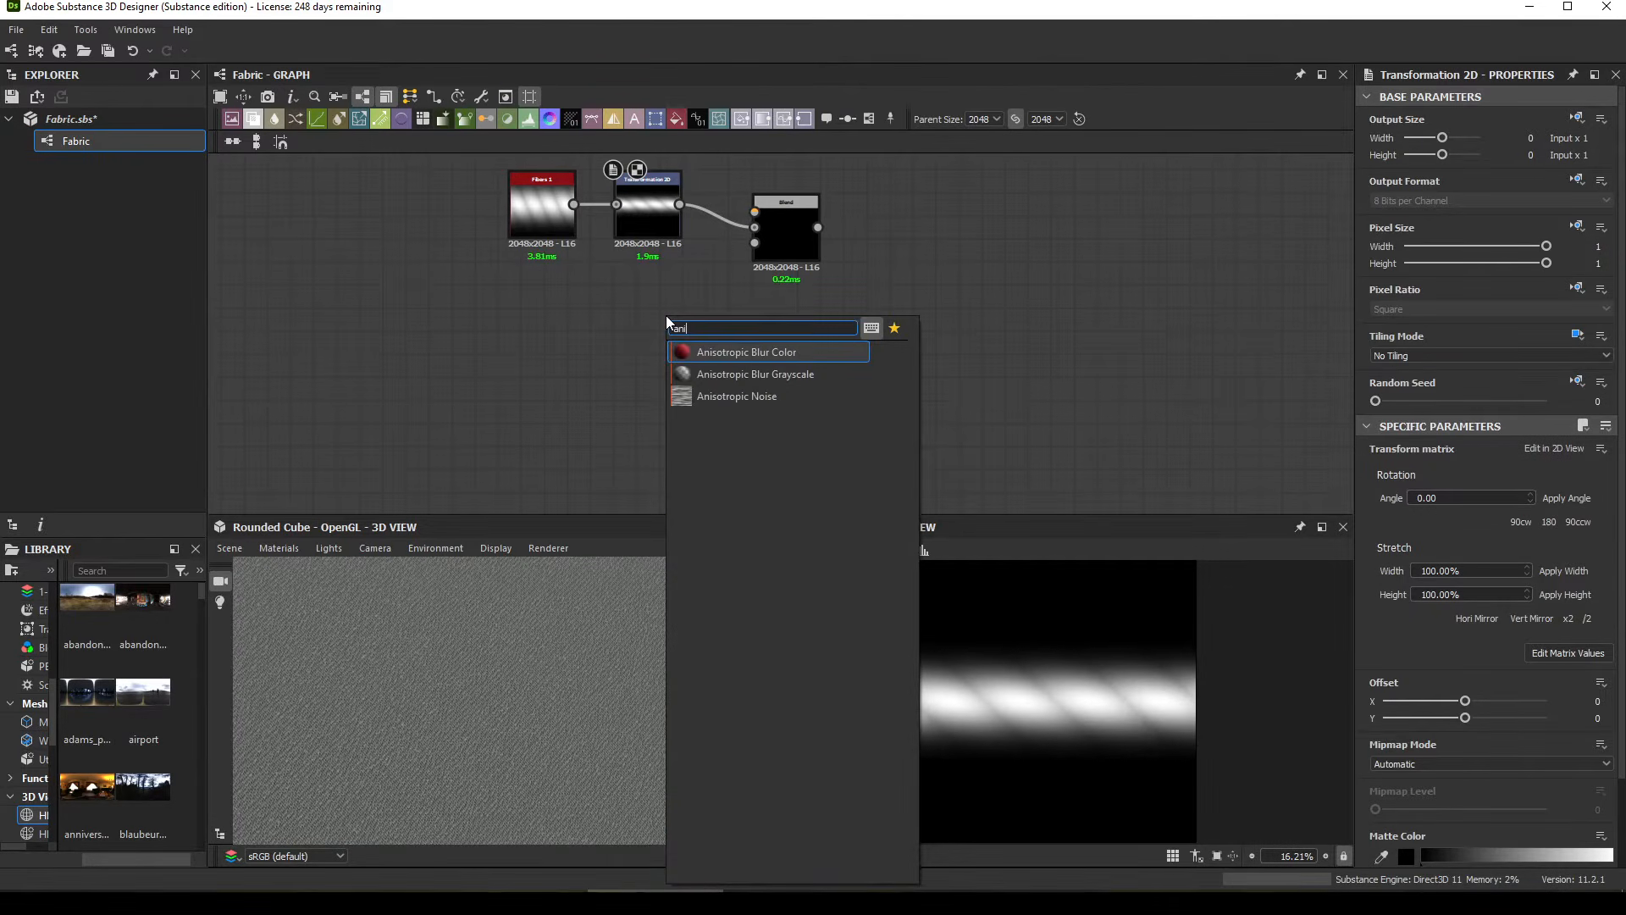
pyautogui.click(736, 395)
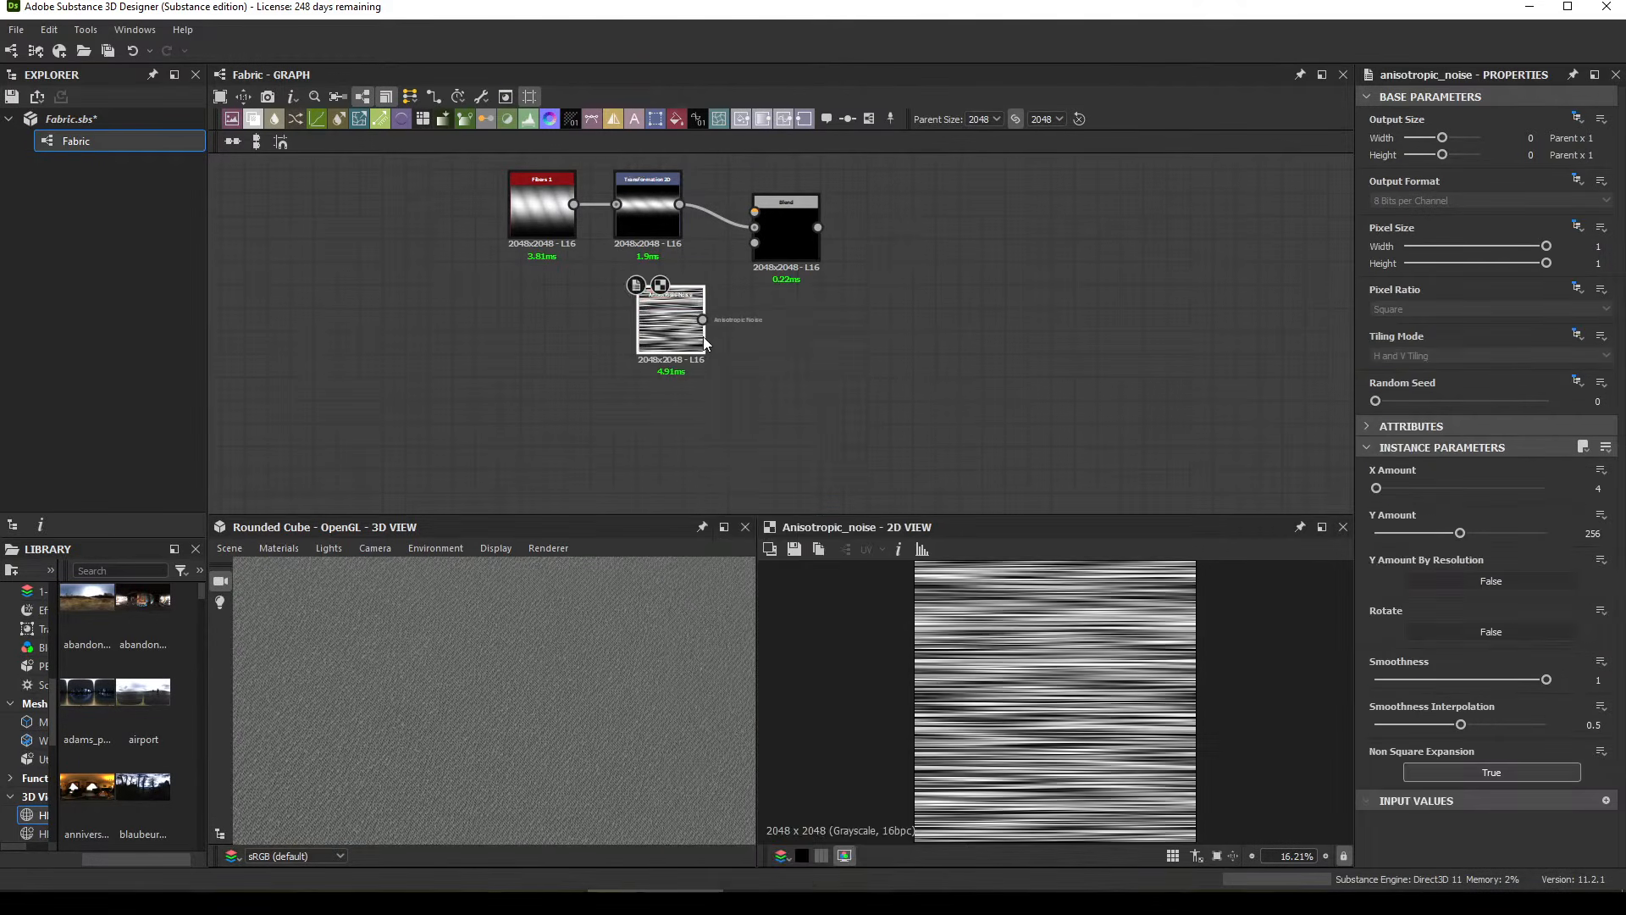
pyautogui.moveTo(663, 318); pyautogui.dragTo(580, 365)
pyautogui.moveTo(1381, 495); pyautogui.dragTo(1373, 495)
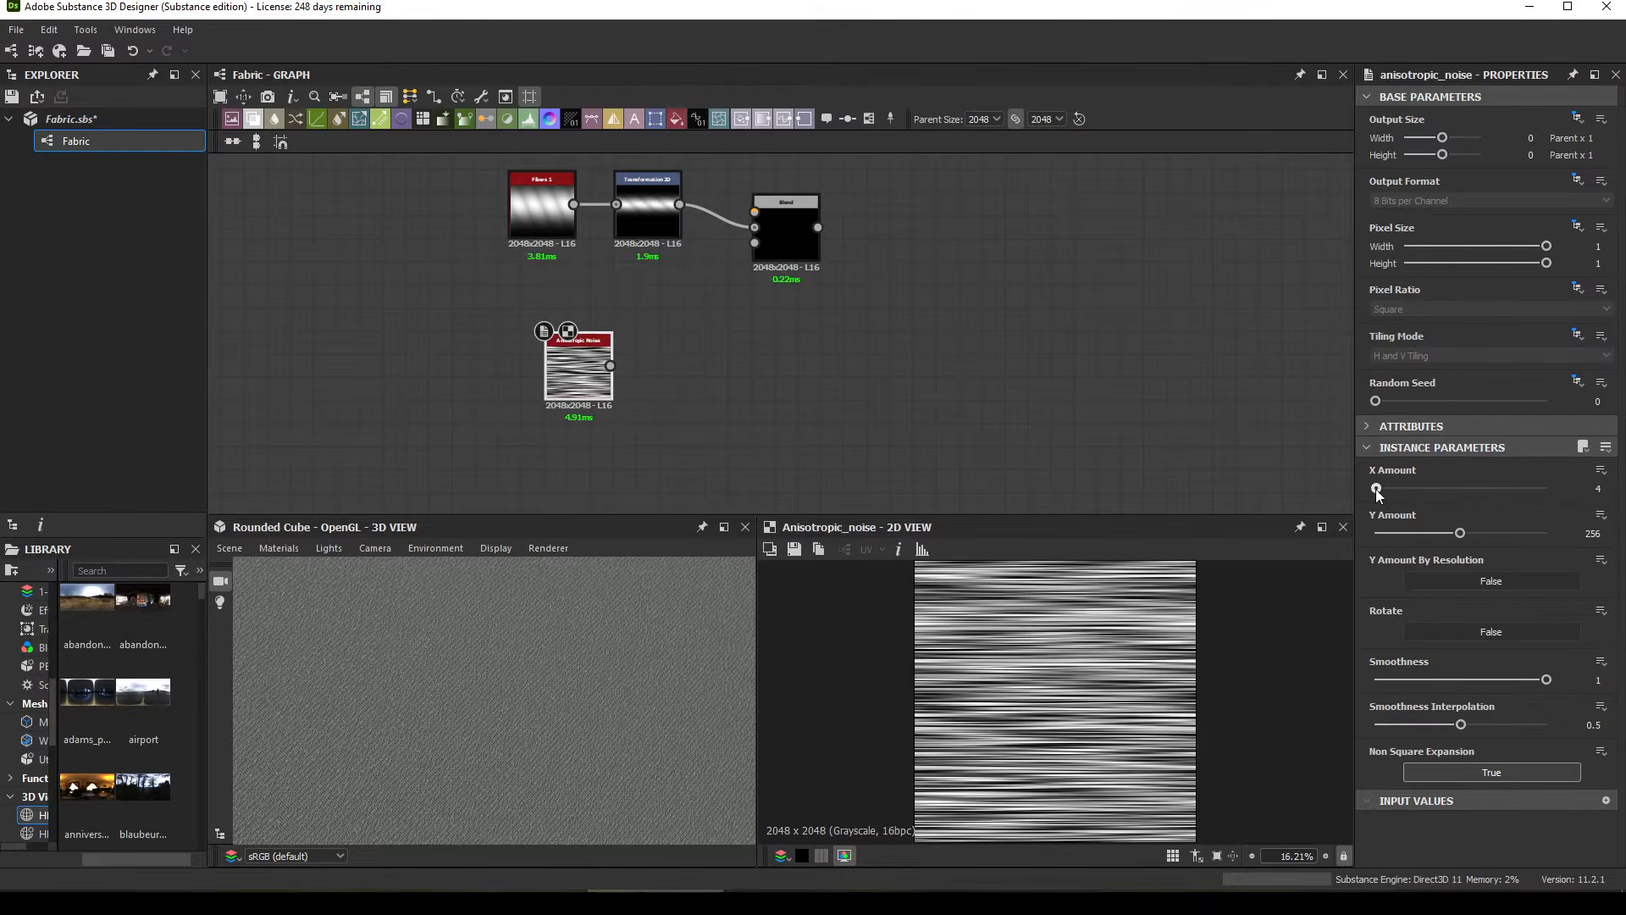
pyautogui.moveTo(1460, 533); pyautogui.dragTo(1438, 533)
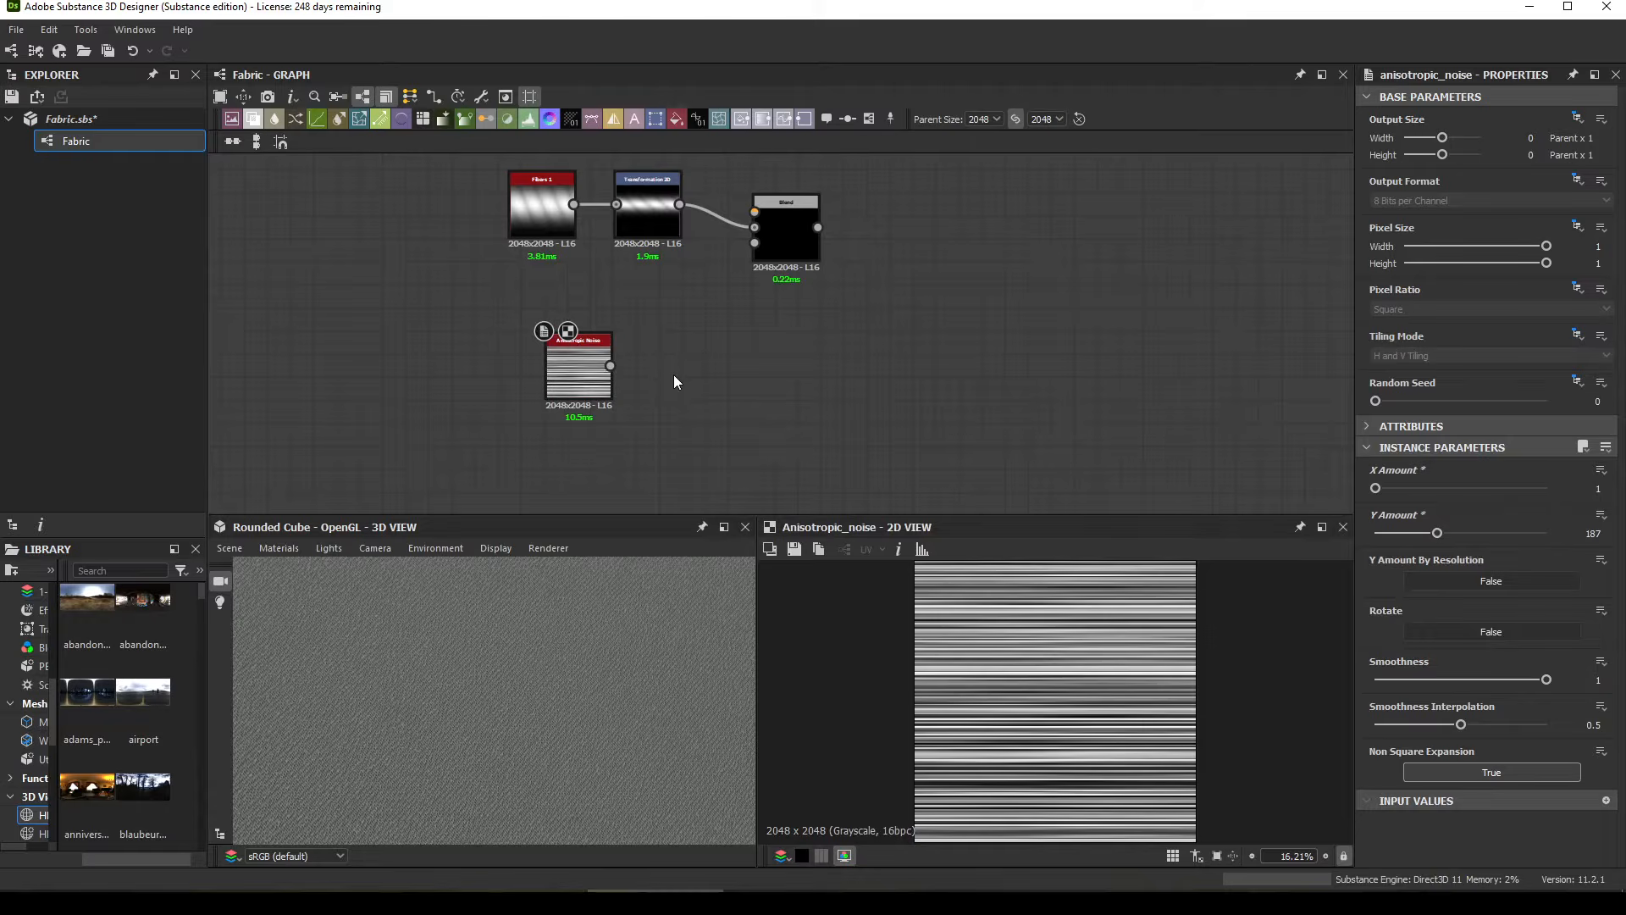
# Step: Add a Transformation 2D node after the Anisotropic Noise and connect it to the Blend's foreground input
pyautogui.press('space')
pyautogui.write('2')
pyautogui.click(745, 383)
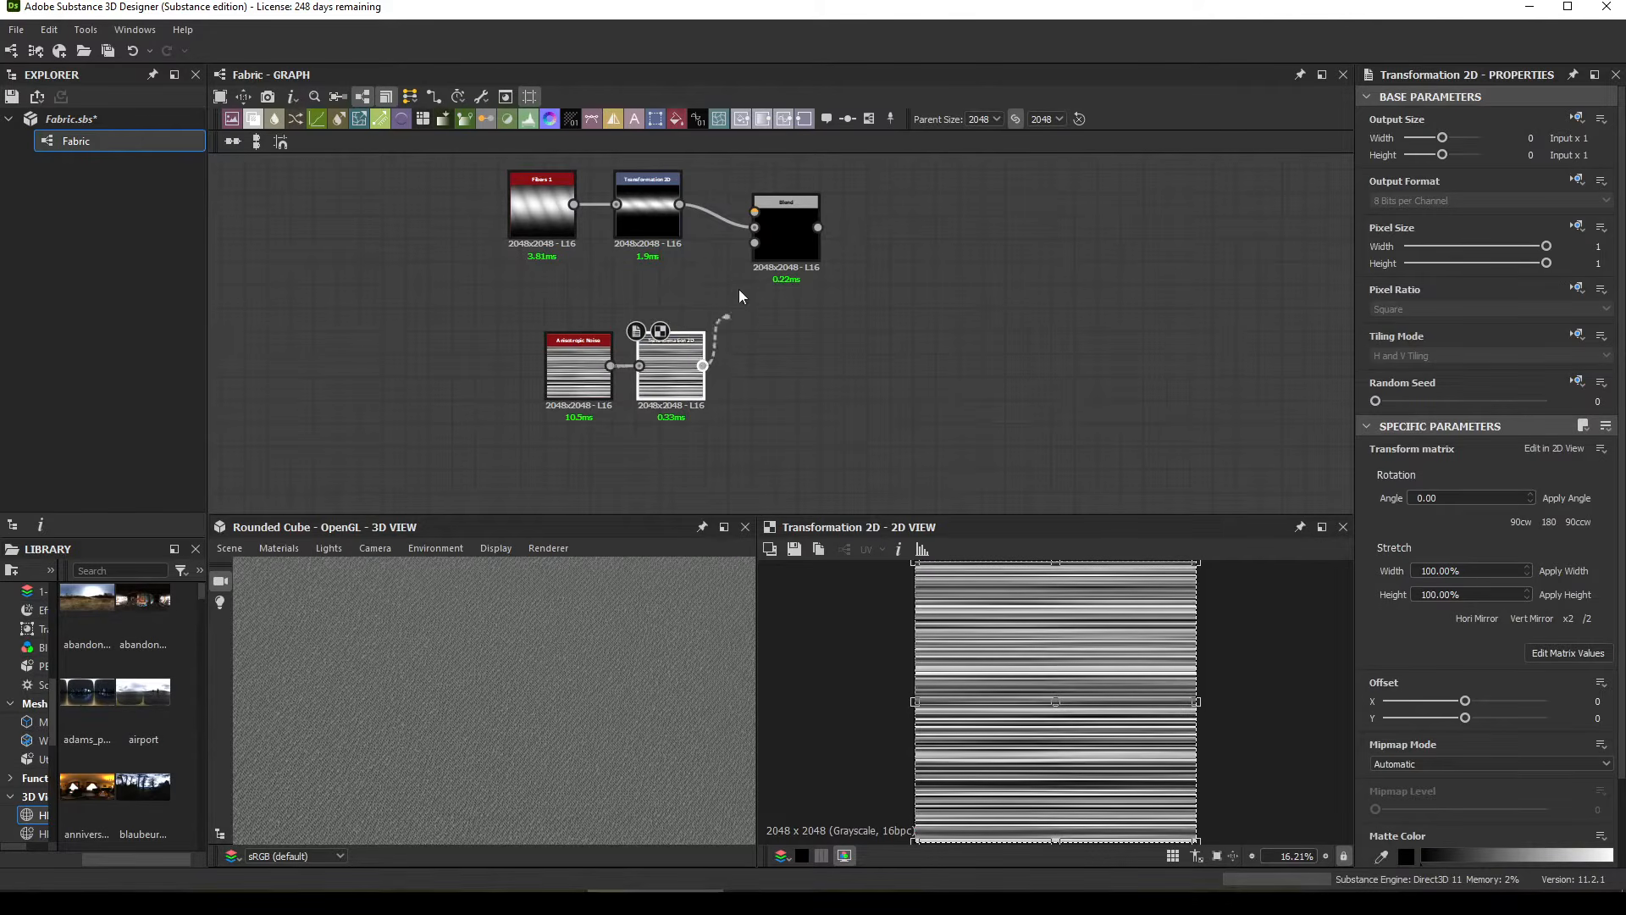
pyautogui.moveTo(738, 296); pyautogui.dragTo(755, 213)
# Step: Set the Blend to Multiply at 0.38 opacity and align the node with the strand's Transformation 2D
pyautogui.click(794, 234)
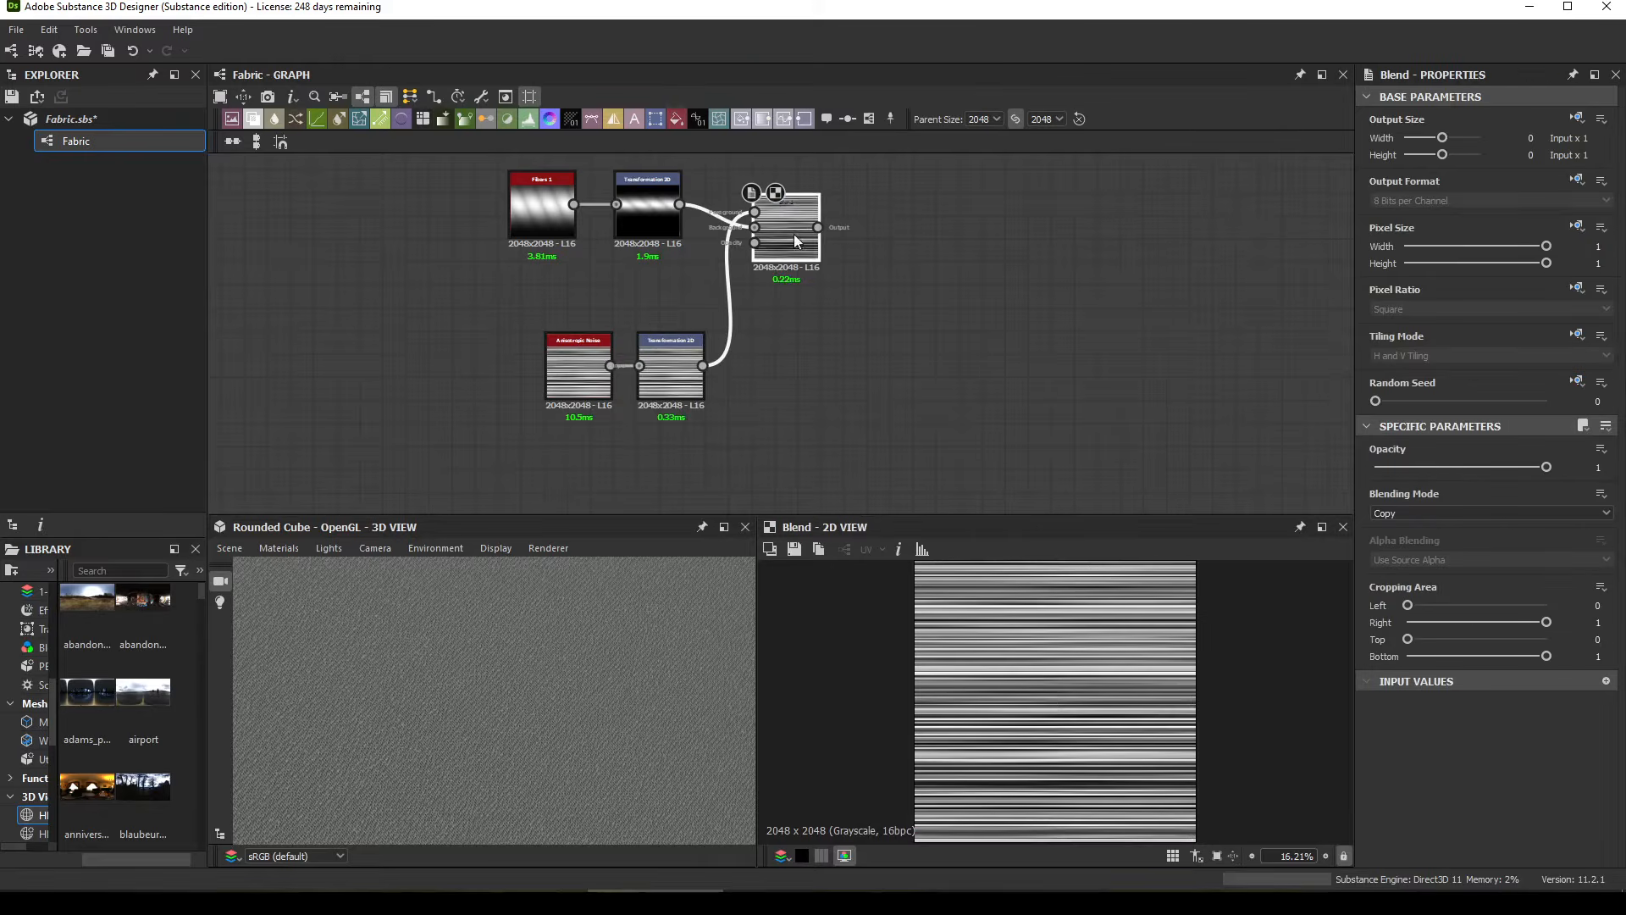
pyautogui.click(1435, 518)
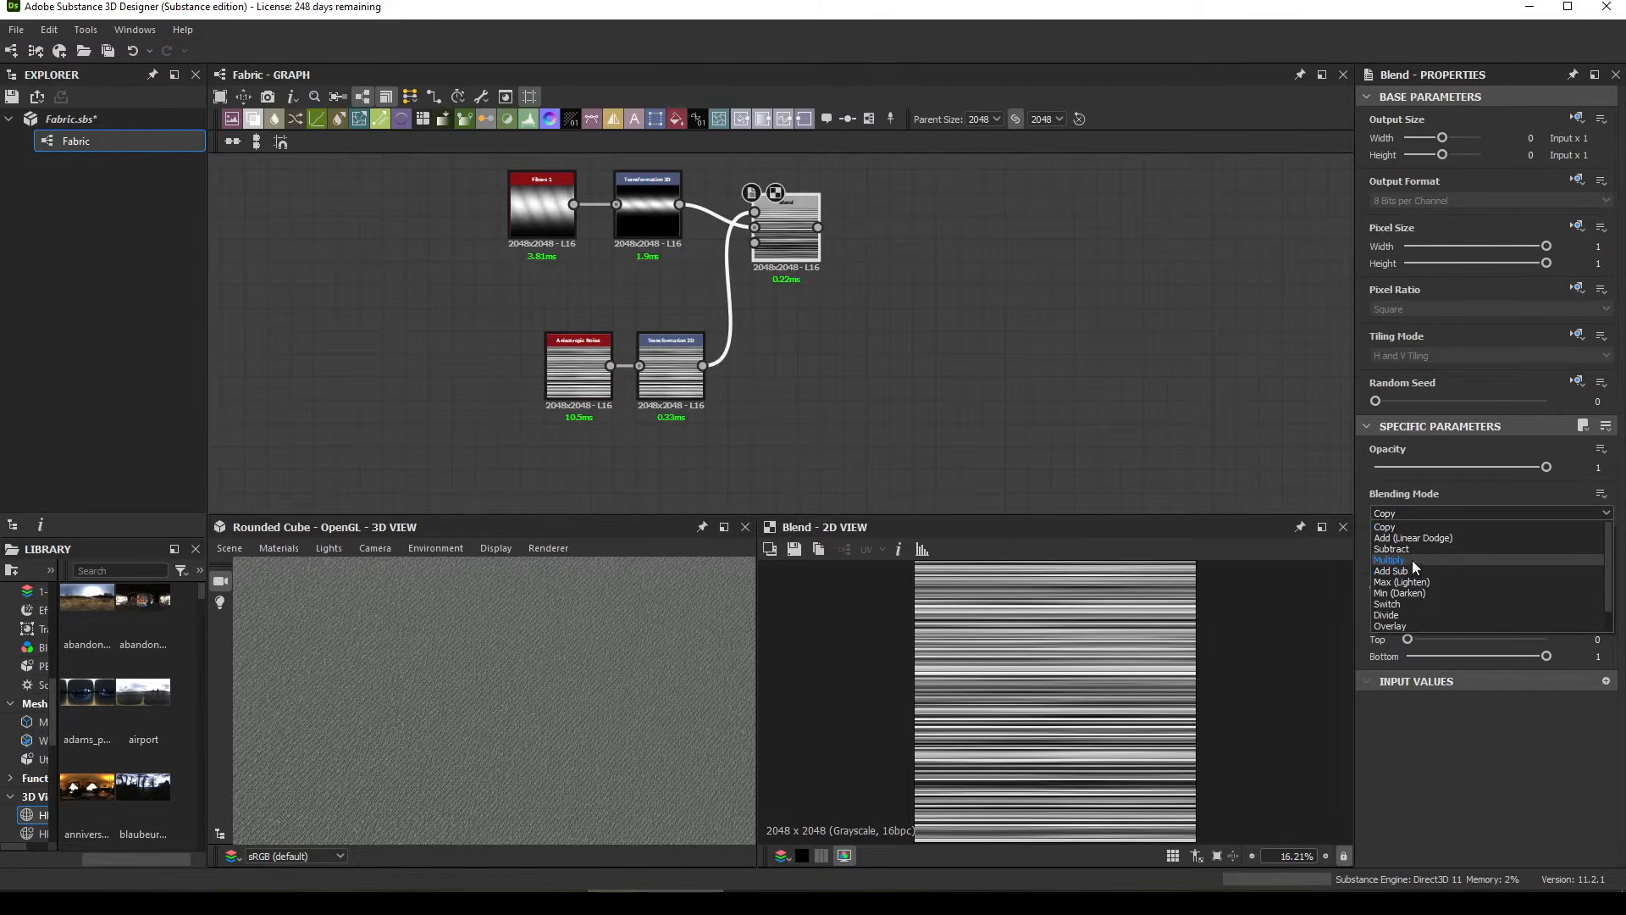
pyautogui.click(1413, 560)
pyautogui.moveTo(795, 252); pyautogui.dragTo(819, 228)
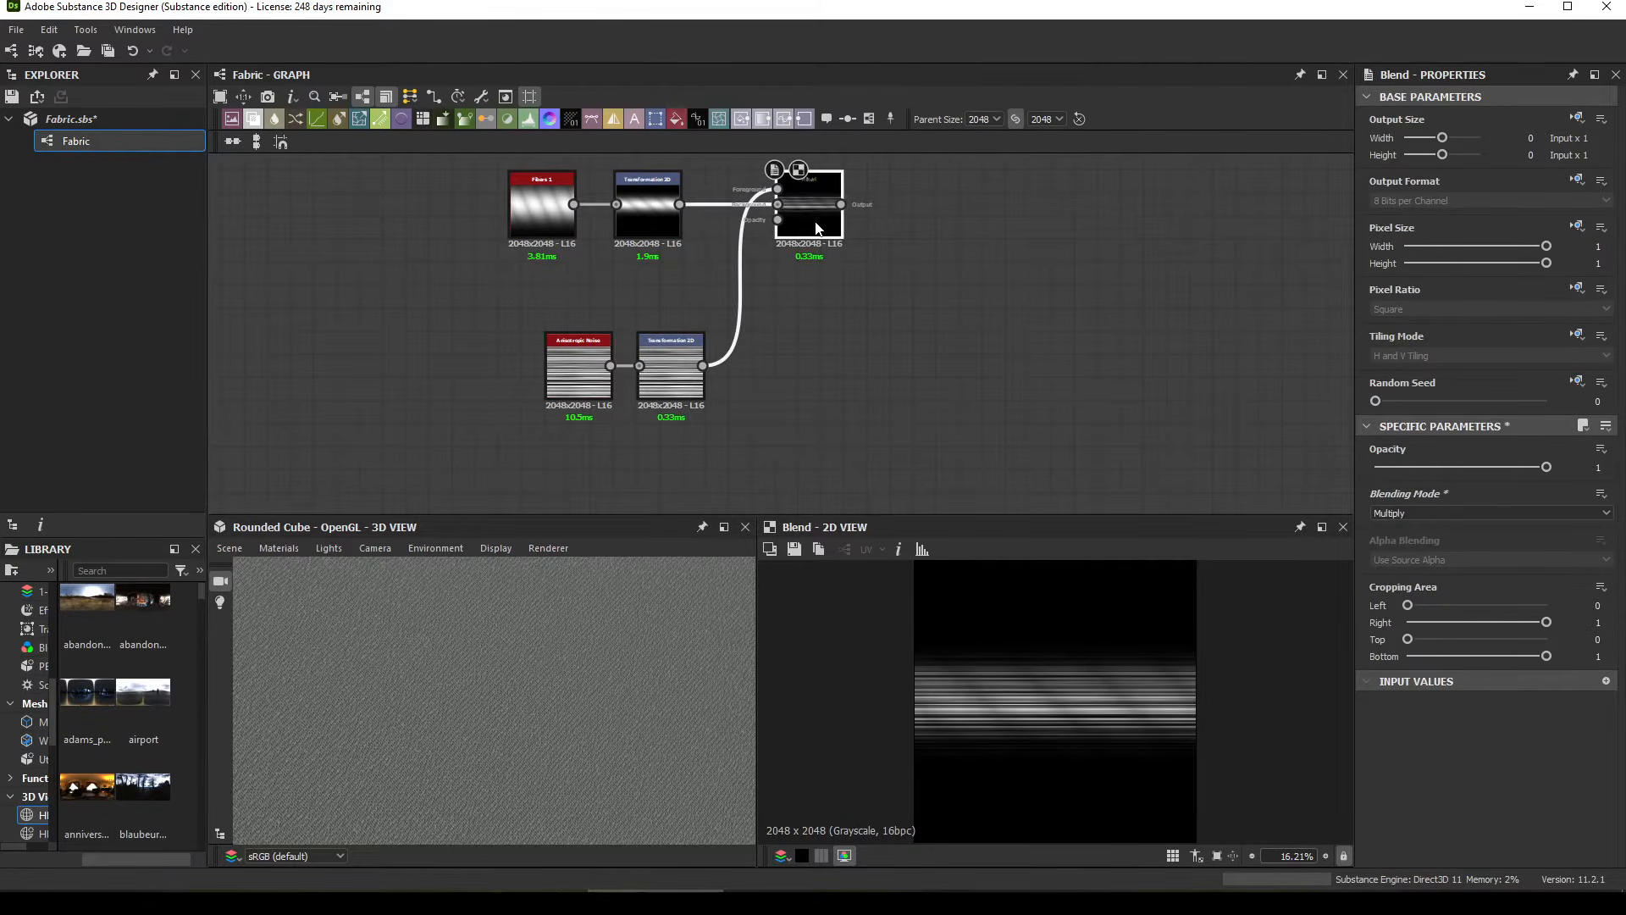
pyautogui.moveTo(1473, 467); pyautogui.dragTo(1440, 467)
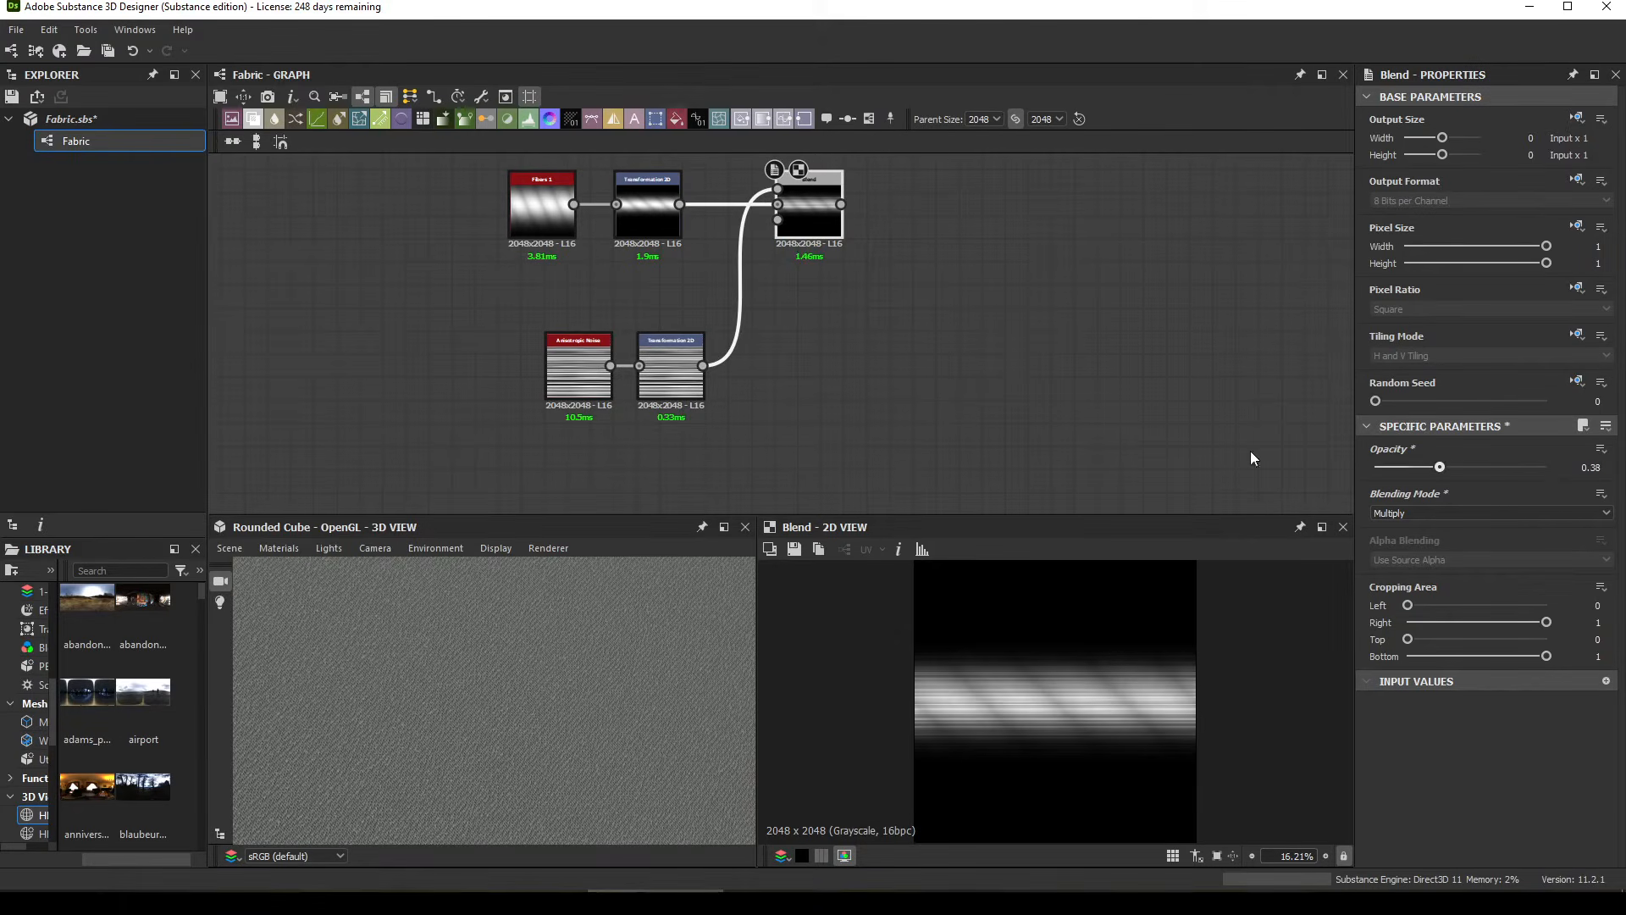
# Step: Rotate the noise's Transformation 2D about 45° clockwise so its lines follow the twist, and set the Blend's opacity to 0.2
pyautogui.click(671, 373)
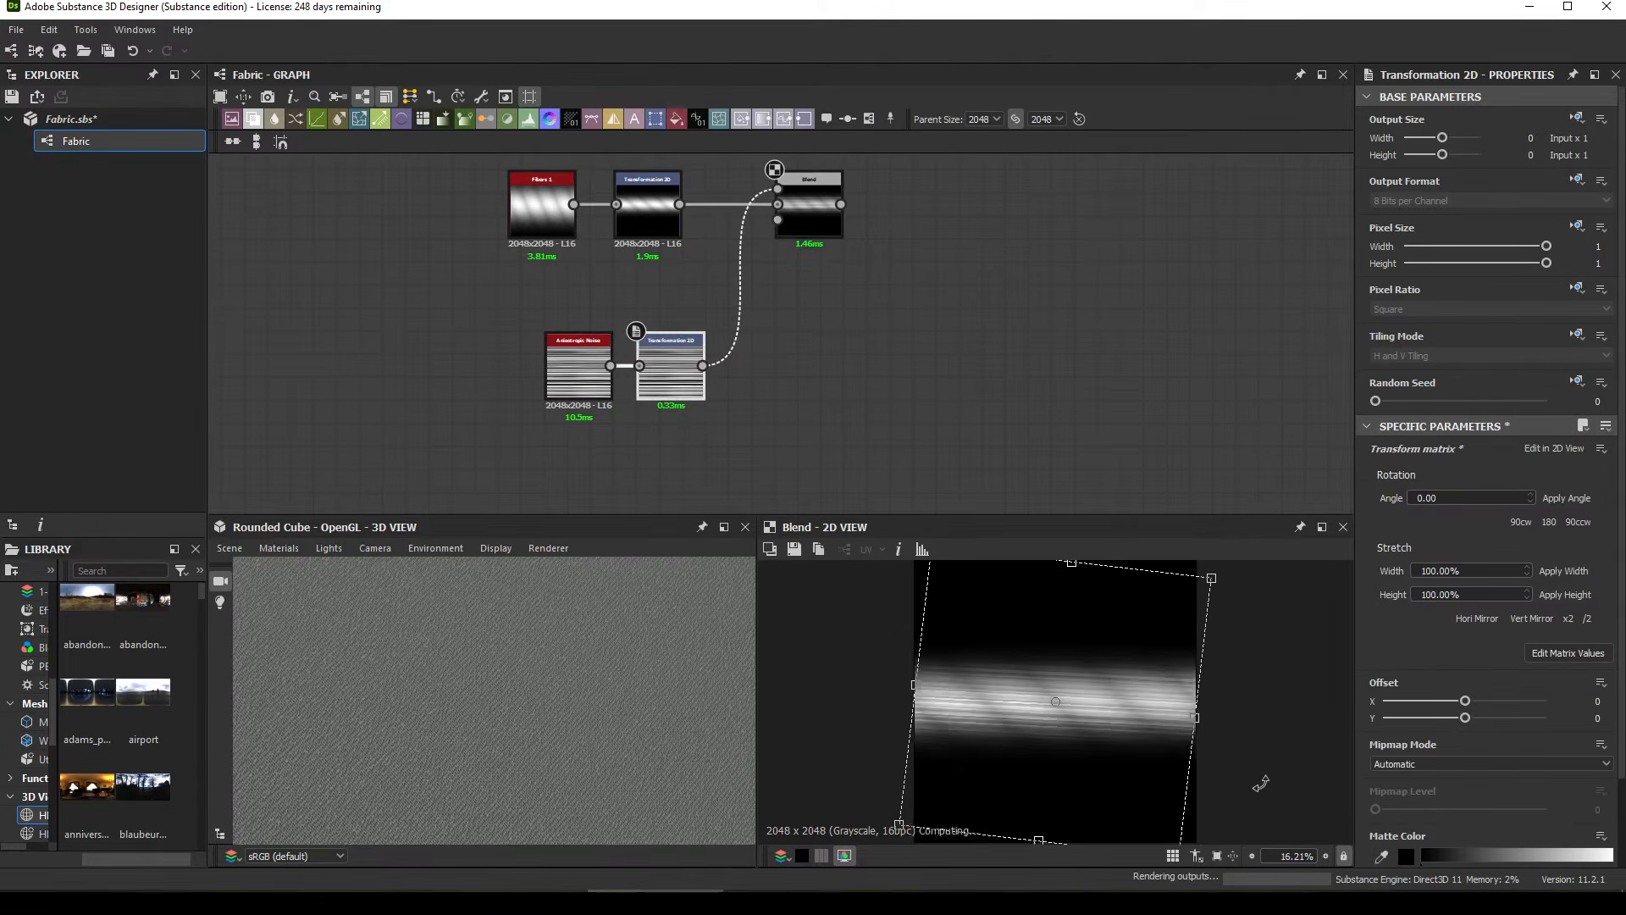
pyautogui.moveTo(1261, 784)
pyautogui.mouseDown()
pyautogui.moveTo(1137, 873)
pyautogui.moveTo(1158, 869)
pyautogui.mouseUp()
pyautogui.click(814, 219)
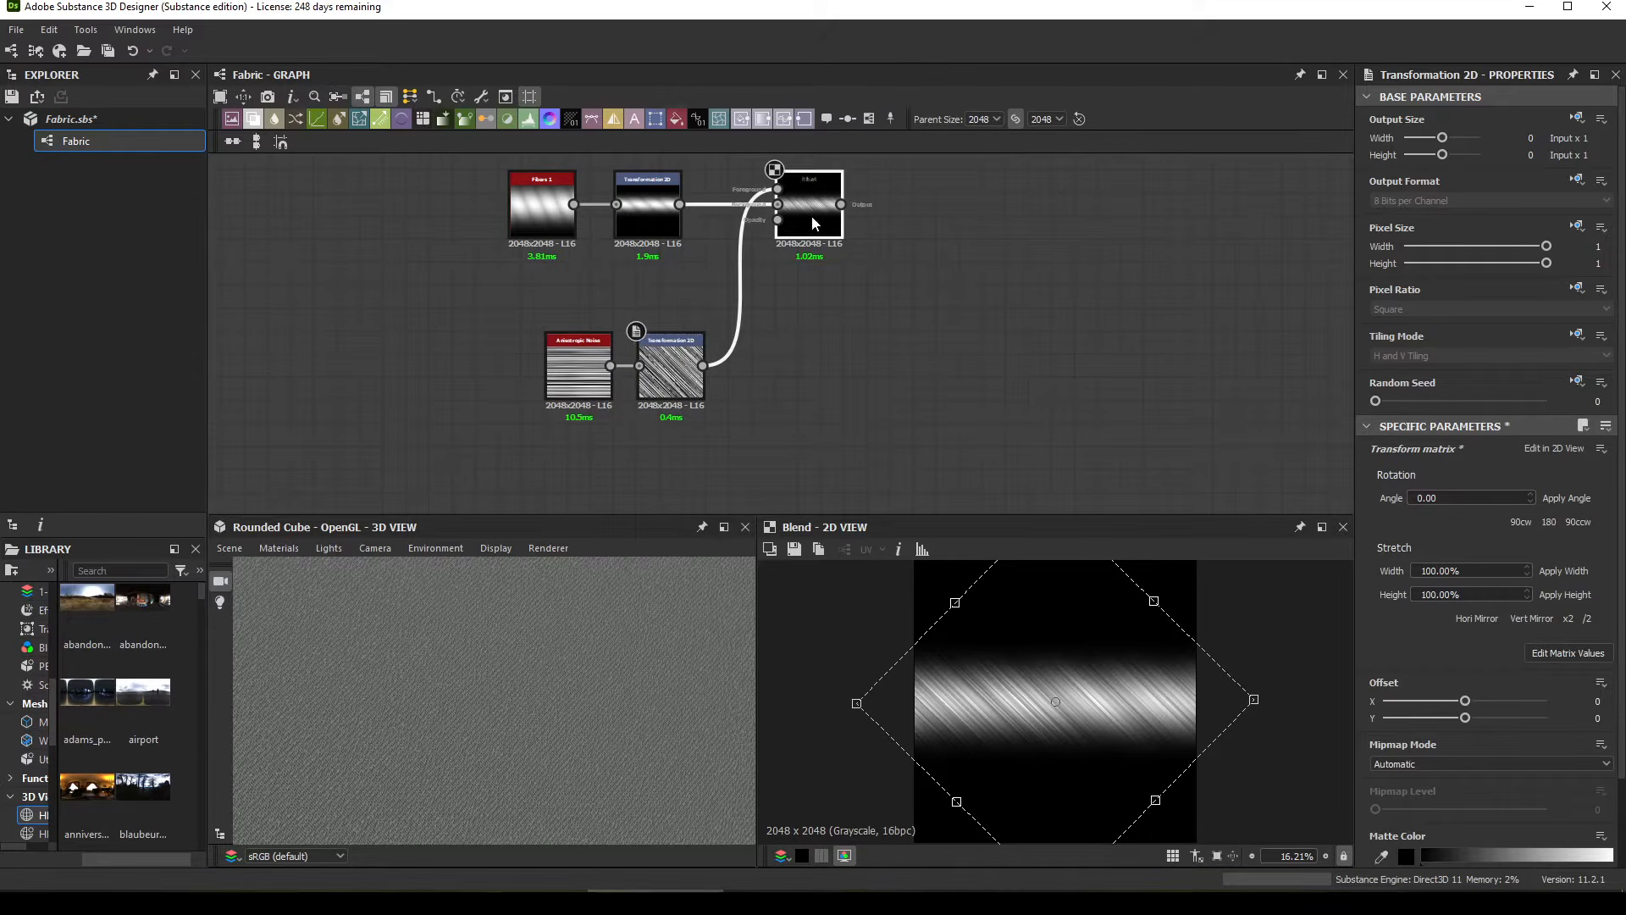
pyautogui.moveTo(1439, 466)
pyautogui.mouseDown()
pyautogui.moveTo(1374, 461)
pyautogui.moveTo(1425, 462)
pyautogui.moveTo(1409, 455)
pyautogui.mouseUp()
pyautogui.moveTo(999, 290); pyautogui.dragTo(825, 330, button='middle')
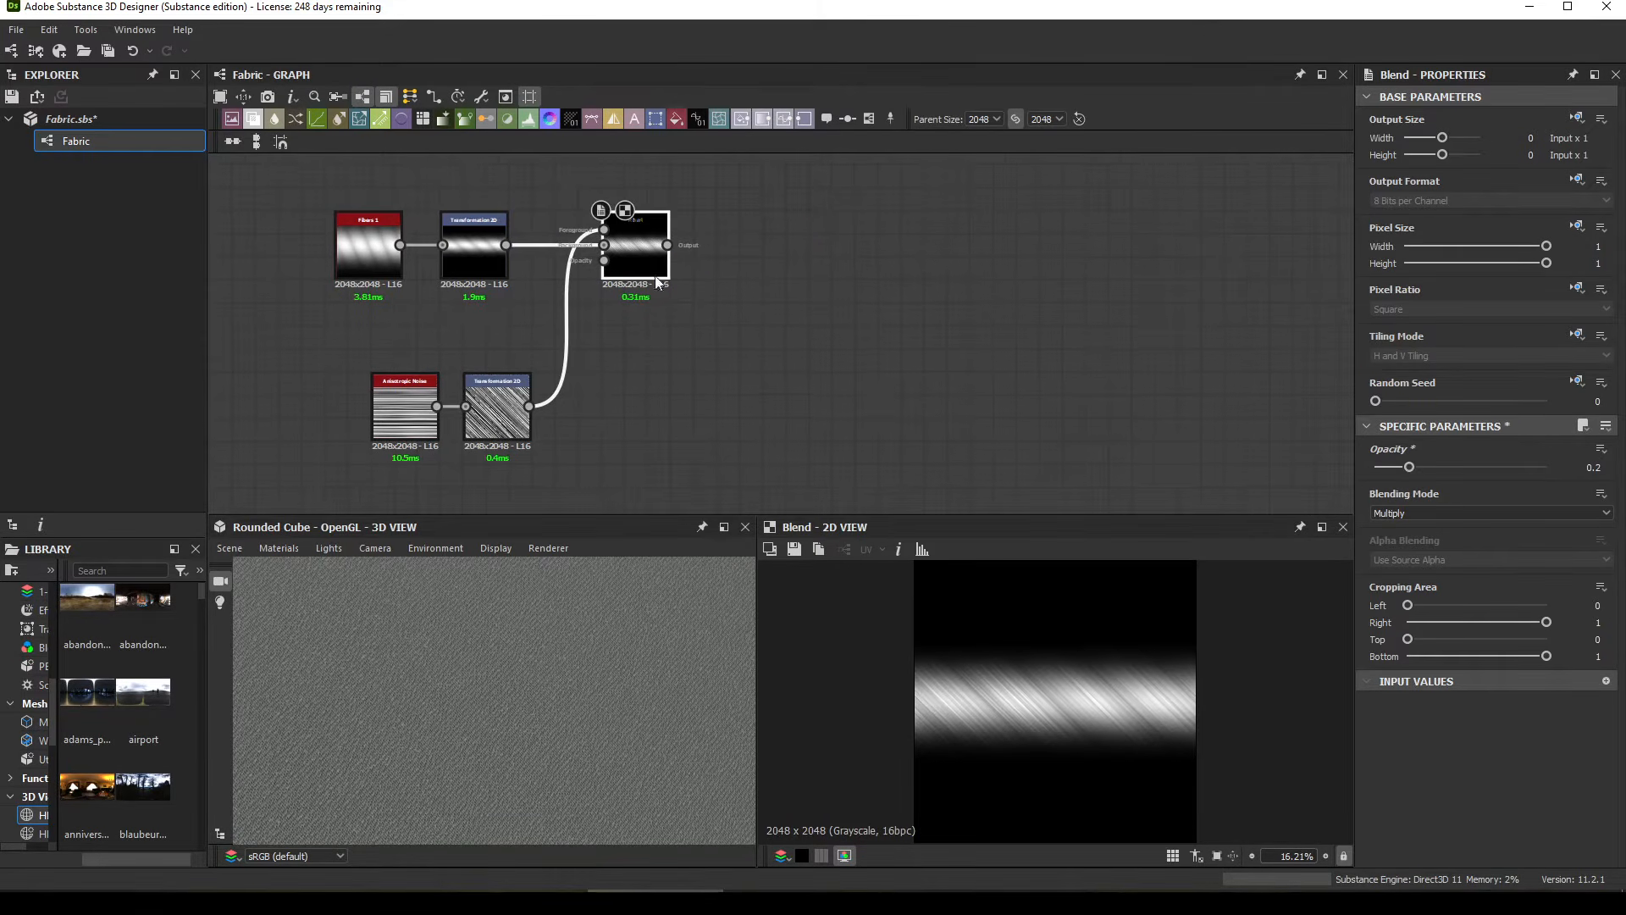
# Step: Add a second Blend node to the right and feed the Multiply Blend's output into its background input
pyautogui.click(729, 282)
pyautogui.press('space')
pyautogui.write('bl')
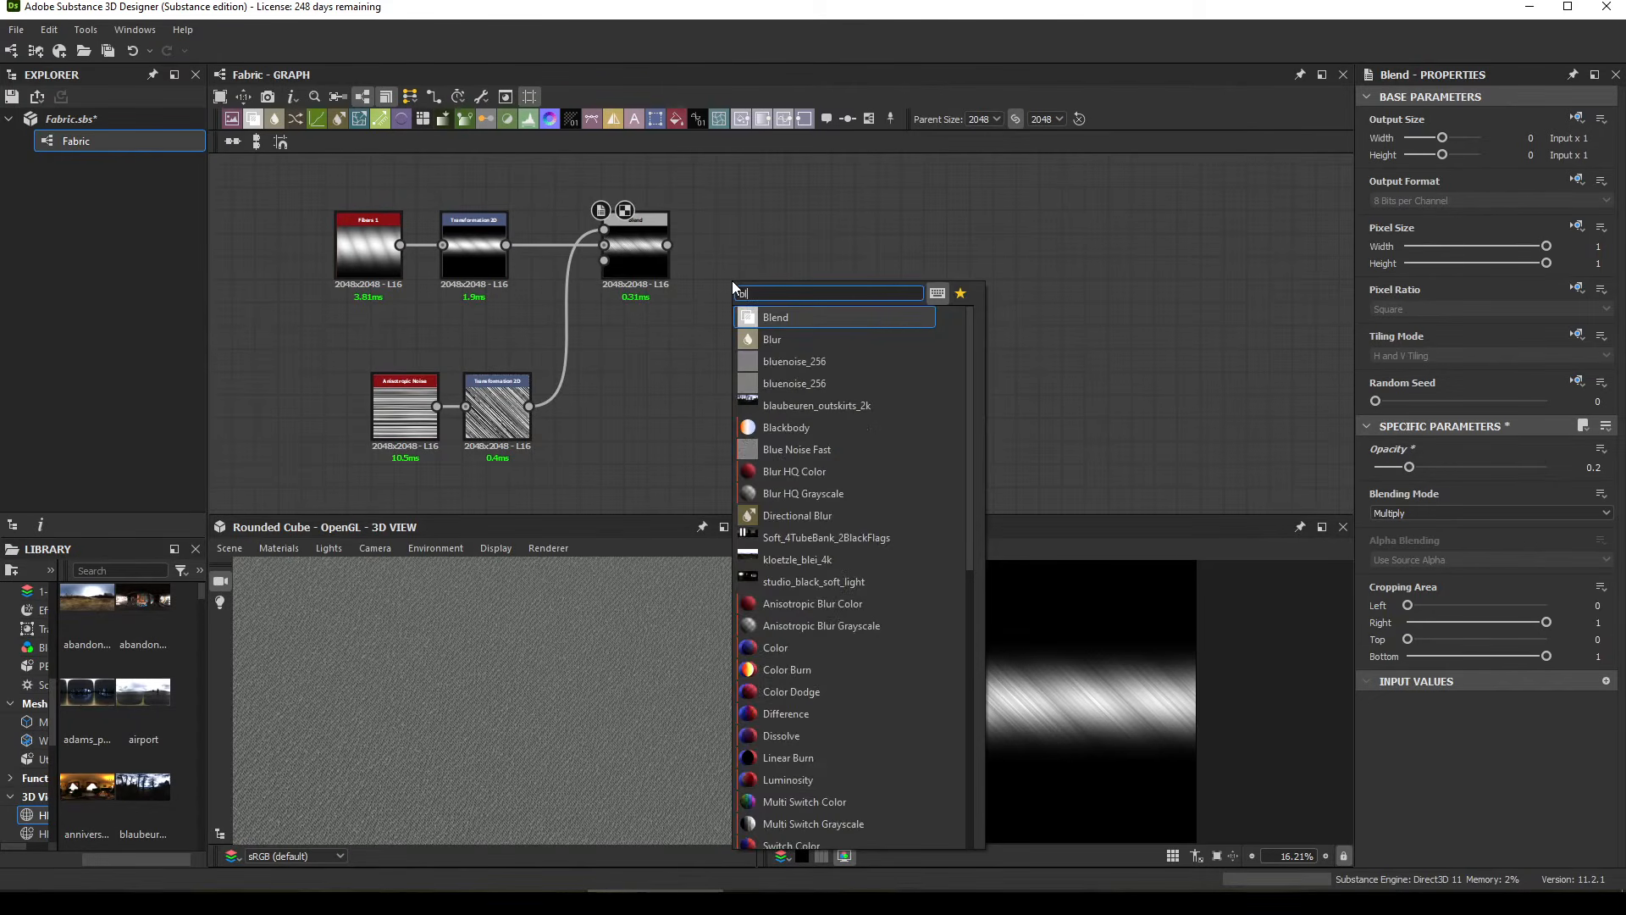
pyautogui.click(837, 319)
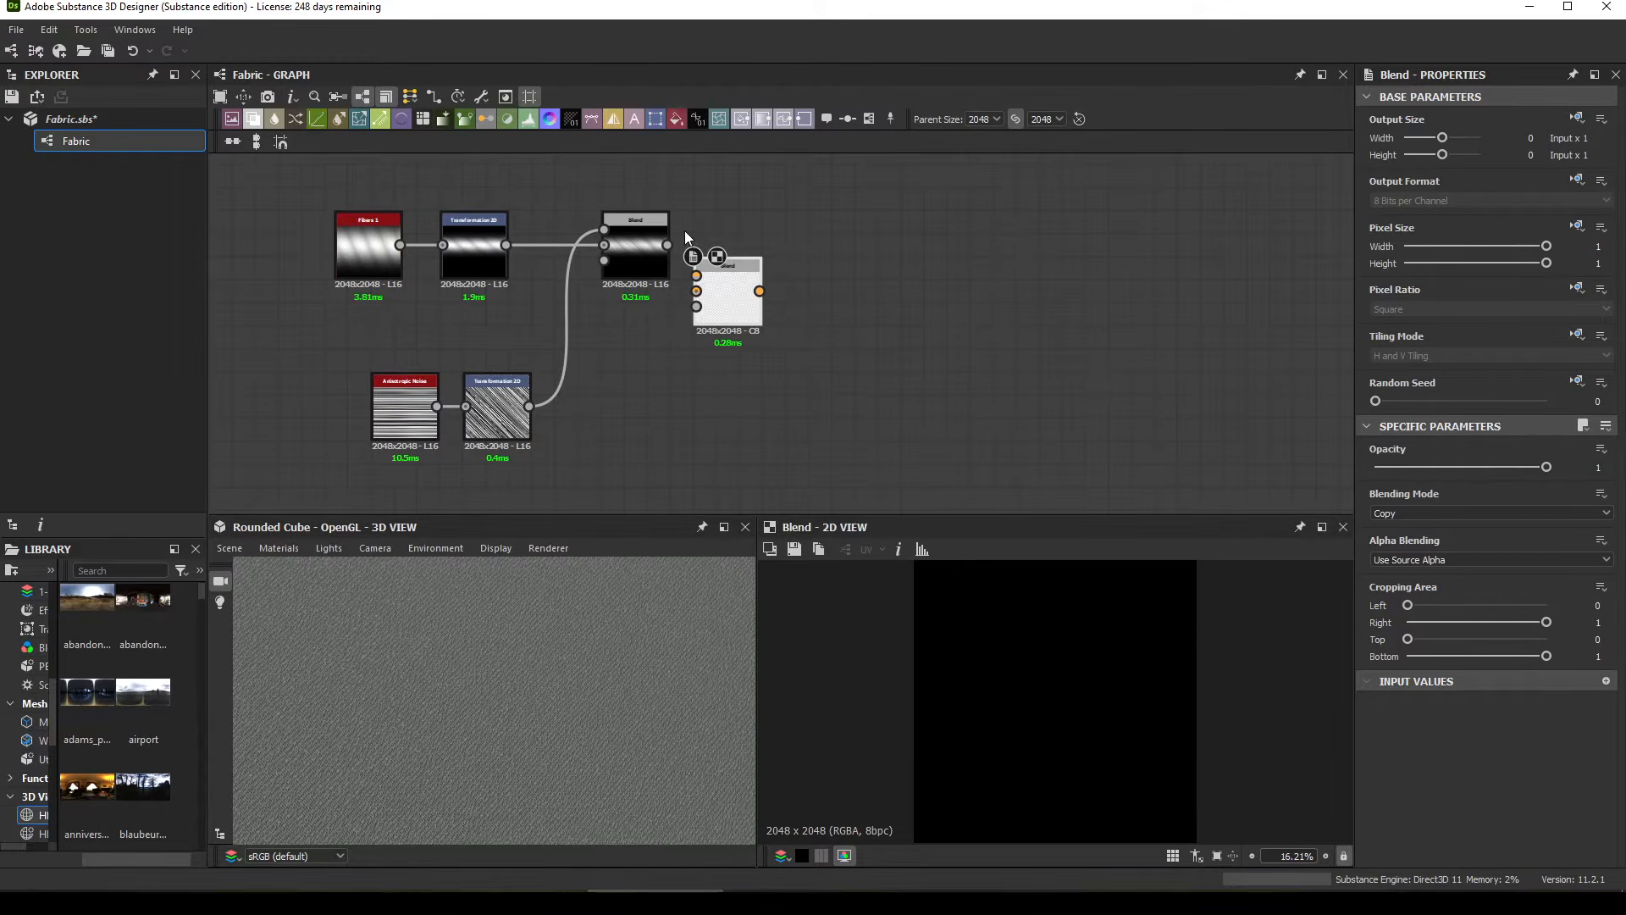
pyautogui.moveTo(669, 245); pyautogui.dragTo(853, 256)
# Step: Check the Multiply Blend's strand tiled in the 2D view and line up the new Blend node with it
pyautogui.click(633, 242)
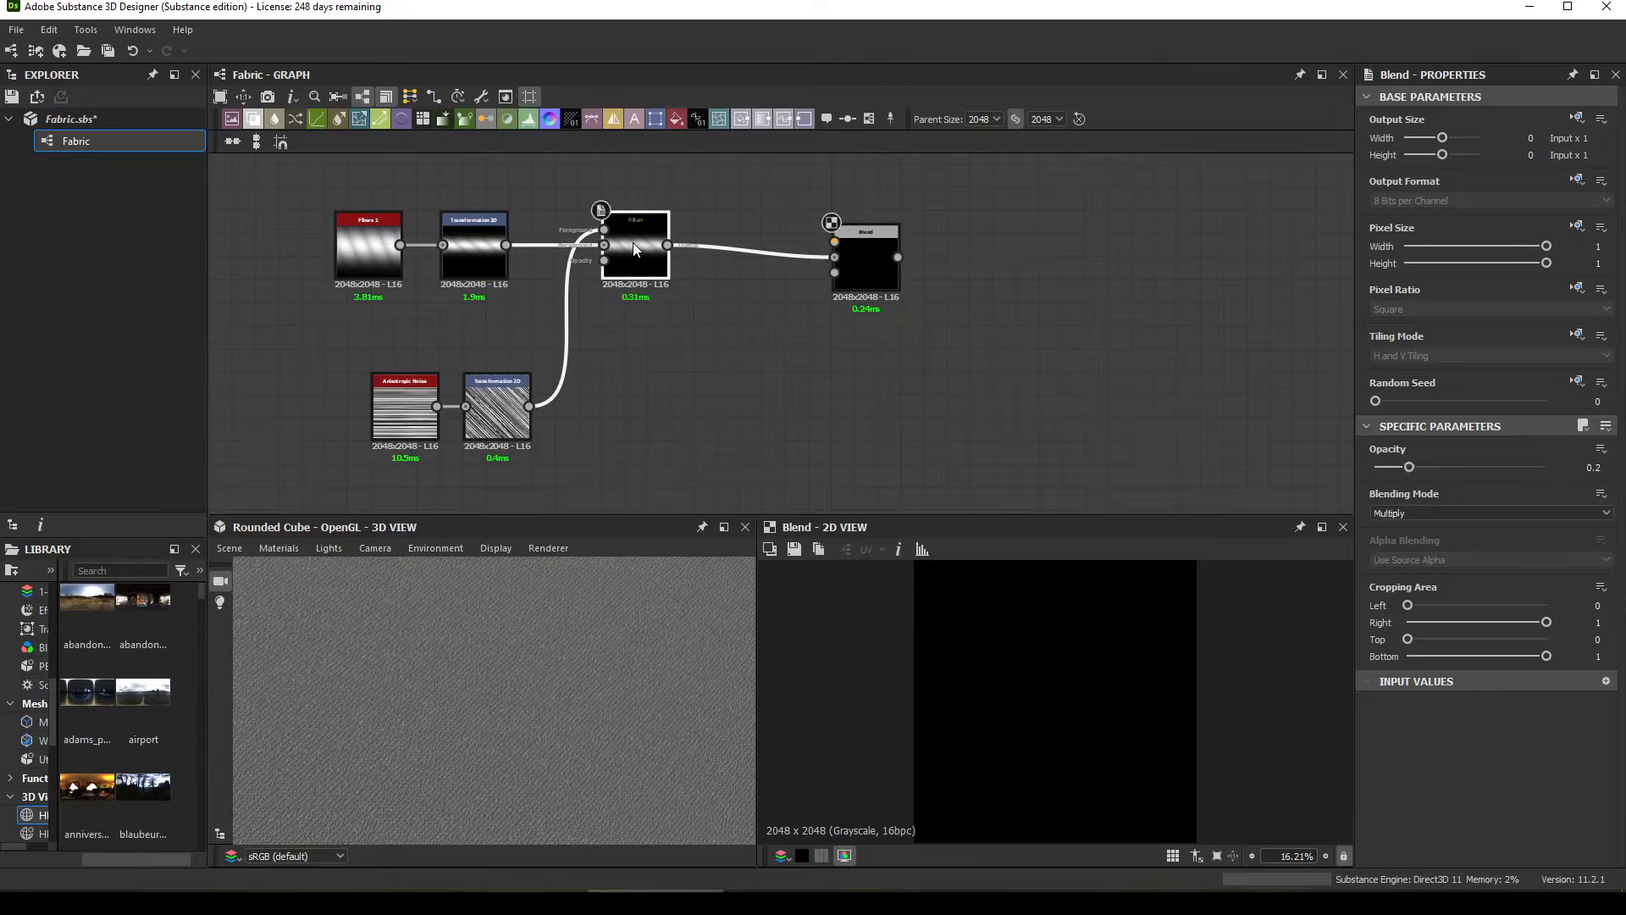
pyautogui.press('space')
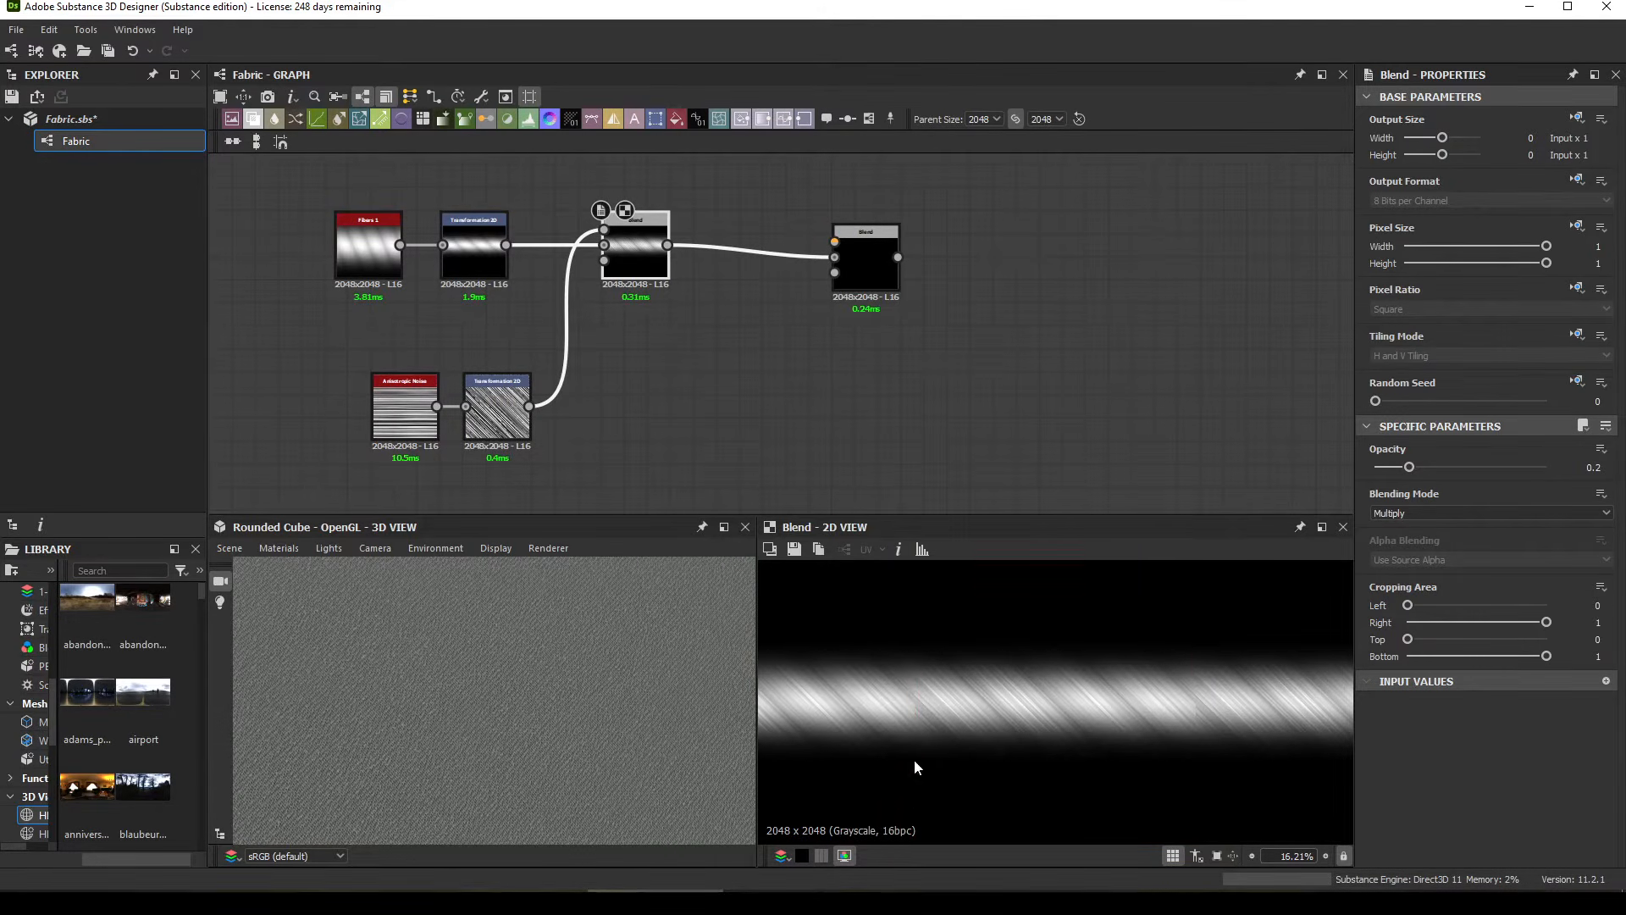
pyautogui.press('space')
pyautogui.moveTo(755, 264); pyautogui.dragTo(778, 323, button='middle')
pyautogui.moveTo(859, 339); pyautogui.dragTo(813, 329)
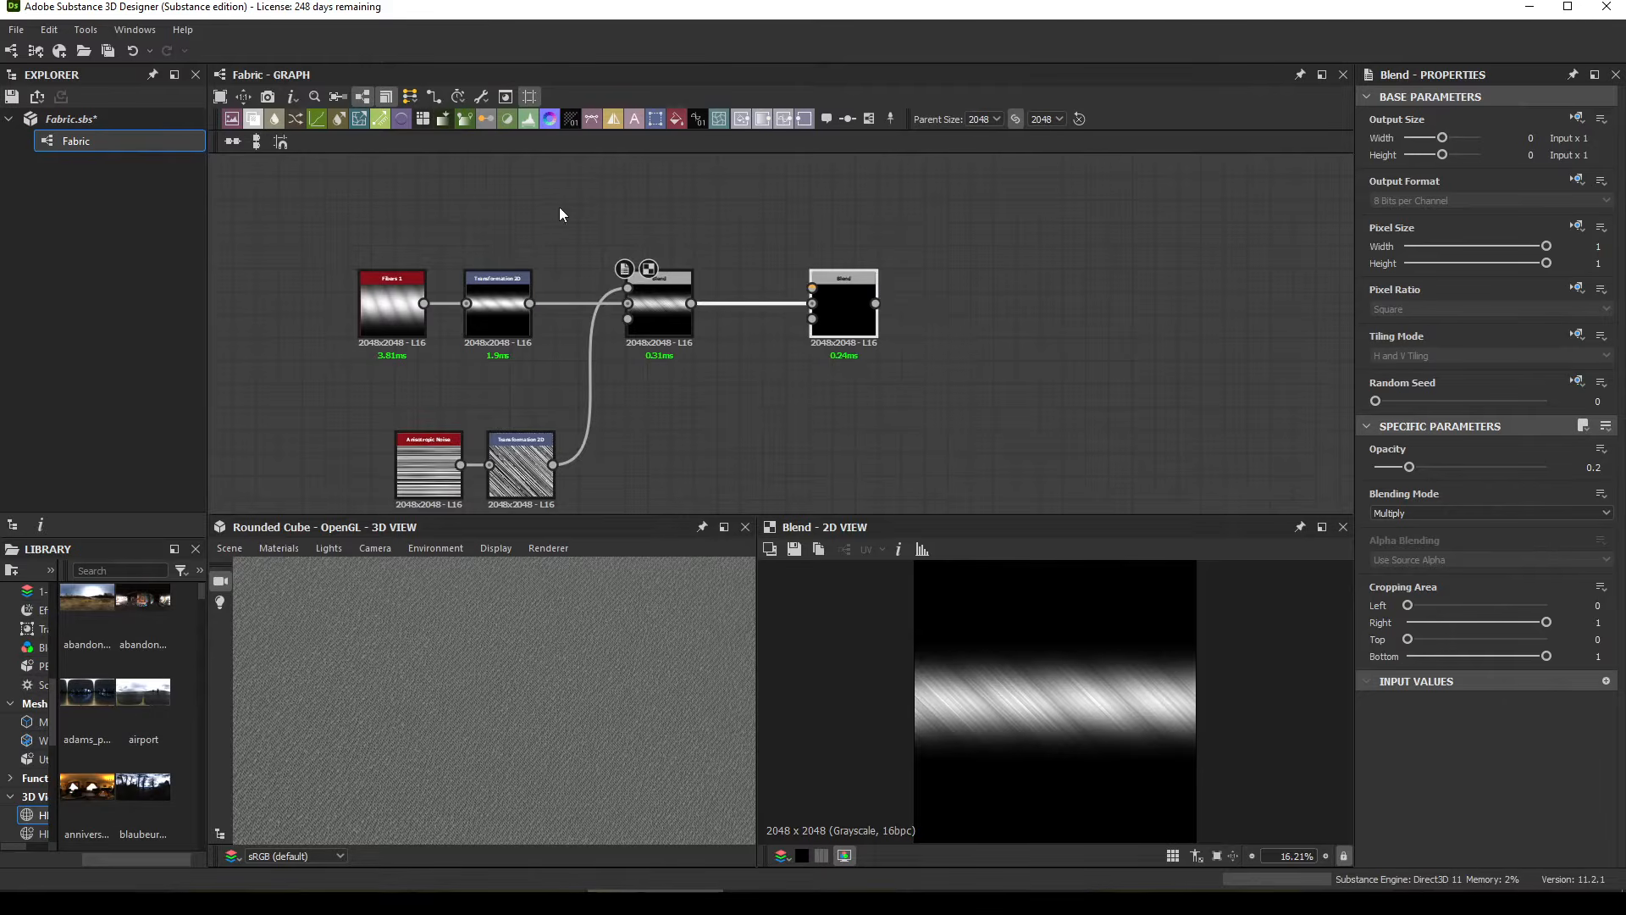
# Step: Add a Shape node above the strand chain and set its pattern to Bell
pyautogui.moveTo(560, 208); pyautogui.dragTo(580, 310, button='middle')
pyautogui.scroll(1, 610, 227)
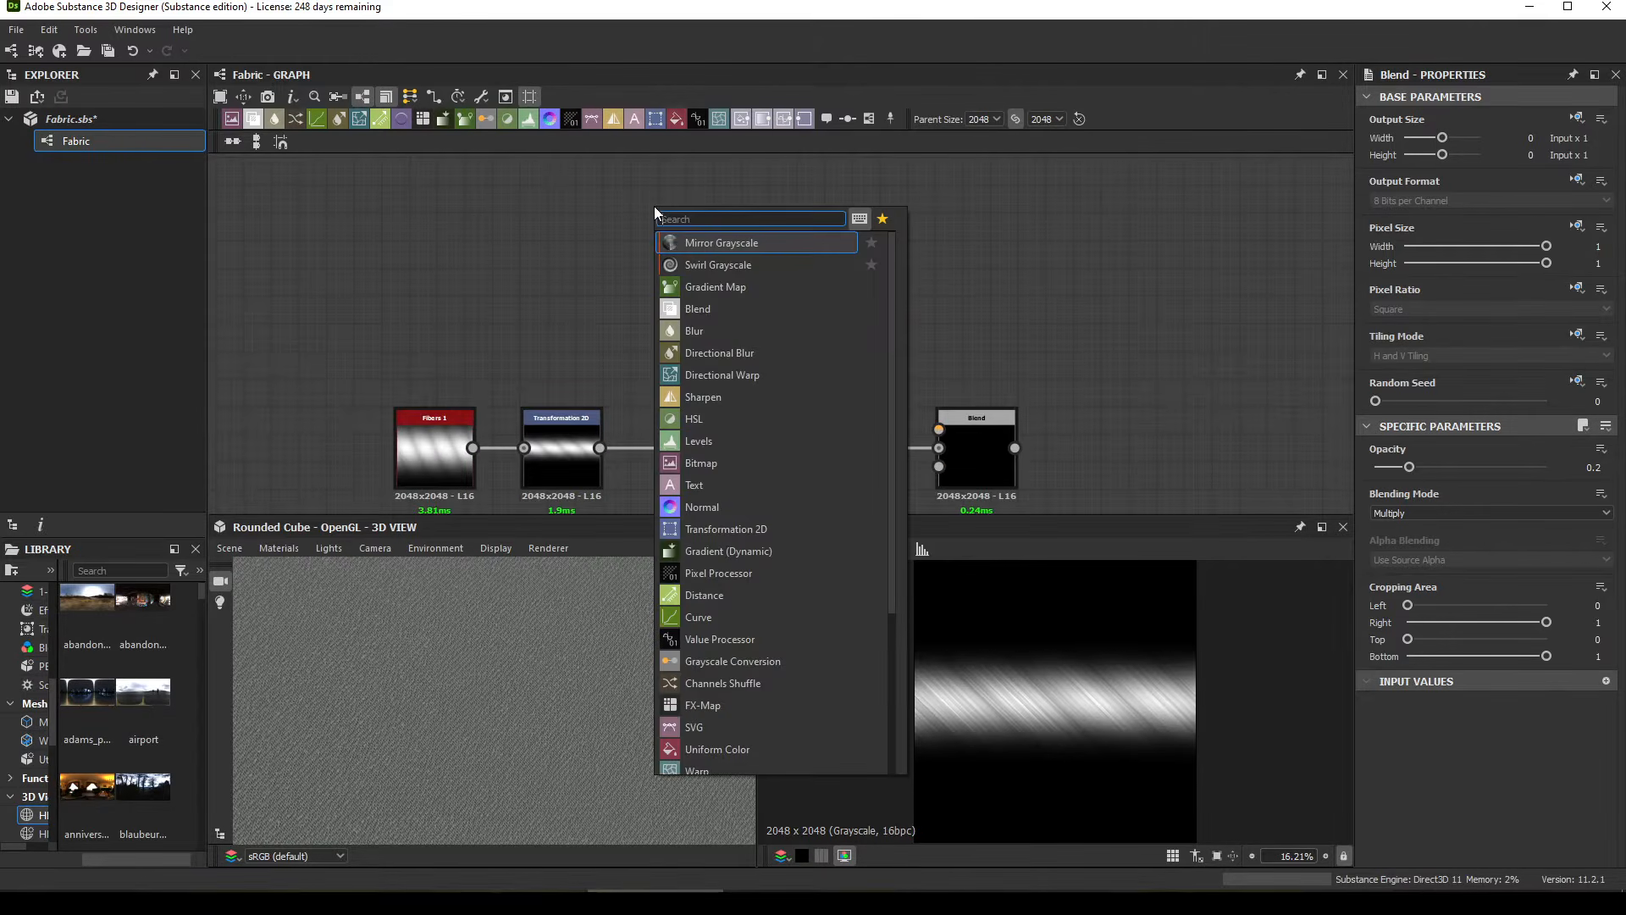
pyautogui.press('space')
pyautogui.write('shape')
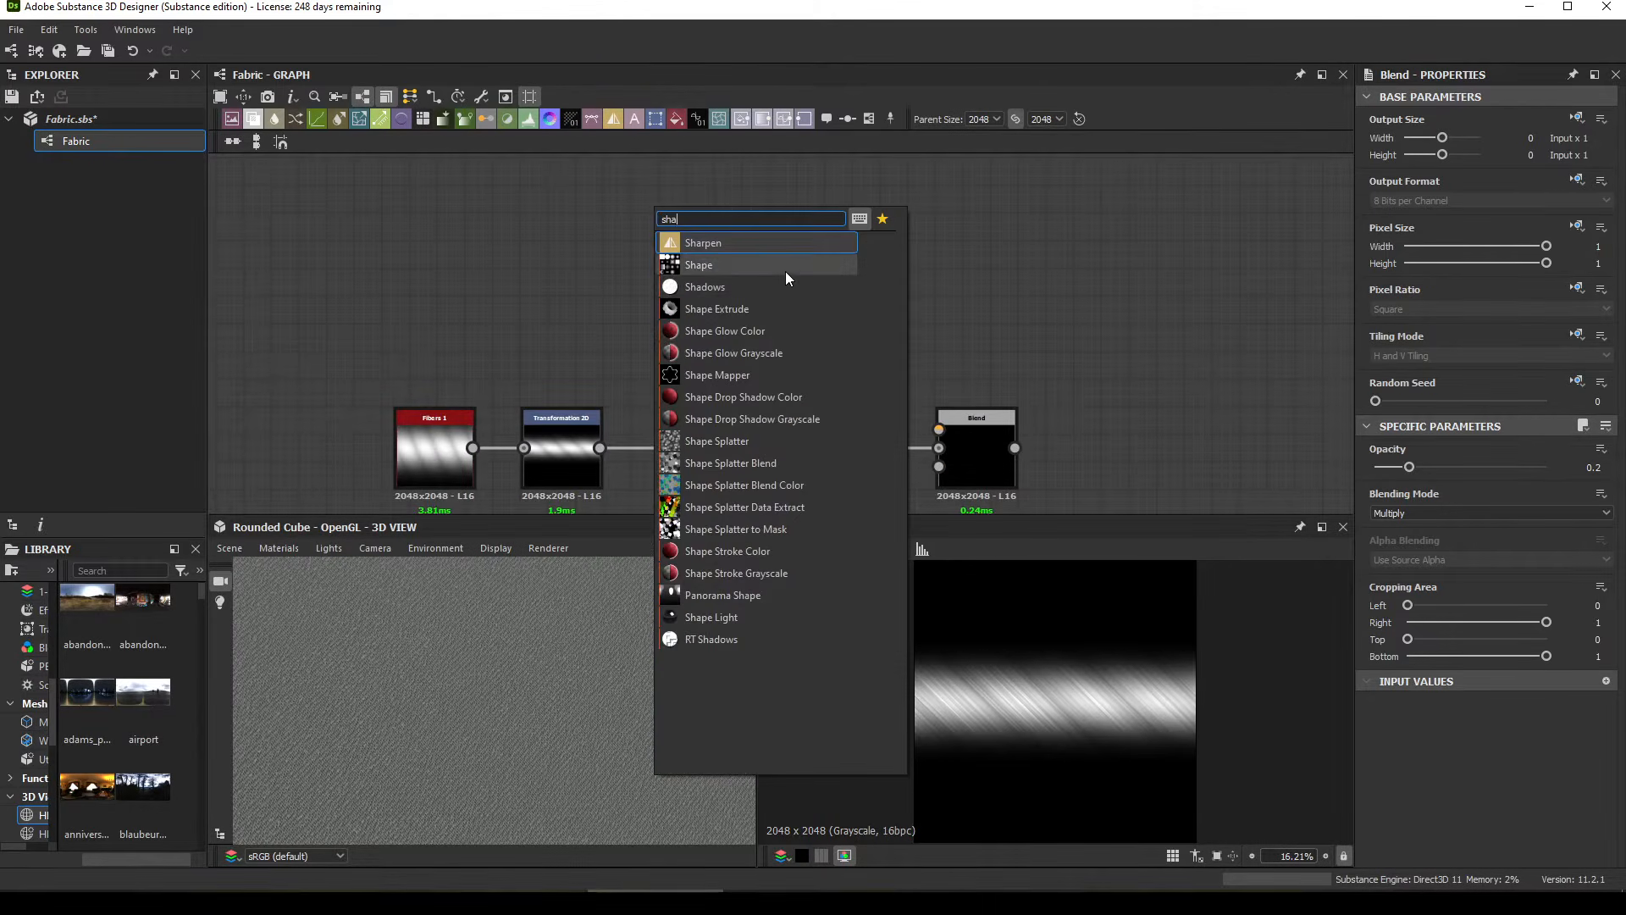
pyautogui.click(785, 266)
pyautogui.click(1423, 532)
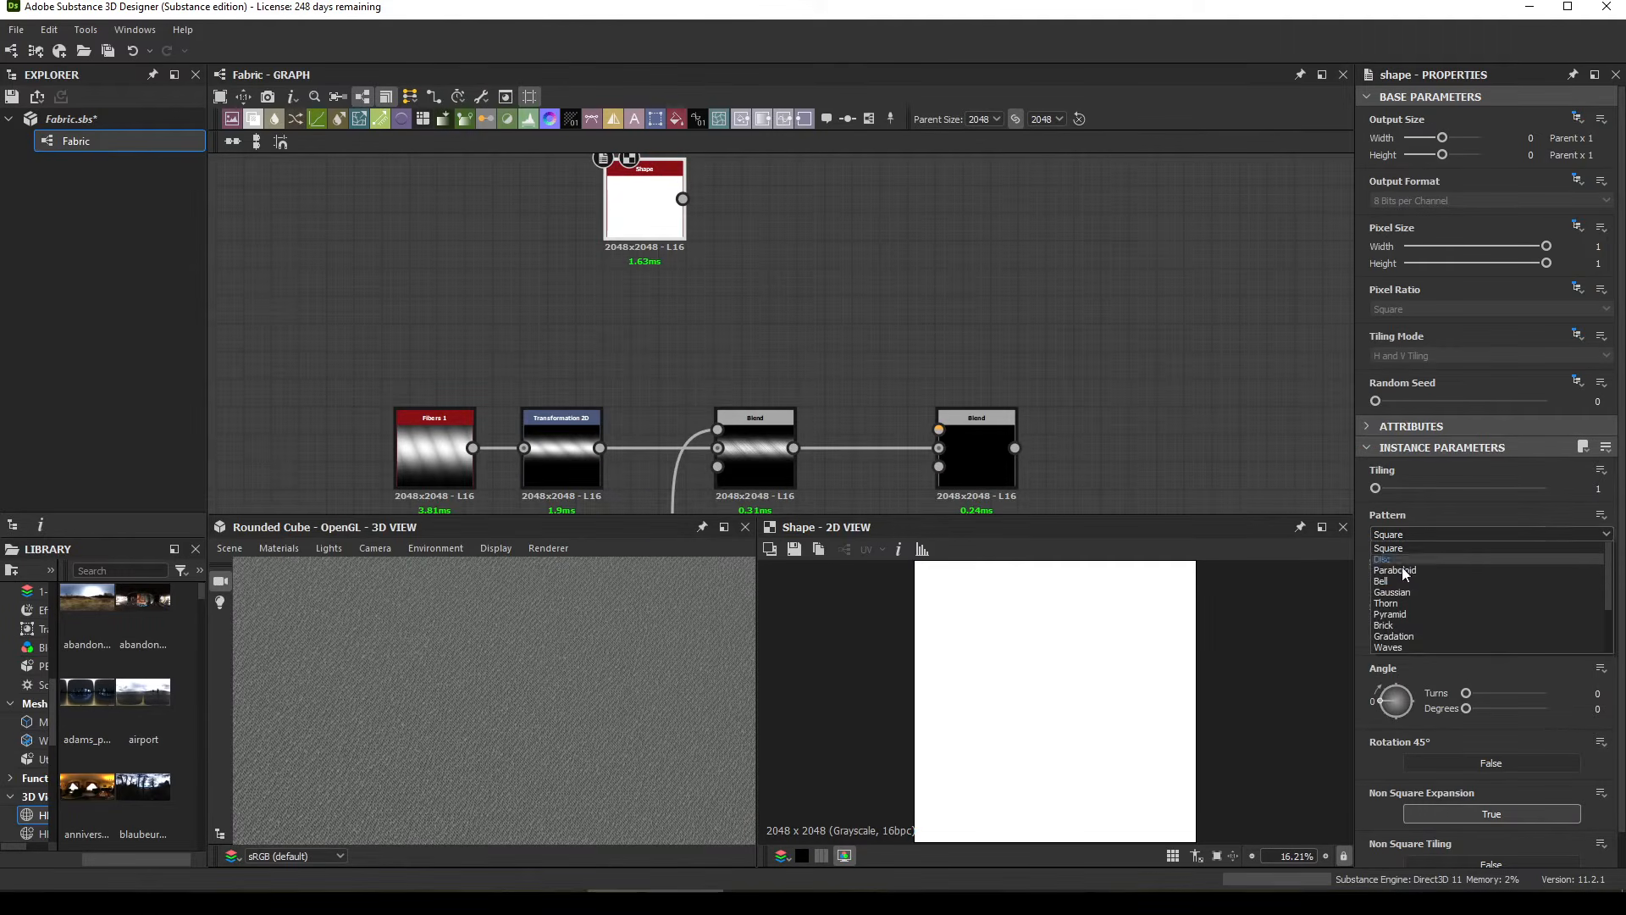
pyautogui.click(1396, 578)
pyautogui.moveTo(626, 211); pyautogui.dragTo(627, 240)
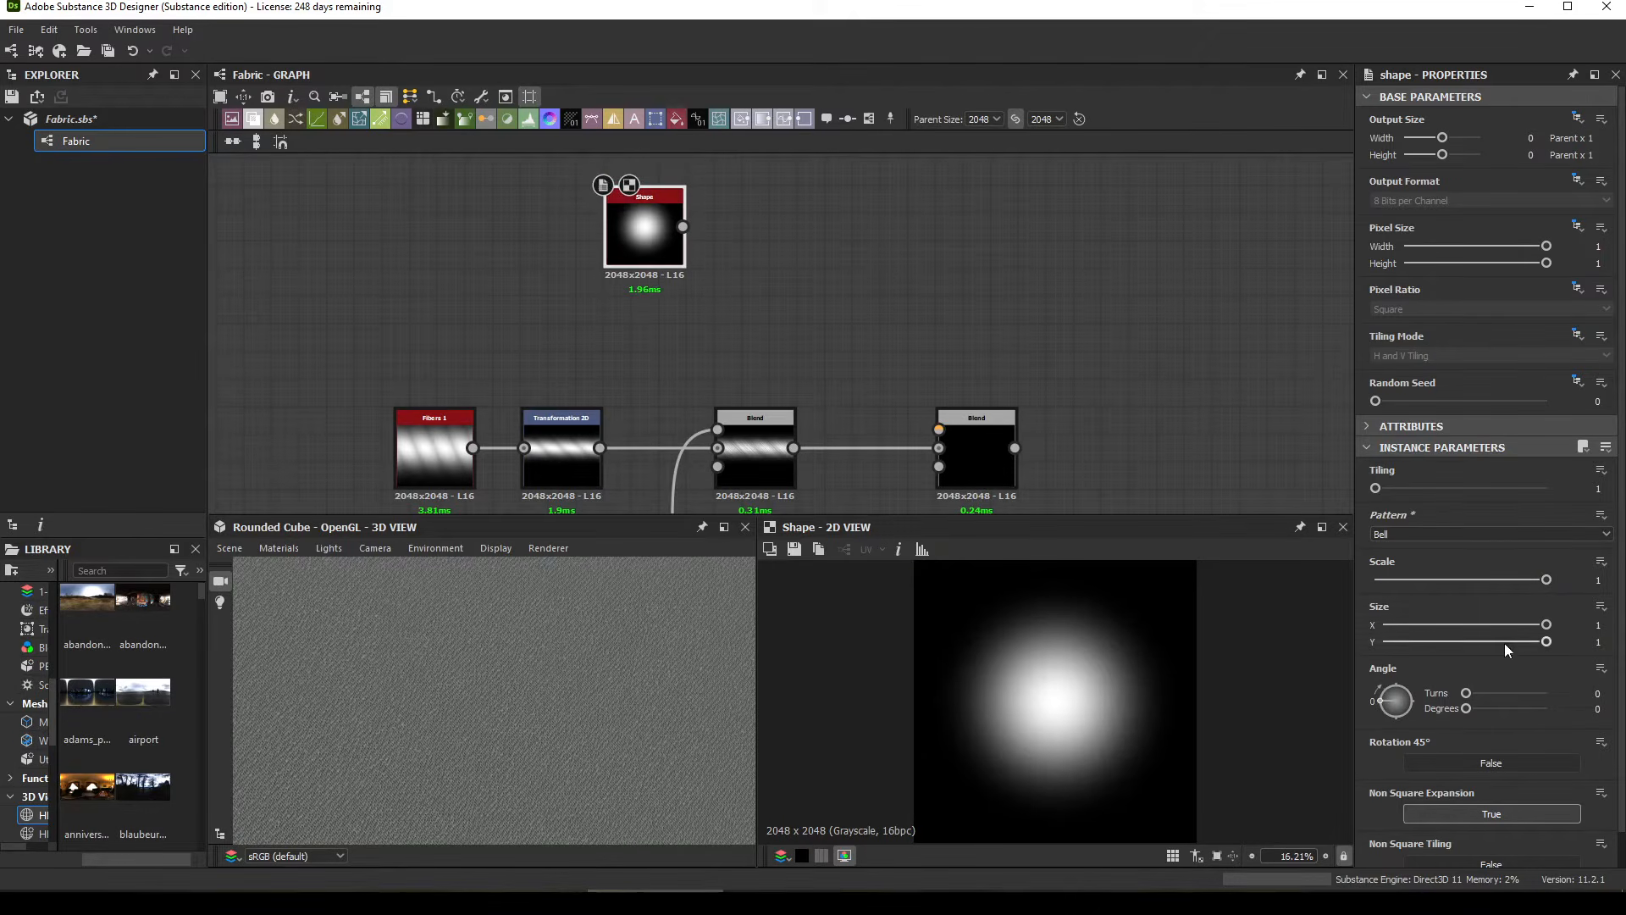
# Step: Set the Bell shape's size to 1.2 in X and 0.55 in Y
pyautogui.moveTo(1506, 647)
pyautogui.mouseDown()
pyautogui.moveTo(1445, 642)
pyautogui.moveTo(1476, 652)
pyautogui.mouseUp()
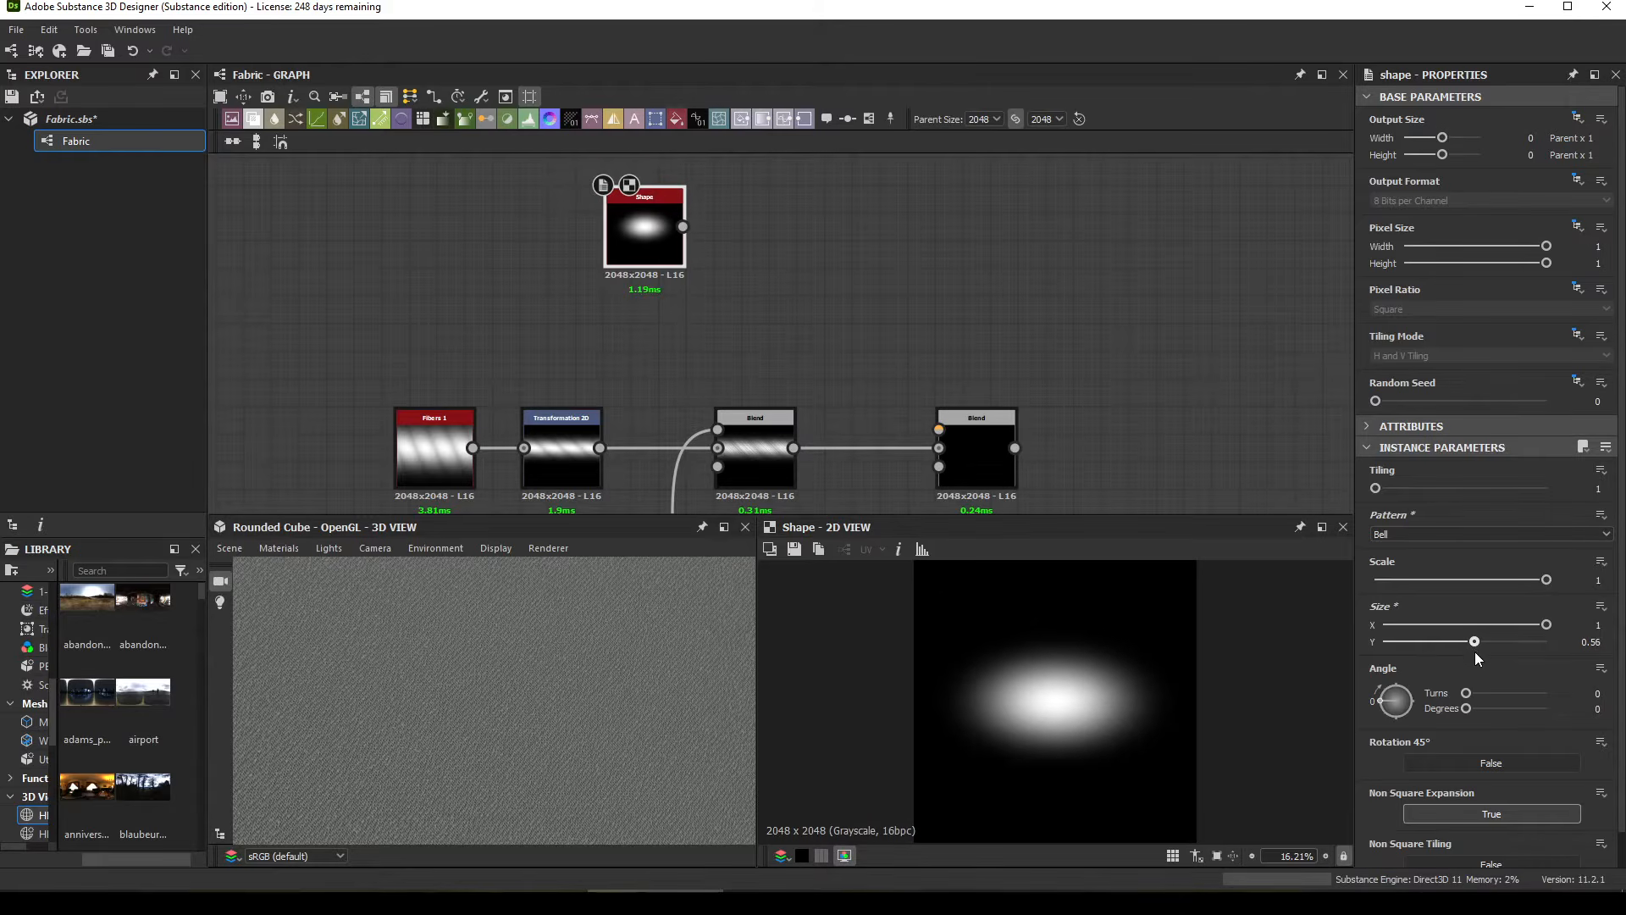
pyautogui.doubleClick(1562, 627)
pyautogui.press('Return')
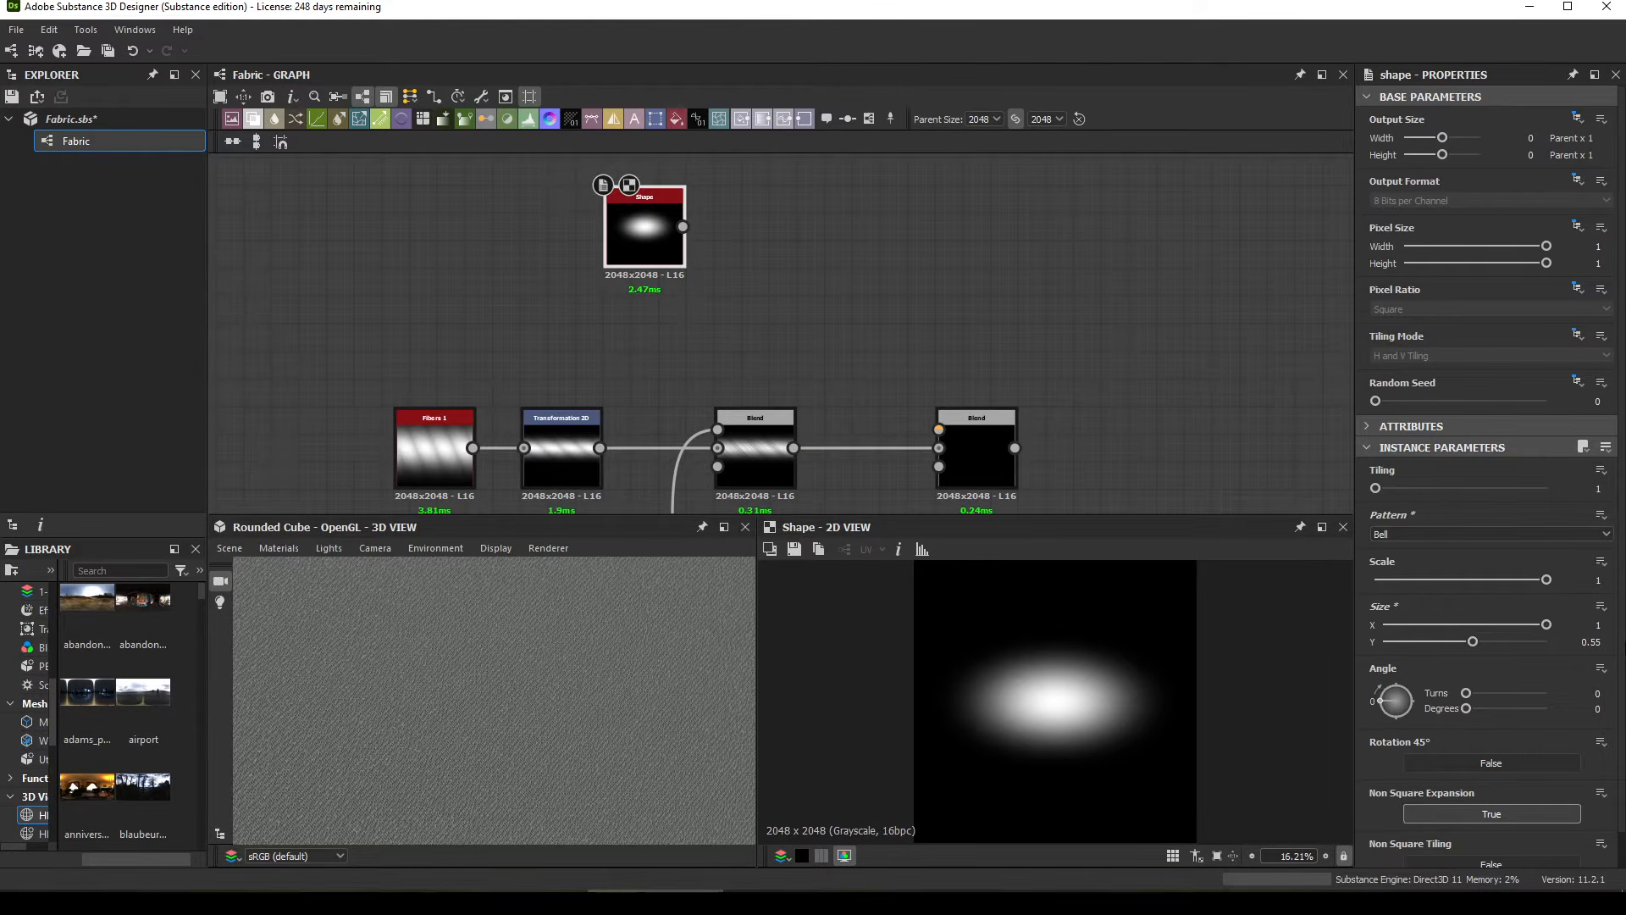
pyautogui.doubleClick(1598, 625)
pyautogui.write('1.2')
pyautogui.press('Return')
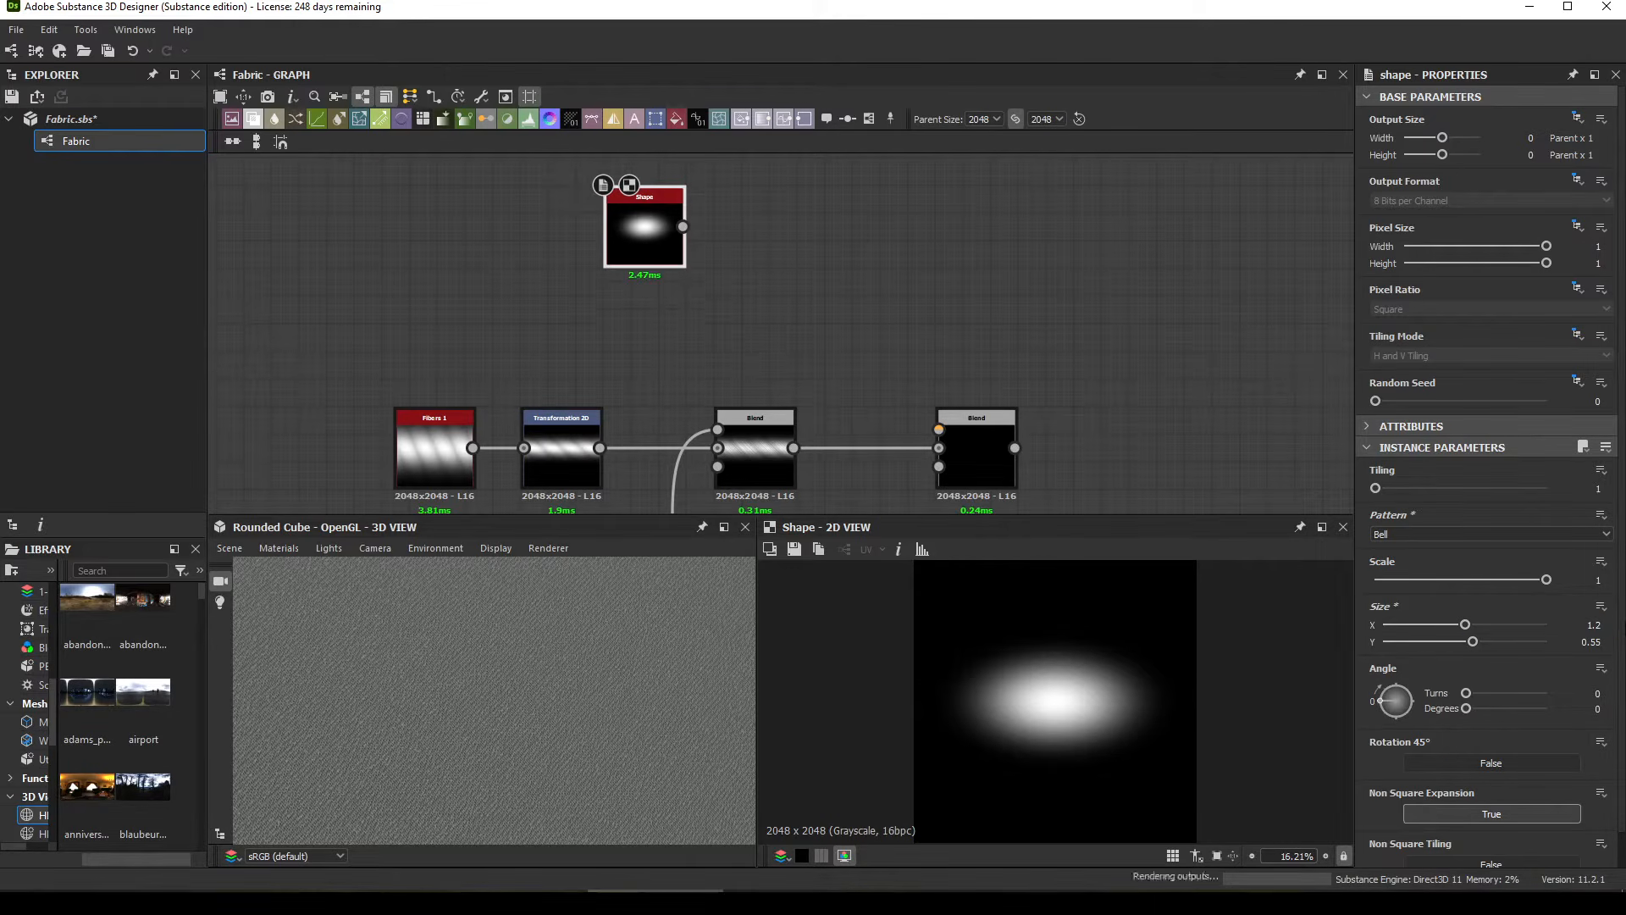
# Step: Add a Levels node fed by the Shape and brighten the midtones to widen the soft ellipse
pyautogui.press('space')
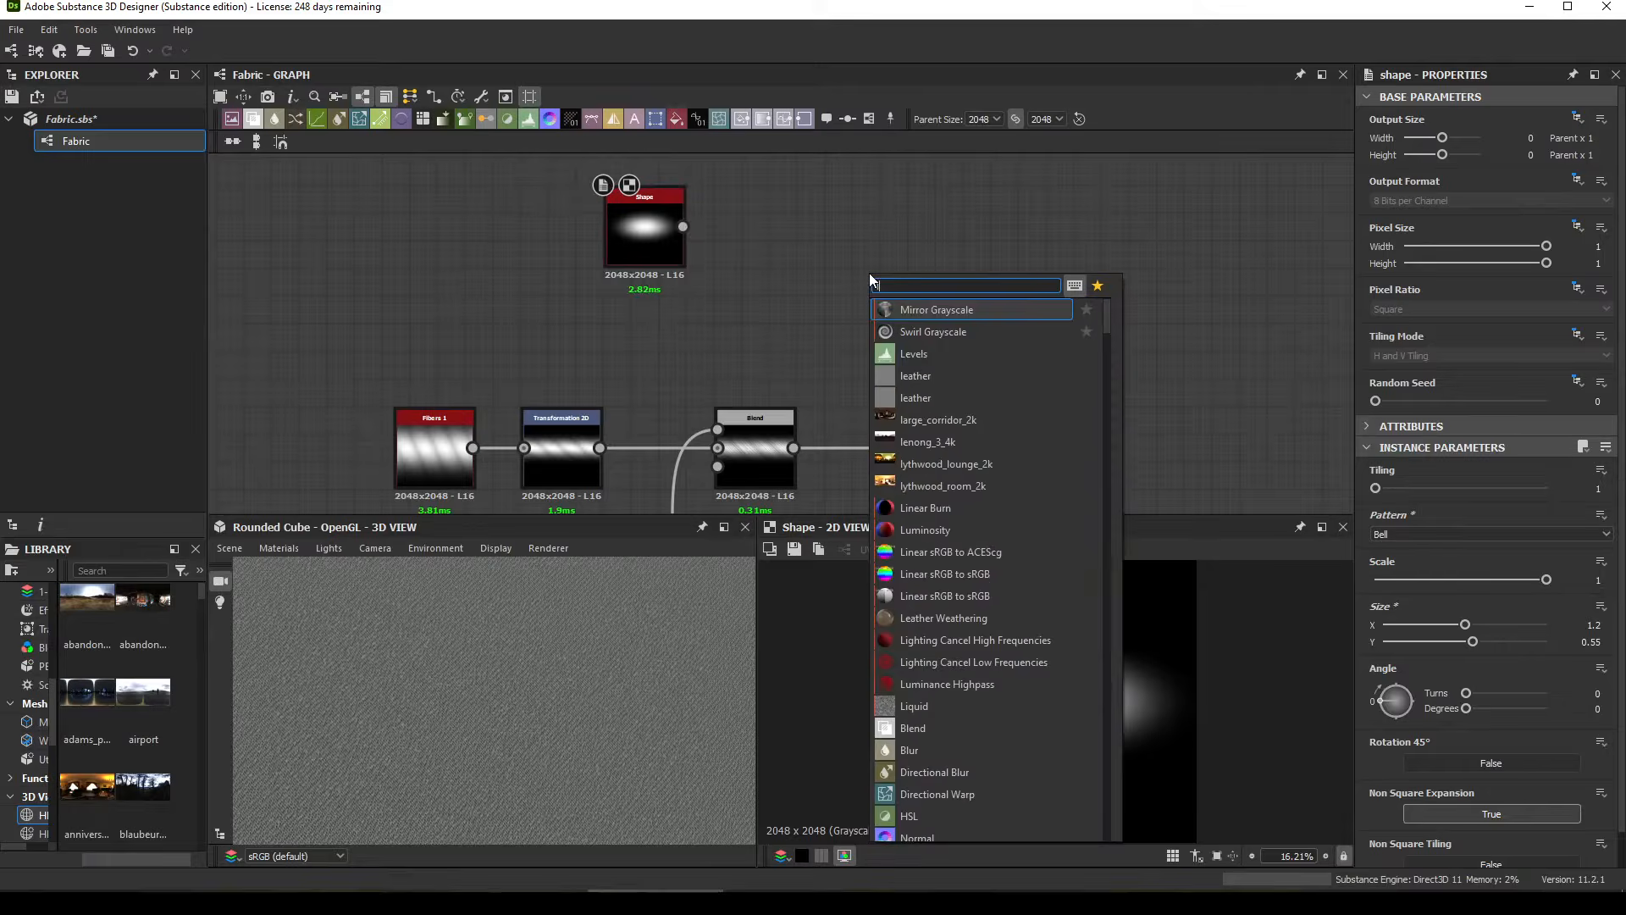
pyautogui.click(974, 354)
pyautogui.moveTo(683, 227); pyautogui.dragTo(769, 243)
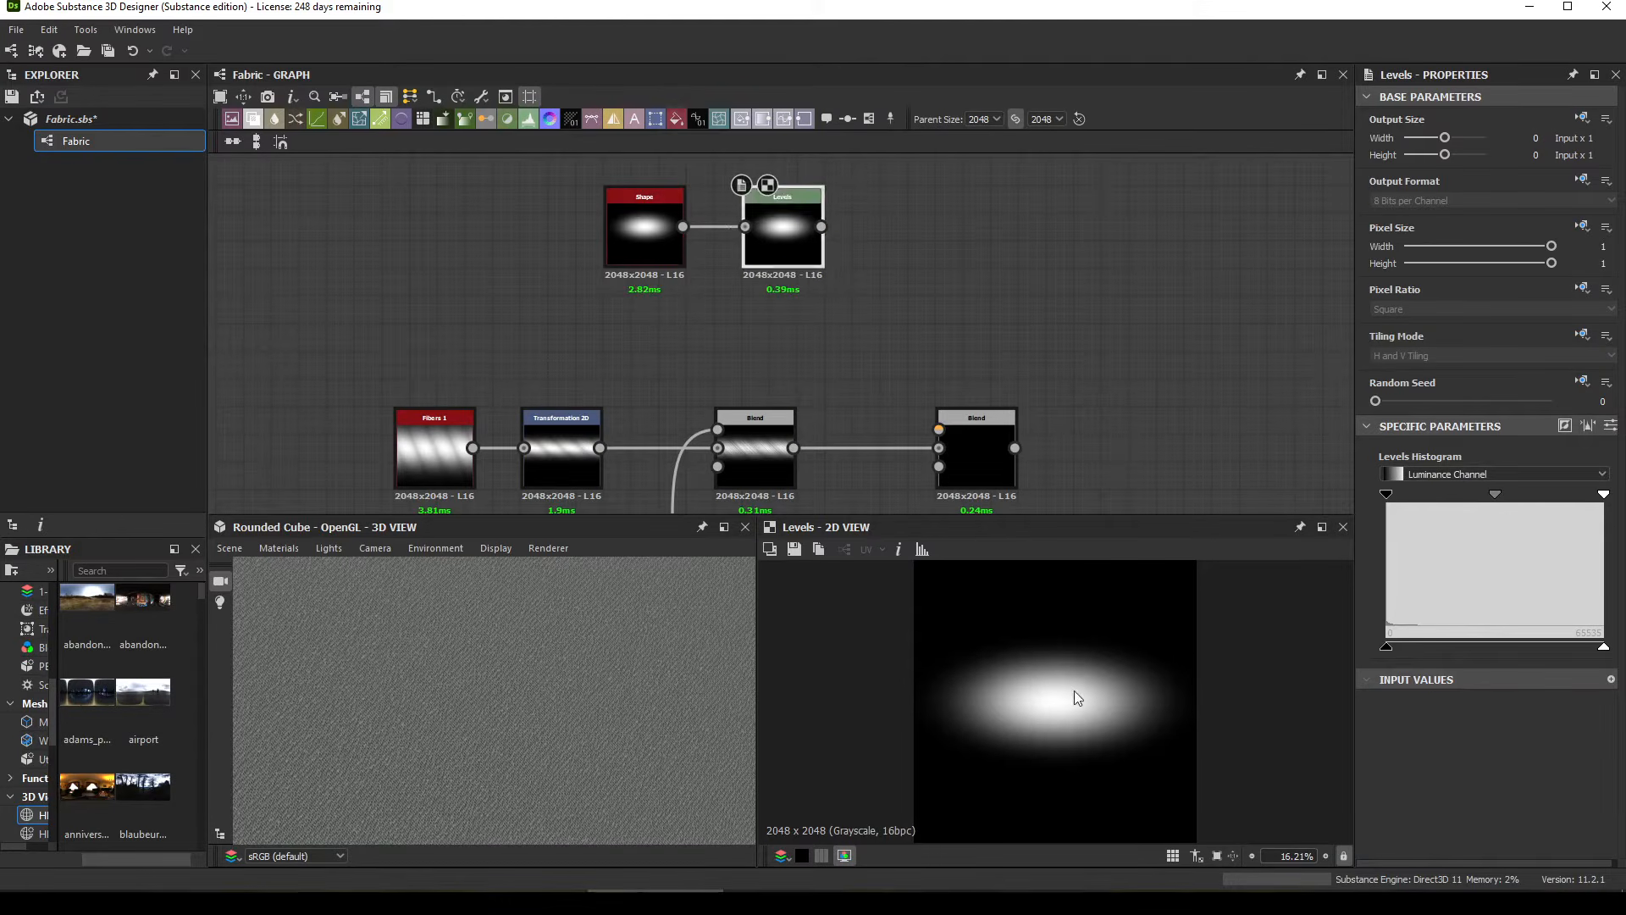
pyautogui.moveTo(1496, 499); pyautogui.dragTo(1482, 500)
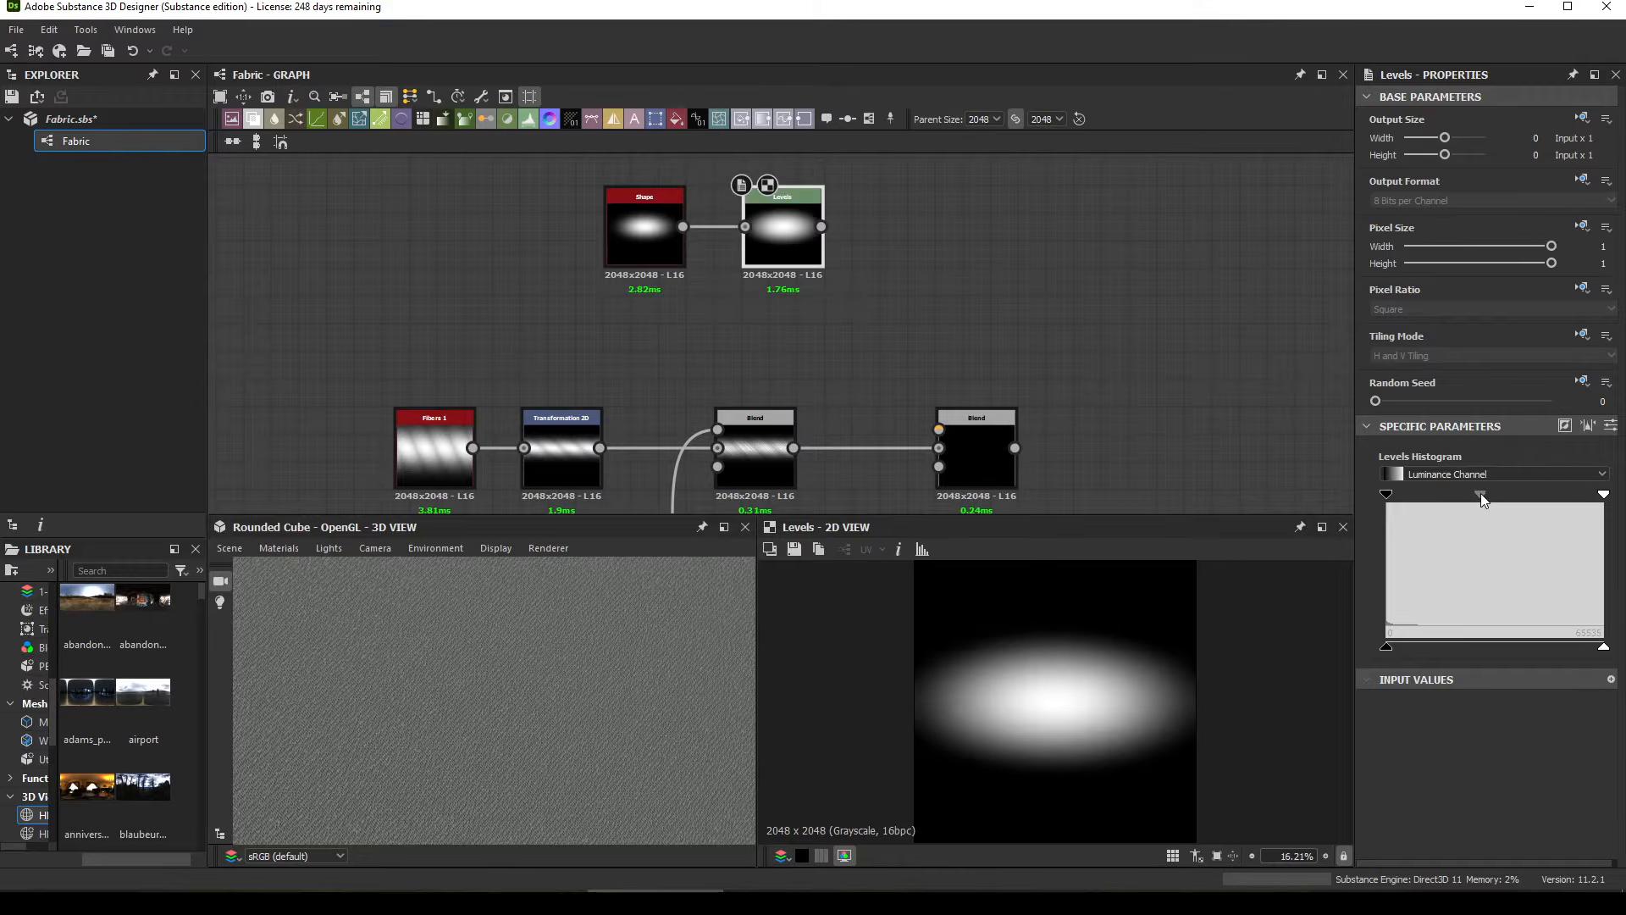
# Step: Raise the black point of the ellipse's Levels slightly and feed it into the last Blend's foreground with Multiply mode
pyautogui.moveTo(1383, 496); pyautogui.dragTo(1401, 497)
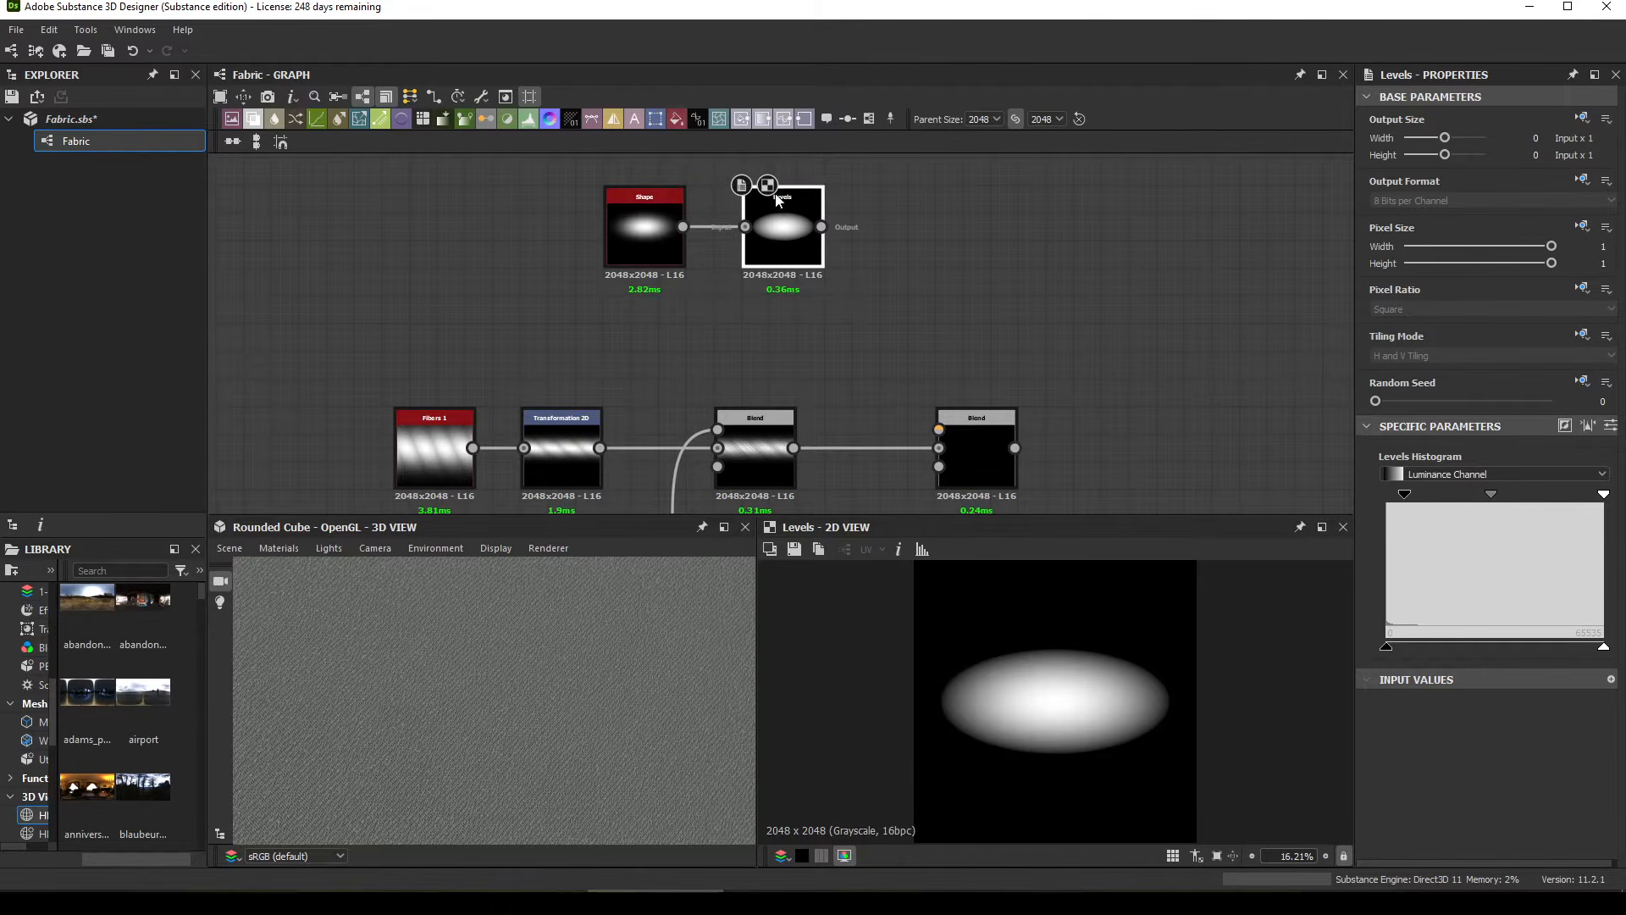
pyautogui.moveTo(821, 227); pyautogui.dragTo(973, 453)
pyautogui.click(973, 453)
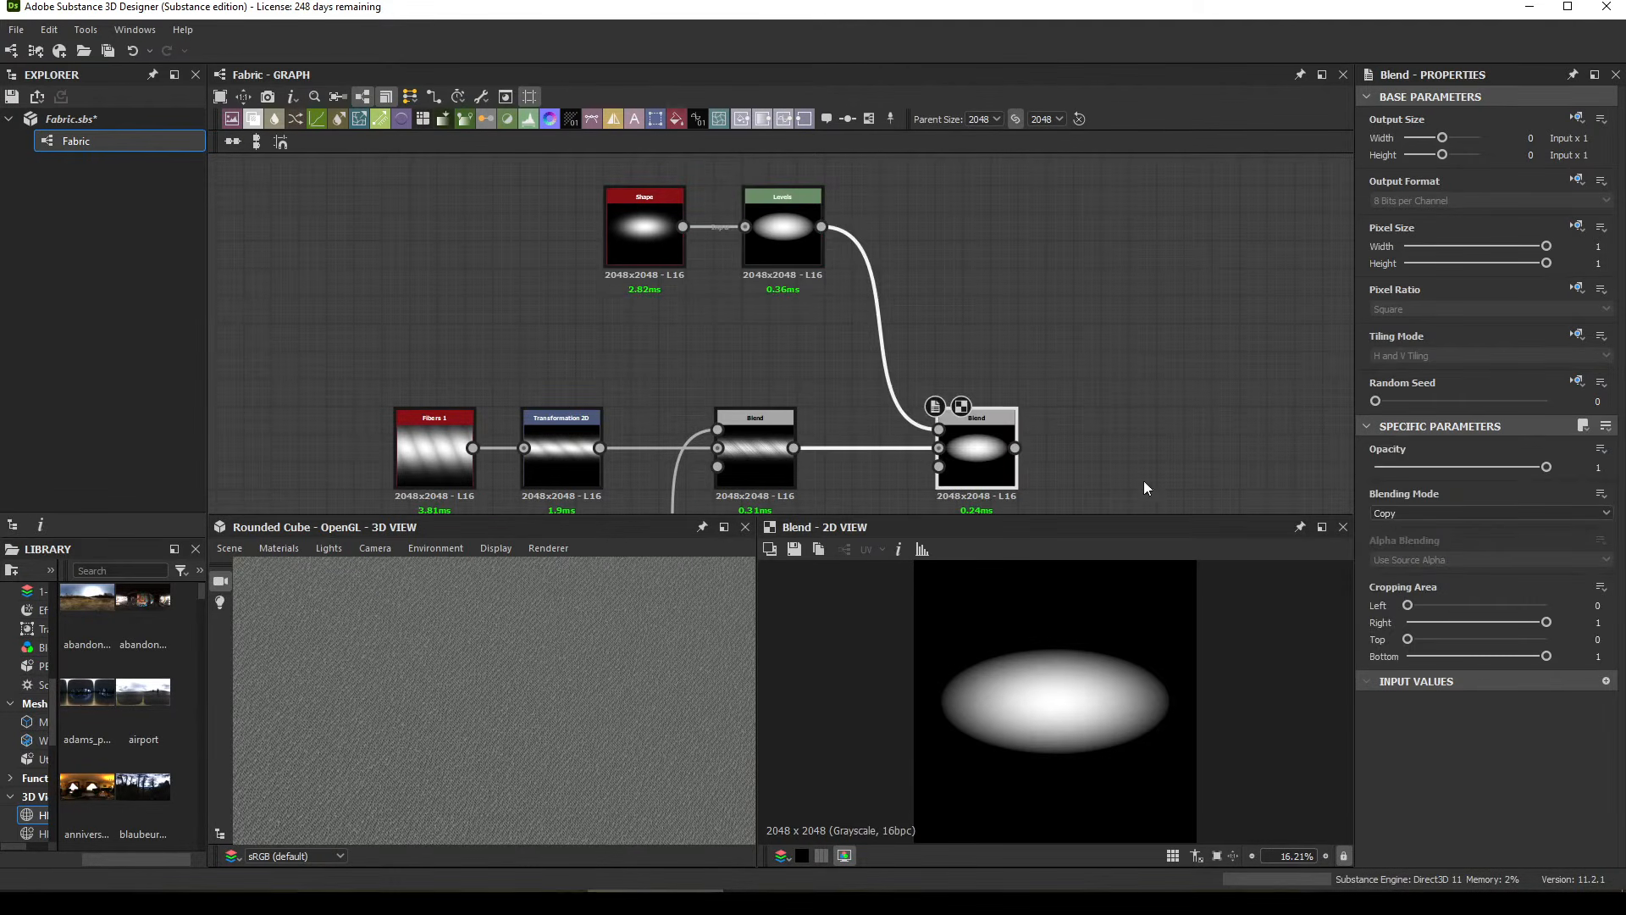
pyautogui.click(1420, 515)
pyautogui.click(1415, 560)
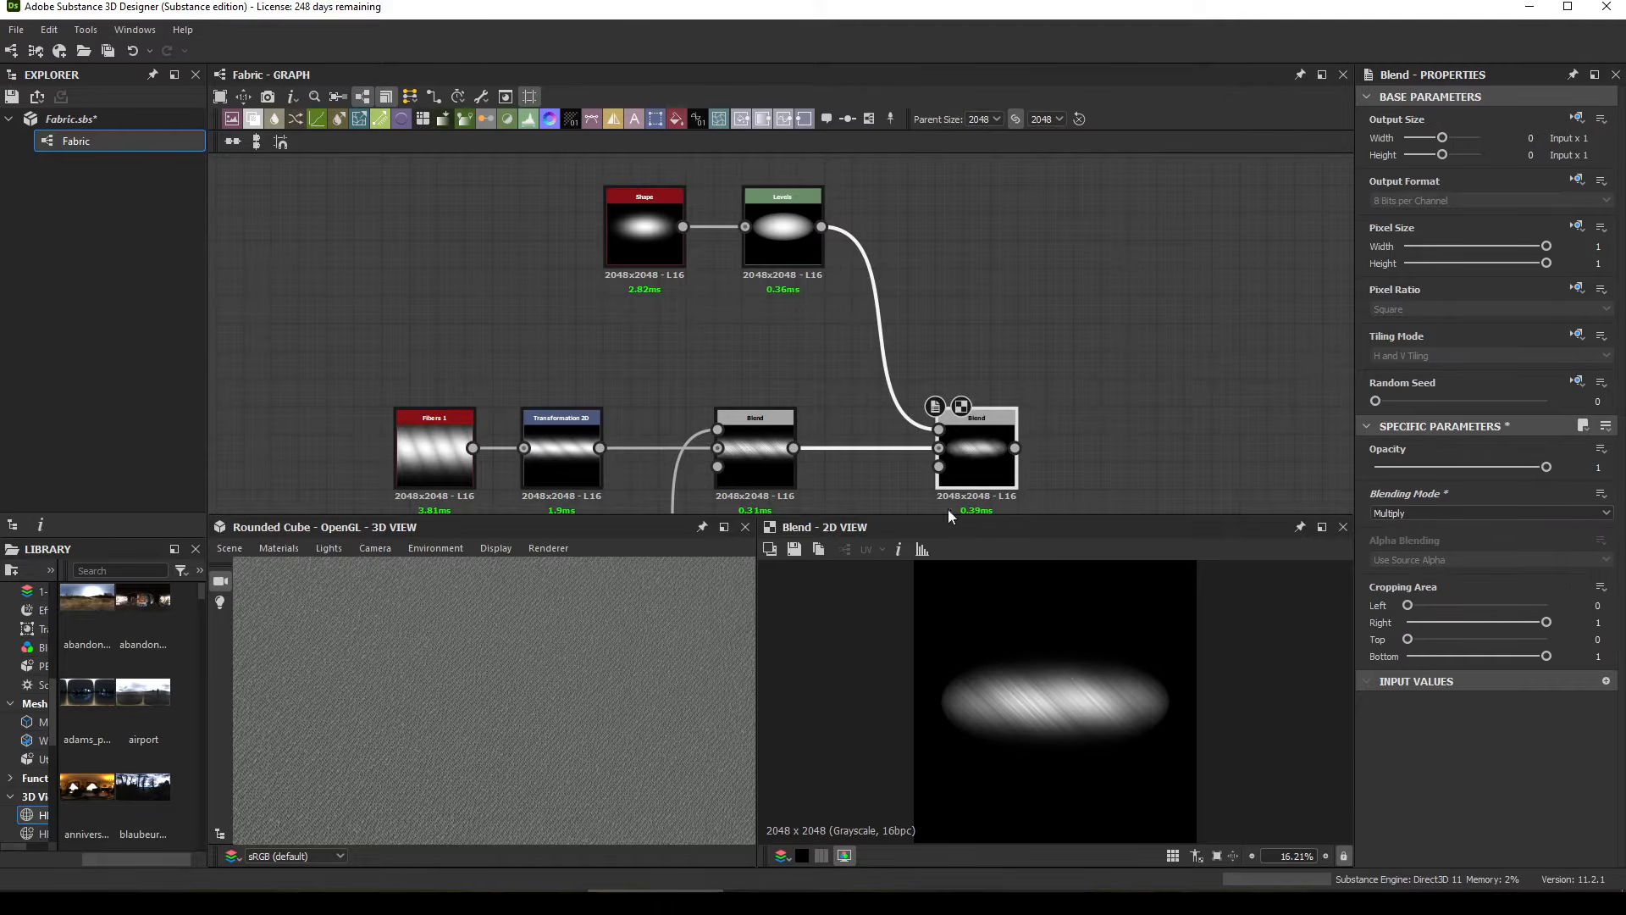
# Step: Lower the black point of the ellipse's Levels to soften the stitch ends and reposition the masked stitch's Blend node after the strand Blend
pyautogui.click(801, 252)
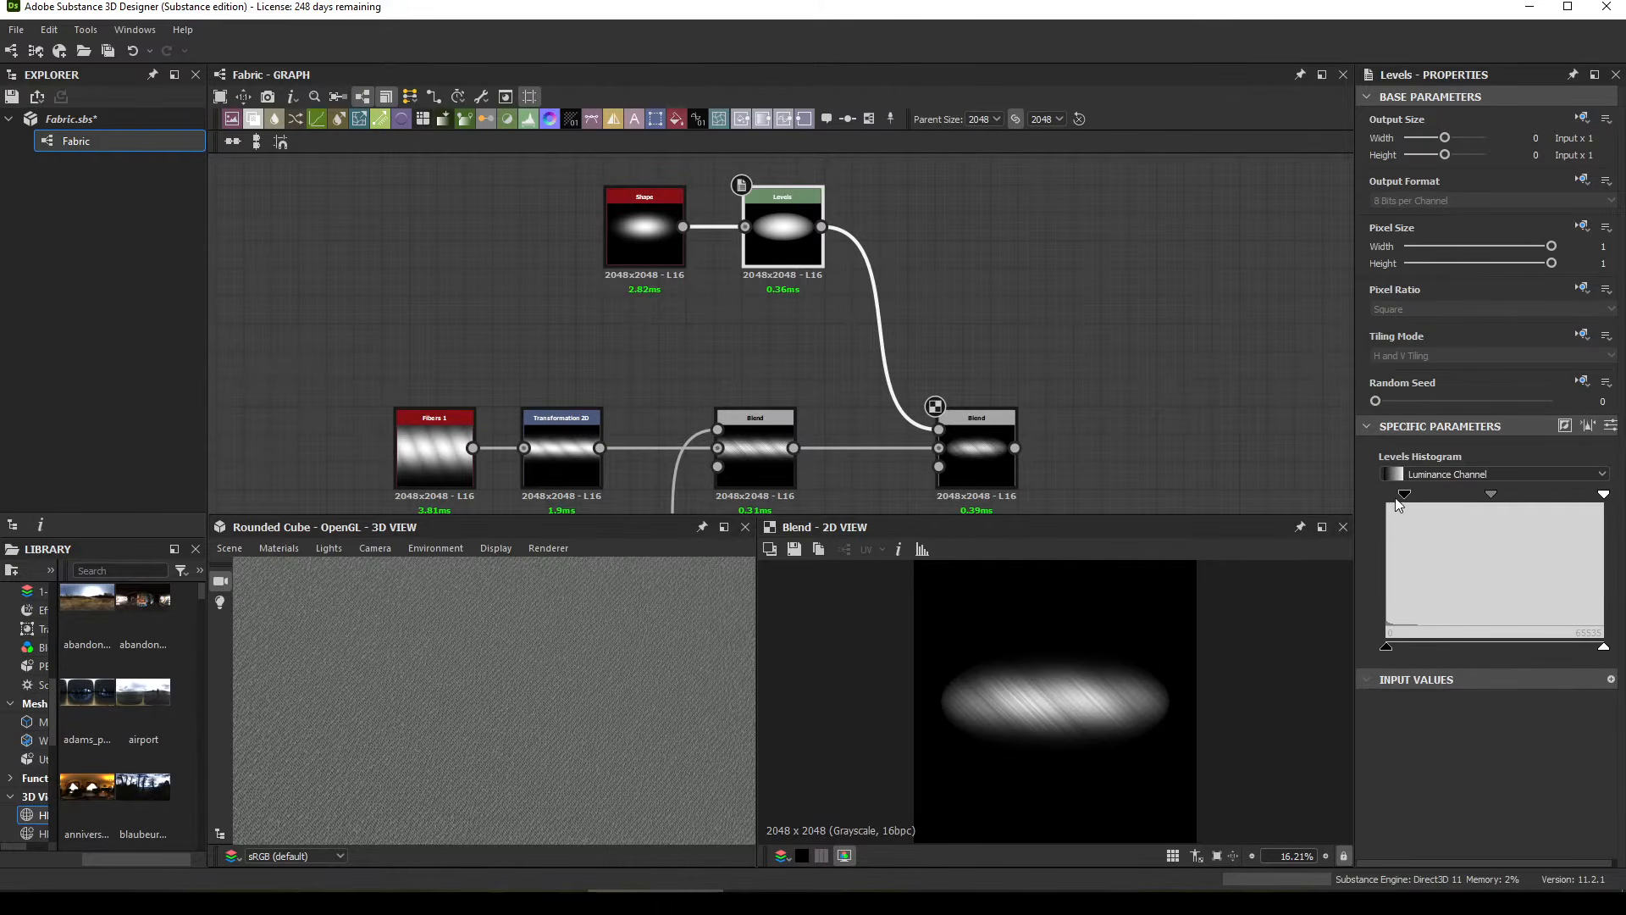
pyautogui.moveTo(1395, 497); pyautogui.dragTo(1380, 496)
pyautogui.moveTo(1064, 406); pyautogui.dragTo(958, 368, button='middle')
pyautogui.moveTo(898, 425); pyautogui.dragTo(832, 424)
pyautogui.moveTo(916, 417); pyautogui.dragTo(773, 323, button='middle')
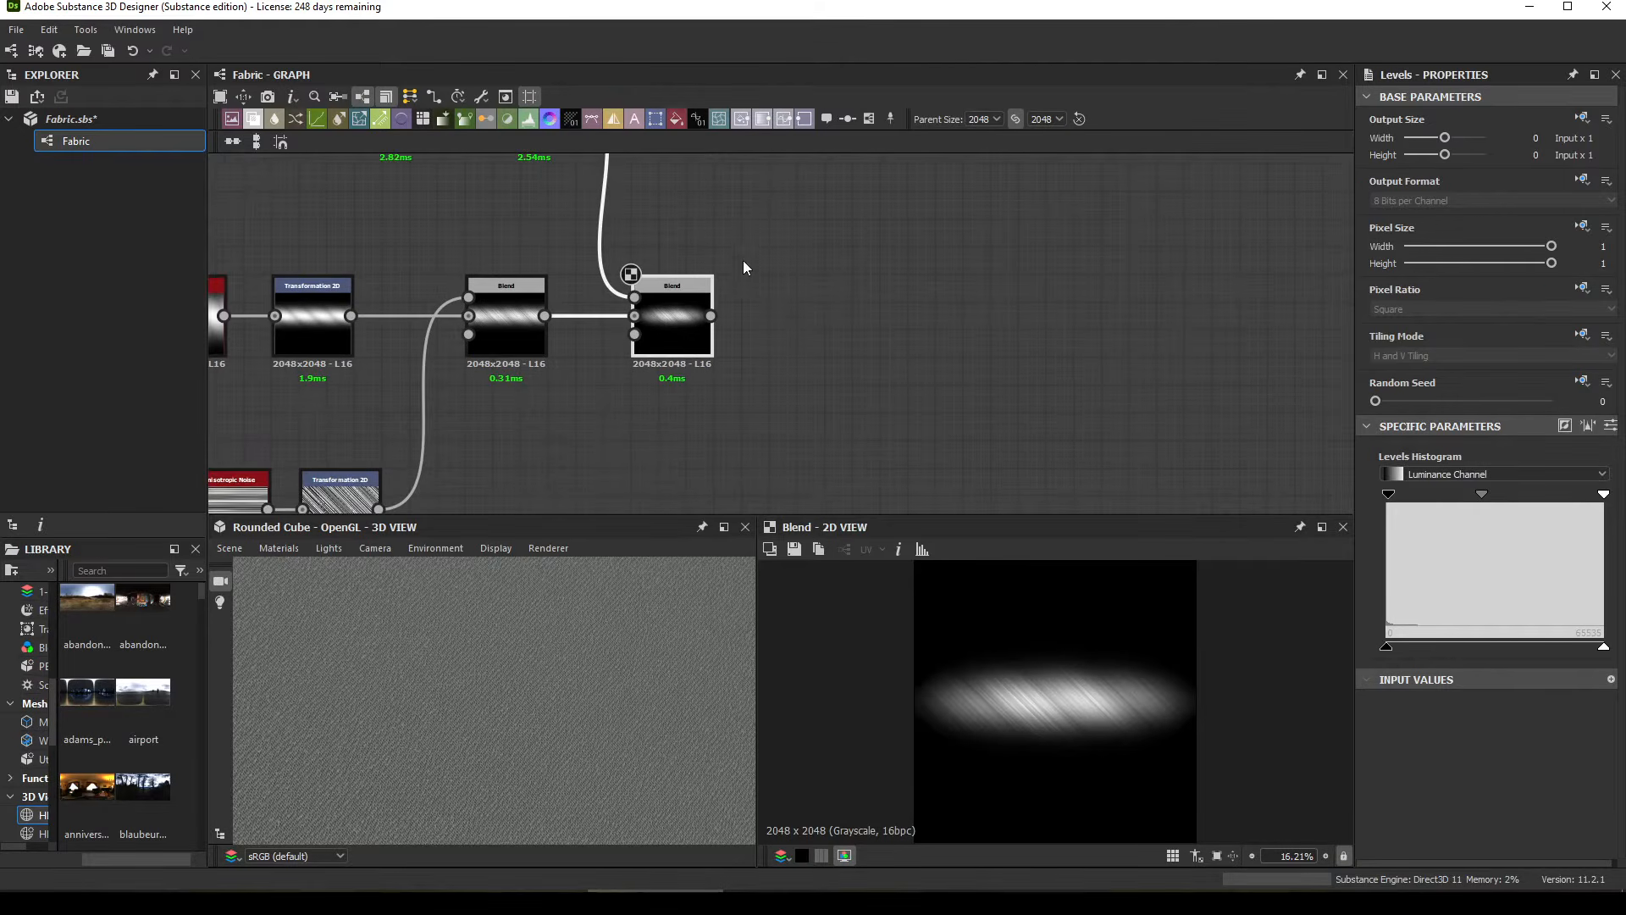
pyautogui.moveTo(744, 268); pyautogui.dragTo(694, 322, button='middle')
pyautogui.press('space')
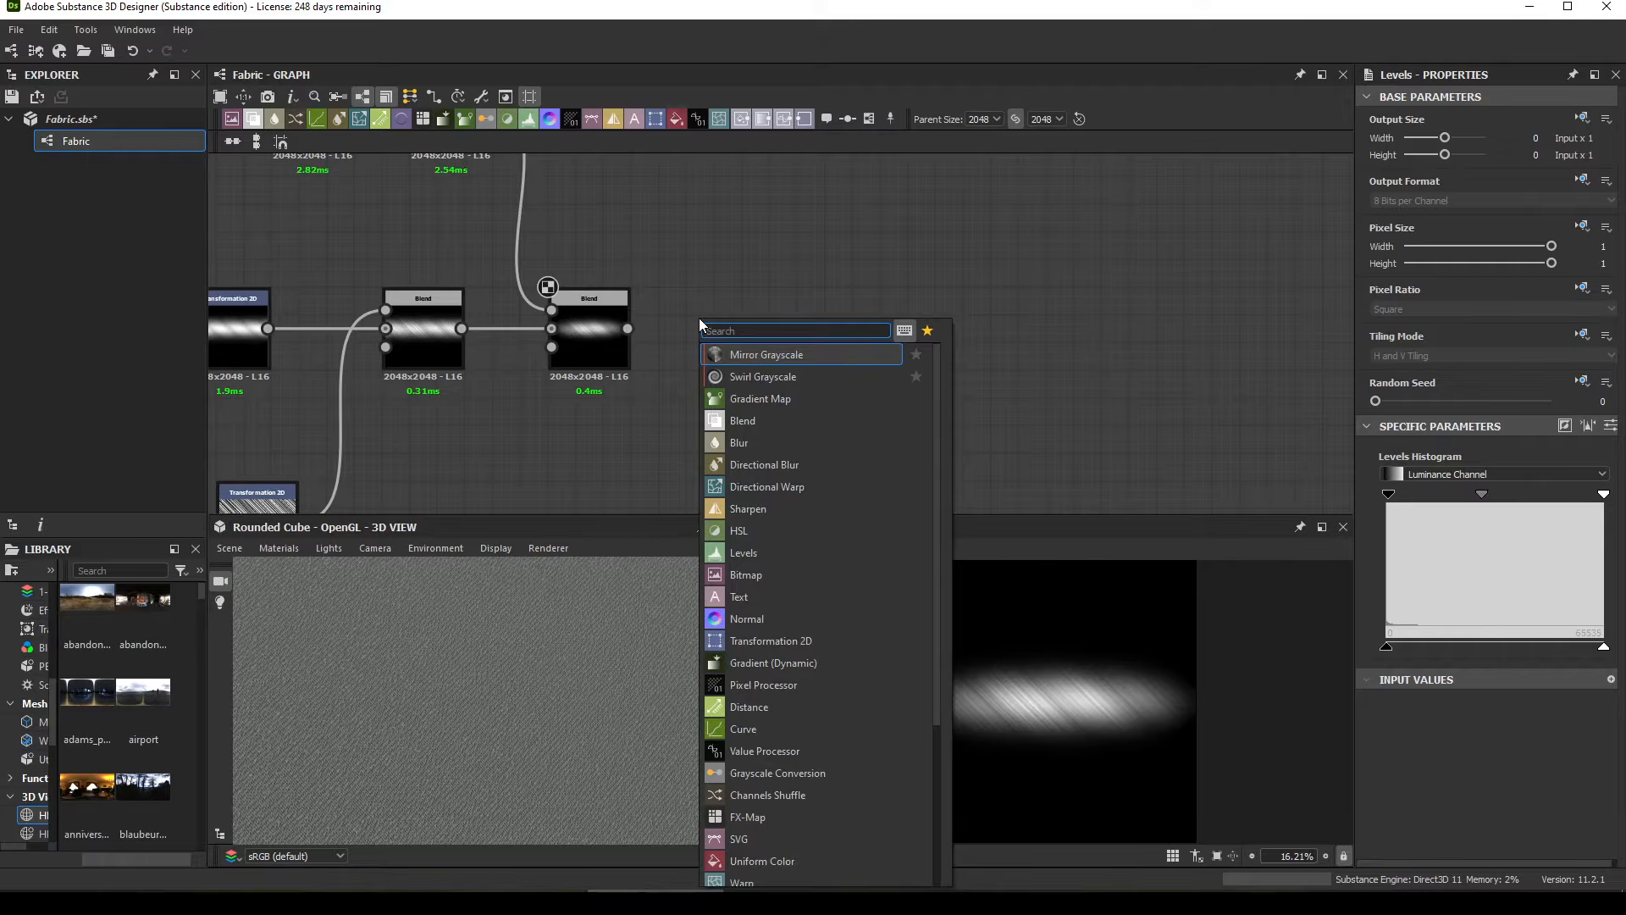
pyautogui.moveTo(600, 363); pyautogui.dragTo(630, 350)
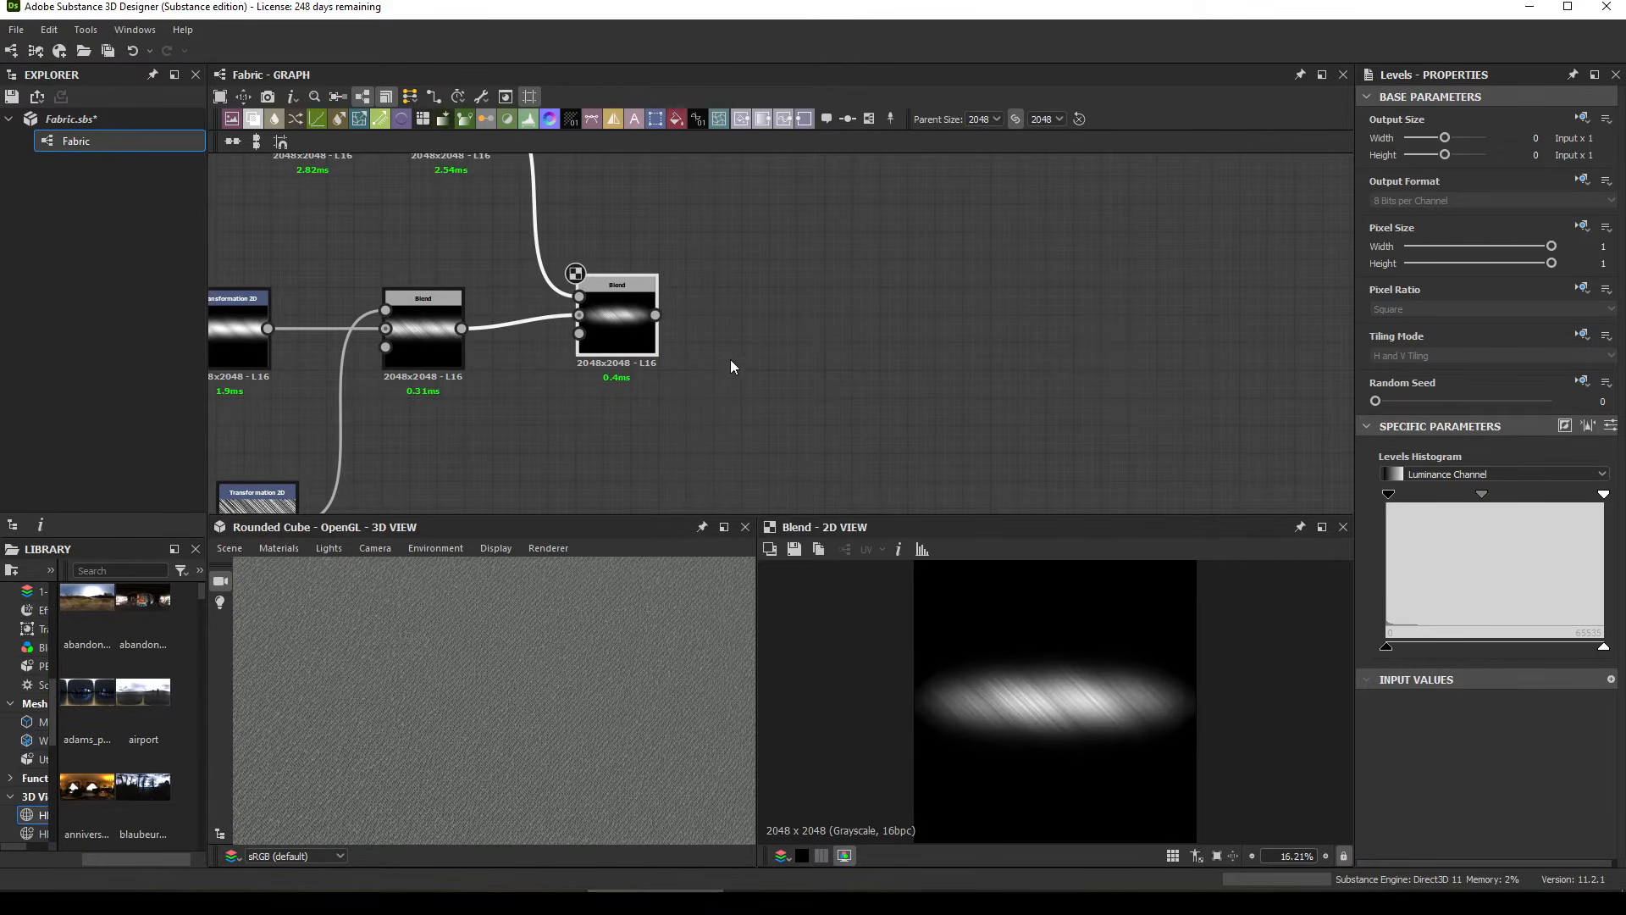
# Step: Add a Tile Sampler node beyond the masked stitch's Blend node, leaving space between them
pyautogui.moveTo(739, 352); pyautogui.dragTo(757, 298, button='middle')
pyautogui.press('space')
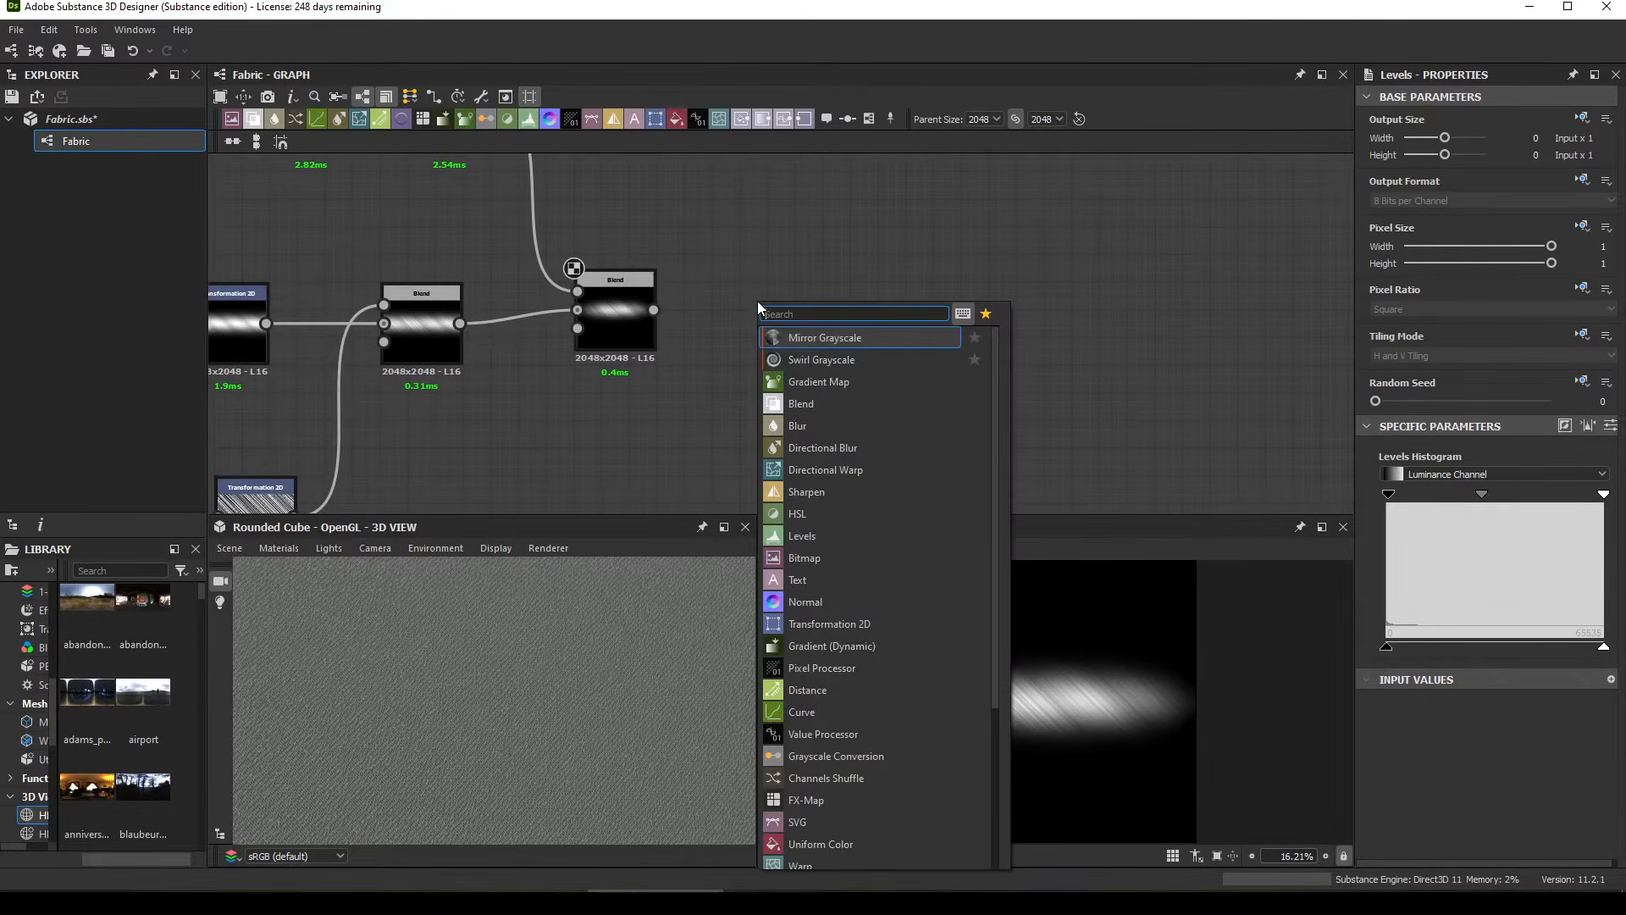
pyautogui.write('til')
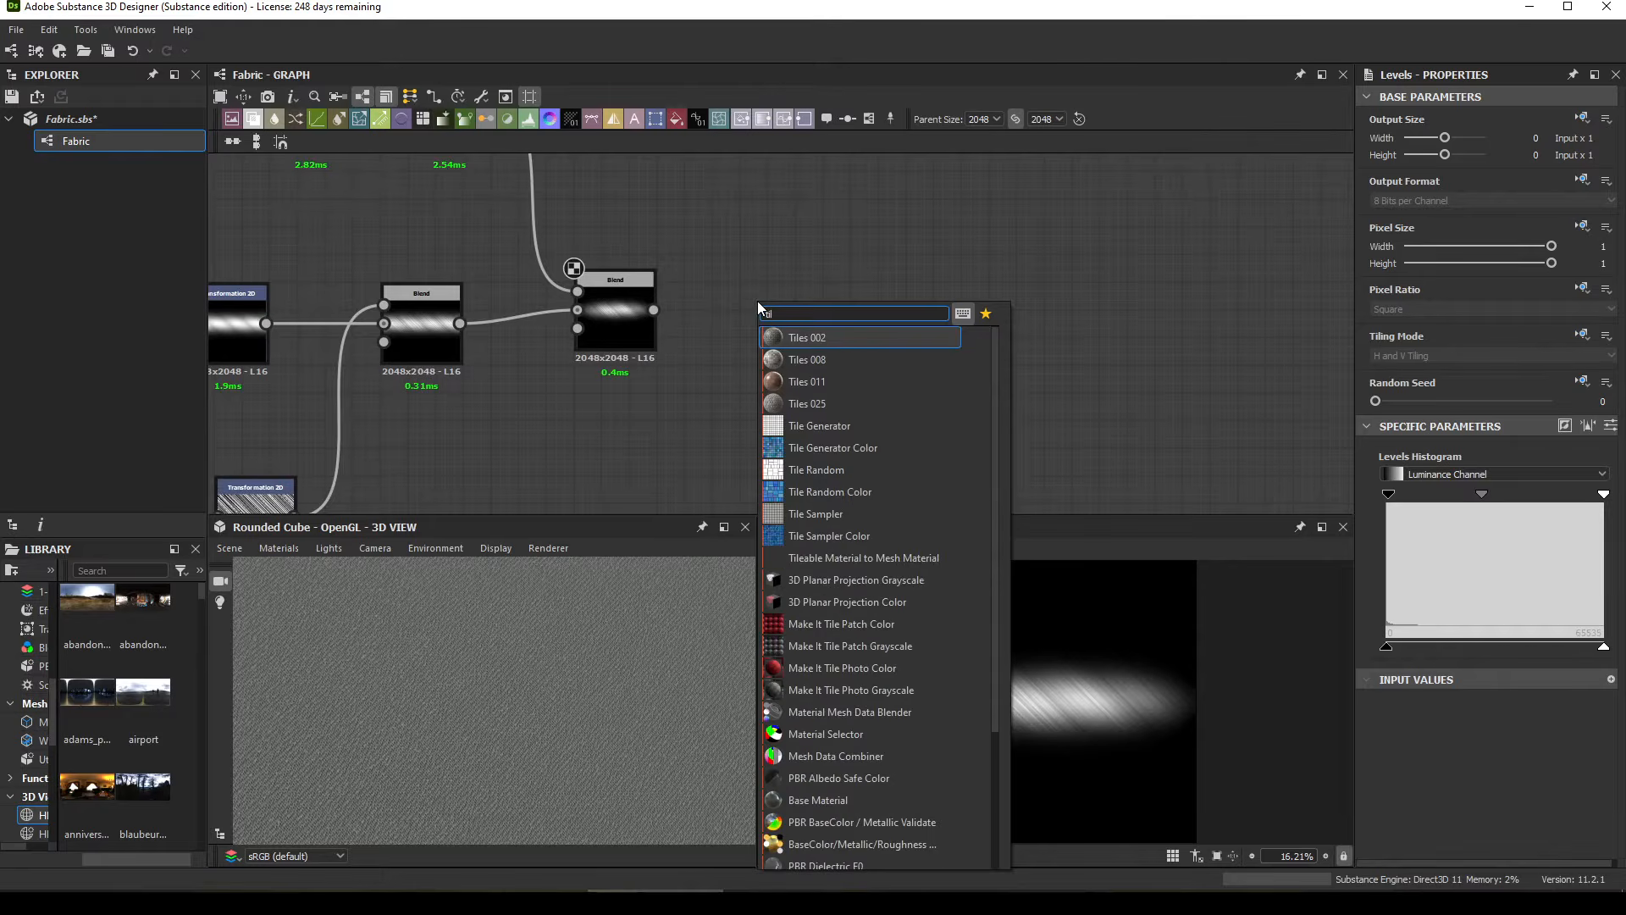
pyautogui.click(789, 517)
pyautogui.moveTo(772, 357); pyautogui.dragTo(994, 394)
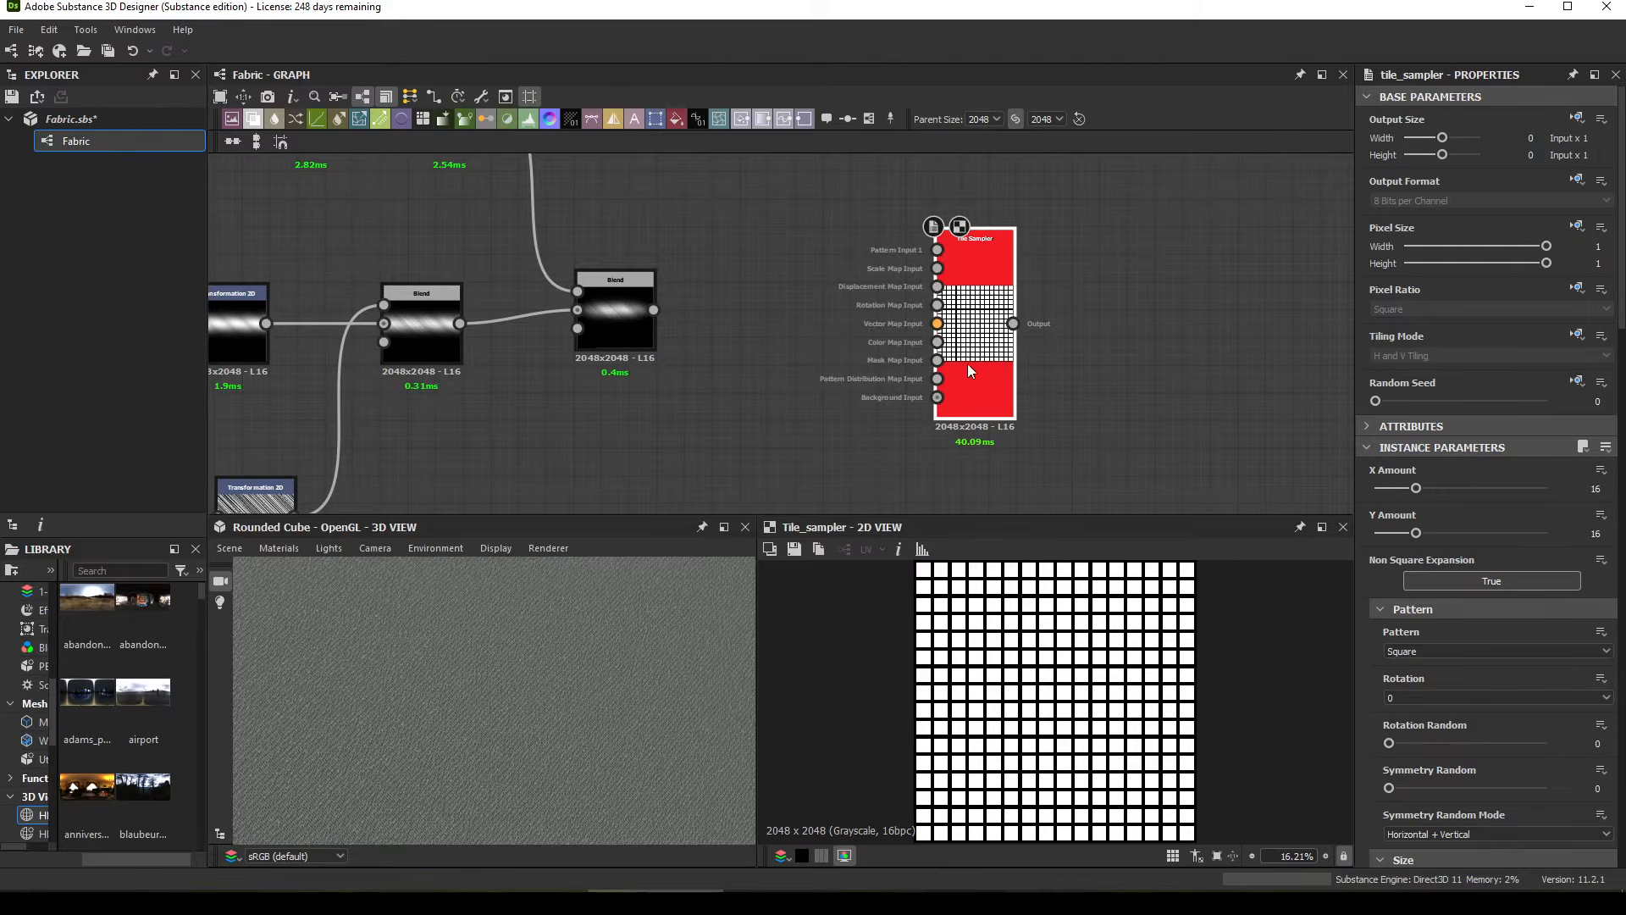
# Step: Connect the masked stitch's Blend to the Tile Sampler's Pattern Input 1 and move the sampler closer to the Blend
pyautogui.scroll(2, 1007, 735)
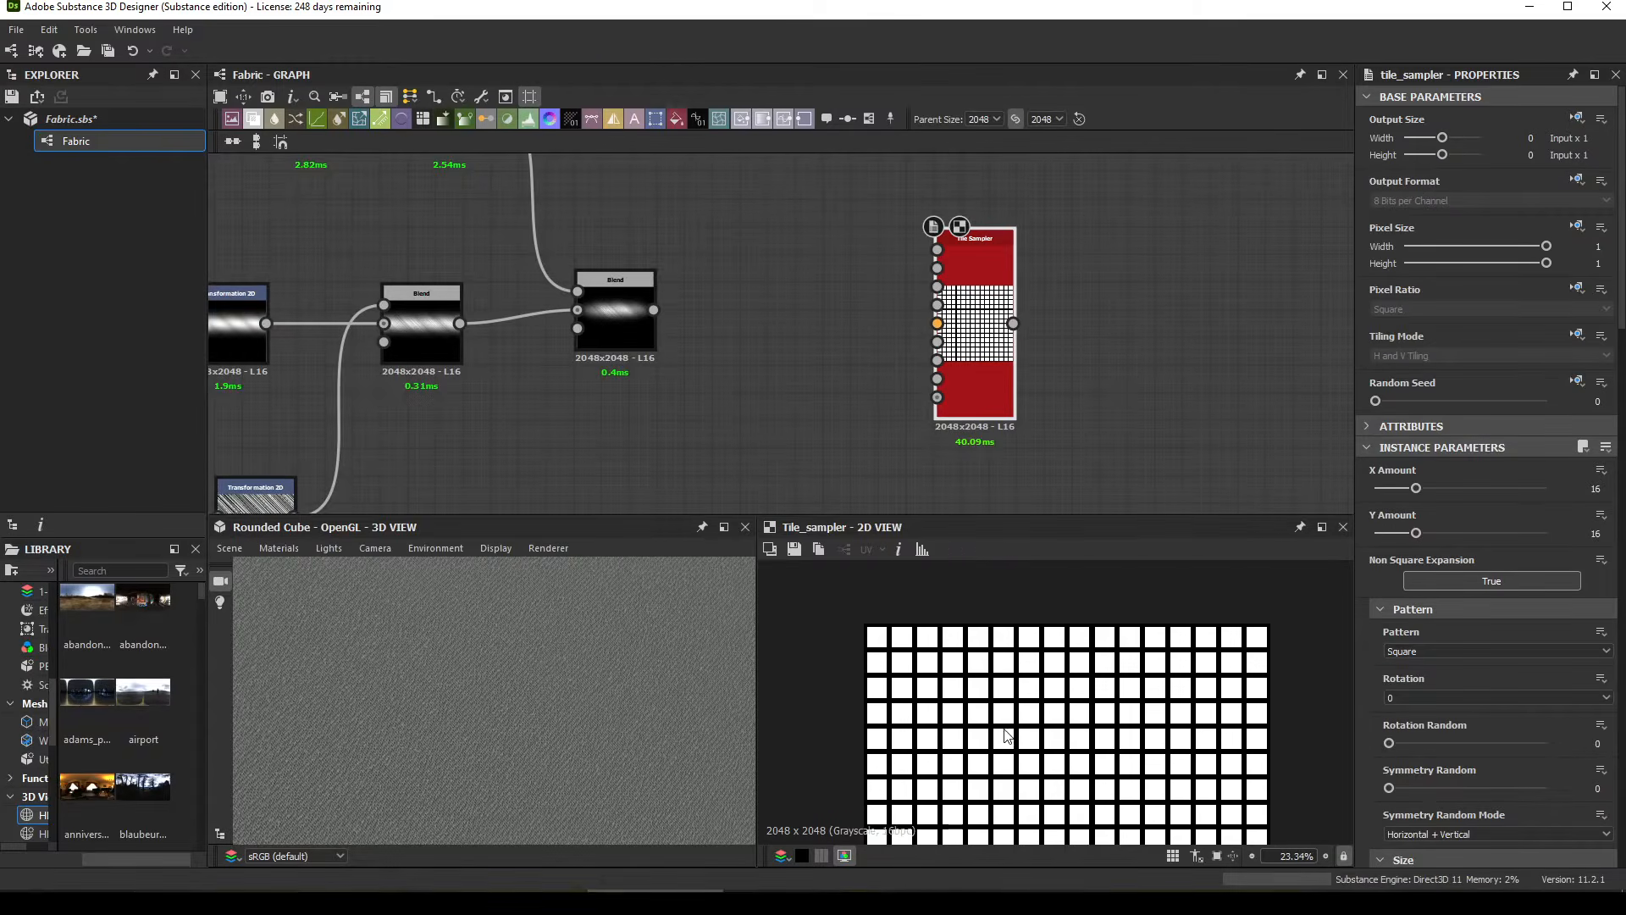
pyautogui.moveTo(1005, 730); pyautogui.dragTo(989, 646, button='middle')
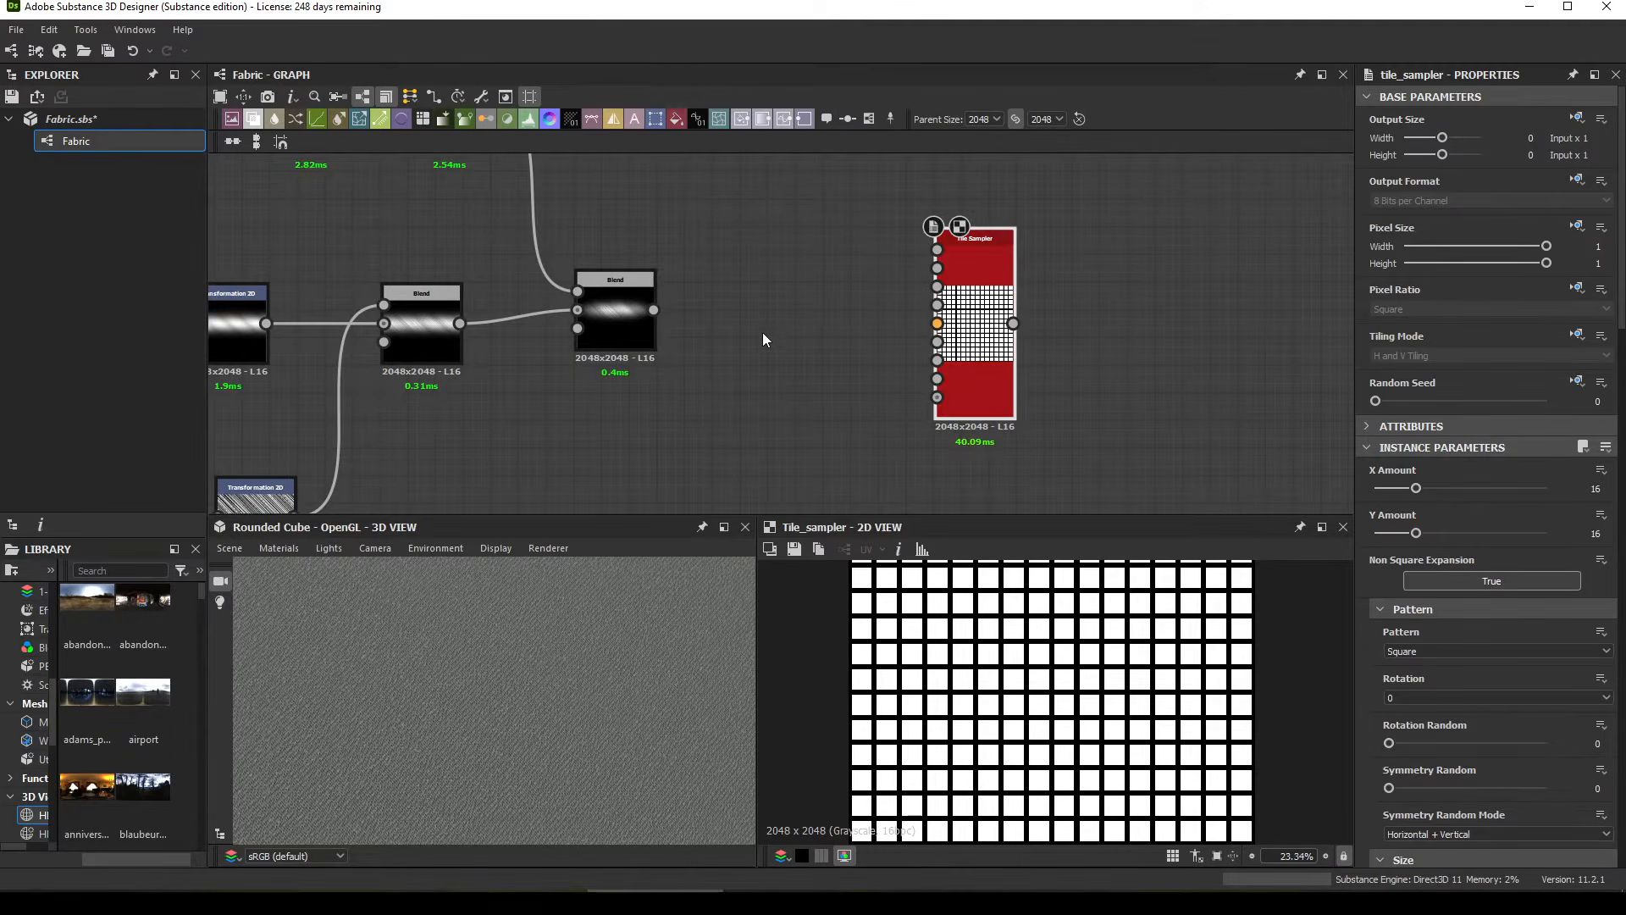
pyautogui.scroll(-10, 1455, 643)
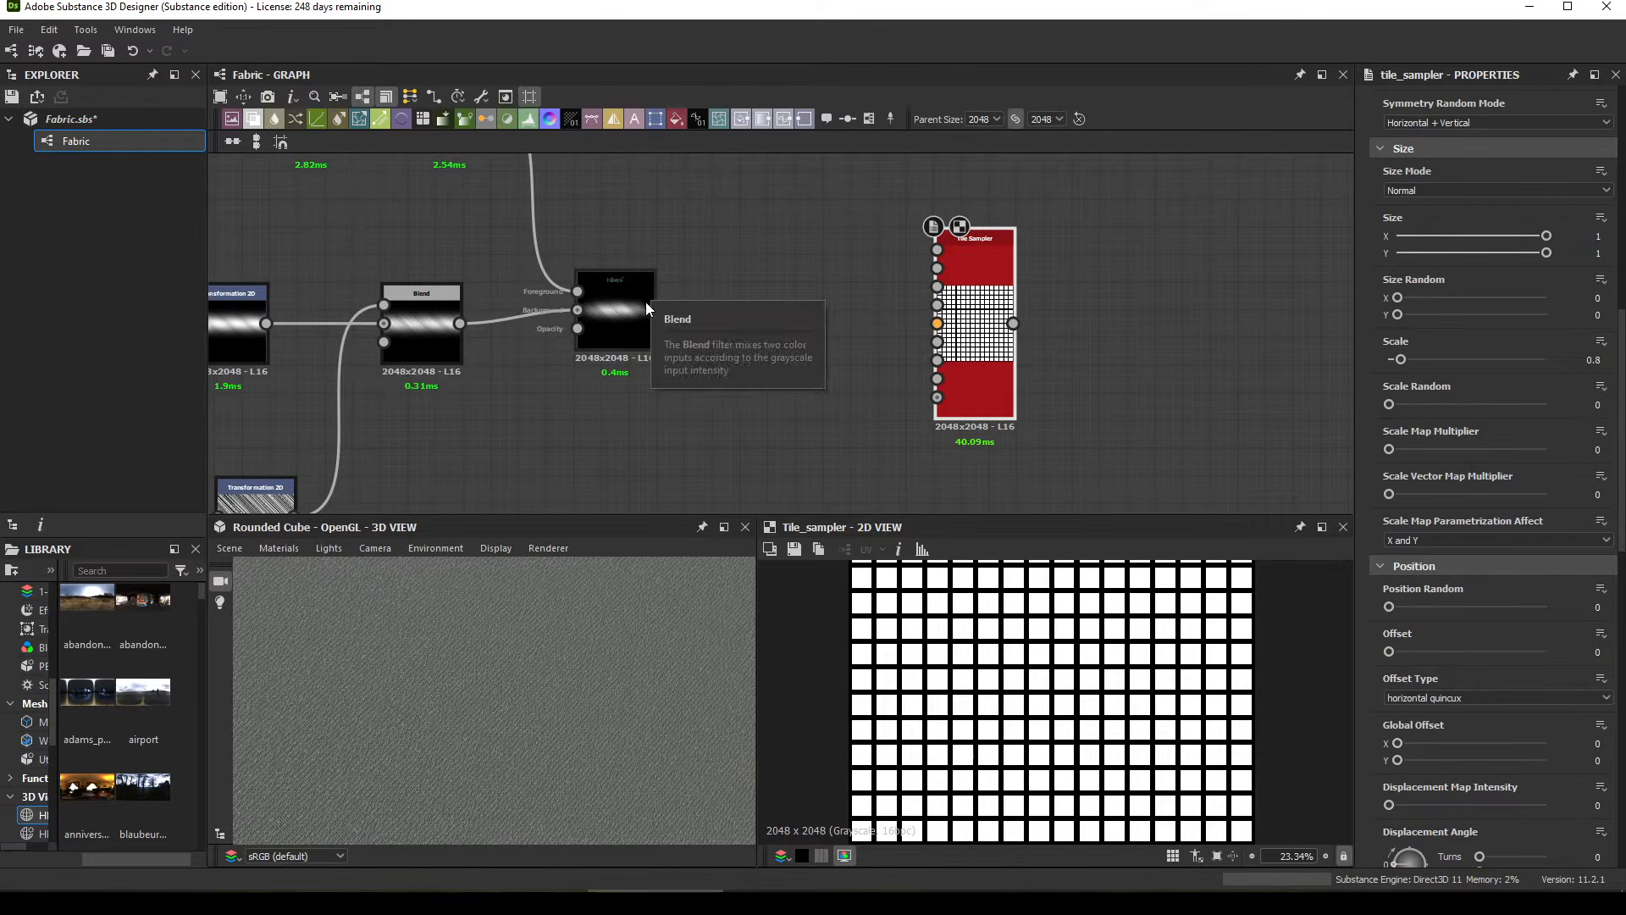
pyautogui.moveTo(653, 311); pyautogui.dragTo(710, 326)
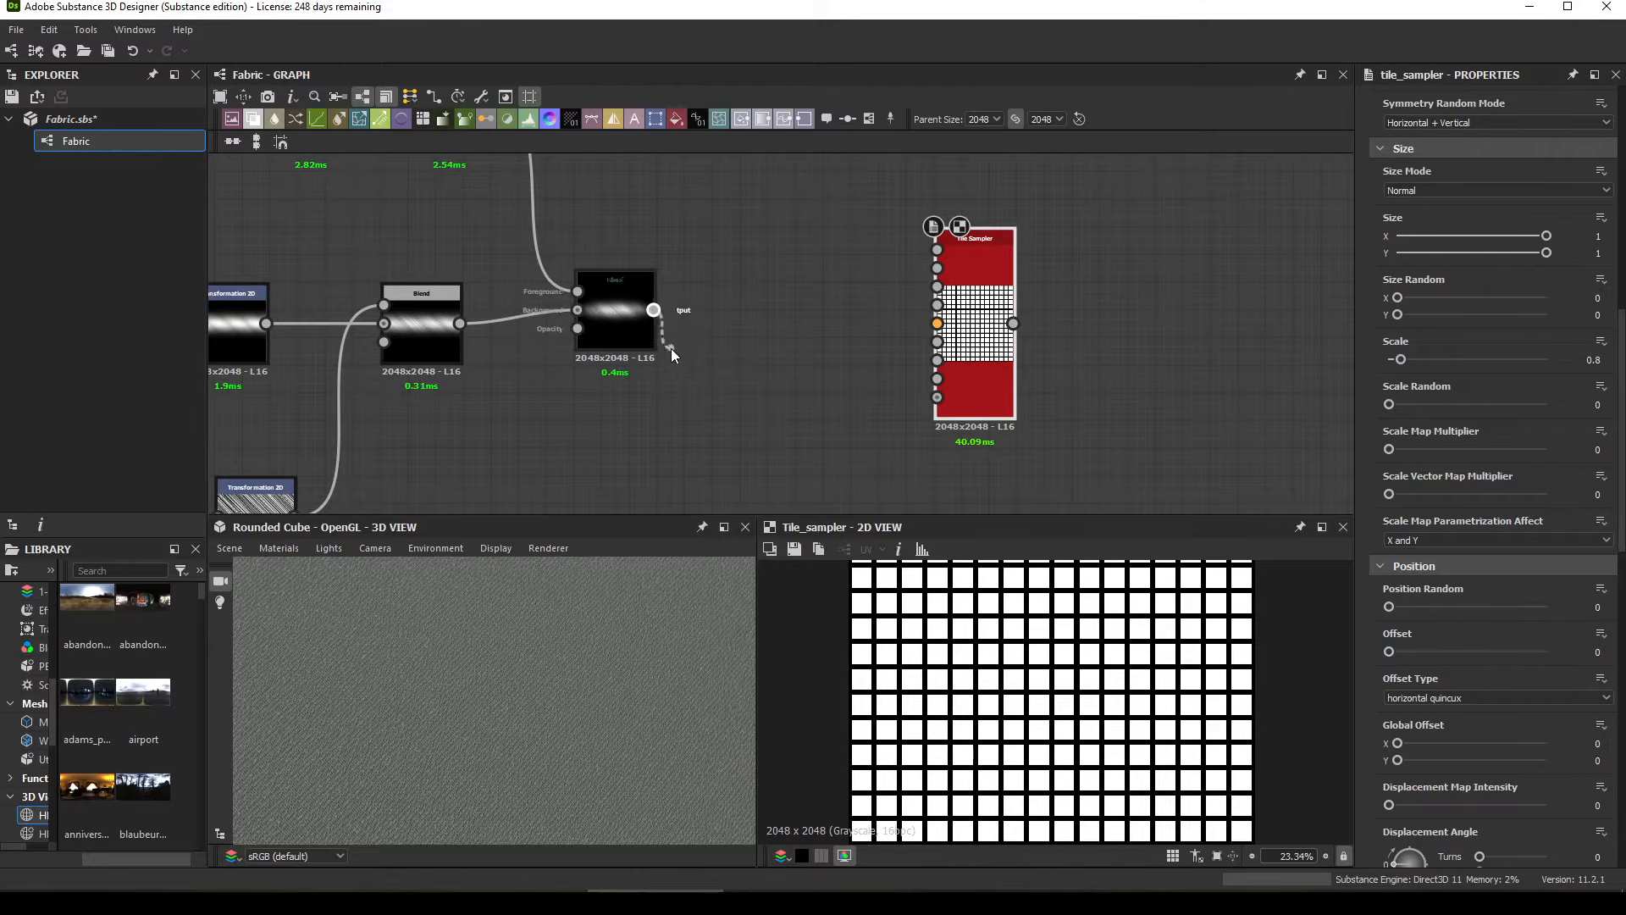
pyautogui.moveTo(832, 431); pyautogui.dragTo(941, 250)
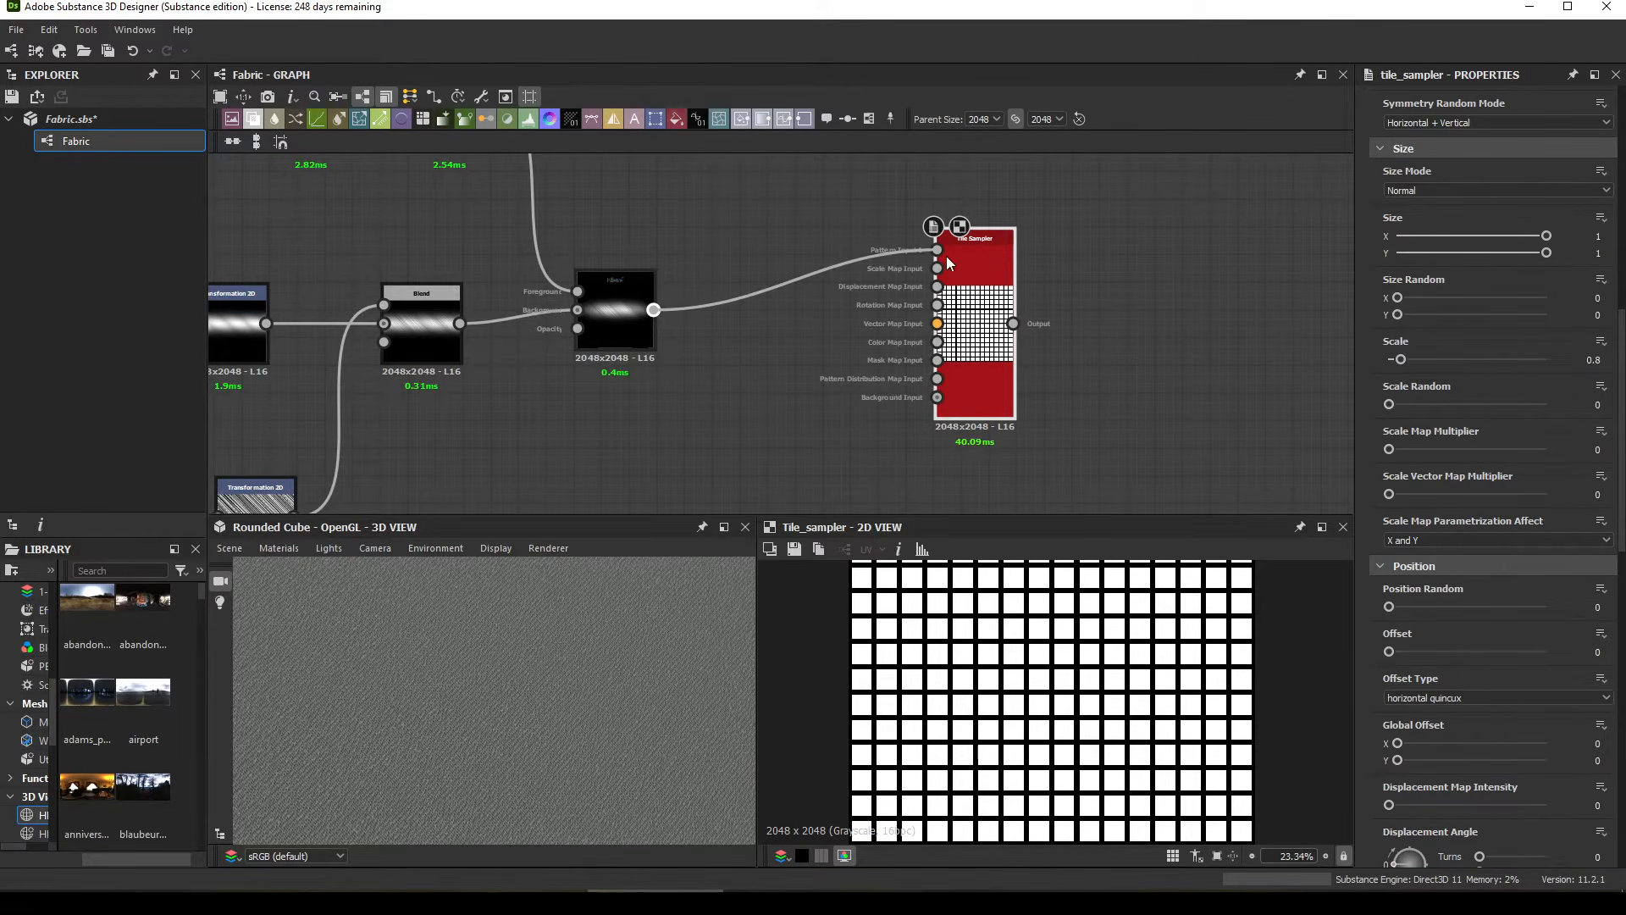
pyautogui.moveTo(959, 309); pyautogui.dragTo(834, 310)
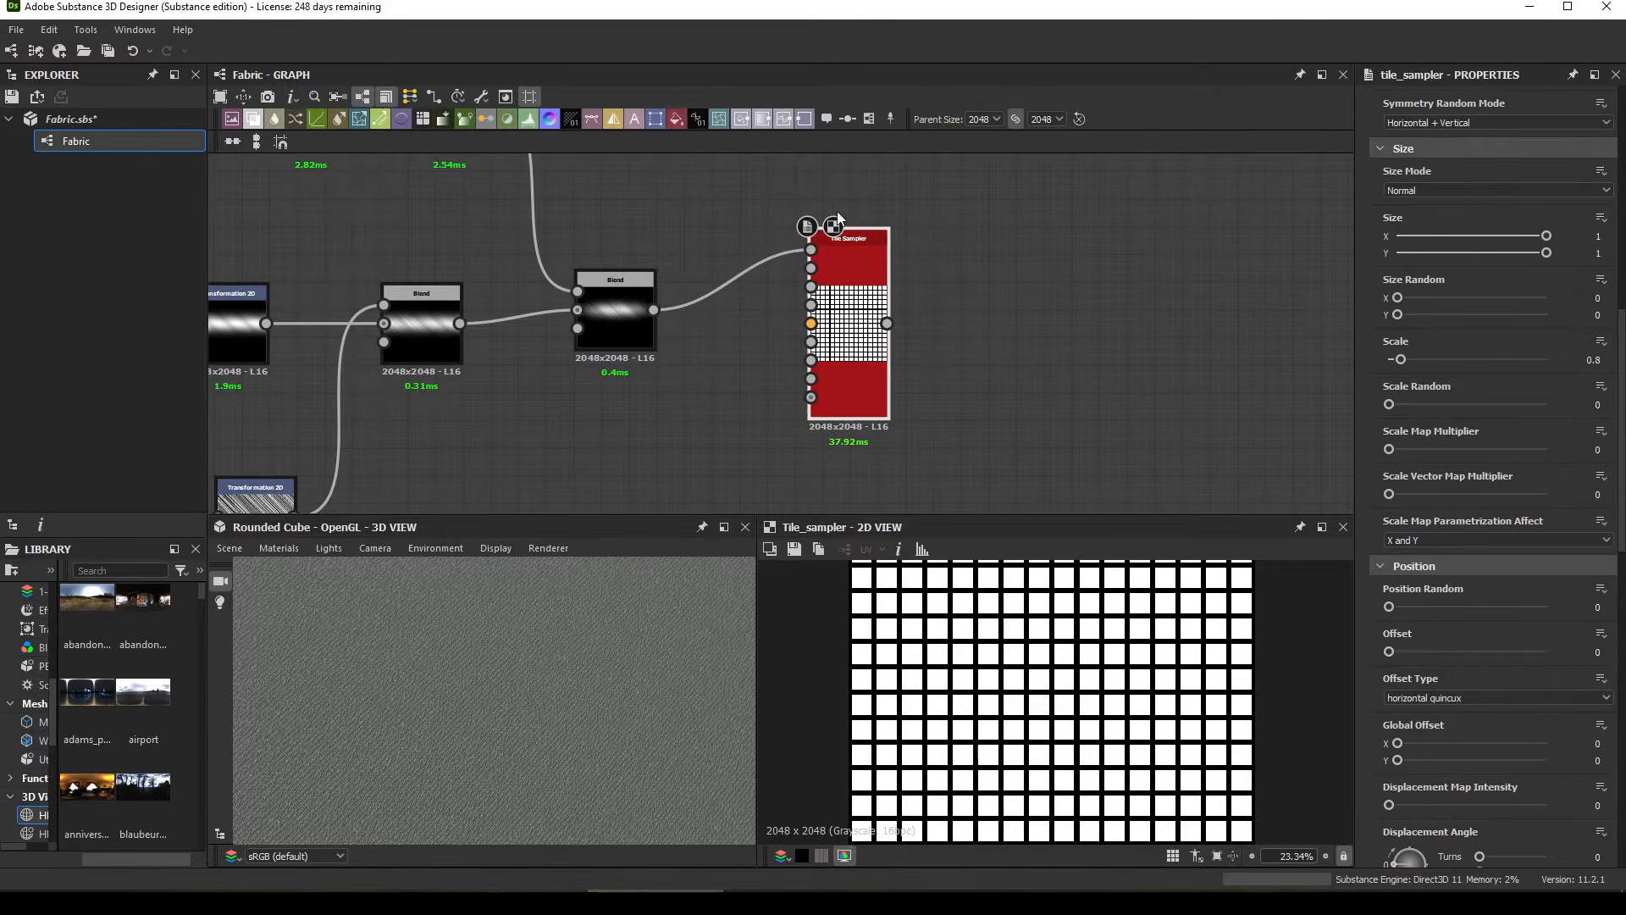
# Step: Set the Tile Sampler's pattern to Pattern Input so it tiles the stitch
pyautogui.scroll(6, 1457, 312)
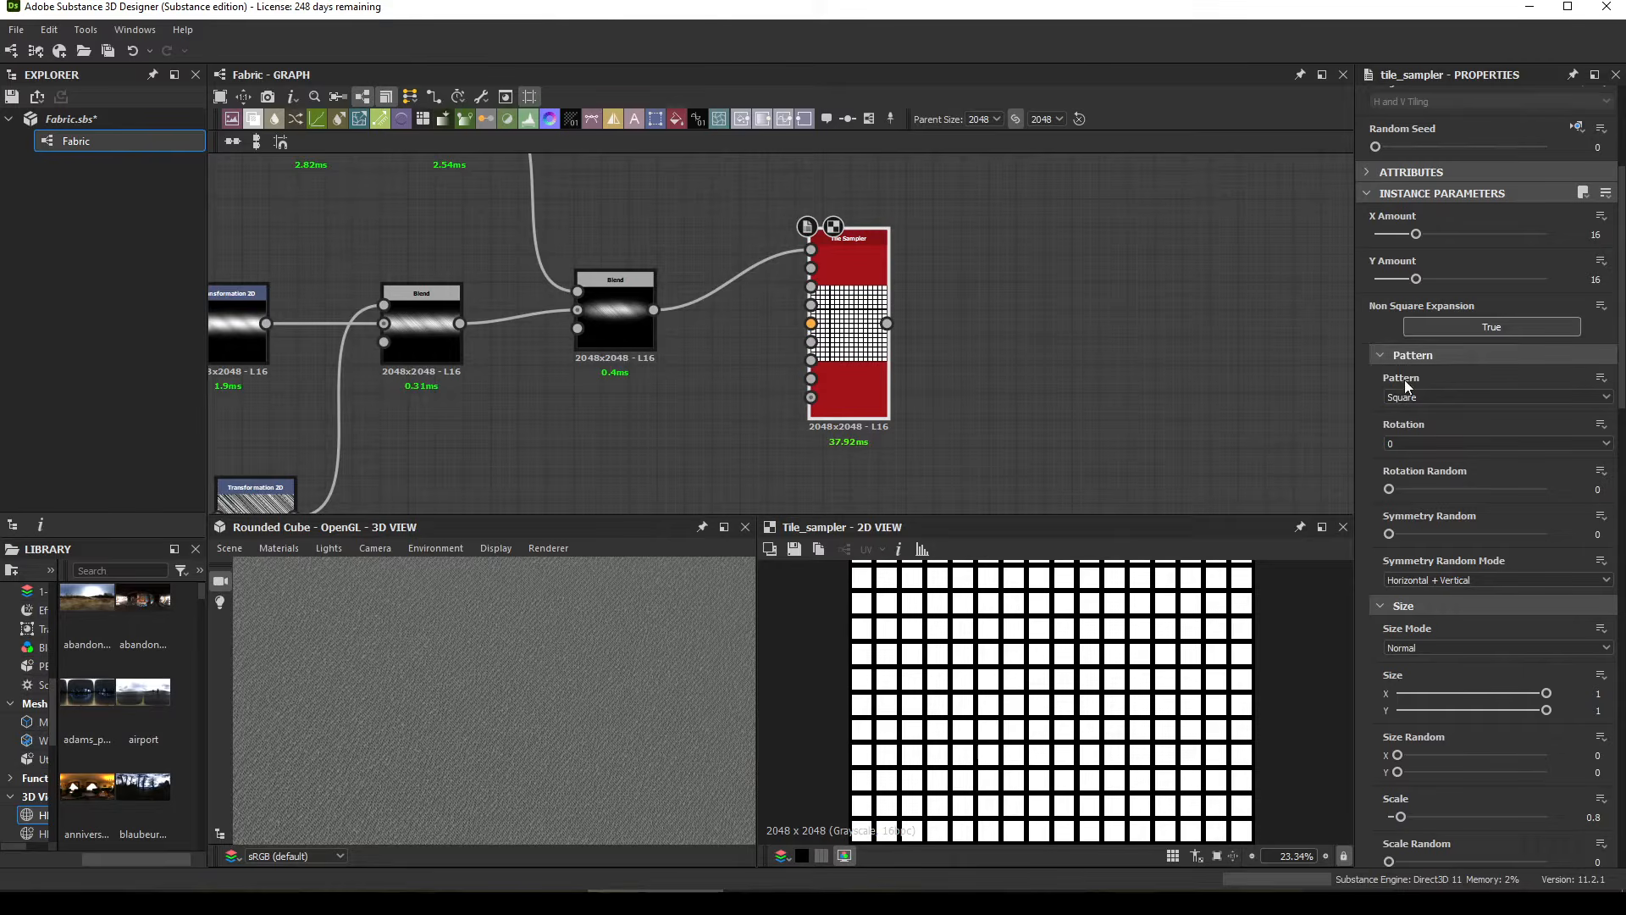
pyautogui.click(1435, 395)
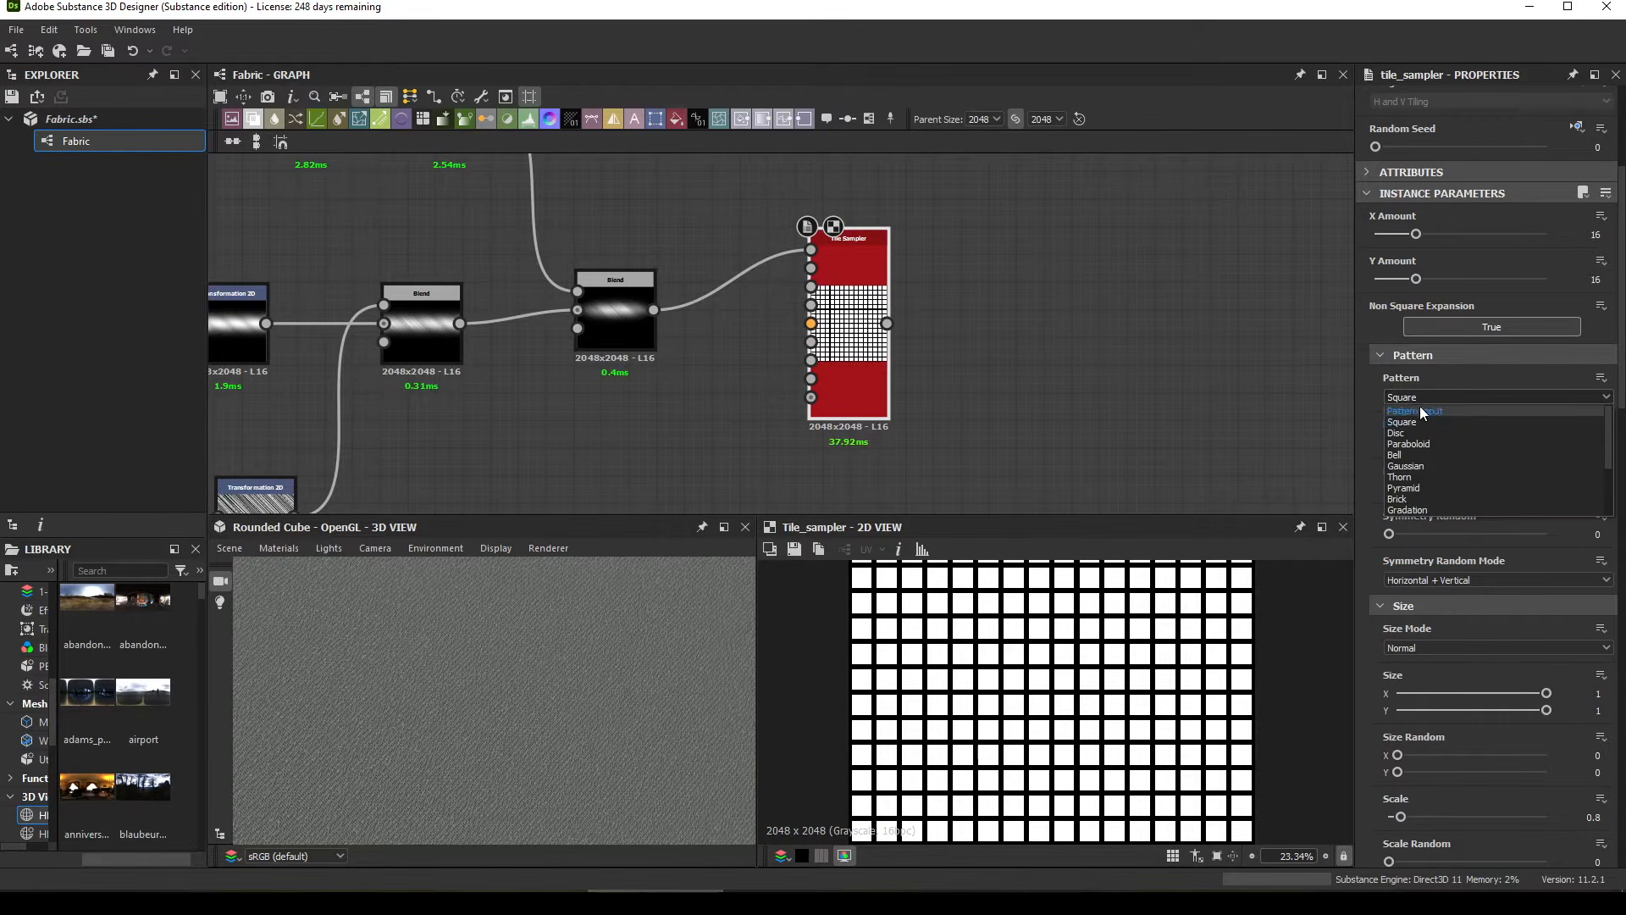
pyautogui.click(1416, 406)
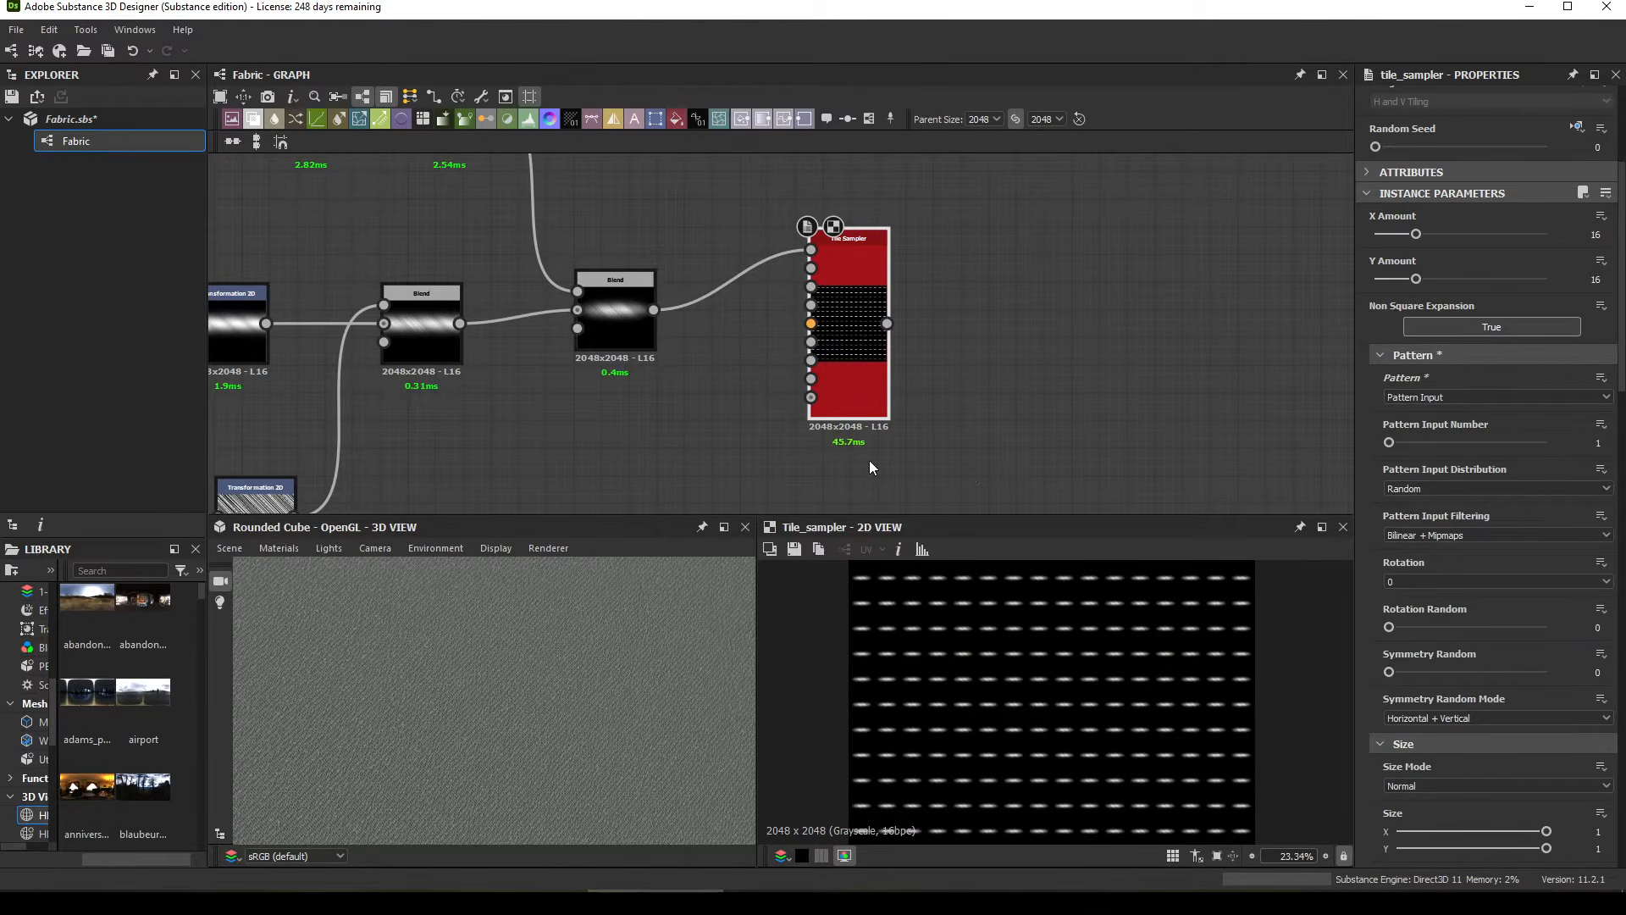
pyautogui.moveTo(1031, 679)
pyautogui.mouseDown(button='middle')
pyautogui.moveTo(1034, 642)
pyautogui.moveTo(1024, 682)
pyautogui.mouseUp(button='middle')
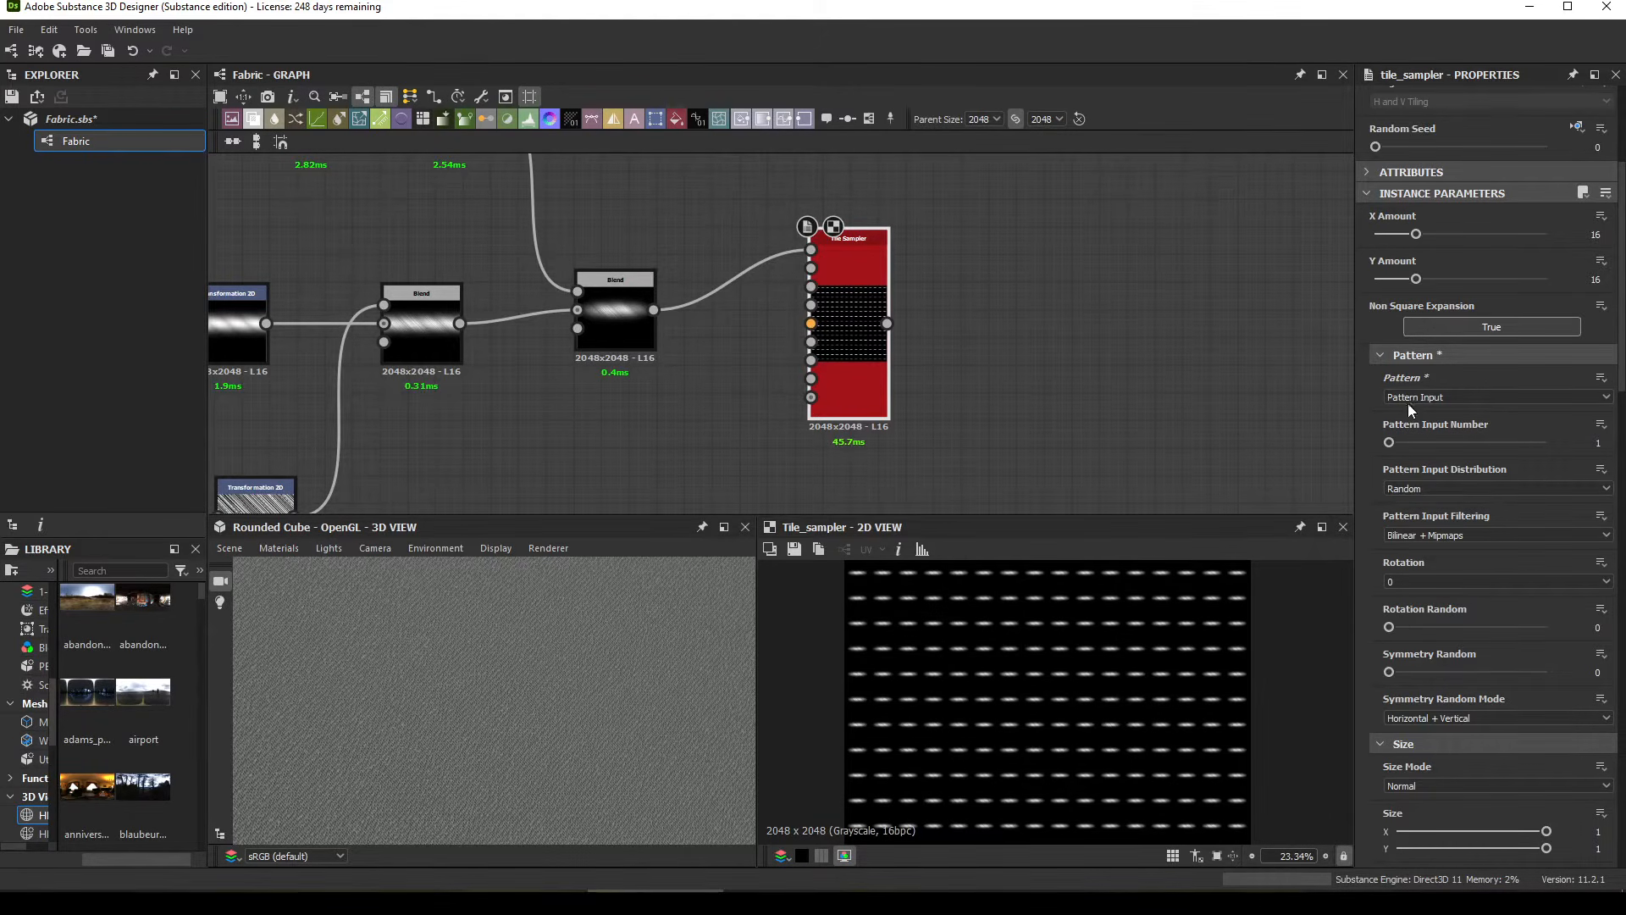
# Step: Set the Tile Sampler's X Amount to 150 and Y Amount to 160
pyautogui.doubleClick(1592, 234)
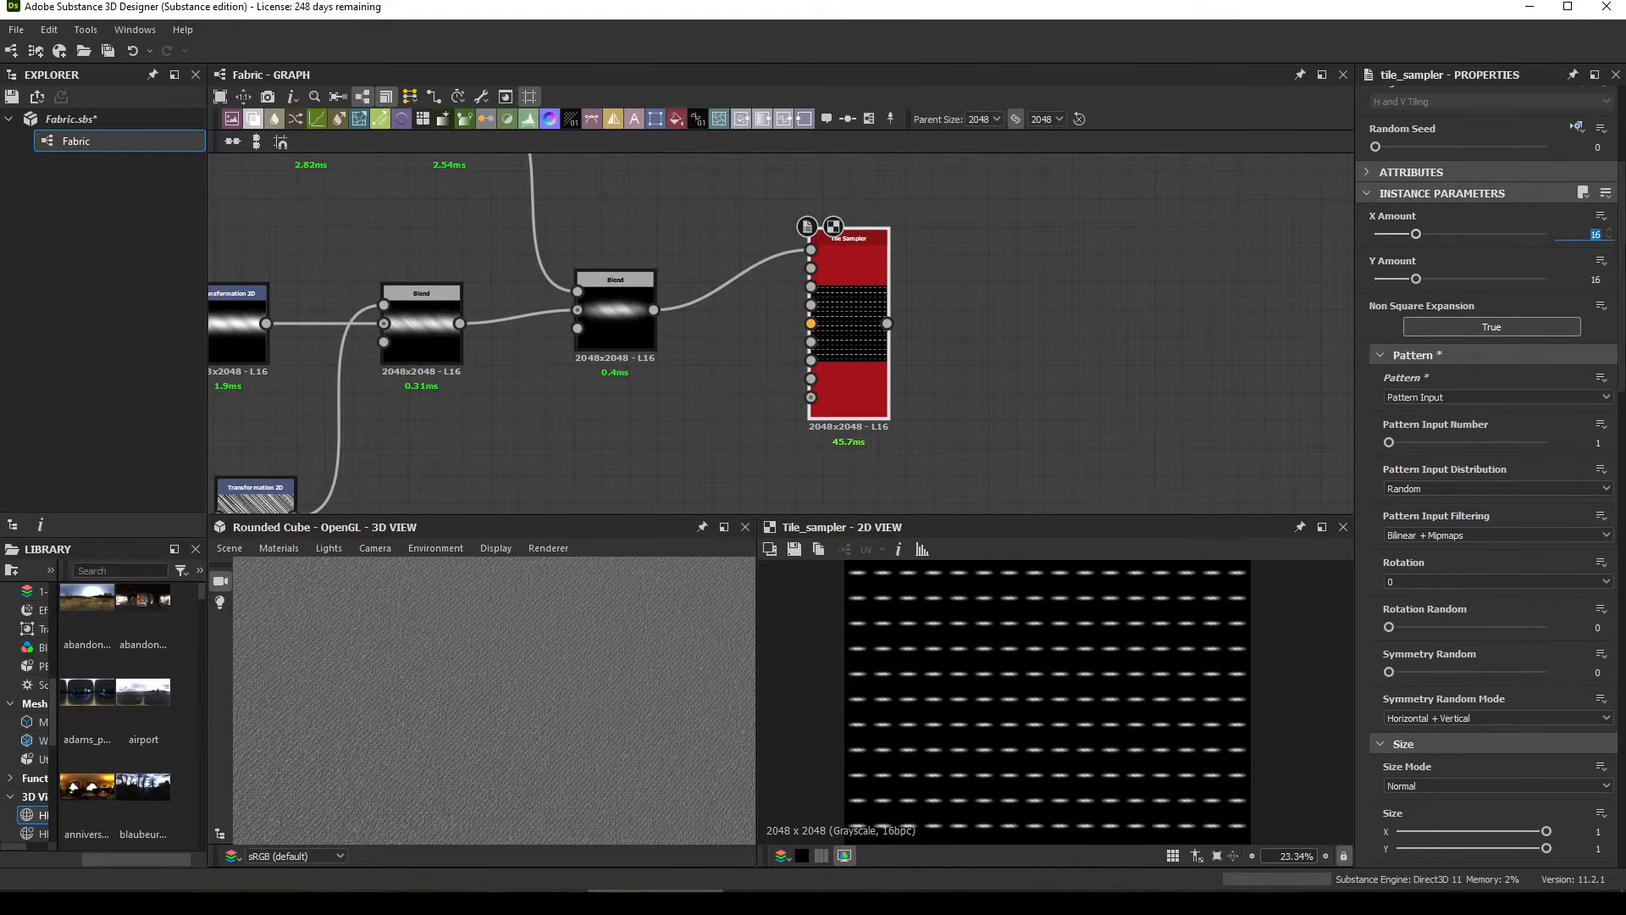
pyautogui.write('150')
pyautogui.press('Return')
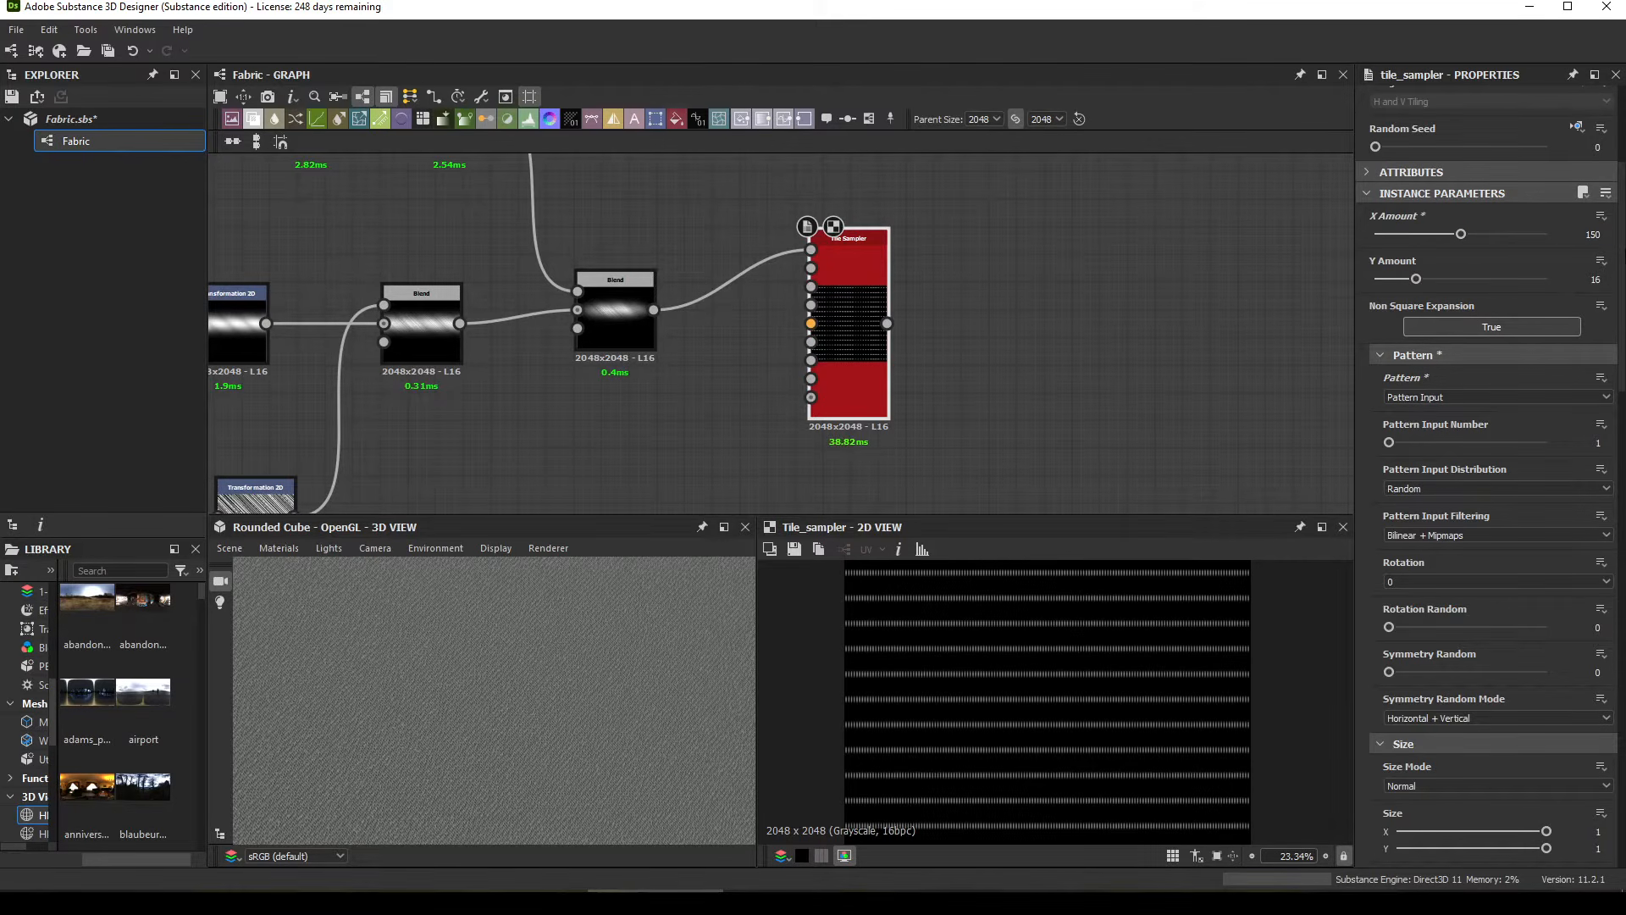
pyautogui.doubleClick(1596, 279)
pyautogui.write('160')
pyautogui.press('Return')
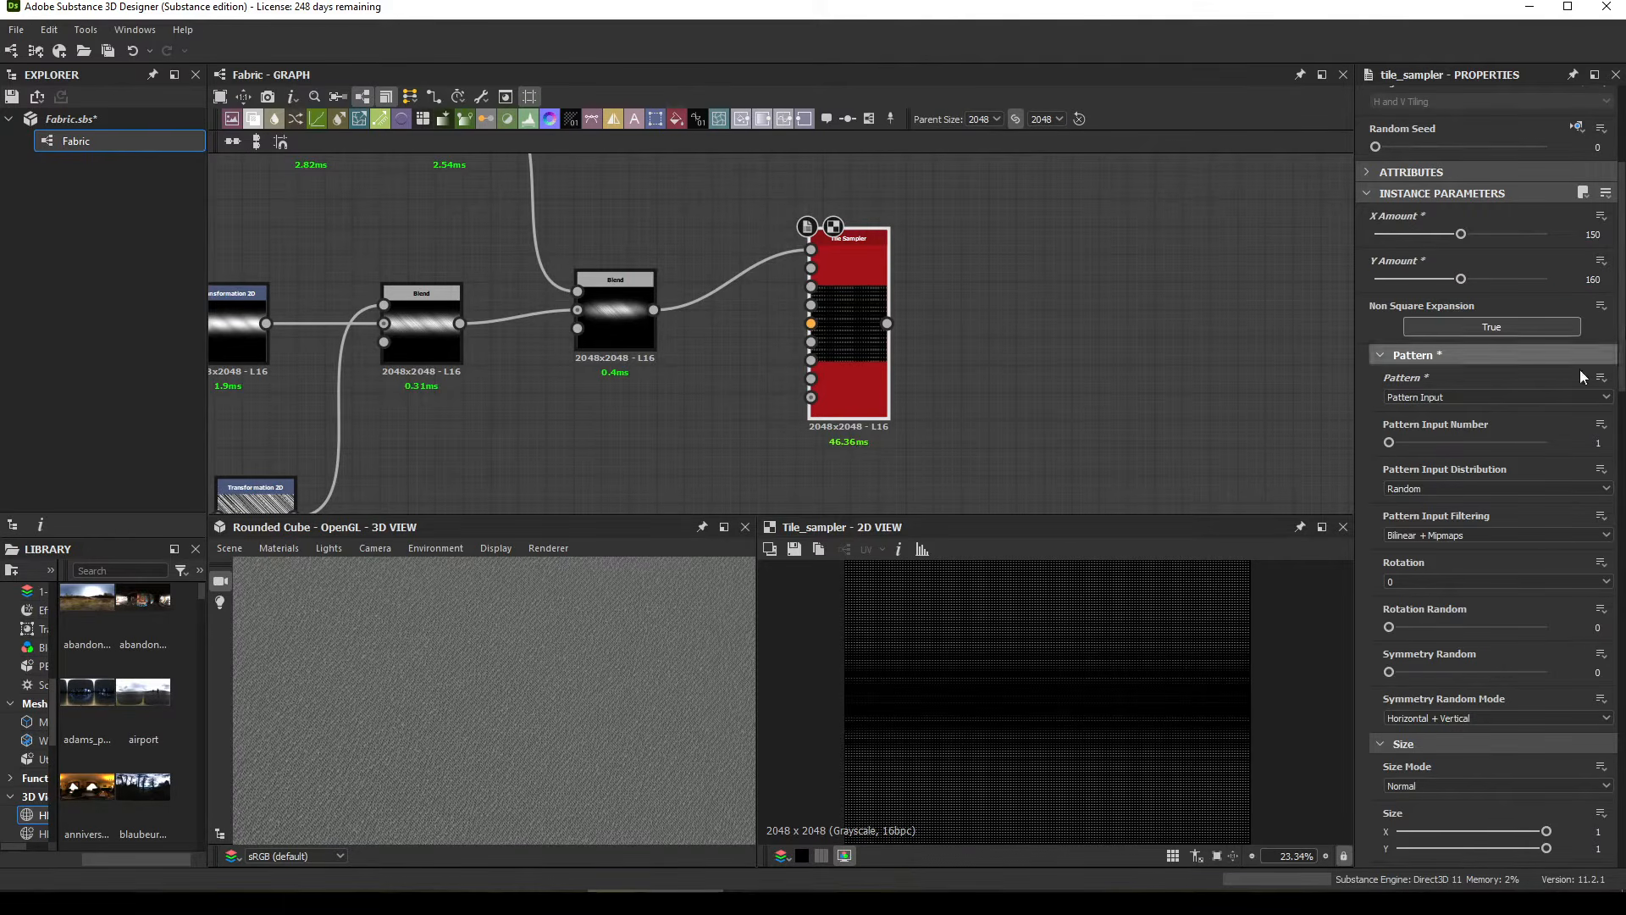
# Step: Set the Tile Sampler's Scale to 5 and inspect the enlarged stitch rows up close in the 2D view
pyautogui.scroll(1, 862, 597)
pyautogui.scroll(1, 862, 597)
pyautogui.moveTo(1108, 705); pyautogui.dragTo(1096, 599, button='middle')
pyautogui.scroll(-3, 1398, 593)
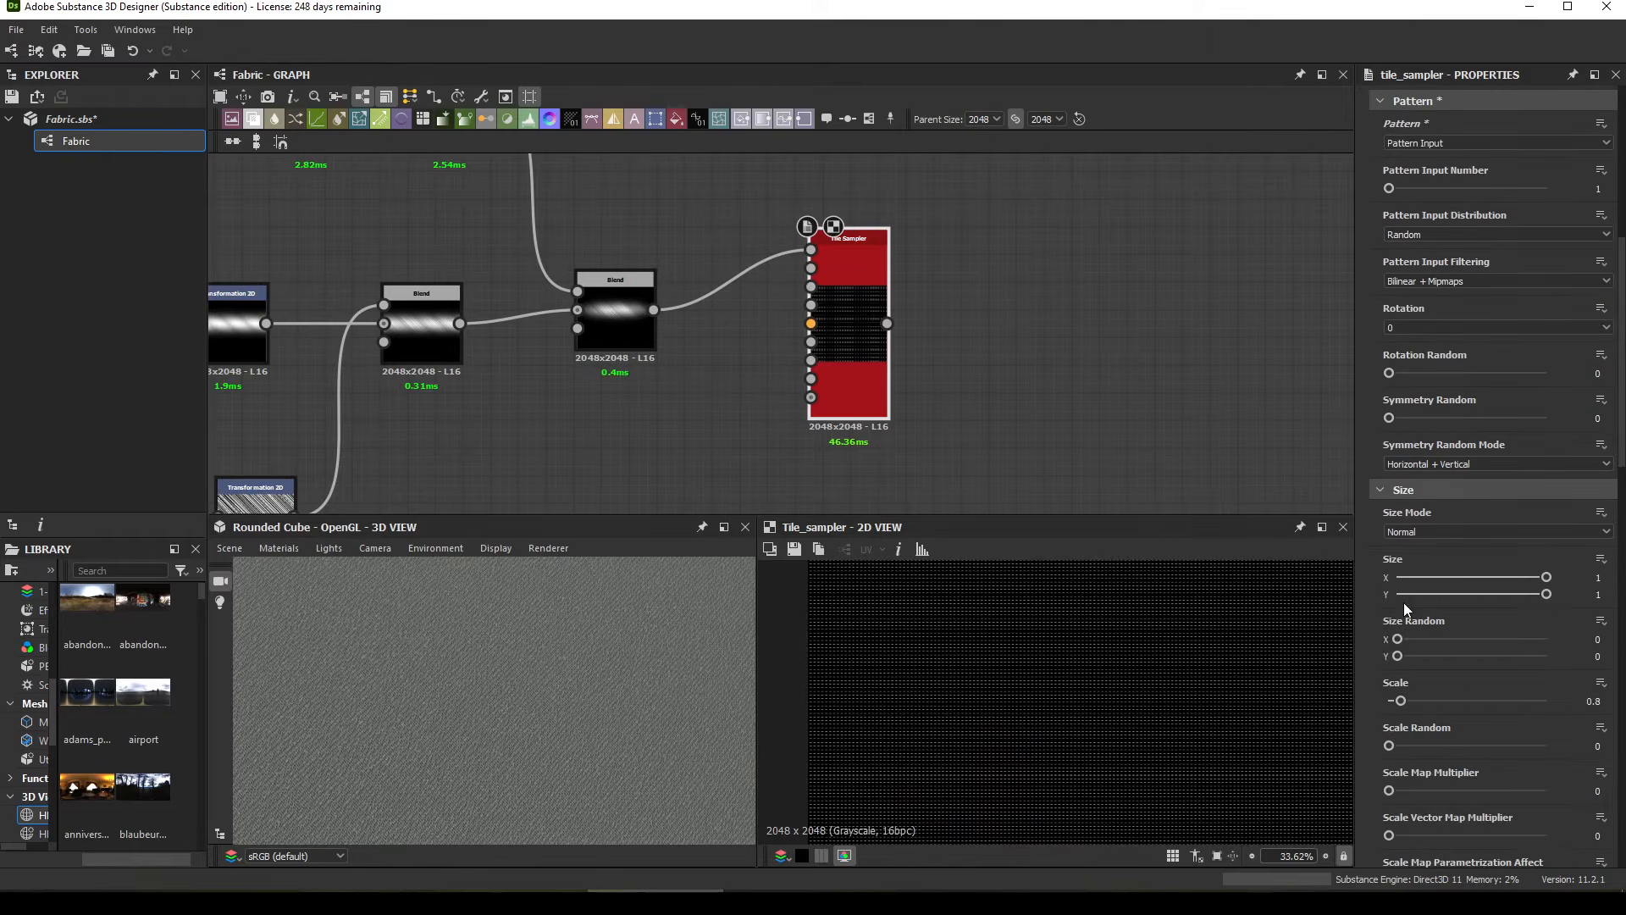
pyautogui.doubleClick(1595, 700)
pyautogui.moveTo(1416, 702); pyautogui.dragTo(1469, 706)
pyautogui.doubleClick(1589, 703)
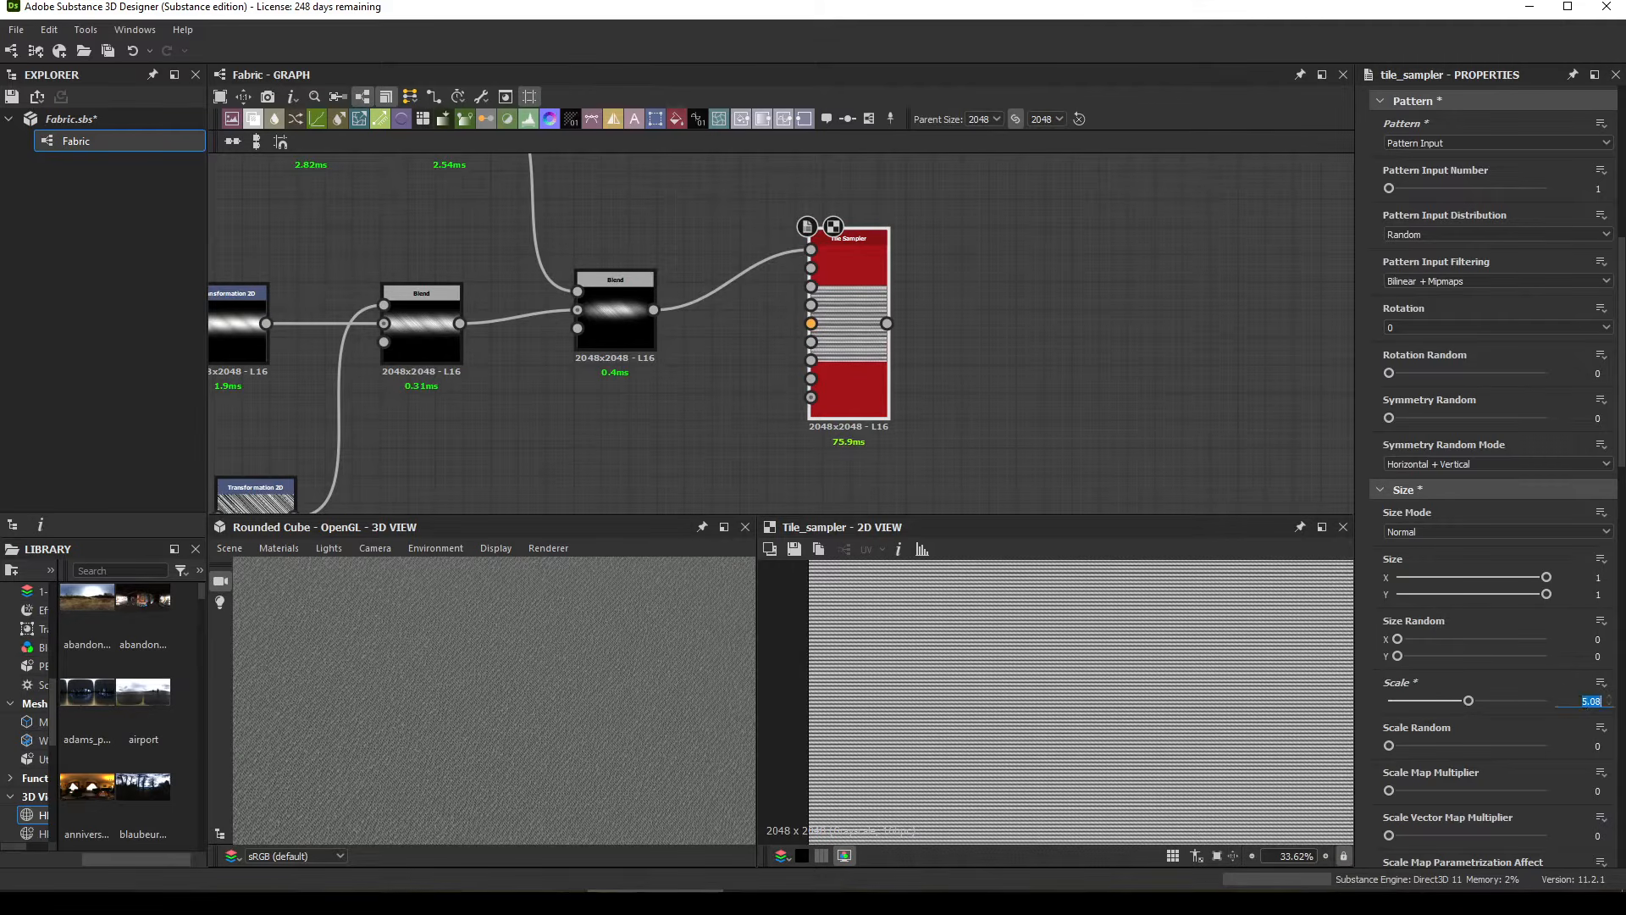
pyautogui.write('5')
pyautogui.press('Return')
pyautogui.scroll(4, 1322, 678)
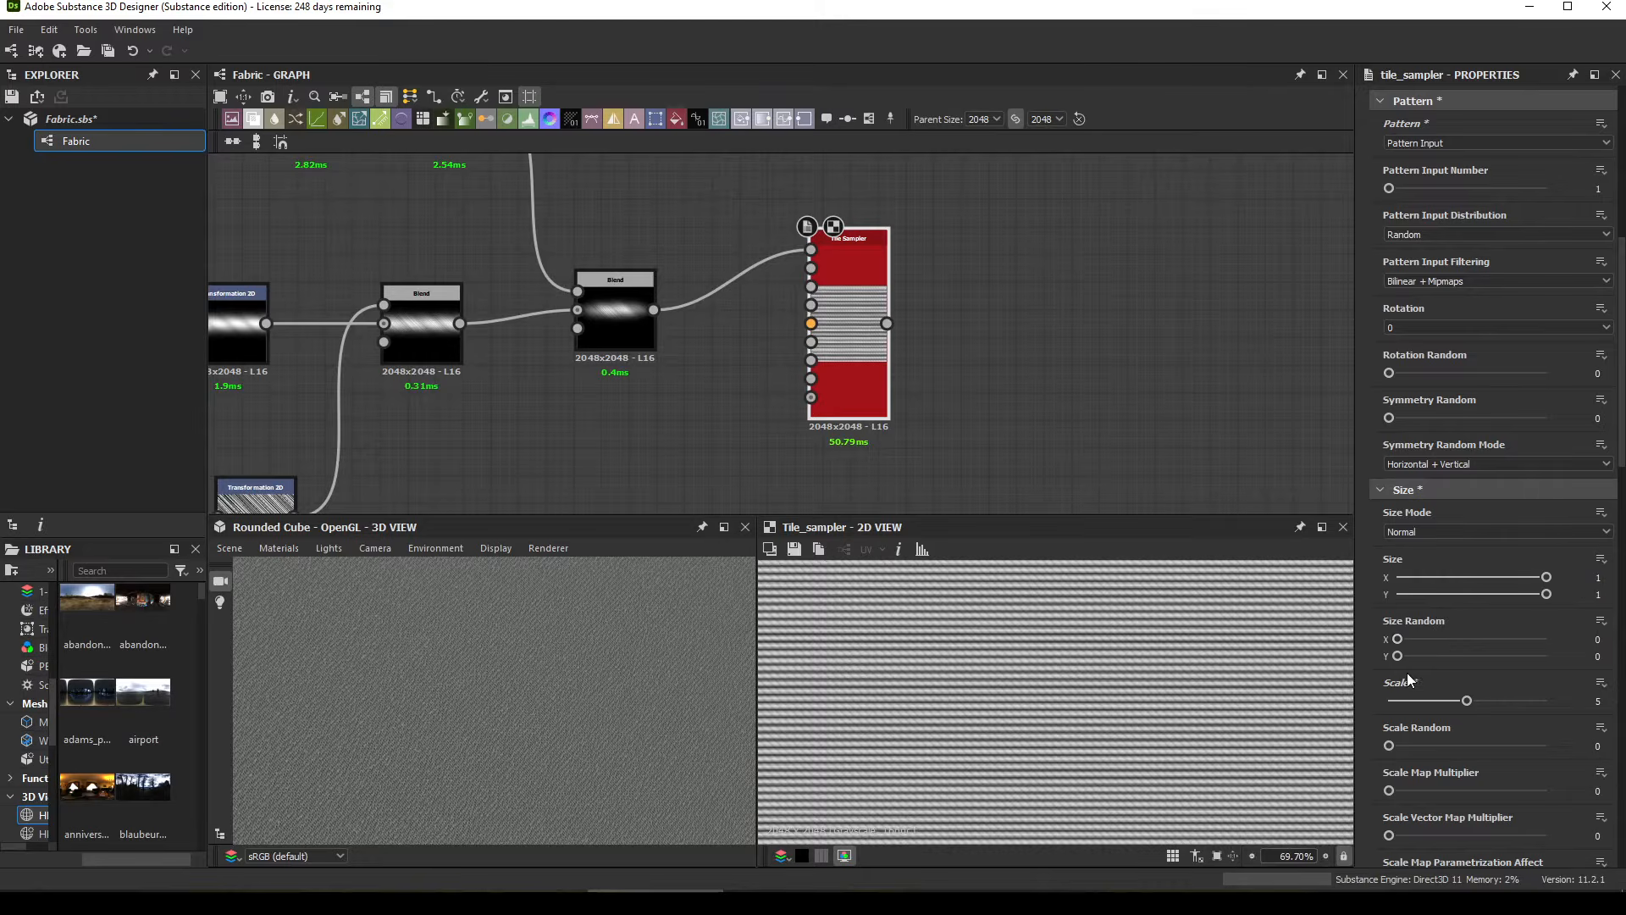
pyautogui.scroll(-2, 933, 761)
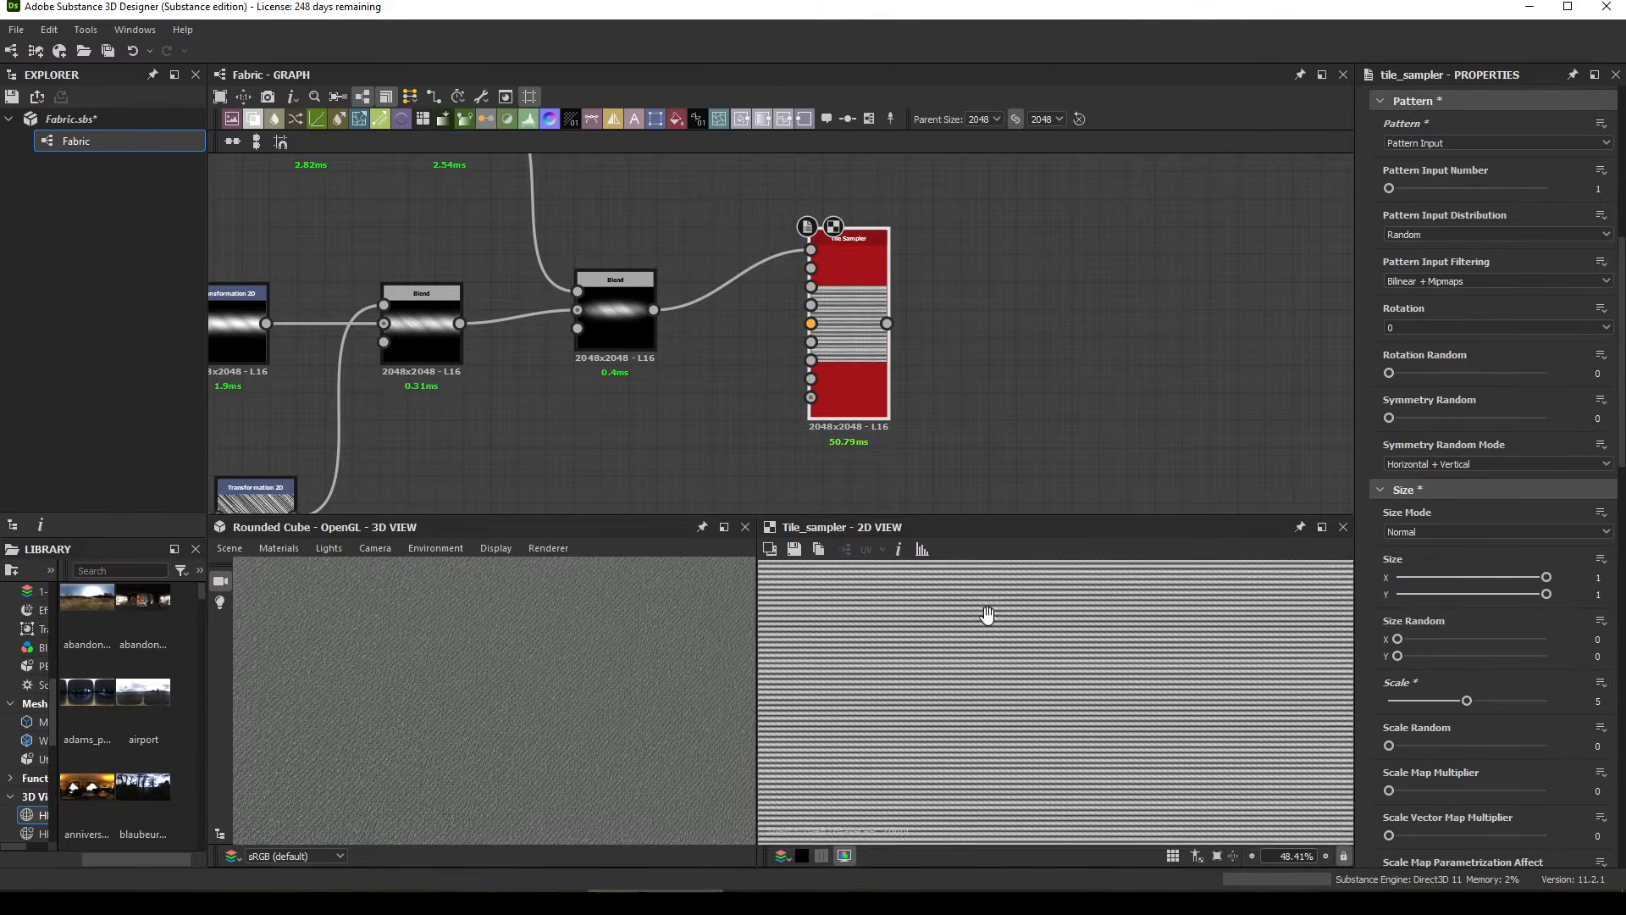
pyautogui.scroll(4, 970, 754)
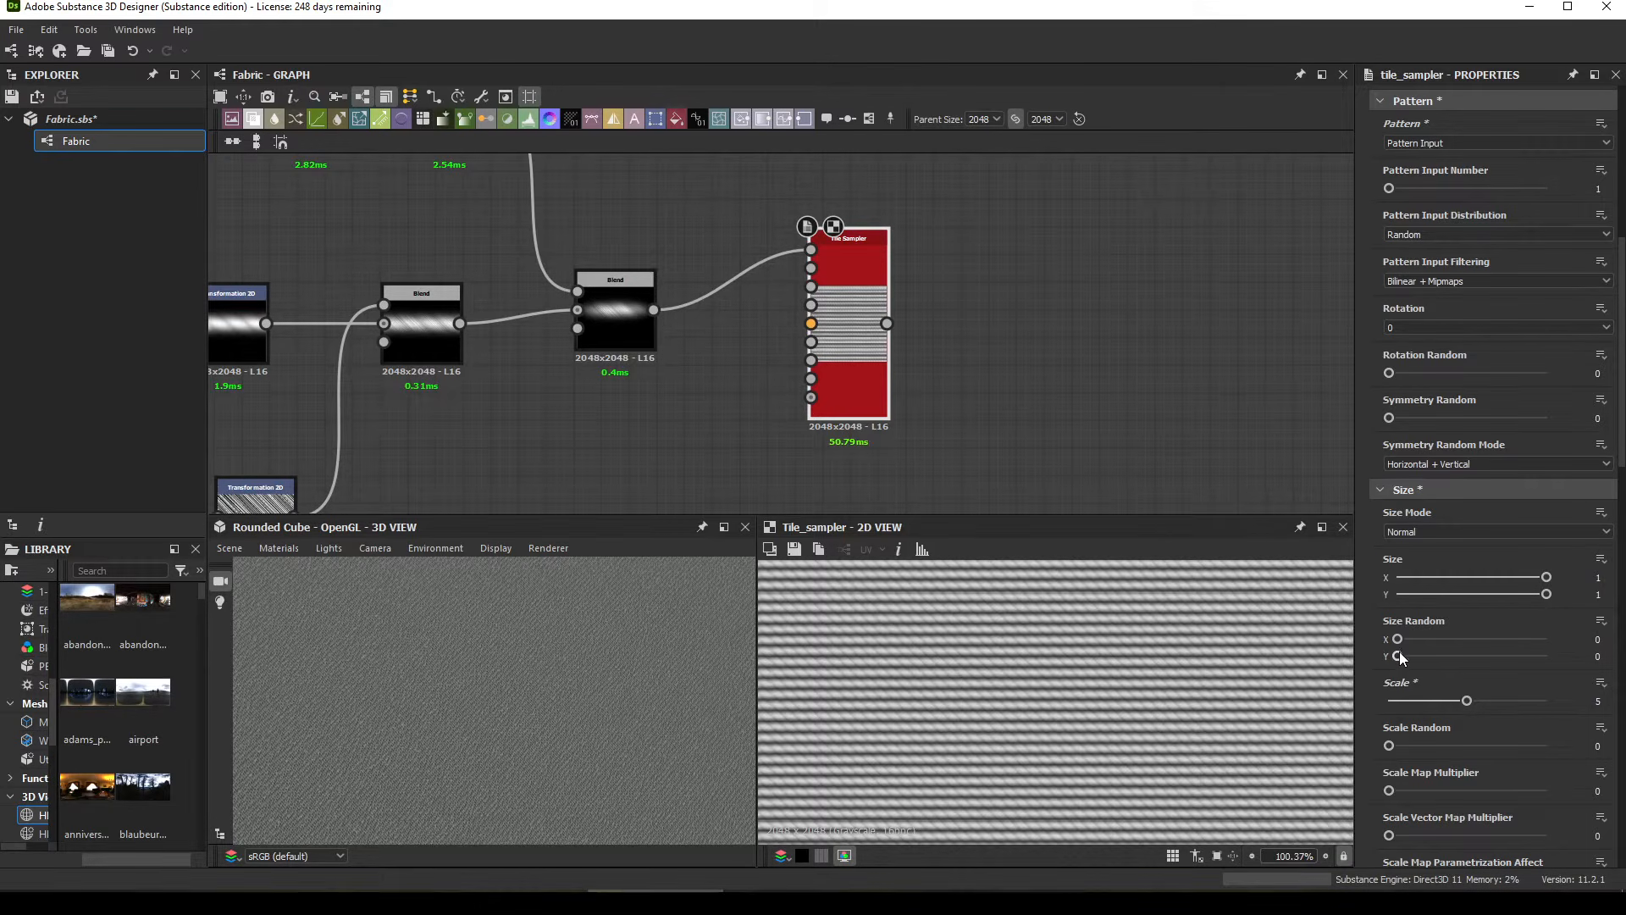
# Step: Set the Tile Sampler's Size Random to 0.1 in Y
pyautogui.moveTo(1400, 654)
pyautogui.mouseDown()
pyautogui.moveTo(1467, 642)
pyautogui.moveTo(1413, 664)
pyautogui.mouseUp()
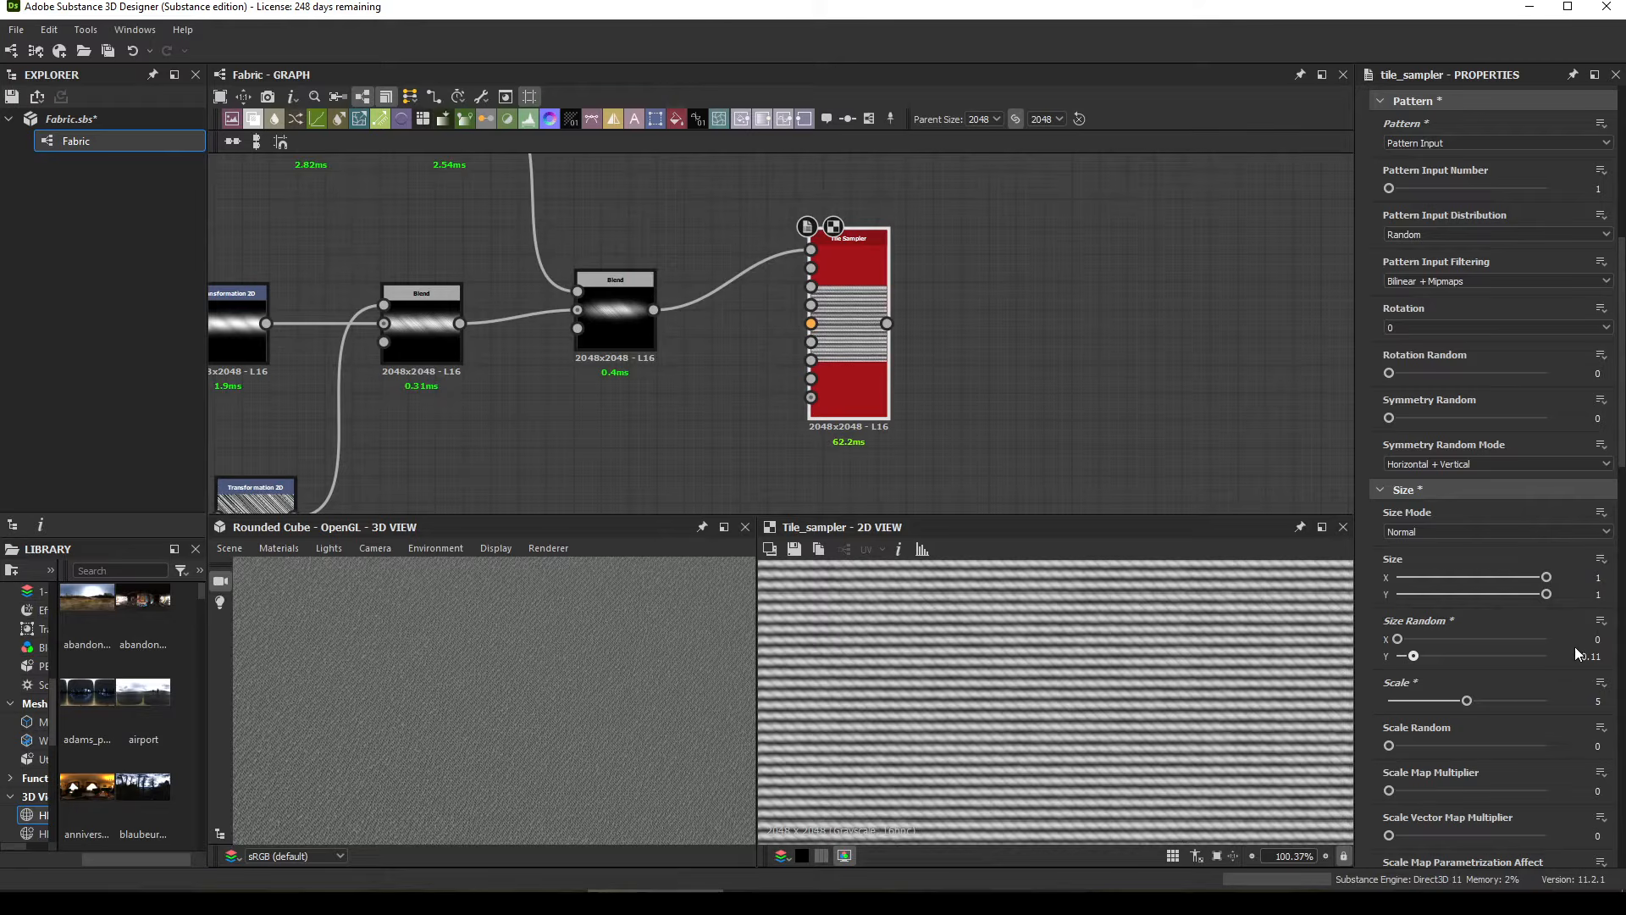
pyautogui.moveTo(1578, 655); pyautogui.dragTo(1623, 681)
pyautogui.write('0.1')
pyautogui.press('Return')
pyautogui.scroll(-3, 1459, 674)
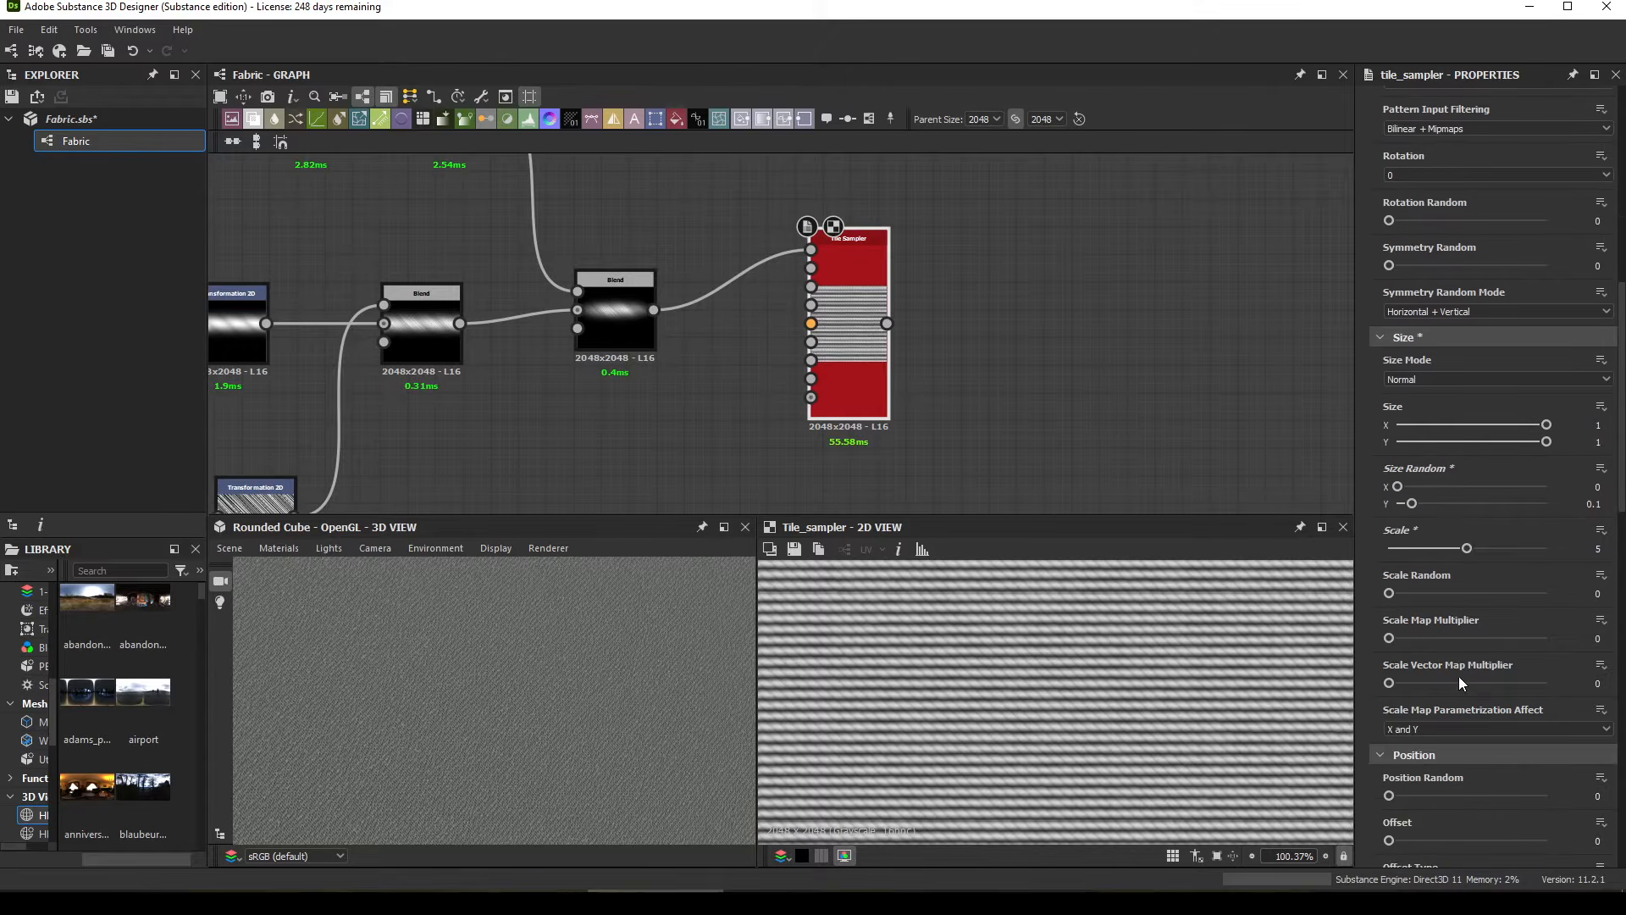
# Step: Set the Tile Sampler's Offset to 0.5 with the vertical quincux offset type and inspect the staggered stitches
pyautogui.scroll(-2, 1459, 676)
pyautogui.scroll(-2, 1451, 696)
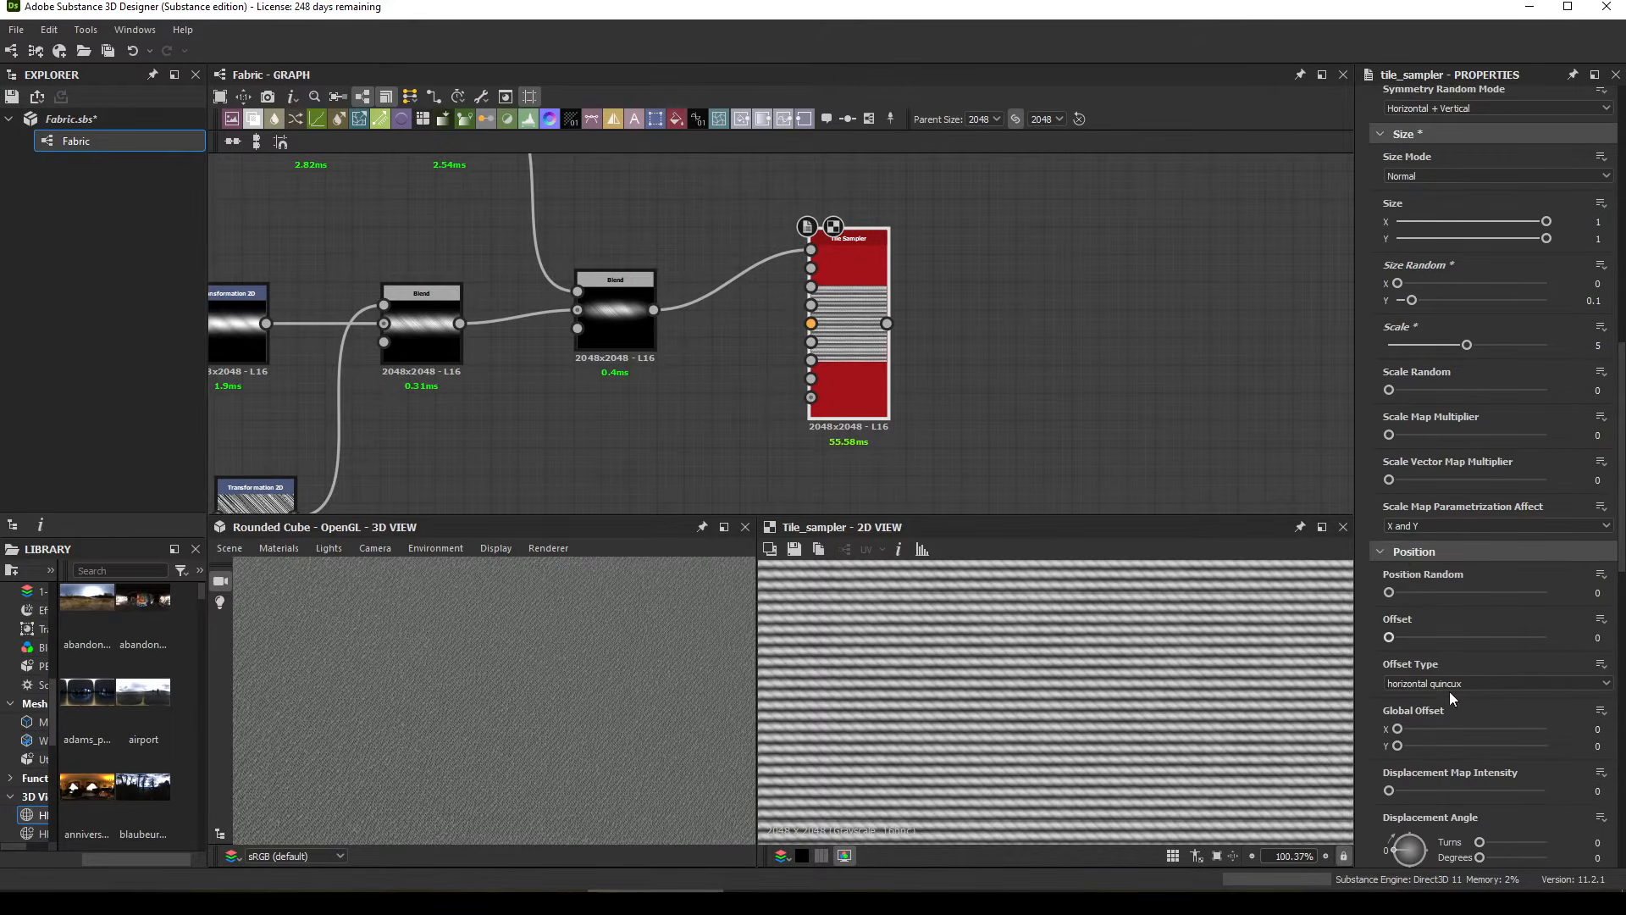
pyautogui.click(1590, 637)
pyautogui.press('Return')
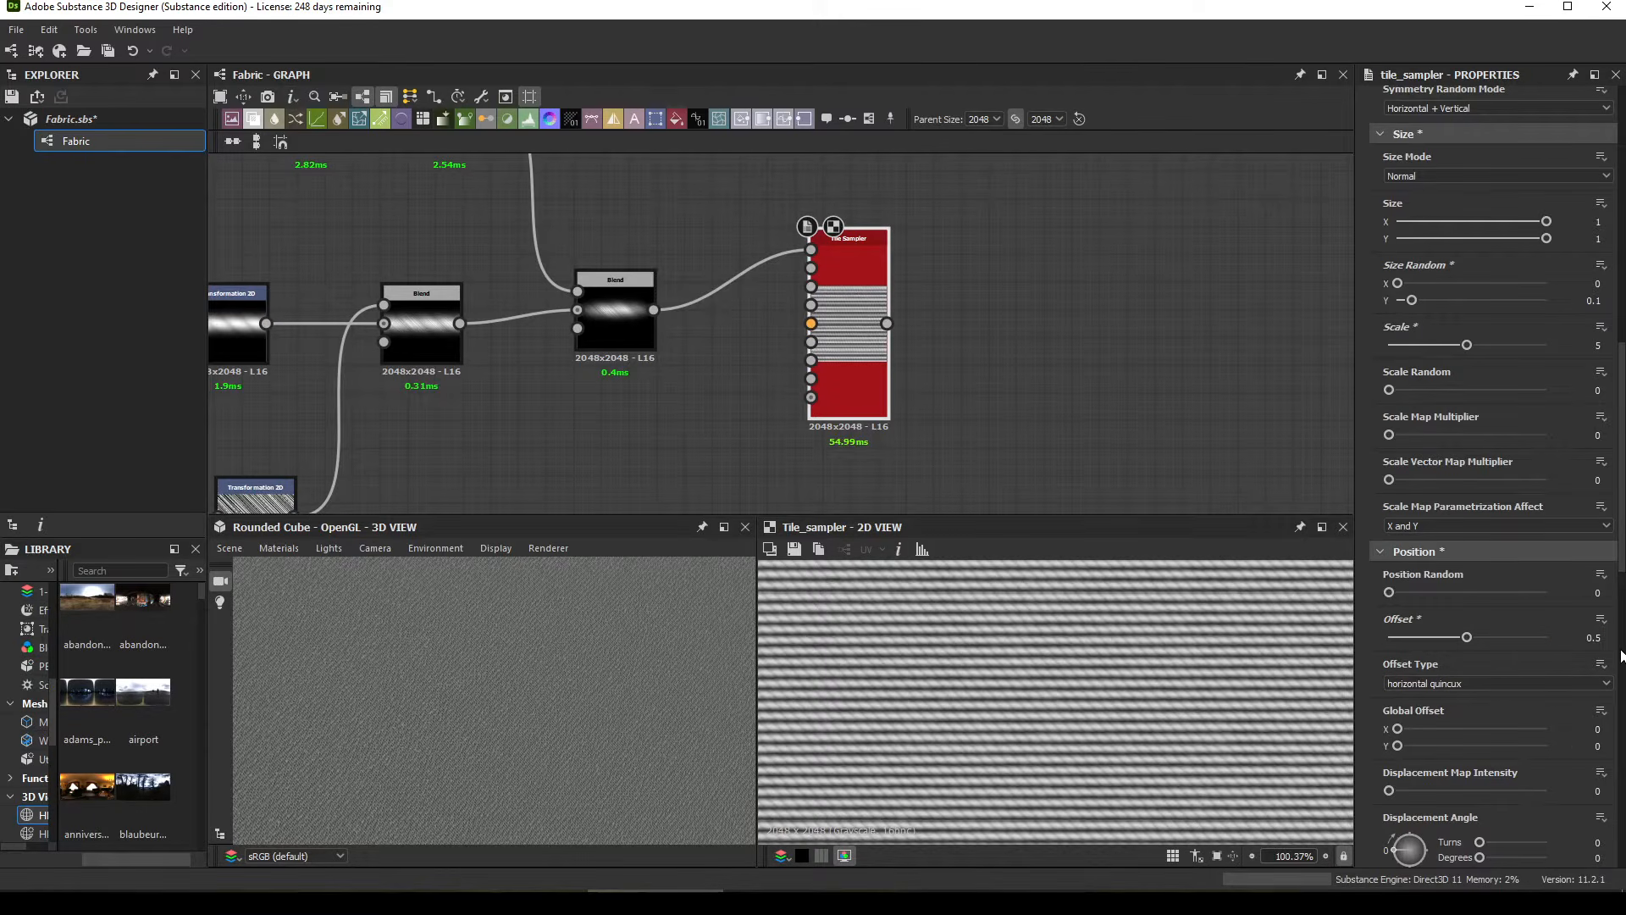
pyautogui.click(1470, 685)
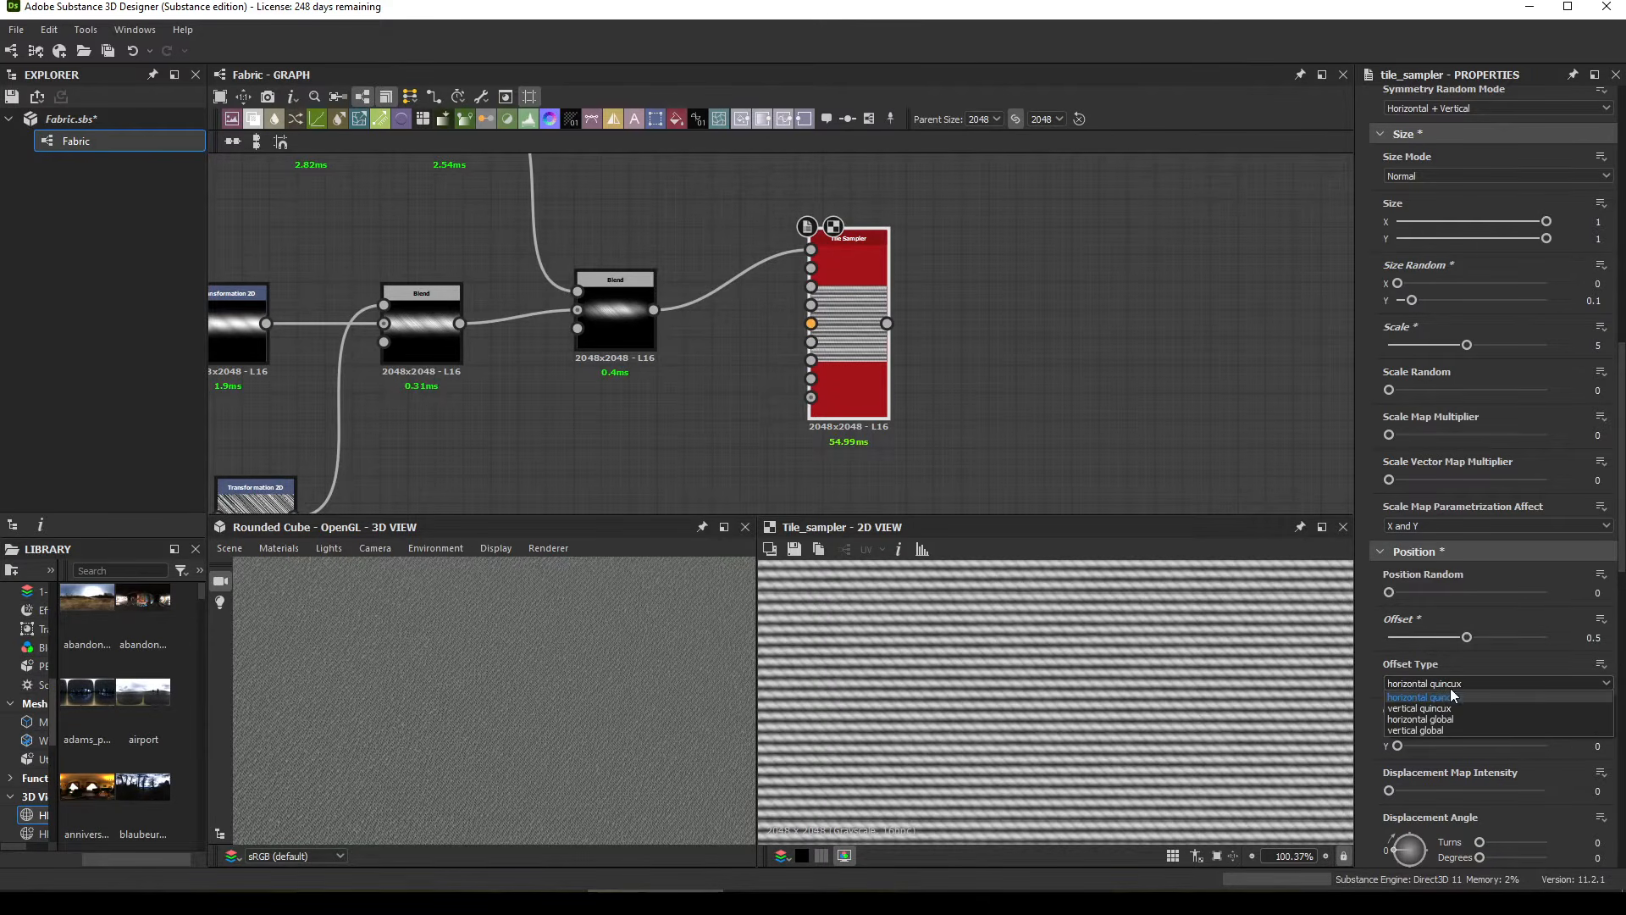
pyautogui.click(1430, 709)
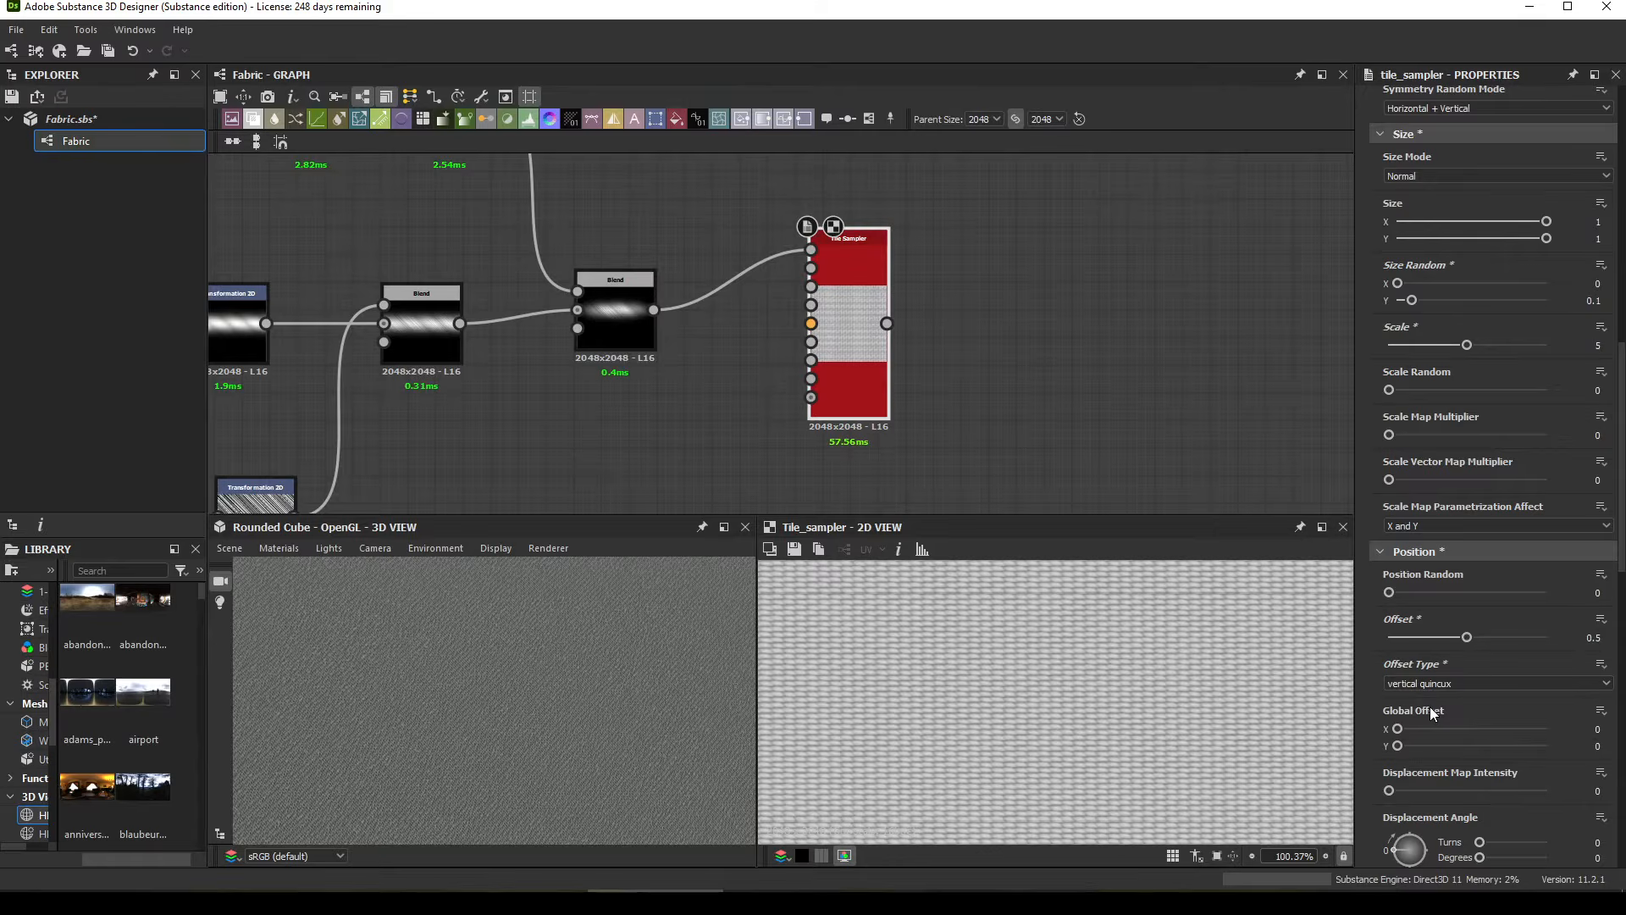
pyautogui.scroll(5, 1073, 699)
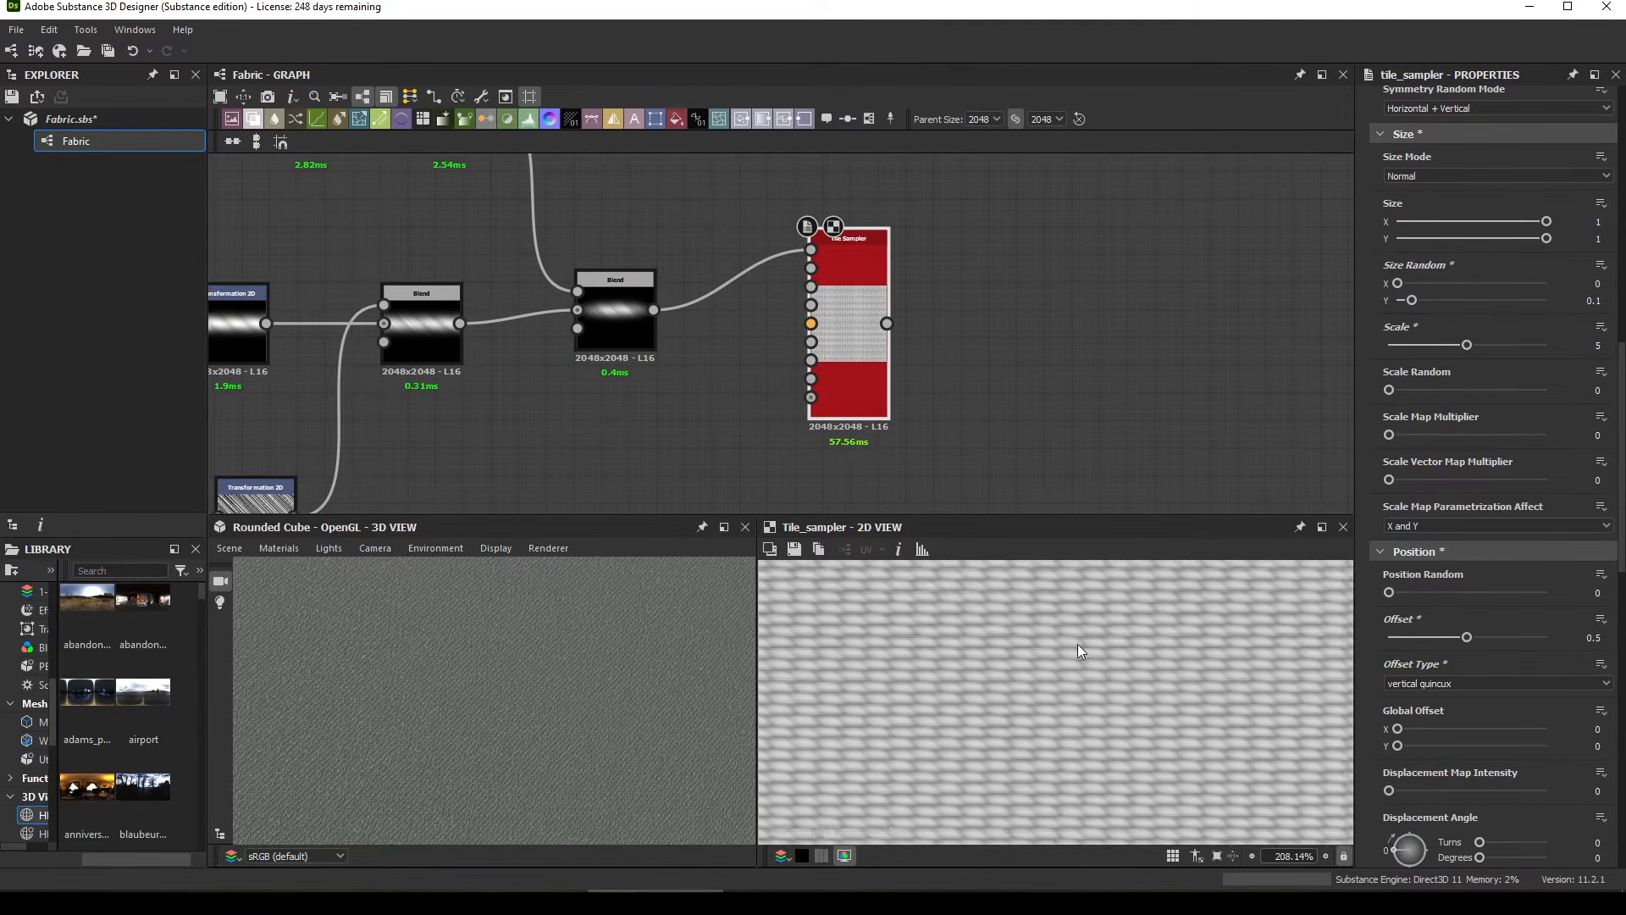
# Step: Set the Tile Sampler's Rotation Random to 0.01 and inspect the slightly rotated stitches in the 2D view
pyautogui.scroll(-5, 1071, 670)
pyautogui.moveTo(1073, 669); pyautogui.dragTo(1063, 773, button='middle')
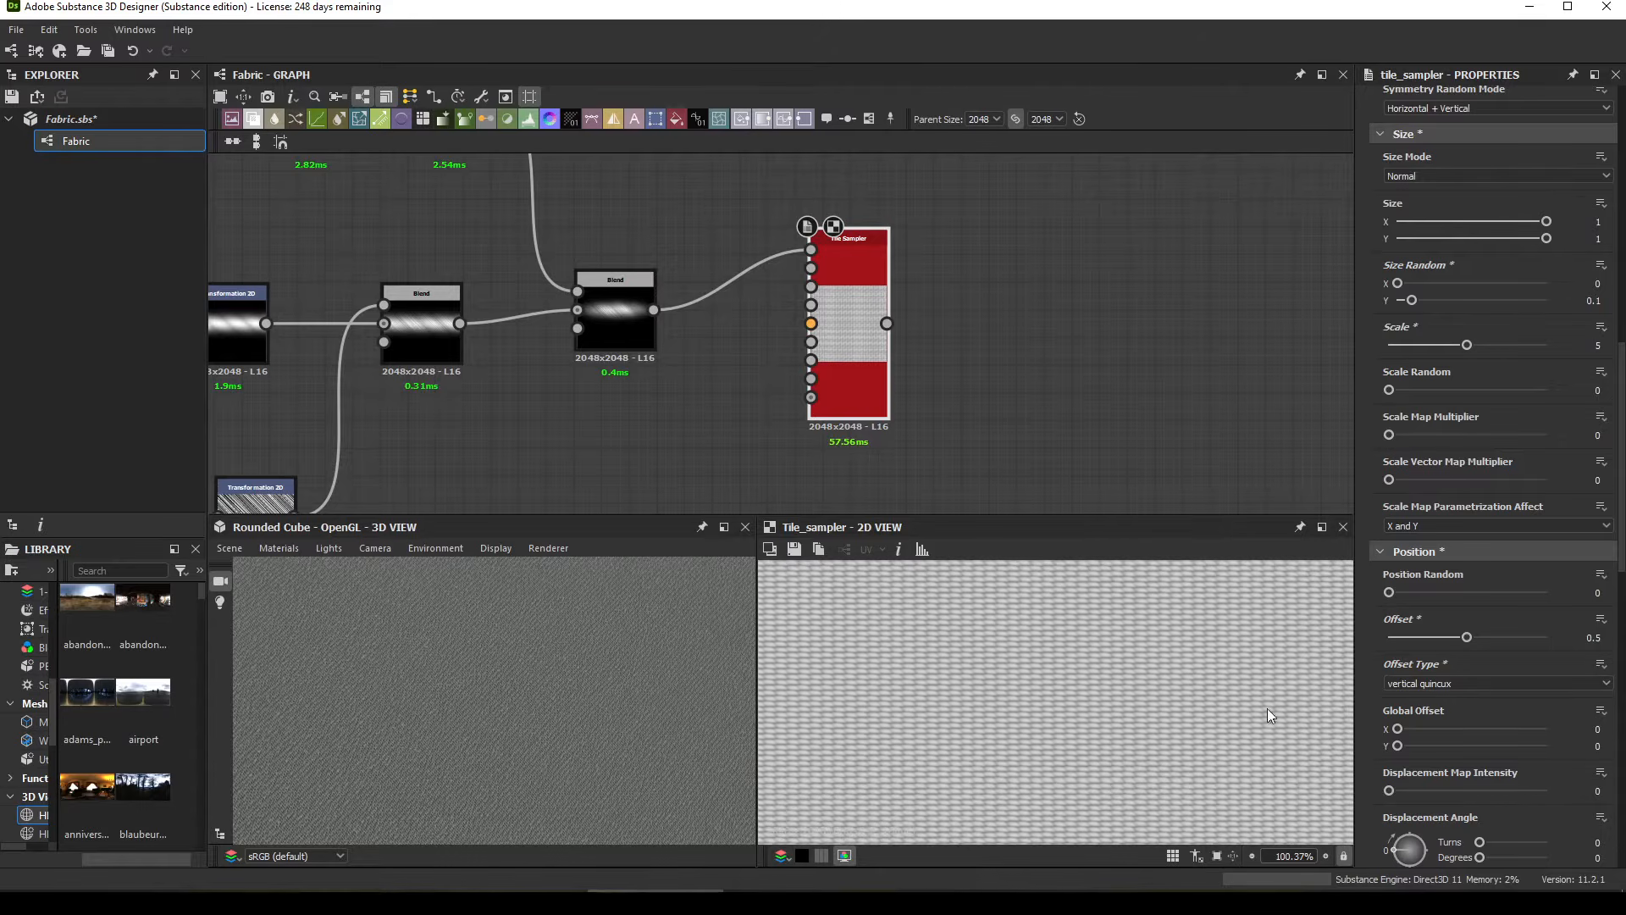
pyautogui.scroll(-6, 1400, 696)
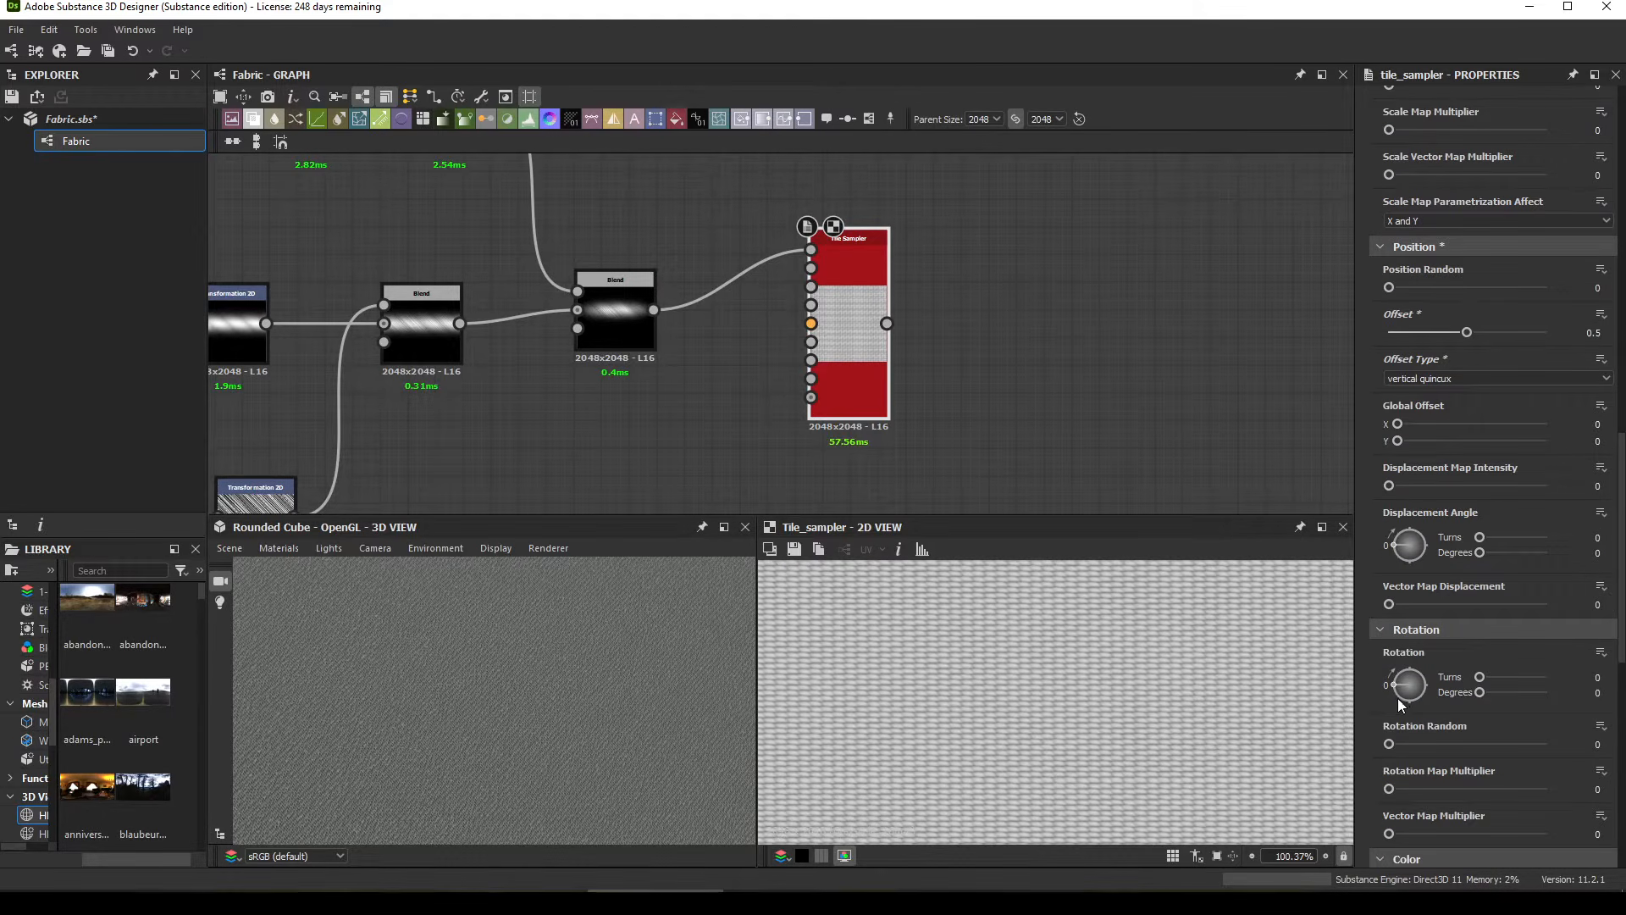
pyautogui.doubleClick(1585, 743)
pyautogui.write('0.001')
pyautogui.press('Return')
pyautogui.press('Return')
pyautogui.moveTo(1076, 677); pyautogui.dragTo(1291, 658, button='middle')
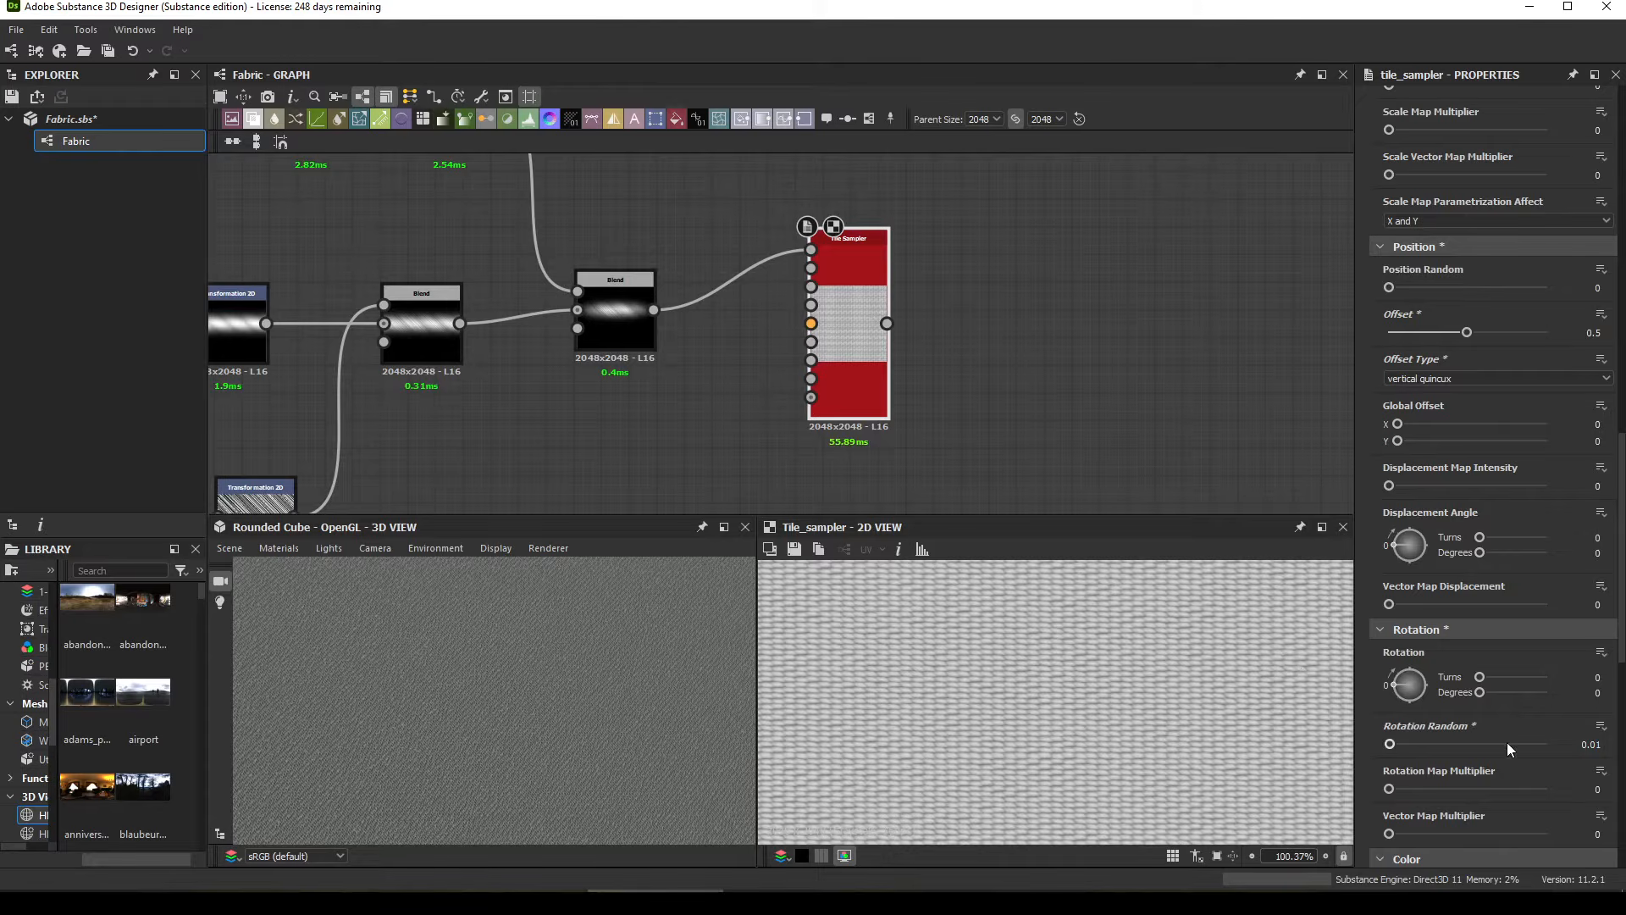
# Step: Set the Tile Sampler's Color Random to 0.15
pyautogui.scroll(-5, 1507, 742)
pyautogui.scroll(-3, 1484, 734)
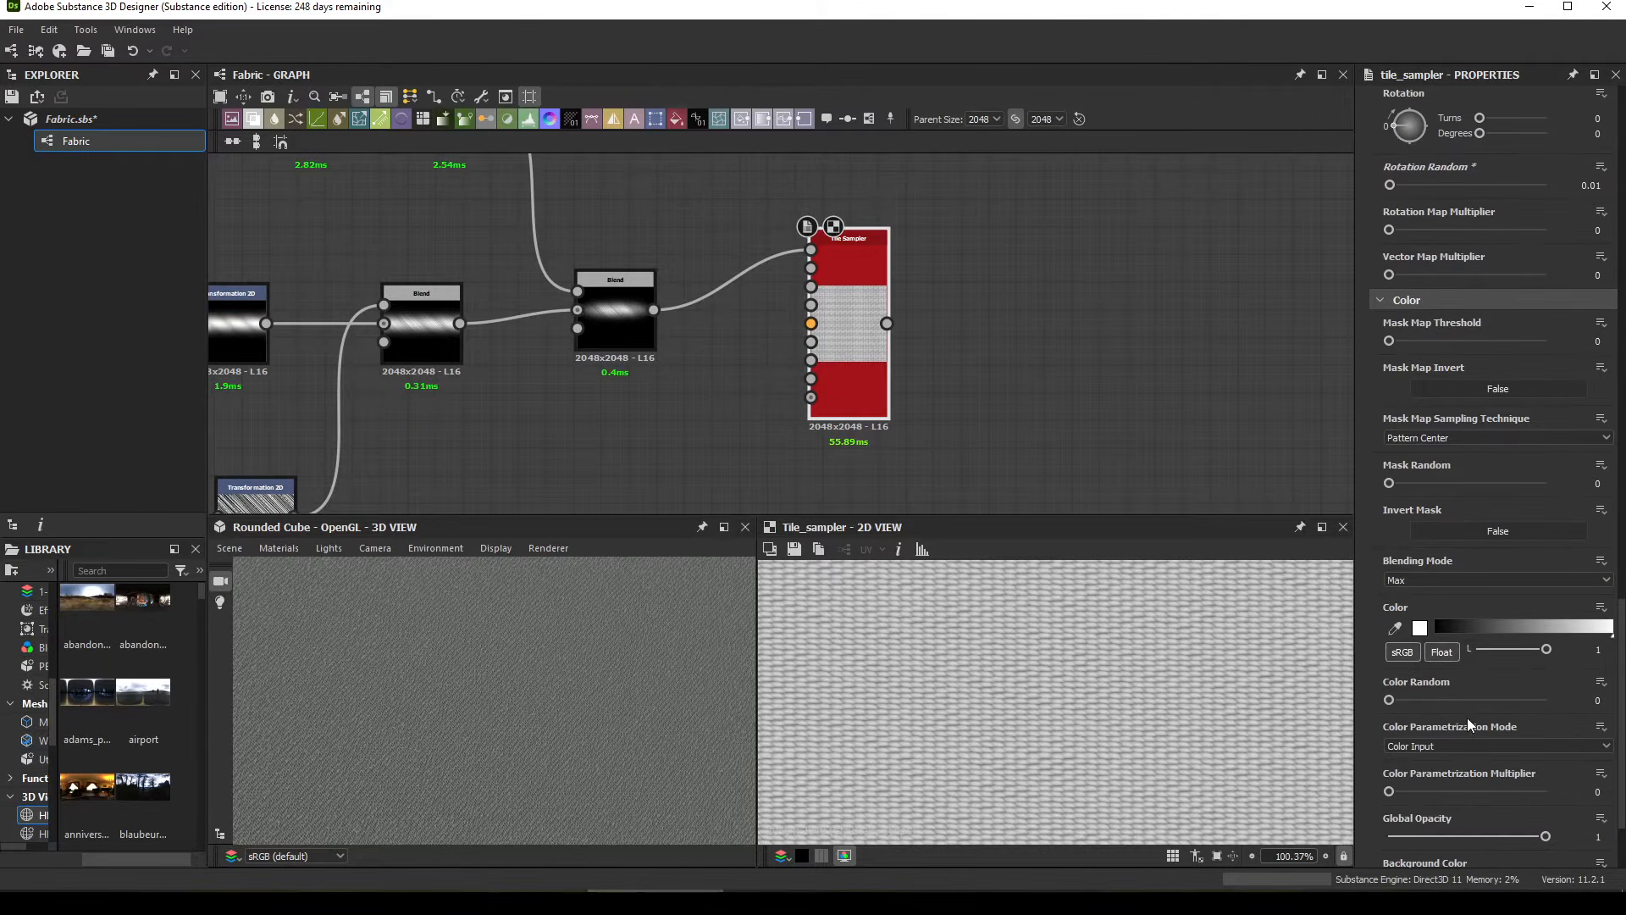
pyautogui.click(1579, 698)
pyautogui.write('0.15')
pyautogui.press('Return')
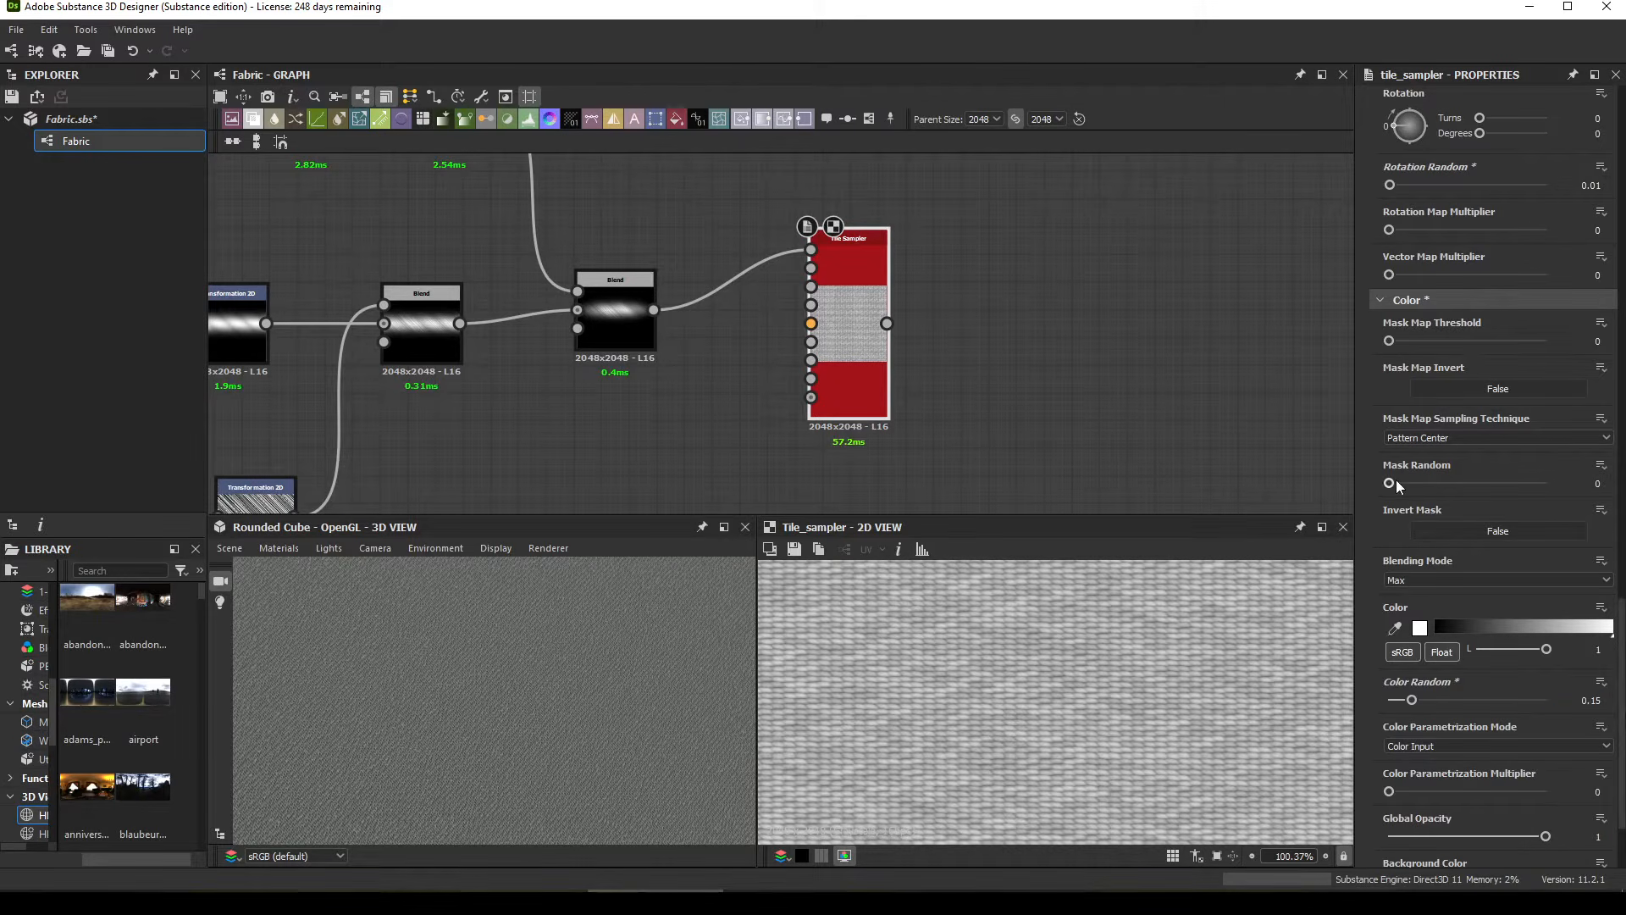
# Step: Set the Tile Sampler's Color luminance to 0.7 and inspect the darker weave in the 2D view
pyautogui.click(1598, 649)
pyautogui.press('BackSpace')
pyautogui.write('0.7')
pyautogui.press('Return')
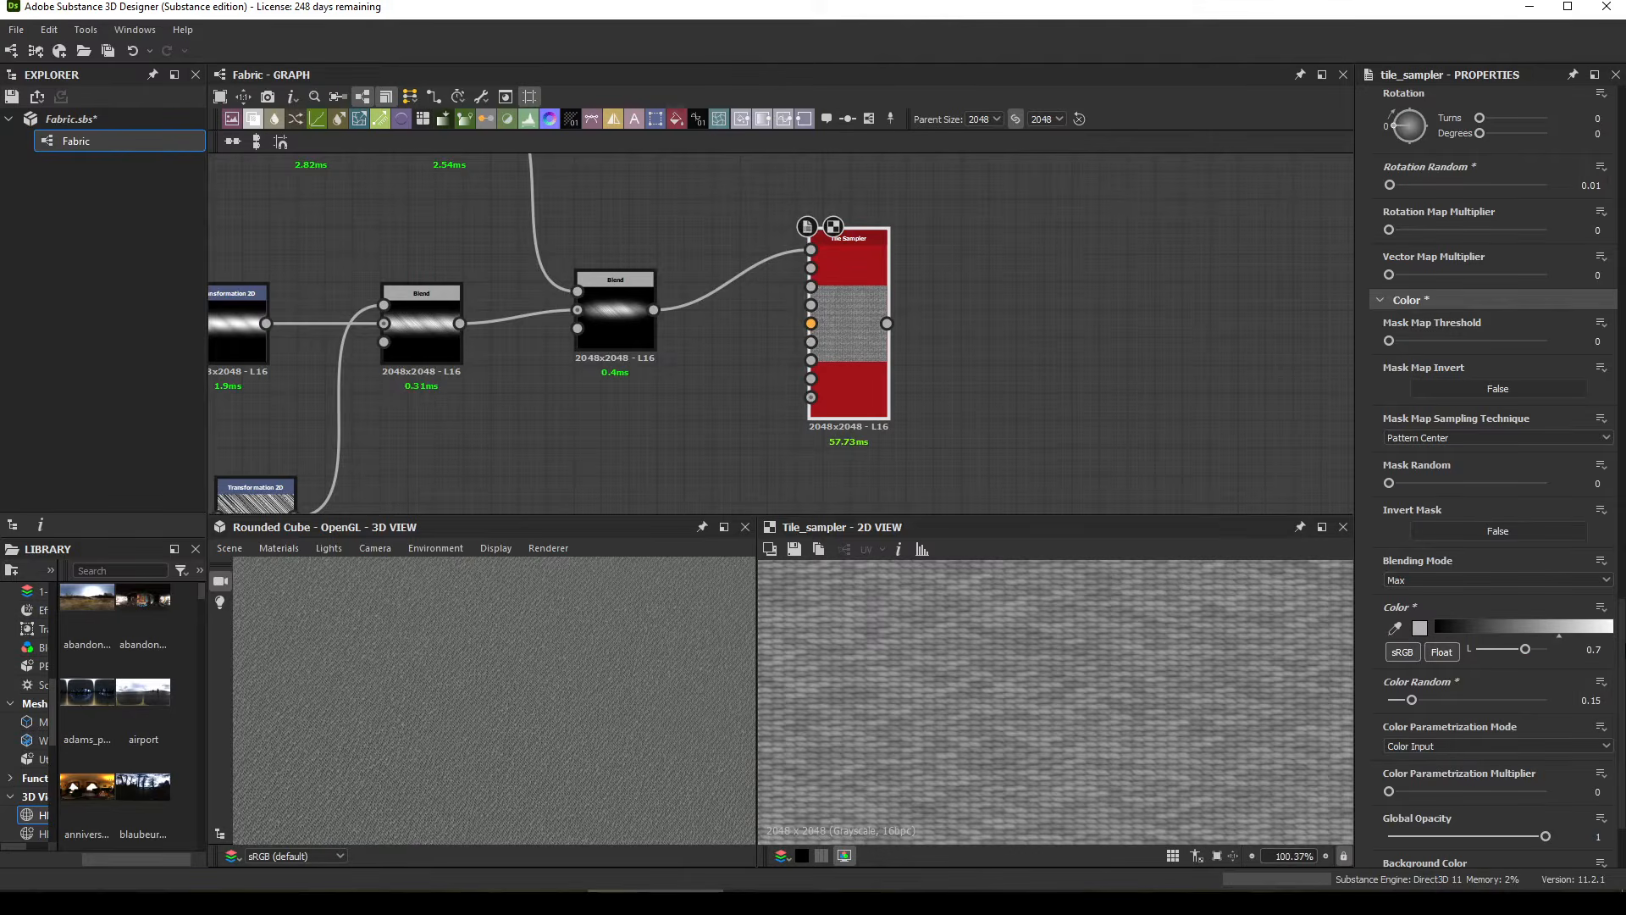
pyautogui.scroll(-5, 911, 694)
pyautogui.moveTo(920, 703); pyautogui.dragTo(1007, 652, button='middle')
pyautogui.scroll(5, 1083, 749)
pyautogui.scroll(3, 1088, 774)
pyautogui.scroll(1, 1076, 642)
pyautogui.moveTo(1008, 454); pyautogui.dragTo(948, 413, button='middle')
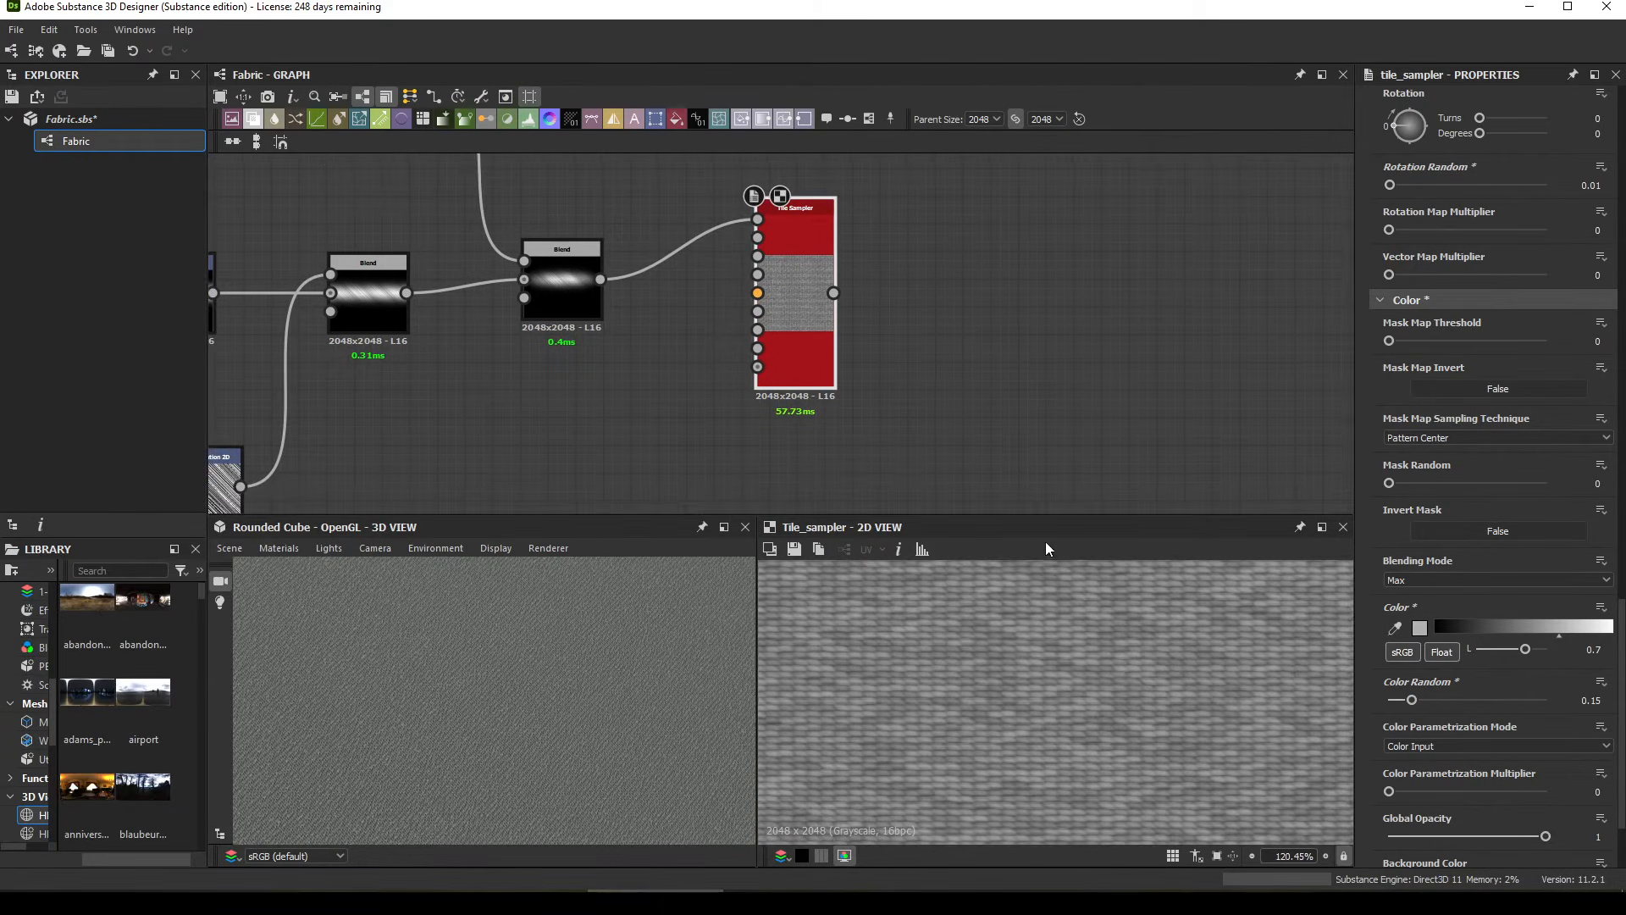
# Step: Enlarge the 2D and 3D views by shrinking the graph area and bring the whole stitch texture into view
pyautogui.moveTo(1057, 514); pyautogui.dragTo(1063, 317)
pyautogui.scroll(-6, 1053, 683)
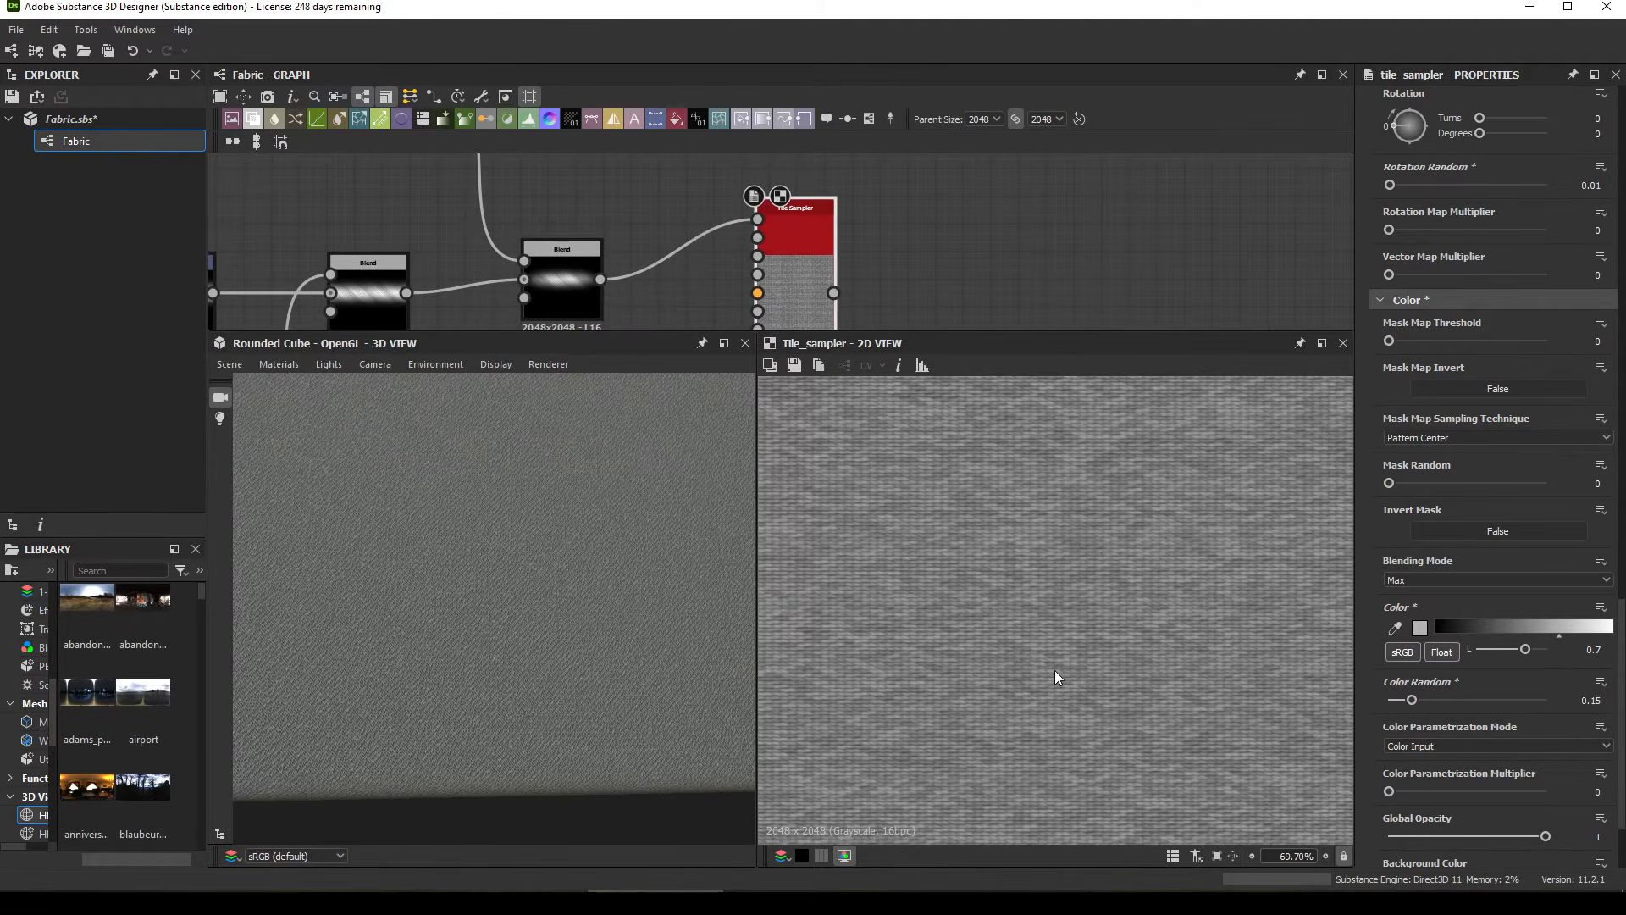
pyautogui.moveTo(1055, 700); pyautogui.dragTo(1016, 632, button='middle')
# Step: Add a Transformation 2D node after the Tile Sampler and connect the sampler's output to it
pyautogui.moveTo(921, 184); pyautogui.dragTo(781, 214, button='middle')
pyautogui.press('space')
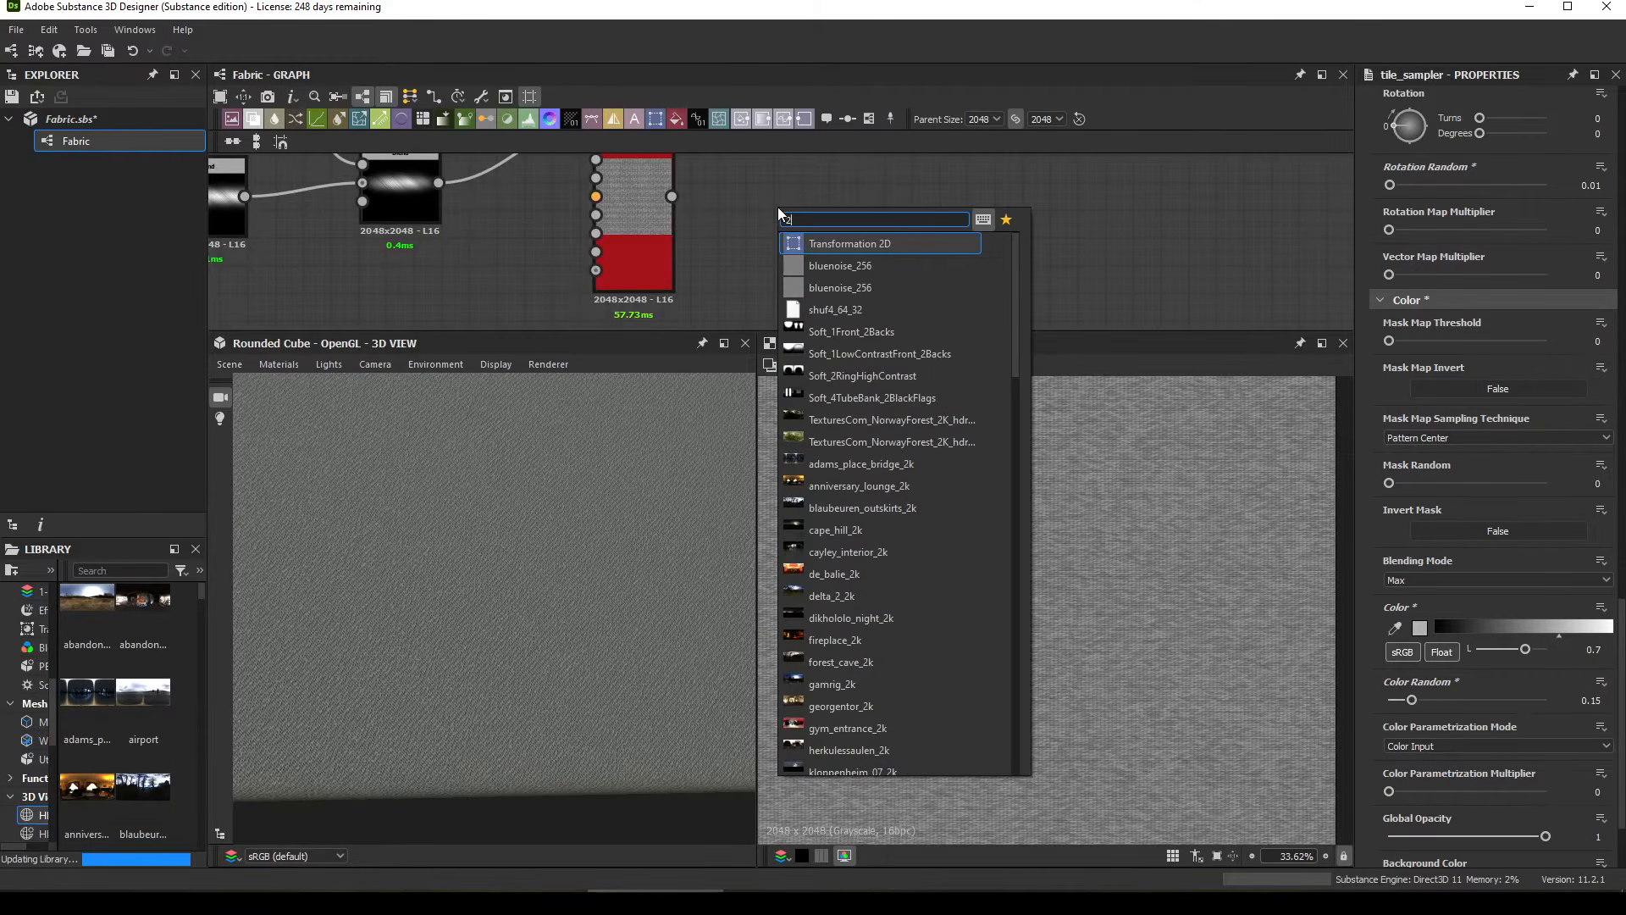
pyautogui.click(792, 240)
pyautogui.moveTo(672, 197); pyautogui.dragTo(750, 197)
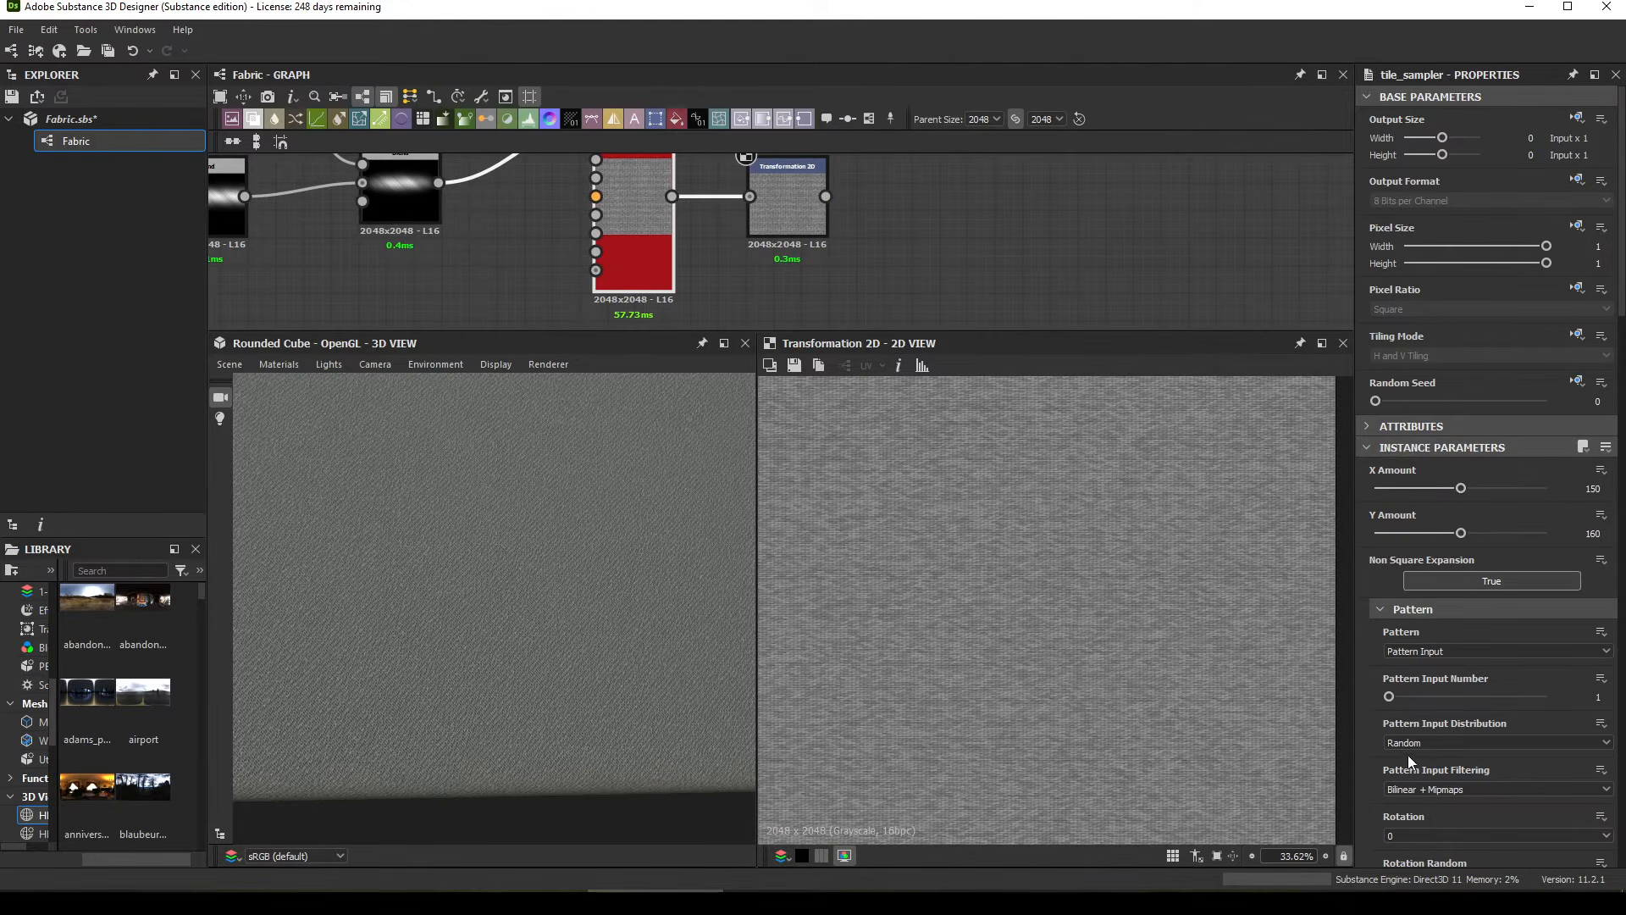
# Step: Scale the stitch pattern down by half with the Transformation 2D's /2 stretch option
pyautogui.scroll(-4, 1503, 674)
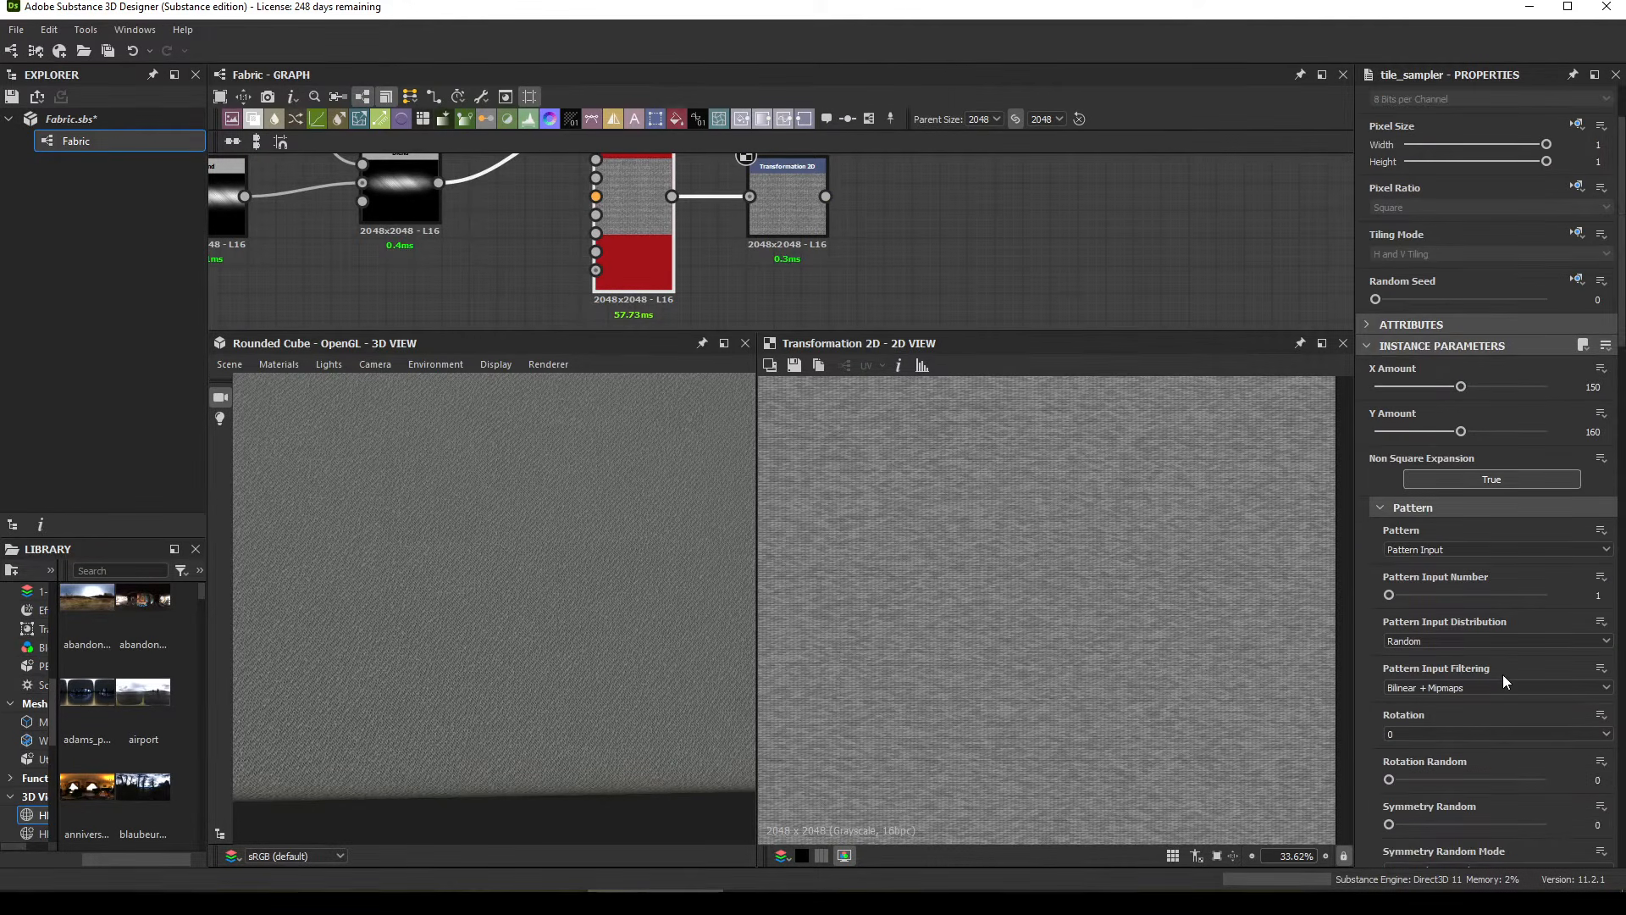
pyautogui.click(781, 216)
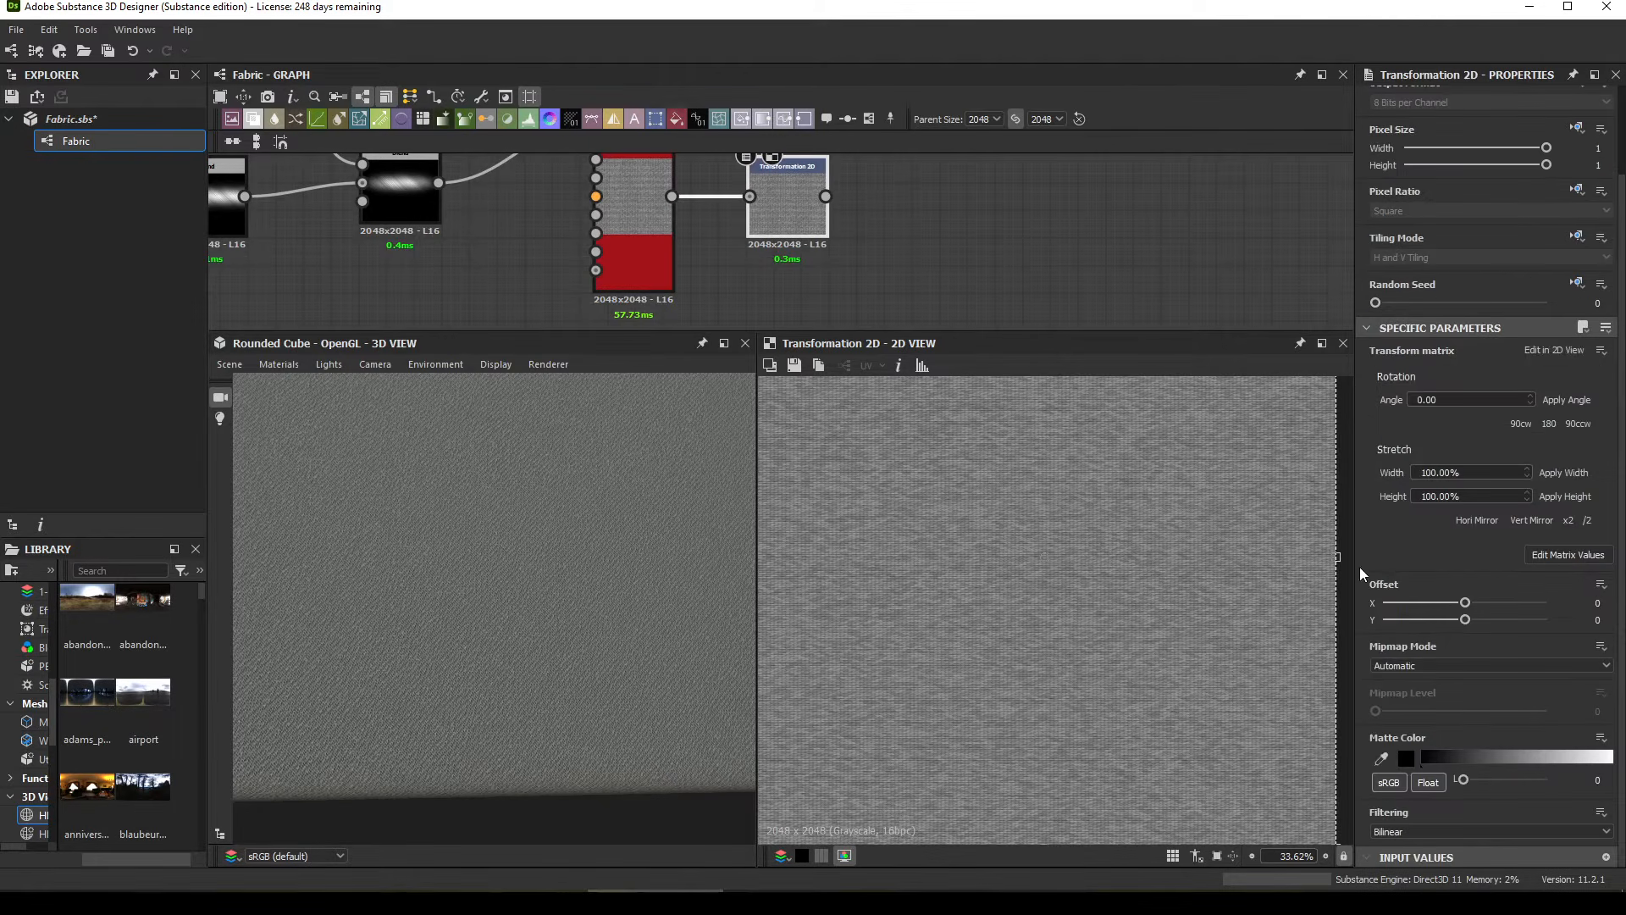
pyautogui.click(1586, 520)
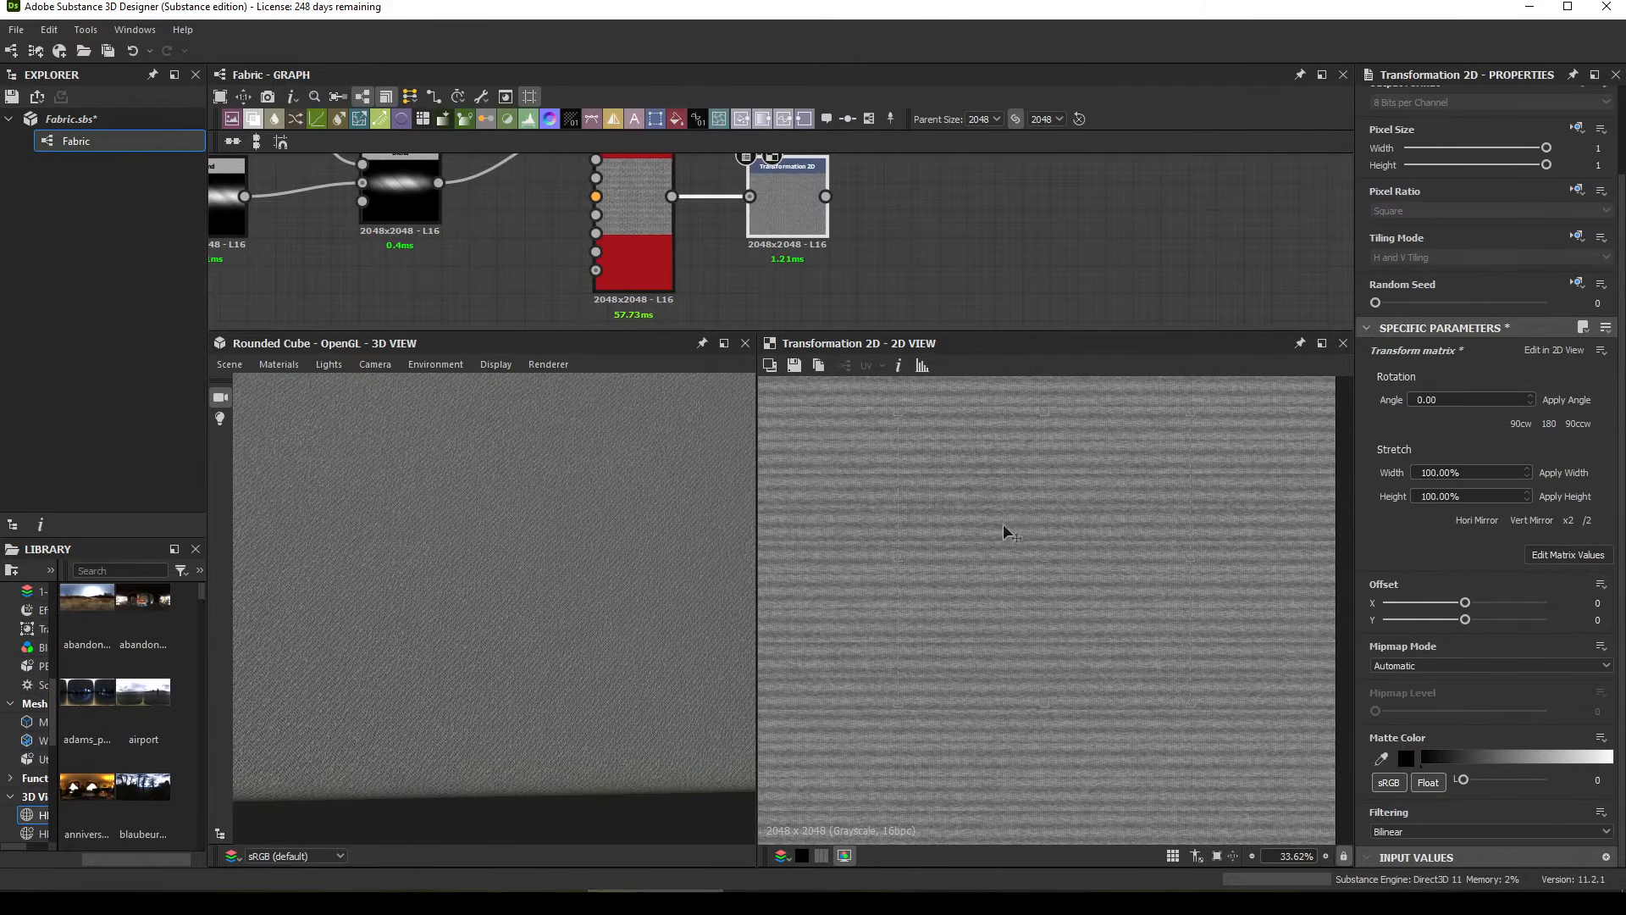
# Step: Move the first three nodes of the upper weave chain closer to the rest of that chain
pyautogui.scroll(-3, 890, 253)
pyautogui.scroll(2, 819, 250)
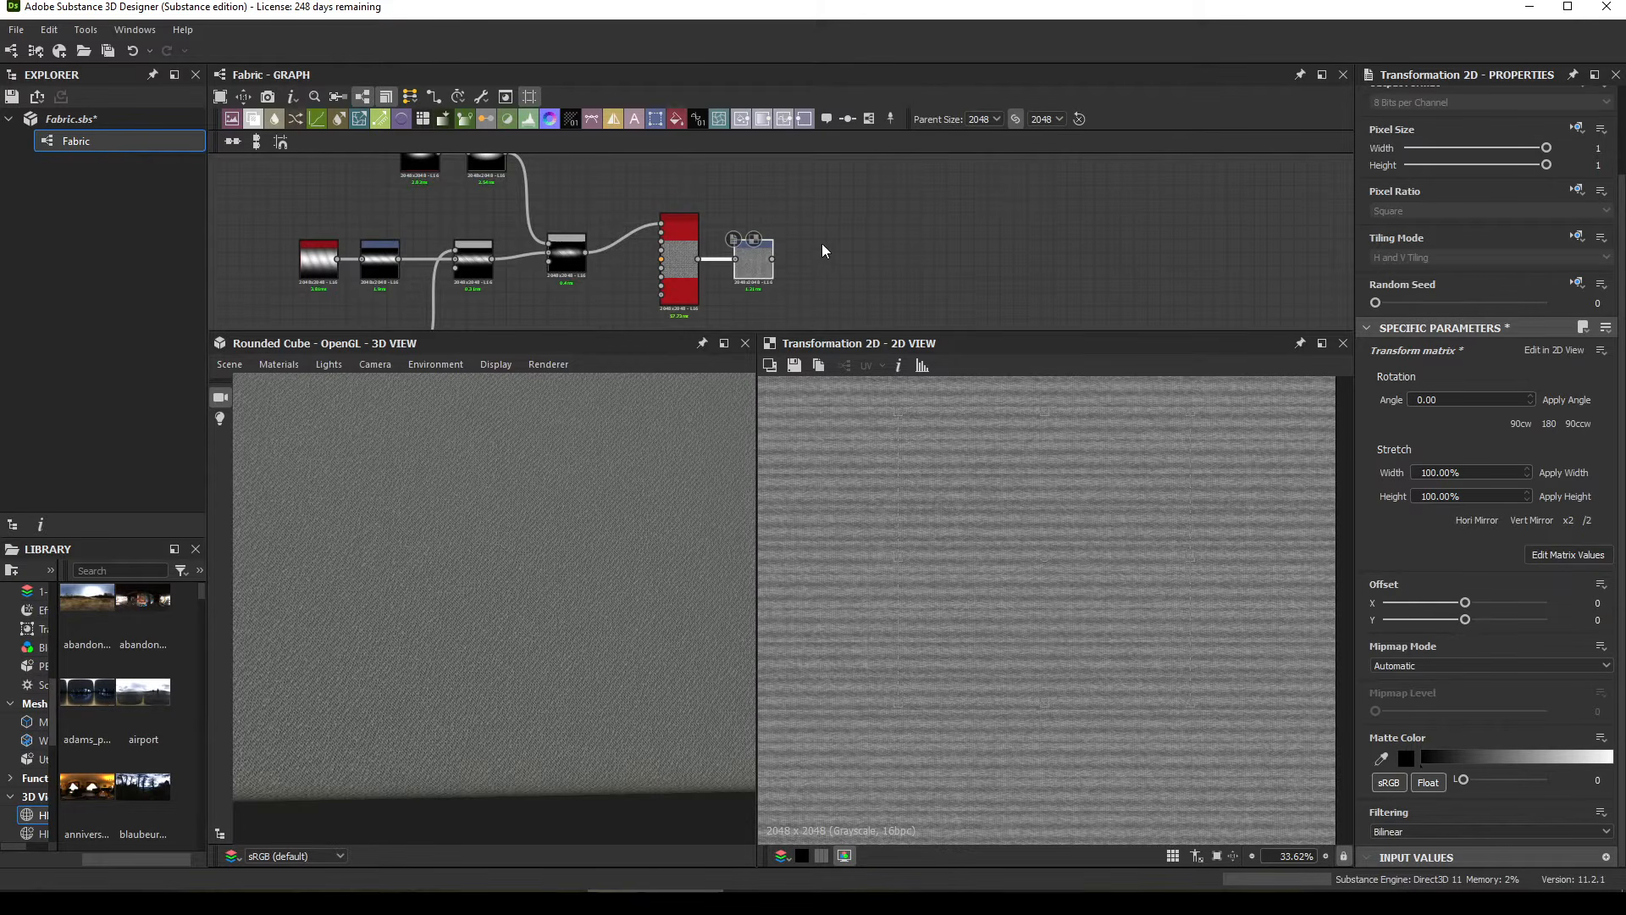
pyautogui.scroll(-4, 823, 250)
pyautogui.moveTo(828, 247); pyautogui.dragTo(796, 273, button='middle')
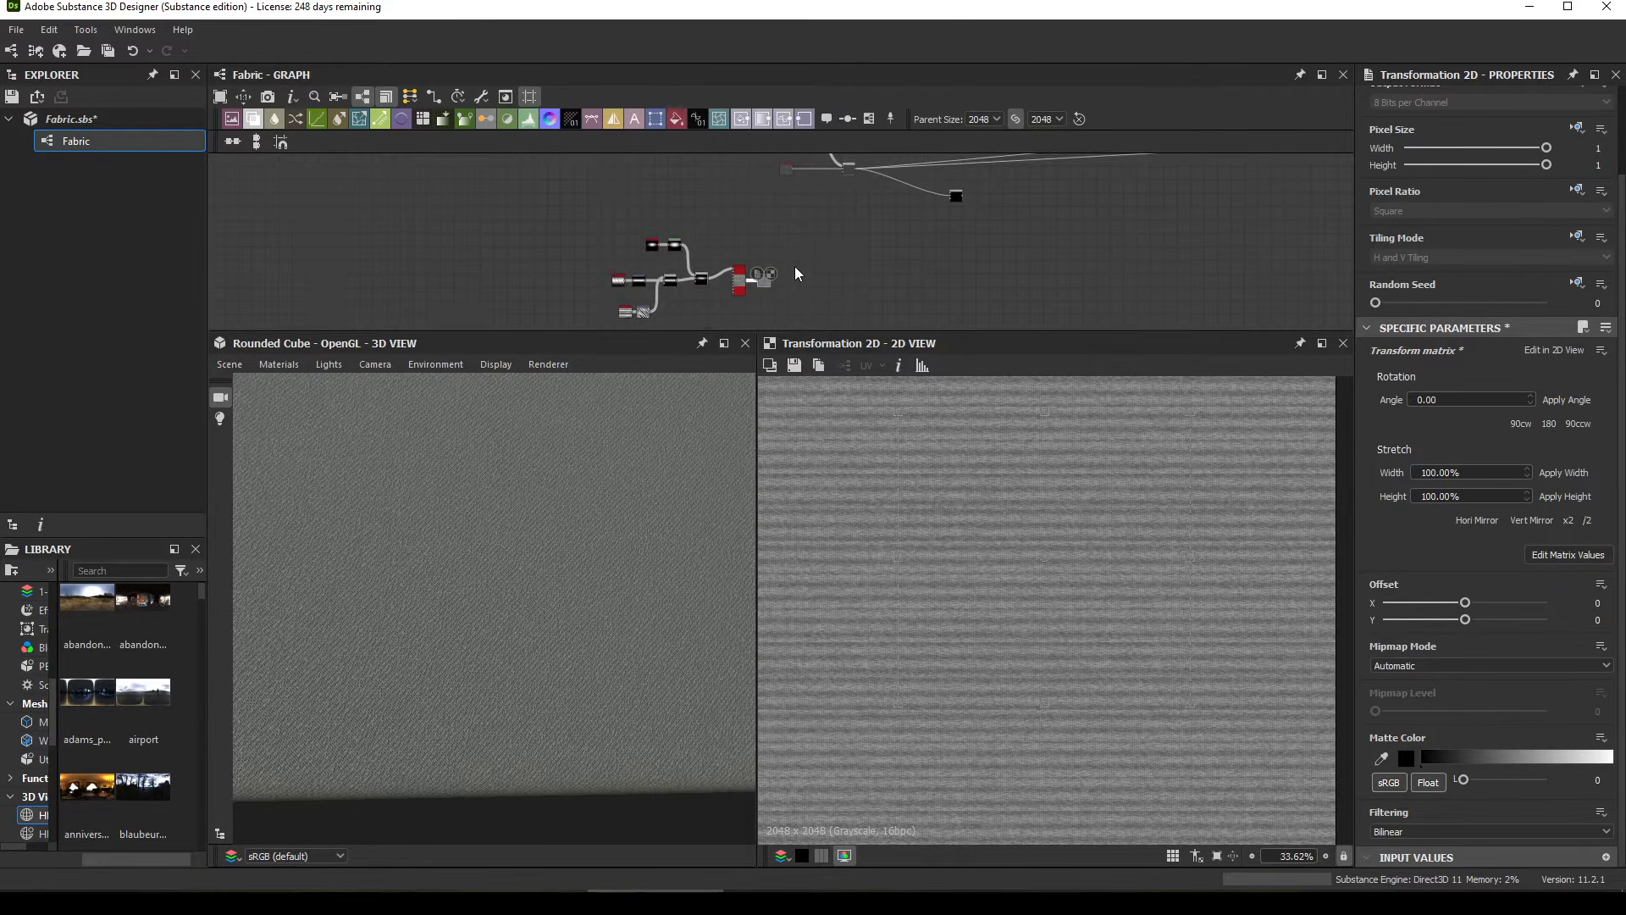
pyautogui.moveTo(850, 204); pyautogui.dragTo(813, 265, button='middle')
pyautogui.scroll(-1, 815, 252)
pyautogui.moveTo(799, 201); pyautogui.dragTo(809, 316, button='middle')
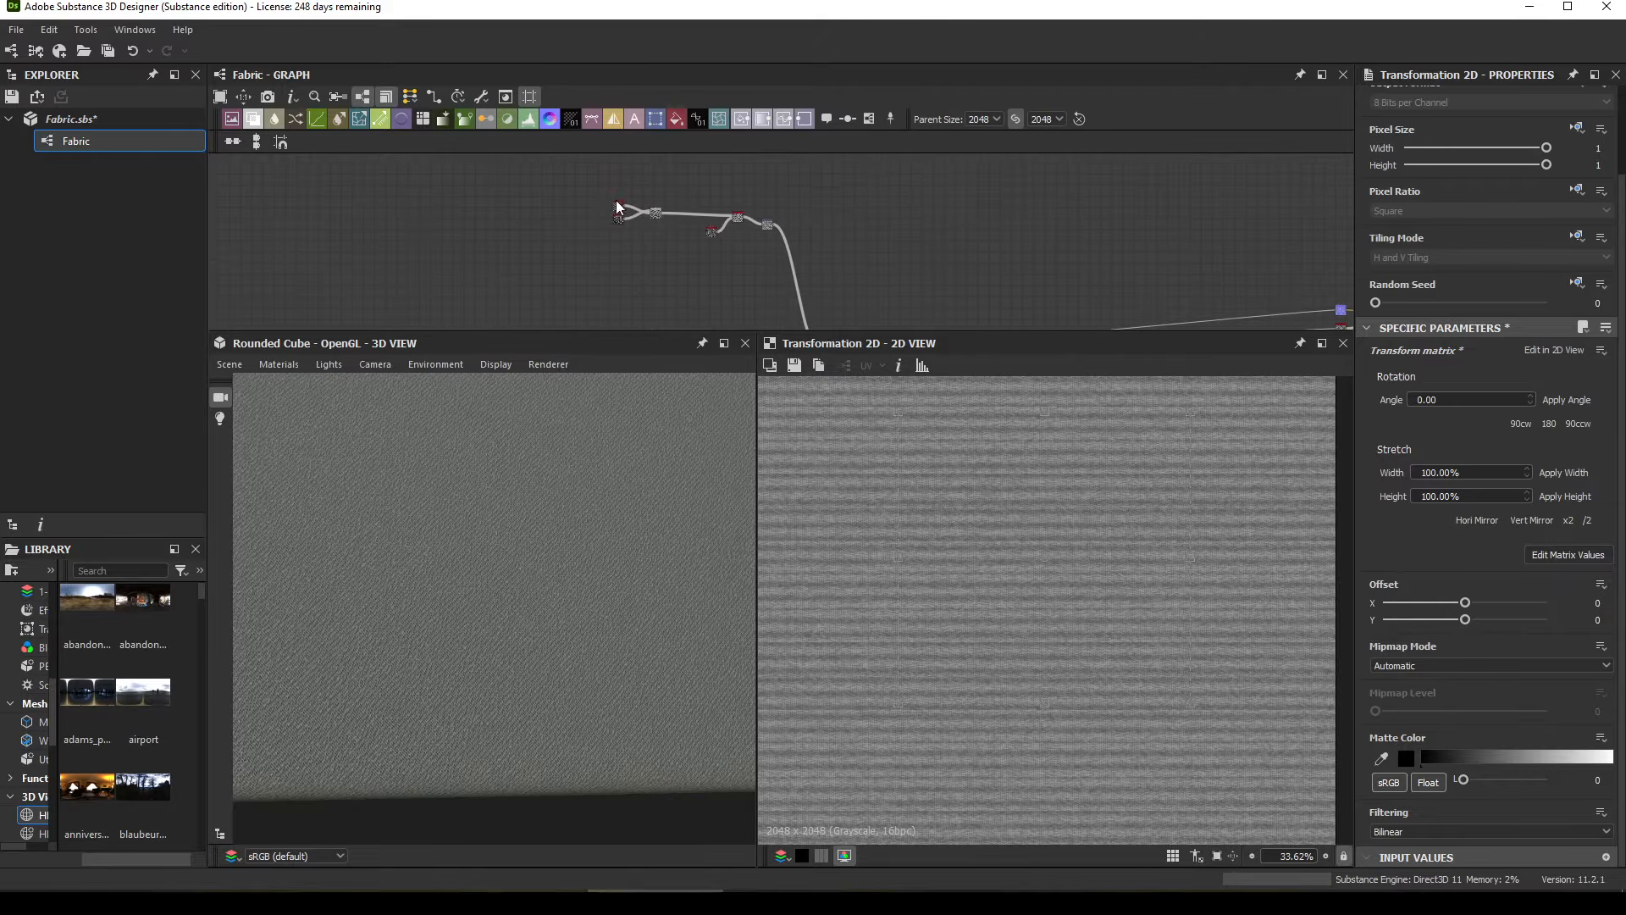
pyautogui.scroll(3, 524, 185)
pyautogui.moveTo(600, 198); pyautogui.dragTo(754, 287)
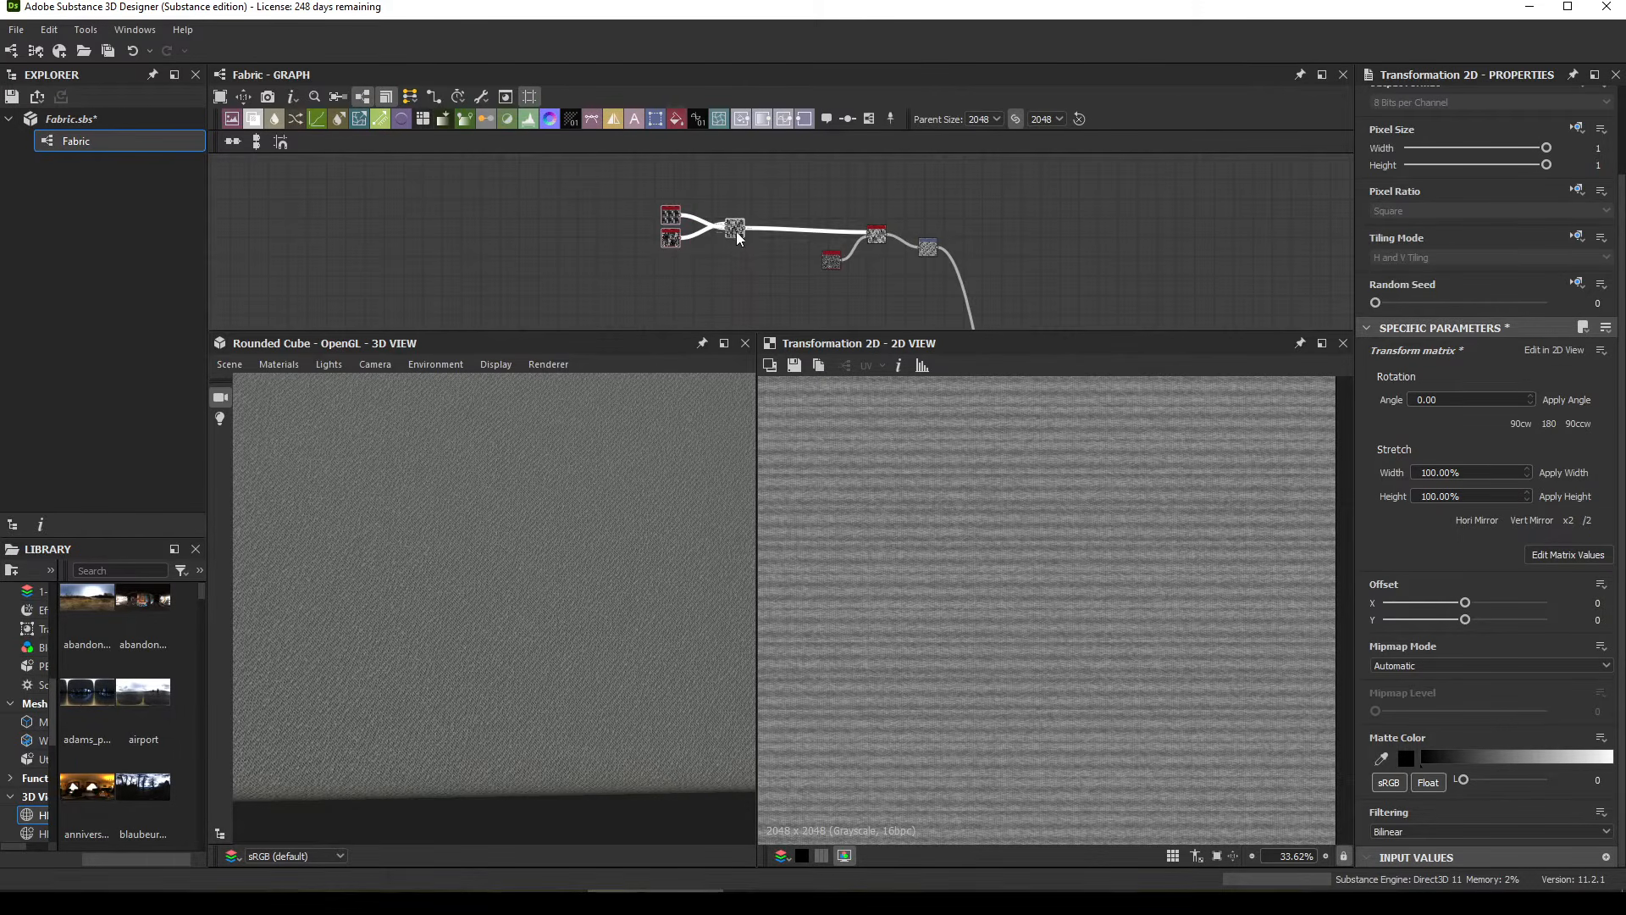
pyautogui.moveTo(736, 232); pyautogui.dragTo(808, 233)
# Step: Put a frame around the upper weave nodes, title it Weft1, and color it green
pyautogui.moveTo(809, 235); pyautogui.dragTo(741, 225, button='middle')
pyautogui.moveTo(631, 172); pyautogui.dragTo(836, 261)
pyautogui.click(868, 118)
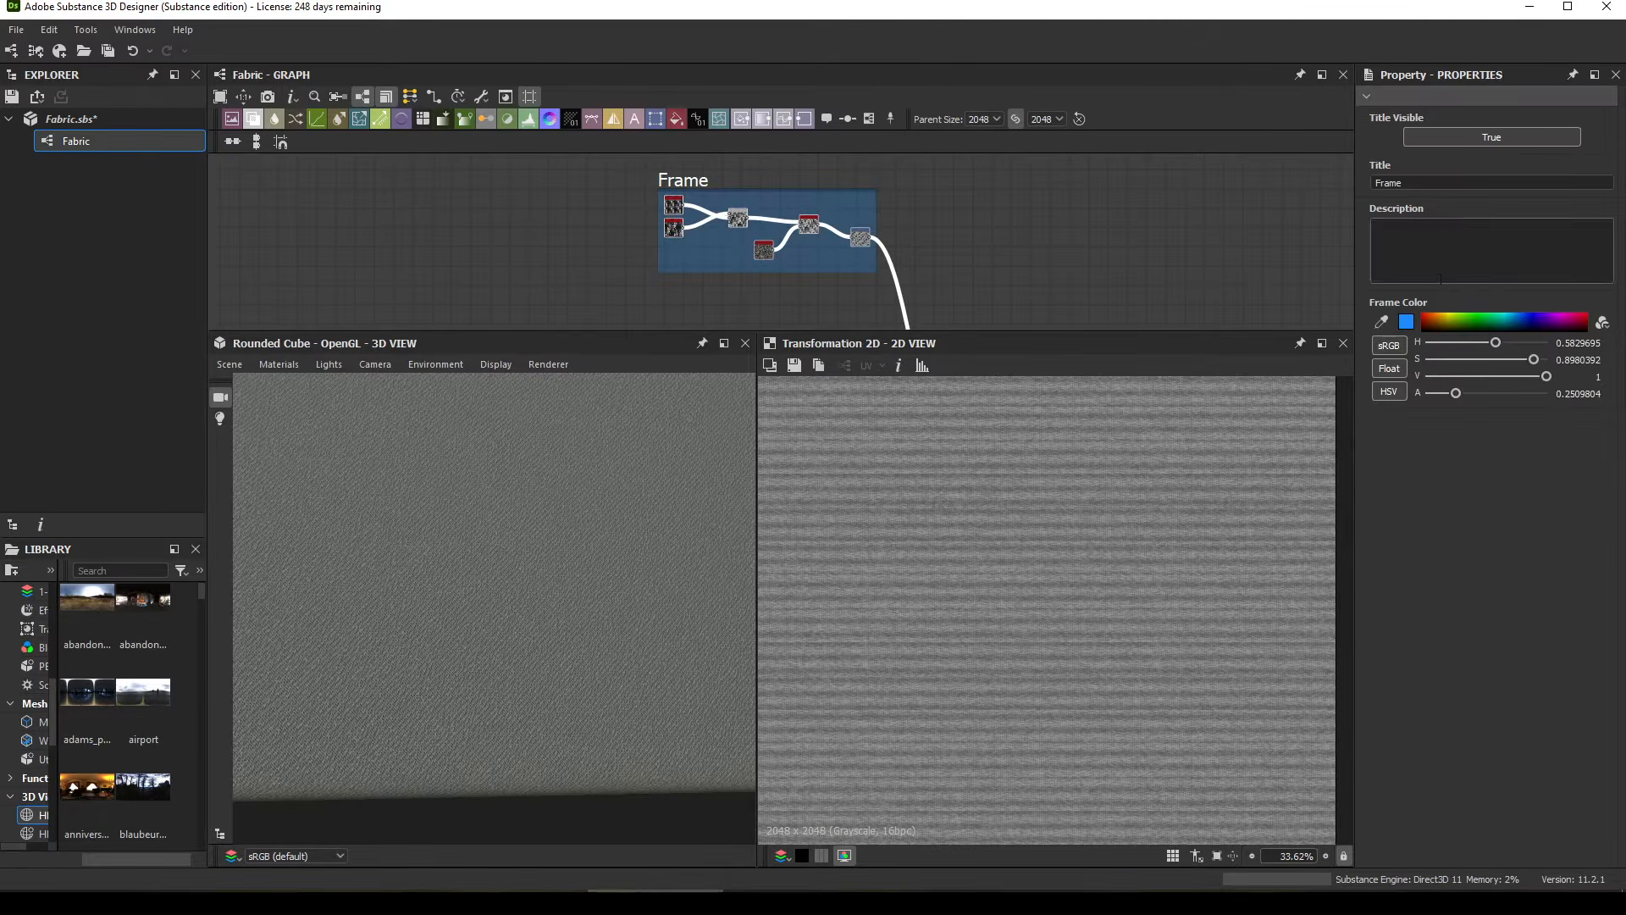
pyautogui.doubleClick(1441, 183)
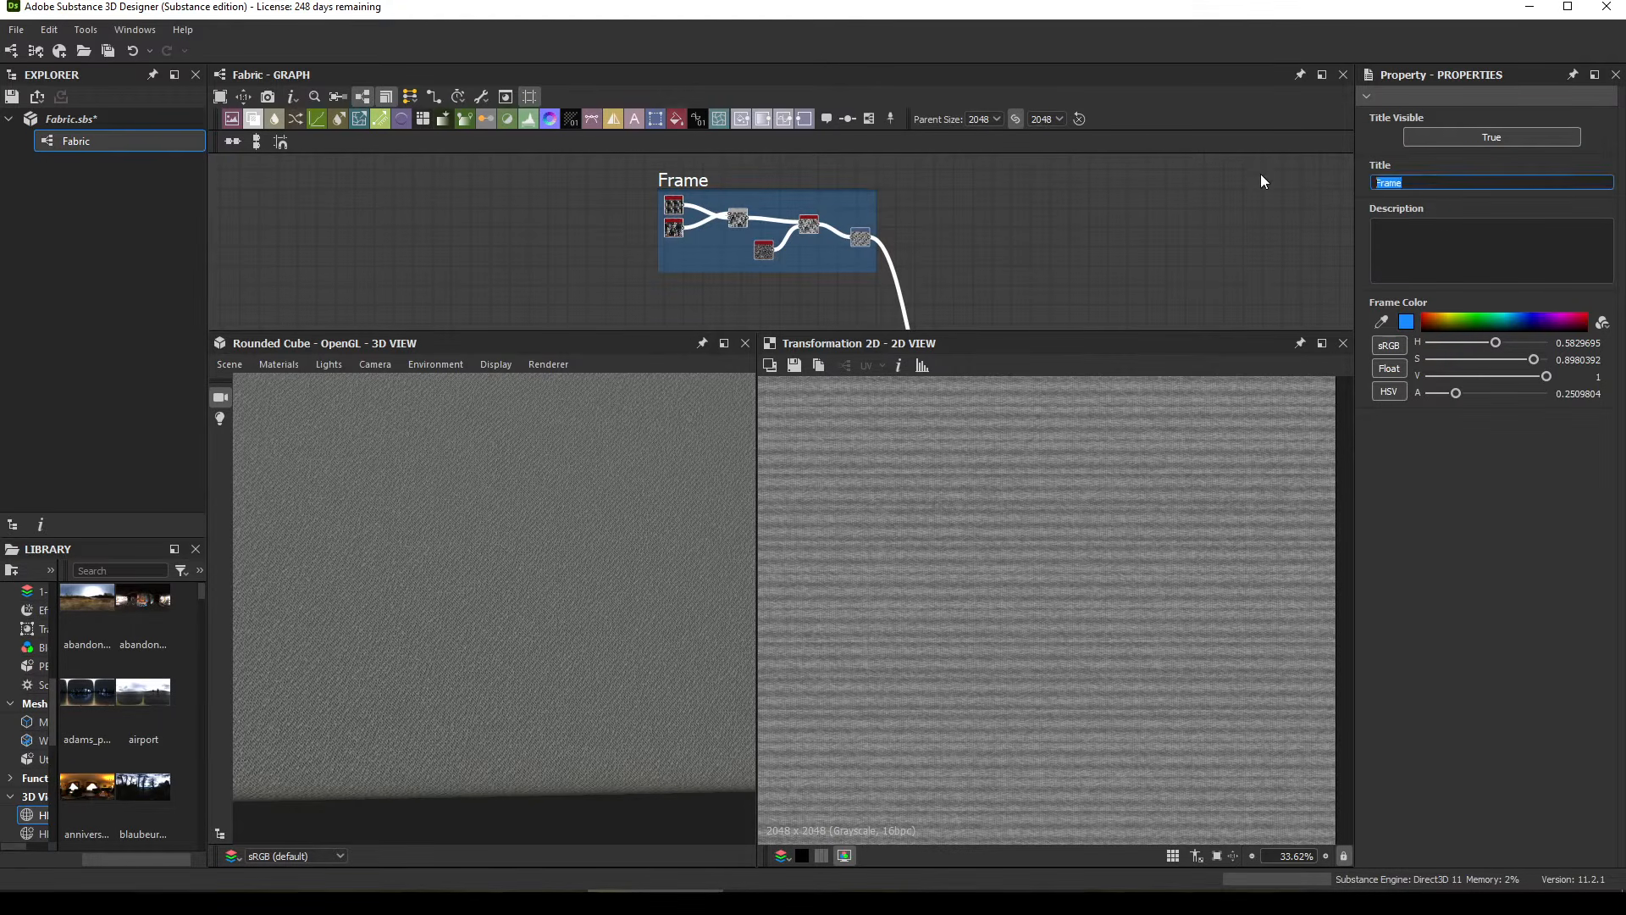
pyautogui.write('Weft1')
pyautogui.click(1481, 343)
pyautogui.click(1483, 322)
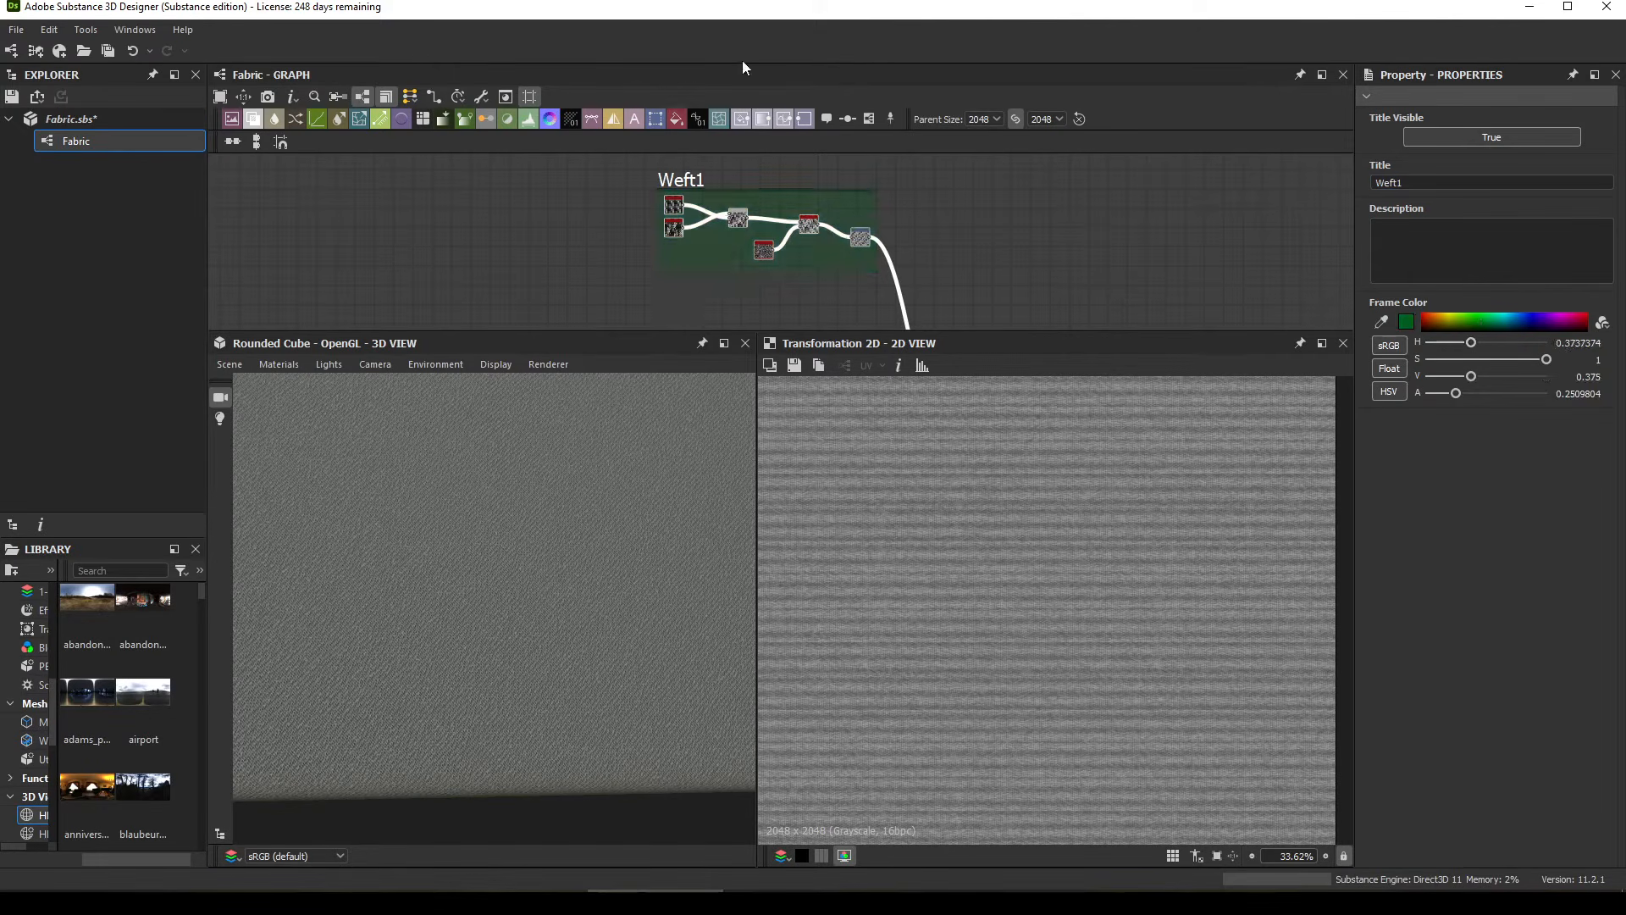
# Step: Put a frame around the twisted-fiber stitch nodes, color it yellow, and title it Weft2
pyautogui.scroll(-2, 924, 263)
pyautogui.moveTo(928, 273); pyautogui.dragTo(889, 204, button='middle')
pyautogui.scroll(-4, 902, 254)
pyautogui.scroll(3, 806, 275)
pyautogui.moveTo(799, 253); pyautogui.dragTo(789, 212, button='middle')
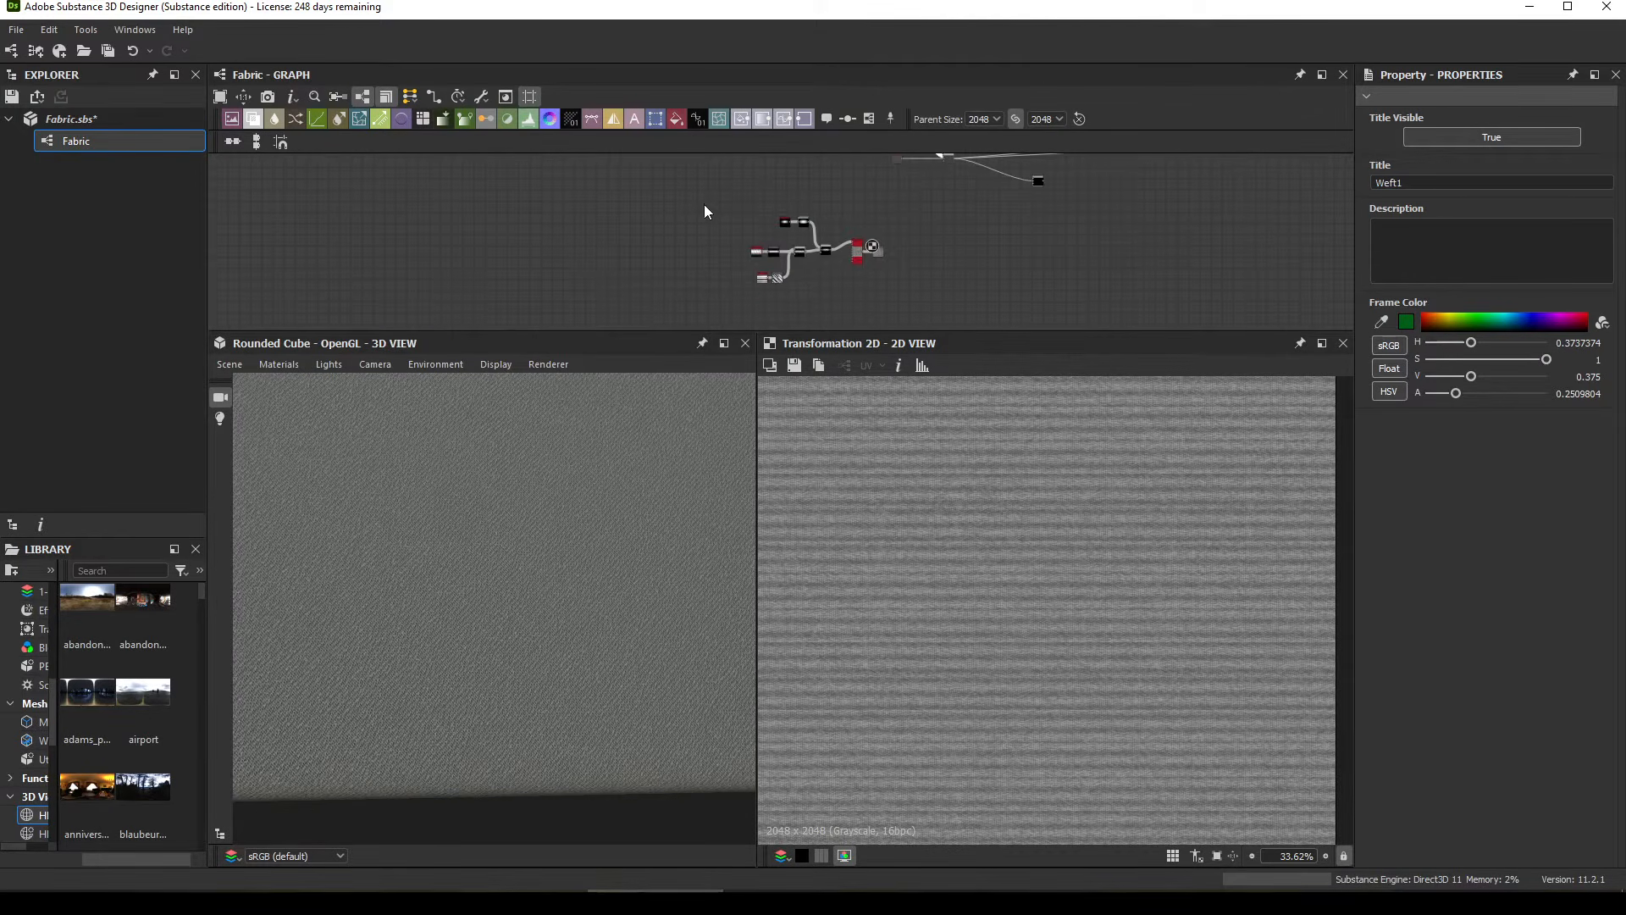
pyautogui.moveTo(704, 211); pyautogui.dragTo(894, 297)
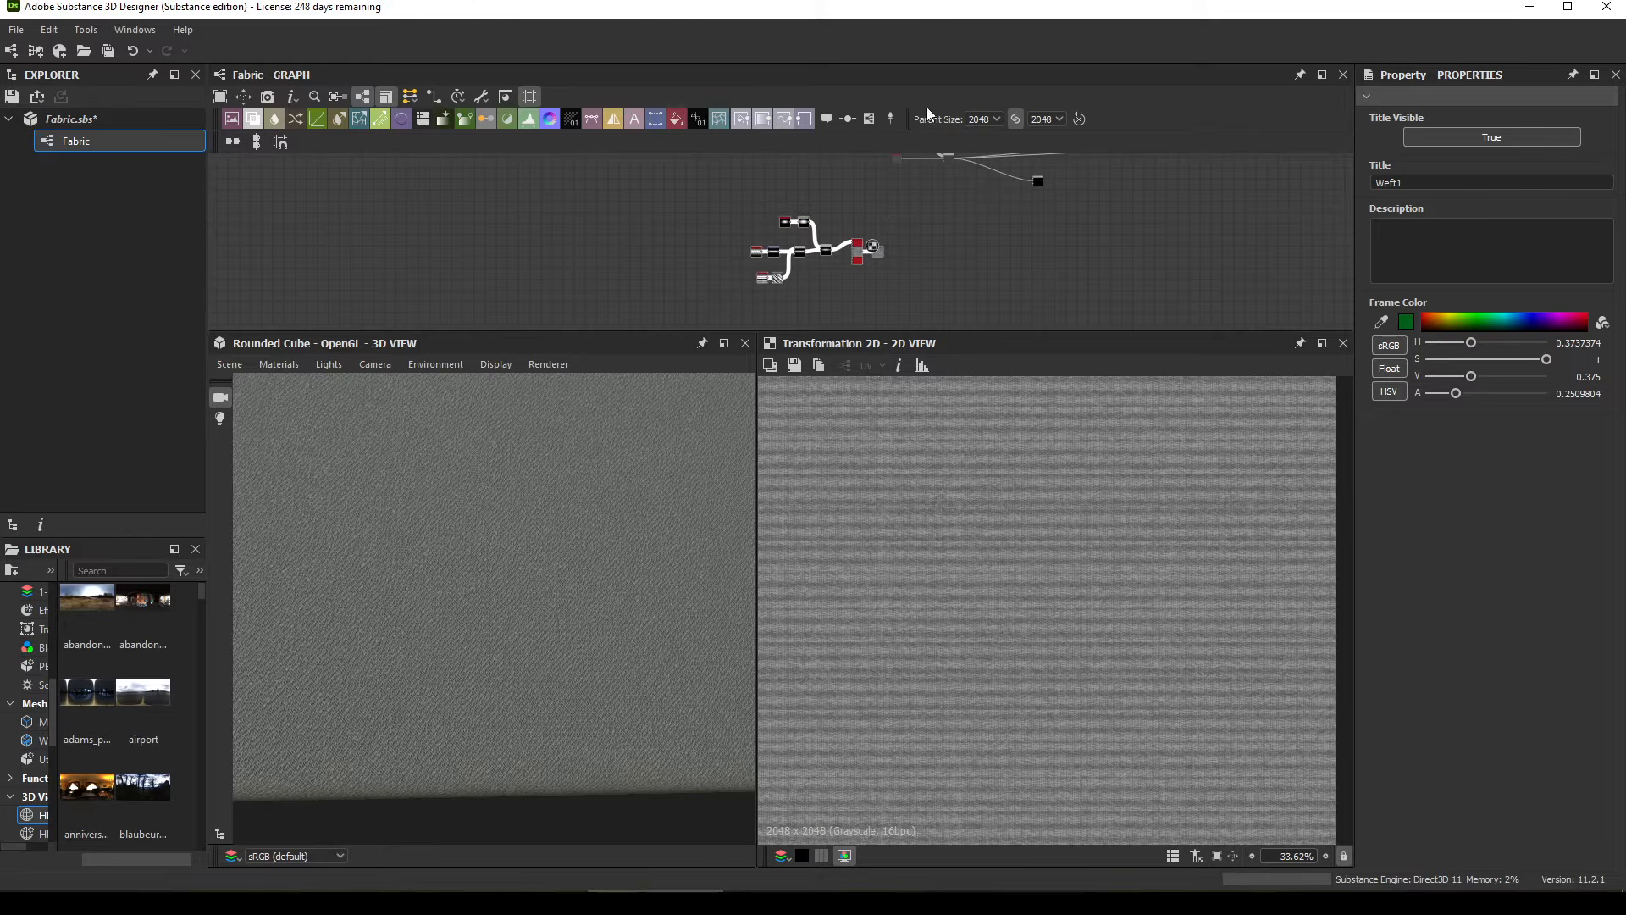
pyautogui.click(868, 120)
pyautogui.click(1451, 321)
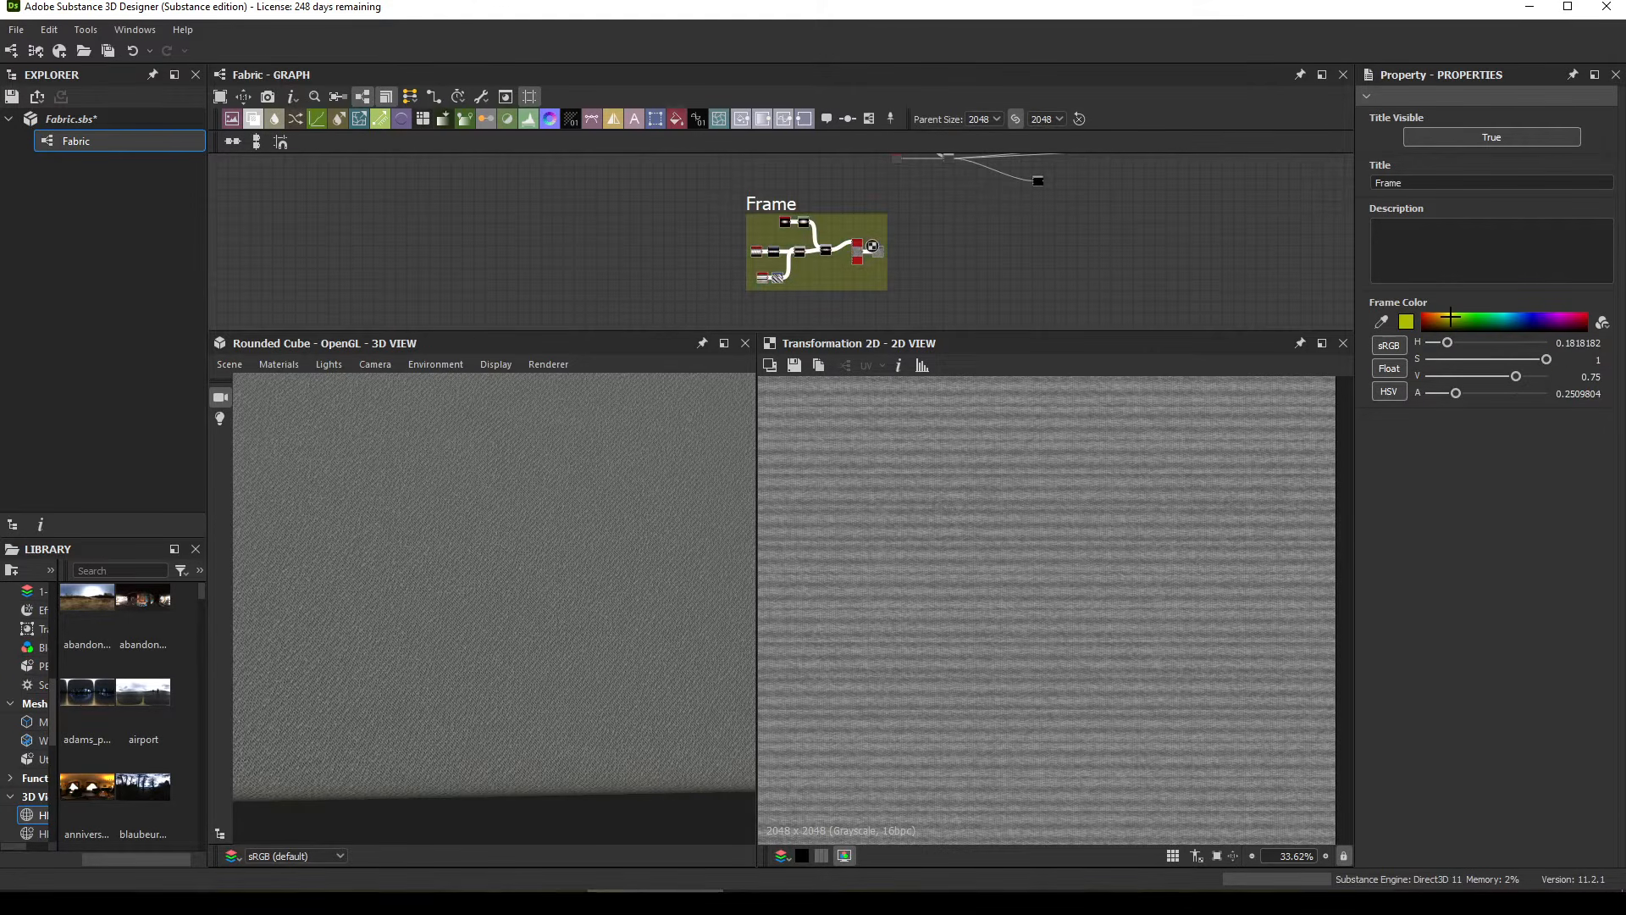
pyautogui.hotkey('ctrl', 'a')
pyautogui.write('W')
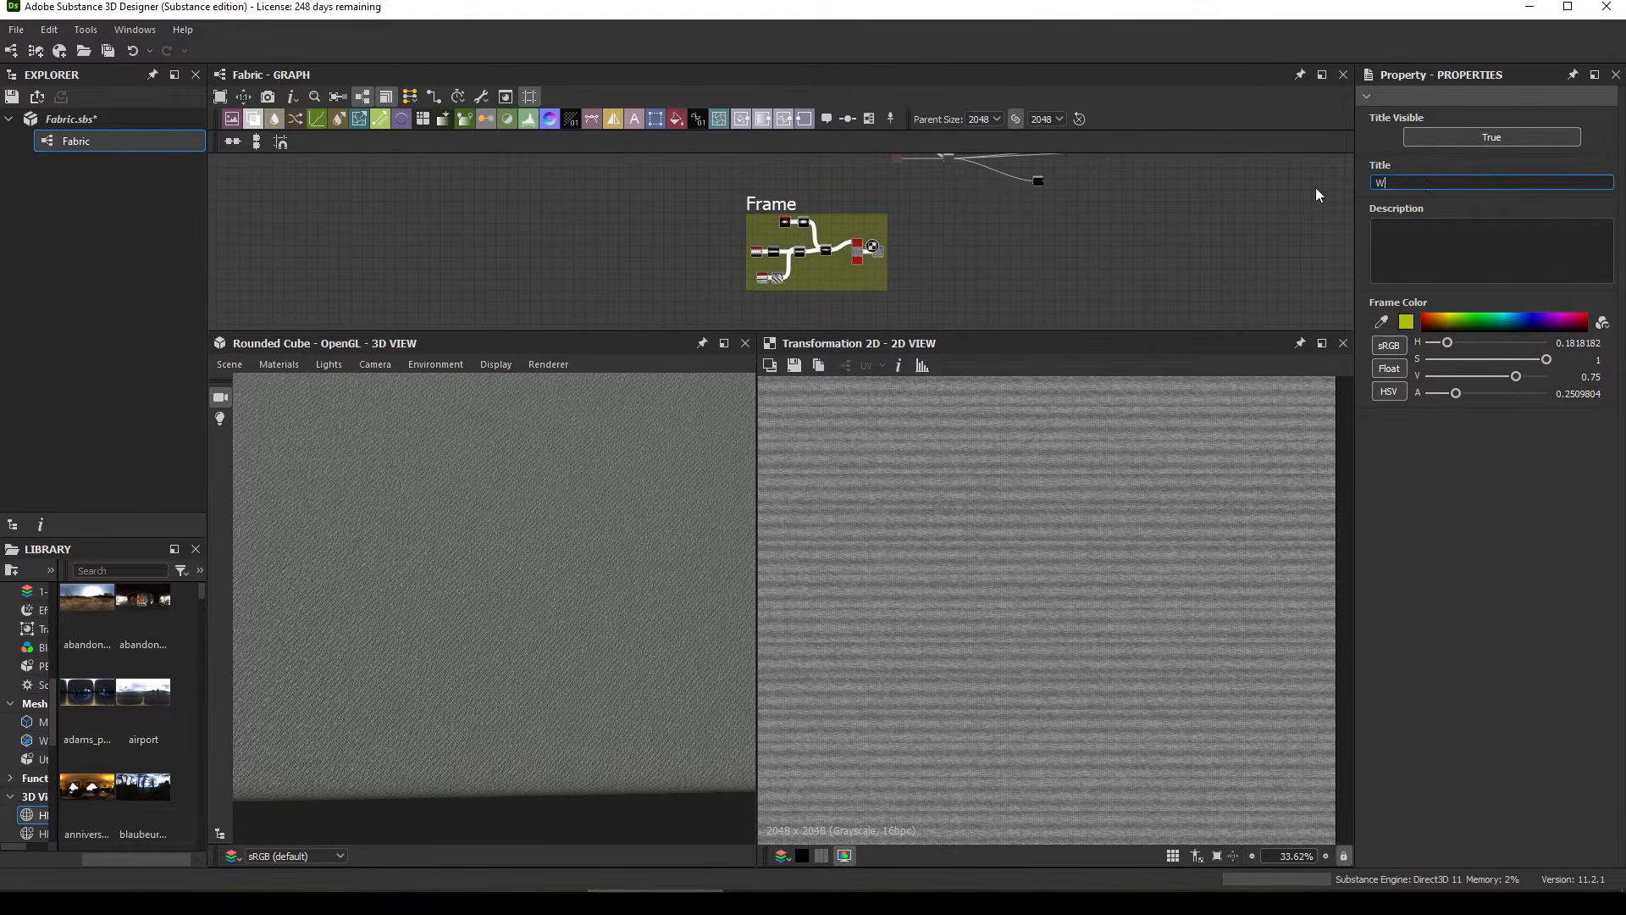
pyautogui.write('eft2')
# Step: Check the patterned cloth reference image and return to the graph
pyautogui.moveTo(880, 257); pyautogui.dragTo(753, 279, button='middle')
pyautogui.scroll(3, 762, 271)
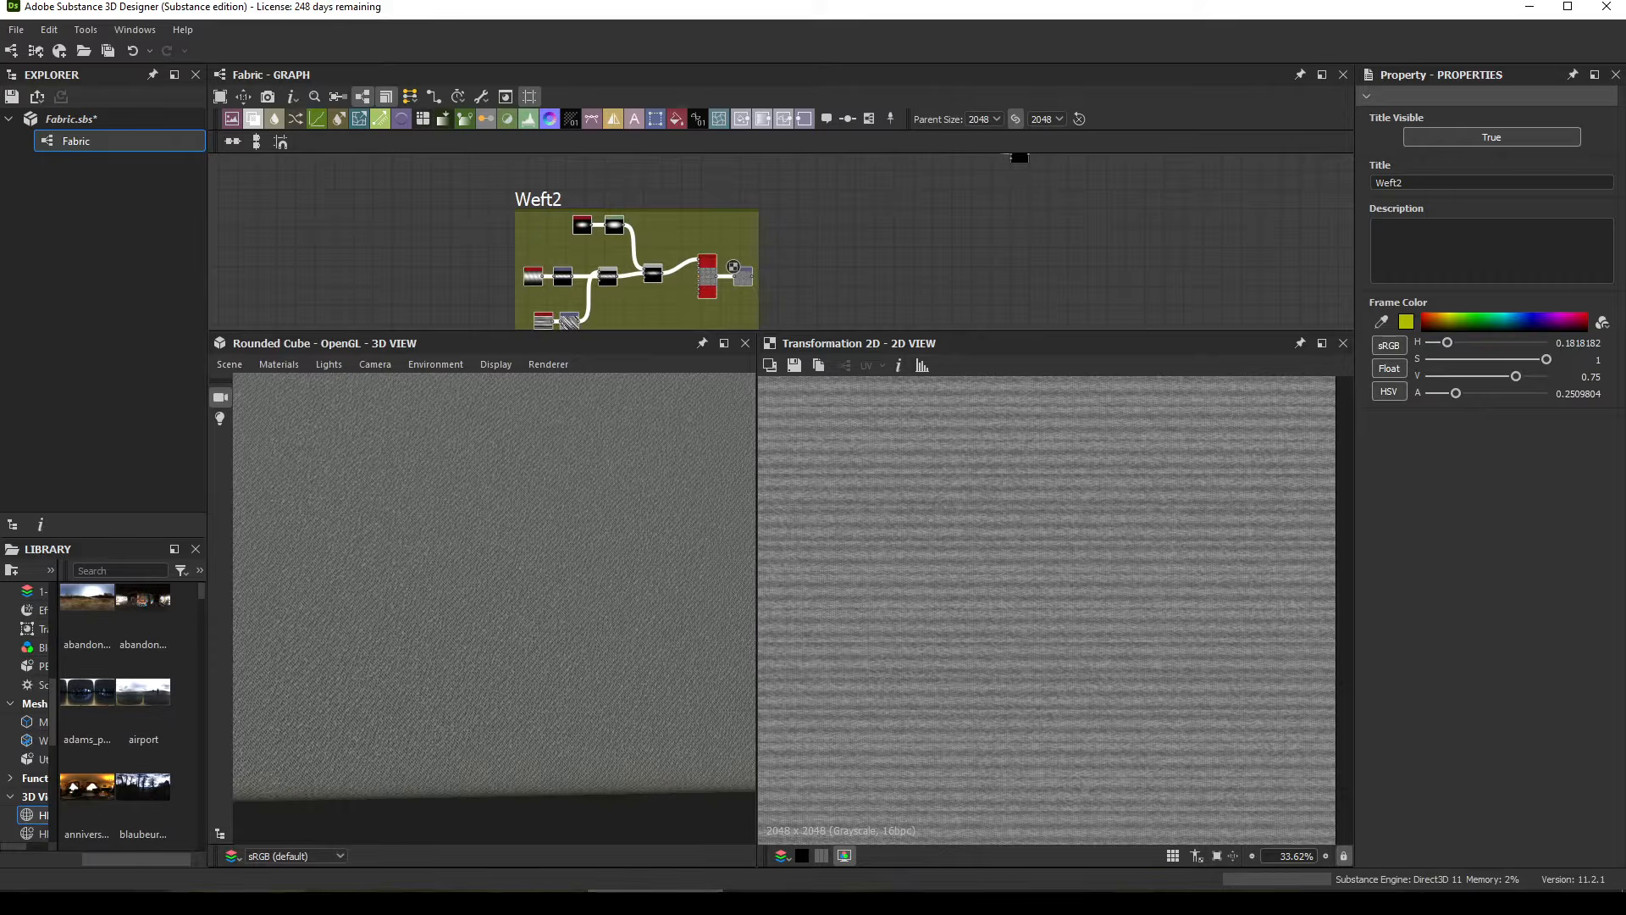
pyautogui.click(241, 903)
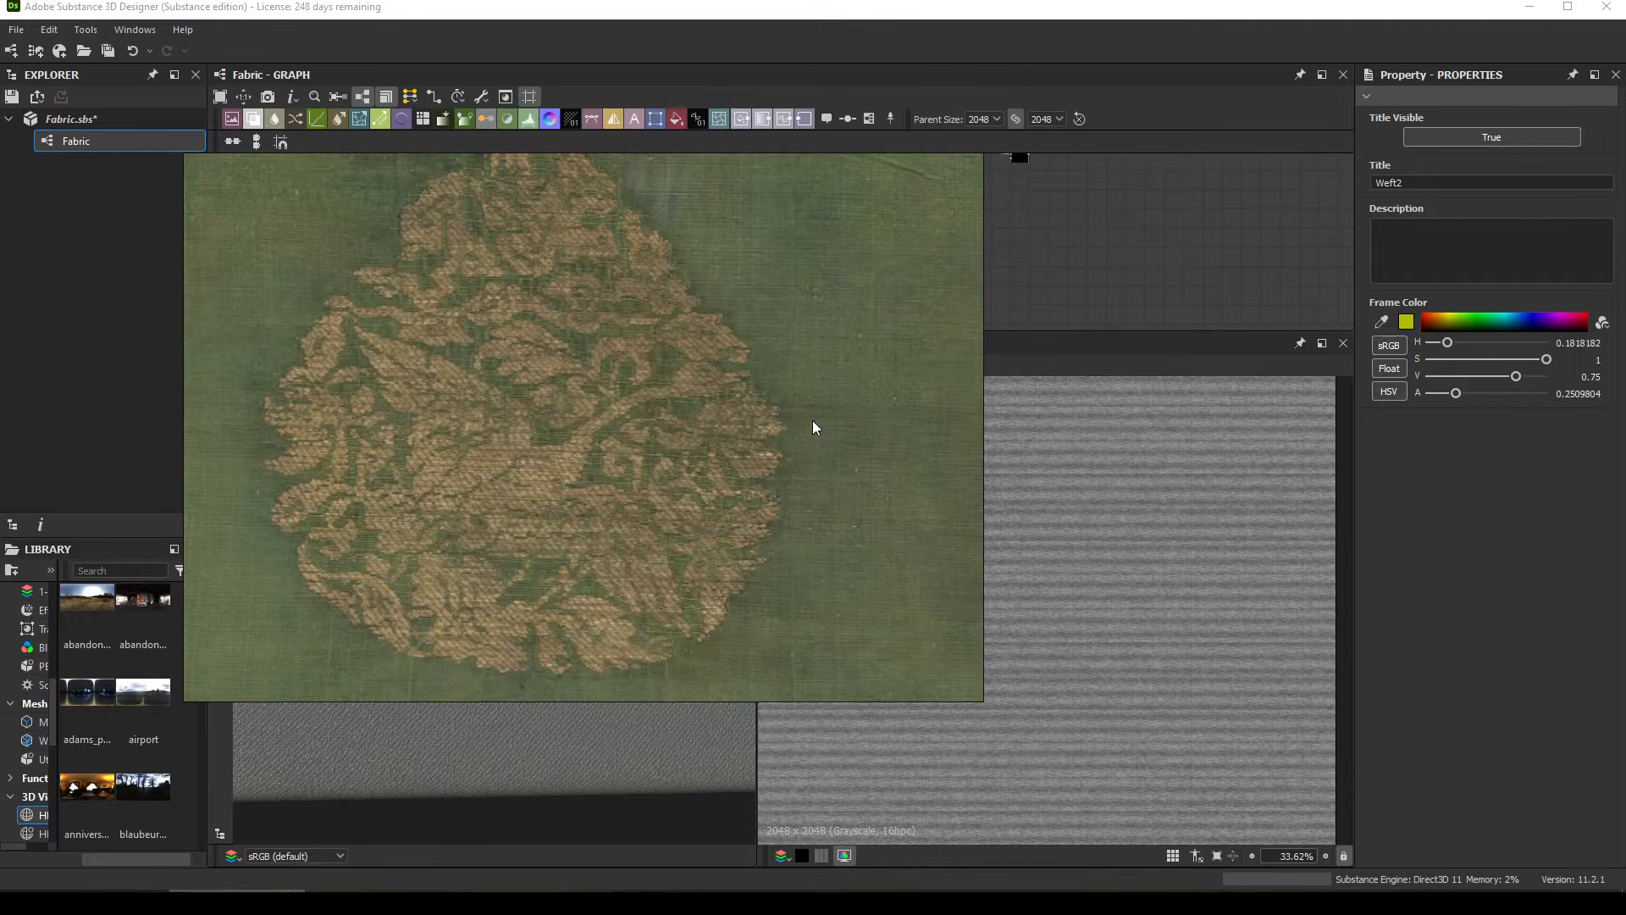
pyautogui.hotkey('alt', 'Tab')
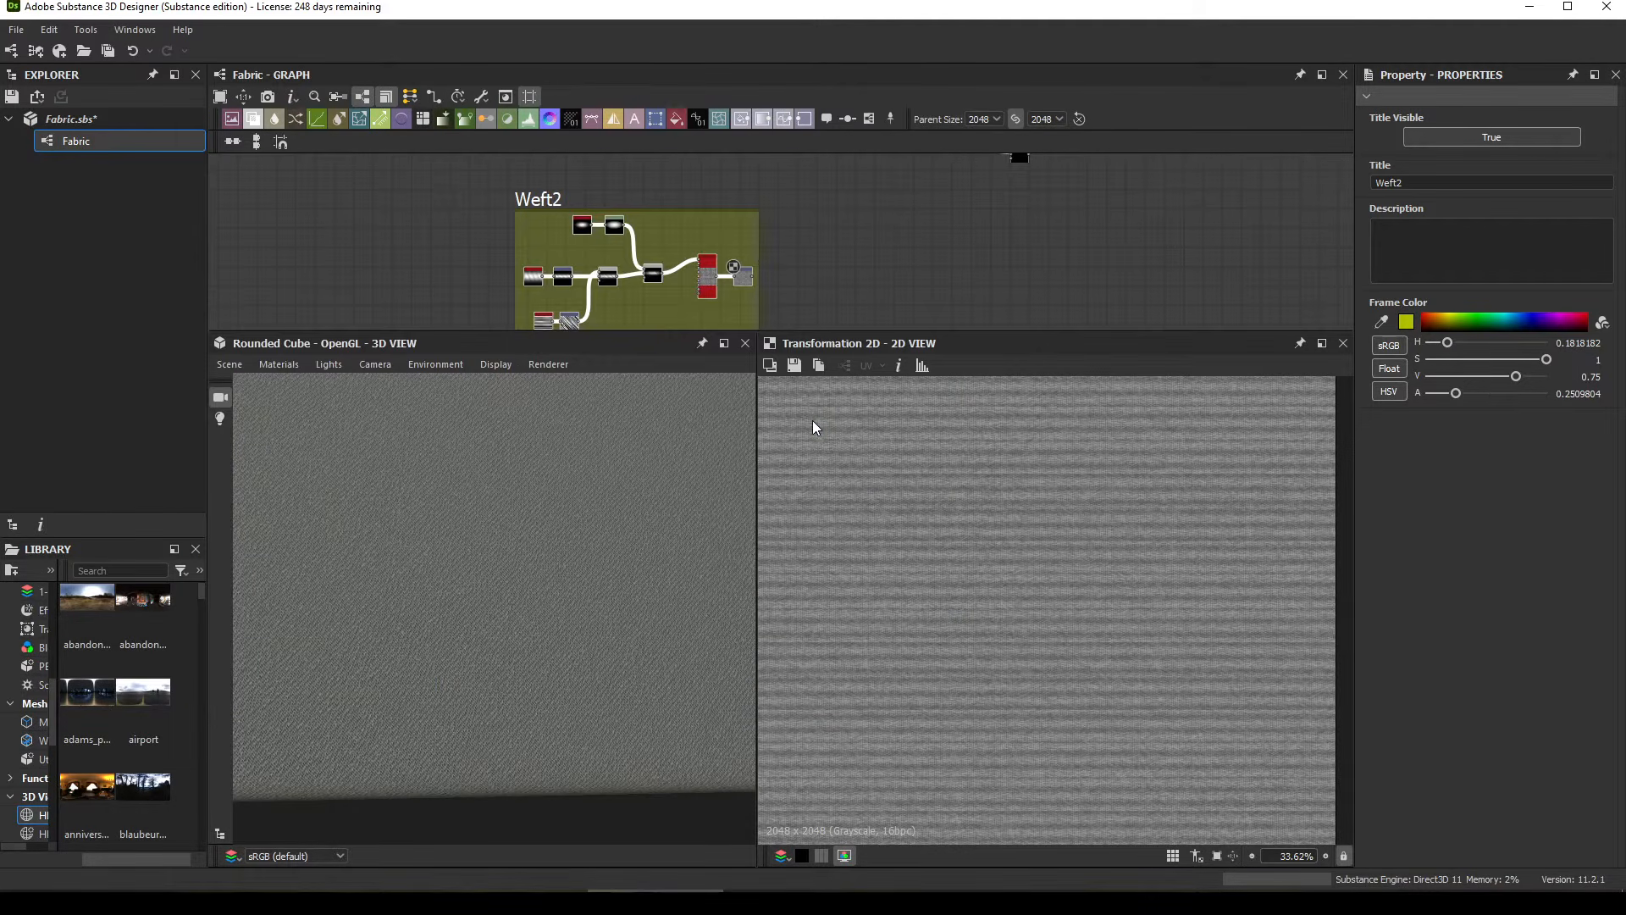
# Step: Connect the Weft2 Transformation 2D output to the unused Blend's foreground input and display that Blend in the 2D view
pyautogui.moveTo(826, 283); pyautogui.dragTo(795, 312, button='middle')
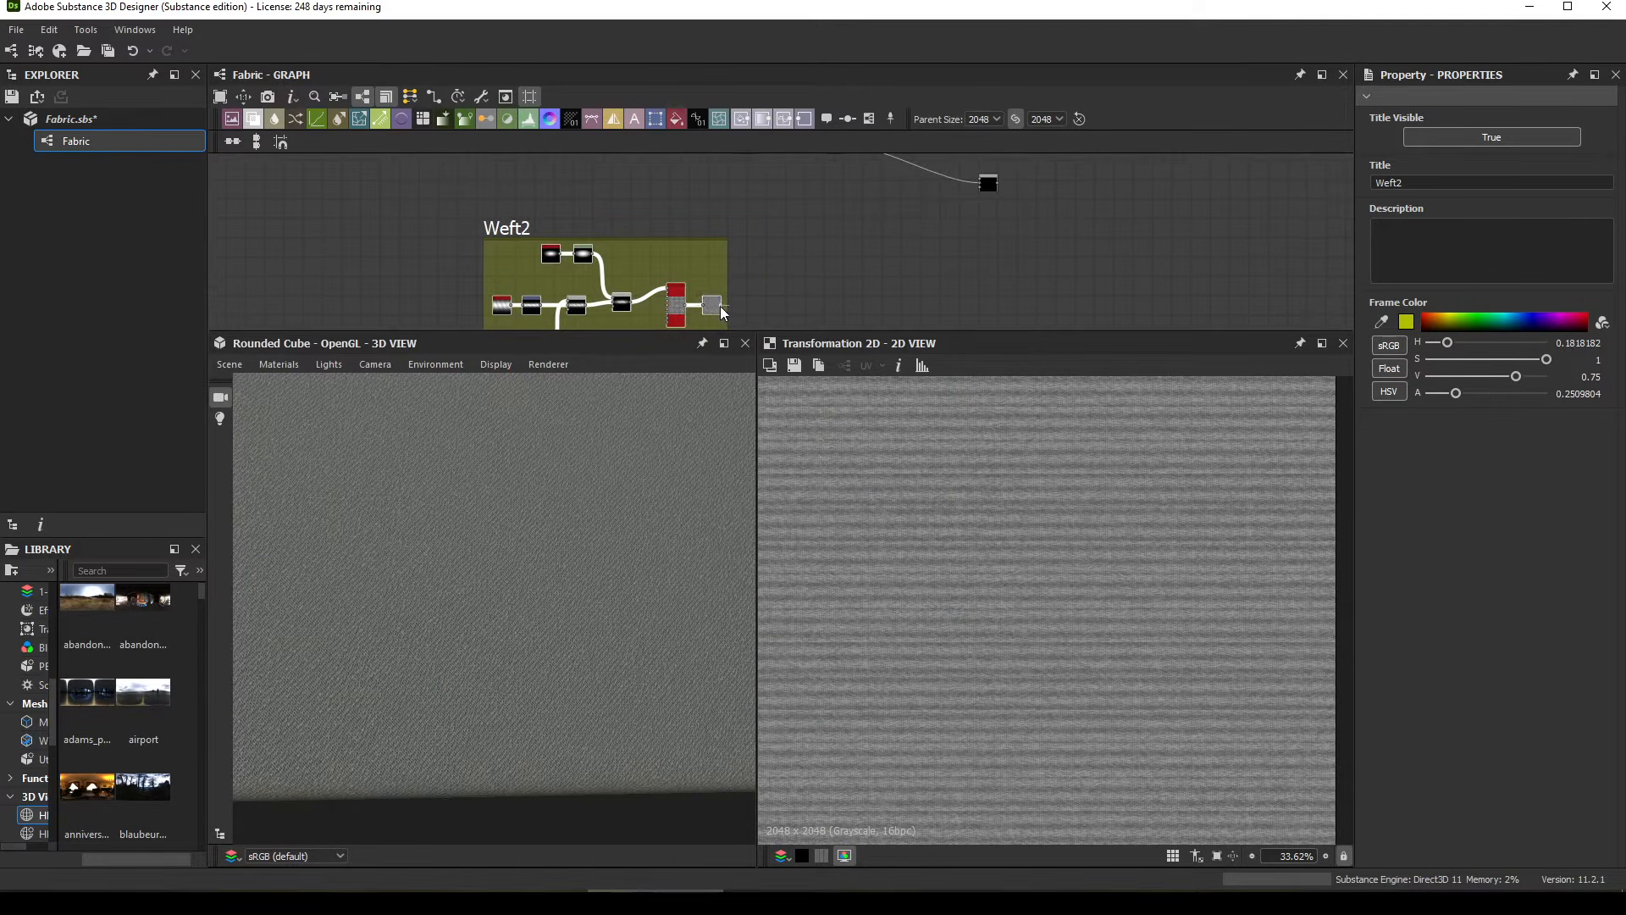
pyautogui.moveTo(828, 224)
pyautogui.mouseDown()
pyautogui.moveTo(914, 257)
pyautogui.moveTo(826, 236)
pyautogui.mouseUp()
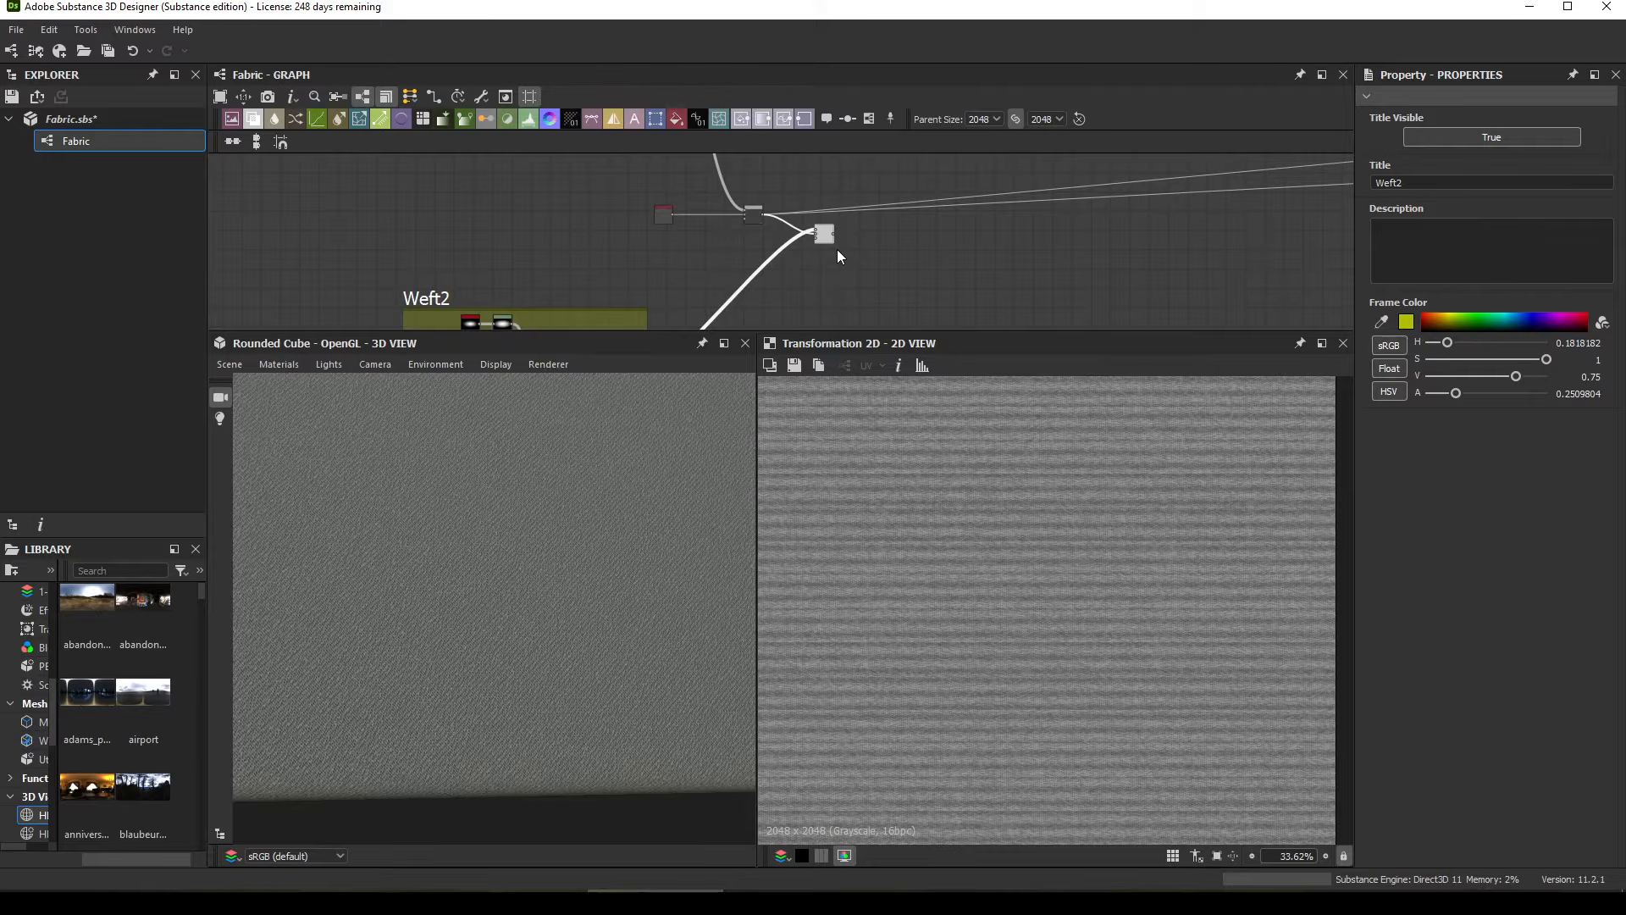
pyautogui.click(826, 237)
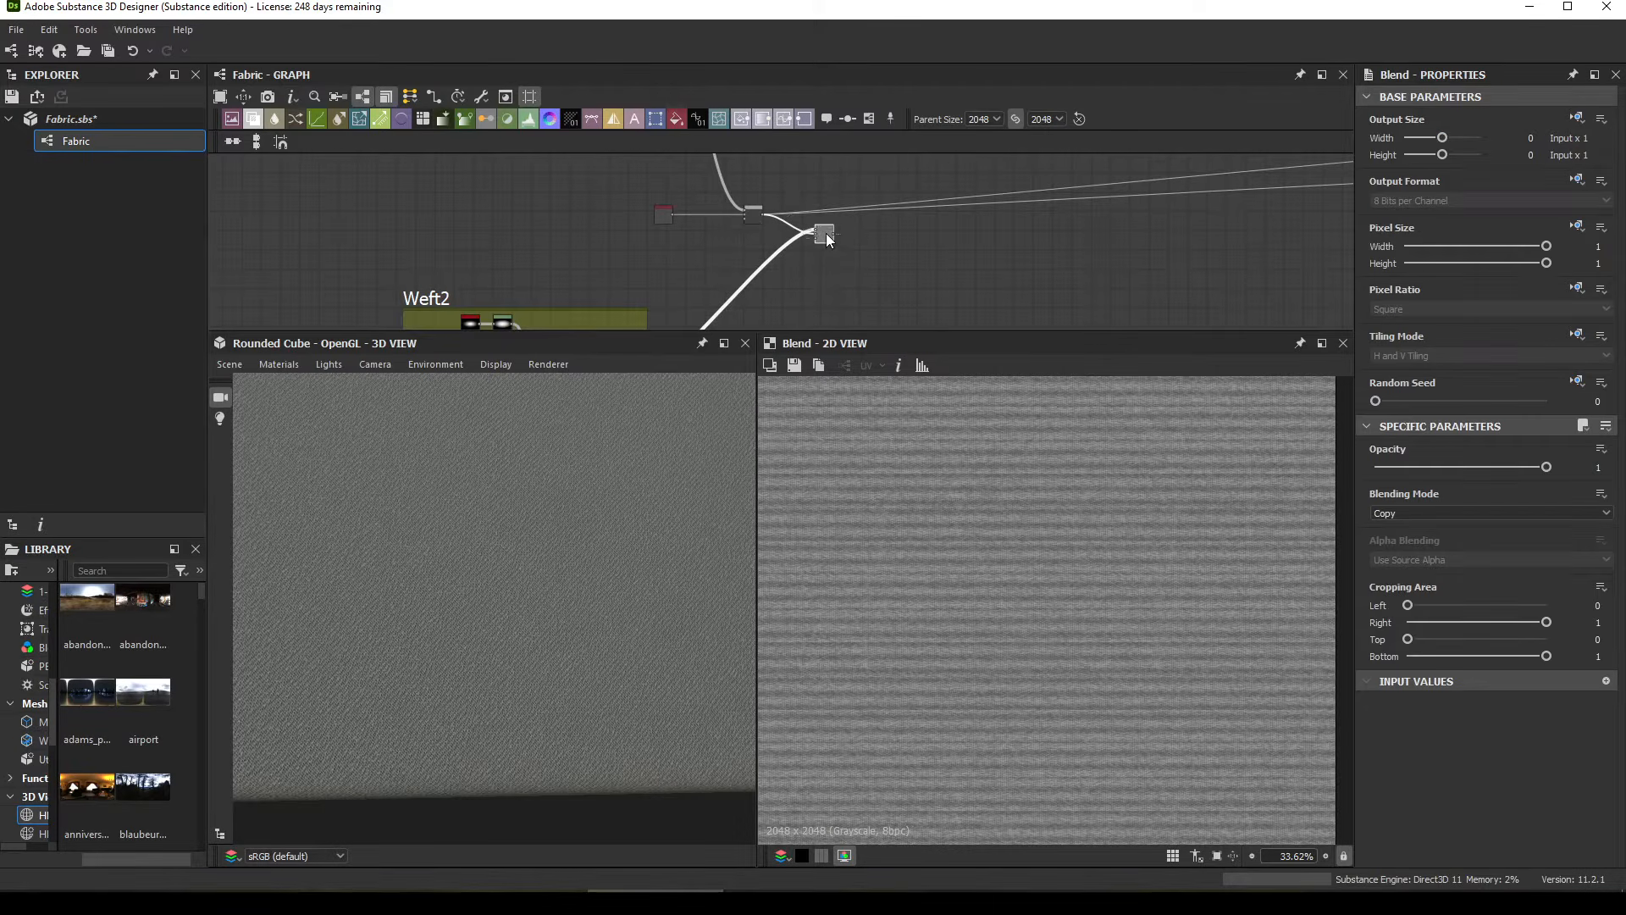
# Step: Move the earlier Blend's outgoing connections onto the Weft2 Blend and inspect the weave on the rounded cube
pyautogui.scroll(2, 826, 236)
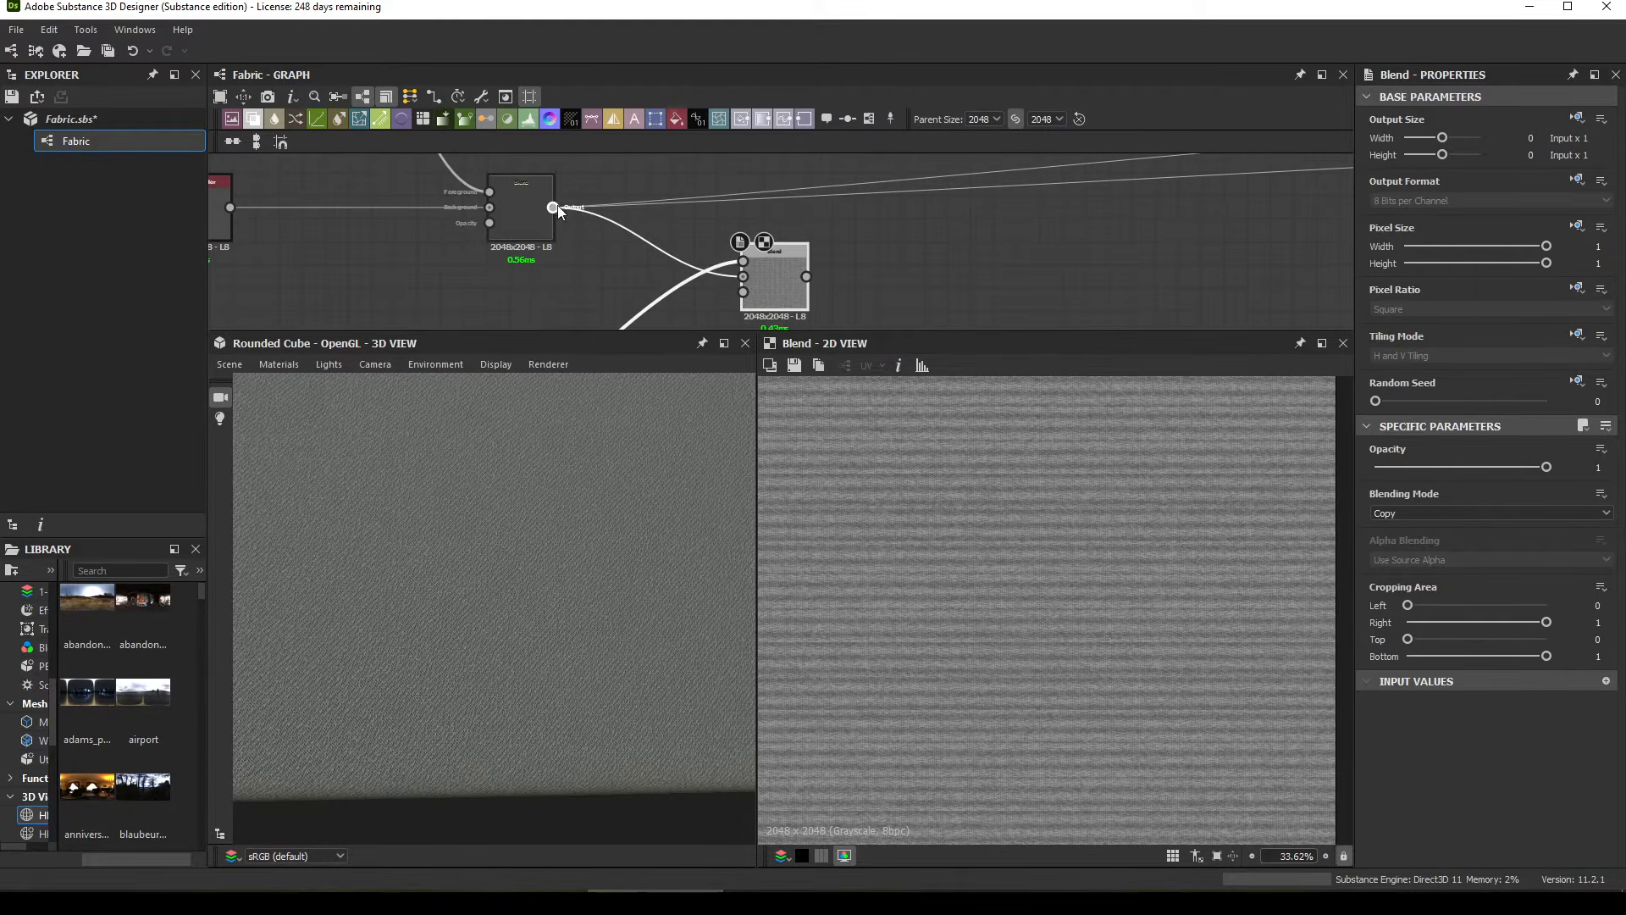
pyautogui.keyDown('shift'); pyautogui.moveTo(553, 207); pyautogui.dragTo(780, 282); pyautogui.keyUp('shift')
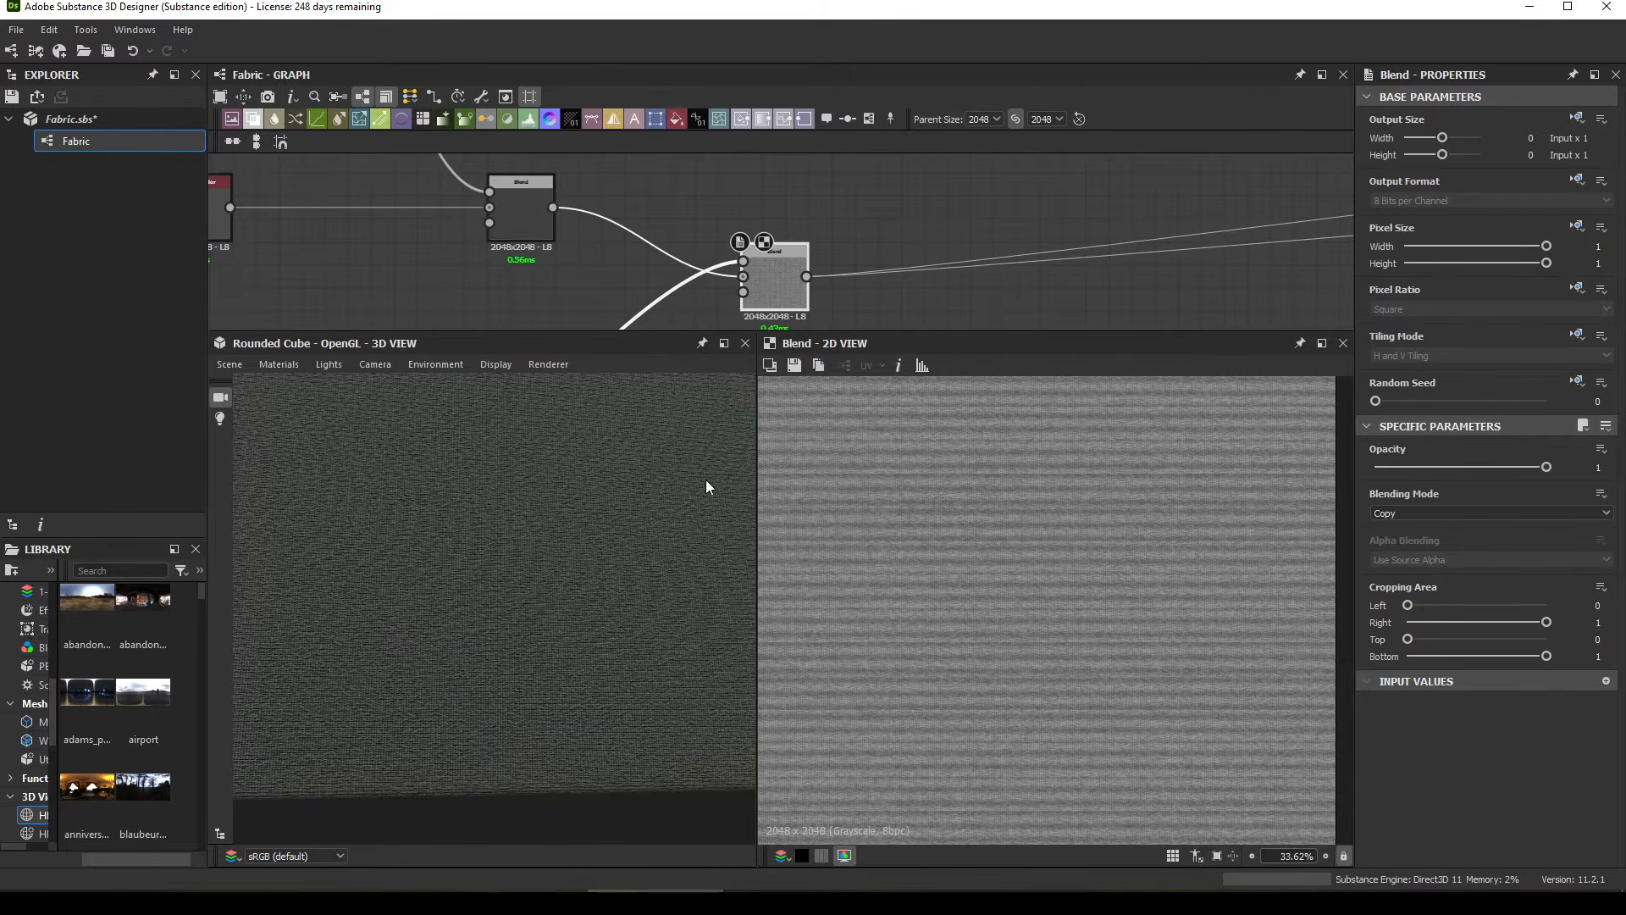
pyautogui.scroll(6, 596, 632)
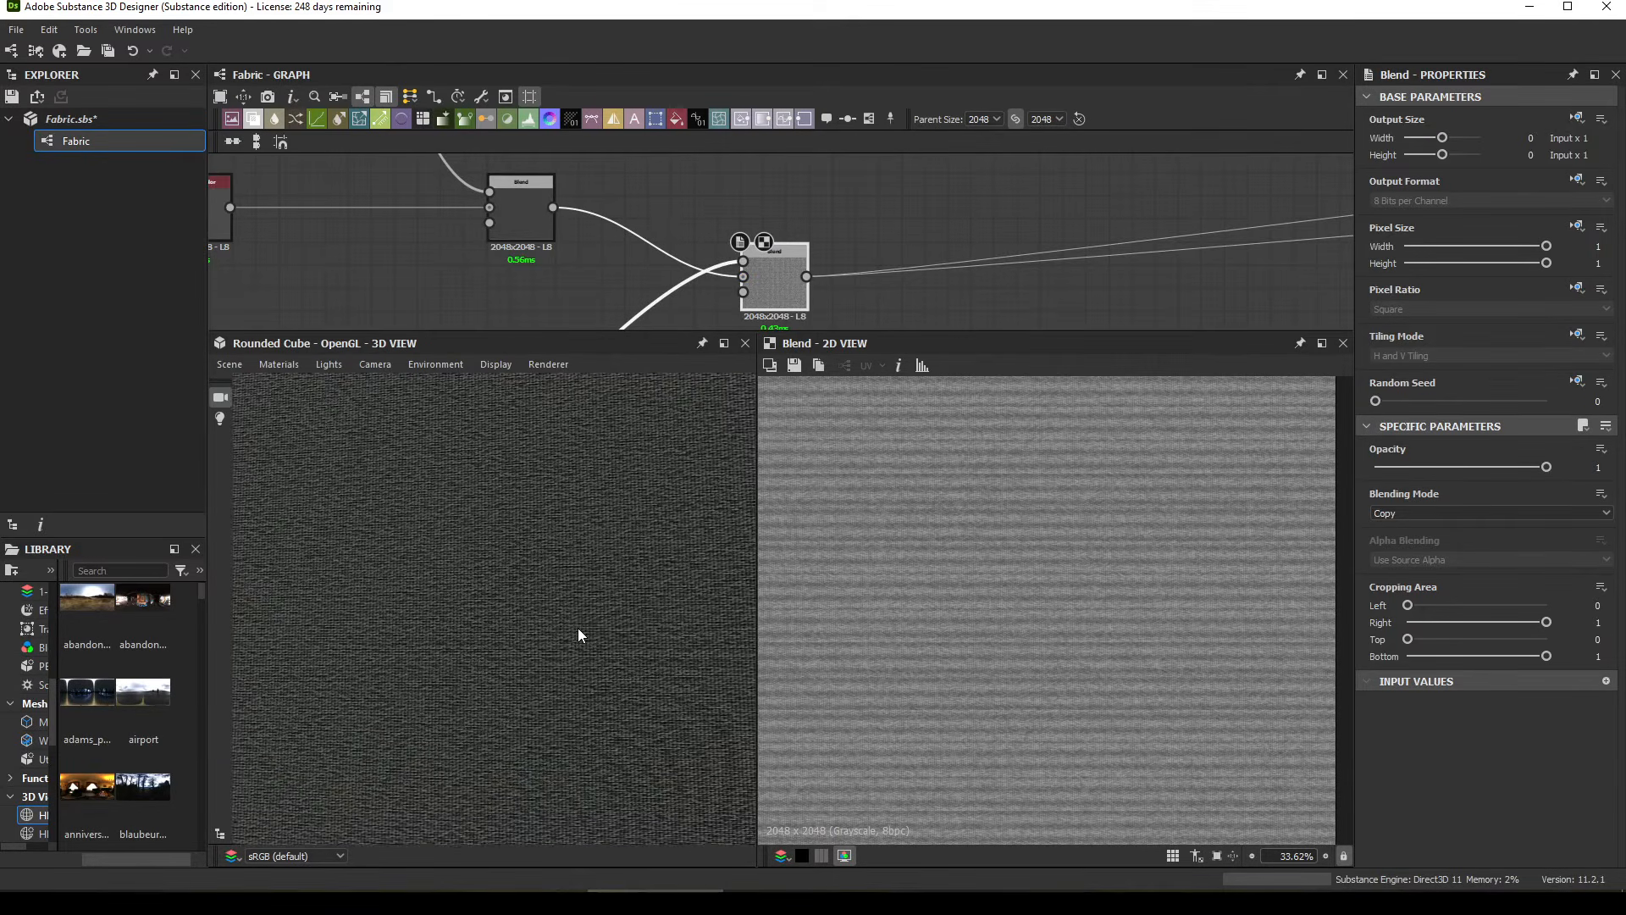
pyautogui.moveTo(578, 628)
pyautogui.mouseDown()
pyautogui.moveTo(597, 617)
pyautogui.moveTo(601, 656)
pyautogui.moveTo(549, 638)
pyautogui.moveTo(625, 637)
pyautogui.moveTo(503, 629)
pyautogui.mouseUp()
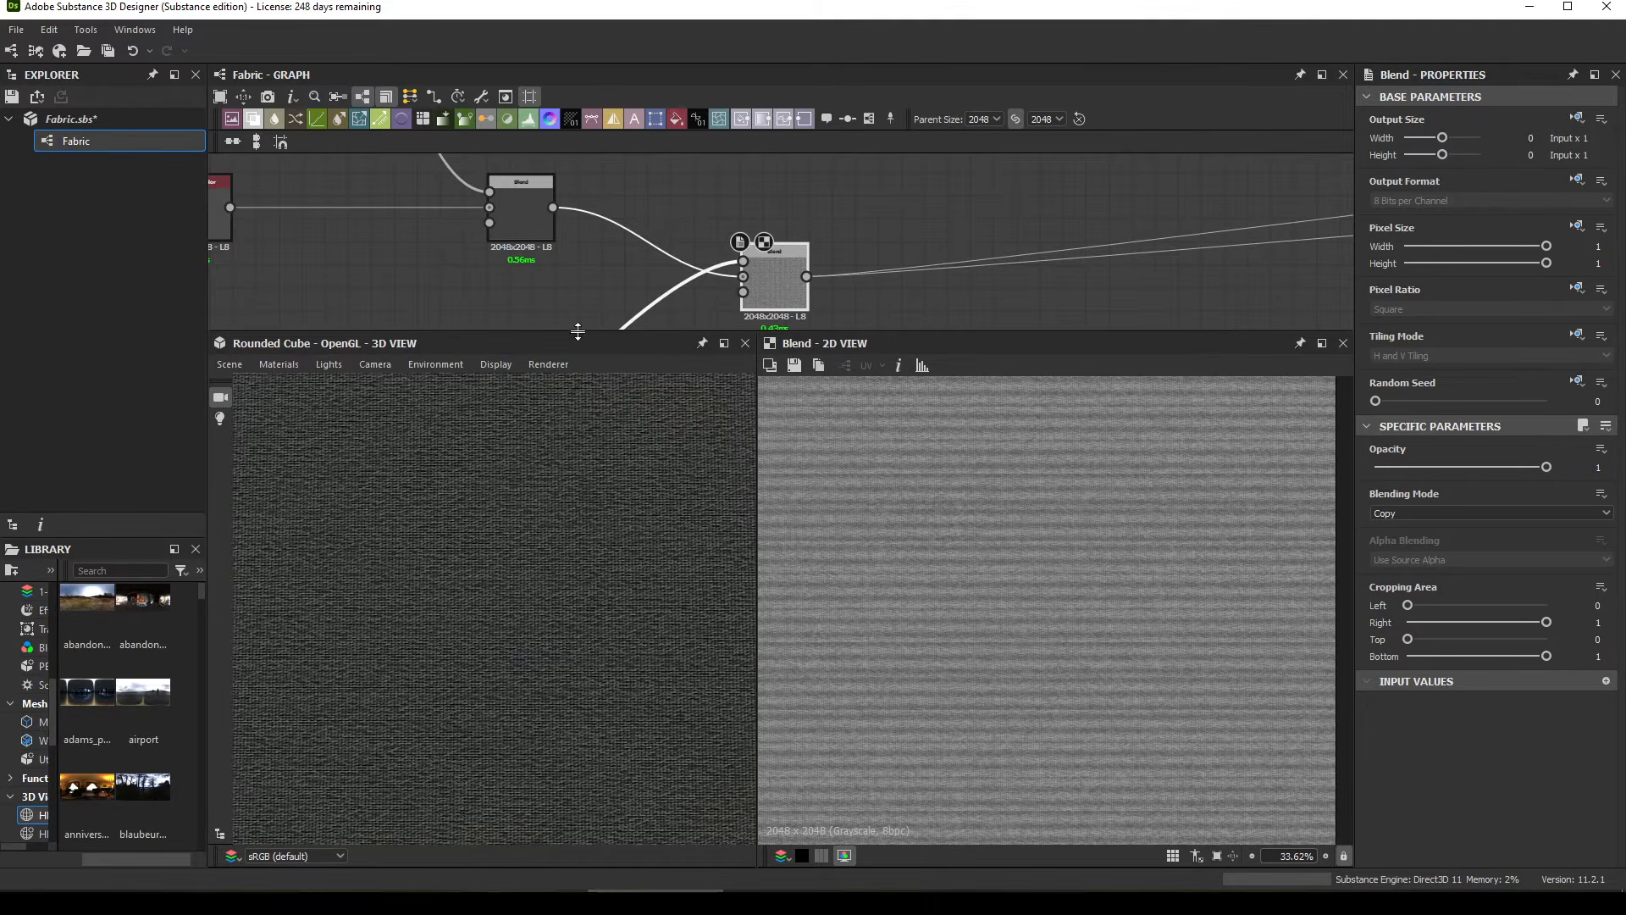
# Step: Display the earlier Blend with its settings and align the Weft2 Blend node level with it
pyautogui.moveTo(591, 242); pyautogui.dragTo(535, 238, button='middle')
pyautogui.click(483, 216)
pyautogui.moveTo(719, 297); pyautogui.dragTo(751, 231)
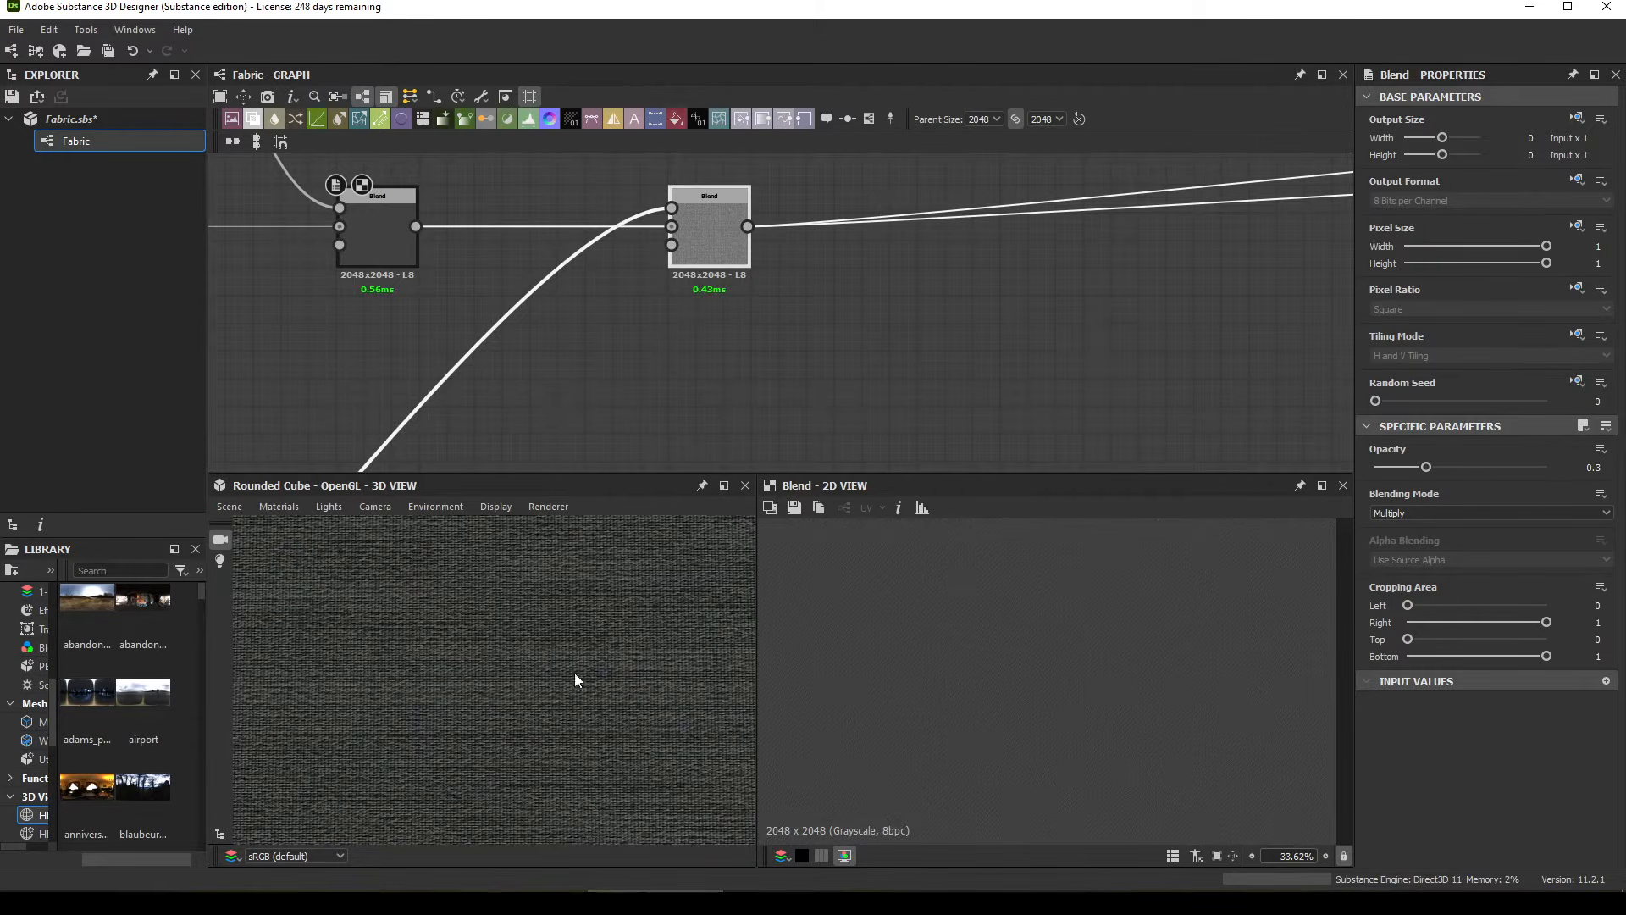
# Step: Check the patterned cloth reference image and display the Weft2 Blend with its settings in the 2D view
pyautogui.click(263, 900)
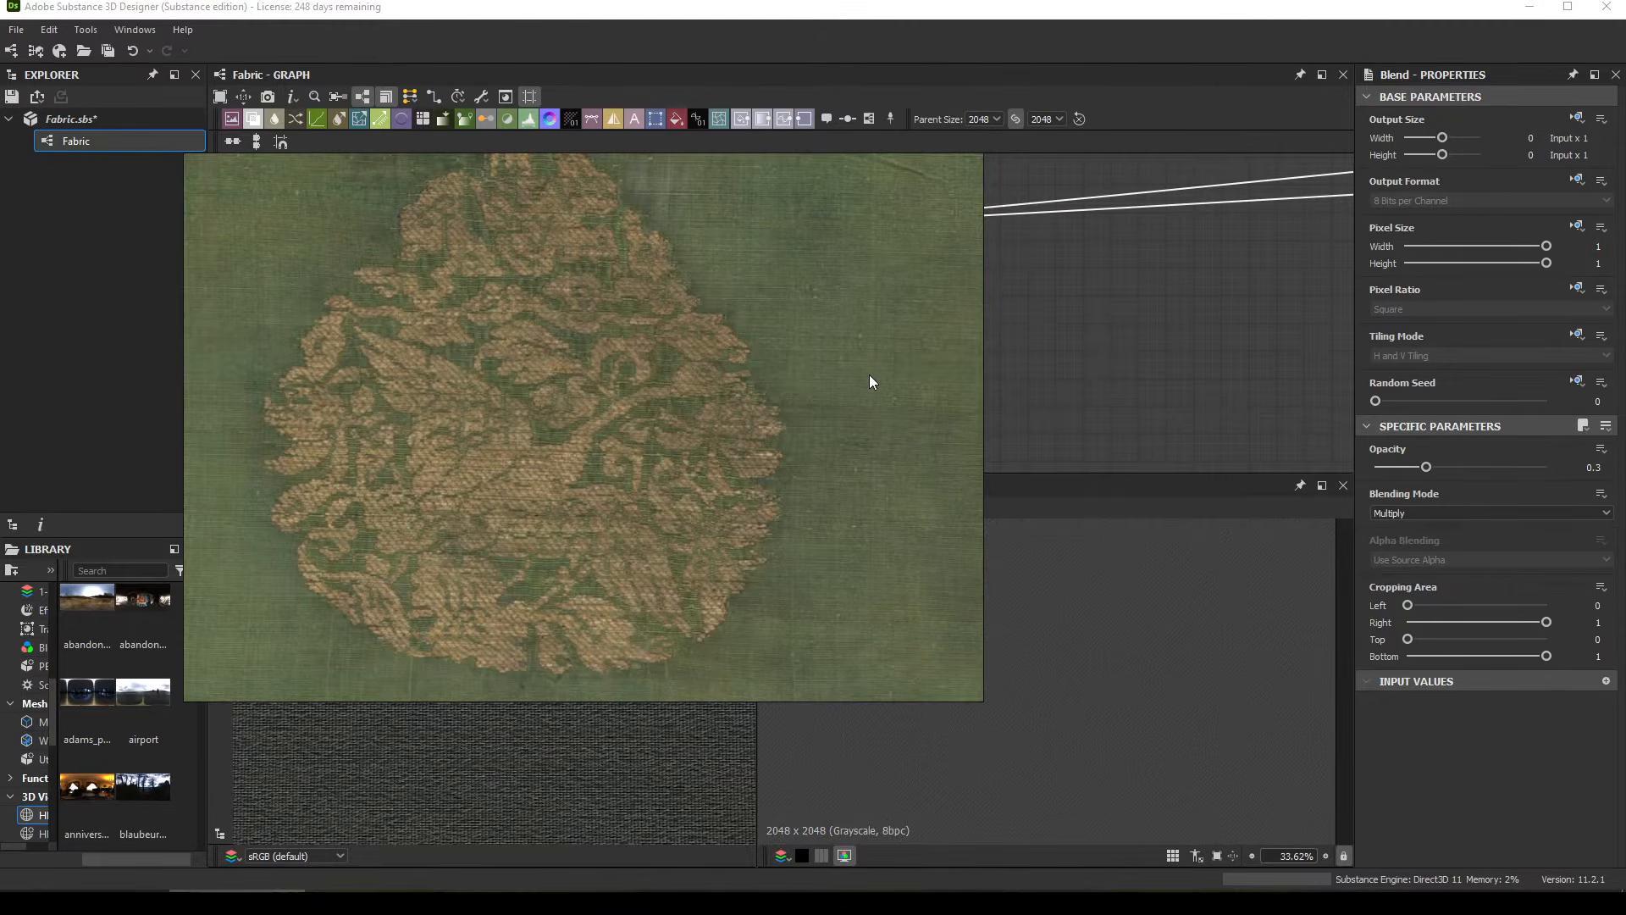
pyautogui.hotkey('alt', 'Tab')
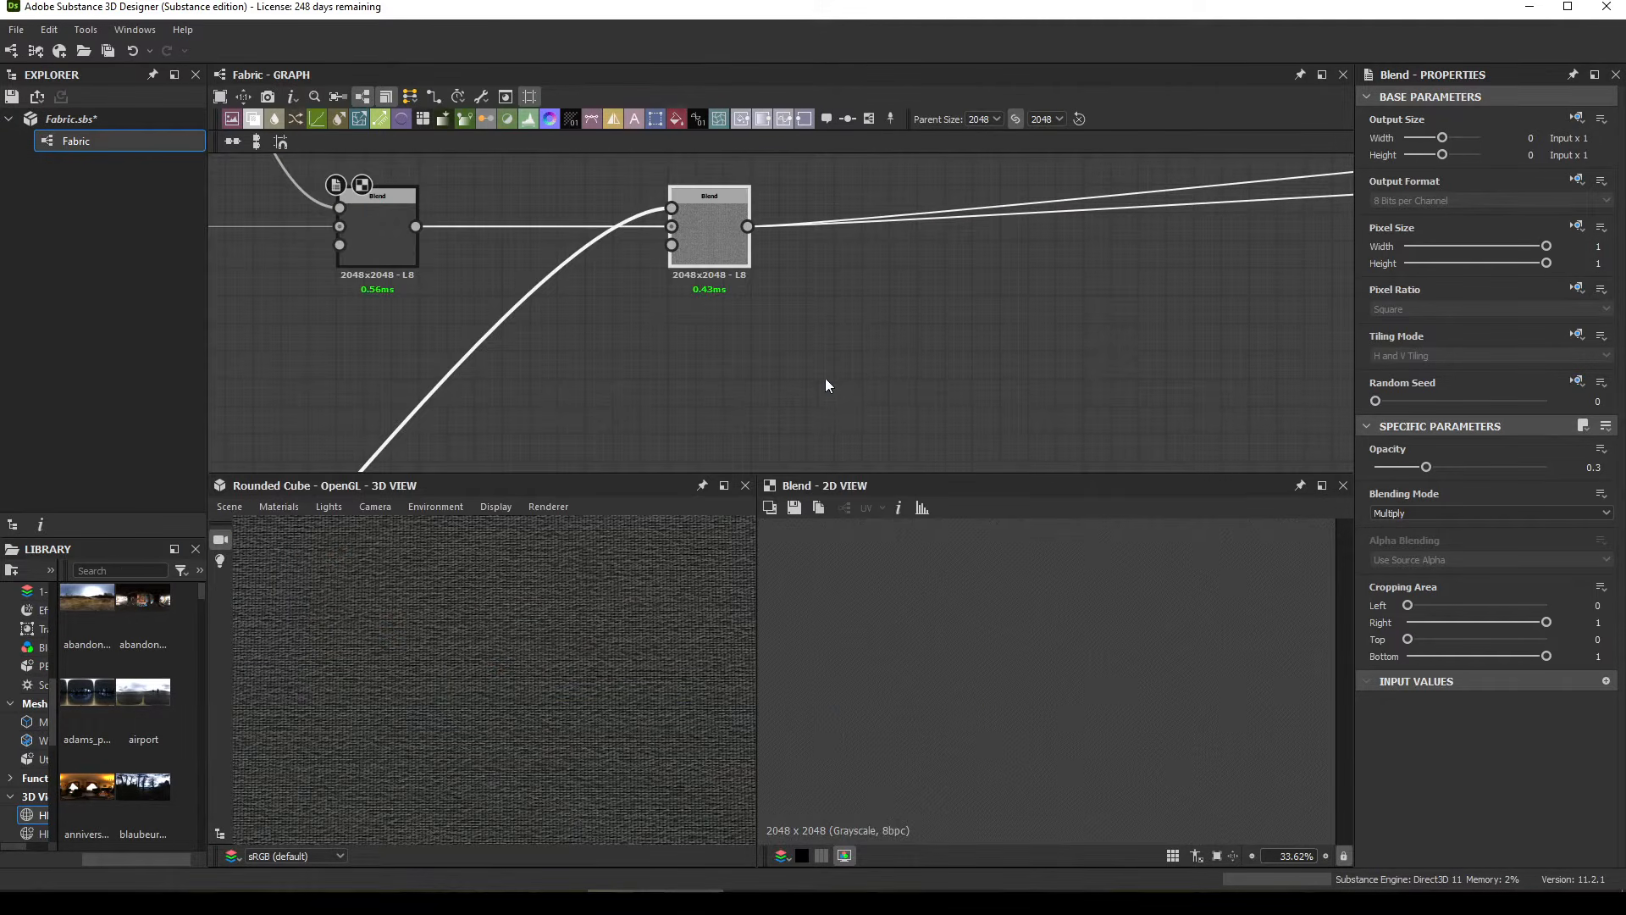
pyautogui.moveTo(825, 378); pyautogui.dragTo(845, 339, button='middle')
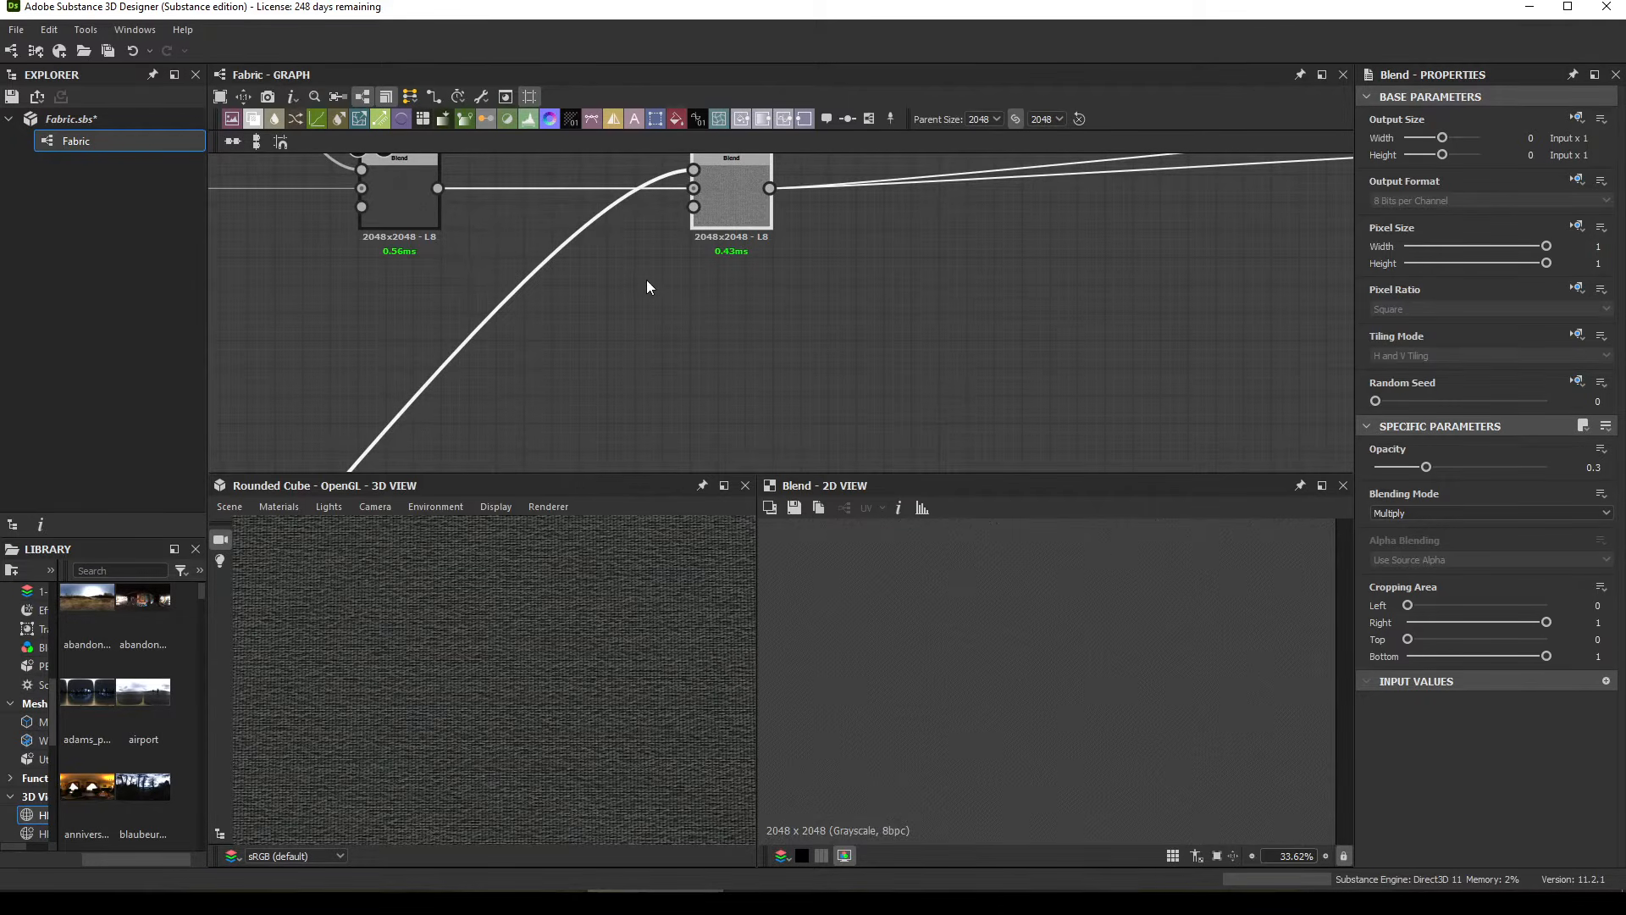
pyautogui.doubleClick(724, 192)
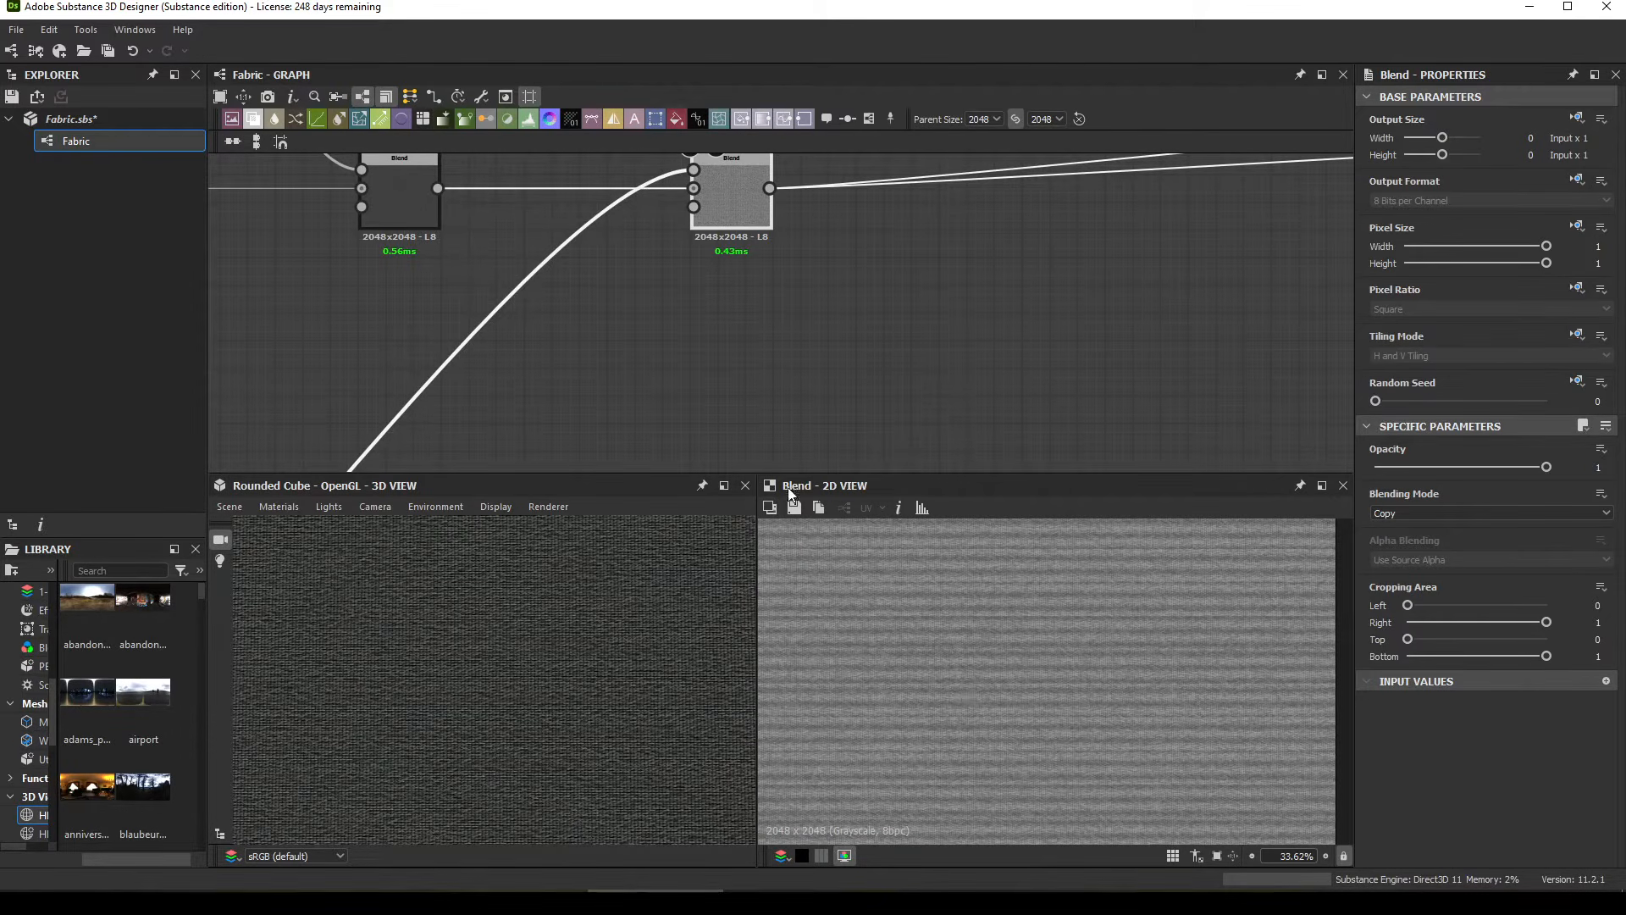
pyautogui.moveTo(770, 338); pyautogui.dragTo(759, 293, button='middle')
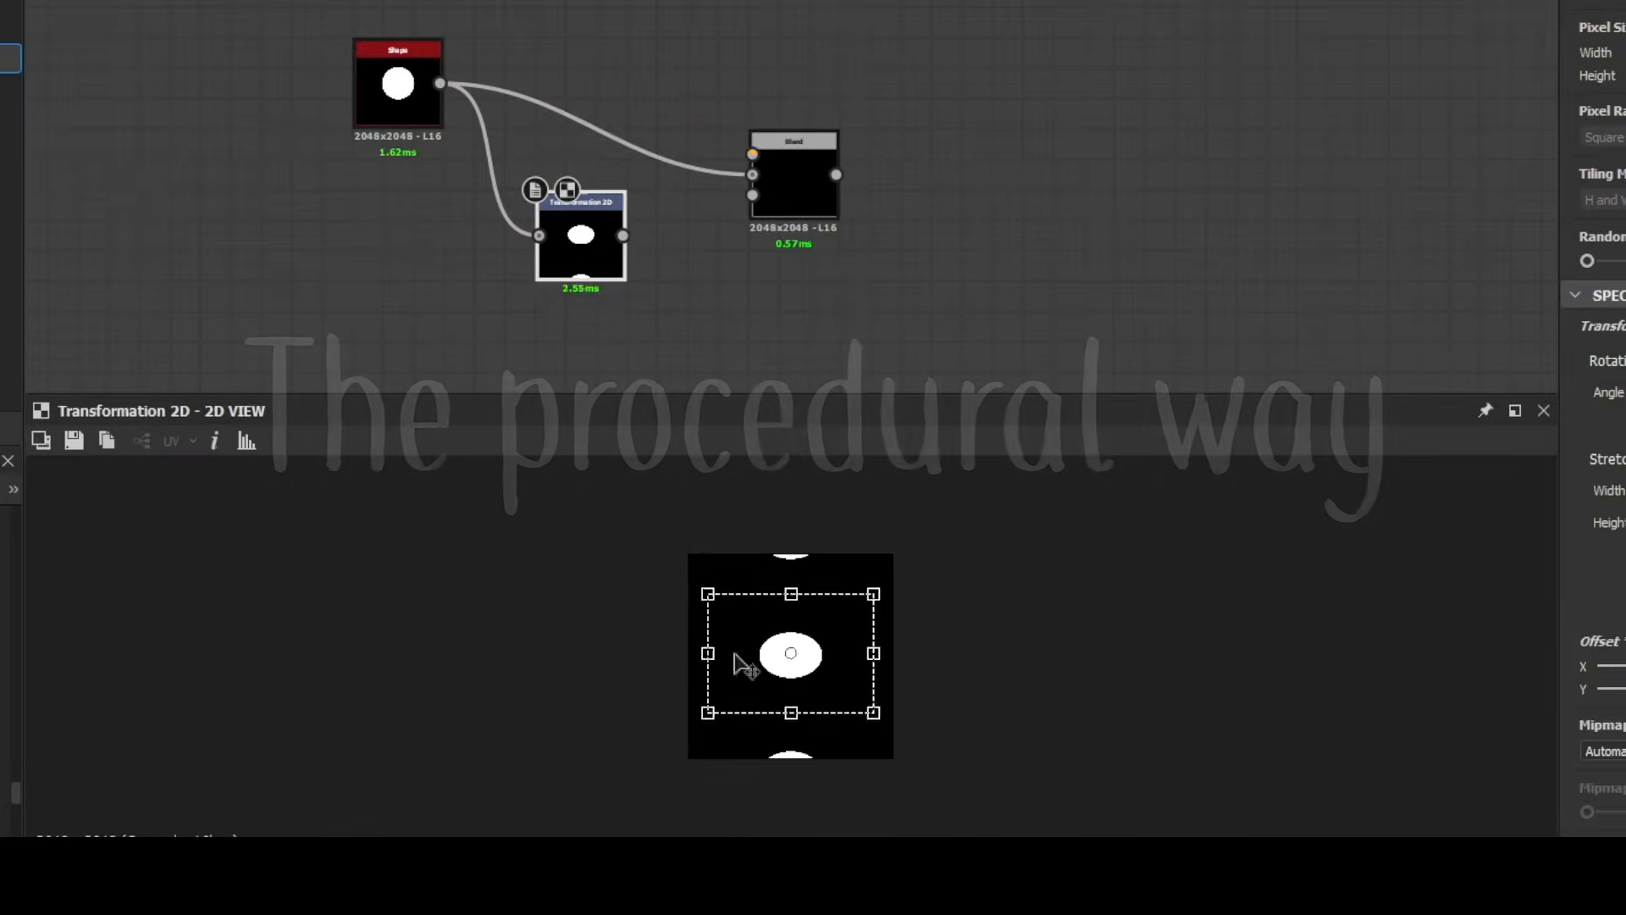
# Step: Build a procedural swirl motif by cutting a disc with a transformed copy, warping the crescent and applying Swirl Grayscale
pyautogui.click(837, 217)
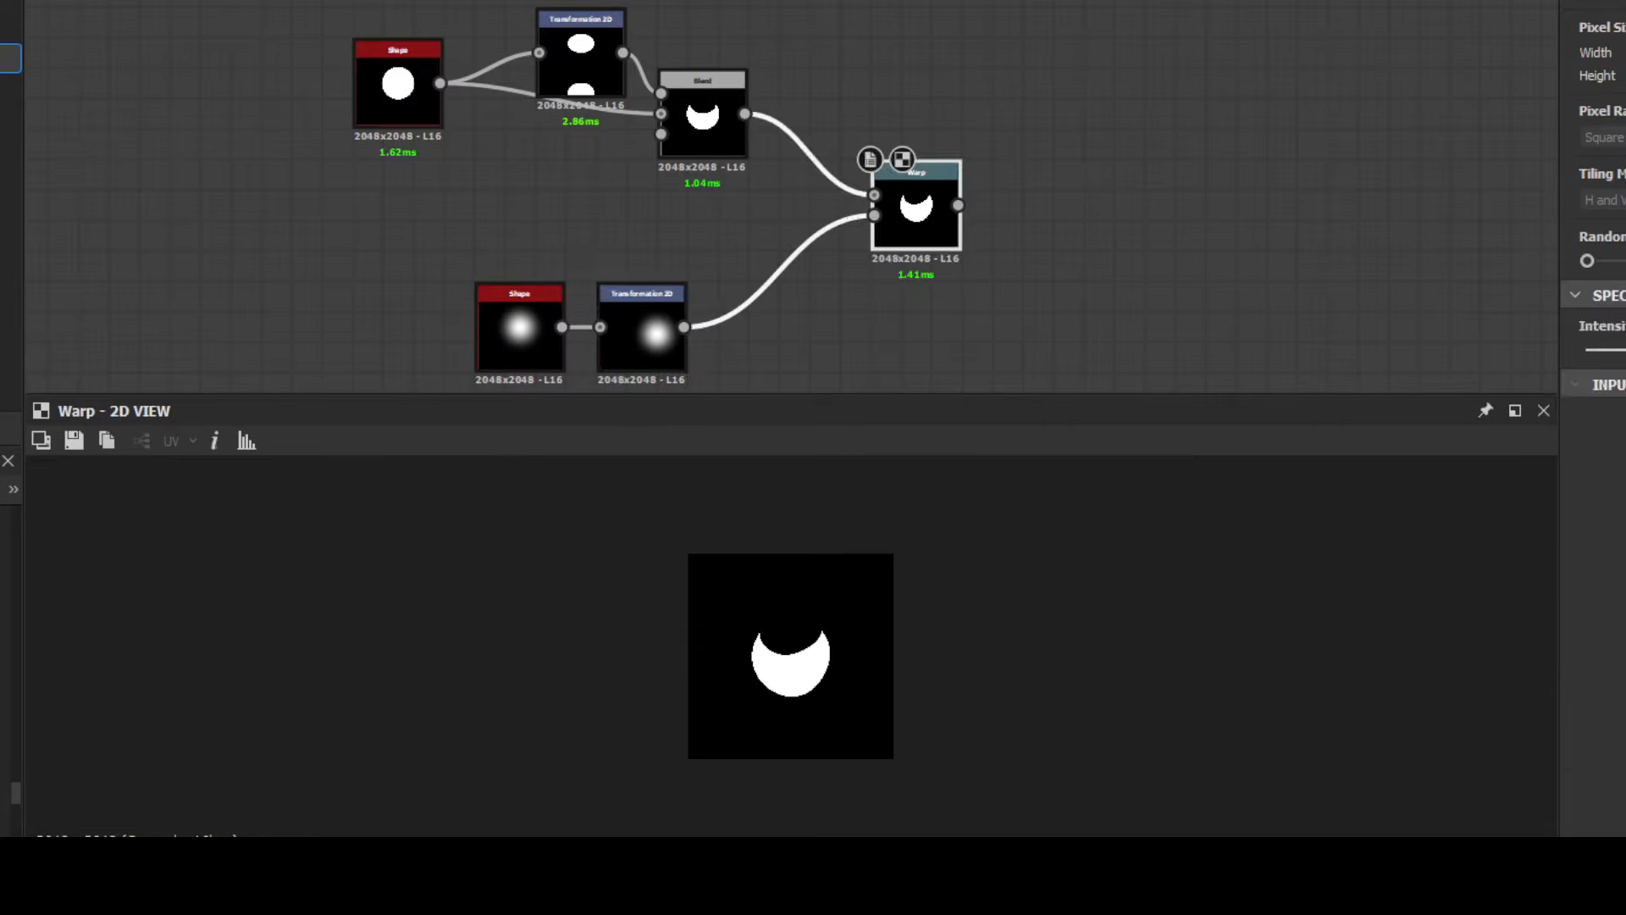
pyautogui.scroll(3, 847, 570)
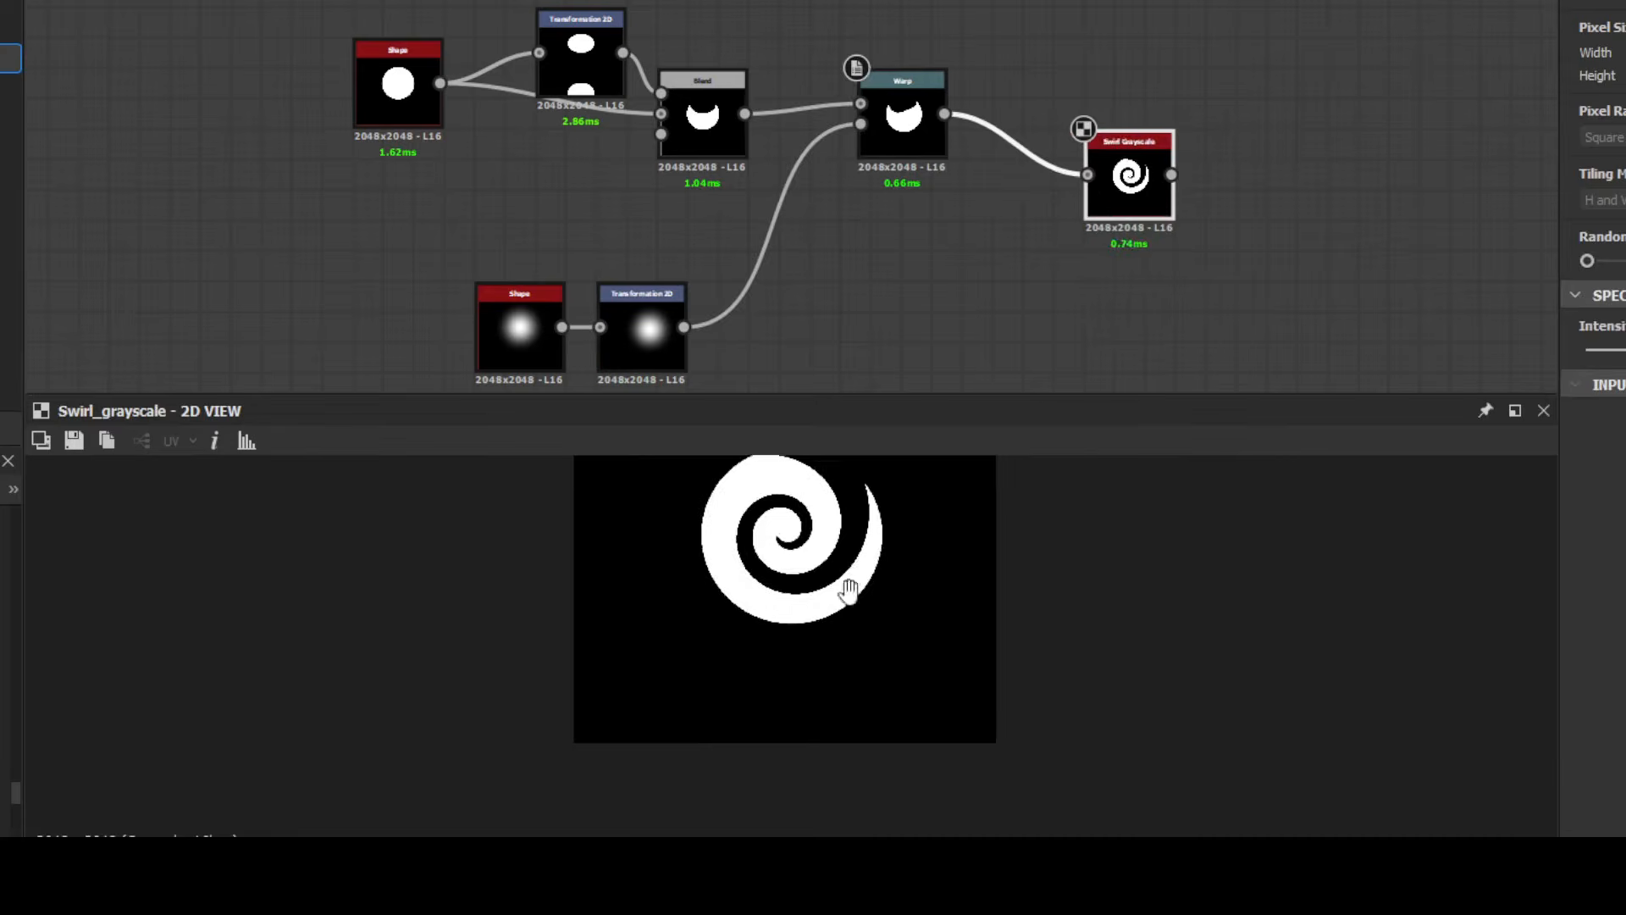
pyautogui.press('space')
pyautogui.write('s')
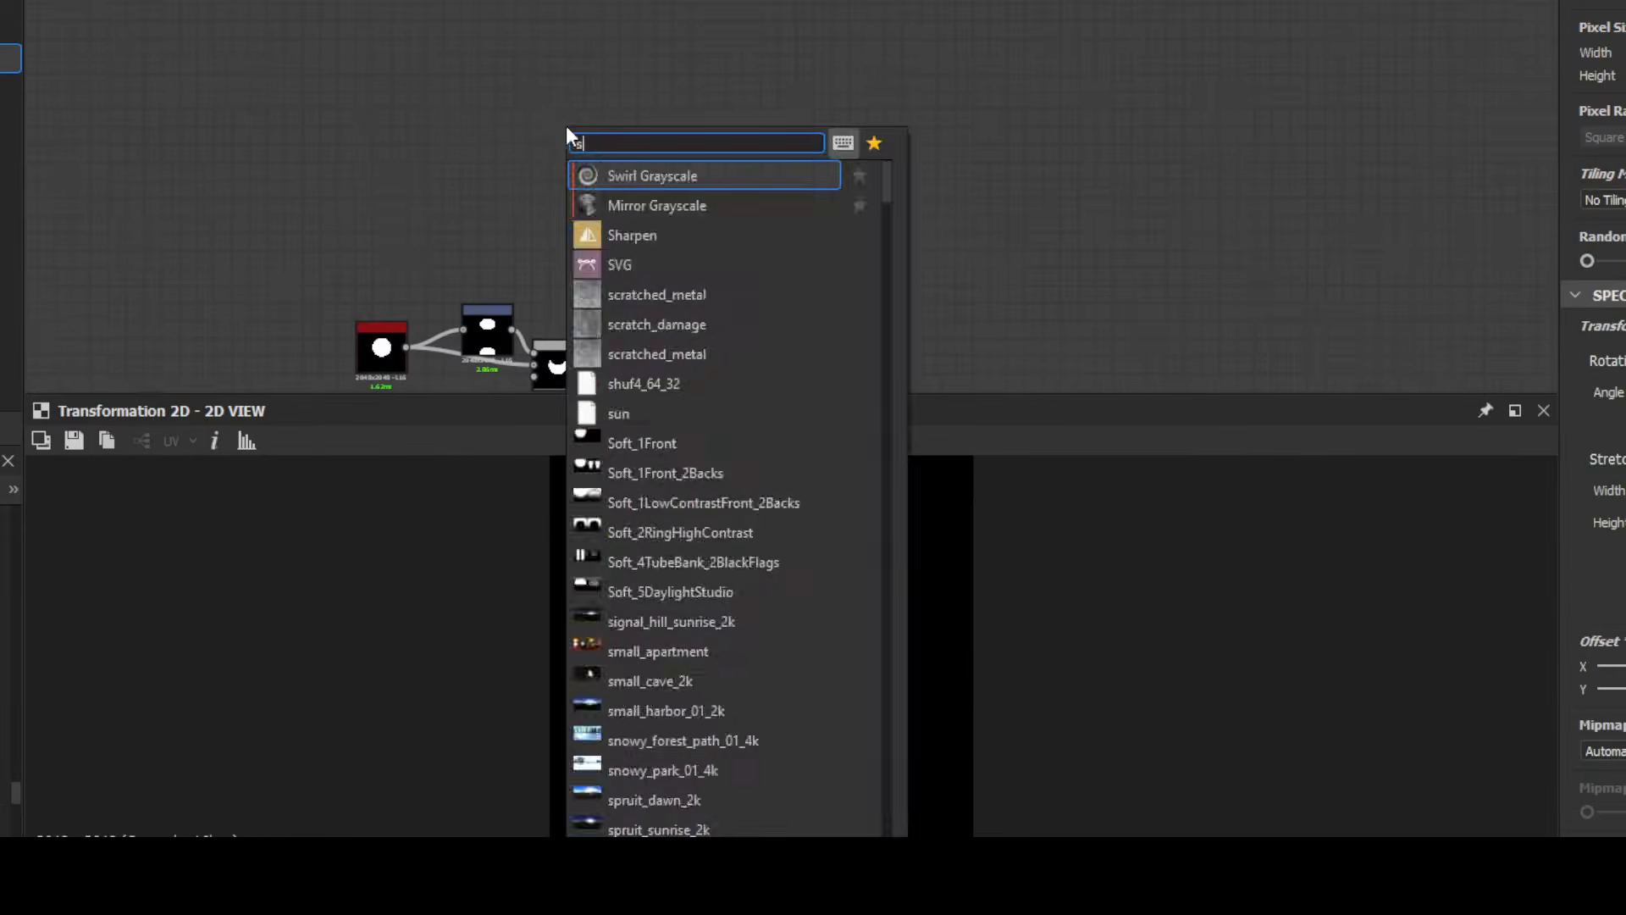
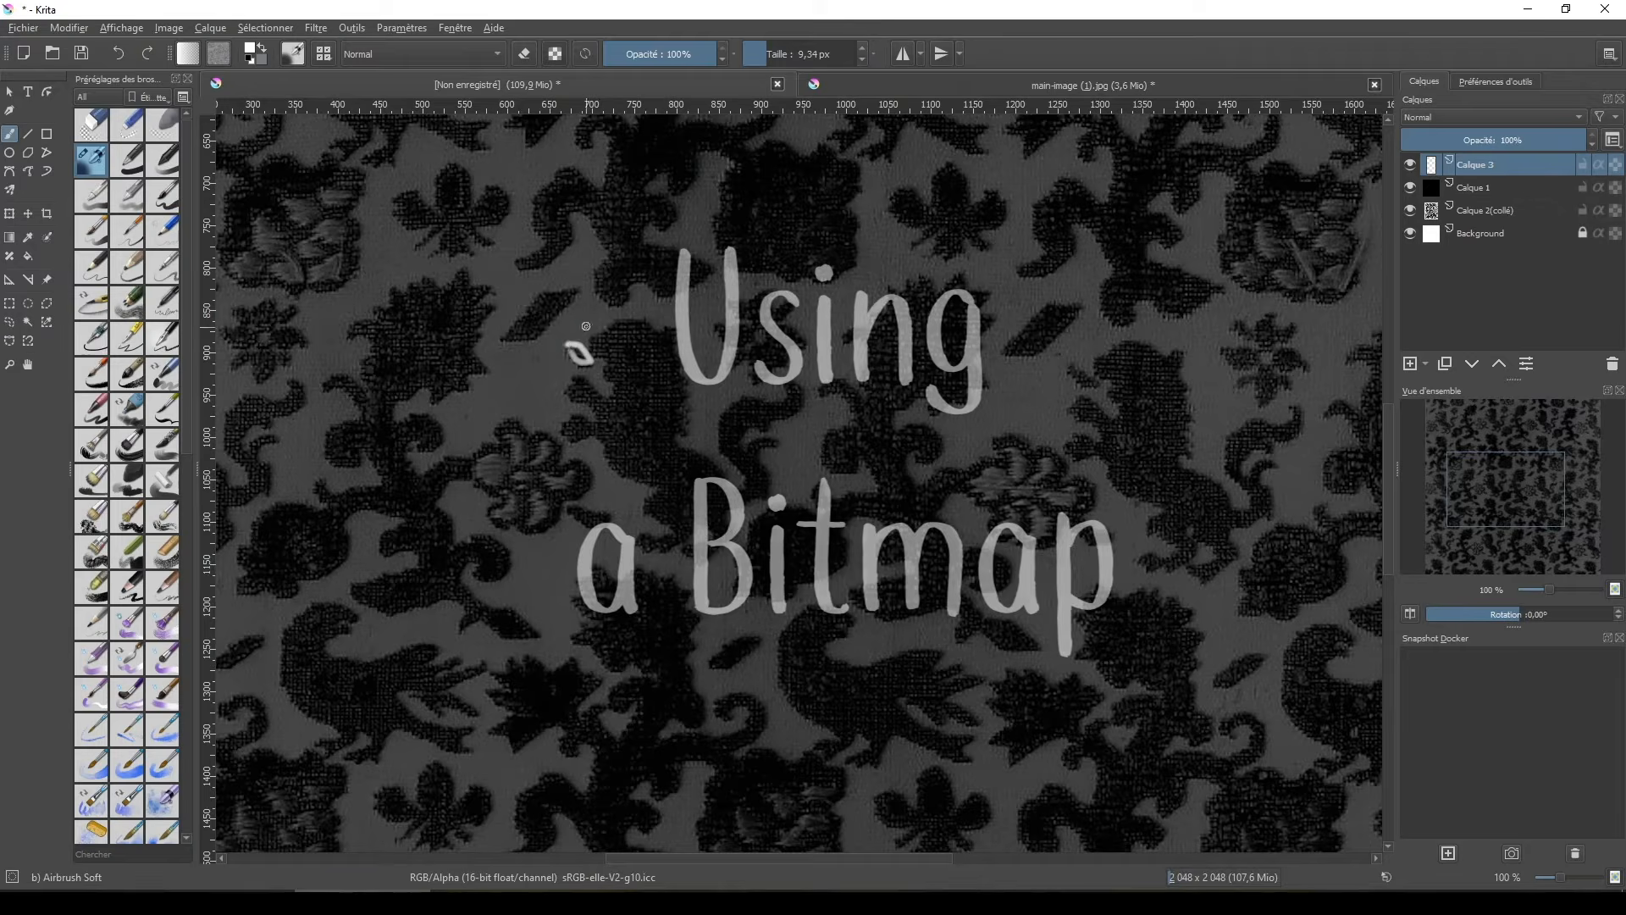
# Step: In Krita, trace the cloth motifs with white outlines over the darkened reference and fill the animal figure solid white on a separate layer
pyautogui.moveTo(566, 349); pyautogui.dragTo(584, 369)
pyautogui.moveTo(591, 347)
pyautogui.mouseDown()
pyautogui.moveTo(747, 455)
pyautogui.moveTo(634, 547)
pyautogui.moveTo(665, 491)
pyautogui.mouseUp()
pyautogui.moveTo(576, 379); pyautogui.dragTo(592, 349)
pyautogui.moveTo(584, 387); pyautogui.dragTo(684, 506)
pyautogui.moveTo(748, 322); pyautogui.dragTo(710, 327)
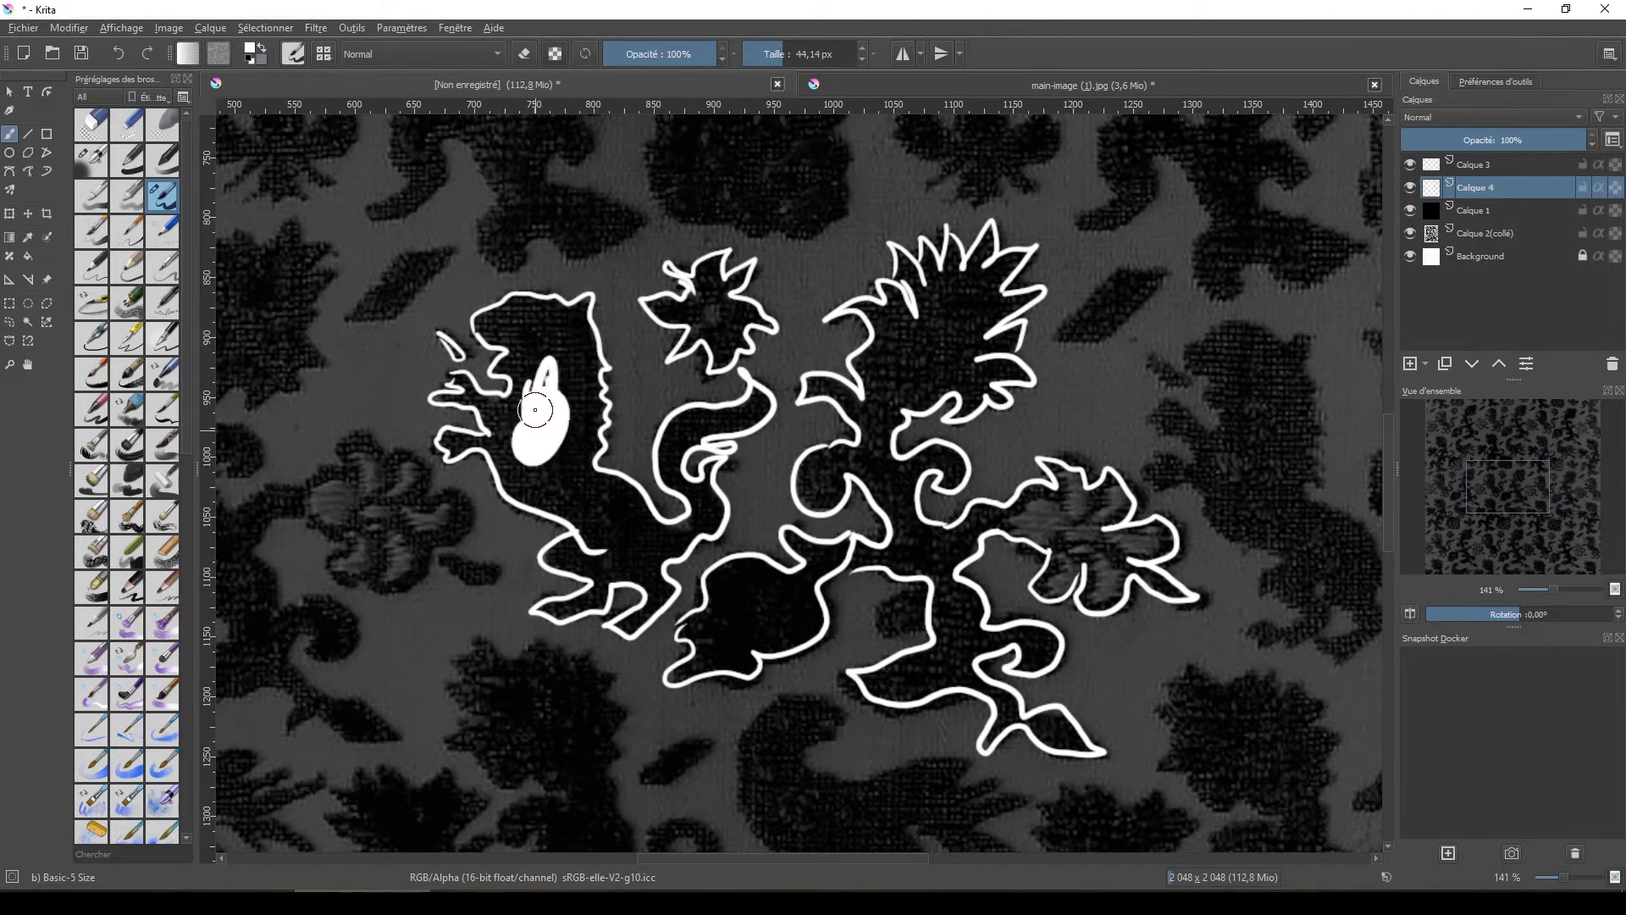
pyautogui.moveTo(551, 398)
pyautogui.mouseDown()
pyautogui.moveTo(542, 330)
pyautogui.moveTo(449, 440)
pyautogui.moveTo(517, 496)
pyautogui.moveTo(610, 487)
pyautogui.moveTo(576, 576)
pyautogui.moveTo(619, 510)
pyautogui.moveTo(674, 546)
pyautogui.moveTo(716, 508)
pyautogui.moveTo(677, 458)
pyautogui.moveTo(566, 608)
pyautogui.moveTo(635, 583)
pyautogui.mouseUp()
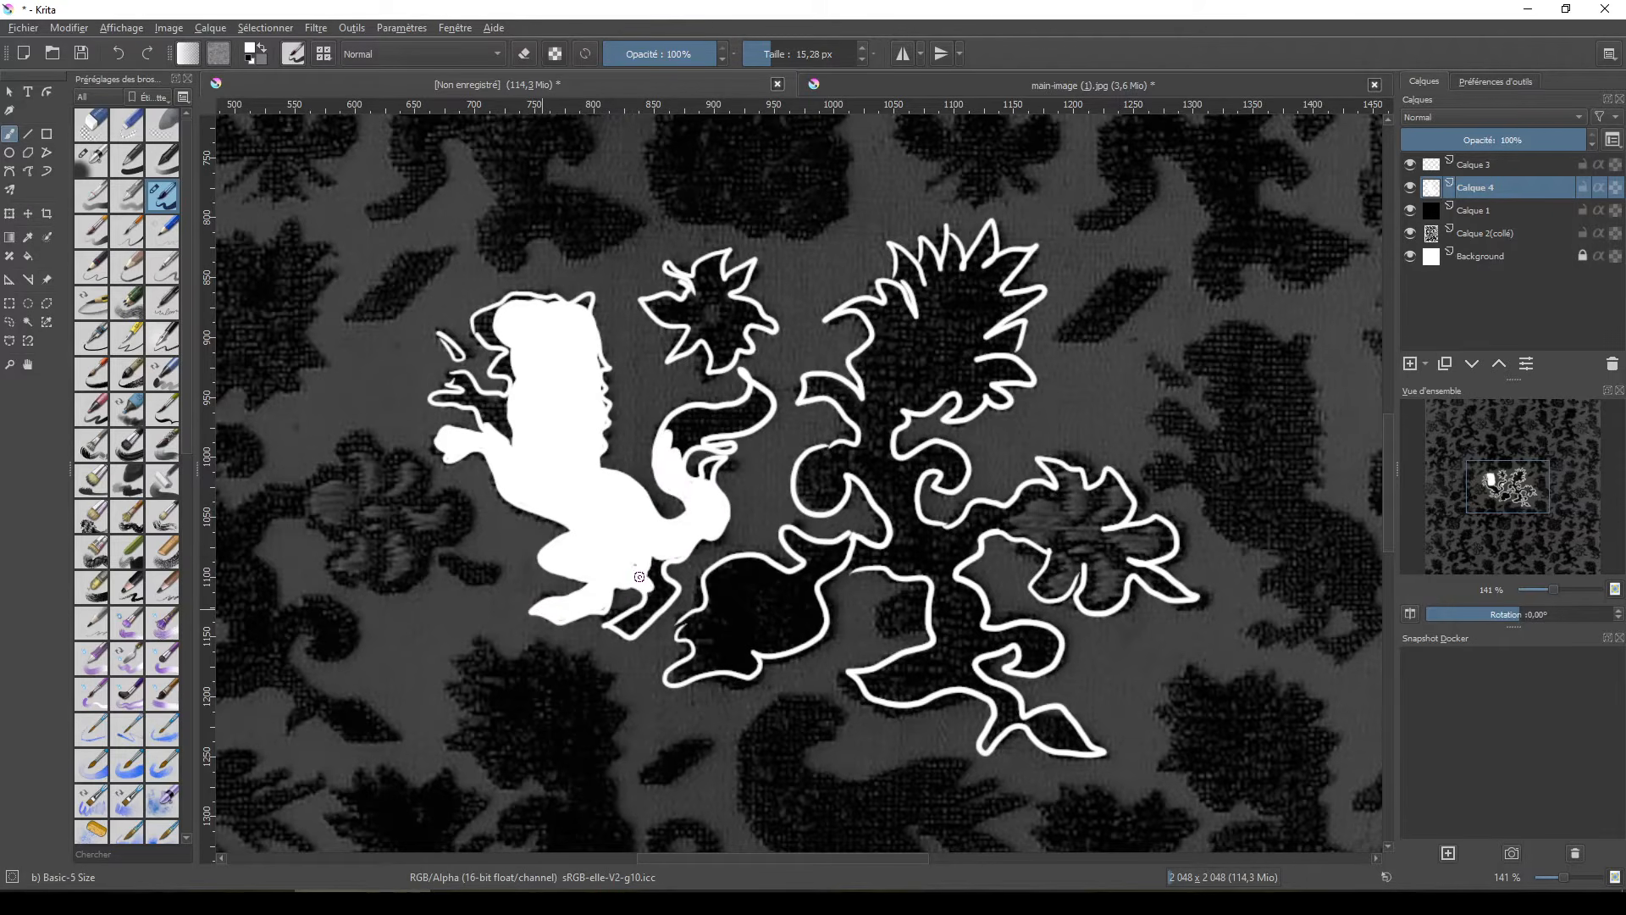
pyautogui.moveTo(636, 583); pyautogui.dragTo(657, 584)
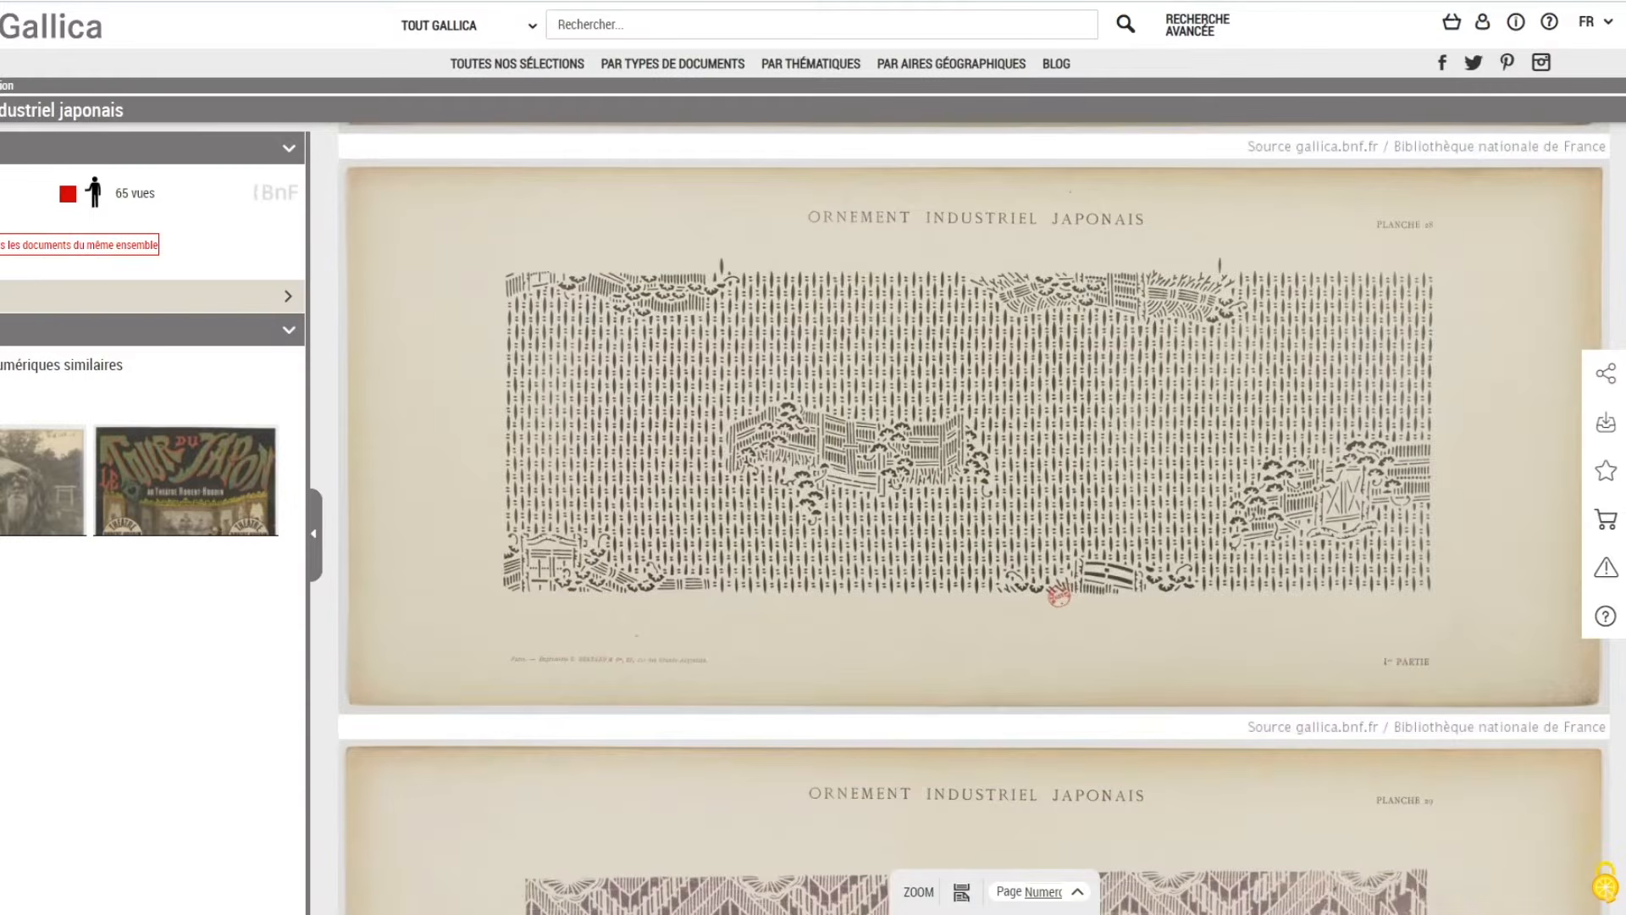
# Step: Browse the Ornement industriel japonais plates on Gallica for fabric pattern ideas
pyautogui.scroll(-15, 975, 517)
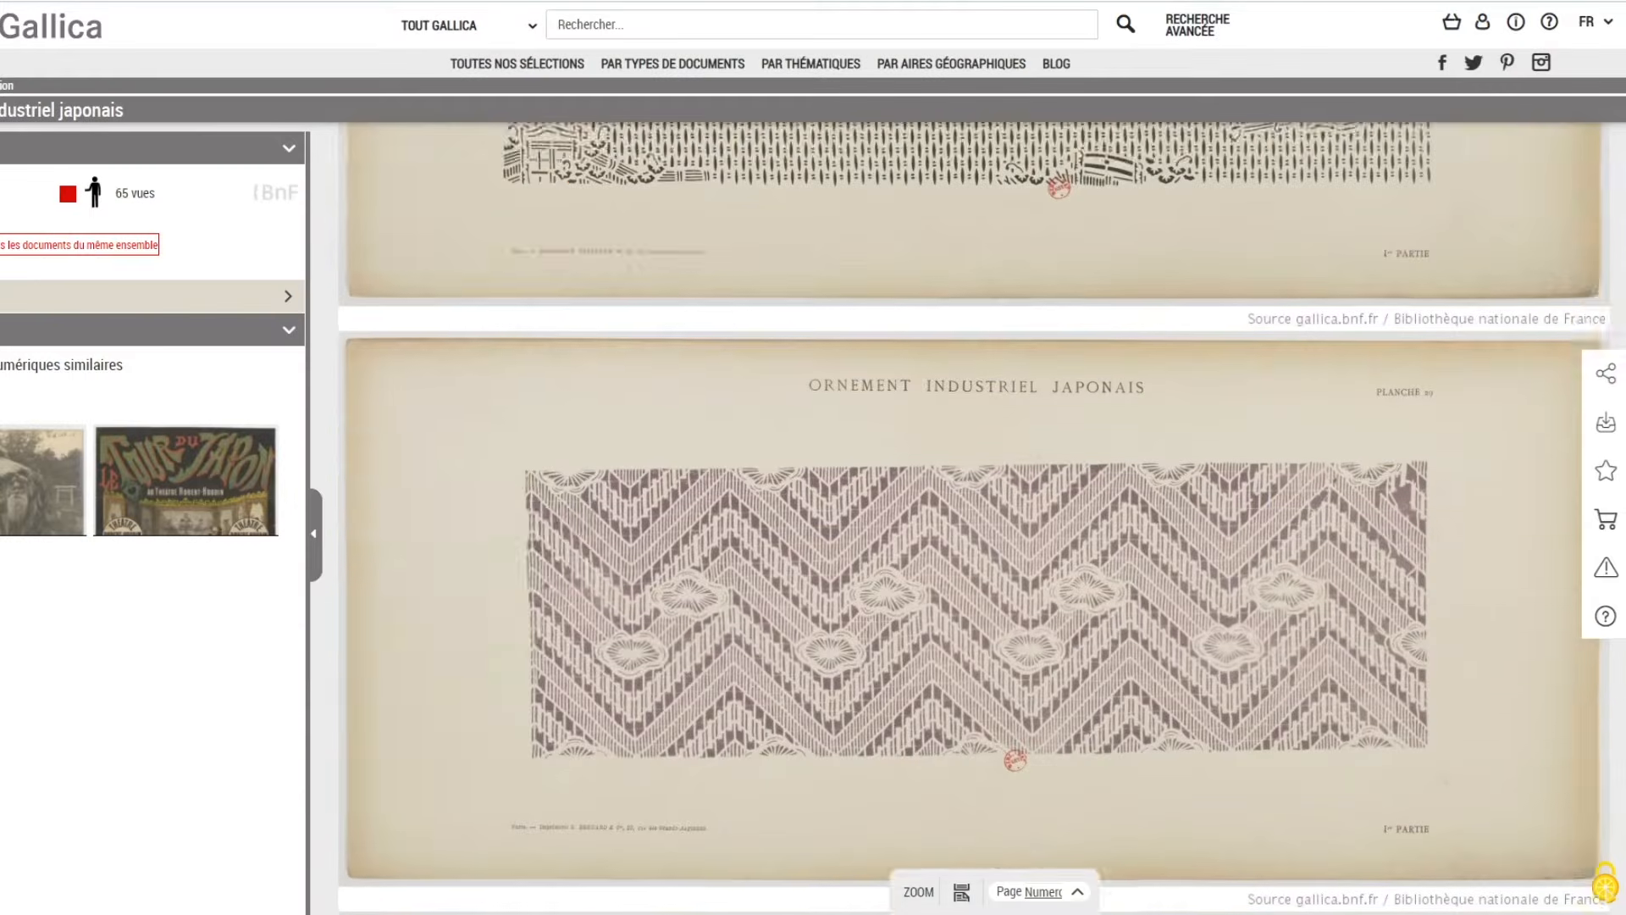
pyautogui.scroll(-7, 974, 517)
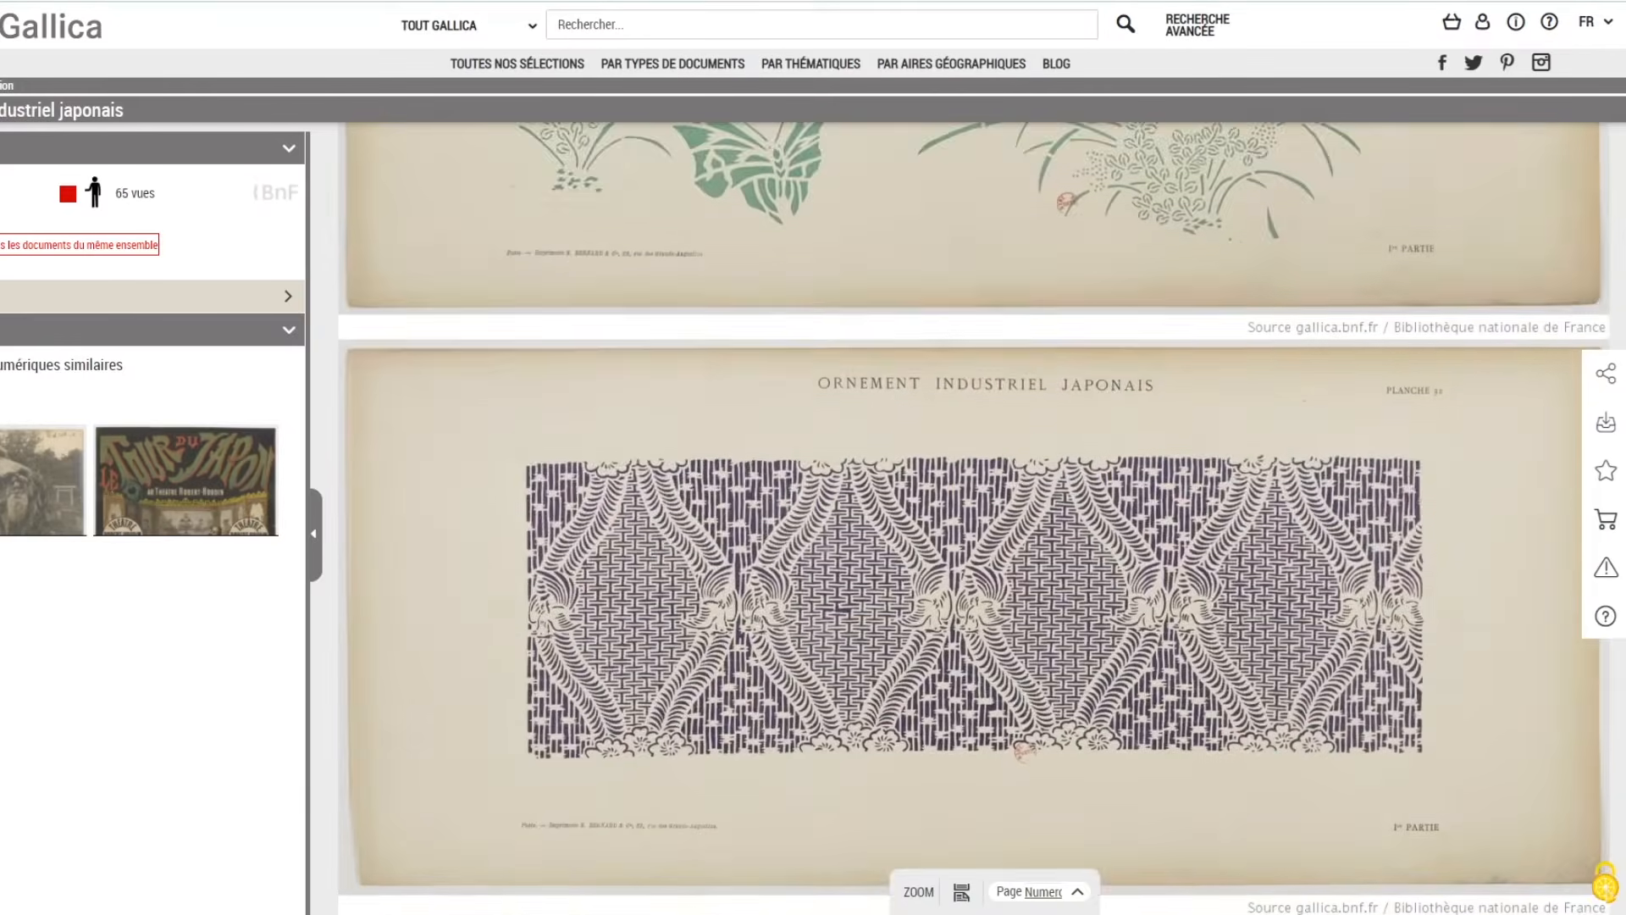
pyautogui.scroll(-20, 974, 517)
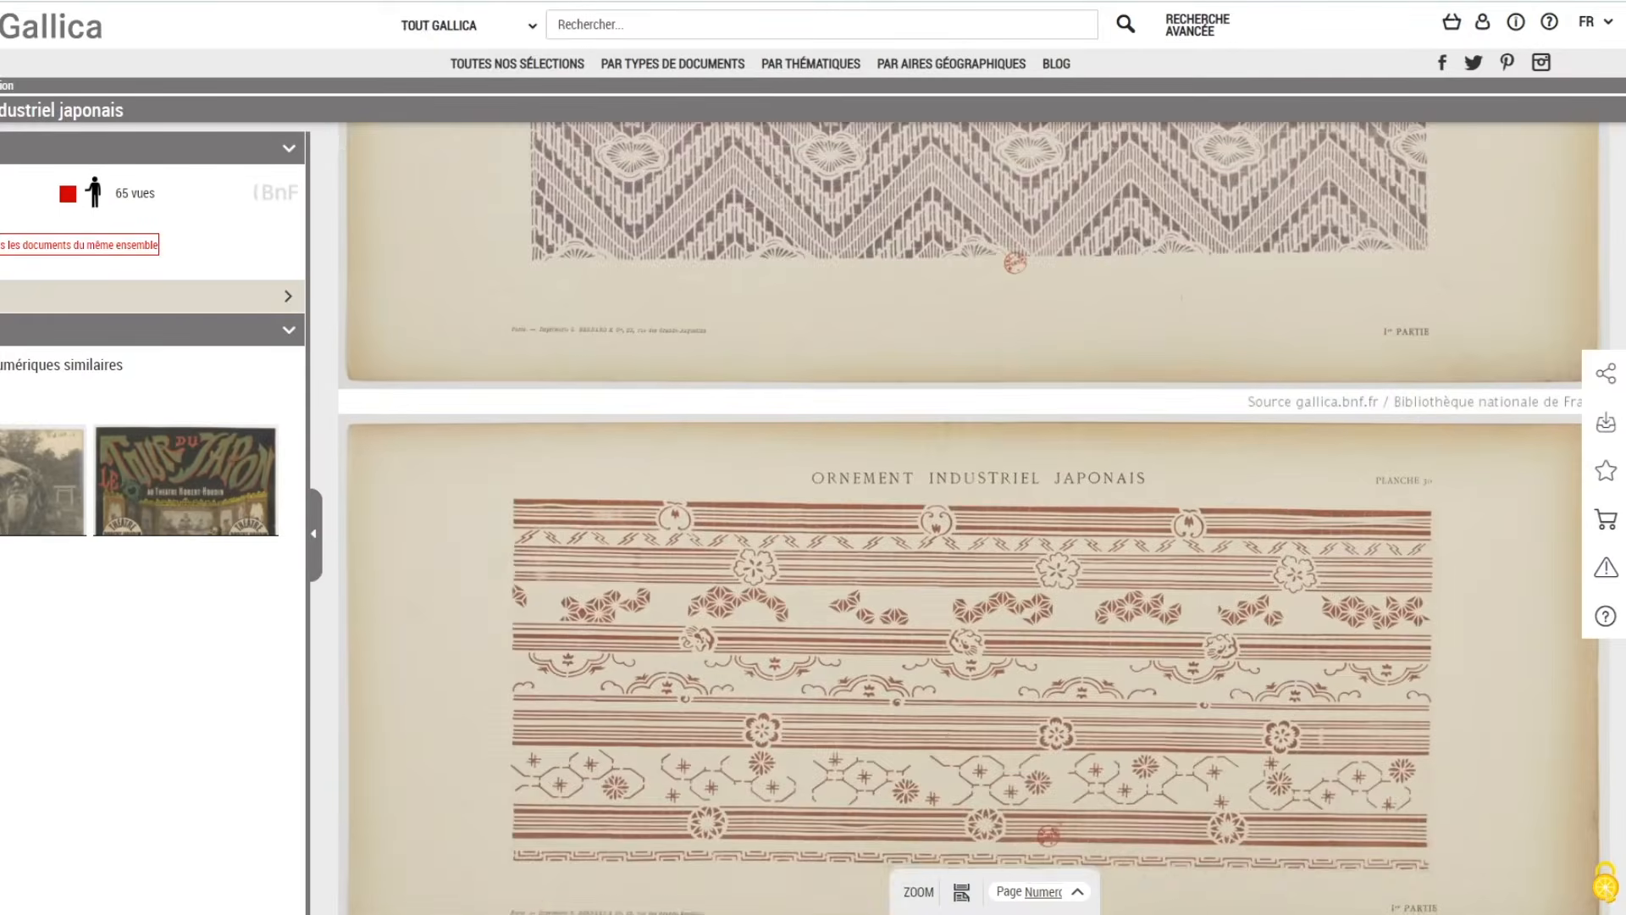
pyautogui.scroll(-20, 975, 517)
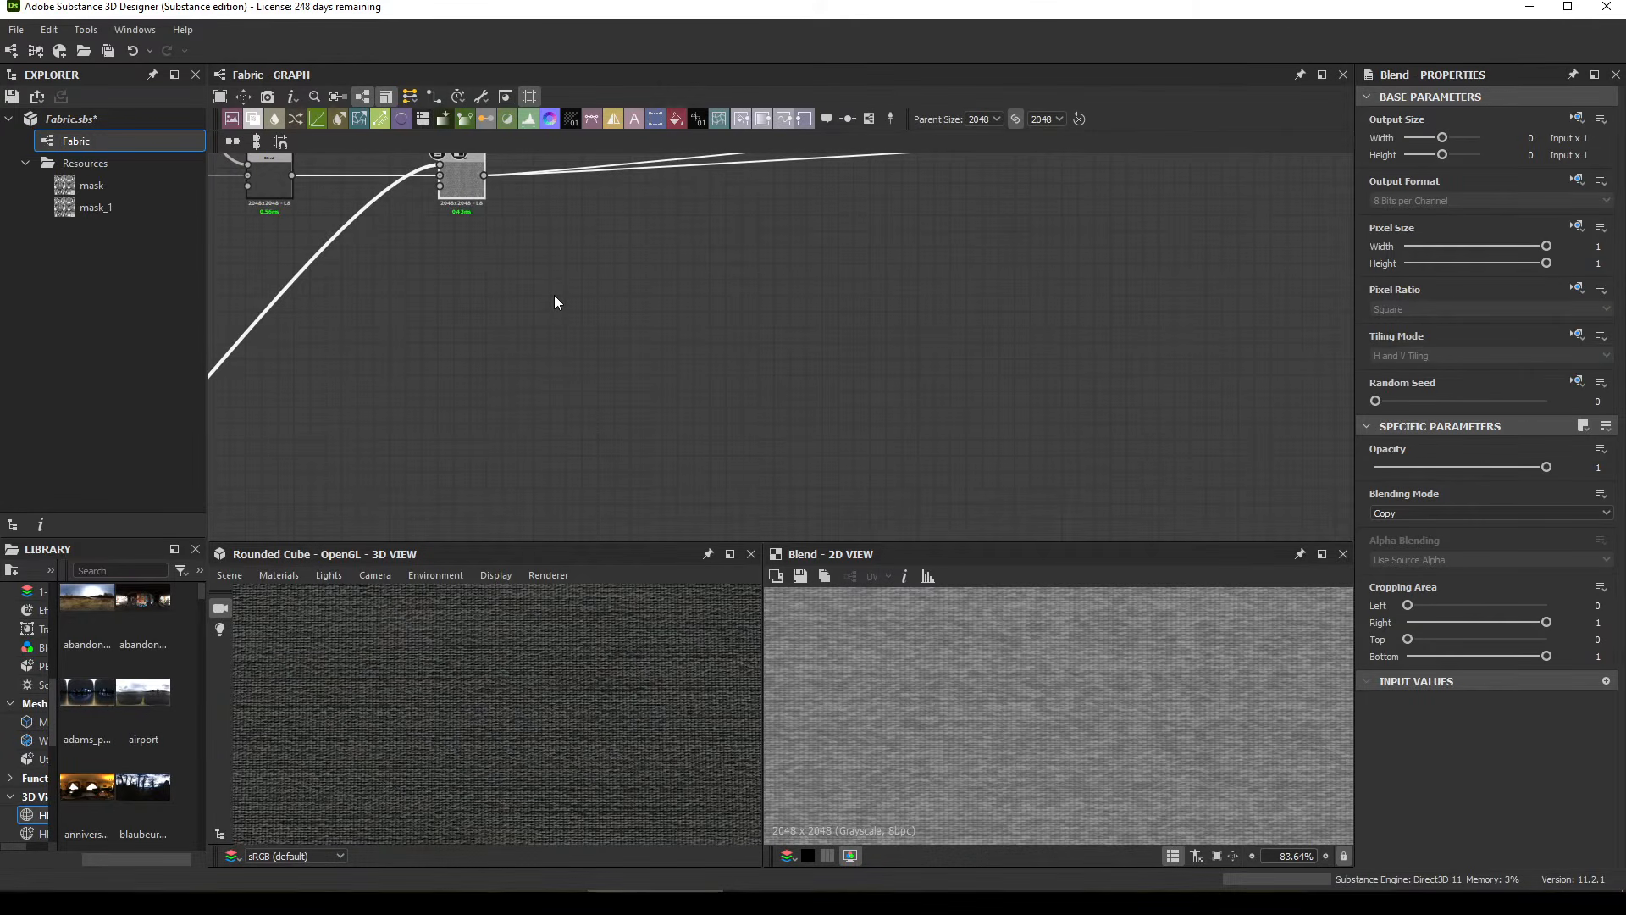
# Step: In the Fabric graph, add a Bitmap node from the mask file in the Fabric_Tutorial folder, imported as a resource
pyautogui.press('space')
pyautogui.write('bitm')
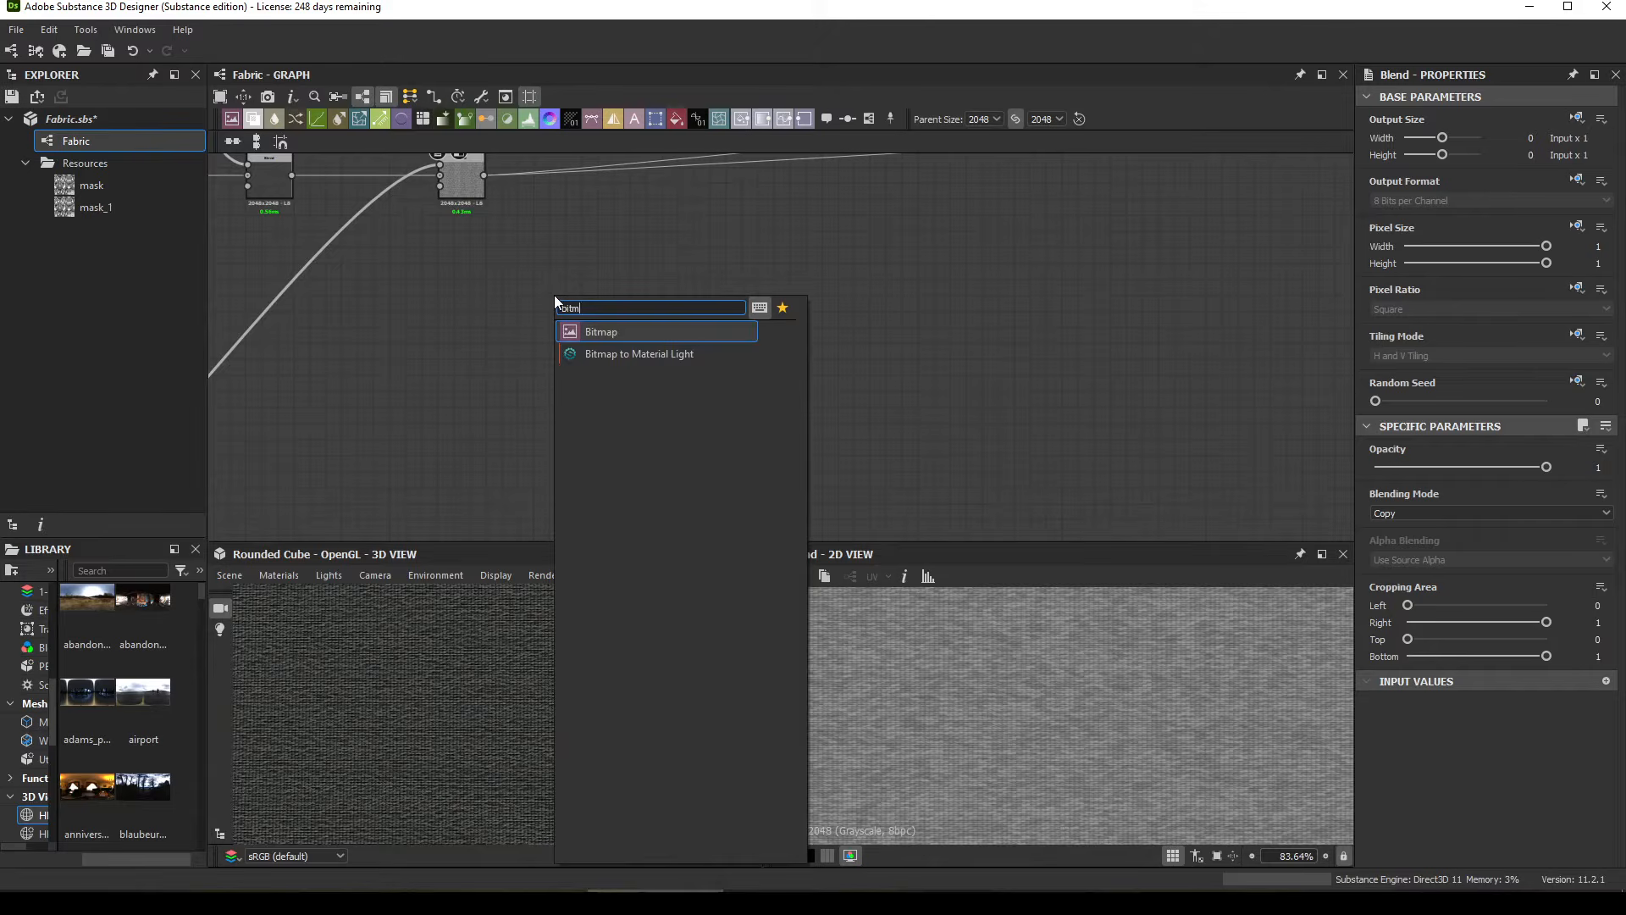
pyautogui.click(614, 331)
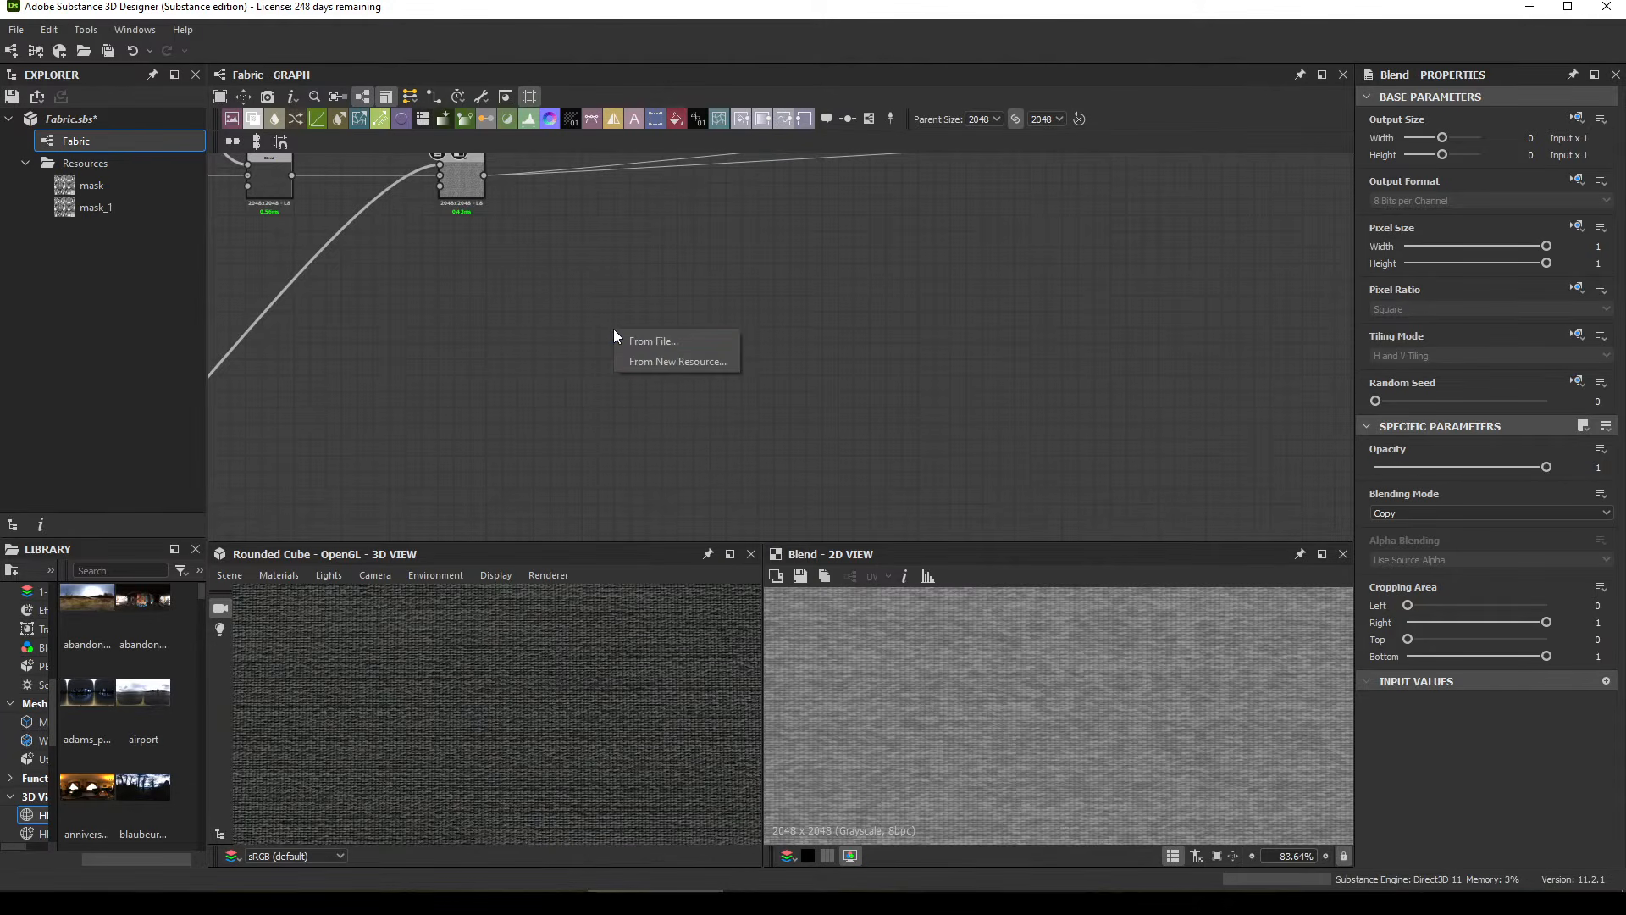
pyautogui.click(694, 344)
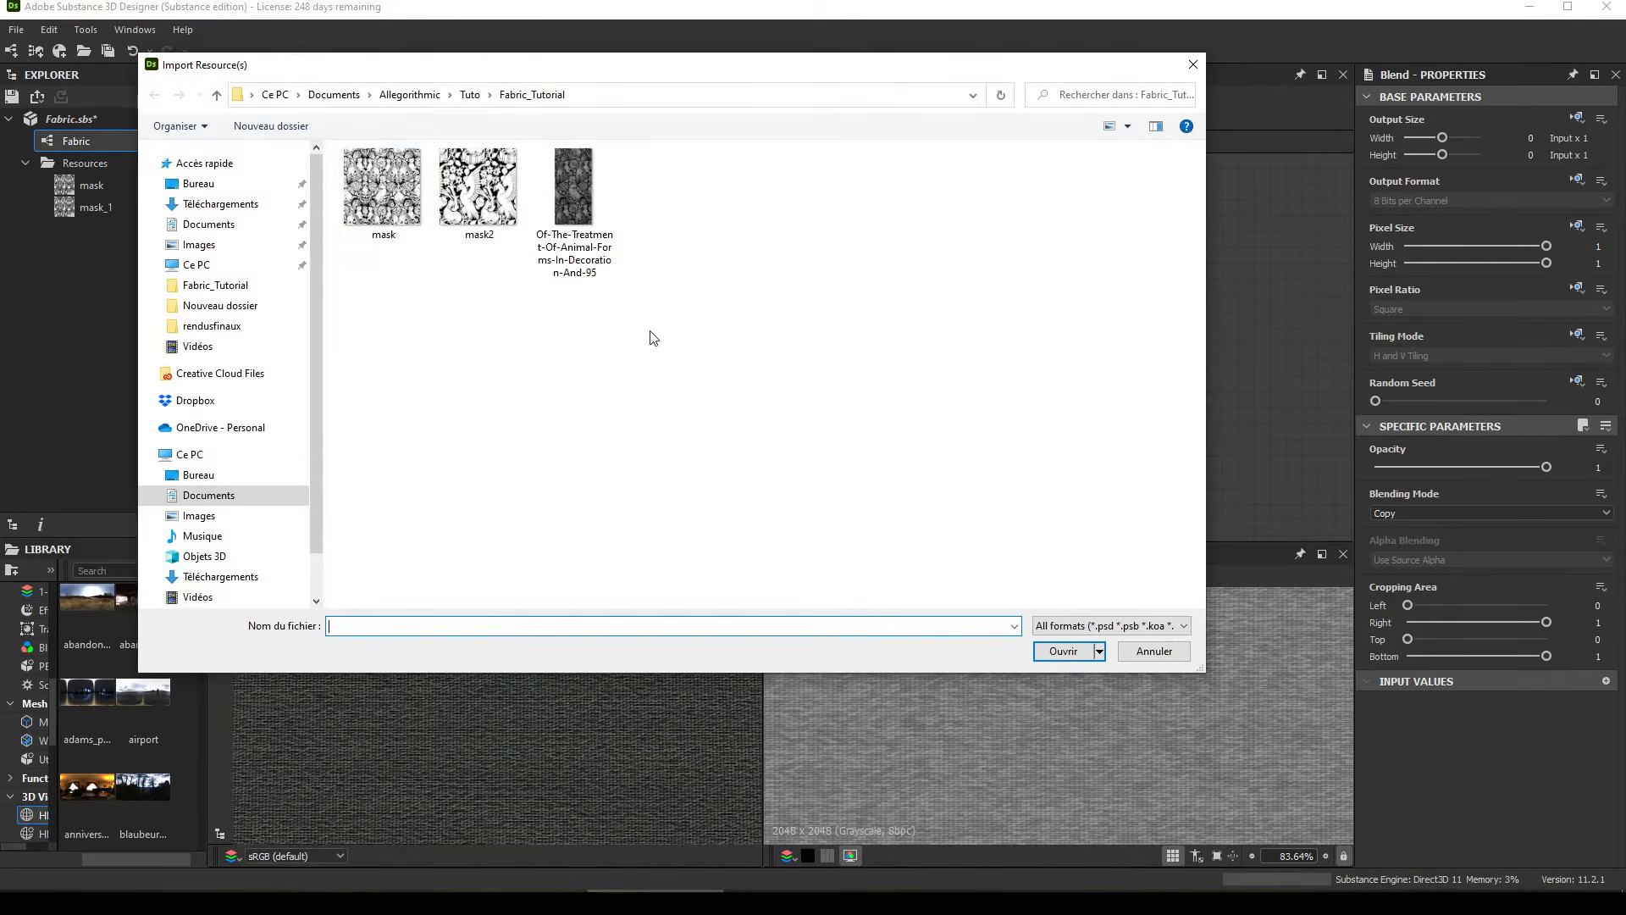
pyautogui.click(384, 213)
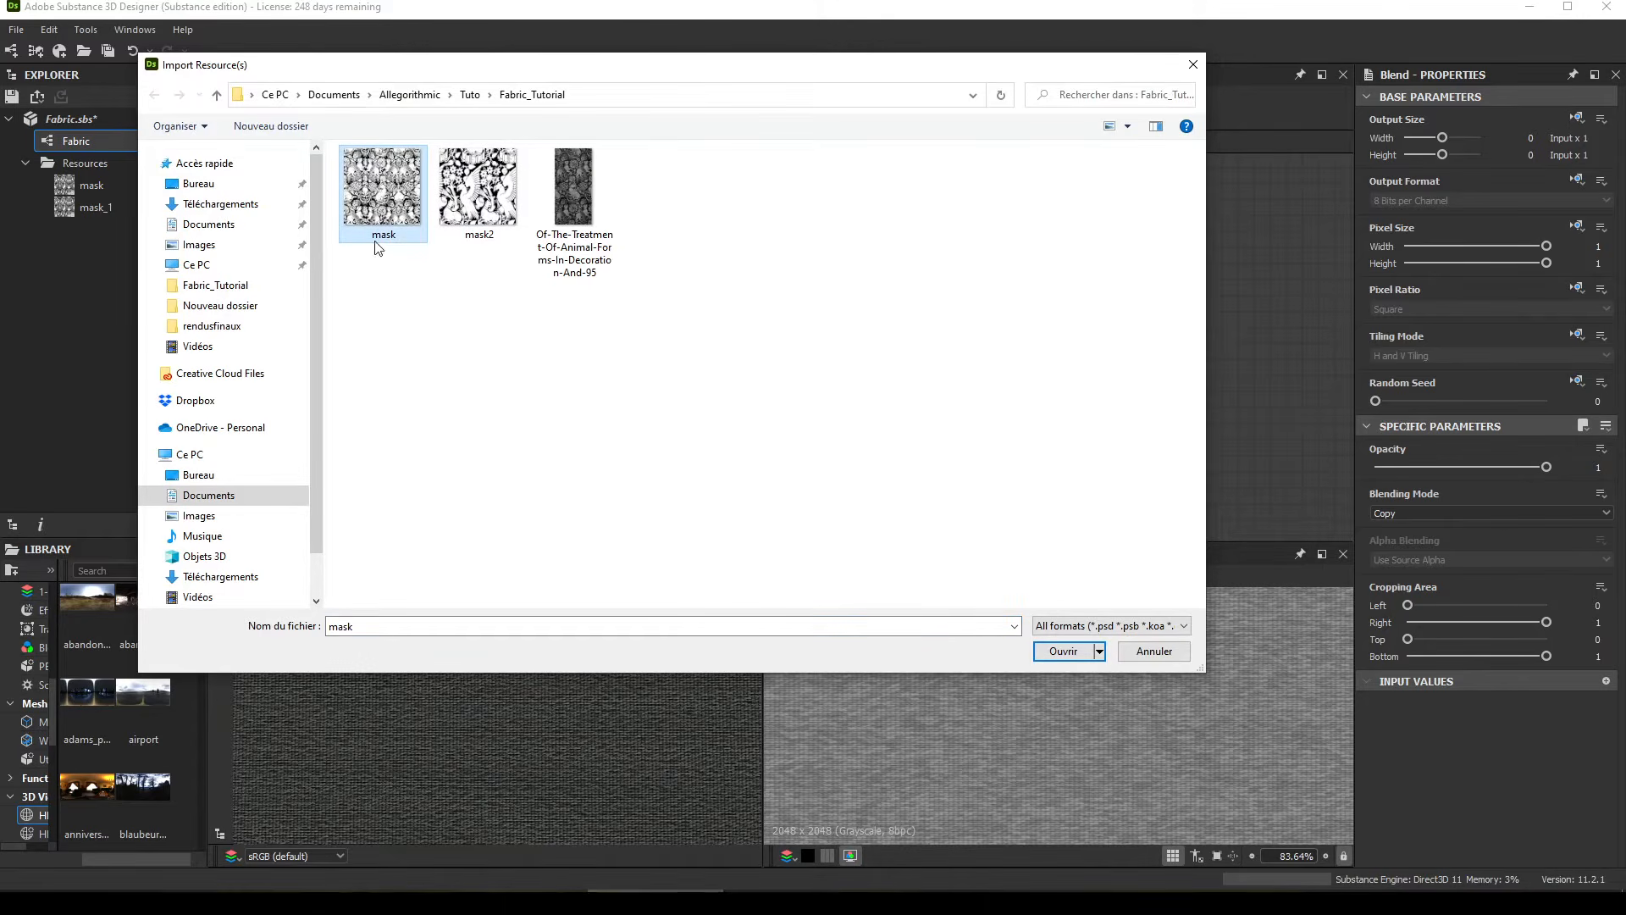
pyautogui.click(1050, 649)
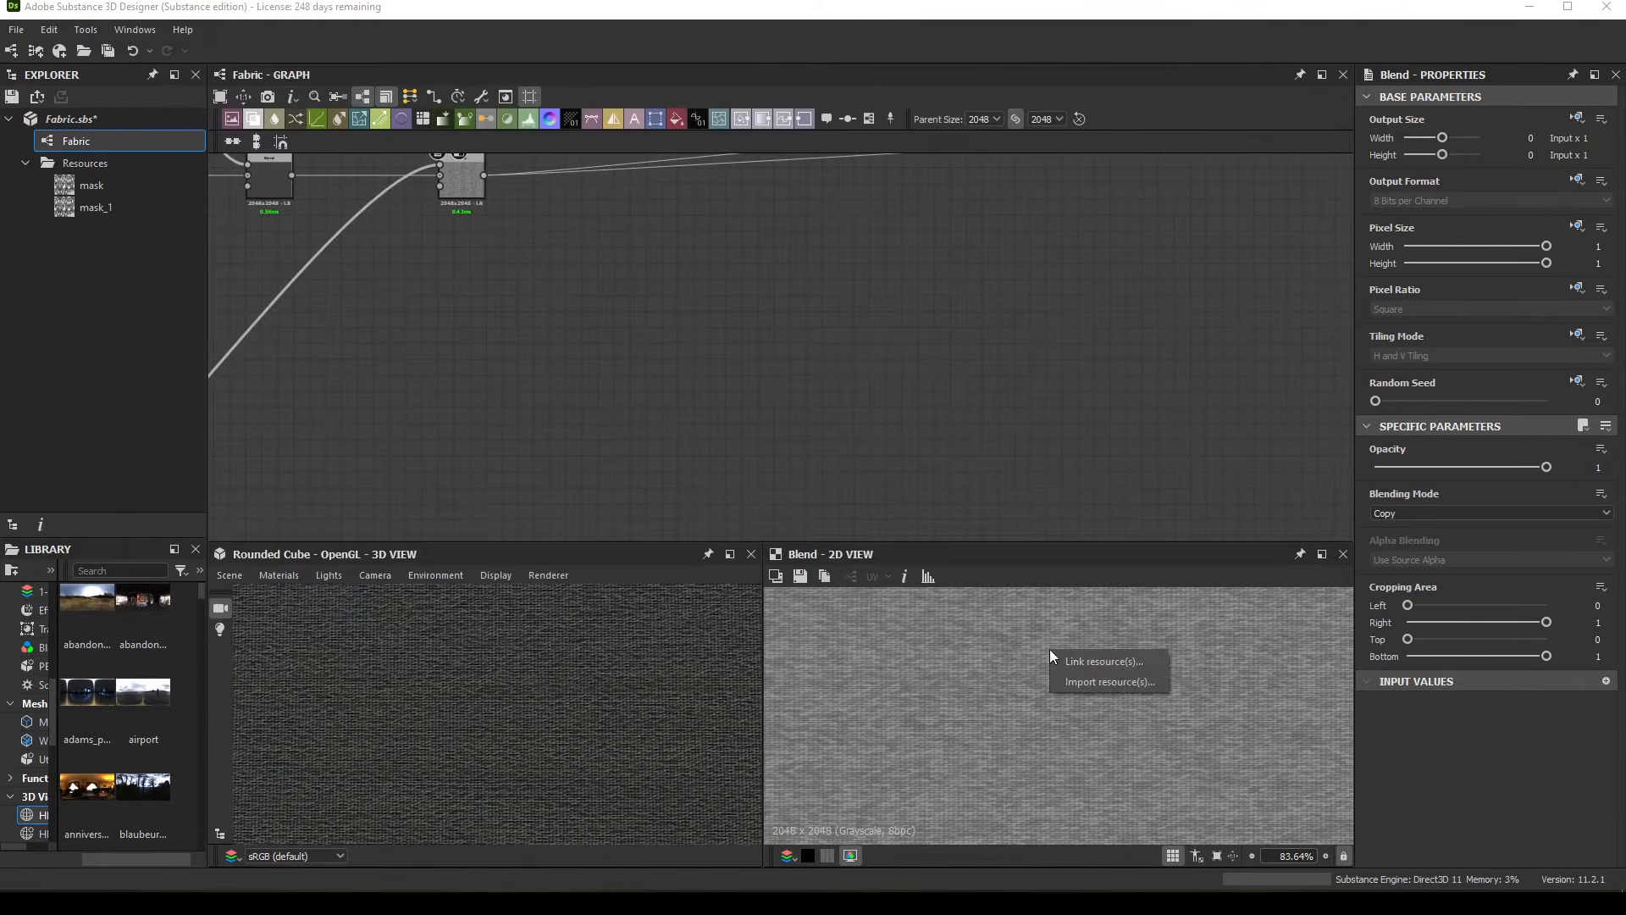
pyautogui.click(1133, 684)
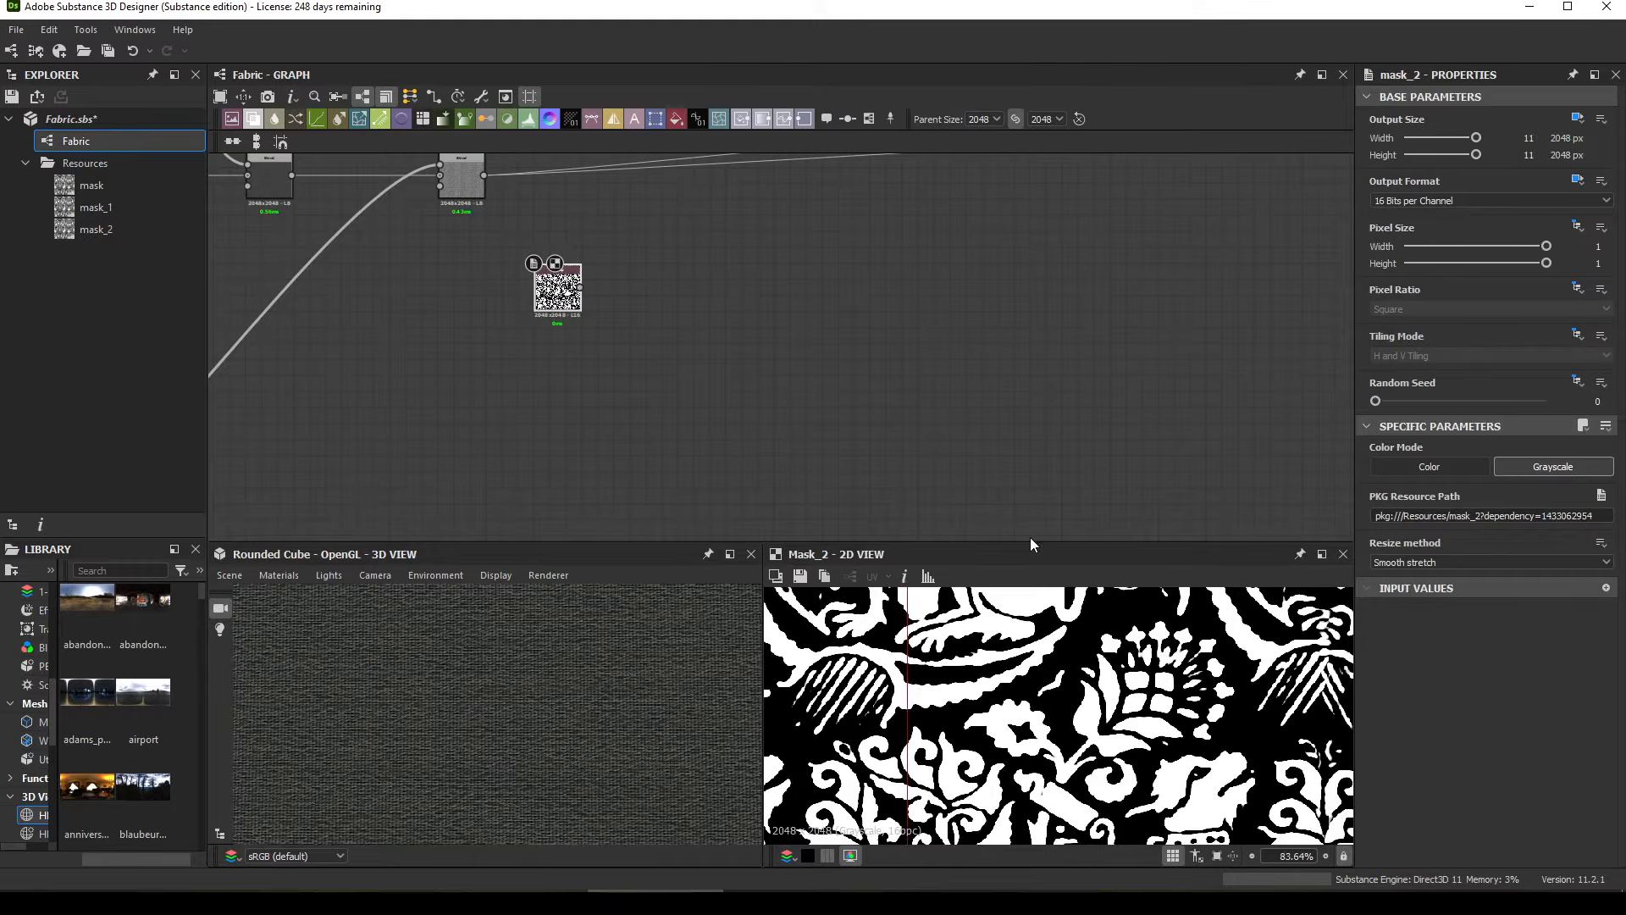
# Step: Enlarge the 2D view to examine the imported mask's black-and-white animal and foliage pattern, and restore the graph area
pyautogui.moveTo(1031, 542); pyautogui.dragTo(1060, 177)
pyautogui.moveTo(1135, 415); pyautogui.dragTo(1194, 646, button='middle')
pyautogui.moveTo(1011, 719); pyautogui.dragTo(810, 694, button='middle')
pyautogui.moveTo(1060, 663); pyautogui.dragTo(1158, 645, button='middle')
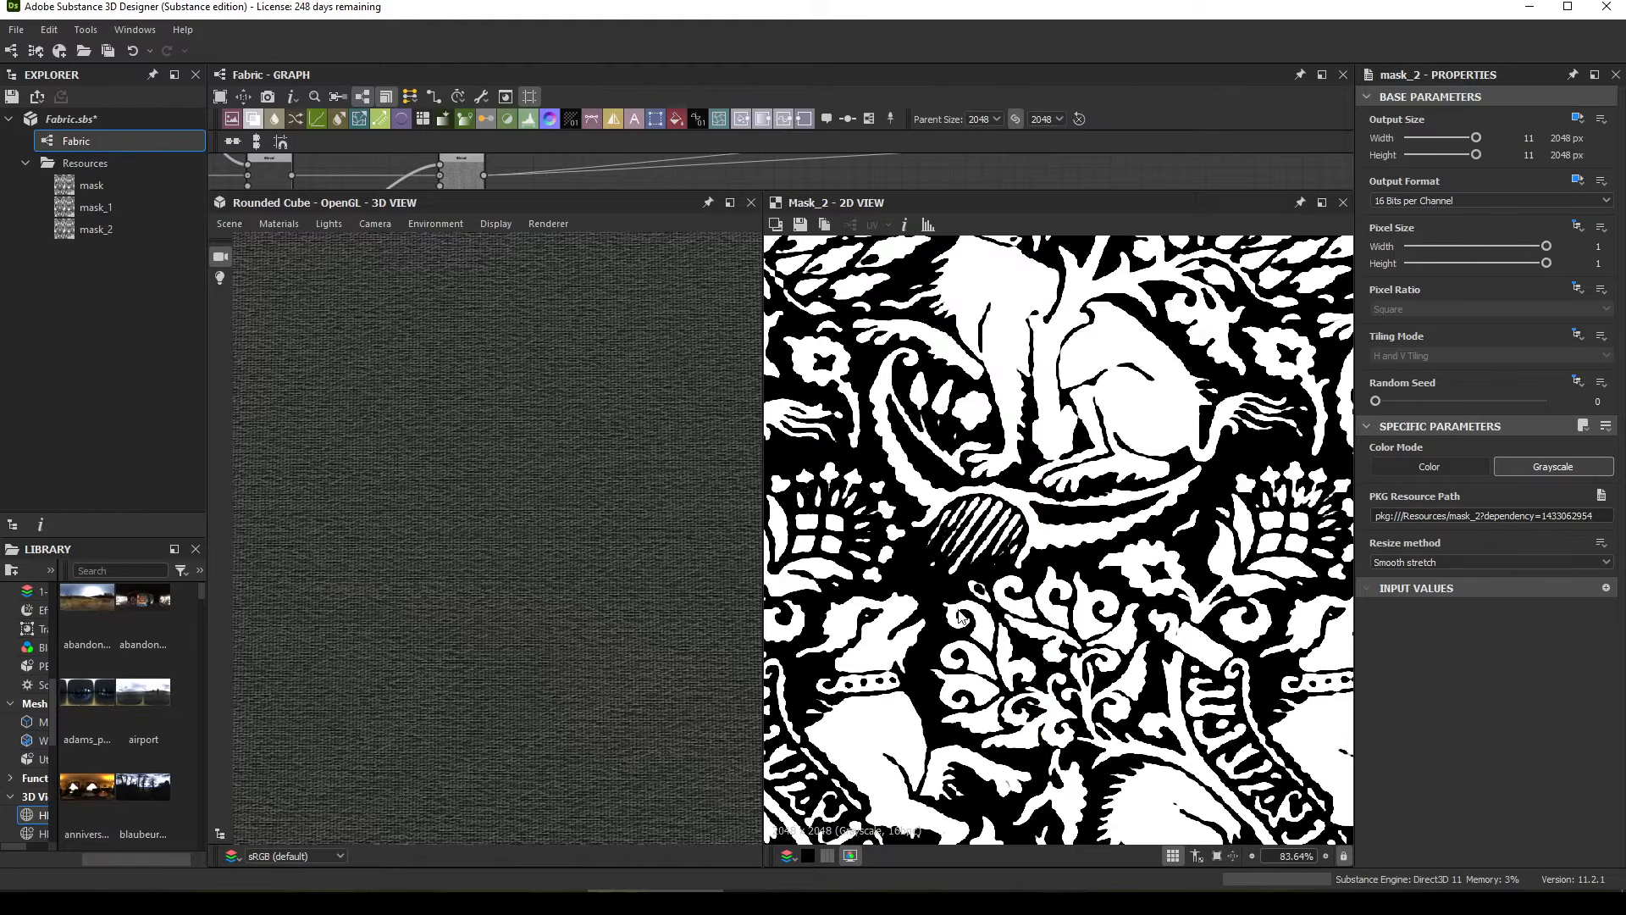
pyautogui.moveTo(954, 604); pyautogui.dragTo(964, 761, button='middle')
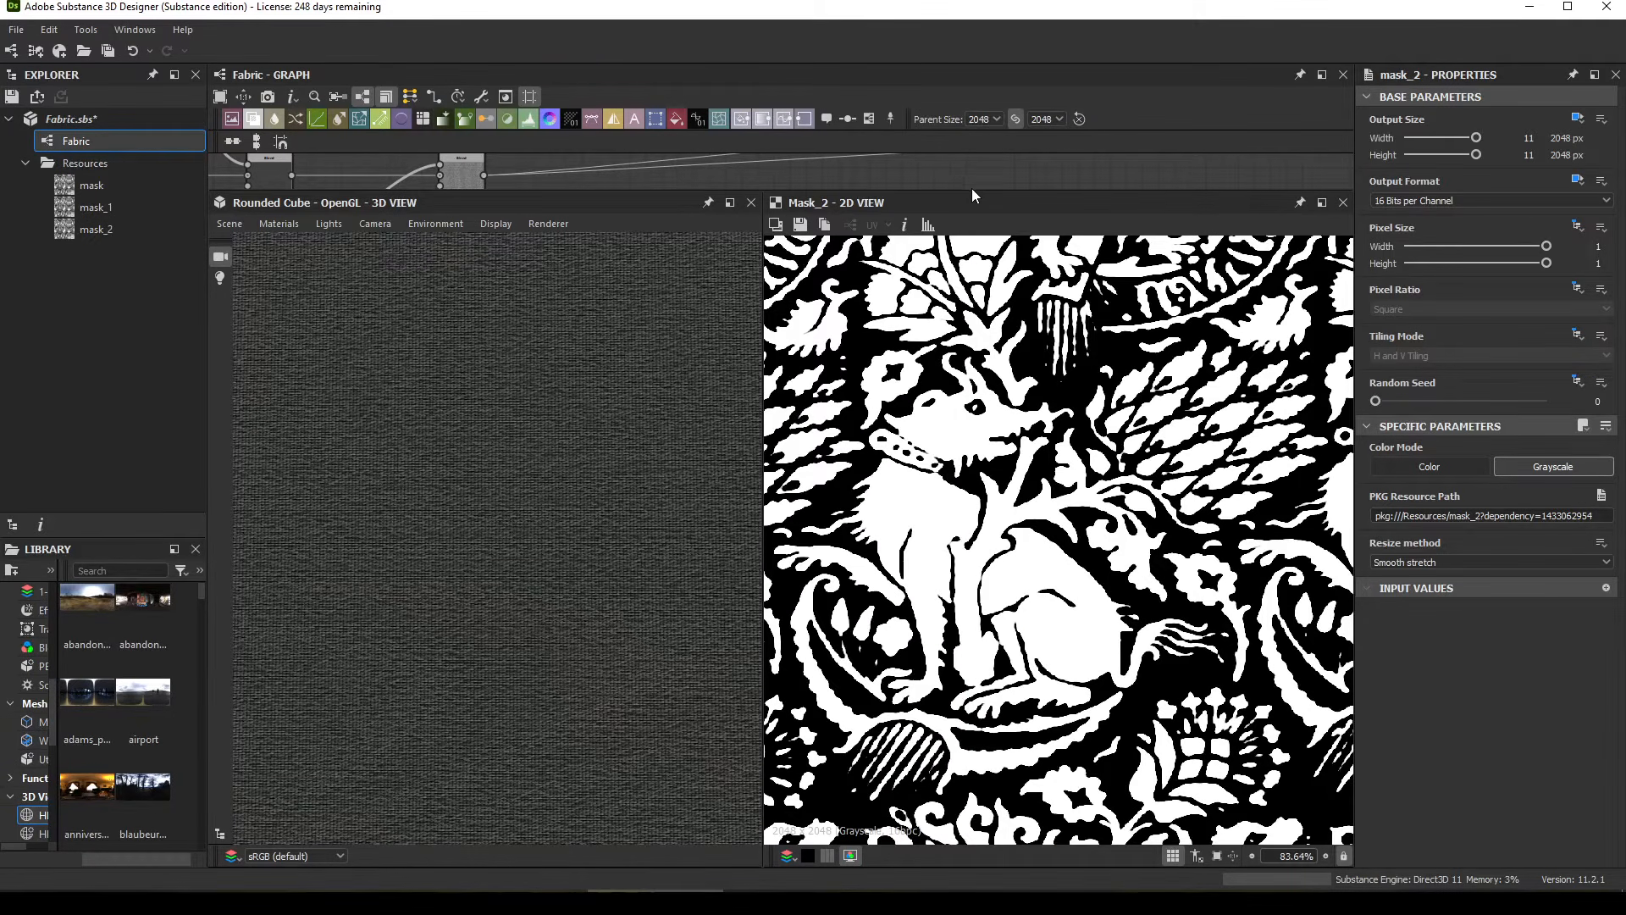
pyautogui.moveTo(935, 398); pyautogui.dragTo(946, 405, button='middle')
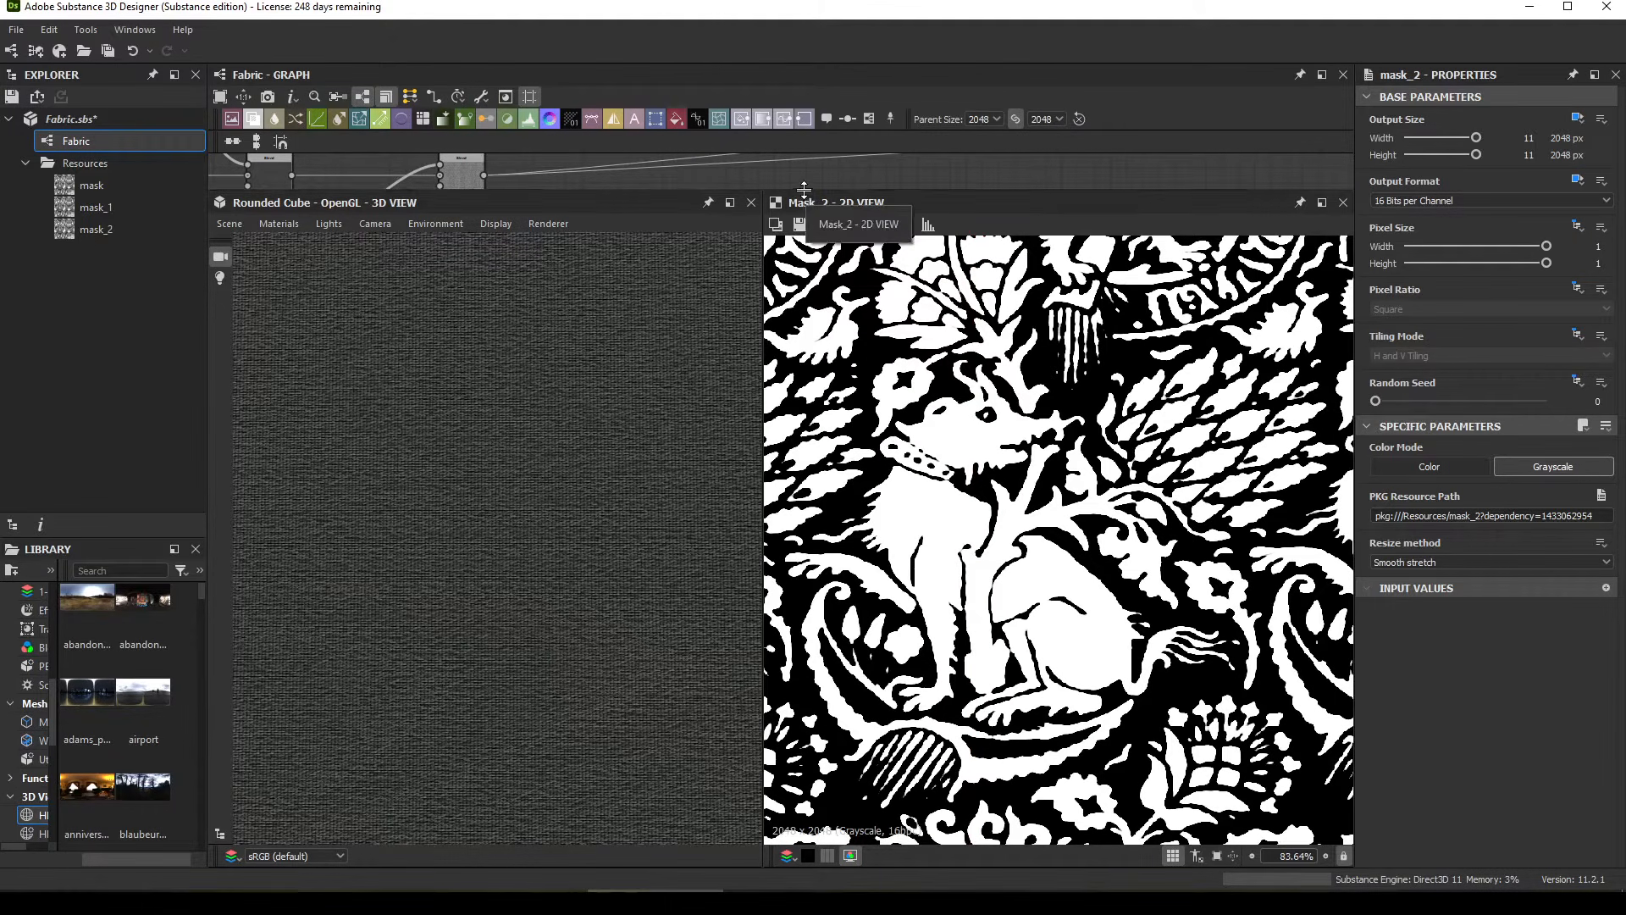
pyautogui.moveTo(805, 192); pyautogui.dragTo(800, 605)
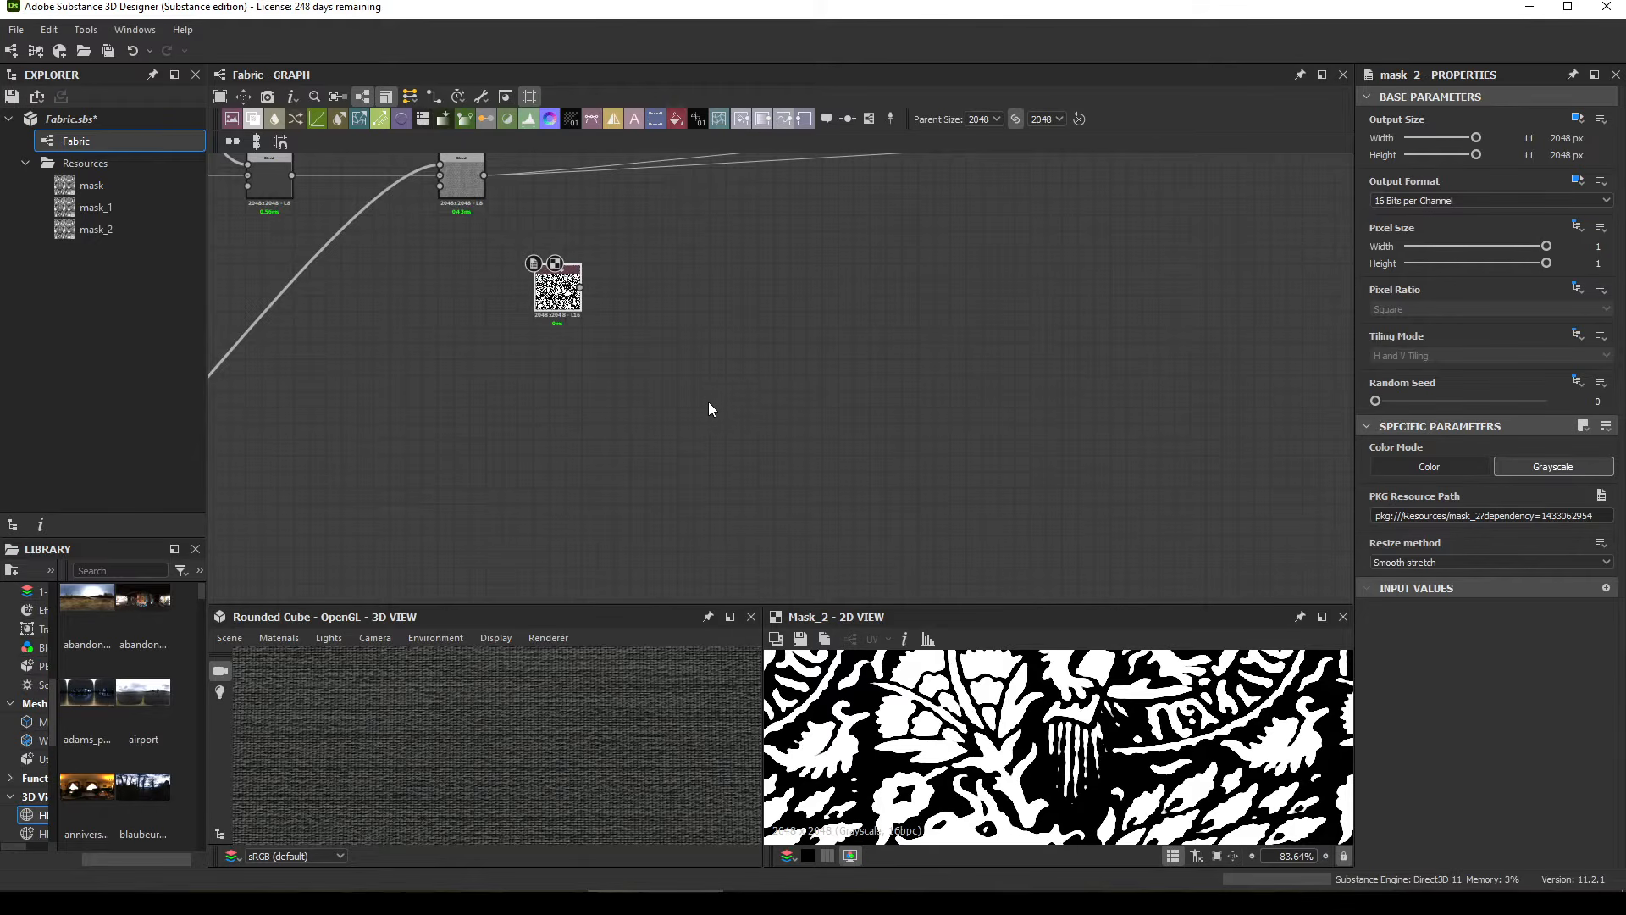
# Step: Locate the separate mask-building node chain in the graph and display its source Bitmap in the 2D view
pyautogui.moveTo(556, 370); pyautogui.dragTo(827, 409, button='middle')
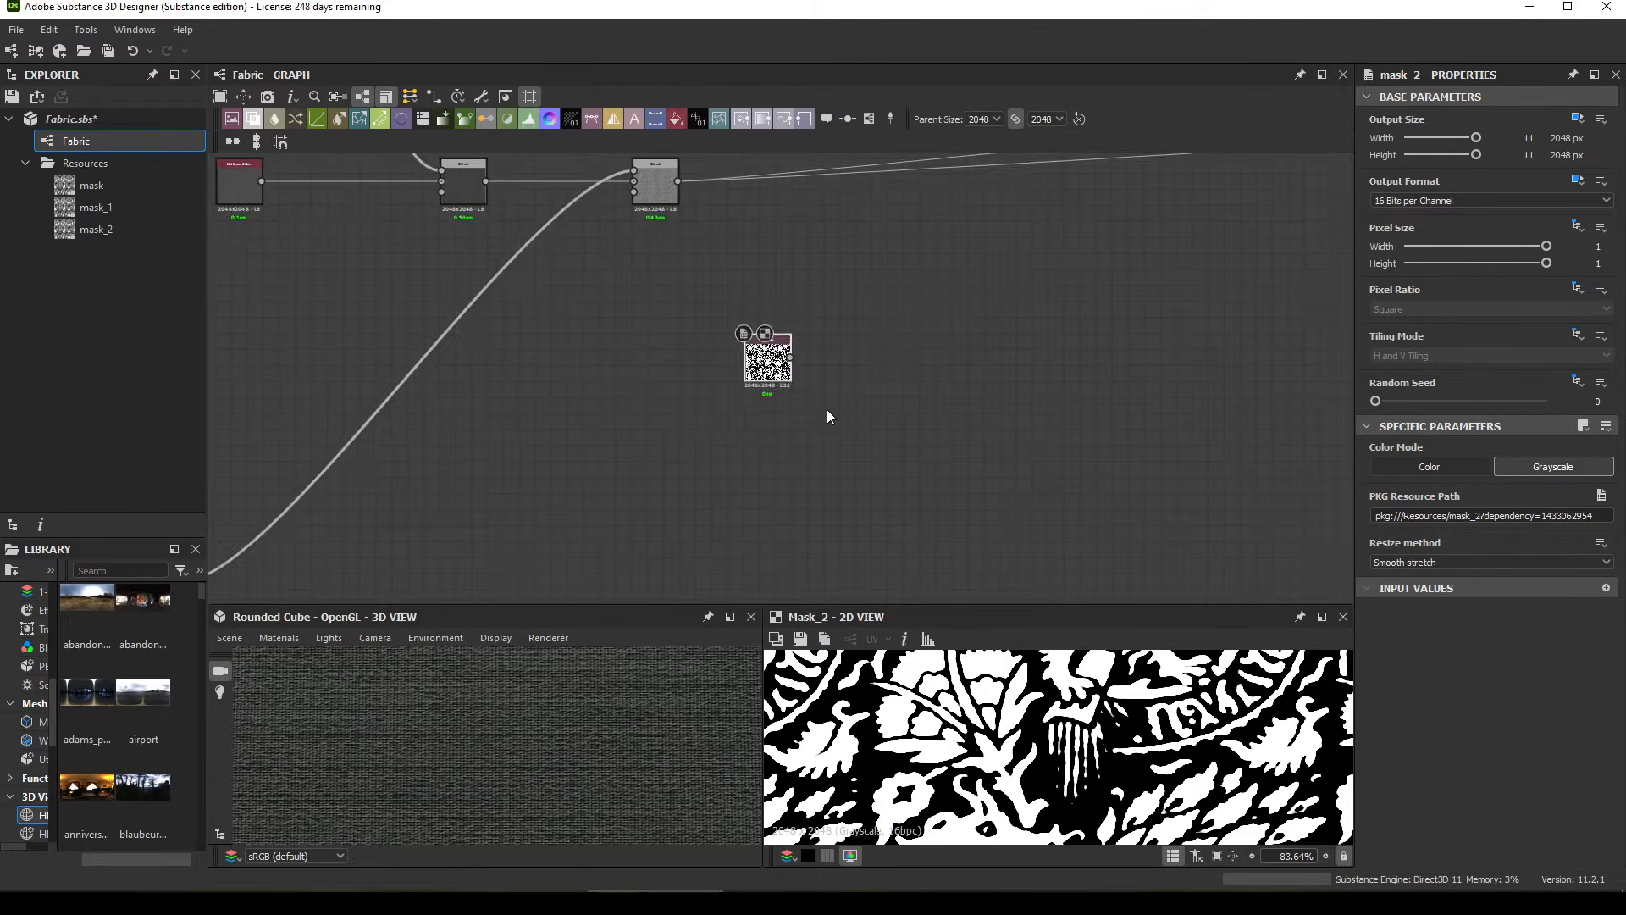
pyautogui.scroll(-3, 821, 415)
pyautogui.scroll(-1, 814, 414)
pyautogui.moveTo(749, 504); pyautogui.dragTo(730, 449, button='middle')
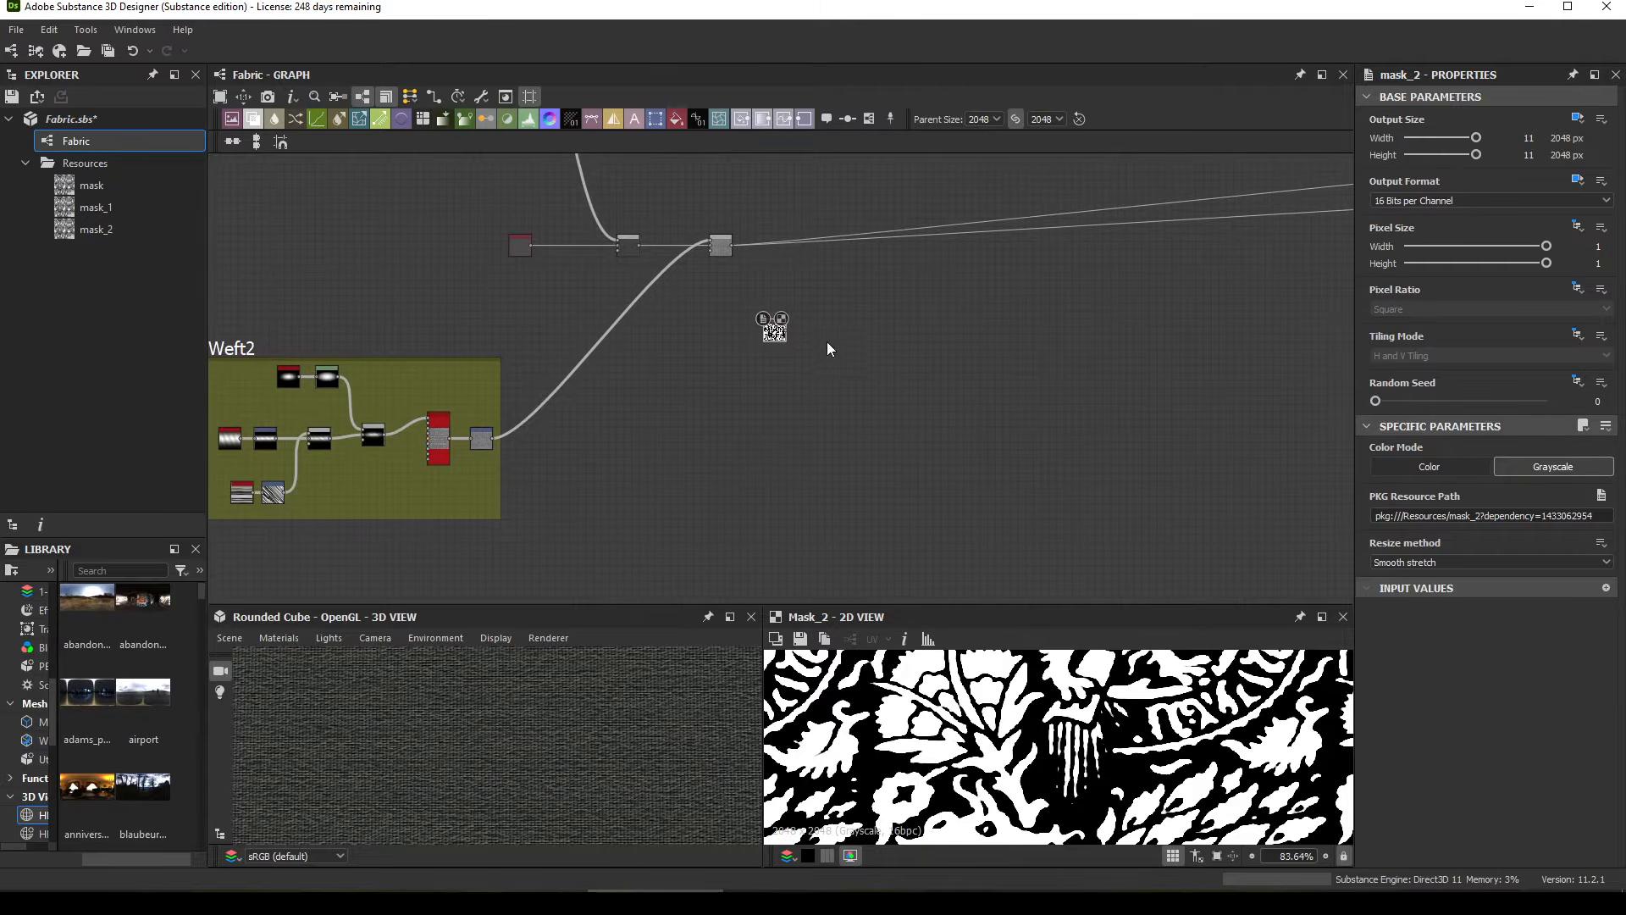
pyautogui.moveTo(1093, 737); pyautogui.dragTo(1044, 724, button='middle')
pyautogui.moveTo(698, 483); pyautogui.dragTo(790, 392, button='middle')
pyautogui.moveTo(747, 496); pyautogui.dragTo(493, 358, button='middle')
pyautogui.moveTo(727, 364); pyautogui.dragTo(1234, 560)
pyautogui.moveTo(1194, 447); pyautogui.dragTo(847, 271, button='middle')
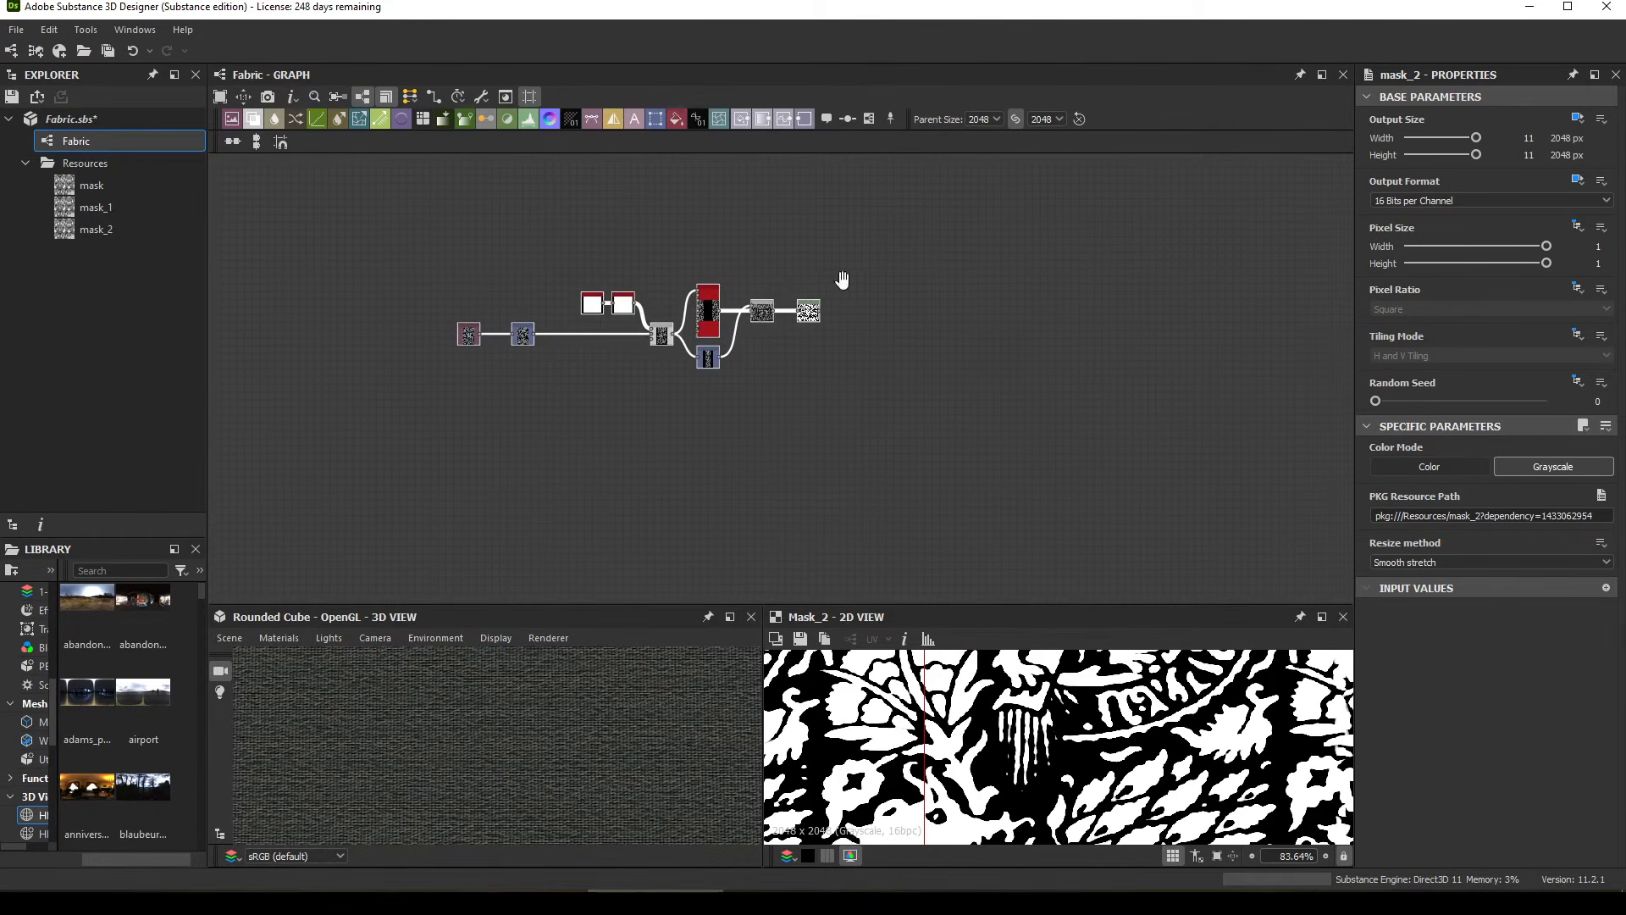
pyautogui.scroll(4, 508, 351)
pyautogui.doubleClick(519, 294)
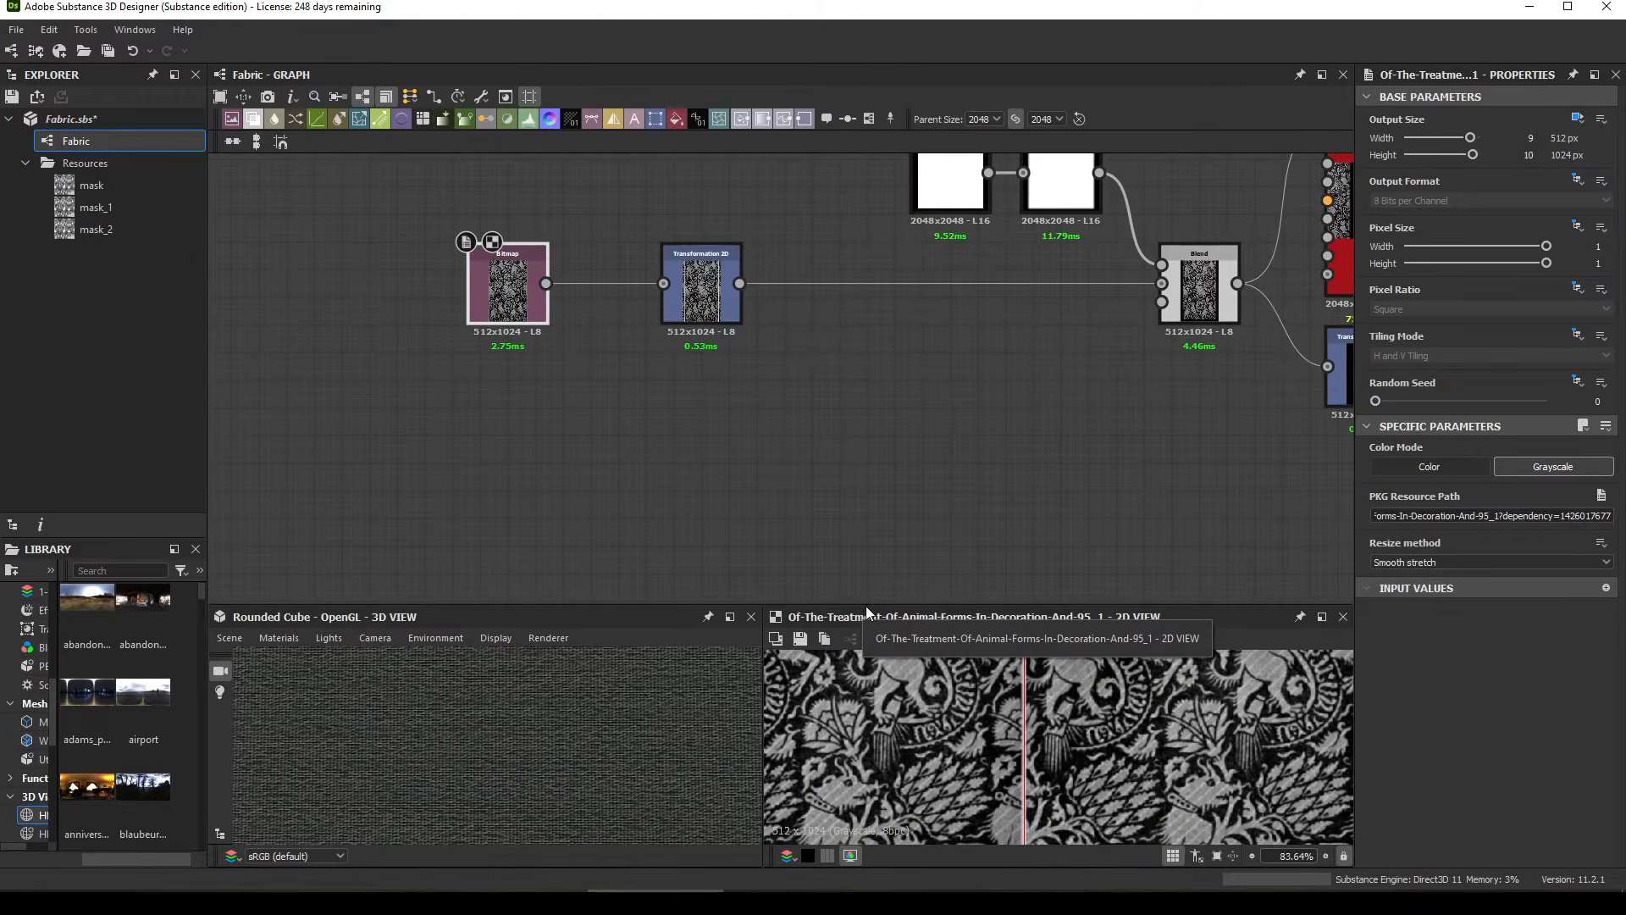
# Step: Examine the source bitmap's tiling edges and woven animal motifs up close in an enlarged 2D view
pyautogui.moveTo(865, 606); pyautogui.dragTo(866, 193)
pyautogui.moveTo(1167, 572); pyautogui.dragTo(974, 713, button='middle')
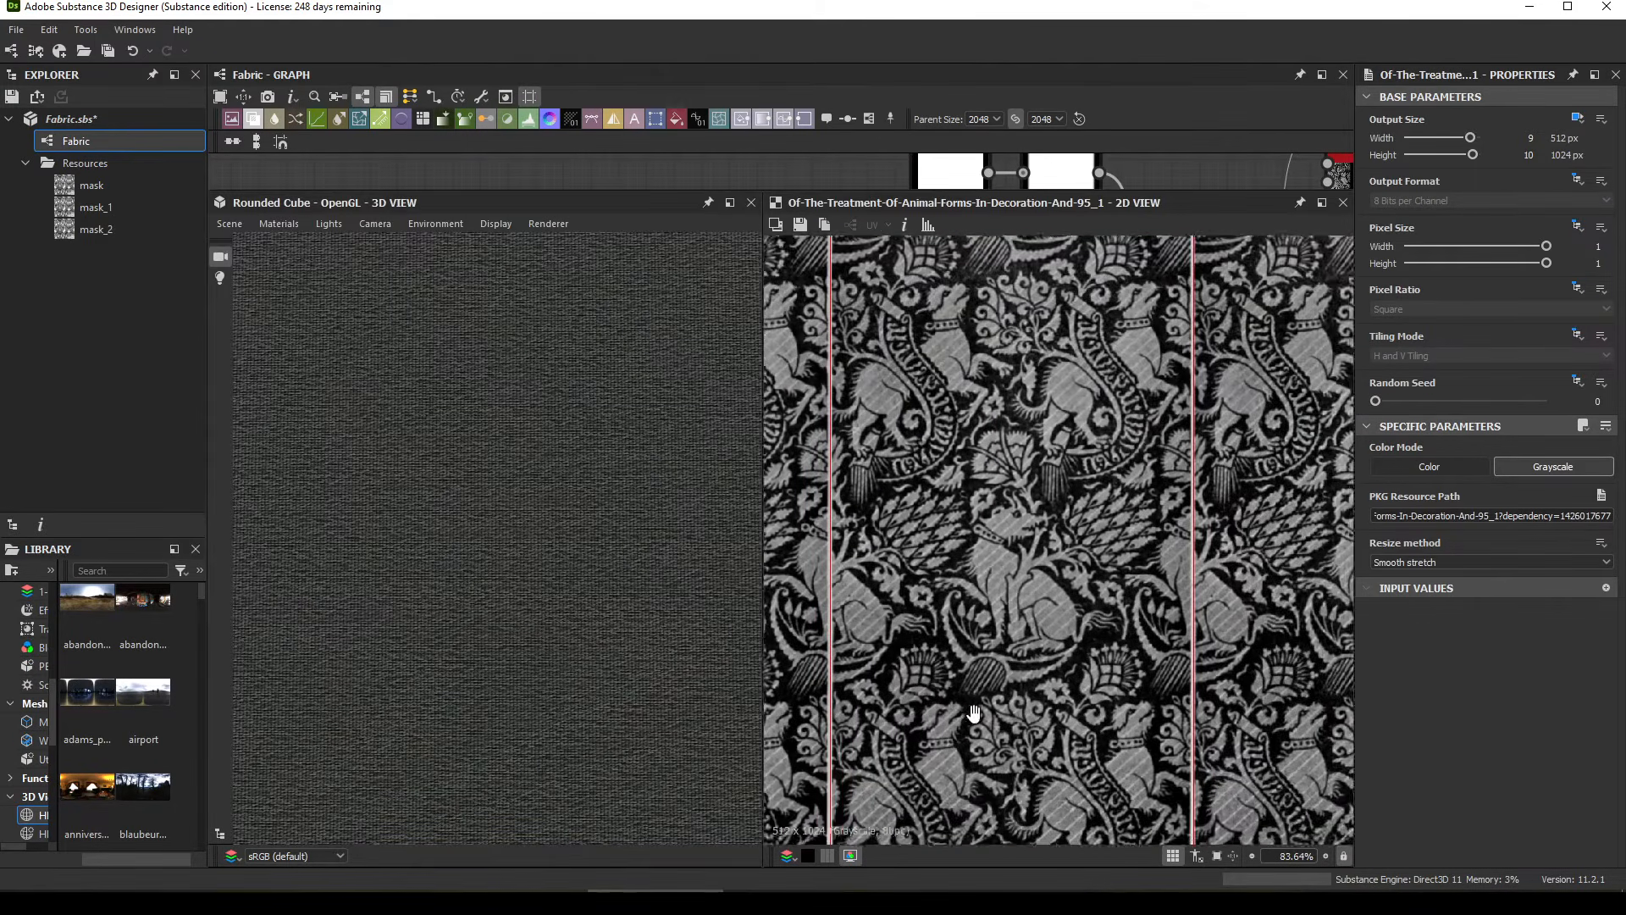
pyautogui.moveTo(1005, 505); pyautogui.dragTo(1063, 521, button='middle')
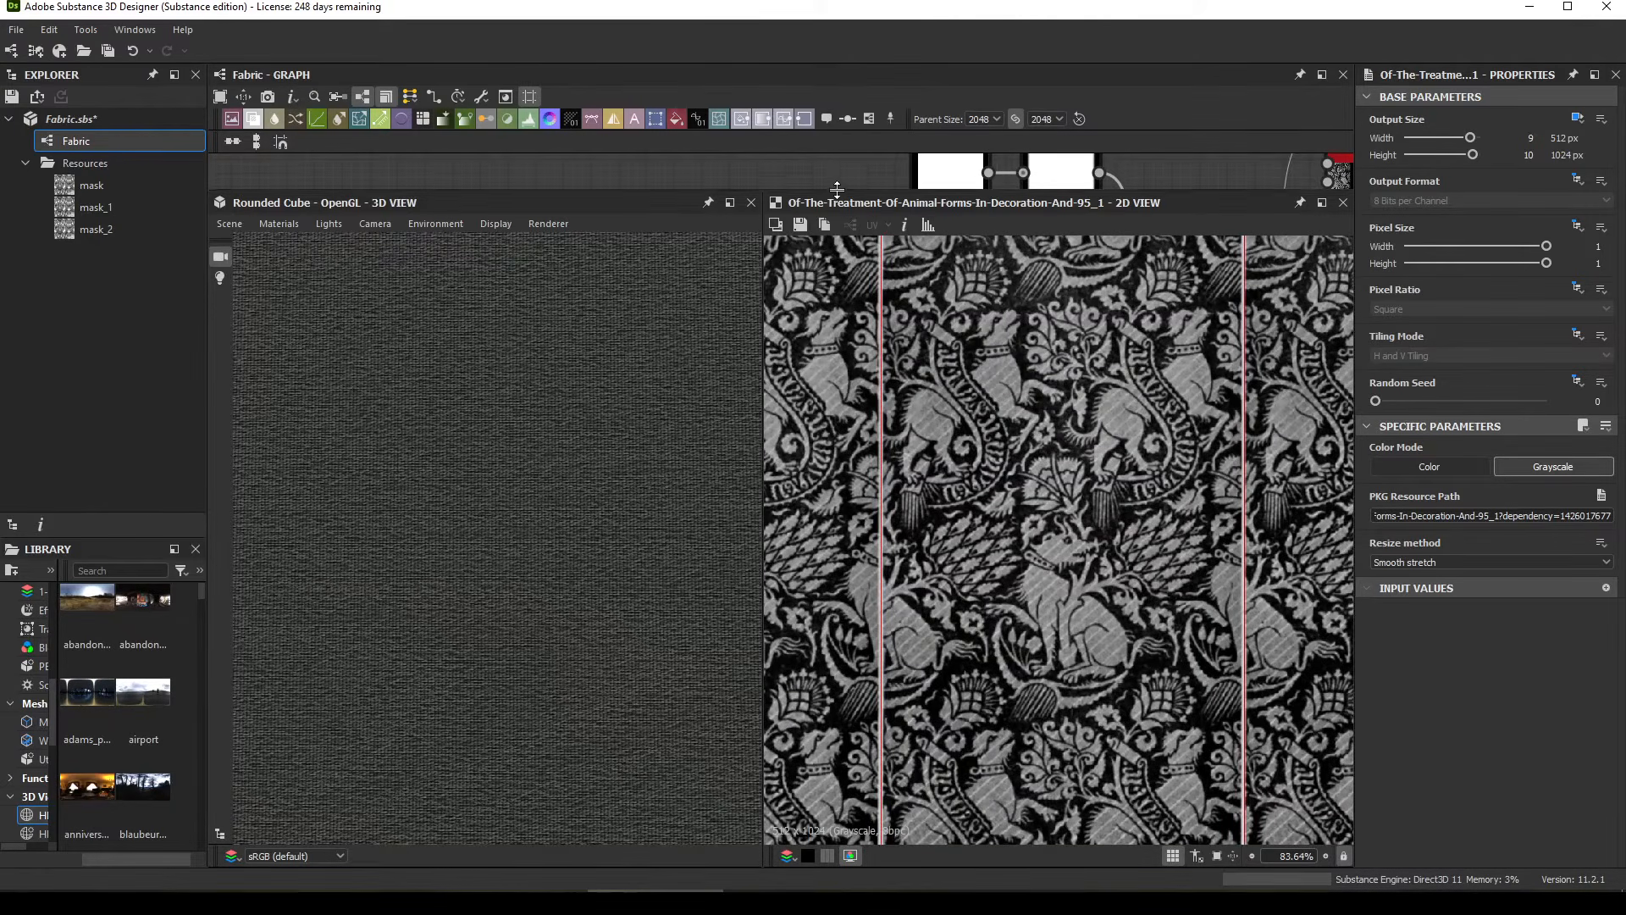
pyautogui.moveTo(828, 193); pyautogui.dragTo(847, 451)
pyautogui.moveTo(949, 321); pyautogui.dragTo(924, 410, button='middle')
pyautogui.moveTo(598, 263); pyautogui.dragTo(751, 197, button='middle')
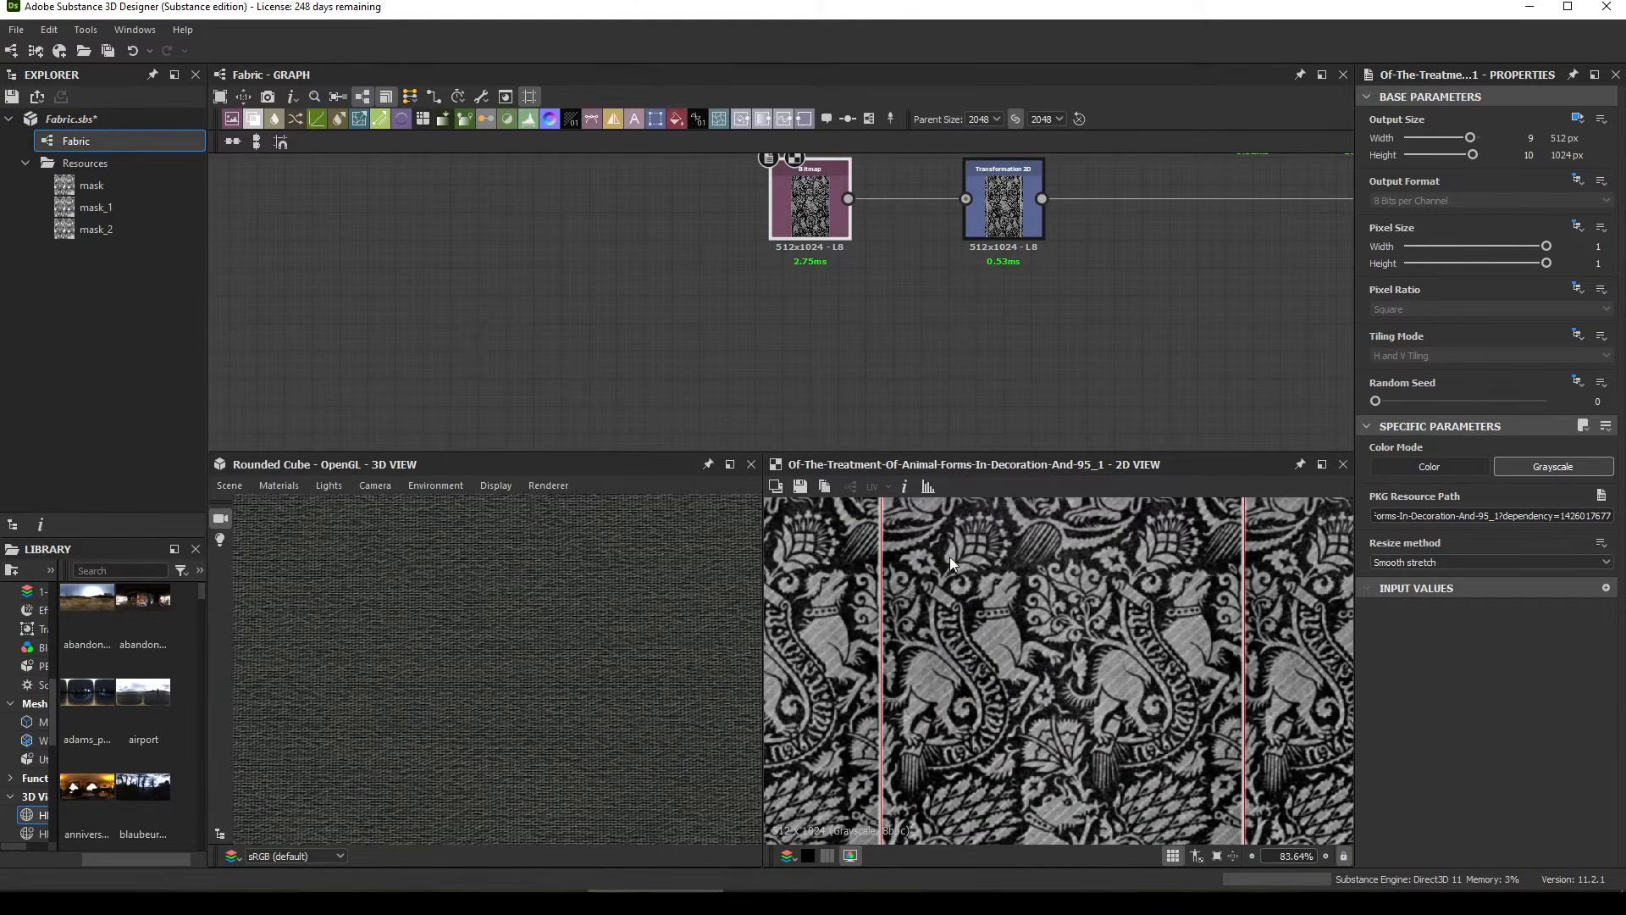
pyautogui.moveTo(949, 557); pyautogui.dragTo(953, 652, button='middle')
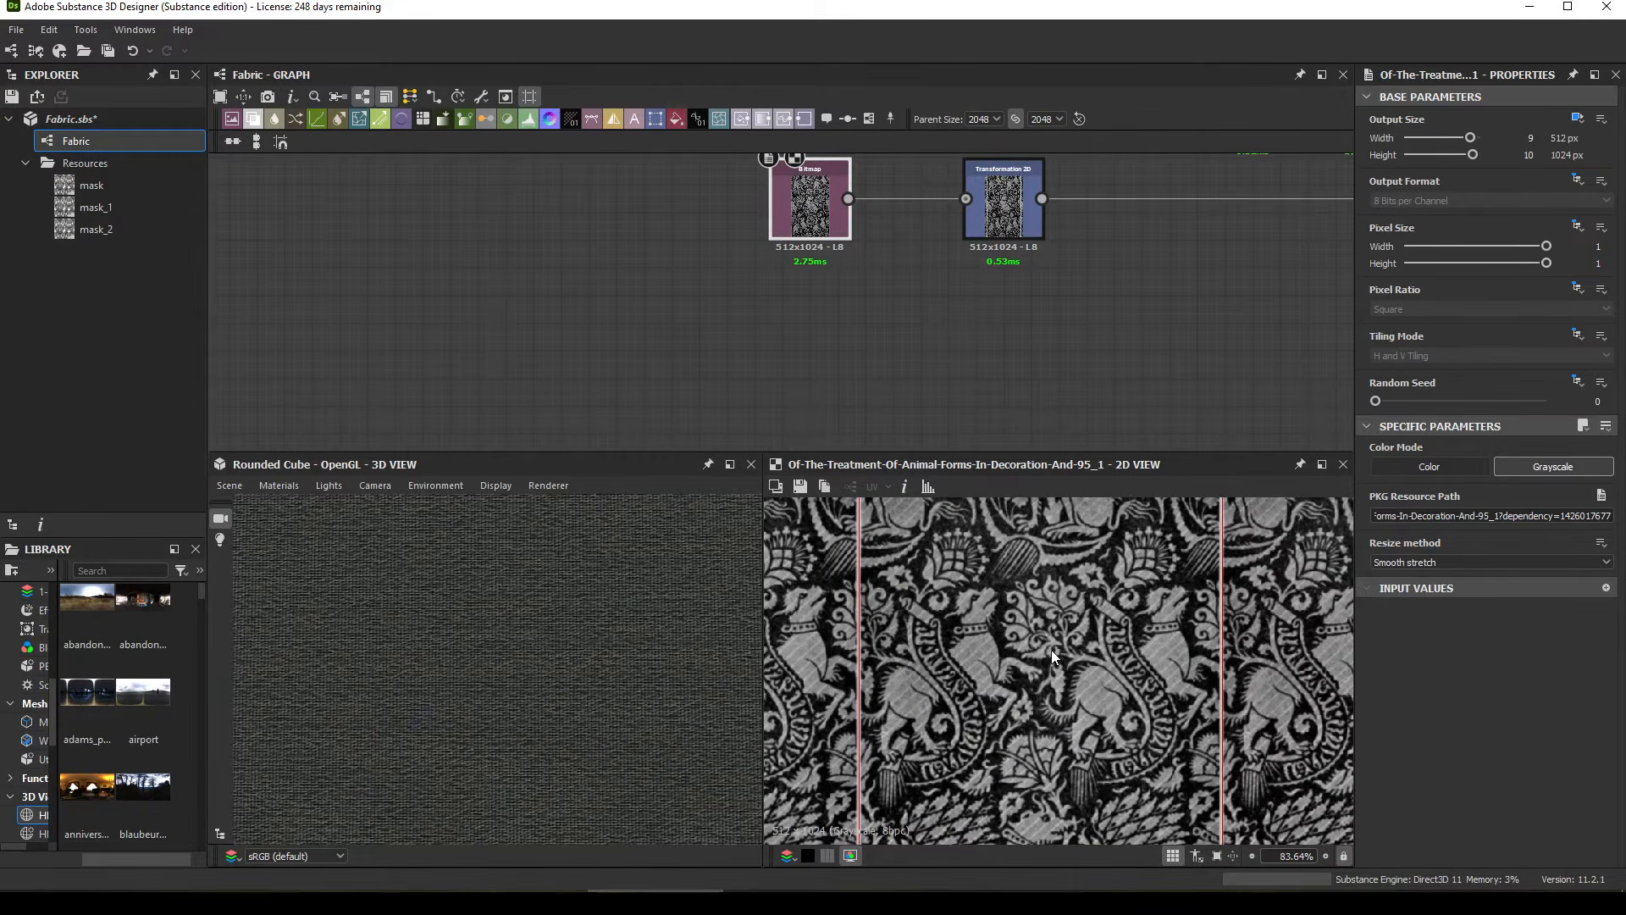
pyautogui.scroll(4, 1057, 663)
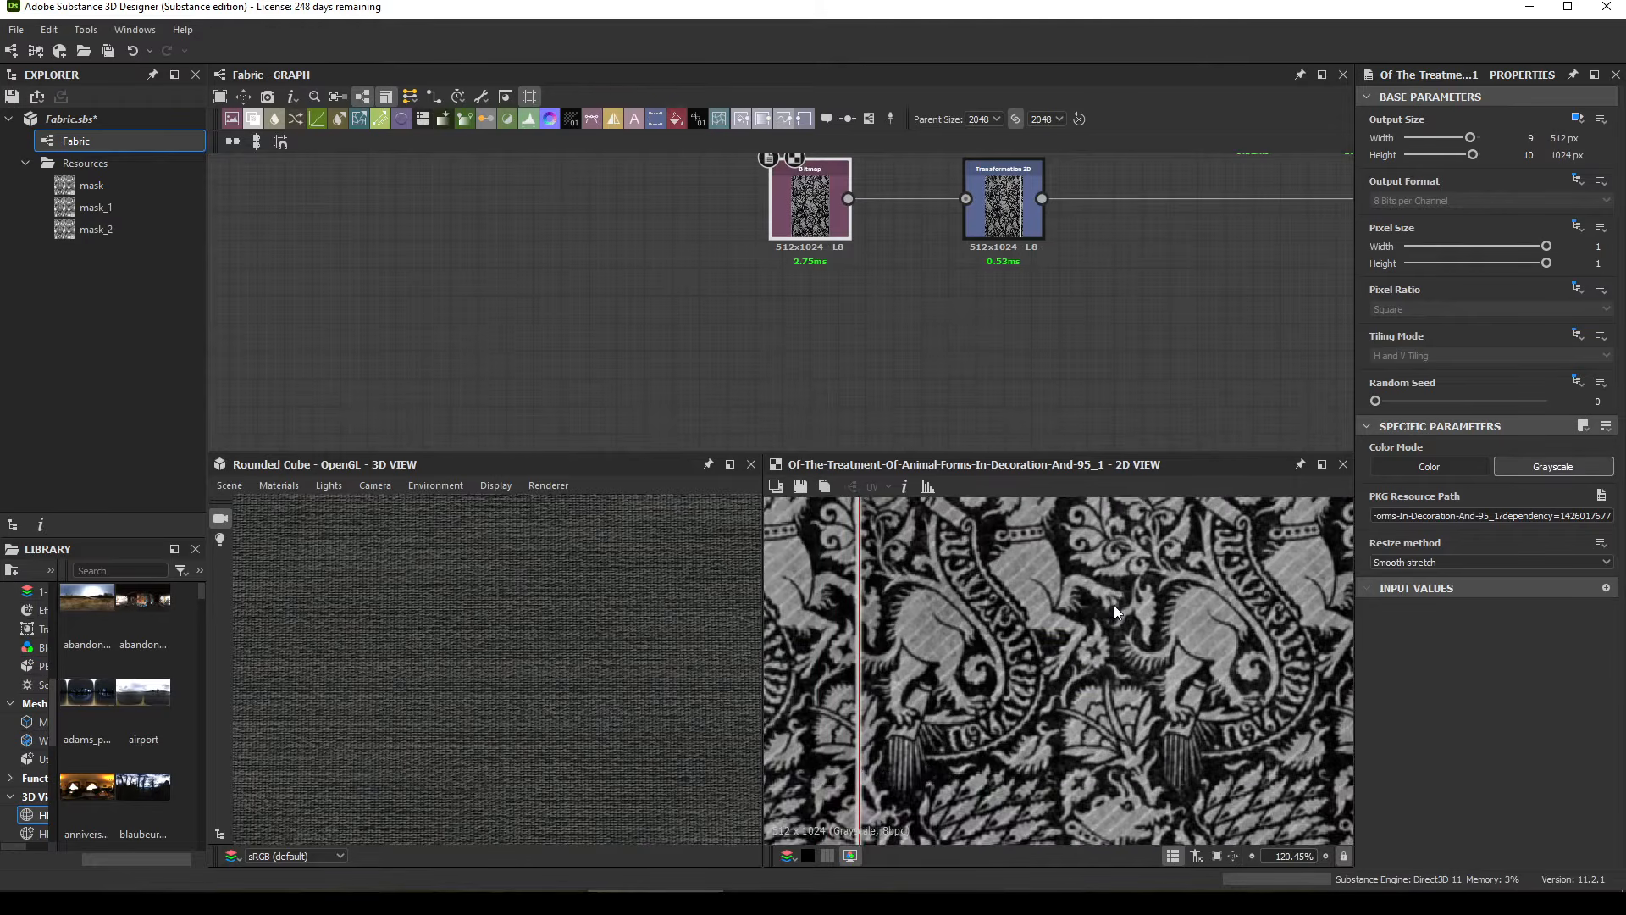
# Step: Inspect the diagonal threads inside the source bitmap's animal motifs up close, and zoom back out to the repeating pattern
pyautogui.moveTo(1115, 604)
pyautogui.mouseDown(button='middle')
pyautogui.moveTo(1059, 671)
pyautogui.moveTo(1143, 646)
pyautogui.moveTo(1134, 584)
pyautogui.mouseUp(button='middle')
pyautogui.scroll(6, 1076, 703)
pyautogui.moveTo(1067, 746); pyautogui.dragTo(1030, 630, button='middle')
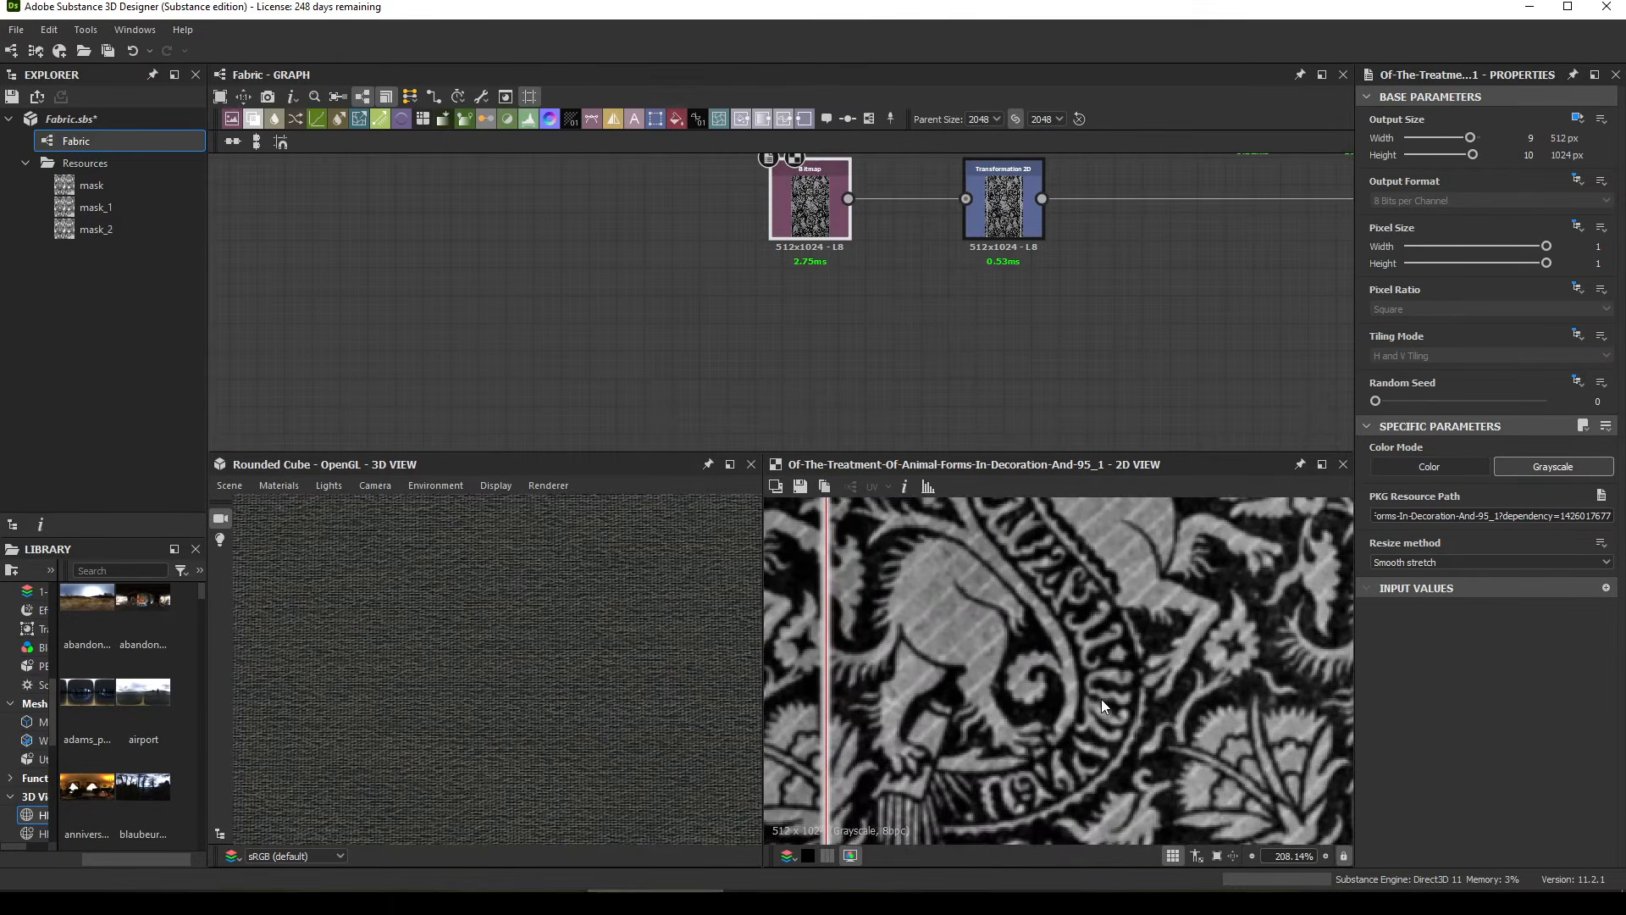
pyautogui.moveTo(1162, 550); pyautogui.dragTo(1071, 642, button='middle')
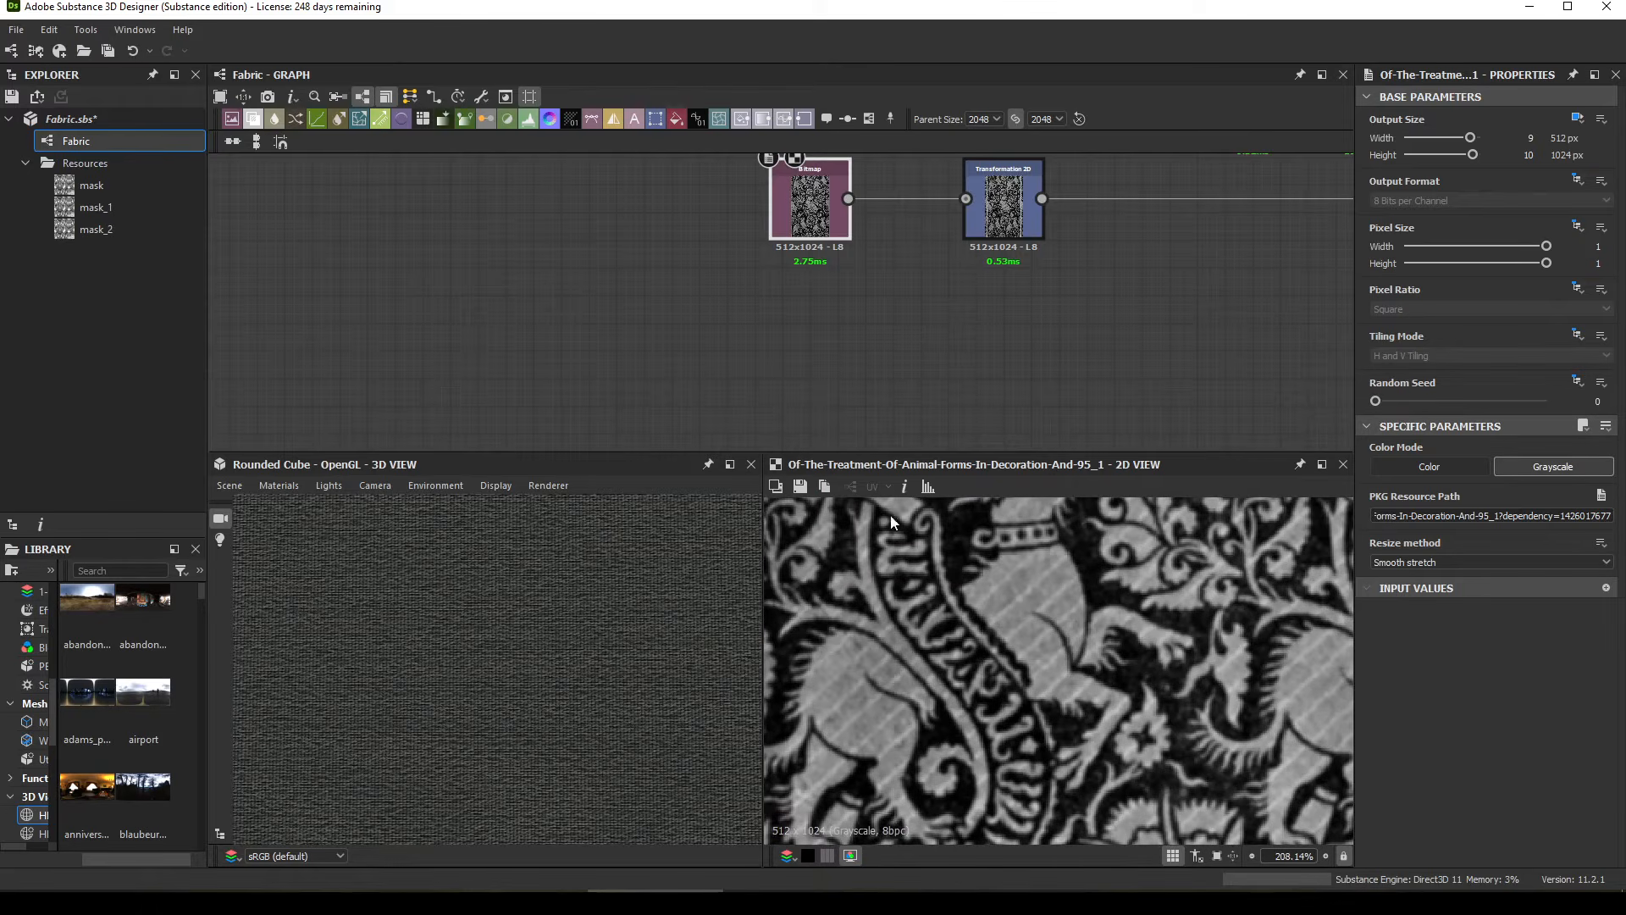
pyautogui.moveTo(930, 277); pyautogui.dragTo(893, 260, button='middle')
pyautogui.moveTo(1015, 258); pyautogui.dragTo(893, 378, button='middle')
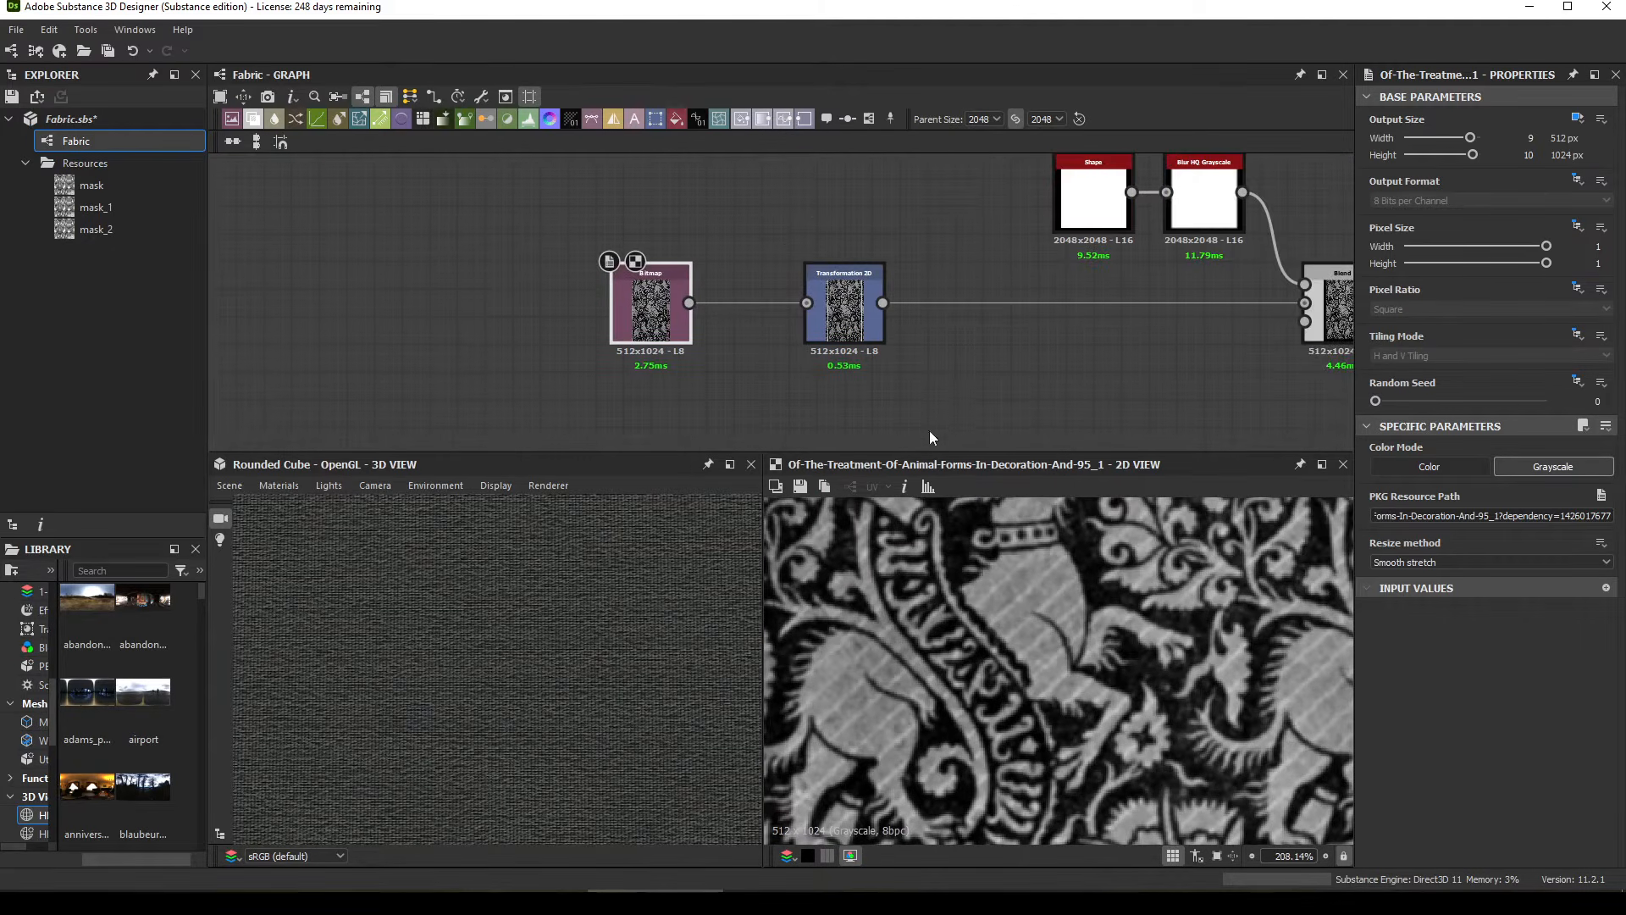
pyautogui.scroll(-8, 1008, 612)
pyautogui.scroll(2, 1008, 612)
pyautogui.moveTo(986, 336); pyautogui.dragTo(951, 257, button='middle')
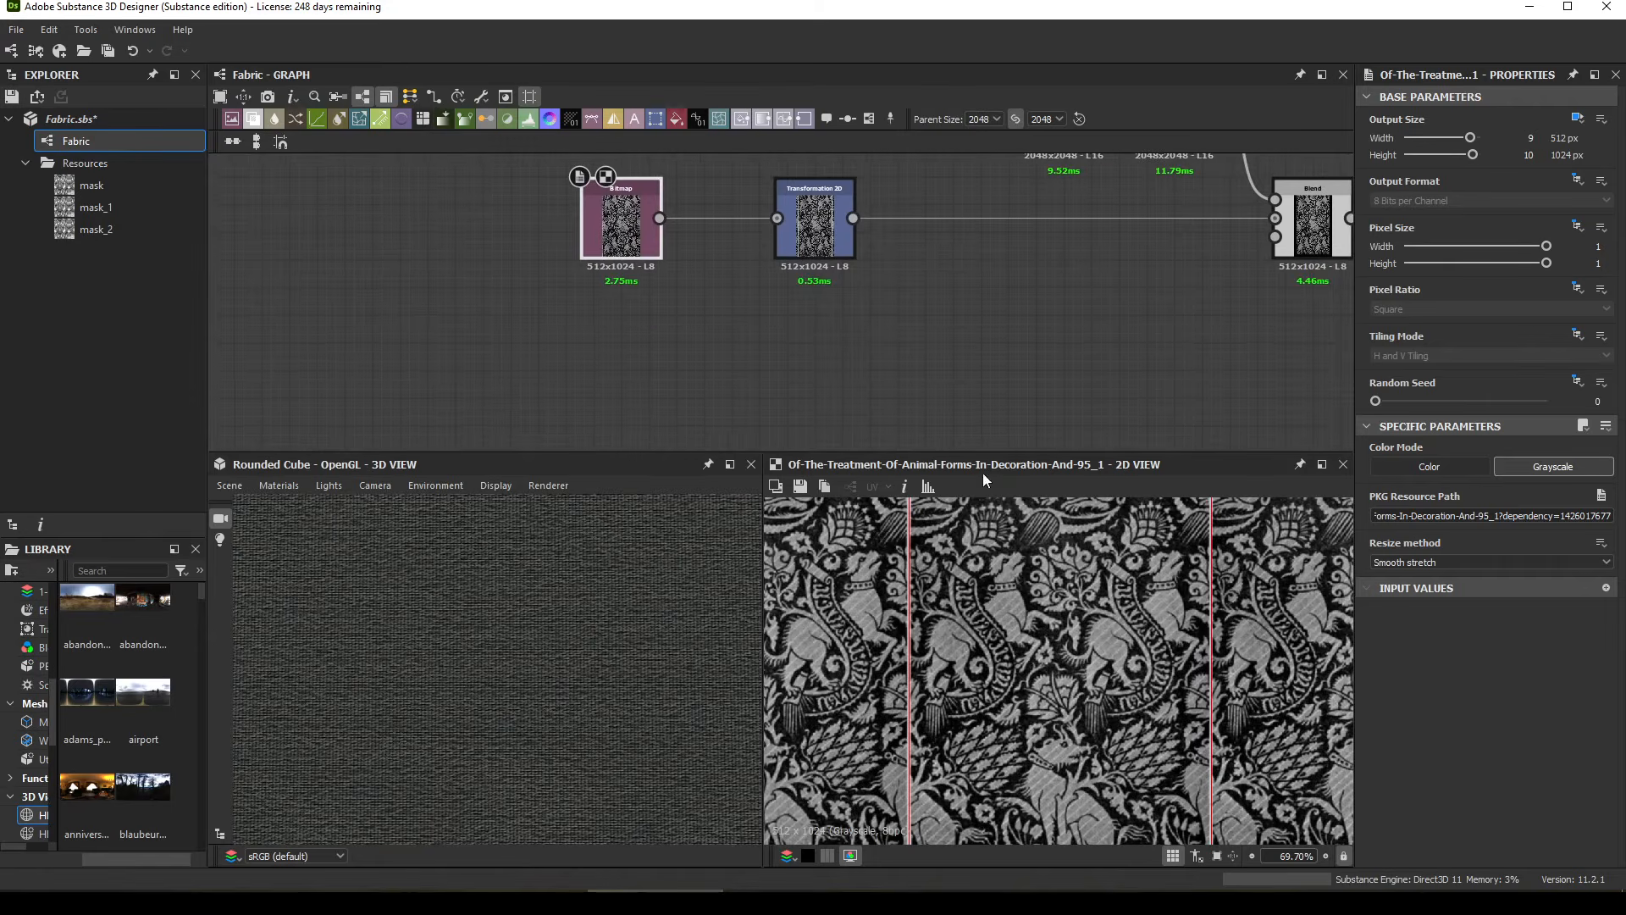
# Step: Compare the Transformation 2D output with its Multiply Blend against the blurred Shape, and place the Shape and Blur HQ Grayscale nodes side by side
pyautogui.click(826, 248)
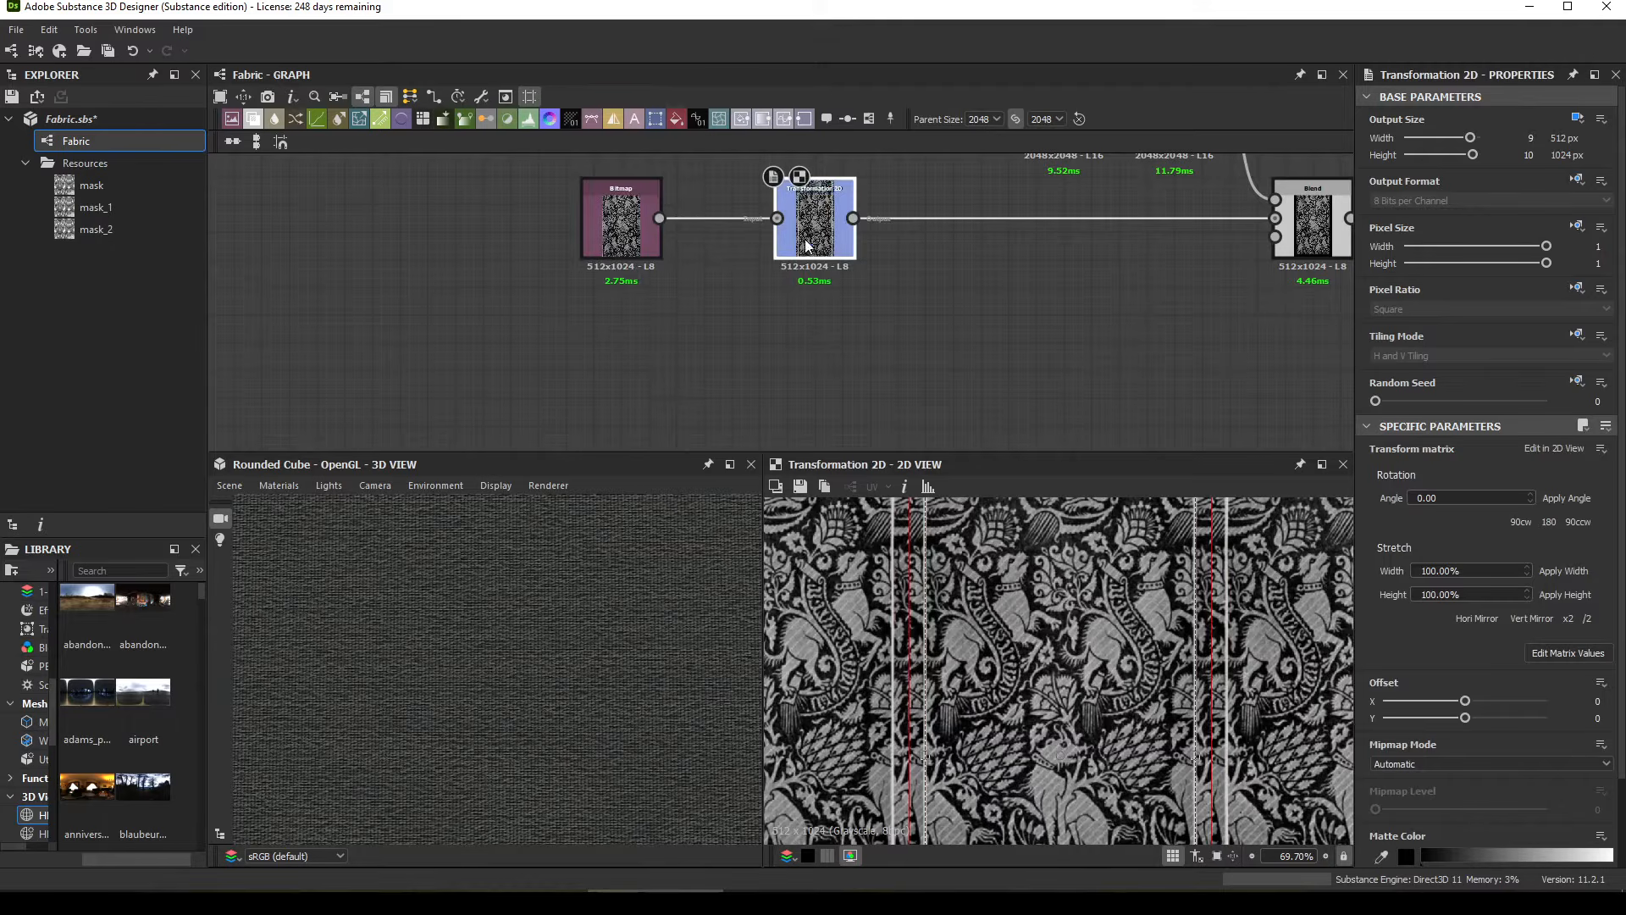
pyautogui.moveTo(813, 250); pyautogui.dragTo(603, 333, button='middle')
pyautogui.moveTo(1121, 324); pyautogui.dragTo(1107, 309)
pyautogui.moveTo(1107, 309); pyautogui.dragTo(1087, 391, button='middle')
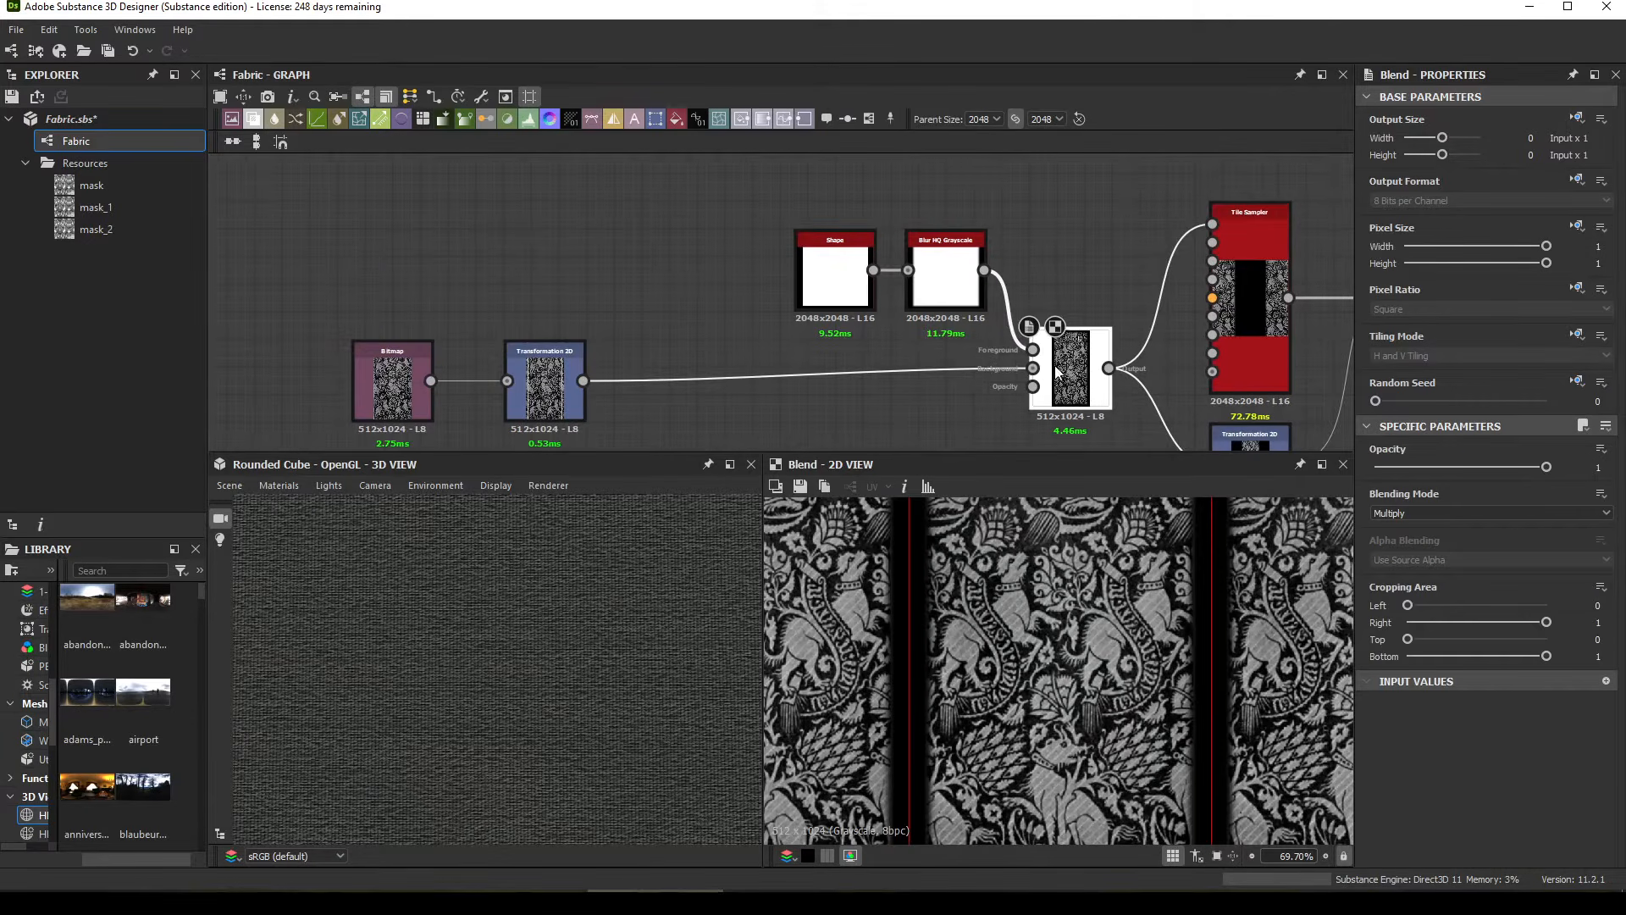
pyautogui.moveTo(817, 286)
pyautogui.mouseDown()
pyautogui.moveTo(779, 286)
pyautogui.moveTo(832, 287)
pyautogui.mouseUp()
pyautogui.moveTo(942, 284); pyautogui.dragTo(930, 284)
pyautogui.click(1076, 394)
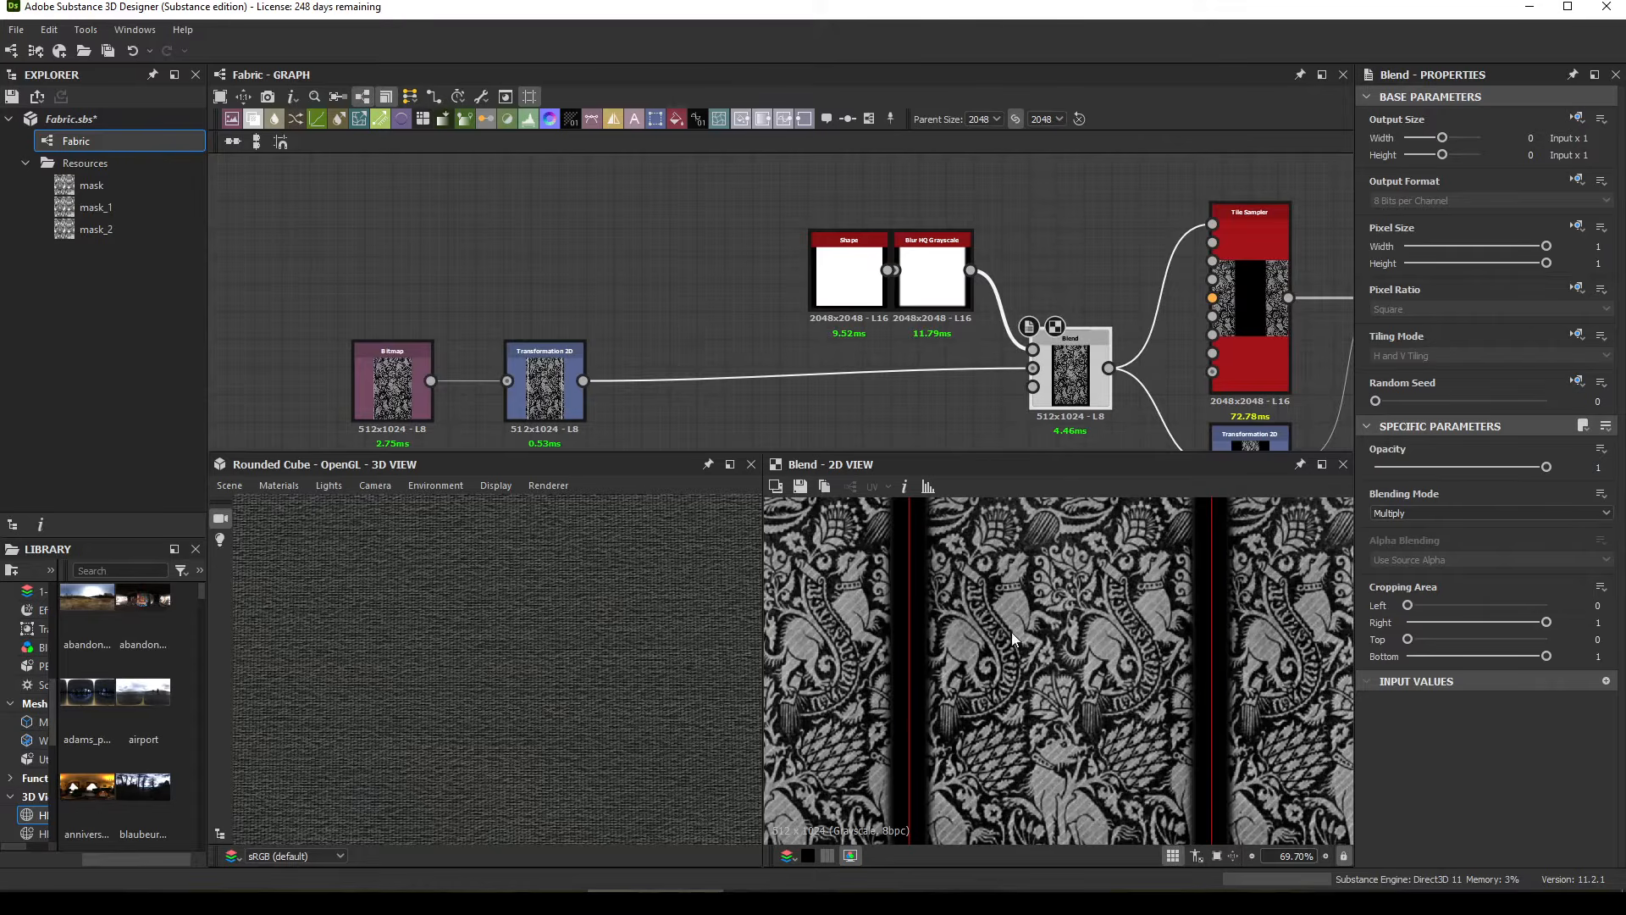
pyautogui.click(562, 392)
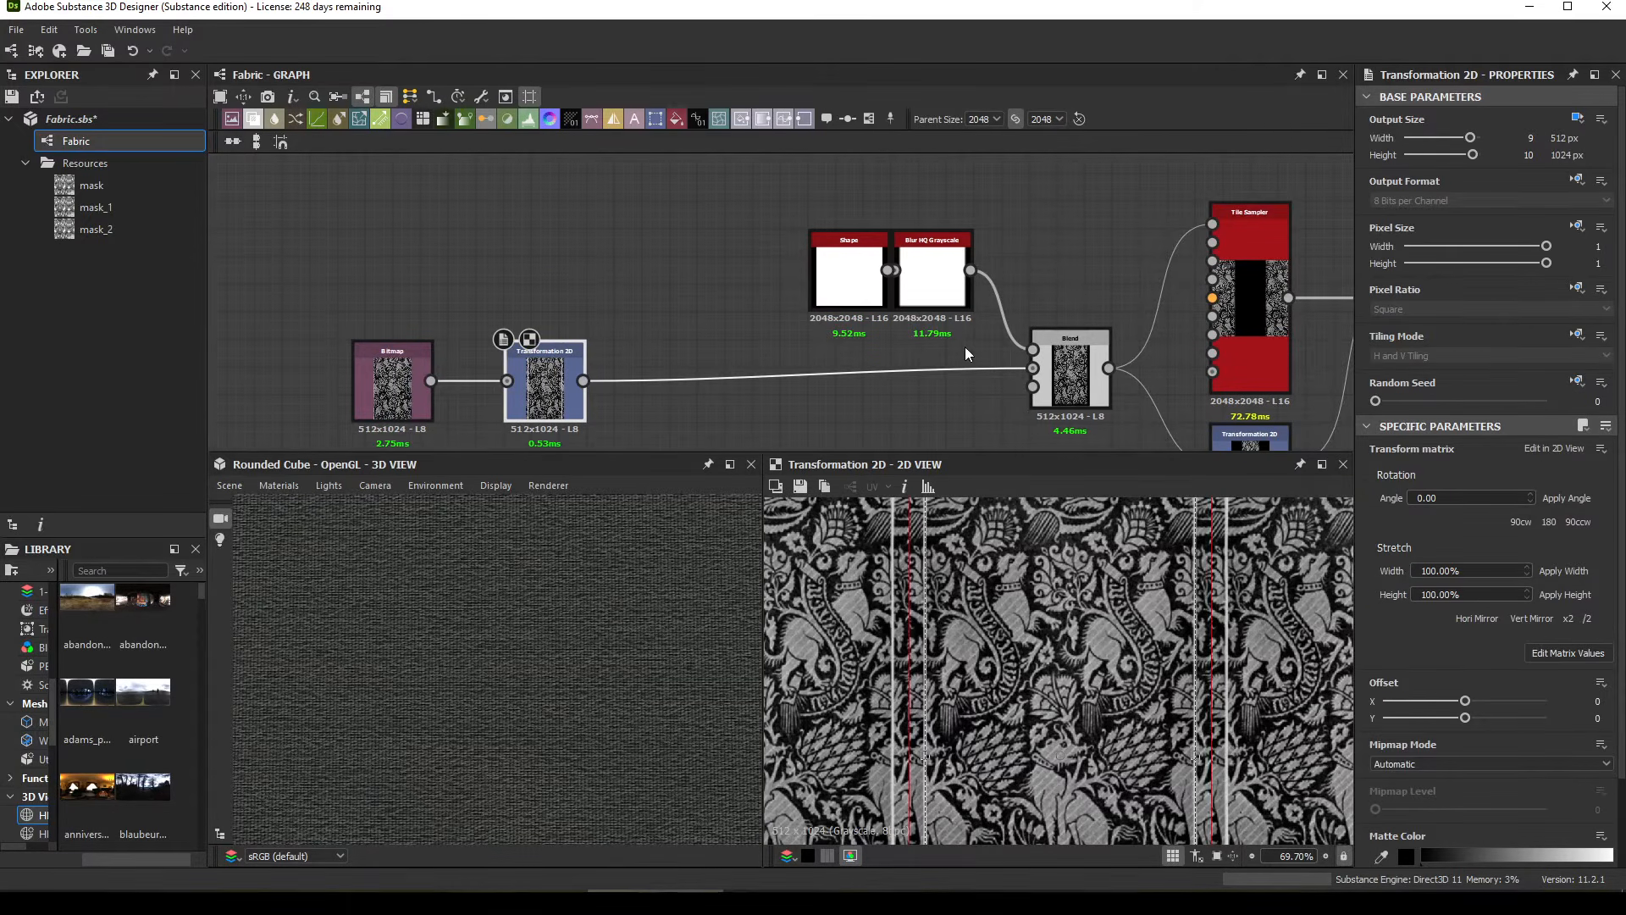
# Step: Move the Multiply Blend closer to its Transformation 2D node, and place the Shape and Blur HQ Grayscale pair above that node
pyautogui.moveTo(996, 327); pyautogui.dragTo(983, 288, button='middle')
pyautogui.moveTo(1048, 343); pyautogui.dragTo(1021, 355)
pyautogui.moveTo(787, 203); pyautogui.dragTo(907, 246)
pyautogui.moveTo(894, 237); pyautogui.dragTo(589, 184)
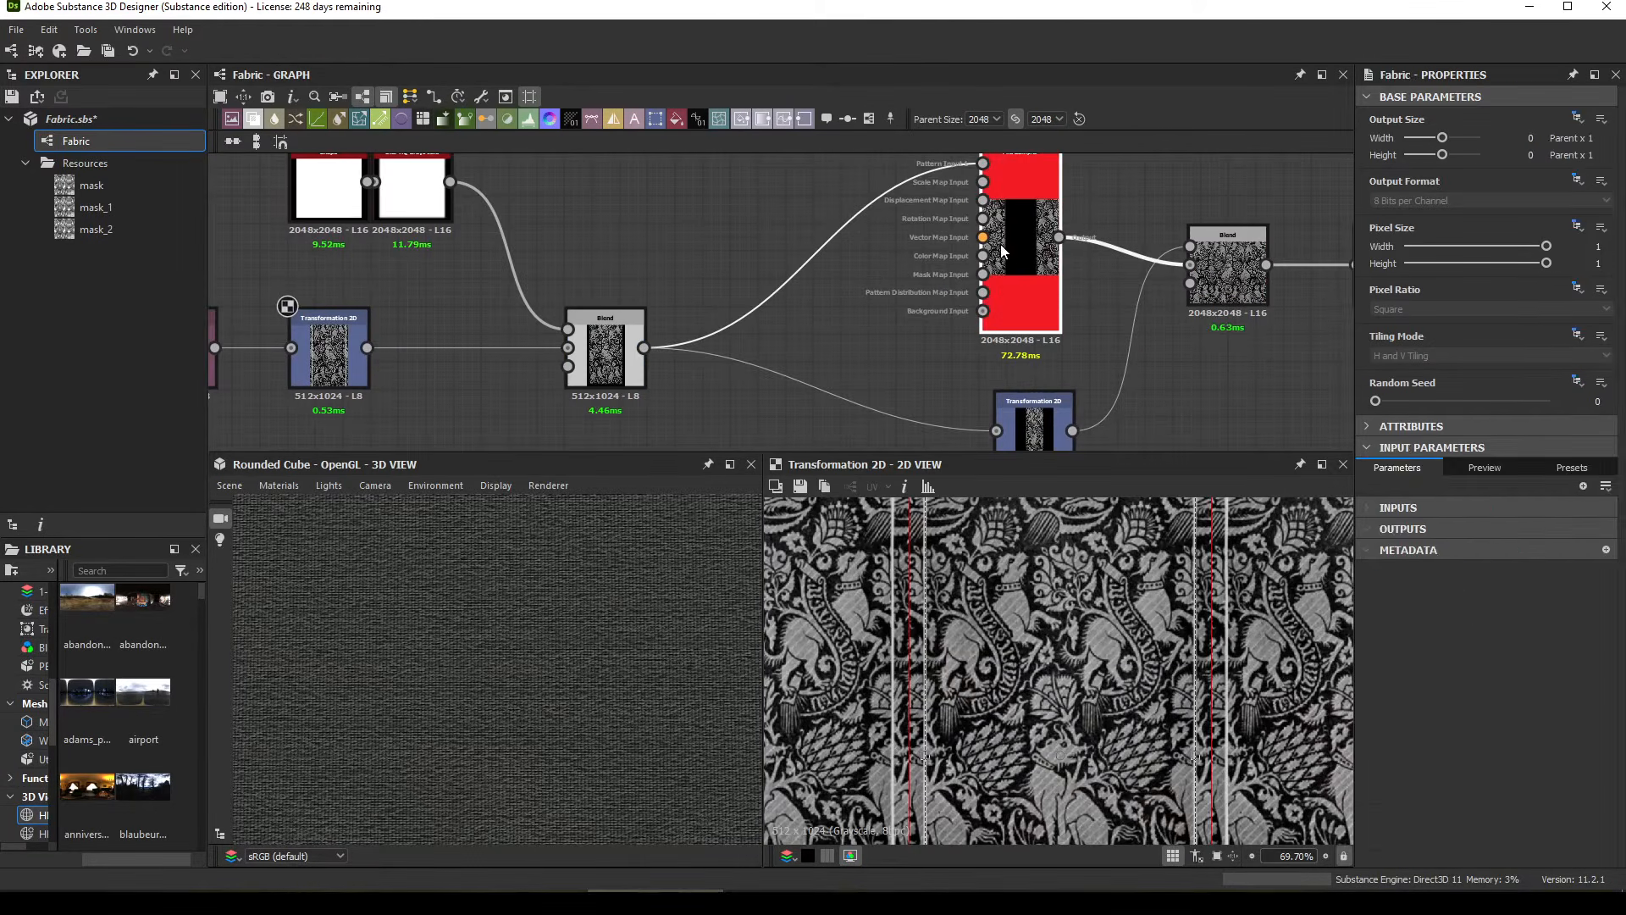
# Step: Display the Tile Sampler output and review its amount, size, scale and global offset parameters
pyautogui.doubleClick(1003, 251)
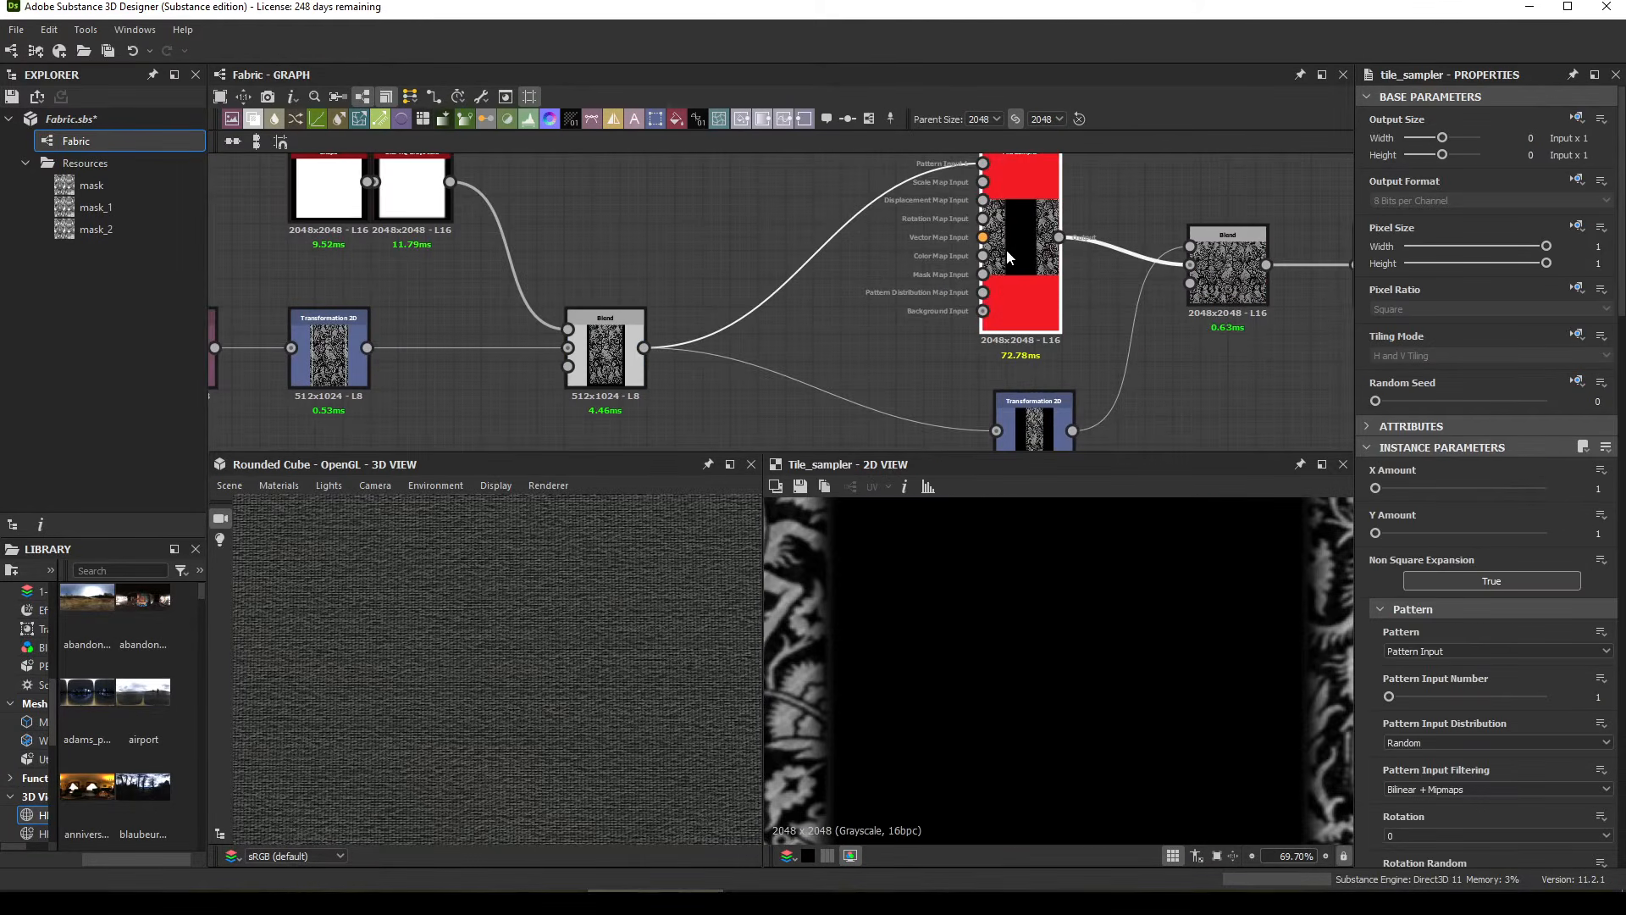
pyautogui.scroll(5, 920, 630)
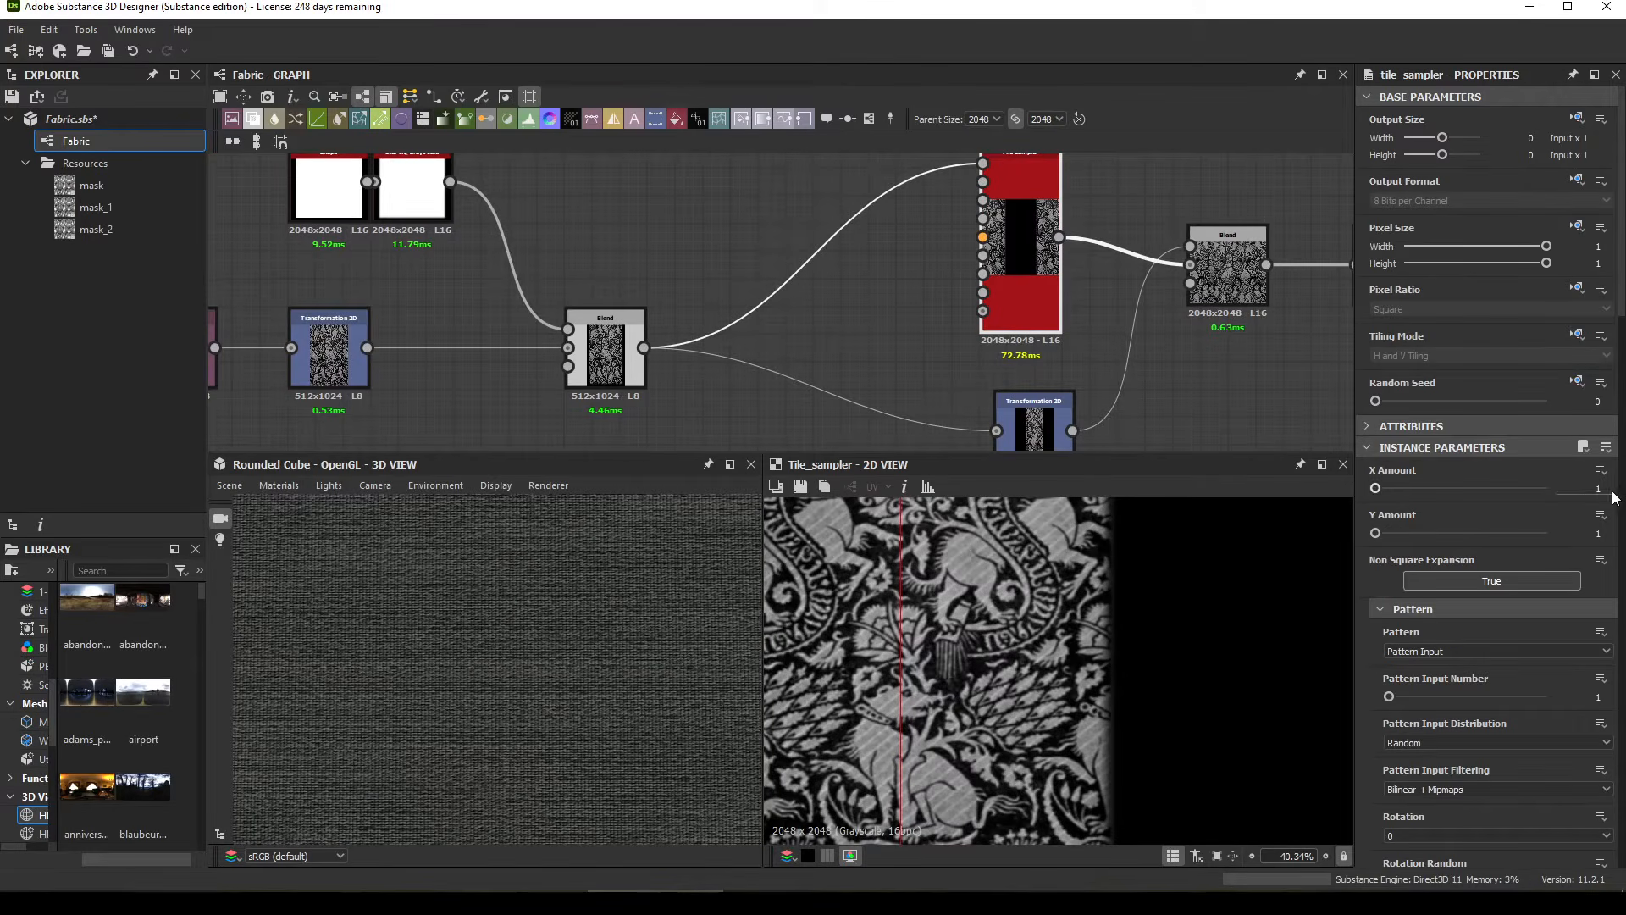
pyautogui.scroll(-5, 1506, 613)
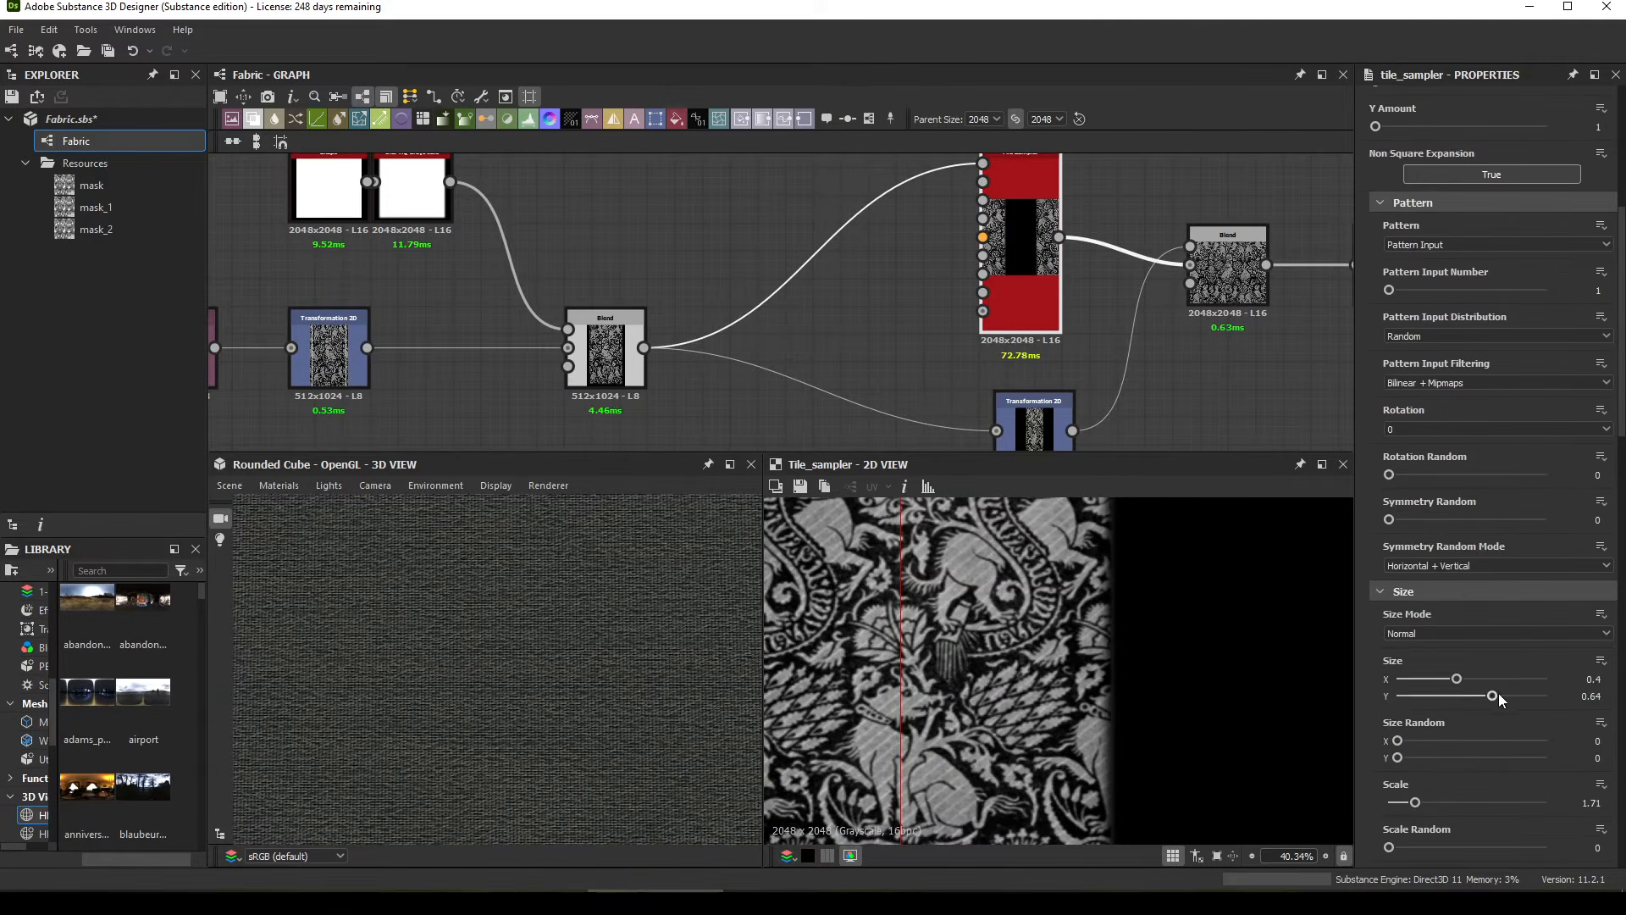
pyautogui.scroll(-4, 1535, 662)
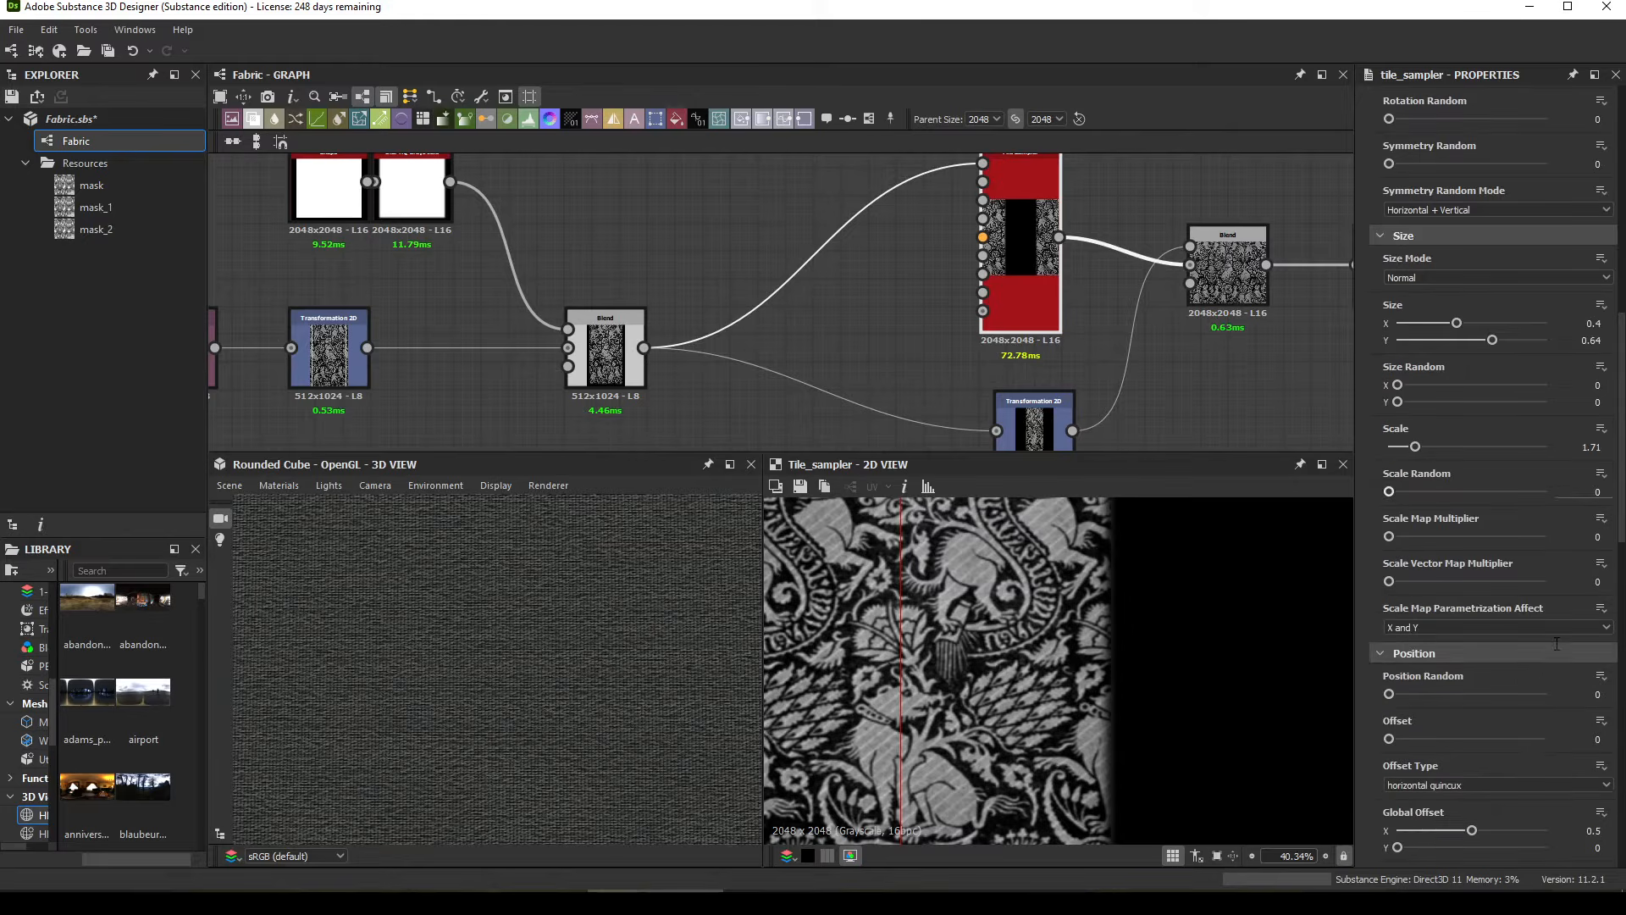
pyautogui.scroll(-2, 1414, 824)
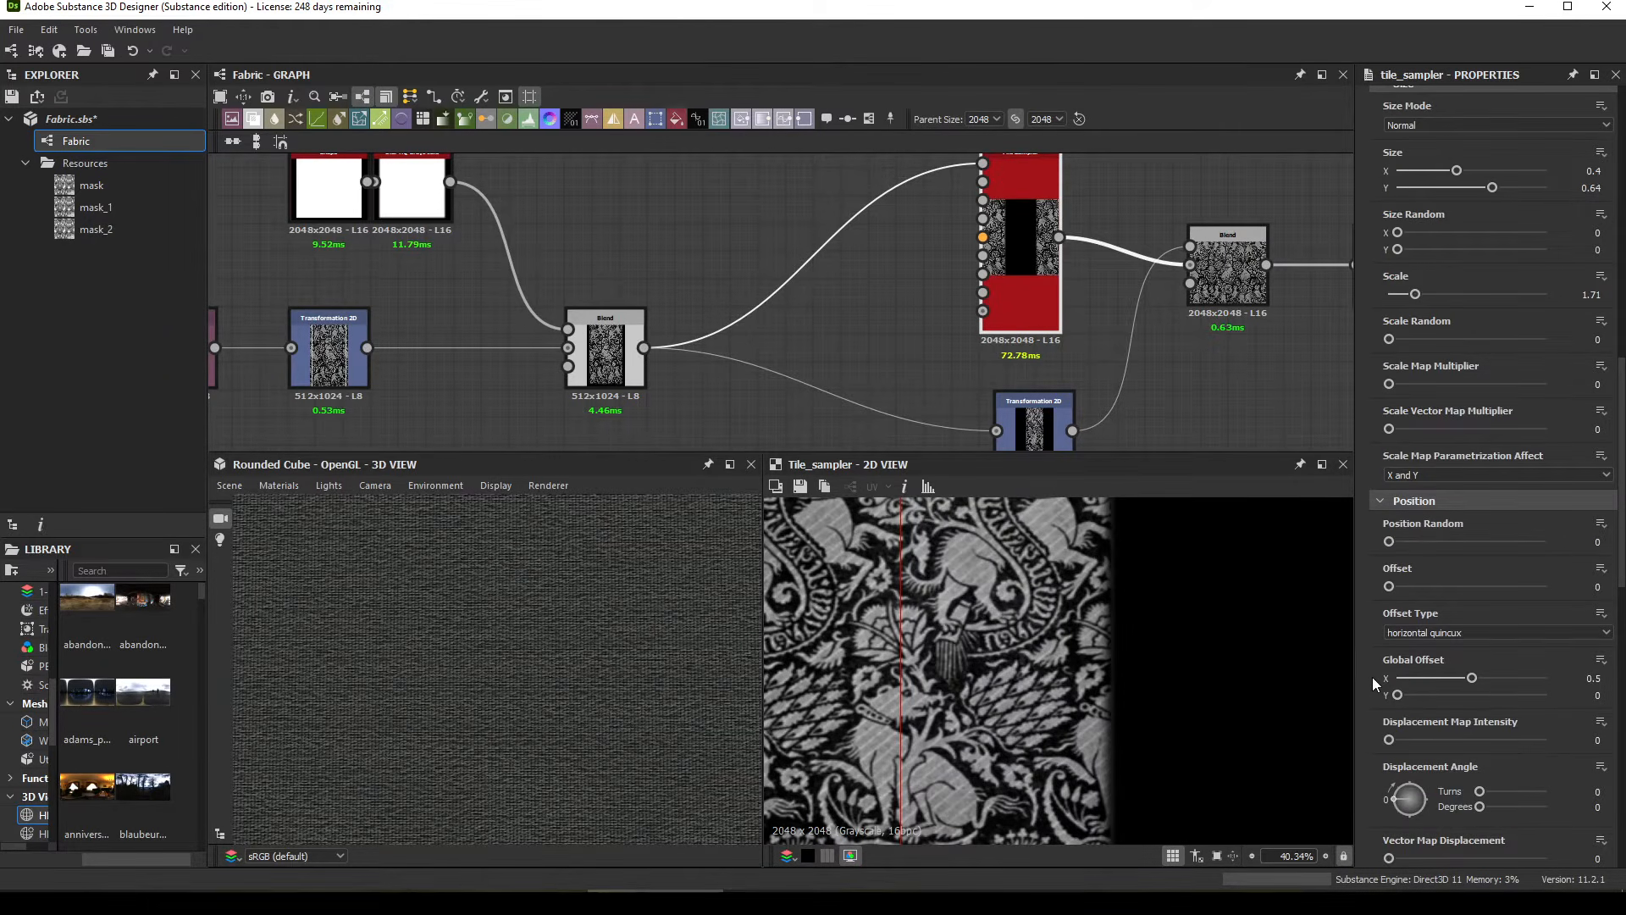
pyautogui.moveTo(932, 656); pyautogui.dragTo(968, 651, button='middle')
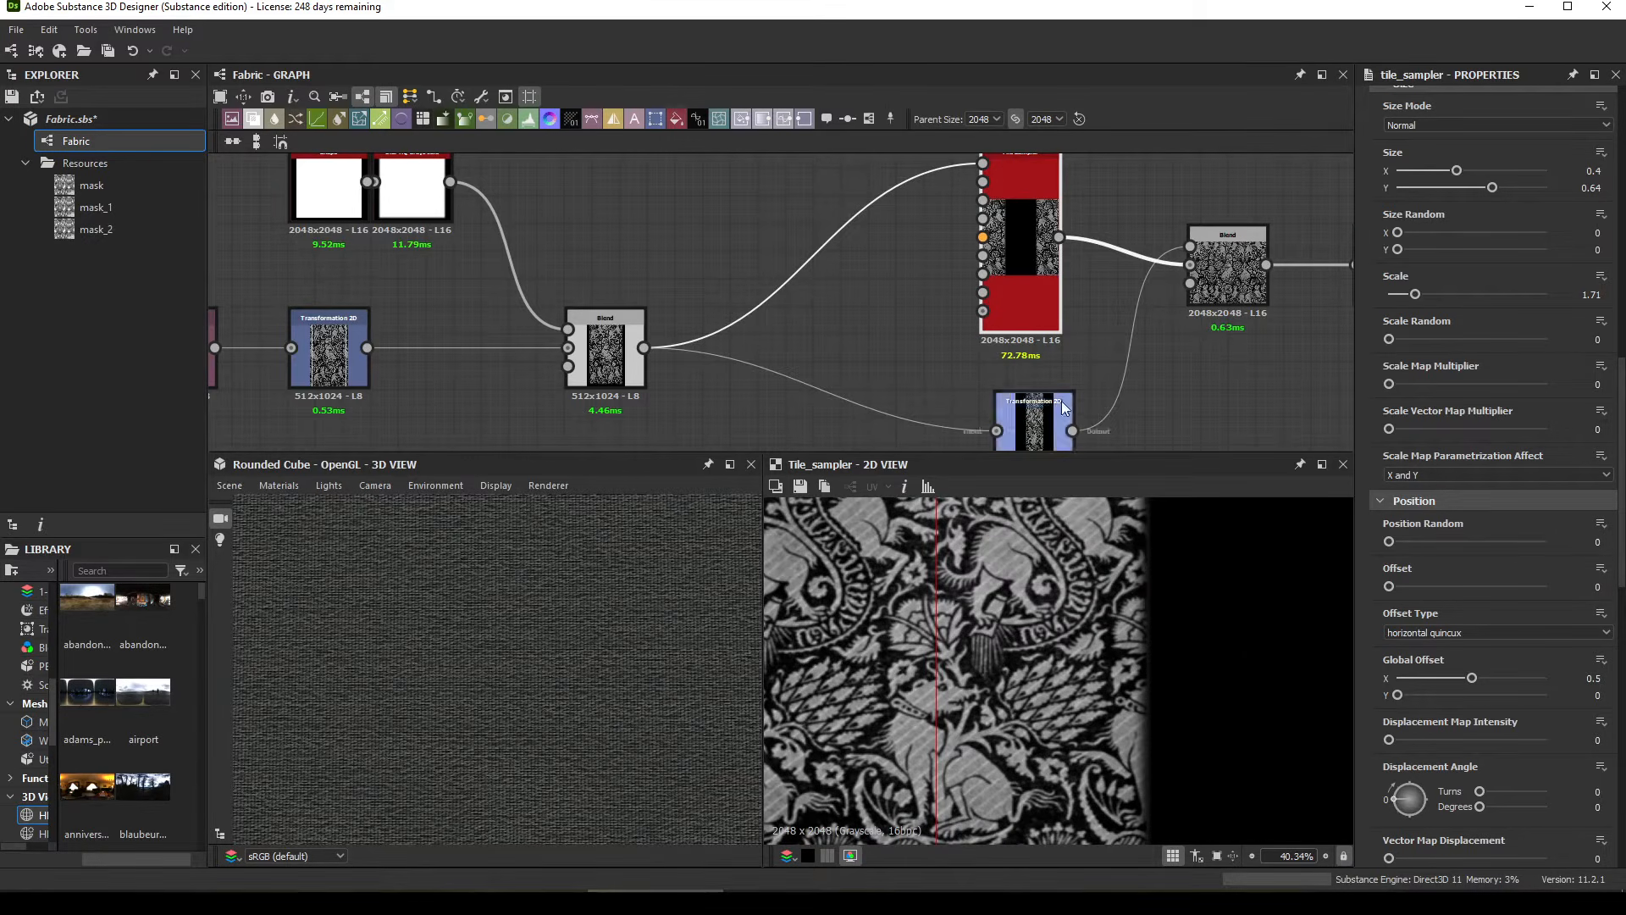
pyautogui.moveTo(1213, 331); pyautogui.dragTo(1174, 333, button='middle')
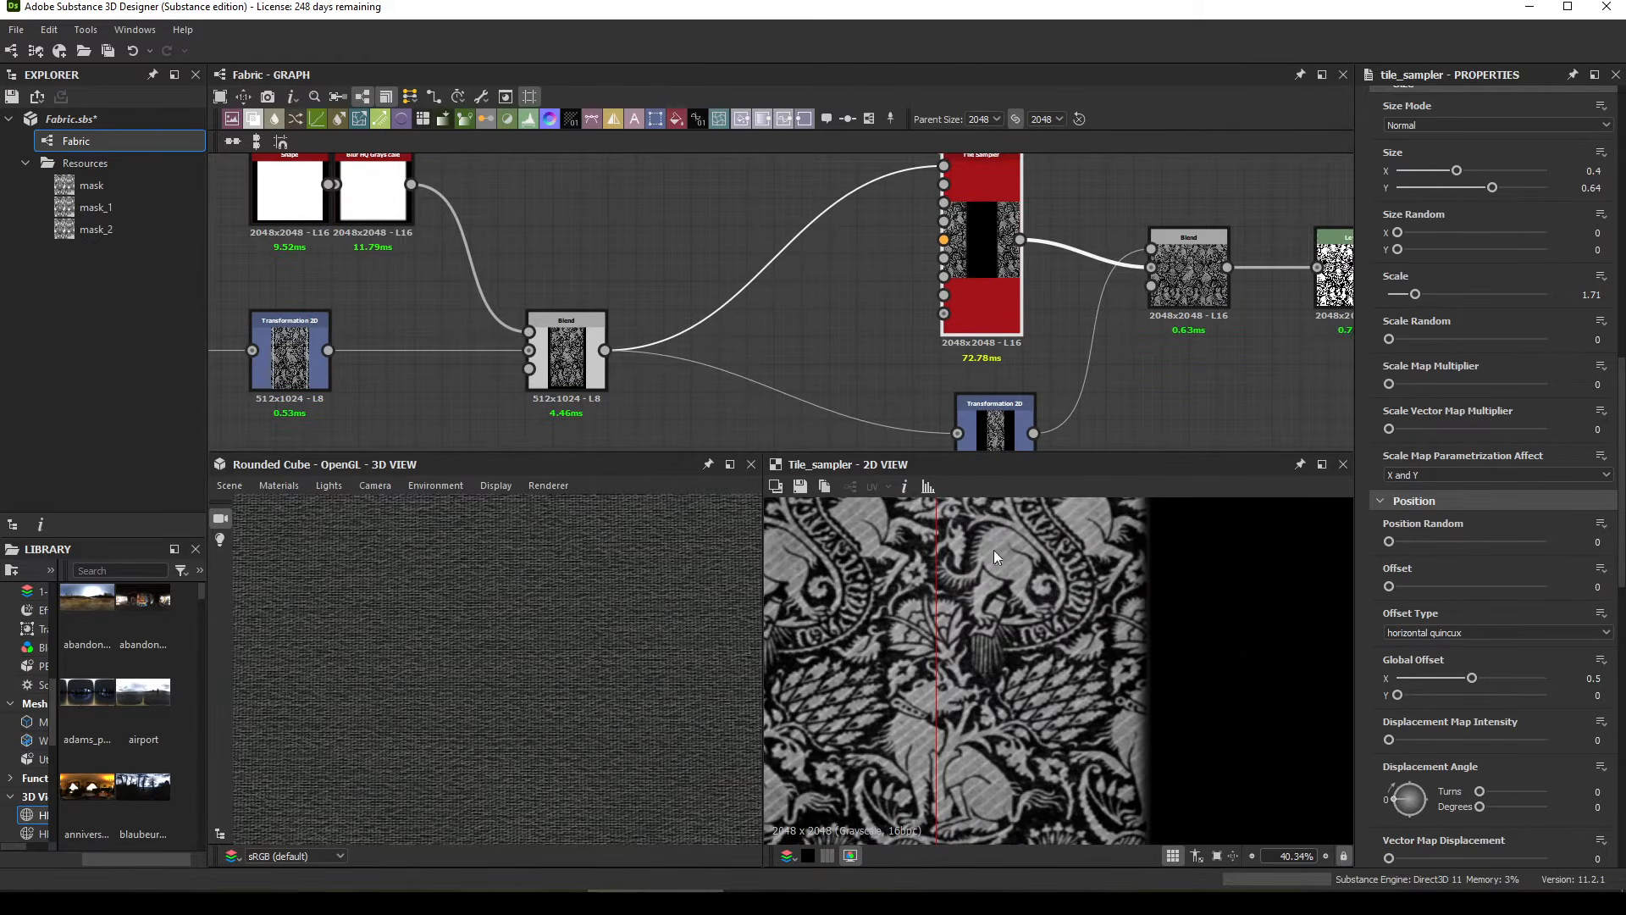
# Step: Place the Max (Lighten) Blend closer to the Tile Sampler, display its output, and shift the Transformation 2D node below the Tile Sampler outward
pyautogui.scroll(-4, 993, 551)
pyautogui.moveTo(1182, 276); pyautogui.dragTo(1136, 242)
pyautogui.doubleClick(1136, 242)
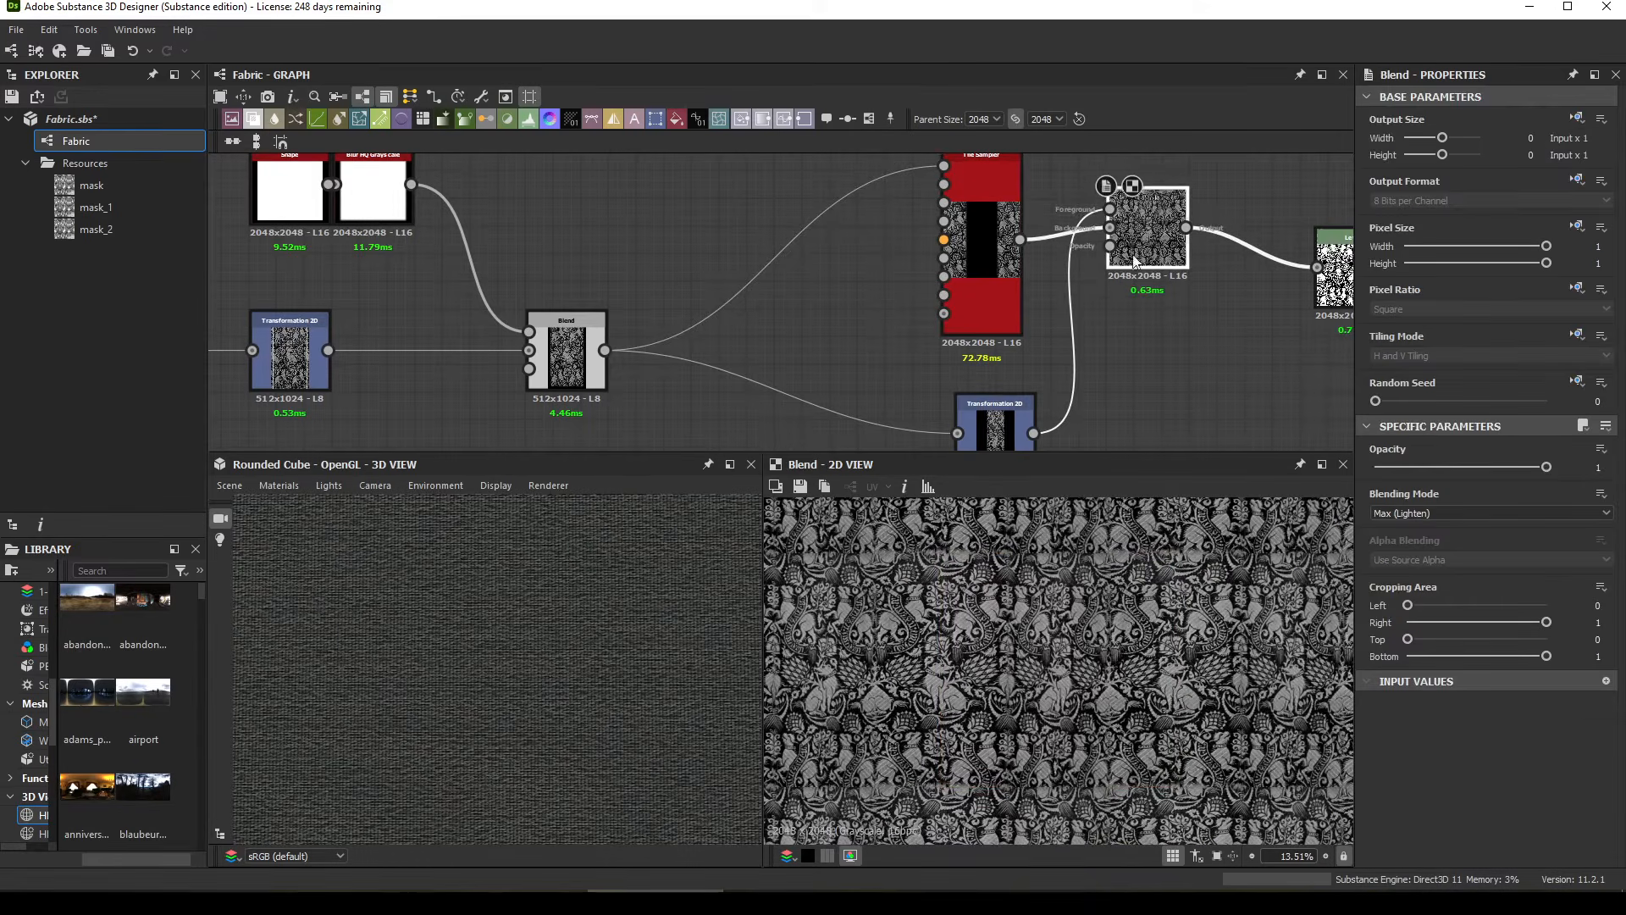
pyautogui.moveTo(1080, 385); pyautogui.dragTo(1081, 368, button='middle')
pyautogui.moveTo(971, 401); pyautogui.dragTo(930, 413)
pyautogui.moveTo(1151, 225); pyautogui.dragTo(913, 261, button='middle')
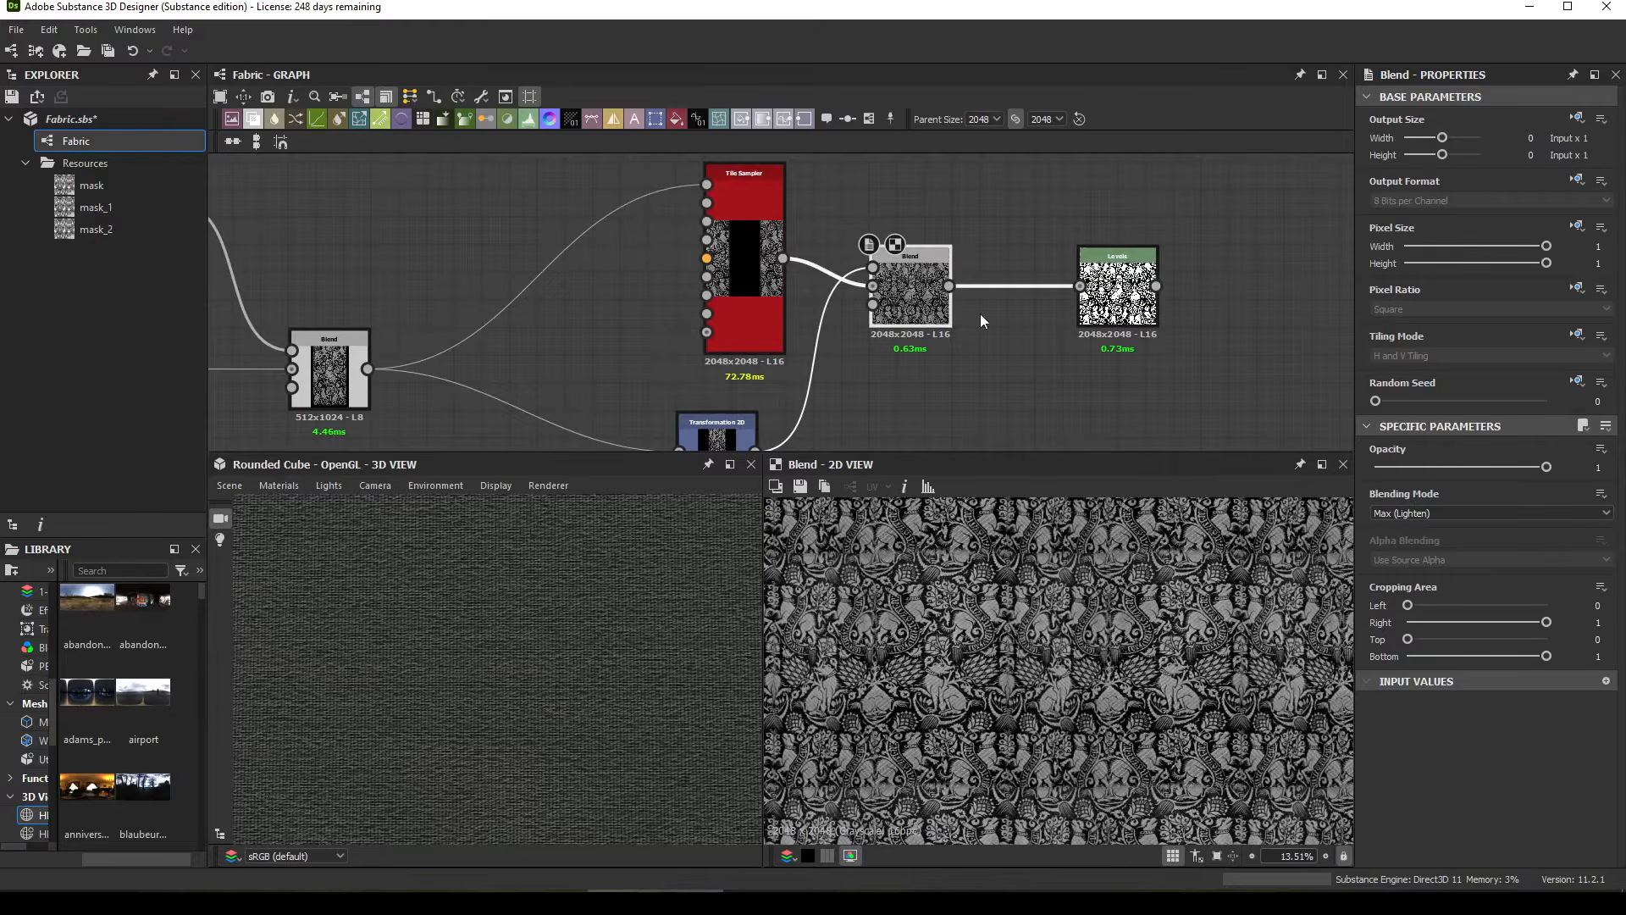
# Step: Place the Levels node beside the Max (Lighten) Blend and examine its black-and-white output up close
pyautogui.moveTo(1119, 292); pyautogui.dragTo(1007, 293)
pyautogui.doubleClick(1007, 293)
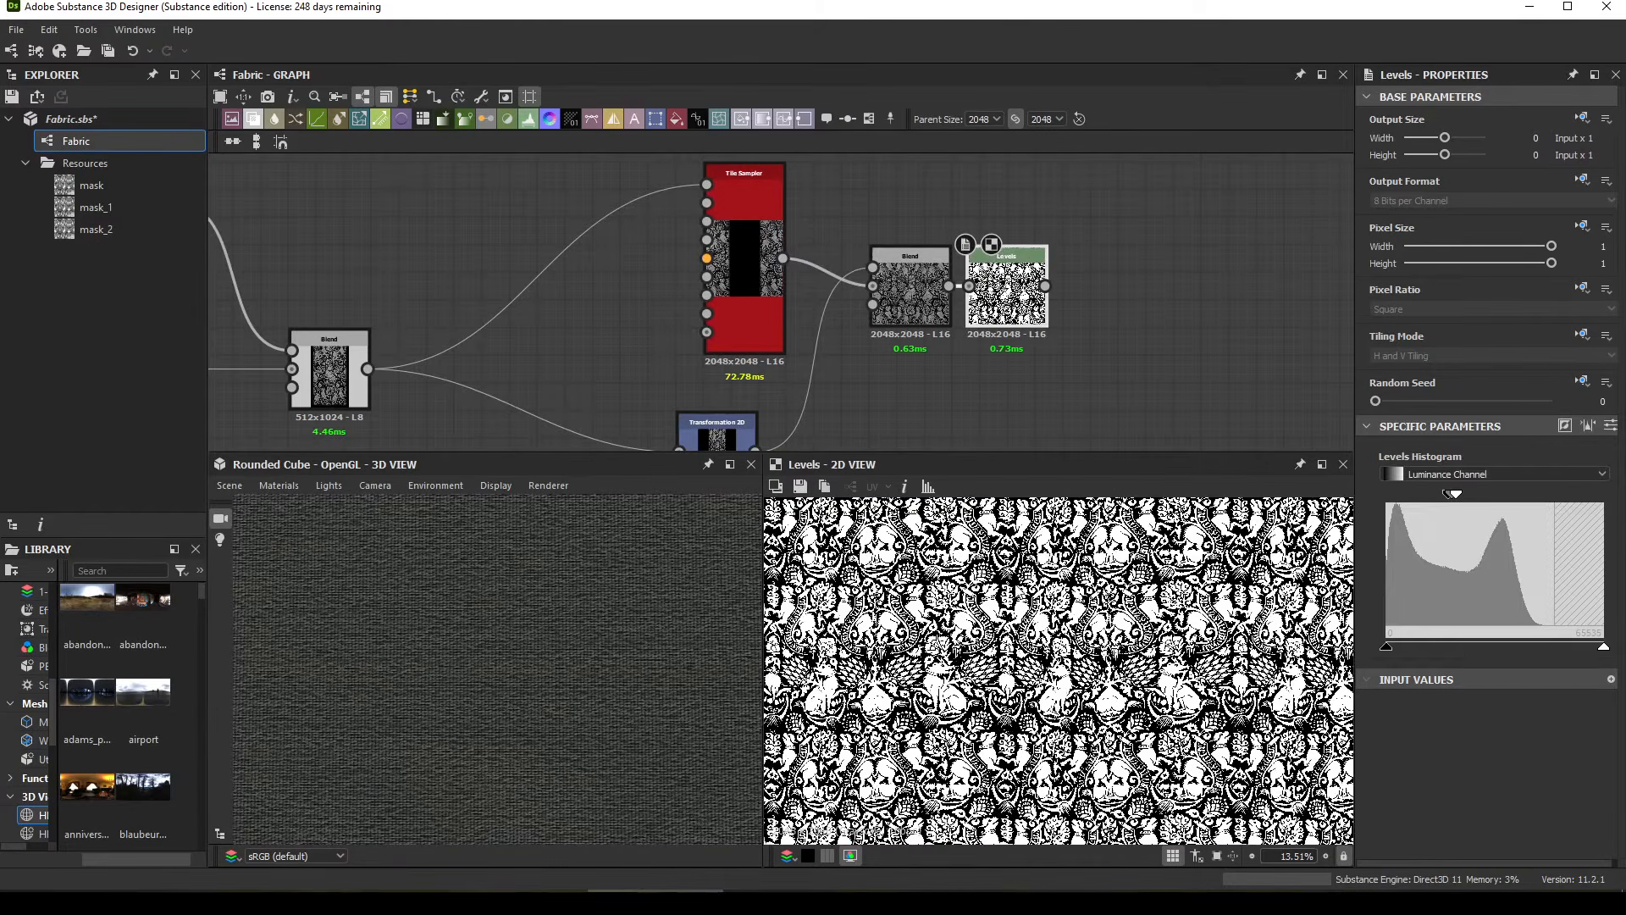
pyautogui.scroll(6, 1056, 606)
pyautogui.scroll(1, 1056, 608)
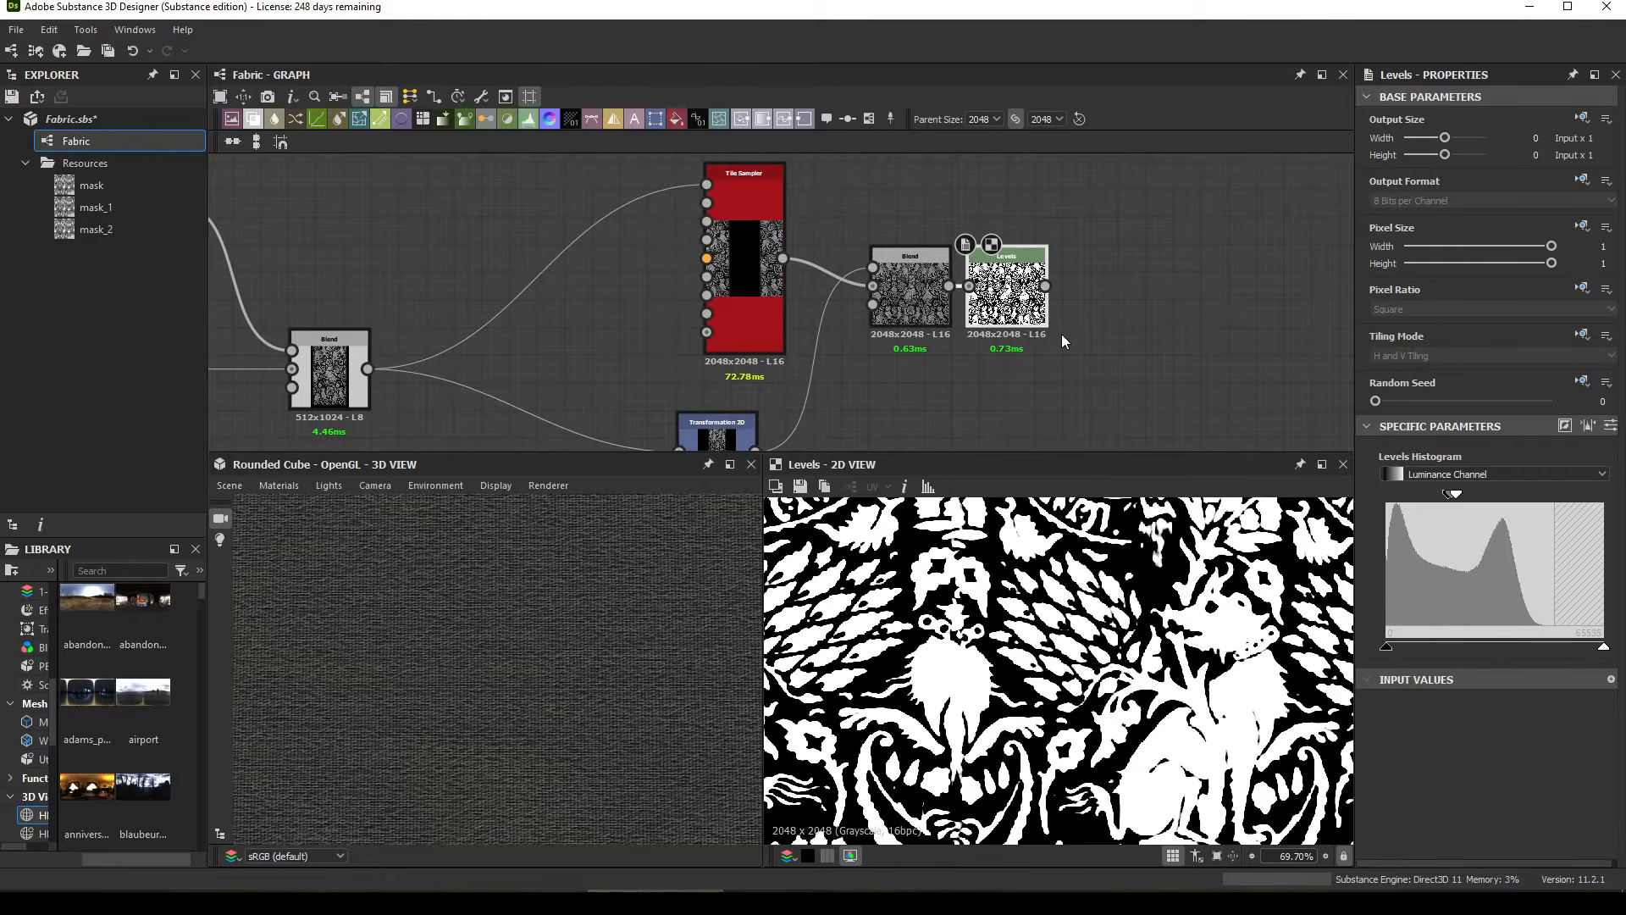
# Step: Return to the main weave nodes and display the imported mask_2 bitmap in the 2D view
pyautogui.scroll(-12, 1071, 300)
pyautogui.moveTo(1051, 254); pyautogui.dragTo(873, 415, button='middle')
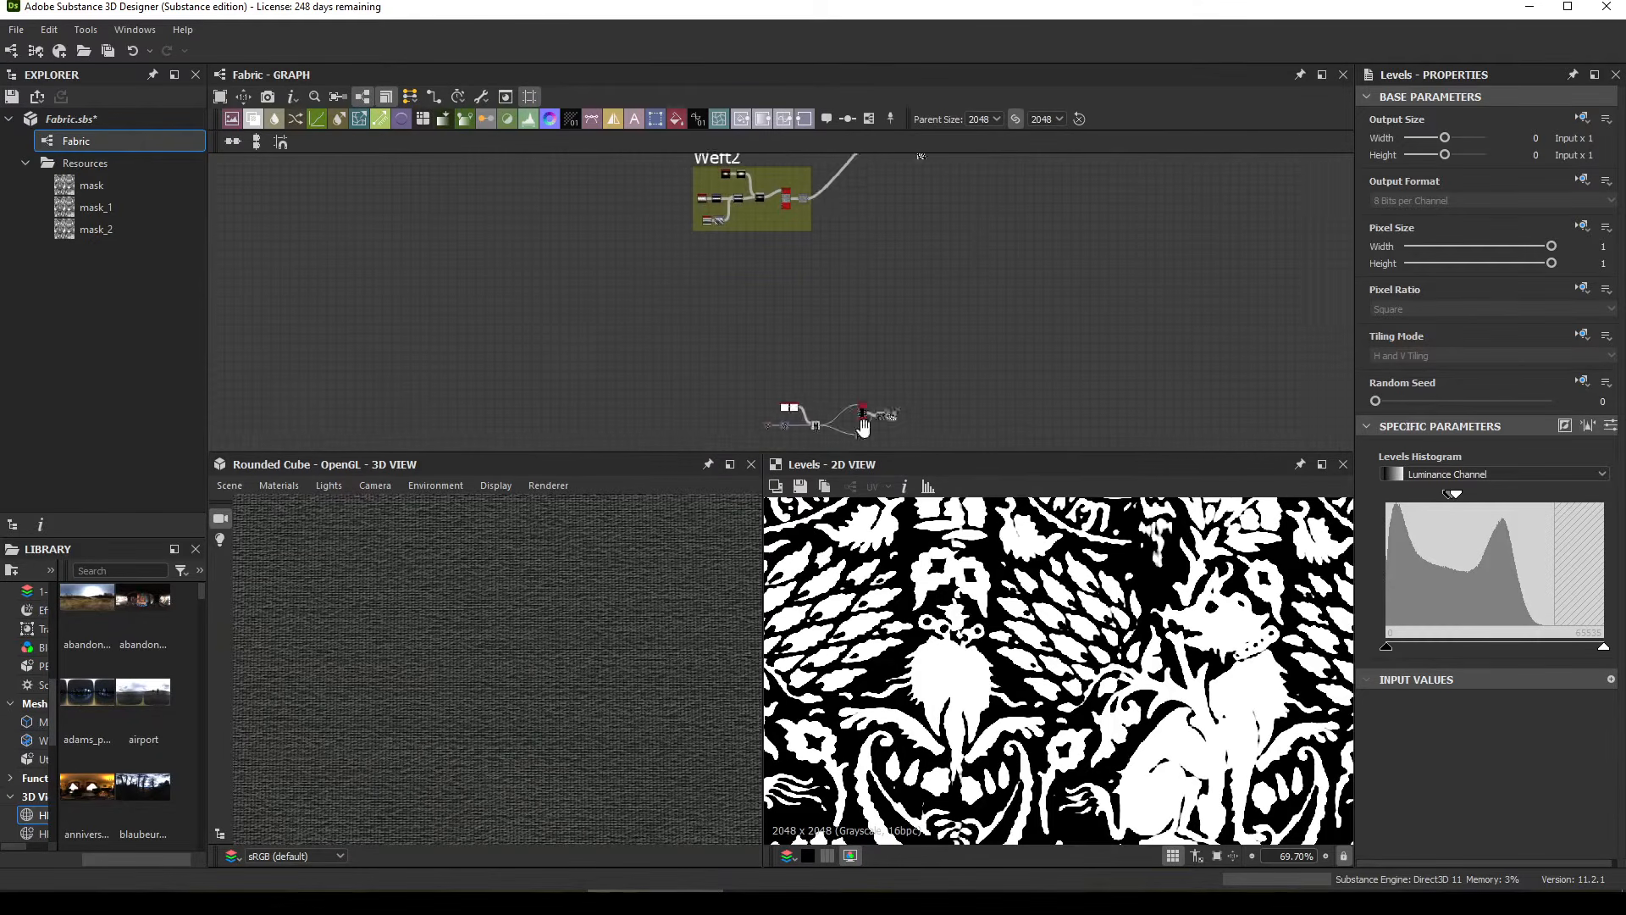
pyautogui.moveTo(989, 178); pyautogui.dragTo(876, 364, button='middle')
pyautogui.scroll(8, 780, 343)
pyautogui.doubleClick(987, 291)
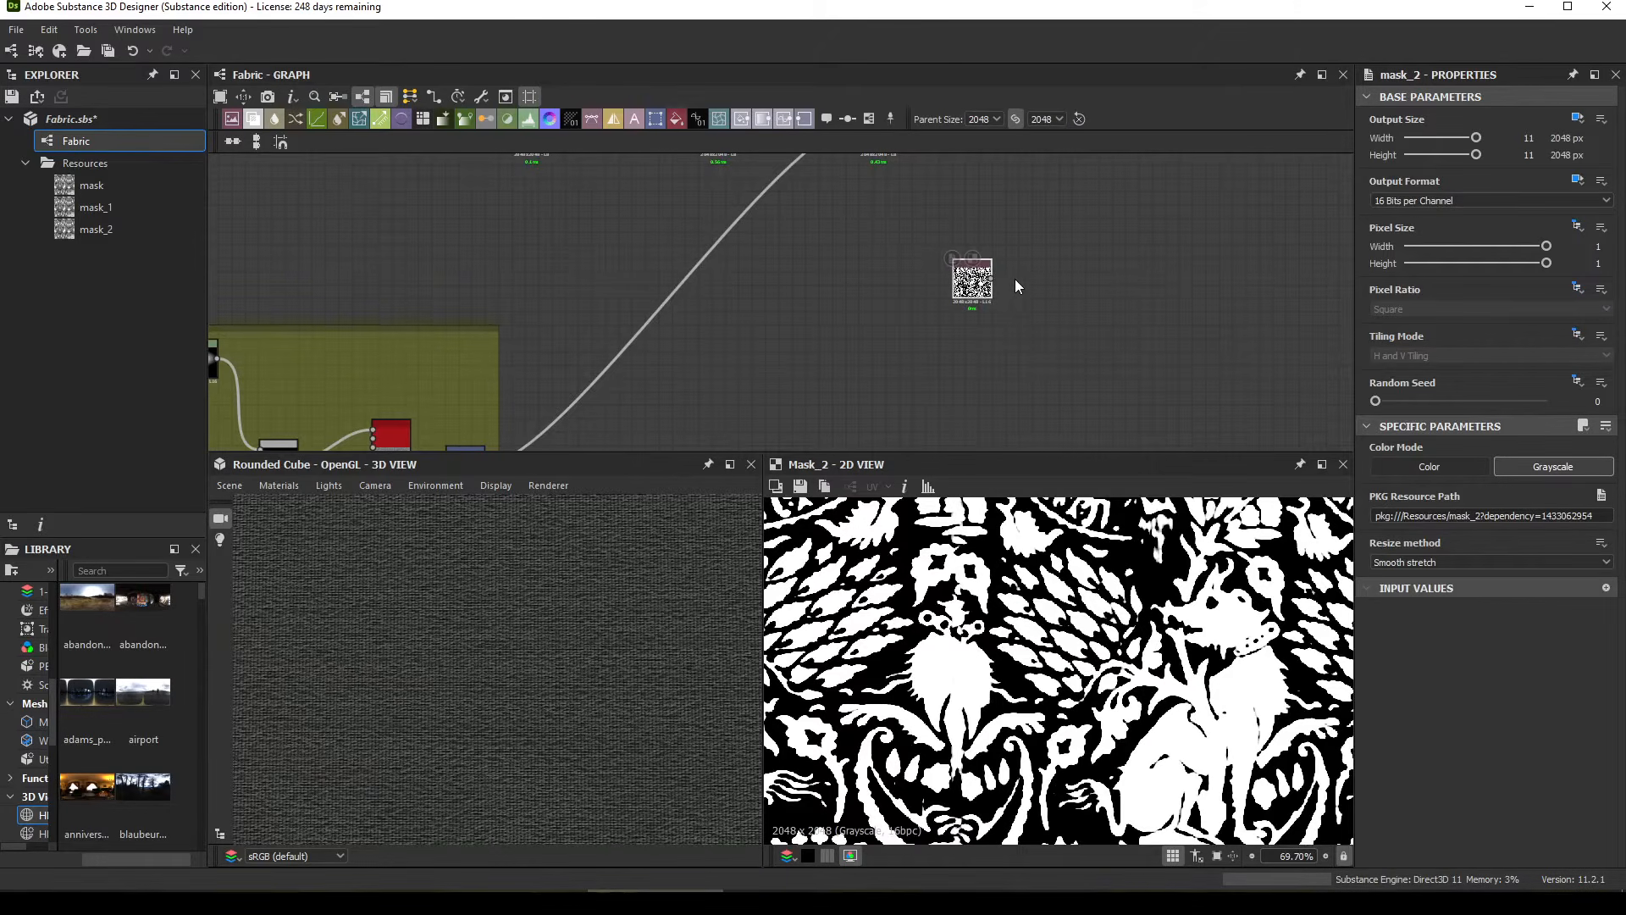
# Step: Move the Blend that combines the two weaves away from its inputs, and connect the mask_2 bitmap to its opacity input
pyautogui.moveTo(1038, 290); pyautogui.dragTo(981, 327, button='middle')
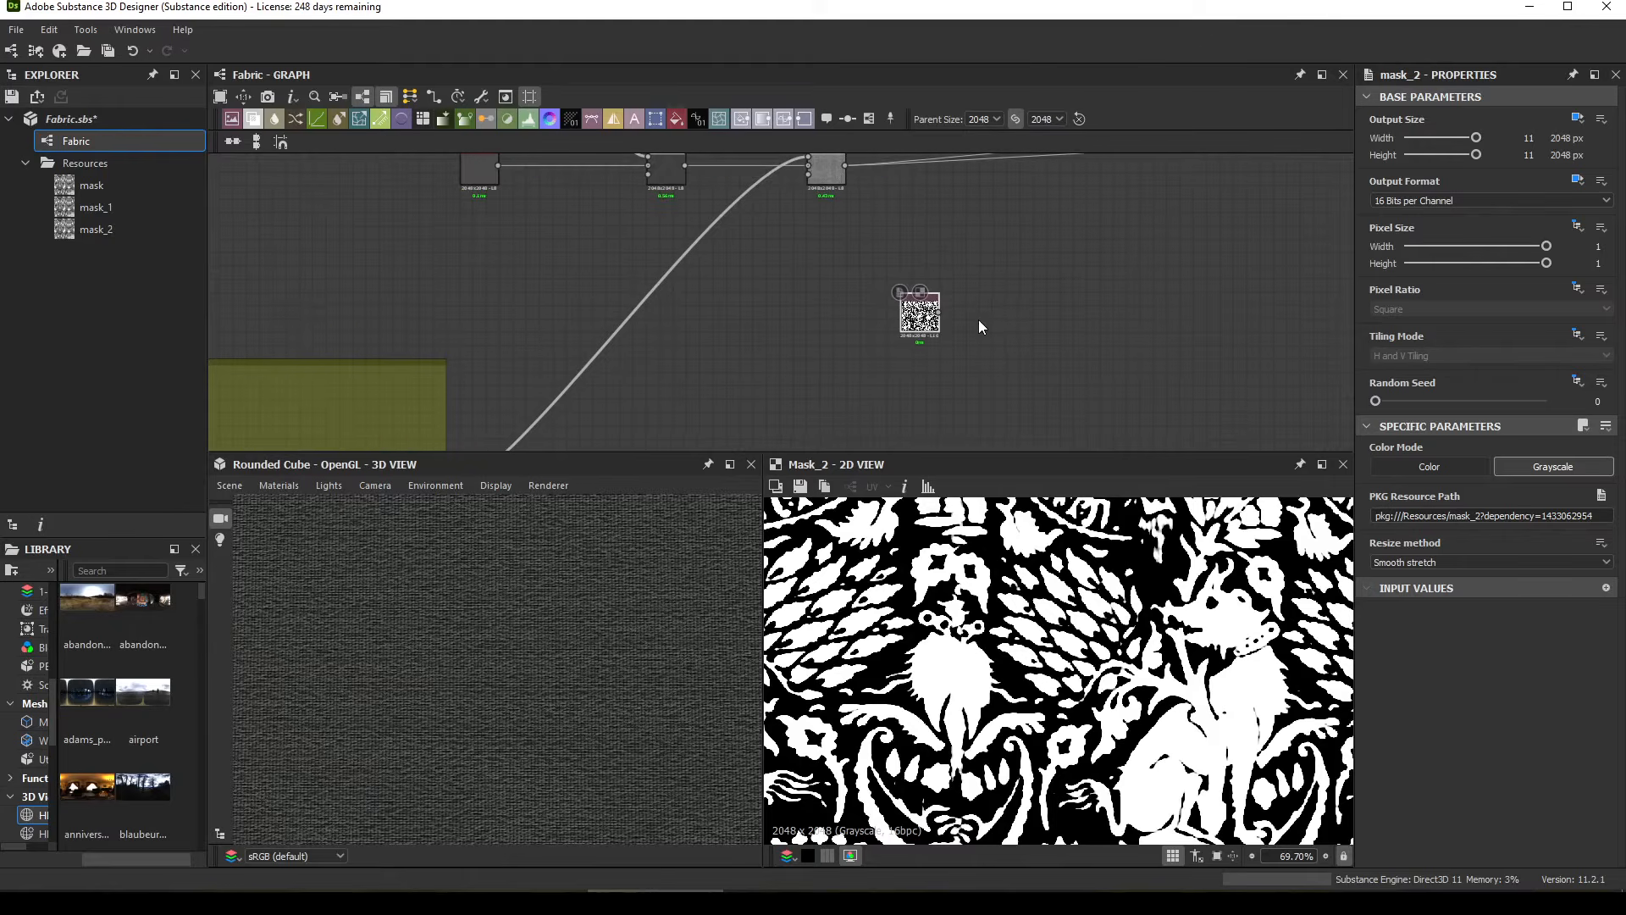
pyautogui.moveTo(932, 193); pyautogui.dragTo(904, 240, button='middle')
pyautogui.moveTo(805, 227); pyautogui.dragTo(953, 226)
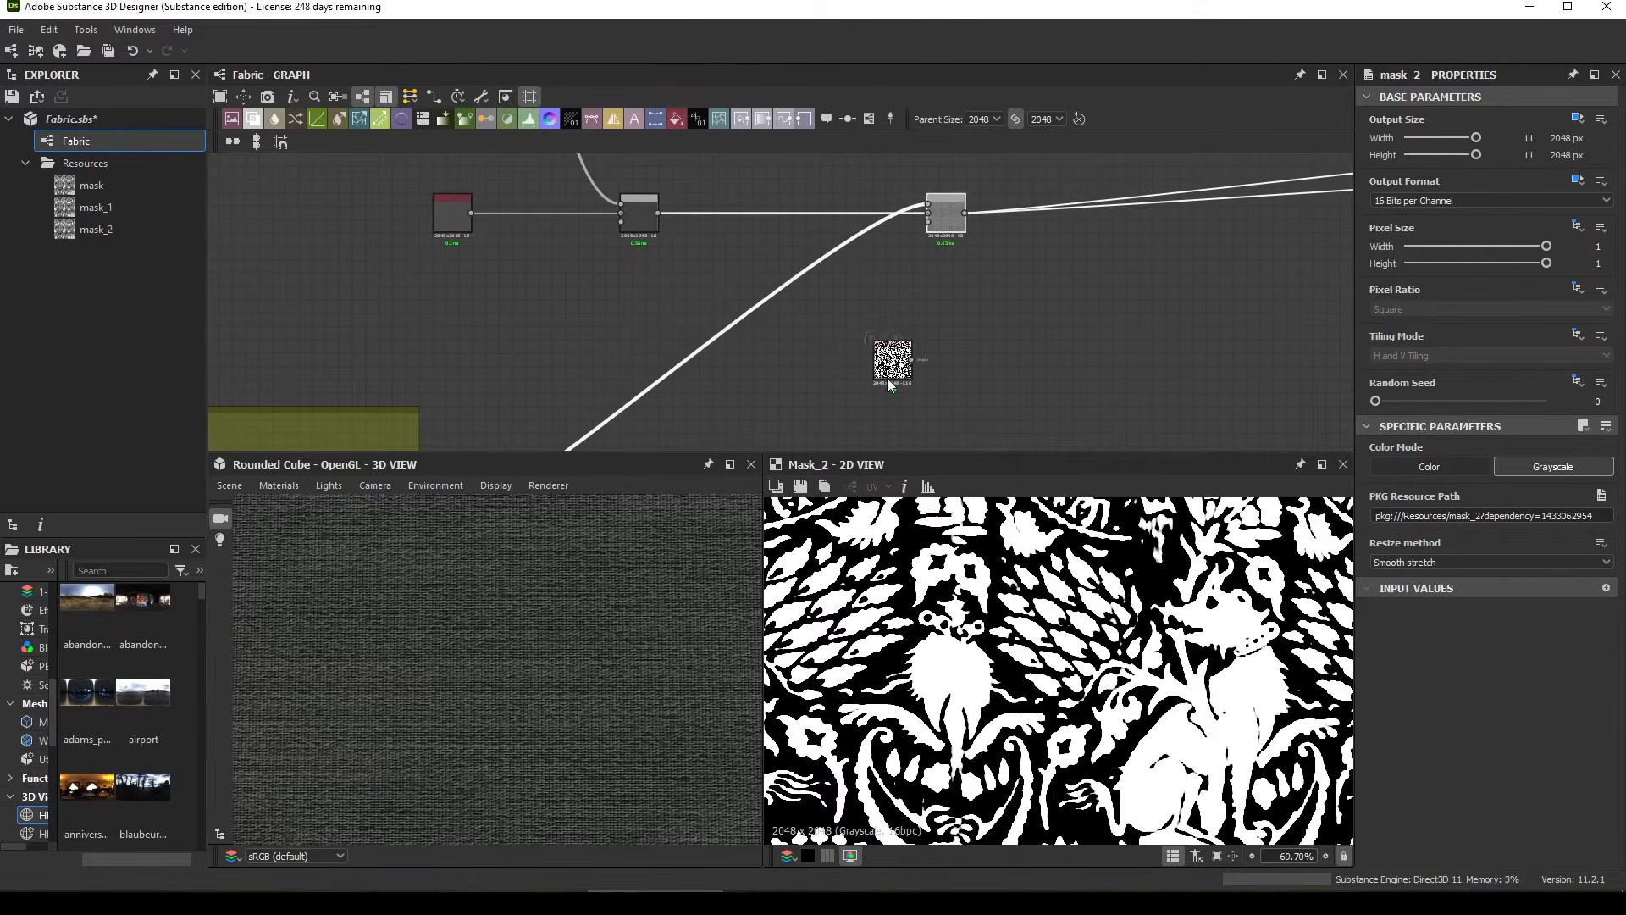
pyautogui.moveTo(913, 360); pyautogui.dragTo(945, 234)
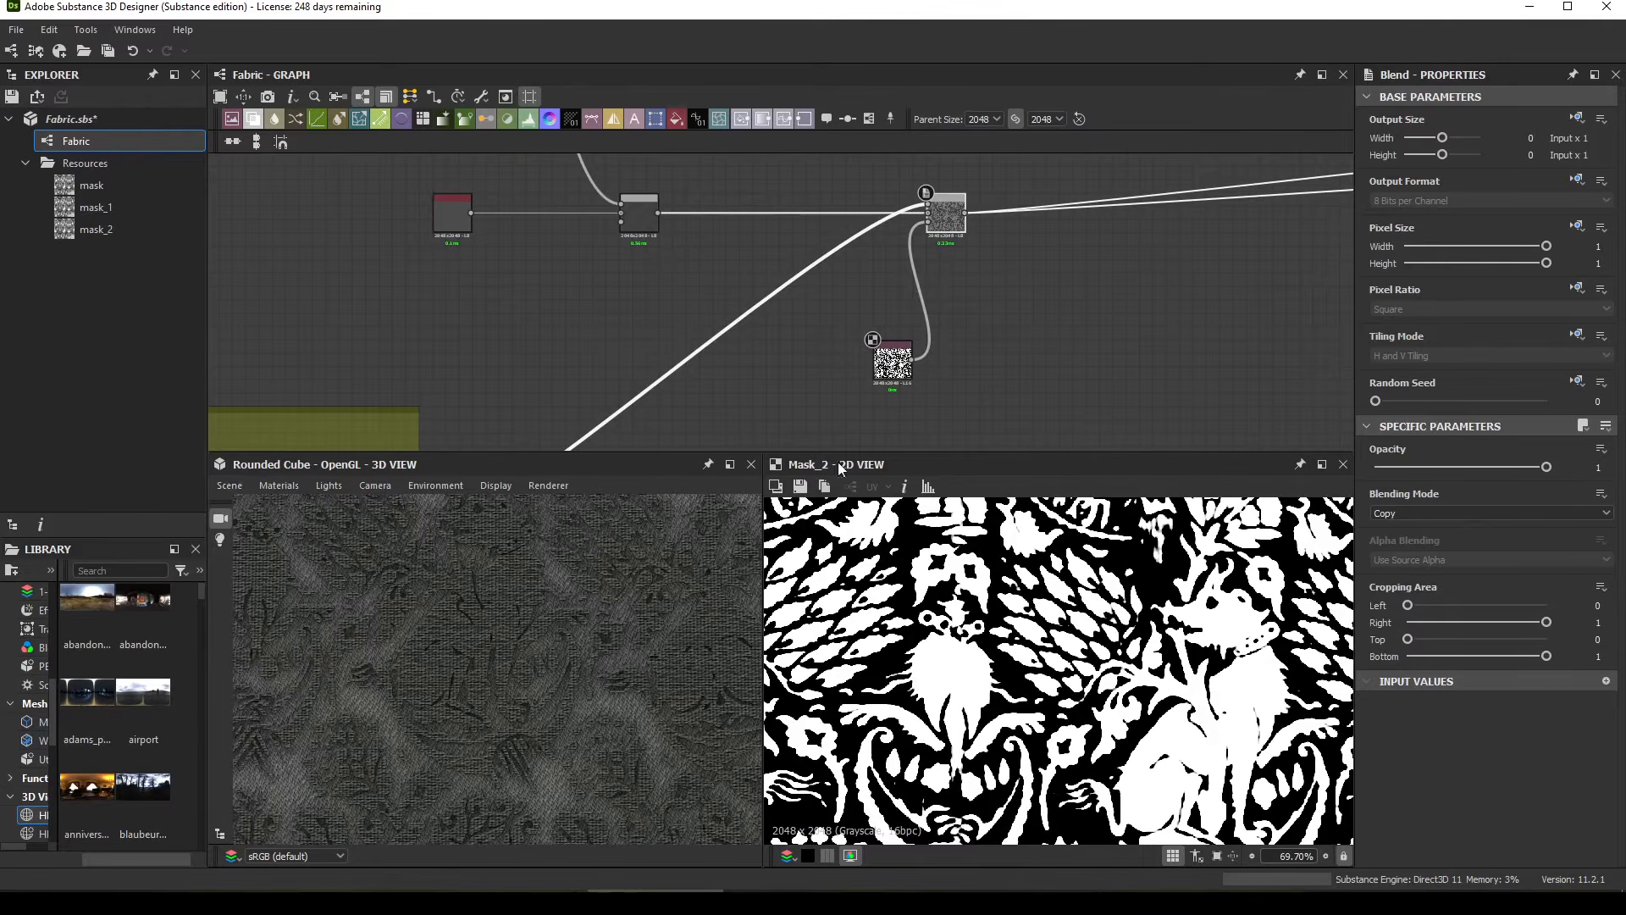
# Step: Enlarge the 3D view and examine the masked fabric pattern across the rounded cube's faces and edge
pyautogui.moveTo(763, 603); pyautogui.dragTo(1188, 602)
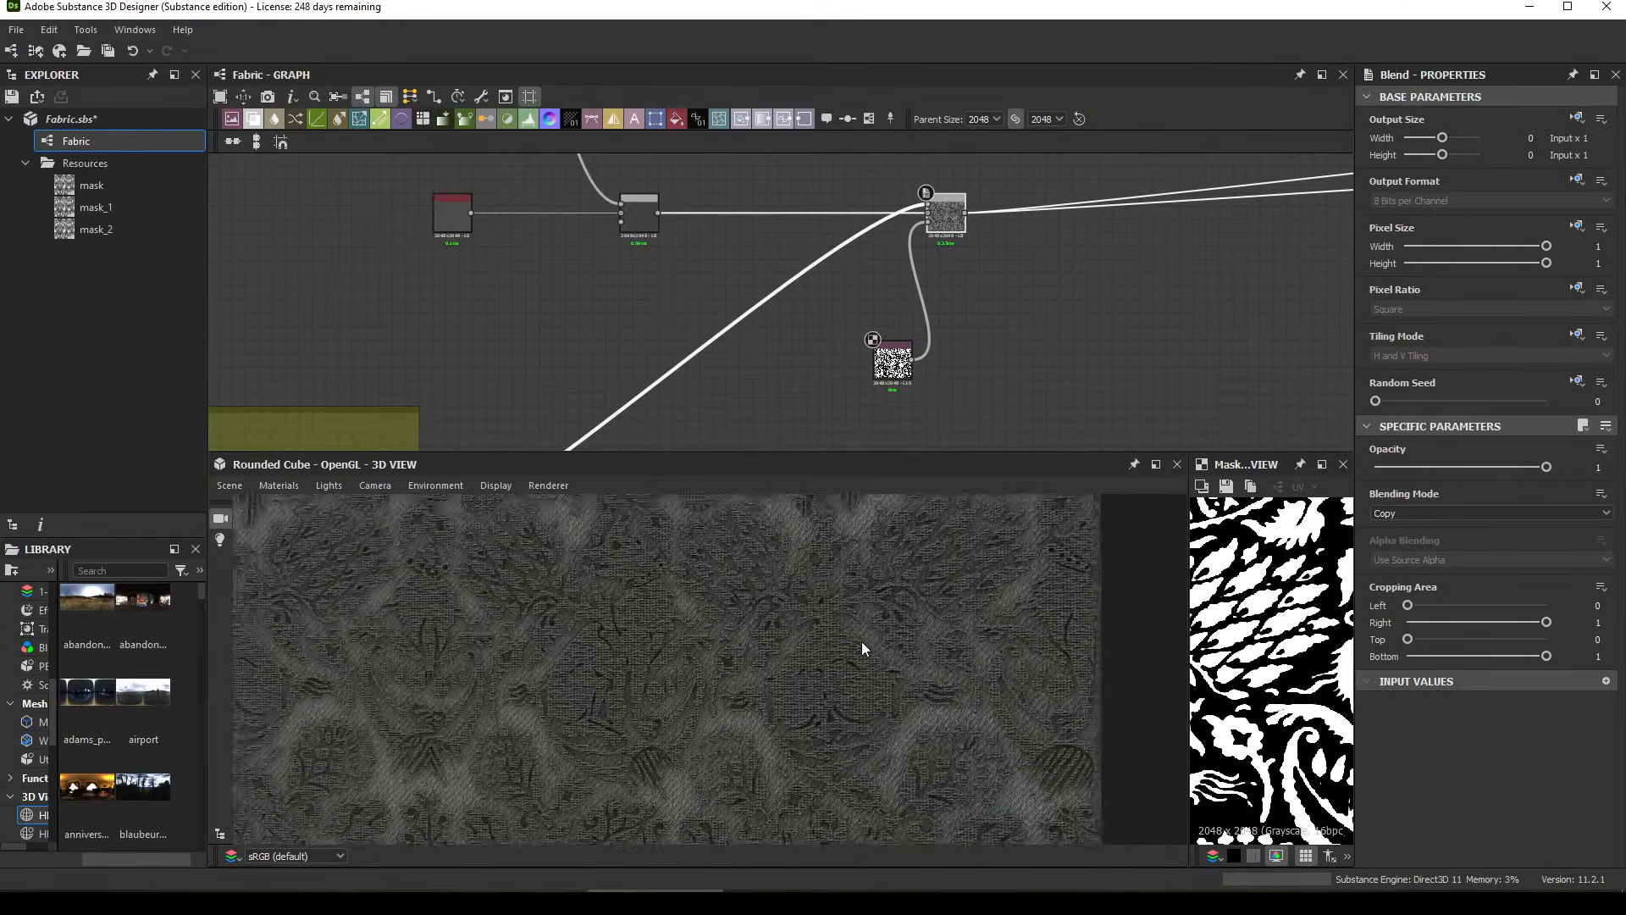
pyautogui.moveTo(974, 611); pyautogui.dragTo(813, 676)
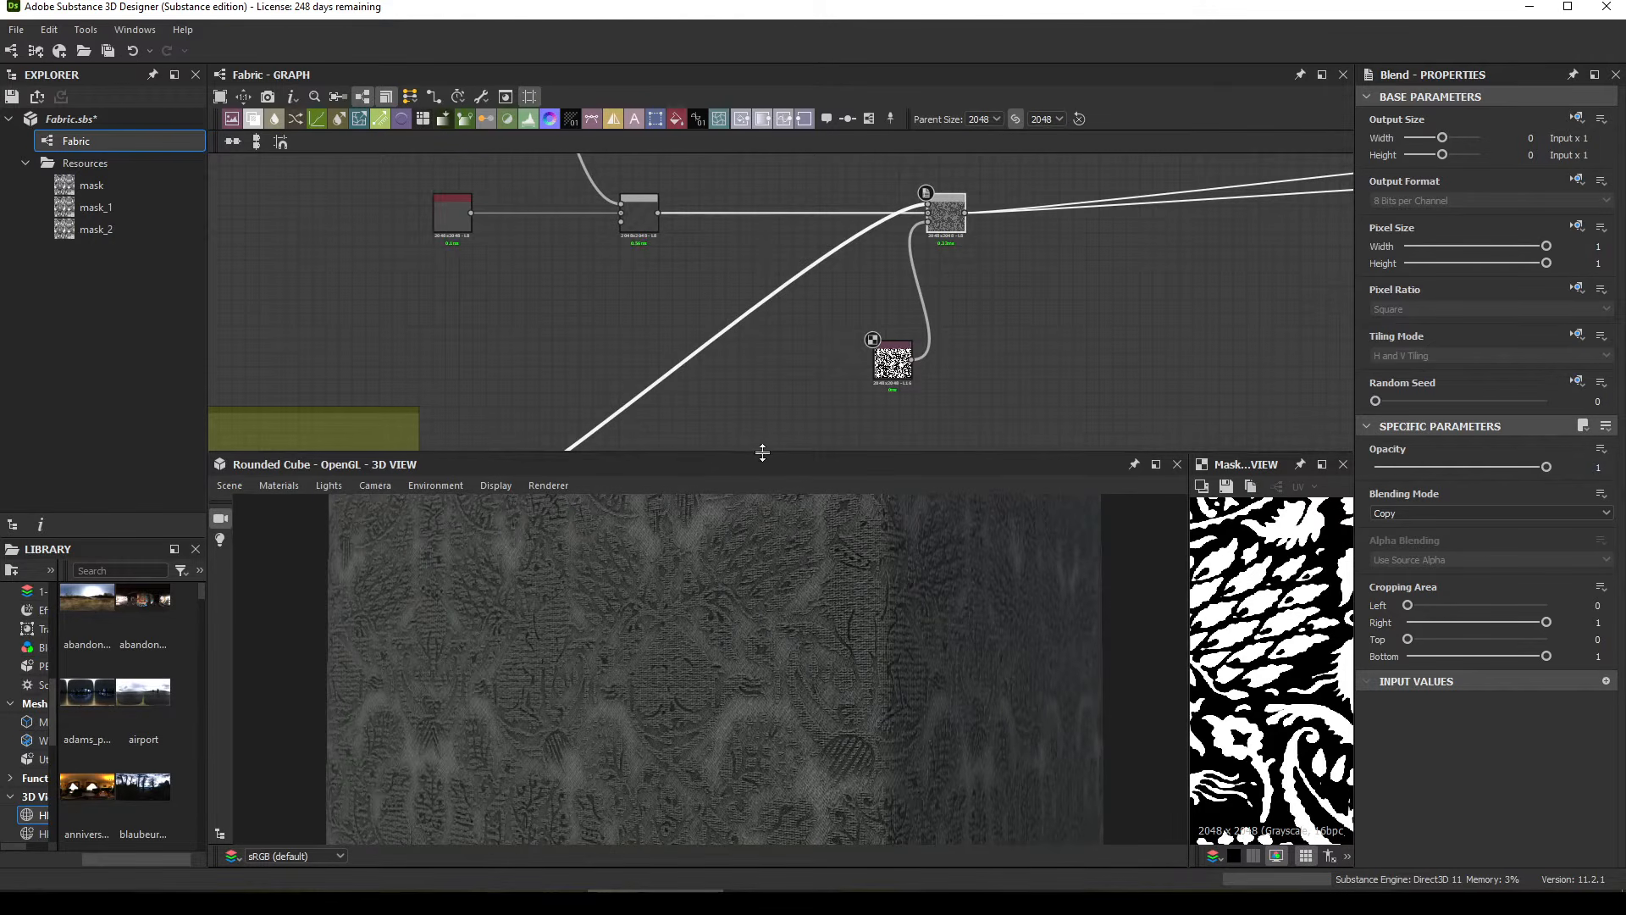
pyautogui.moveTo(761, 454); pyautogui.dragTo(761, 278)
pyautogui.moveTo(798, 659)
pyautogui.mouseDown()
pyautogui.moveTo(711, 658)
pyautogui.moveTo(762, 642)
pyautogui.moveTo(791, 665)
pyautogui.mouseUp()
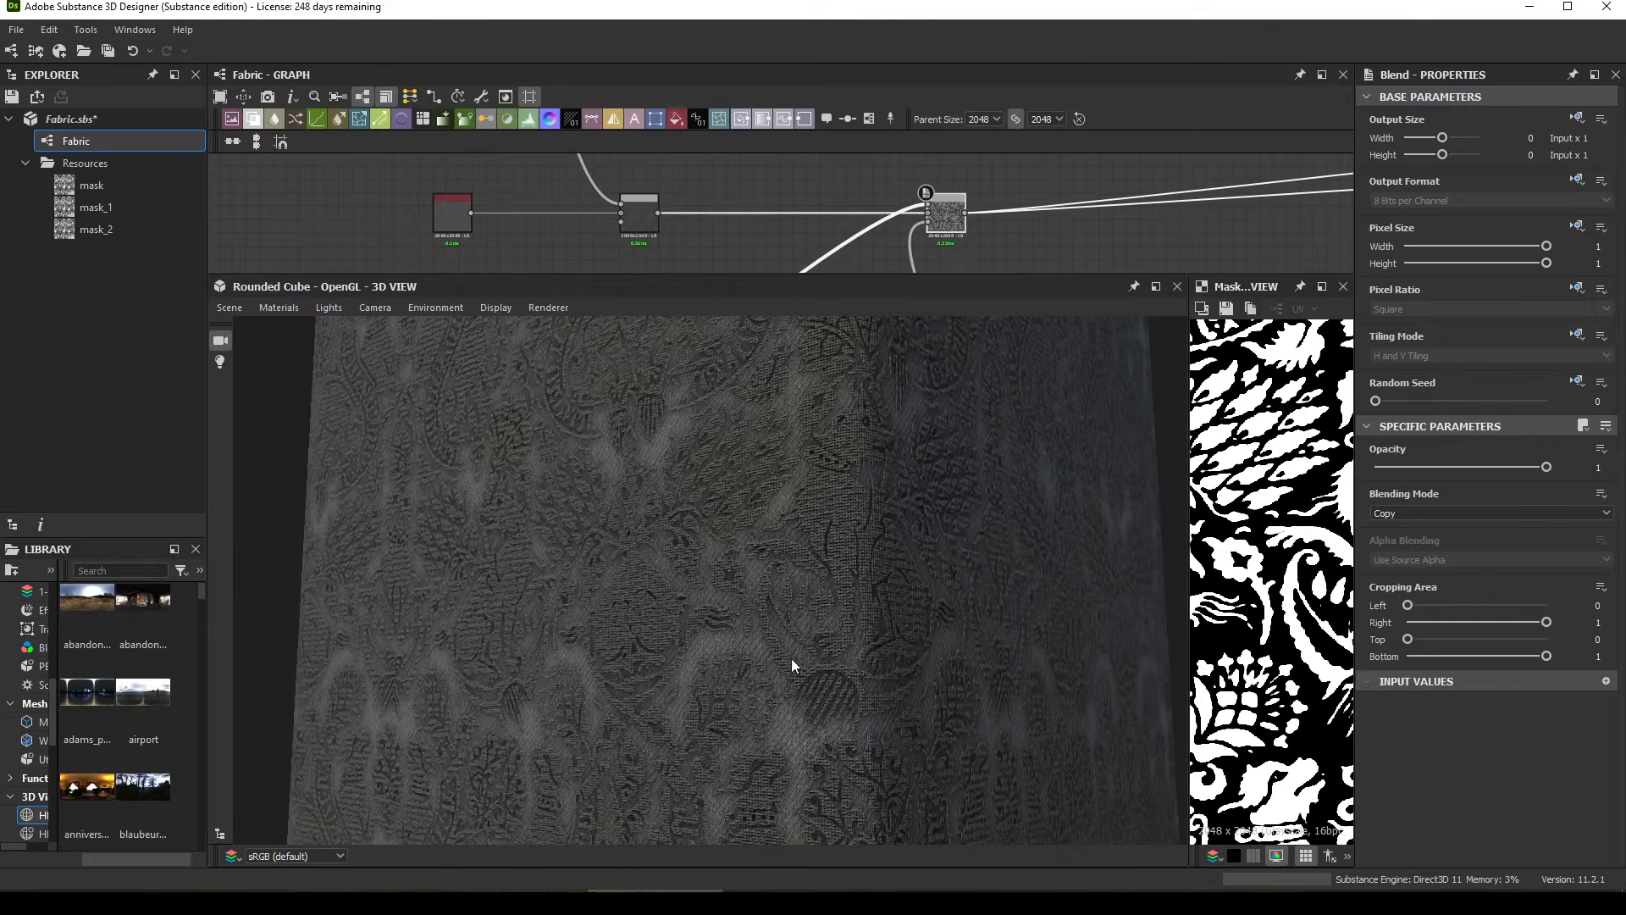
# Step: Widen the 2D view and compare the mask_2 bitmap's hard shape edges with the fabric on the rounded cube
pyautogui.moveTo(936, 214); pyautogui.dragTo(932, 166, button='middle')
pyautogui.click(919, 215)
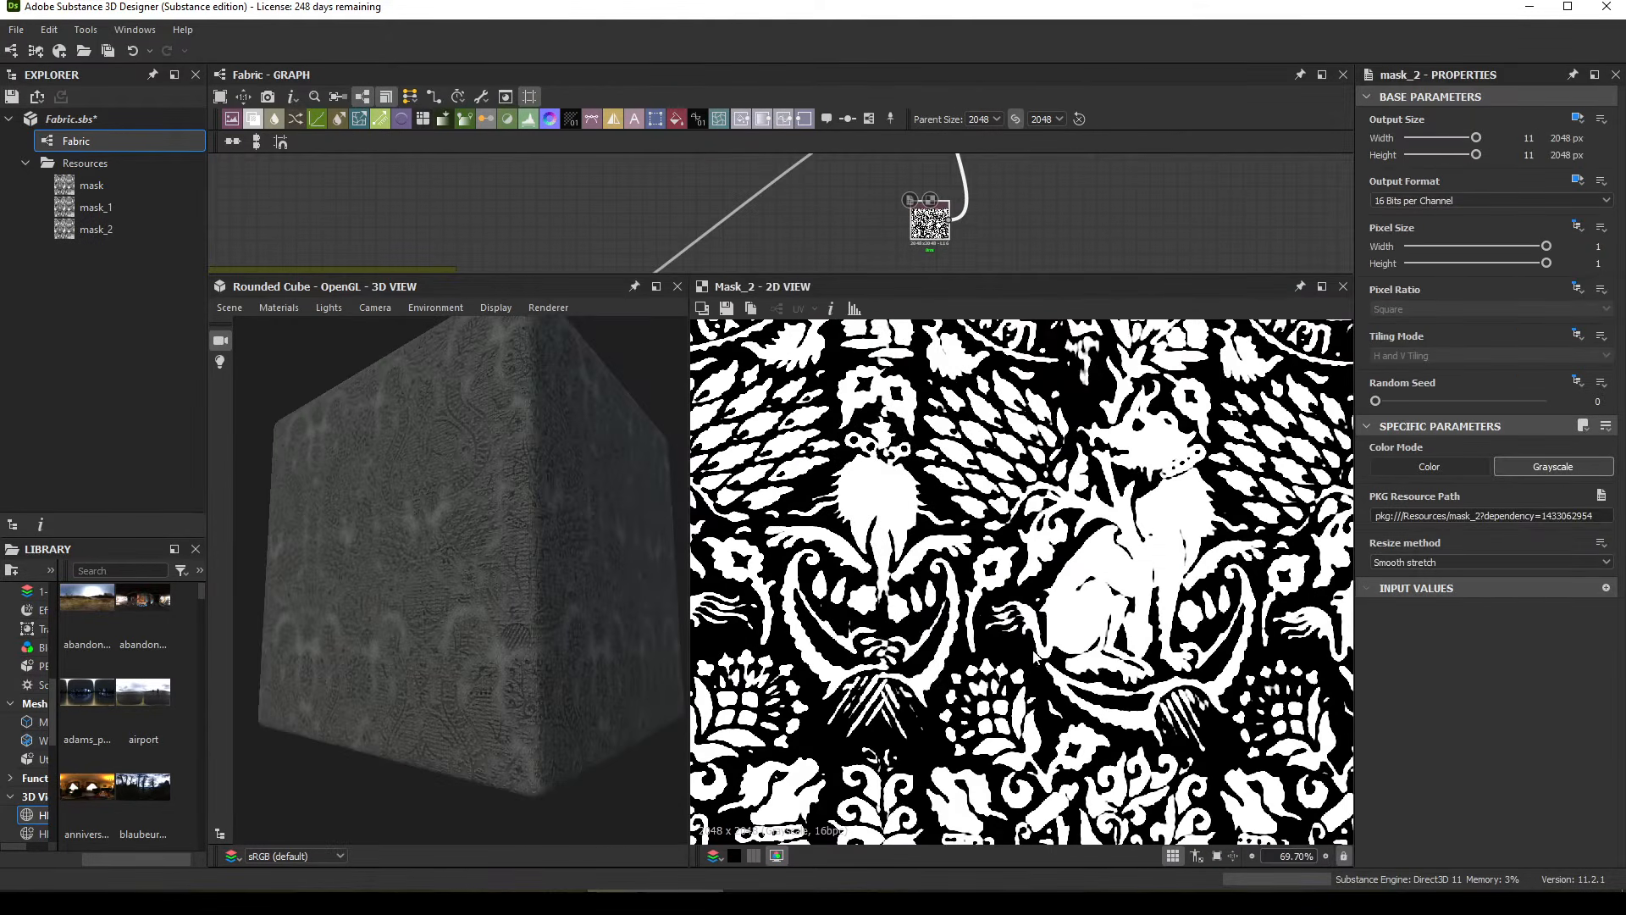
pyautogui.scroll(3, 1074, 578)
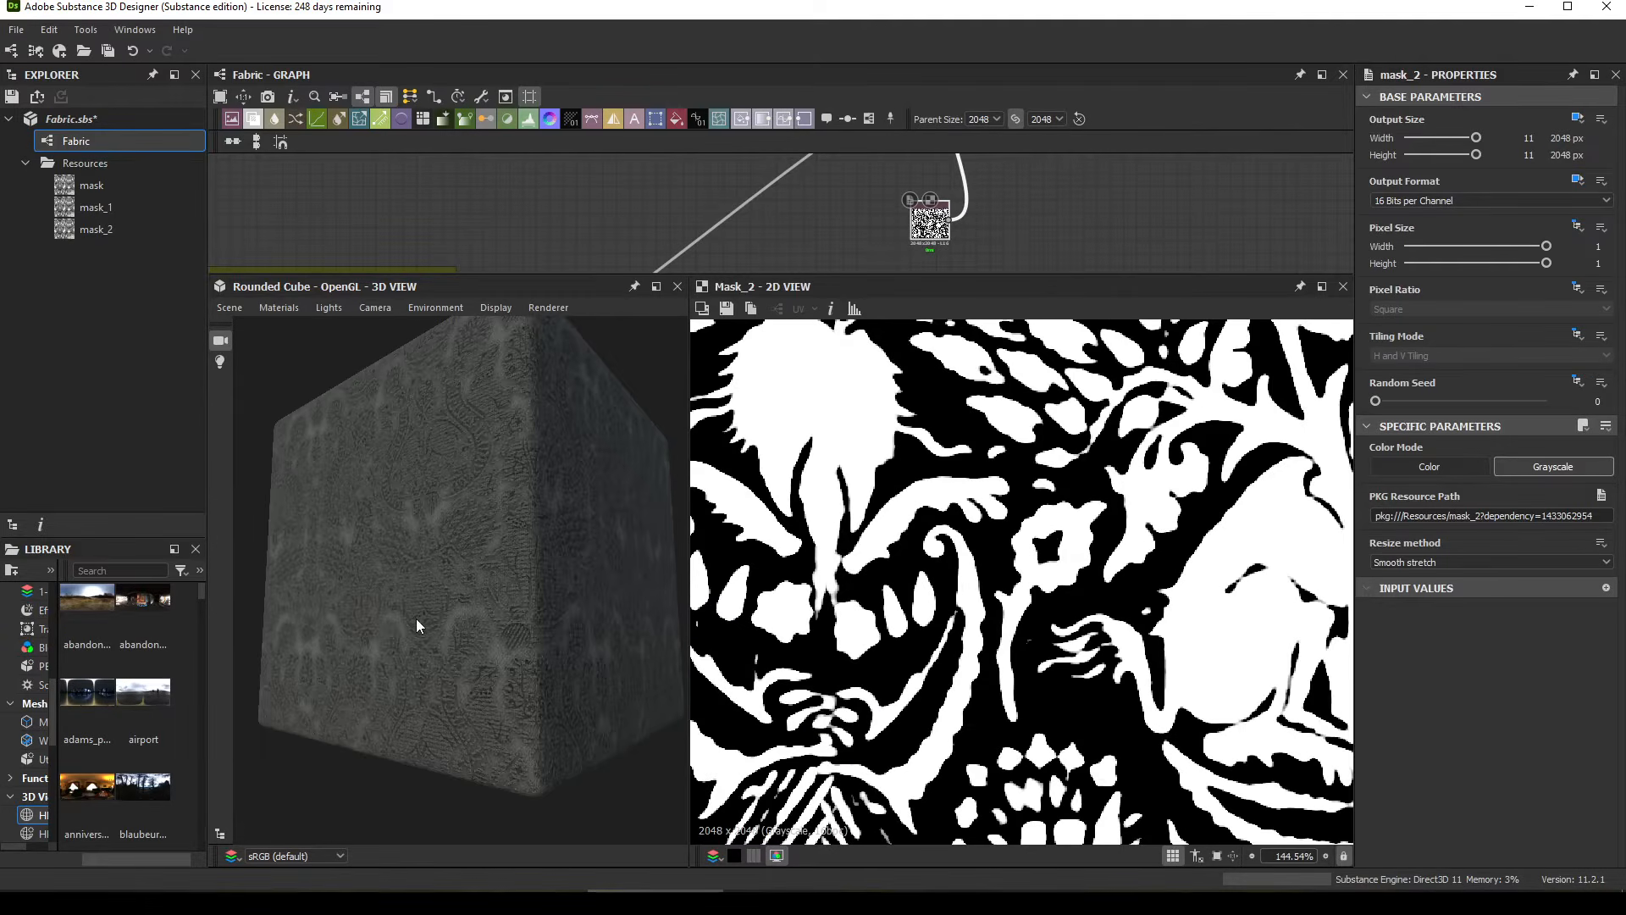
pyautogui.moveTo(415, 619); pyautogui.dragTo(644, 568)
# Step: Move the masked weave Blend farther from the mask_2 bitmap, display its output, and enlarge the graph area
pyautogui.moveTo(894, 200); pyautogui.dragTo(588, 312, button='middle')
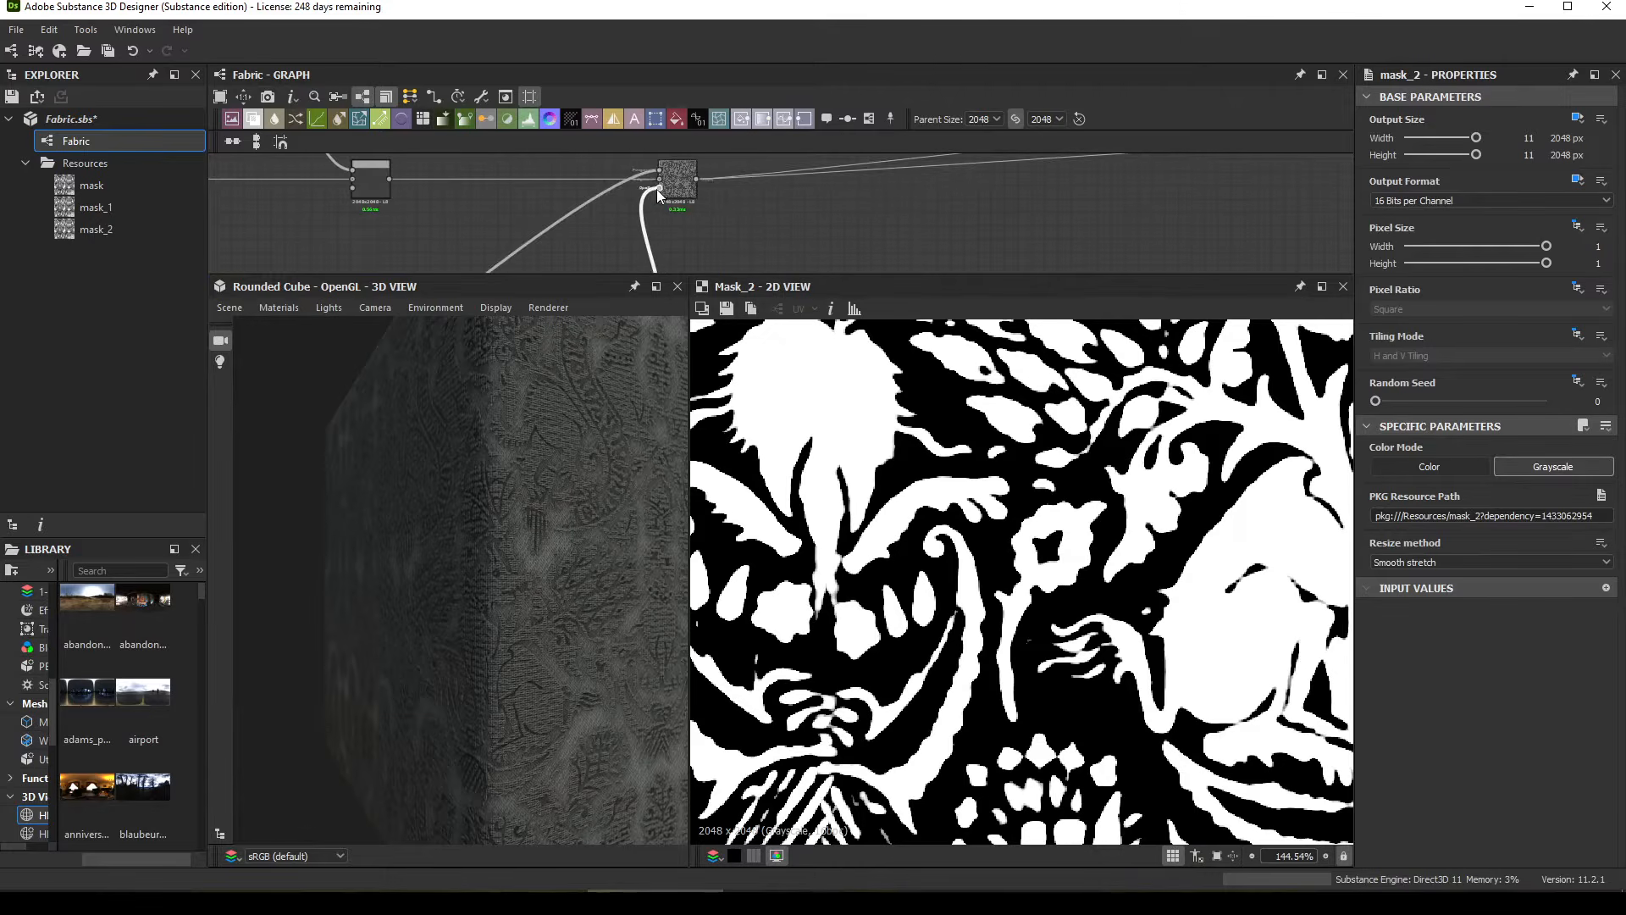
pyautogui.moveTo(688, 194); pyautogui.dragTo(842, 195)
pyautogui.moveTo(841, 194); pyautogui.dragTo(890, 144, button='middle')
pyautogui.moveTo(492, 615); pyautogui.dragTo(505, 571)
pyautogui.moveTo(713, 236); pyautogui.dragTo(717, 210, button='middle')
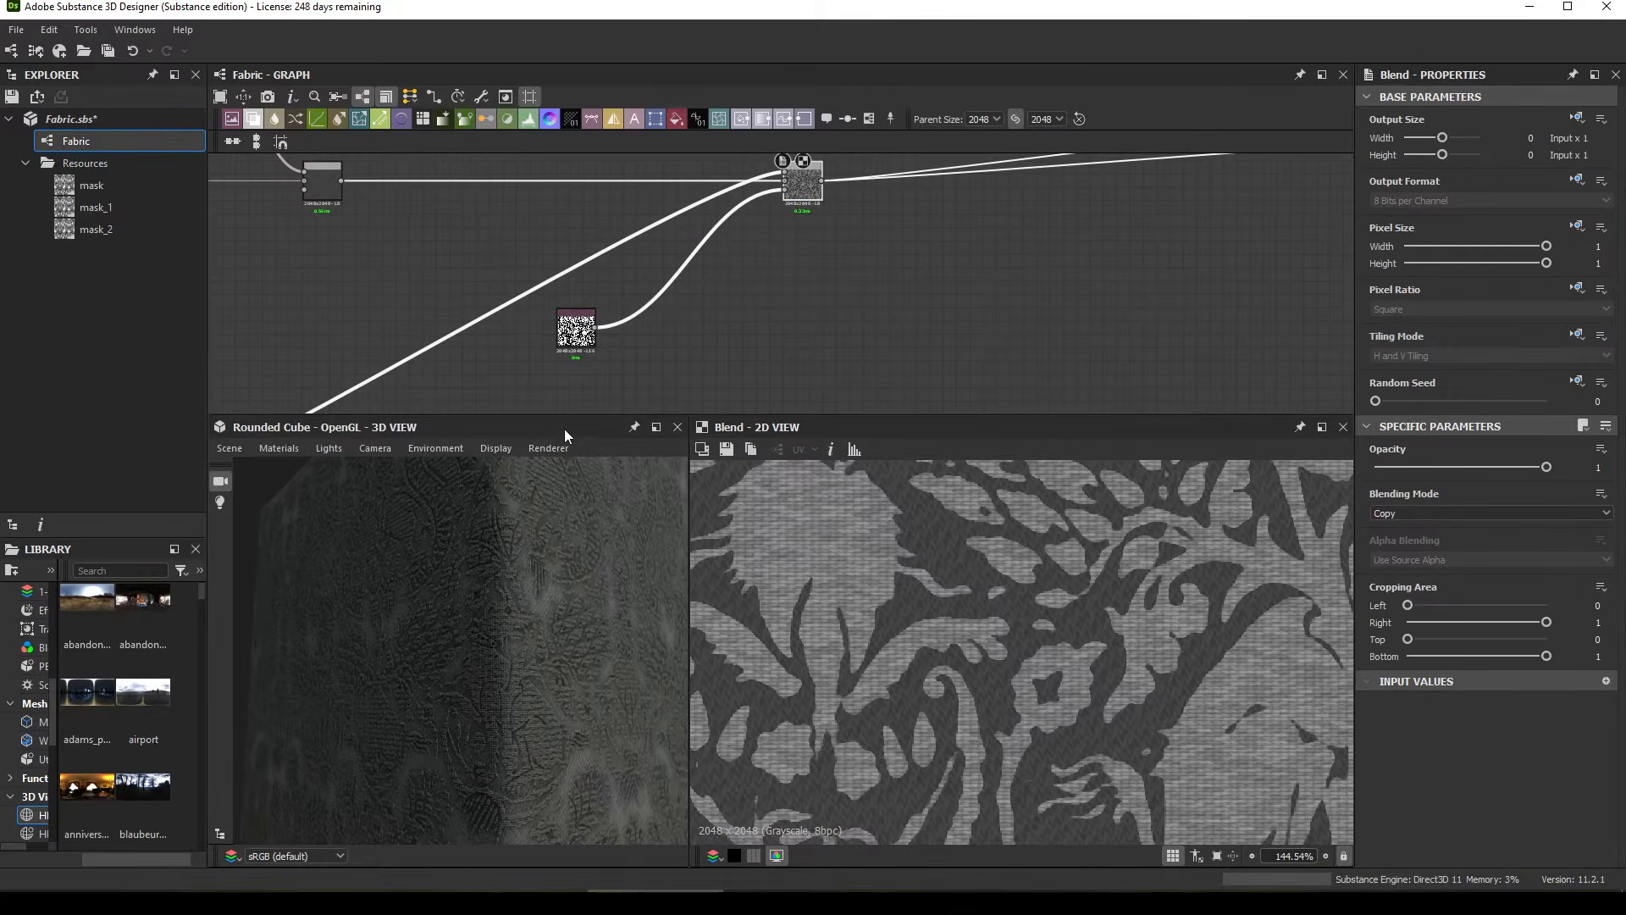
# Step: Display the mask_2 bitmap and add a Blur HQ Grayscale node beside it
pyautogui.moveTo(565, 373); pyautogui.dragTo(599, 327, button='middle')
pyautogui.doubleClick(539, 304)
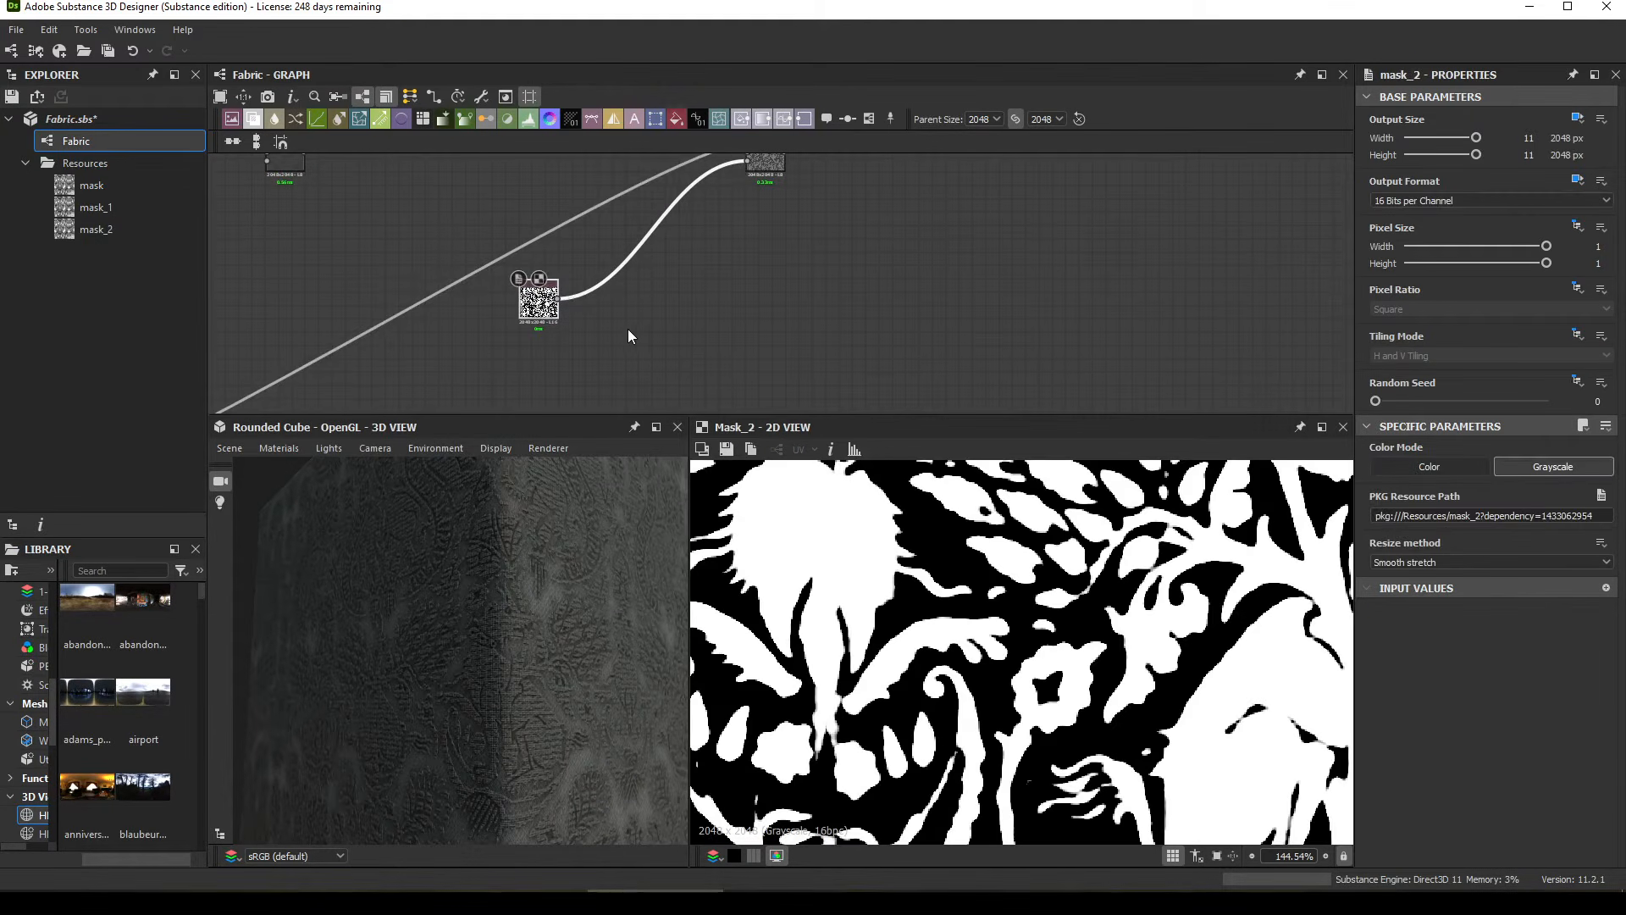
pyautogui.click(631, 330)
pyautogui.press('space')
pyautogui.write('blu')
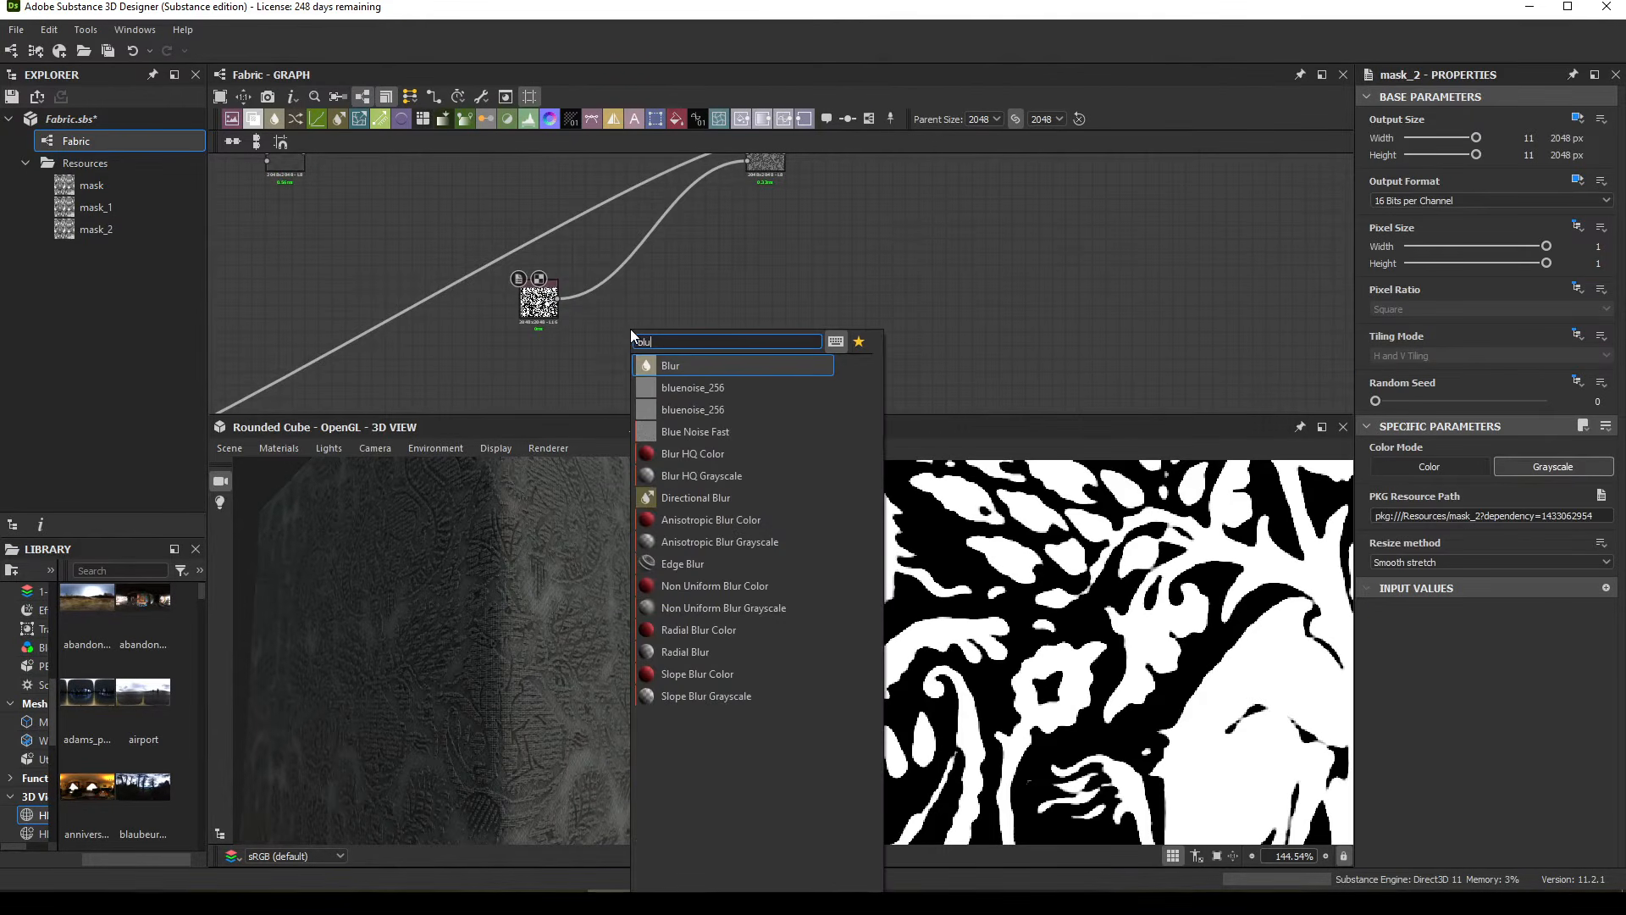
pyautogui.click(708, 476)
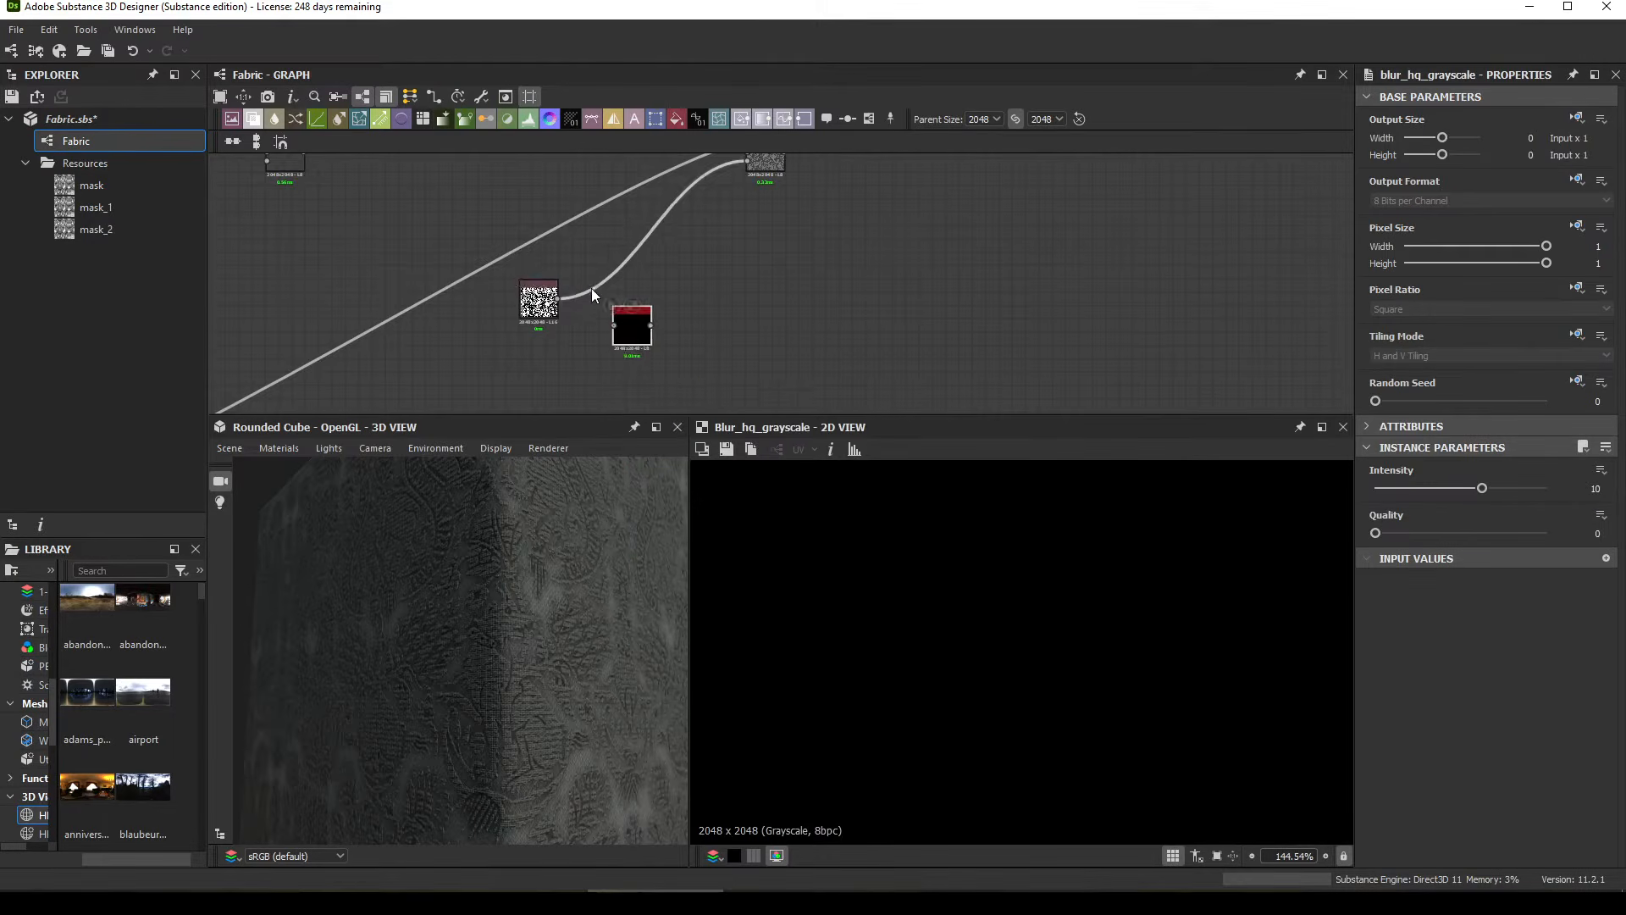
# Step: Feed the mask_2 bitmap into the Blur HQ Grayscale node, set its intensity to 0.3, and place it closer to the bitmap
pyautogui.scroll(2, 576, 296)
pyautogui.moveTo(648, 328); pyautogui.dragTo(653, 324)
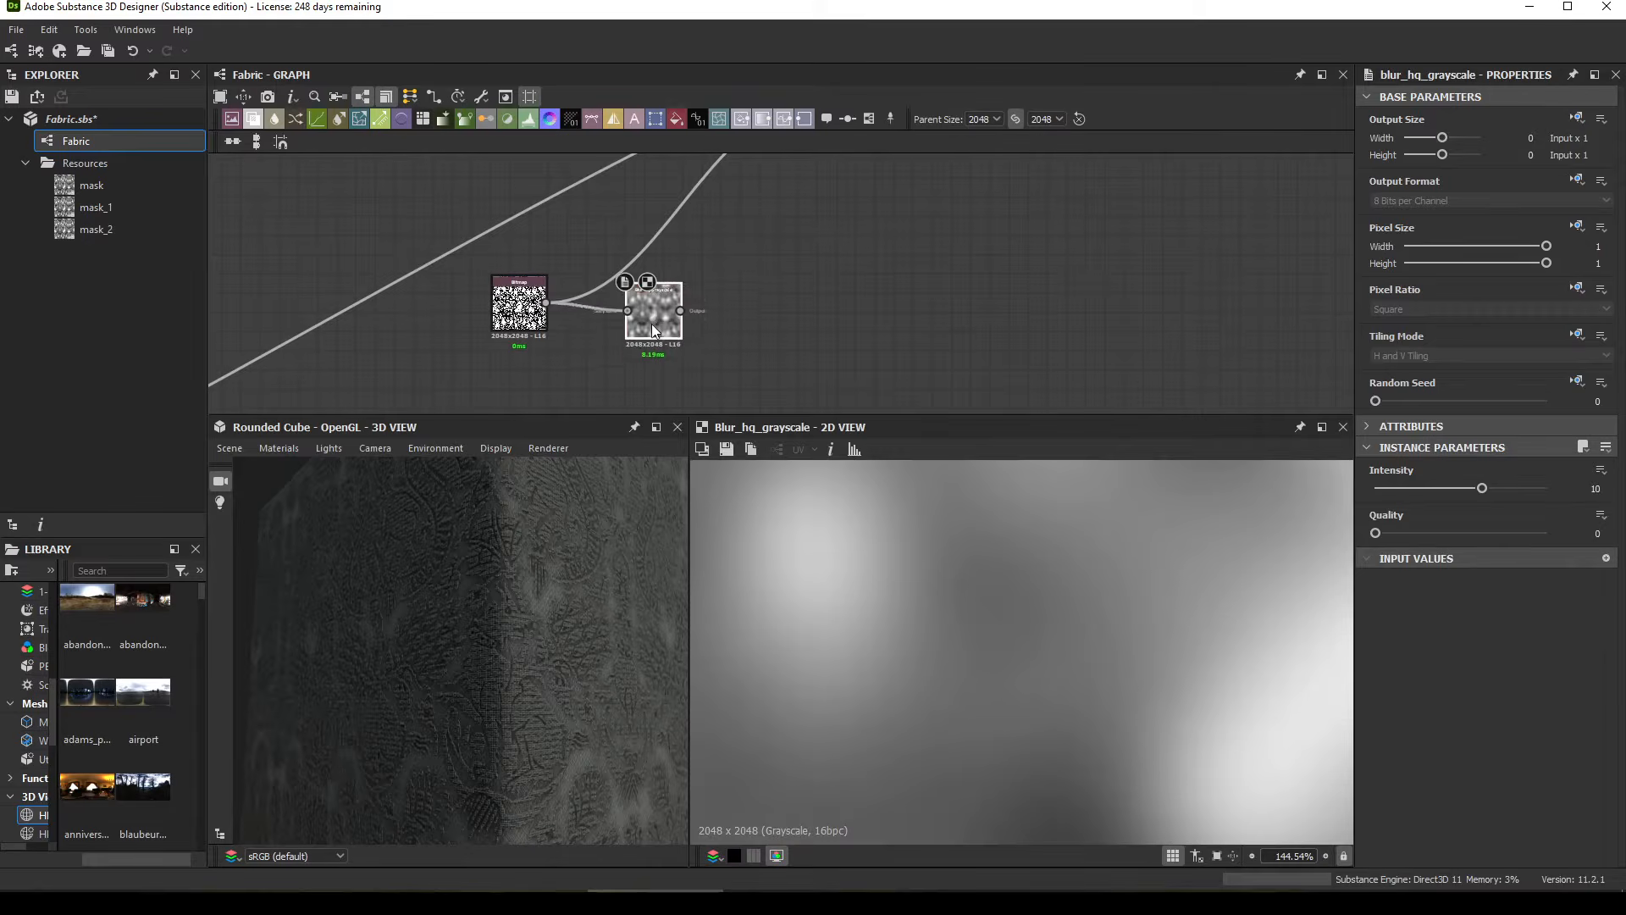
pyautogui.click(1596, 489)
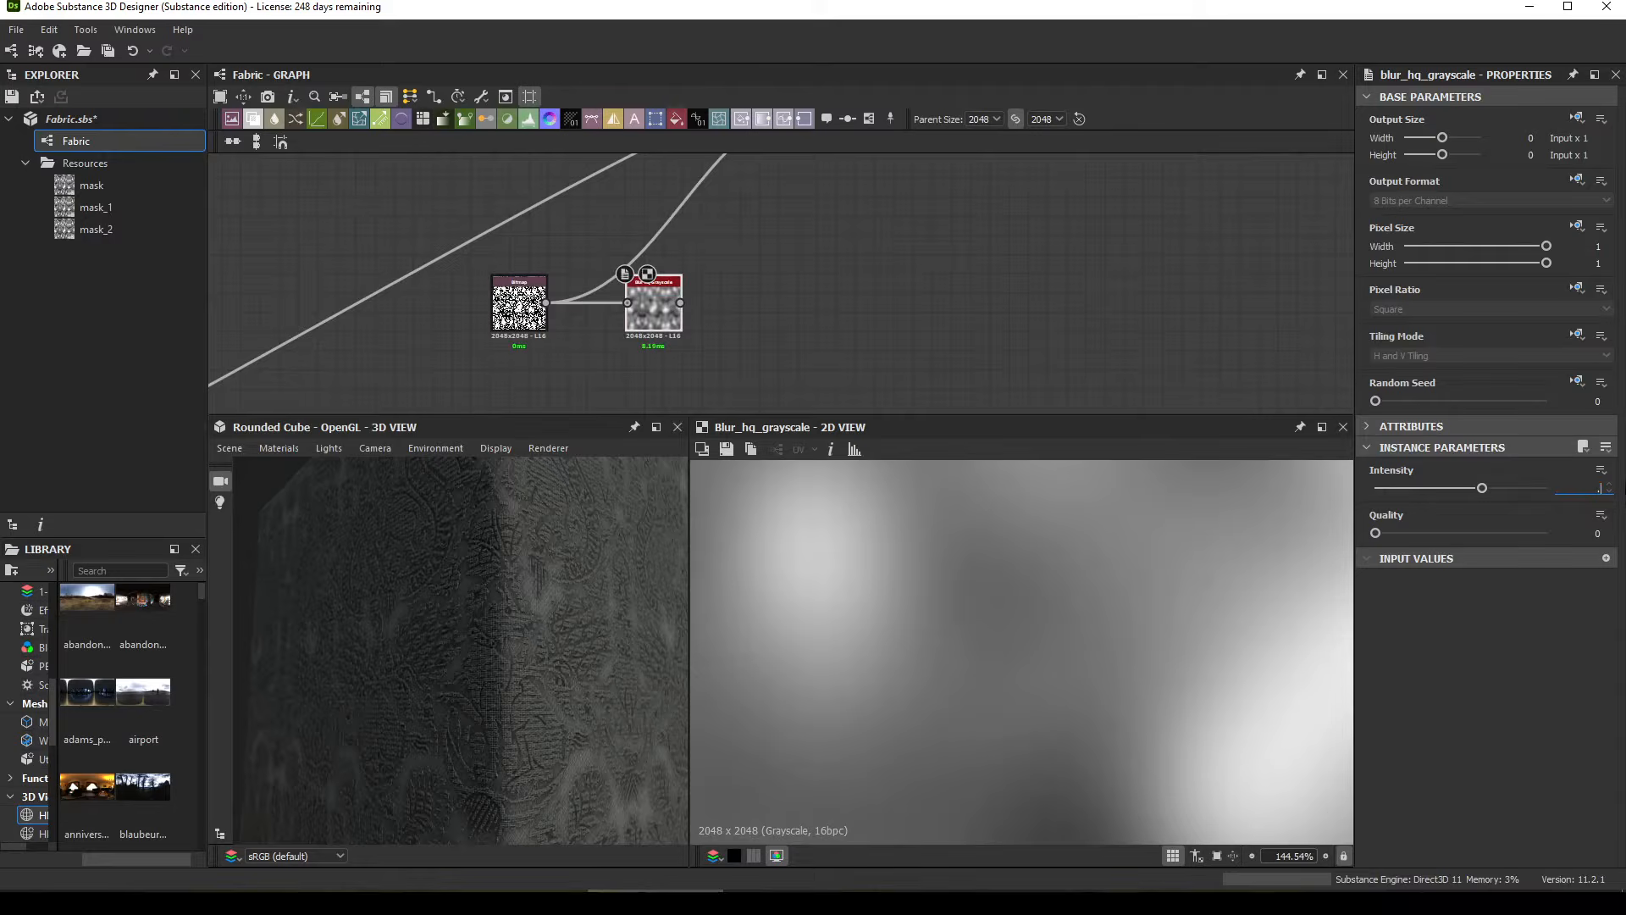
pyautogui.write('0.3')
pyautogui.press('Return')
pyautogui.scroll(3, 919, 706)
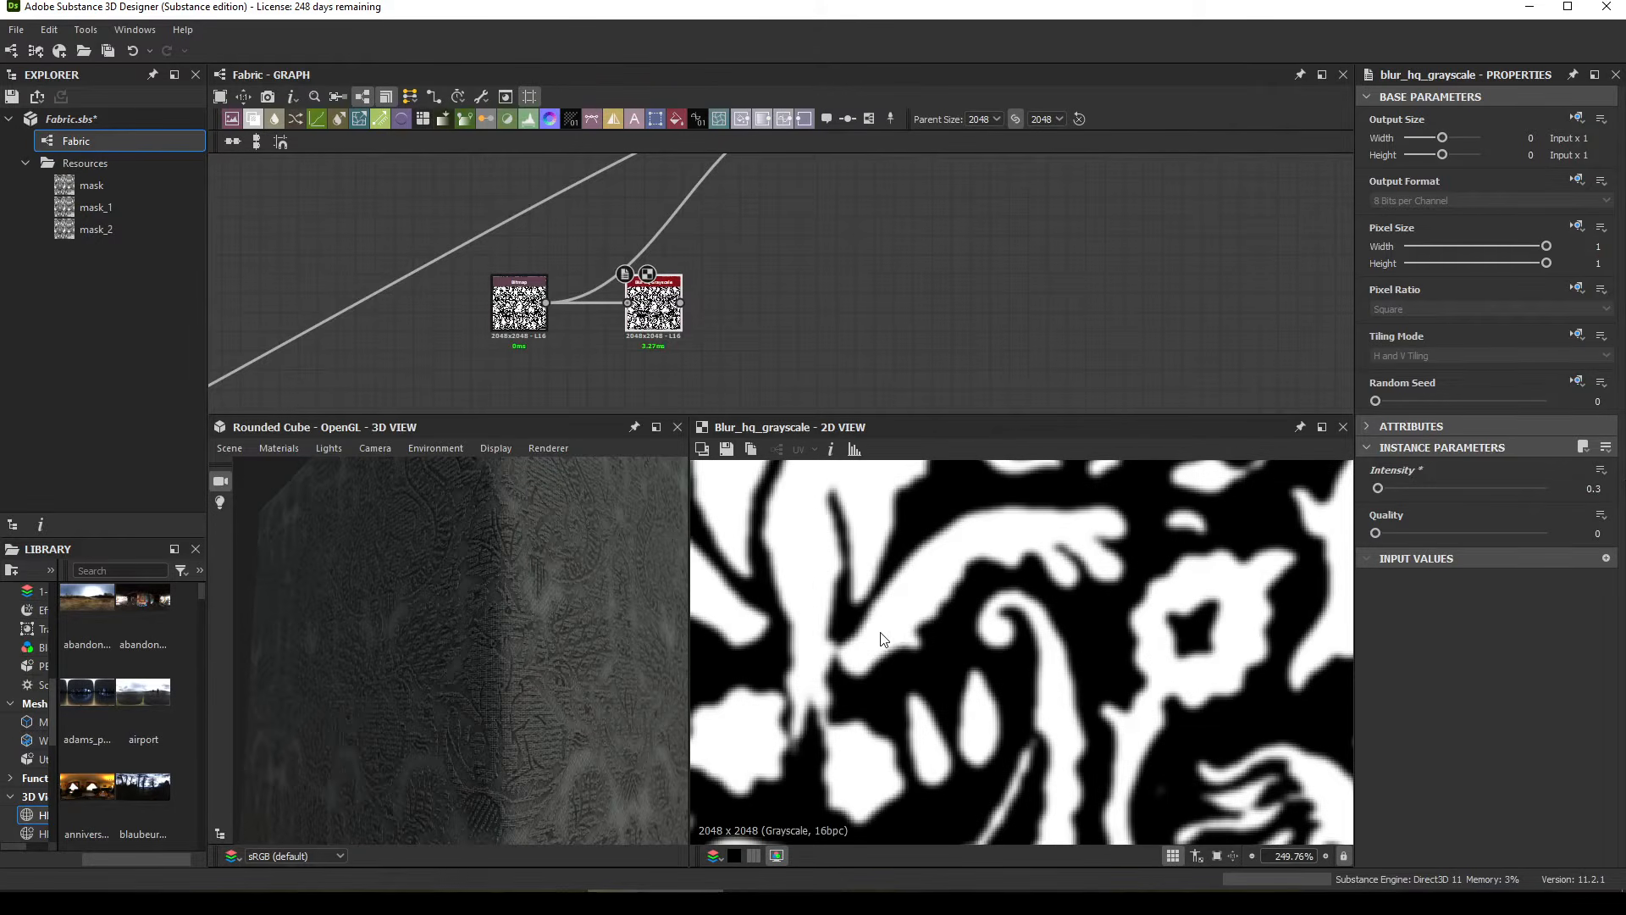
pyautogui.moveTo(672, 325); pyautogui.dragTo(634, 325)
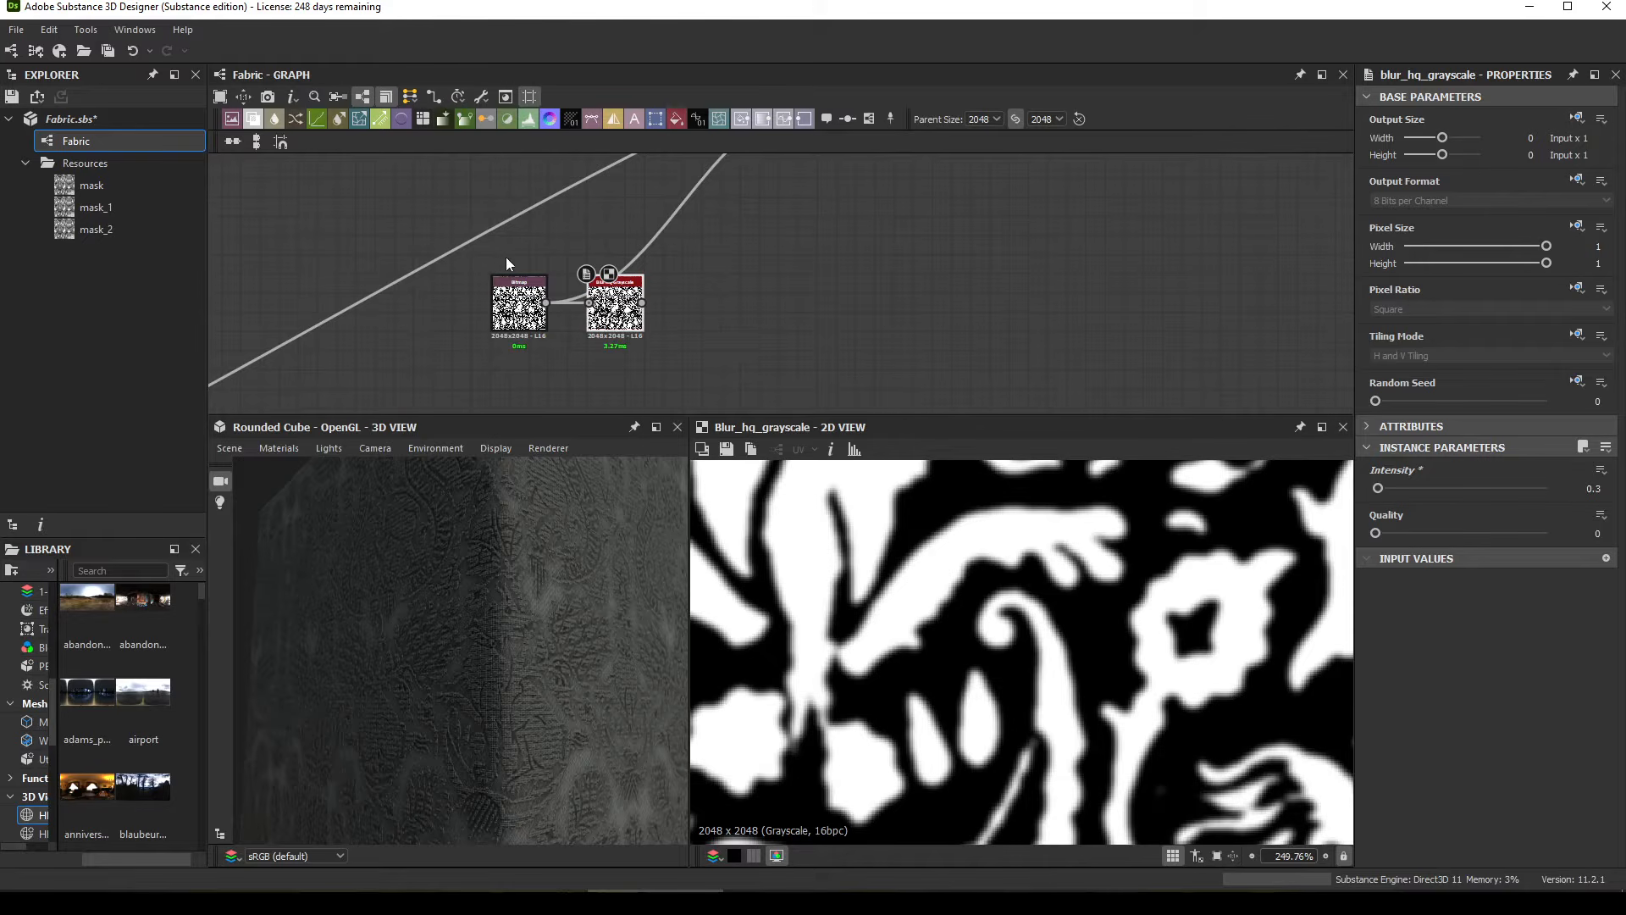
# Step: Display the output of Weft2's final Transformation 2D node and widen the Weft2 frame to make room beside it
pyautogui.scroll(-4, 516, 323)
pyautogui.moveTo(519, 318); pyautogui.dragTo(617, 268, button='middle')
pyautogui.moveTo(353, 366); pyautogui.dragTo(686, 295, button='middle')
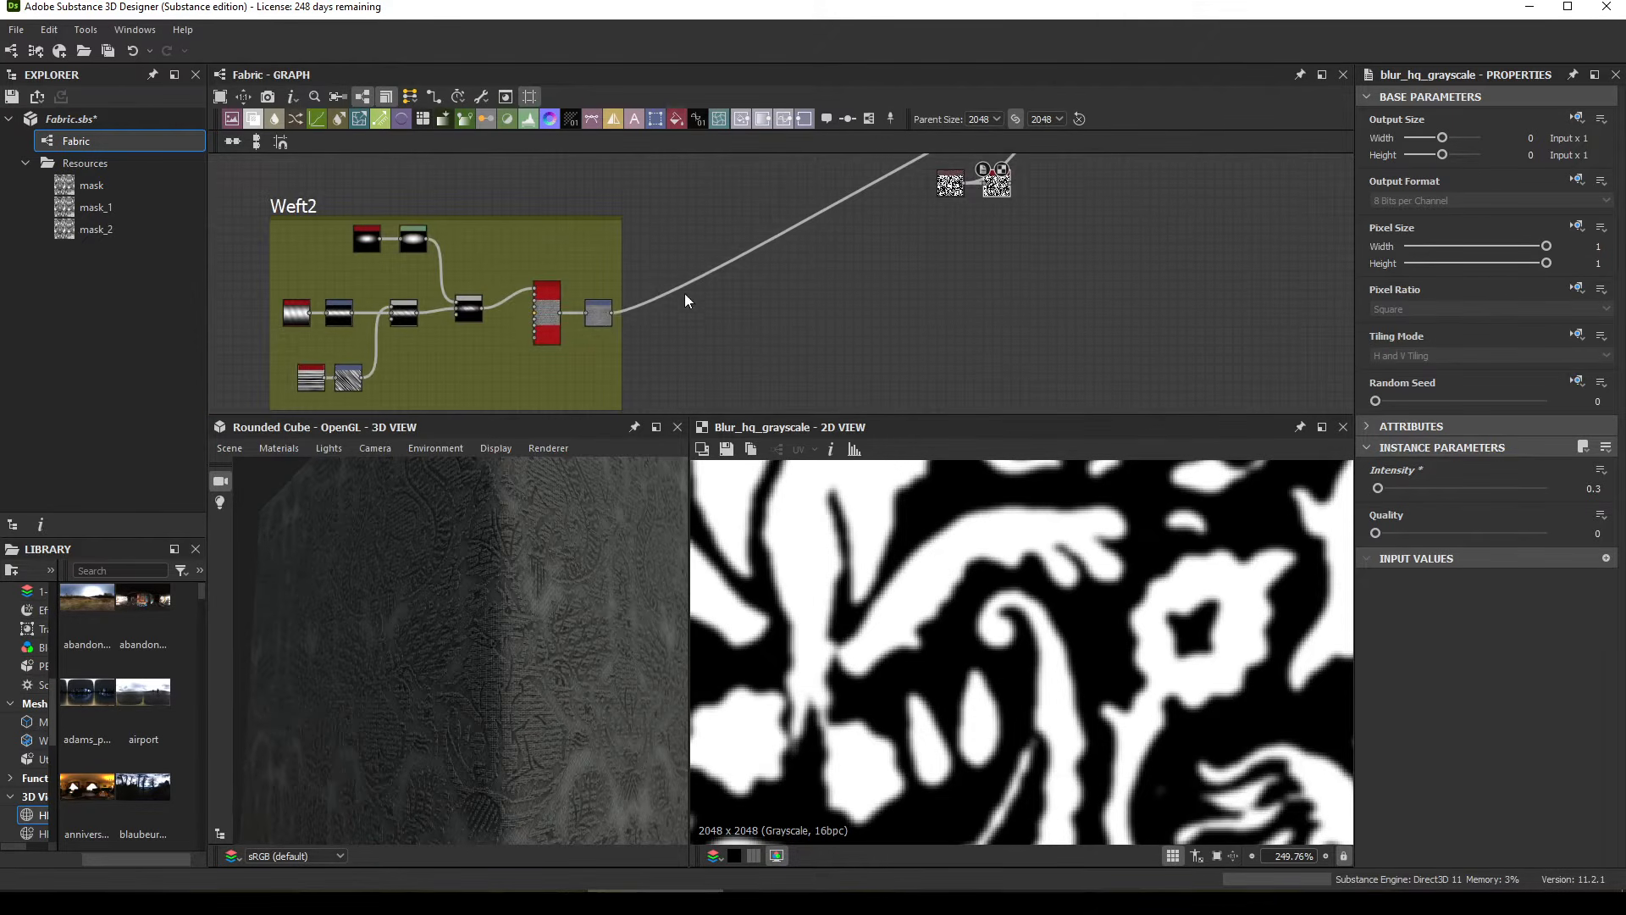
pyautogui.click(598, 313)
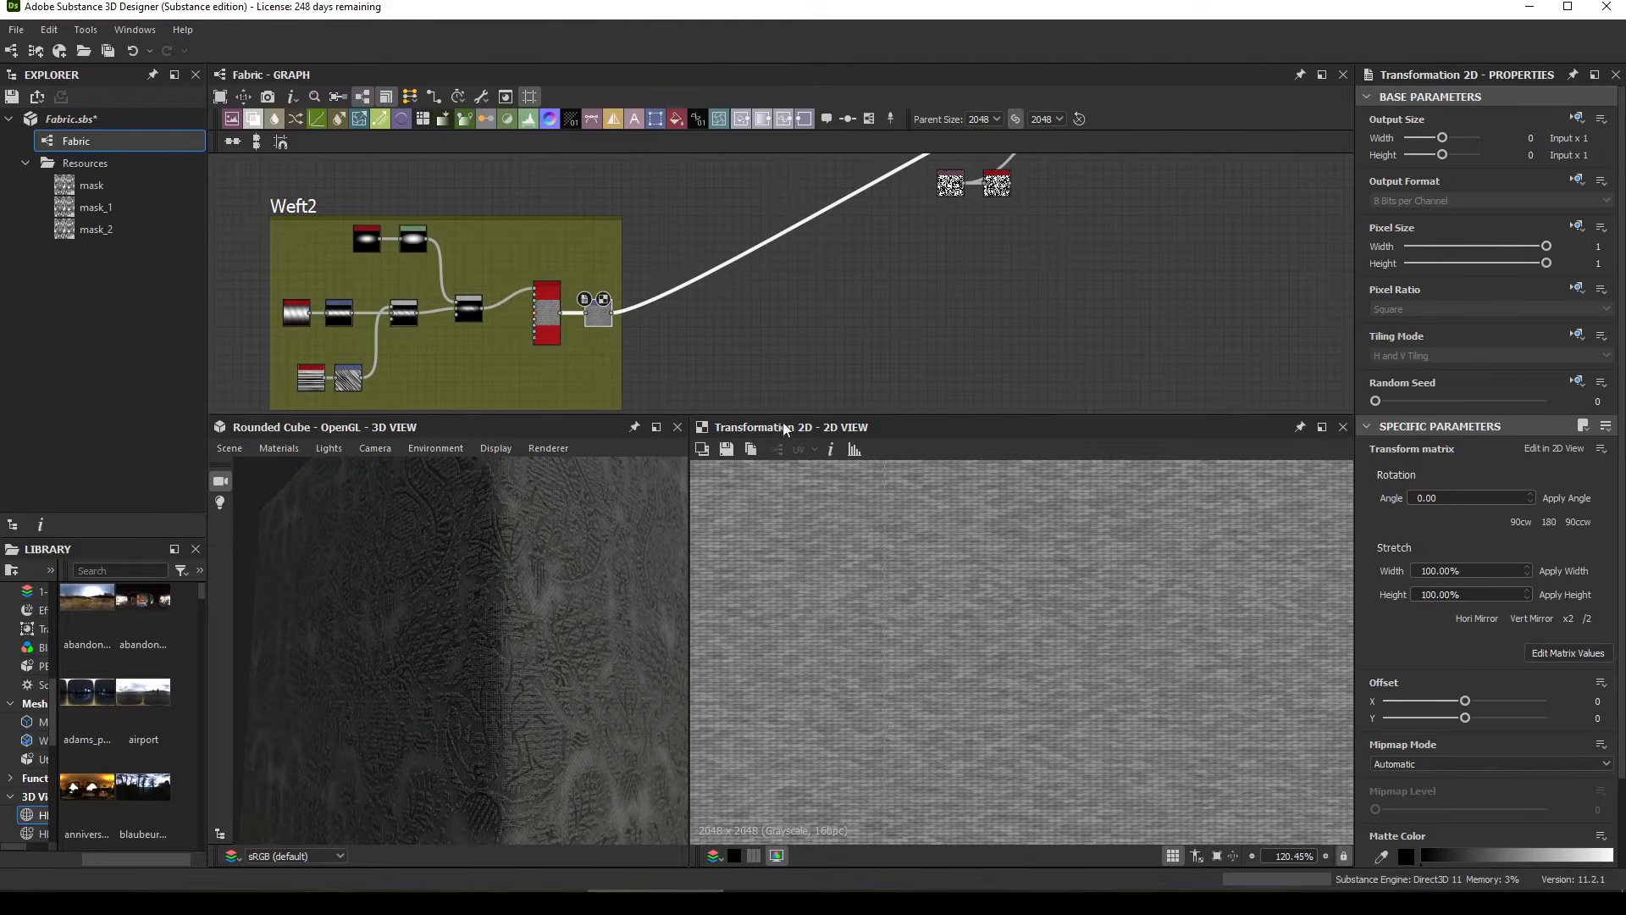
pyautogui.click(621, 375)
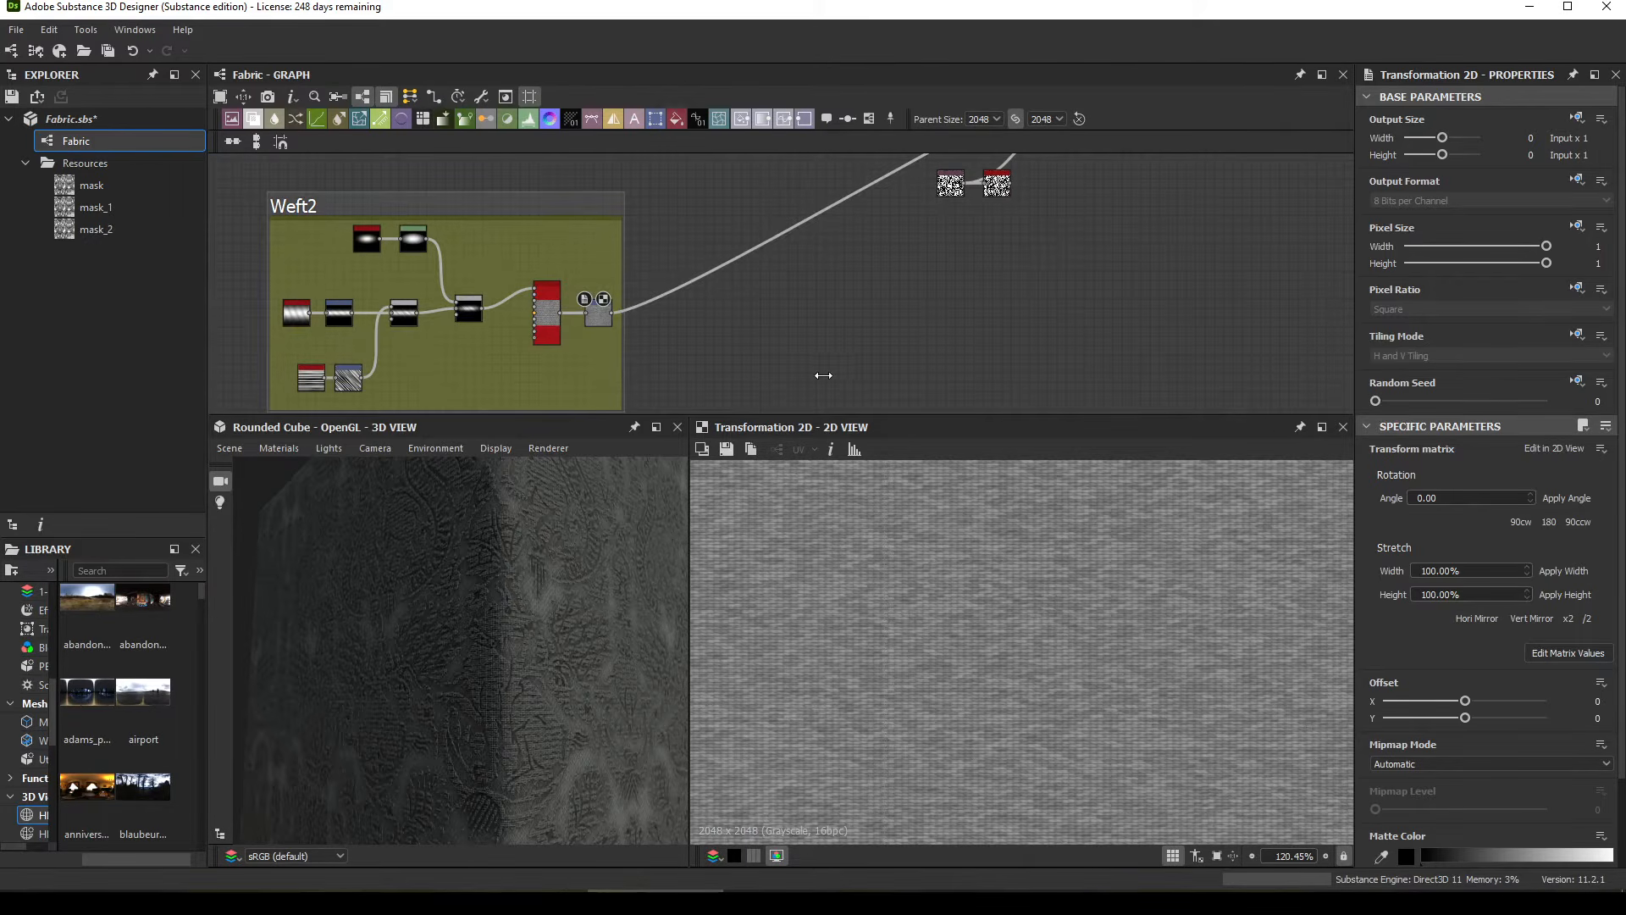
pyautogui.moveTo(621, 368); pyautogui.dragTo(765, 364)
# Step: Add a Warp node inside the Weft2 frame and connect the Transformation 2D output to its main input
pyautogui.scroll(3, 672, 352)
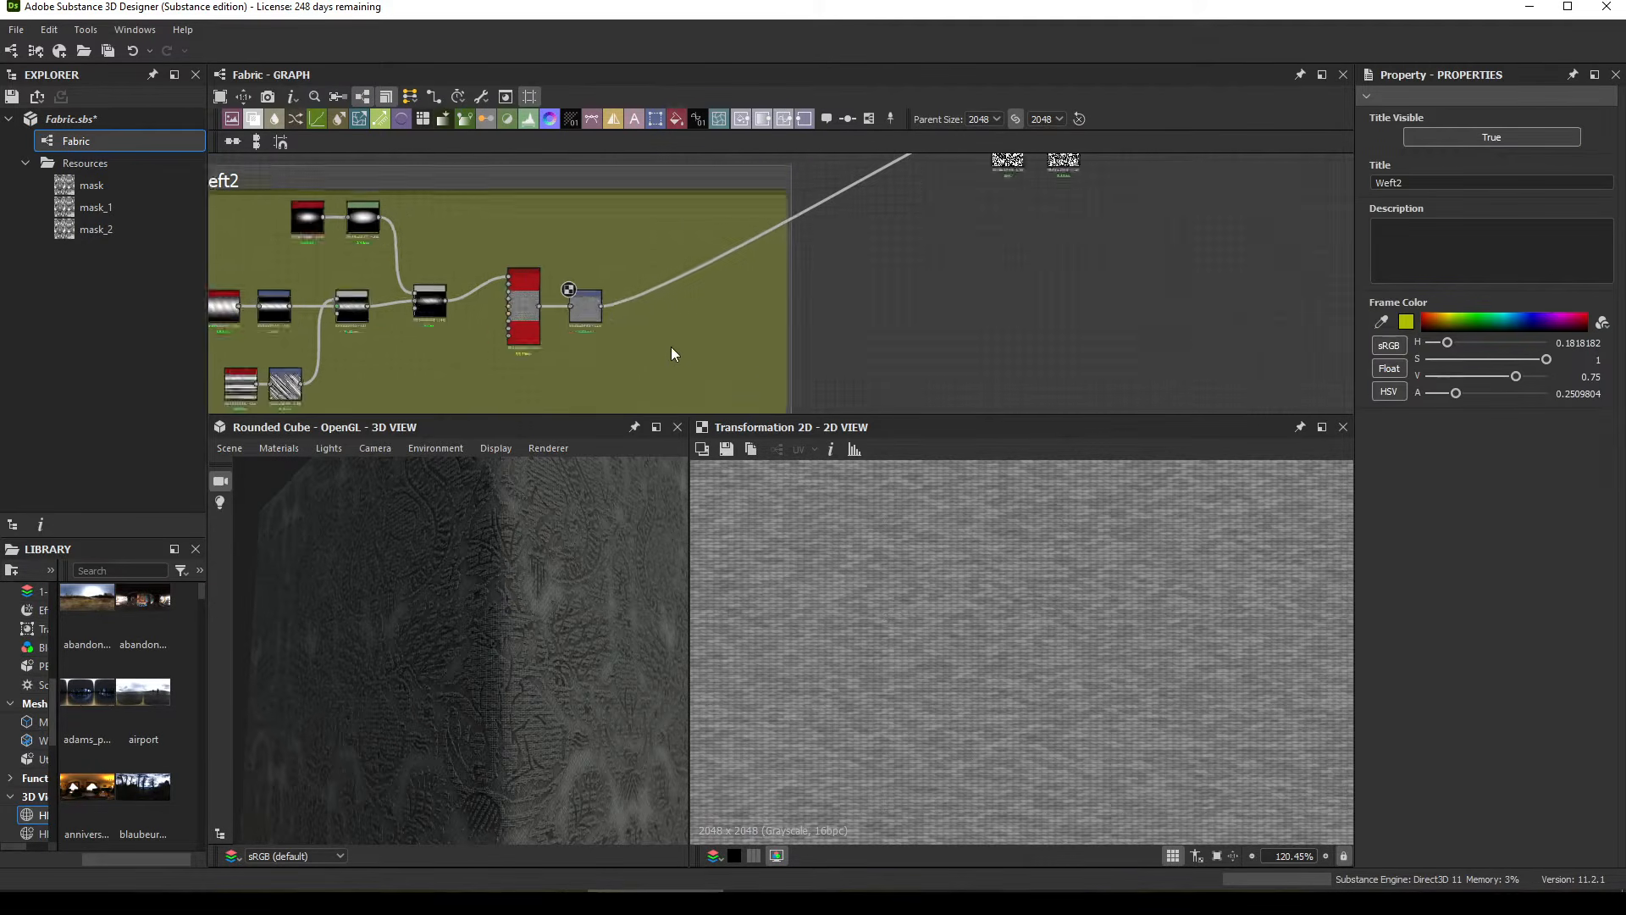
pyautogui.press('space')
pyautogui.write('warp')
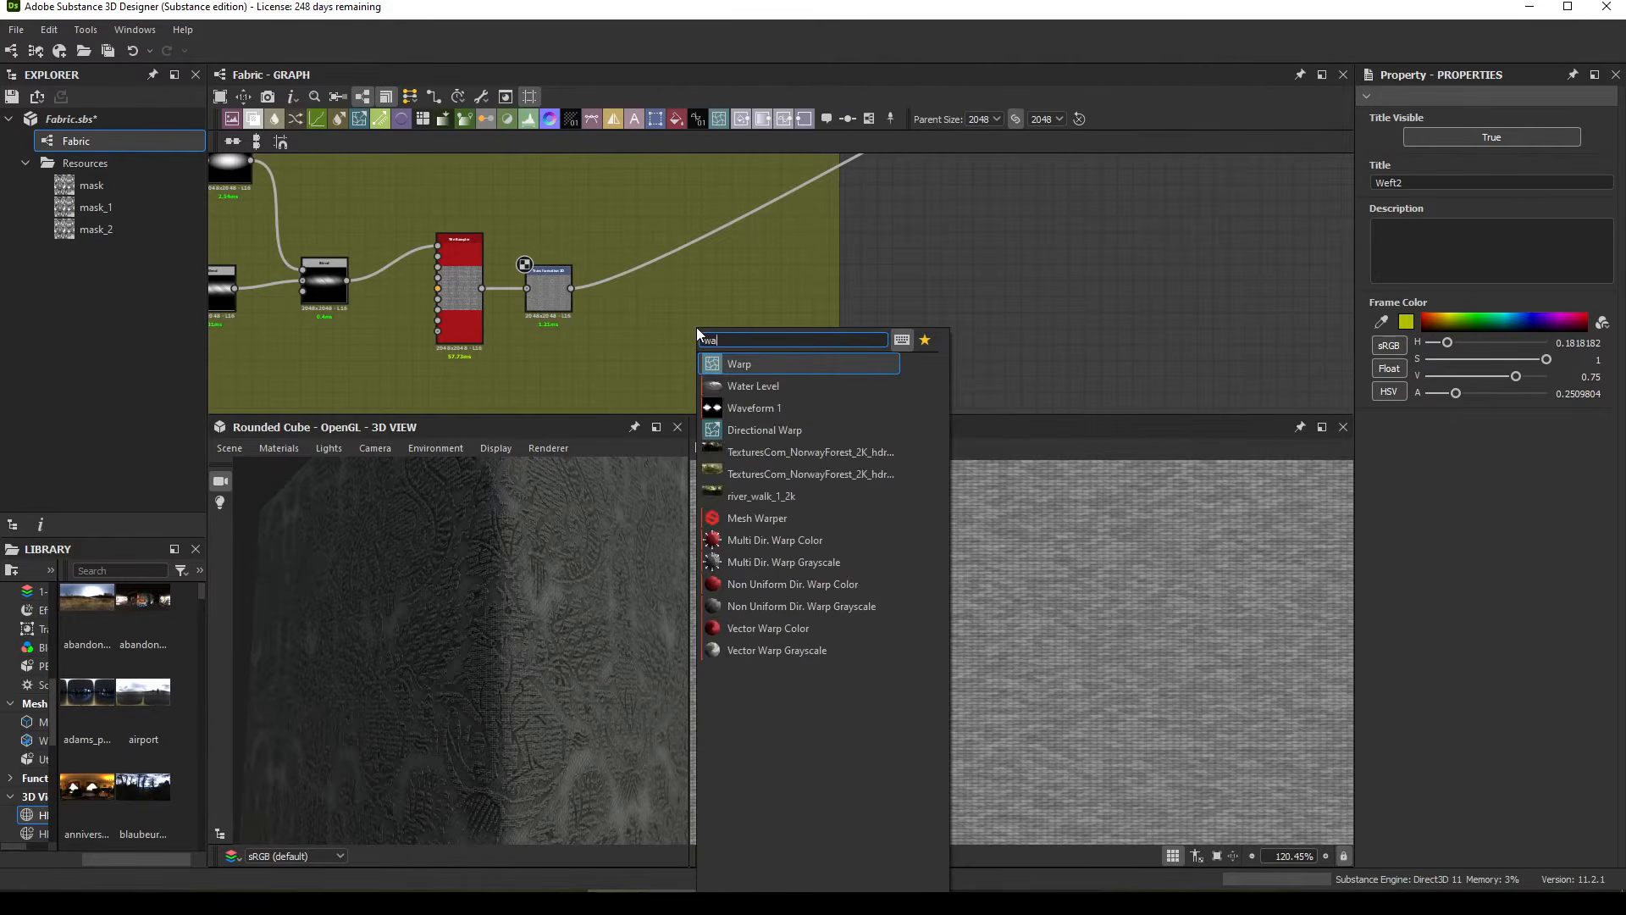
pyautogui.click(776, 371)
pyautogui.scroll(3, 600, 271)
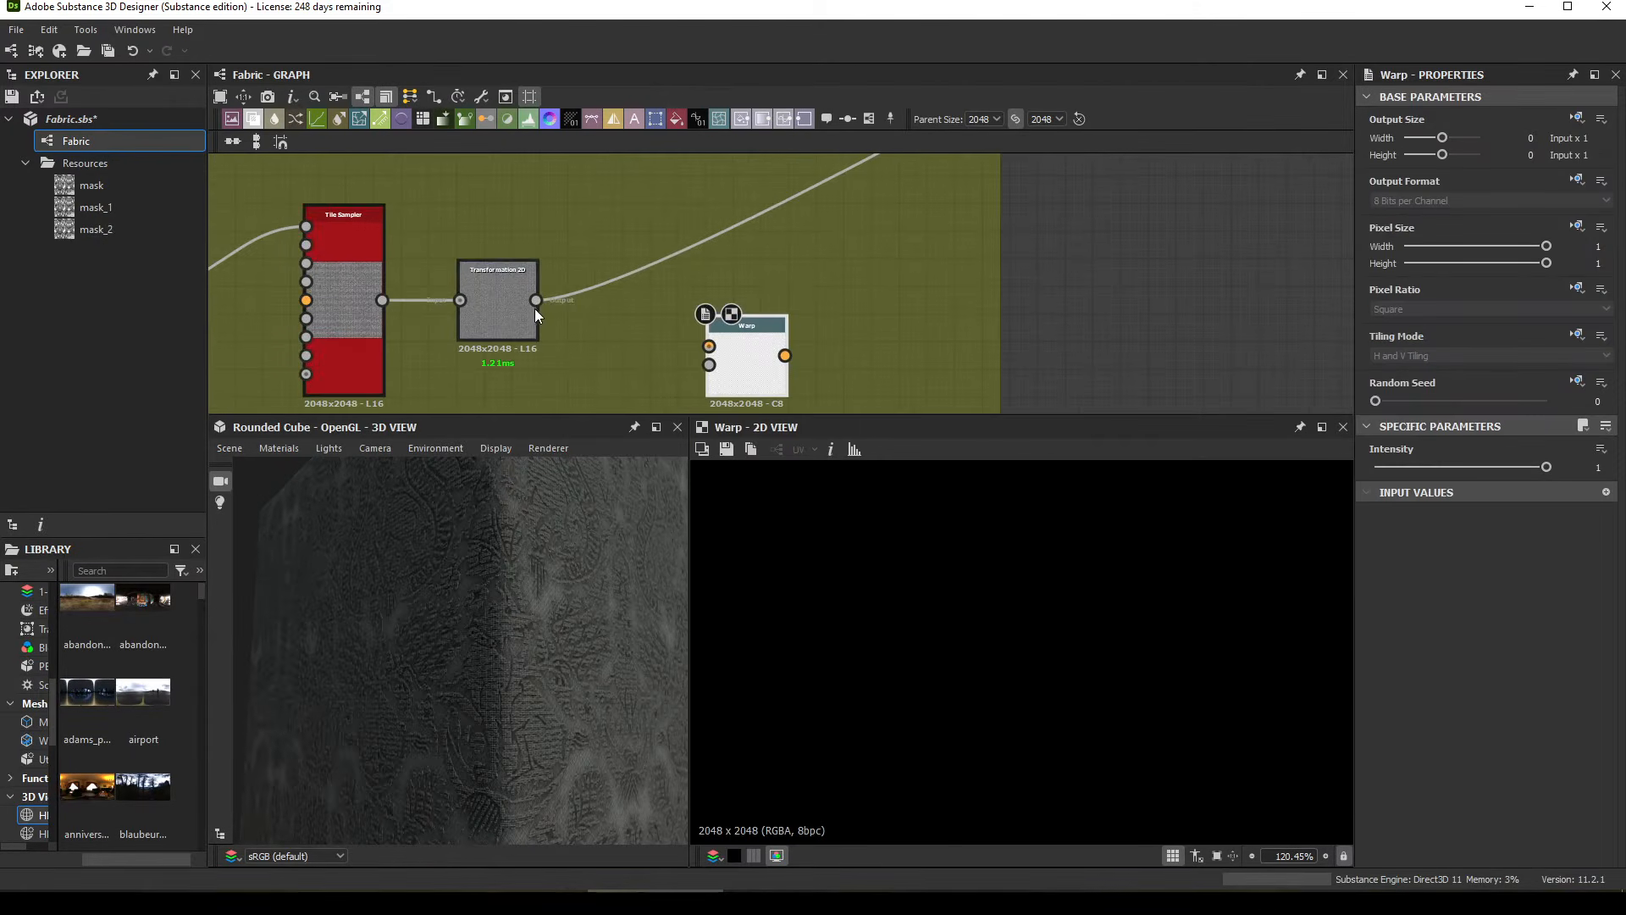
pyautogui.moveTo(535, 302); pyautogui.dragTo(810, 317)
pyautogui.scroll(-5, 810, 318)
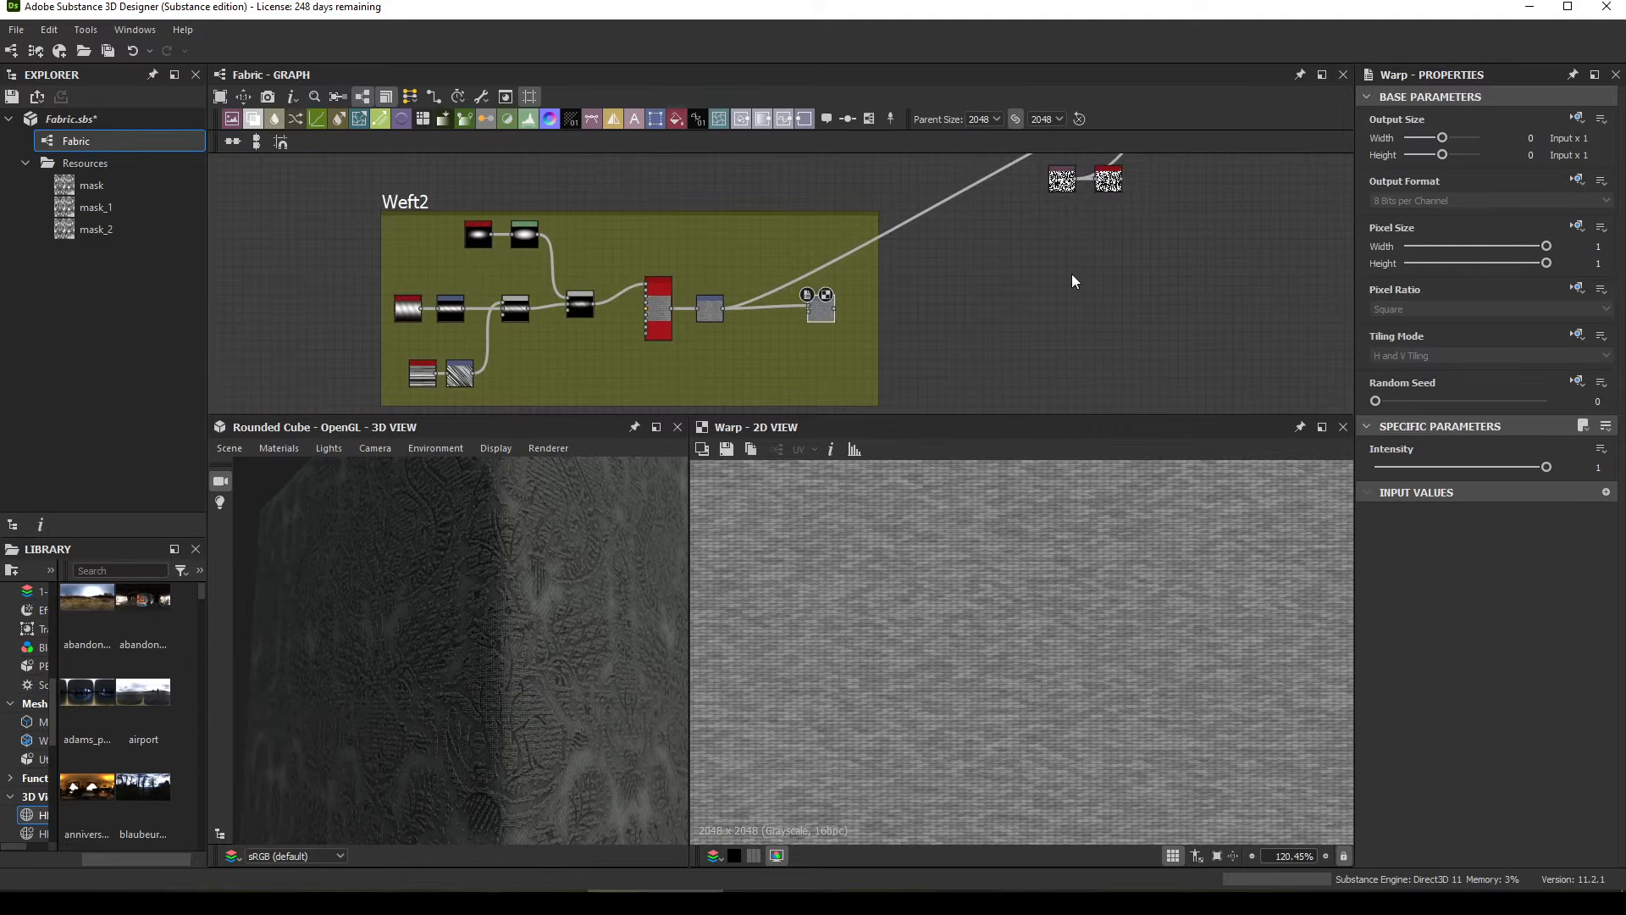
# Step: Relocate the mask_2 bitmap and its blur below the Weft2 frame and connect the blurred mask to the Warp's gradient input
pyautogui.moveTo(1059, 179); pyautogui.dragTo(622, 301)
pyautogui.moveTo(622, 301); pyautogui.dragTo(617, 338, button='middle')
pyautogui.moveTo(733, 360); pyautogui.dragTo(728, 379, button='middle')
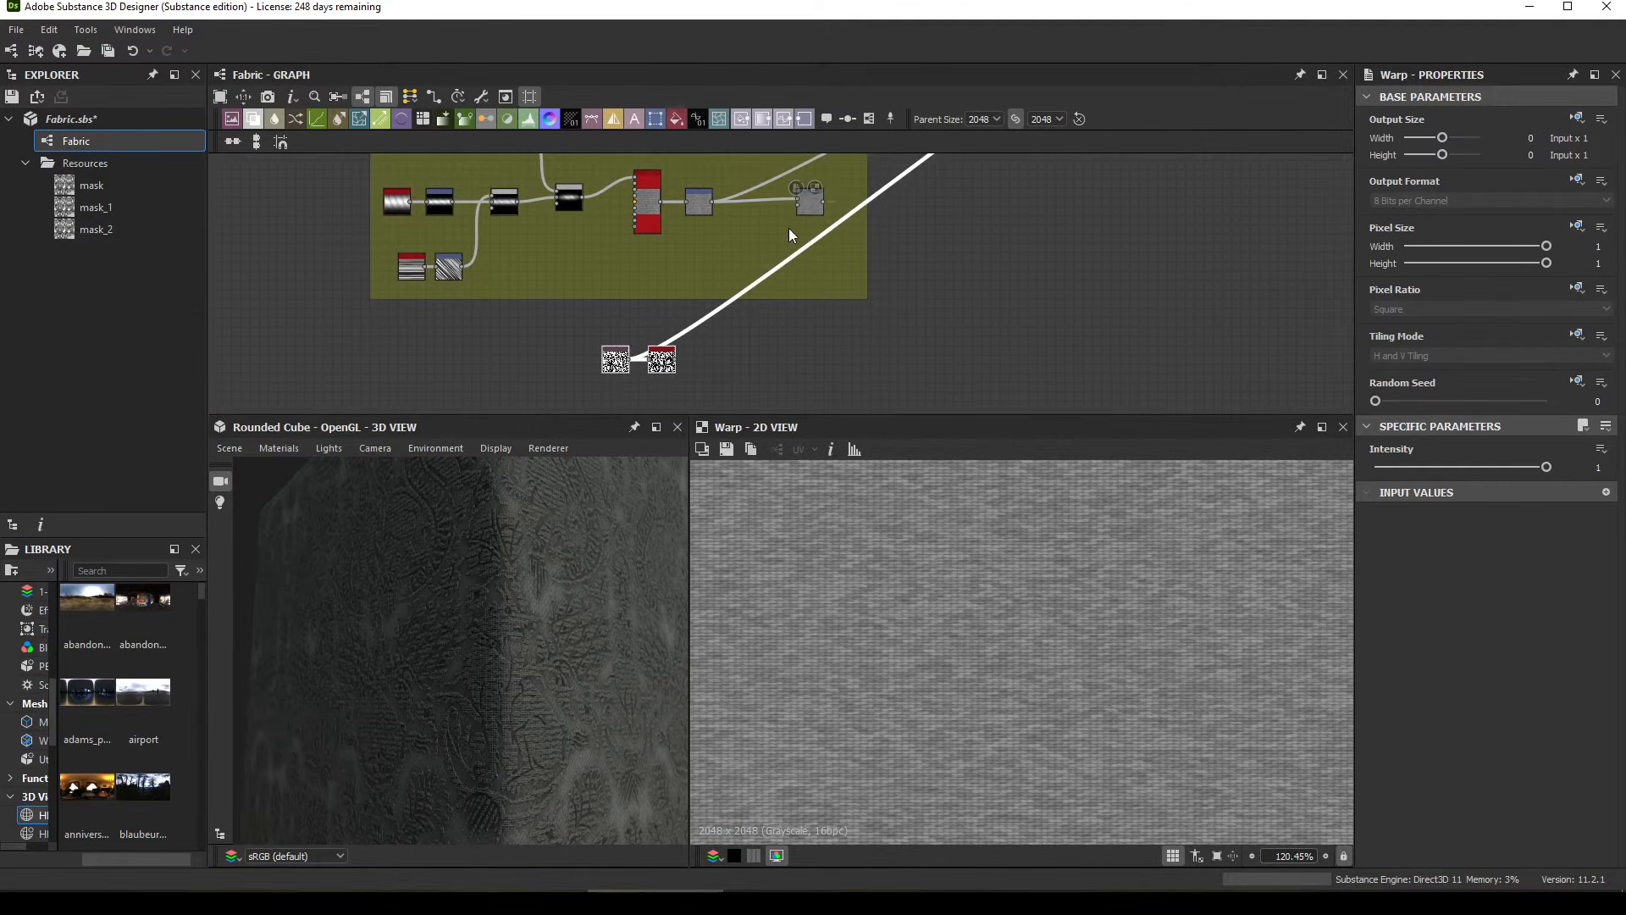
pyautogui.click(809, 201)
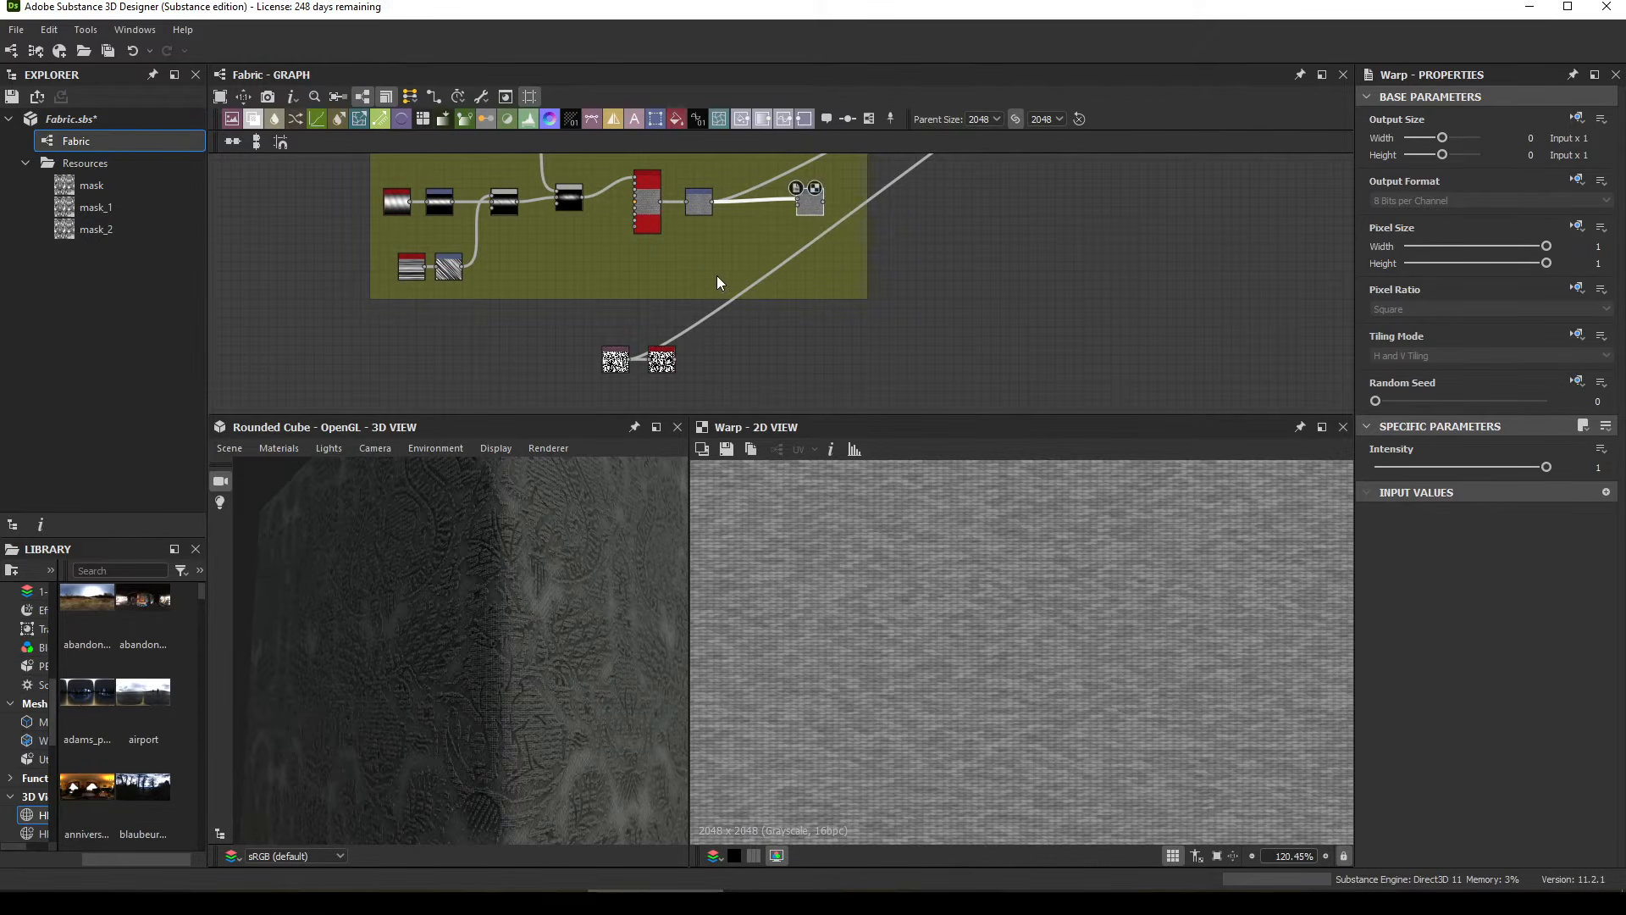
pyautogui.moveTo(675, 363); pyautogui.dragTo(816, 211)
pyautogui.scroll(3, 780, 203)
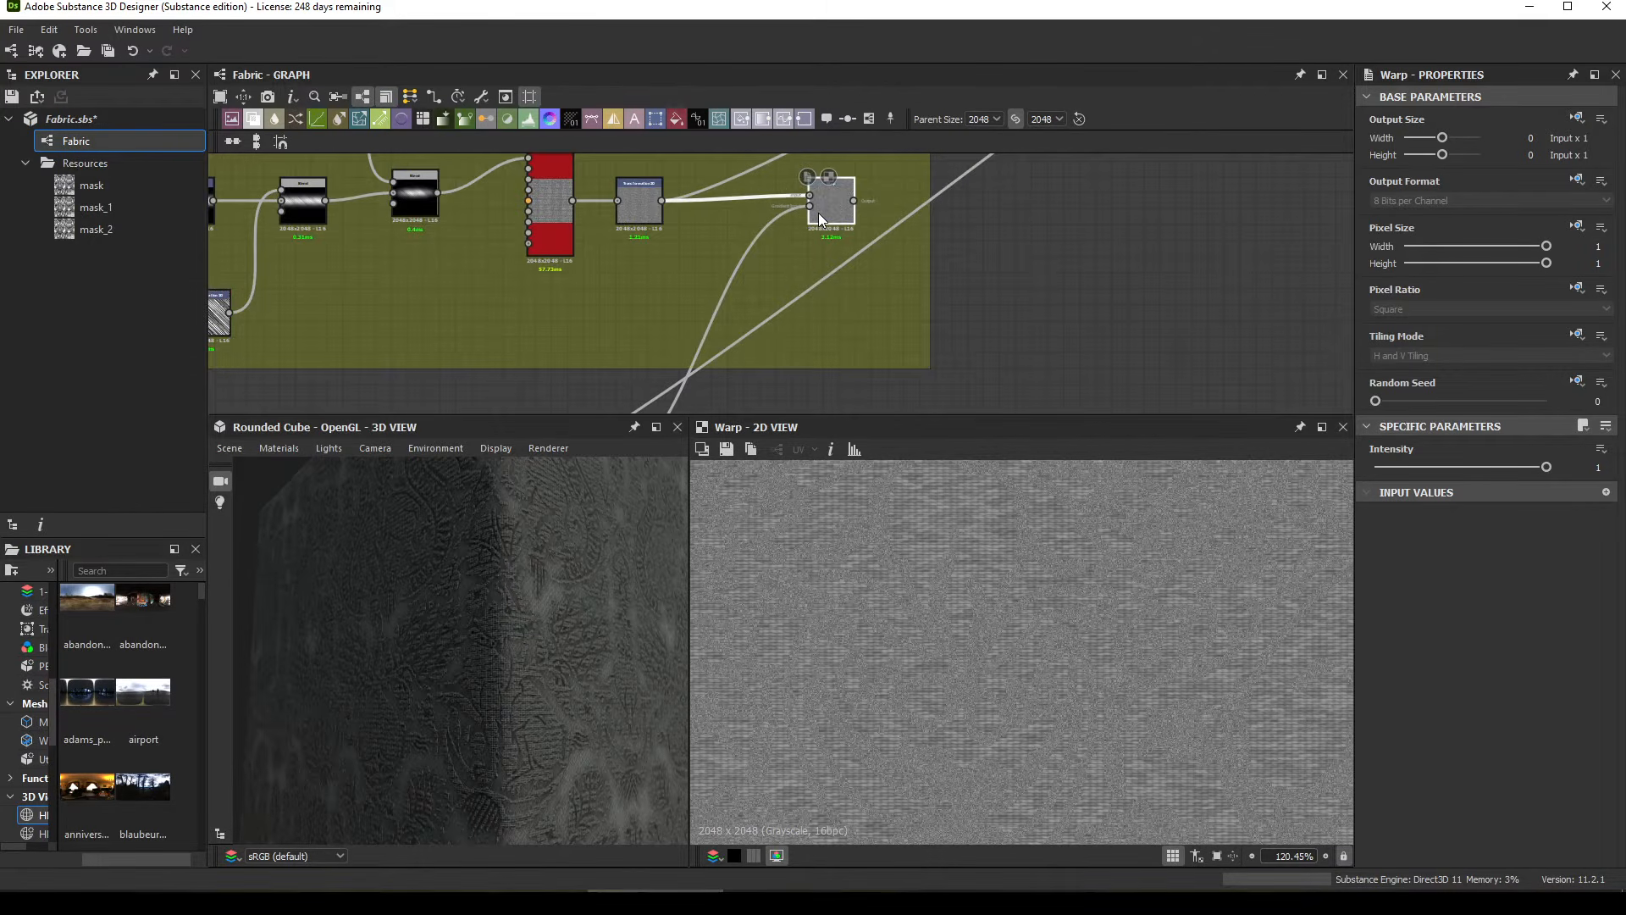
pyautogui.scroll(1, 788, 220)
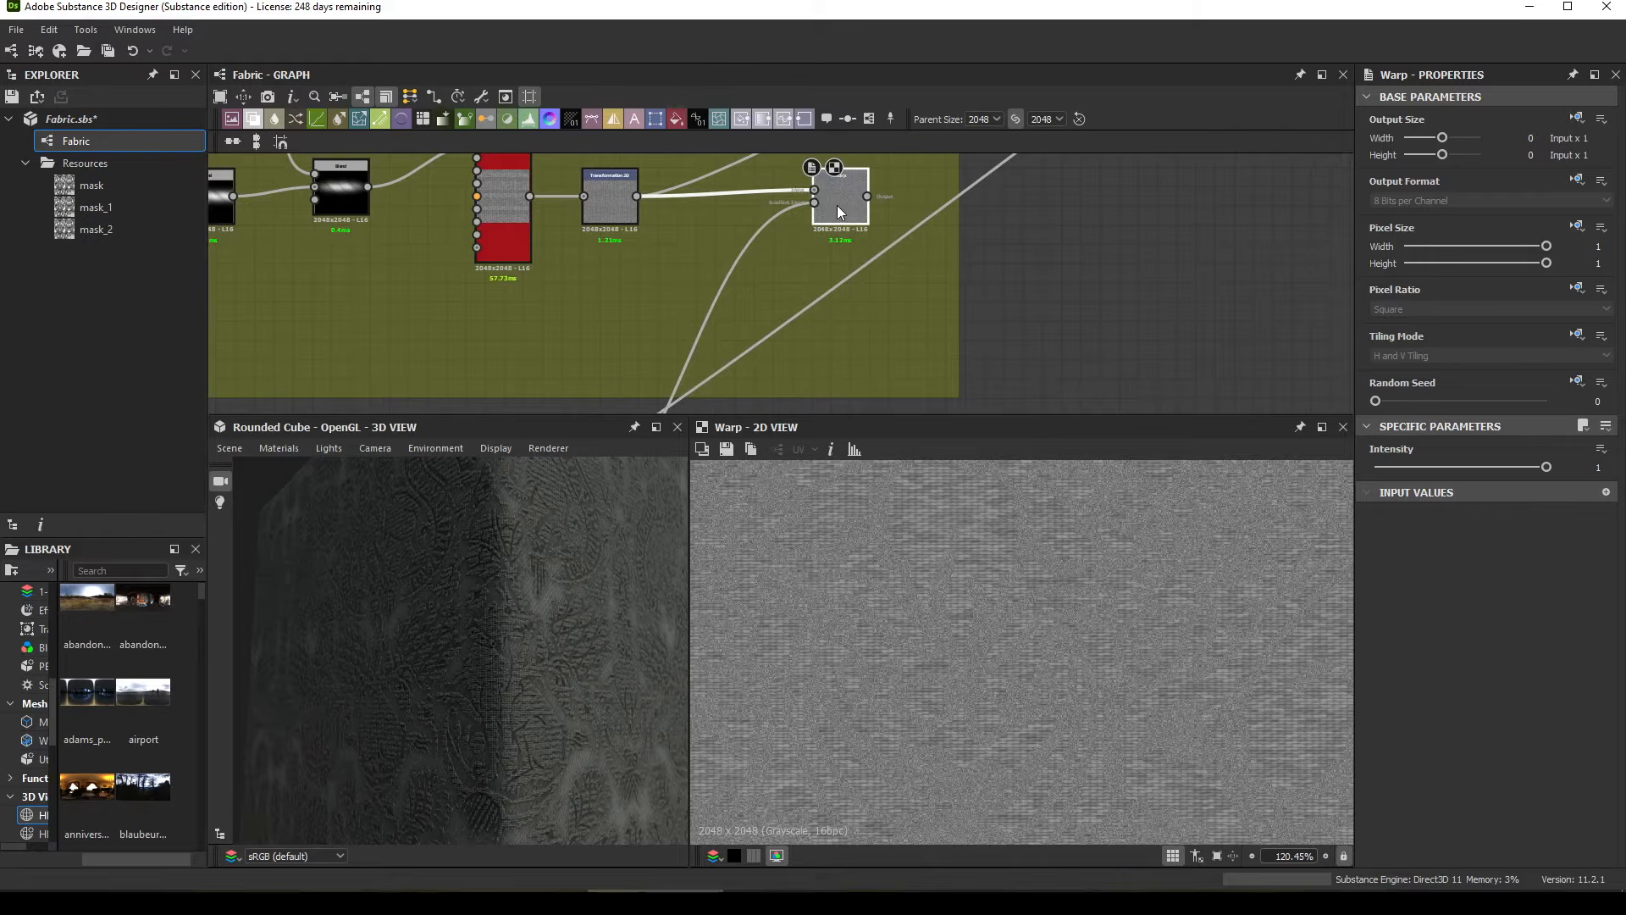
# Step: Move Weft2's Transformation 2D closer to the Tile Sampler and examine the Warp output at close range
pyautogui.moveTo(617, 198); pyautogui.dragTo(596, 197)
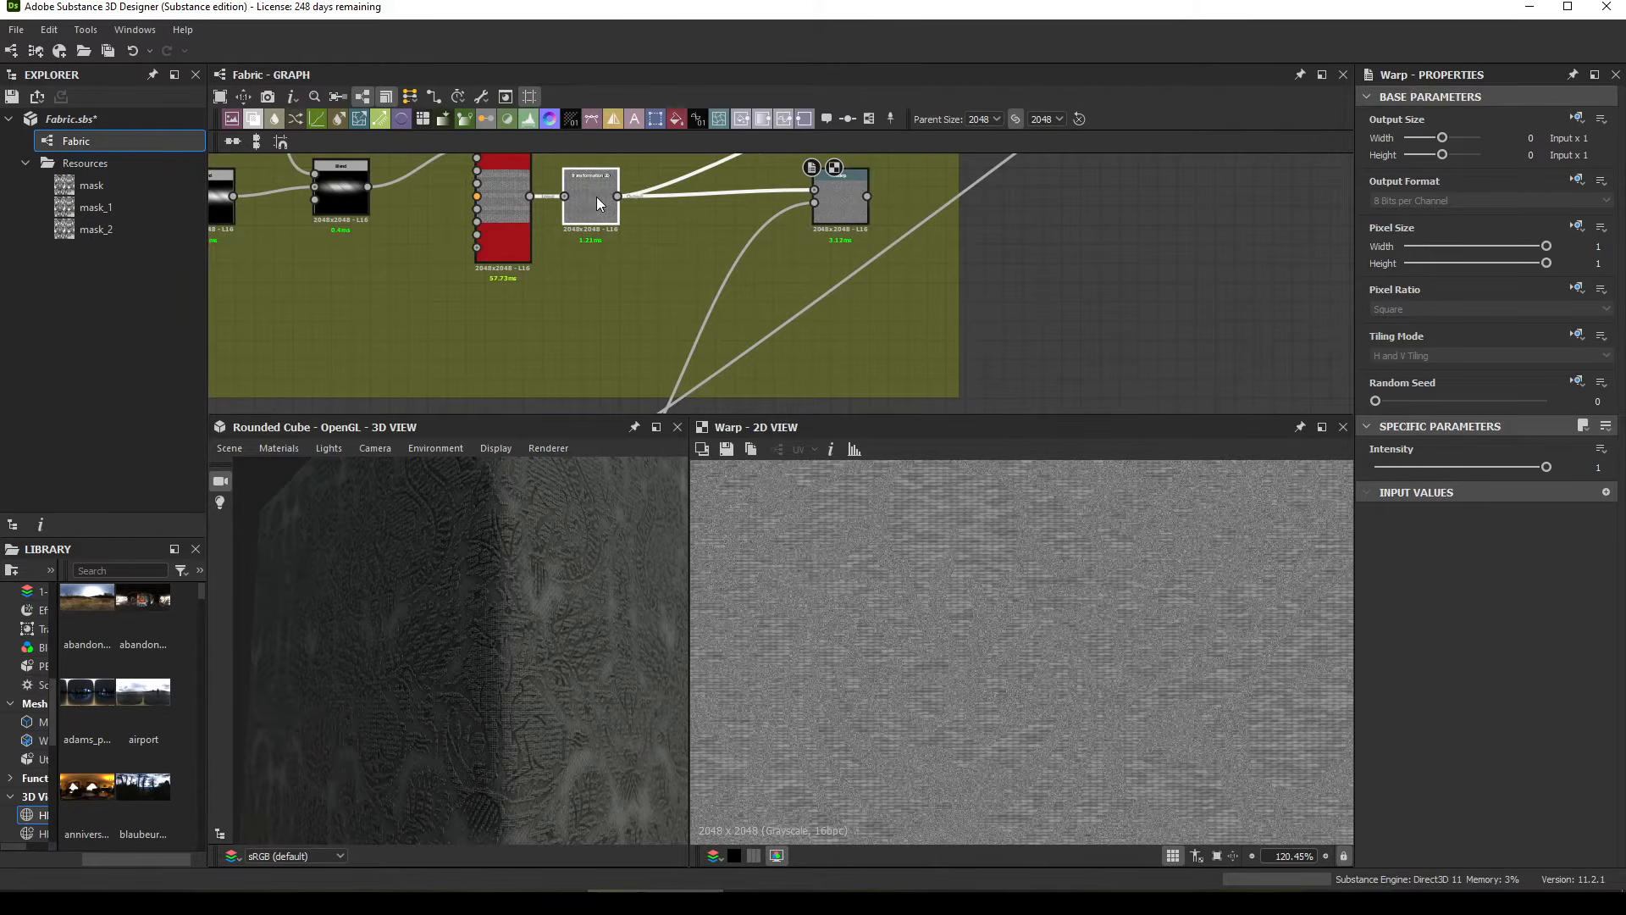
pyautogui.click(591, 200)
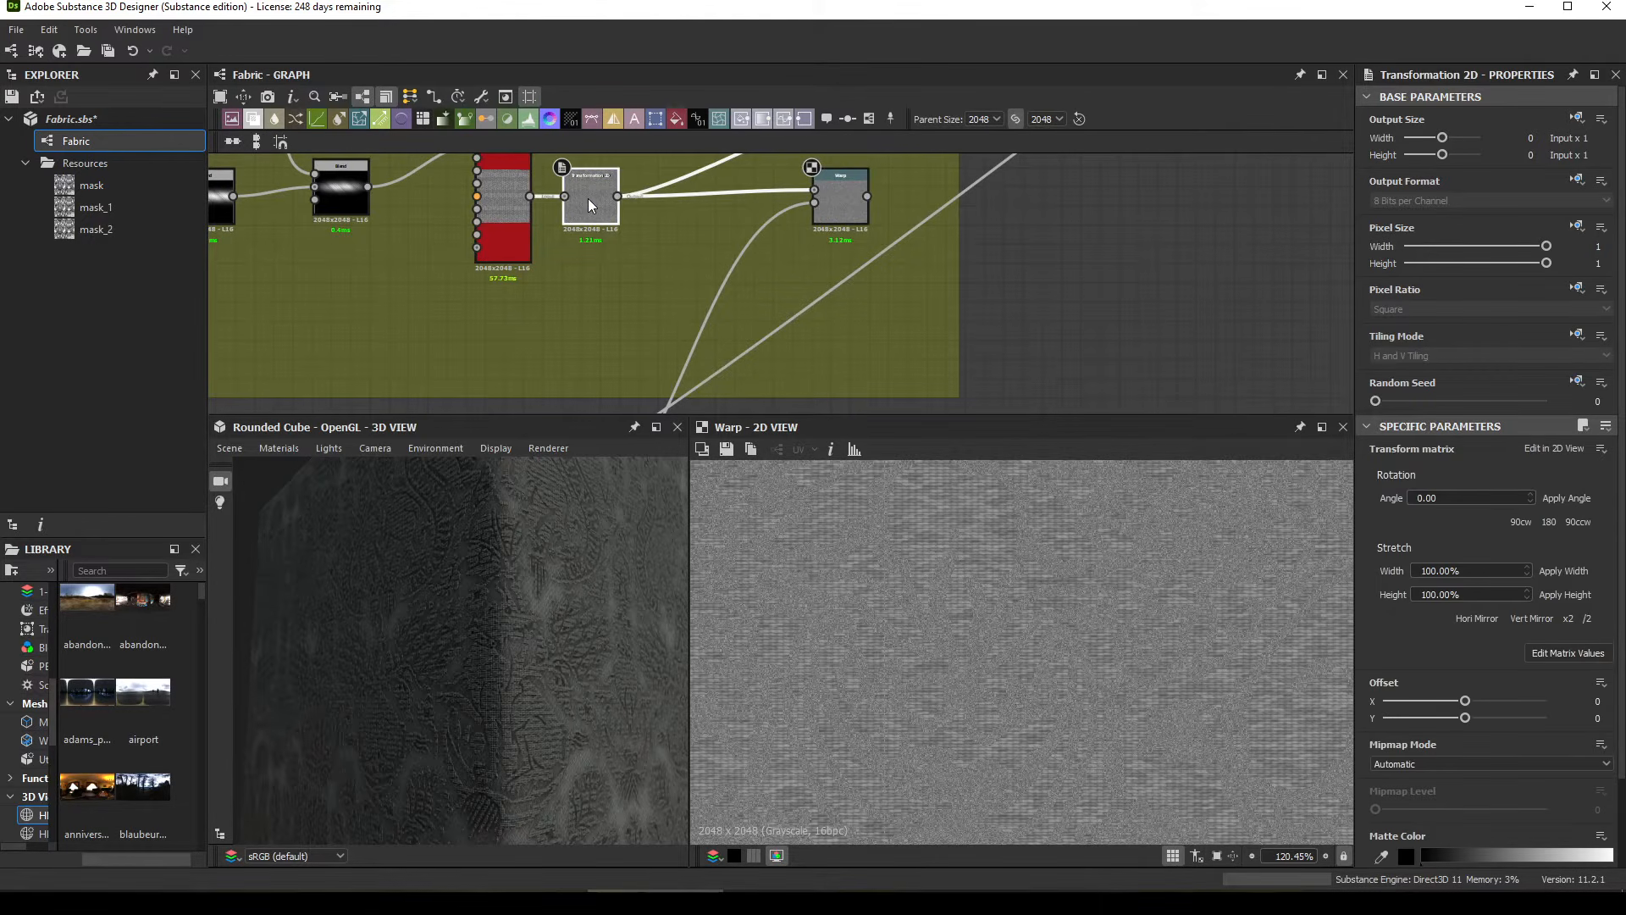
pyautogui.click(828, 203)
pyautogui.moveTo(807, 220); pyautogui.dragTo(855, 158, button='middle')
pyautogui.moveTo(608, 397); pyautogui.dragTo(644, 359)
pyautogui.moveTo(678, 275); pyautogui.dragTo(588, 400, button='middle')
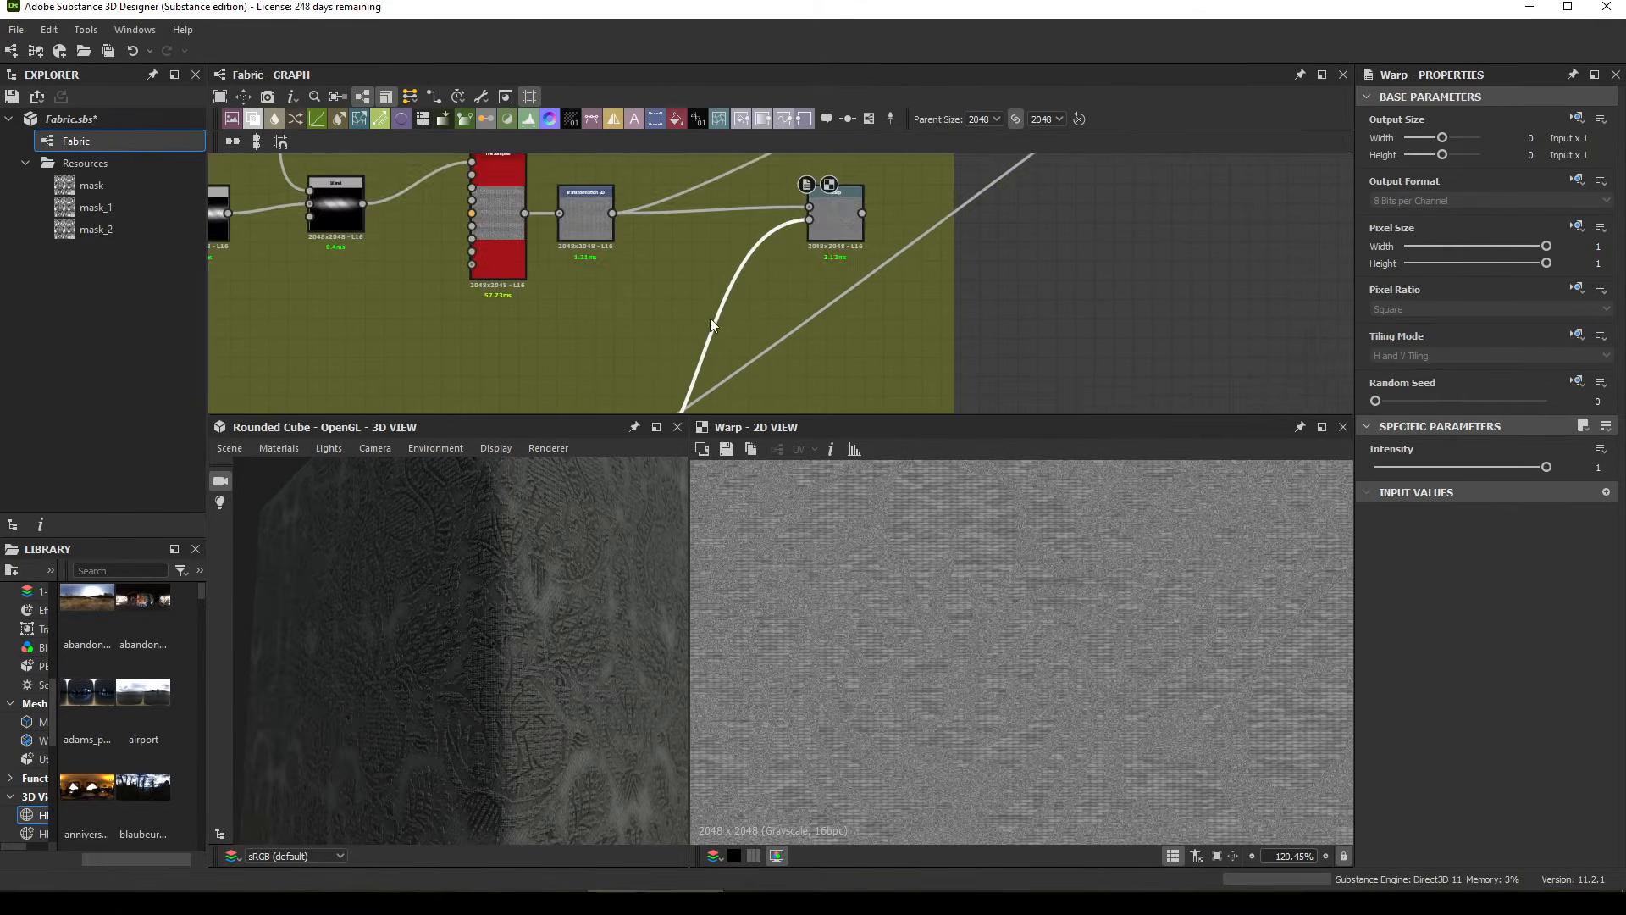
pyautogui.click(831, 206)
pyautogui.scroll(6, 902, 649)
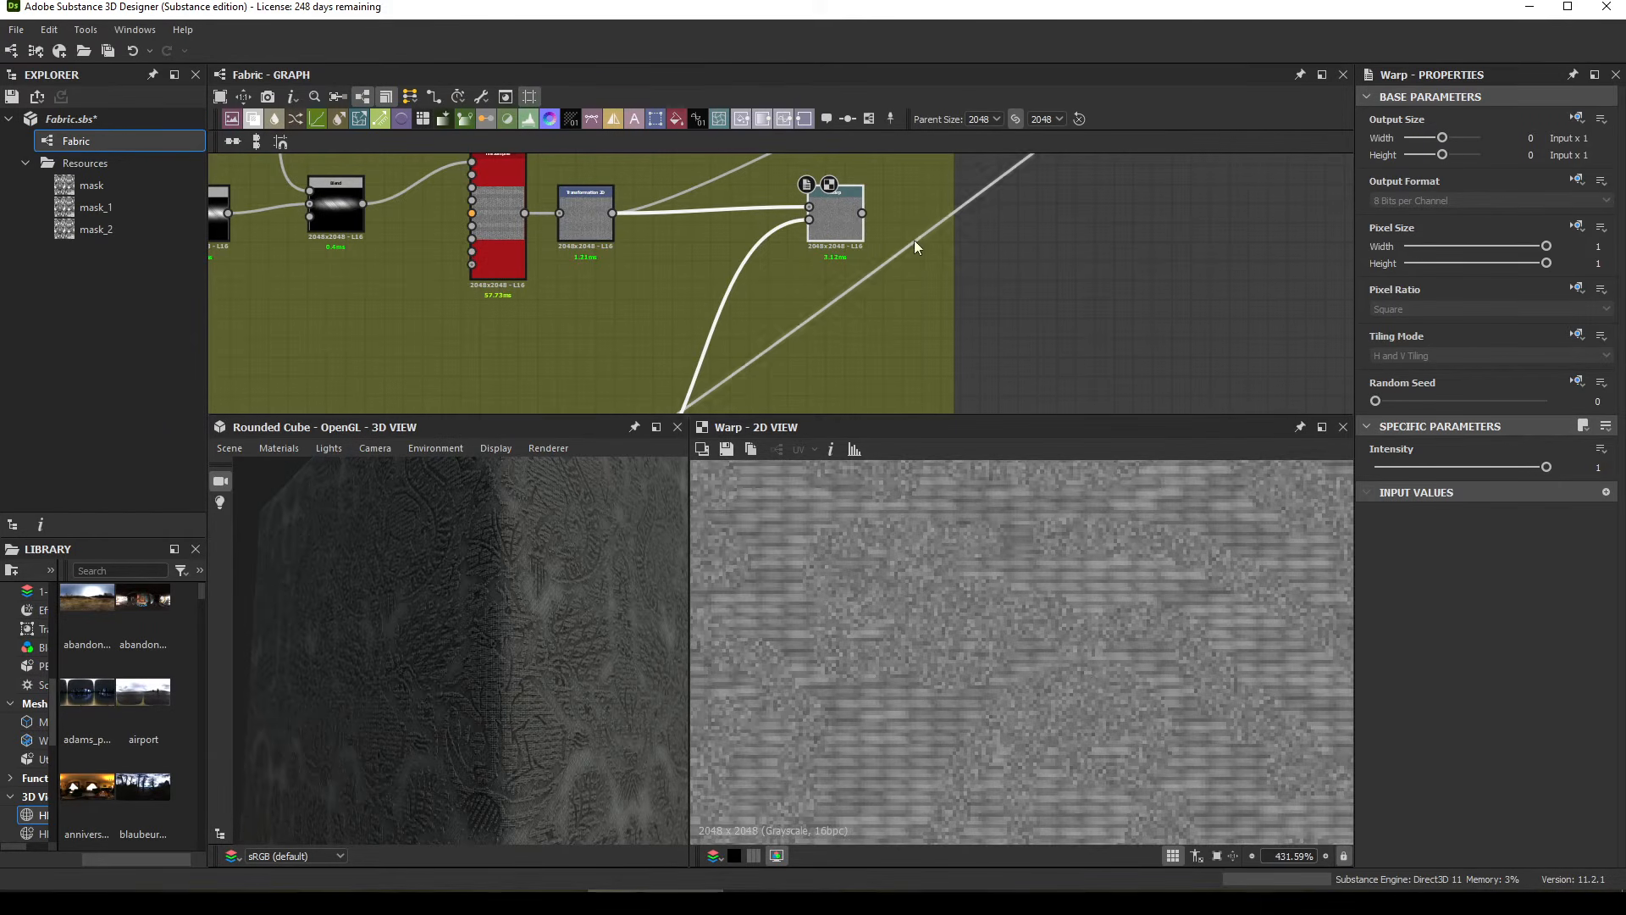
pyautogui.moveTo(795, 314); pyautogui.dragTo(867, 288, button='middle')
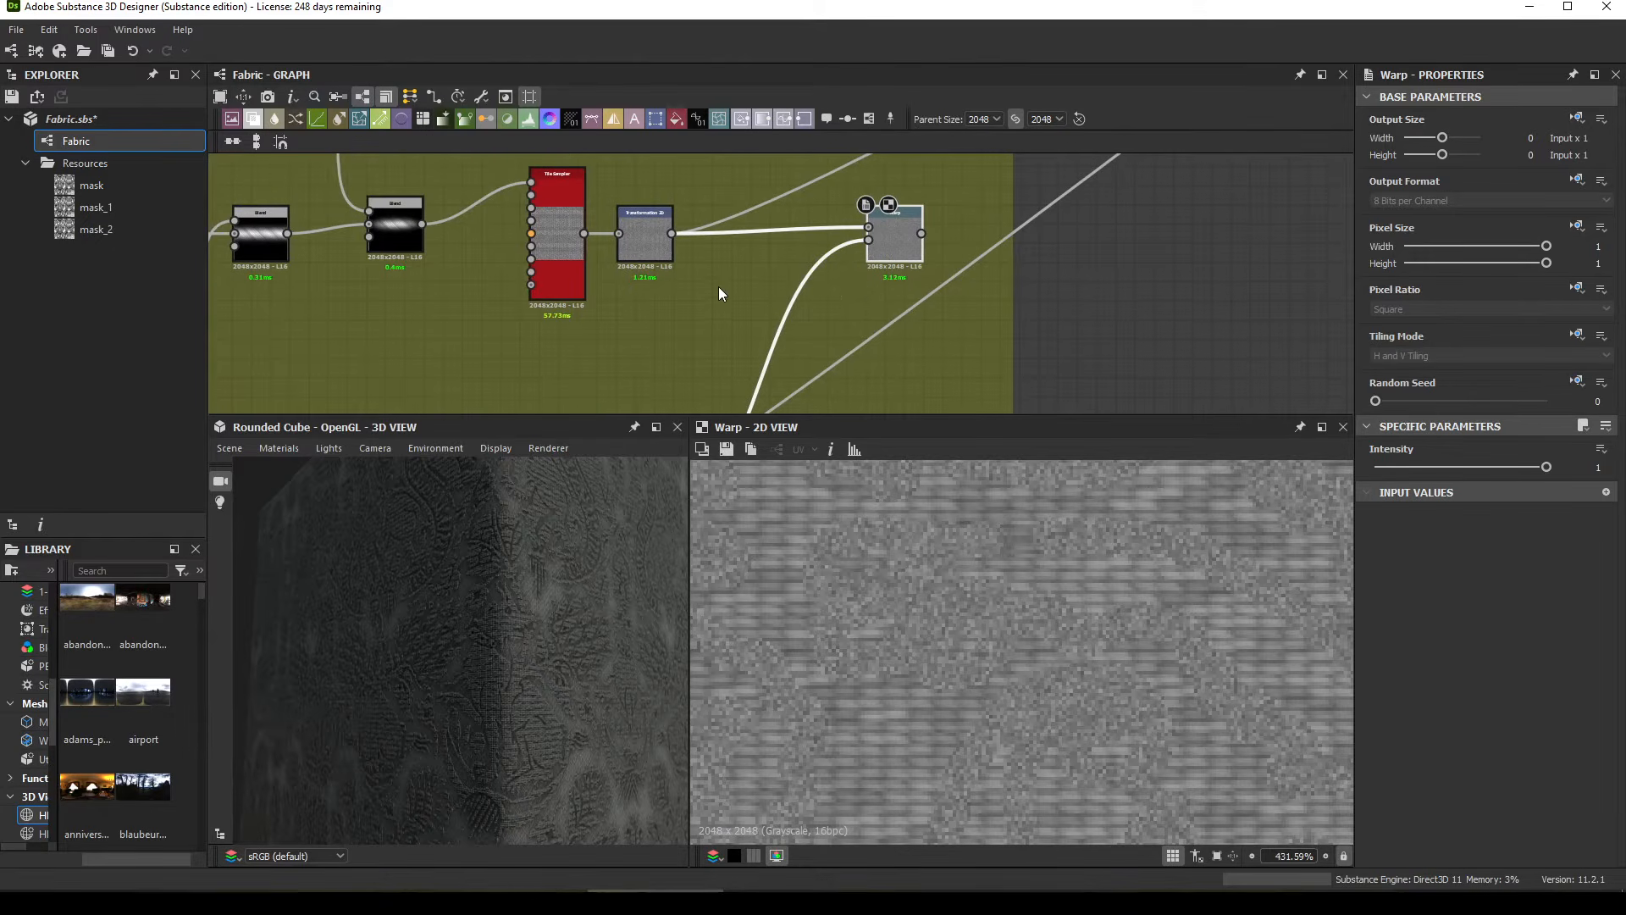
# Step: Add a second Blur HQ Grayscale node below the Warp and feed it the already blurred mask
pyautogui.moveTo(717, 290); pyautogui.dragTo(735, 268, button='middle')
pyautogui.press('space')
pyautogui.write('blu')
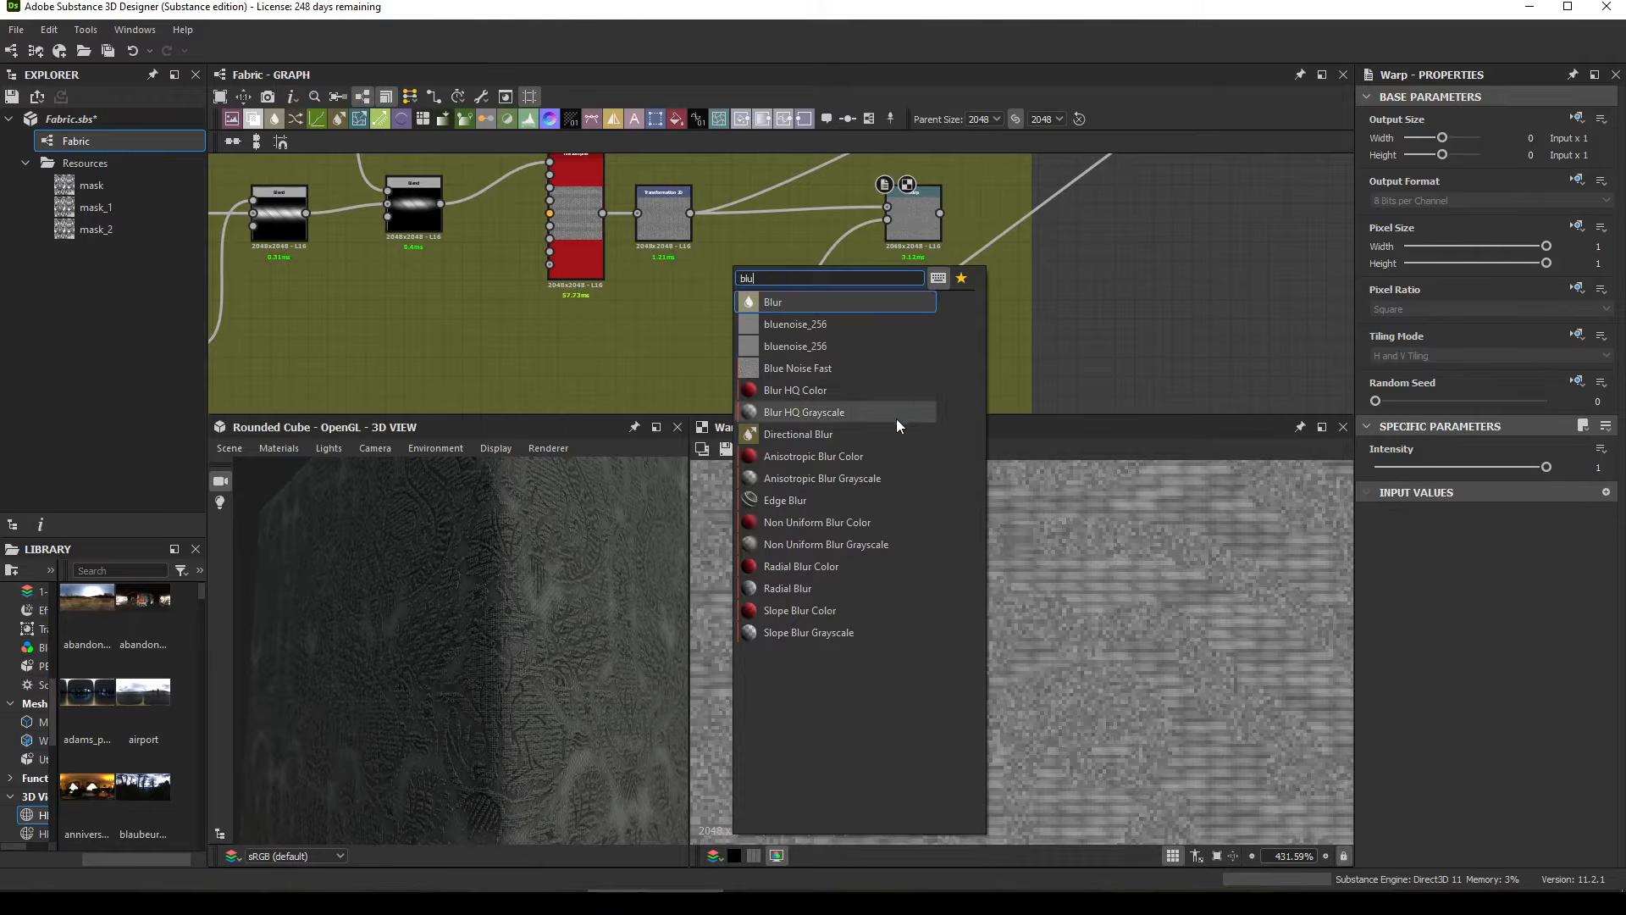
pyautogui.click(893, 417)
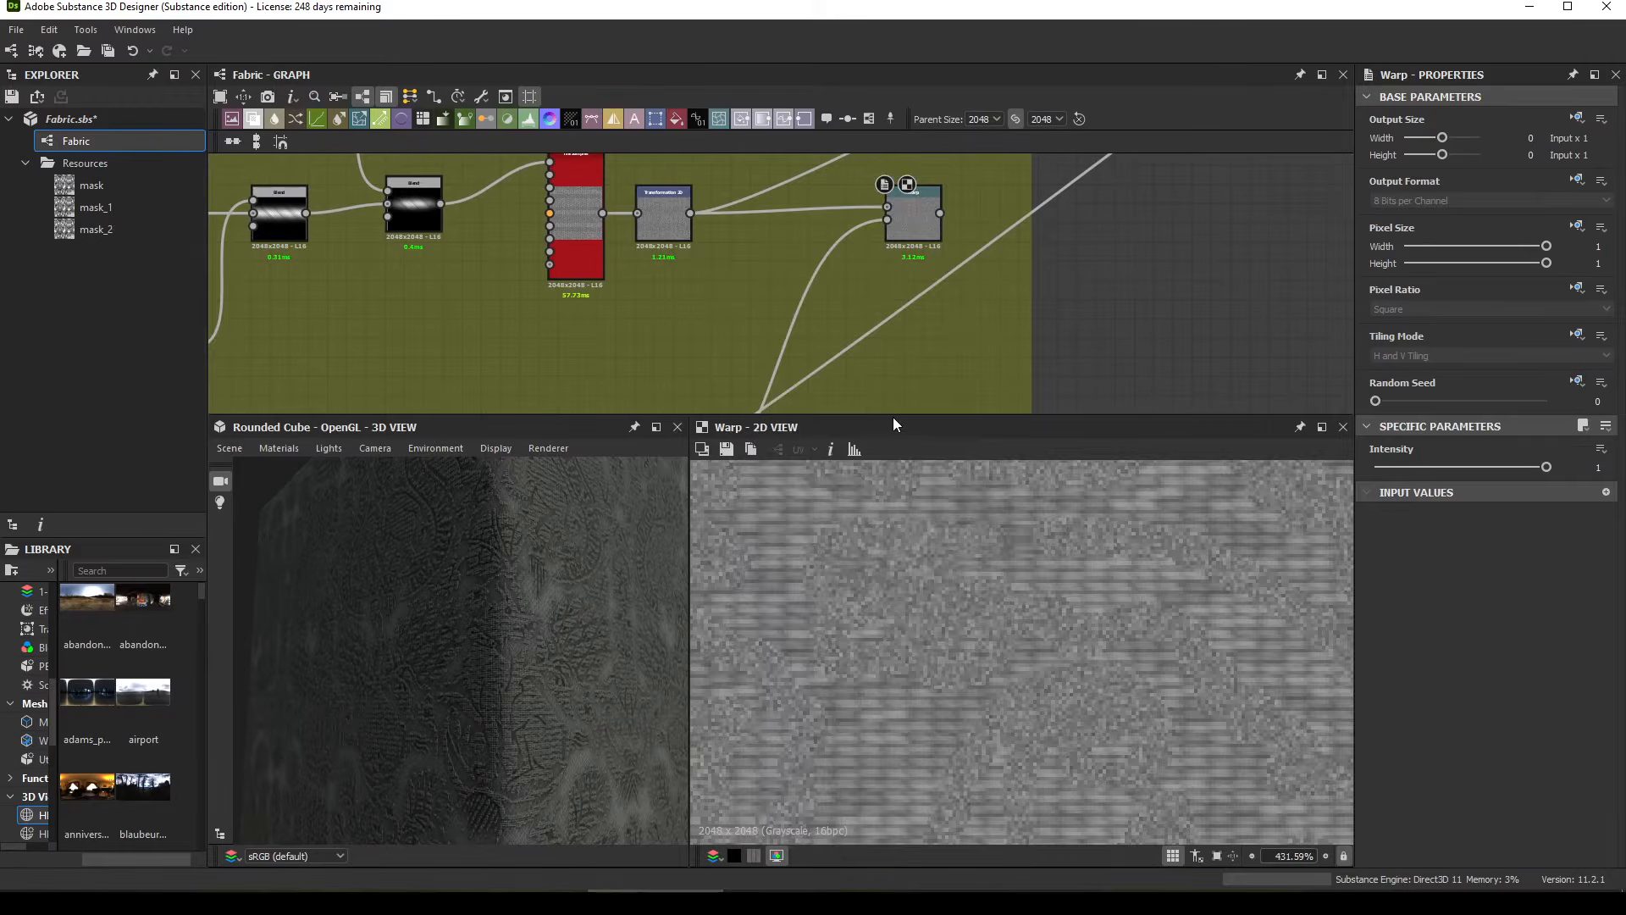
pyautogui.keyDown('ctrl'); pyautogui.moveTo(889, 217); pyautogui.dragTo(777, 287); pyautogui.keyUp('ctrl')
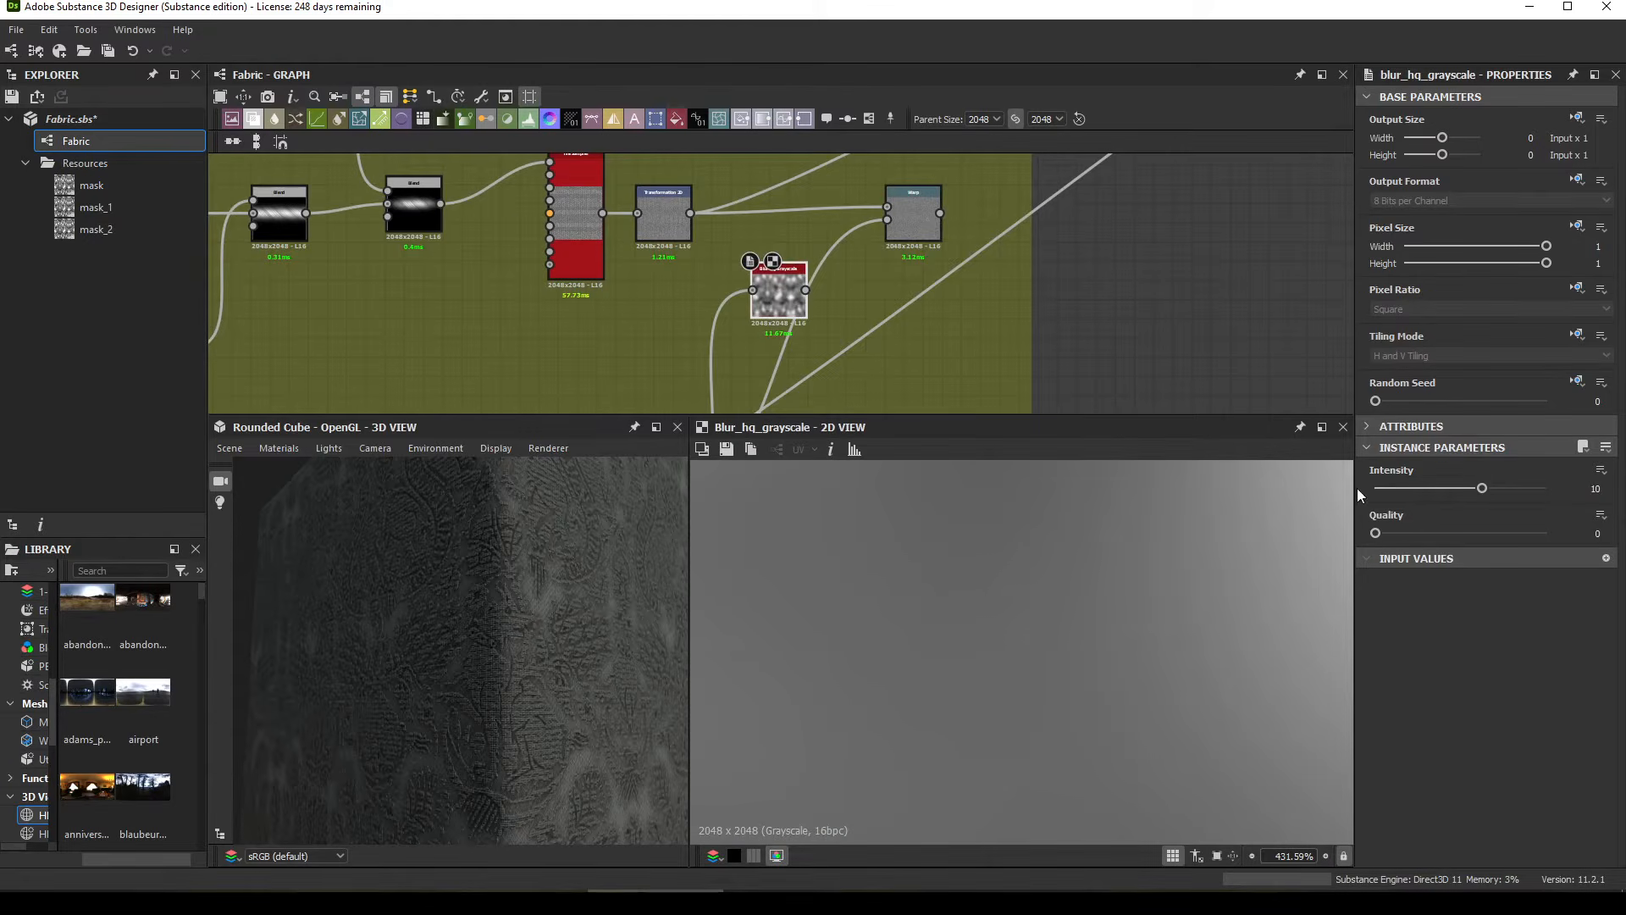
# Step: Set the second blur's intensity to 0.3, connect it to the Warp's gradient input, and display the Warp
pyautogui.moveTo(1482, 488); pyautogui.dragTo(1375, 488)
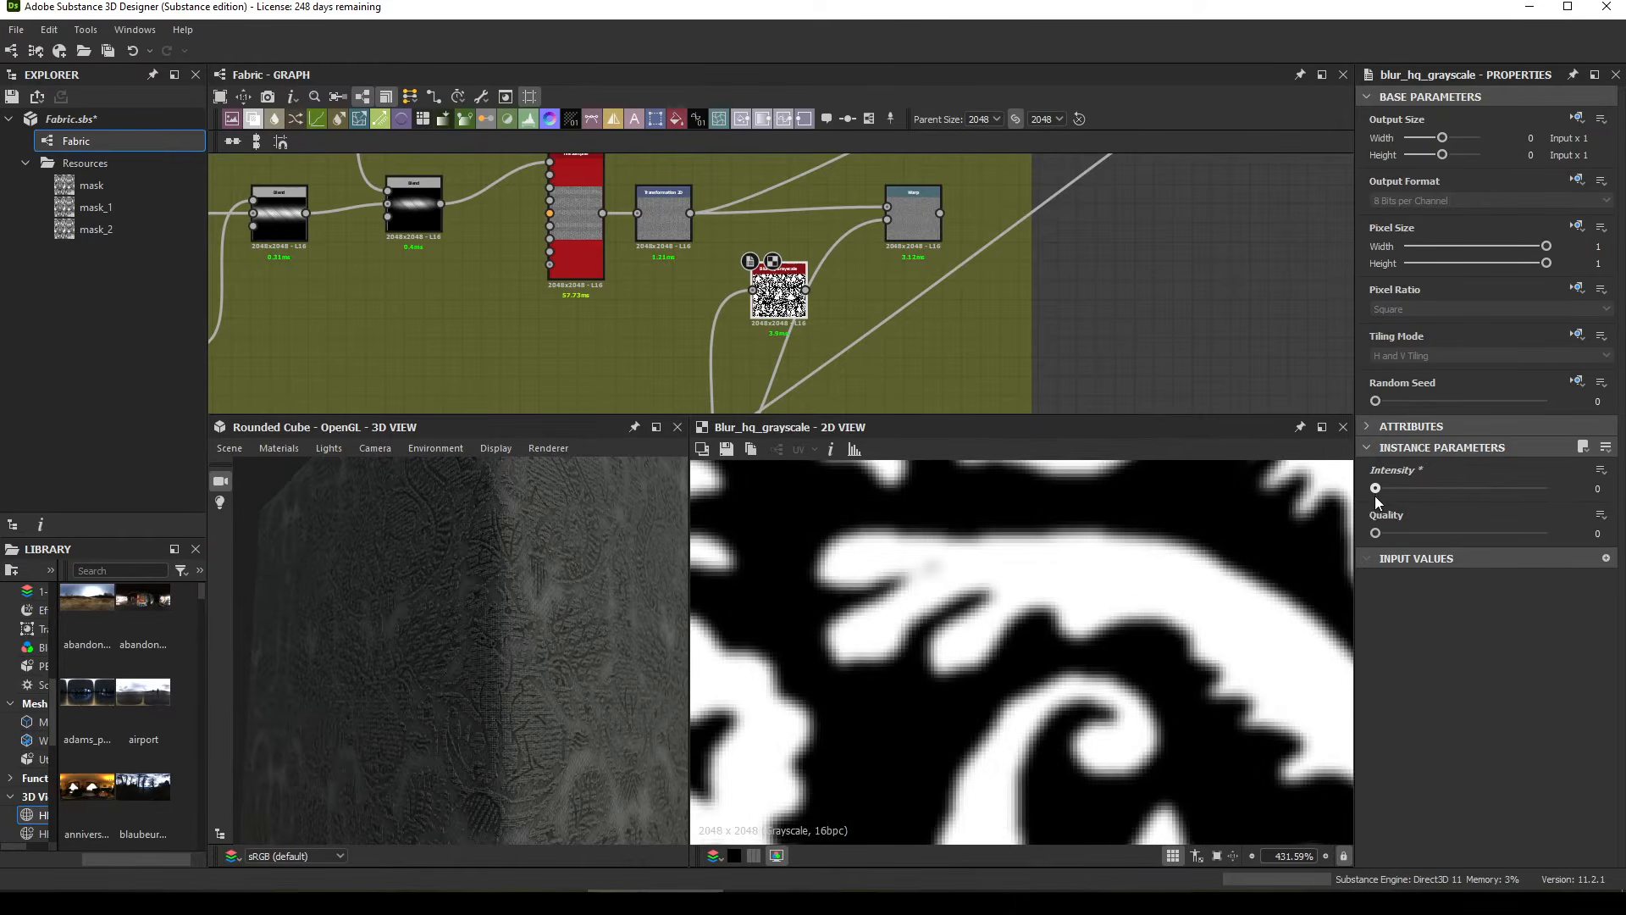
pyautogui.doubleClick(1598, 488)
pyautogui.write('0.3')
pyautogui.press('Return')
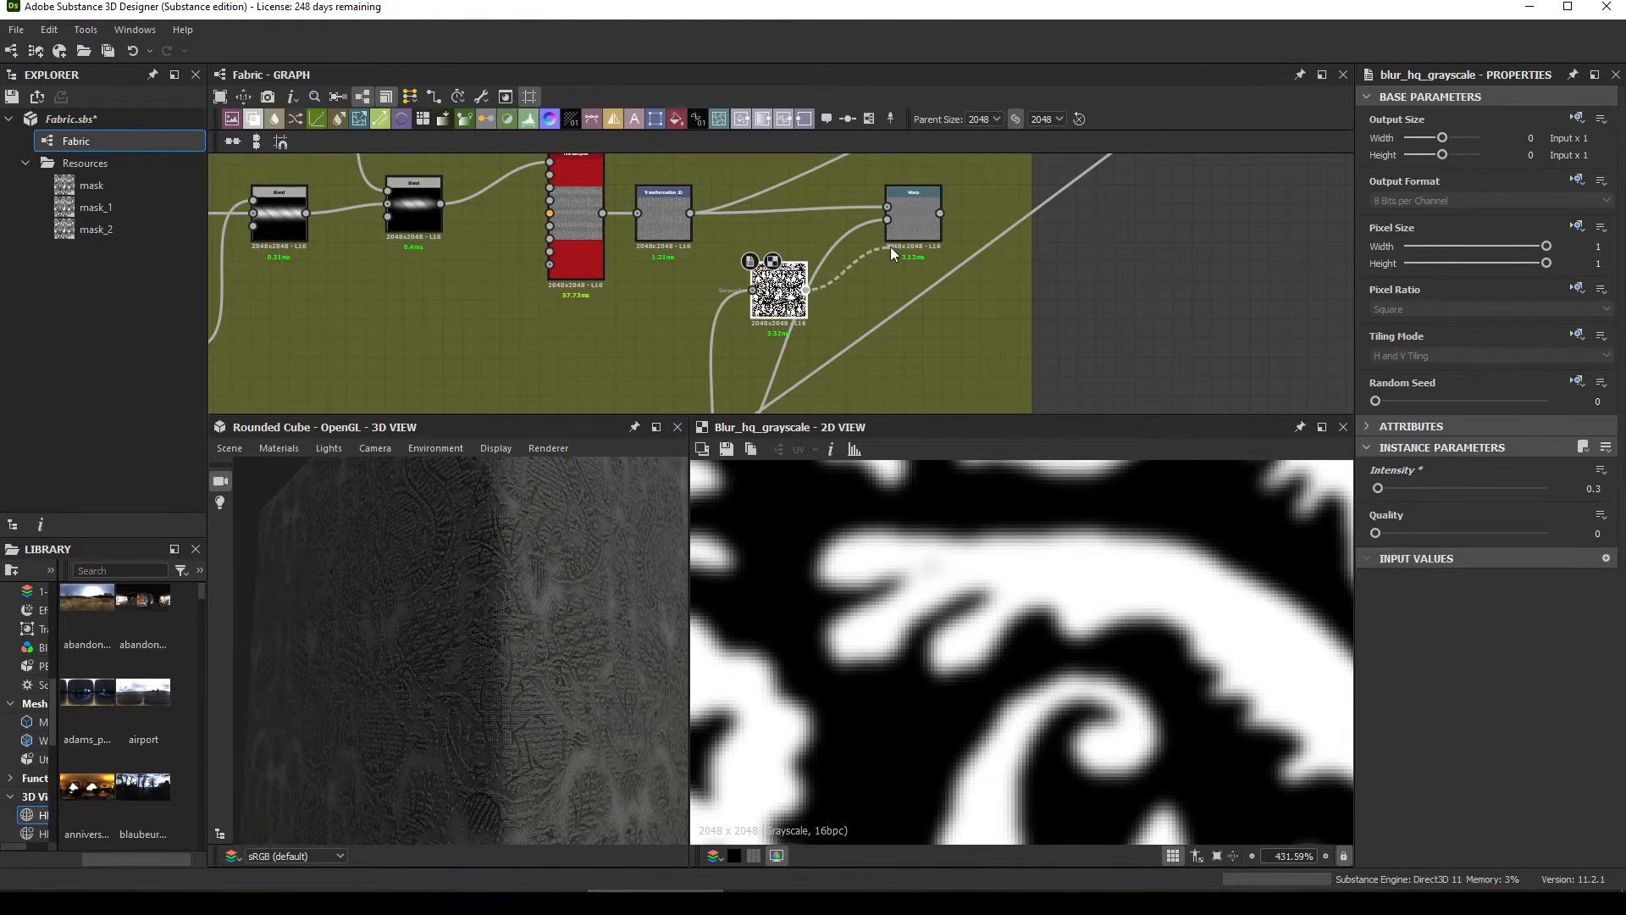
pyautogui.moveTo(891, 247); pyautogui.dragTo(902, 231)
pyautogui.doubleClick(910, 226)
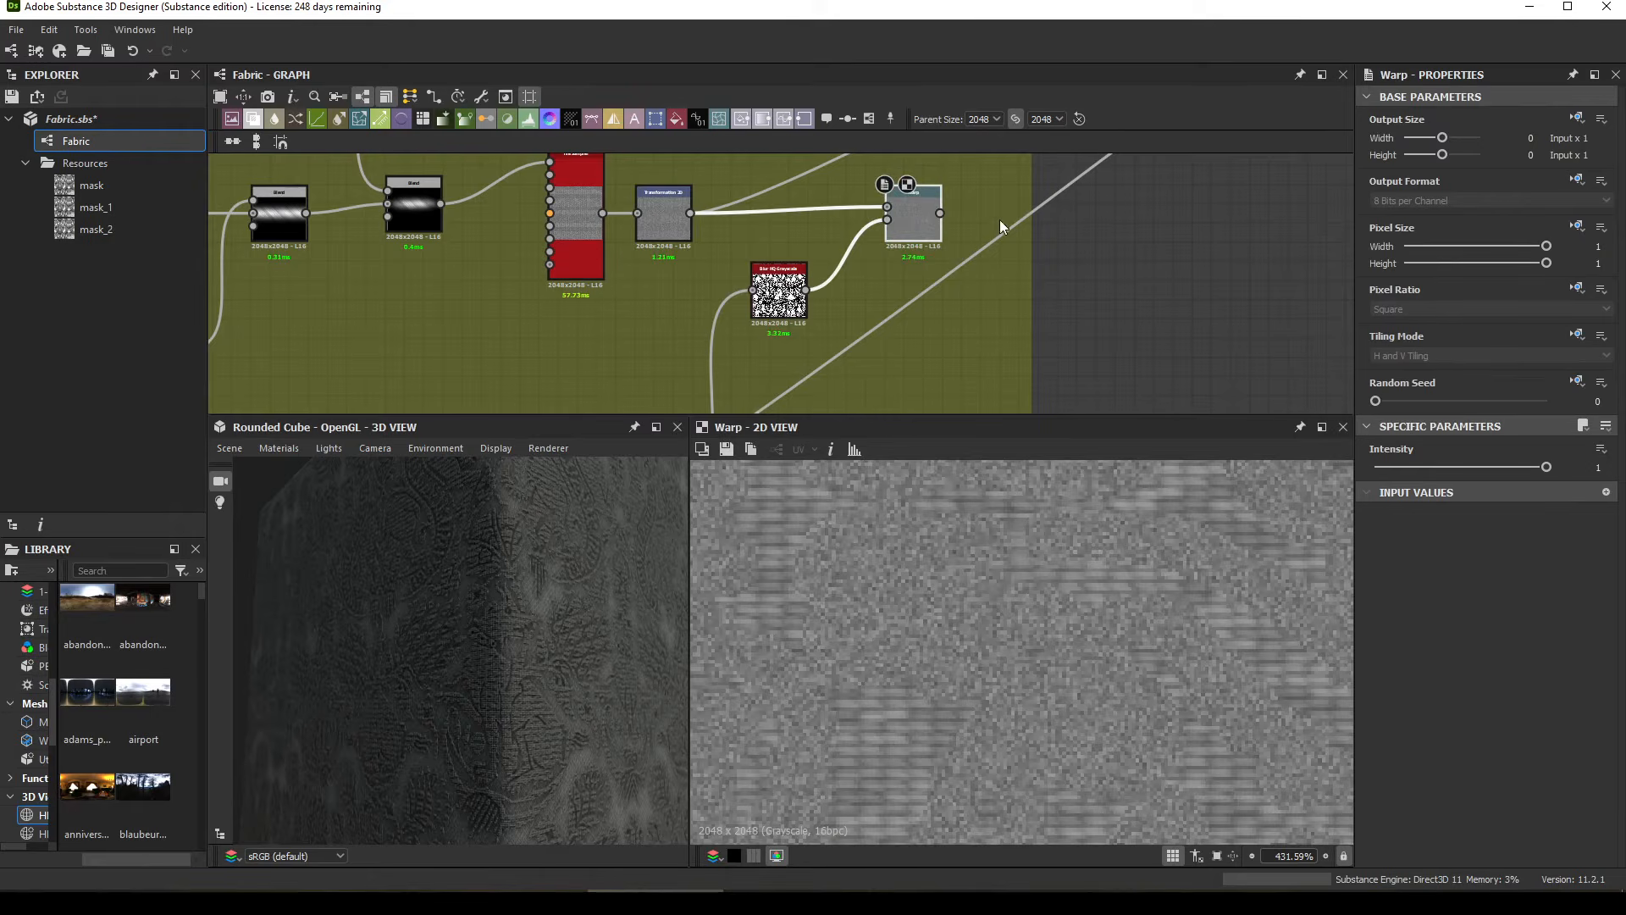
# Step: Set the Warp's intensity to 0.001 and check the distorted weave
pyautogui.moveTo(1530, 466); pyautogui.dragTo(1380, 473)
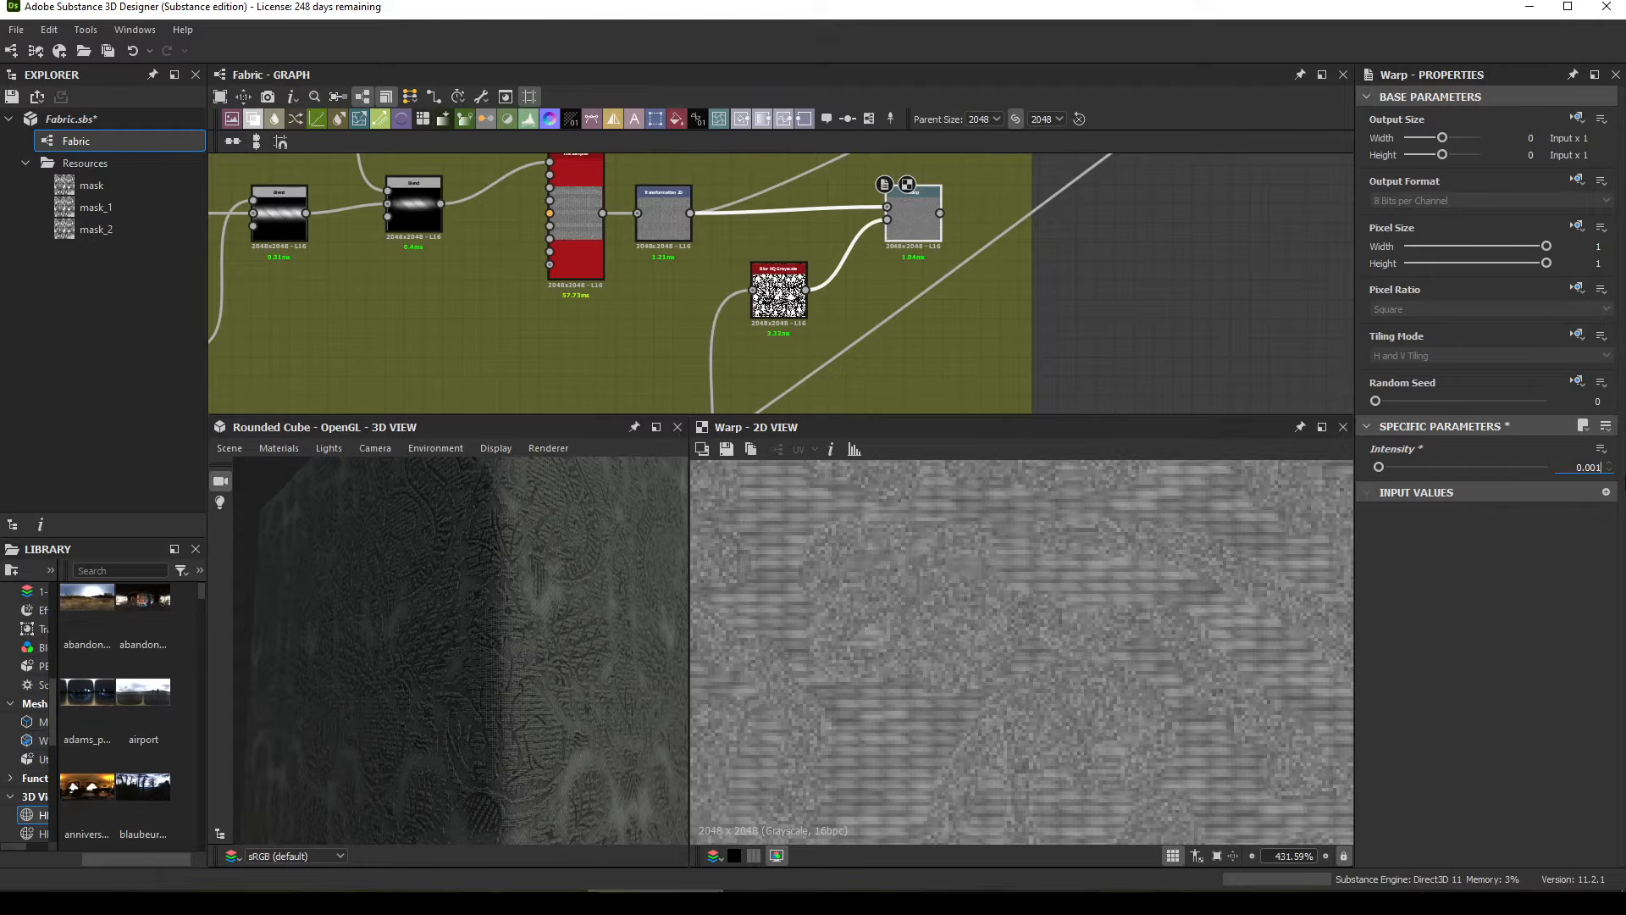
pyautogui.press('Return')
pyautogui.moveTo(1038, 669); pyautogui.dragTo(960, 632, button='middle')
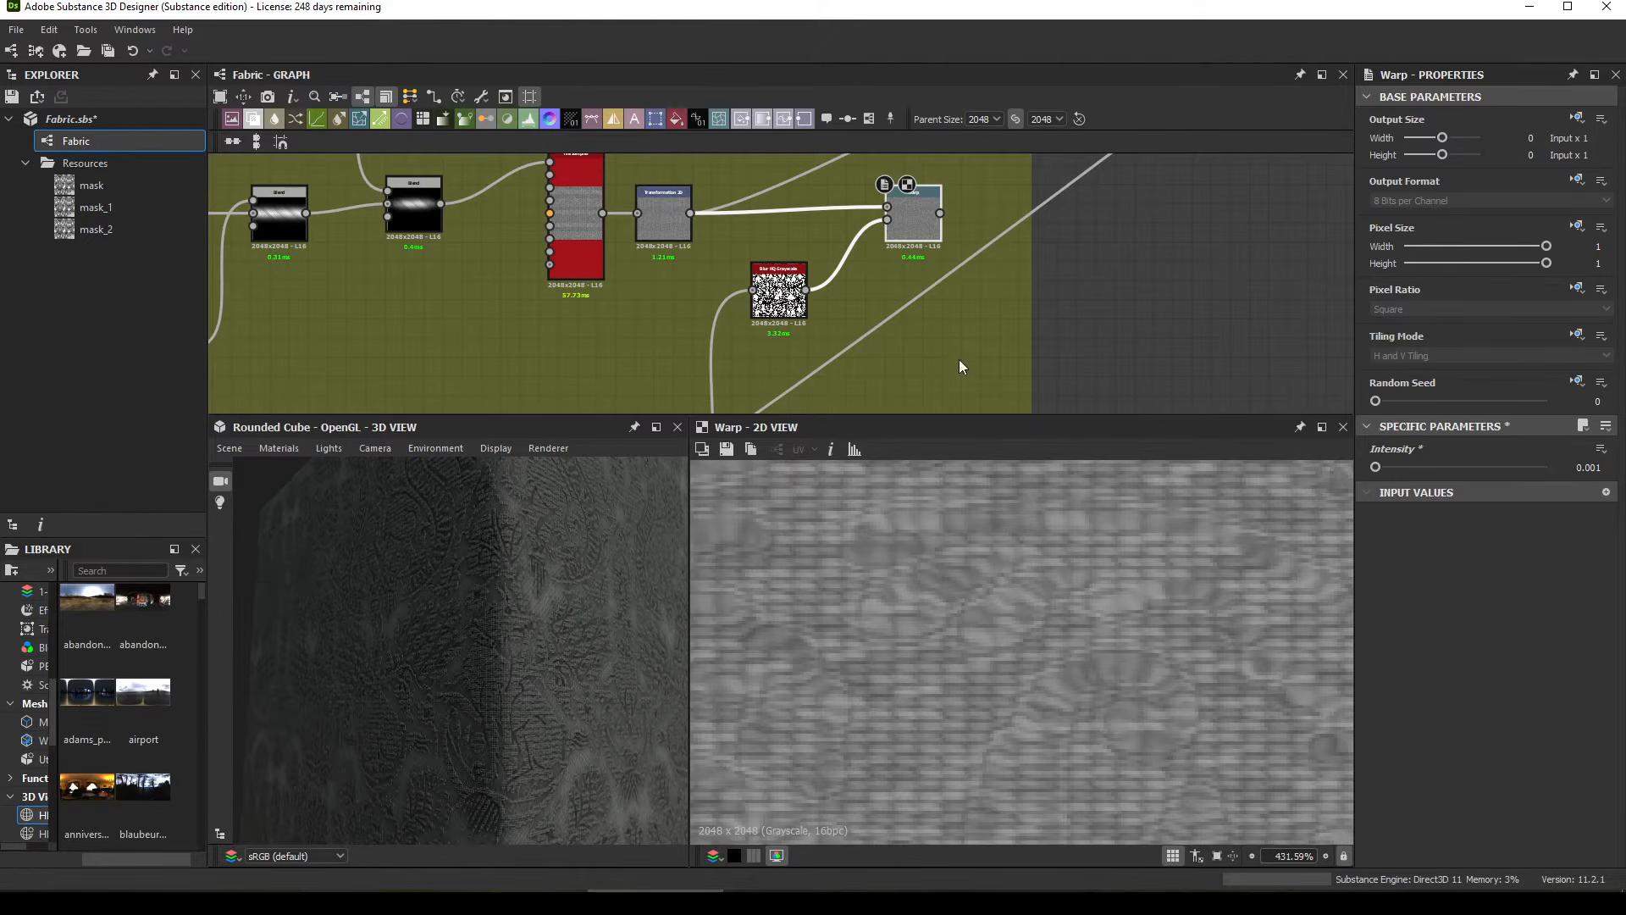
# Step: Shift the Warp slightly, add a Blend node outside the Weft2 frame, and connect the Warp output to its background
pyautogui.moveTo(908, 220); pyautogui.dragTo(899, 224)
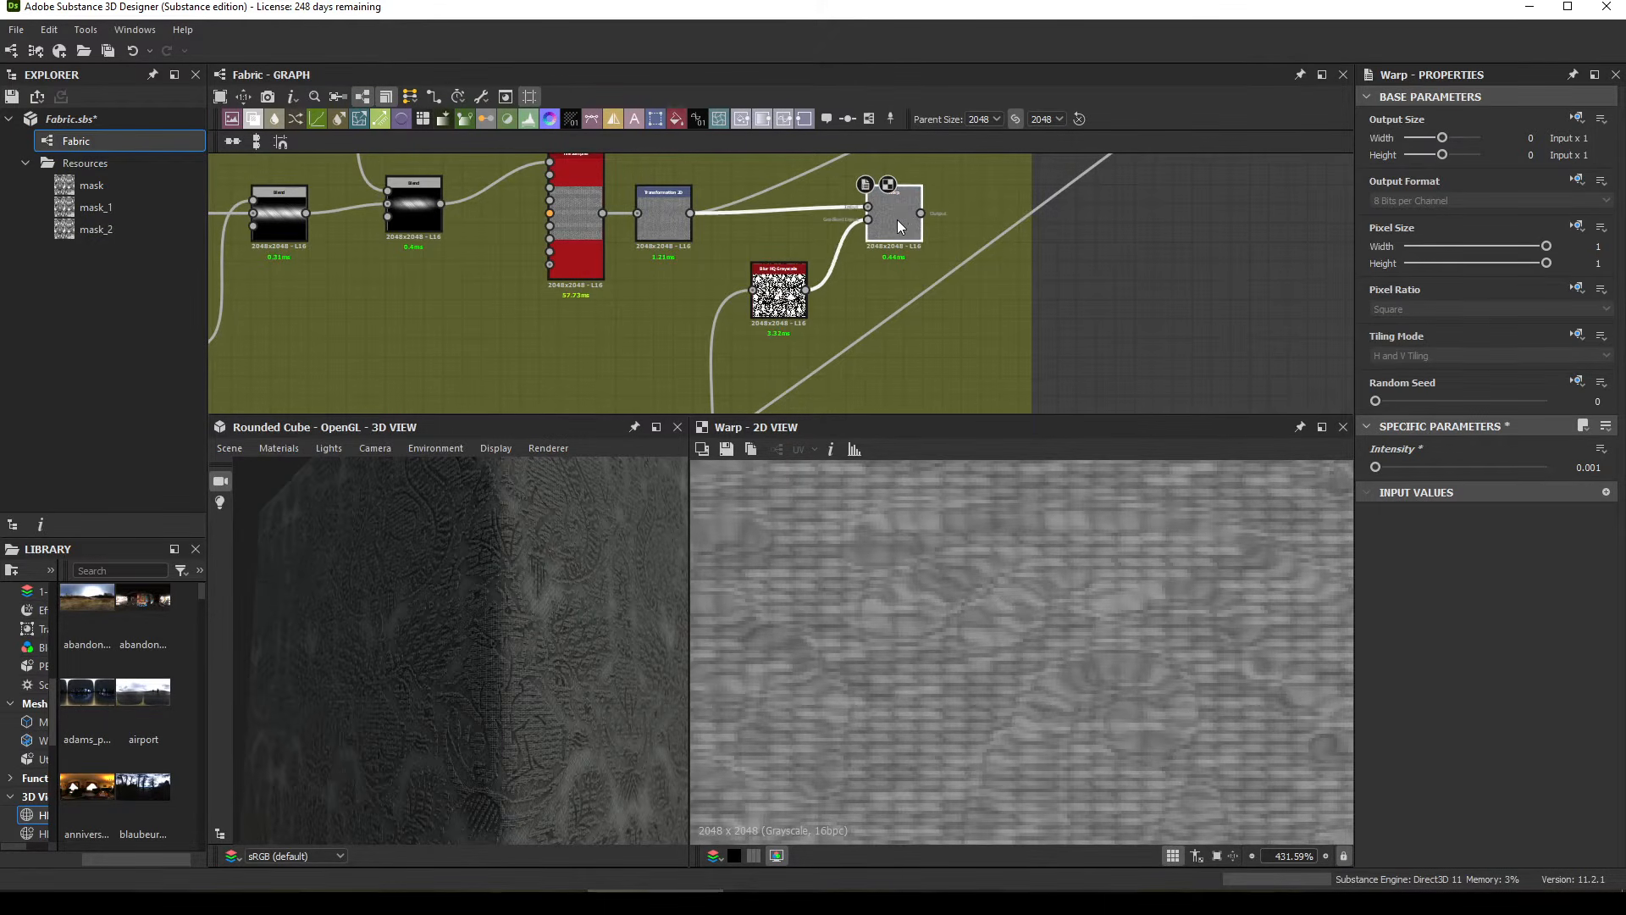
pyautogui.press('space')
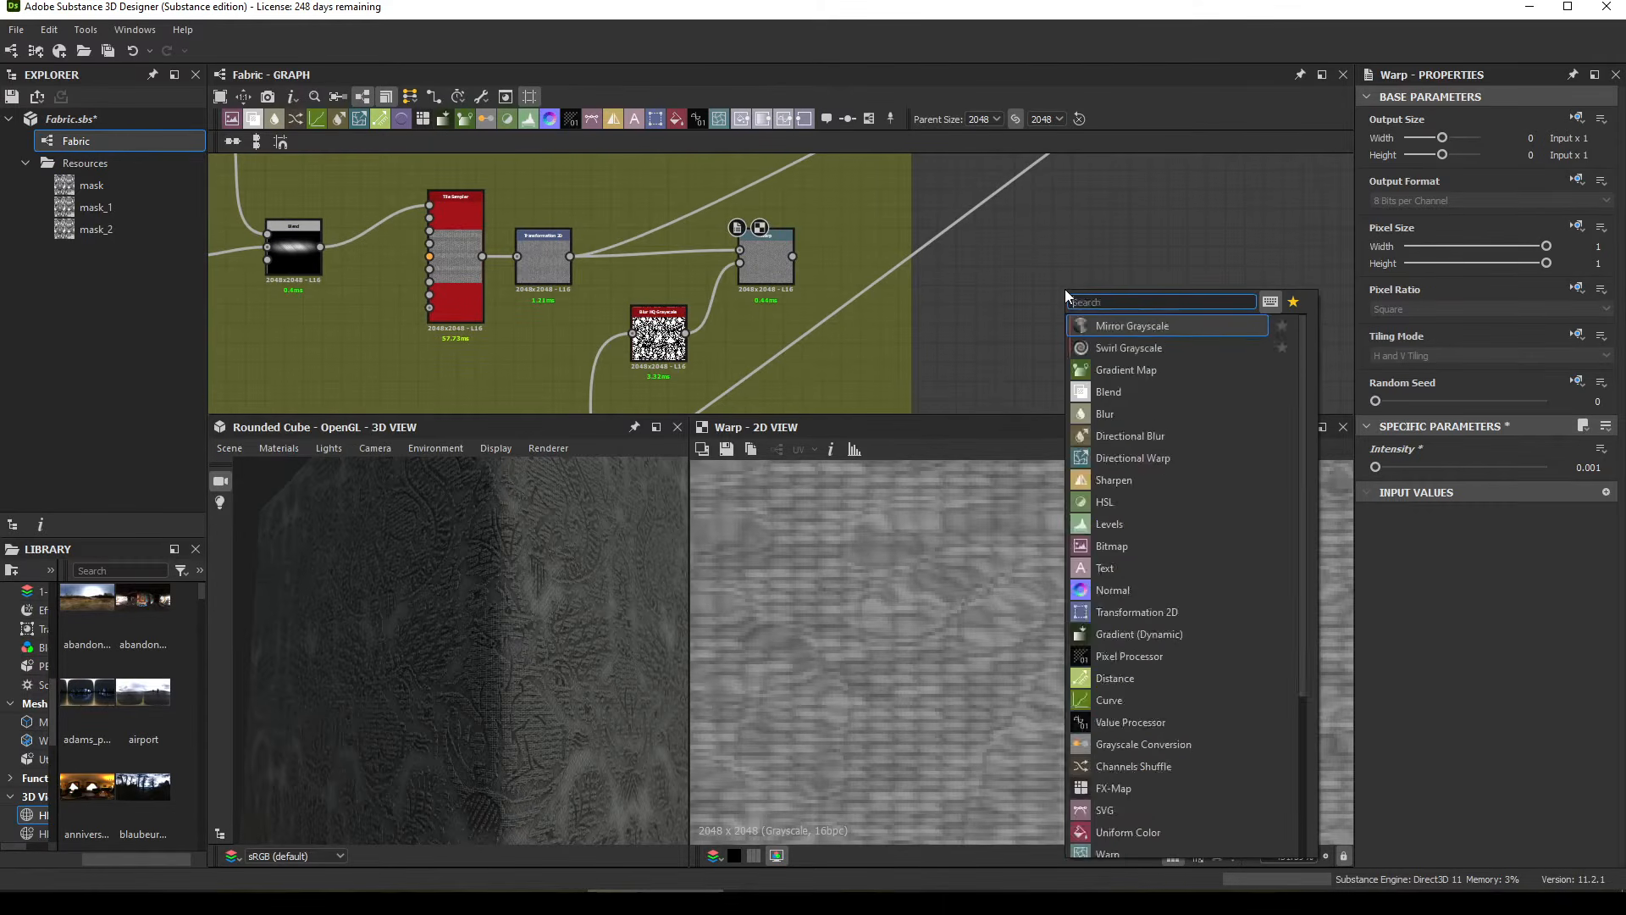
pyautogui.write('blend')
pyautogui.press('Return')
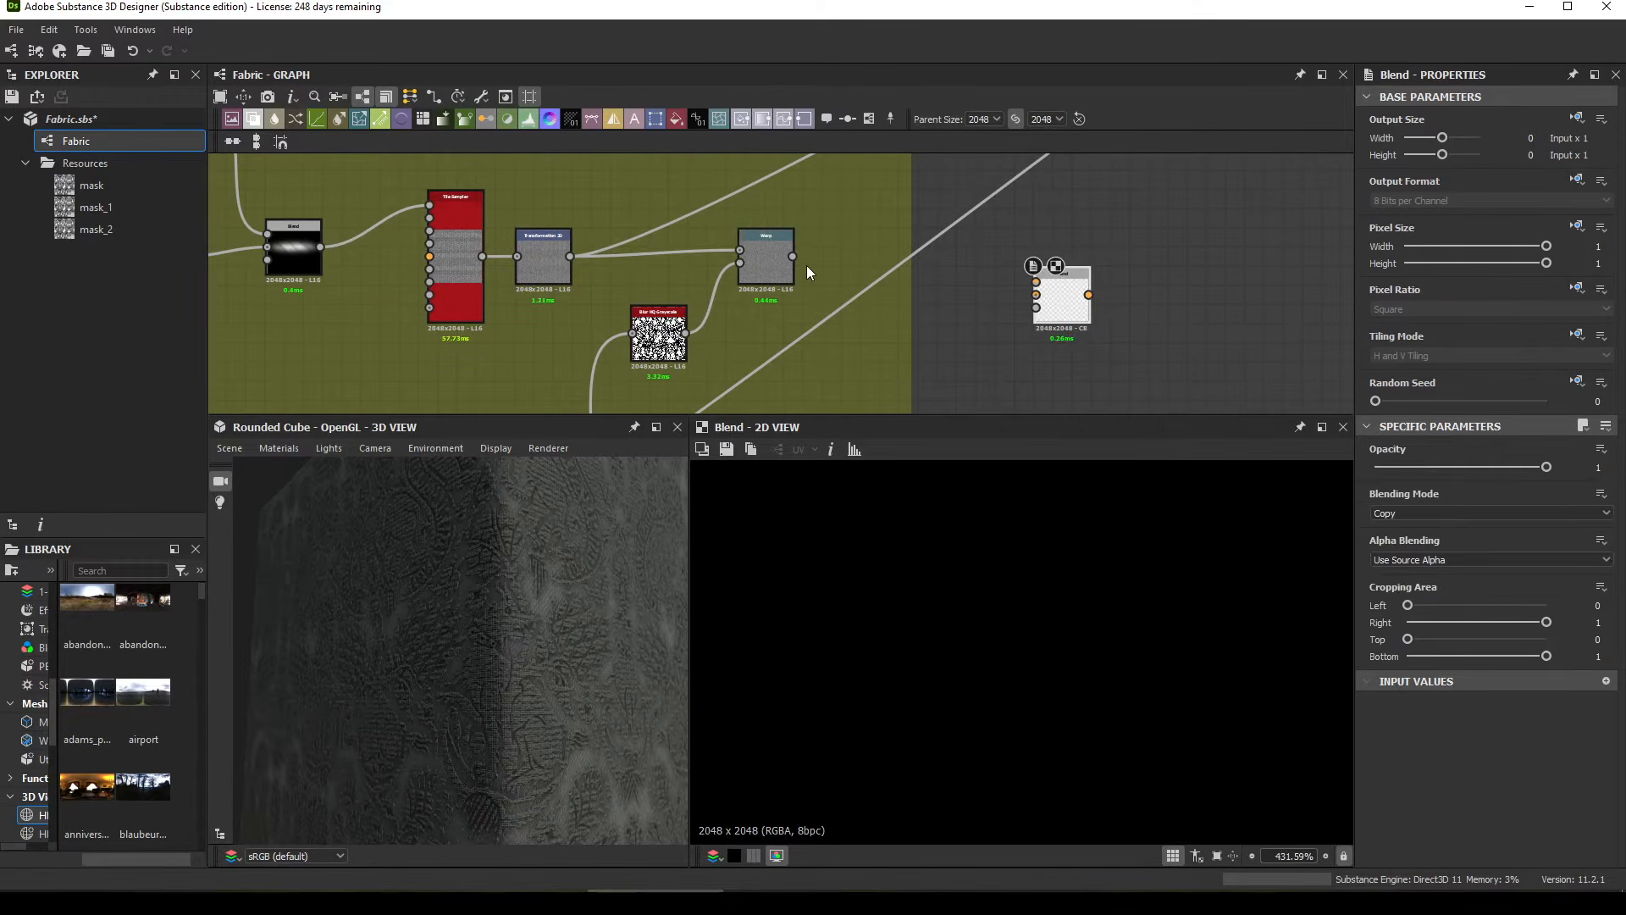
pyautogui.click(790, 266)
pyautogui.moveTo(793, 259); pyautogui.dragTo(1035, 294)
pyautogui.scroll(-4, 1035, 293)
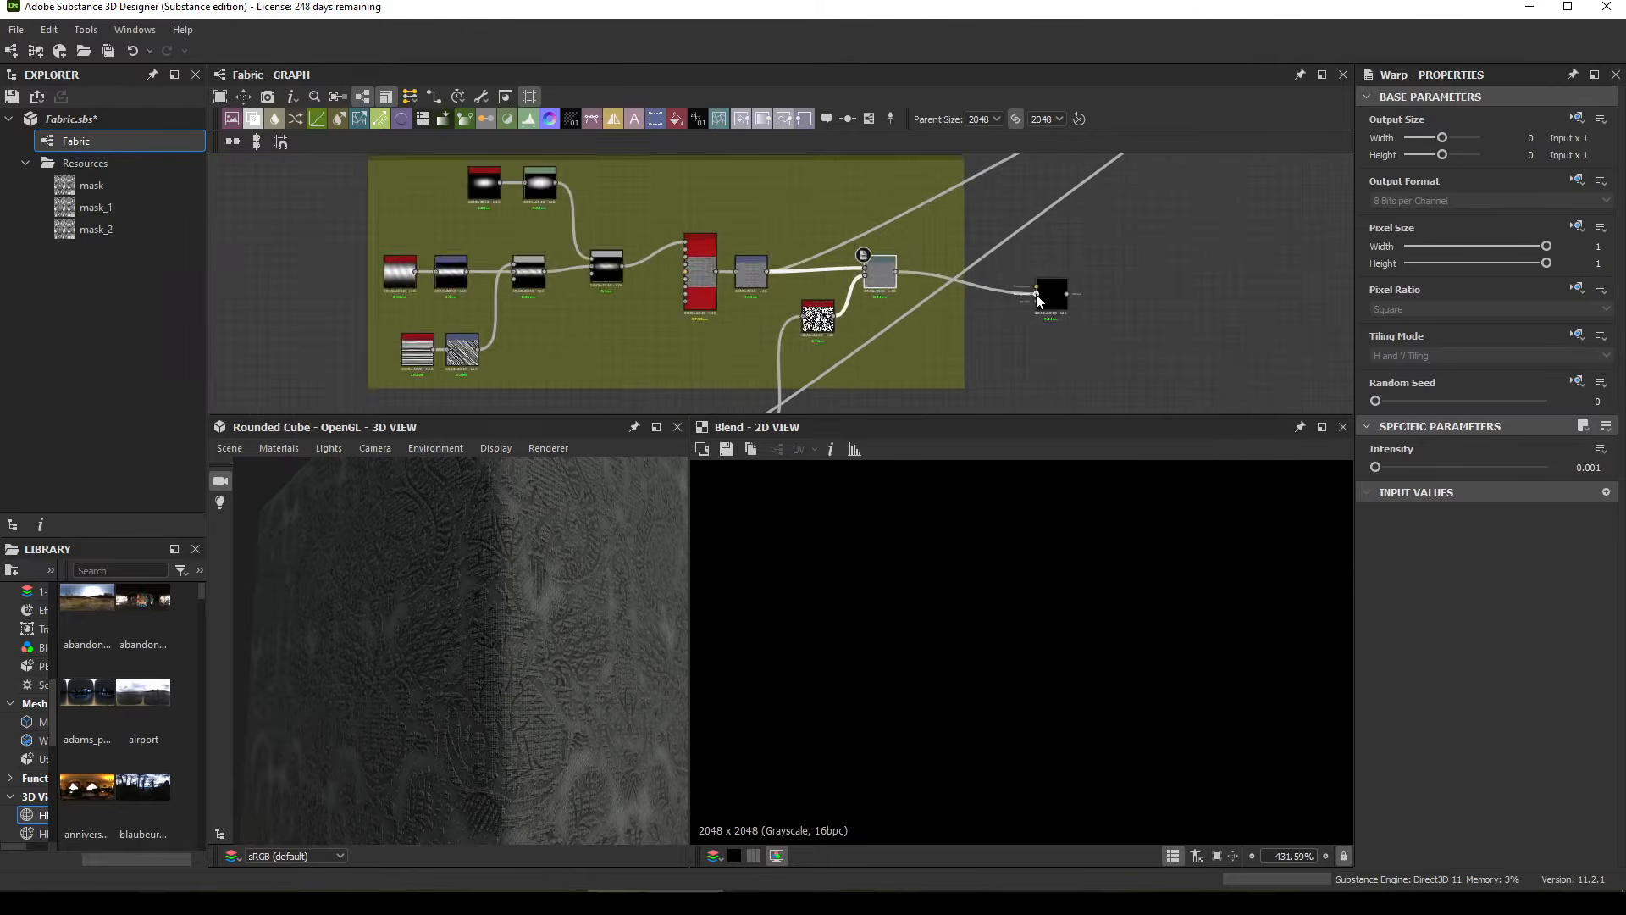
# Step: Connect the blurred mask to the new Blend's foreground input and place the node just outside the Weft2 frame
pyautogui.moveTo(771, 386); pyautogui.dragTo(814, 305, button='middle')
pyautogui.scroll(3, 833, 336)
pyautogui.moveTo(816, 330); pyautogui.dragTo(1060, 371)
pyautogui.moveTo(1142, 184); pyautogui.dragTo(1060, 371, button='middle')
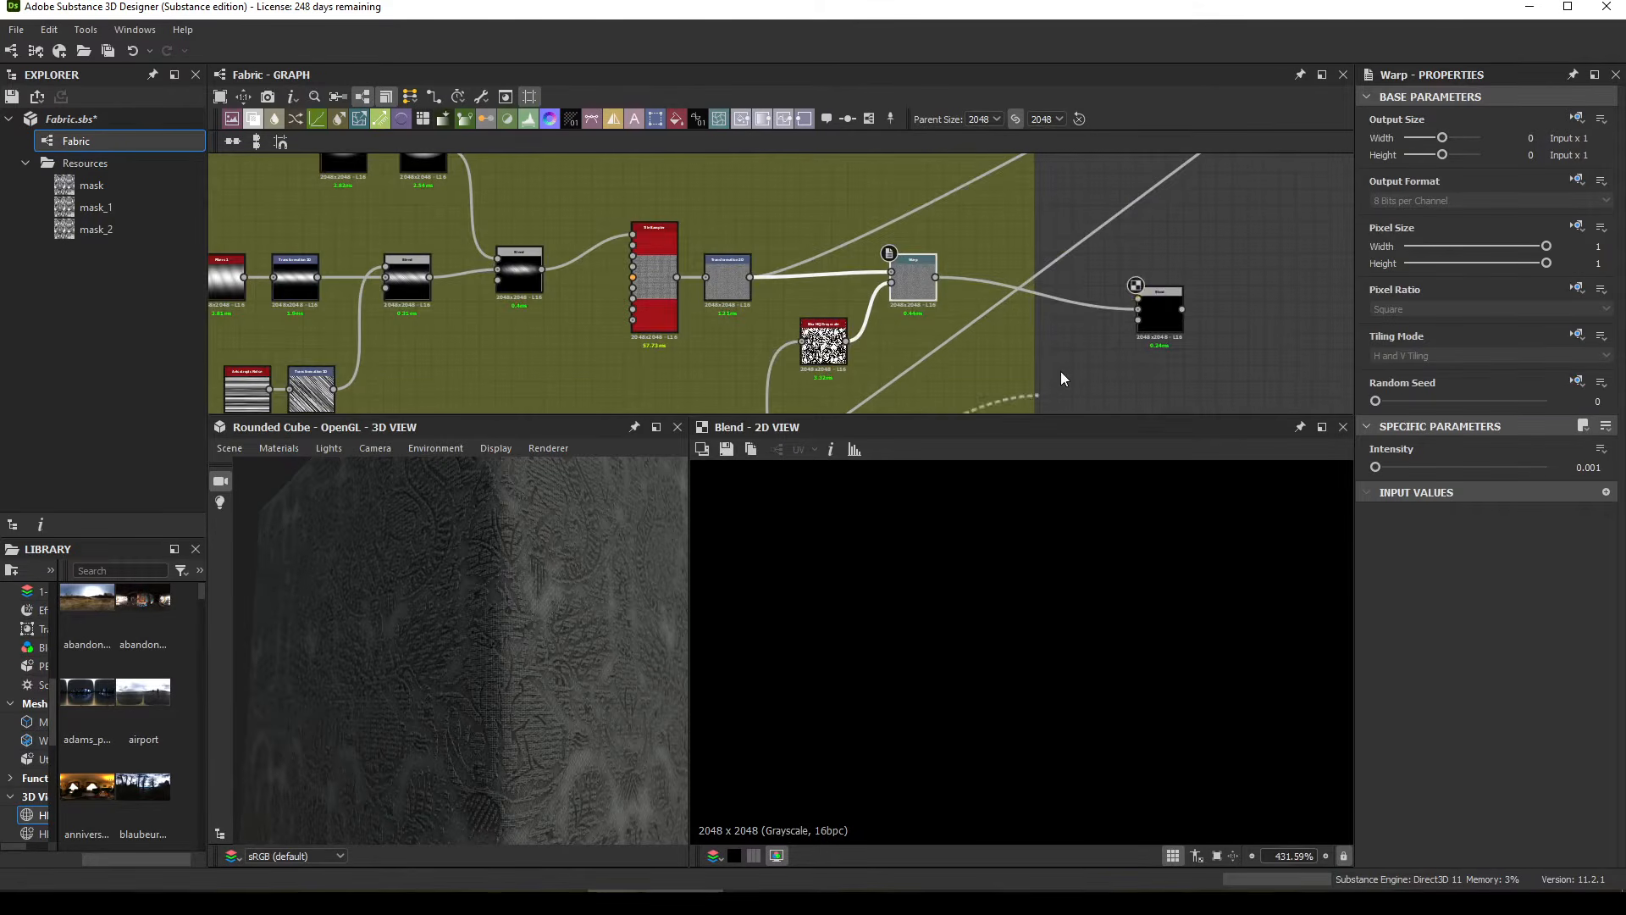
pyautogui.moveTo(1060, 371); pyautogui.dragTo(1108, 272)
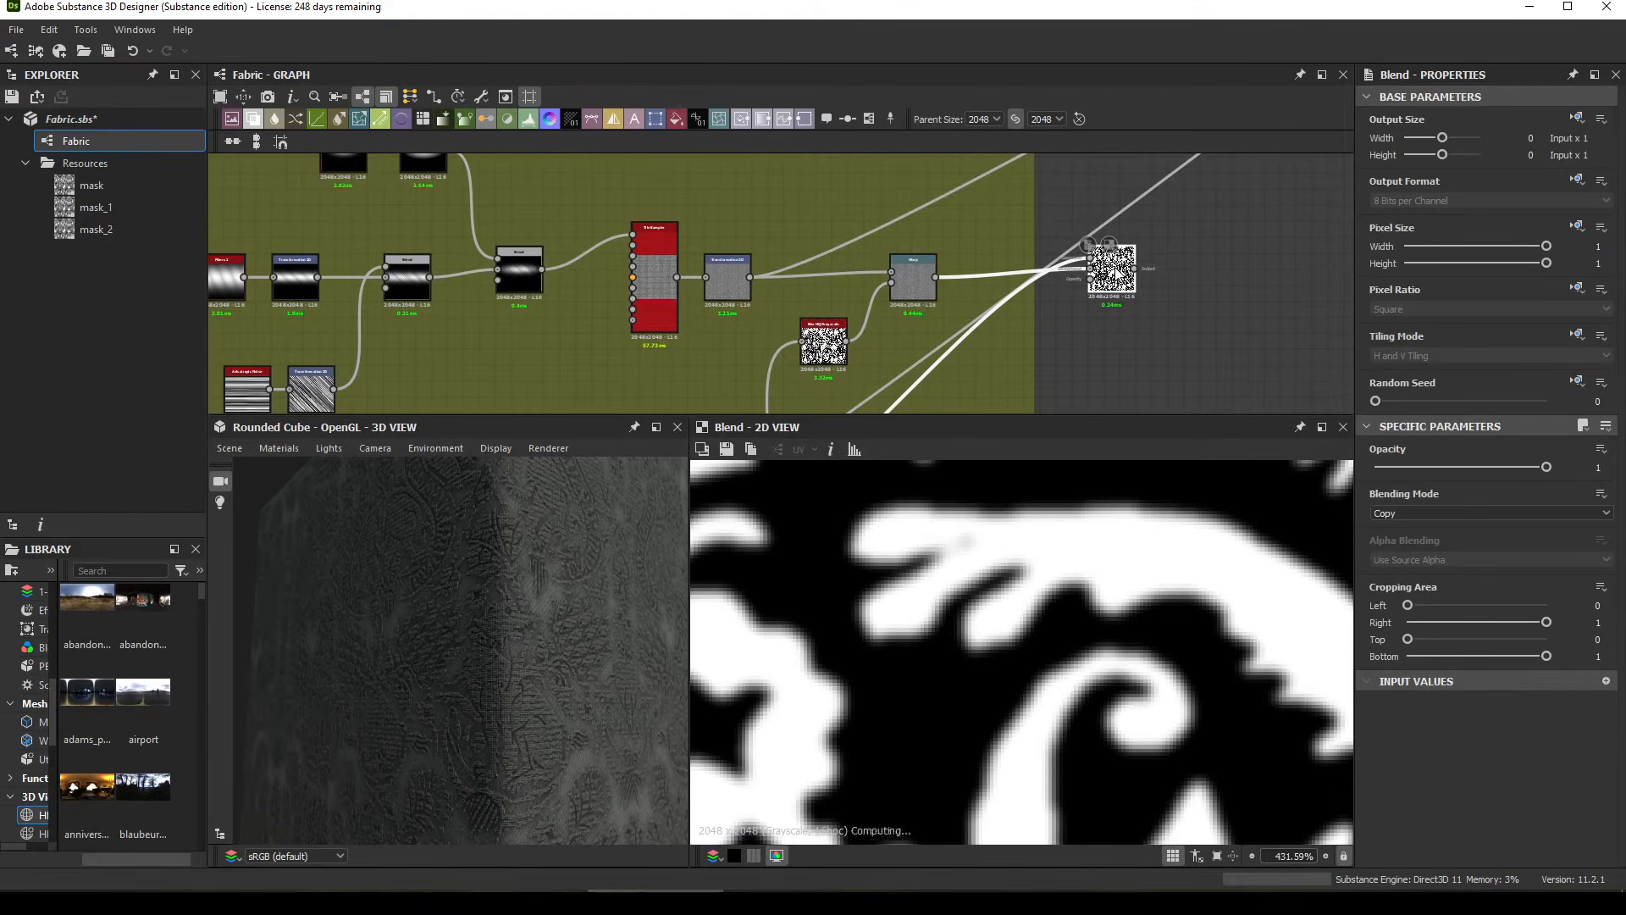
# Step: Try the Subtract blending mode on the Blend, then set it to Multiply
pyautogui.click(1400, 514)
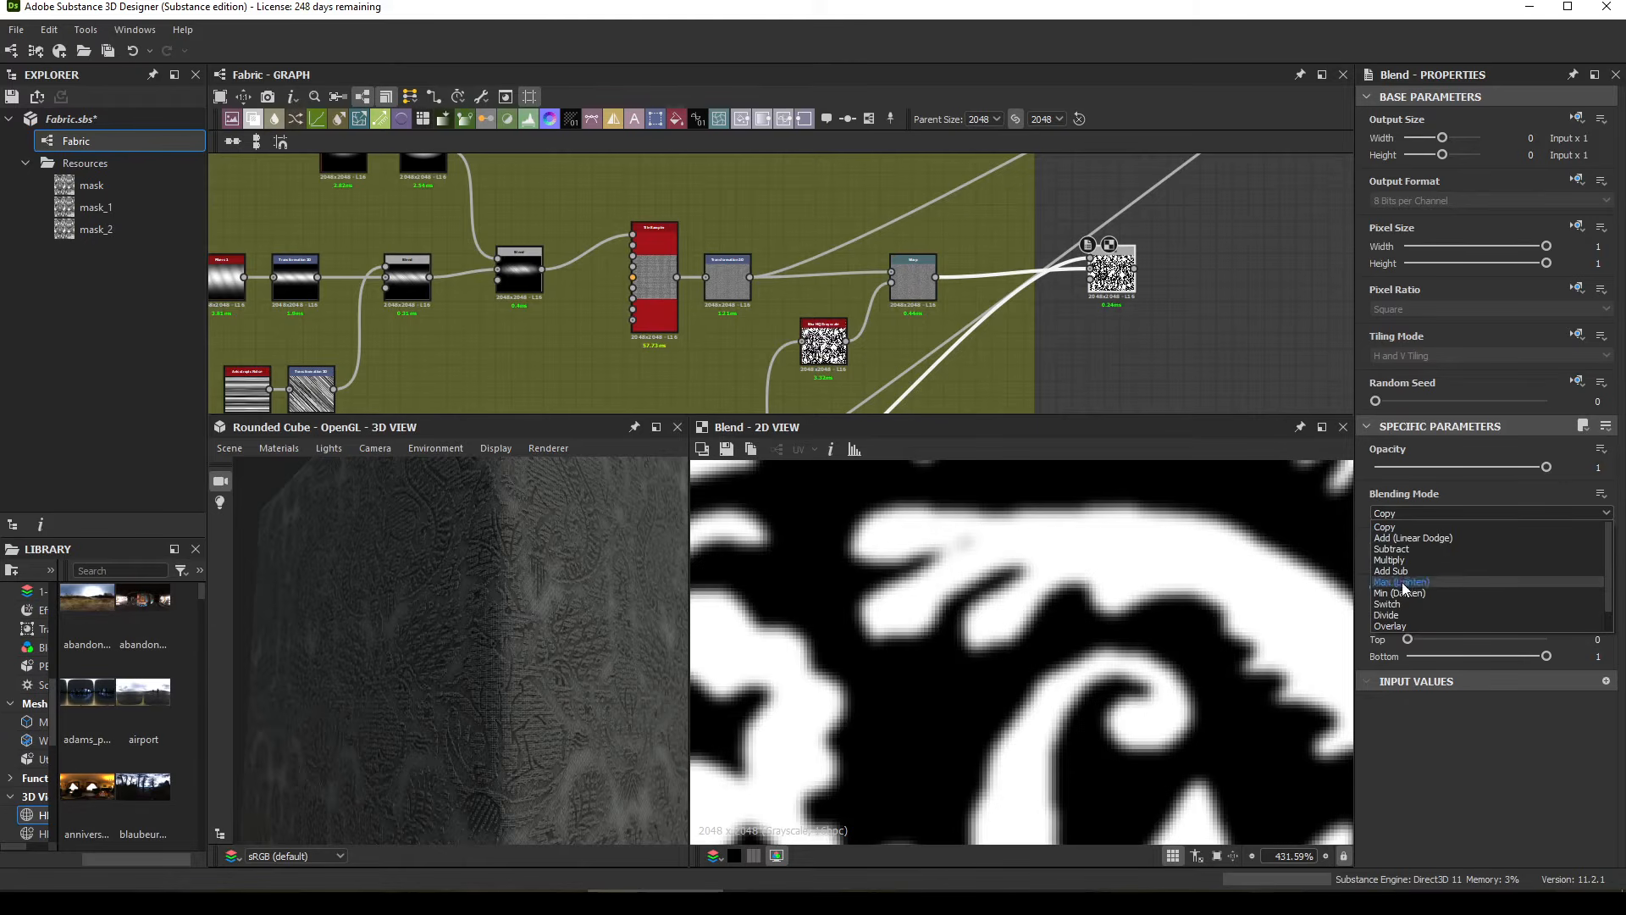
pyautogui.click(1389, 560)
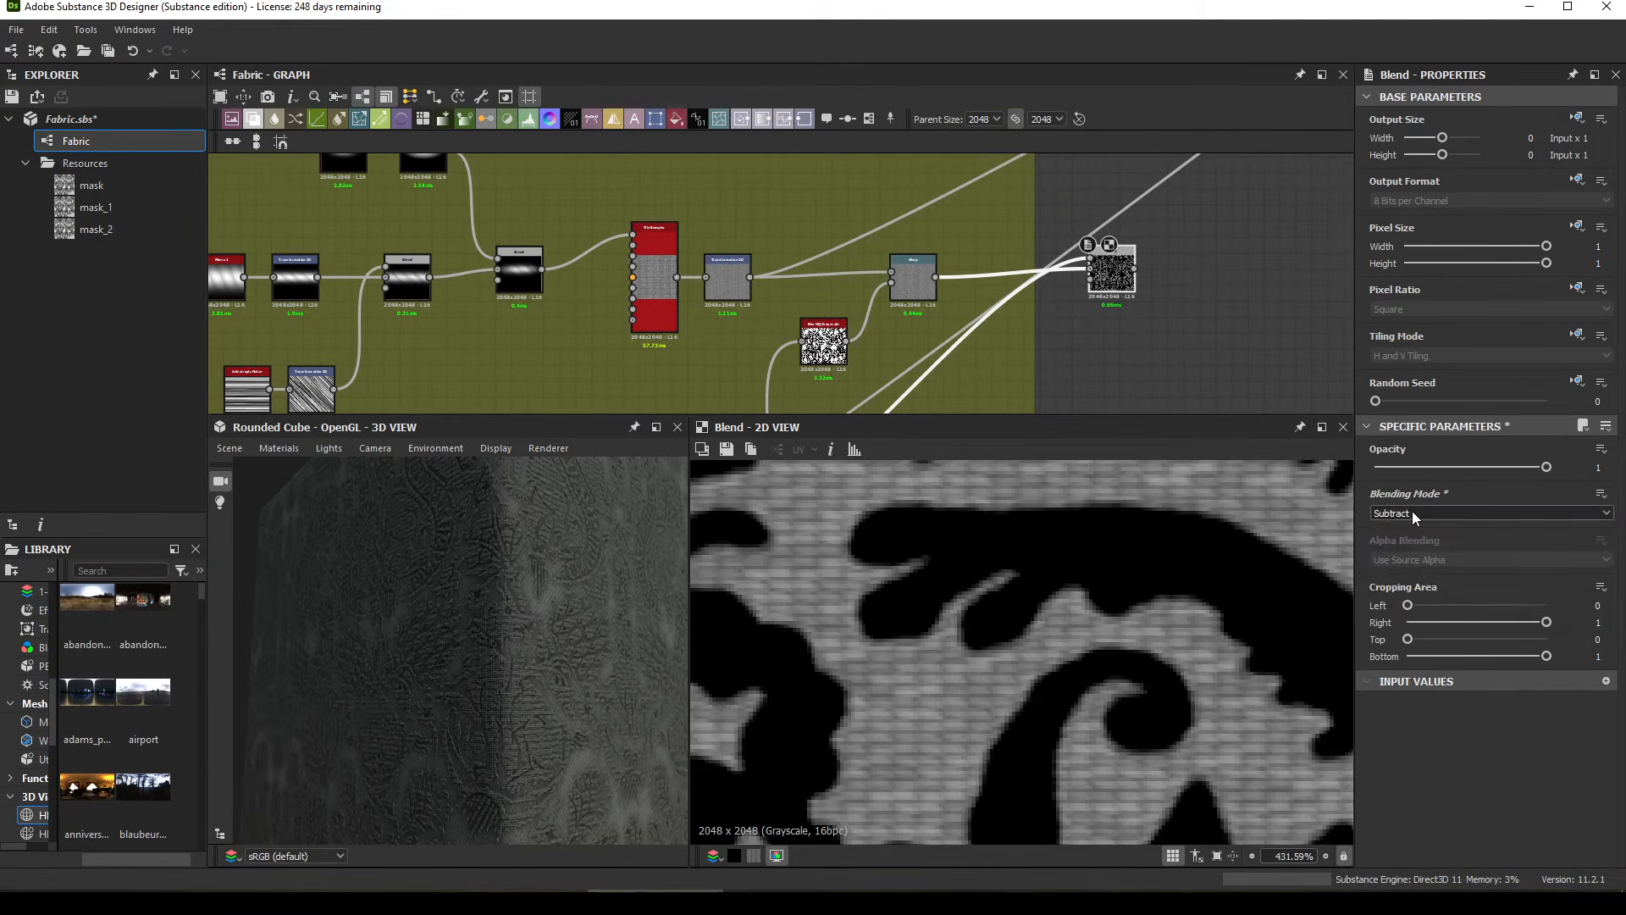
pyautogui.click(1399, 513)
pyautogui.click(1402, 561)
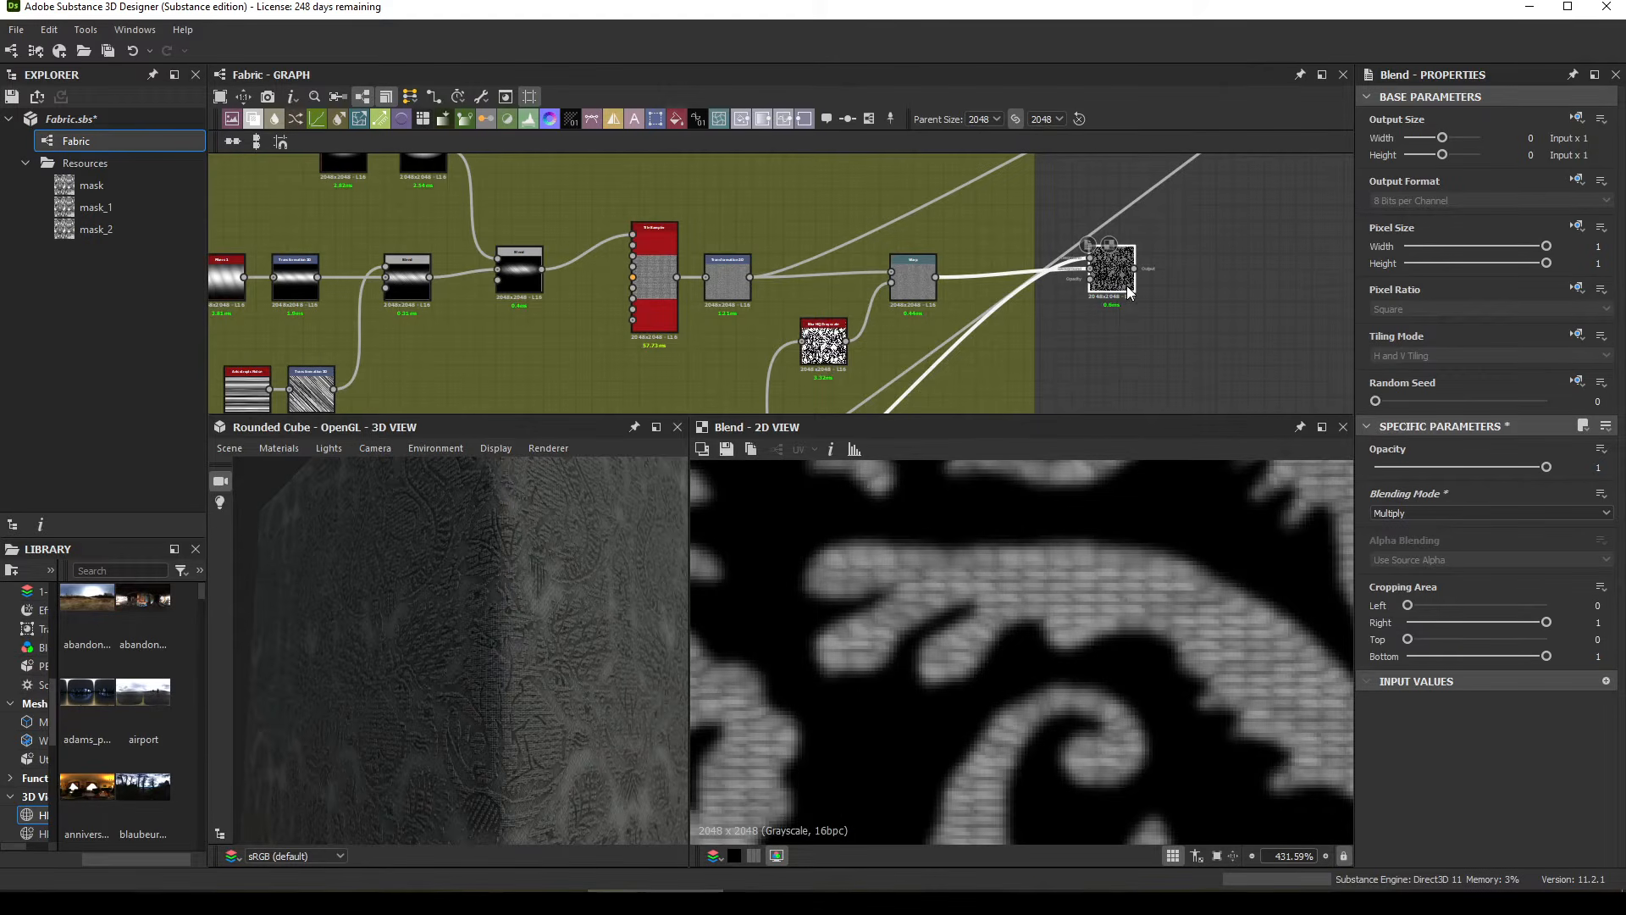
# Step: Duplicate the Multiply Blend below the original and feed its background from the unwarped weave's Transformation 2D output
pyautogui.hotkey('ctrl', 'c')
pyautogui.hotkey('ctrl', 'v')
pyautogui.moveTo(792, 290); pyautogui.dragTo(1131, 369)
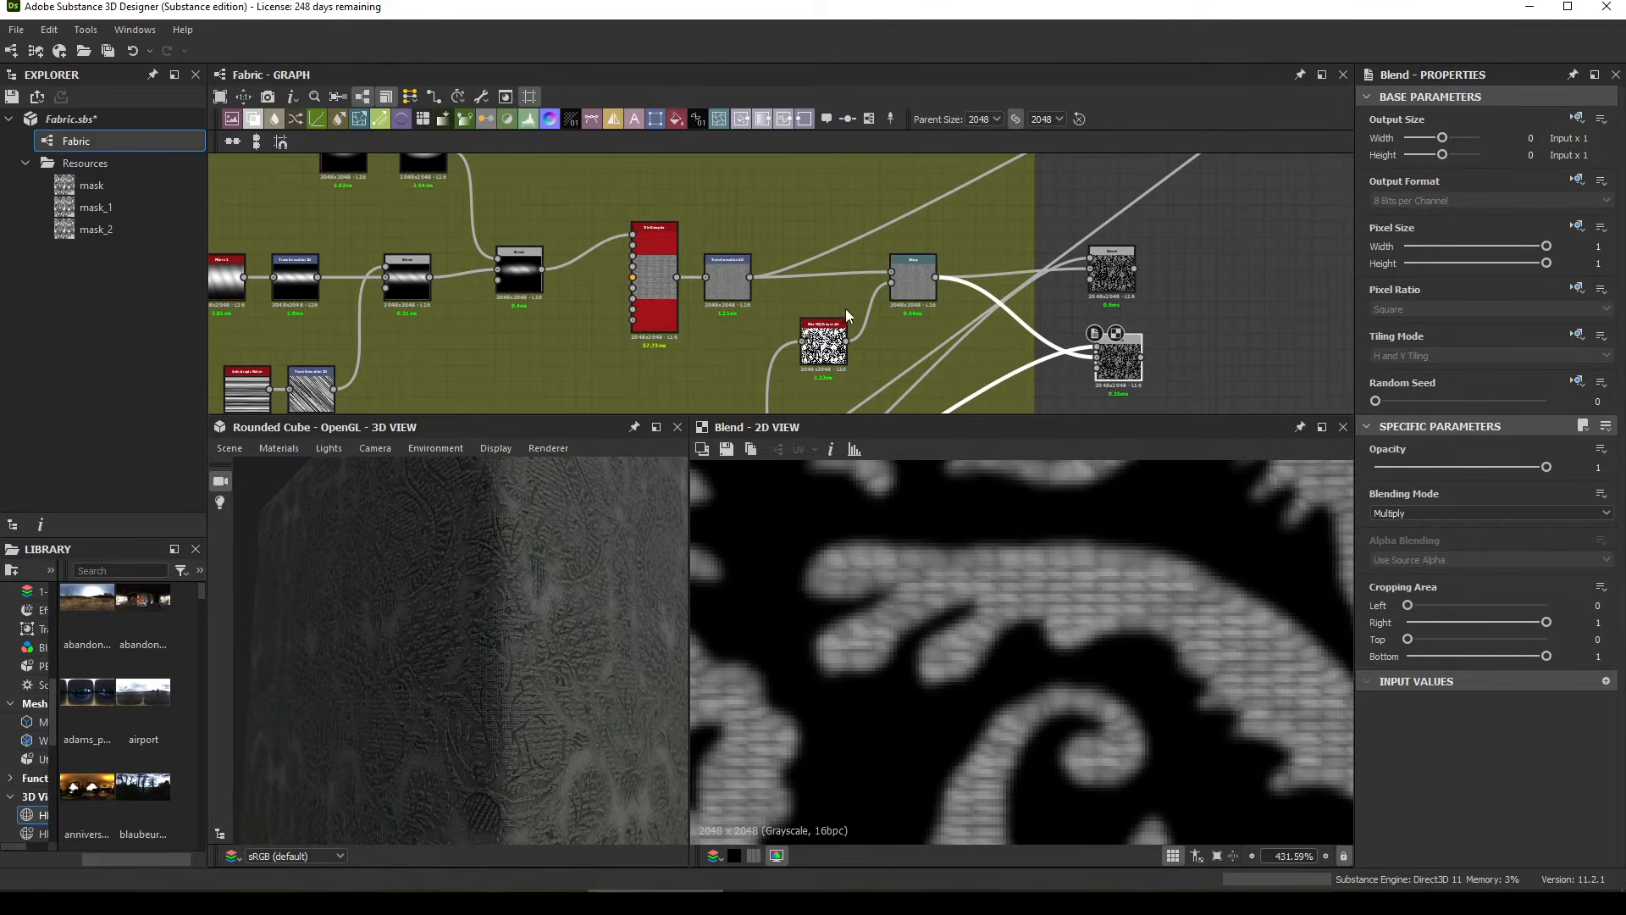
pyautogui.moveTo(749, 278); pyautogui.dragTo(807, 219)
pyautogui.moveTo(834, 293); pyautogui.dragTo(1115, 353)
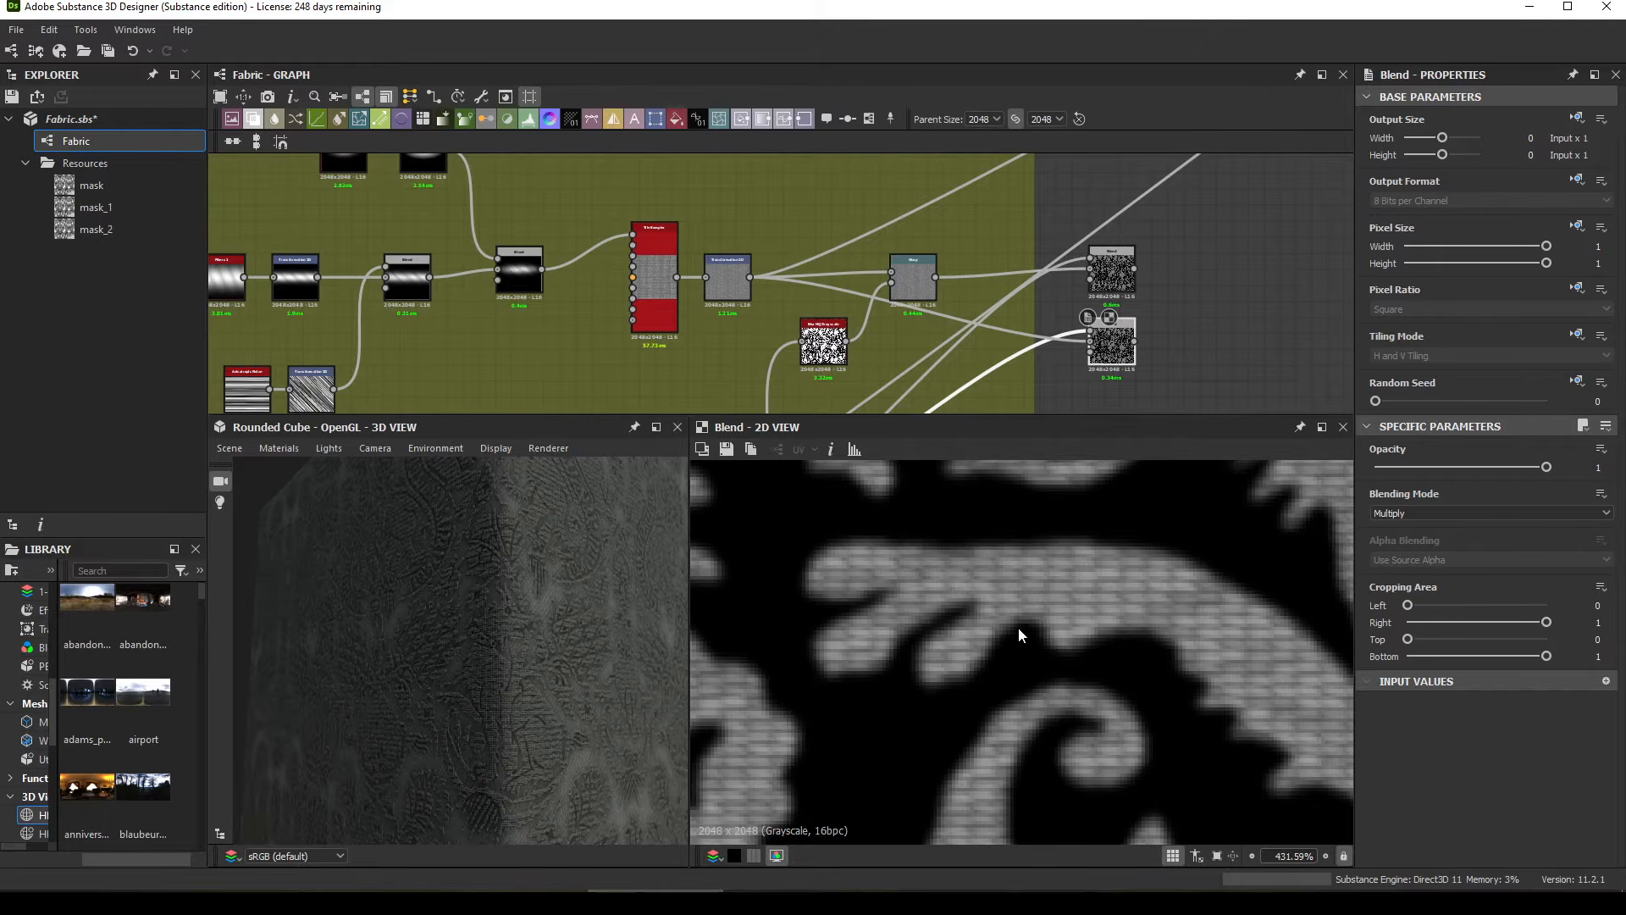
# Step: Compare the warped and unwarped weave by displaying the two Multiply Blend nodes alternately
pyautogui.moveTo(1025, 635); pyautogui.dragTo(1017, 762, button='middle')
pyautogui.click(1107, 275)
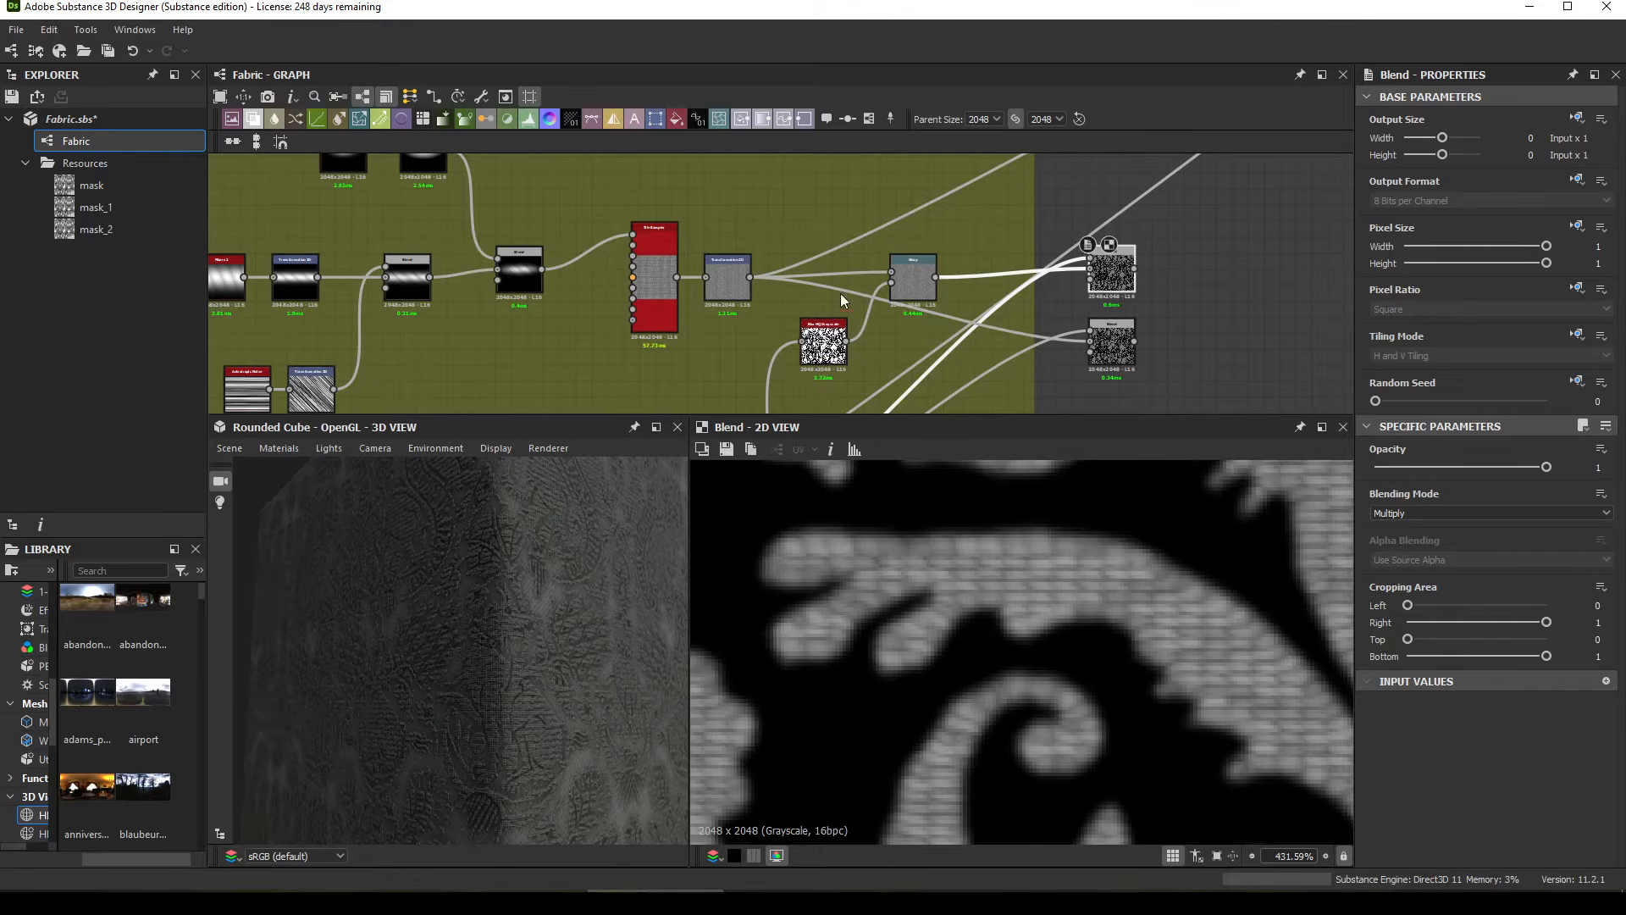
pyautogui.click(1108, 347)
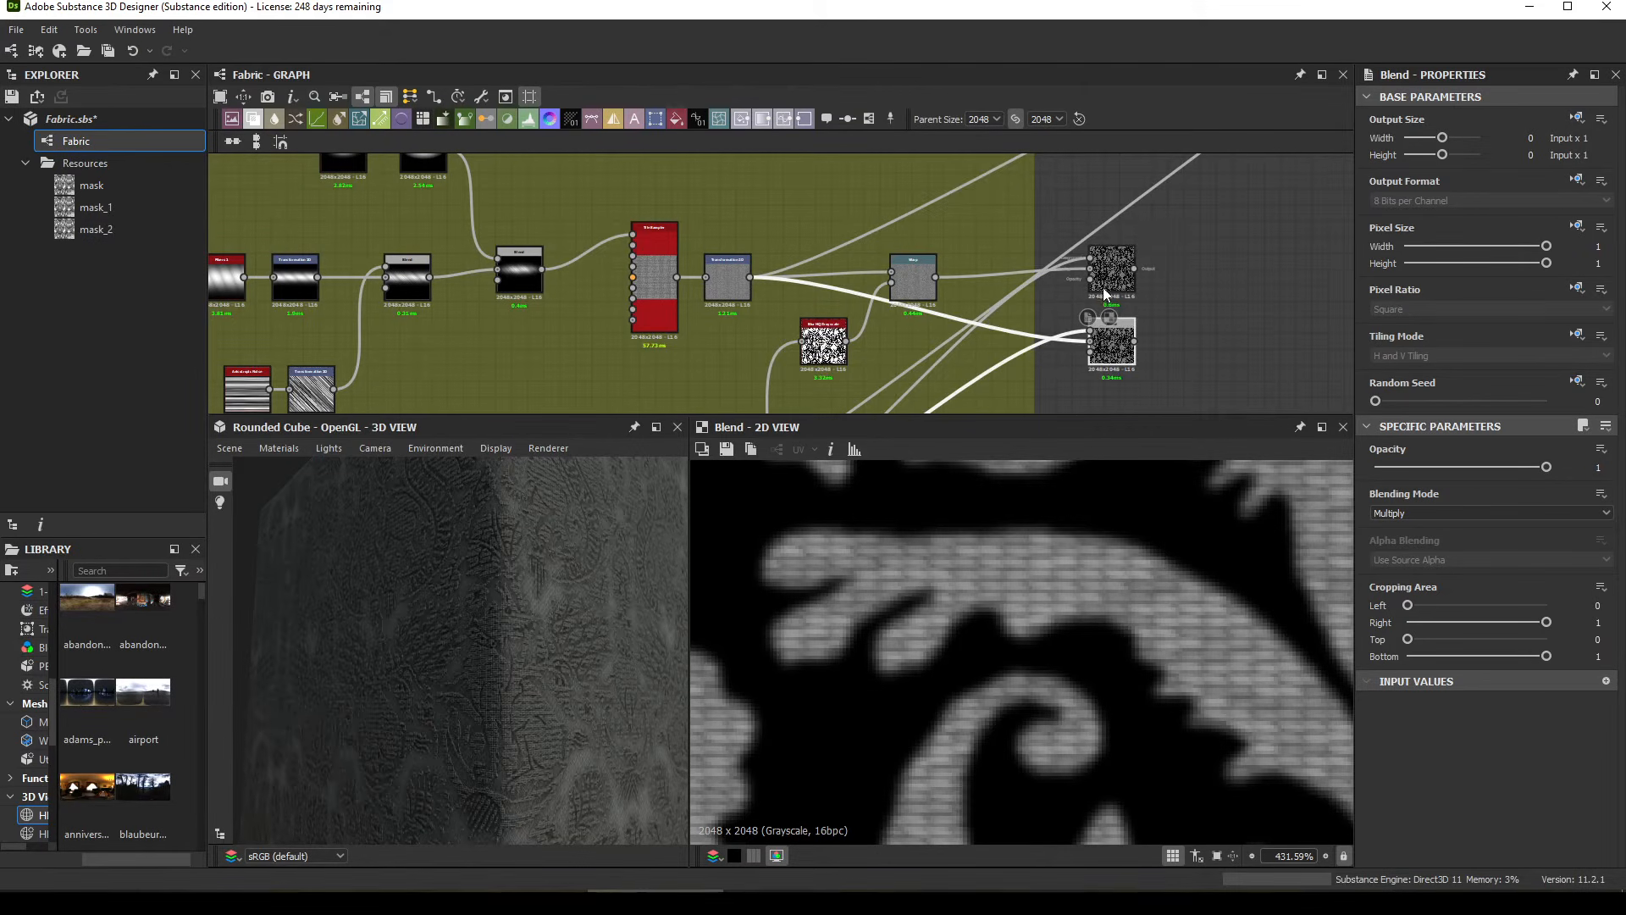
pyautogui.doubleClick(1104, 279)
pyautogui.doubleClick(1102, 349)
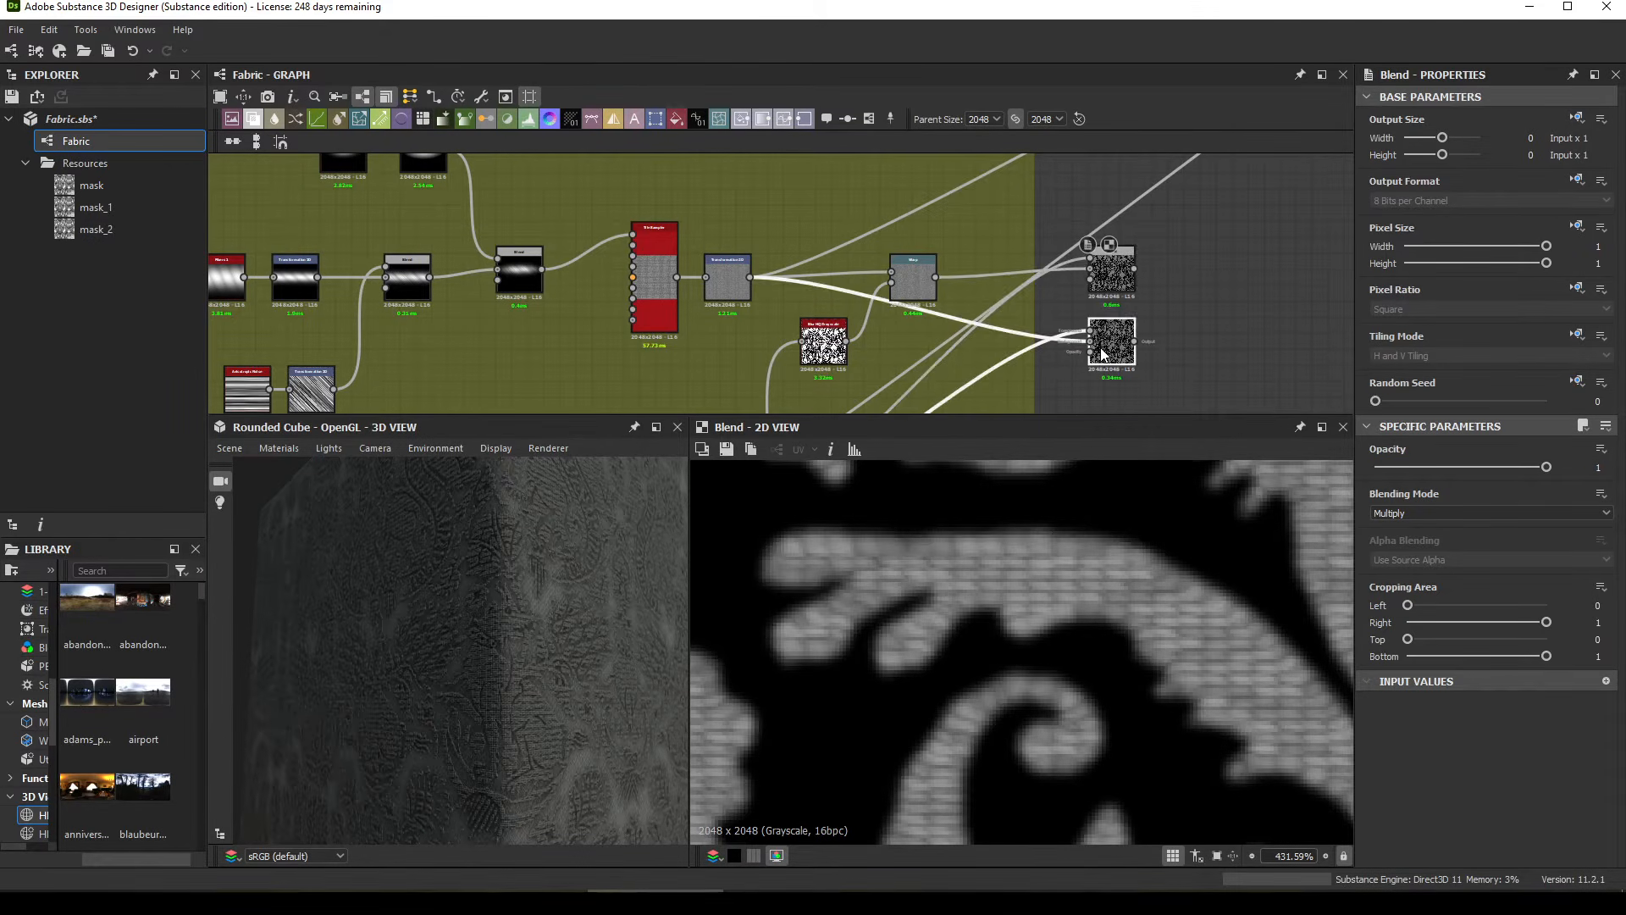
pyautogui.click(1108, 307)
pyautogui.doubleClick(1110, 280)
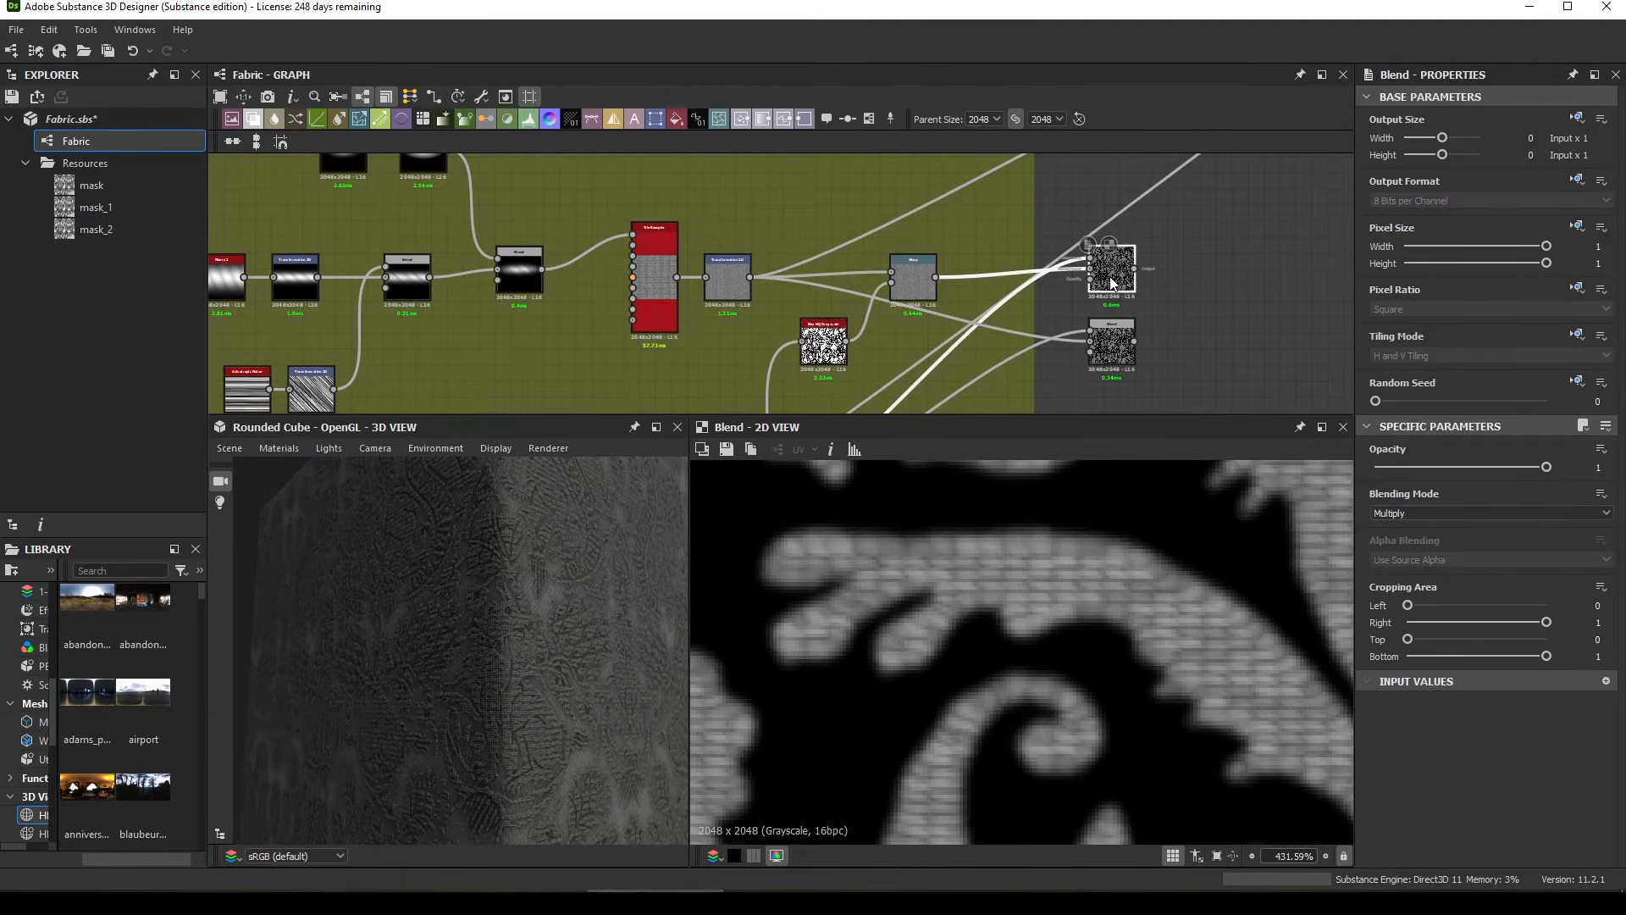
# Step: Delete both Multiply Blend nodes outside the Weft2 frame
pyautogui.click(1107, 360)
pyautogui.keyDown('shift'); pyautogui.click(1113, 262); pyautogui.keyUp('shift')
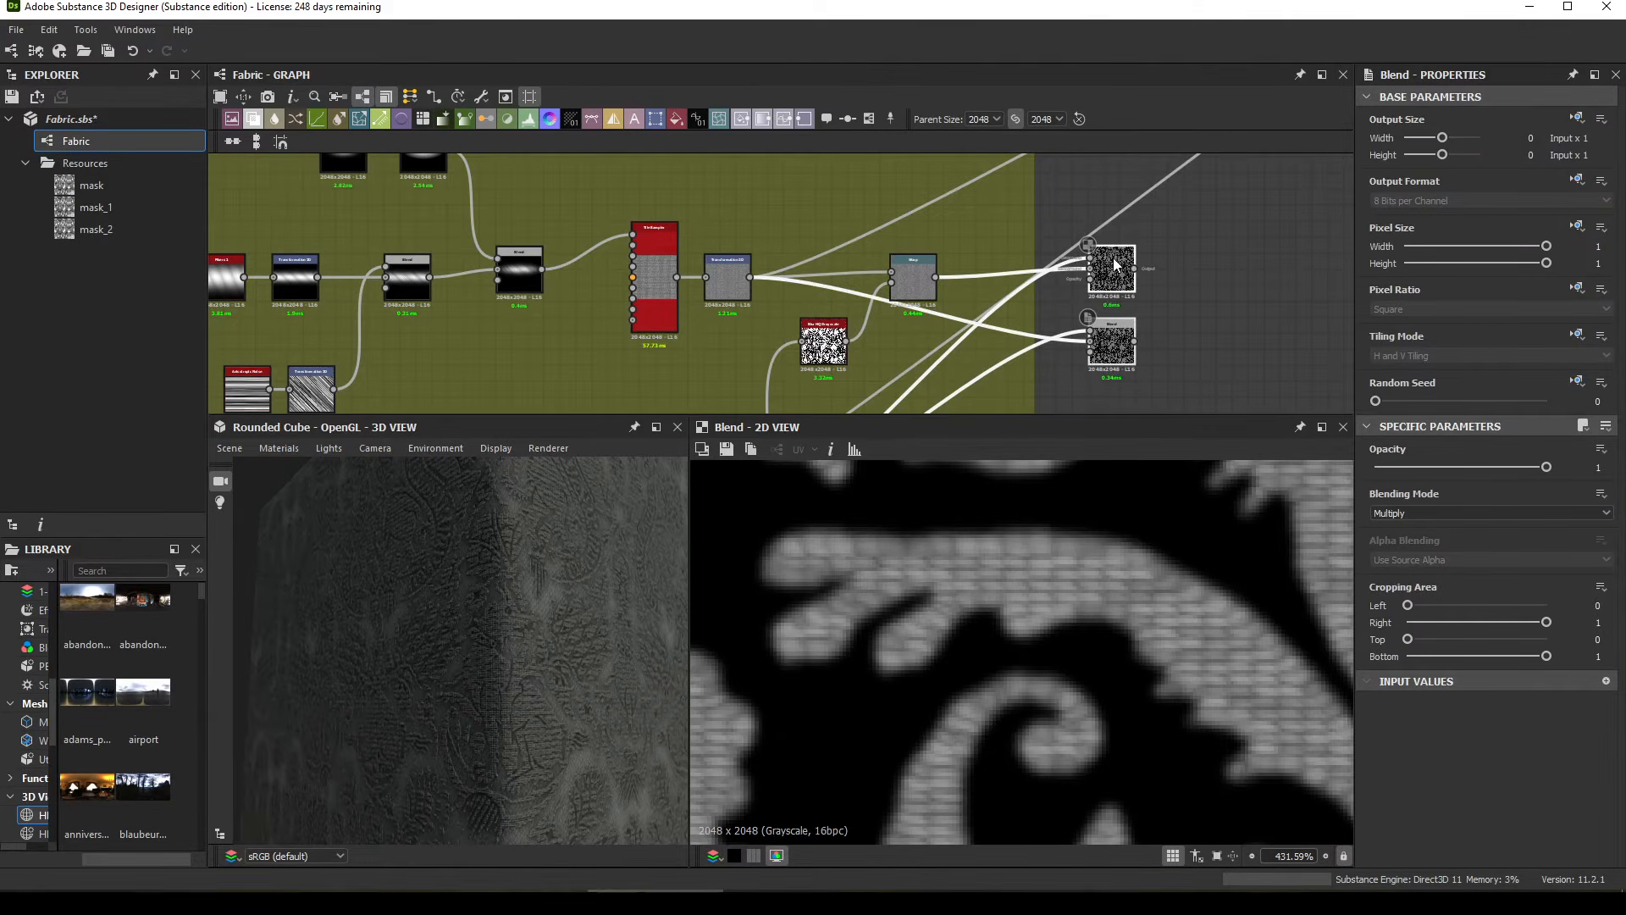
pyautogui.press('Delete')
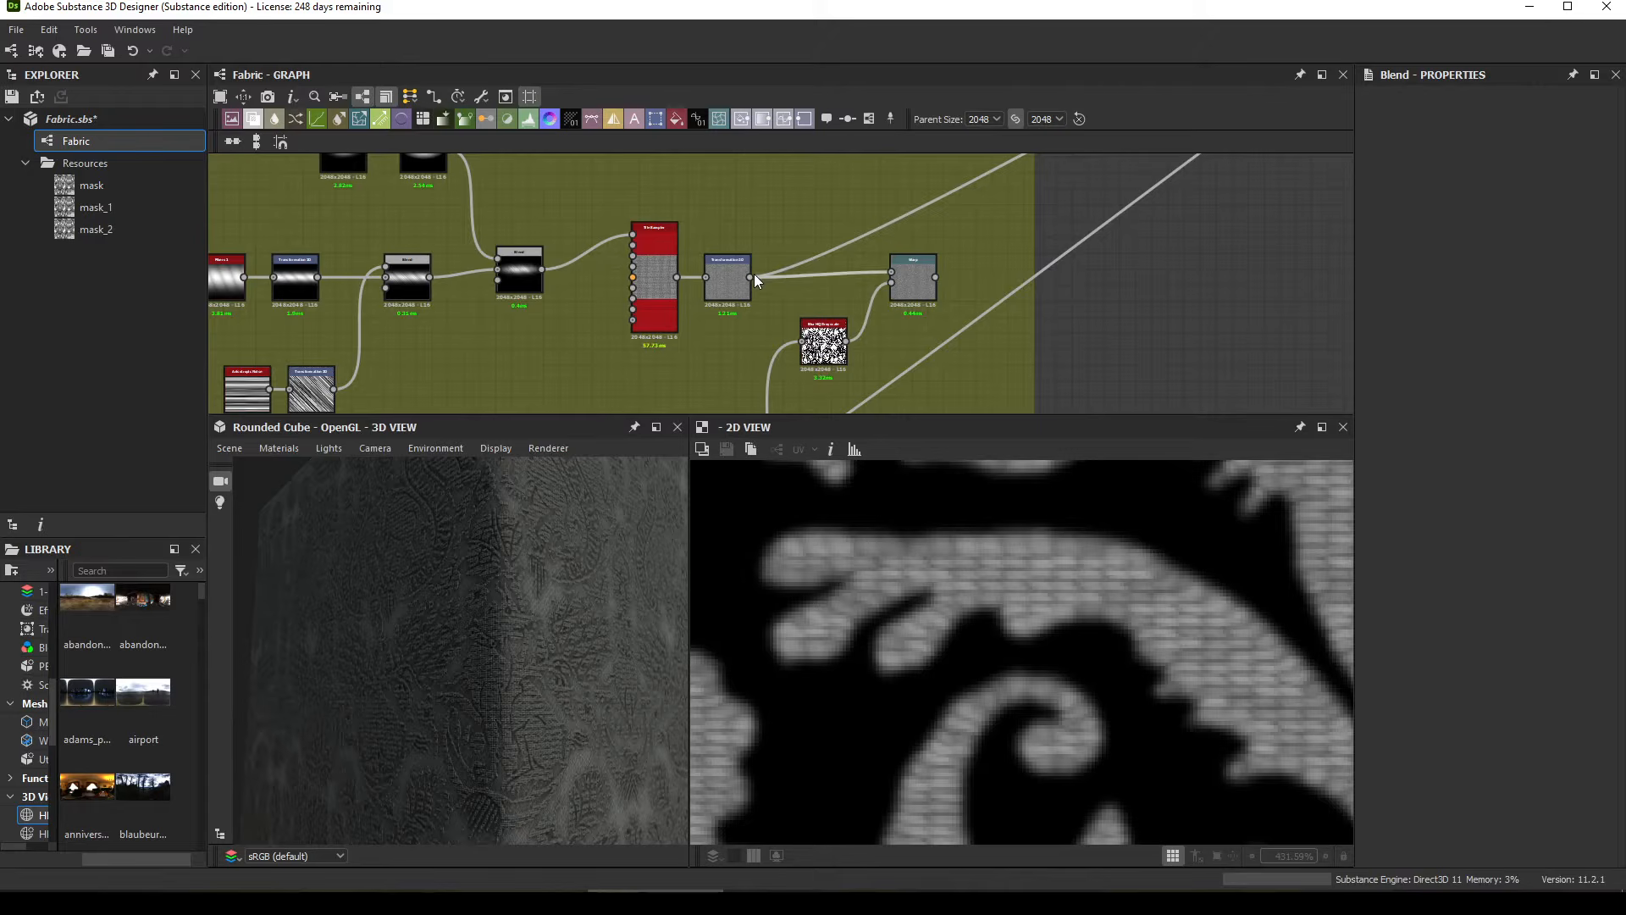
# Step: Move the weave's outgoing connection from the Transformation 2D output to the Warp output and check the fabric in 3D
pyautogui.moveTo(414, 814); pyautogui.dragTo(400, 689)
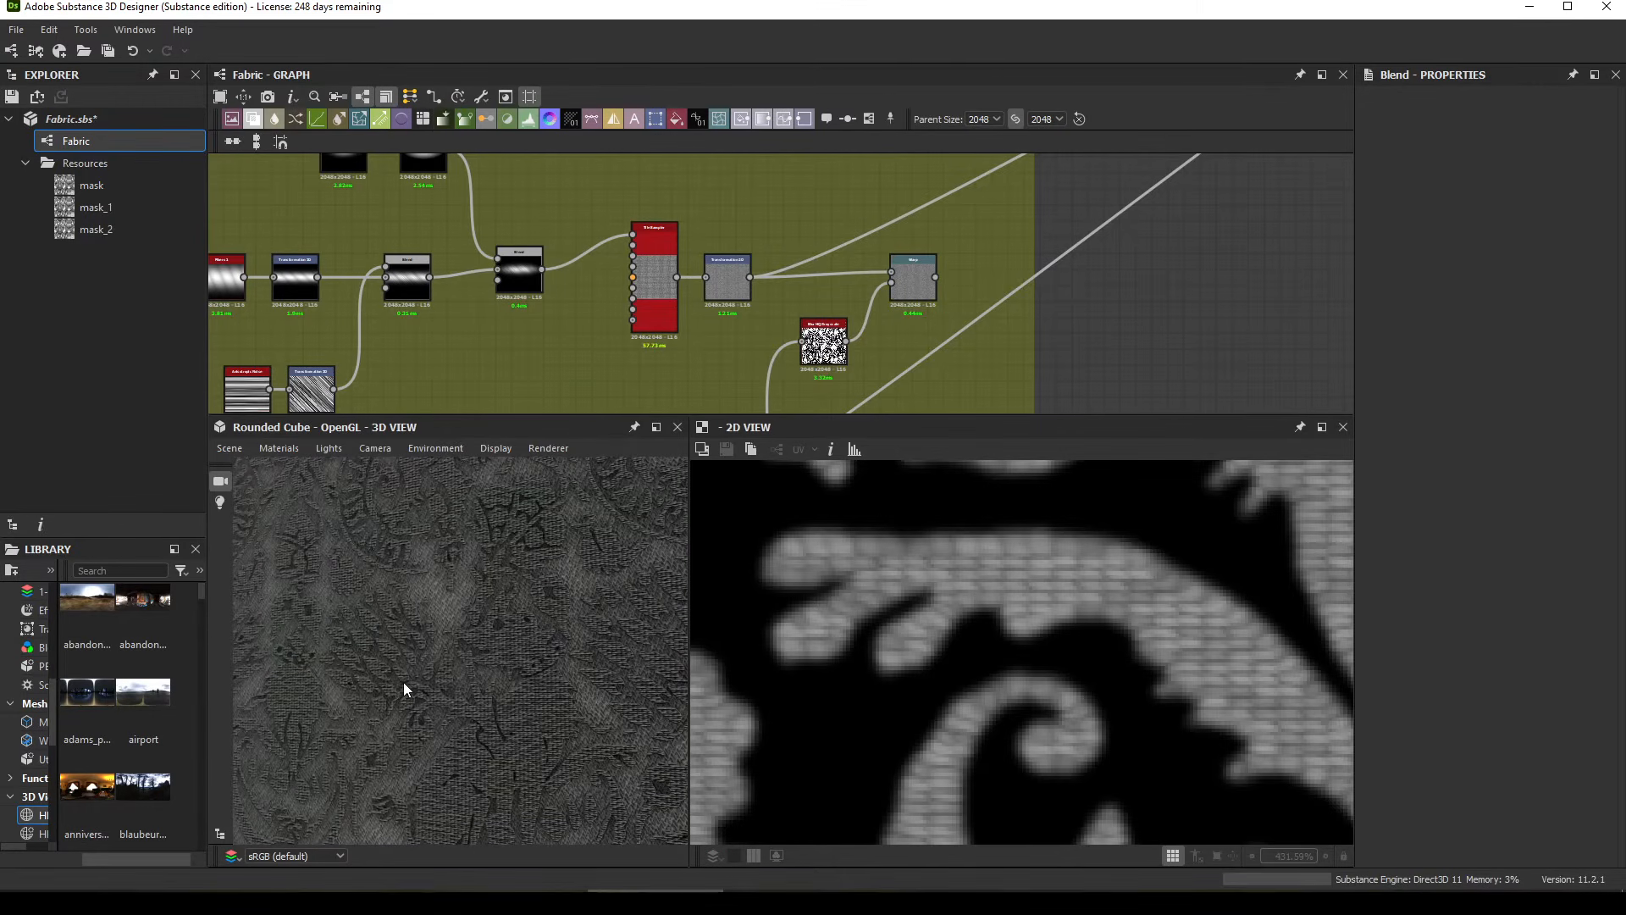
pyautogui.moveTo(752, 276); pyautogui.dragTo(926, 277)
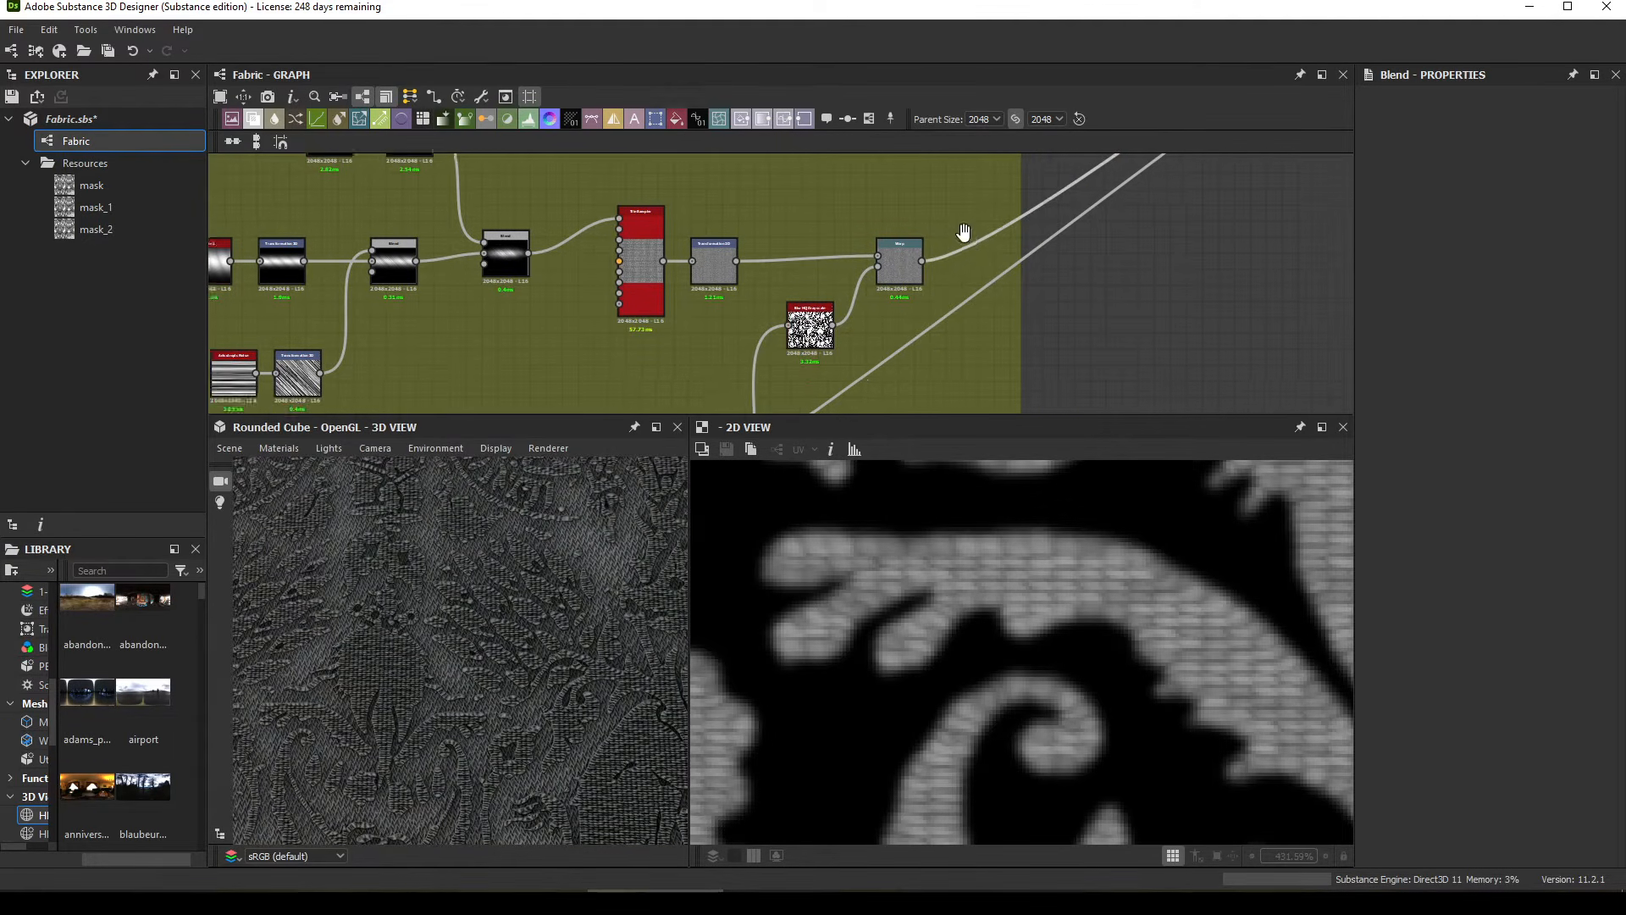
# Step: Align the first Blur HQ Grayscale node with the mask bitmap below the Weft2 frame and display it
pyautogui.scroll(-3, 962, 236)
pyautogui.moveTo(900, 331); pyautogui.dragTo(867, 221, button='middle')
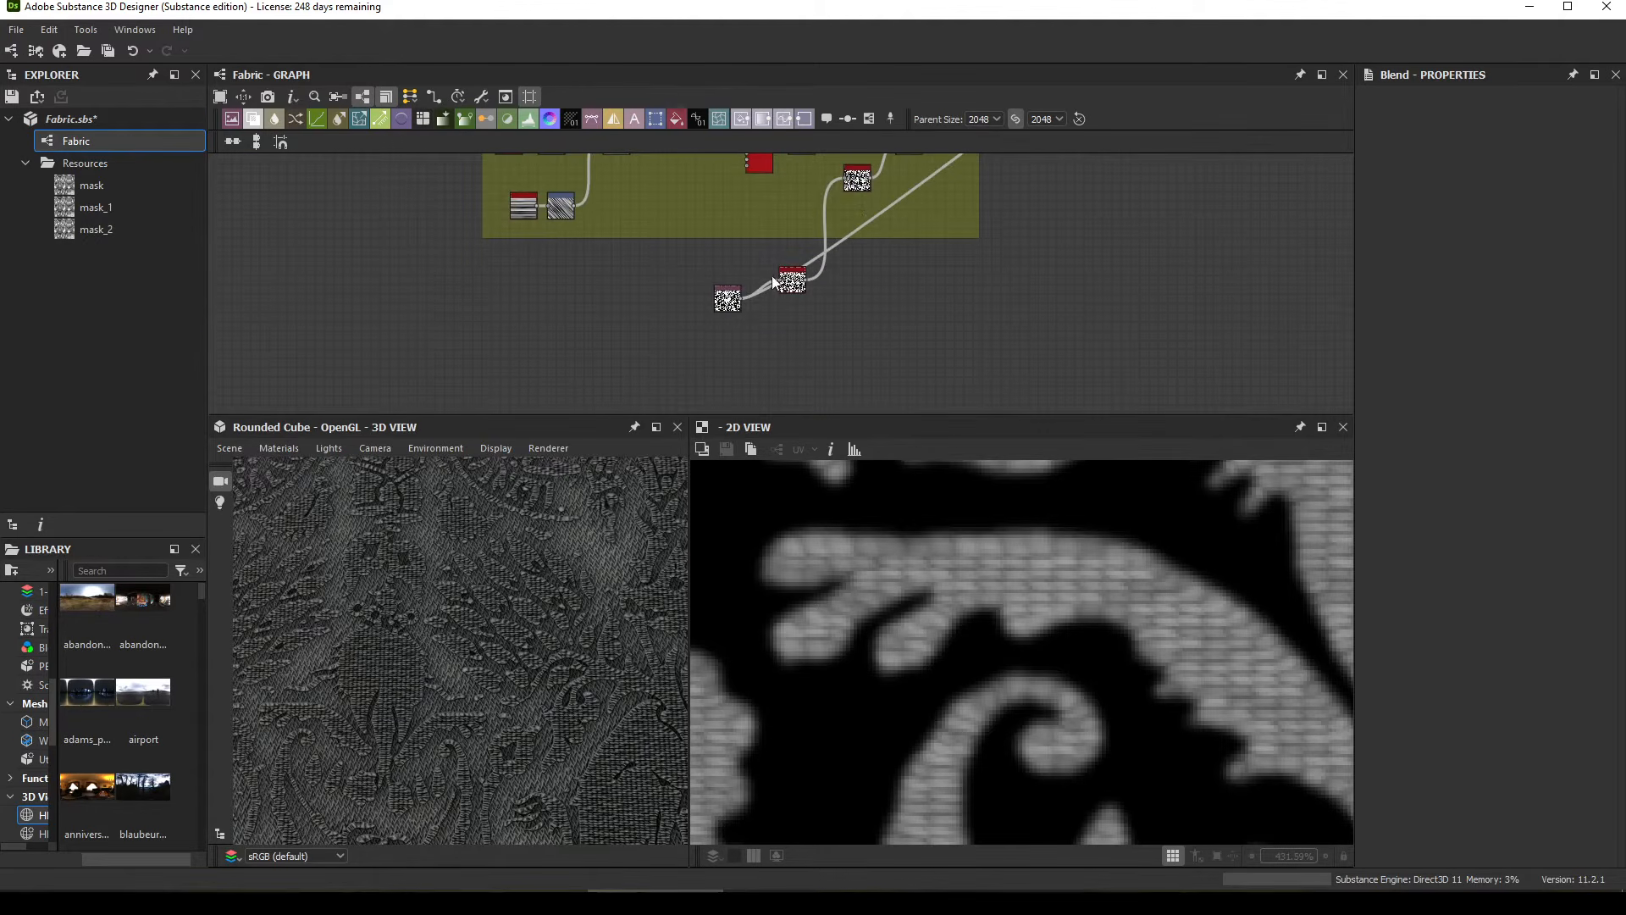
pyautogui.moveTo(788, 285); pyautogui.dragTo(792, 305)
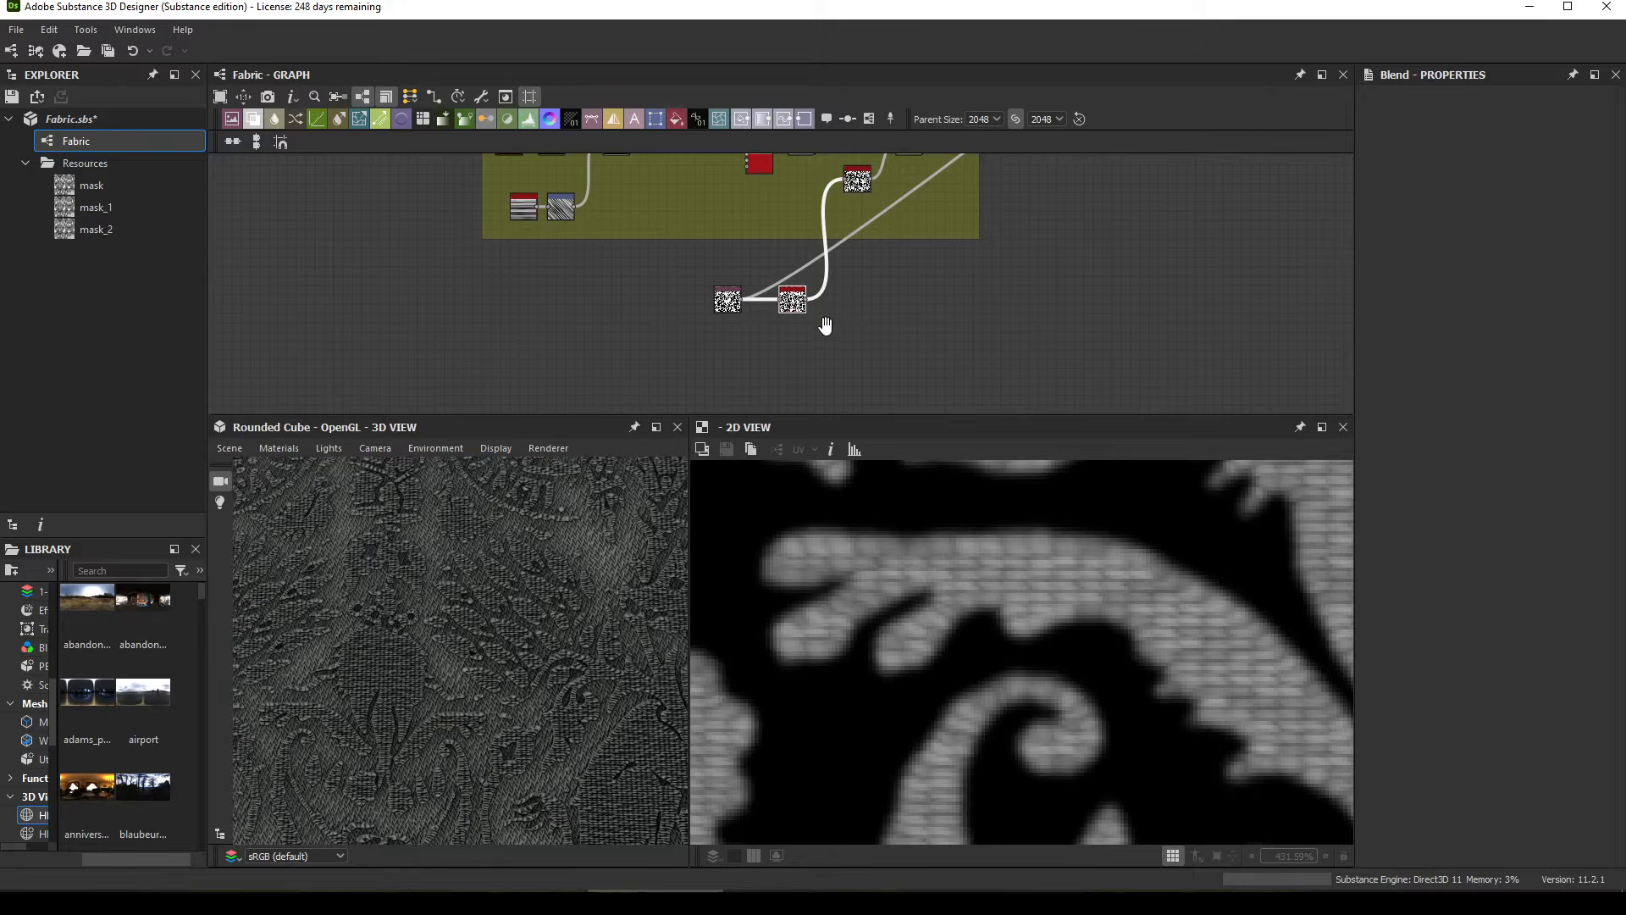
pyautogui.moveTo(826, 322); pyautogui.dragTo(827, 310, button='middle')
pyautogui.doubleClick(788, 293)
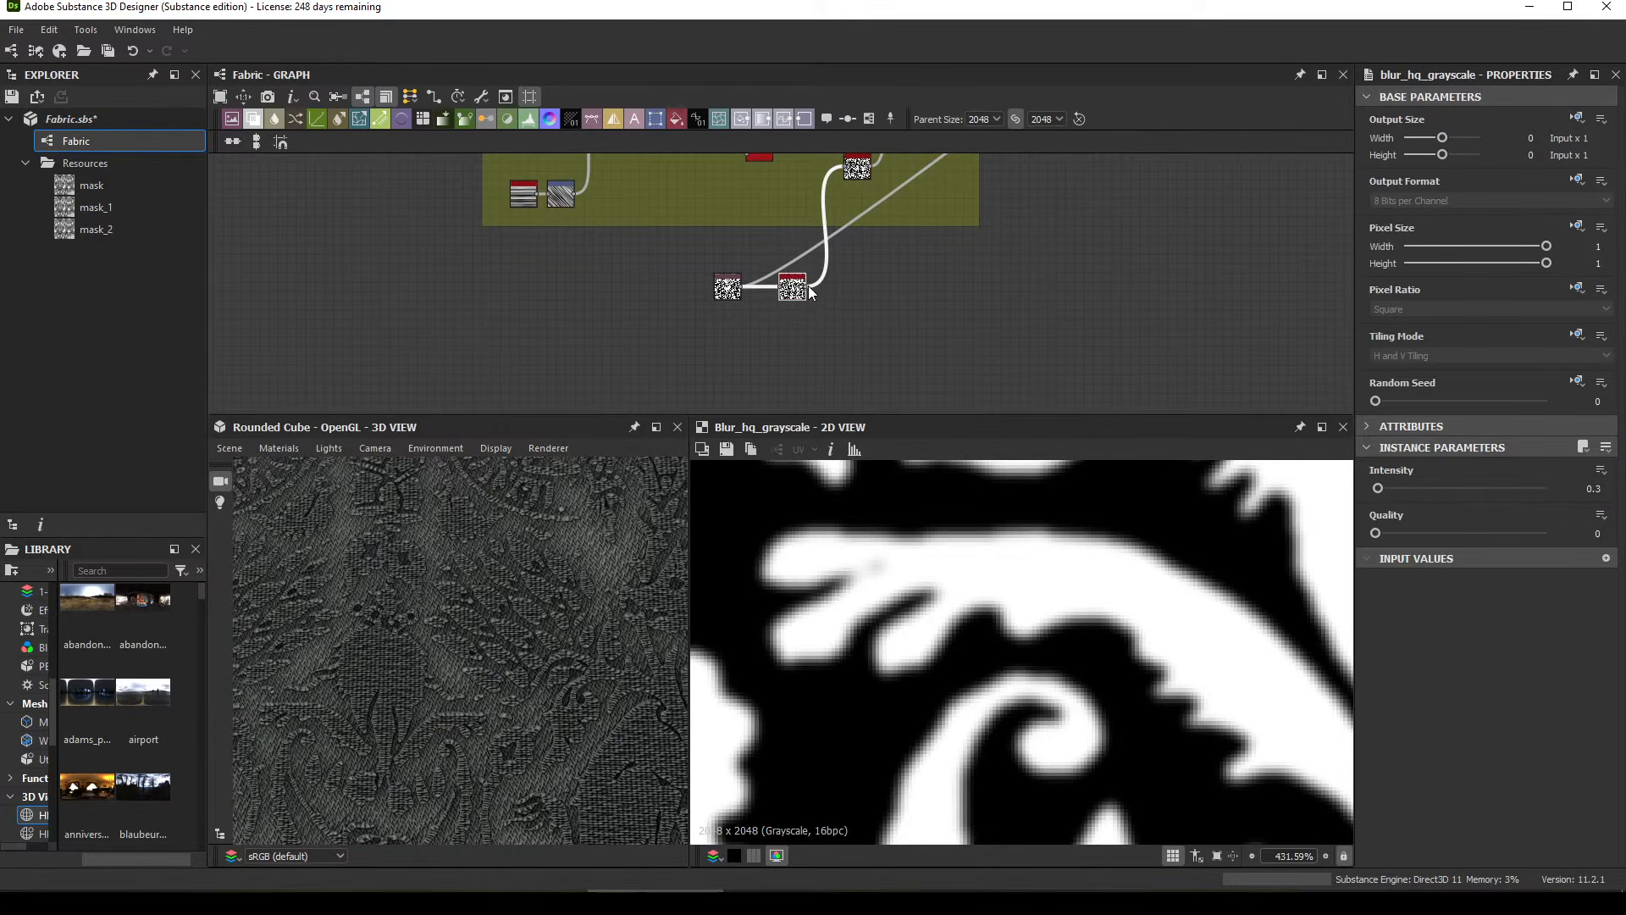
# Step: Connect the first Blur HQ Grayscale output to the opacity input of the Blend that combines the two weaves
pyautogui.click(807, 287)
pyautogui.moveTo(1013, 282); pyautogui.dragTo(938, 349, button='middle')
pyautogui.scroll(-1, 938, 348)
pyautogui.moveTo(1078, 204); pyautogui.dragTo(908, 356, button='middle')
pyautogui.moveTo(1051, 263); pyautogui.dragTo(962, 346, button='middle')
pyautogui.scroll(4, 915, 236)
pyautogui.click(918, 285)
pyautogui.scroll(2, 916, 287)
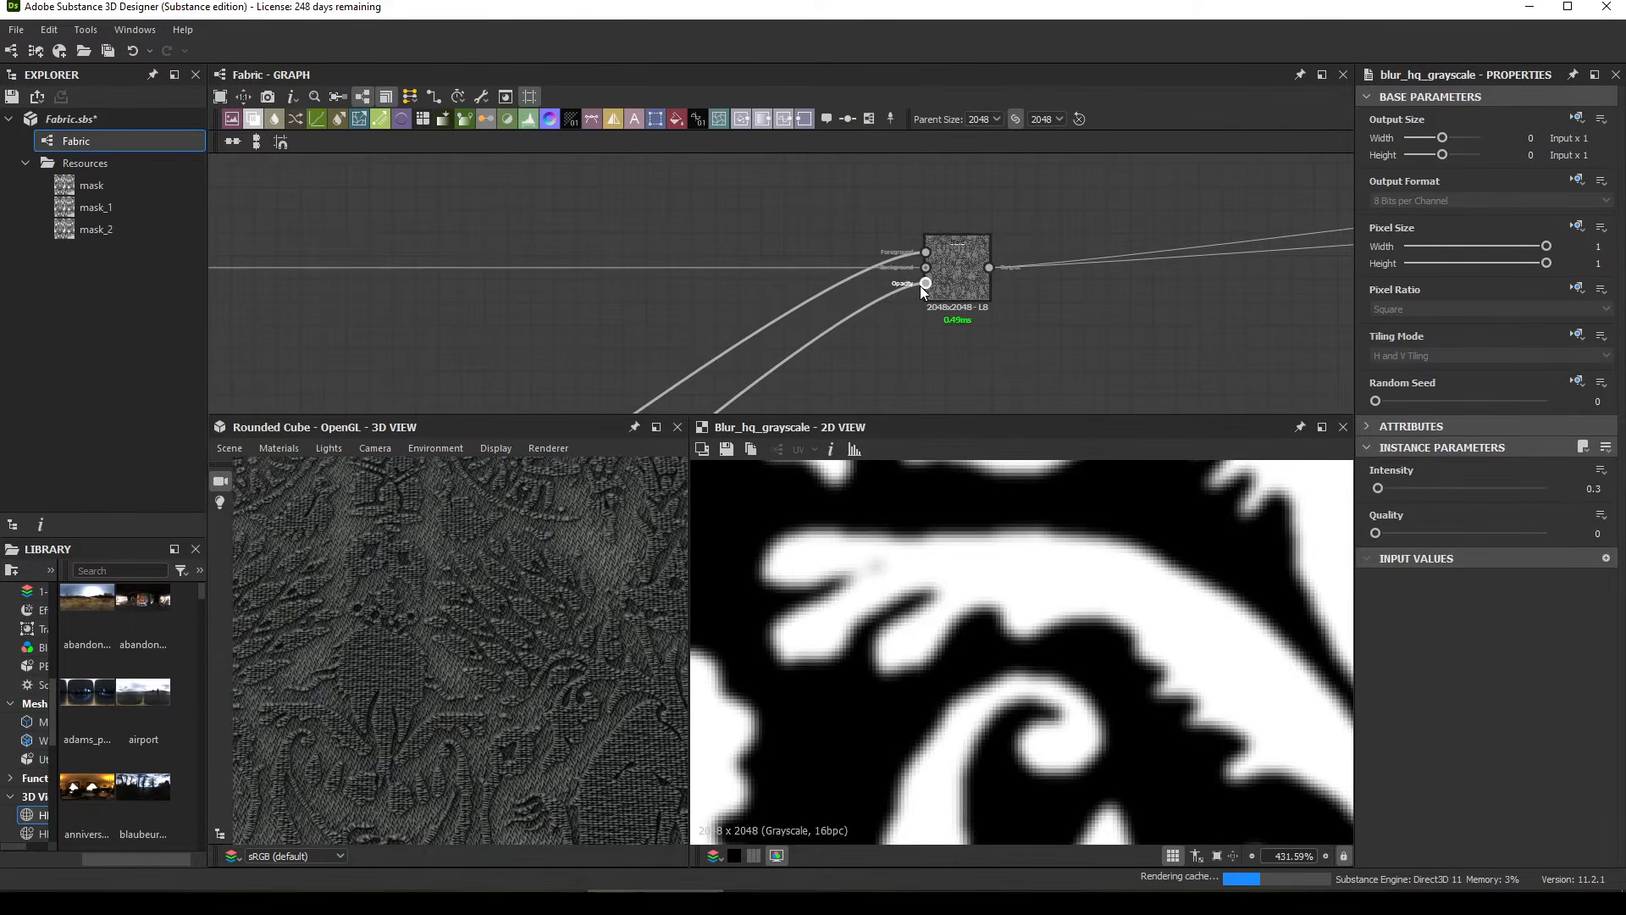
# Step: Return to the first Blur HQ Grayscale node and reposition it beside the mask bitmap
pyautogui.moveTo(762, 371); pyautogui.dragTo(899, 161, button='middle')
pyautogui.scroll(-6, 780, 280)
pyautogui.moveTo(736, 296); pyautogui.dragTo(906, 159, button='middle')
pyautogui.scroll(5, 700, 296)
pyautogui.moveTo(734, 301); pyautogui.dragTo(694, 296)
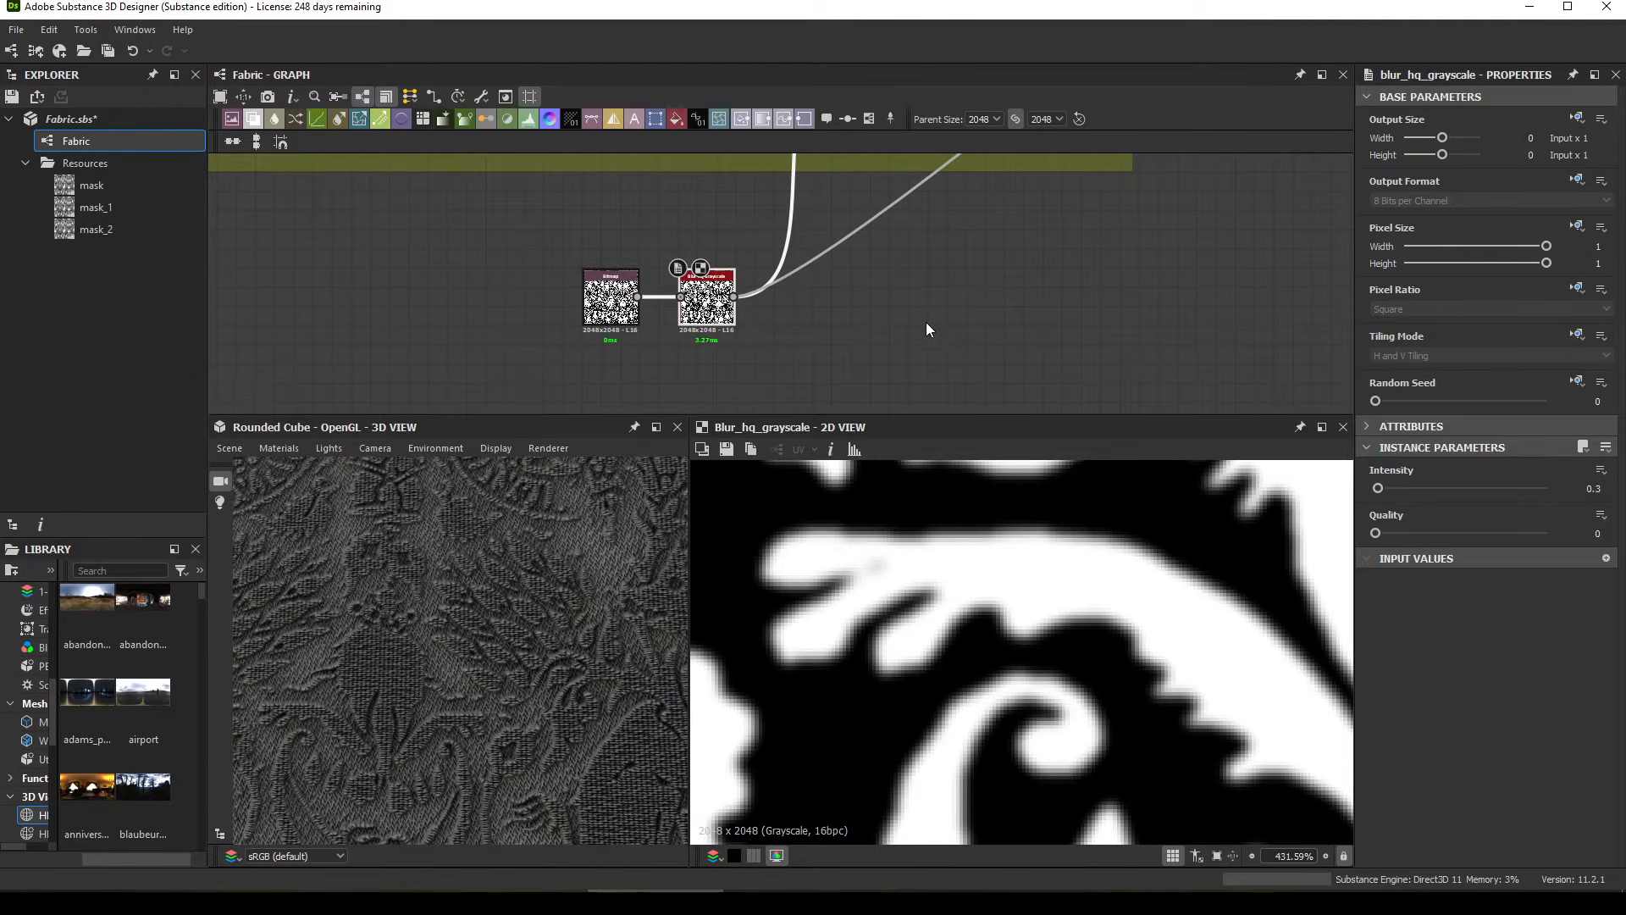
# Step: Add a Multi Directional Warp Grayscale node and connect the blurred mask to its input
pyautogui.moveTo(927, 323); pyautogui.dragTo(875, 310, button='middle')
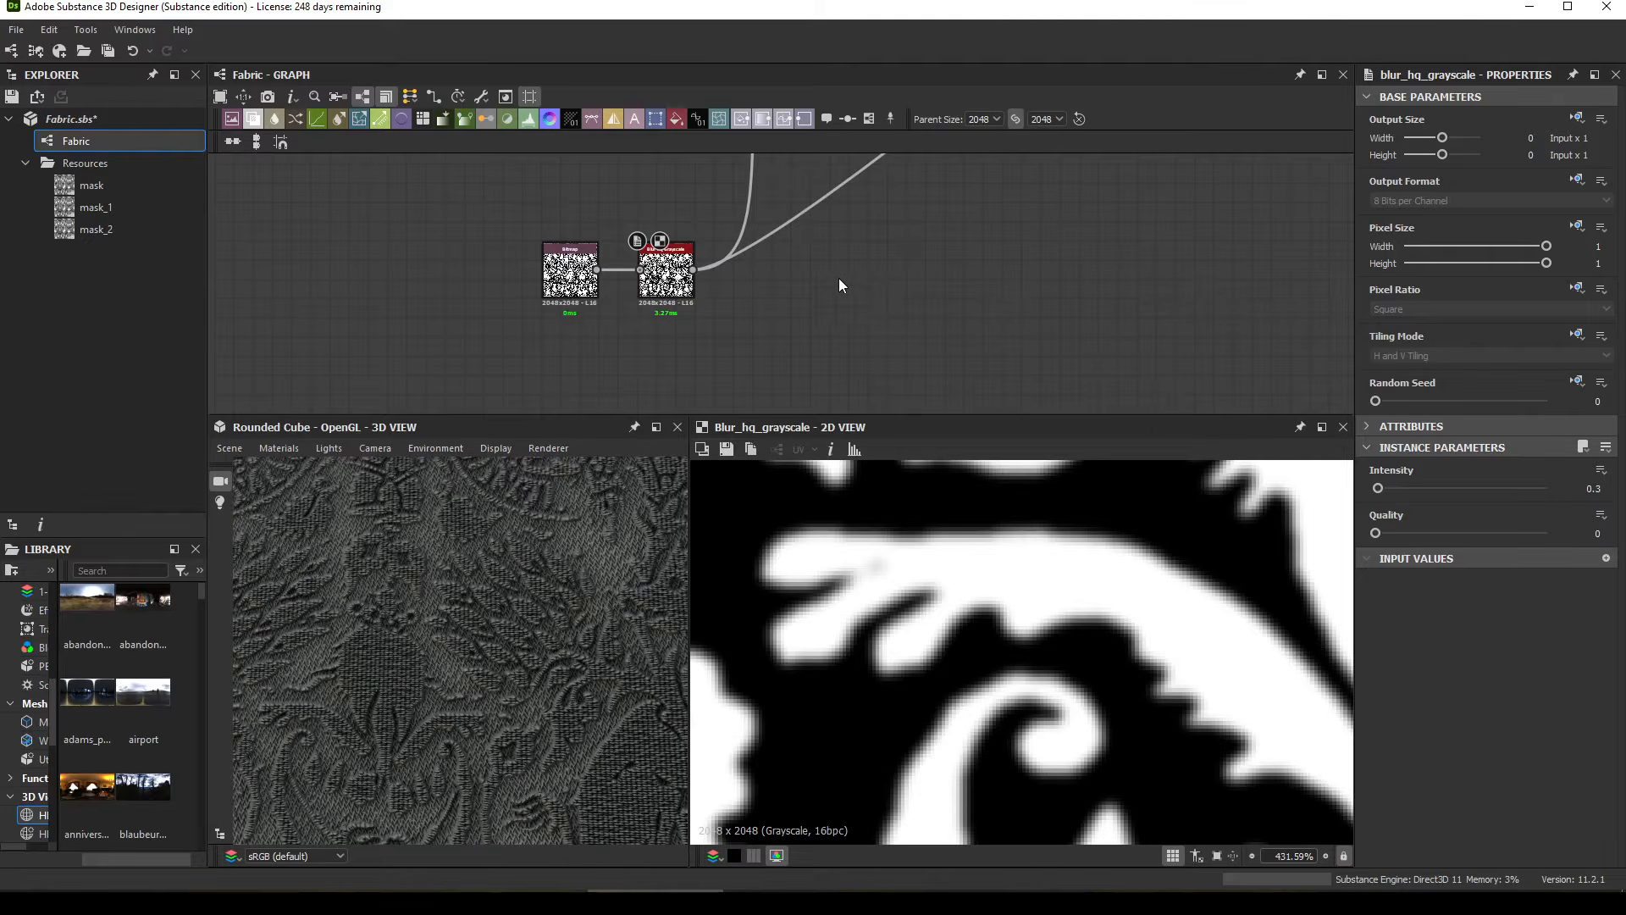
pyautogui.scroll(1, 725, 329)
pyautogui.moveTo(725, 329); pyautogui.dragTo(669, 299, button='middle')
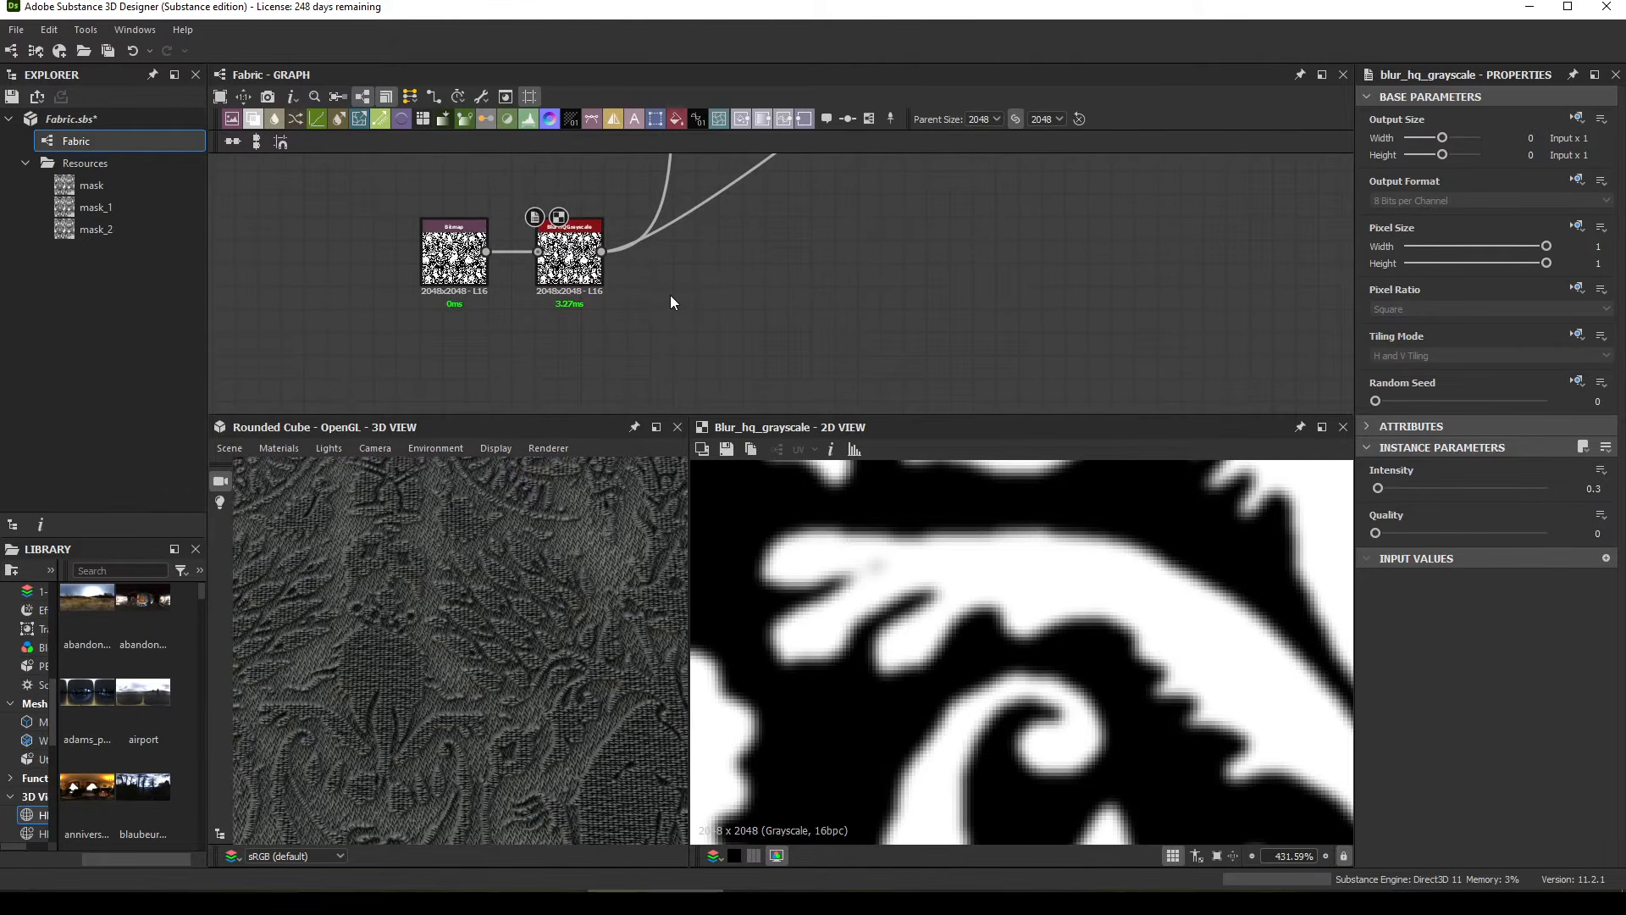
pyautogui.press('space')
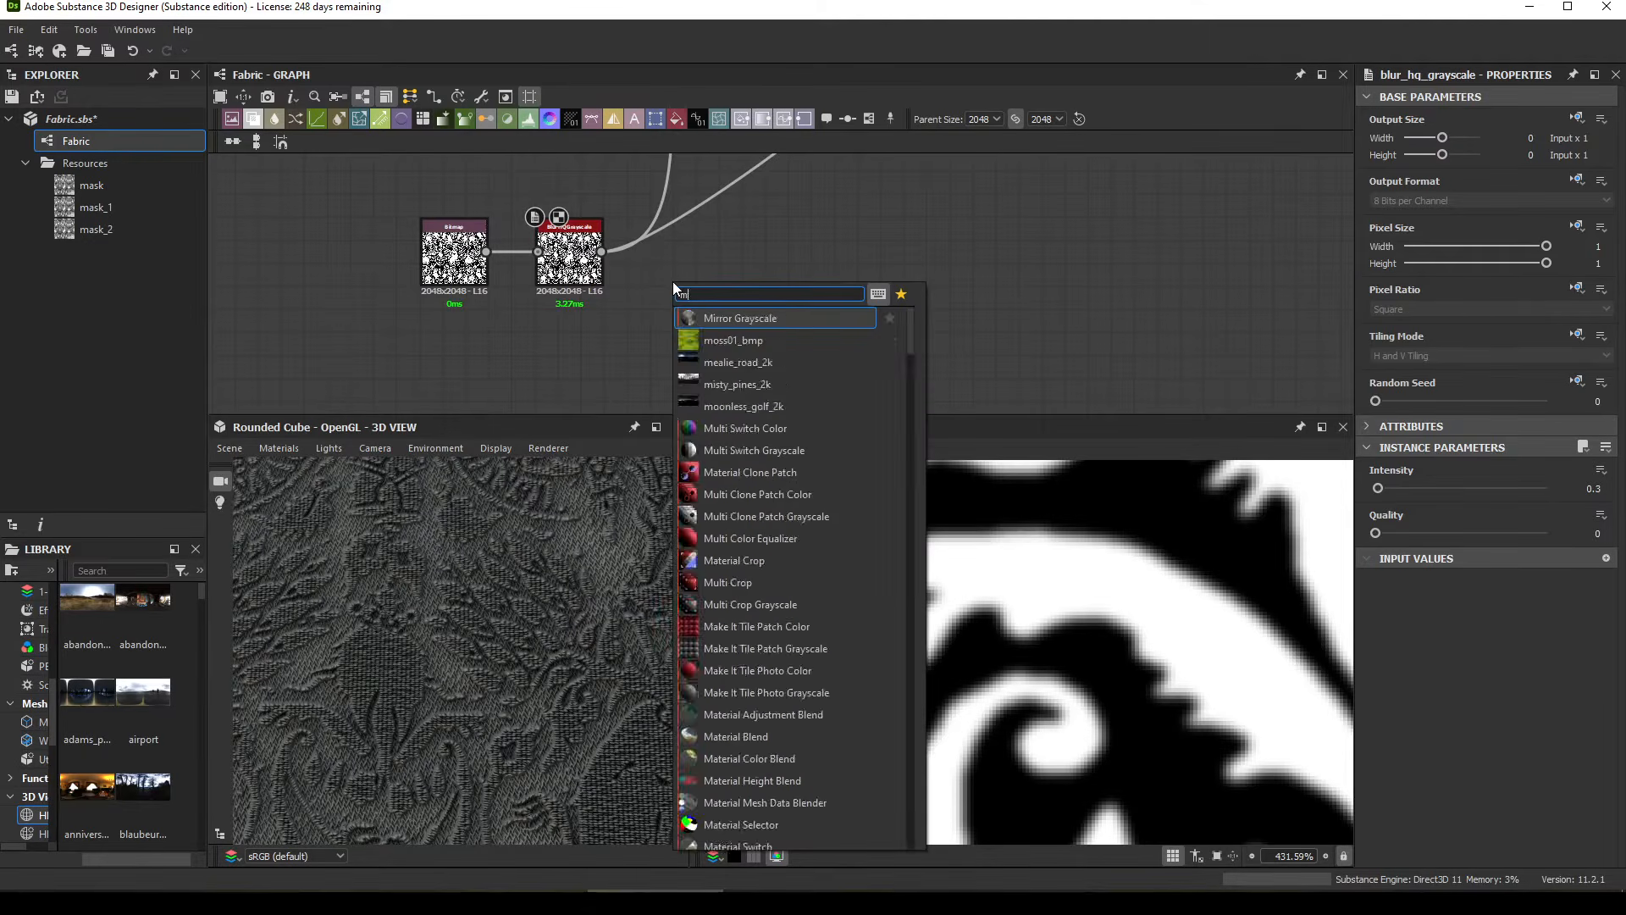
pyautogui.write('mul')
pyautogui.click(770, 491)
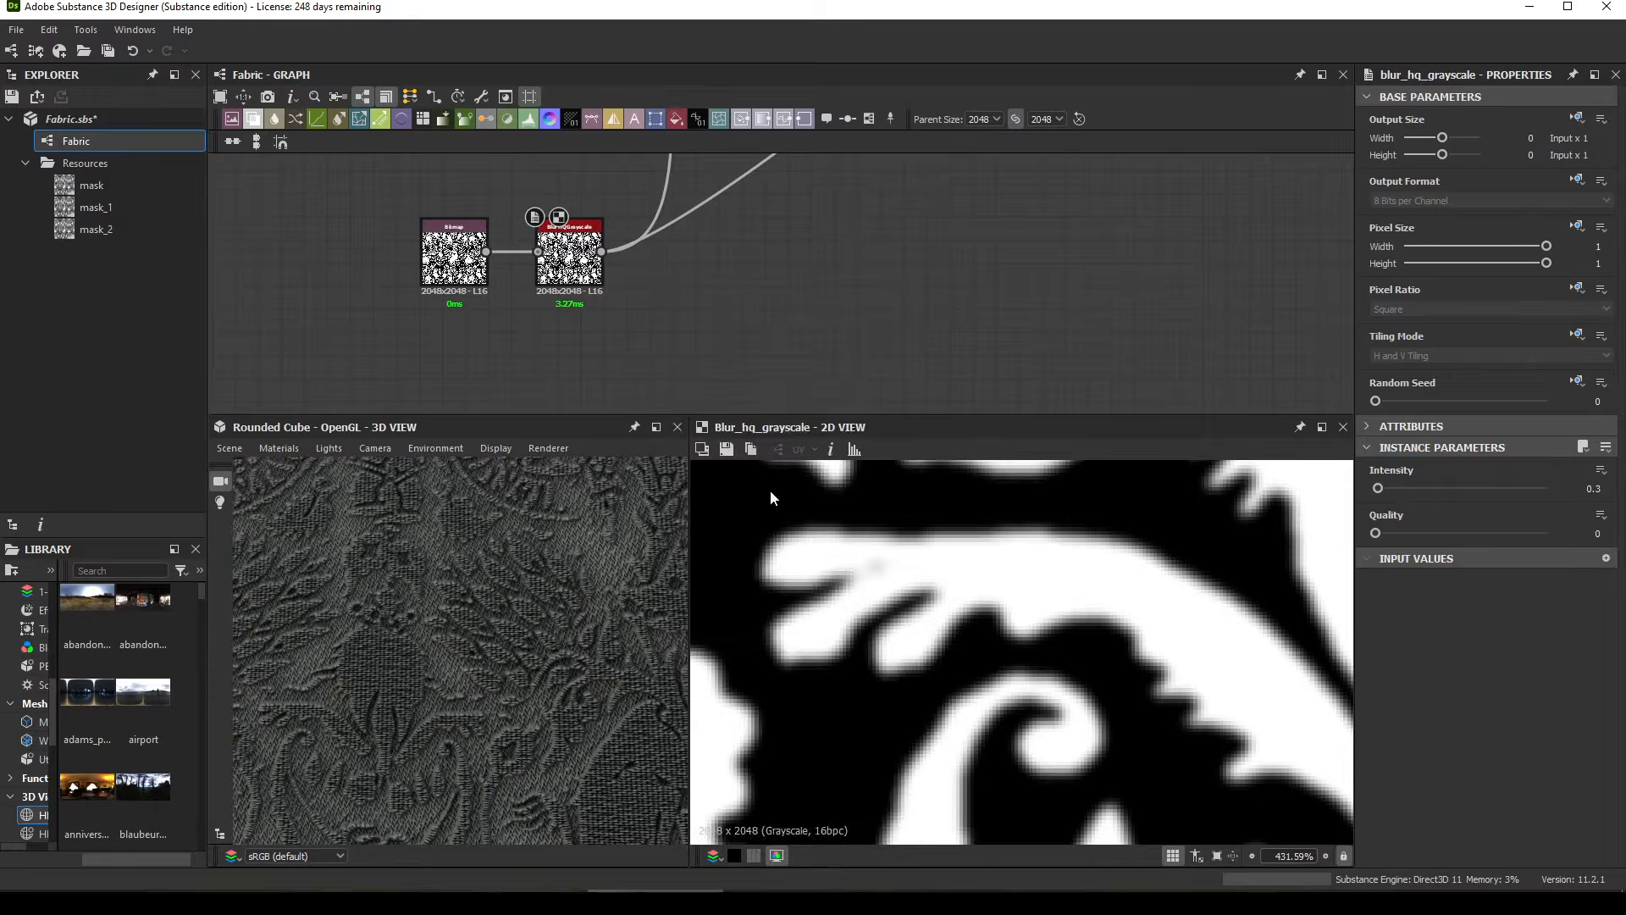
pyautogui.moveTo(603, 251); pyautogui.dragTo(1020, 263)
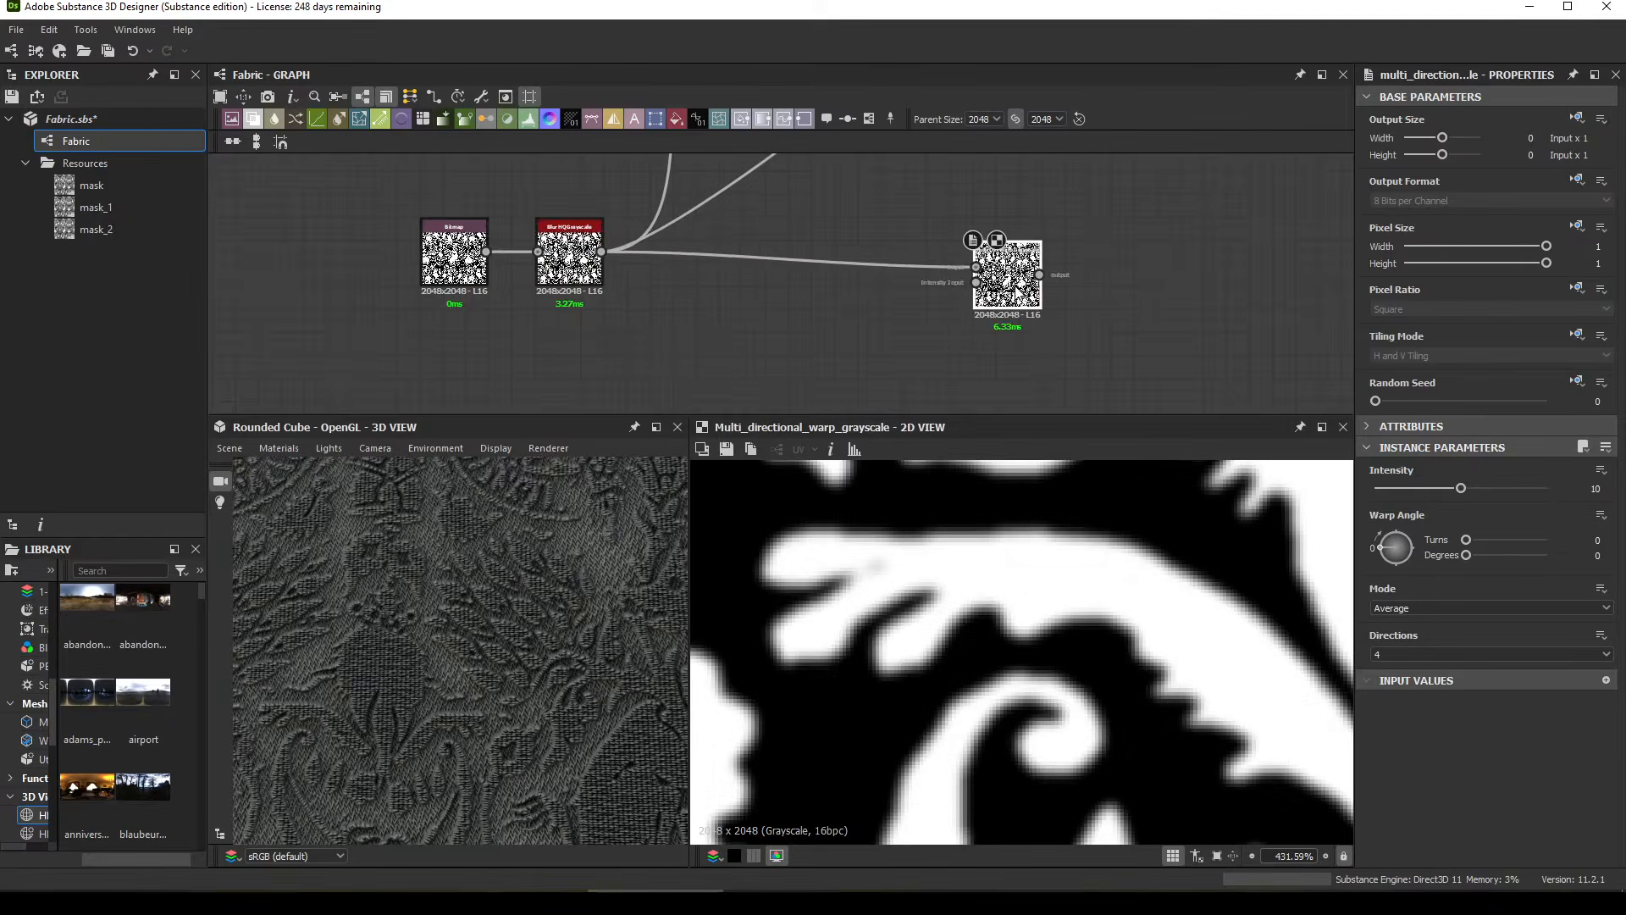
# Step: Place the Multi Directional Warp nearer the blur and connect the weave pattern from the Weft2 frame to its intensity input
pyautogui.scroll(-1, 891, 233)
pyautogui.moveTo(891, 232); pyautogui.dragTo(867, 362, button='middle')
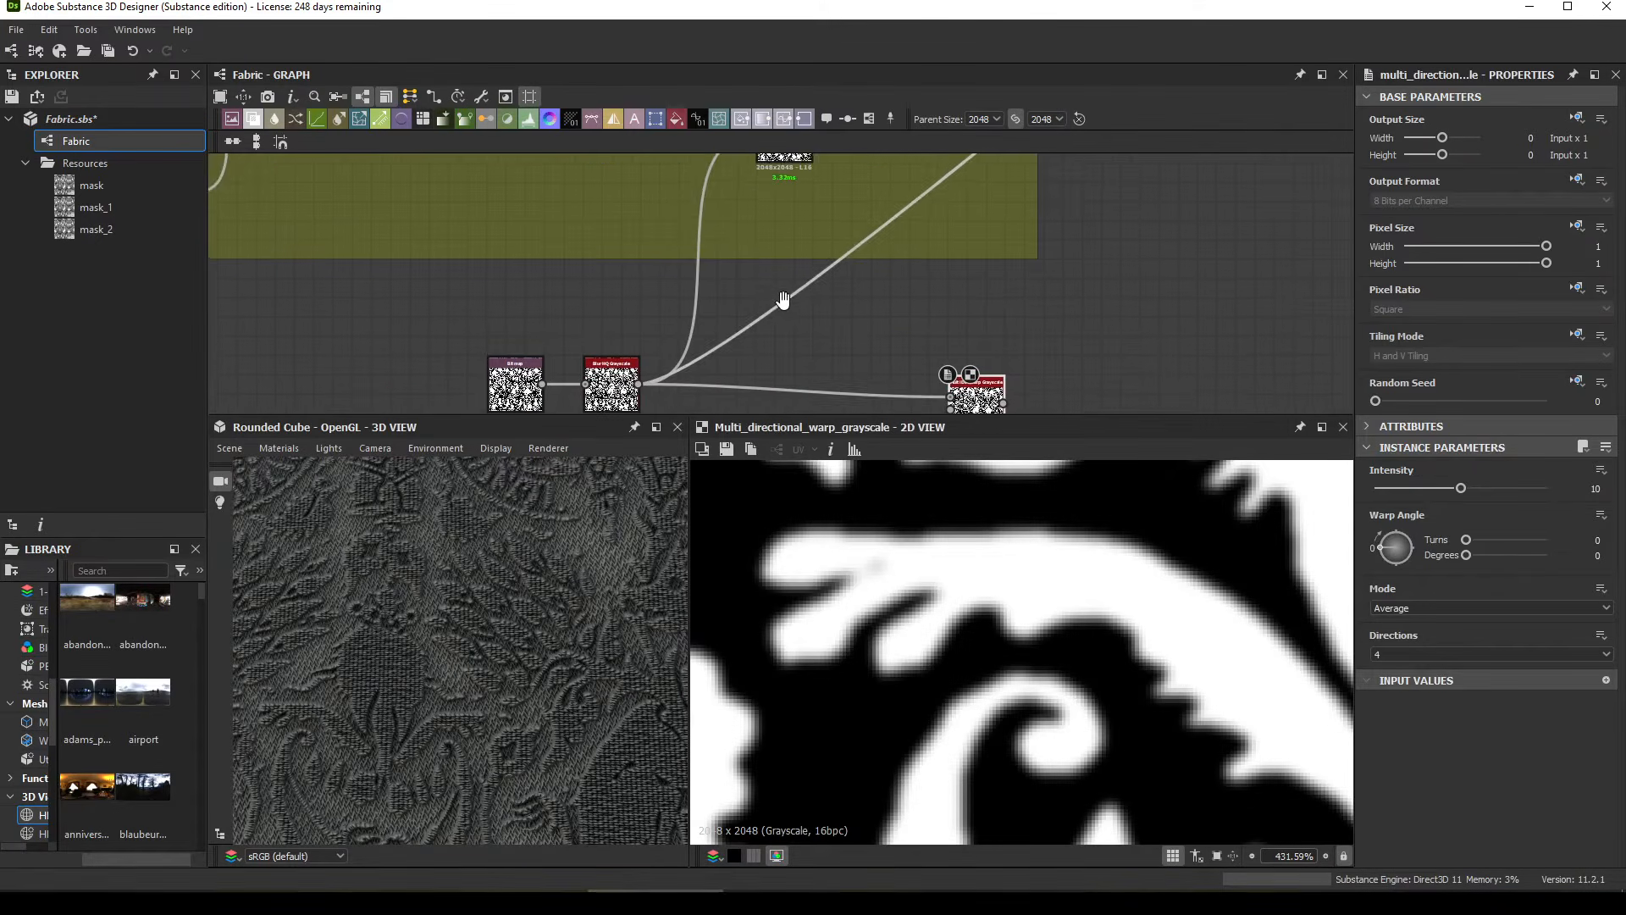
pyautogui.moveTo(784, 300); pyautogui.dragTo(784, 374, button='middle')
pyautogui.moveTo(667, 212); pyautogui.dragTo(668, 280, button='middle')
pyautogui.moveTo(698, 201)
pyautogui.mouseDown()
pyautogui.moveTo(767, 319)
pyautogui.moveTo(950, 350)
pyautogui.moveTo(805, 355)
pyautogui.mouseUp()
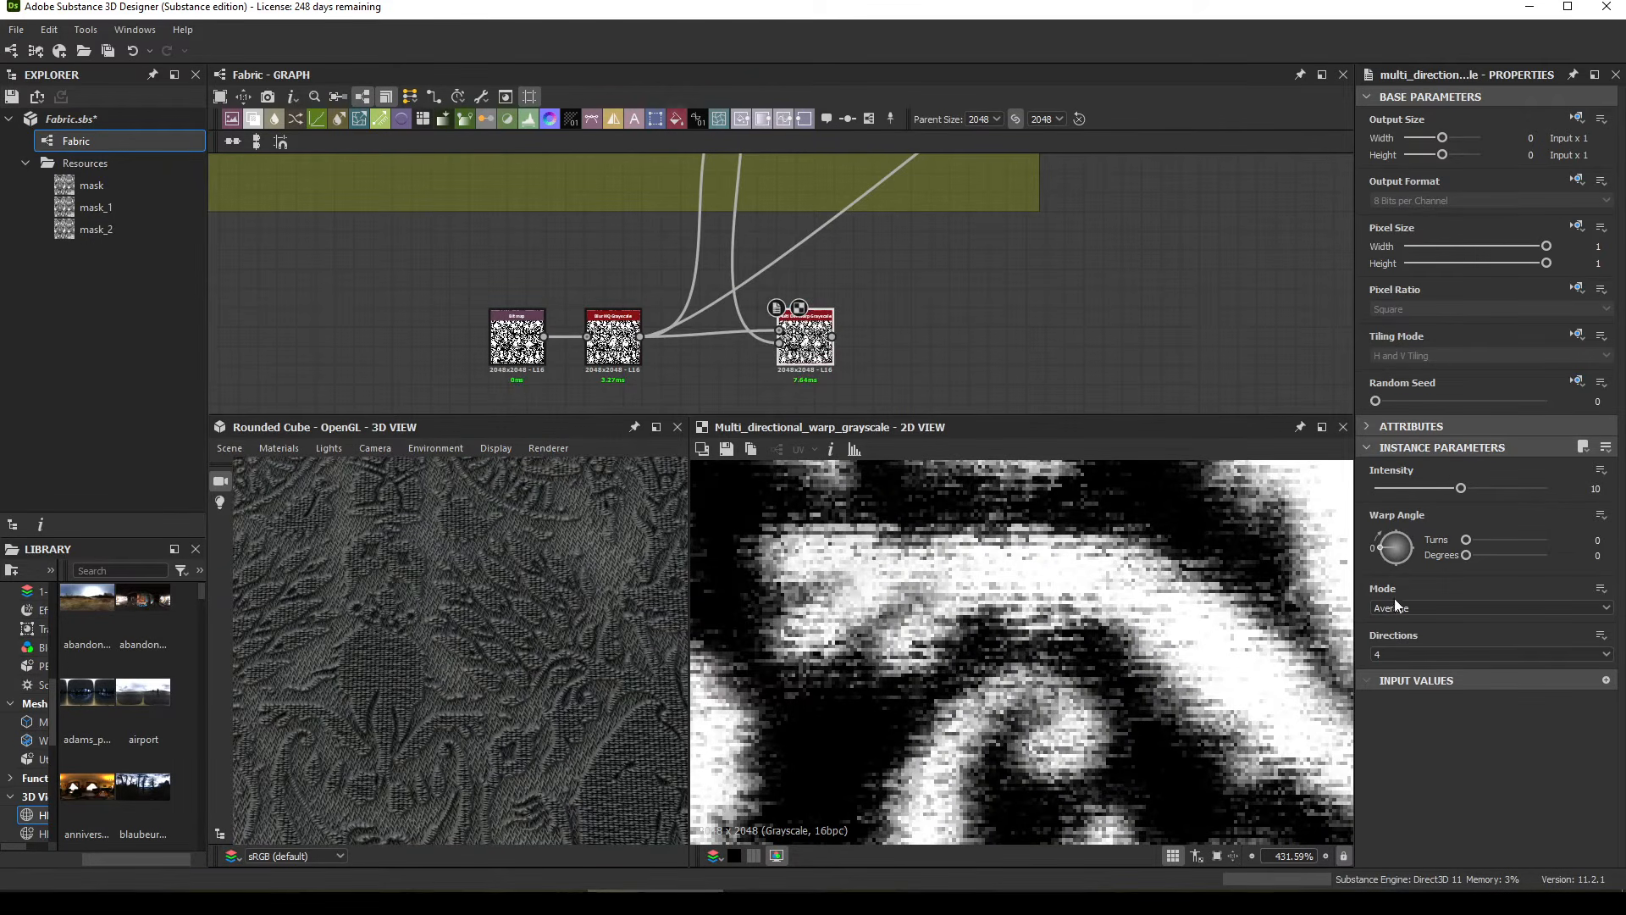
# Step: Set the Multi Directional Warp's mode to Min and its intensity to 1.5
pyautogui.click(1477, 610)
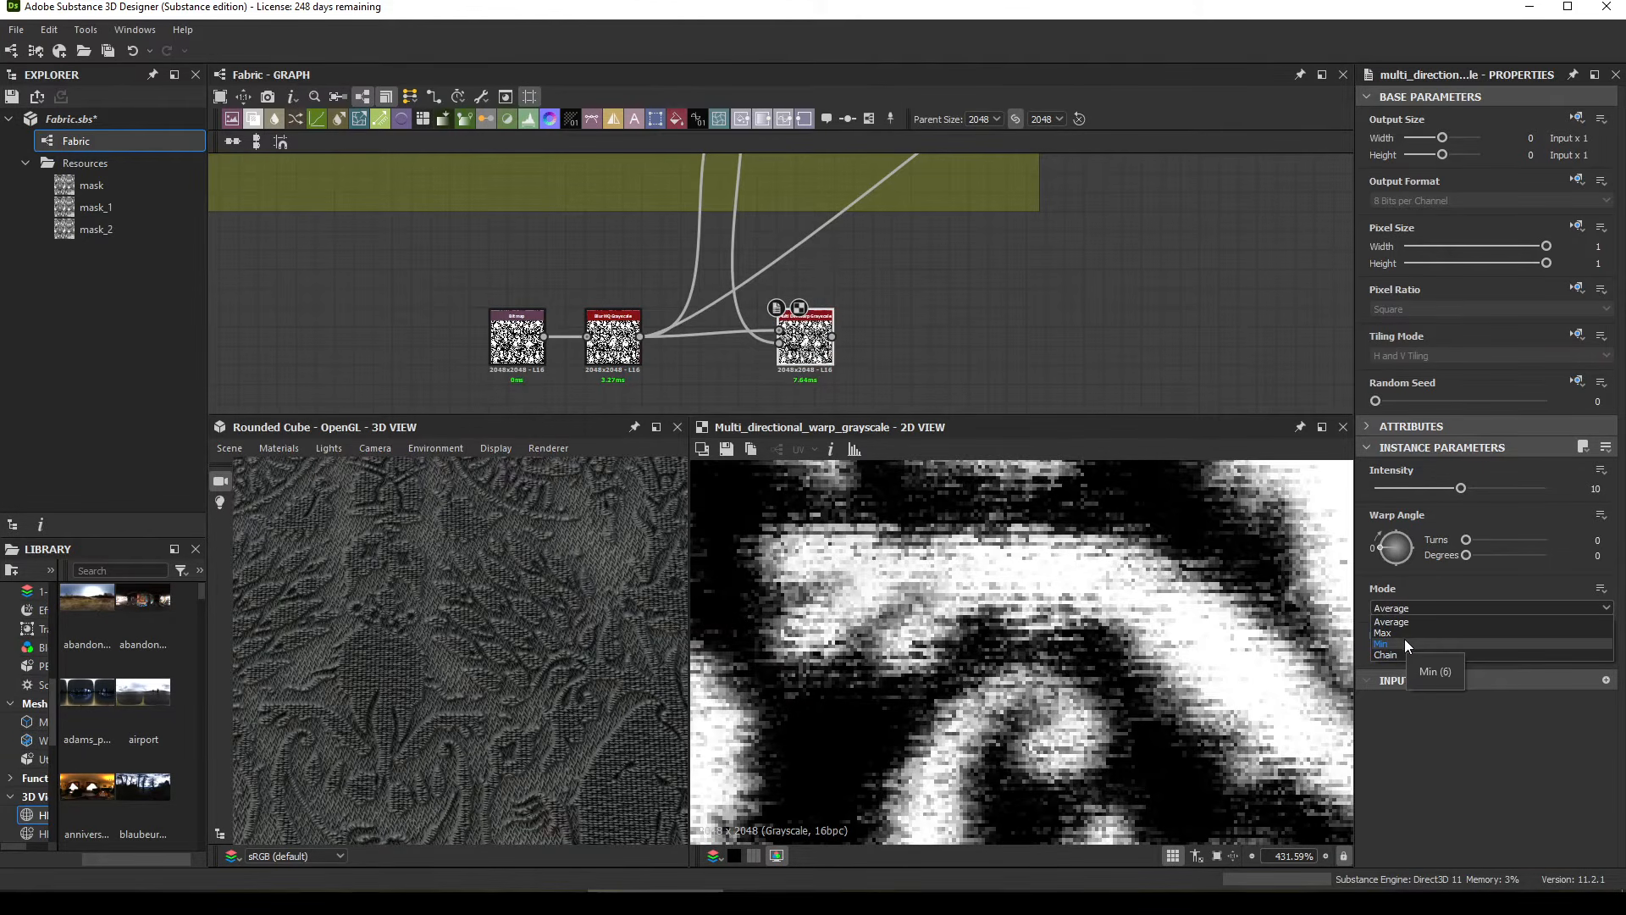
pyautogui.click(1405, 644)
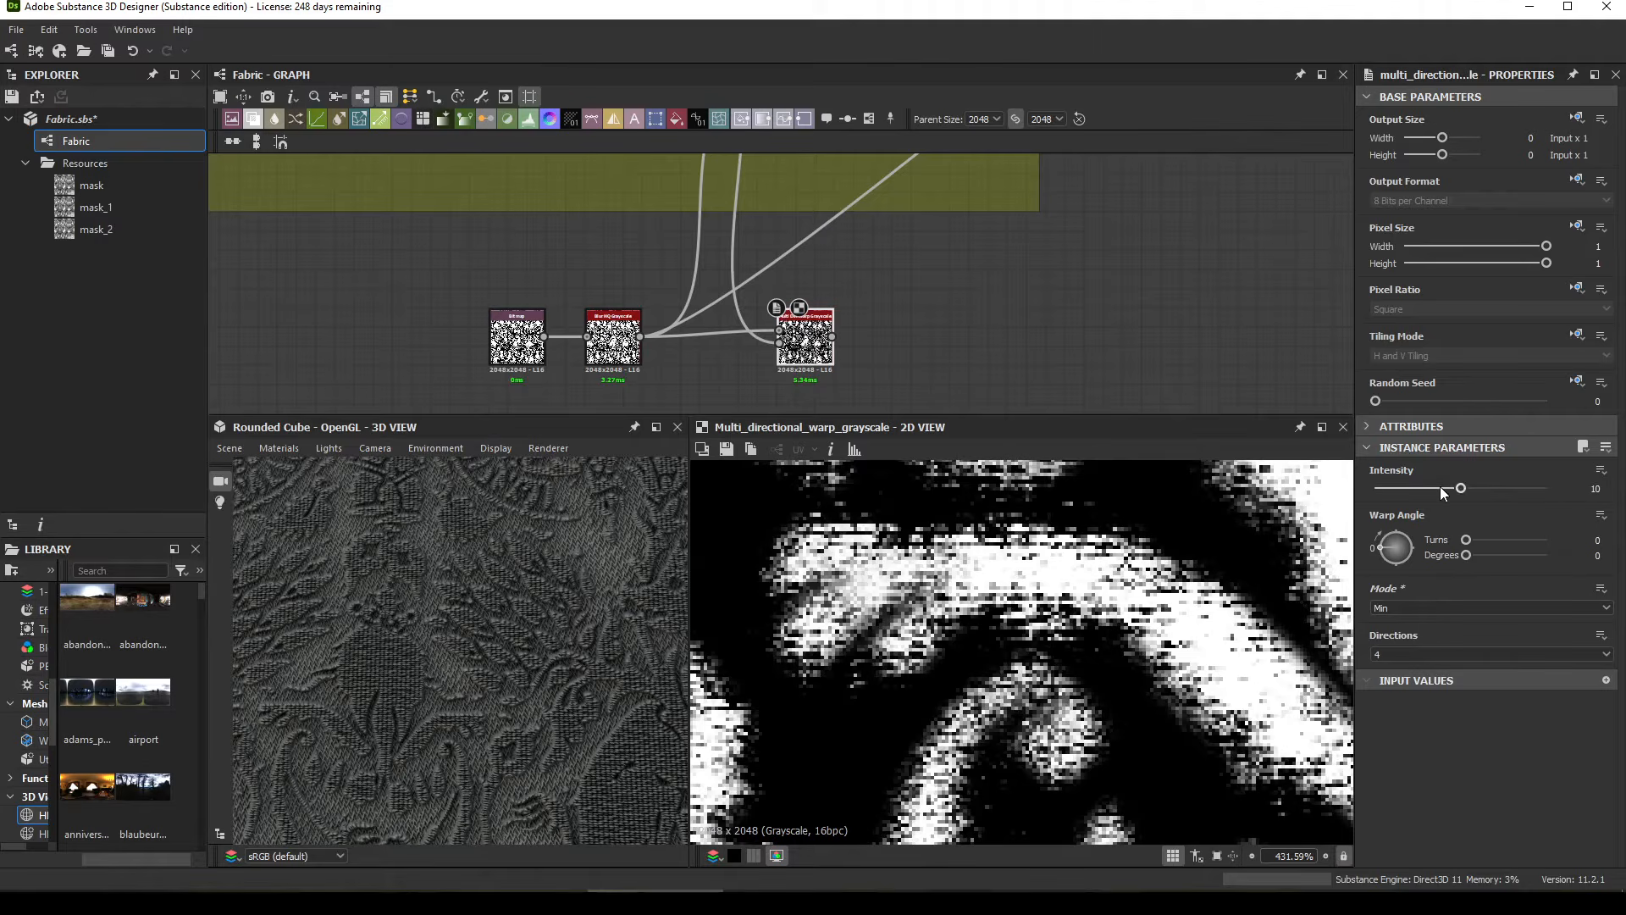
pyautogui.moveTo(1460, 489); pyautogui.dragTo(1400, 486)
pyautogui.click(1591, 489)
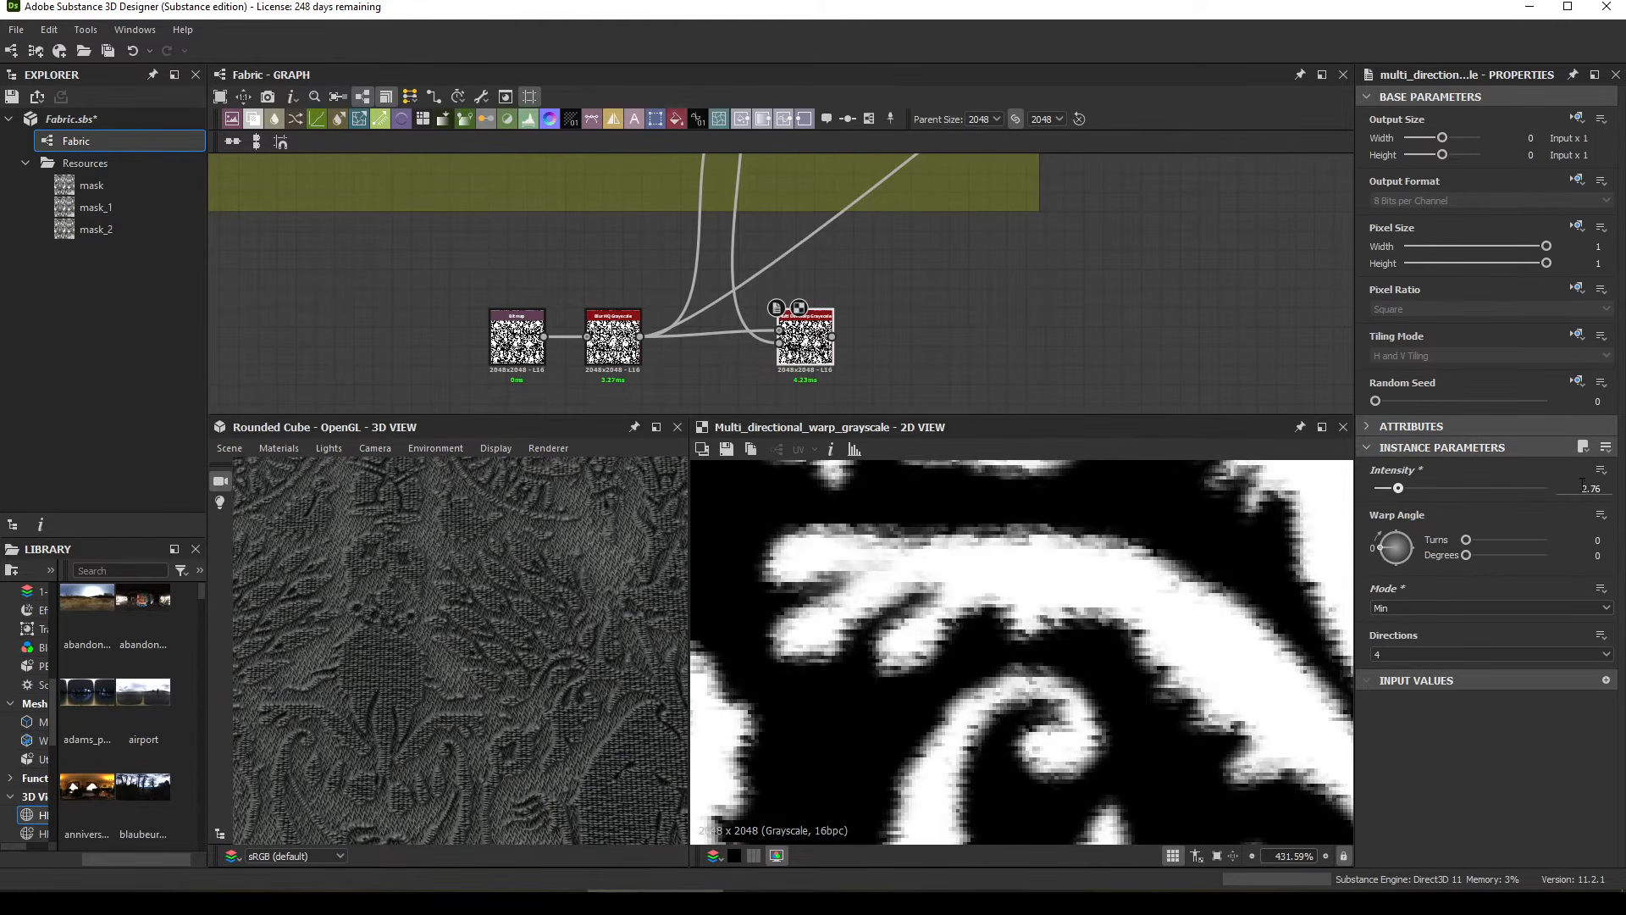
pyautogui.write('1.5')
pyautogui.press('Return')
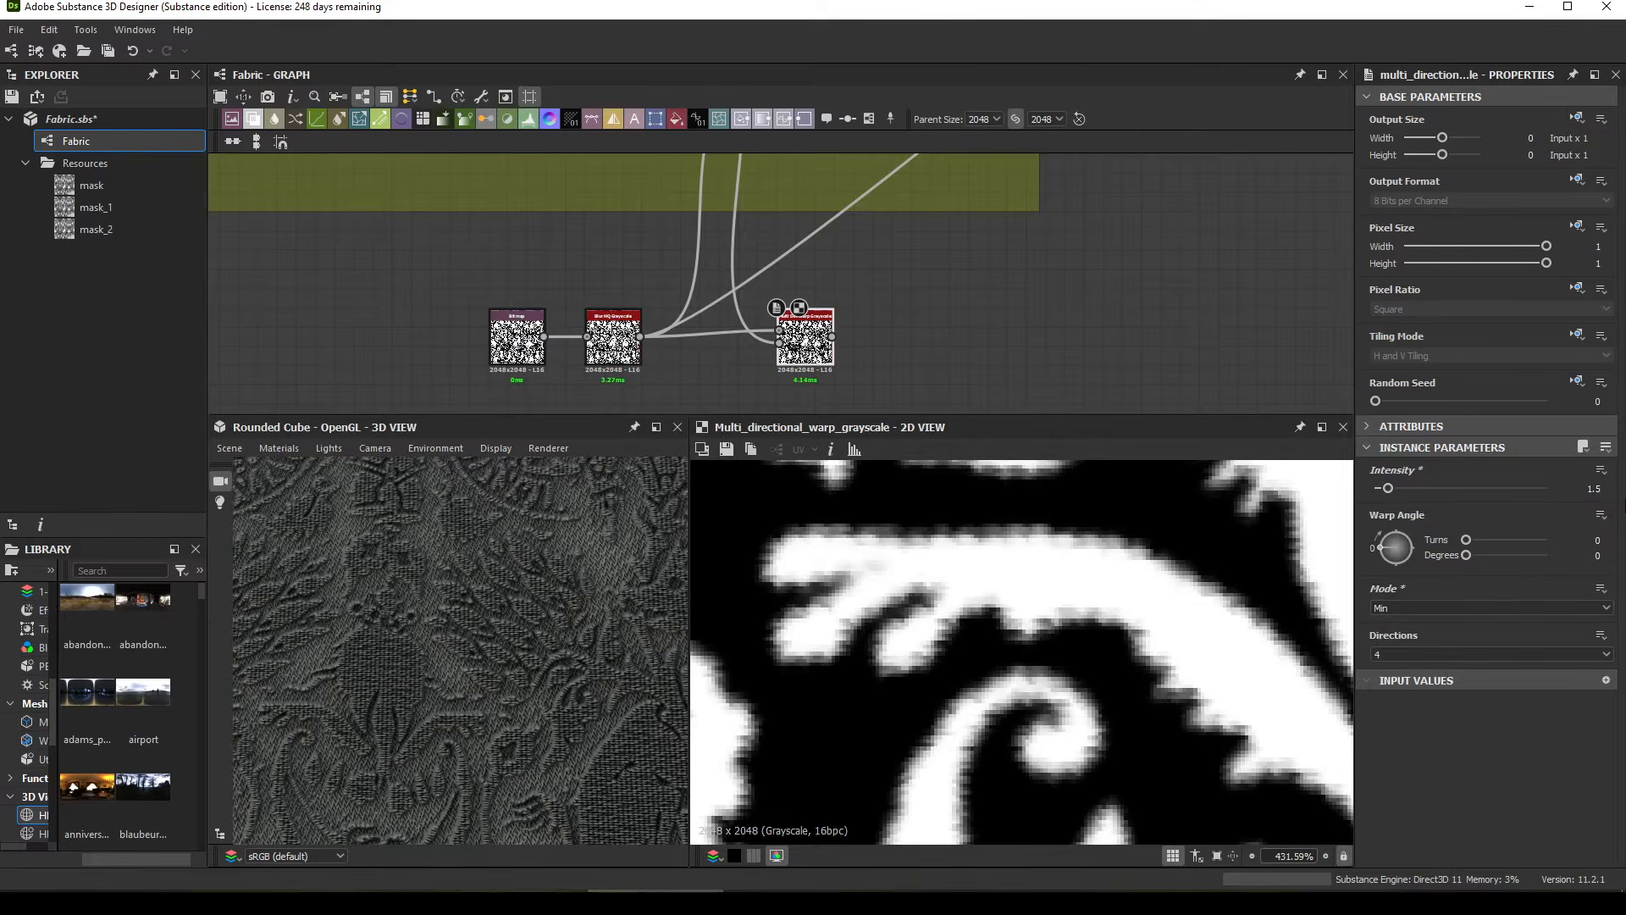
# Step: Check the mask's jagged edges at a wider view and set the Multi Directional Warp's intensity to 2
pyautogui.scroll(-4, 1170, 637)
pyautogui.click(1593, 488)
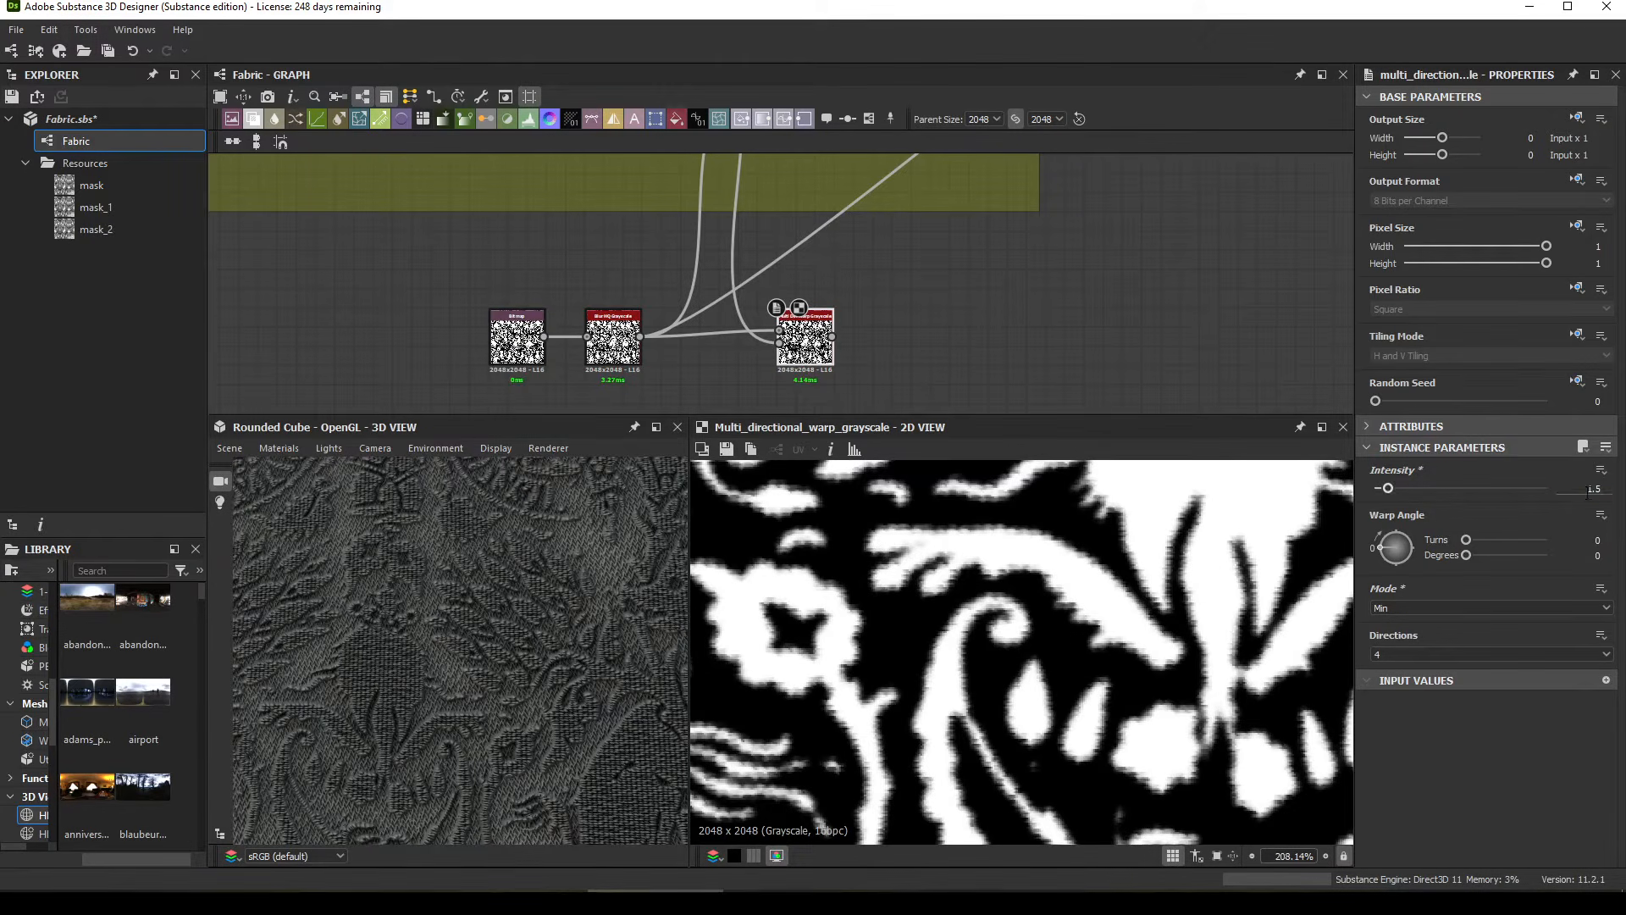
pyautogui.write('2')
pyautogui.press('Return')
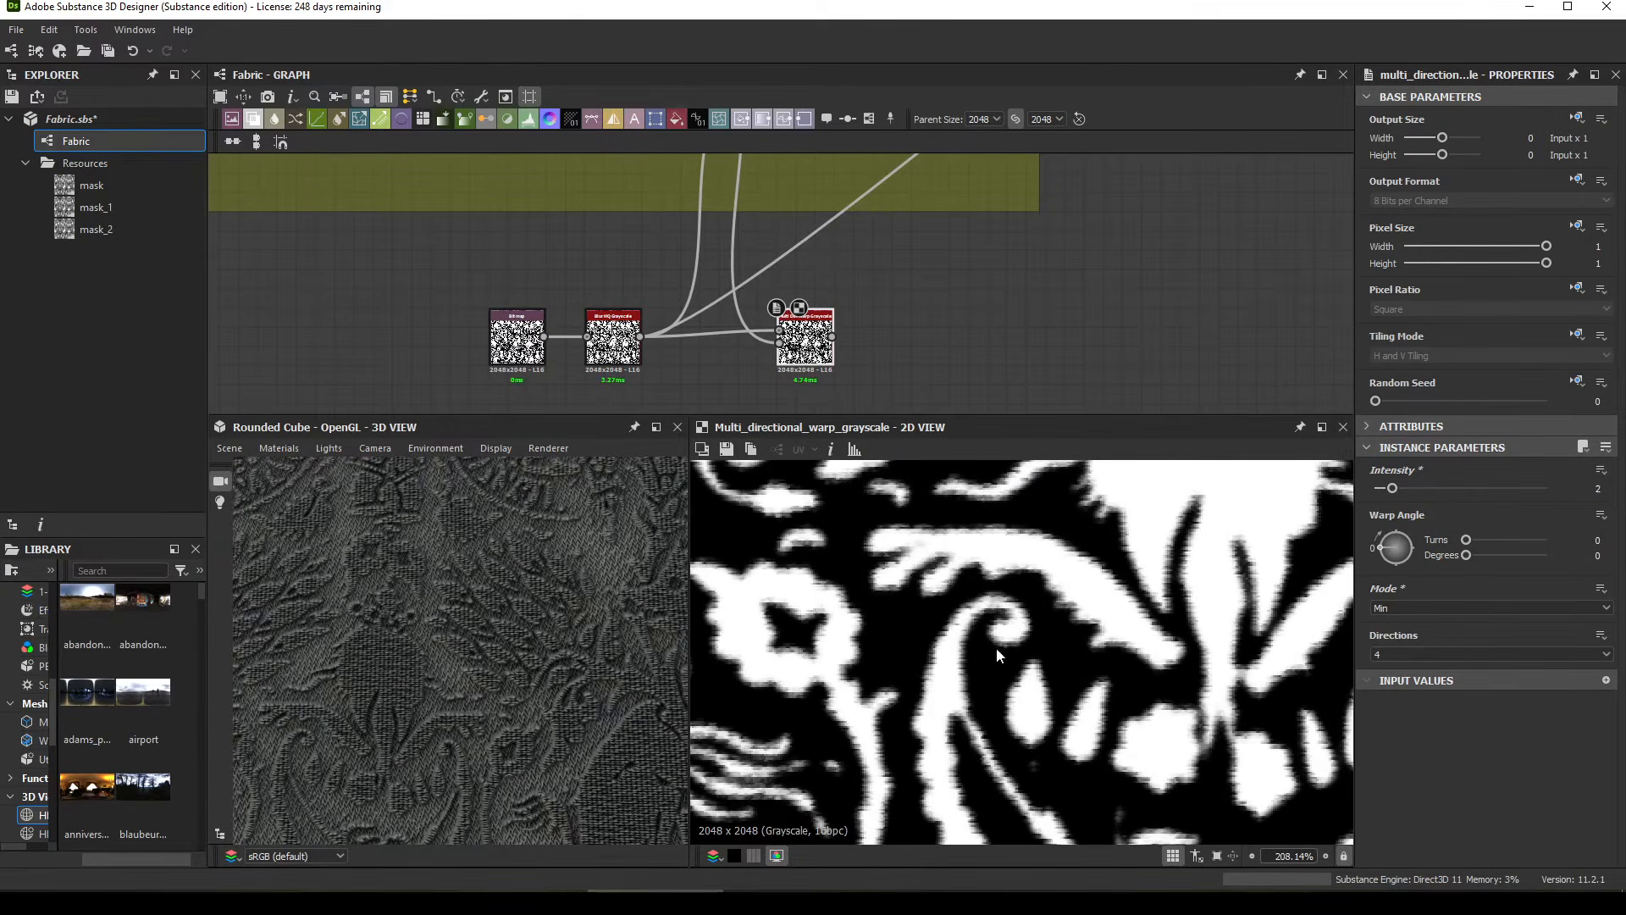
# Step: Move the blurred mask's other outgoing connections to the Multi Directional Warp output and widen the 3D view
pyautogui.scroll(1, 854, 552)
pyautogui.keyDown('shift'); pyautogui.moveTo(642, 338); pyautogui.dragTo(833, 338); pyautogui.keyUp('shift')
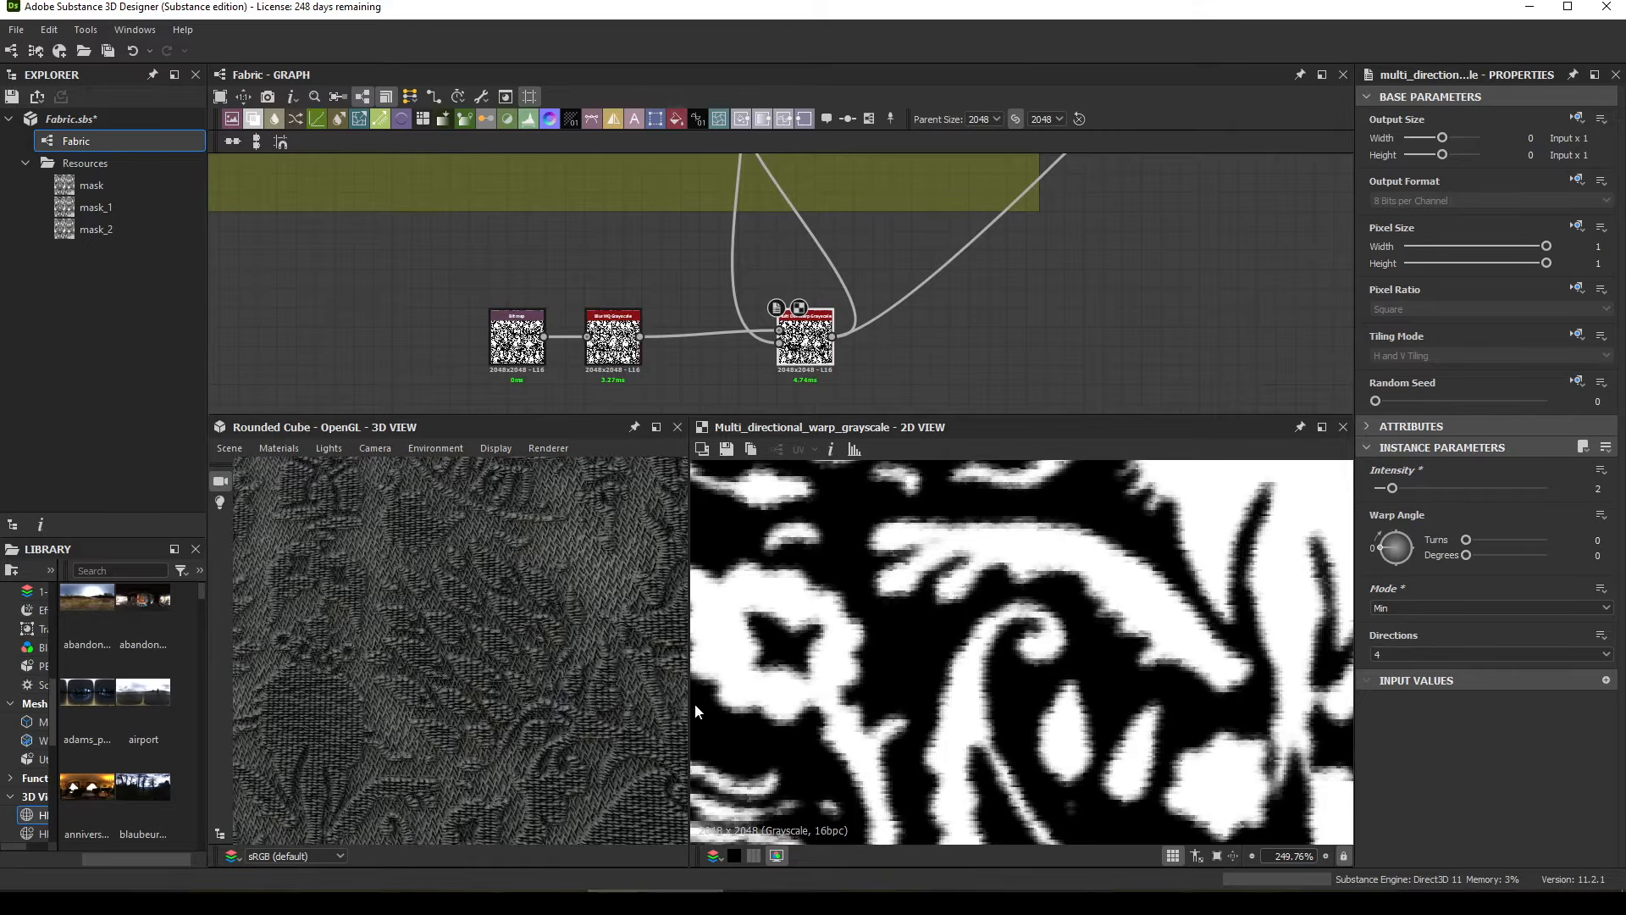
pyautogui.moveTo(688, 710); pyautogui.dragTo(1125, 710)
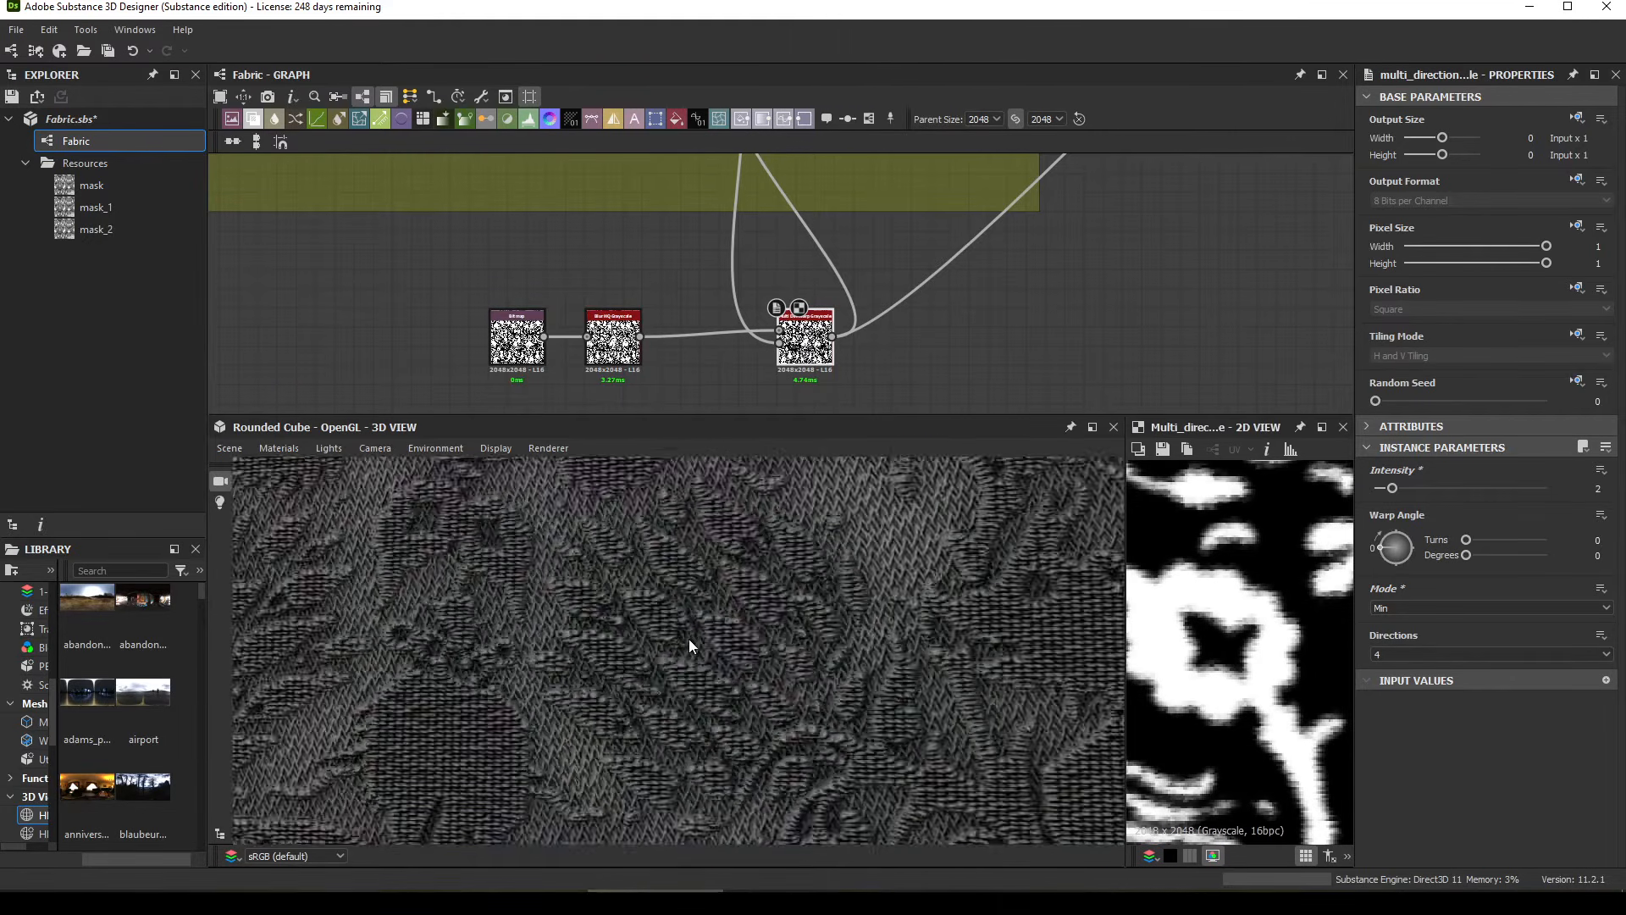
# Step: Move the Multi Directional Warp closer to the blur and set its intensity to 4
pyautogui.scroll(2, 649, 643)
pyautogui.moveTo(649, 644); pyautogui.dragTo(664, 647)
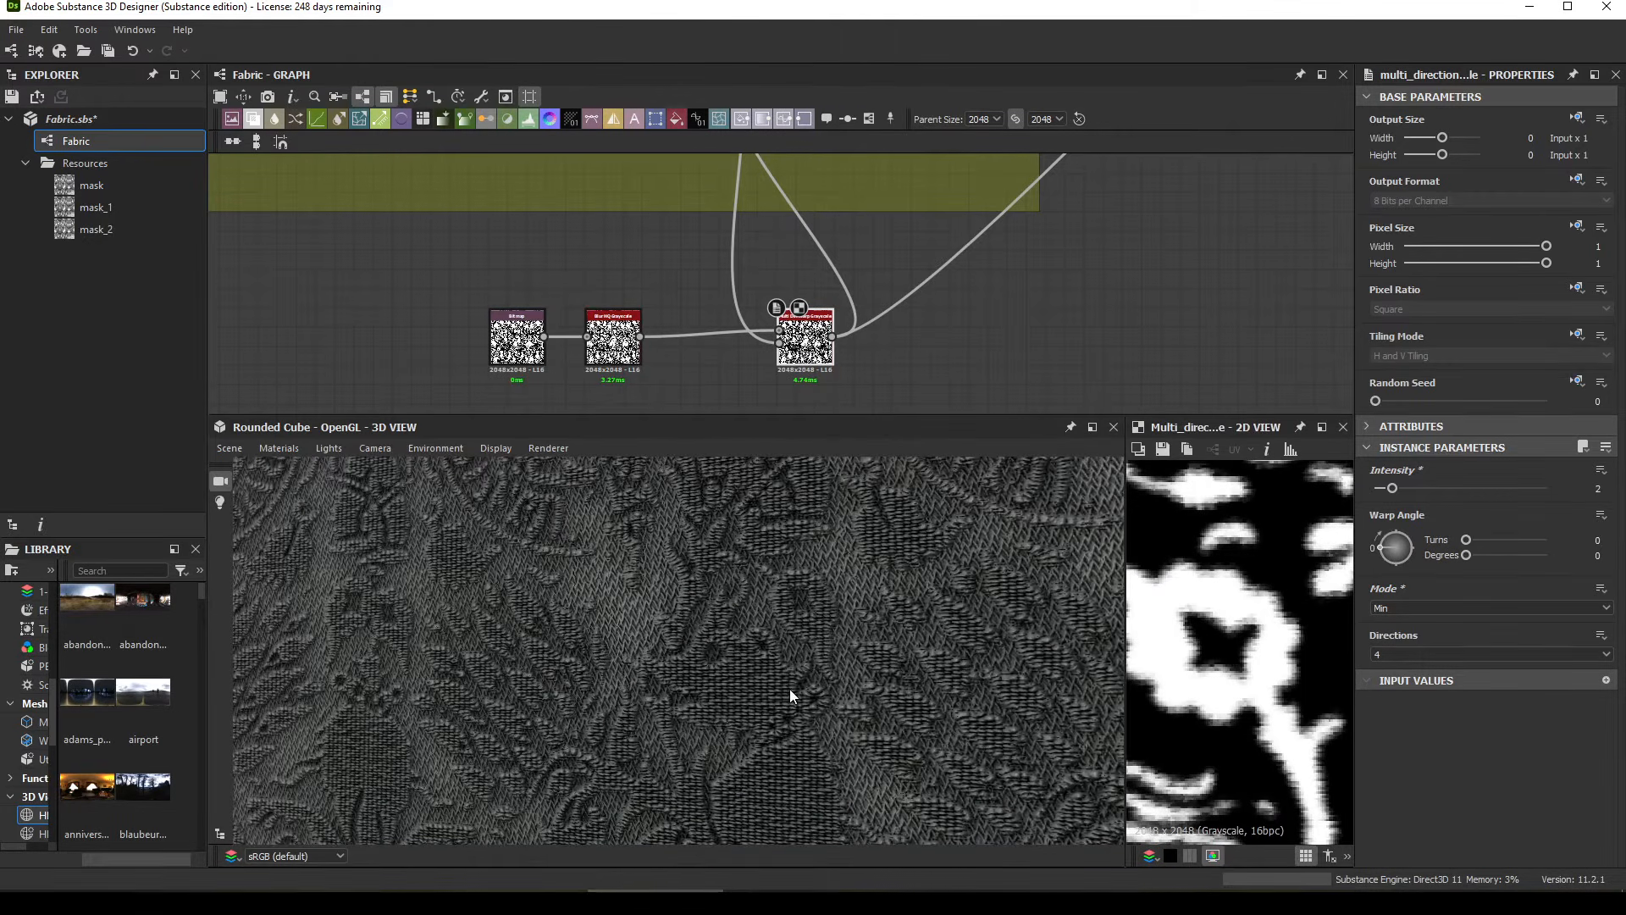
pyautogui.keyDown('ctrl'); pyautogui.keyDown('shift'); pyautogui.moveTo(789, 689); pyautogui.dragTo(752, 750, button='right'); pyautogui.keyUp('shift'); pyautogui.keyUp('ctrl')
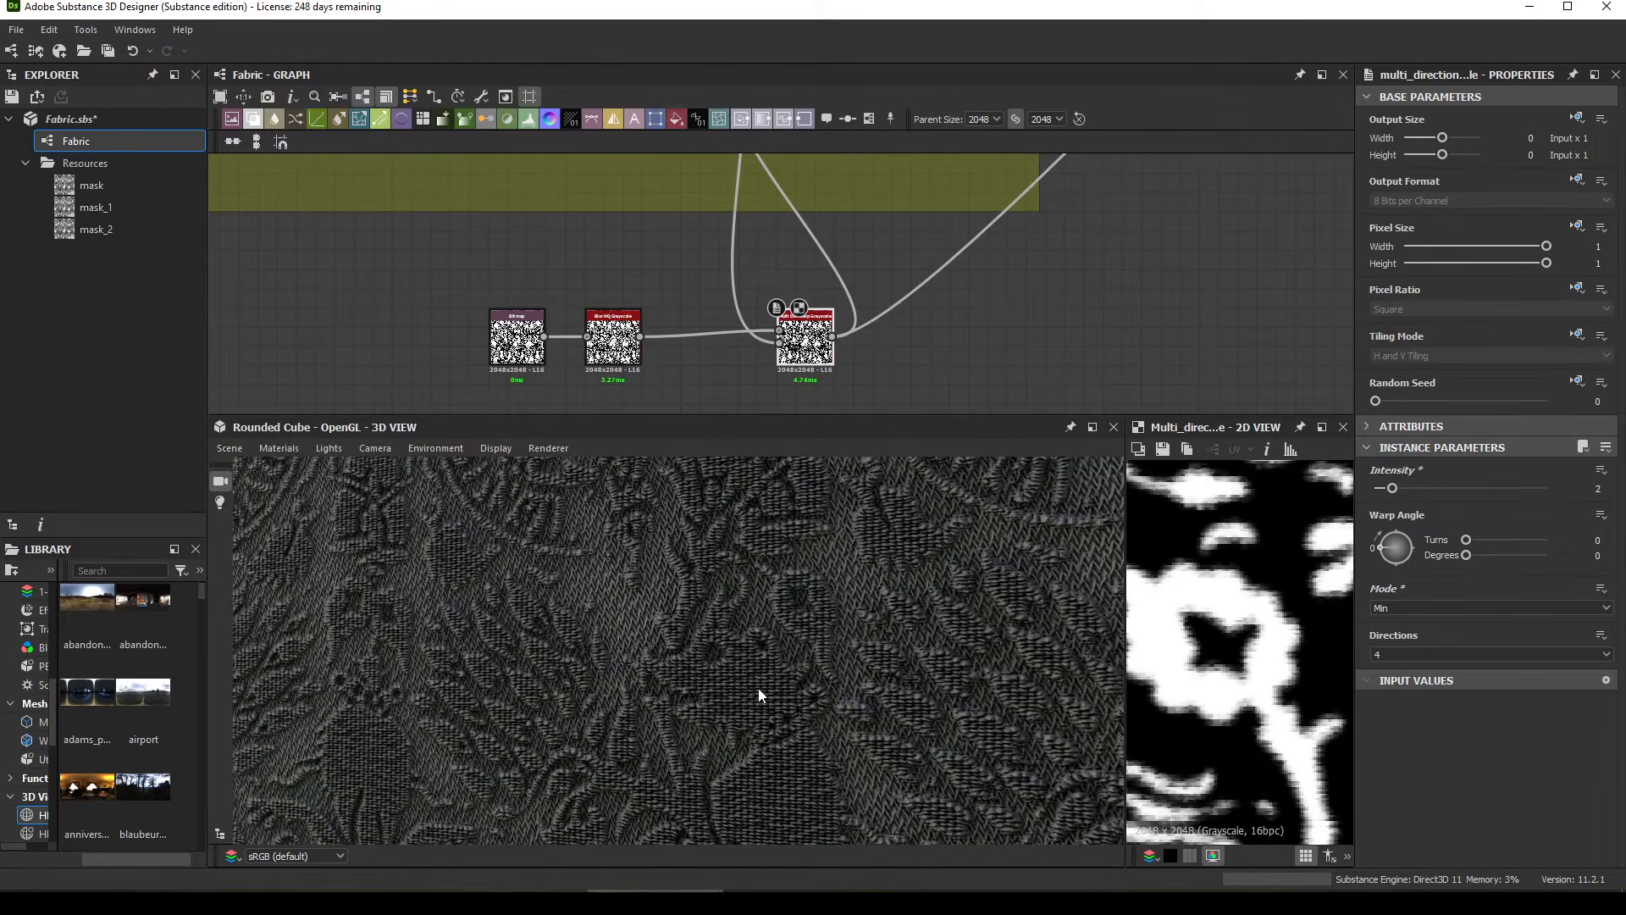
pyautogui.moveTo(819, 348); pyautogui.dragTo(781, 349)
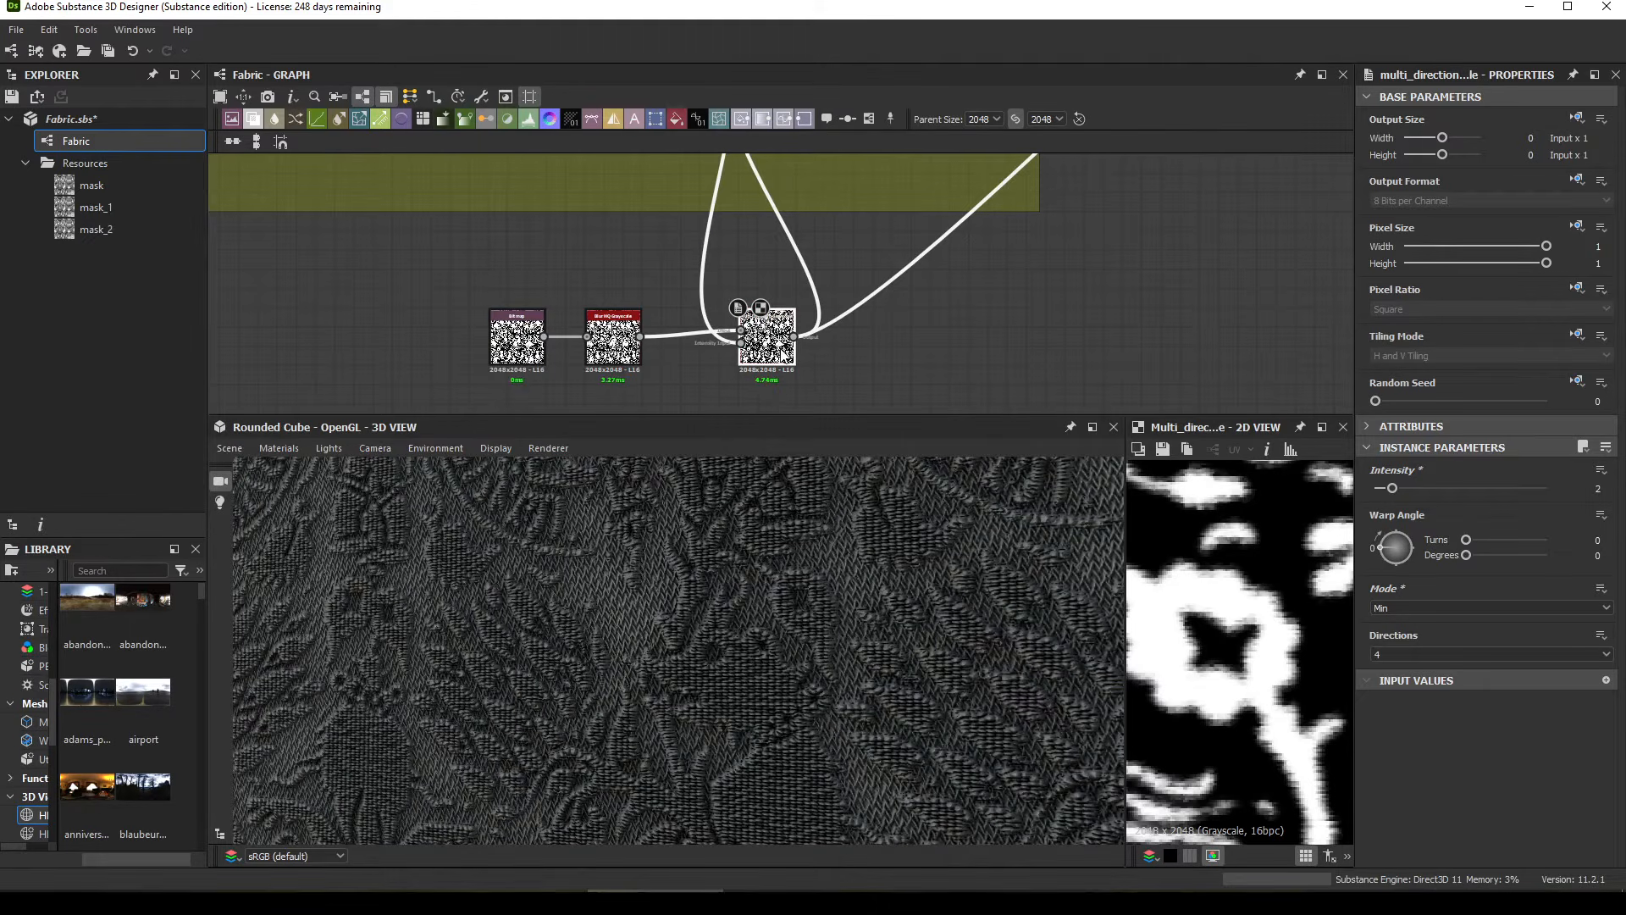
pyautogui.click(1426, 487)
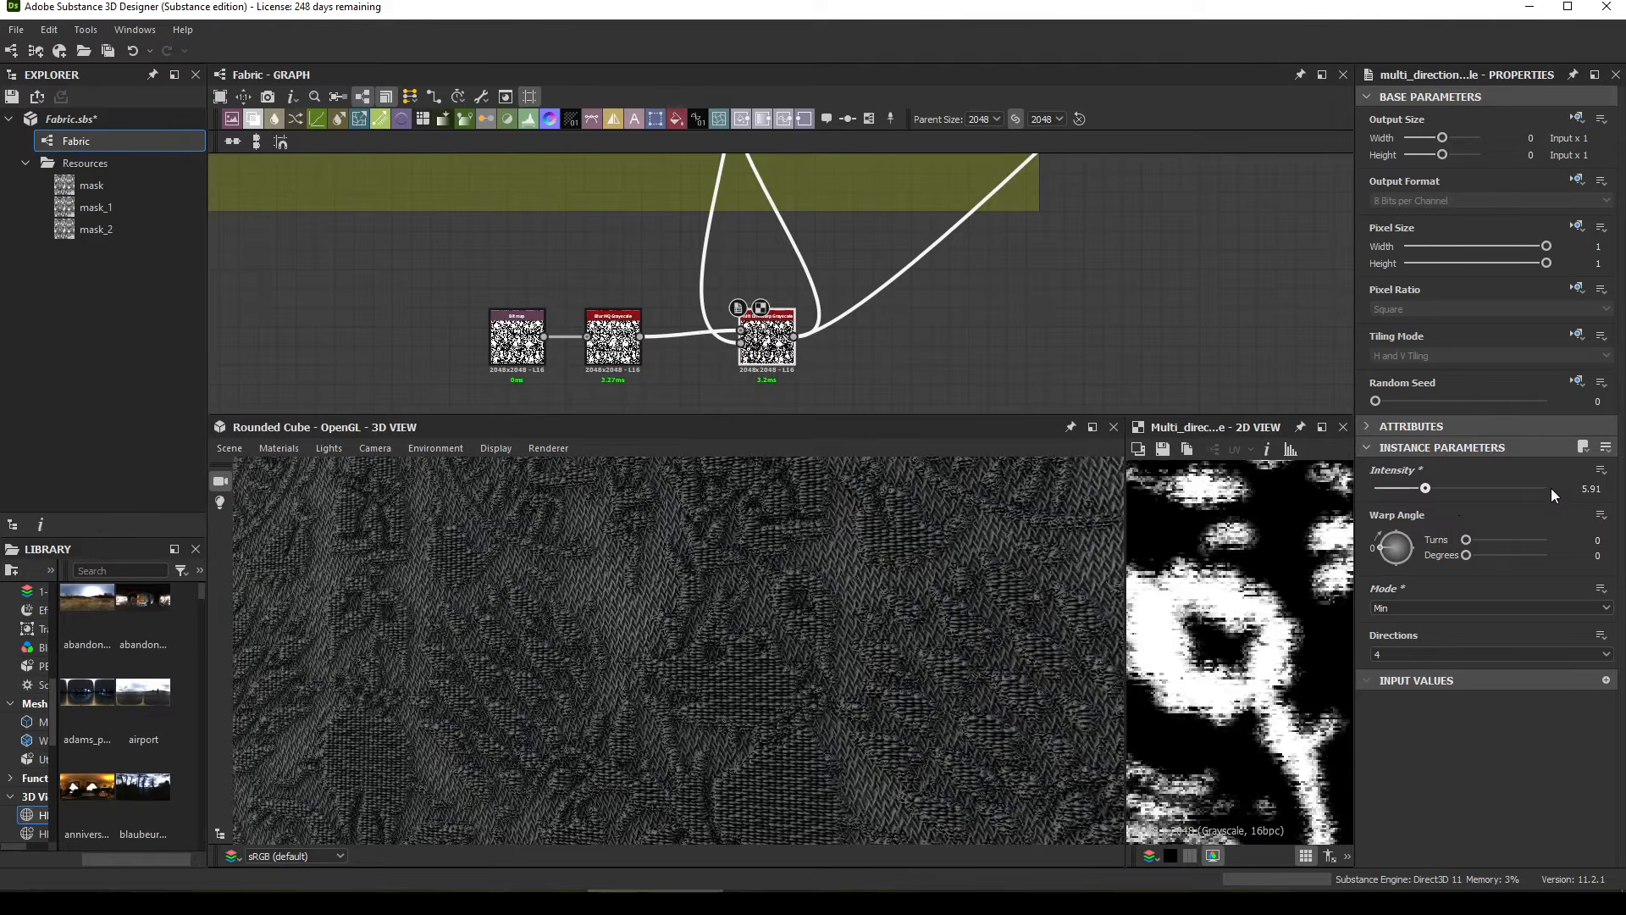
pyautogui.write('4')
pyautogui.press('Return')
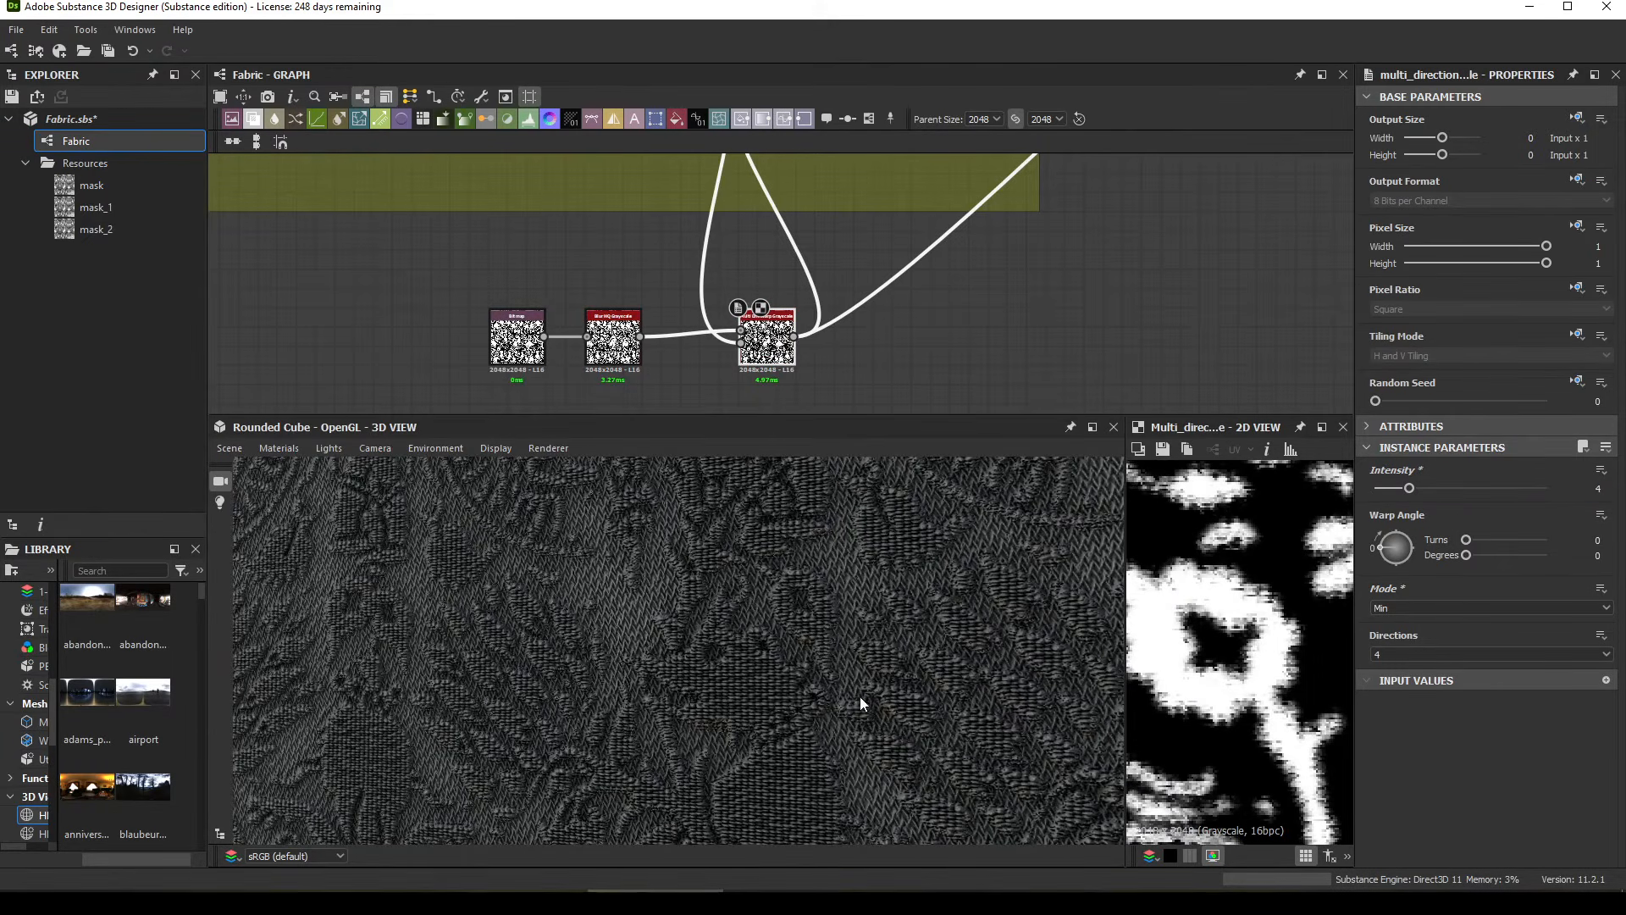
# Step: Add a Blend node beyond the Multi Directional Warp and connect the warp's output to its background input
pyautogui.moveTo(861, 696); pyautogui.dragTo(826, 706)
pyautogui.moveTo(820, 706); pyautogui.dragTo(774, 445)
pyautogui.moveTo(933, 366); pyautogui.dragTo(852, 256, button='middle')
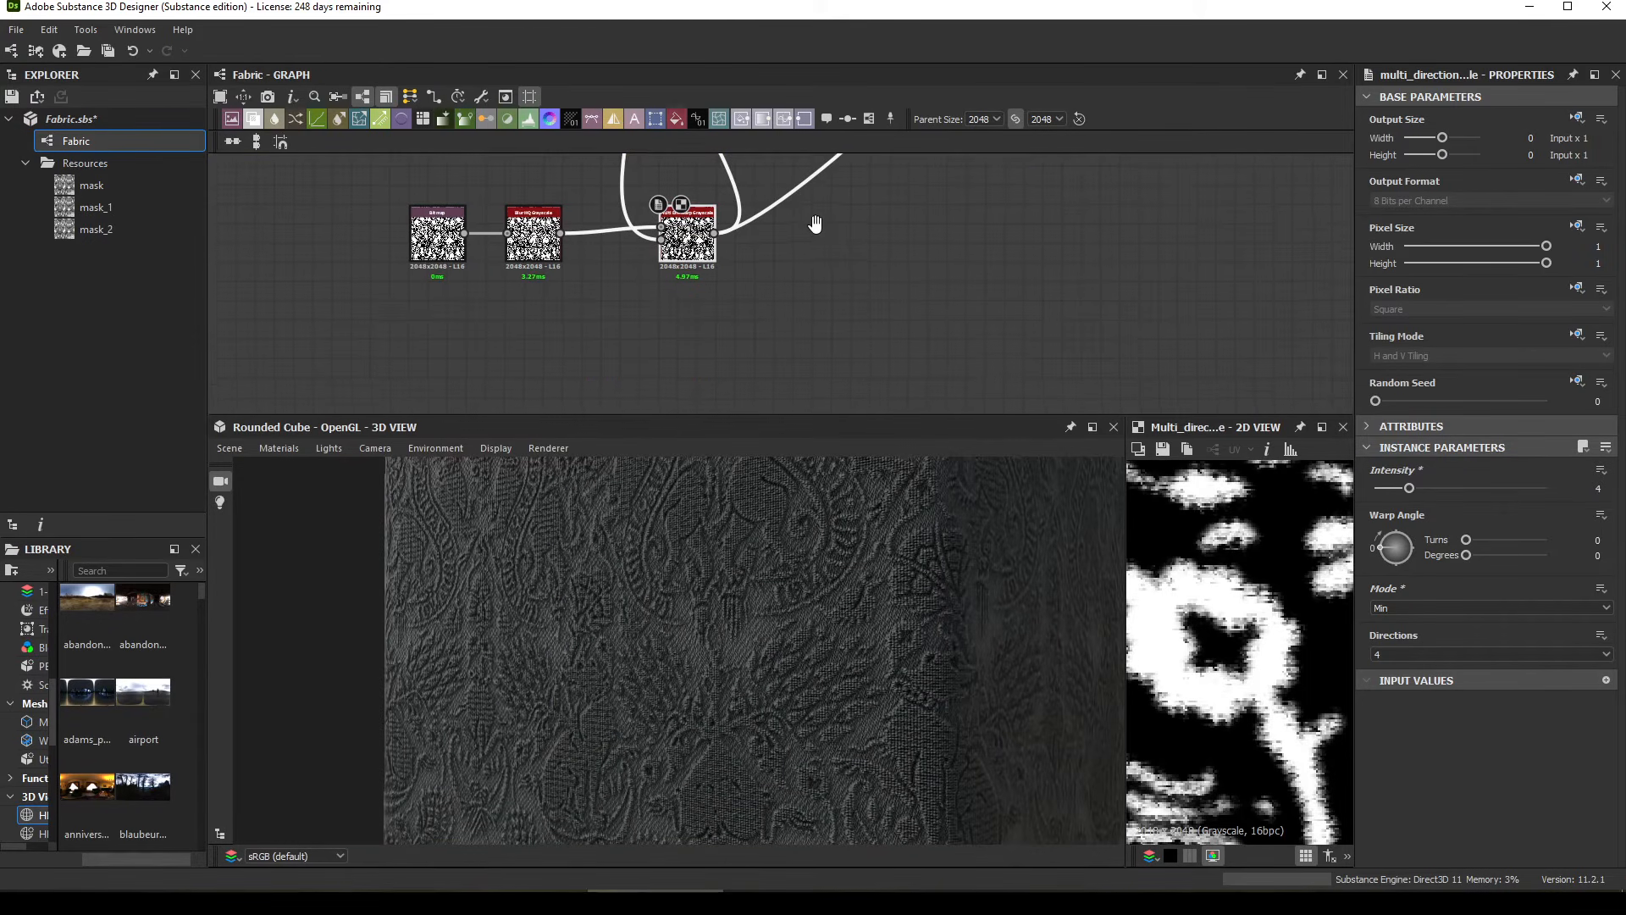
pyautogui.moveTo(844, 331); pyautogui.dragTo(820, 293, button='middle')
pyautogui.press('space')
pyautogui.write('b')
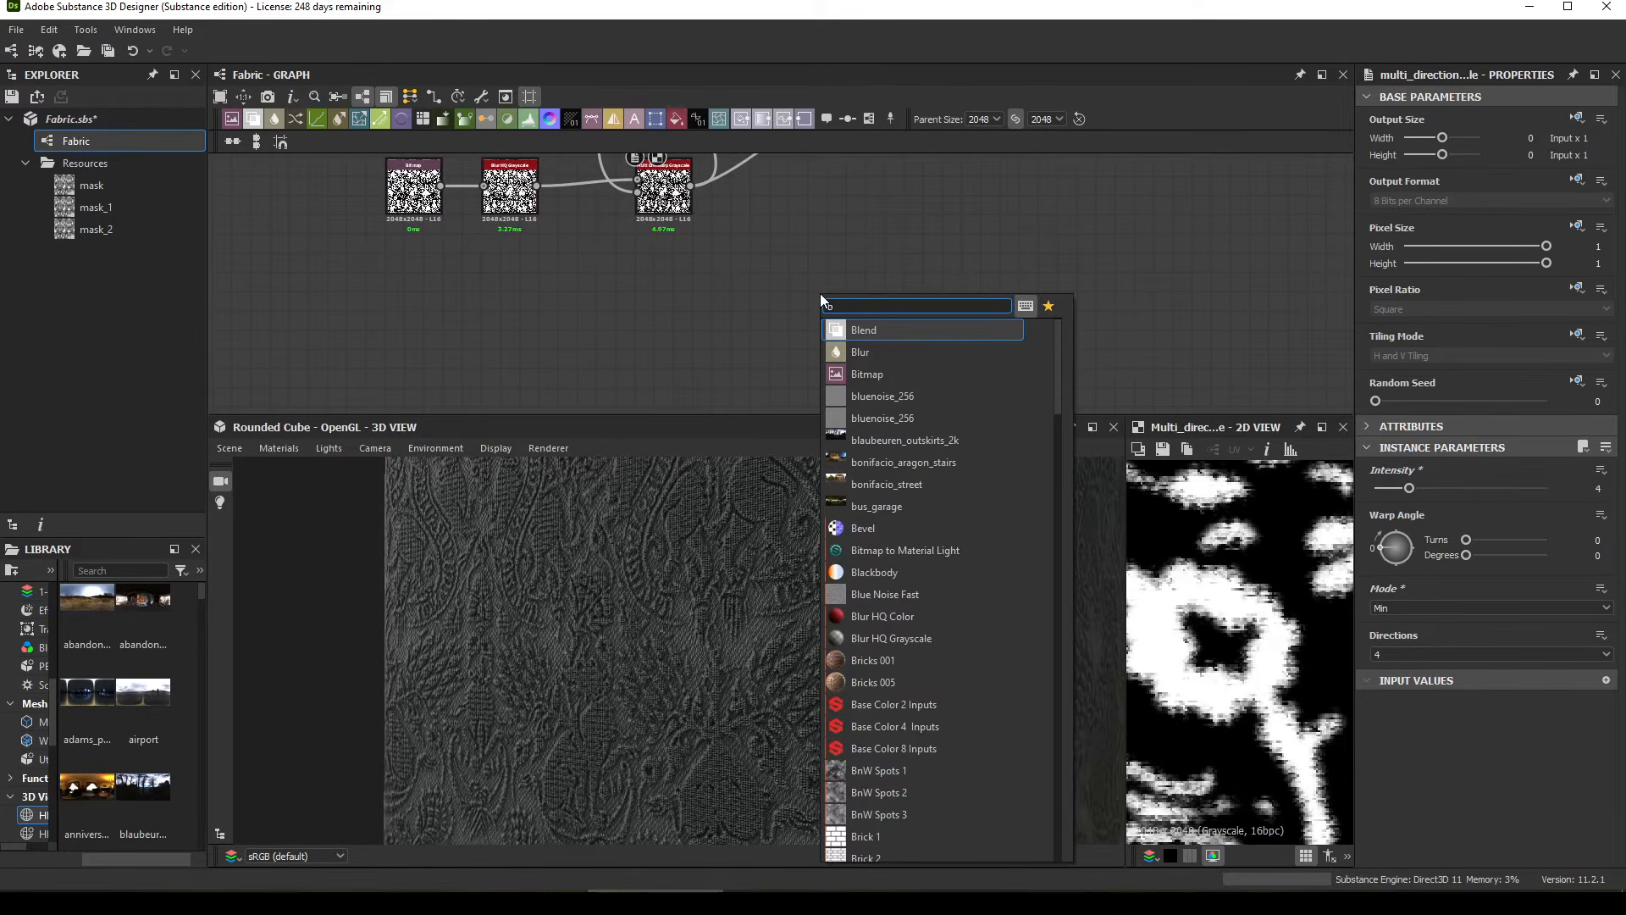
pyautogui.write('m')
pyautogui.press('BackSpace')
pyautogui.write('l')
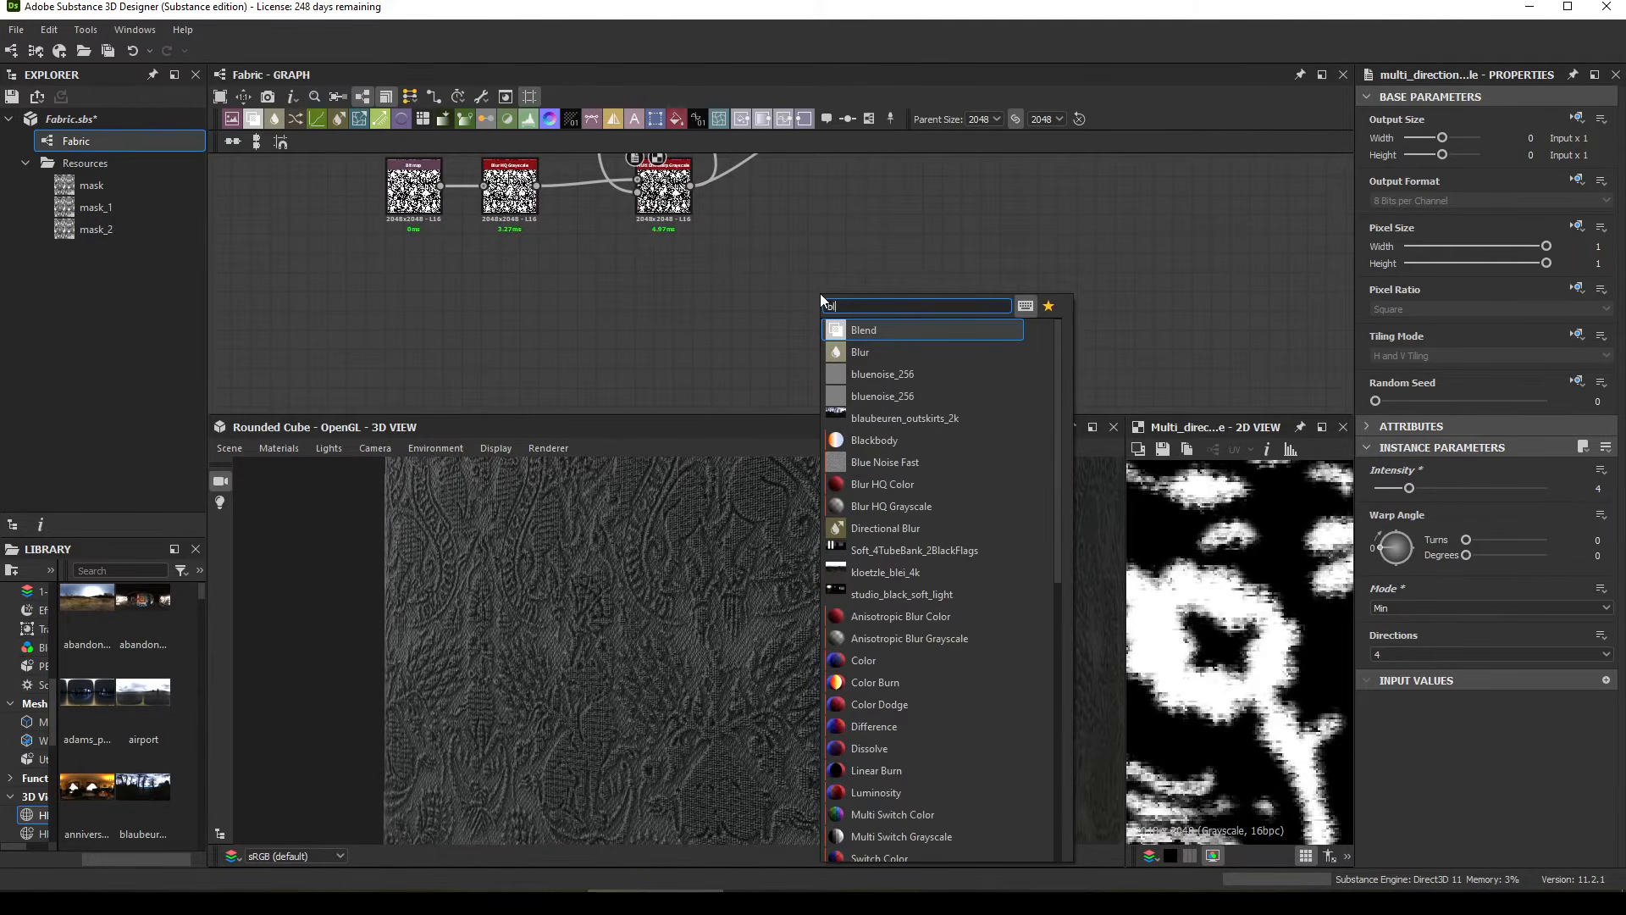
pyautogui.click(859, 322)
pyautogui.moveTo(691, 186); pyautogui.dragTo(883, 244)
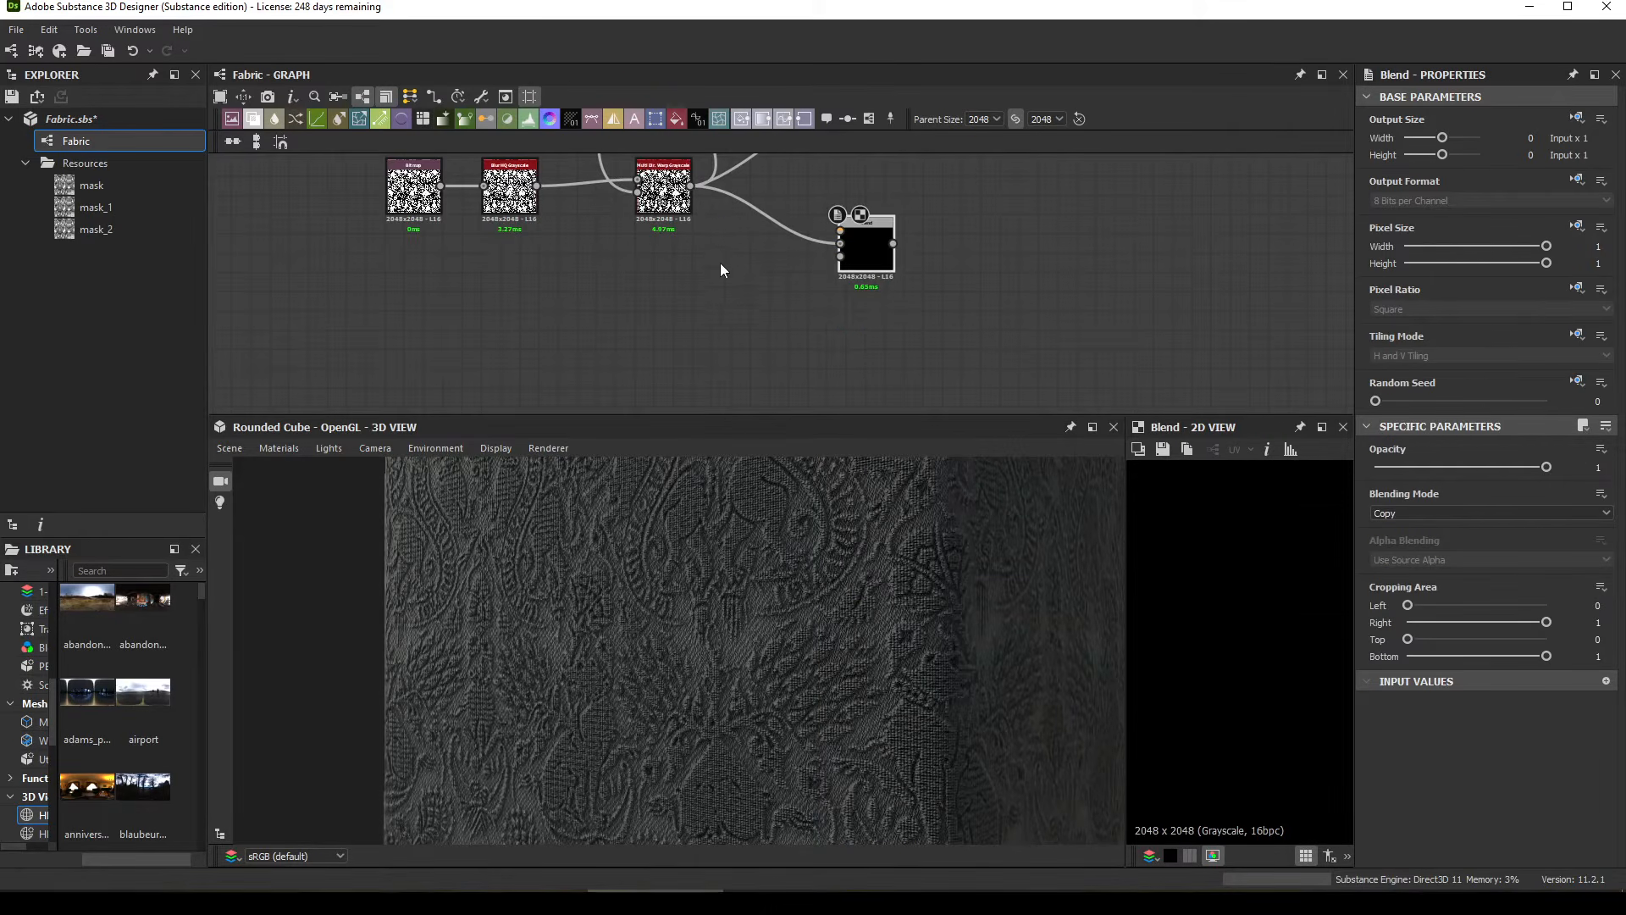
# Step: Show the Multi Directional Warp's output in a widened 2D view and examine the mask's edges up close
pyautogui.doubleClick(663, 188)
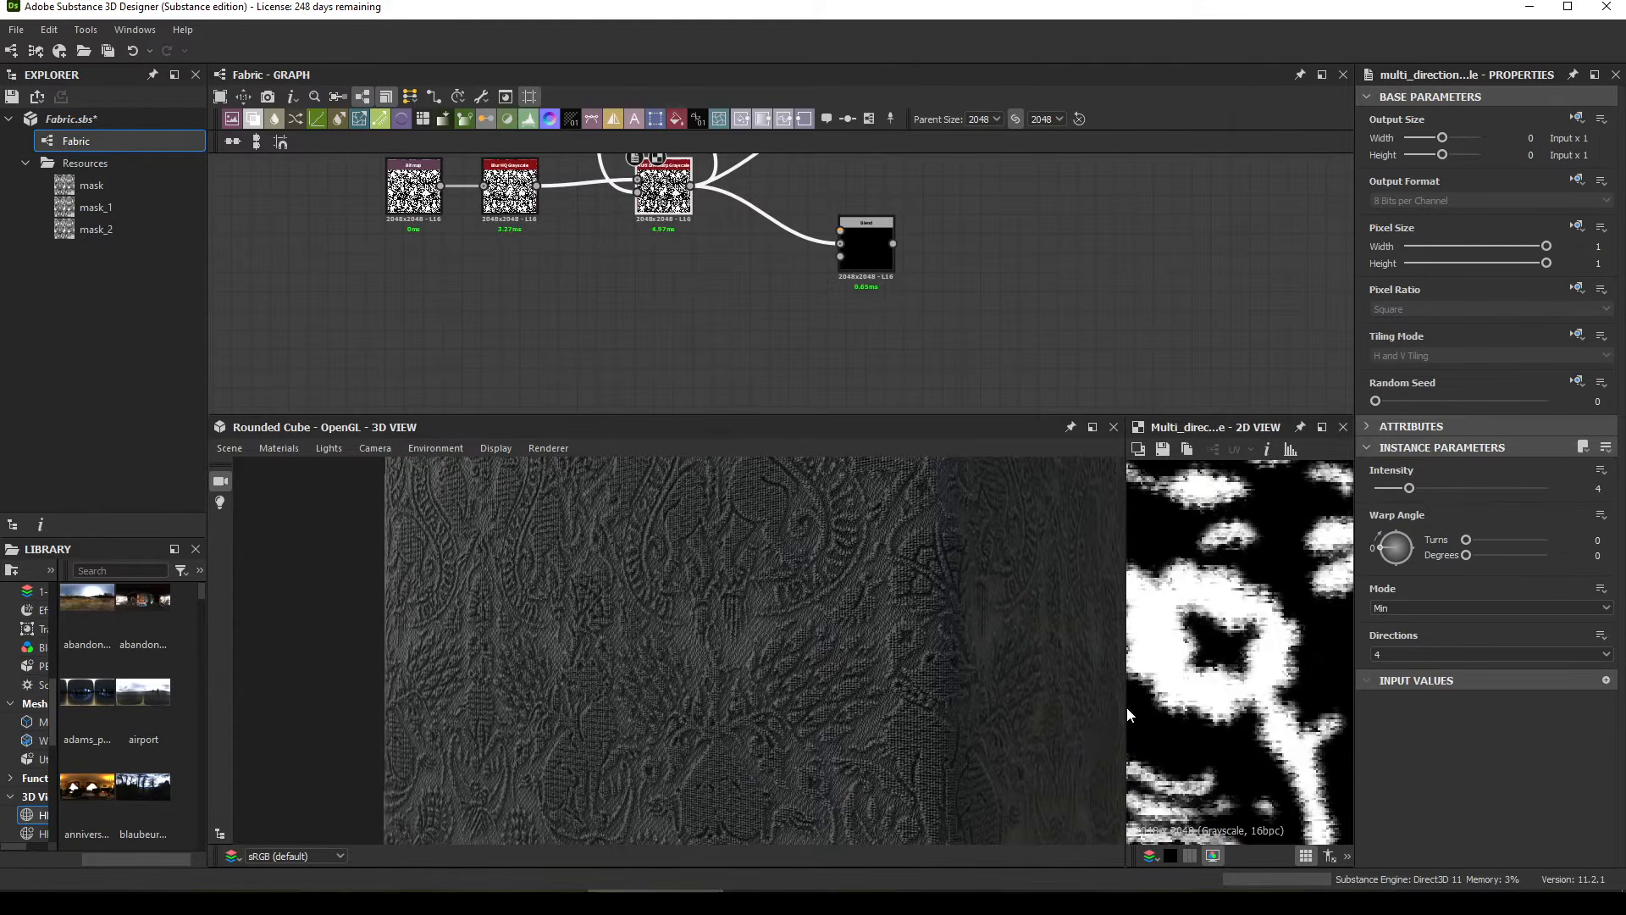
pyautogui.moveTo(1126, 706); pyautogui.dragTo(726, 707)
pyautogui.scroll(-2, 1053, 672)
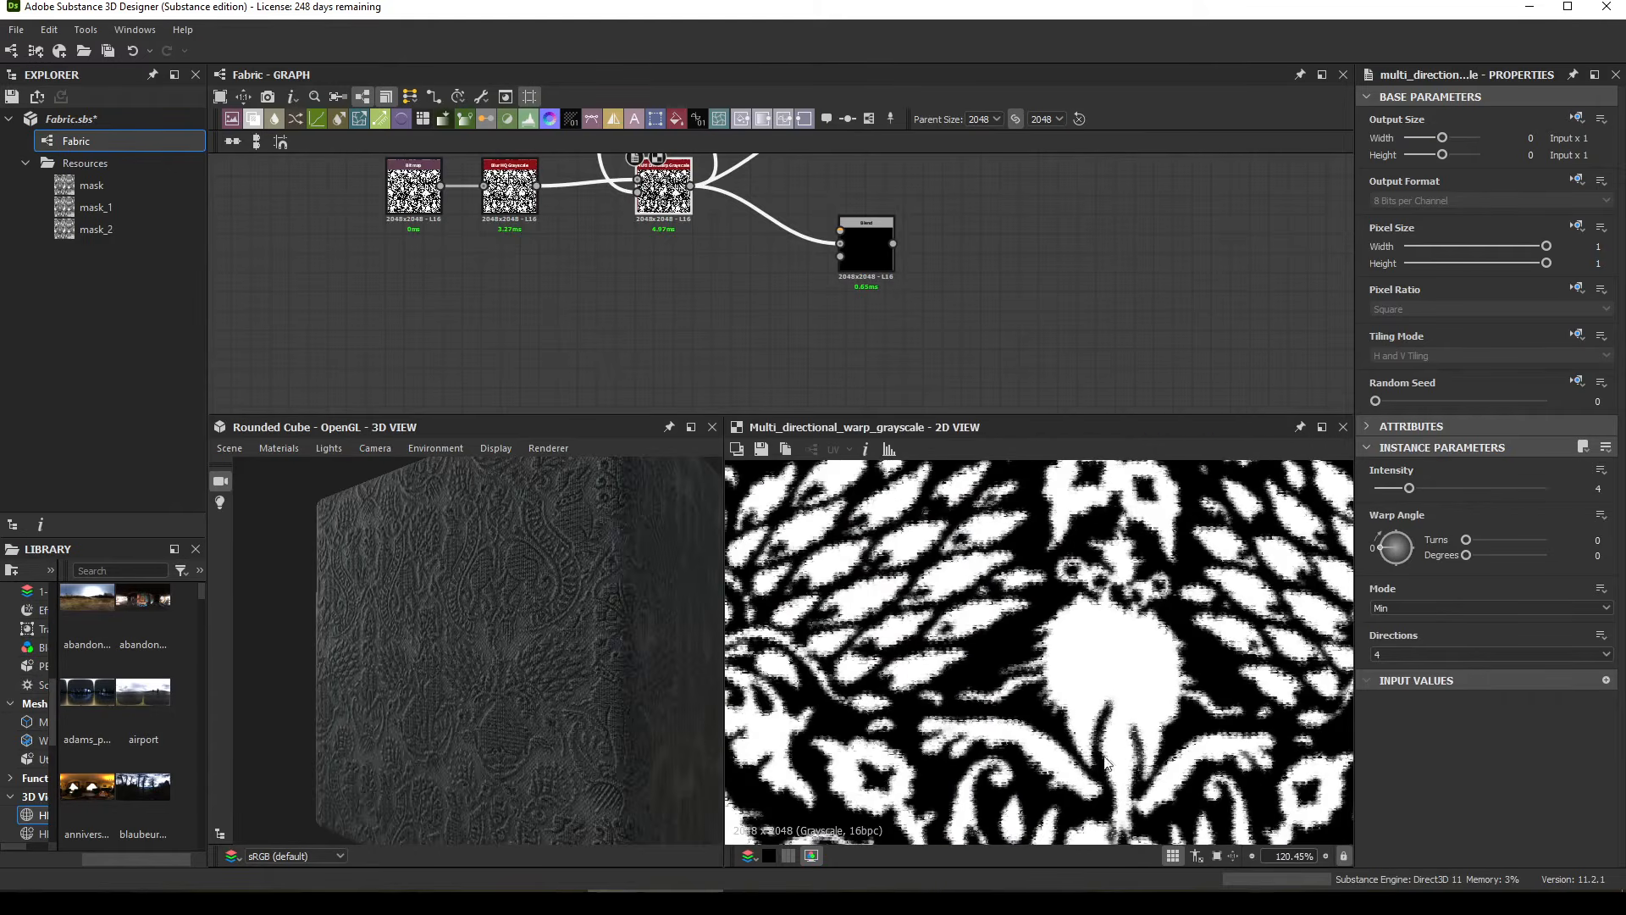
pyautogui.scroll(3, 1053, 672)
pyautogui.scroll(1, 1169, 684)
pyautogui.moveTo(1139, 685); pyautogui.dragTo(1144, 632, button='middle')
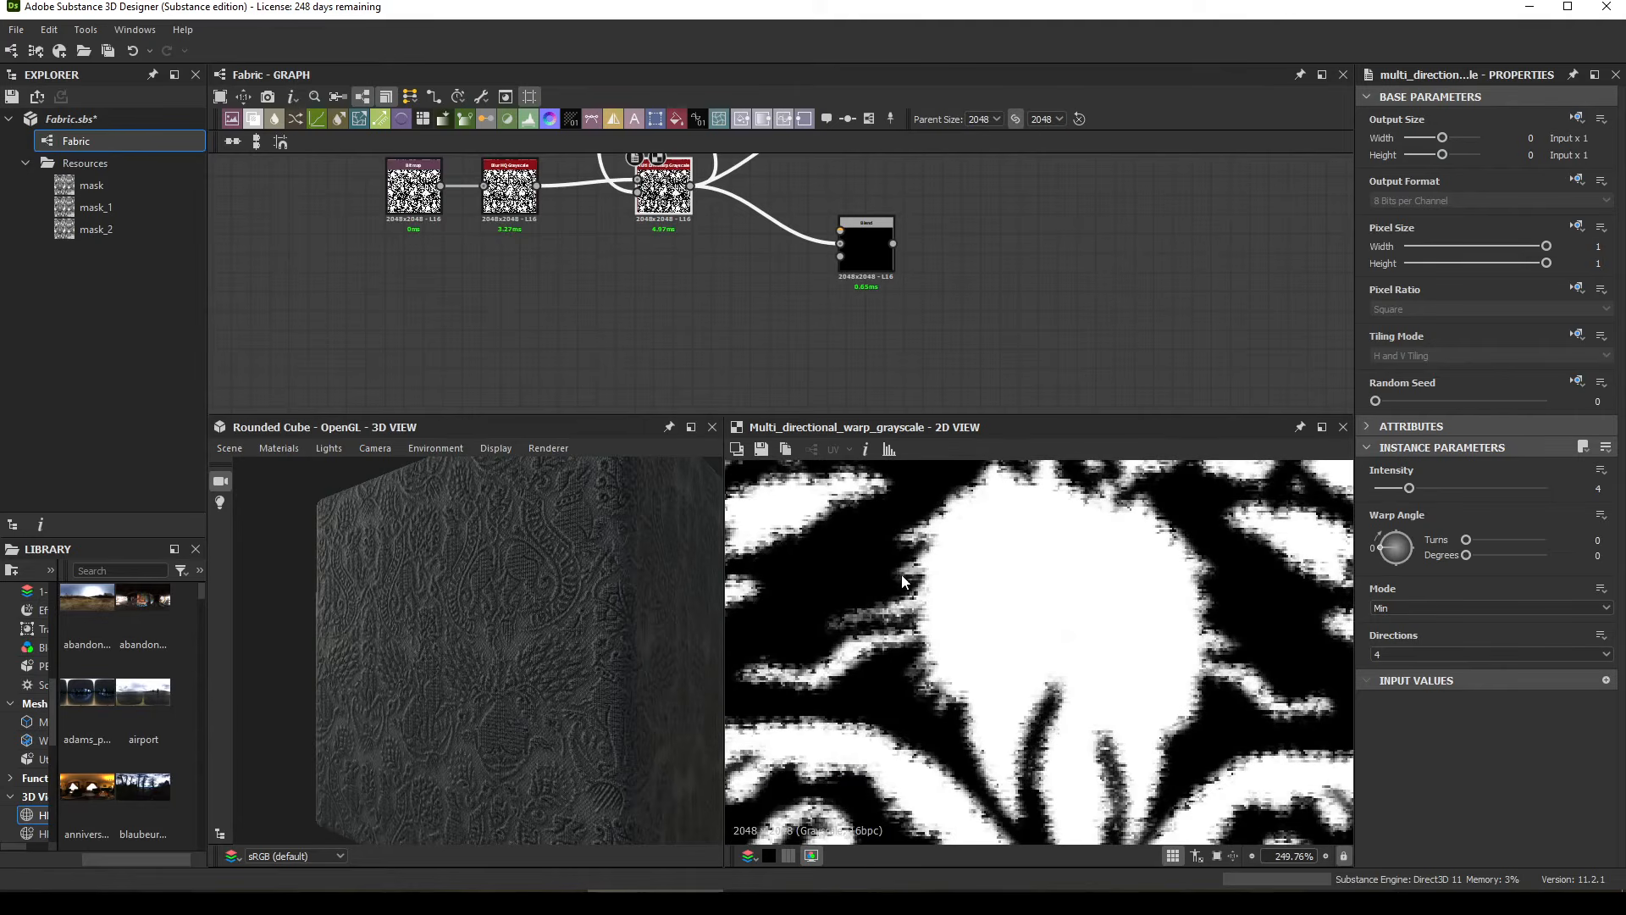
# Step: Reposition the new Blend, add an Anisotropic Noise node below the mask chain and set its X Amount to 1
pyautogui.moveTo(846, 309); pyautogui.dragTo(925, 335, button='middle')
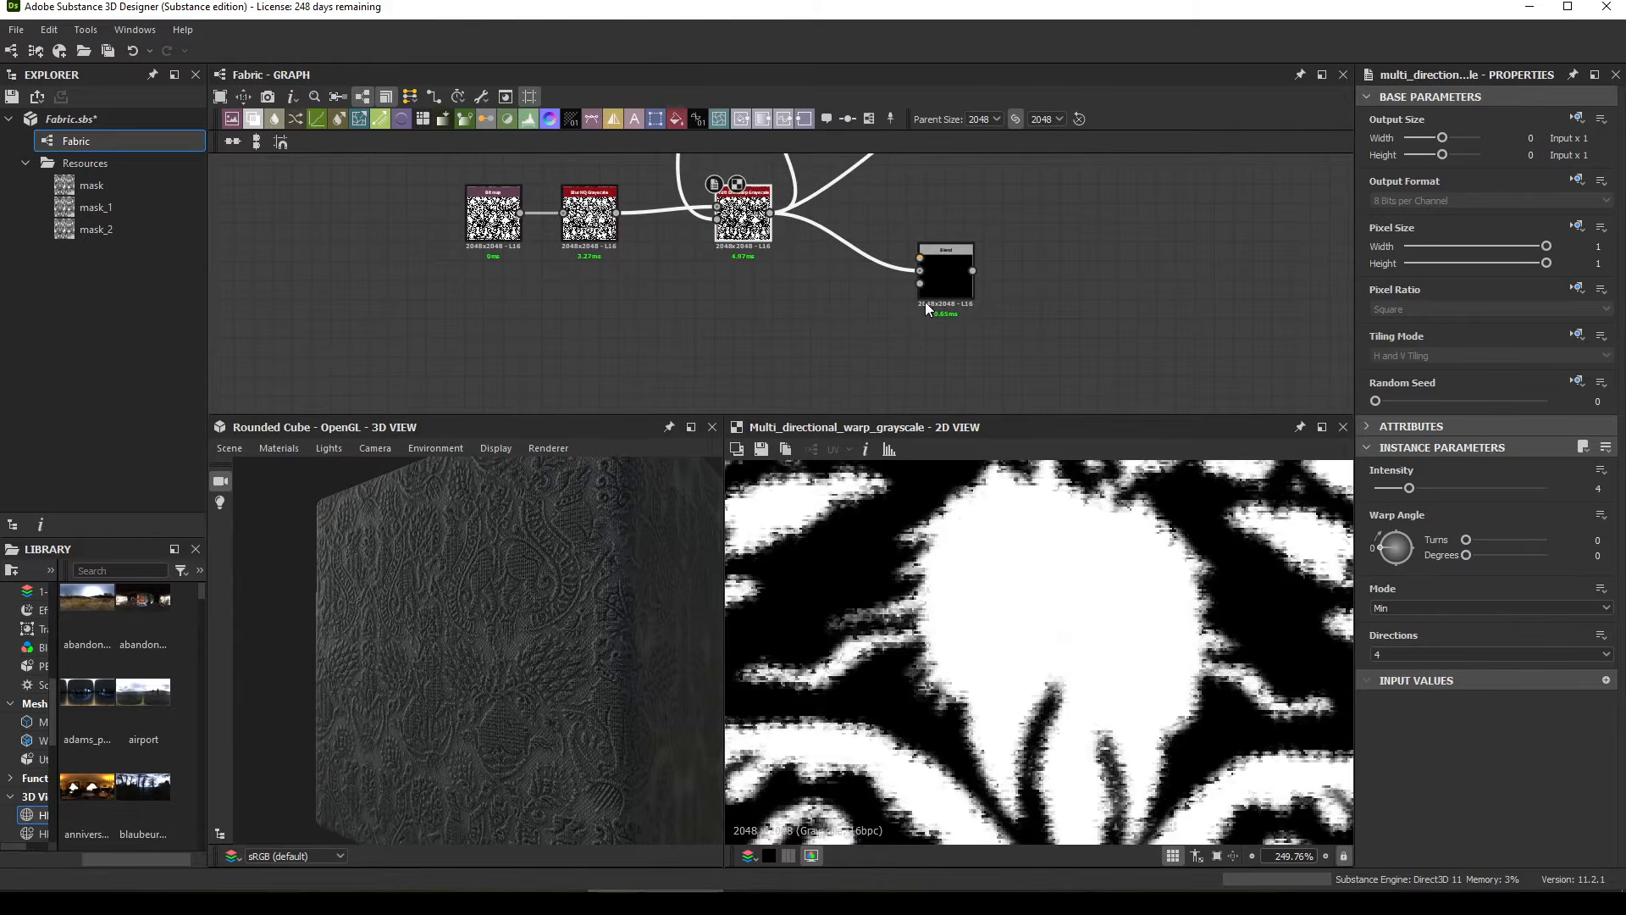
pyautogui.moveTo(942, 272); pyautogui.dragTo(1028, 310)
pyautogui.moveTo(805, 360); pyautogui.dragTo(857, 357, button='middle')
pyautogui.moveTo(1086, 286); pyautogui.dragTo(1028, 258)
pyautogui.moveTo(813, 359); pyautogui.dragTo(819, 315, button='middle')
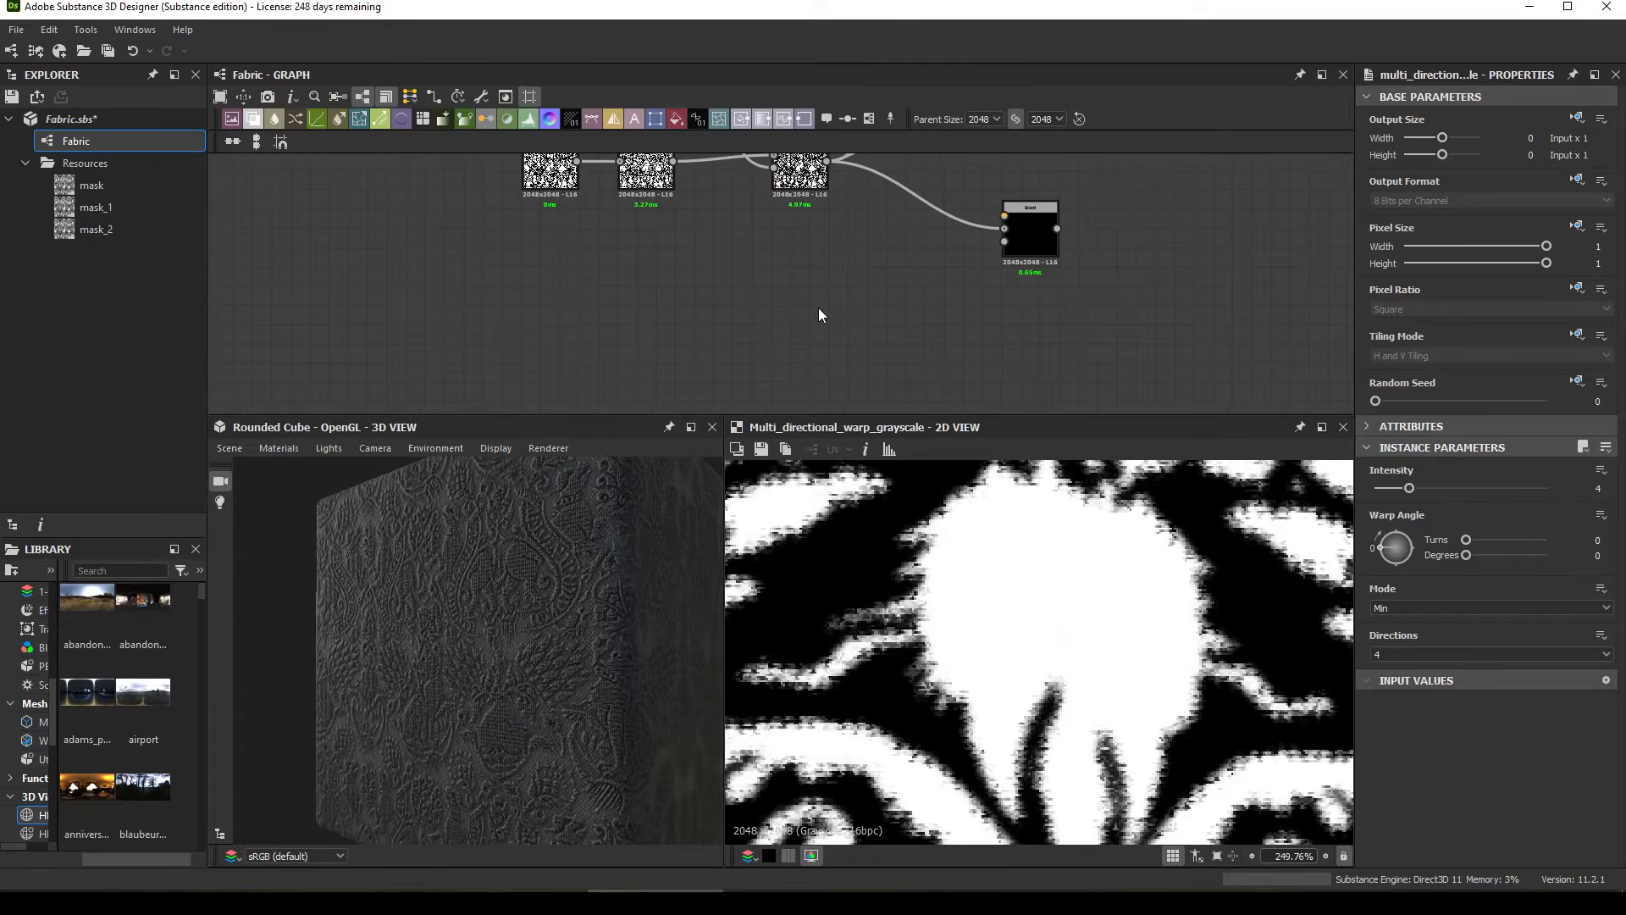
pyautogui.press('space')
pyautogui.write('ani')
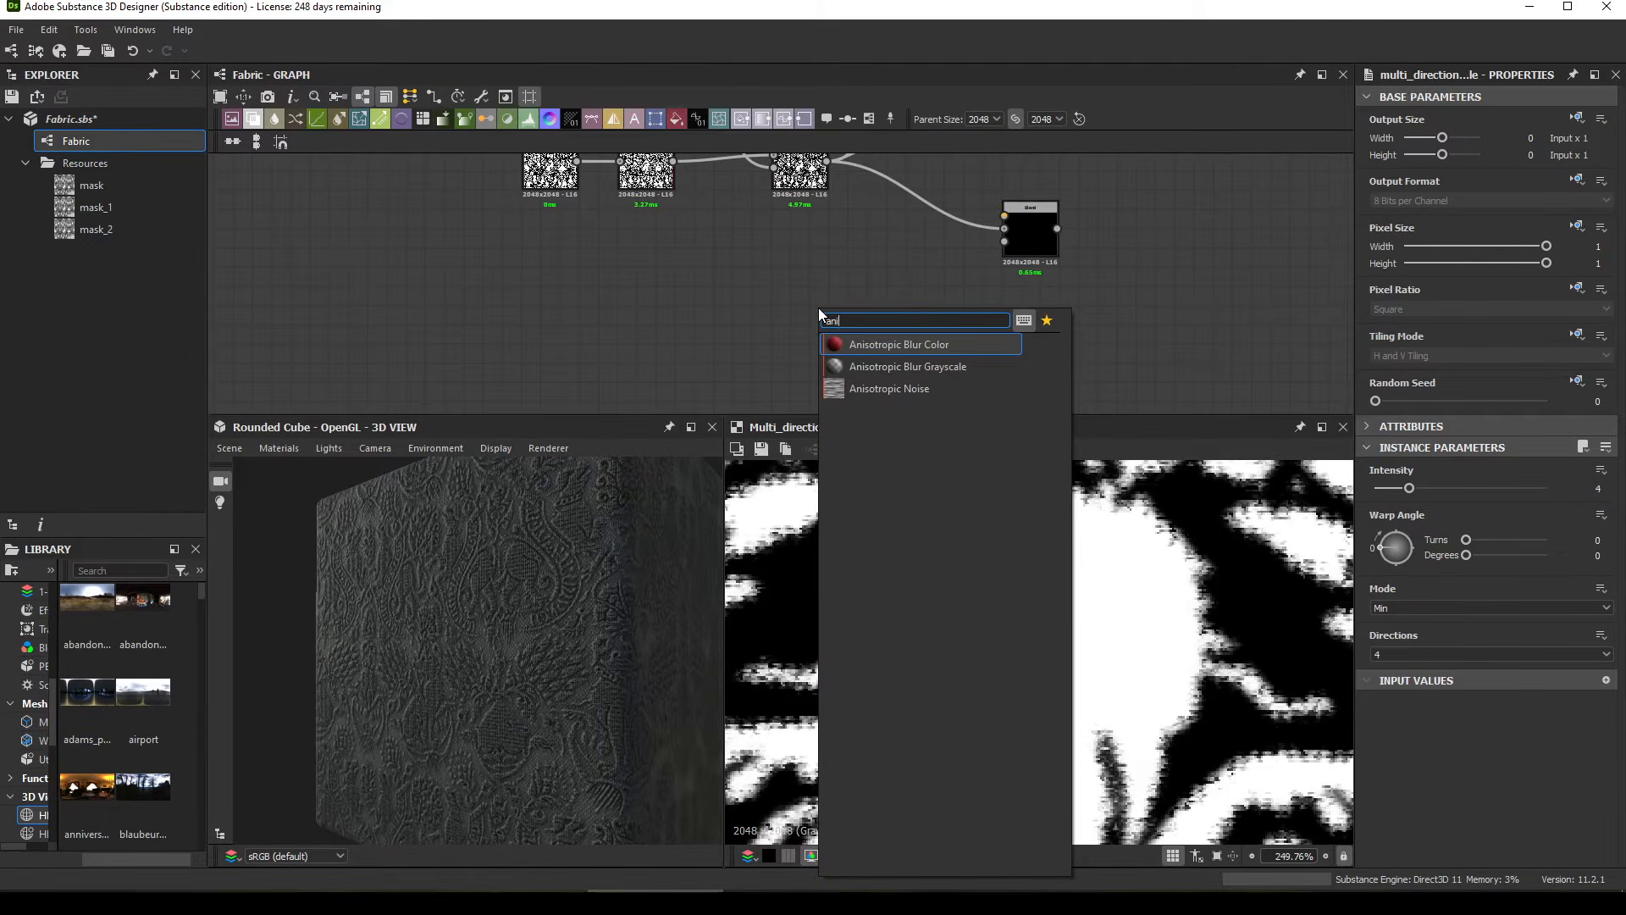
pyautogui.click(859, 389)
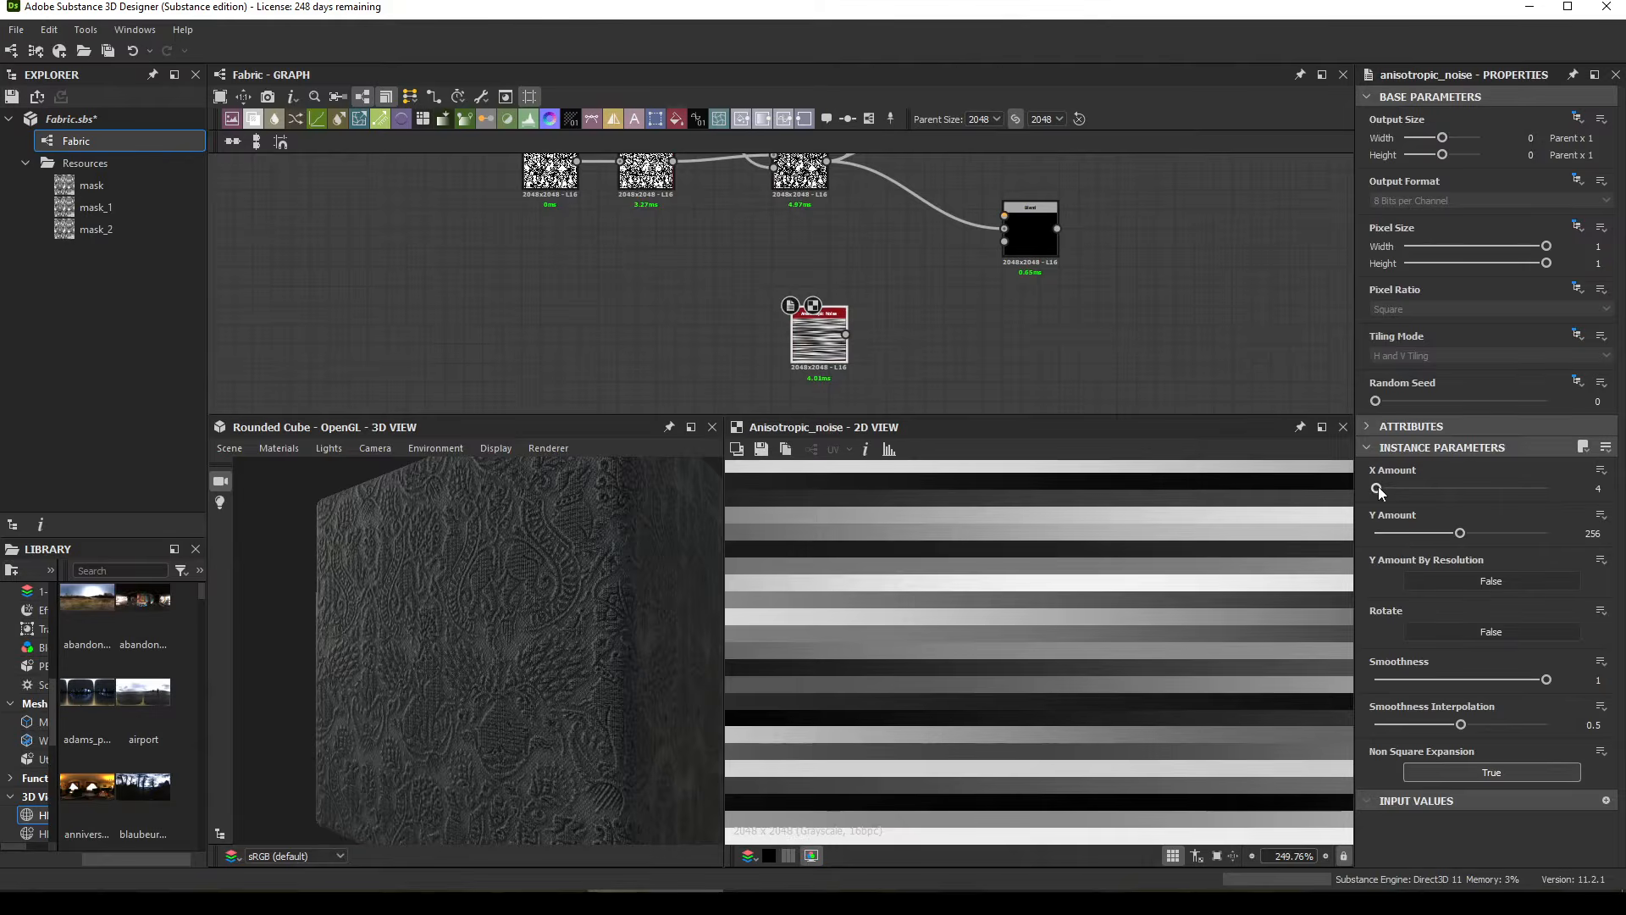
pyautogui.moveTo(1378, 488); pyautogui.dragTo(1366, 488)
pyautogui.scroll(-12, 1110, 678)
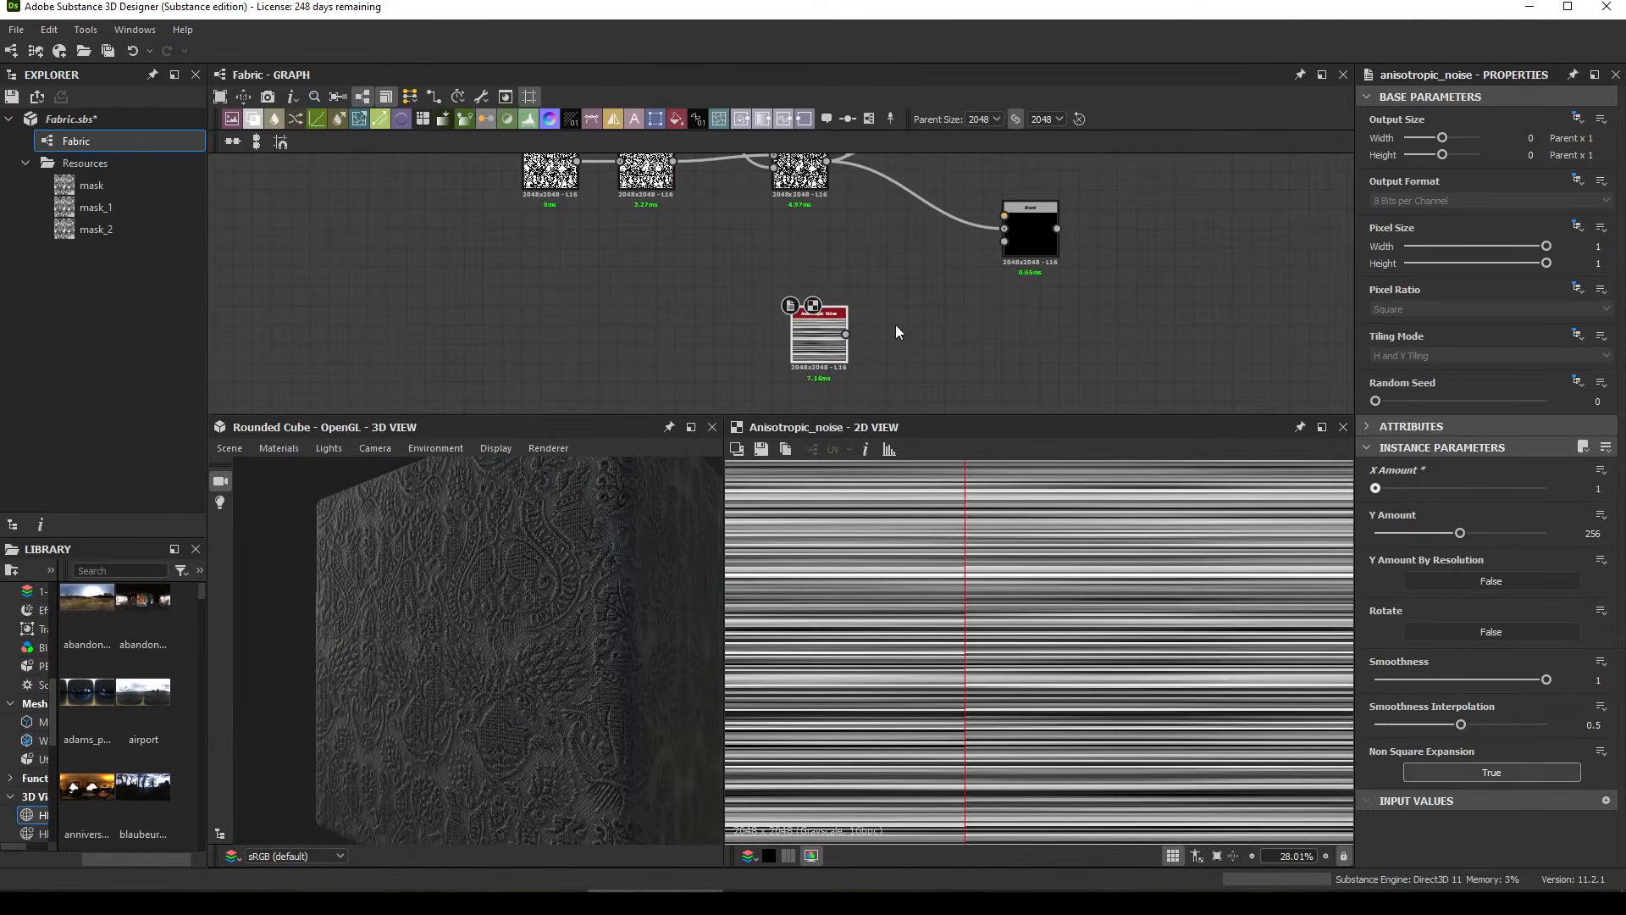
# Step: Connect the Anisotropic Noise to the Blend's foreground input and set the blending mode to Subtract
pyautogui.moveTo(847, 334); pyautogui.dragTo(1004, 216)
pyautogui.click(1030, 237)
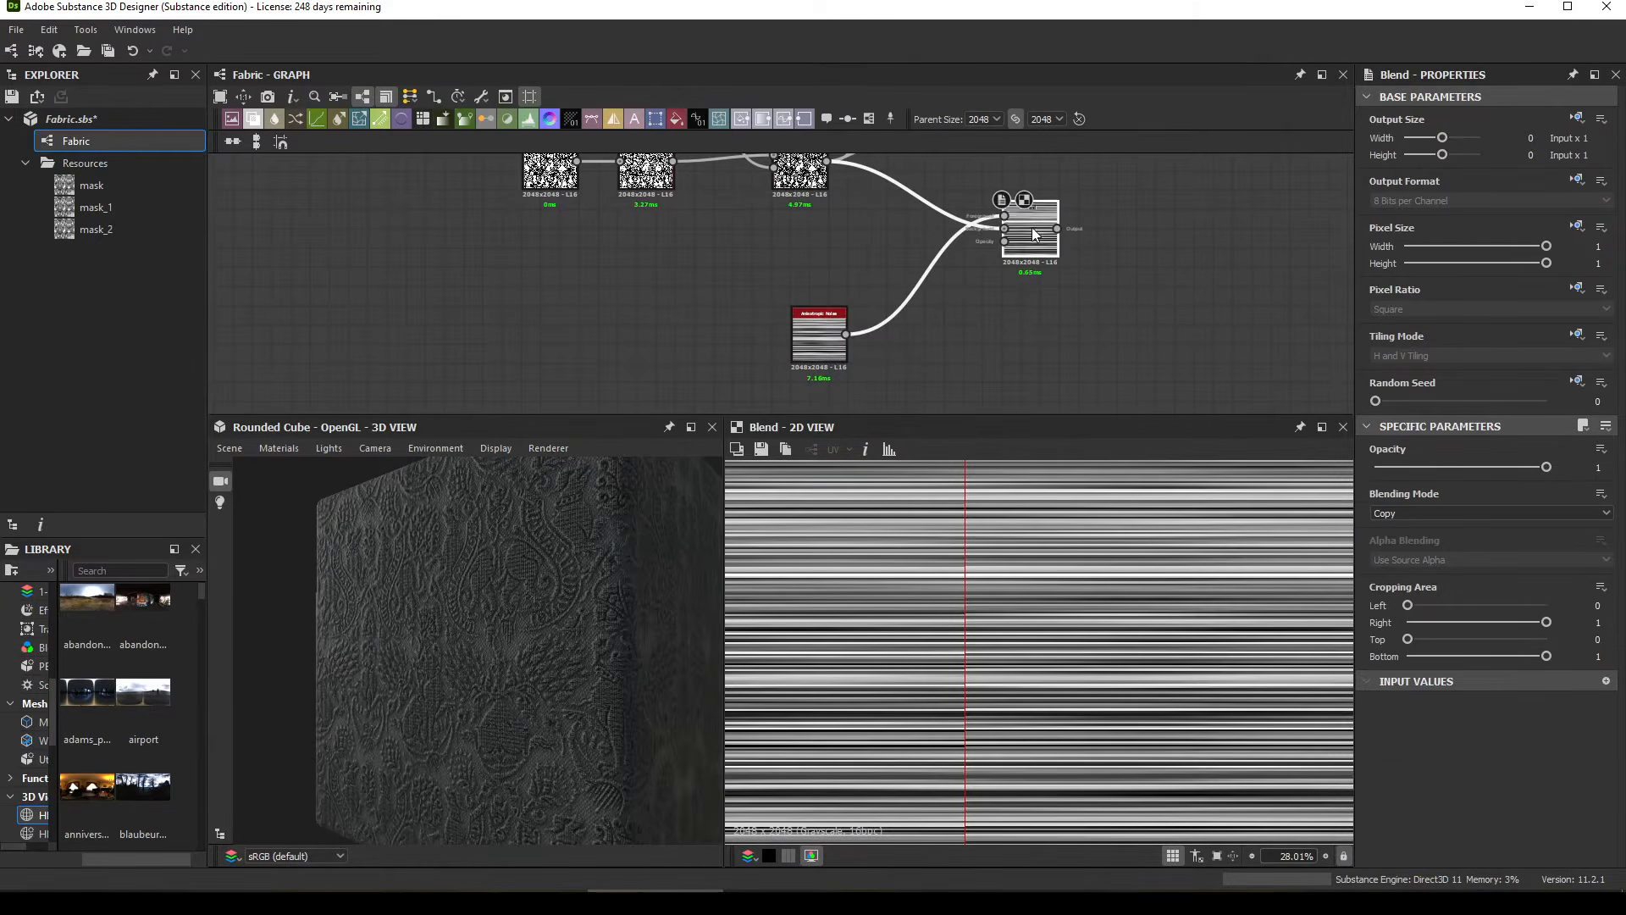
pyautogui.click(1440, 513)
pyautogui.click(1481, 551)
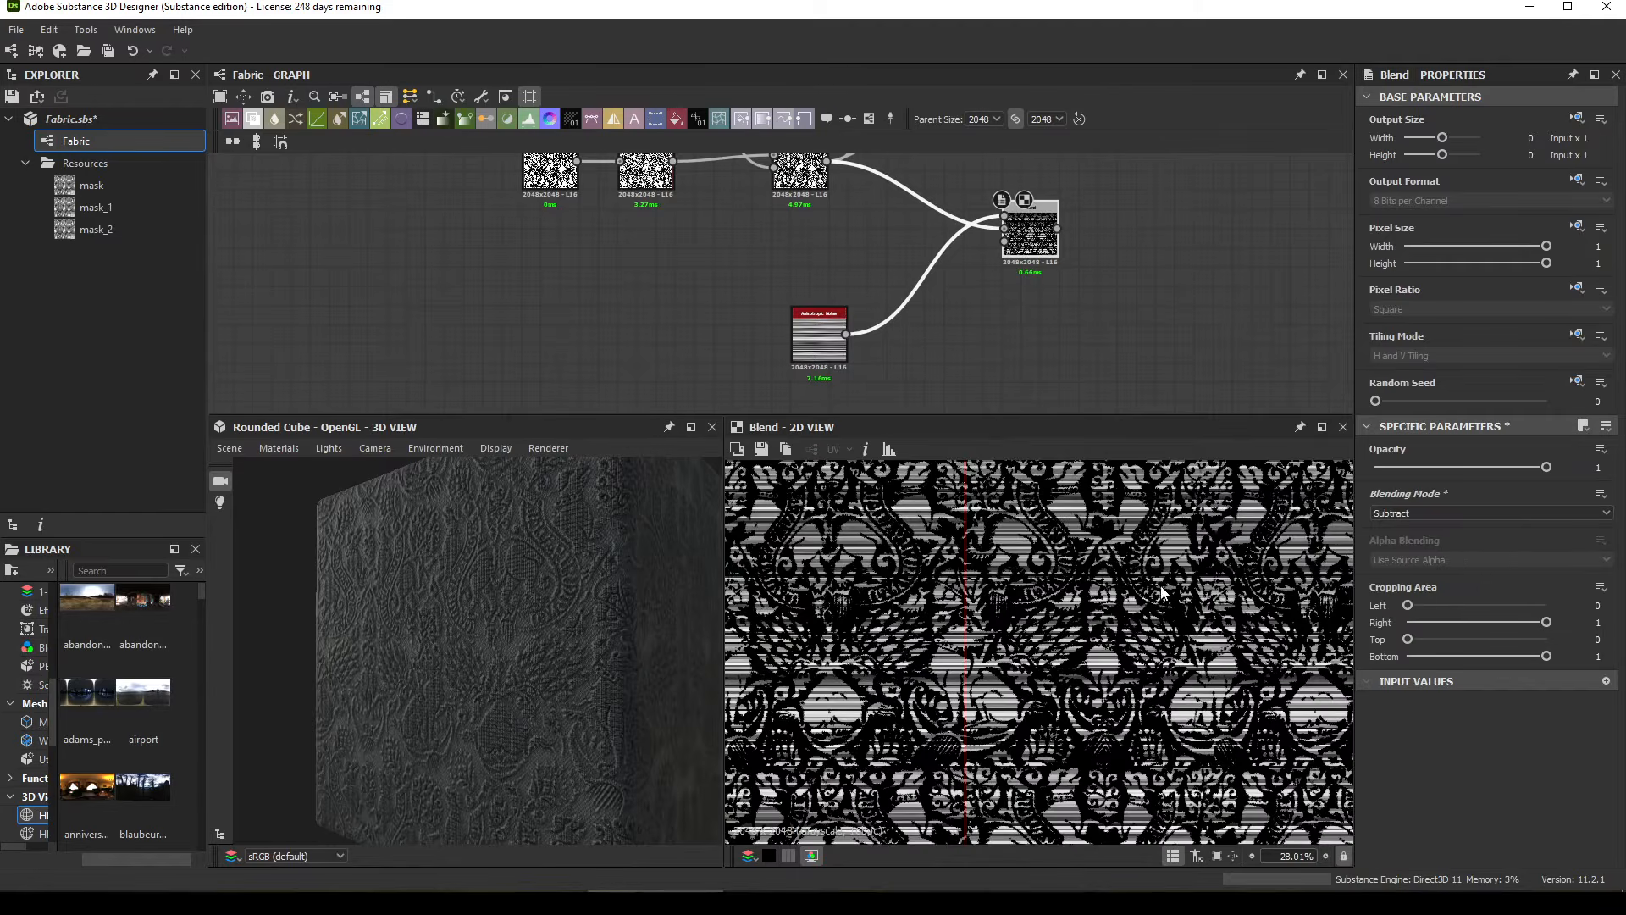
pyautogui.scroll(7, 1065, 577)
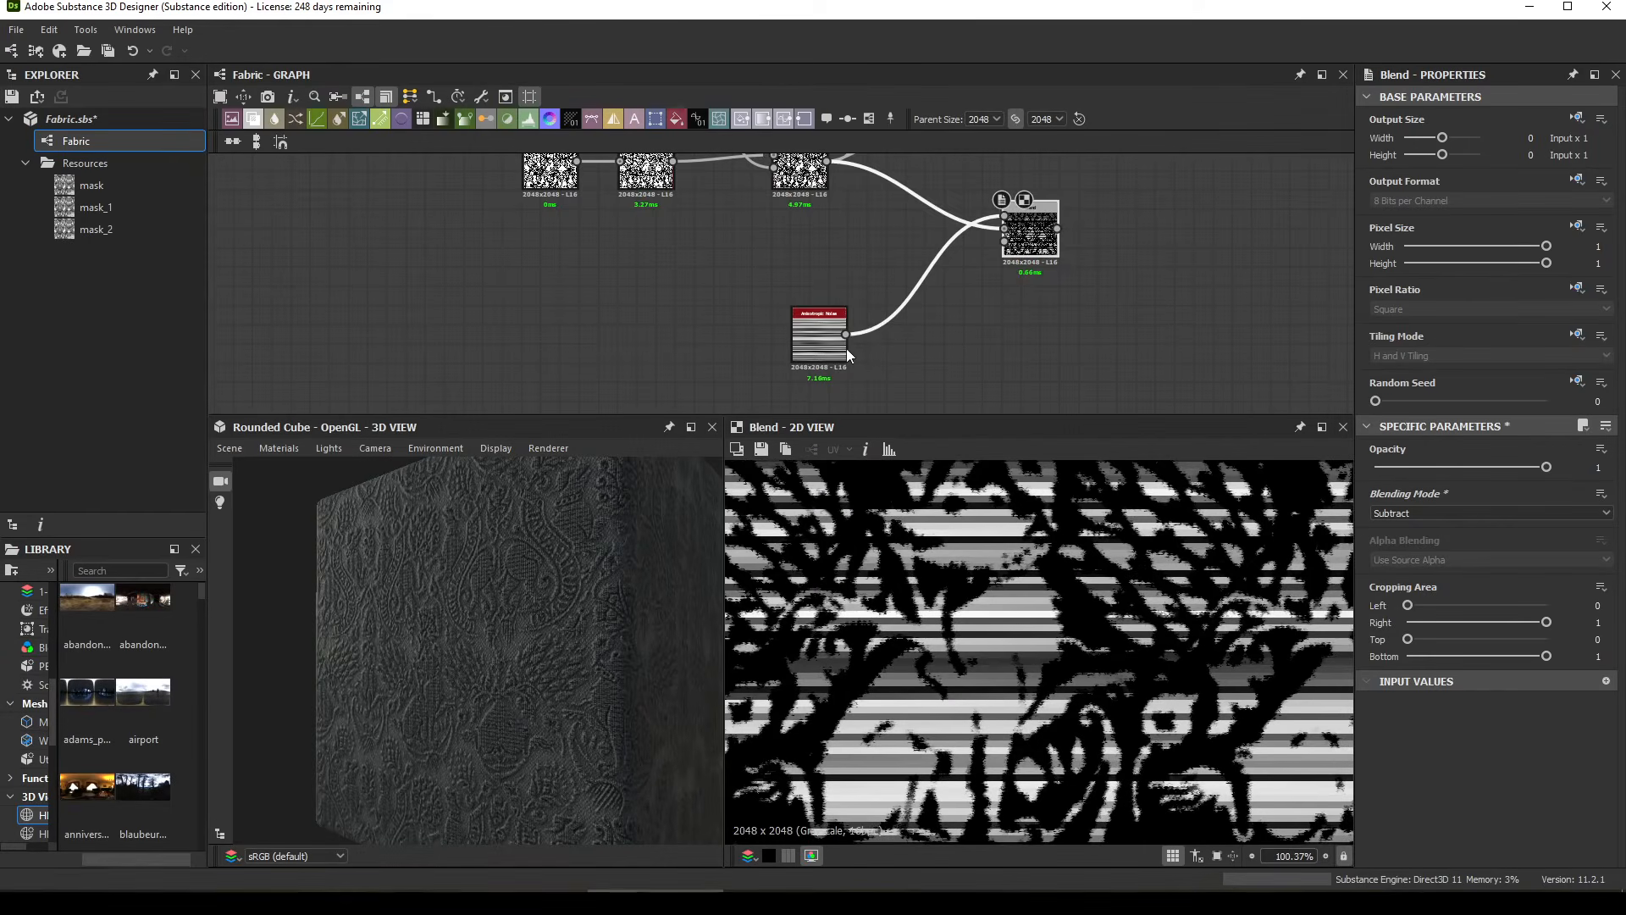
# Step: Set the Anisotropic Noise's Y Amount to 512 and the Subtract Blend's opacity to 0.5
pyautogui.click(819, 339)
pyautogui.moveTo(1475, 539); pyautogui.dragTo(1593, 535)
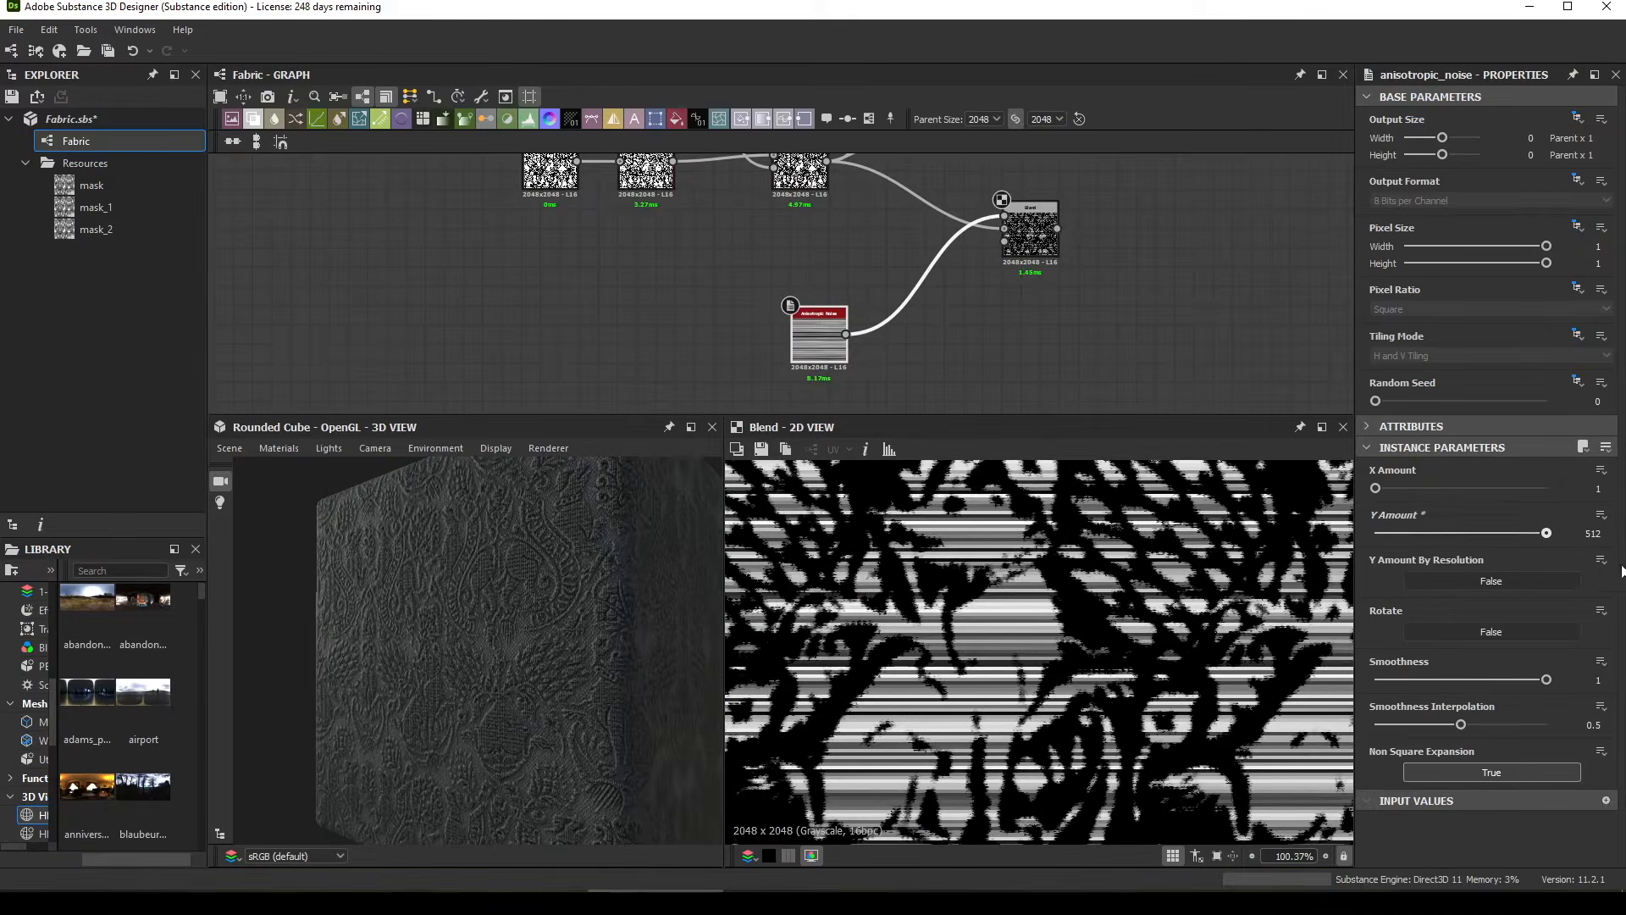
pyautogui.moveTo(843, 628); pyautogui.dragTo(851, 665, button='middle')
pyautogui.click(1030, 233)
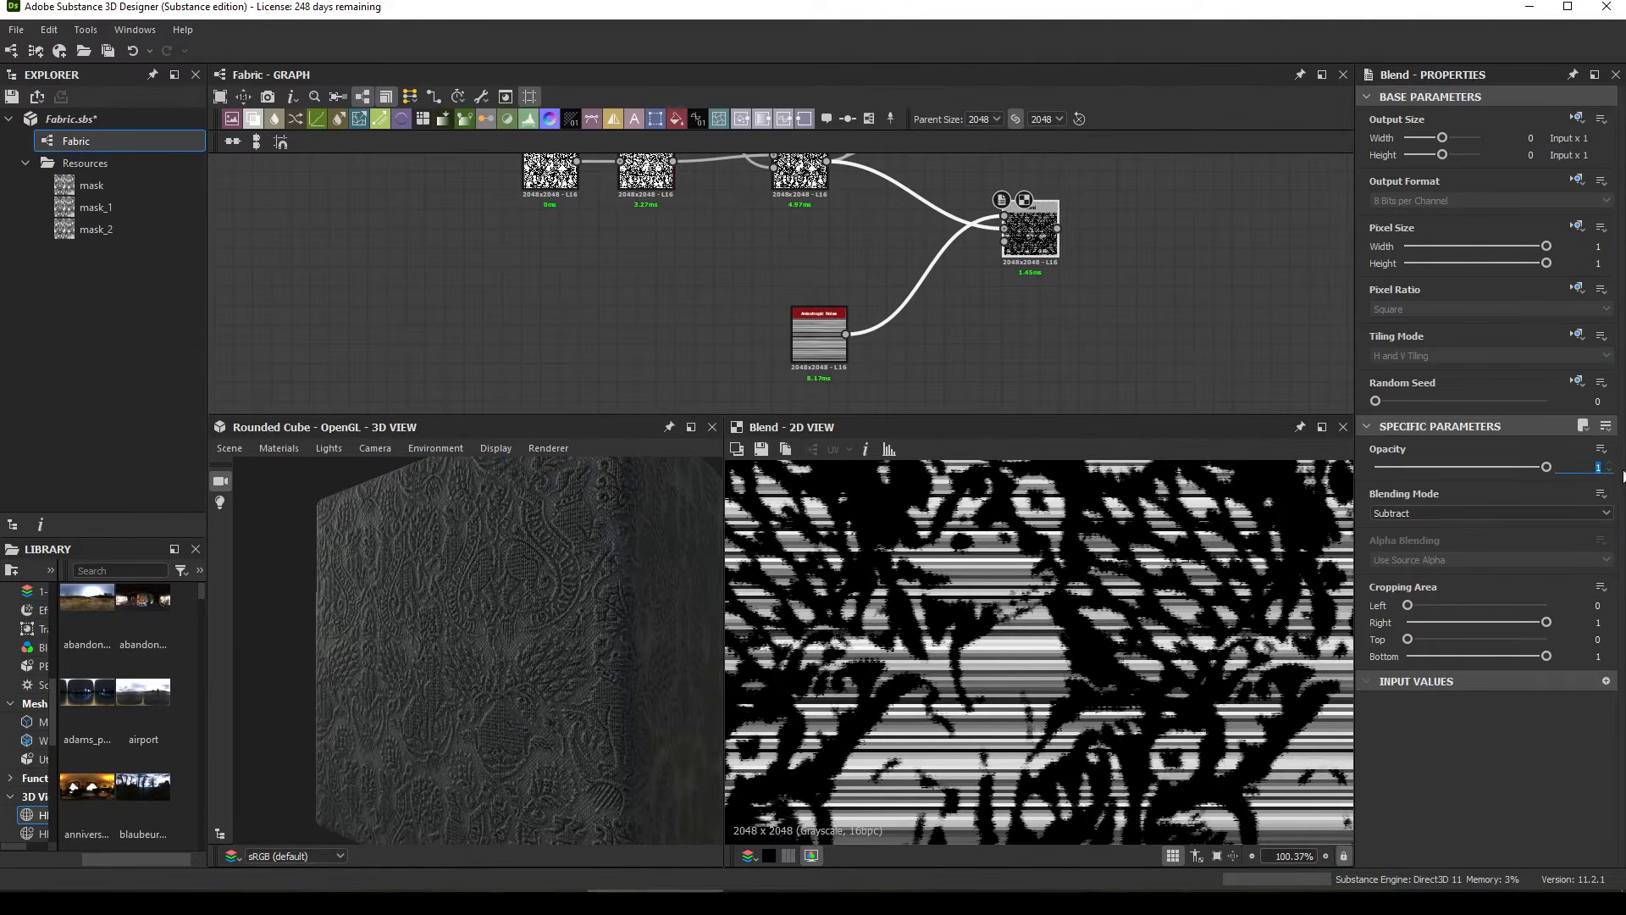
pyautogui.write('.5')
pyautogui.press('Return')
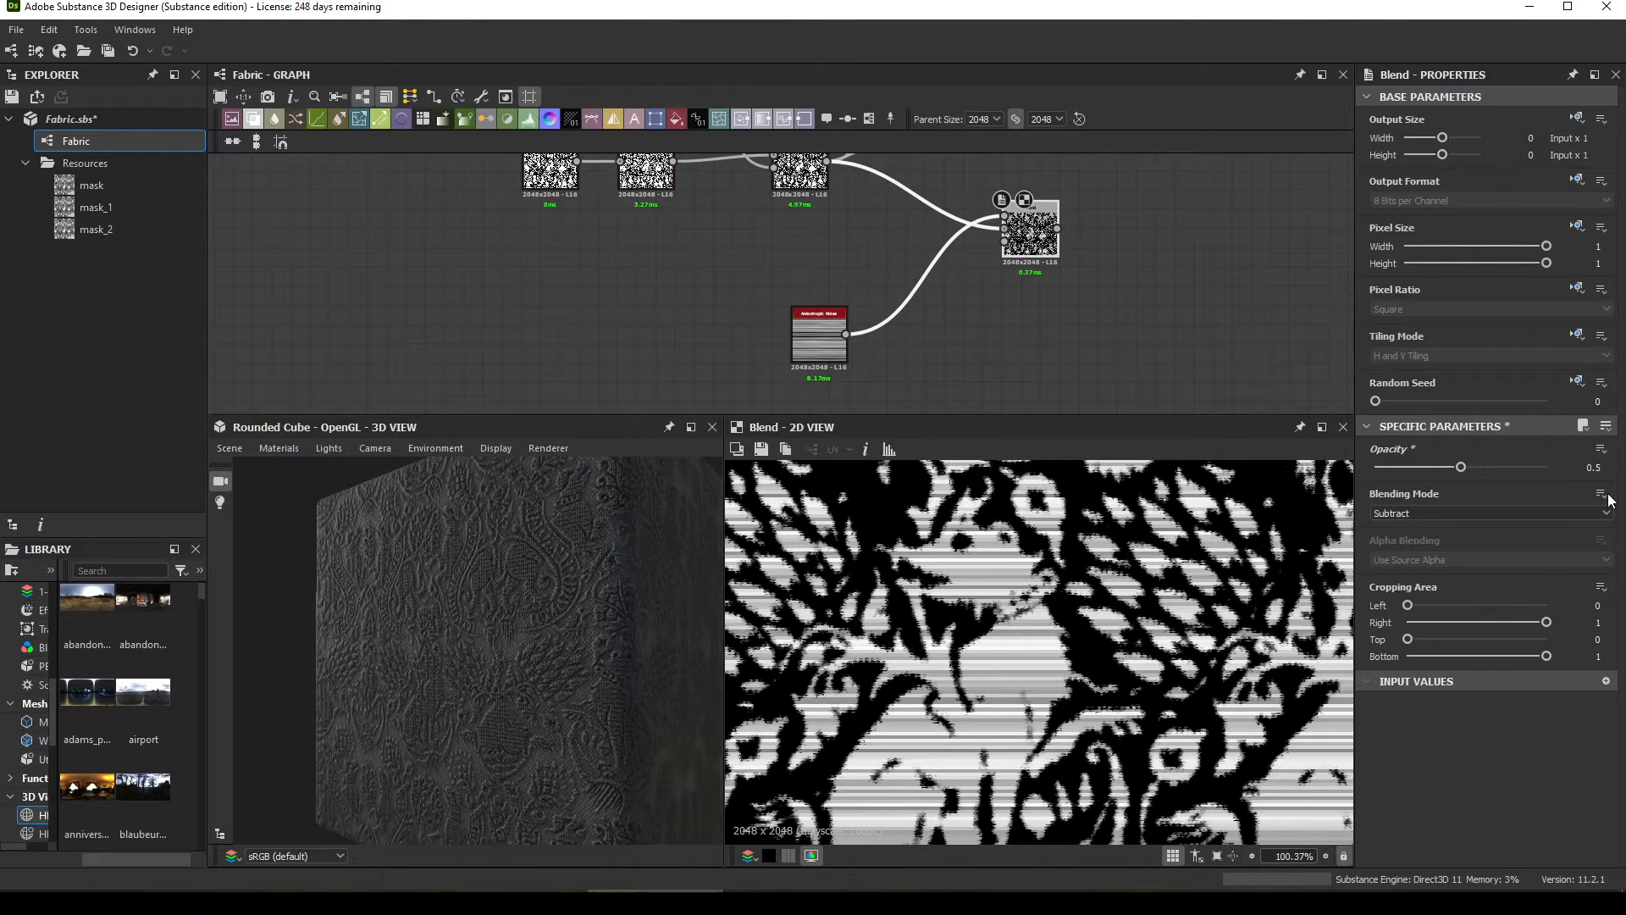
# Step: Place the Subtract Blend closer to the Multi Directional Warp
pyautogui.moveTo(1019, 191); pyautogui.dragTo(970, 256, button='middle')
pyautogui.moveTo(977, 303); pyautogui.dragTo(894, 259)
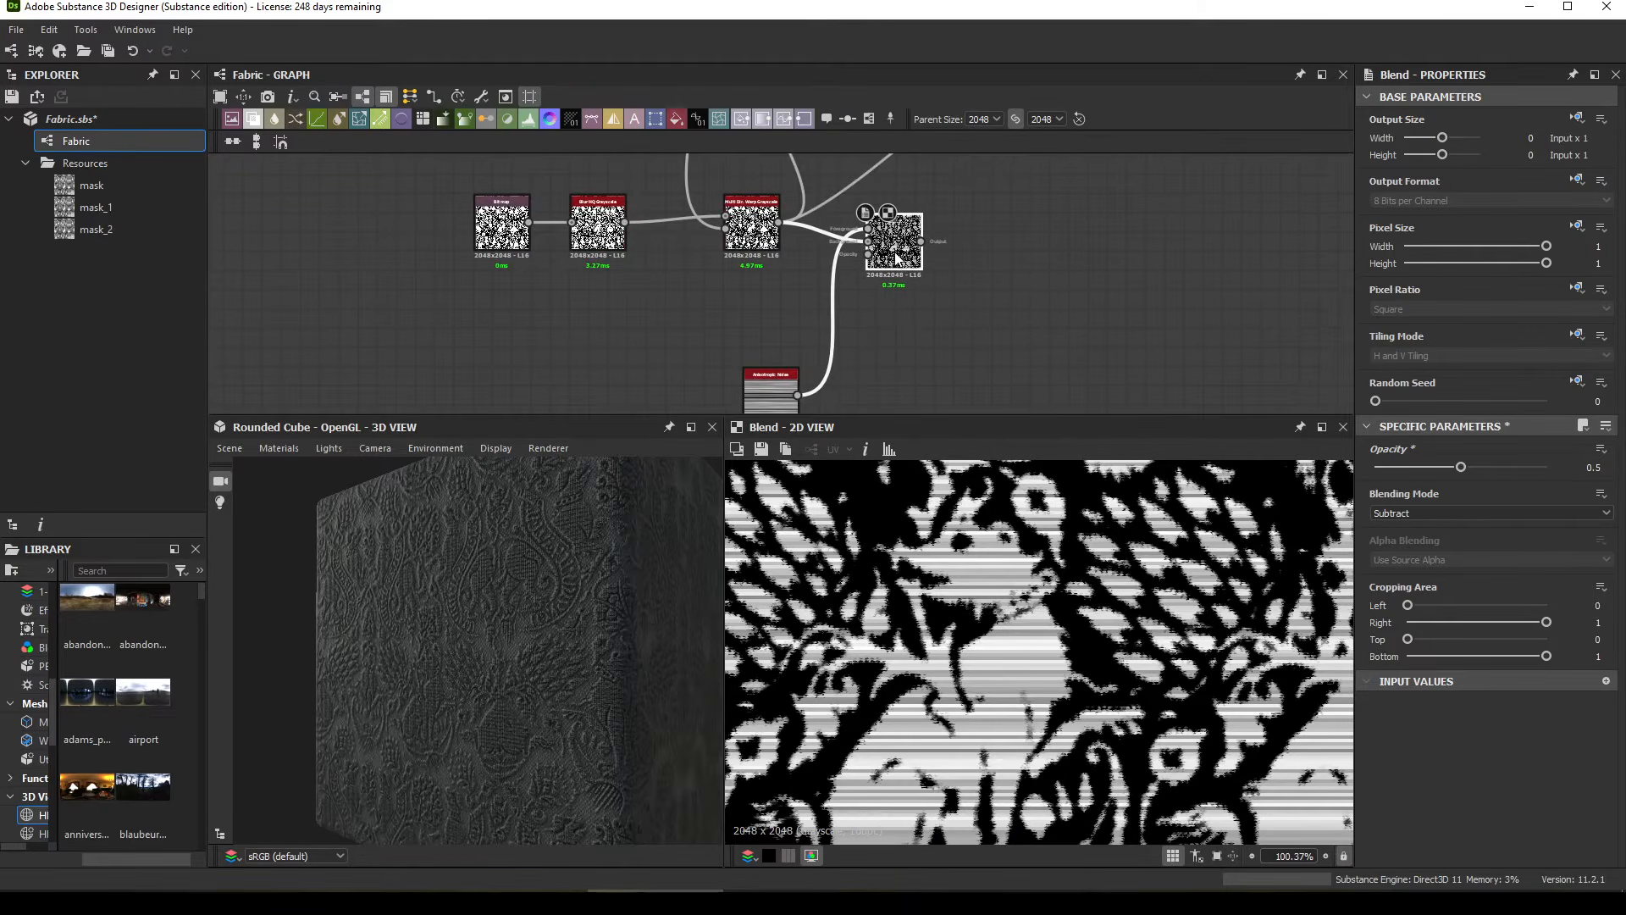
pyautogui.moveTo(904, 245); pyautogui.dragTo(882, 309, button='middle')
# Step: Shift the Multi Directional Warp toward the blur and connect the blur's output directly to the mask-driven node inside the frame
pyautogui.scroll(-1, 783, 312)
pyautogui.moveTo(739, 295); pyautogui.dragTo(732, 371, button='middle')
pyautogui.scroll(-1, 730, 371)
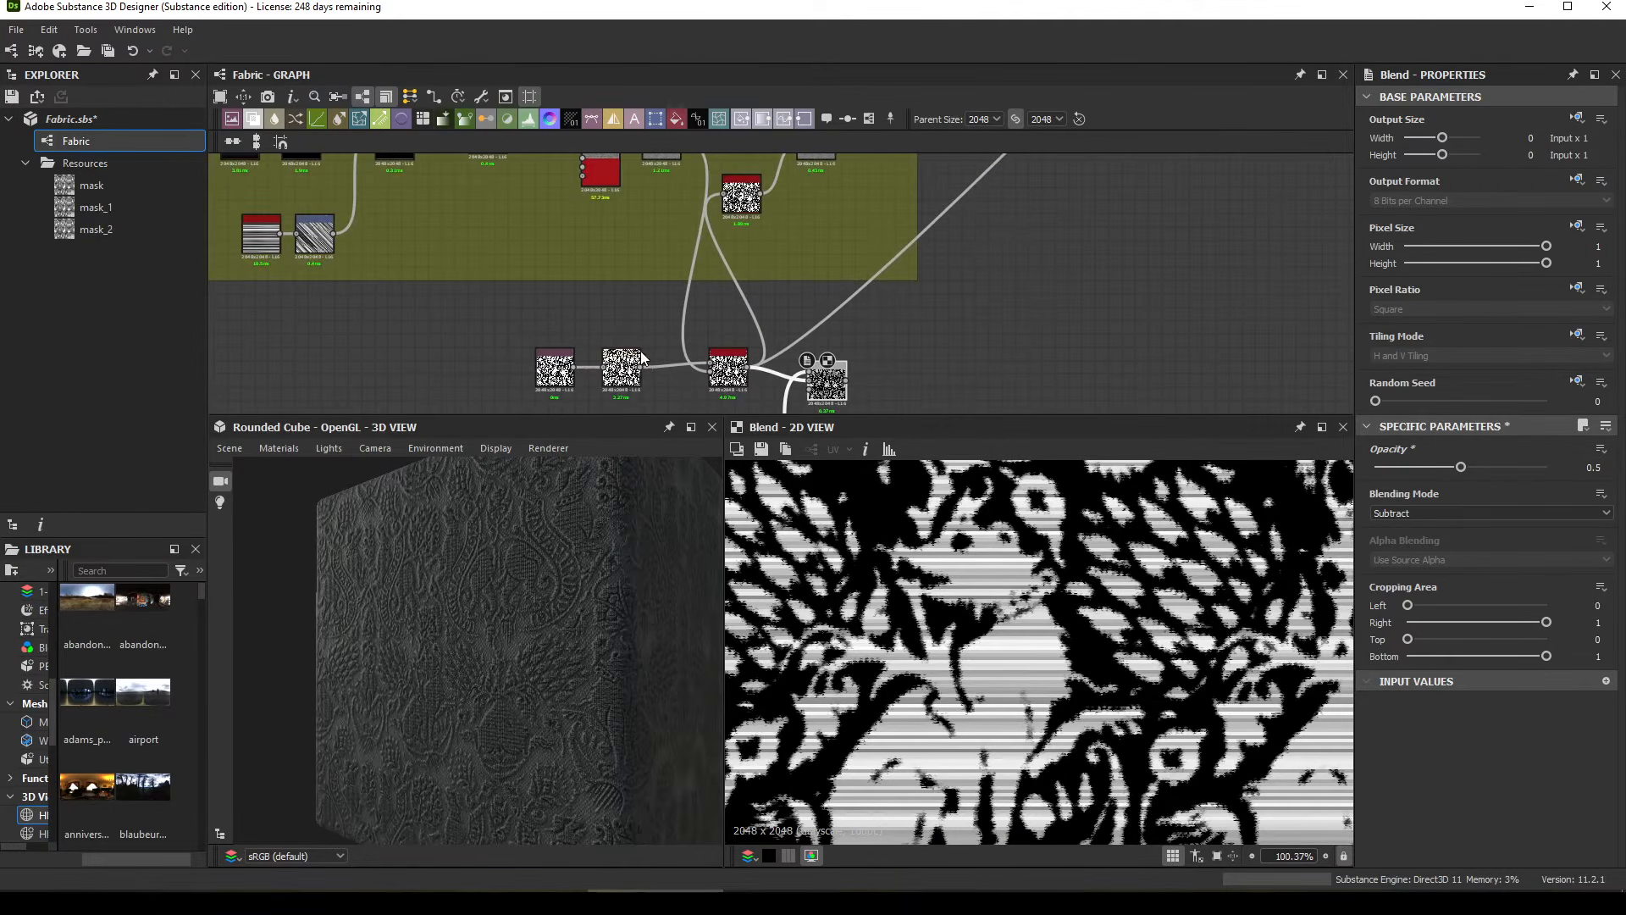
pyautogui.scroll(5, 511, 638)
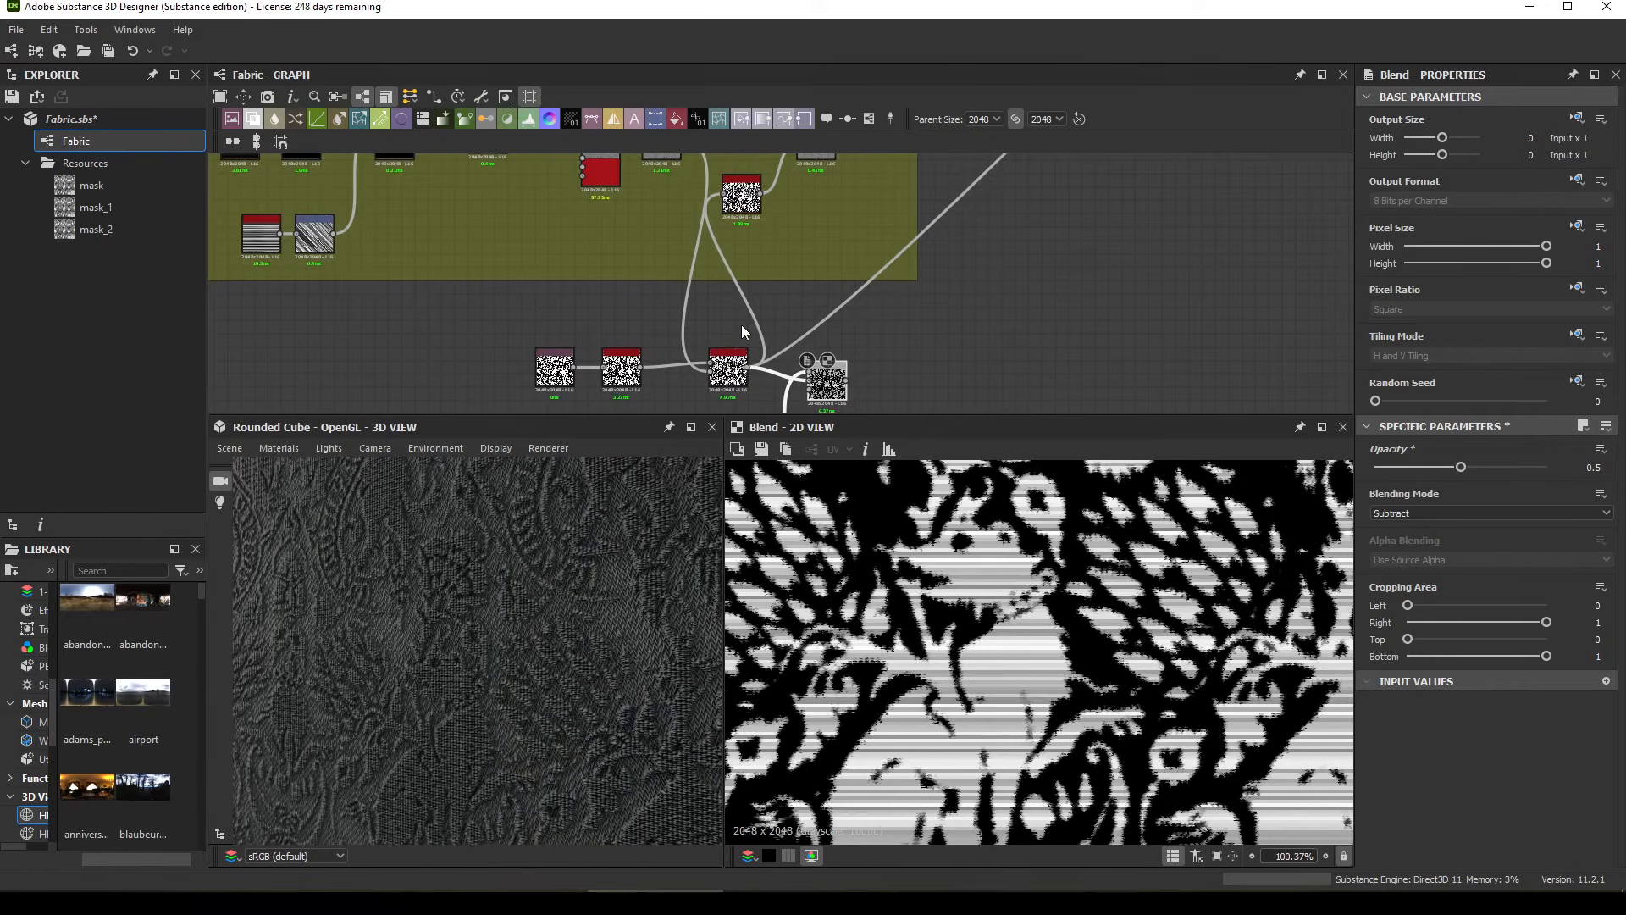
pyautogui.moveTo(720, 372); pyautogui.dragTo(707, 373)
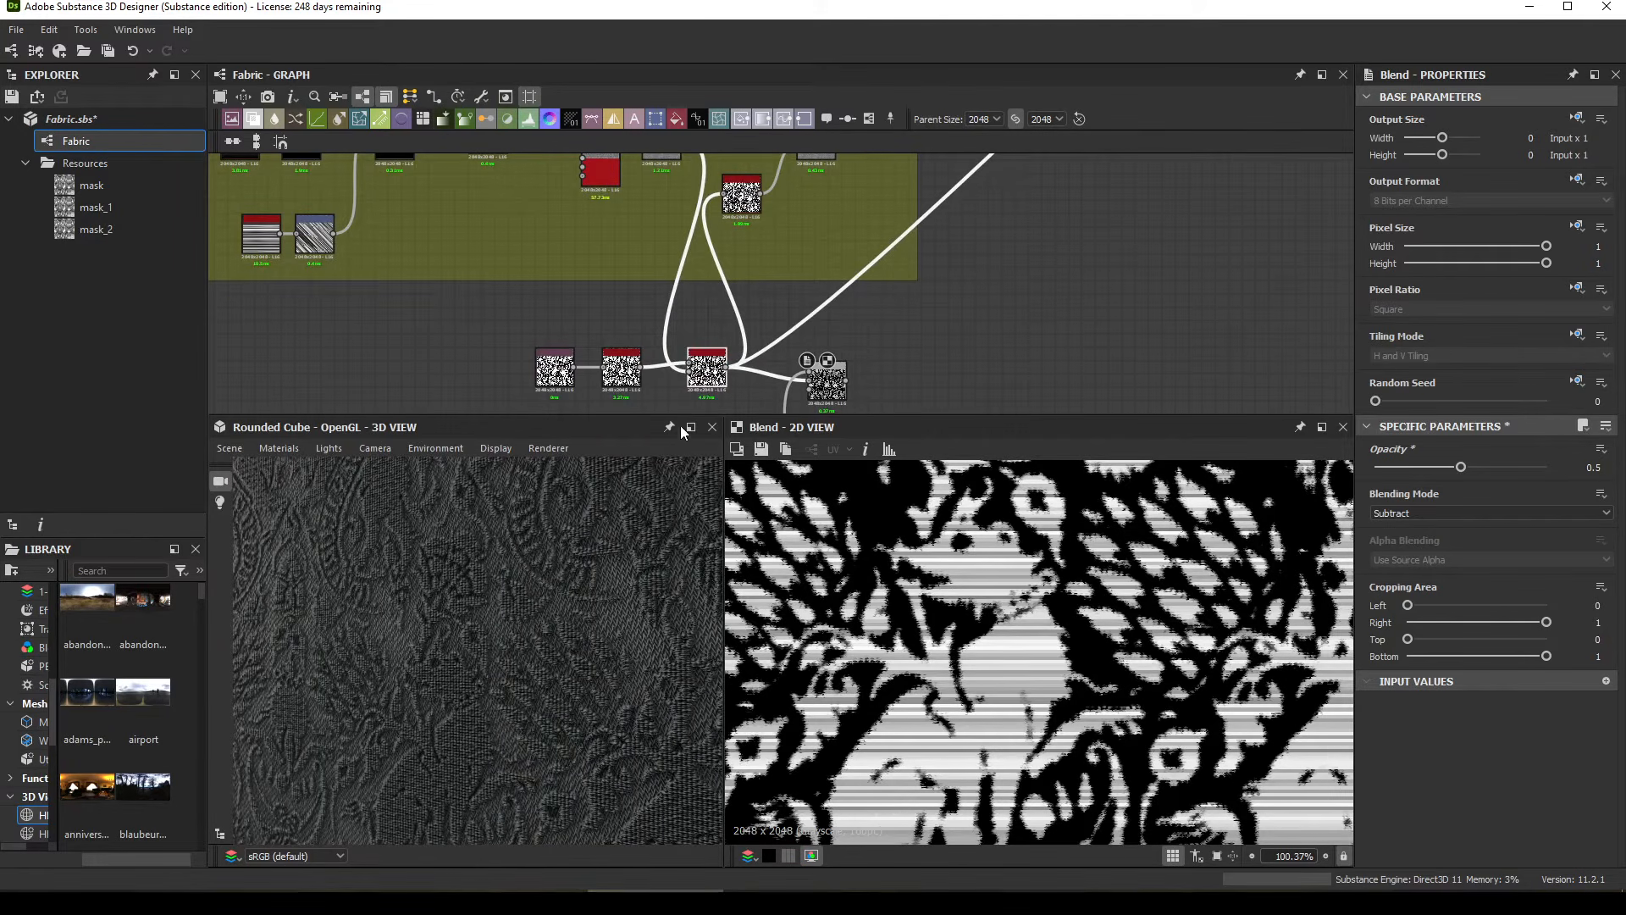
pyautogui.click(696, 363)
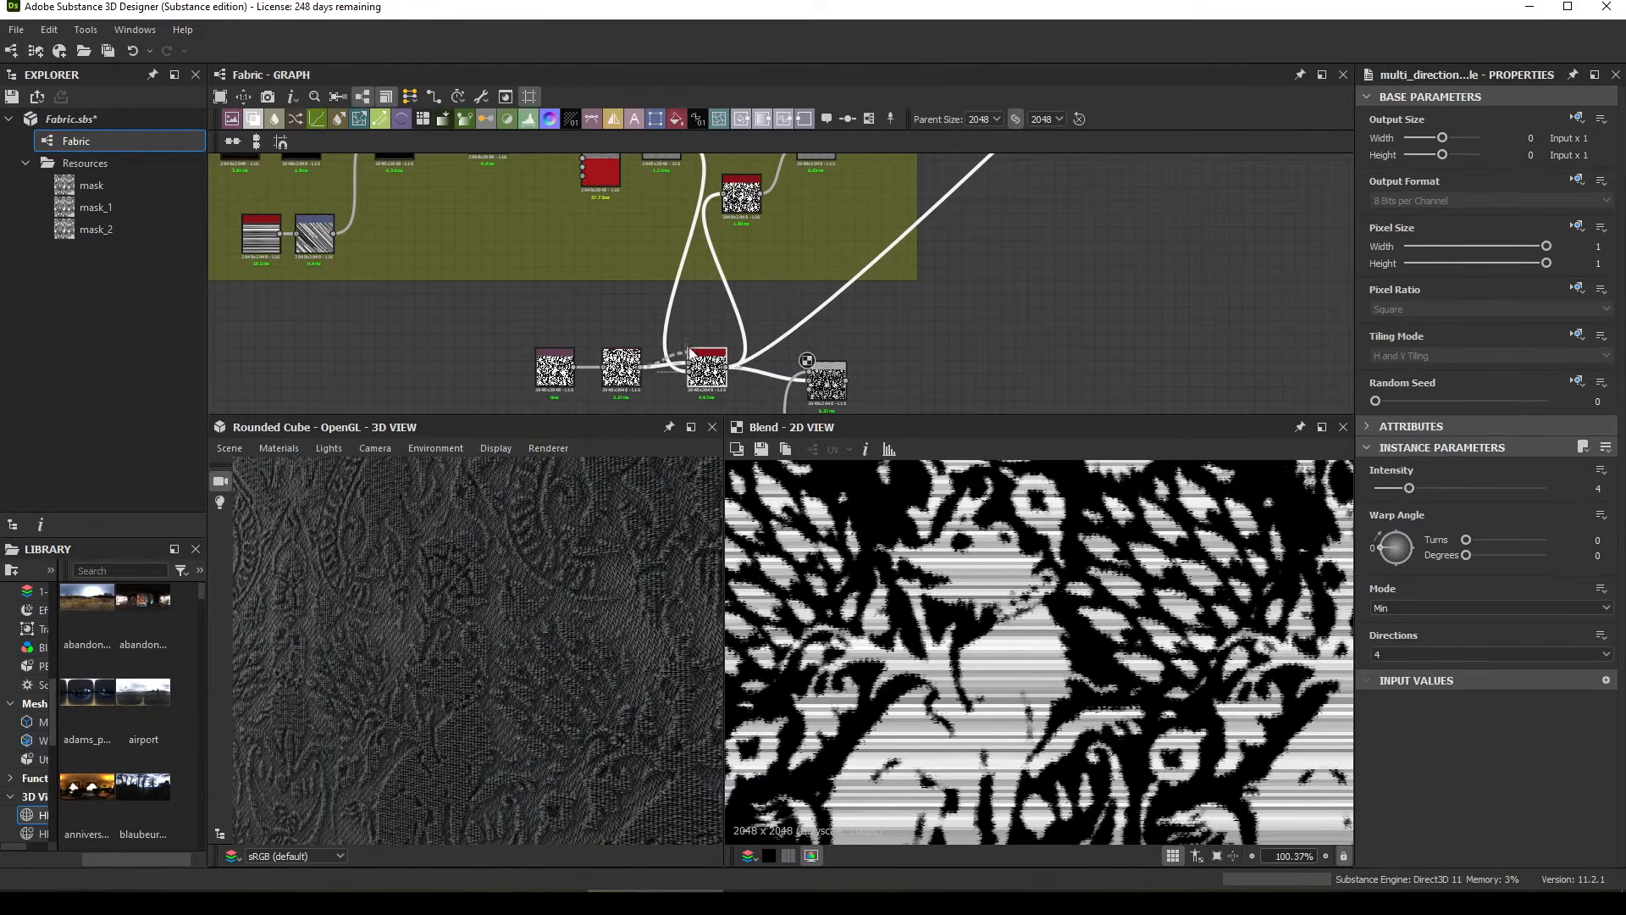
pyautogui.moveTo(642, 367); pyautogui.dragTo(740, 203)
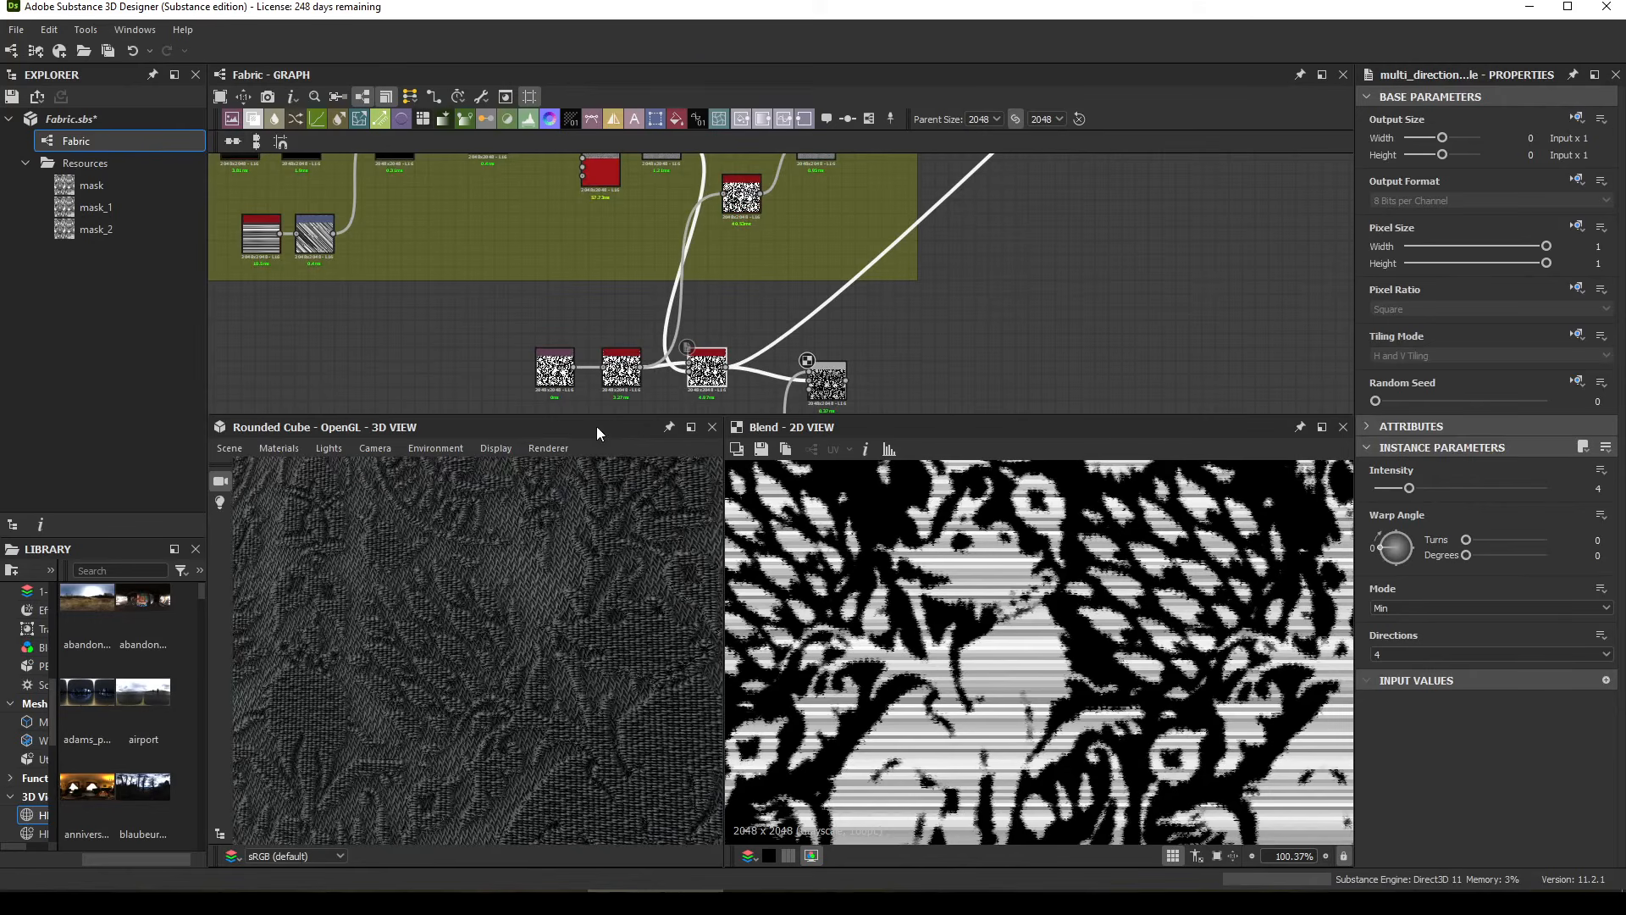
# Step: Connect the Subtract Blend's output to the opacity input of the downstream Blend in place of the warp, and widen the 3D view
pyautogui.moveTo(711, 365); pyautogui.dragTo(863, 384)
pyautogui.click(870, 367)
pyautogui.scroll(-3, 1003, 341)
pyautogui.moveTo(1004, 341); pyautogui.dragTo(840, 424, button='middle')
pyautogui.moveTo(1044, 222); pyautogui.dragTo(916, 330, button='middle')
pyautogui.scroll(4, 932, 305)
pyautogui.moveTo(923, 328); pyautogui.dragTo(963, 210)
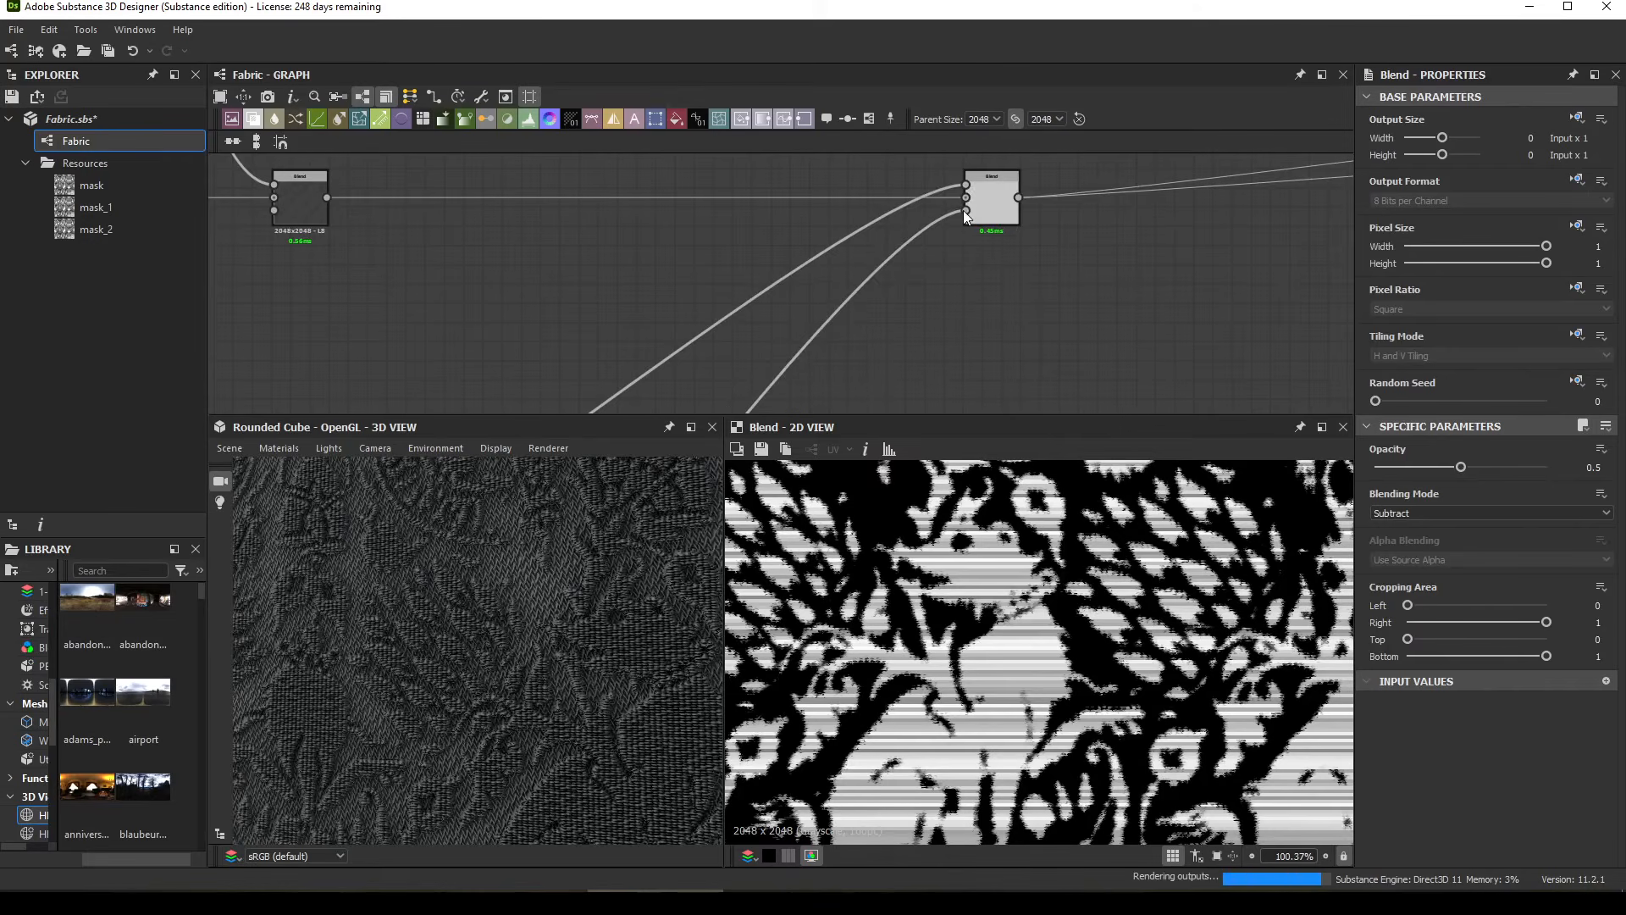
pyautogui.scroll(-5, 494, 627)
pyautogui.keyDown('ctrl'); pyautogui.keyDown('shift'); pyautogui.moveTo(449, 674); pyautogui.dragTo(1060, 665); pyautogui.keyUp('shift'); pyautogui.keyUp('ctrl')
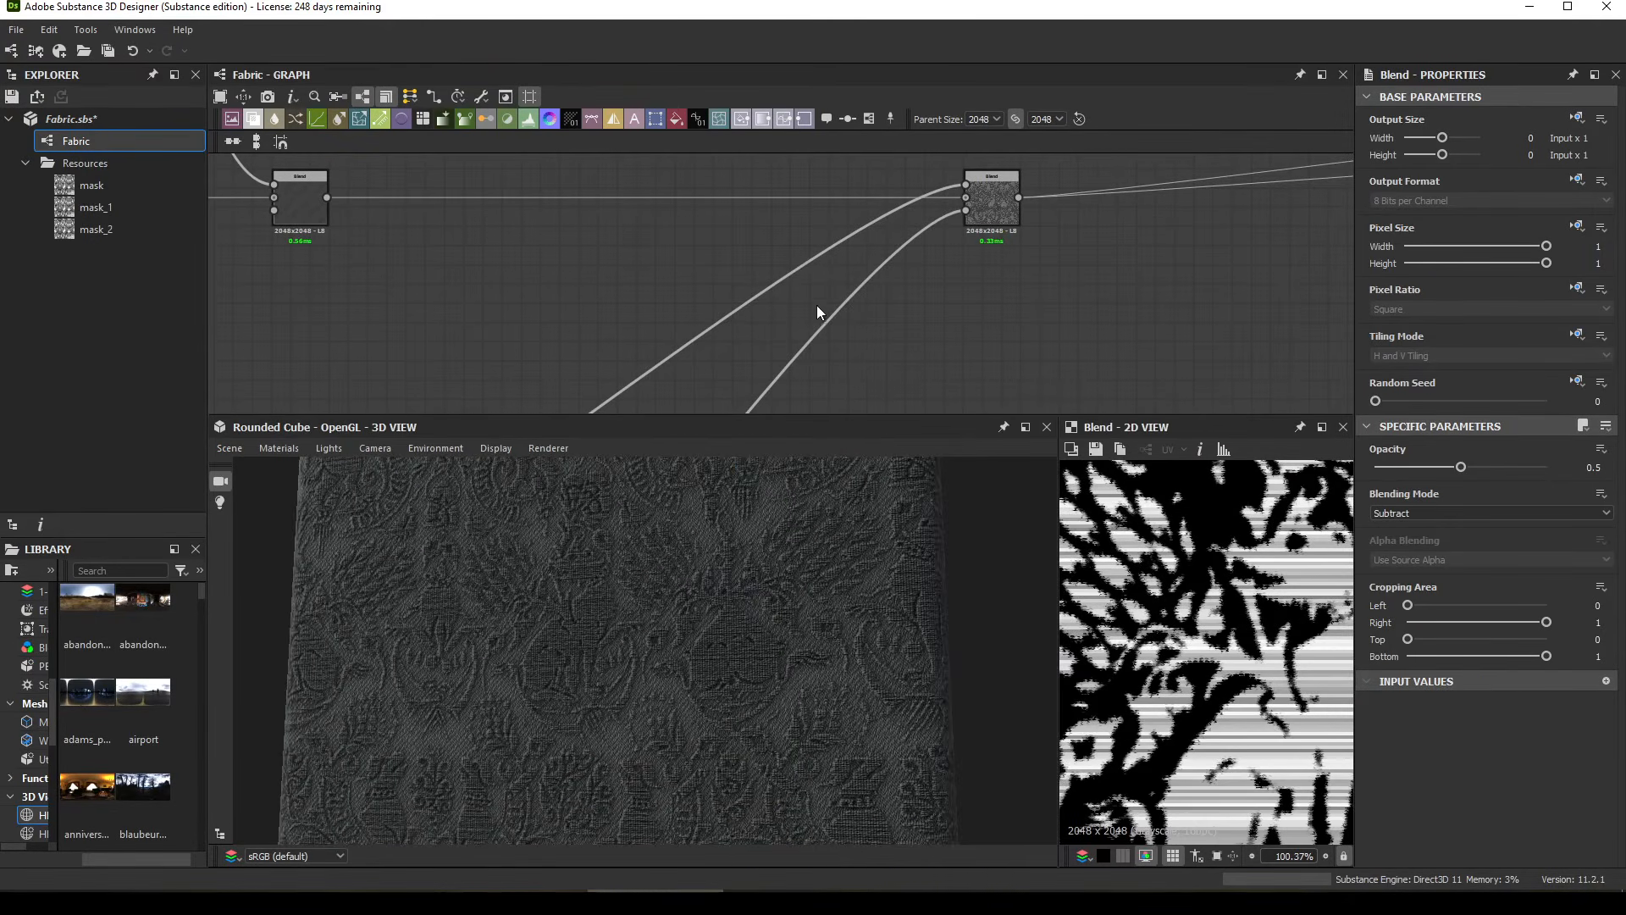
# Step: Tidy the mask chain by placing the Anisotropic Noise beneath the Multi Directional Warp and aligning the Subtract Blend with it
pyautogui.scroll(3, 752, 322)
pyautogui.moveTo(753, 323); pyautogui.dragTo(915, 186, button='middle')
pyautogui.moveTo(737, 335); pyautogui.dragTo(906, 188, button='middle')
pyautogui.moveTo(729, 339)
pyautogui.mouseDown(button='middle')
pyautogui.moveTo(852, 215)
pyautogui.moveTo(825, 223)
pyautogui.mouseUp(button='middle')
pyautogui.moveTo(755, 372); pyautogui.dragTo(765, 298)
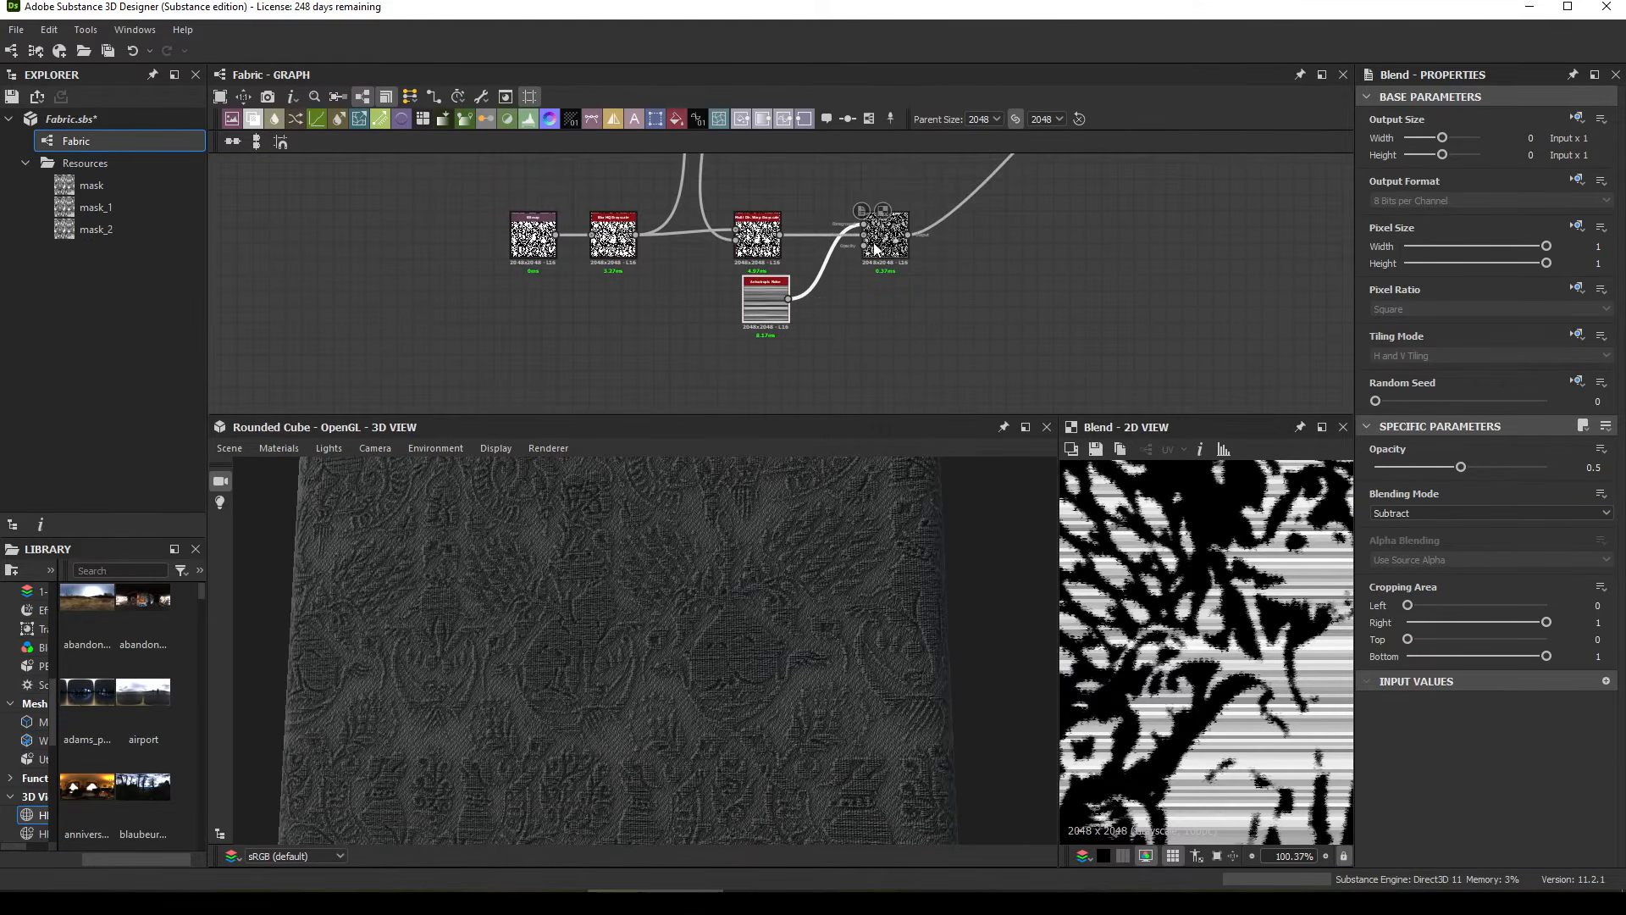
pyautogui.moveTo(883, 249); pyautogui.dragTo(868, 261)
pyautogui.scroll(2, 593, 250)
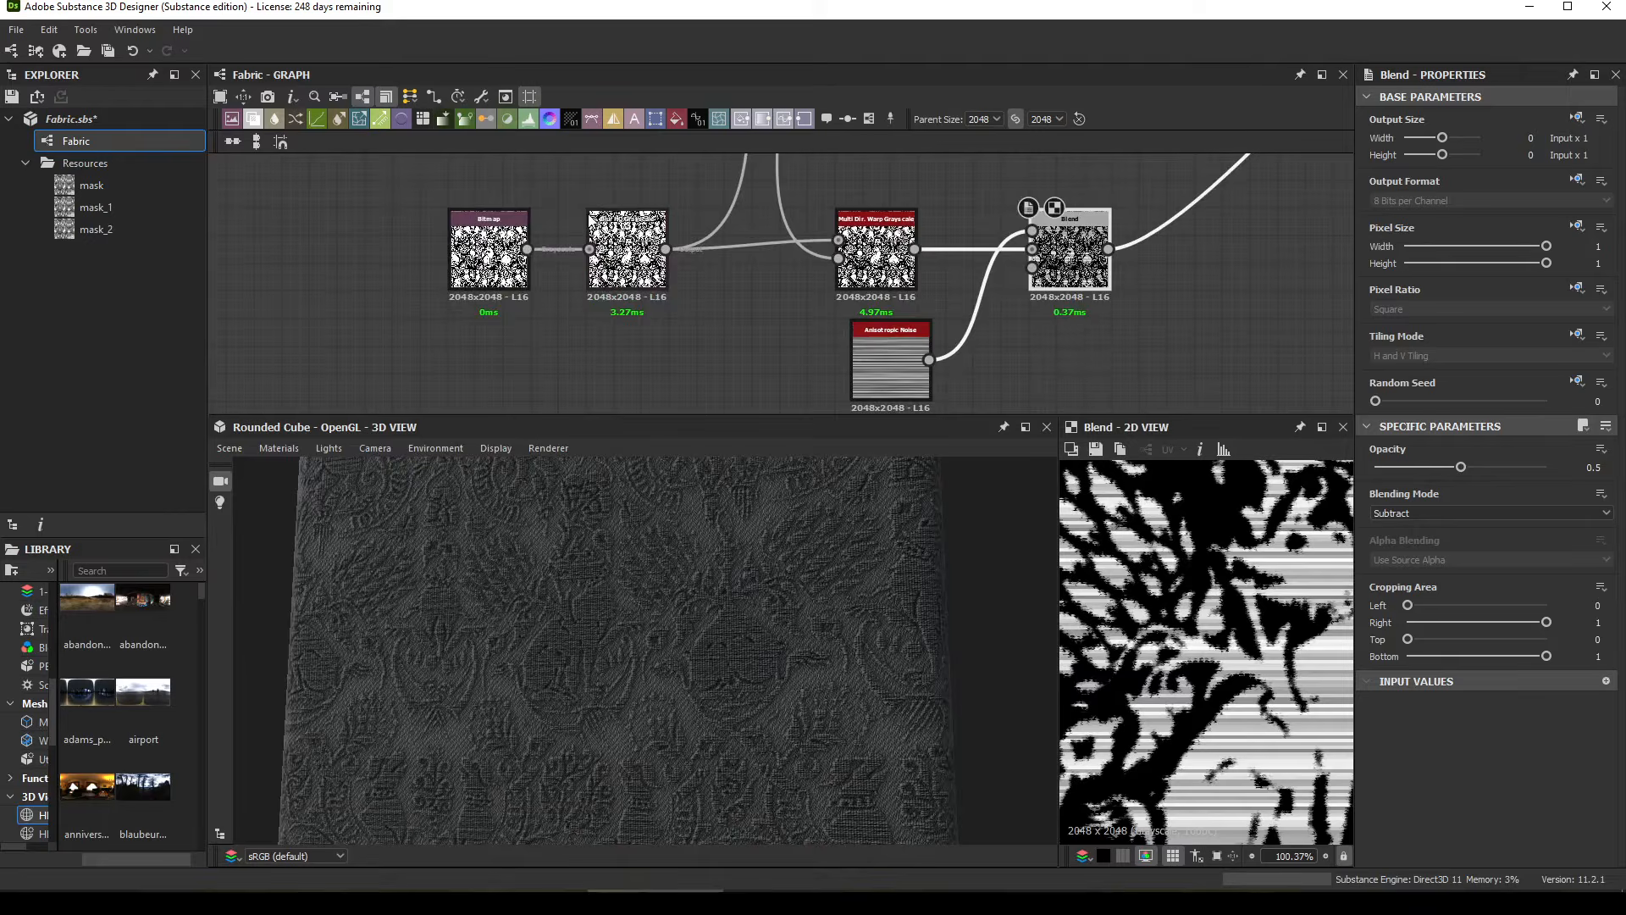
# Step: Examine the Multi Directional Warp's output, the Subtract Blend's settings and the fabric on the cube from another angle
pyautogui.click(622, 294)
pyautogui.click(859, 280)
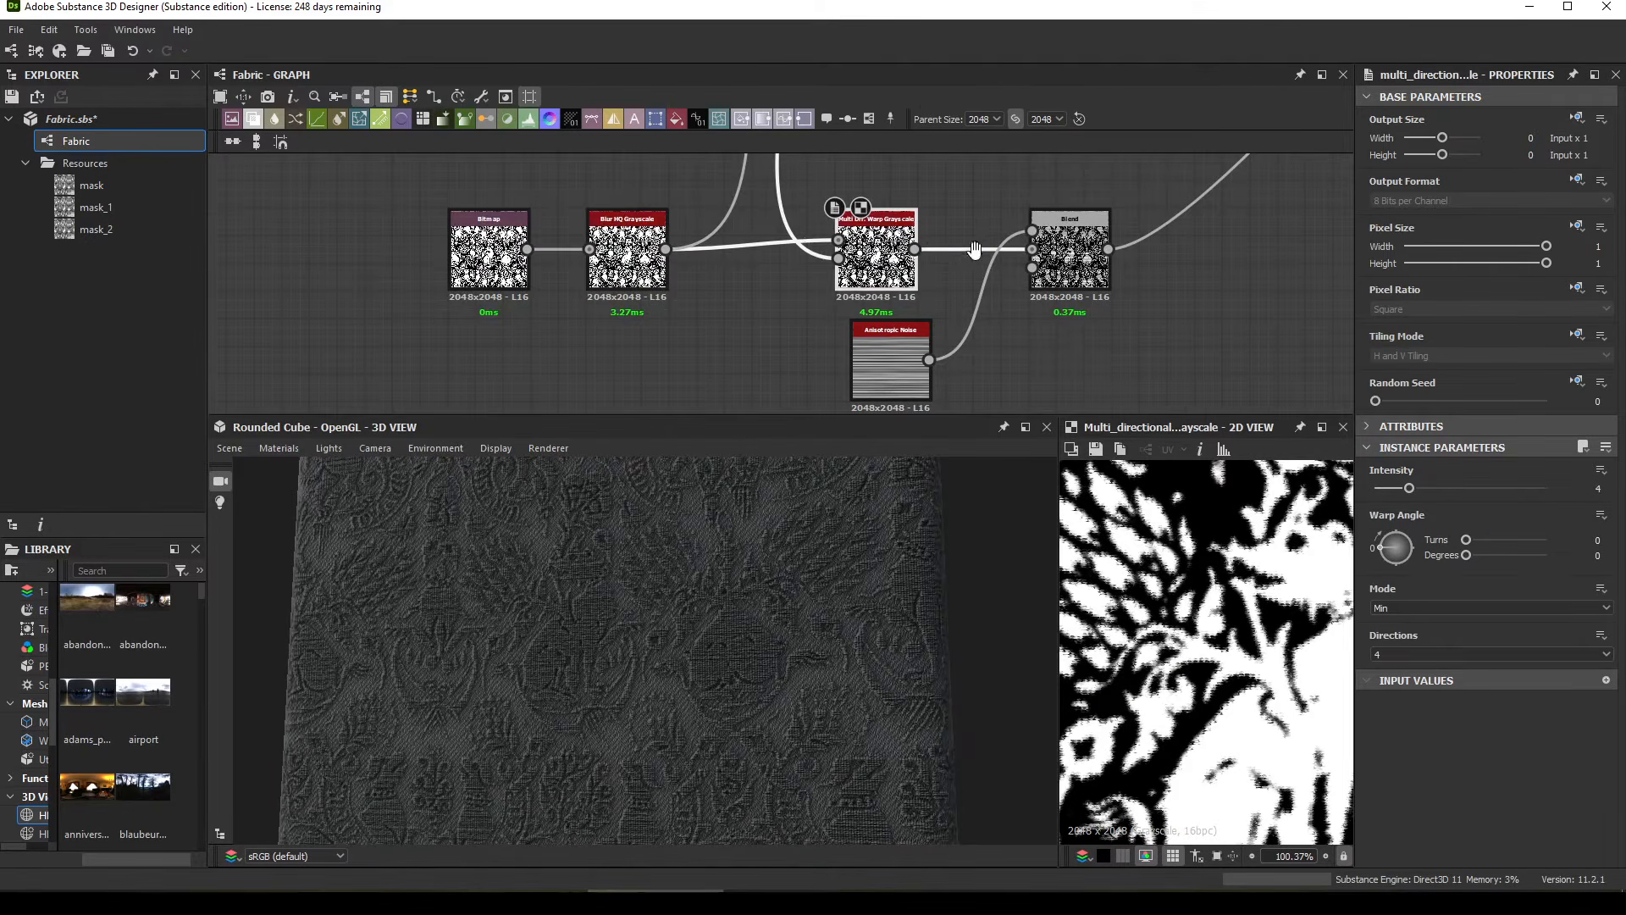
pyautogui.moveTo(974, 248); pyautogui.dragTo(827, 271, button='middle')
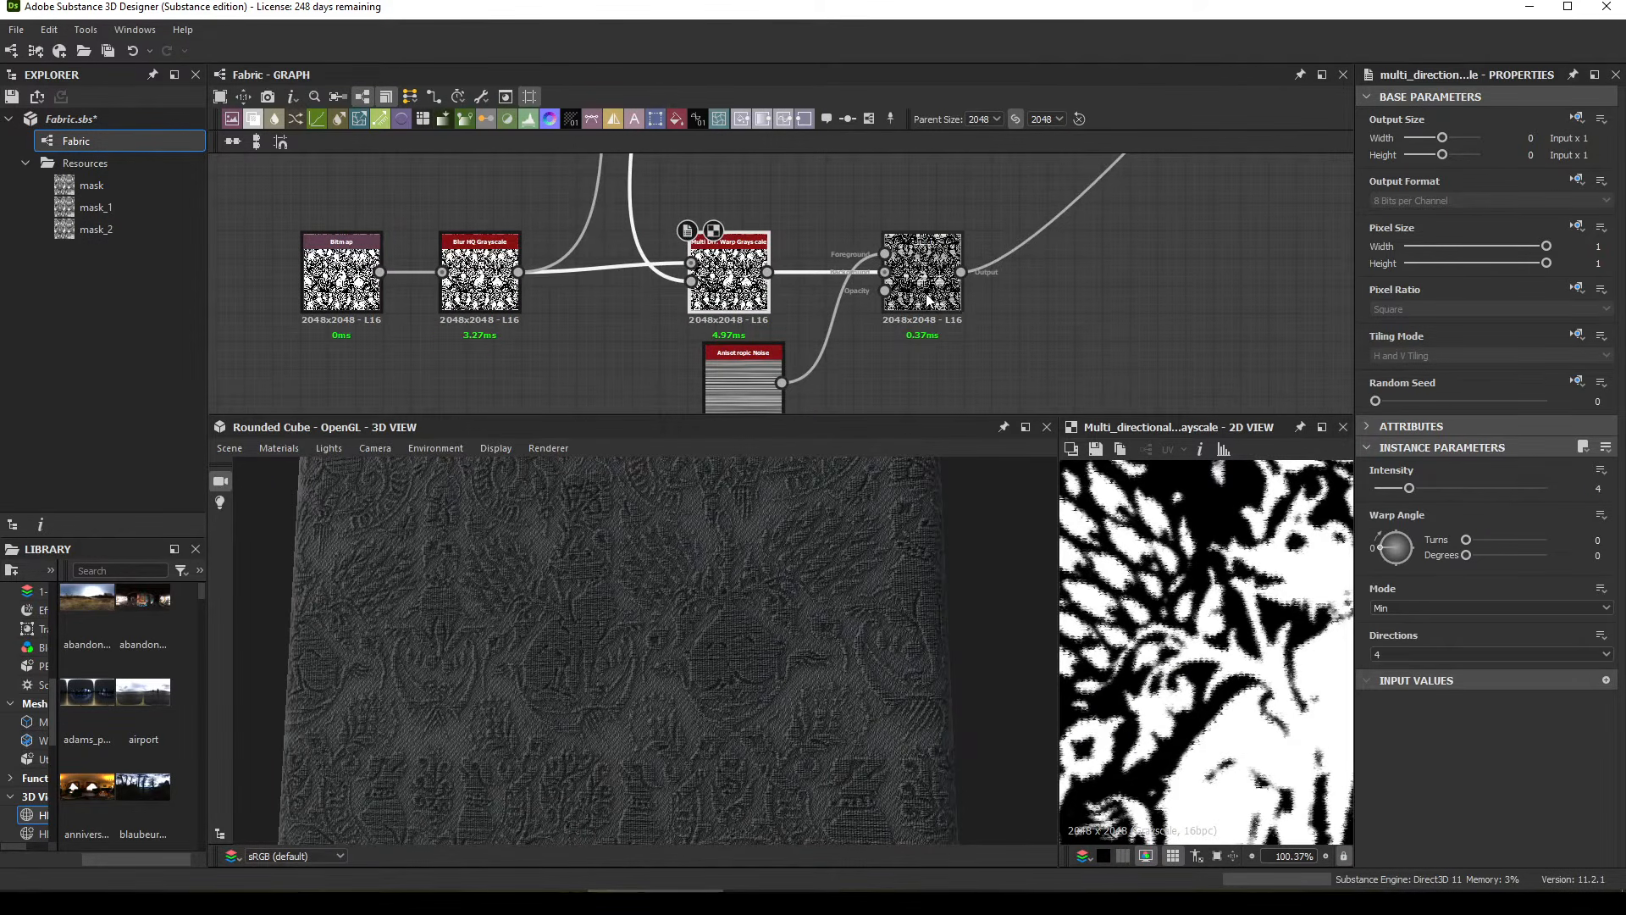
pyautogui.click(929, 298)
pyautogui.moveTo(718, 590)
pyautogui.mouseDown()
pyautogui.moveTo(839, 618)
pyautogui.moveTo(791, 638)
pyautogui.moveTo(910, 648)
pyautogui.moveTo(813, 641)
pyautogui.moveTo(842, 674)
pyautogui.moveTo(734, 639)
pyautogui.moveTo(892, 650)
pyautogui.moveTo(852, 635)
pyautogui.moveTo(718, 651)
pyautogui.moveTo(851, 681)
pyautogui.moveTo(642, 460)
pyautogui.mouseUp()
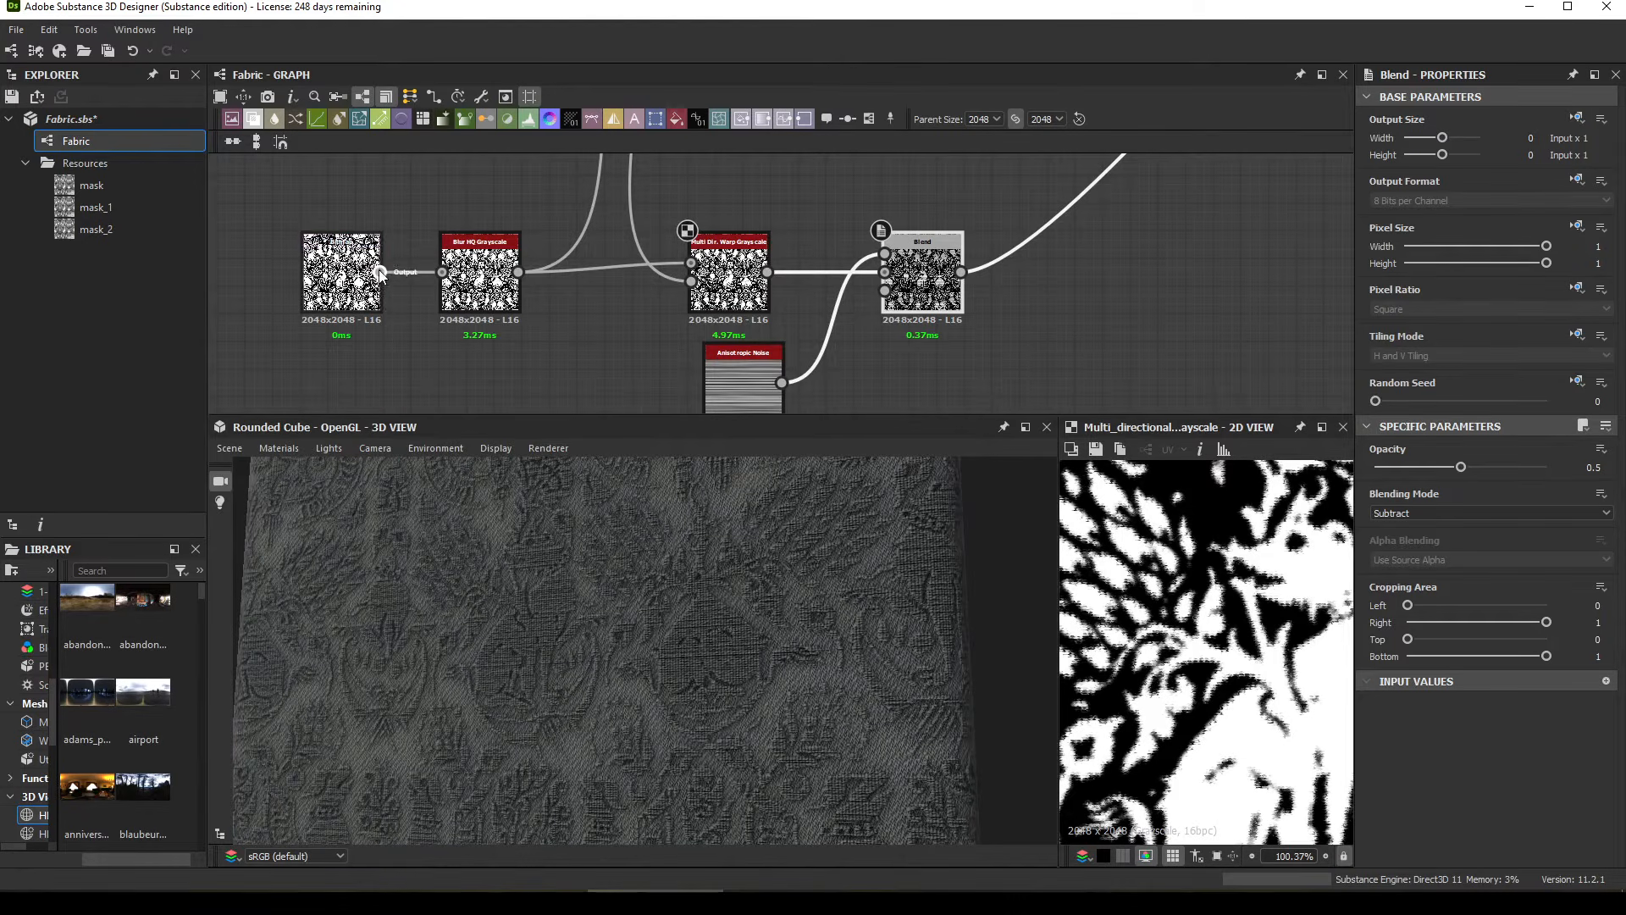
pyautogui.moveTo(380, 272); pyautogui.dragTo(481, 381)
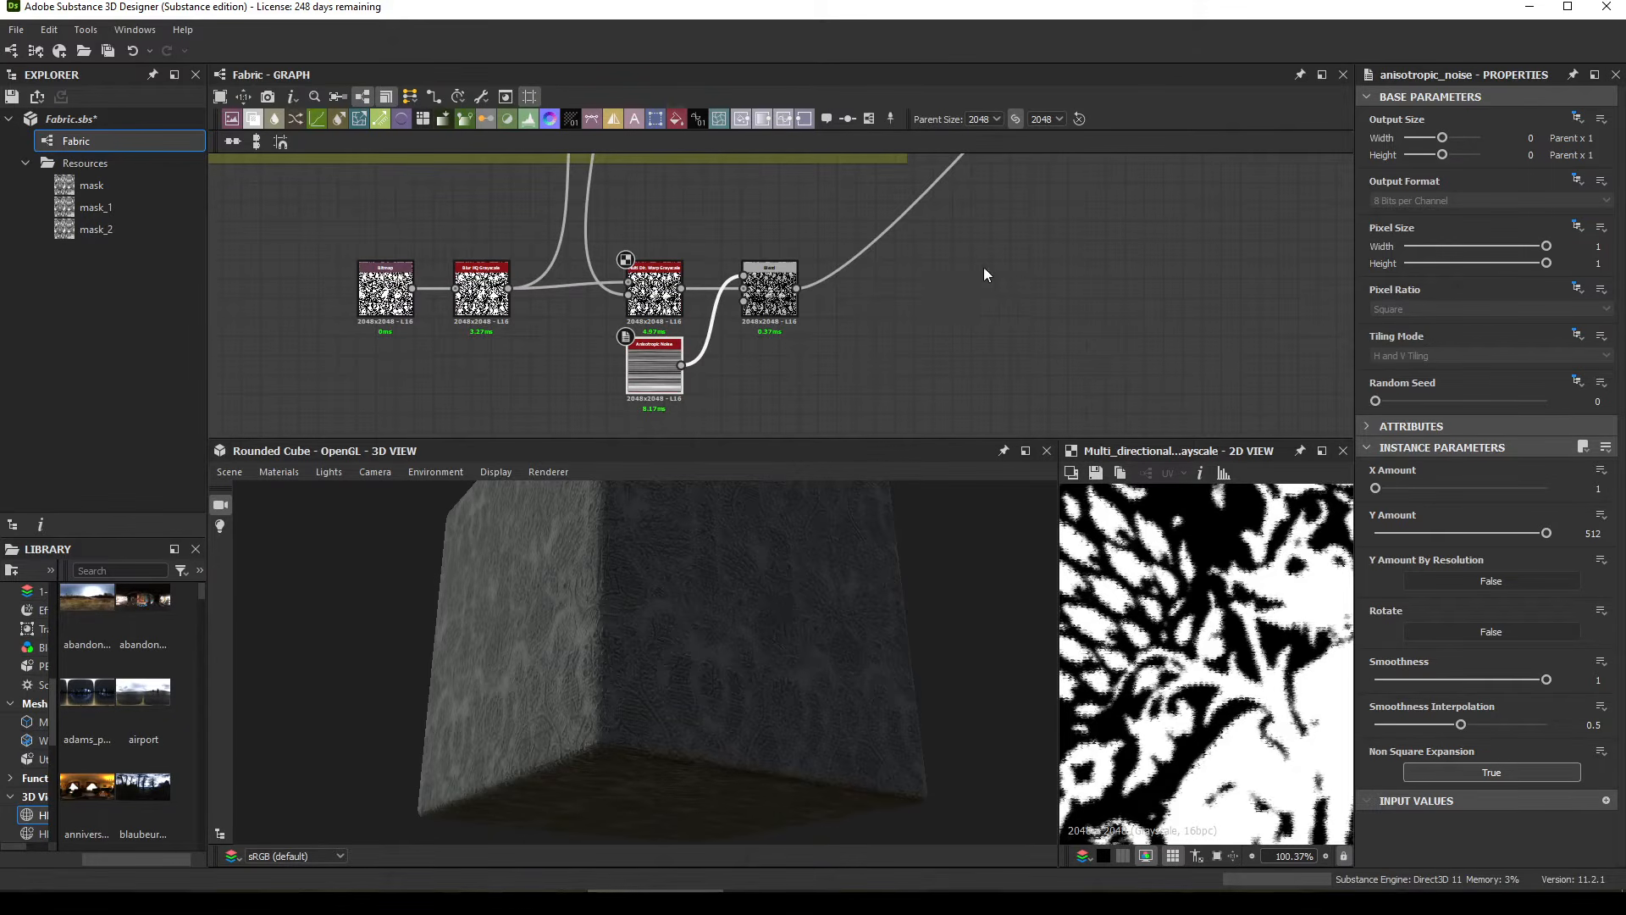
# Step: Move the downstream Blend that receives the mask in its opacity input closer to the rest of the graph
pyautogui.scroll(10, 984, 274)
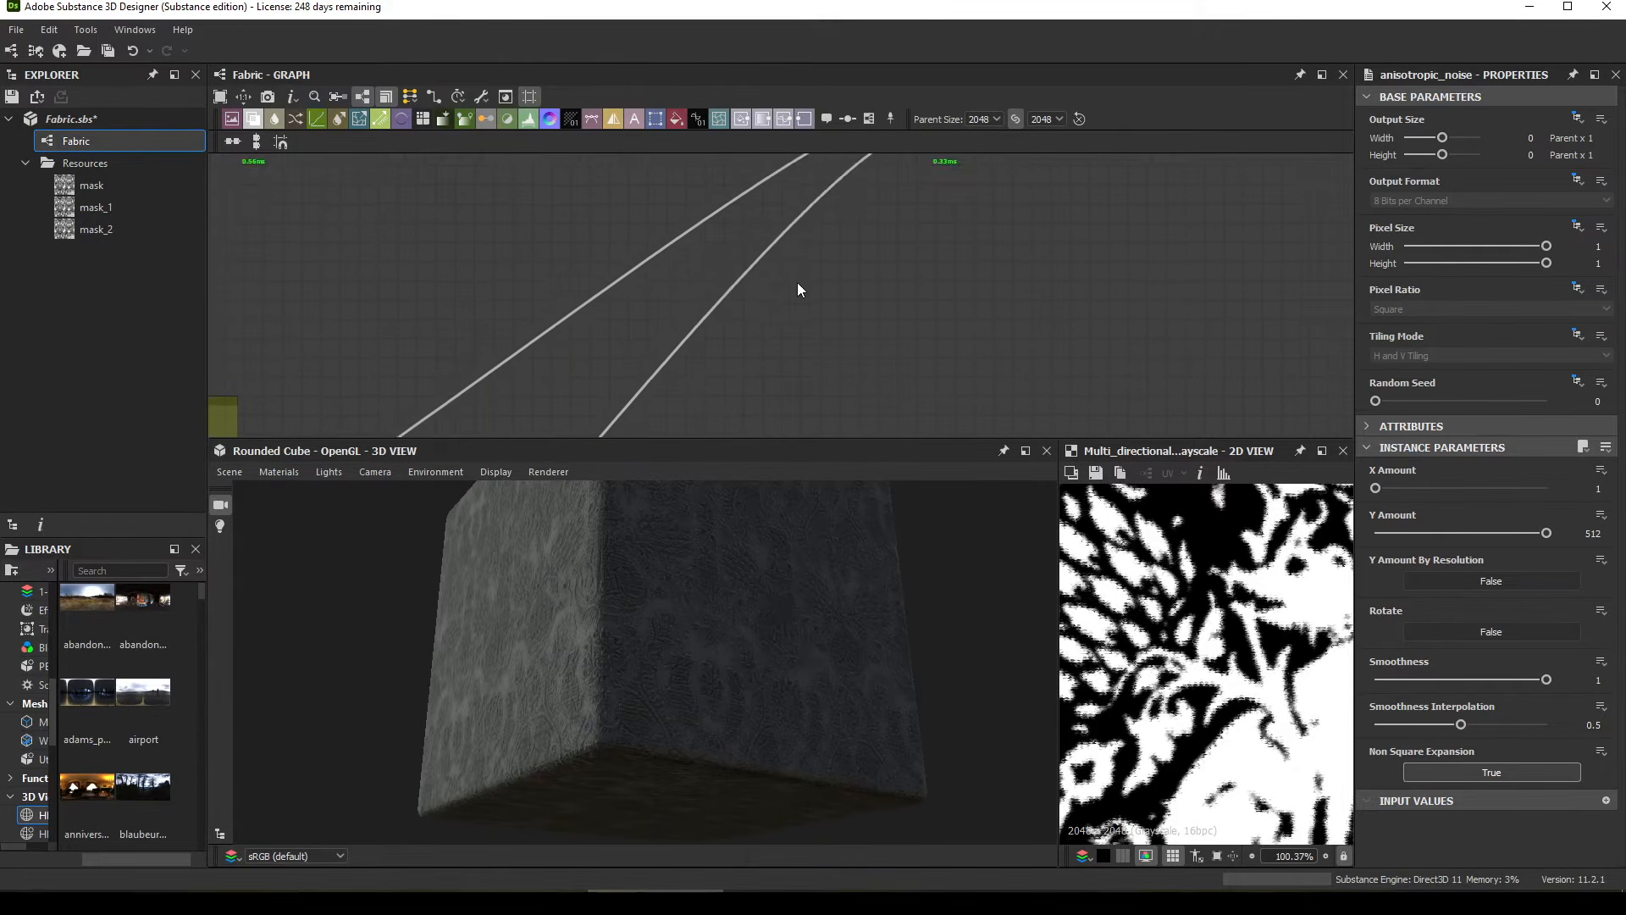
pyautogui.moveTo(798, 283); pyautogui.dragTo(648, 424, button='middle')
pyautogui.moveTo(805, 277); pyautogui.dragTo(710, 277)
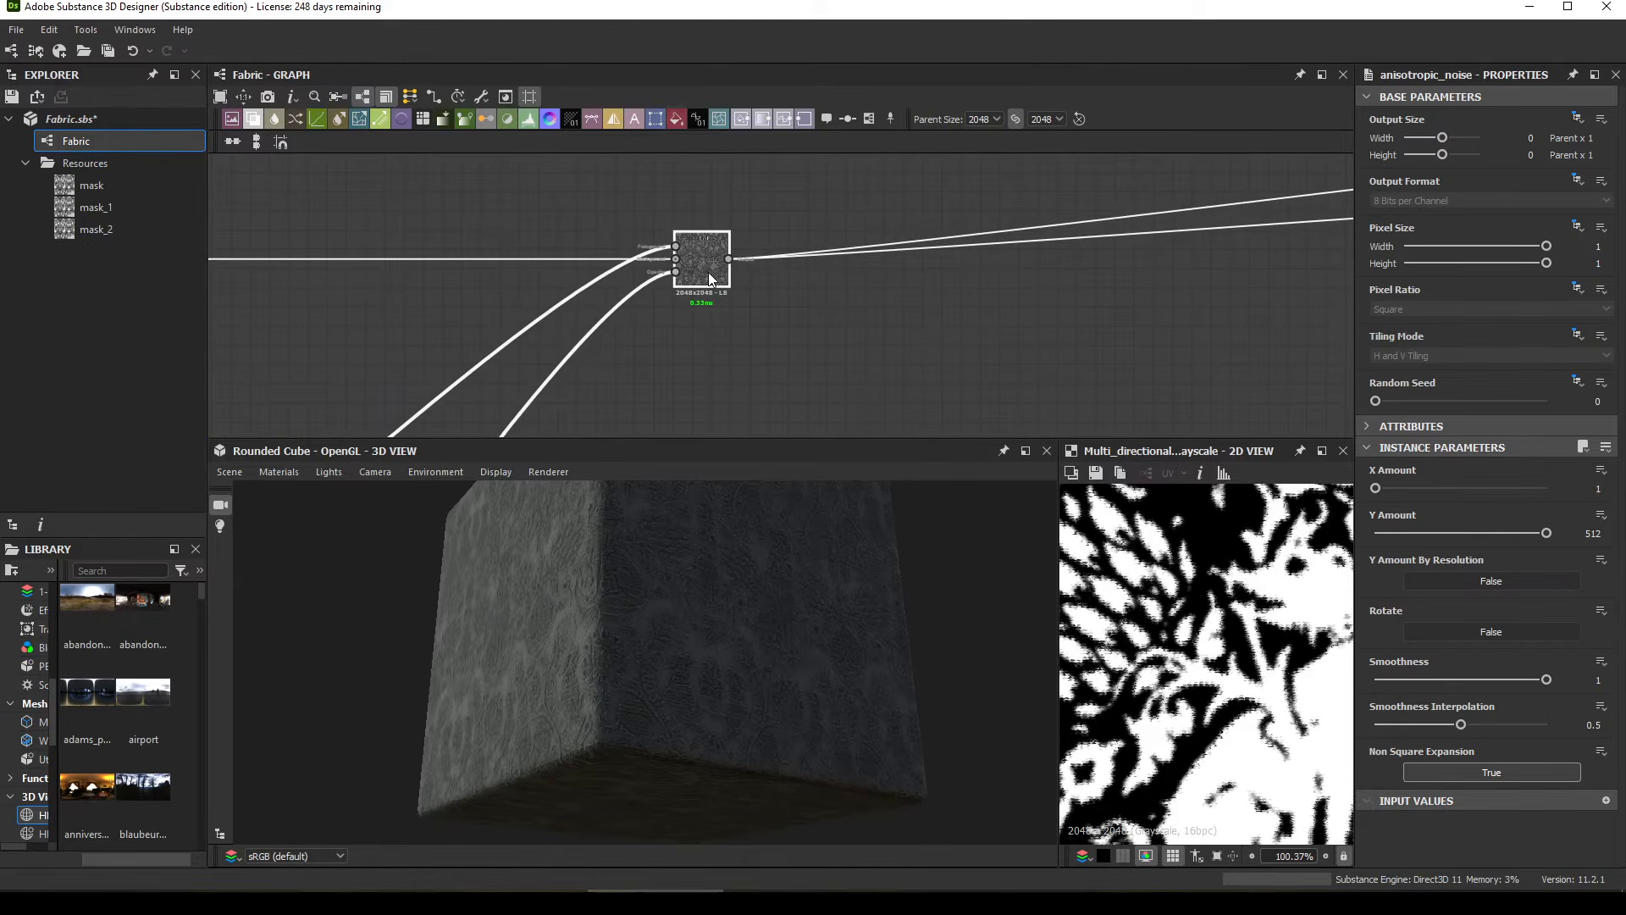
# Step: Set the opacity of the Blend node combining the fabric weave and pattern to 0.5
pyautogui.doubleClick(710, 278)
pyautogui.moveTo(586, 686); pyautogui.dragTo(701, 716)
pyautogui.scroll(4, 687, 711)
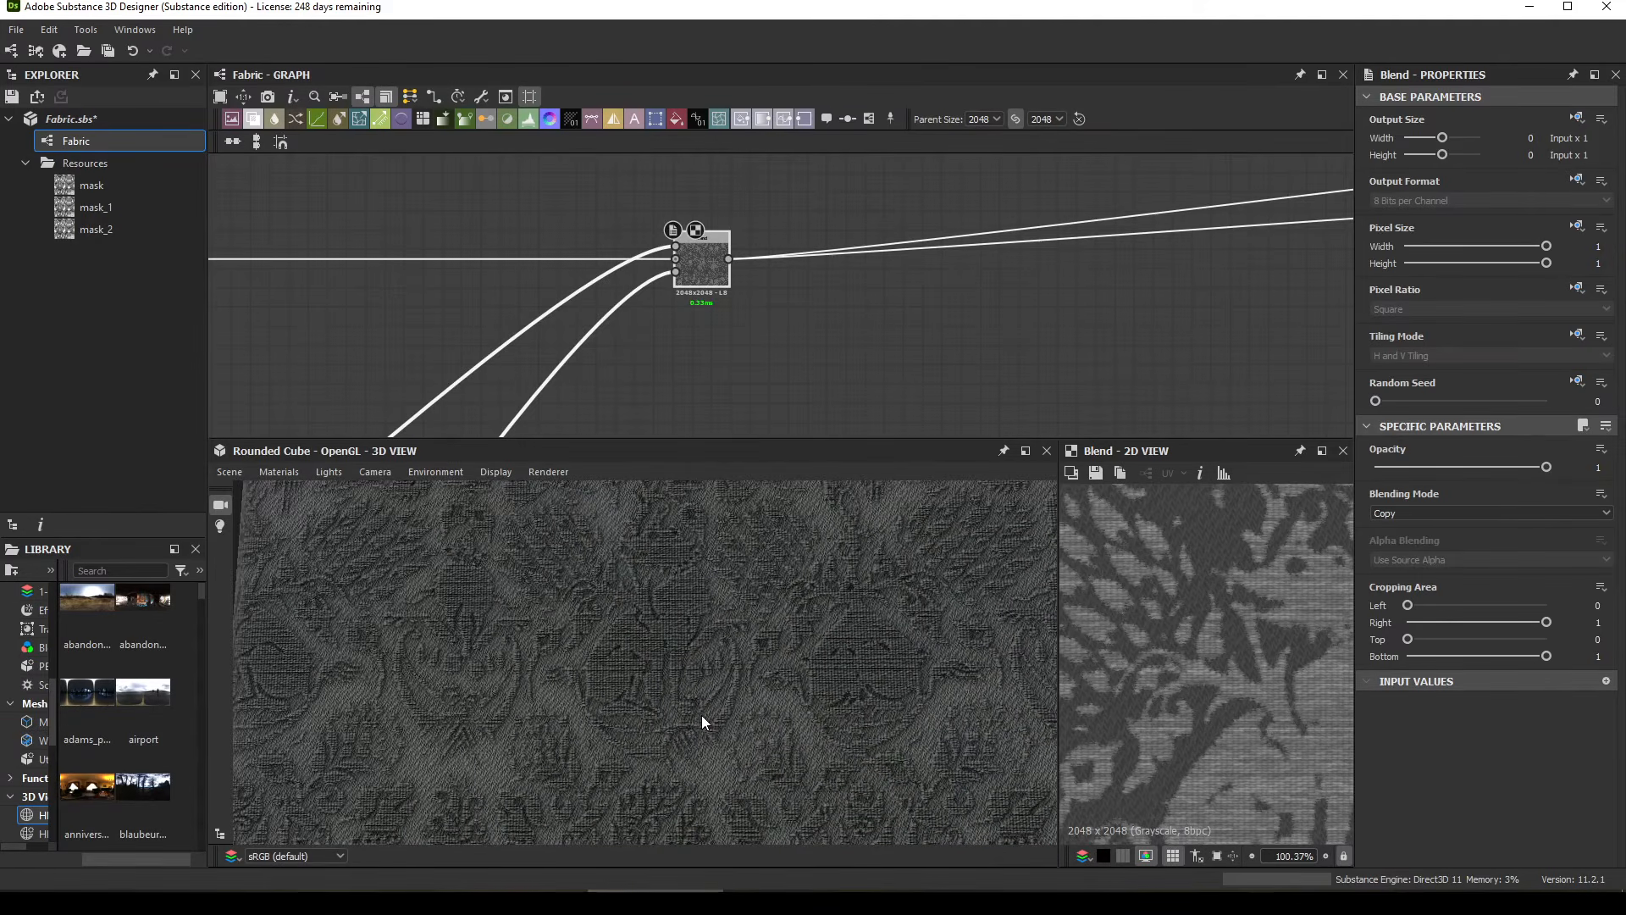
pyautogui.moveTo(1546, 467); pyautogui.dragTo(1467, 466)
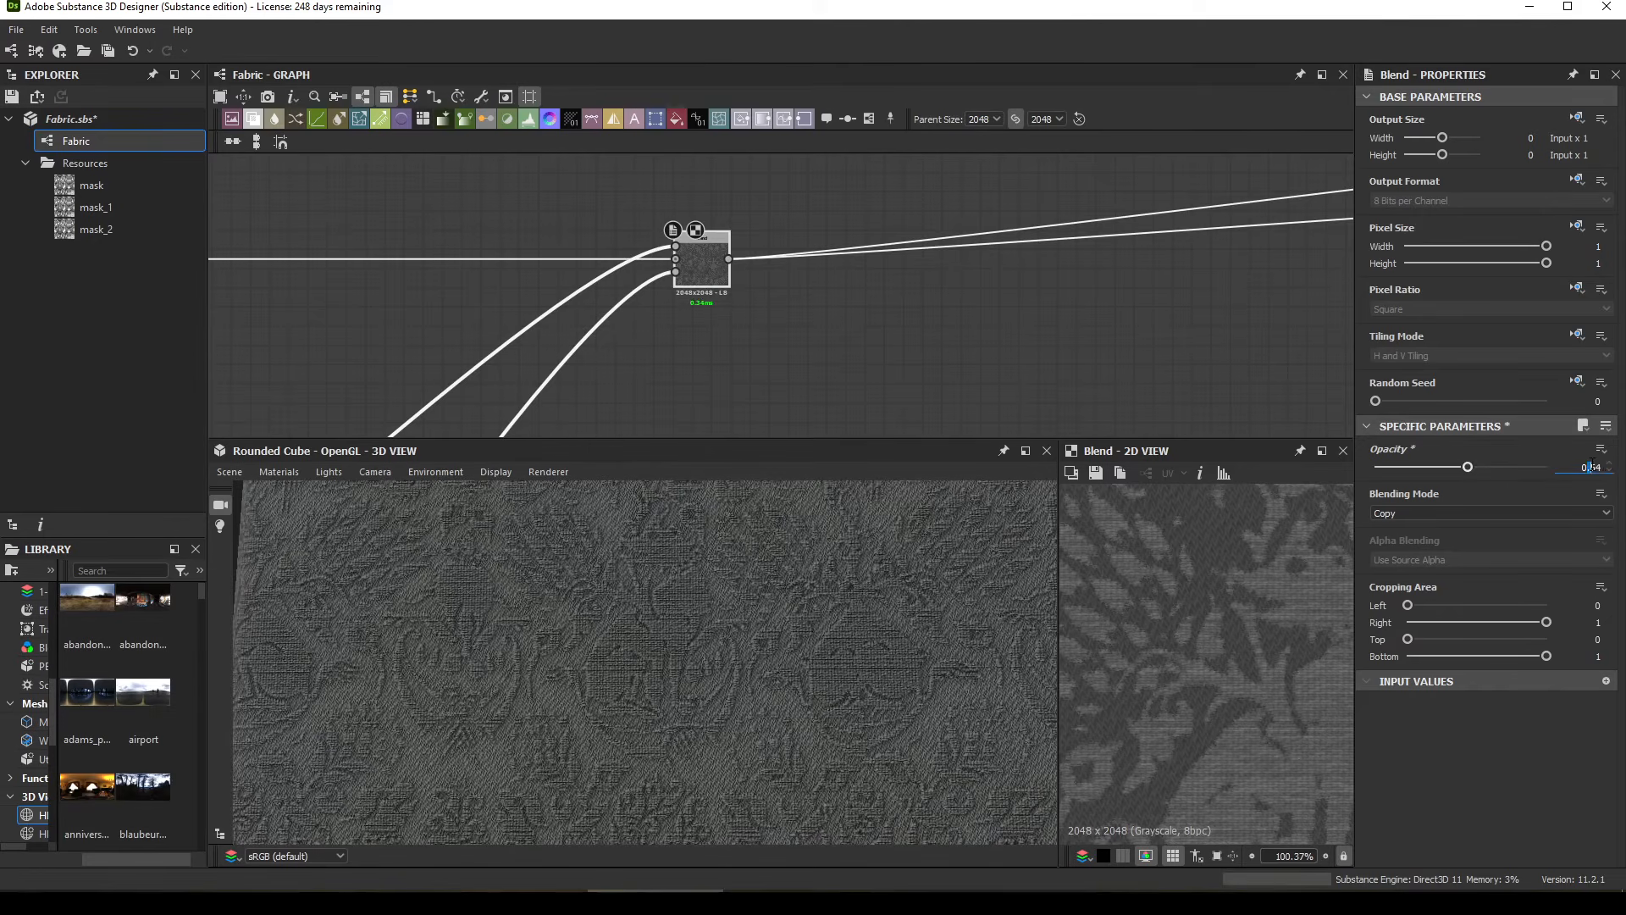
pyautogui.write('5')
pyautogui.press('Return')
pyautogui.moveTo(825, 615)
pyautogui.mouseDown()
pyautogui.moveTo(695, 636)
pyautogui.moveTo(680, 623)
pyautogui.moveTo(707, 656)
pyautogui.moveTo(704, 638)
pyautogui.moveTo(669, 646)
pyautogui.moveTo(784, 647)
pyautogui.moveTo(709, 653)
pyautogui.moveTo(635, 602)
pyautogui.moveTo(751, 653)
pyautogui.moveTo(639, 628)
pyautogui.moveTo(737, 650)
pyautogui.moveTo(643, 635)
pyautogui.moveTo(667, 645)
pyautogui.mouseUp()
pyautogui.scroll(3, 688, 623)
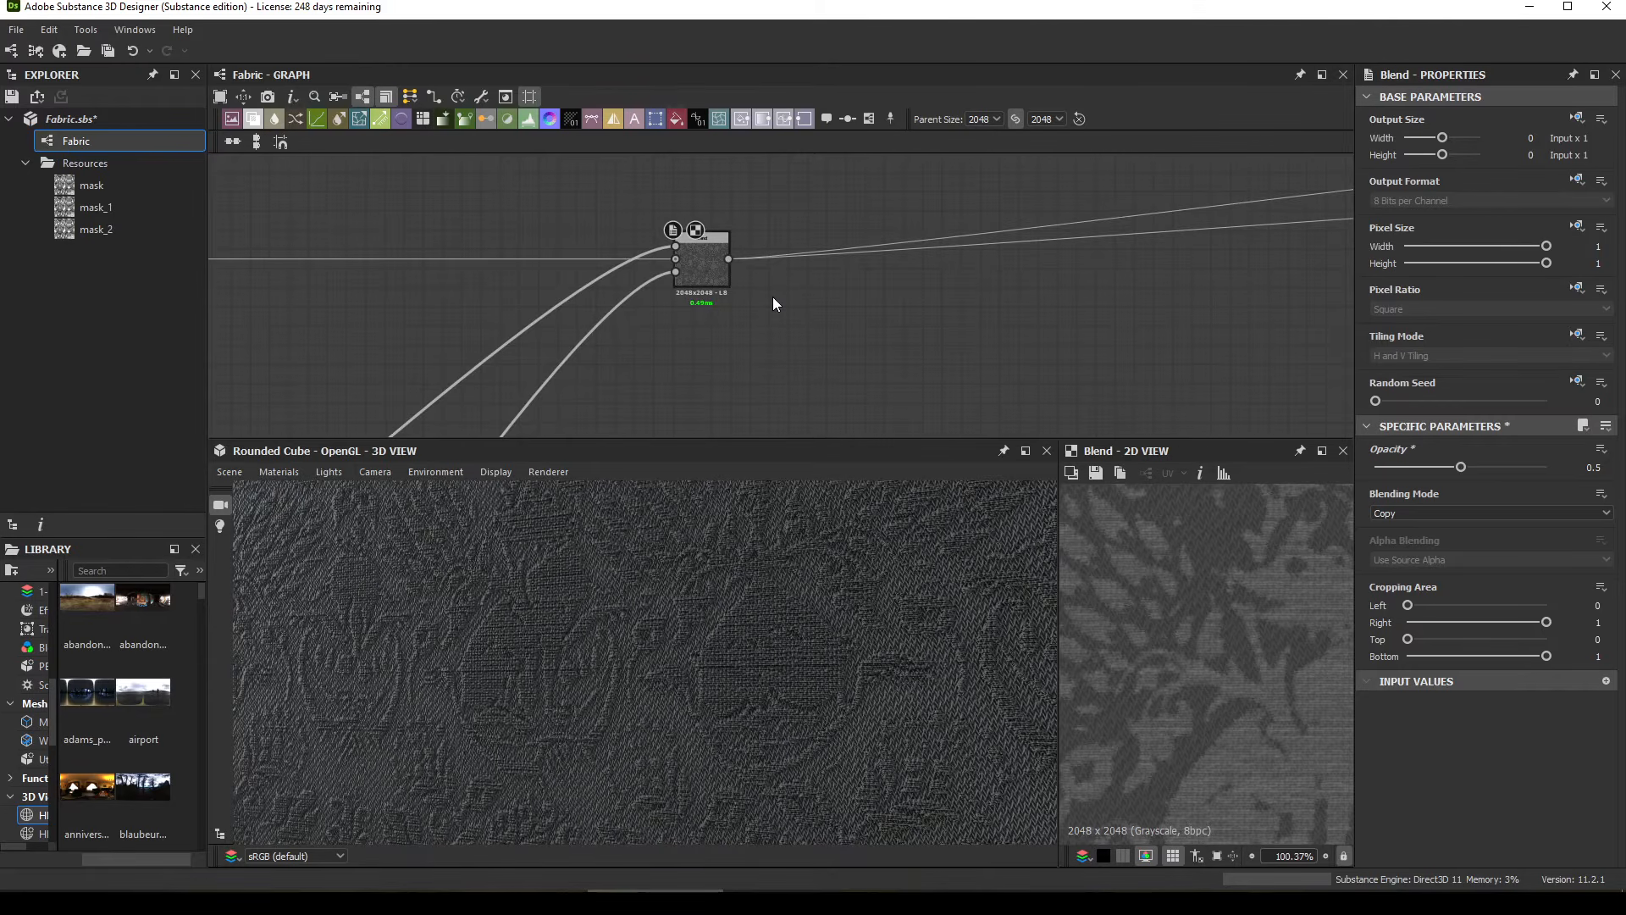
# Step: Move the Weft2 frame with its nodes slightly up and left, away from the mask nodes below it
pyautogui.scroll(-3, 772, 303)
pyautogui.moveTo(770, 319); pyautogui.dragTo(764, 261, button='middle')
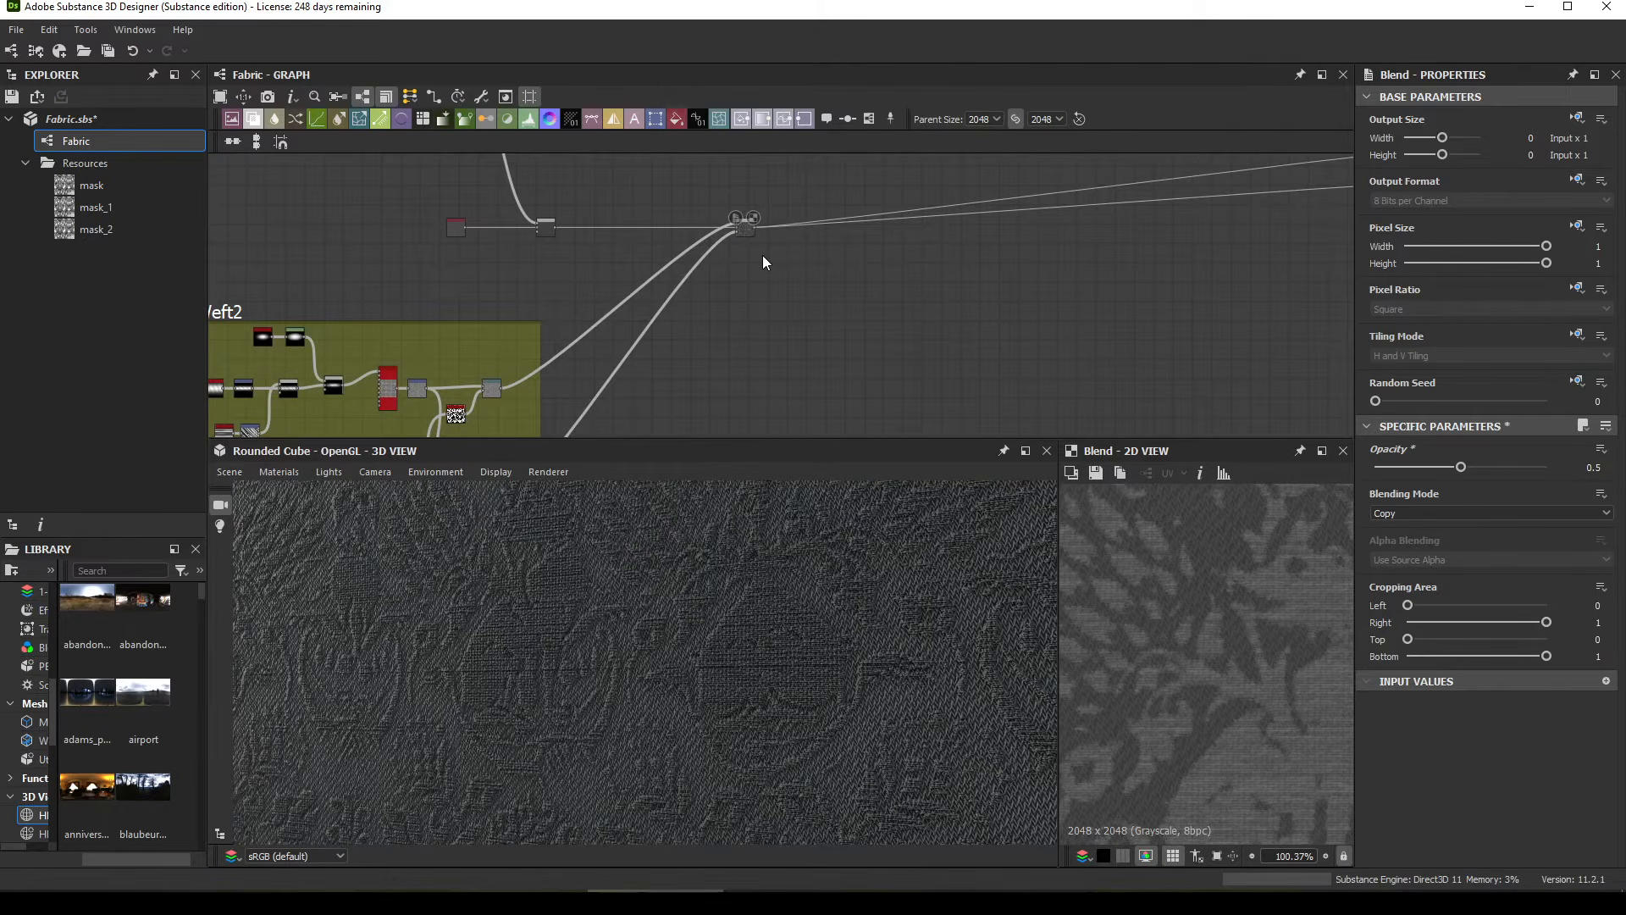
pyautogui.moveTo(679, 283); pyautogui.dragTo(701, 243, button='middle')
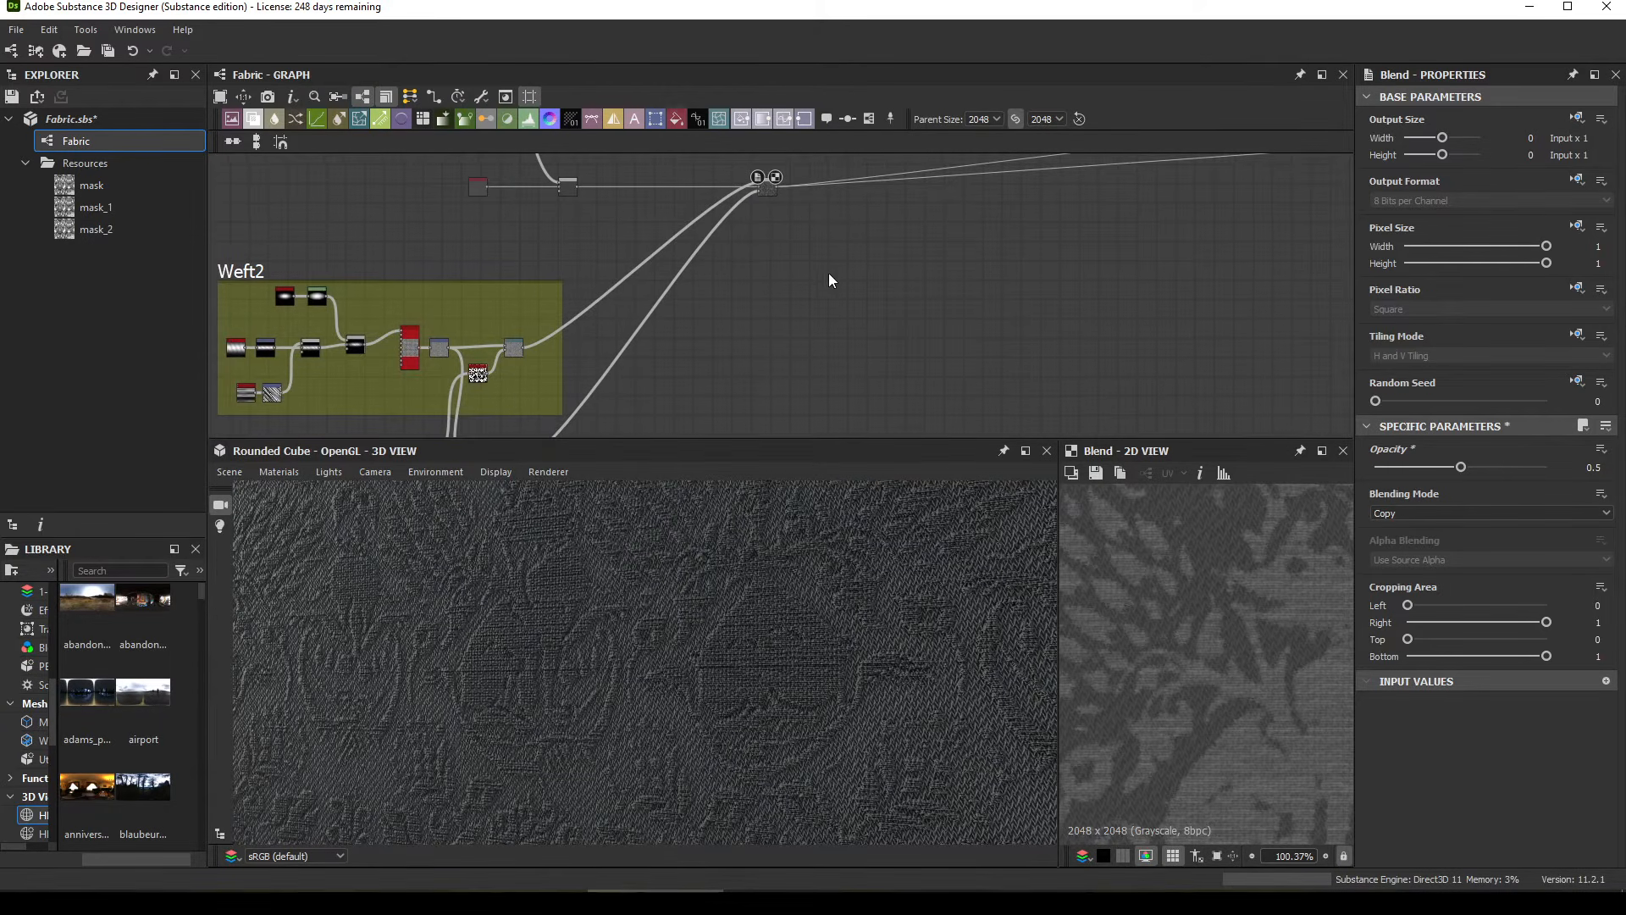
pyautogui.moveTo(421, 186); pyautogui.dragTo(533, 430, button='middle')
pyautogui.moveTo(544, 249)
pyautogui.mouseDown(button='middle')
pyautogui.moveTo(483, 345)
pyautogui.moveTo(554, 315)
pyautogui.moveTo(508, 319)
pyautogui.moveTo(536, 163)
pyautogui.mouseUp(button='middle')
pyautogui.moveTo(544, 380); pyautogui.dragTo(556, 178, button='middle')
pyautogui.moveTo(524, 340); pyautogui.dragTo(533, 268, button='middle')
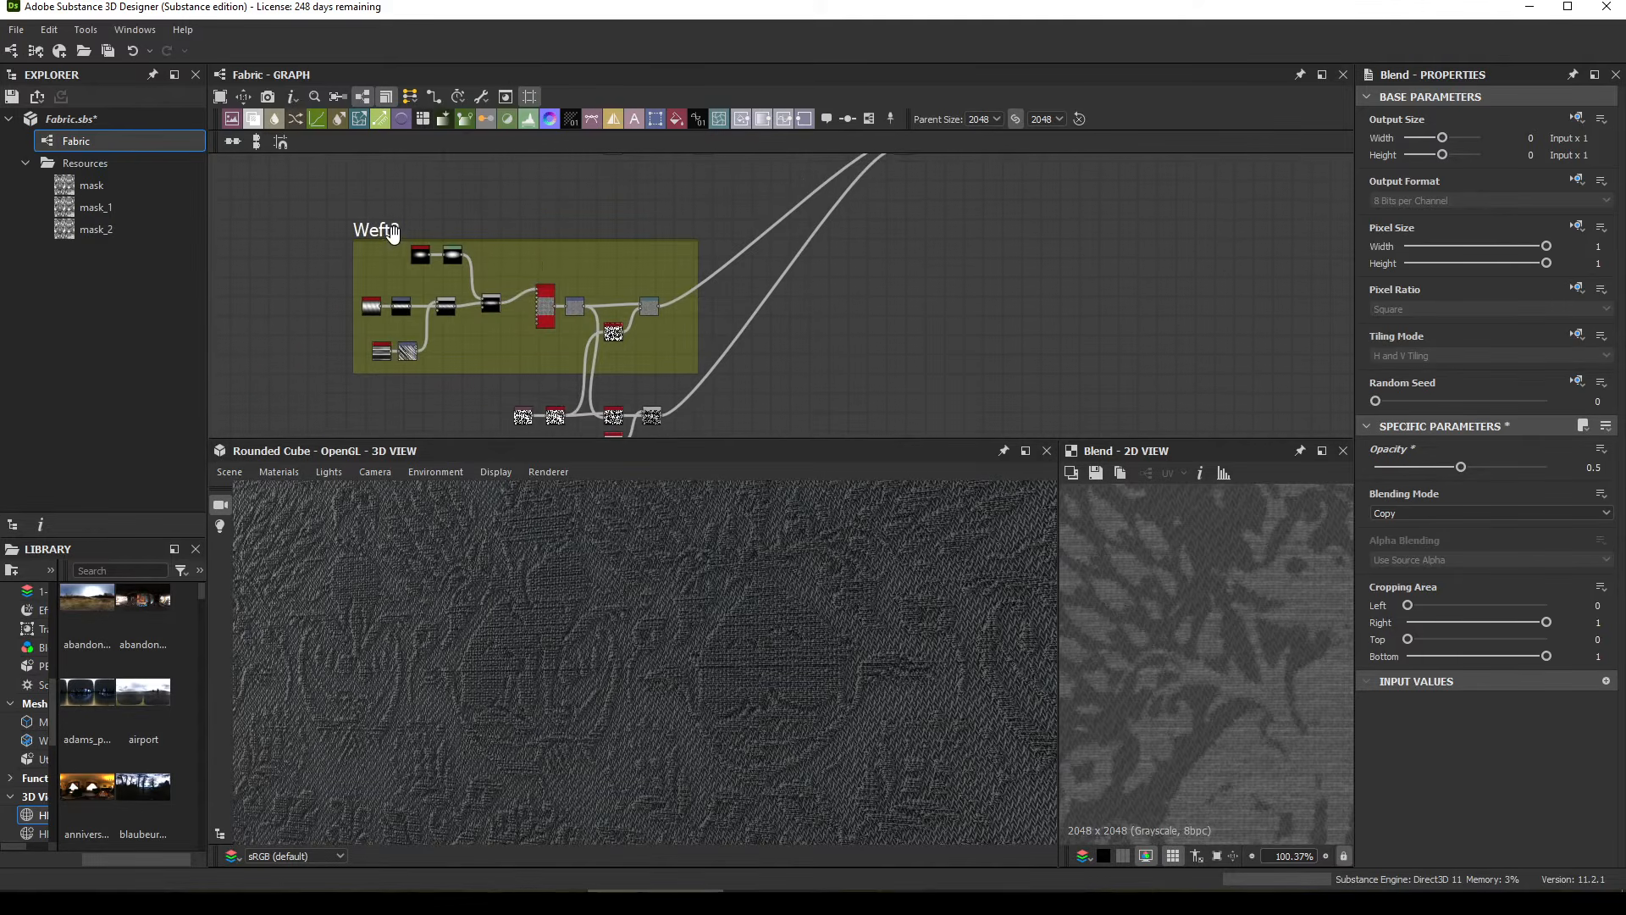
pyautogui.moveTo(393, 233); pyautogui.dragTo(342, 206)
pyautogui.moveTo(490, 379); pyautogui.dragTo(485, 285, button='middle')
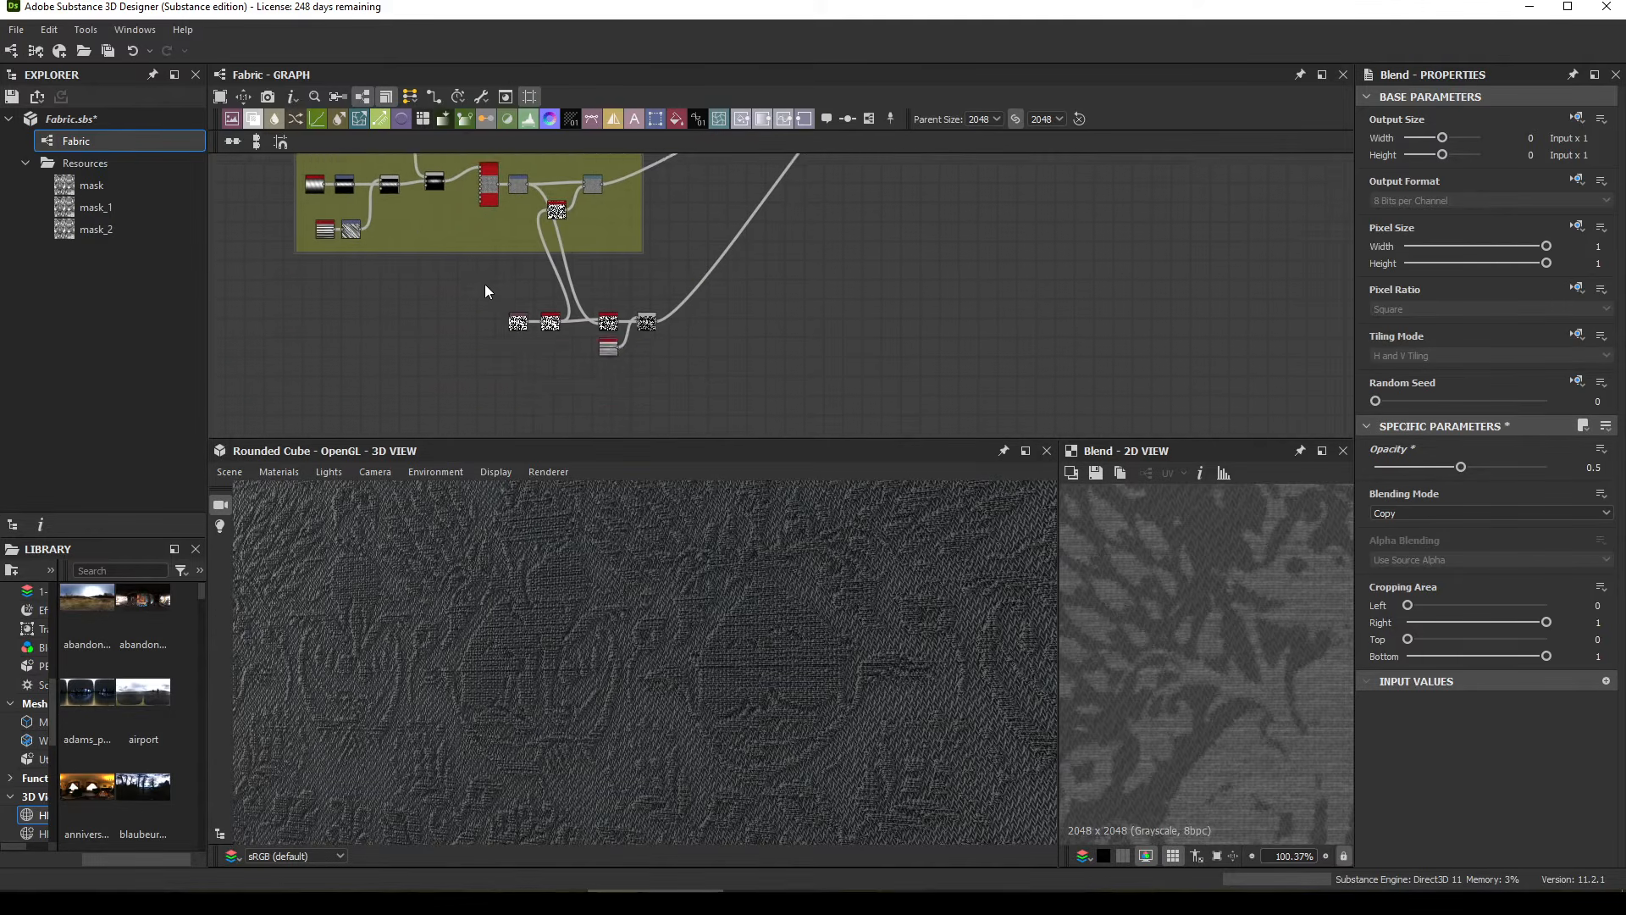
# Step: Add a Blend node to the right of the 0.5-opacity blend and connect that blend's output to its background input
pyautogui.scroll(3, 471, 291)
pyautogui.moveTo(729, 349); pyautogui.dragTo(598, 326, button='middle')
pyautogui.scroll(5, 740, 327)
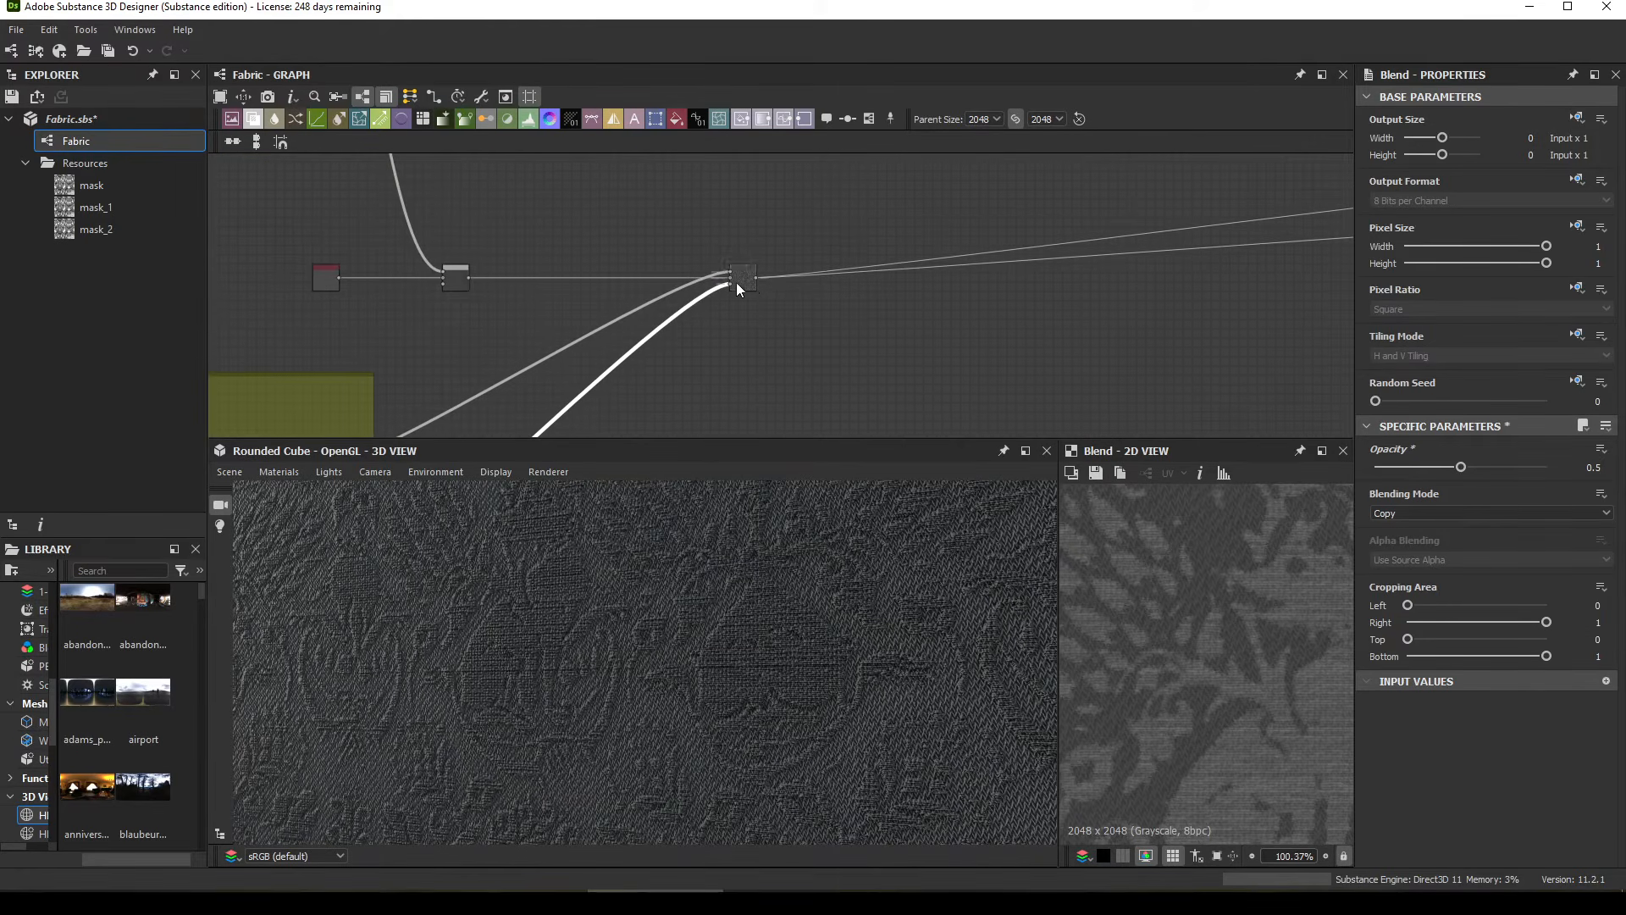
pyautogui.scroll(-3, 710, 673)
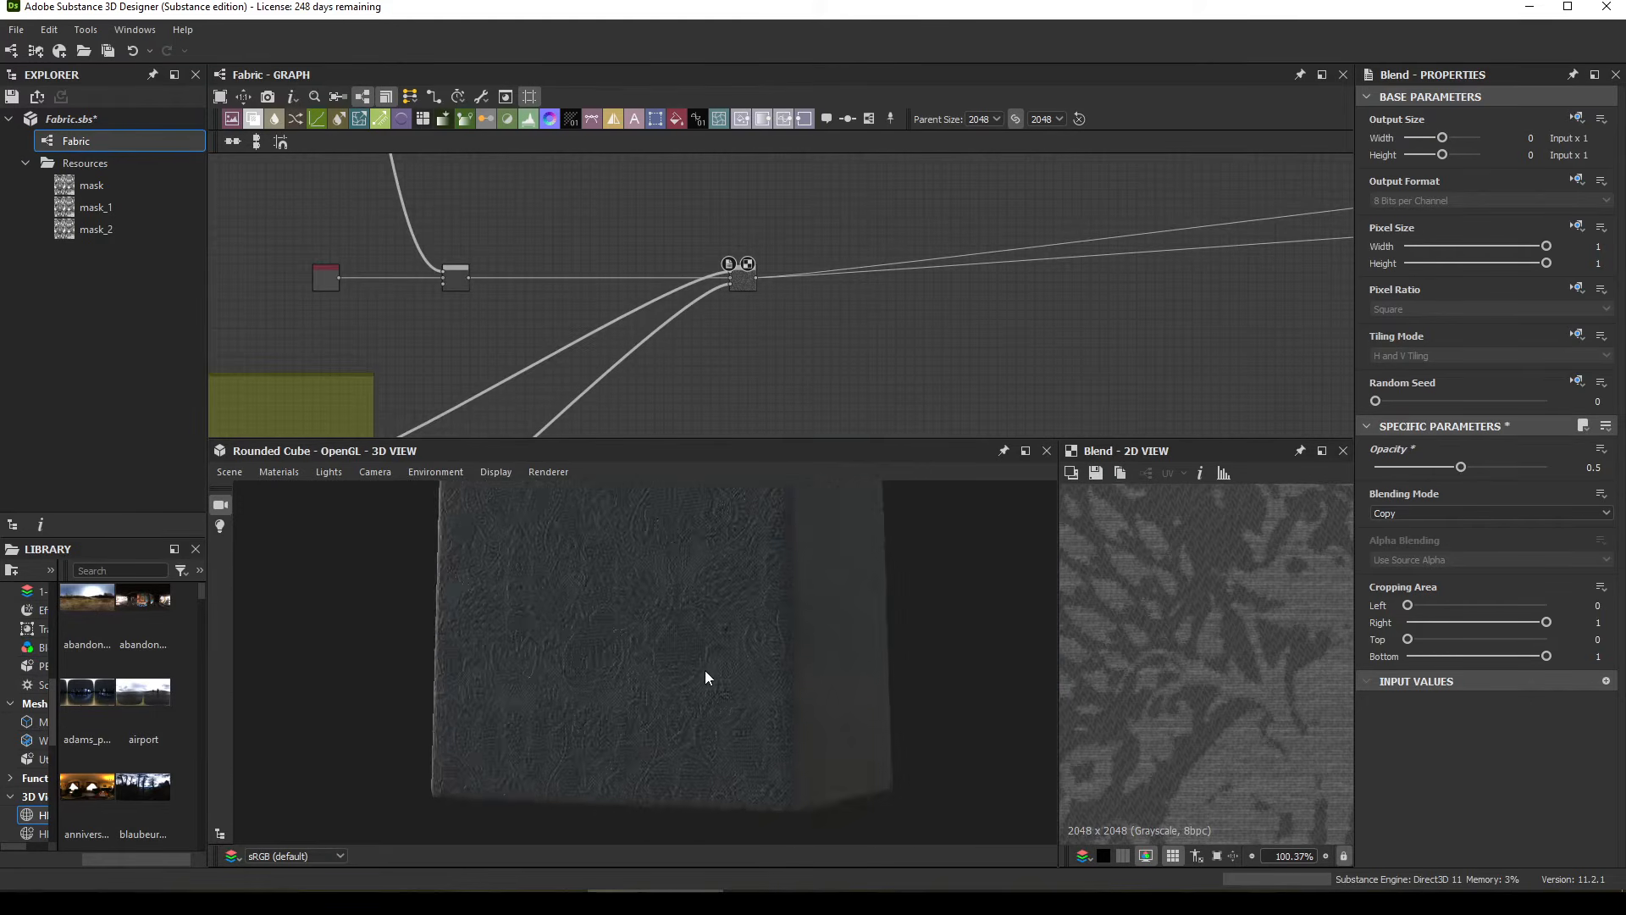
pyautogui.moveTo(706, 670); pyautogui.dragTo(664, 646)
pyautogui.moveTo(856, 353); pyautogui.dragTo(819, 343, button='middle')
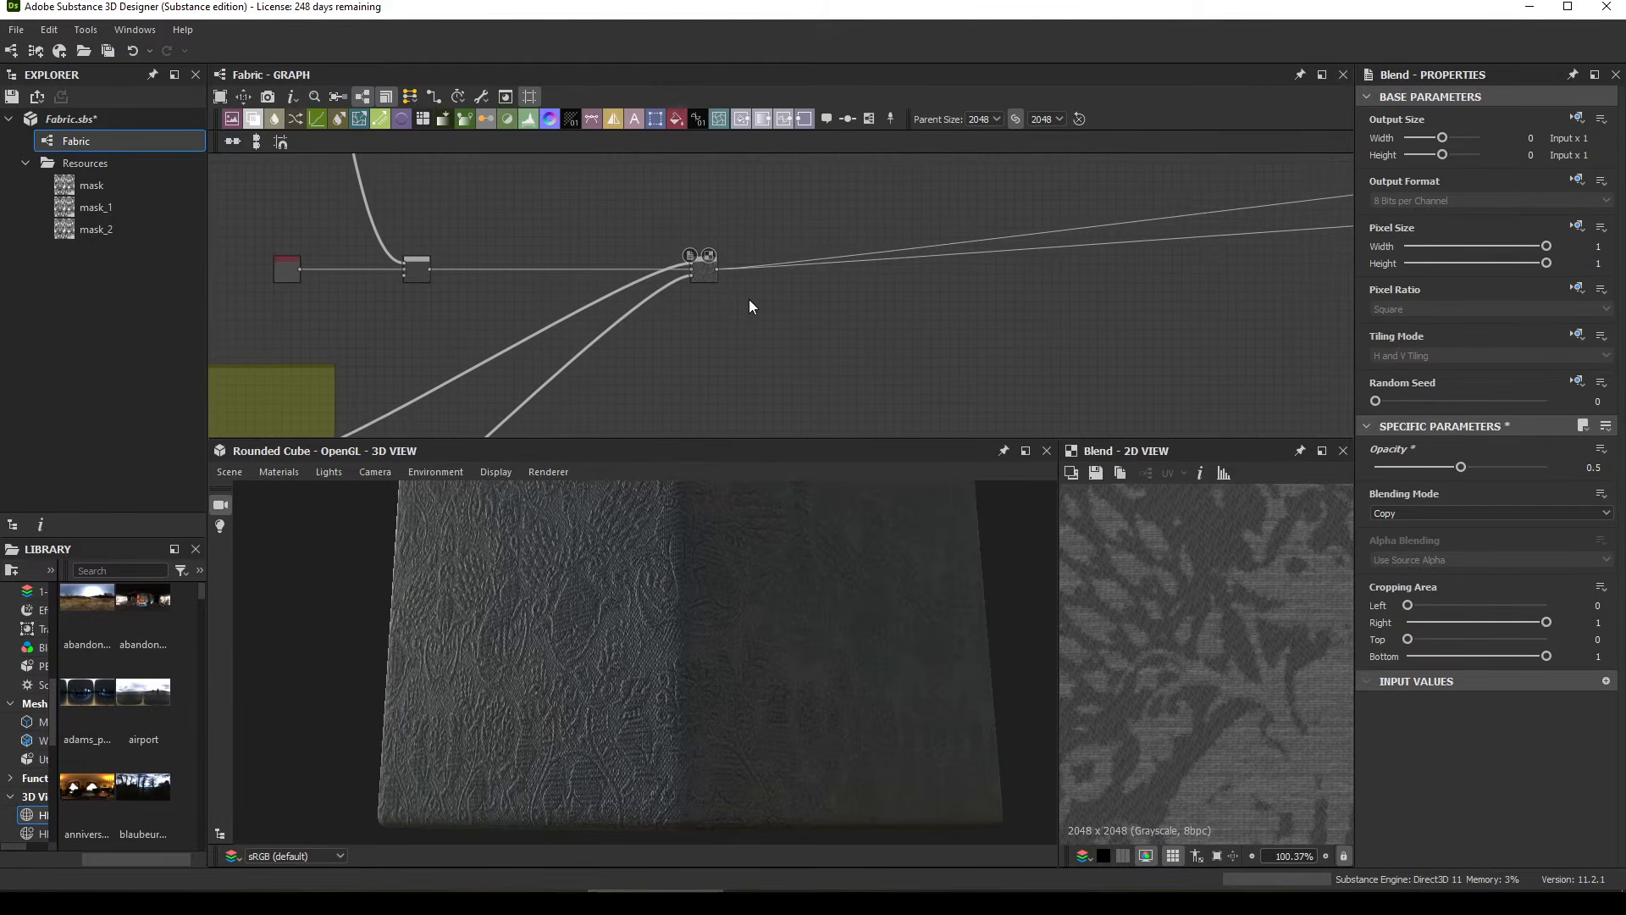
pyautogui.moveTo(750, 299); pyautogui.dragTo(733, 299, button='middle')
pyautogui.press('space')
pyautogui.write('bl')
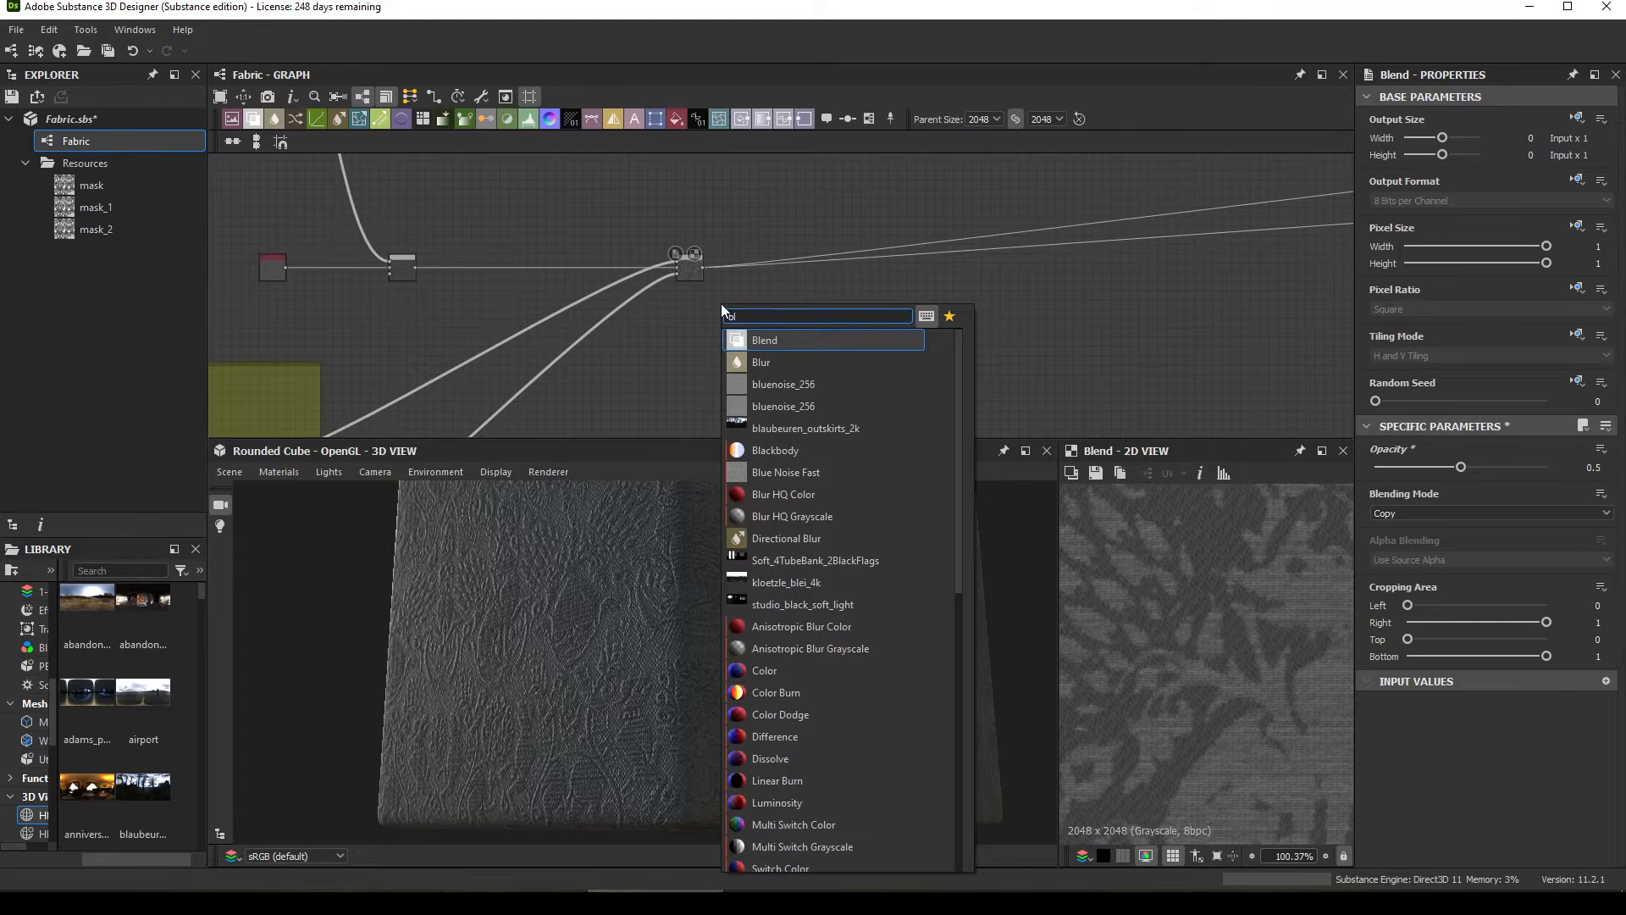
pyautogui.click(767, 338)
pyautogui.scroll(1, 723, 269)
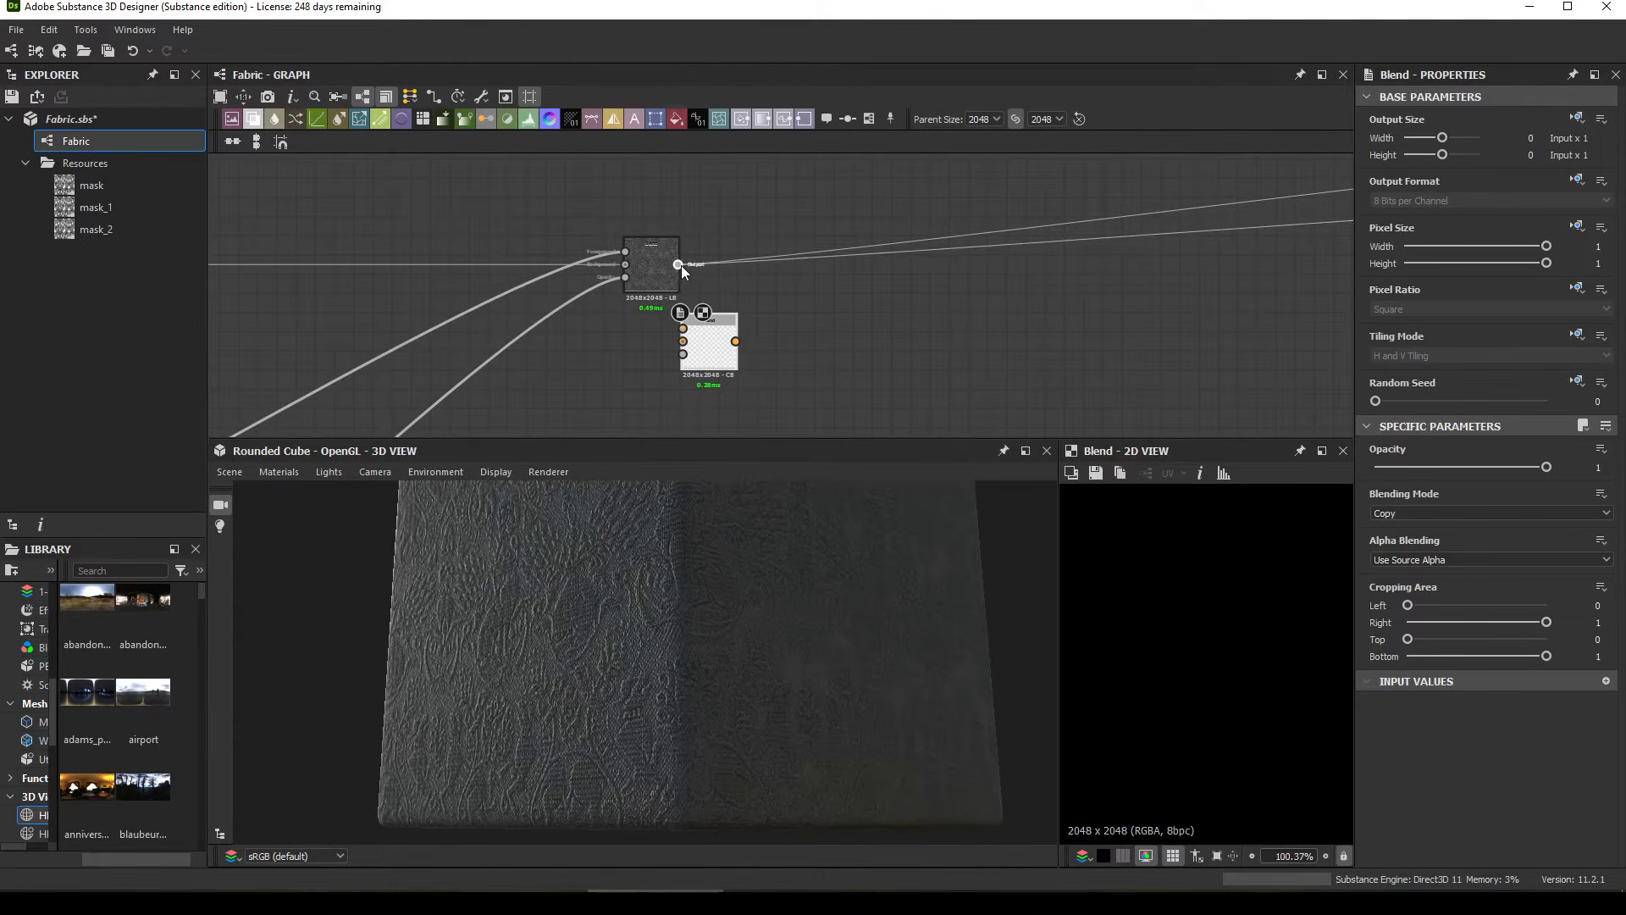
pyautogui.moveTo(696, 347); pyautogui.dragTo(1130, 302)
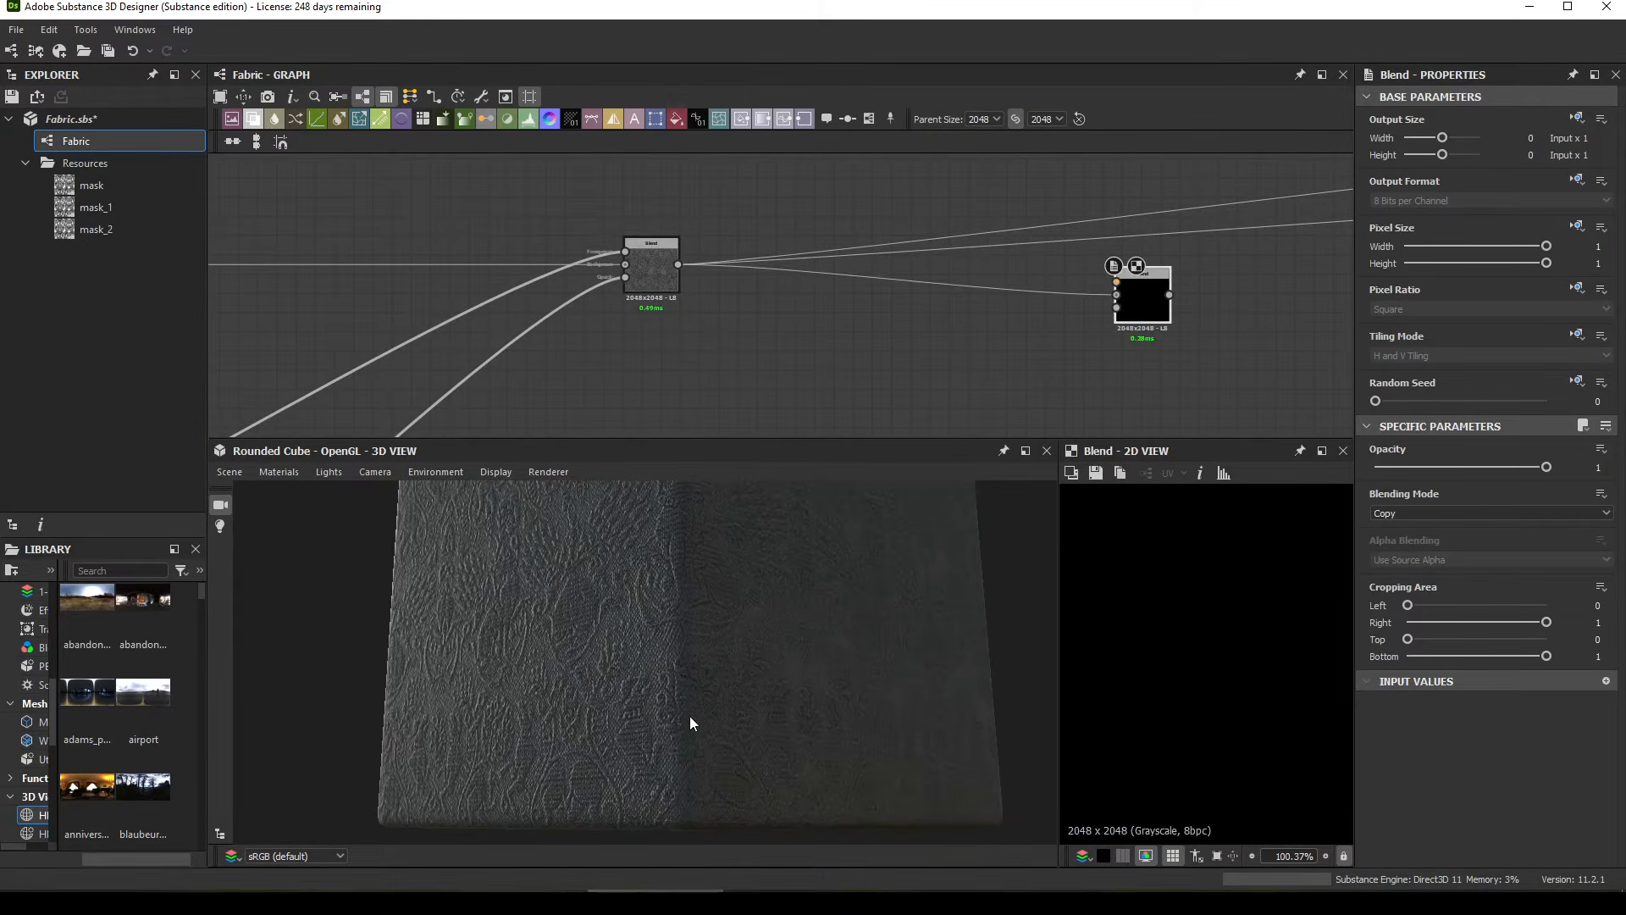
# Step: Examine the fabric relief on the 3D cube and preview the Multi Directional Warp node from the green frame in 2D
pyautogui.moveTo(689, 715); pyautogui.dragTo(705, 681)
pyautogui.moveTo(1074, 330); pyautogui.dragTo(948, 265, button='middle')
pyautogui.moveTo(581, 591)
pyautogui.mouseDown()
pyautogui.moveTo(639, 581)
pyautogui.moveTo(653, 624)
pyautogui.moveTo(627, 635)
pyautogui.moveTo(778, 621)
pyautogui.mouseUp()
pyautogui.keyDown('ctrl'); pyautogui.keyDown('shift'); pyautogui.moveTo(775, 615); pyautogui.dragTo(708, 646, button='right'); pyautogui.keyUp('shift'); pyautogui.keyUp('ctrl')
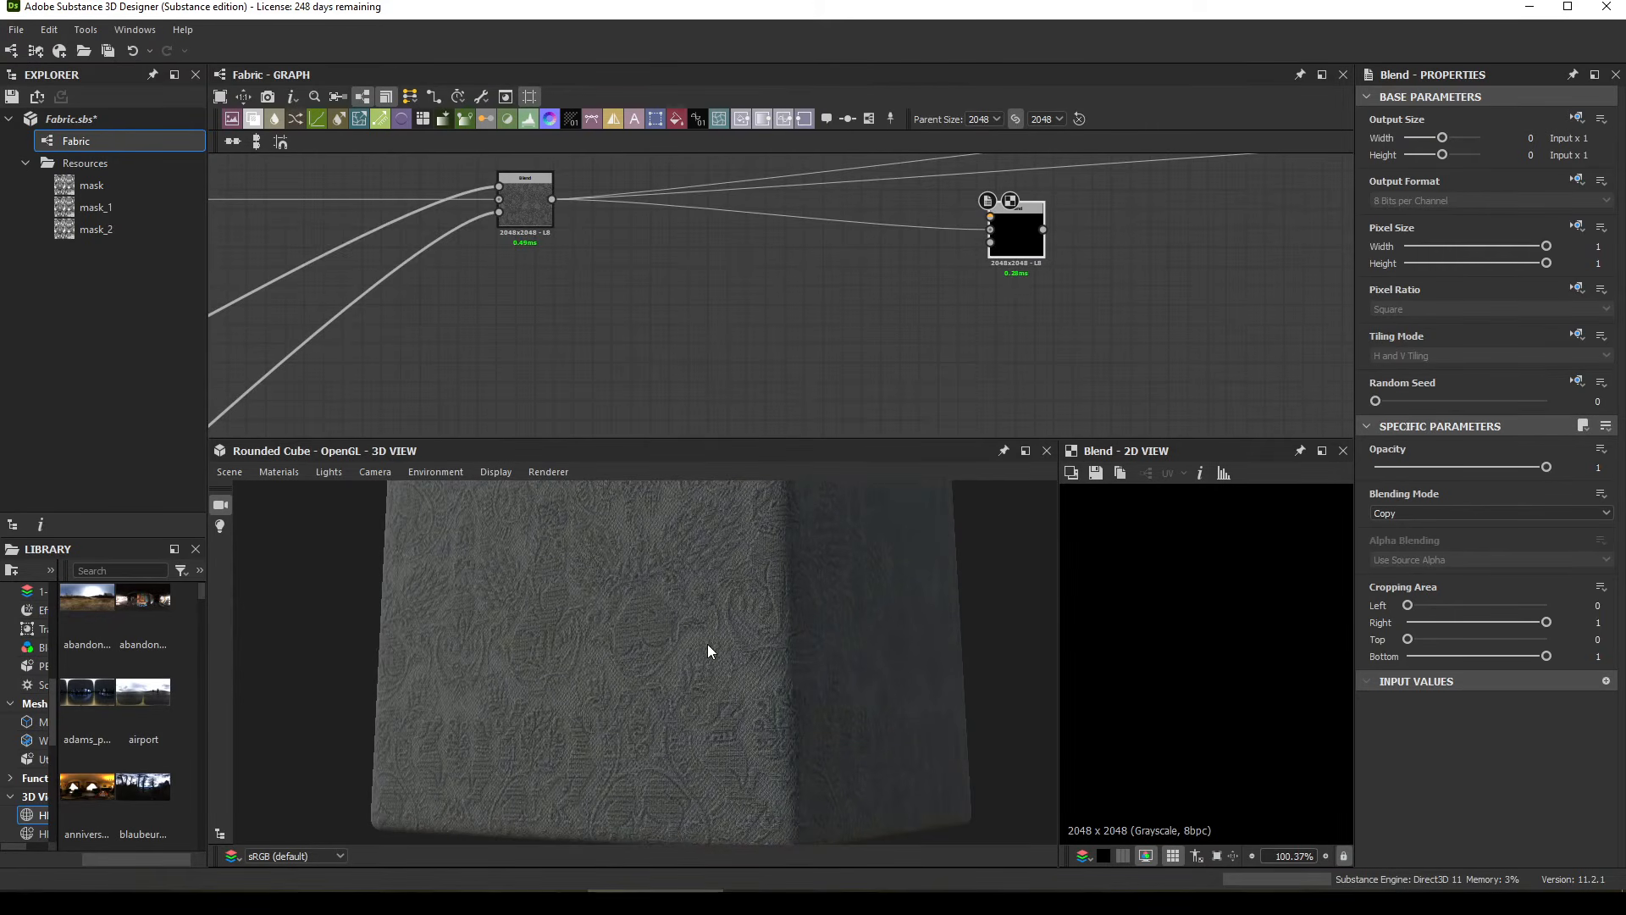
pyautogui.scroll(-4, 297, 189)
pyautogui.moveTo(294, 188); pyautogui.dragTo(1015, 258, button='middle')
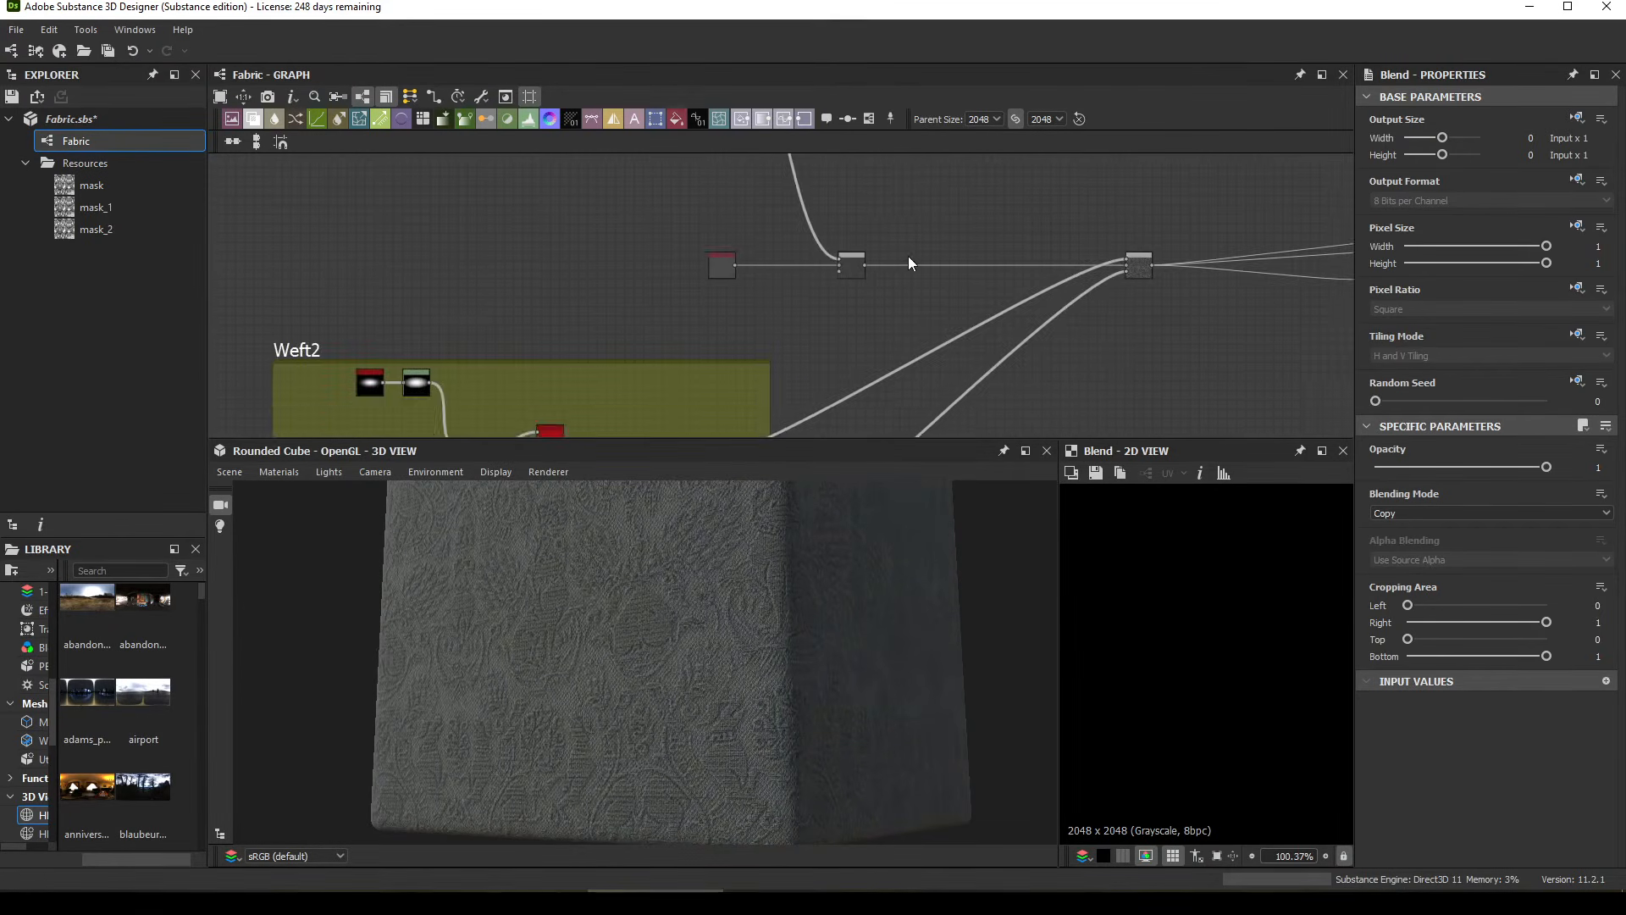
pyautogui.moveTo(720, 182); pyautogui.dragTo(720, 349, button='middle')
pyautogui.moveTo(720, 210); pyautogui.dragTo(713, 398, button='middle')
pyautogui.scroll(8, 583, 308)
pyautogui.click(681, 207)
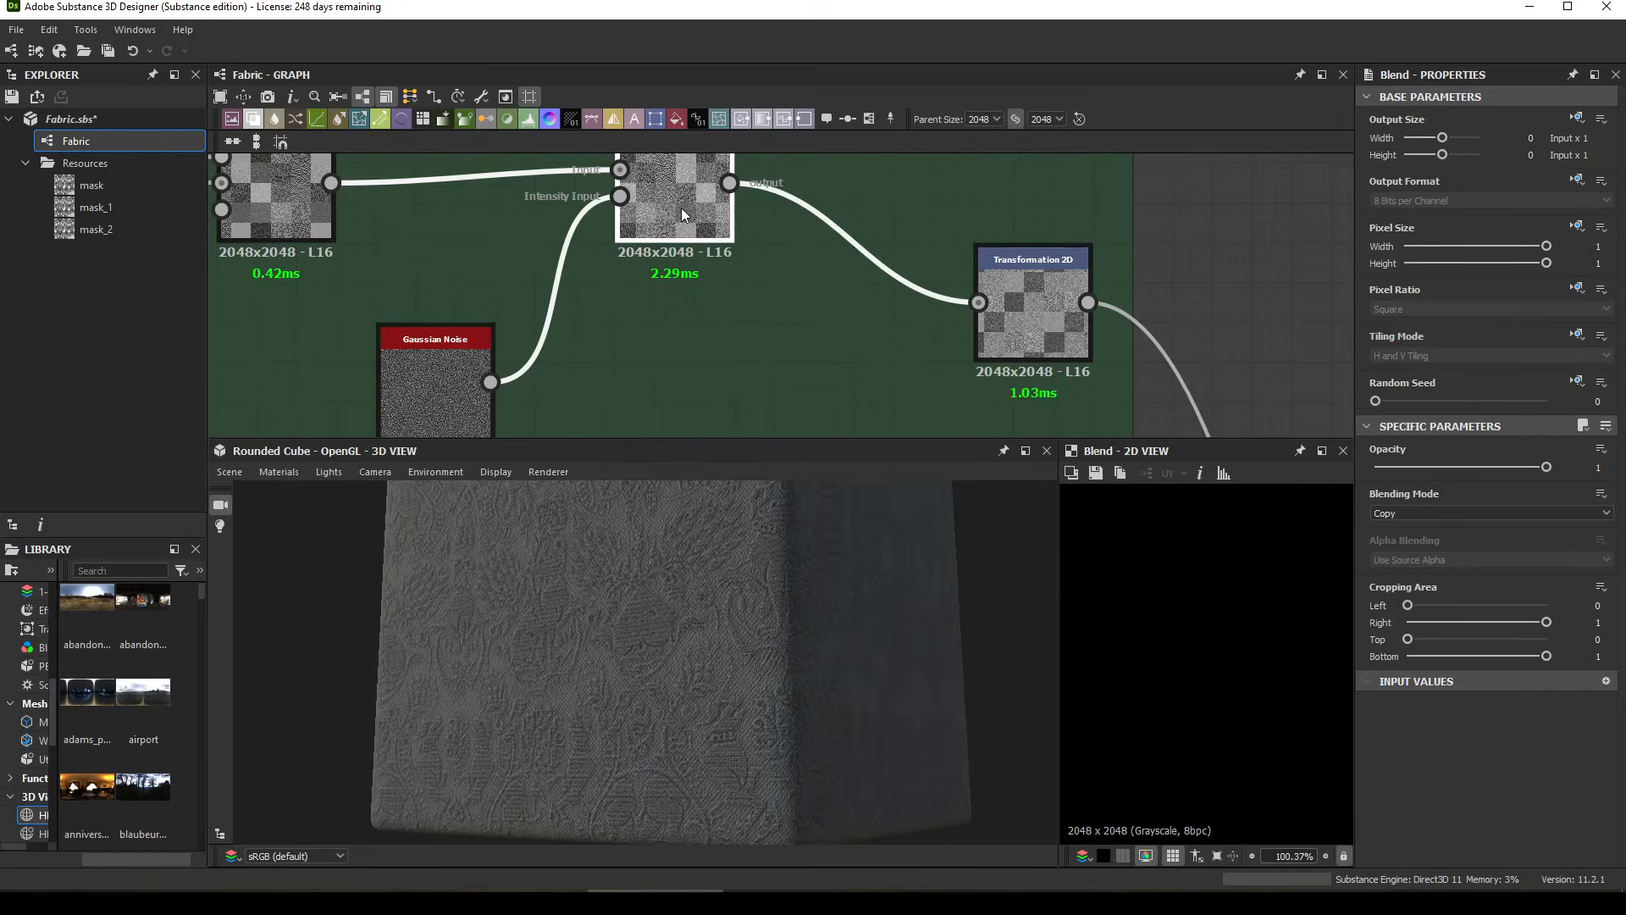
pyautogui.doubleClick(679, 207)
pyautogui.scroll(4, 1189, 678)
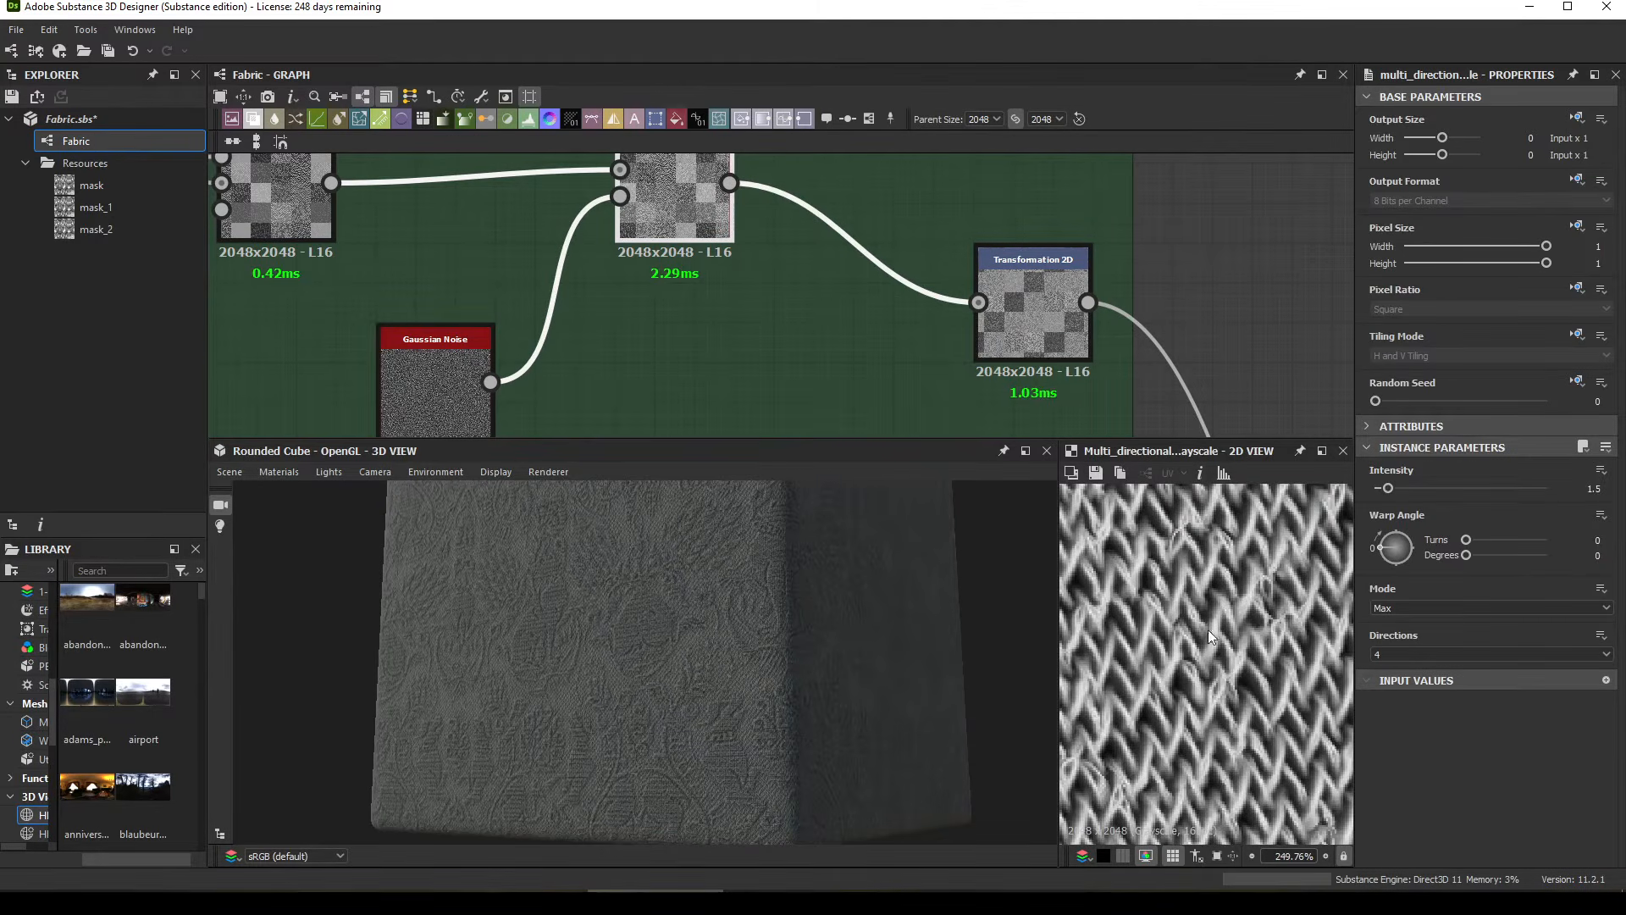
pyautogui.scroll(-8, 966, 296)
# Step: Reposition the new black Blend node slightly further right and higher, following the 0.5-opacity blend
pyautogui.moveTo(983, 344); pyautogui.dragTo(864, 186, button='middle')
pyautogui.moveTo(1000, 390); pyautogui.dragTo(754, 173, button='middle')
pyautogui.moveTo(1041, 310); pyautogui.dragTo(689, 224, button='middle')
pyautogui.moveTo(713, 582)
pyautogui.mouseDown()
pyautogui.moveTo(699, 613)
pyautogui.moveTo(708, 578)
pyautogui.moveTo(709, 598)
pyautogui.mouseUp()
pyautogui.moveTo(957, 256); pyautogui.dragTo(1017, 262)
pyautogui.moveTo(874, 206); pyautogui.dragTo(861, 280, button='middle')
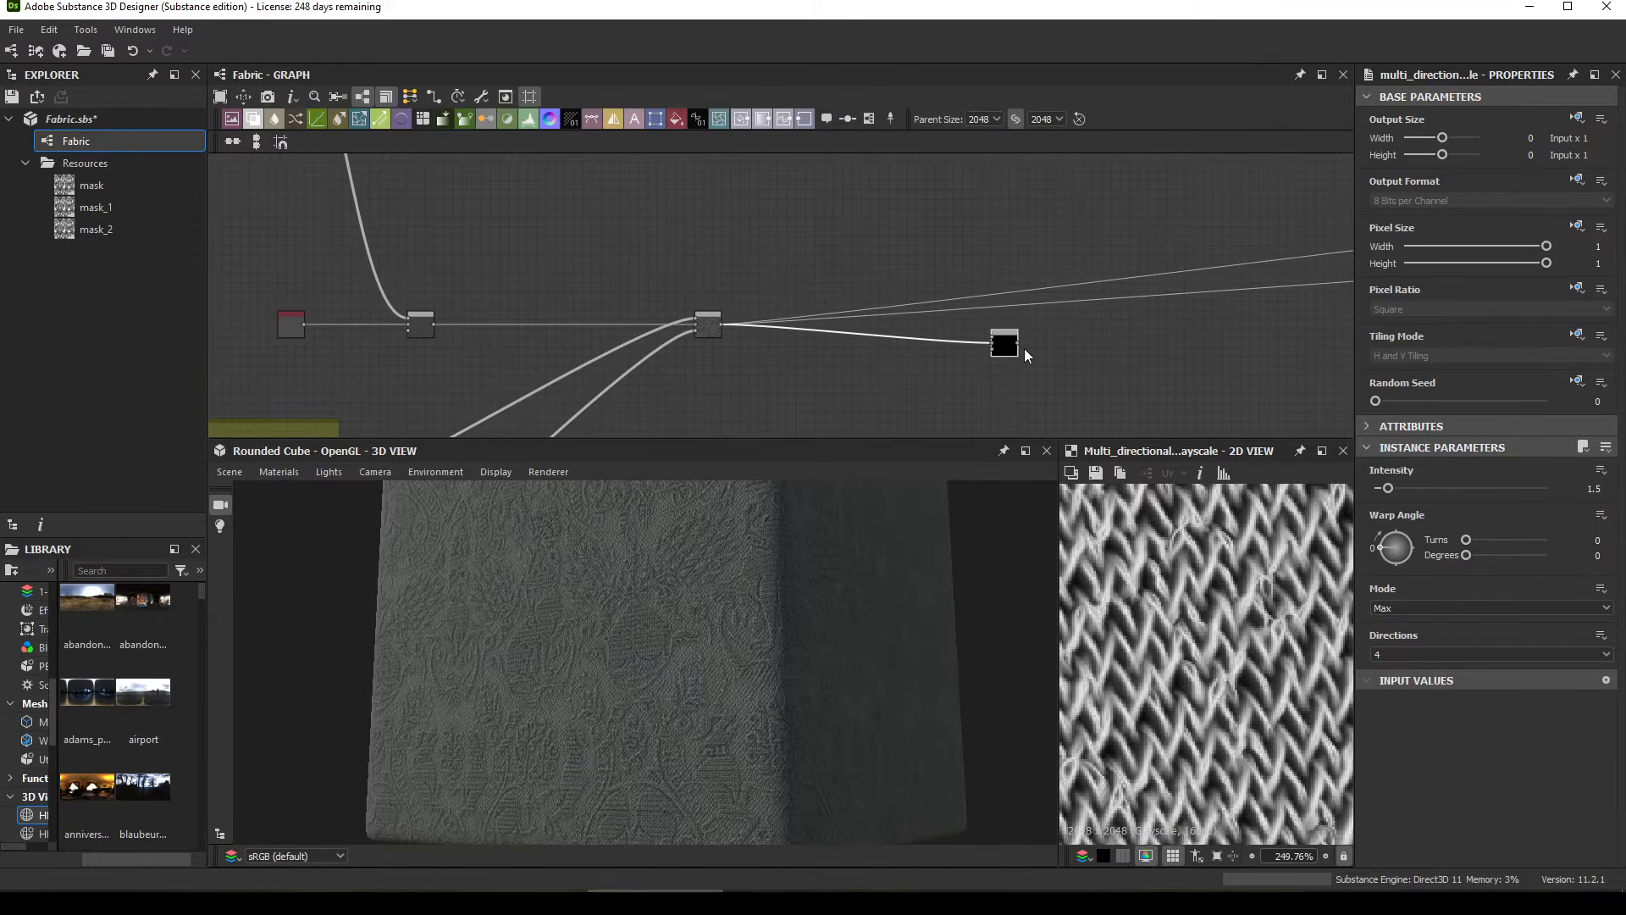
pyautogui.moveTo(1005, 347); pyautogui.dragTo(1006, 309)
# Step: Add a Creased noise node and place it above the two Blend nodes
pyautogui.moveTo(917, 253); pyautogui.dragTo(892, 337, button='middle')
pyautogui.click(821, 263)
pyautogui.moveTo(811, 255); pyautogui.dragTo(805, 213, button='middle')
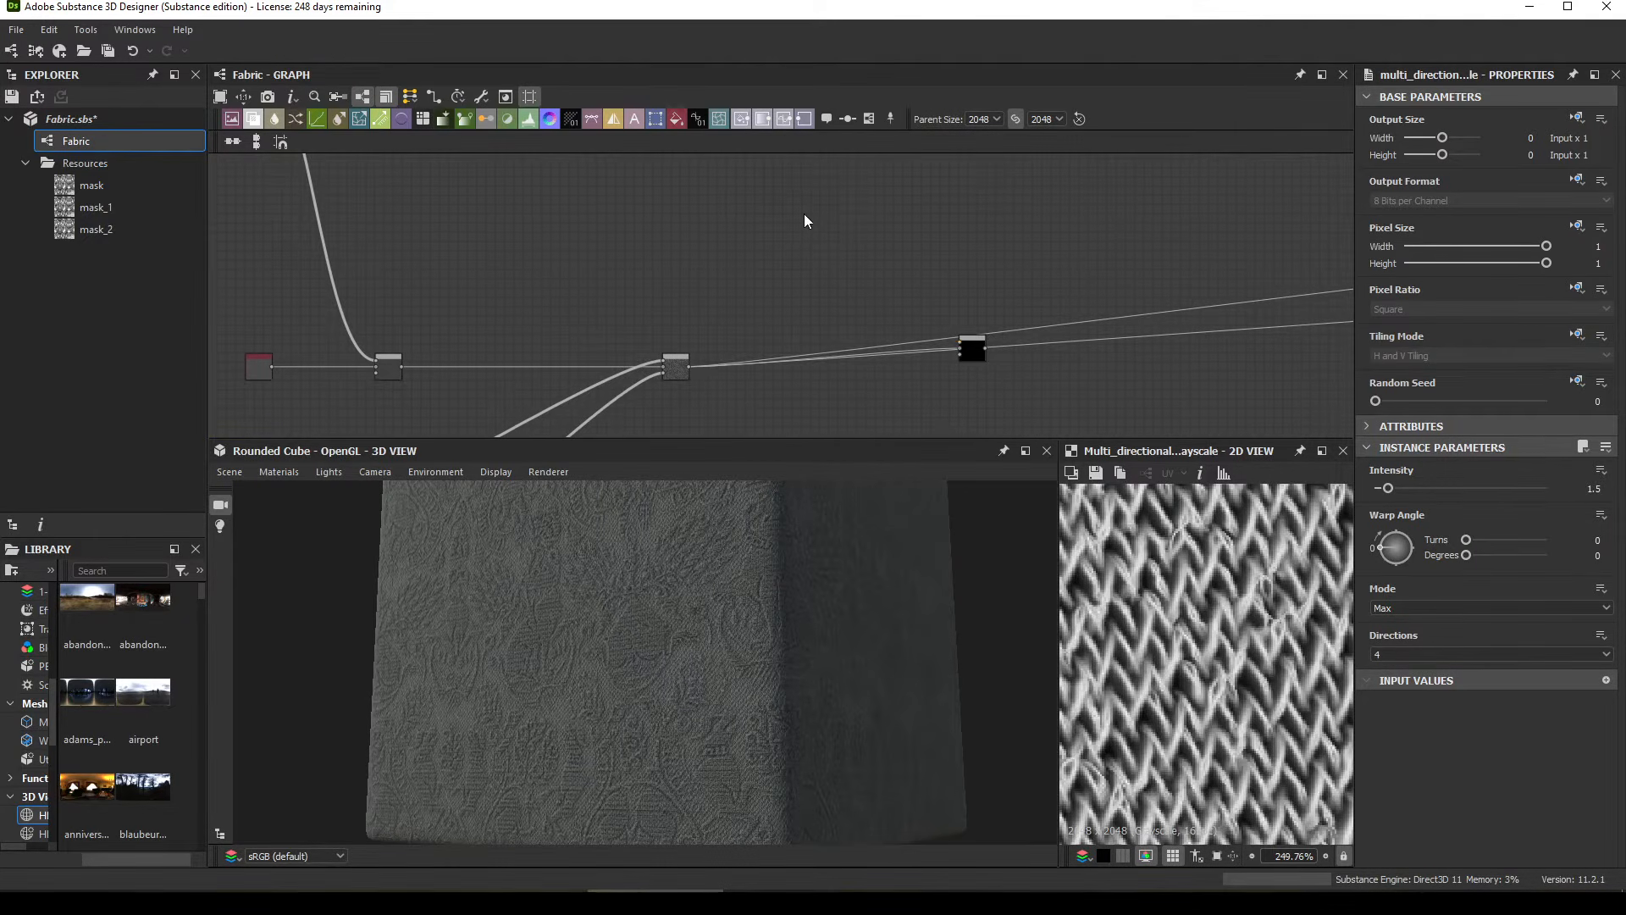
pyautogui.press('space')
pyautogui.write('crea')
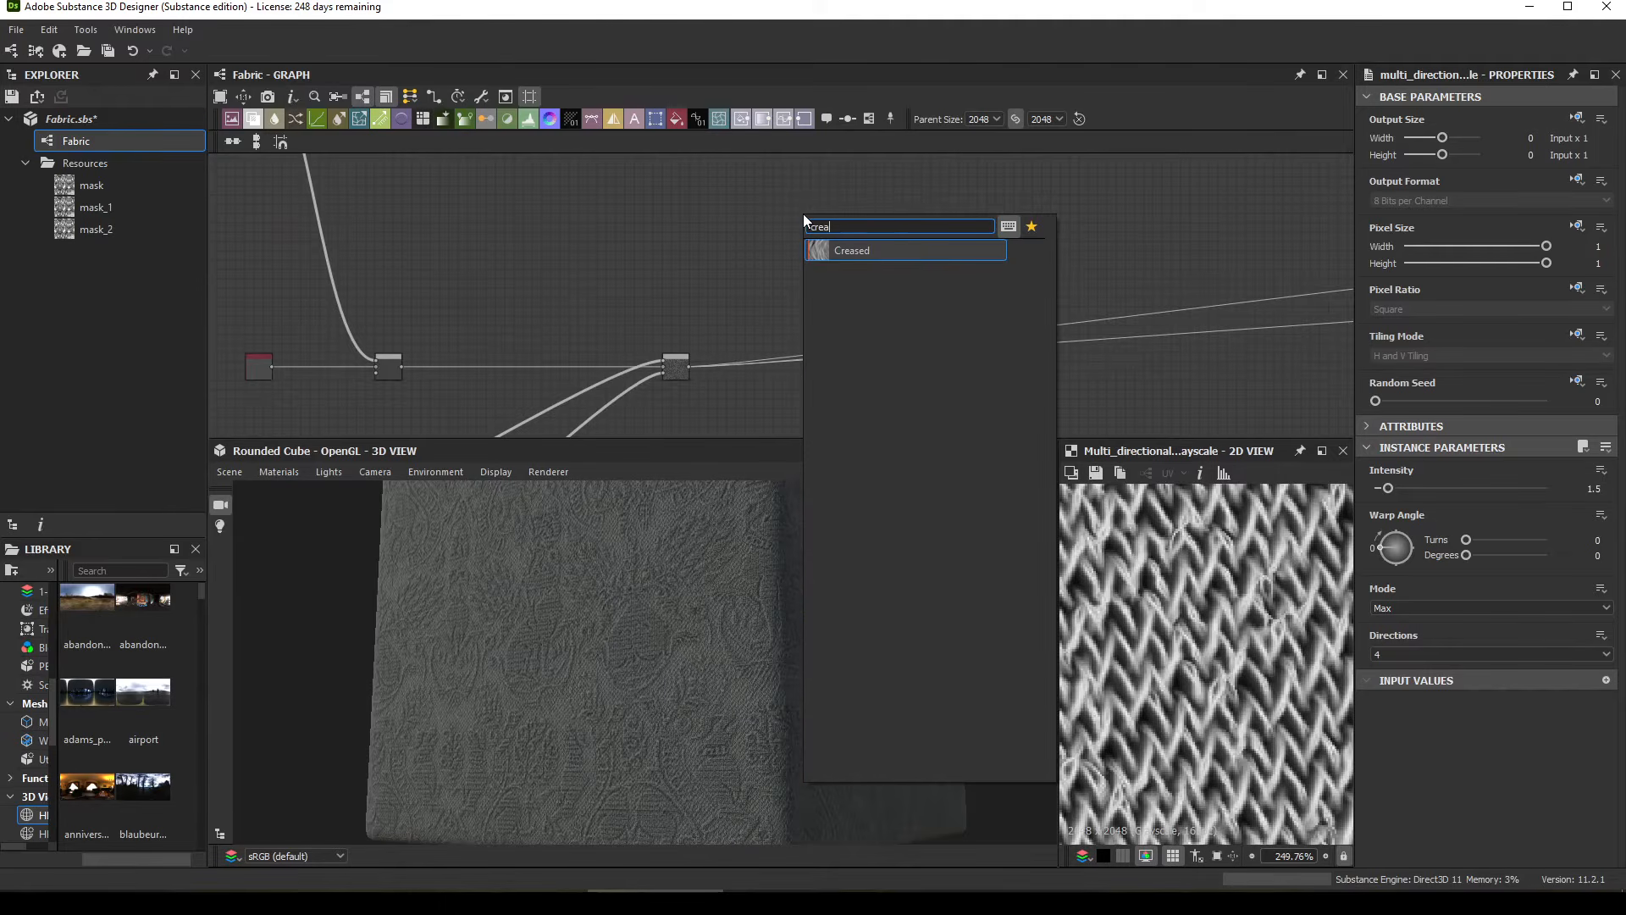
pyautogui.write('sed')
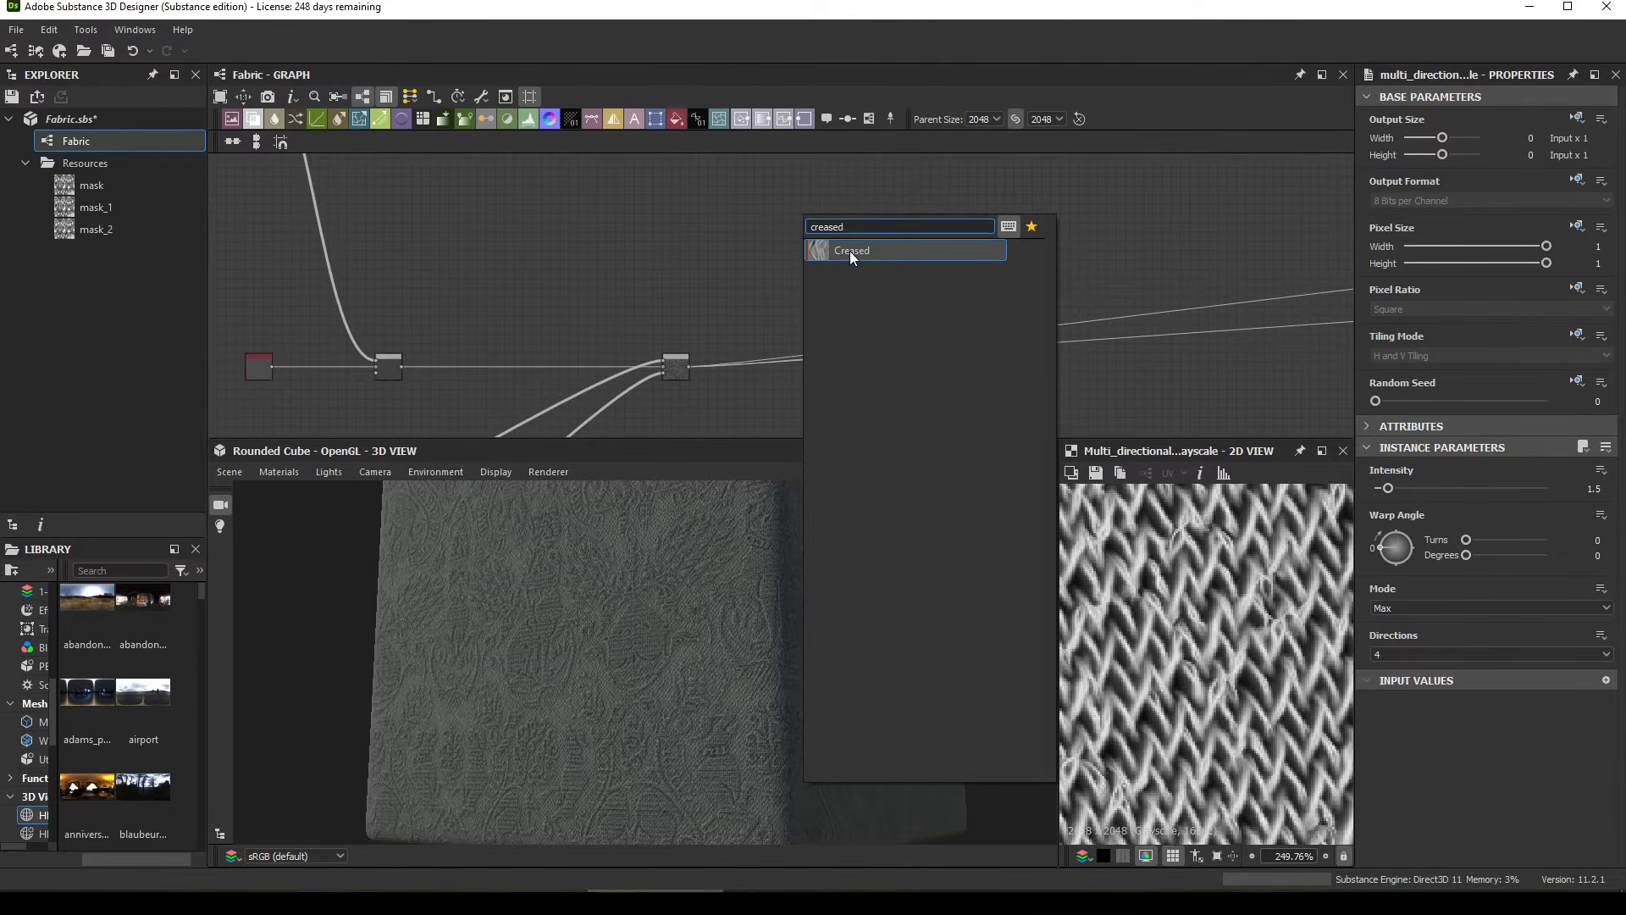
pyautogui.click(850, 250)
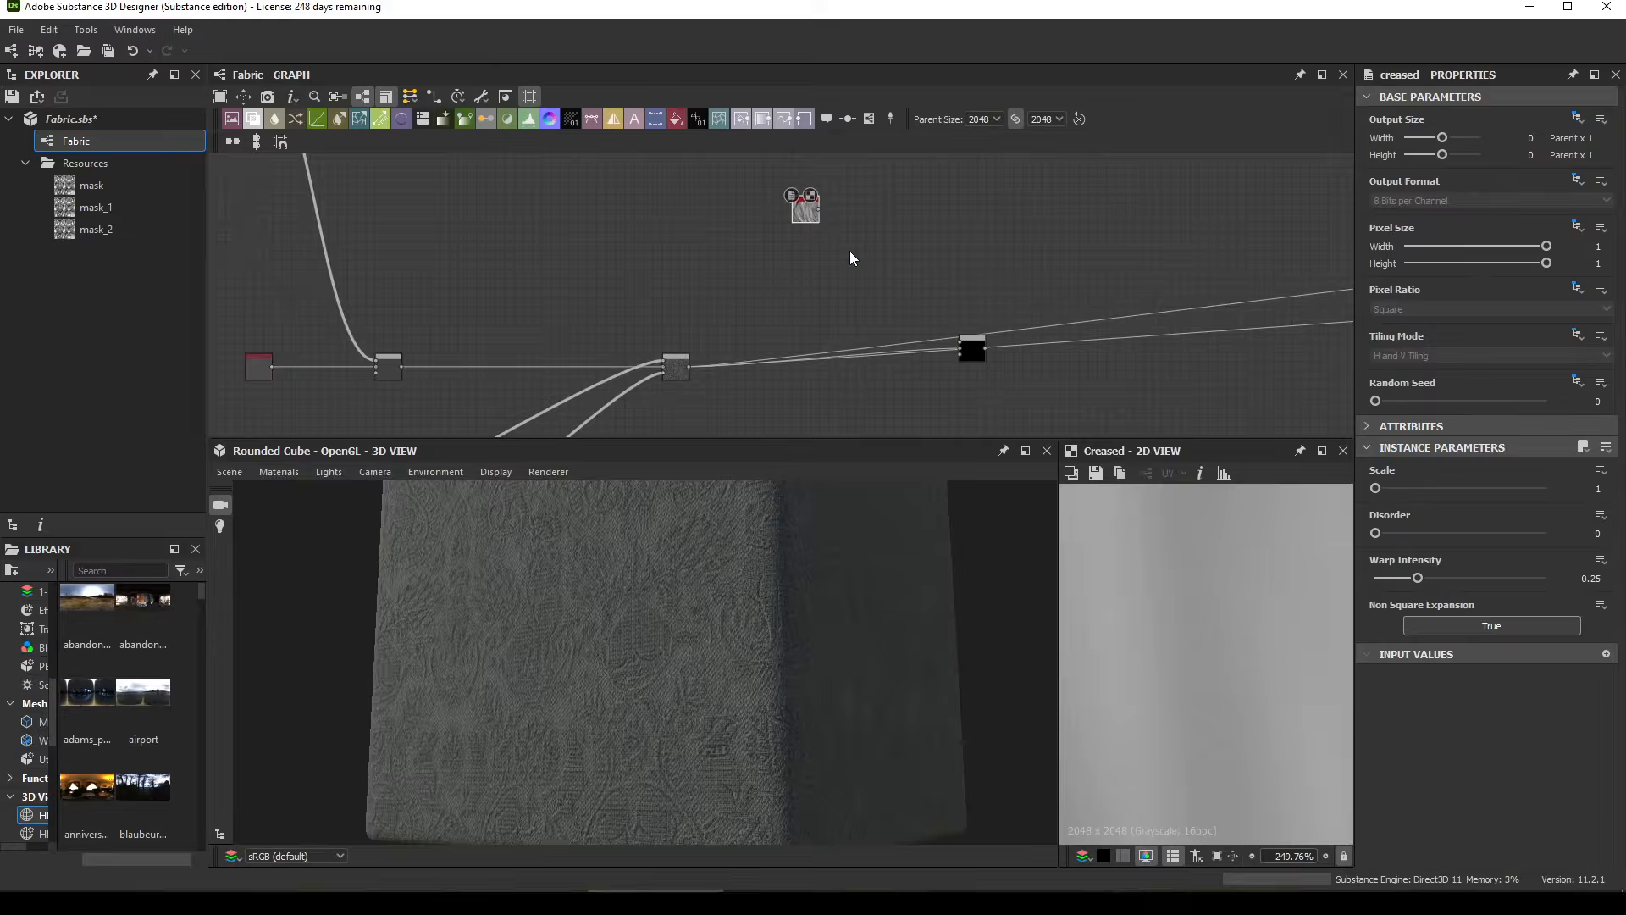
pyautogui.moveTo(791, 212); pyautogui.dragTo(727, 191)
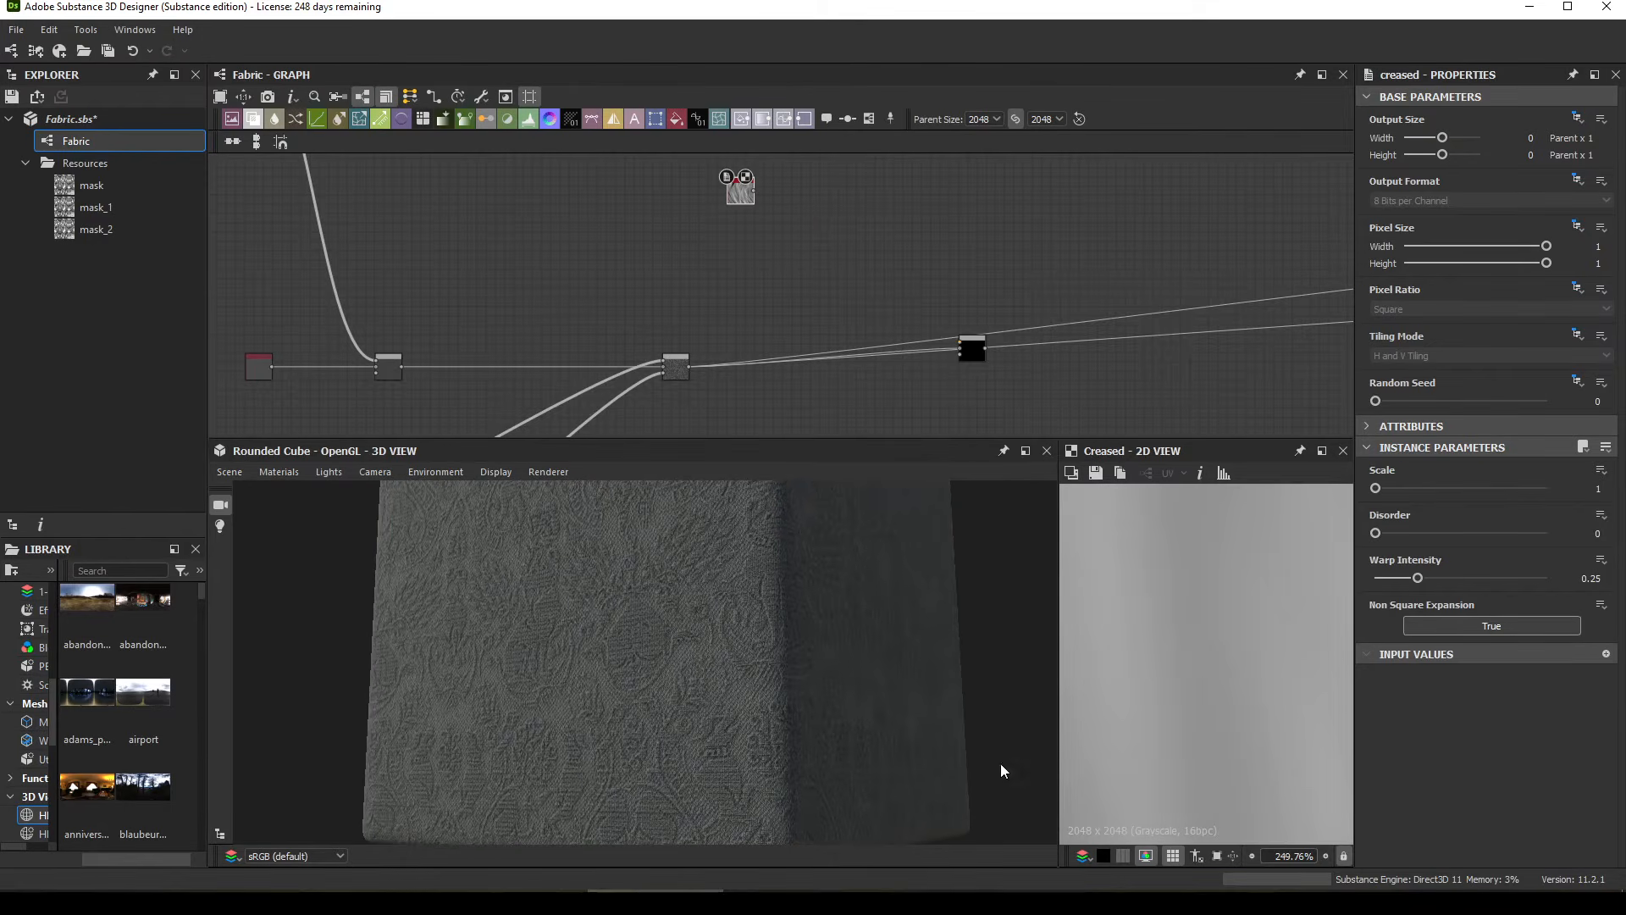
# Step: Zoom the 2D view out to show the whole Creased texture and widen the view
pyautogui.scroll(-5, 1122, 712)
pyautogui.scroll(-5, 1121, 705)
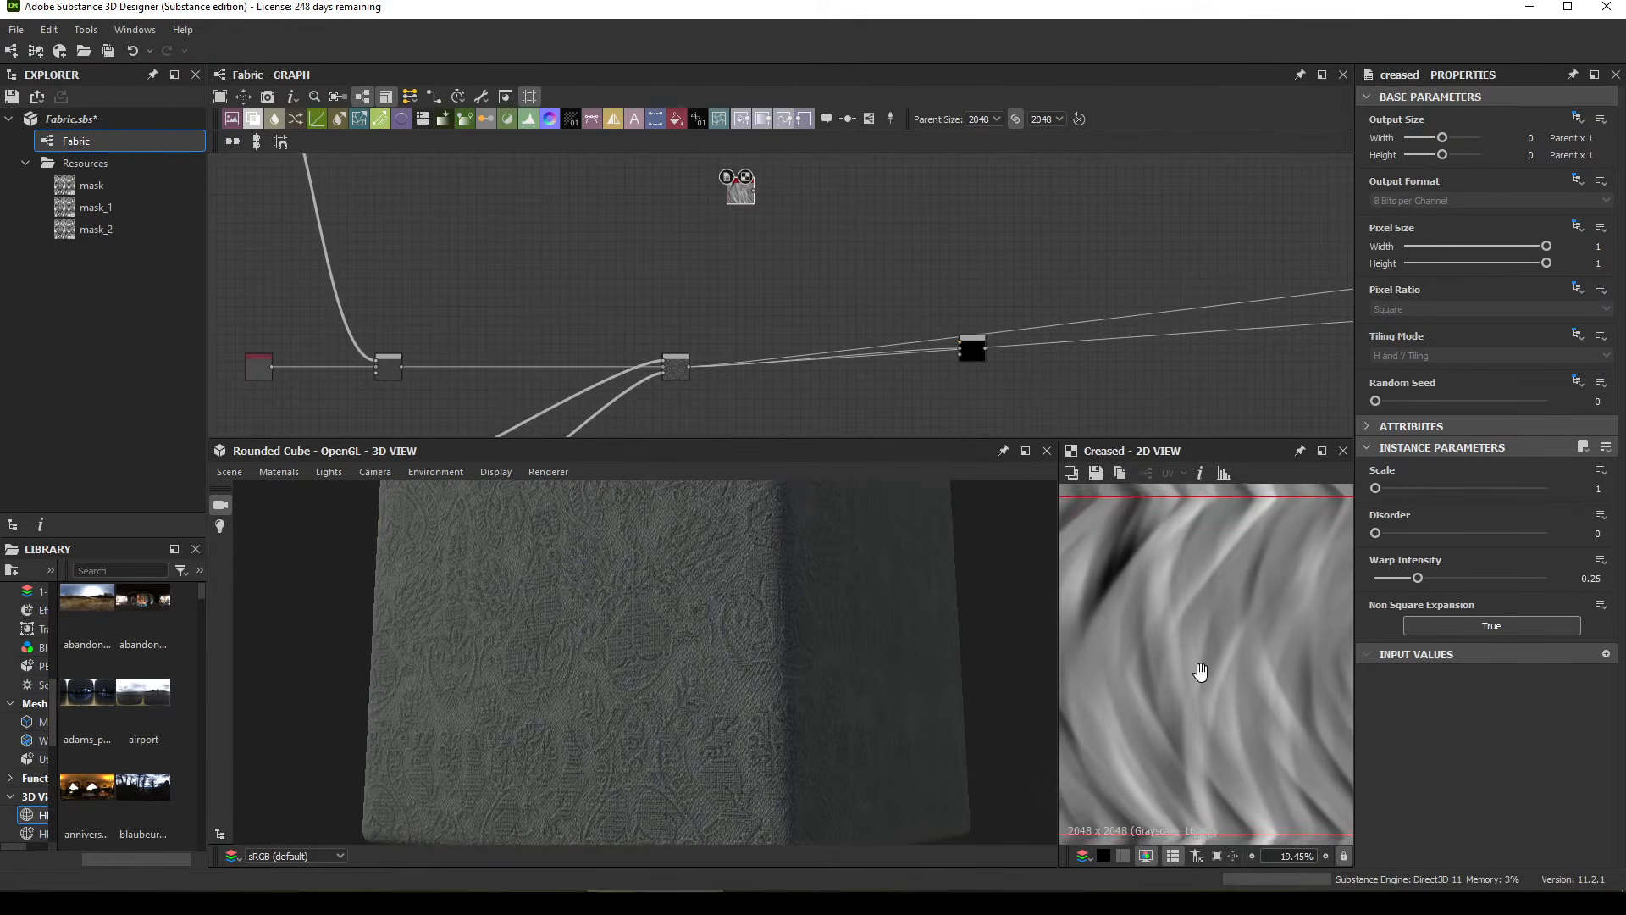
pyautogui.moveTo(1057, 695); pyautogui.dragTo(903, 690)
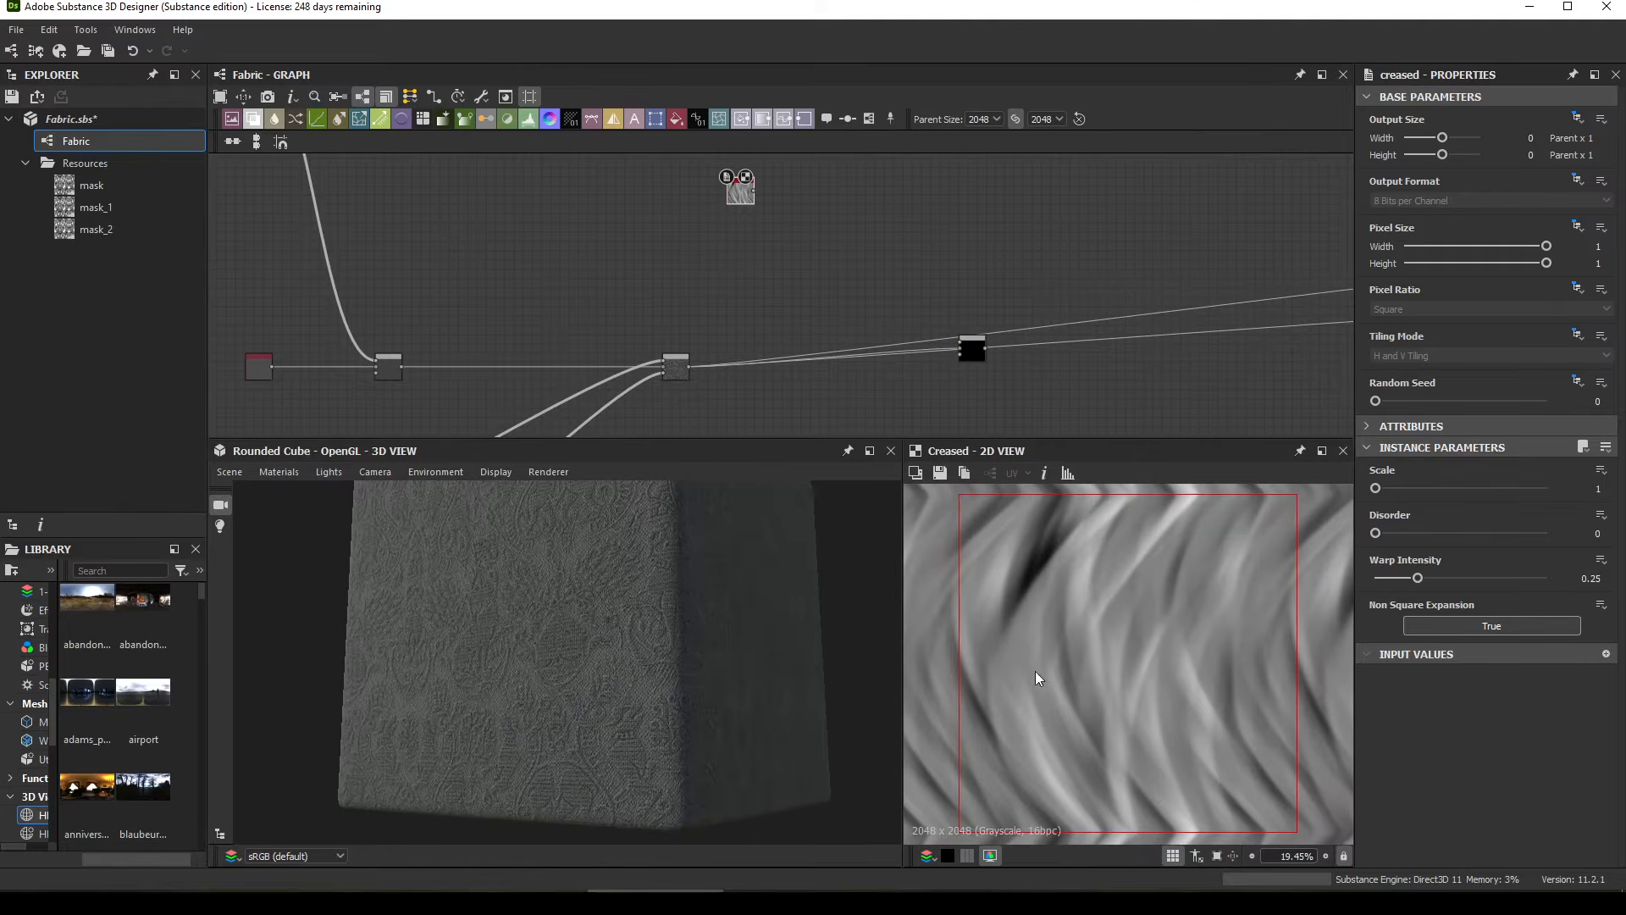
# Step: Move the new Blend node closer to the Creased node and connect Creased to its foreground input
pyautogui.scroll(2, 830, 207)
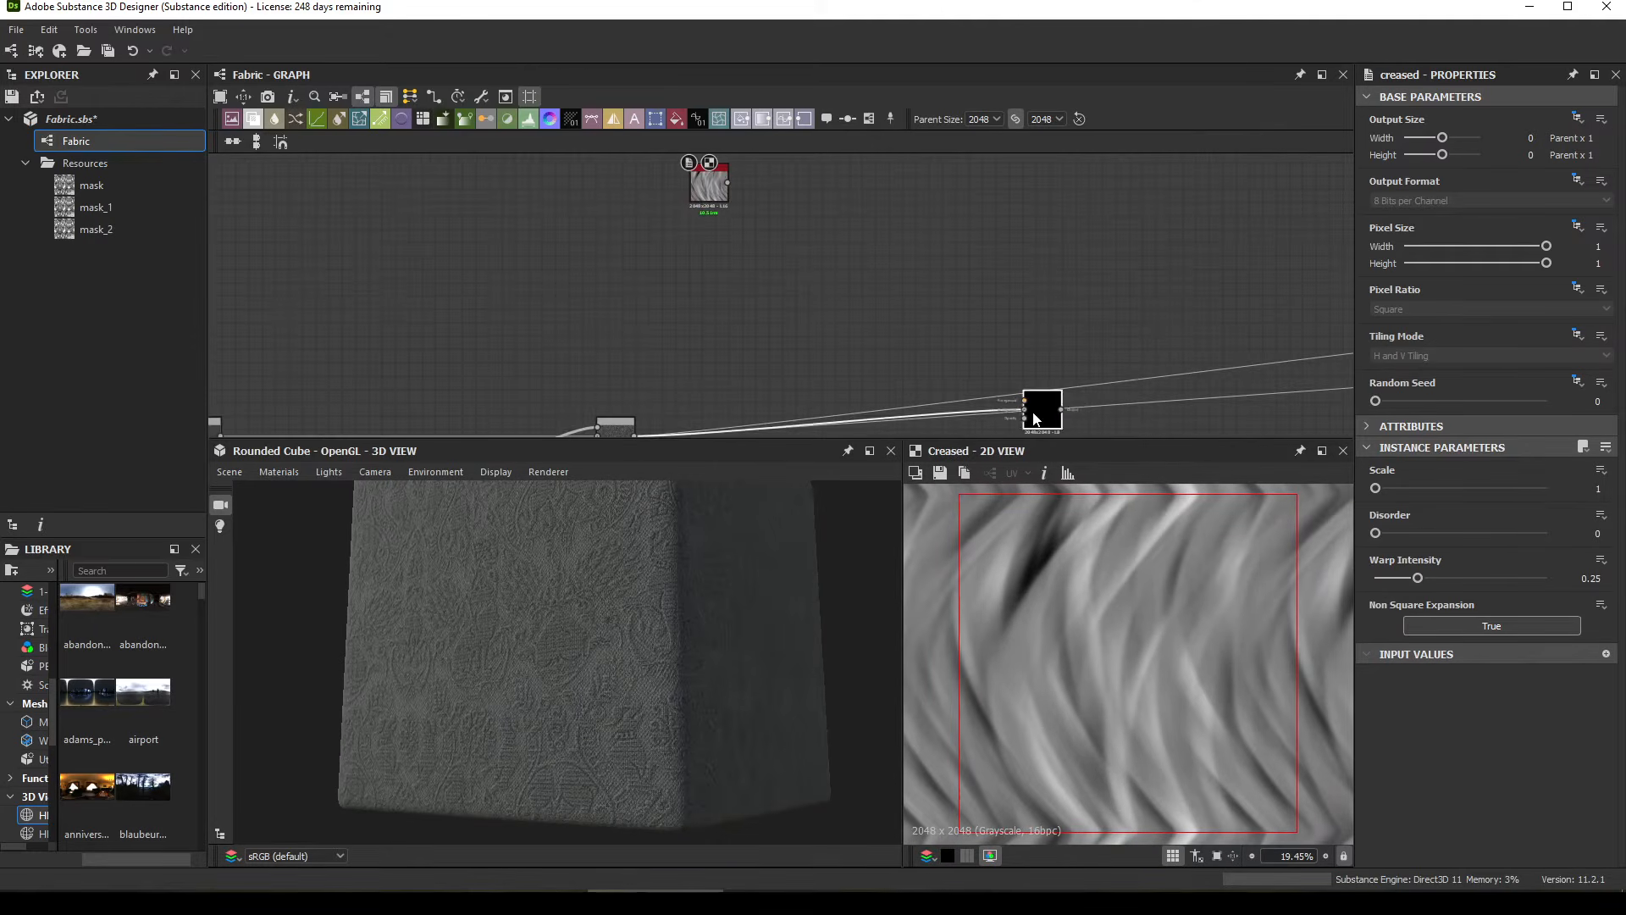
pyautogui.moveTo(1039, 417); pyautogui.dragTo(866, 302)
pyautogui.scroll(1, 800, 212)
pyautogui.moveTo(715, 181); pyautogui.dragTo(861, 295)
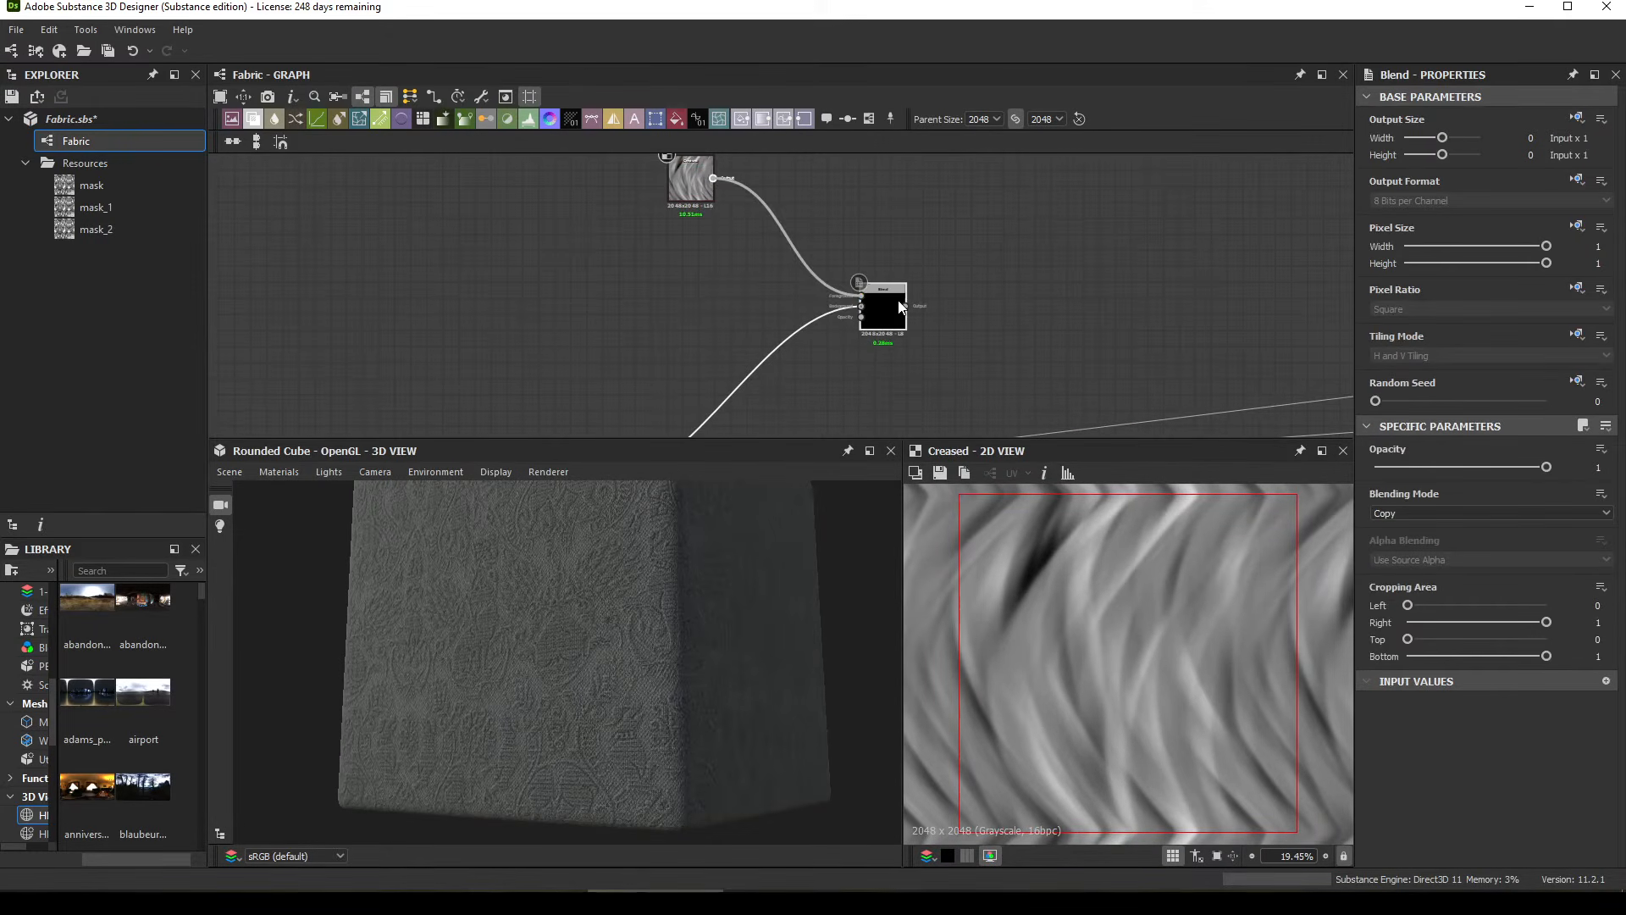
# Step: Insert the new Blend node into the chain by transferring the previous blend's outgoing links to its output
pyautogui.moveTo(893, 325); pyautogui.dragTo(899, 259, button='middle')
pyautogui.moveTo(900, 258); pyautogui.dragTo(818, 345)
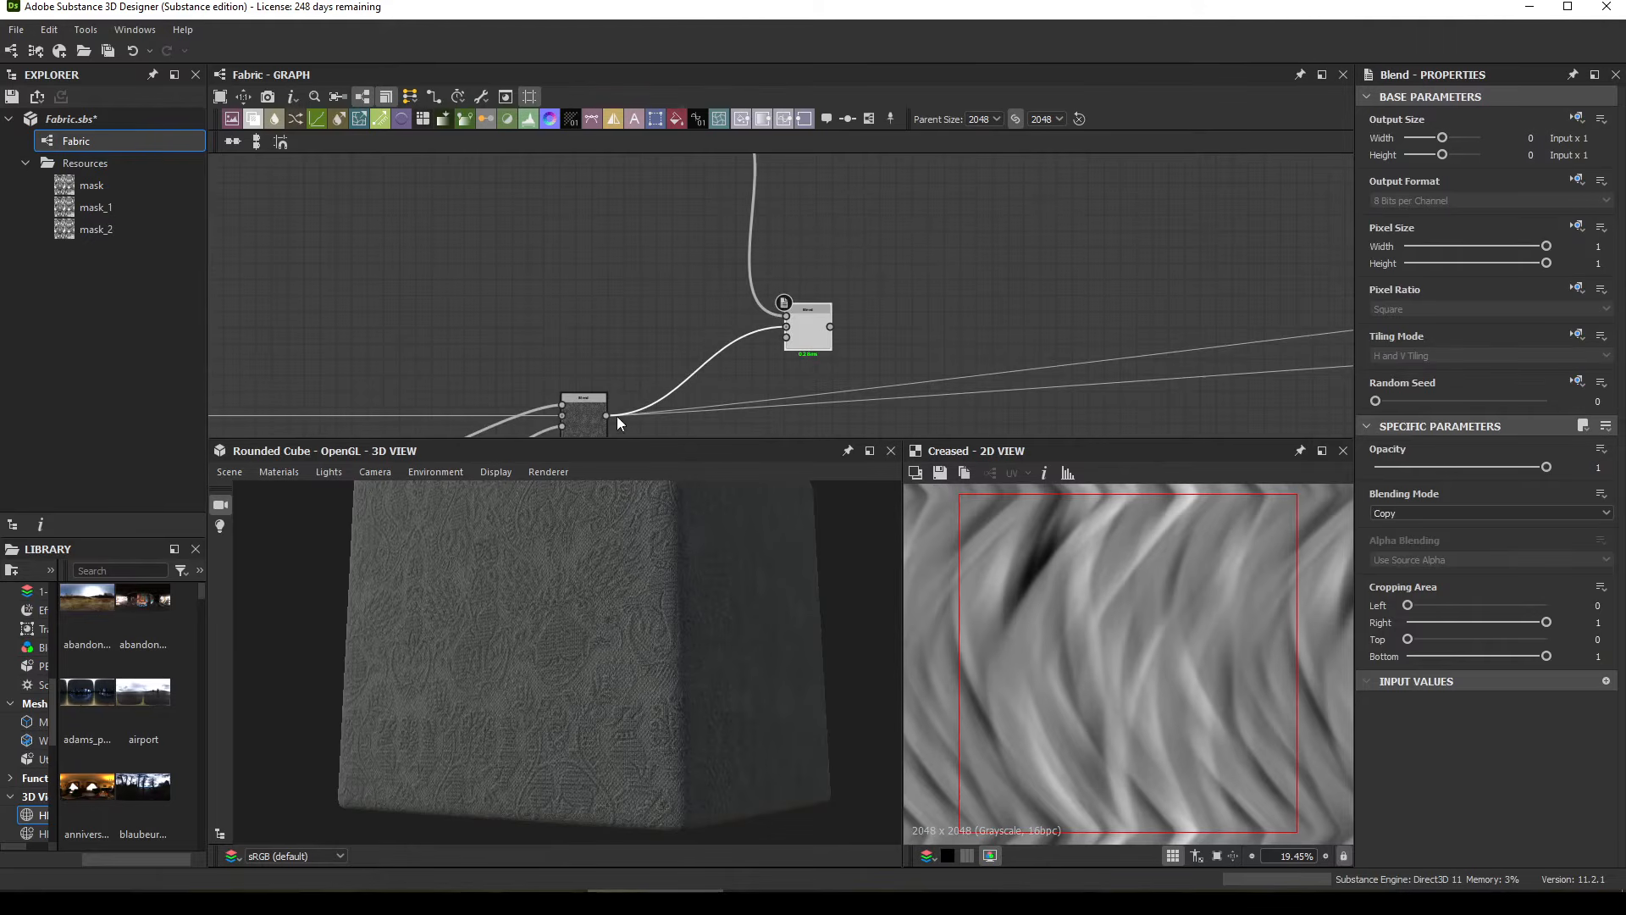
pyautogui.keyDown('shift'); pyautogui.moveTo(604, 415); pyautogui.dragTo(781, 407); pyautogui.keyUp('shift')
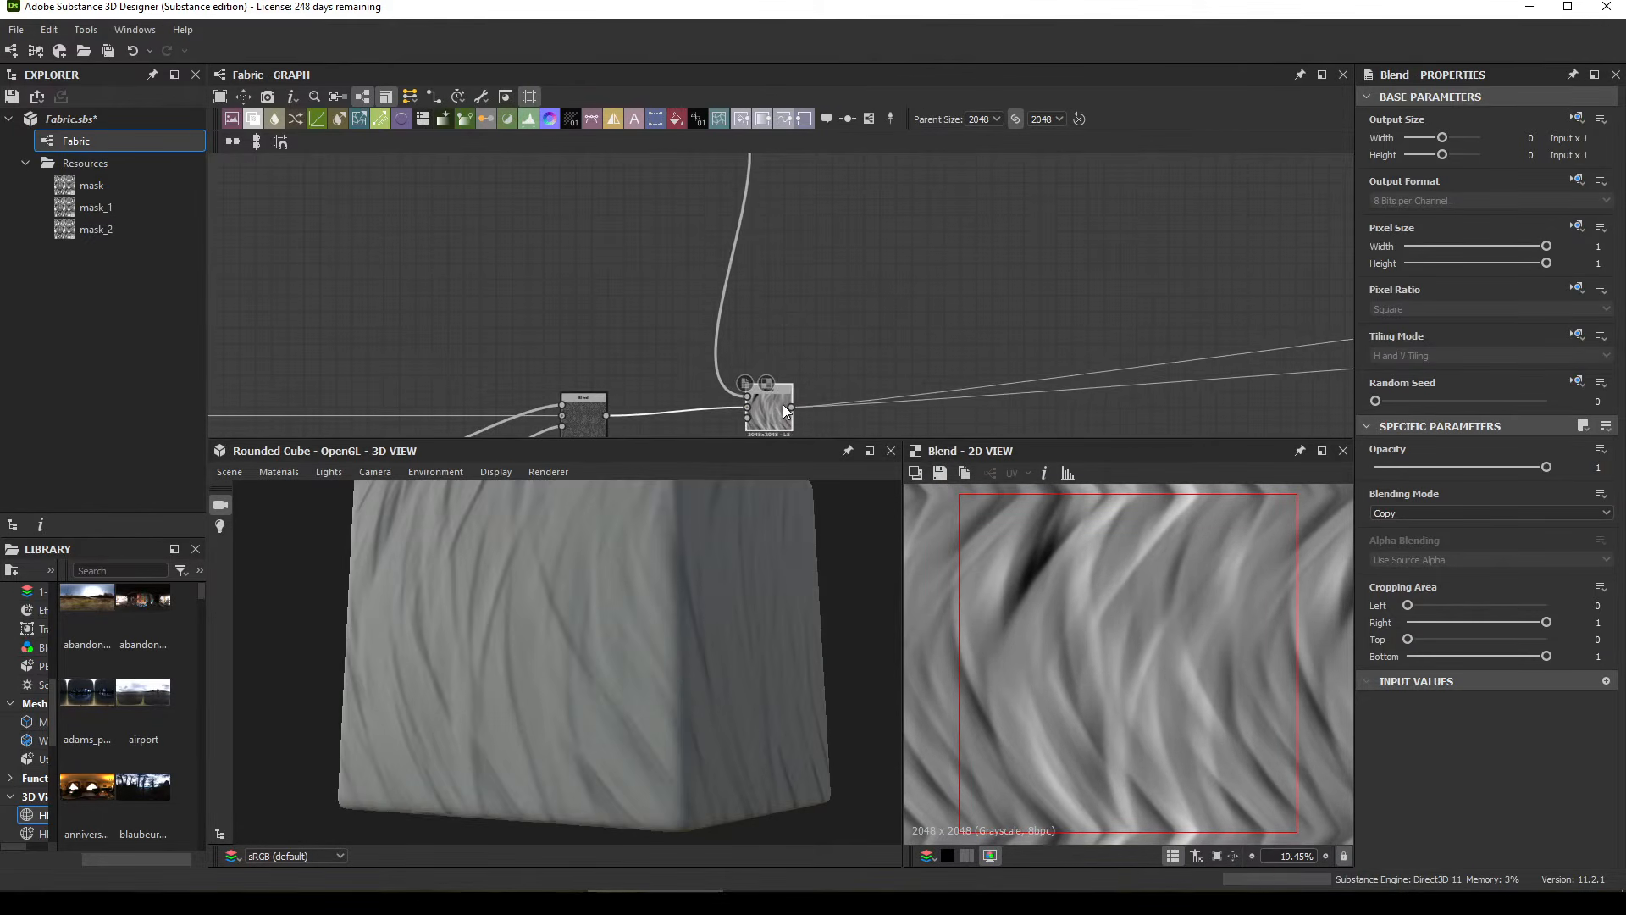
# Step: Set the crease Blend node's blending mode to Add (Linear Dodge) and its opacity to 0.5
pyautogui.click(1482, 515)
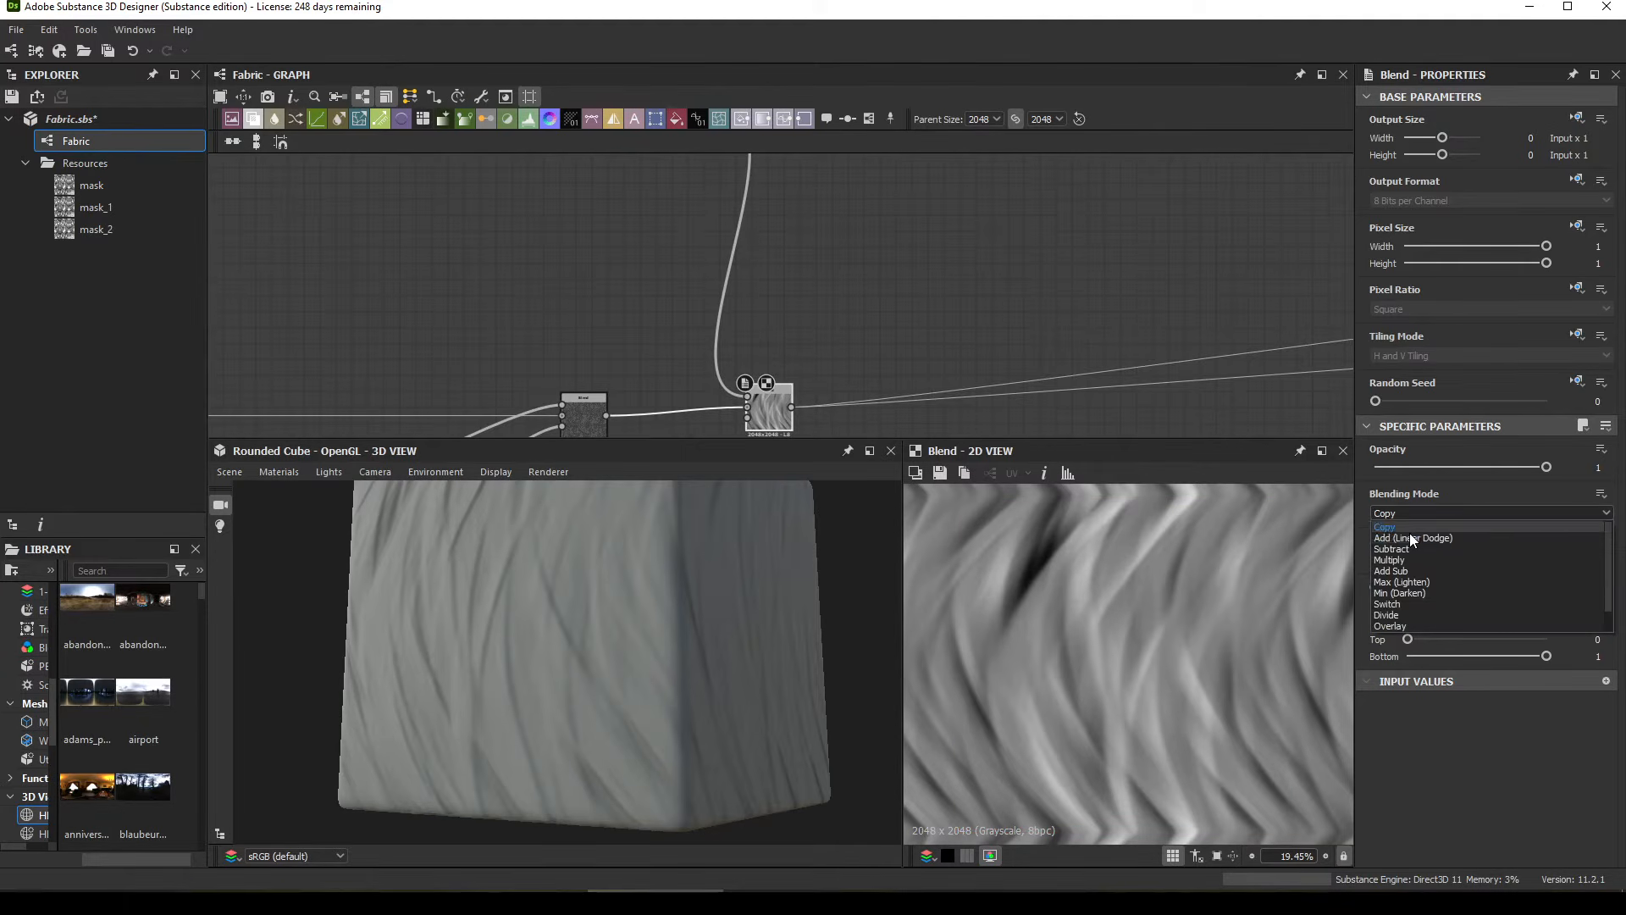
pyautogui.click(1409, 537)
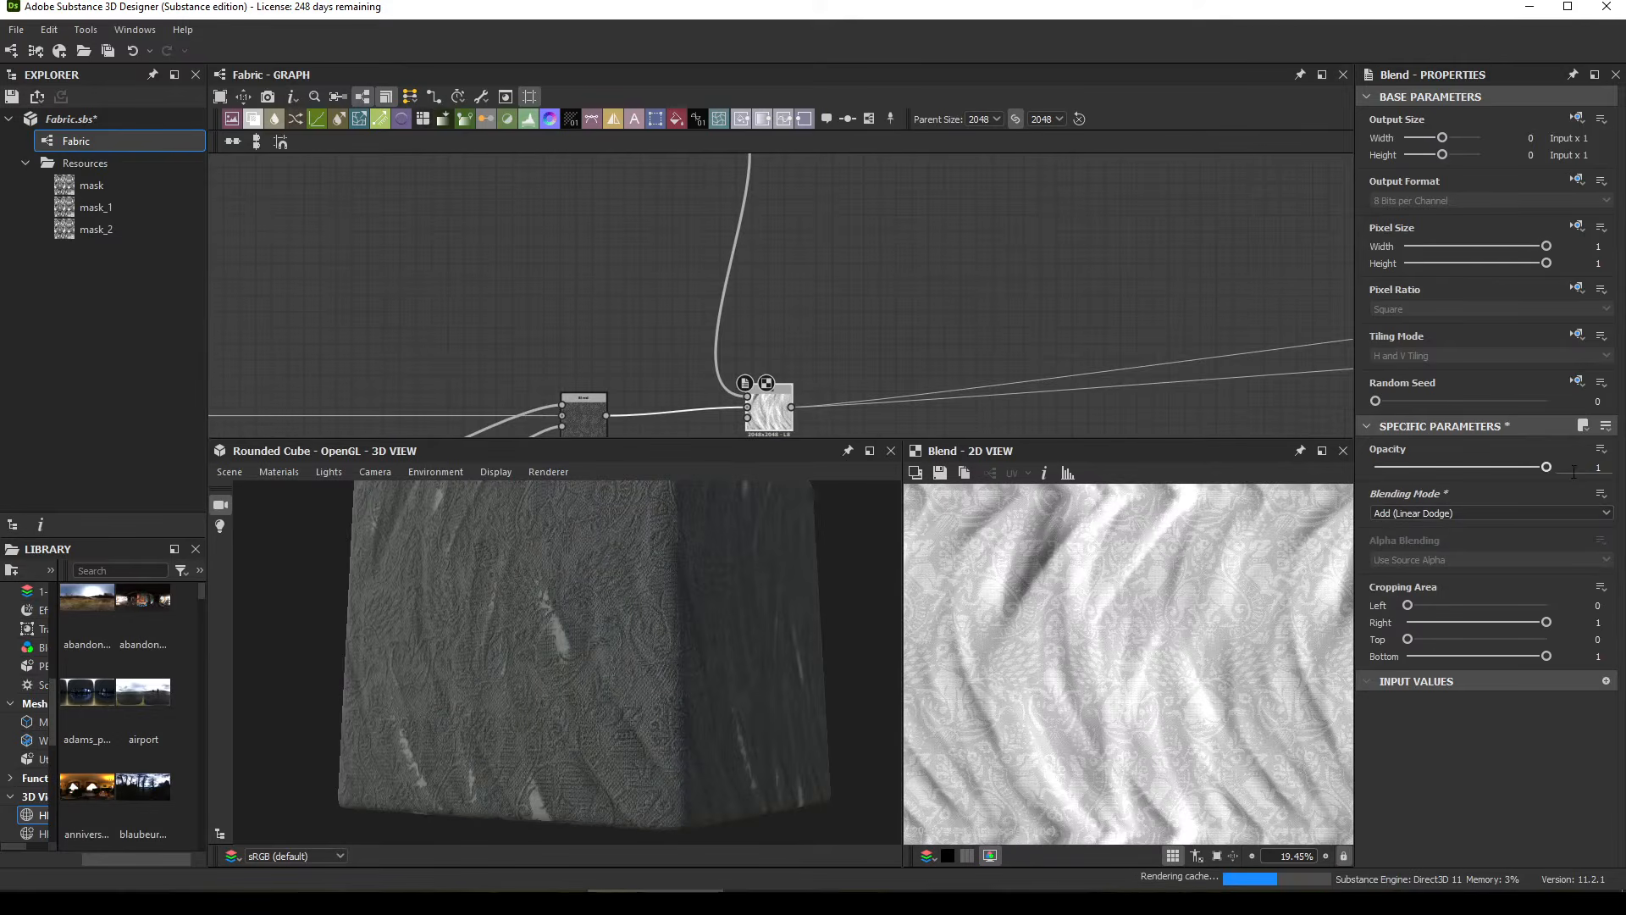
pyautogui.click(1599, 467)
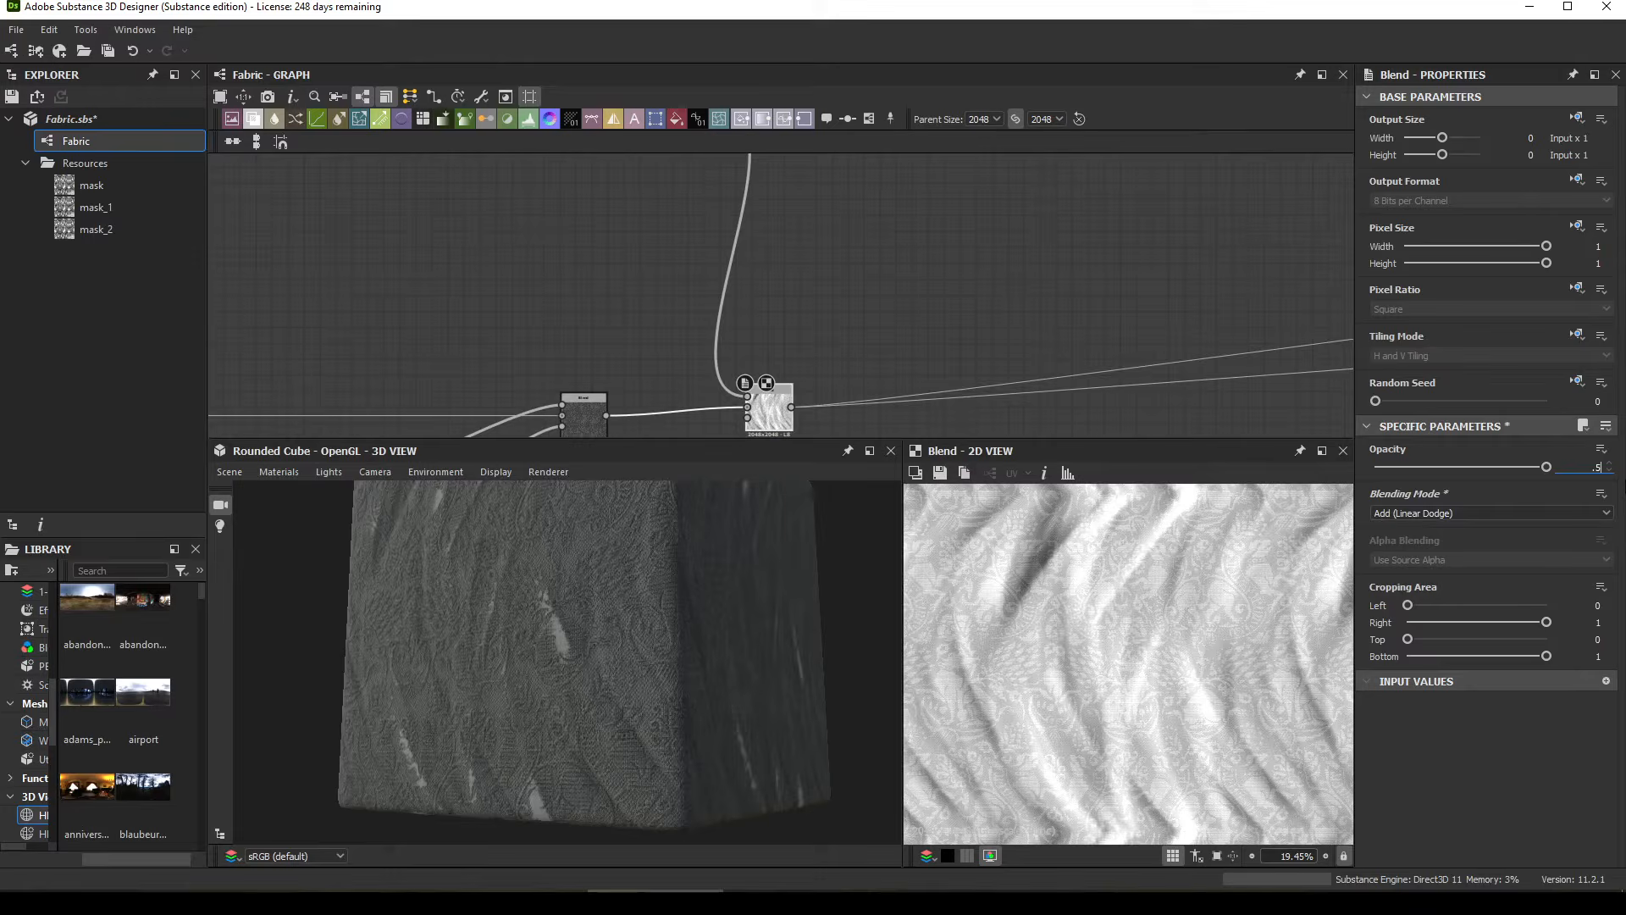
pyautogui.write('.5')
pyautogui.press('Return')
pyautogui.moveTo(588, 649); pyautogui.dragTo(552, 652)
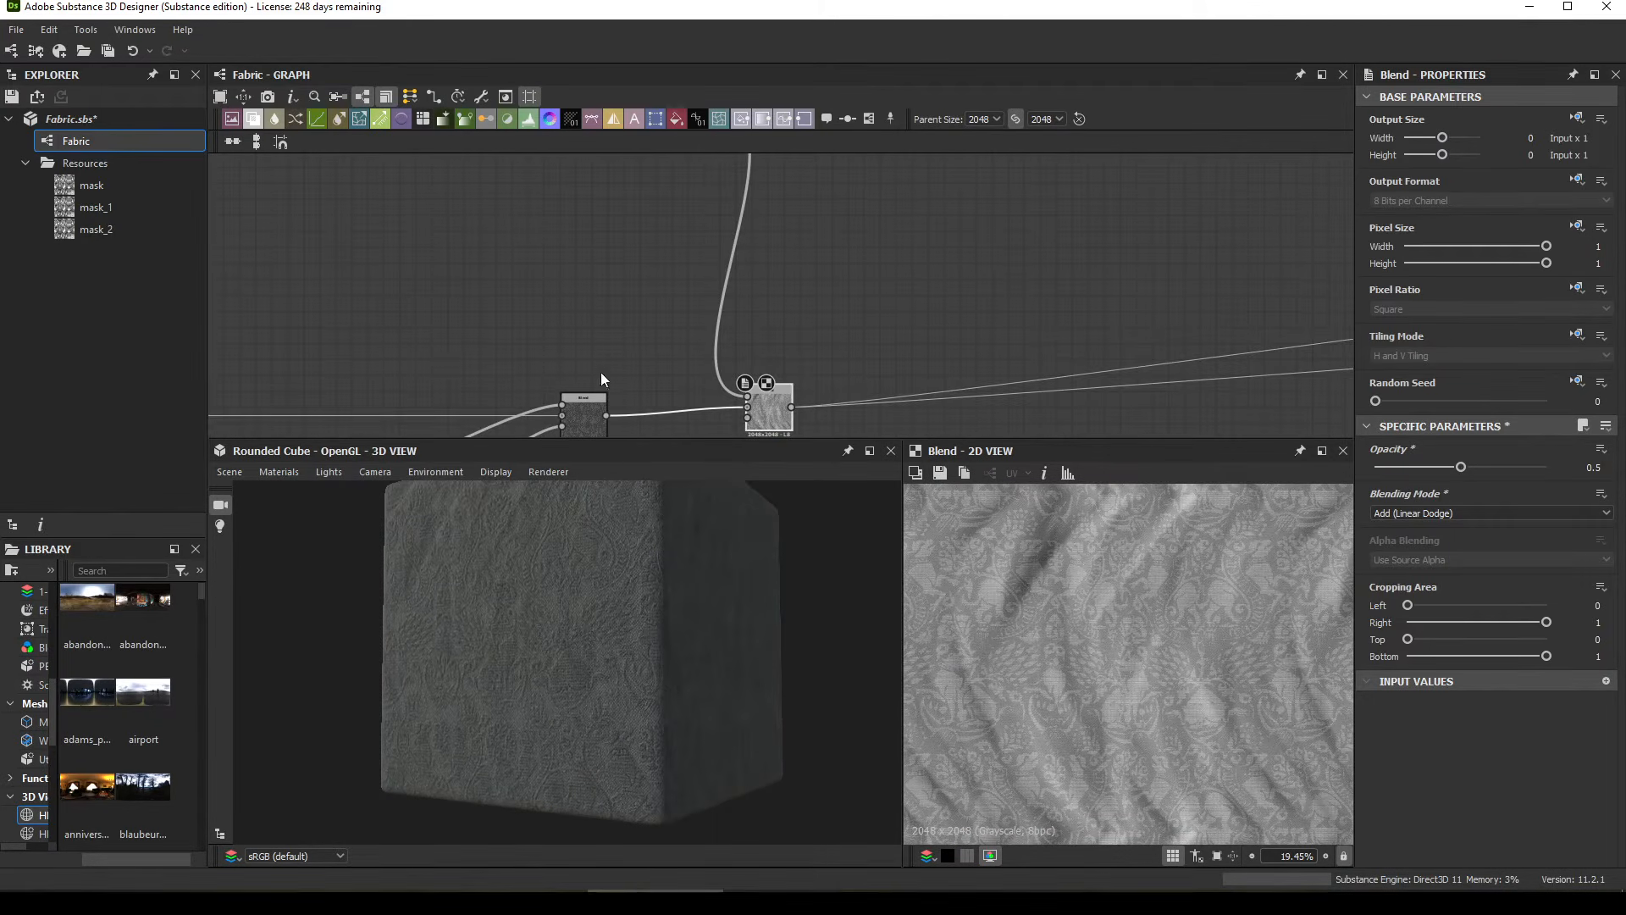
# Step: Tidy the Creased and crease Blend nodes, aligning the blend with the previous one, and adjust the preview lighting
pyautogui.moveTo(618, 190); pyautogui.dragTo(652, 309, button='middle')
pyautogui.moveTo(729, 198); pyautogui.dragTo(584, 254)
pyautogui.moveTo(579, 361); pyautogui.dragTo(643, 181, button='middle')
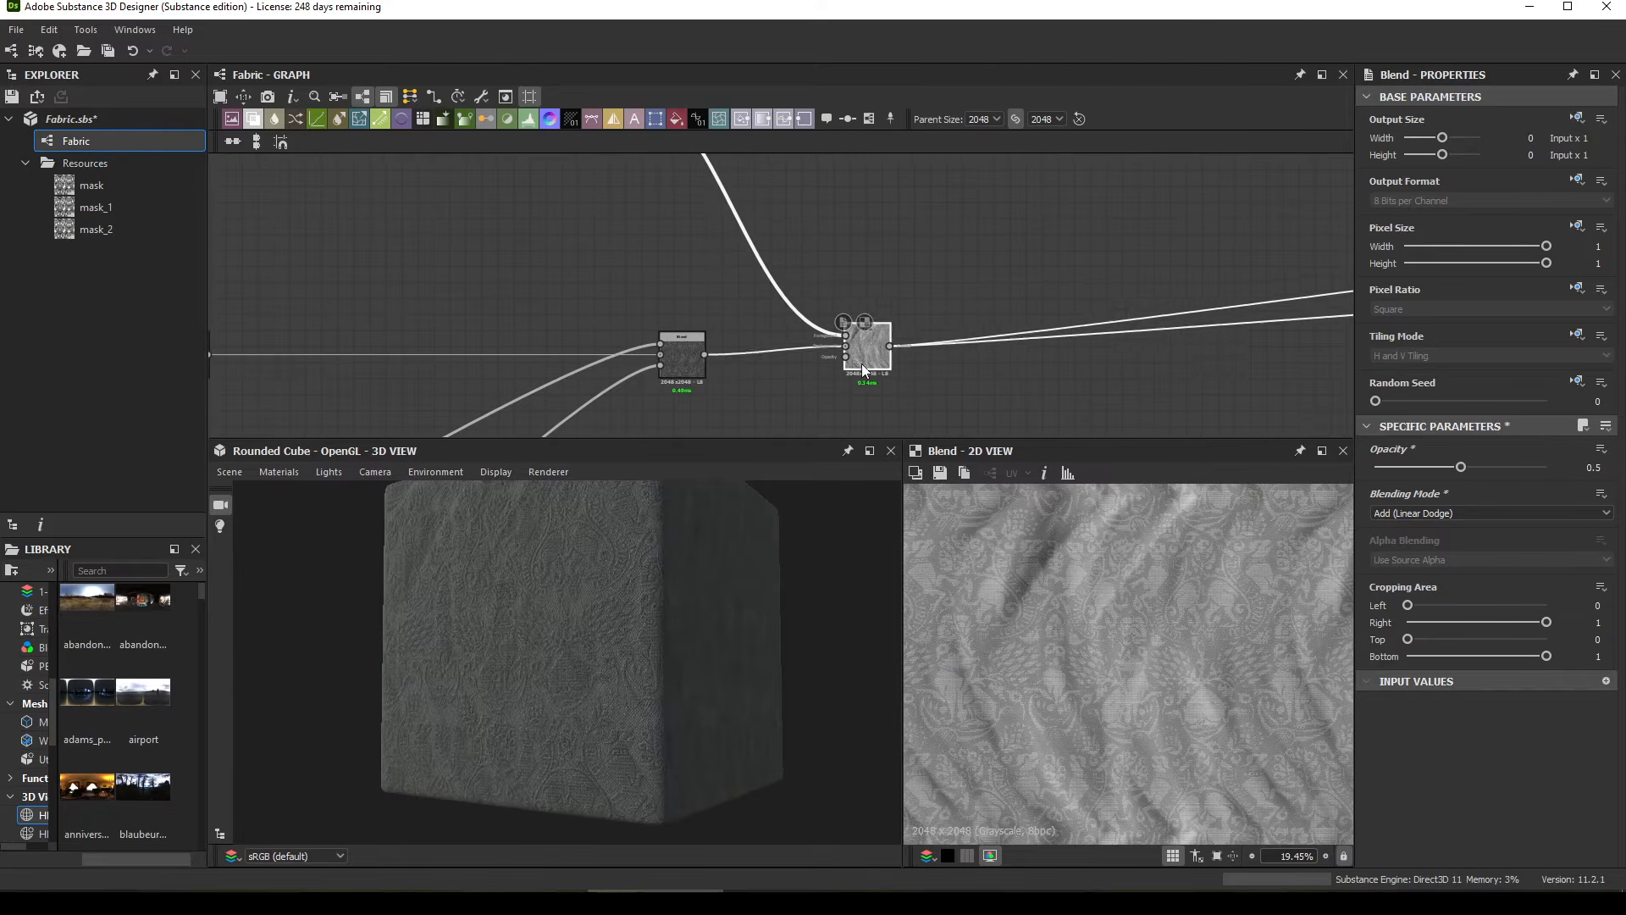
pyautogui.moveTo(862, 365); pyautogui.dragTo(845, 373)
pyautogui.moveTo(603, 624)
pyautogui.keyDown('ctrl'); pyautogui.keyDown('shift'); pyautogui.mouseDown()
pyautogui.moveTo(562, 641)
pyautogui.moveTo(566, 625)
pyautogui.moveTo(620, 609)
pyautogui.mouseUp(); pyautogui.keyUp('shift'); pyautogui.keyUp('ctrl')
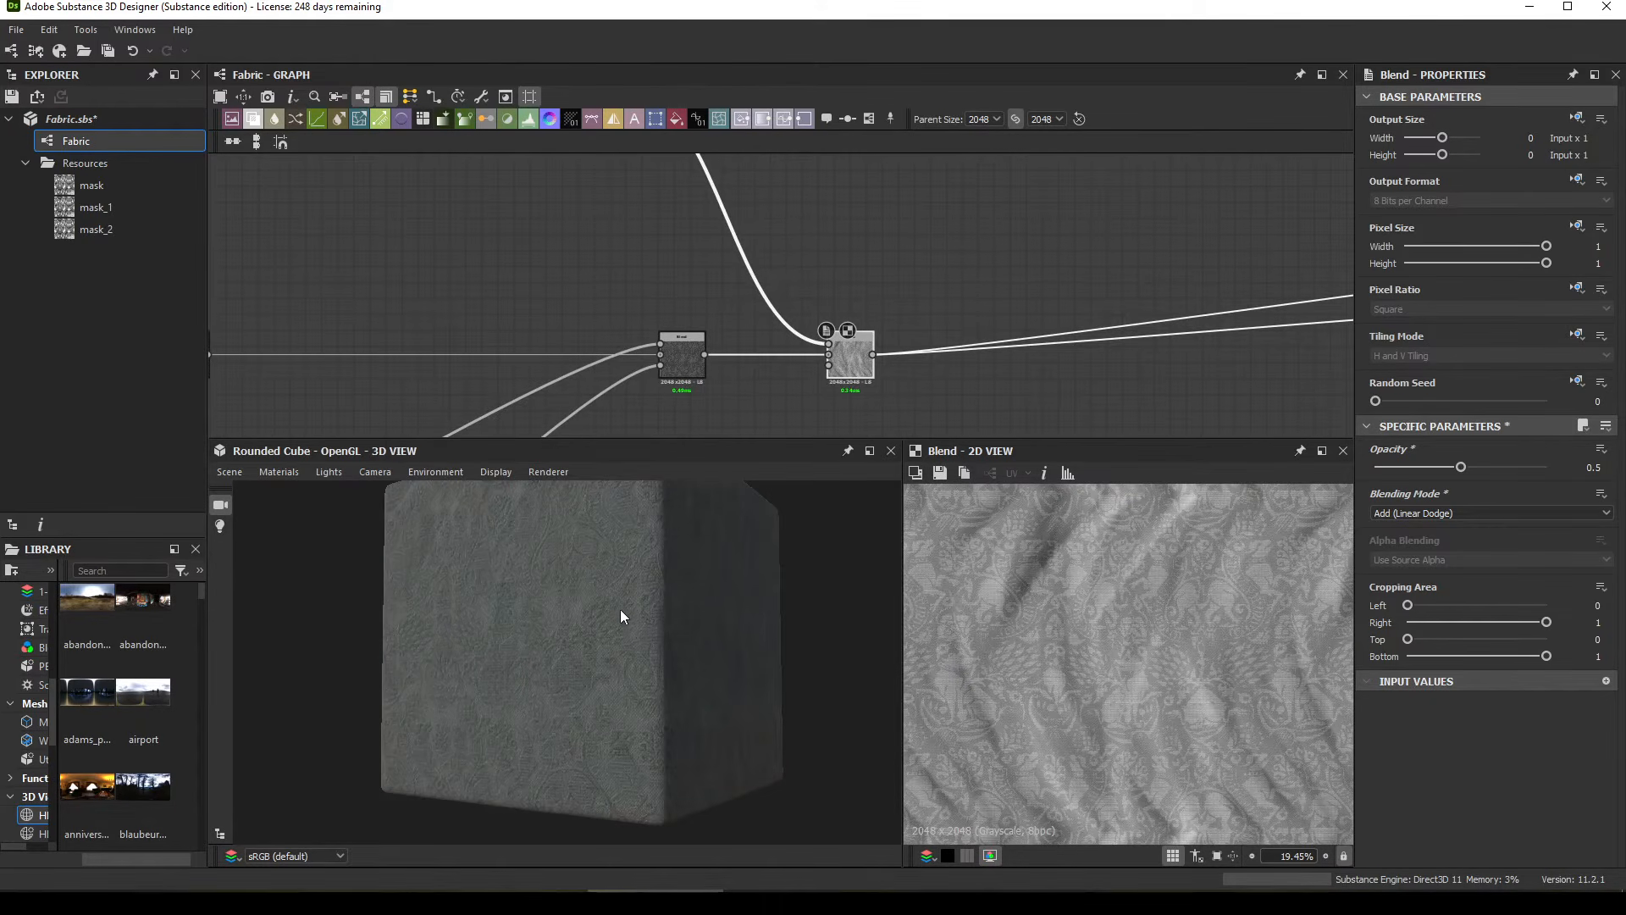
# Step: Set the Creased node's scale to 2
pyautogui.moveTo(621, 608); pyautogui.dragTo(628, 629, button='middle')
pyautogui.moveTo(799, 319); pyautogui.dragTo(797, 405, button='middle')
pyautogui.moveTo(915, 303); pyautogui.dragTo(989, 338, button='middle')
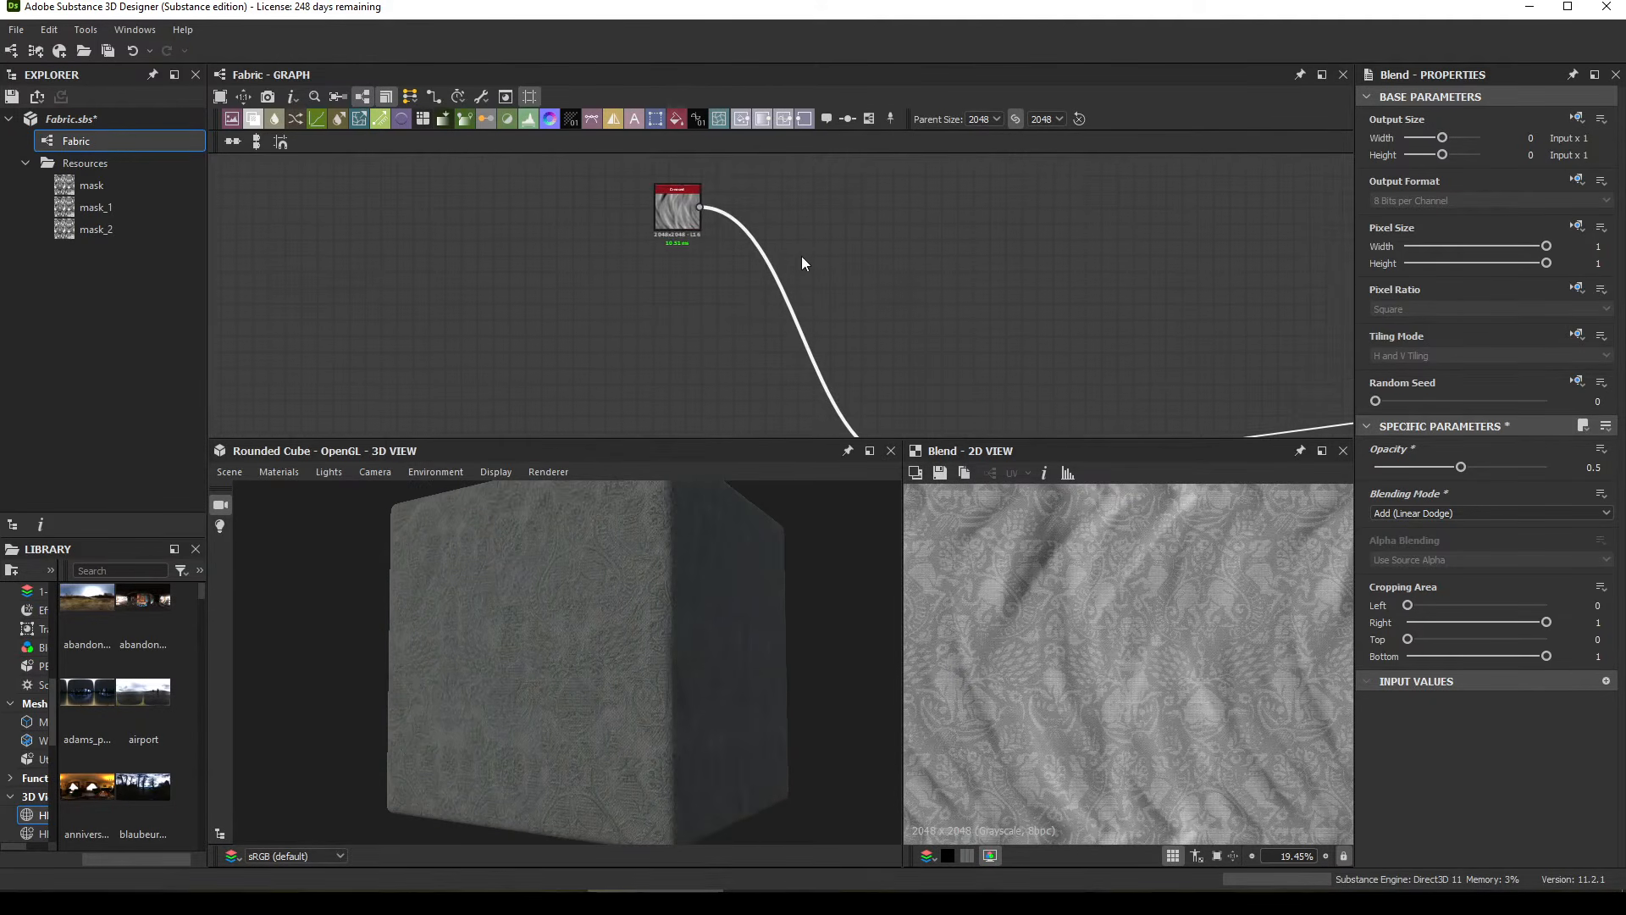
pyautogui.moveTo(798, 256); pyautogui.dragTo(755, 254, button='middle')
pyautogui.click(641, 212)
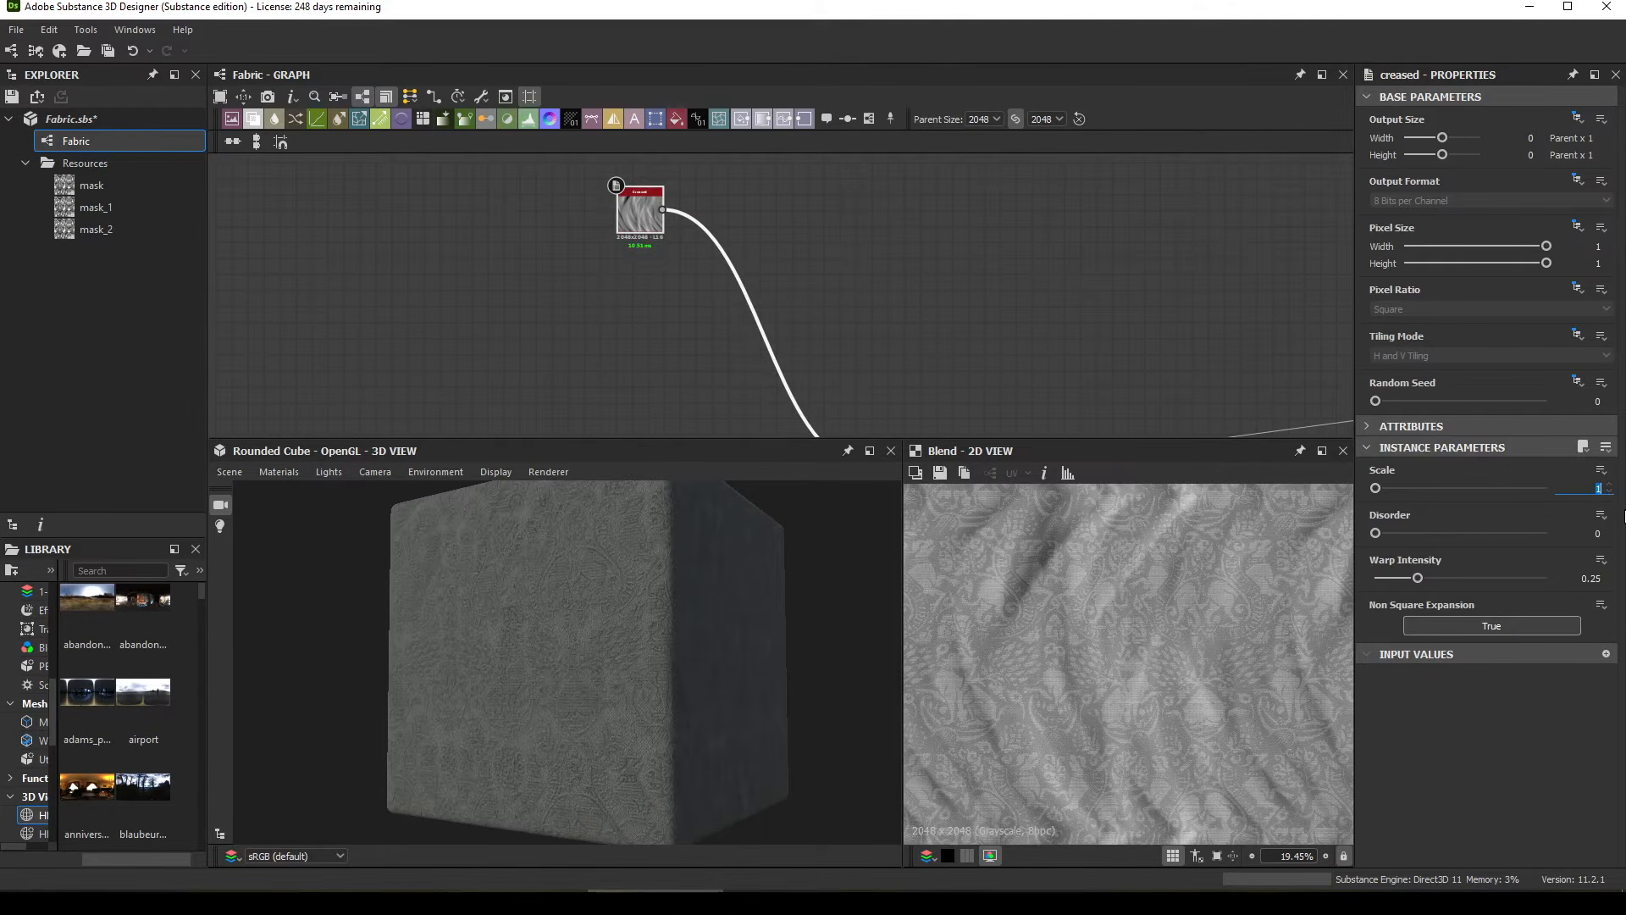
pyautogui.write('2')
pyautogui.press('Return')
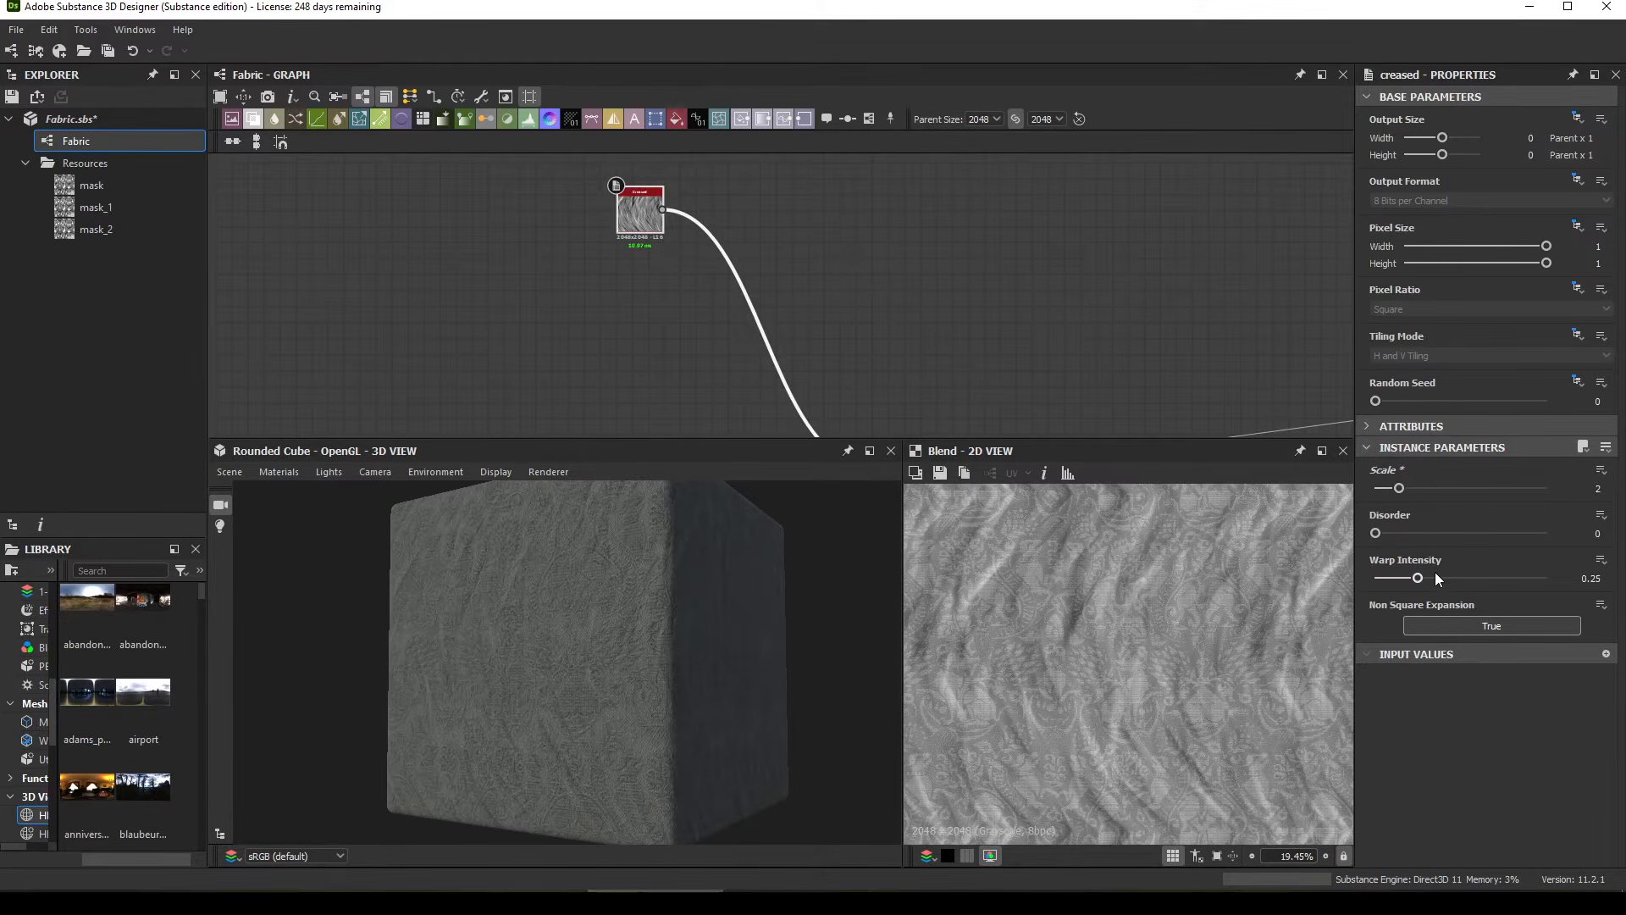
# Step: Set the Creased node's warp intensity to 0.5 and check the creases on the rounded cube
pyautogui.moveTo(1435, 574); pyautogui.dragTo(1496, 579)
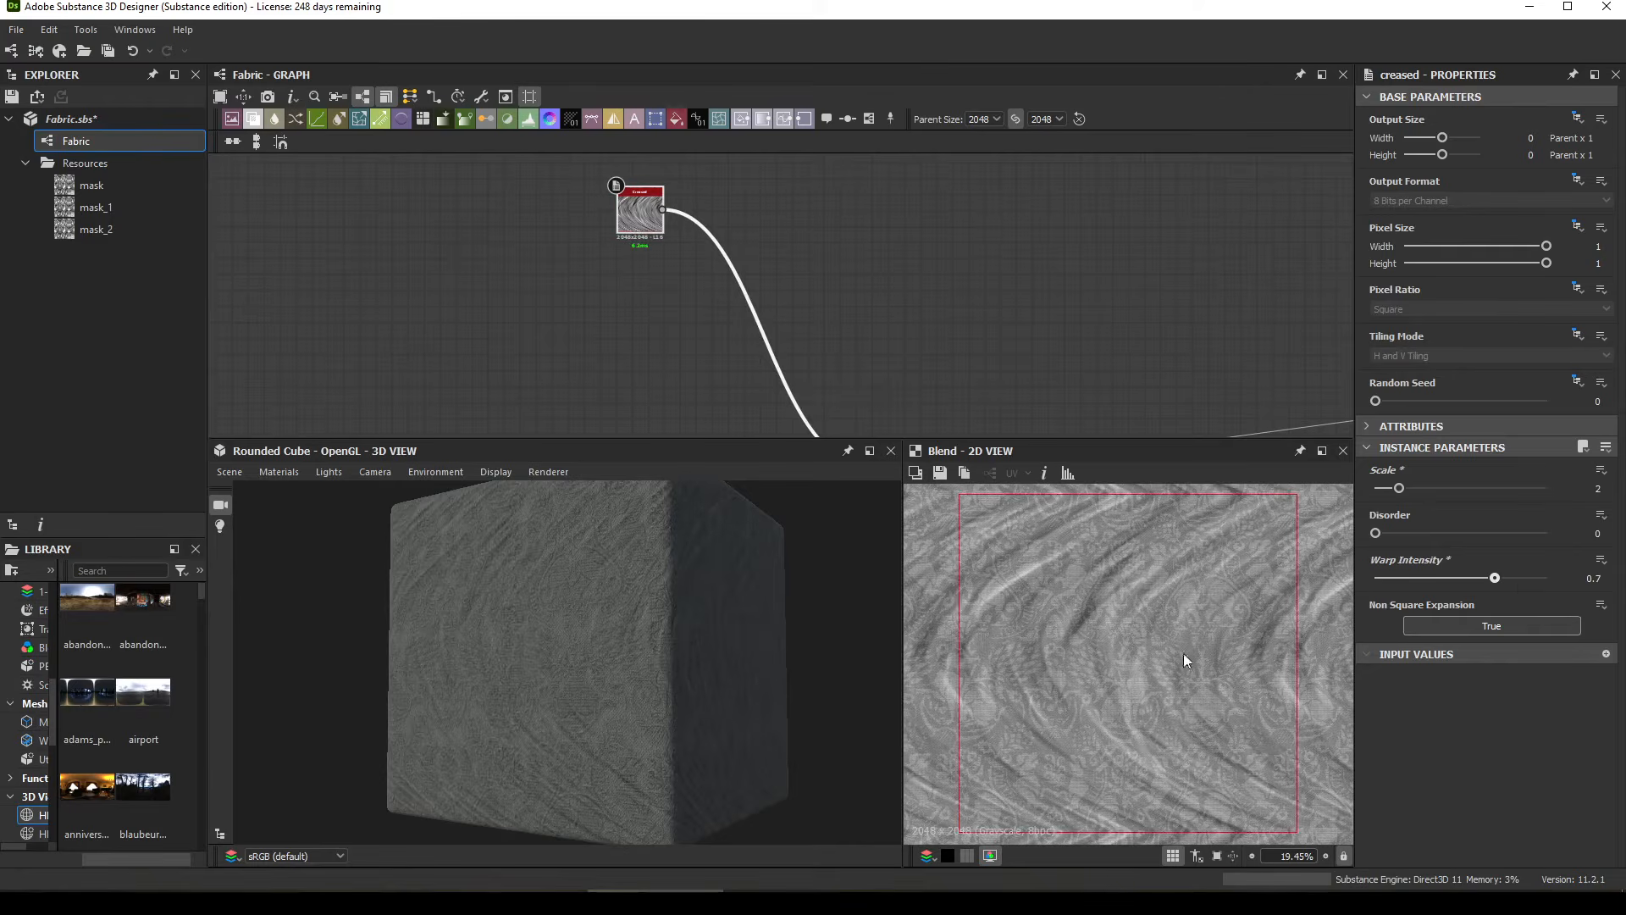
pyautogui.click(1479, 578)
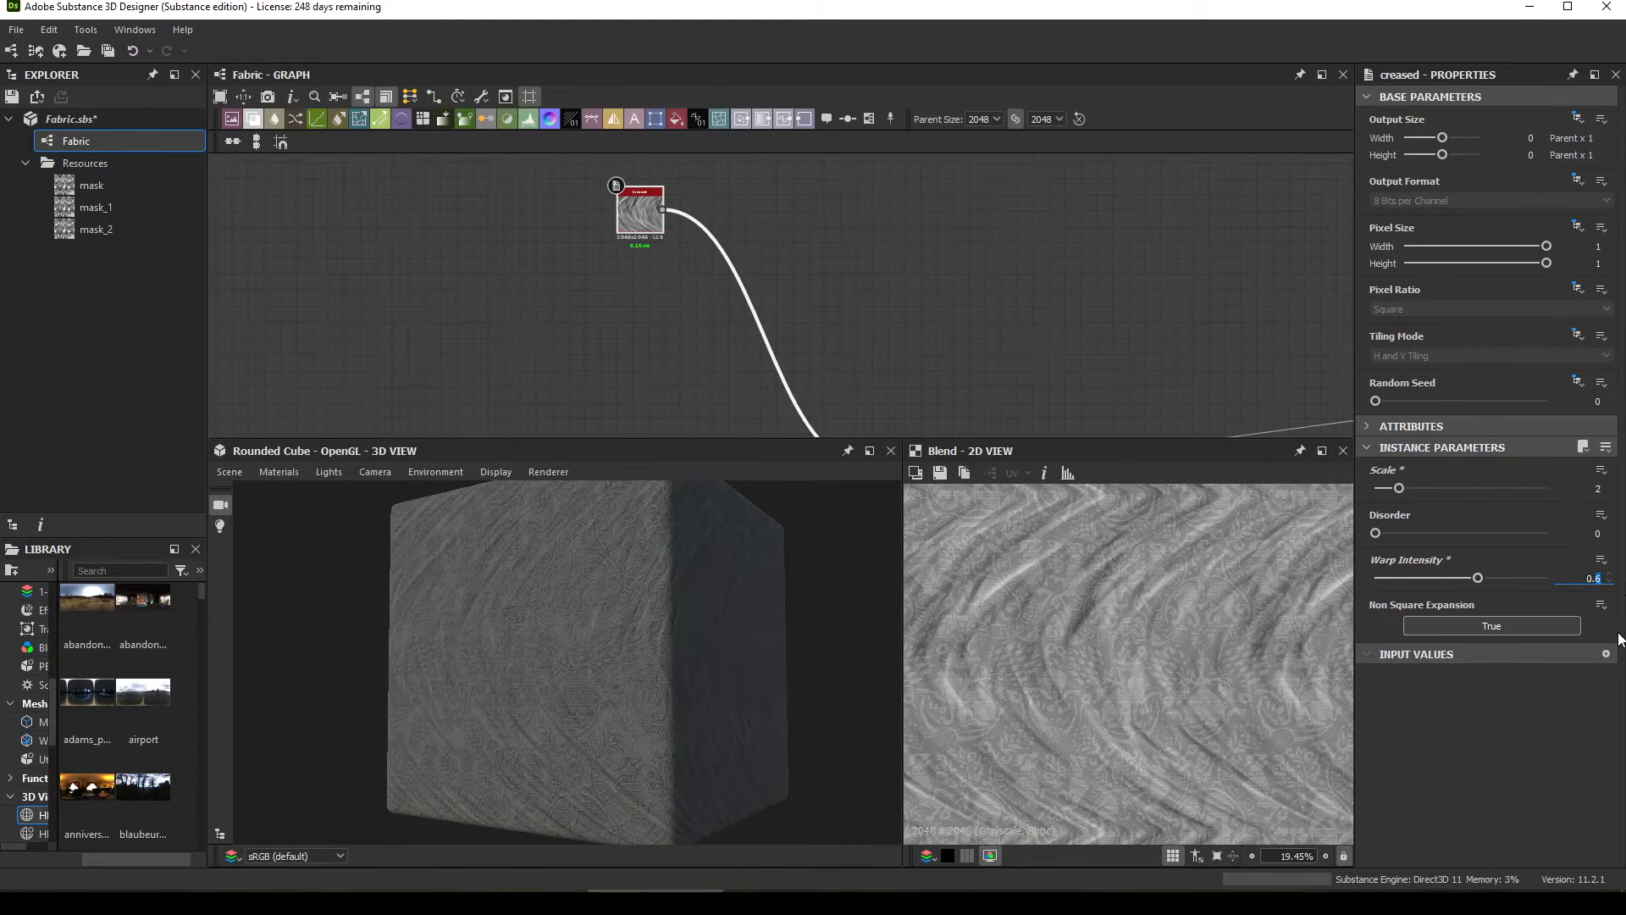
pyautogui.write('5')
pyautogui.press('Return')
pyautogui.moveTo(663, 676); pyautogui.dragTo(710, 583)
pyautogui.moveTo(686, 646); pyautogui.dragTo(618, 632)
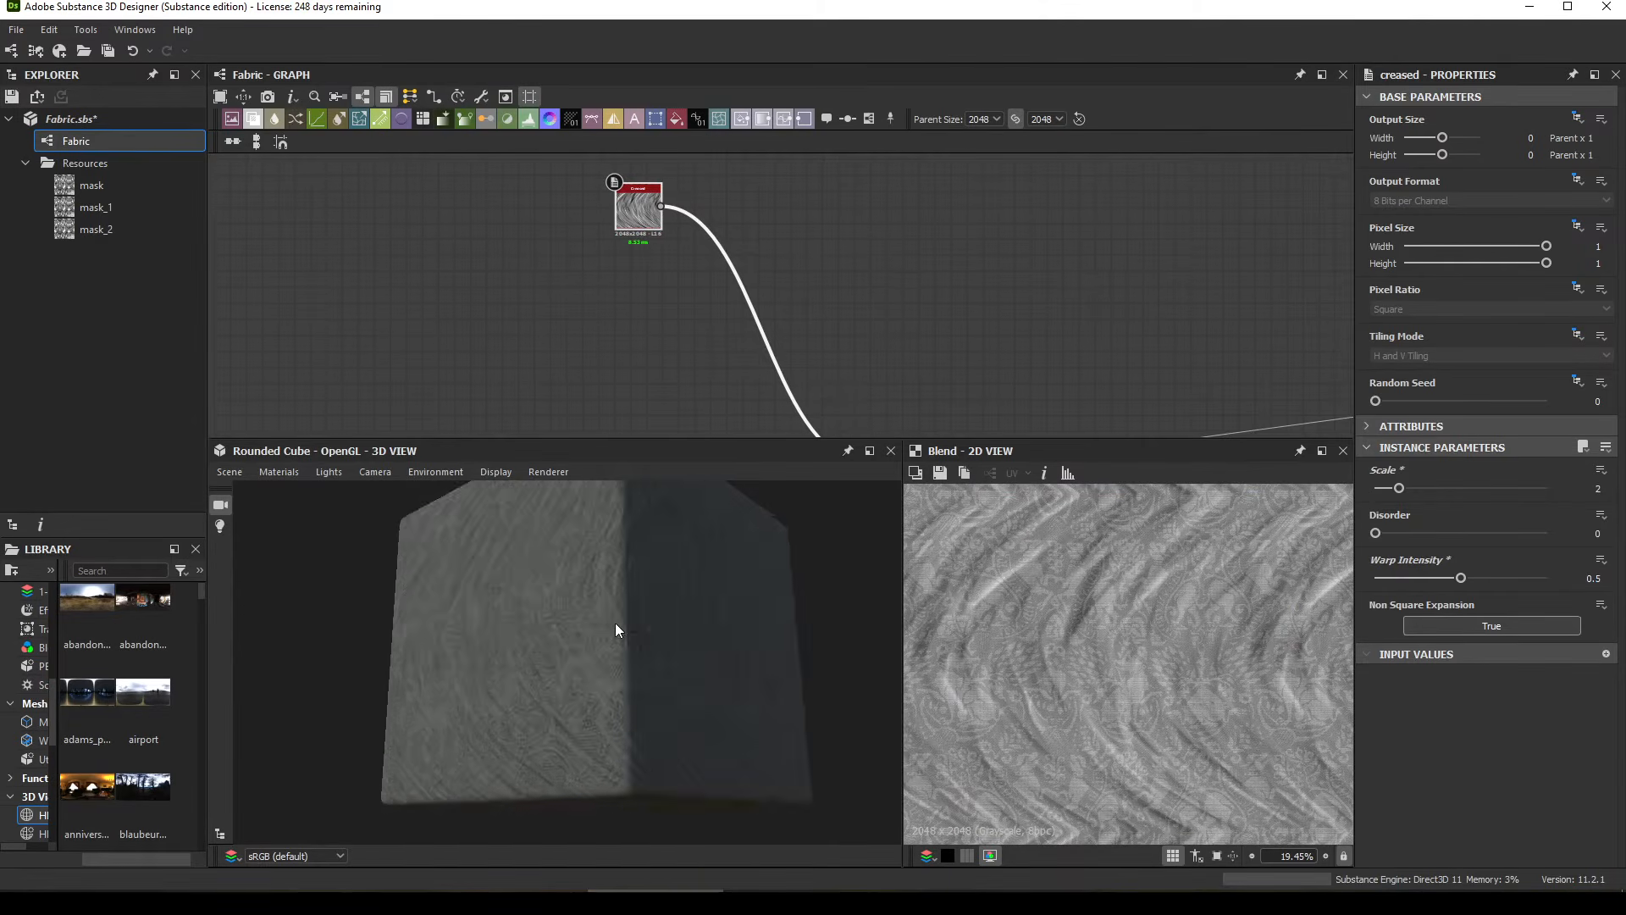
# Step: Add a Warp node beside Creased and connect Creased to its first input
pyautogui.moveTo(744, 247); pyautogui.dragTo(699, 247, button='middle')
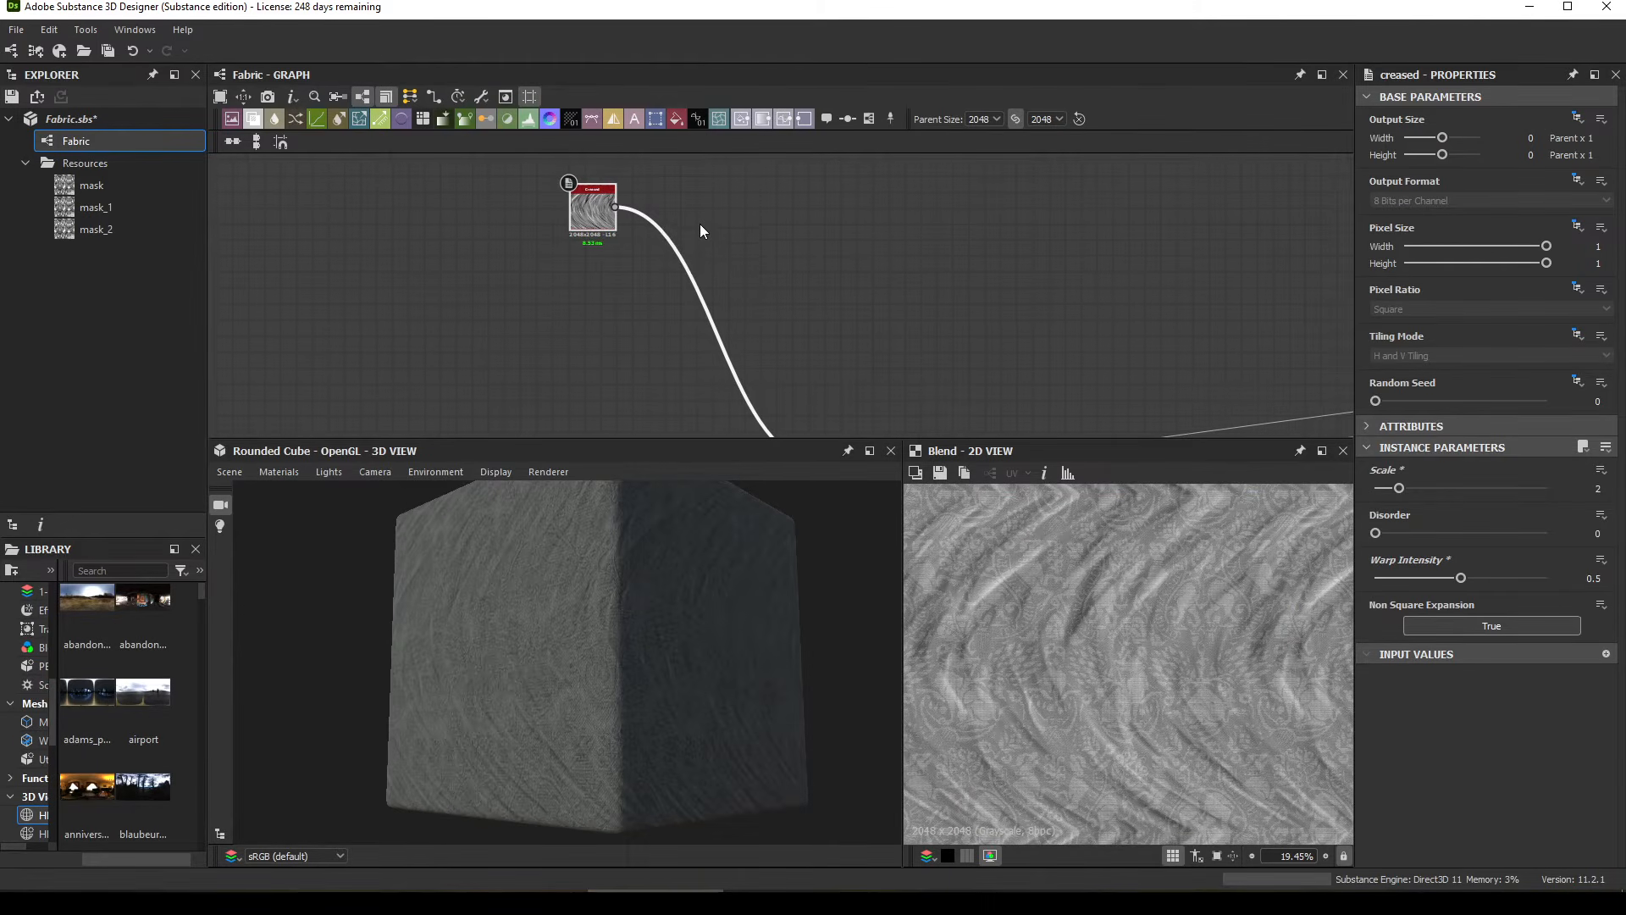
pyautogui.click(699, 222)
pyautogui.press('space')
pyautogui.write('WAR')
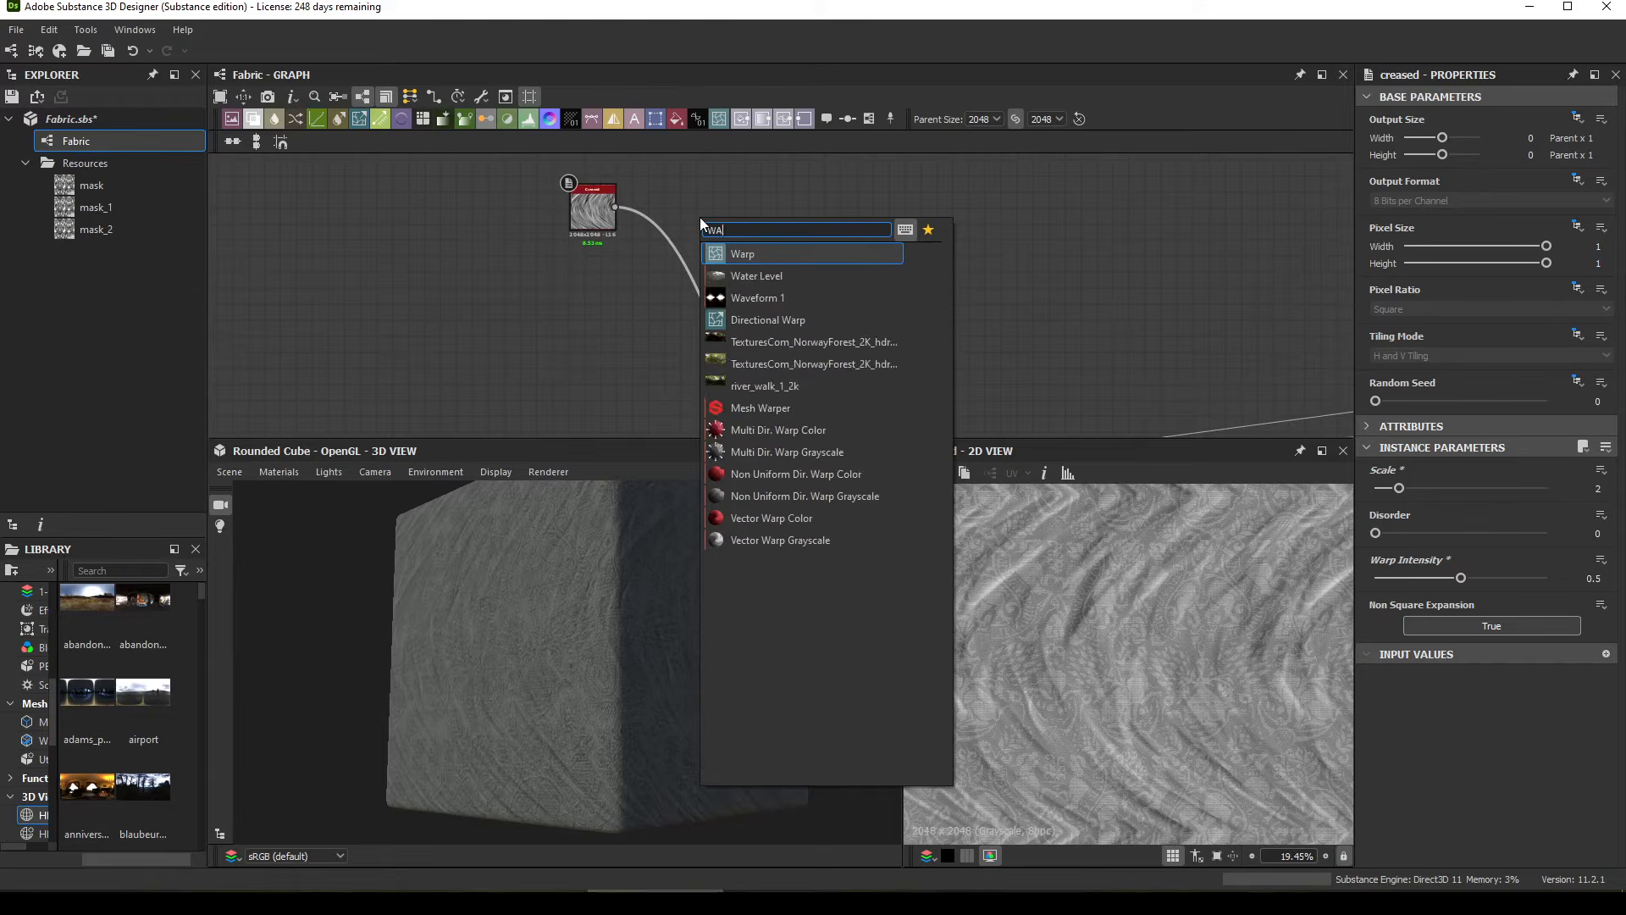
pyautogui.click(766, 255)
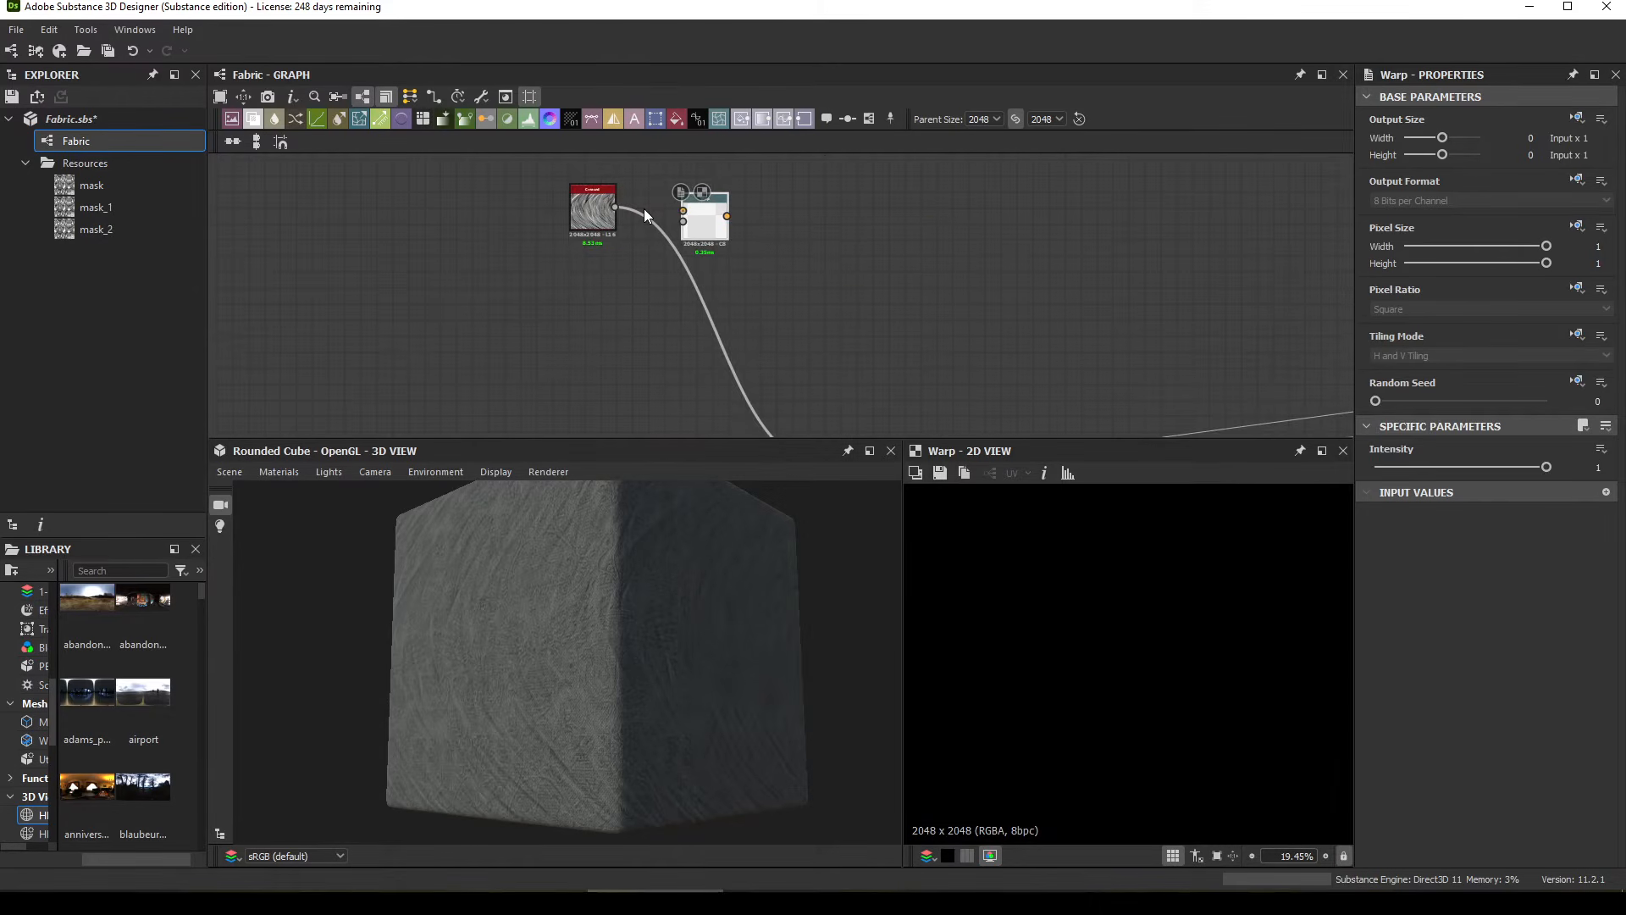
pyautogui.moveTo(612, 210); pyautogui.dragTo(913, 230)
# Step: Add a Perlin Noise node with scale 13 and connect it to the Warp node's second input
pyautogui.press('space')
pyautogui.write('perl')
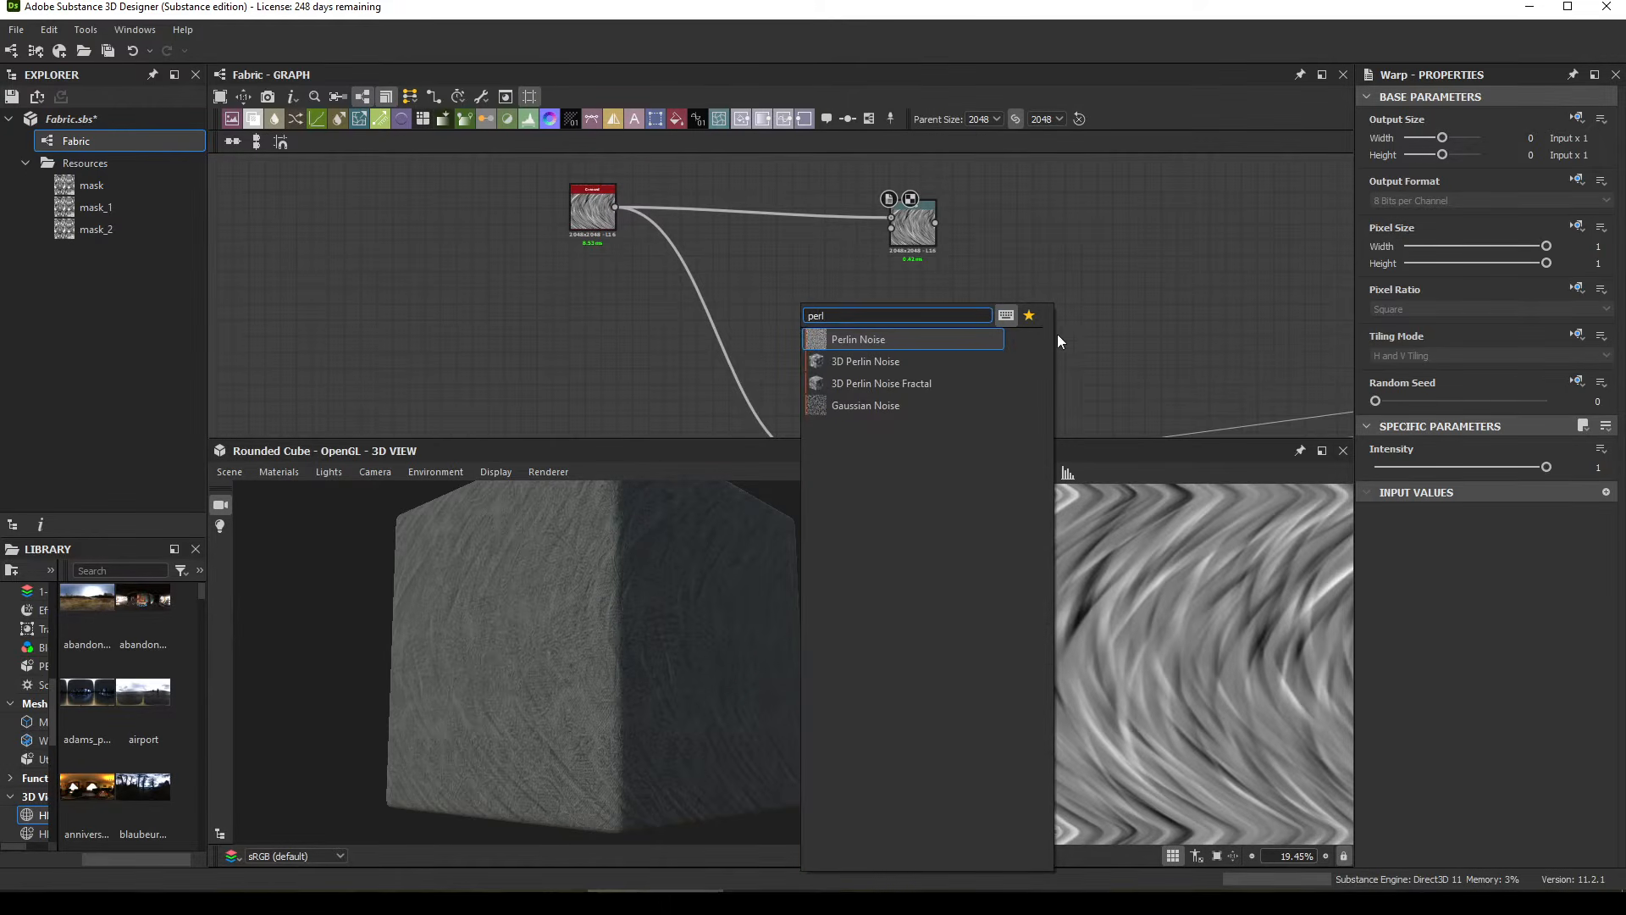
pyautogui.click(922, 340)
pyautogui.click(1421, 487)
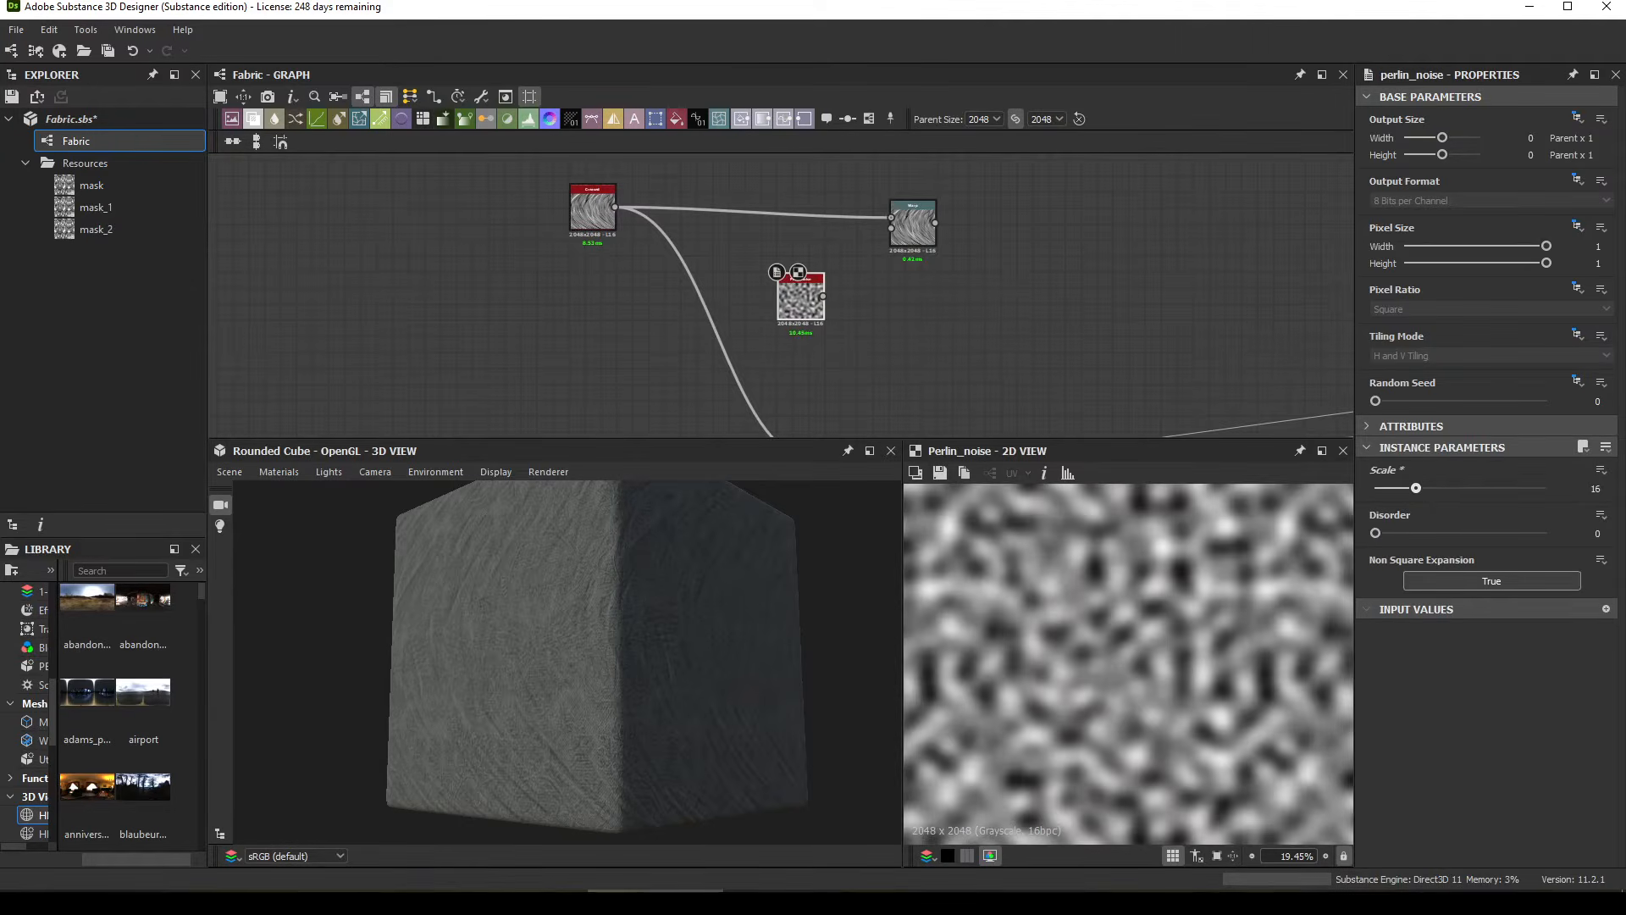
pyautogui.write('13')
pyautogui.press('Return')
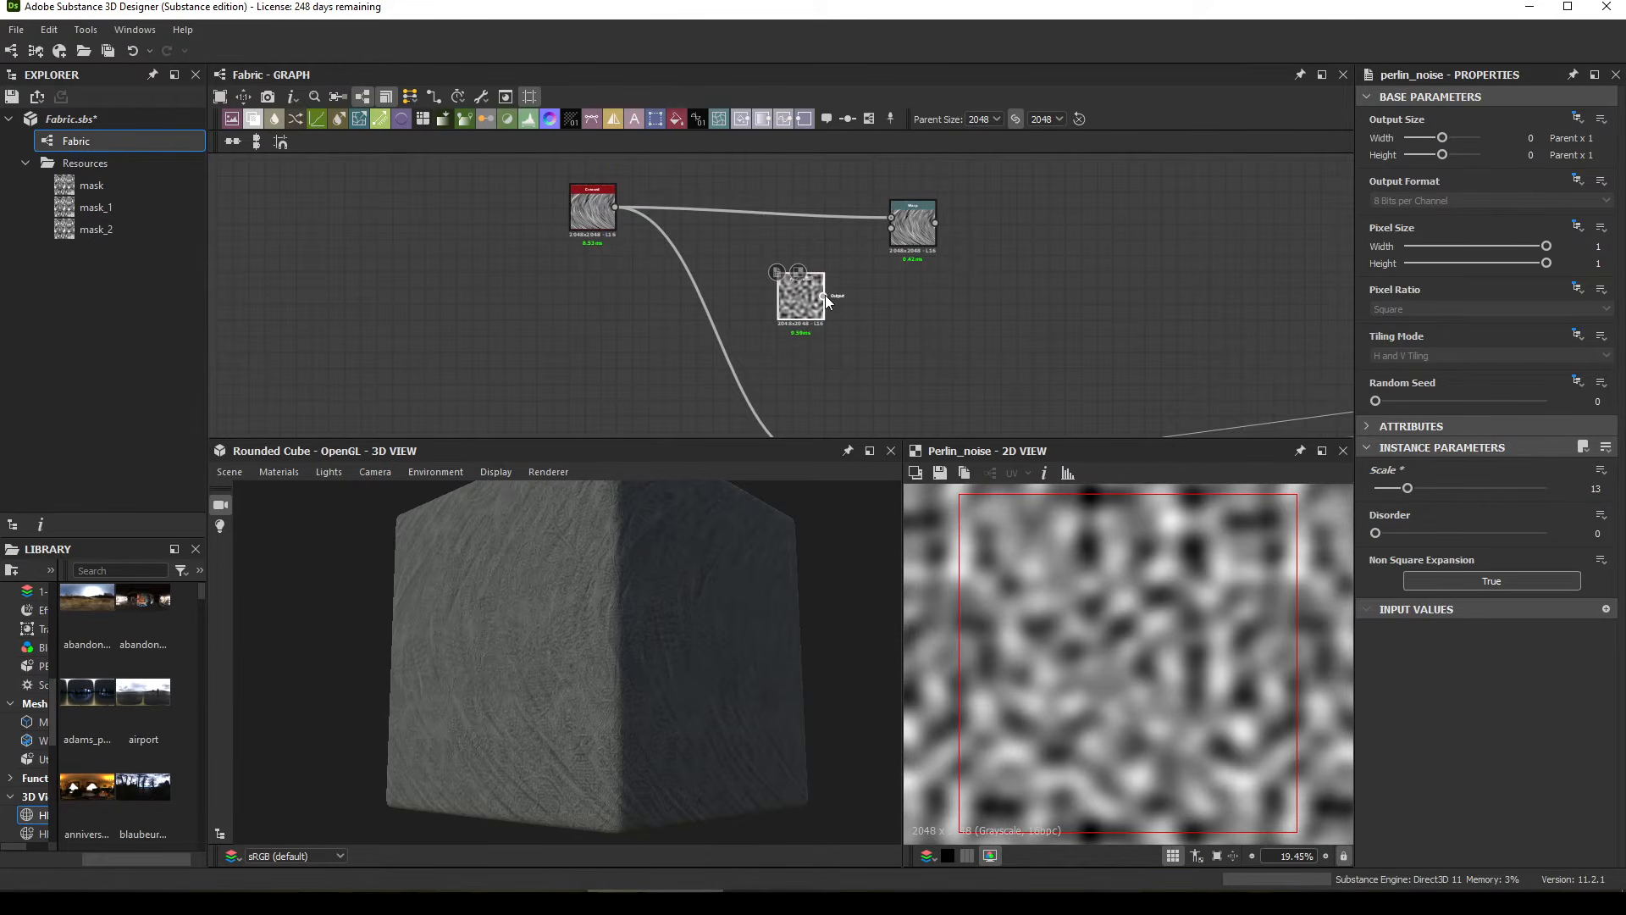
pyautogui.moveTo(825, 295); pyautogui.dragTo(911, 226)
pyautogui.click(913, 225)
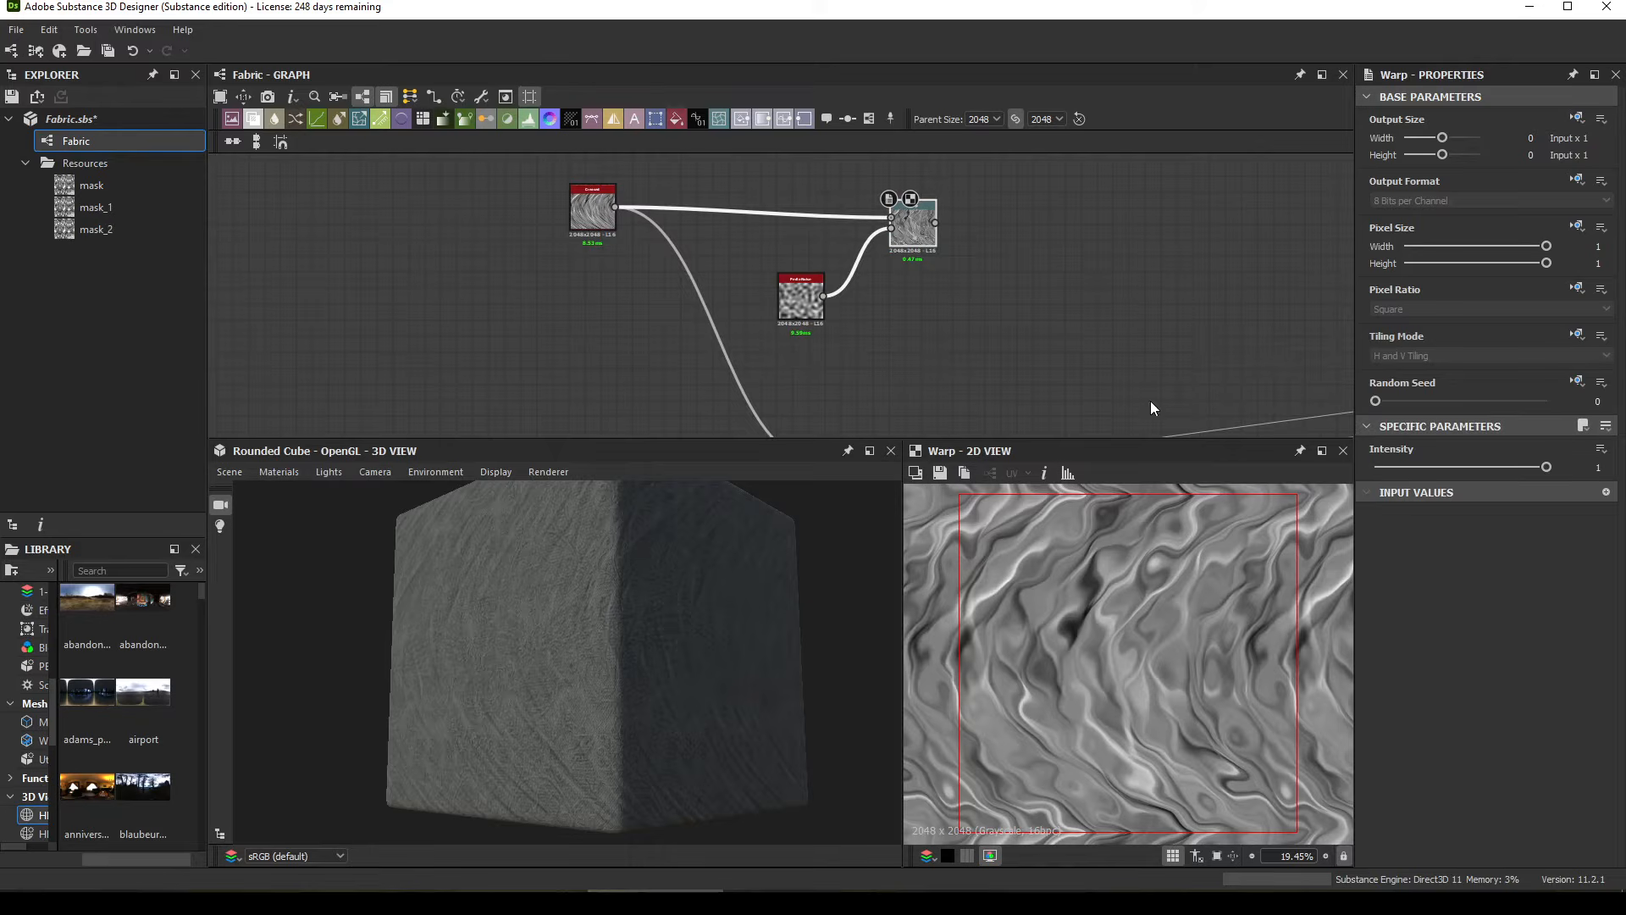
# Step: Transfer Creased's link into the crease Blend to Warp's output and place Perlin Noise beneath Creased
pyautogui.moveTo(615, 206); pyautogui.dragTo(734, 221)
pyautogui.moveTo(825, 295); pyautogui.dragTo(596, 285)
pyautogui.moveTo(568, 593); pyautogui.dragTo(673, 699)
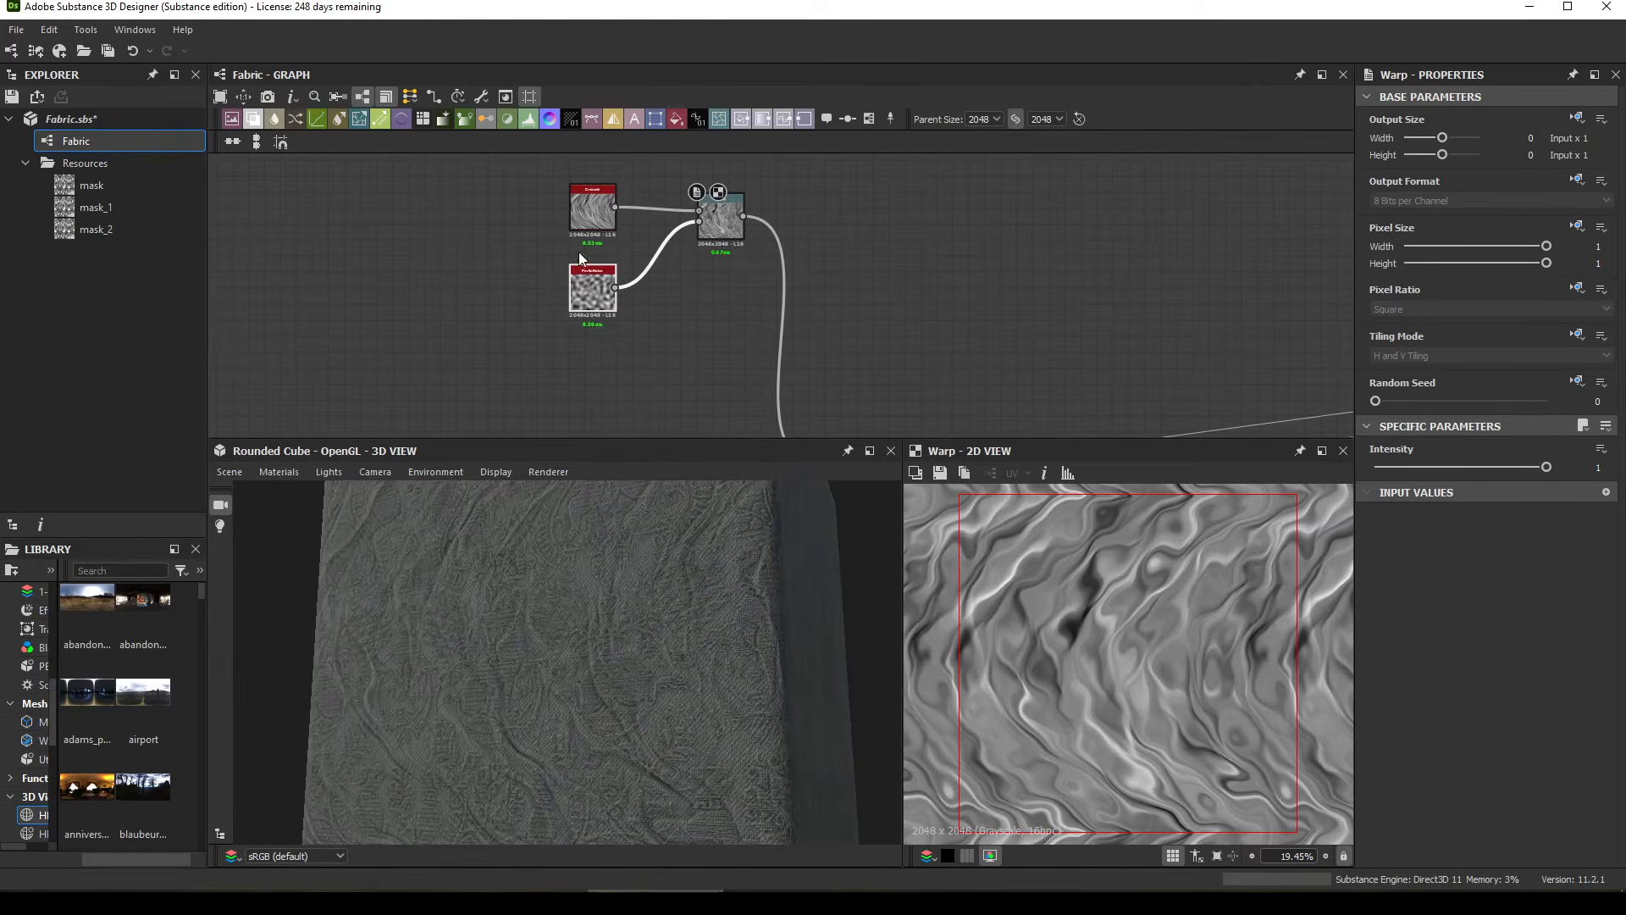
# Step: Add a Blur HQ Grayscale node fed by the Warp node
pyautogui.moveTo(578, 252); pyautogui.dragTo(486, 249, button='middle')
pyautogui.press('space')
pyautogui.write('BLU')
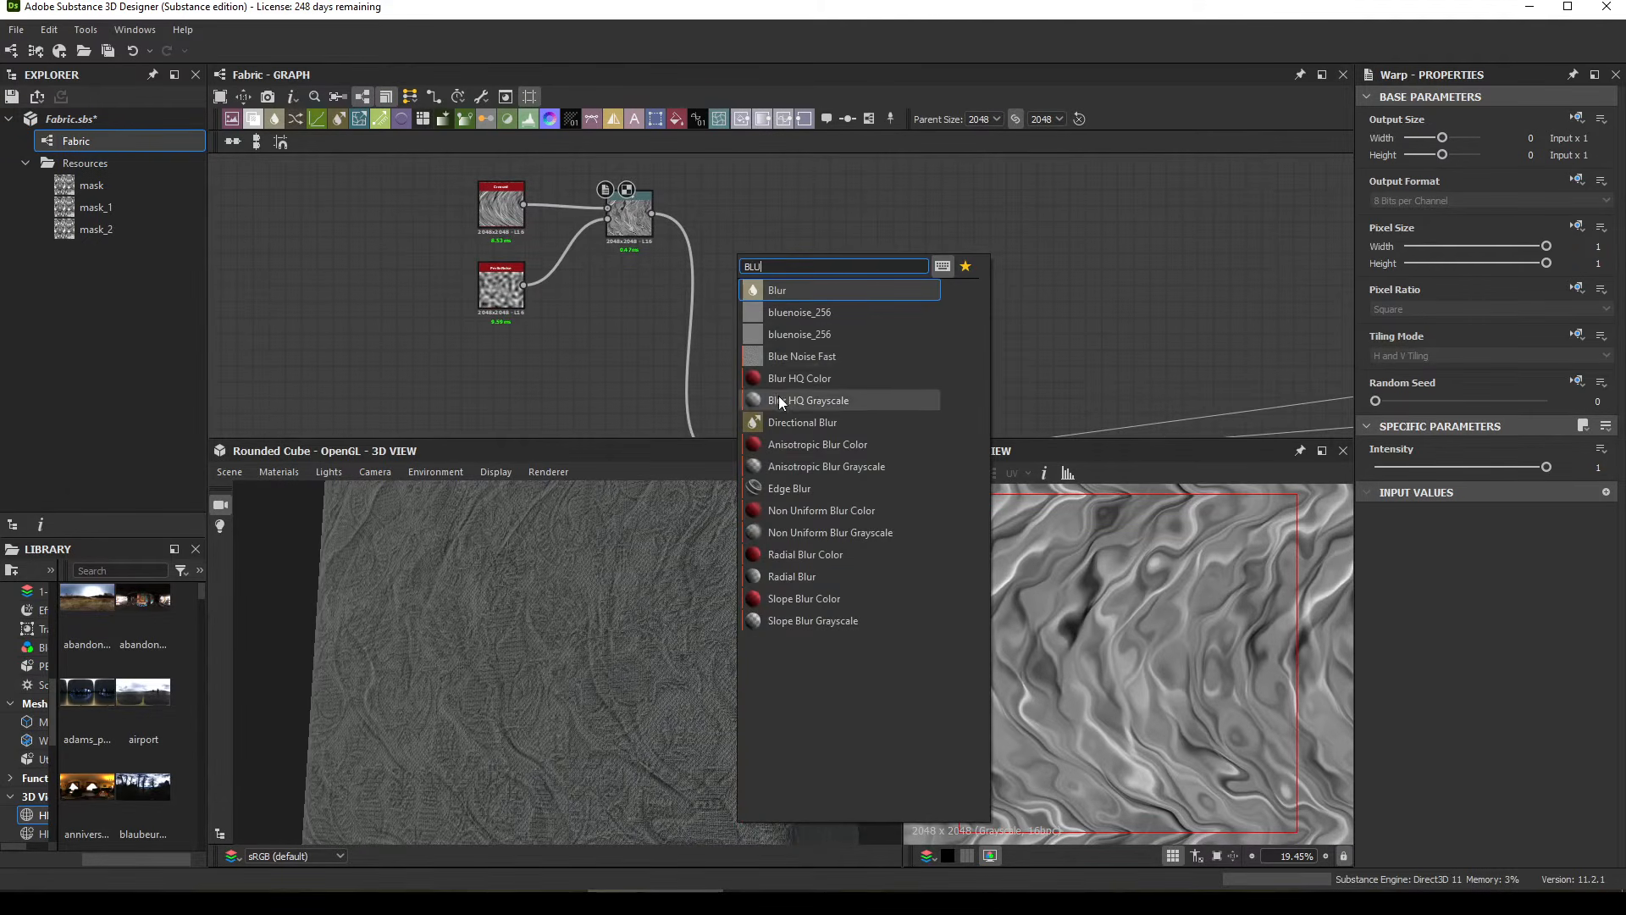
pyautogui.click(779, 400)
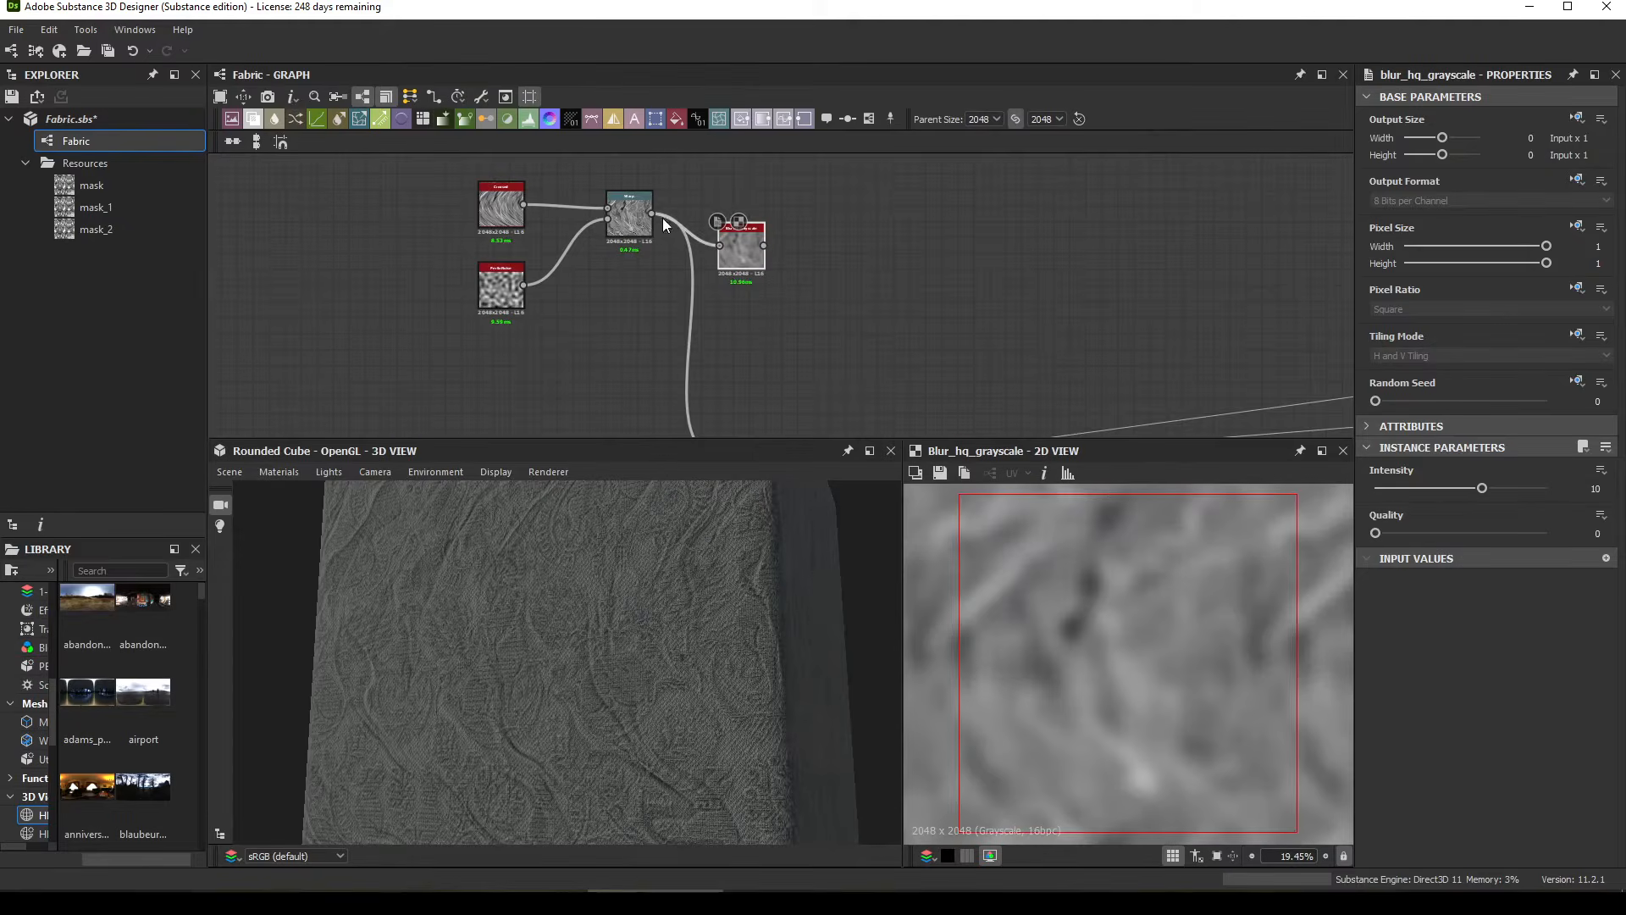
# Step: Transfer Warp's link into the crease Blend to the blur node's output and set the blur intensity to 2
pyautogui.moveTo(1482, 489); pyautogui.dragTo(1418, 490)
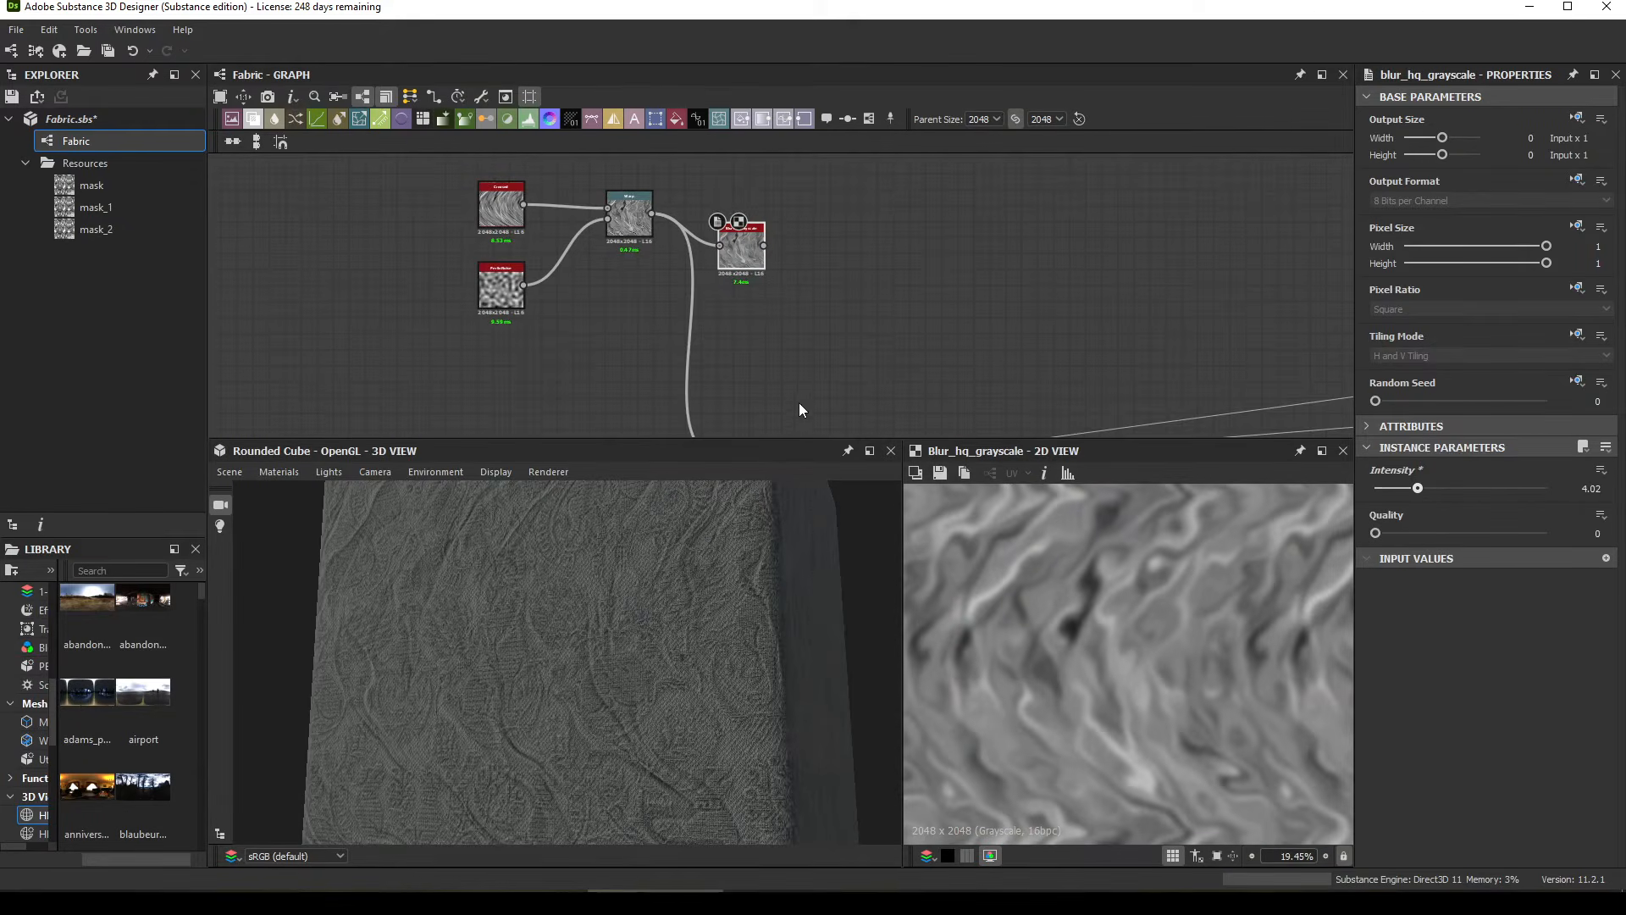
pyautogui.moveTo(652, 213); pyautogui.dragTo(748, 249)
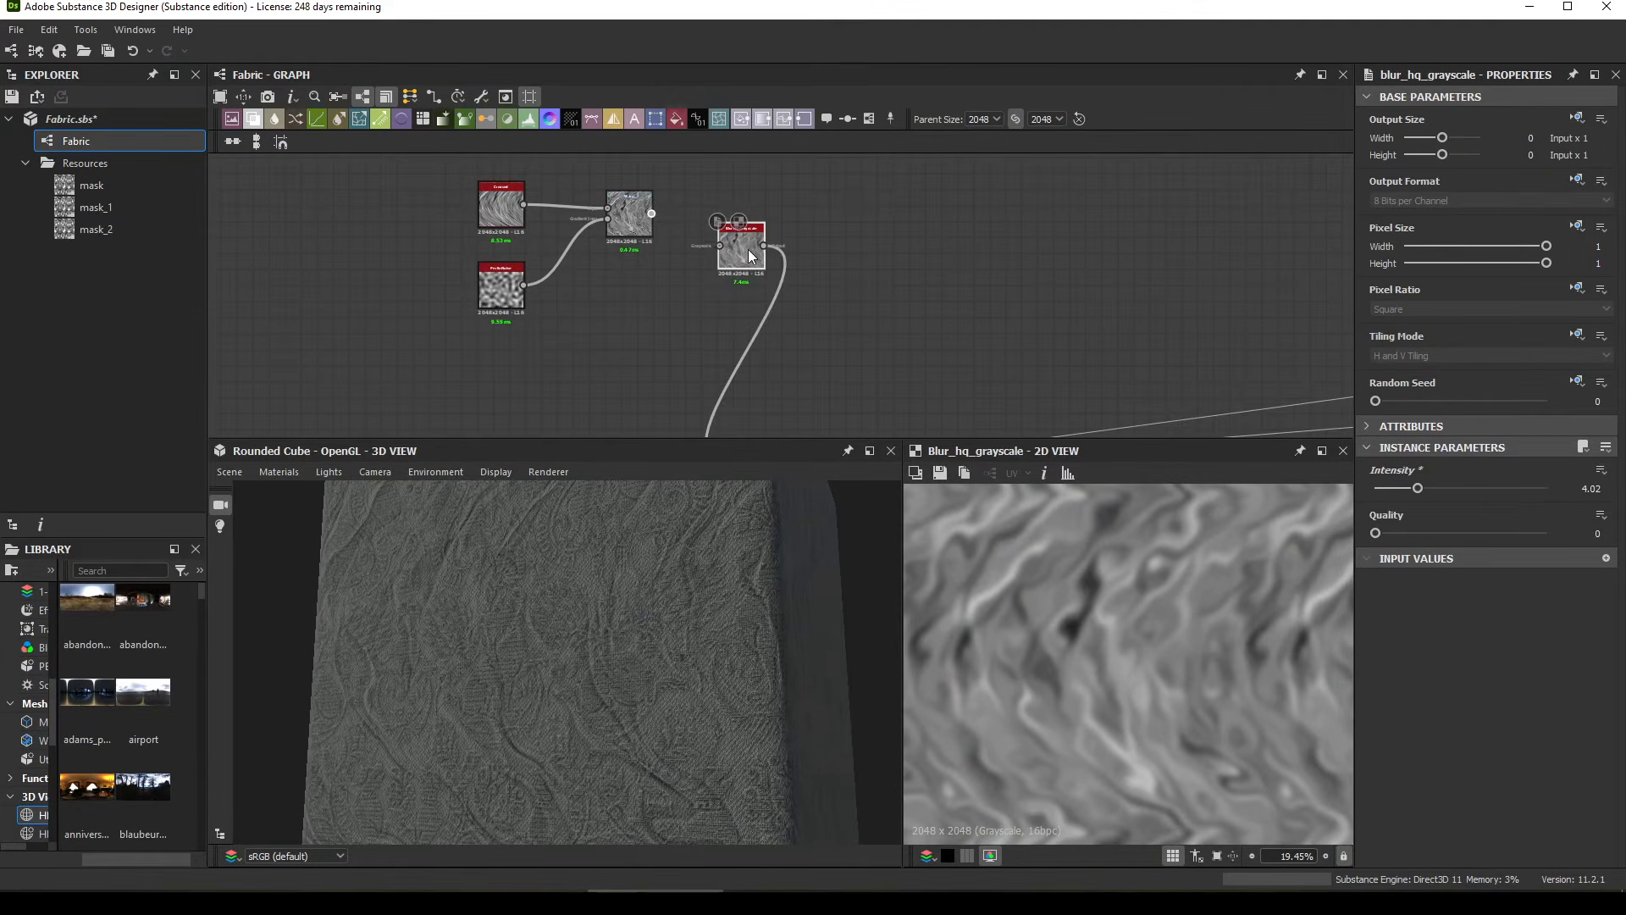
pyautogui.click(1402, 489)
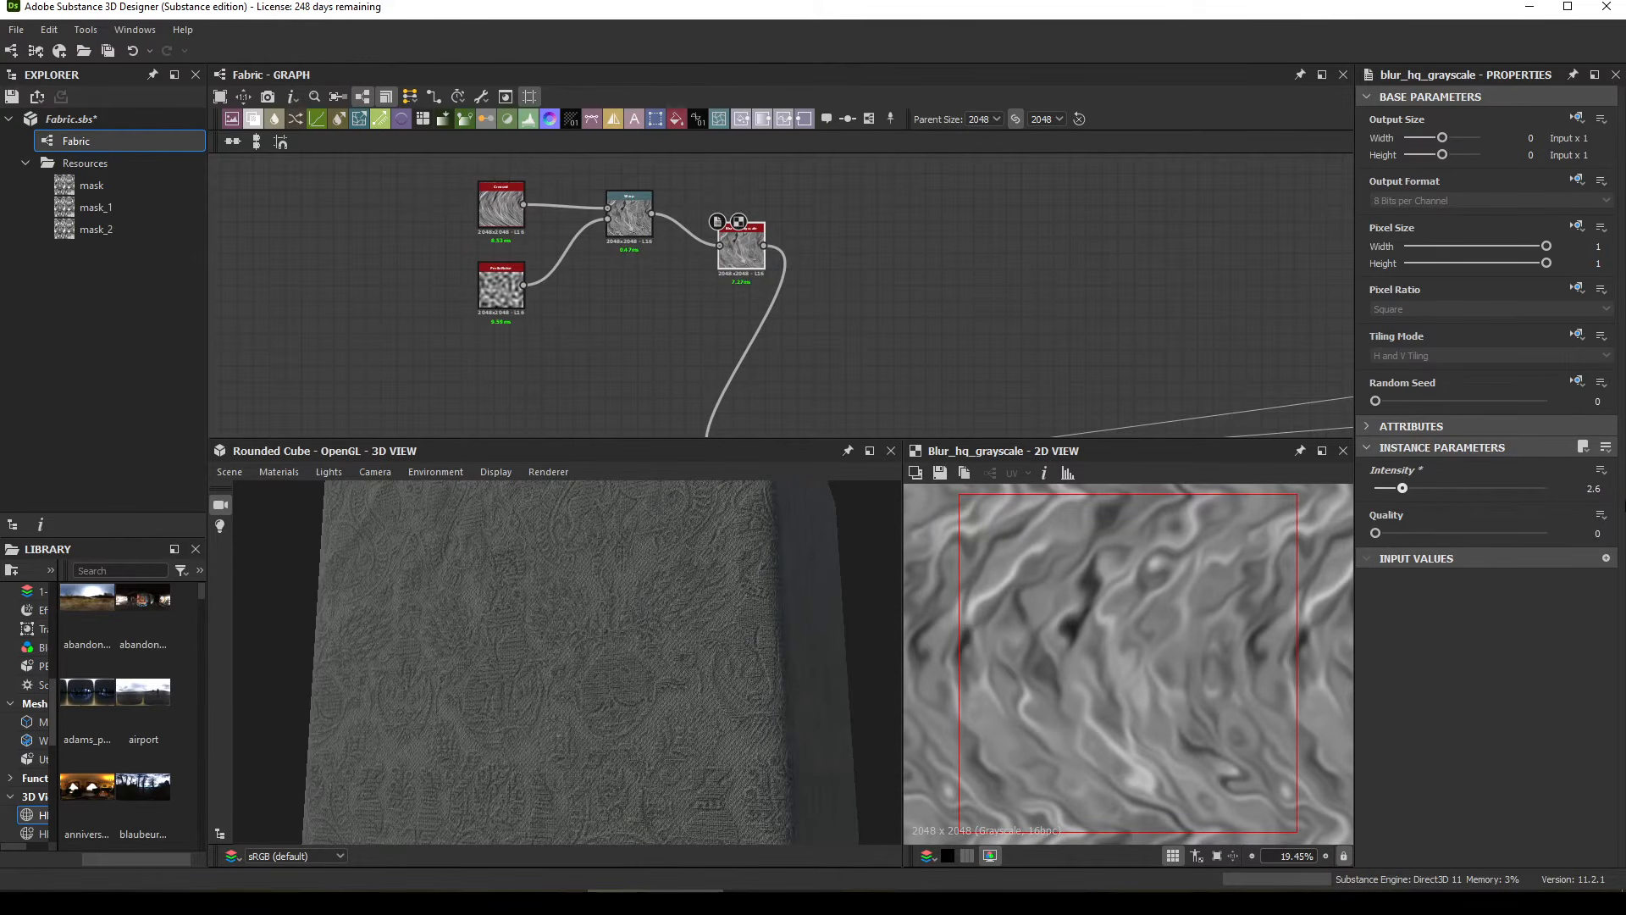
pyautogui.press('Return')
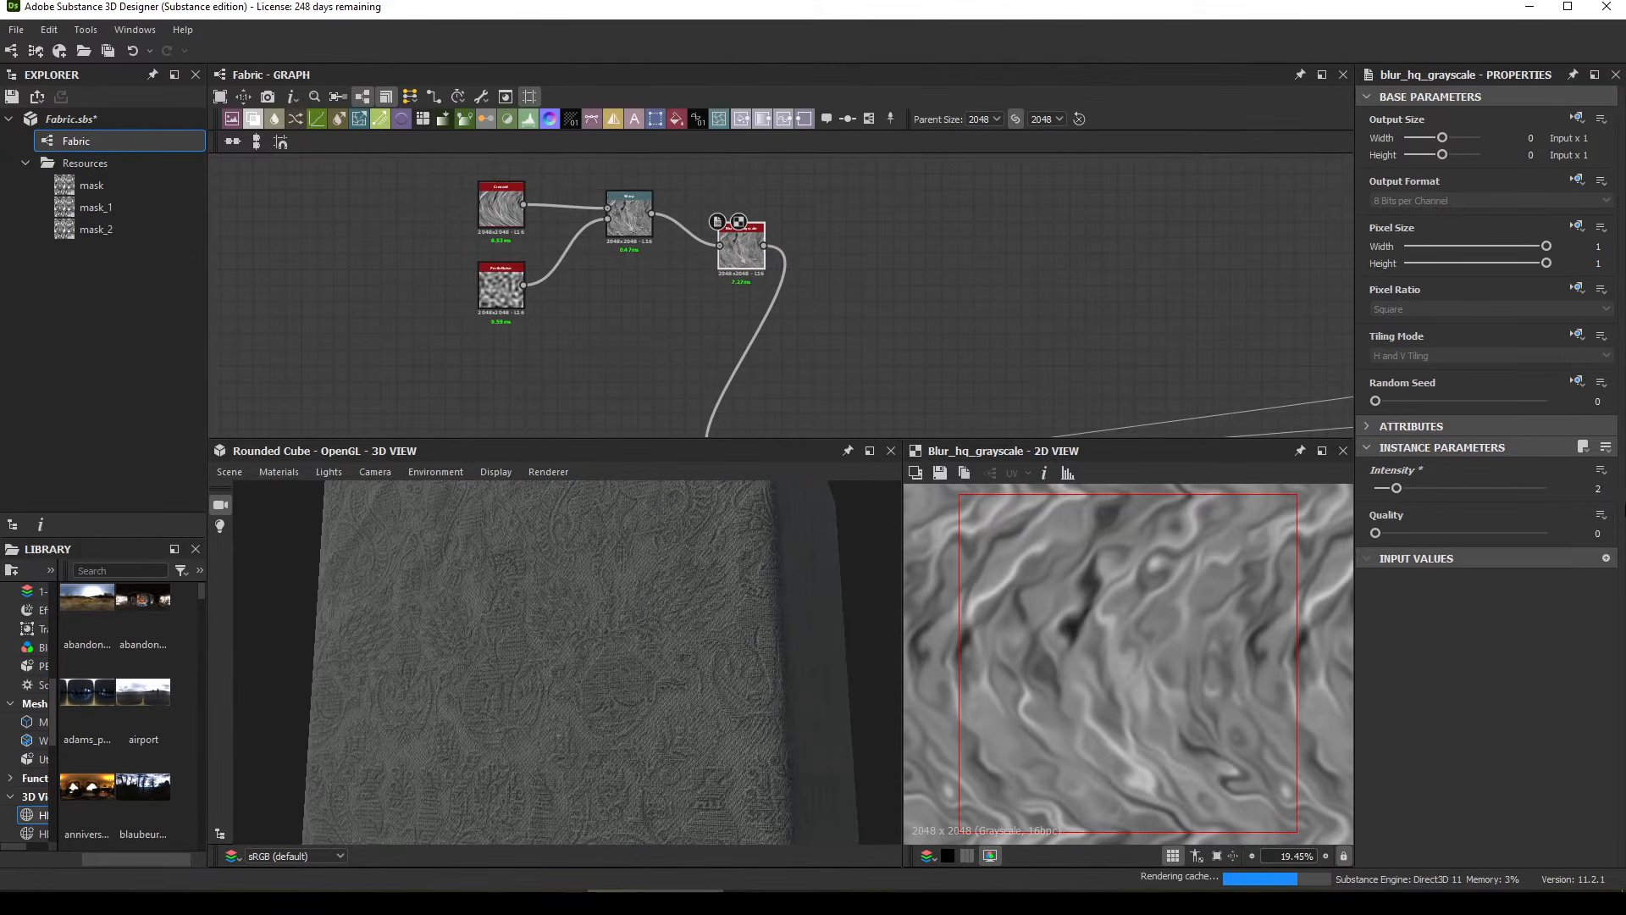
# Step: Move the crease Blend node farther from the previous blend and inspect the softened creases on the rounded cube
pyautogui.moveTo(1081, 398); pyautogui.dragTo(1002, 301, button='middle')
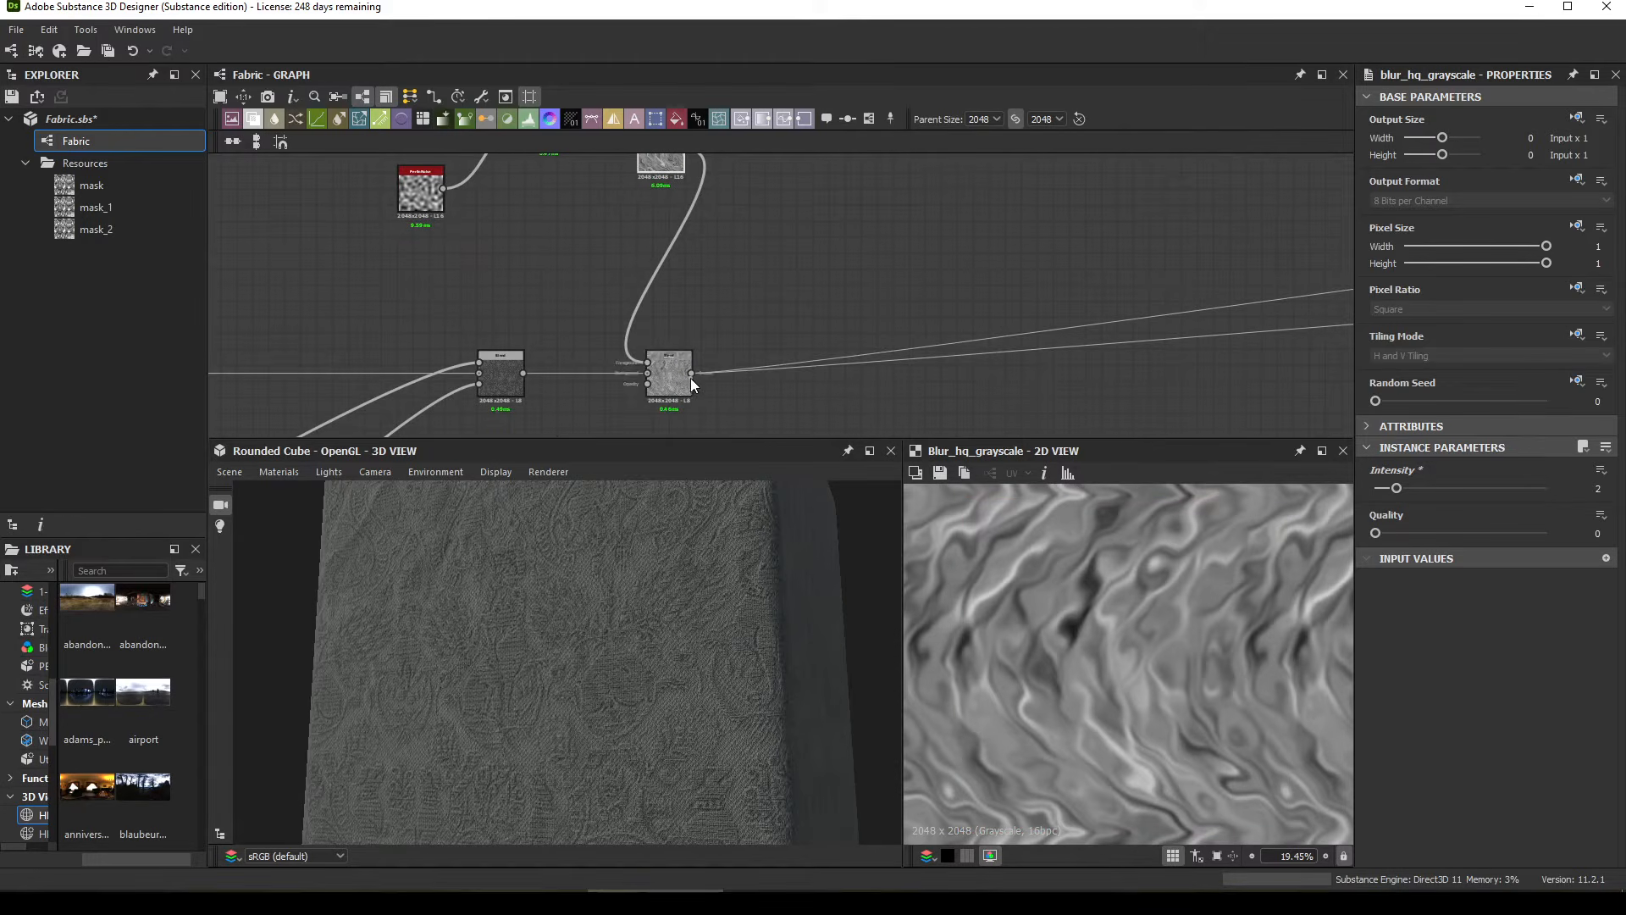
pyautogui.moveTo(673, 383); pyautogui.dragTo(929, 383)
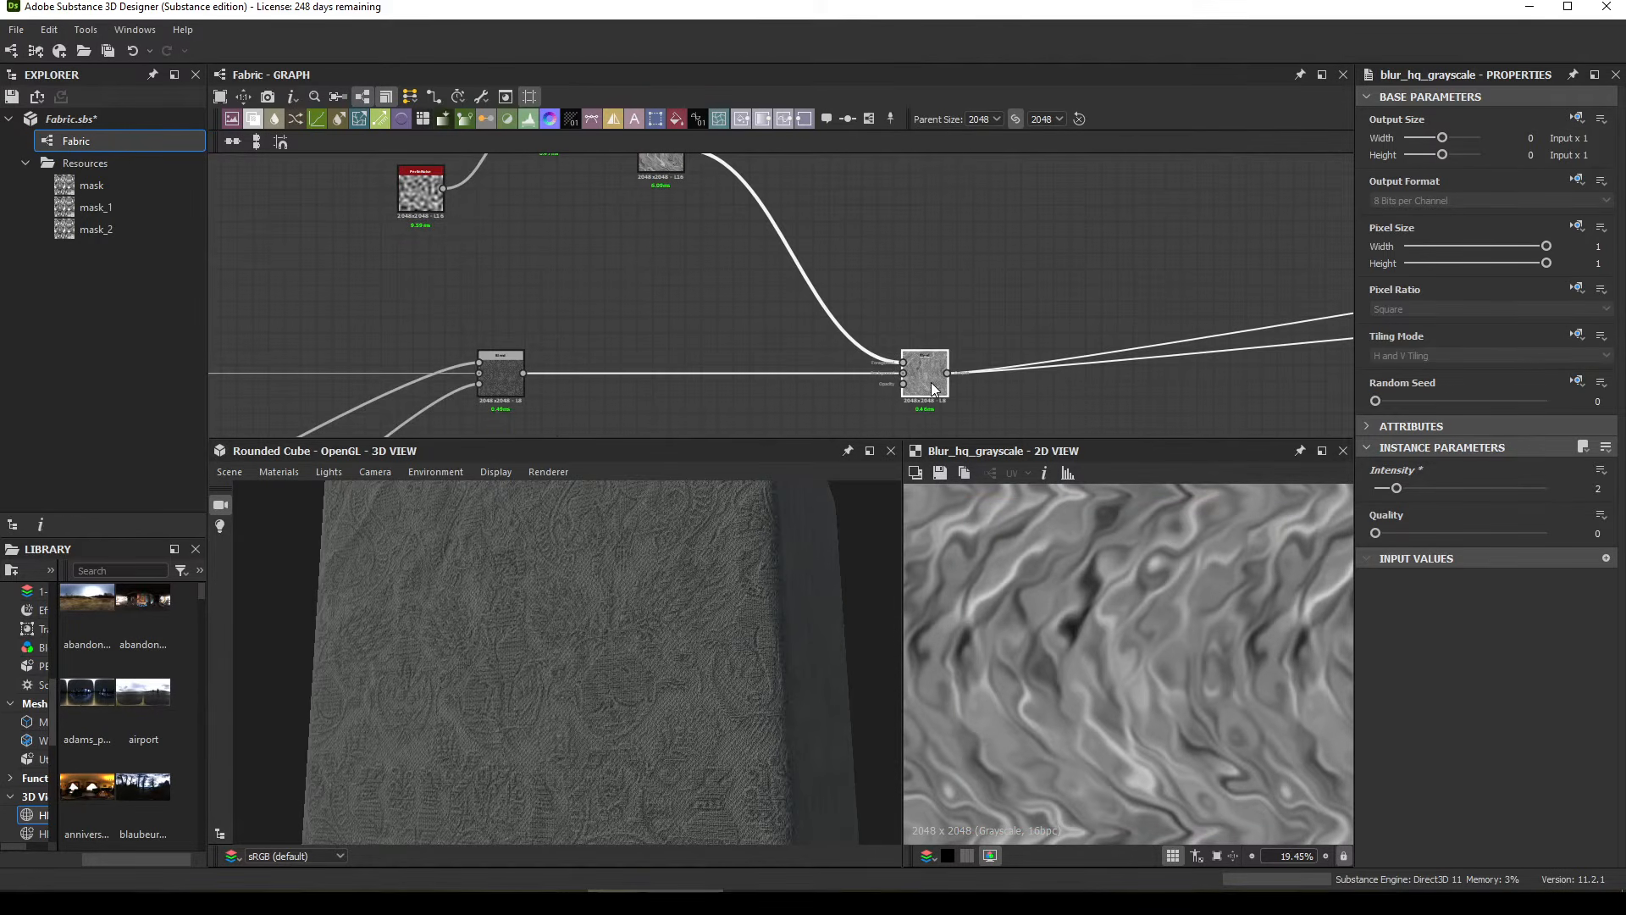
pyautogui.moveTo(755, 495)
pyautogui.mouseDown()
pyautogui.moveTo(632, 652)
pyautogui.moveTo(361, 645)
pyautogui.moveTo(544, 689)
pyautogui.moveTo(541, 674)
pyautogui.moveTo(472, 673)
pyautogui.moveTo(498, 661)
pyautogui.moveTo(563, 690)
pyautogui.moveTo(515, 688)
pyautogui.moveTo(621, 717)
pyautogui.moveTo(631, 681)
pyautogui.moveTo(587, 653)
pyautogui.moveTo(514, 654)
pyautogui.moveTo(521, 634)
pyautogui.moveTo(593, 654)
pyautogui.moveTo(598, 683)
pyautogui.moveTo(542, 688)
pyautogui.moveTo(618, 724)
pyautogui.mouseUp()
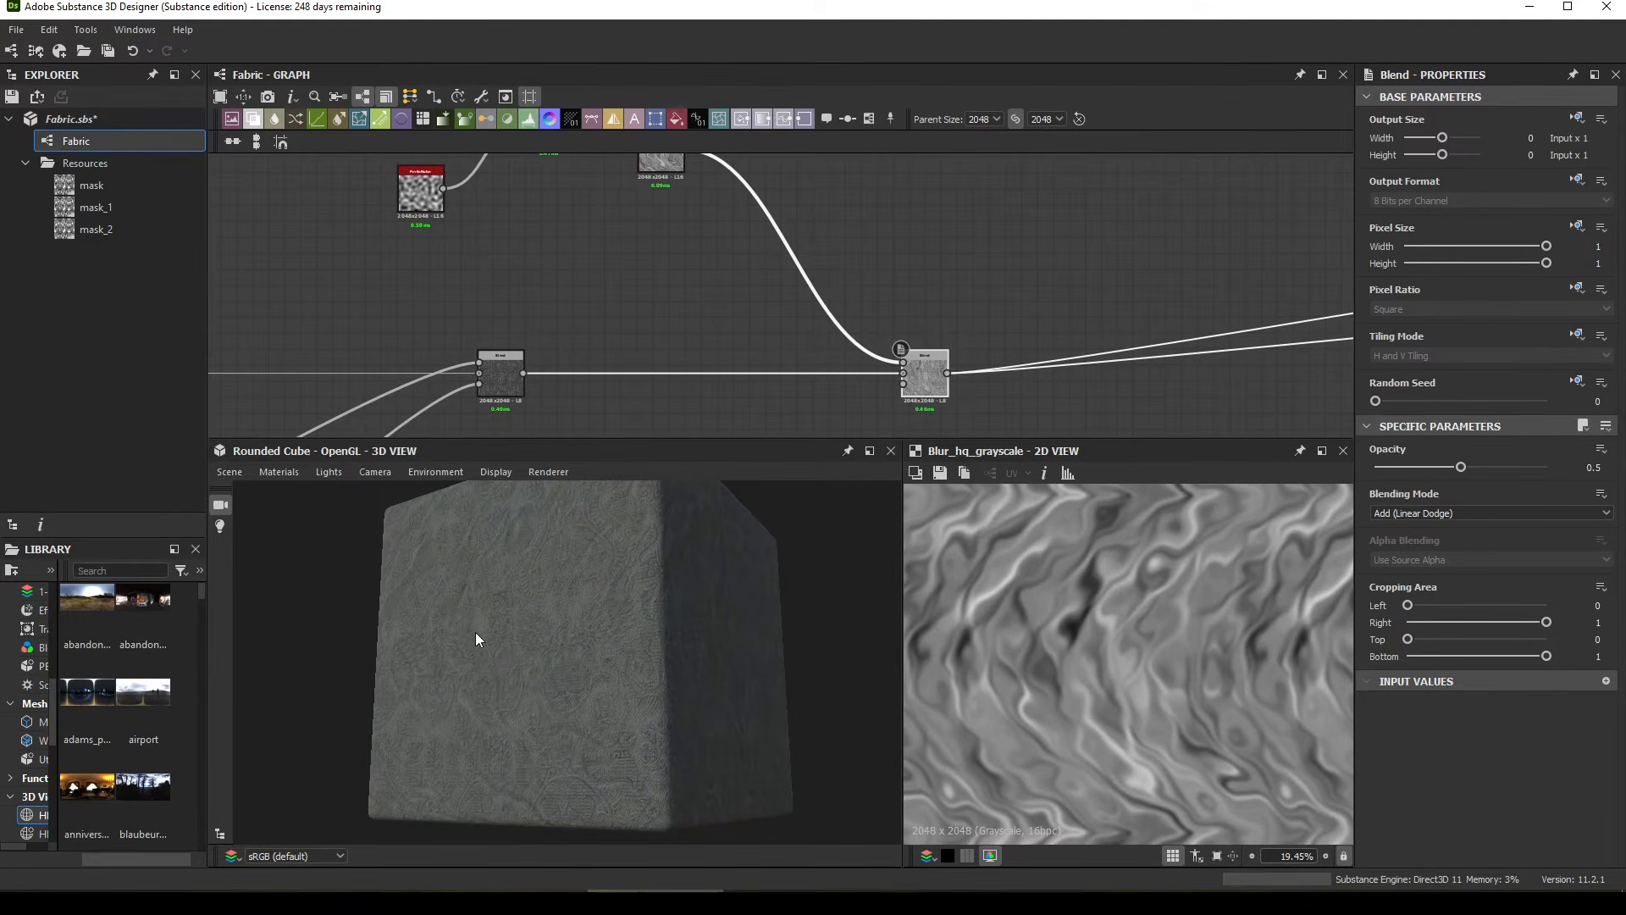
pyautogui.moveTo(937, 385); pyautogui.dragTo(877, 384)
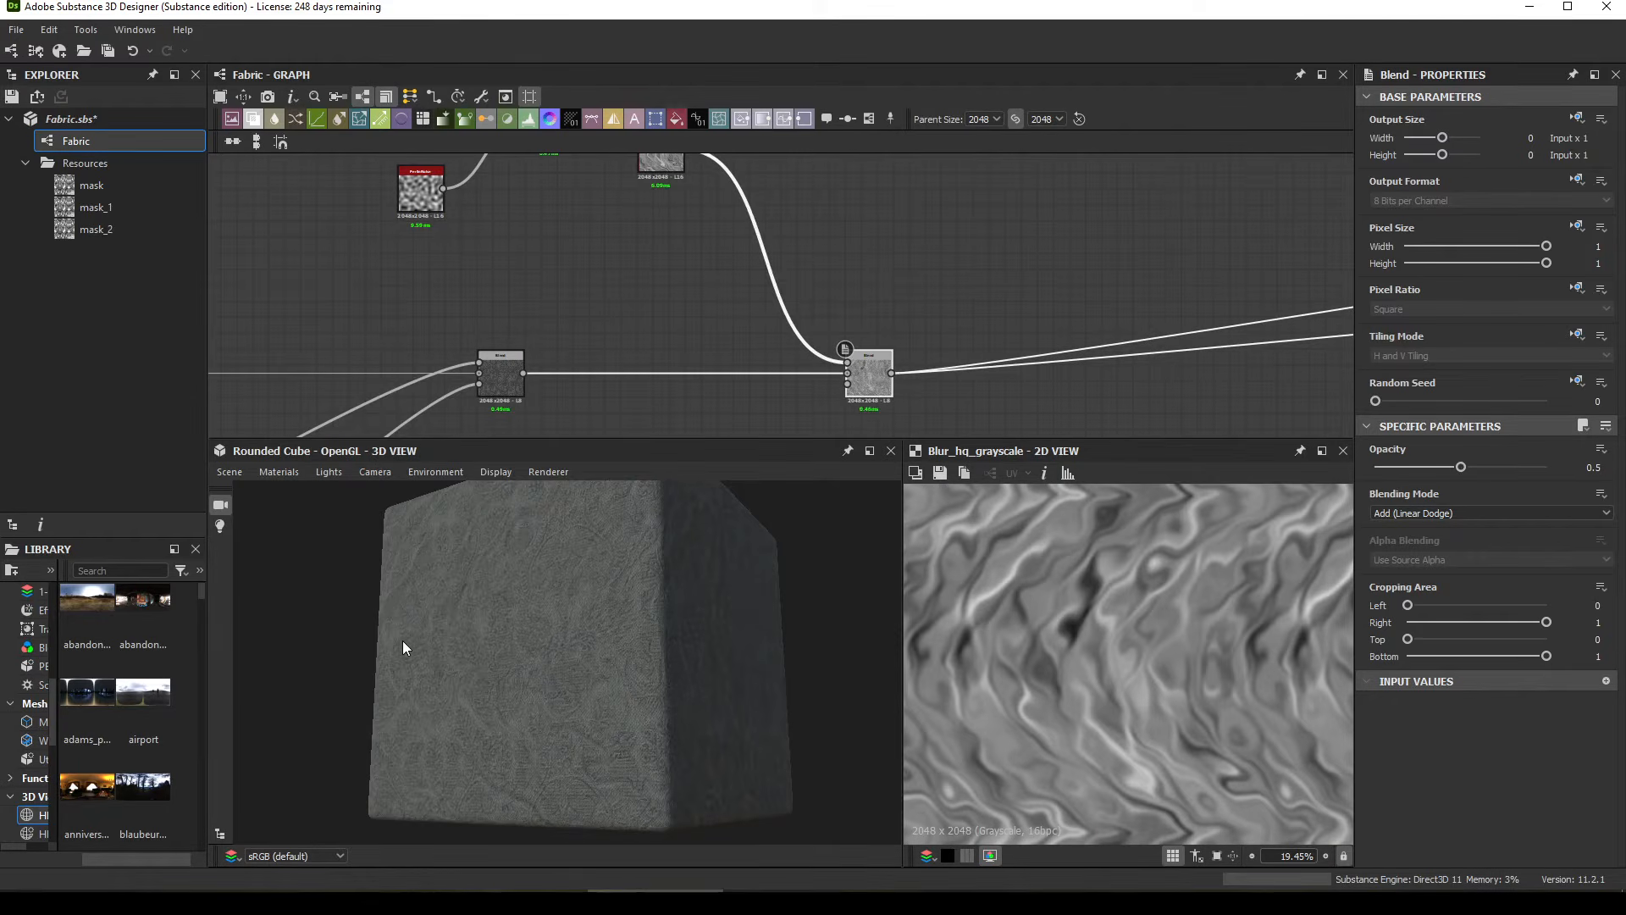
pyautogui.moveTo(403, 640); pyautogui.dragTo(420, 636)
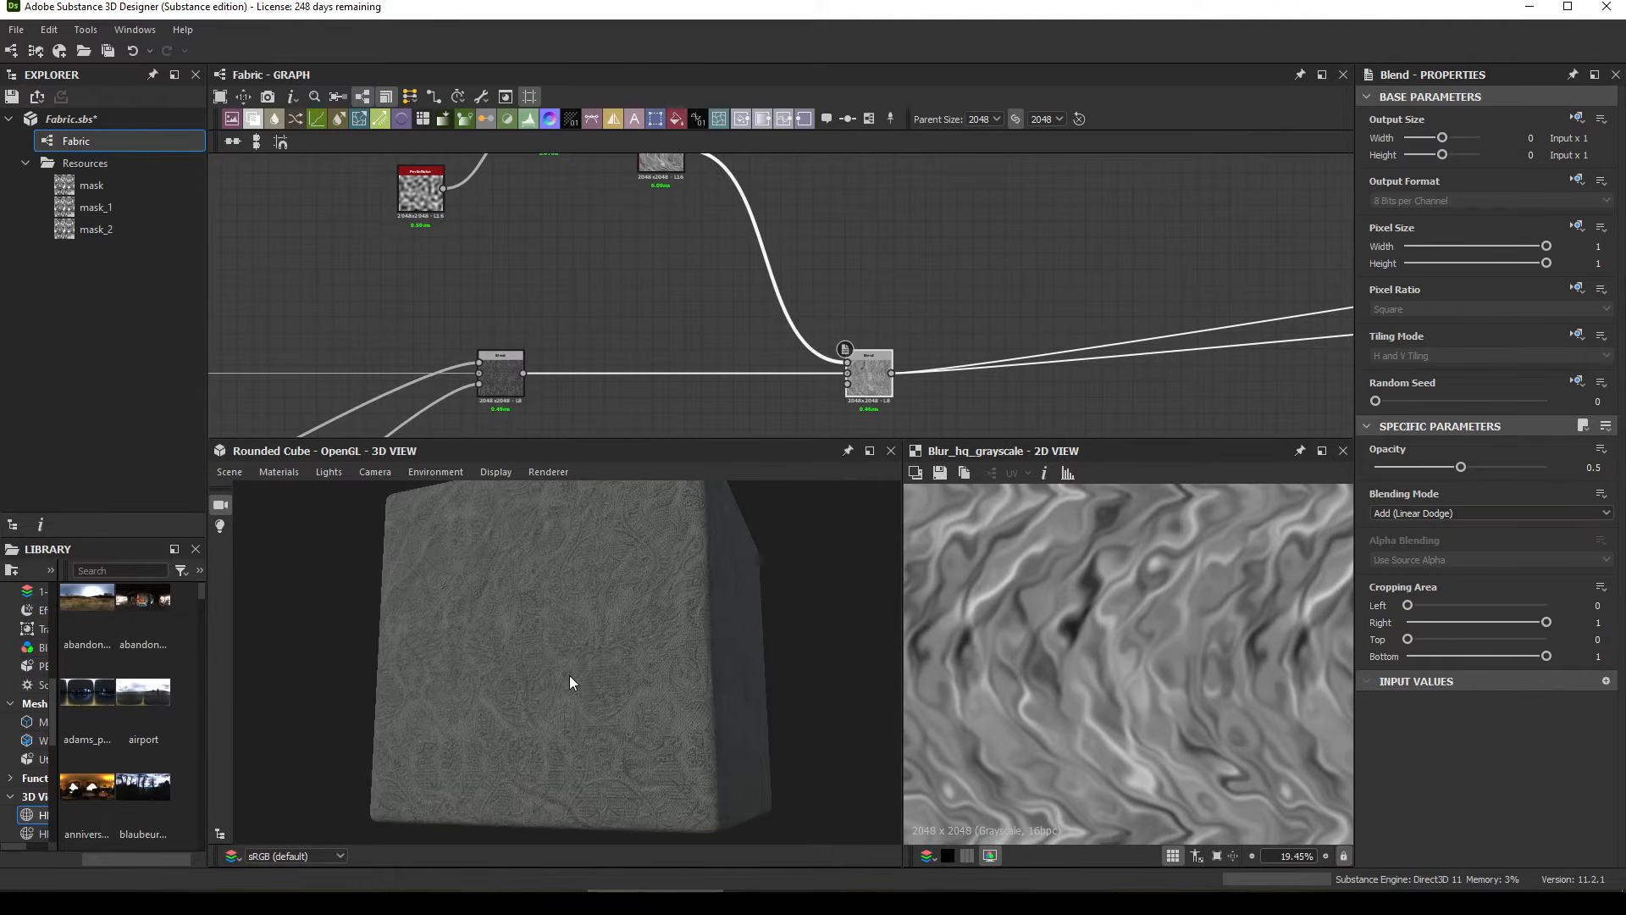
pyautogui.moveTo(596, 613); pyautogui.dragTo(543, 622)
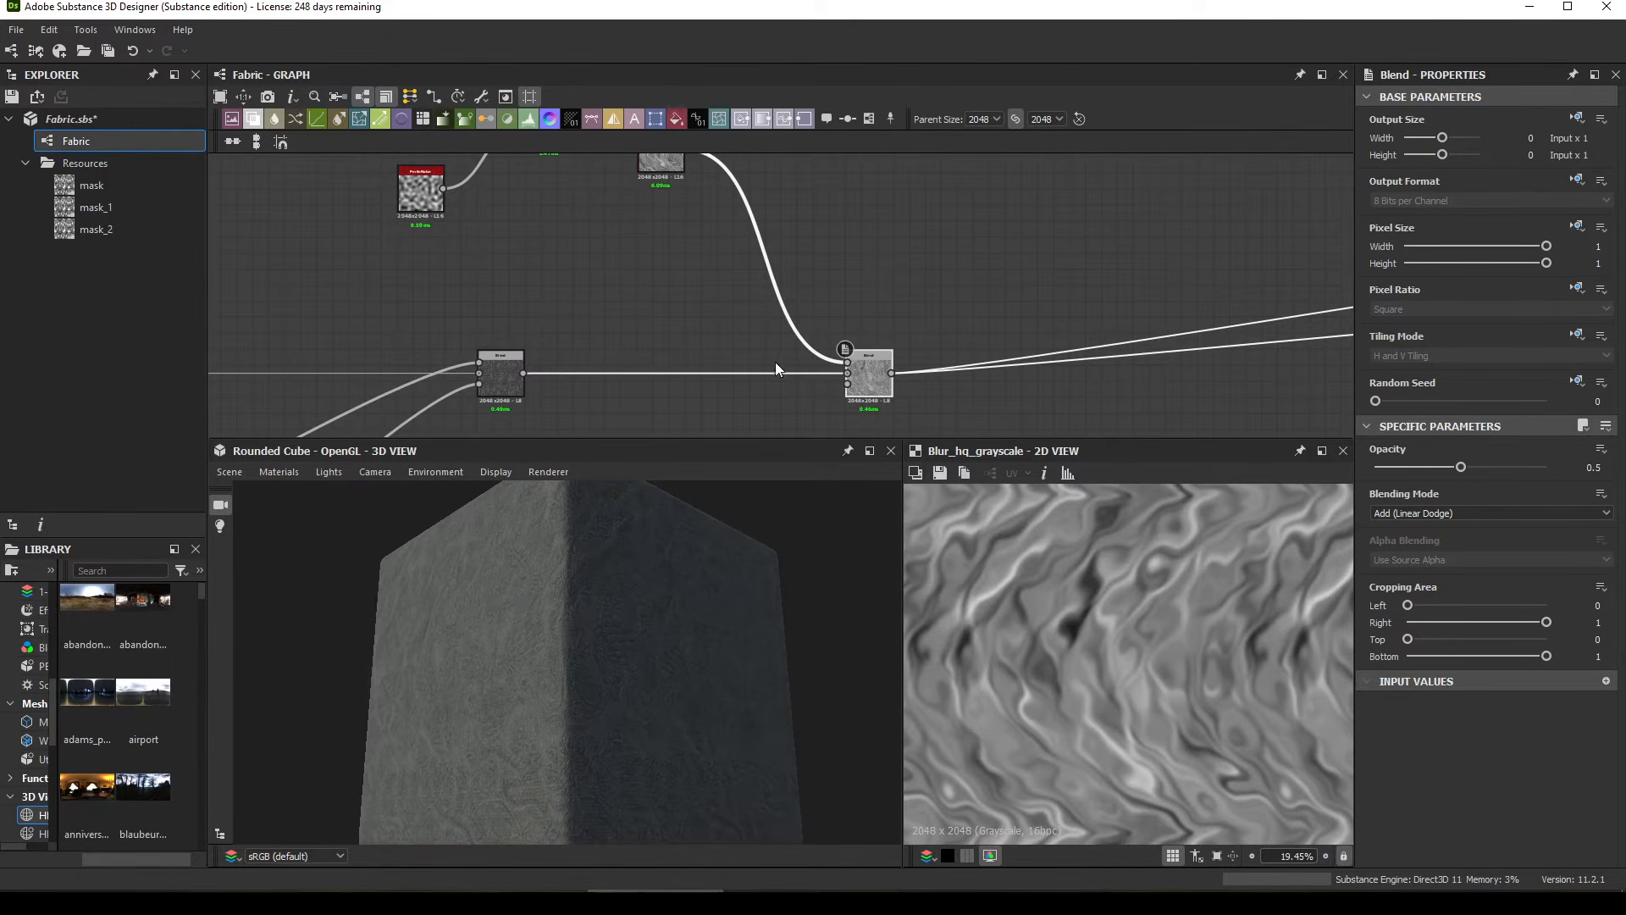
pyautogui.moveTo(396, 617); pyautogui.dragTo(482, 593)
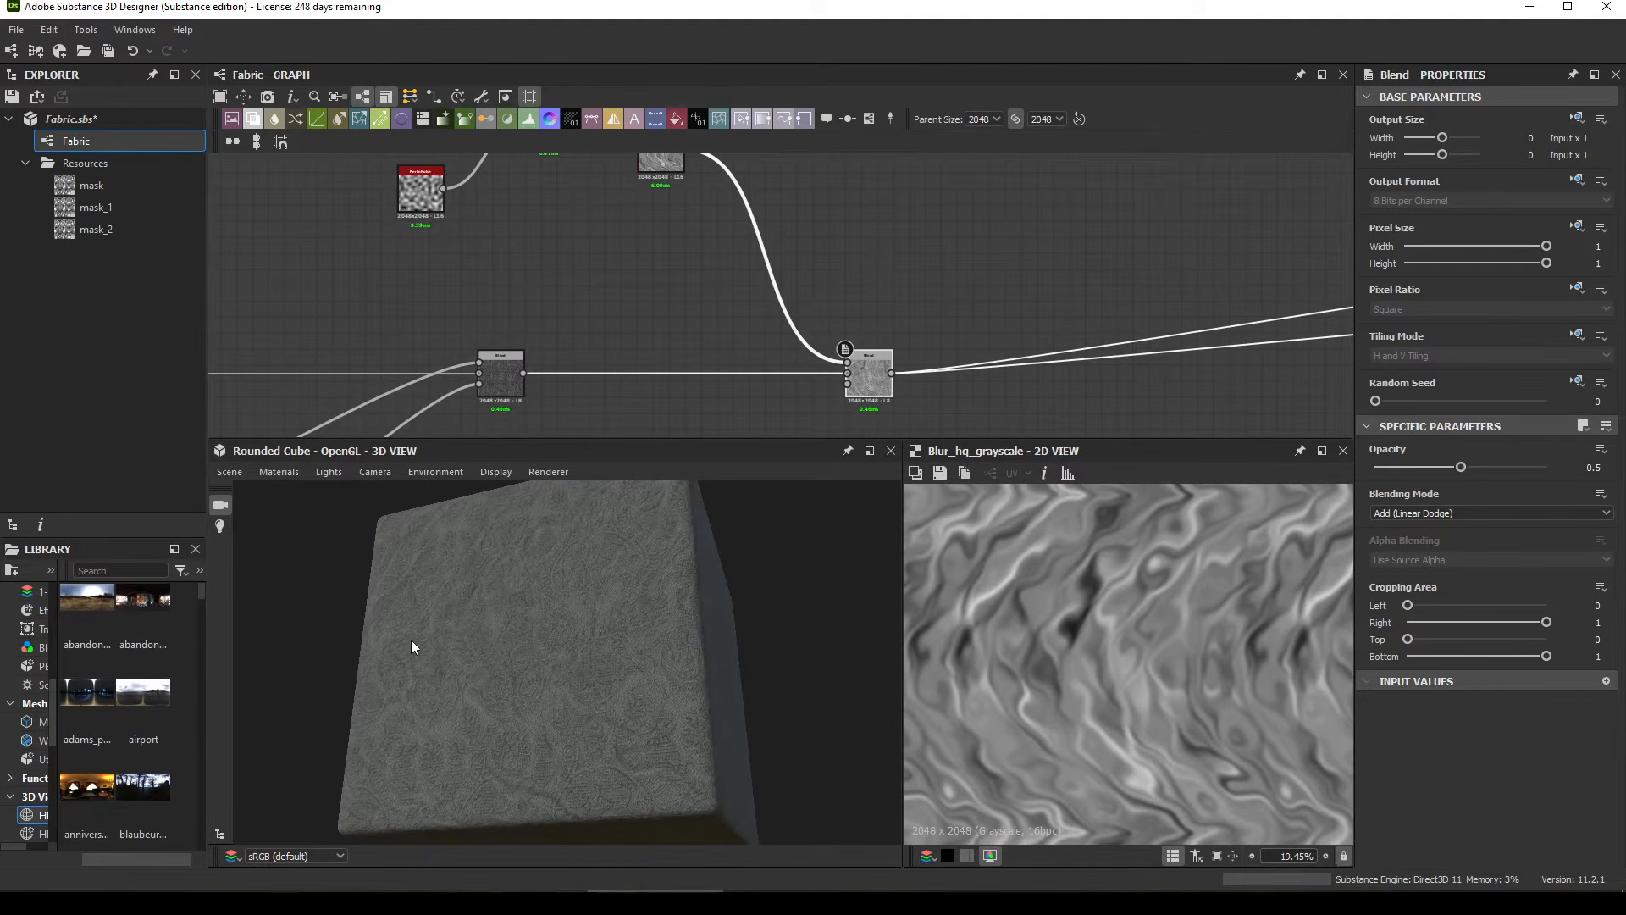
pyautogui.moveTo(866, 389)
pyautogui.mouseDown(button='middle')
pyautogui.moveTo(918, 328)
pyautogui.moveTo(886, 317)
pyautogui.moveTo(891, 373)
pyautogui.mouseUp(button='middle')
pyautogui.scroll(3, 941, 398)
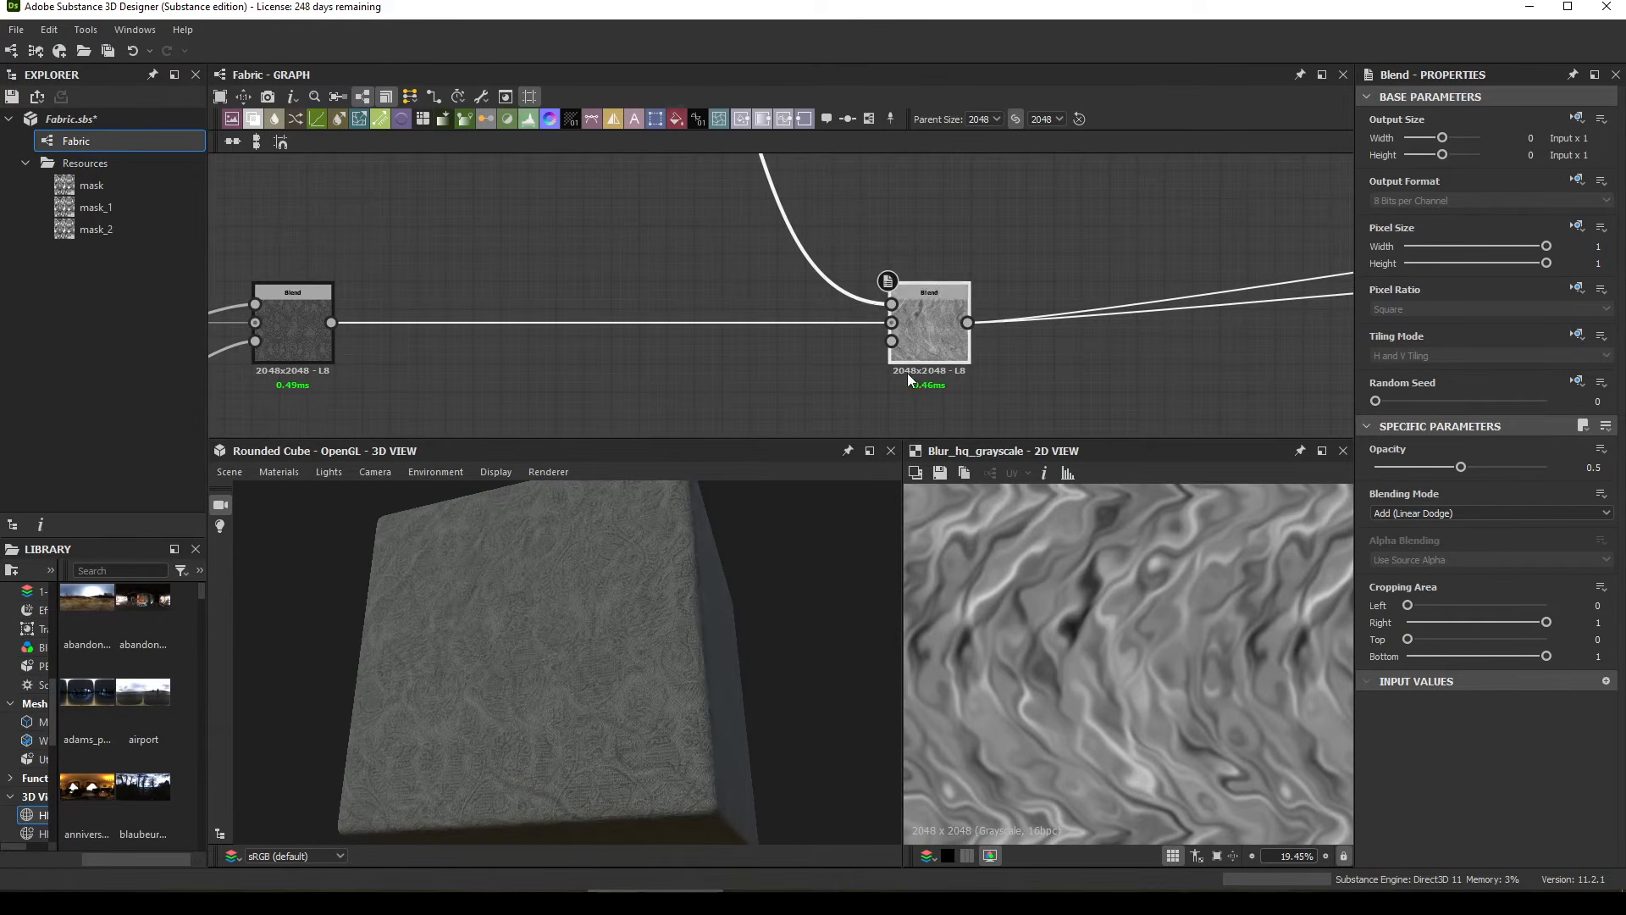
pyautogui.moveTo(891, 341); pyautogui.dragTo(857, 353)
pyautogui.click(729, 368)
# Step: Duplicate the Creased, Perlin Noise, Warp and Blur HQ Grayscale nodes and place the copies beneath the blend chain
pyautogui.scroll(-5, 679, 246)
pyautogui.moveTo(680, 246); pyautogui.dragTo(676, 339, button='middle')
pyautogui.scroll(2, 516, 246)
pyautogui.moveTo(516, 246); pyautogui.dragTo(572, 307, button='middle')
pyautogui.moveTo(743, 317)
pyautogui.mouseDown()
pyautogui.moveTo(262, 153)
pyautogui.moveTo(392, 156)
pyautogui.moveTo(747, 343)
pyautogui.mouseUp()
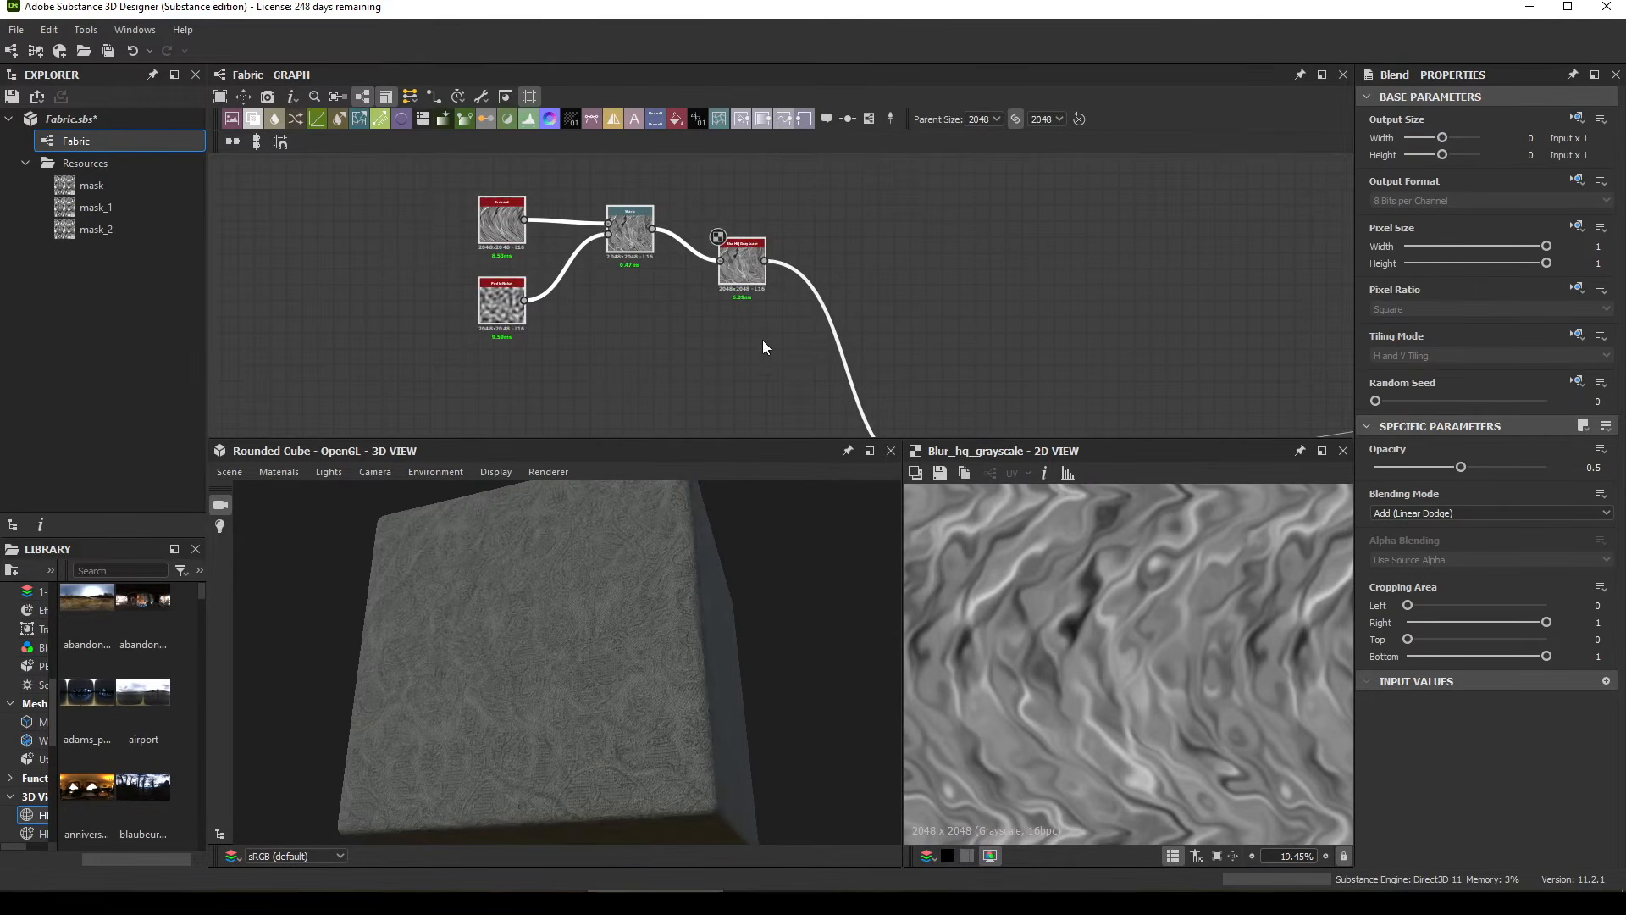
pyautogui.hotkey('ctrl', 'c')
pyautogui.hotkey('ctrl', 'v')
pyautogui.moveTo(913, 310); pyautogui.dragTo(998, 184)
pyautogui.moveTo(995, 212); pyautogui.dragTo(910, 405, button='middle')
pyautogui.click(910, 408)
# Step: Set the copied Creased node's scale to 1 and its warp intensity to 0.26
pyautogui.click(656, 318)
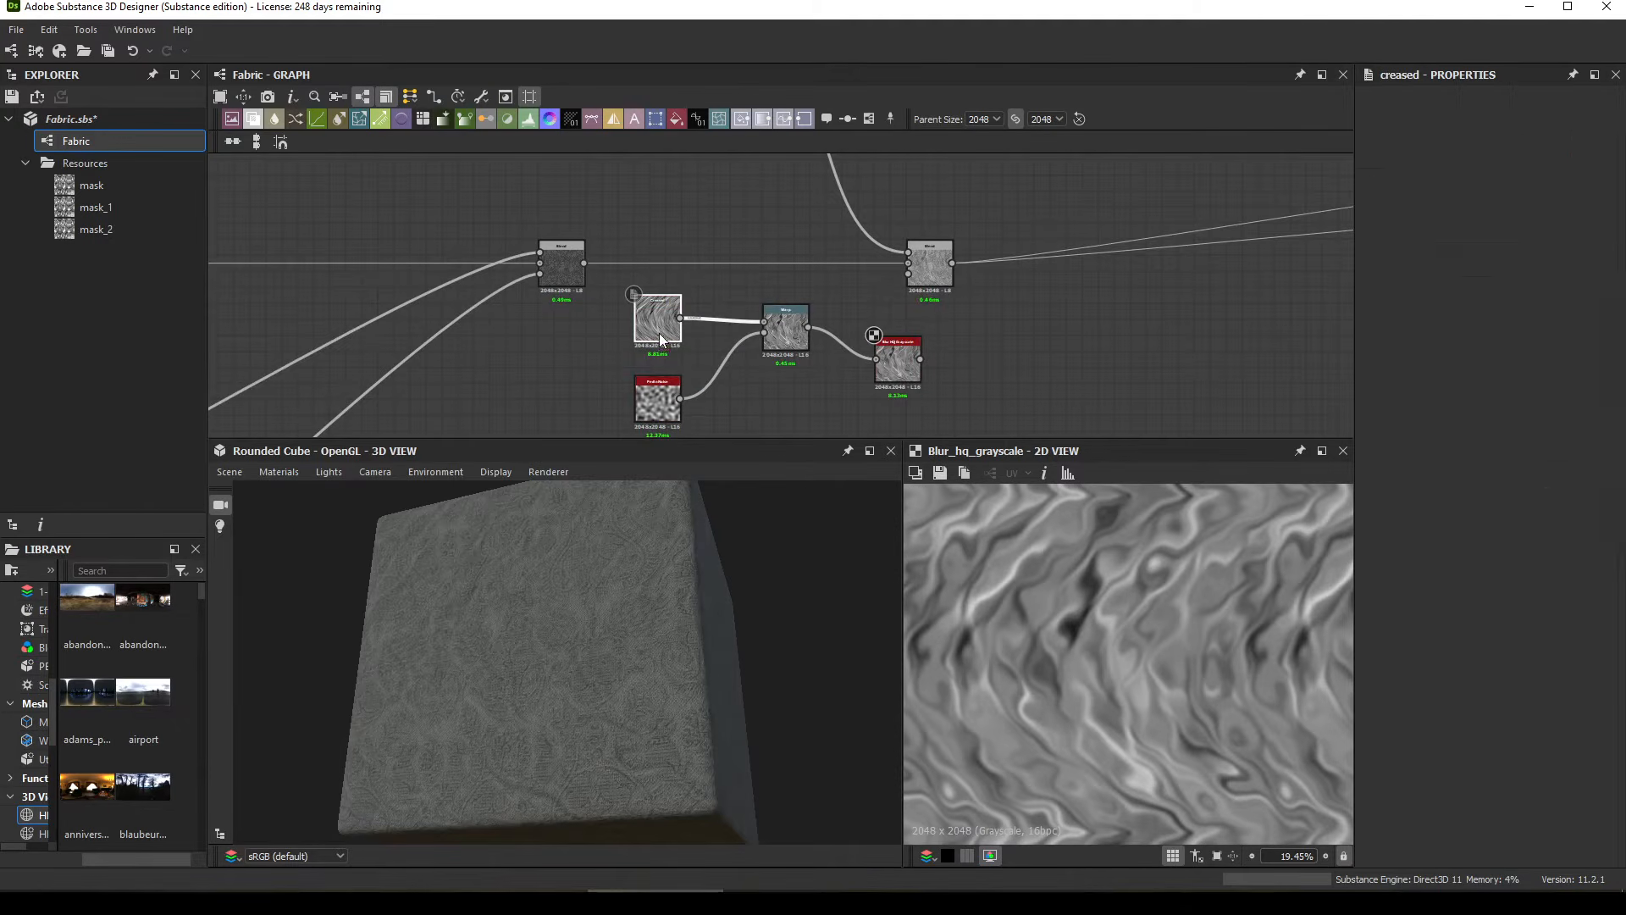
pyautogui.moveTo(1399, 490); pyautogui.dragTo(1323, 487)
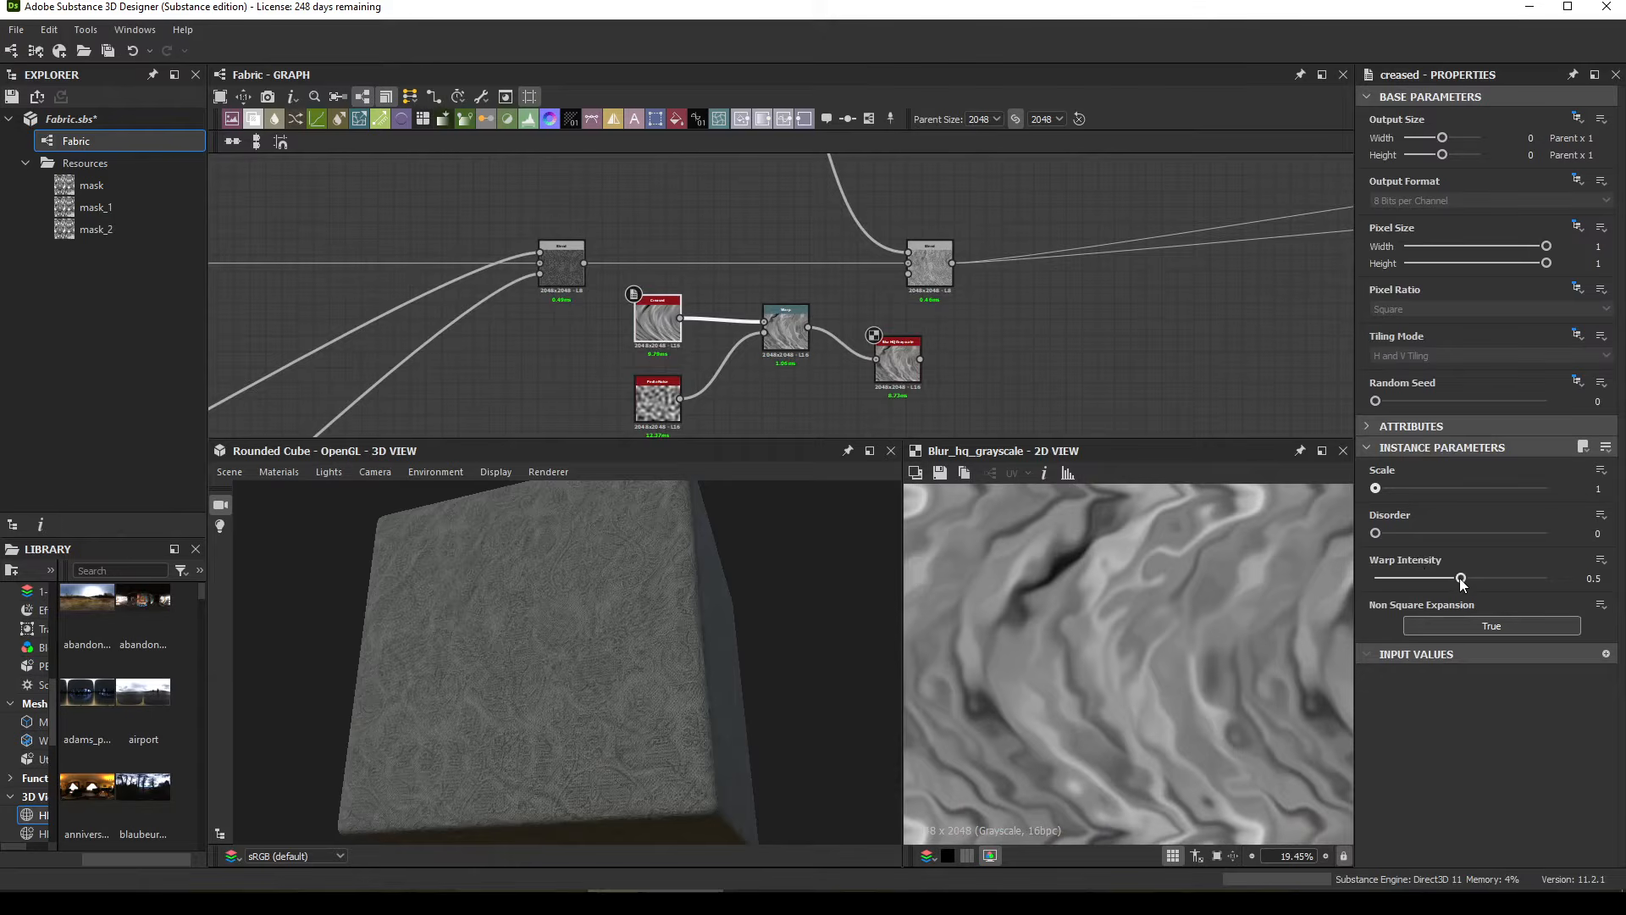
pyautogui.moveTo(1461, 582); pyautogui.dragTo(1421, 589)
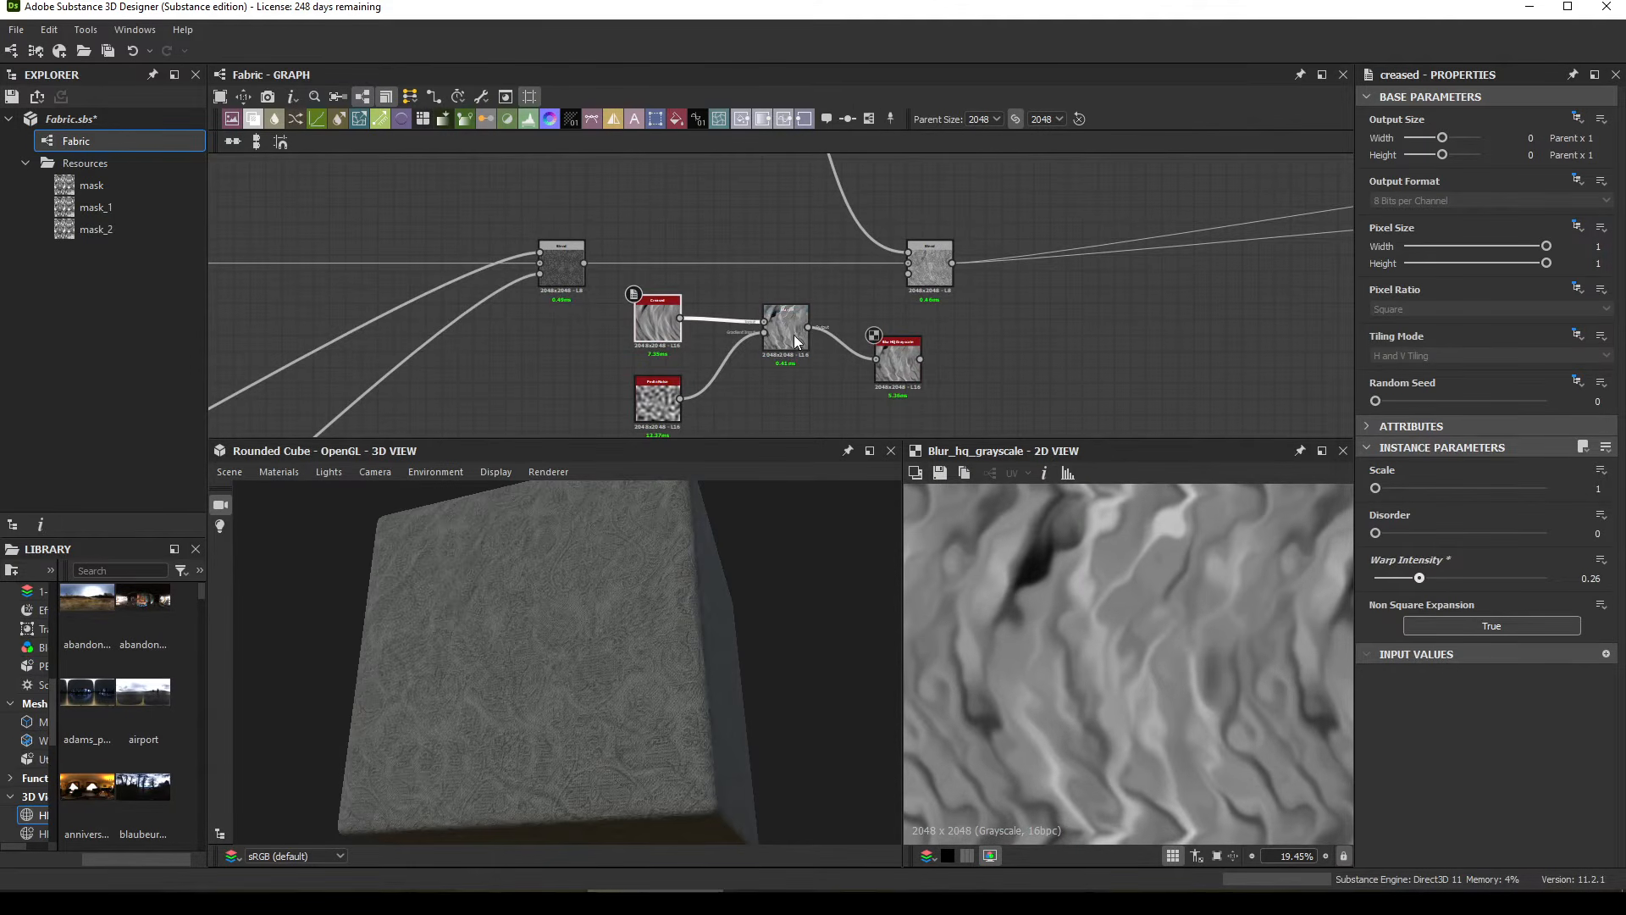
# Step: Set the copied Perlin Noise node's scale to 9 and arrange the copied nodes more compactly
pyautogui.moveTo(795, 334); pyautogui.dragTo(713, 366)
pyautogui.click(654, 391)
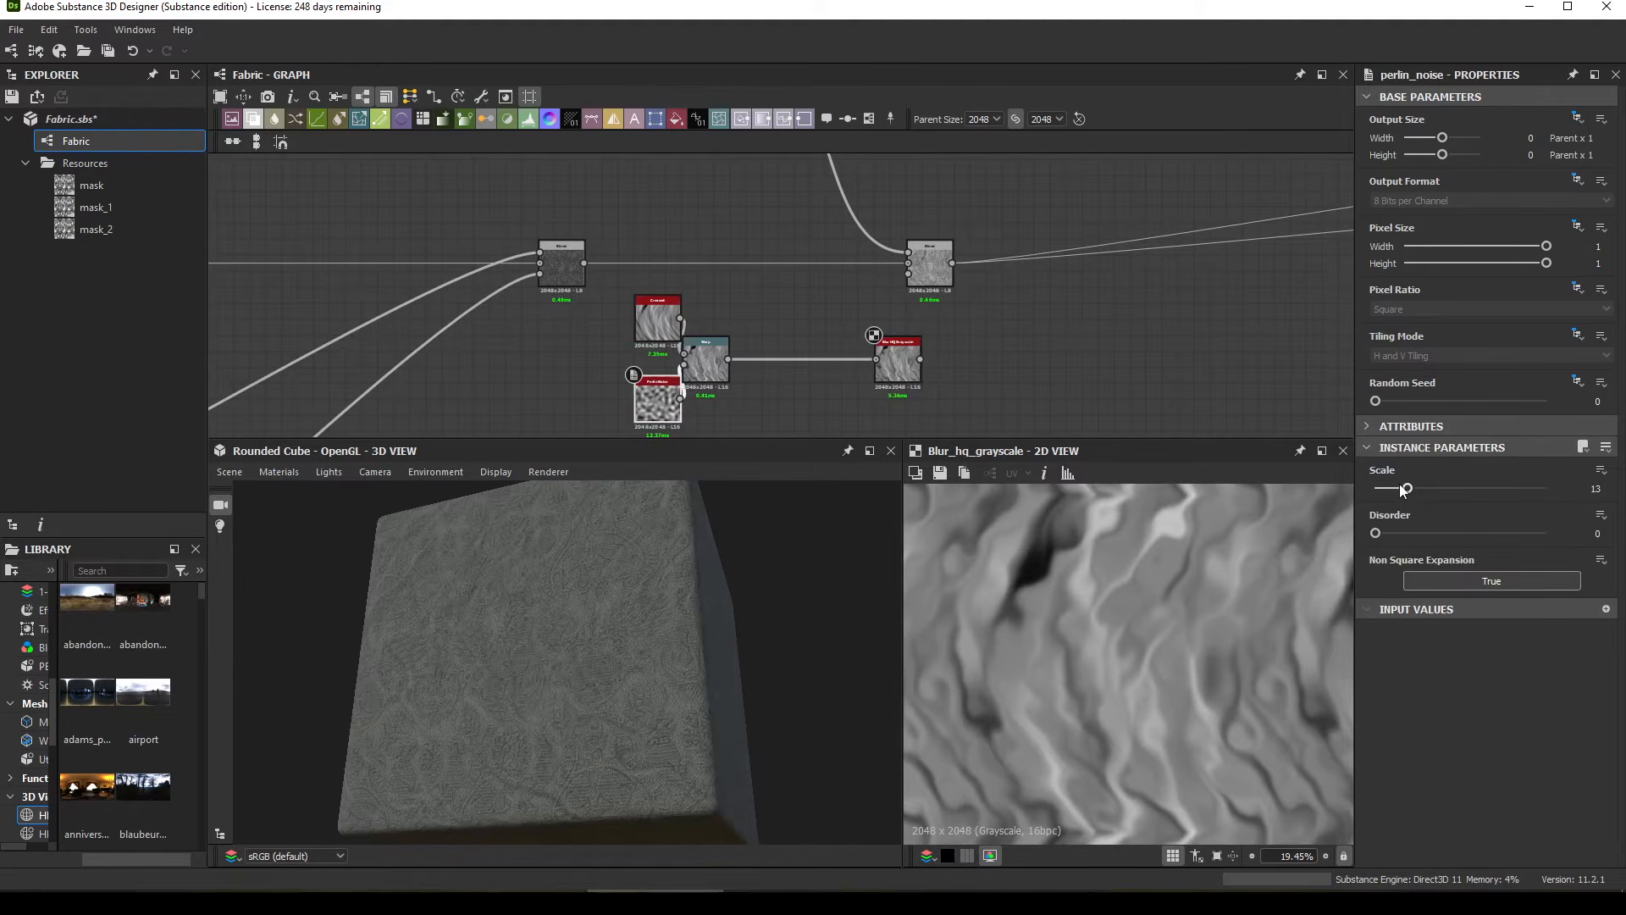
pyautogui.moveTo(1403, 489); pyautogui.dragTo(1398, 489)
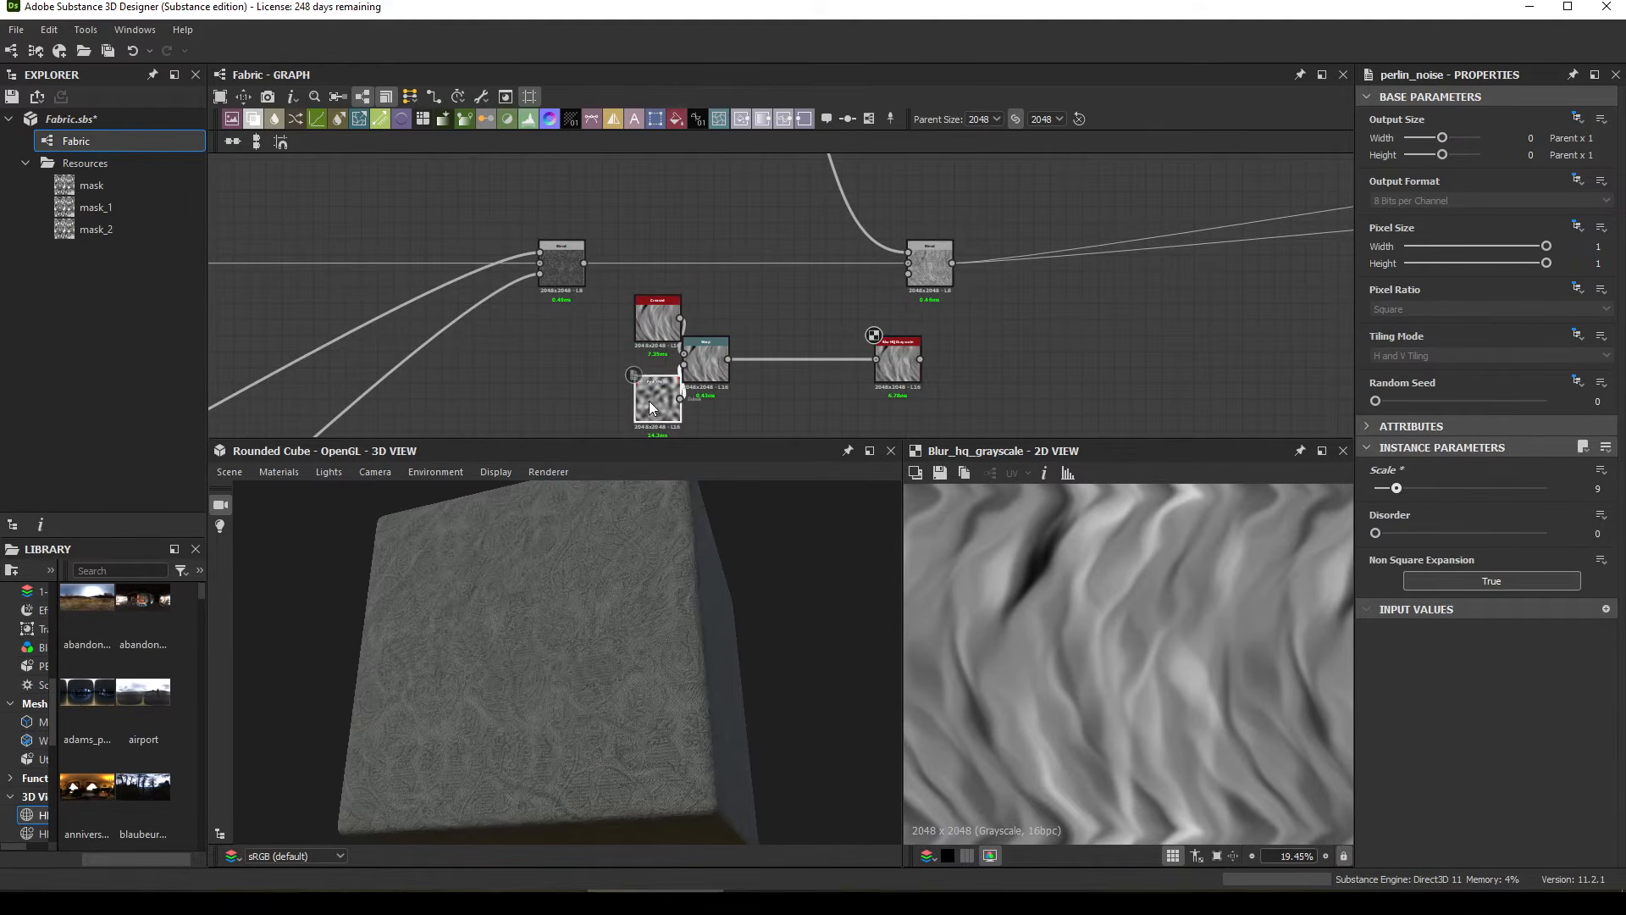
pyautogui.moveTo(714, 373); pyautogui.dragTo(762, 381)
pyautogui.moveTo(885, 356); pyautogui.dragTo(813, 373)
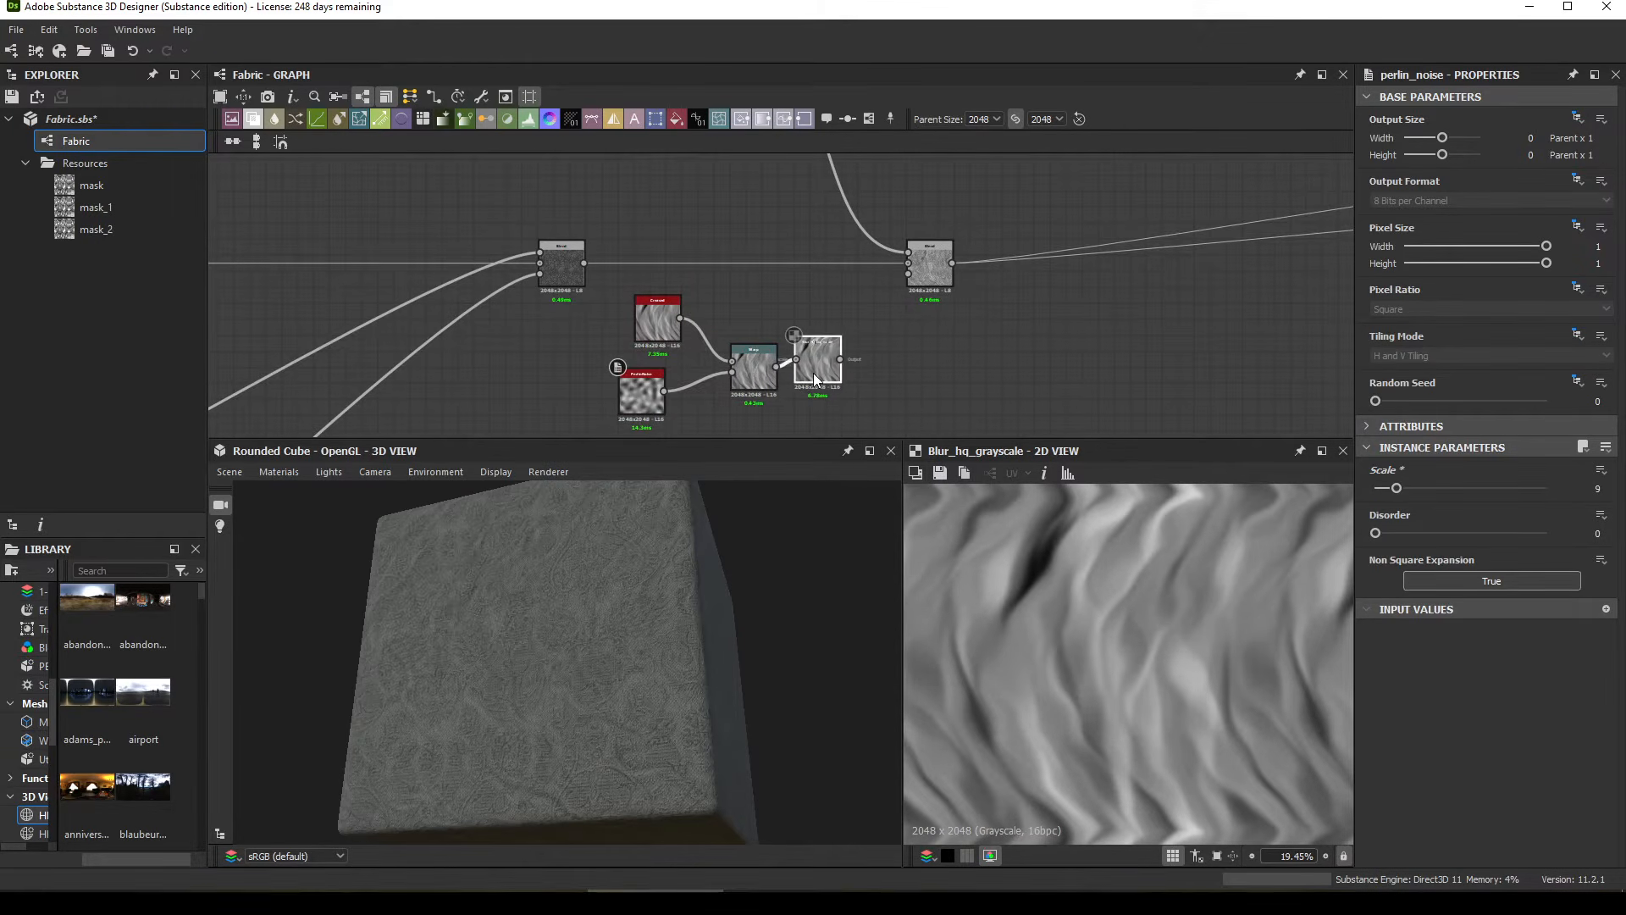
# Step: Add a Levels node after the copied Blur HQ Grayscale node and connect the blur's output to it
pyautogui.click(821, 383)
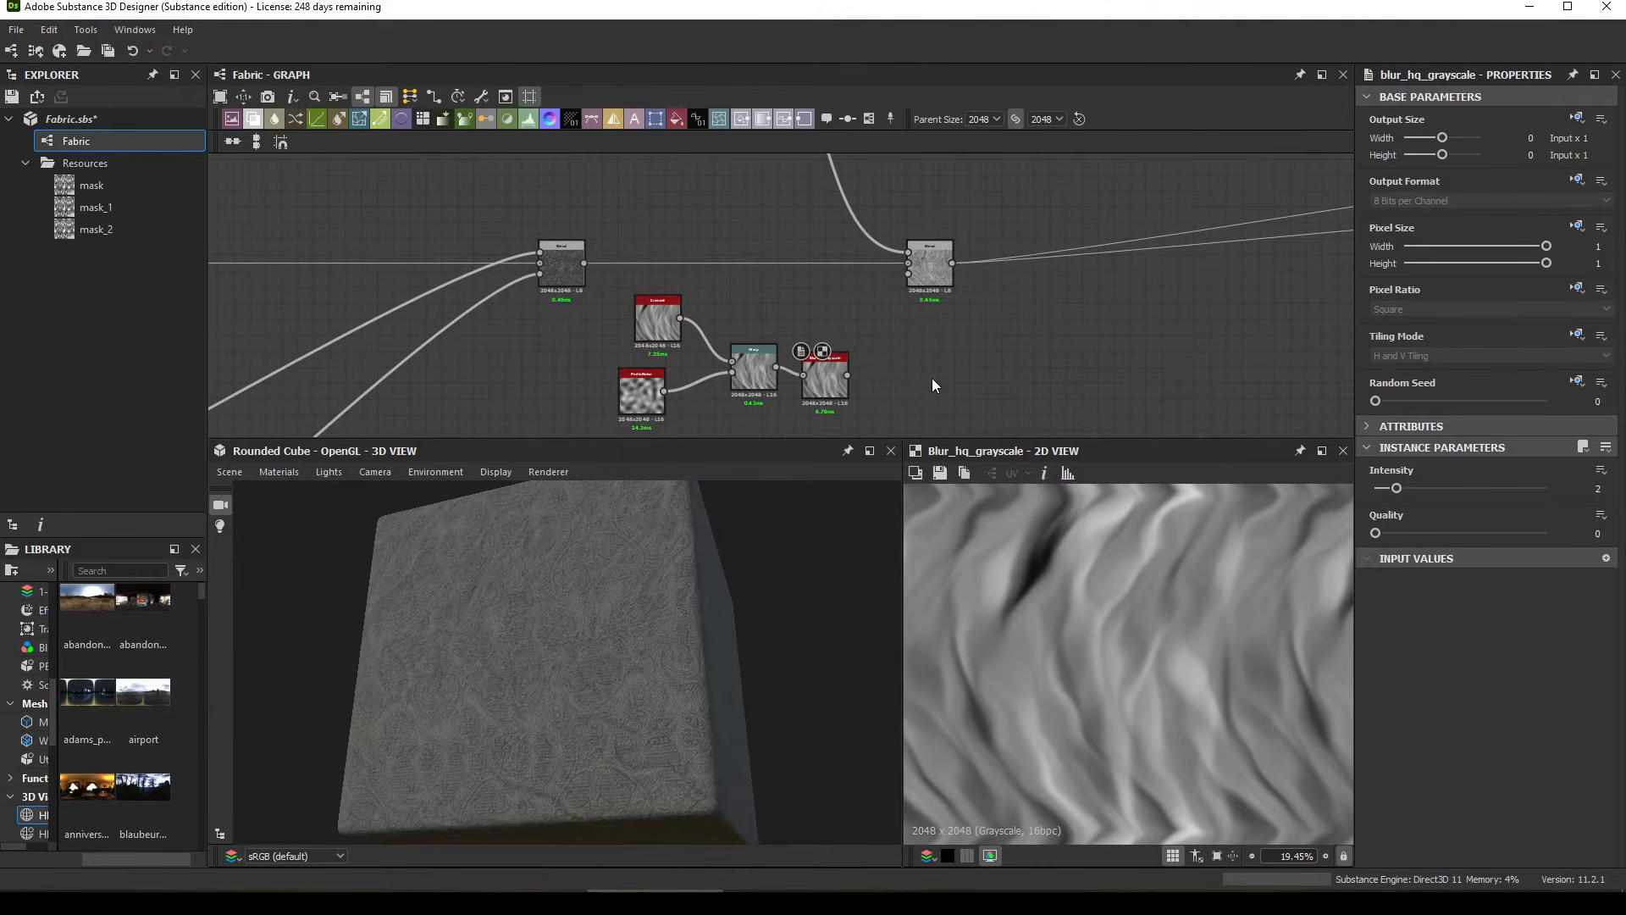
pyautogui.press('space')
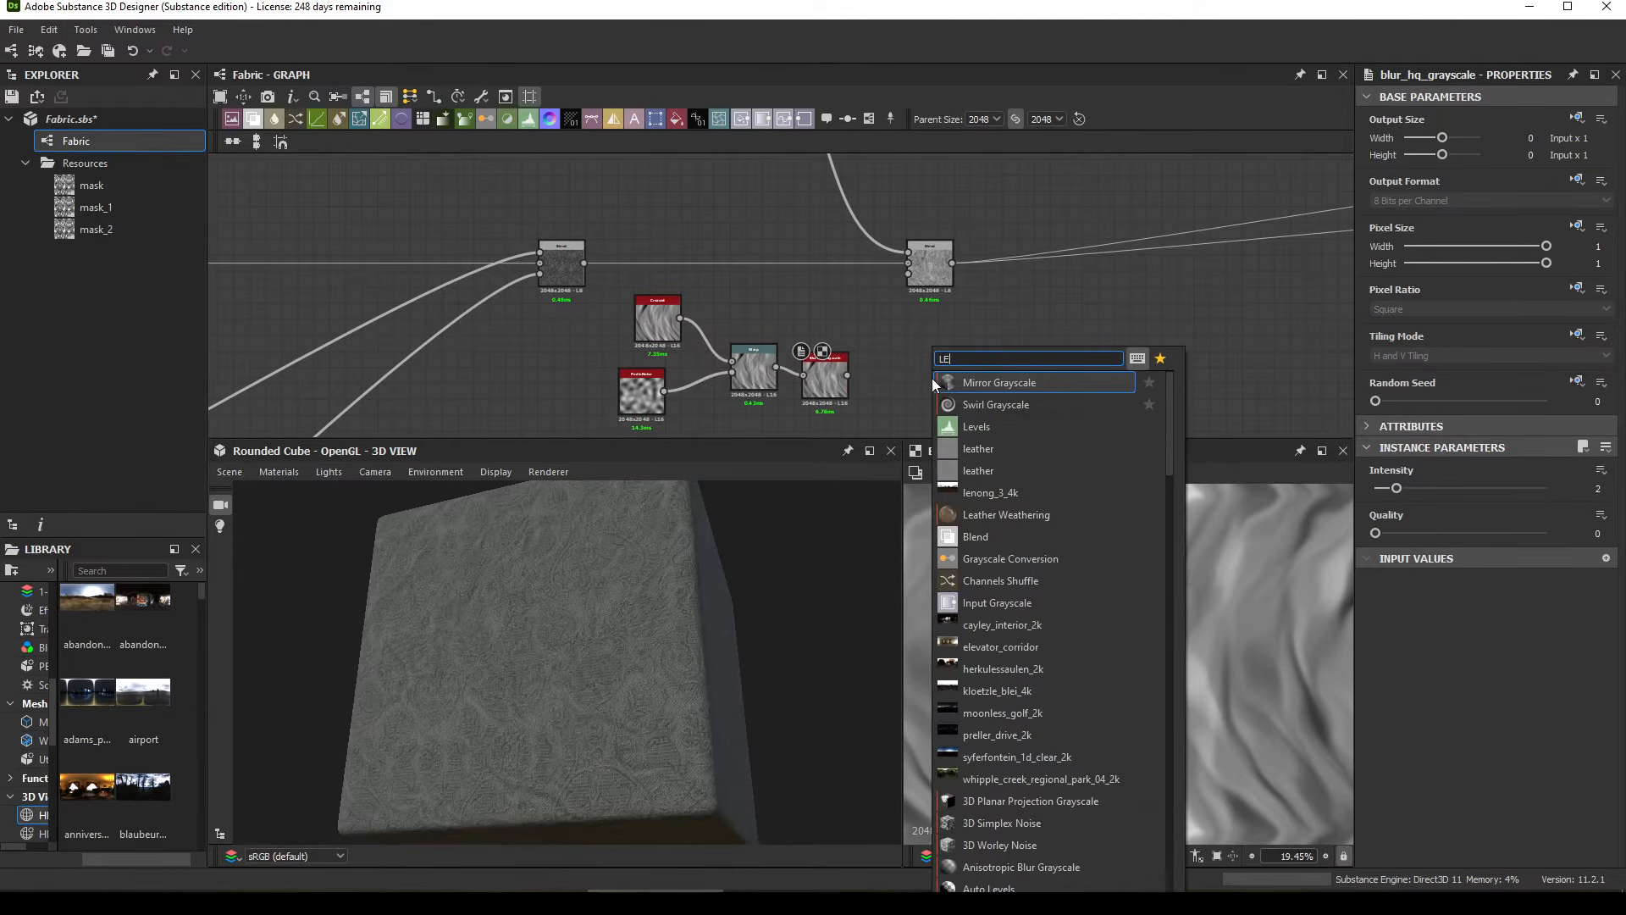
pyautogui.click(959, 407)
pyautogui.moveTo(847, 375); pyautogui.dragTo(909, 376)
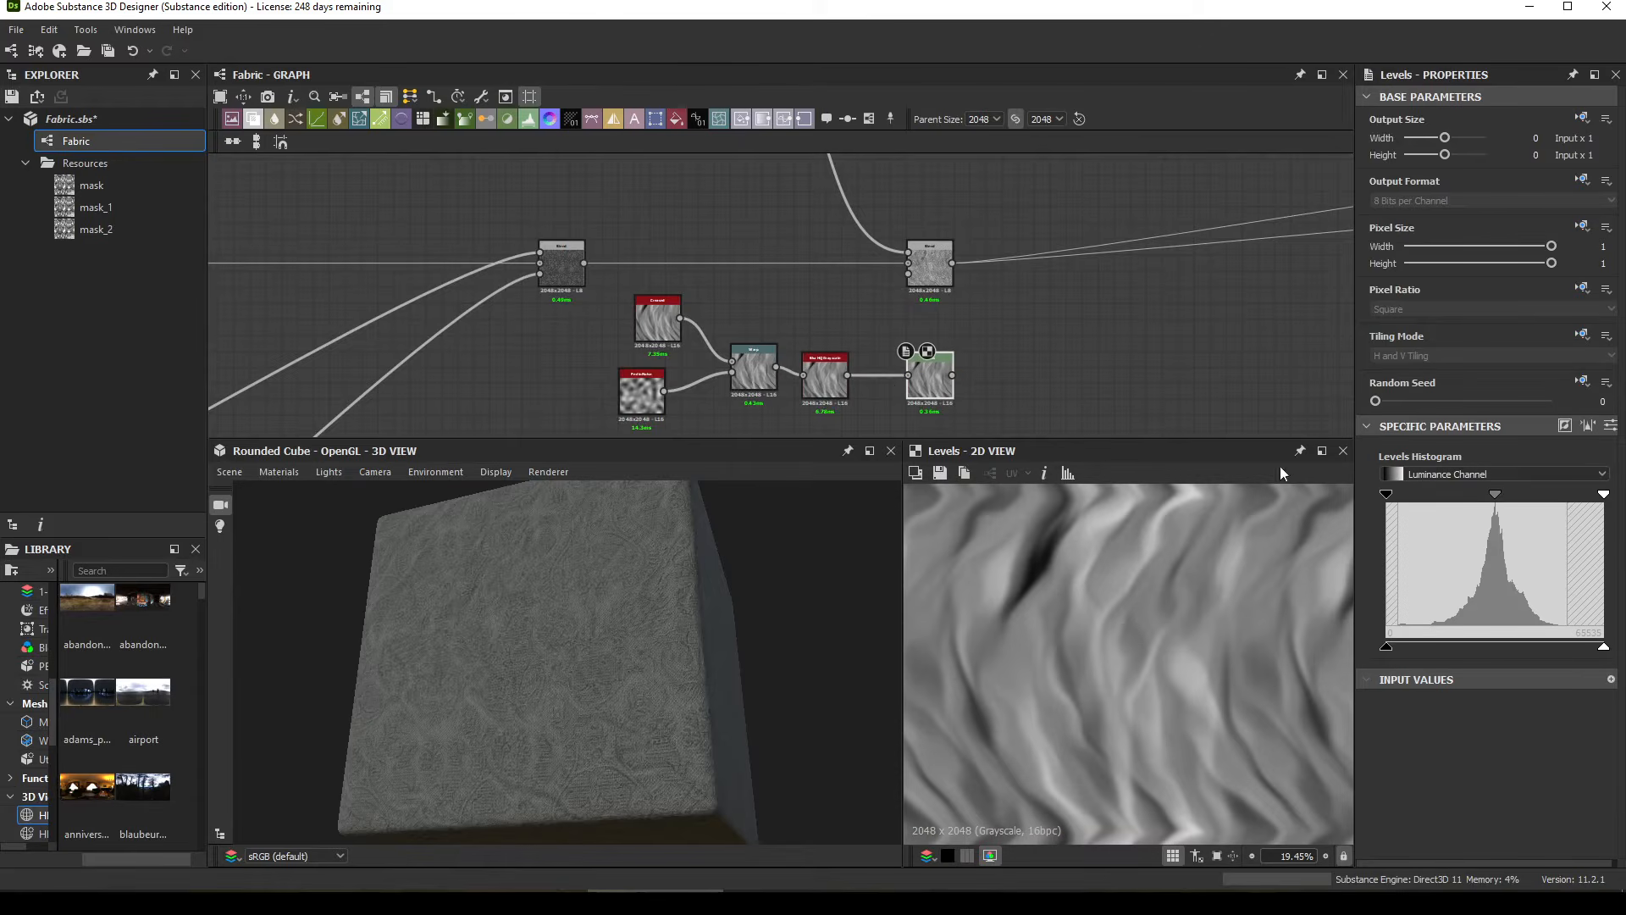
# Step: Darken the Levels node's input black point and midtones, and connect its output to the crease Blend's opacity input
pyautogui.moveTo(1496, 496); pyautogui.dragTo(1508, 496)
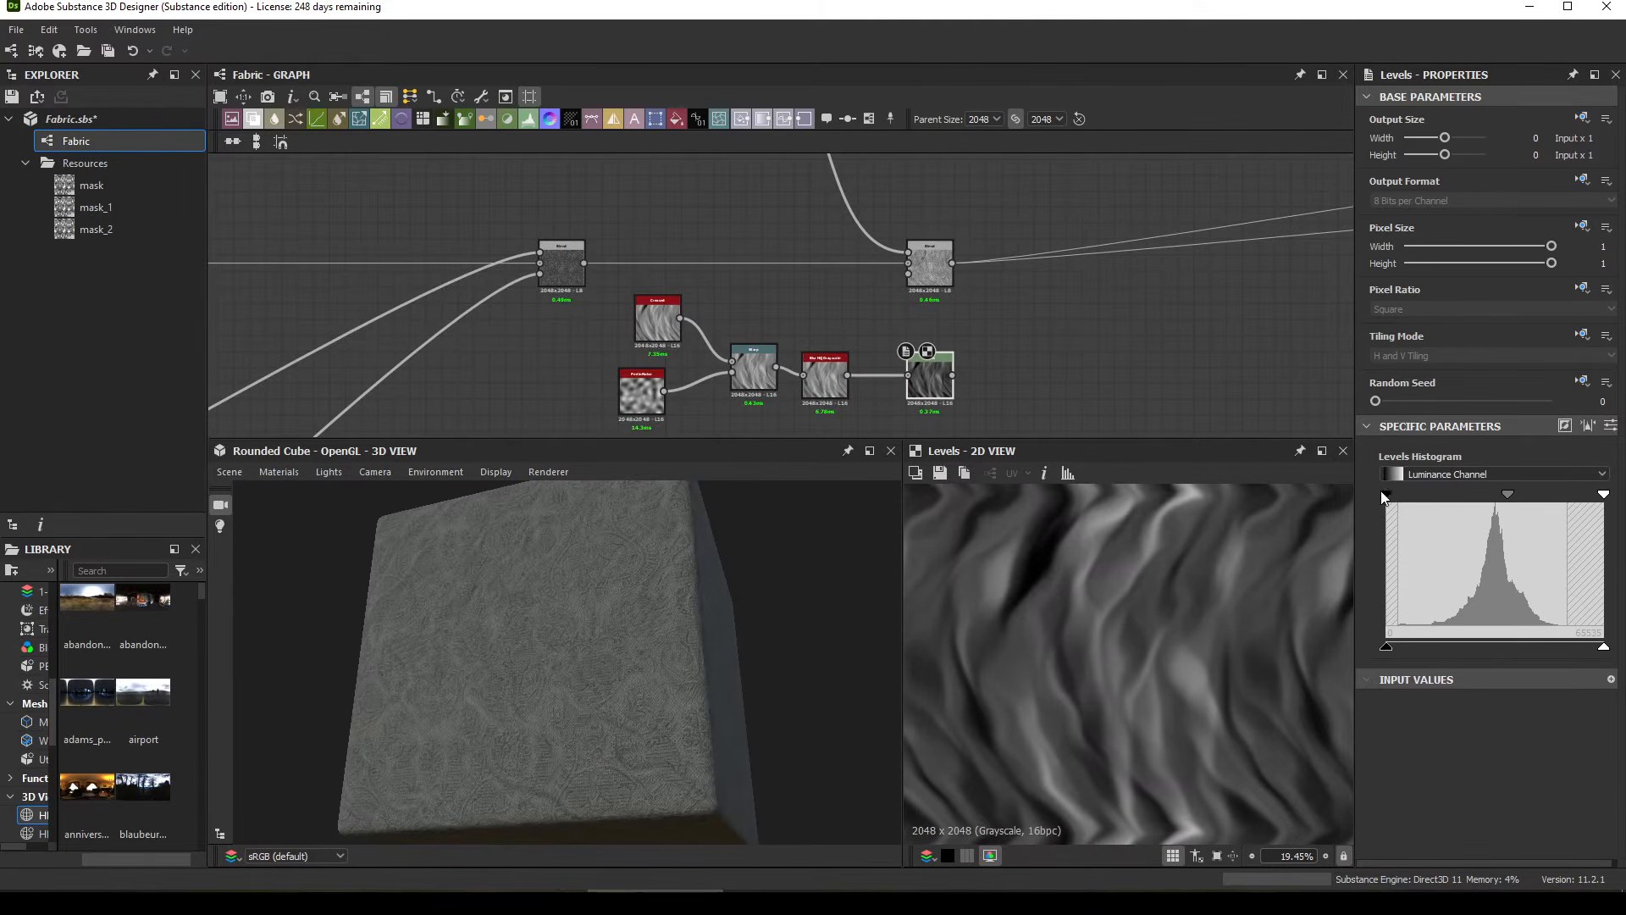
pyautogui.moveTo(1387, 494); pyautogui.dragTo(1407, 495)
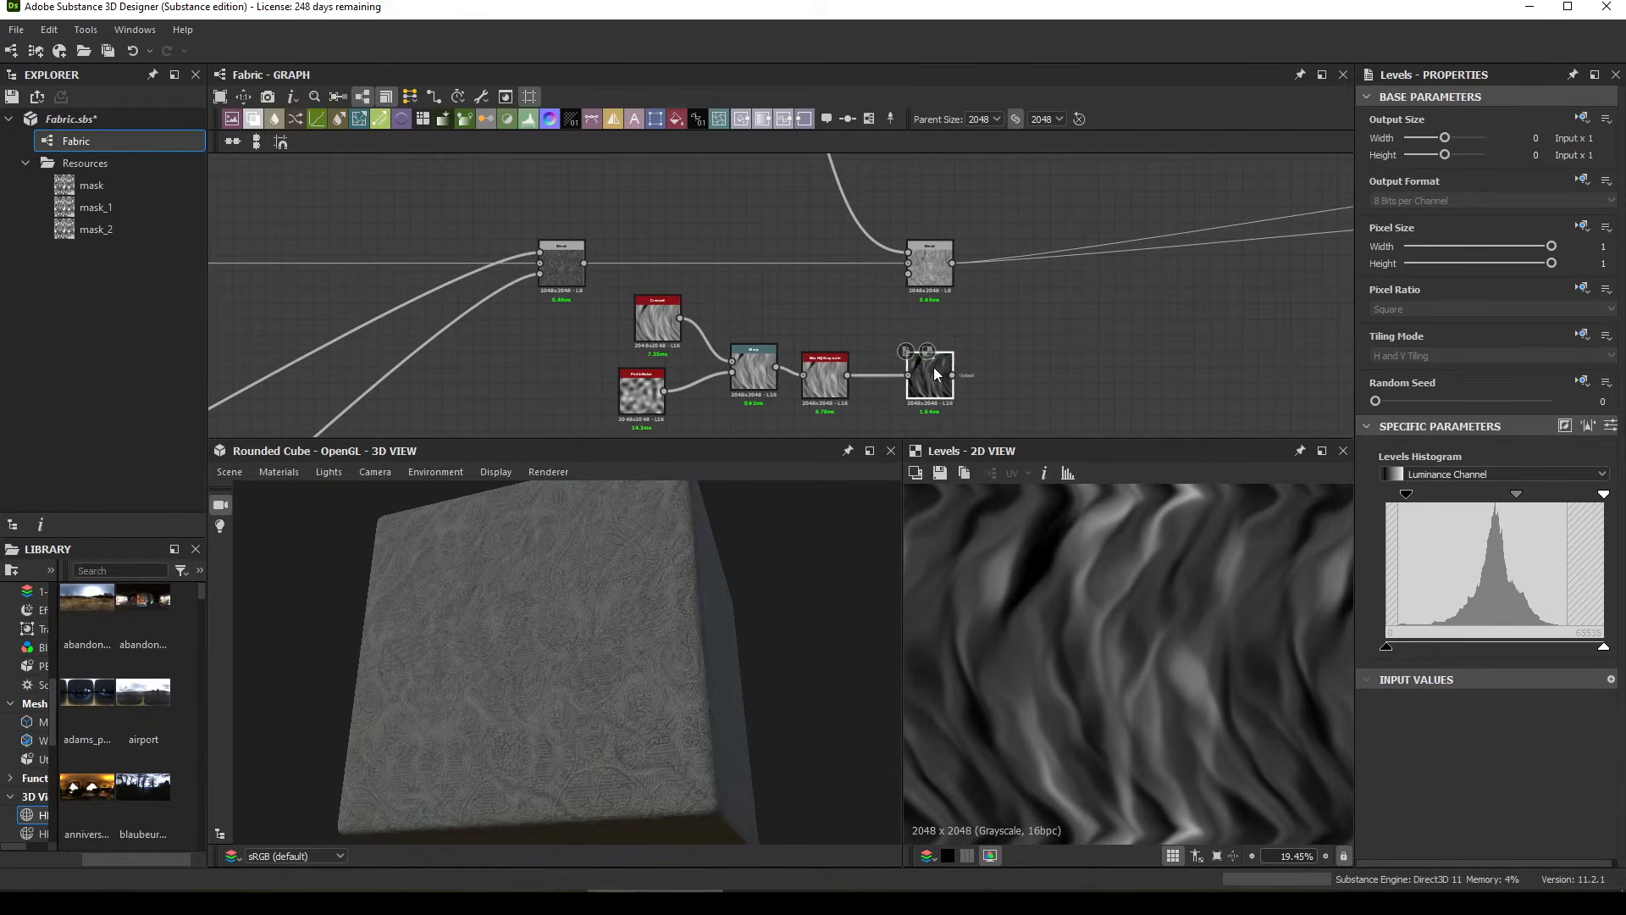
pyautogui.moveTo(954, 376); pyautogui.dragTo(908, 273)
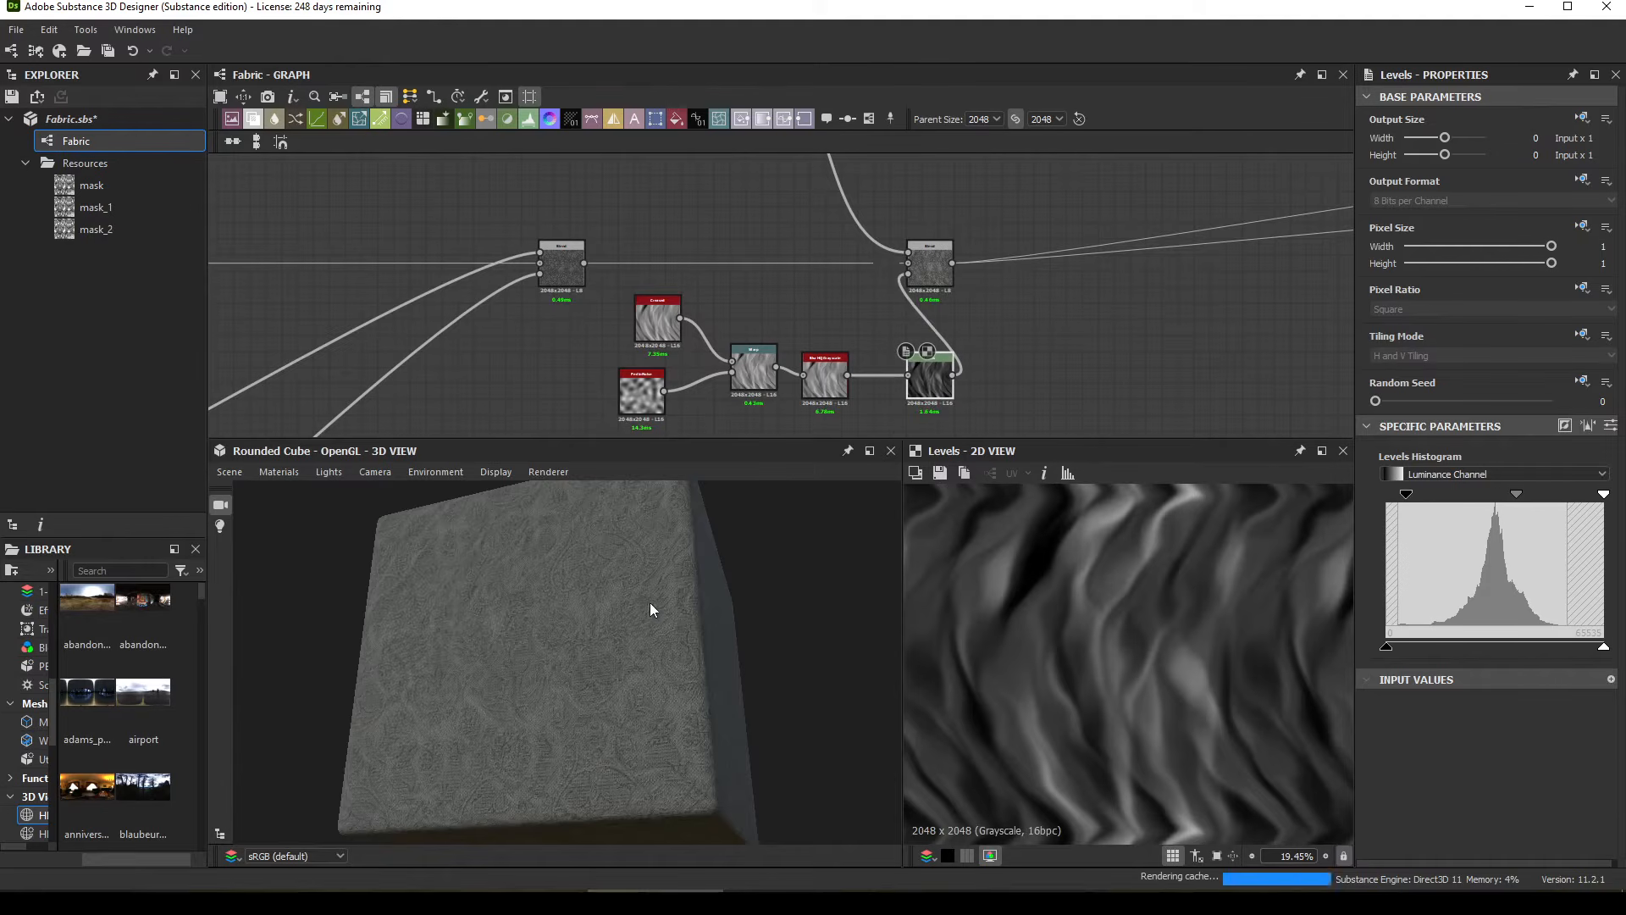
# Step: Lower the Levels node's input white point to brighten the mask, and inspect the masked creases on the rounded cube
pyautogui.moveTo(649, 602); pyautogui.dragTo(610, 680)
pyautogui.scroll(3, 611, 670)
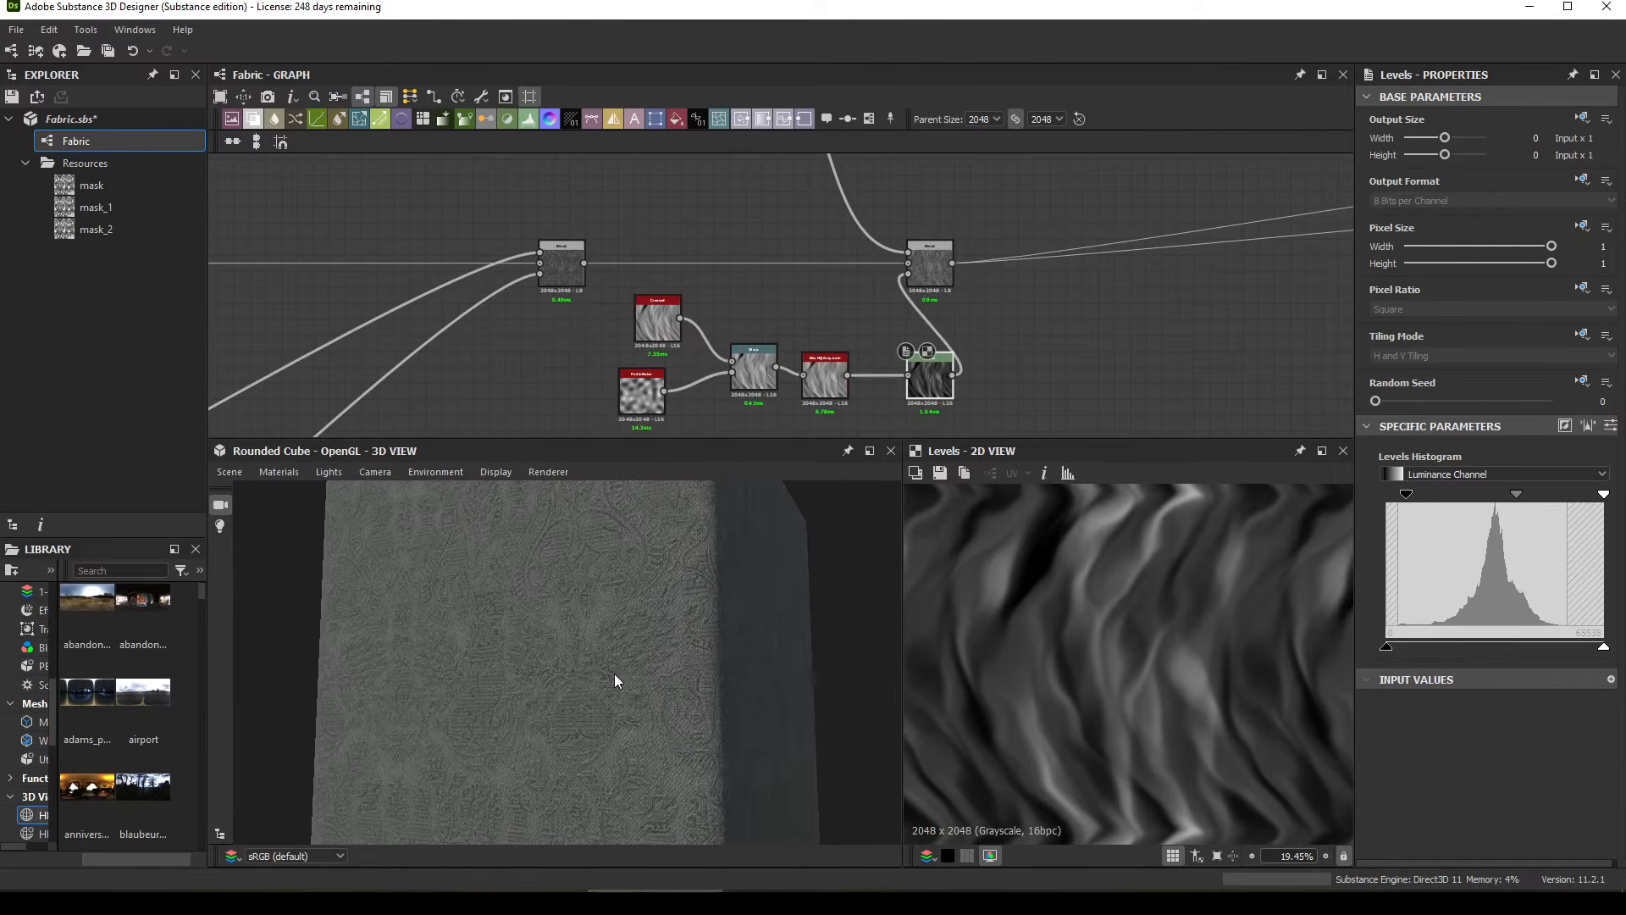
pyautogui.keyDown('ctrl'); pyautogui.keyDown('shift'); pyautogui.moveTo(615, 675); pyautogui.dragTo(722, 669, button='right'); pyautogui.keyUp('shift'); pyautogui.keyUp('ctrl')
pyautogui.moveTo(1604, 495); pyautogui.dragTo(1563, 495)
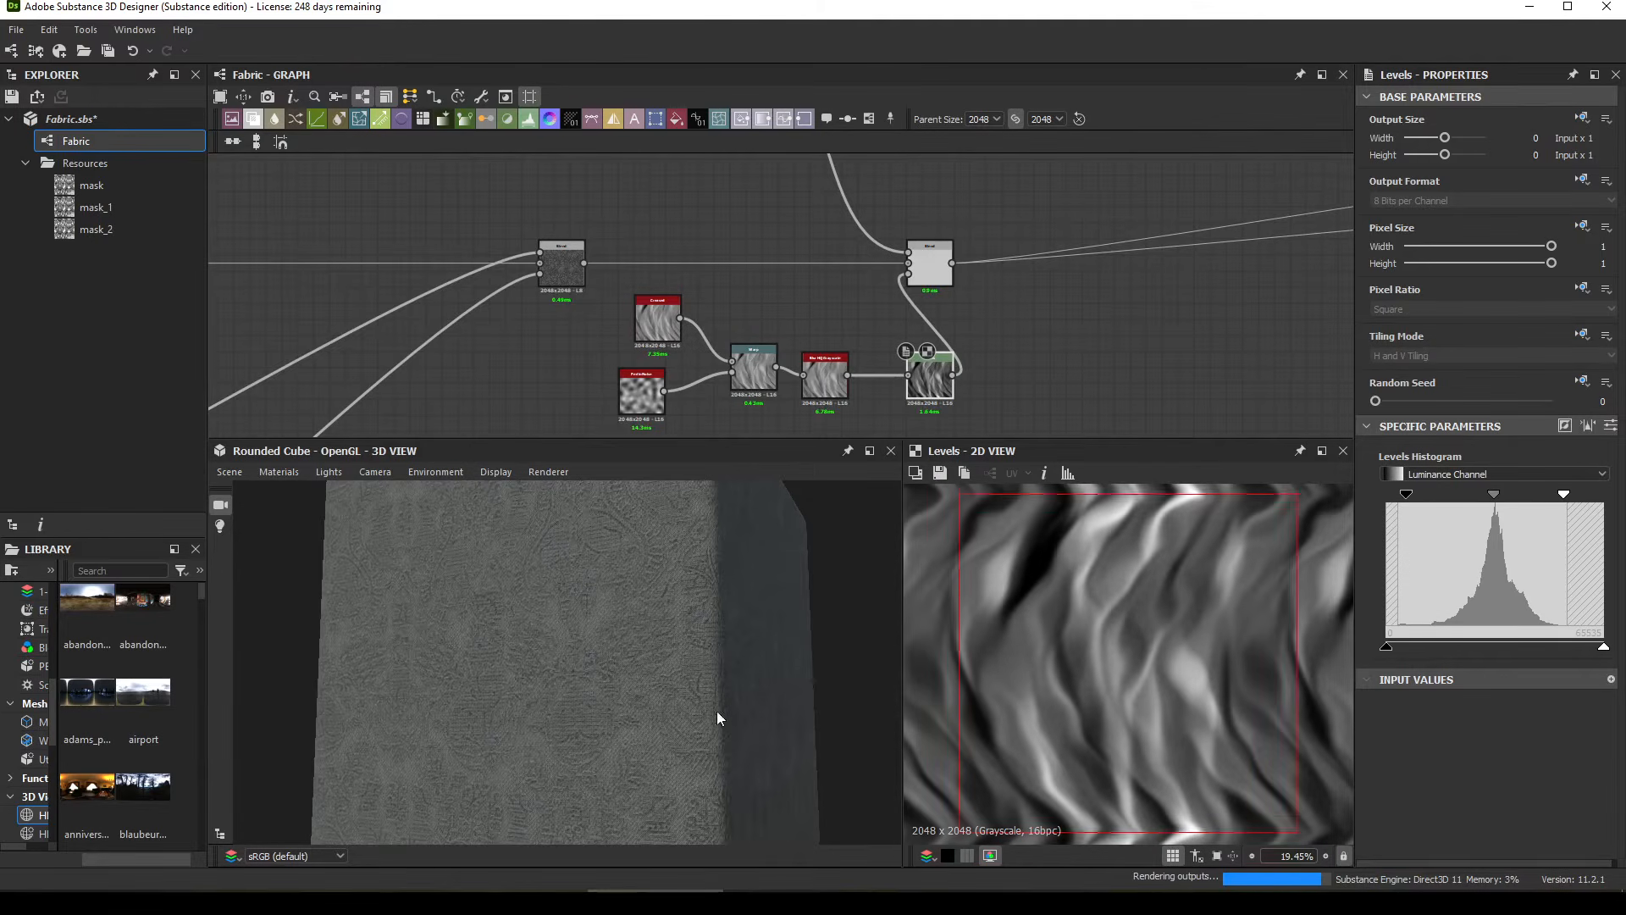
pyautogui.moveTo(536, 739)
pyautogui.mouseDown()
pyautogui.moveTo(519, 720)
pyautogui.moveTo(699, 725)
pyautogui.moveTo(560, 721)
pyautogui.mouseUp()
# Step: Shift the crease Blend farther from the copied nodes and place the Levels node nearer the blur
pyautogui.moveTo(929, 296); pyautogui.dragTo(1008, 313)
pyautogui.moveTo(929, 385); pyautogui.dragTo(905, 384)
pyautogui.moveTo(1008, 294); pyautogui.dragTo(997, 278)
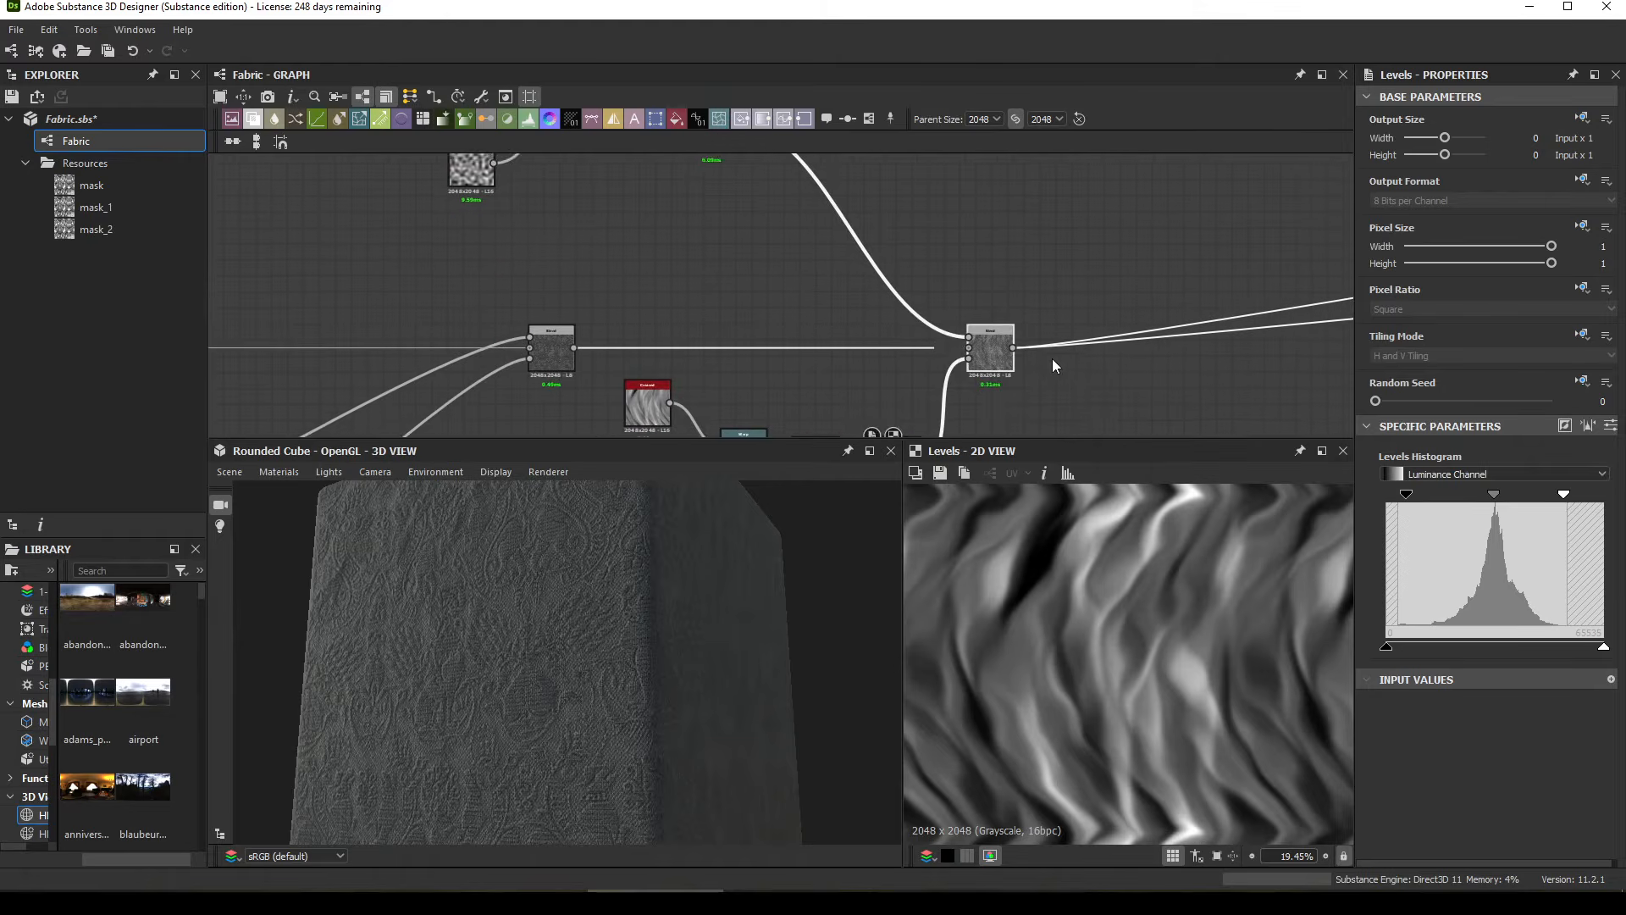
pyautogui.moveTo(847, 356); pyautogui.dragTo(818, 265, button='middle')
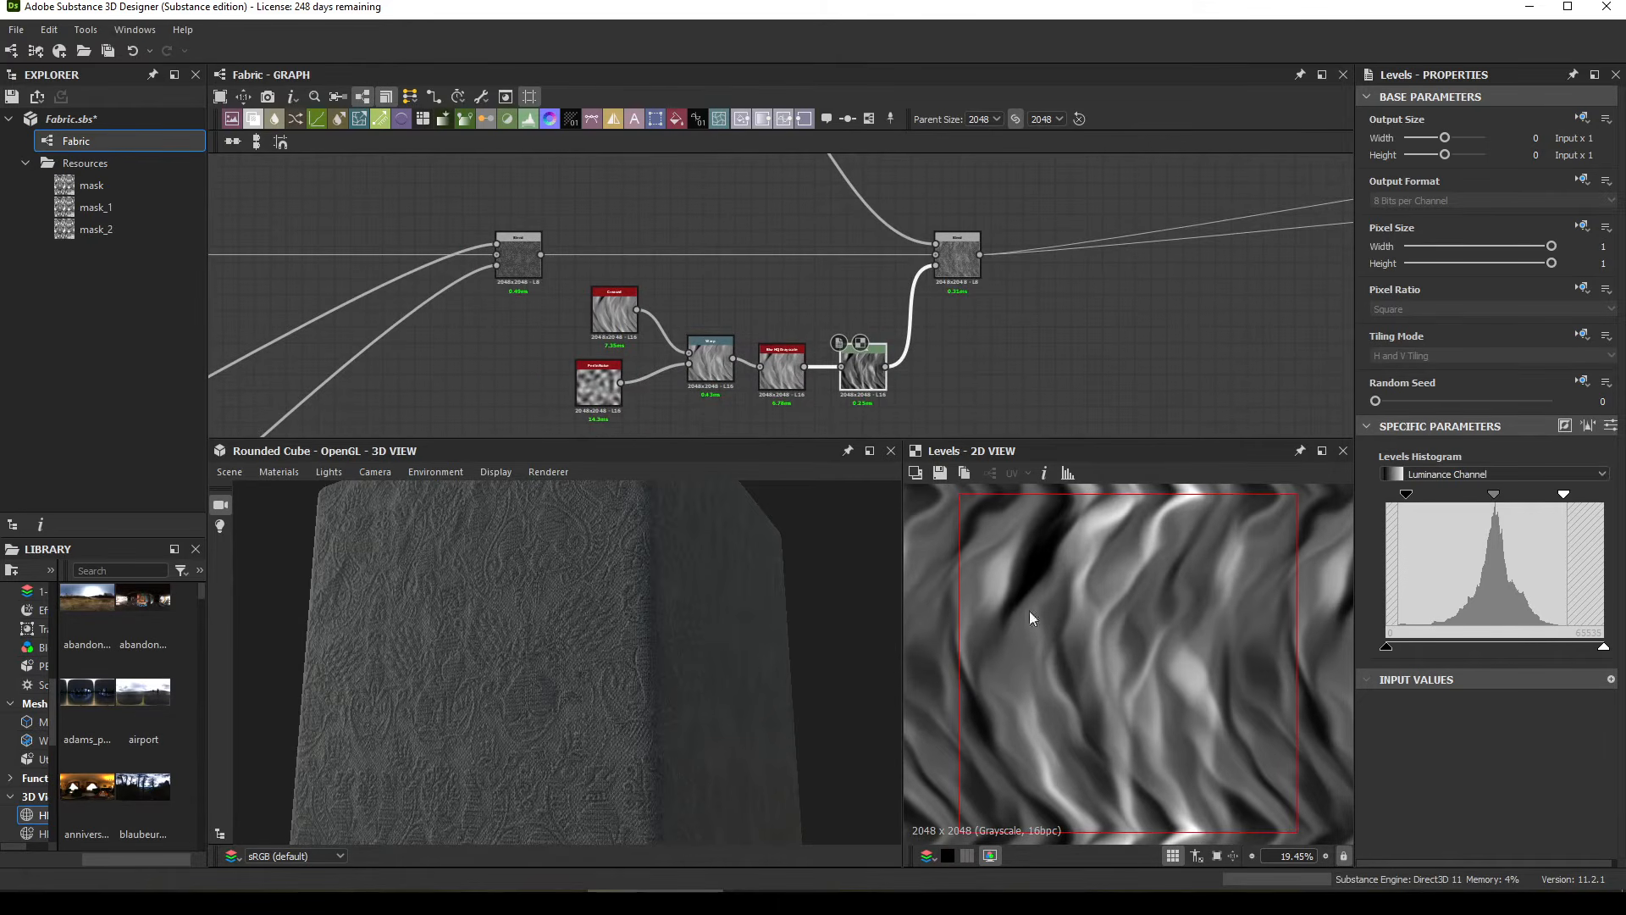
pyautogui.moveTo(459, 754)
pyautogui.mouseDown()
pyautogui.moveTo(650, 754)
pyautogui.moveTo(521, 743)
pyautogui.moveTo(507, 710)
pyautogui.moveTo(567, 714)
pyautogui.moveTo(551, 715)
pyautogui.moveTo(572, 739)
pyautogui.moveTo(527, 770)
pyautogui.moveTo(537, 693)
pyautogui.moveTo(513, 696)
pyautogui.moveTo(569, 696)
pyautogui.mouseUp()
# Step: Put a frame titled "folds" around the original crease nodes above the blend chain
pyautogui.scroll(-7, 968, 274)
pyautogui.moveTo(963, 278); pyautogui.dragTo(871, 326, button='middle')
pyautogui.moveTo(714, 220); pyautogui.dragTo(842, 305)
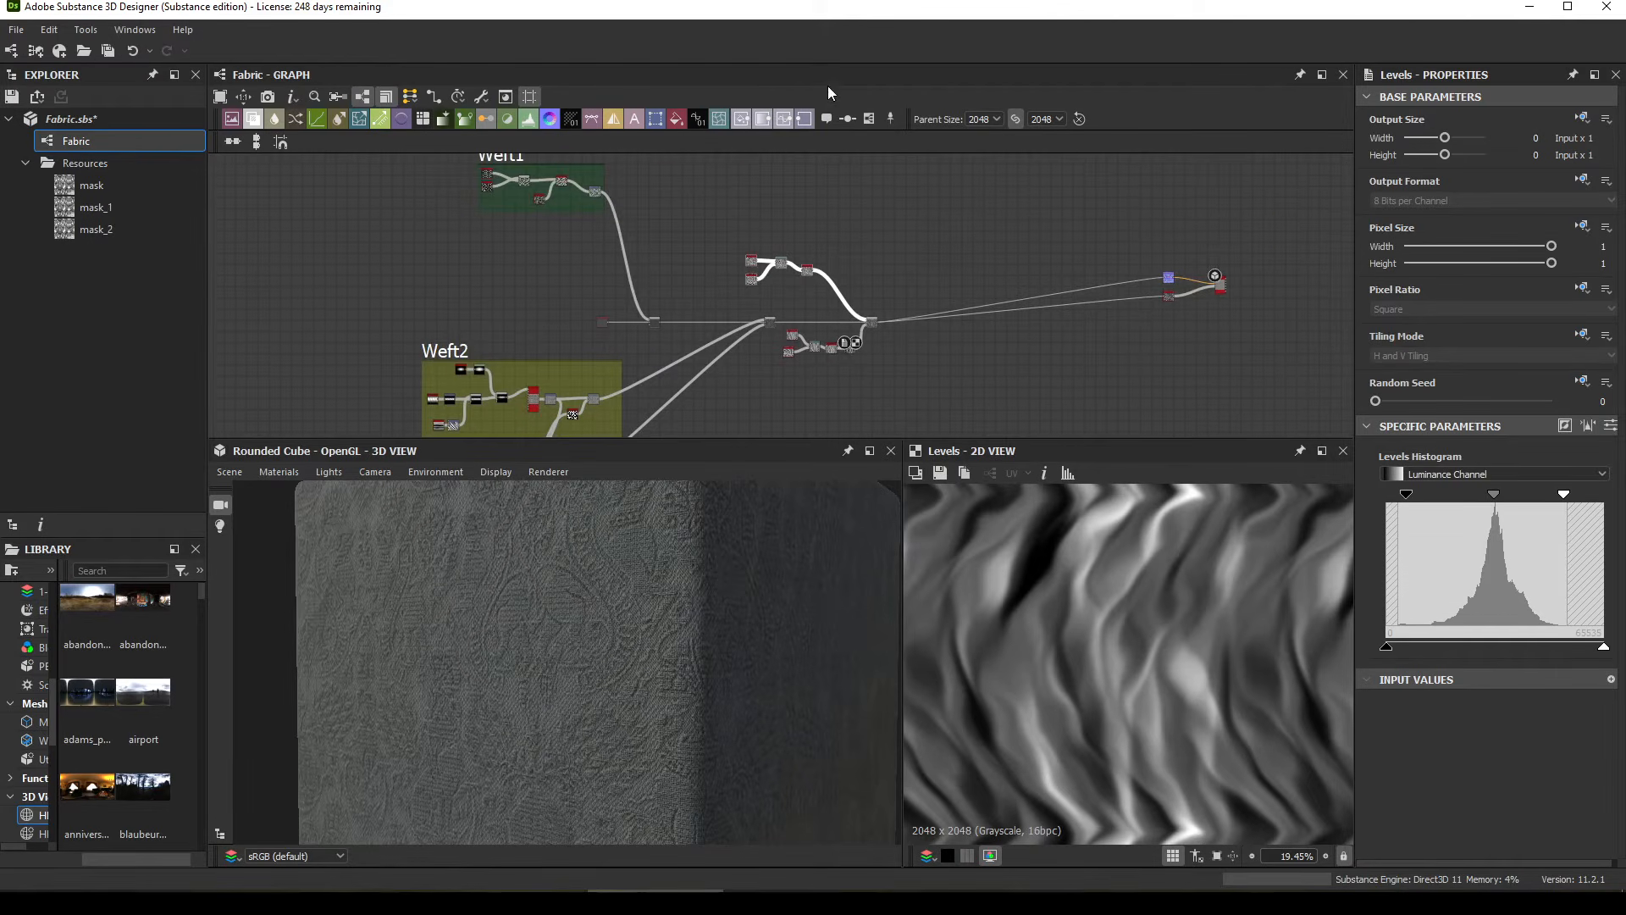
pyautogui.click(847, 119)
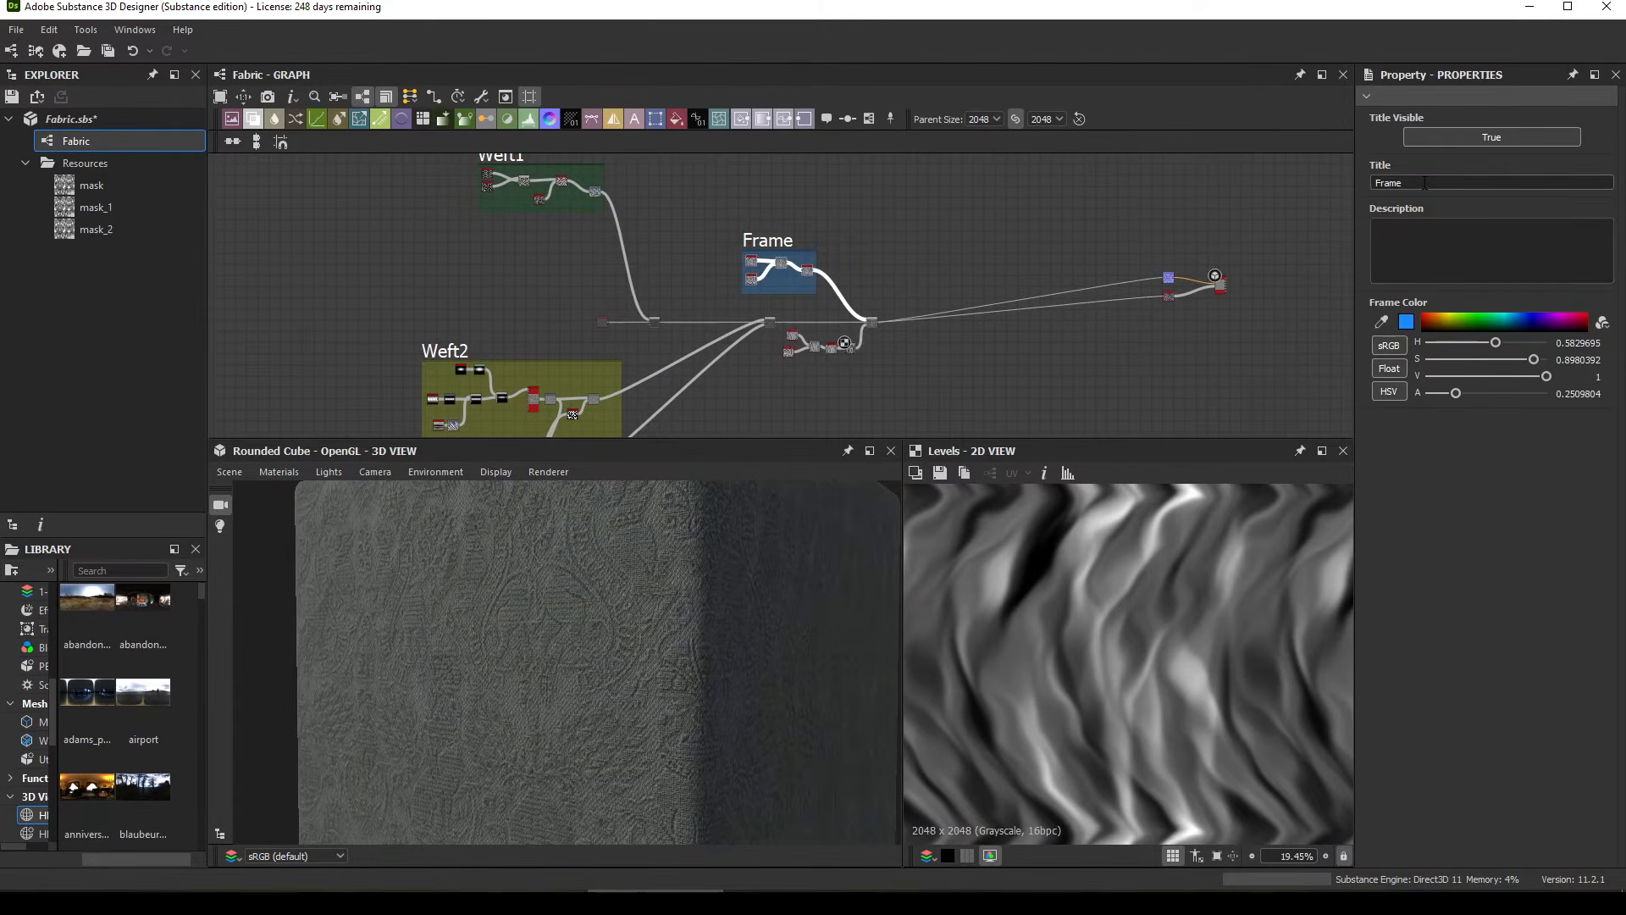
pyautogui.write('FOLDS')
pyautogui.press('BackSpace')
pyautogui.press('BackSpace')
pyautogui.press('BackSpace')
pyautogui.press('BackSpace')
pyautogui.press('BackSpace')
pyautogui.write('folds')
pyautogui.press('Return')
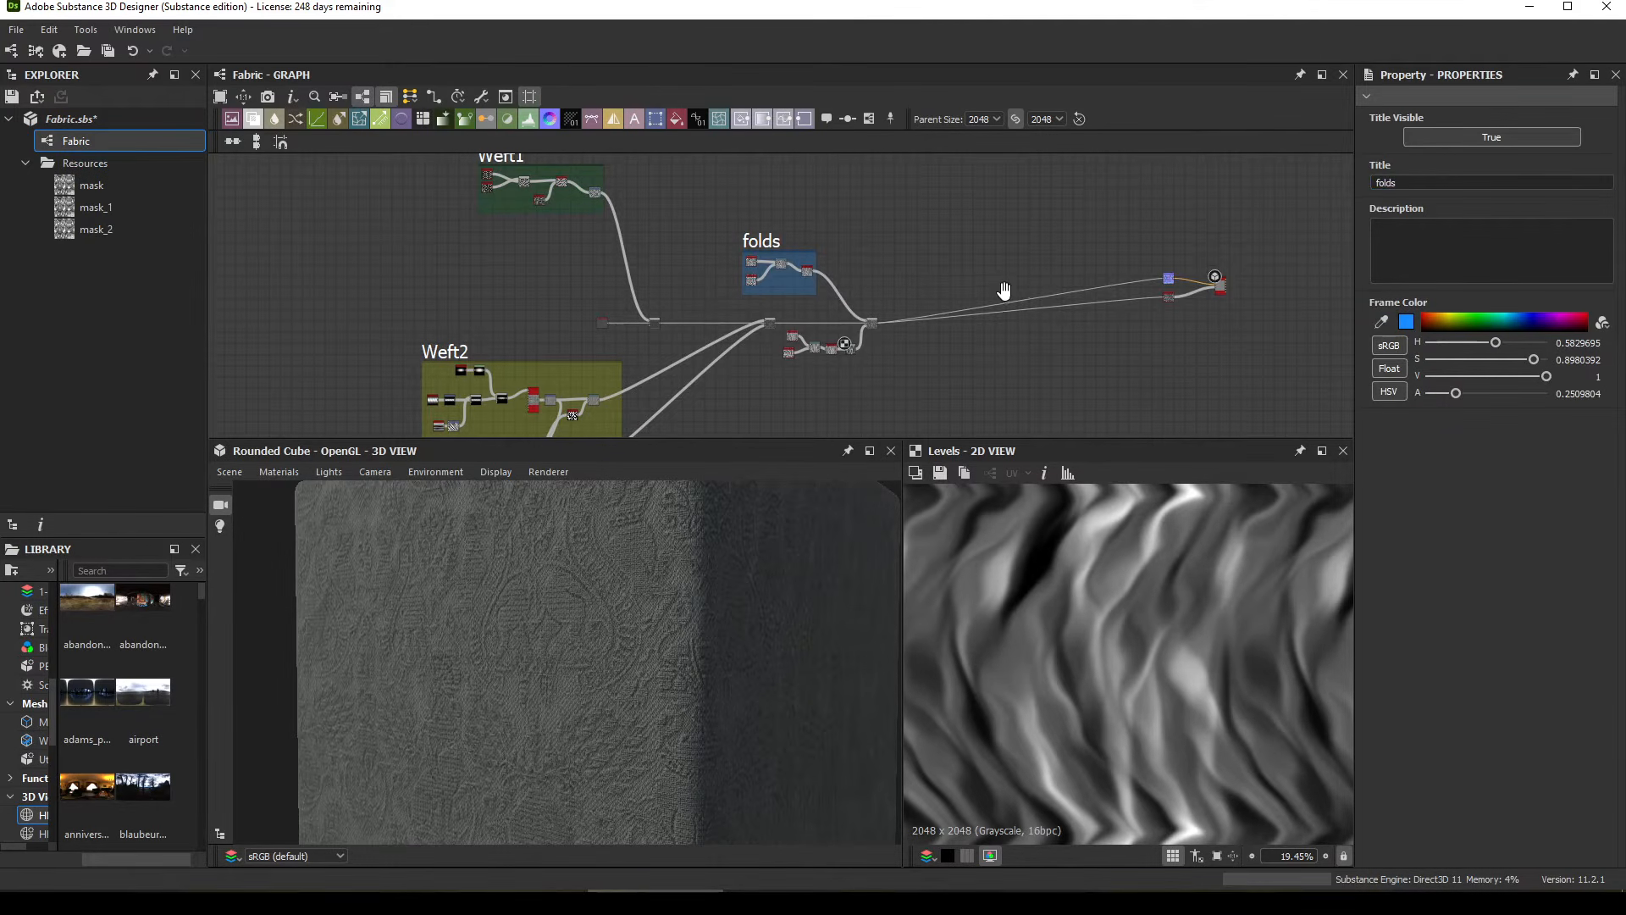
# Step: Move the Normal node and the node beneath it away from the Base Material, nearer the crease Blend, and inspect the rounded cube
pyautogui.scroll(-2, 990, 317)
pyautogui.moveTo(1005, 291); pyautogui.dragTo(657, 279, button='middle')
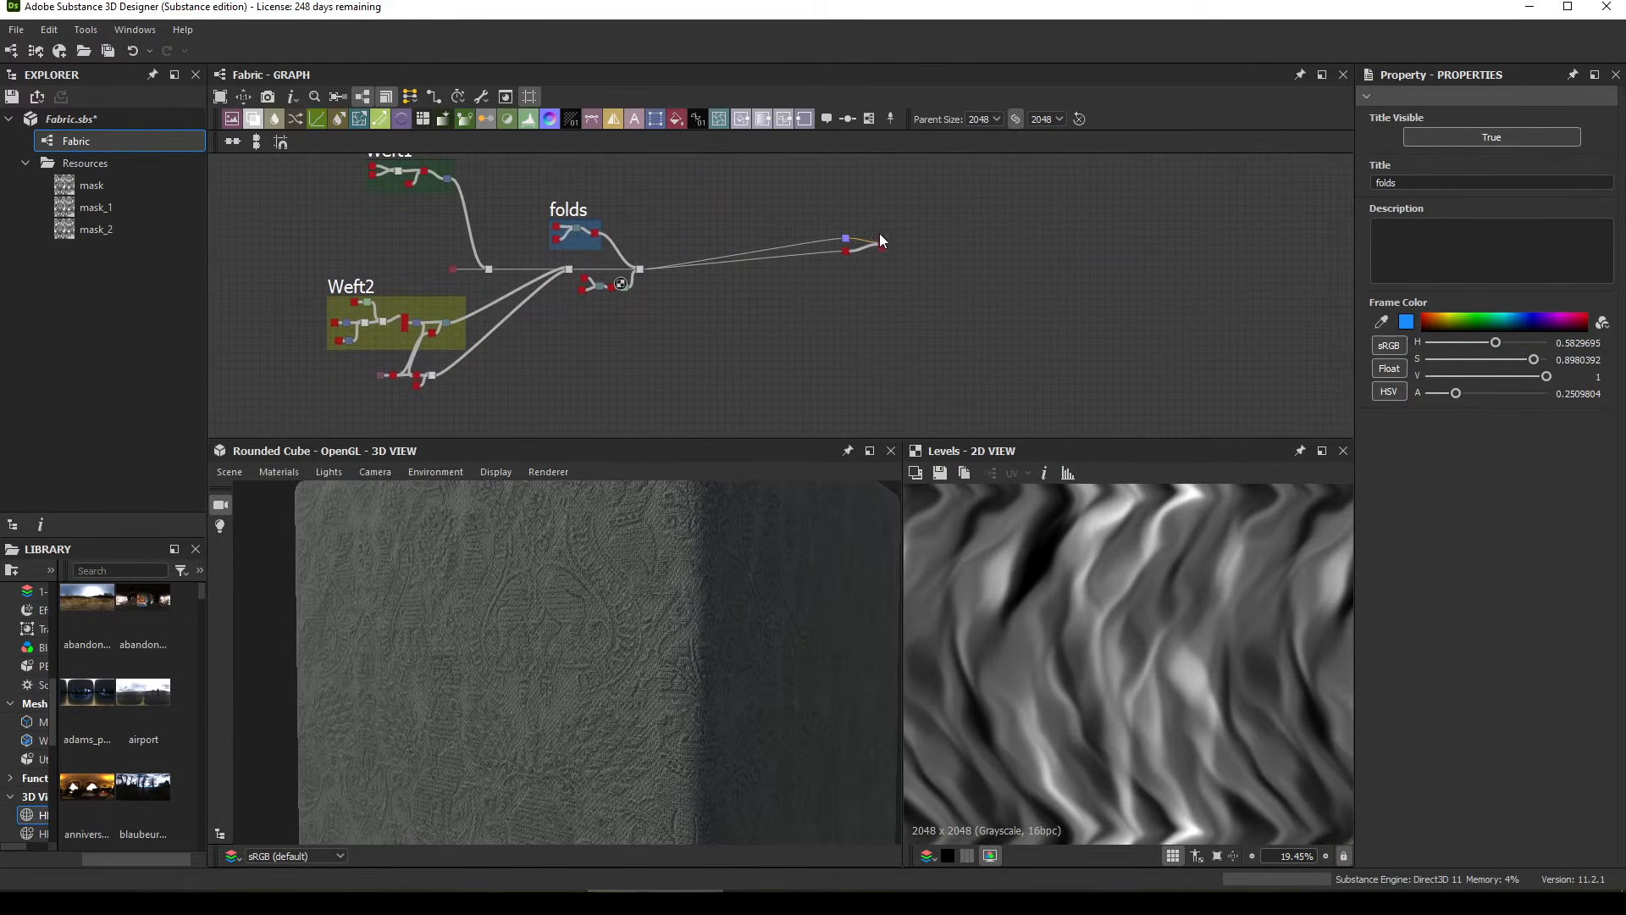
pyautogui.moveTo(794, 208); pyautogui.dragTo(737, 273)
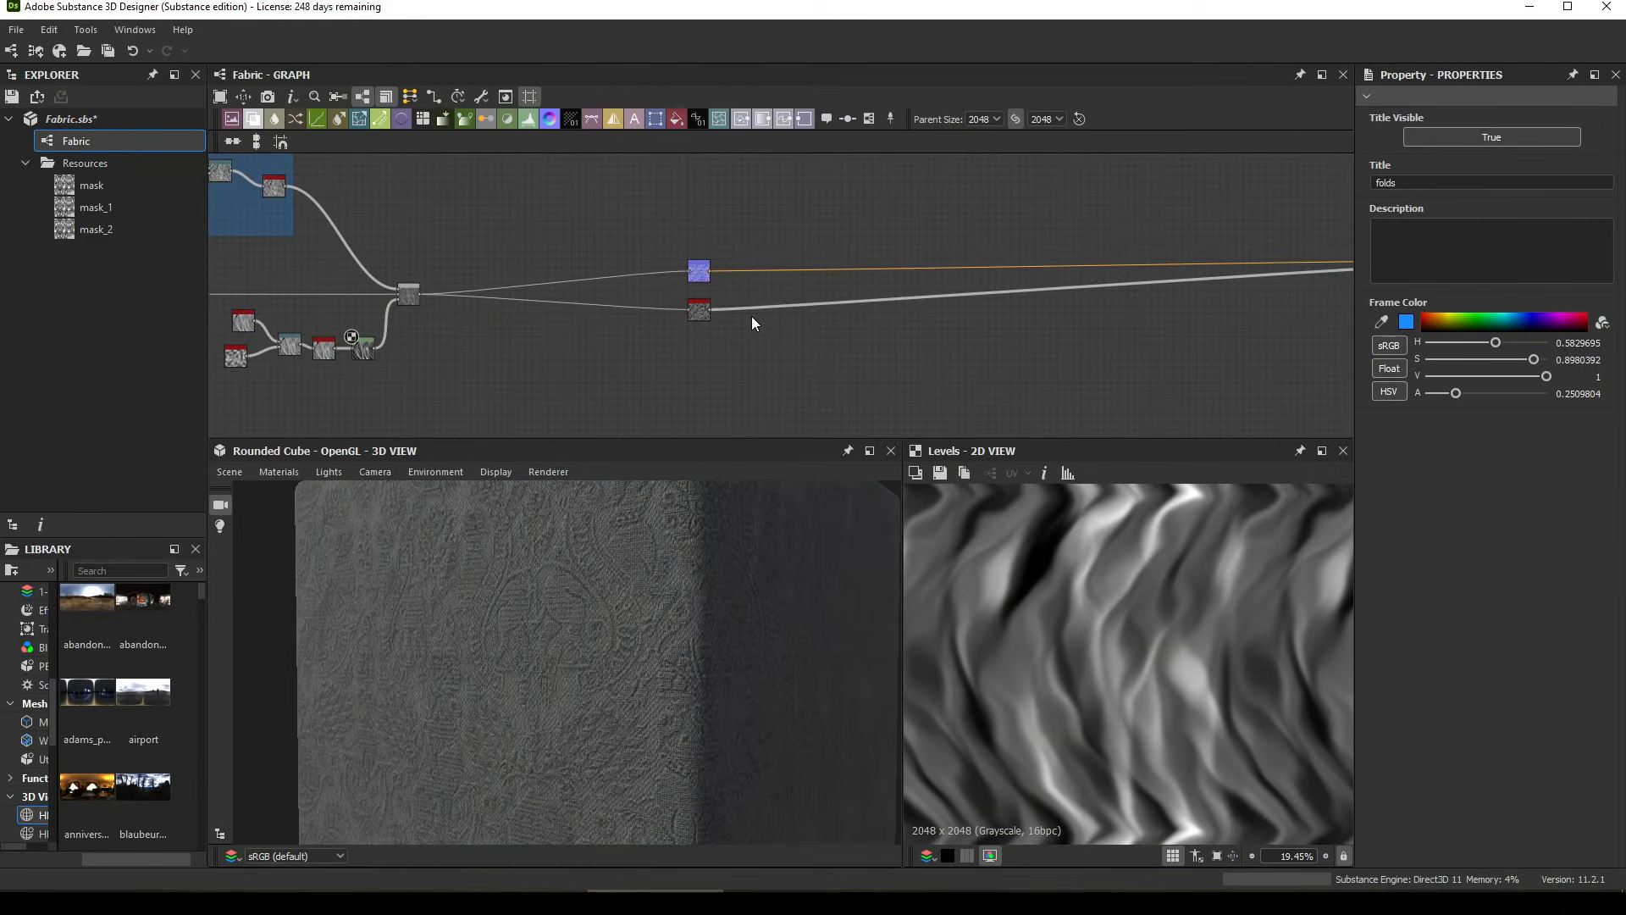
pyautogui.moveTo(758, 260); pyautogui.dragTo(747, 258, button='middle')
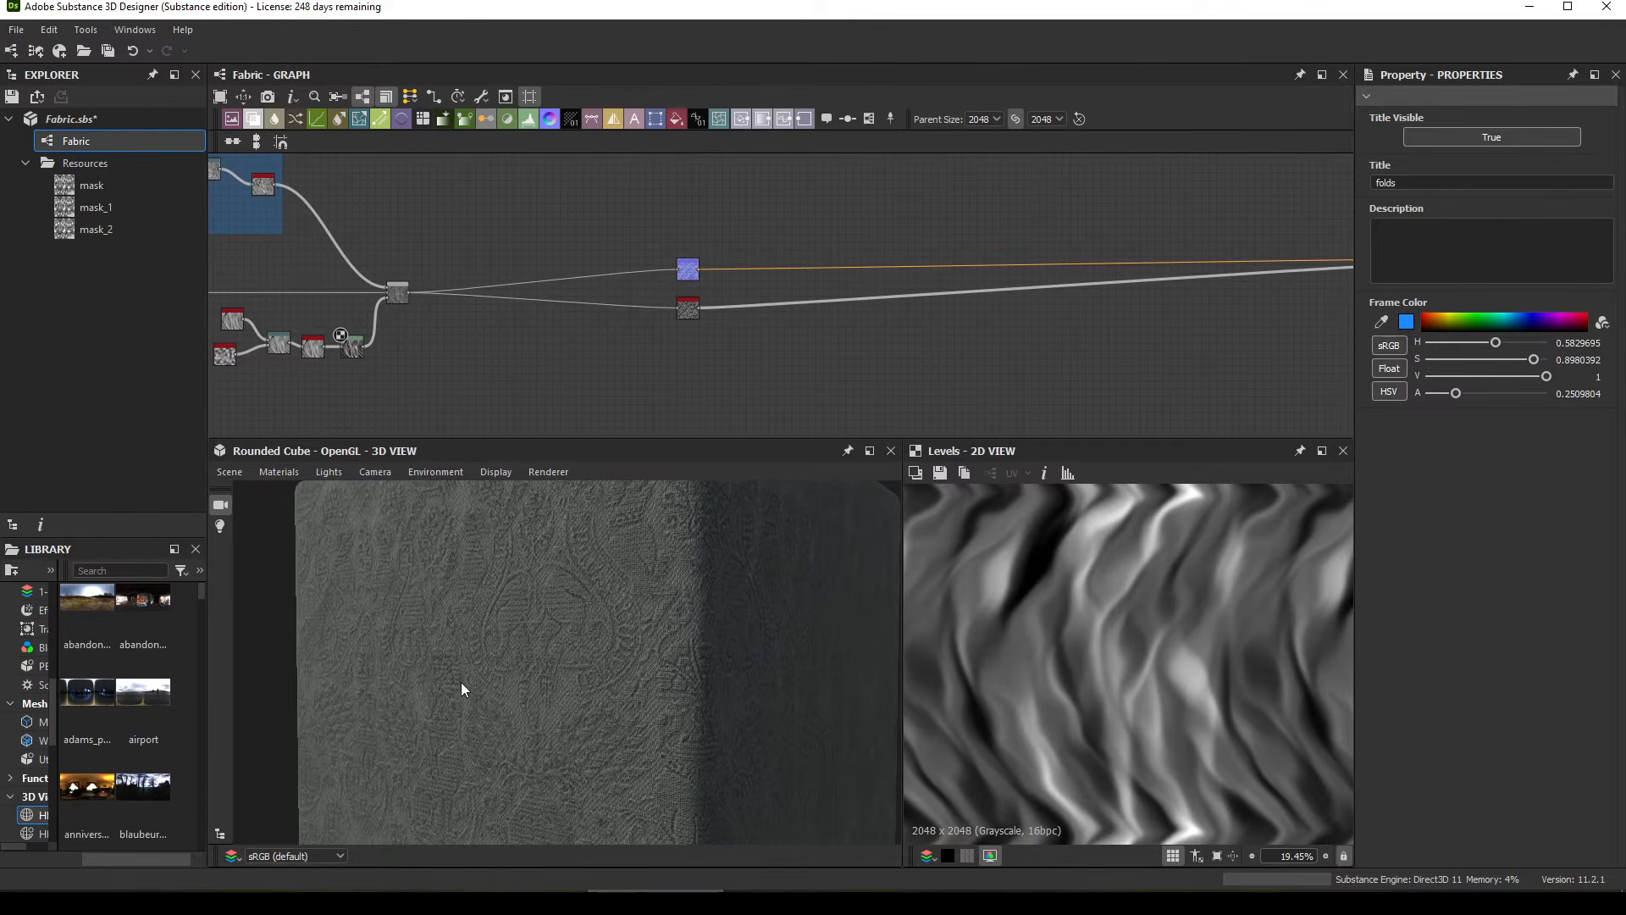
pyautogui.moveTo(461, 684)
pyautogui.mouseDown()
pyautogui.moveTo(508, 683)
pyautogui.moveTo(446, 671)
pyautogui.moveTo(487, 715)
pyautogui.moveTo(498, 680)
pyautogui.moveTo(536, 701)
pyautogui.moveTo(488, 669)
pyautogui.moveTo(553, 631)
pyautogui.moveTo(642, 679)
pyautogui.moveTo(565, 649)
pyautogui.moveTo(583, 726)
pyautogui.moveTo(651, 723)
pyautogui.moveTo(604, 719)
pyautogui.moveTo(609, 767)
pyautogui.moveTo(460, 723)
pyautogui.moveTo(598, 790)
pyautogui.moveTo(697, 784)
pyautogui.mouseUp()
pyautogui.scroll(4, 617, 678)
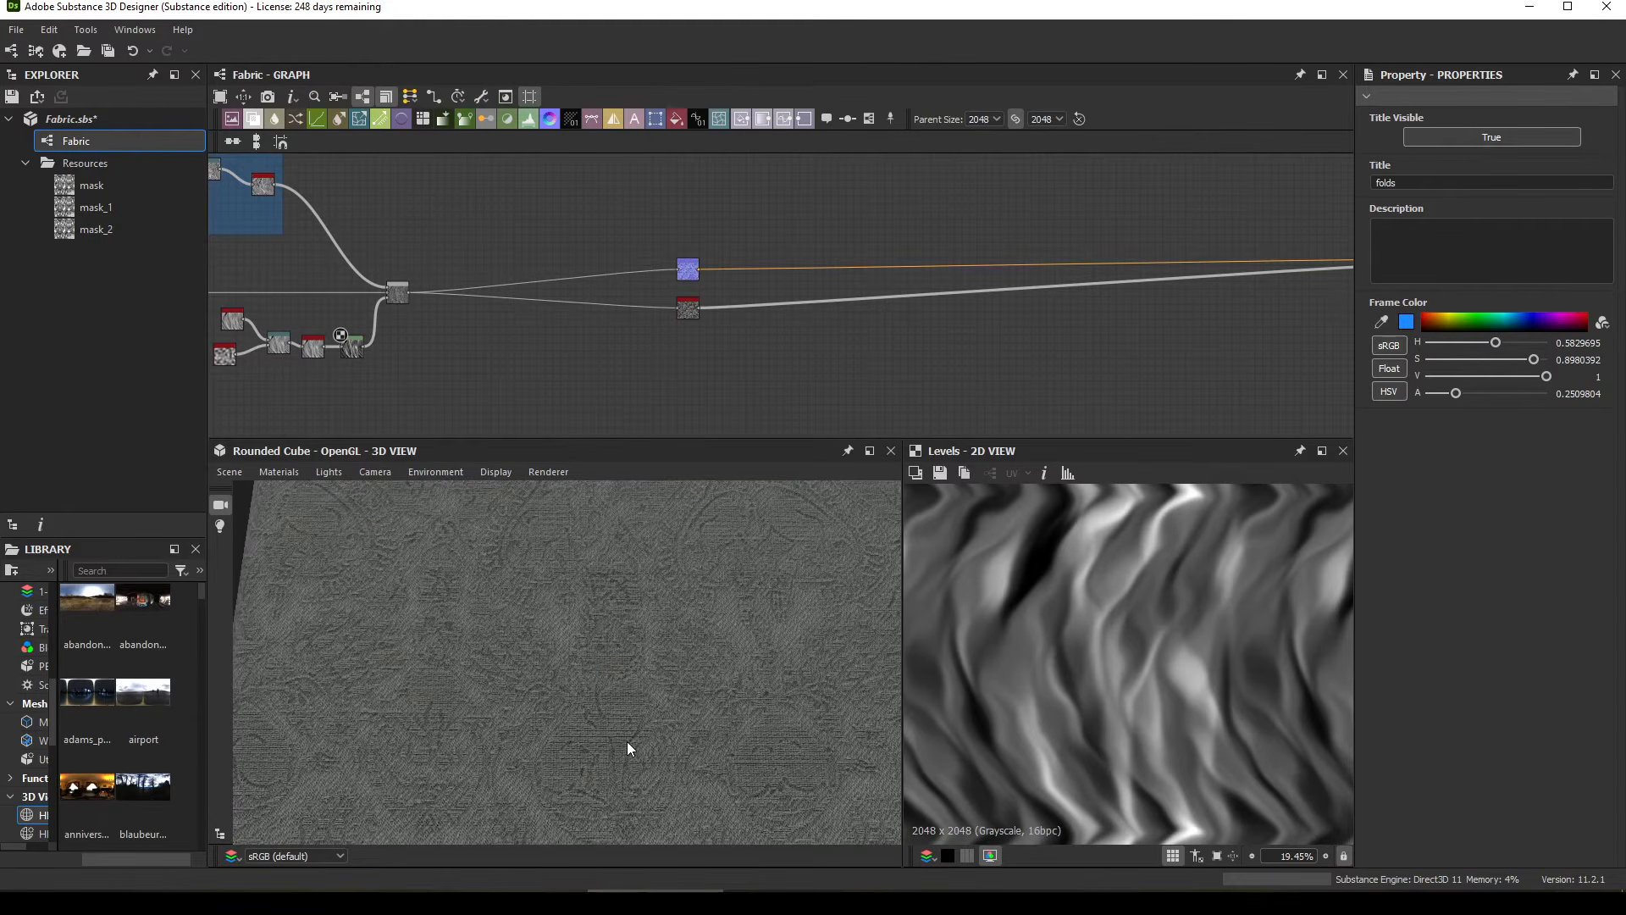
pyautogui.scroll(-5, 585, 723)
pyautogui.moveTo(540, 740); pyautogui.dragTo(439, 762)
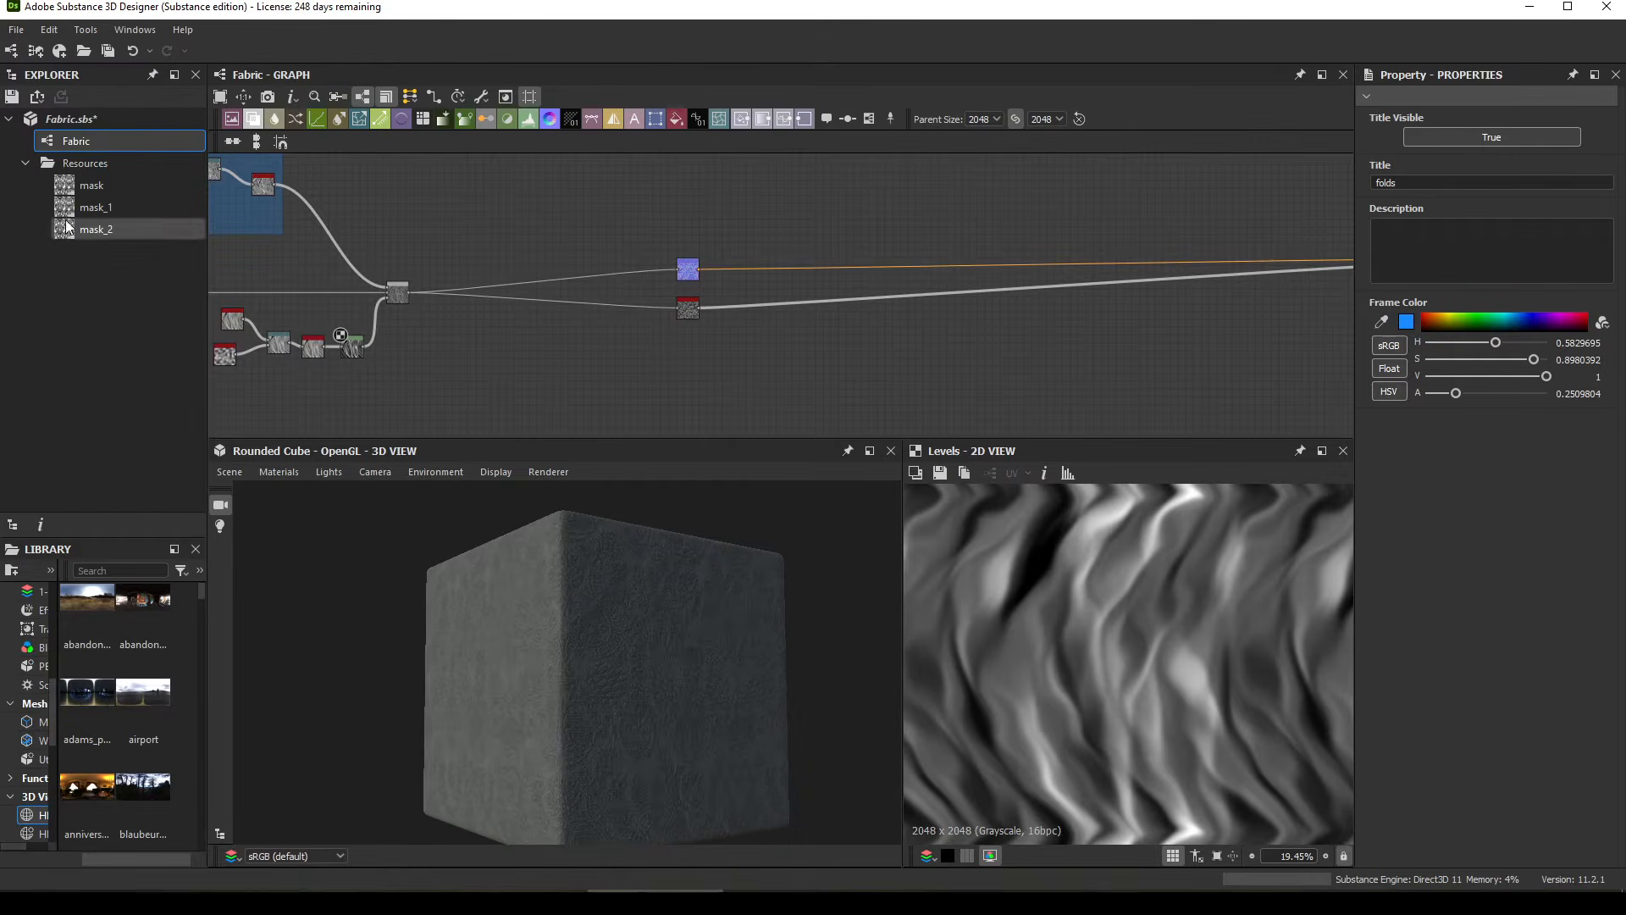
# Step: Link the displayfabricsphere 3D mesh from the Fabric_Tutorial folder to the Fabric package and view the draped cloth in 3D
pyautogui.click(57, 117)
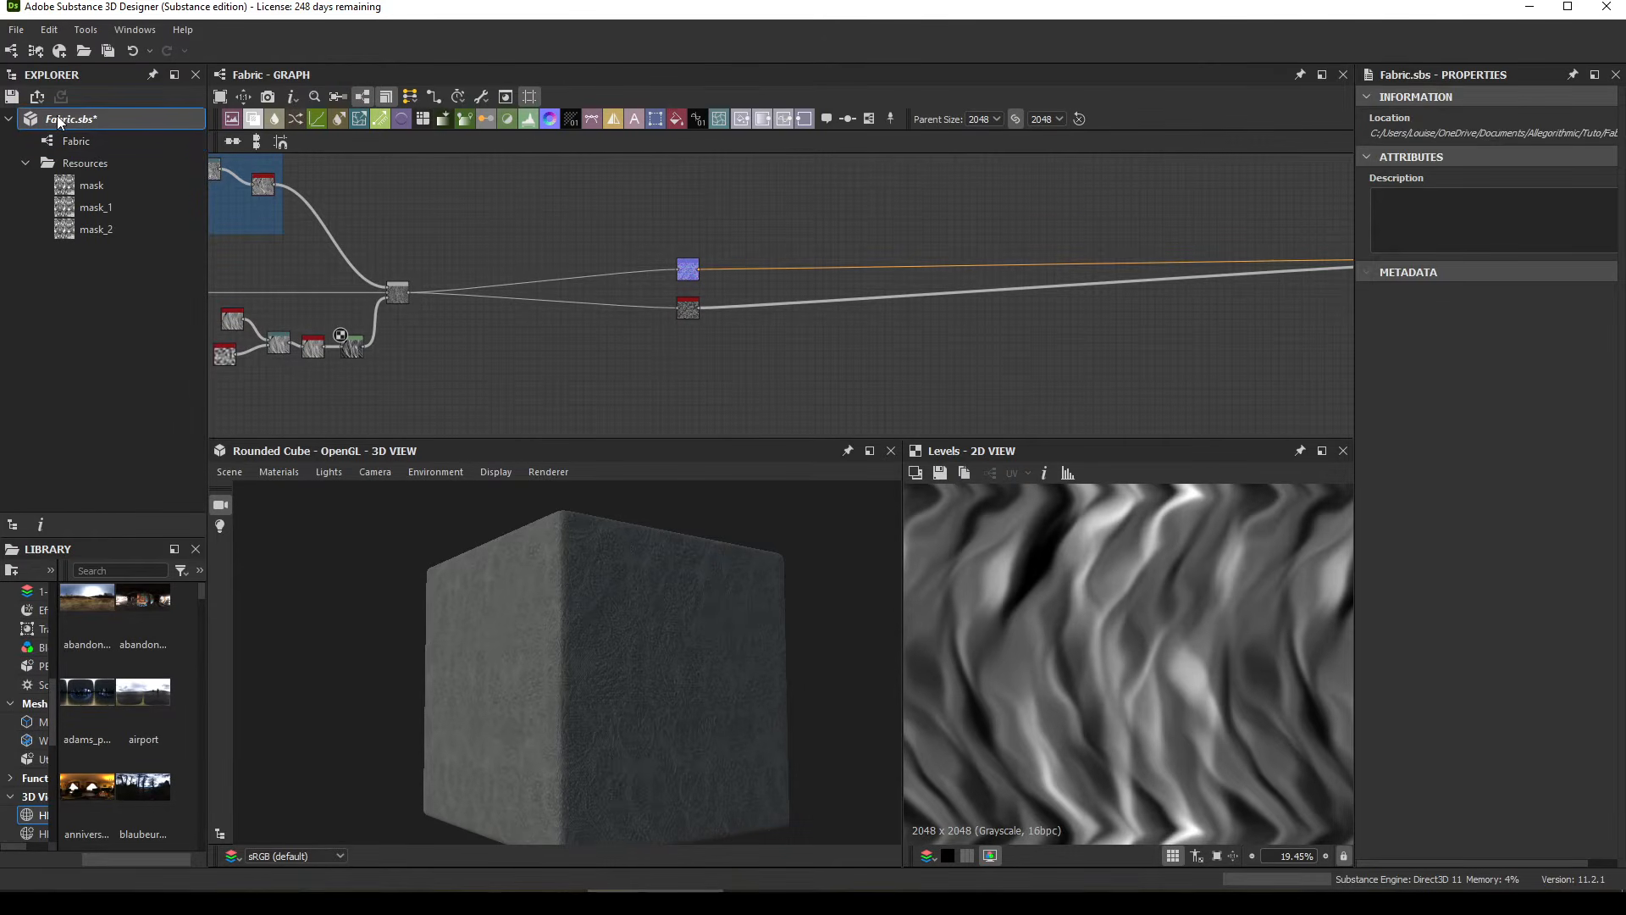
pyautogui.rightClick(58, 116)
pyautogui.moveTo(92, 123)
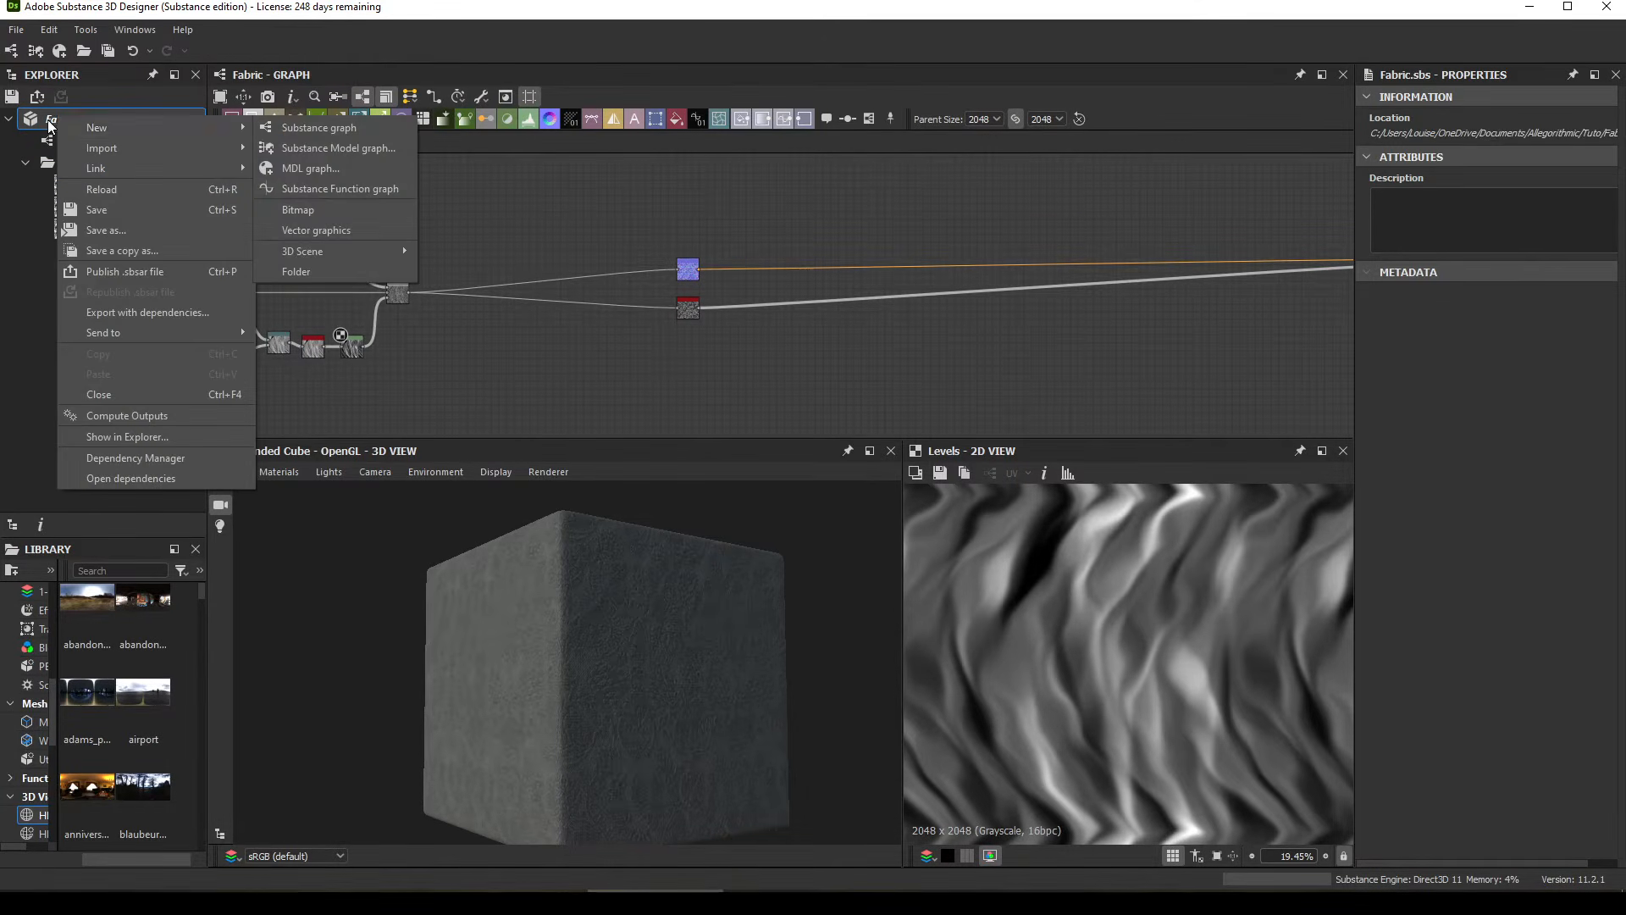
pyautogui.moveTo(105, 169)
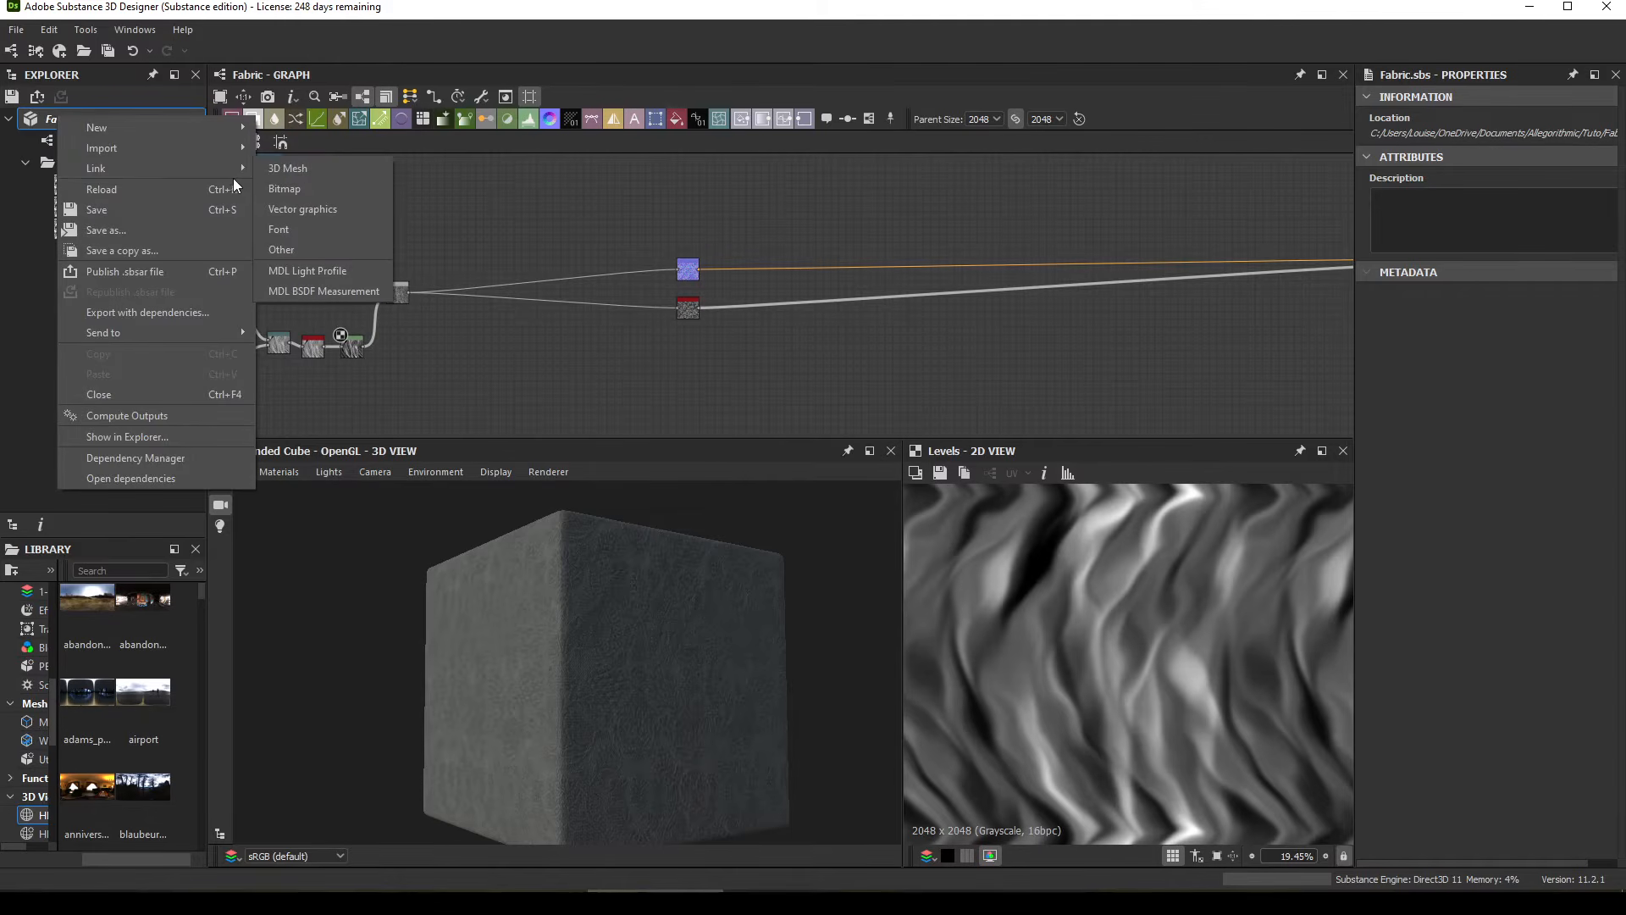
pyautogui.click(292, 171)
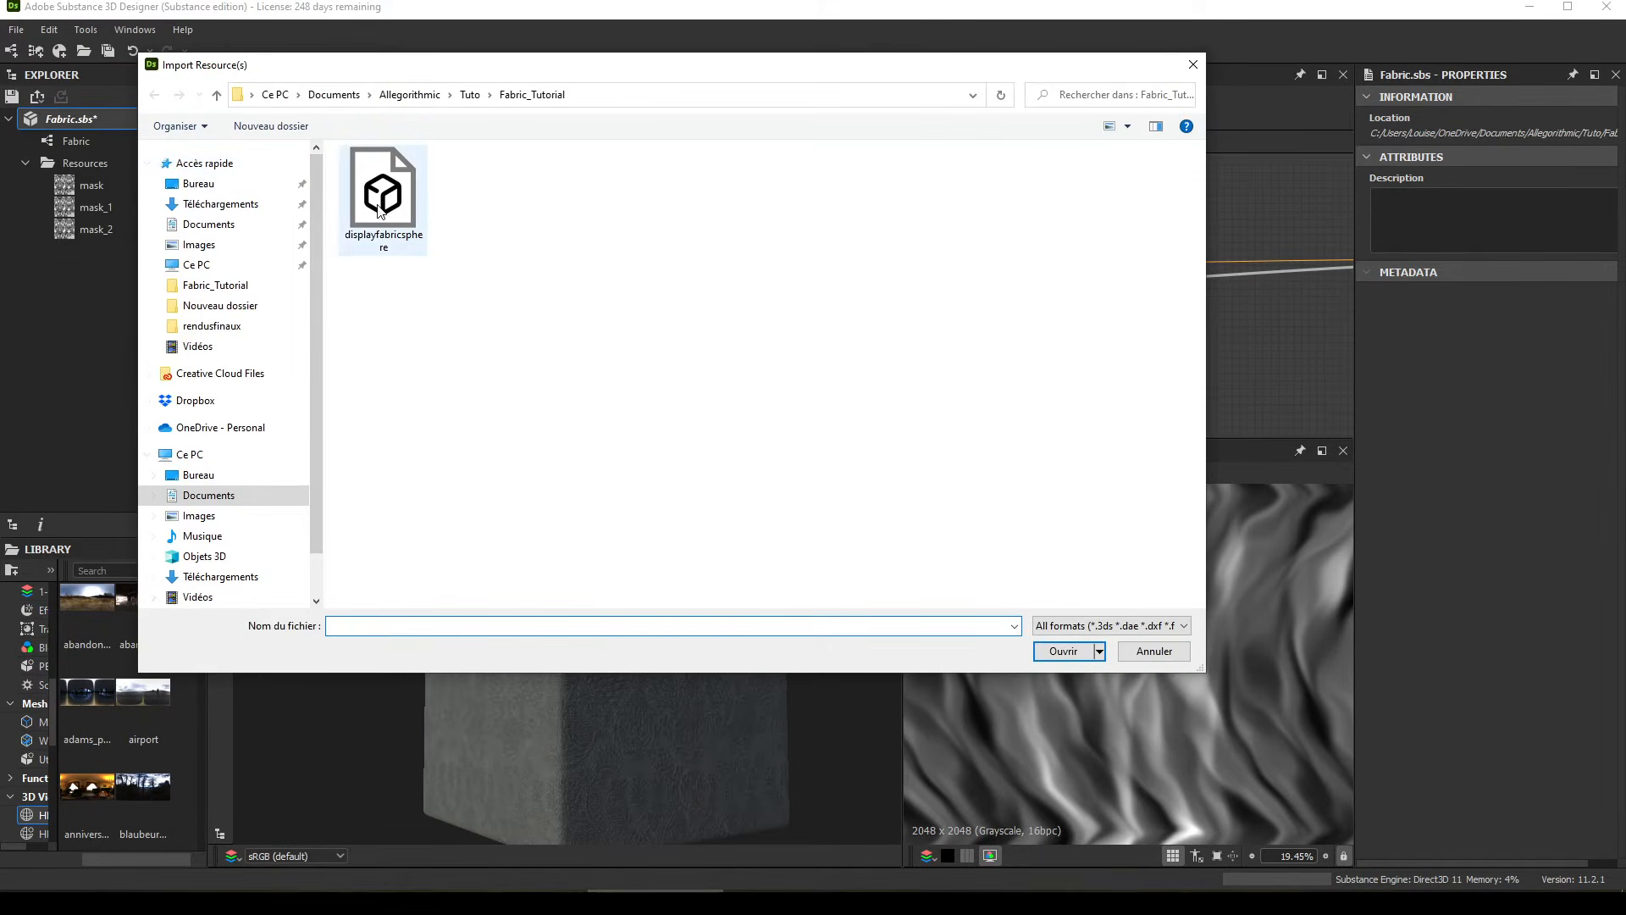
pyautogui.click(399, 246)
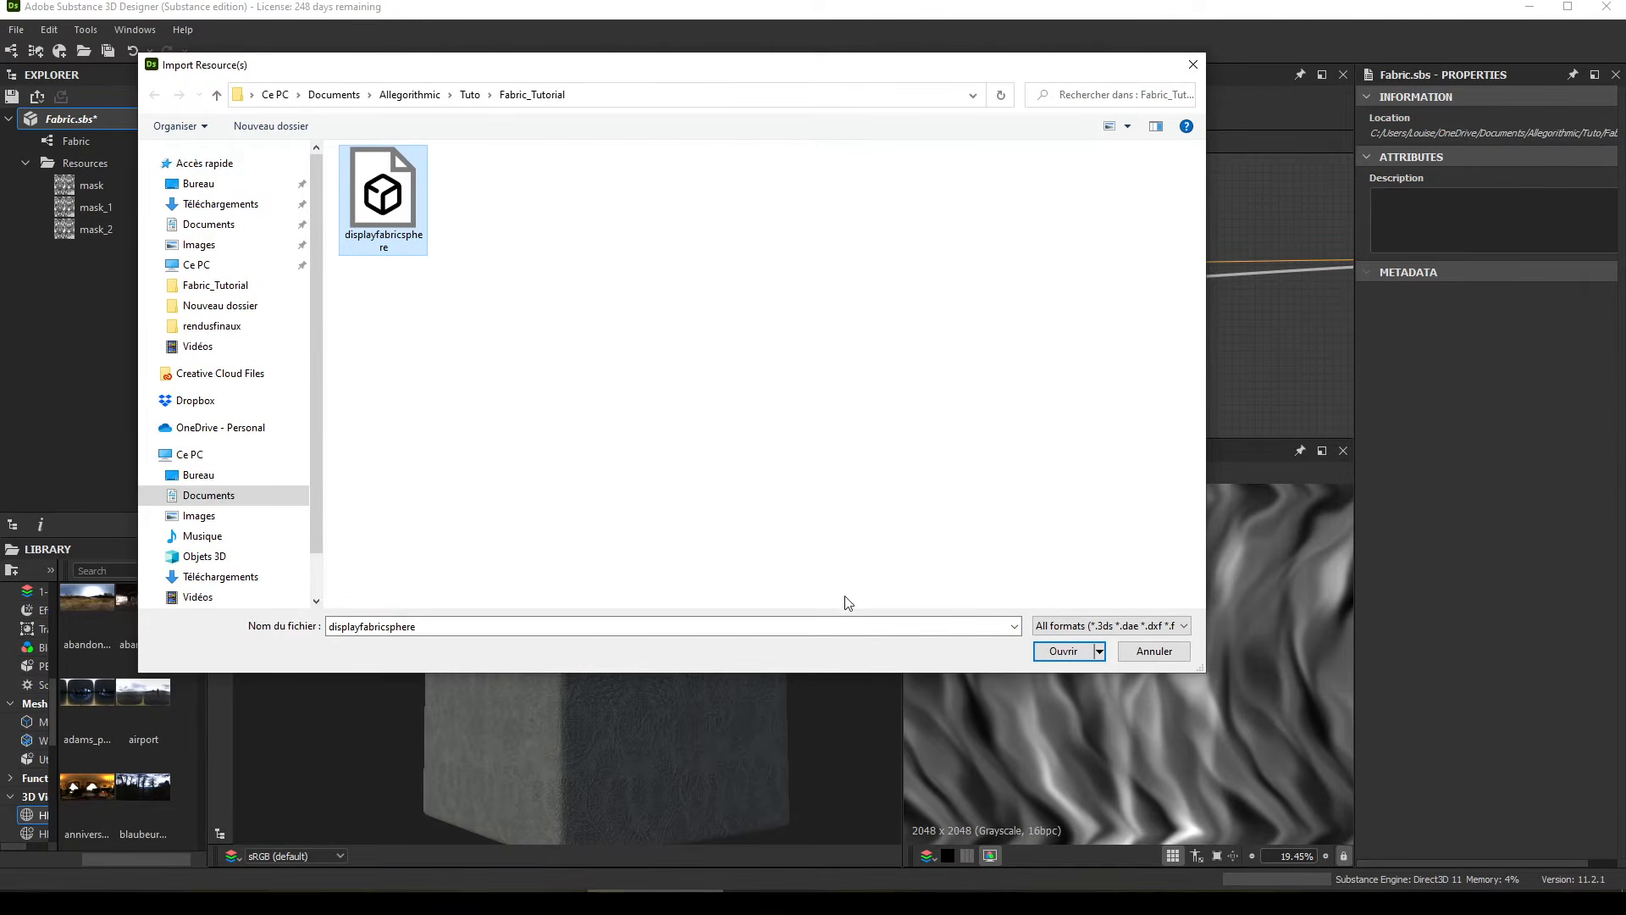
pyautogui.click(1055, 650)
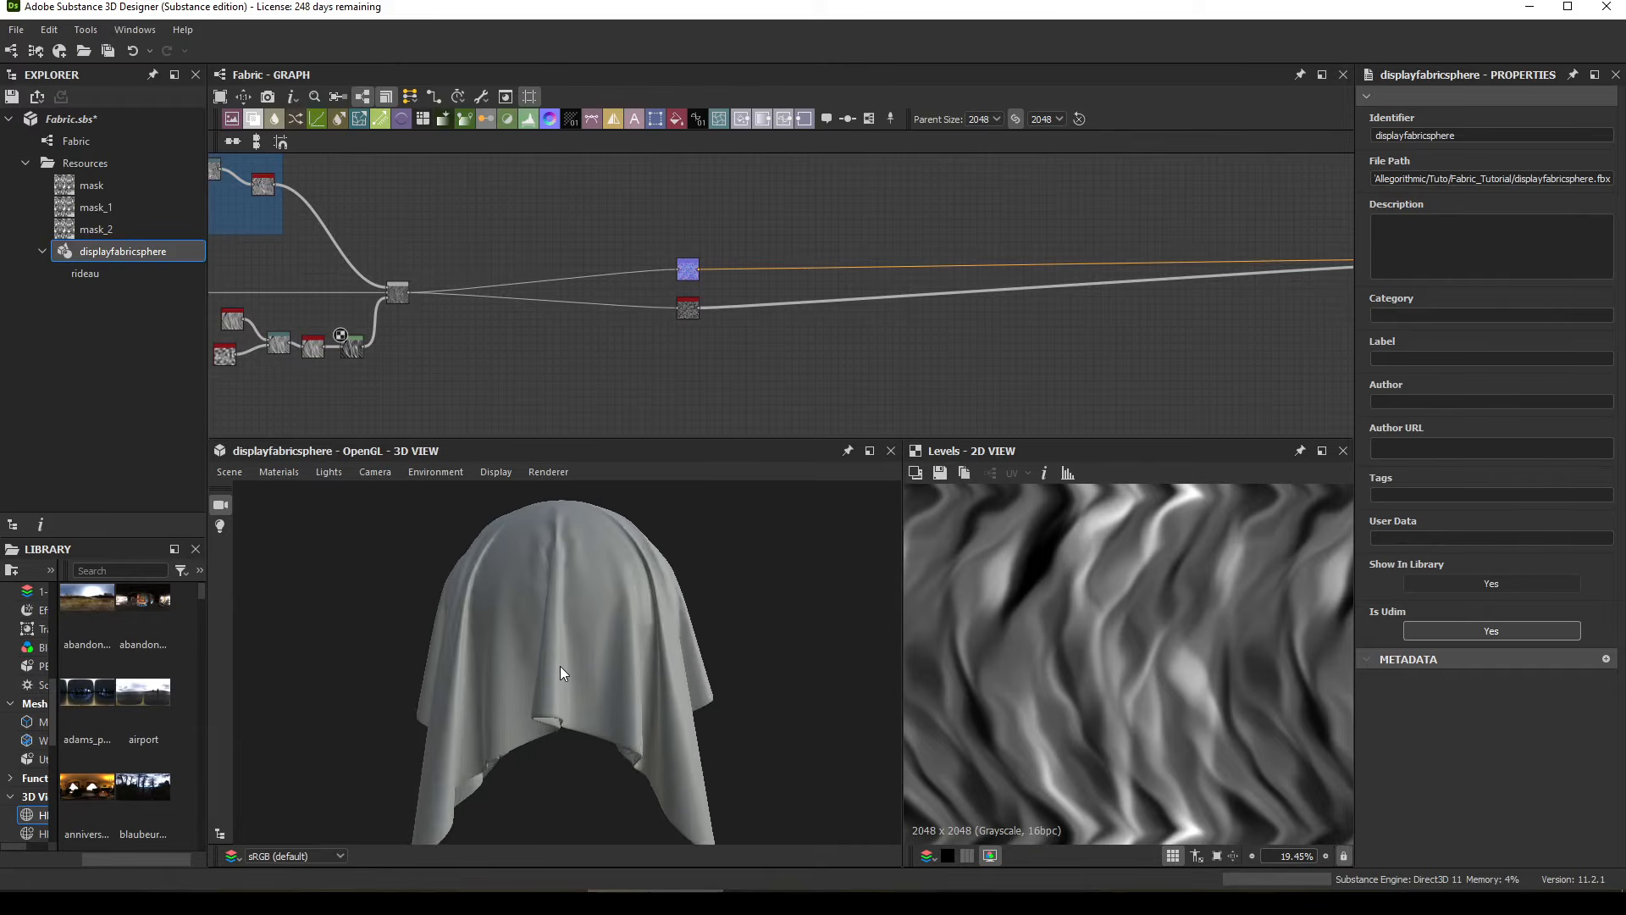
pyautogui.moveTo(380, 662); pyautogui.dragTo(520, 603)
pyautogui.scroll(4, 526, 673)
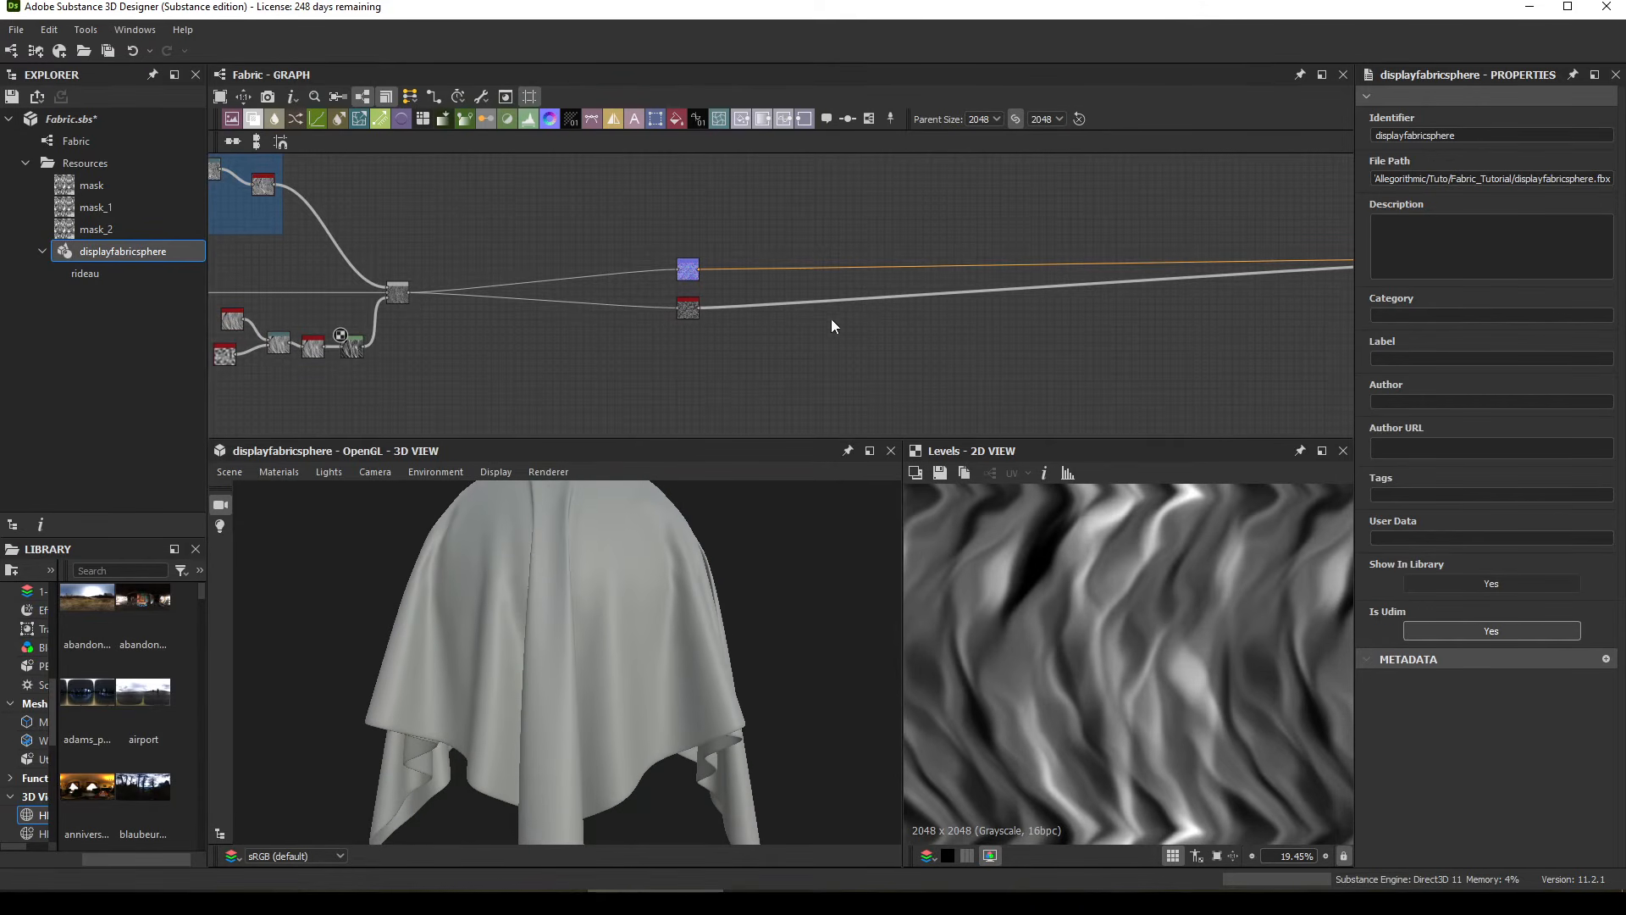
# Step: Show the Base Material node's outputs on the draped cloth mesh in the 3D view
pyautogui.moveTo(1145, 255); pyautogui.dragTo(857, 273, button='middle')
pyautogui.scroll(3, 1069, 272)
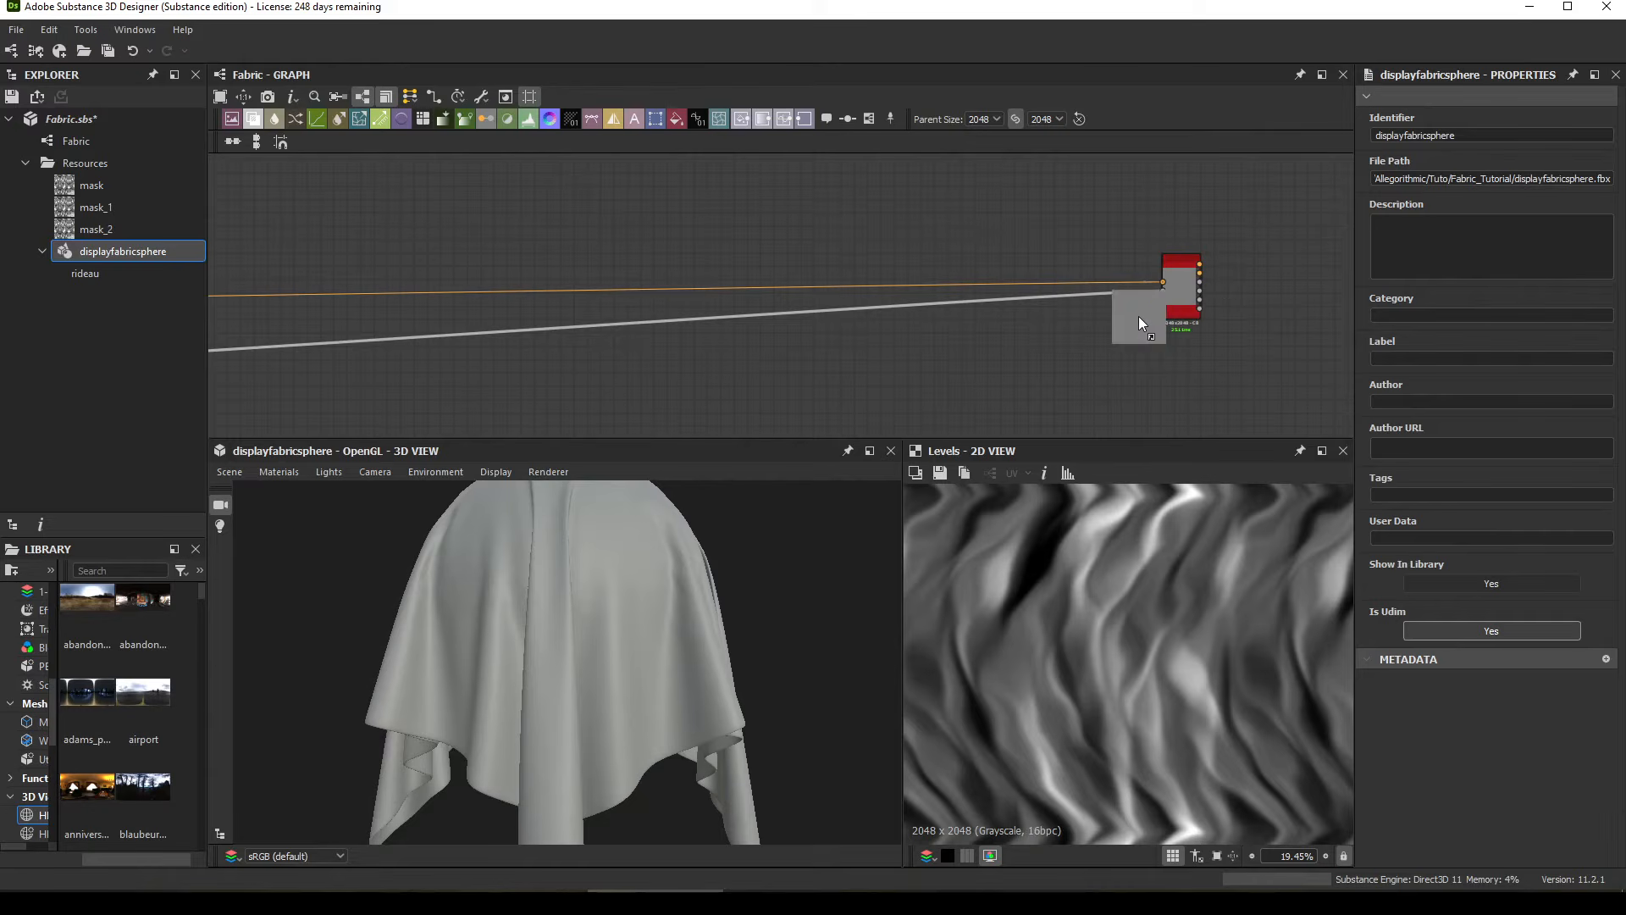
pyautogui.moveTo(547, 623); pyautogui.dragTo(440, 612)
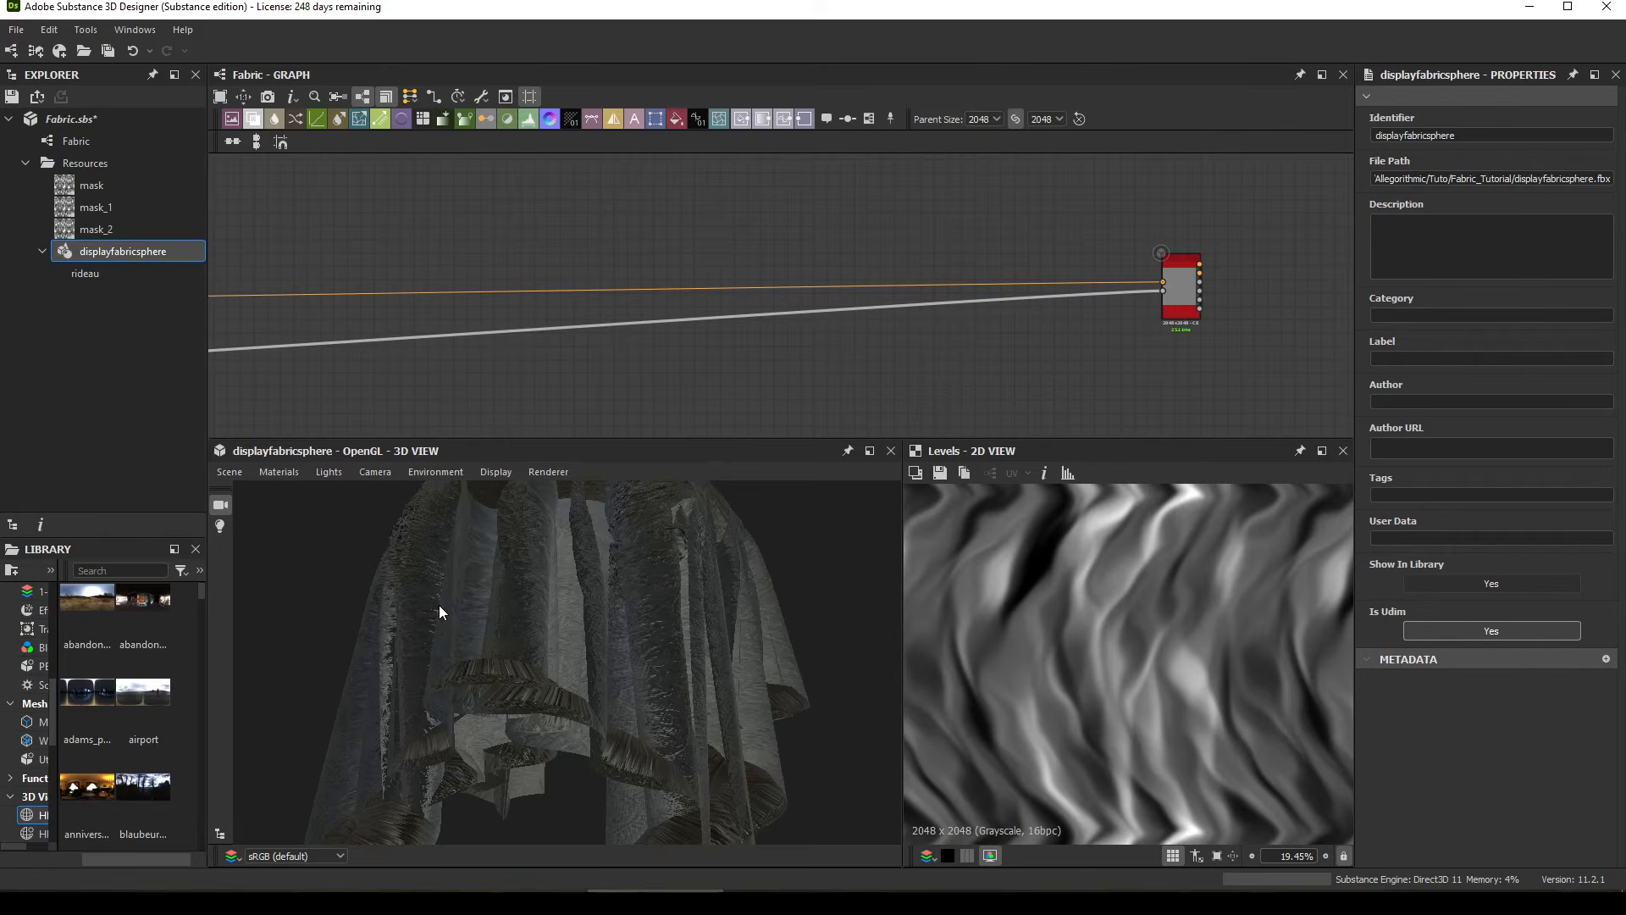
# Step: Edit the rideau material and set its height scale to 0
pyautogui.click(283, 472)
pyautogui.moveTo(305, 493)
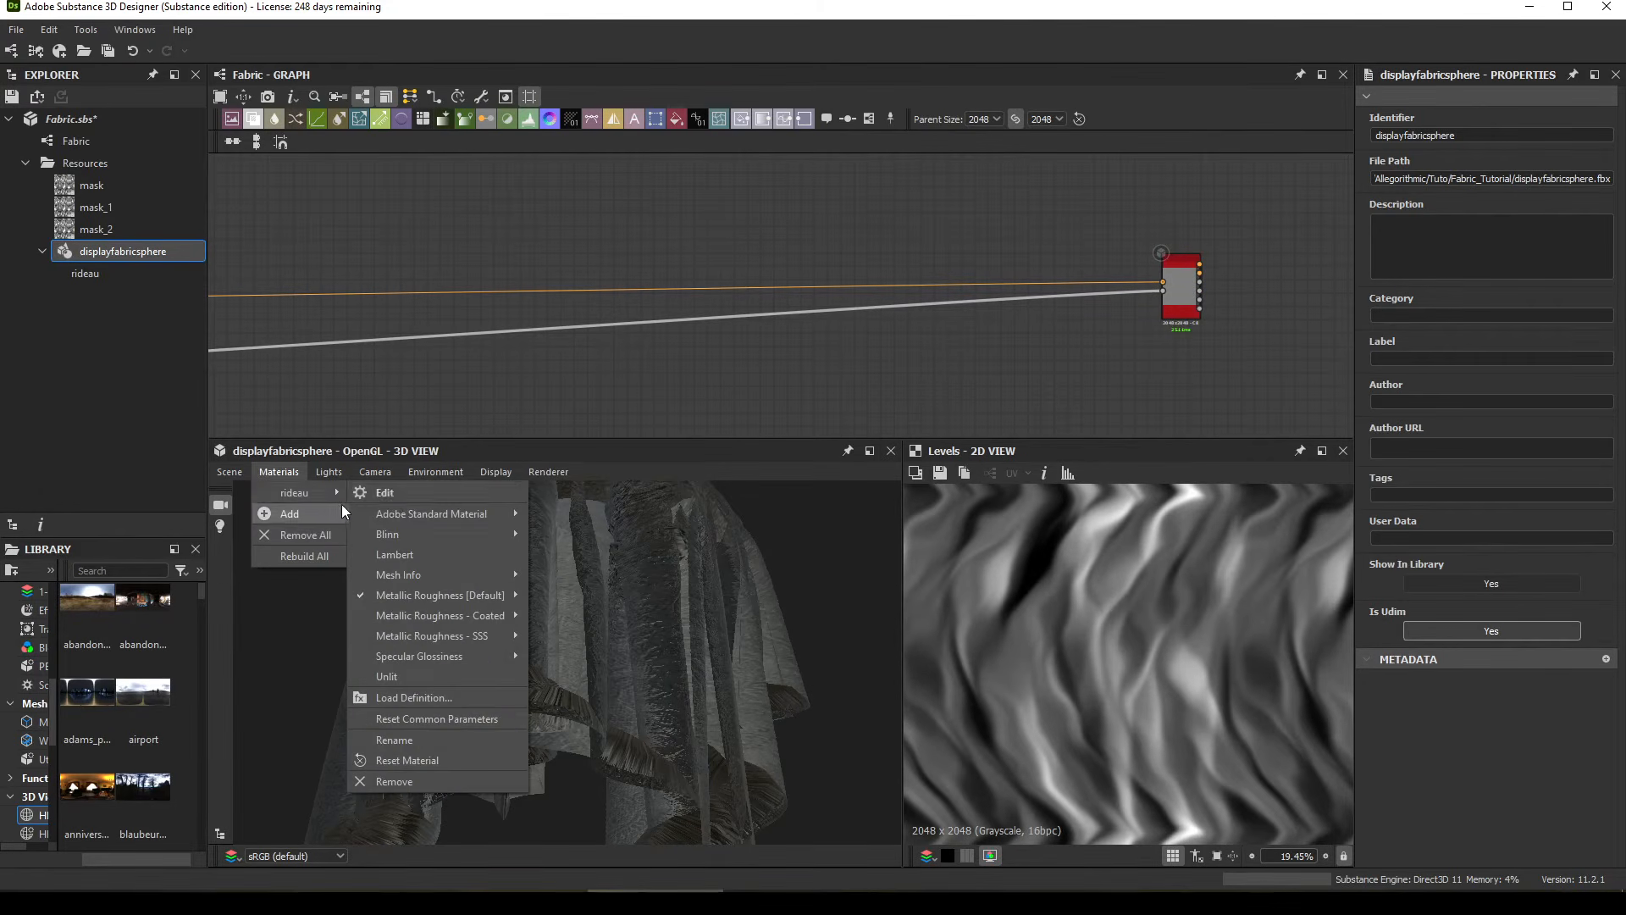
pyautogui.click(403, 498)
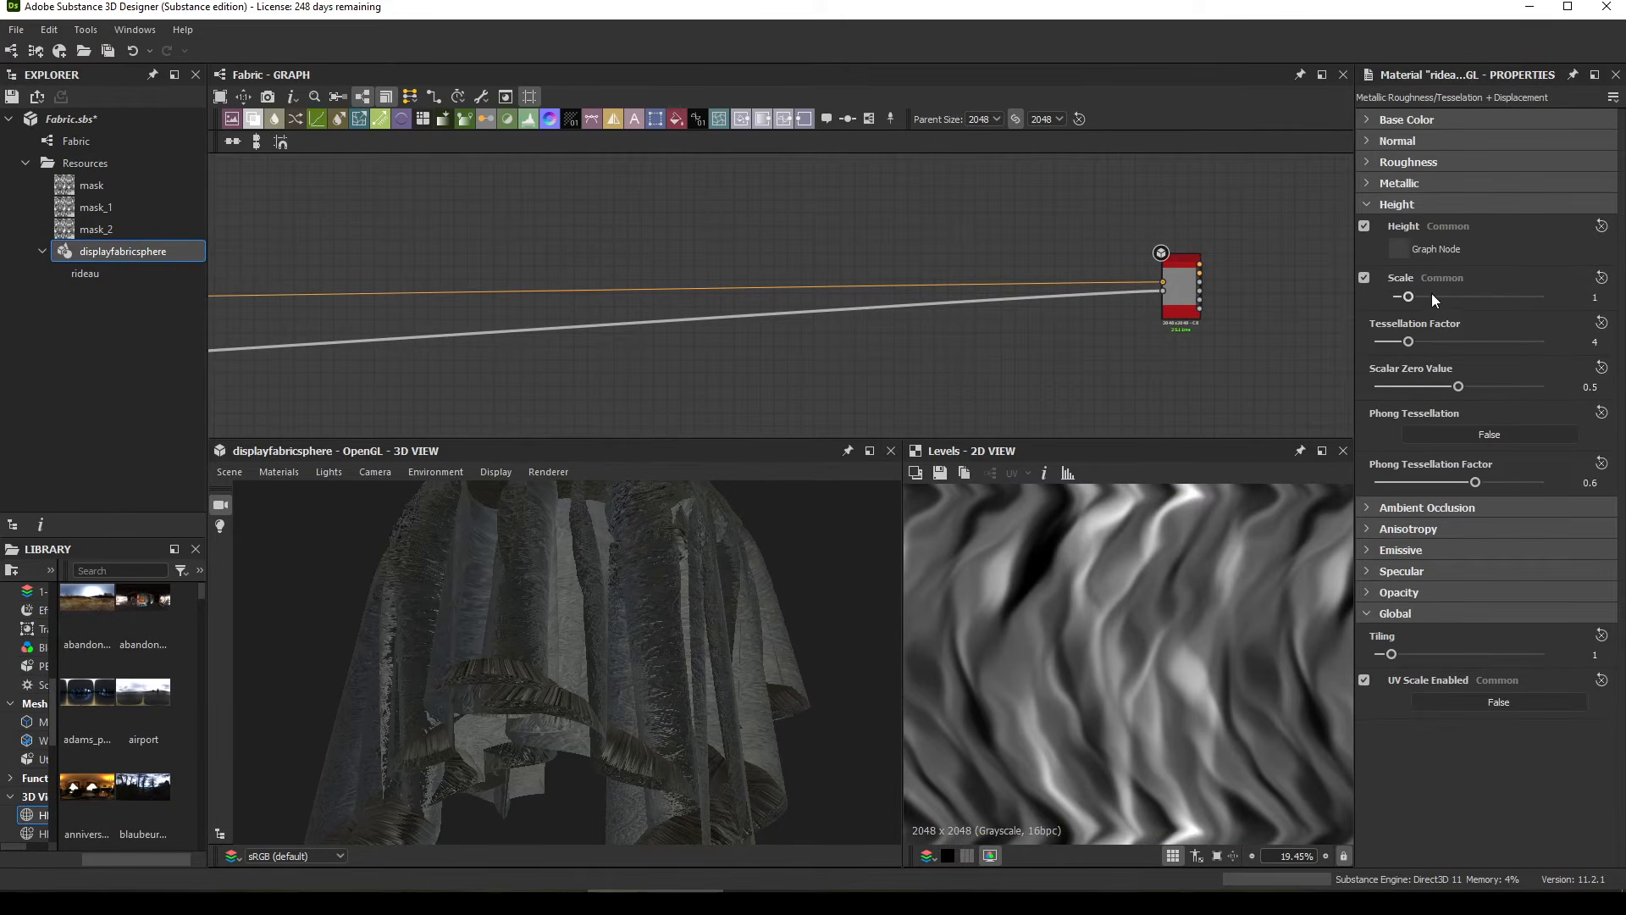
pyautogui.moveTo(1406, 298); pyautogui.dragTo(1340, 288)
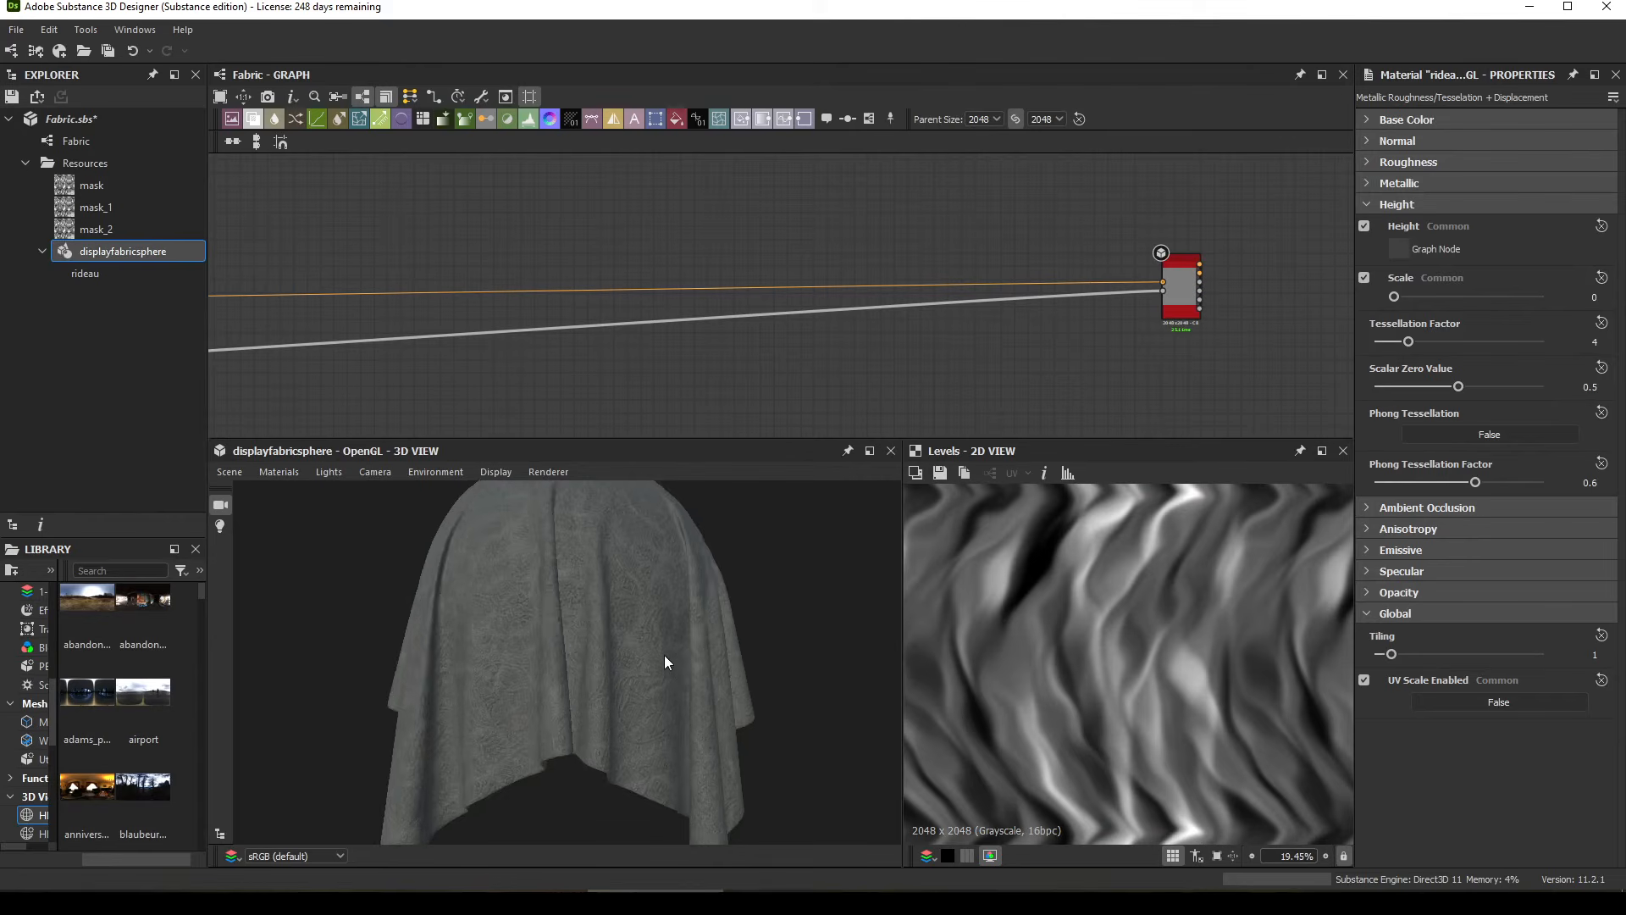
# Step: Inspect the embossed pattern on the cloth up close and set the rideau material's tiling to 2
pyautogui.scroll(3, 631, 640)
pyautogui.moveTo(624, 637); pyautogui.dragTo(557, 679)
pyautogui.keyDown('ctrl'); pyautogui.keyDown('shift'); pyautogui.moveTo(556, 679); pyautogui.dragTo(409, 670, button='right'); pyautogui.keyUp('shift'); pyautogui.keyUp('ctrl')
pyautogui.click(1593, 655)
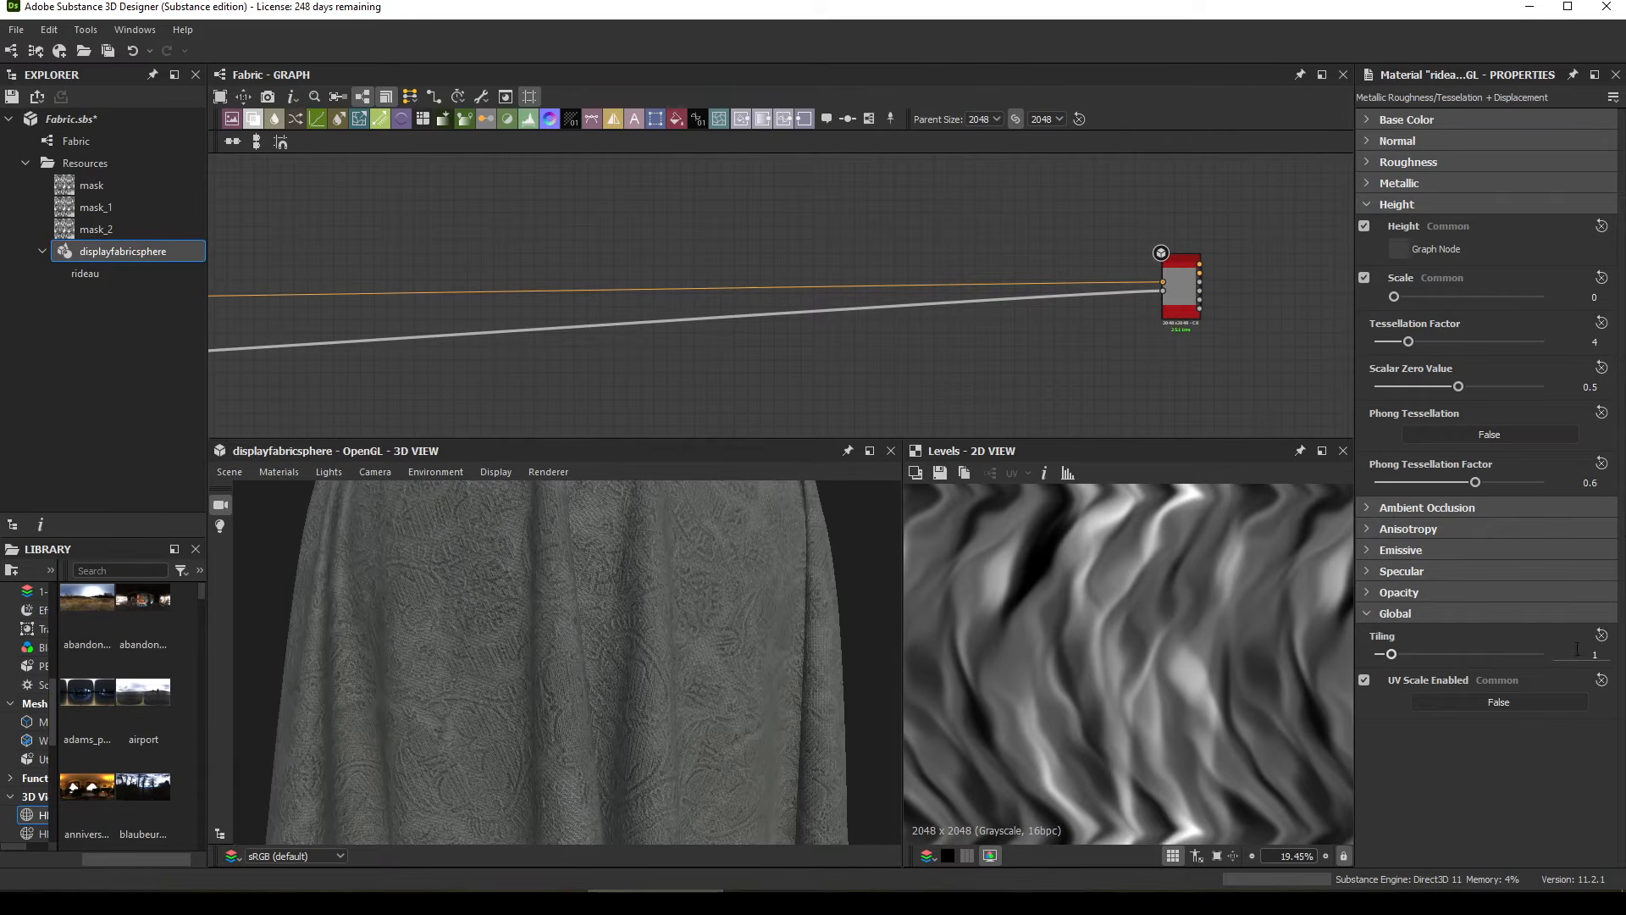
pyautogui.write('2')
pyautogui.press('Return')
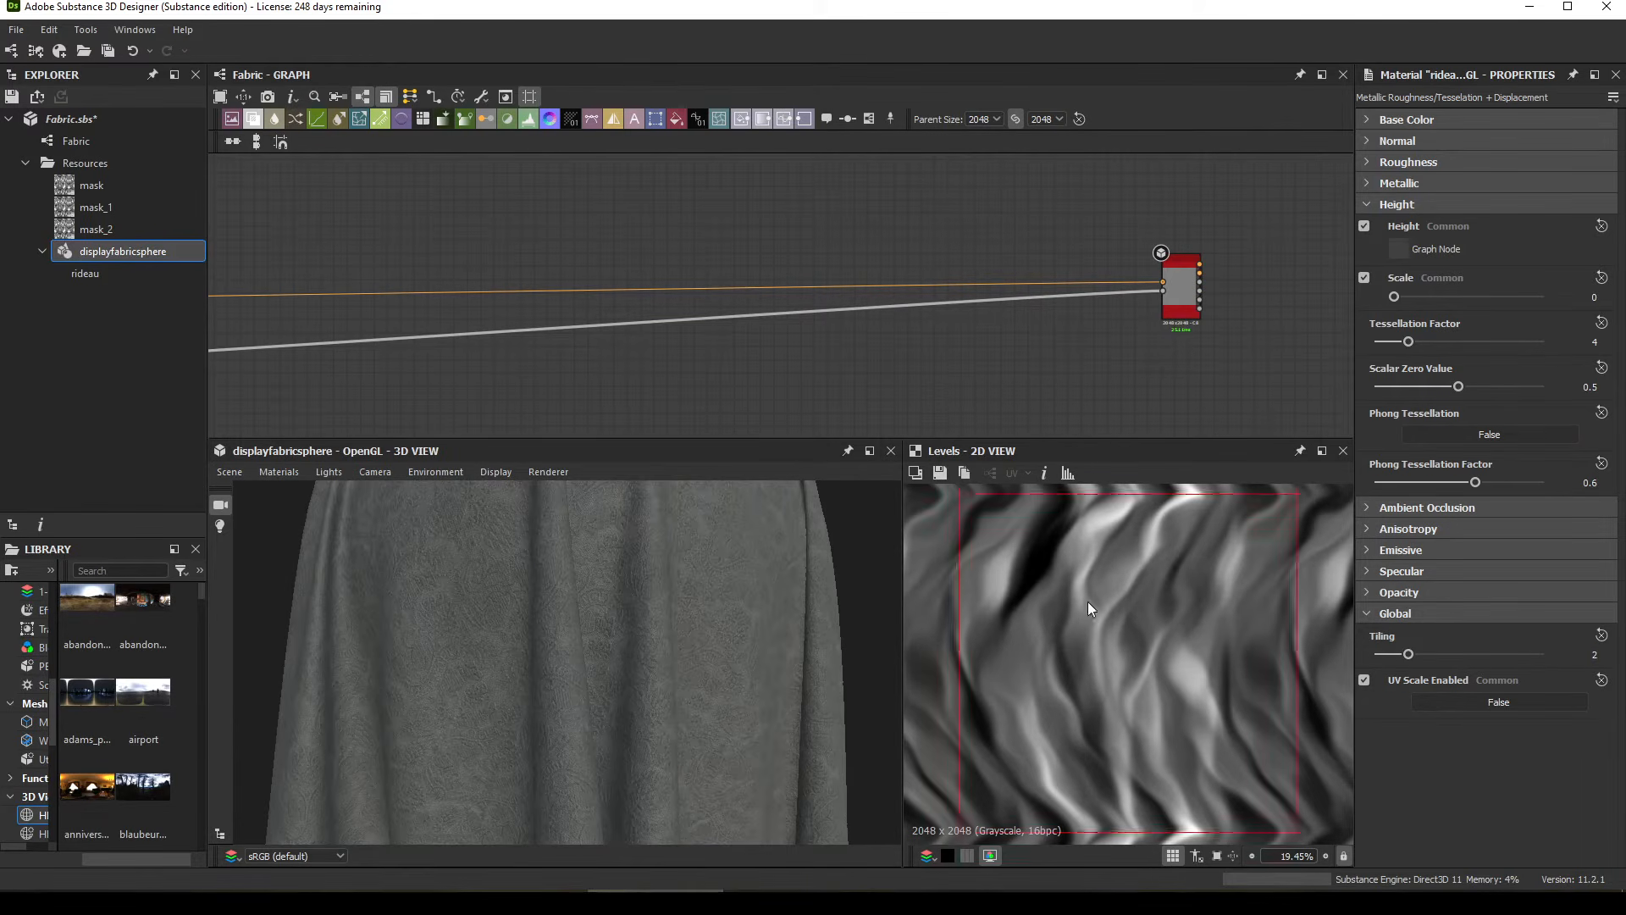
pyautogui.scroll(2, 397, 641)
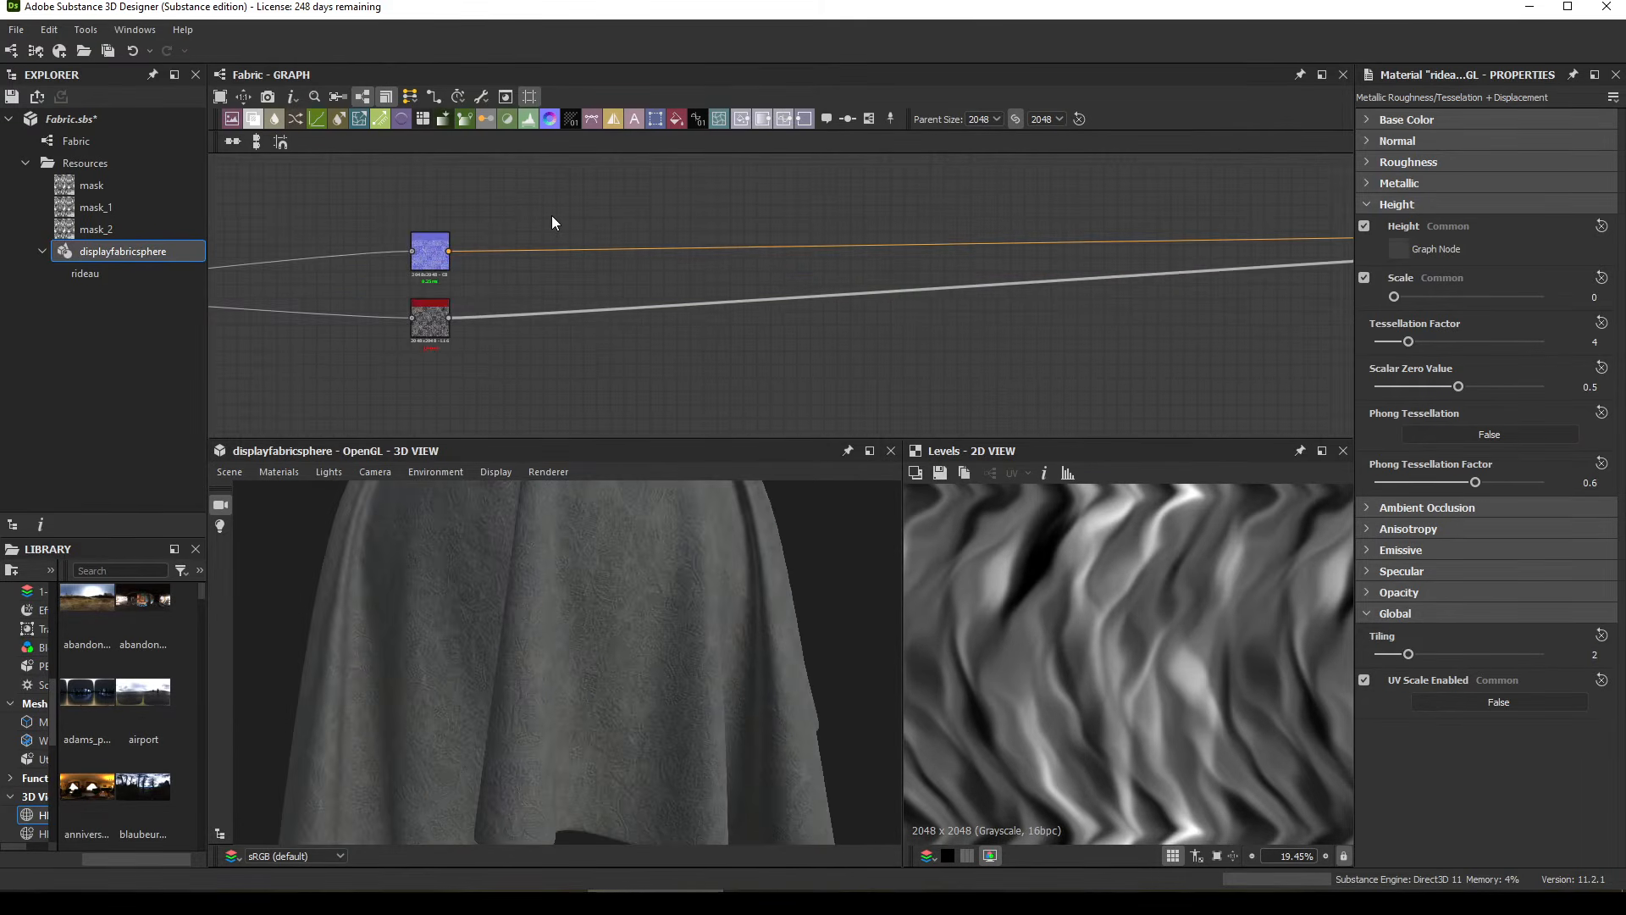
# Step: Space the Normal node and the node beneath it farther apart, and locate the Base Material node in the graph
pyautogui.moveTo(904, 316); pyautogui.dragTo(1146, 334, button='middle')
pyautogui.moveTo(499, 286); pyautogui.dragTo(524, 275, button='middle')
pyautogui.moveTo(506, 284); pyautogui.dragTo(506, 260)
pyautogui.moveTo(497, 343)
pyautogui.mouseDown()
pyautogui.moveTo(486, 374)
pyautogui.moveTo(503, 334)
pyautogui.mouseUp()
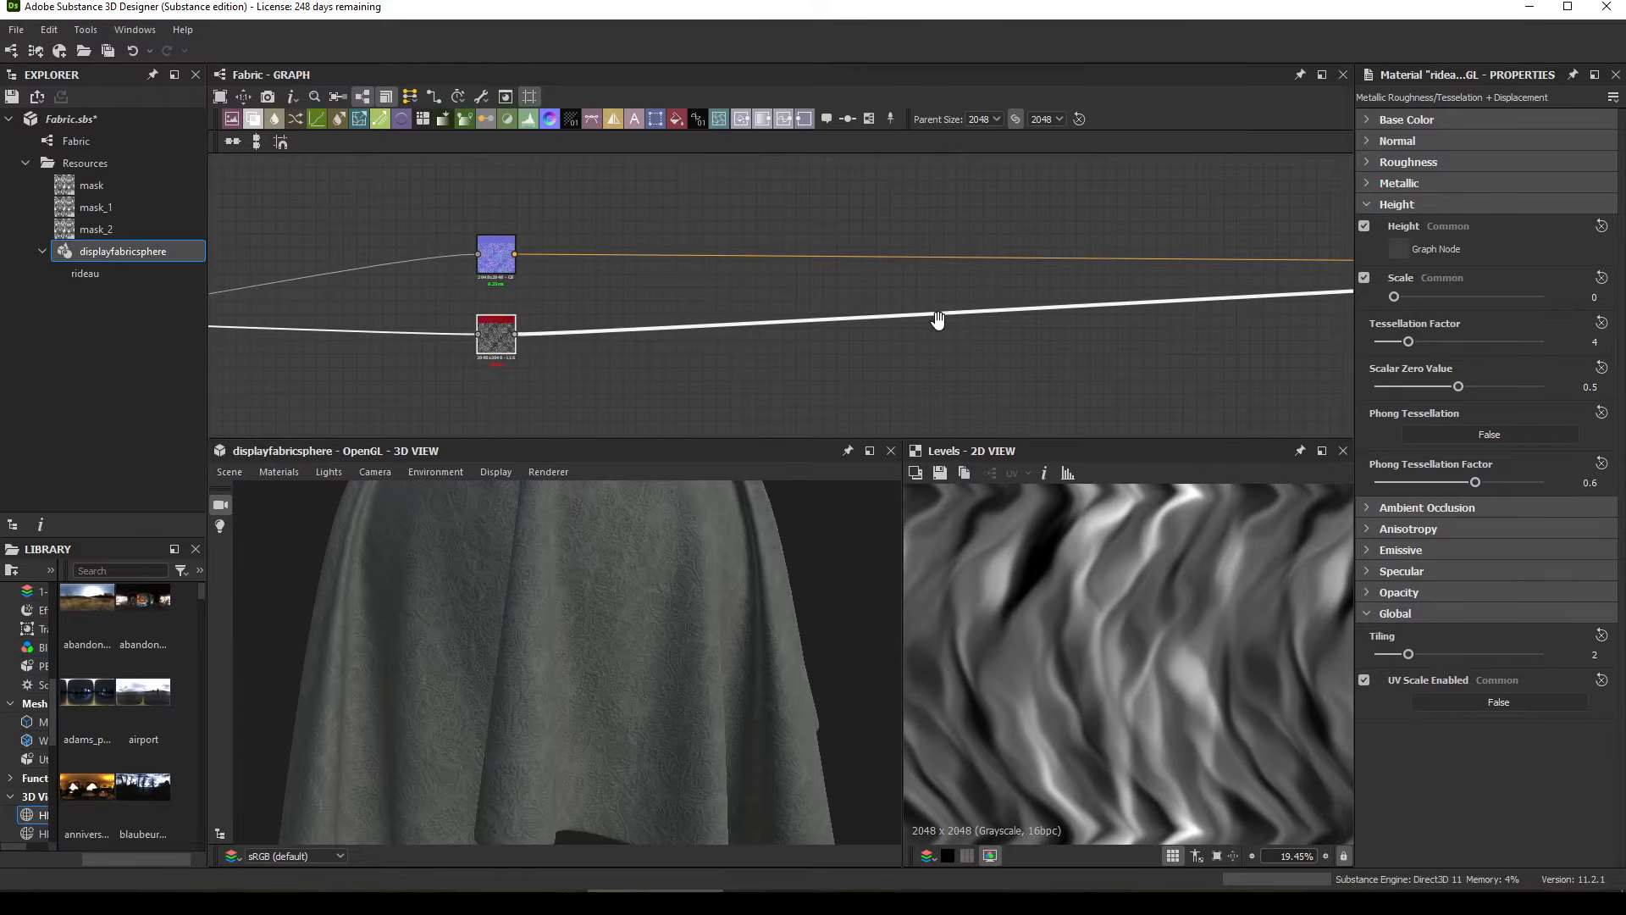
pyautogui.moveTo(937, 319); pyautogui.dragTo(649, 298, button='middle')
pyautogui.moveTo(994, 297); pyautogui.dragTo(753, 320, button='middle')
pyautogui.moveTo(882, 303); pyautogui.dragTo(690, 303, button='middle')
pyautogui.moveTo(995, 304); pyautogui.dragTo(923, 302, button='middle')
pyautogui.scroll(1, 924, 302)
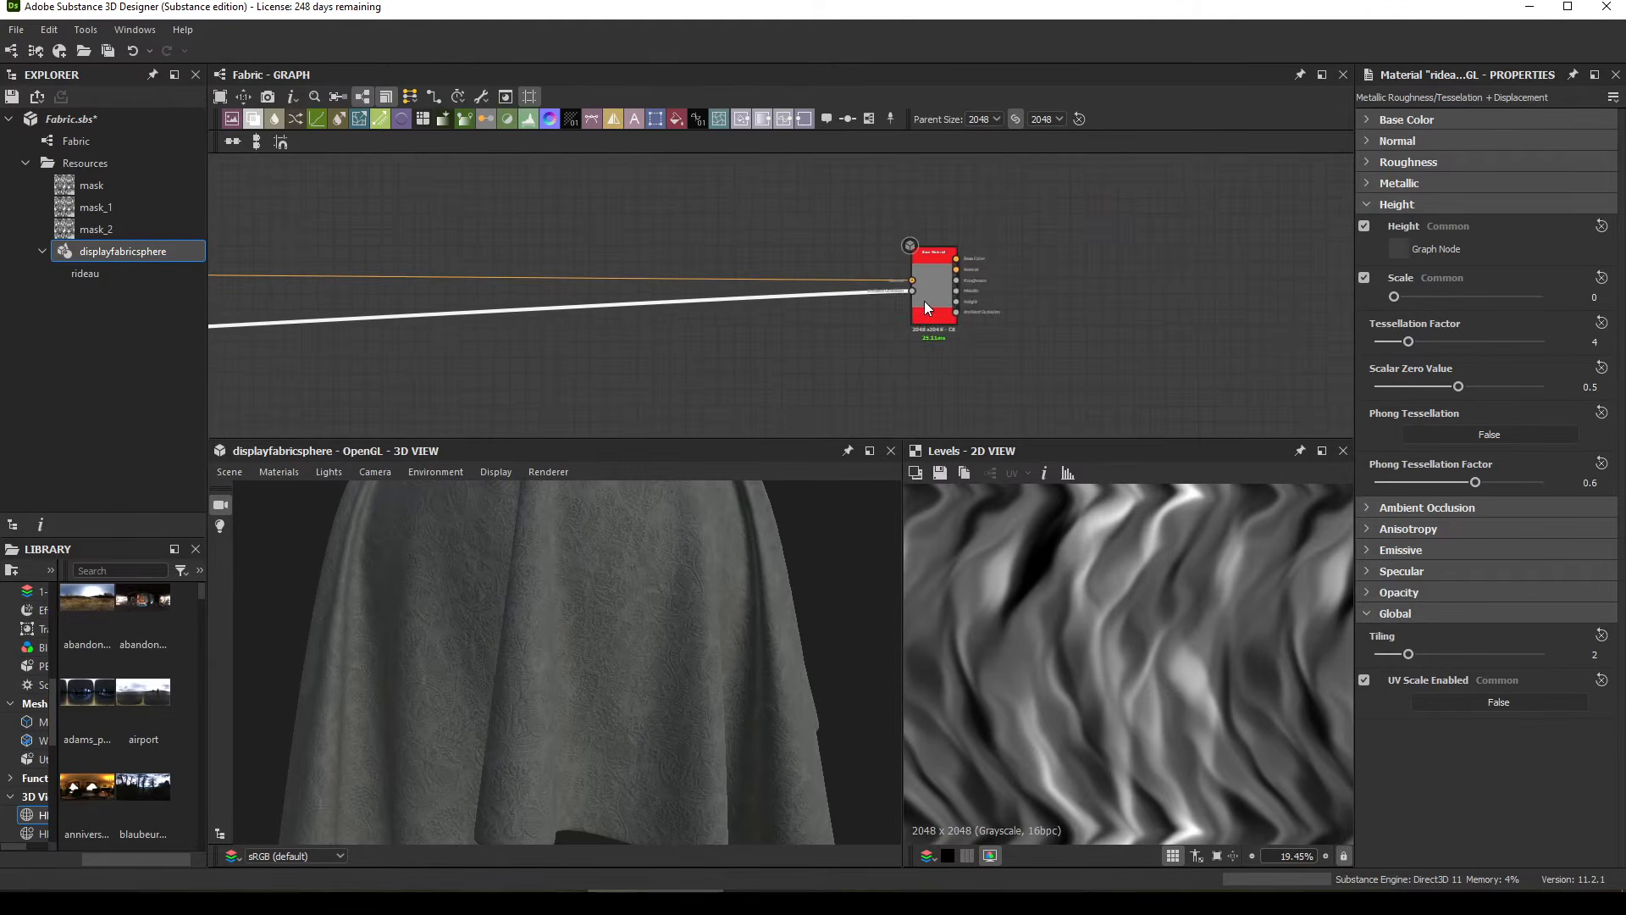
# Step: Enable the user-defined Base Color map on the Base Material node
pyautogui.scroll(5, 927, 296)
pyautogui.click(928, 301)
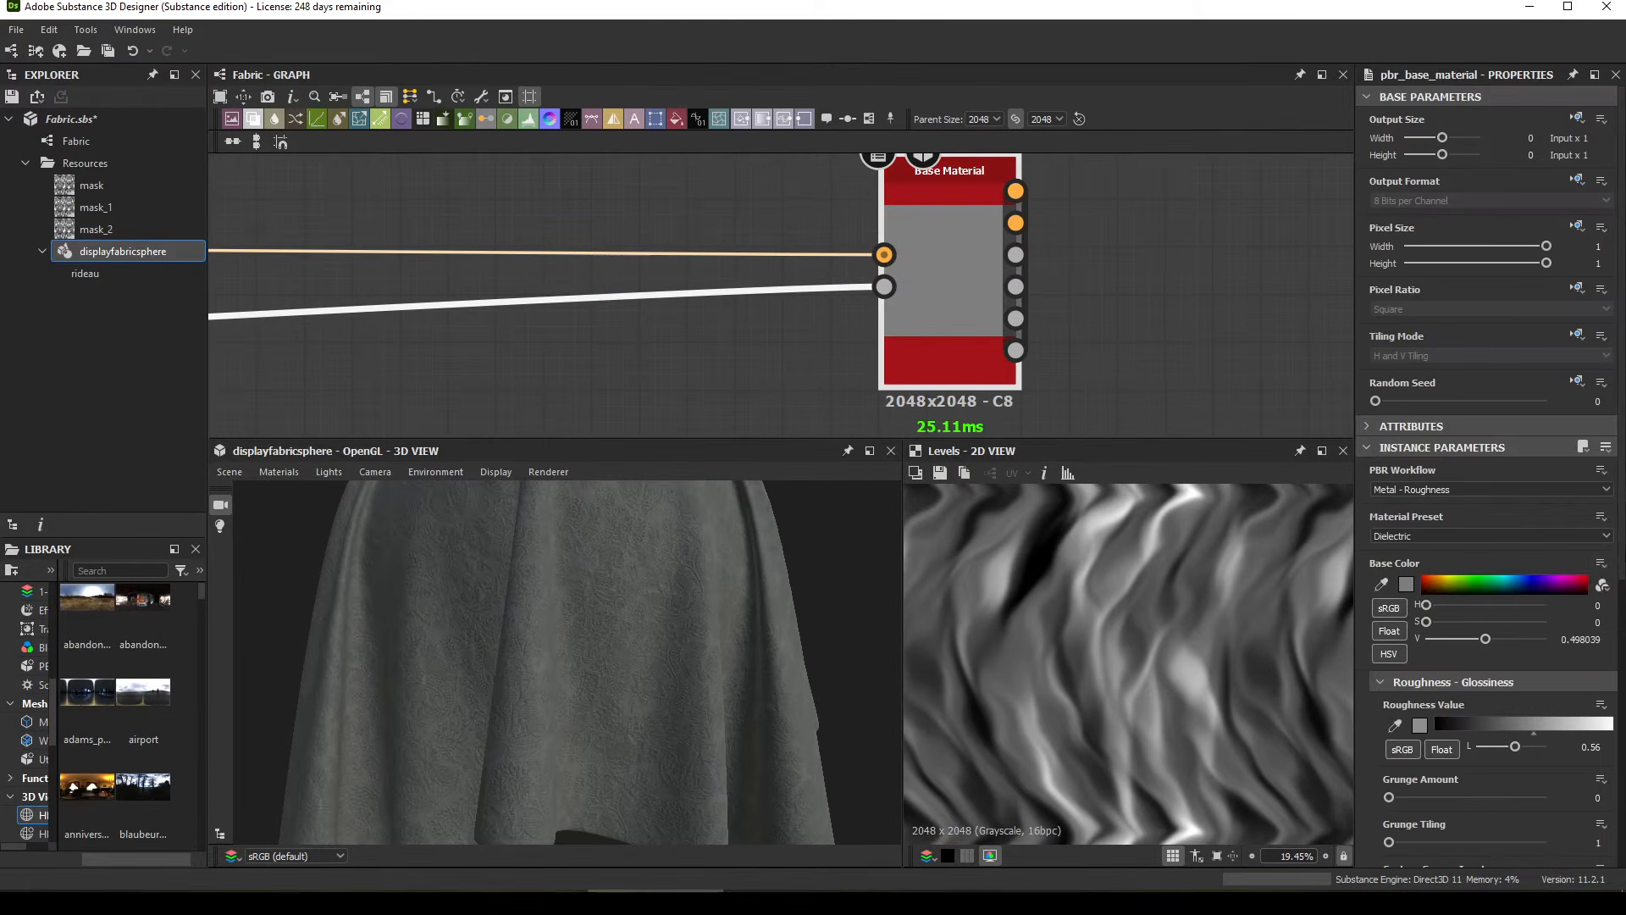
pyautogui.scroll(-7, 1538, 626)
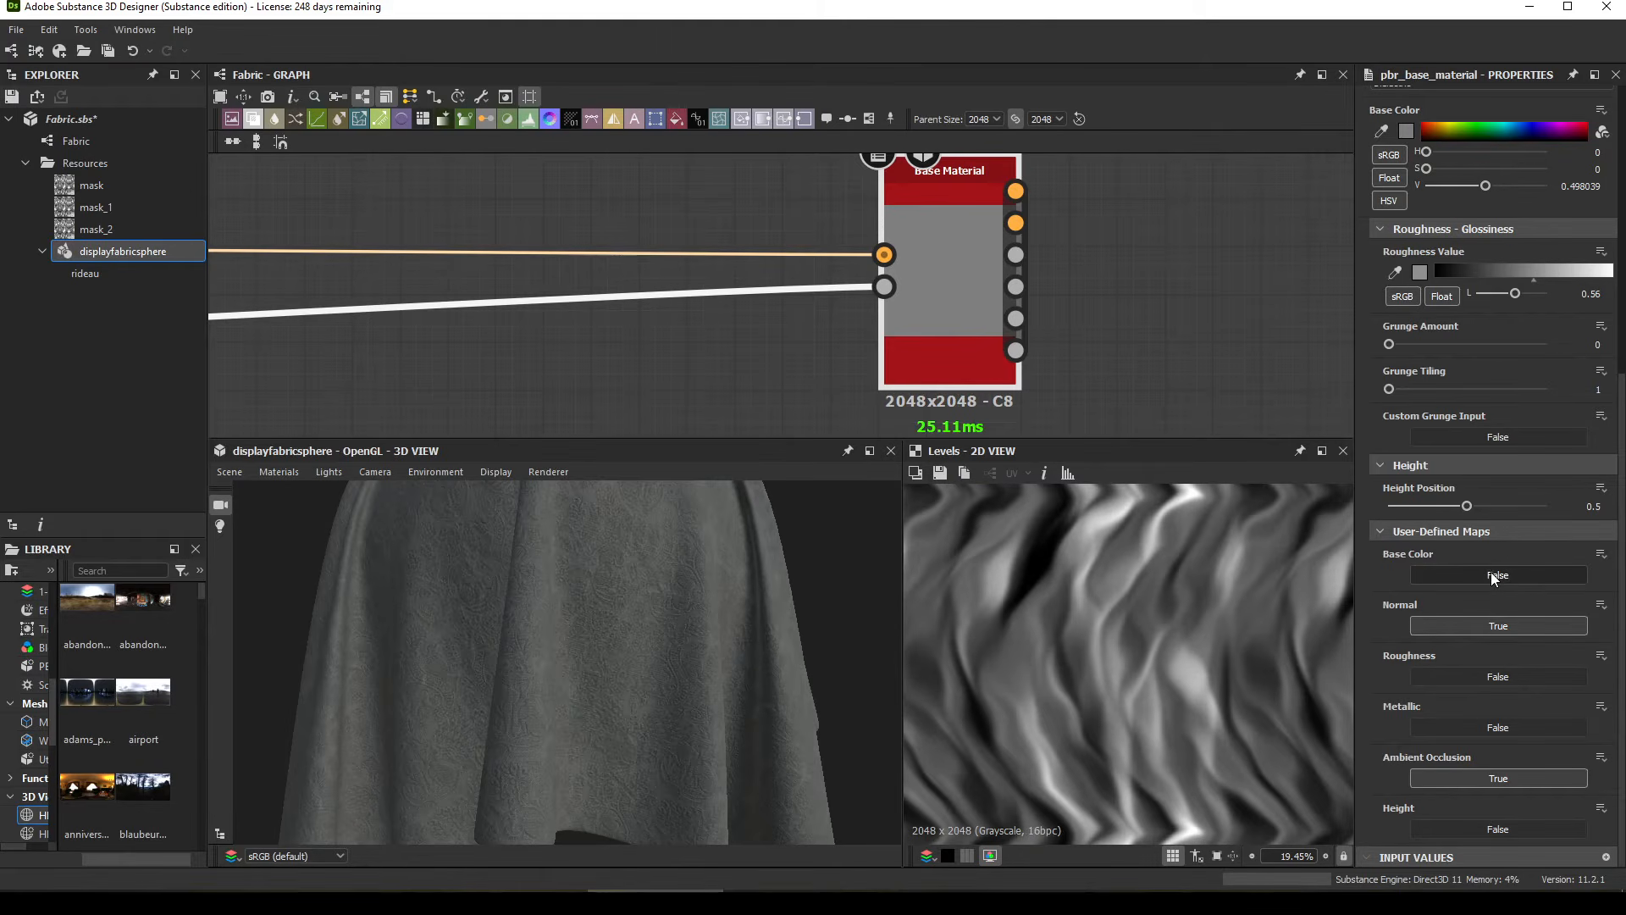
pyautogui.click(1496, 577)
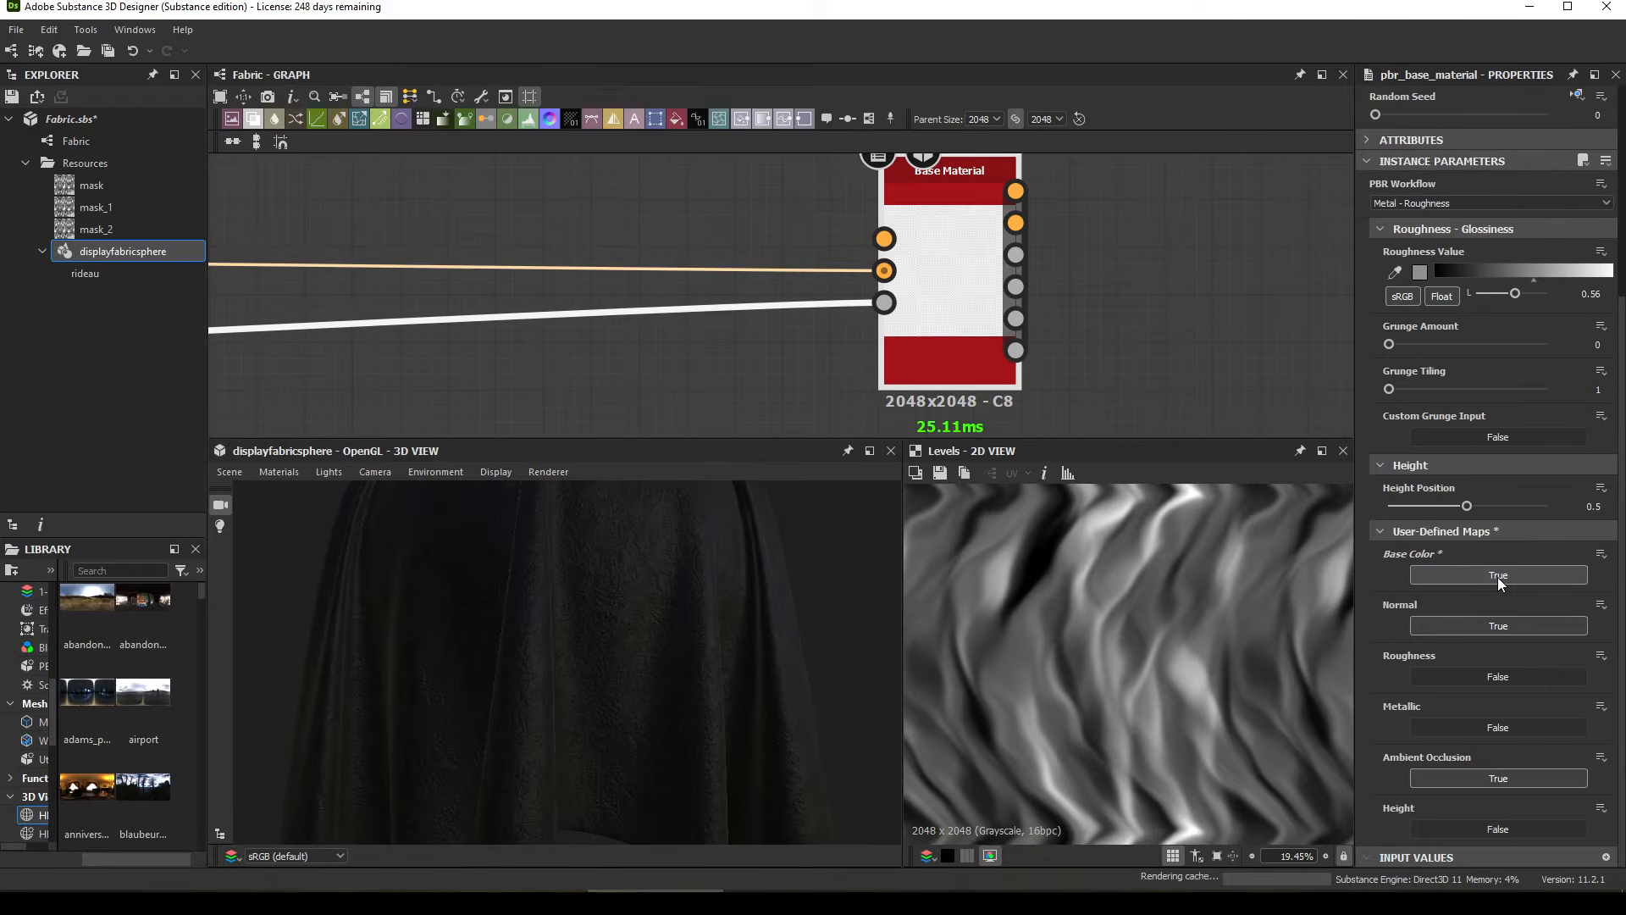
pyautogui.moveTo(398, 620); pyautogui.dragTo(519, 456)
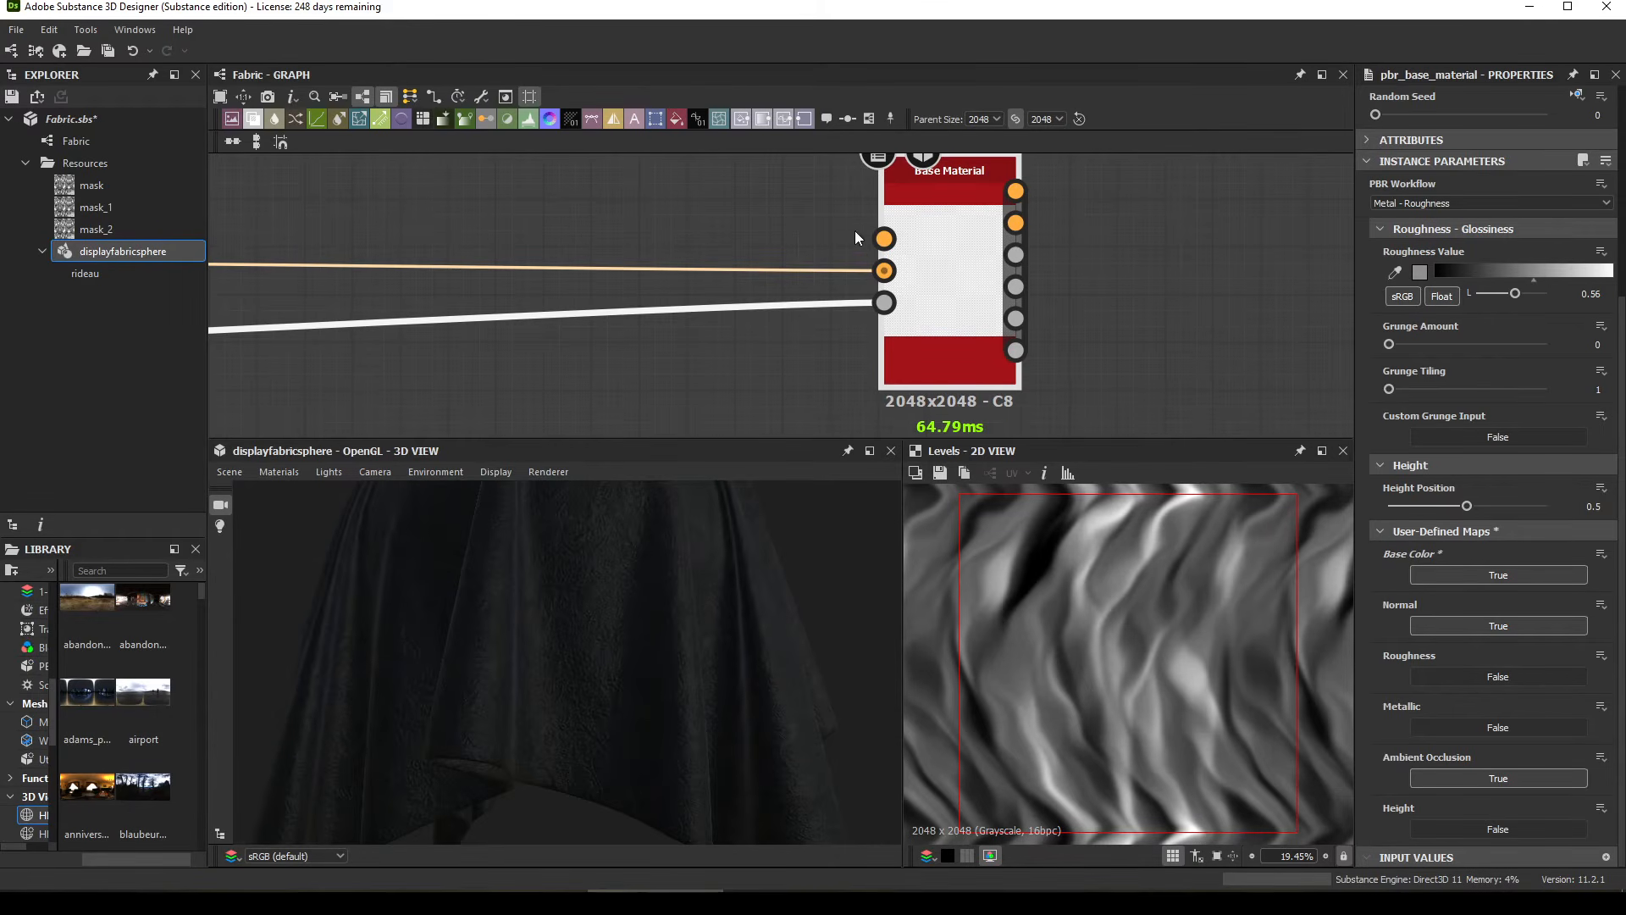
# Step: Add a Curvature Smooth node beside the Normal node
pyautogui.scroll(-5, 474, 218)
pyautogui.moveTo(498, 235); pyautogui.dragTo(1065, 337, button='middle')
pyautogui.moveTo(736, 325); pyautogui.dragTo(877, 298, button='middle')
pyautogui.scroll(4, 732, 272)
pyautogui.moveTo(731, 272); pyautogui.dragTo(631, 260, button='middle')
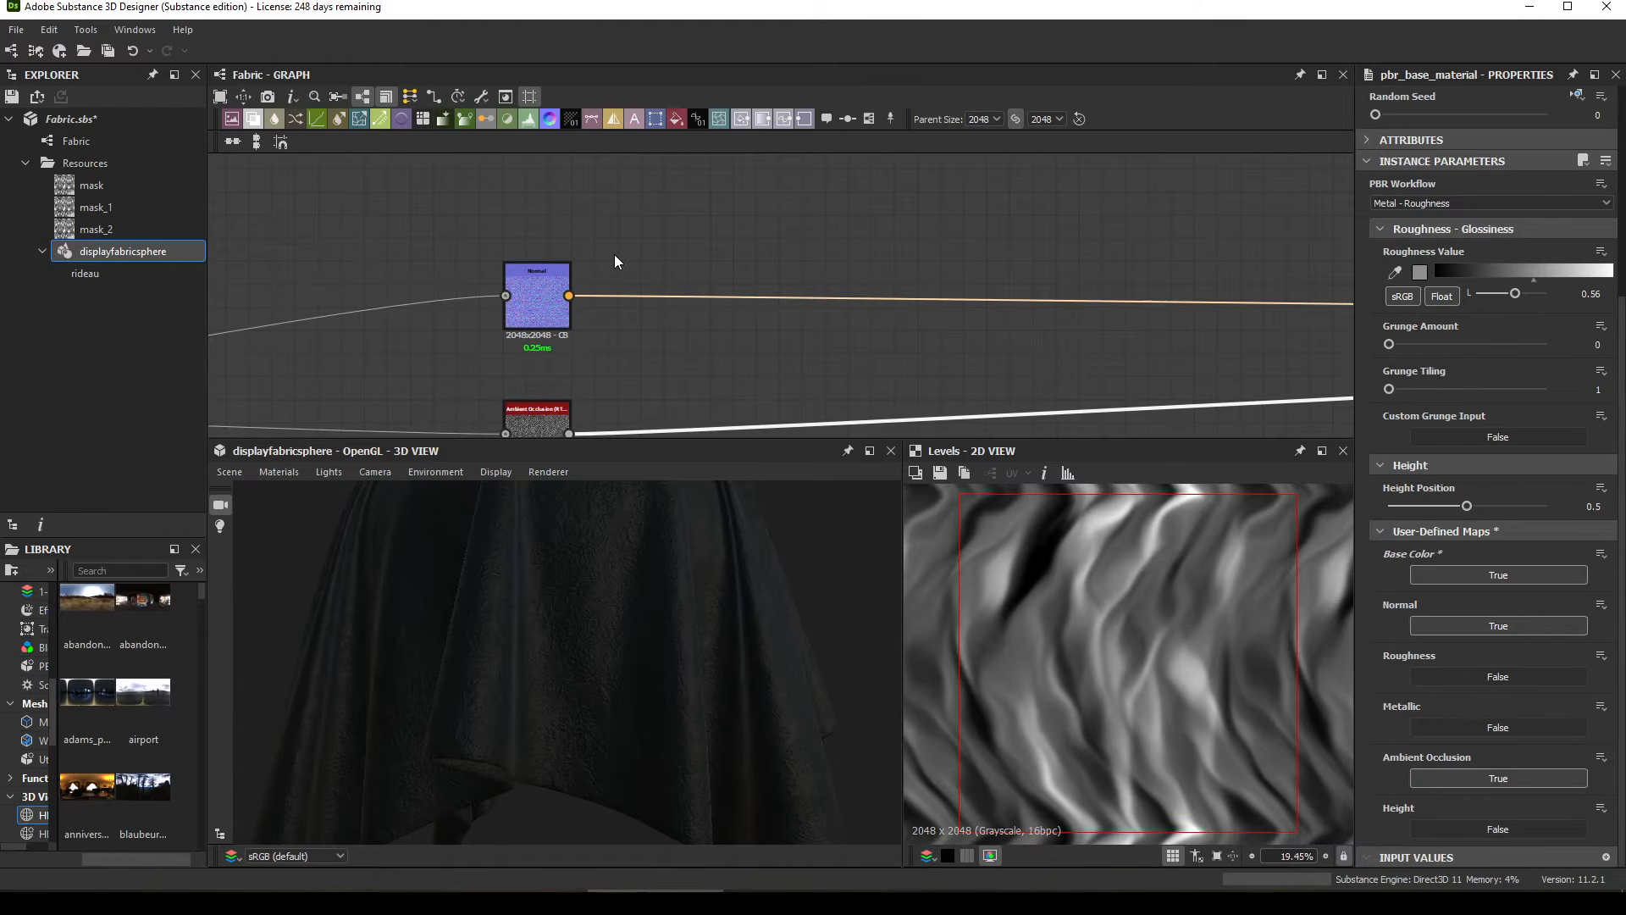
pyautogui.press('space')
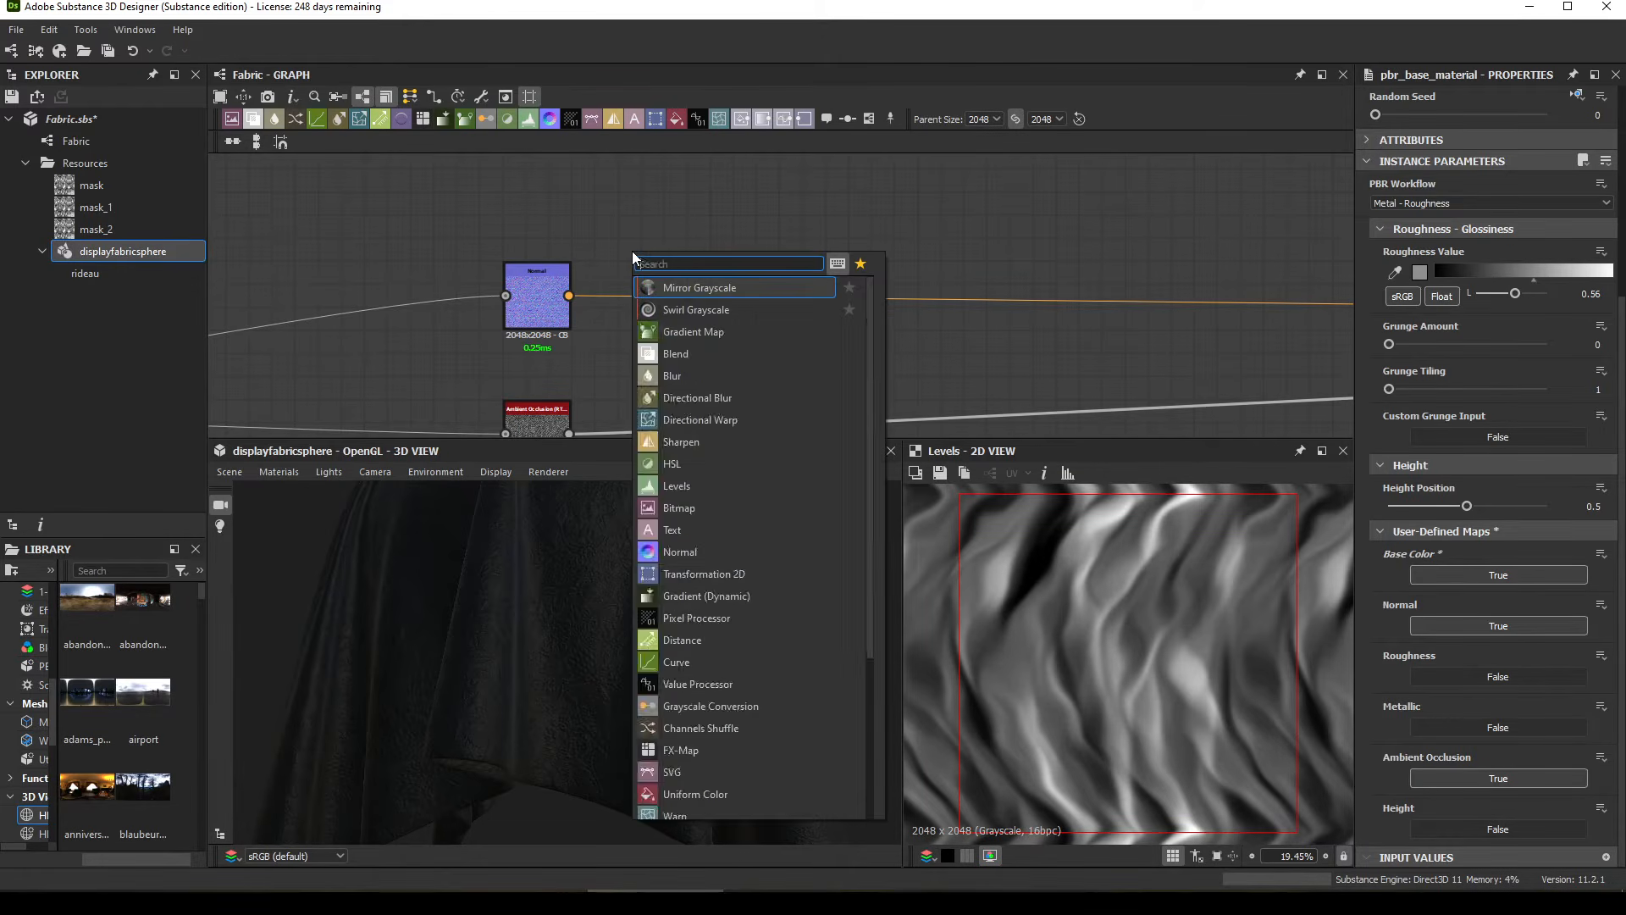
pyautogui.write('cur')
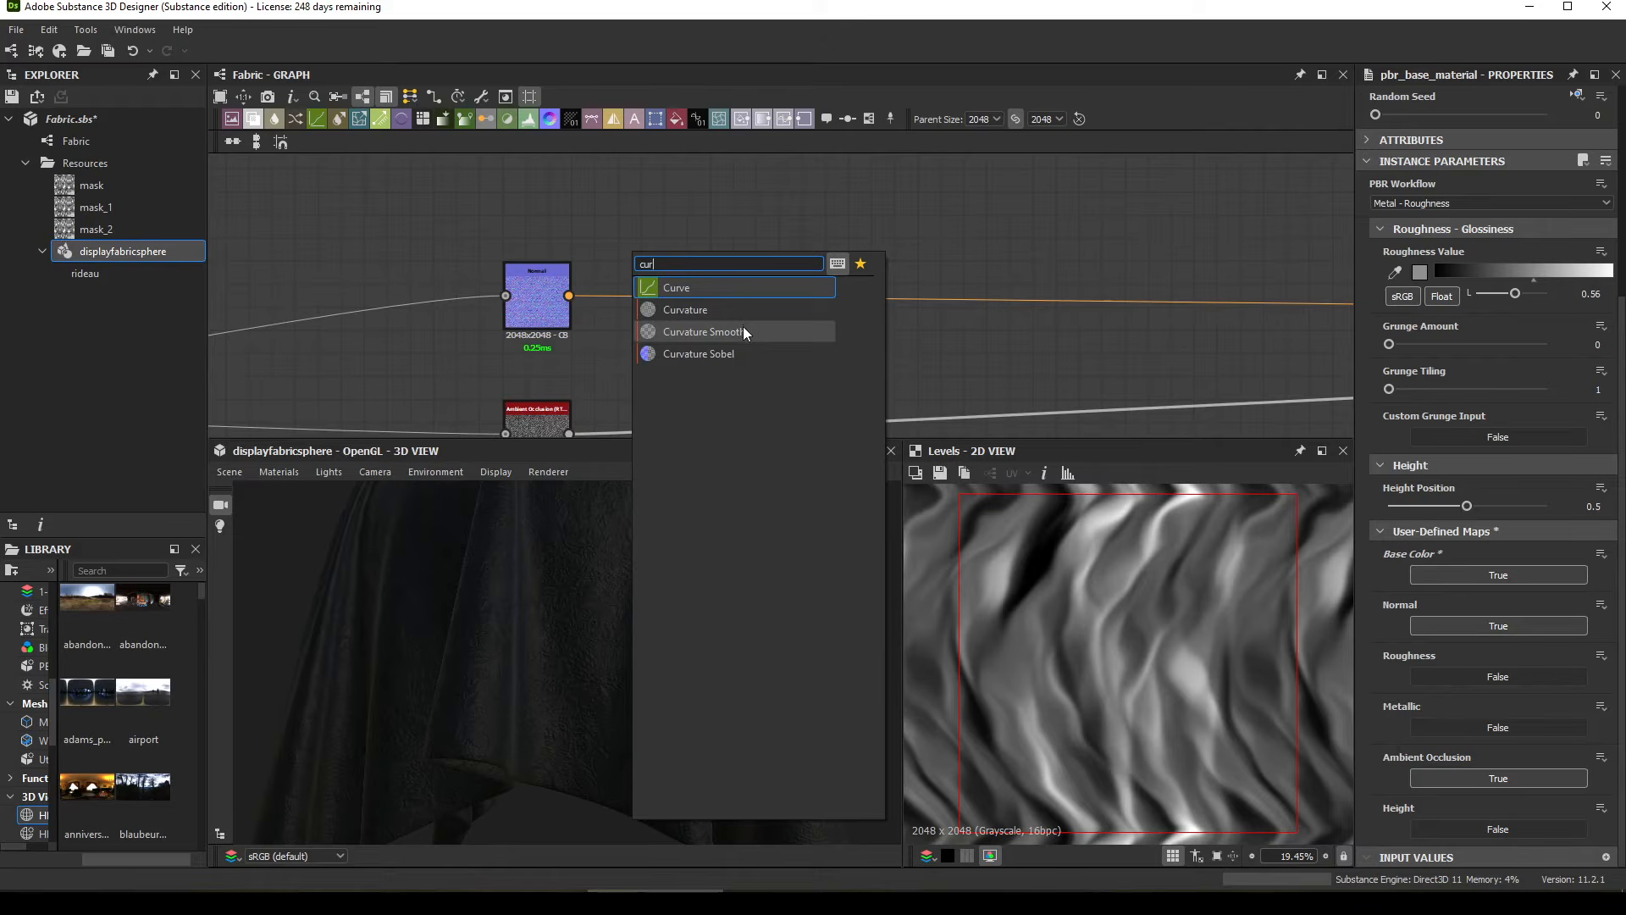
pyautogui.click(713, 333)
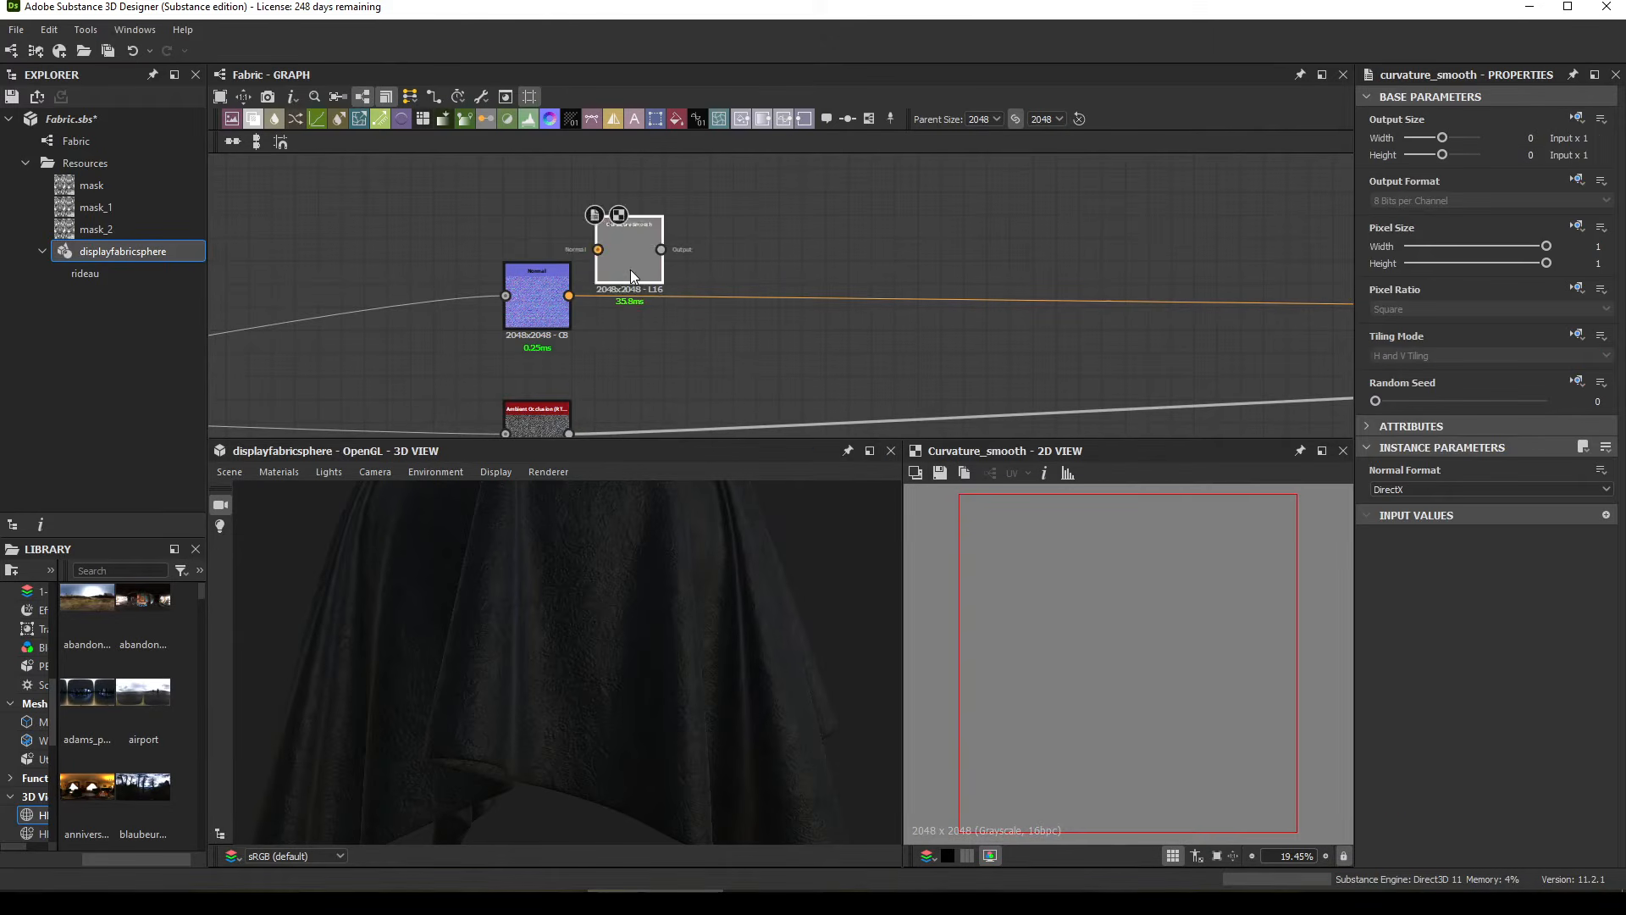
# Step: Place the Curvature Smooth node above the Normal node, feed it the Normal output, and check its result up close
pyautogui.moveTo(630, 269); pyautogui.dragTo(698, 182)
pyautogui.moveTo(644, 251); pyautogui.dragTo(618, 324, button='middle')
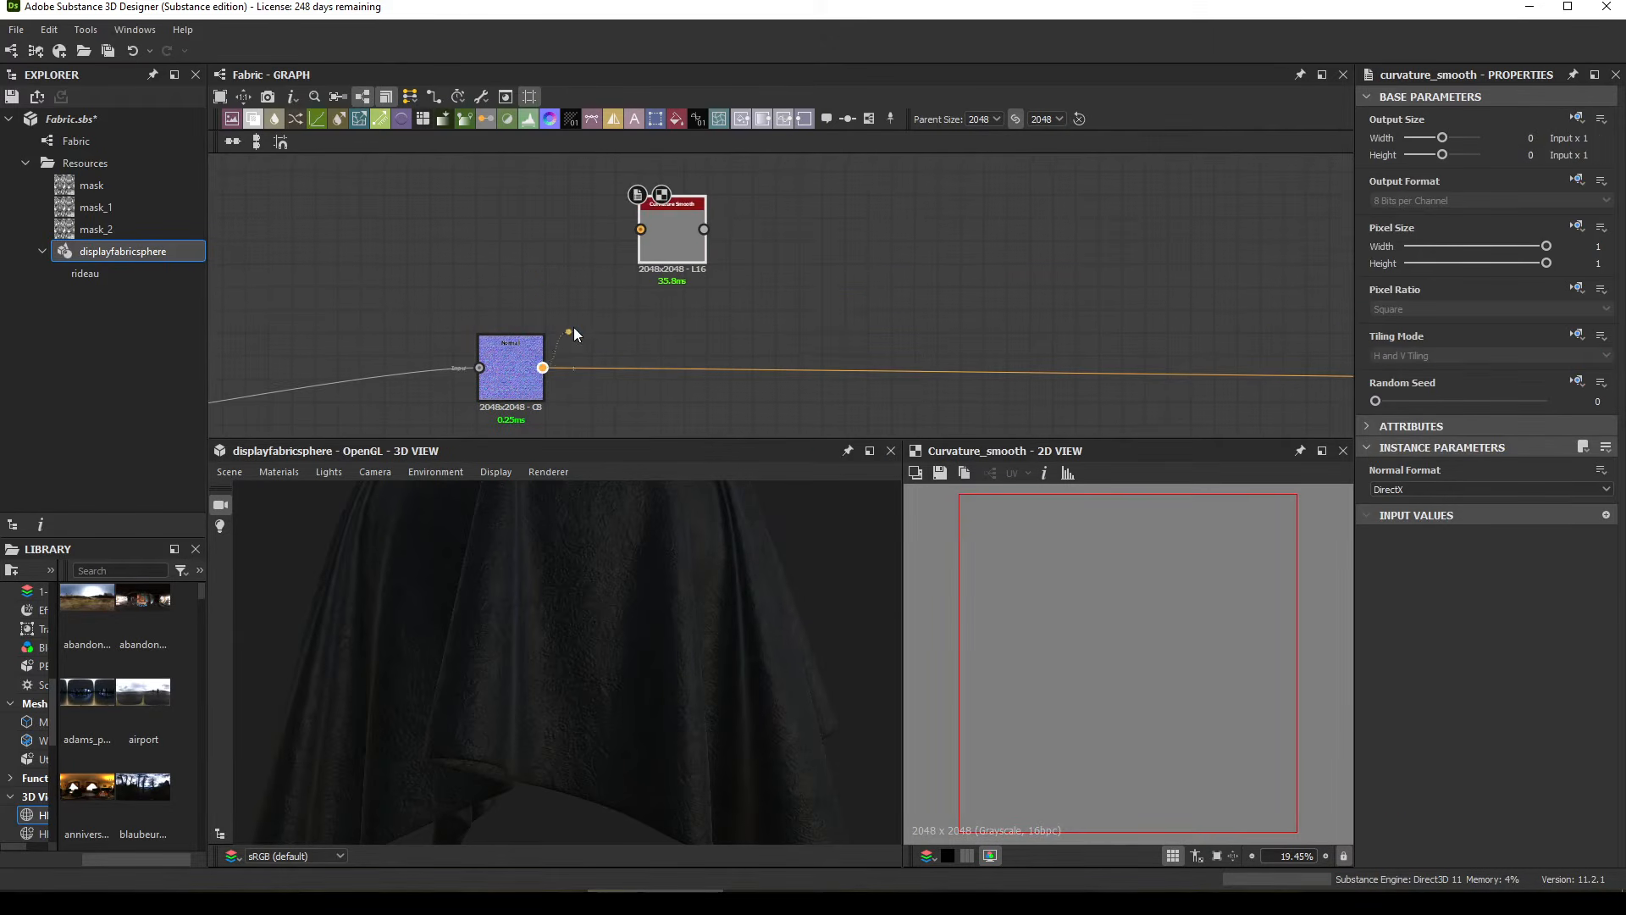
pyautogui.moveTo(619, 218)
pyautogui.mouseDown()
pyautogui.moveTo(599, 237)
pyautogui.moveTo(631, 237)
pyautogui.moveTo(612, 219)
pyautogui.moveTo(596, 226)
pyautogui.moveTo(641, 231)
pyautogui.mouseUp()
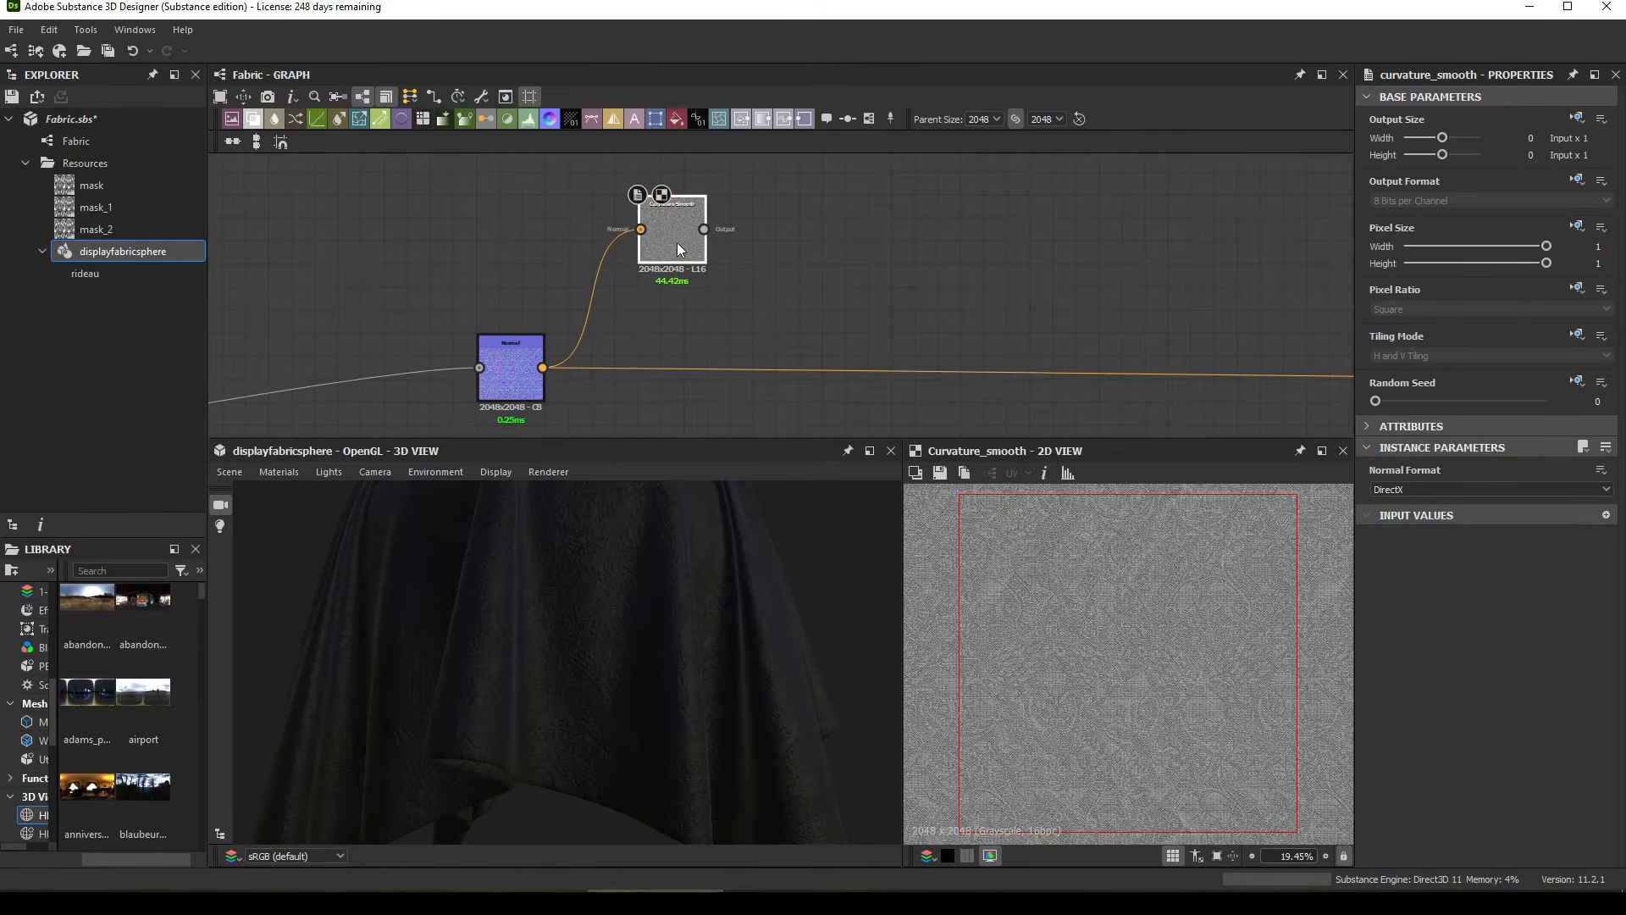
pyautogui.scroll(6, 1182, 744)
pyautogui.moveTo(1045, 563); pyautogui.dragTo(1219, 585, button='middle')
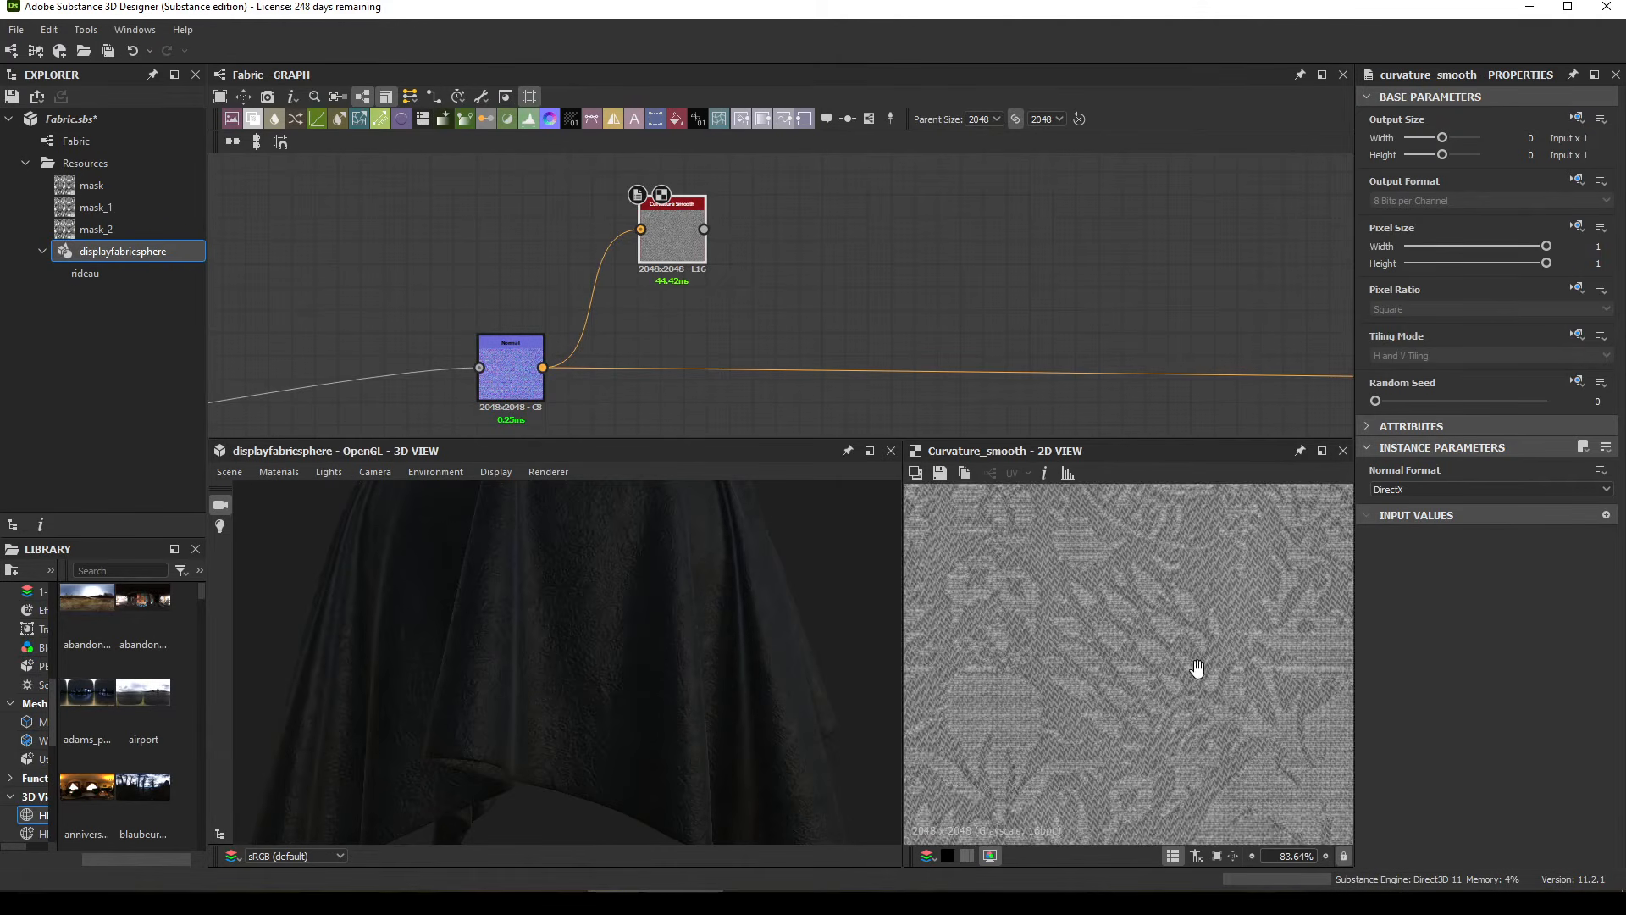
pyautogui.moveTo(1195, 669); pyautogui.dragTo(1168, 788, button='middle')
# Step: Duplicate the Normal node, place the copy beside Curvature Smooth, and set its intensity to 12
pyautogui.moveTo(674, 305); pyautogui.dragTo(674, 342, button='middle')
pyautogui.moveTo(683, 247); pyautogui.dragTo(706, 201)
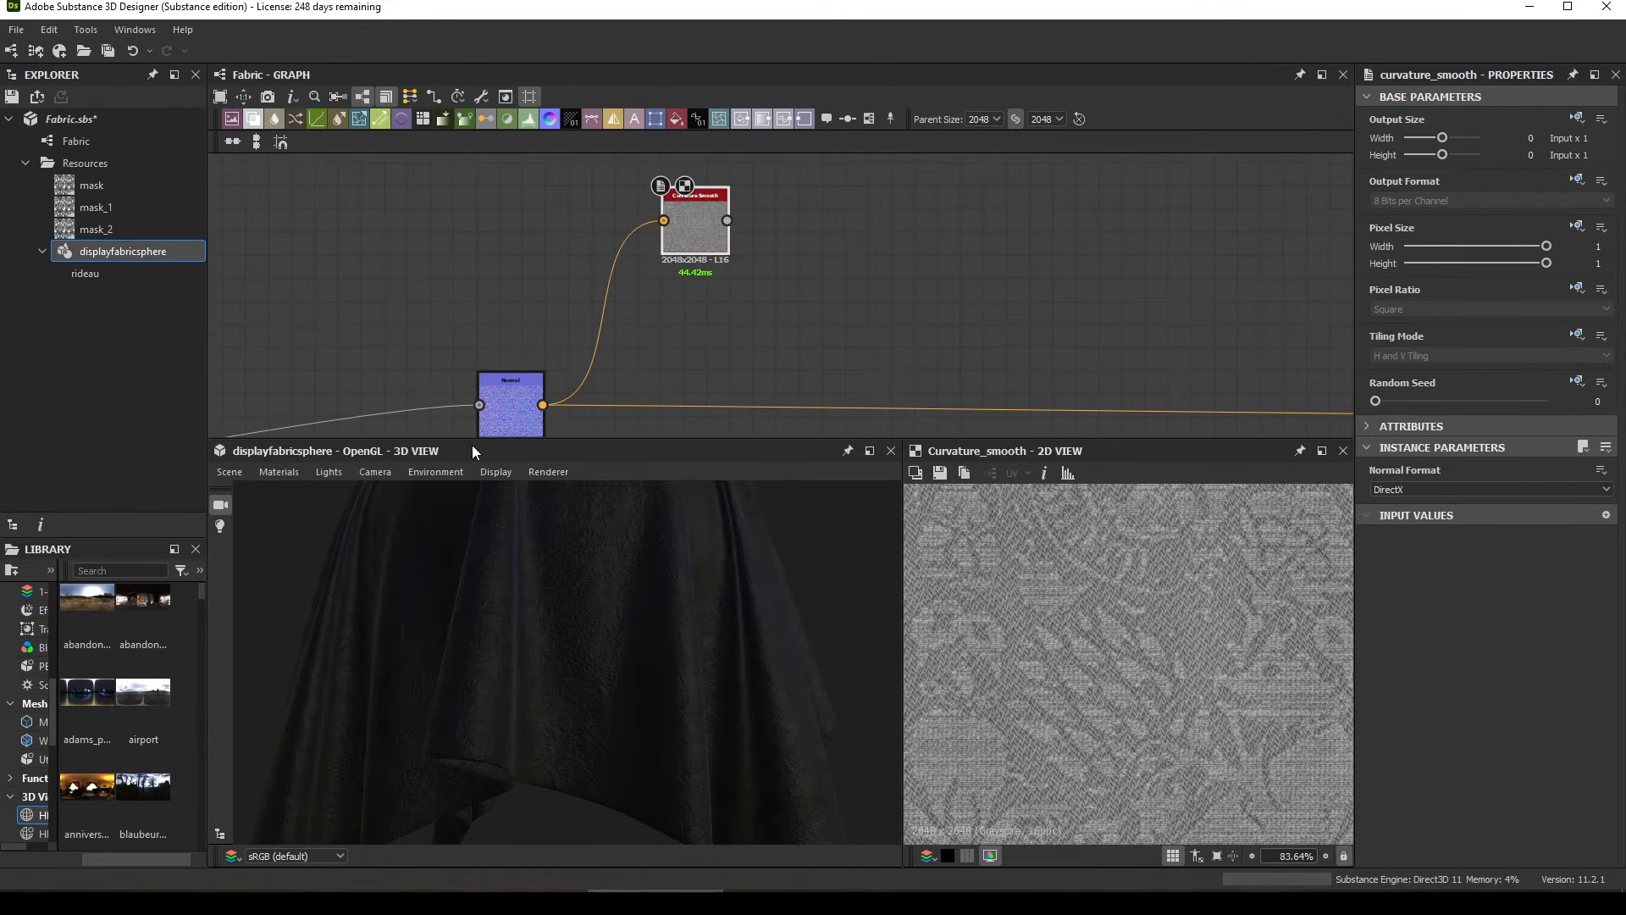
pyautogui.click(520, 402)
pyautogui.hotkey('ctrl', 'd')
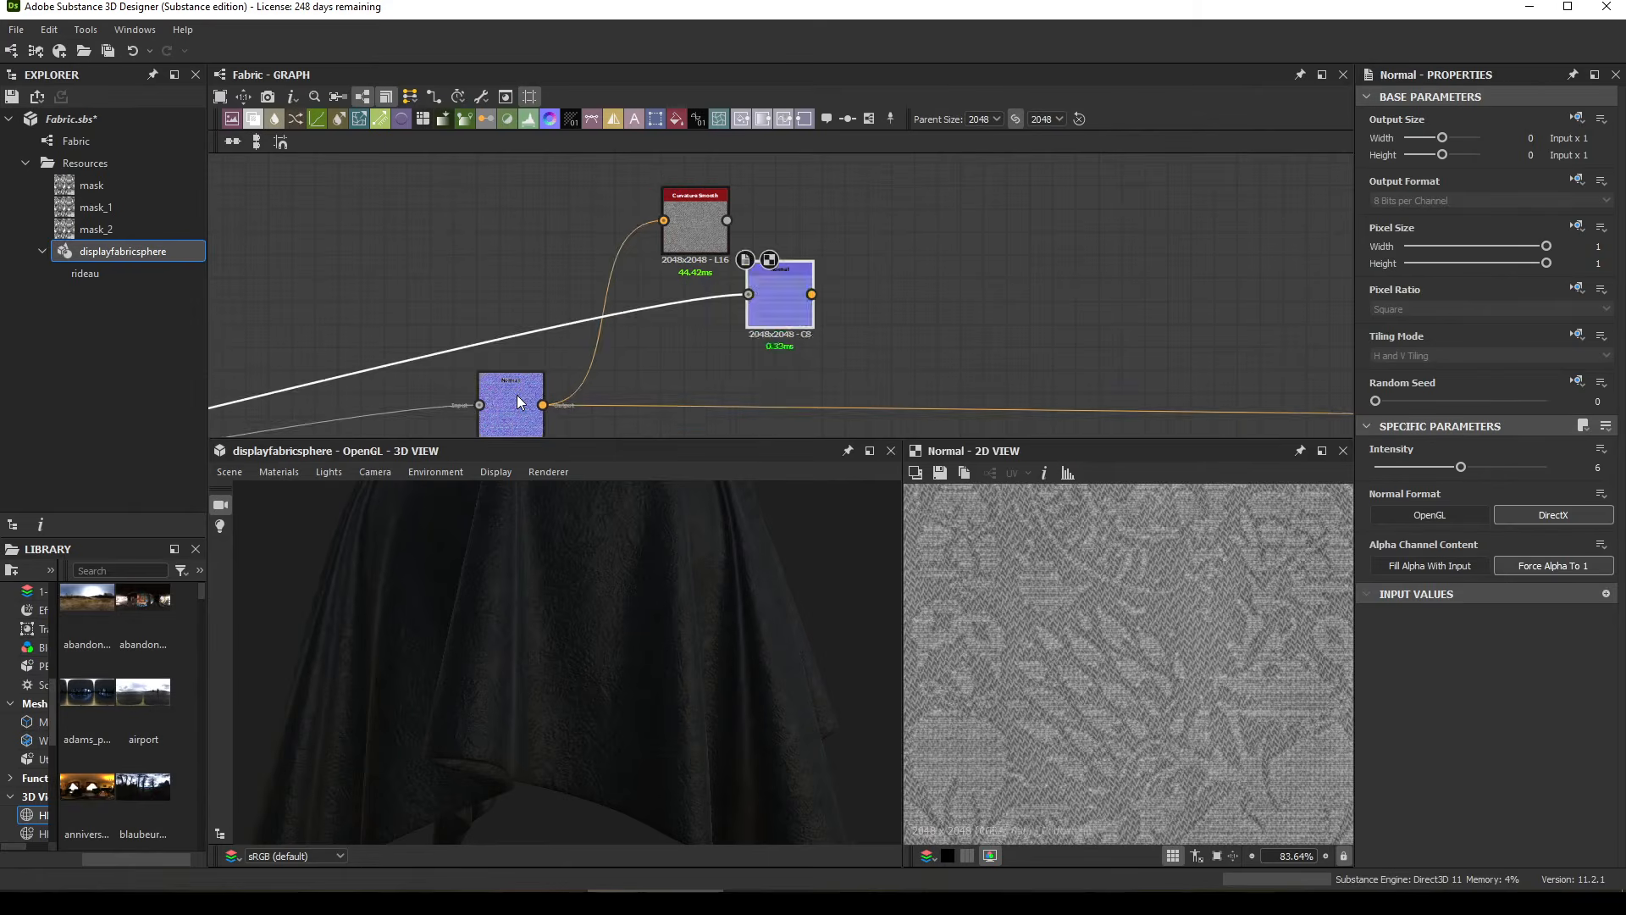
pyautogui.moveTo(775, 298); pyautogui.dragTo(506, 211)
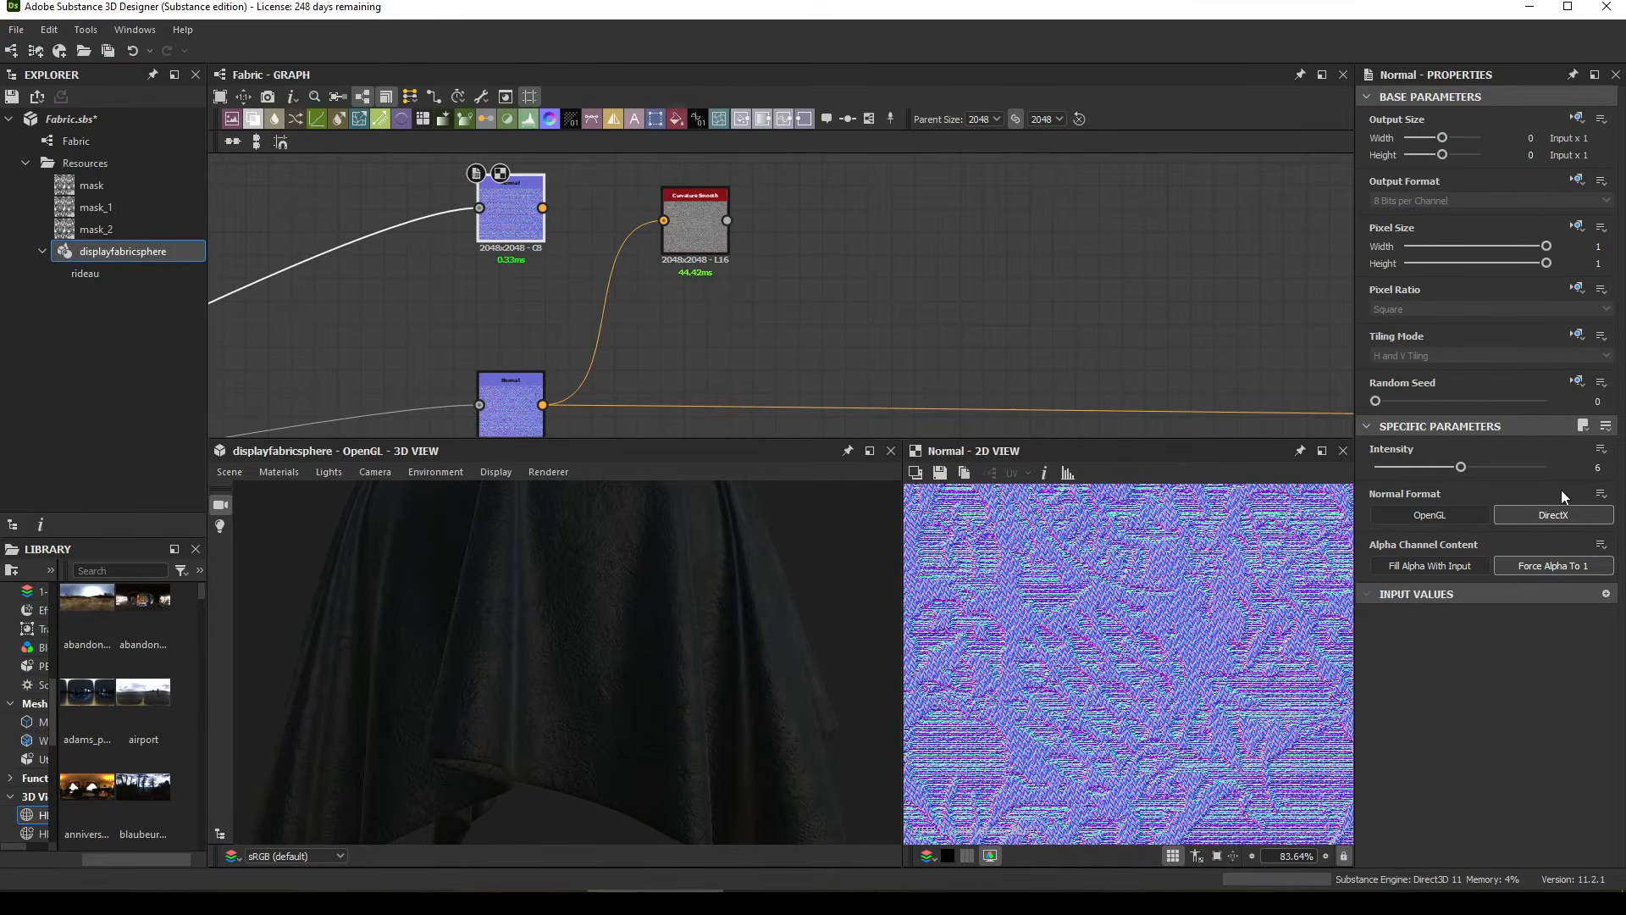
pyautogui.moveTo(1463, 466); pyautogui.dragTo(1547, 467)
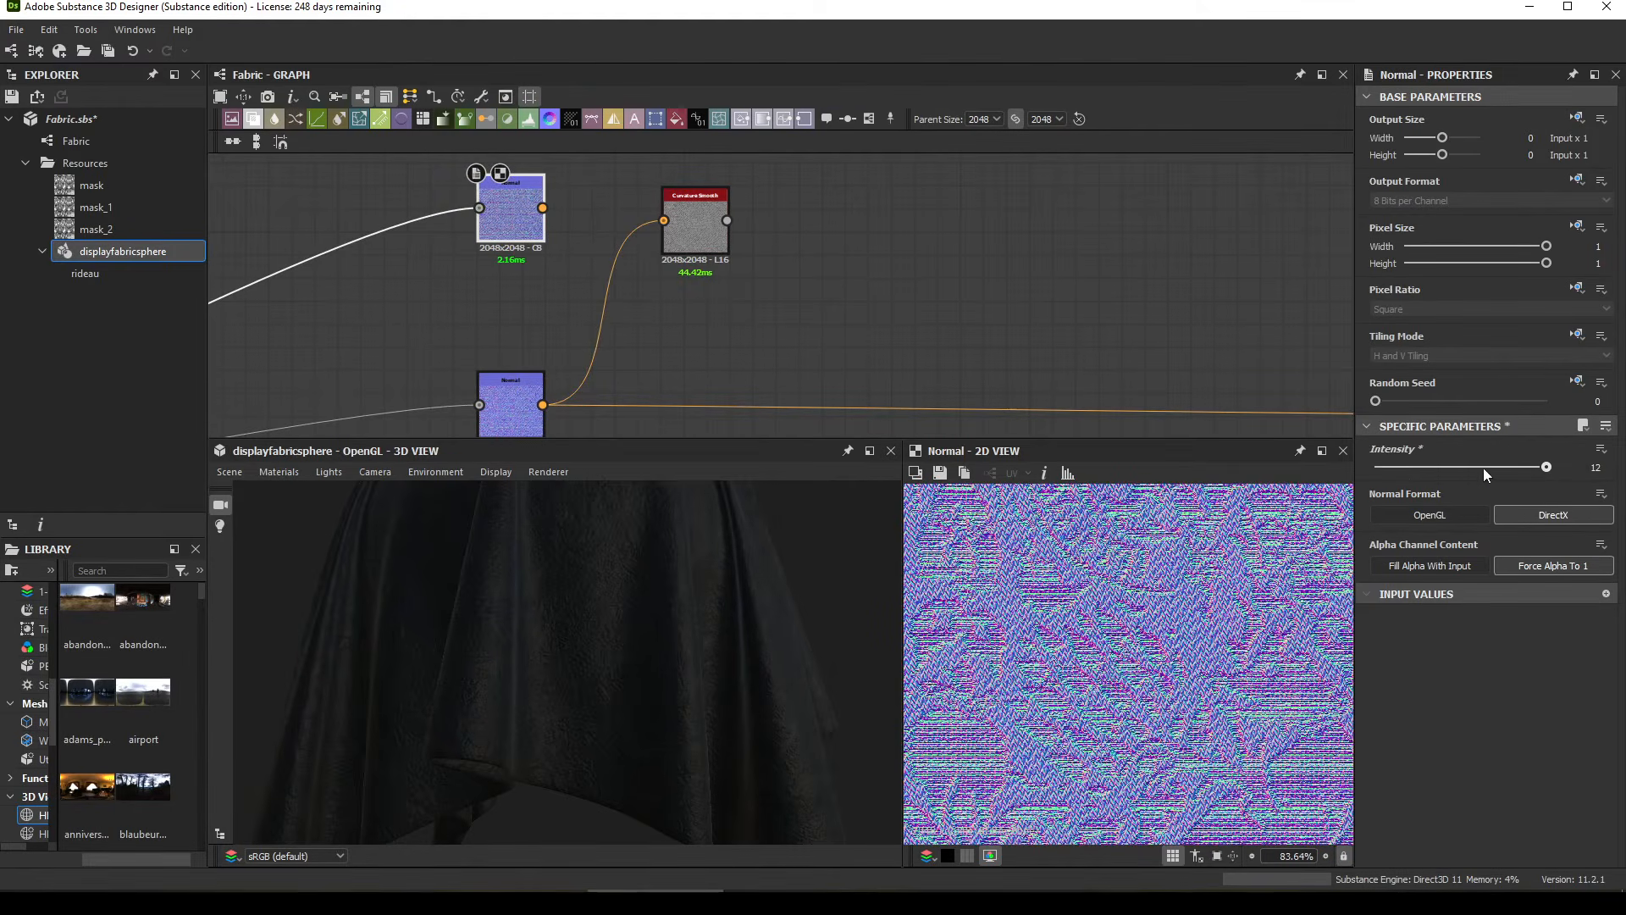
# Step: Feed Curvature Smooth from the duplicated Normal node and move the pair up, away from the original Normal node
pyautogui.click(703, 241)
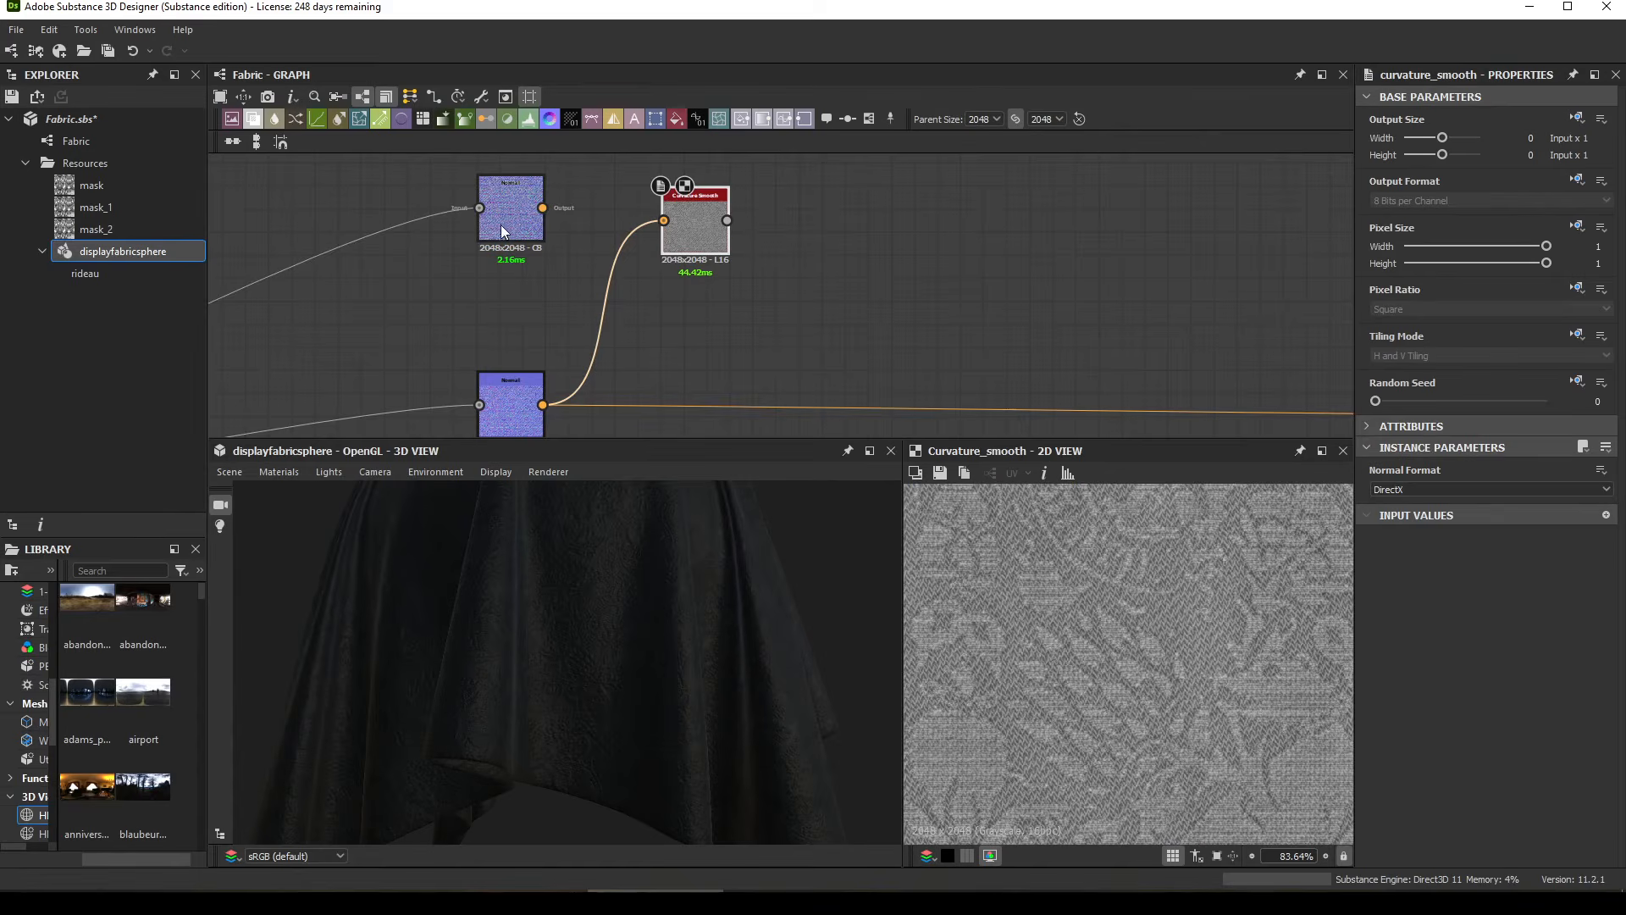
pyautogui.moveTo(542, 208); pyautogui.dragTo(623, 215)
pyautogui.scroll(5, 1044, 645)
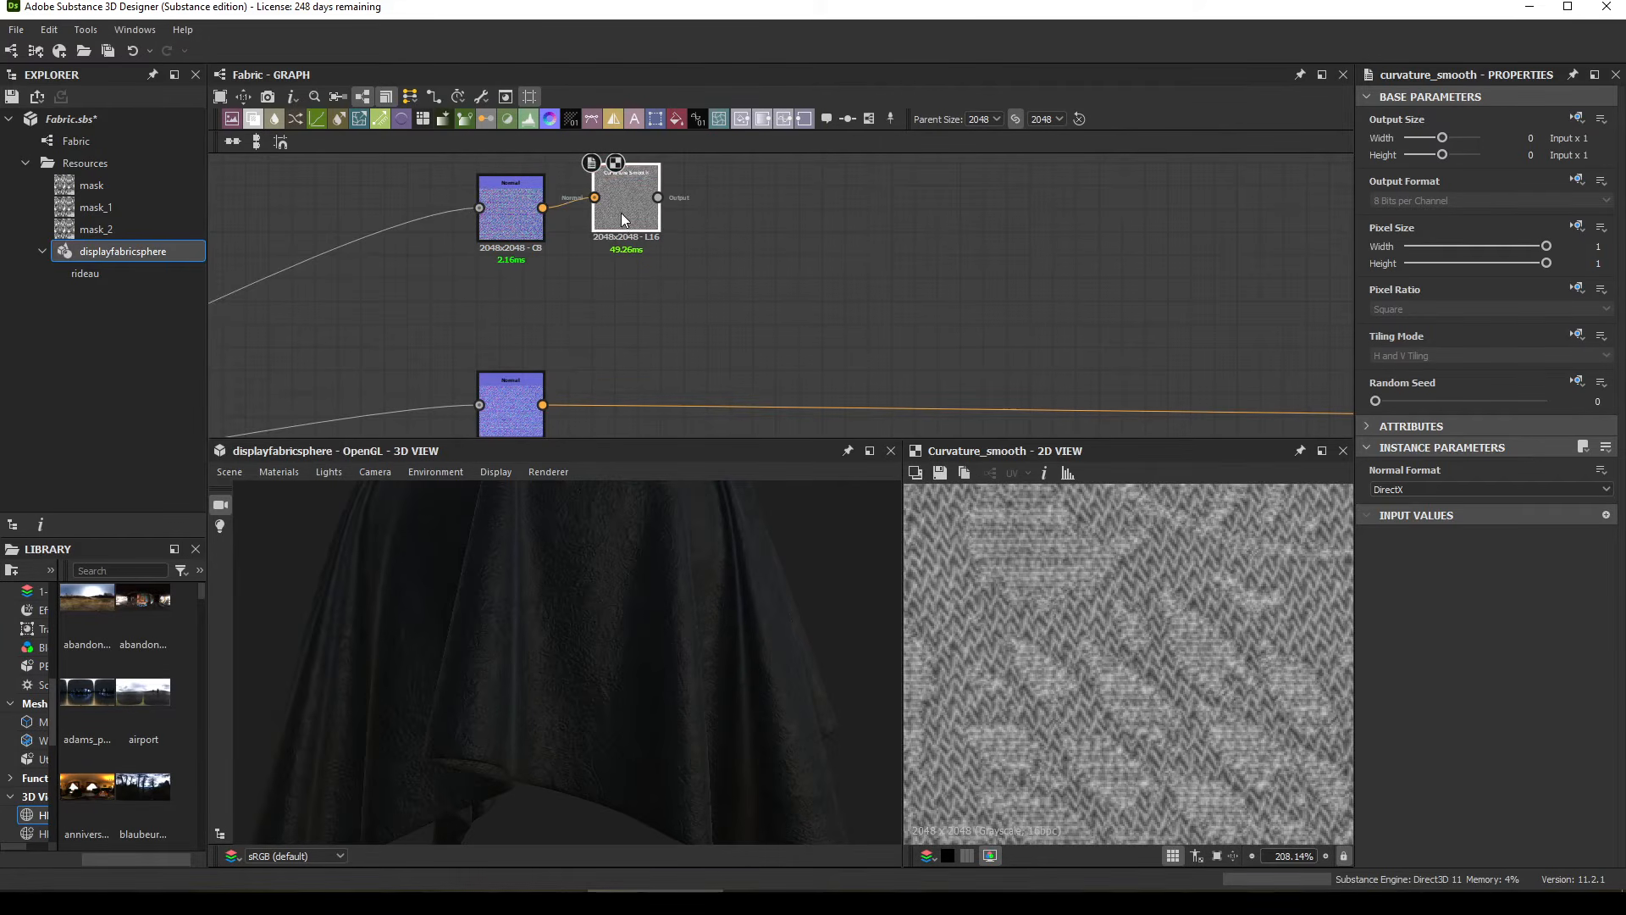
pyautogui.moveTo(1159, 702); pyautogui.dragTo(1070, 724, button='middle')
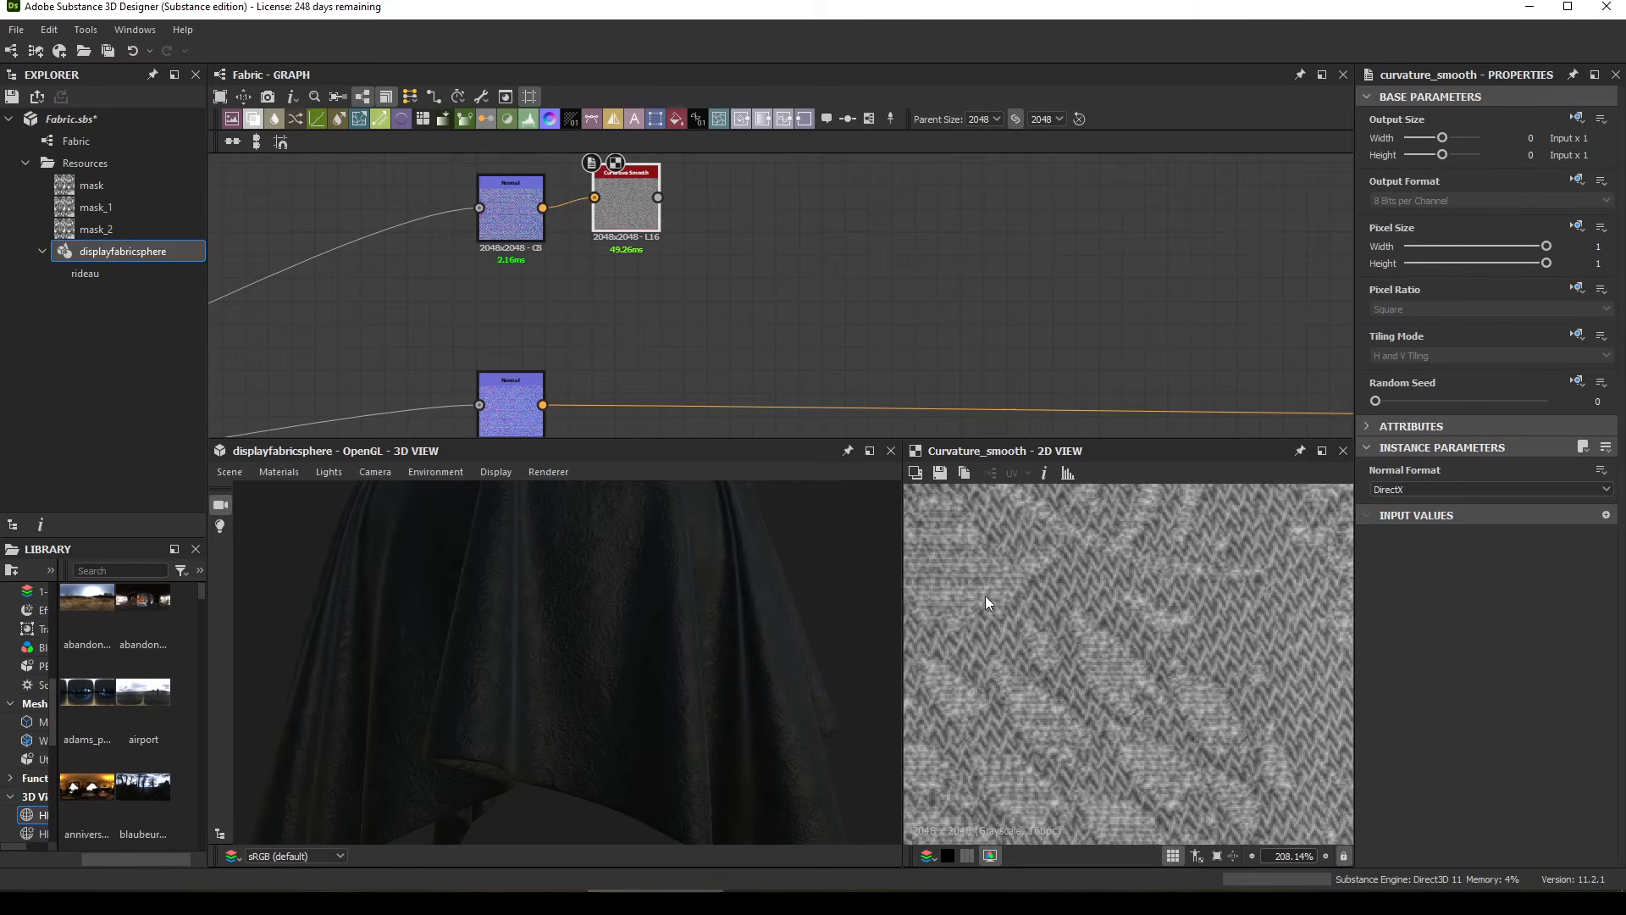
pyautogui.moveTo(603, 290); pyautogui.dragTo(630, 398, button='middle')
pyautogui.moveTo(689, 363); pyautogui.dragTo(422, 174)
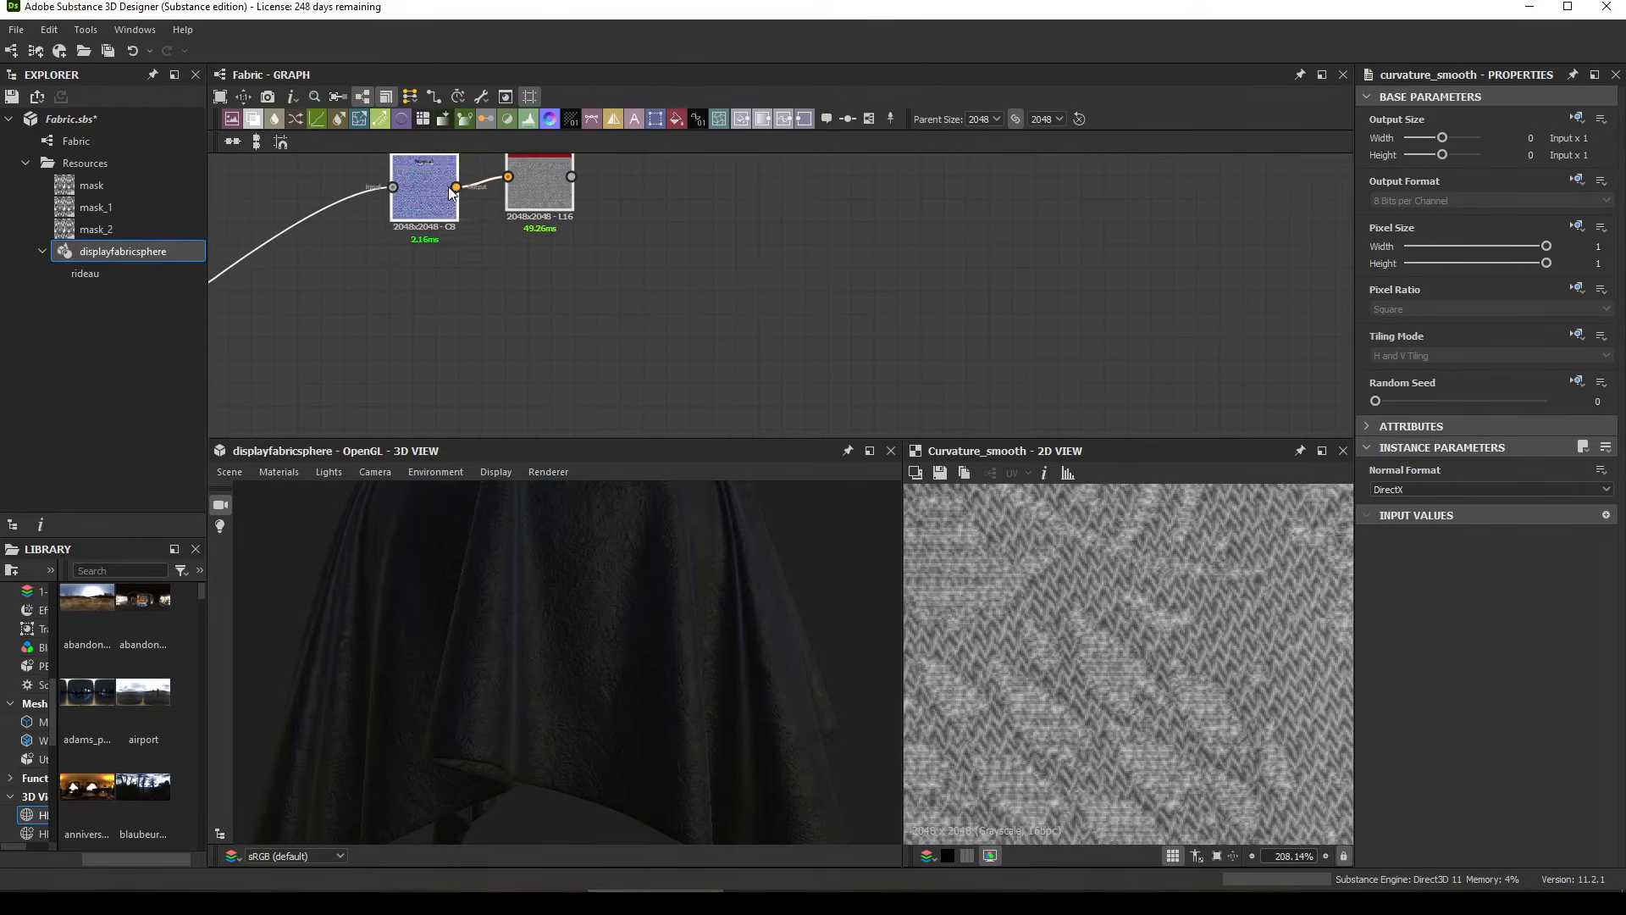
pyautogui.moveTo(661, 234); pyautogui.dragTo(664, 335, button='middle')
# Step: Add a Gradient Map node after Curvature Smooth and connect the curvature output to it
pyautogui.click(627, 305)
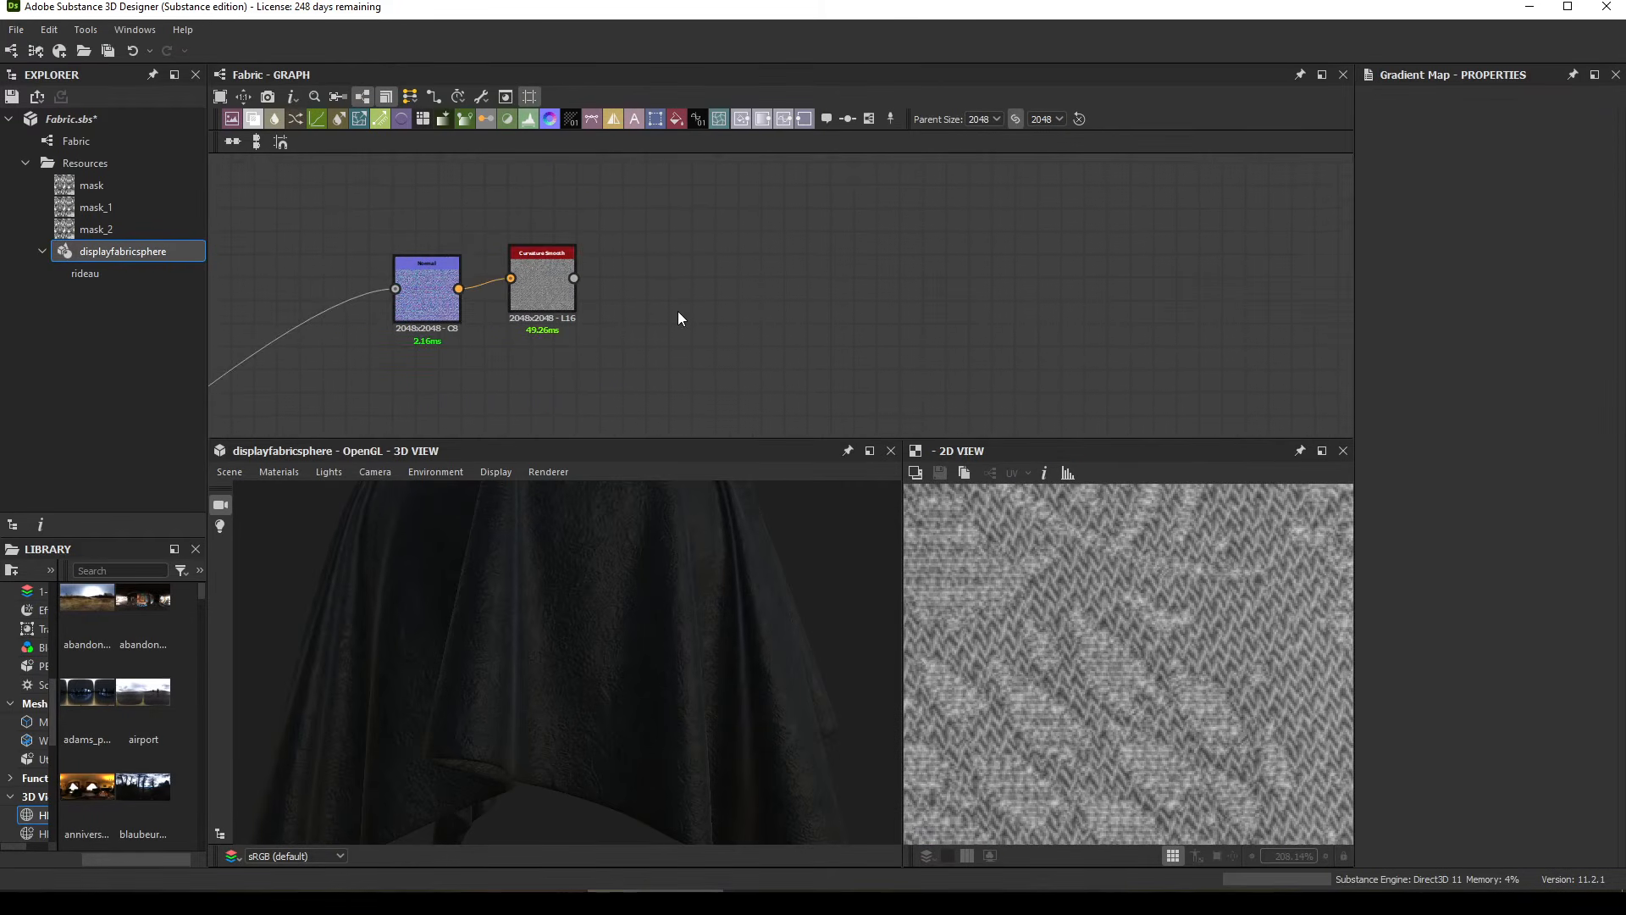
pyautogui.press('space')
pyautogui.write('gr')
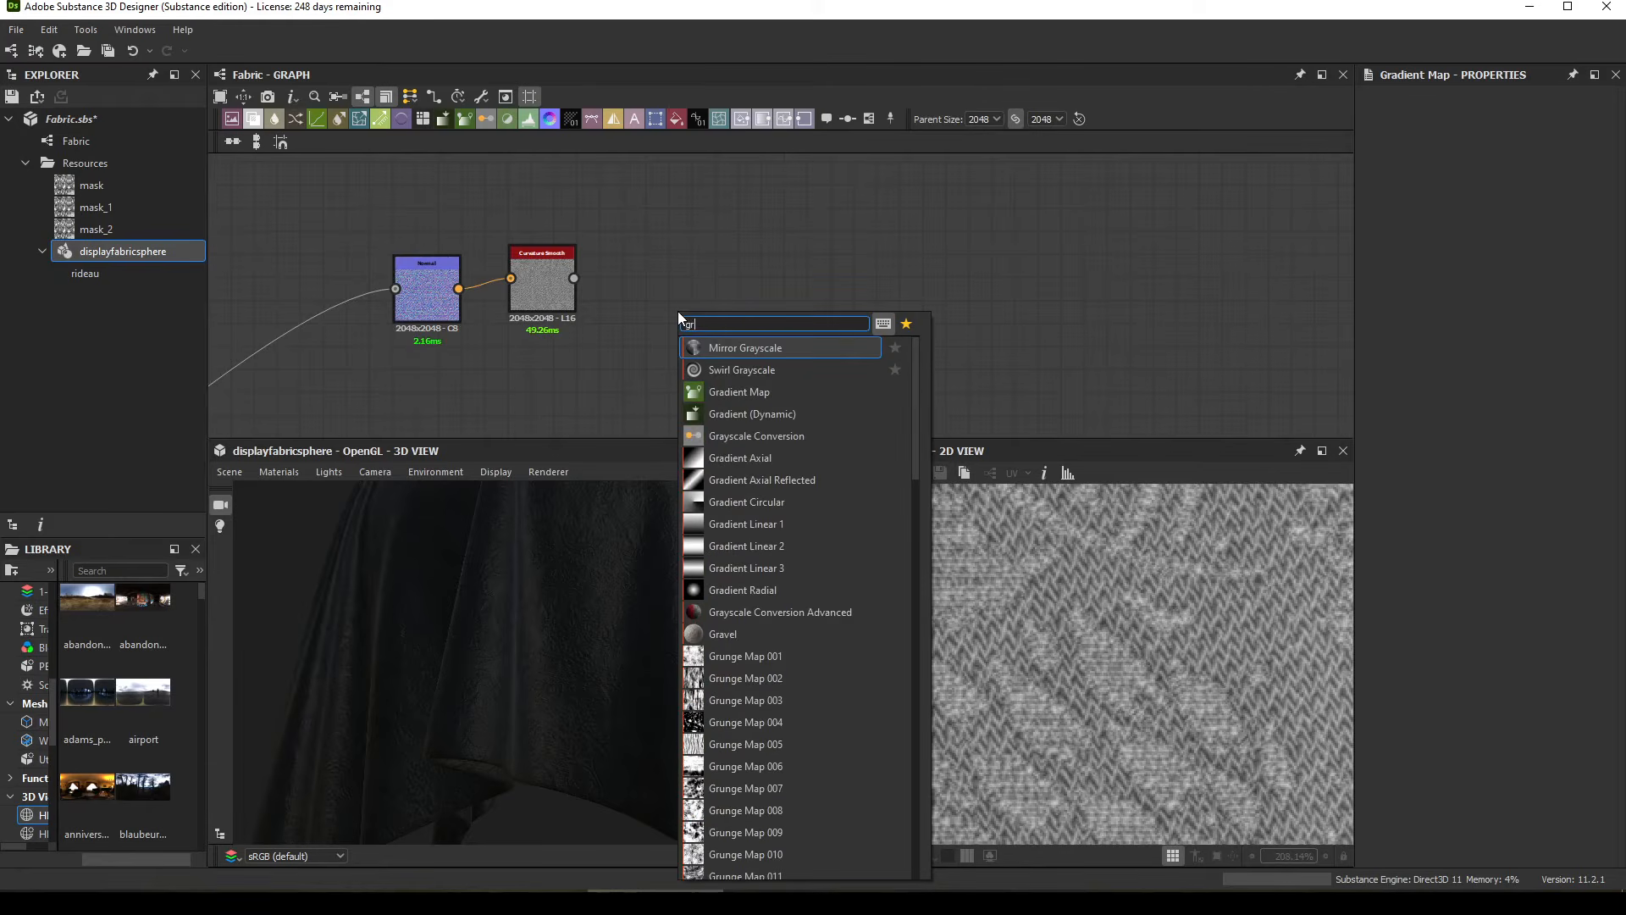
pyautogui.write('ad')
pyautogui.click(718, 348)
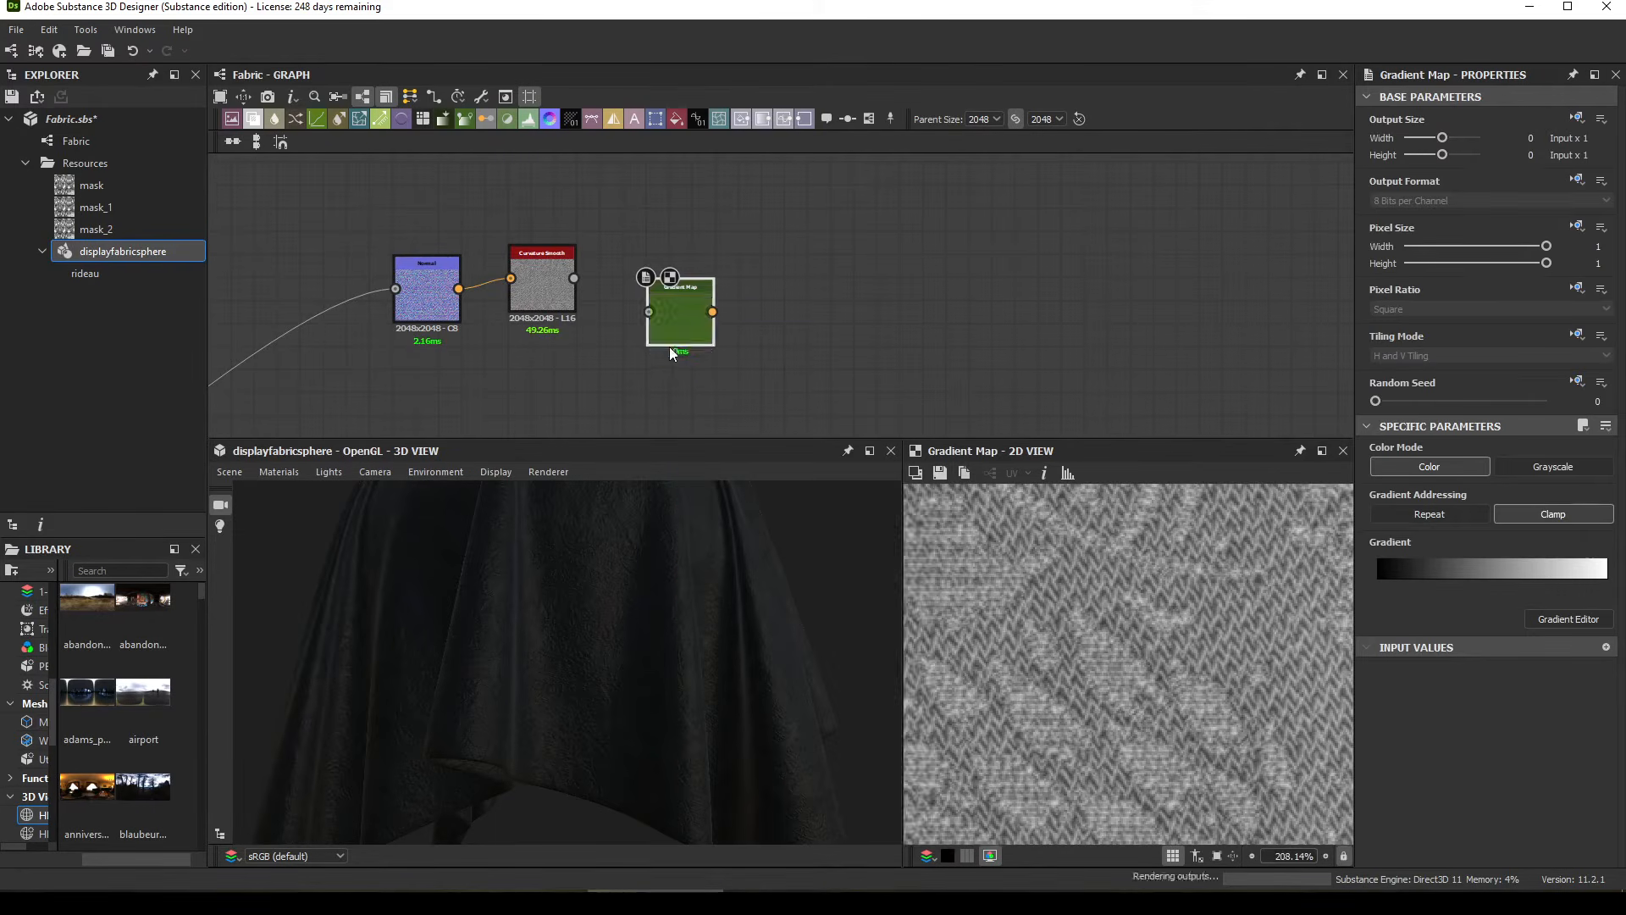
pyautogui.moveTo(574, 278); pyautogui.dragTo(652, 315)
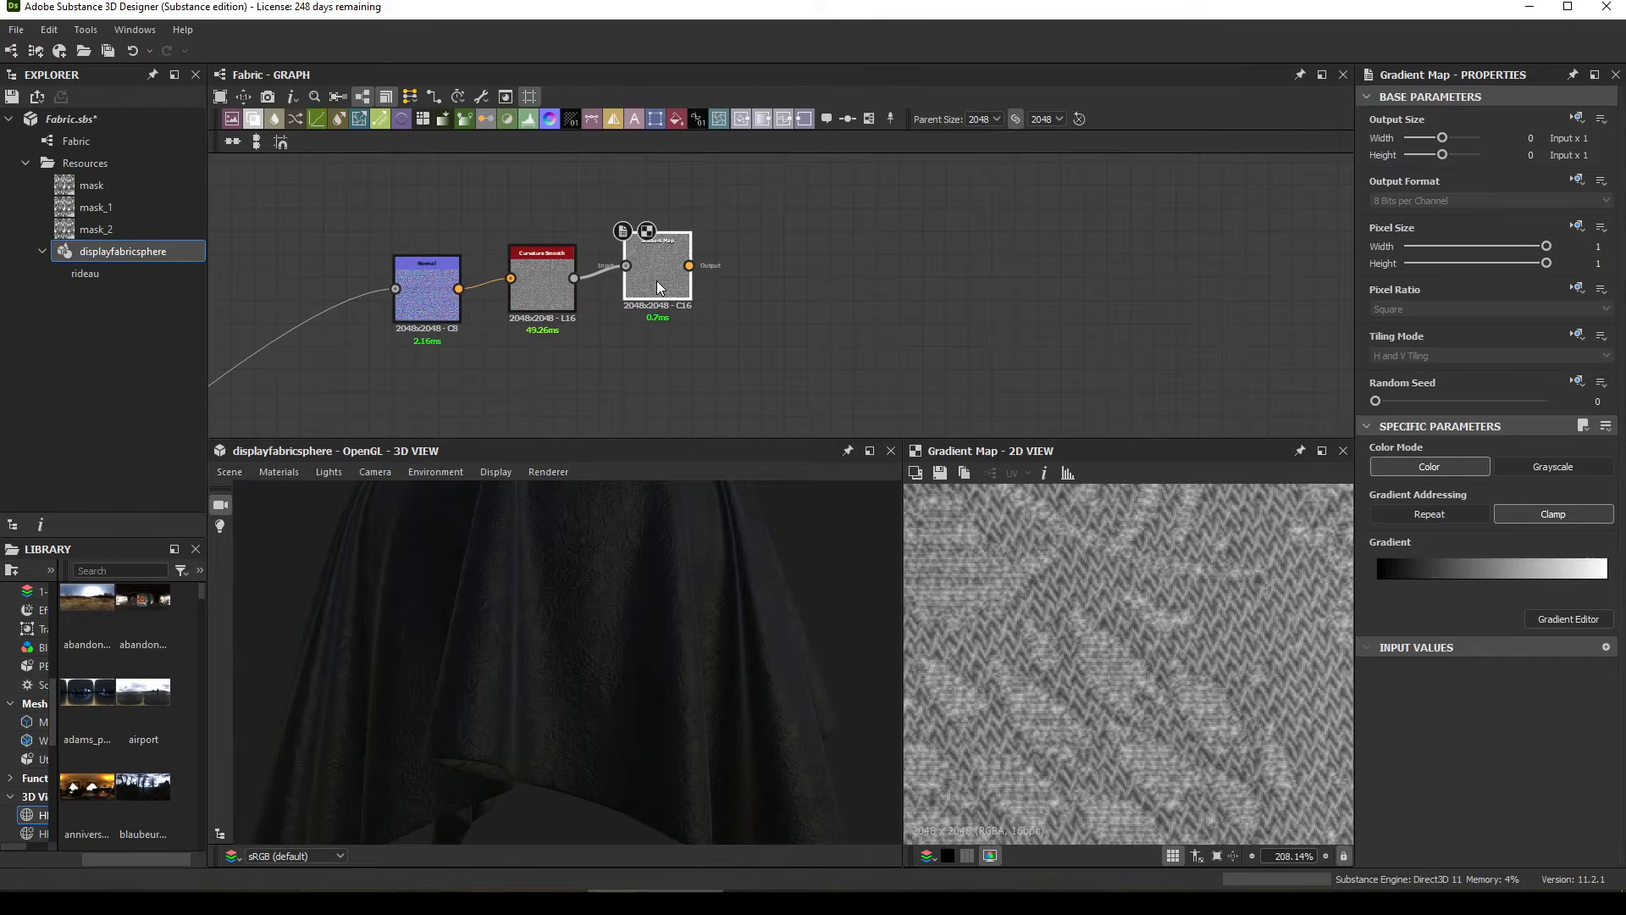
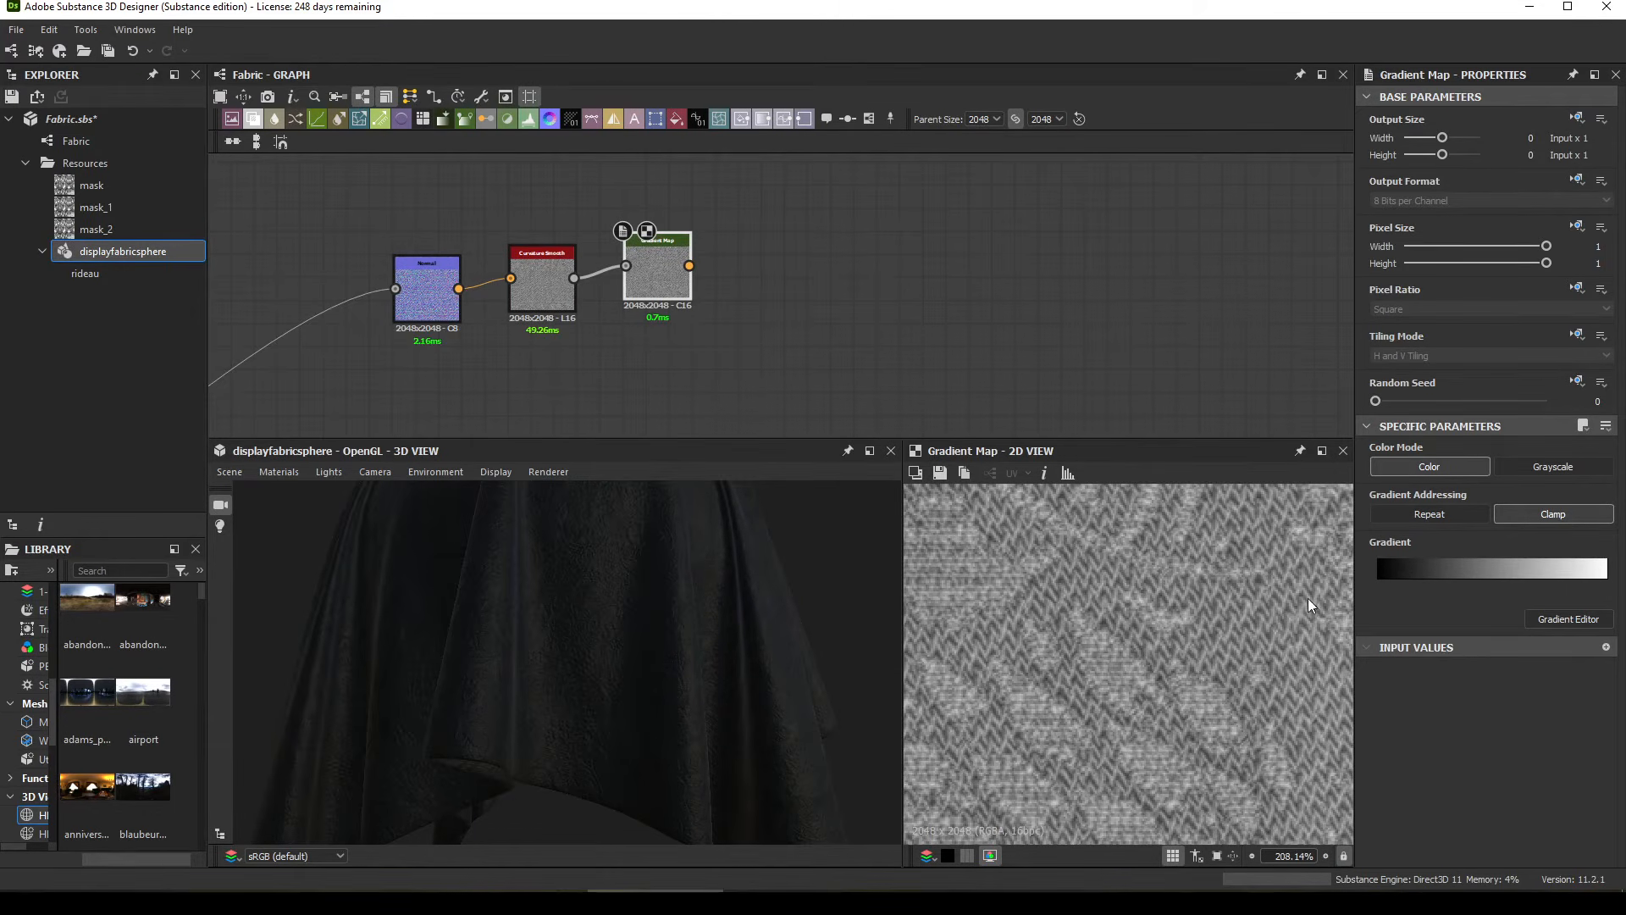
# Step: Sample the Gradient Map's gradient from the light green to the dark green swatch of the colour reference image
pyautogui.click(1557, 619)
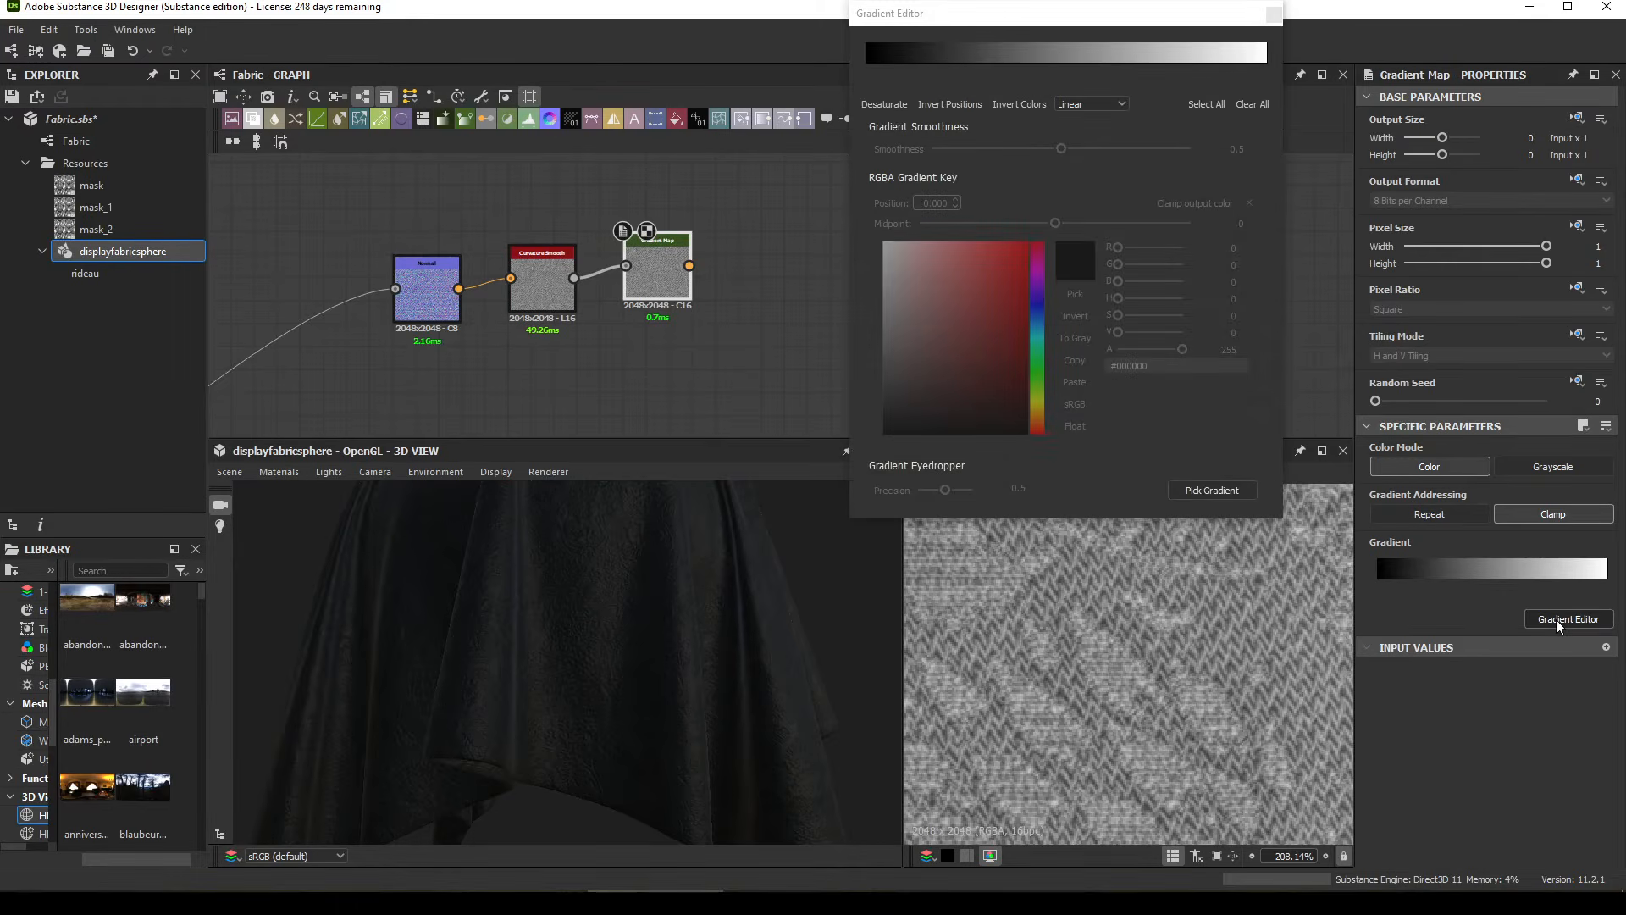
pyautogui.moveTo(1065, 22); pyautogui.dragTo(1016, 63)
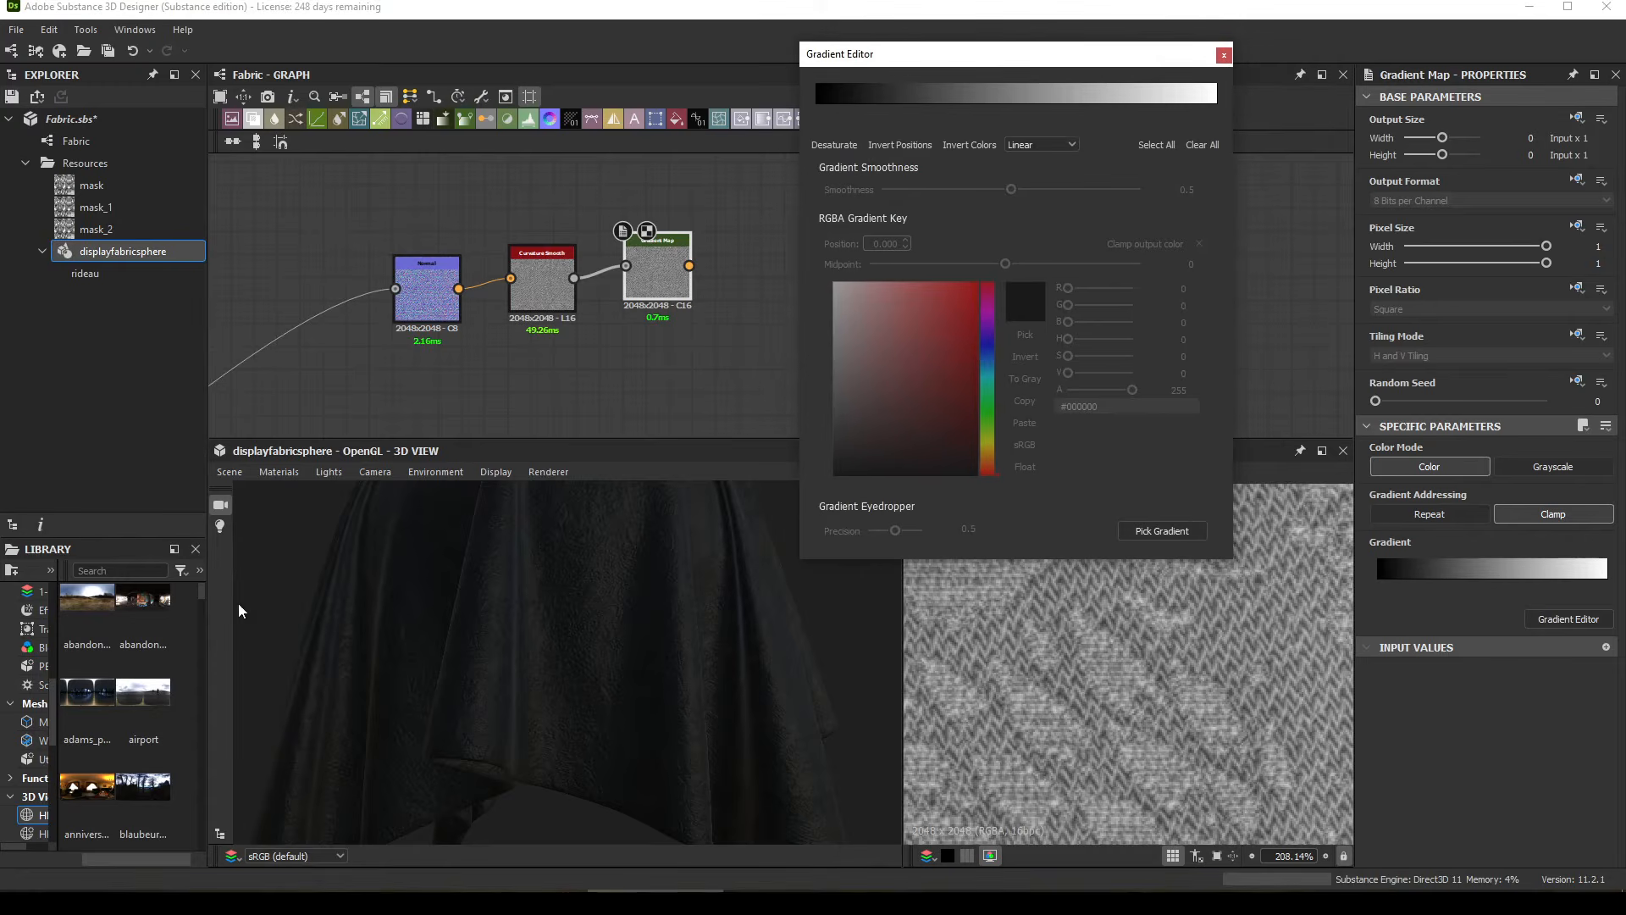
pyautogui.click(239, 899)
pyautogui.moveTo(751, 399)
pyautogui.mouseDown(button='middle')
pyautogui.moveTo(754, 335)
pyautogui.moveTo(726, 328)
pyautogui.moveTo(758, 394)
pyautogui.mouseUp(button='middle')
pyautogui.moveTo(859, 549); pyautogui.dragTo(733, 490, button='right')
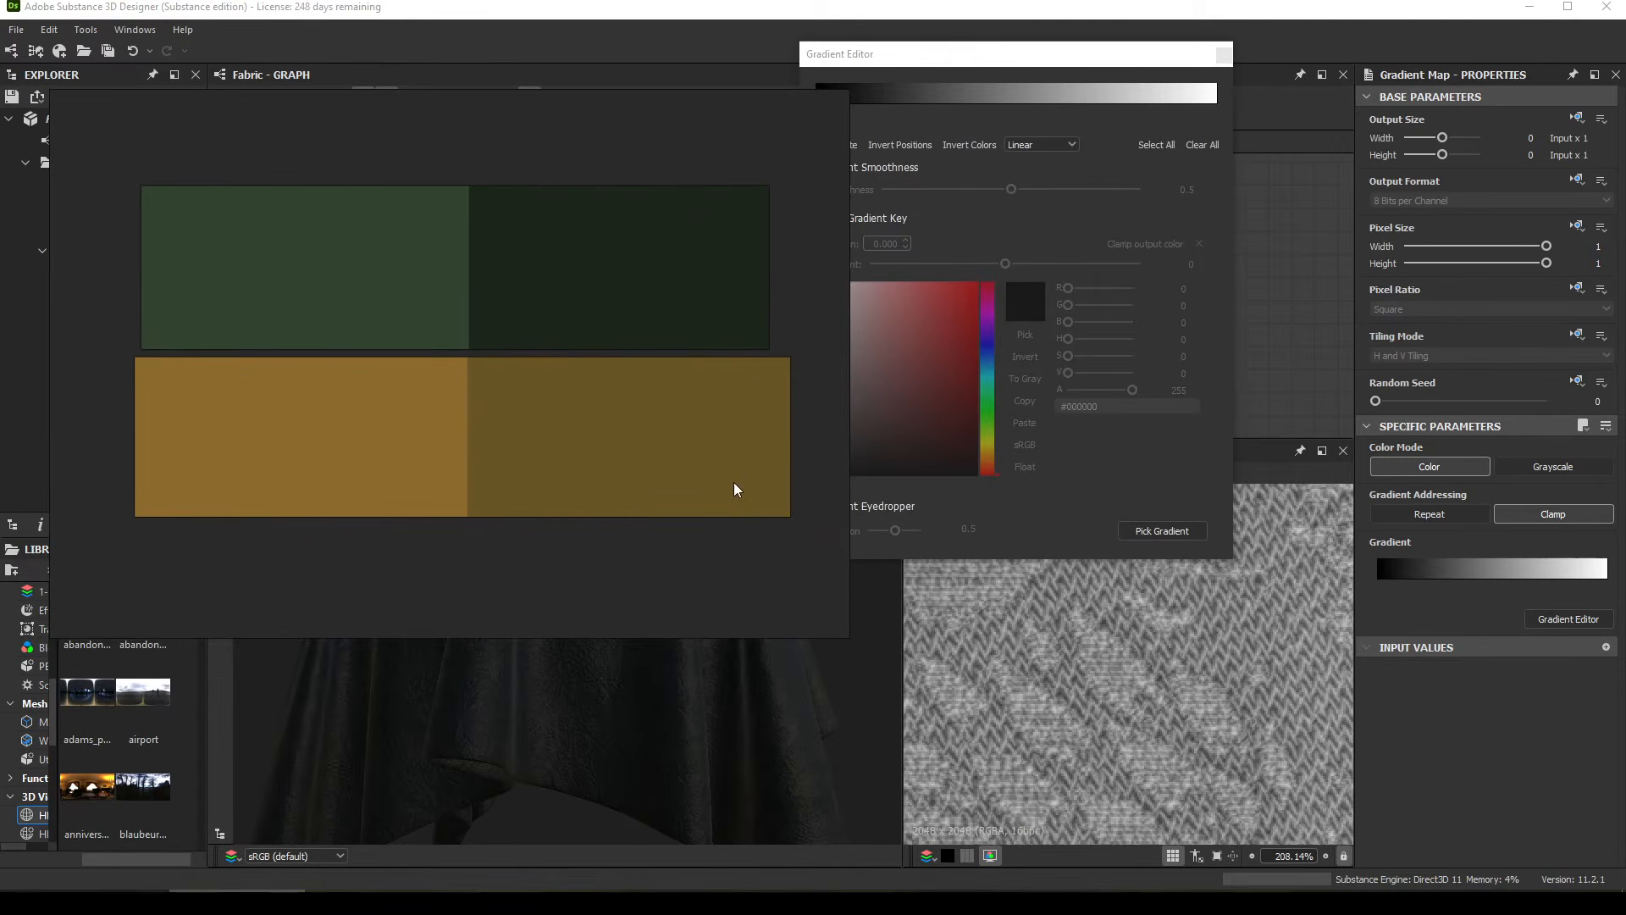
pyautogui.moveTo(846, 574); pyautogui.dragTo(633, 546)
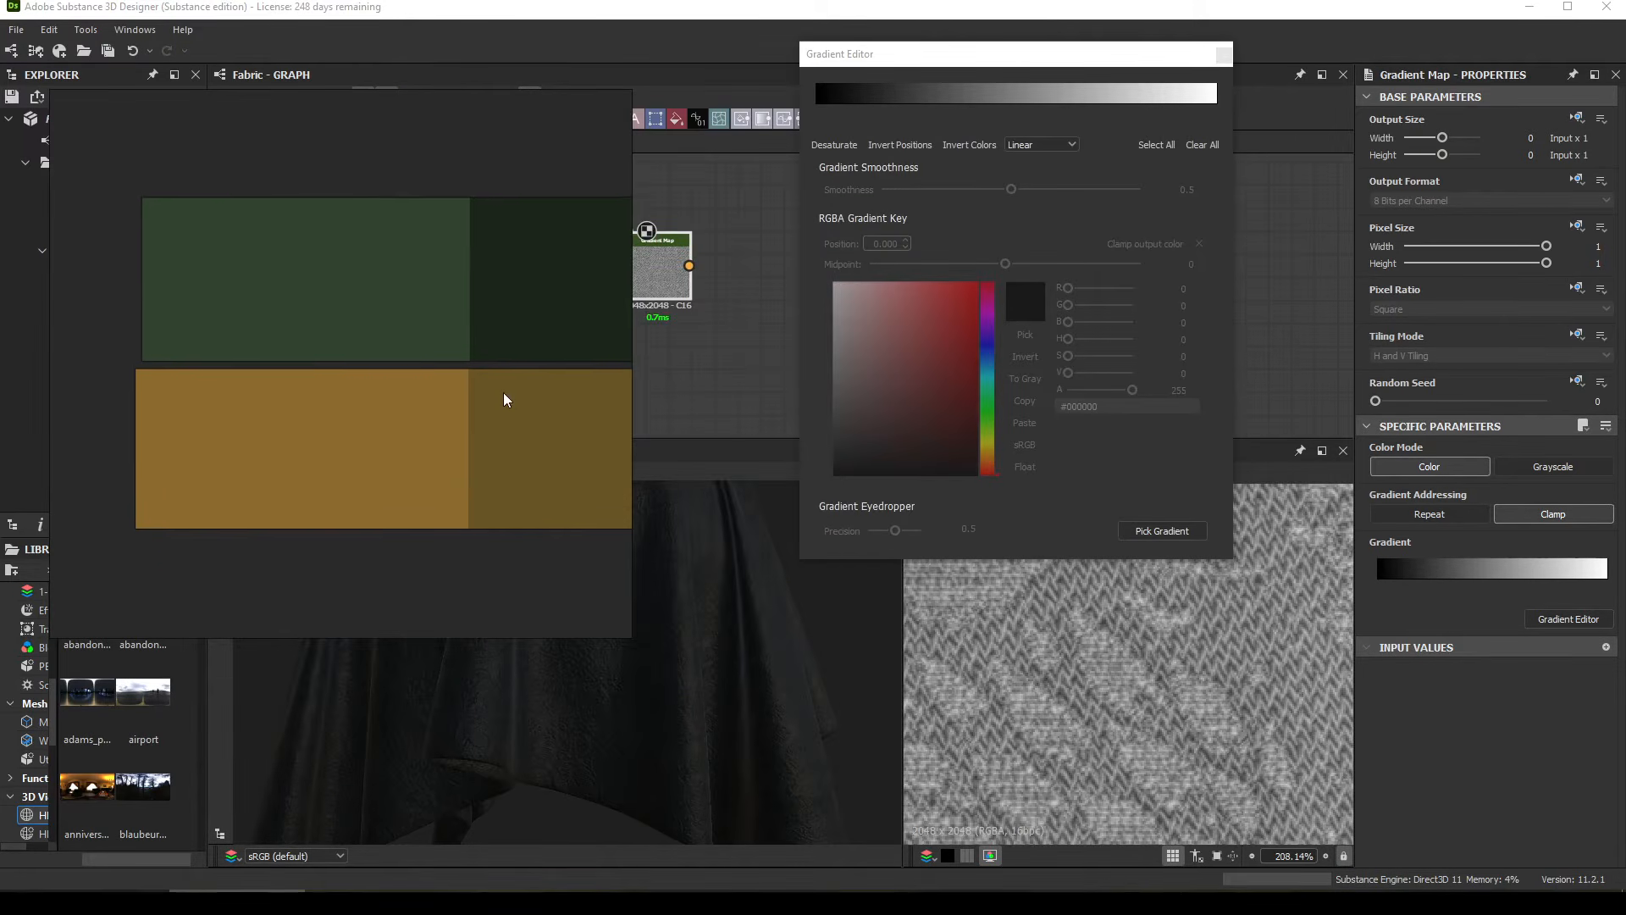
pyautogui.click(1169, 530)
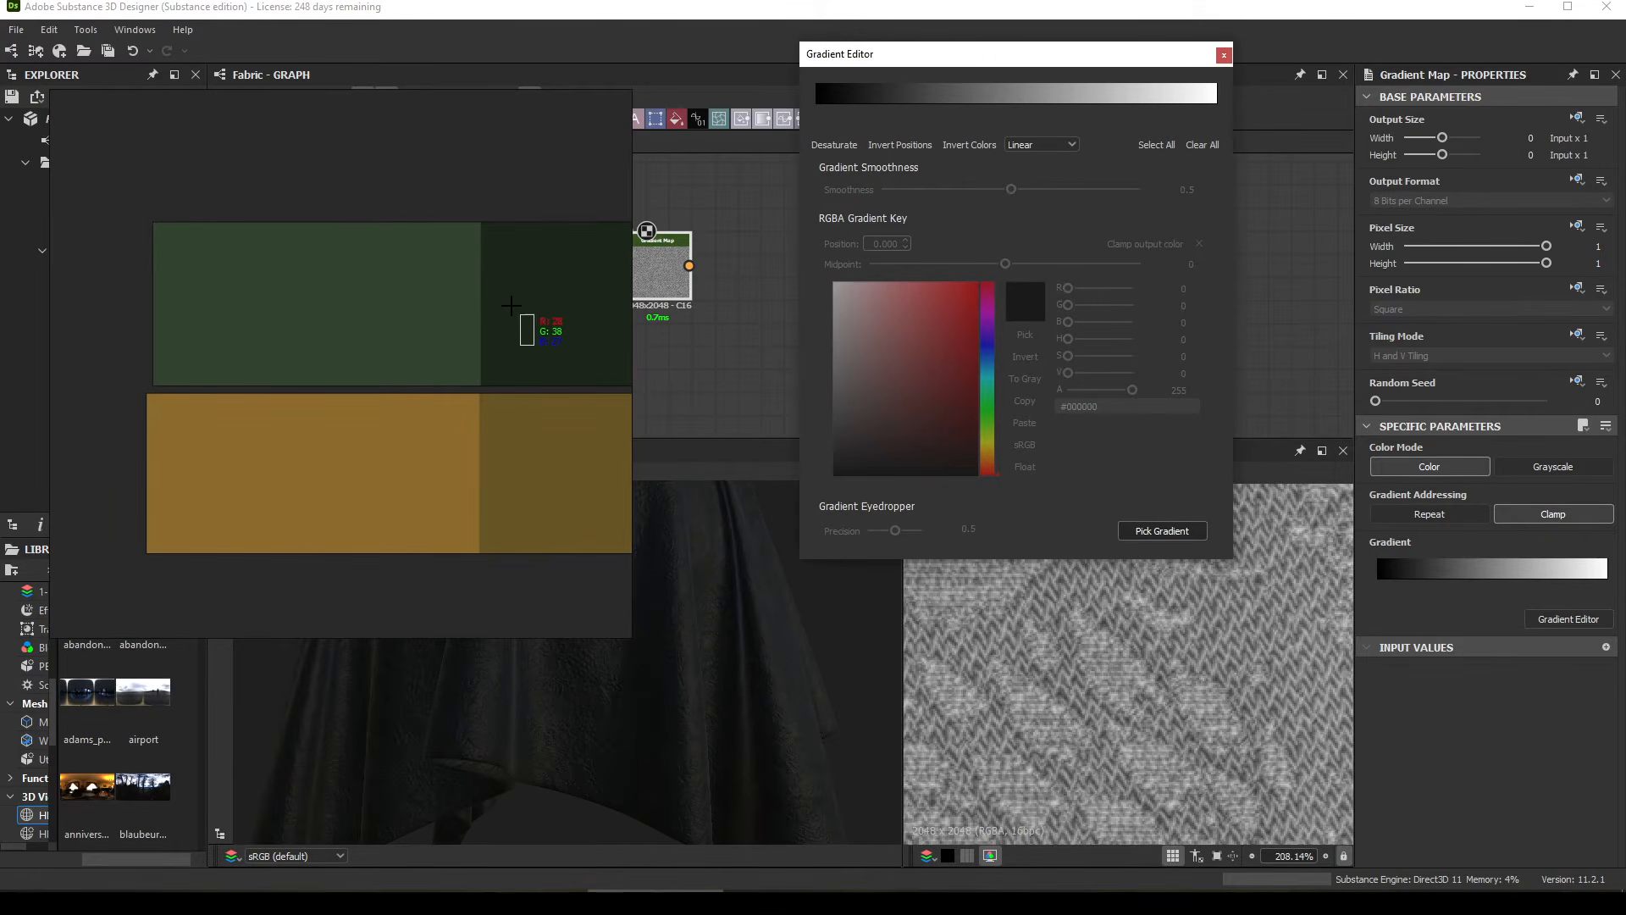
pyautogui.moveTo(343, 300); pyautogui.dragTo(566, 336)
pyautogui.click(584, 205)
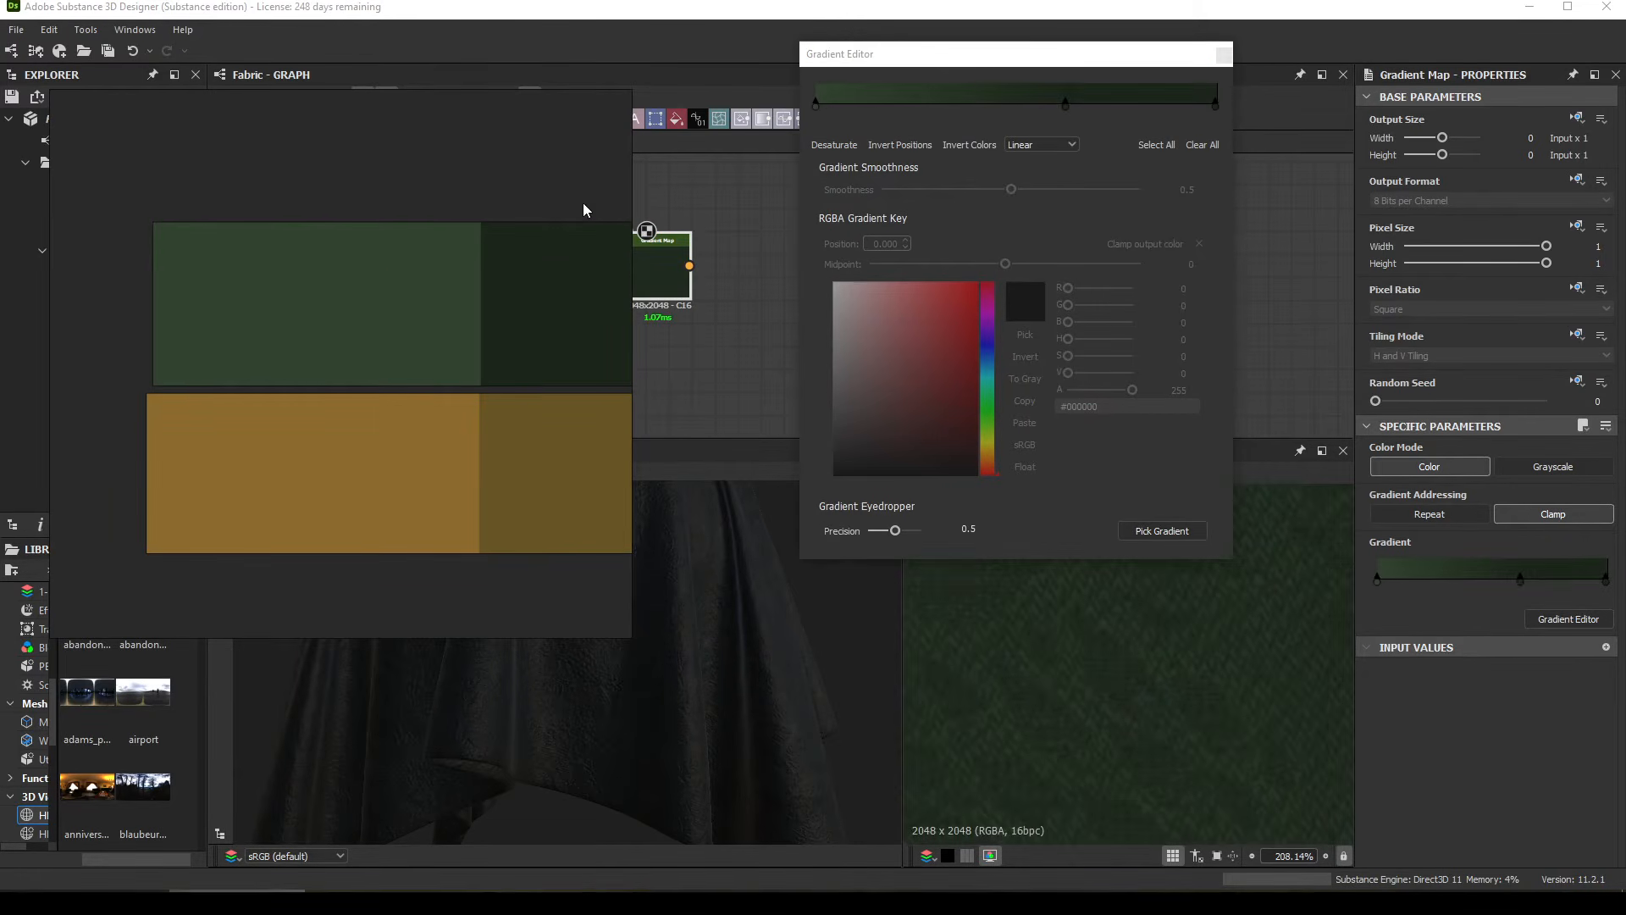
pyautogui.hotkey('ctrl', 'm')
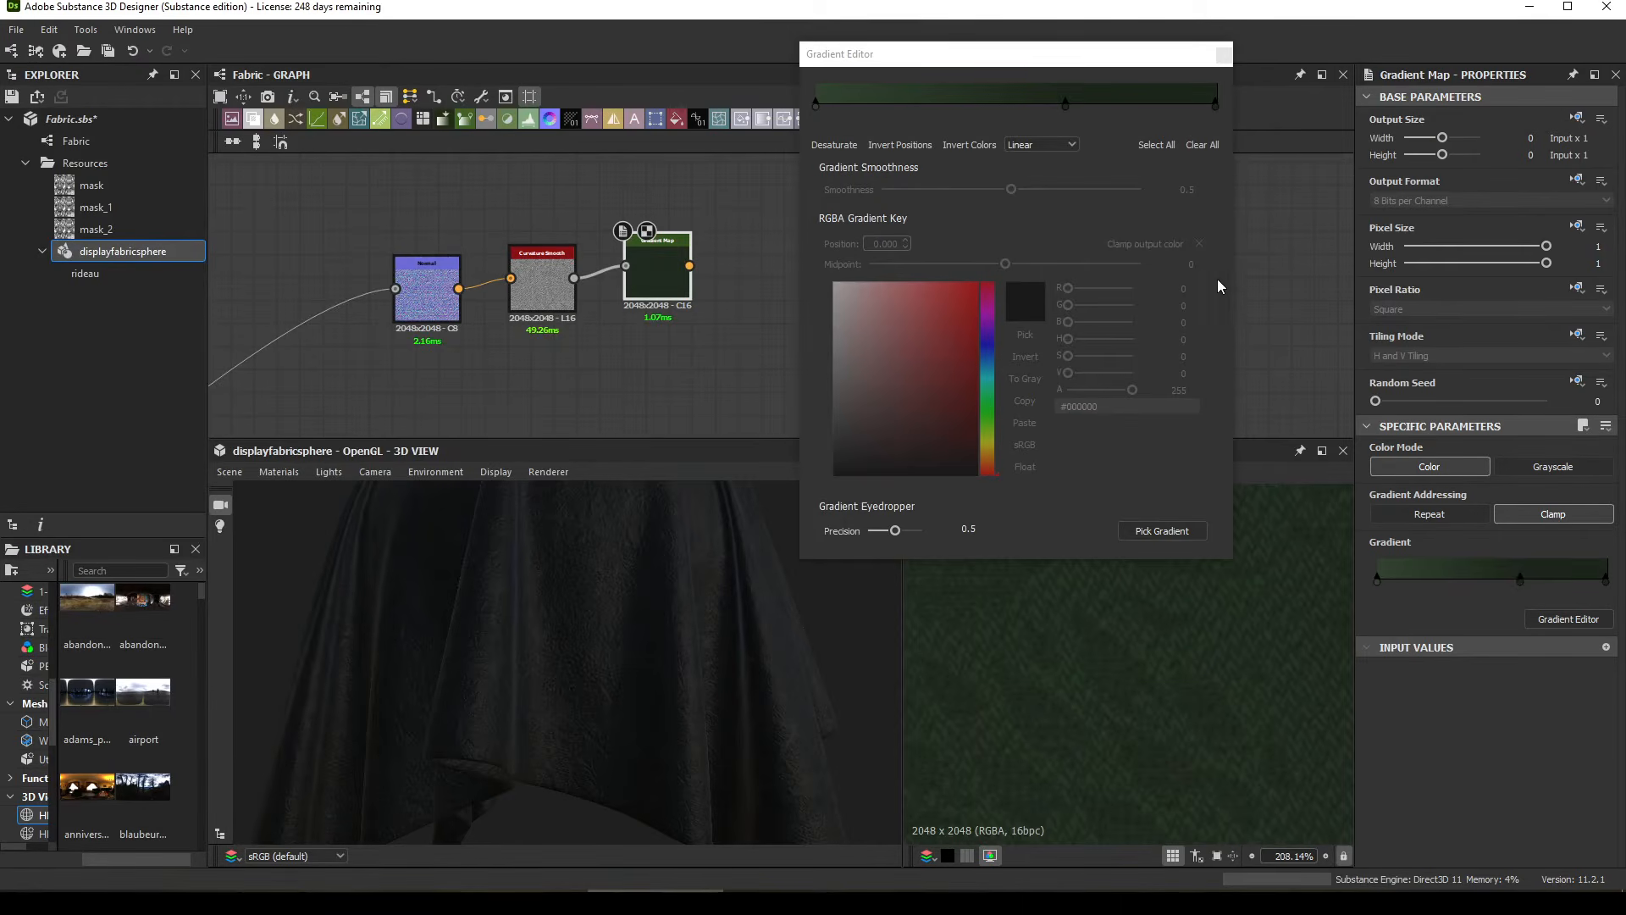
# Step: Delete the gradient's middle key, place the dark green key at position 0 and the light green key at 0.922
pyautogui.moveTo(1066, 104); pyautogui.dragTo(1041, 41)
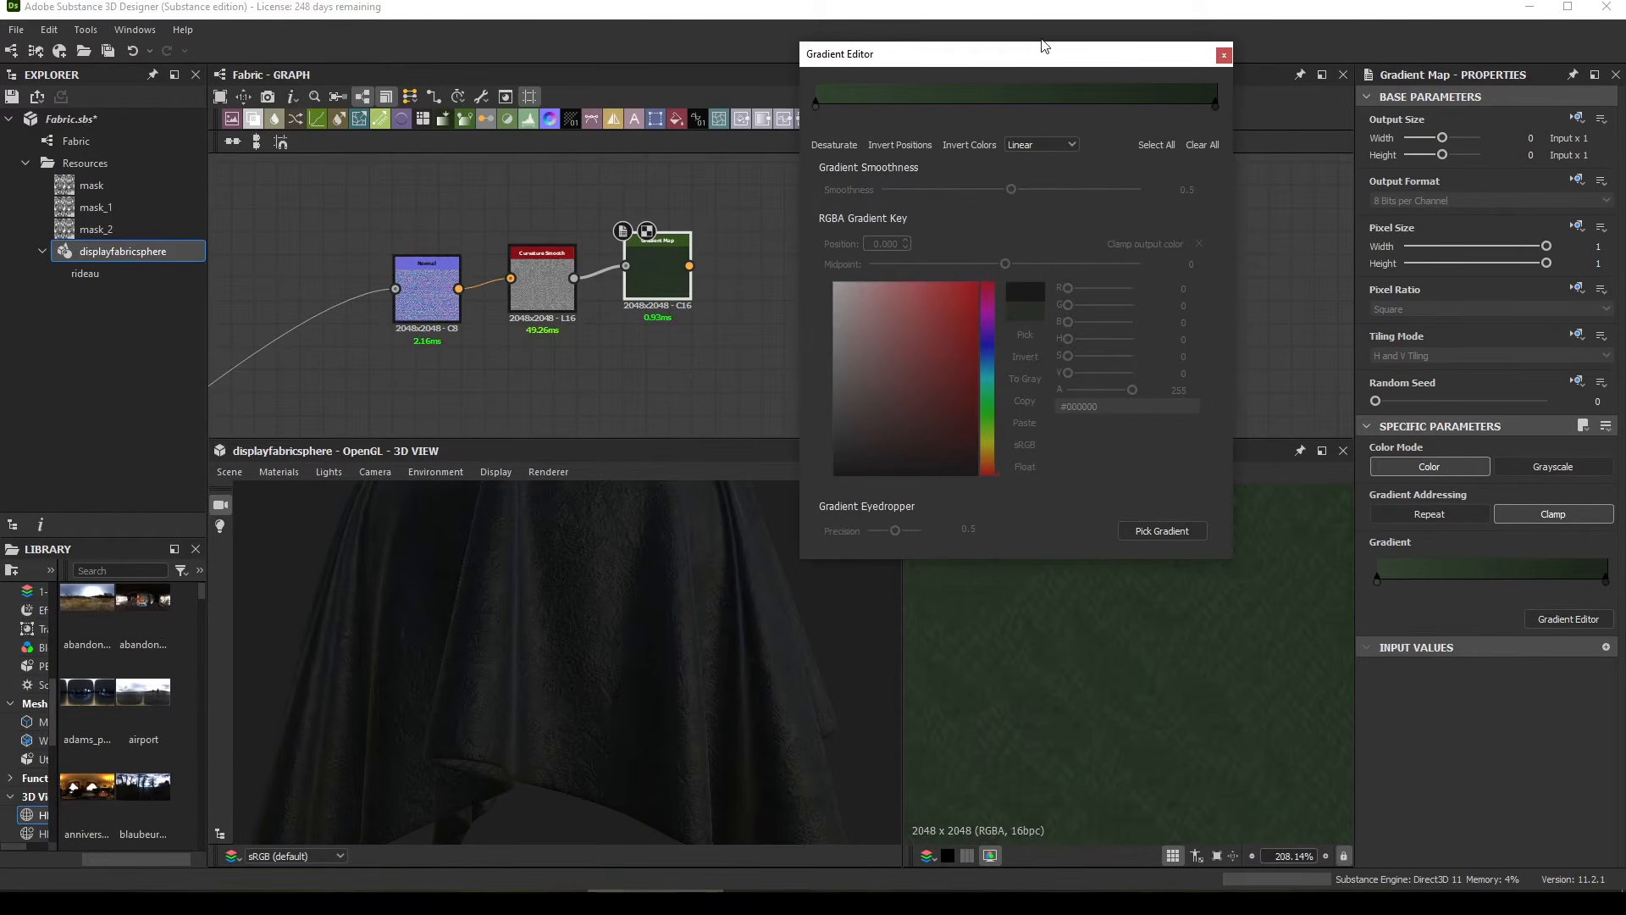
pyautogui.moveTo(817, 108); pyautogui.dragTo(899, 103)
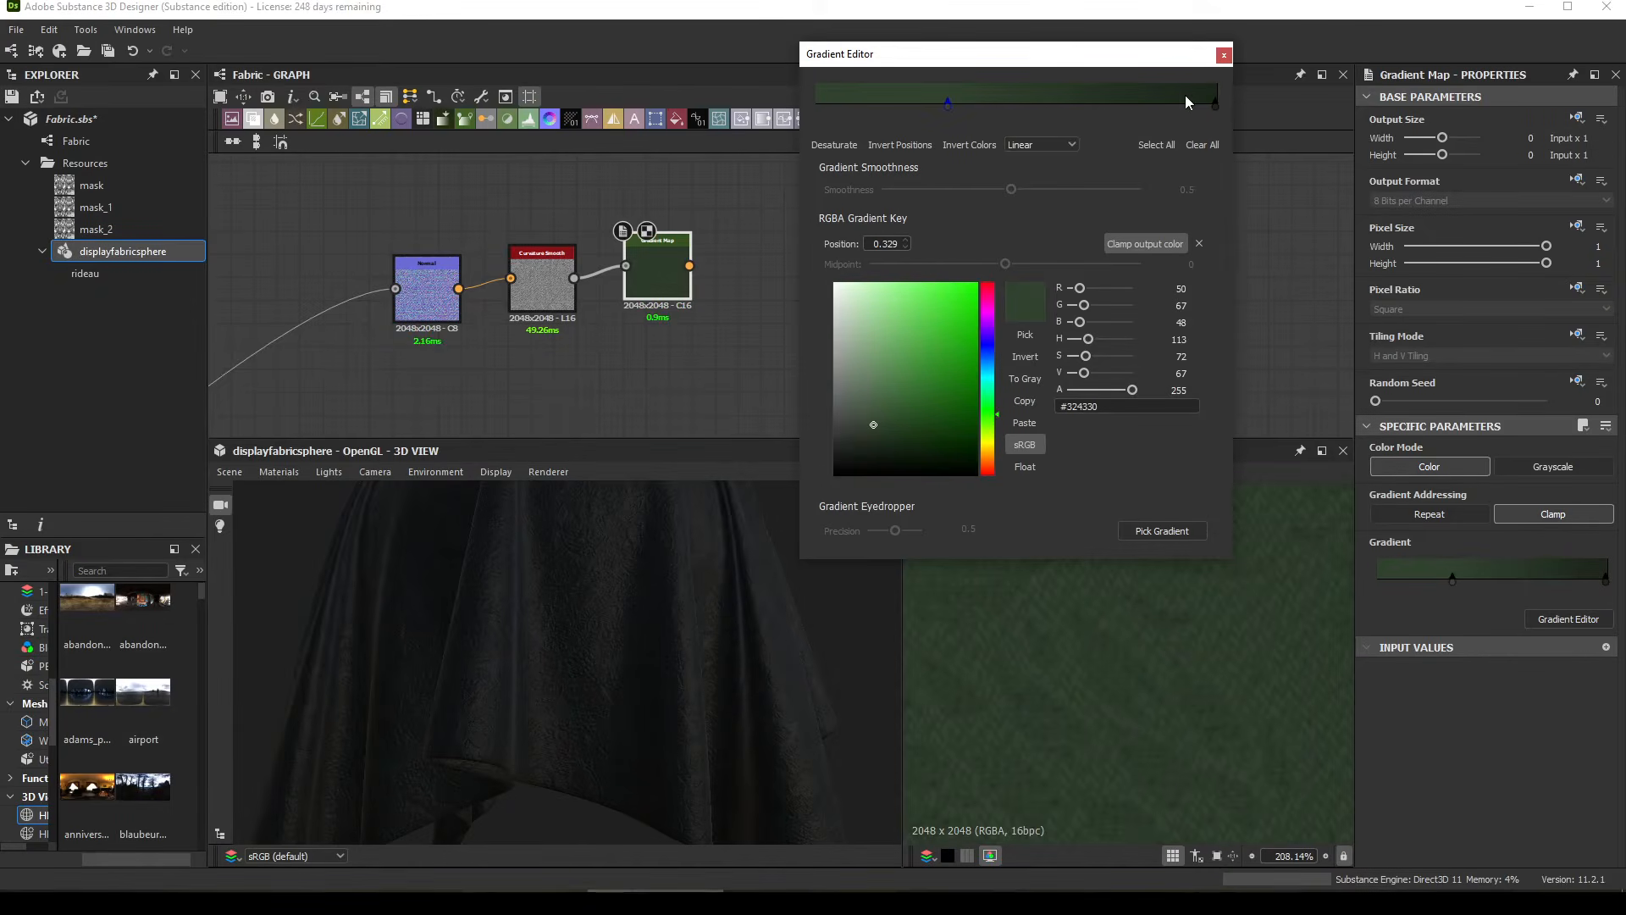
pyautogui.moveTo(1216, 105); pyautogui.dragTo(815, 105)
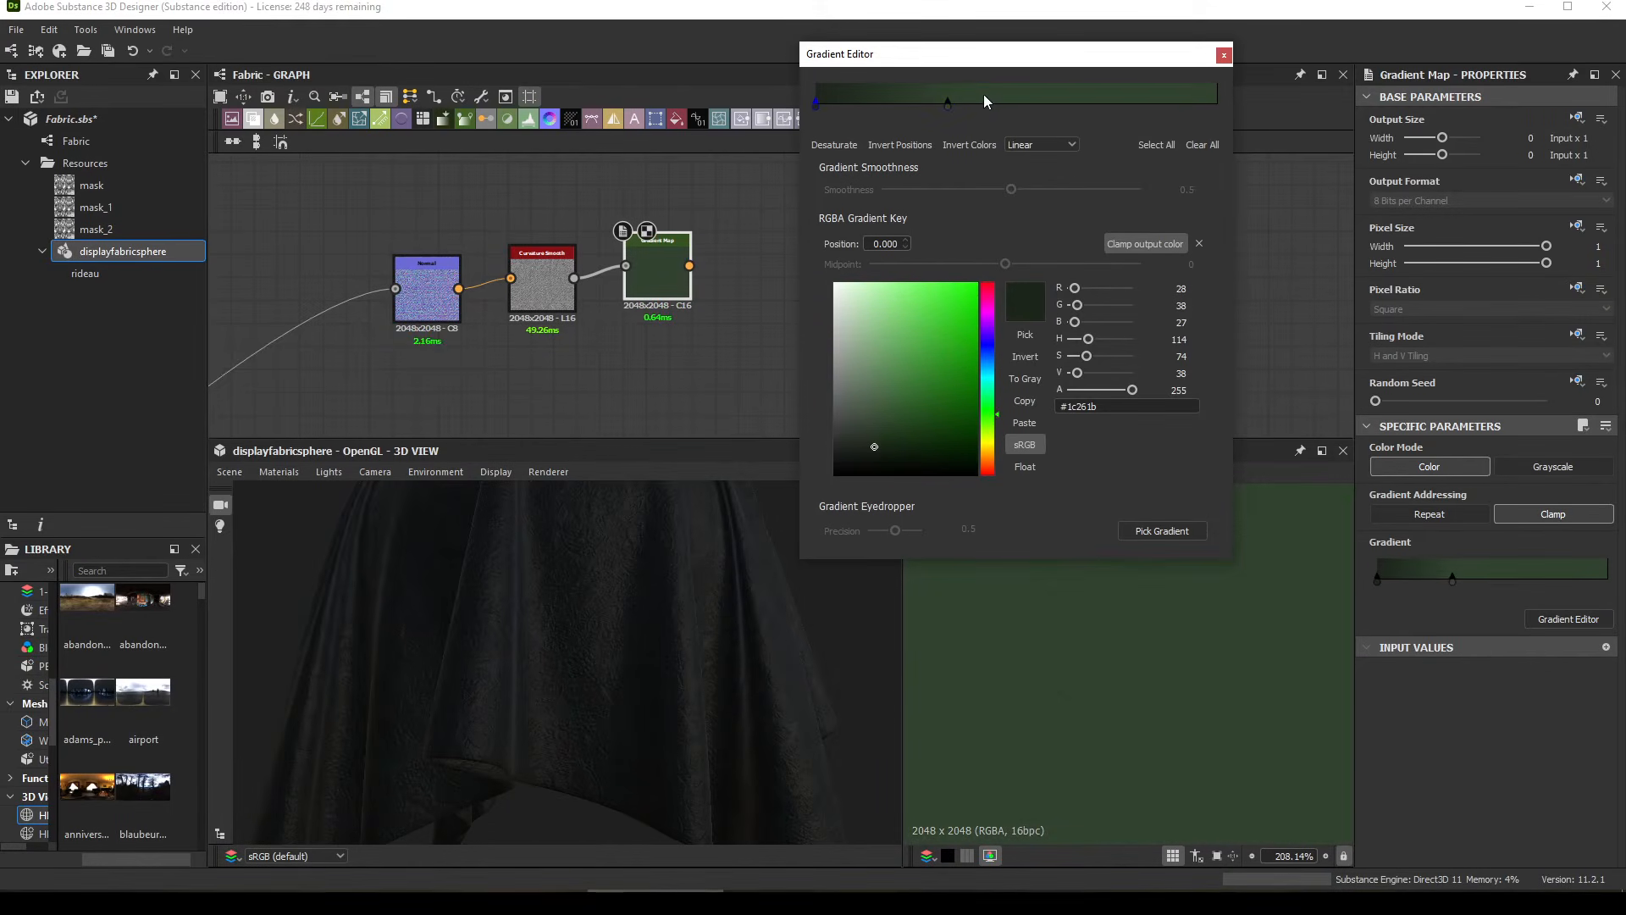
pyautogui.moveTo(949, 105); pyautogui.dragTo(1186, 125)
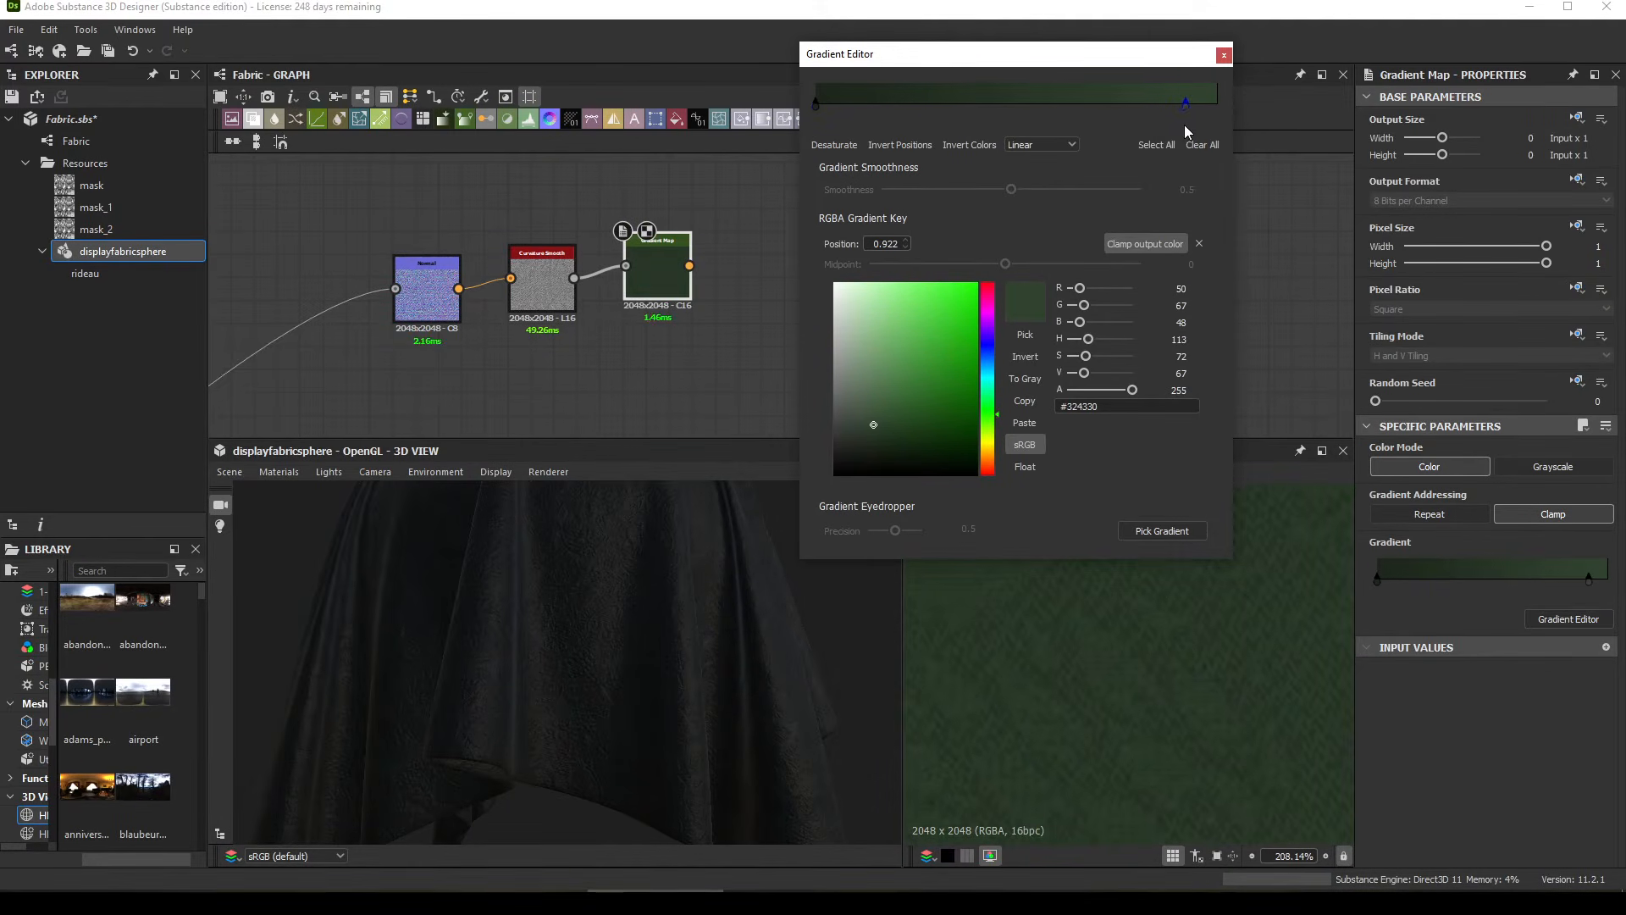
# Step: Connect the green Gradient Map output to the Base Material's base color input and inspect the color on the draped cloth
pyautogui.click(1224, 55)
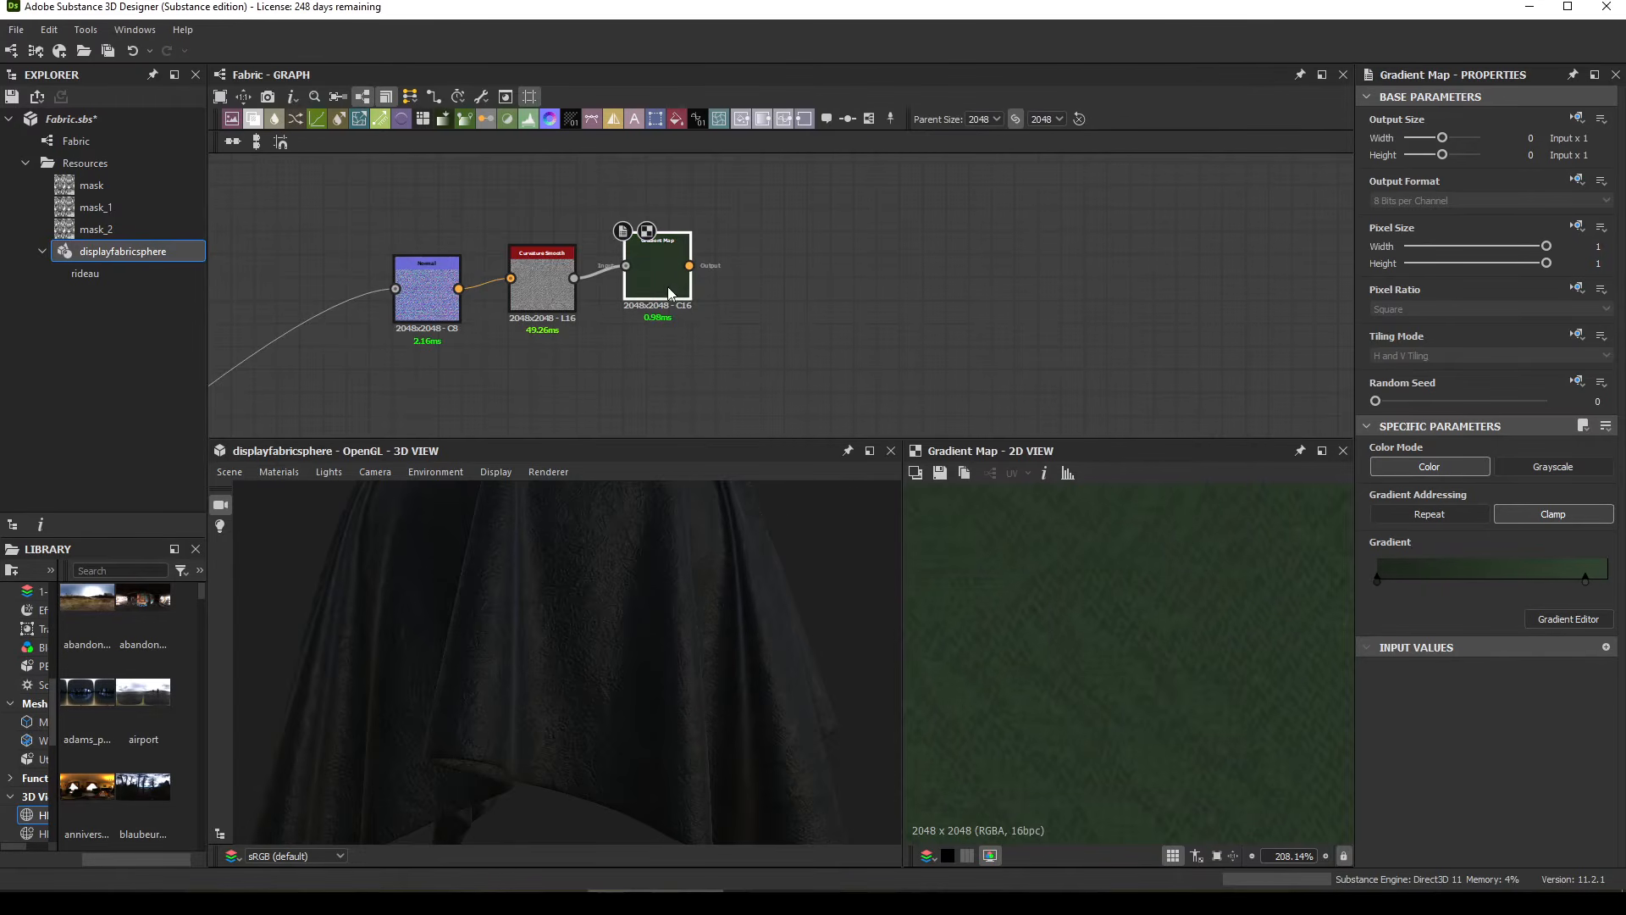
pyautogui.moveTo(736, 282); pyautogui.dragTo(1245, 324)
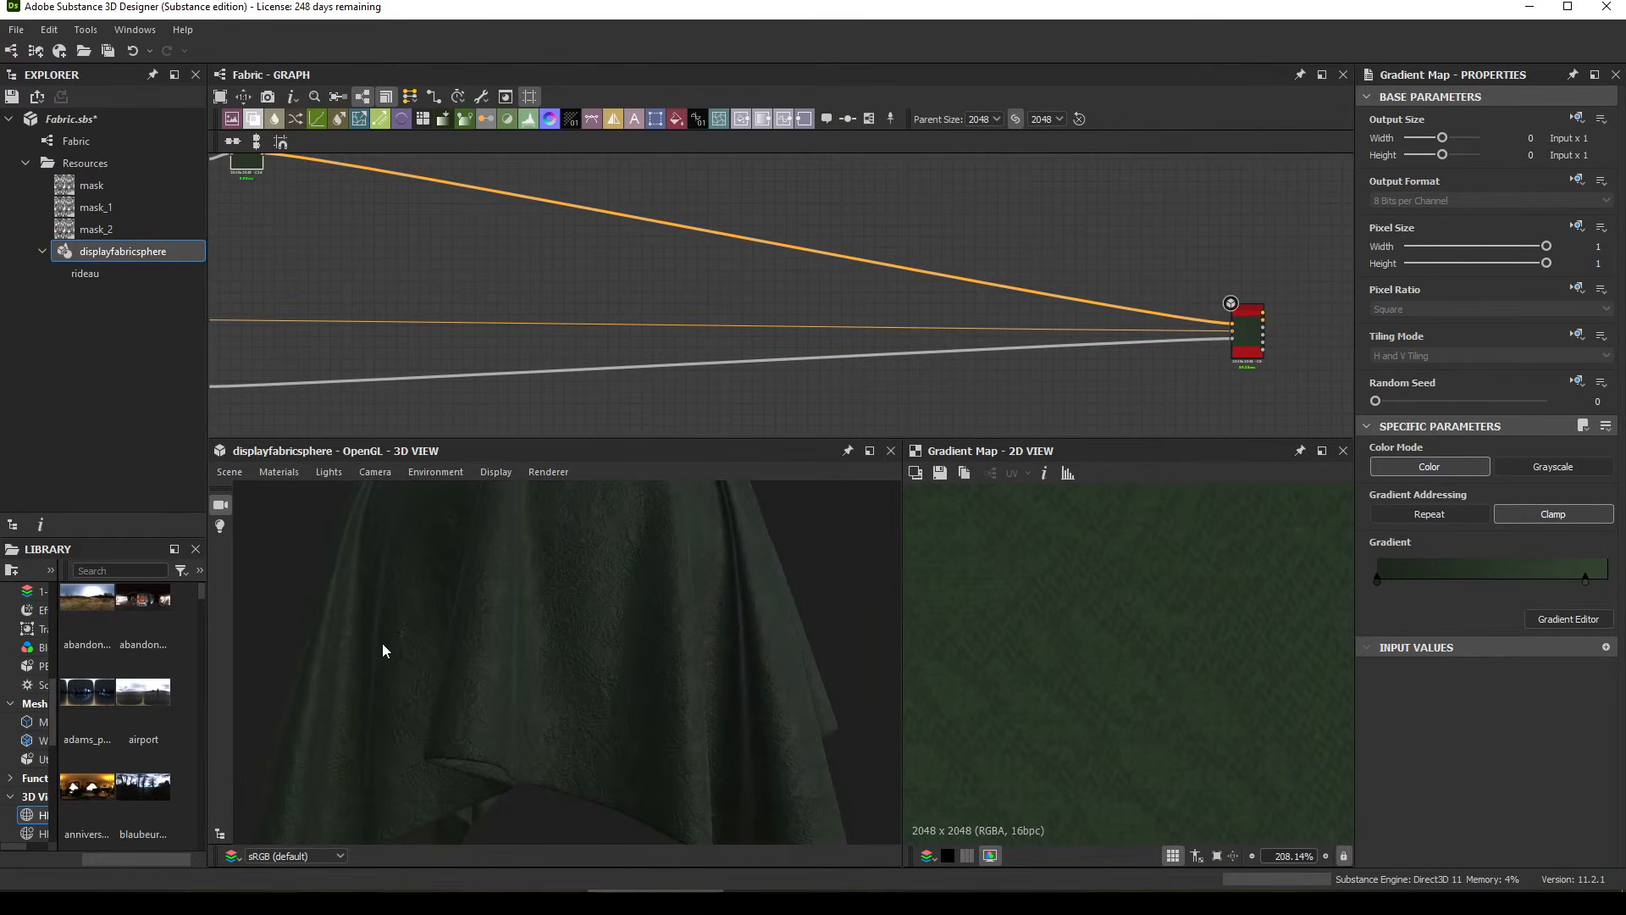
pyautogui.moveTo(698, 678); pyautogui.dragTo(539, 680)
pyautogui.moveTo(539, 679); pyautogui.dragTo(557, 708, button='right')
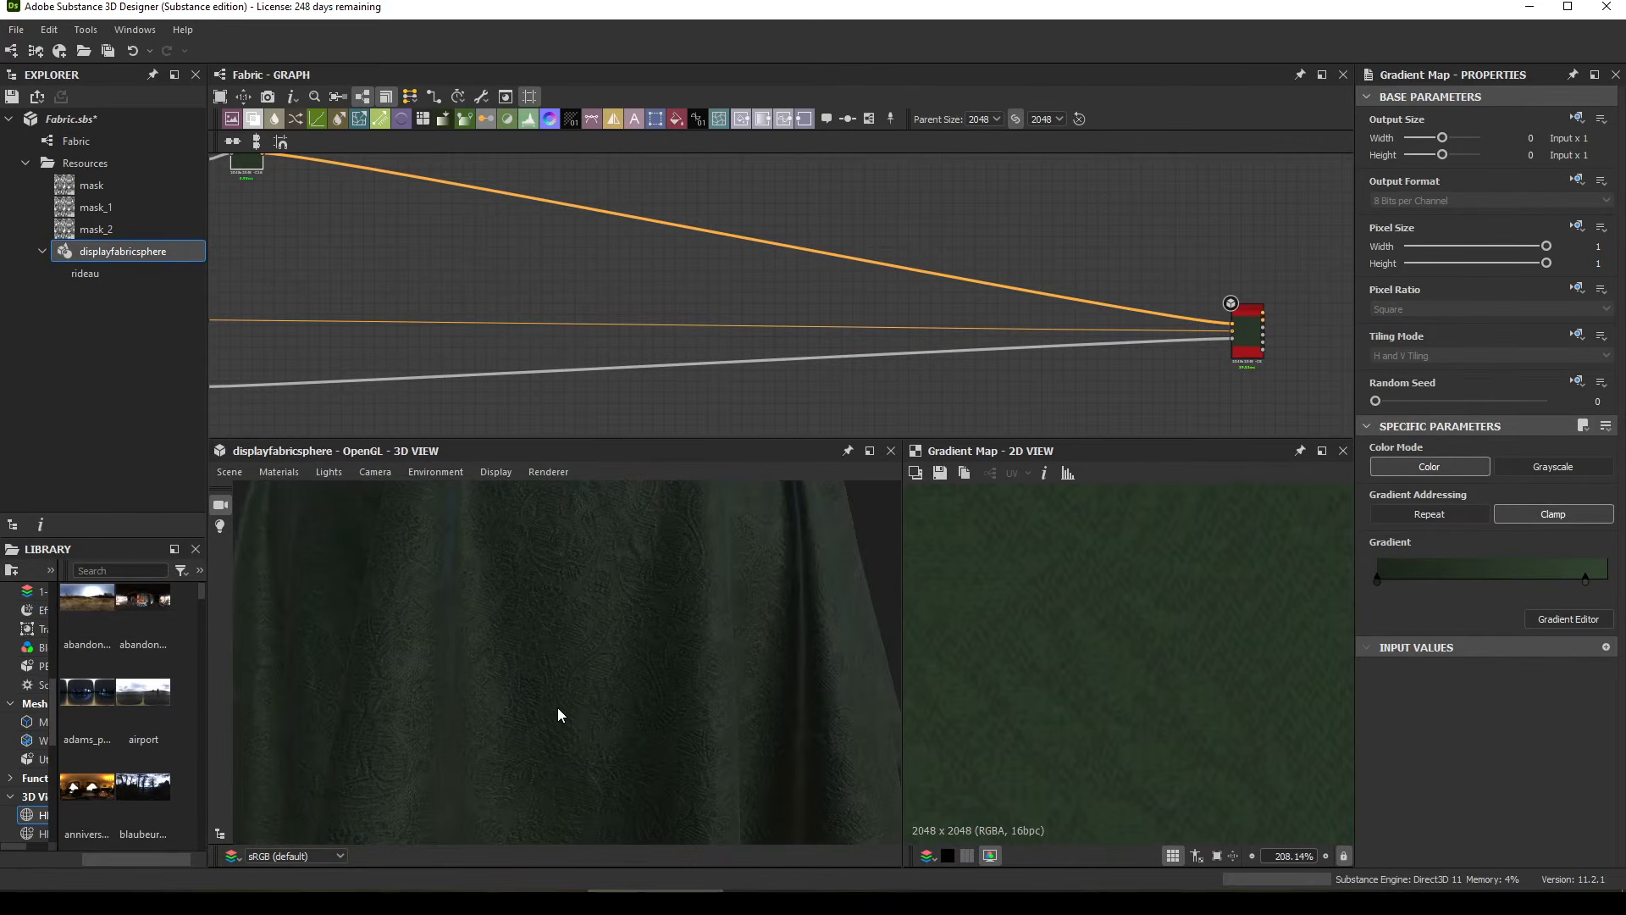
pyautogui.moveTo(557, 708); pyautogui.dragTo(474, 761)
pyautogui.keyDown('ctrl'); pyautogui.keyDown('shift'); pyautogui.moveTo(475, 755); pyautogui.dragTo(532, 739, button='right'); pyautogui.keyUp('shift'); pyautogui.keyUp('ctrl')
# Step: Reposition the Gradient Map node above and to the right of the Curvature Smooth node
pyautogui.moveTo(460, 285); pyautogui.dragTo(906, 383, button='middle')
pyautogui.scroll(1, 708, 261)
pyautogui.moveTo(709, 261); pyautogui.dragTo(737, 273, button='middle')
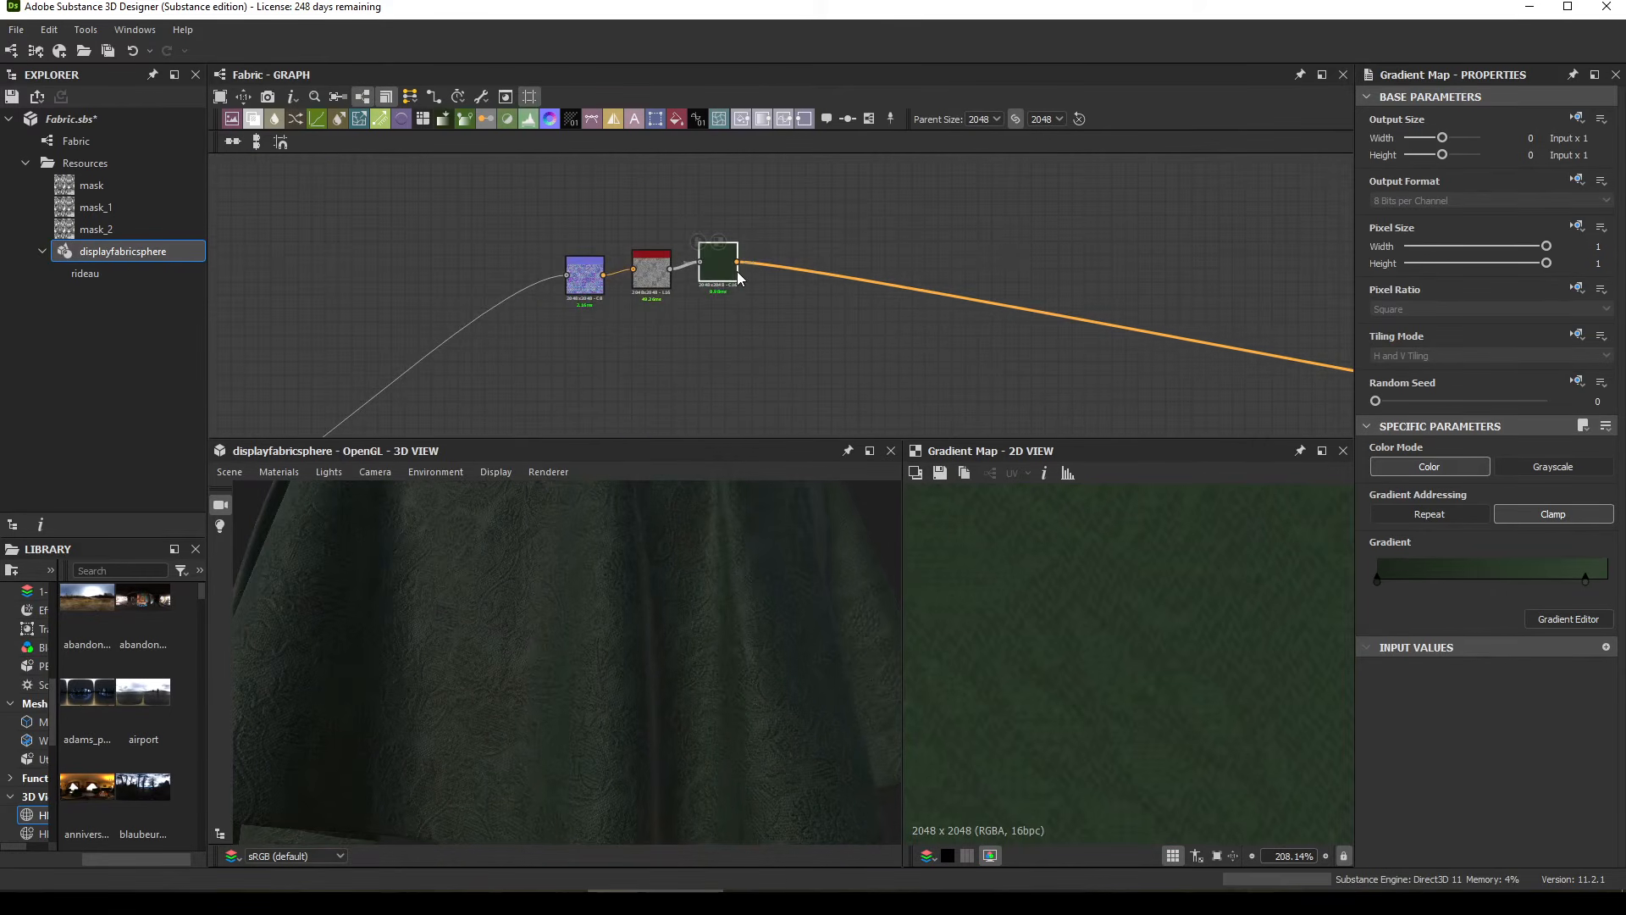
pyautogui.moveTo(727, 285)
pyautogui.mouseDown()
pyautogui.moveTo(718, 299)
pyautogui.moveTo(718, 285)
pyautogui.mouseUp()
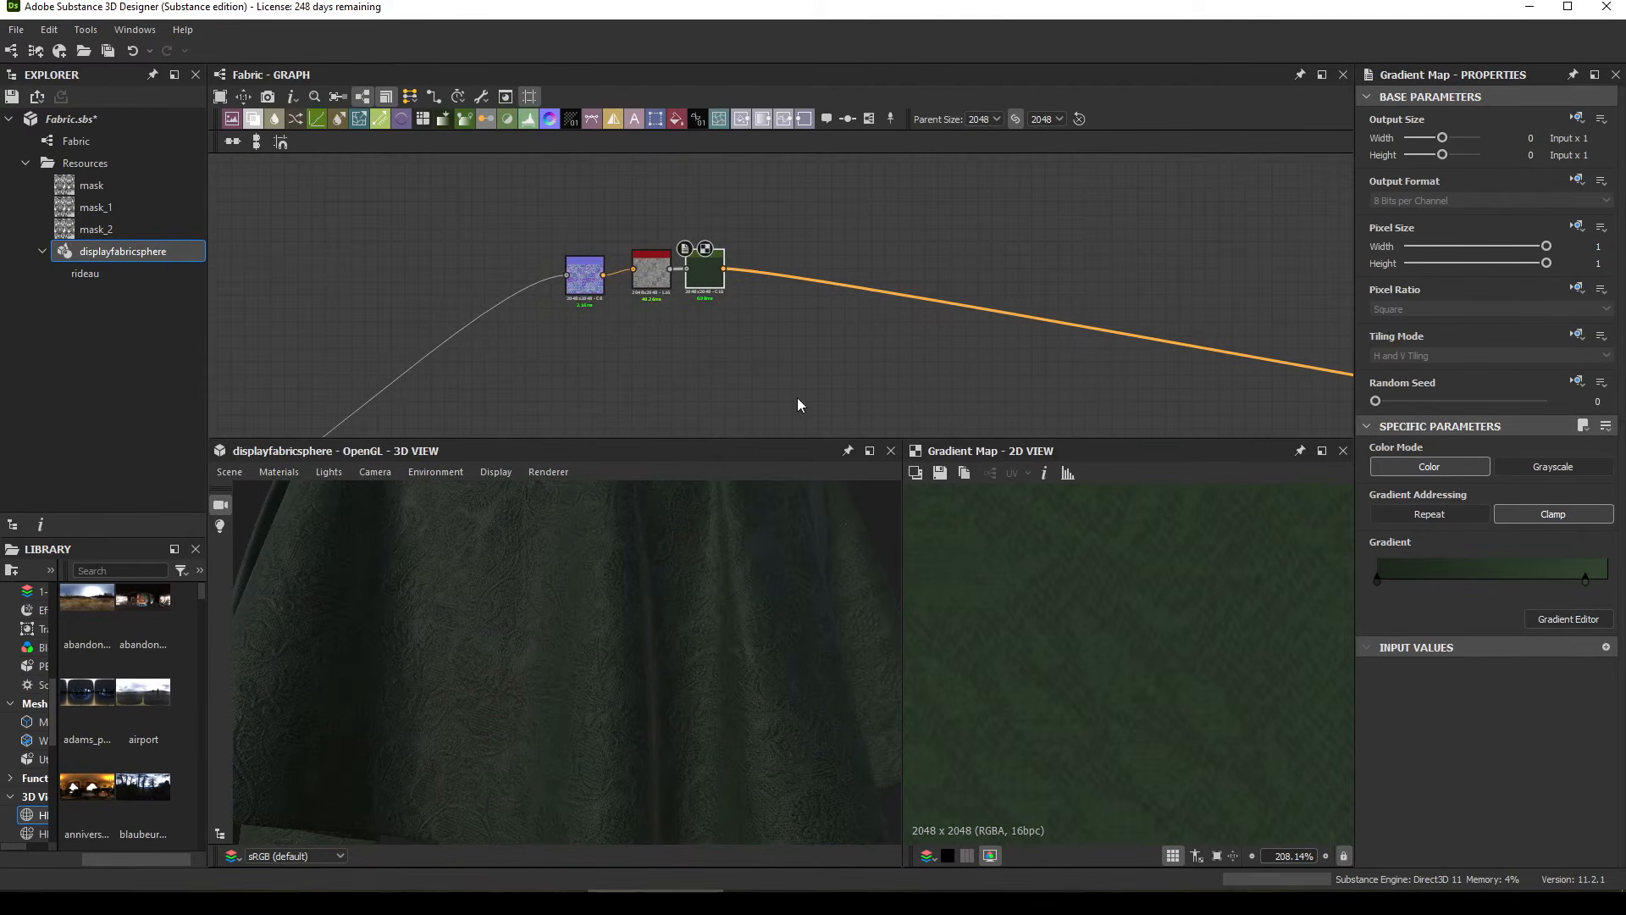
pyautogui.scroll(-8, 1008, 684)
pyautogui.moveTo(695, 283); pyautogui.dragTo(735, 236)
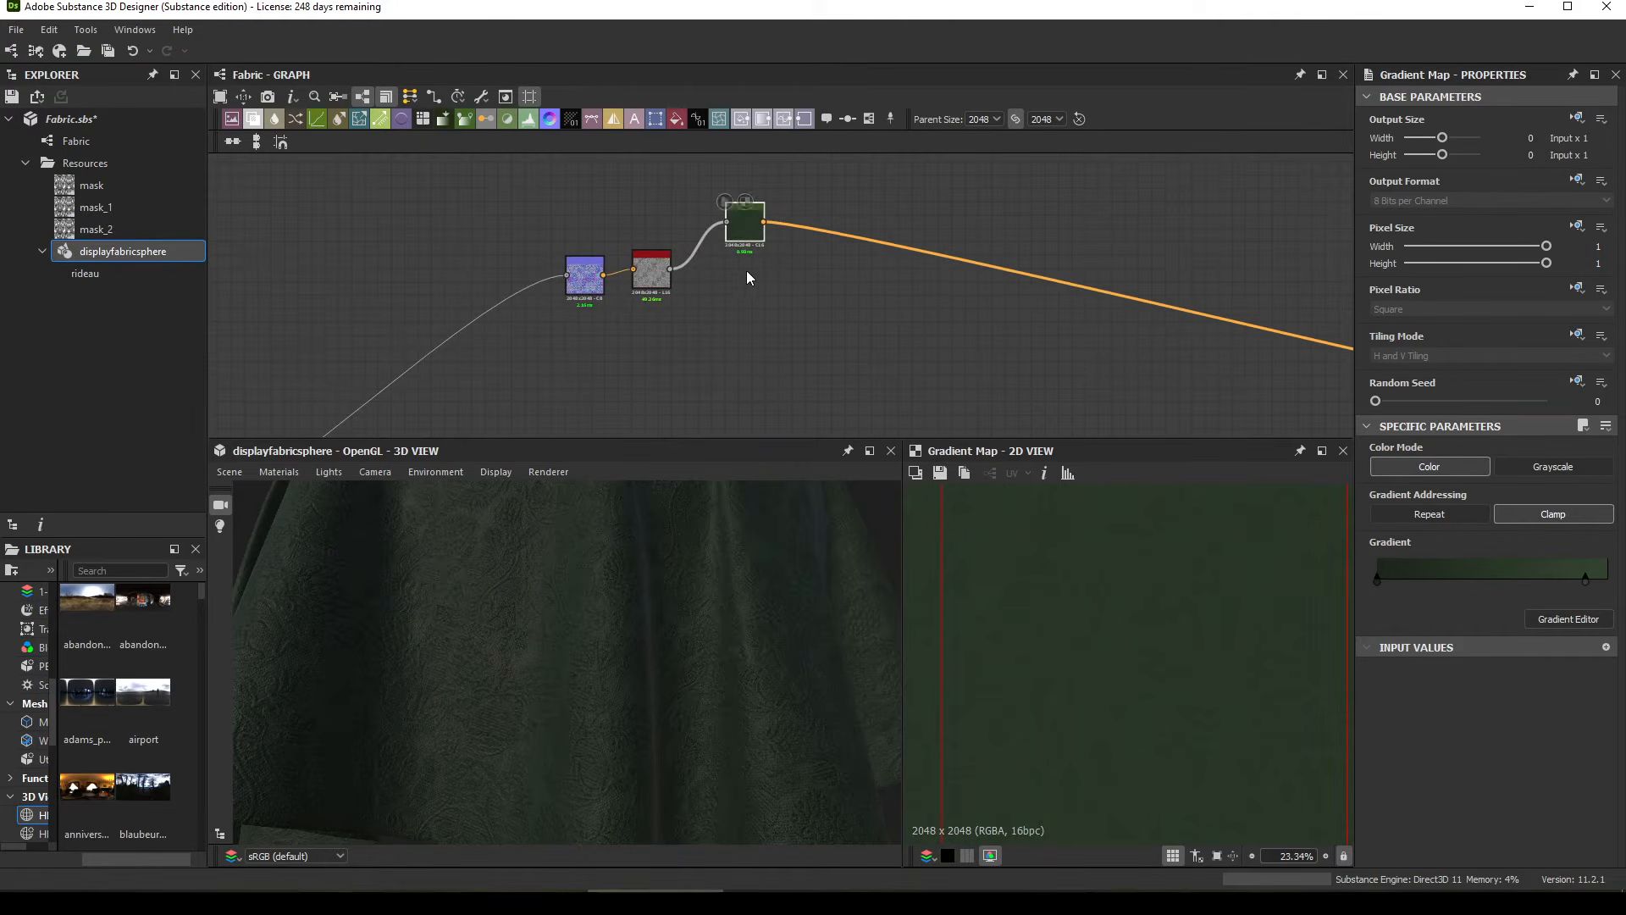
pyautogui.moveTo(777, 278); pyautogui.dragTo(753, 290, button='middle')
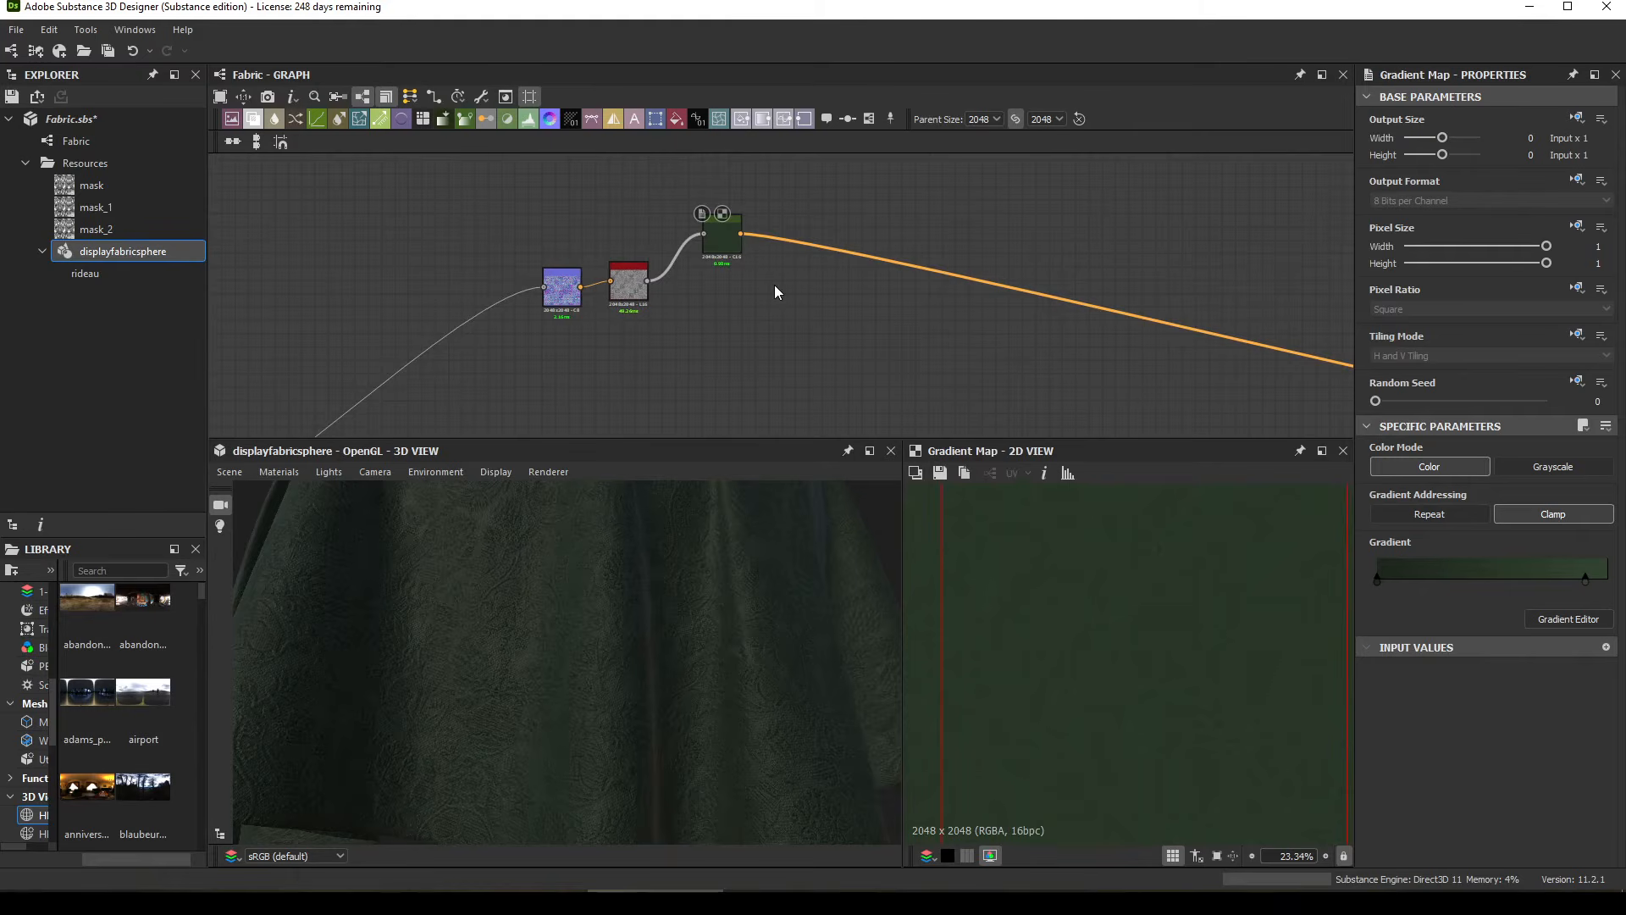
# Step: Add a Blend node, feed the Gradient Map into its Background input and place it further right in the graph
pyautogui.press('space')
pyautogui.write('bl')
pyautogui.click(844, 314)
pyautogui.scroll(2, 780, 255)
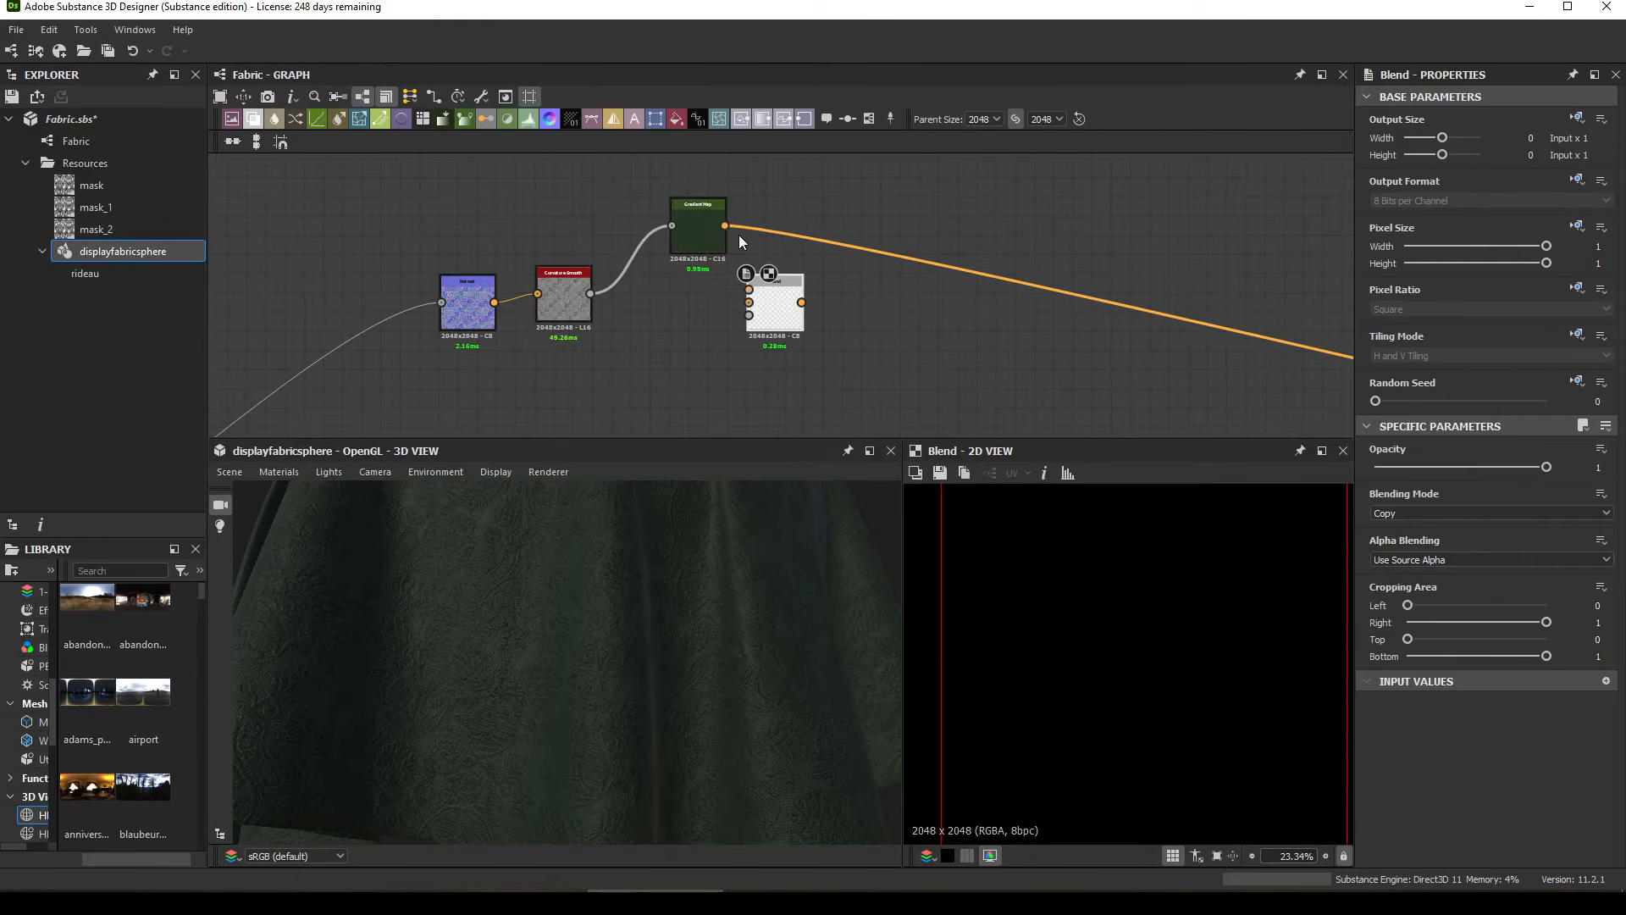
pyautogui.moveTo(745, 300); pyautogui.dragTo(749, 303)
pyautogui.moveTo(772, 313); pyautogui.dragTo(907, 313)
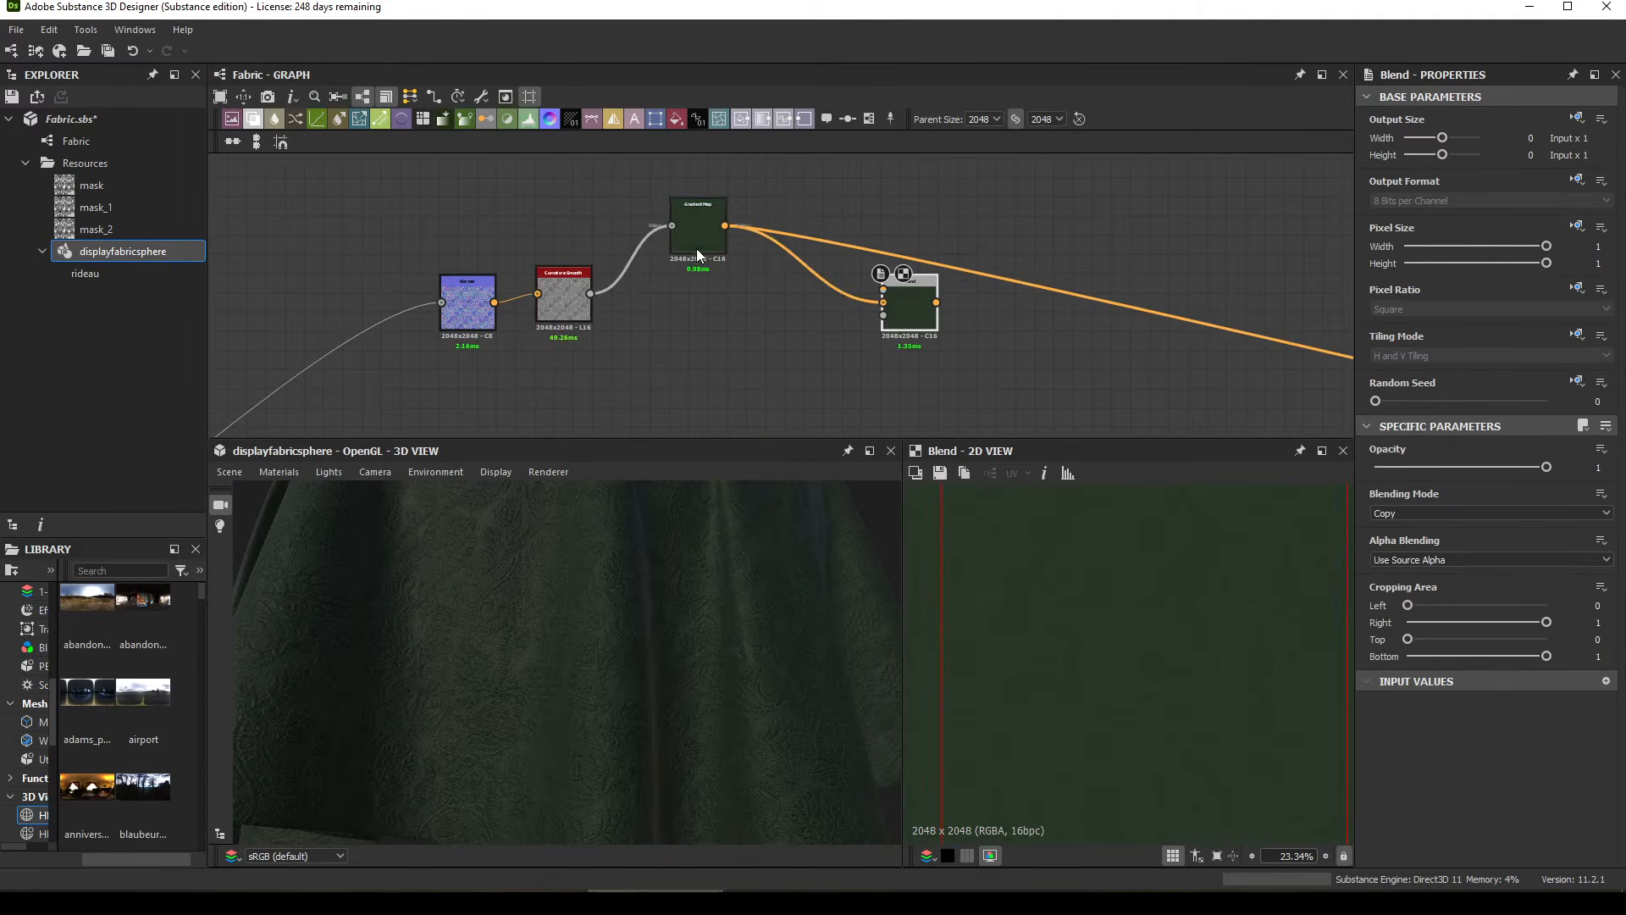
# Step: Duplicate the Gradient Map node and place the copy directly below the original
pyautogui.click(698, 242)
pyautogui.hotkey('ctrl', 'd')
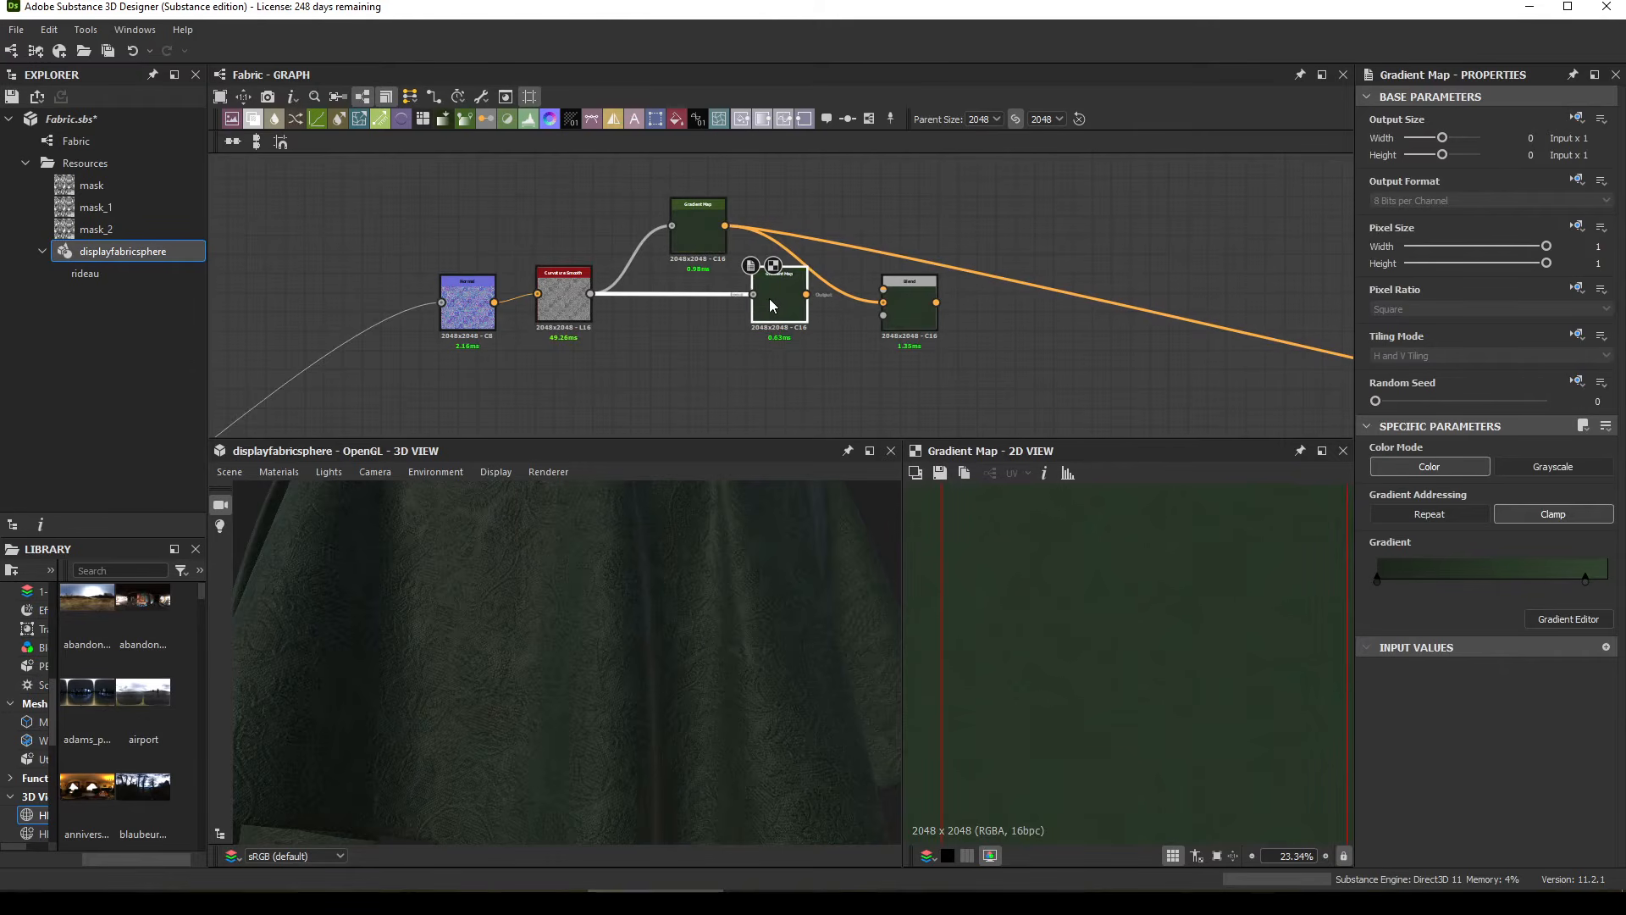
pyautogui.moveTo(769, 298); pyautogui.dragTo(691, 319)
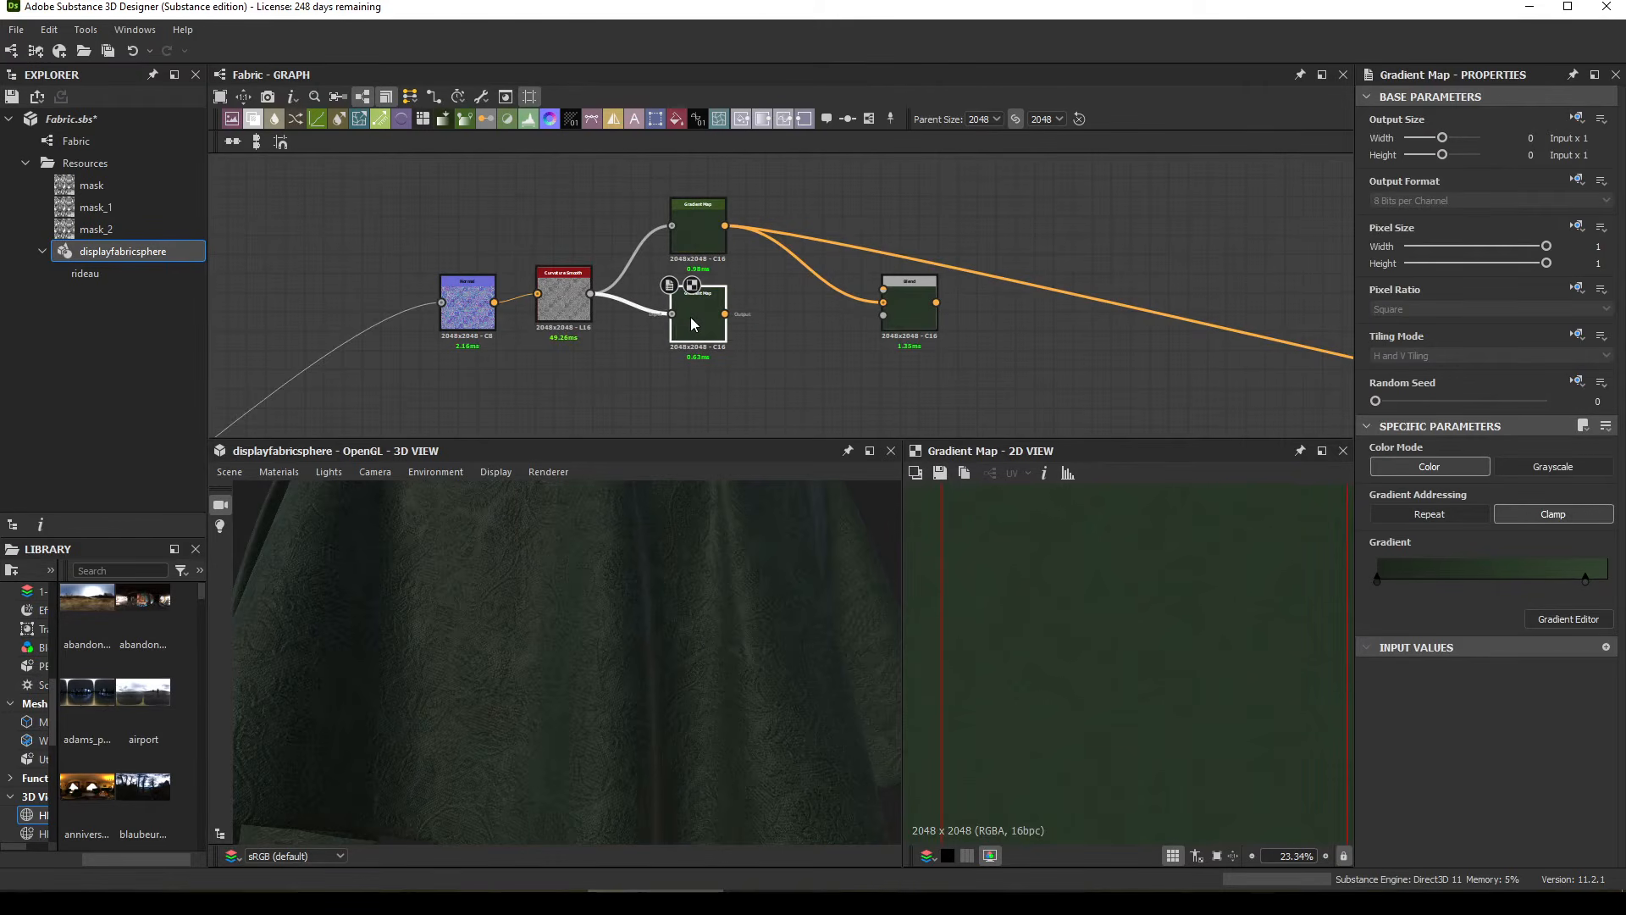
# Step: Brighten both the light green and the dark green key in the duplicated Gradient Map's gradient
pyautogui.click(1593, 619)
pyautogui.moveTo(1051, 51); pyautogui.dragTo(1263, 64)
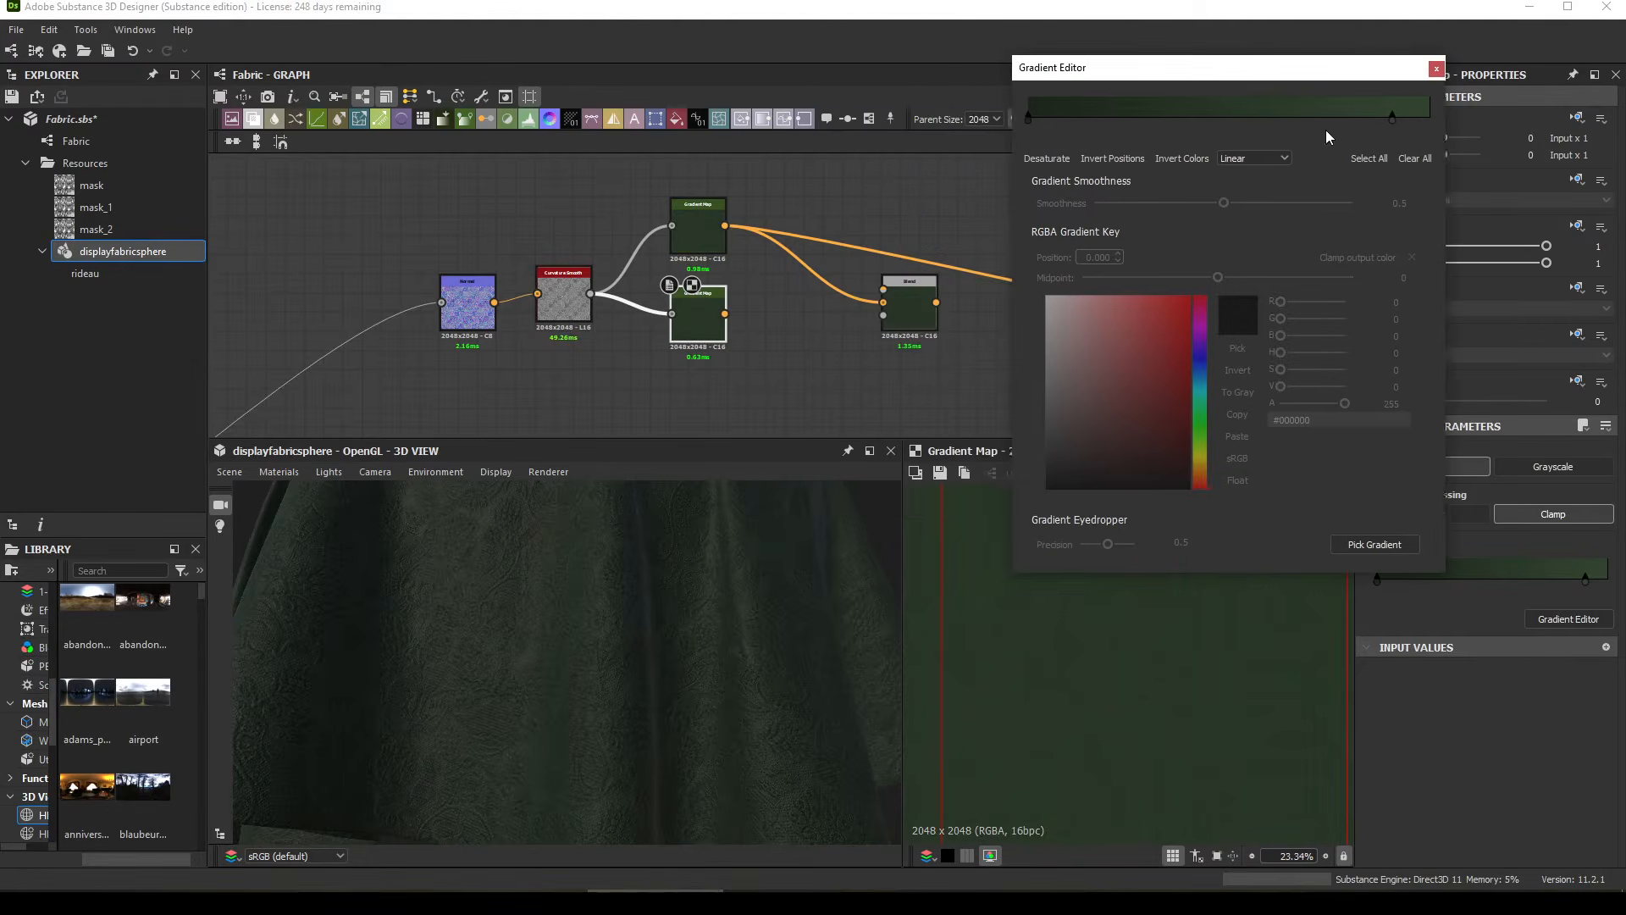
pyautogui.click(1393, 116)
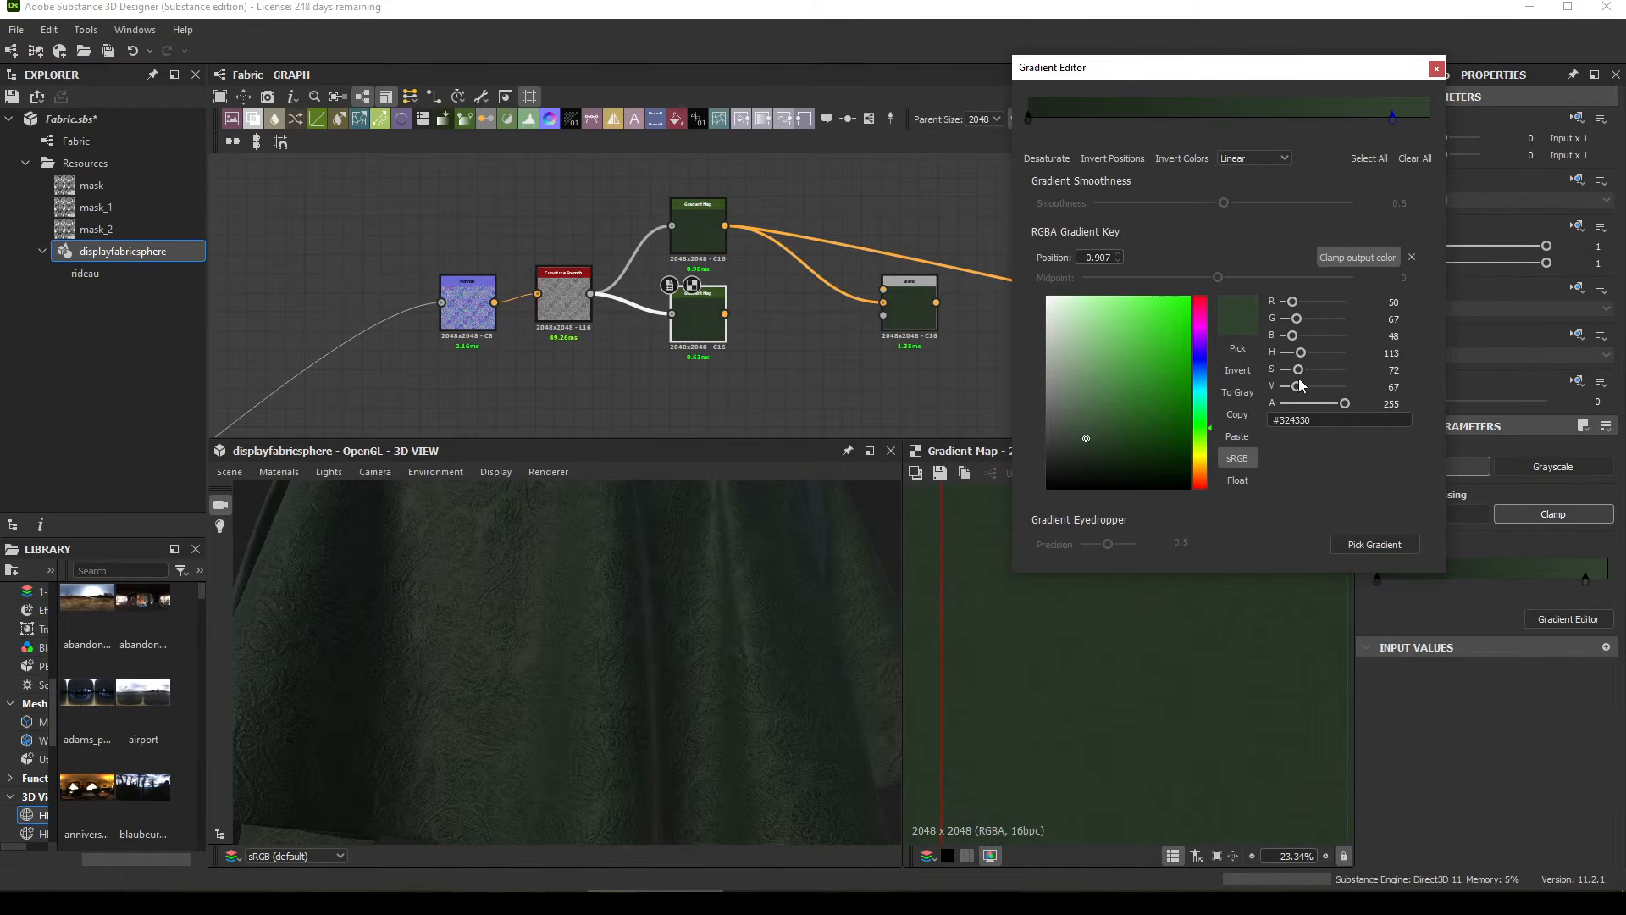
pyautogui.moveTo(1298, 383); pyautogui.dragTo(1305, 386)
pyautogui.click(1029, 116)
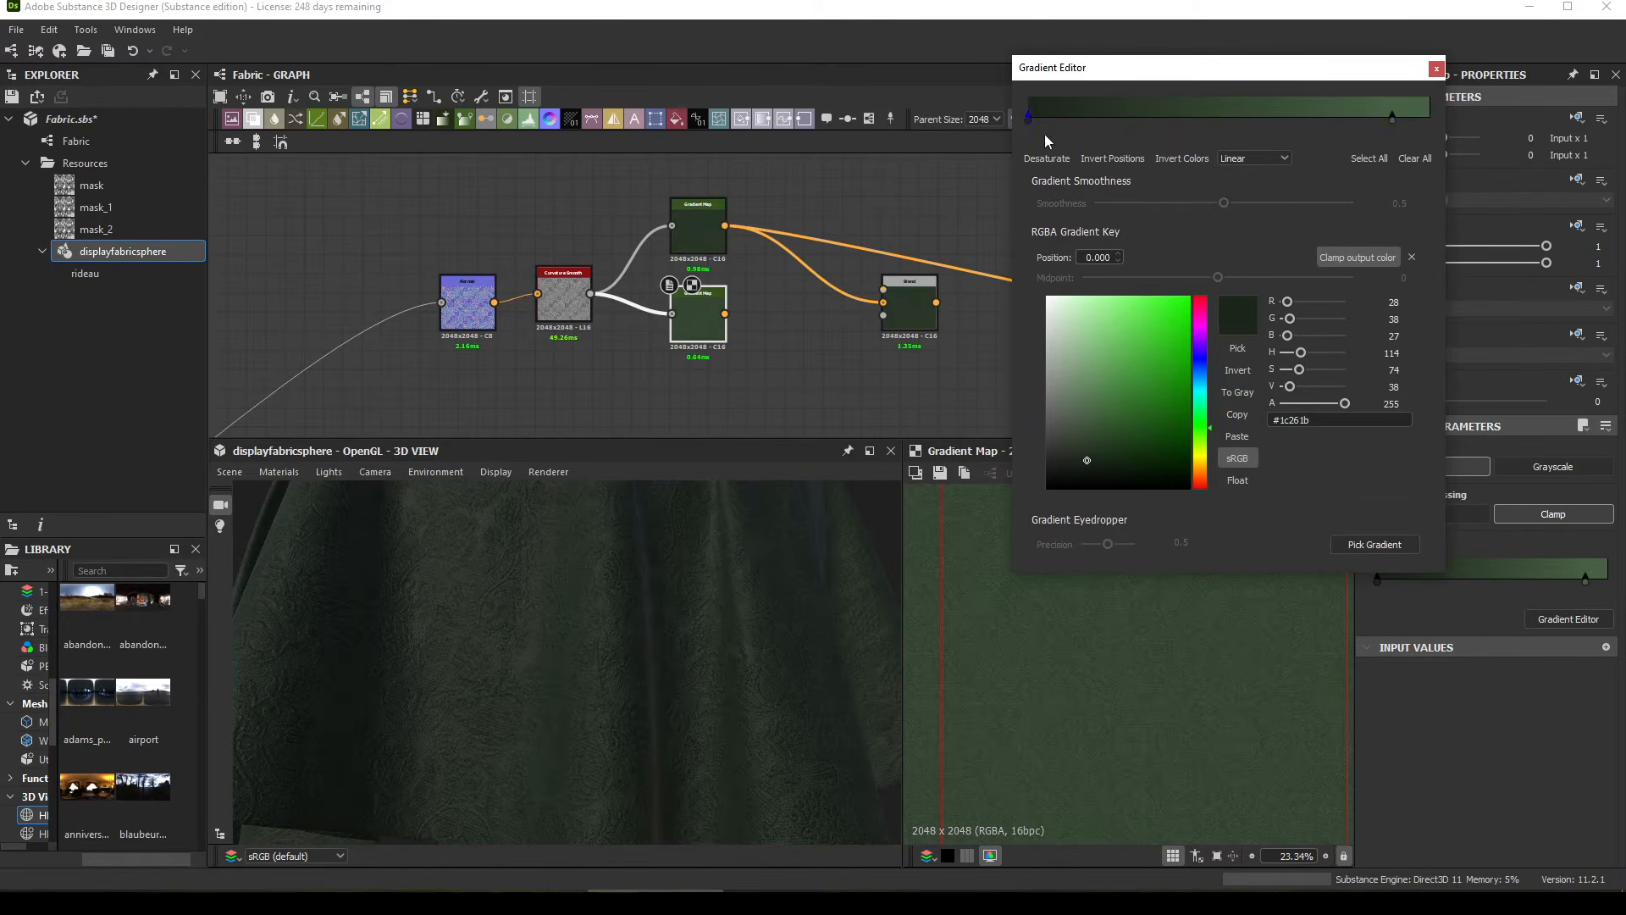
pyautogui.moveTo(1291, 388); pyautogui.dragTo(1294, 389)
pyautogui.click(1437, 68)
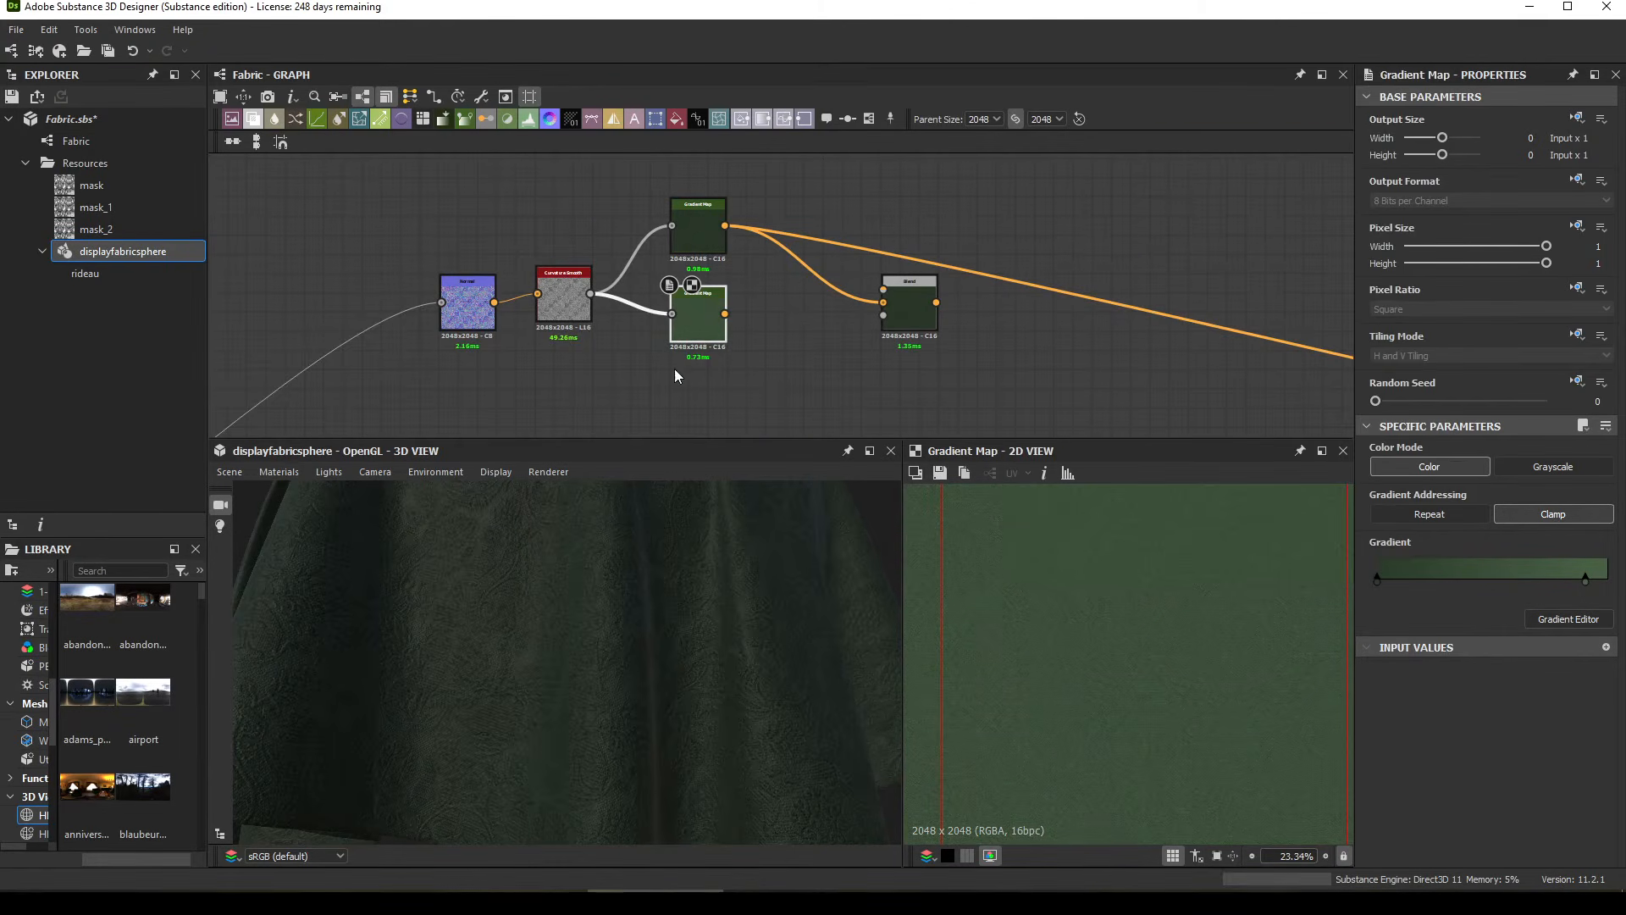
# Step: Connect the brighter Gradient Map to the Blend node's Foreground input and adjust the Blend node's position
pyautogui.moveTo(725, 313); pyautogui.dragTo(864, 277)
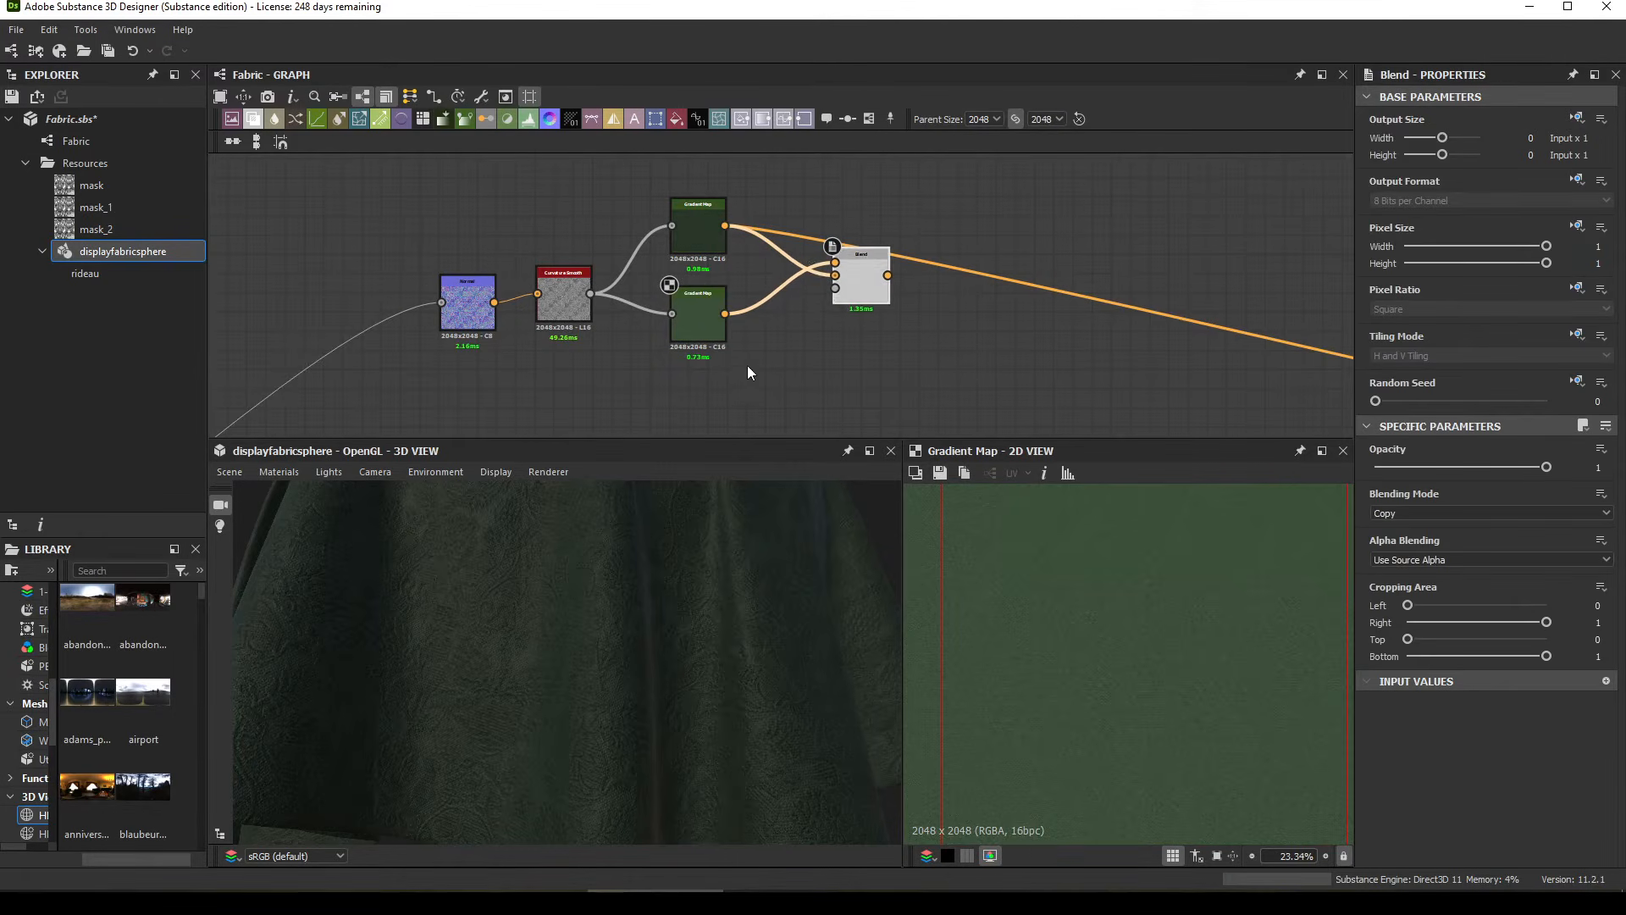
pyautogui.moveTo(747, 365); pyautogui.dragTo(754, 338, button='middle')
pyautogui.moveTo(864, 248); pyautogui.dragTo(878, 272)
pyautogui.scroll(5, 846, 284)
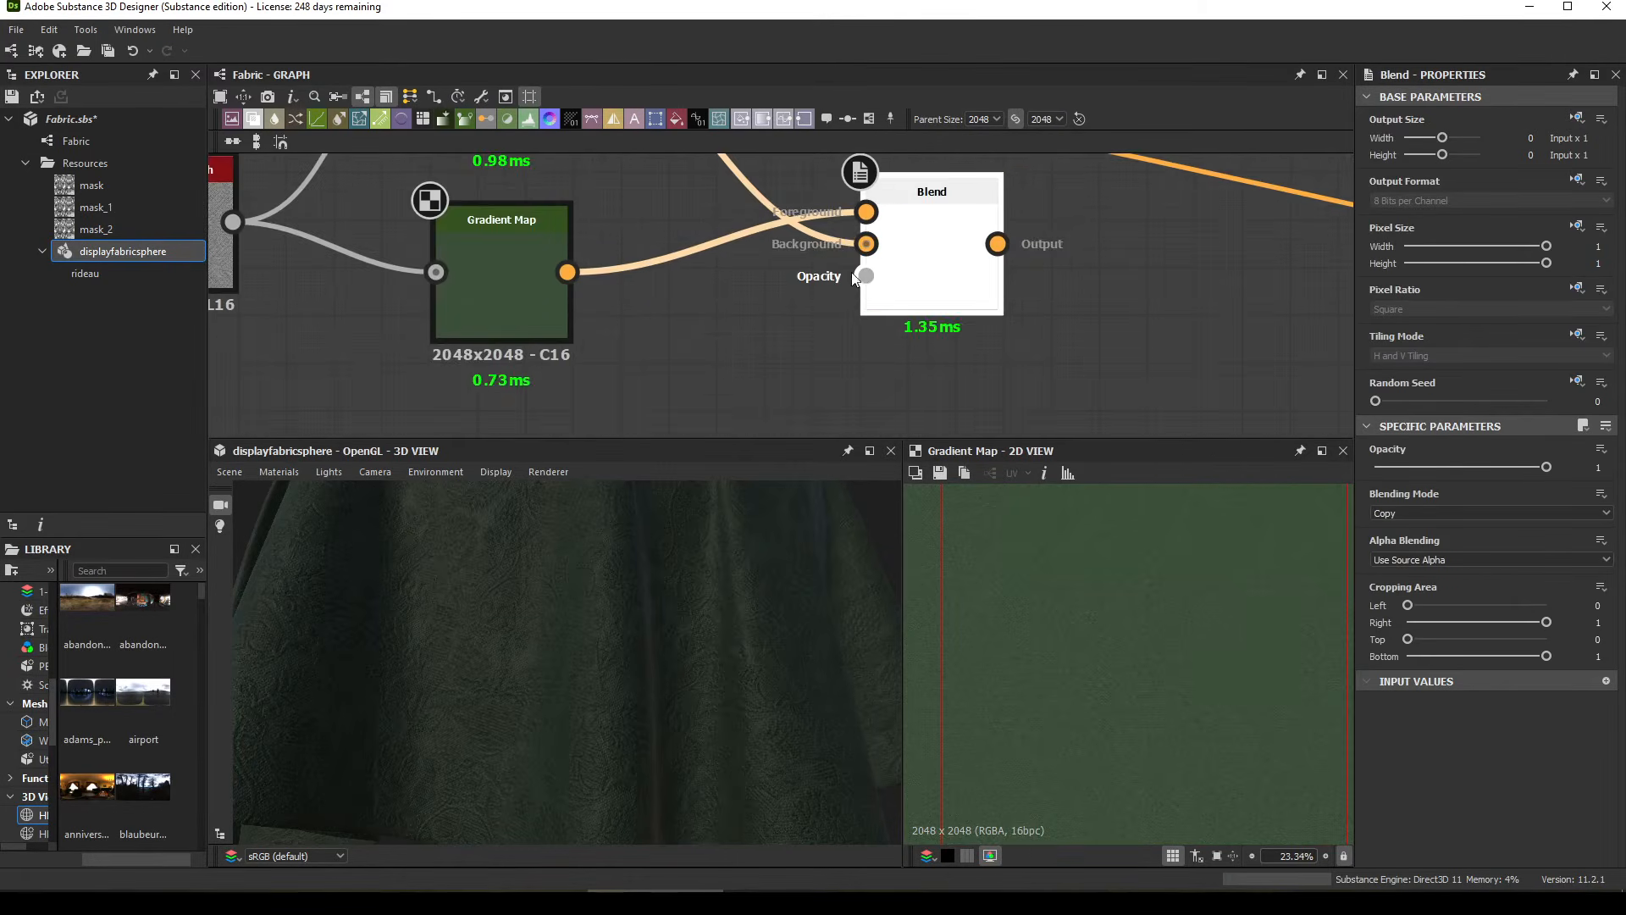
pyautogui.scroll(-4, 796, 292)
pyautogui.moveTo(734, 316); pyautogui.dragTo(659, 329, button='middle')
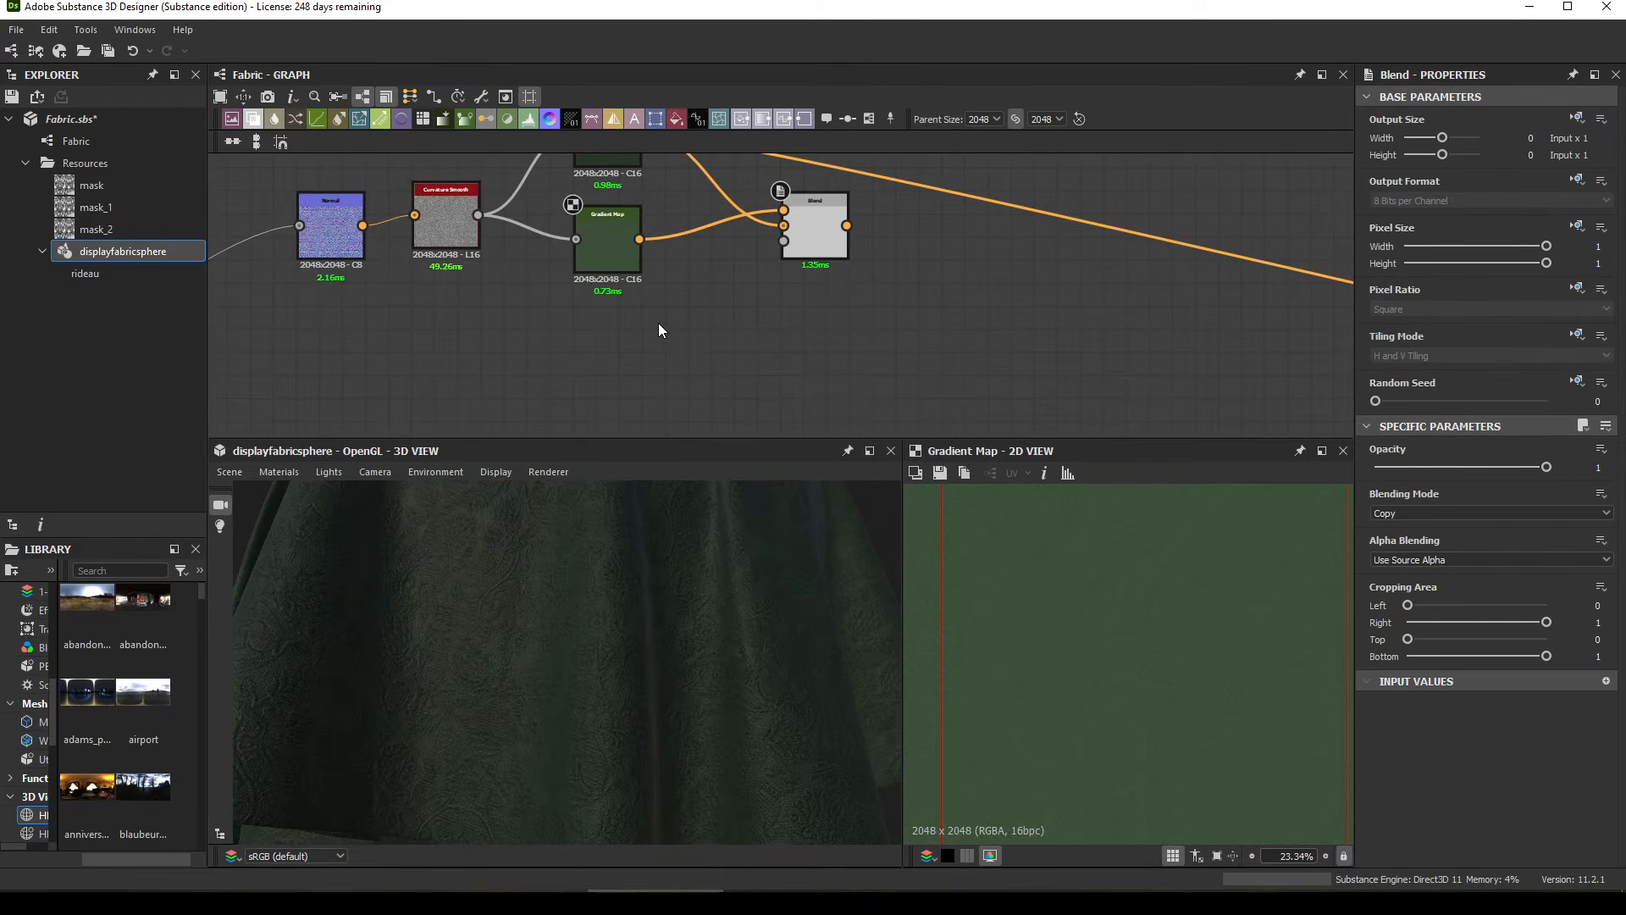
# Step: Add a Clouds 1 node below the gradient maps and use it as the Blend node's Opacity mask
pyautogui.press('space')
pyautogui.write('clo')
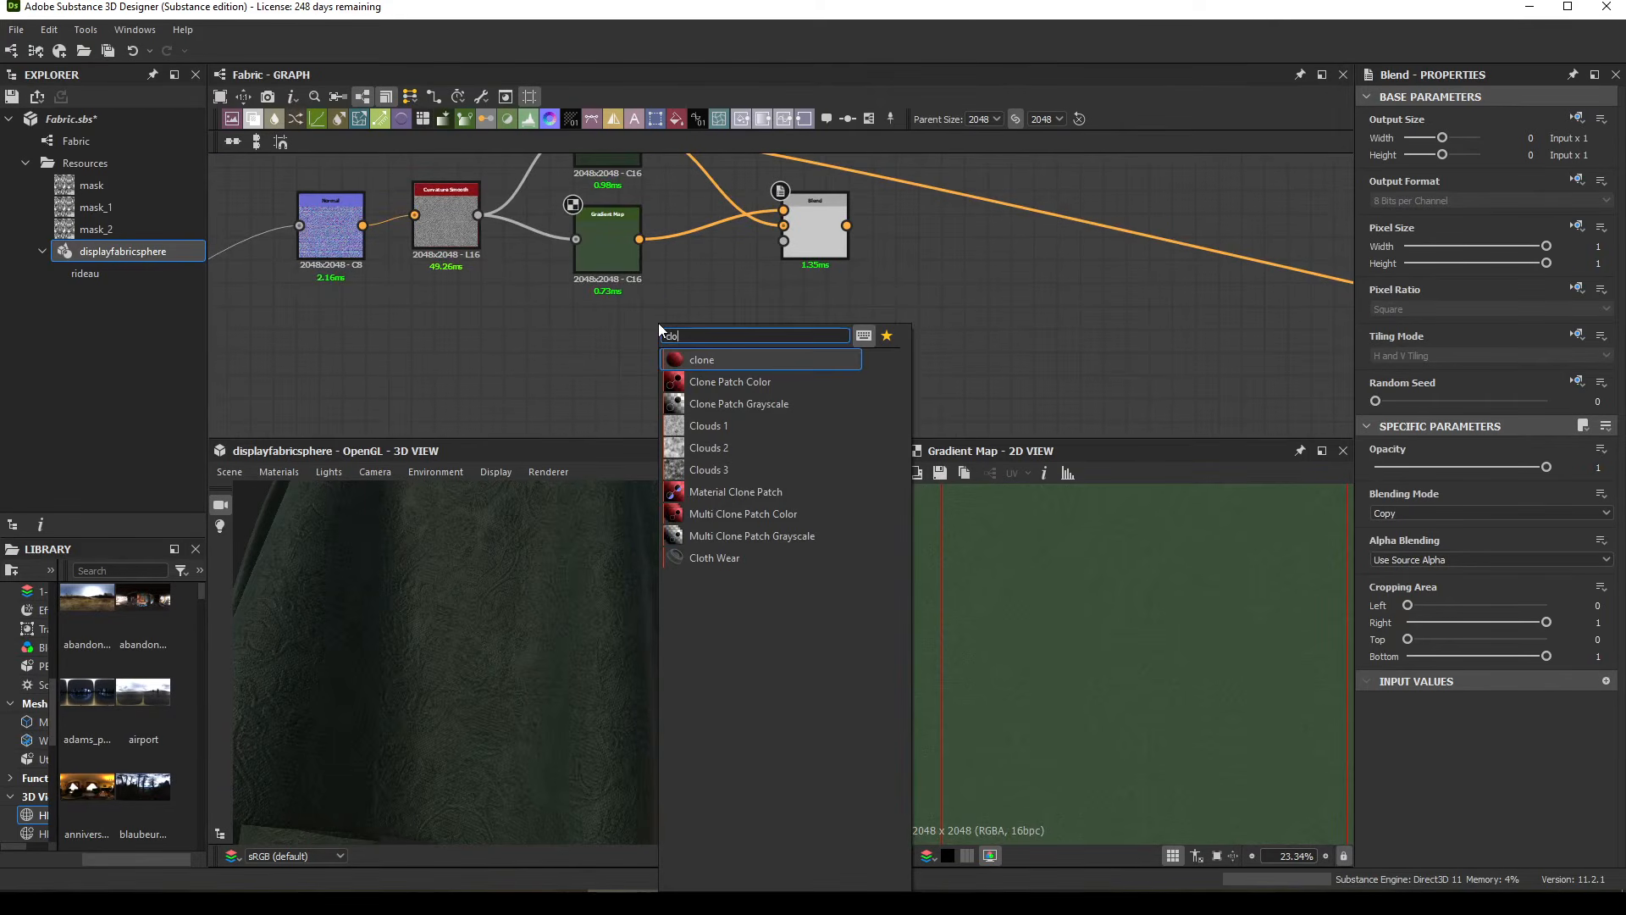
pyautogui.click(739, 424)
pyautogui.moveTo(670, 339); pyautogui.dragTo(783, 241)
pyautogui.click(825, 253)
pyautogui.scroll(-2, 1122, 640)
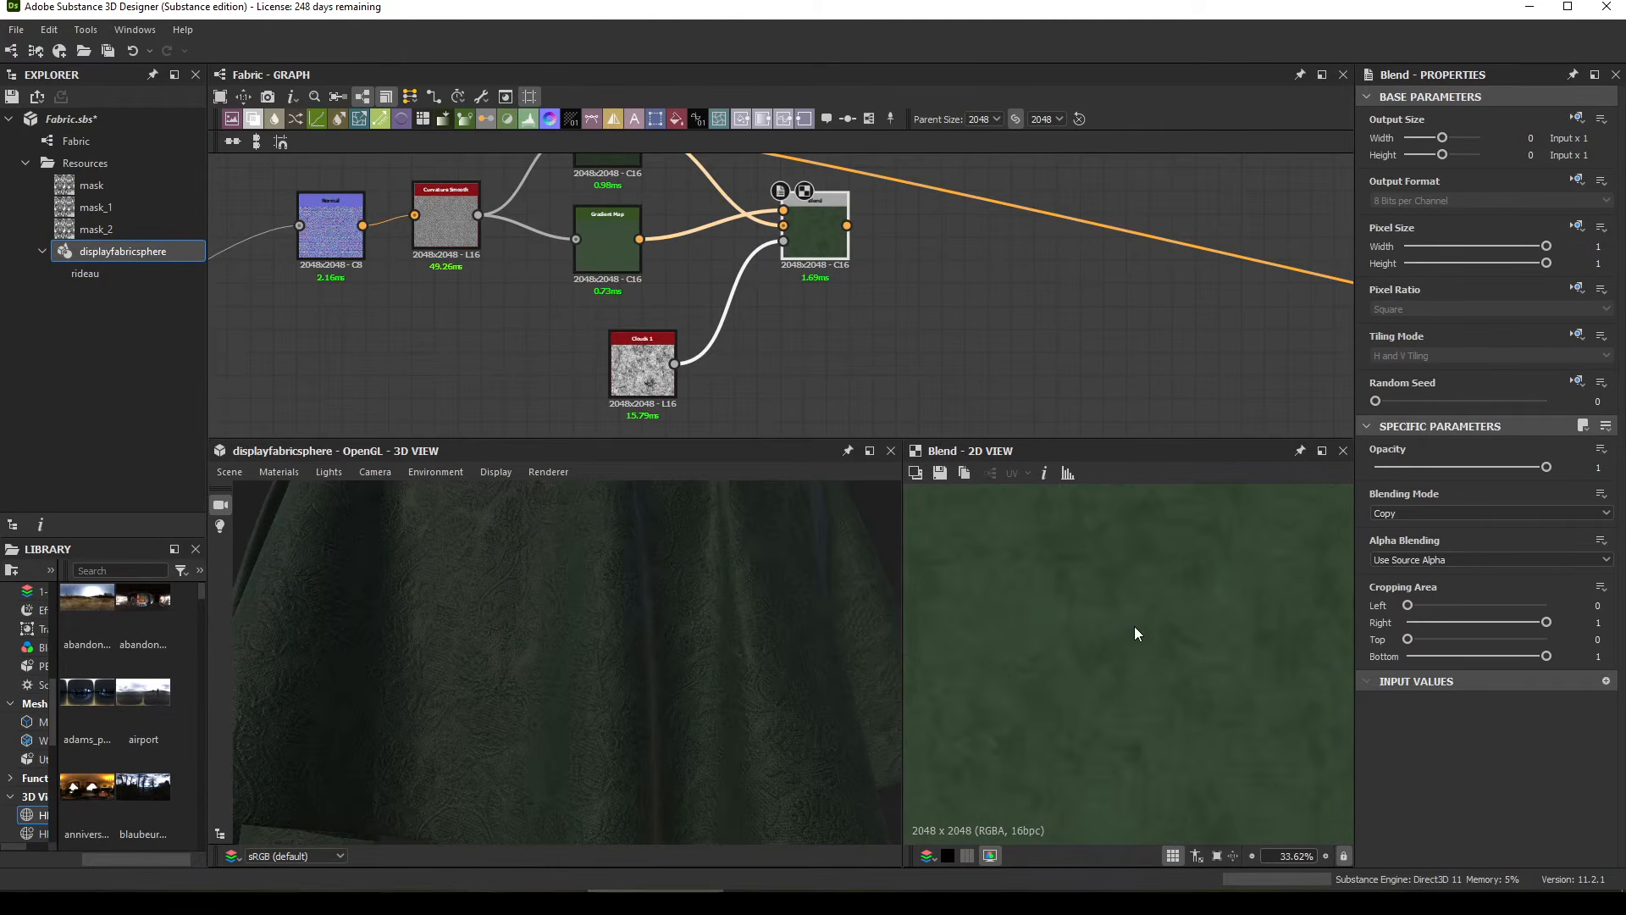
pyautogui.scroll(5, 1134, 631)
# Step: Connect the Blend output to the Base Material's base color input and inspect the color variation on the draped cloth
pyautogui.moveTo(822, 211); pyautogui.dragTo(760, 265, button='middle')
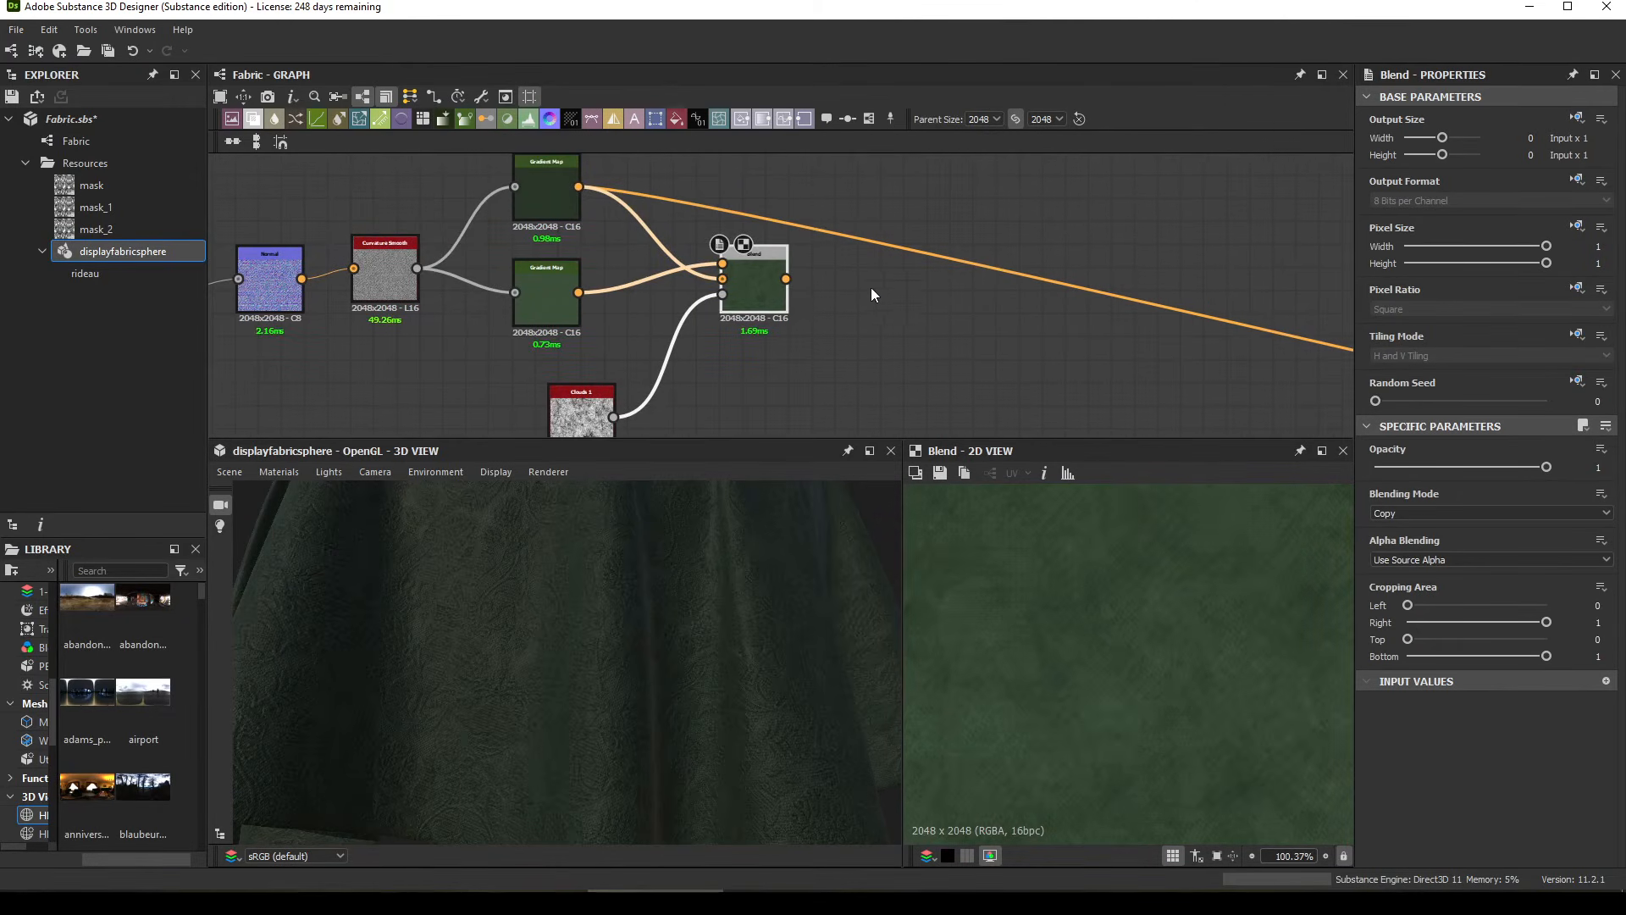
pyautogui.moveTo(785, 277); pyautogui.dragTo(908, 258)
pyautogui.click(786, 274)
pyautogui.scroll(-4, 846, 297)
pyautogui.moveTo(1080, 332); pyautogui.dragTo(908, 257, button='middle')
pyautogui.moveTo(907, 258); pyautogui.dragTo(1130, 332)
pyautogui.moveTo(908, 257); pyautogui.dragTo(691, 222, button='middle')
pyautogui.scroll(9, 1132, 328)
pyautogui.moveTo(1130, 332); pyautogui.dragTo(1188, 297)
pyautogui.scroll(-5, 679, 623)
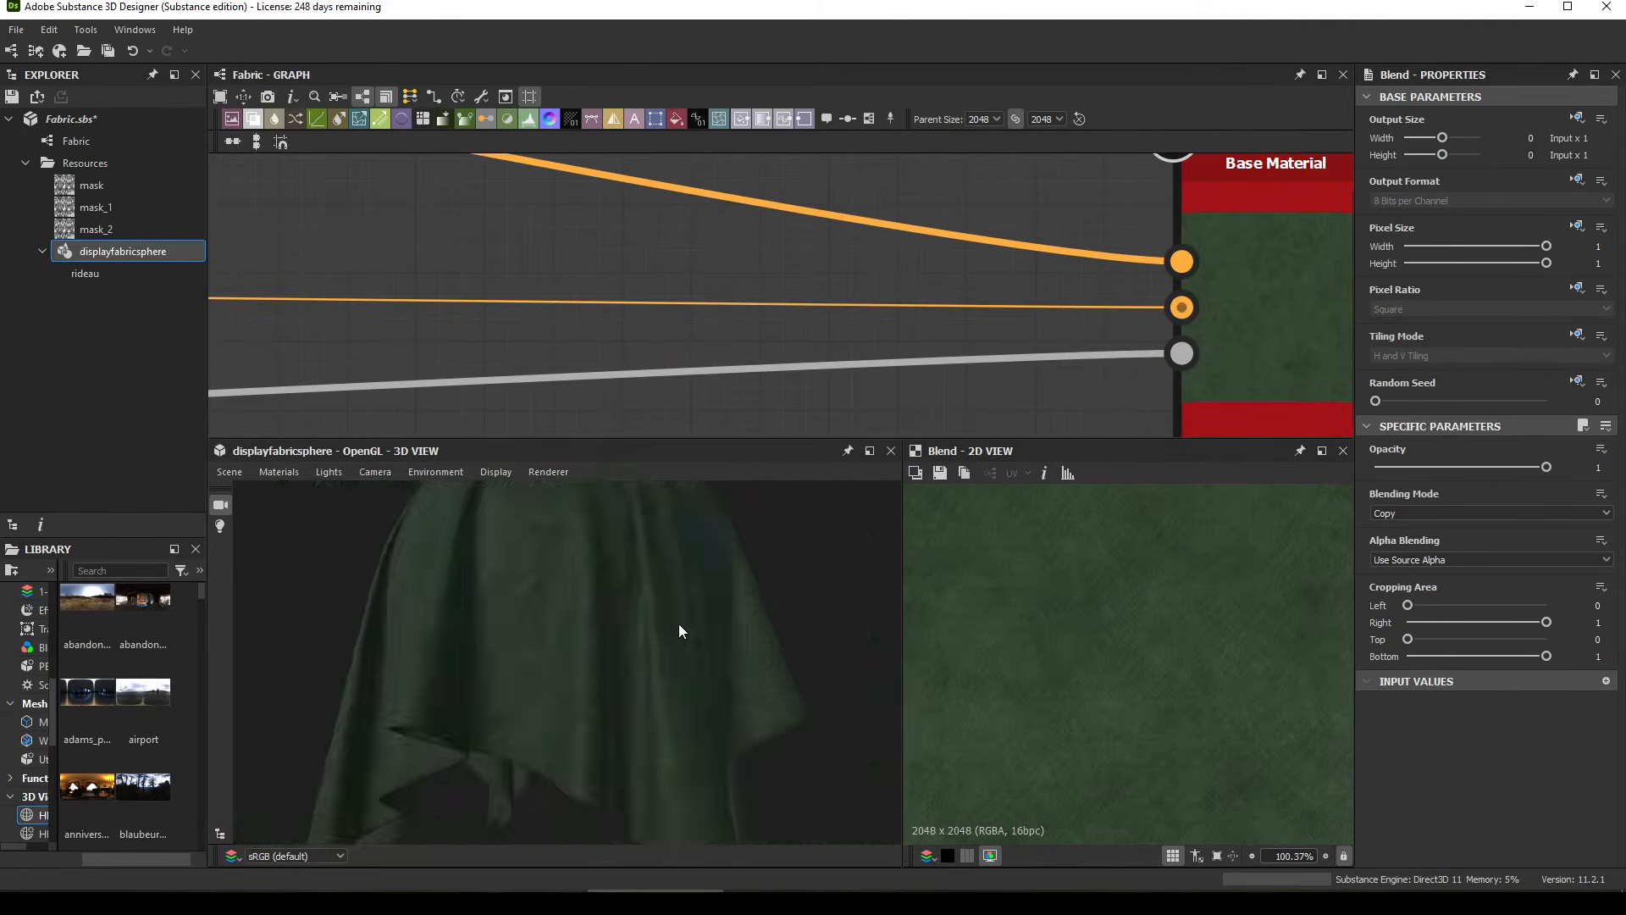
pyautogui.moveTo(744, 632); pyautogui.dragTo(498, 657)
pyautogui.scroll(5, 689, 652)
pyautogui.scroll(-3, 695, 631)
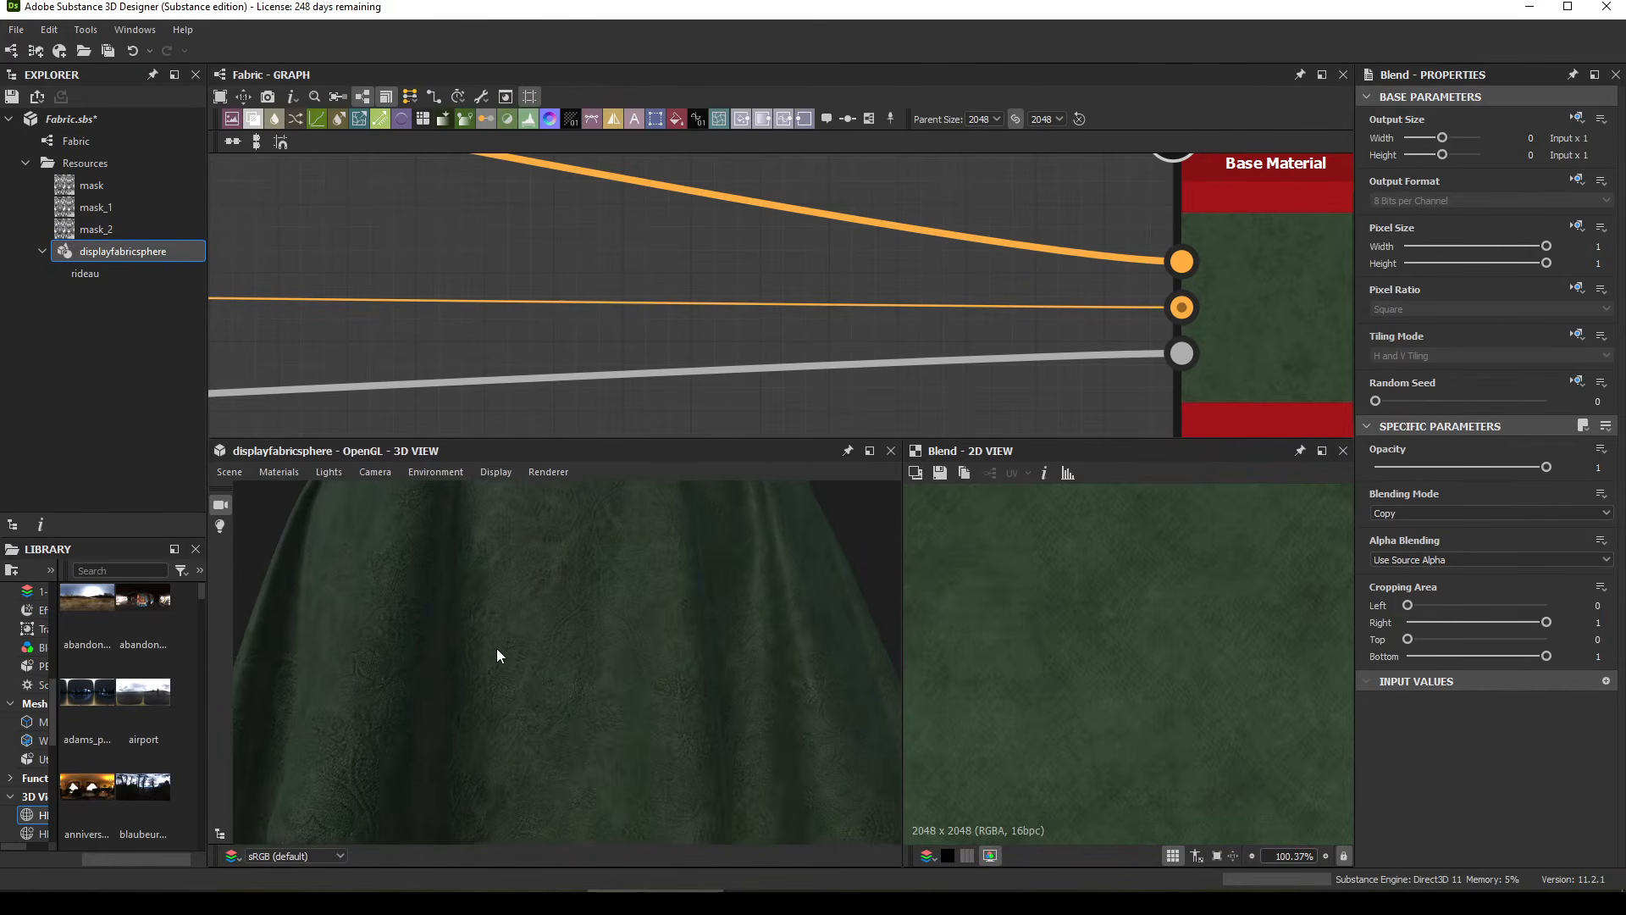
pyautogui.scroll(-6, 493, 658)
# Step: Move the Clouds 1 node further left beneath the two Gradient Map nodes
pyautogui.moveTo(310, 207); pyautogui.dragTo(570, 291, button='middle')
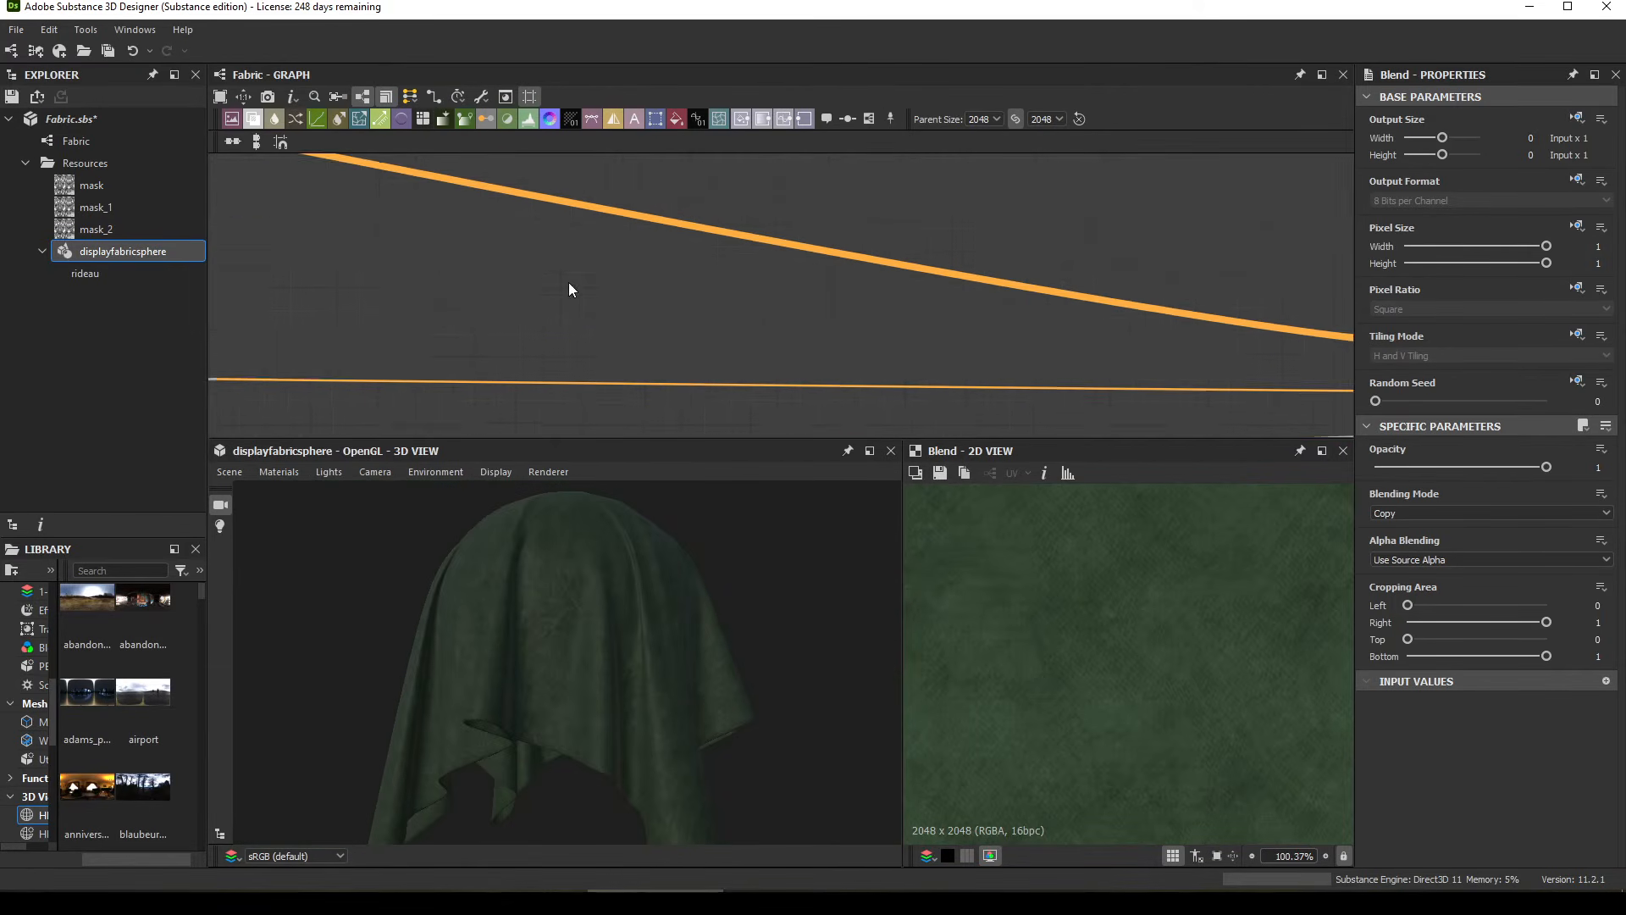
pyautogui.moveTo(385, 226)
pyautogui.mouseDown(button='middle')
pyautogui.moveTo(324, 275)
pyautogui.moveTo(864, 364)
pyautogui.mouseUp(button='middle')
pyautogui.scroll(-3, 864, 364)
pyautogui.moveTo(508, 318); pyautogui.dragTo(989, 397, button='middle')
pyautogui.moveTo(567, 289); pyautogui.dragTo(969, 356, button='middle')
pyautogui.moveTo(518, 266); pyautogui.dragTo(688, 337, button='middle')
pyautogui.moveTo(590, 315); pyautogui.dragTo(559, 314)
pyautogui.moveTo(571, 269); pyautogui.dragTo(386, 233, button='middle')
pyautogui.moveTo(671, 216); pyautogui.dragTo(469, 224, button='middle')
pyautogui.click(470, 224)
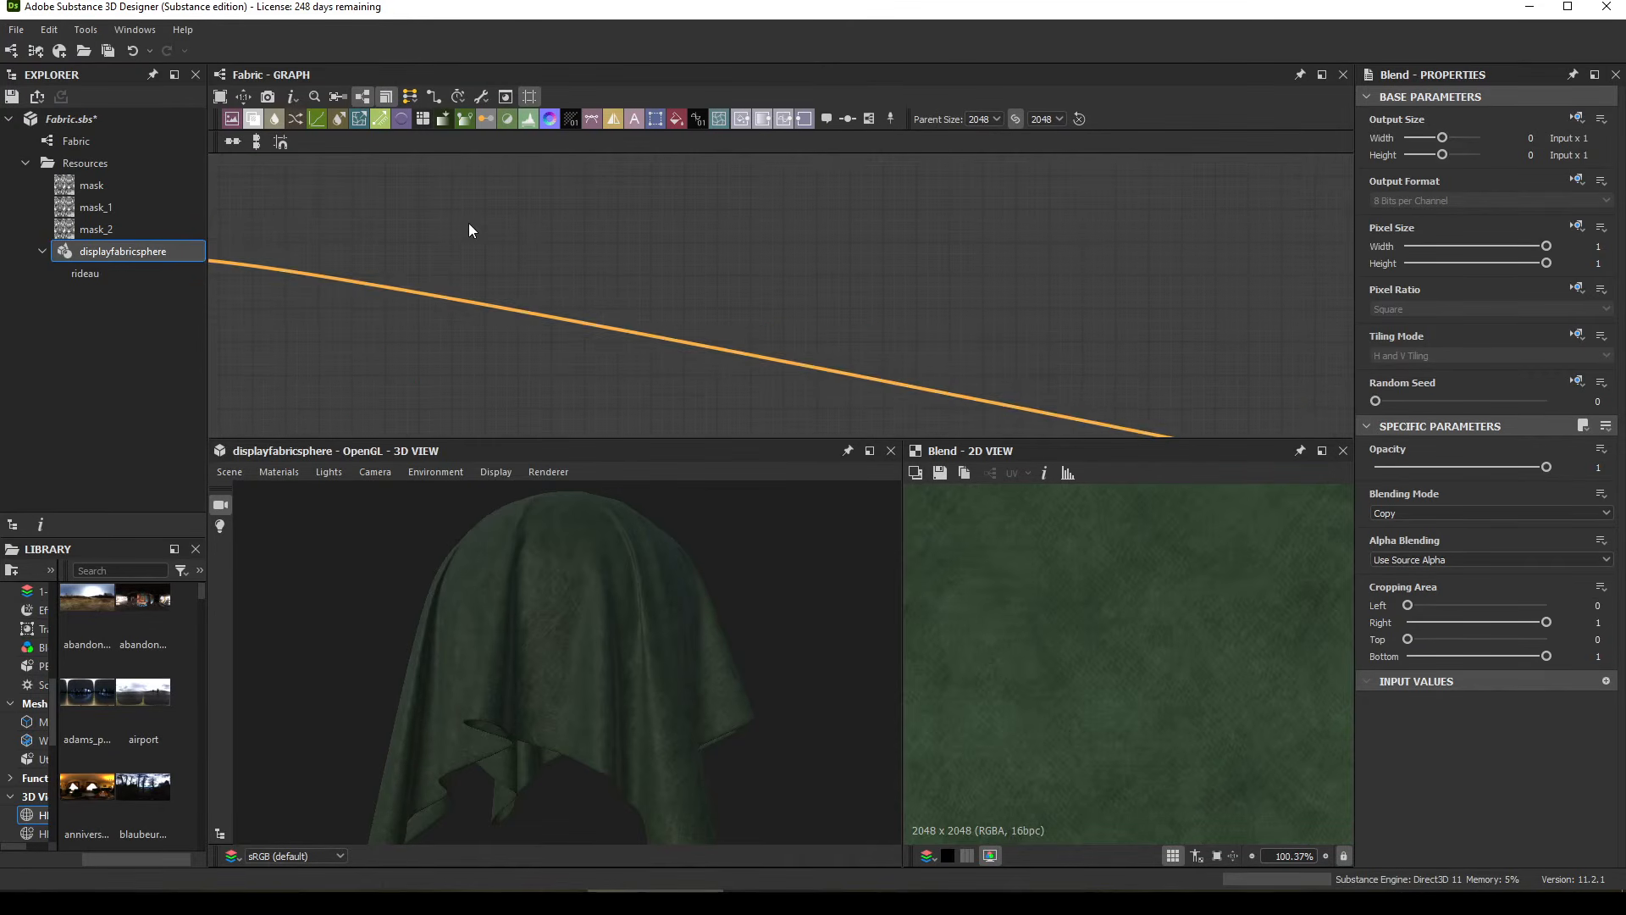
pyautogui.scroll(-2, 469, 285)
pyautogui.scroll(-1, 469, 284)
pyautogui.moveTo(470, 285); pyautogui.dragTo(717, 290, button='middle')
pyautogui.moveTo(503, 323); pyautogui.dragTo(569, 291, button='middle')
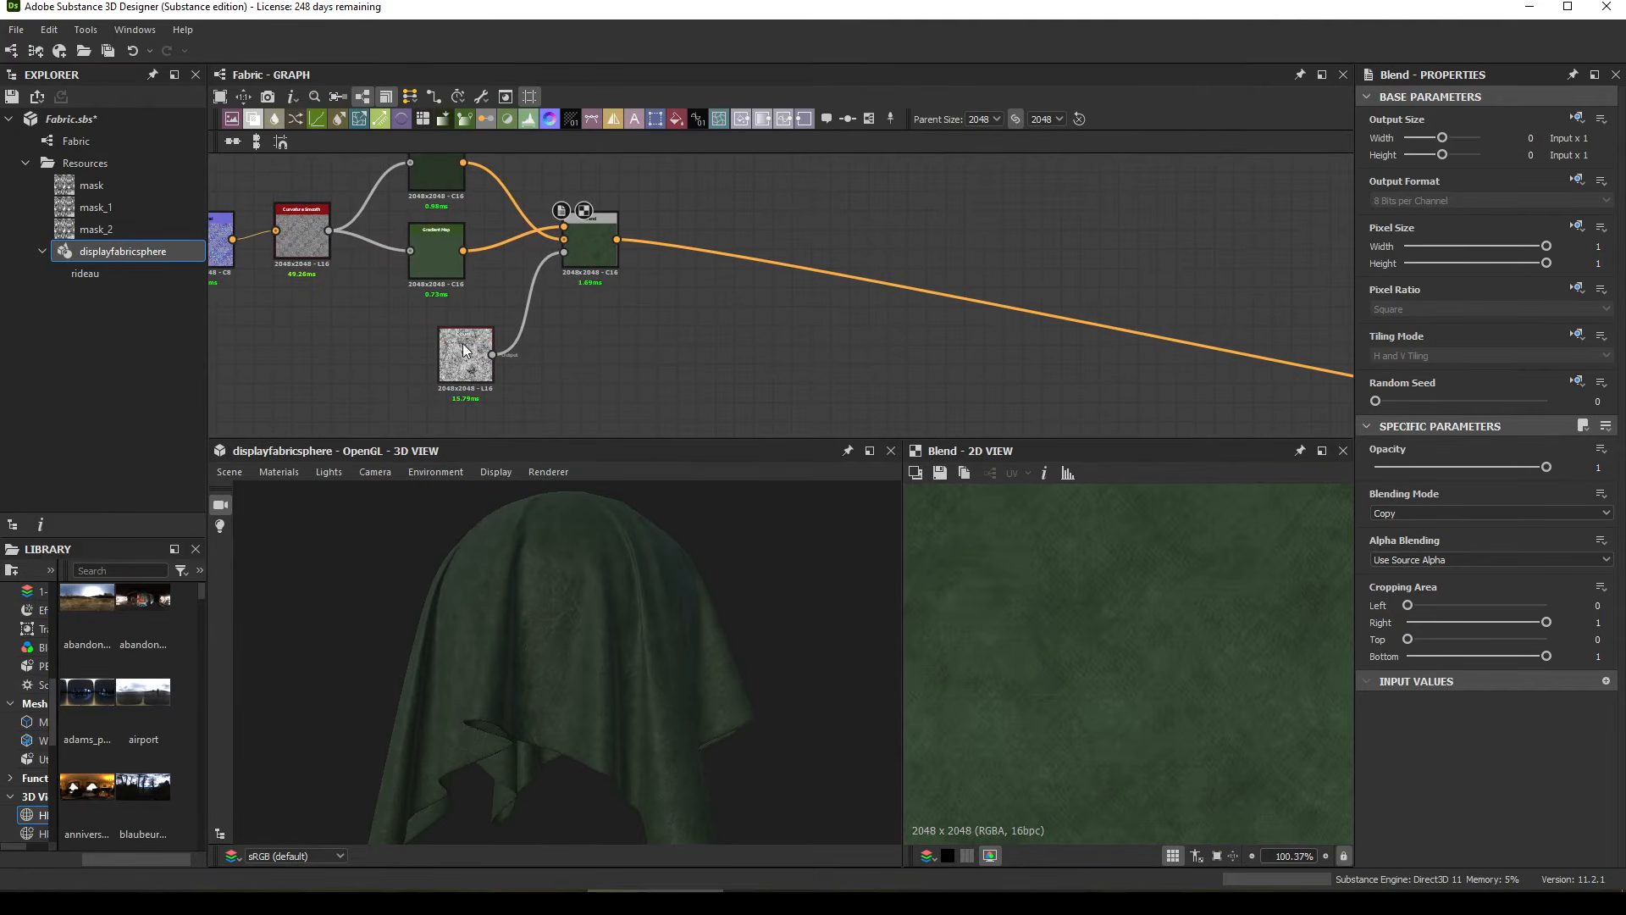
pyautogui.moveTo(462, 343); pyautogui.dragTo(419, 337)
# Step: Duplicate the original dark green Gradient Map and place the copy well above it
pyautogui.moveTo(648, 268); pyautogui.dragTo(596, 316, button='middle')
pyautogui.moveTo(330, 220); pyautogui.dragTo(405, 352, button='middle')
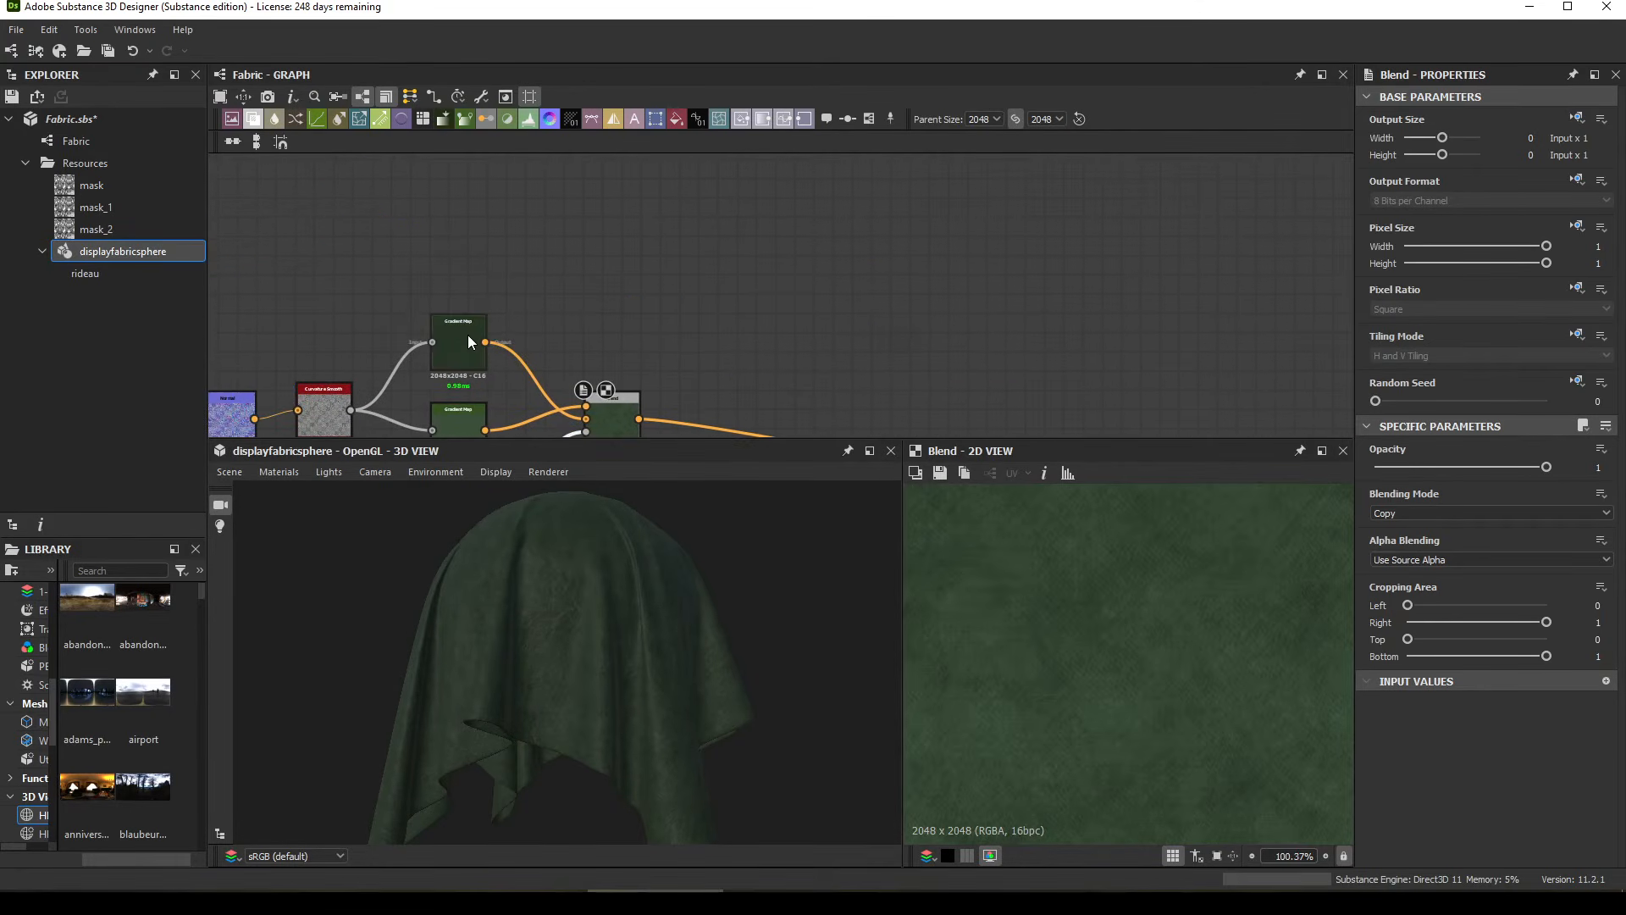
pyautogui.click(468, 334)
pyautogui.hotkey('ctrl', 'd')
pyautogui.moveTo(784, 296); pyautogui.dragTo(482, 170)
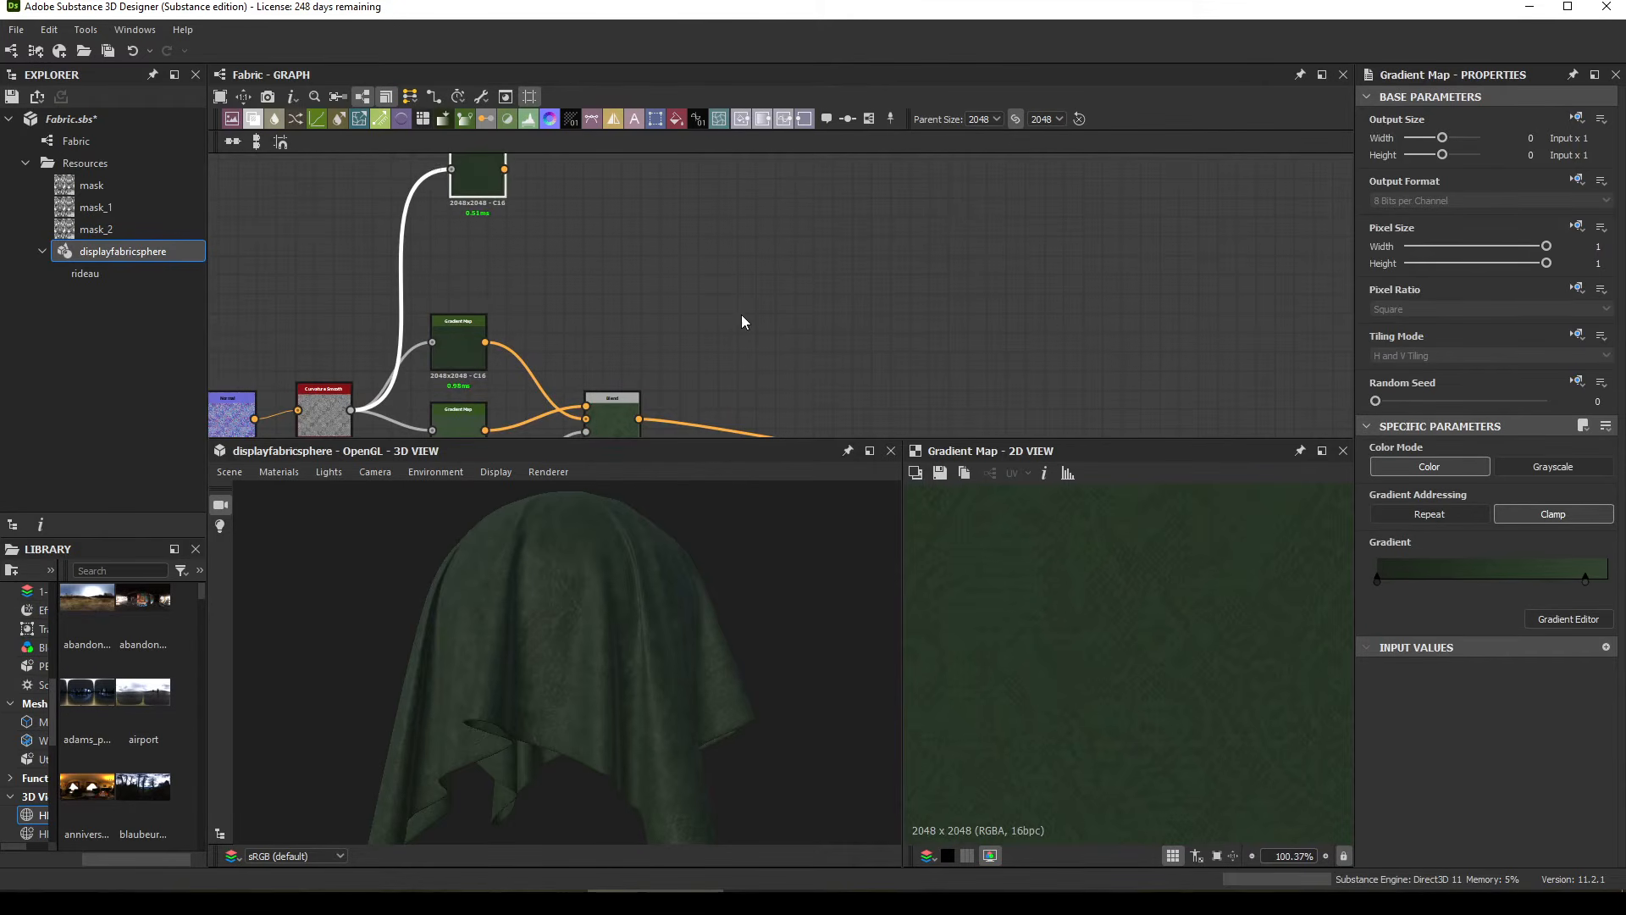
# Step: Sample the new Gradient Map's gradient from the light to the dark ochre swatch of the colour reference image
pyautogui.click(1556, 620)
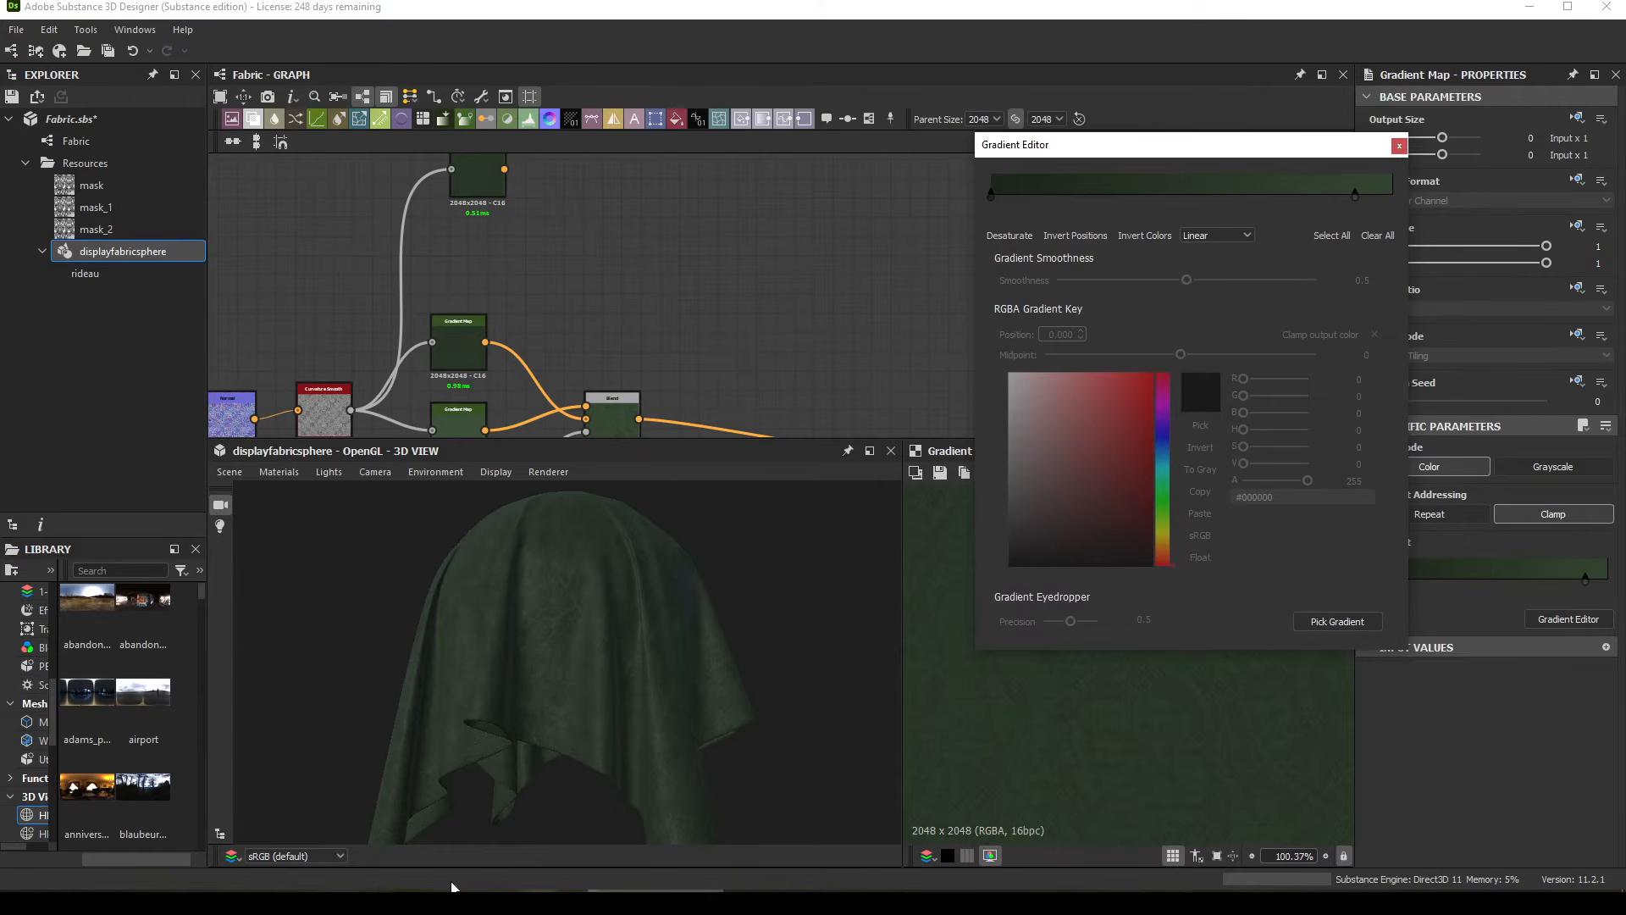
pyautogui.click(238, 903)
pyautogui.moveTo(324, 373); pyautogui.dragTo(575, 381)
pyautogui.click(1337, 623)
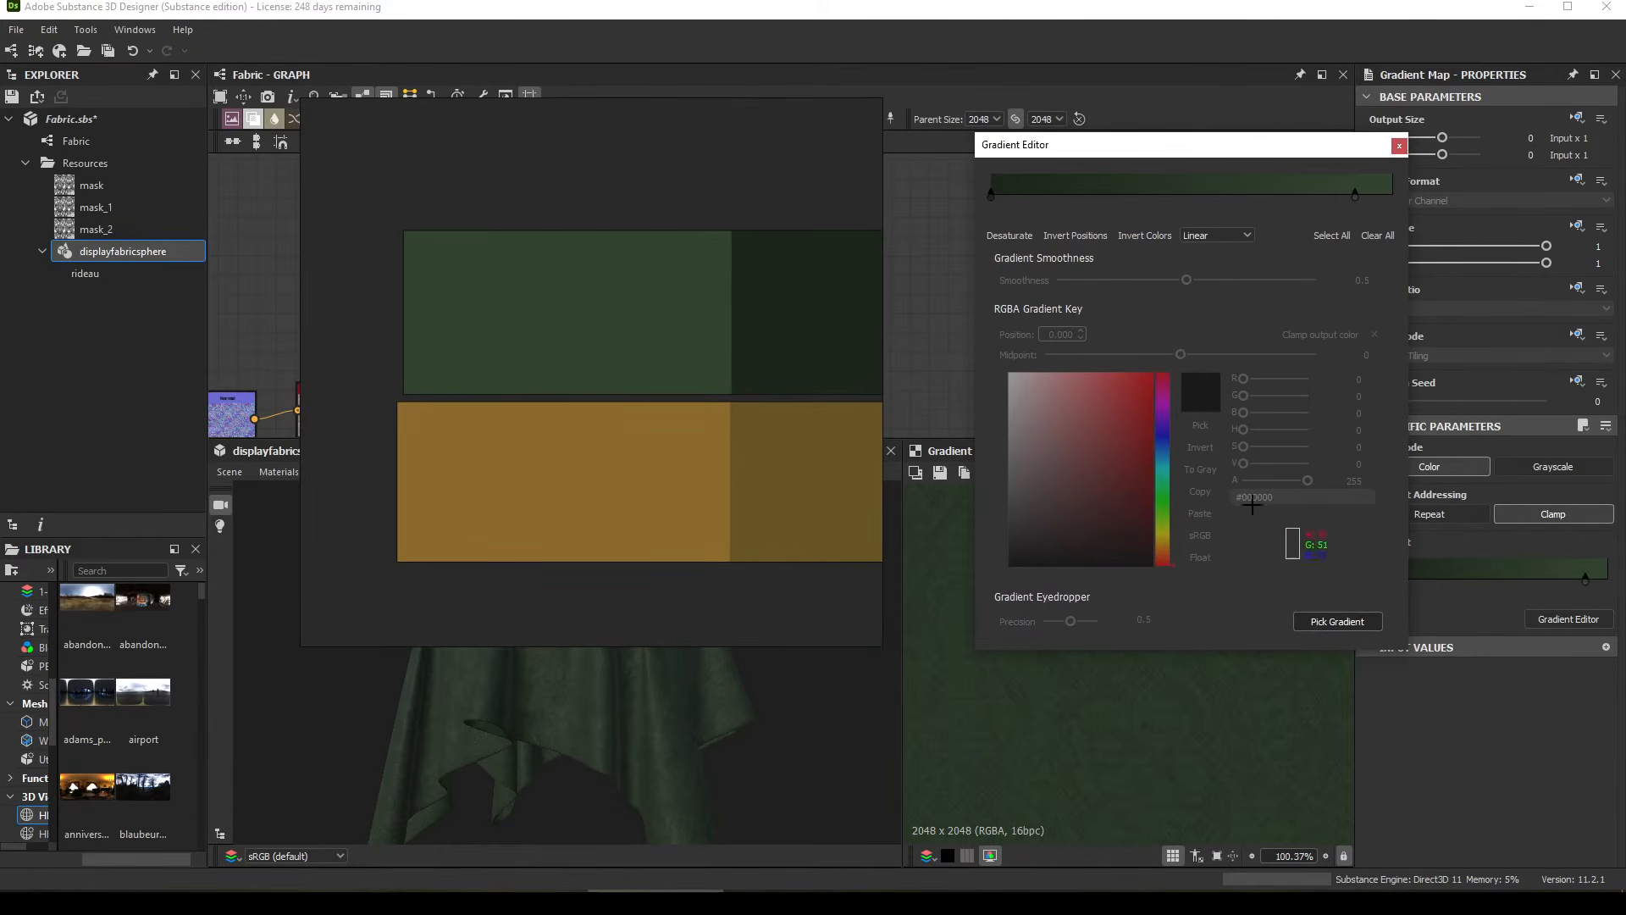
pyautogui.moveTo(654, 476); pyautogui.dragTo(833, 502)
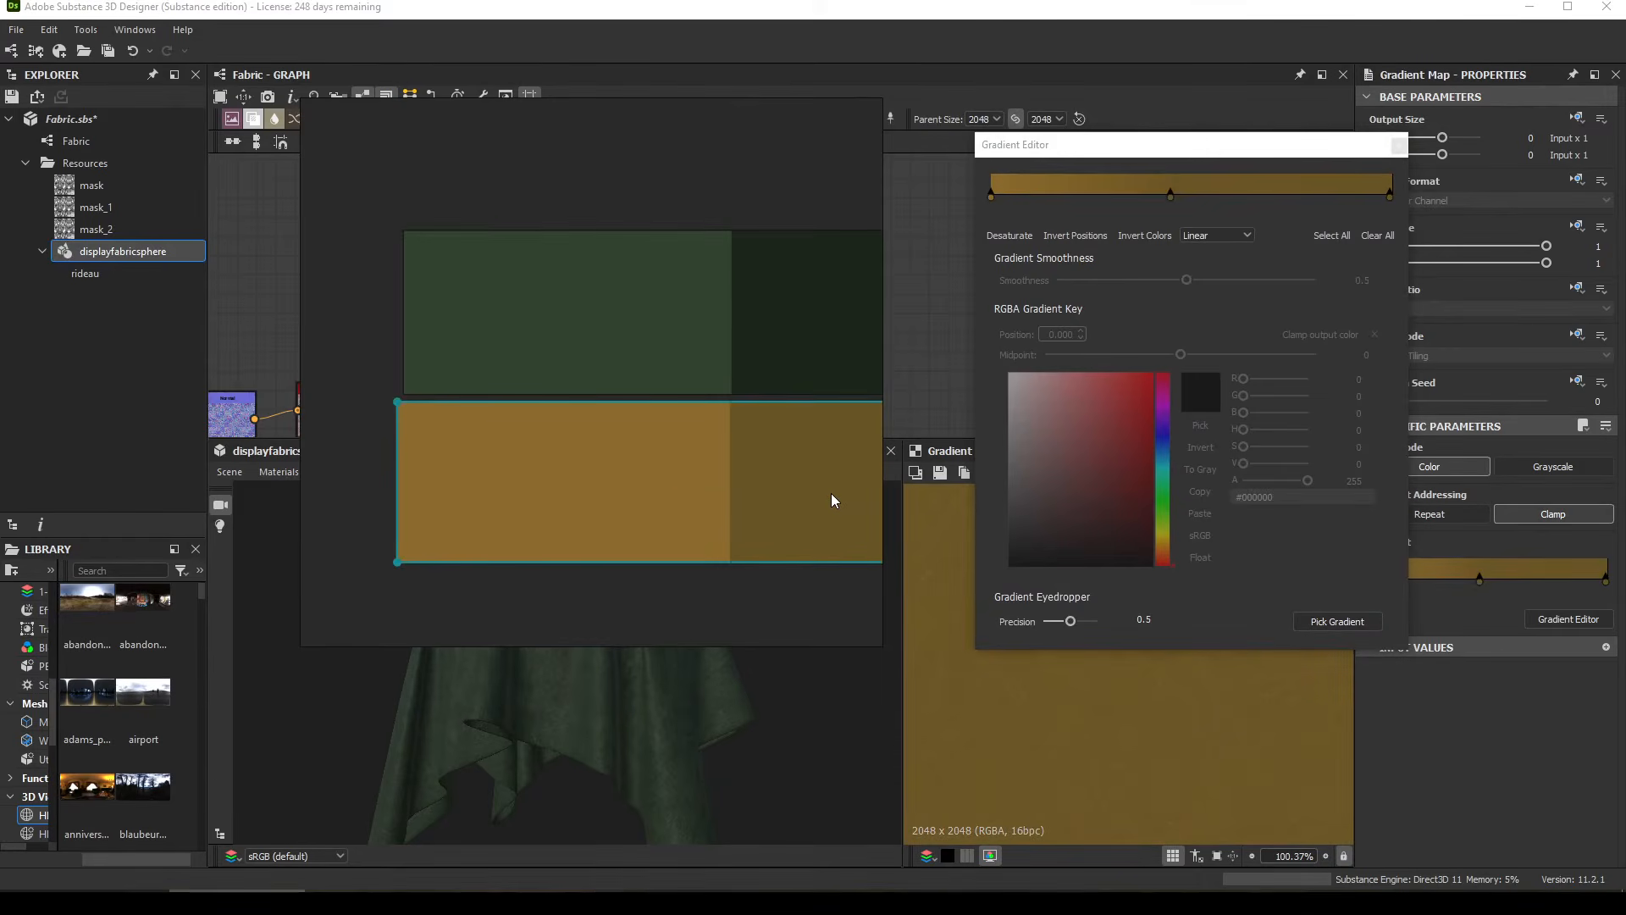
# Step: Delete the gradient's middle key, place the light ochre key at 0.365 and the dark key at 0, darkened to #4e3f1b
pyautogui.click(1173, 205)
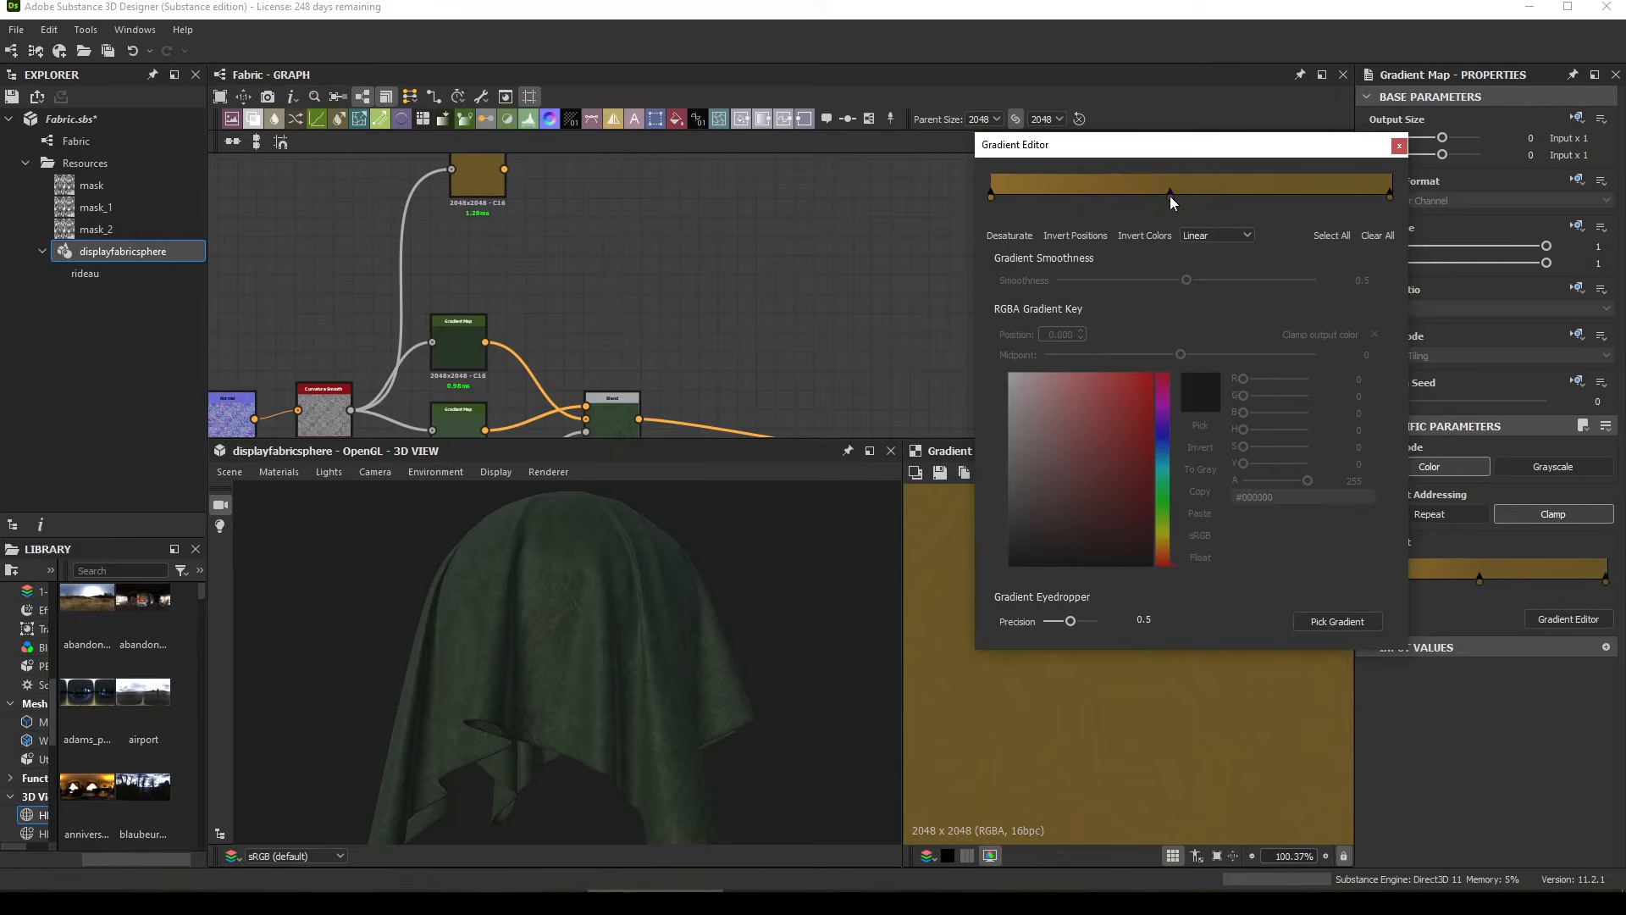
pyautogui.moveTo(1176, 201); pyautogui.dragTo(1183, 113)
pyautogui.moveTo(992, 194); pyautogui.dragTo(1137, 195)
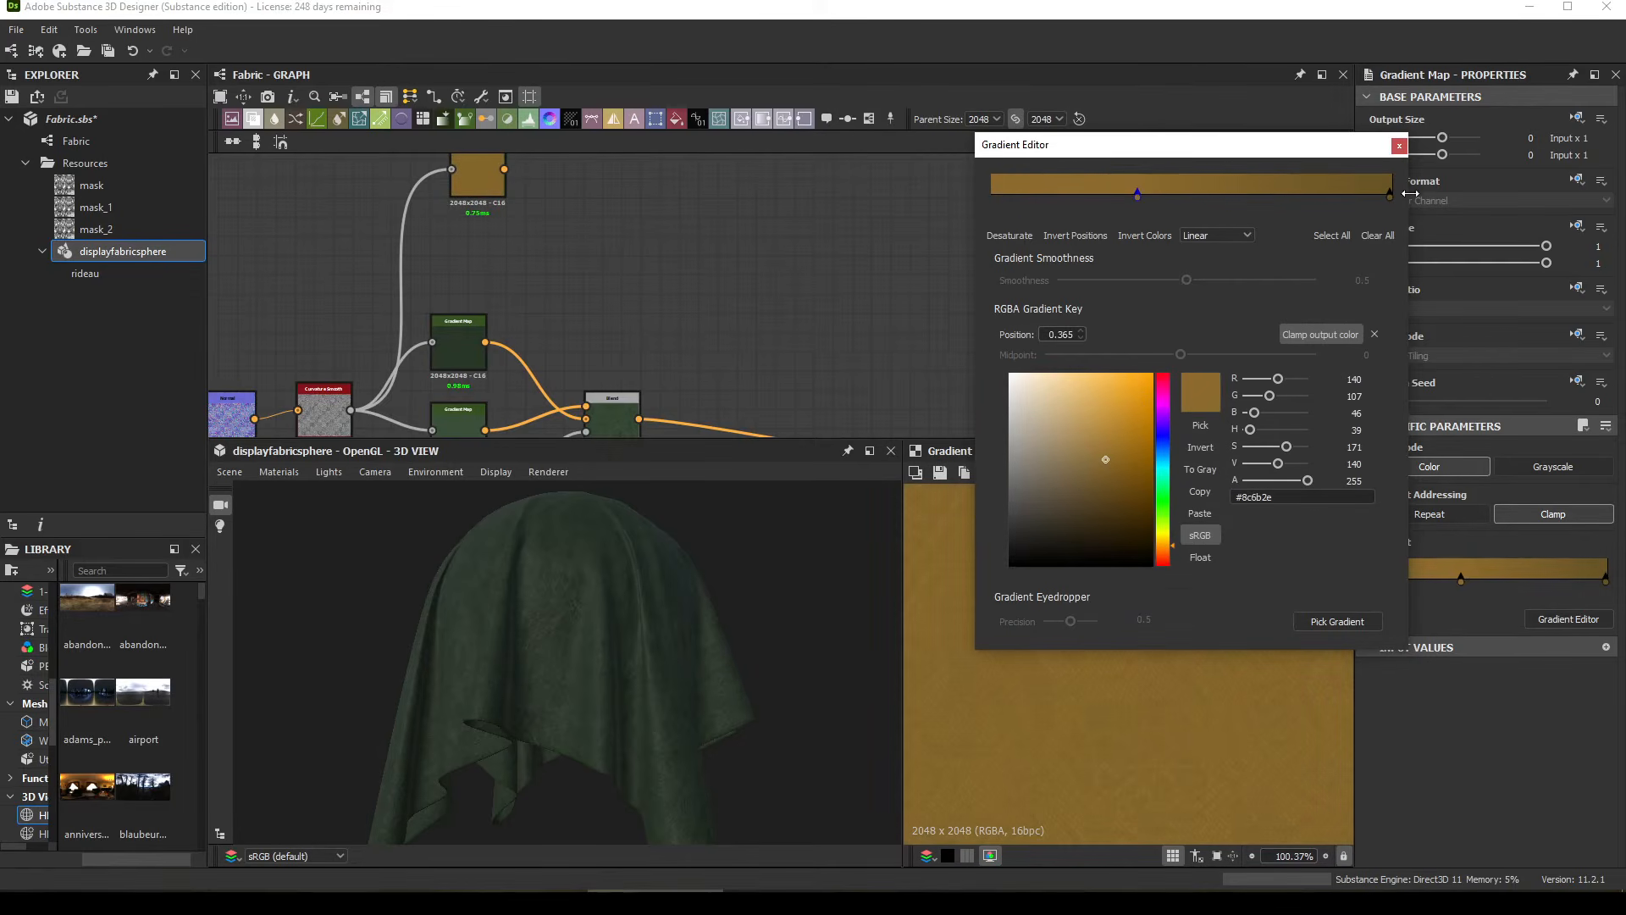
pyautogui.moveTo(1392, 195); pyautogui.dragTo(991, 195)
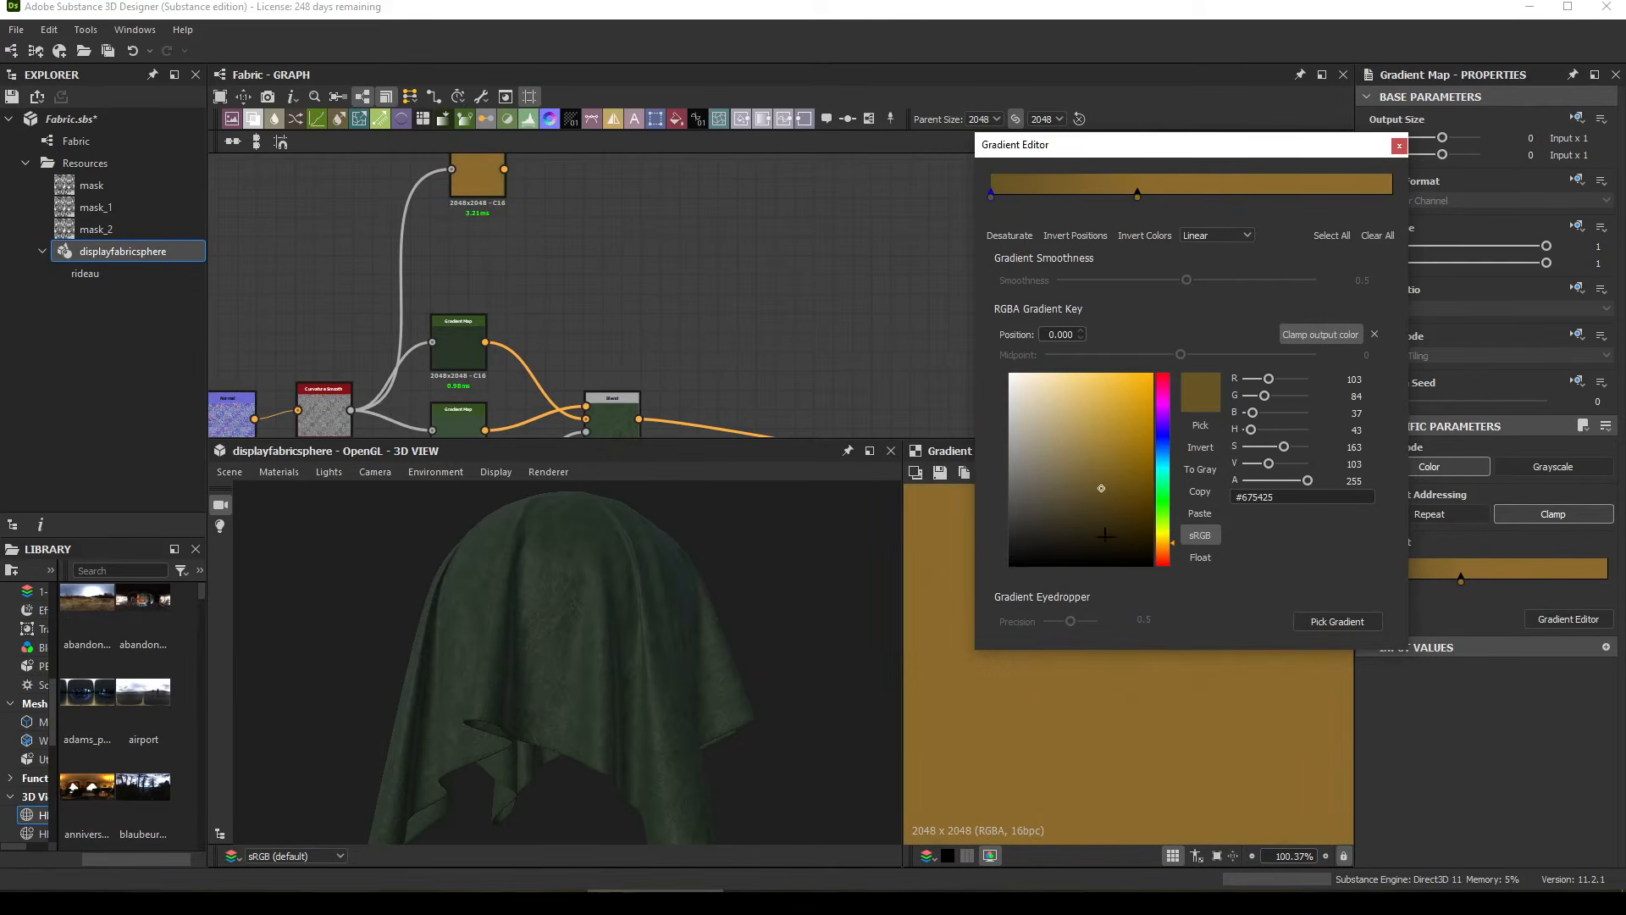
pyautogui.moveTo(1099, 497); pyautogui.dragTo(1102, 507)
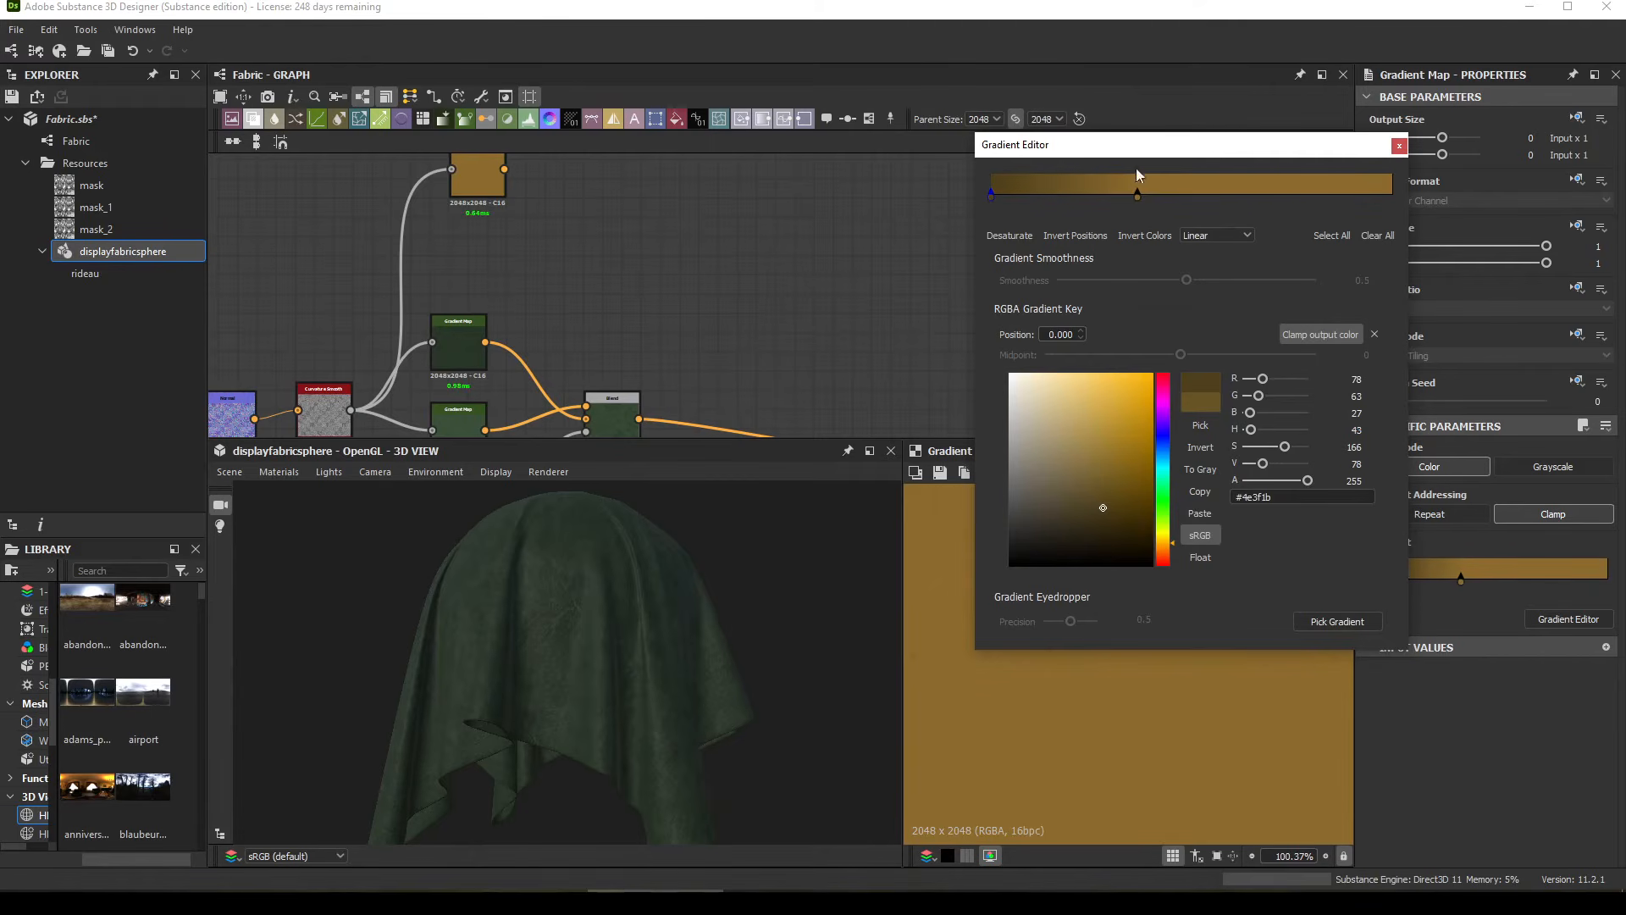
# Step: Move the light ochre gradient key to position 0.857 and bring the ochre Gradient Map closer above the green ones
pyautogui.moveTo(1137, 195); pyautogui.dragTo(1303, 205)
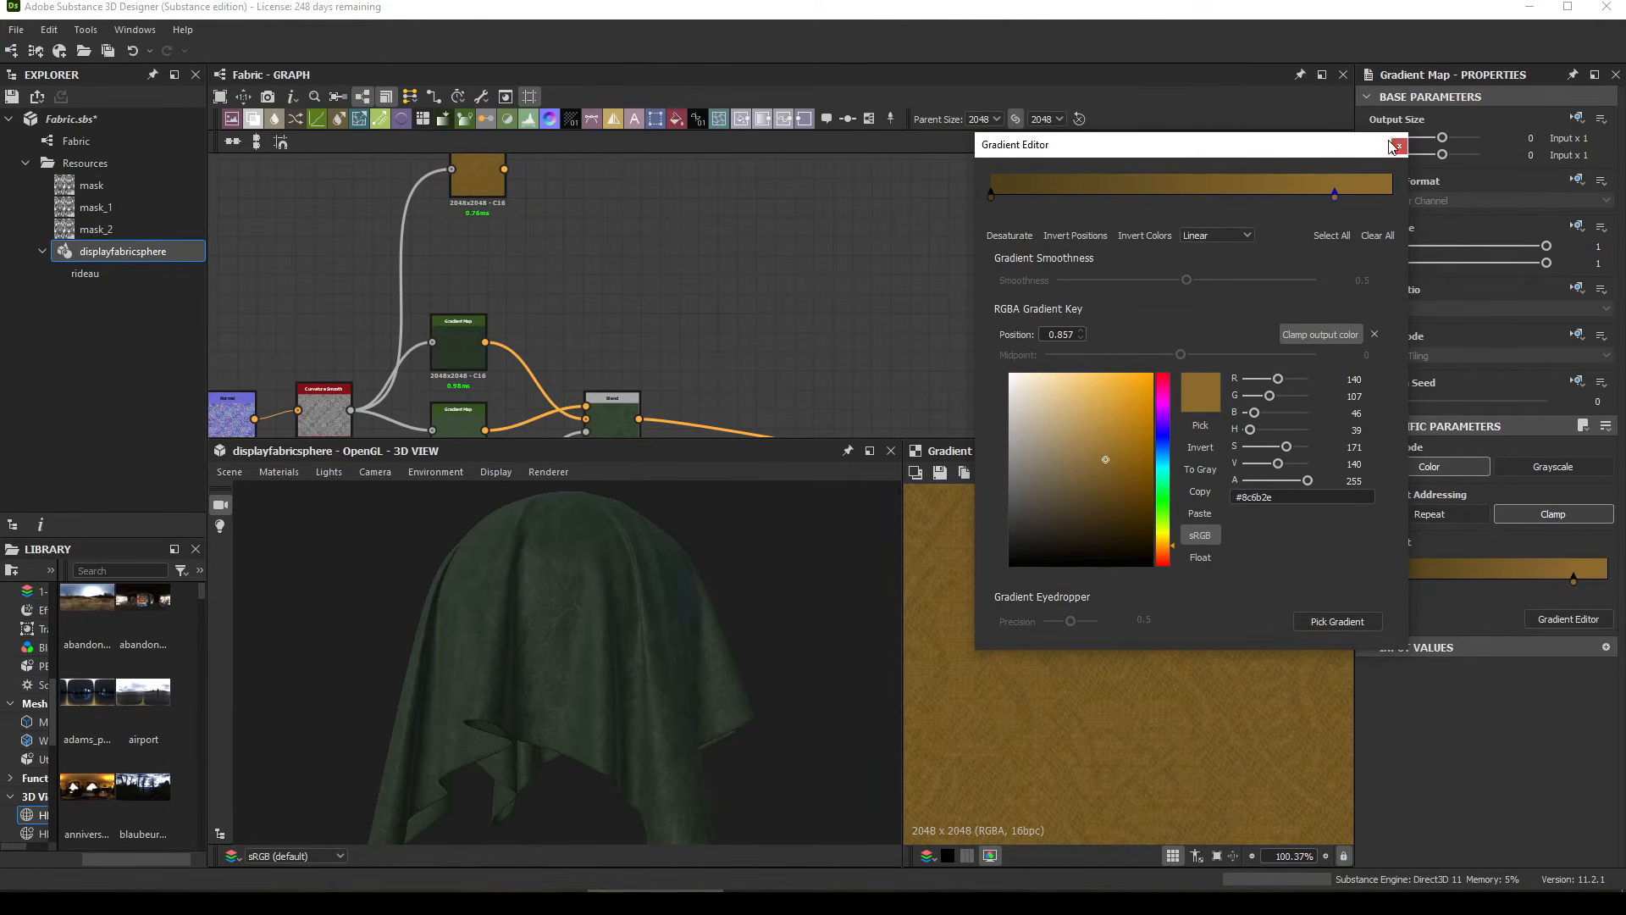
pyautogui.click(1398, 147)
pyautogui.moveTo(831, 250); pyautogui.dragTo(701, 302, button='middle')
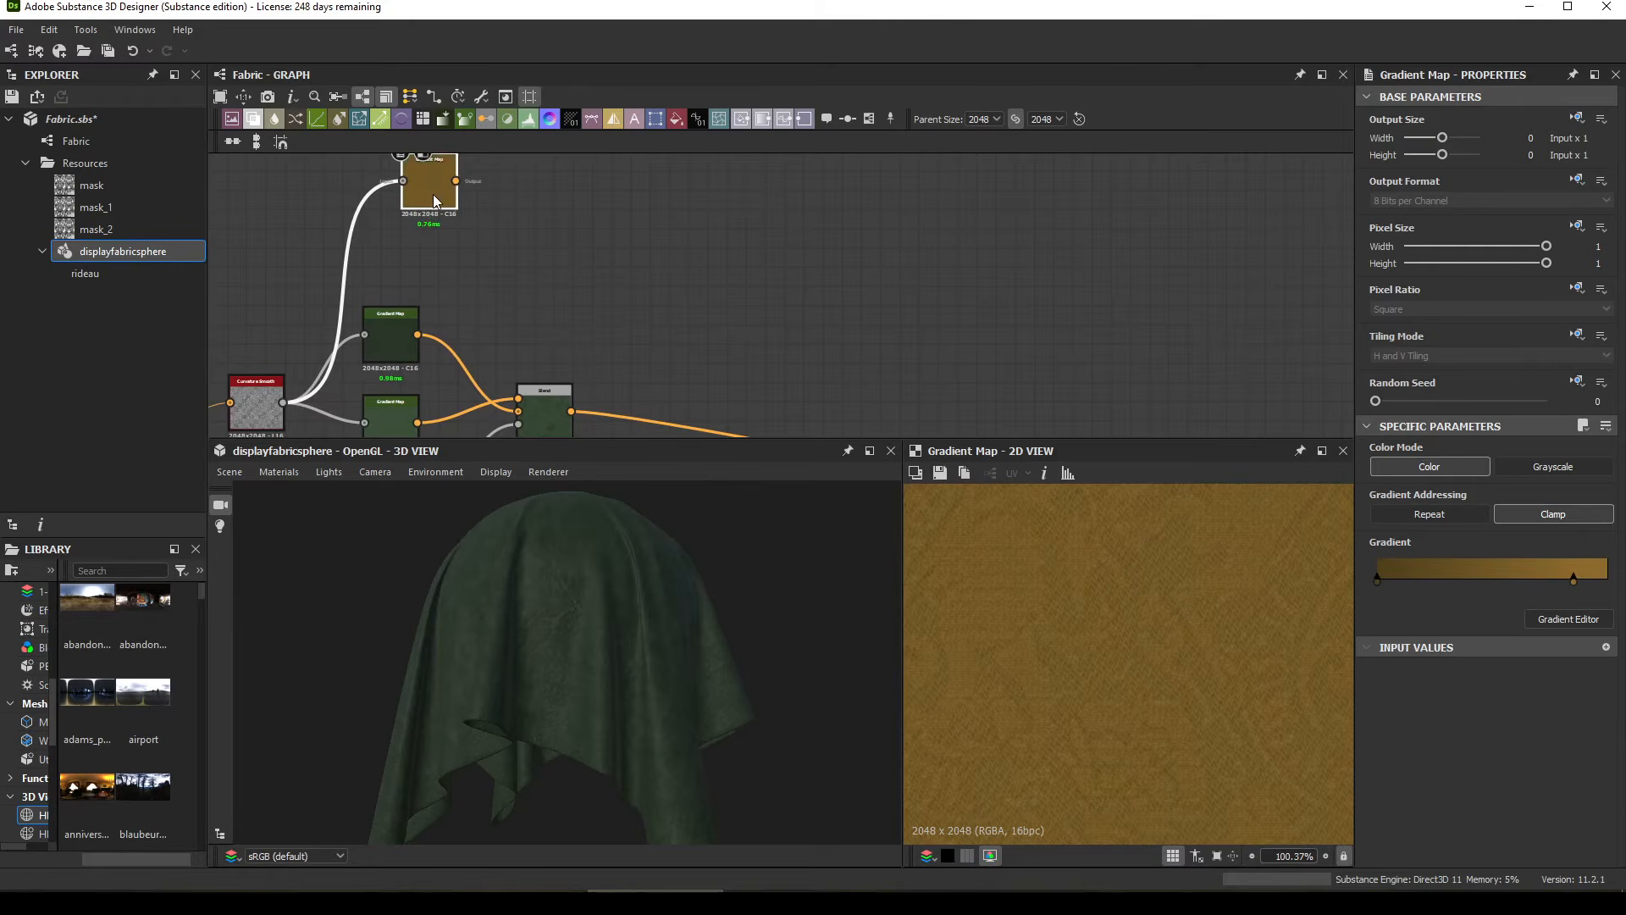
pyautogui.moveTo(434, 195); pyautogui.dragTo(374, 229)
pyautogui.moveTo(374, 336); pyautogui.dragTo(393, 295, button='middle')
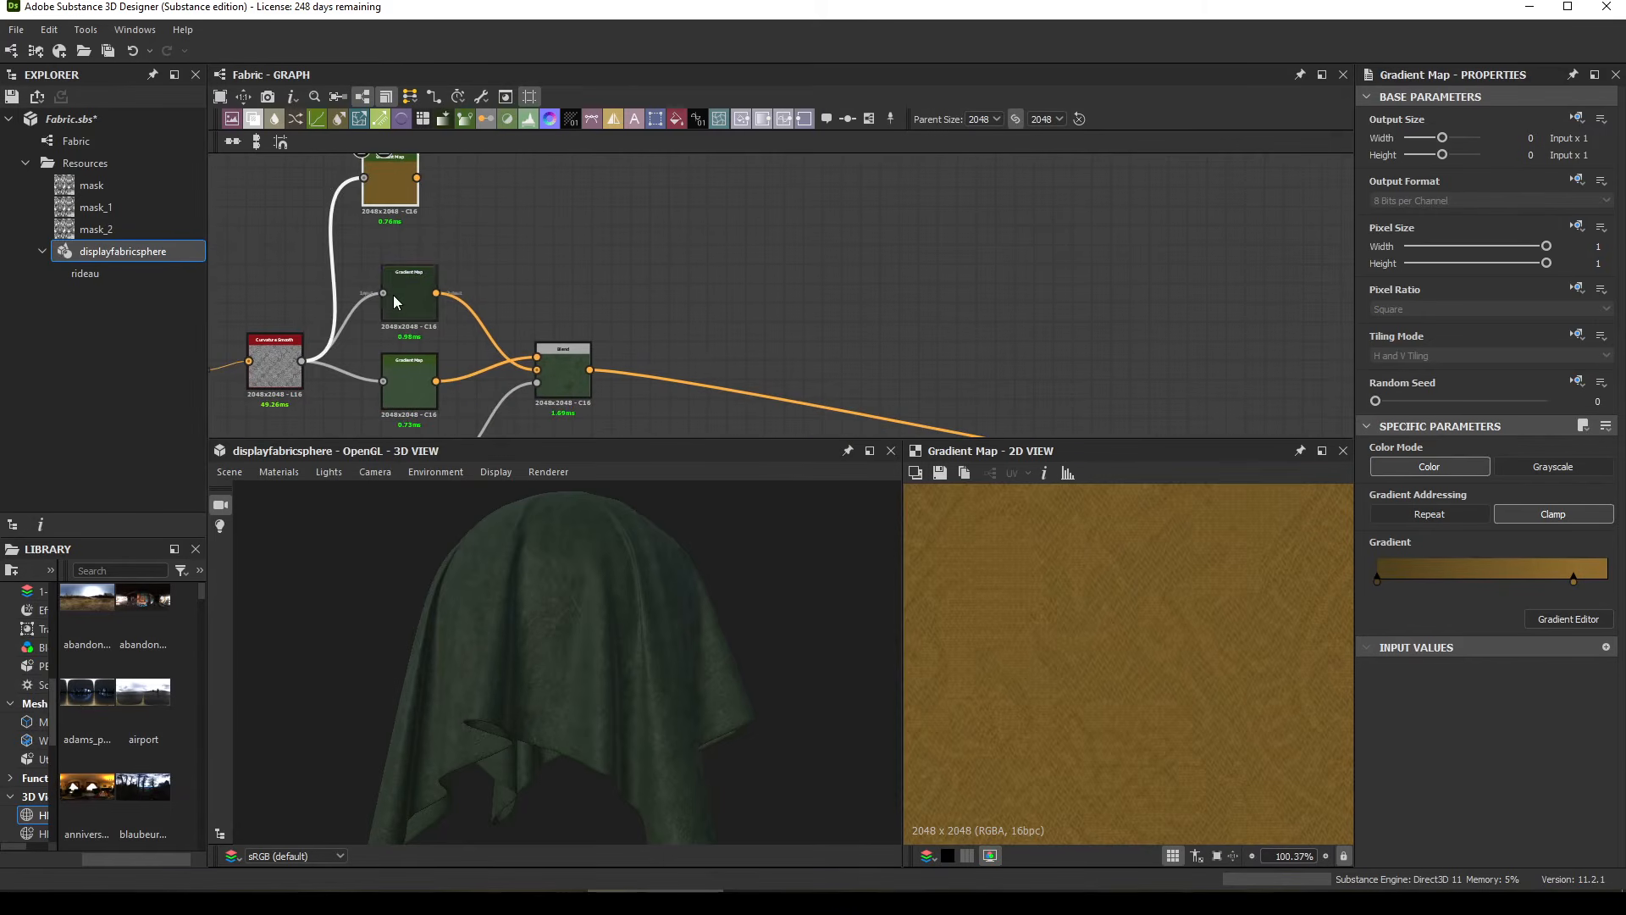
# Step: Add a Blend node with the green Blend as background and the ochre Gradient Map as foreground
pyautogui.click(393, 295)
pyautogui.moveTo(568, 376); pyautogui.dragTo(569, 350)
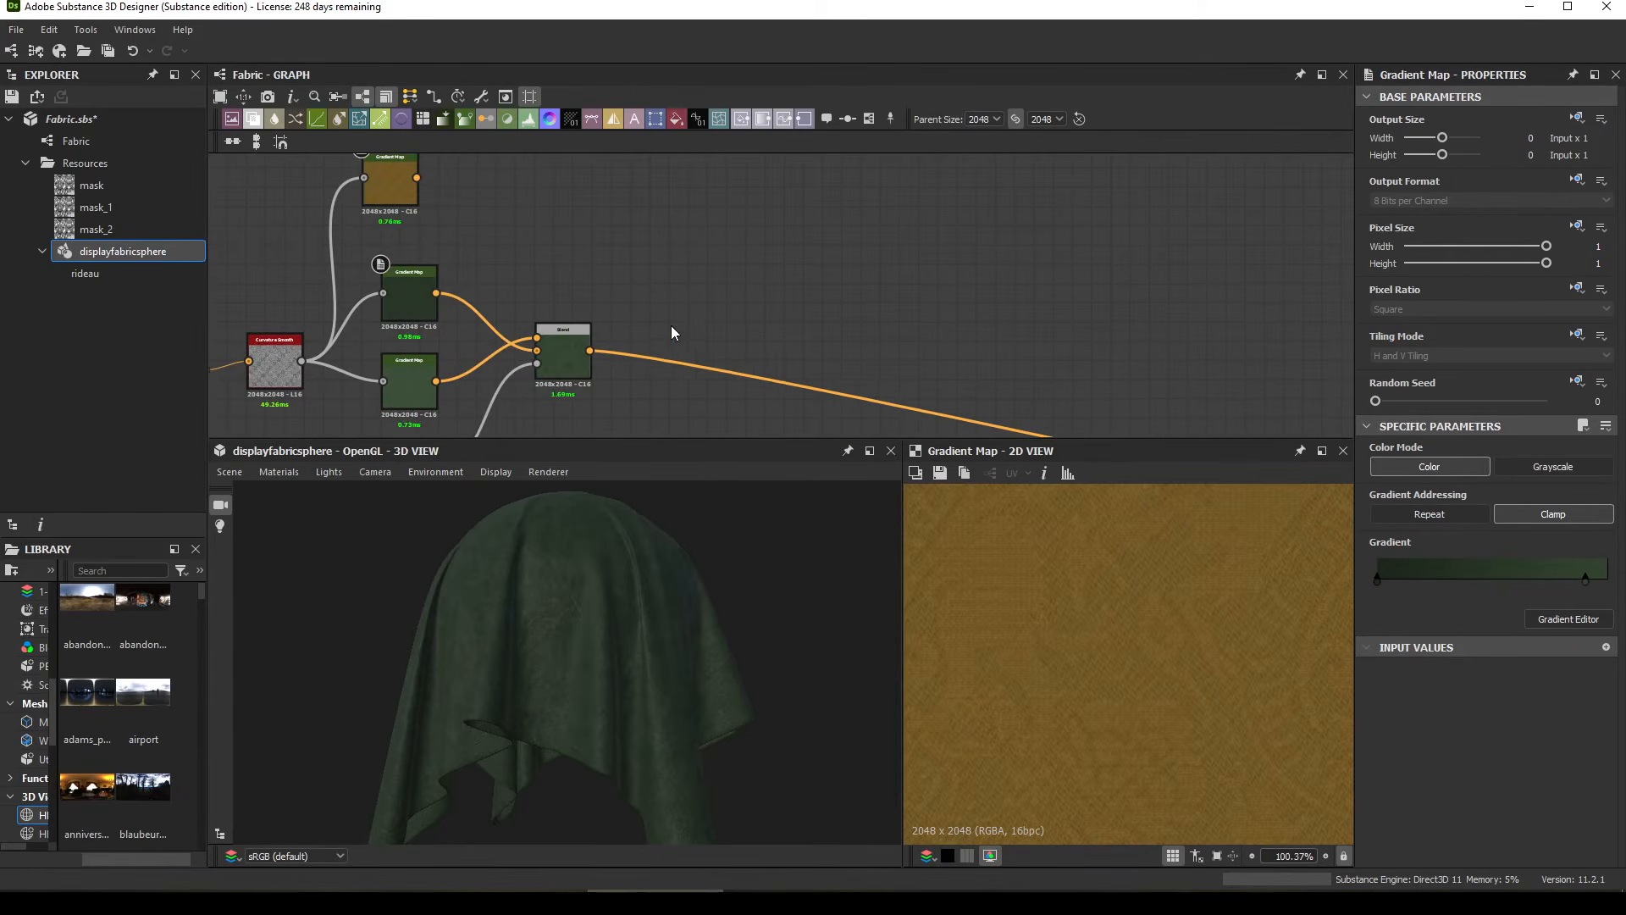
pyautogui.press('space')
pyautogui.click(718, 352)
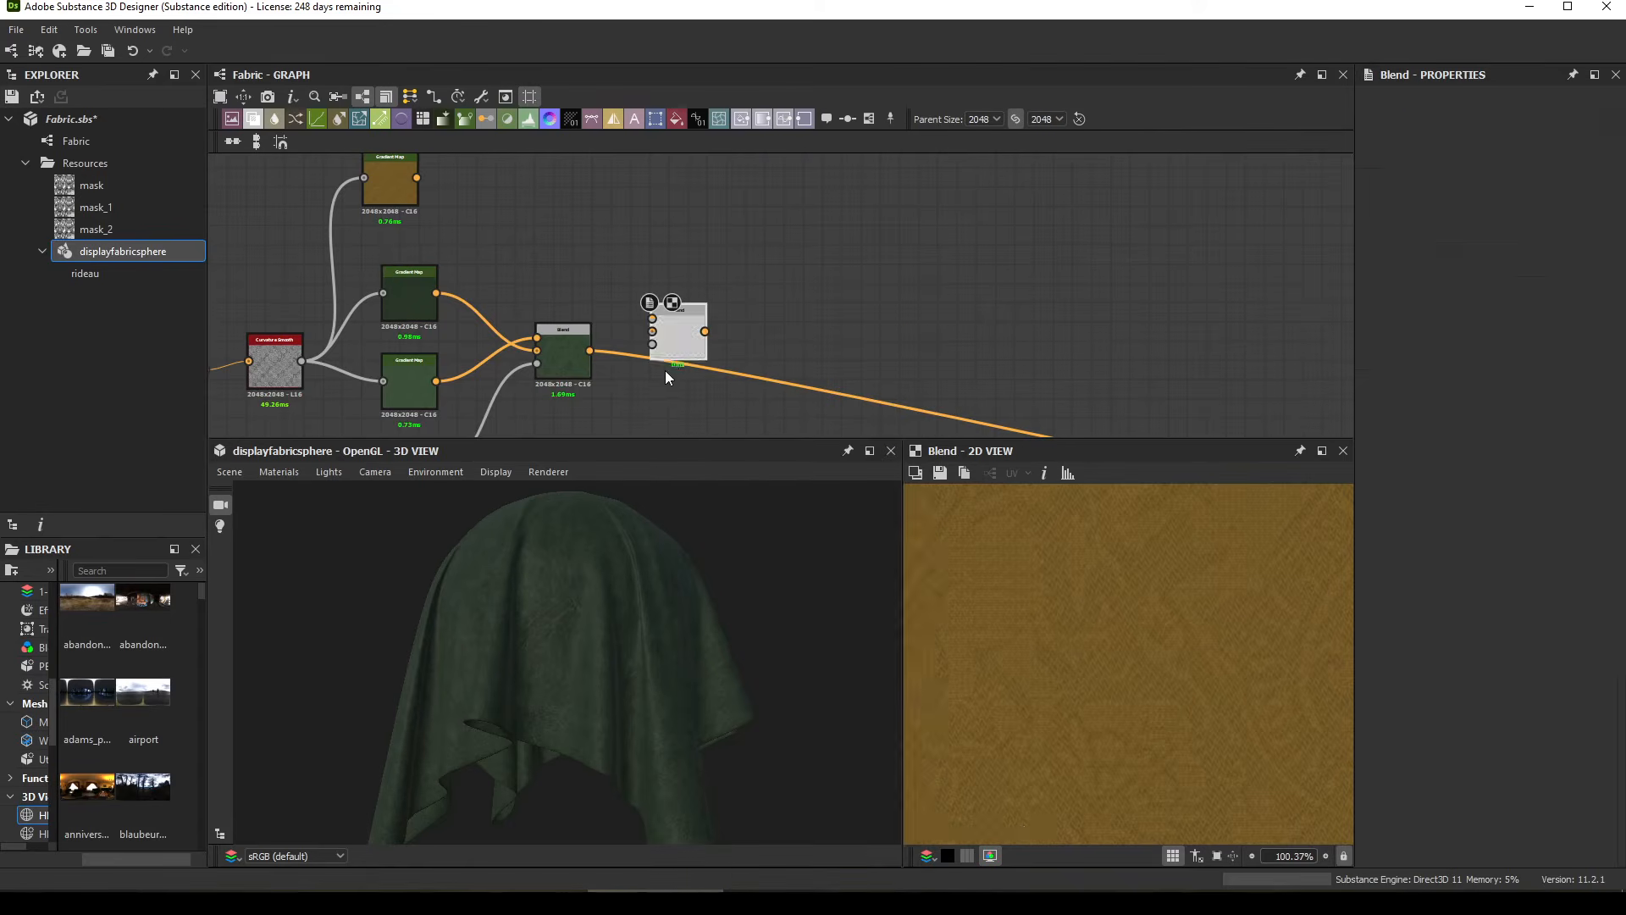
pyautogui.moveTo(590, 351); pyautogui.dragTo(706, 317)
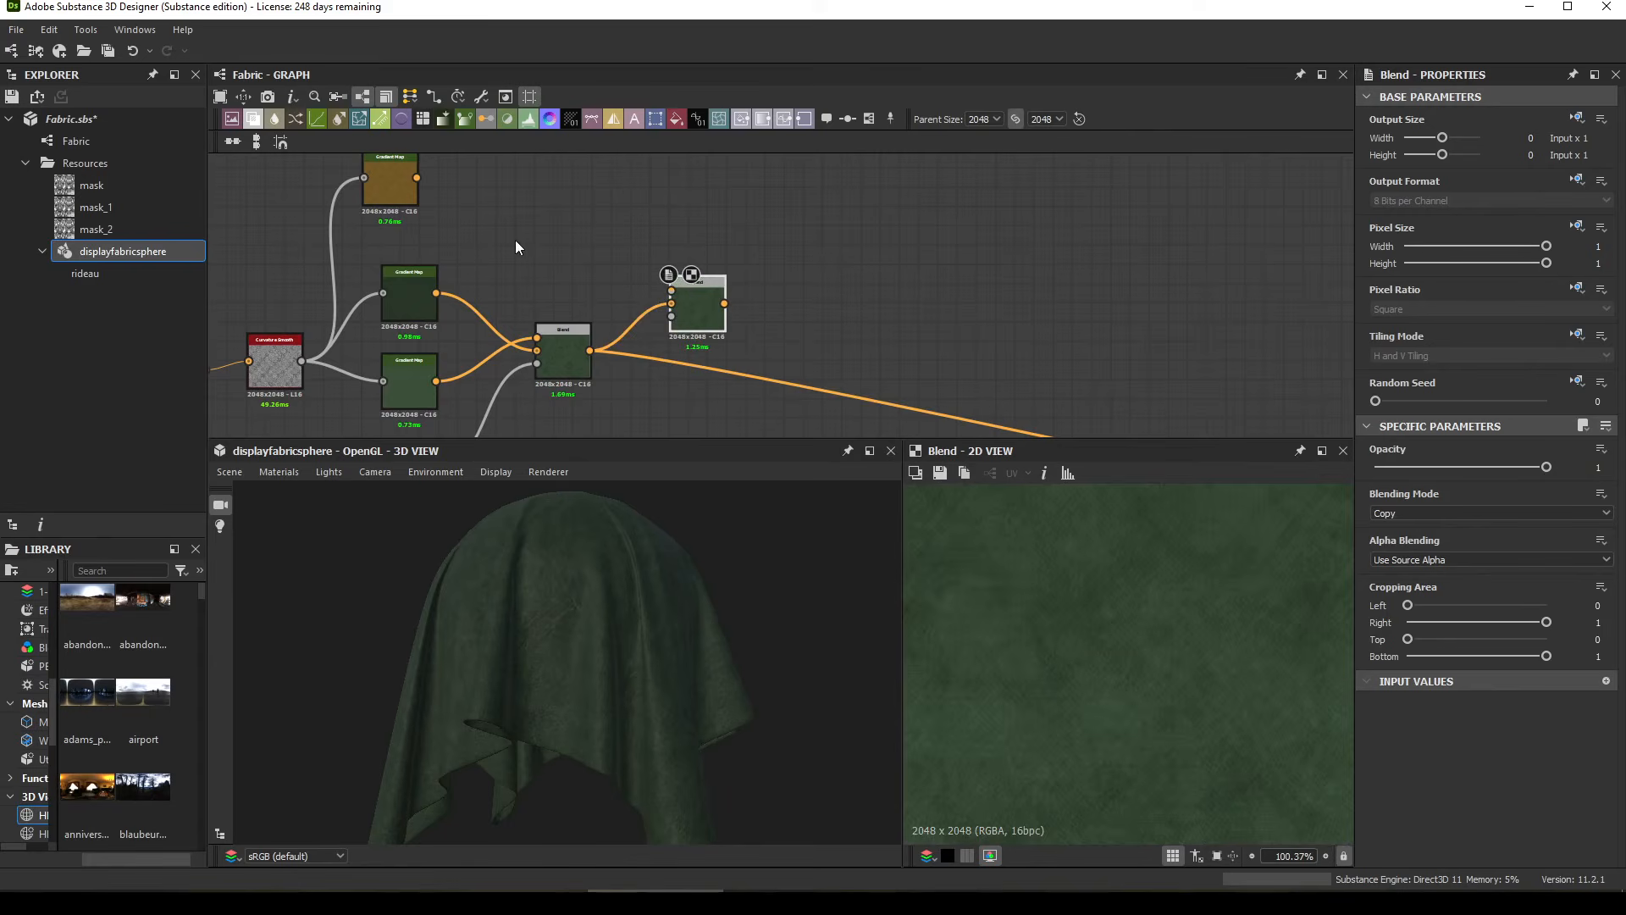
pyautogui.moveTo(571, 191); pyautogui.dragTo(764, 327)
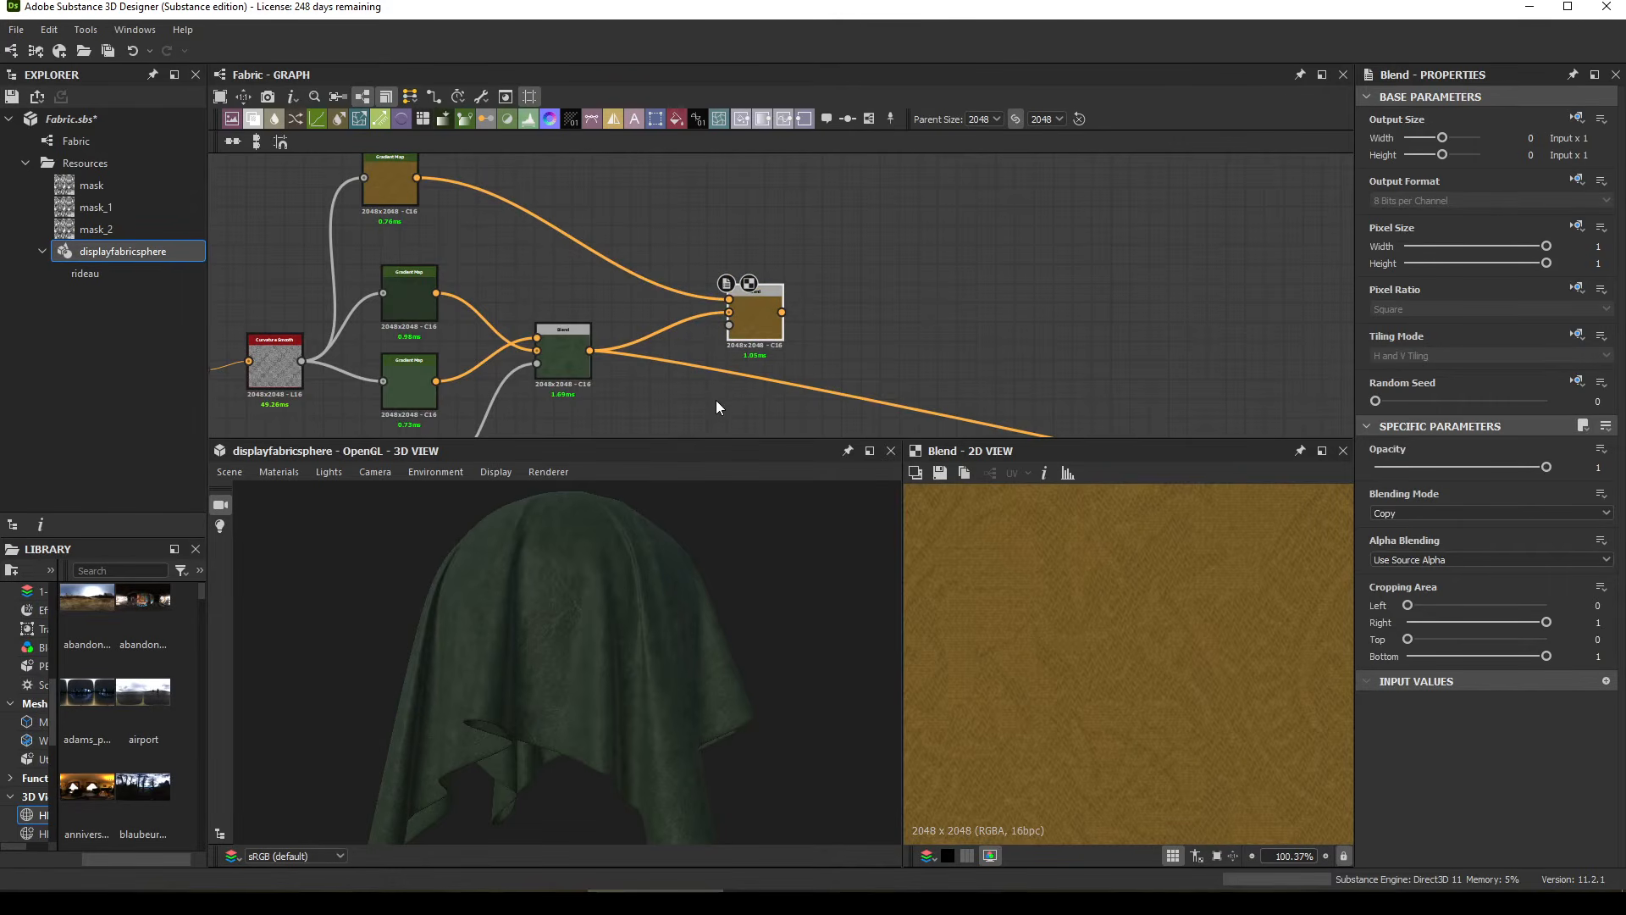
# Step: Connect the grayscale pattern mask from the lower node group to the new Blend's opacity input
pyautogui.scroll(-7, 625, 297)
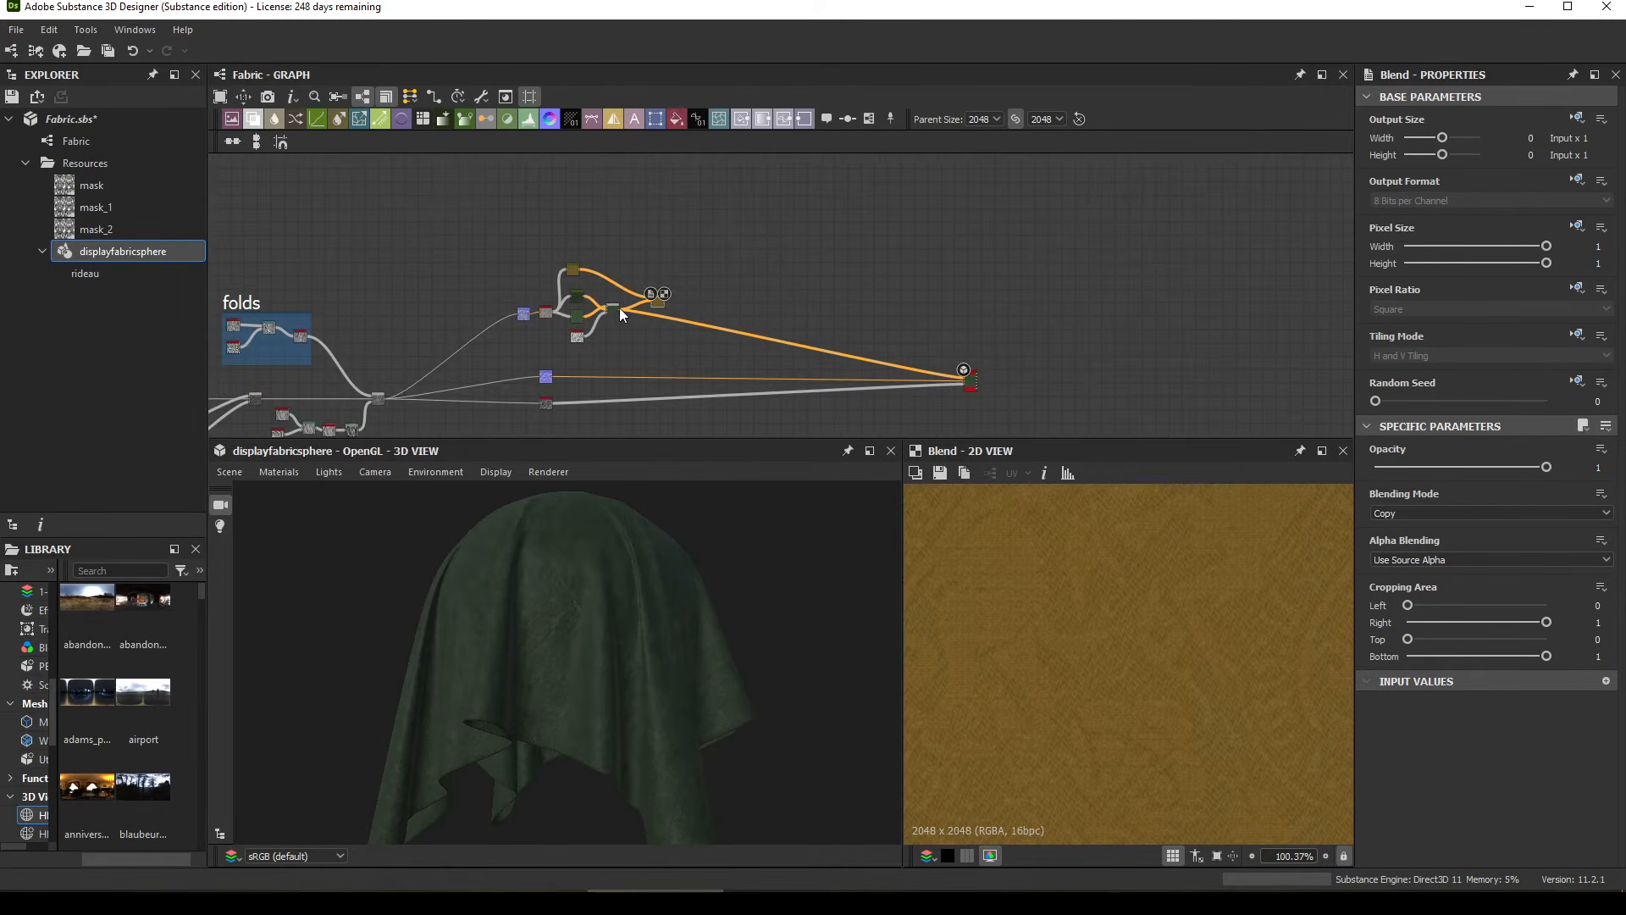
pyautogui.moveTo(602, 349); pyautogui.dragTo(890, 272, button='middle')
pyautogui.moveTo(409, 379); pyautogui.dragTo(547, 271, button='middle')
pyautogui.moveTo(451, 359); pyautogui.dragTo(567, 275, button='middle')
pyautogui.scroll(9, 568, 275)
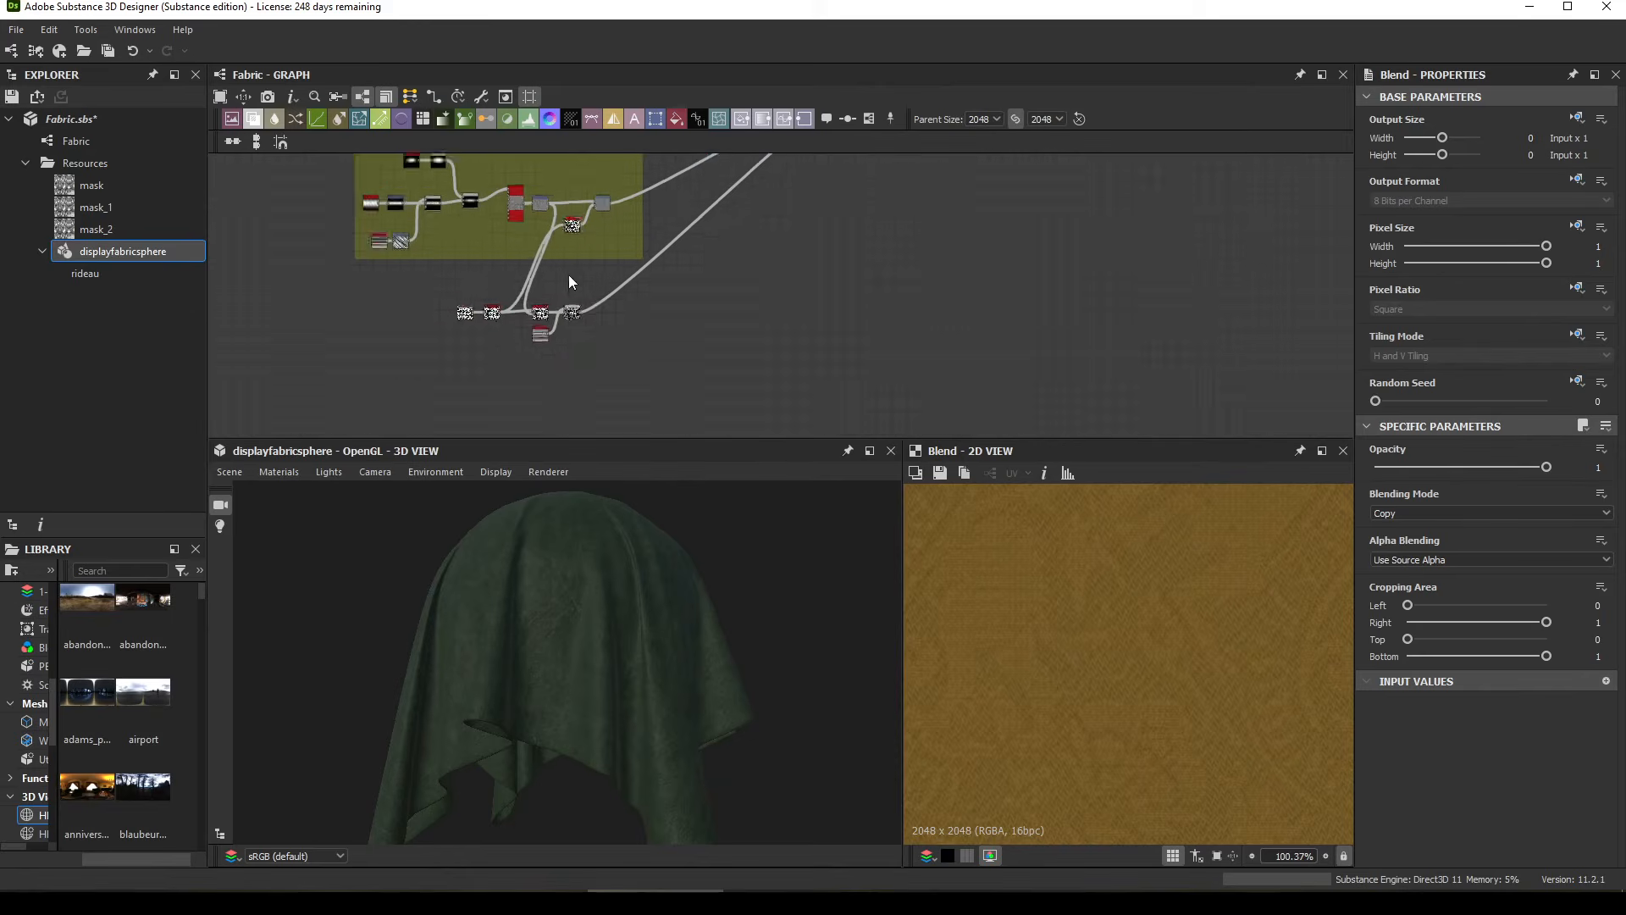
pyautogui.moveTo(581, 360); pyautogui.dragTo(663, 254, button='middle')
pyautogui.moveTo(698, 277); pyautogui.dragTo(708, 336)
pyautogui.scroll(-6, 763, 288)
pyautogui.moveTo(709, 330); pyautogui.dragTo(582, 414, button='middle')
pyautogui.moveTo(582, 414); pyautogui.dragTo(909, 311)
pyautogui.scroll(5, 938, 254)
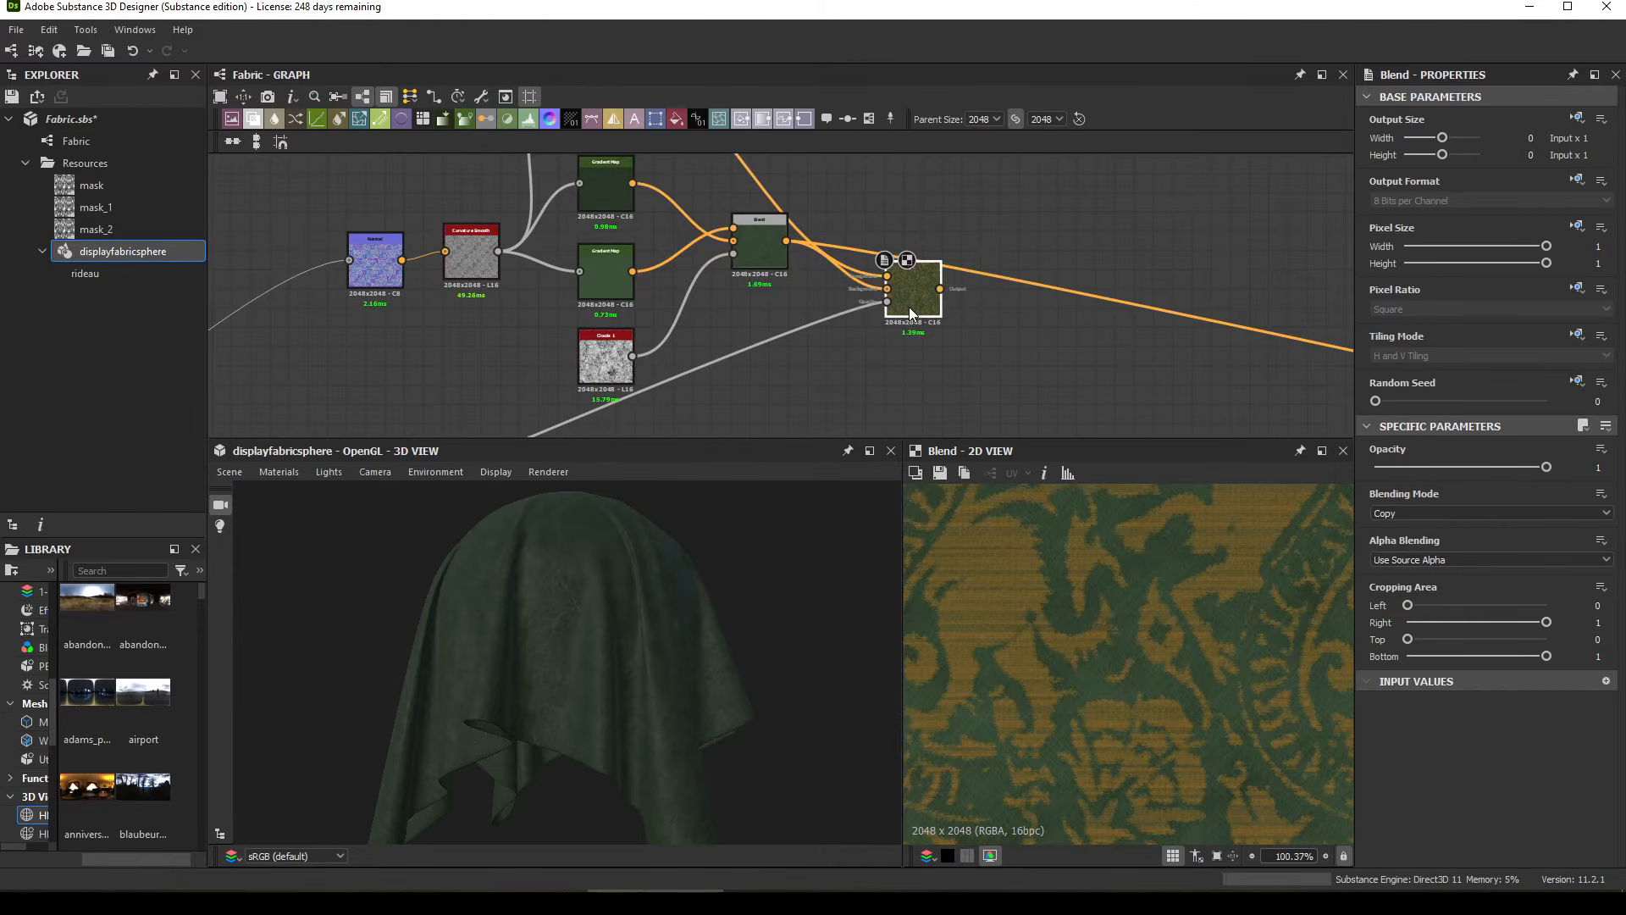
# Step: Examine the masked green and ochre ornament in the 2D preview
pyautogui.scroll(-6, 1039, 722)
pyautogui.moveTo(1040, 725); pyautogui.dragTo(1190, 659, button='middle')
pyautogui.scroll(4, 1053, 607)
pyautogui.scroll(4, 1054, 607)
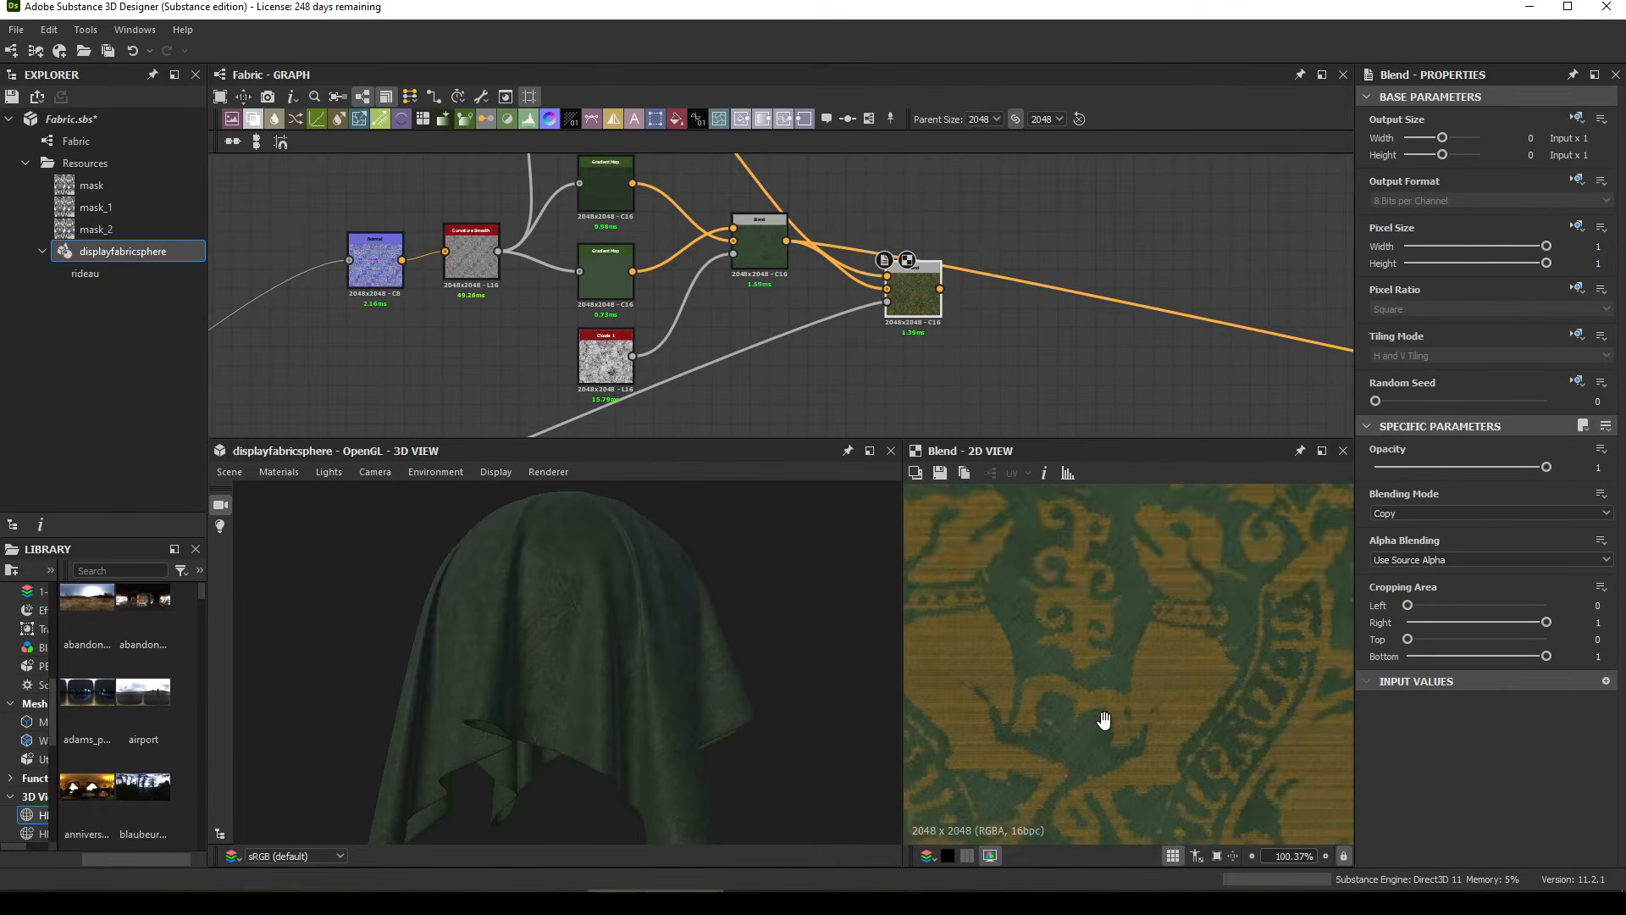
pyautogui.moveTo(1100, 706); pyautogui.dragTo(1136, 674, button='middle')
pyautogui.moveTo(958, 684); pyautogui.dragTo(1041, 603, button='middle')
pyautogui.moveTo(1091, 705)
pyautogui.mouseDown(button='middle')
pyautogui.moveTo(1117, 683)
pyautogui.moveTo(1103, 724)
pyautogui.mouseUp(button='middle')
# Step: Connect the masked Blend to the Base Material's base color input and inspect the pattern close up on the draped cloth
pyautogui.click(940, 289)
pyautogui.moveTo(1139, 298); pyautogui.dragTo(797, 179, button='middle')
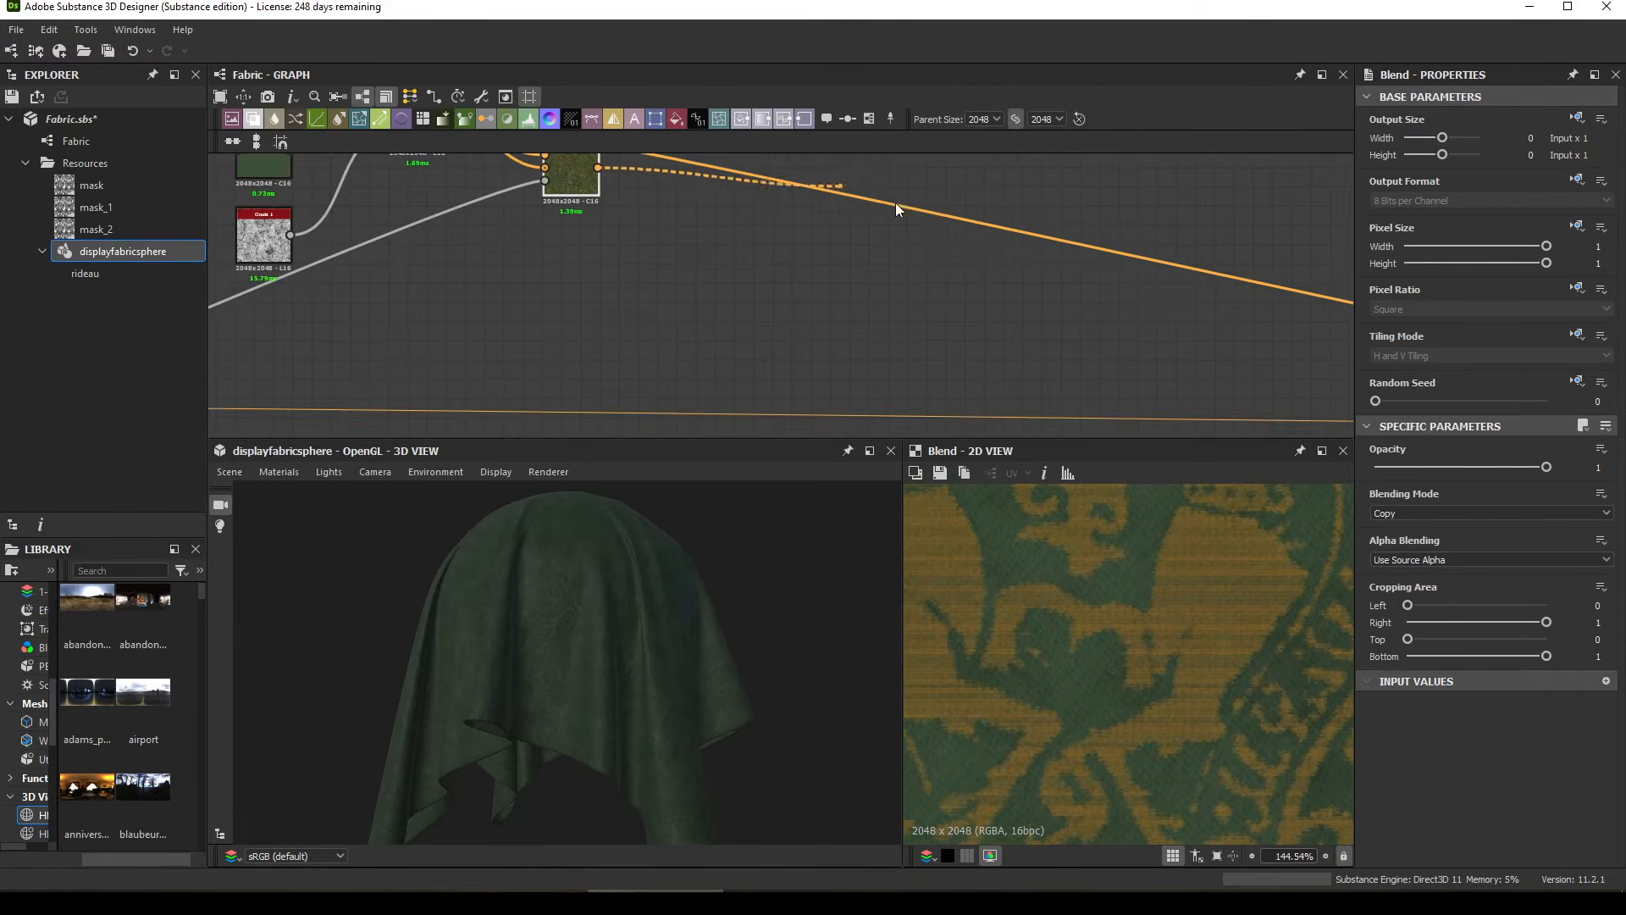
pyautogui.moveTo(1304, 330); pyautogui.dragTo(627, 224, button='middle')
pyautogui.click(1186, 293)
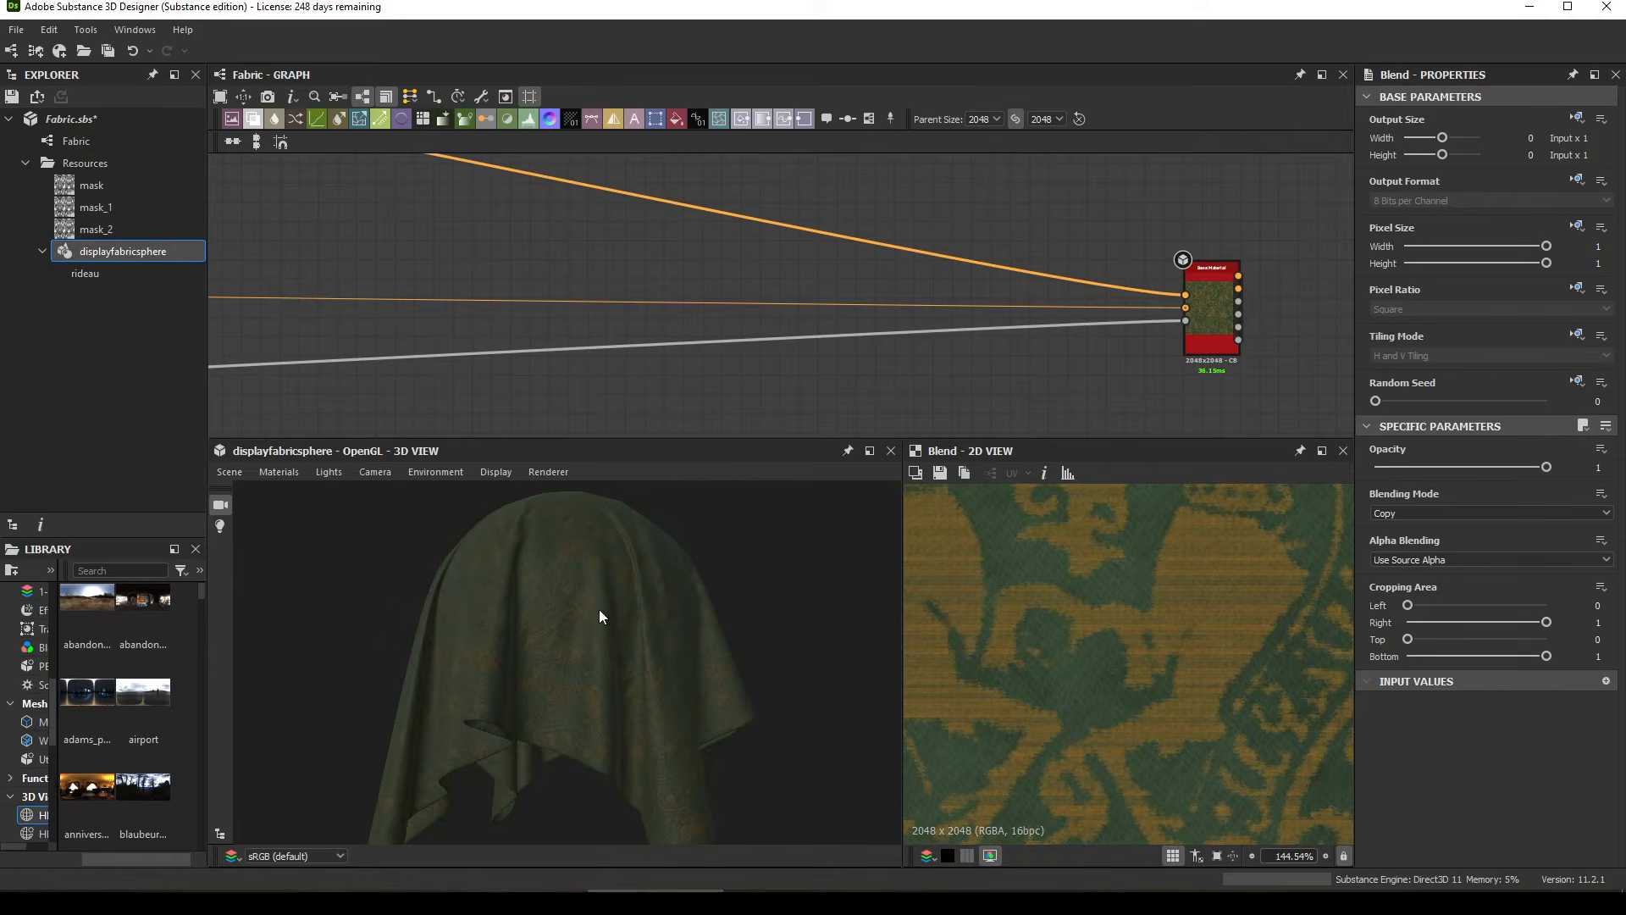
pyautogui.scroll(3, 602, 685)
pyautogui.moveTo(603, 684); pyautogui.dragTo(699, 734)
pyautogui.scroll(2, 449, 718)
pyautogui.keyDown('ctrl'); pyautogui.keyDown('shift'); pyautogui.moveTo(575, 727); pyautogui.dragTo(625, 713, button='right'); pyautogui.keyUp('shift'); pyautogui.keyUp('ctrl')
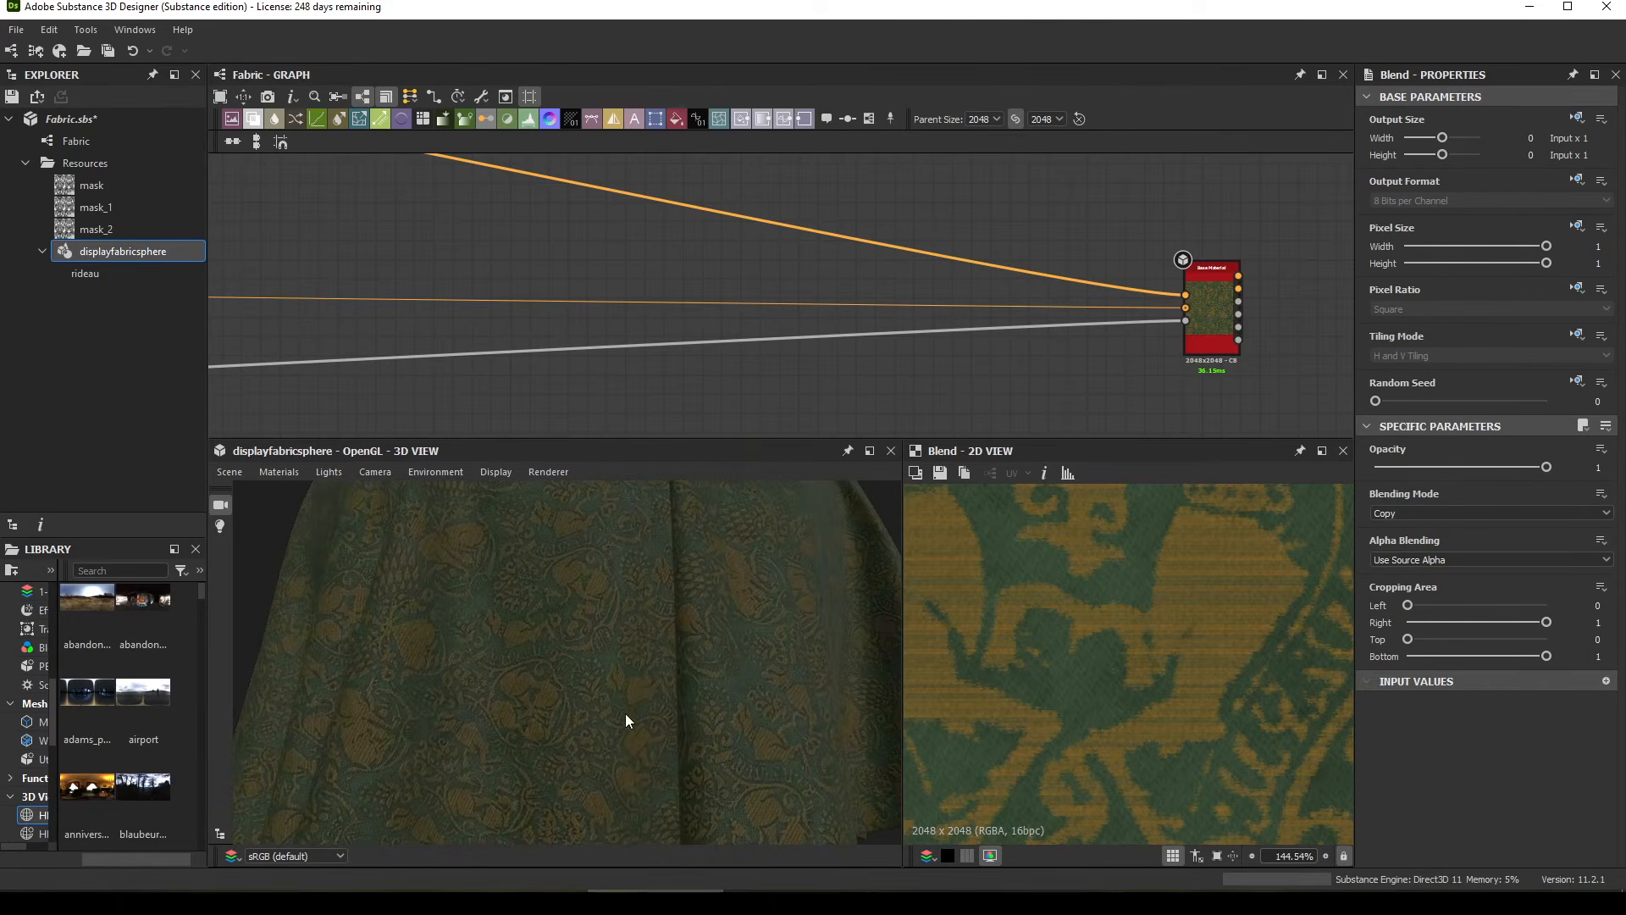
pyautogui.scroll(-2, 646, 276)
# Step: Line up the masked Blend with the green Blend and align the Gradient Map nodes in one column
pyautogui.moveTo(646, 275); pyautogui.dragTo(1133, 393, button='middle')
pyautogui.moveTo(392, 161); pyautogui.dragTo(402, 254, button='middle')
pyautogui.moveTo(586, 327); pyautogui.dragTo(611, 296)
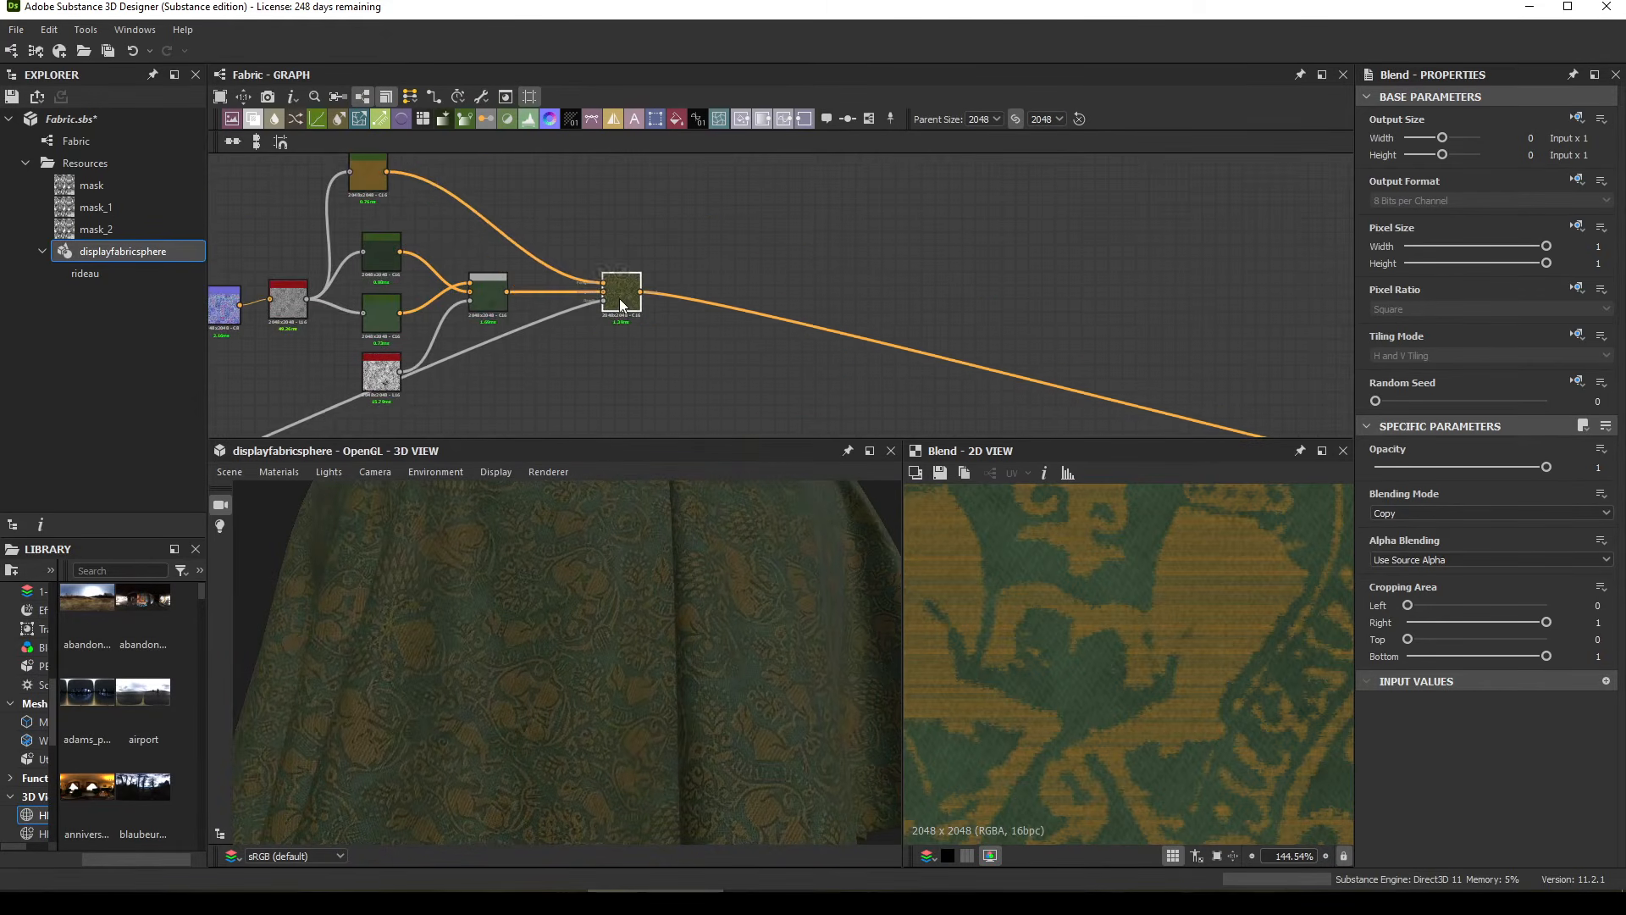
pyautogui.scroll(3, 465, 230)
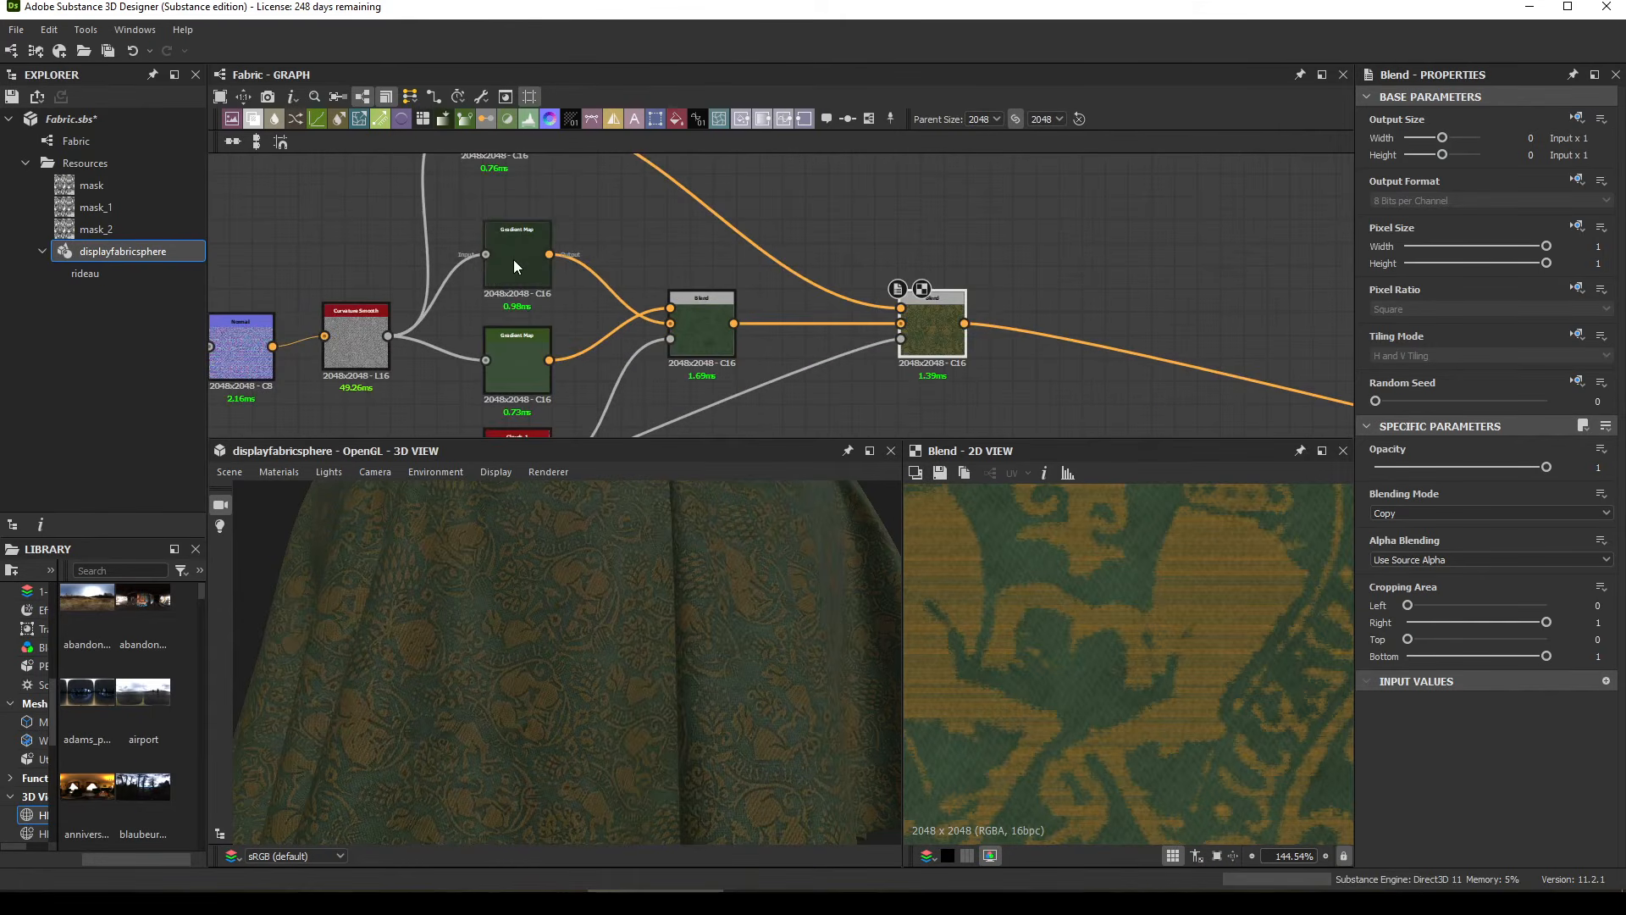
pyautogui.moveTo(514, 262); pyautogui.dragTo(512, 285)
pyautogui.moveTo(508, 169); pyautogui.dragTo(518, 299, button='middle')
pyautogui.moveTo(505, 263); pyautogui.dragTo(581, 205)
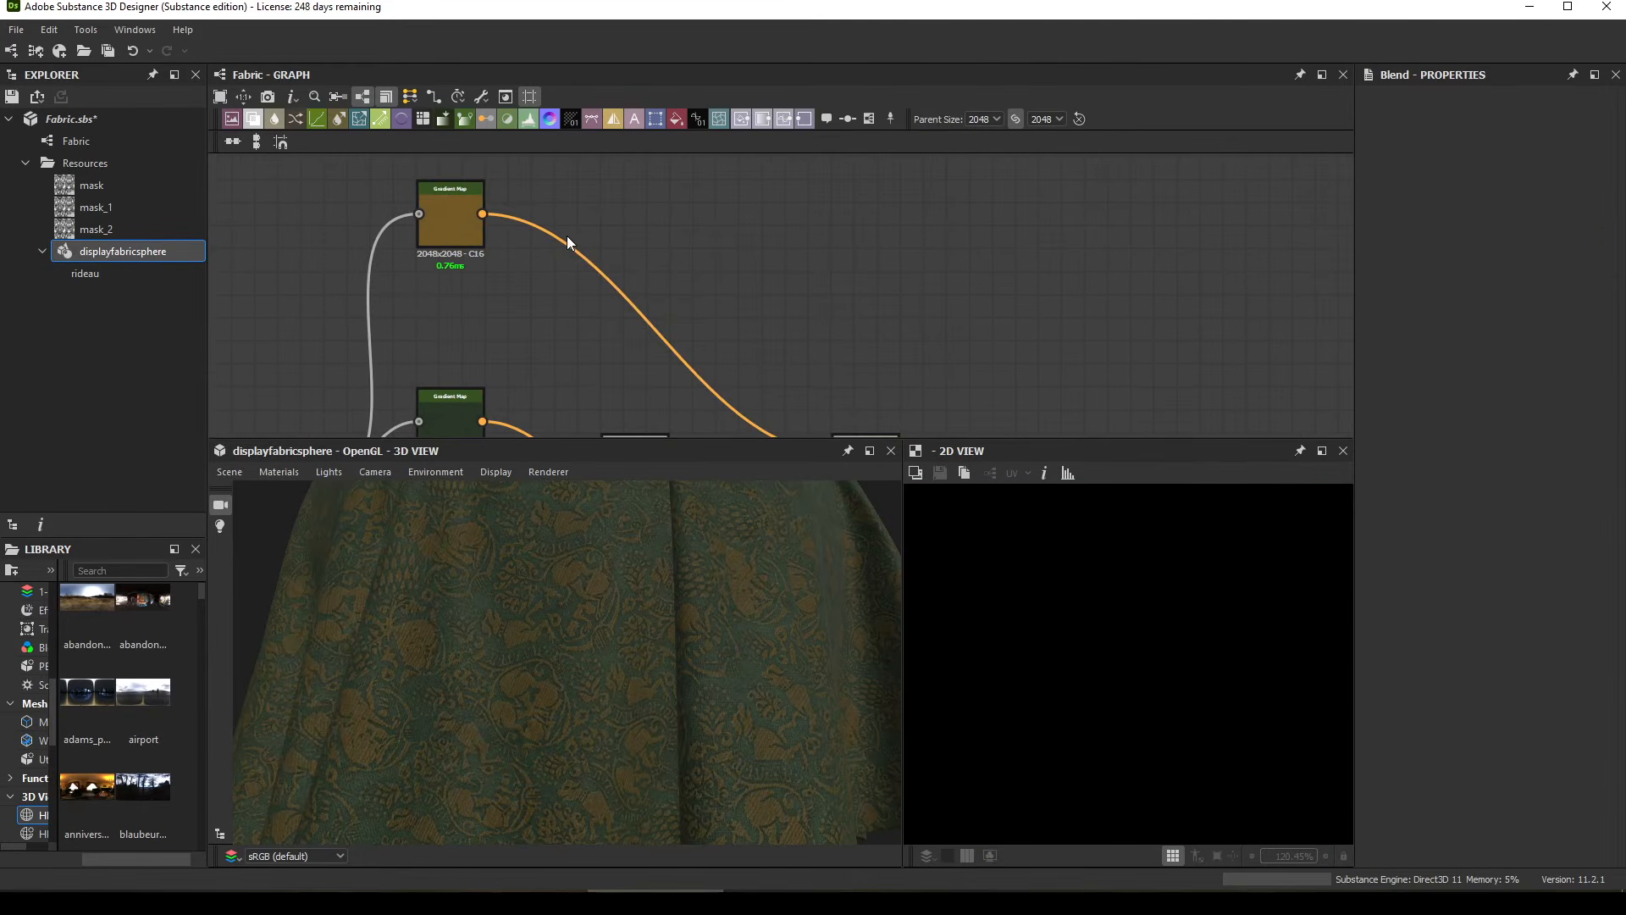
# Step: Add a Blend beside the ochre Gradient Map, using that map as both its foreground and background
pyautogui.press('space')
pyautogui.write('bl')
pyautogui.click(613, 273)
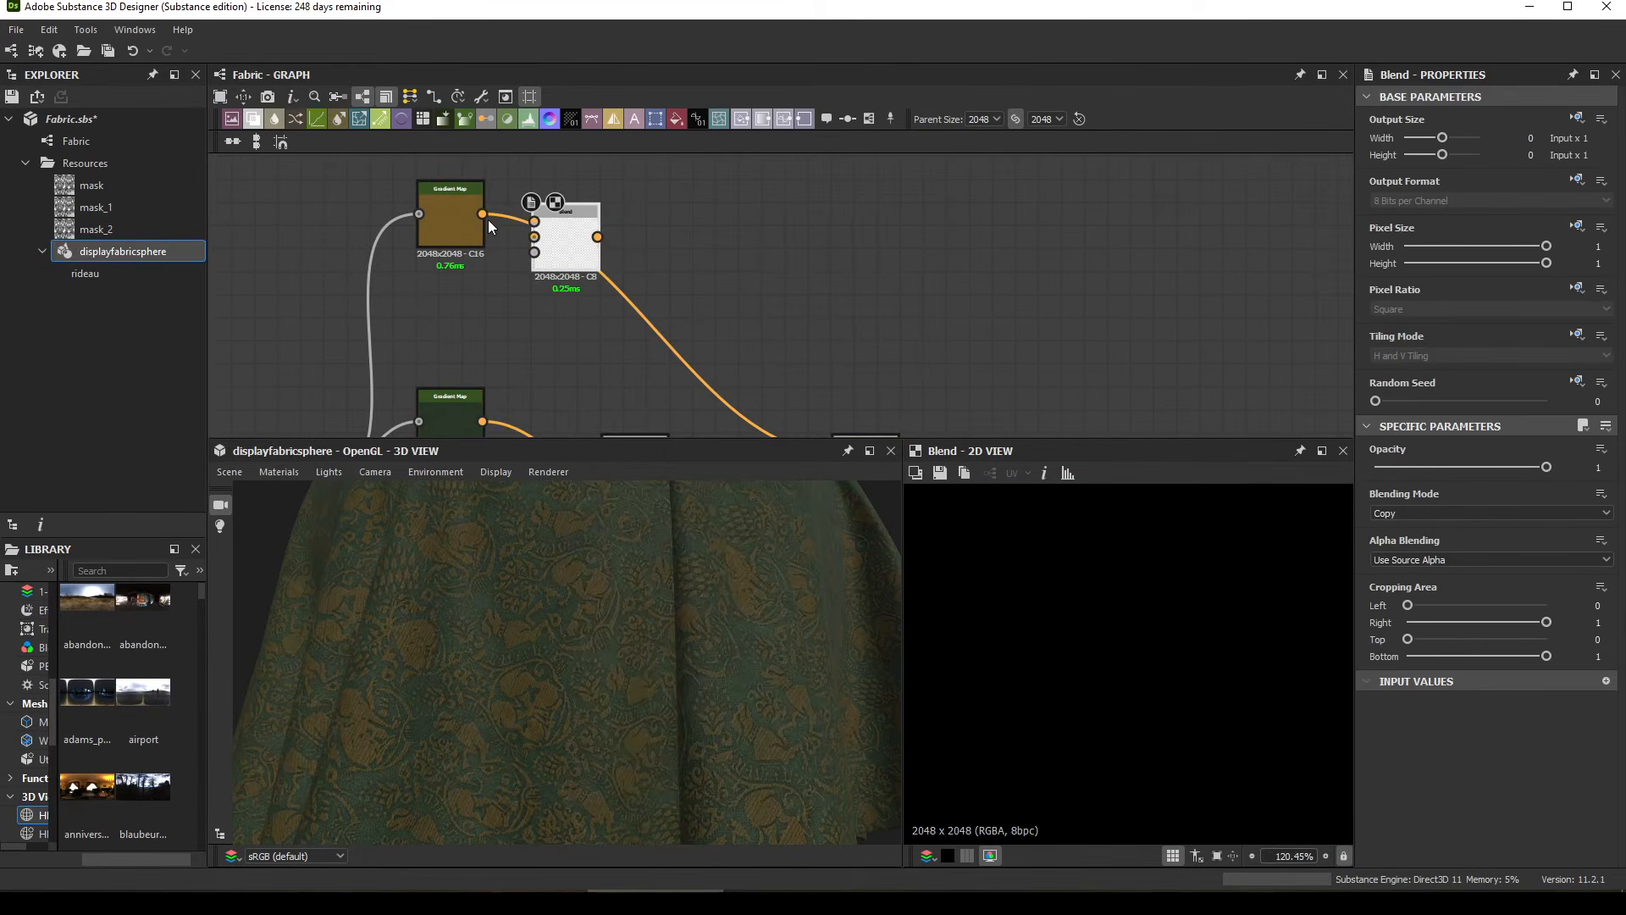
pyautogui.moveTo(538, 249); pyautogui.dragTo(694, 226)
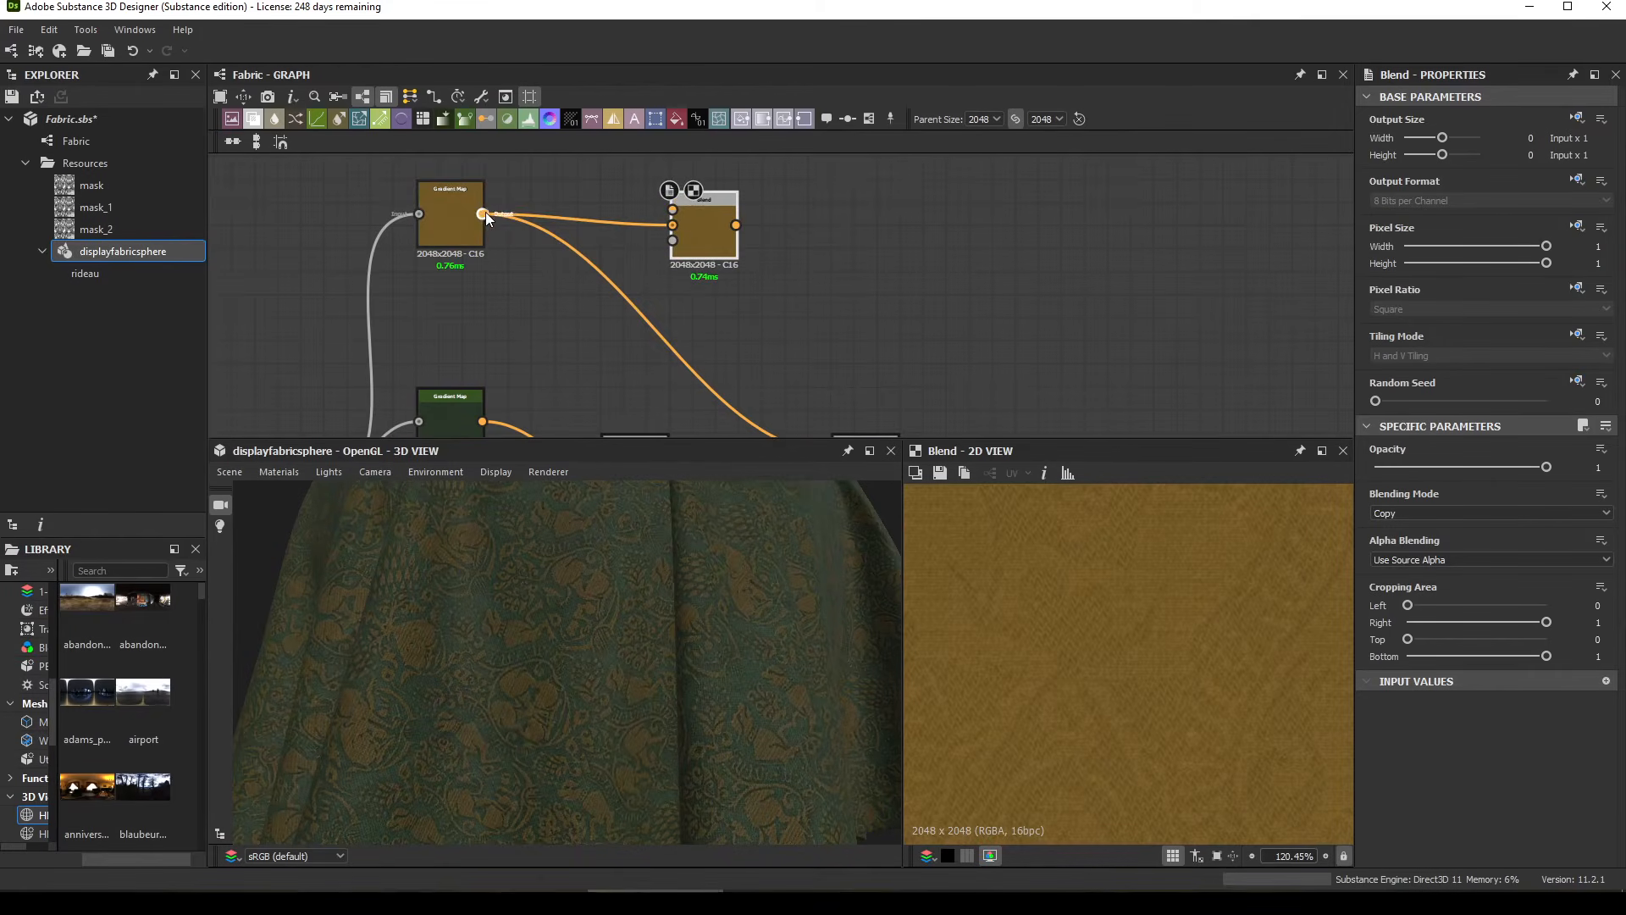
pyautogui.moveTo(485, 214); pyautogui.dragTo(864, 241)
pyautogui.scroll(-5, 808, 231)
pyautogui.scroll(5, 806, 233)
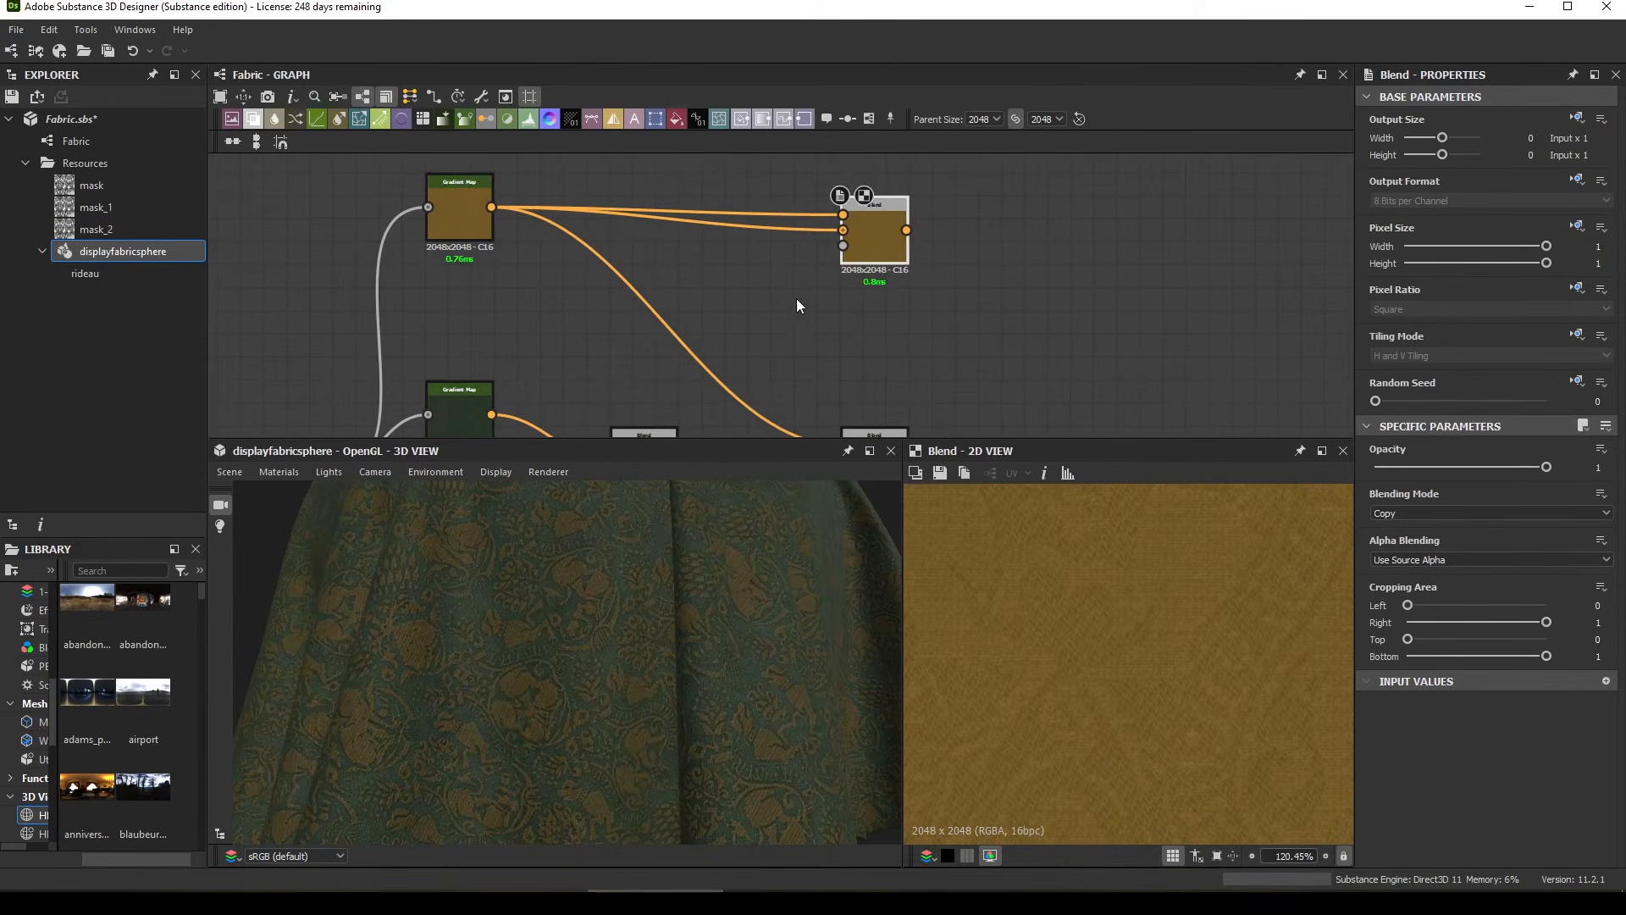
pyautogui.press('space')
pyautogui.write('a')
pyautogui.press('BackSpace')
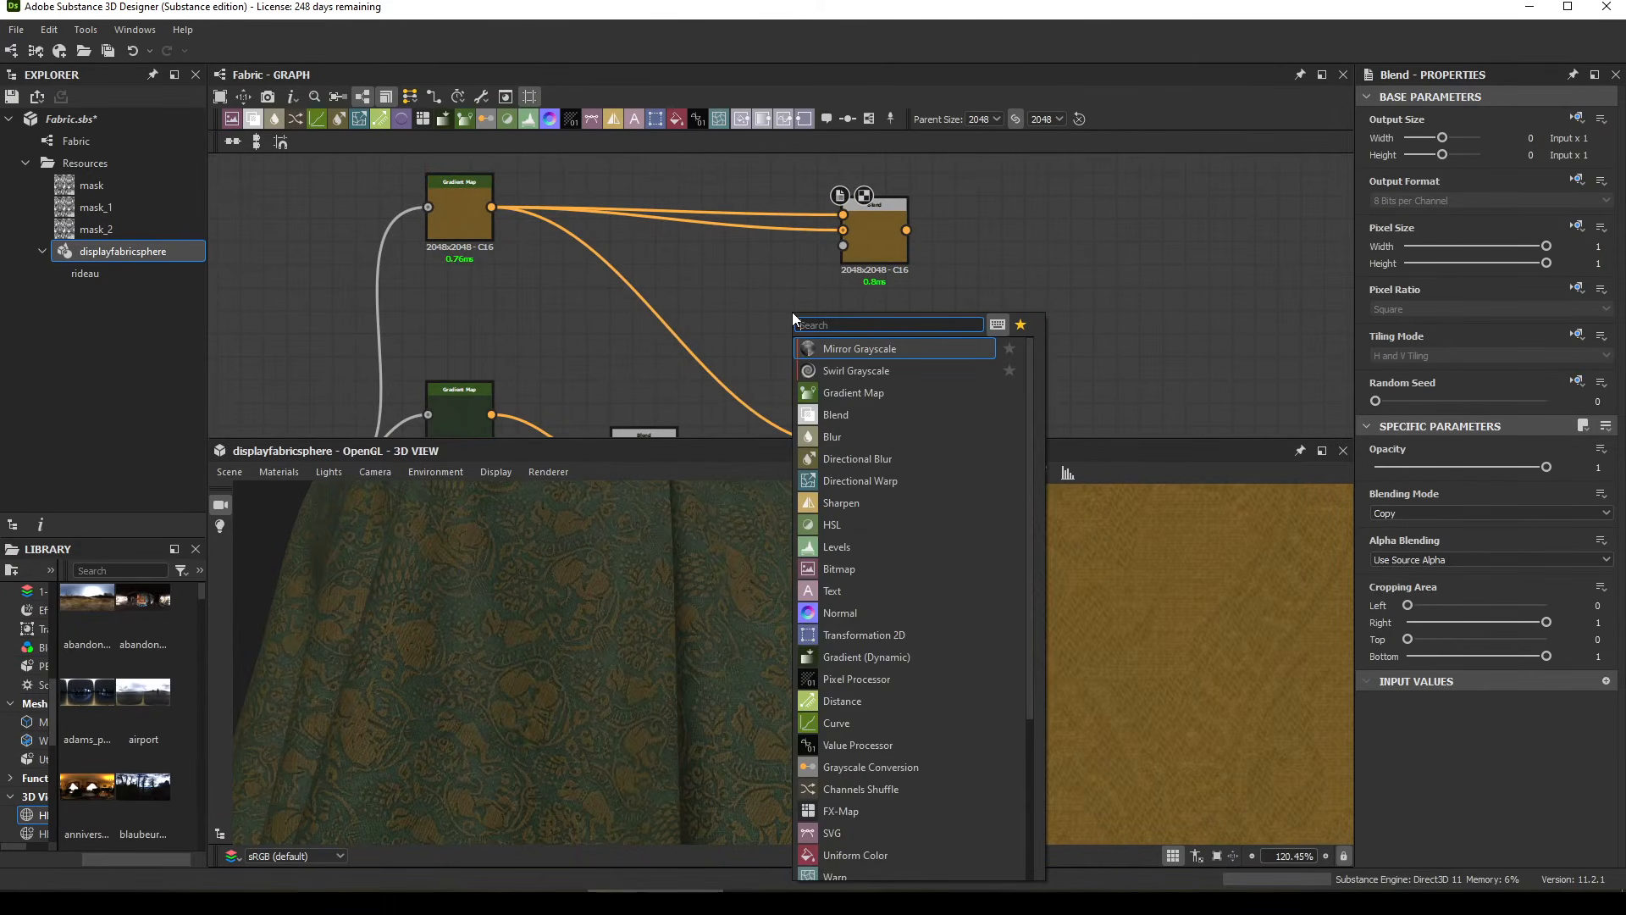
pyautogui.click(780, 272)
# Step: Add an Anisotropic Noise node below the ochre Blend and connect it to that Blend's opacity input
pyautogui.scroll(3, 592, 592)
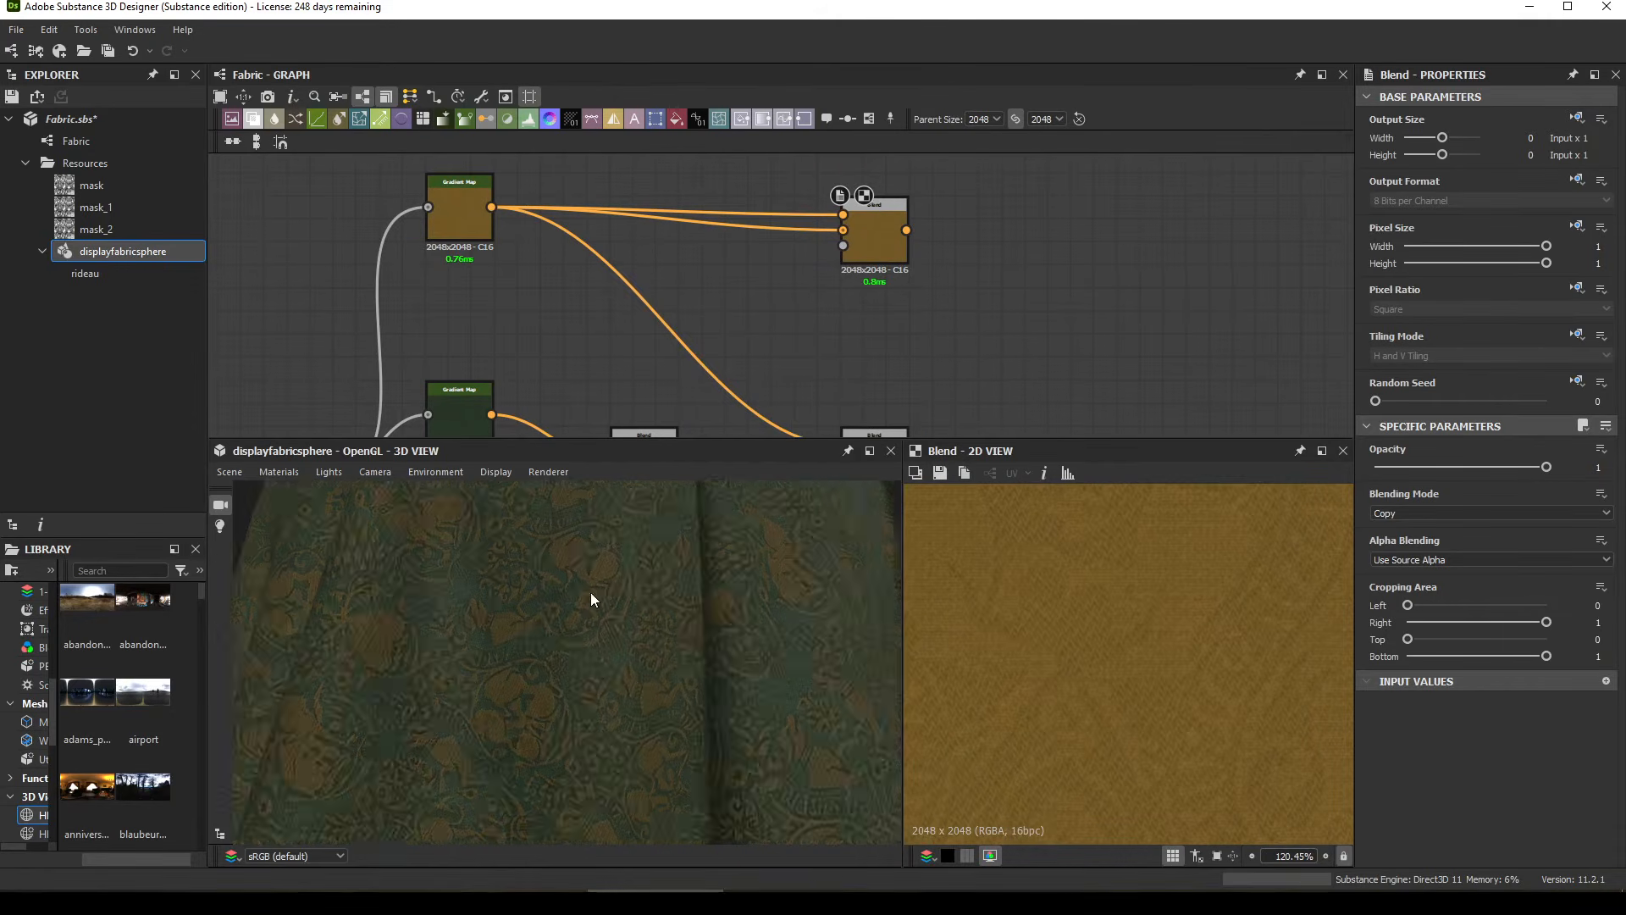
pyautogui.scroll(3, 490, 719)
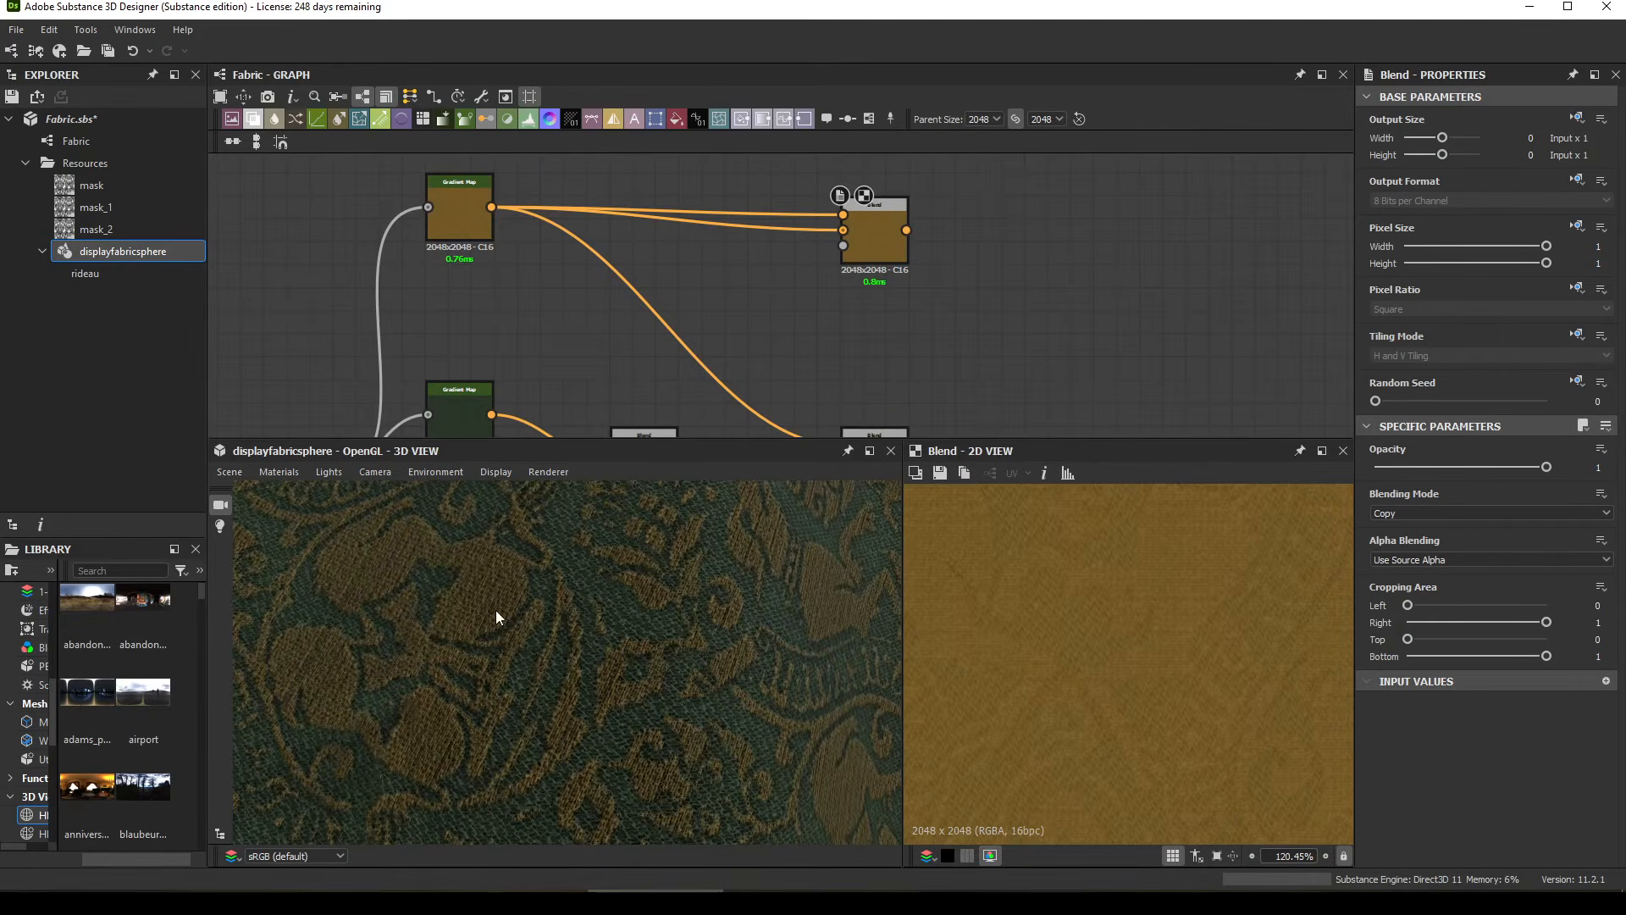
pyautogui.moveTo(712, 267); pyautogui.dragTo(726, 254, button='middle')
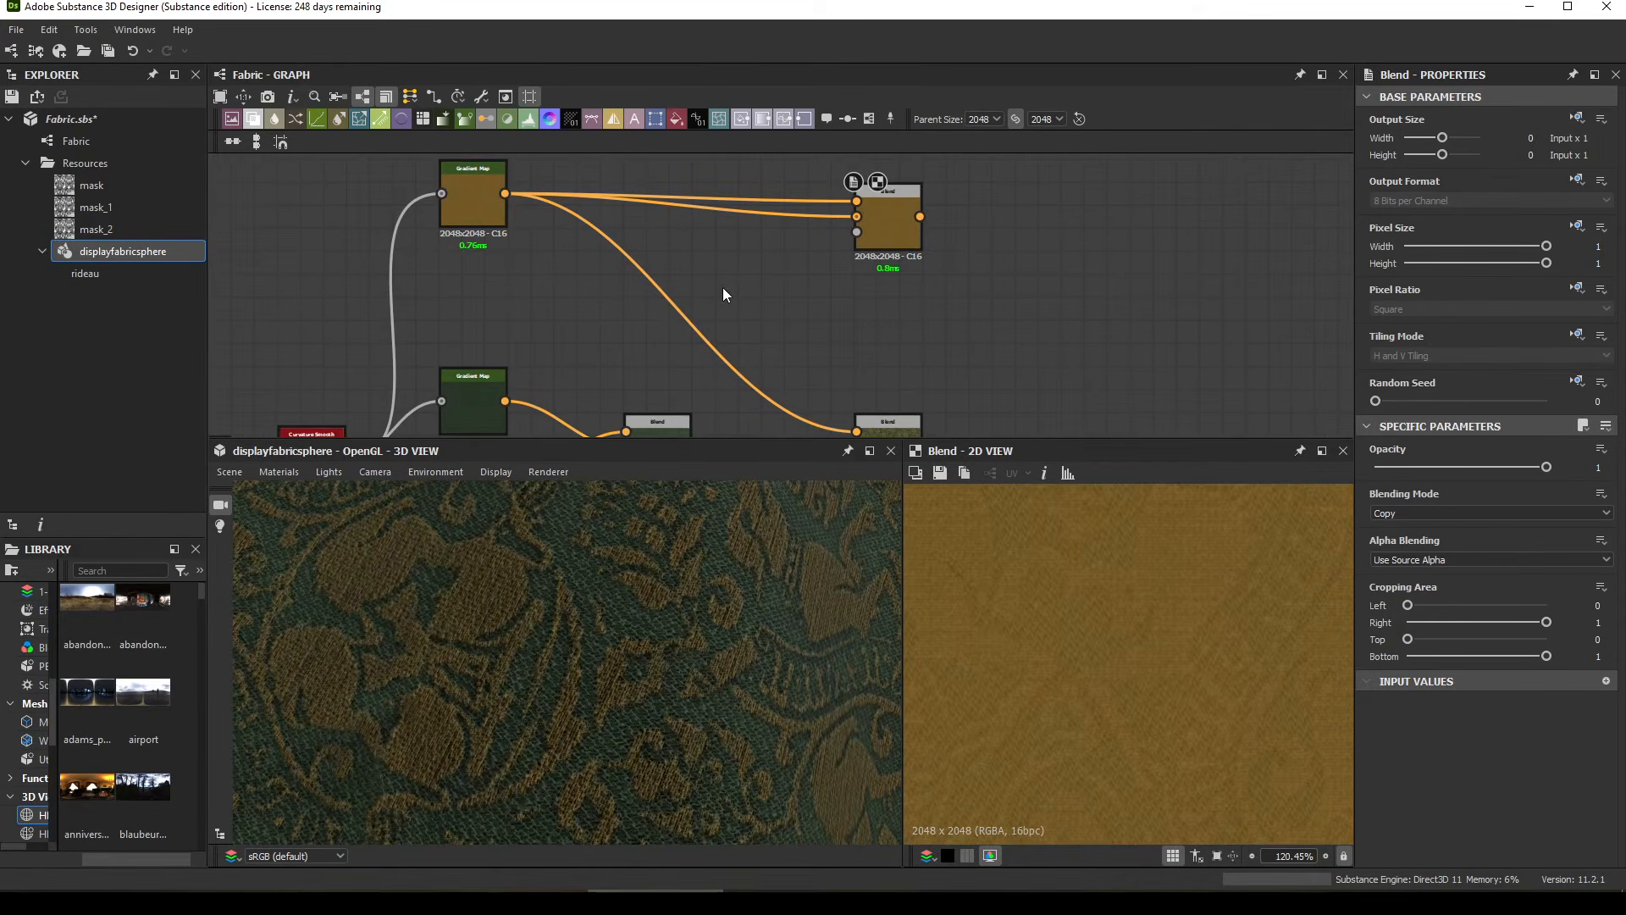
pyautogui.press('space')
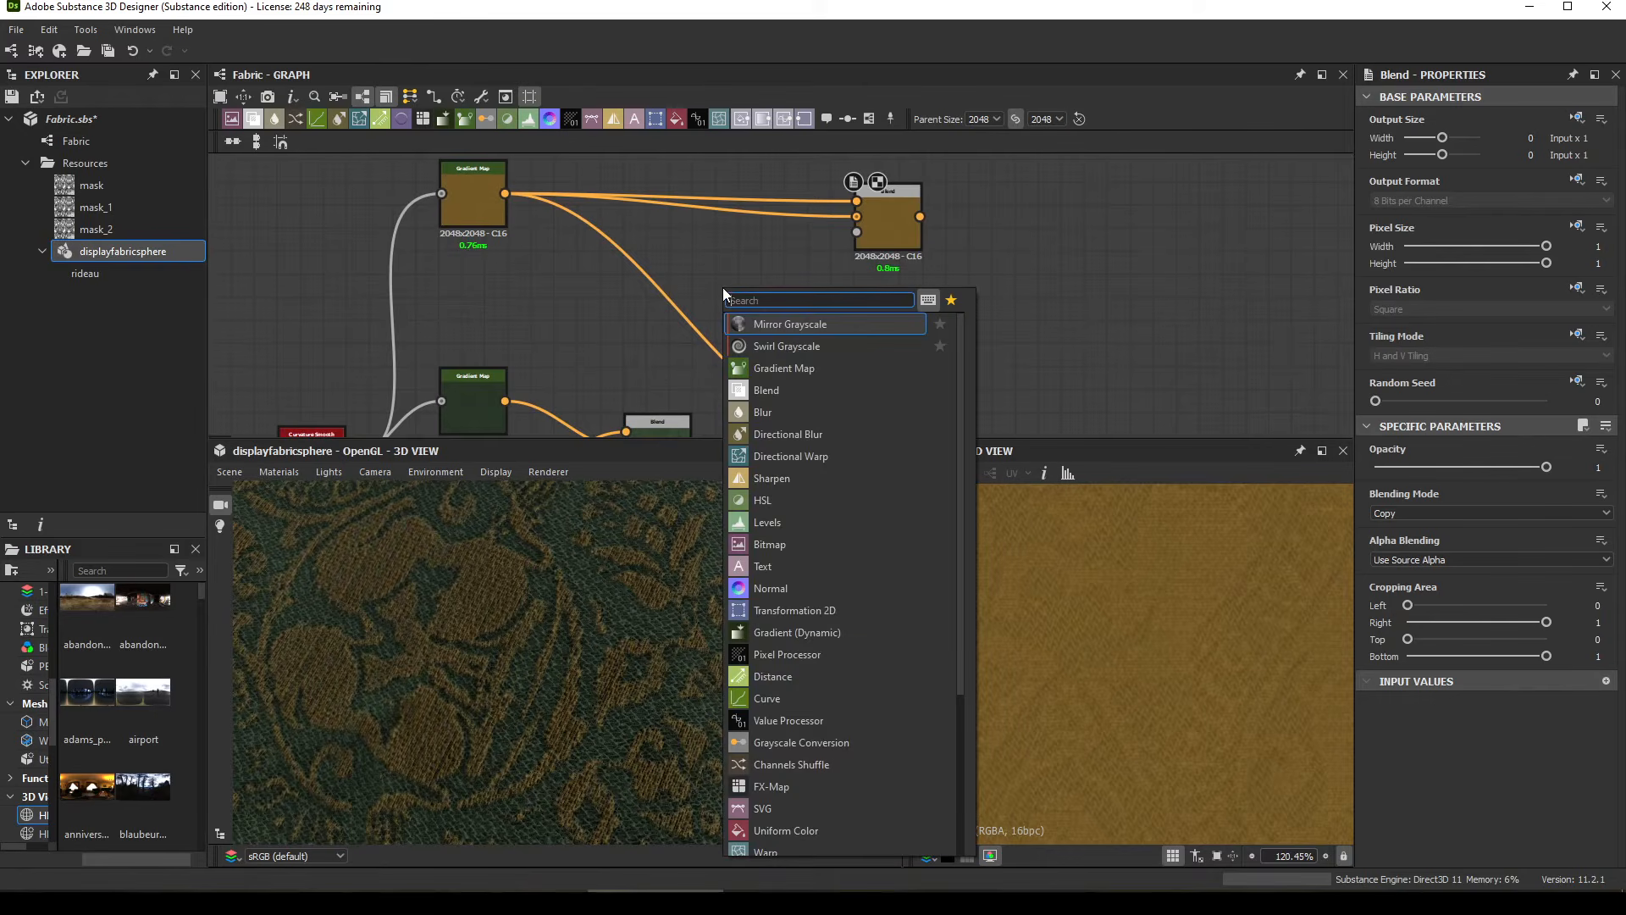
pyautogui.write('an')
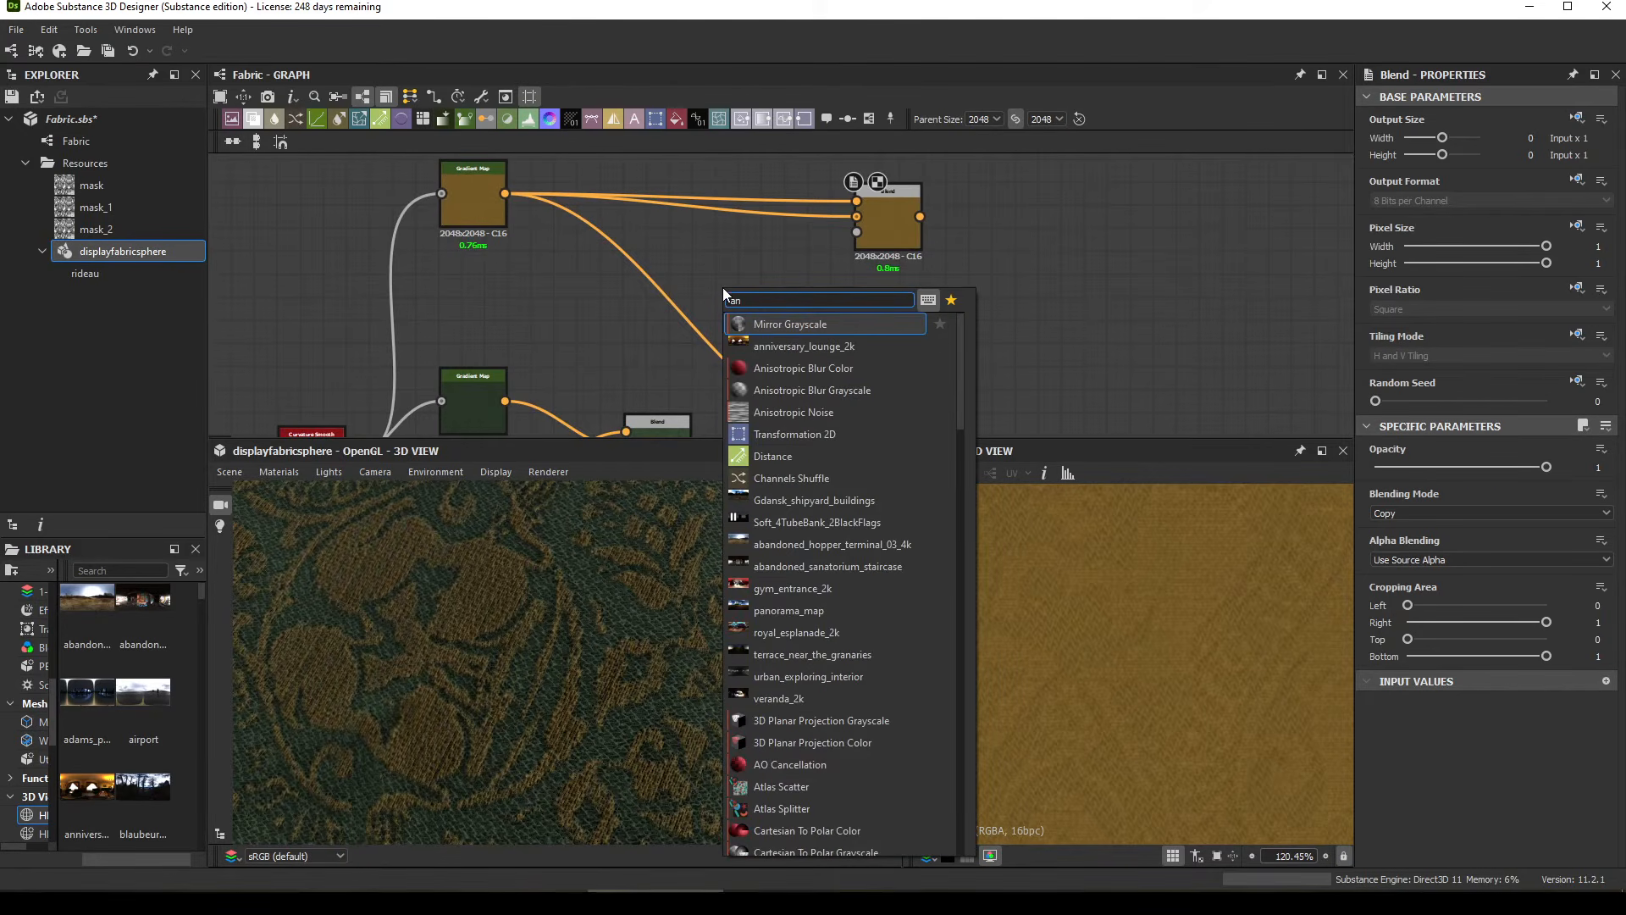
pyautogui.click(774, 412)
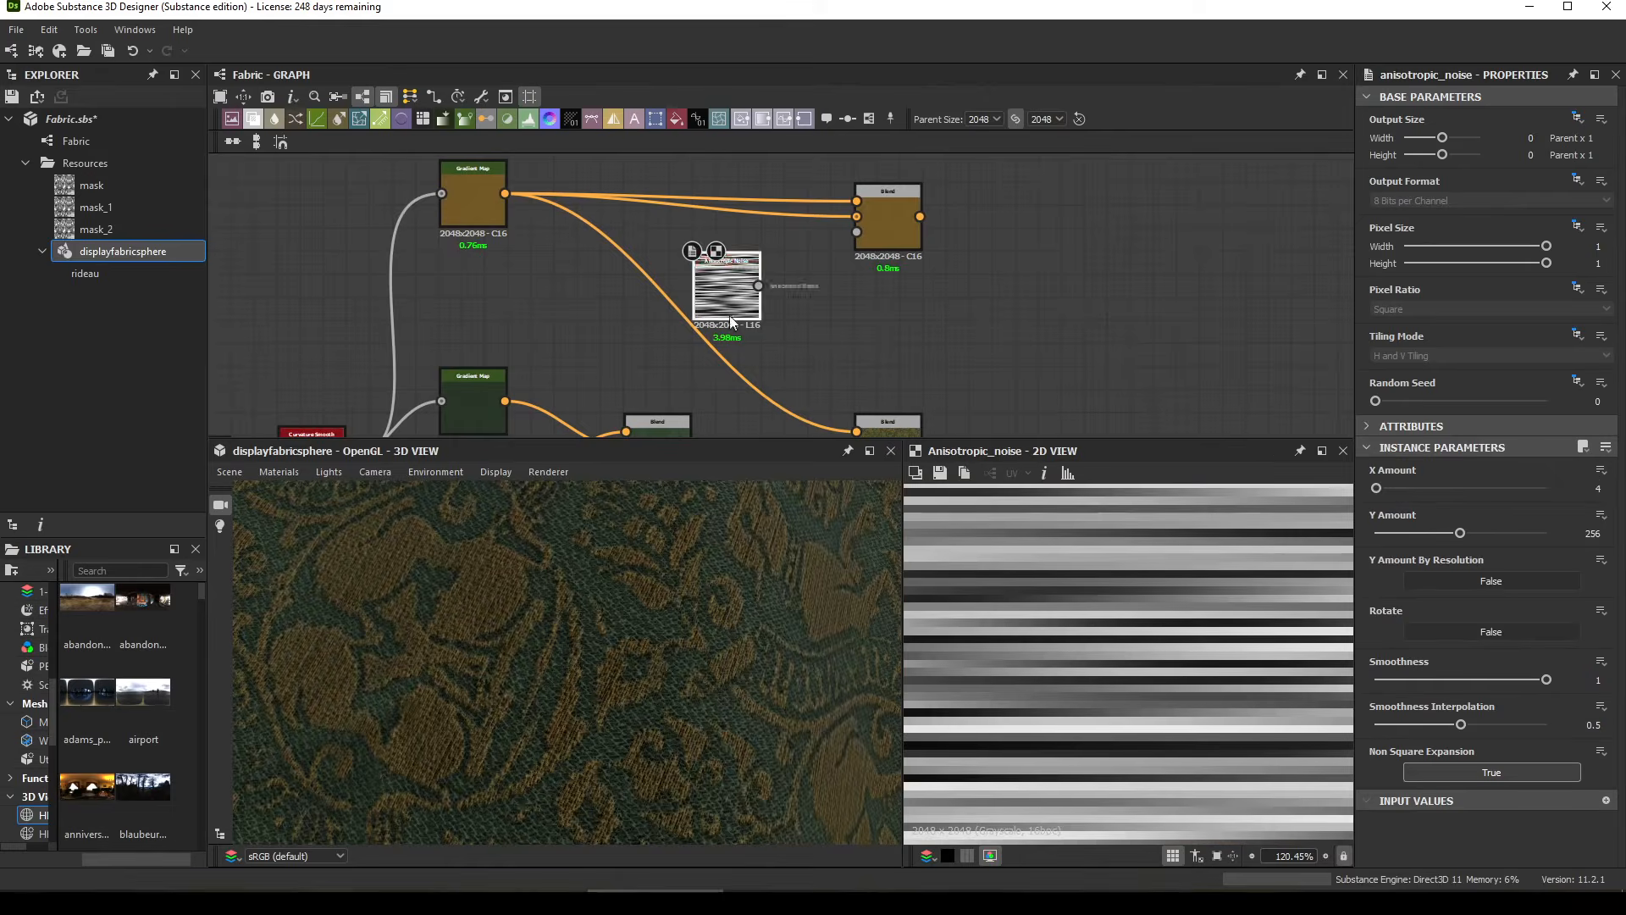
pyautogui.moveTo(809, 256); pyautogui.dragTo(759, 285)
# Step: Set the ochre Blend to Multiply with 0.28 opacity and the Anisotropic Noise's Y Amount to 512
pyautogui.click(893, 232)
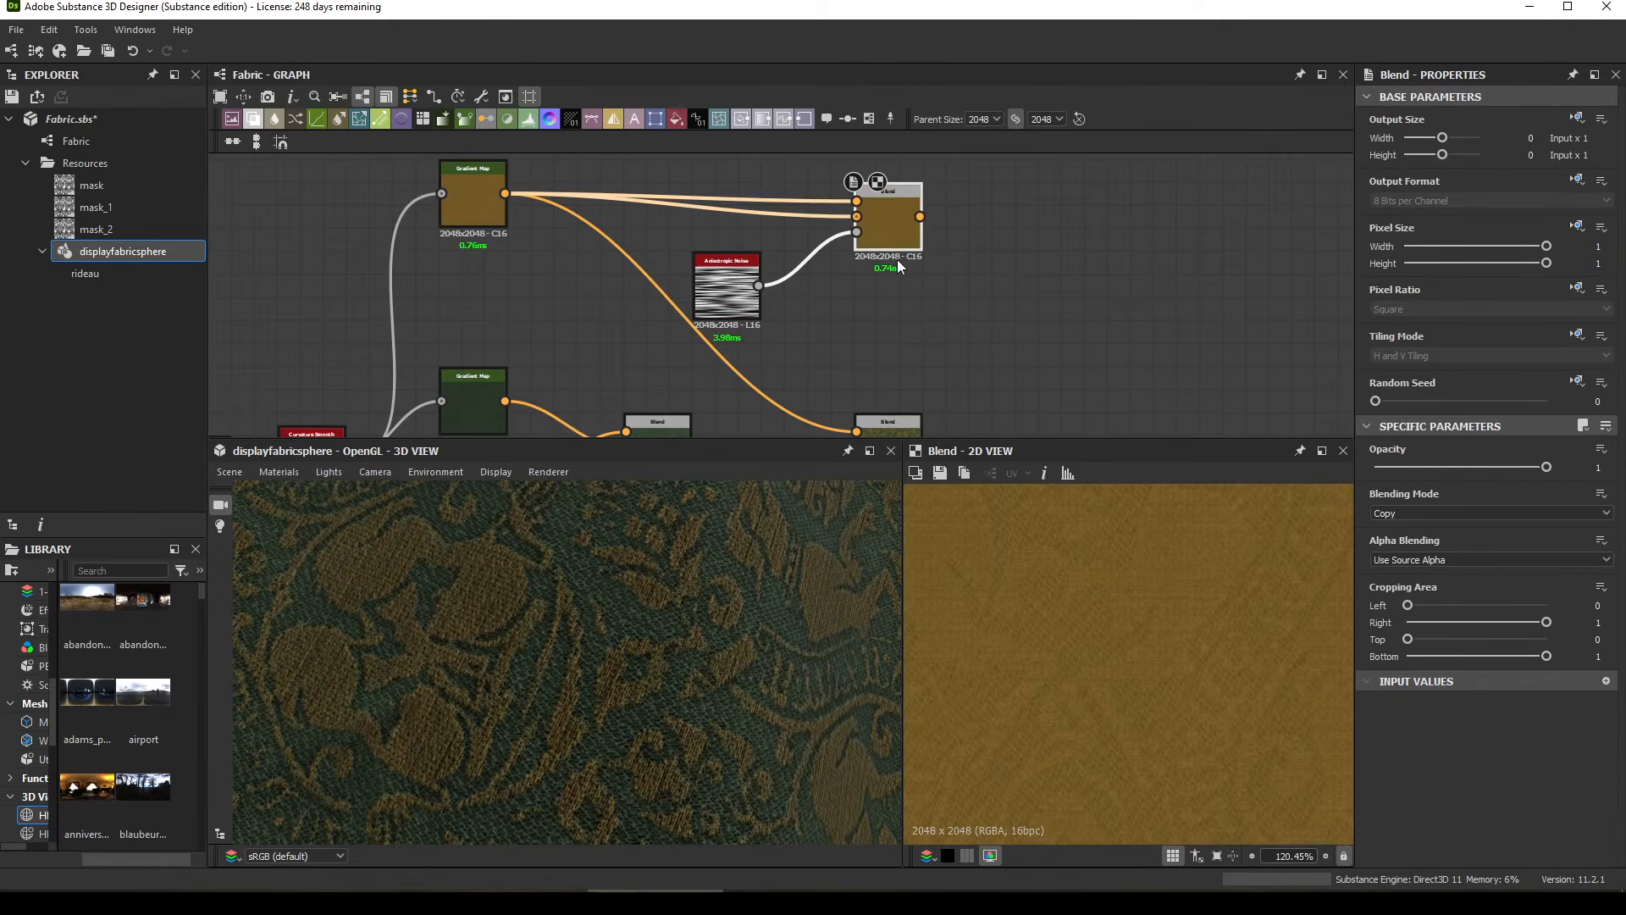
pyautogui.click(1386, 519)
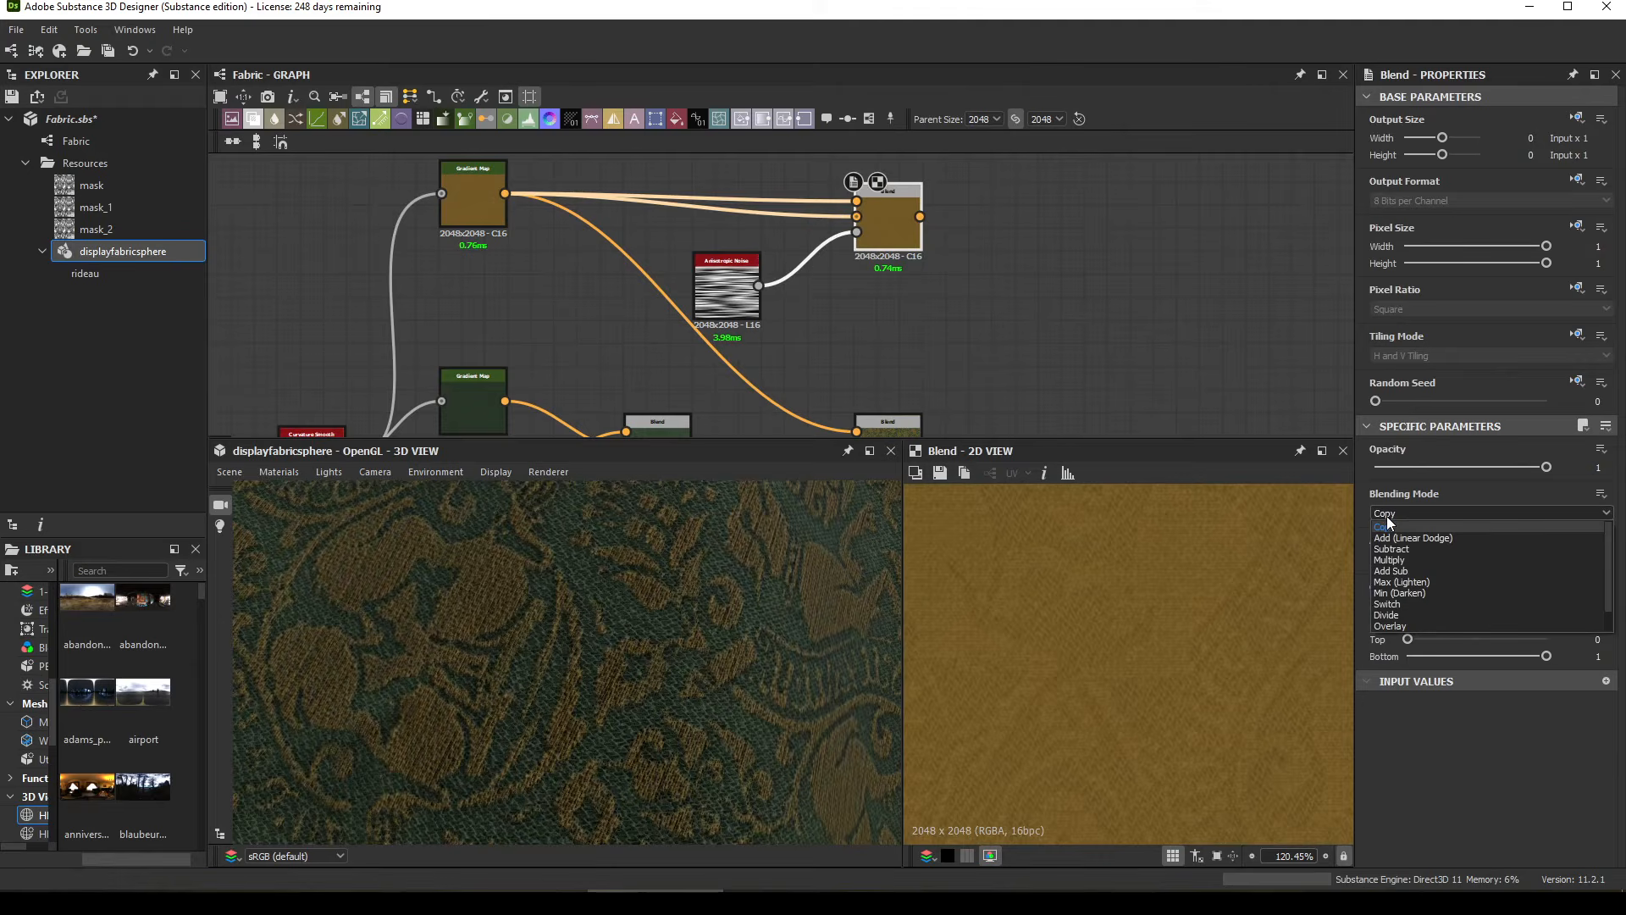
pyautogui.click(1406, 560)
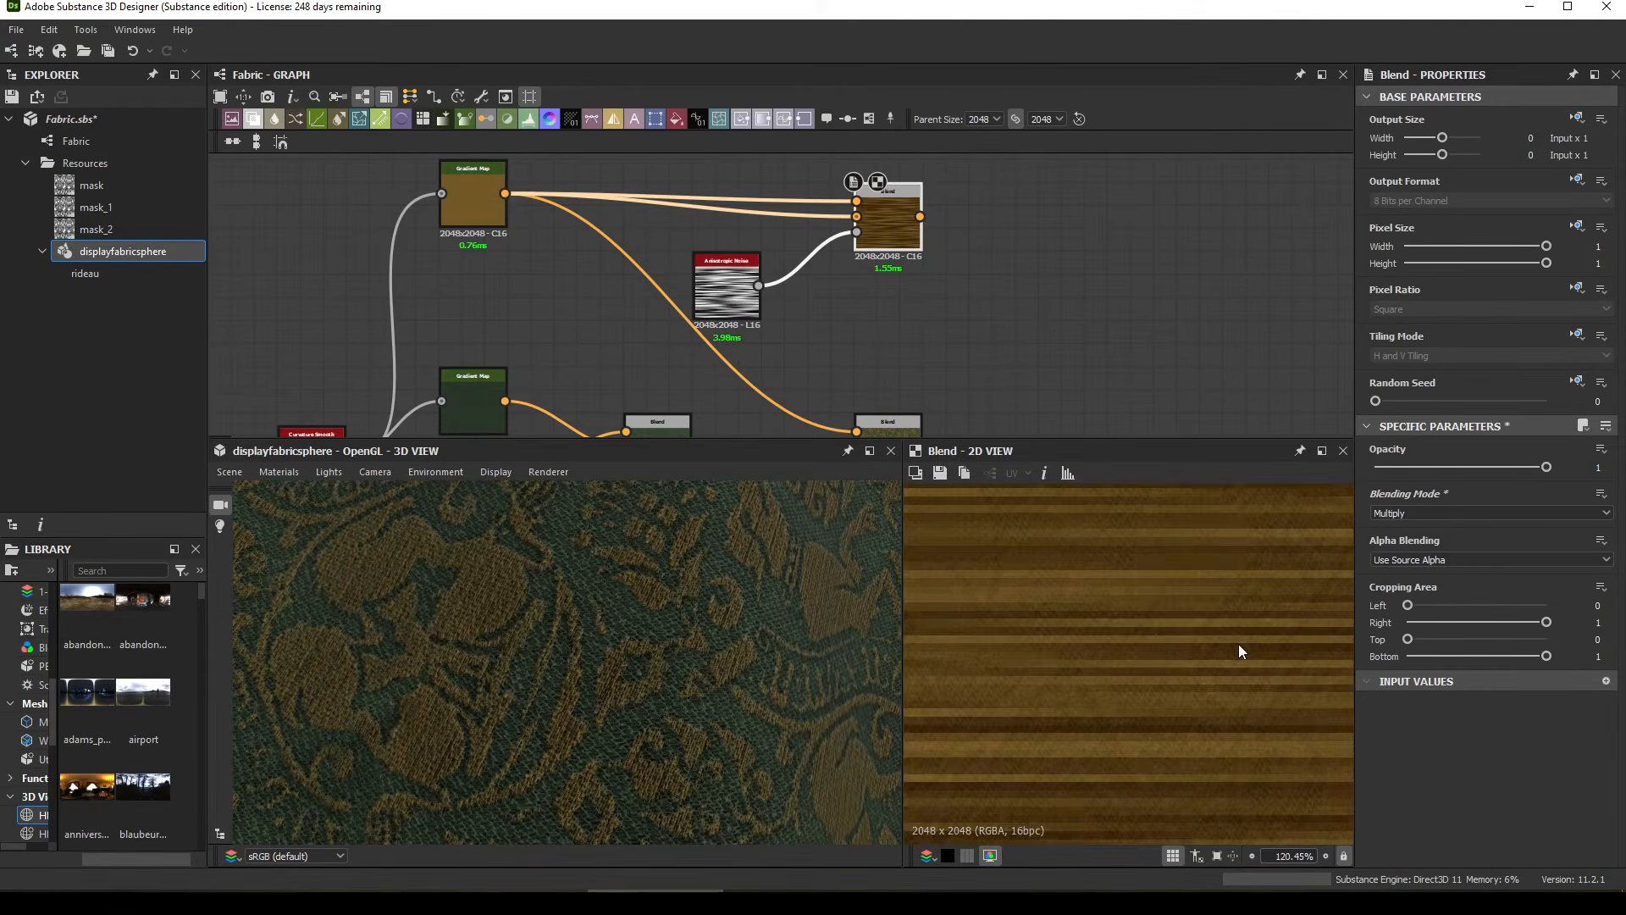
pyautogui.moveTo(1516, 471); pyautogui.dragTo(1423, 469)
pyautogui.click(728, 304)
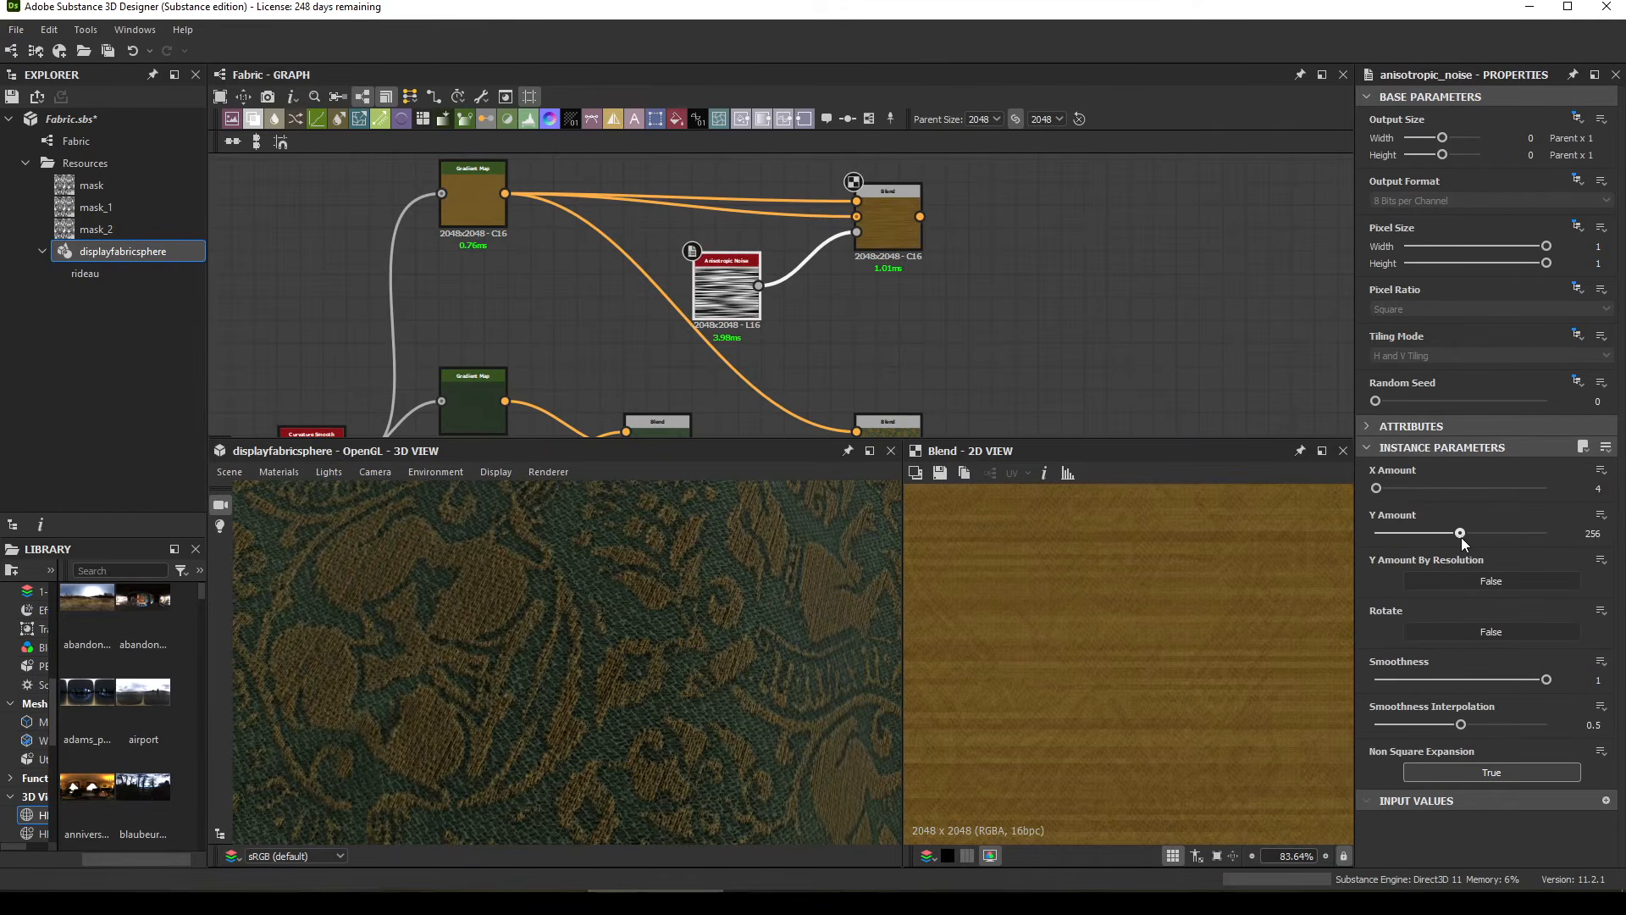
pyautogui.moveTo(1461, 535); pyautogui.dragTo(1620, 559)
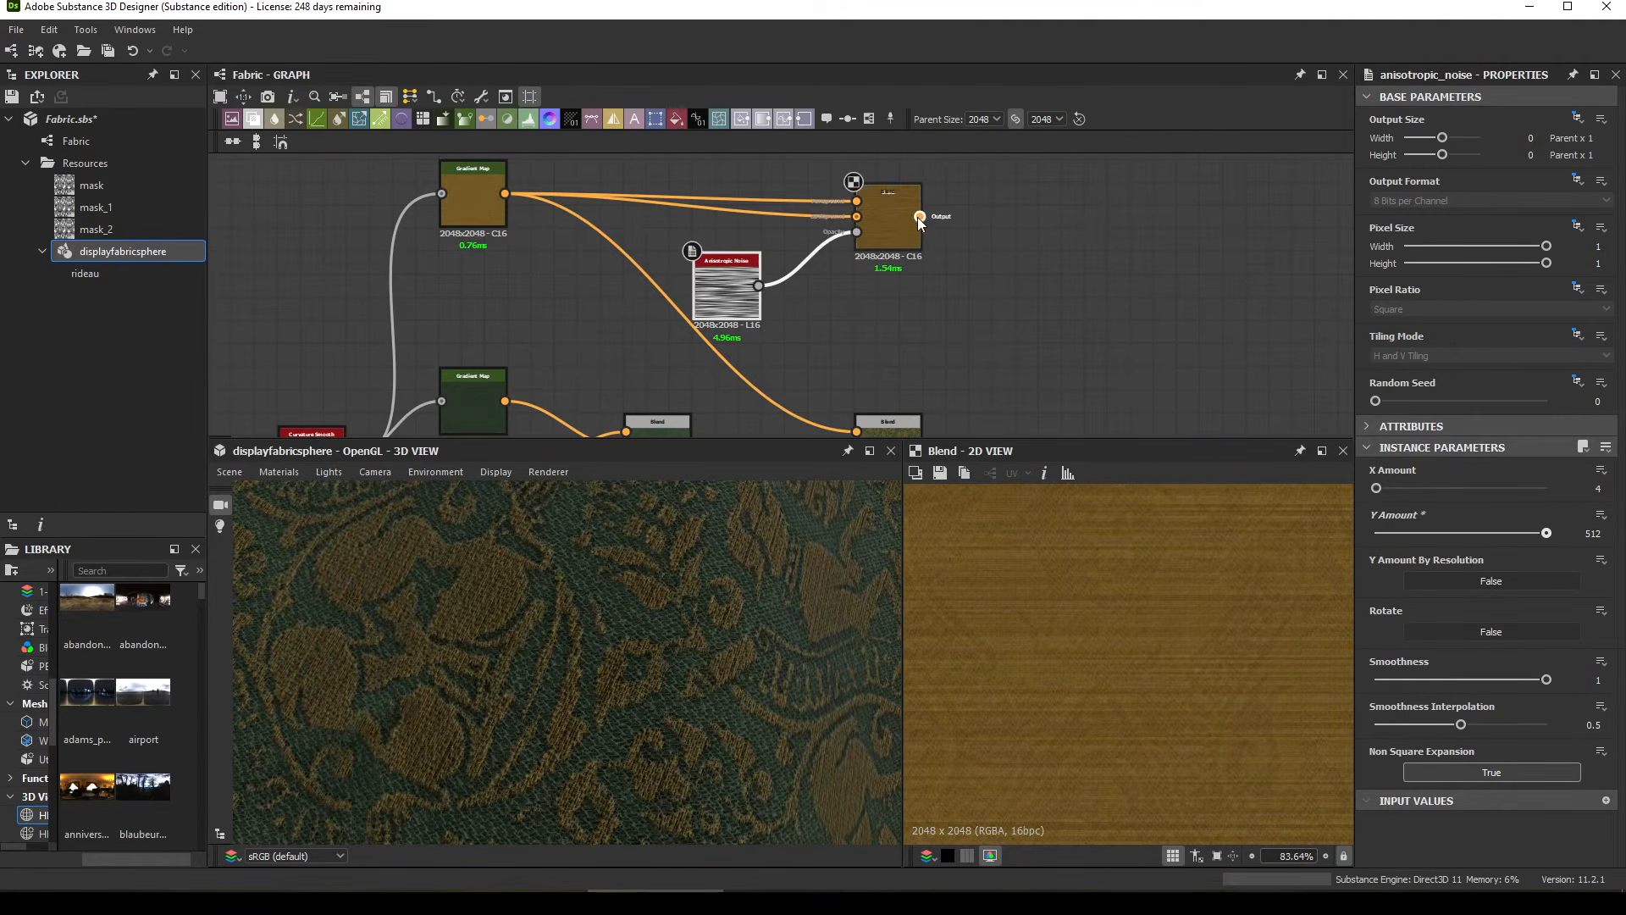
# Step: Route the striped ochre Blend into the masked Blend's foreground and move it and the Anisotropic Noise nearer the Gradient Map
pyautogui.moveTo(919, 217); pyautogui.dragTo(1104, 418)
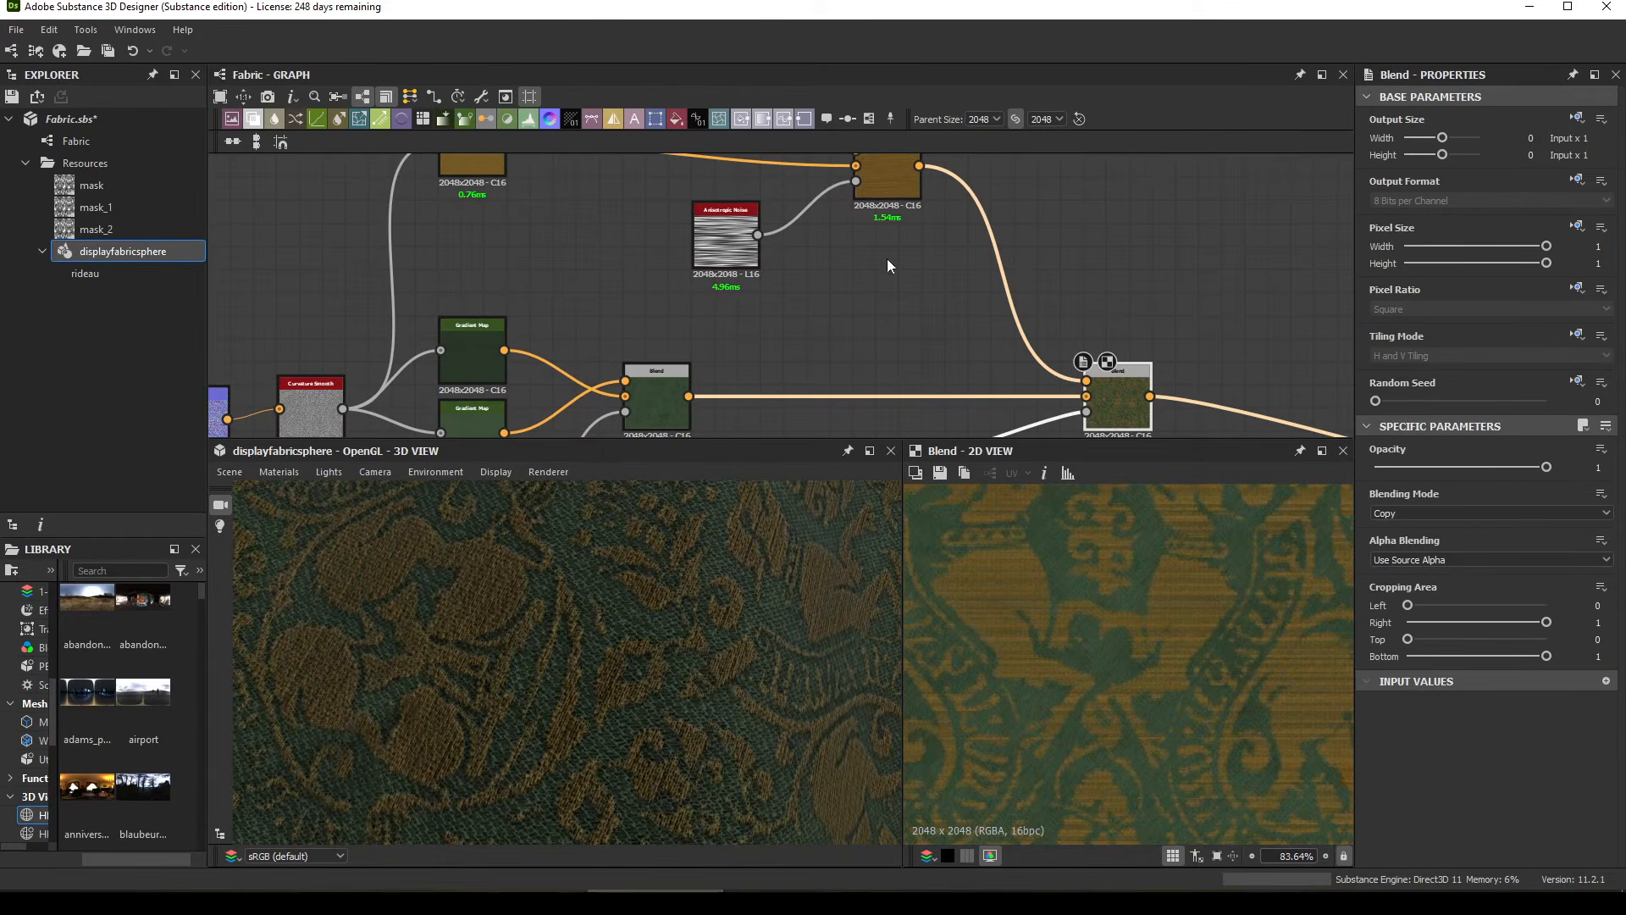
pyautogui.moveTo(893, 169); pyautogui.dragTo(777, 160)
pyautogui.moveTo(725, 277); pyautogui.dragTo(586, 277)
pyautogui.scroll(-5, 559, 637)
# Step: Move the striped ochre Blend closer to its Gradient Map and set its opacity to 0.49
pyautogui.moveTo(559, 637); pyautogui.dragTo(729, 703)
pyautogui.scroll(3, 471, 661)
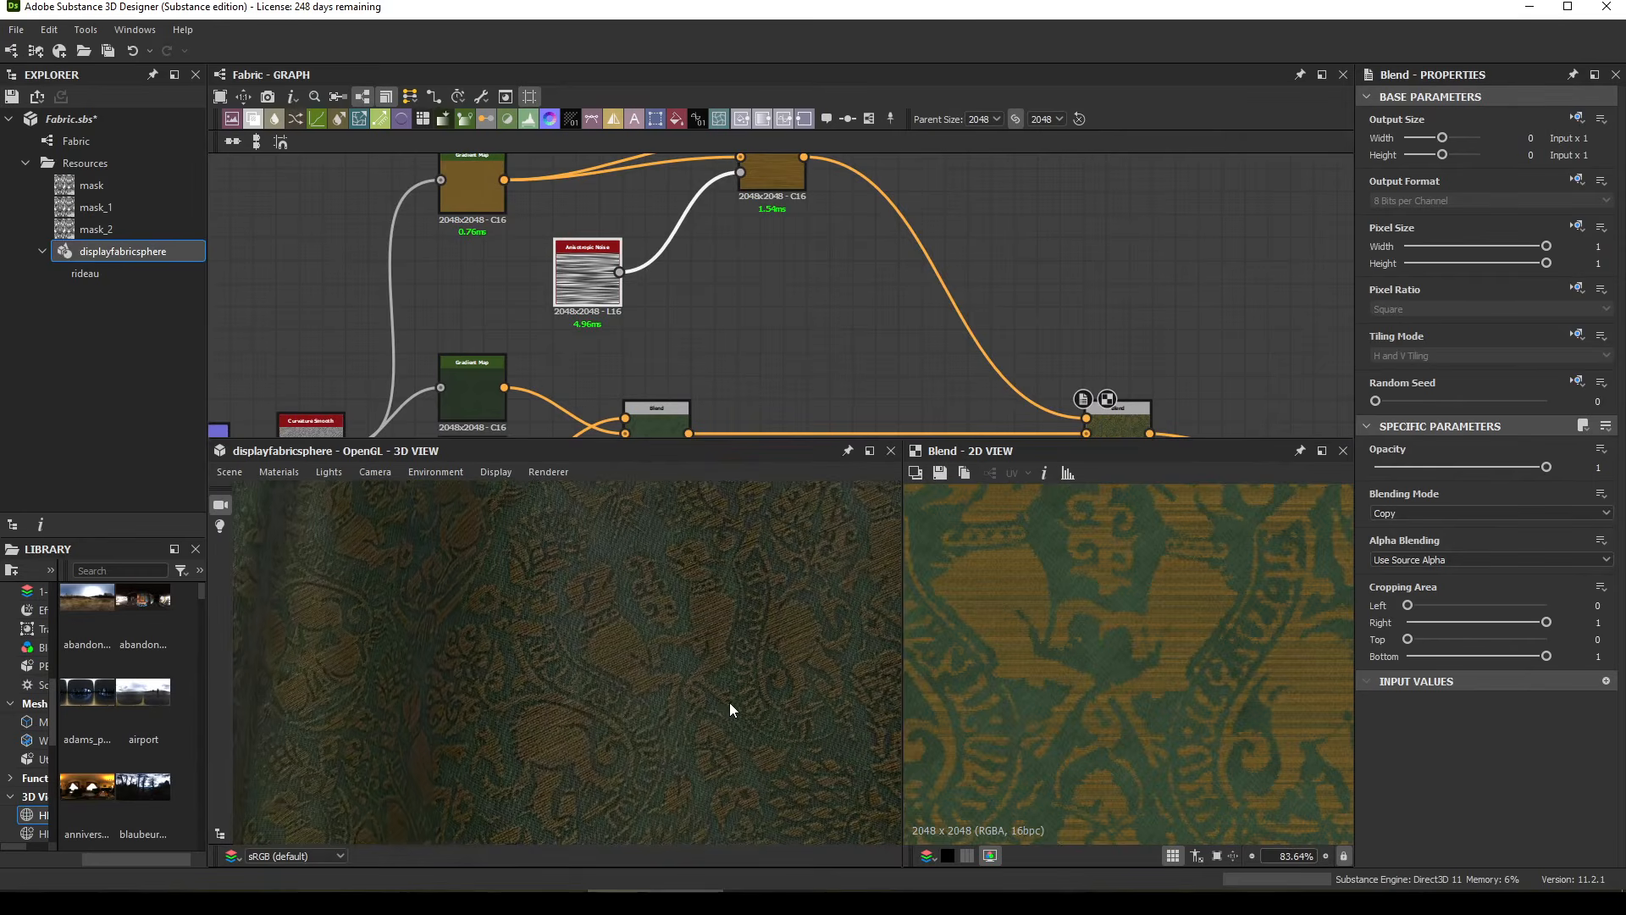
pyautogui.moveTo(756, 169); pyautogui.dragTo(735, 195)
pyautogui.doubleClick(735, 191)
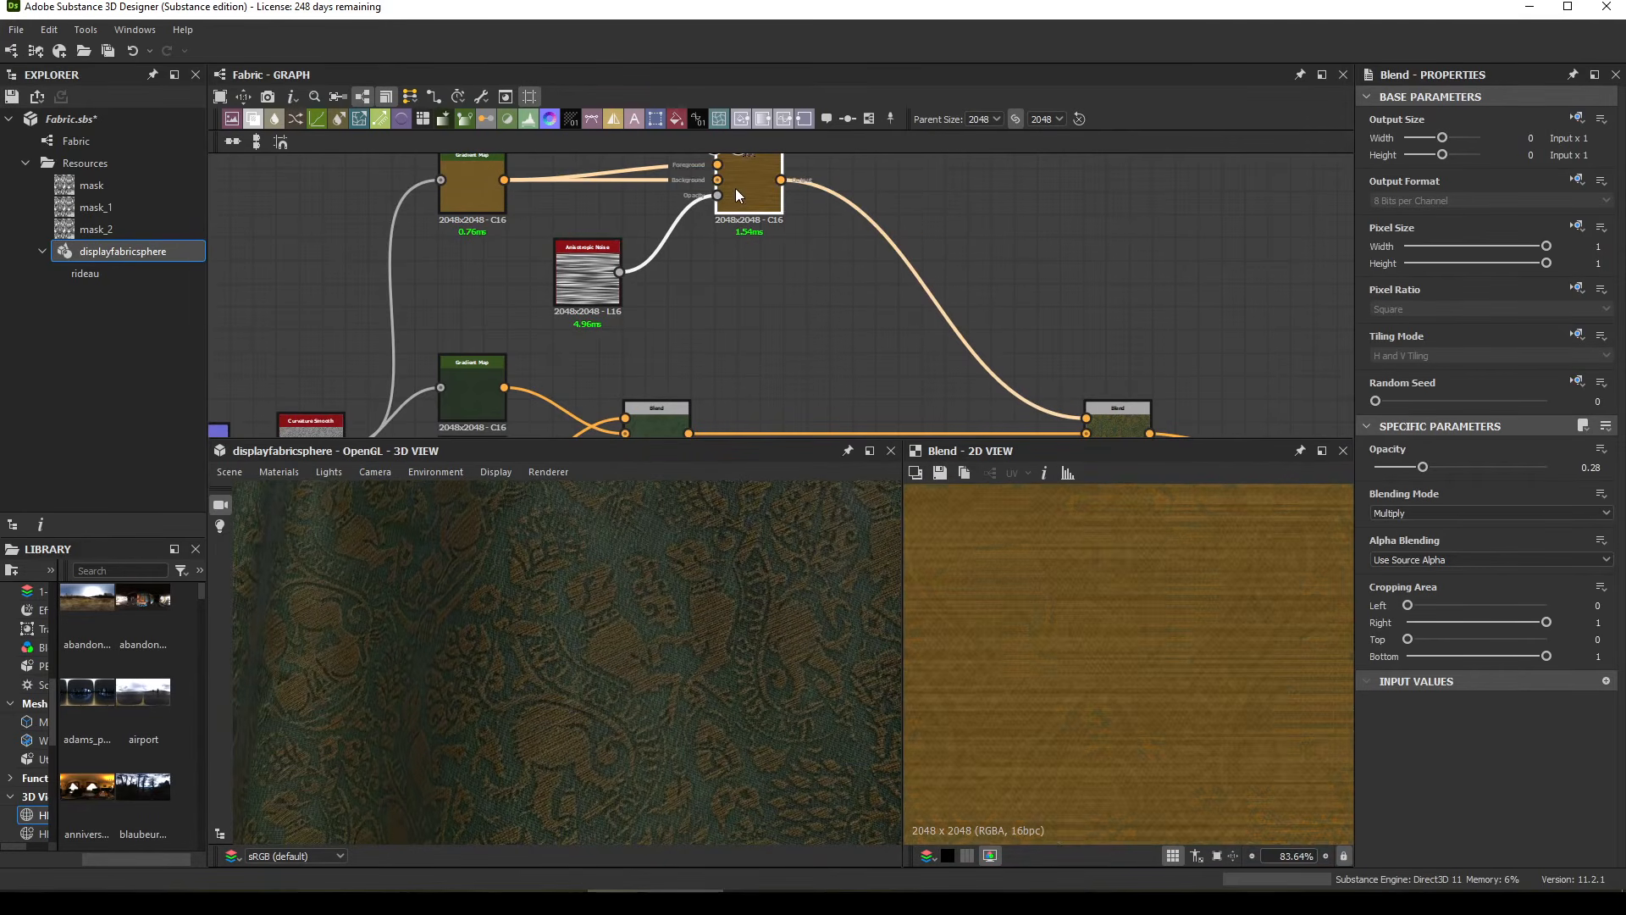
pyautogui.scroll(2, 1164, 652)
pyautogui.moveTo(1204, 664); pyautogui.dragTo(1162, 674, button='middle')
pyautogui.moveTo(1147, 618); pyautogui.dragTo(1079, 672, button='middle')
pyautogui.moveTo(1440, 471); pyautogui.dragTo(1459, 467)
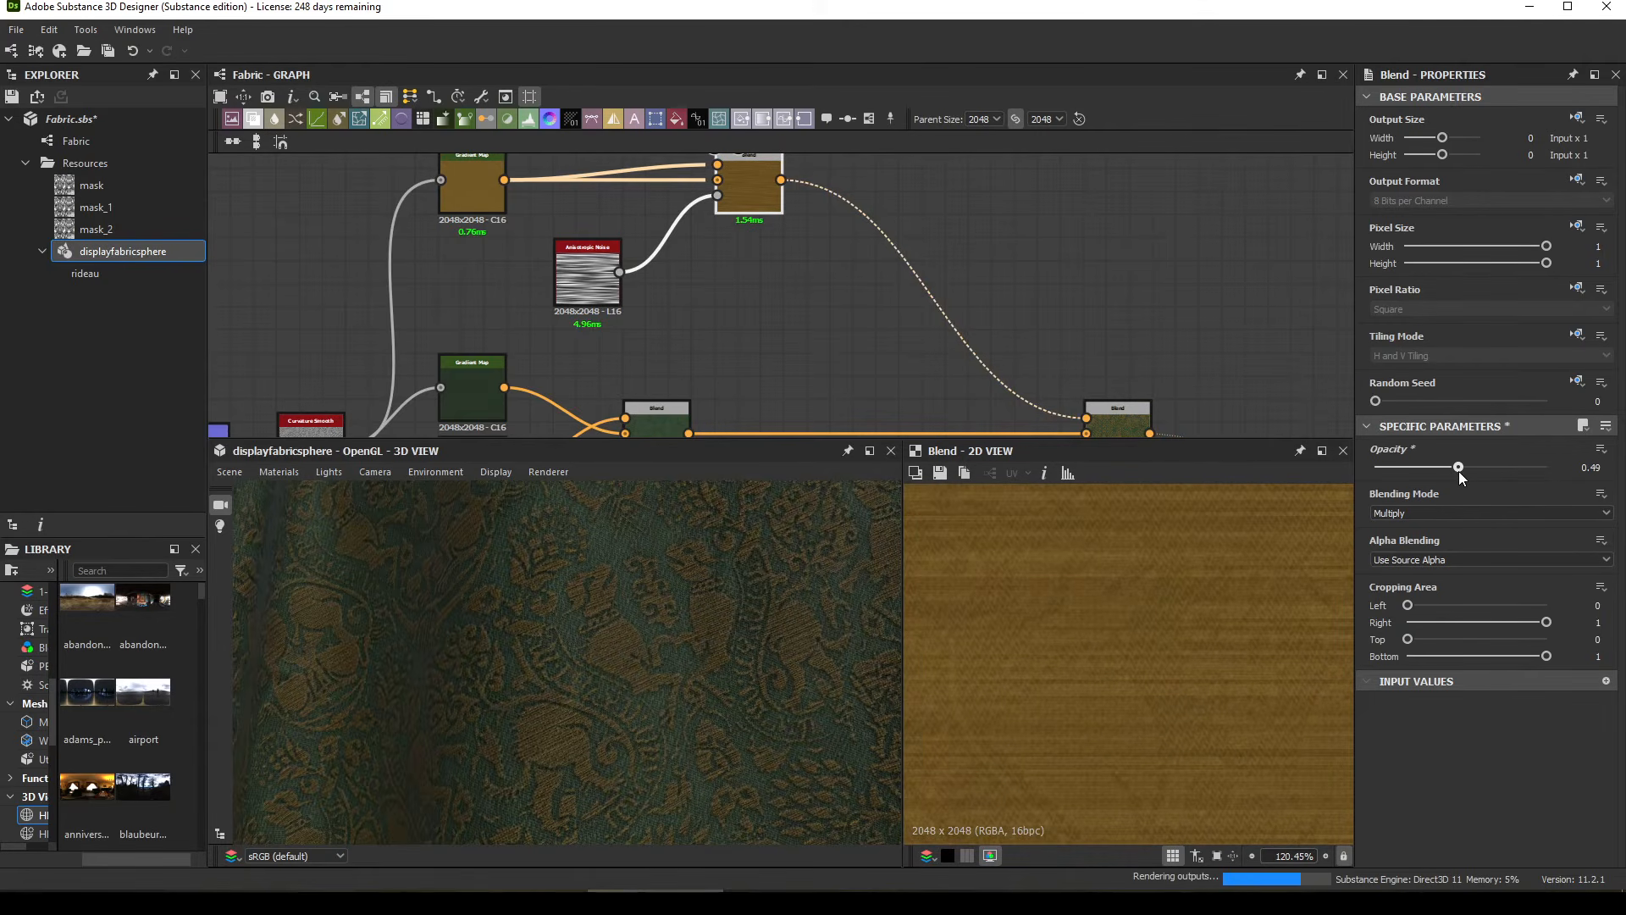
# Step: Brighten the ochre Gradient Map's key at position 0.857 to #9c7733
pyautogui.click(472, 186)
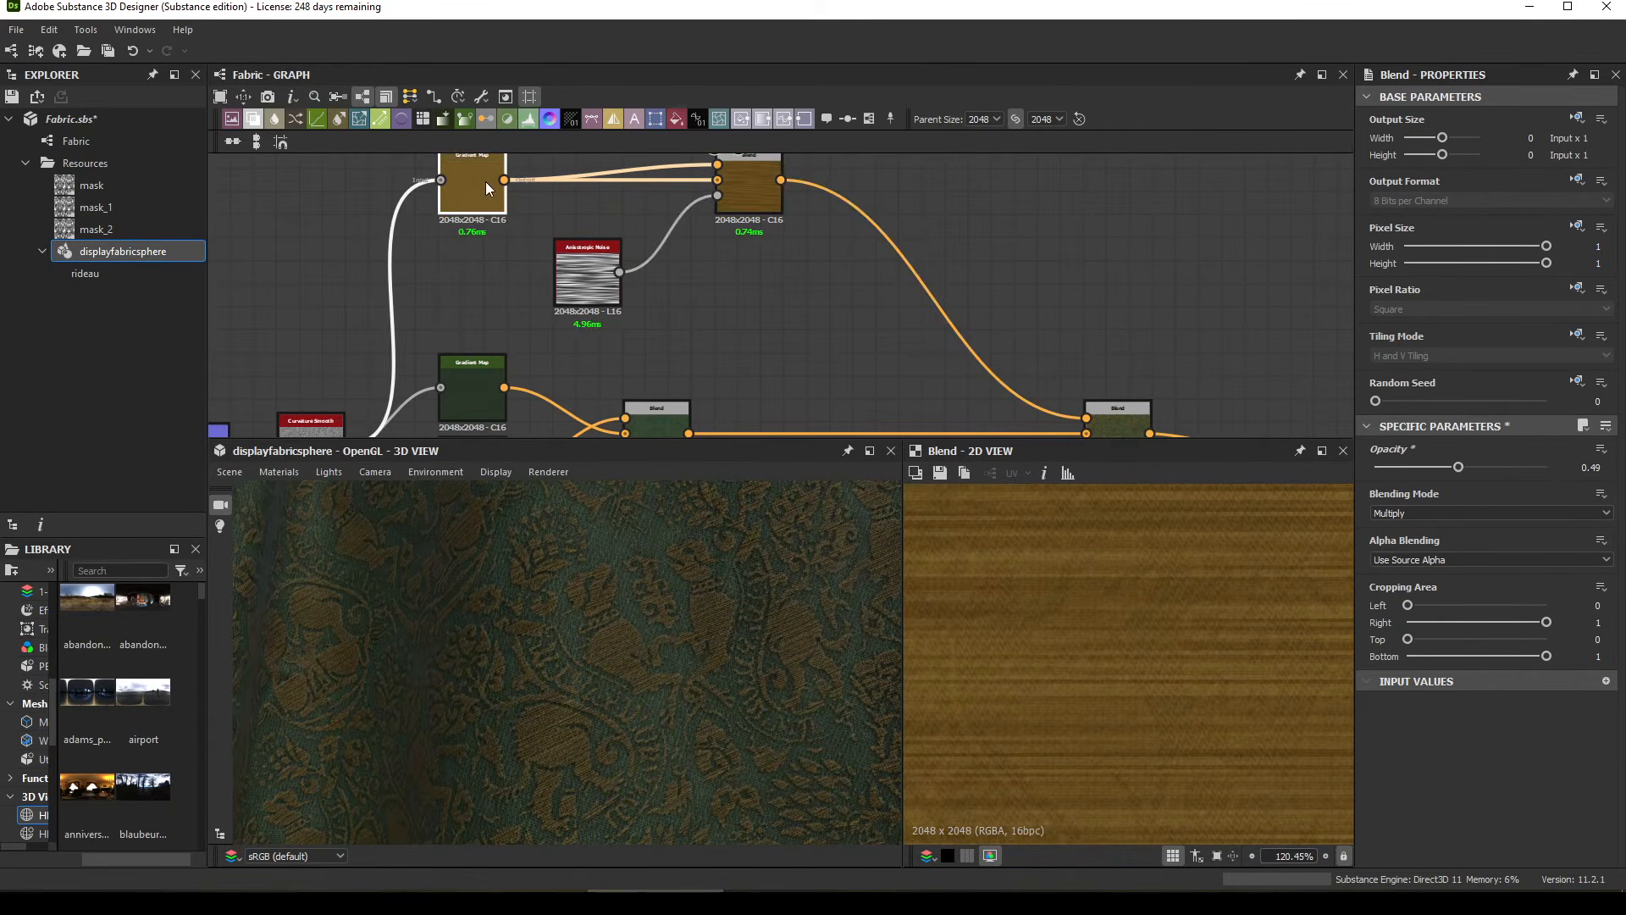
pyautogui.click(1569, 619)
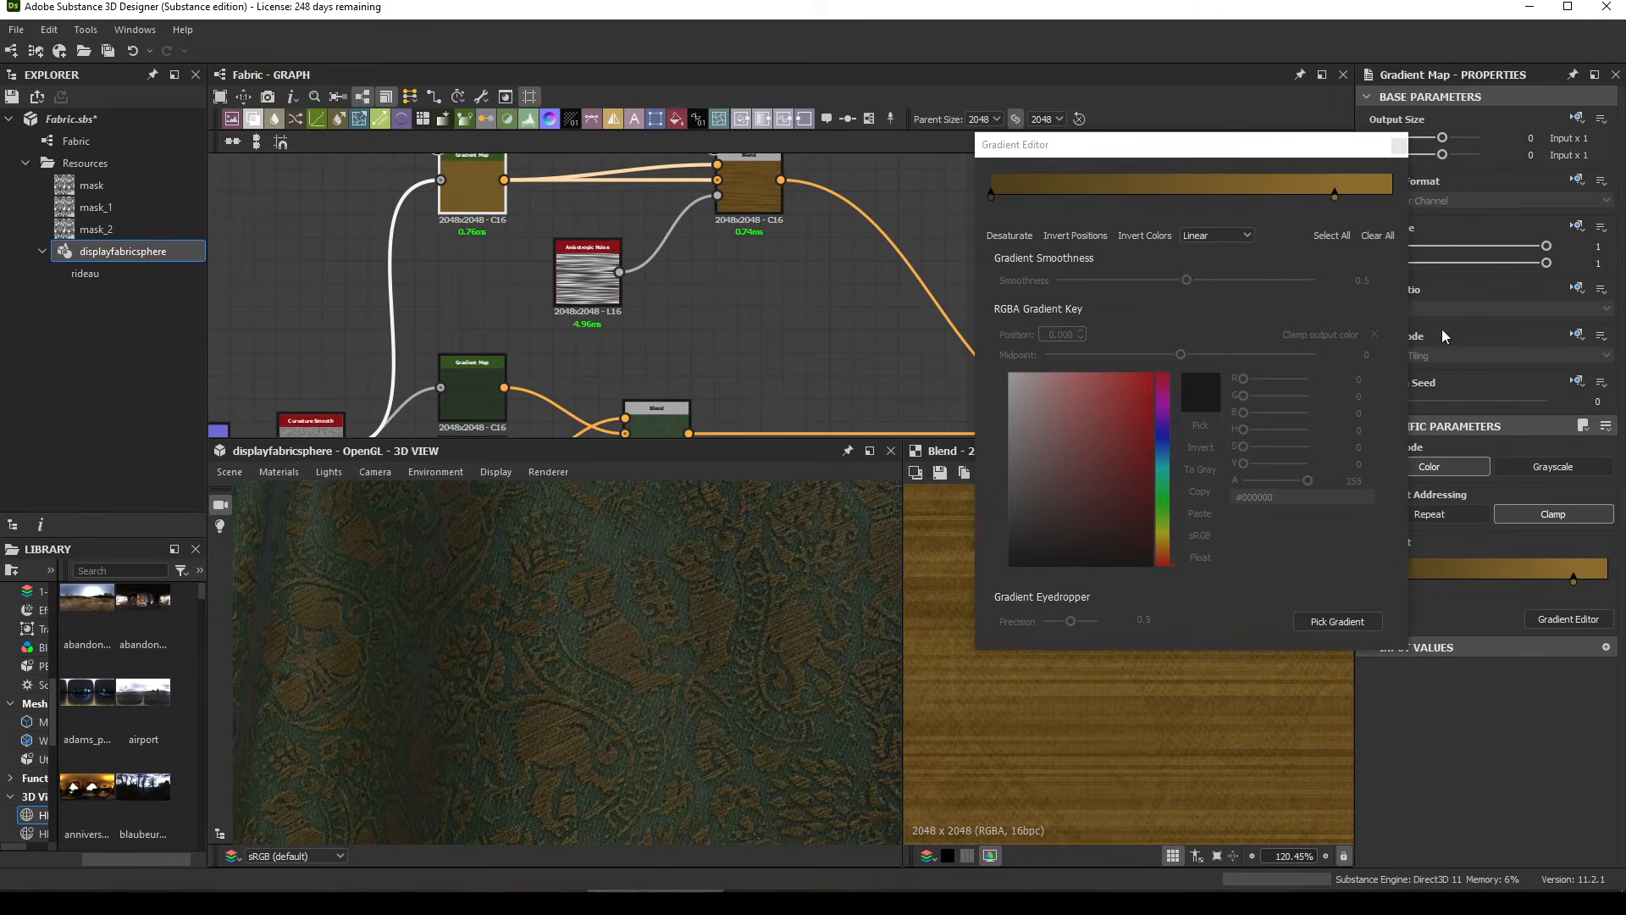
pyautogui.click(1334, 194)
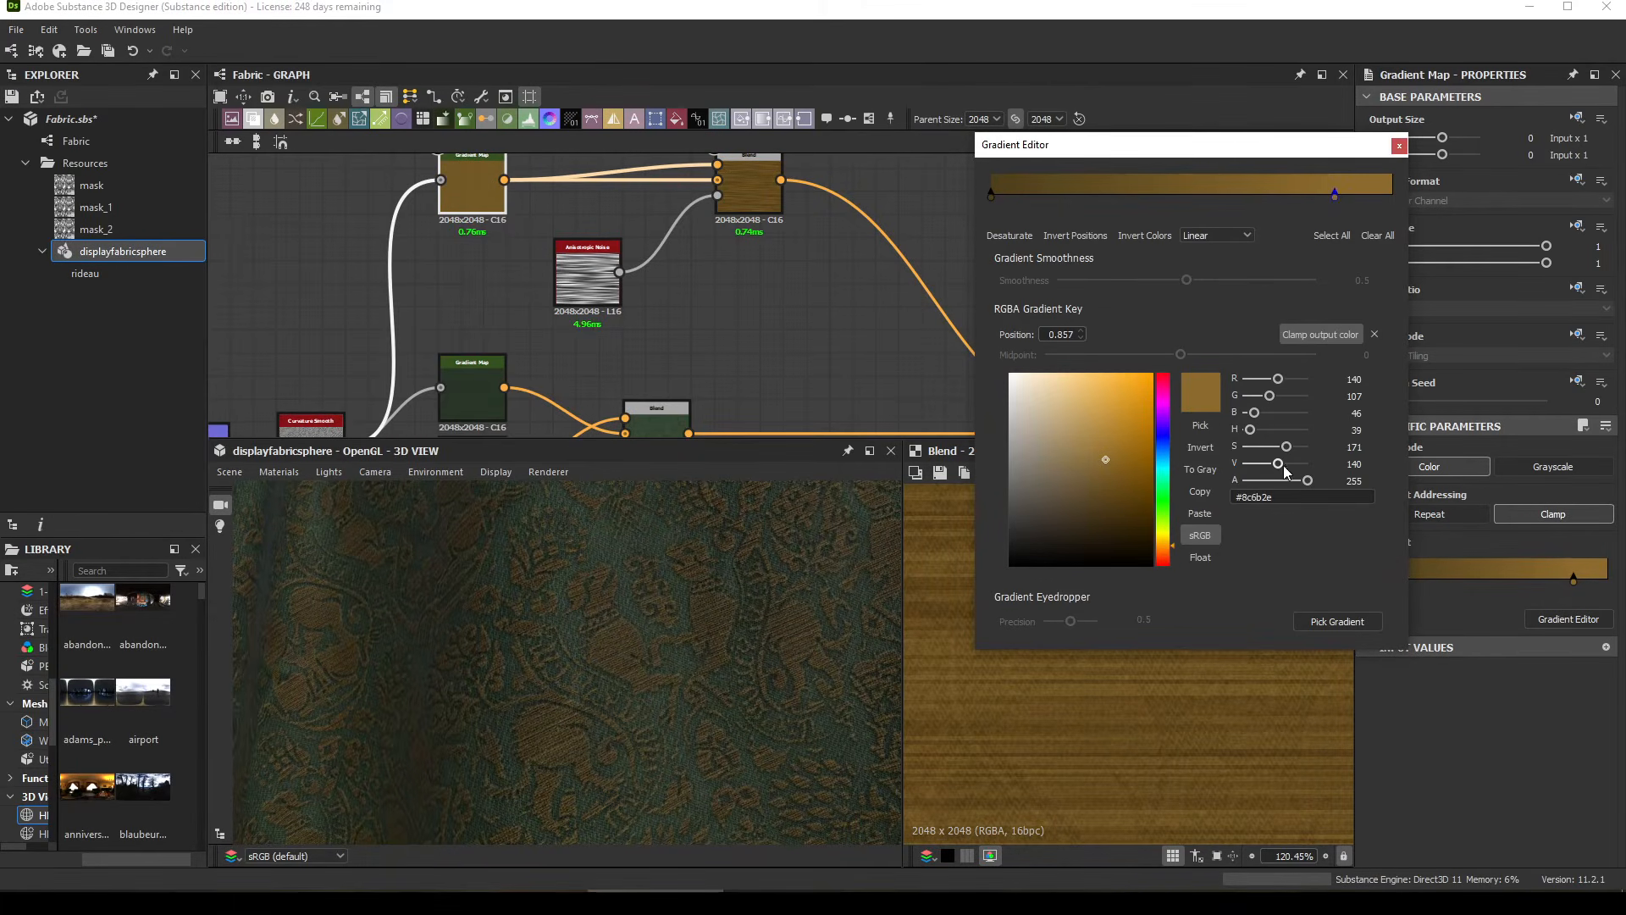
pyautogui.moveTo(1282, 469); pyautogui.dragTo(1286, 466)
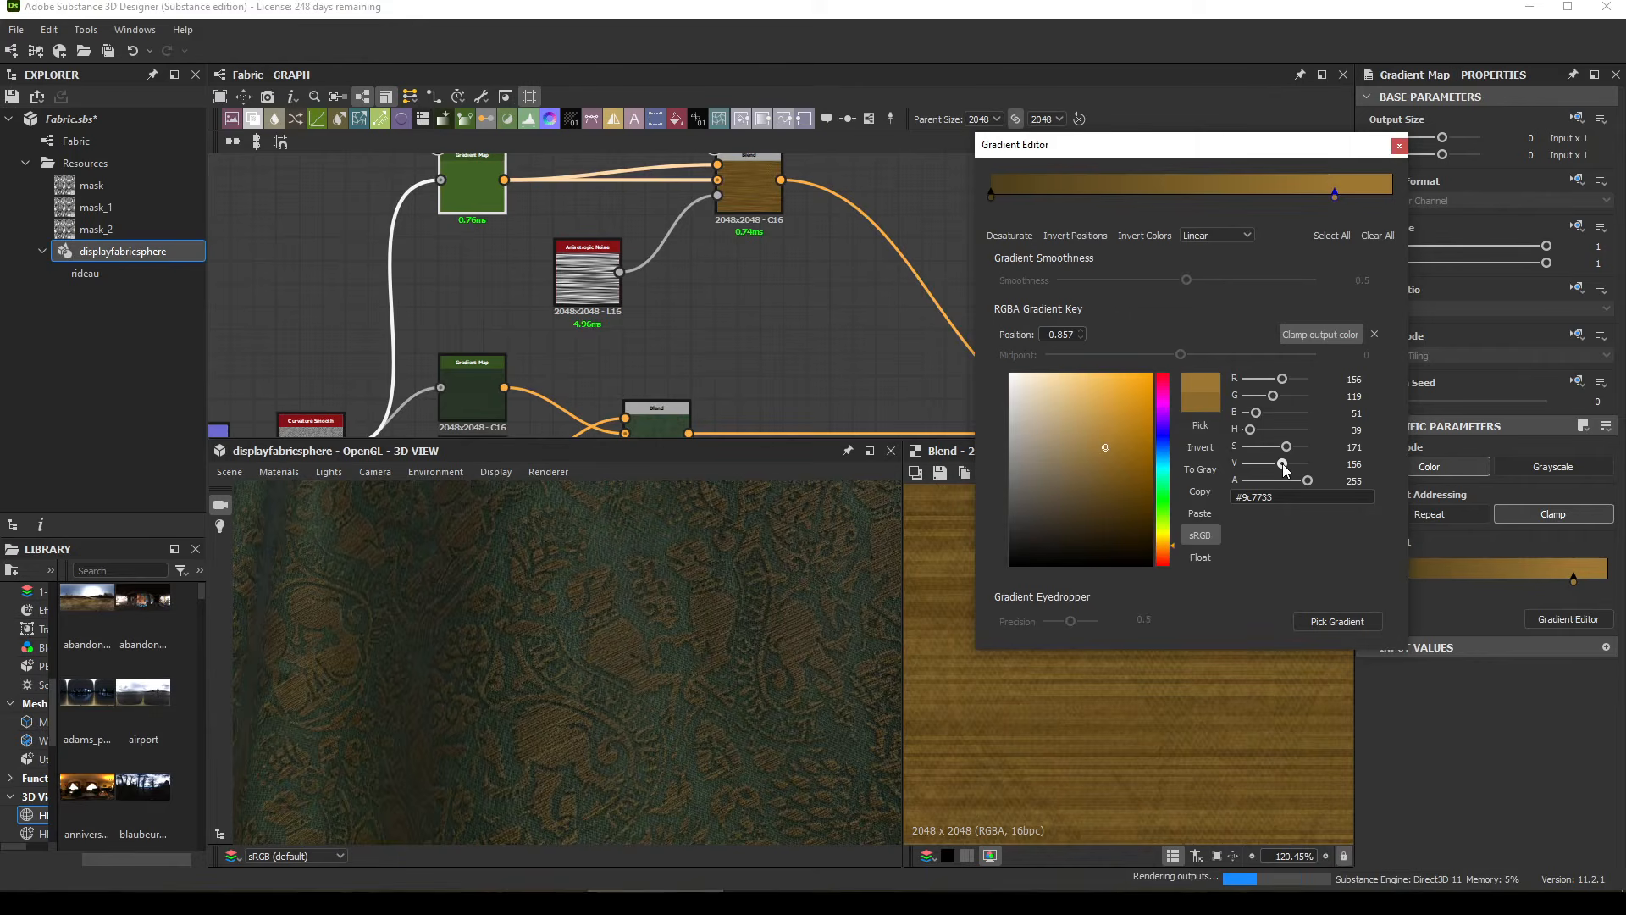
pyautogui.click(1399, 146)
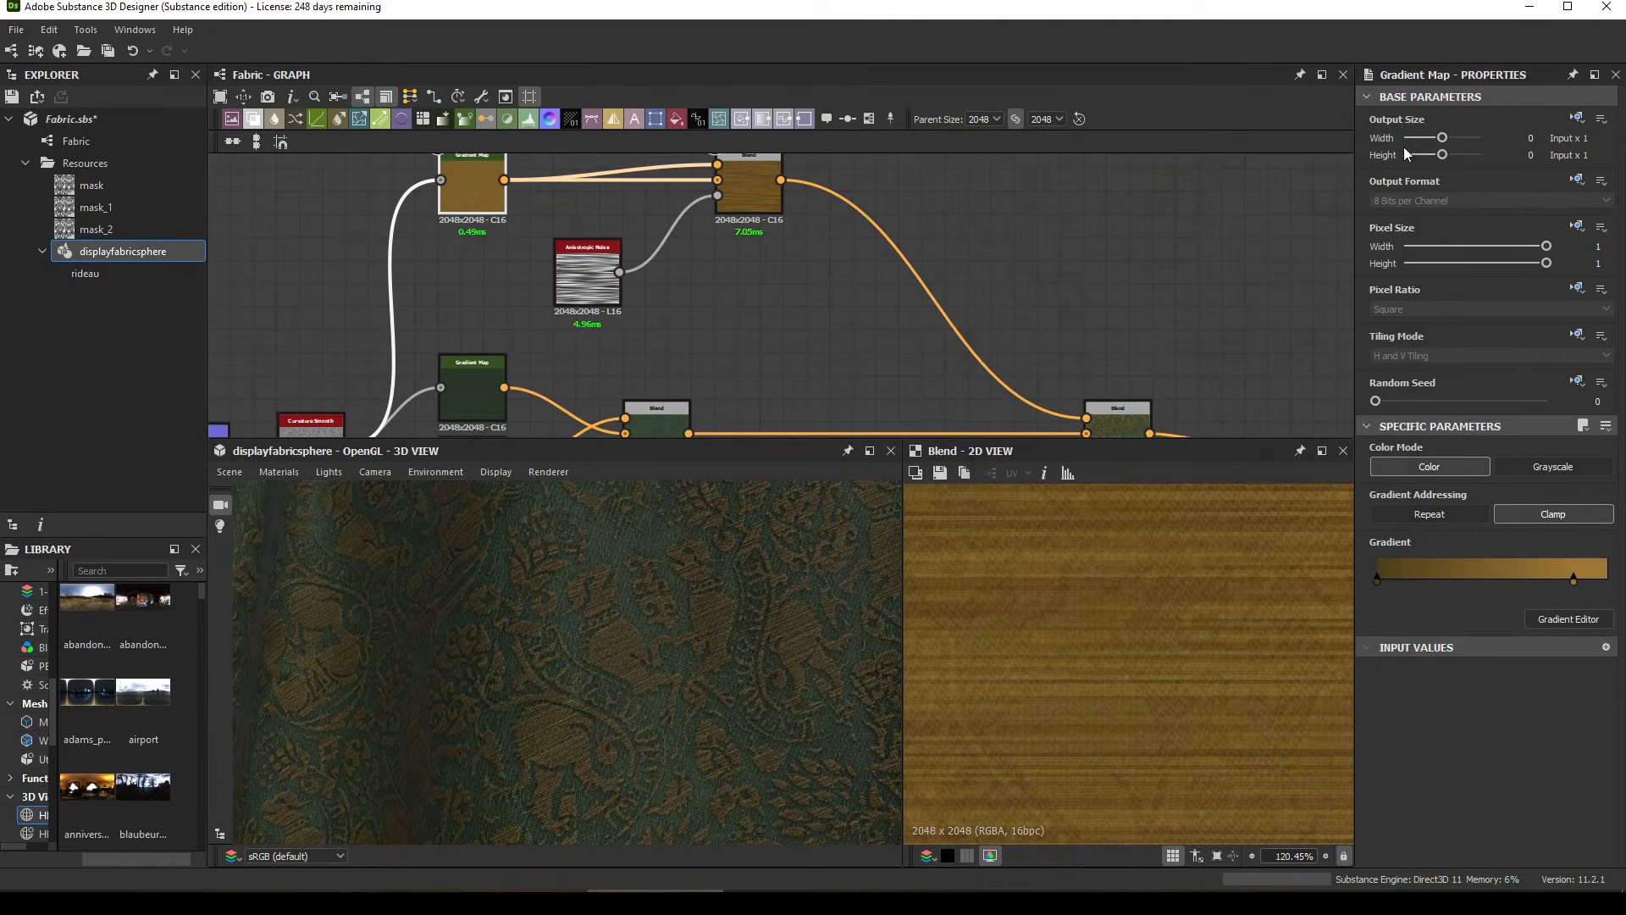
# Step: Add a second Blend beyond the striped ochre Blend, using the striped Blend as its background
pyautogui.click(778, 204)
pyautogui.moveTo(855, 234); pyautogui.dragTo(720, 224, button='middle')
pyautogui.moveTo(492, 398); pyautogui.dragTo(607, 252, button='middle')
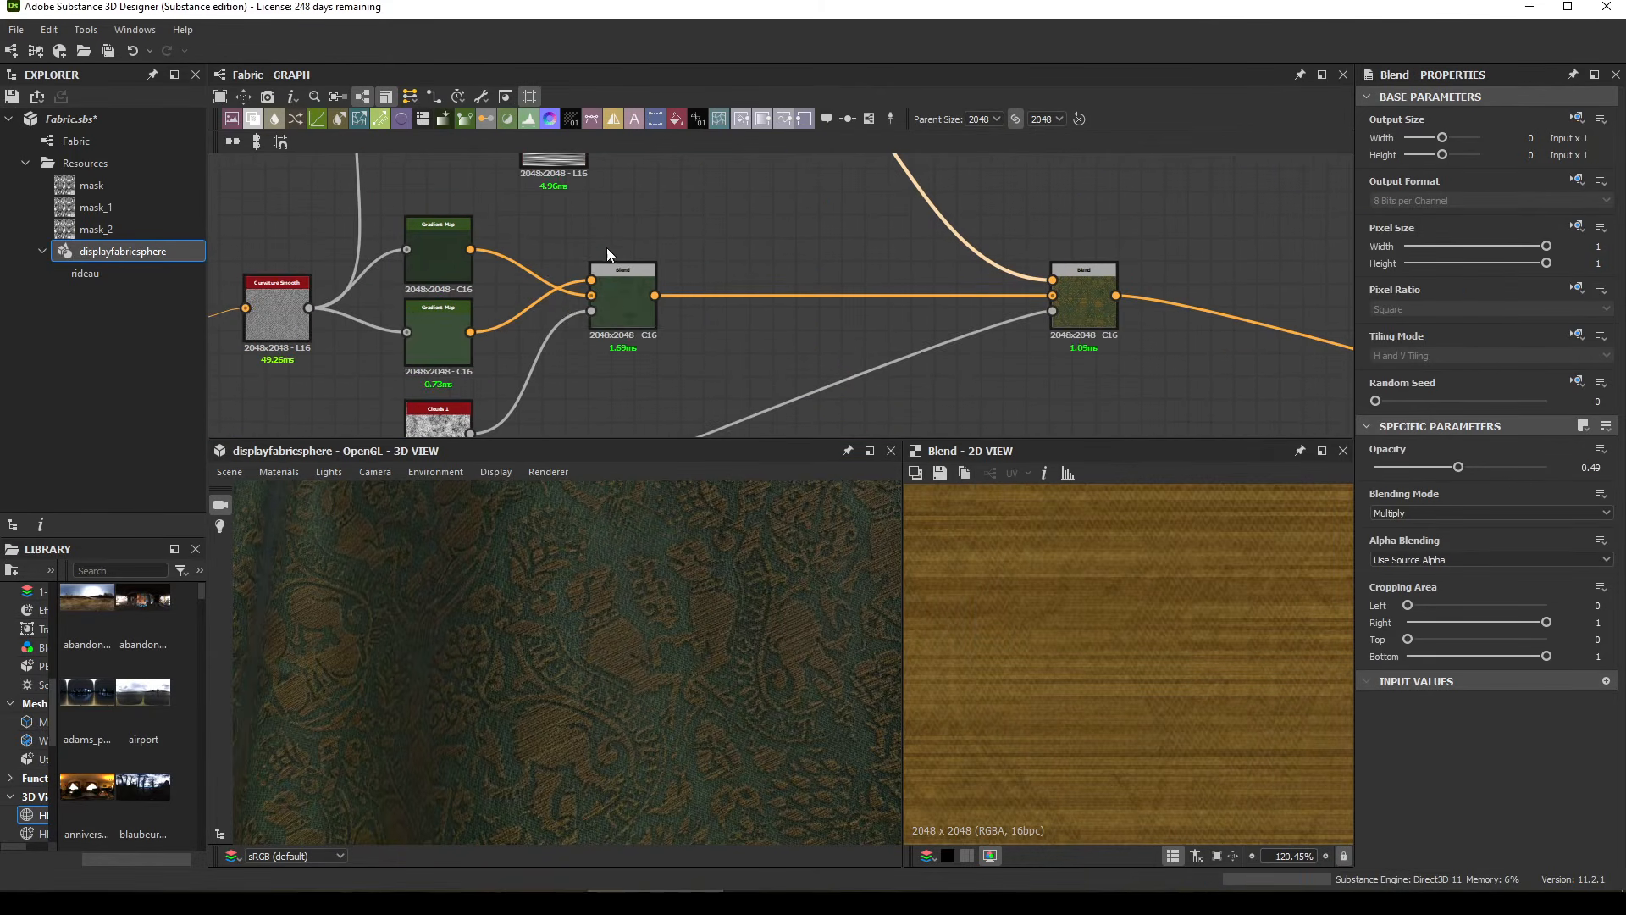
pyautogui.click(634, 293)
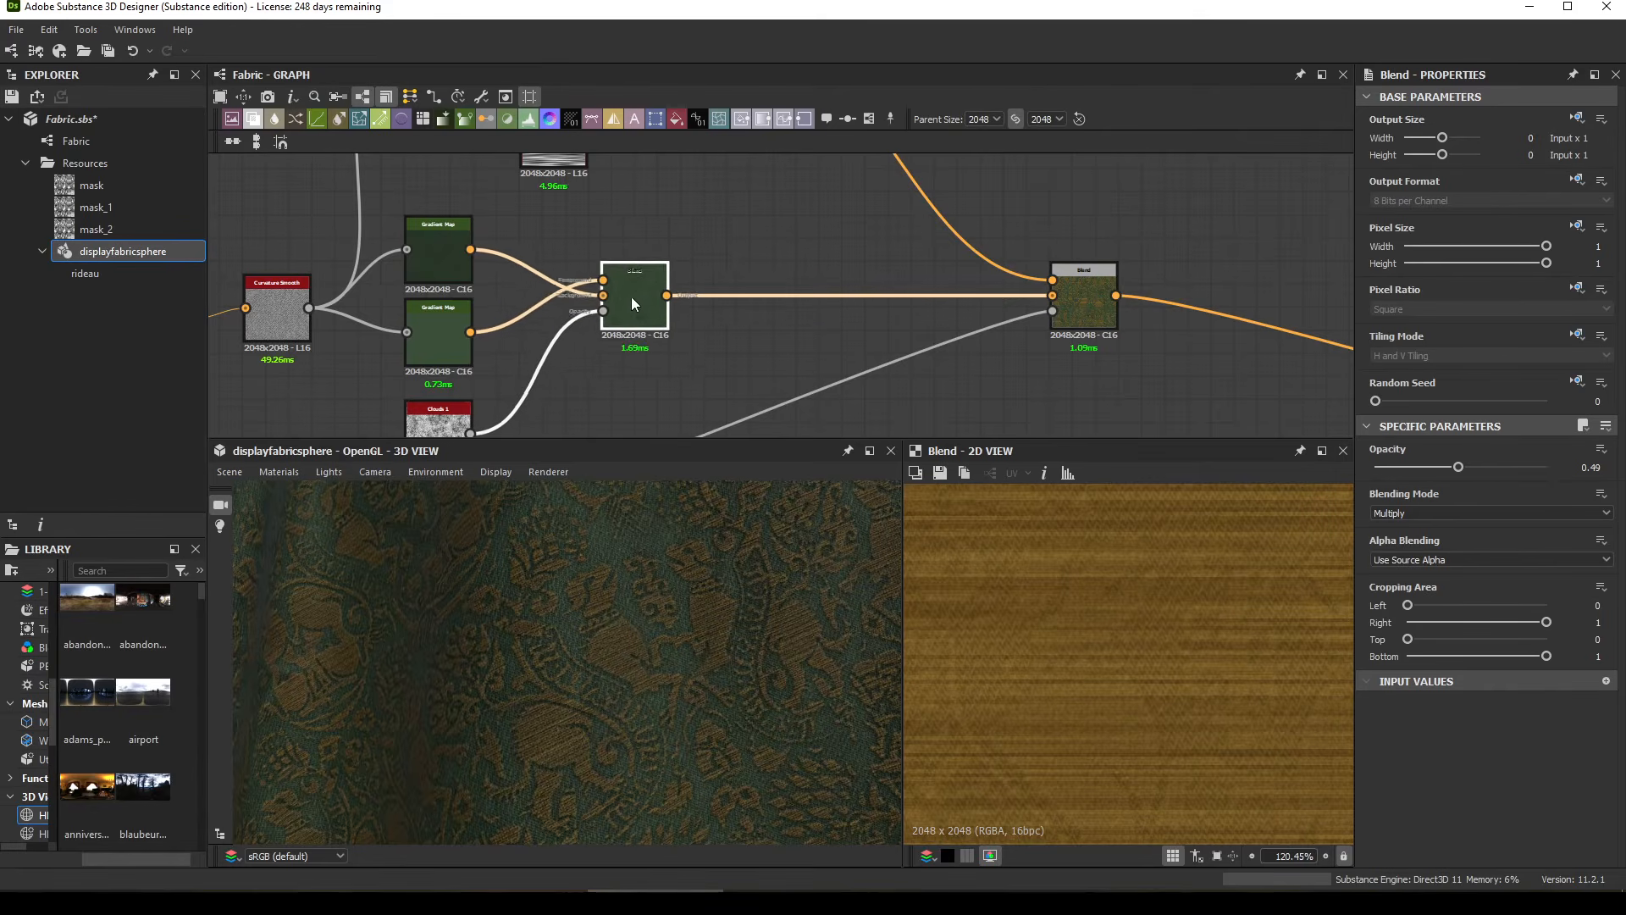
pyautogui.moveTo(612, 307); pyautogui.dragTo(602, 305)
pyautogui.moveTo(721, 242); pyautogui.dragTo(578, 299, button='middle')
pyautogui.moveTo(664, 214); pyautogui.dragTo(612, 226, button='middle')
pyautogui.press('space')
pyautogui.write('bl')
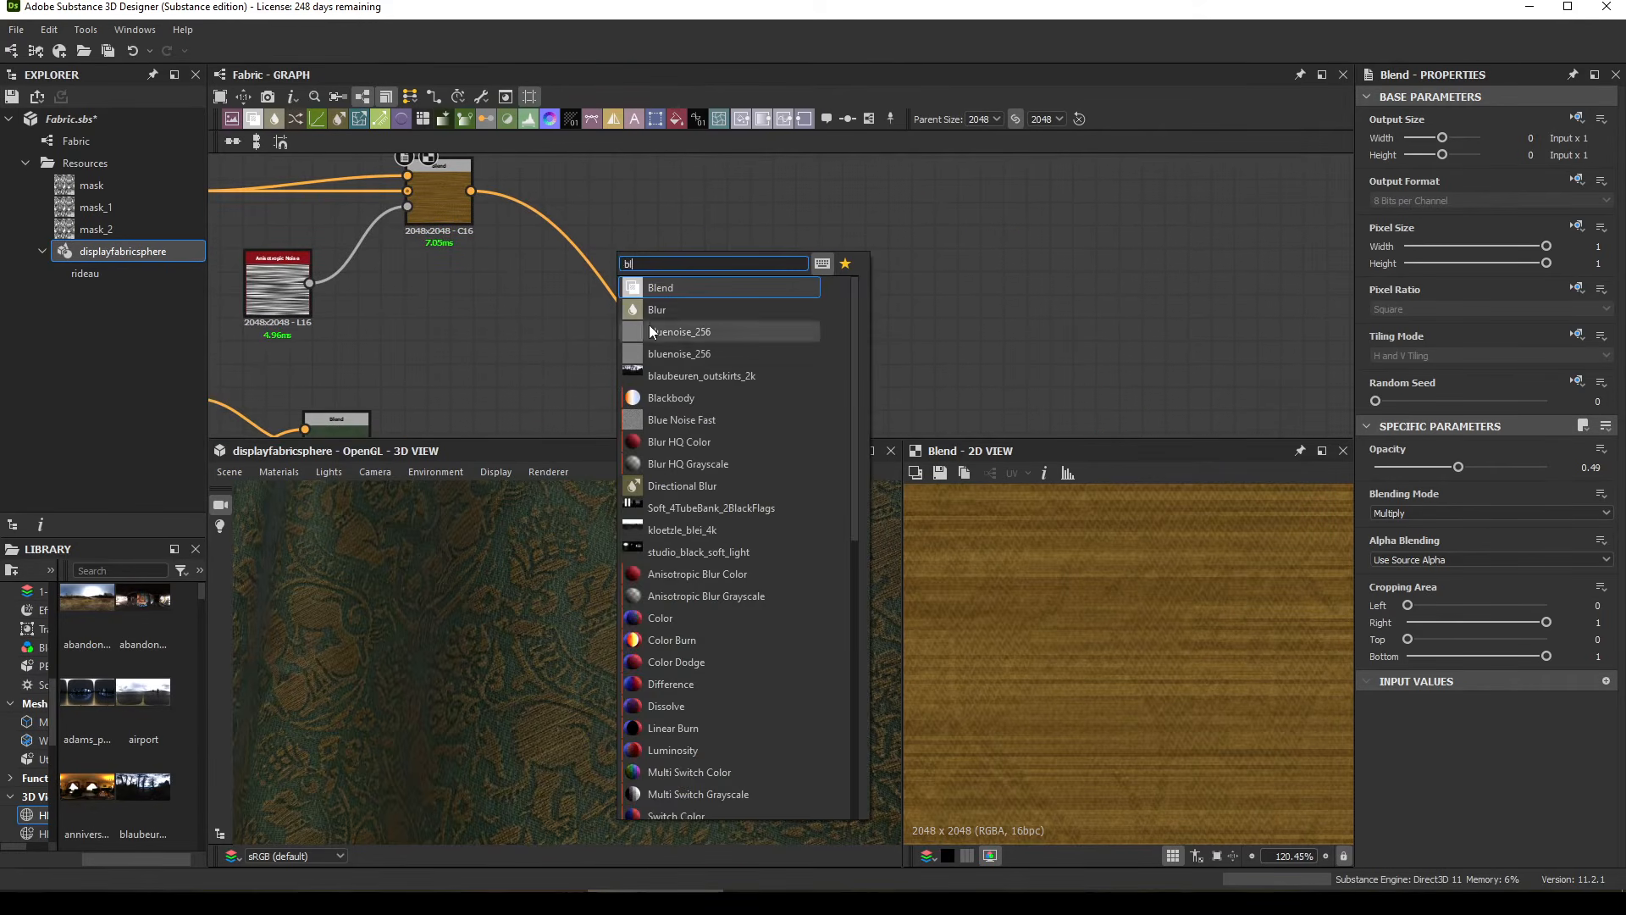
pyautogui.click(700, 295)
pyautogui.moveTo(578, 249); pyautogui.dragTo(698, 242)
pyautogui.scroll(-2, 698, 242)
pyautogui.scroll(3, 508, 230)
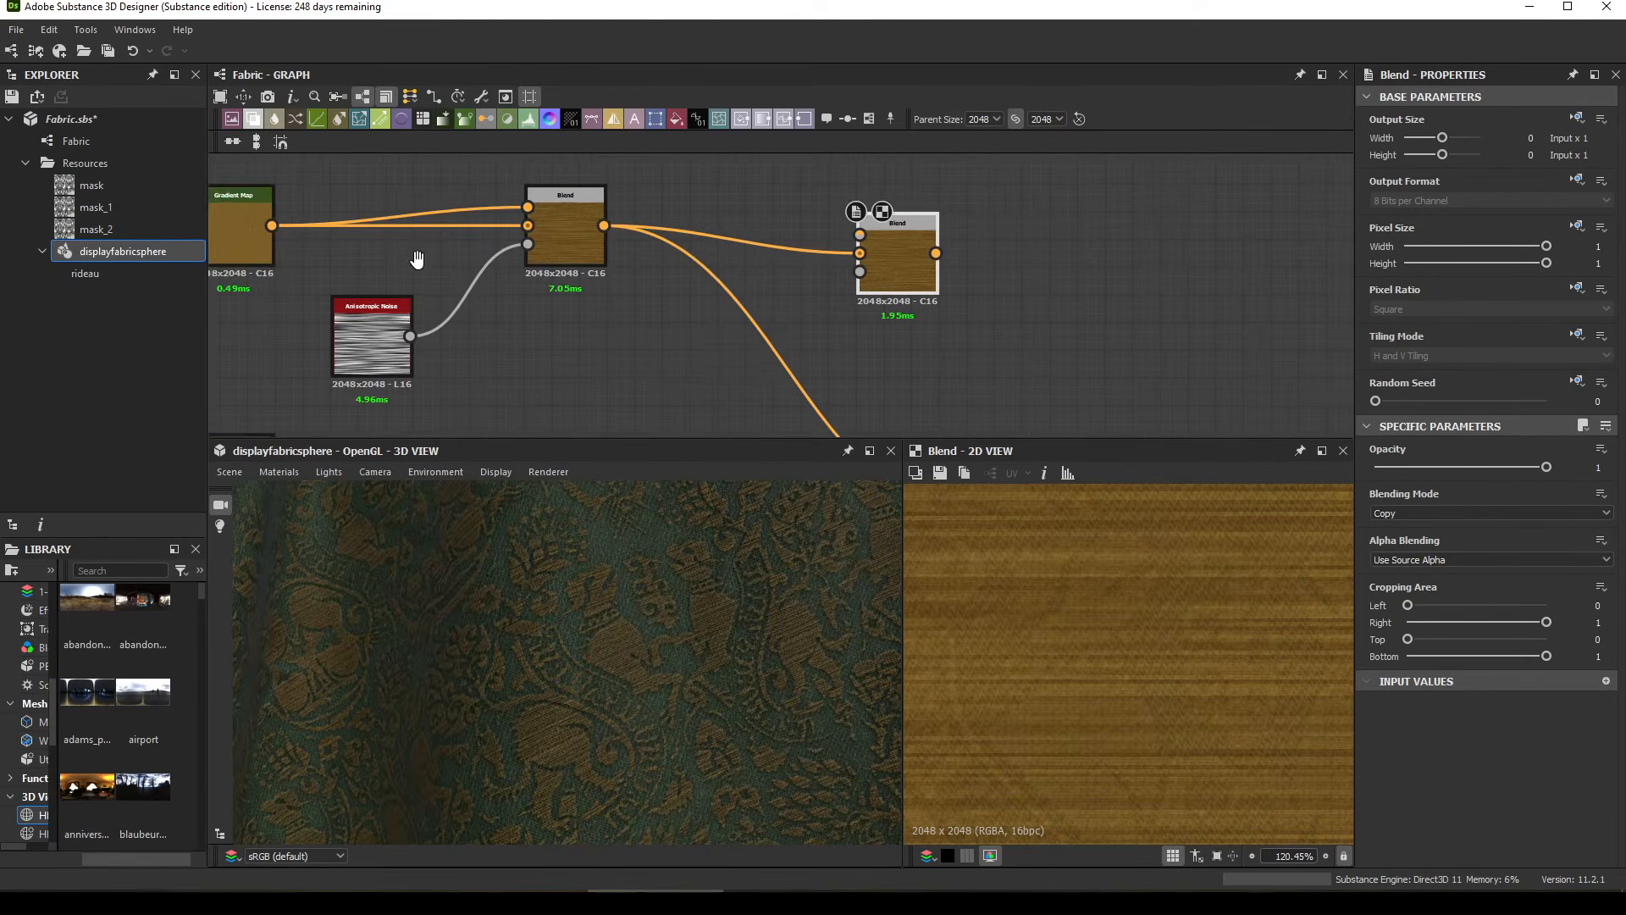
# Step: Add an HSL node fed by the striped ochre Blend and place it above, between the two ochre Blends
pyautogui.moveTo(418, 258); pyautogui.dragTo(613, 261, button='middle')
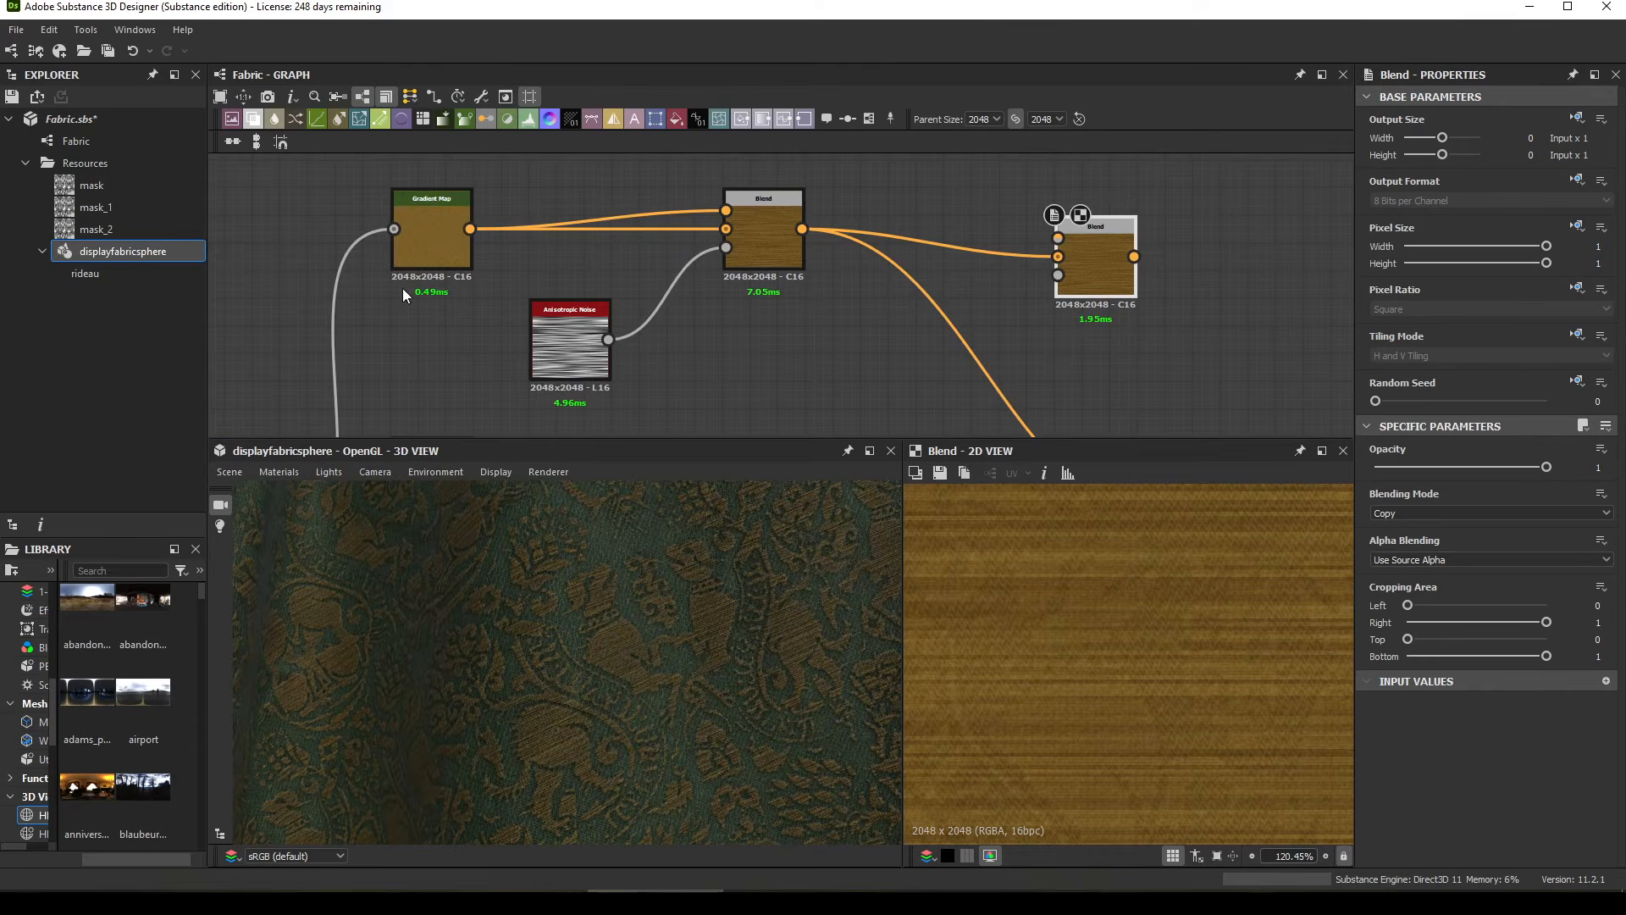
pyautogui.moveTo(1003, 246); pyautogui.dragTo(781, 254, button='middle')
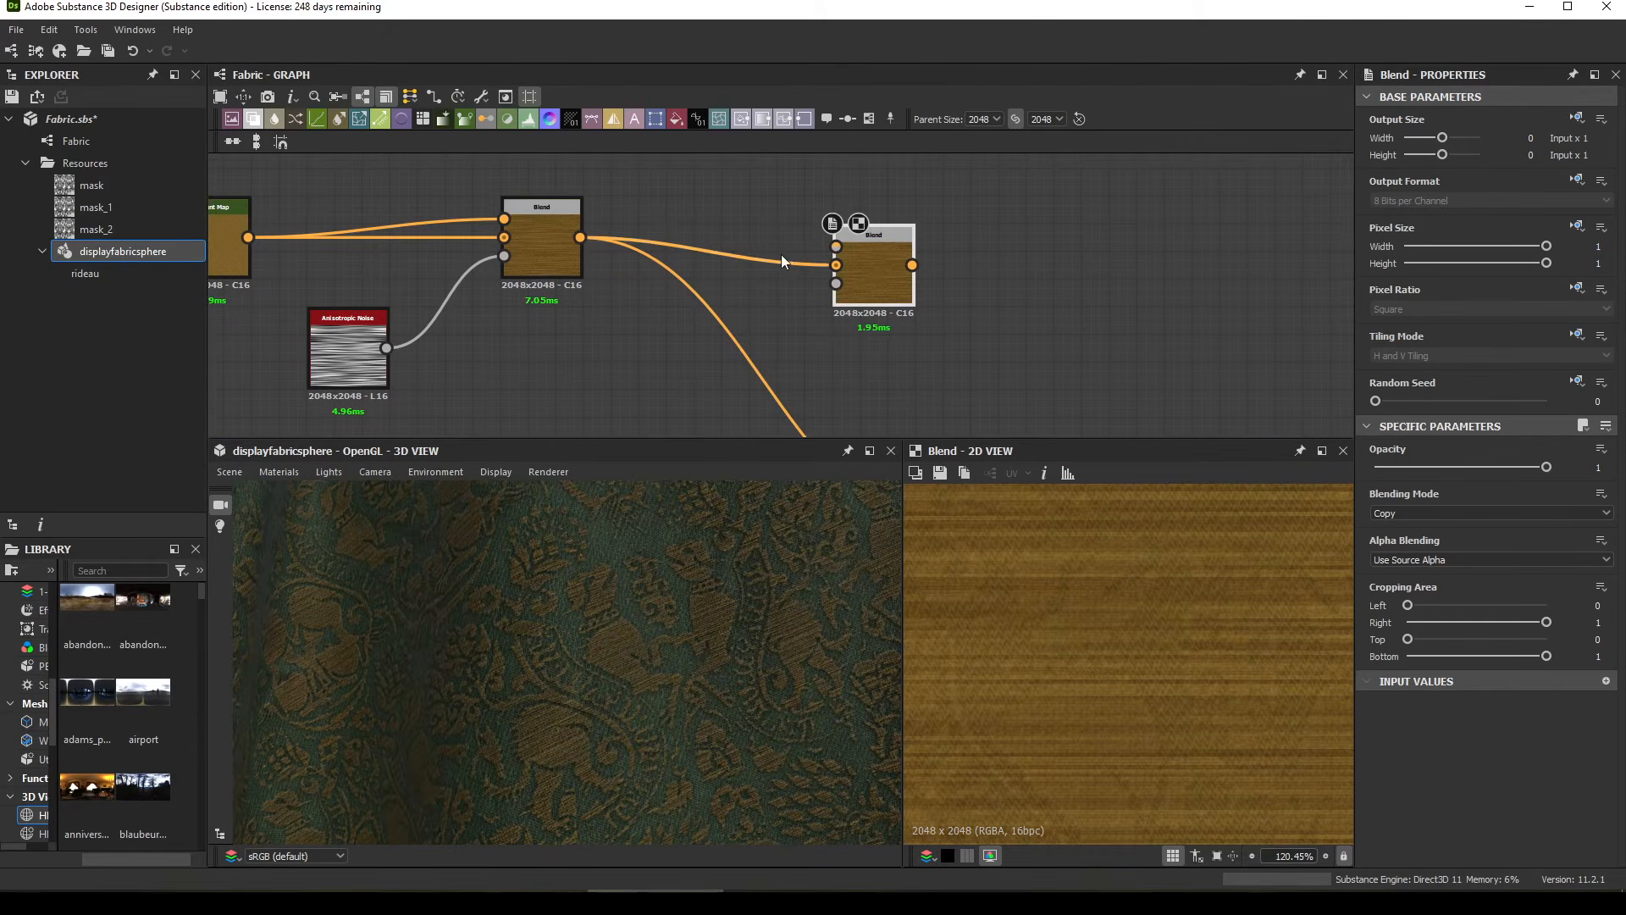
pyautogui.press('space')
pyautogui.write('hsl')
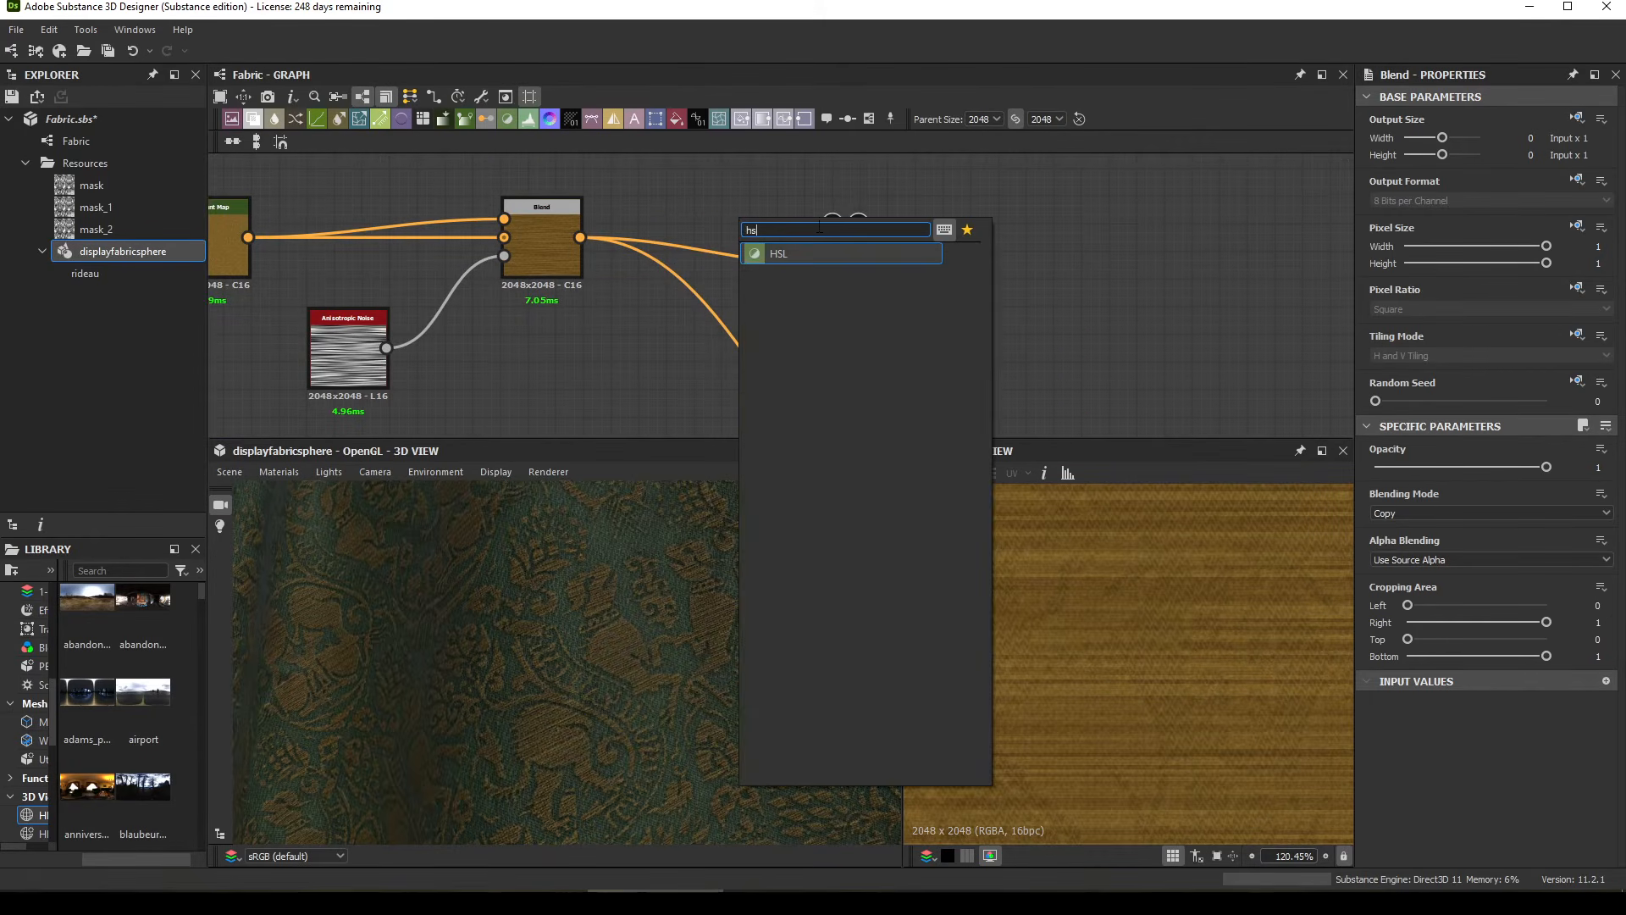
pyautogui.click(815, 251)
pyautogui.moveTo(681, 225); pyautogui.dragTo(663, 164)
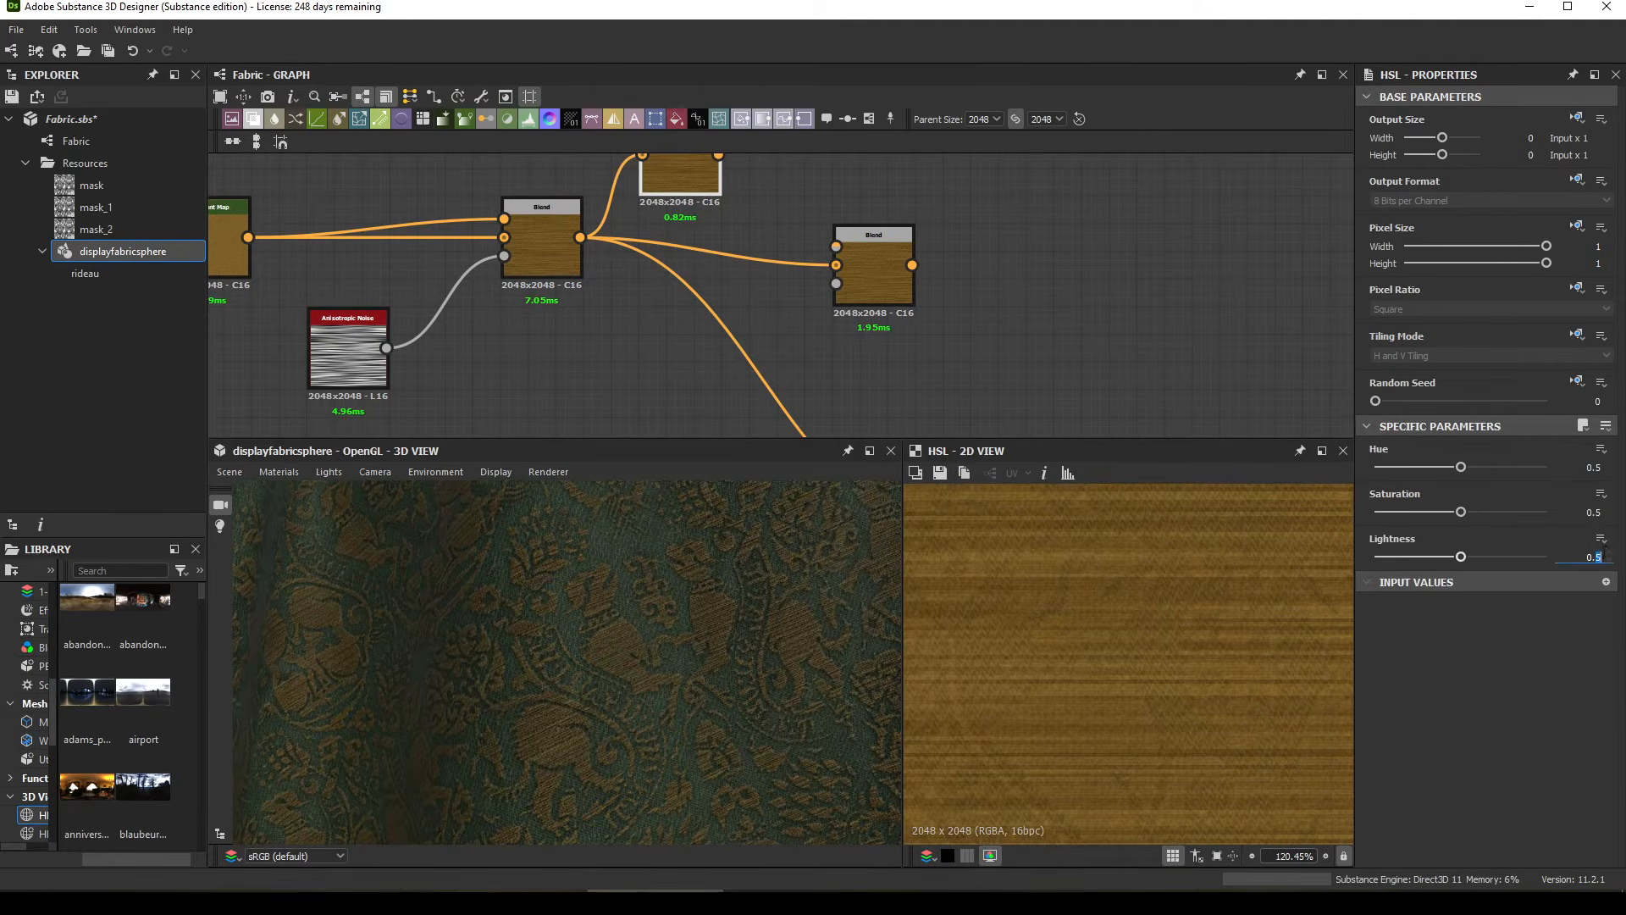
# Step: Set the HSL node's Lightness to 0.53
pyautogui.click(1601, 555)
pyautogui.write('51')
pyautogui.press('Return')
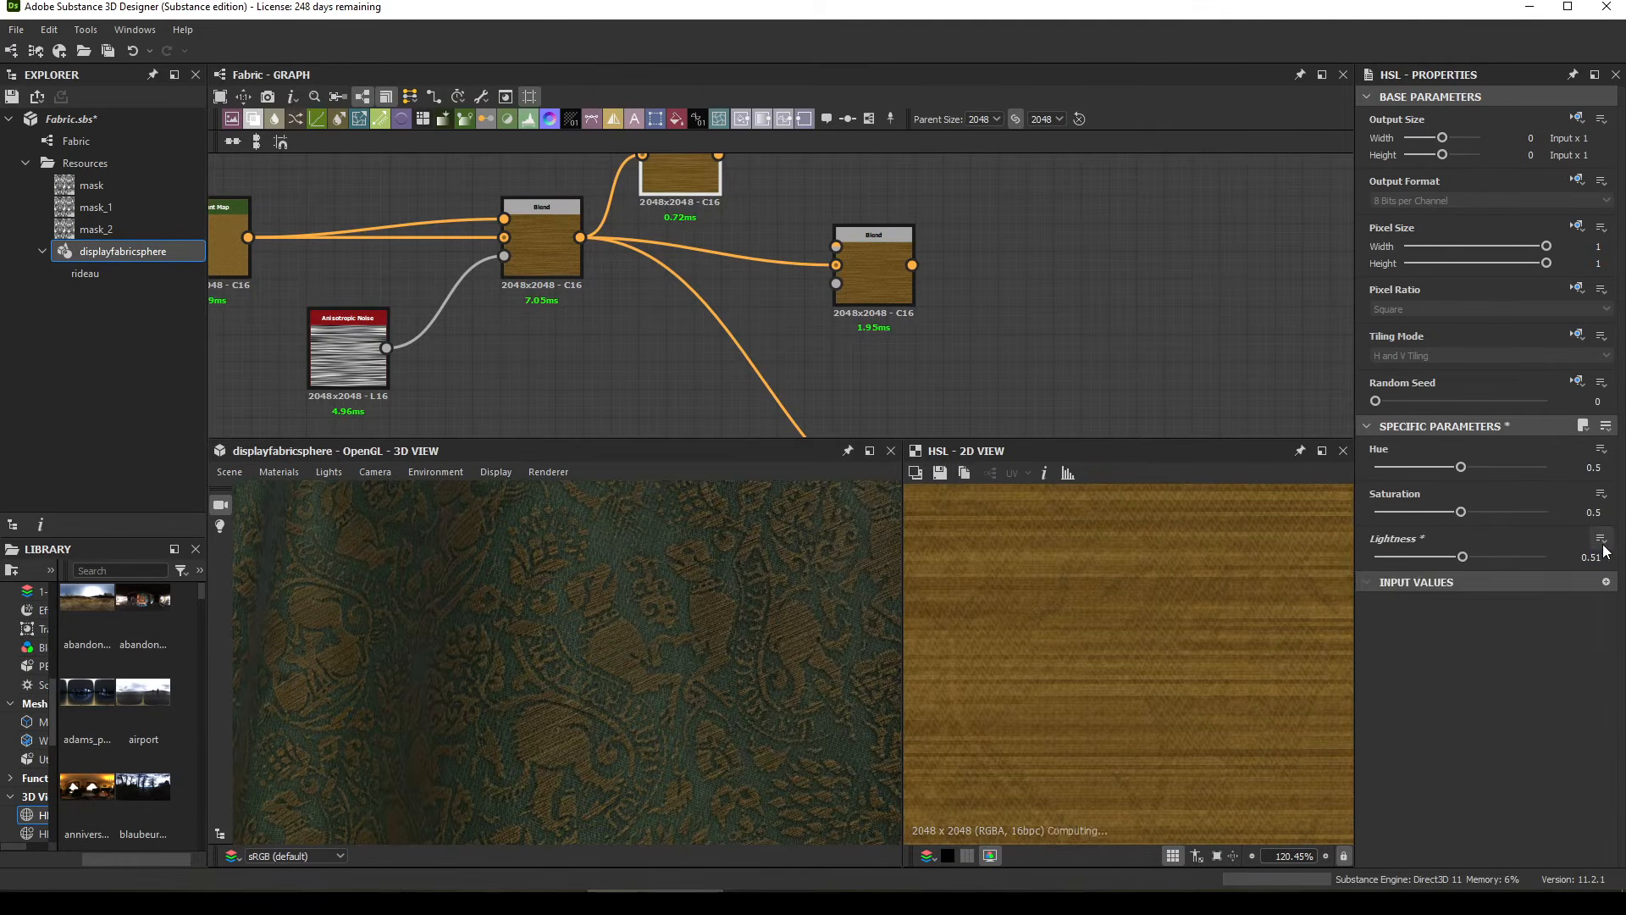
pyautogui.click(1475, 558)
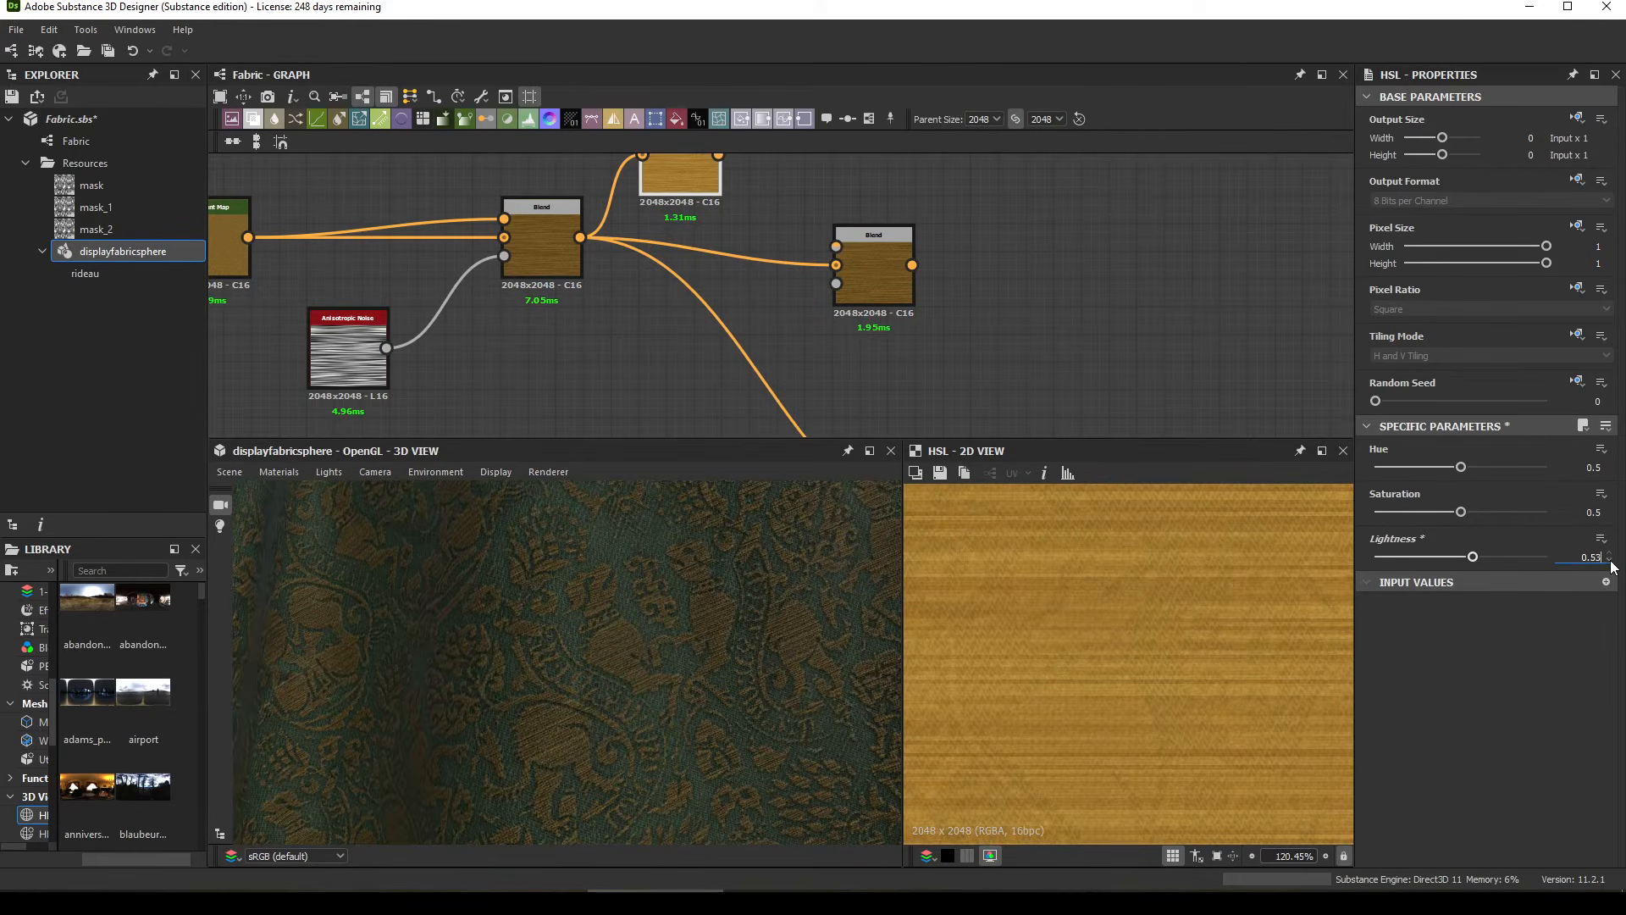
pyautogui.press('Return')
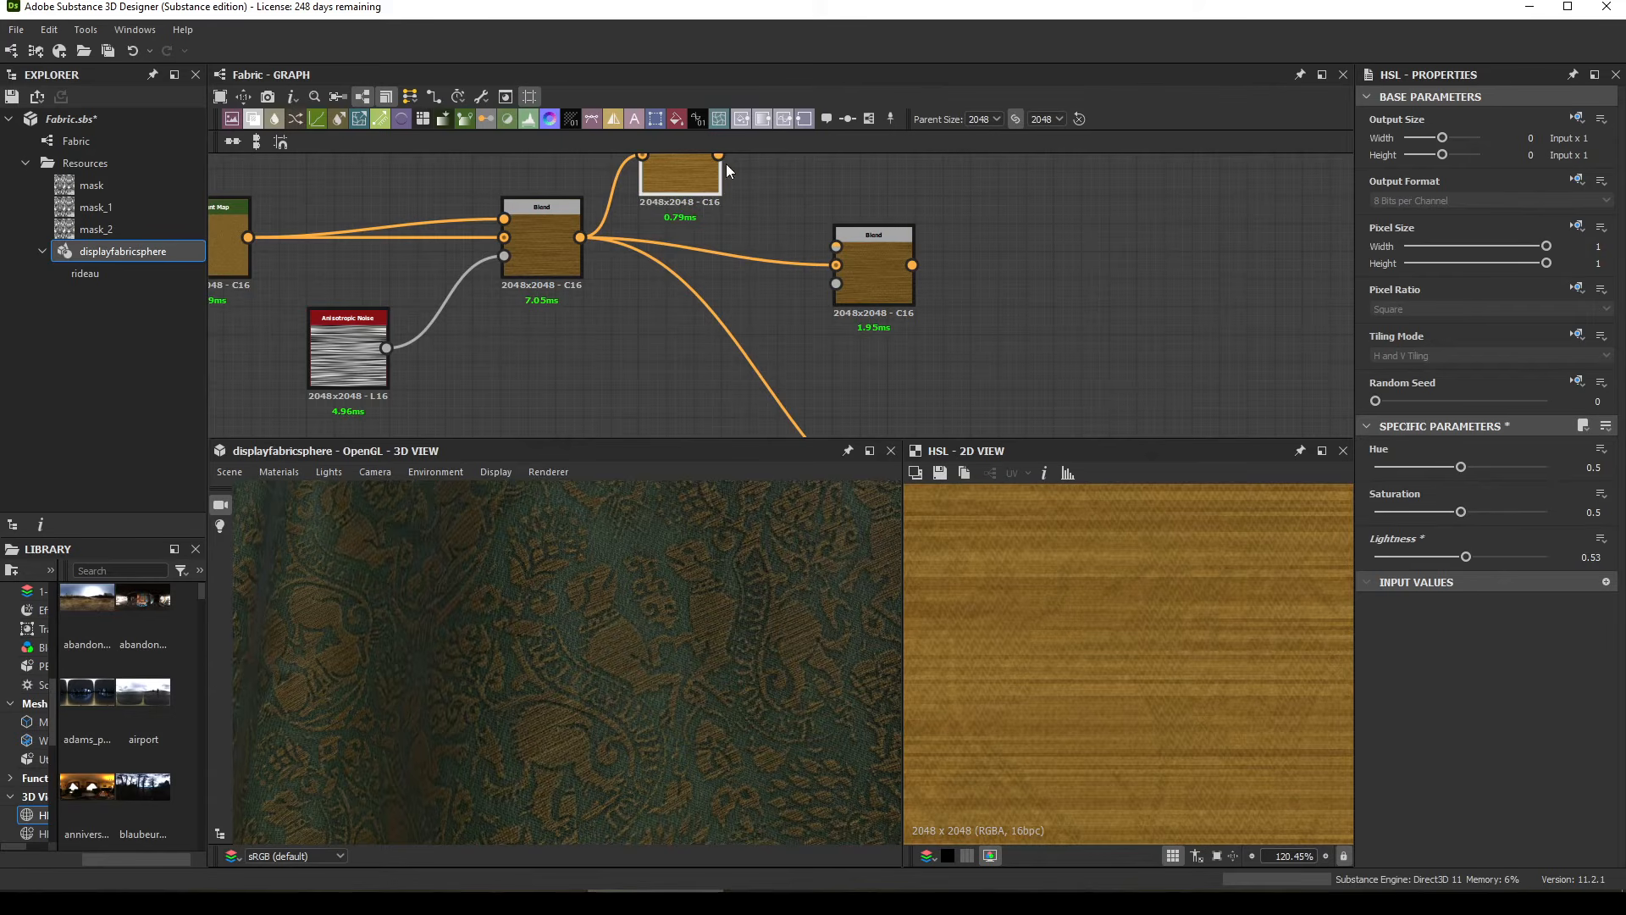
# Step: Connect the HSL node to the second ochre Blend's foreground and Clouds 1 to its opacity input
pyautogui.moveTo(719, 156); pyautogui.dragTo(836, 246)
pyautogui.click(892, 269)
pyautogui.scroll(-5, 892, 263)
pyautogui.moveTo(791, 369); pyautogui.dragTo(832, 319, button='middle')
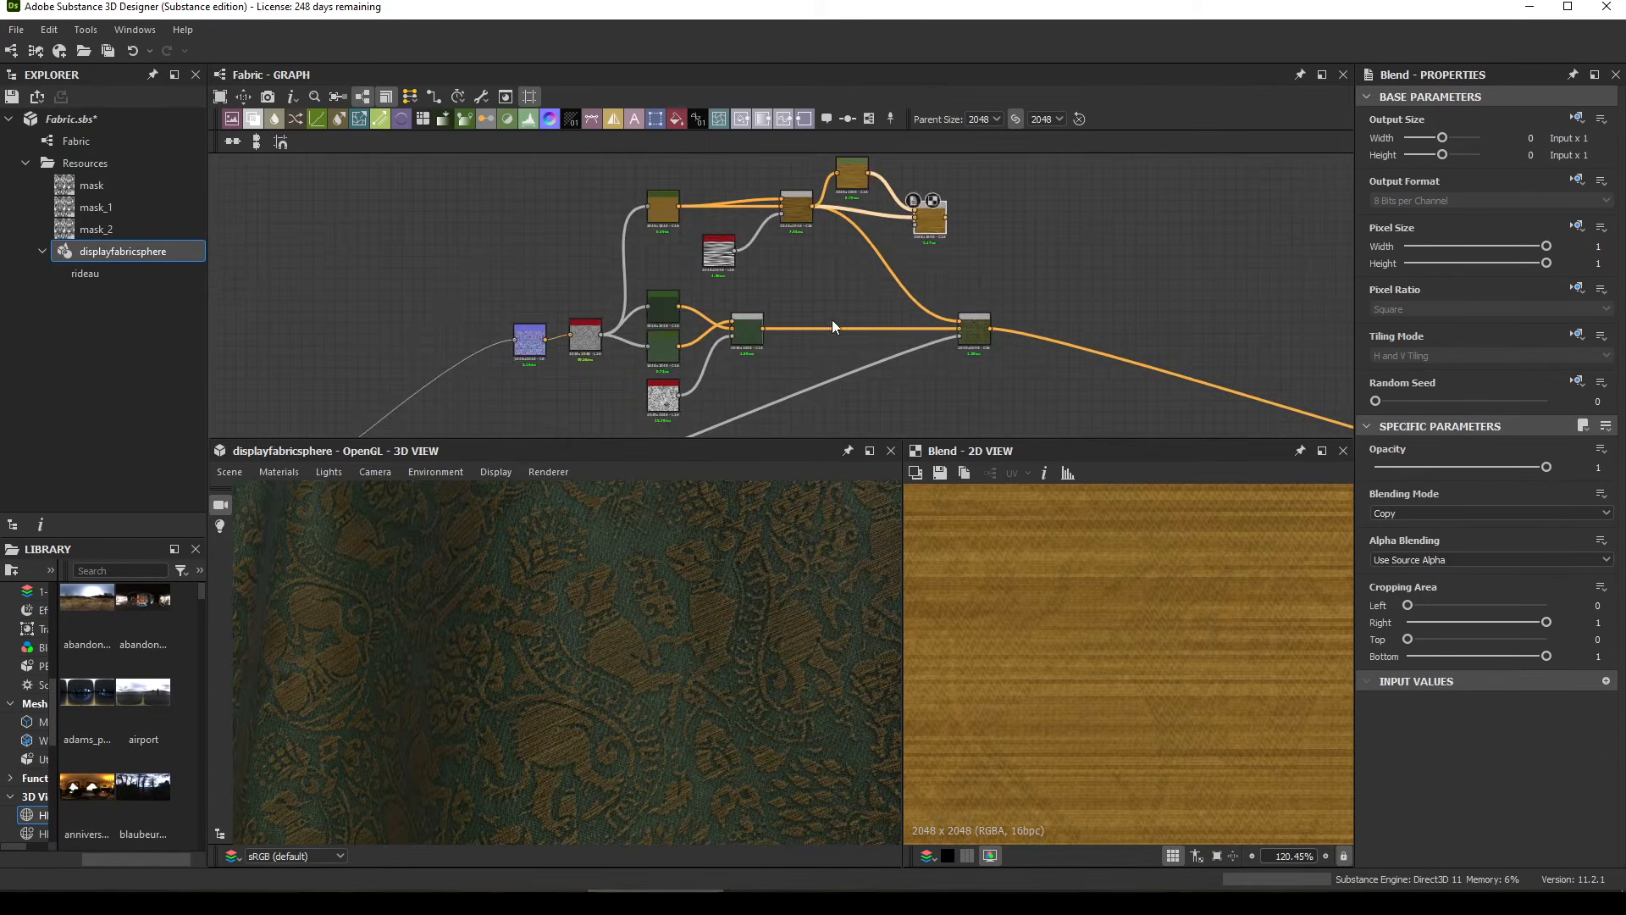
pyautogui.scroll(2, 826, 319)
pyautogui.moveTo(639, 389); pyautogui.dragTo(675, 332, button='middle')
pyautogui.moveTo(632, 371); pyautogui.dragTo(910, 285)
pyautogui.scroll(1, 649, 365)
pyautogui.scroll(-3, 977, 321)
pyautogui.scroll(1, 1098, 202)
pyautogui.moveTo(1098, 202); pyautogui.dragTo(909, 284, button='middle')
pyautogui.scroll(1, 910, 290)
pyautogui.moveTo(910, 290); pyautogui.dragTo(983, 253)
pyautogui.click(988, 241)
# Step: Route the second ochre Blend into the masked Blend's foreground and inspect the color on the draped cloth
pyautogui.scroll(-4, 1123, 674)
pyautogui.moveTo(1124, 674); pyautogui.dragTo(1042, 625, button='middle')
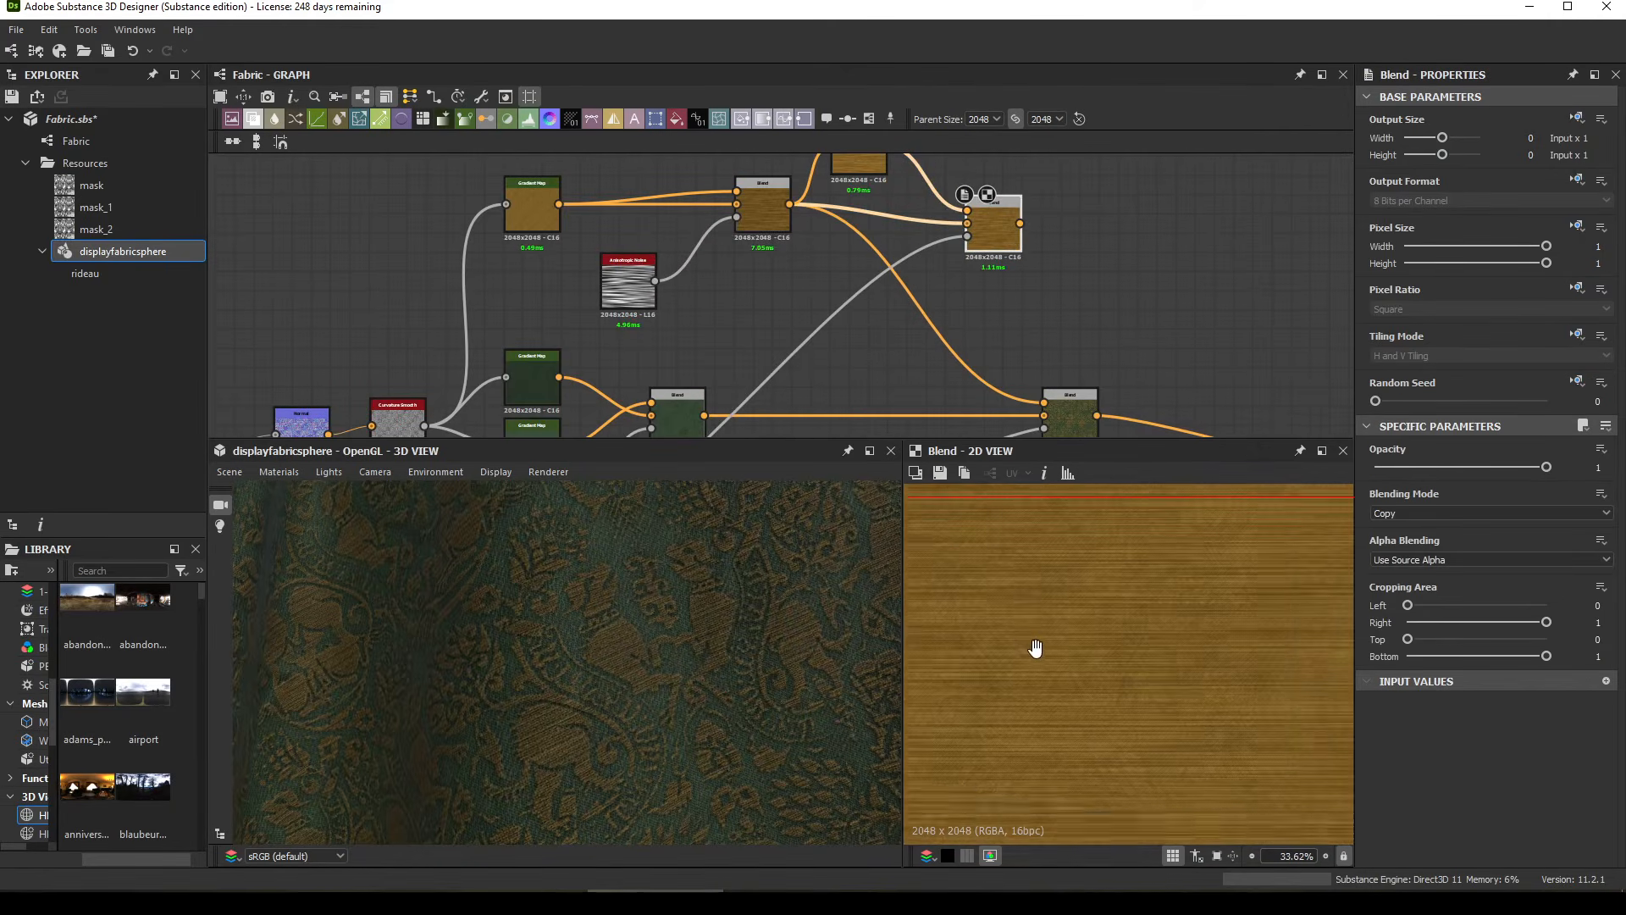
pyautogui.click(758, 221)
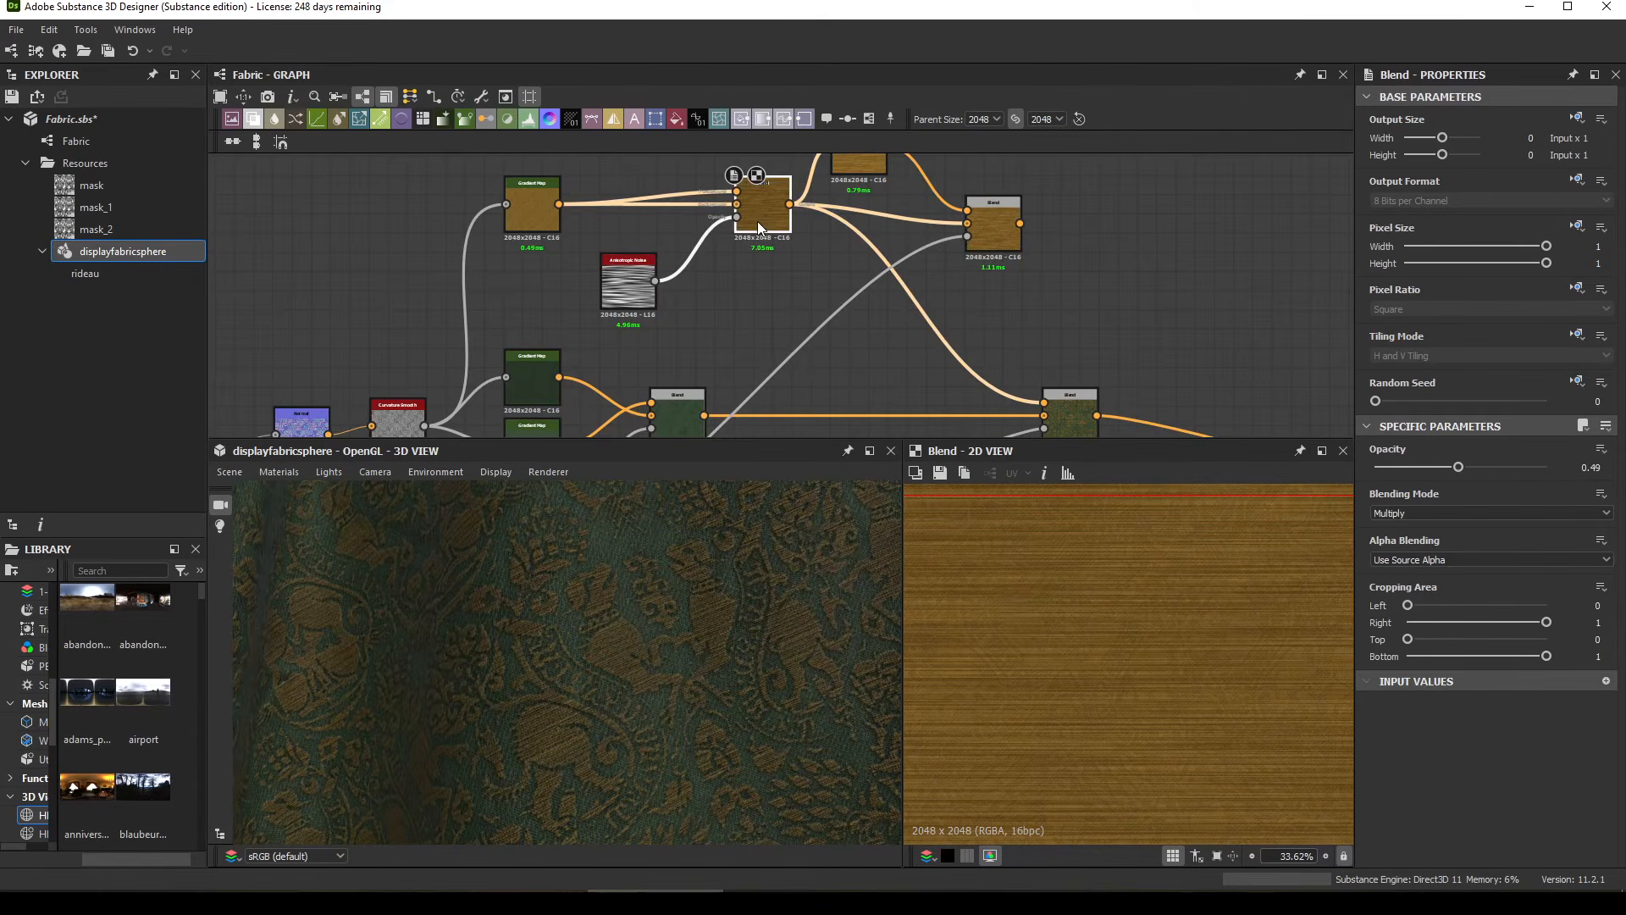
pyautogui.click(1004, 236)
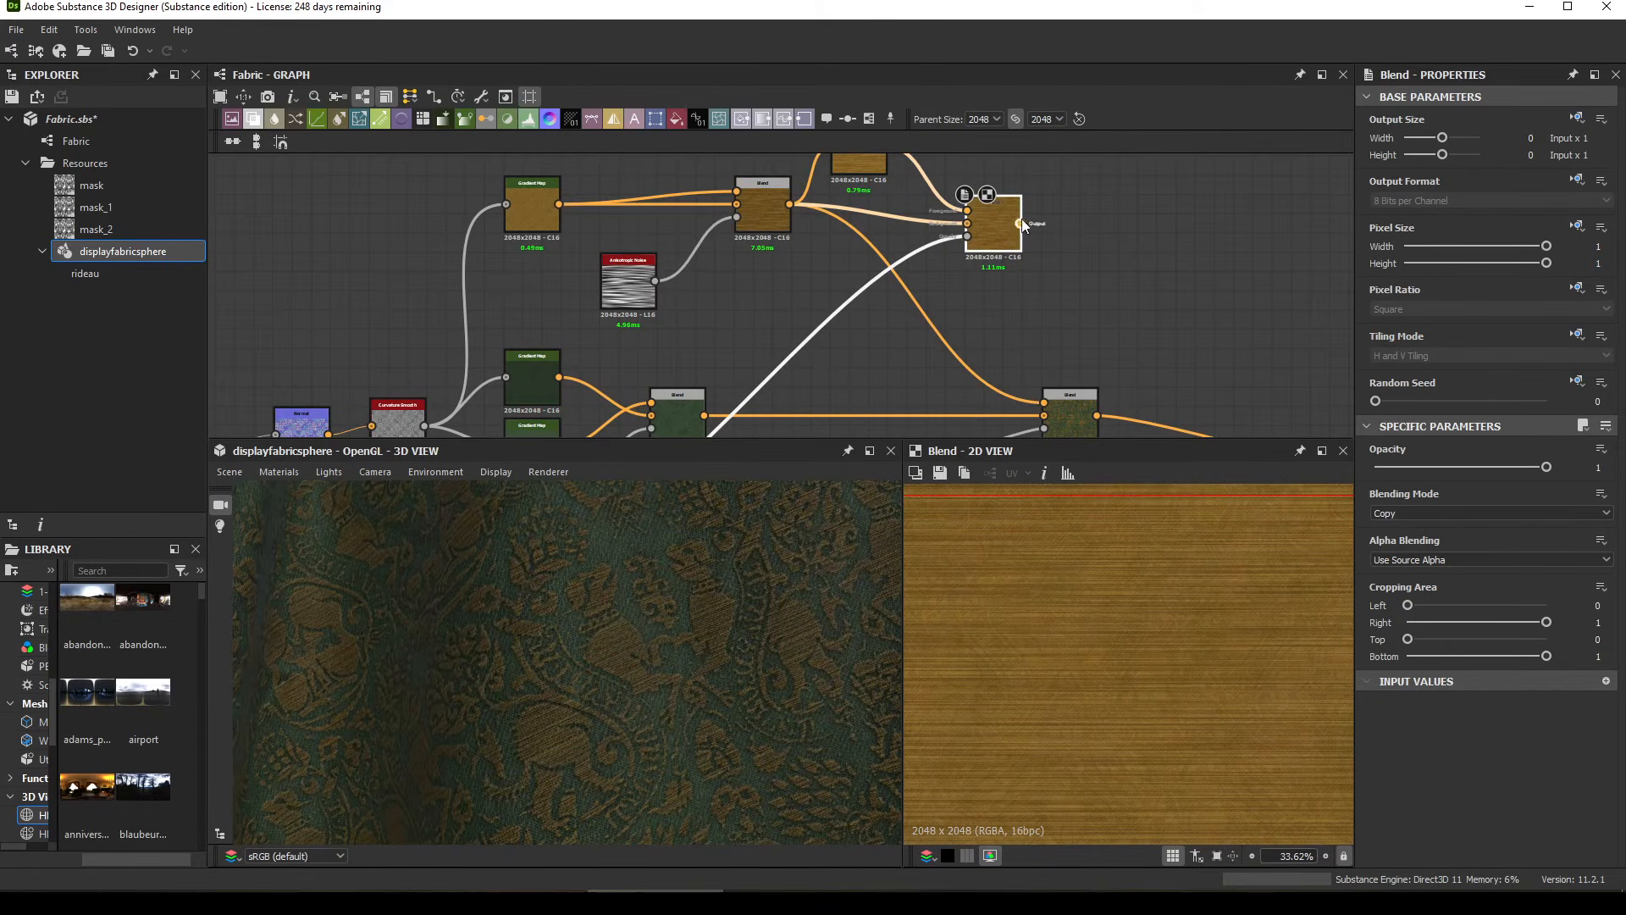
pyautogui.moveTo(1020, 222); pyautogui.dragTo(1050, 388)
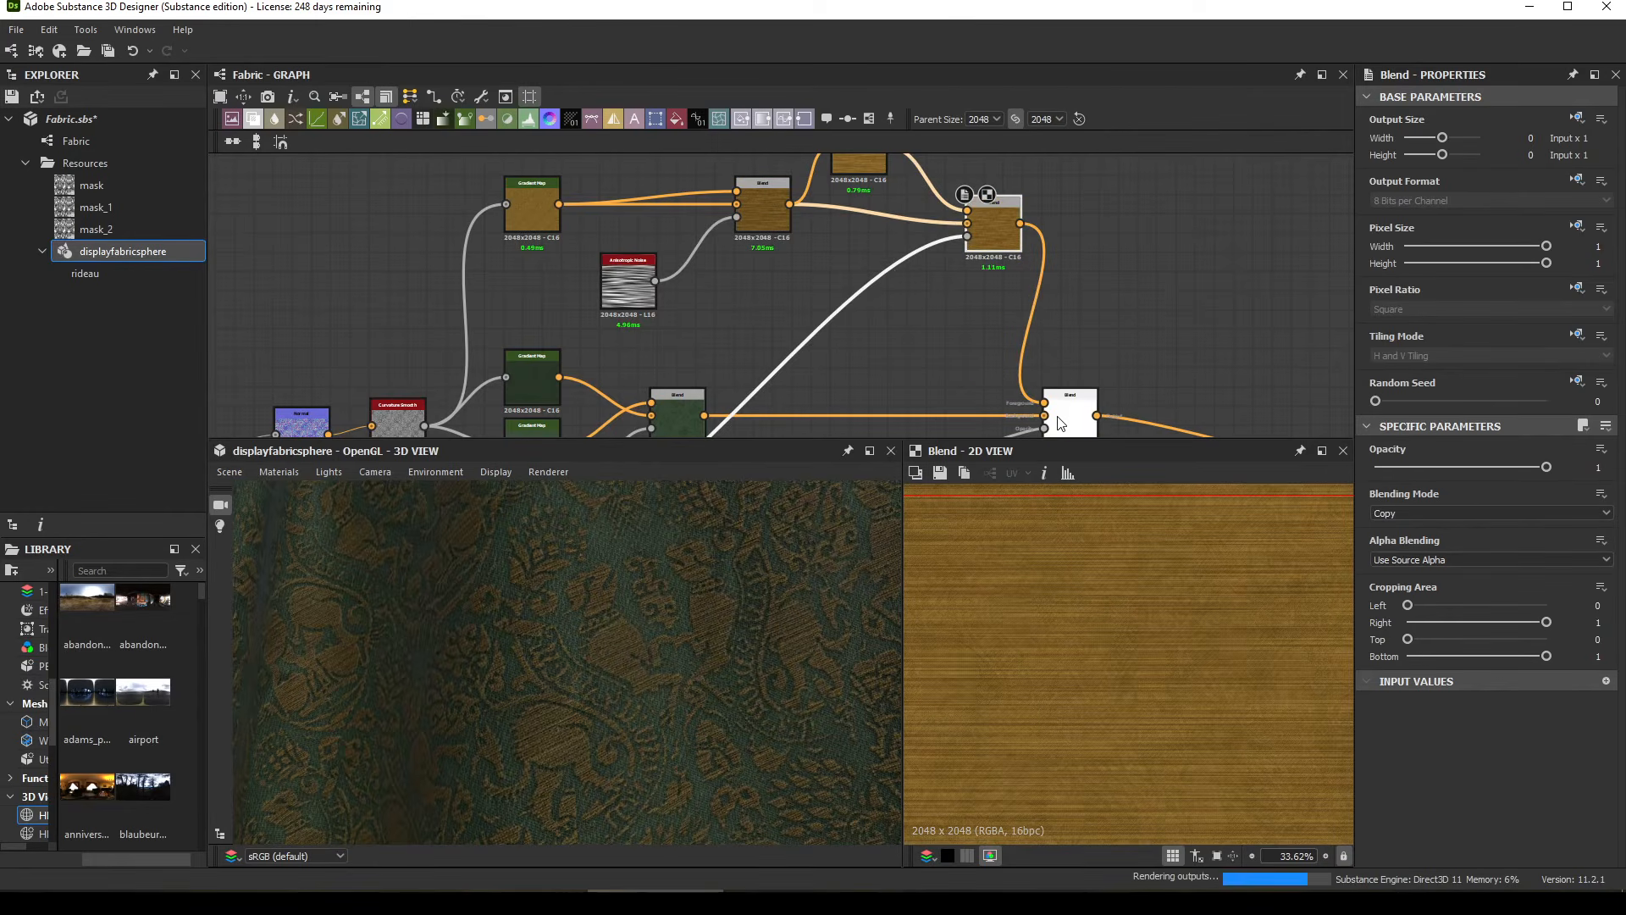
pyautogui.scroll(-6, 617, 688)
pyautogui.moveTo(616, 682); pyautogui.dragTo(522, 704)
pyautogui.scroll(6, 670, 661)
# Step: Set the Metallic user-defined map of the PBR base material node to True
pyautogui.scroll(-3, 501, 649)
pyautogui.scroll(-5, 669, 678)
pyautogui.scroll(3, 623, 668)
pyautogui.moveTo(1134, 242); pyautogui.dragTo(1126, 248, button='middle')
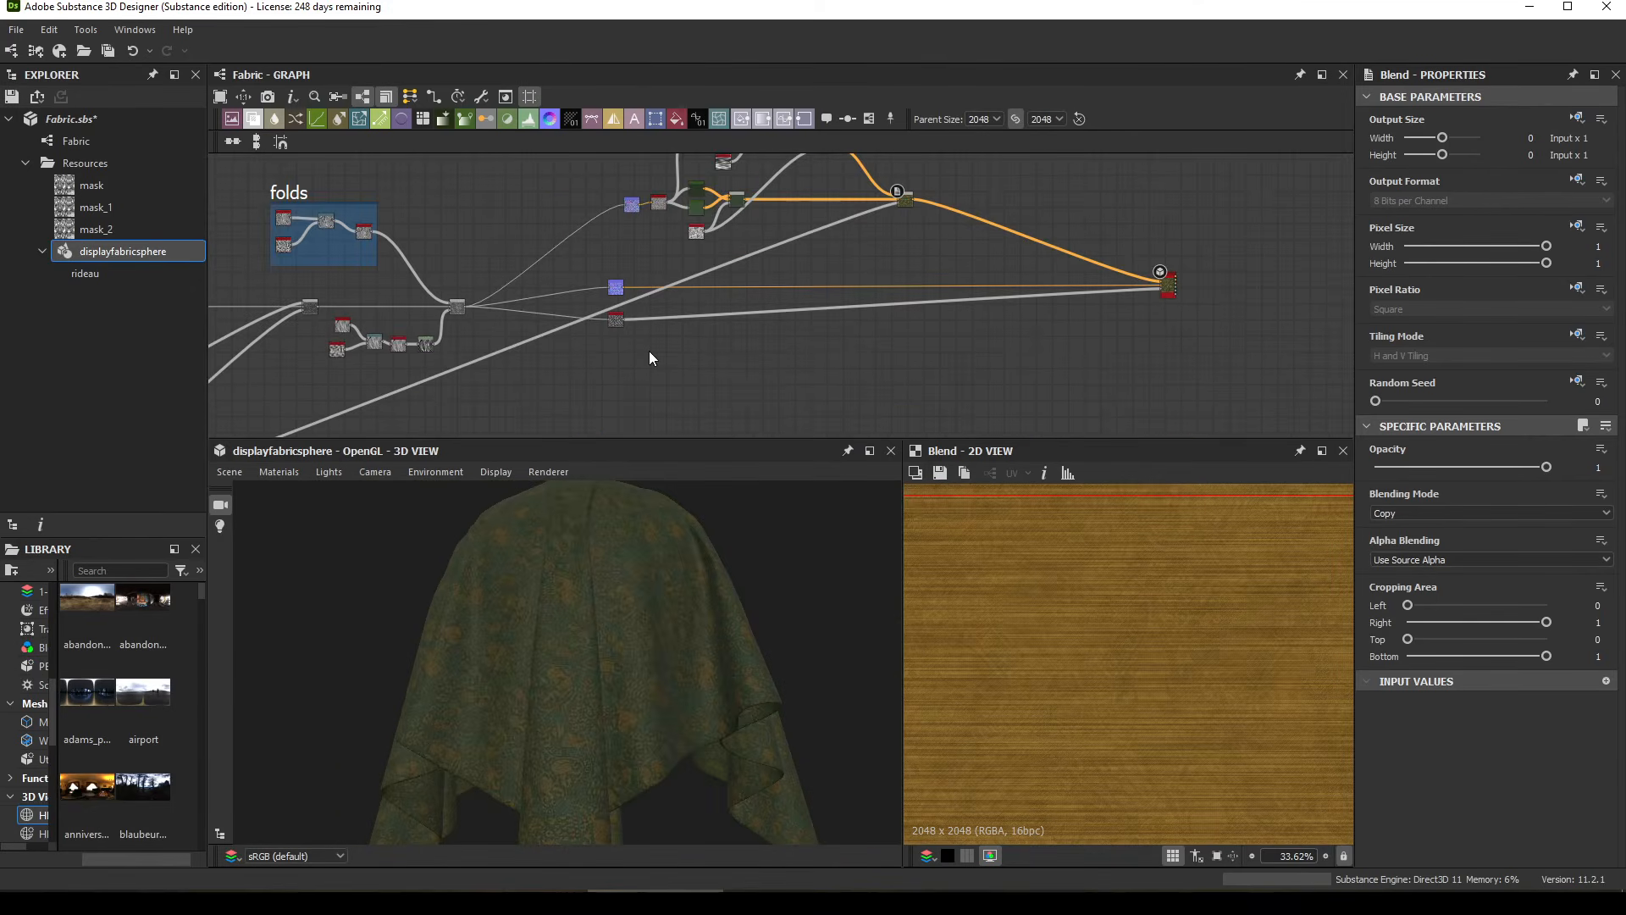
pyautogui.scroll(5, 1101, 272)
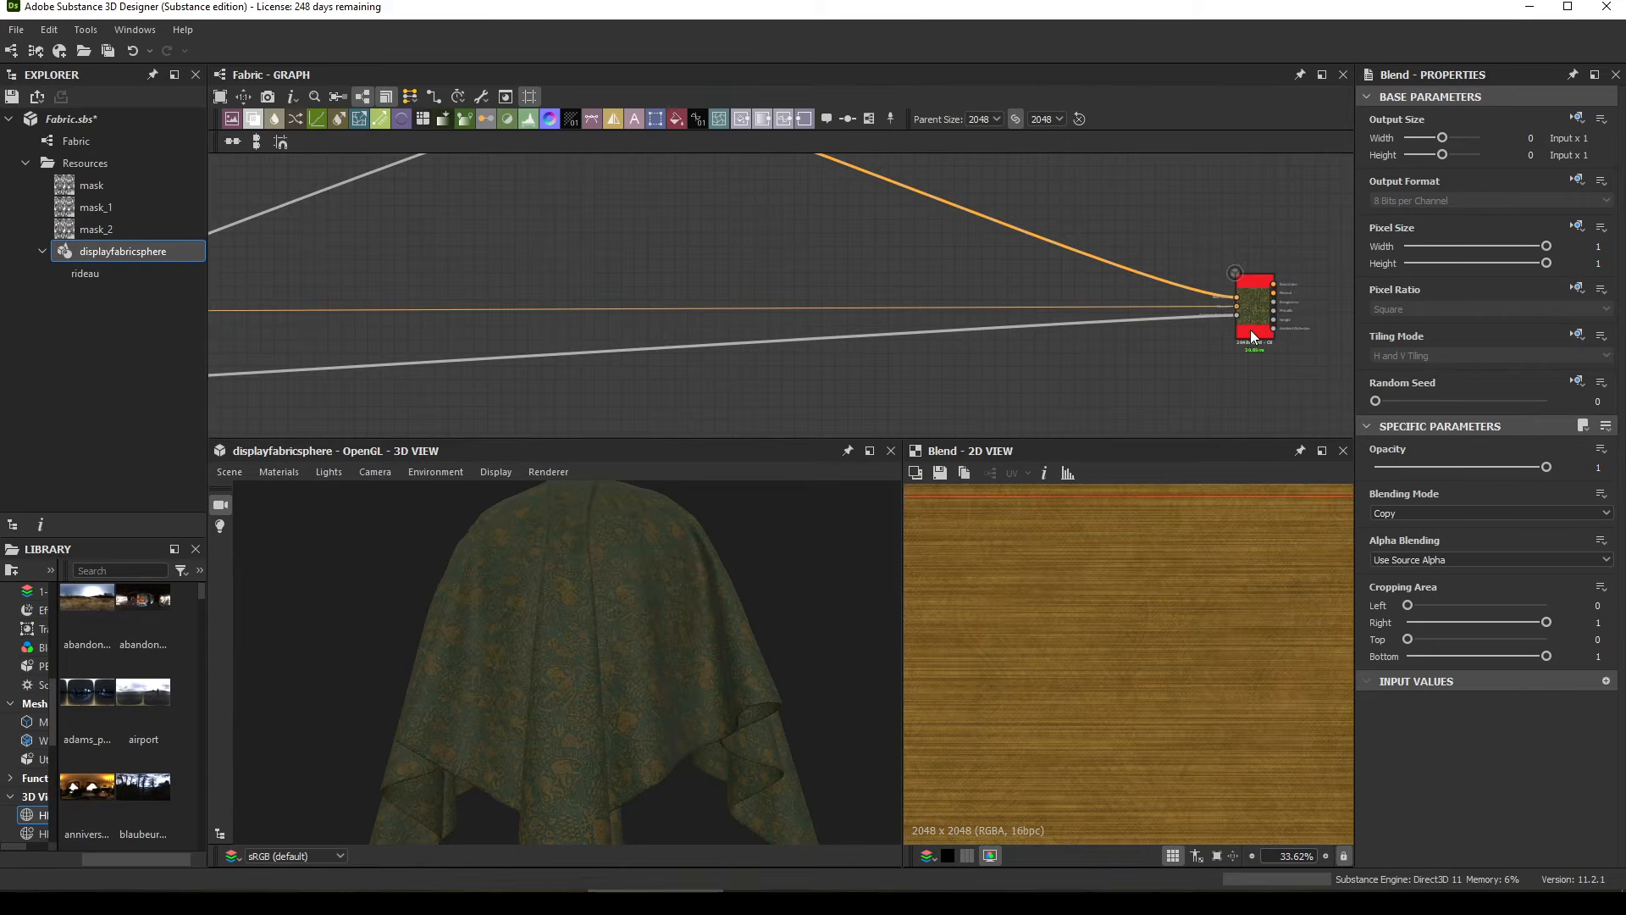
pyautogui.doubleClick(1257, 313)
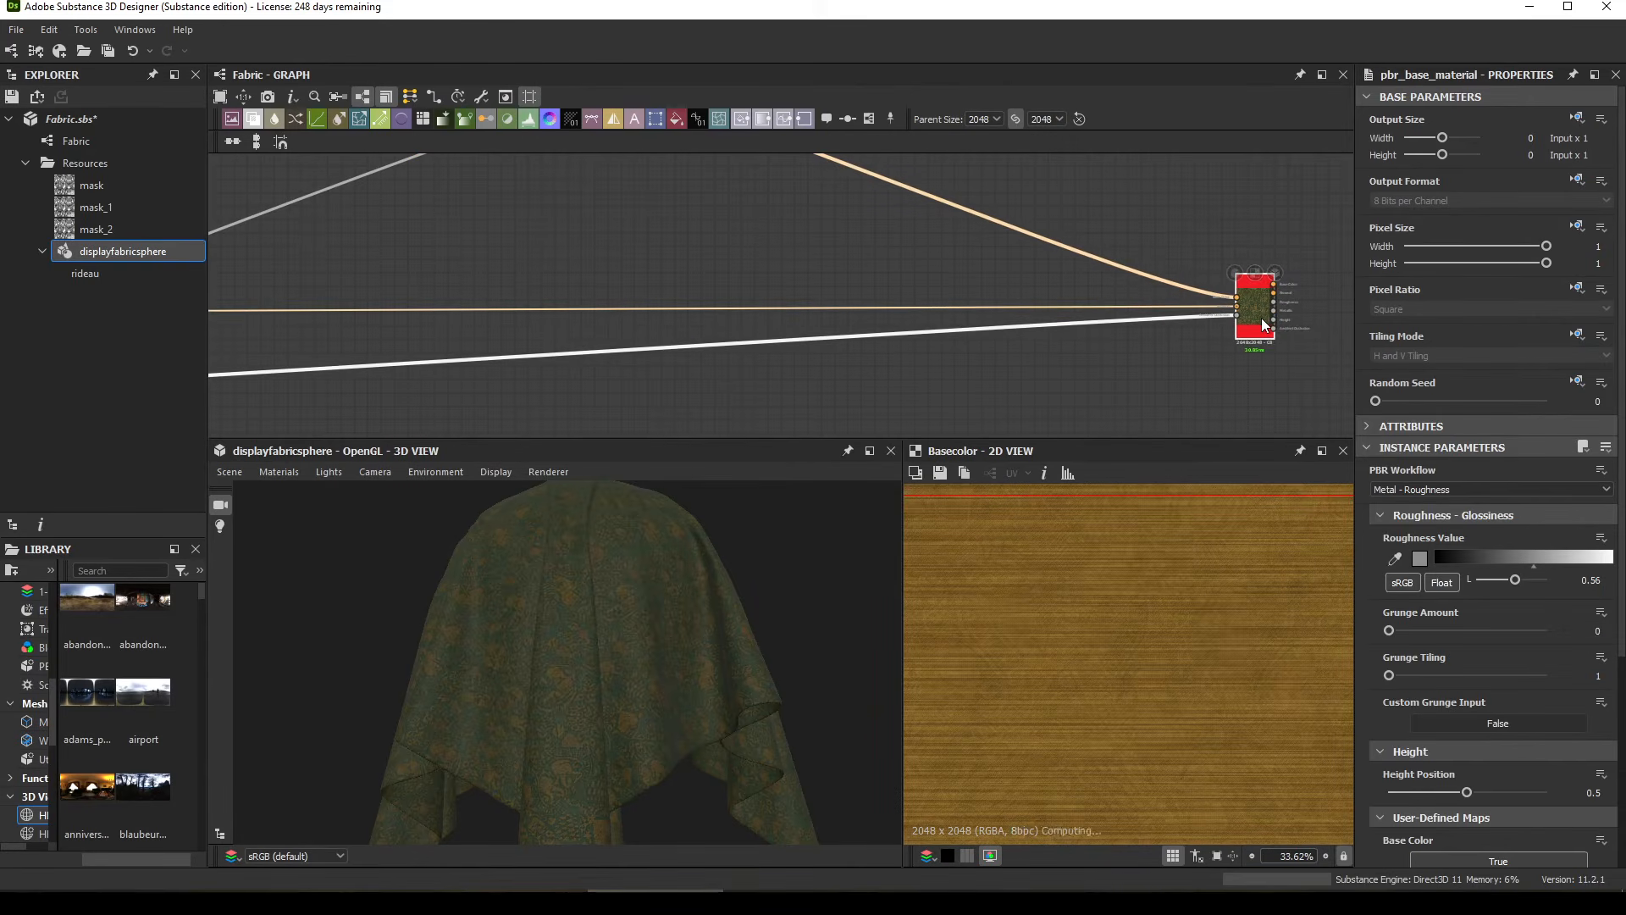
pyautogui.scroll(-4, 1452, 739)
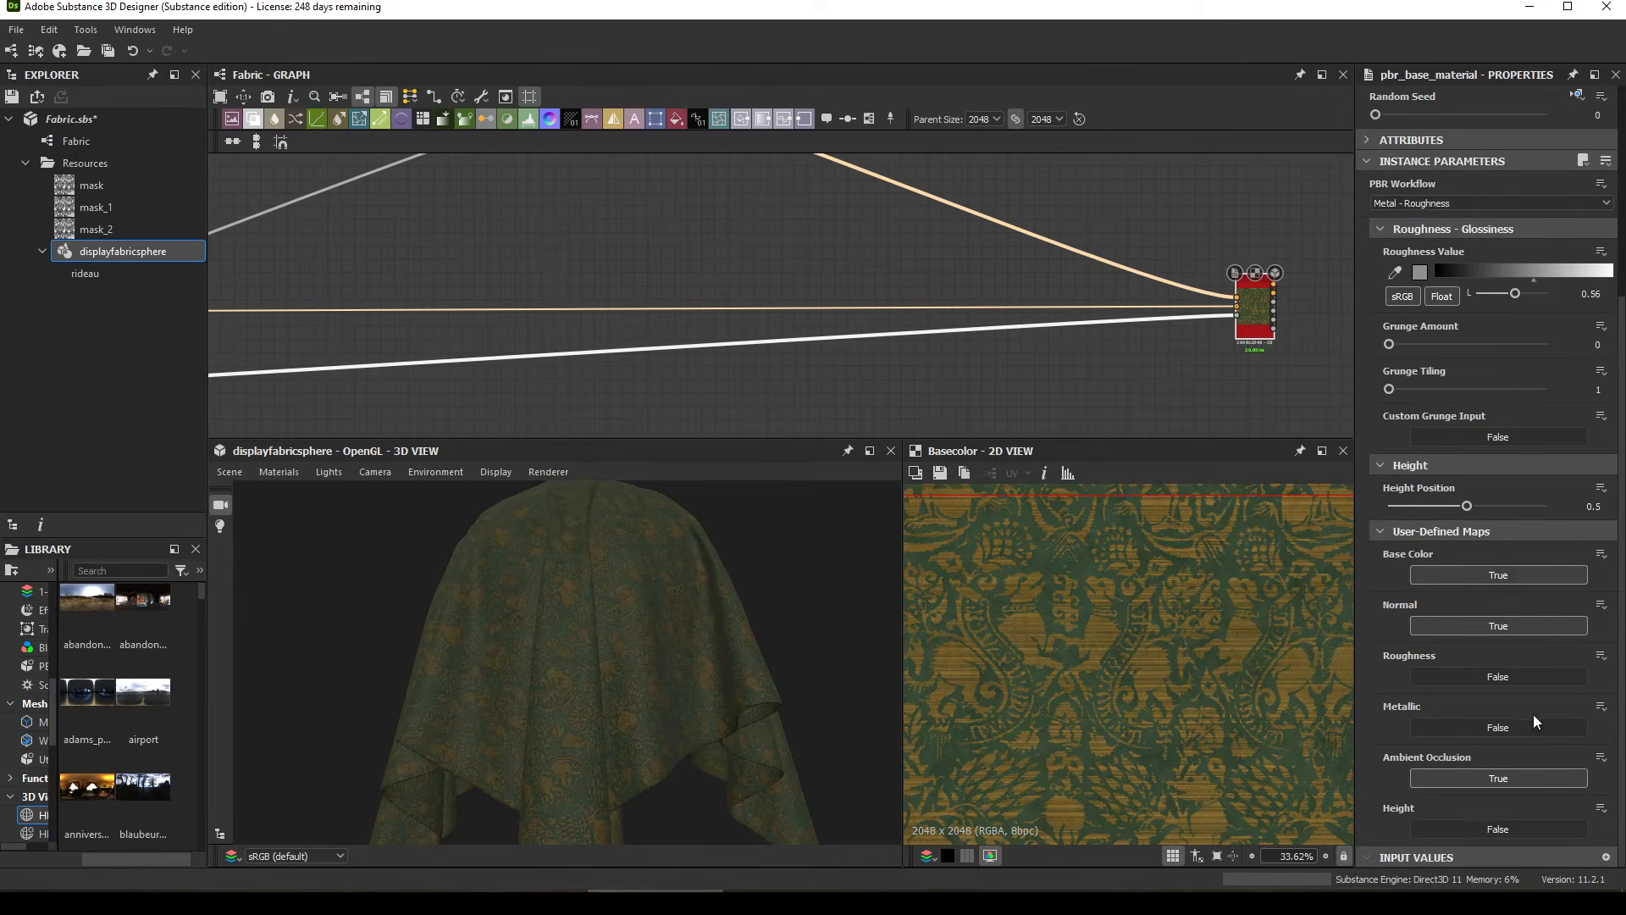
pyautogui.click(1498, 727)
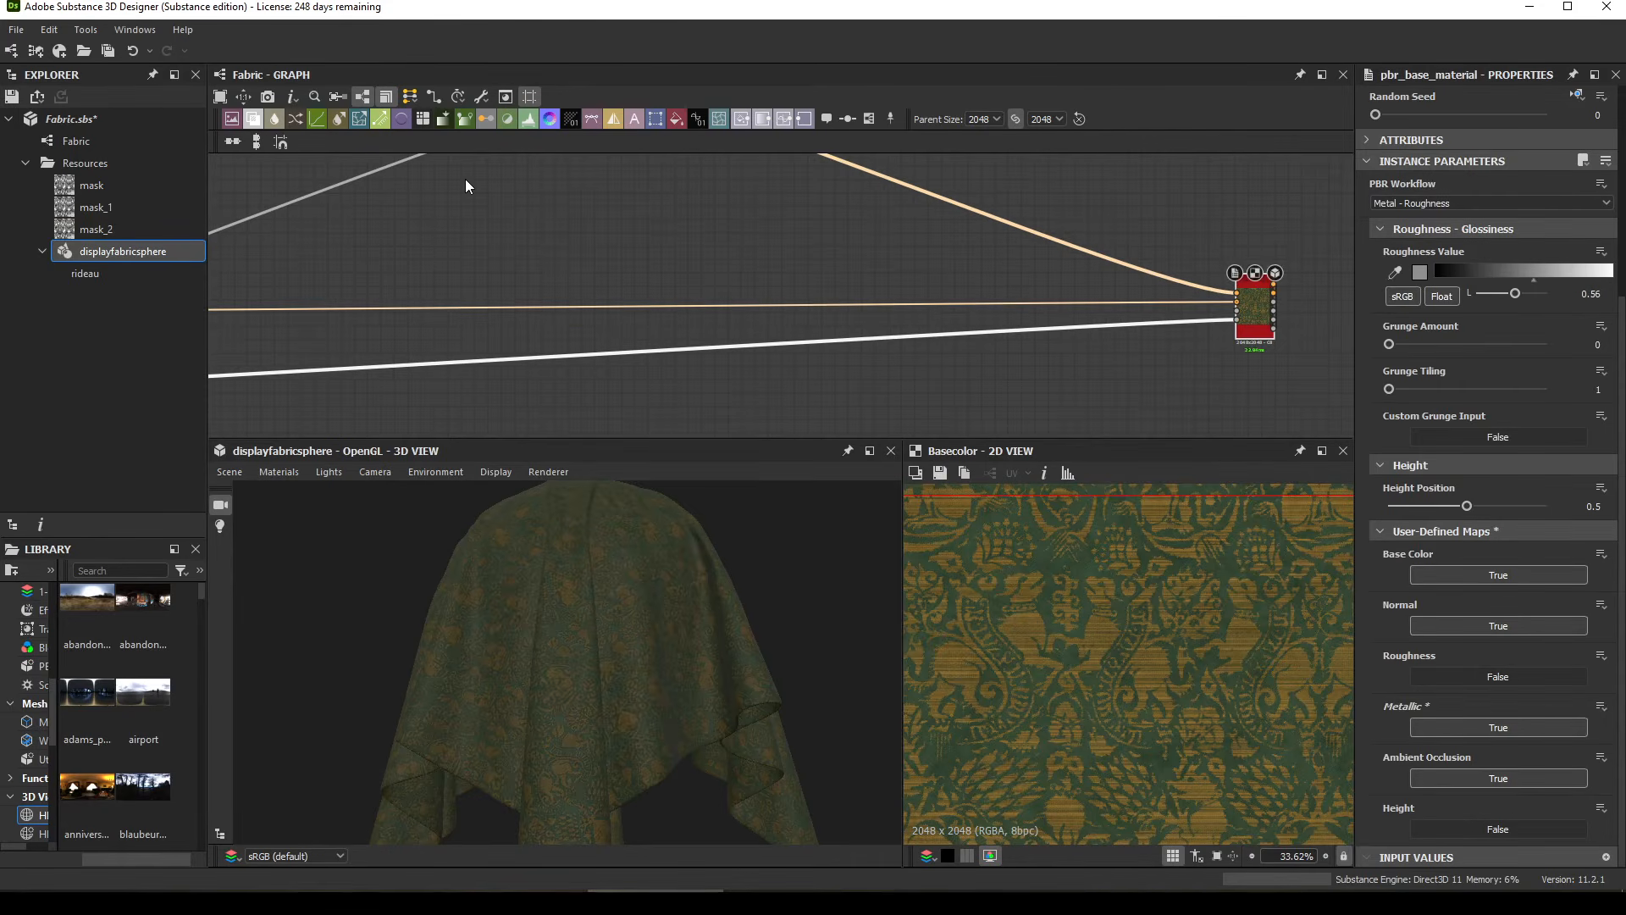
# Step: Add an unconnected Levels node in the empty area beyond the Normal node
pyautogui.moveTo(571, 373); pyautogui.dragTo(915, 325, button='middle')
pyautogui.moveTo(650, 338); pyautogui.dragTo(981, 295, button='middle')
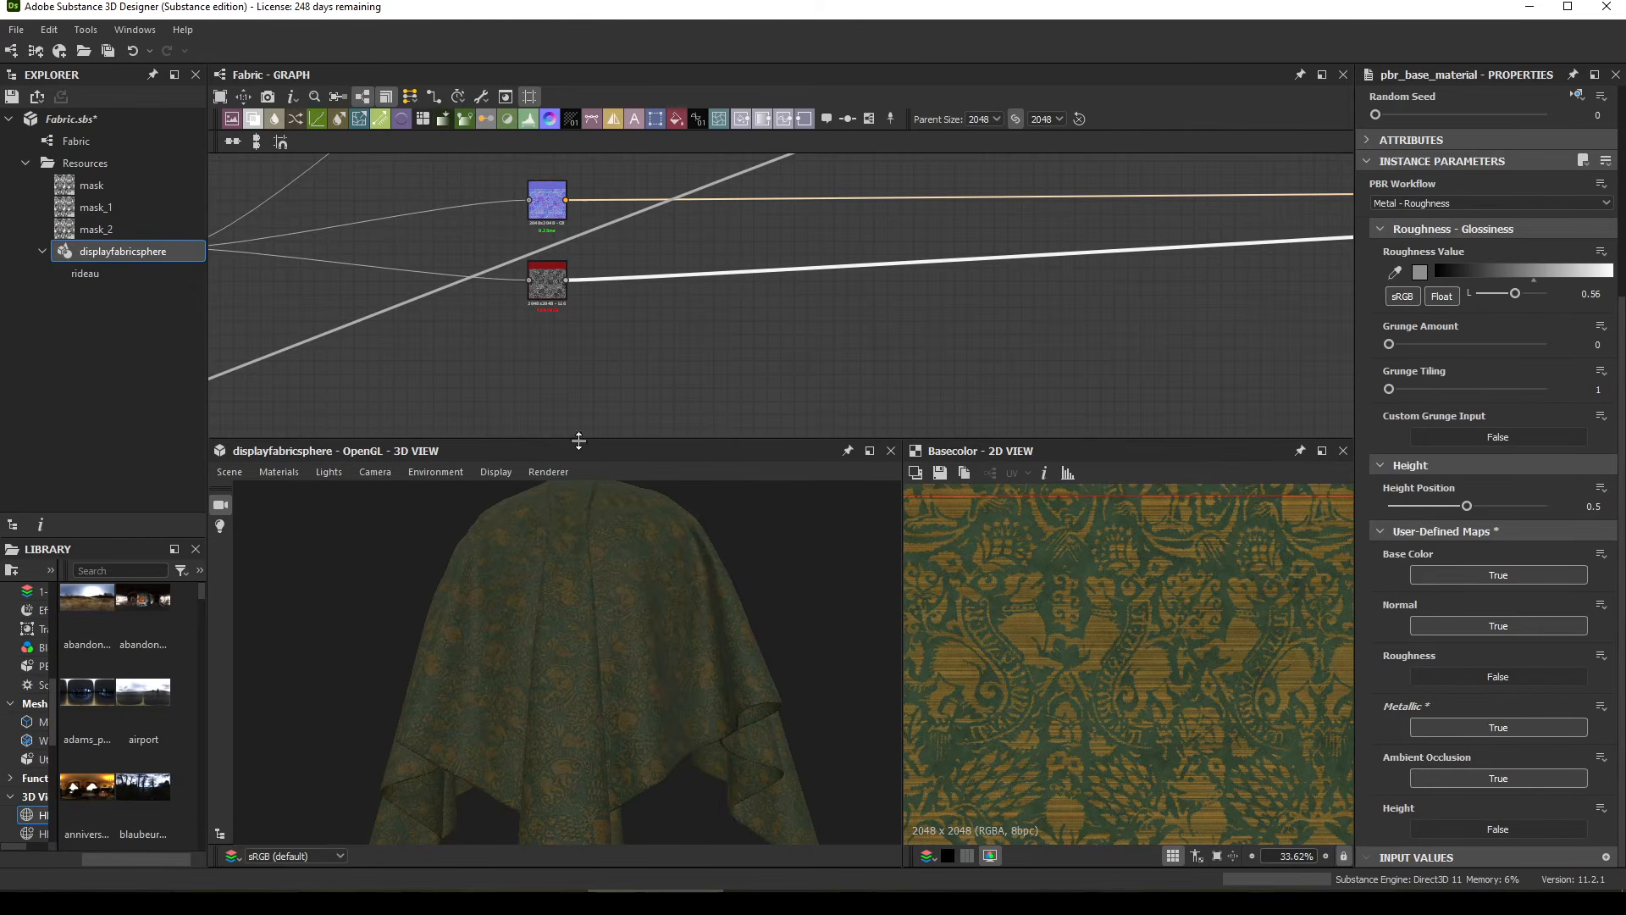
pyautogui.moveTo(518, 690)
pyautogui.mouseDown()
pyautogui.moveTo(623, 700)
pyautogui.moveTo(579, 679)
pyautogui.moveTo(590, 658)
pyautogui.moveTo(627, 657)
pyautogui.moveTo(592, 657)
pyautogui.moveTo(548, 726)
pyautogui.moveTo(567, 694)
pyautogui.moveTo(513, 696)
pyautogui.mouseUp()
pyautogui.moveTo(681, 693); pyautogui.dragTo(694, 693)
pyautogui.moveTo(743, 338); pyautogui.dragTo(765, 298, button='middle')
pyautogui.moveTo(532, 403); pyautogui.dragTo(544, 277)
pyautogui.click(1027, 237)
pyautogui.moveTo(979, 238); pyautogui.dragTo(910, 262, button='middle')
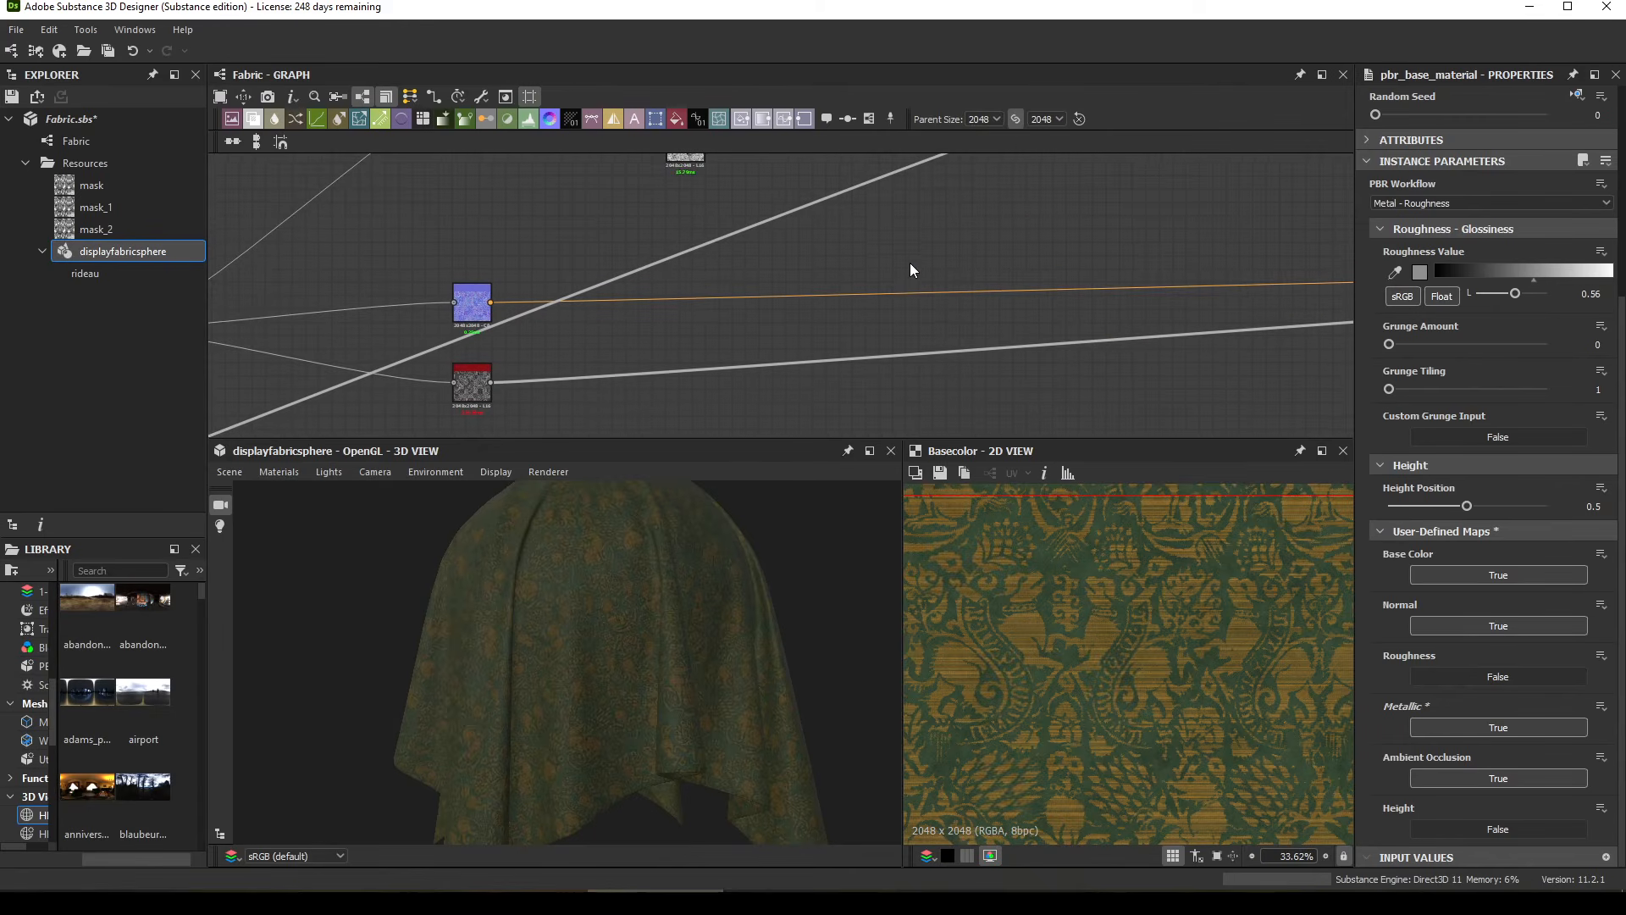
pyautogui.press('space')
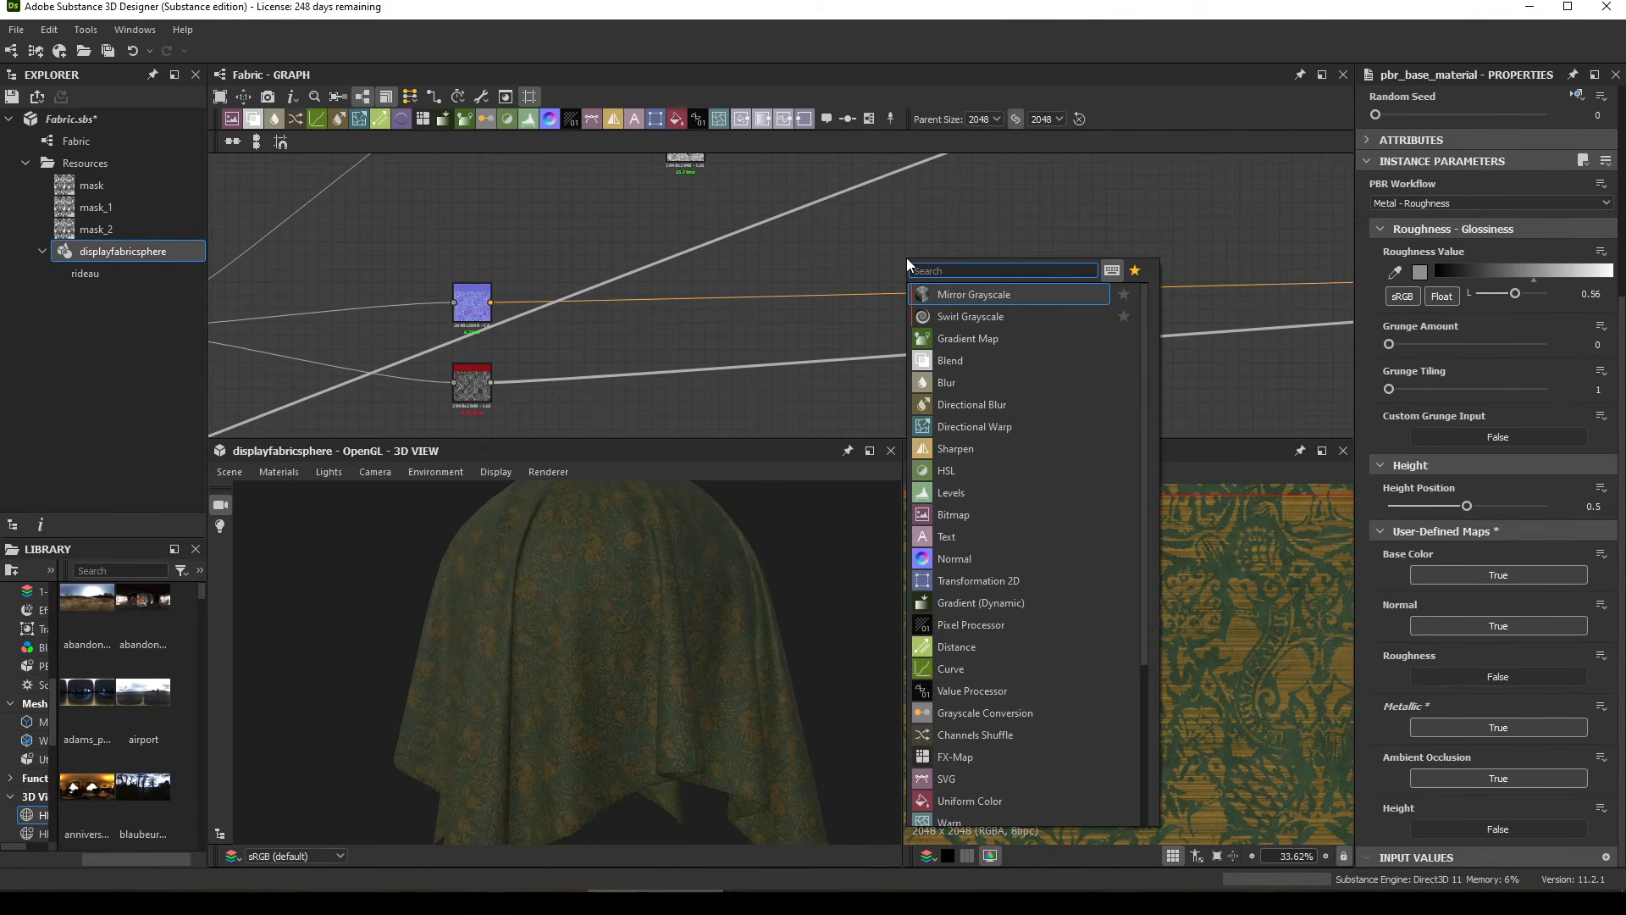
pyautogui.write('levels')
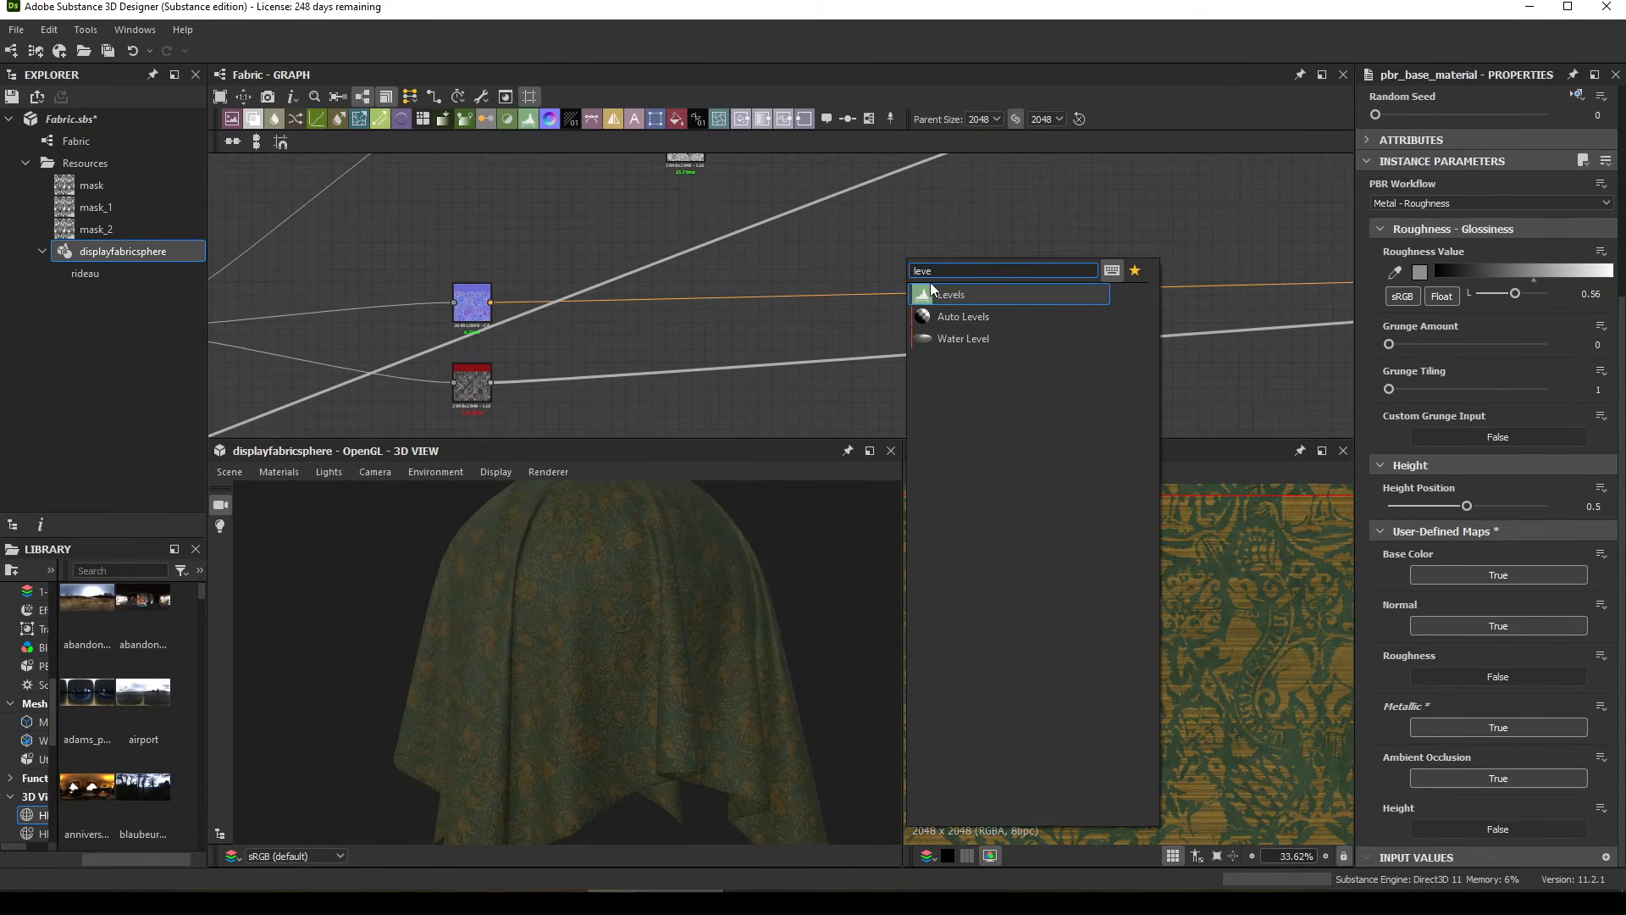
pyautogui.click(930, 288)
# Step: Connect the Curvature Smooth output to the Levels node and move Levels closer to it
pyautogui.scroll(-5, 830, 268)
pyautogui.moveTo(829, 269); pyautogui.dragTo(841, 387, button='middle')
pyautogui.scroll(3, 741, 309)
pyautogui.moveTo(746, 309); pyautogui.dragTo(772, 188, button='middle')
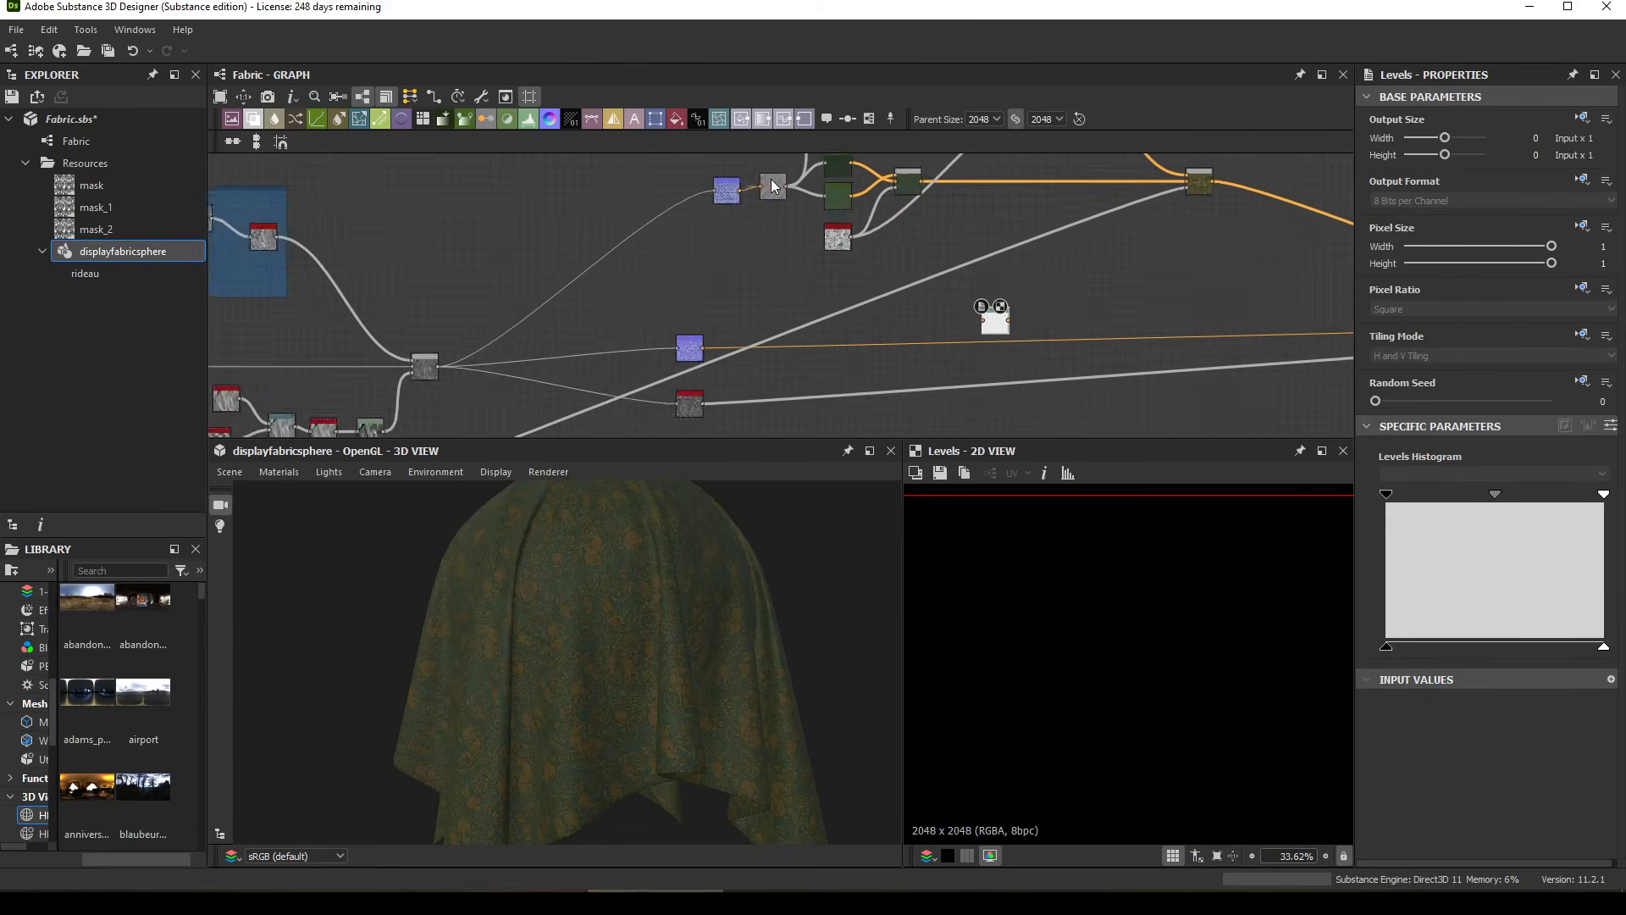
pyautogui.scroll(1, 772, 187)
pyautogui.moveTo(789, 188); pyautogui.dragTo(930, 368)
pyautogui.moveTo(915, 371); pyautogui.dragTo(894, 361)
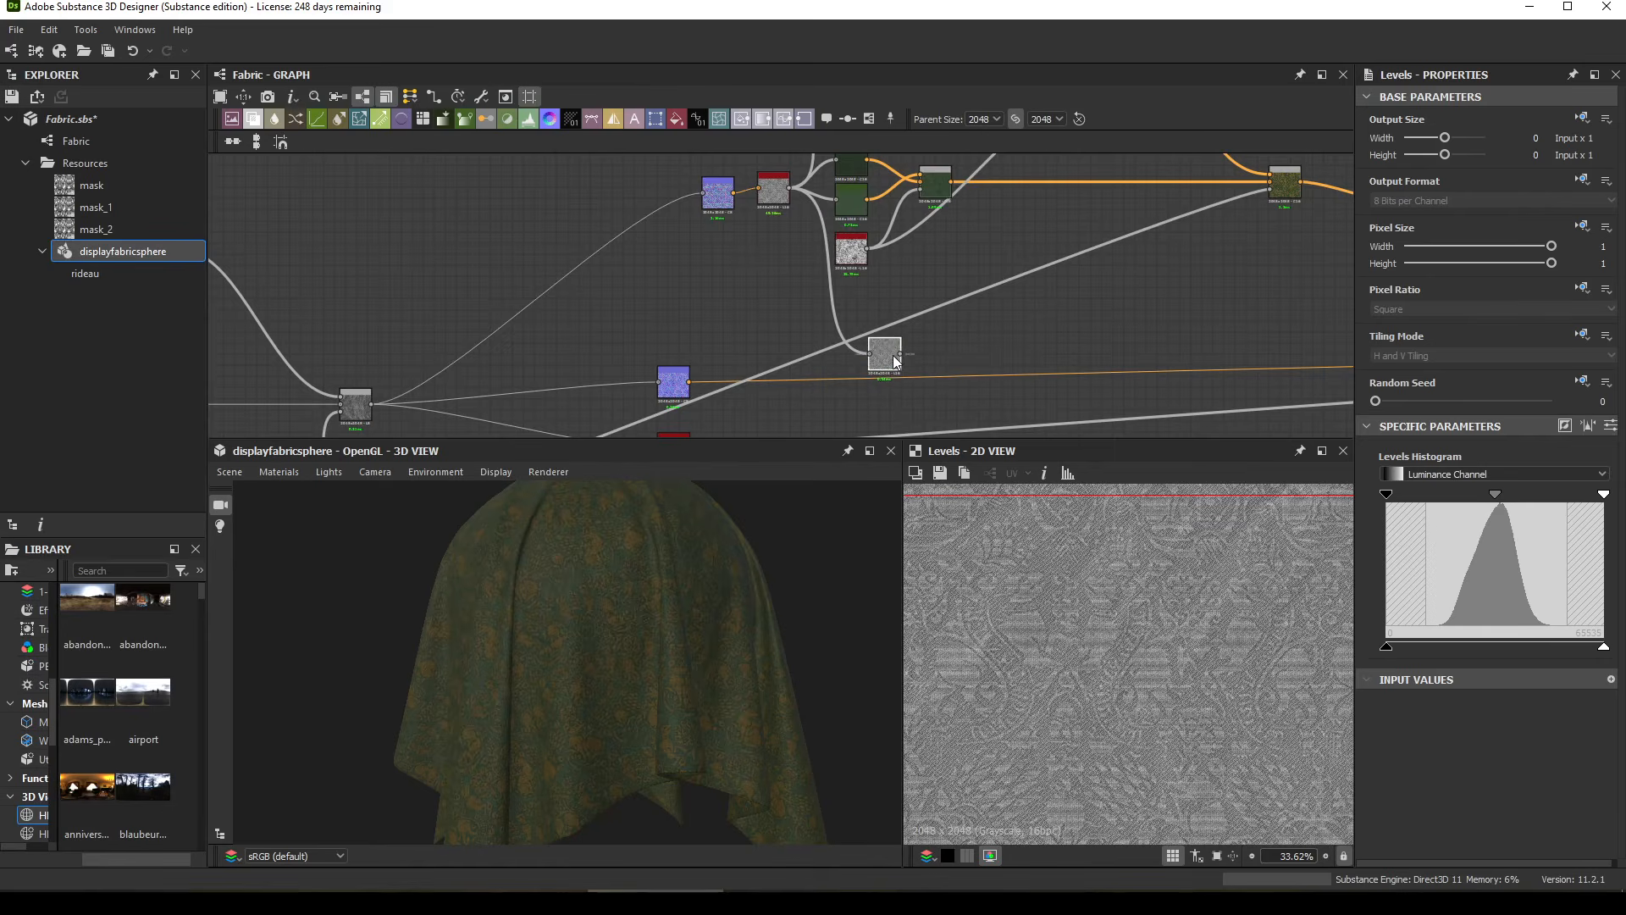
# Step: Invert the Levels node's input range by swapping its black and white points, pull the black point slightly inward and shift the midtone point
pyautogui.click(773, 195)
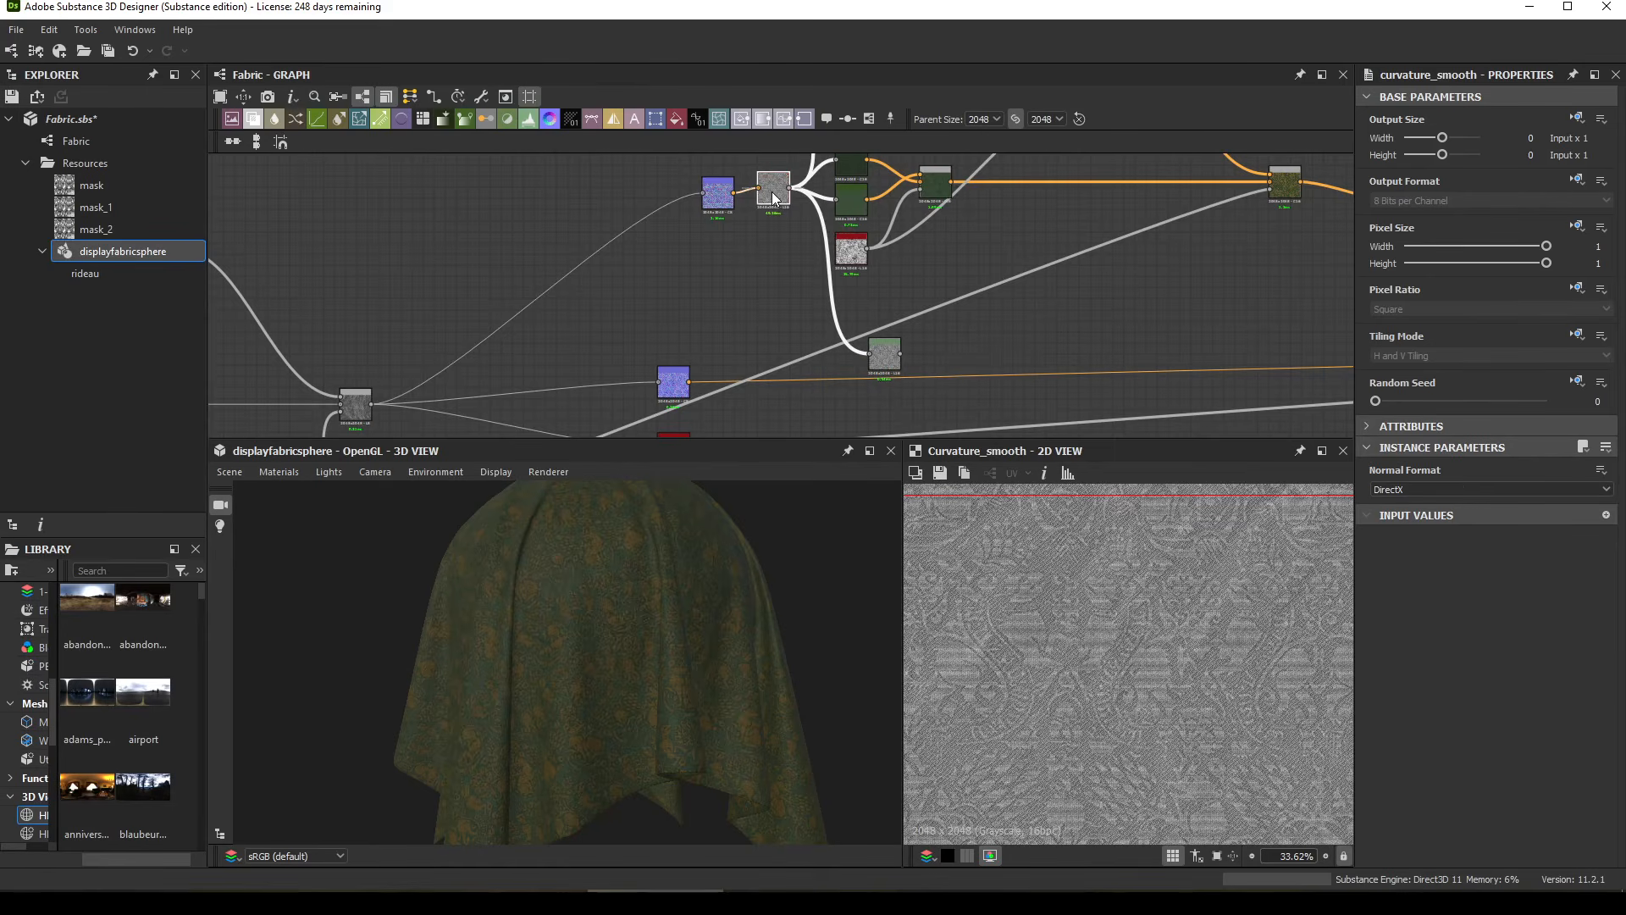
pyautogui.click(888, 354)
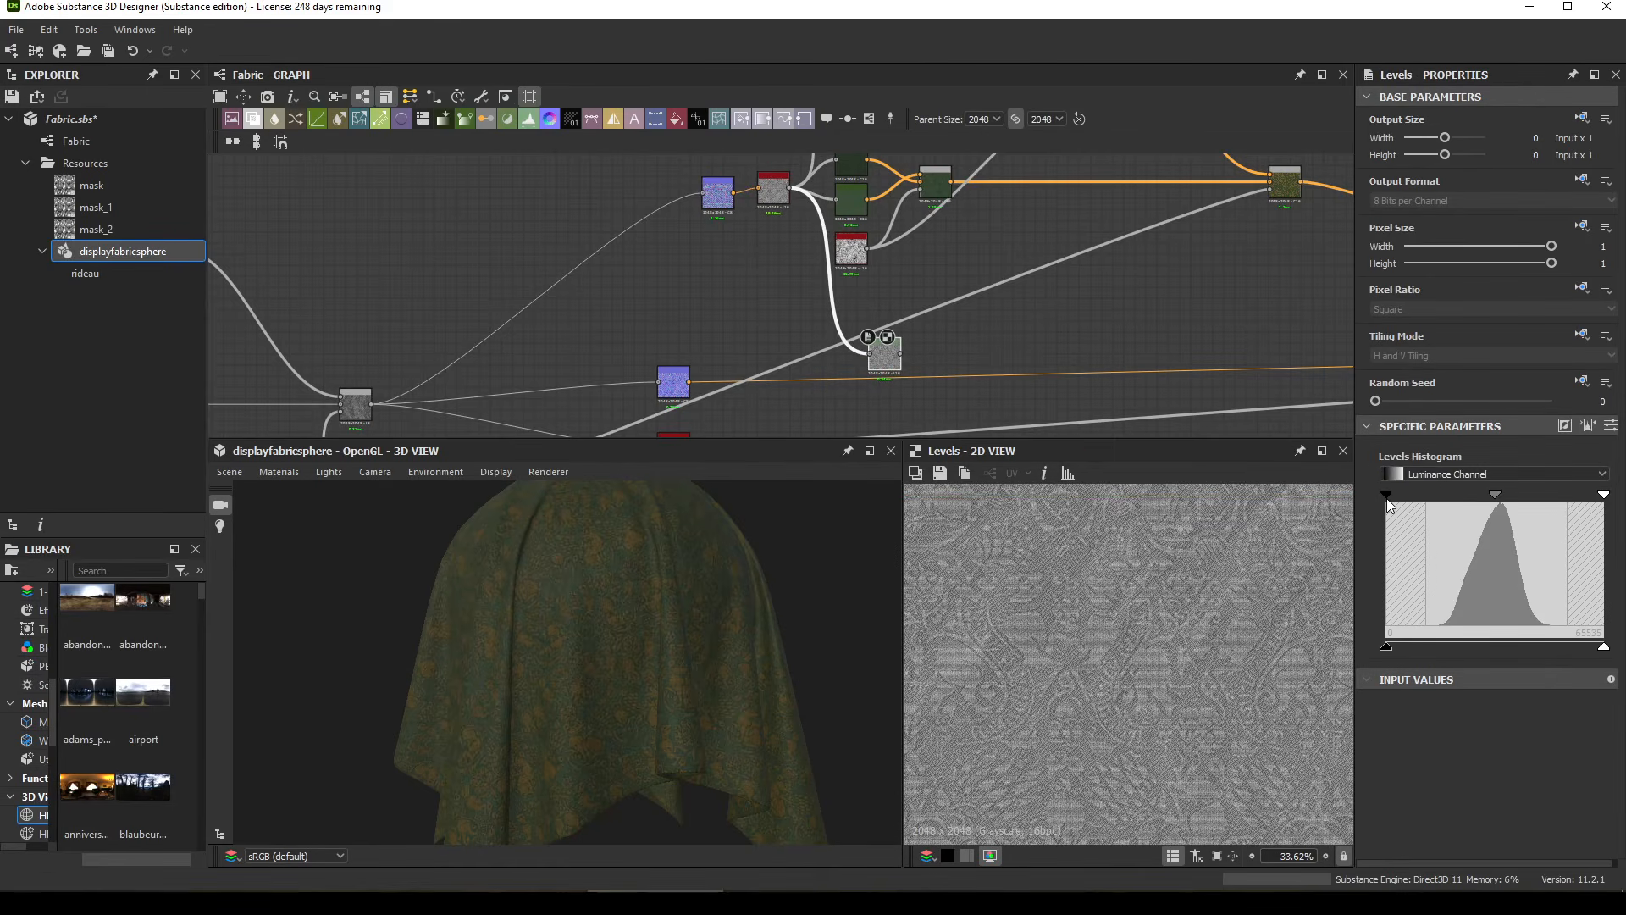
pyautogui.moveTo(1386, 497); pyautogui.dragTo(1468, 499)
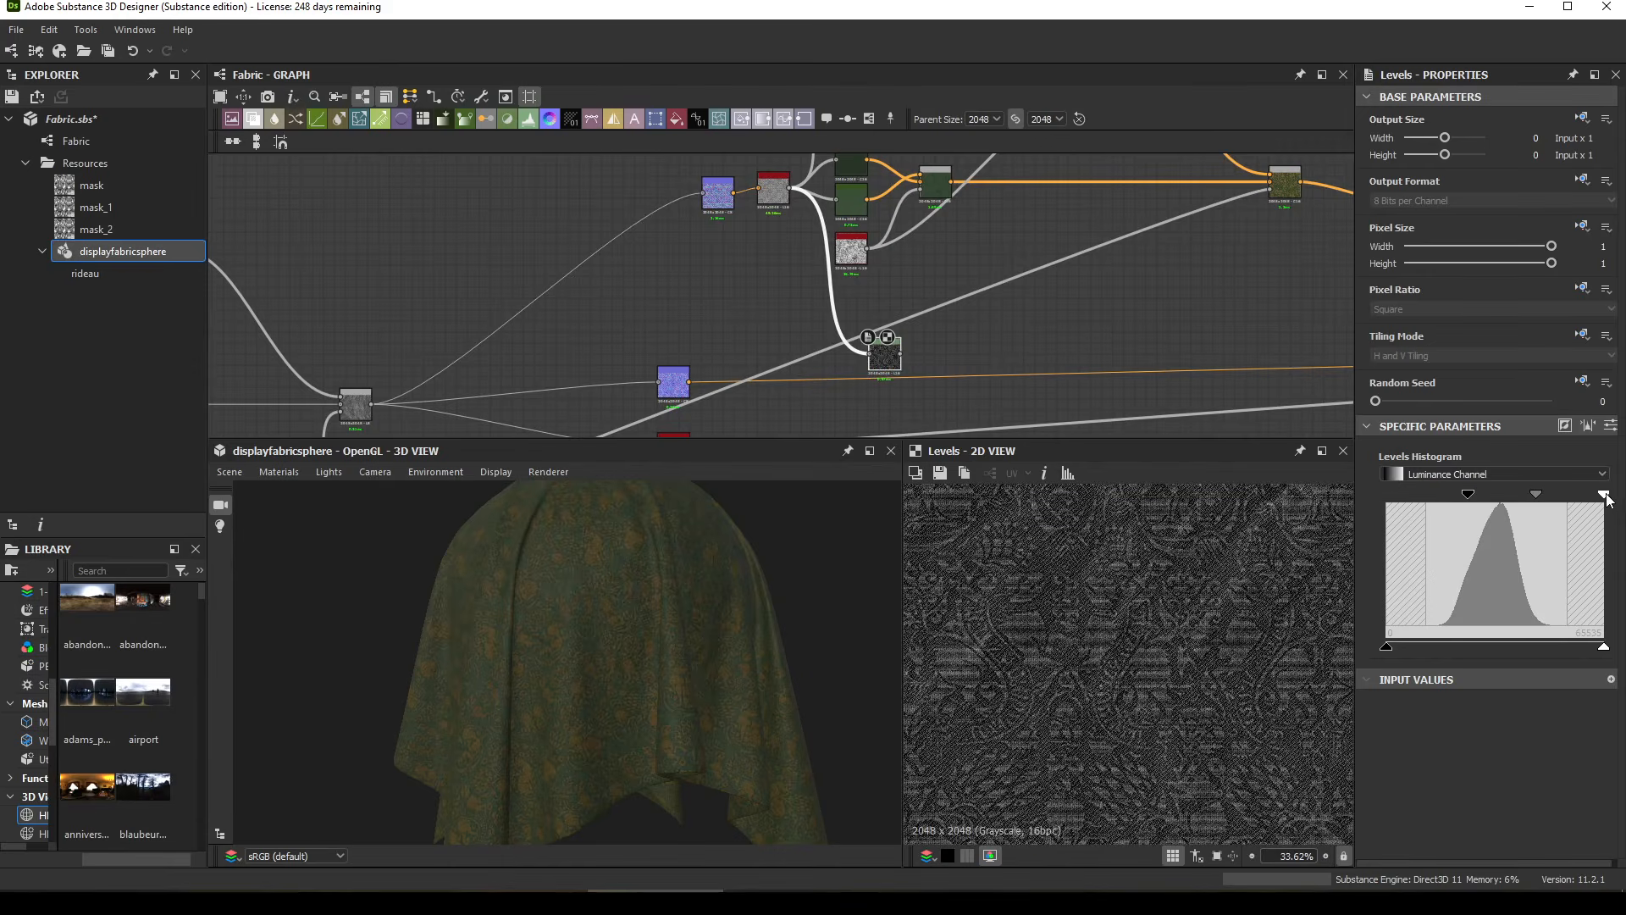
pyautogui.moveTo(1603, 495)
pyautogui.mouseDown()
pyautogui.moveTo(1385, 498)
pyautogui.moveTo(1603, 496)
pyautogui.mouseUp()
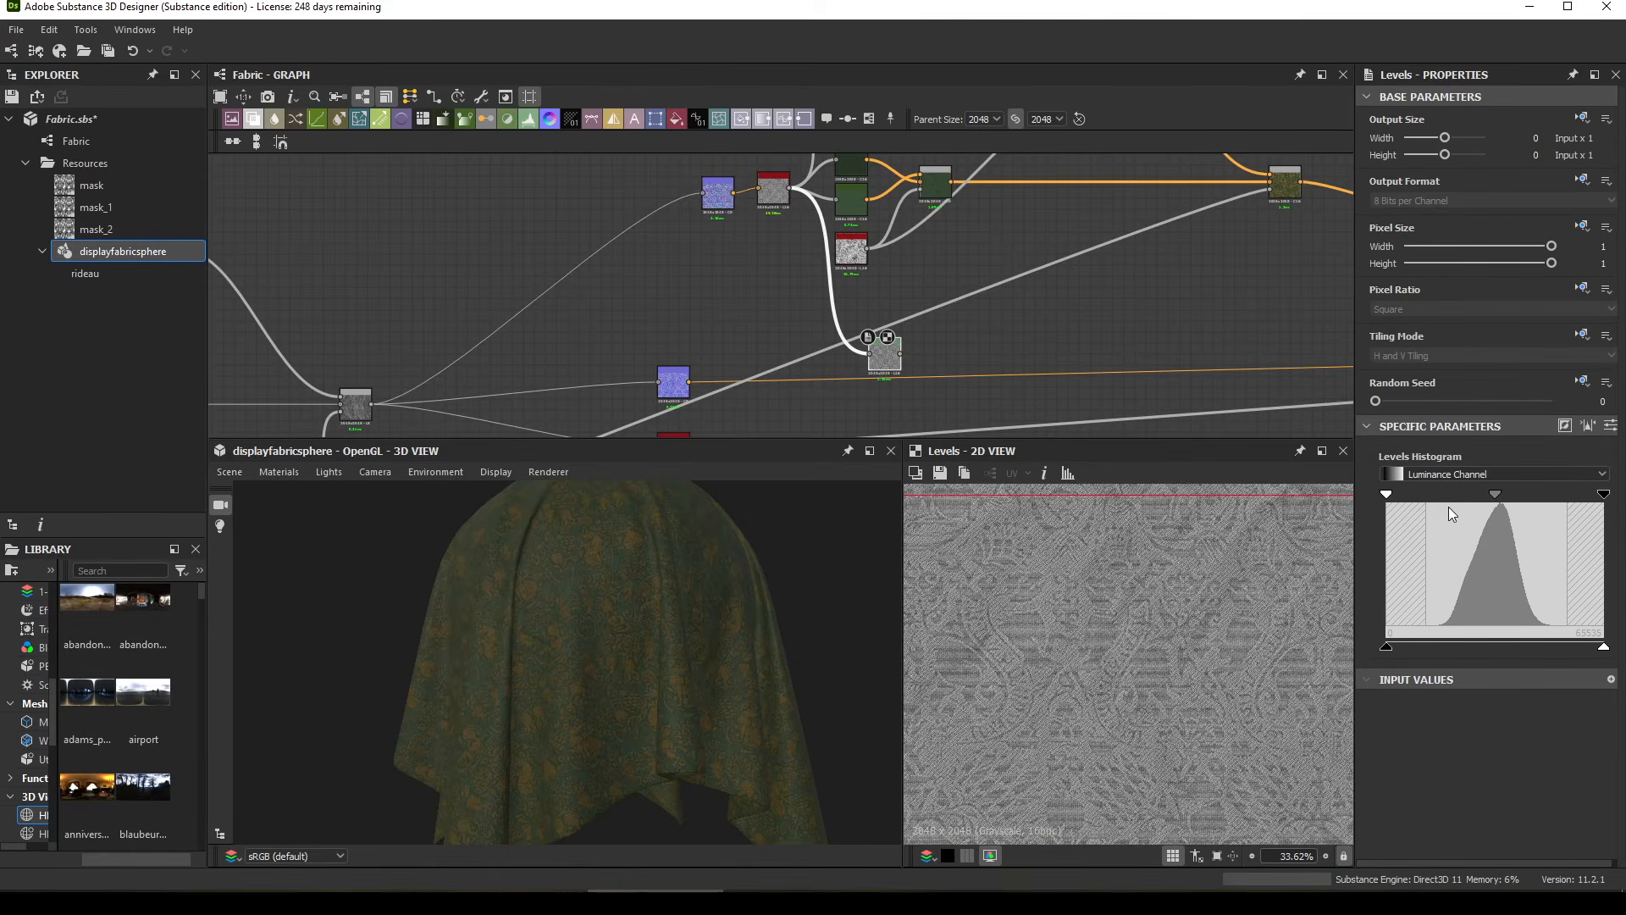
pyautogui.moveTo(1603, 494); pyautogui.dragTo(1587, 496)
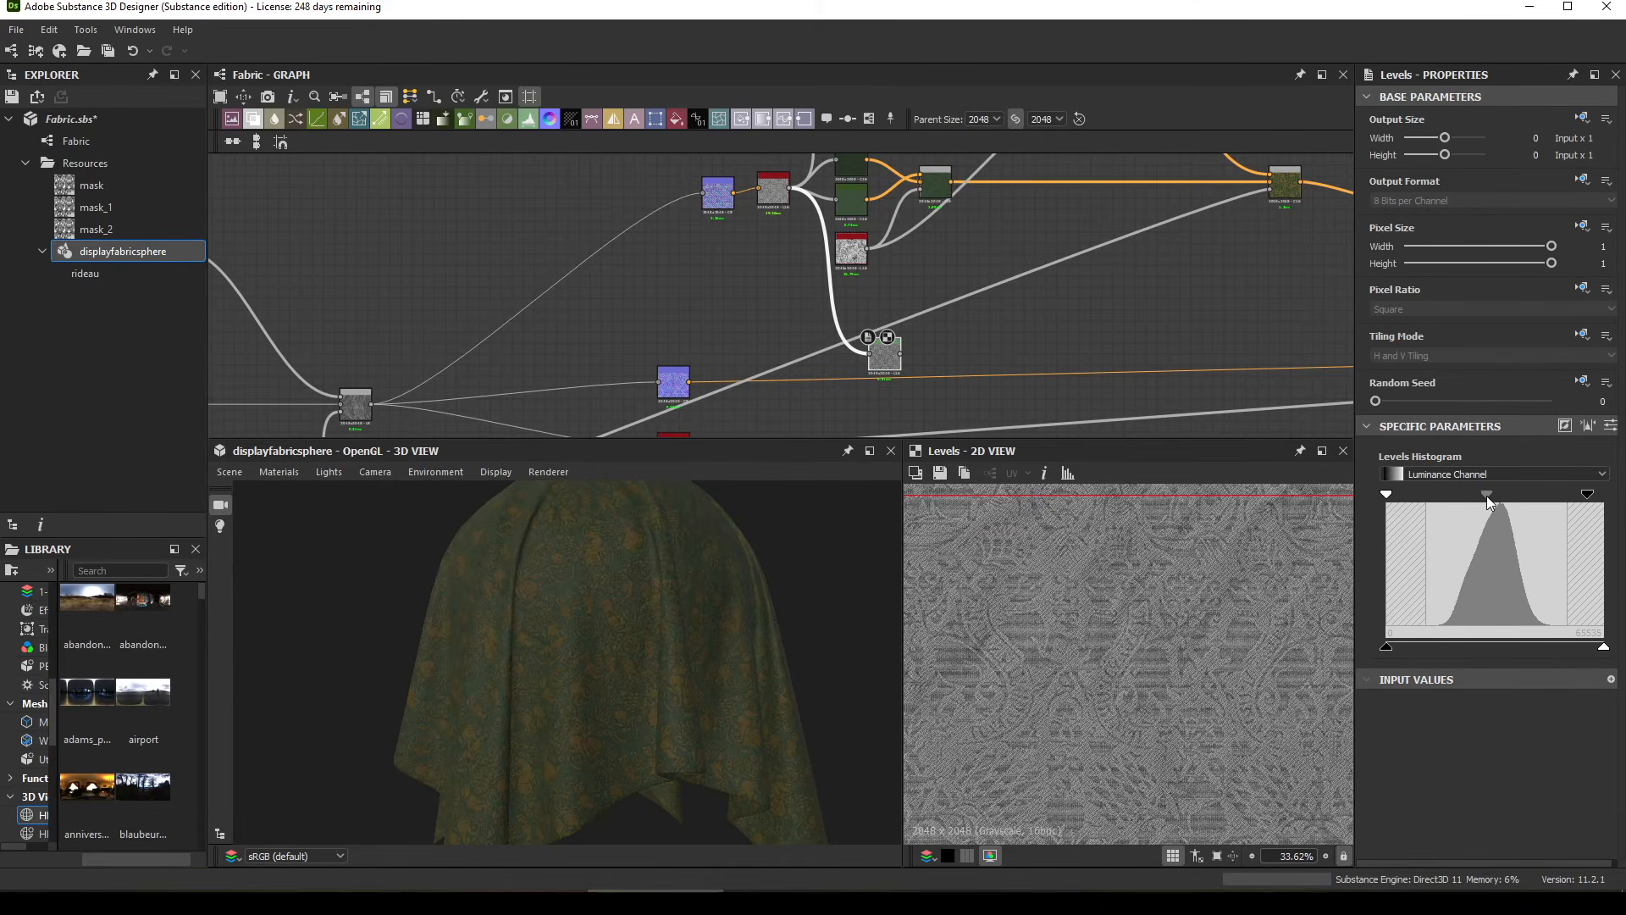
pyautogui.moveTo(1489, 503); pyautogui.dragTo(1483, 496)
pyautogui.scroll(10, 1002, 672)
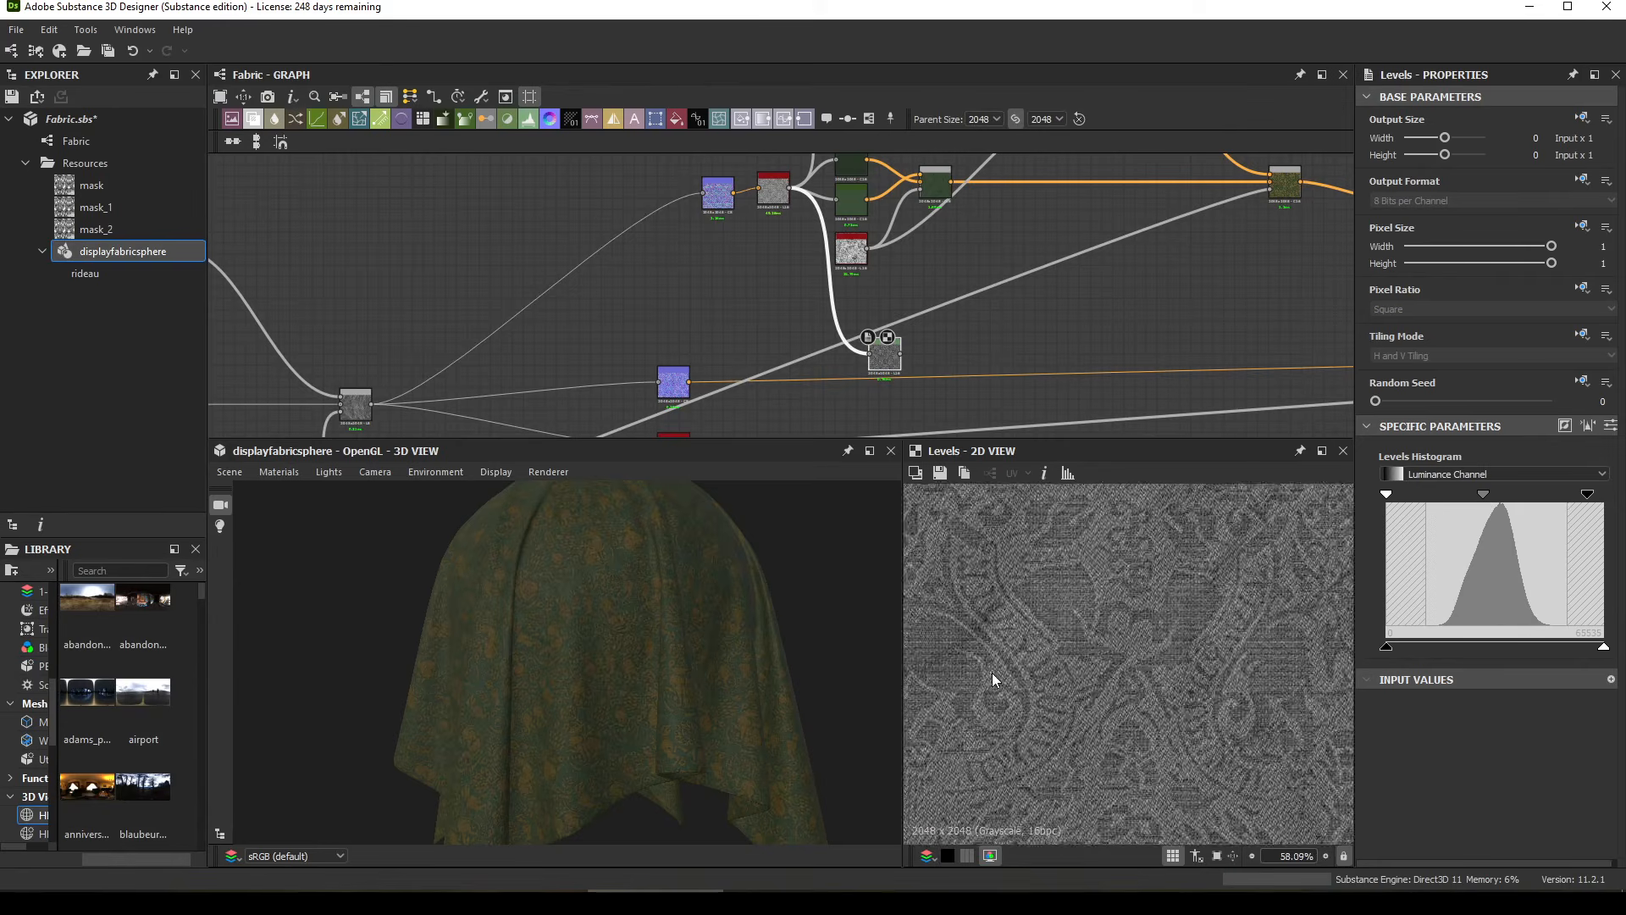
pyautogui.moveTo(1287, 790); pyautogui.dragTo(1302, 727, button='middle')
pyautogui.moveTo(918, 322); pyautogui.dragTo(920, 285, button='middle')
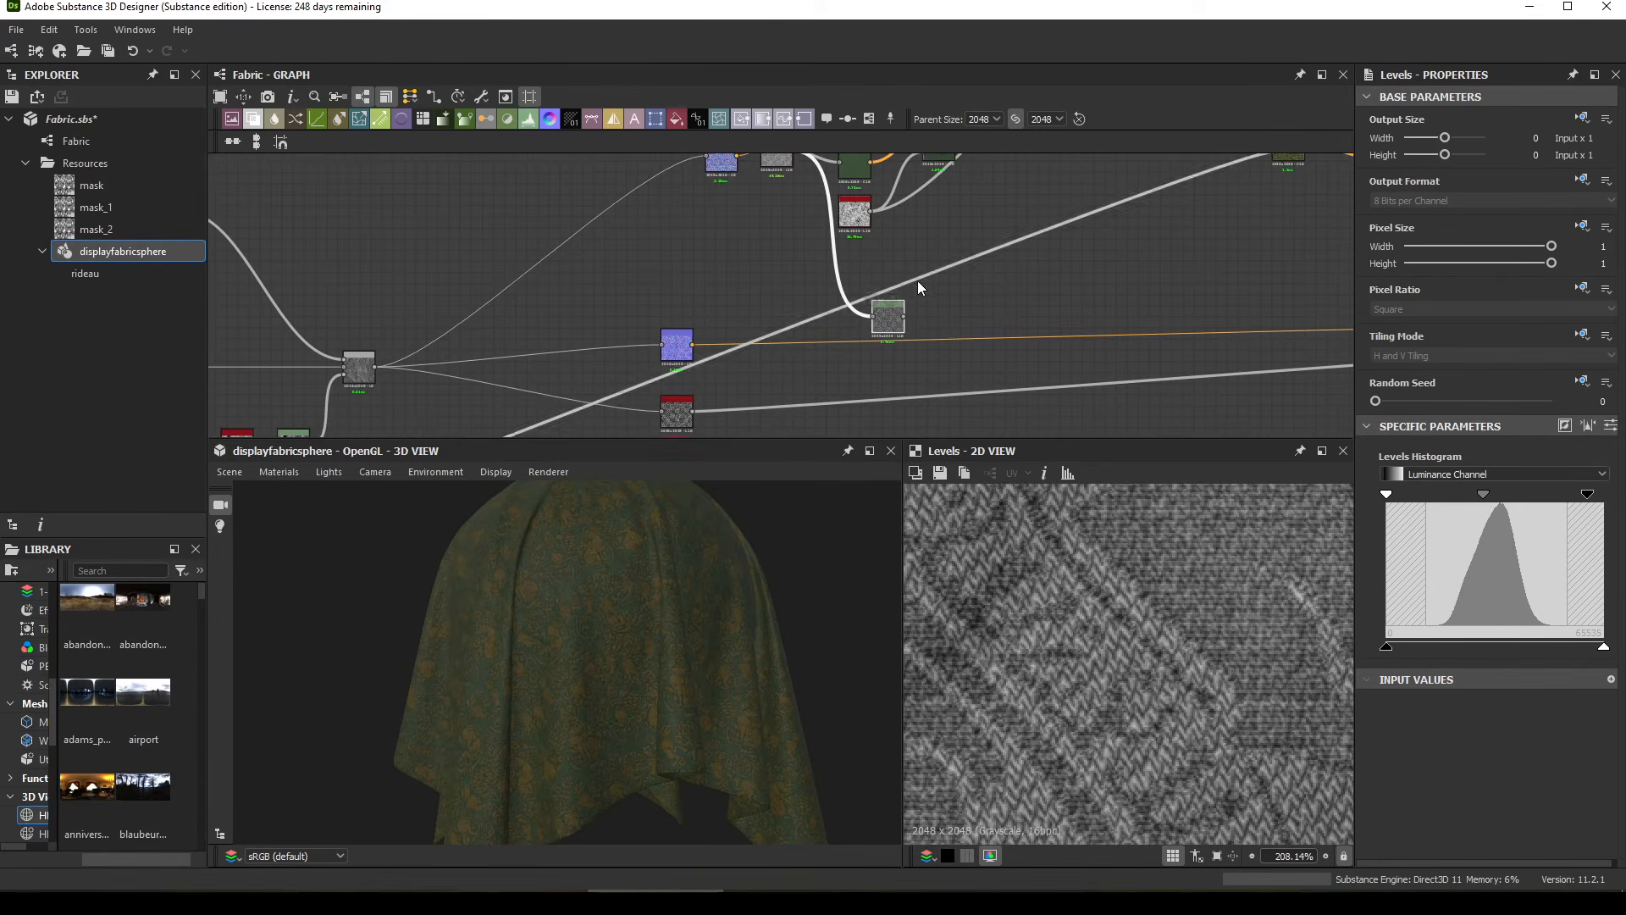
# Step: Connect the Levels output to the base material's Metallic input and inspect the metallic ornament on the draped cloth
pyautogui.moveTo(886, 317); pyautogui.dragTo(856, 337)
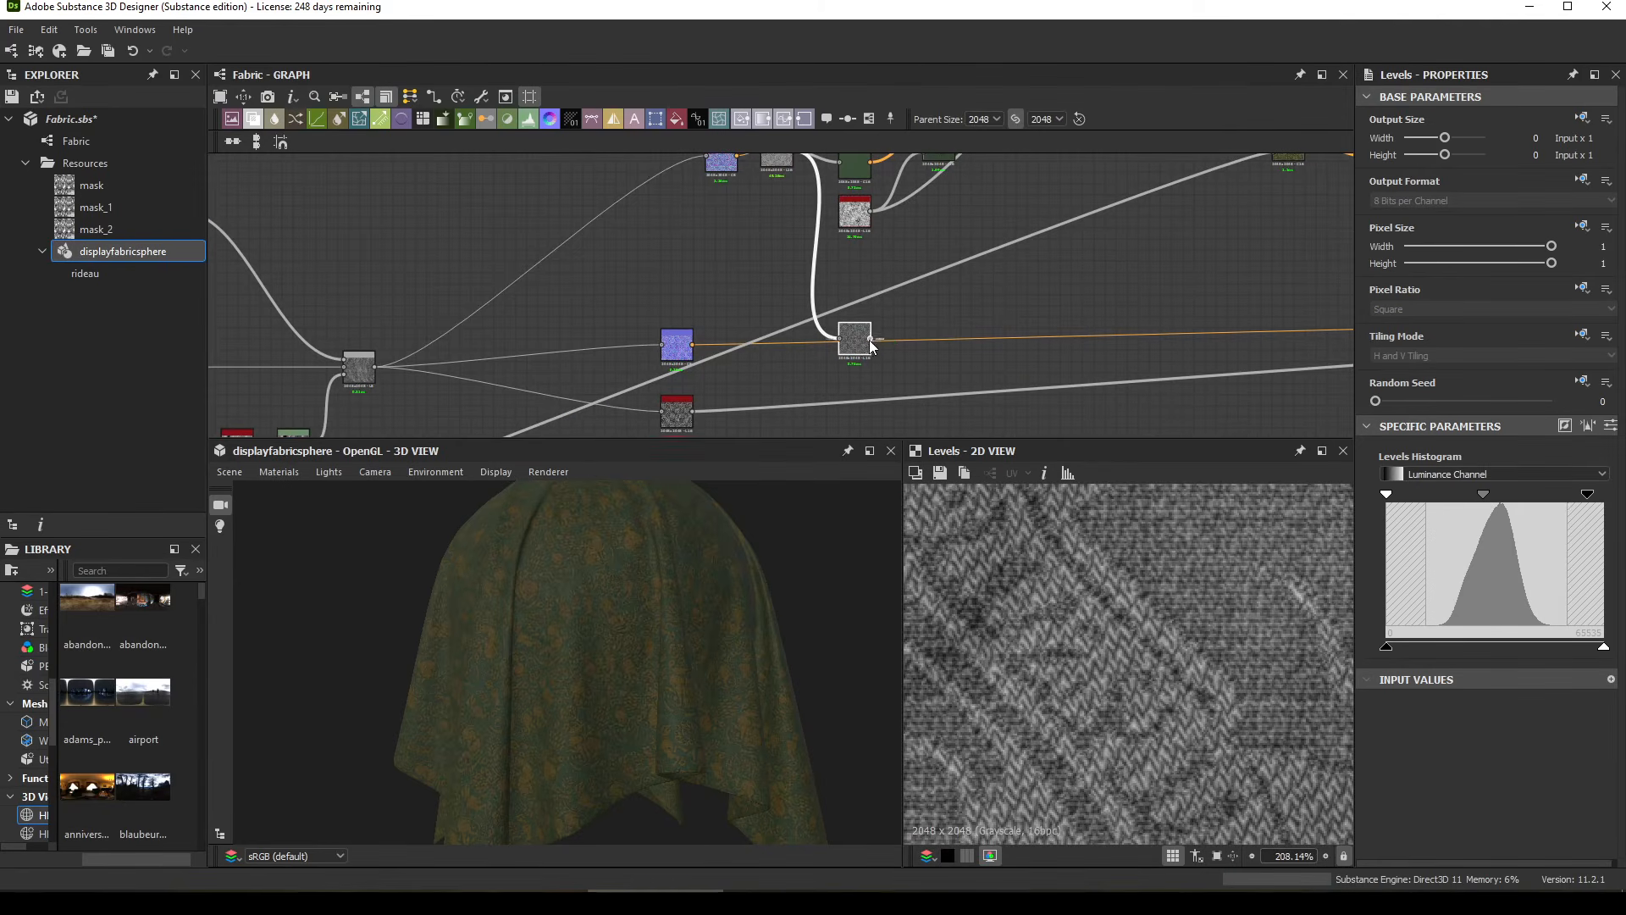
pyautogui.click(872, 340)
pyautogui.moveTo(1330, 314); pyautogui.dragTo(494, 253, button='middle')
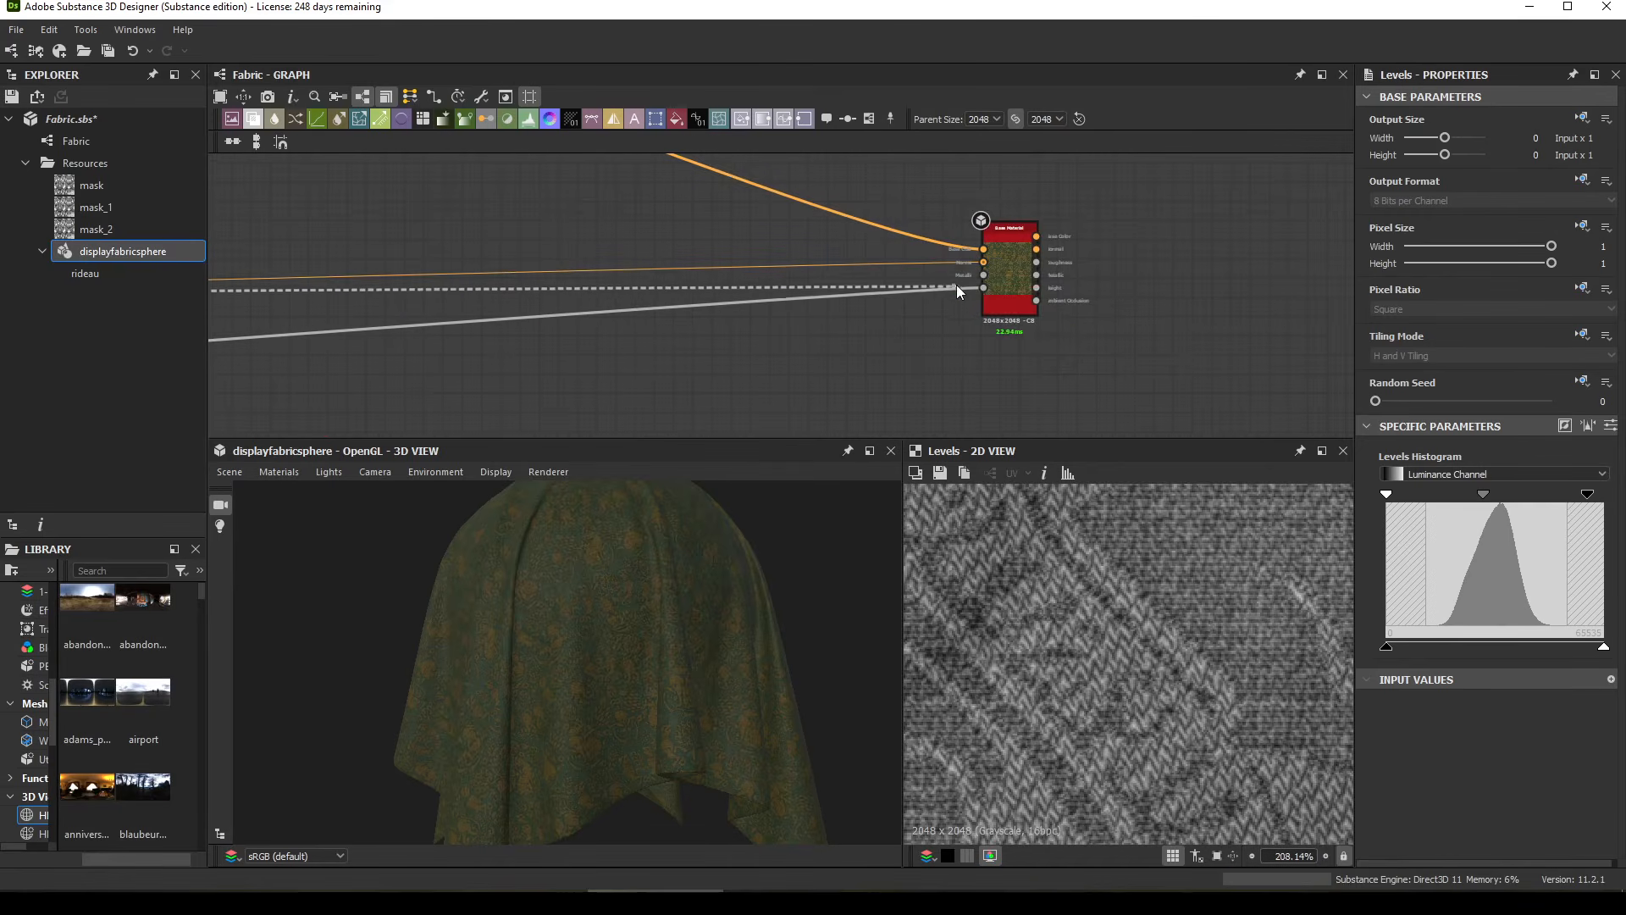
pyautogui.click(984, 276)
pyautogui.scroll(5, 488, 749)
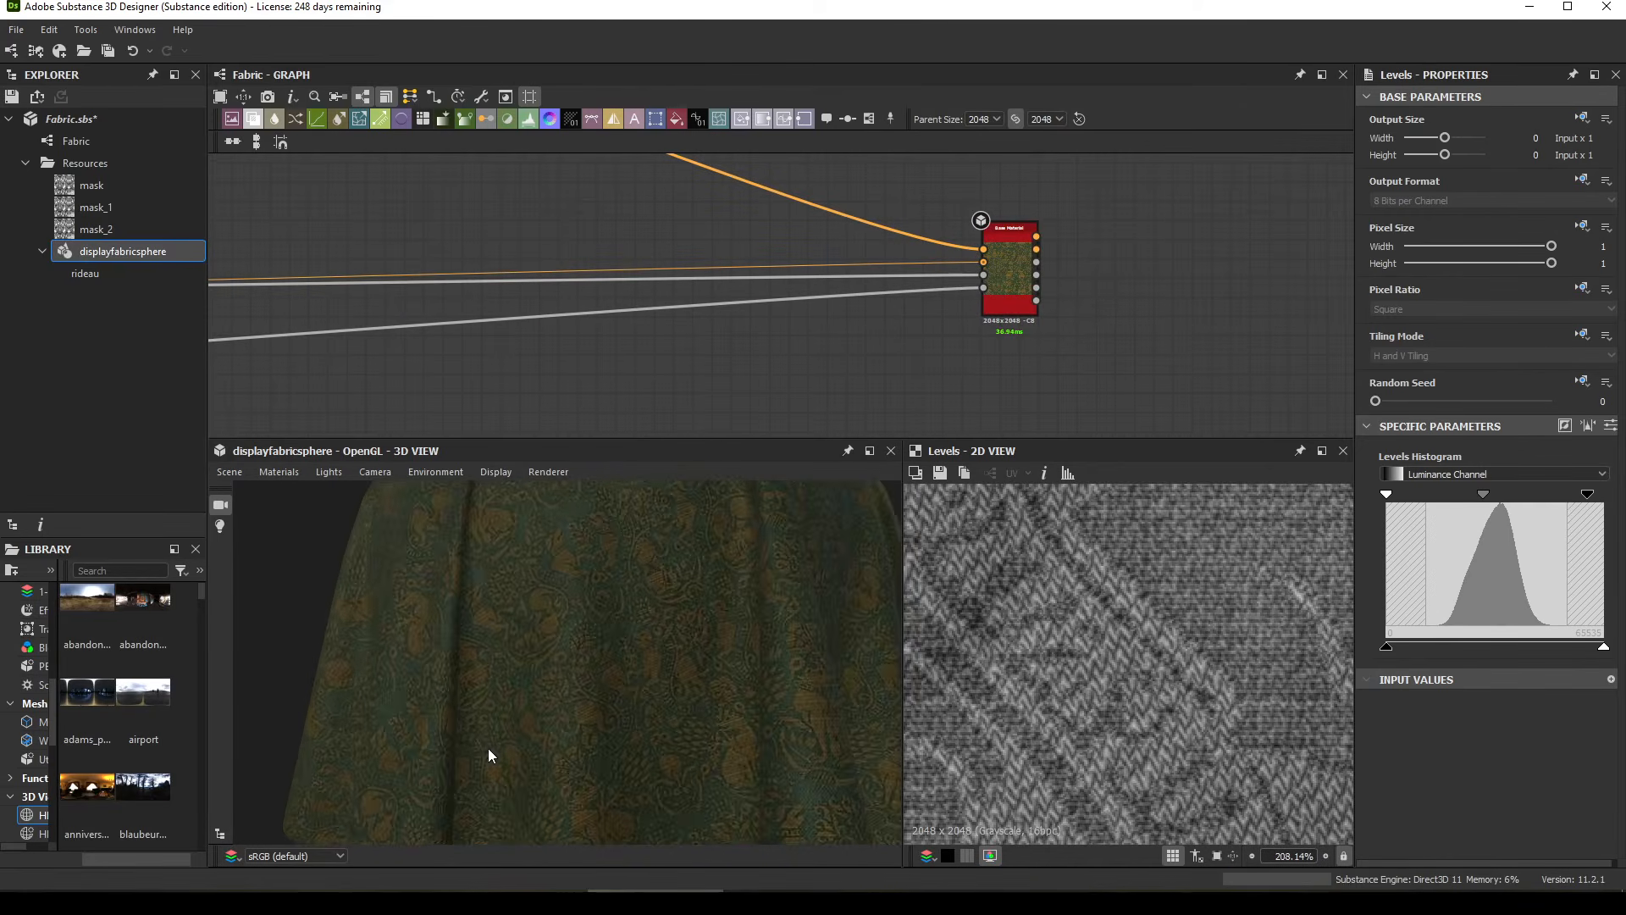
pyautogui.moveTo(495, 713); pyautogui.dragTo(625, 739)
pyautogui.moveTo(488, 271); pyautogui.dragTo(757, 255, button='middle')
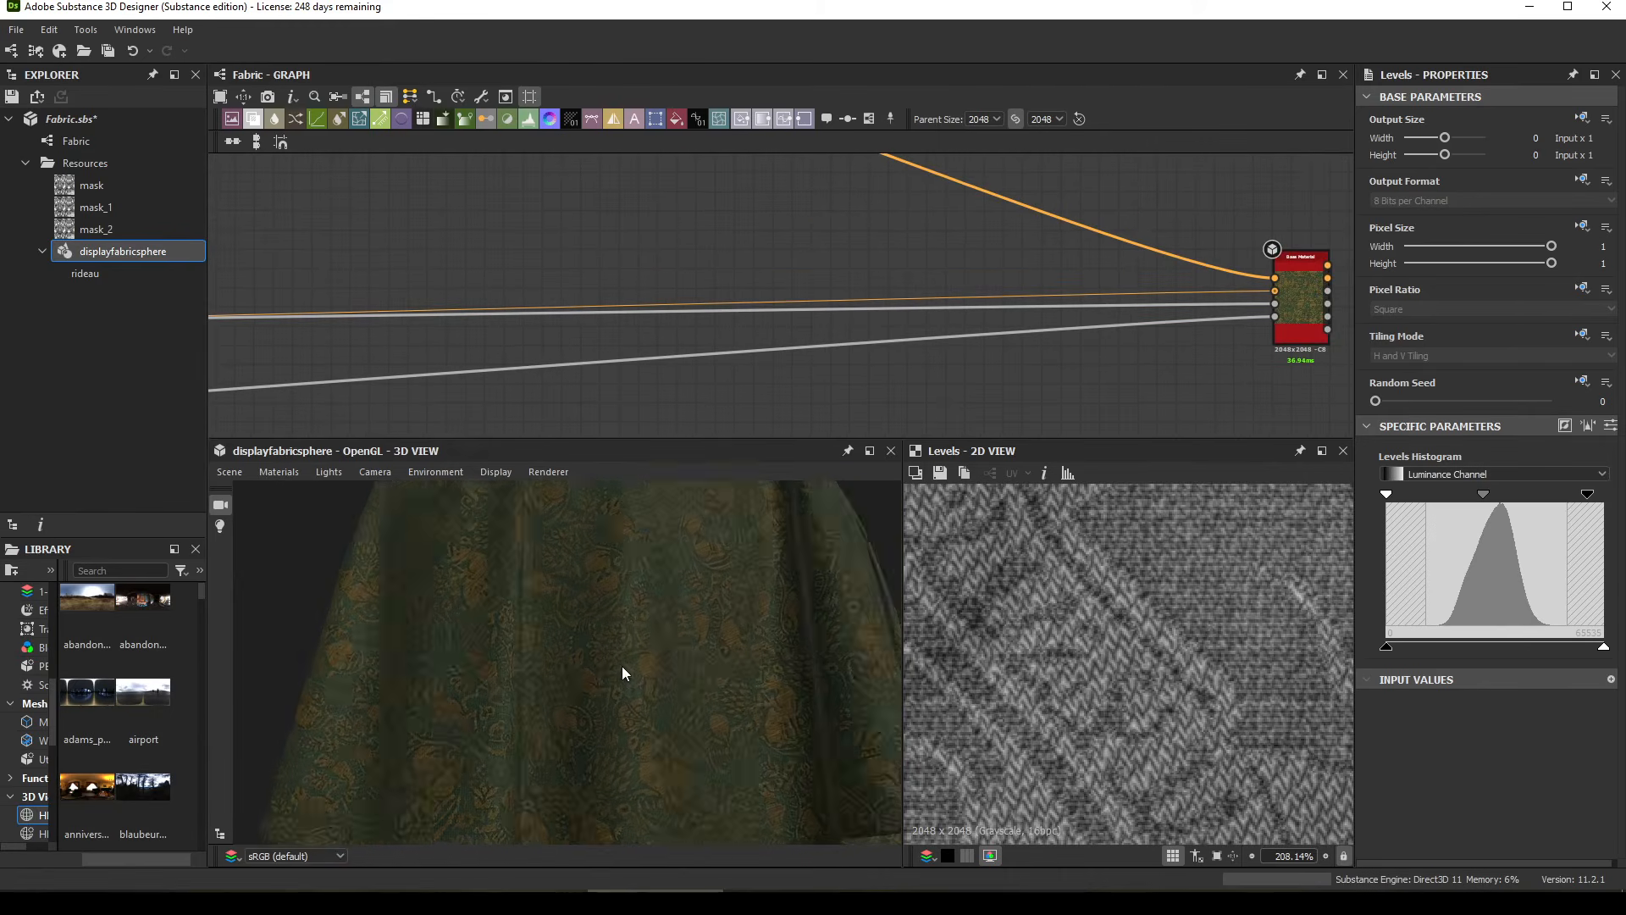
pyautogui.moveTo(622, 666); pyautogui.dragTo(729, 752)
# Step: Add a Blend node beyond the Levels node and connect the Levels output to its background input
pyautogui.scroll(-5, 593, 288)
pyautogui.press('space')
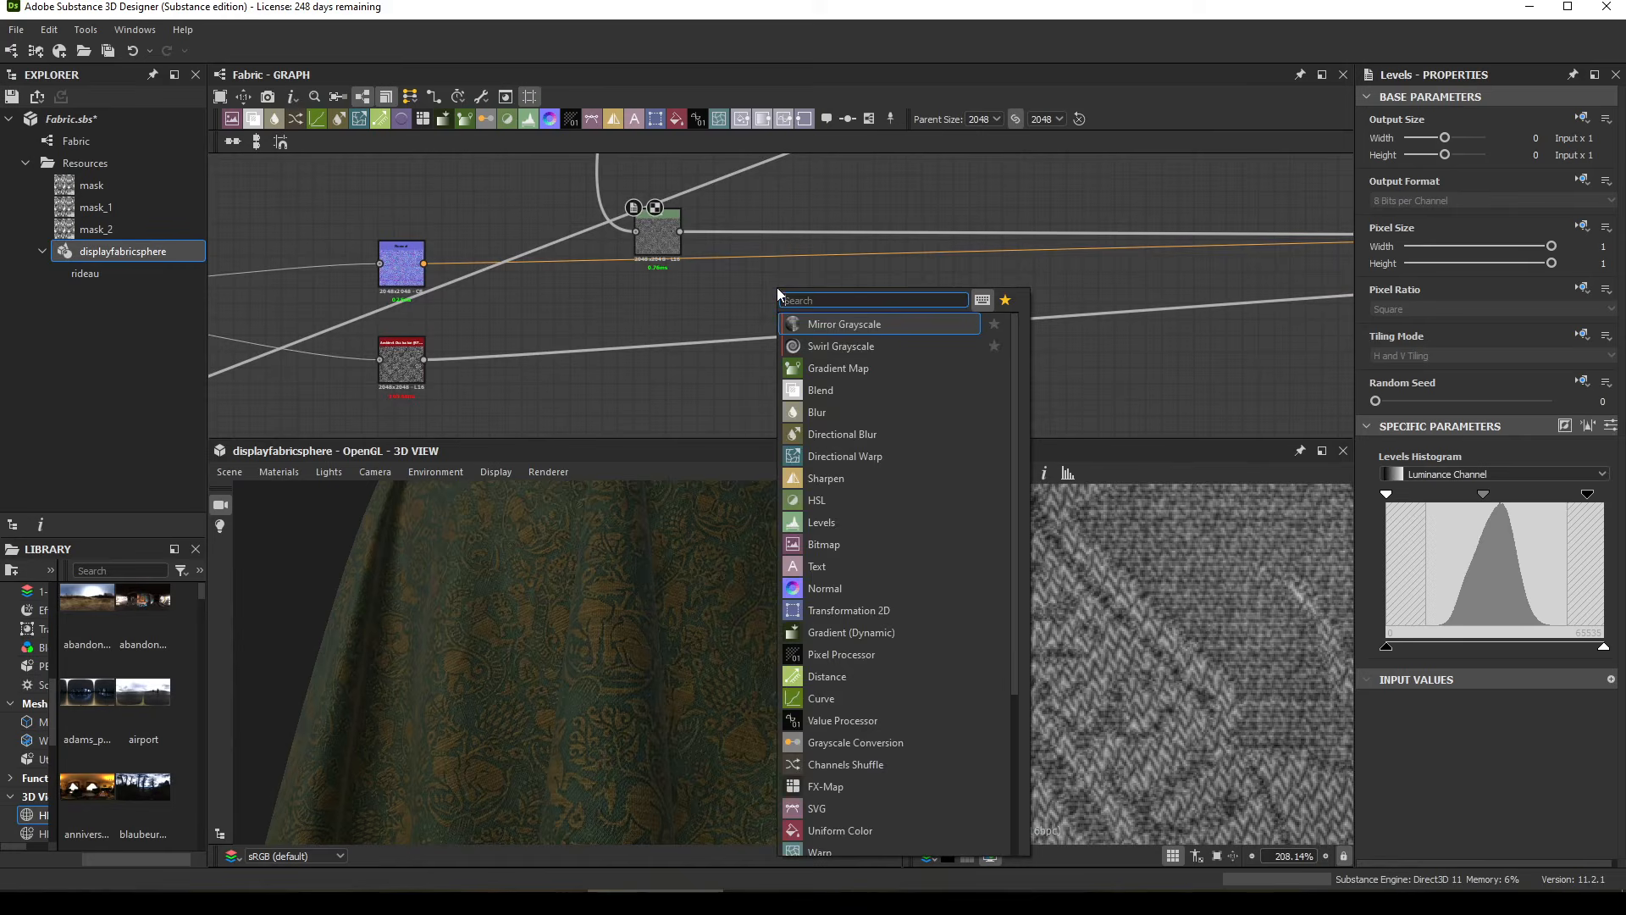
pyautogui.write('bl')
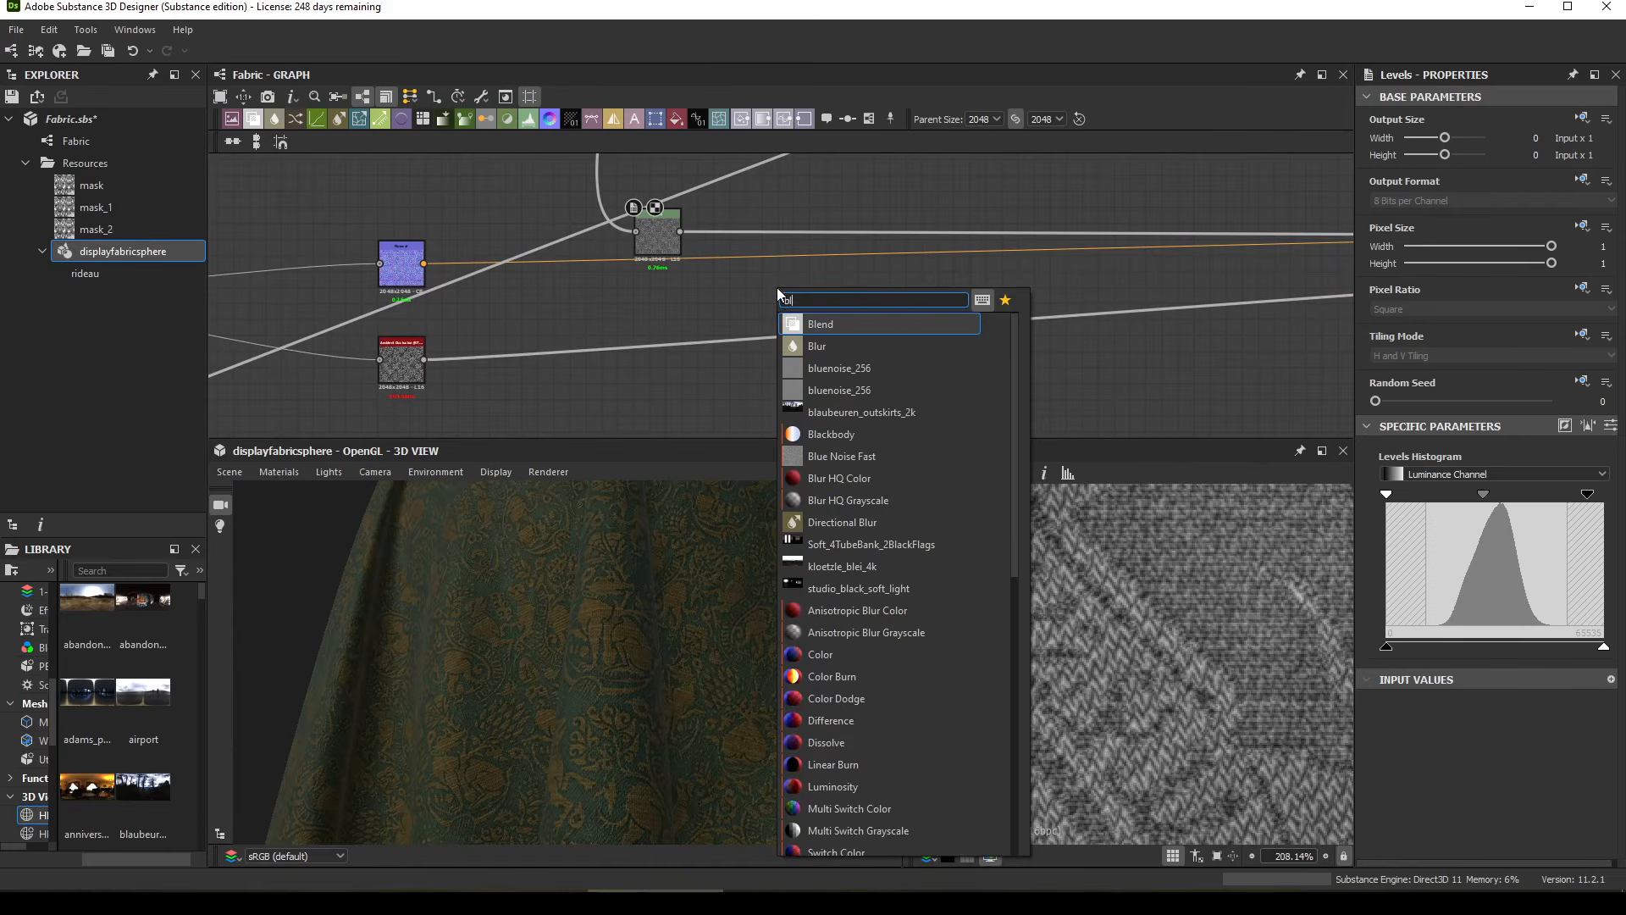
pyautogui.click(817, 326)
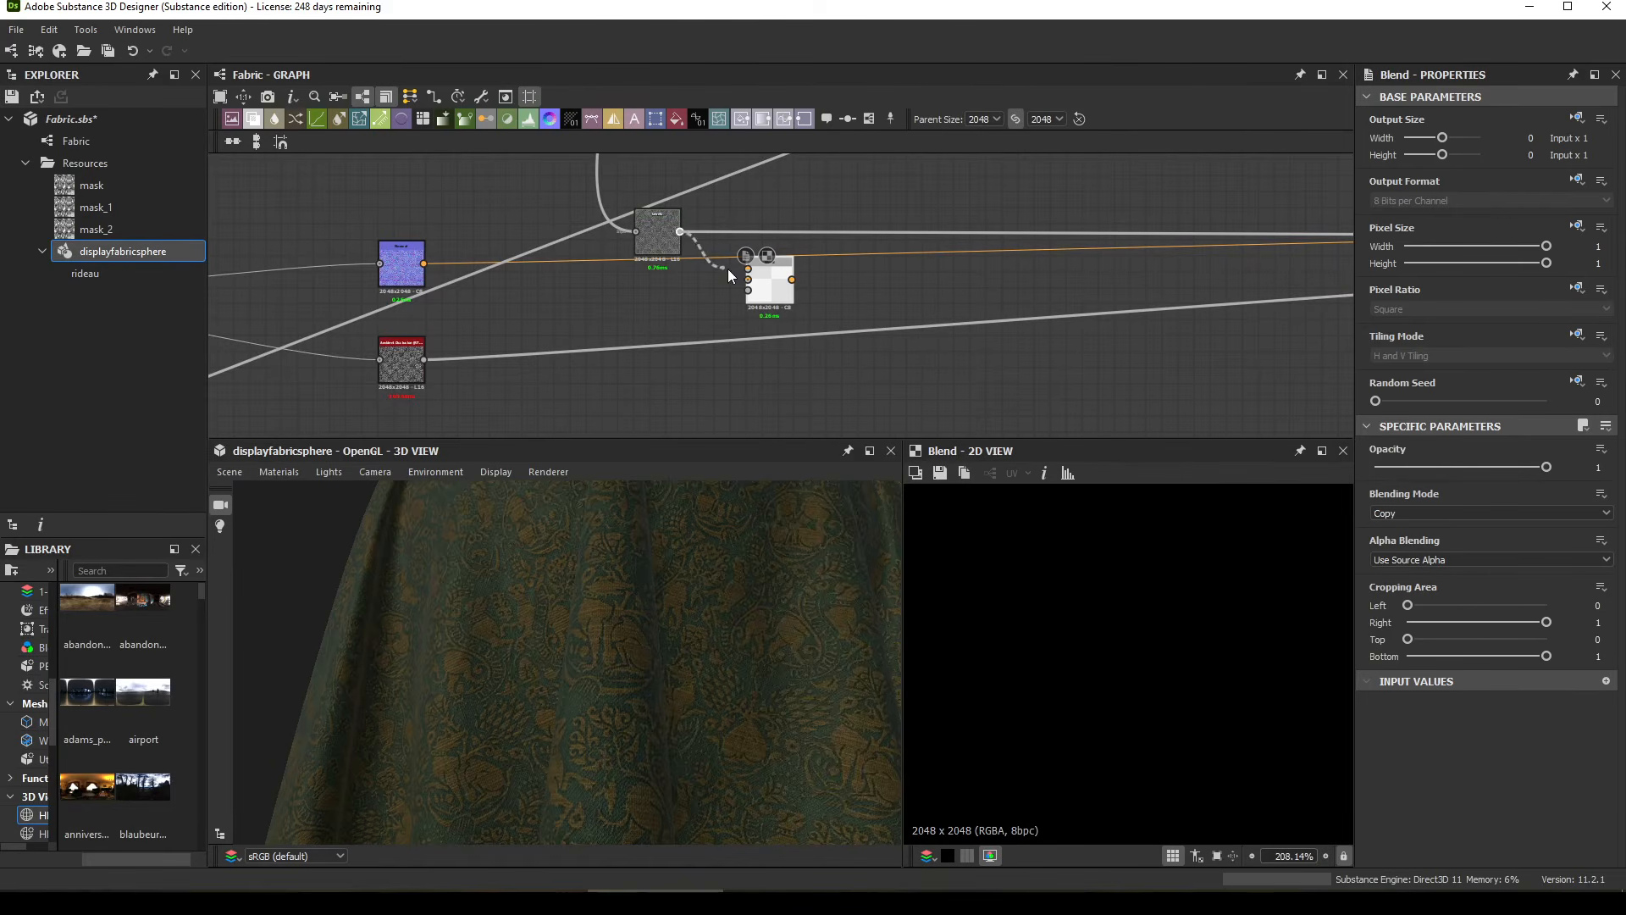
pyautogui.moveTo(766, 276); pyautogui.dragTo(765, 276)
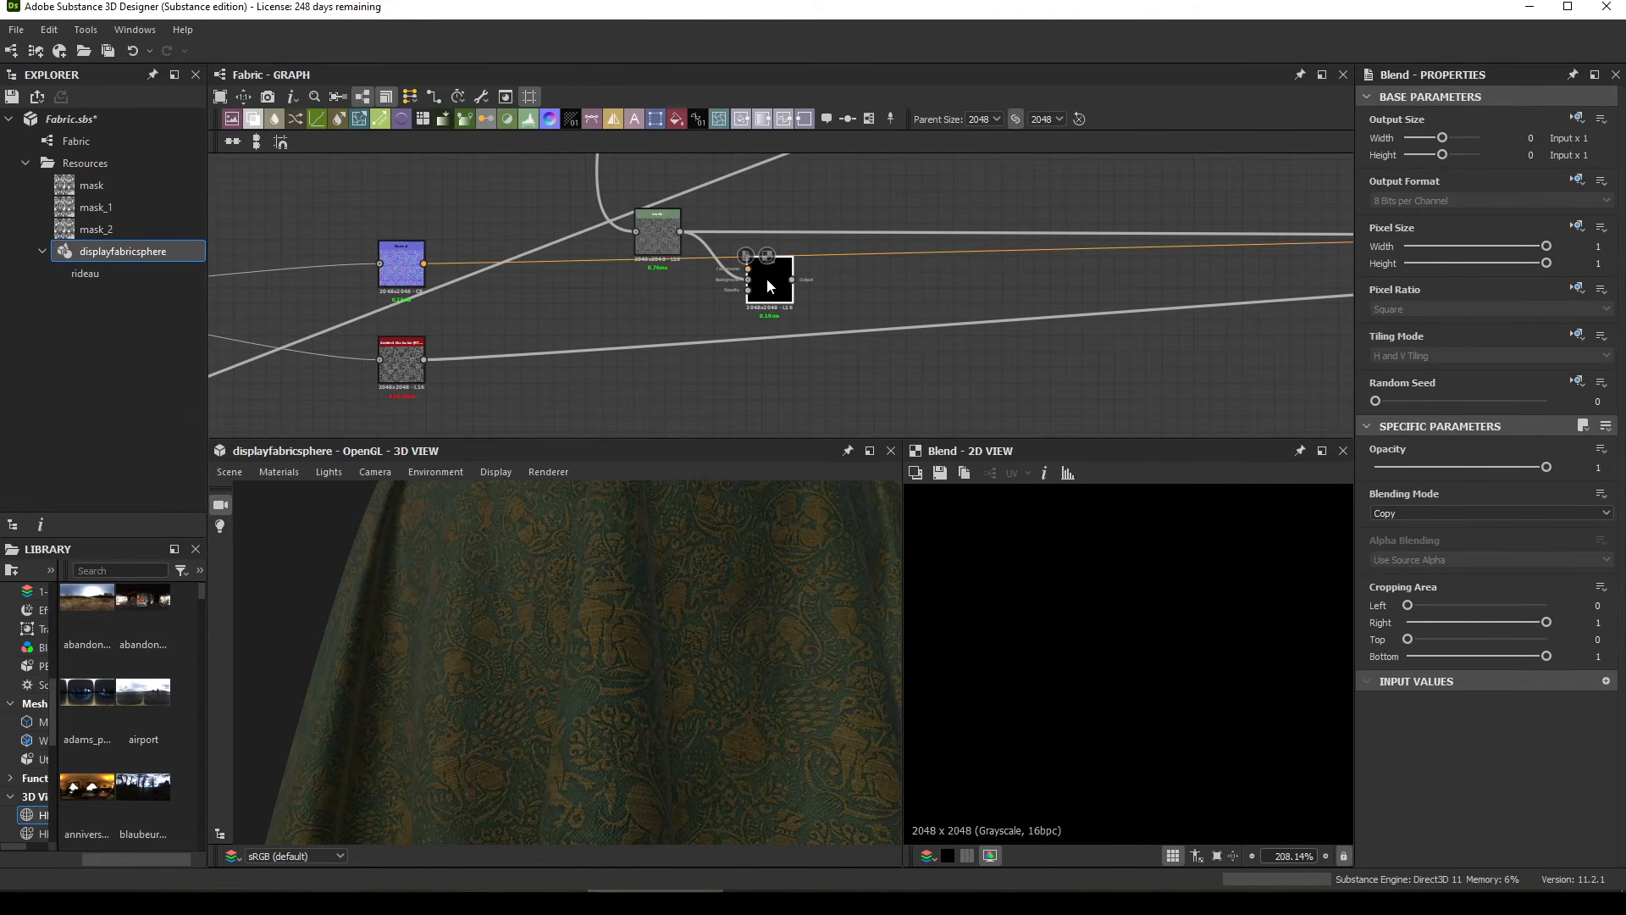
pyautogui.moveTo(766, 278); pyautogui.dragTo(830, 271)
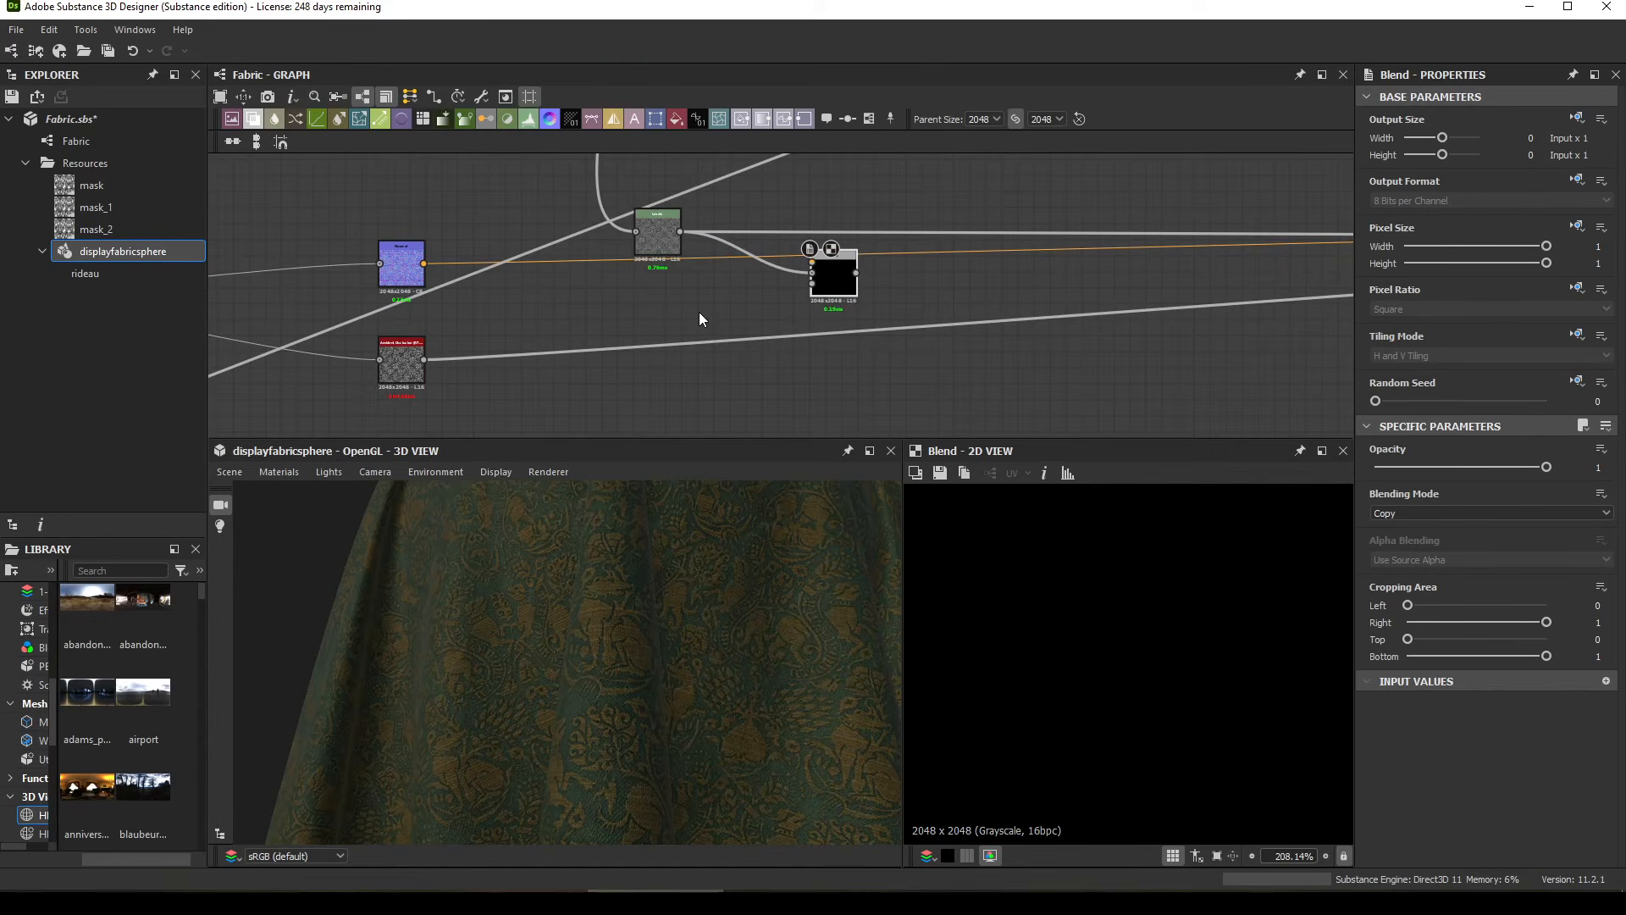
# Step: Connect the ornament mask's Multi Directional Warp output to the new Blend's foreground and move the Blend beside Levels
pyautogui.scroll(-3, 693, 292)
pyautogui.scroll(2, 689, 281)
pyautogui.moveTo(673, 295); pyautogui.dragTo(999, 219, button='middle')
pyautogui.scroll(-5, 864, 282)
pyautogui.moveTo(648, 337); pyautogui.dragTo(695, 336, button='middle')
pyautogui.scroll(7, 656, 356)
pyautogui.scroll(3, 644, 317)
pyautogui.moveTo(809, 271); pyautogui.dragTo(761, 269)
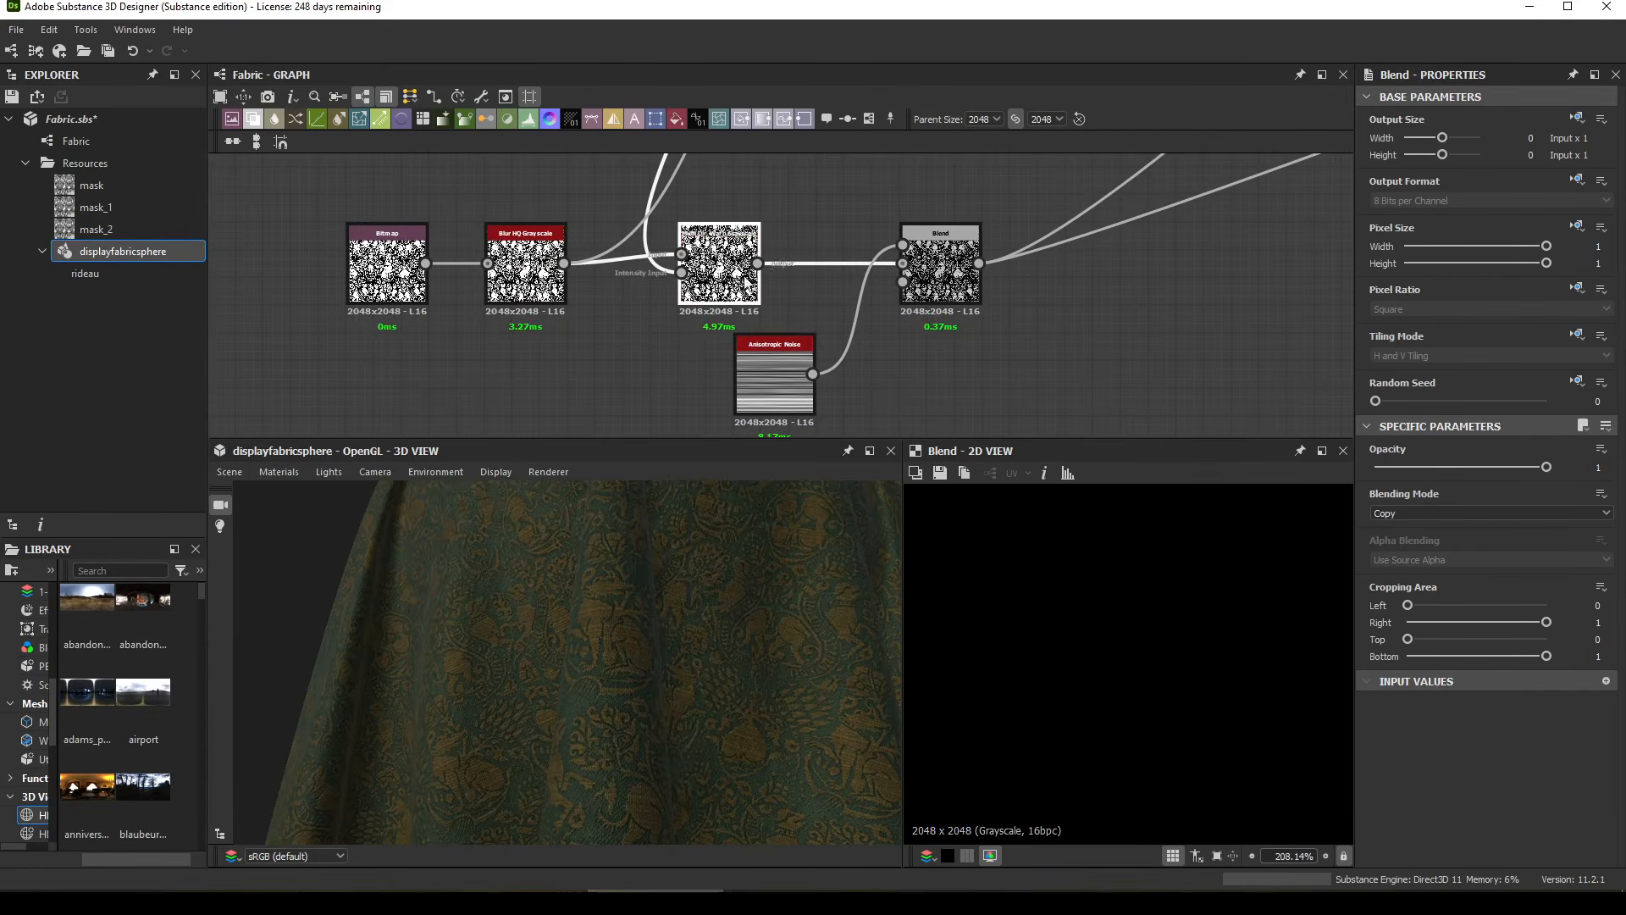
pyautogui.click(761, 266)
pyautogui.scroll(-8, 765, 262)
pyautogui.moveTo(1030, 234); pyautogui.dragTo(678, 352, button='middle')
pyautogui.moveTo(1000, 271); pyautogui.dragTo(506, 387, button='middle')
pyautogui.scroll(8, 693, 259)
pyautogui.click(733, 269)
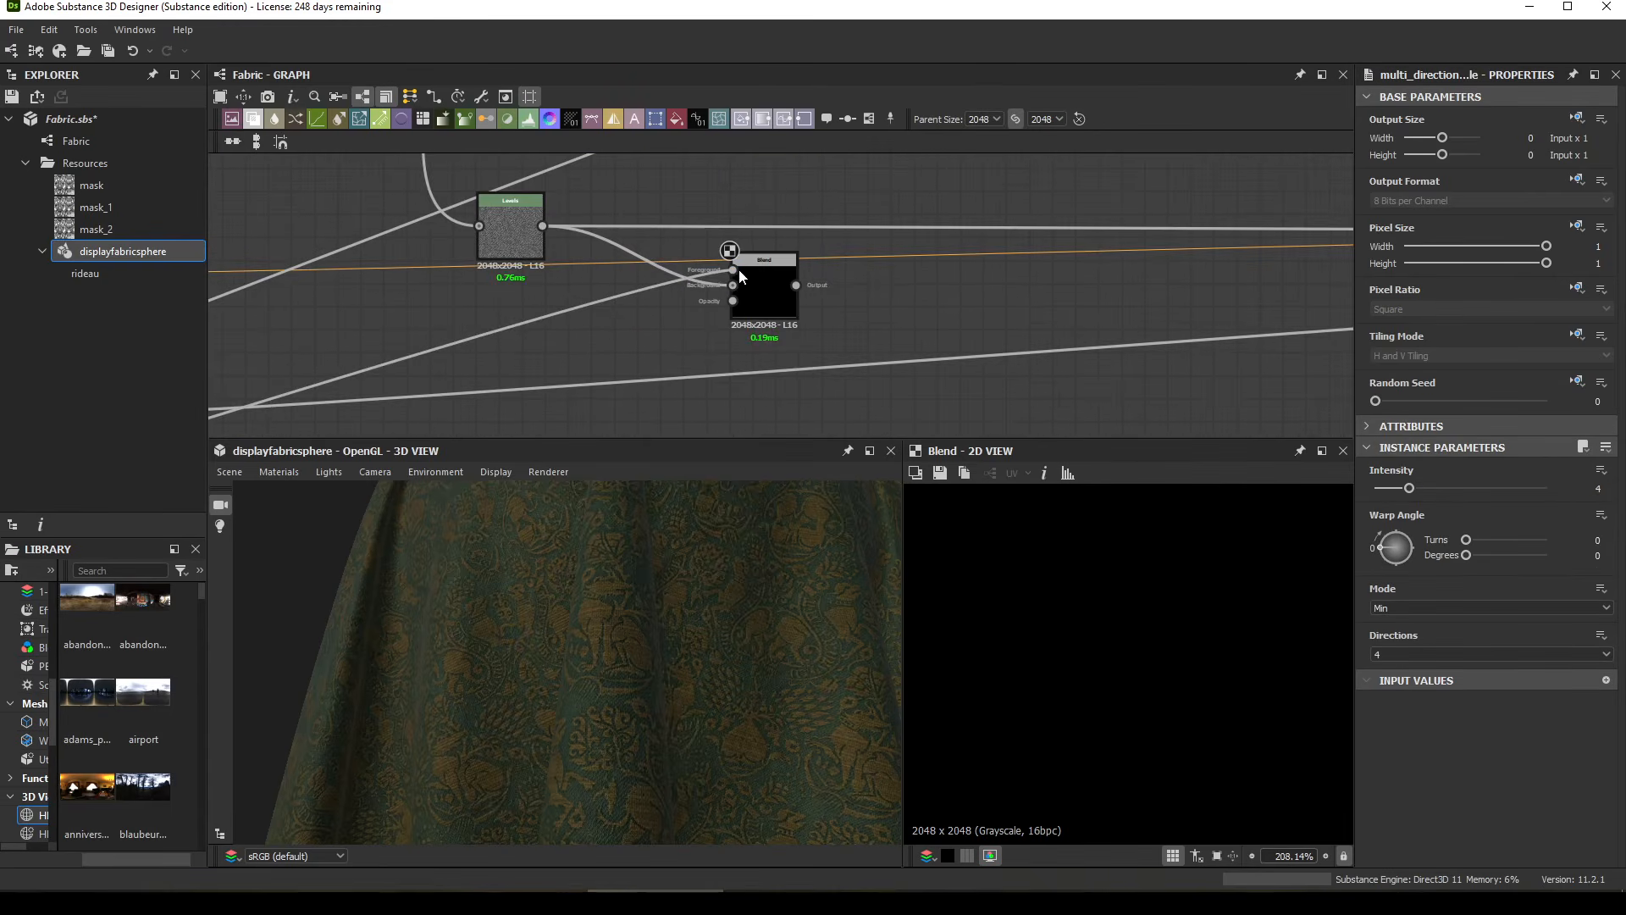
pyautogui.moveTo(763, 285); pyautogui.dragTo(669, 229)
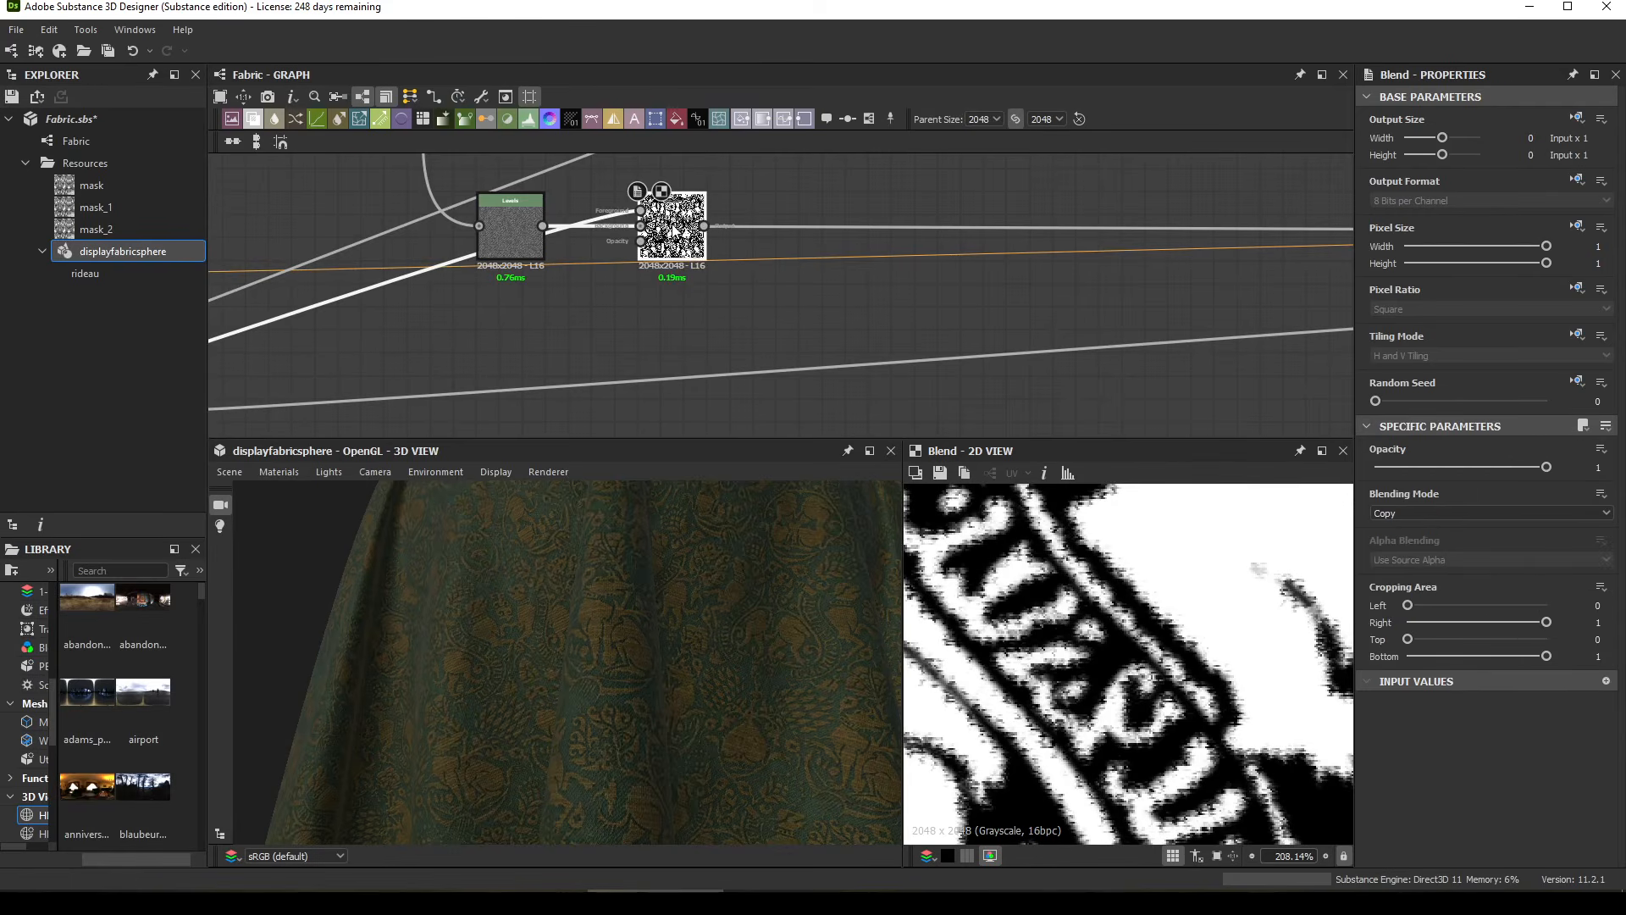
# Step: Set the Blend's blending mode to Max (Lighten) and its opacity to 0.5
pyautogui.scroll(-6, 1020, 632)
pyautogui.moveTo(1113, 574); pyautogui.dragTo(1076, 633, button='middle')
pyautogui.scroll(2, 1095, 661)
pyautogui.scroll(3, 1050, 678)
pyautogui.moveTo(993, 596); pyautogui.dragTo(1002, 622, button='middle')
pyautogui.moveTo(631, 188); pyautogui.dragTo(702, 205, button='middle')
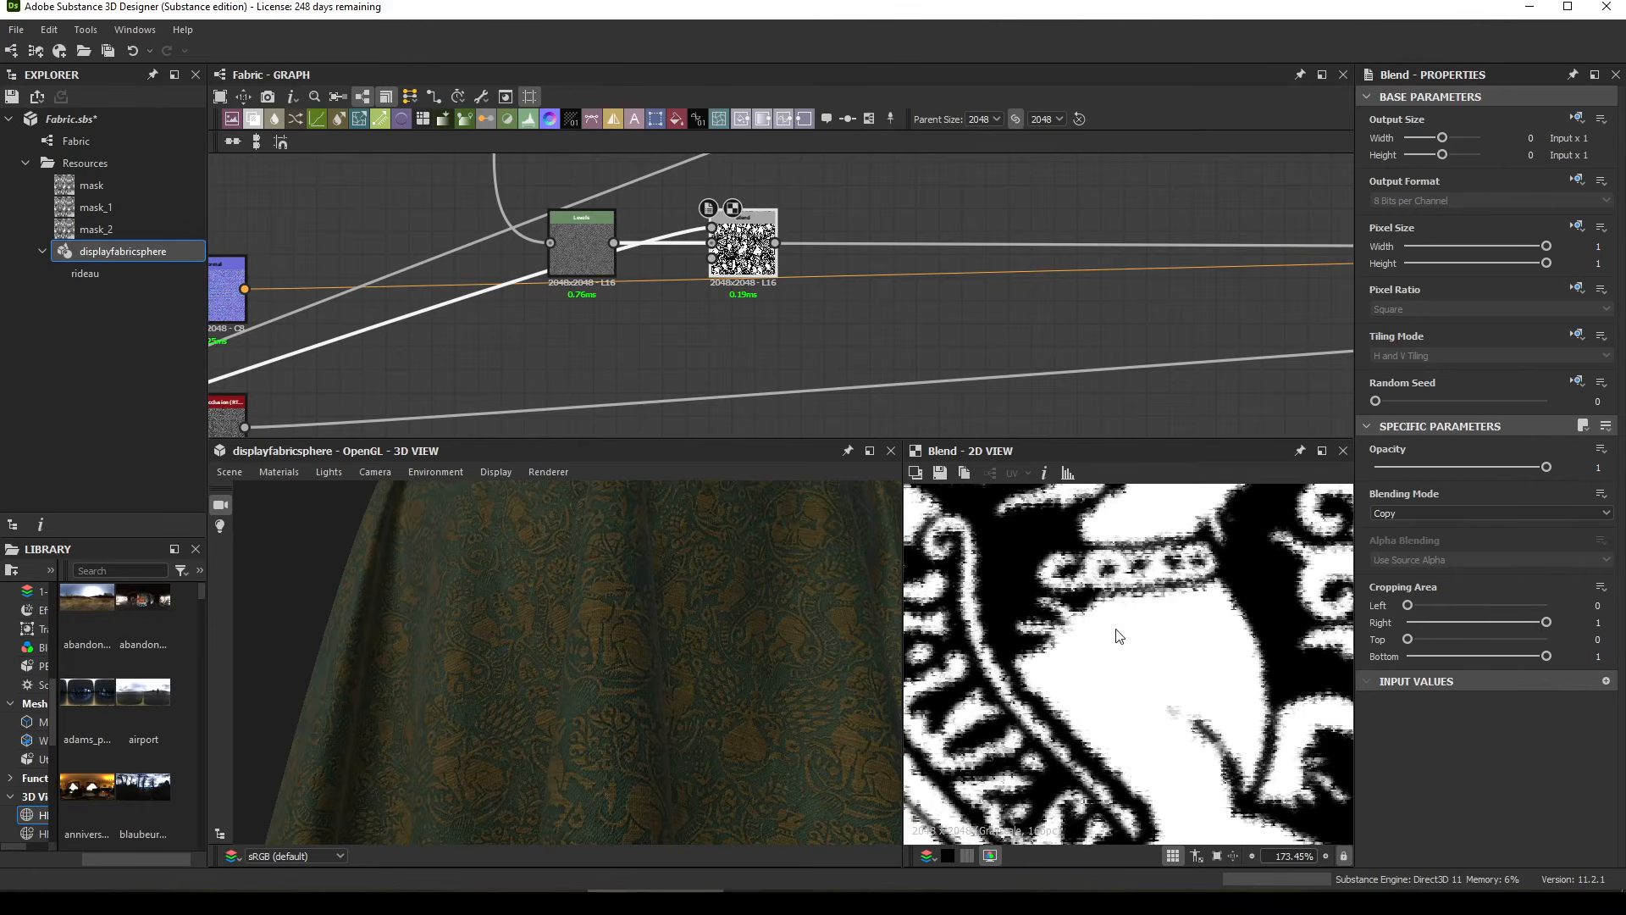
pyautogui.moveTo(1119, 635); pyautogui.dragTo(1133, 618, button='middle')
pyautogui.click(1407, 513)
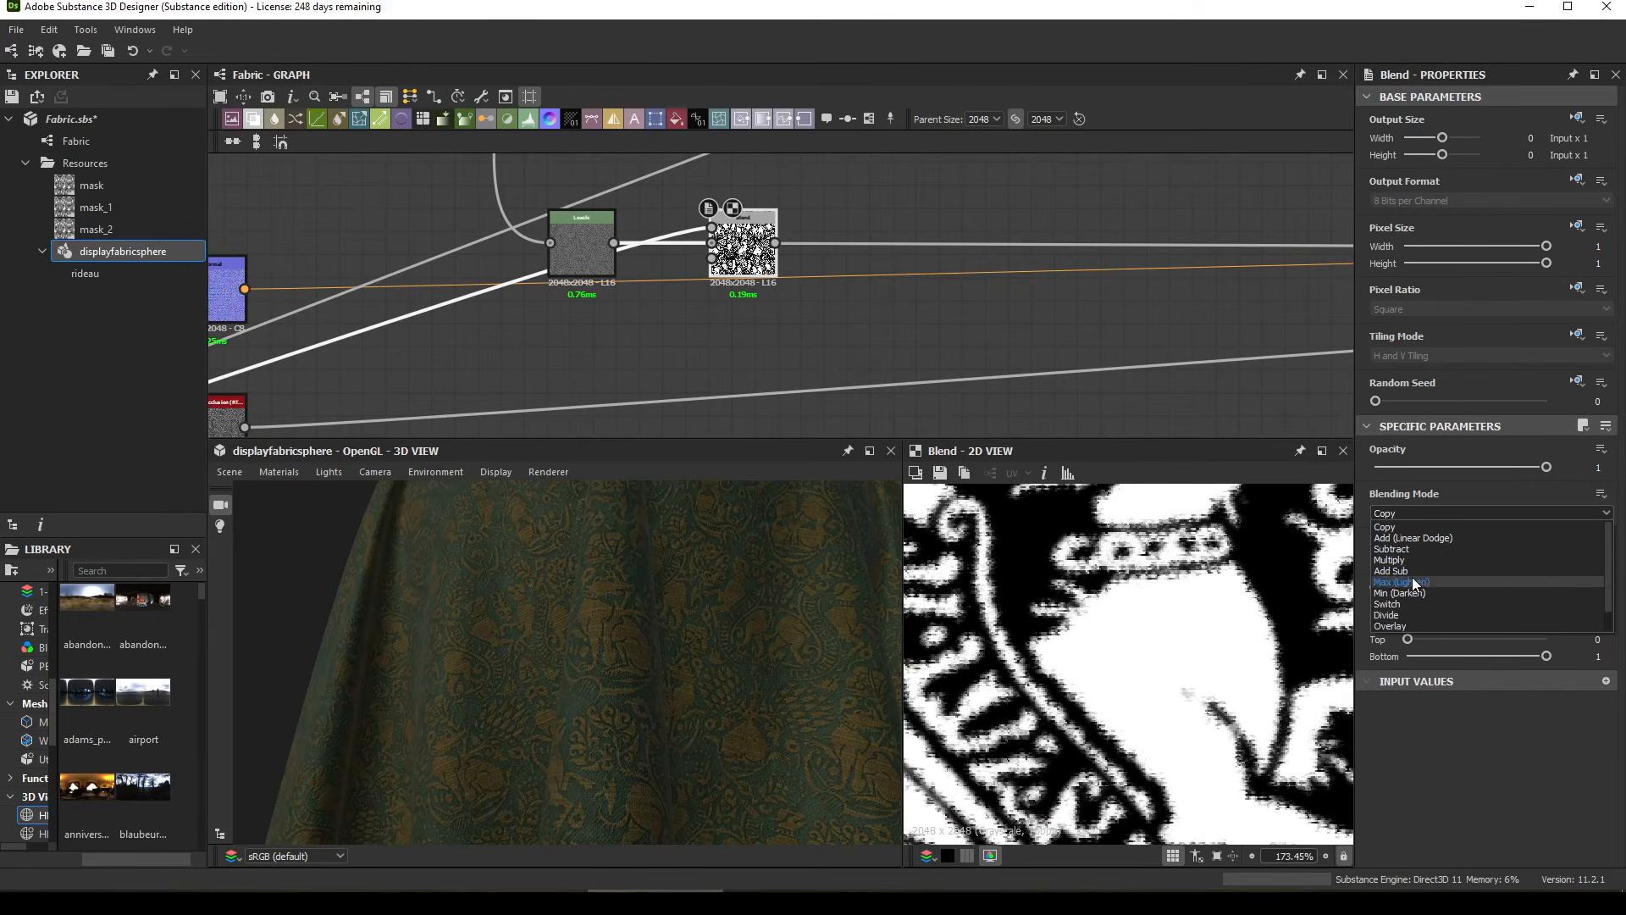
pyautogui.click(1413, 582)
pyautogui.click(1458, 467)
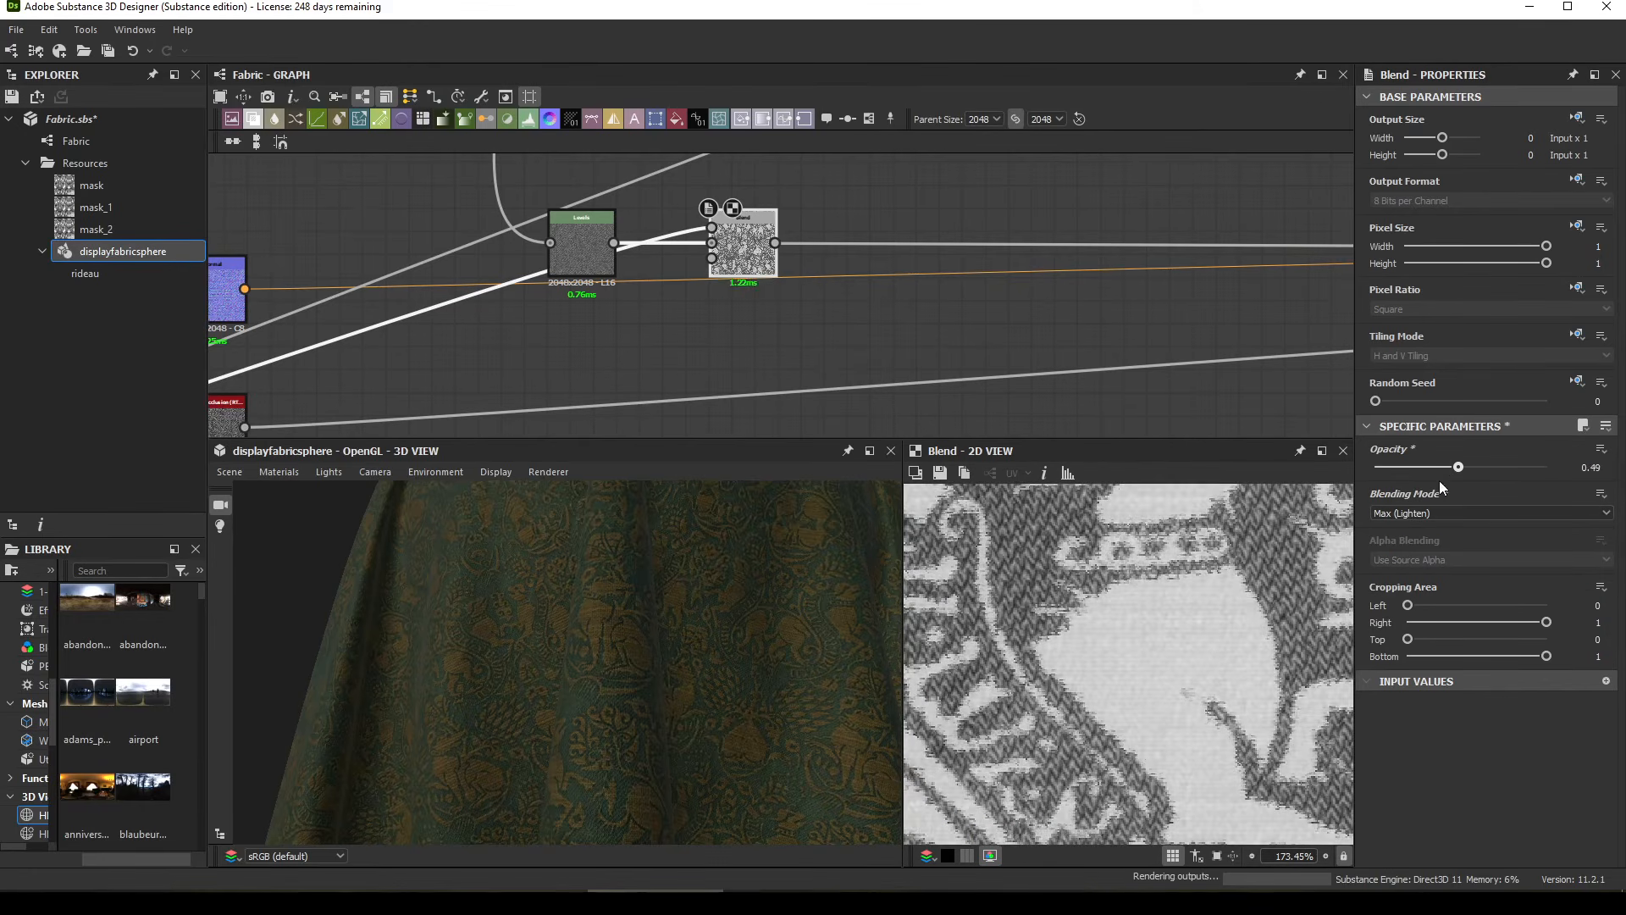
pyautogui.moveTo(1458, 466)
pyautogui.mouseDown()
pyautogui.moveTo(1416, 500)
pyautogui.moveTo(1491, 491)
pyautogui.moveTo(1474, 490)
pyautogui.mouseUp()
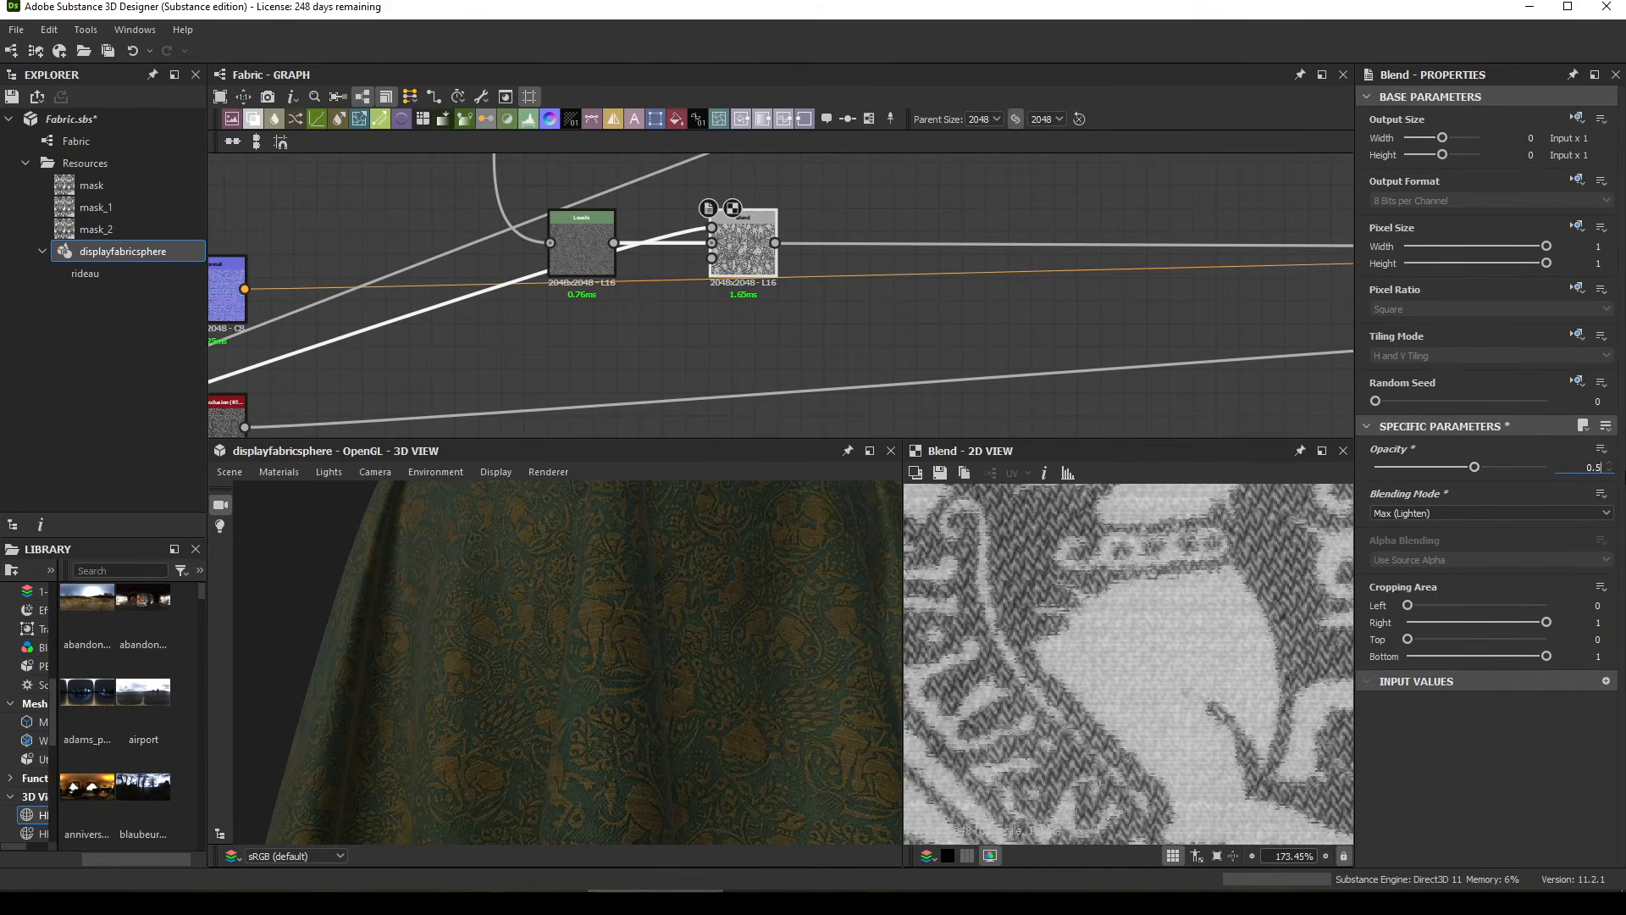
pyautogui.press('Return')
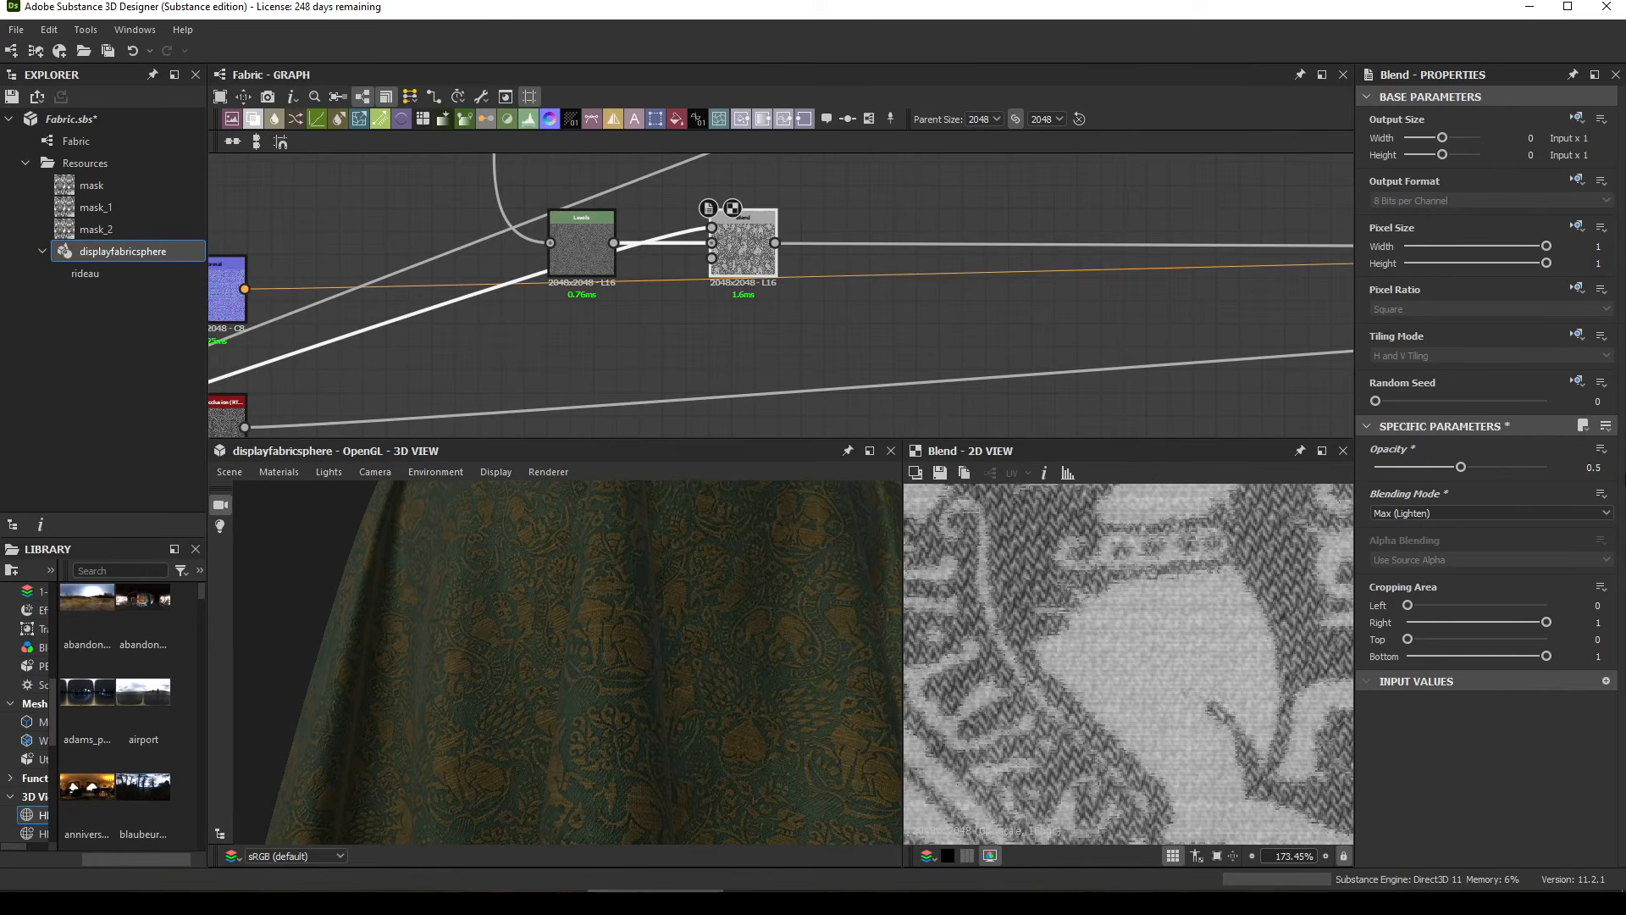
# Step: Connect the Max (Lighten) Blend's output to the base material's Metallic input and inspect the ornament on the draped cloth
pyautogui.click(775, 243)
pyautogui.scroll(-5, 788, 254)
pyautogui.scroll(4, 1220, 260)
pyautogui.moveTo(1251, 261); pyautogui.dragTo(1043, 266, button='middle')
pyautogui.scroll(3, 1044, 266)
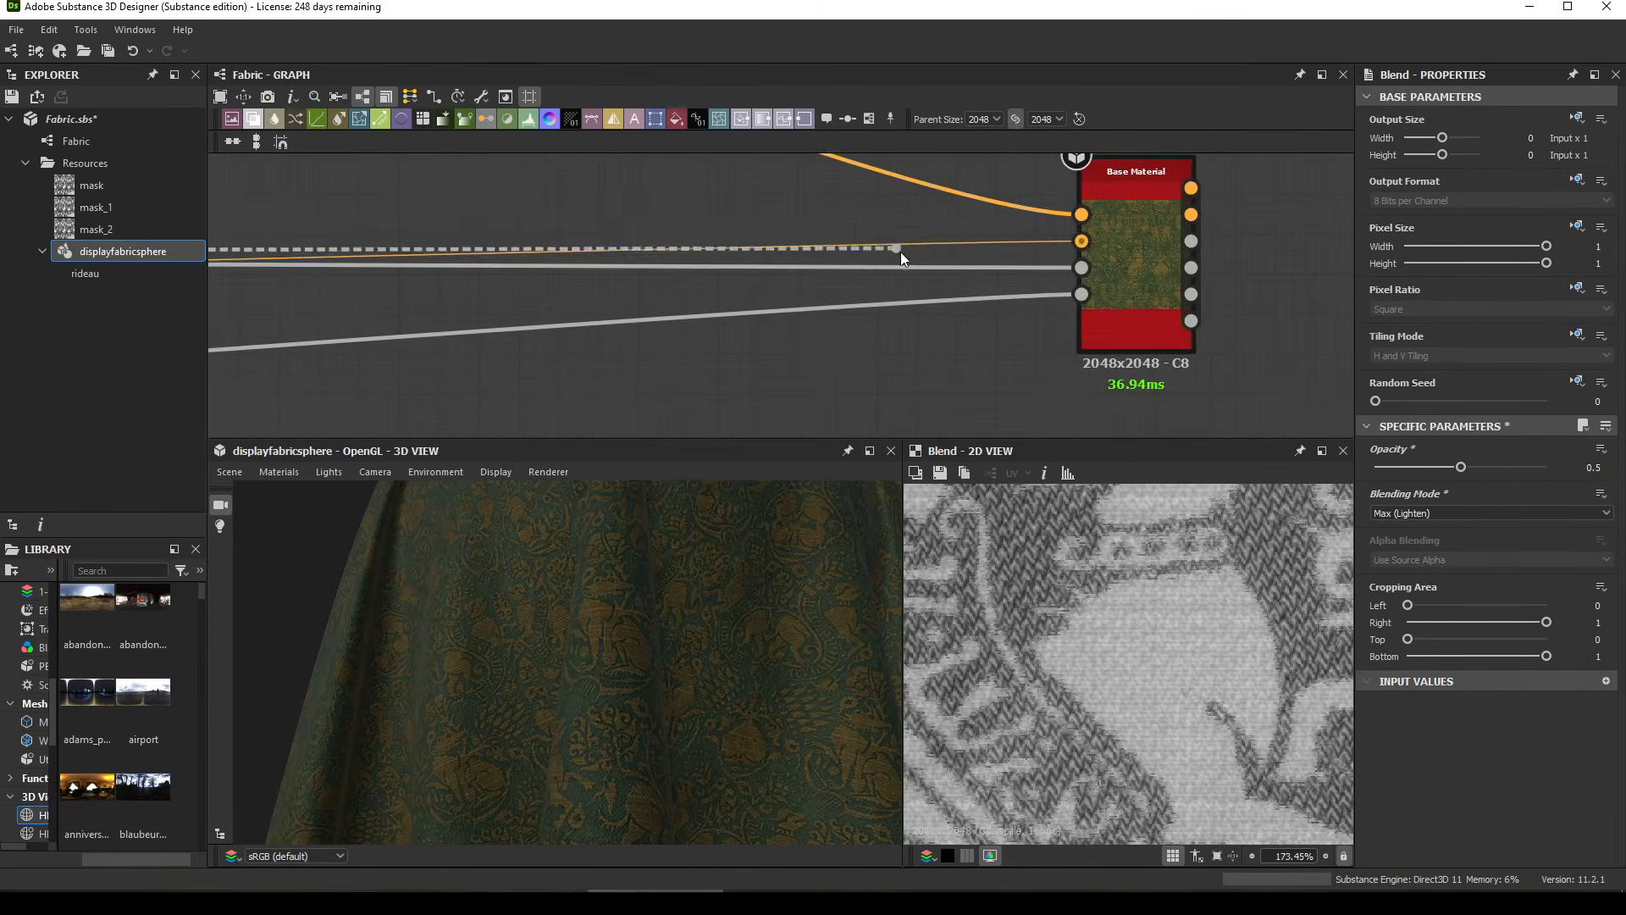
pyautogui.scroll(3, 1101, 267)
pyautogui.click(1125, 262)
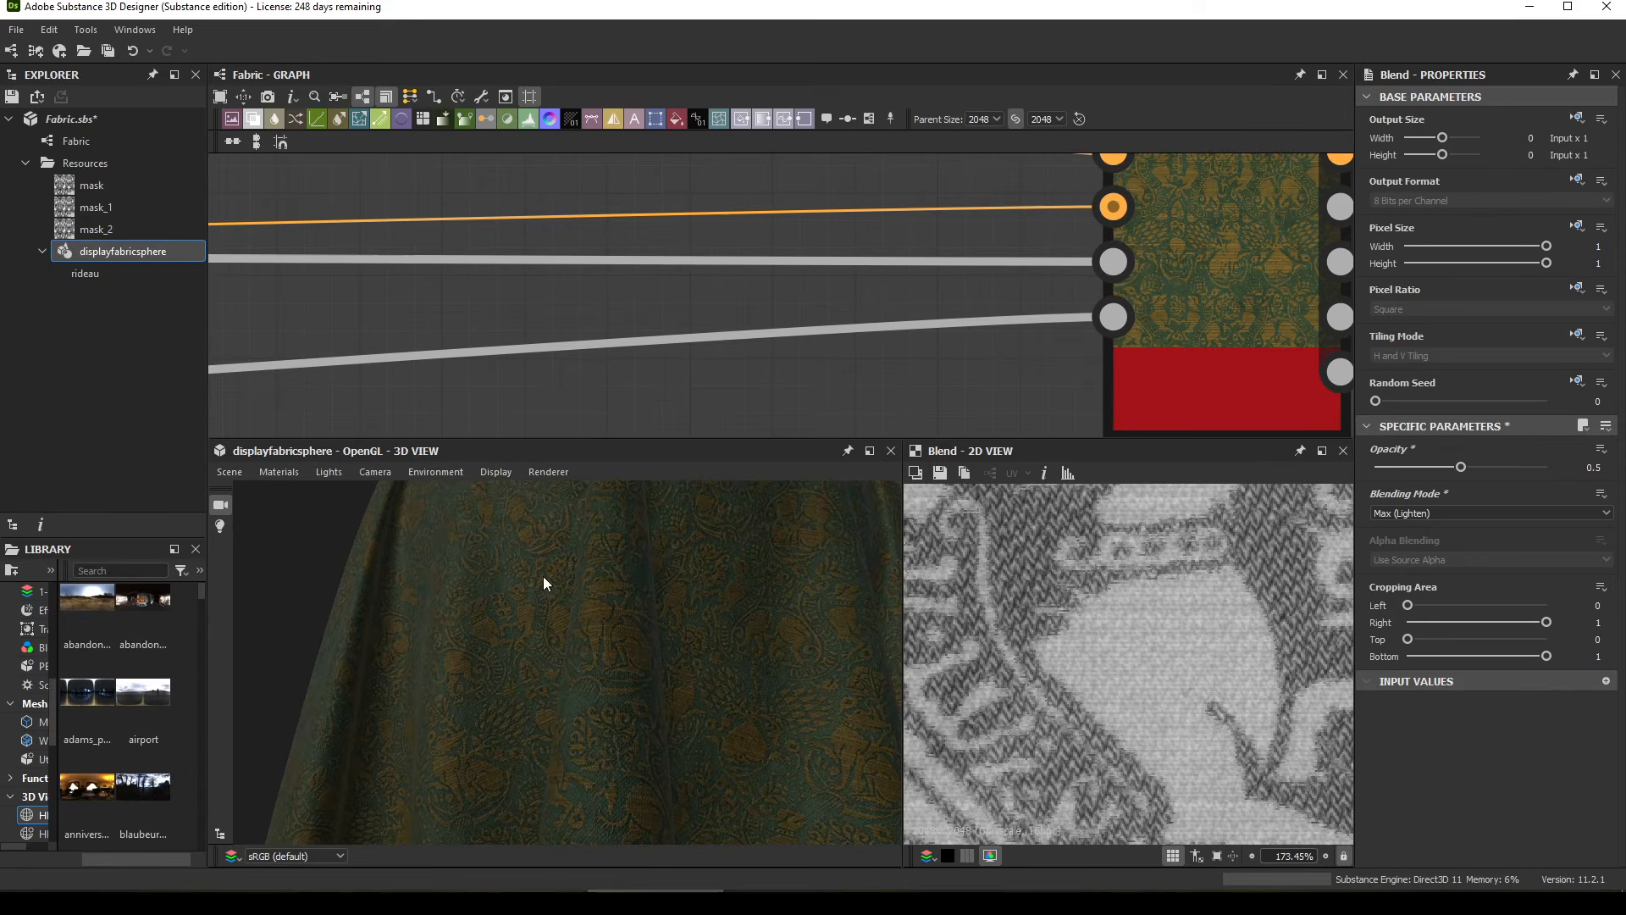
pyautogui.moveTo(544, 578); pyautogui.dragTo(526, 650)
pyautogui.moveTo(526, 651); pyautogui.dragTo(647, 690, button='right')
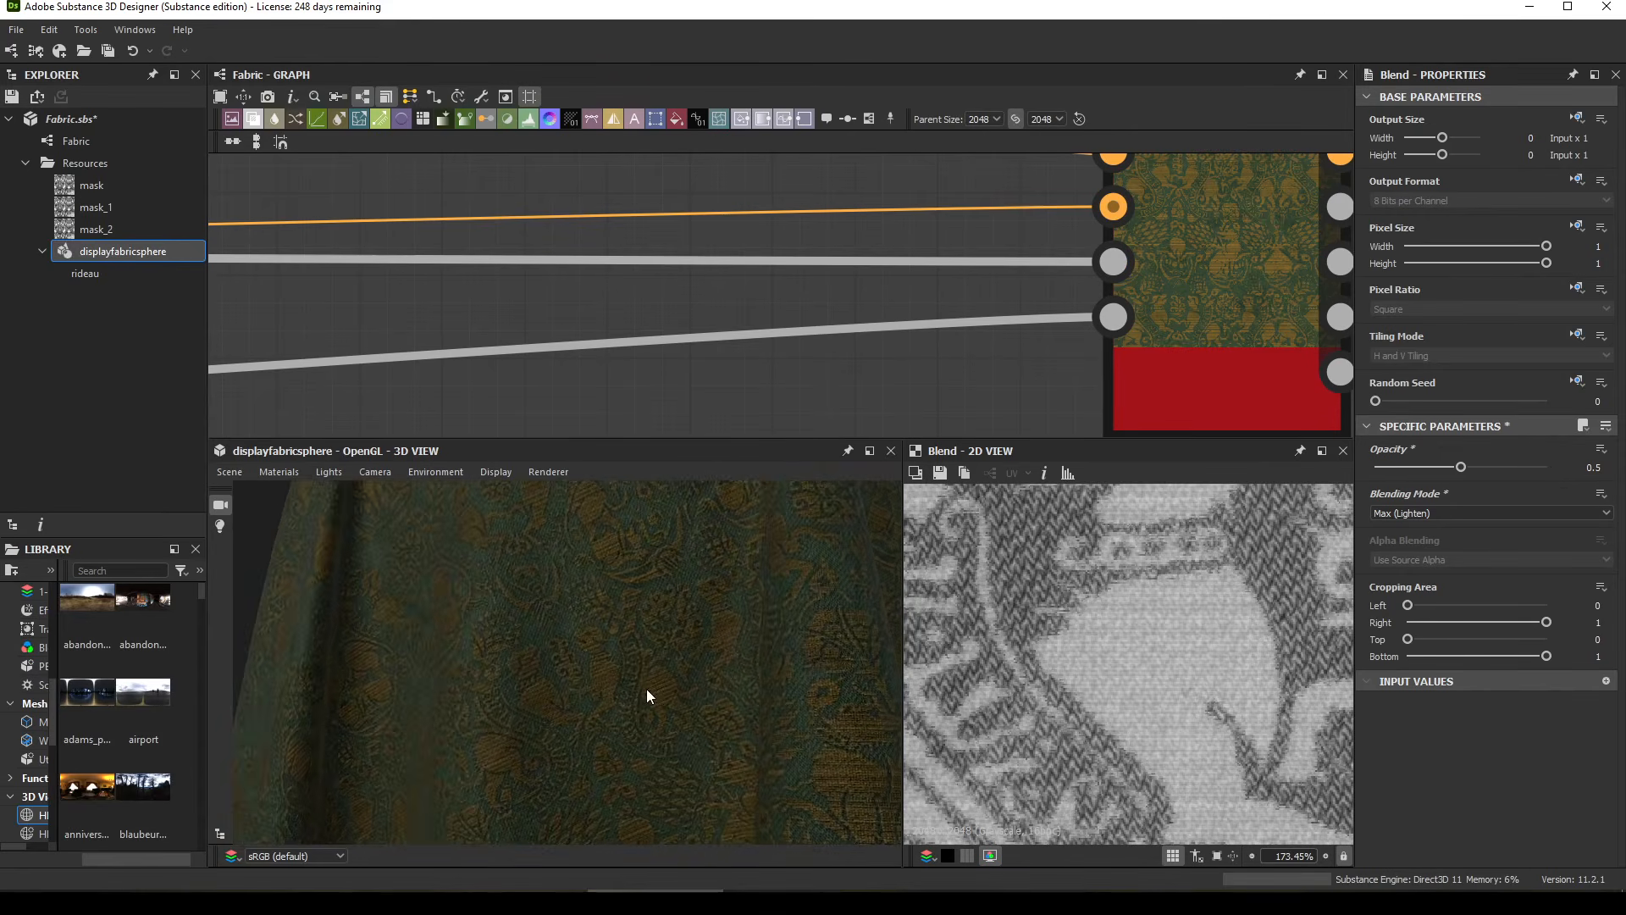
pyautogui.moveTo(648, 689); pyautogui.dragTo(666, 777)
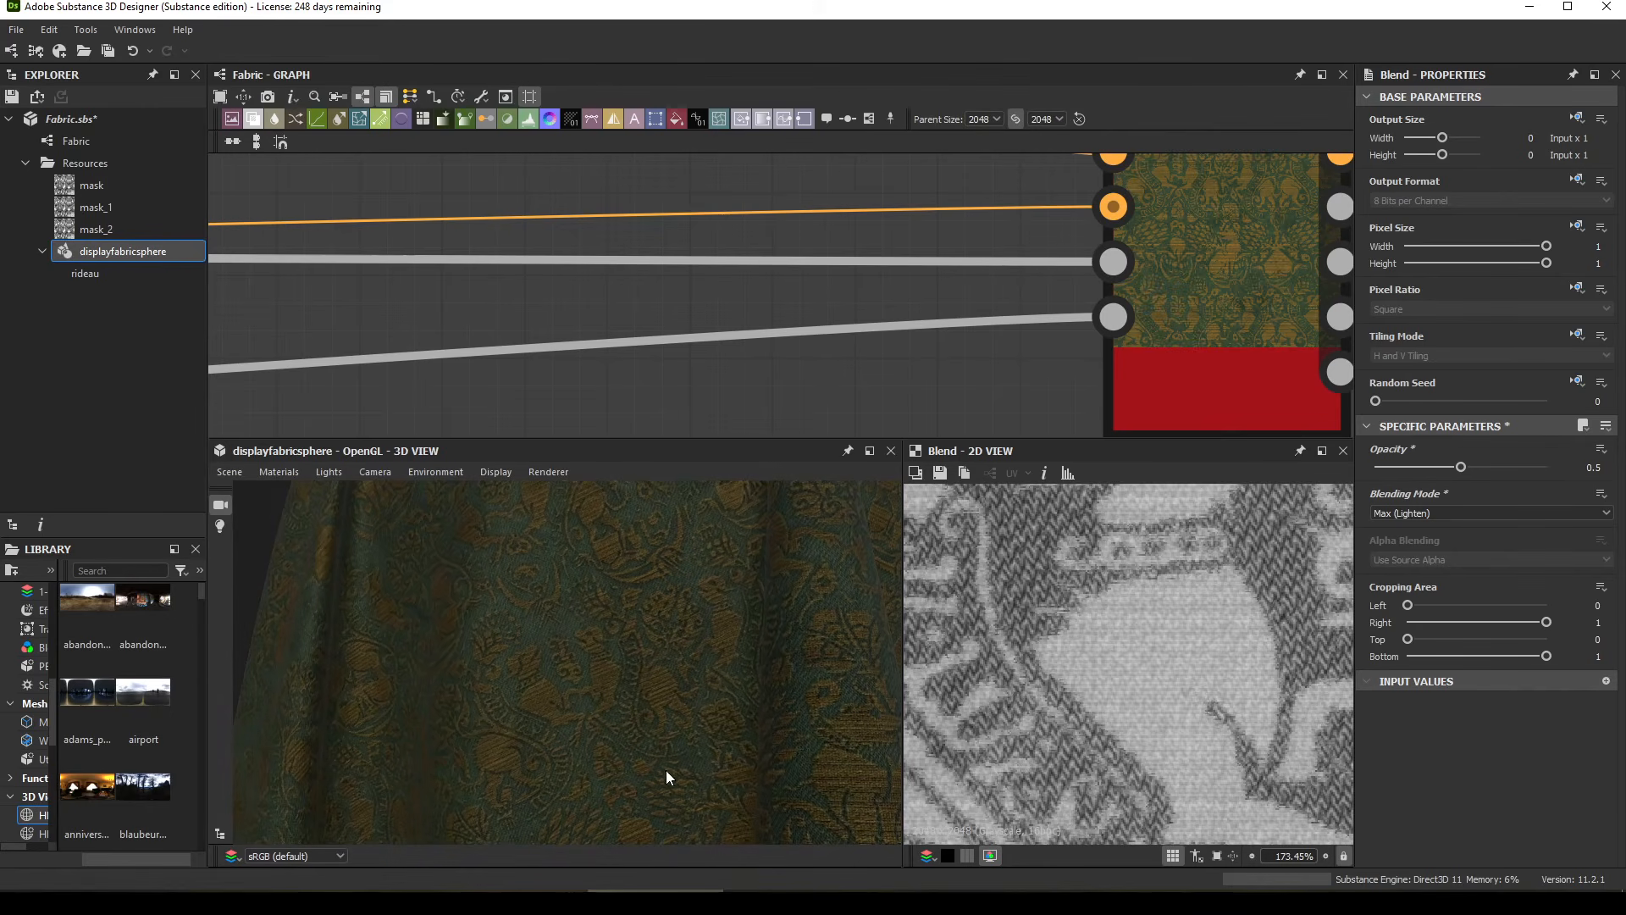
# Step: Raise the opacity of the metallic Blend beside Levels to 0.61 and check the cloth's sheen
pyautogui.scroll(-5, 555, 366)
pyautogui.moveTo(555, 369); pyautogui.dragTo(1111, 309, button='middle')
pyautogui.moveTo(697, 283); pyautogui.dragTo(1184, 287, button='middle')
pyautogui.moveTo(750, 284); pyautogui.dragTo(1119, 286, button='middle')
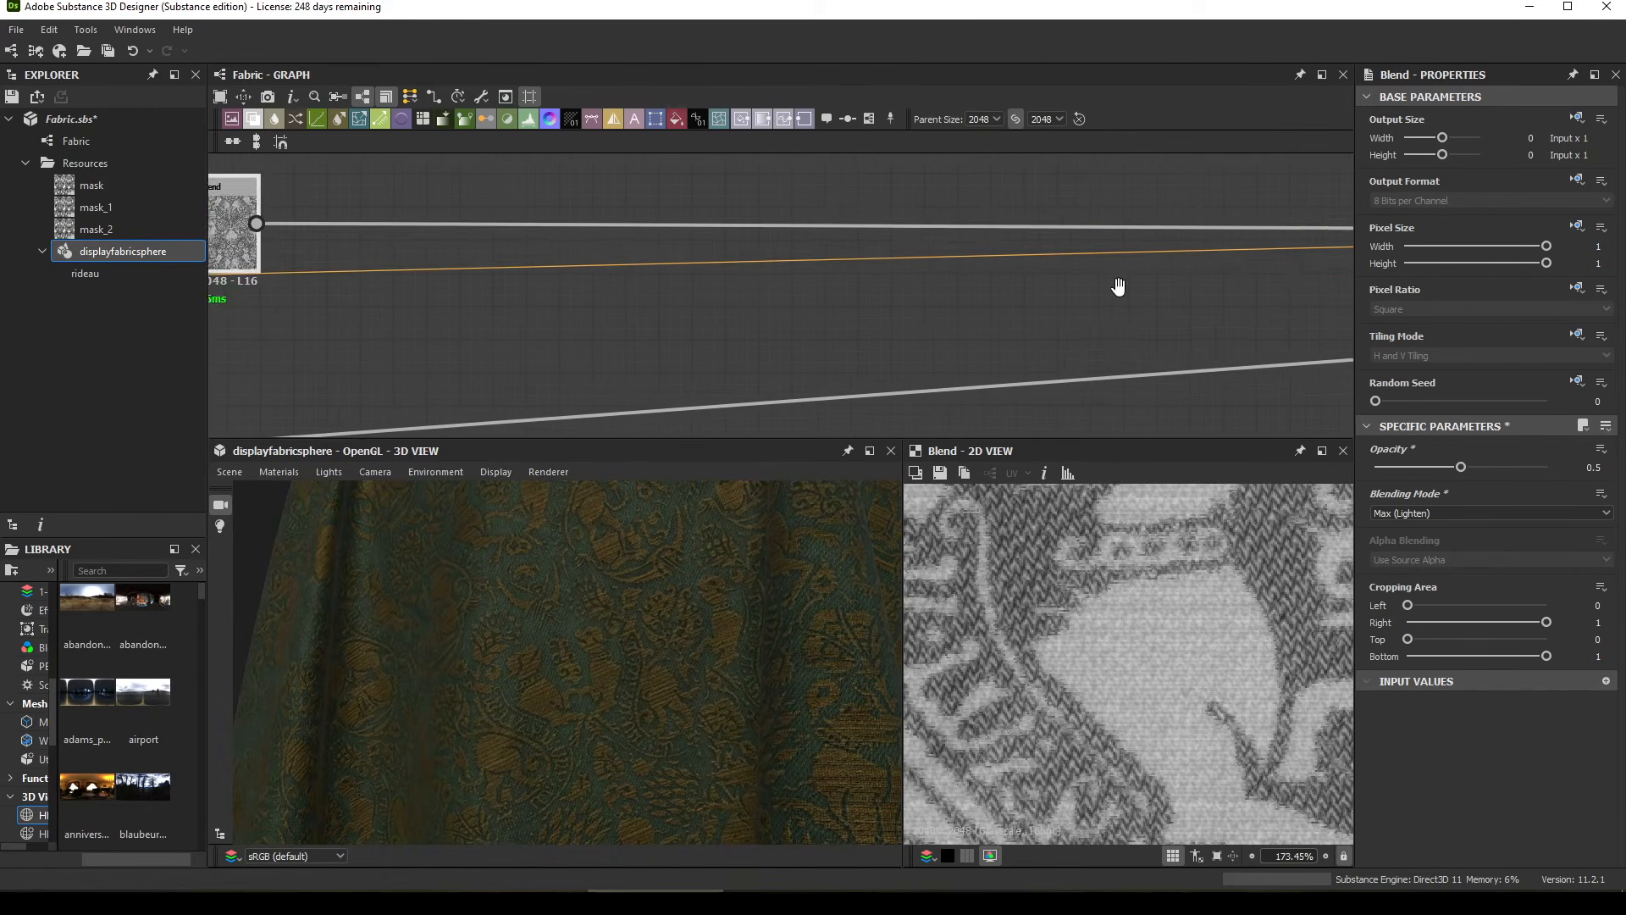
pyautogui.moveTo(453, 310); pyautogui.dragTo(816, 308, button='middle')
pyautogui.moveTo(555, 283); pyautogui.dragTo(815, 324, button='middle')
pyautogui.moveTo(832, 276); pyautogui.dragTo(799, 277)
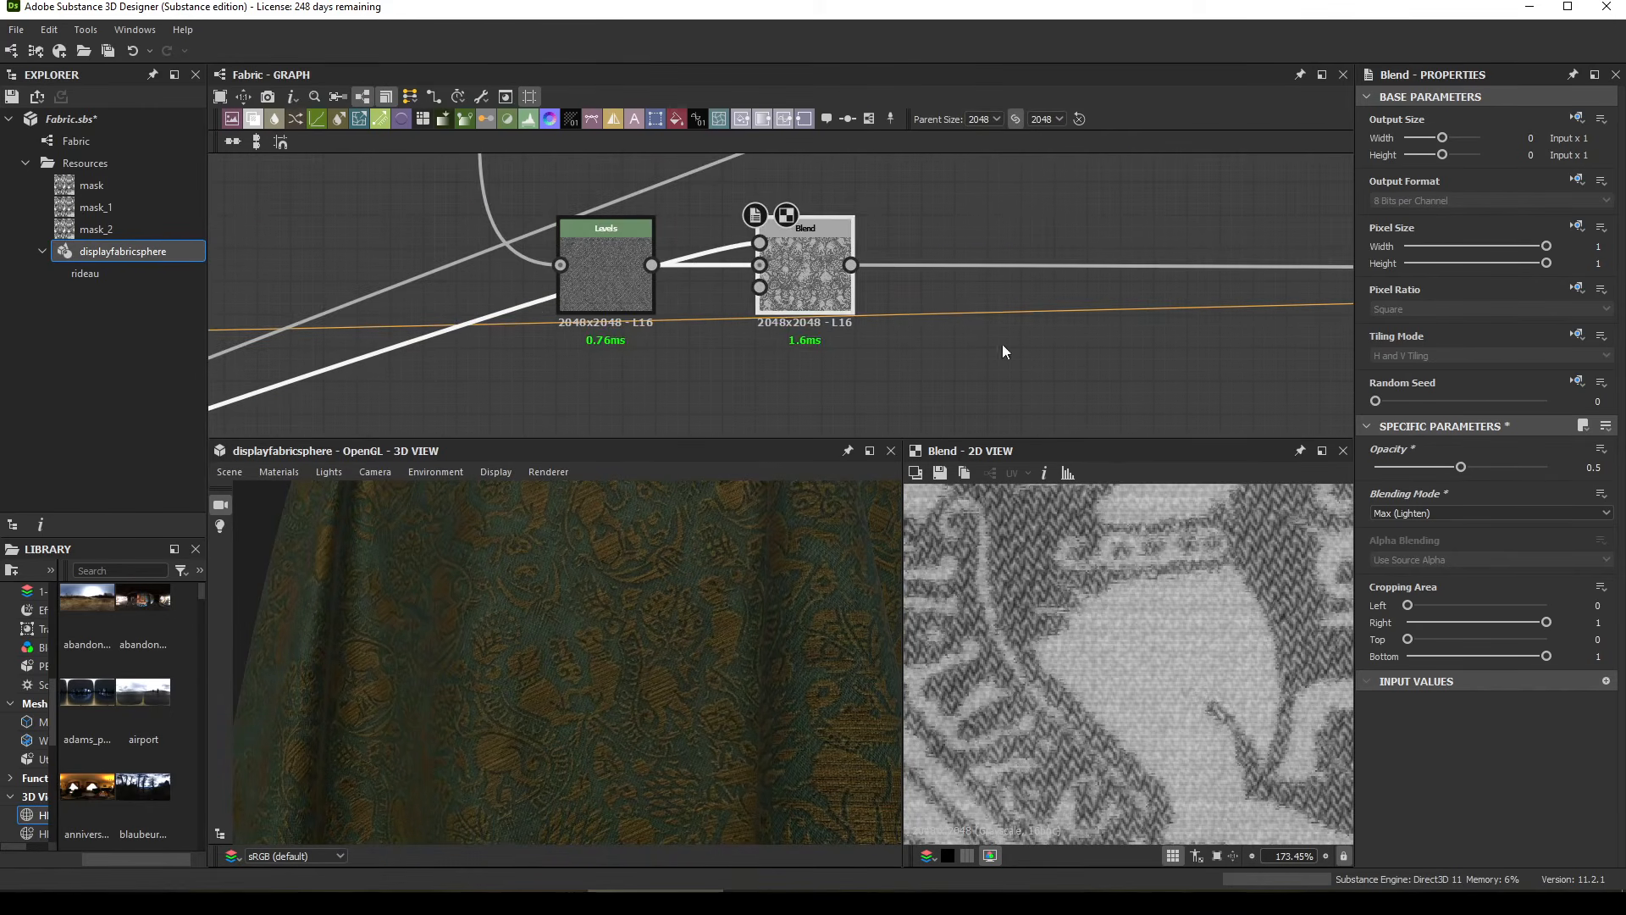
pyautogui.click(1479, 466)
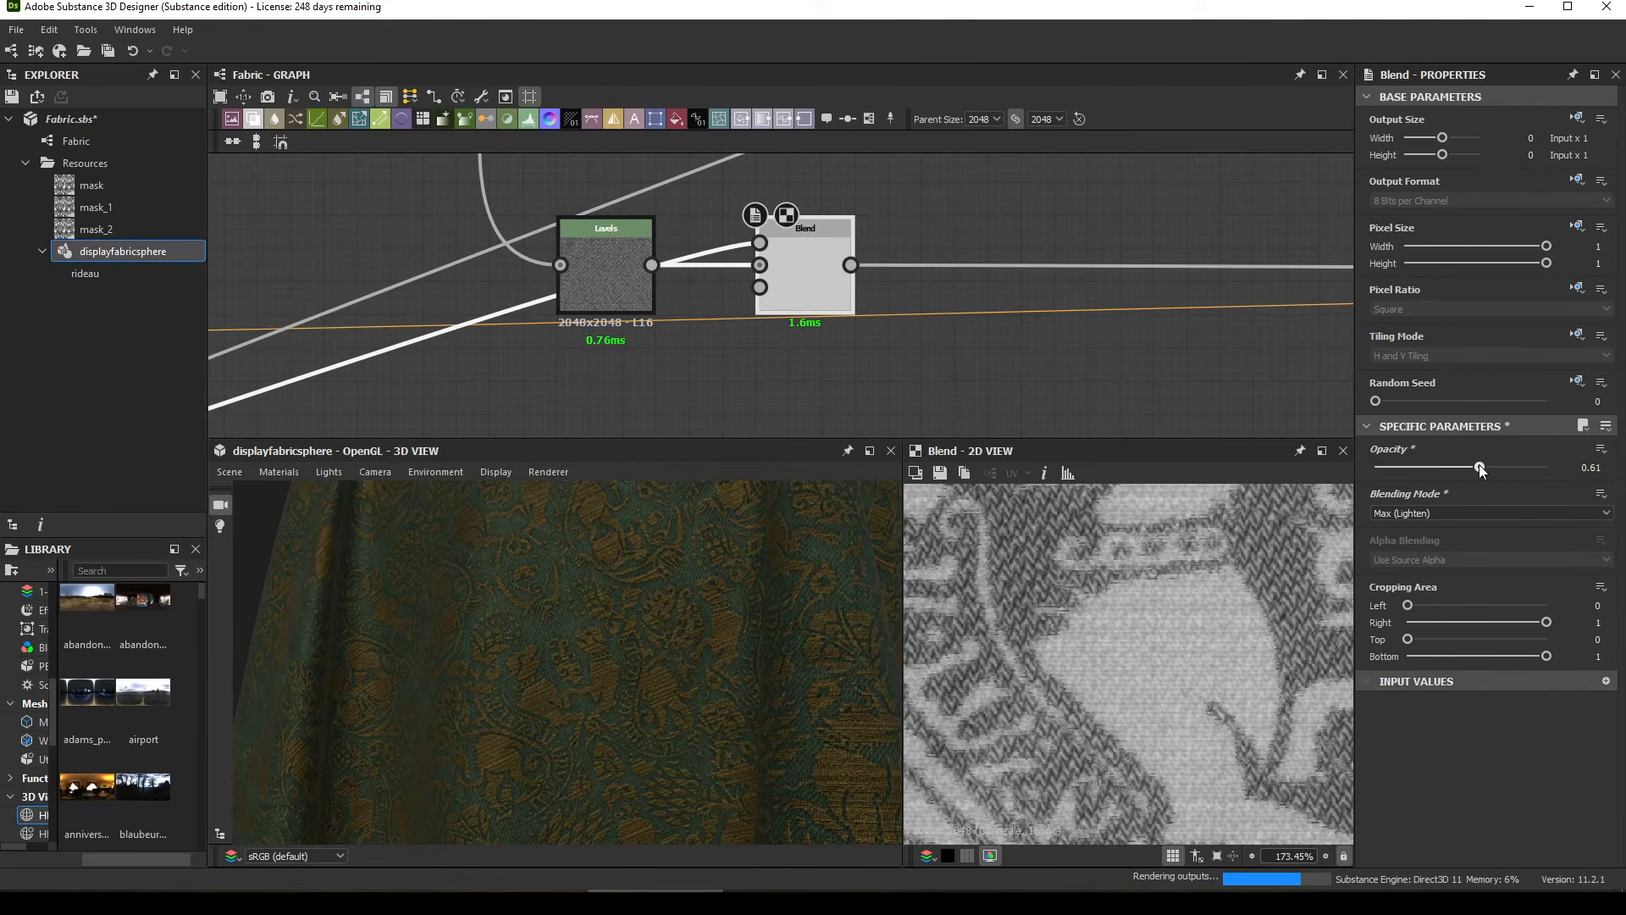
pyautogui.moveTo(734, 647); pyautogui.dragTo(712, 746)
# Step: Enable the user-defined Roughness map on the base material by setting it to True
pyautogui.scroll(-3, 856, 271)
pyautogui.moveTo(816, 351); pyautogui.dragTo(848, 280, button='middle')
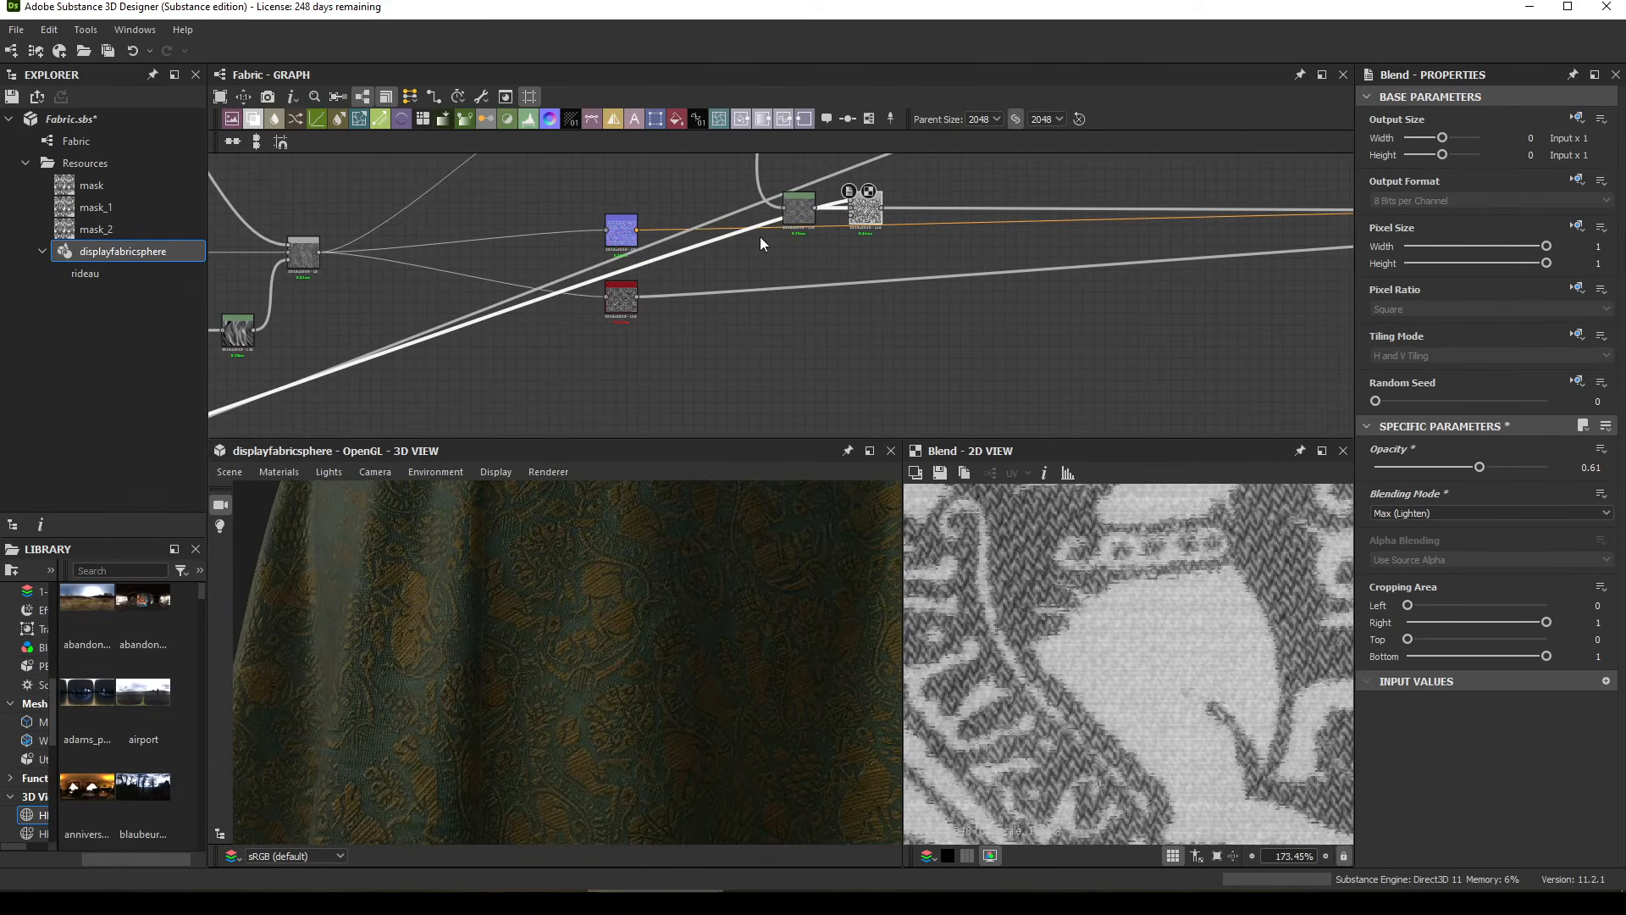
pyautogui.moveTo(998, 287); pyautogui.dragTo(897, 329, button='middle')
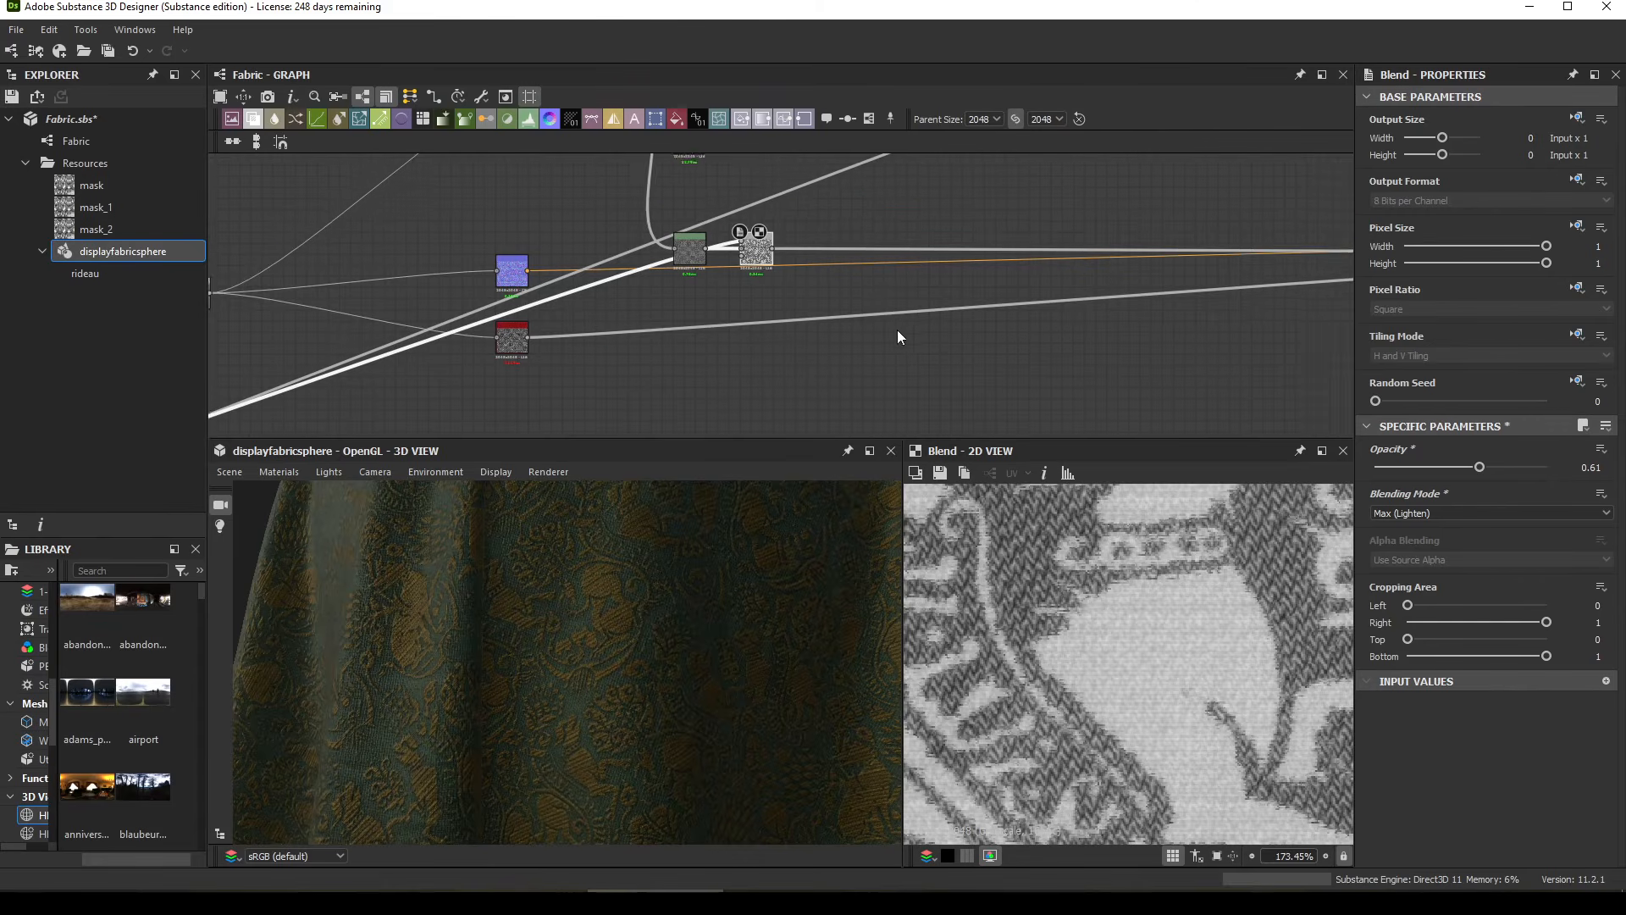
pyautogui.moveTo(1069, 324); pyautogui.dragTo(754, 320, button='middle')
pyautogui.moveTo(1054, 294); pyautogui.dragTo(923, 276, button='middle')
pyautogui.scroll(4, 932, 288)
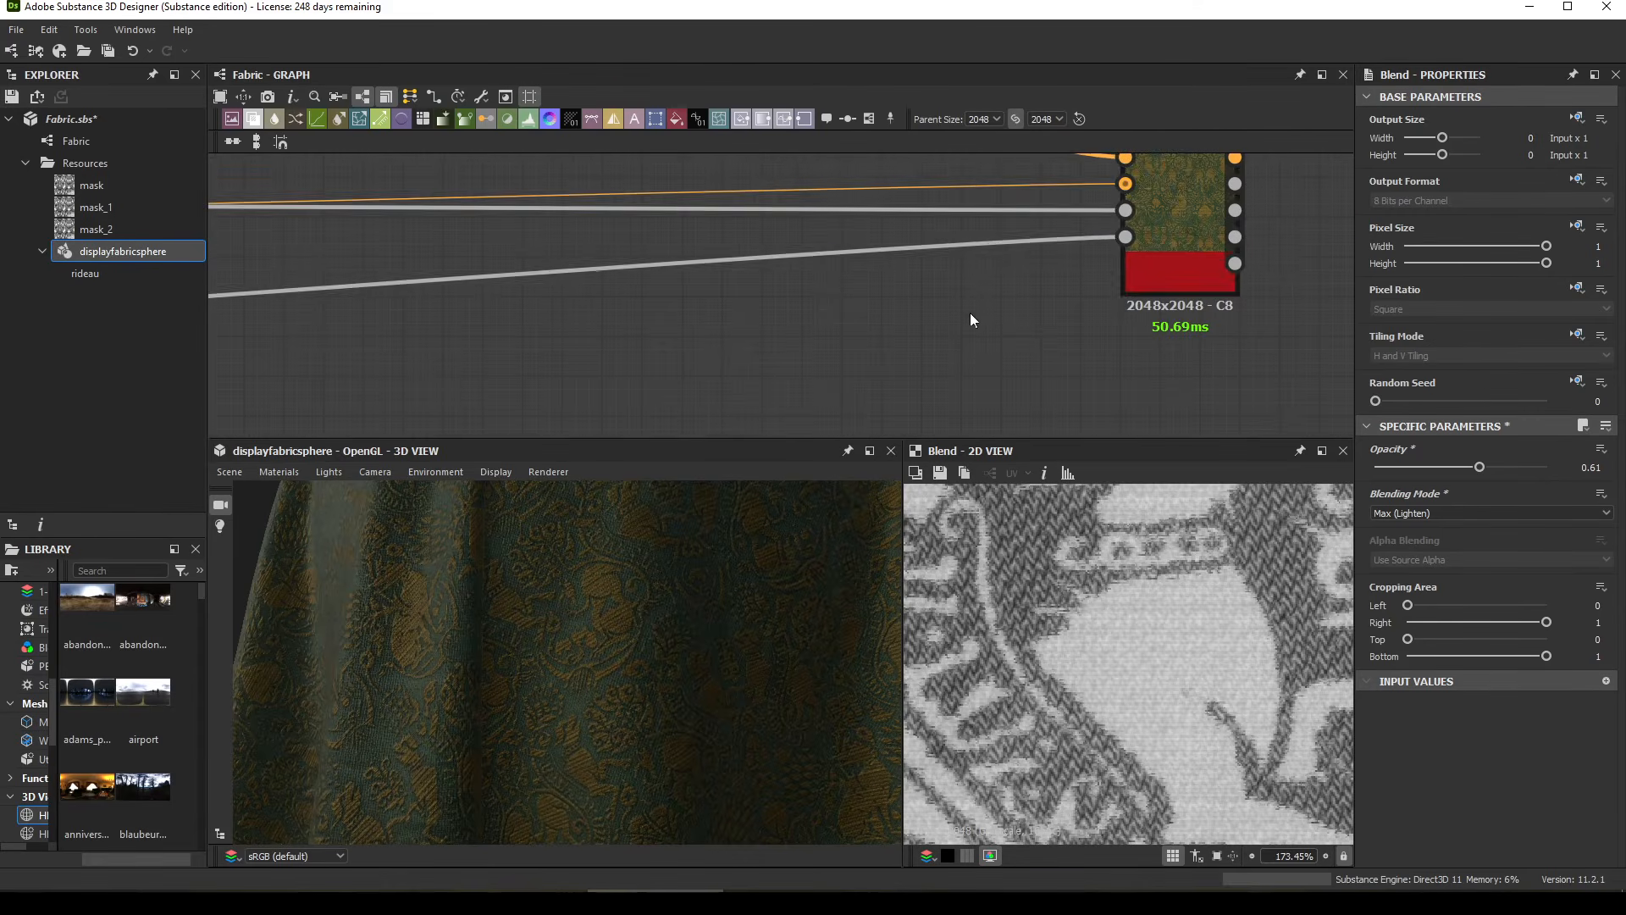
pyautogui.click(1182, 257)
pyautogui.scroll(-3, 1482, 742)
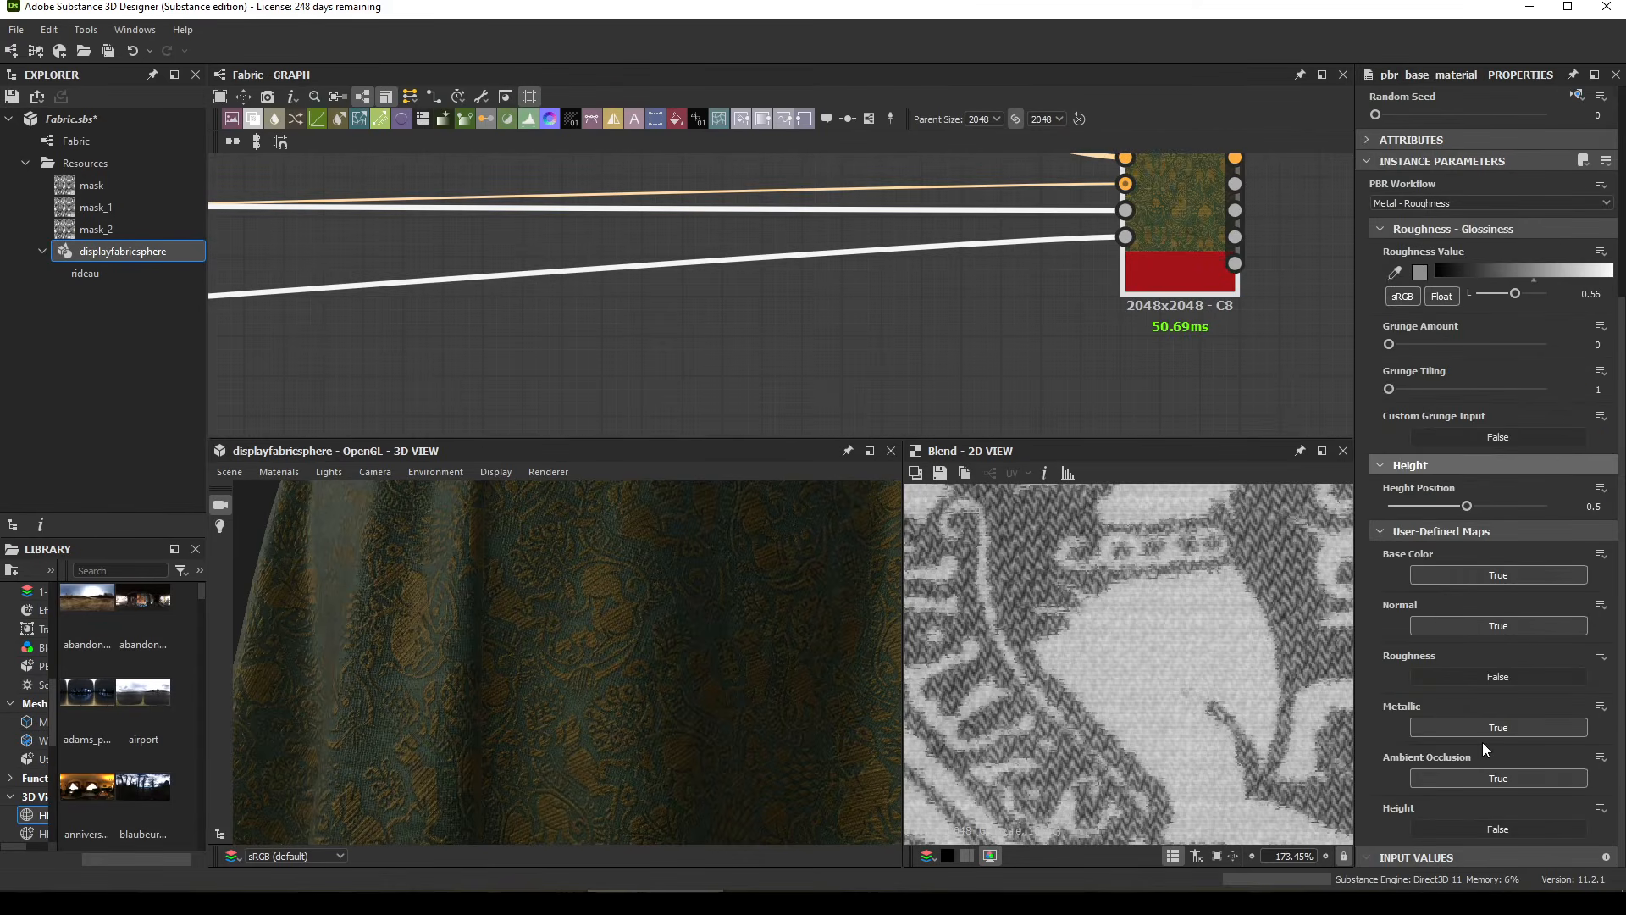
pyautogui.click(1496, 673)
pyautogui.scroll(-5, 621, 248)
# Step: Duplicate the Levels node that feeds the metallic Blend and place the copy in the empty area below
pyautogui.moveTo(622, 247); pyautogui.dragTo(1082, 264, button='middle')
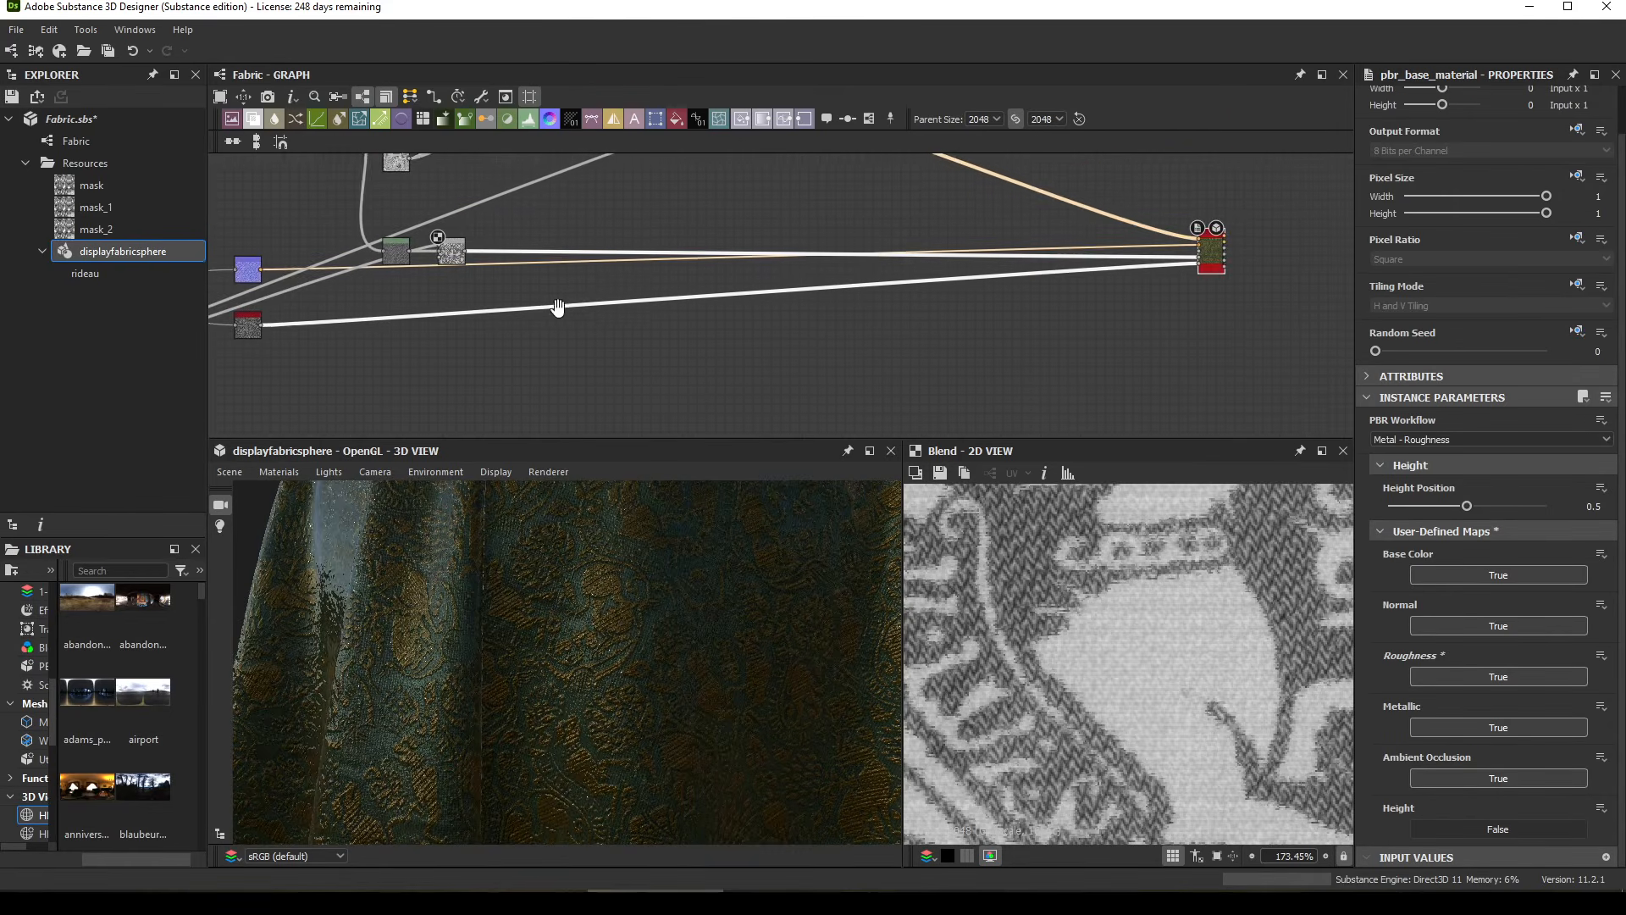
pyautogui.moveTo(370, 351); pyautogui.dragTo(664, 327, button='middle')
pyautogui.scroll(2, 686, 243)
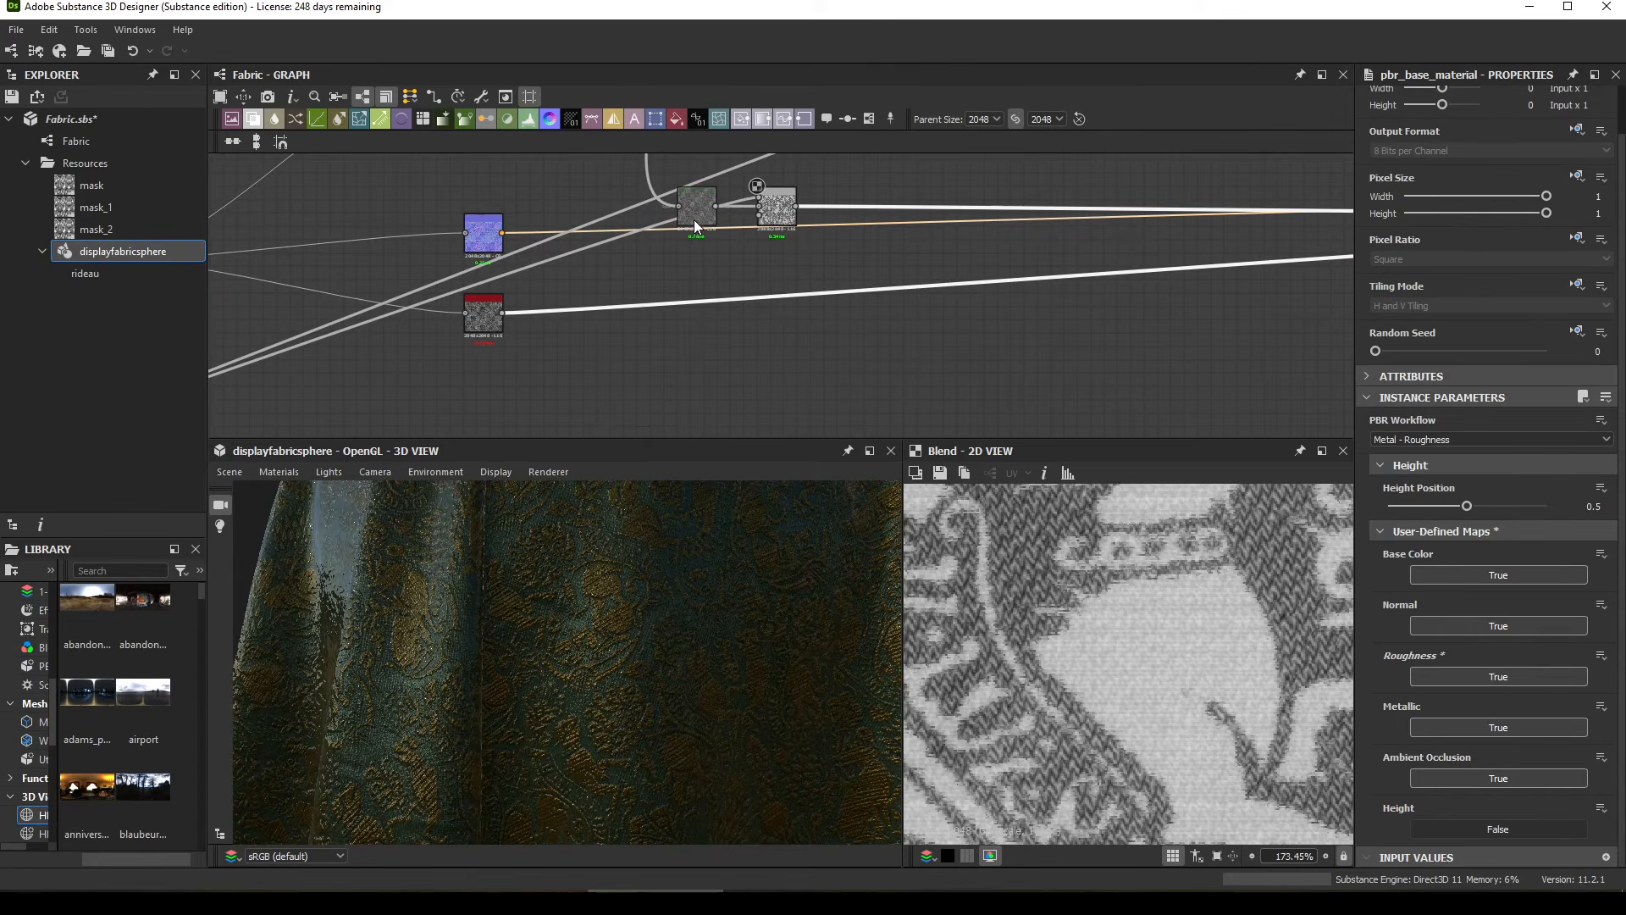
pyautogui.moveTo(787, 222); pyautogui.dragTo(787, 243)
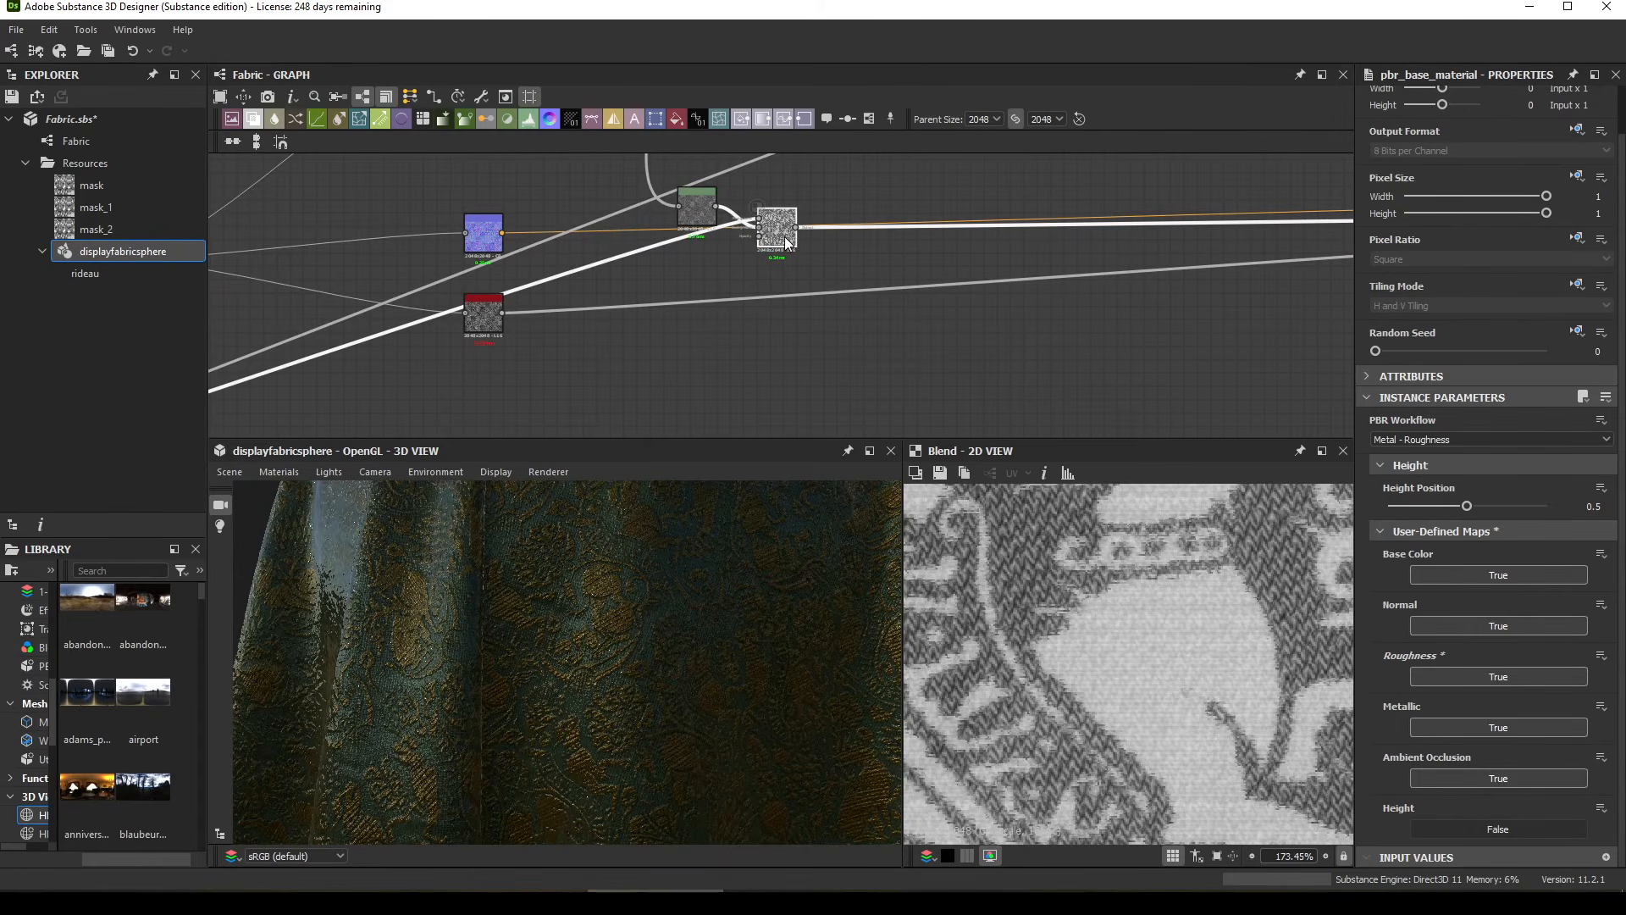
pyautogui.click(692, 211)
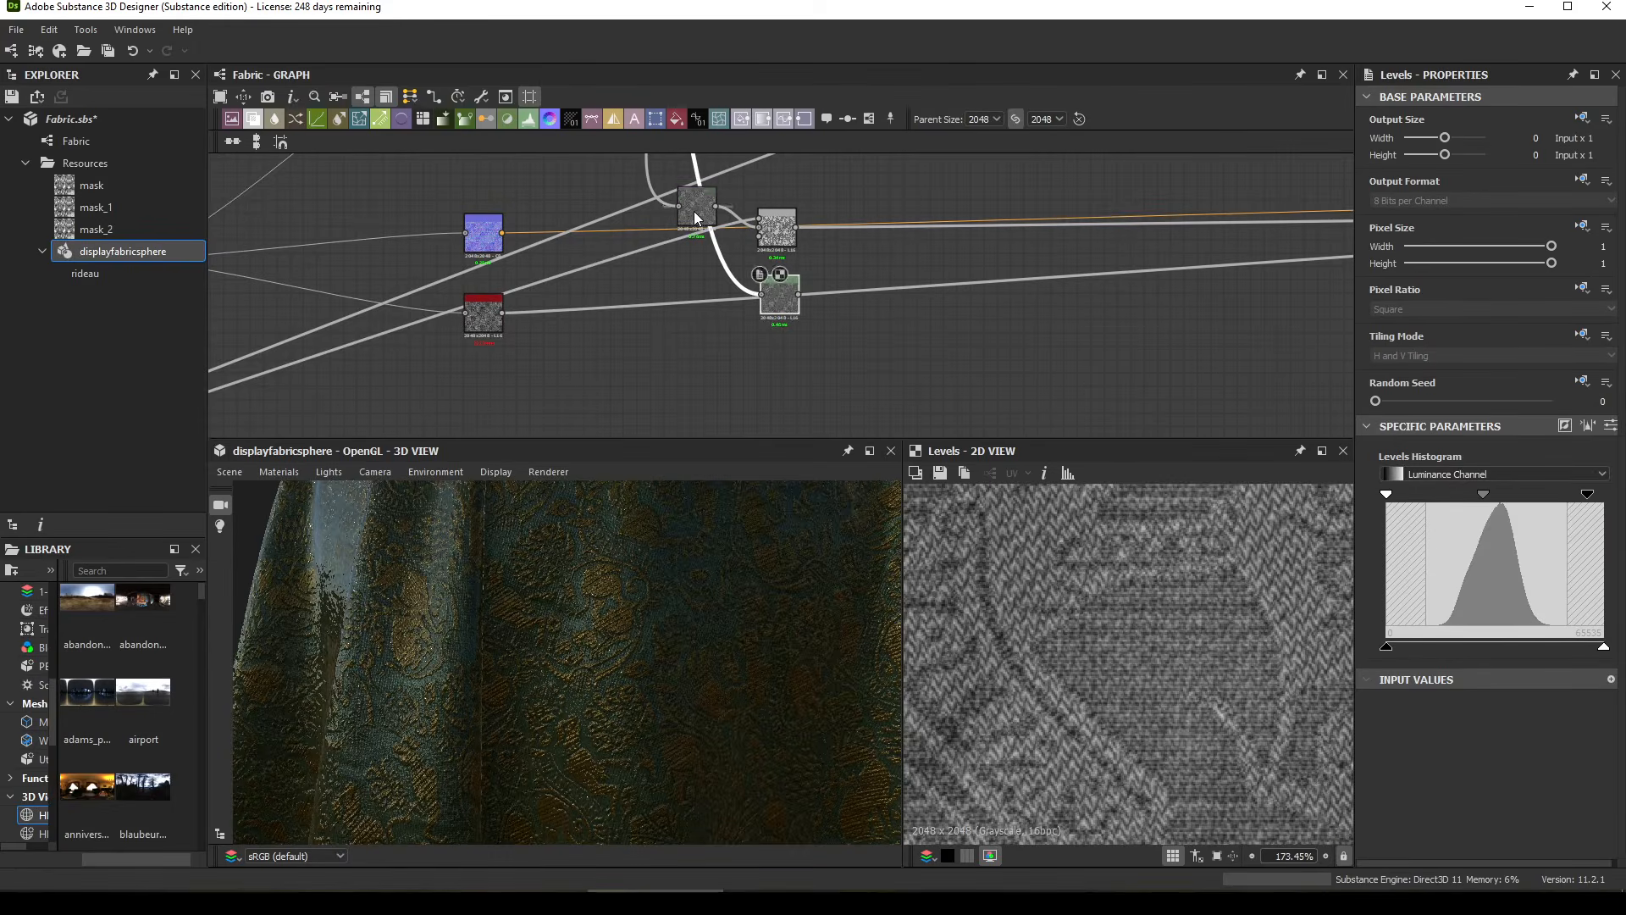
pyautogui.moveTo(779, 301); pyautogui.dragTo(708, 387)
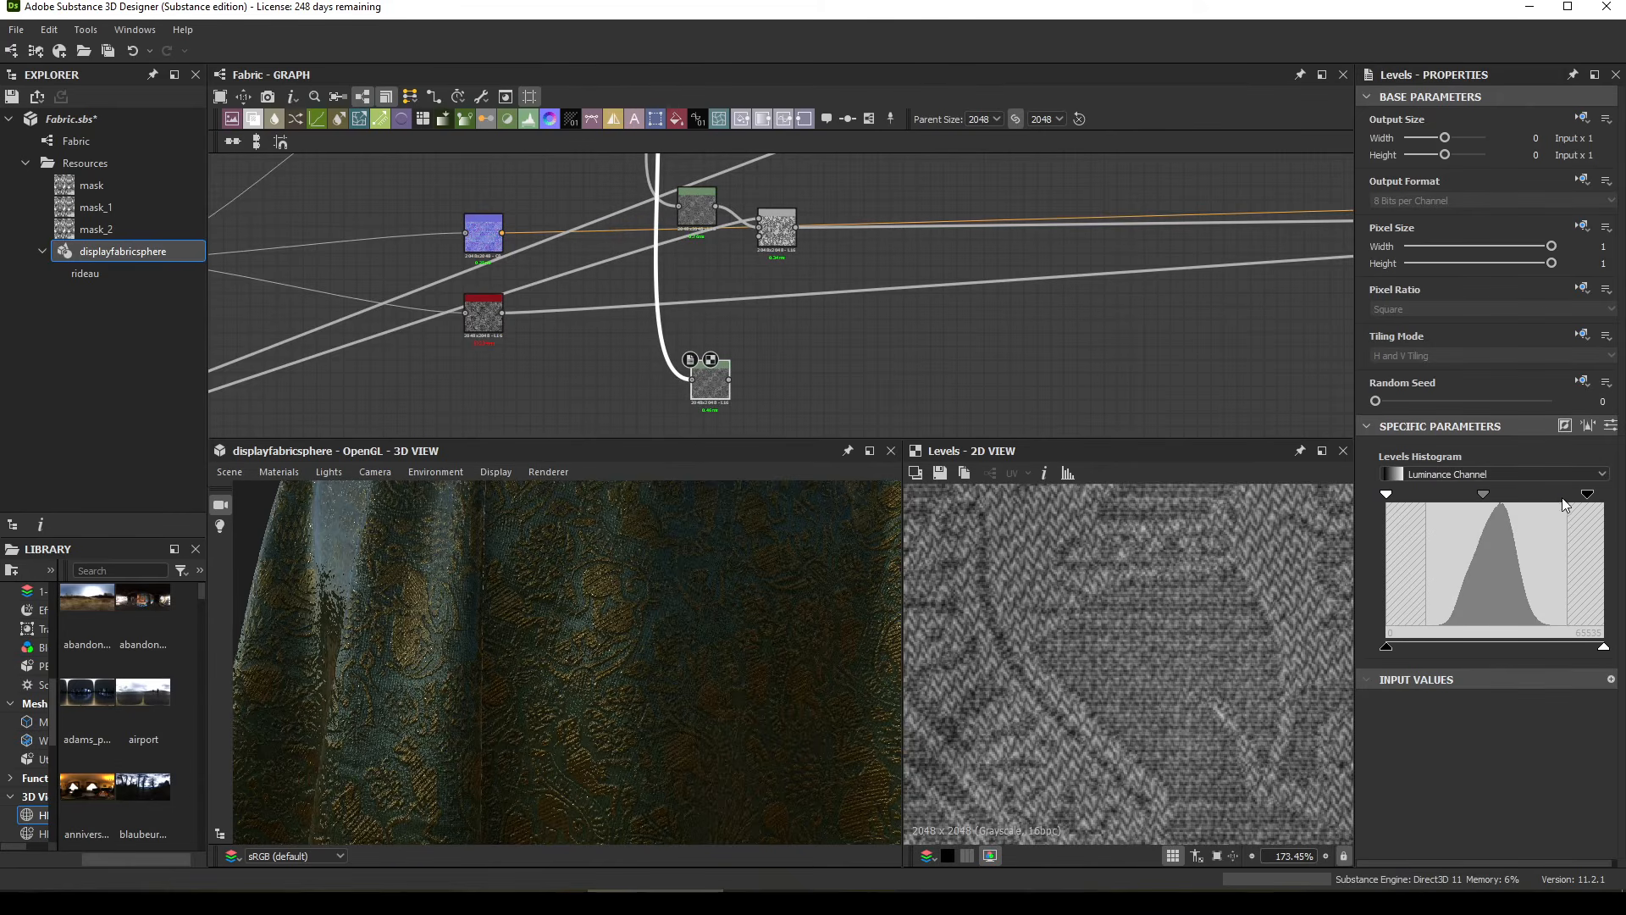
# Step: Brighten the duplicated Levels by moving its black handle to the histogram's far end, its white handle slightly inward and nudging the midtone
pyautogui.moveTo(1586, 494); pyautogui.dragTo(1603, 495)
pyautogui.moveTo(1386, 497)
pyautogui.mouseDown()
pyautogui.moveTo(1521, 491)
pyautogui.moveTo(1408, 494)
pyautogui.mouseUp()
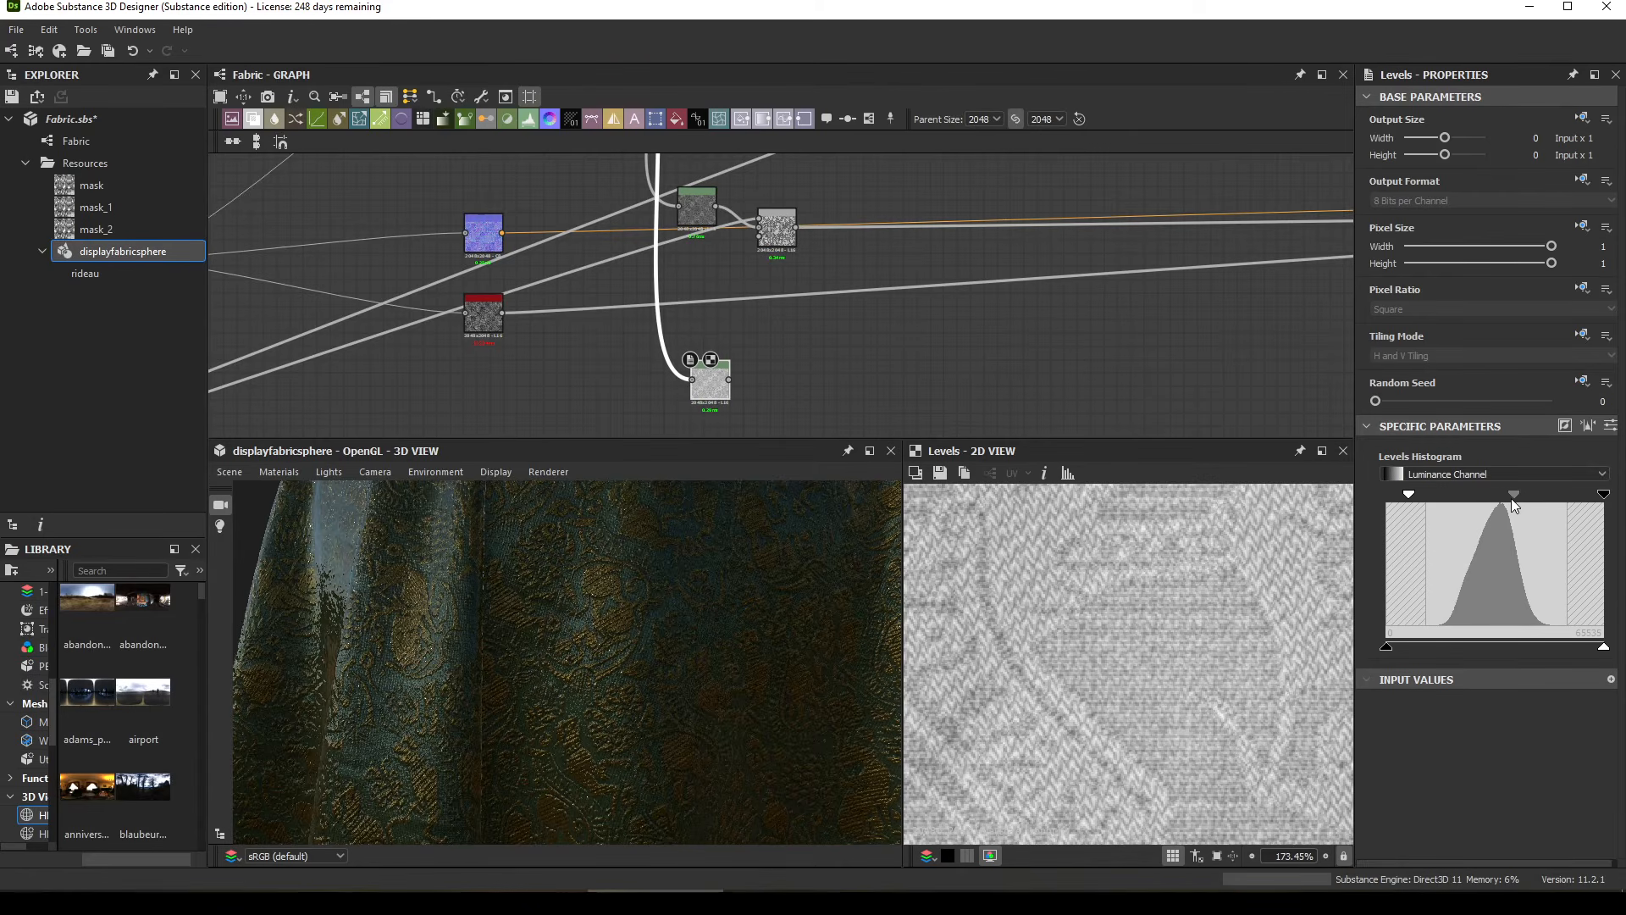
pyautogui.moveTo(1511, 498); pyautogui.dragTo(1512, 491)
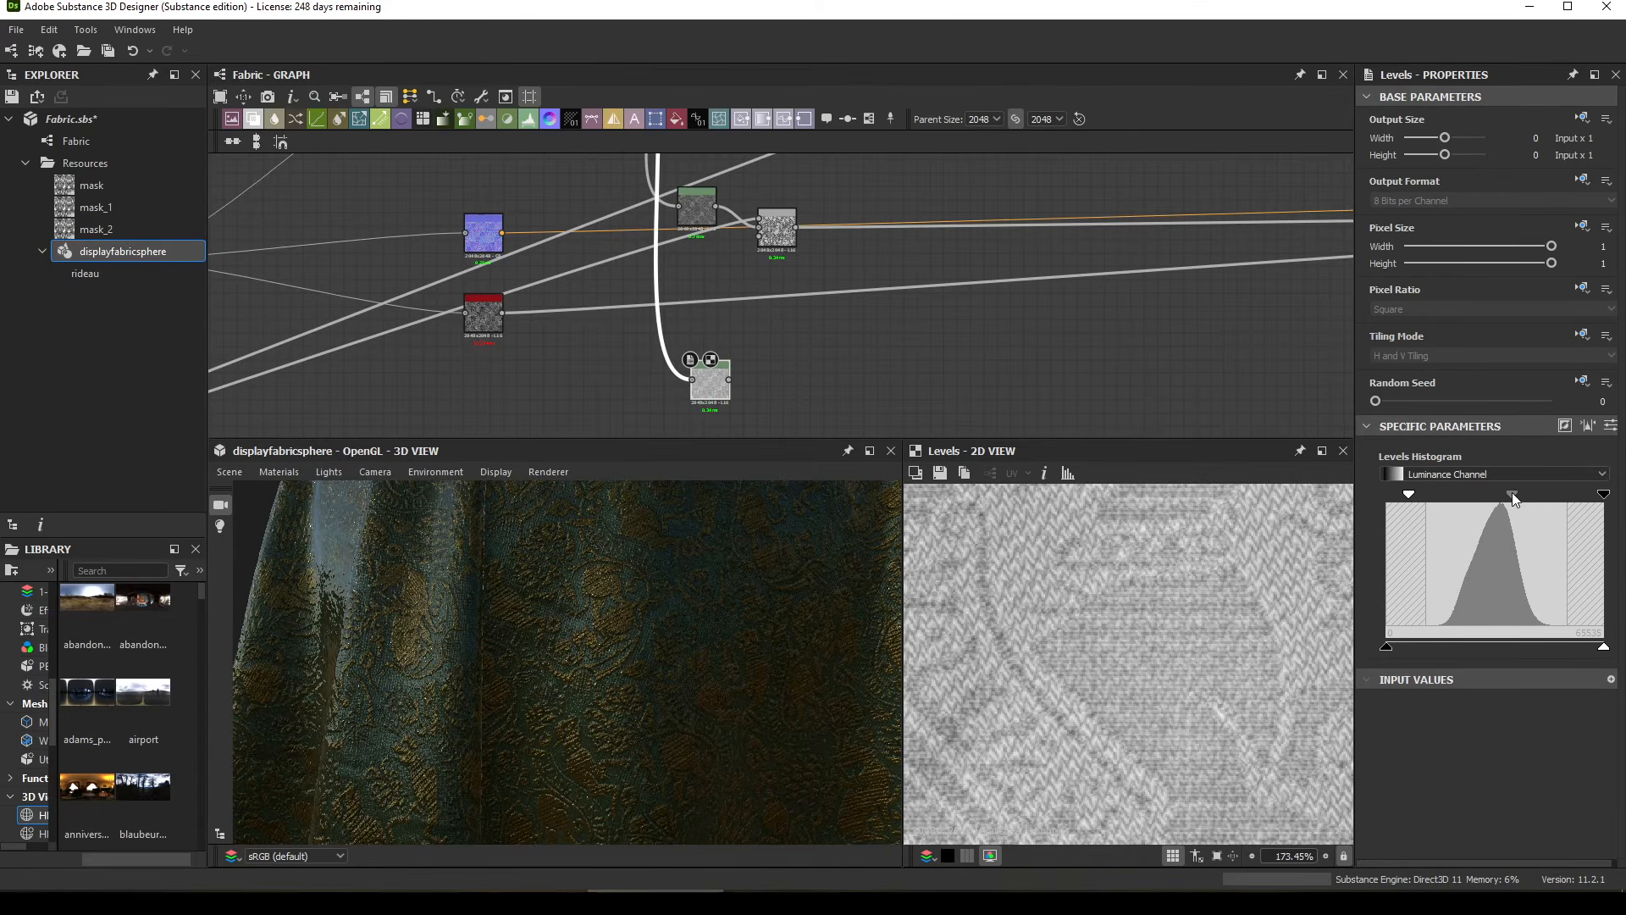
# Step: Connect the duplicated Levels' output to the base material's Roughness input and inspect the draped cloth
pyautogui.moveTo(729, 381); pyautogui.dragTo(1309, 204)
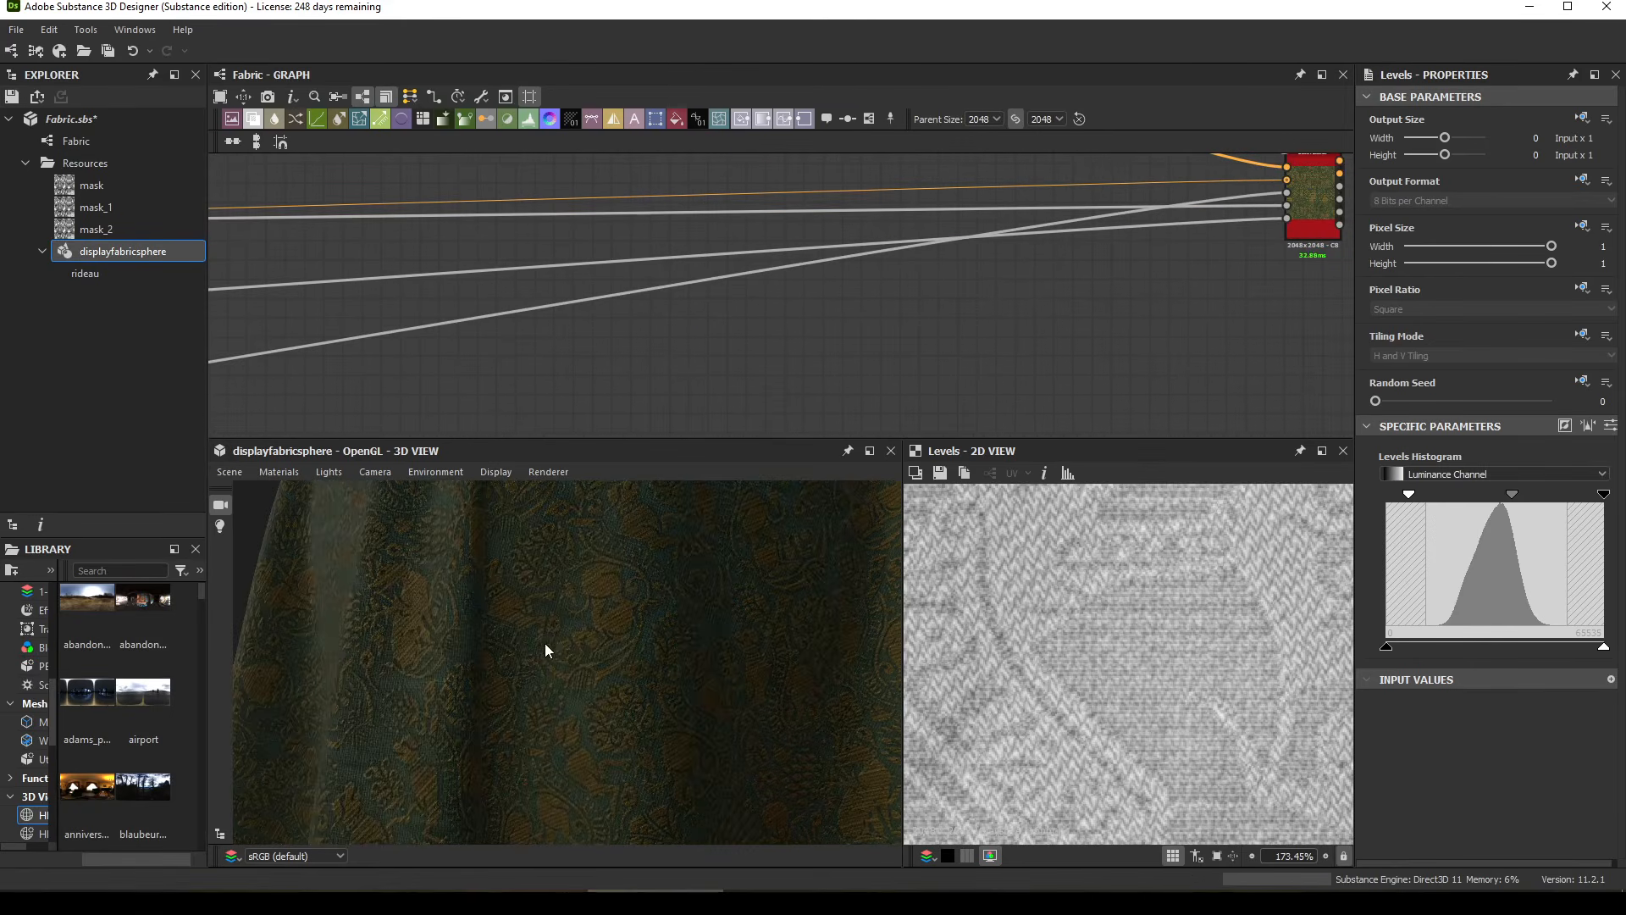
pyautogui.moveTo(527, 407); pyautogui.dragTo(898, 303, button='middle')
pyautogui.scroll(-3, 549, 320)
pyautogui.scroll(1, 889, 305)
pyautogui.moveTo(700, 324); pyautogui.dragTo(653, 349)
pyautogui.scroll(4, 748, 759)
pyautogui.keyDown('ctrl'); pyautogui.keyDown('shift'); pyautogui.moveTo(742, 751); pyautogui.dragTo(624, 713, button='right'); pyautogui.keyUp('shift'); pyautogui.keyUp('ctrl')
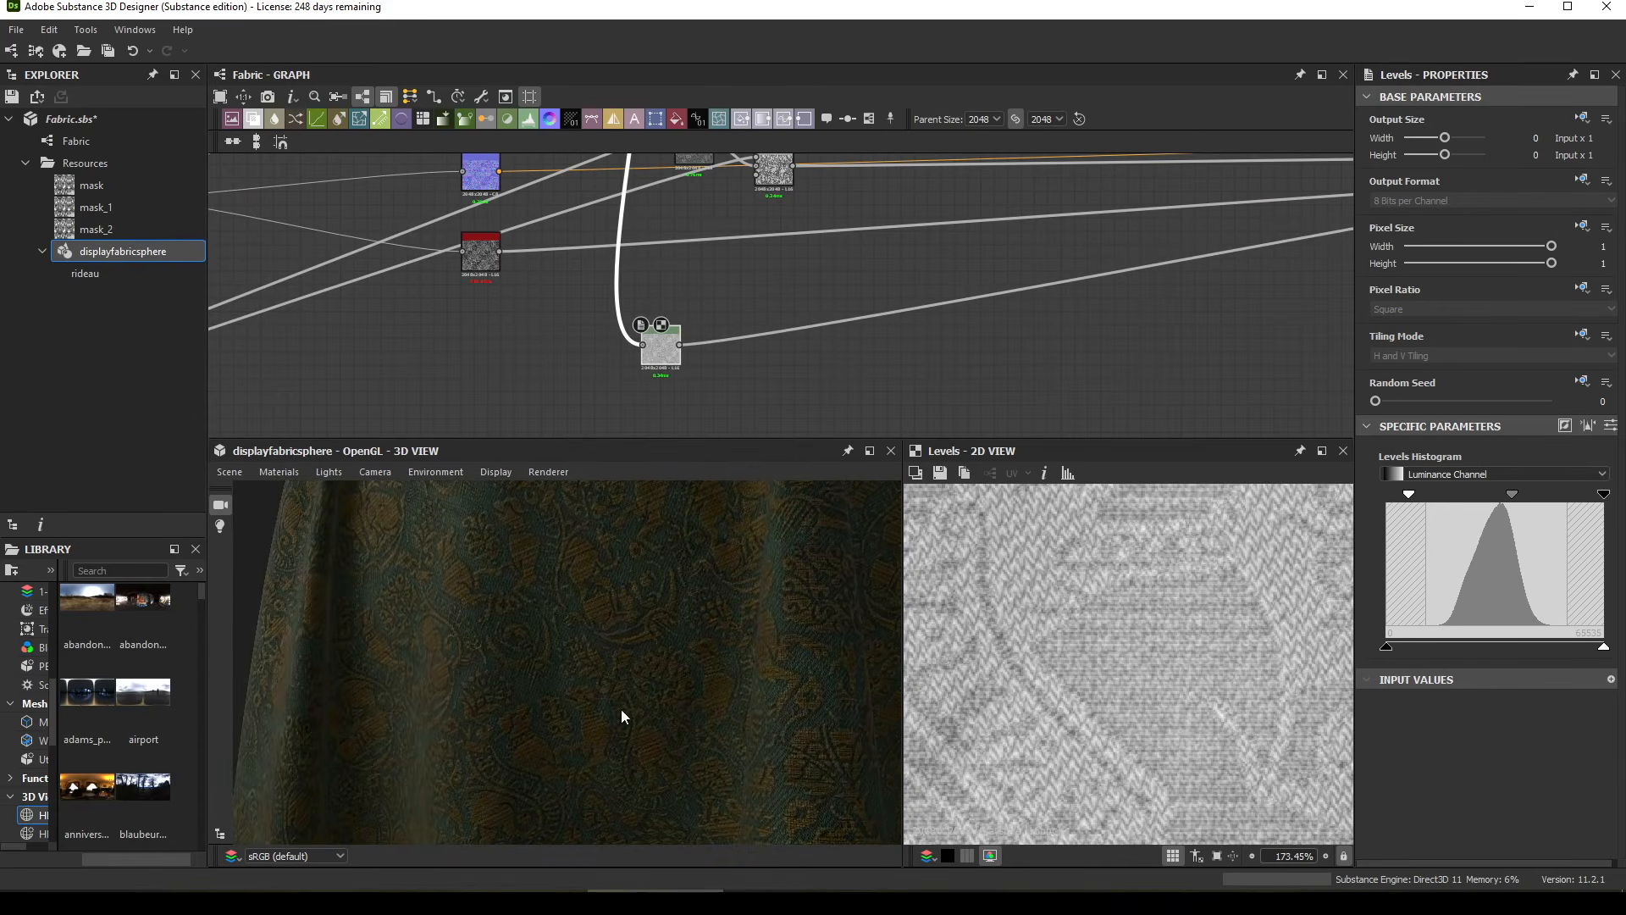
# Step: Add a Blend node beside the roughness Levels with the Levels output feeding its background
pyautogui.moveTo(670, 349); pyautogui.dragTo(676, 306, button='middle')
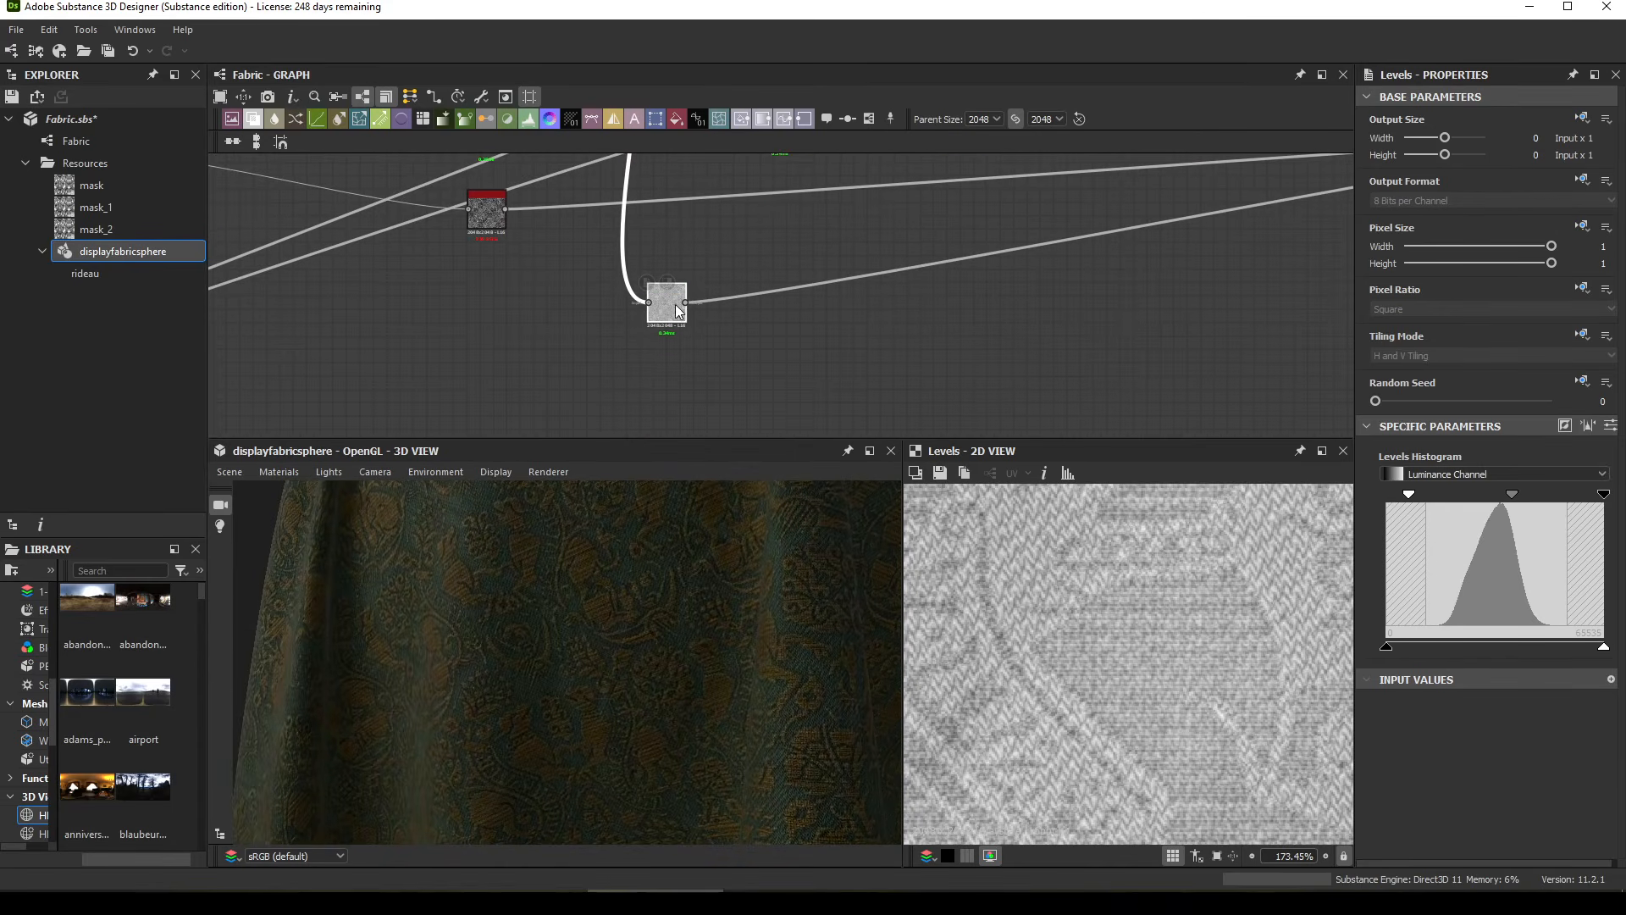
pyautogui.click(724, 331)
pyautogui.press('space')
pyautogui.write('bl')
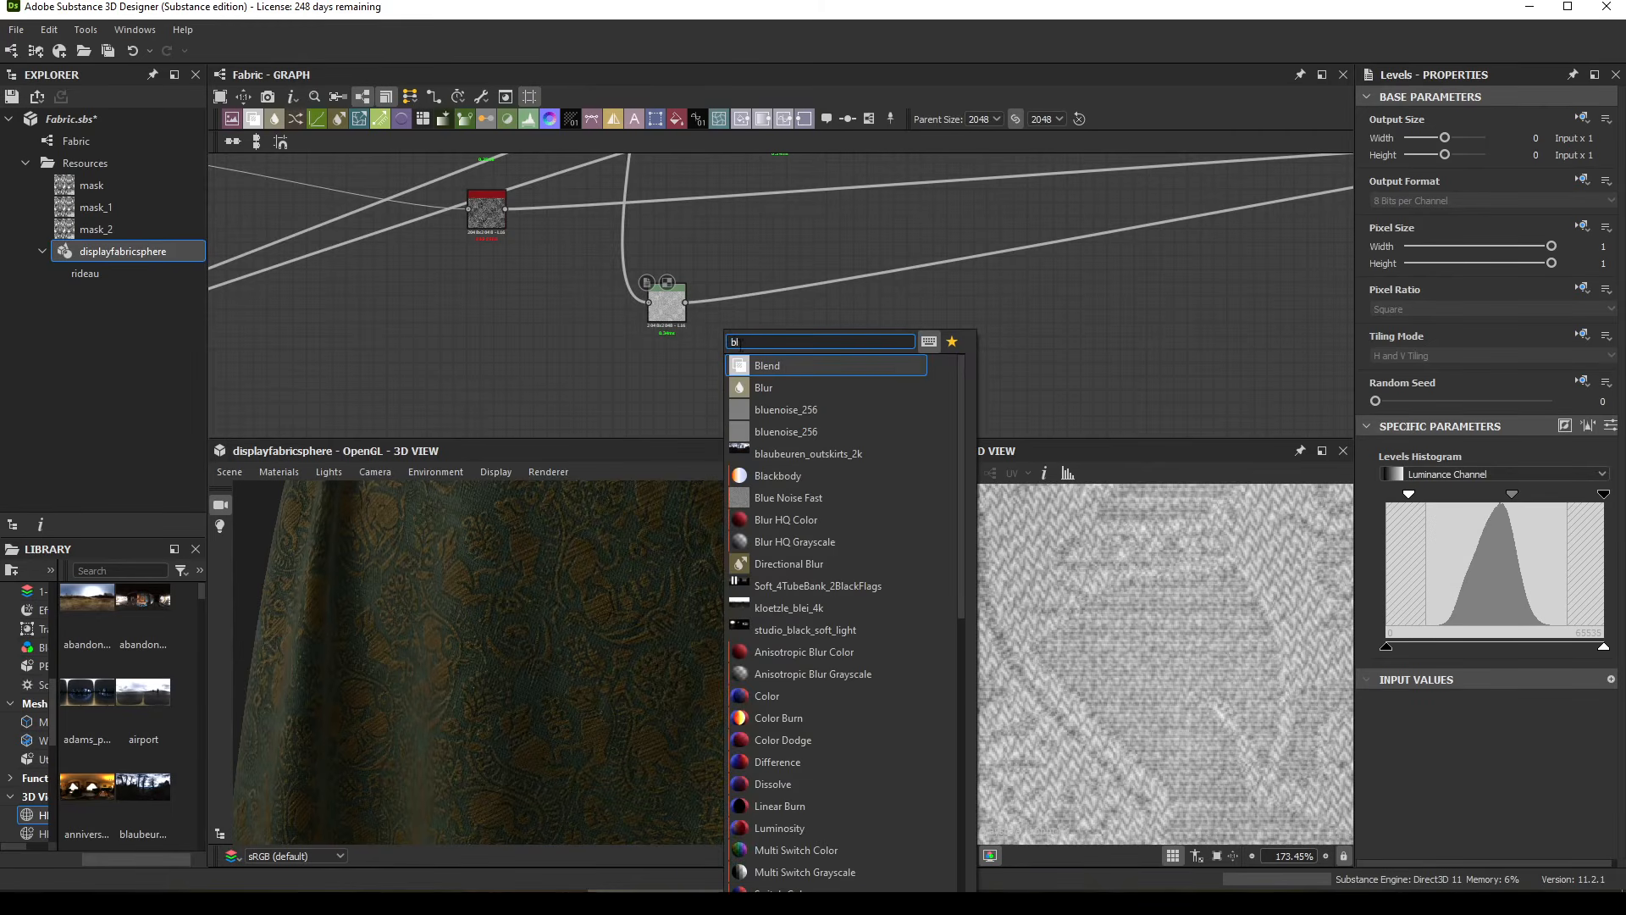
pyautogui.press('Return')
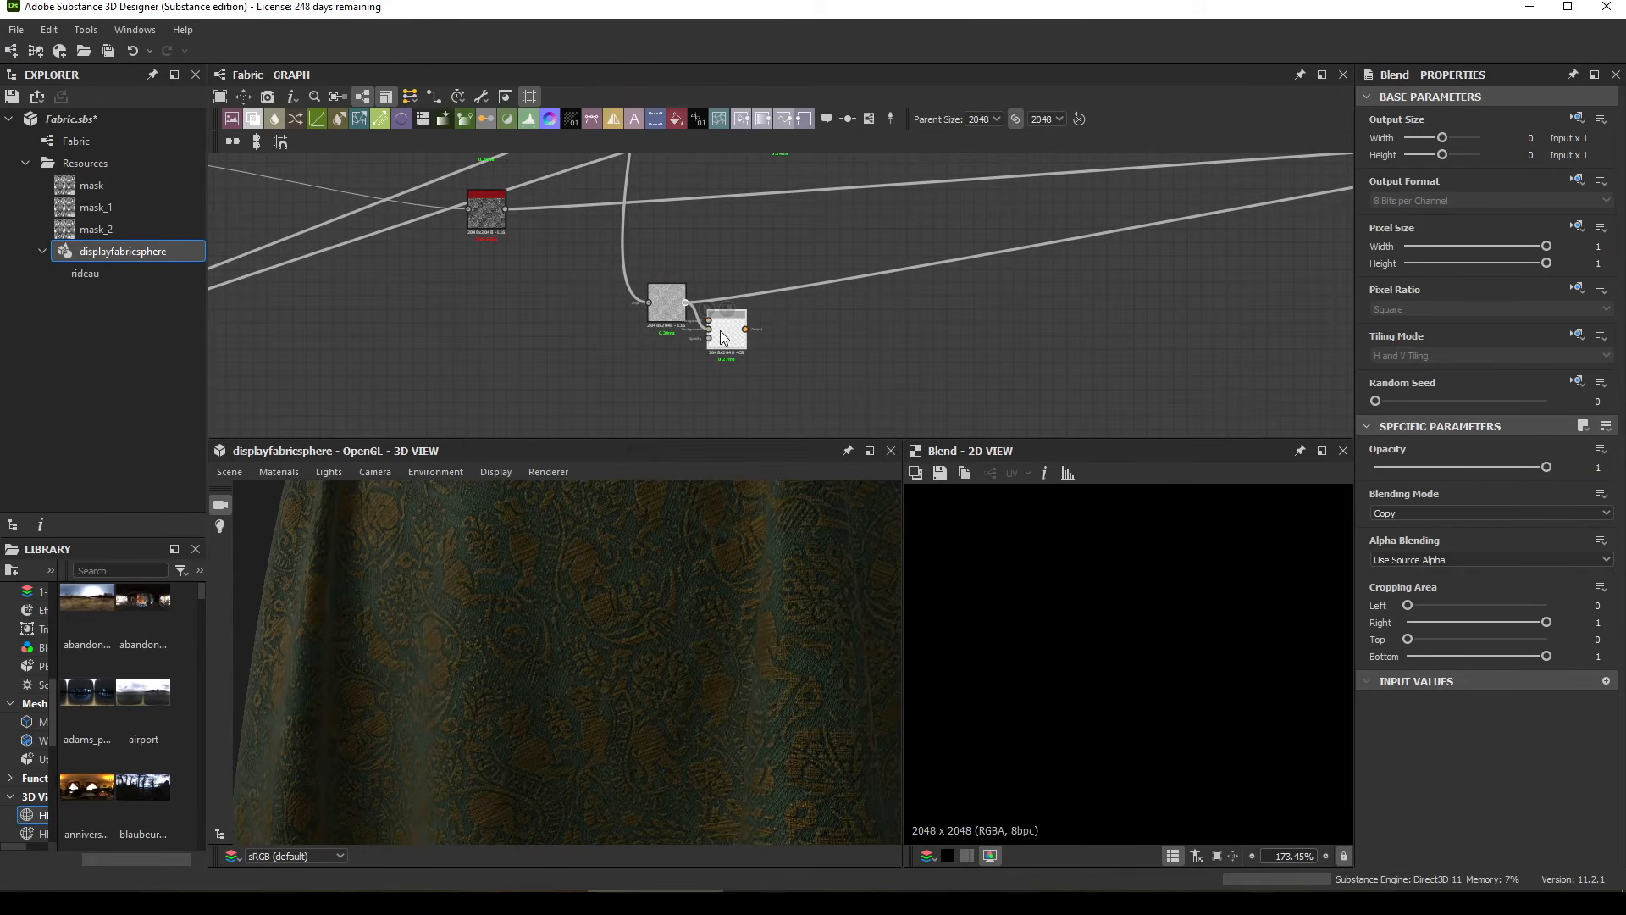
pyautogui.moveTo(721, 331); pyautogui.dragTo(811, 336)
# Step: Copy the ornament mask connection from the metallic Blend to the roughness Blend's foreground and move the roughness Blend closer to its Levels
pyautogui.scroll(-5, 523, 339)
pyautogui.moveTo(339, 356); pyautogui.dragTo(515, 350, button='middle')
pyautogui.scroll(5, 366, 357)
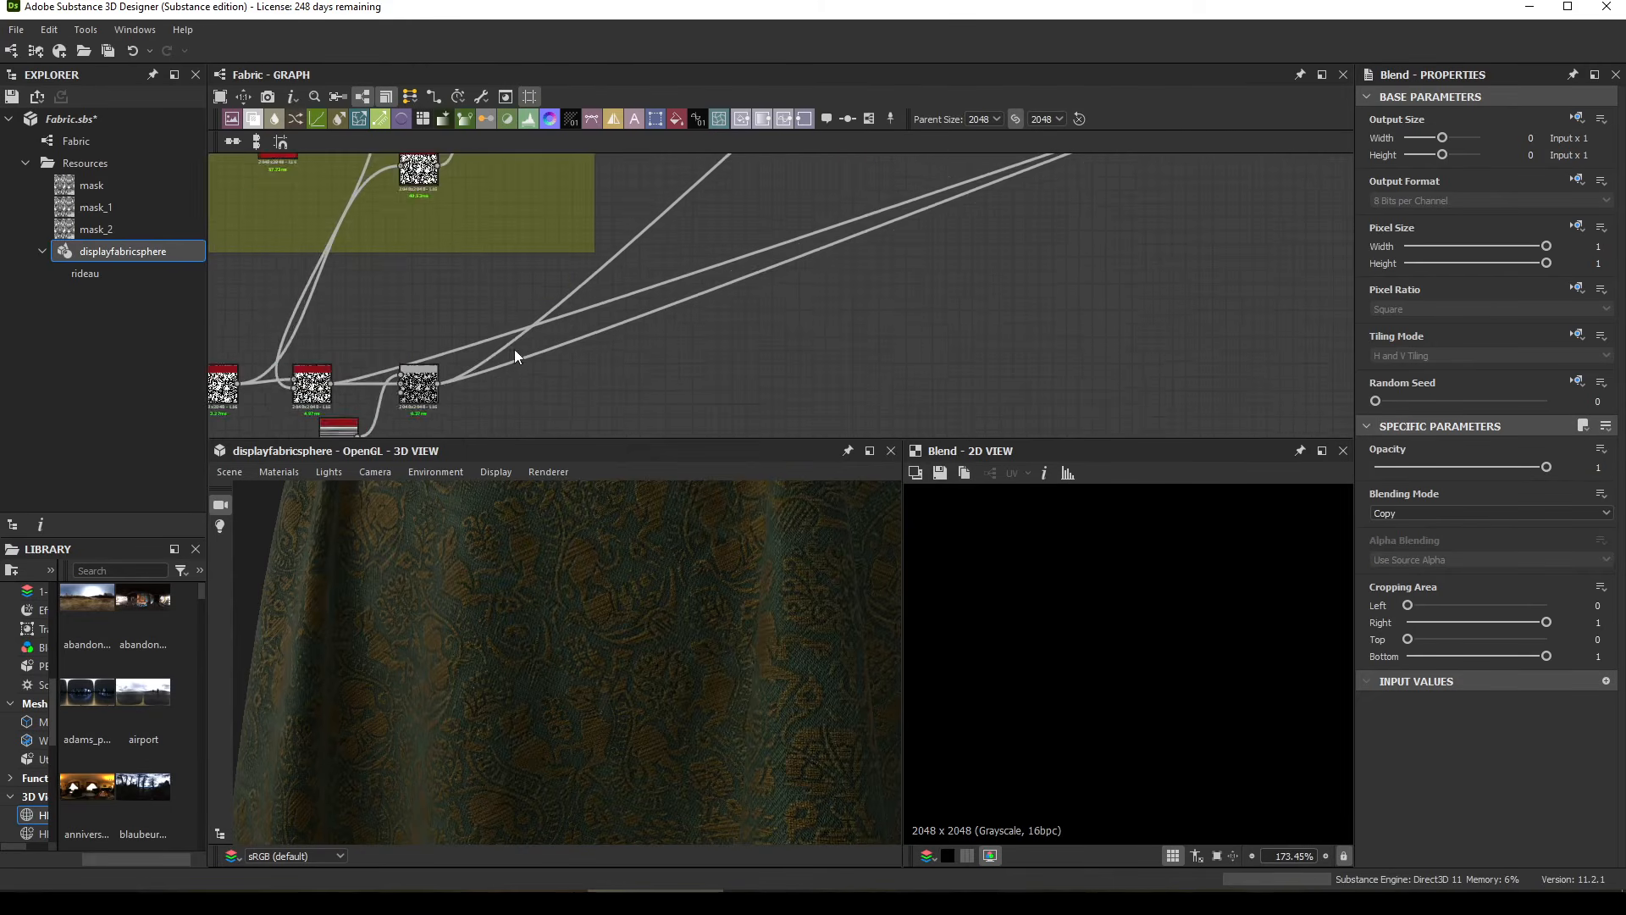
pyautogui.scroll(-3, 515, 349)
pyautogui.moveTo(901, 303); pyautogui.dragTo(764, 394, button='middle')
pyautogui.moveTo(1186, 246); pyautogui.dragTo(745, 366, button='middle')
pyautogui.moveTo(995, 223); pyautogui.dragTo(905, 263, button='middle')
pyautogui.scroll(3, 904, 263)
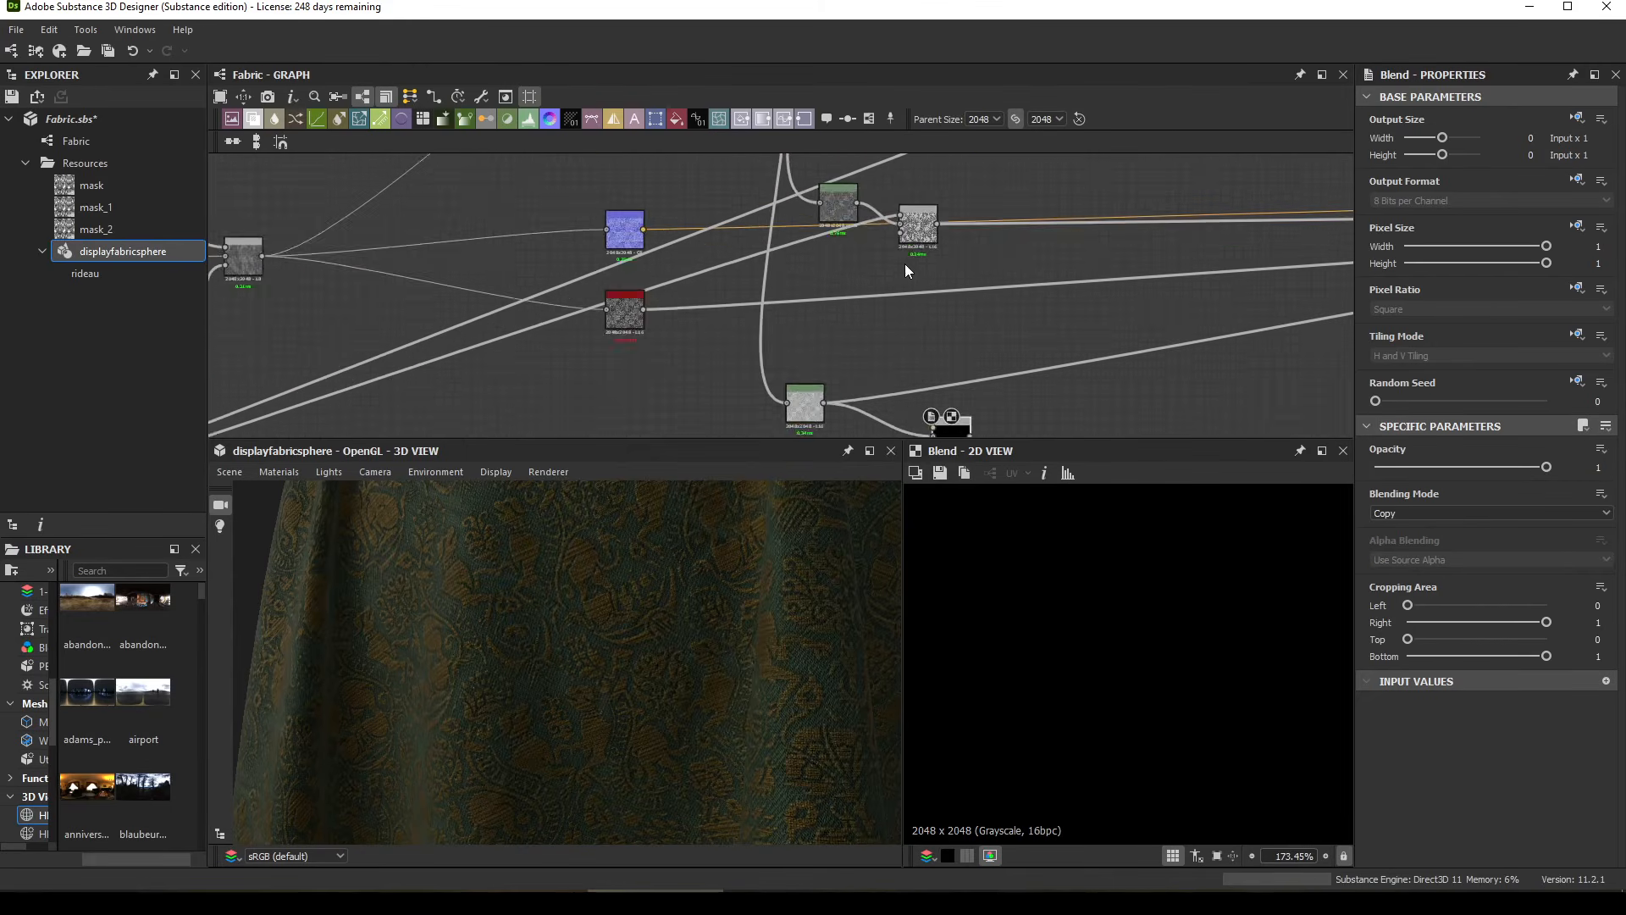
pyautogui.scroll(1, 904, 262)
pyautogui.keyDown('ctrl'); pyautogui.click(901, 205); pyautogui.keyUp('ctrl')
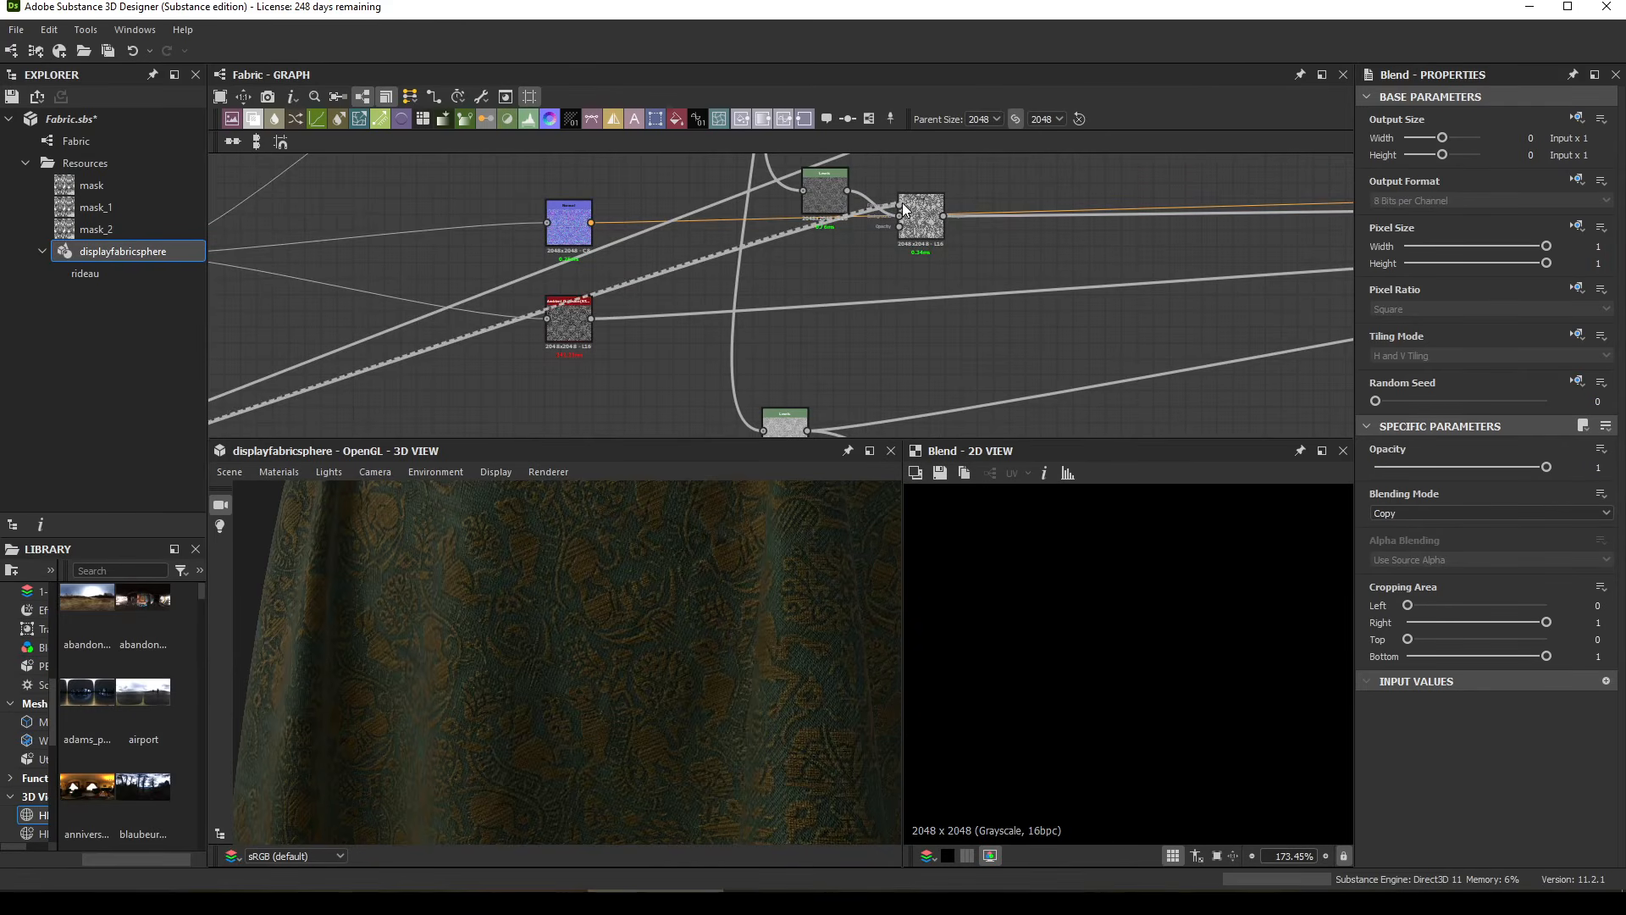
pyautogui.moveTo(905, 410); pyautogui.dragTo(909, 205, button='middle')
pyautogui.scroll(1, 910, 207)
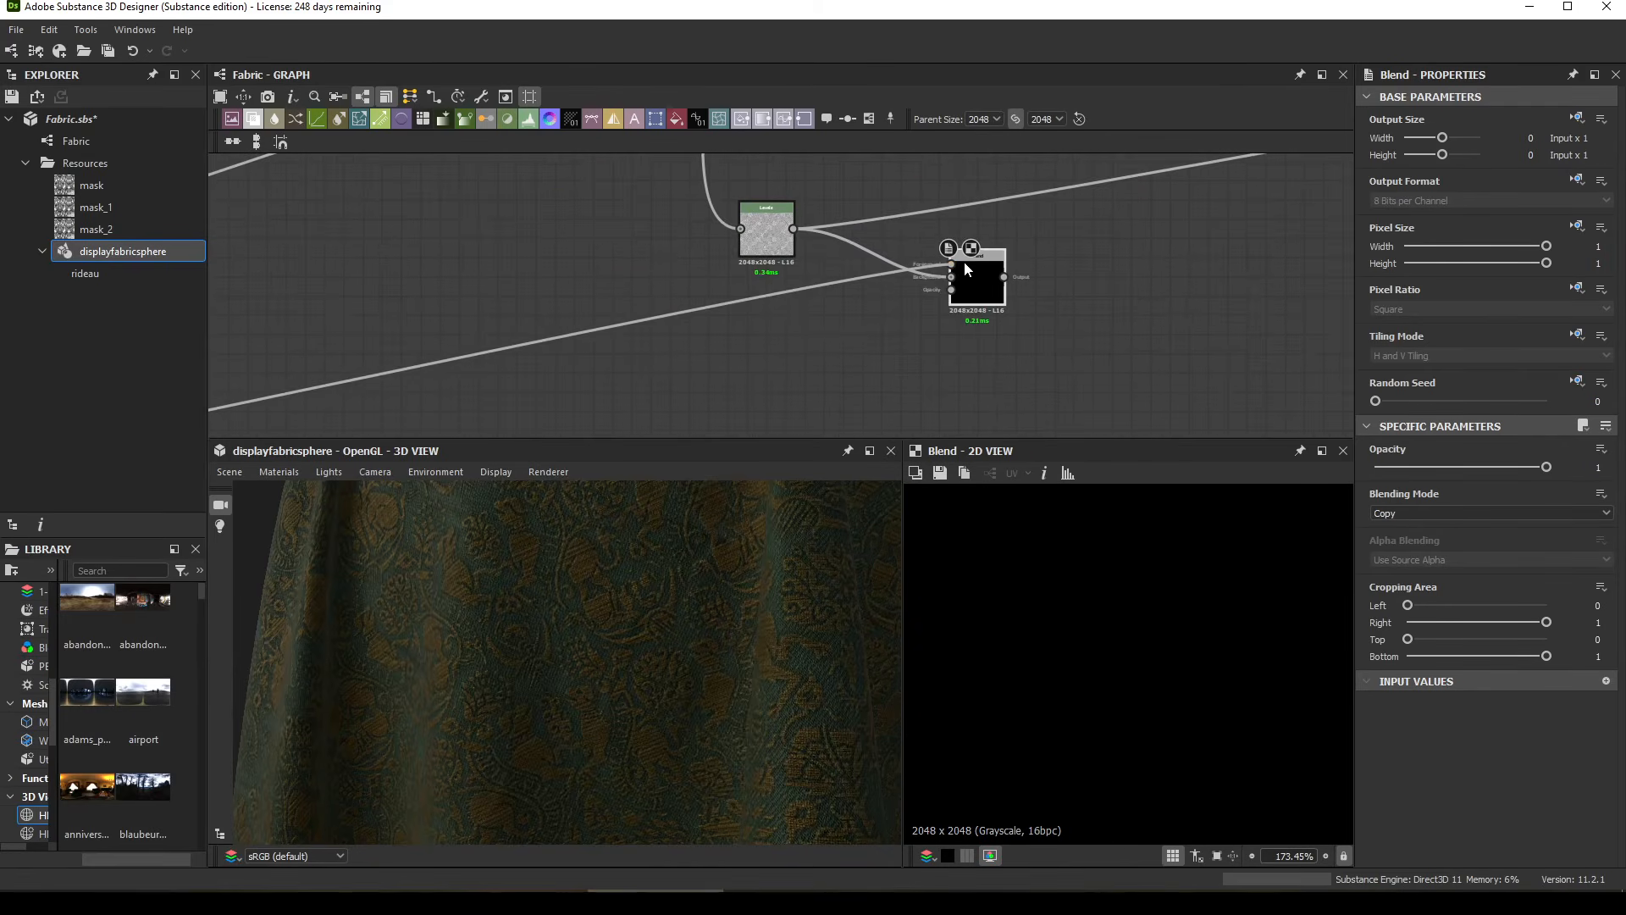
pyautogui.click(964, 262)
pyautogui.moveTo(972, 273); pyautogui.dragTo(905, 244)
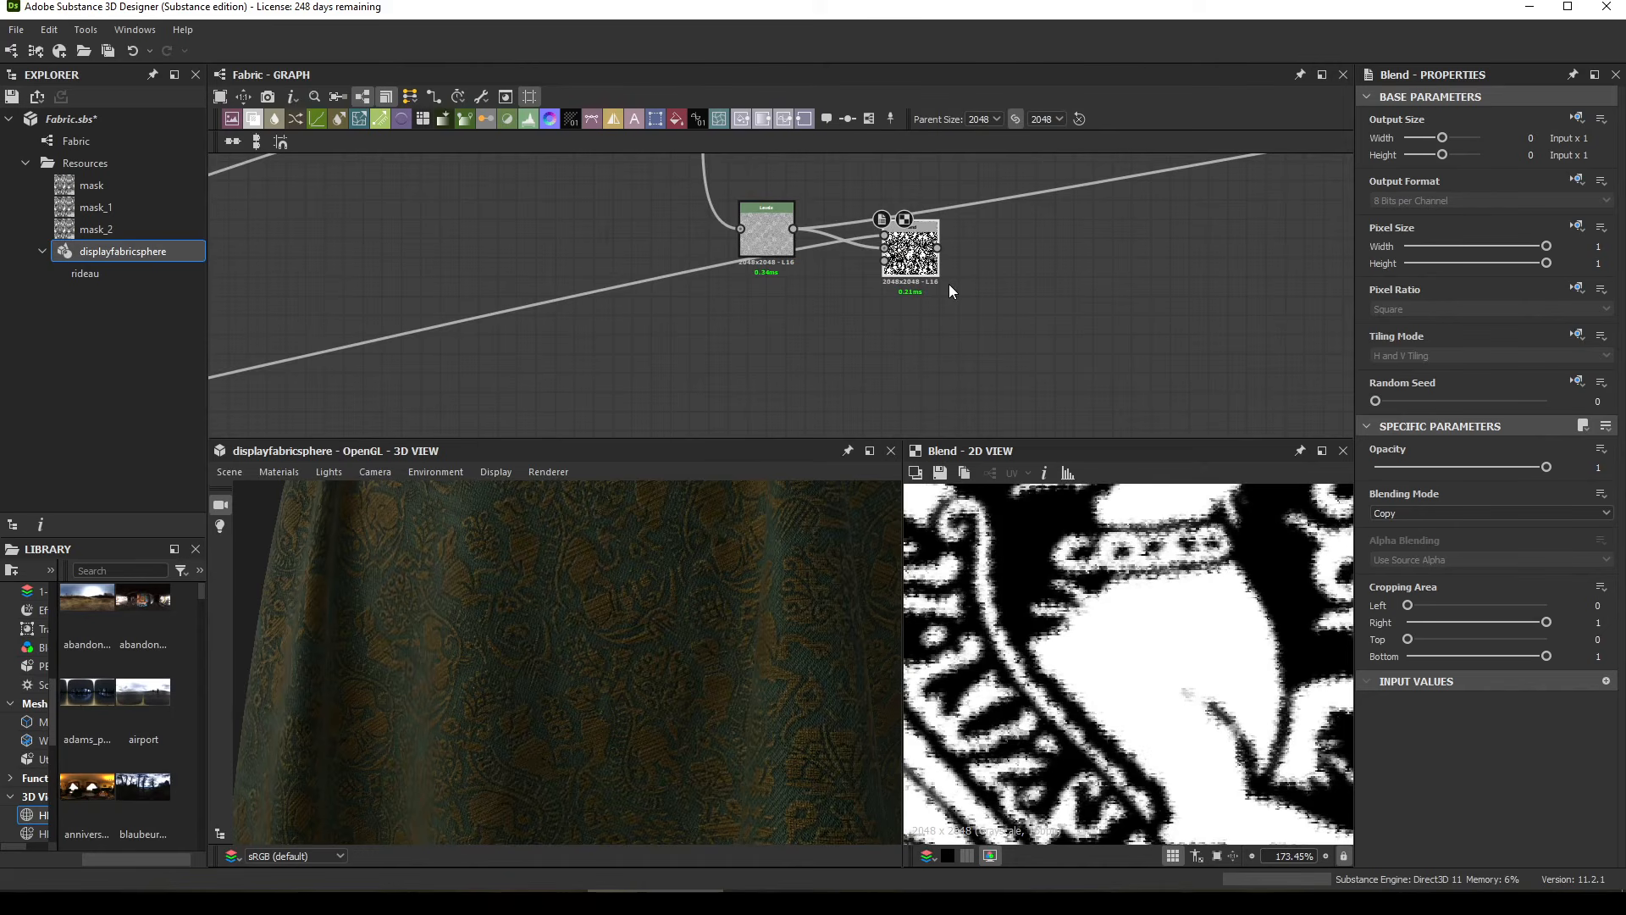
# Step: Set the roughness Blend's blending mode to Subtract and its opacity to 0.52
pyautogui.click(1430, 516)
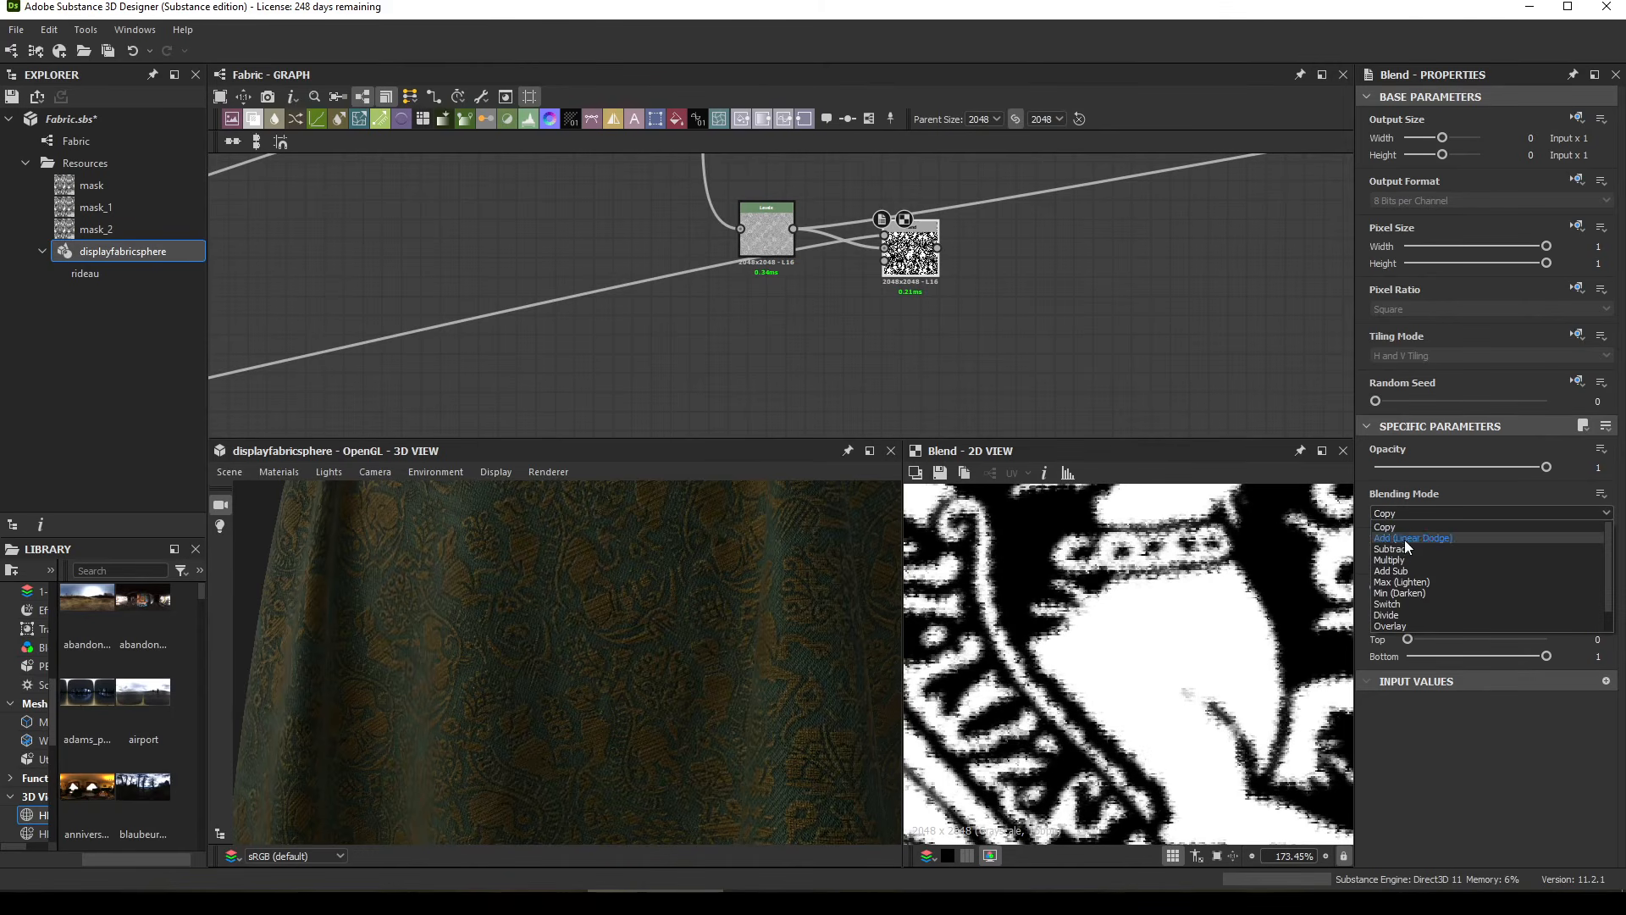
pyautogui.click(1440, 560)
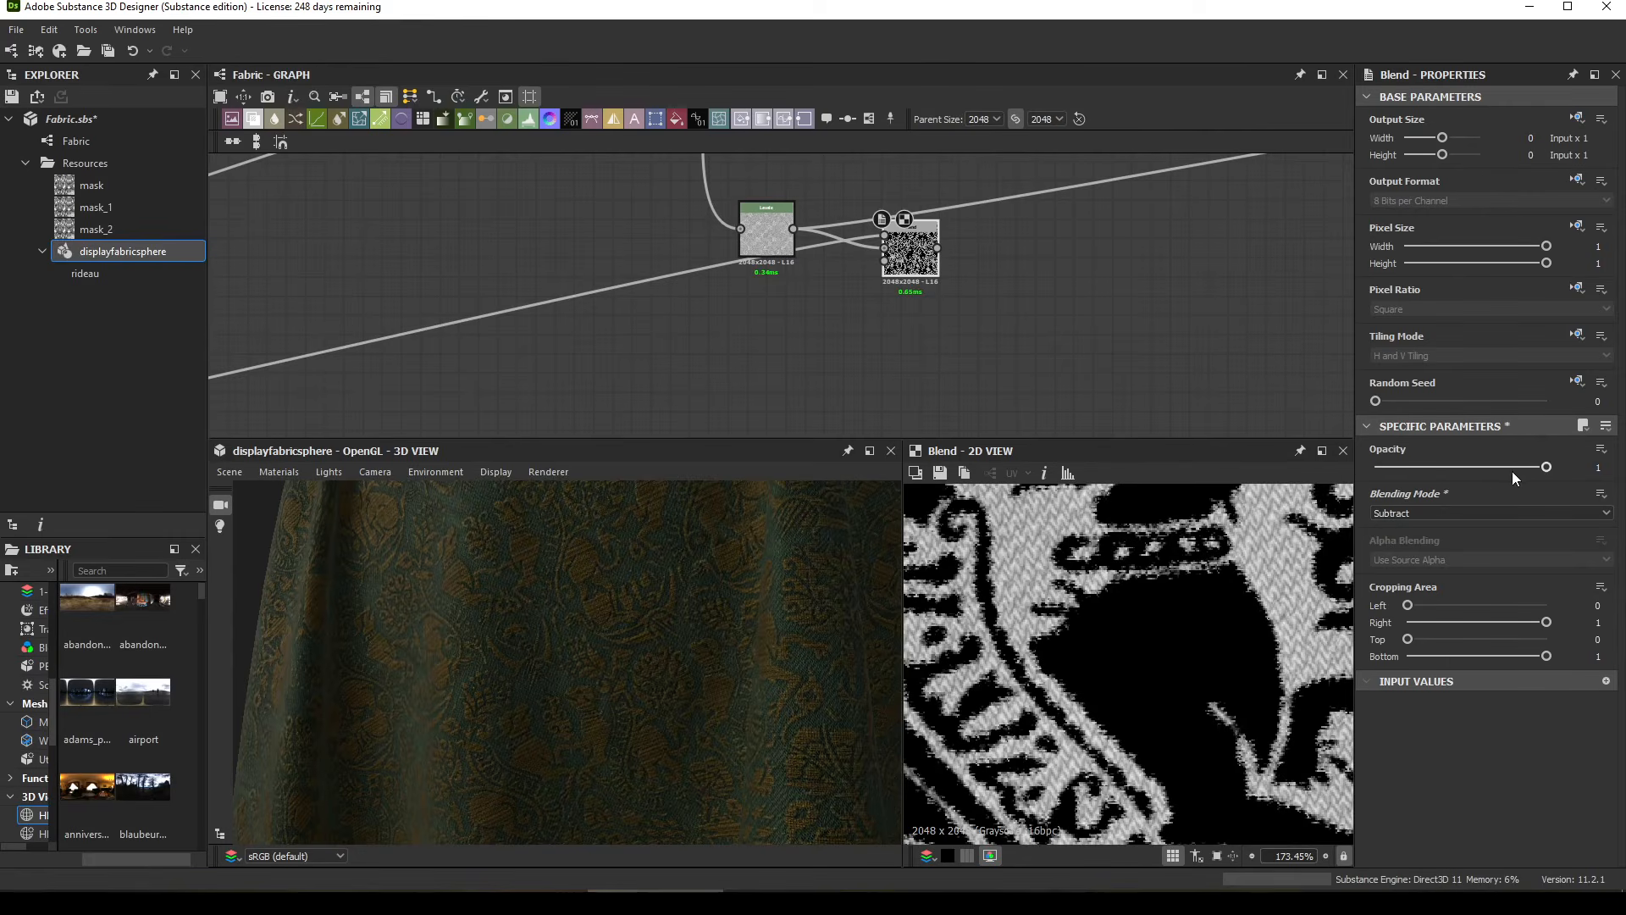
pyautogui.moveTo(1514, 468); pyautogui.dragTo(1466, 467)
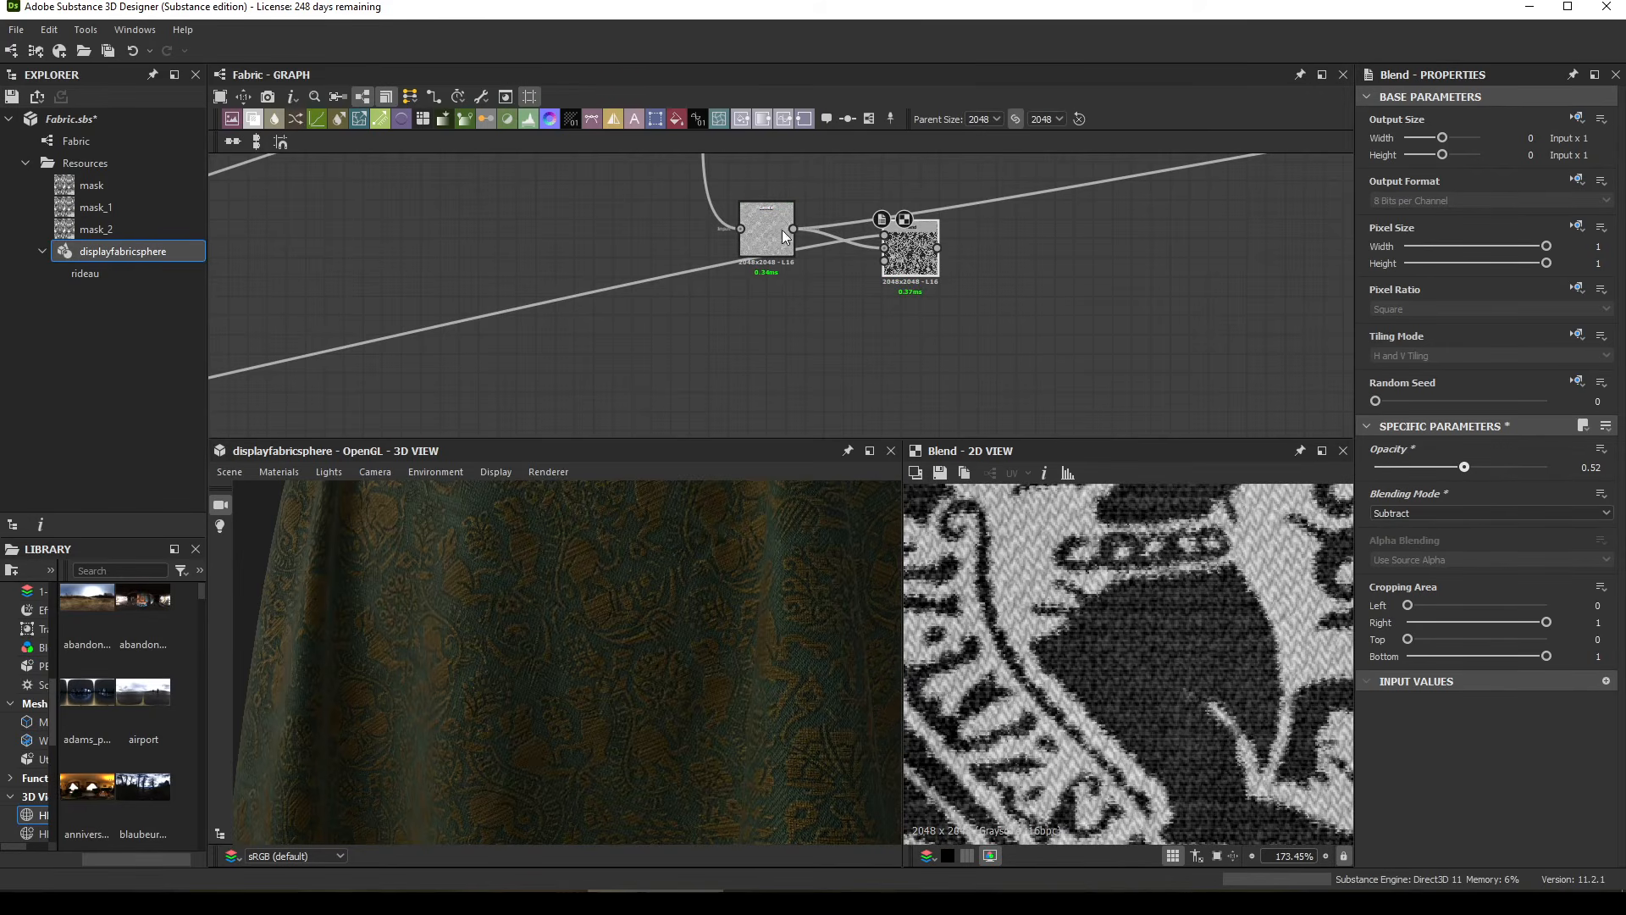
# Step: Transfer the Roughness connection from Levels to the Subtract Blend's output and align the Blend with the Levels node
pyautogui.keyDown('shift'); pyautogui.moveTo(794, 230); pyautogui.dragTo(932, 250); pyautogui.keyUp('shift')
pyautogui.moveTo(823, 608)
pyautogui.mouseDown()
pyautogui.moveTo(694, 633)
pyautogui.moveTo(835, 593)
pyautogui.mouseUp()
pyautogui.moveTo(920, 246); pyautogui.dragTo(922, 225)
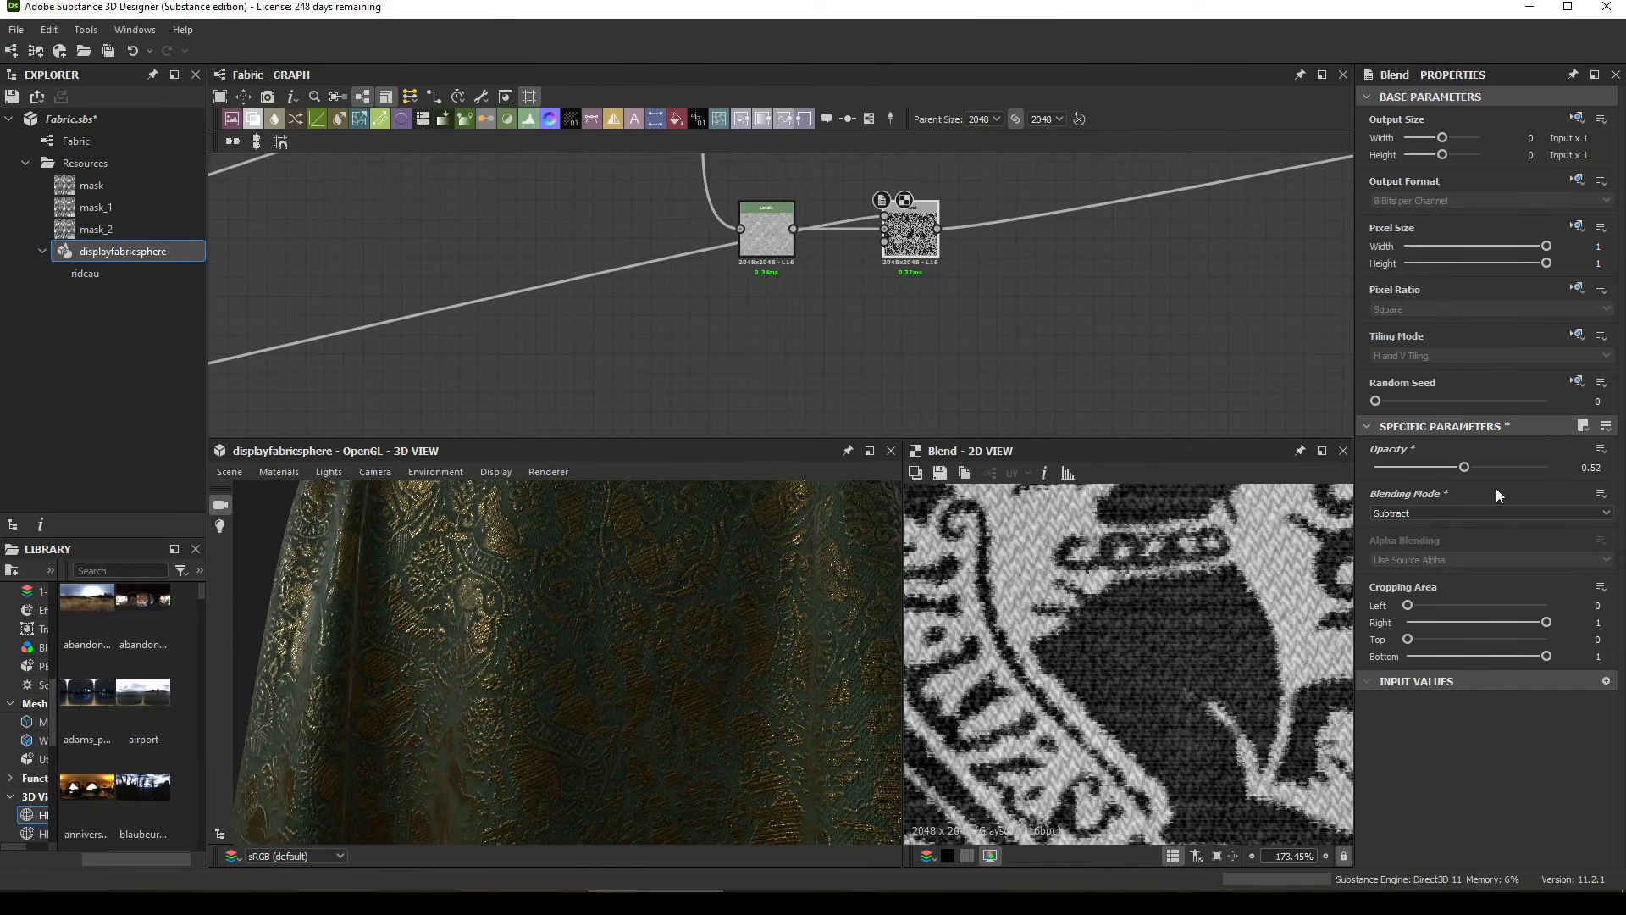
# Step: Lower the Subtract Blend's opacity to 0.23 while checking the cloth's highlights
pyautogui.moveTo(1452, 467); pyautogui.dragTo(1426, 471)
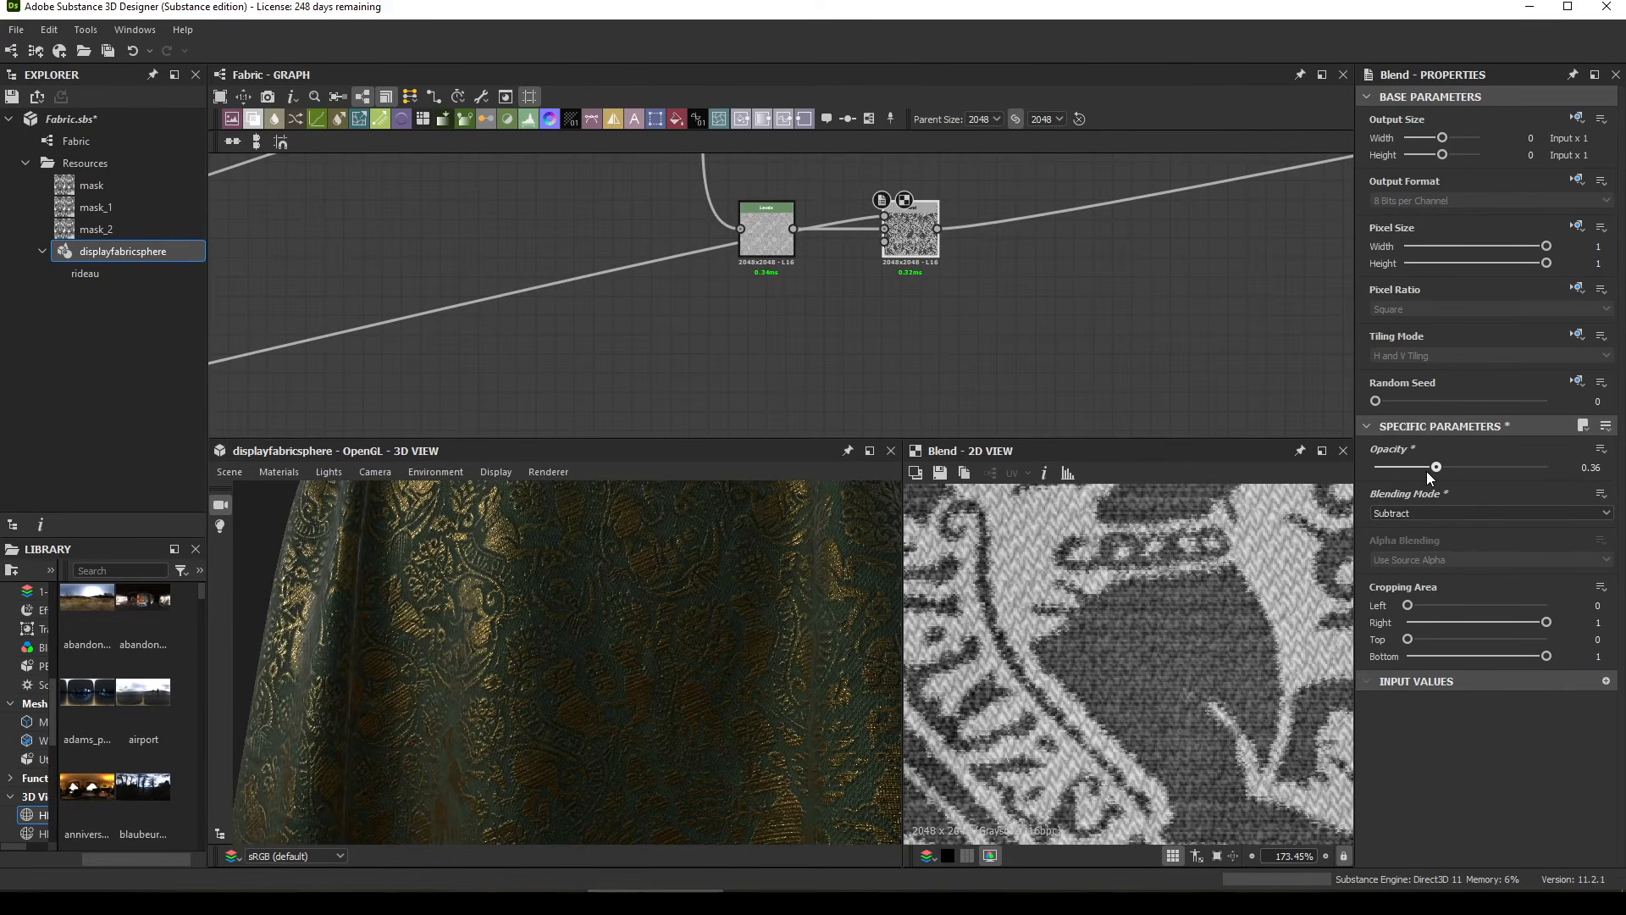
pyautogui.moveTo(657, 664); pyautogui.dragTo(654, 683)
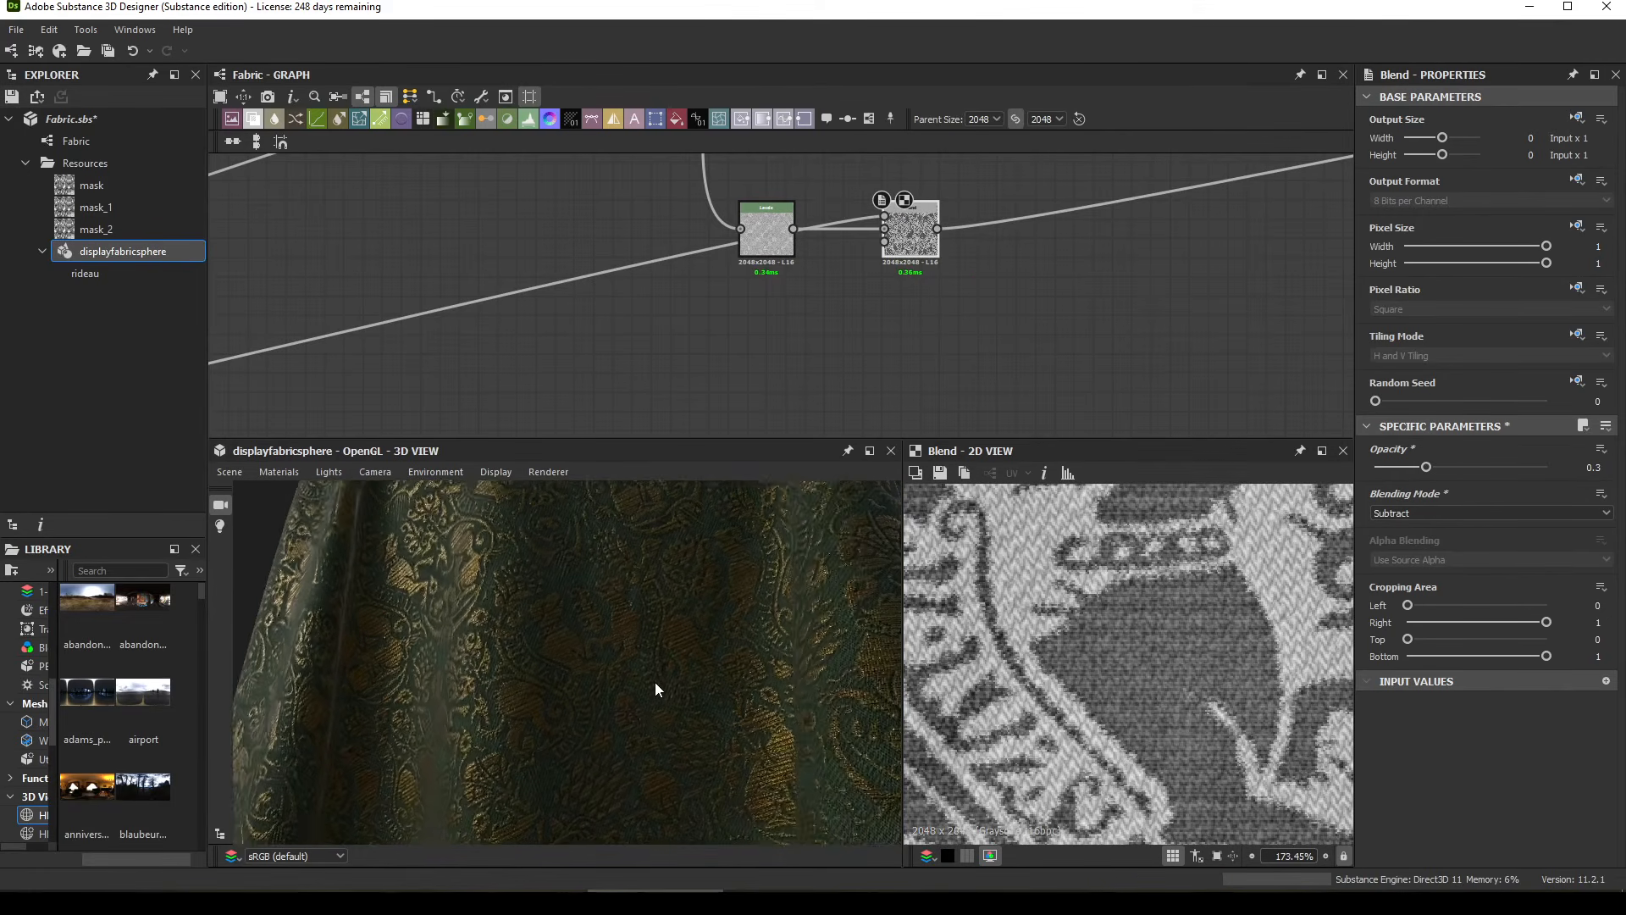
pyautogui.moveTo(654, 683)
pyautogui.keyDown('ctrl'); pyautogui.keyDown('shift'); pyautogui.mouseDown(button='right')
pyautogui.moveTo(616, 689)
pyautogui.moveTo(669, 682)
pyautogui.mouseUp(button='right'); pyautogui.keyUp('shift'); pyautogui.keyUp('ctrl')
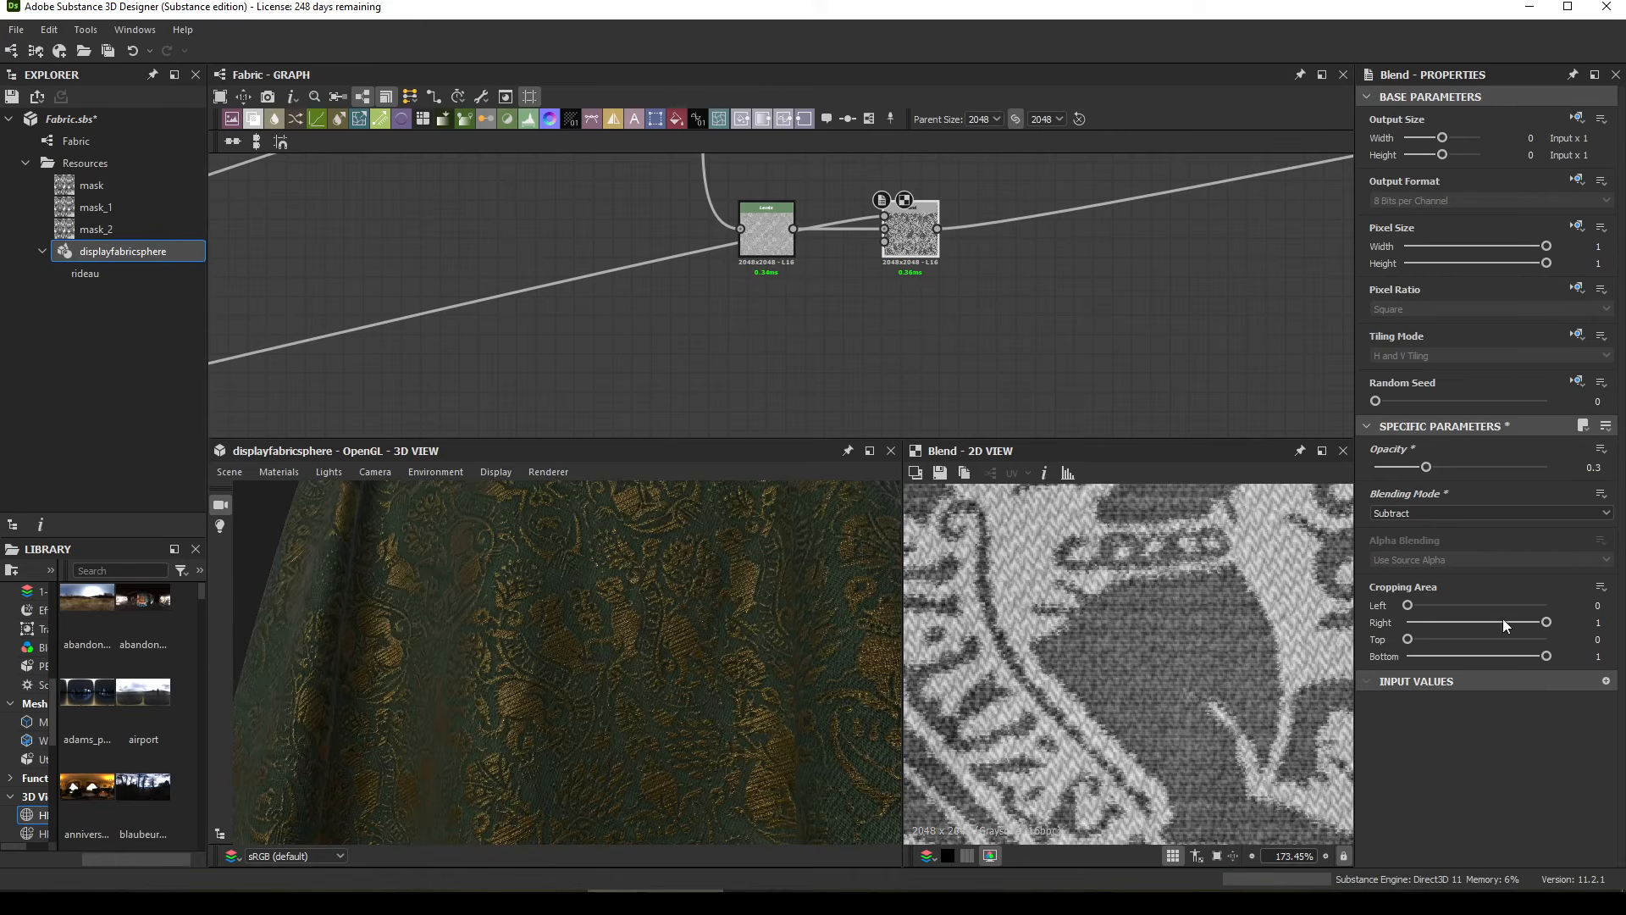
pyautogui.click(1415, 466)
# Step: Examine the golden ornament's roughness on the draped cloth from several distances, angles and light directions
pyautogui.scroll(-4, 710, 598)
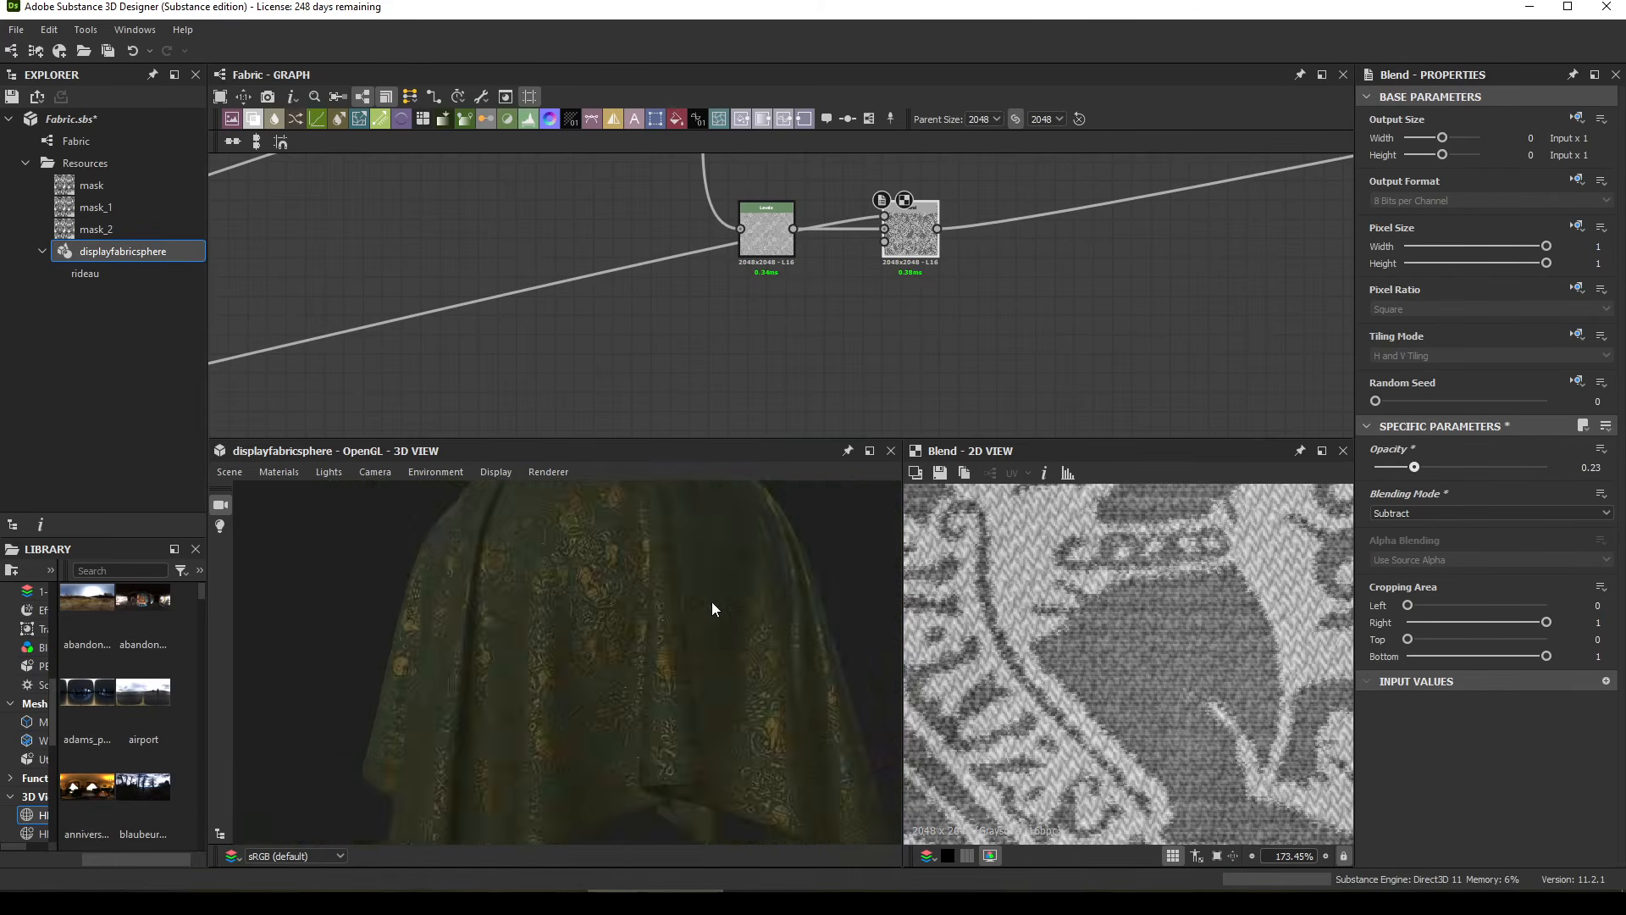
pyautogui.scroll(2, 662, 611)
pyautogui.moveTo(712, 601); pyautogui.dragTo(572, 610)
pyautogui.keyDown('ctrl'); pyautogui.keyDown('shift'); pyautogui.moveTo(571, 610); pyautogui.dragTo(606, 645, button='right'); pyautogui.keyUp('shift'); pyautogui.keyUp('ctrl')
pyautogui.scroll(-3, 608, 627)
pyautogui.moveTo(608, 627); pyautogui.dragTo(640, 690)
pyautogui.scroll(3, 640, 689)
pyautogui.keyDown('ctrl'); pyautogui.keyDown('shift'); pyautogui.moveTo(642, 691); pyautogui.dragTo(529, 826, button='right'); pyautogui.keyUp('shift'); pyautogui.keyUp('ctrl')
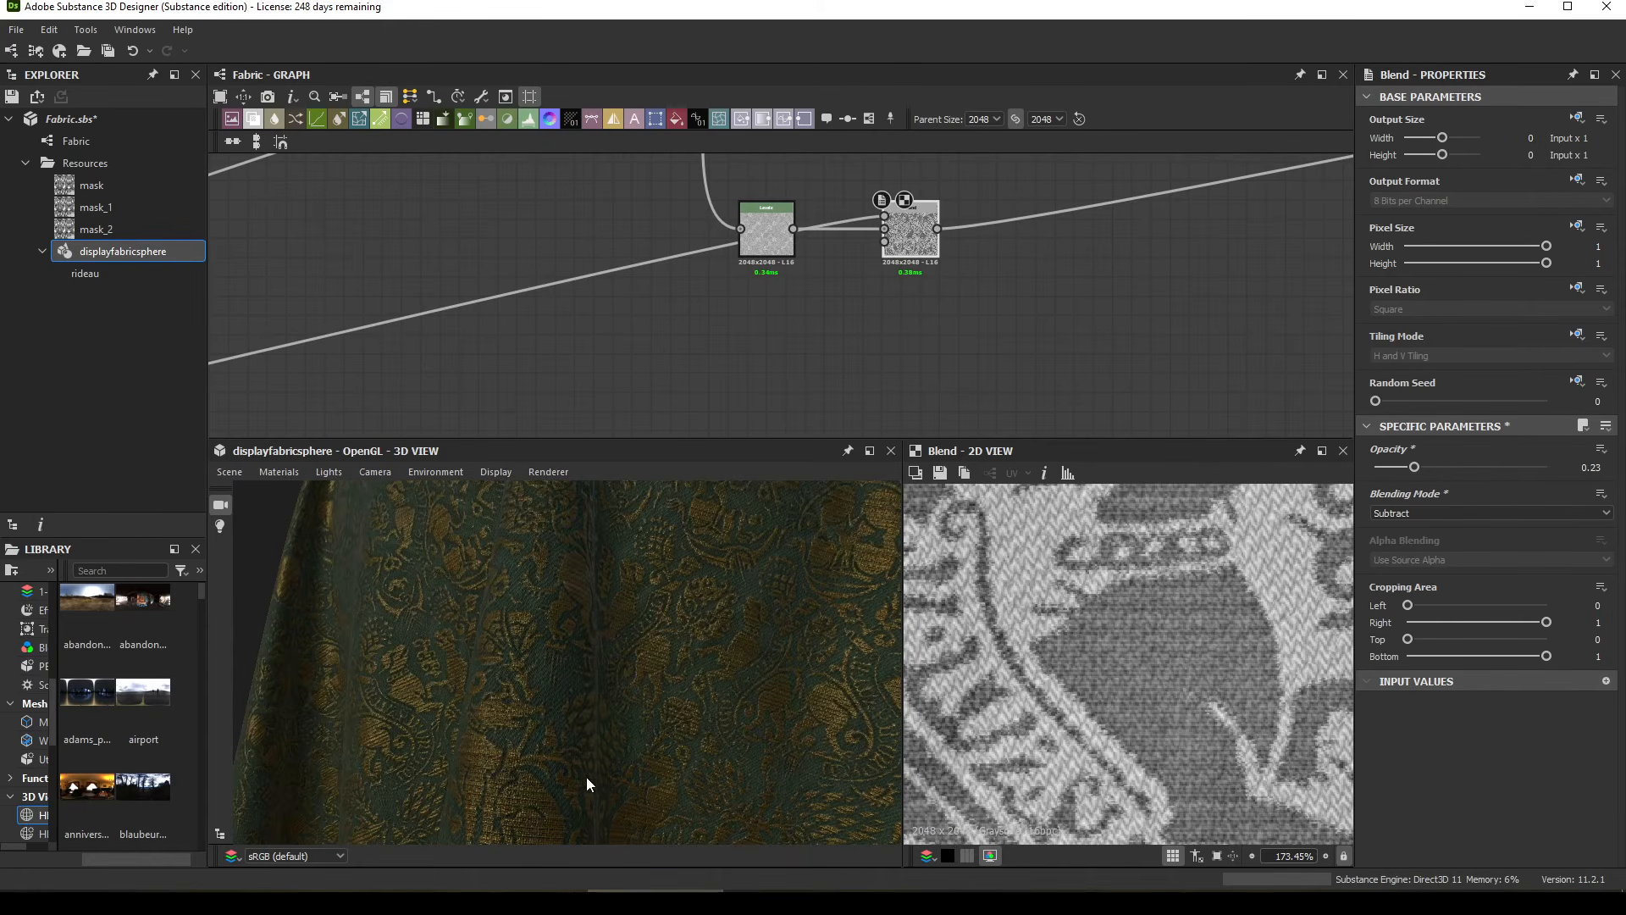
pyautogui.moveTo(586, 775); pyautogui.dragTo(617, 734)
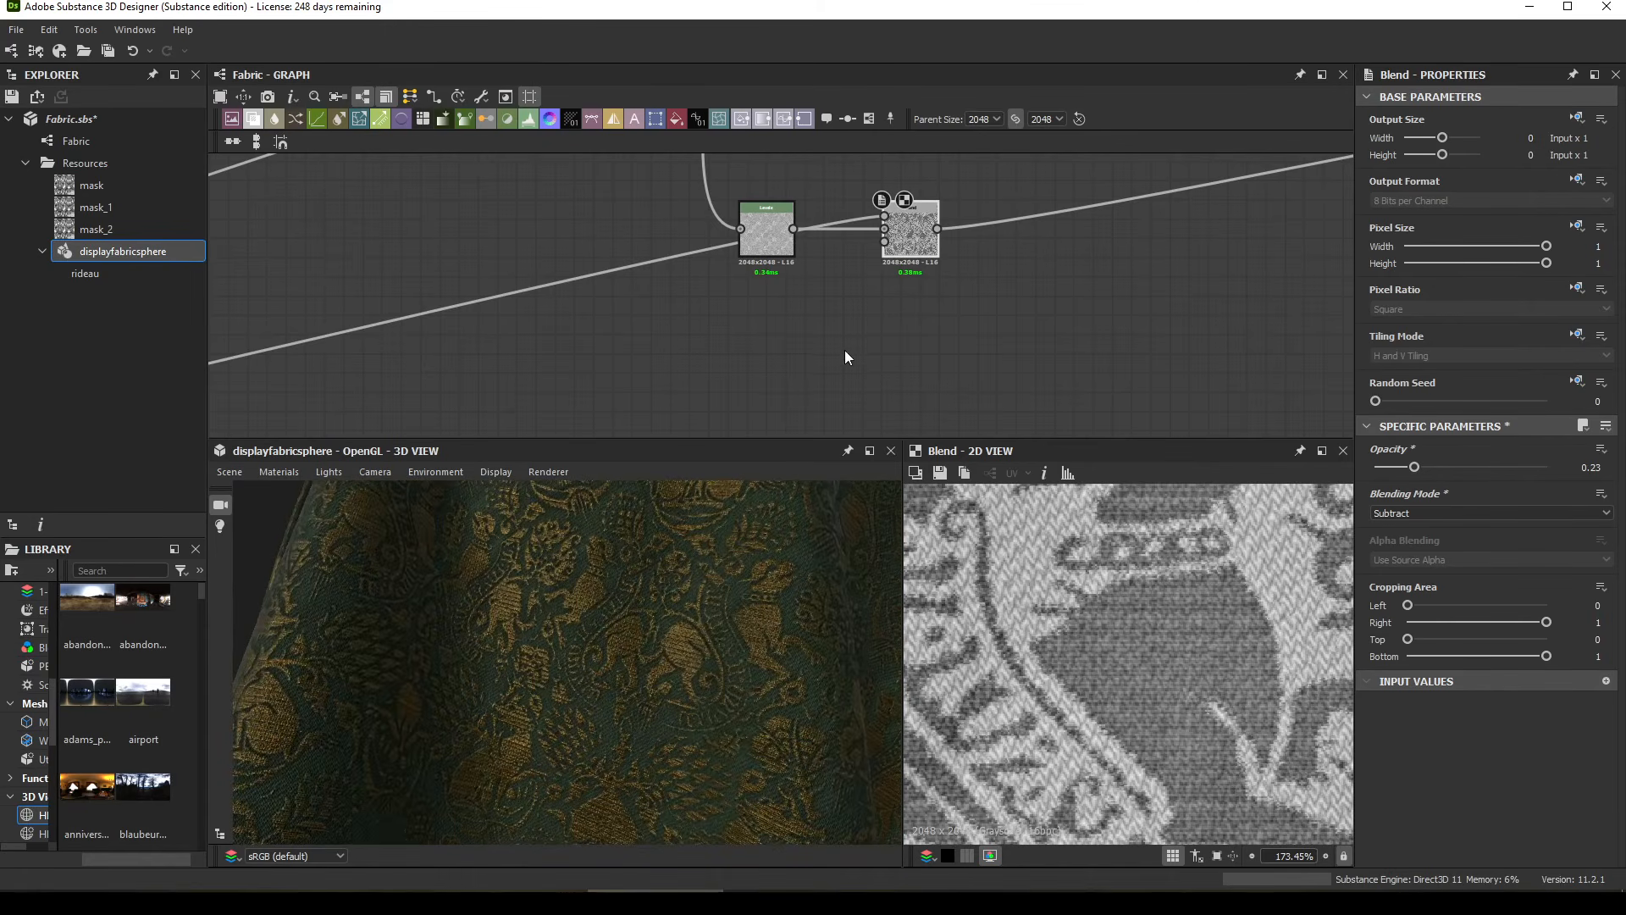
# Step: Add another Blend node after the Subtract Blend and connect the Subtract Blend's output to its background
pyautogui.moveTo(1063, 280); pyautogui.dragTo(796, 293, button='middle')
pyautogui.press('space')
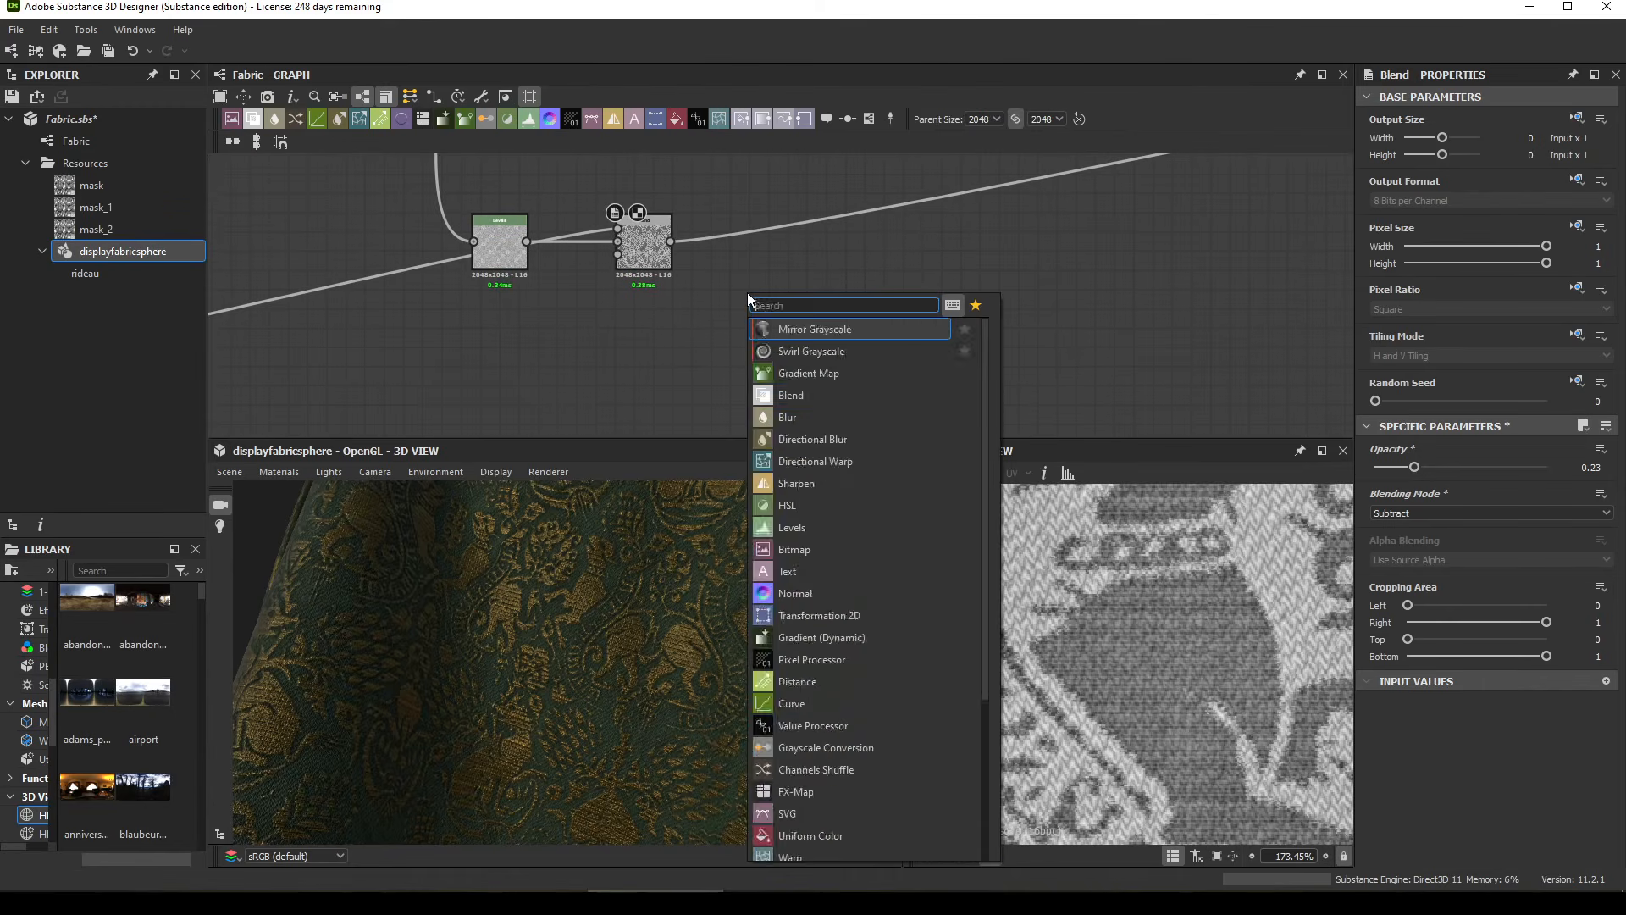
pyautogui.write('bl')
pyautogui.click(850, 329)
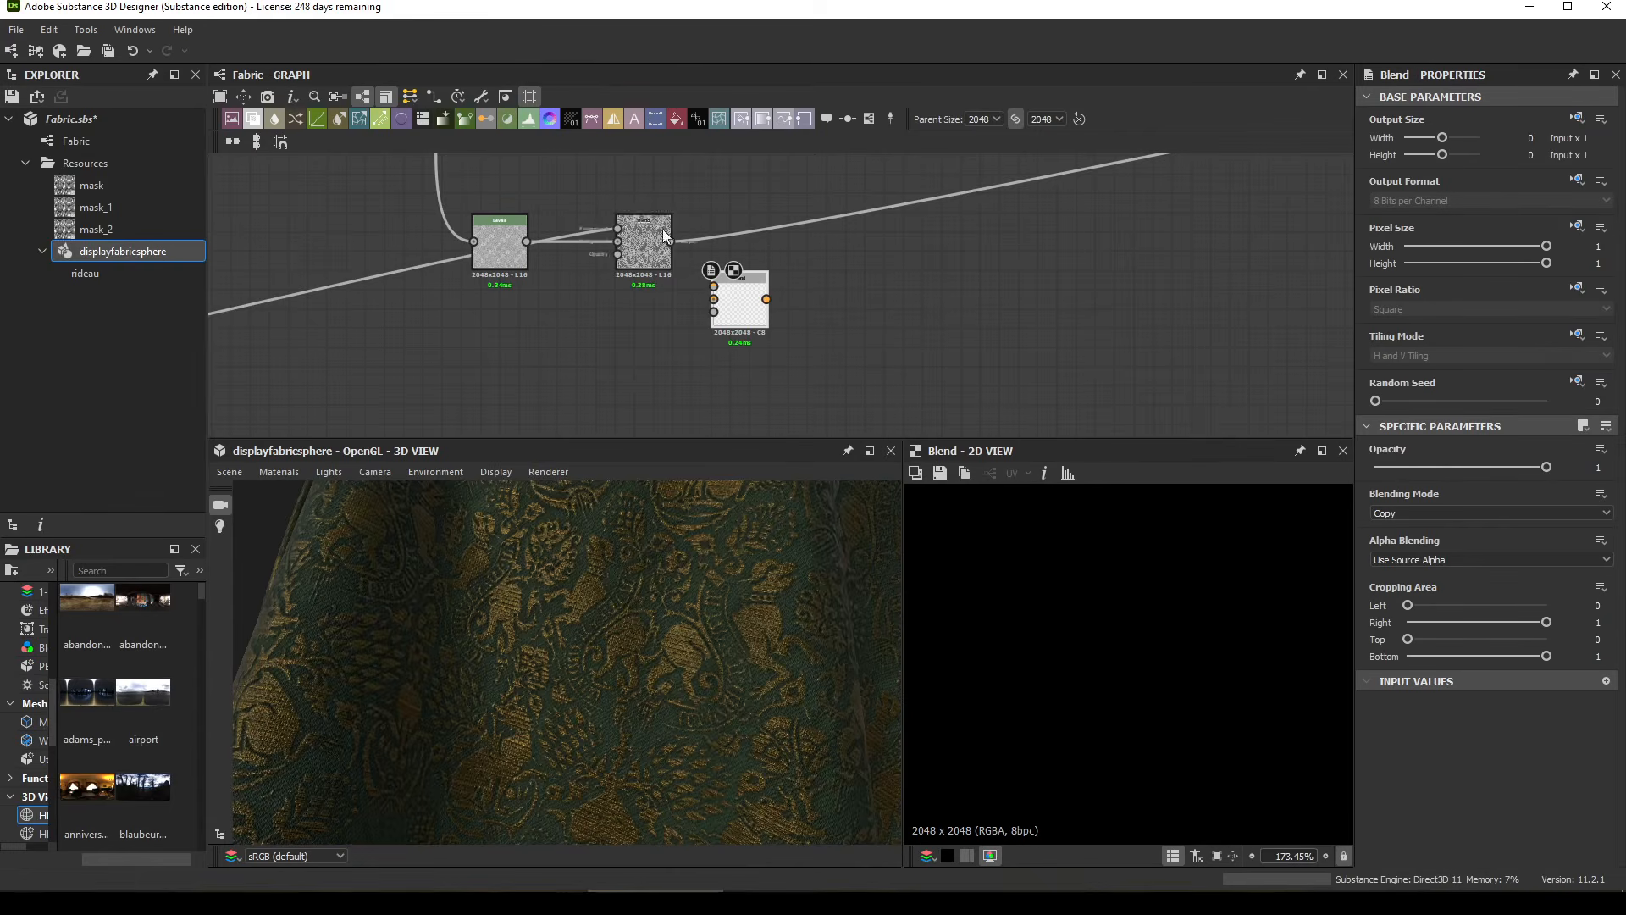
pyautogui.moveTo(683, 262); pyautogui.dragTo(916, 303)
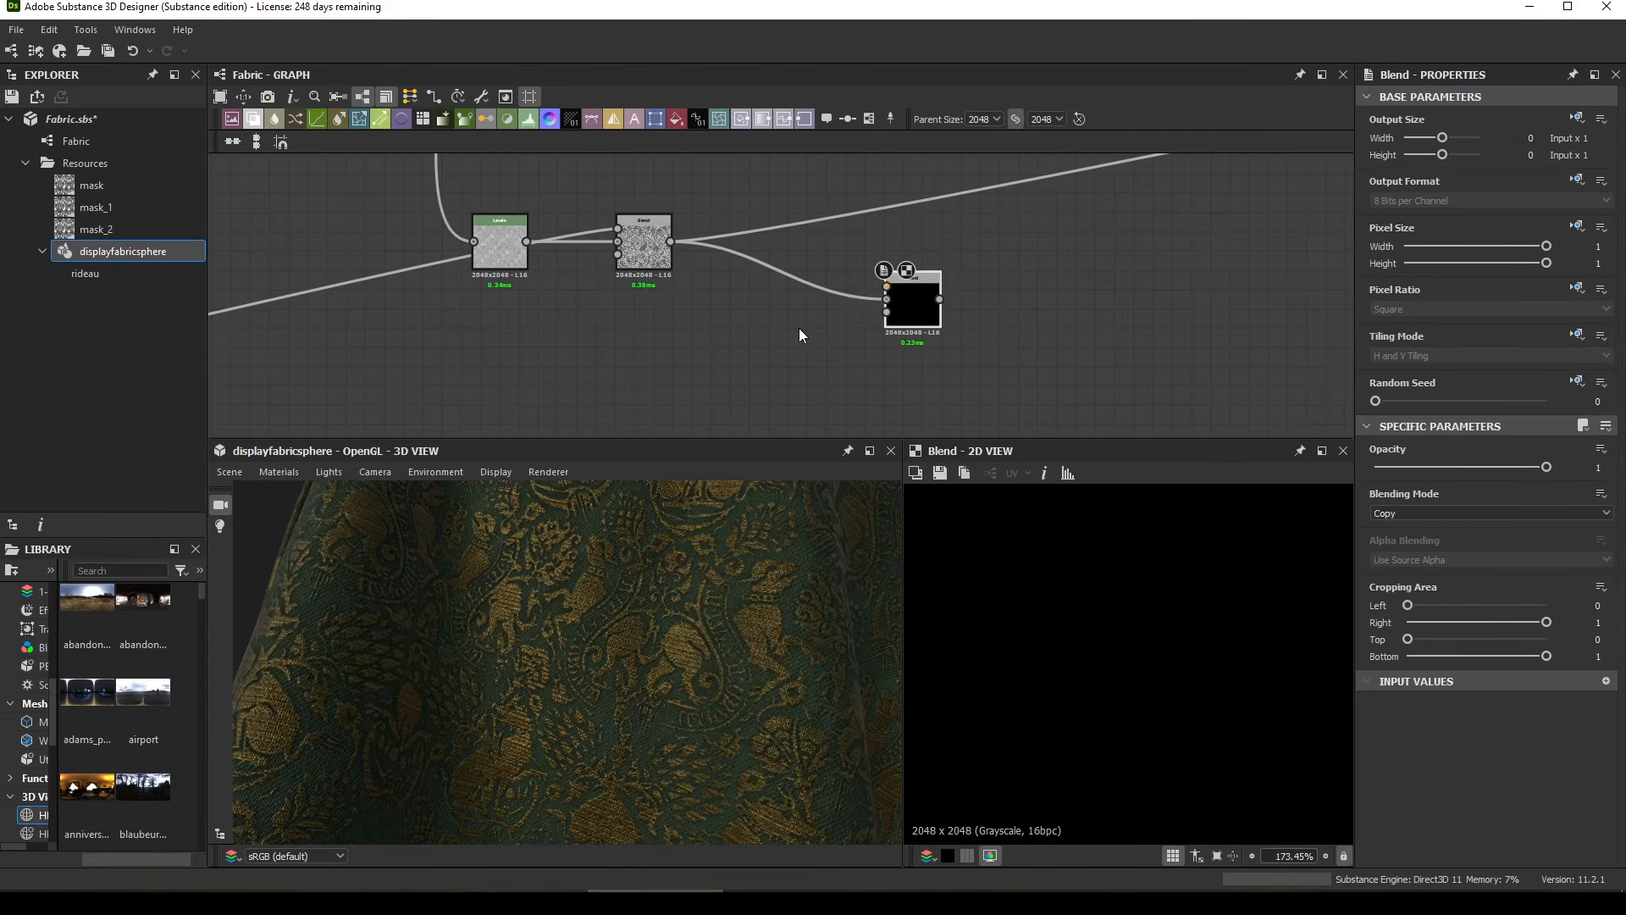
pyautogui.moveTo(781, 334); pyautogui.dragTo(790, 294, button='middle')
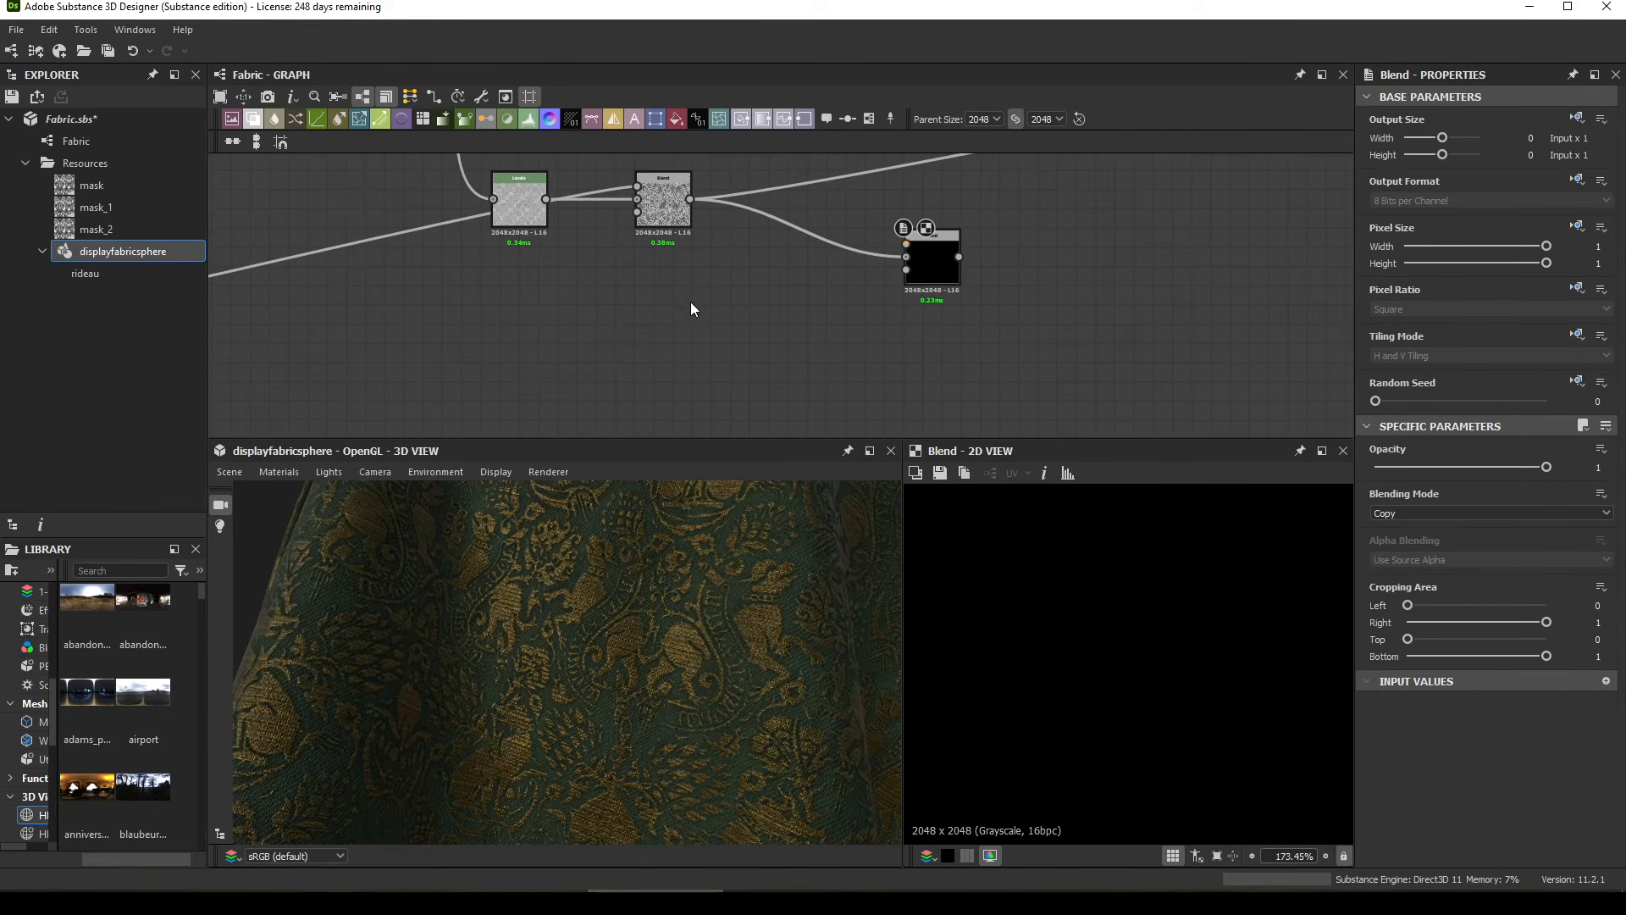
# Step: Add a Directional Noise 1 node below the Subtract Blend and set its scale to 8
pyautogui.press('space')
pyautogui.write('dire')
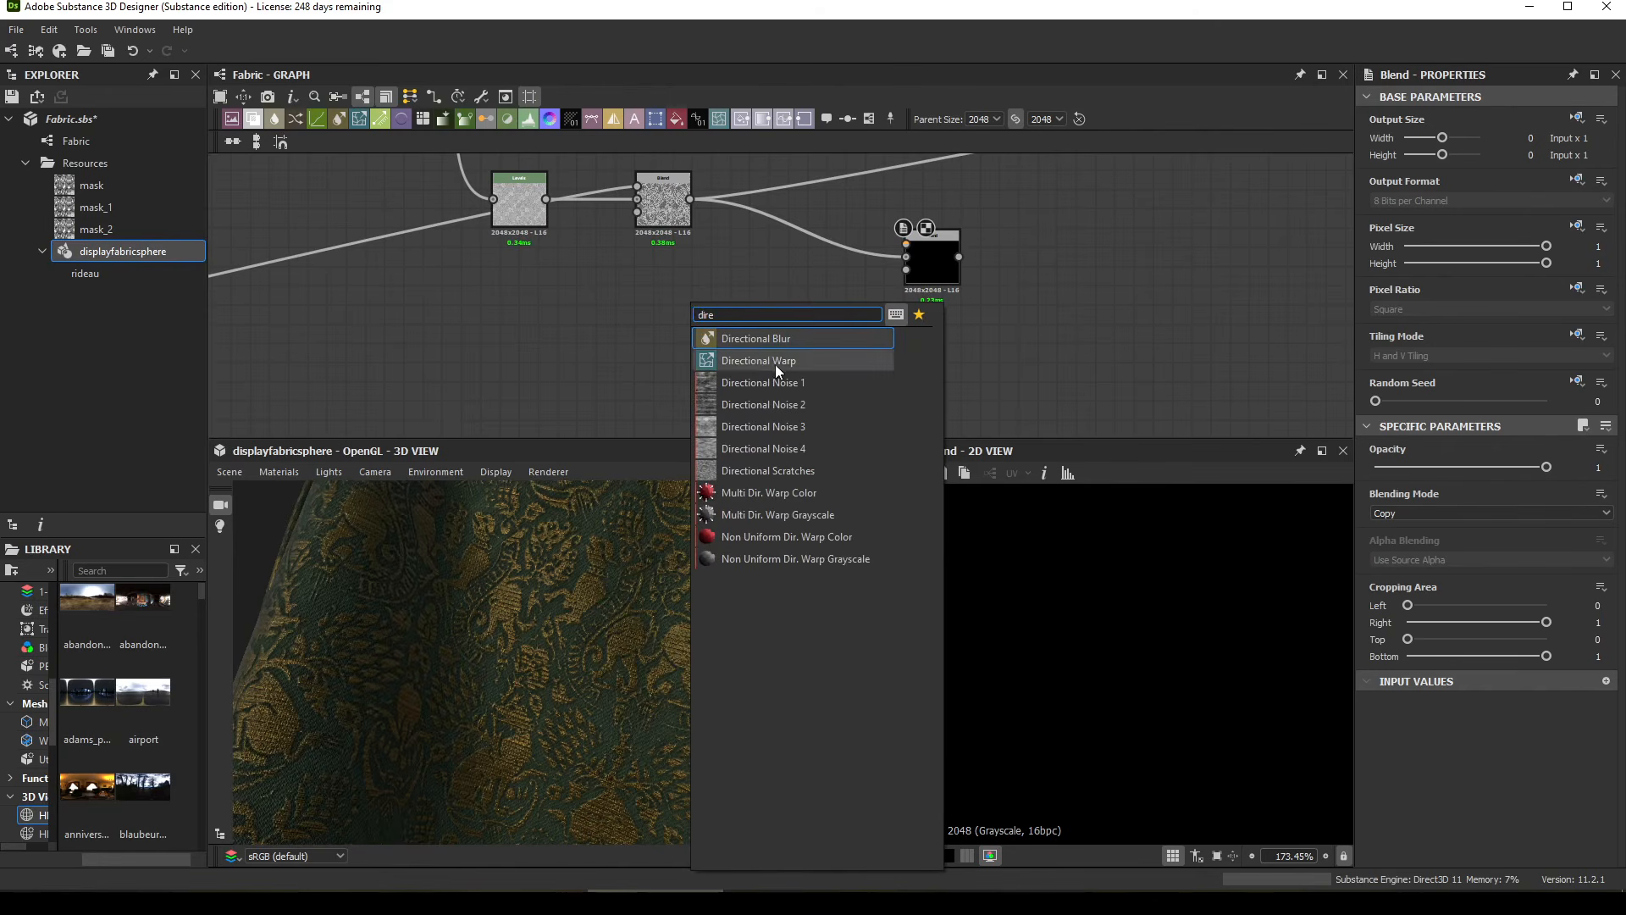
pyautogui.click(744, 381)
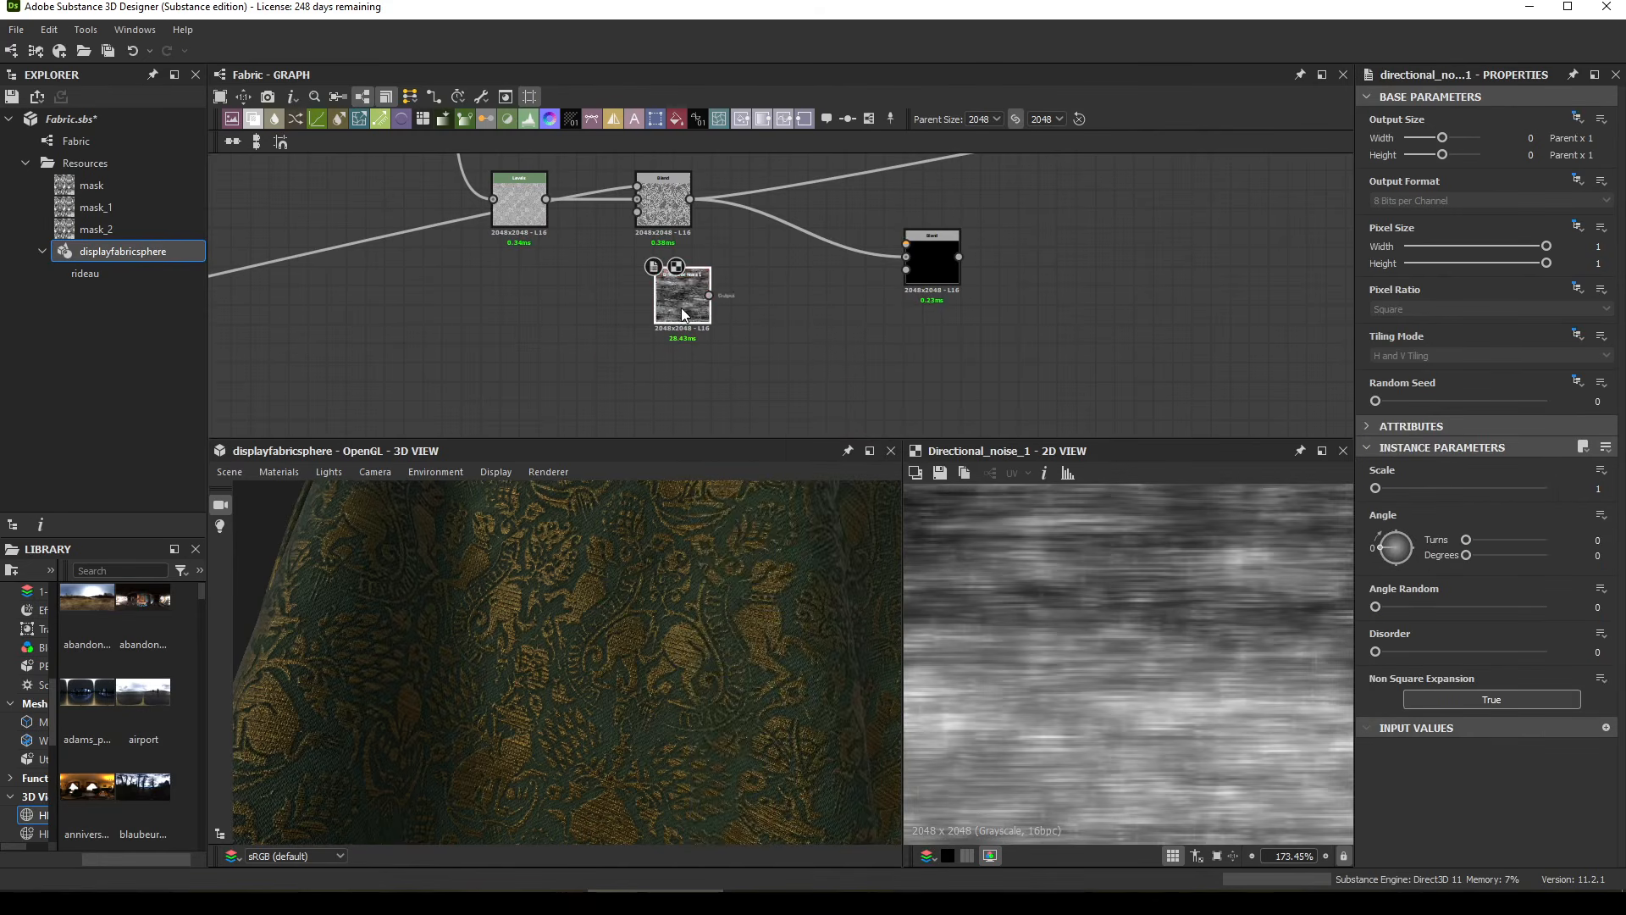
pyautogui.moveTo(683, 292); pyautogui.dragTo(625, 334)
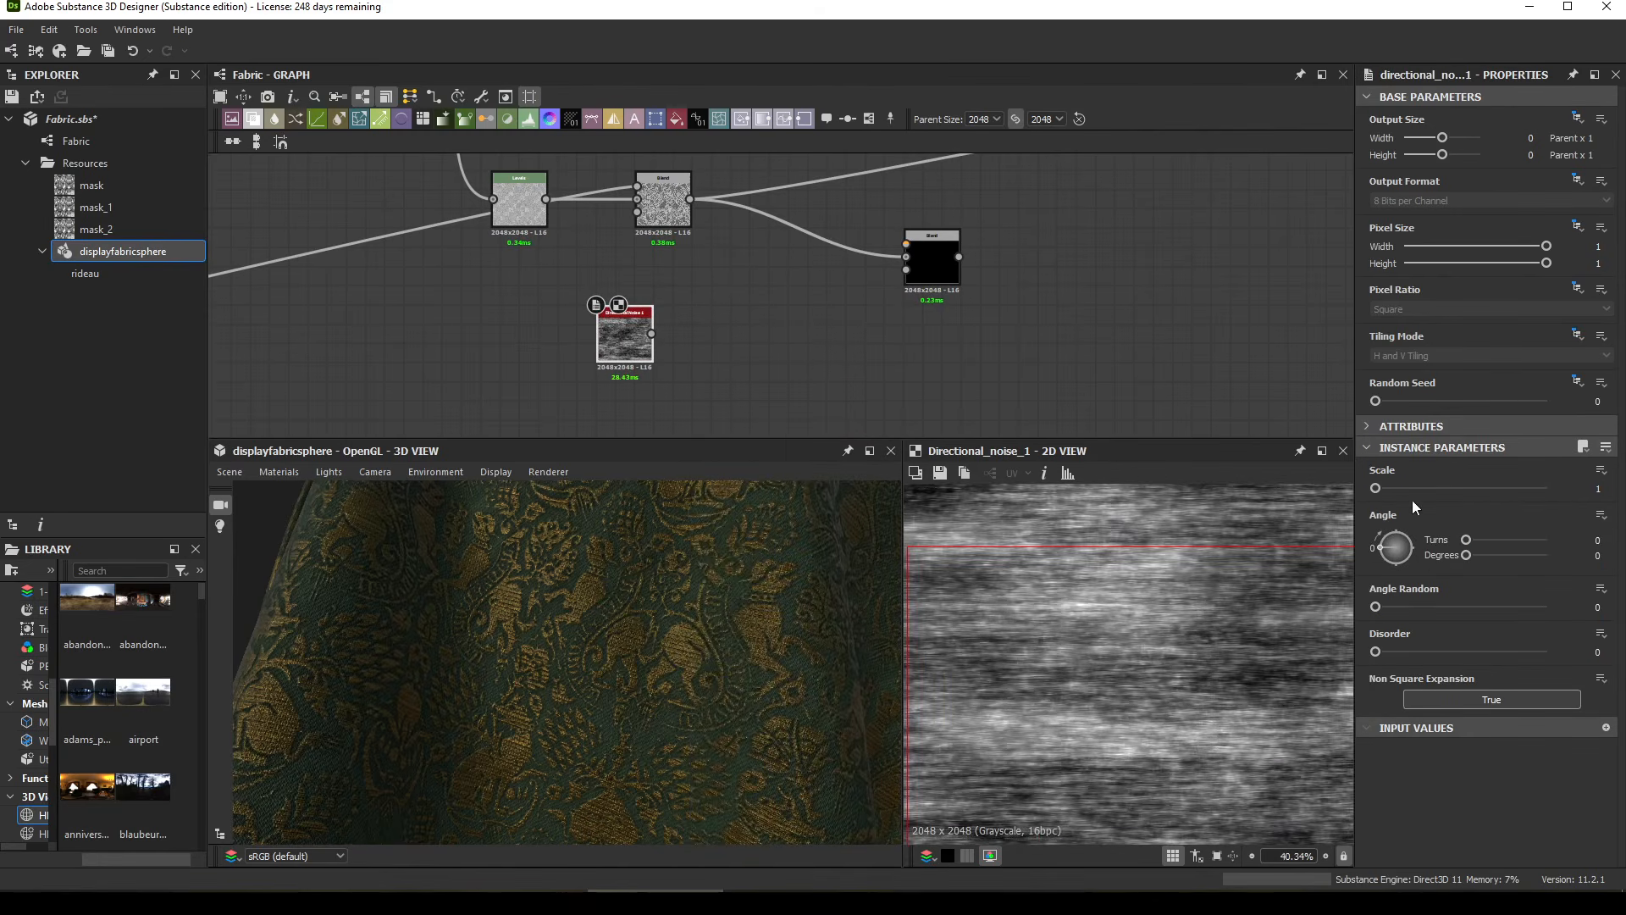
pyautogui.moveTo(1375, 488); pyautogui.dragTo(1546, 489)
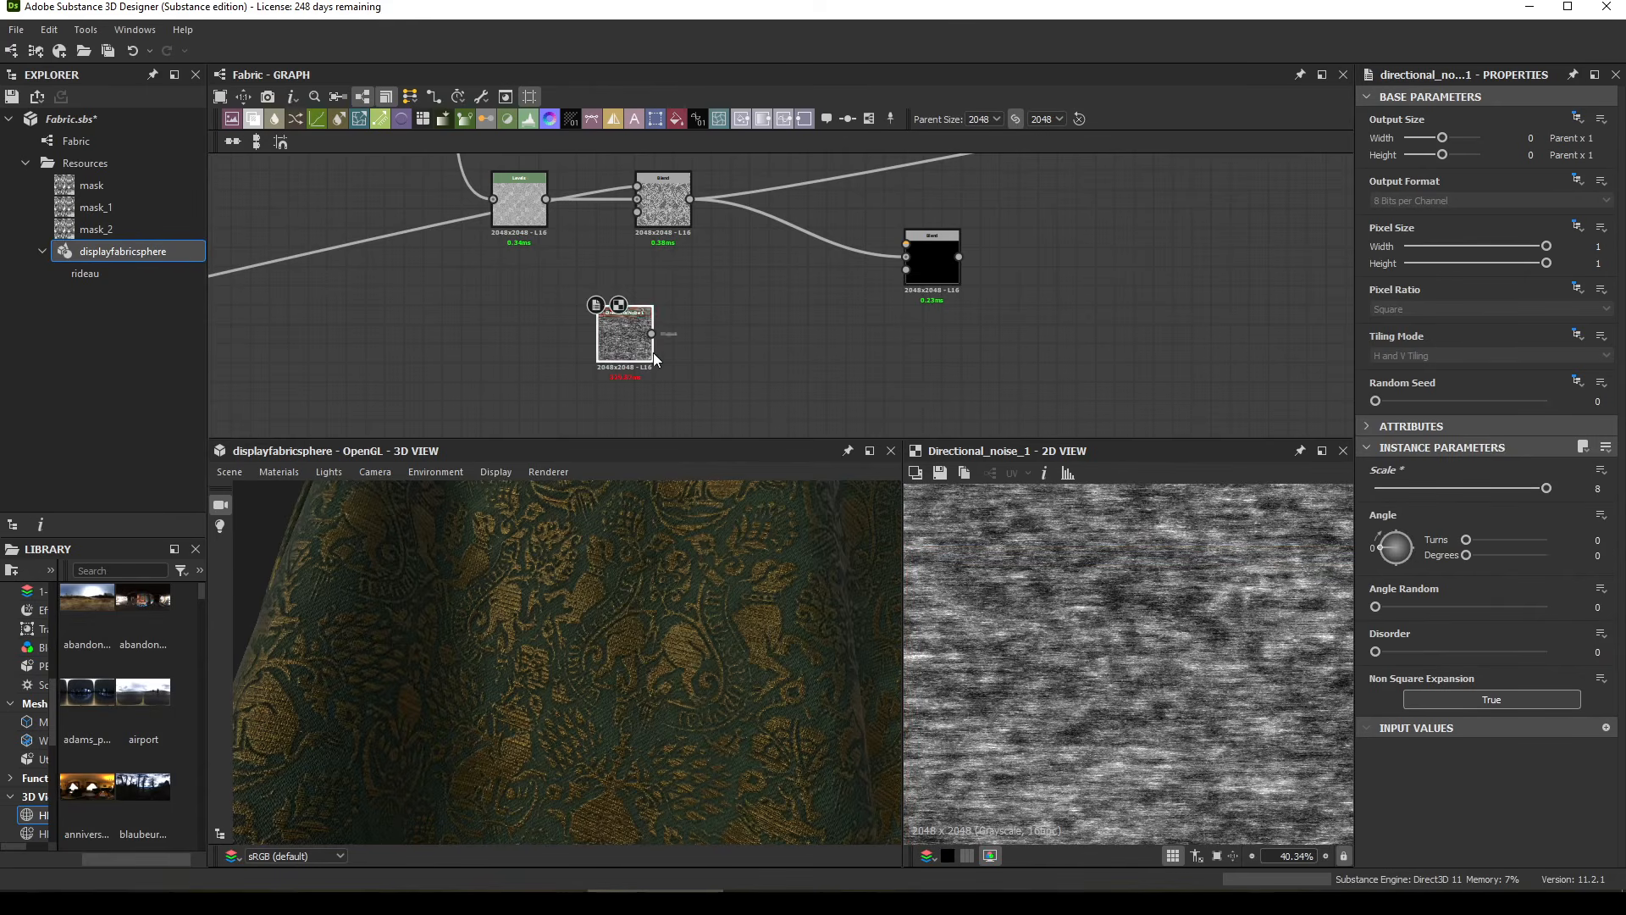
# Step: Add a Levels node fed by the Directional Noise, raise its black input level to darken the noise, and align it with the noise node
pyautogui.click(740, 352)
pyautogui.press('space')
pyautogui.write('levels')
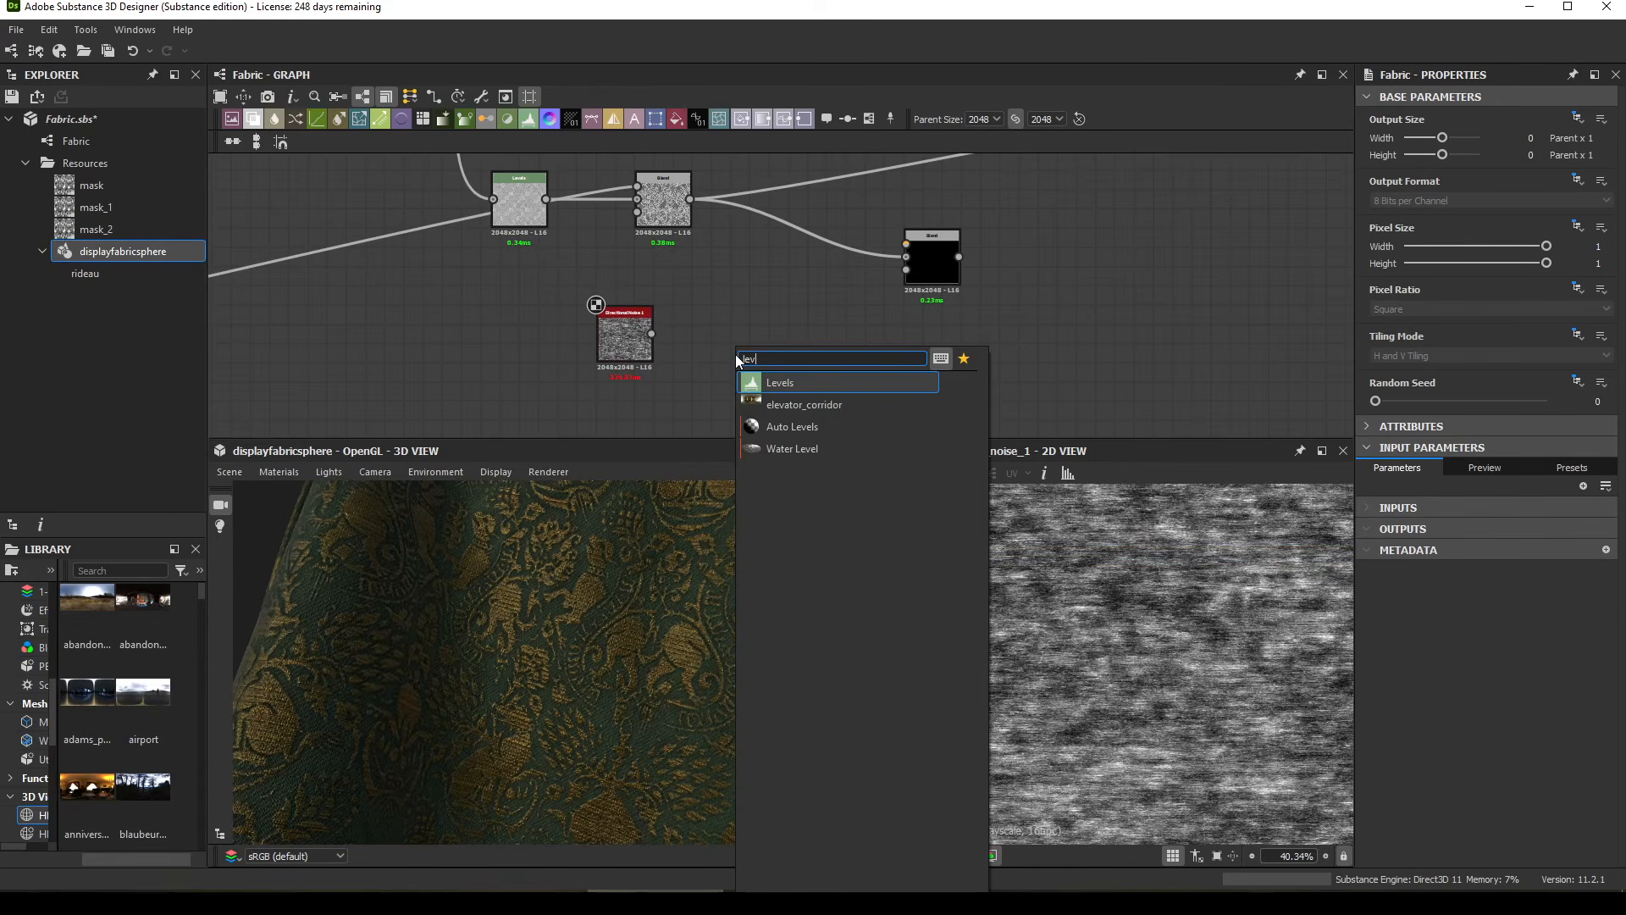
pyautogui.click(763, 382)
pyautogui.click(642, 329)
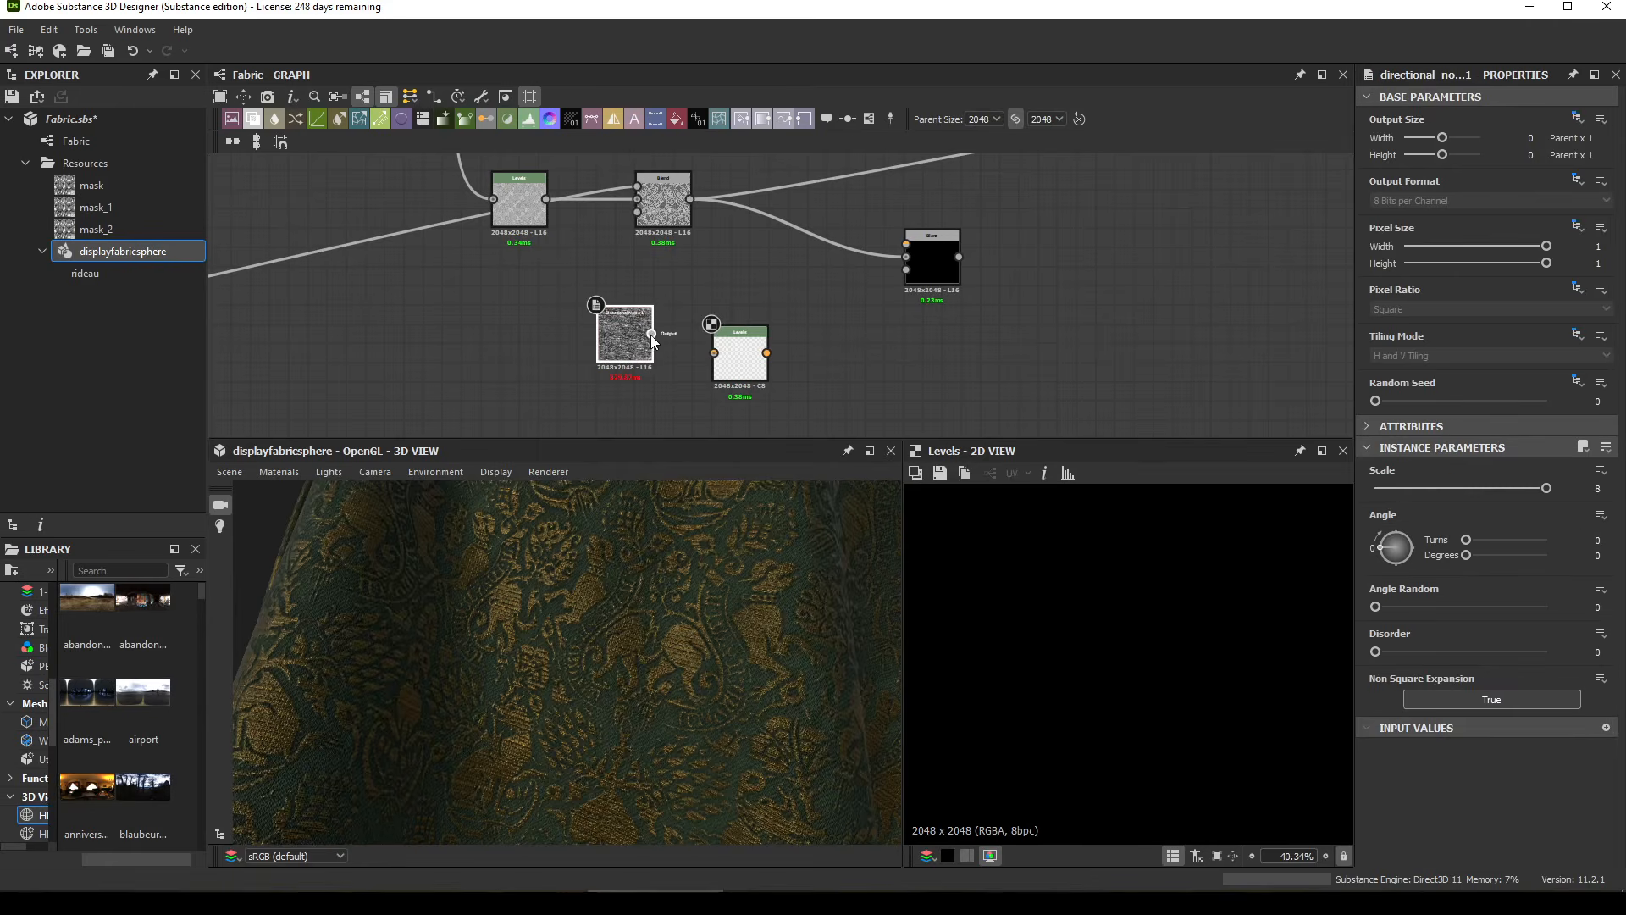
pyautogui.moveTo(650, 333); pyautogui.dragTo(714, 352)
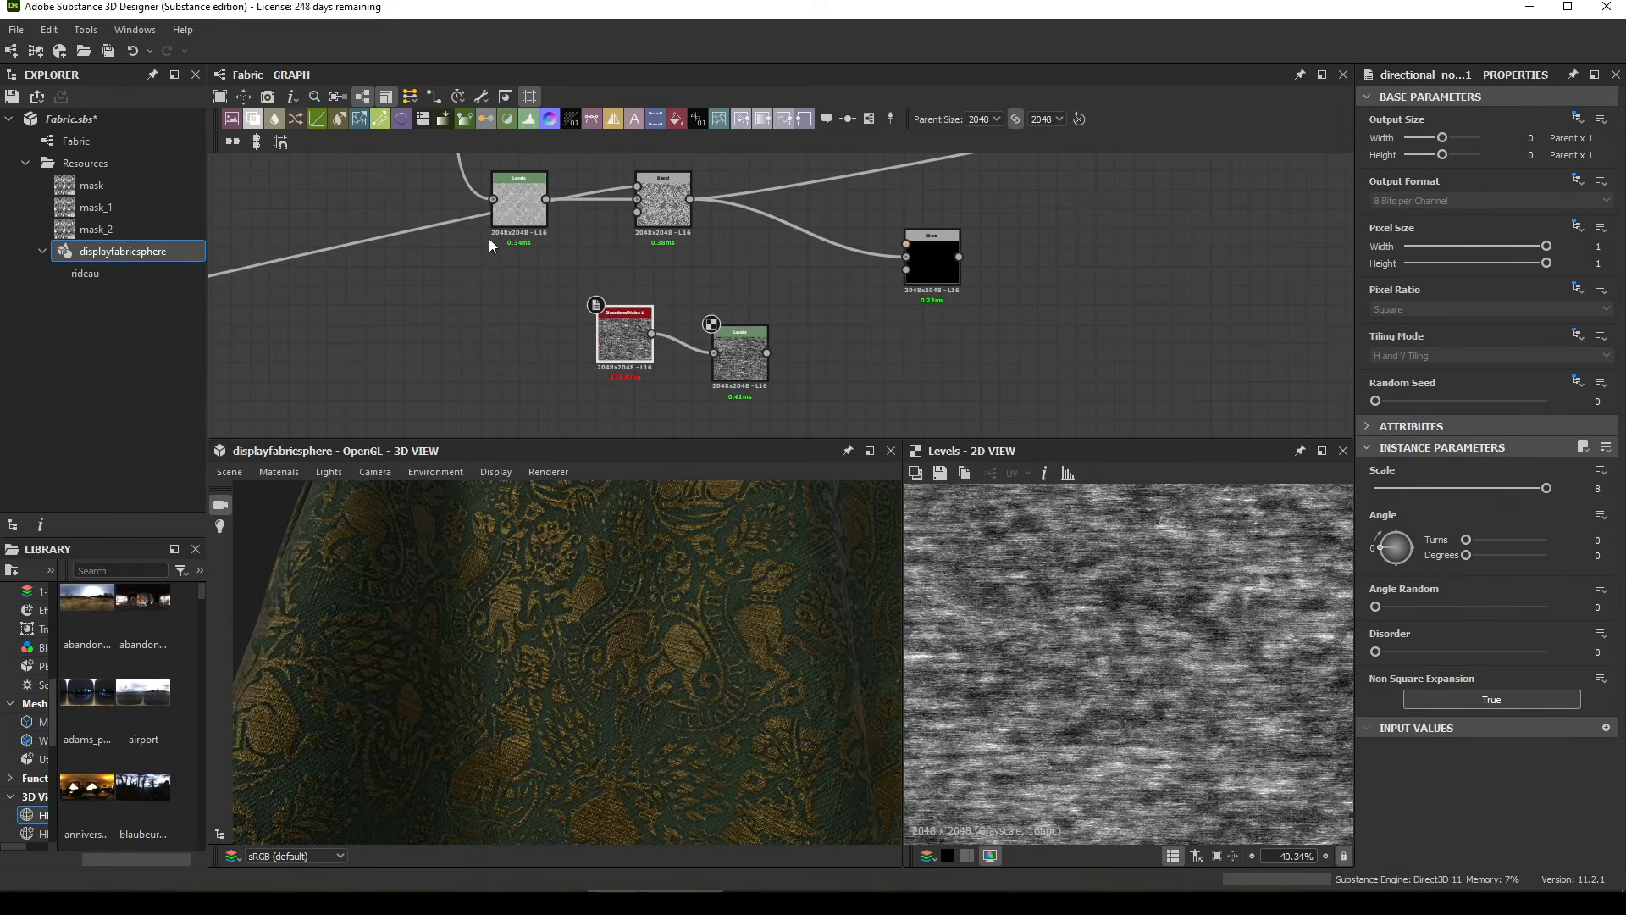
pyautogui.click(767, 378)
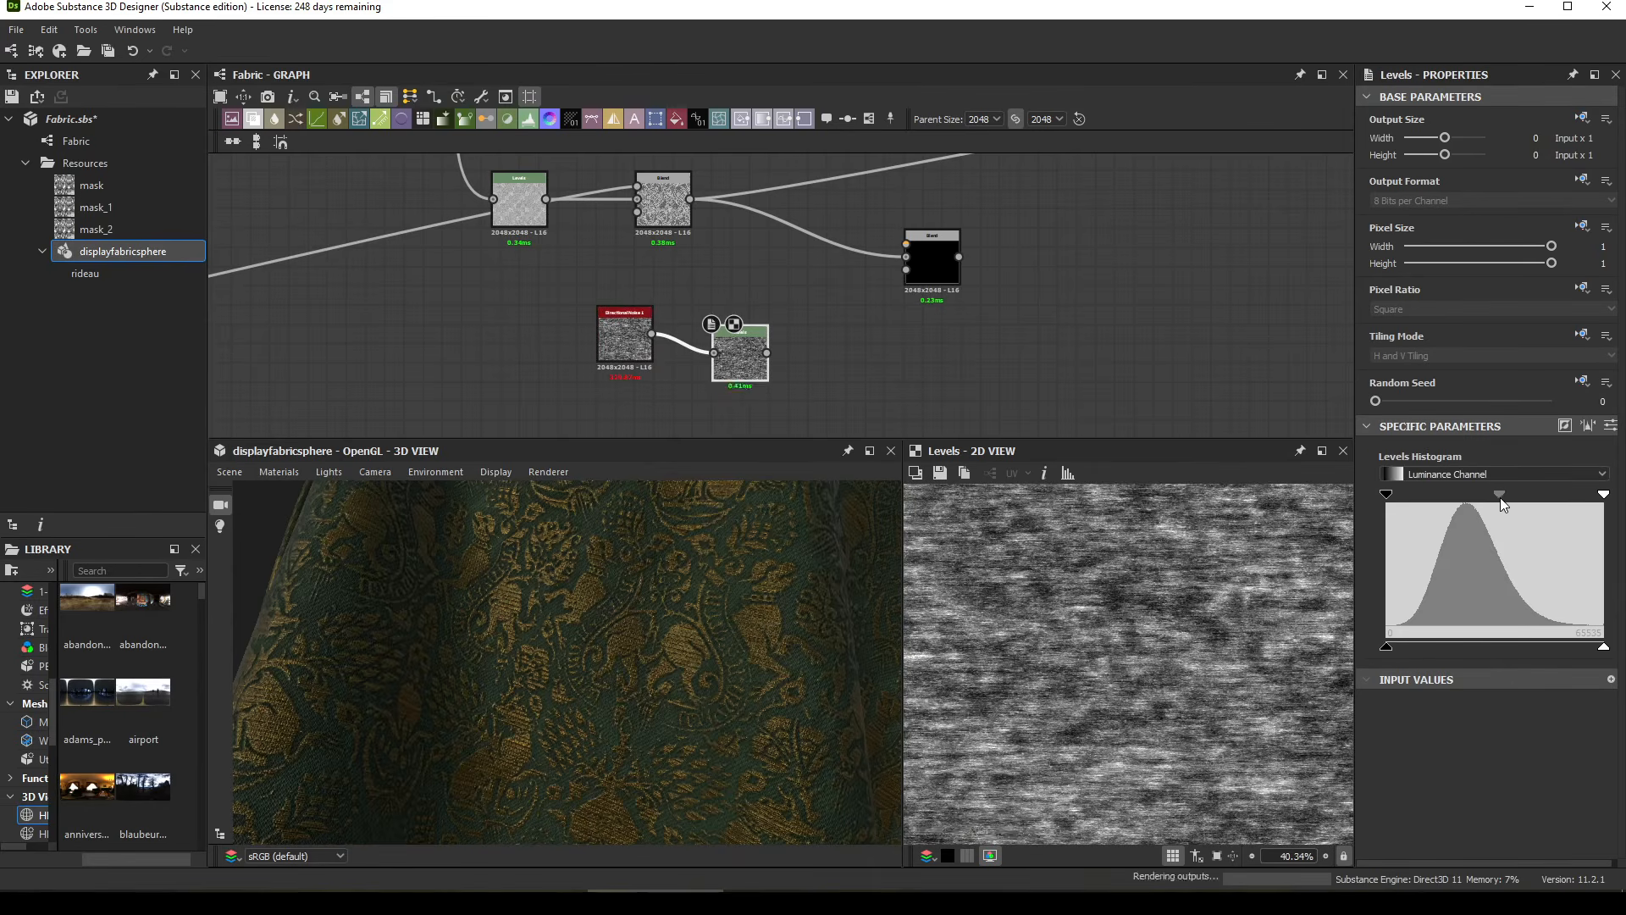
pyautogui.moveTo(1387, 495); pyautogui.dragTo(1422, 497)
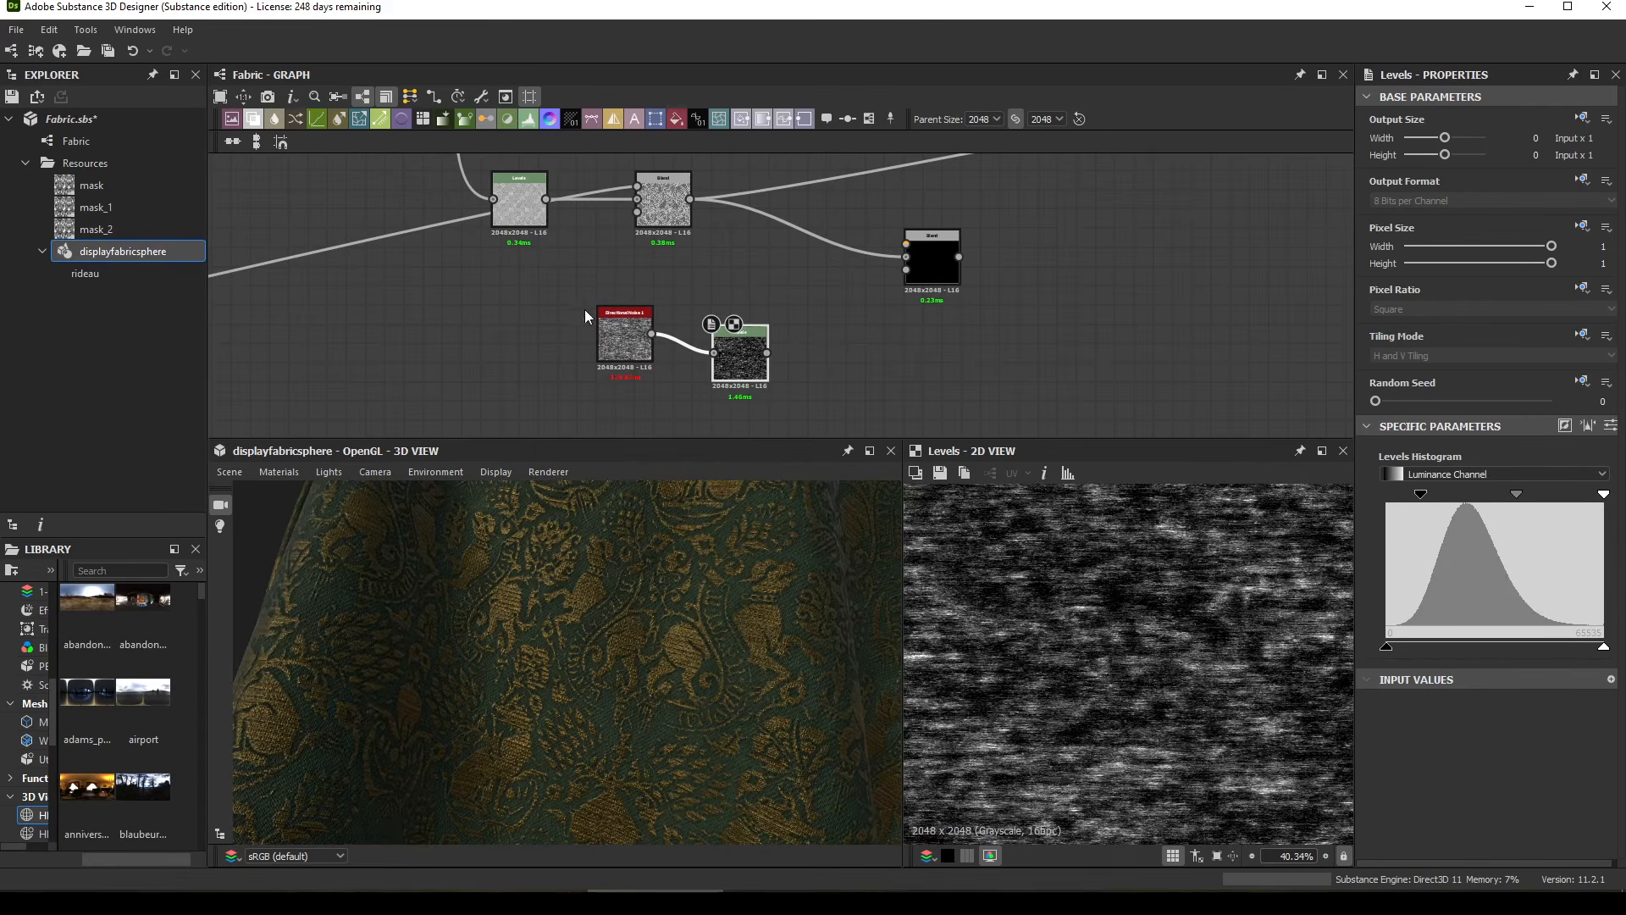
pyautogui.moveTo(716, 358); pyautogui.dragTo(678, 339)
# Step: Add a Multi Dir. Warp Grayscale node and connect the darkened noise's Levels output to its input
pyautogui.moveTo(785, 349); pyautogui.dragTo(760, 327, button='middle')
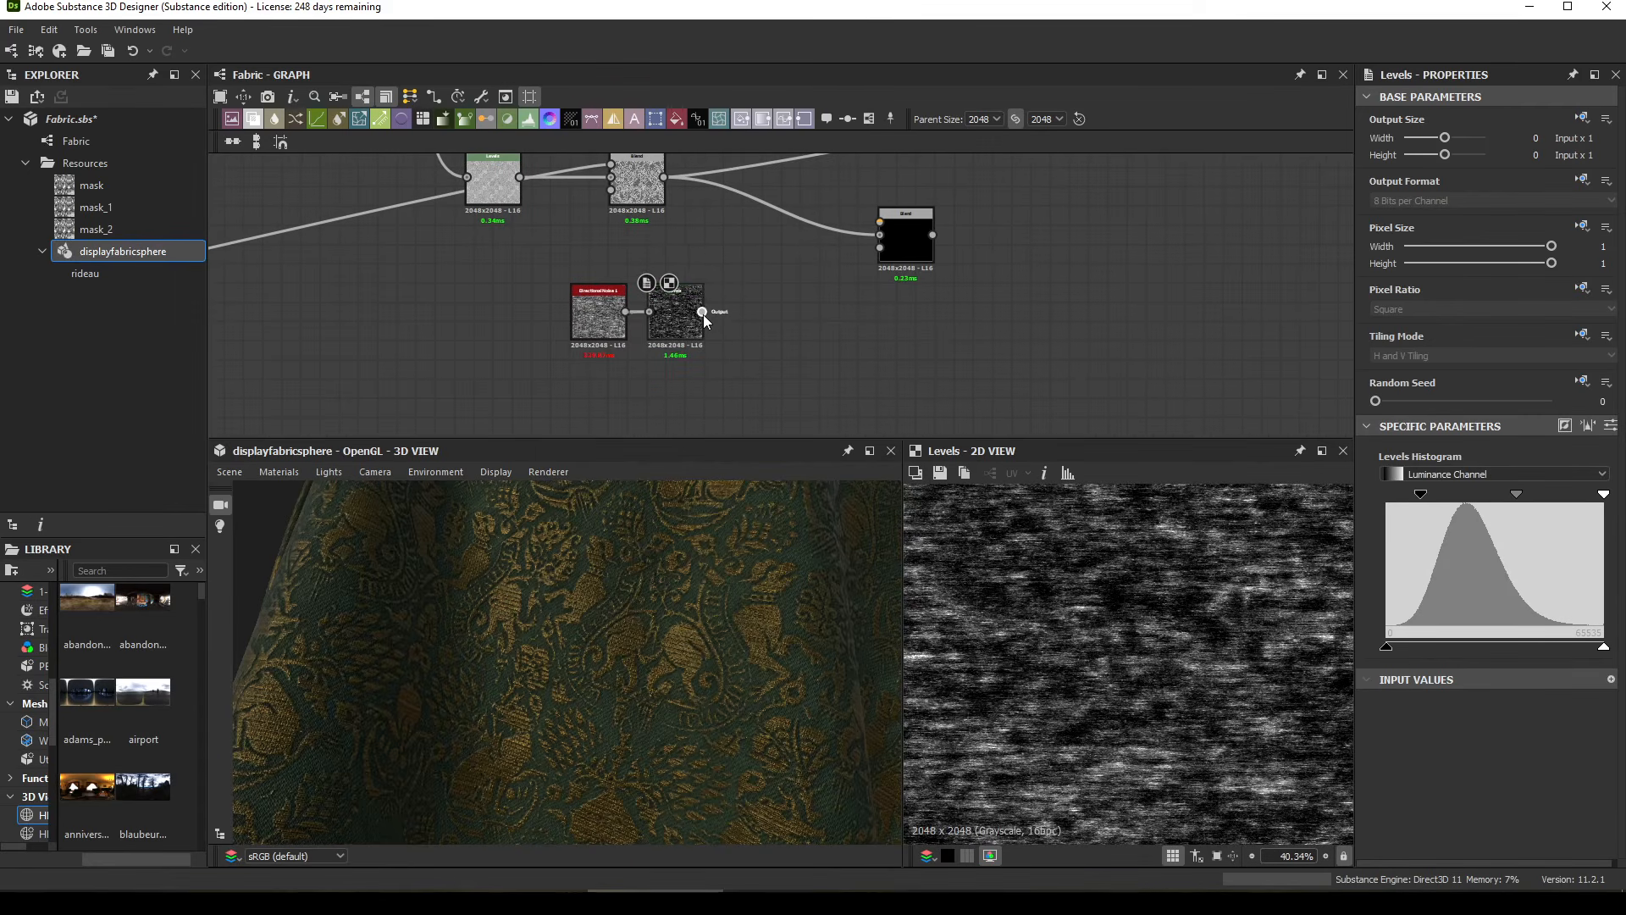
pyautogui.moveTo(759, 323); pyautogui.dragTo(669, 334, button='middle')
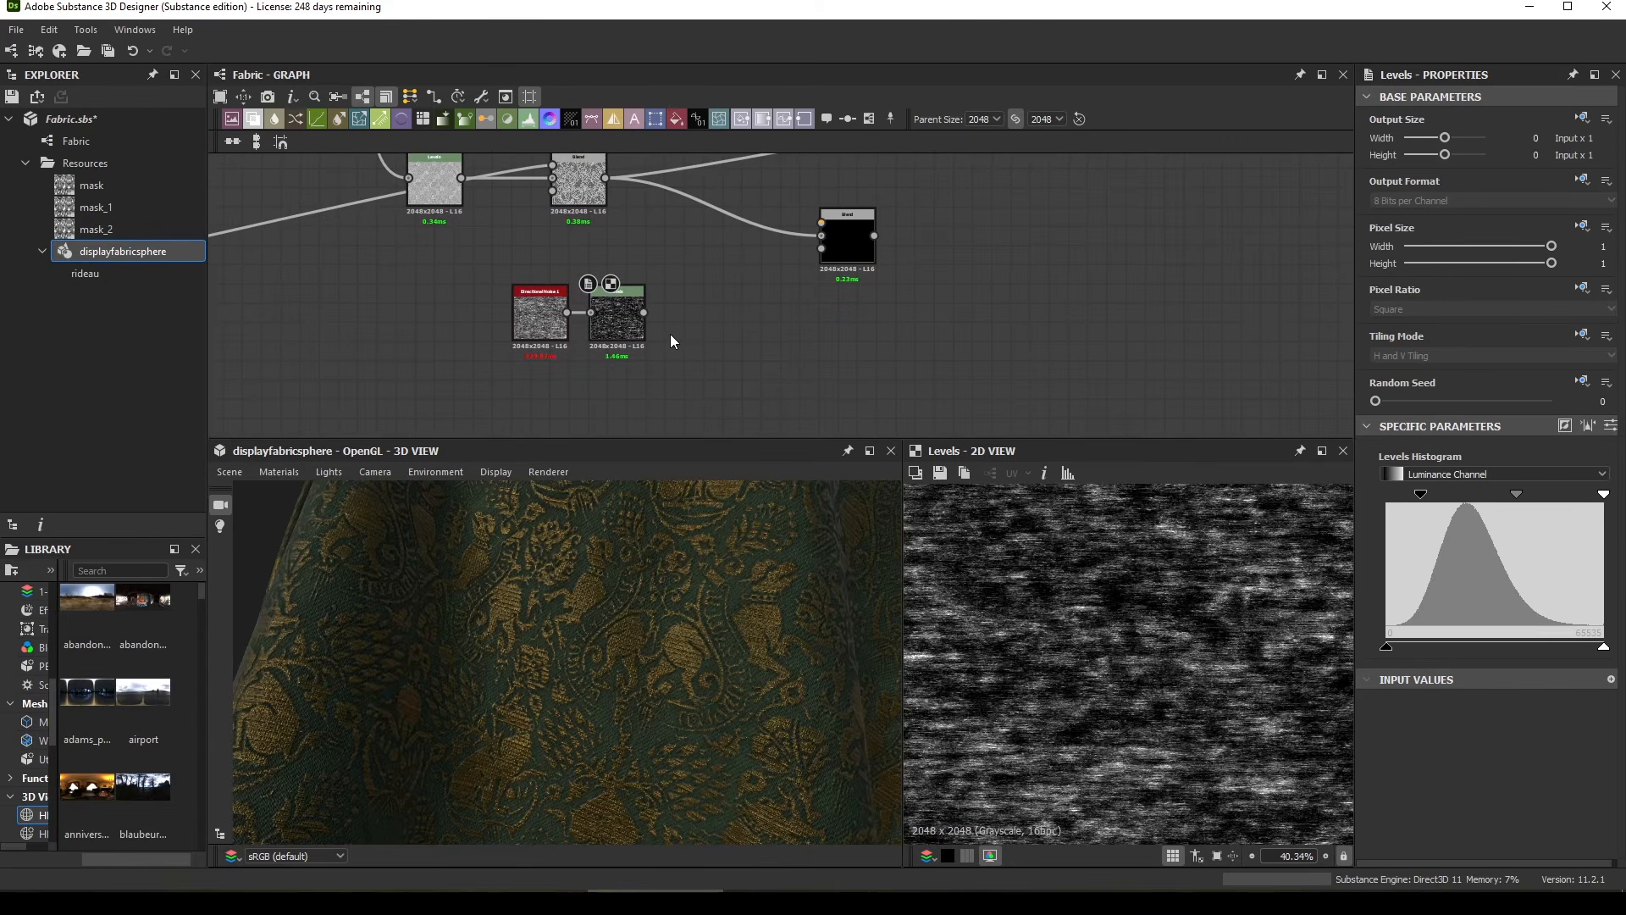
pyautogui.press('space')
pyautogui.write('mul')
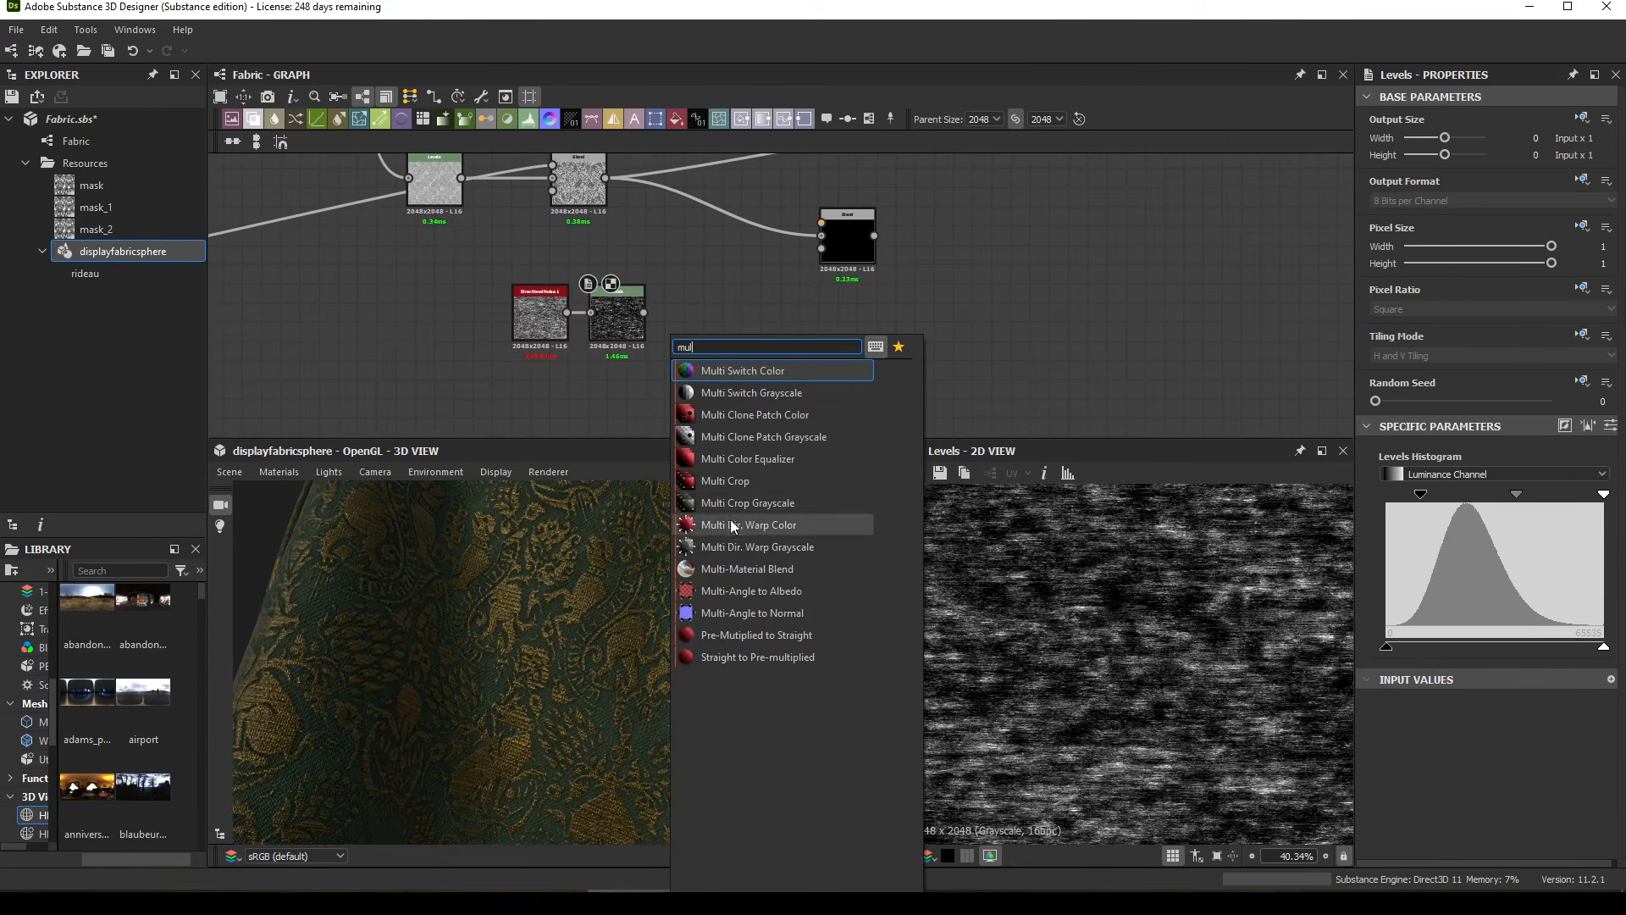
pyautogui.click(735, 546)
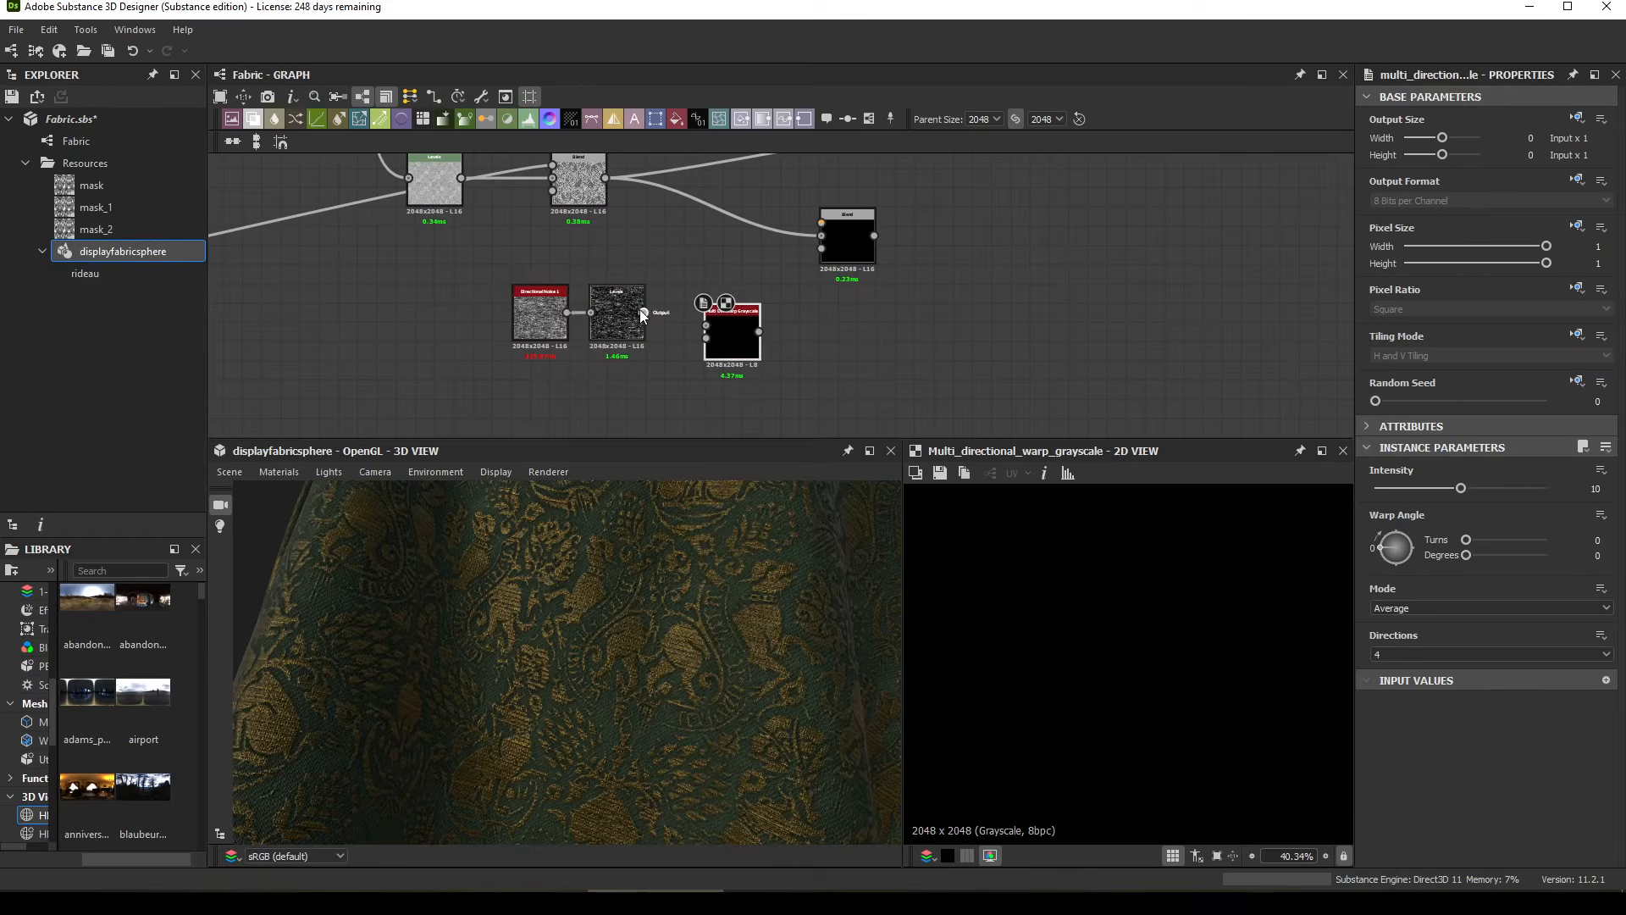
pyautogui.moveTo(644, 313); pyautogui.dragTo(706, 326)
pyautogui.moveTo(709, 403); pyautogui.dragTo(684, 355, button='middle')
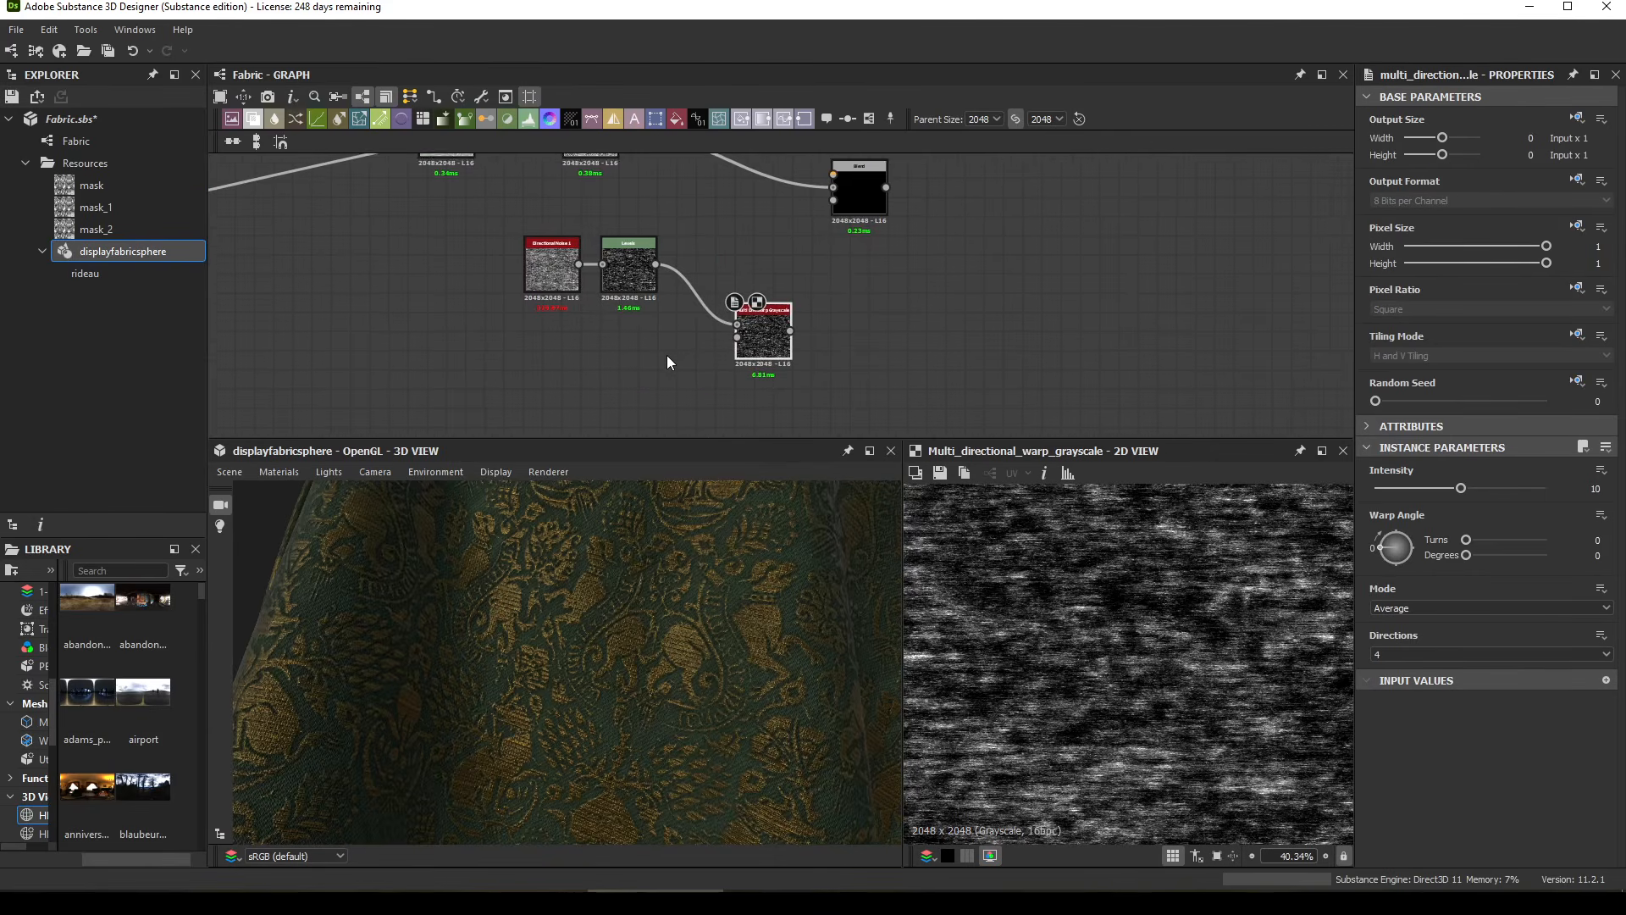
# Step: Connect the output of the striped noise node beside the gold color nodes to the warp's intensity input
pyautogui.scroll(-5, 640, 332)
pyautogui.scroll(4, 608, 326)
pyautogui.moveTo(644, 231); pyautogui.dragTo(645, 281, button='middle')
pyautogui.scroll(-4, 645, 281)
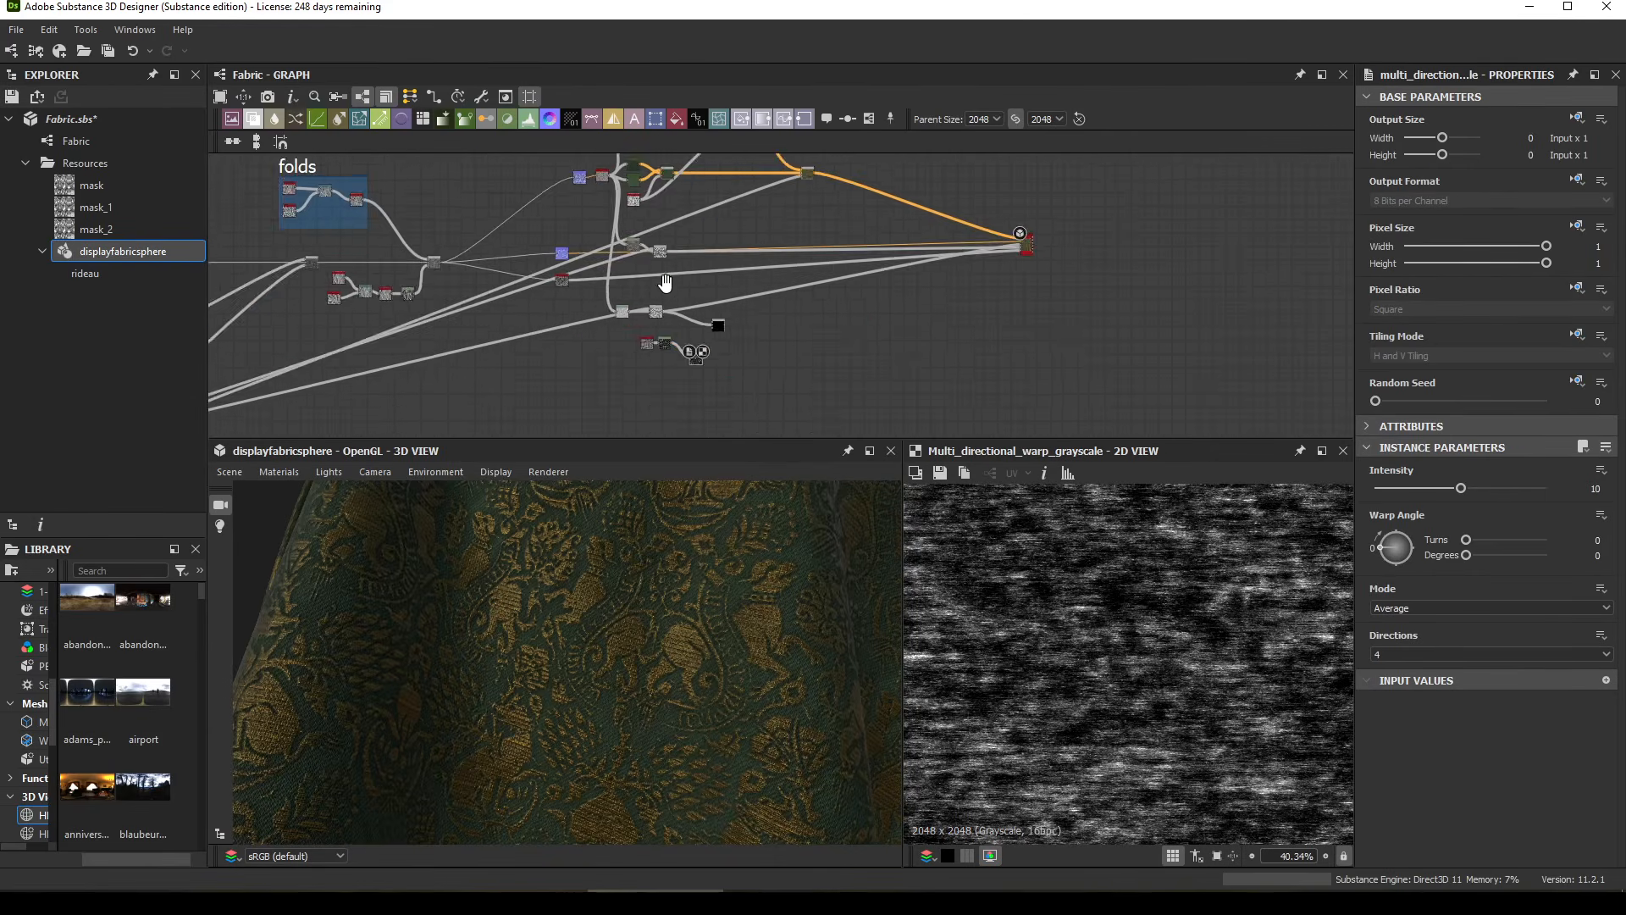
pyautogui.scroll(6, 664, 280)
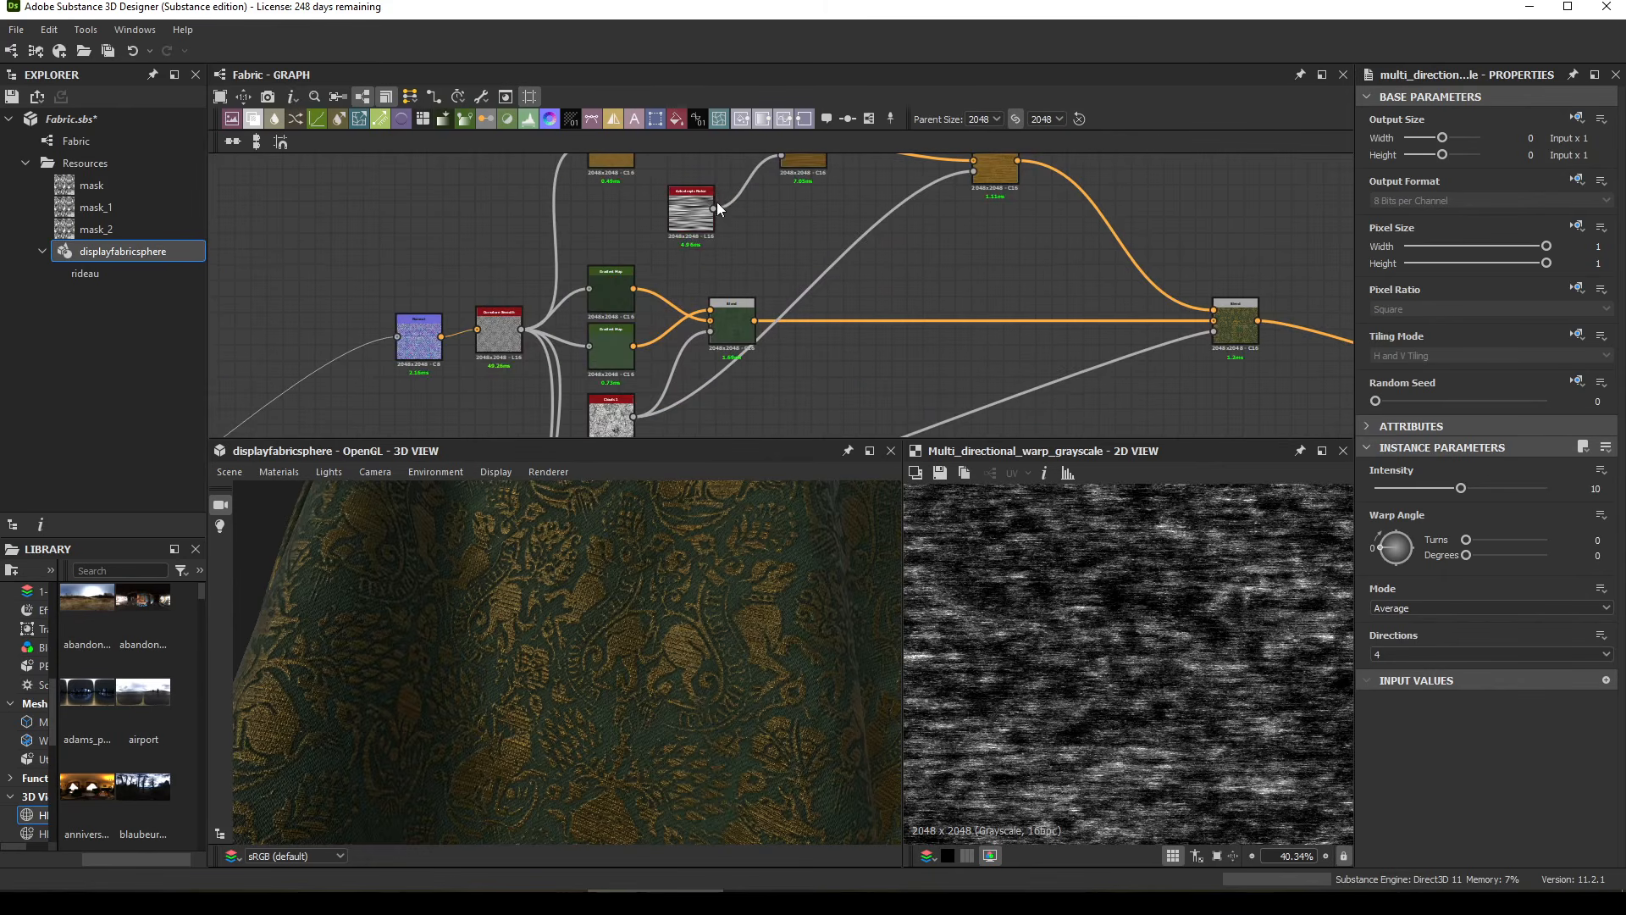
pyautogui.scroll(-5, 716, 208)
pyautogui.moveTo(714, 208); pyautogui.dragTo(767, 416)
pyautogui.moveTo(767, 415); pyautogui.dragTo(788, 271, button='middle')
pyautogui.scroll(2, 796, 294)
pyautogui.moveTo(788, 271)
pyautogui.mouseDown()
pyautogui.moveTo(795, 293)
pyautogui.moveTo(780, 294)
pyautogui.moveTo(782, 268)
pyautogui.mouseUp()
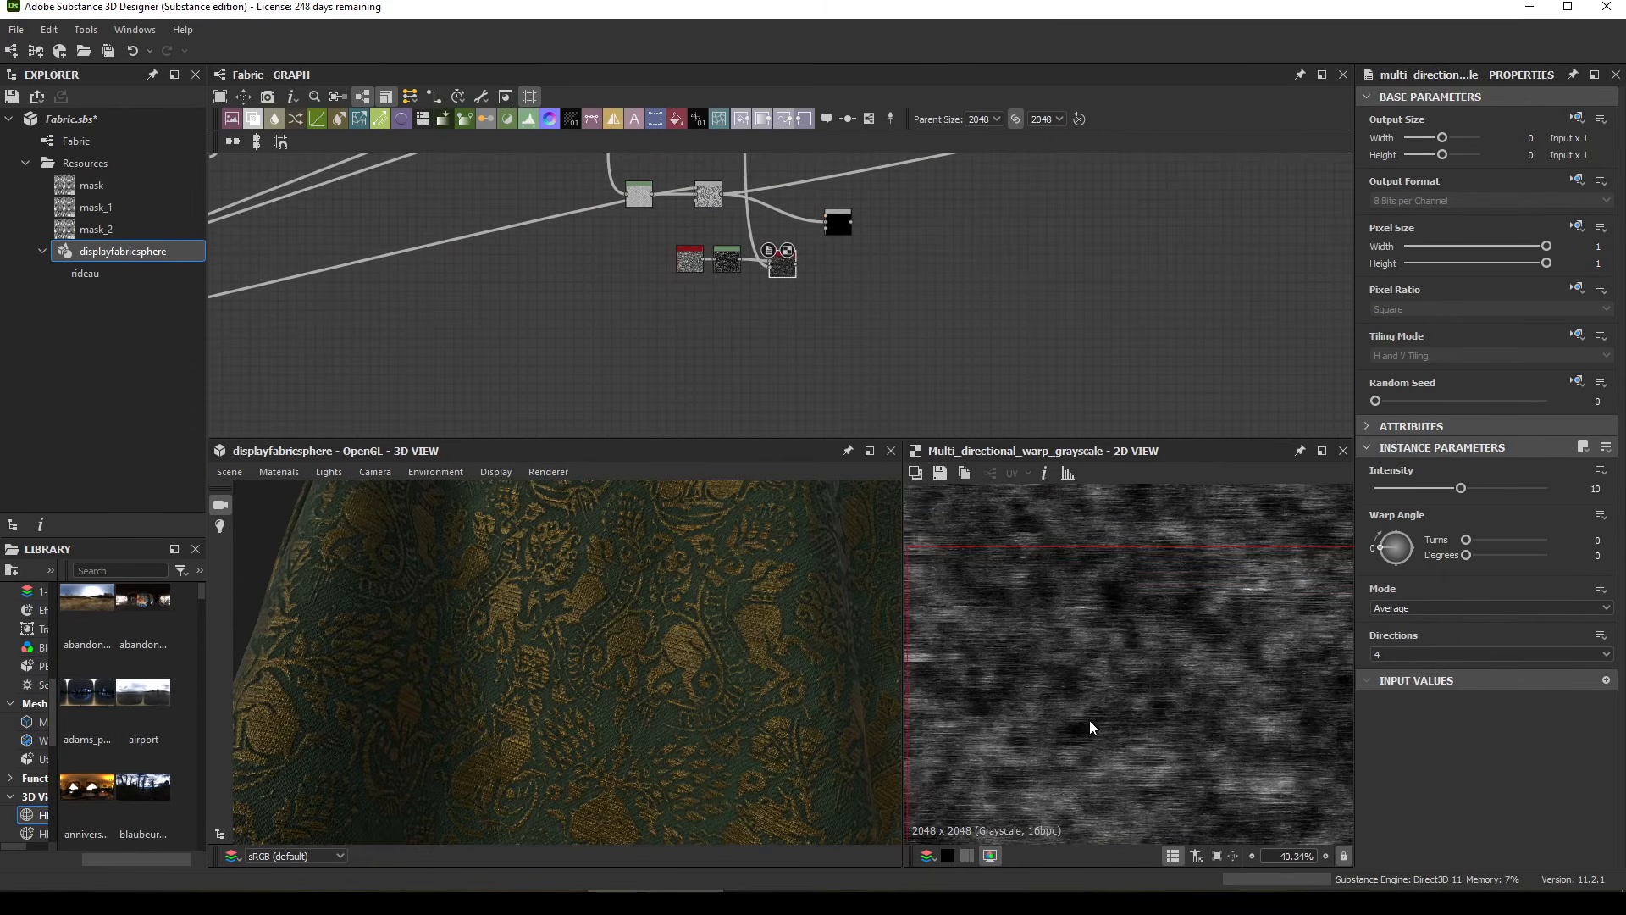
# Step: Set the Multi Dir. Warp's intensity to 9.95 while inspecting the warped noise up close
pyautogui.scroll(6, 1096, 715)
pyautogui.moveTo(1121, 668); pyautogui.dragTo(1127, 603, button='middle')
pyautogui.moveTo(1484, 495)
pyautogui.mouseDown()
pyautogui.moveTo(1552, 488)
pyautogui.moveTo(1425, 491)
pyautogui.moveTo(1493, 493)
pyautogui.moveTo(1460, 496)
pyautogui.mouseUp()
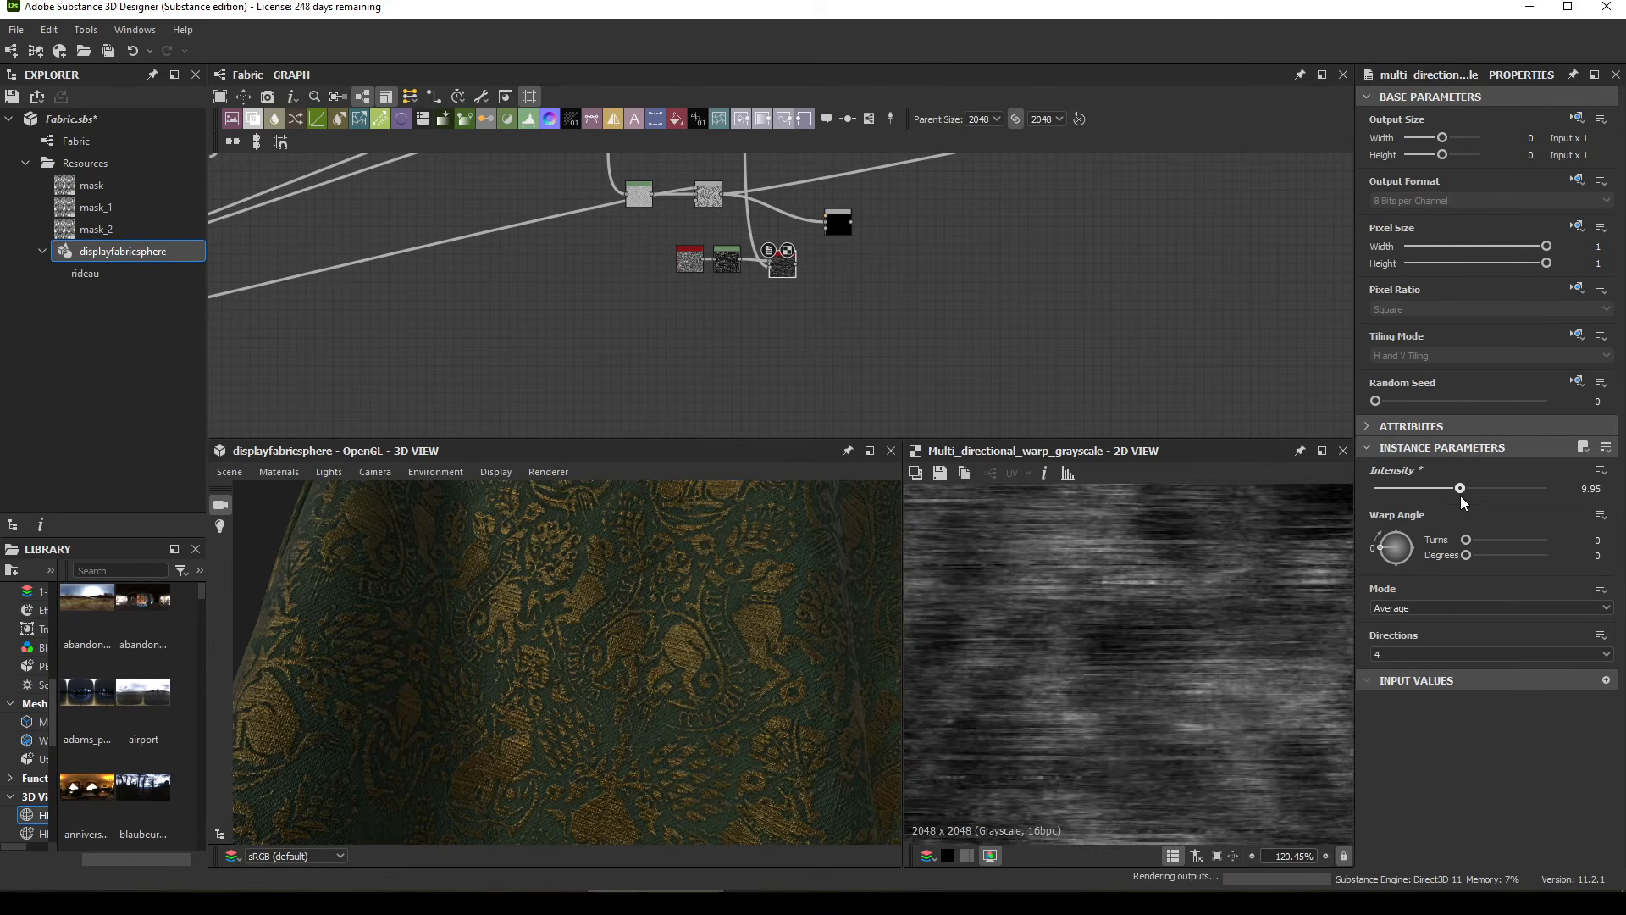
pyautogui.scroll(2, 1191, 632)
pyautogui.scroll(3, 1147, 606)
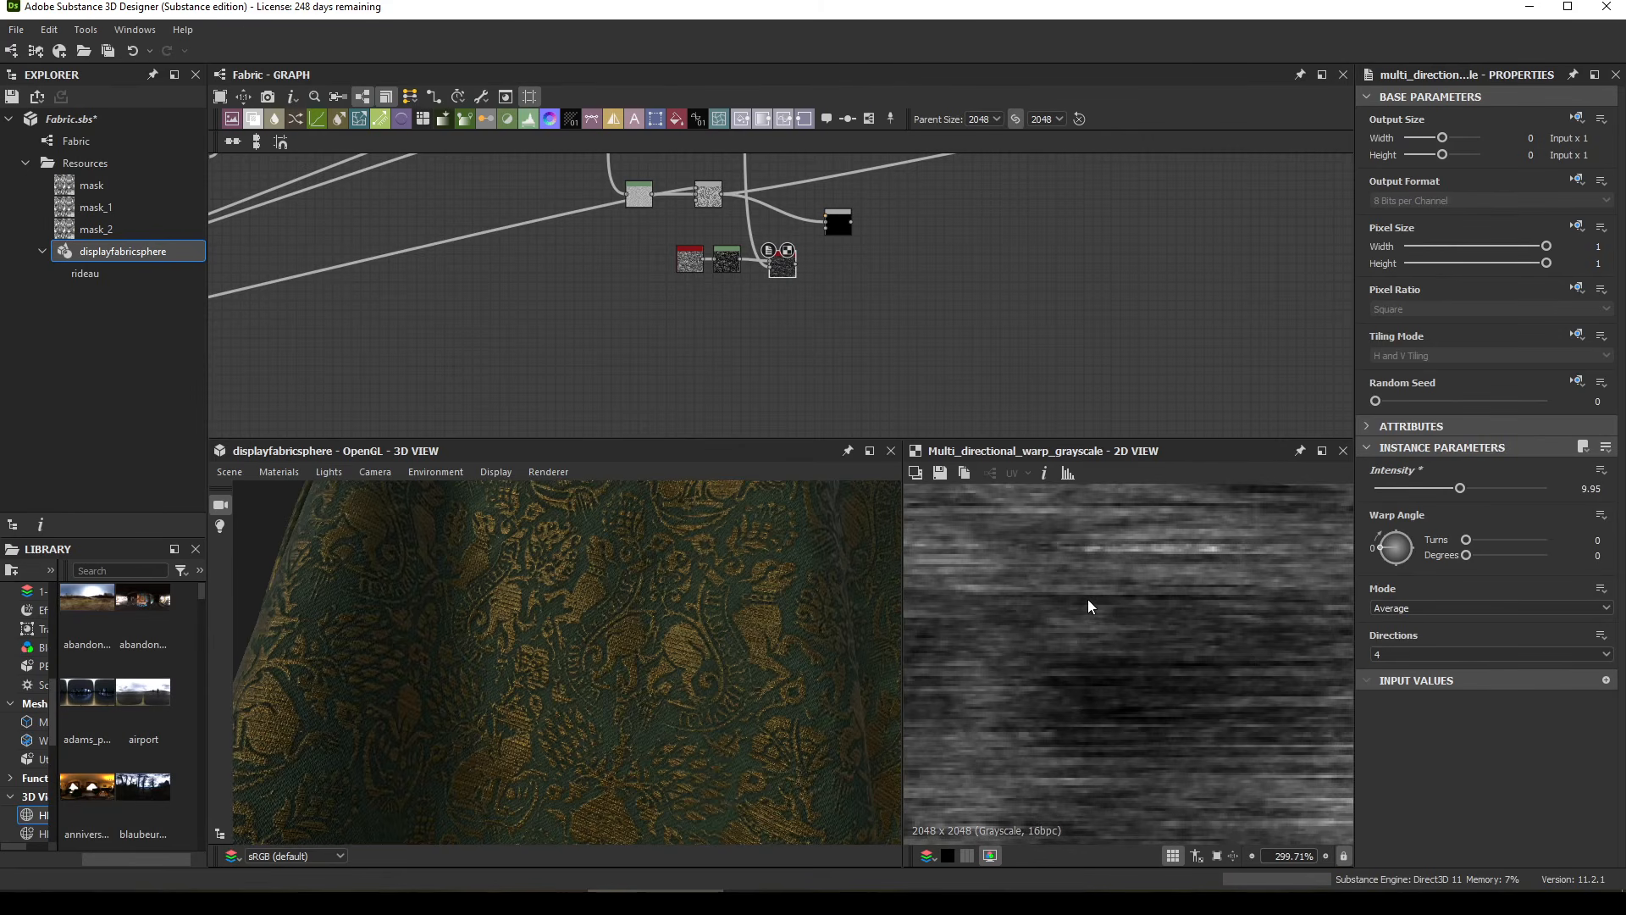
pyautogui.moveTo(1181, 635); pyautogui.dragTo(1067, 838, button='middle')
# Step: Connect the warp's output to the new Blend's foreground and set that Blend's blending mode to Subtract
pyautogui.scroll(4, 881, 303)
pyautogui.moveTo(732, 265); pyautogui.dragTo(742, 354, button='middle')
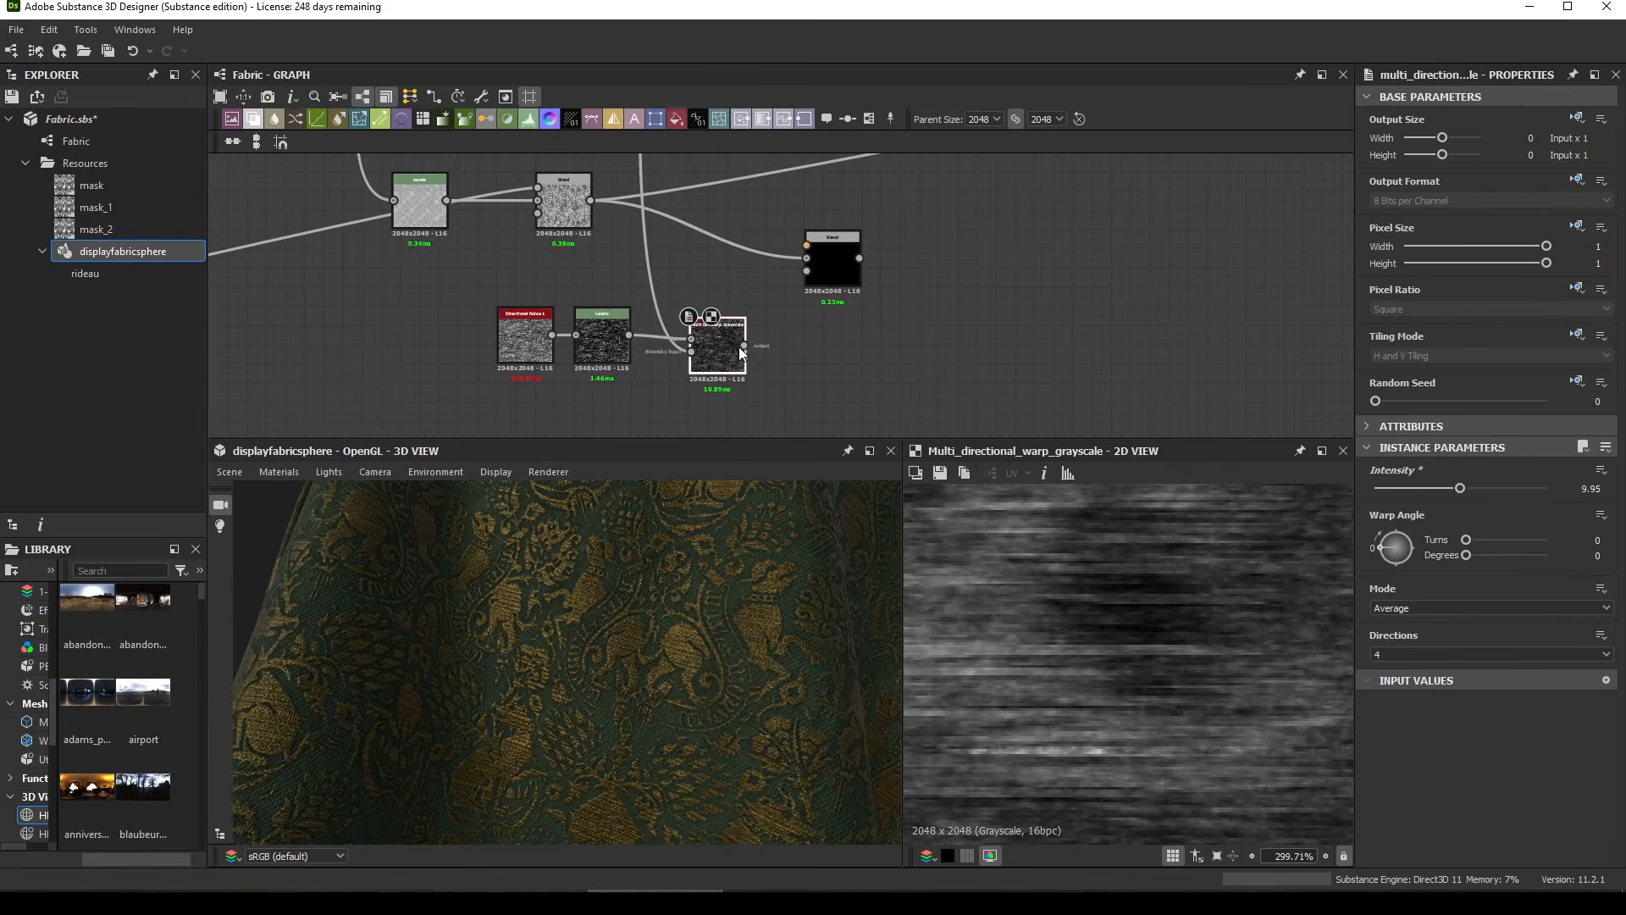
pyautogui.moveTo(743, 347); pyautogui.dragTo(751, 322)
pyautogui.click(793, 248)
pyautogui.moveTo(803, 246); pyautogui.dragTo(734, 348)
pyautogui.click(838, 284)
pyautogui.click(1406, 514)
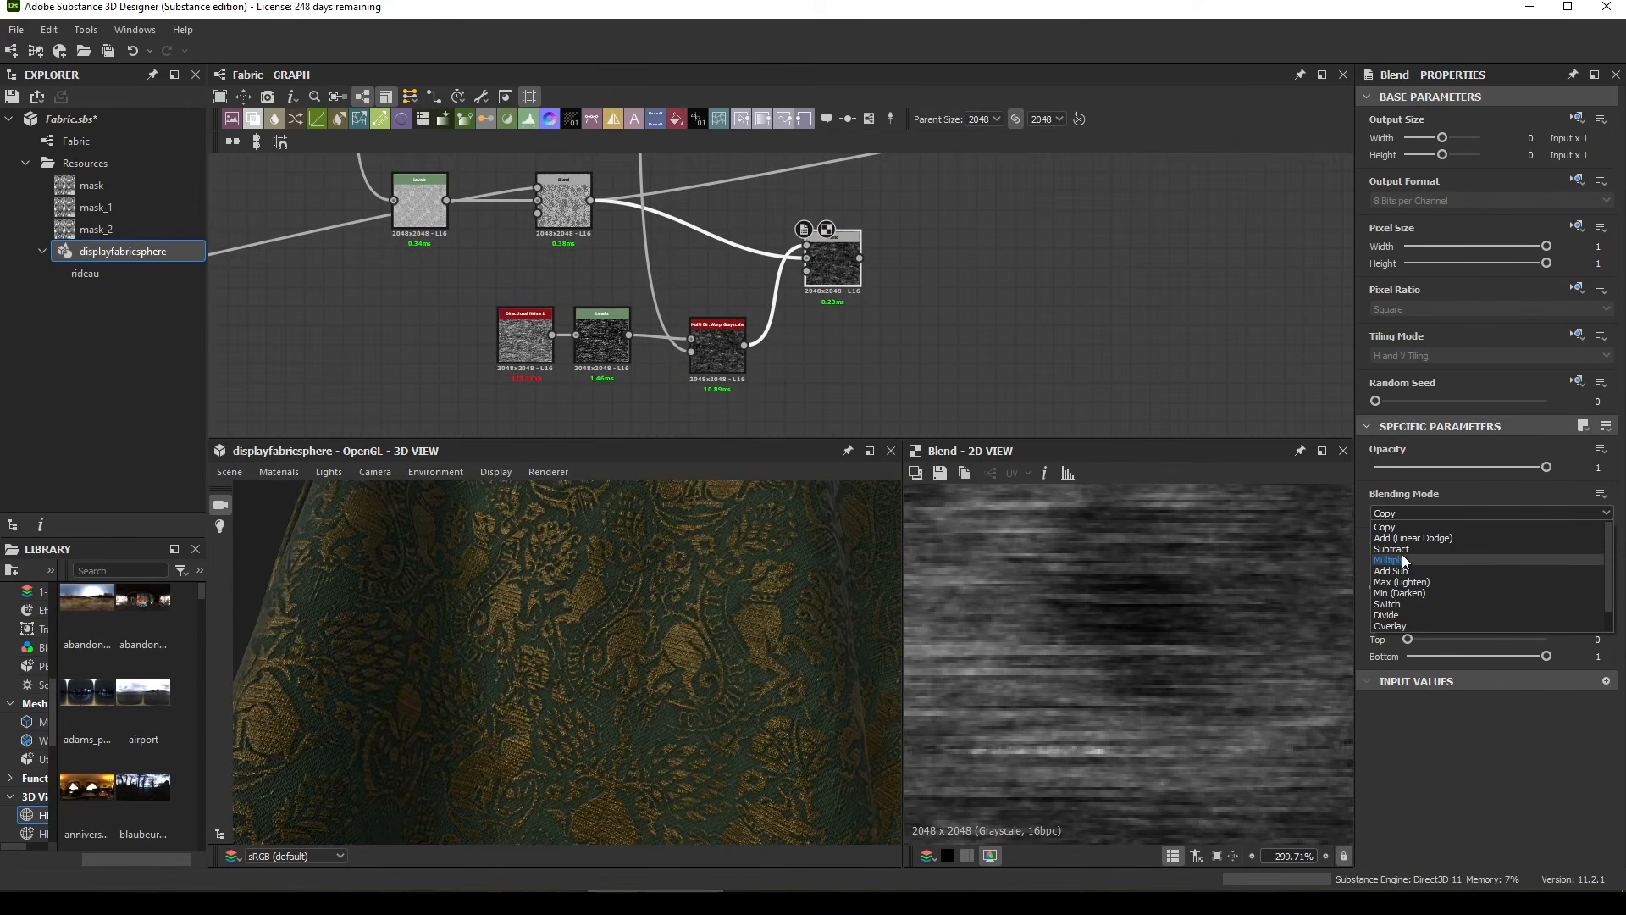
pyautogui.click(1400, 550)
# Step: Lower the new Subtract Blend's opacity to 0.3 while checking the ornament pattern
pyautogui.scroll(-6, 1192, 587)
pyautogui.moveTo(1192, 588); pyautogui.dragTo(1056, 661, button='middle')
pyautogui.scroll(1, 1057, 664)
pyautogui.moveTo(1164, 661); pyautogui.dragTo(1253, 603, button='middle')
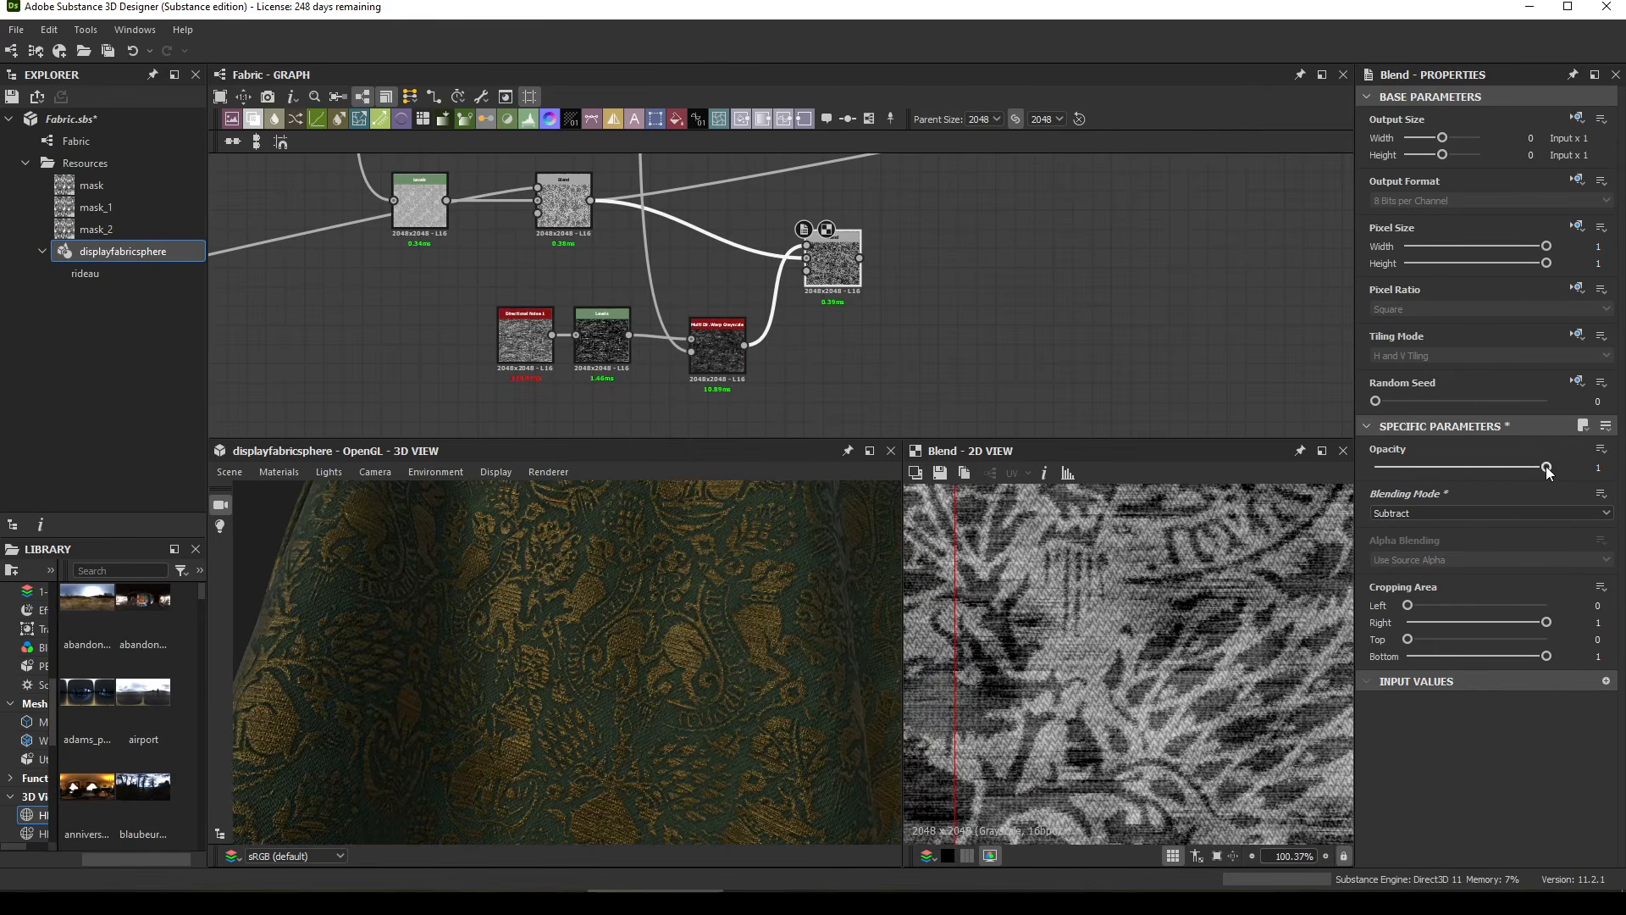
pyautogui.moveTo(1547, 467); pyautogui.dragTo(1435, 468)
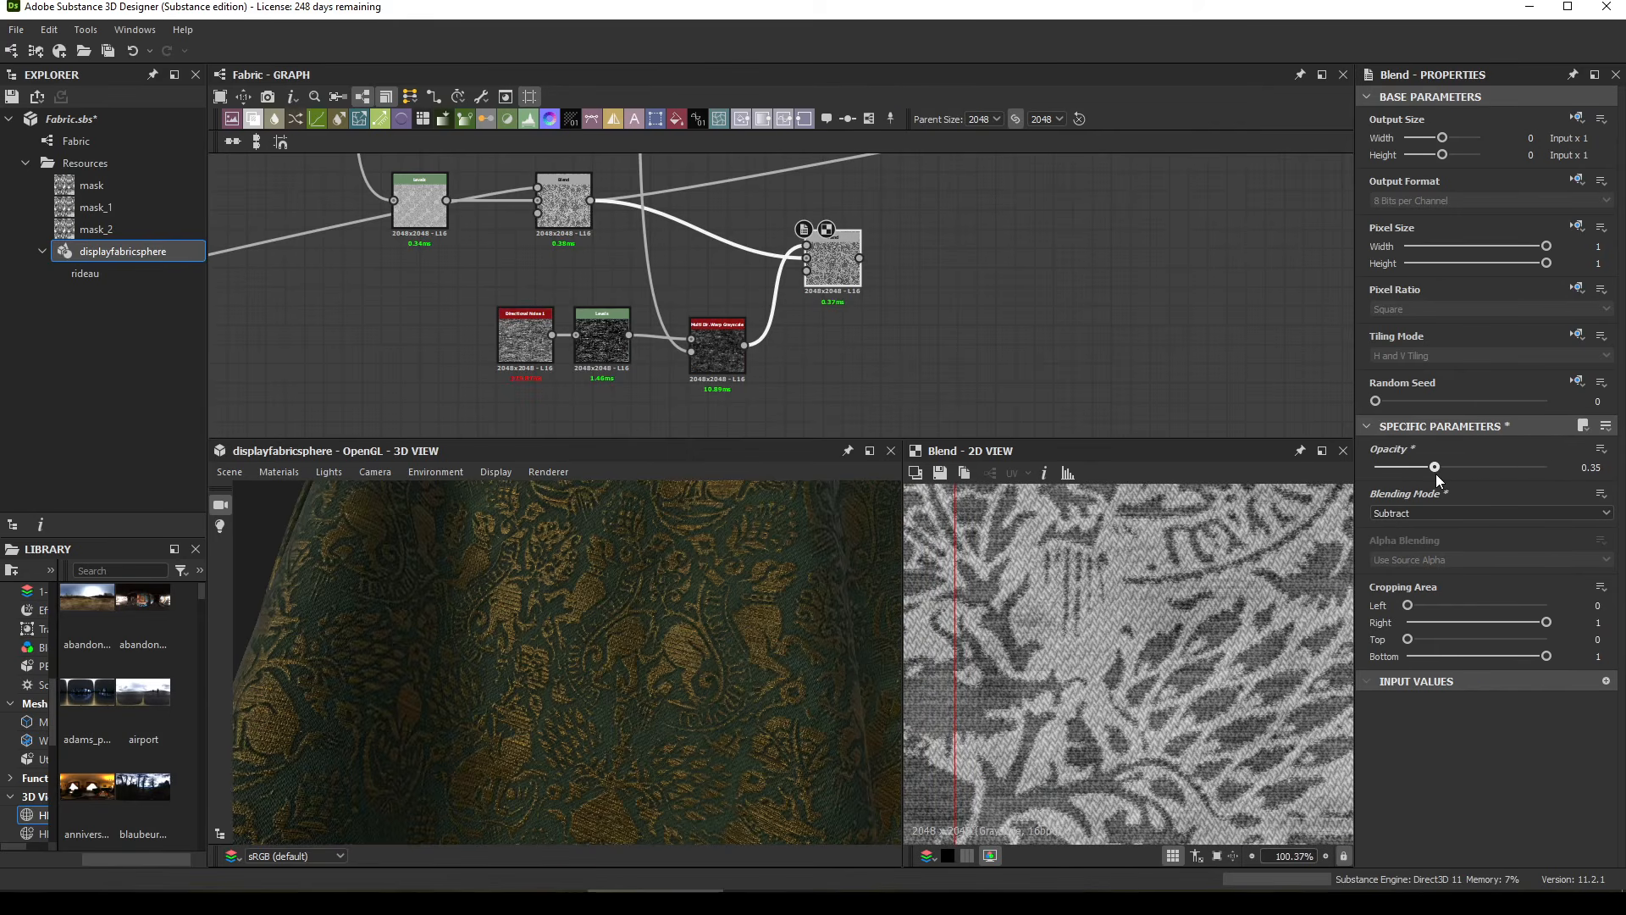
pyautogui.doubleClick(1593, 467)
pyautogui.write('3')
pyautogui.press('Return')
# Step: Transfer the first Subtract Blend's outgoing Roughness connection to the new Blend's output and move the new Blend up into its row
pyautogui.keyDown('shift'); pyautogui.moveTo(590, 200); pyautogui.dragTo(828, 273); pyautogui.keyUp('shift')
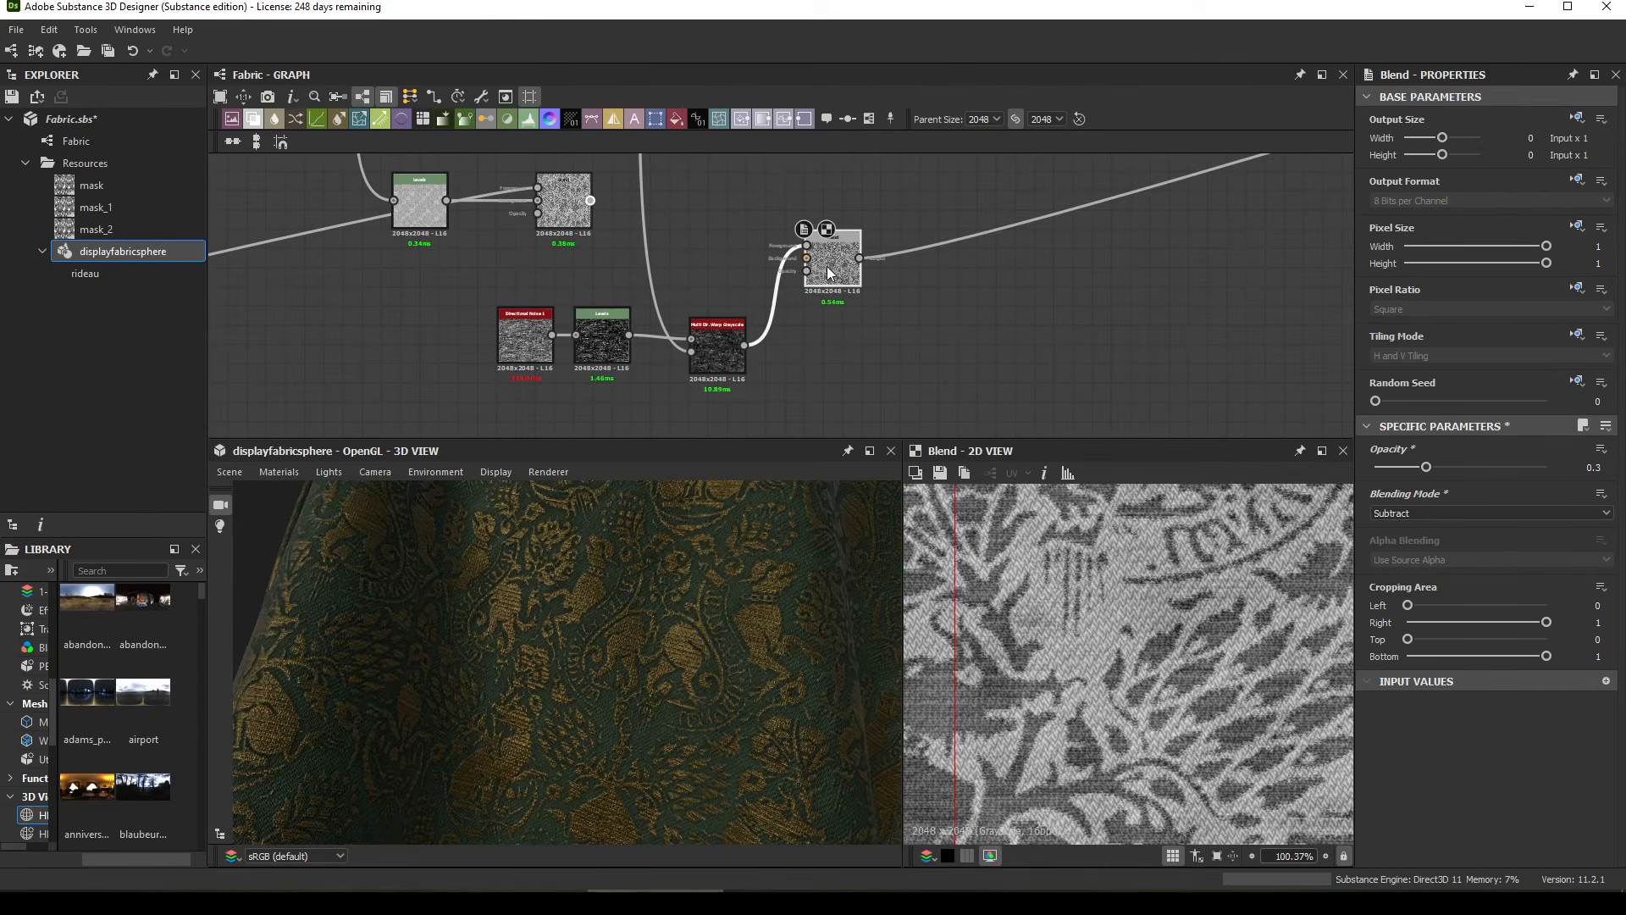
pyautogui.moveTo(809, 607)
pyautogui.mouseDown()
pyautogui.moveTo(776, 642)
pyautogui.moveTo(710, 636)
pyautogui.moveTo(805, 678)
pyautogui.moveTo(774, 679)
pyautogui.mouseUp()
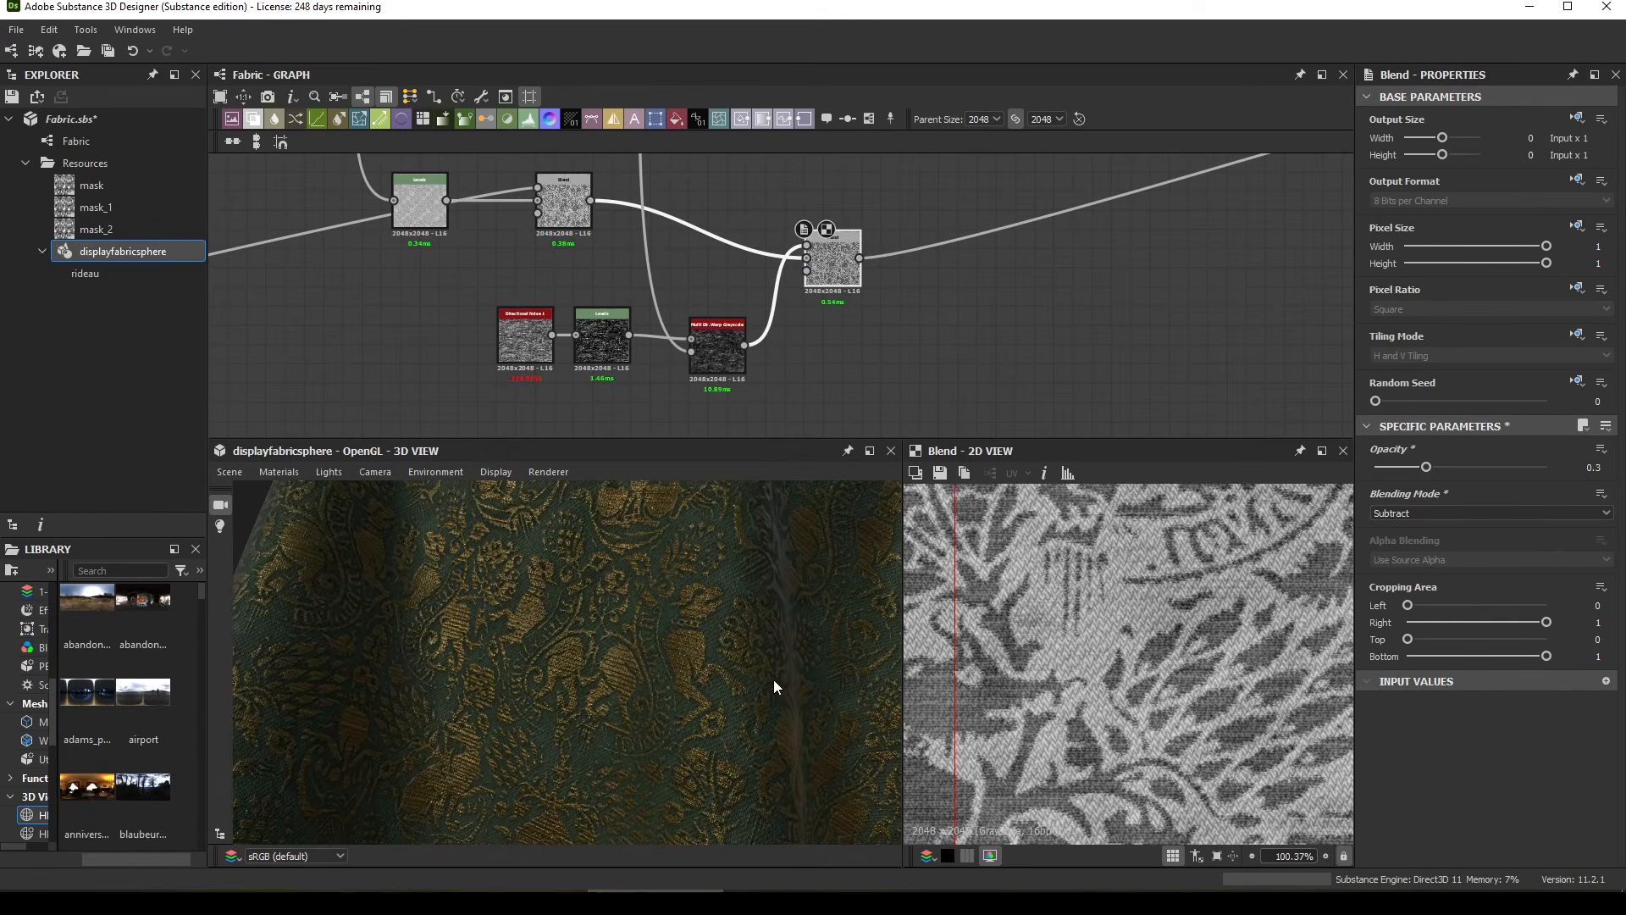
pyautogui.moveTo(853, 241); pyautogui.dragTo(854, 203)
# Step: Set the first Subtract Blend's opacity to 0.15 and check the cloth under changed lighting
pyautogui.click(556, 216)
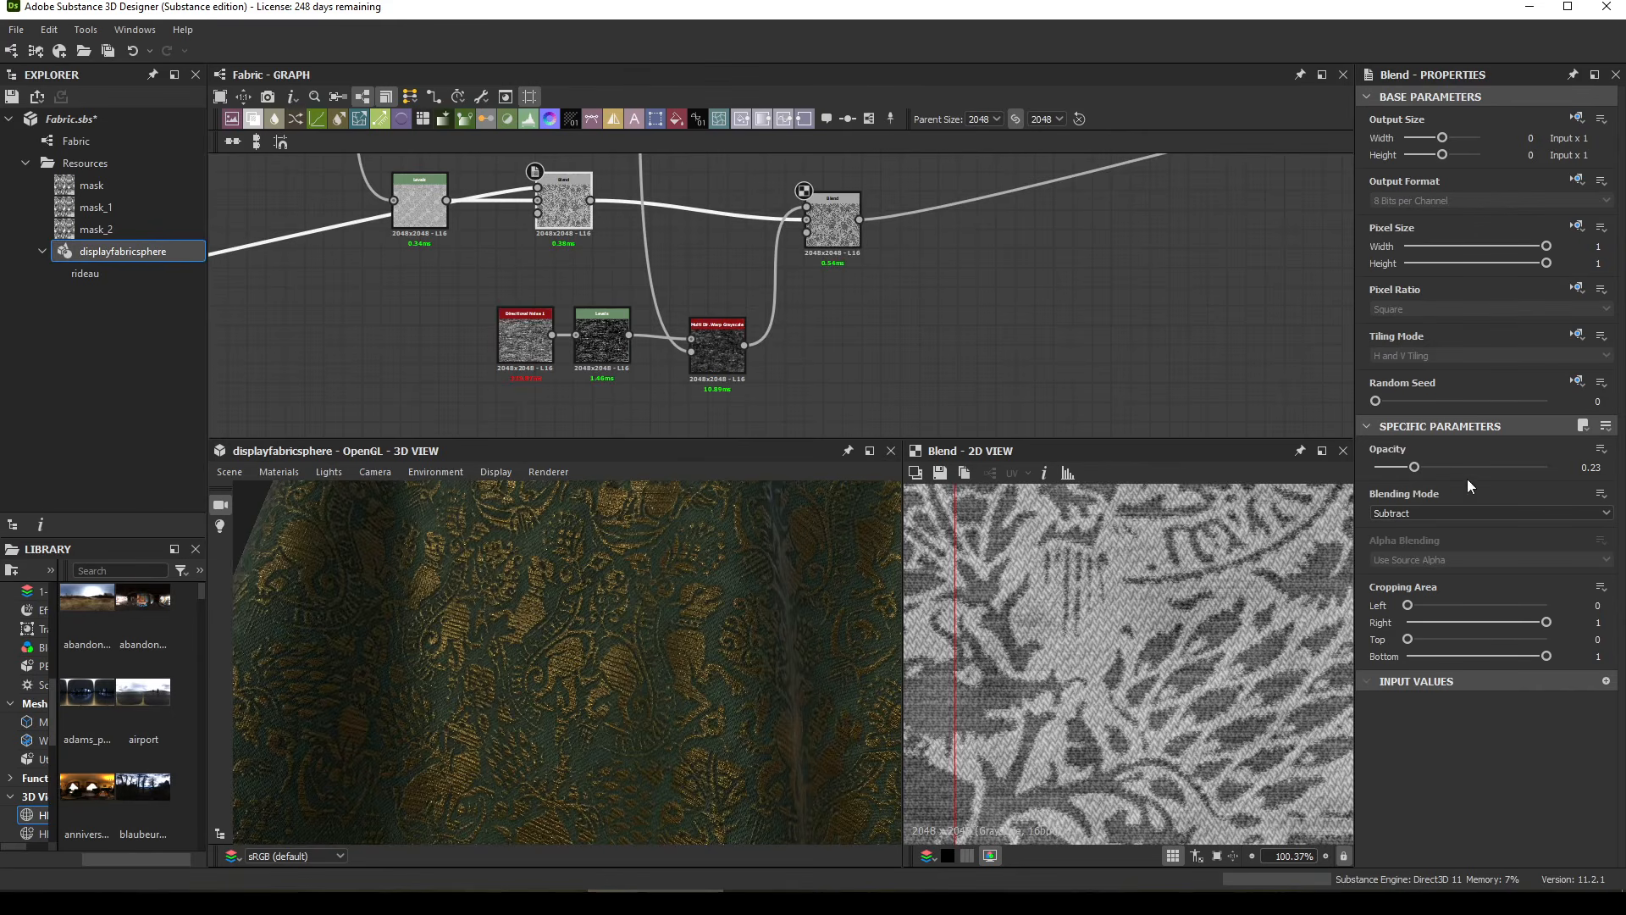
pyautogui.moveTo(1414, 467); pyautogui.dragTo(1407, 467)
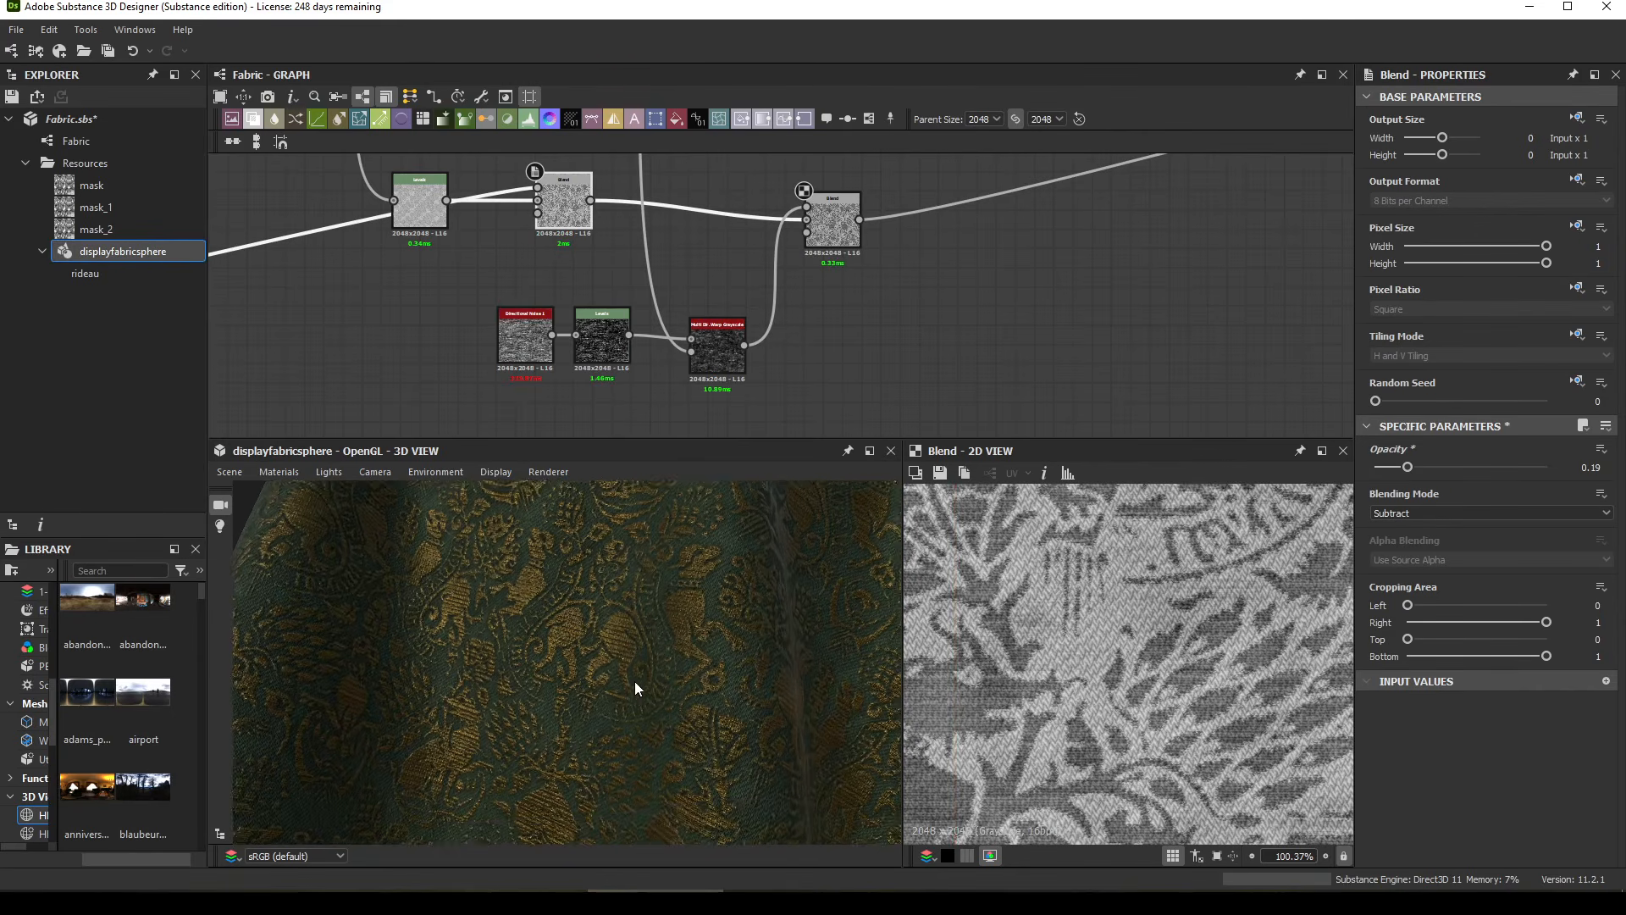
pyautogui.click(1598, 467)
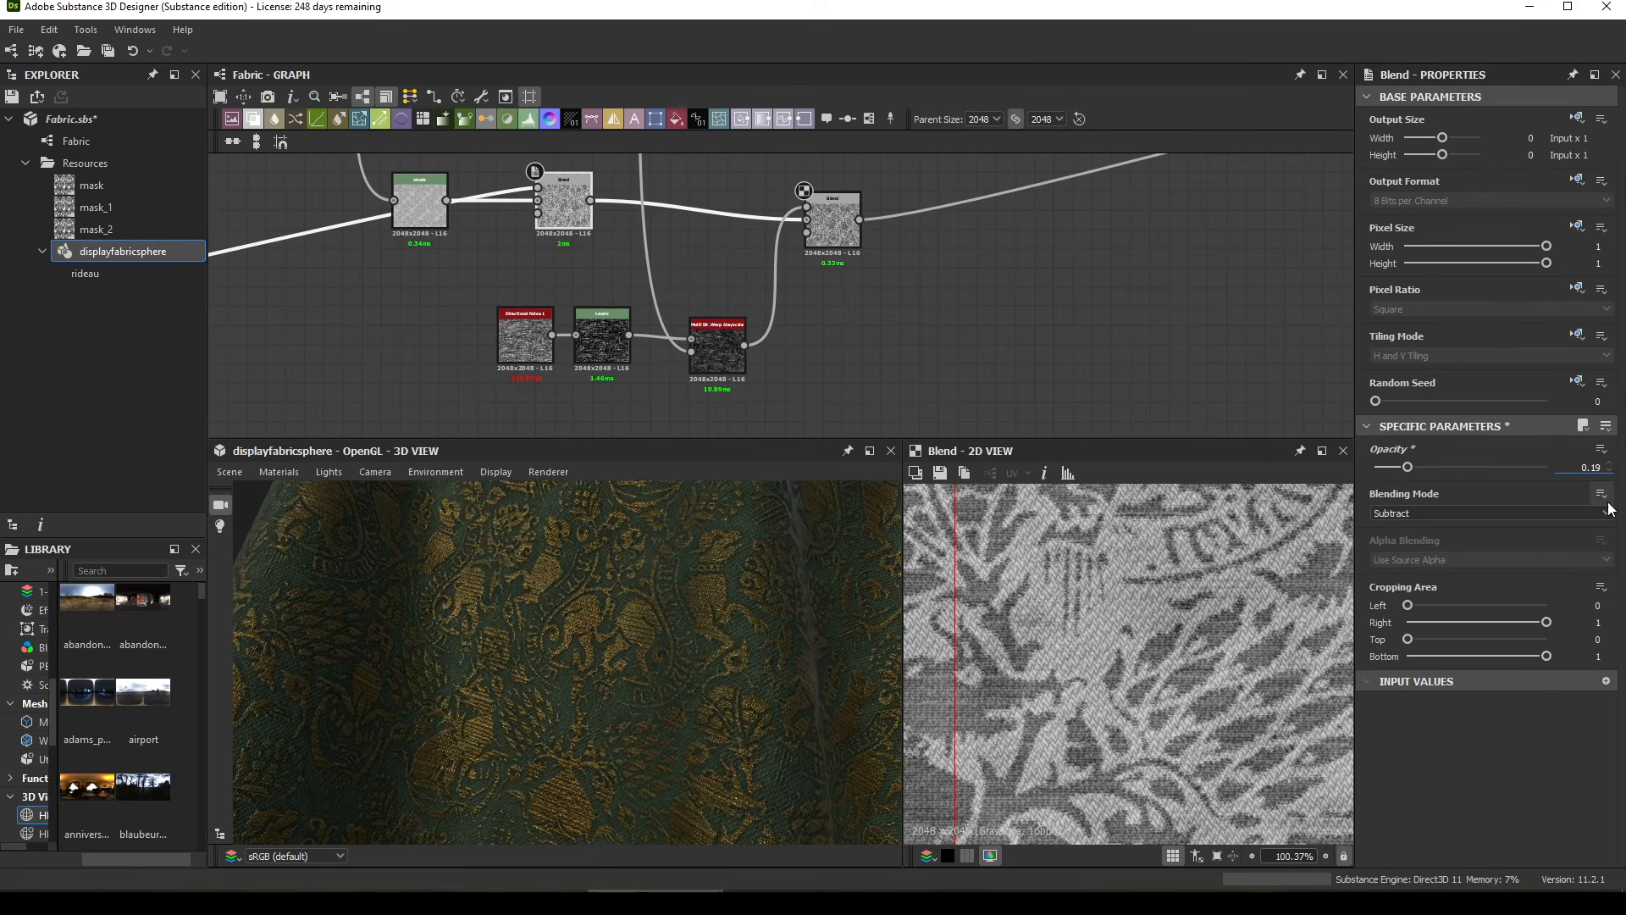
pyautogui.press('BackSpace')
pyautogui.write('5')
pyautogui.press('Return')
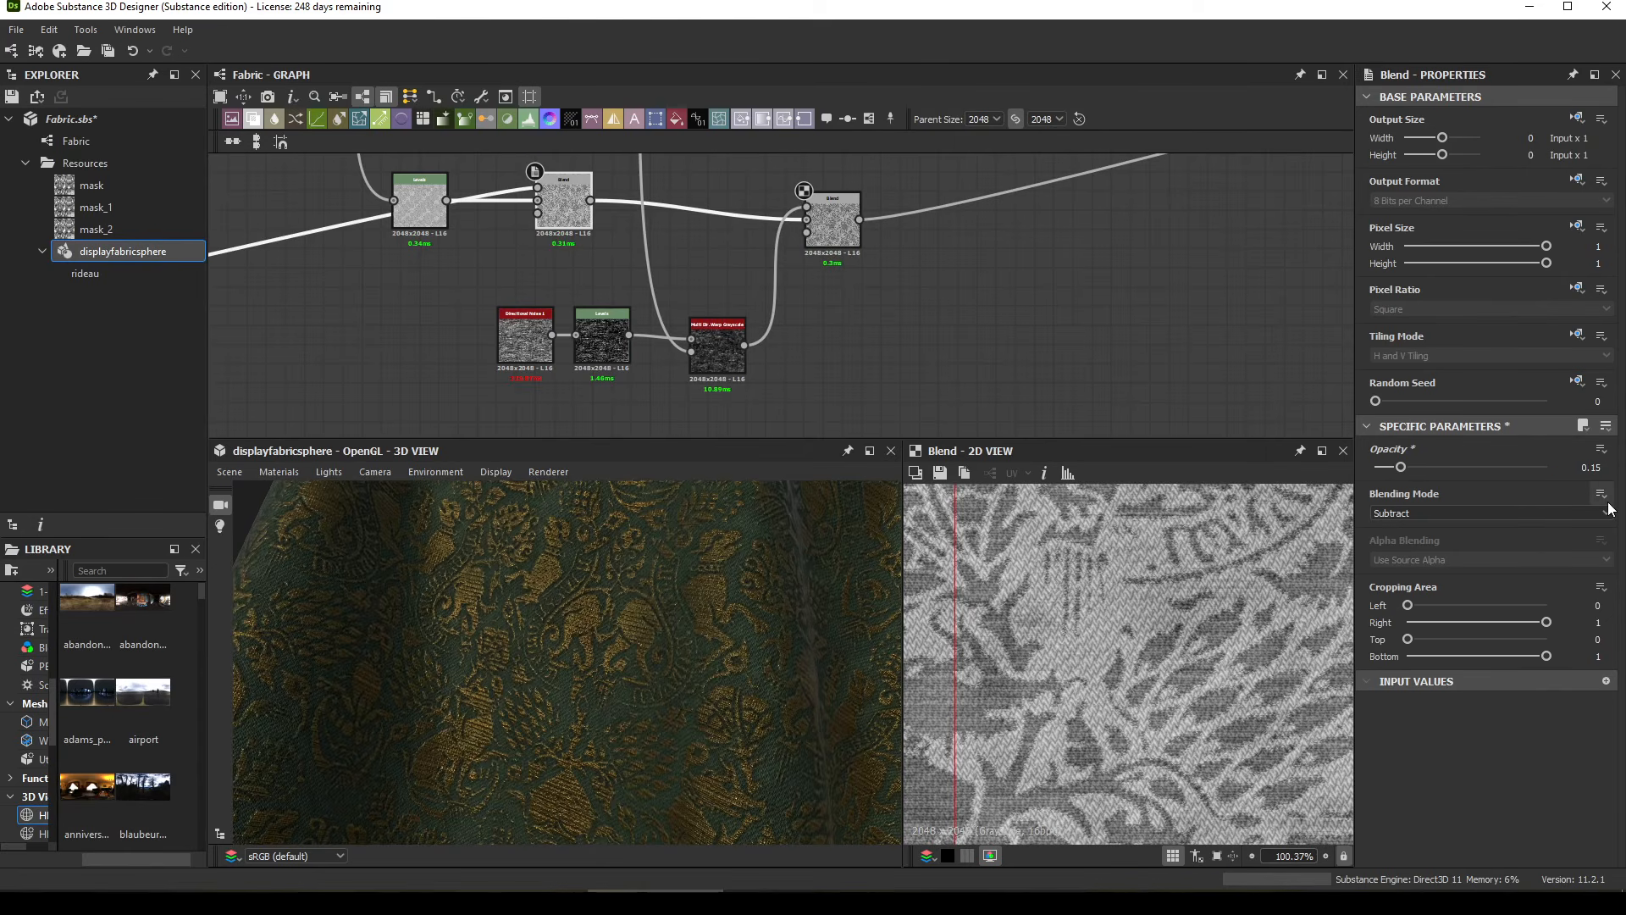
pyautogui.moveTo(560, 709)
pyautogui.mouseDown()
pyautogui.moveTo(546, 688)
pyautogui.moveTo(703, 698)
pyautogui.moveTo(610, 668)
pyautogui.mouseUp()
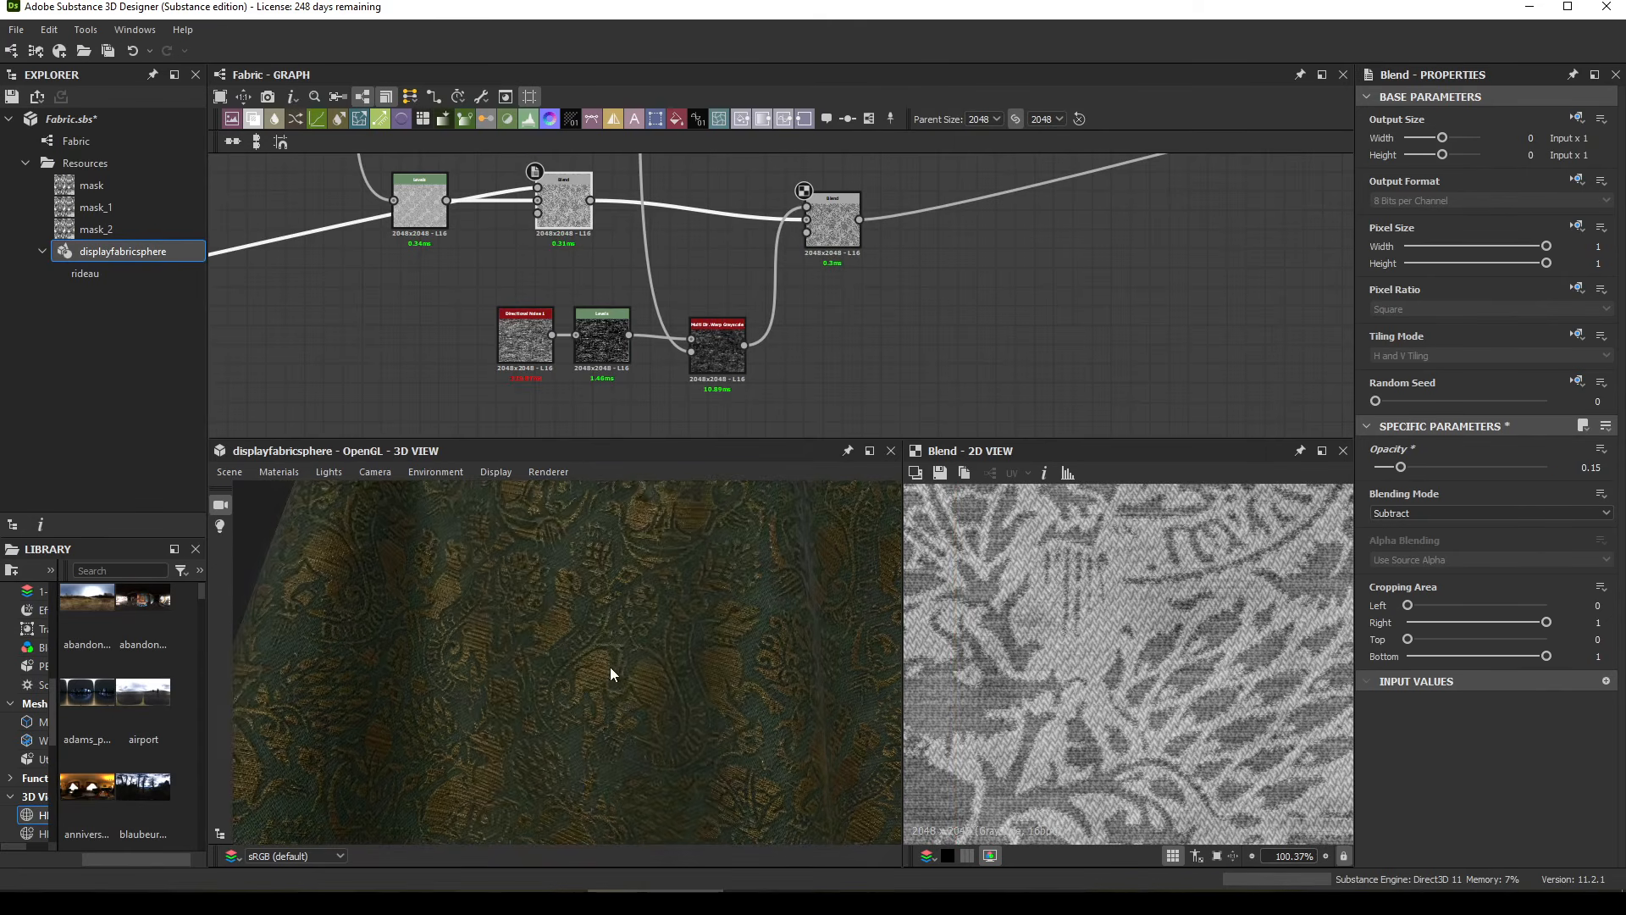
# Step: Align the Multi Dir. Warp with its Levels node and the second Subtract Blend with the first
pyautogui.moveTo(825, 218); pyautogui.dragTo(825, 211)
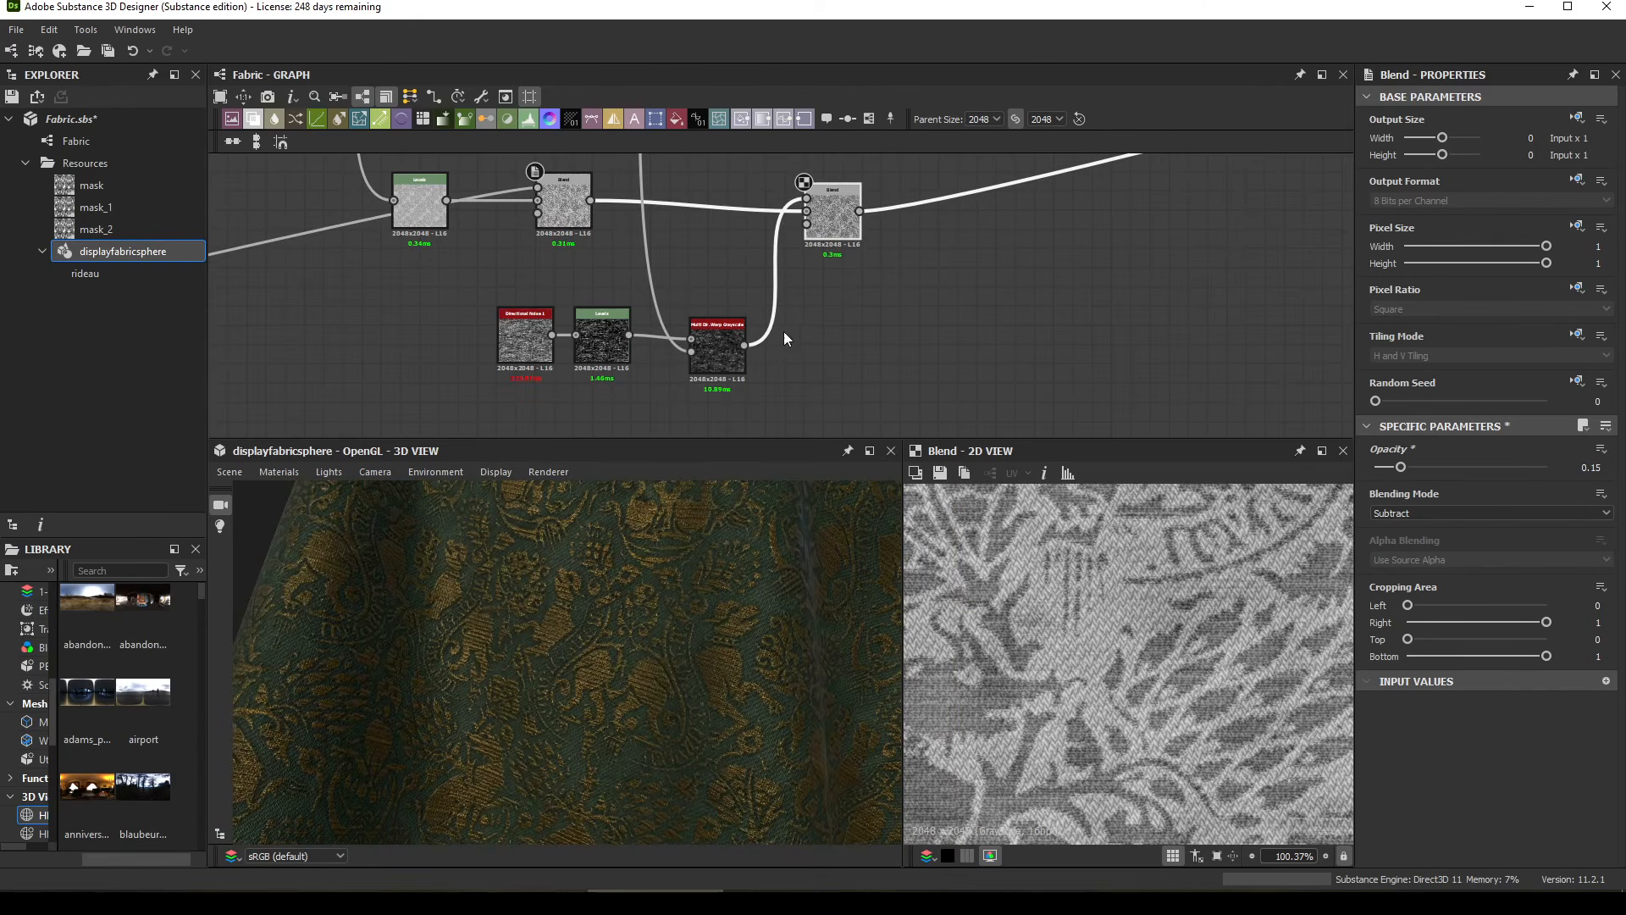
pyautogui.moveTo(723, 349); pyautogui.dragTo(703, 335)
pyautogui.moveTo(844, 222); pyautogui.dragTo(825, 210)
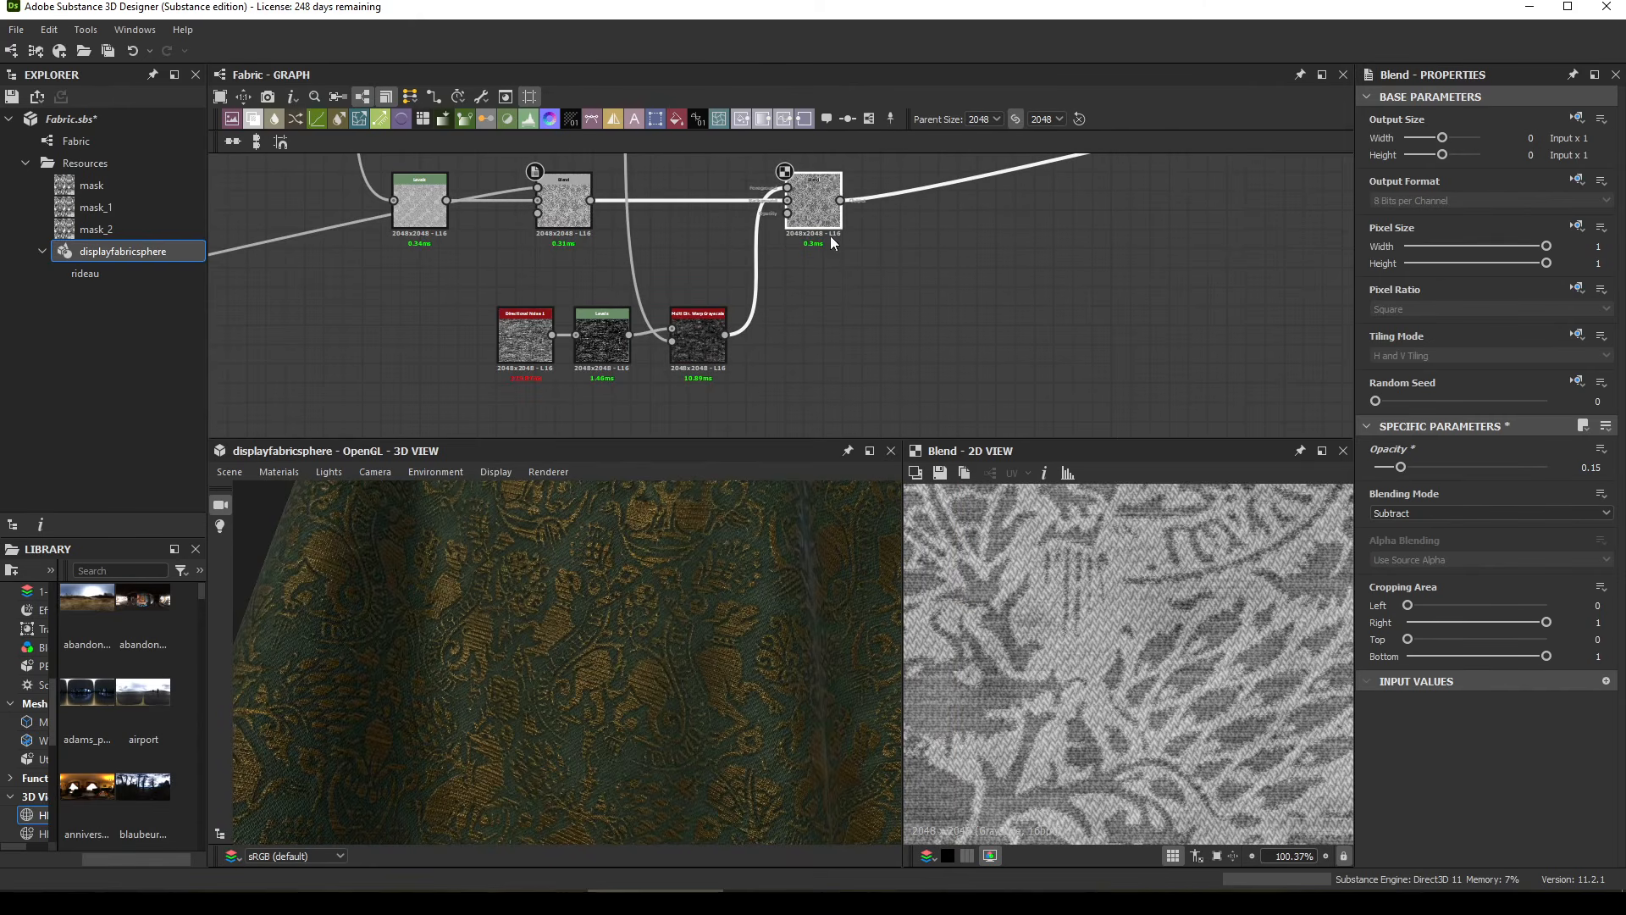
# Step: Examine the cloth, the overall roughness pattern and the warped noise, spacing the second Subtract Blend slightly farther along its row
pyautogui.scroll(-8, 991, 727)
pyautogui.moveTo(813, 720); pyautogui.dragTo(719, 571)
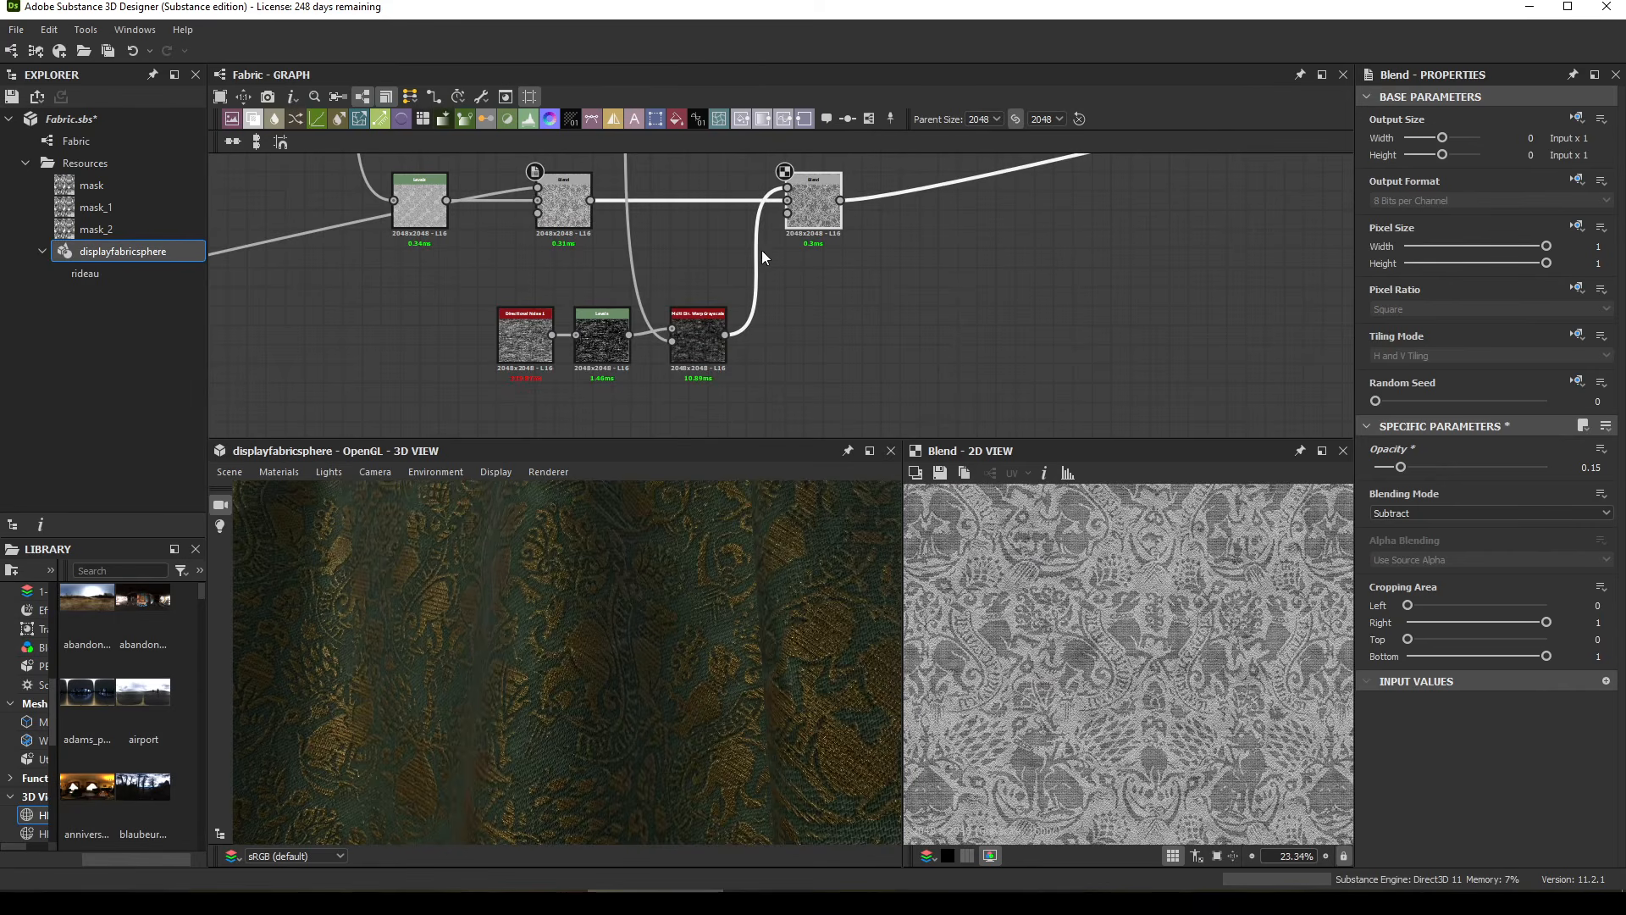
pyautogui.moveTo(816, 205)
pyautogui.mouseDown()
pyautogui.moveTo(831, 221)
pyautogui.moveTo(827, 199)
pyautogui.mouseUp()
pyautogui.click(826, 199)
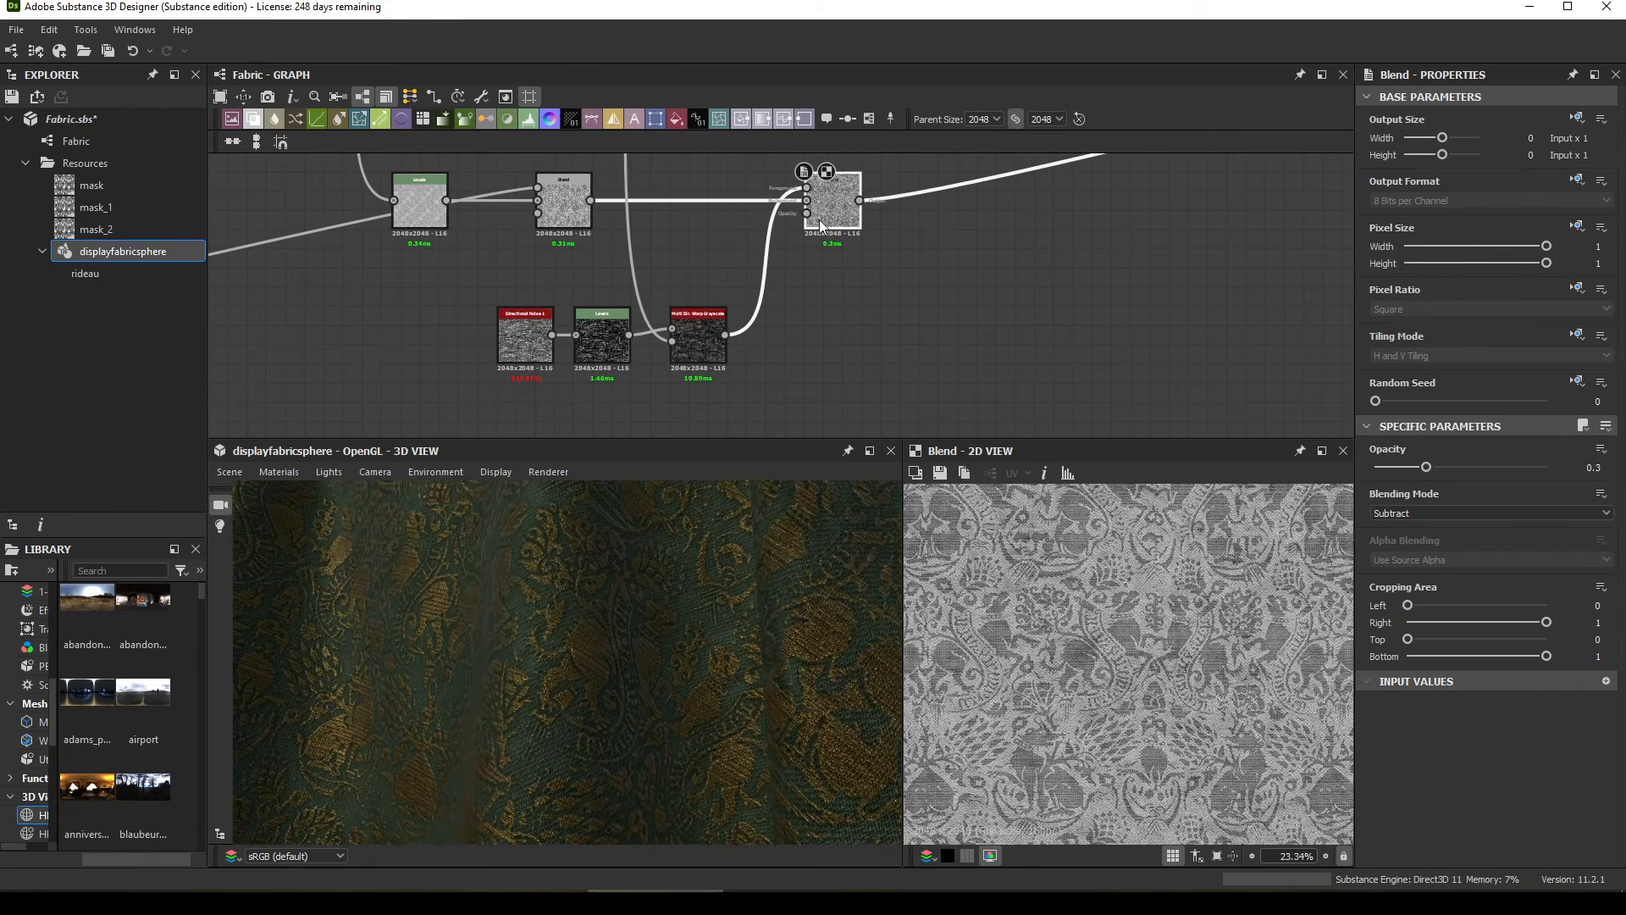
pyautogui.click(704, 344)
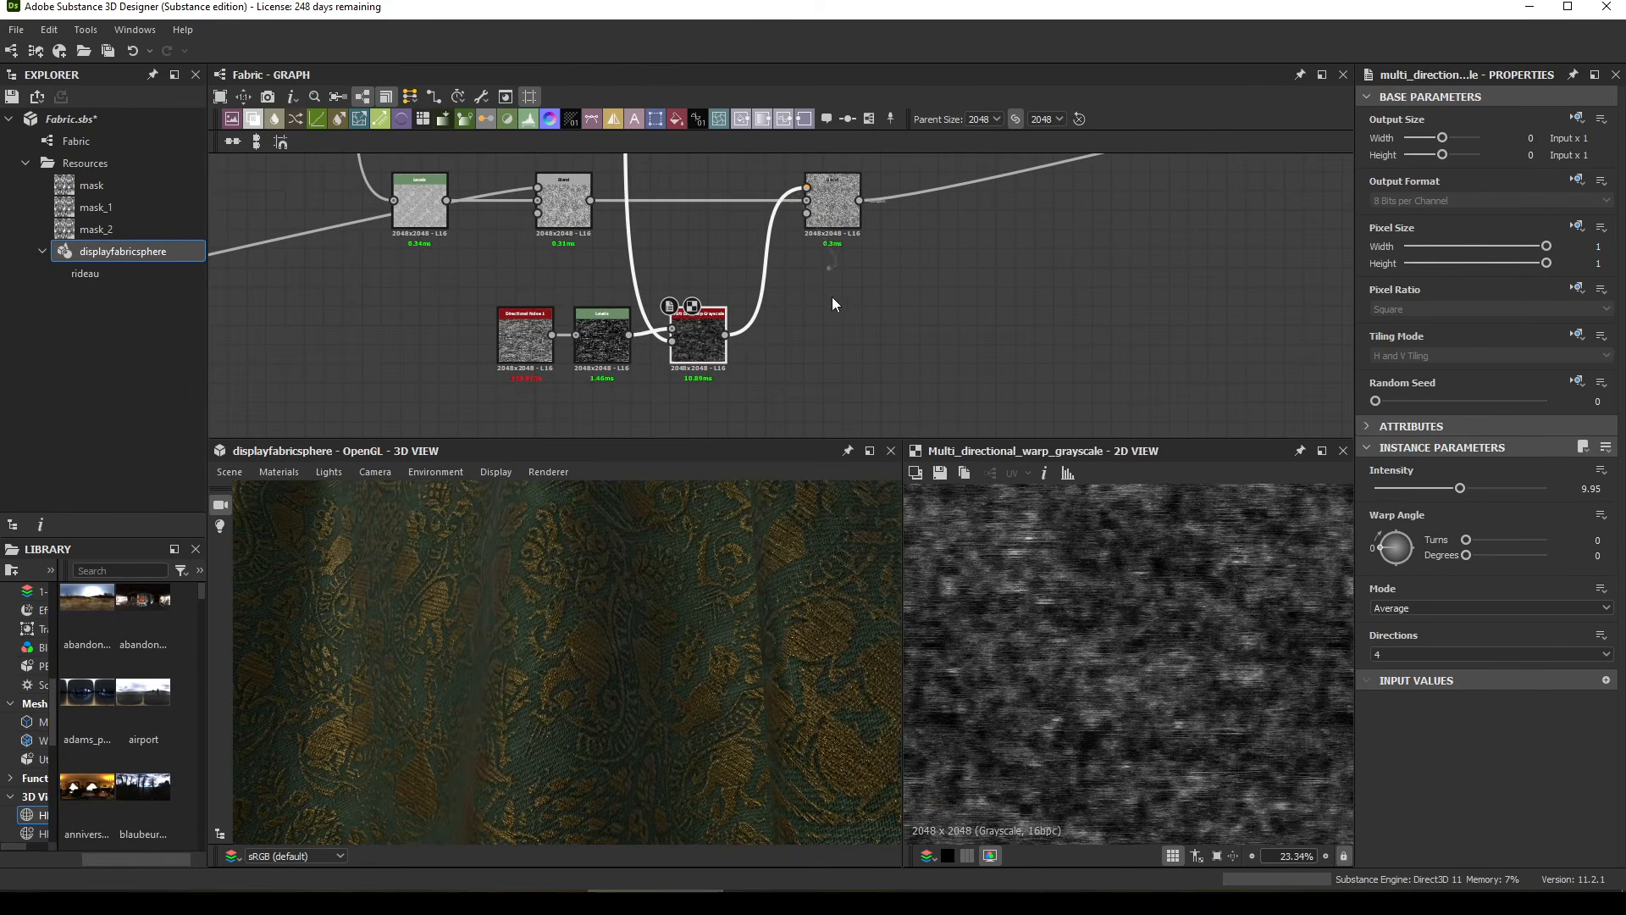
# Step: Connect the ornament mask to the opacity input of the second Subtract Blend in the roughness chain
pyautogui.click(788, 285)
pyautogui.moveTo(719, 699); pyautogui.dragTo(652, 701)
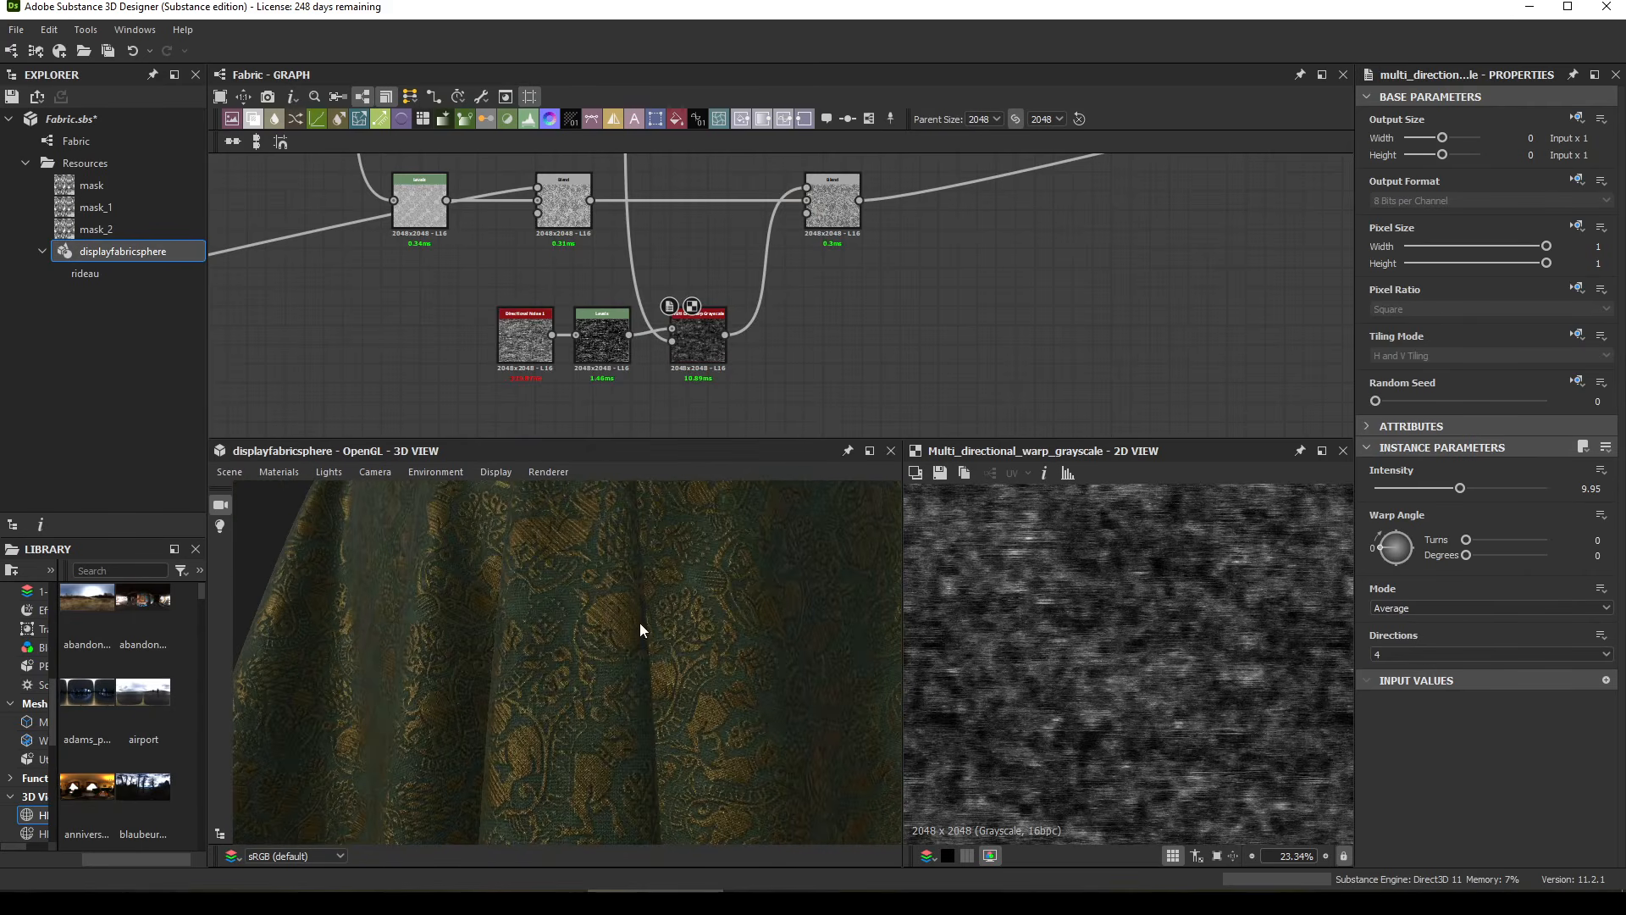
pyautogui.scroll(3, 508, 204)
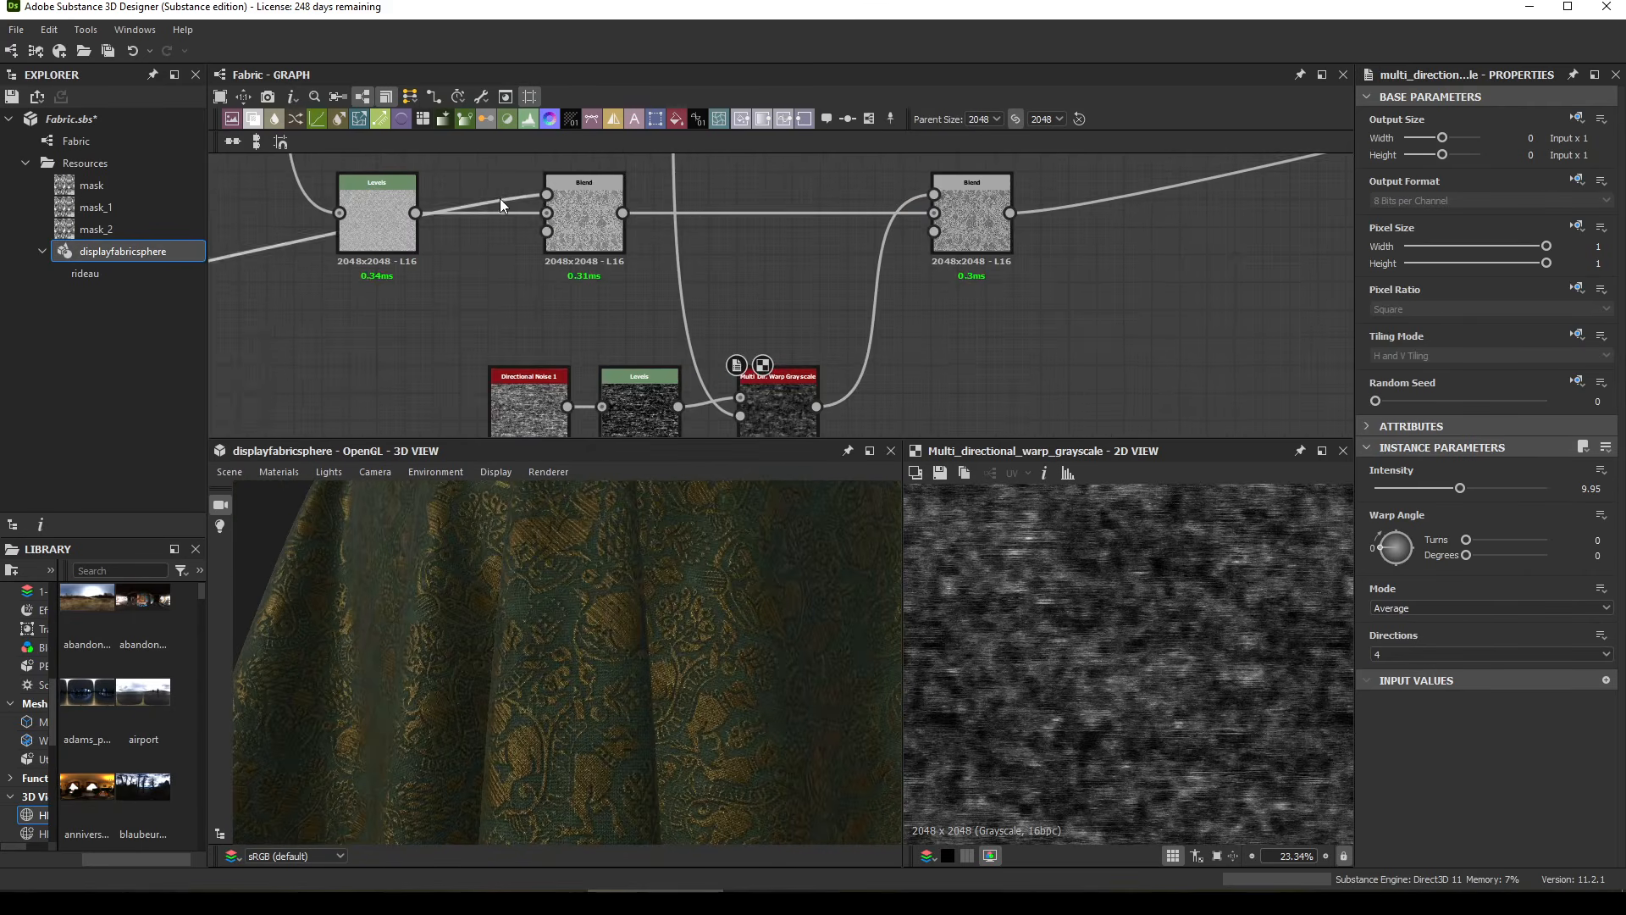
pyautogui.moveTo(547, 242)
pyautogui.keyDown('shift'); pyautogui.mouseDown()
pyautogui.moveTo(513, 171)
pyautogui.moveTo(522, 227)
pyautogui.mouseUp(); pyautogui.keyUp('shift')
pyautogui.scroll(-4, 522, 225)
pyautogui.moveTo(476, 247); pyautogui.dragTo(1003, 213, button='middle')
pyautogui.moveTo(559, 366); pyautogui.dragTo(502, 327, button='middle')
pyautogui.scroll(5, 608, 277)
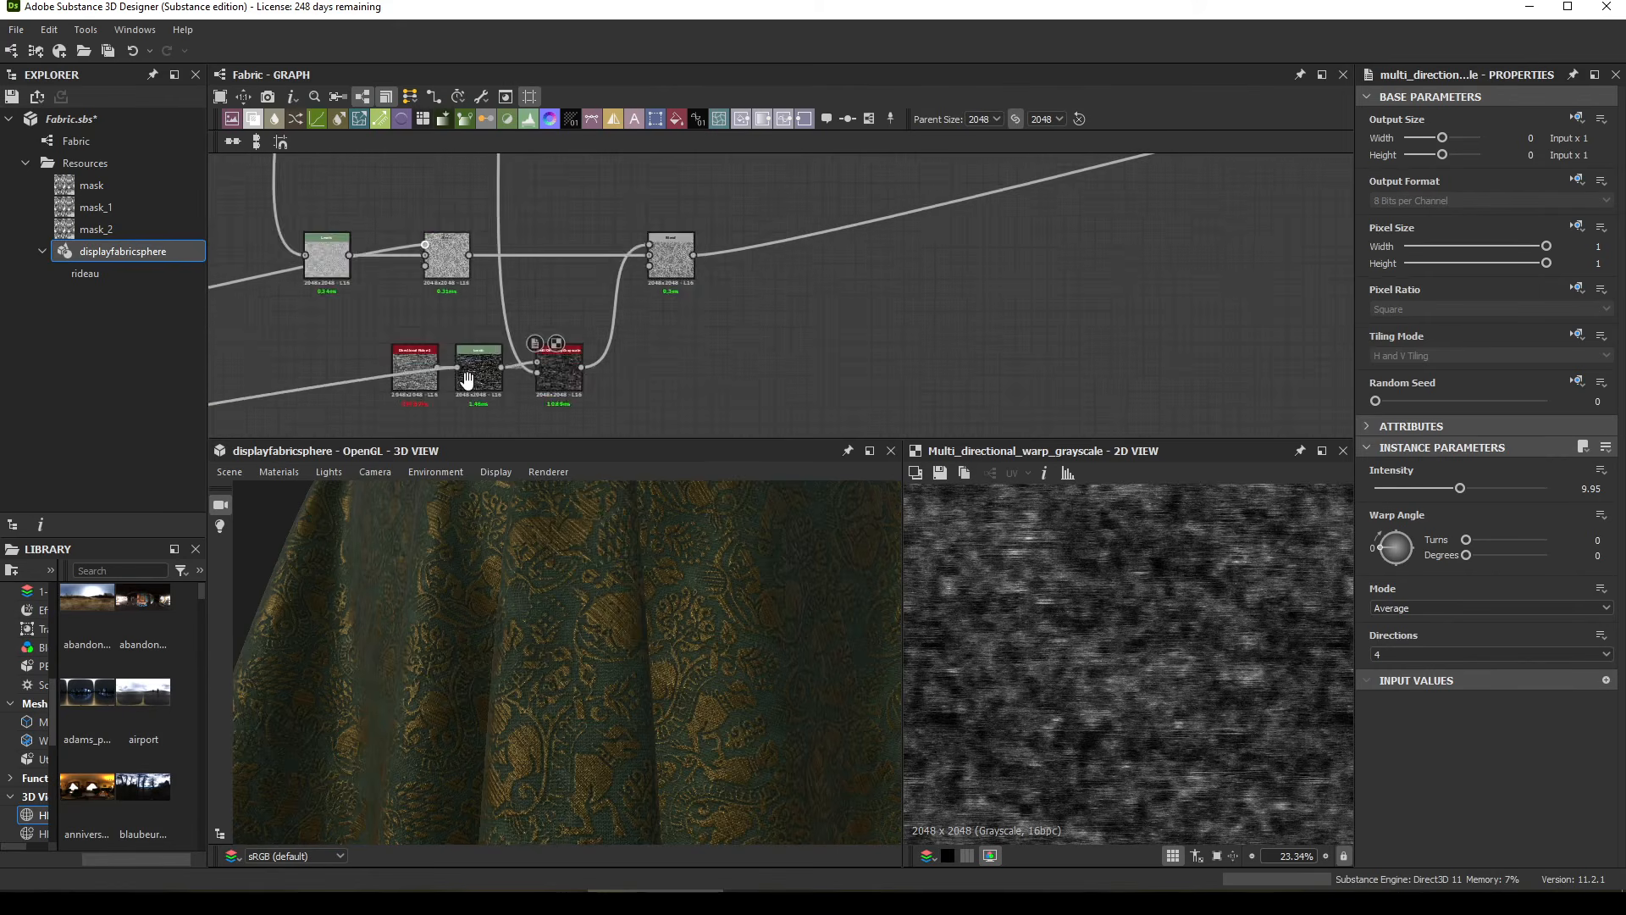
pyautogui.click(658, 265)
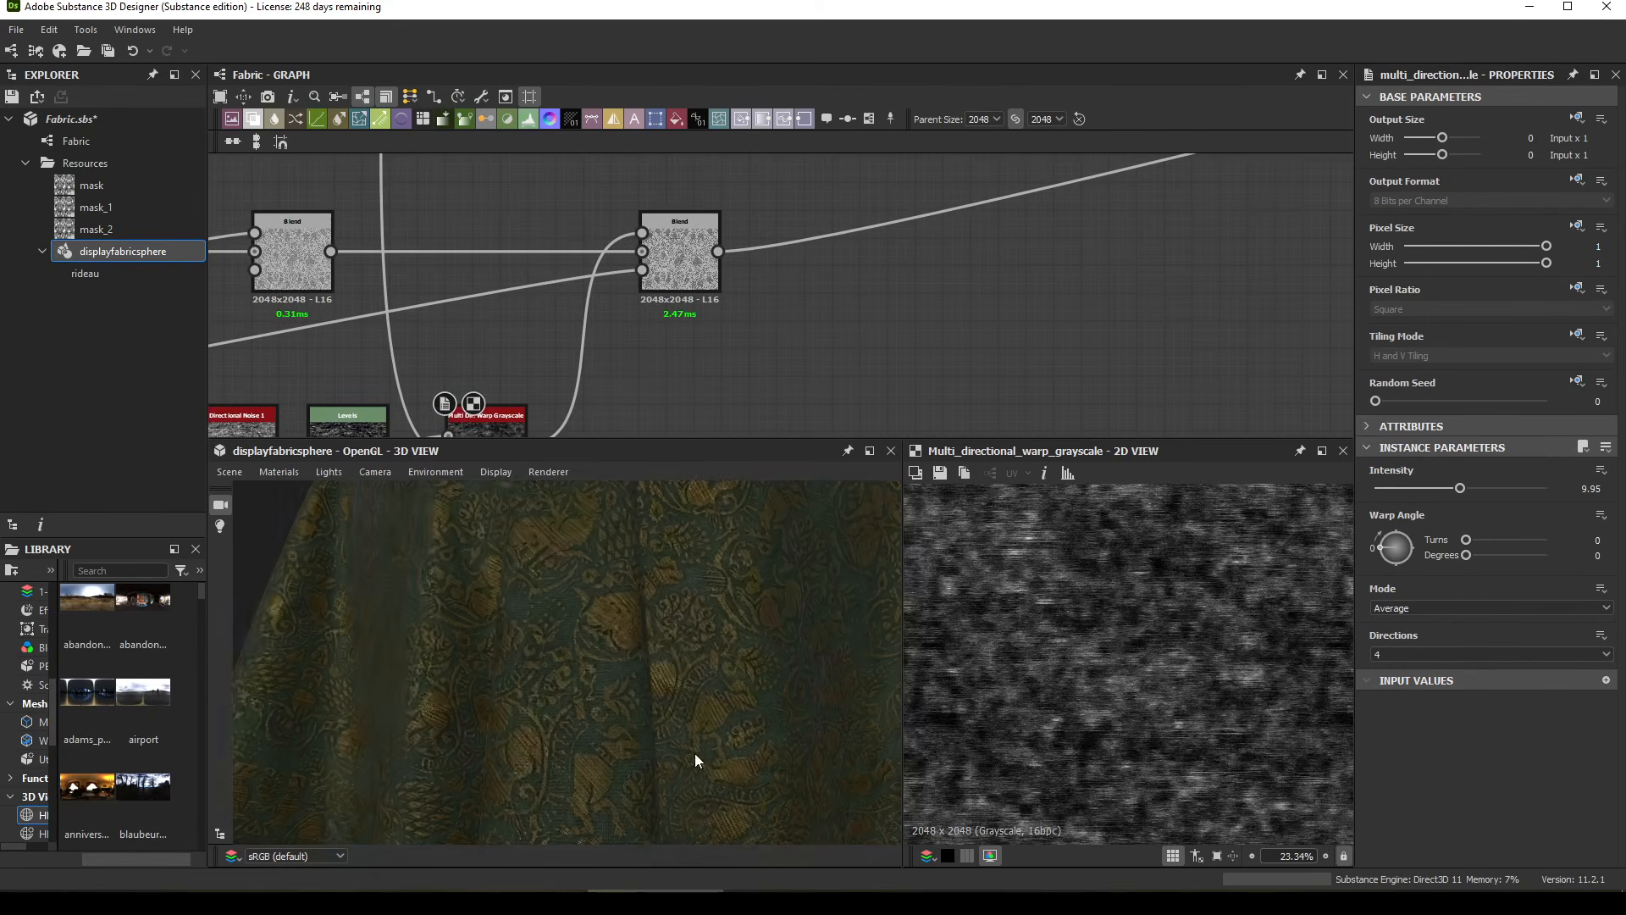
# Step: Examine the draped cloth under changed lighting and from farther away
pyautogui.moveTo(728, 800)
pyautogui.keyDown('ctrl'); pyautogui.keyDown('shift'); pyautogui.mouseDown(button='right')
pyautogui.moveTo(724, 746)
pyautogui.moveTo(833, 767)
pyautogui.moveTo(668, 740)
pyautogui.moveTo(766, 773)
pyautogui.moveTo(569, 775)
pyautogui.moveTo(754, 801)
pyautogui.moveTo(694, 807)
pyautogui.moveTo(752, 815)
pyautogui.mouseUp(button='right'); pyautogui.keyUp('shift'); pyautogui.keyUp('ctrl')
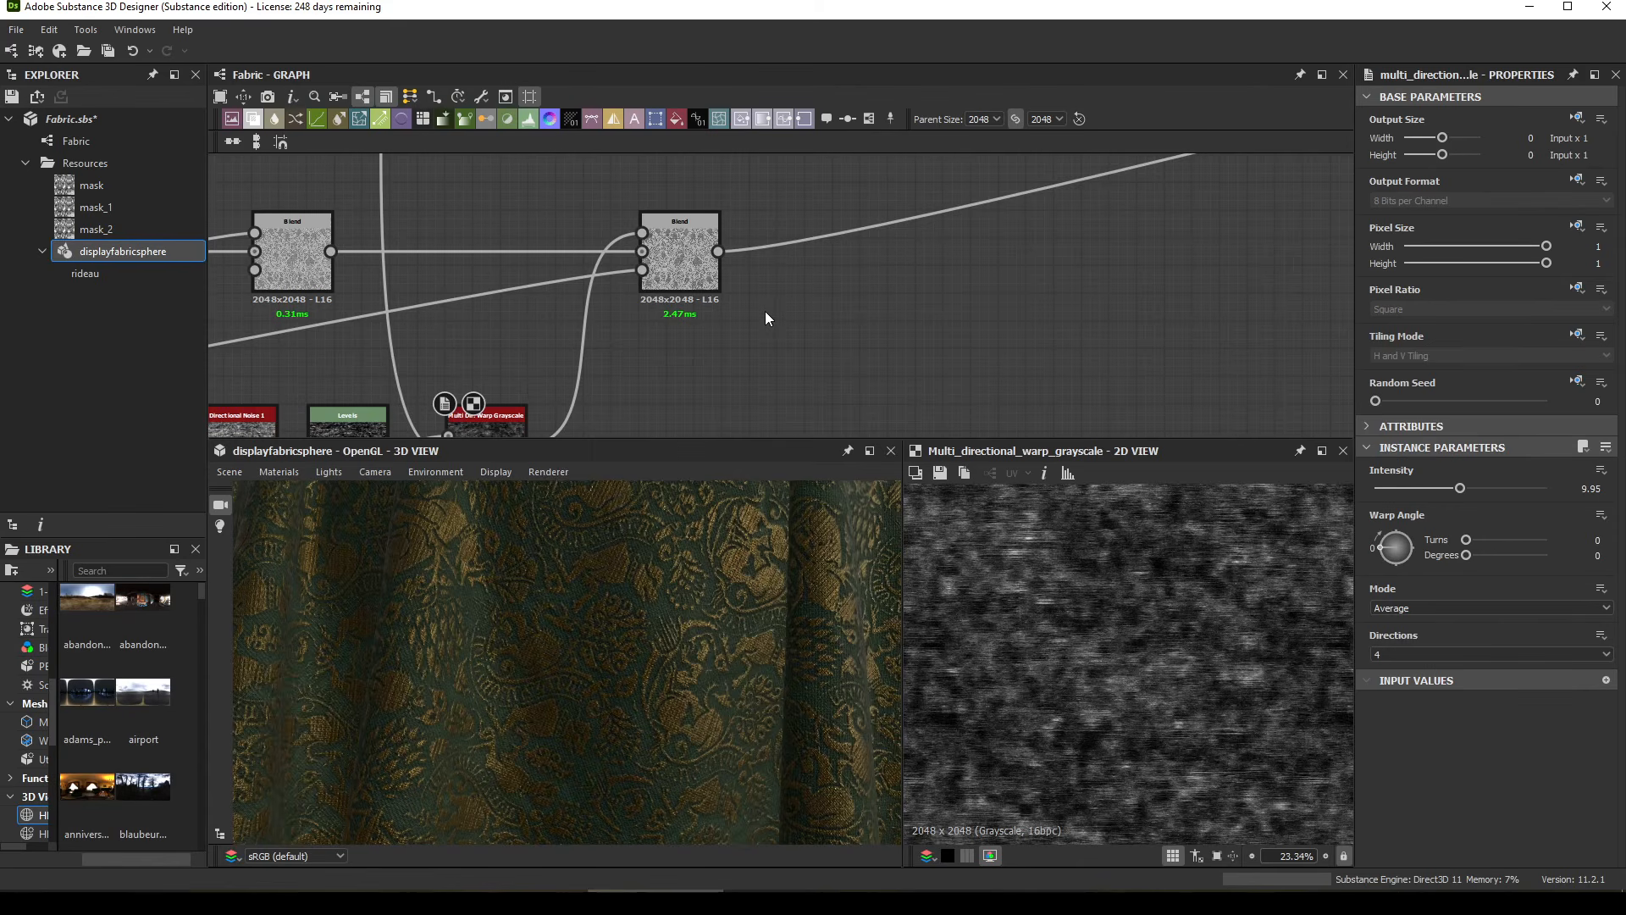
pyautogui.scroll(-2, 765, 318)
pyautogui.moveTo(766, 314); pyautogui.dragTo(756, 287, button='middle')
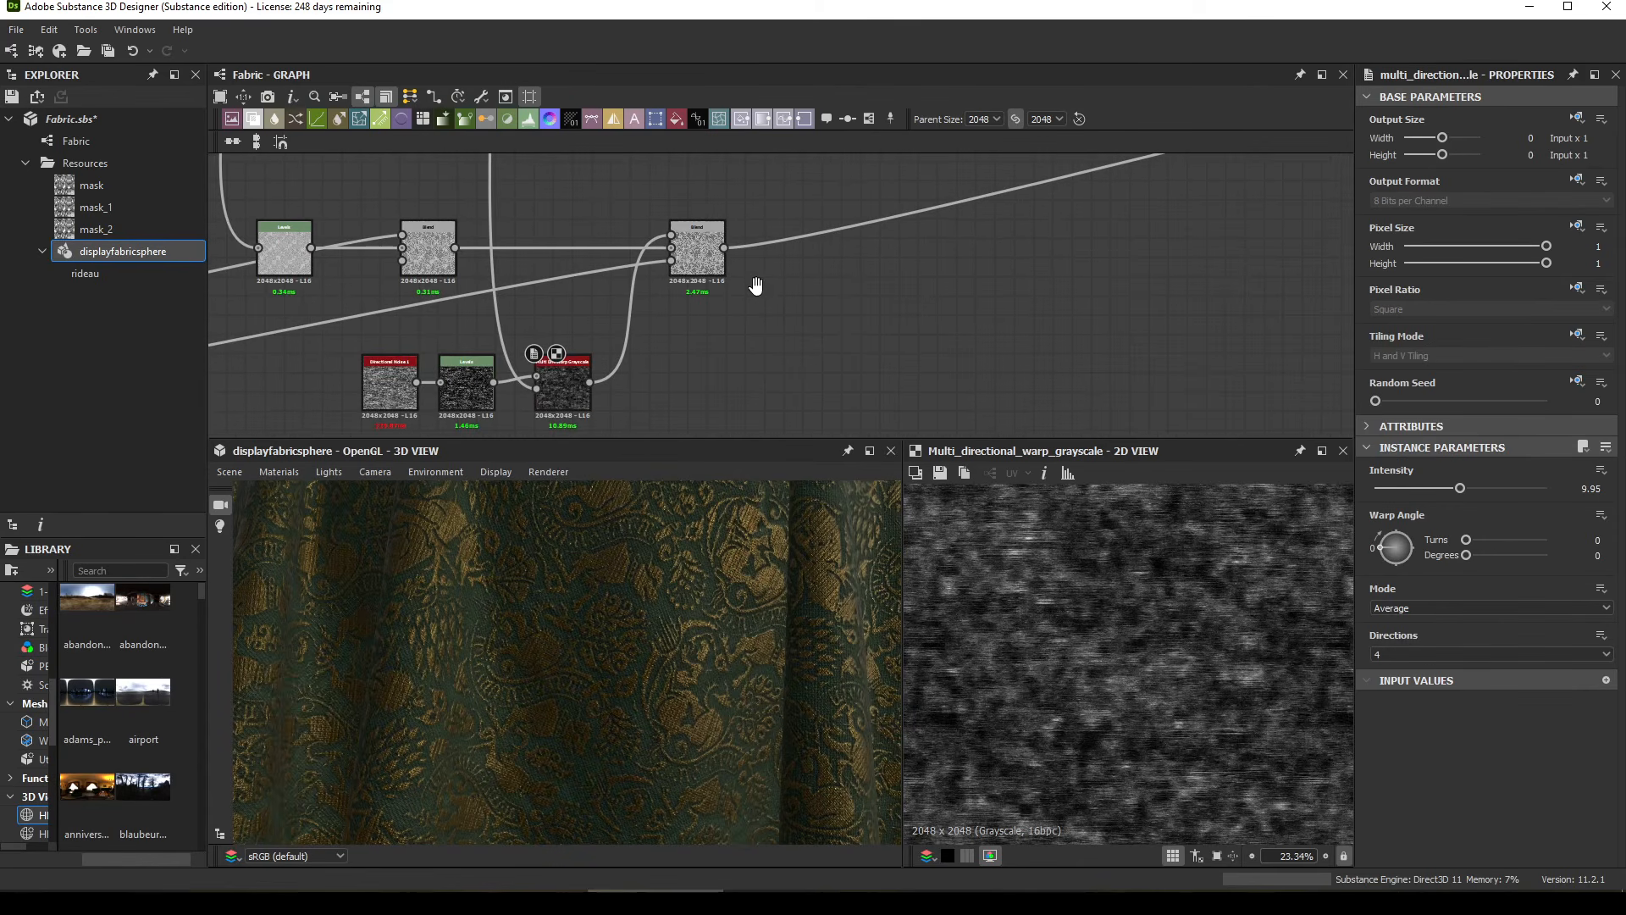
pyautogui.scroll(-3, 820, 288)
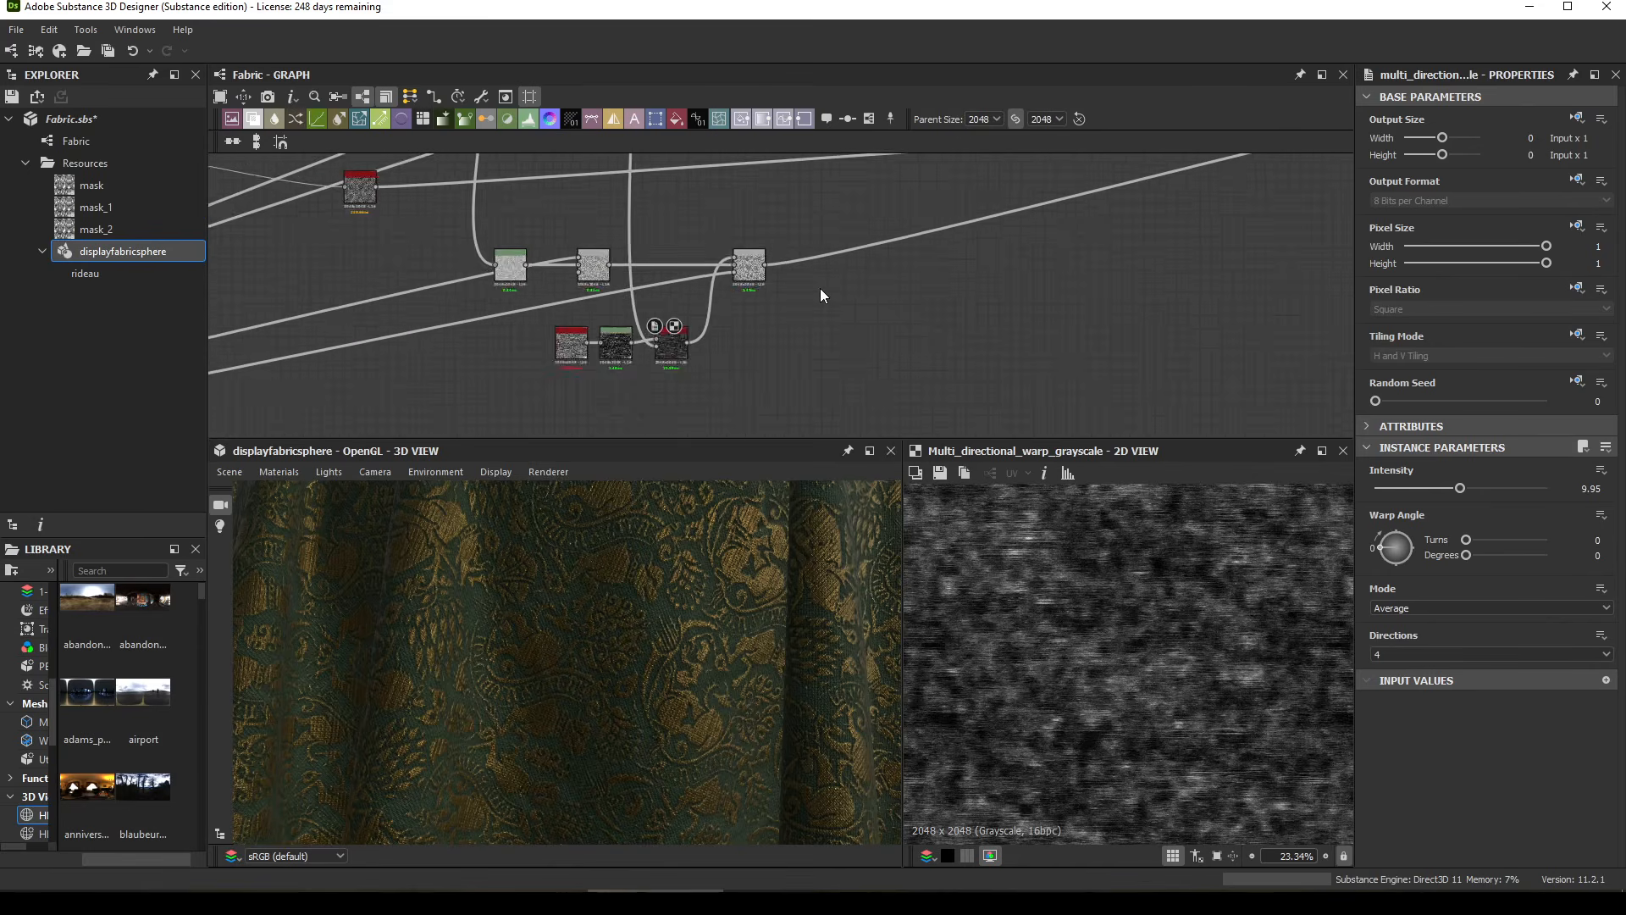
pyautogui.moveTo(824, 283); pyautogui.dragTo(1000, 245, button='middle')
pyautogui.moveTo(751, 642); pyautogui.dragTo(445, 512)
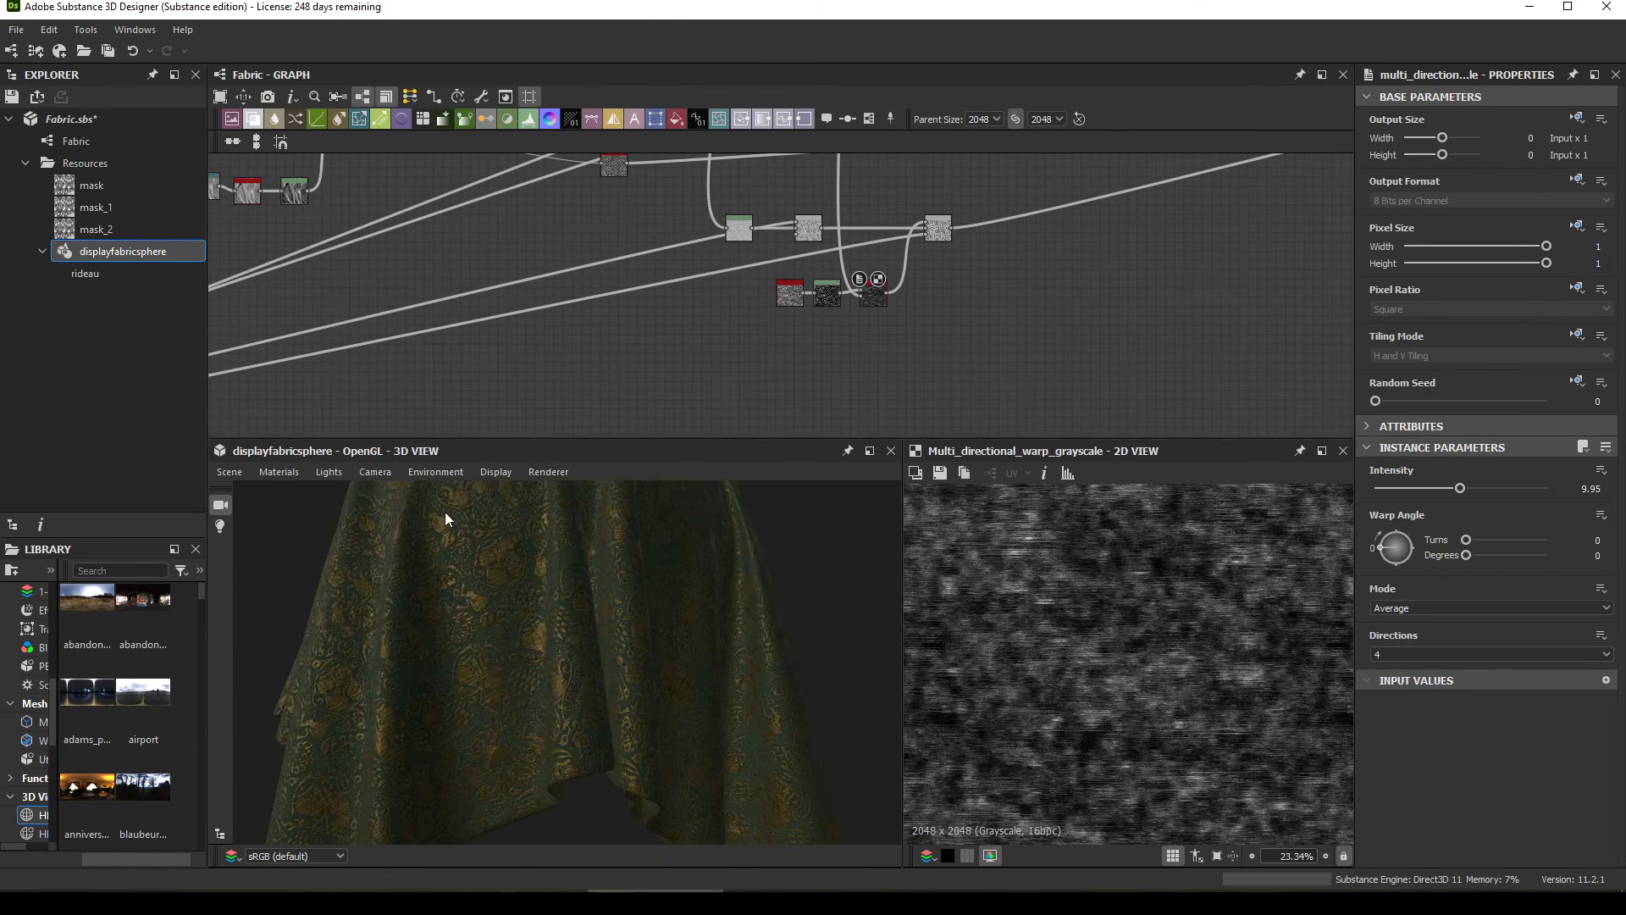
# Step: Add an HSL node fed by the green background Blend of the base color chain
pyautogui.moveTo(428, 331); pyautogui.dragTo(631, 347, button='middle')
pyautogui.moveTo(830, 262); pyautogui.dragTo(671, 345, button='middle')
pyautogui.moveTo(775, 283); pyautogui.dragTo(748, 348, button='middle')
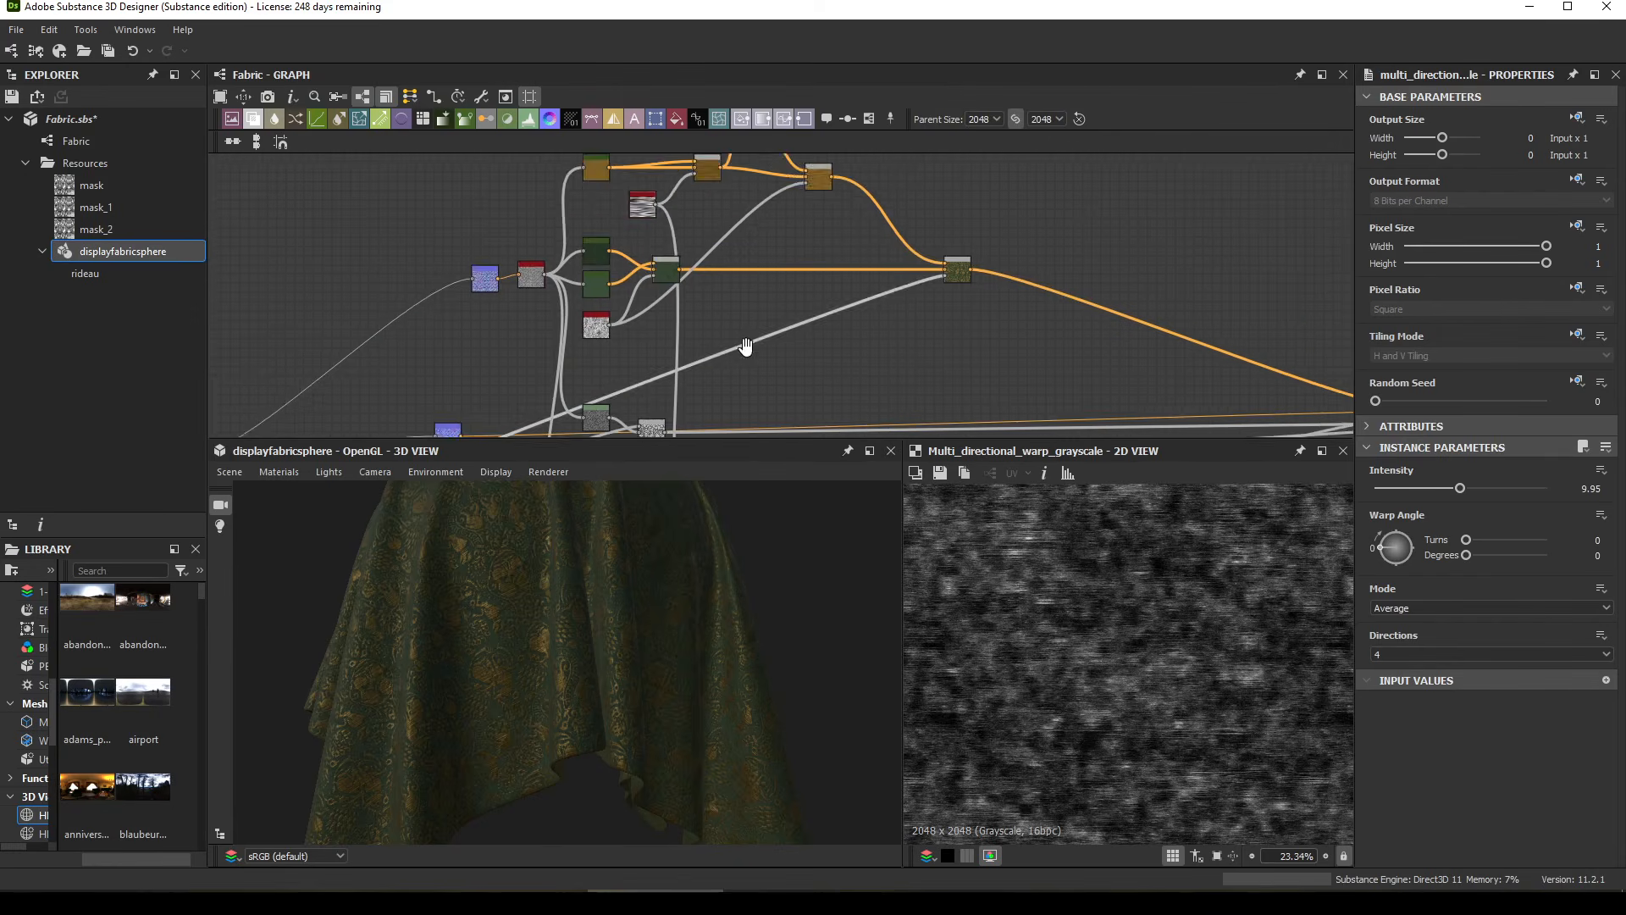
pyautogui.scroll(2, 737, 275)
pyautogui.moveTo(711, 295); pyautogui.dragTo(645, 342, button='middle')
pyautogui.moveTo(506, 588)
pyautogui.mouseDown()
pyautogui.moveTo(630, 590)
pyautogui.moveTo(437, 605)
pyautogui.moveTo(498, 613)
pyautogui.mouseUp()
pyautogui.press('space')
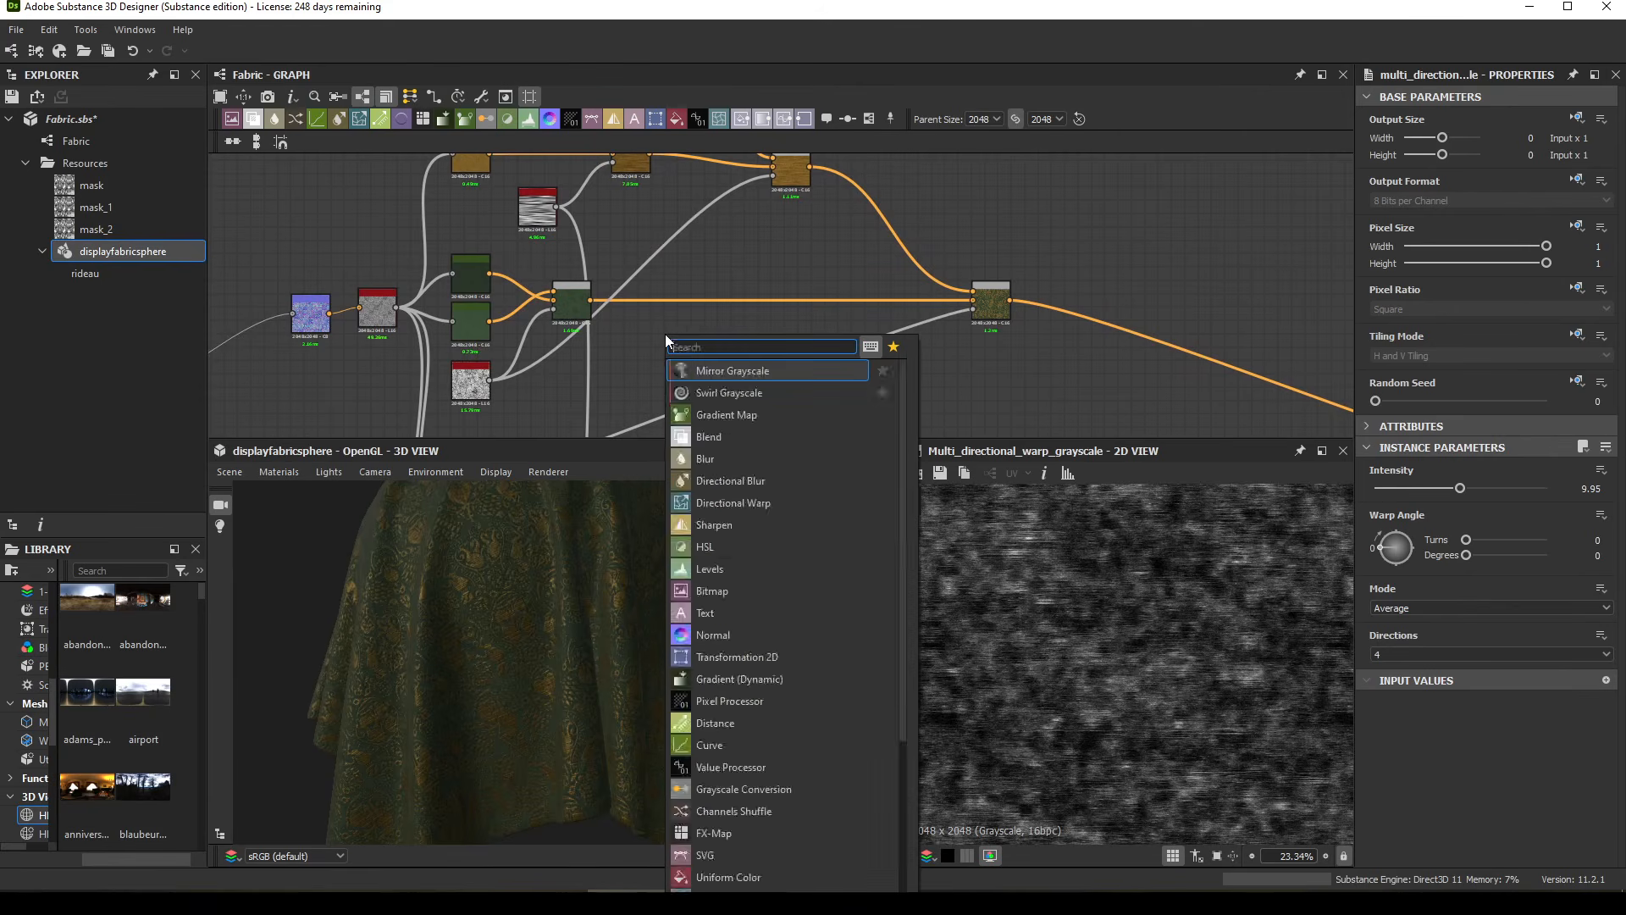
pyautogui.write('hsl')
pyautogui.click(705, 379)
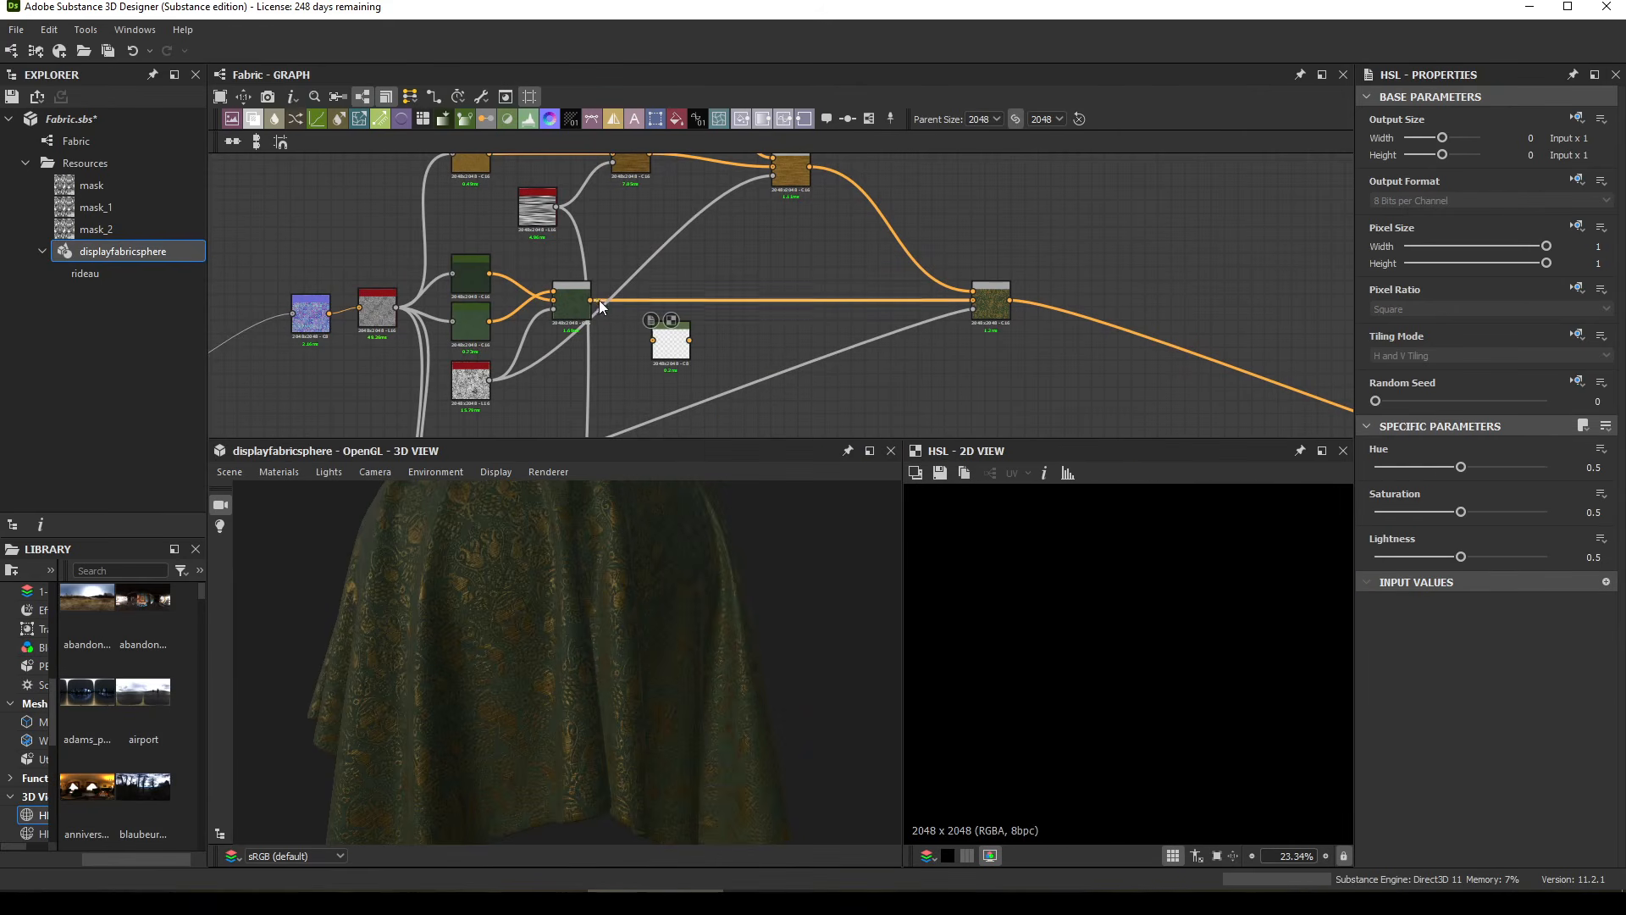
pyautogui.moveTo(590, 300); pyautogui.dragTo(673, 354)
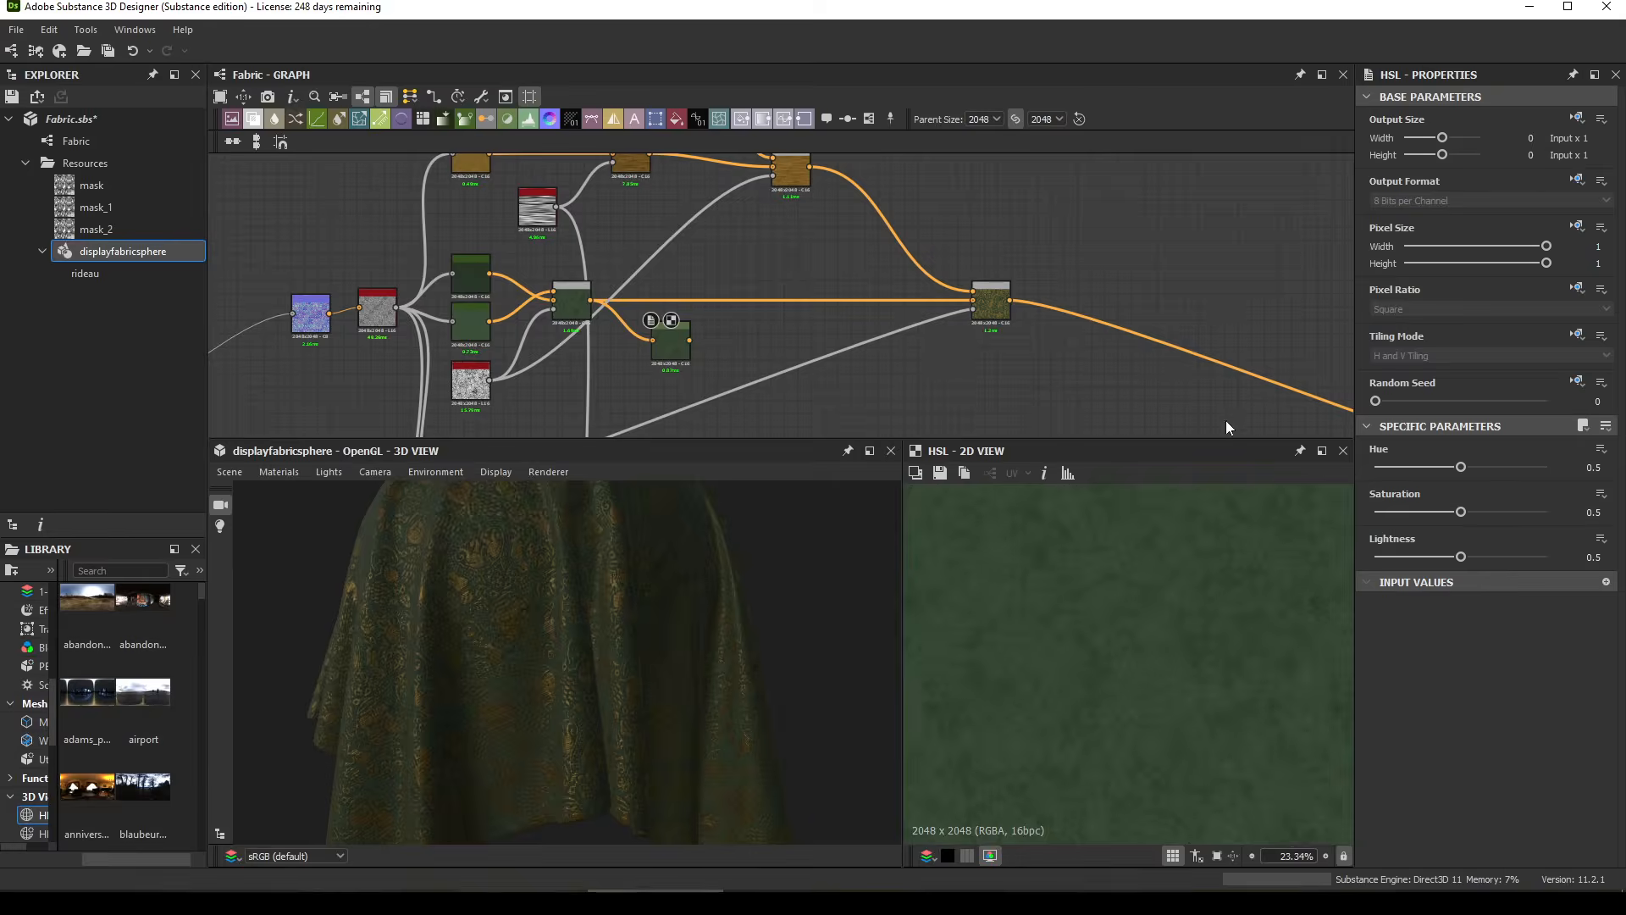
# Step: Set the HSL to hue 0.67, saturation 0.55 and lightness 0.48, and feed it into the final color Blend's background
pyautogui.moveTo(1461, 467); pyautogui.dragTo(1489, 459)
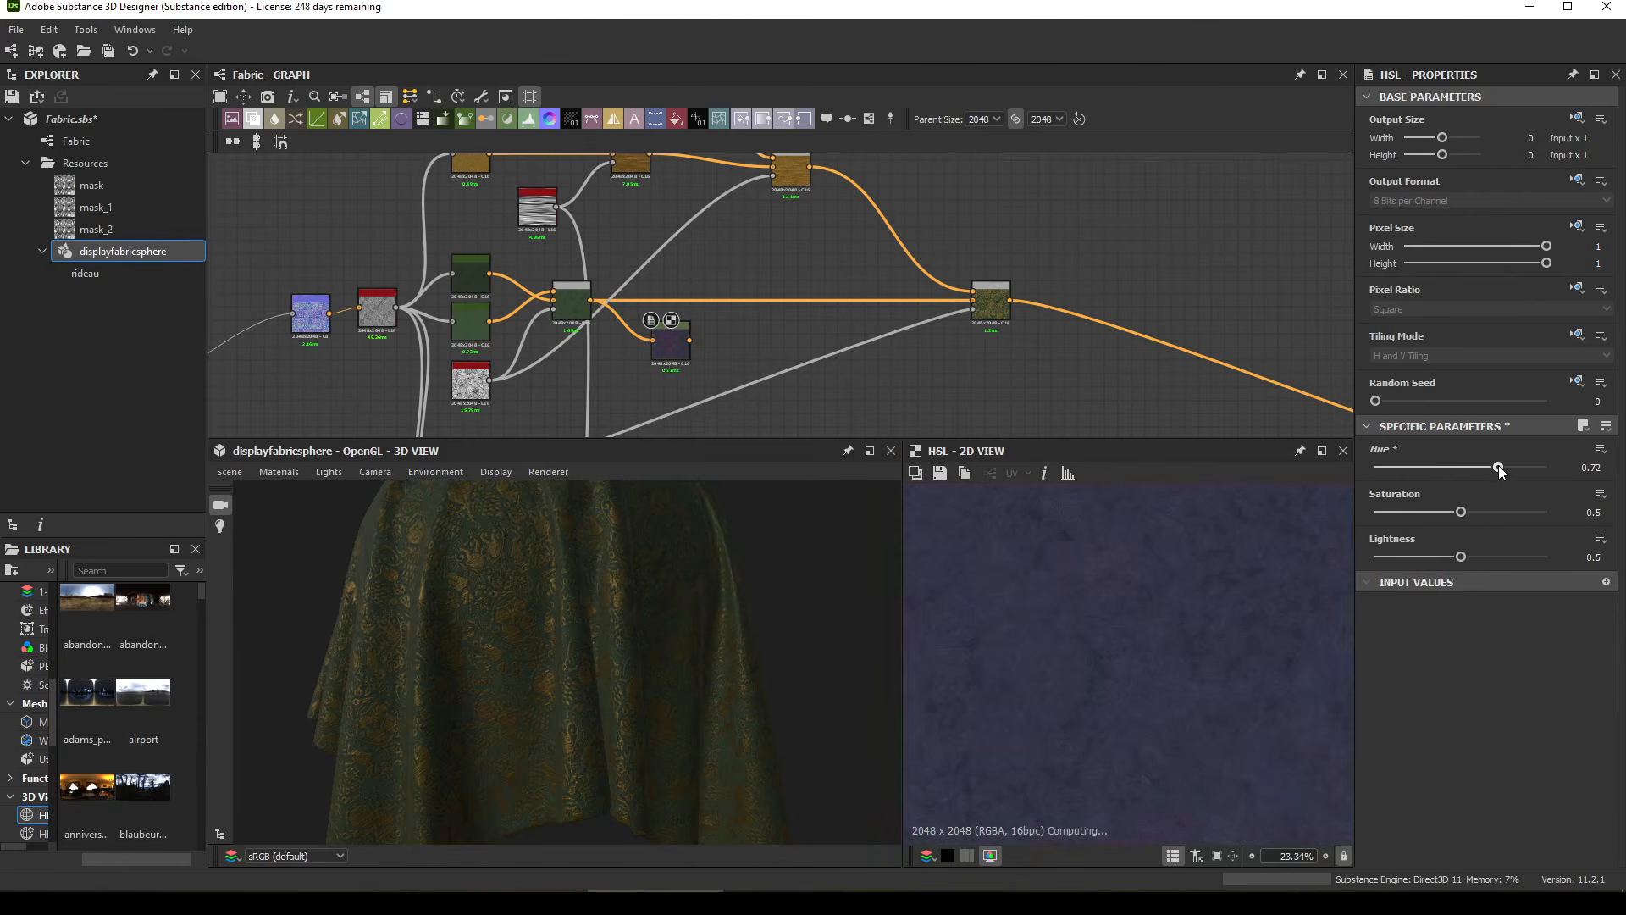
pyautogui.moveTo(1460, 557); pyautogui.dragTo(1481, 512)
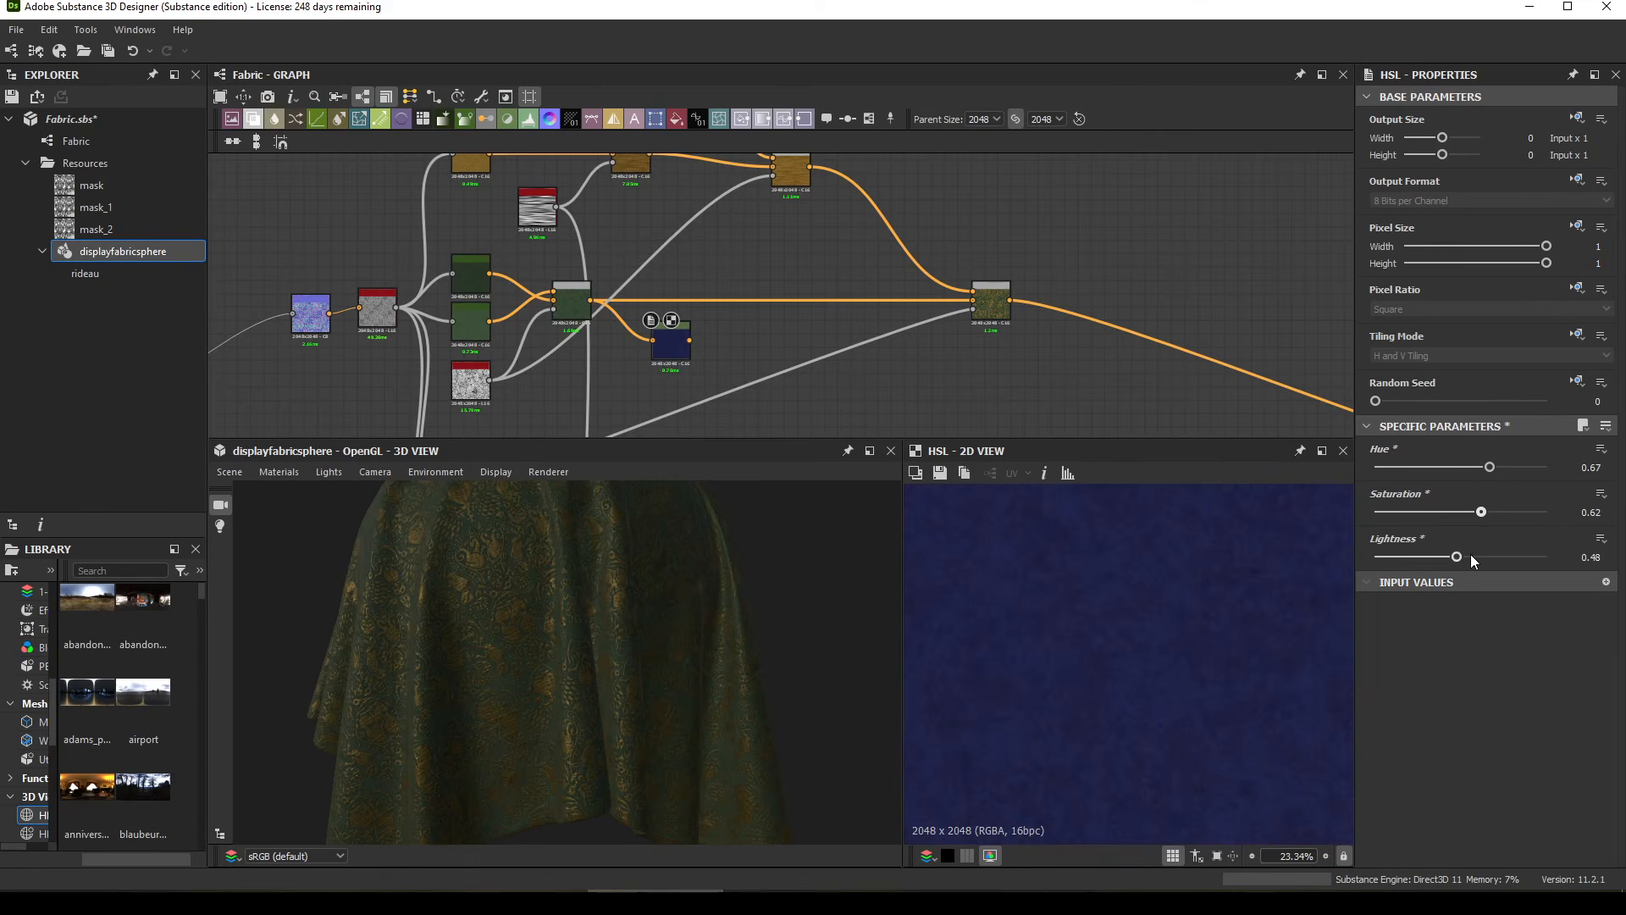
pyautogui.click(1590, 512)
pyautogui.moveTo(1590, 512); pyautogui.dragTo(1567, 578)
pyautogui.write('.55')
pyautogui.press('Return')
pyautogui.moveTo(688, 339); pyautogui.dragTo(974, 301)
pyautogui.moveTo(532, 694); pyautogui.dragTo(596, 567)
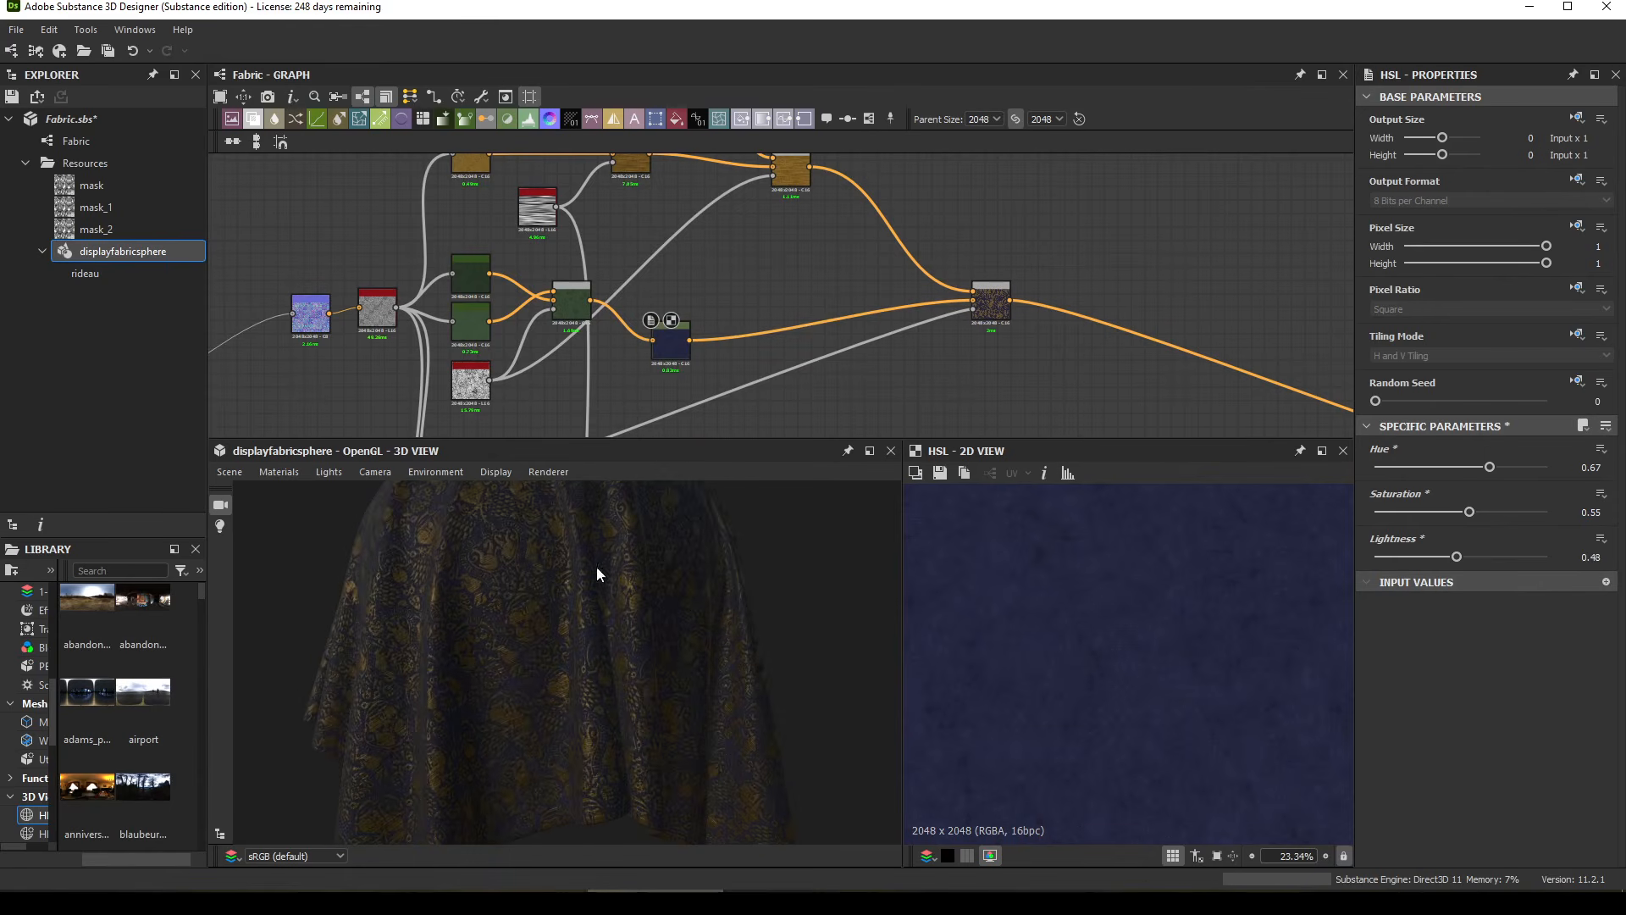
# Step: Add a second HSL node fed by the last golden ornament Blend
pyautogui.moveTo(808, 335); pyautogui.dragTo(755, 397, button='middle')
pyautogui.press('space')
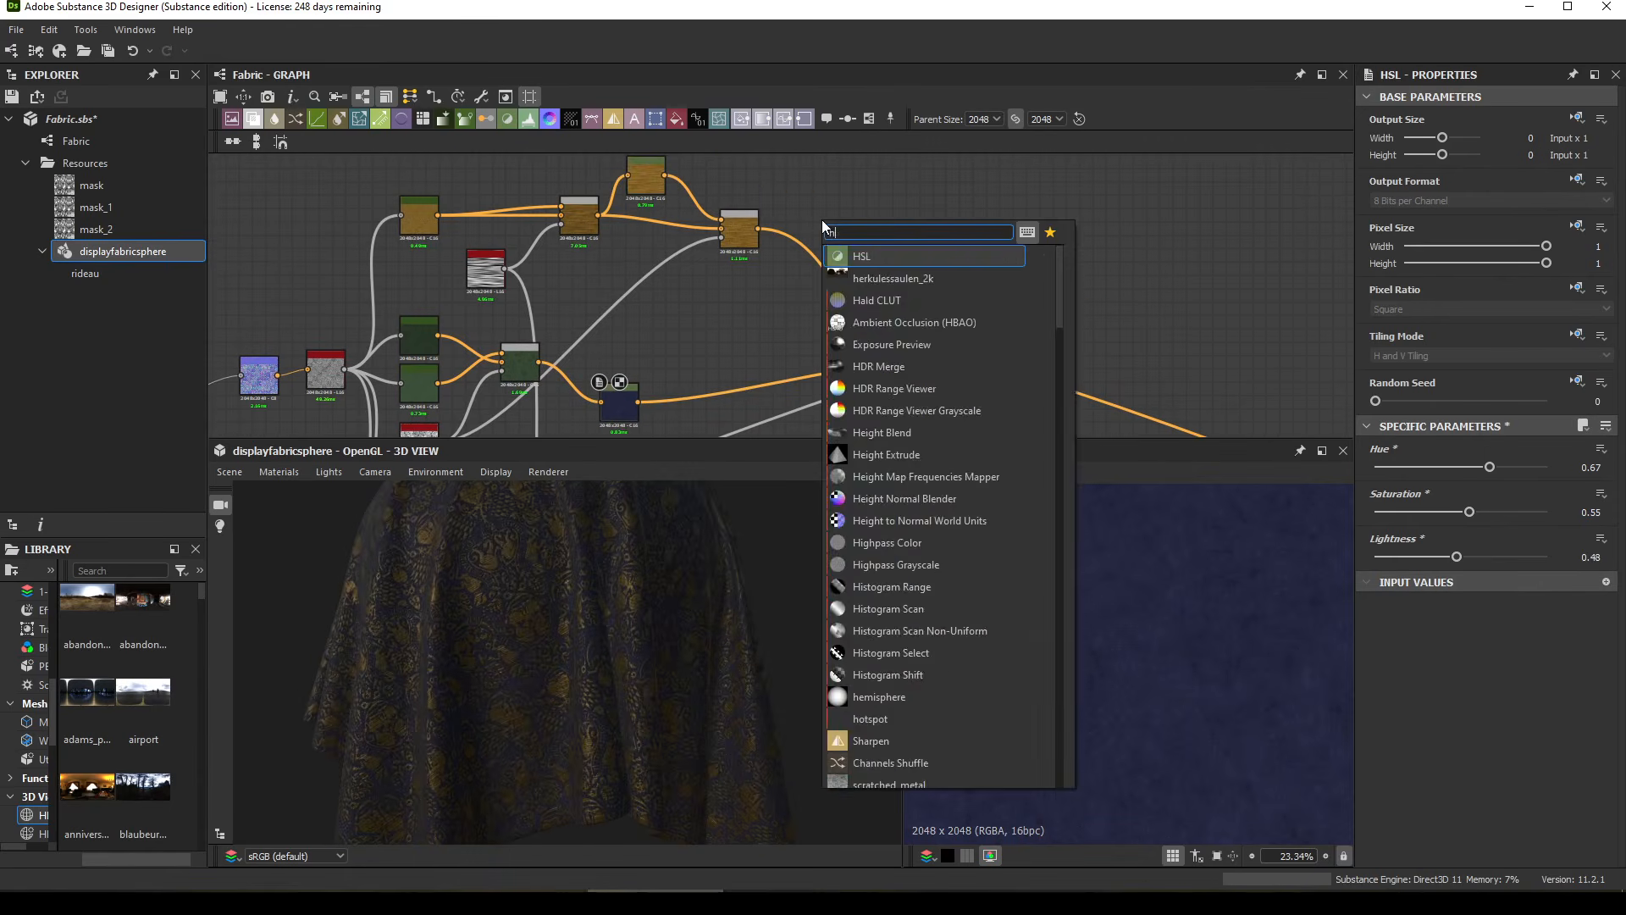
pyautogui.write('msk')
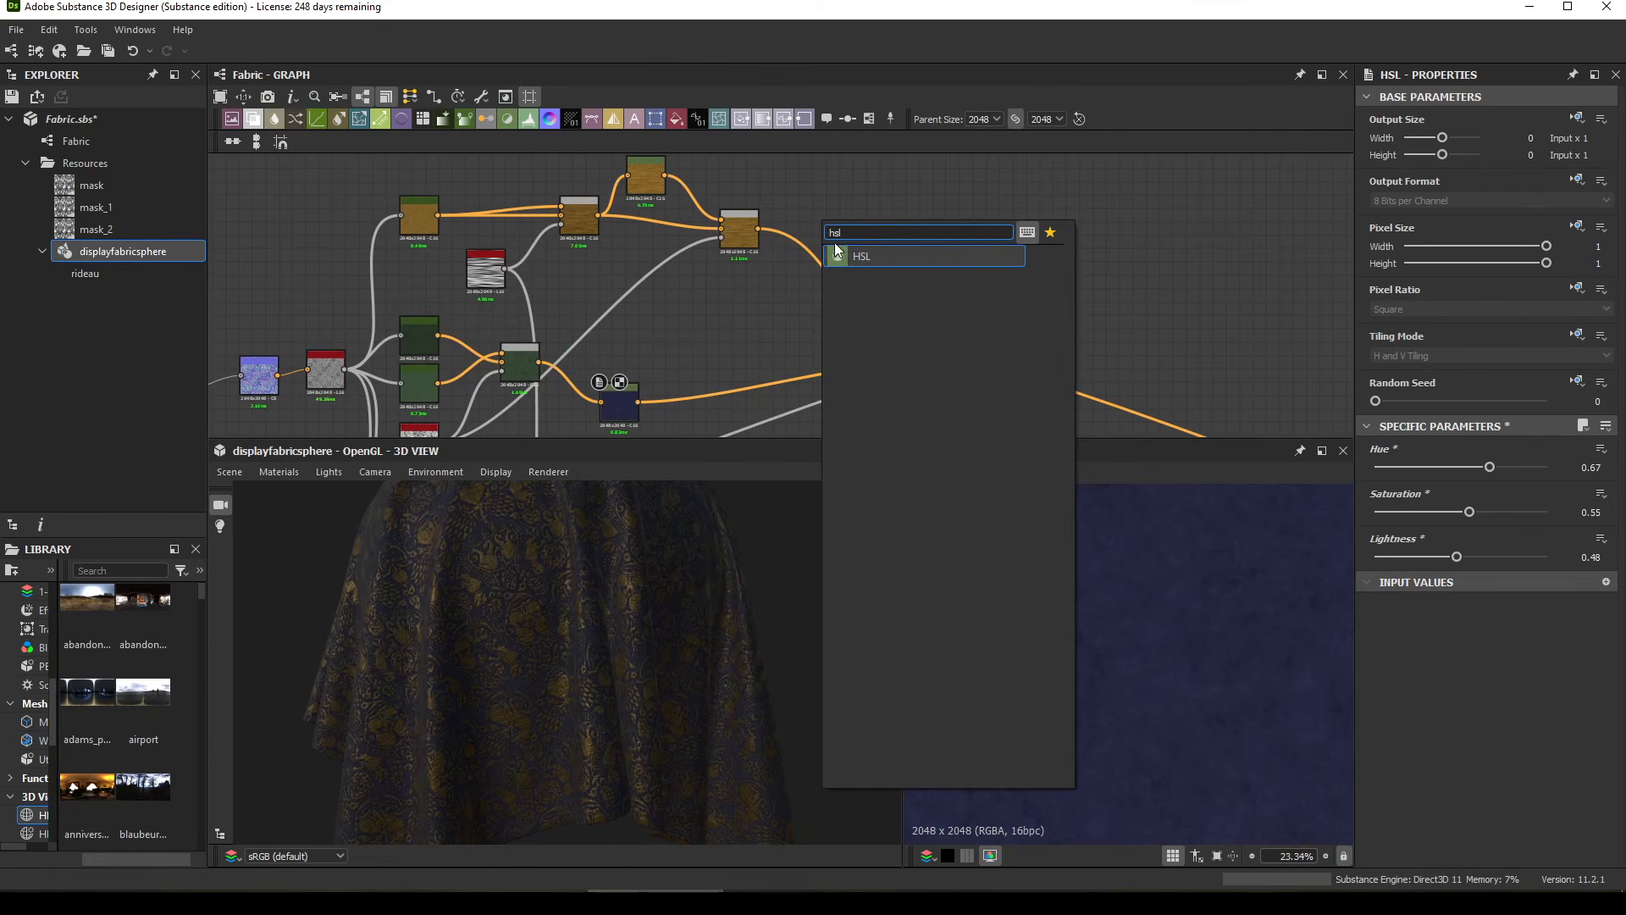
pyautogui.click(932, 255)
pyautogui.moveTo(760, 225); pyautogui.dragTo(802, 216)
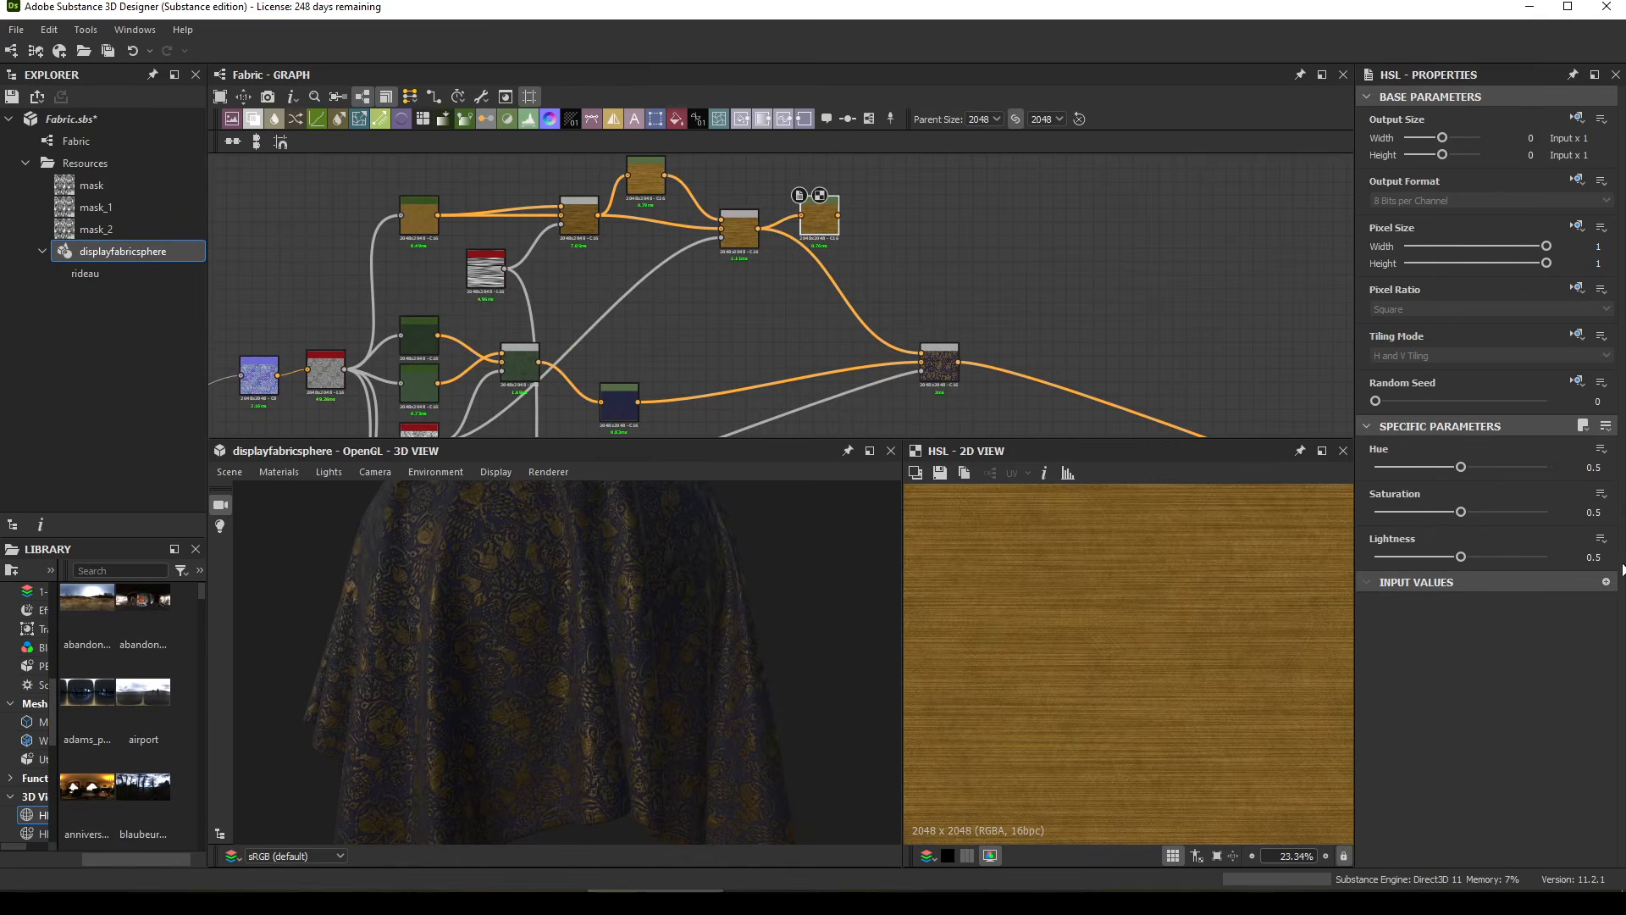
# Step: Set the ornament HSL's saturation to 0.17 and lightness to 0.69, and feed it into the final color Blend's foreground
pyautogui.moveTo(1461, 511); pyautogui.dragTo(1493, 556)
pyautogui.moveTo(838, 216); pyautogui.dragTo(925, 354)
pyautogui.moveTo(396, 761); pyautogui.dragTo(512, 668)
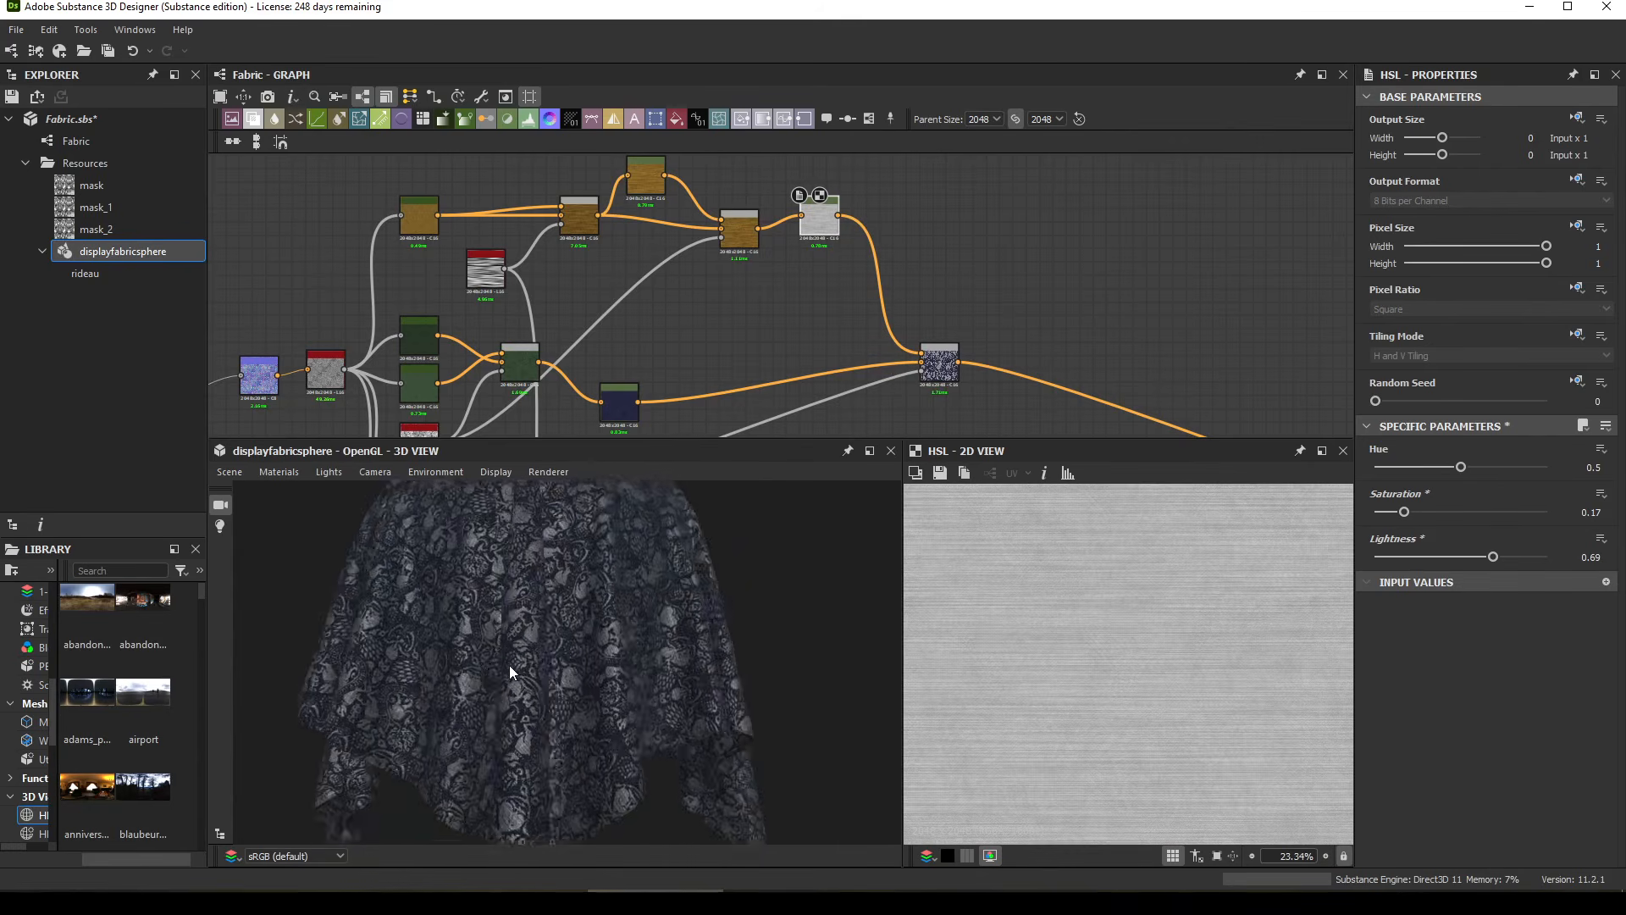
# Step: Undo the ornament HSL and the blue background connection, and remove the remaining blue HSL node
pyautogui.hotkey('ctrl', 'z')
pyautogui.hotkey('ctrl', 'z')
pyautogui.hotkey('ctrl', 'z')
pyautogui.hotkey('ctrl', 'z')
pyautogui.hotkey('ctrl', 'z')
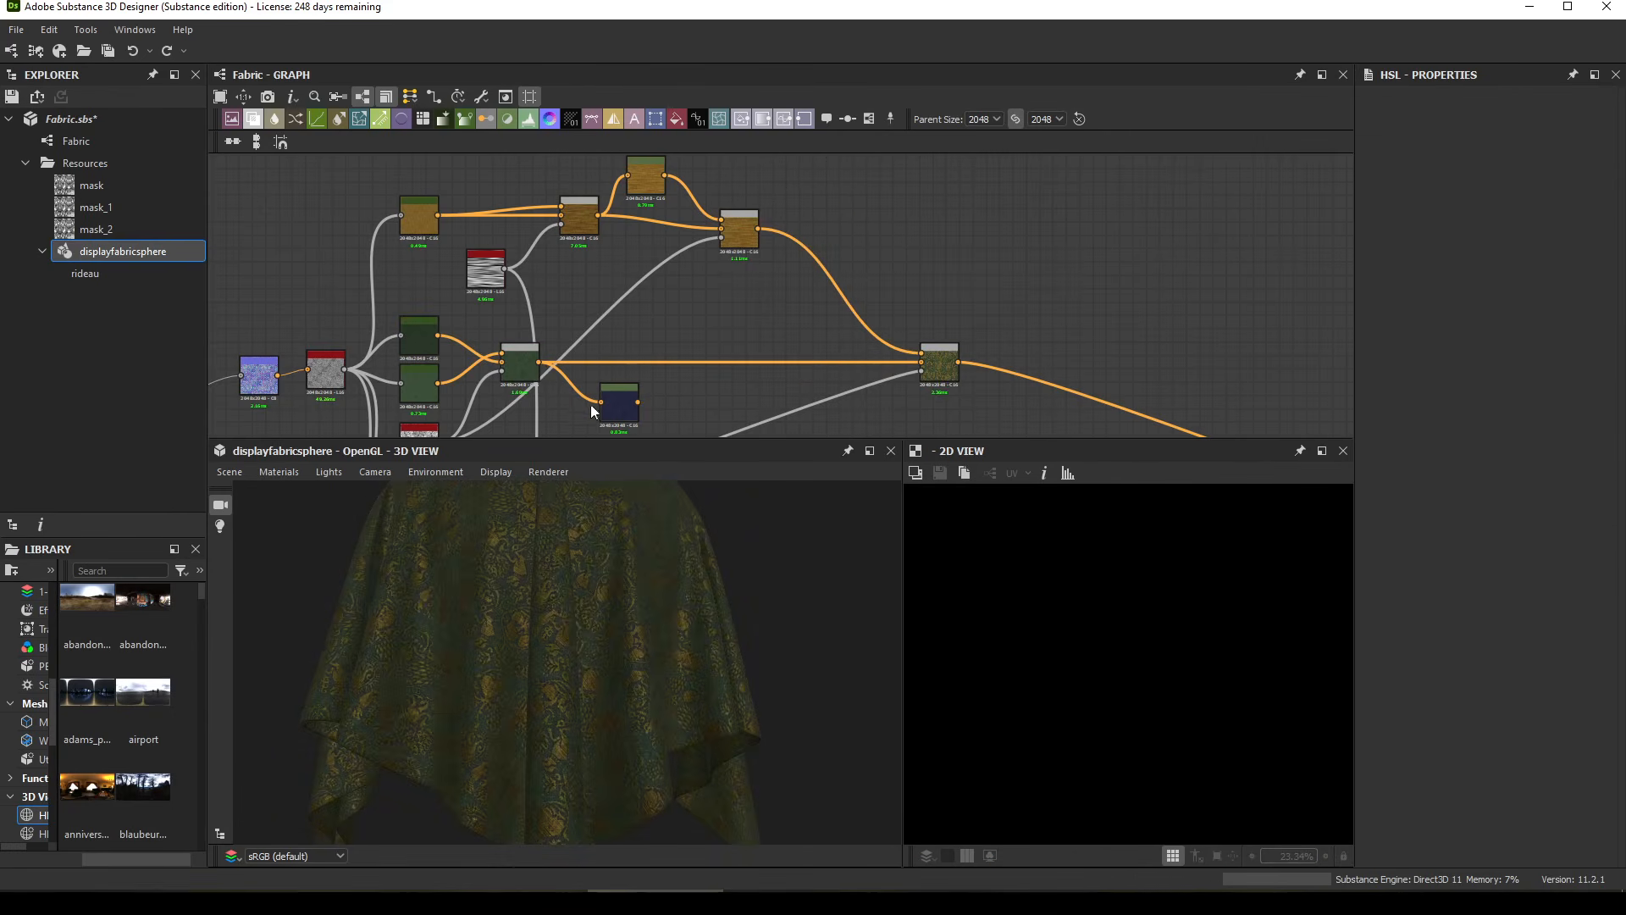
pyautogui.click(621, 415)
# Step: Move the first input node of the weave's Multiply Blend farther upstream, leaving wide space along its connection
pyautogui.scroll(-2, 622, 385)
pyautogui.moveTo(622, 385); pyautogui.dragTo(933, 261, button='middle')
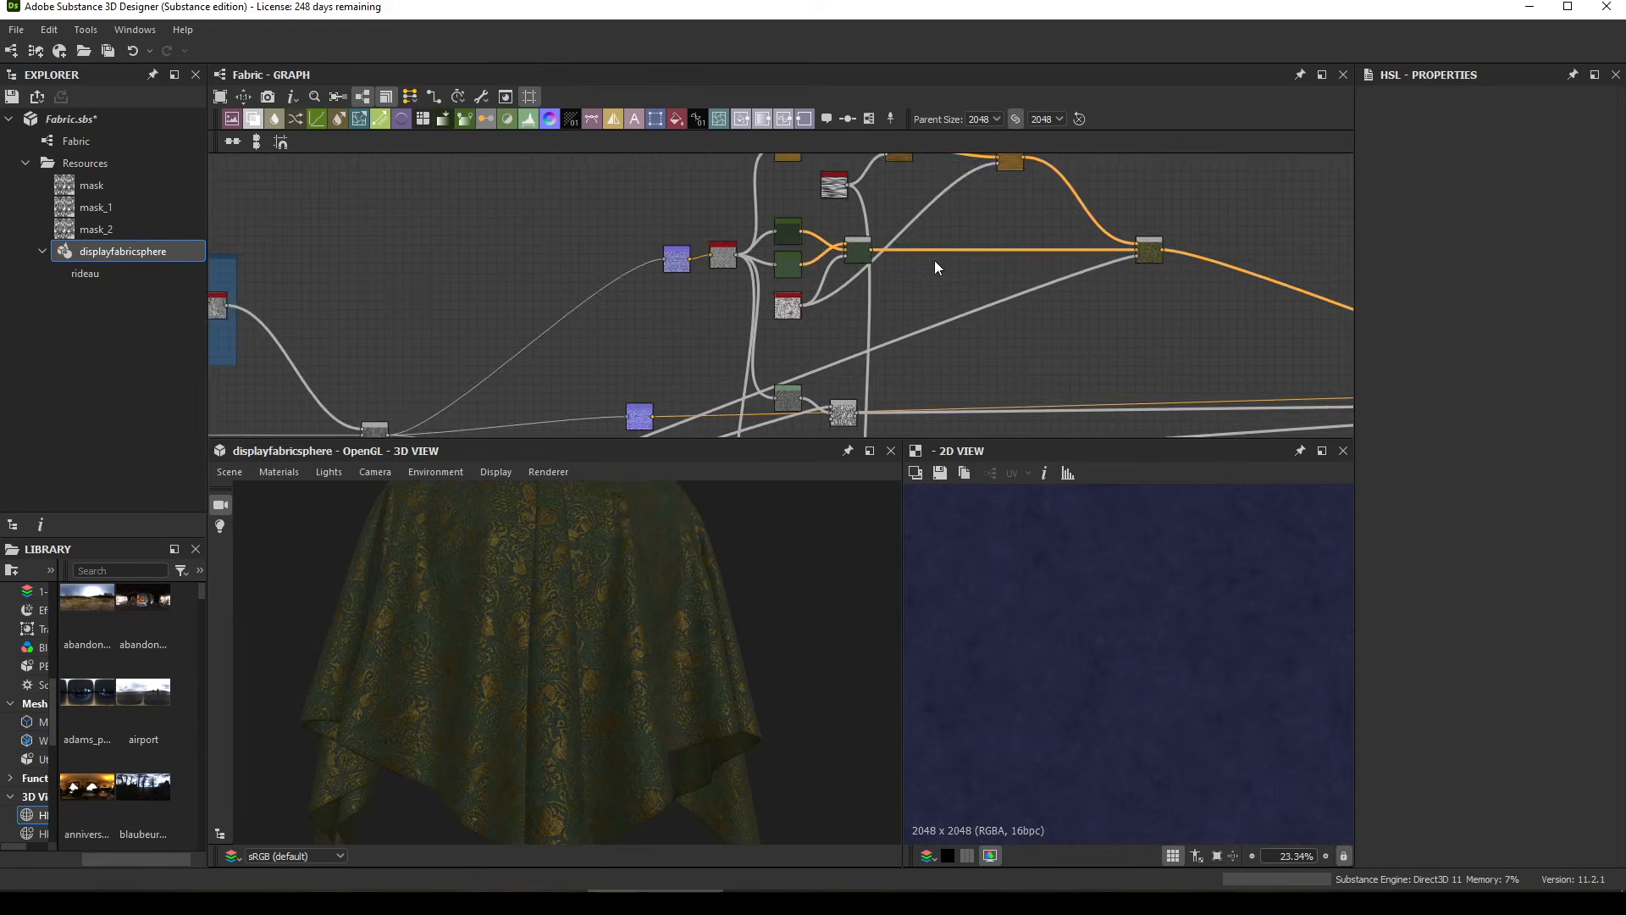
pyautogui.moveTo(549, 407); pyautogui.dragTo(1250, 176, button='middle')
pyautogui.moveTo(329, 354)
pyautogui.mouseDown(button='middle')
pyautogui.moveTo(666, 276)
pyautogui.moveTo(721, 390)
pyautogui.mouseUp(button='middle')
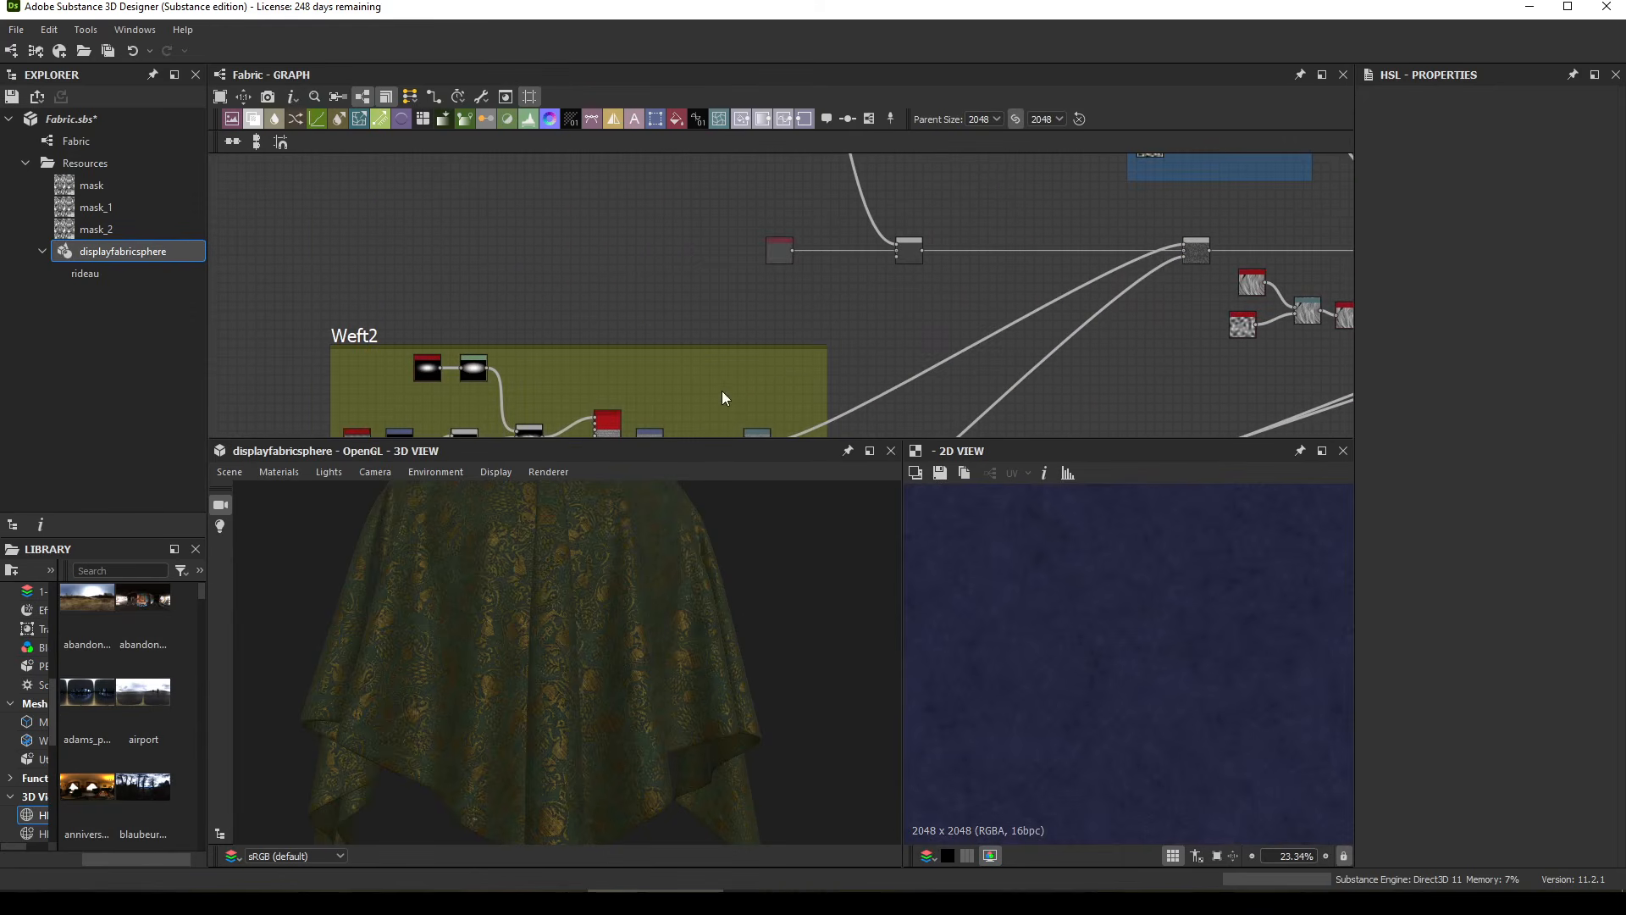
pyautogui.moveTo(217, 239); pyautogui.dragTo(212, 244)
pyautogui.moveTo(232, 244); pyautogui.dragTo(528, 242, button='middle')
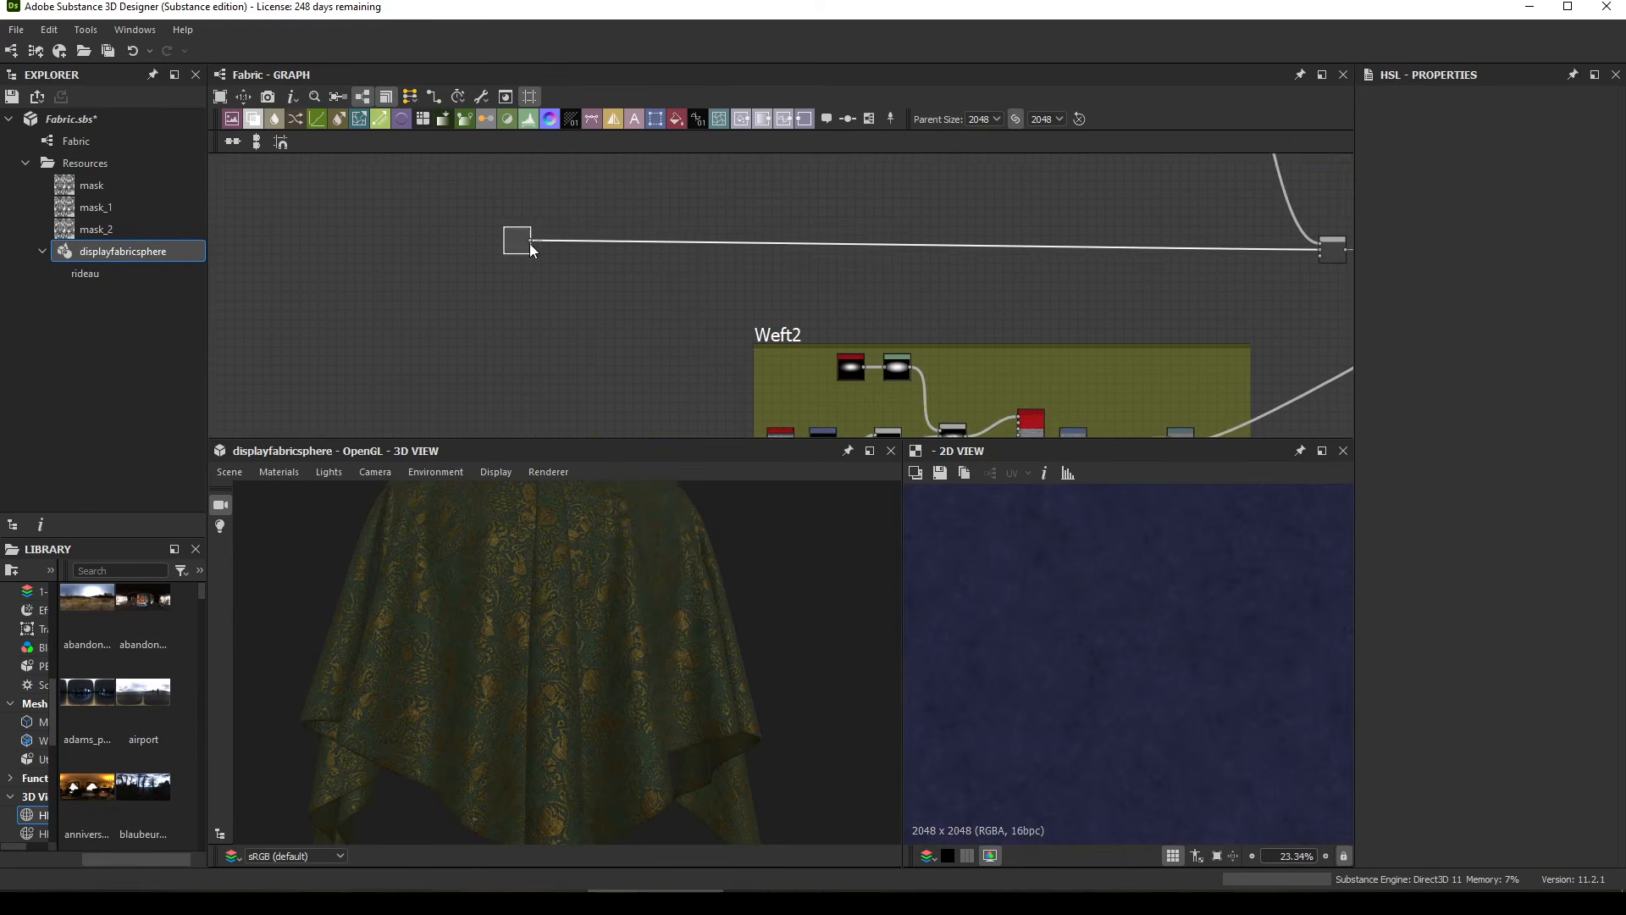
pyautogui.moveTo(823, 278); pyautogui.dragTo(479, 321, button='middle')
# Step: Try an opacity of 0.54 on the weave's Multiply Blend with the cloth viewed up close
pyautogui.click(986, 293)
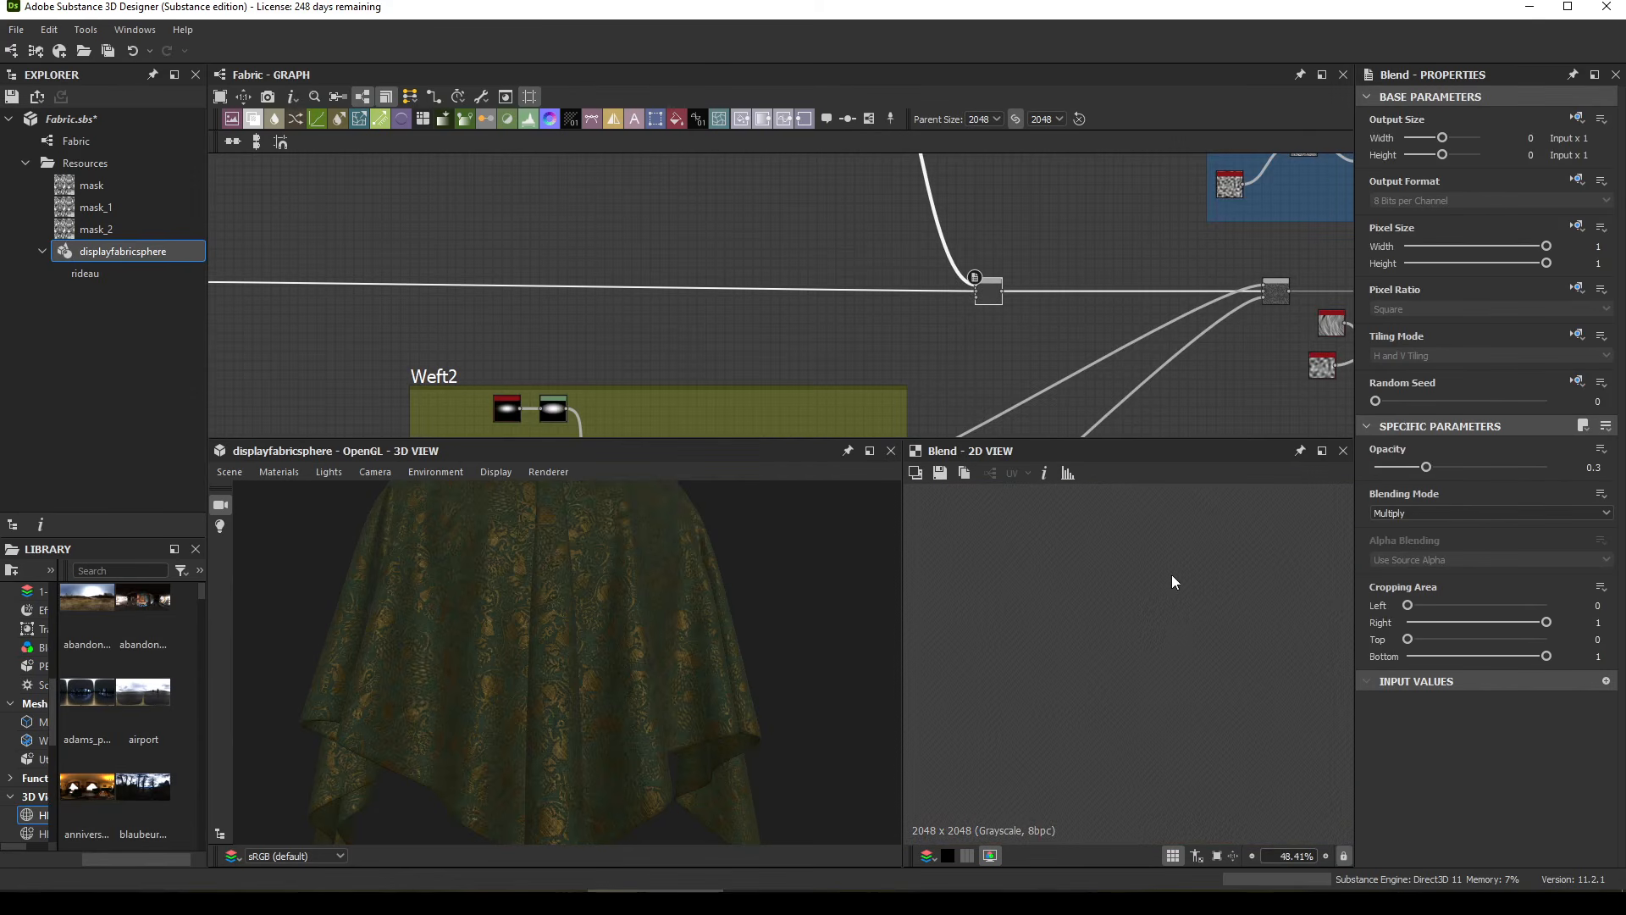
pyautogui.moveTo(693, 642); pyautogui.dragTo(631, 676)
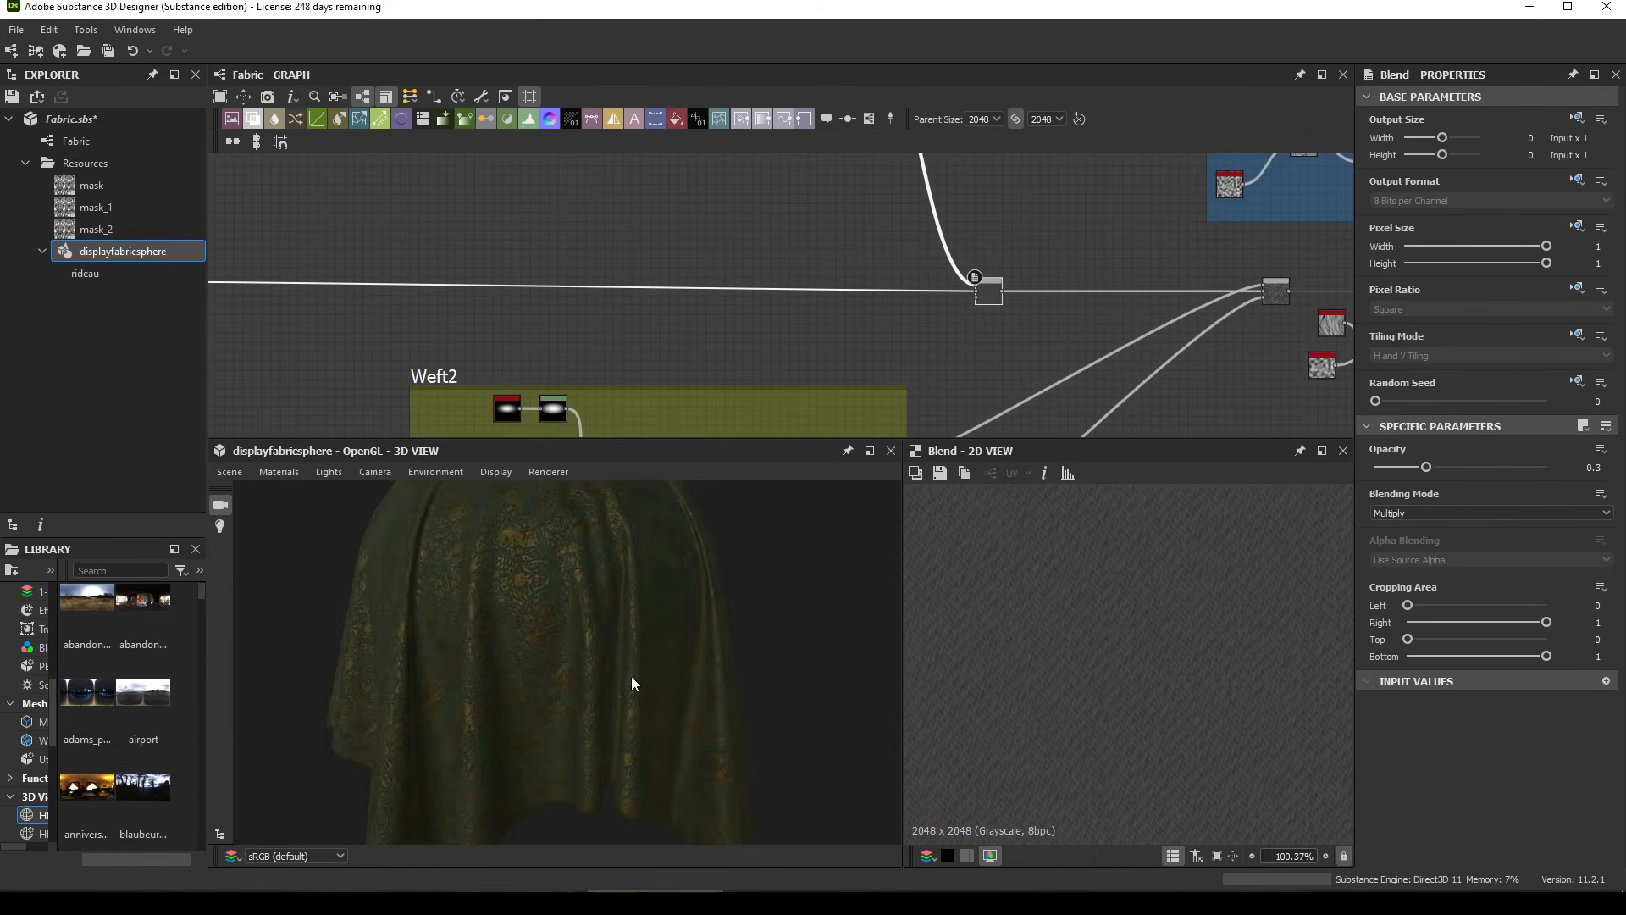
pyautogui.scroll(5, 553, 596)
pyautogui.moveTo(564, 647); pyautogui.dragTo(708, 715, button='middle')
pyautogui.scroll(-5, 708, 715)
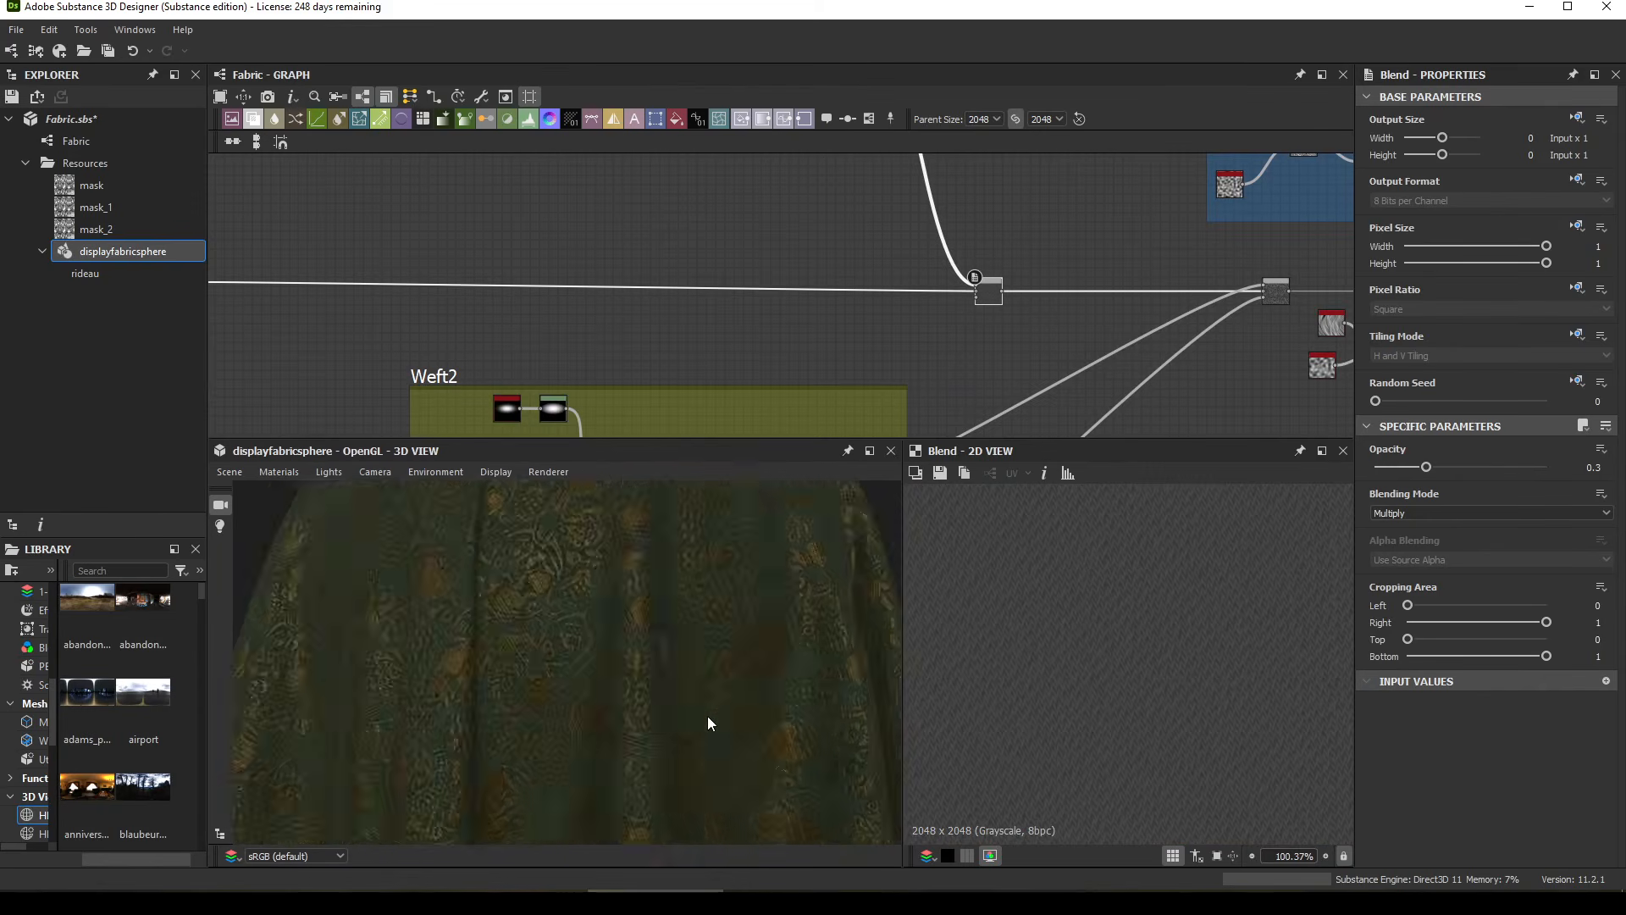
pyautogui.scroll(8, 708, 696)
pyautogui.scroll(-2, 699, 683)
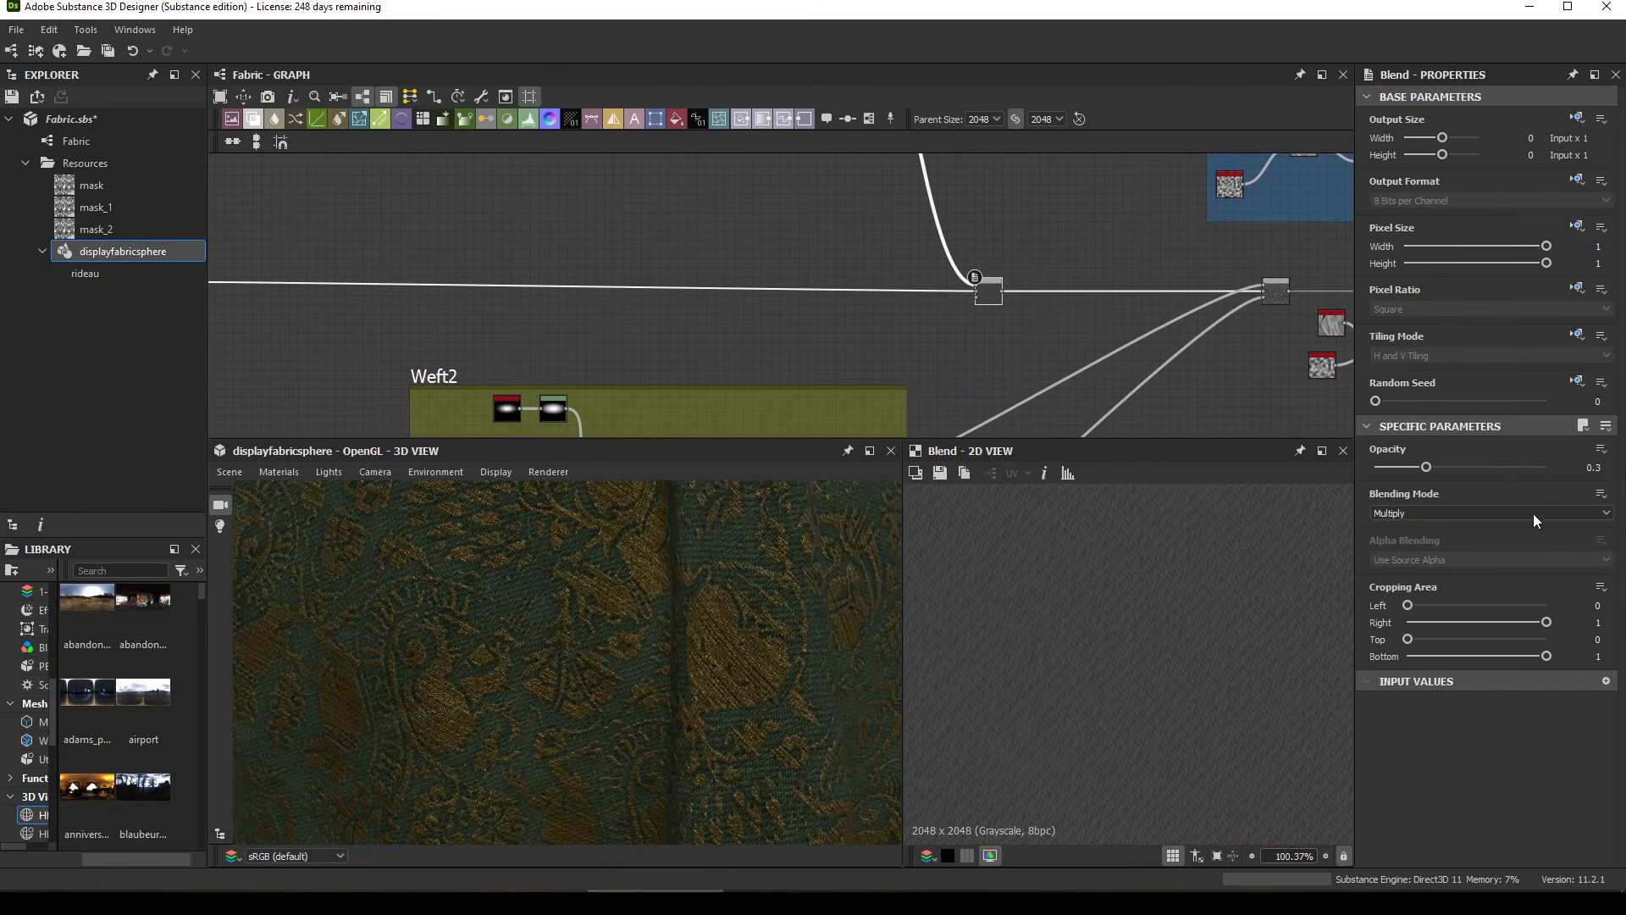
pyautogui.click(1467, 468)
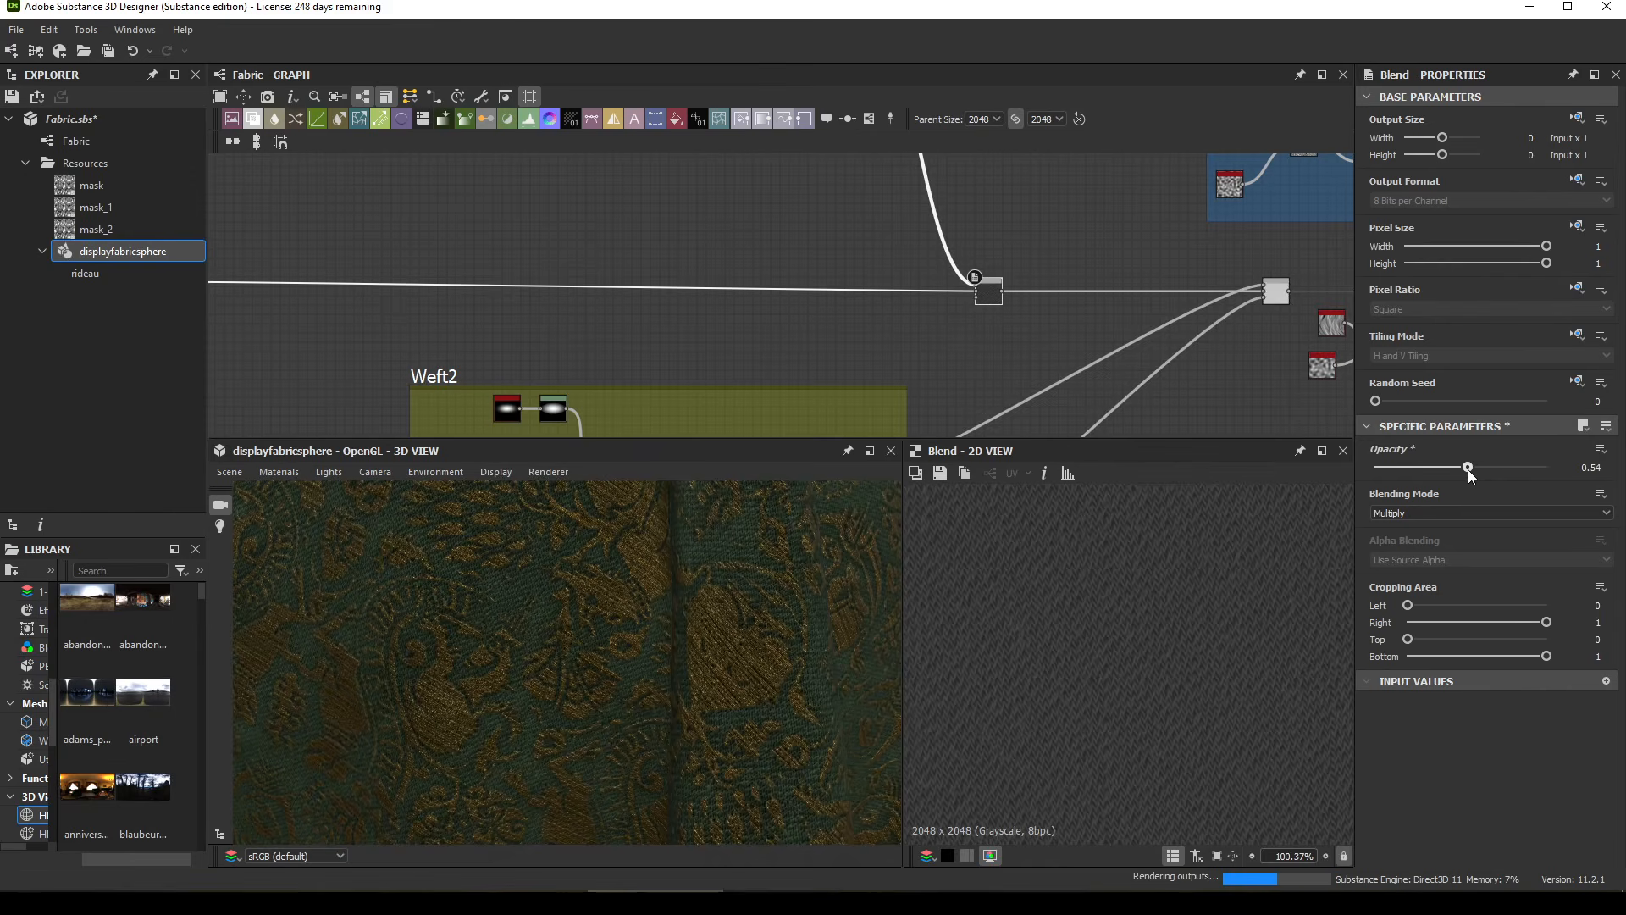
# Step: Inspect the stronger weave on the cloth's folds and undo the Multiply Blend's opacity change
pyautogui.scroll(-5, 735, 641)
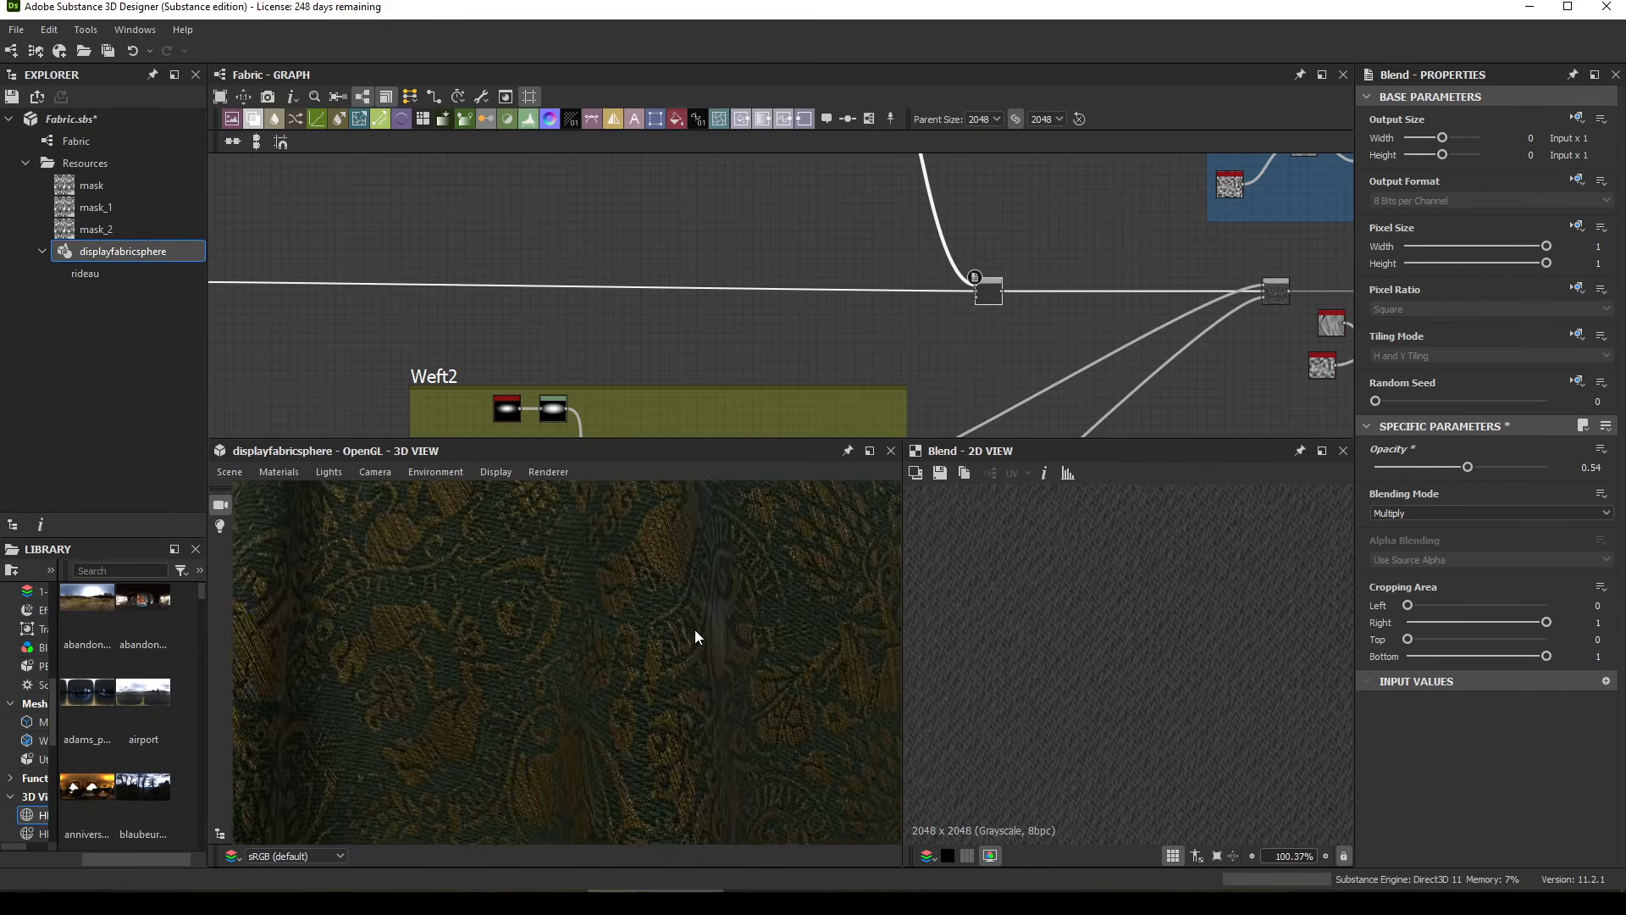
pyautogui.moveTo(695, 629); pyautogui.dragTo(708, 764)
pyautogui.scroll(2, 632, 627)
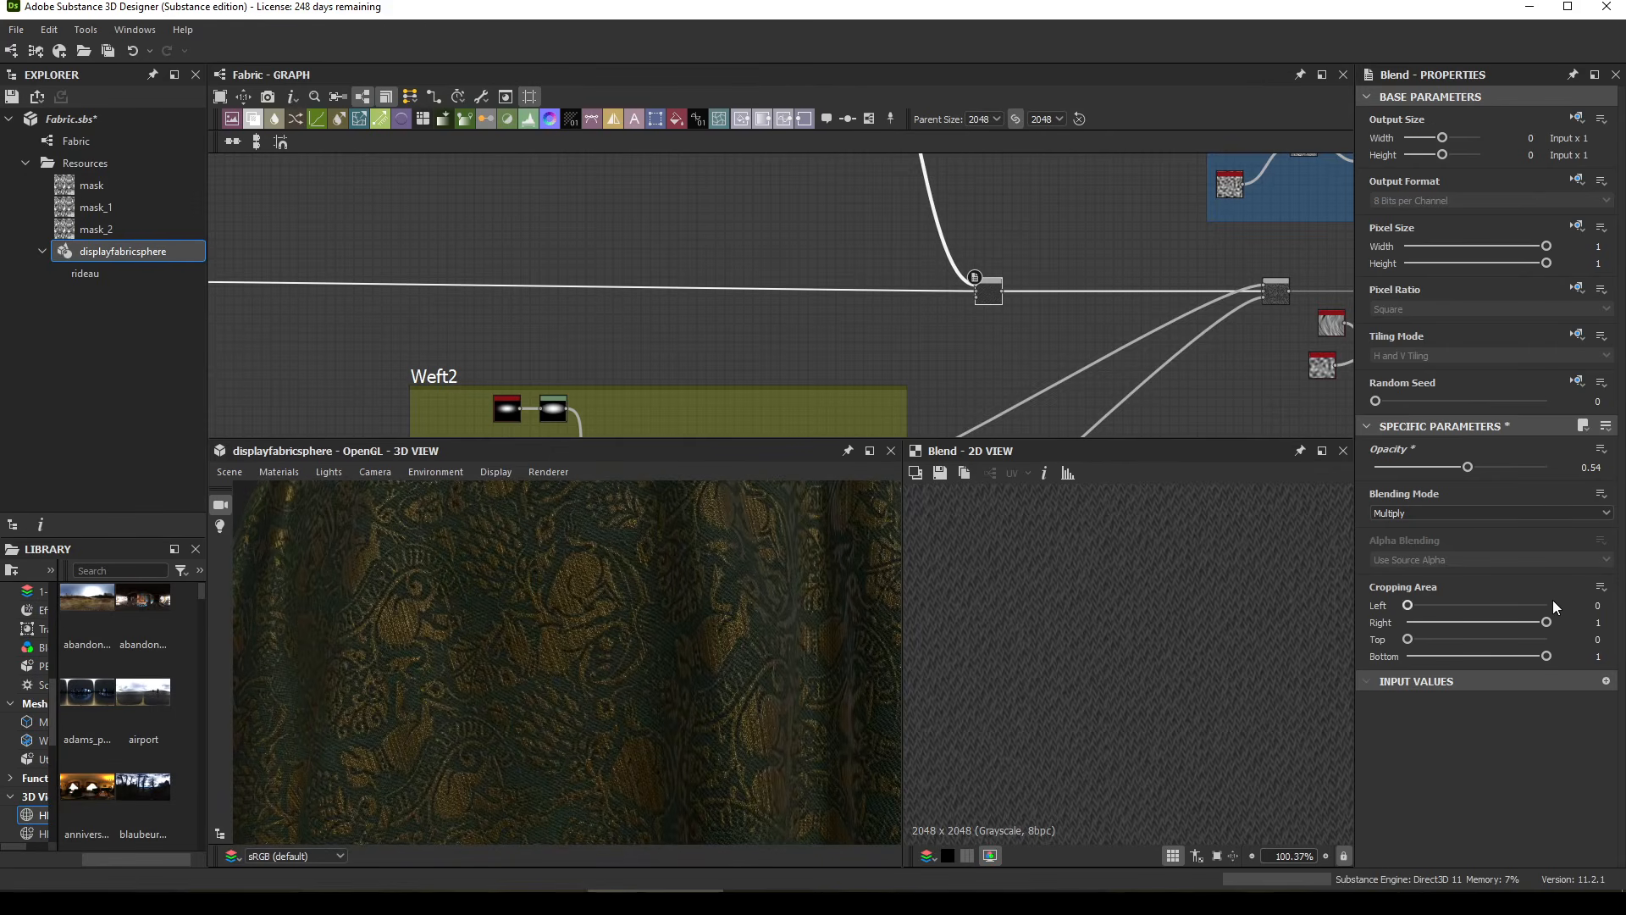
pyautogui.hotkey('ctrl', 'z')
# Step: Move the mask_2 bitmap node farther upstream from the node it feeds
pyautogui.scroll(-4, 953, 339)
pyautogui.moveTo(958, 321); pyautogui.dragTo(732, 207, button='middle')
pyautogui.scroll(5, 590, 298)
pyautogui.moveTo(555, 393); pyautogui.dragTo(768, 284, button='middle')
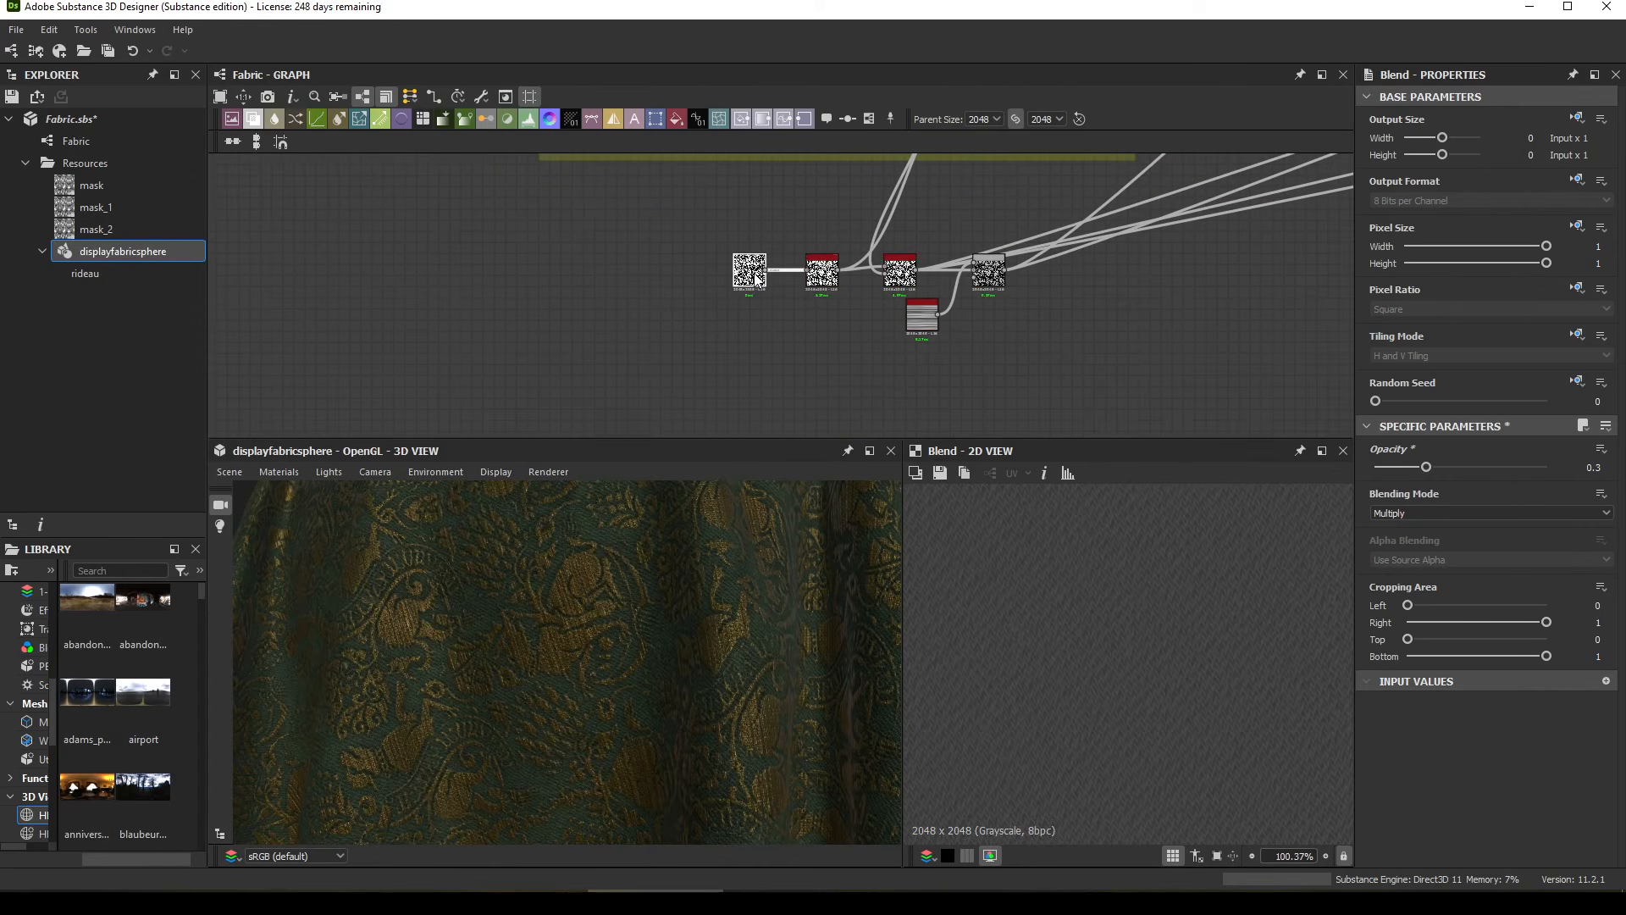
pyautogui.moveTo(756, 275); pyautogui.dragTo(588, 269)
pyautogui.moveTo(615, 321); pyautogui.dragTo(602, 298, button='middle')
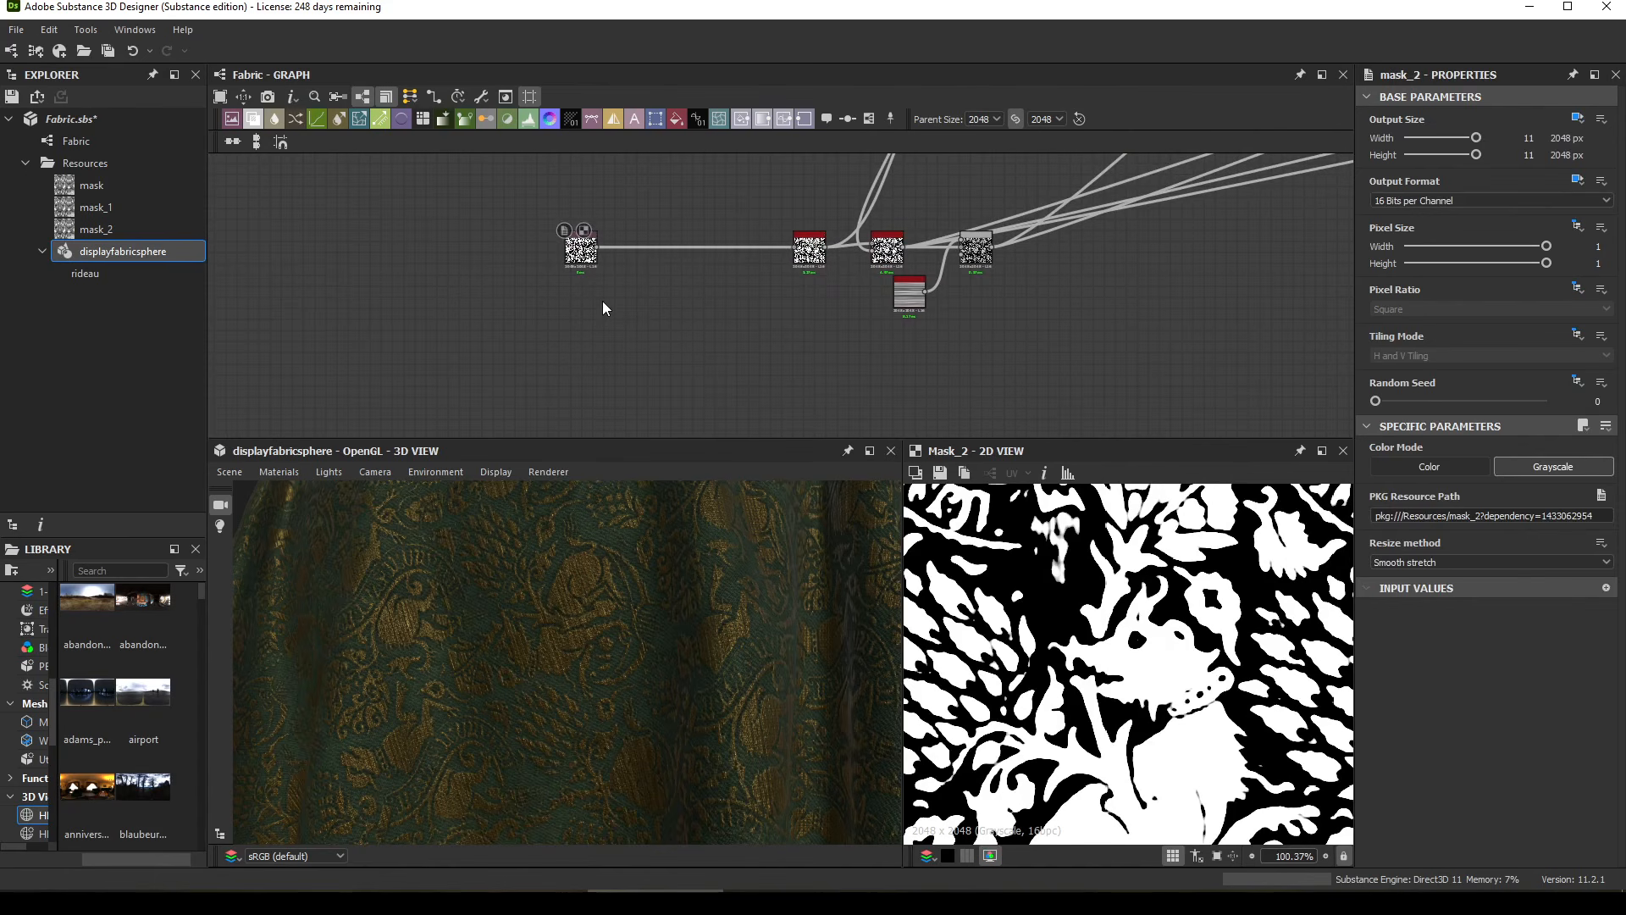
# Step: Add a Bitmap node below mask_2, importing the image mask2 from the Fabric_Tutorial folder
pyautogui.click(604, 303)
pyautogui.press('space')
pyautogui.write('bit')
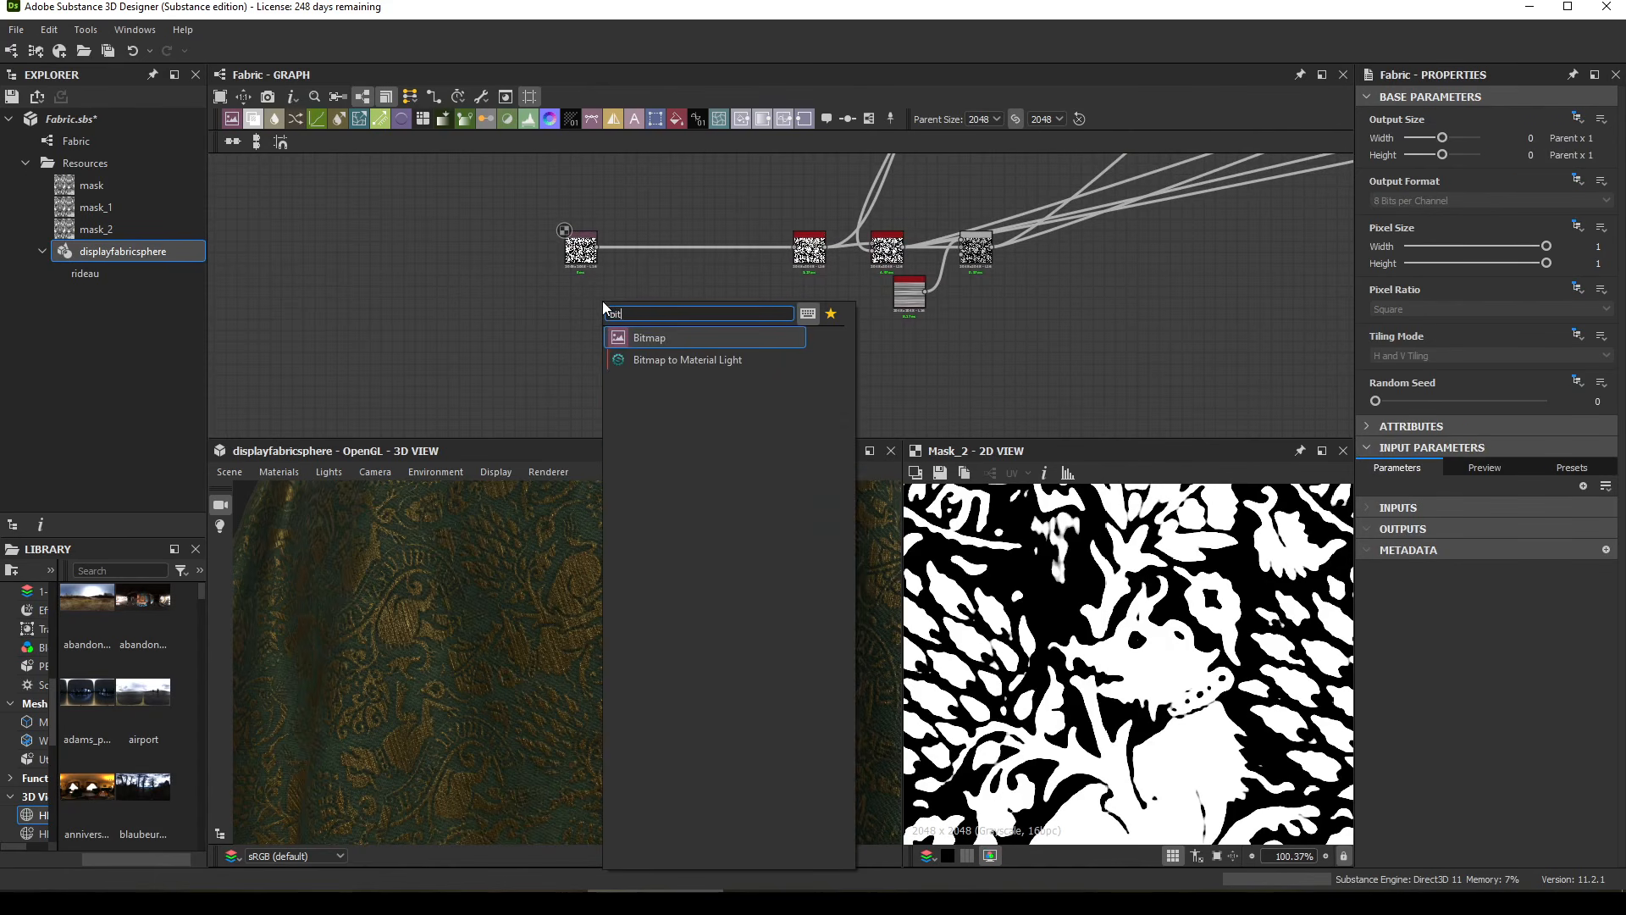
pyautogui.click(625, 339)
pyautogui.click(674, 353)
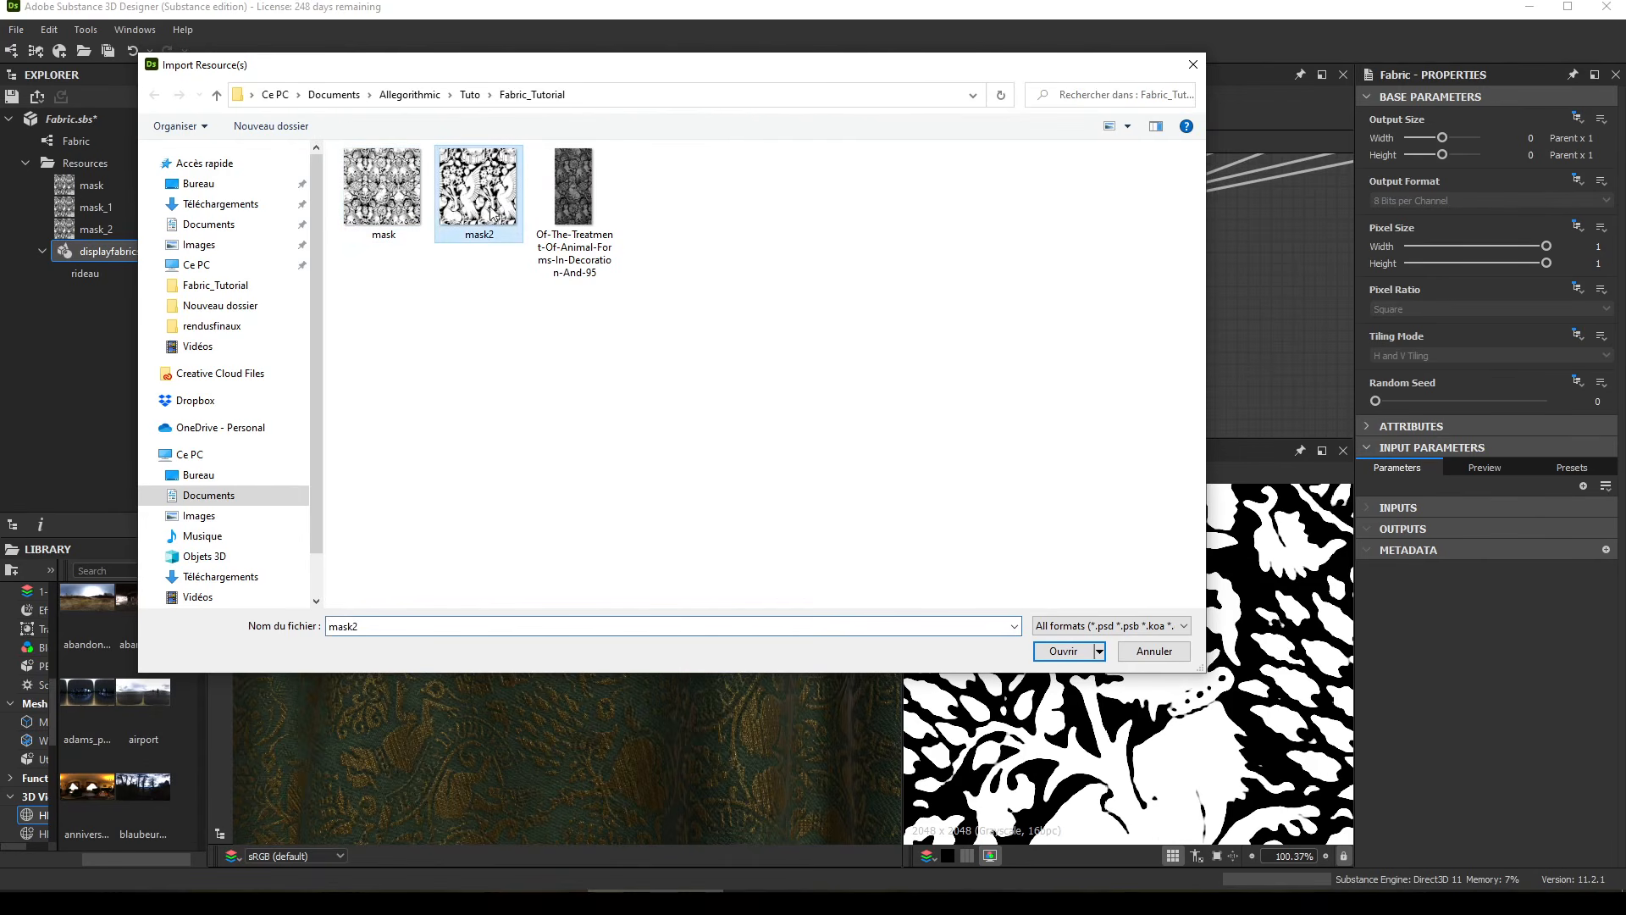
pyautogui.click(1063, 651)
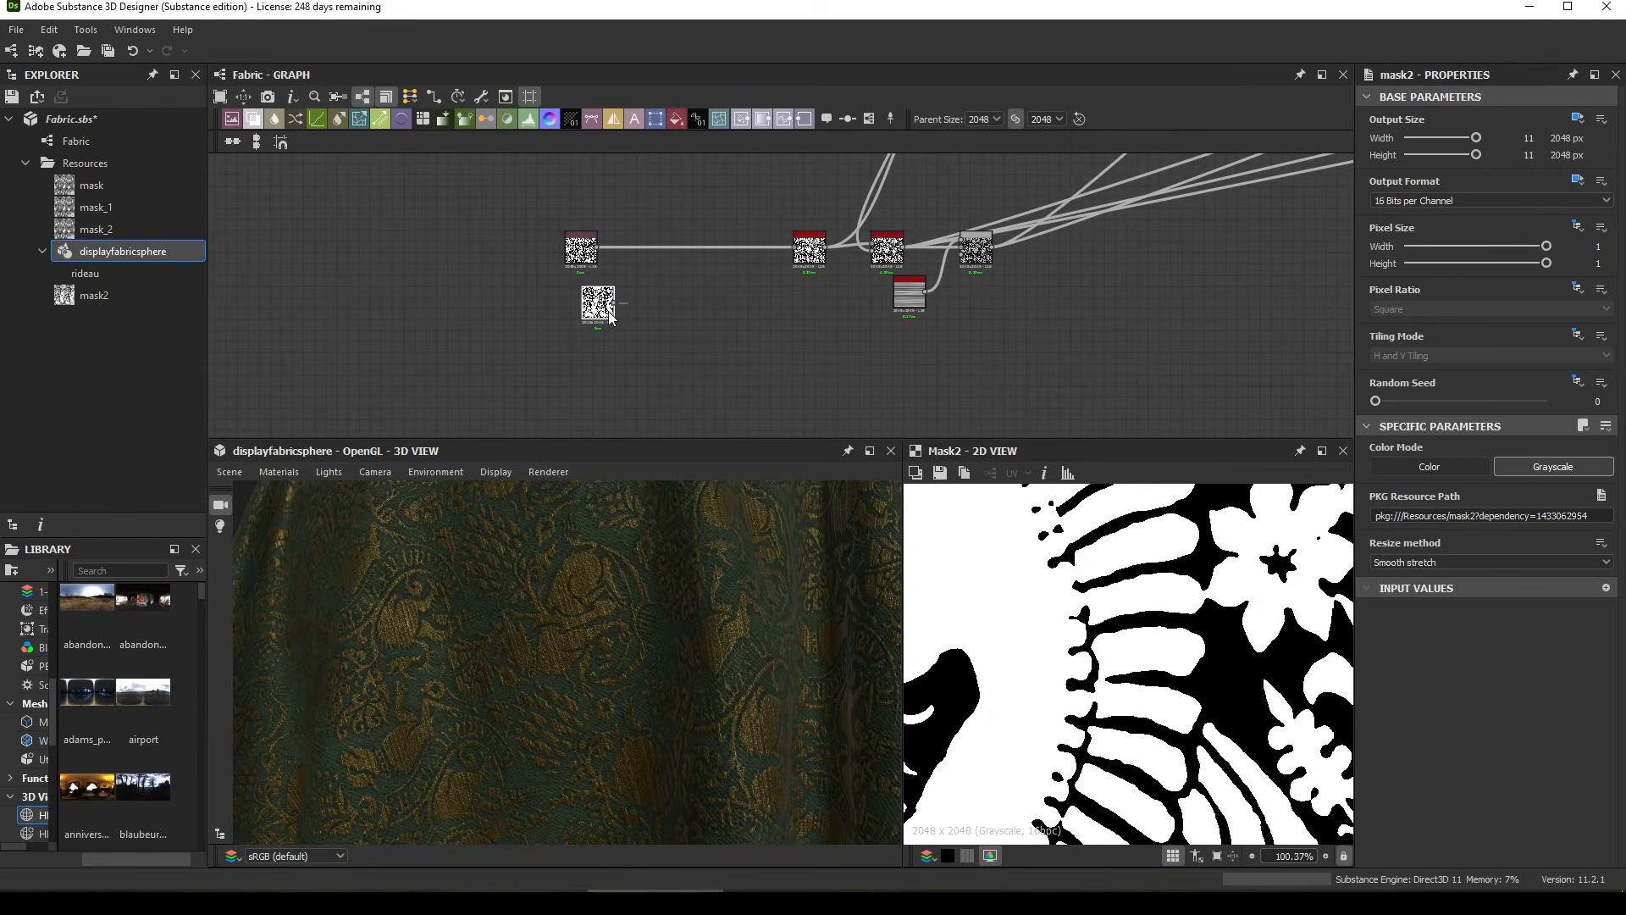
# Step: Try feeding the mask2 bitmap into the Blur HQ Grayscale node instead of mask_2, and inspect the ornament on the draped cloth
pyautogui.scroll(3, 597, 323)
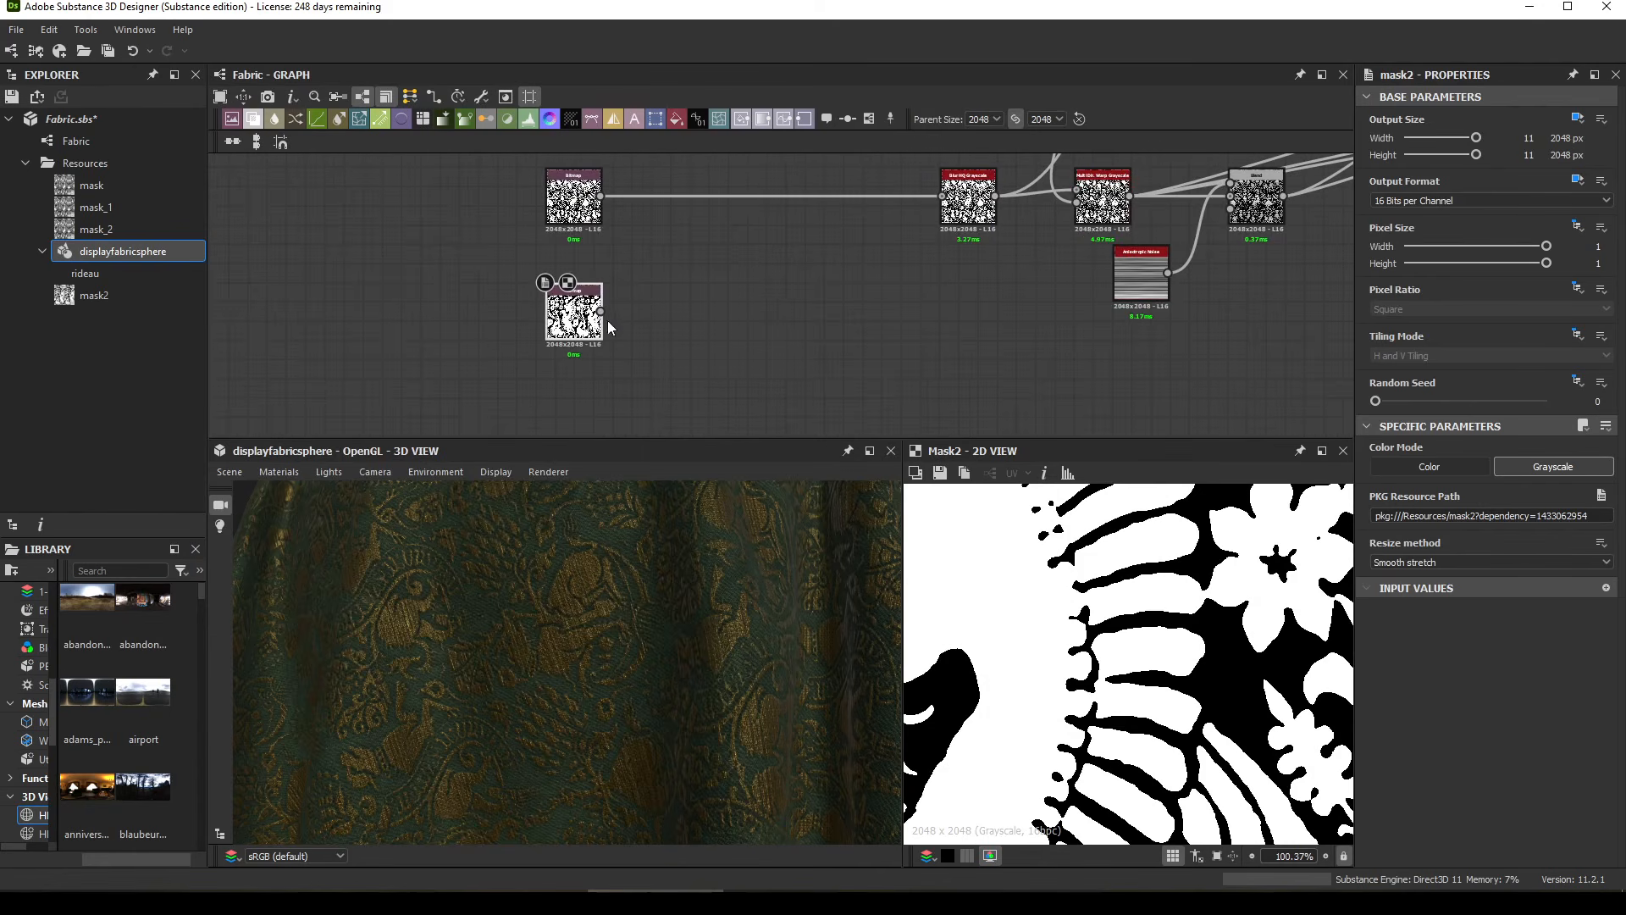
pyautogui.scroll(-3, 642, 688)
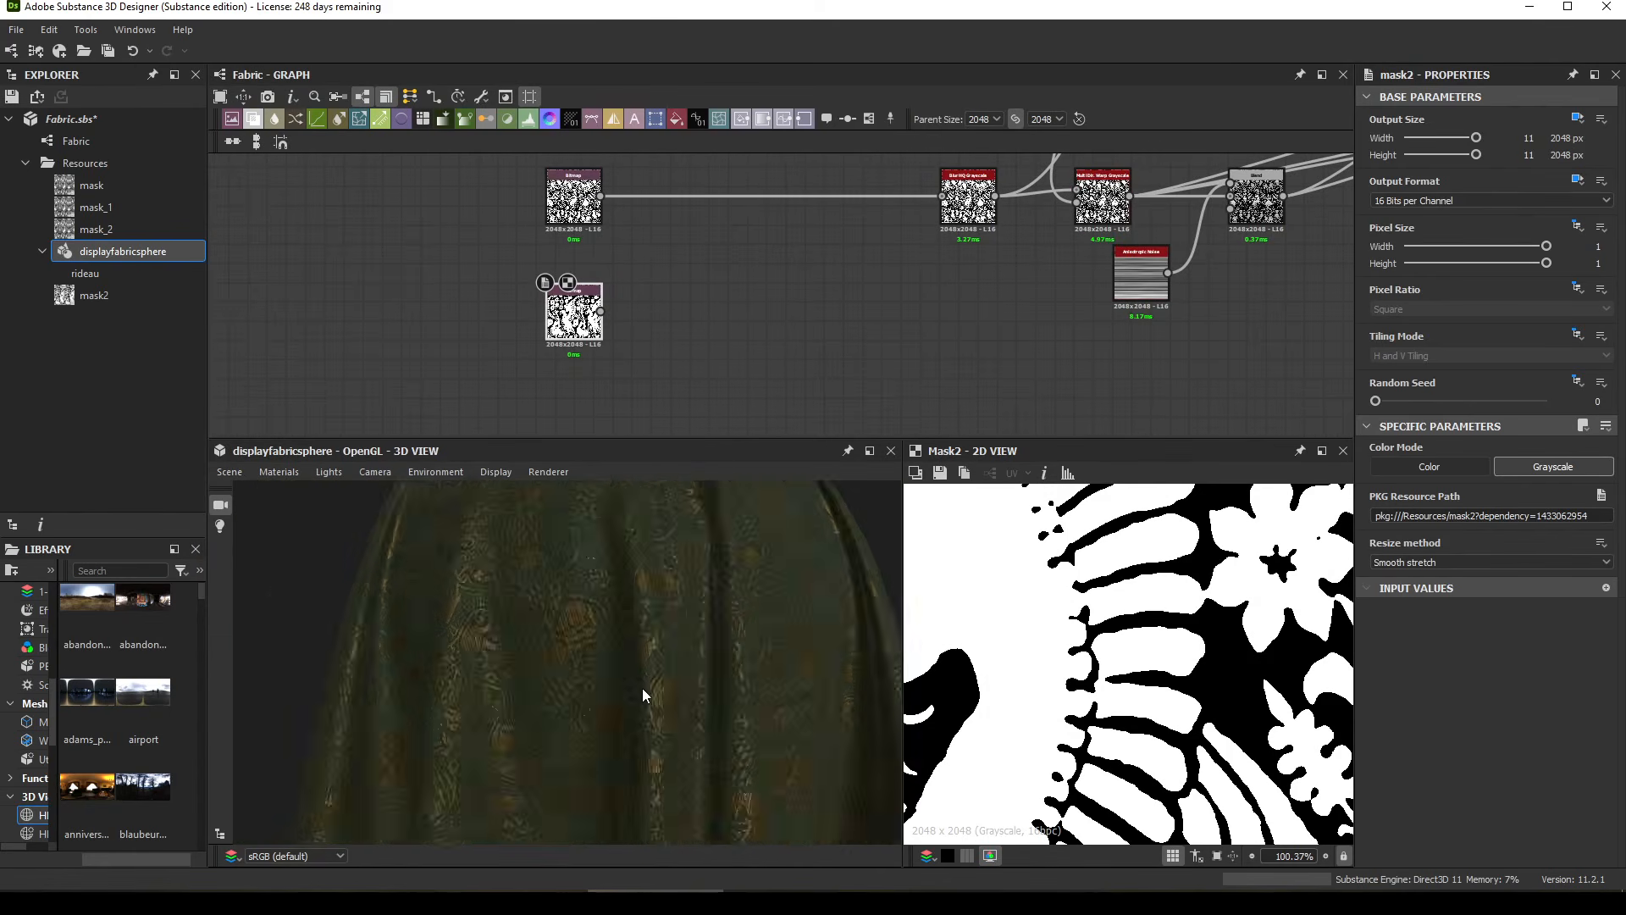
pyautogui.moveTo(642, 688); pyautogui.dragTo(555, 681)
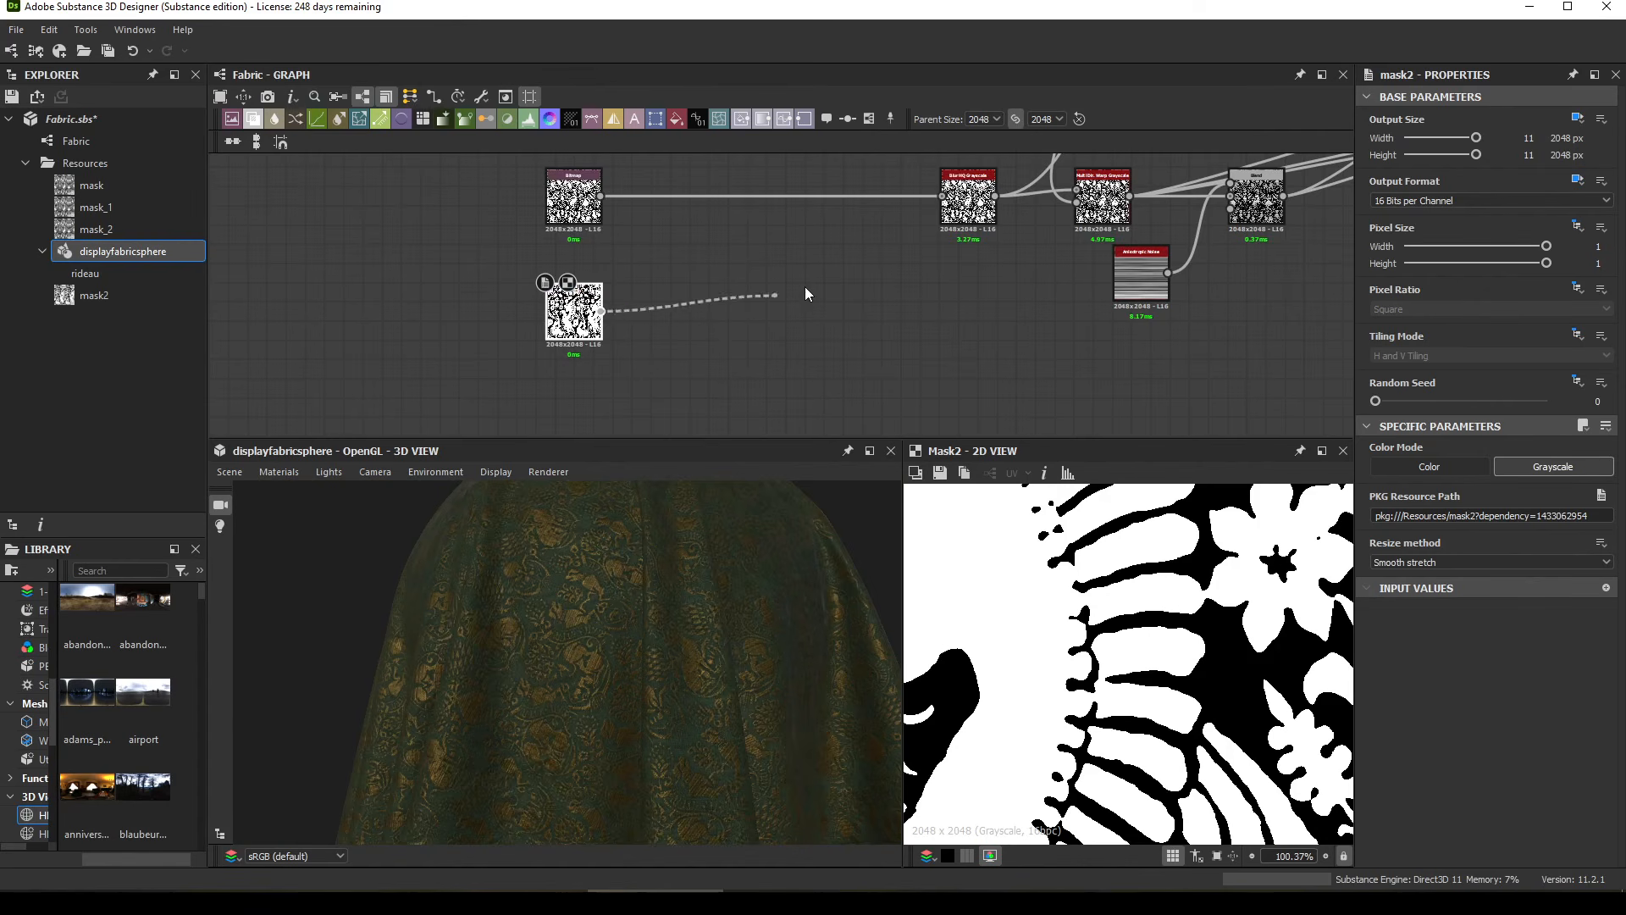
pyautogui.moveTo(968, 198); pyautogui.dragTo(966, 198)
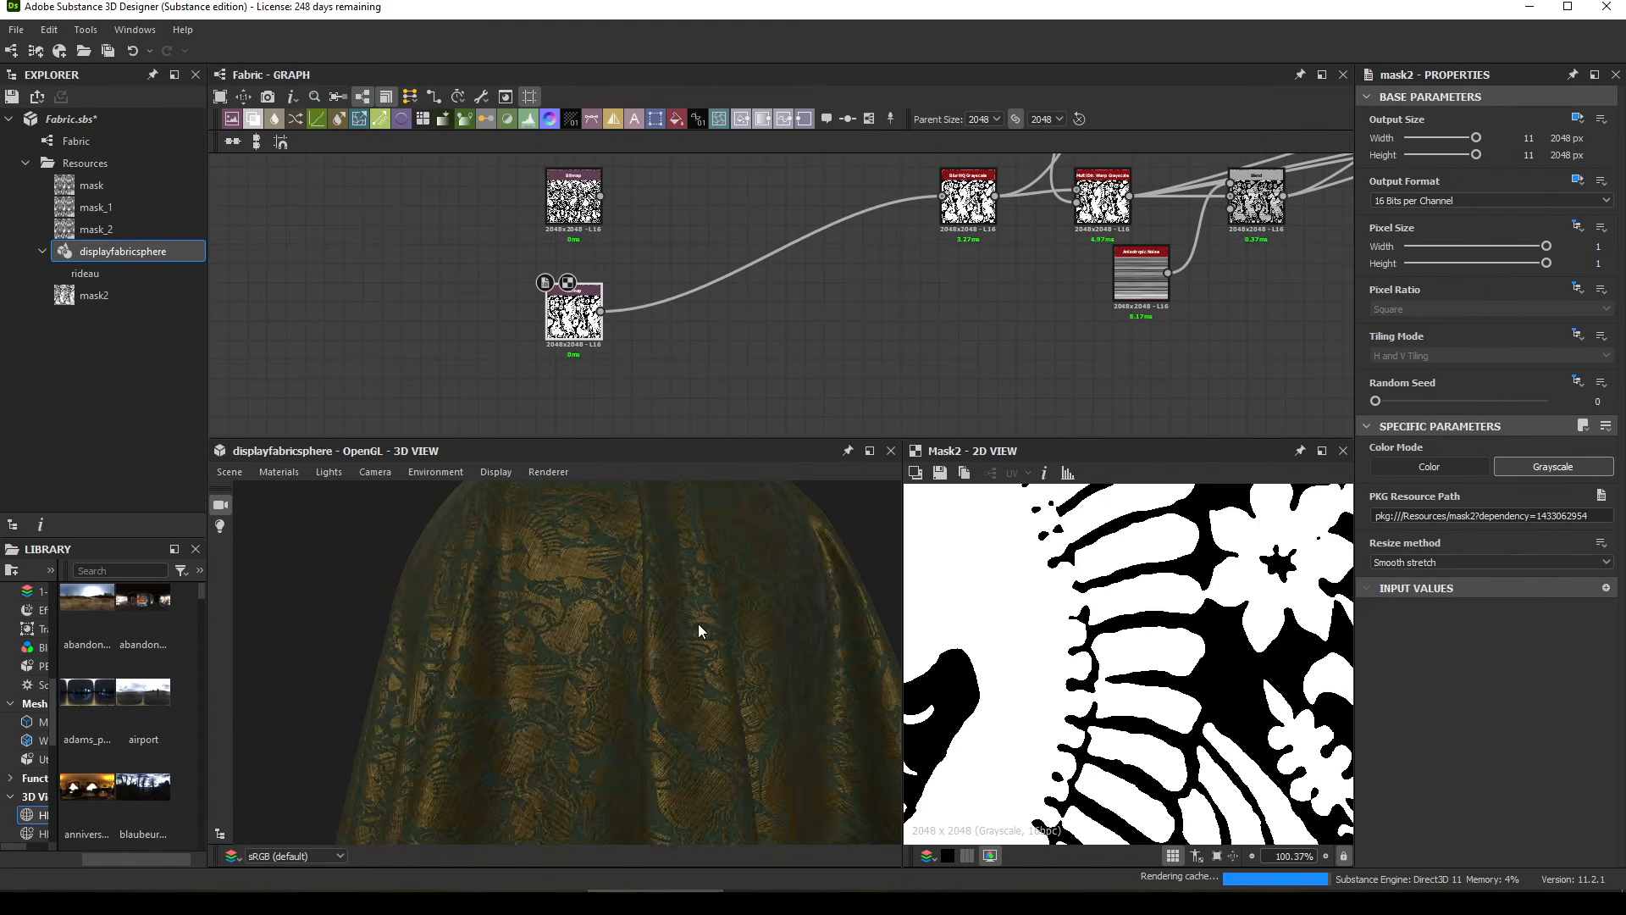
pyautogui.moveTo(700, 628); pyautogui.dragTo(731, 788)
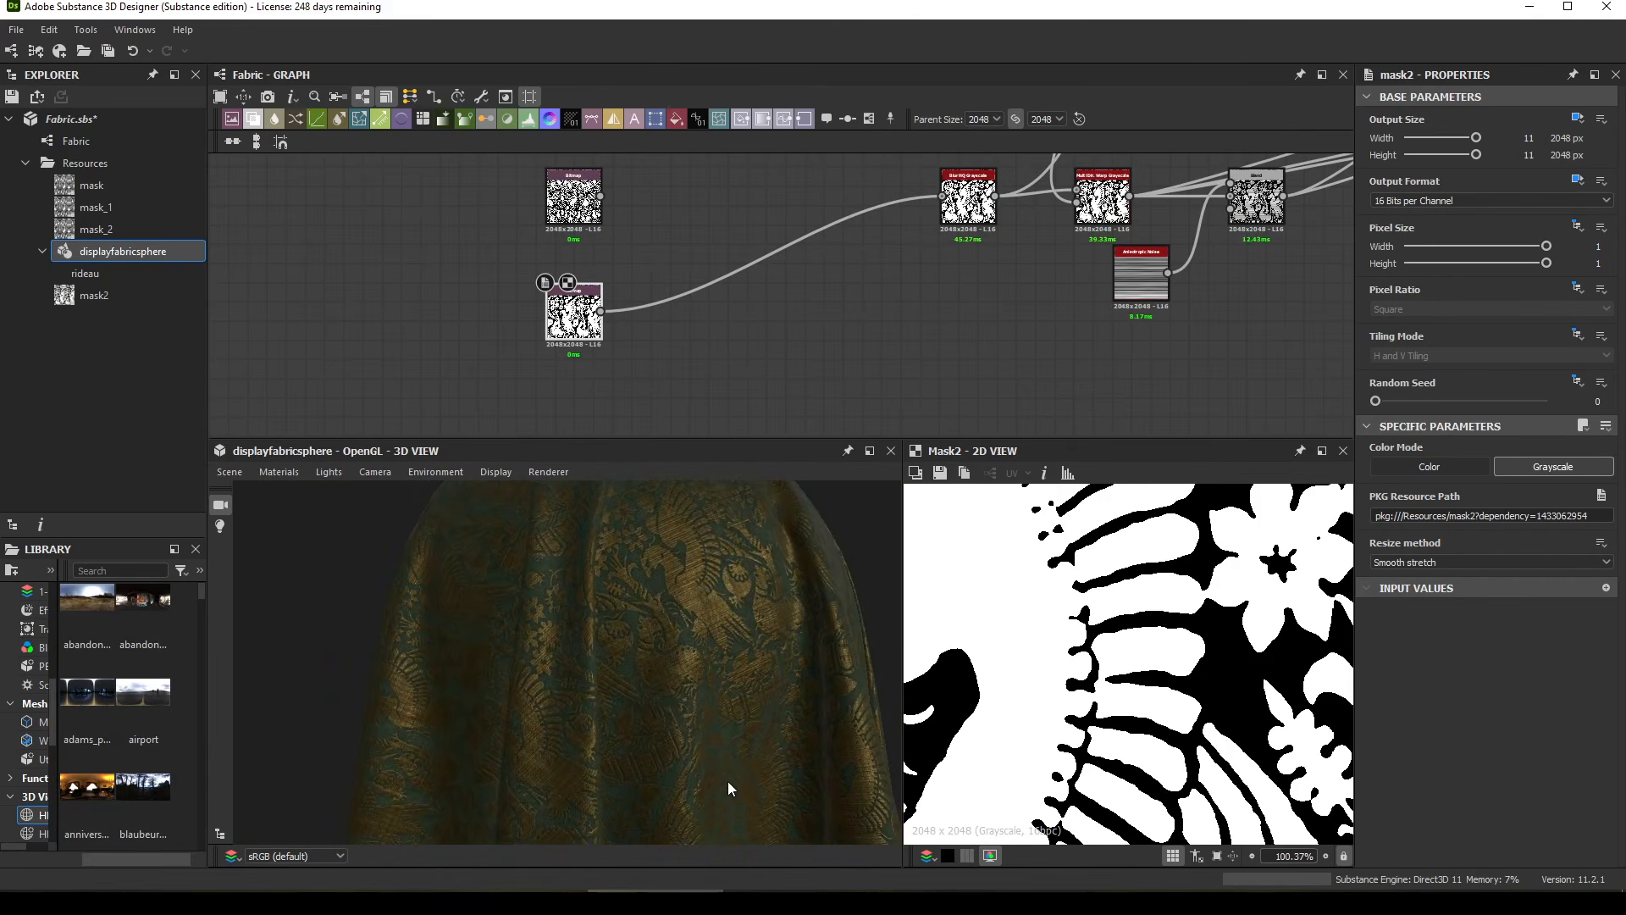
# Step: Reconnect the original mask_2 bitmap to the Blur HQ Grayscale node in place of the mask2 bitmap
pyautogui.moveTo(629, 208); pyautogui.dragTo(637, 242)
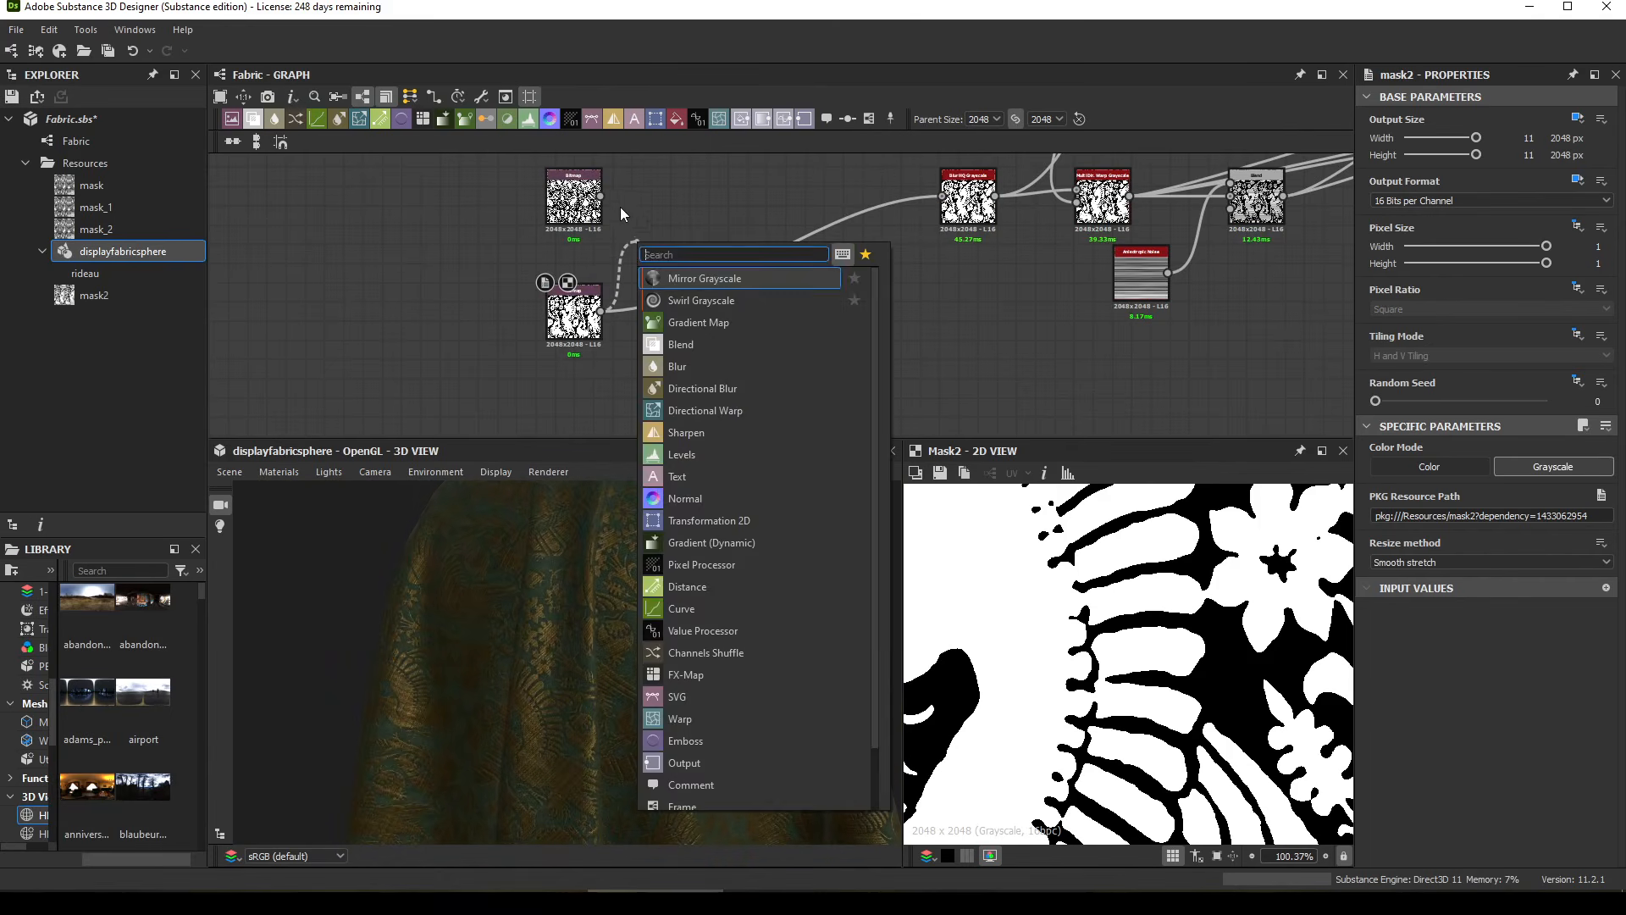
pyautogui.click(602, 199)
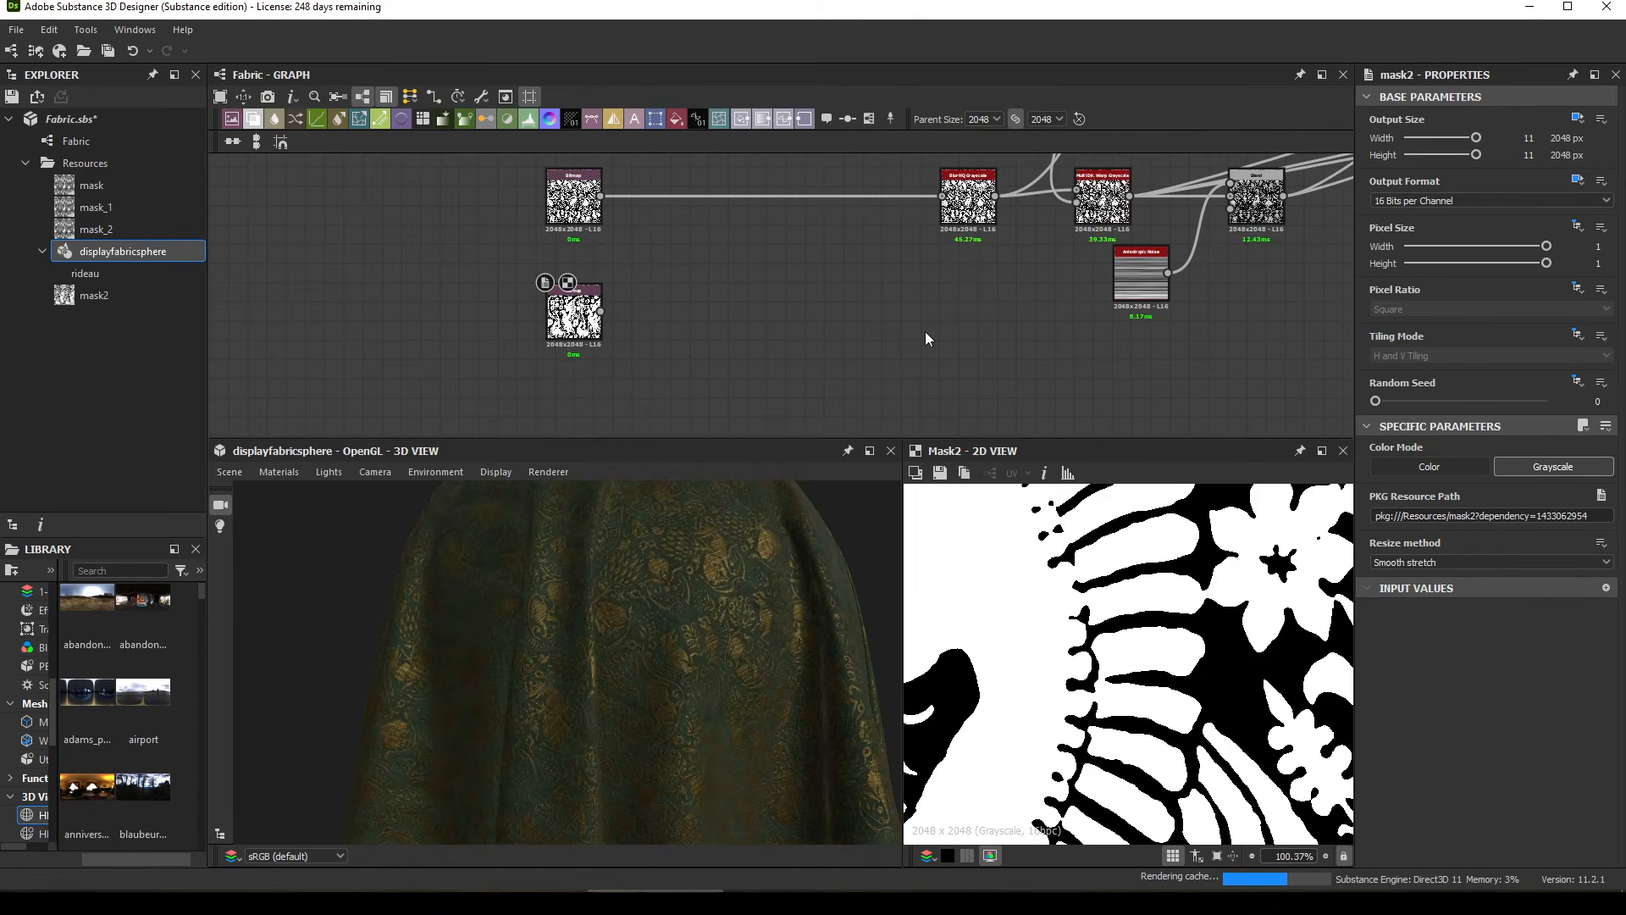